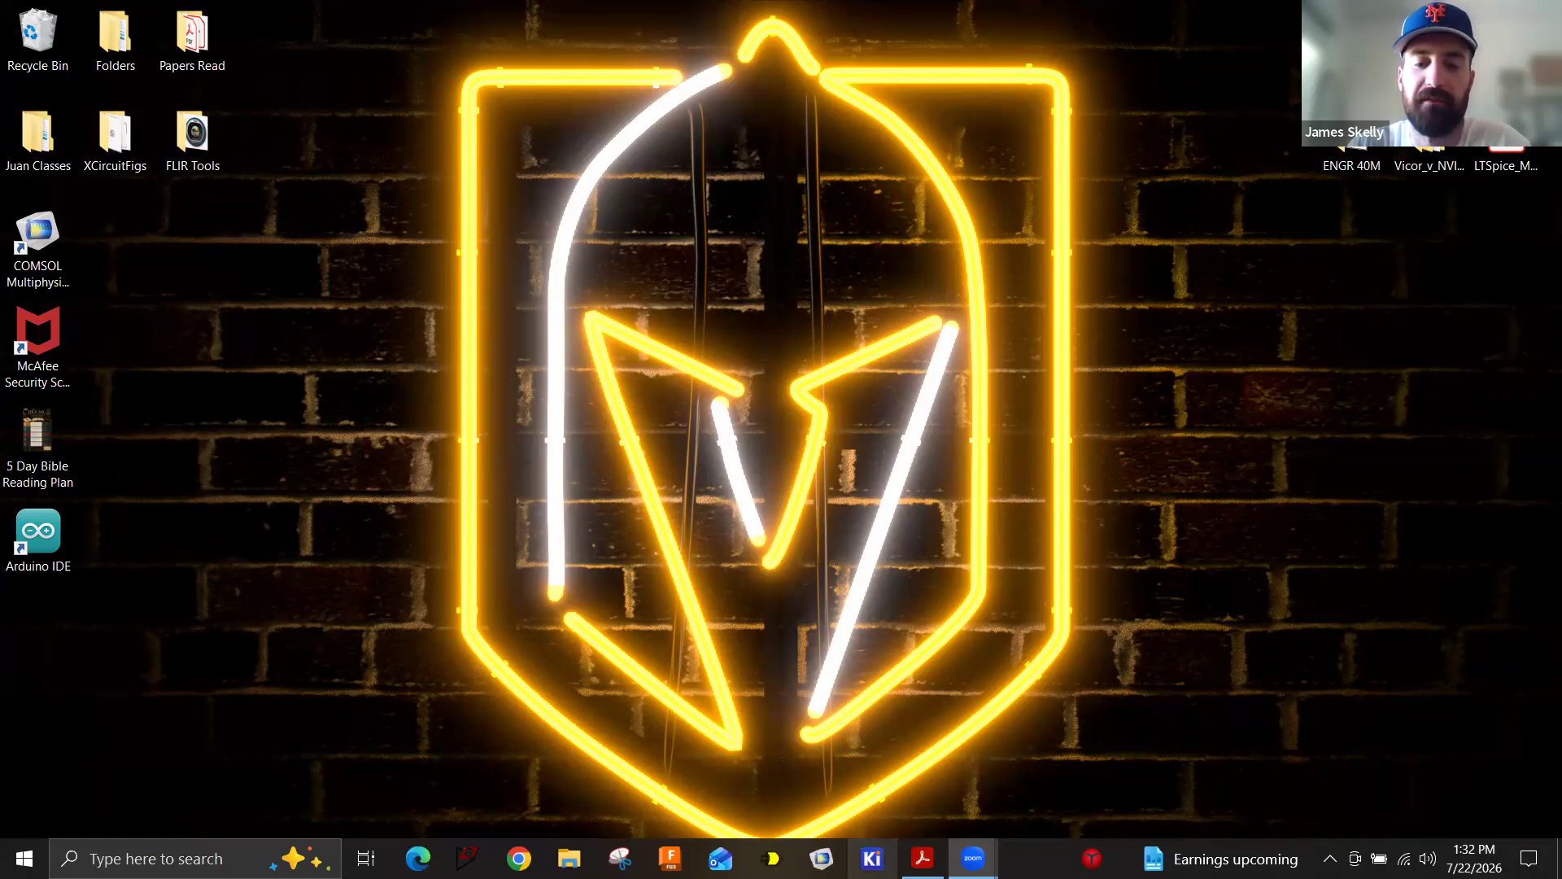
Launch KiCad 9.0 and open the IMS_Class_E_rev_2_EPC8002 project's schematic.
left_click(185, 858)
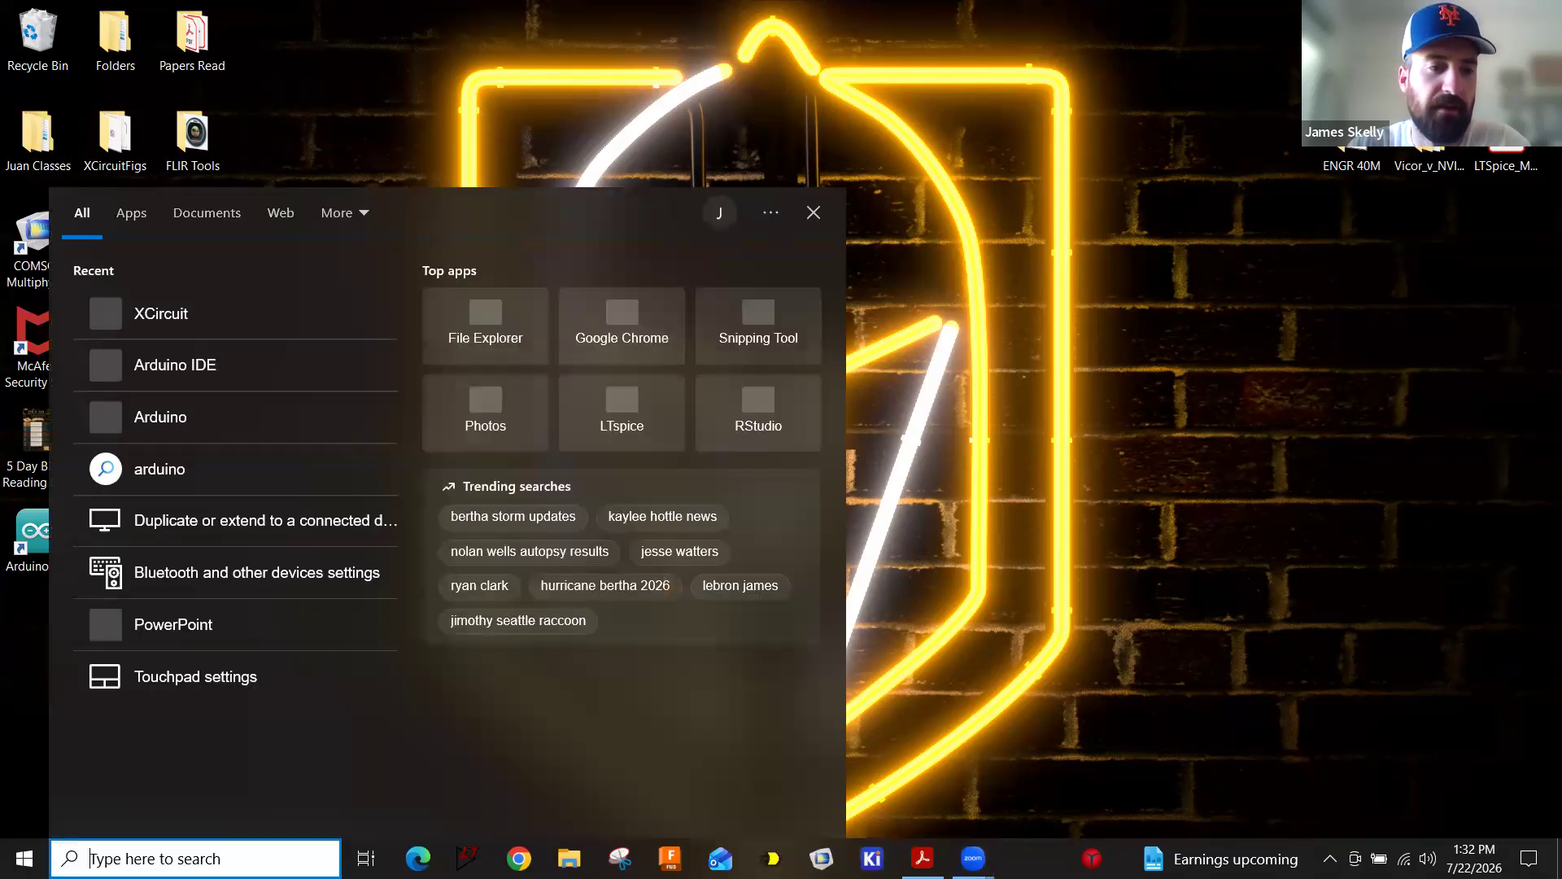
type("kicad")
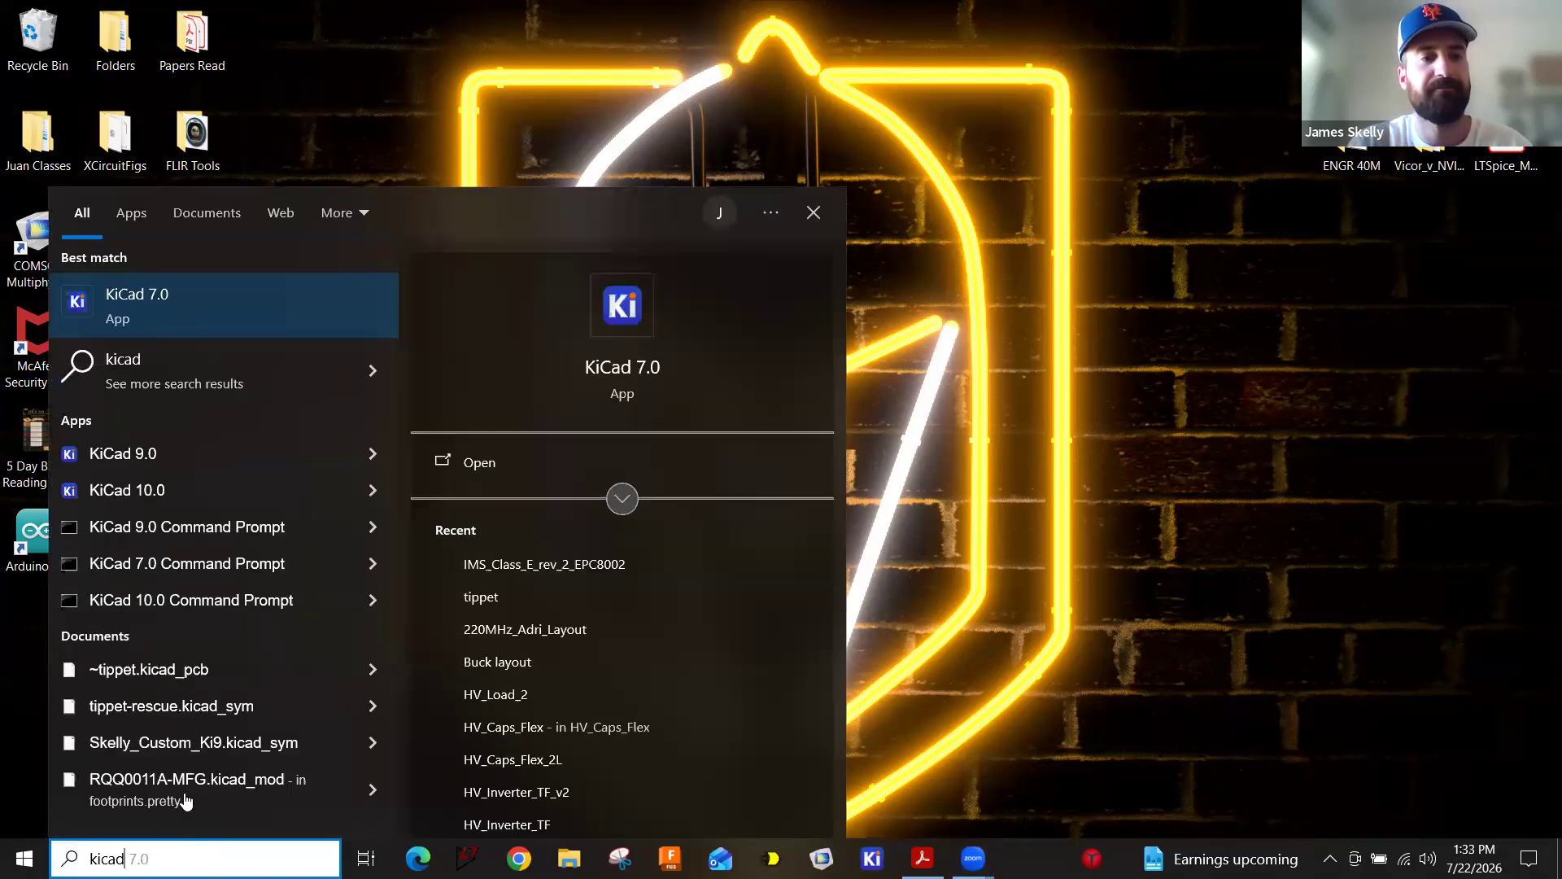
left_click(153, 452)
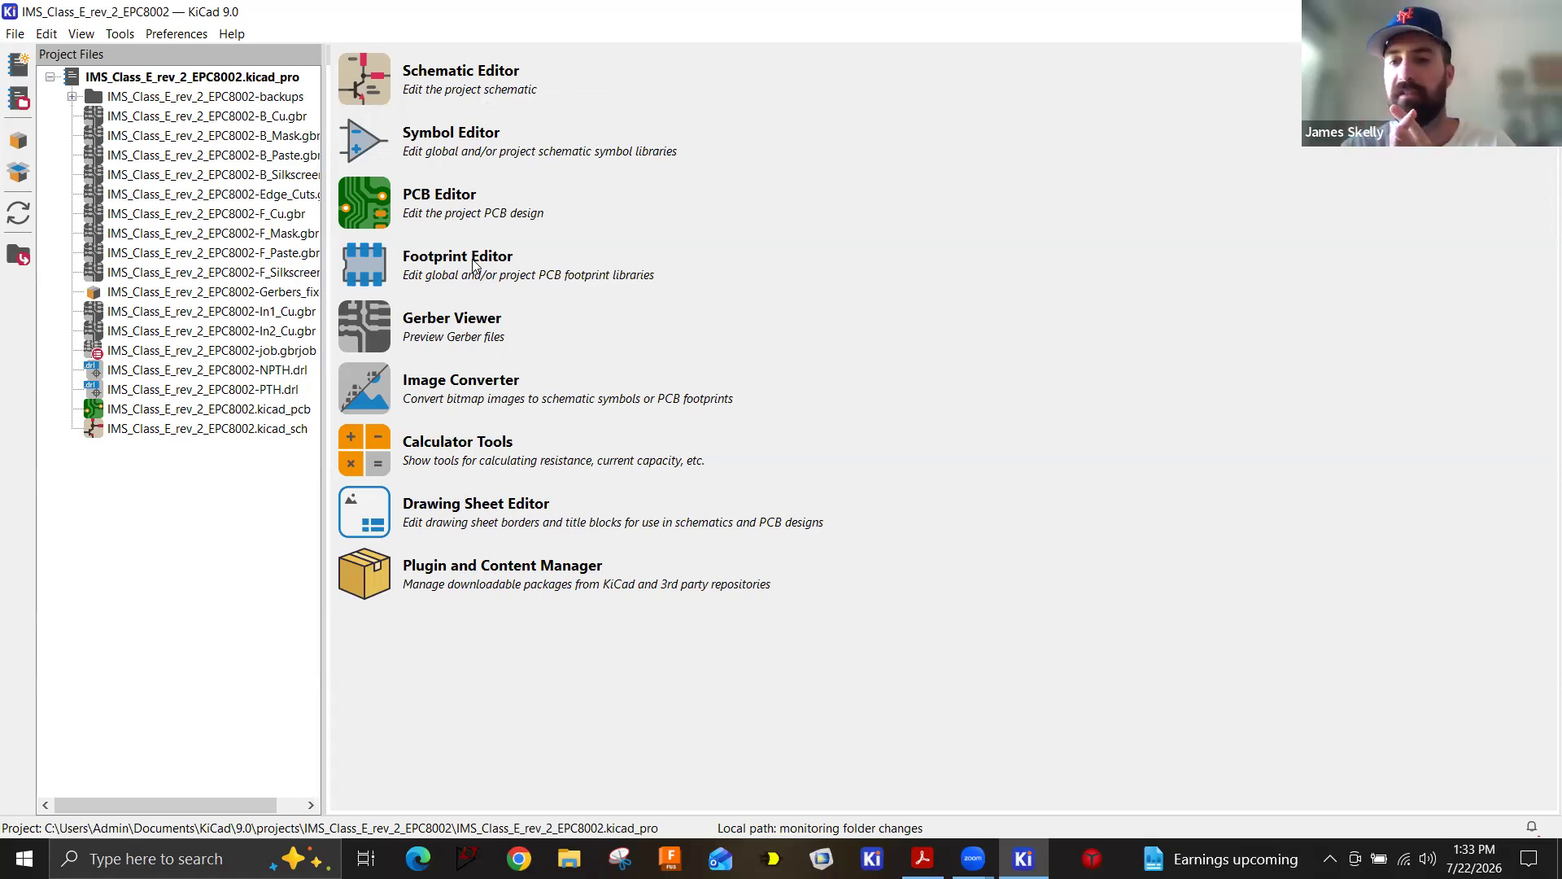
double_click(127, 428)
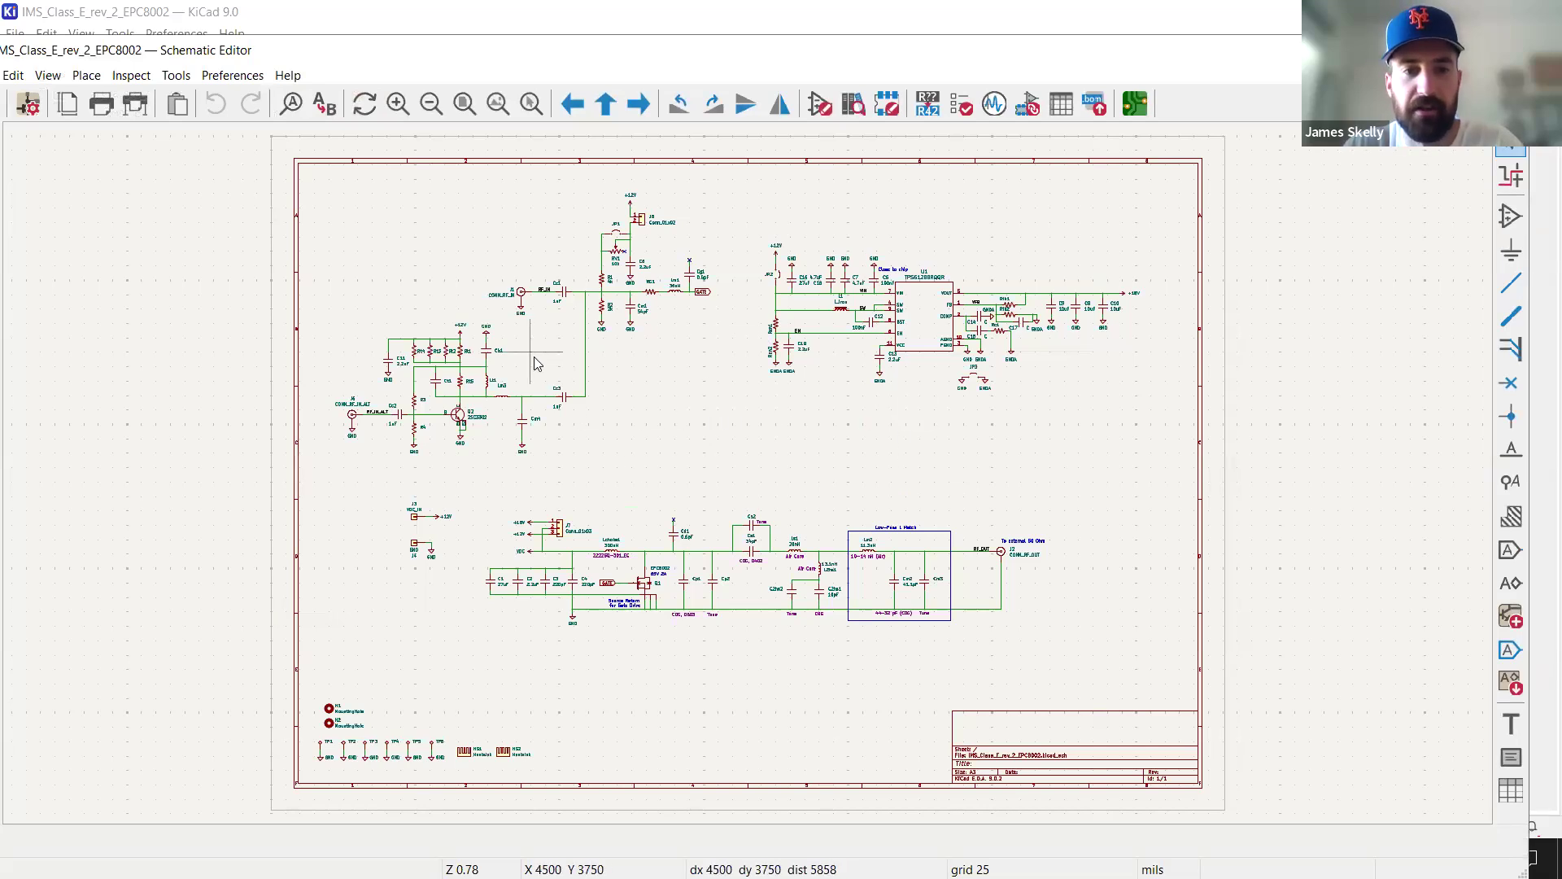
Examine the transistor driver stage around Q2, including bias resistors R3 and R4 and the output matching components.
scroll(535, 364, "up", 5)
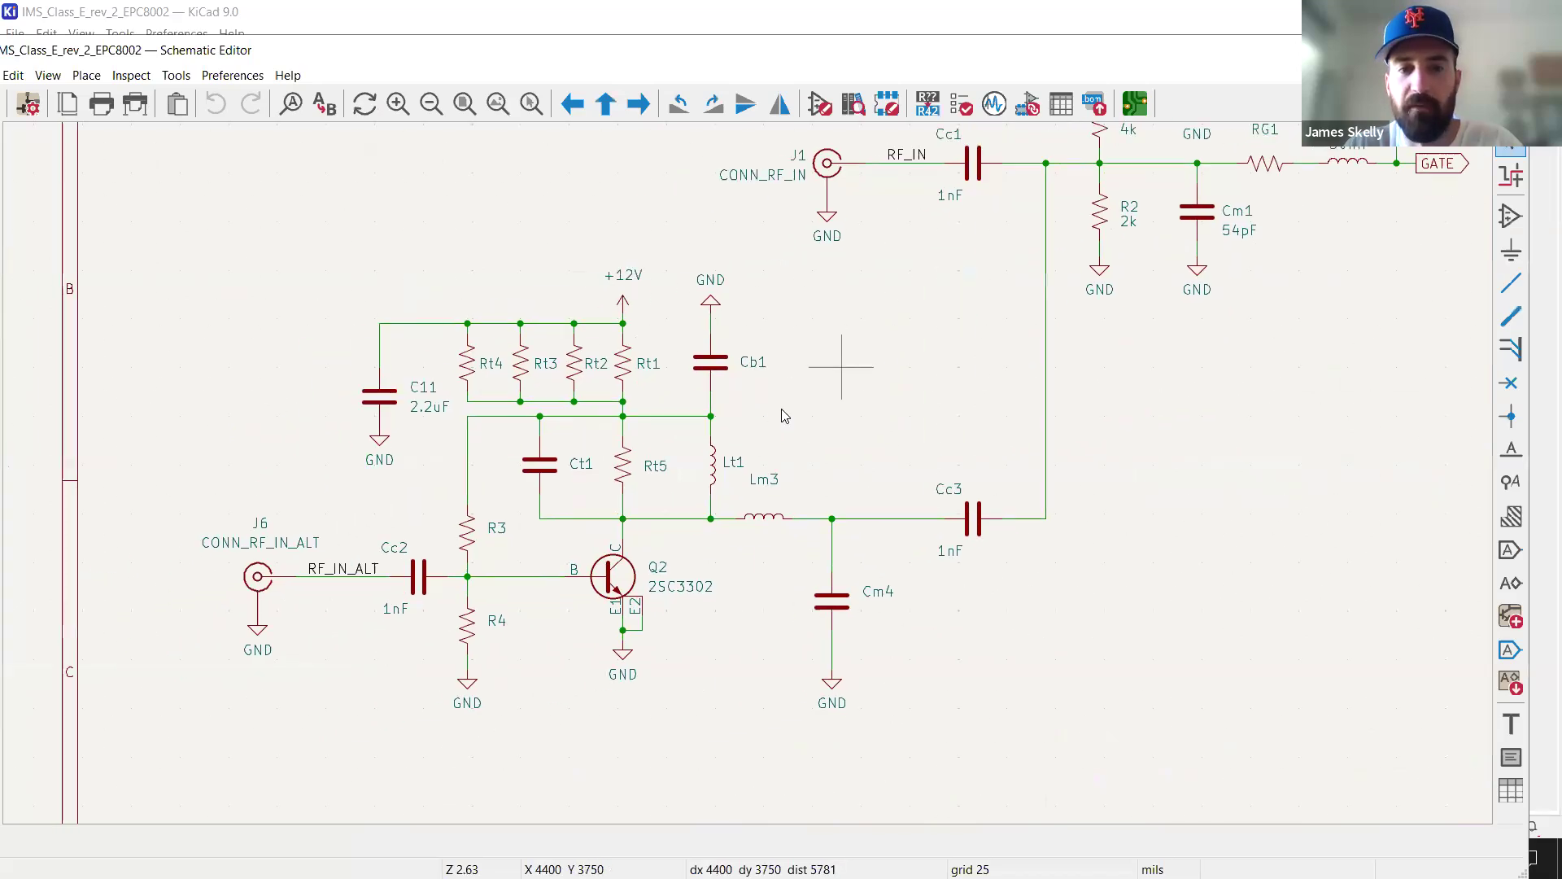
scroll(784, 416, "up", 2)
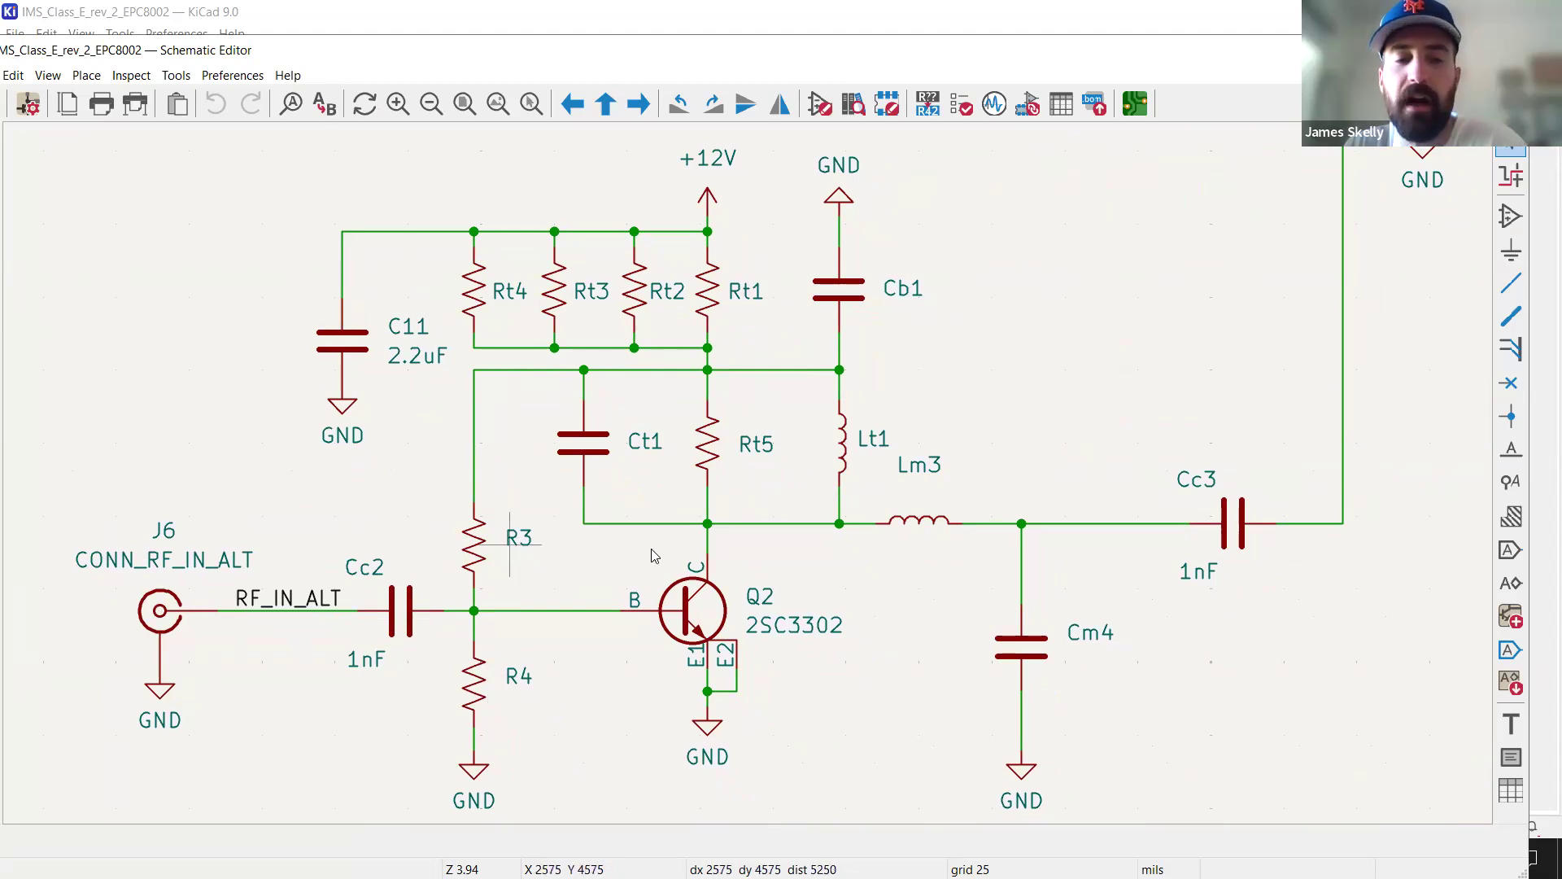
left_click(487, 553)
scroll(492, 558, "up", 3)
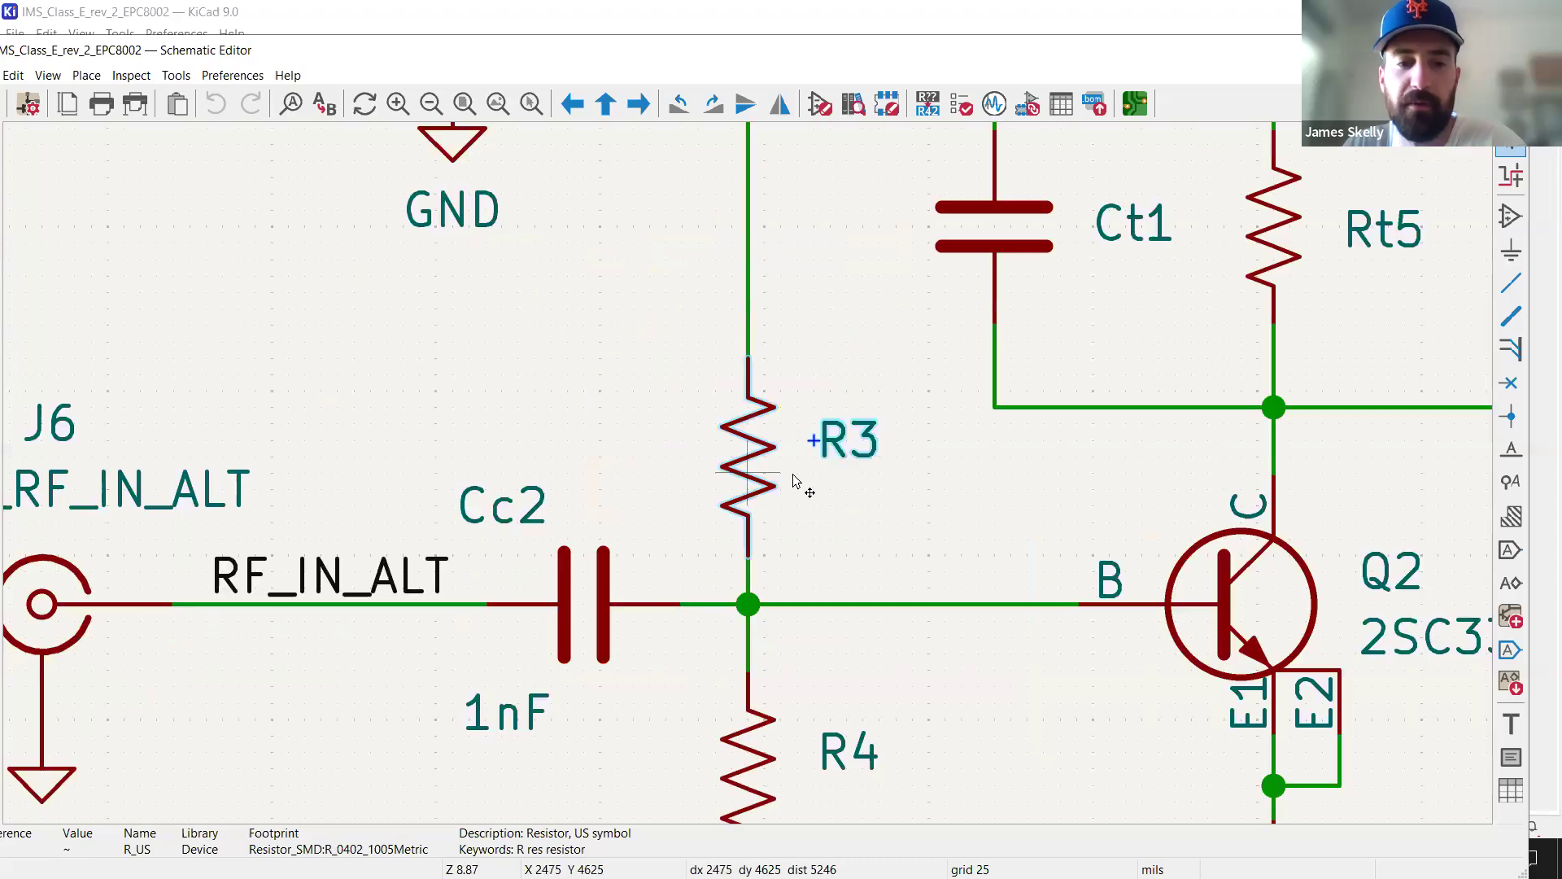
scroll(830, 443, "down", 2)
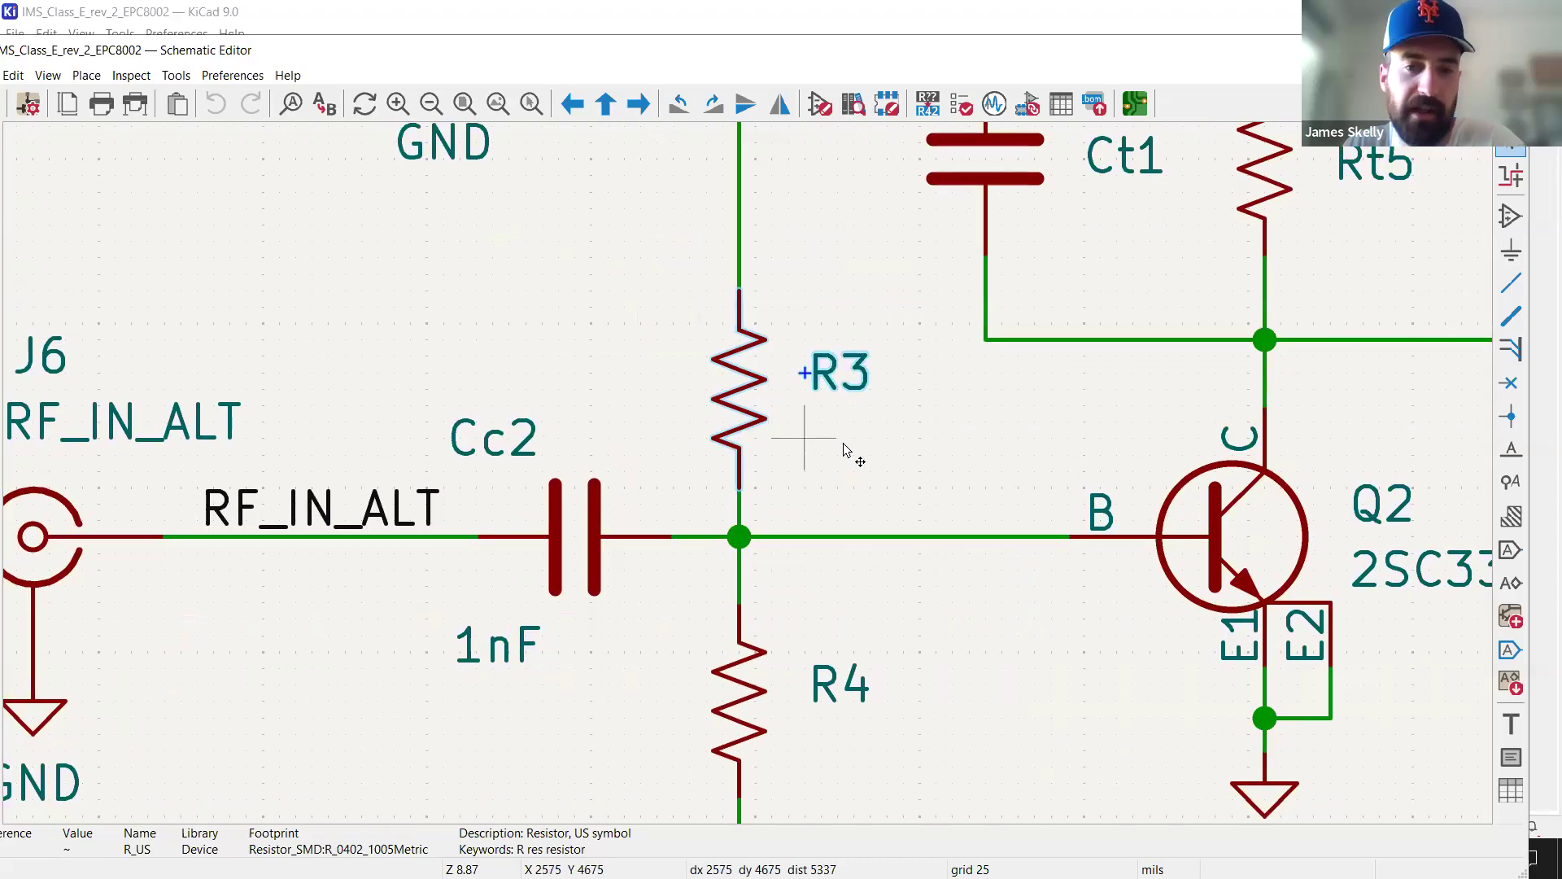
left_click(638, 453)
scroll(639, 447, "down", 5)
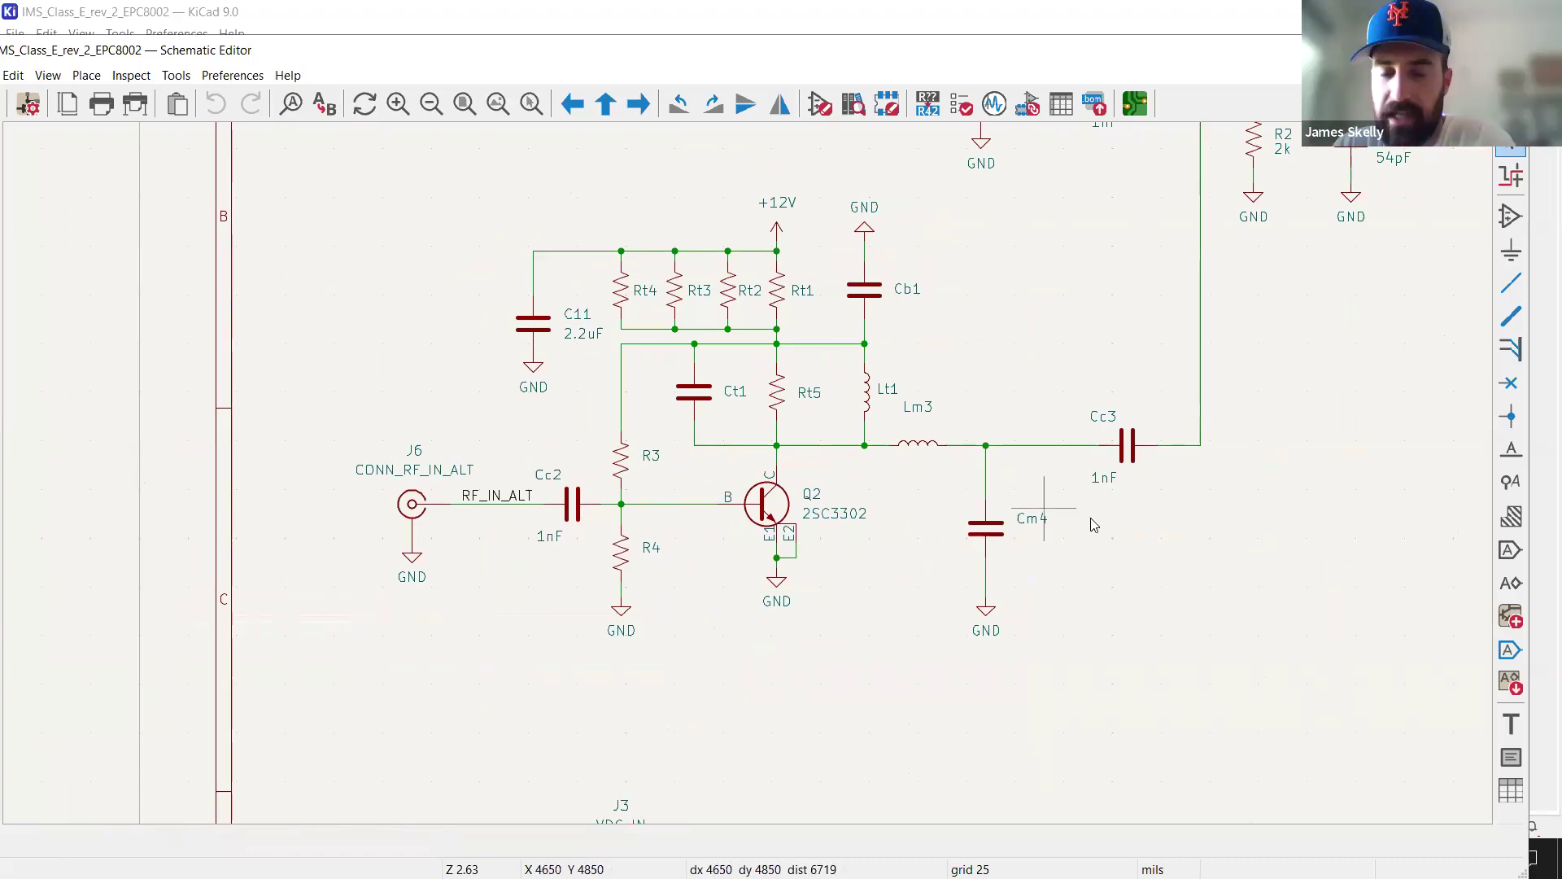
scroll(846, 529, "down", 3)
scroll(901, 503, "up", 4)
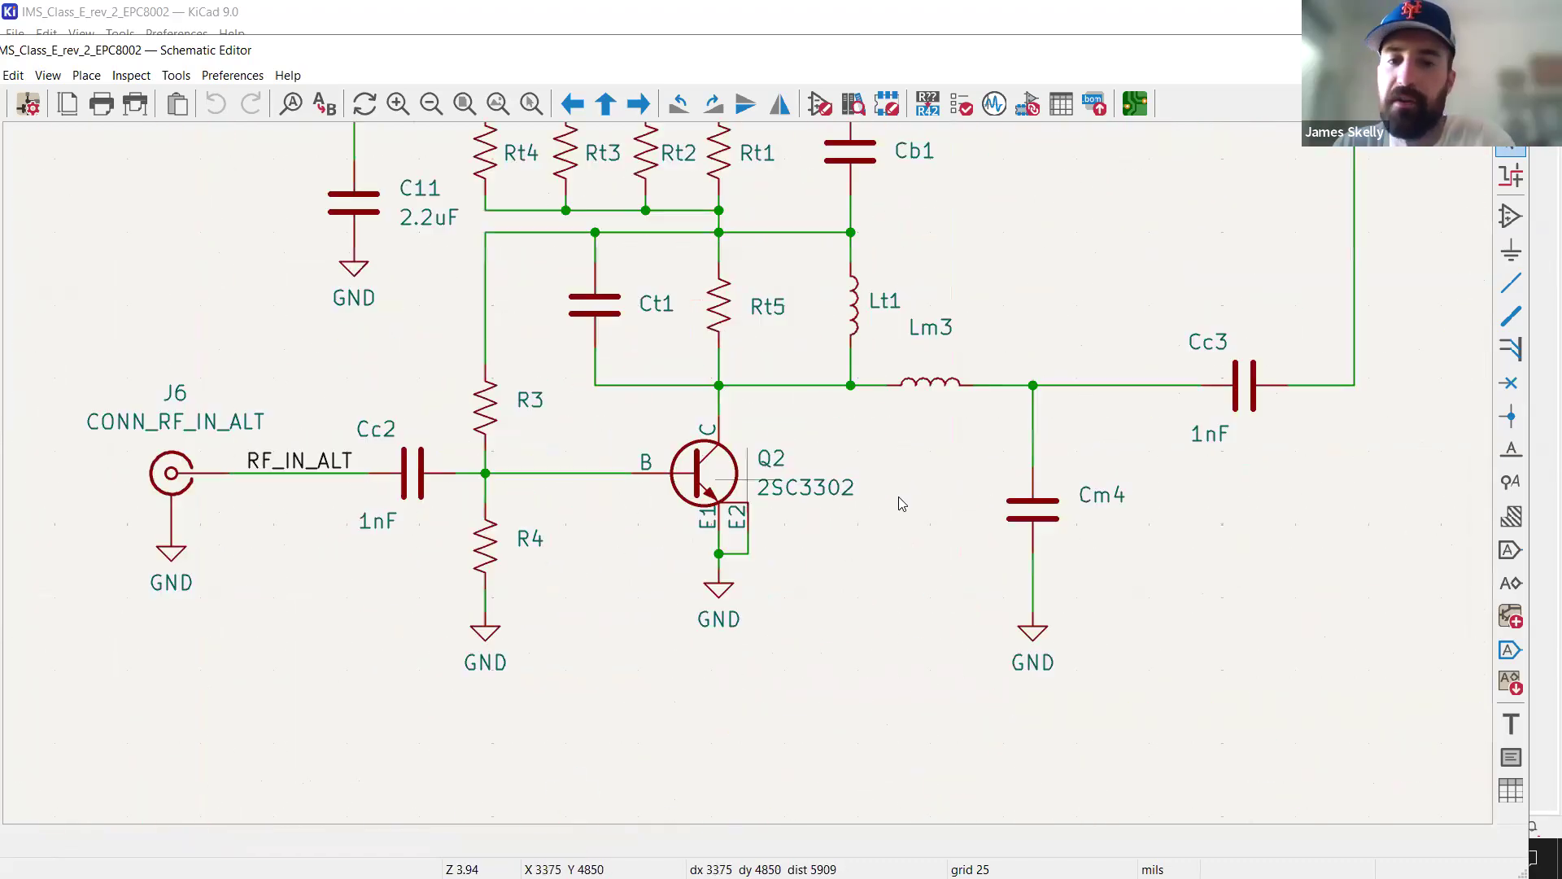
scroll(900, 498, "up", 2)
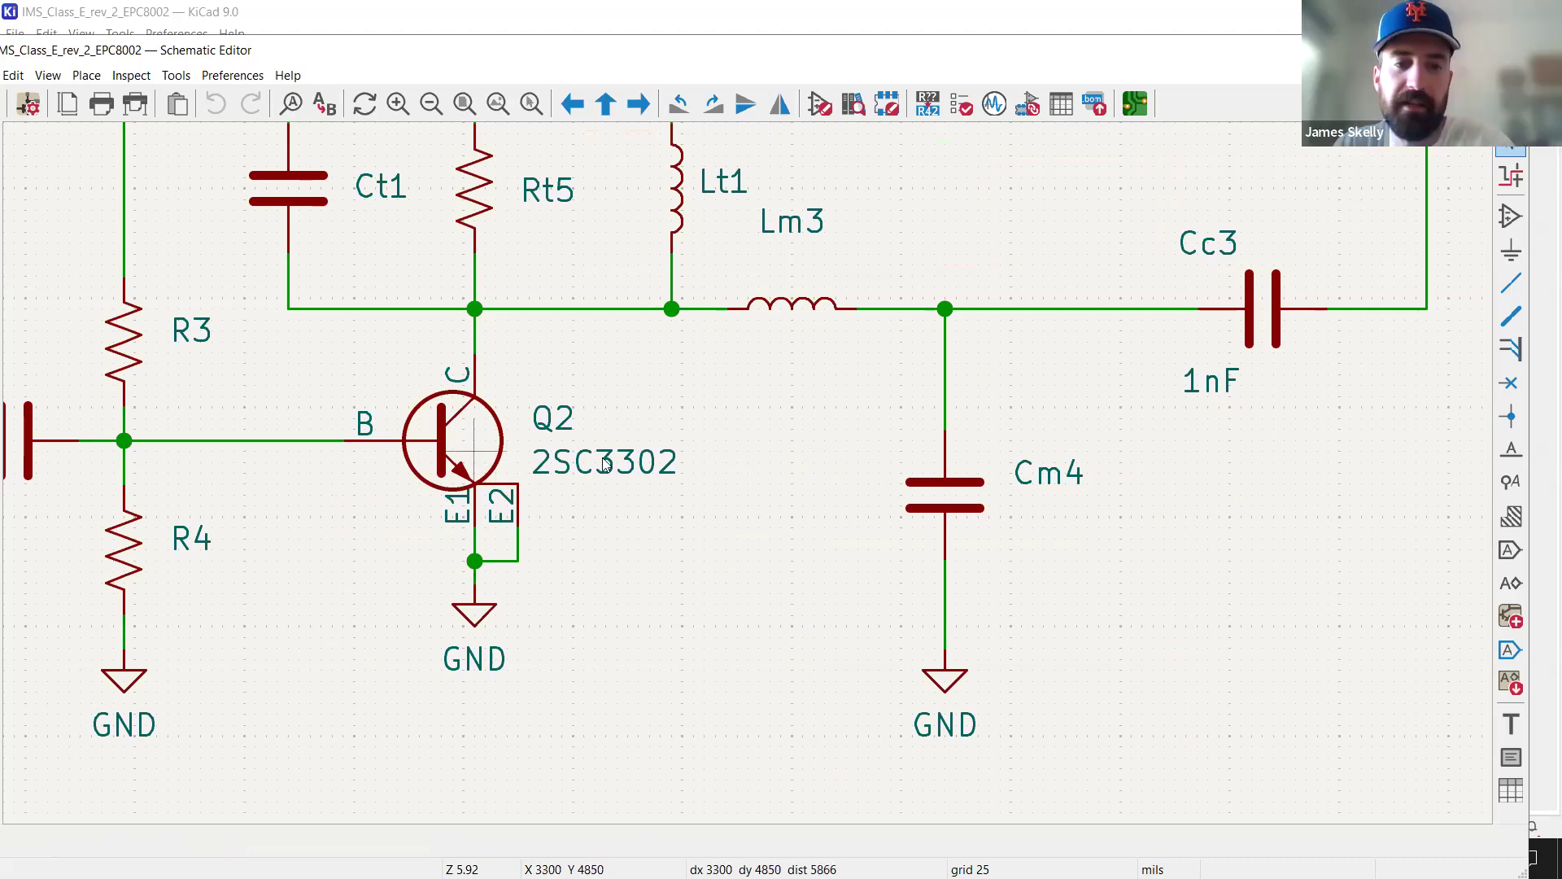
Examine the TPS61288RQQR converter circuit around U1, its custom symbol and its place in the overall schematic.
scroll(747, 481, "down", 6)
scroll(852, 380, "right", 10)
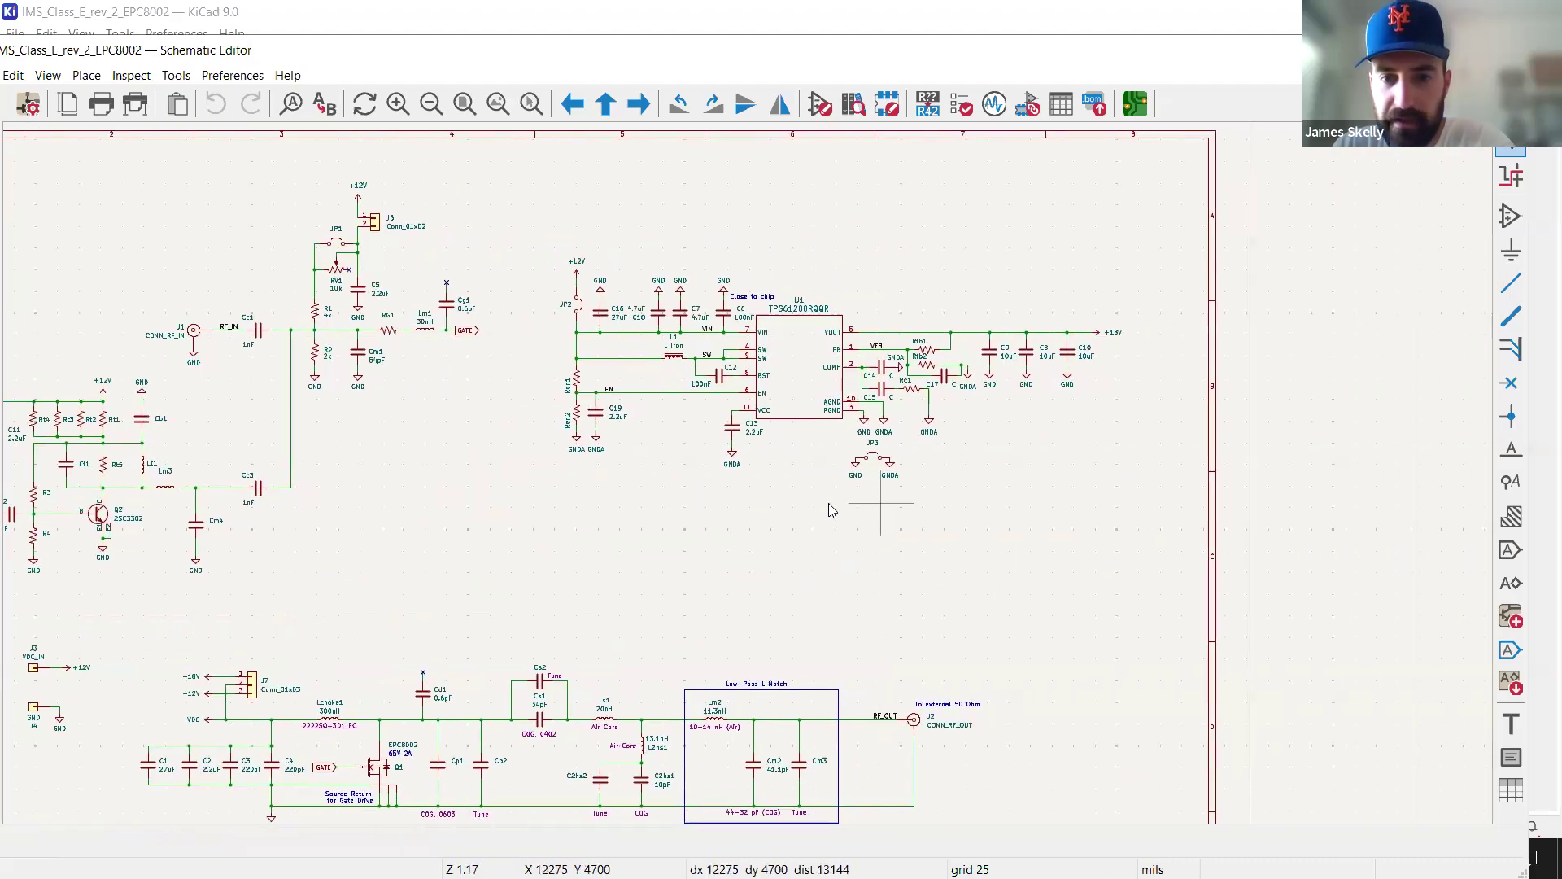
scroll(830, 509, "right", 1)
scroll(774, 366, "up", 6)
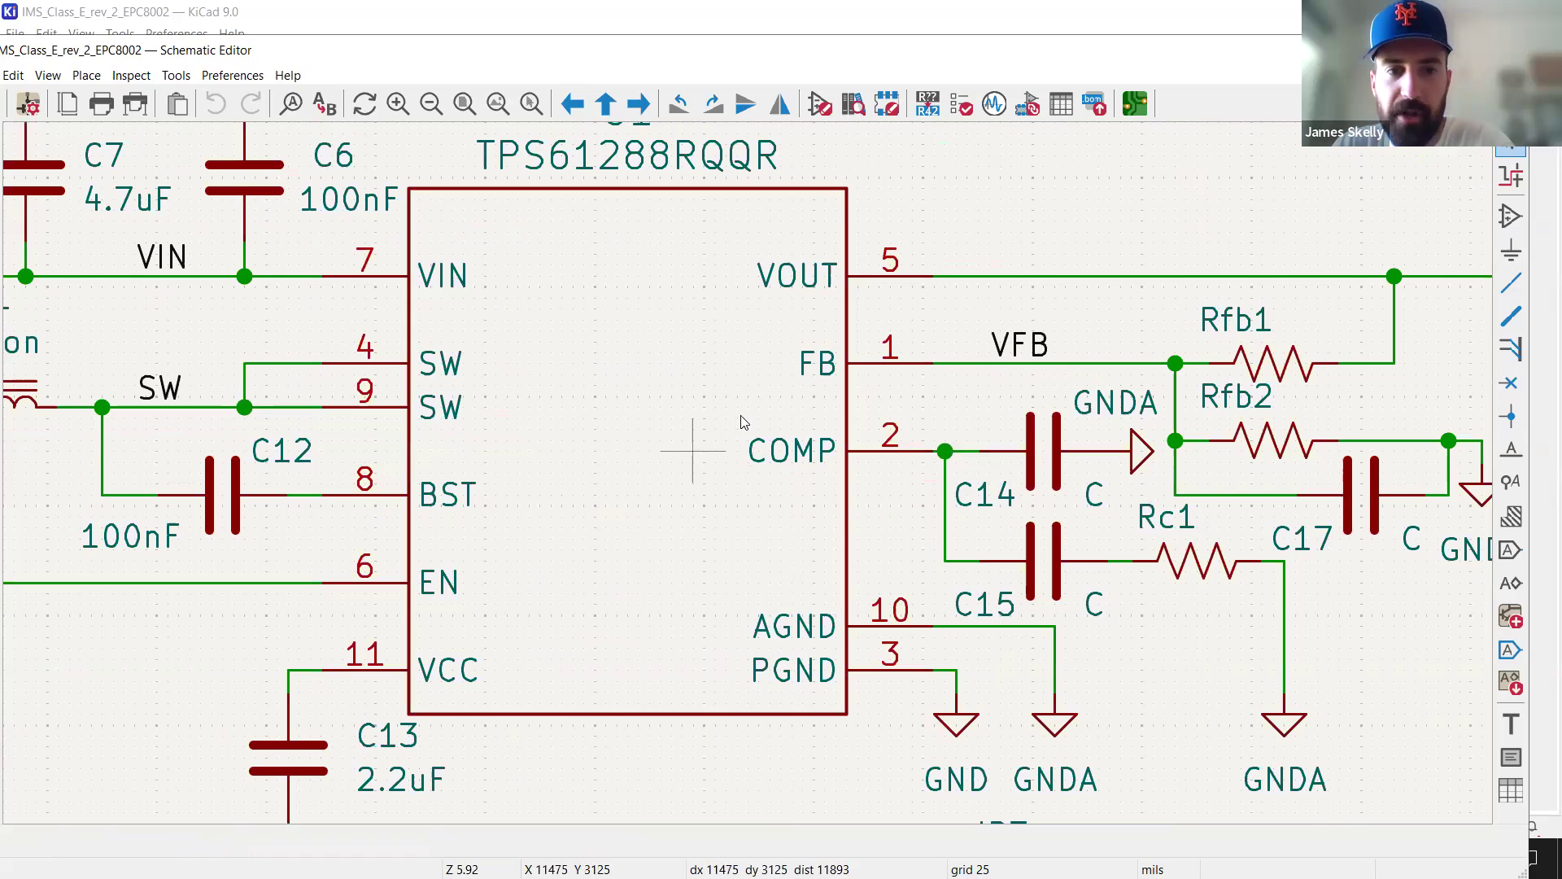
scroll(742, 421, "down", 2)
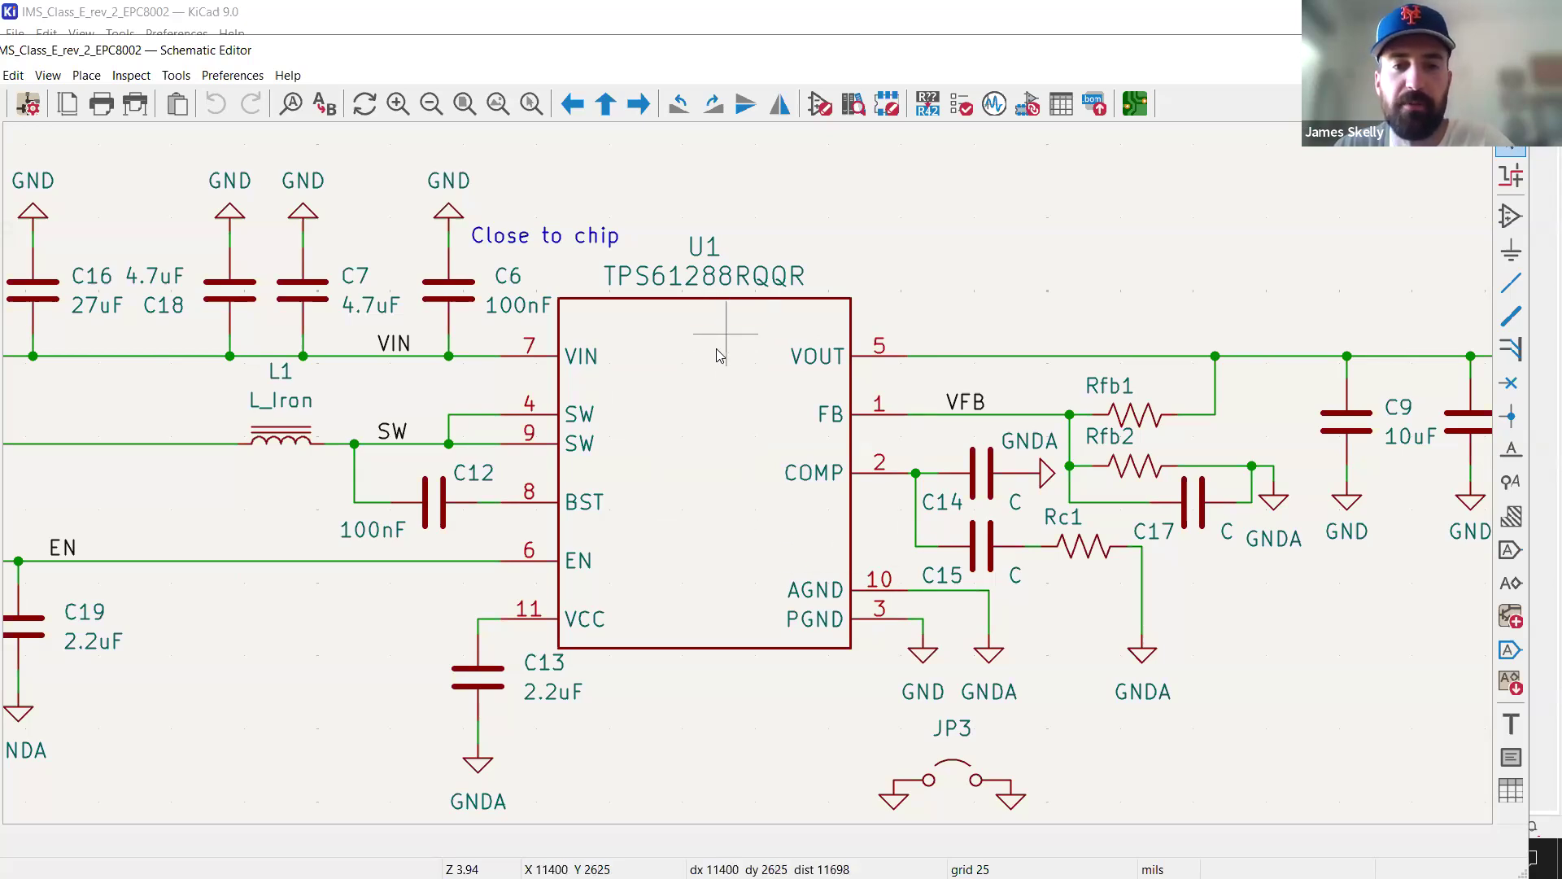
left_click(736, 410)
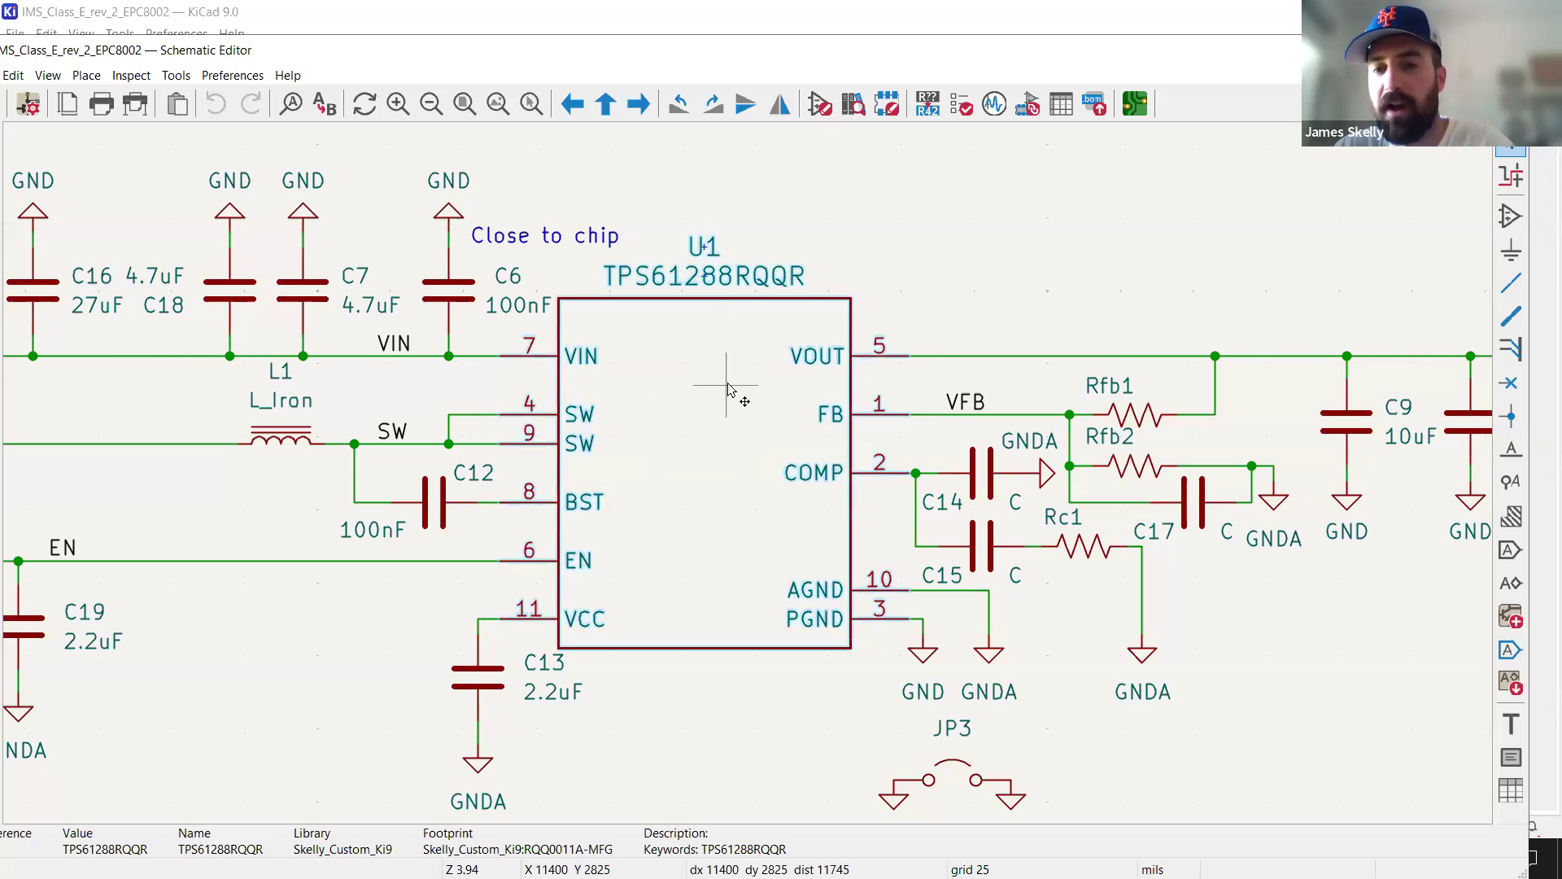
left_click(869, 214)
scroll(770, 369, "down", 1)
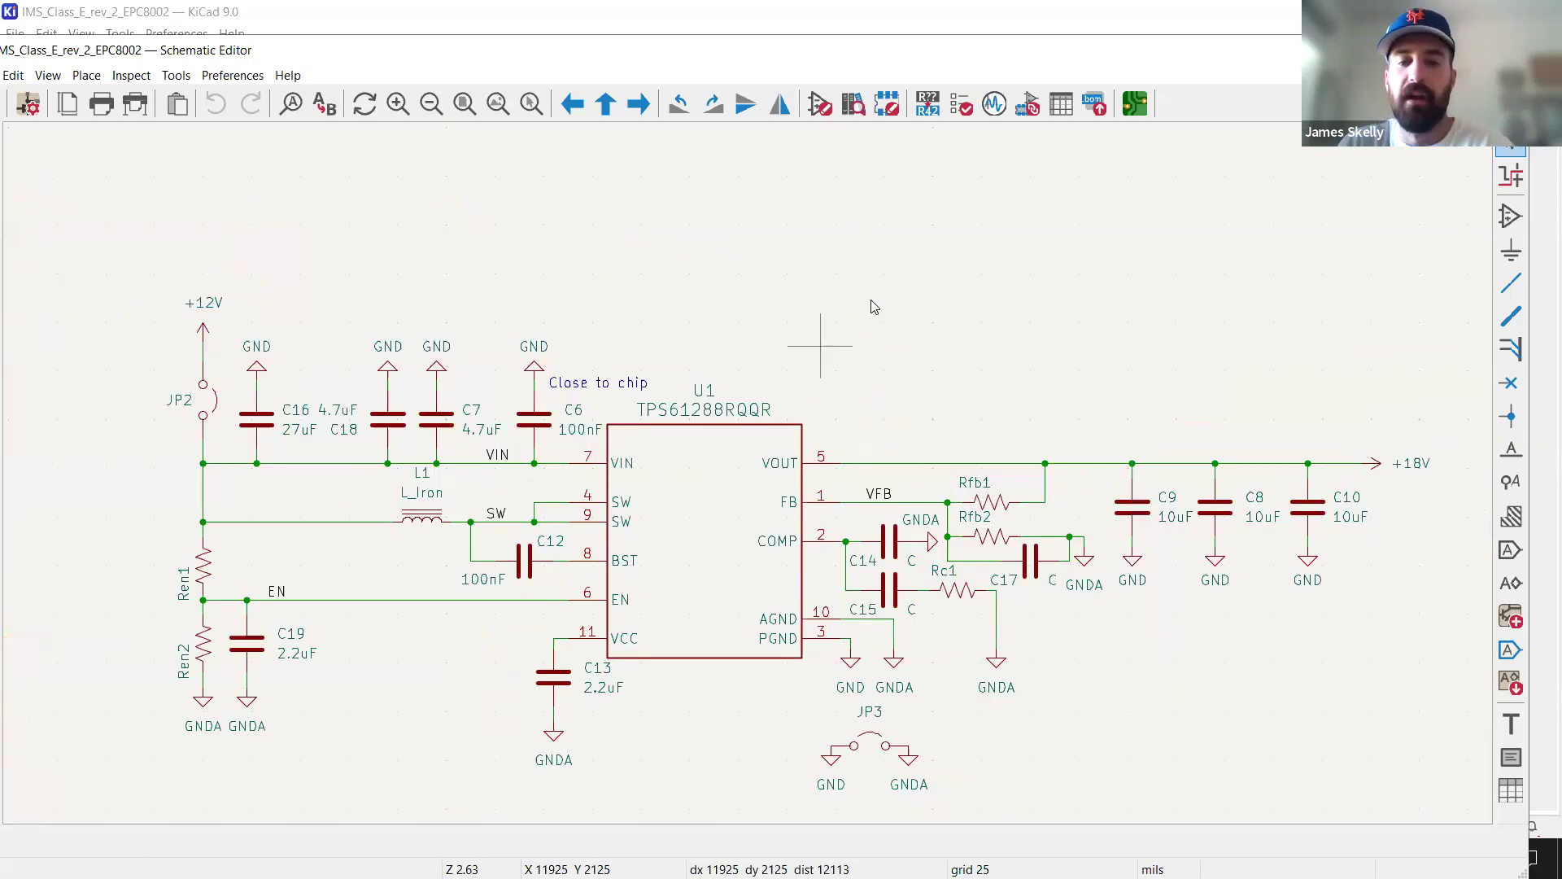
scroll(871, 308, "down", 5)
left_click_drag(707, 575, 728, 503)
middle_click_drag(687, 553, 730, 497)
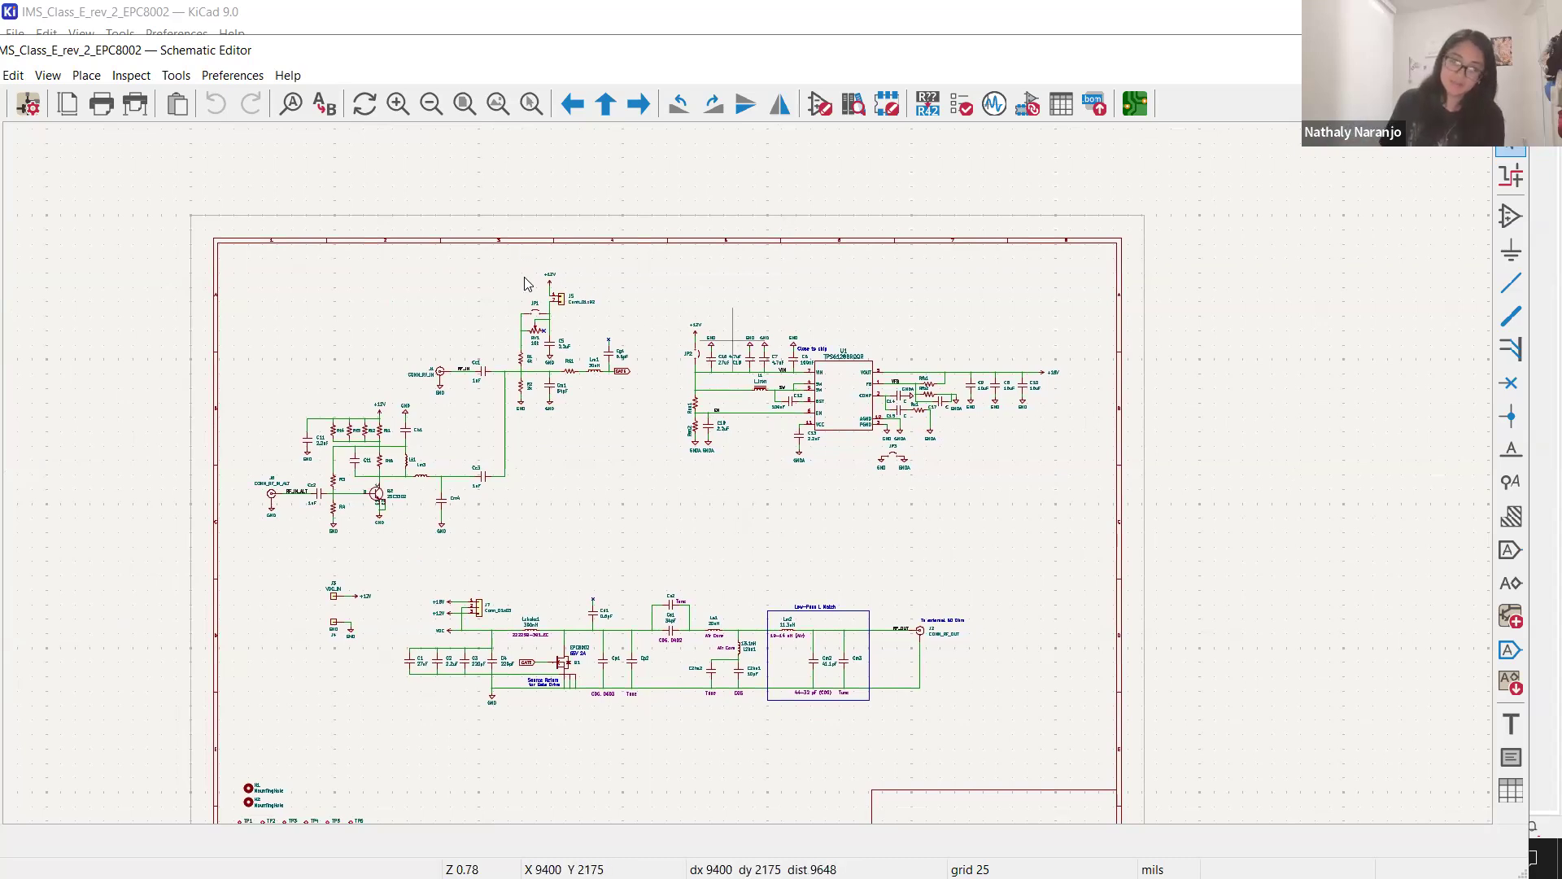
scroll(584, 429, "up", 5)
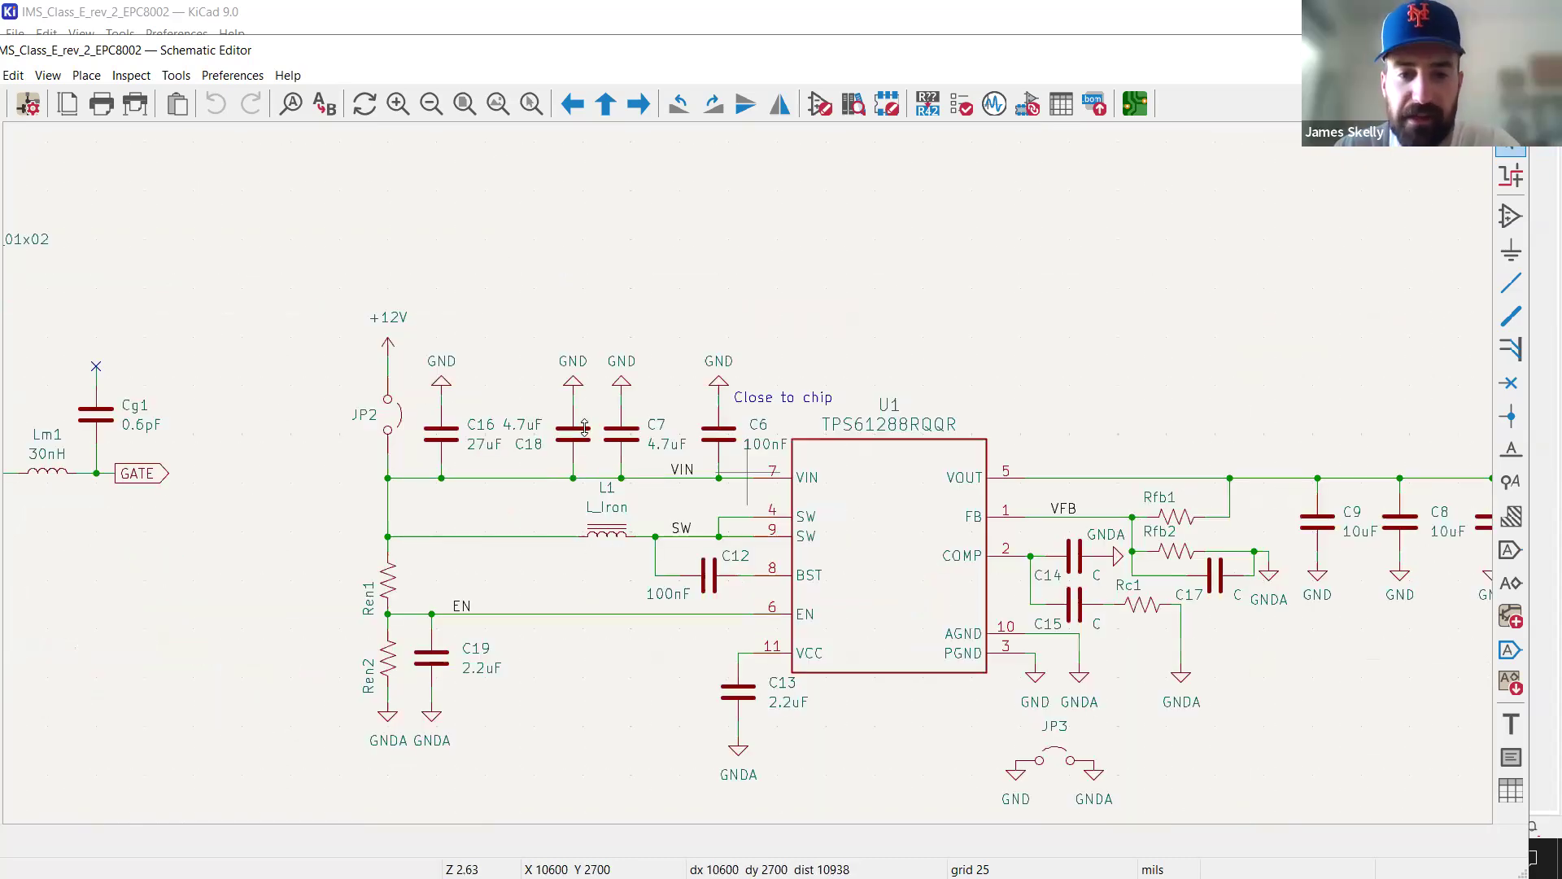
Close the schematic and search the Symbol Editor's libraries for "resistor".
left_click(1507, 50)
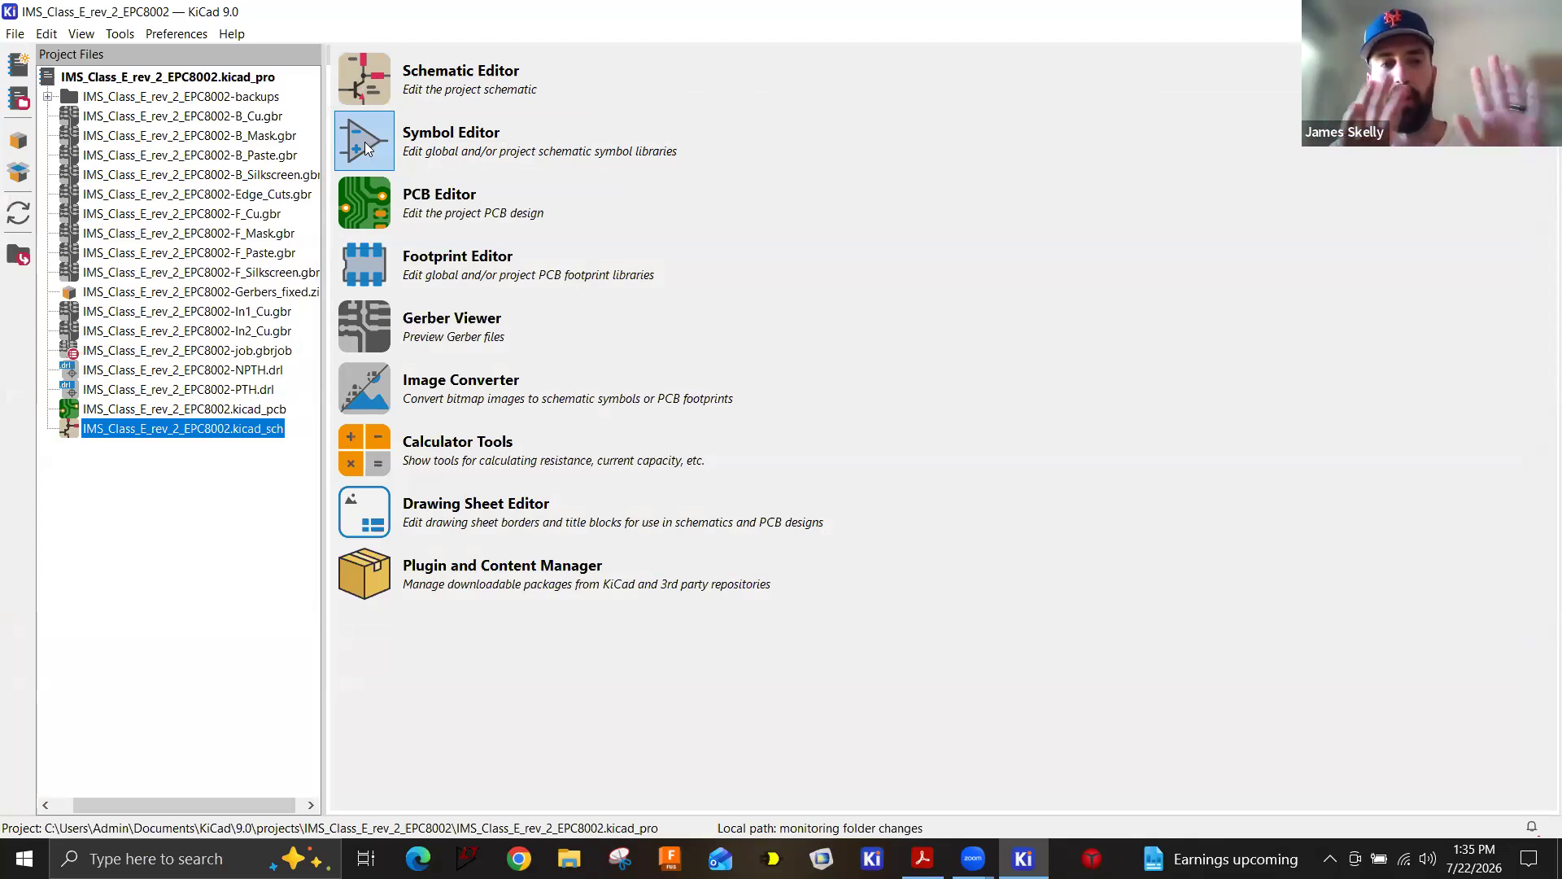
left_click(367, 147)
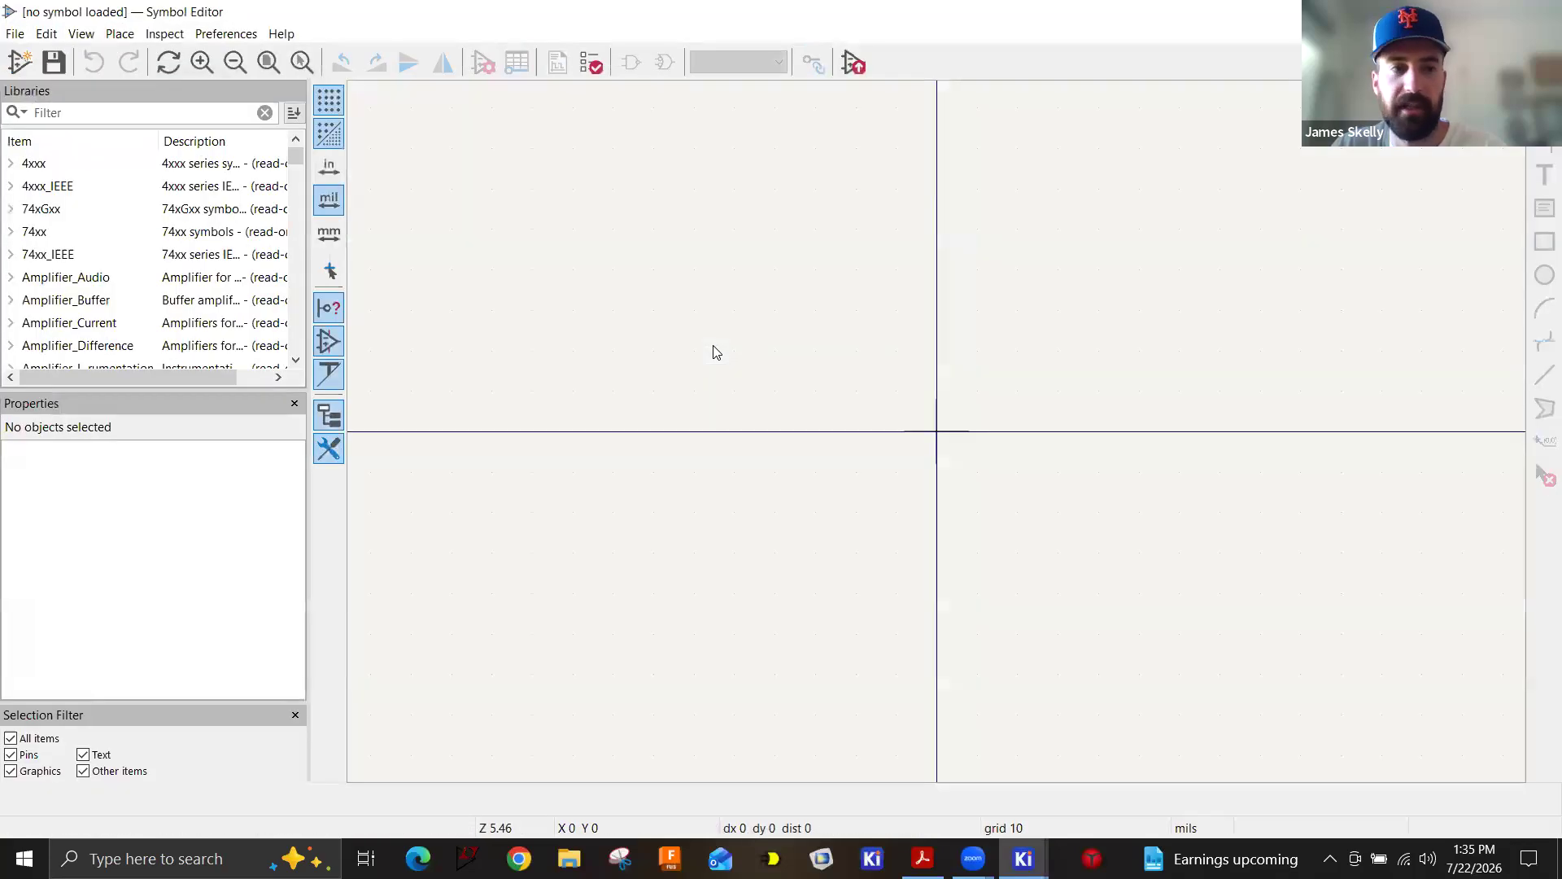
left_click(98, 113)
type("resistor")
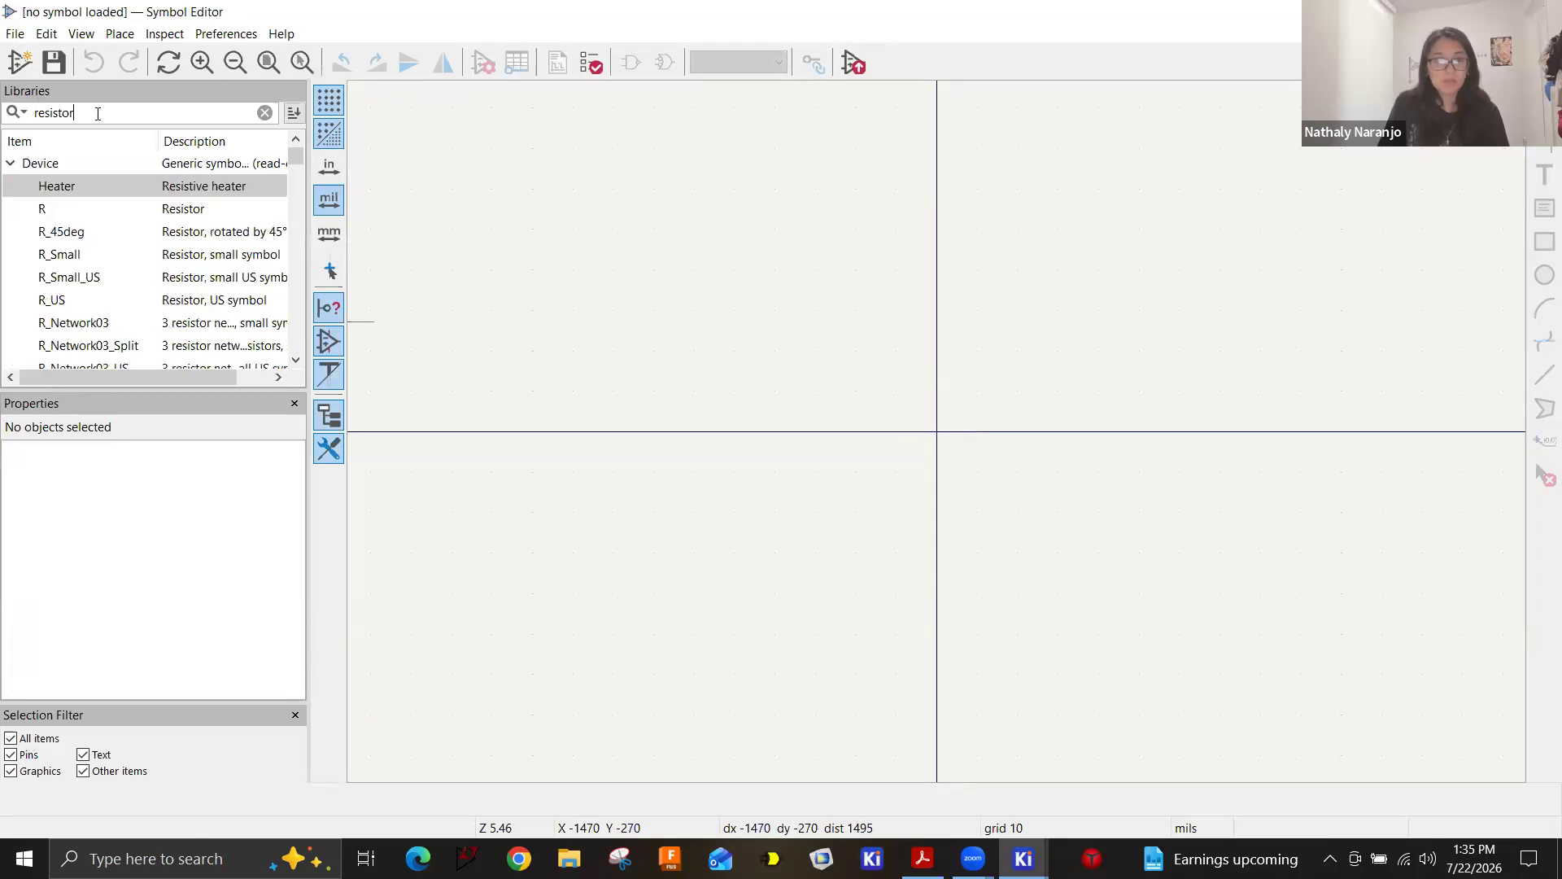
View the standard R symbol and the US-style R_US symbol from the Device library.
double_click(121, 187)
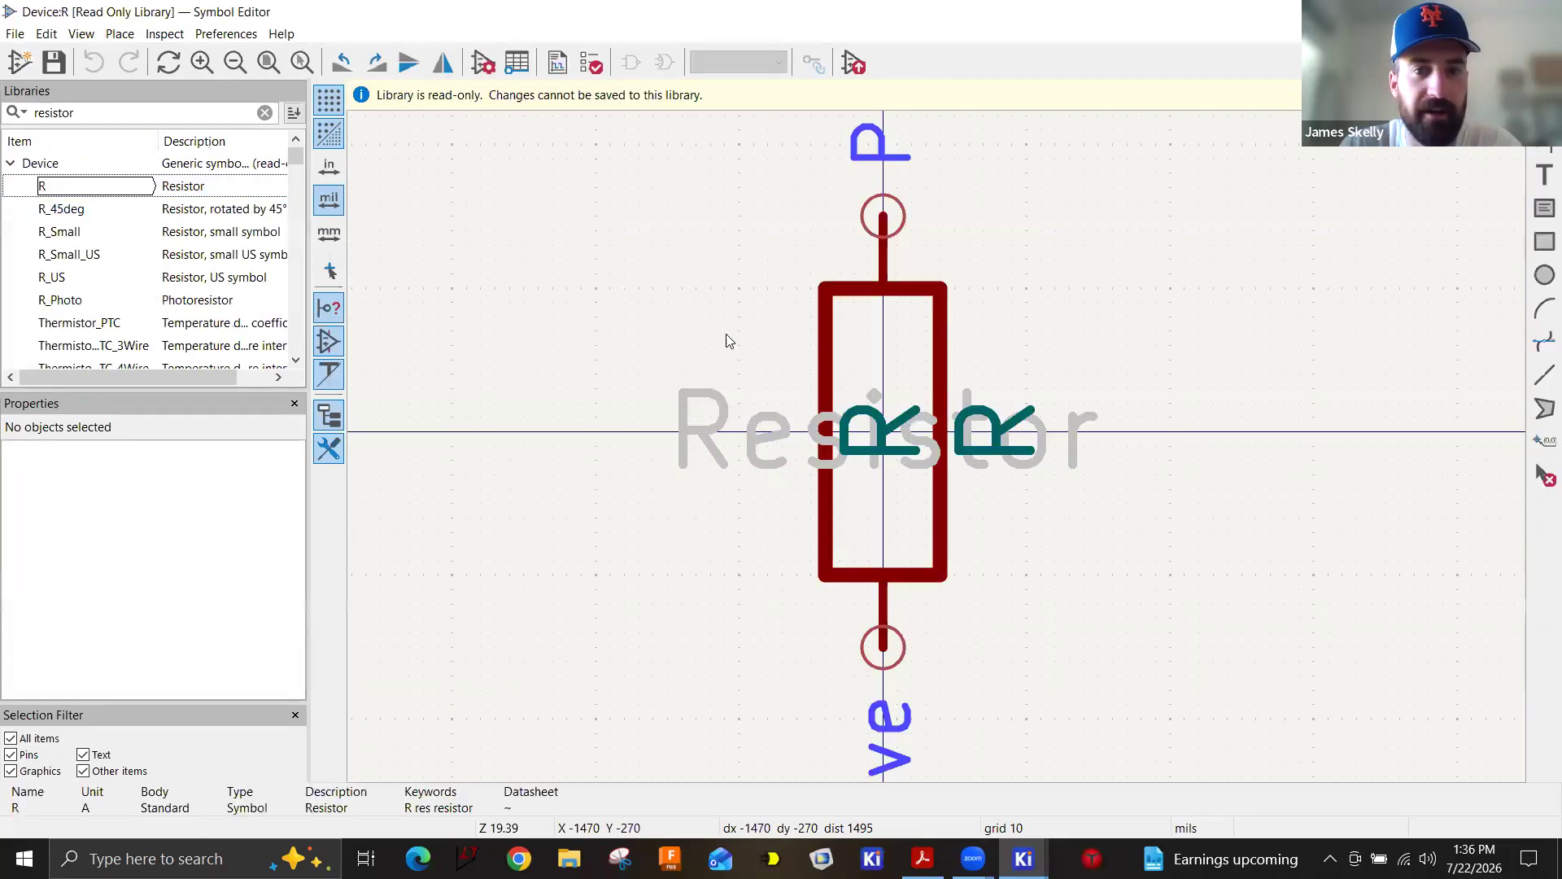
scroll(911, 431, "down", 2)
middle_click_drag(997, 419, 892, 395)
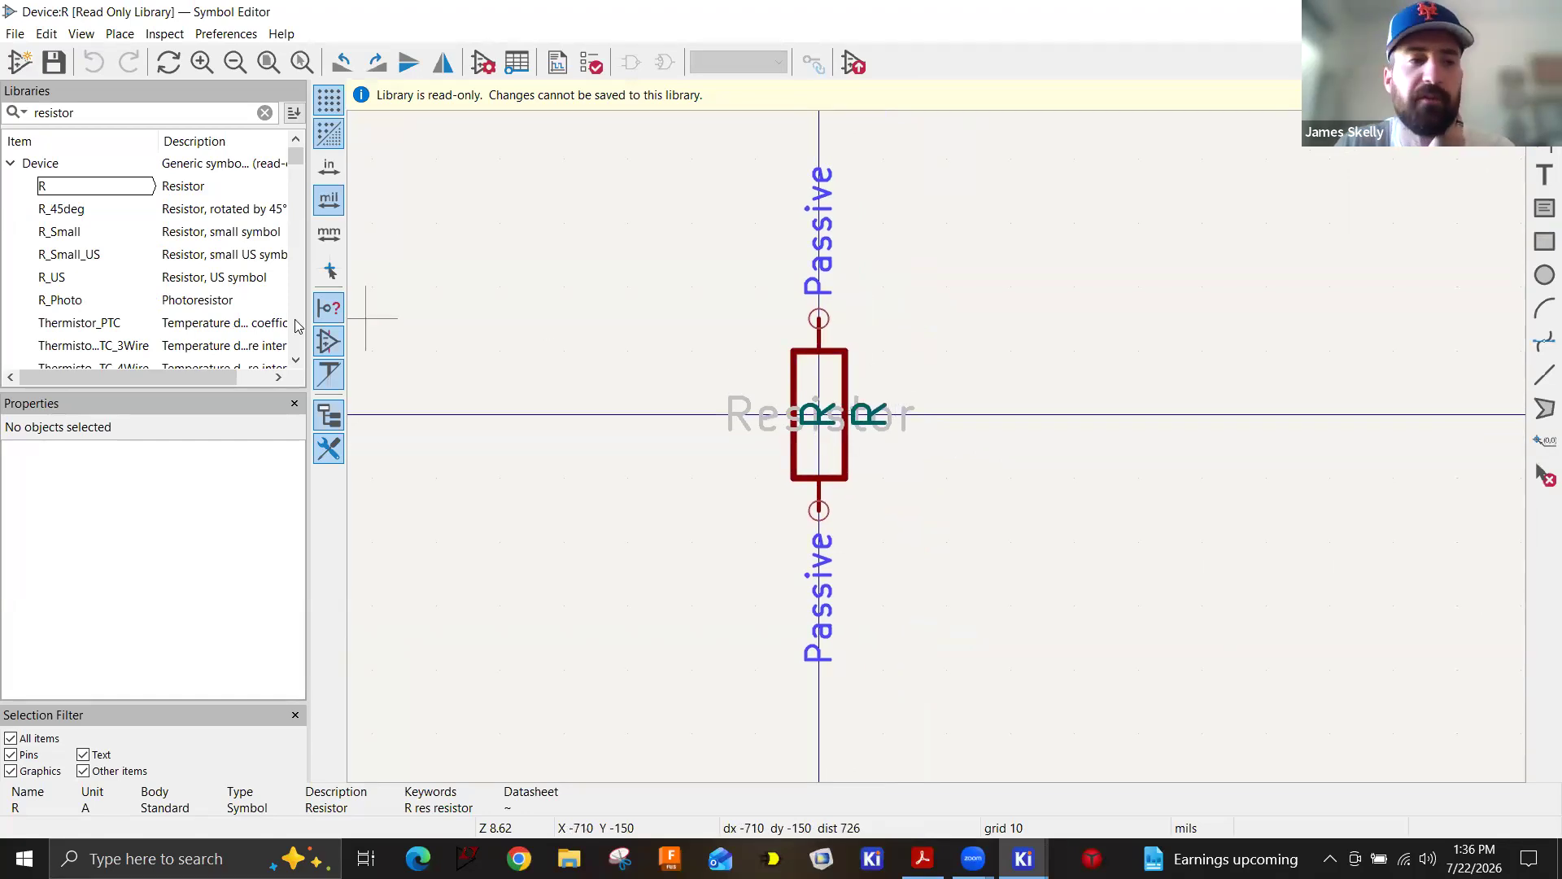
left_click(69, 281)
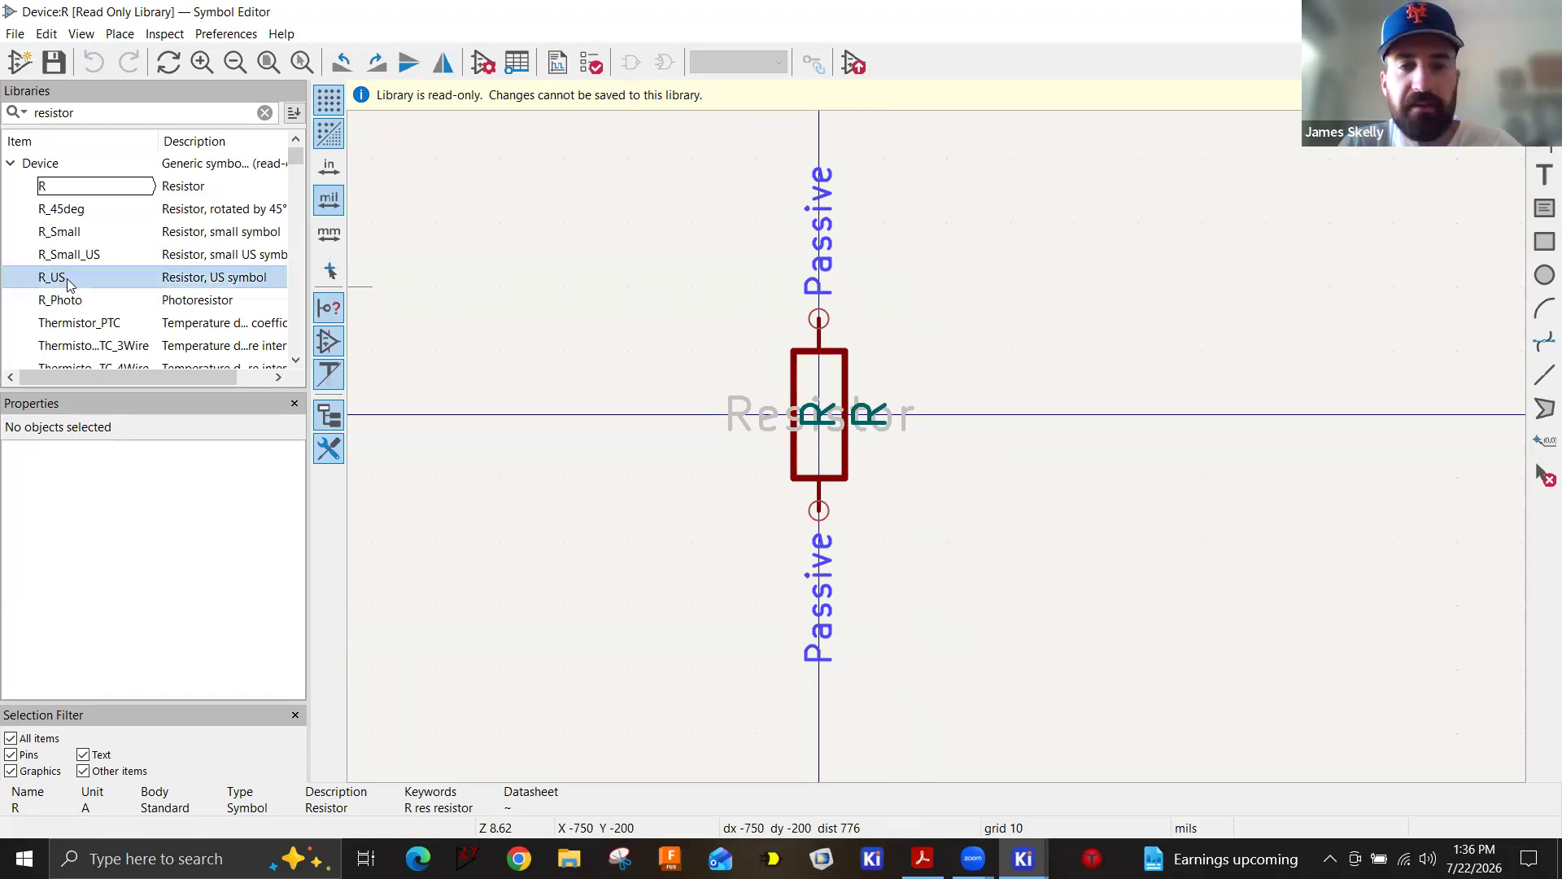
double_click(70, 282)
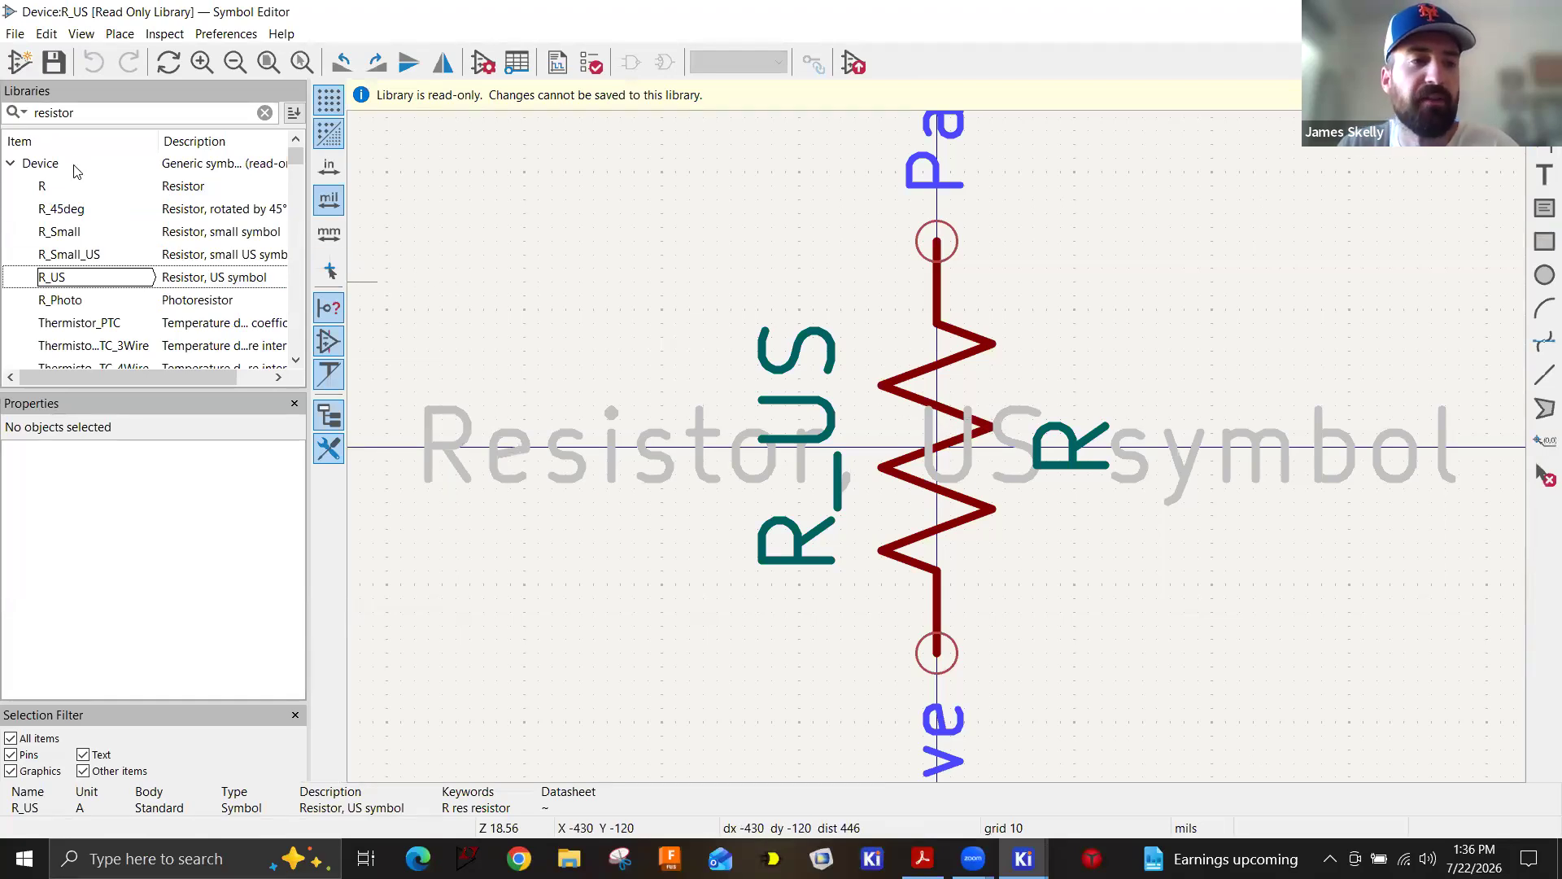
scroll(98, 252, "down", 2)
scroll(98, 210, "up", 2)
Search the symbol libraries for "C" and view the unpolarized capacitor symbol C from the Device library.
left_click(106, 114)
left_click_drag(106, 113, 2, 116)
type("C")
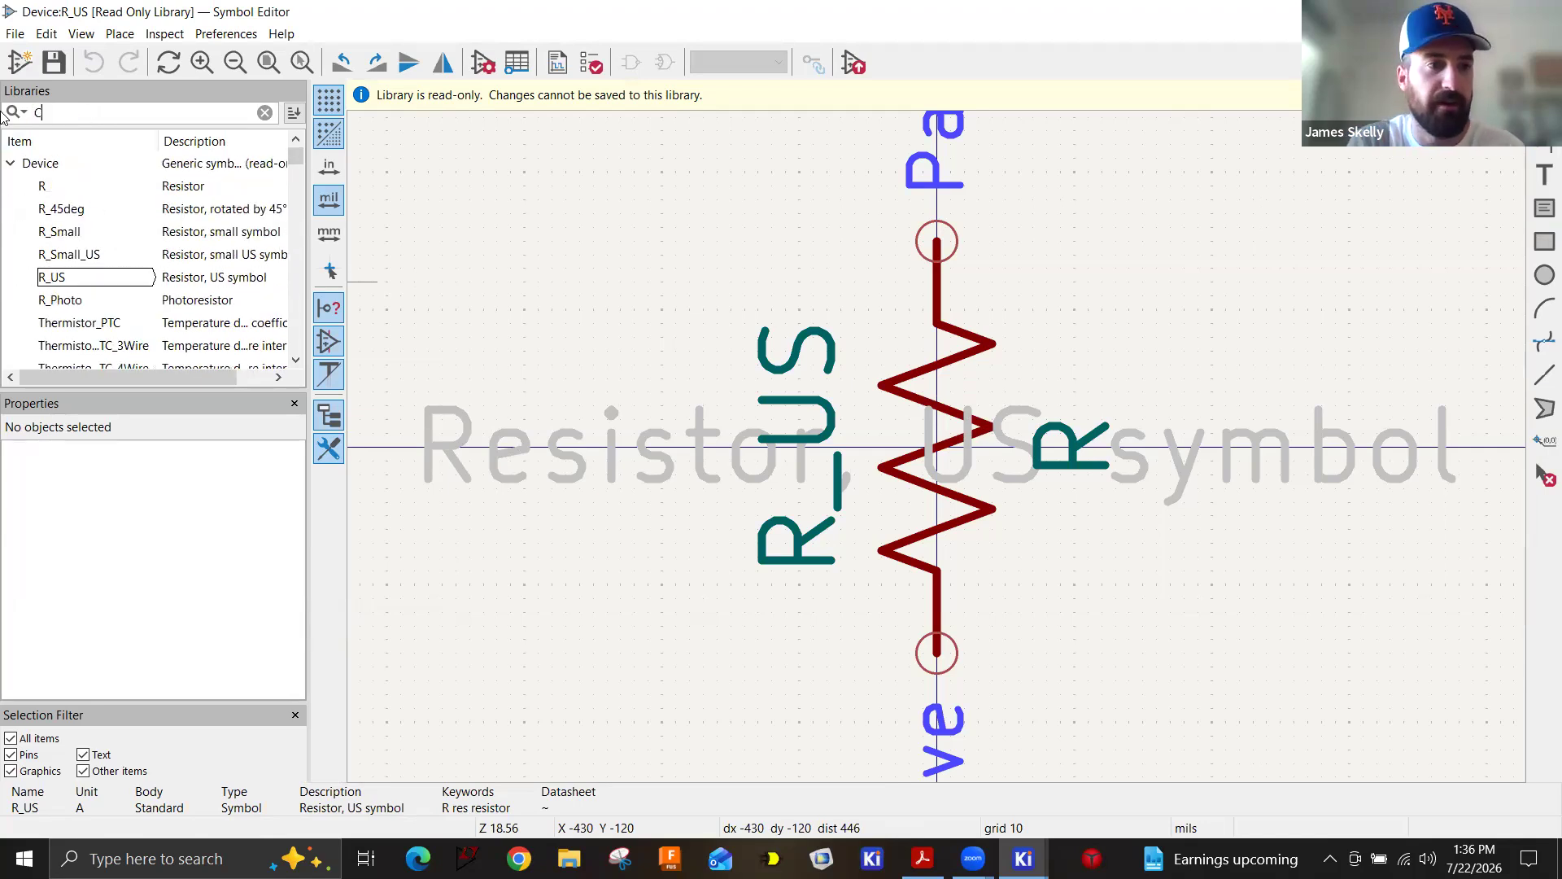
double_click(107, 186)
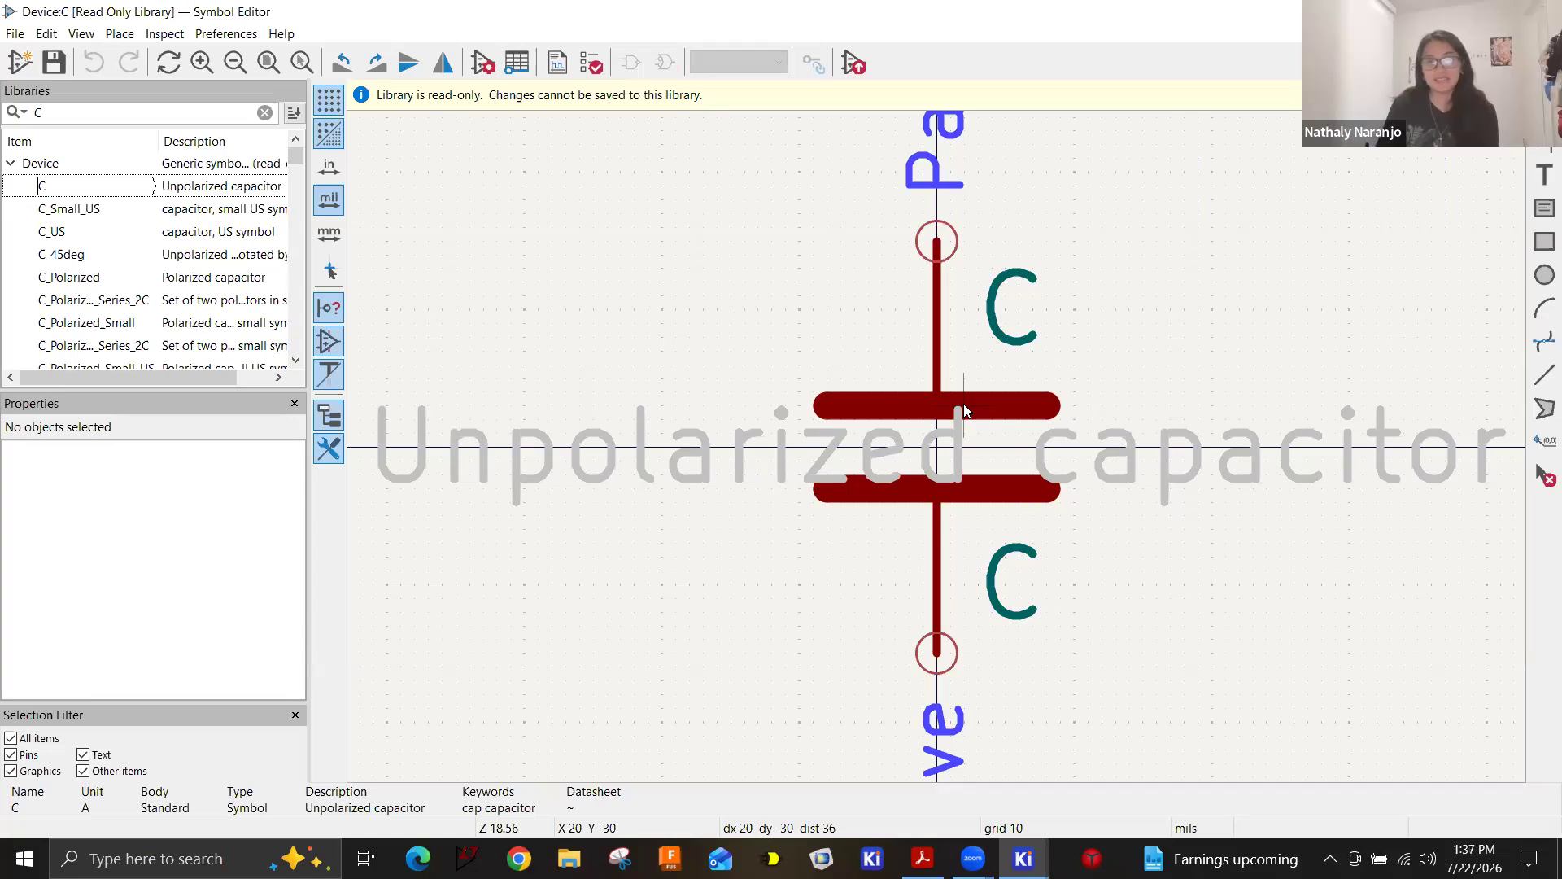
Search the symbol libraries for "555" and examine the pins of the LM555xM symbol from the Timer library.
left_click(88, 113)
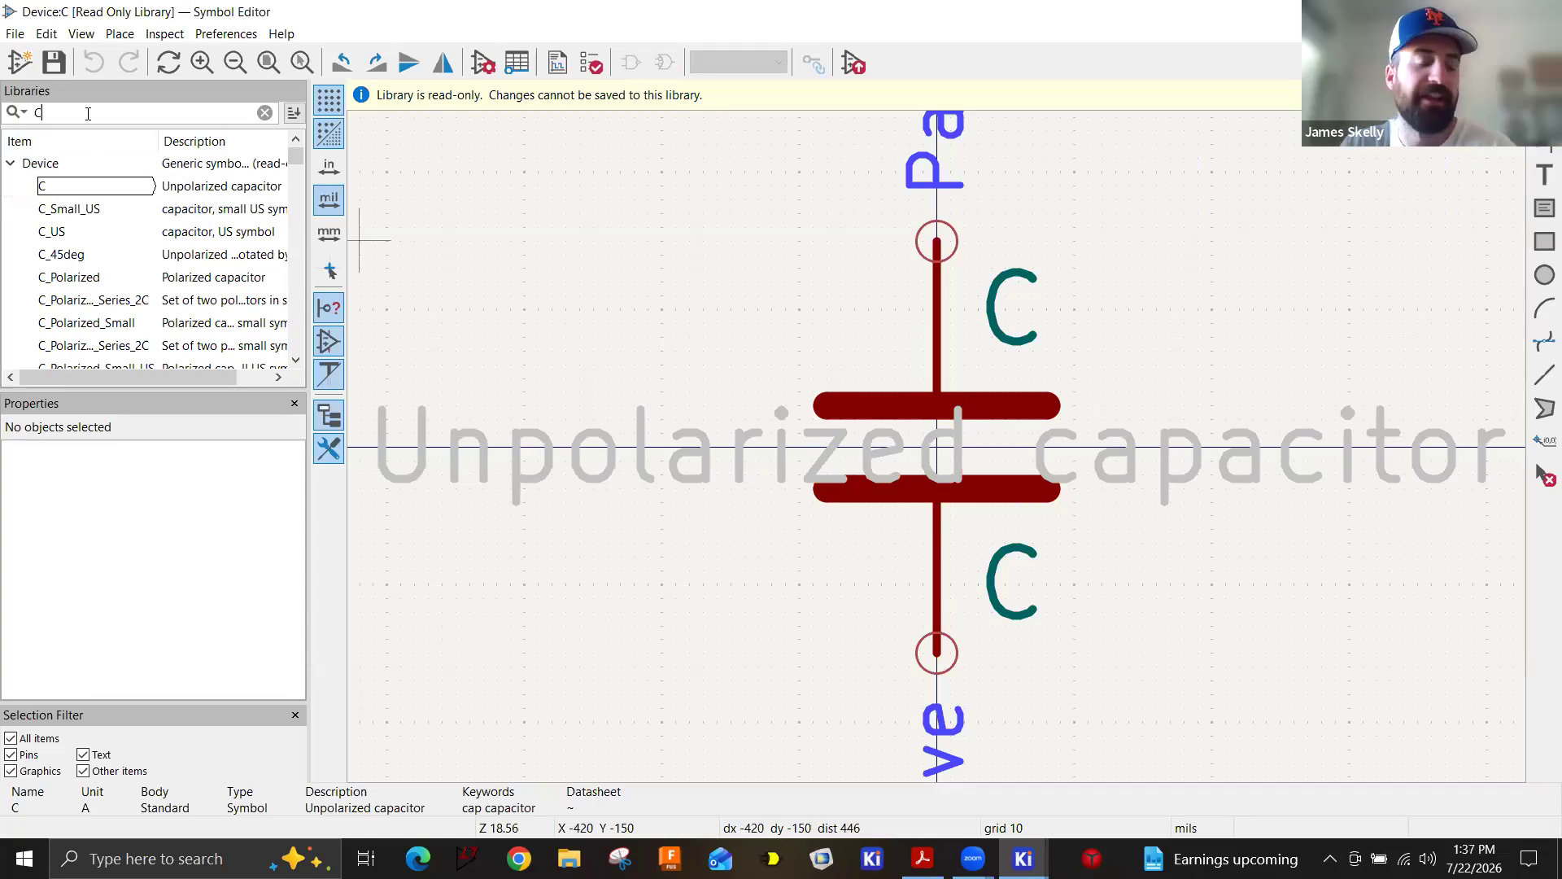
key("BackSpace")
type("555")
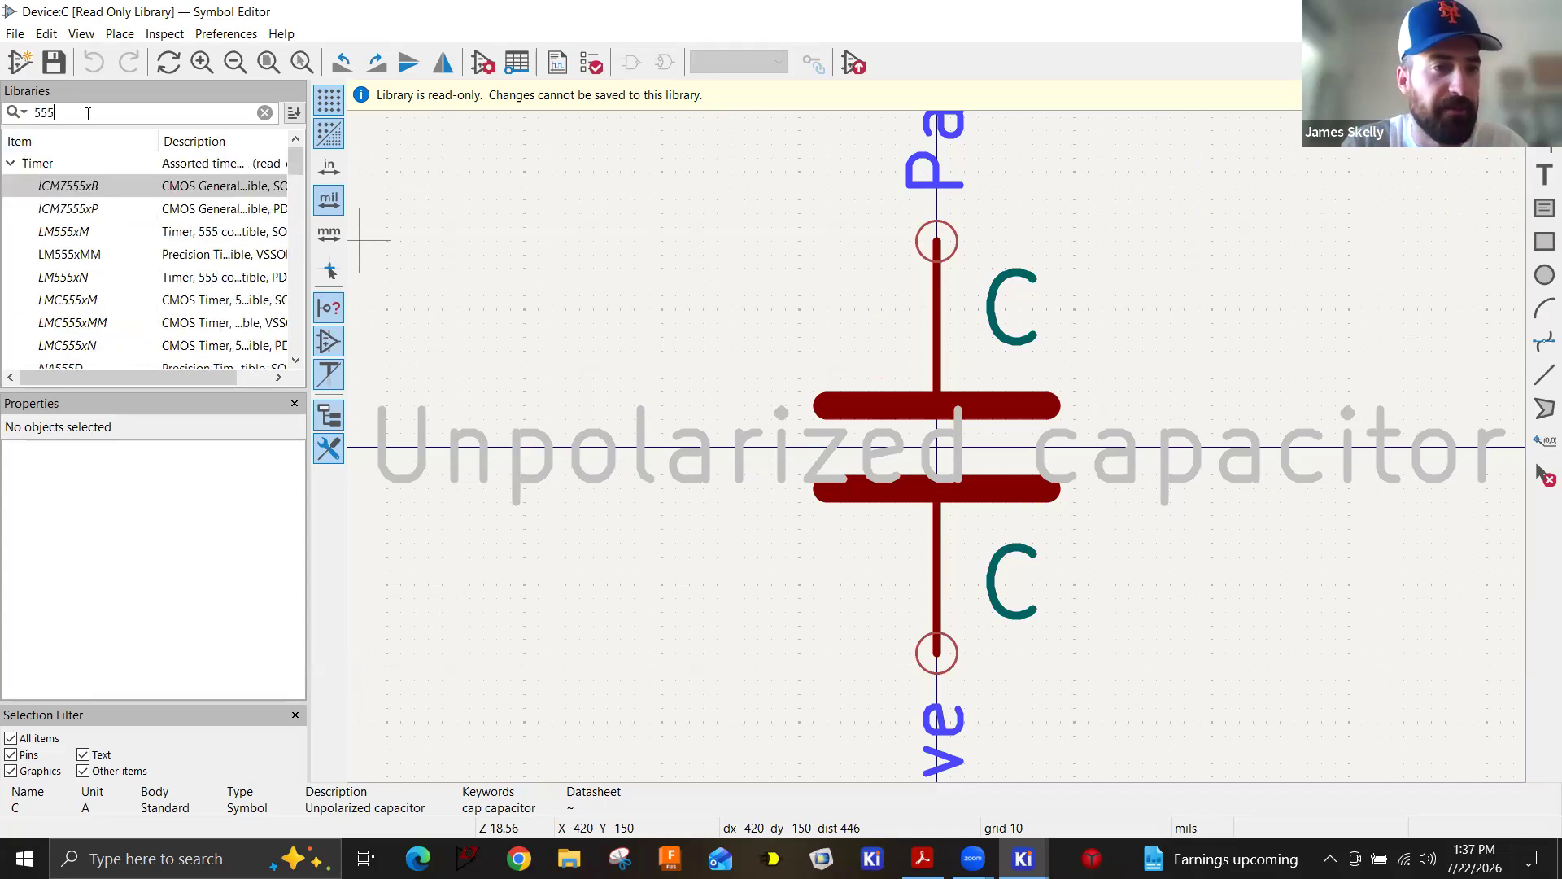
double_click(82, 234)
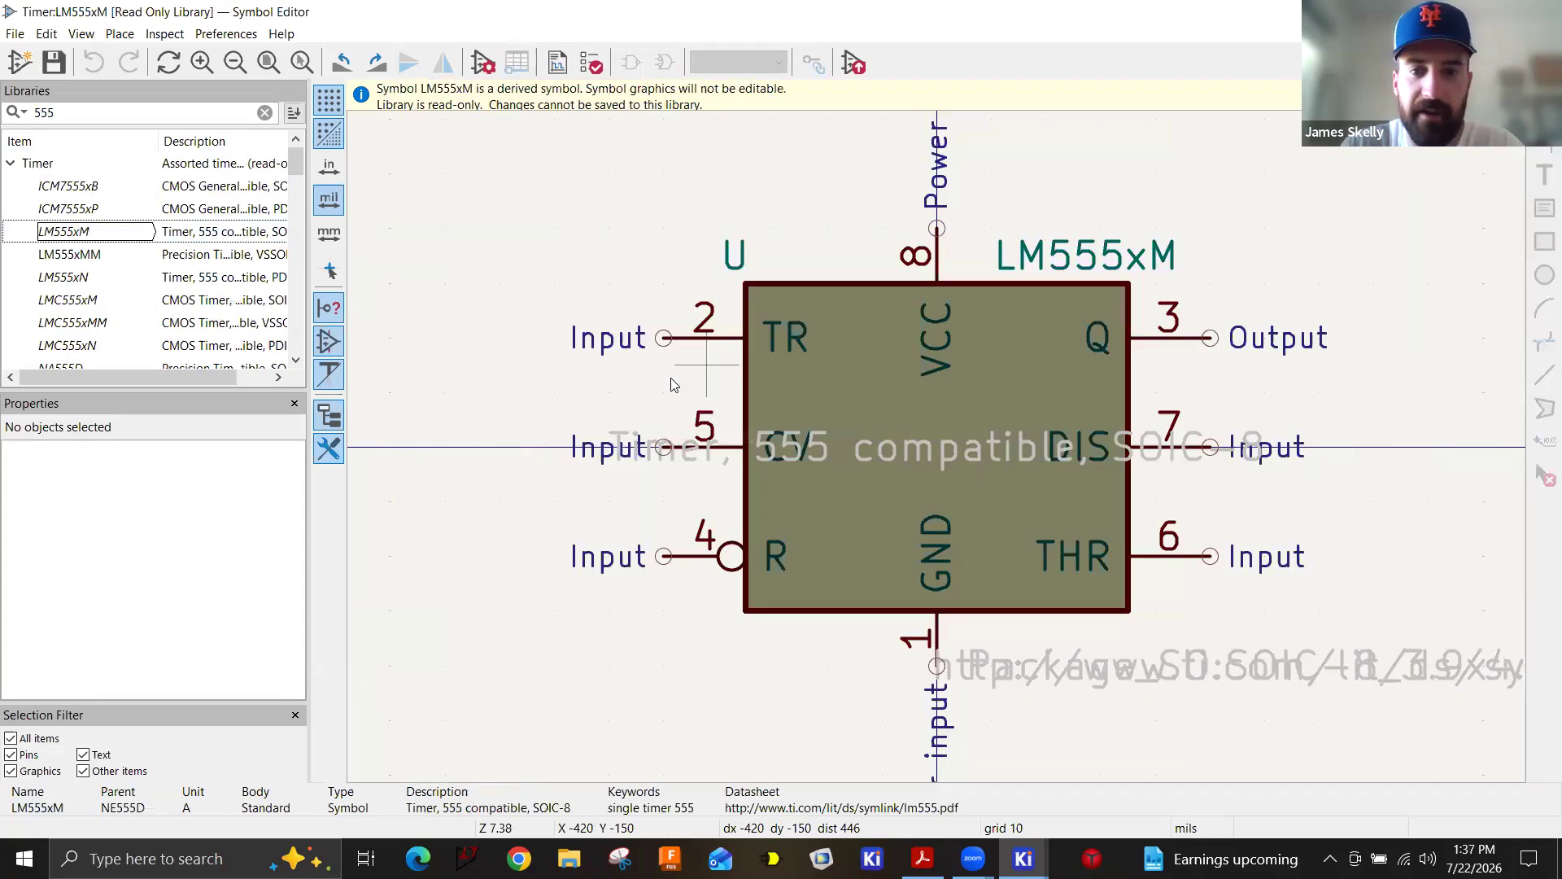
scroll(989, 468, "up", 3)
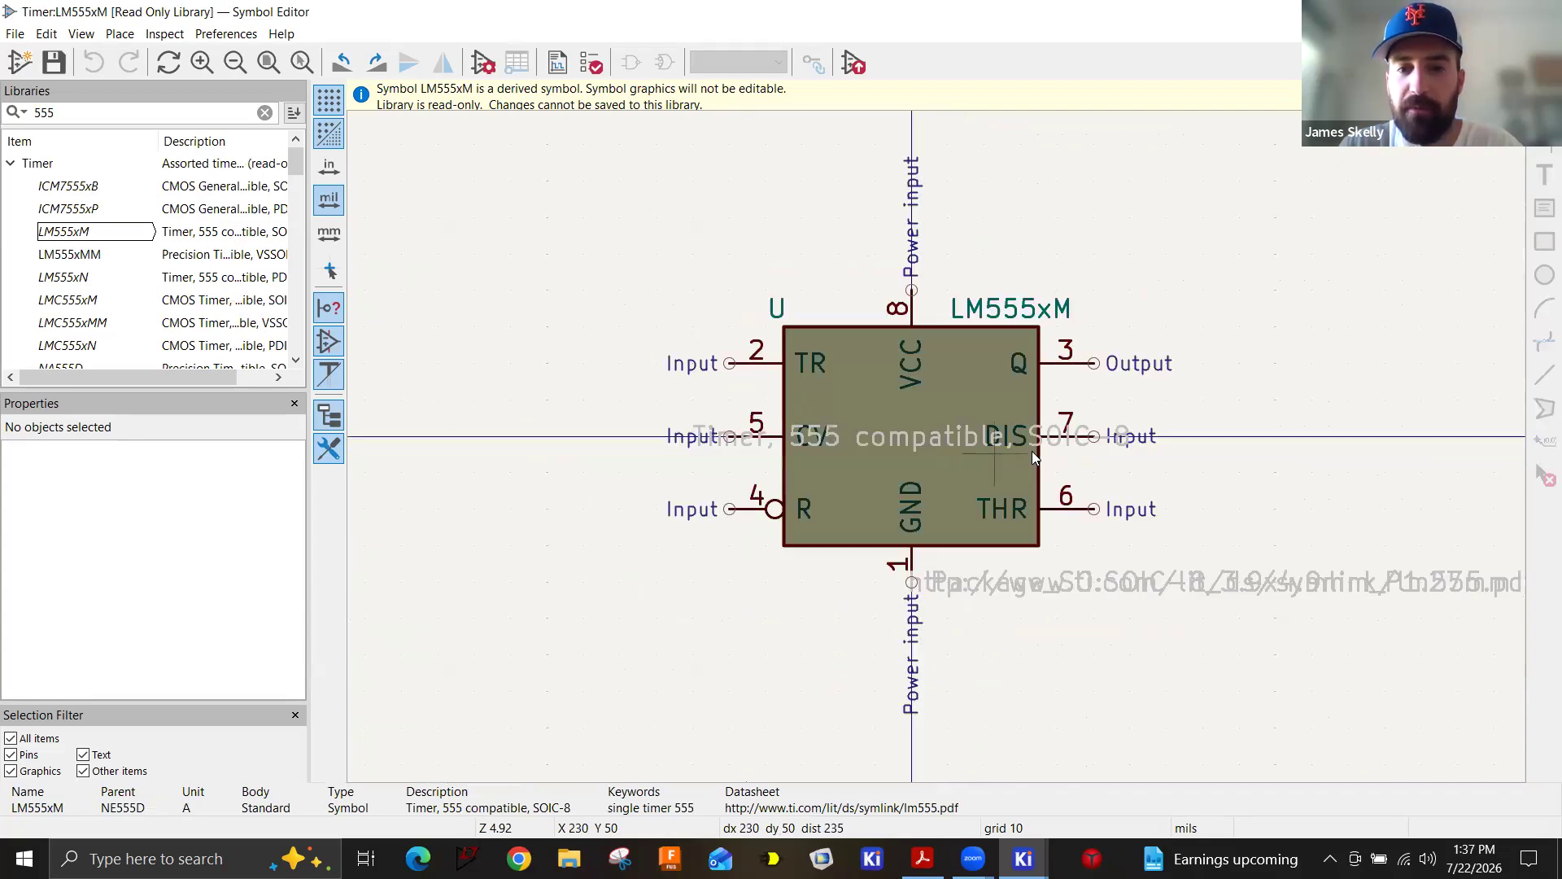
scroll(912, 461, "up", 2)
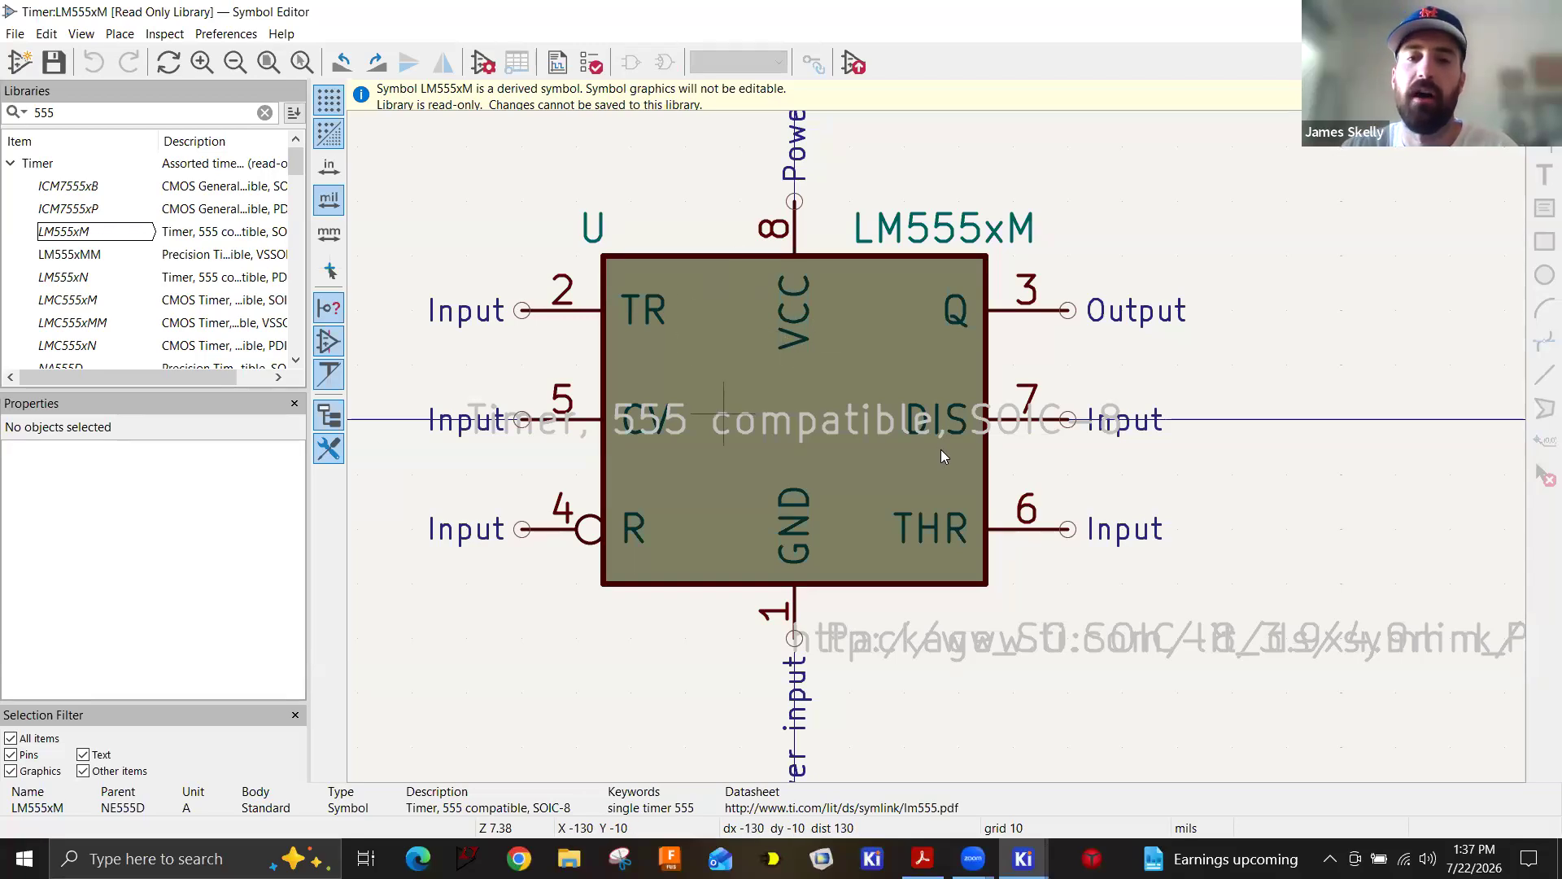
scroll(941, 449, "down", 2)
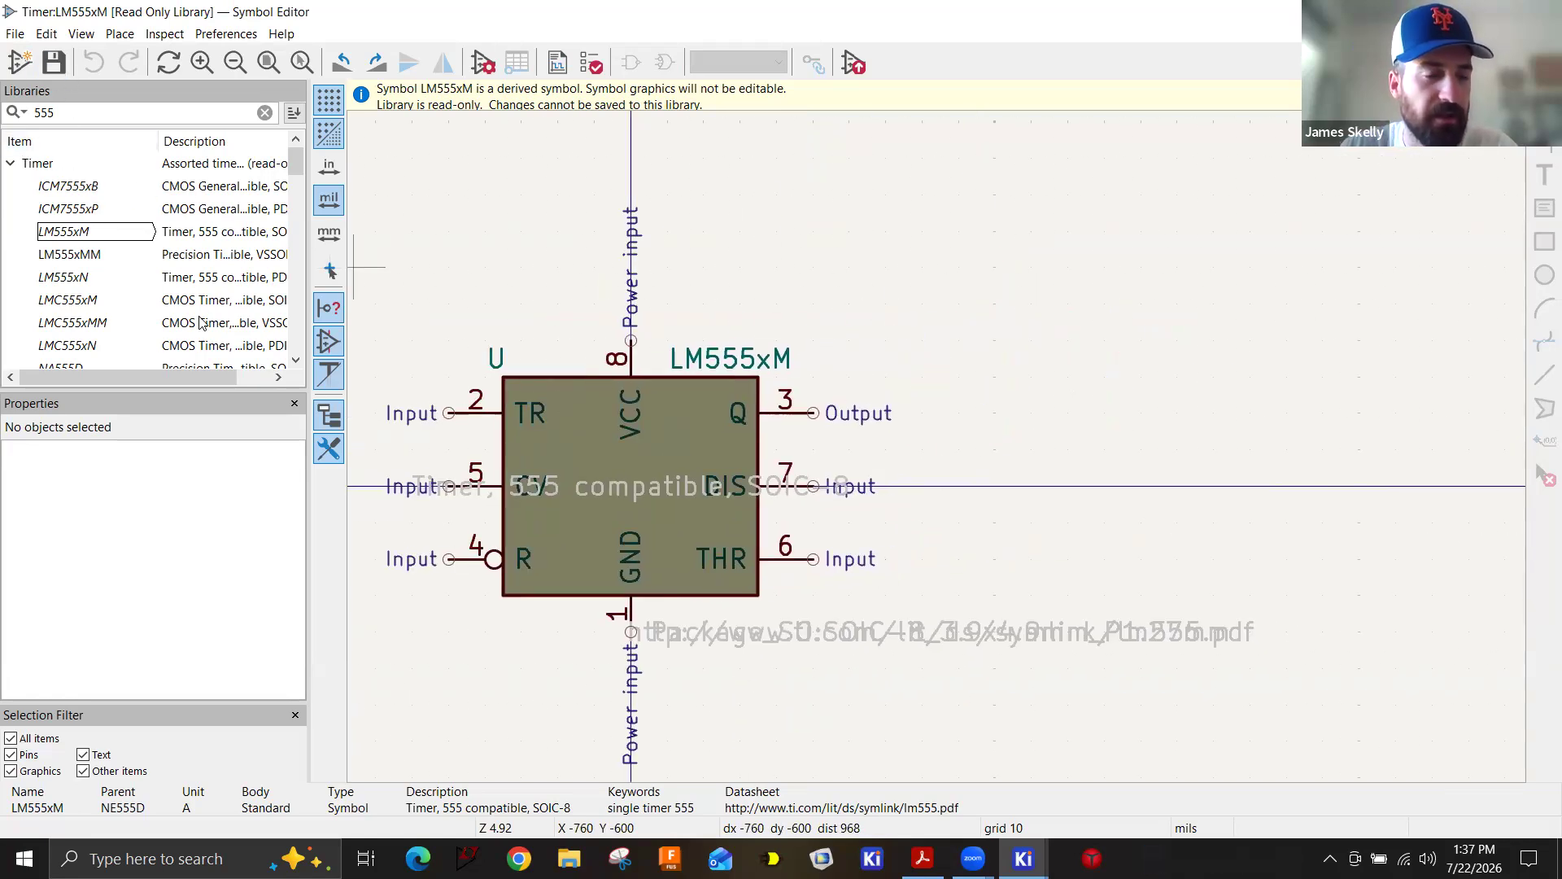
Enlarge the symbol library list so that more of the 555 timer entries fit.
left_click(15, 34)
left_click(75, 128)
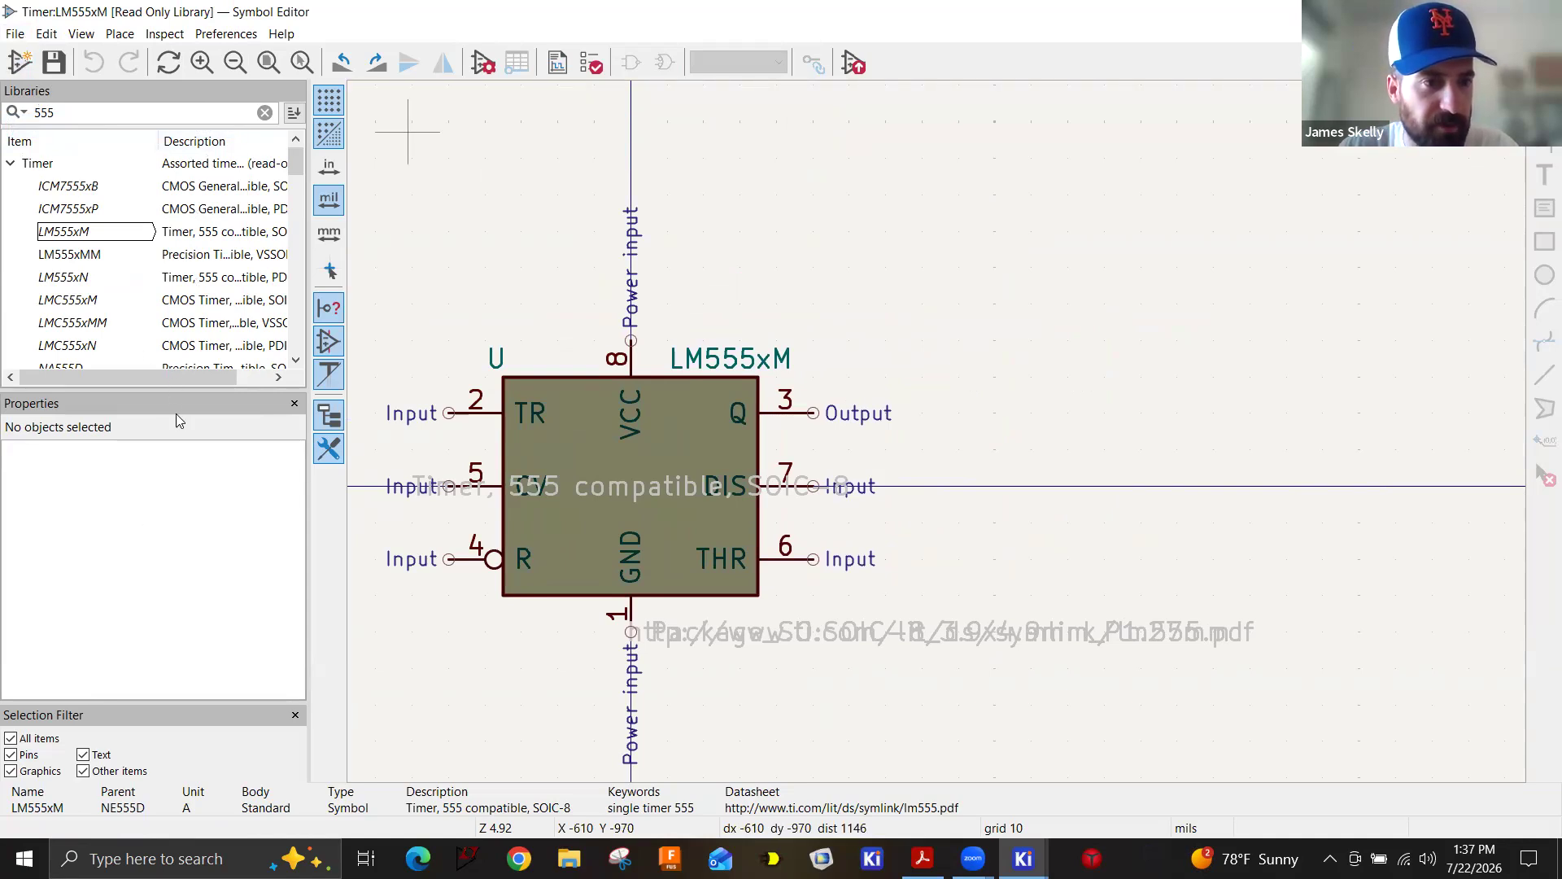
left_click_drag(179, 392, 172, 469)
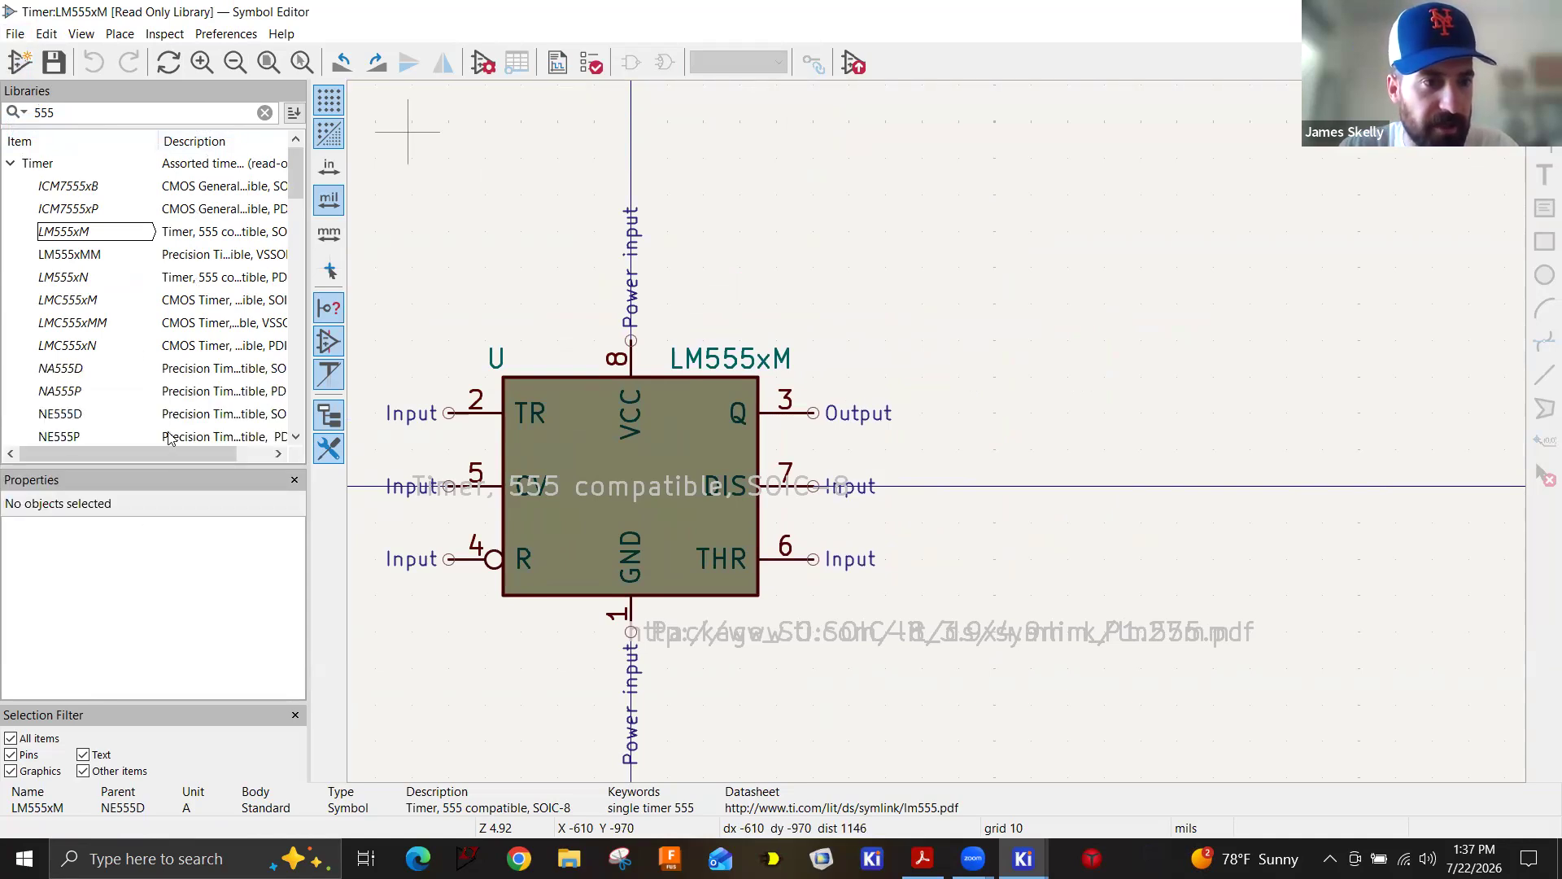
Look through the remaining "555" search results in the symbol library list and clear the search filter.
left_click(12, 161)
scroll(294, 332, "down", 4)
scroll(294, 332, "down", 5)
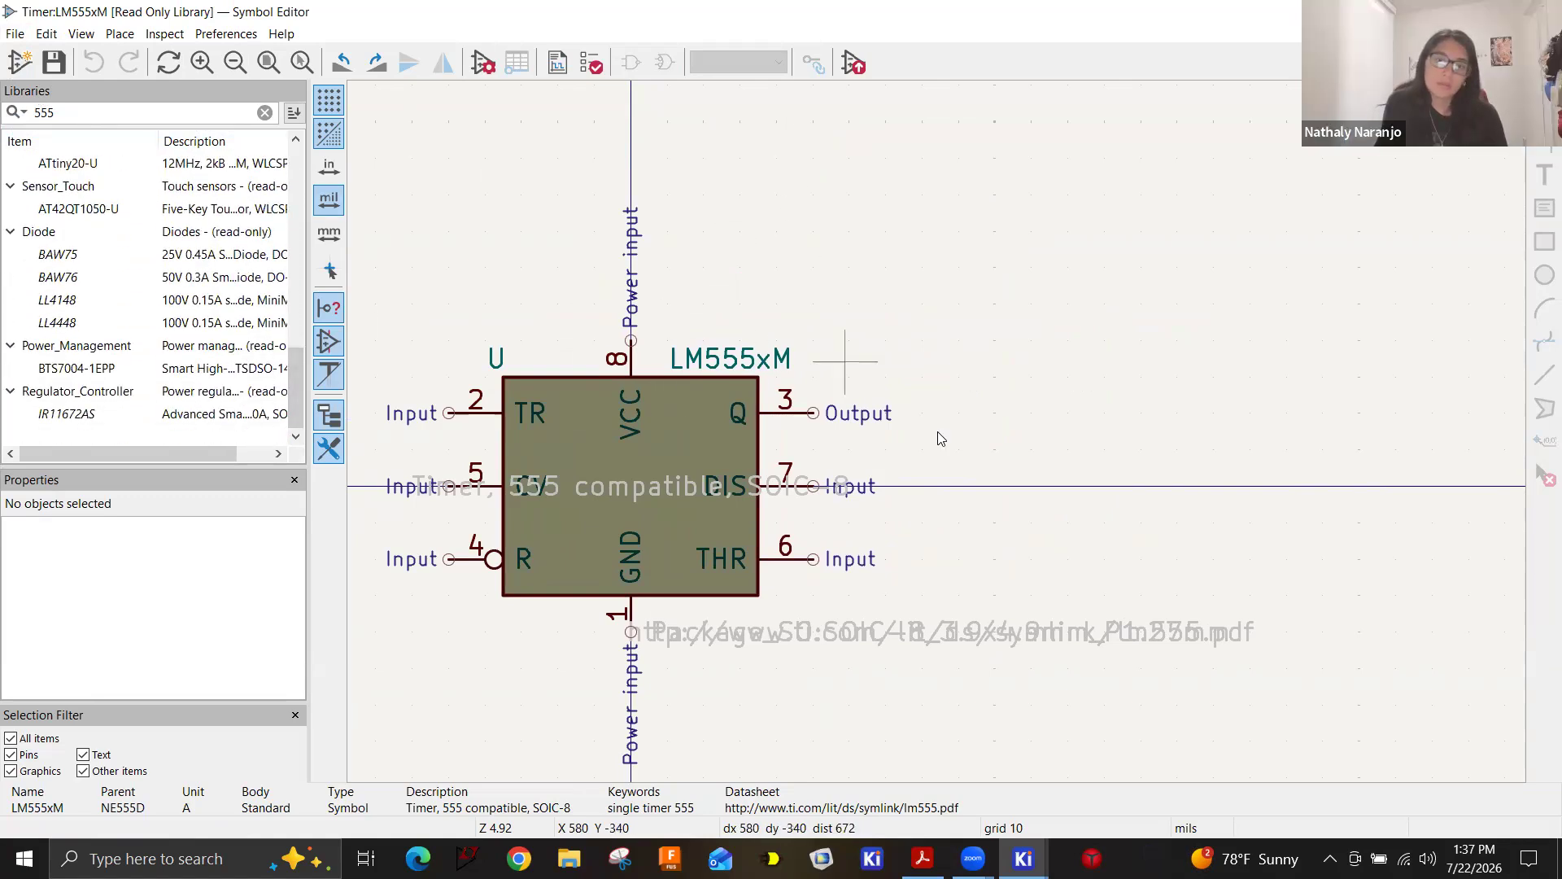
scroll(918, 339, "down", 3)
scroll(931, 440, "up", 3)
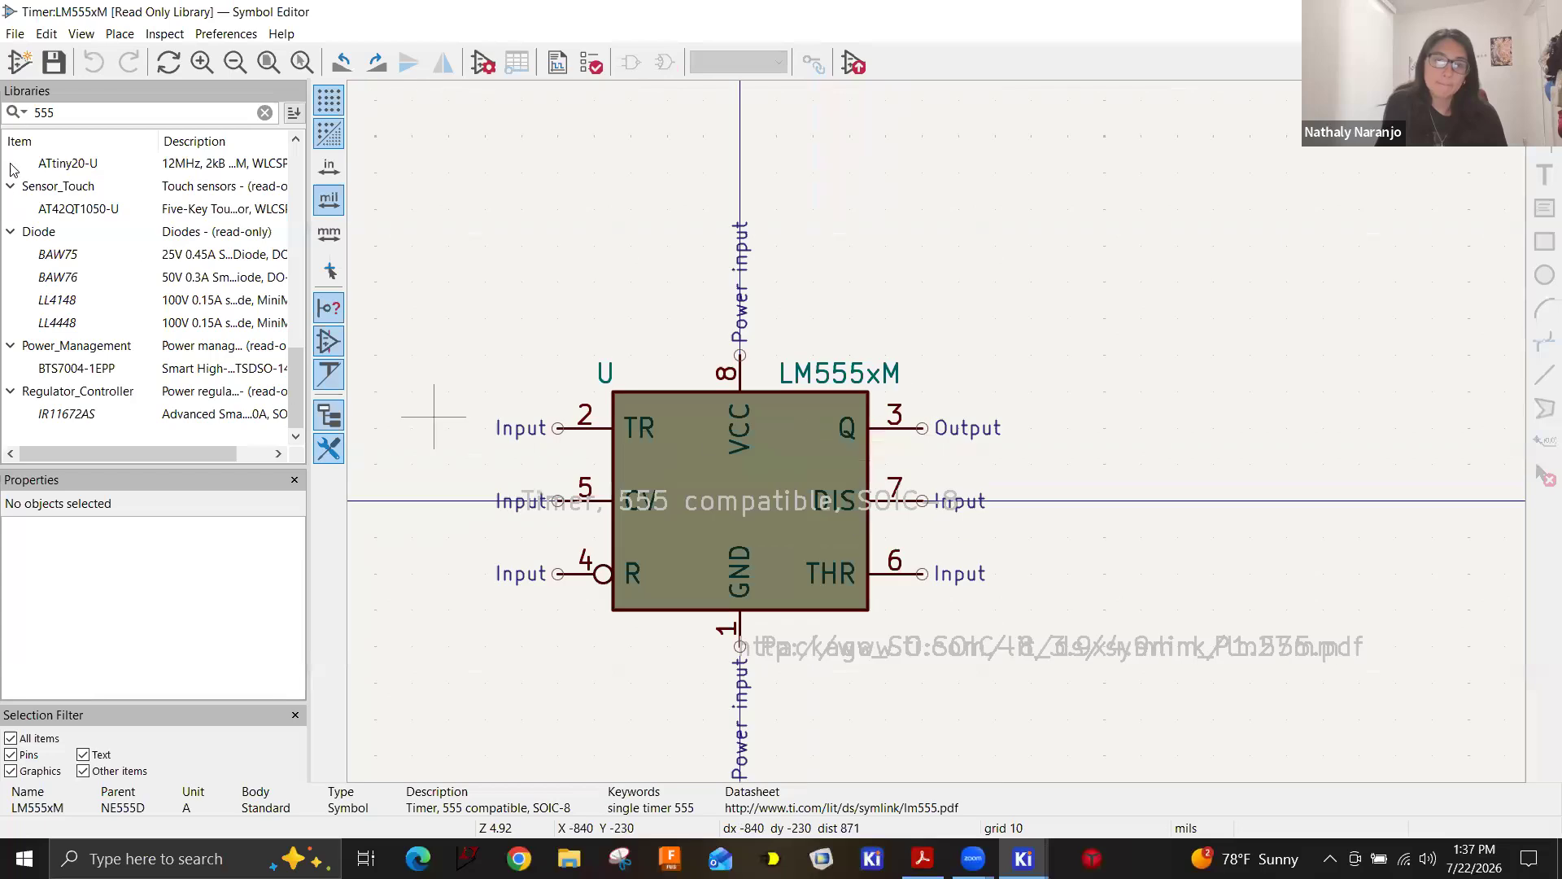
left_click(264, 113)
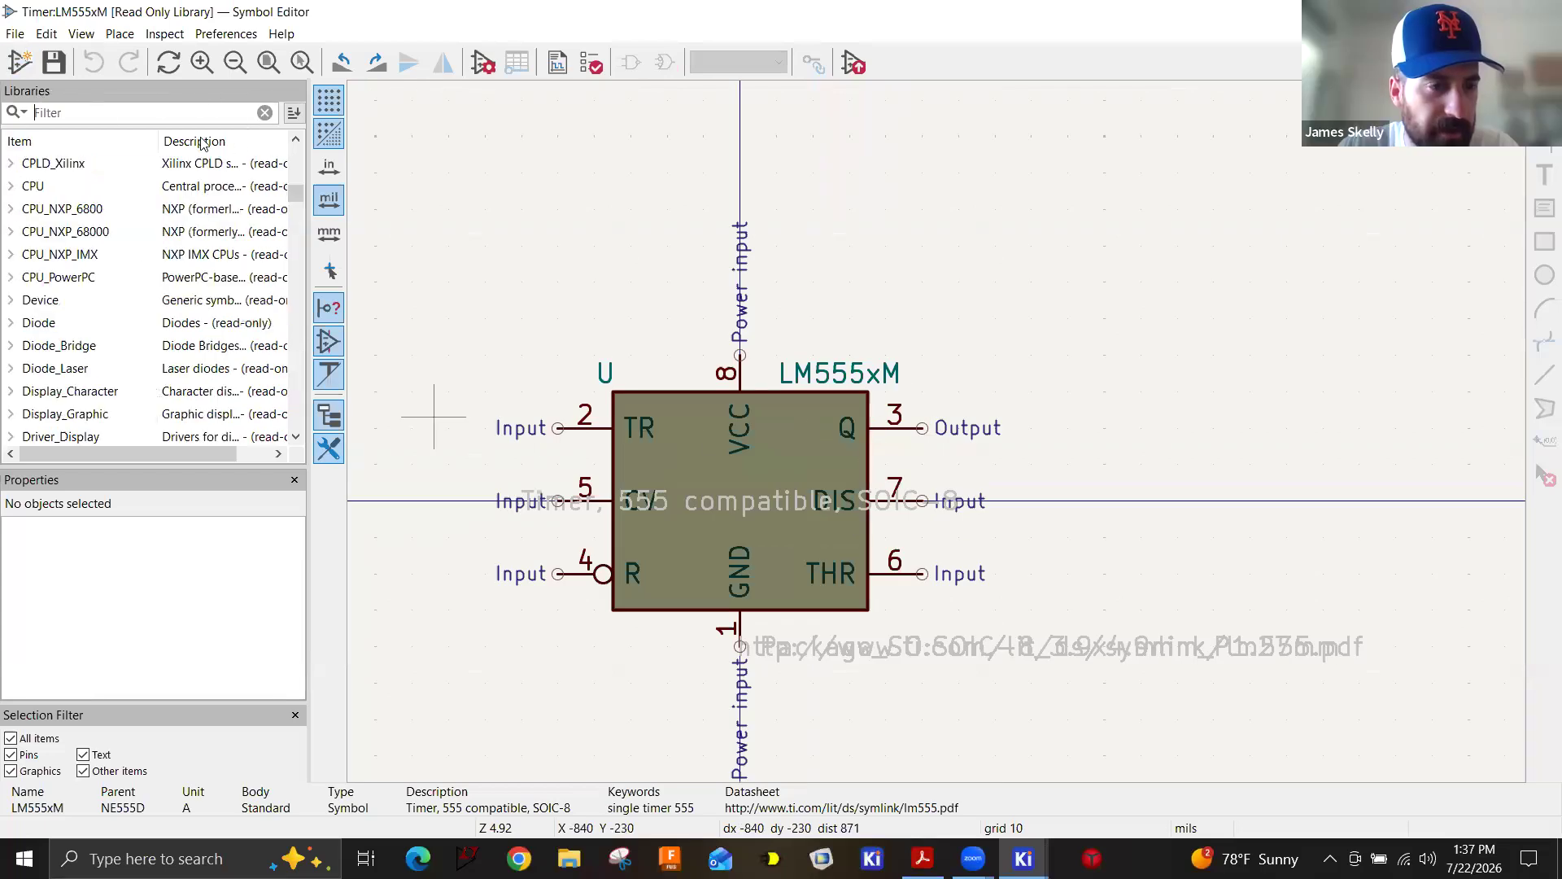
Try to create a new symbol in the read-only Timer library.
left_click(27, 35)
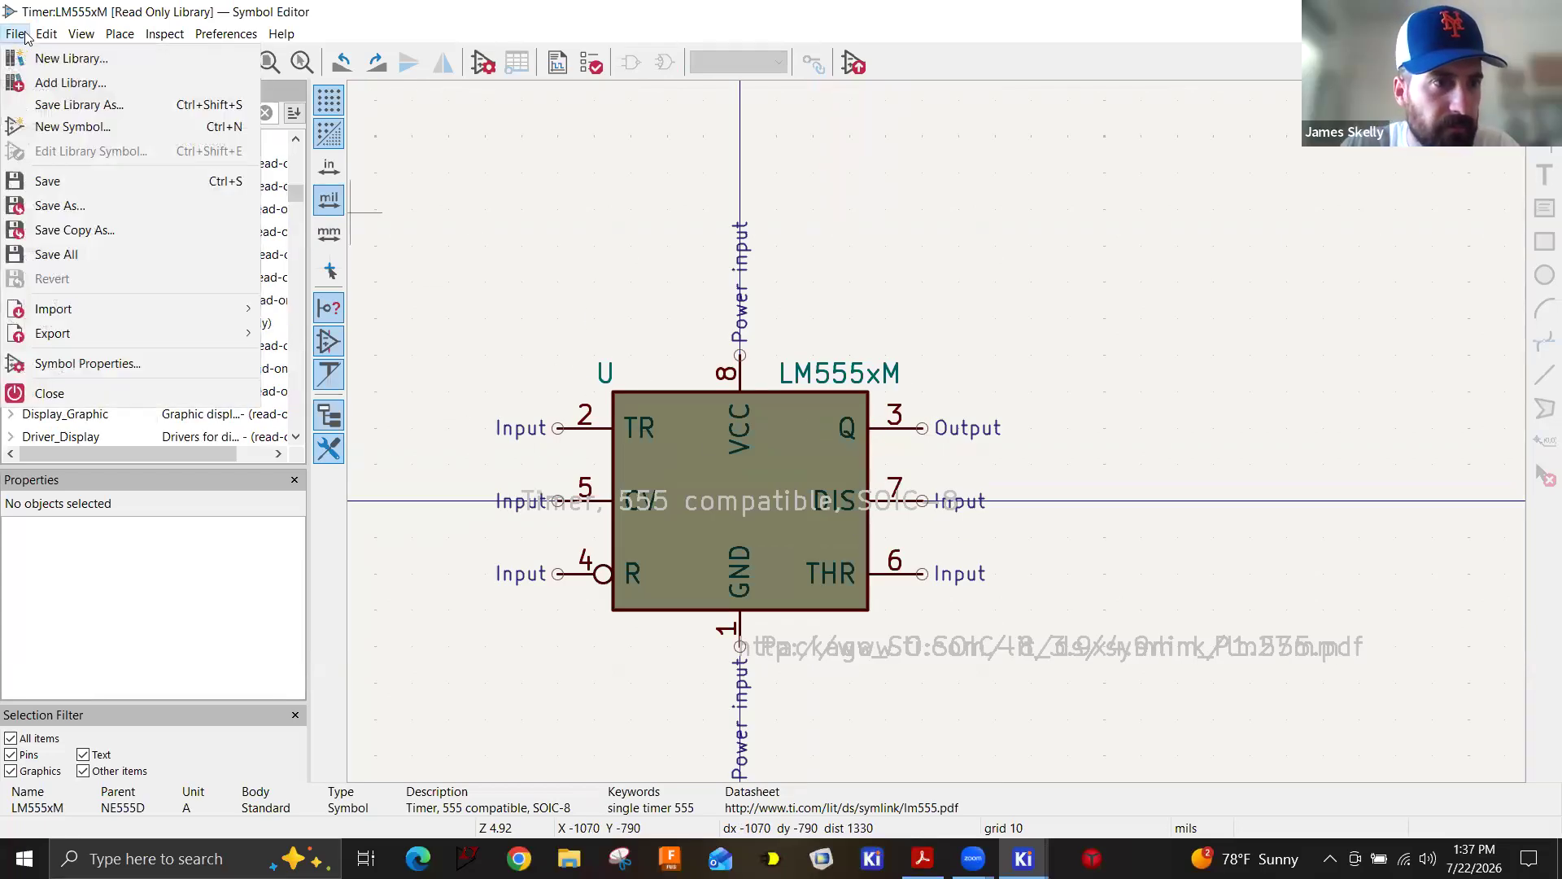
left_click(108, 129)
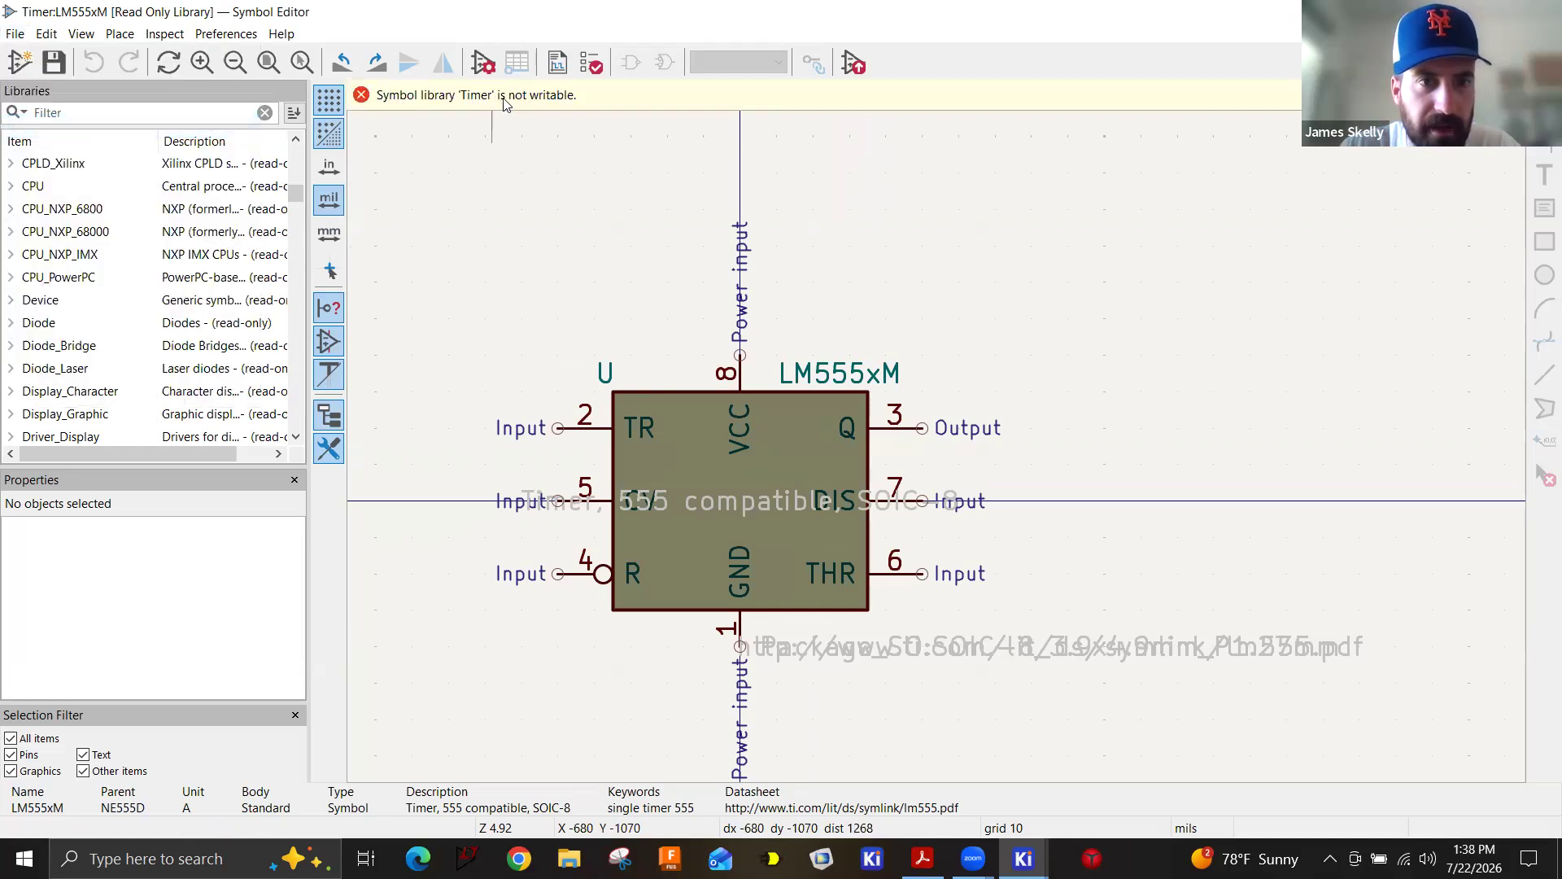
Browse the full list of symbol libraries to locate the existing custom Ki9 library.
scroll(188, 250, "up", 10)
scroll(188, 250, "down", 20)
scroll(195, 255, "down", 20)
scroll(196, 259, "down", 10)
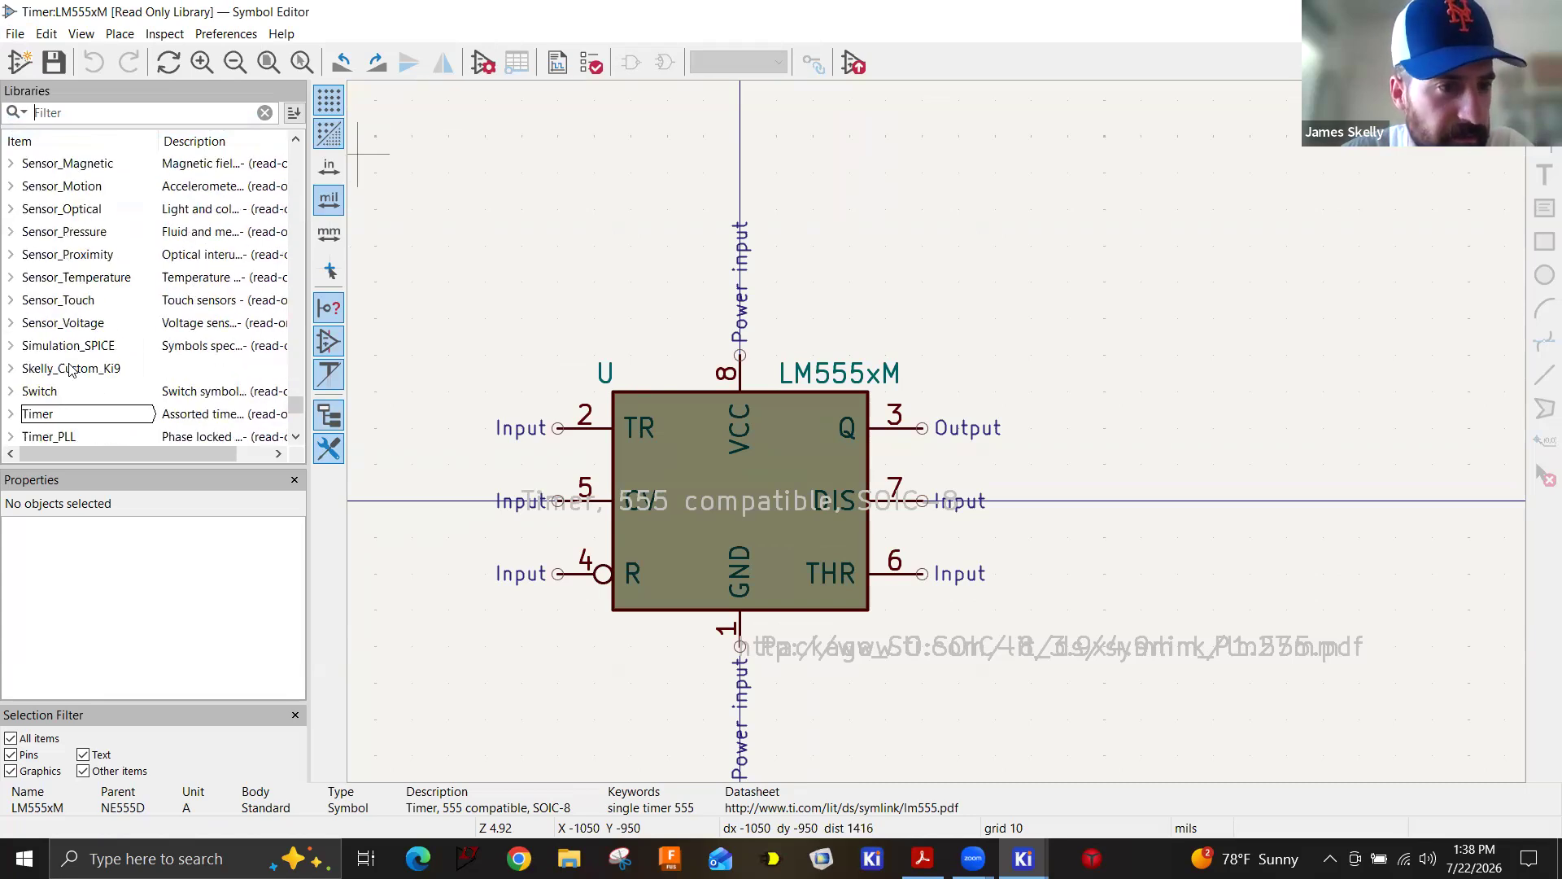
right_click(71, 370)
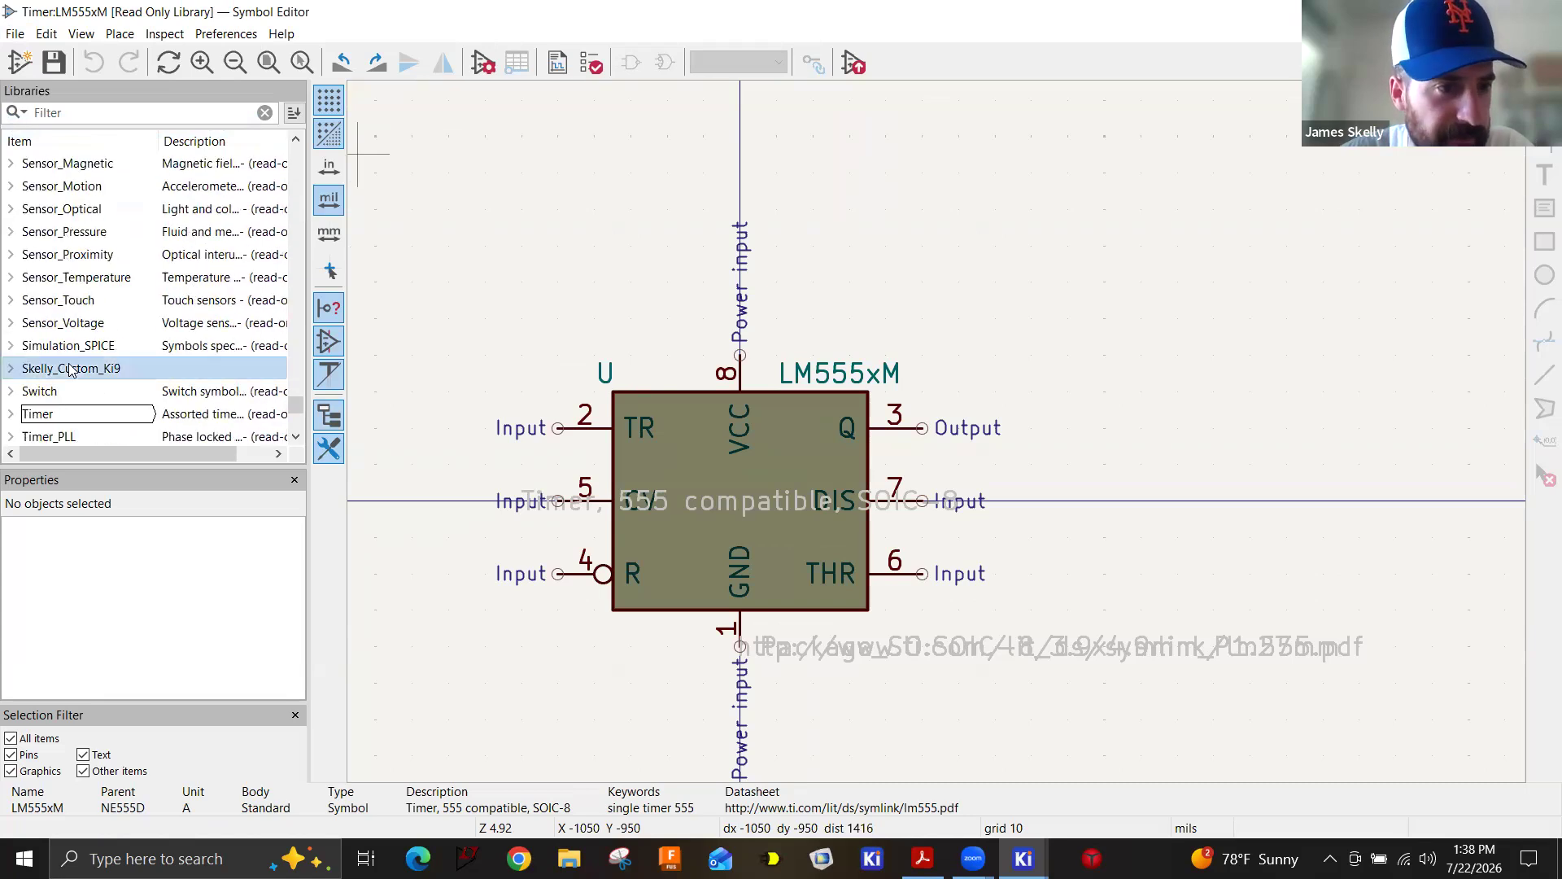
left_click(445, 301)
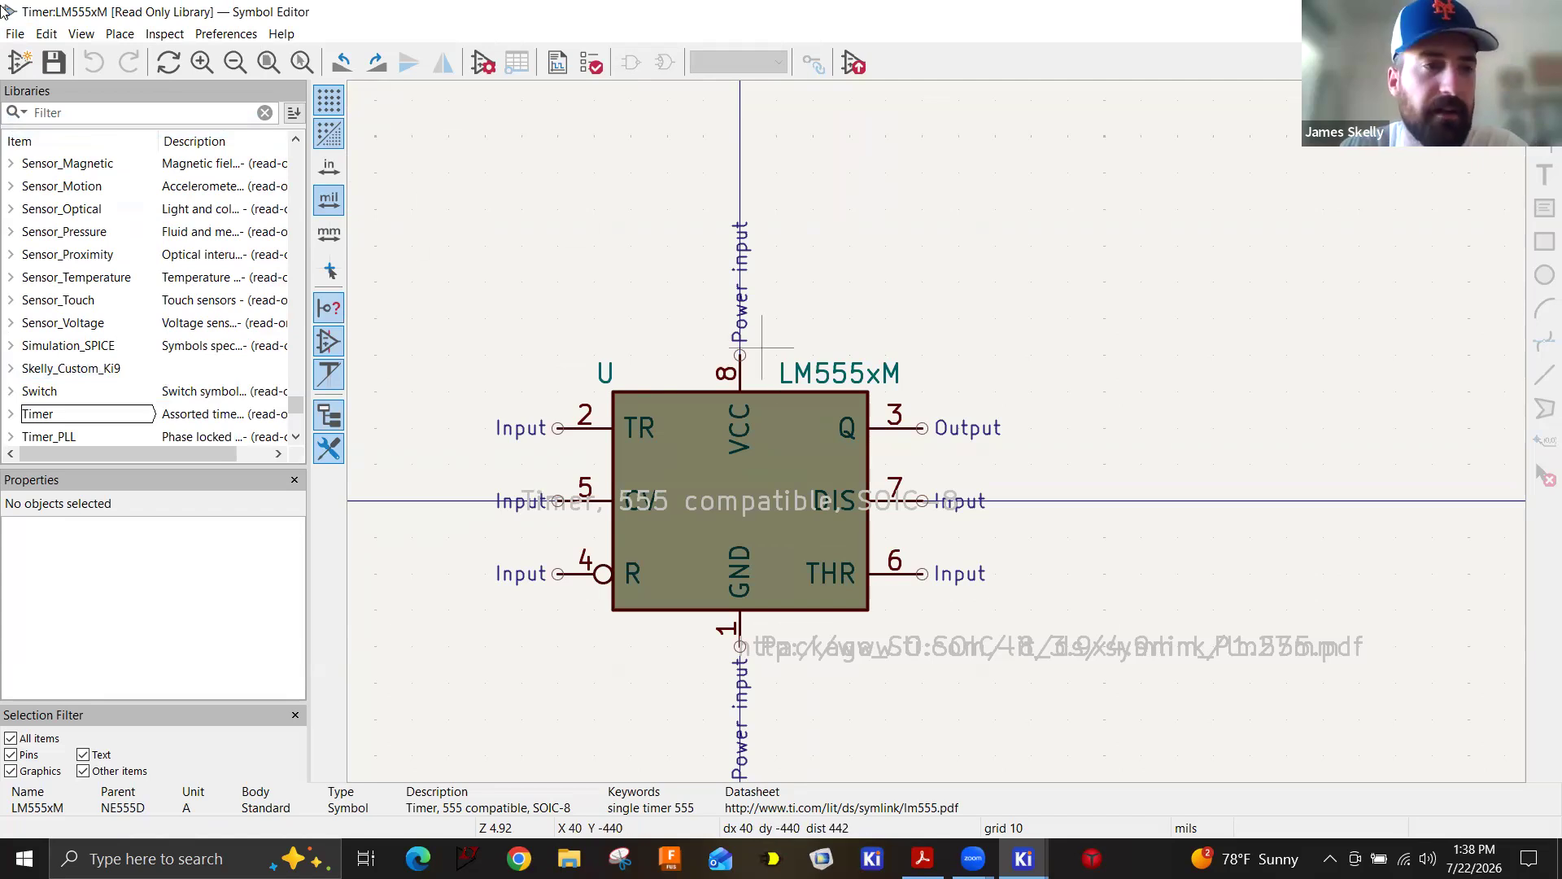
Start a new symbol library in the Global library table with the file name Custom_Parts.
left_click(14, 34)
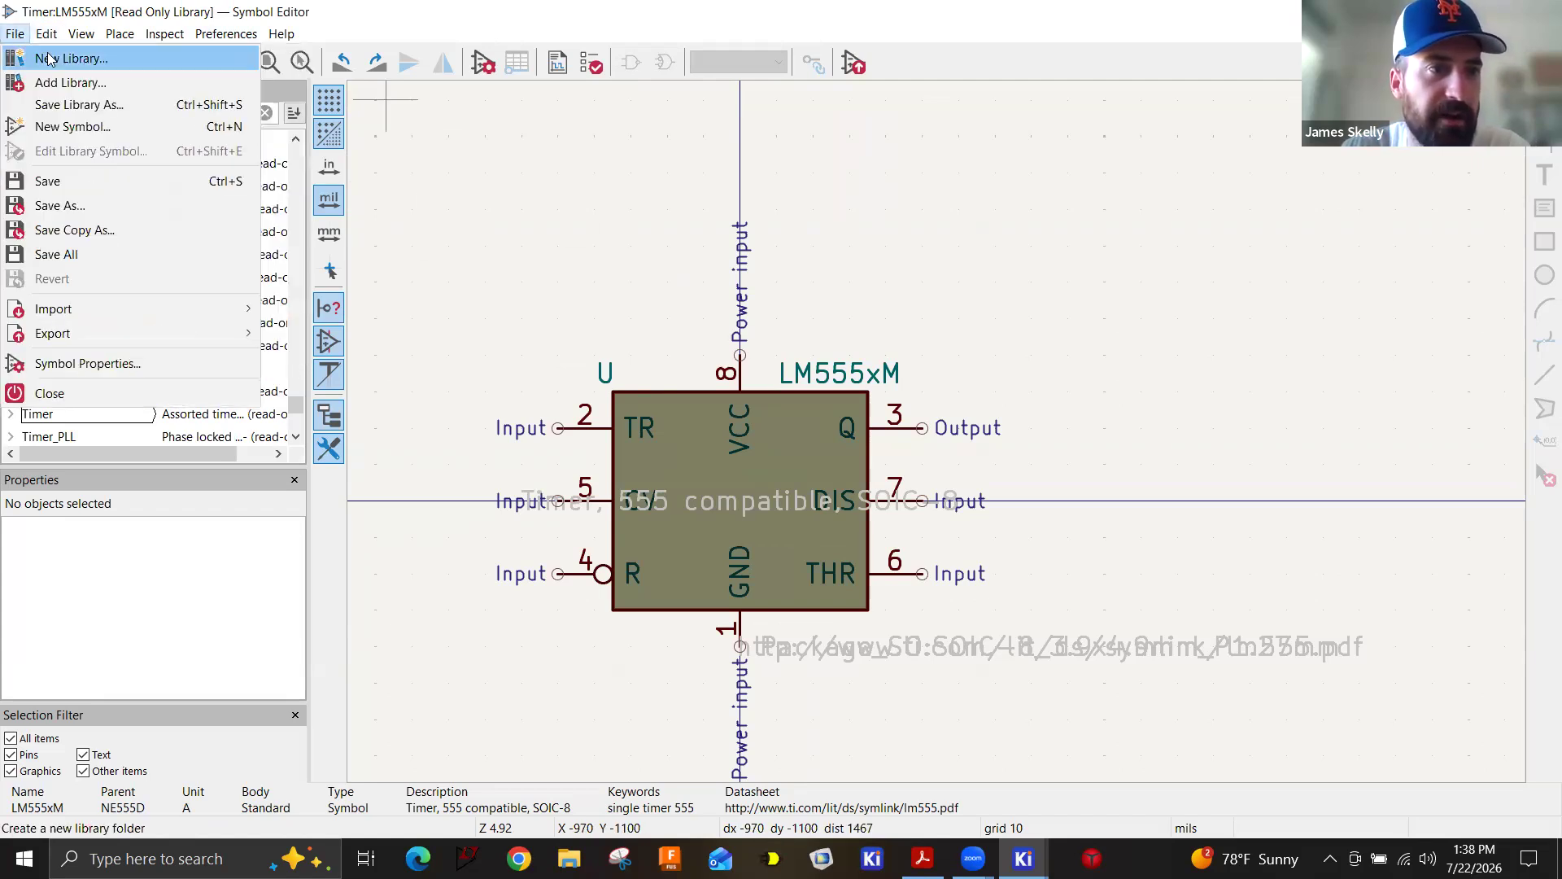
left_click(49, 59)
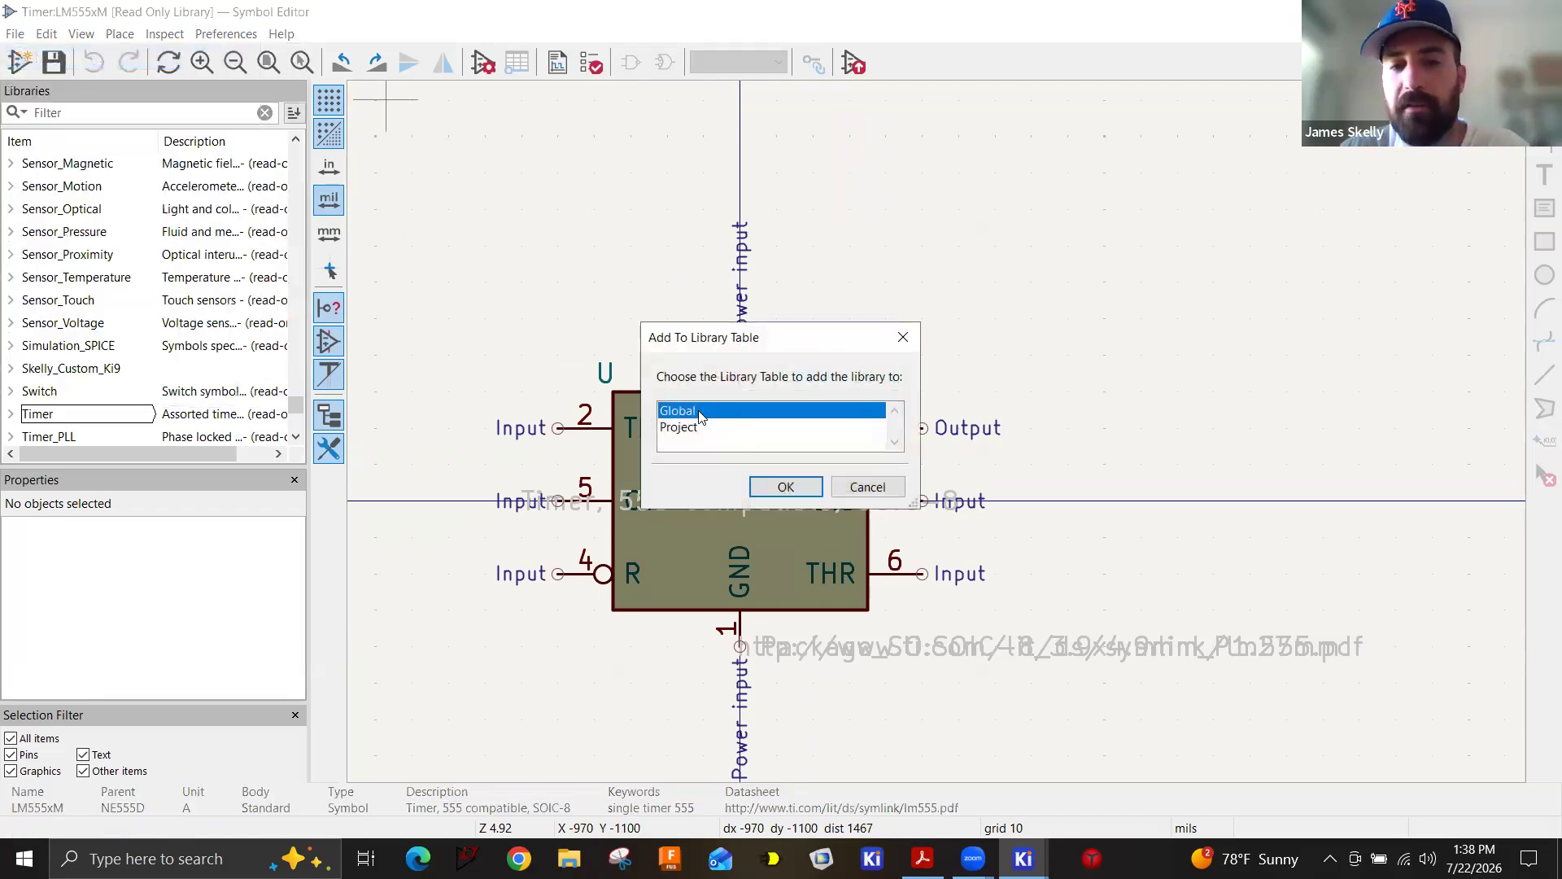
left_click(801, 489)
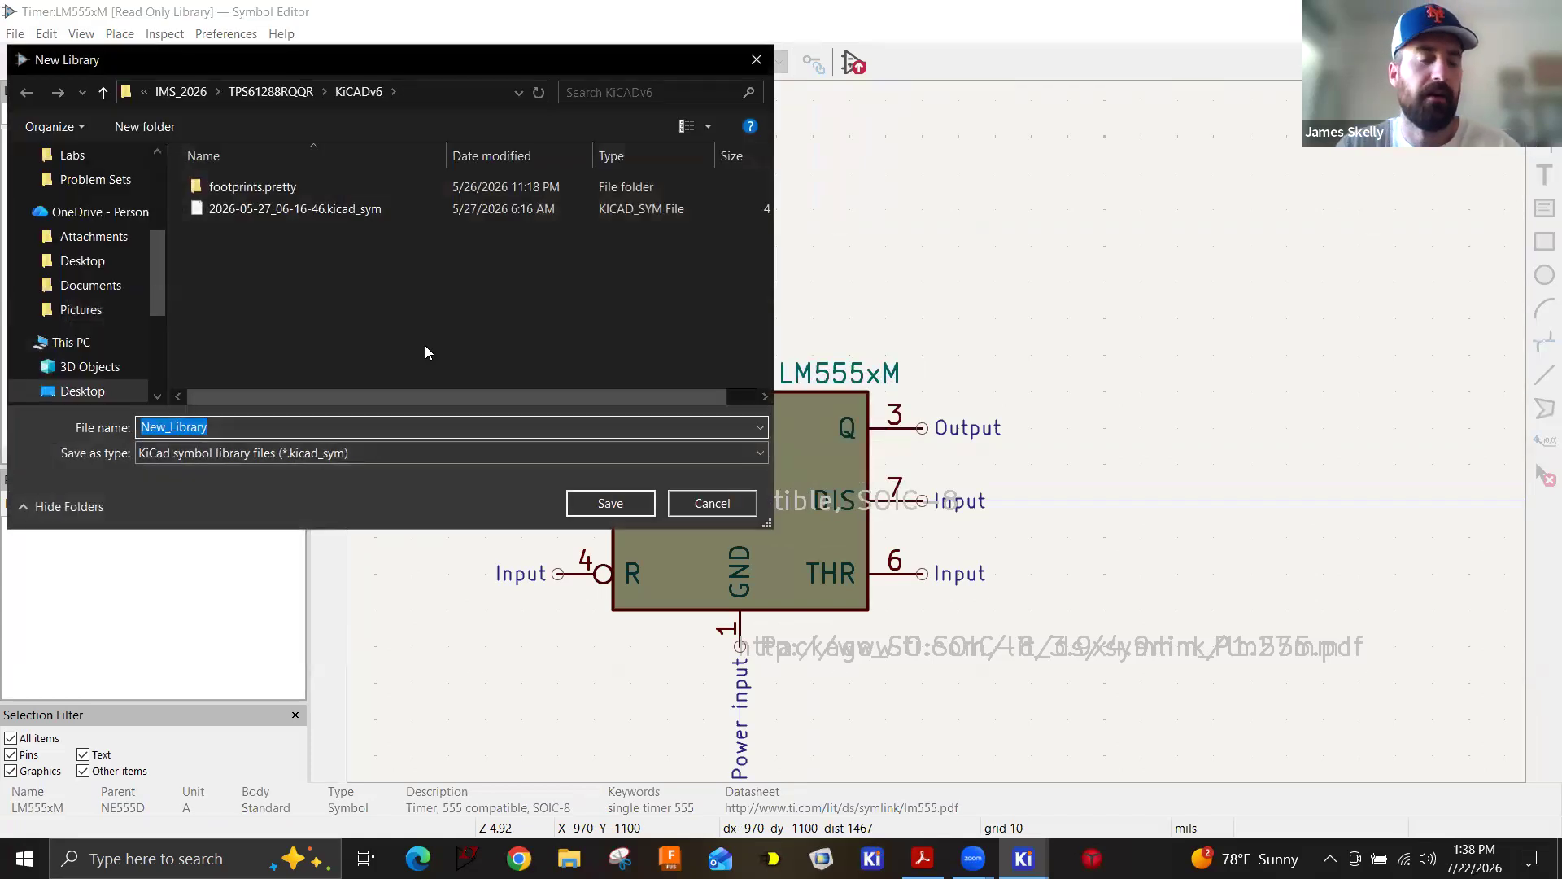
type("Custom_Parts")
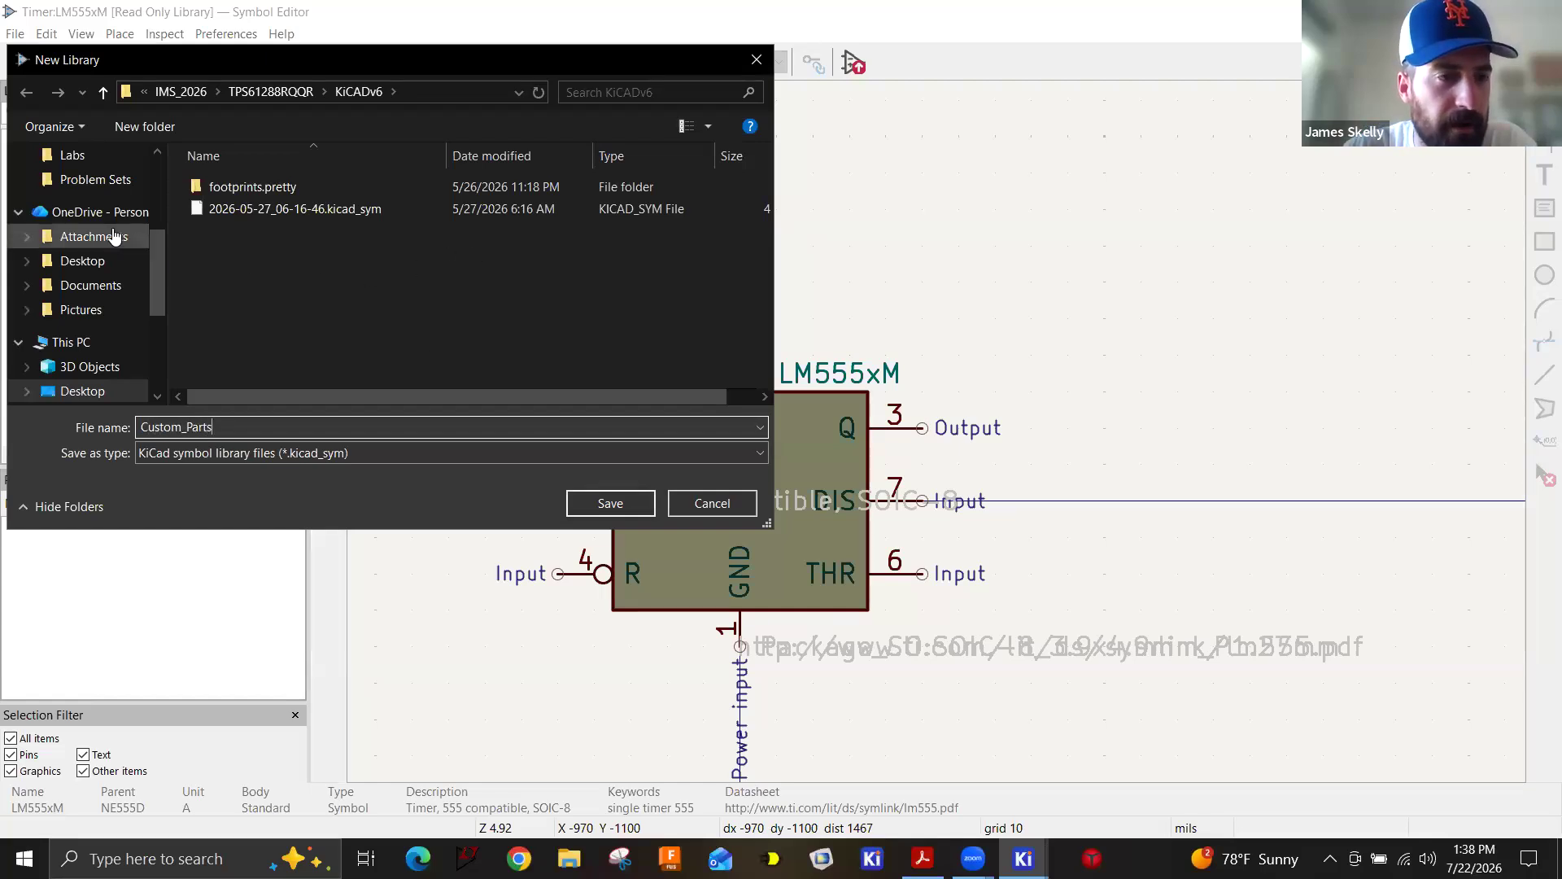
Save the new library as Custom_Parts_NN in the Documents > KiCad > 9.0 > symbols folder.
scroll(118, 240, "up", 2)
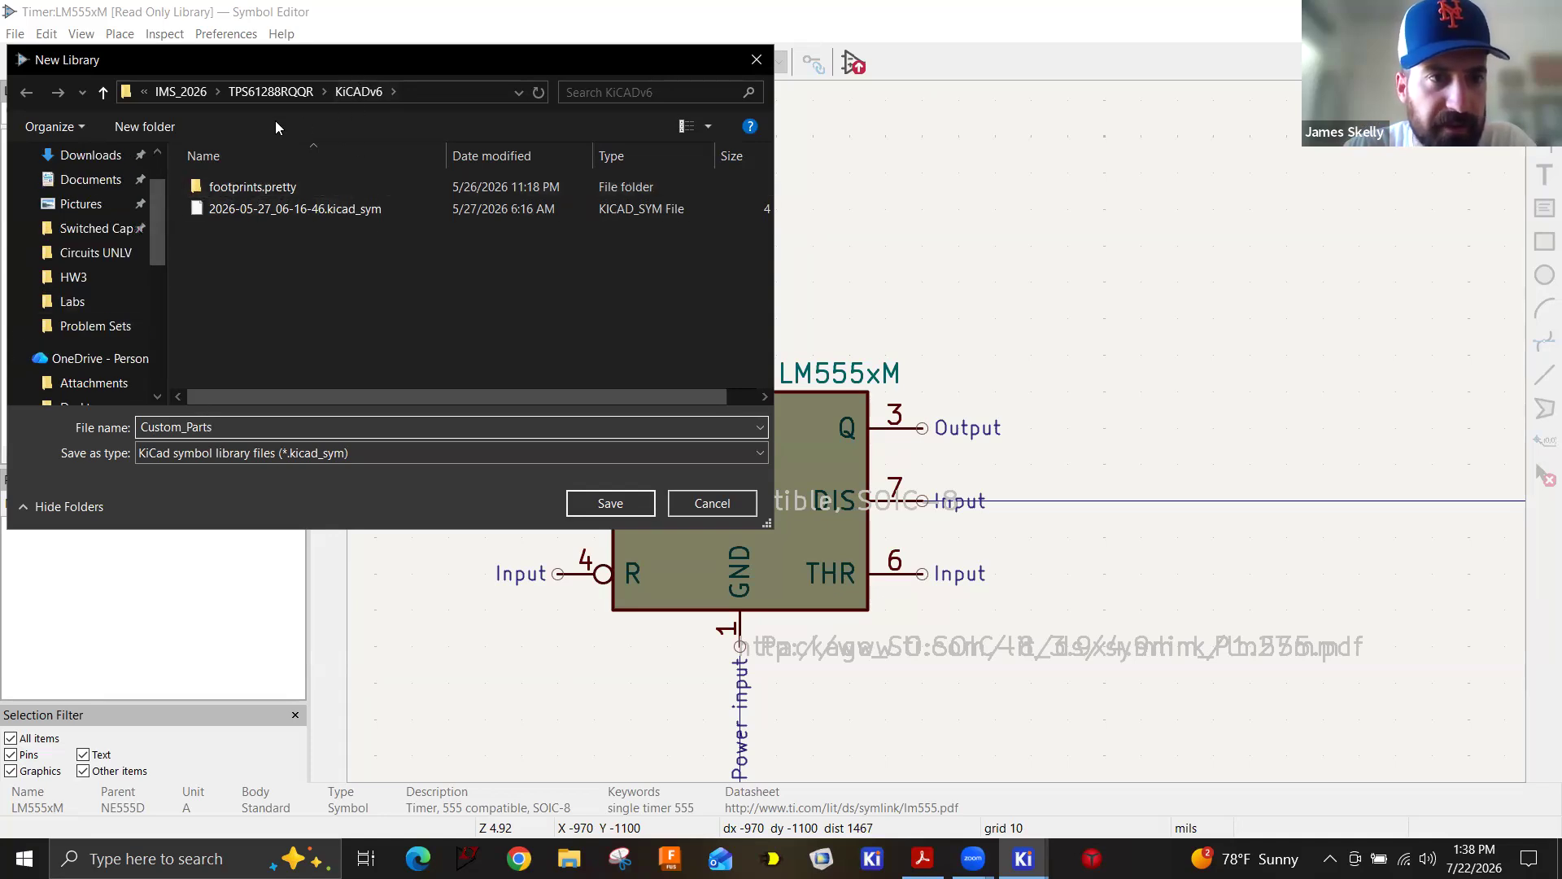
scroll(98, 244, "up", 1)
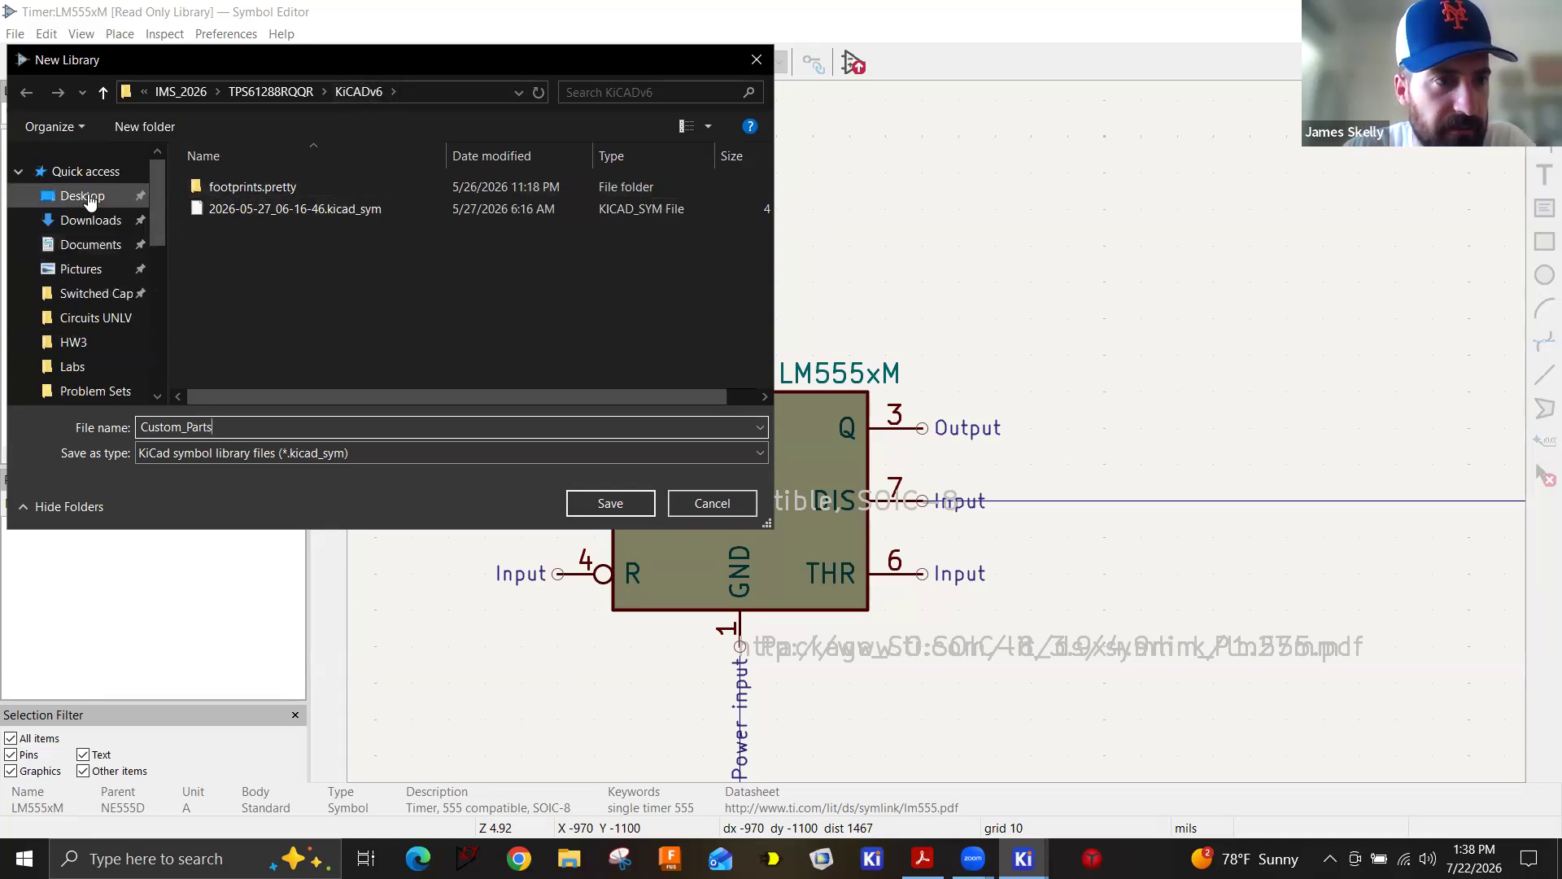
left_click(91, 244)
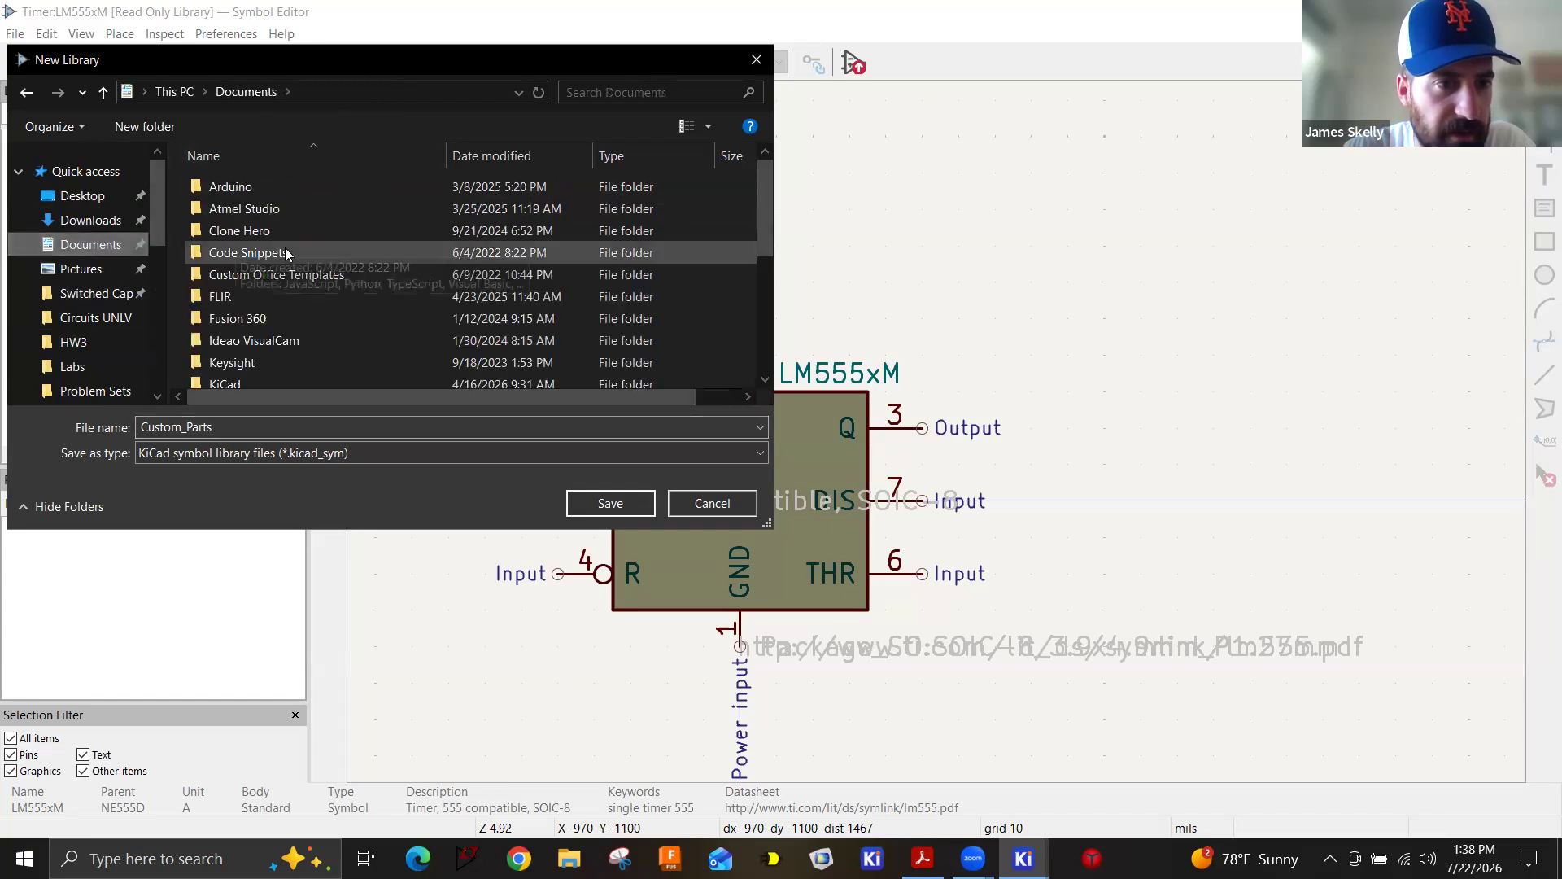
scroll(285, 260, "down", 3)
left_click(257, 201)
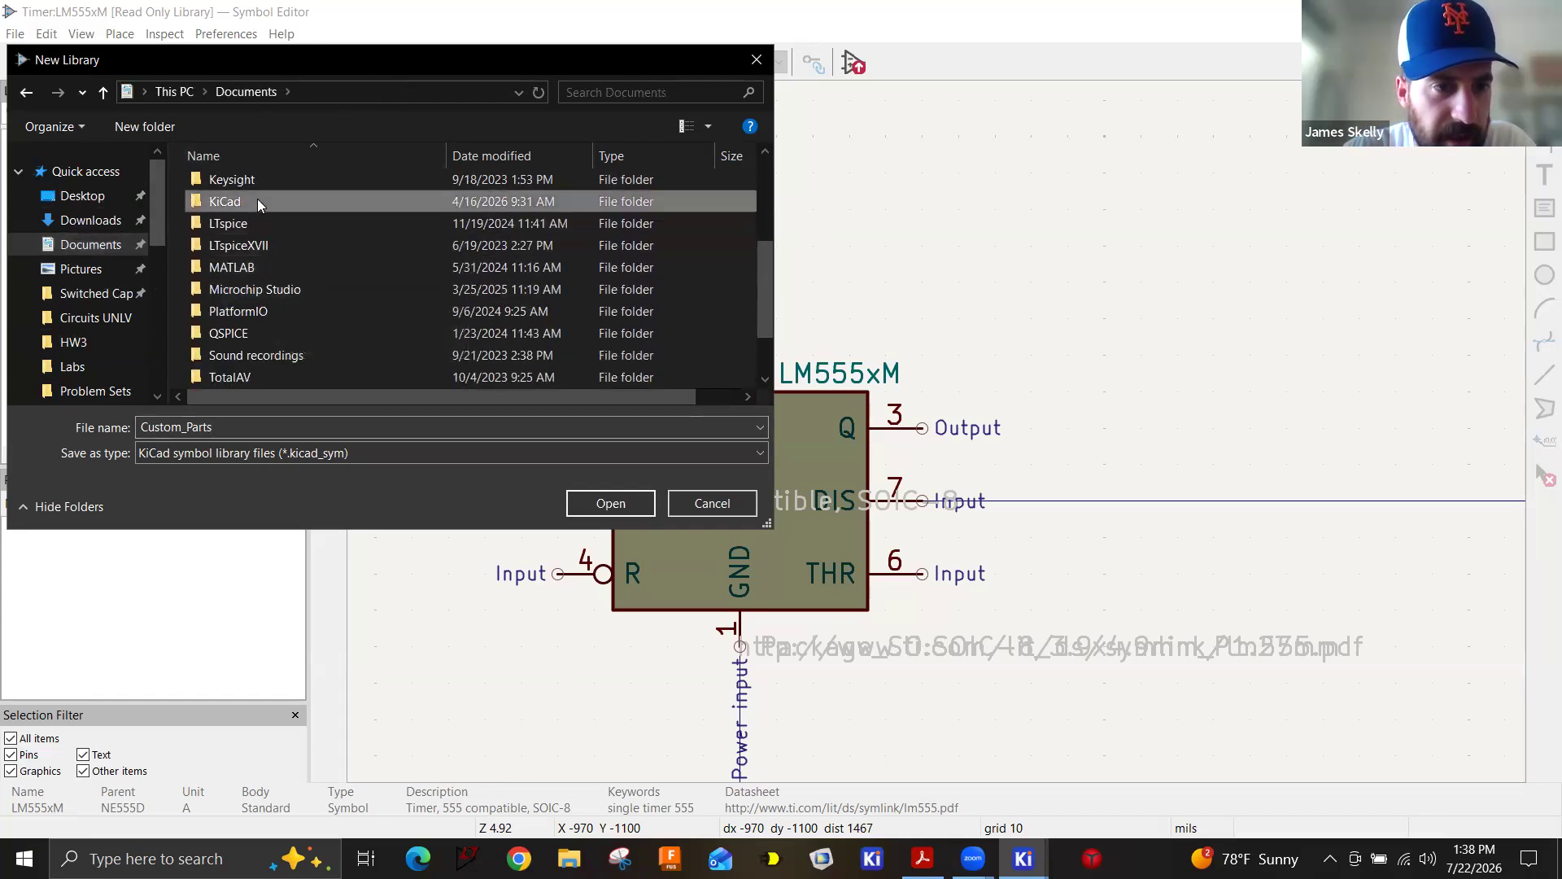
double_click(257, 200)
double_click(249, 226)
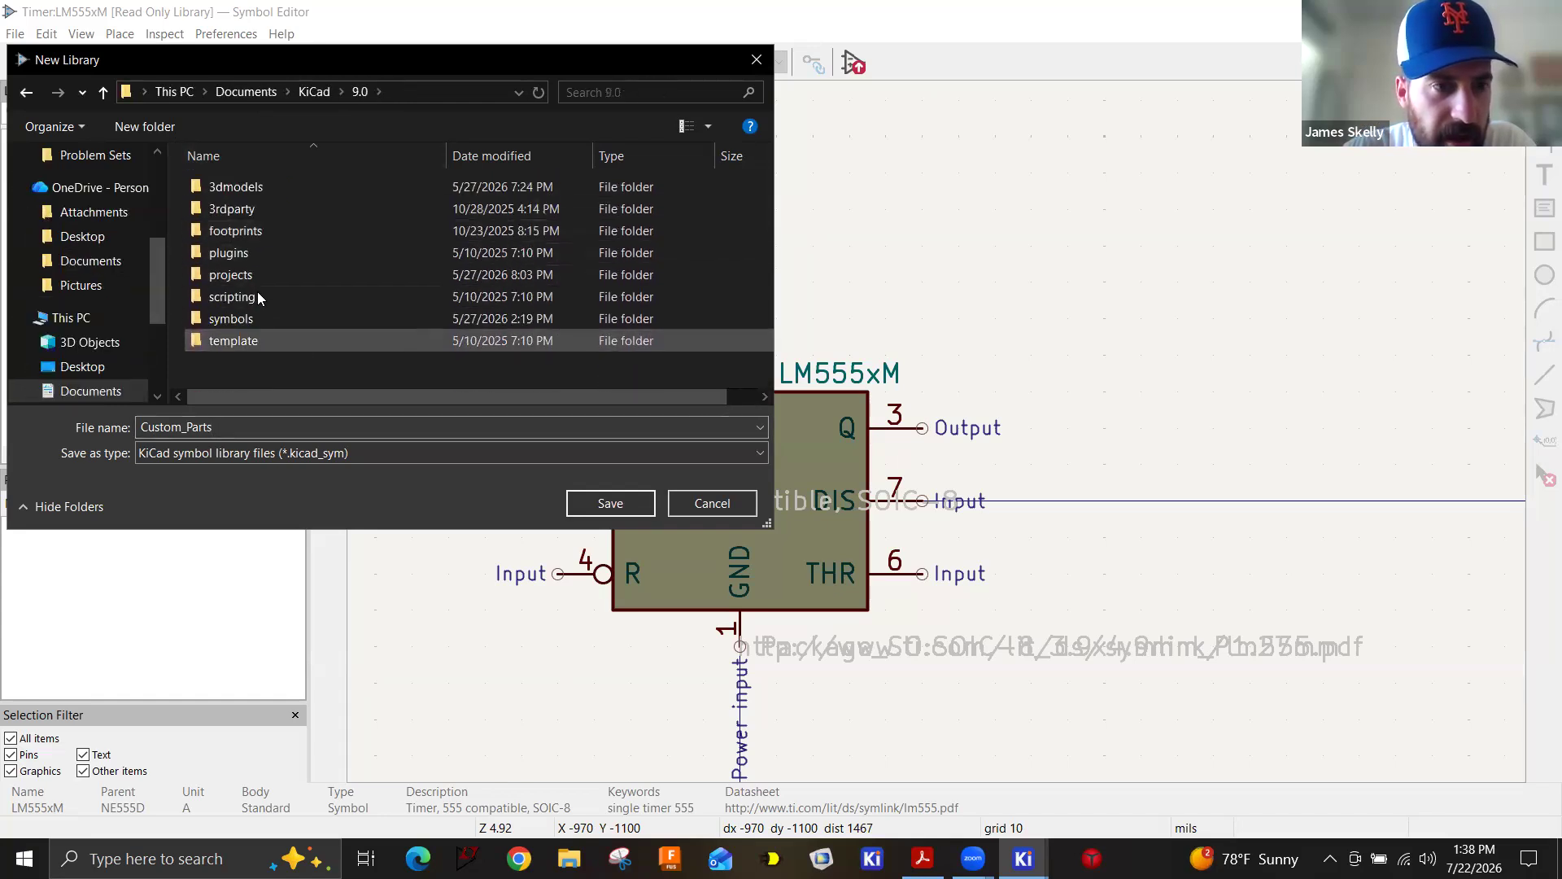
left_click(262, 320)
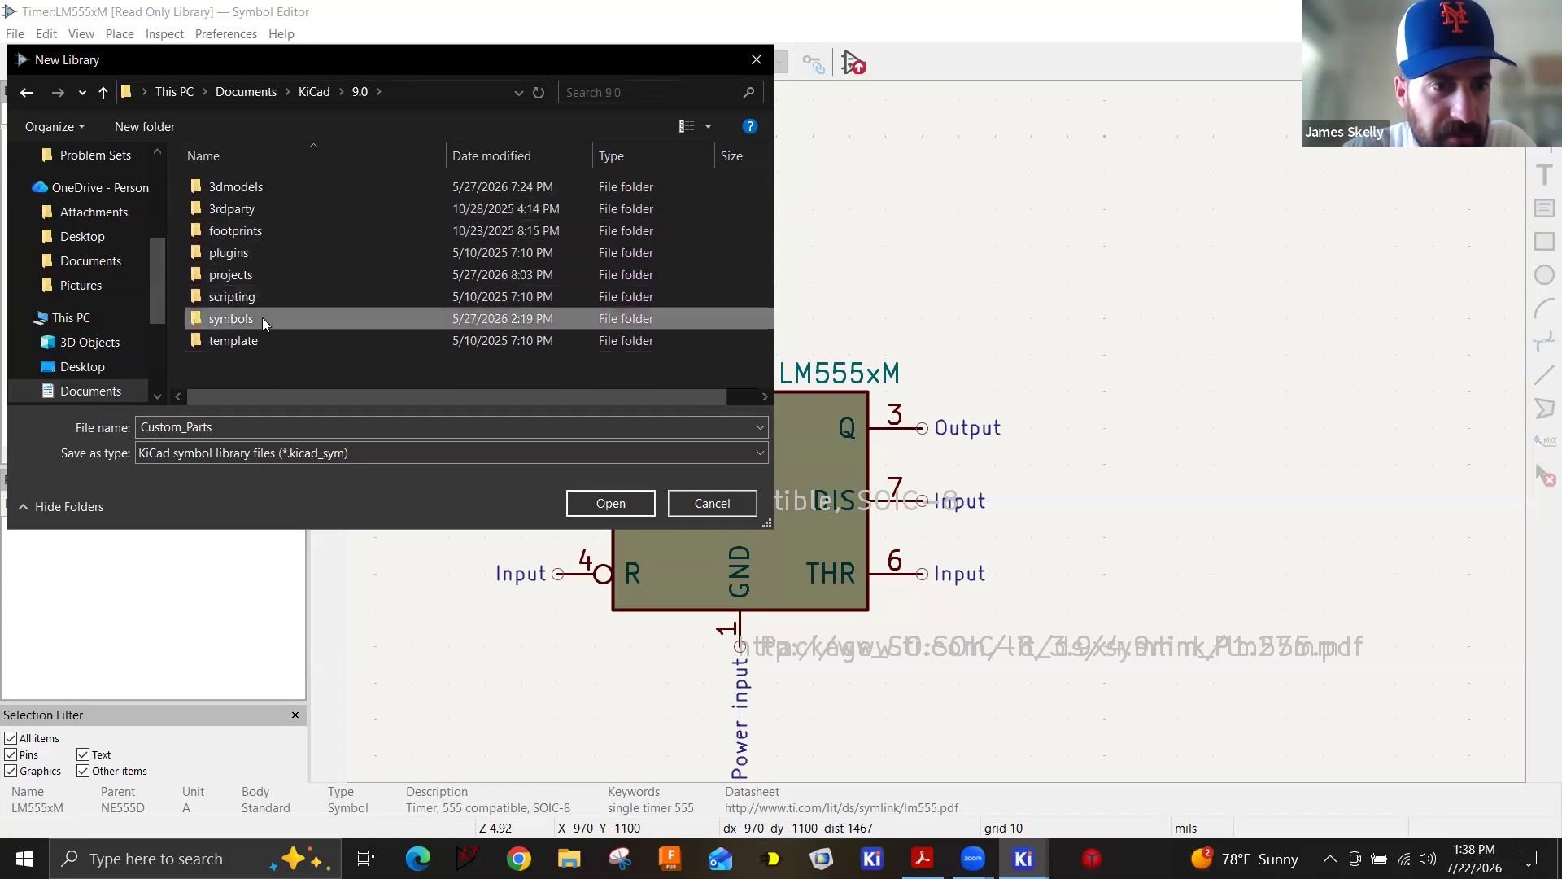
double_click(262, 318)
left_click(252, 428)
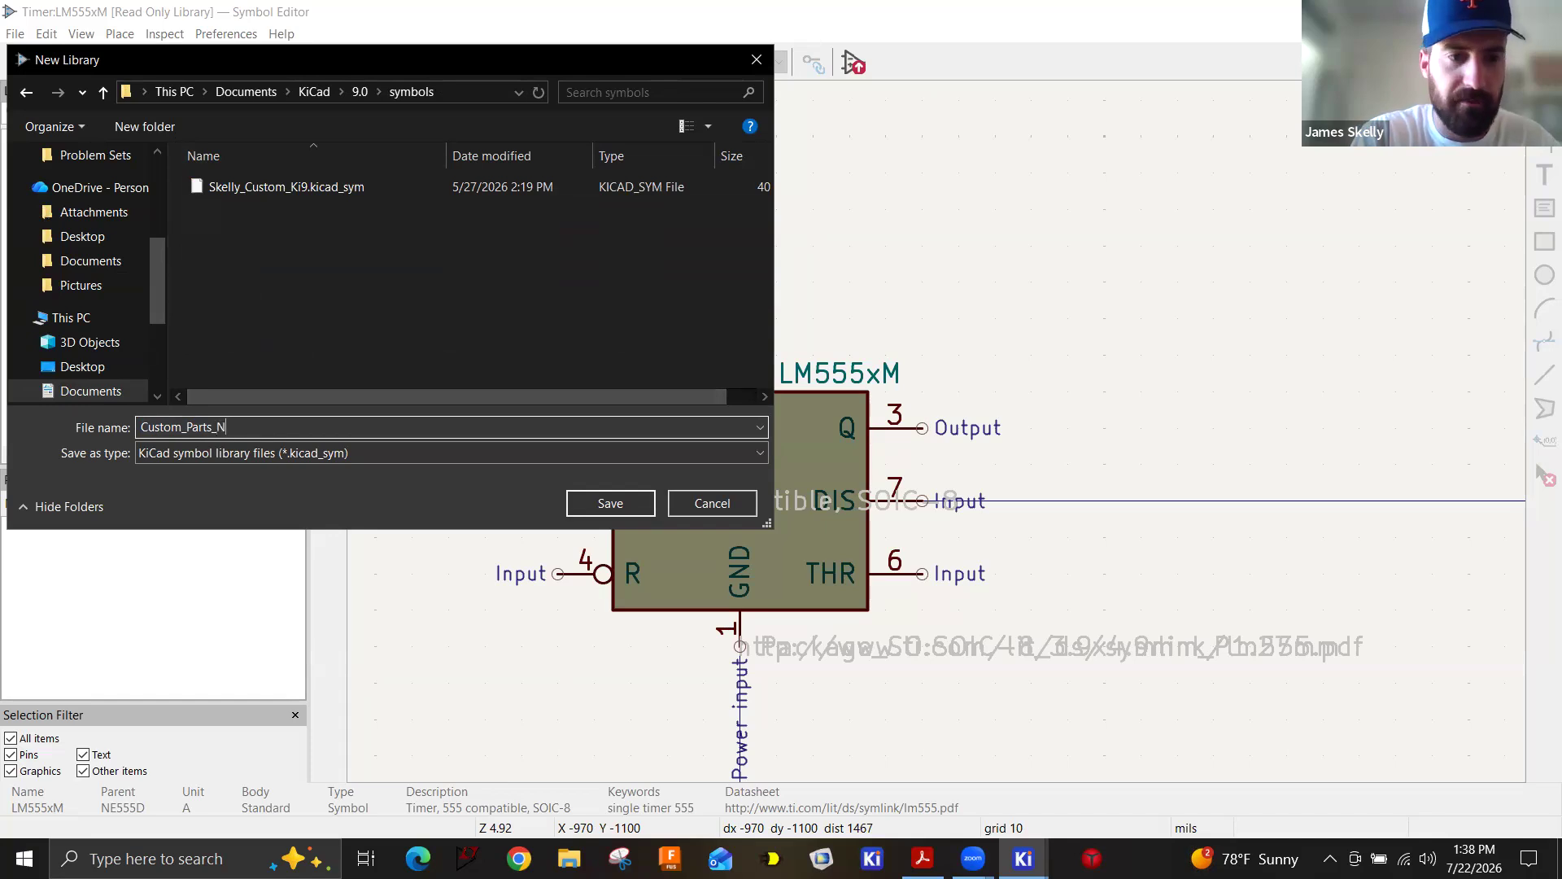
left_click(612, 503)
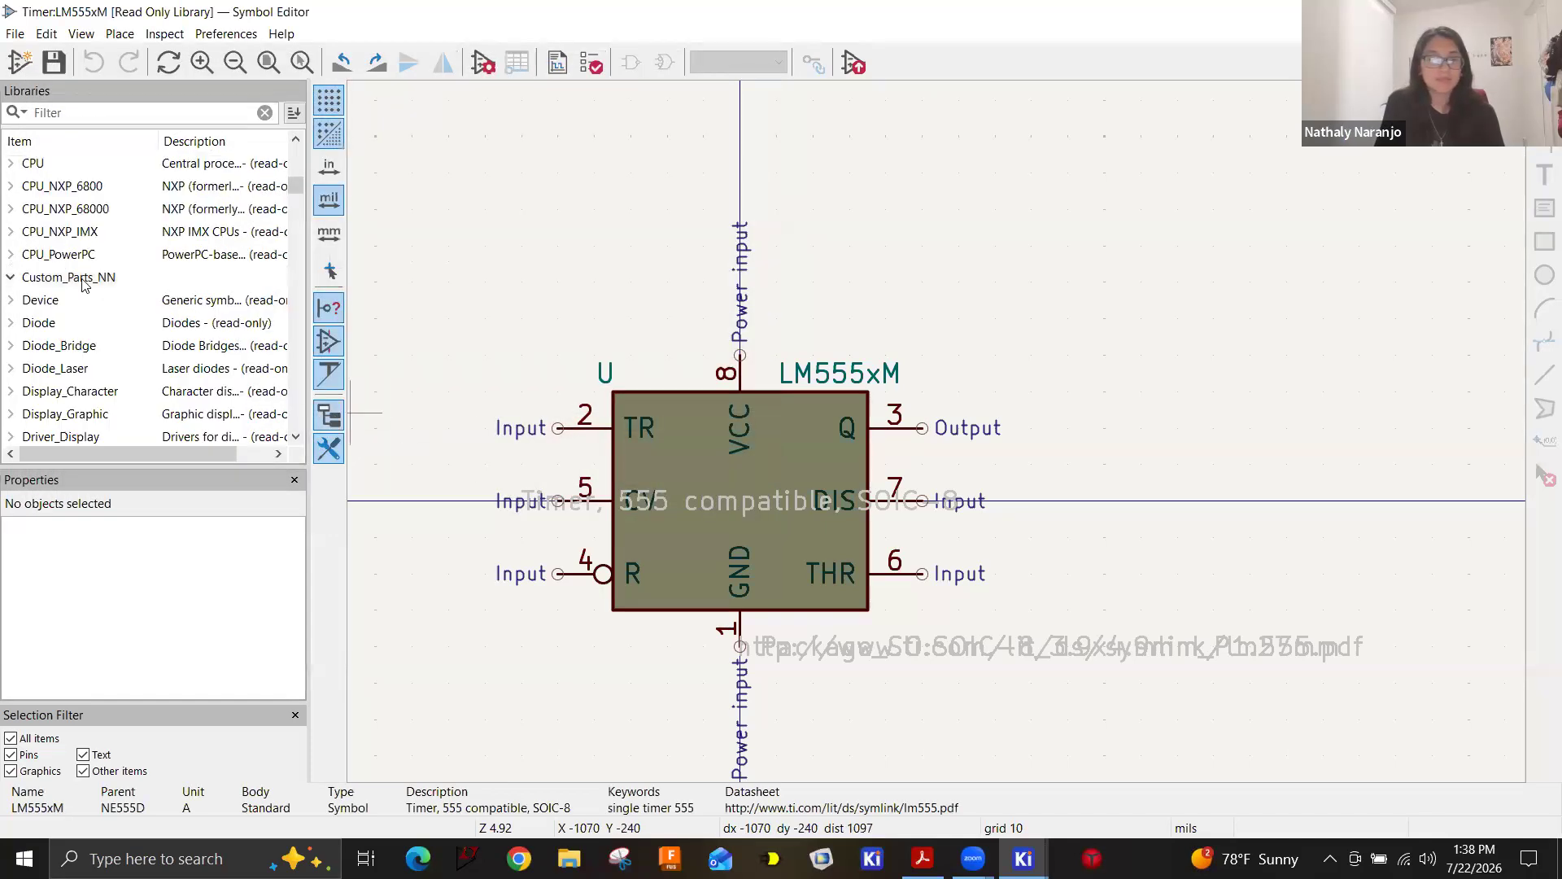
Expand the CPU_PowerPC library to view its MPC8641D symbol as an example of library contents.
left_click(75, 284)
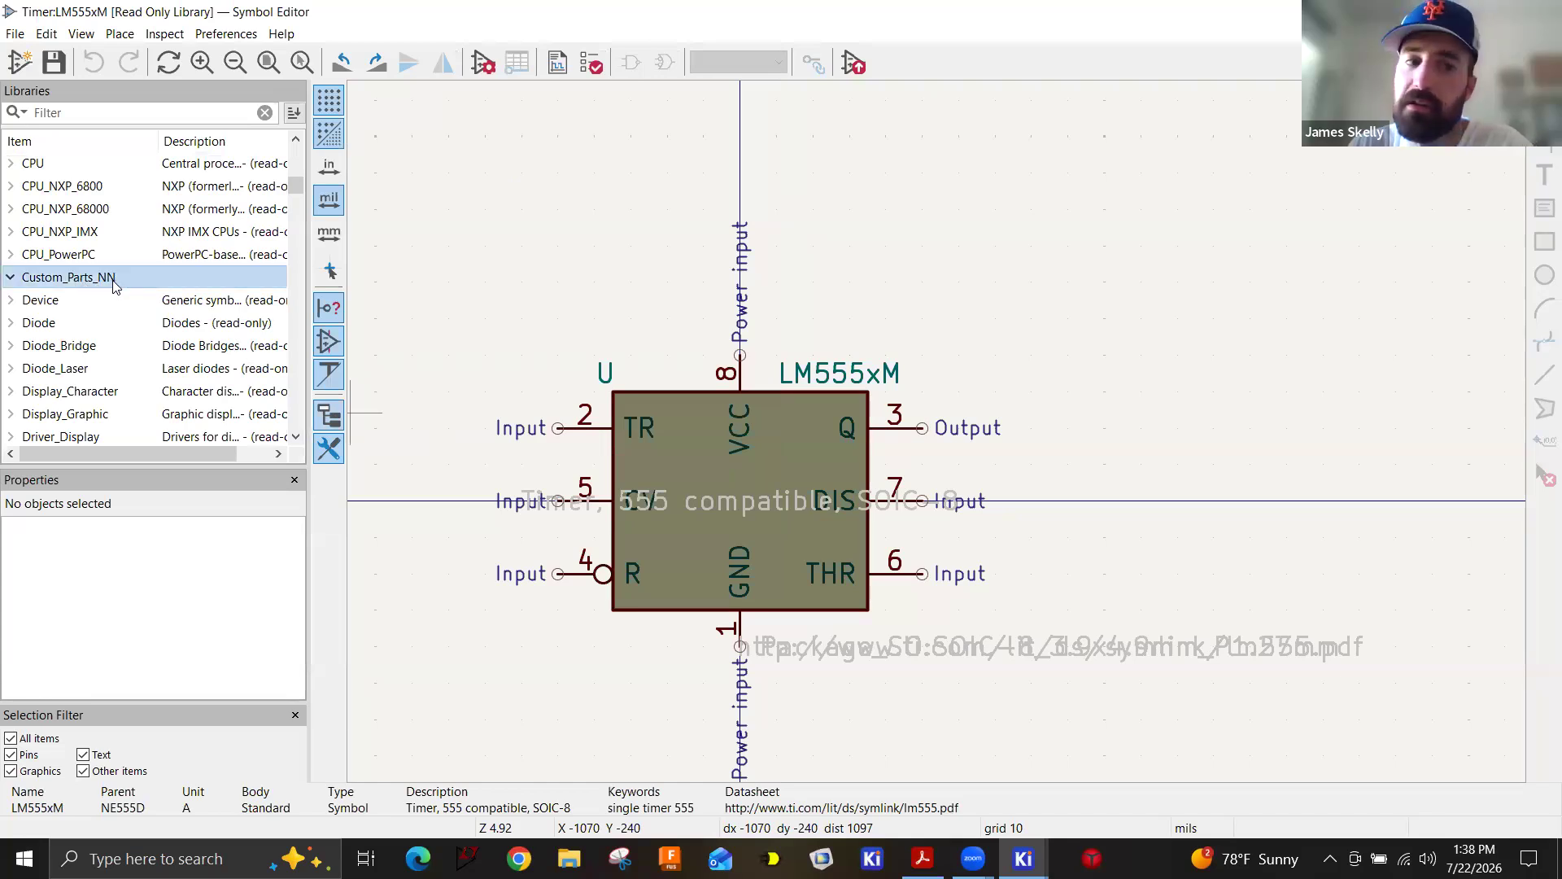
double_click(65, 258)
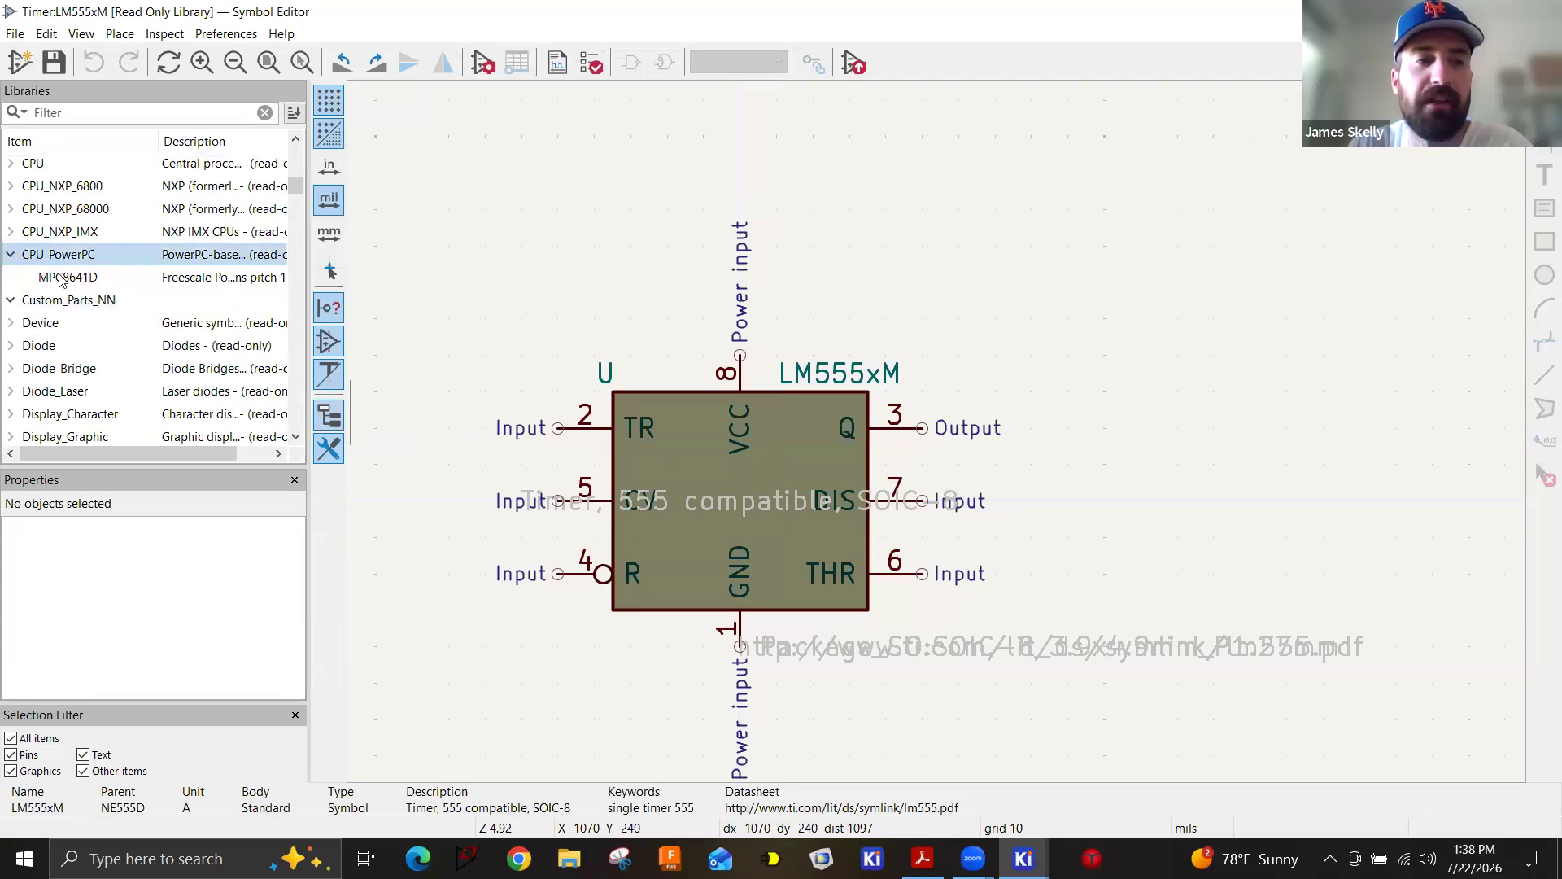
left_click(73, 278)
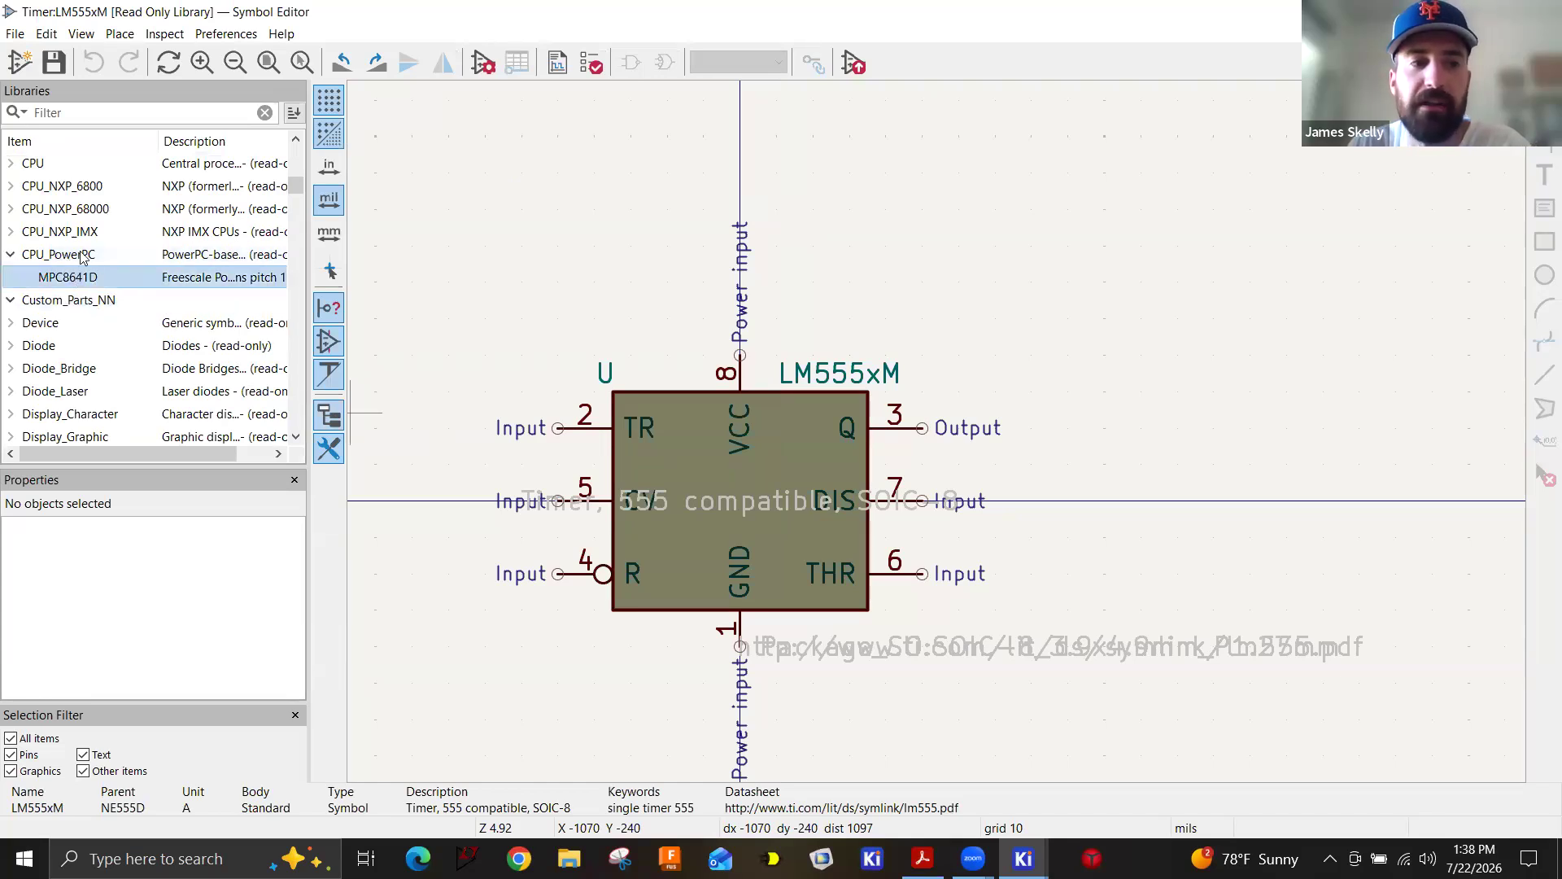
Create a new symbol named Resistor_Custom in the Custom_Parts_NN library, keeping the default symbol options.
left_click(45, 300)
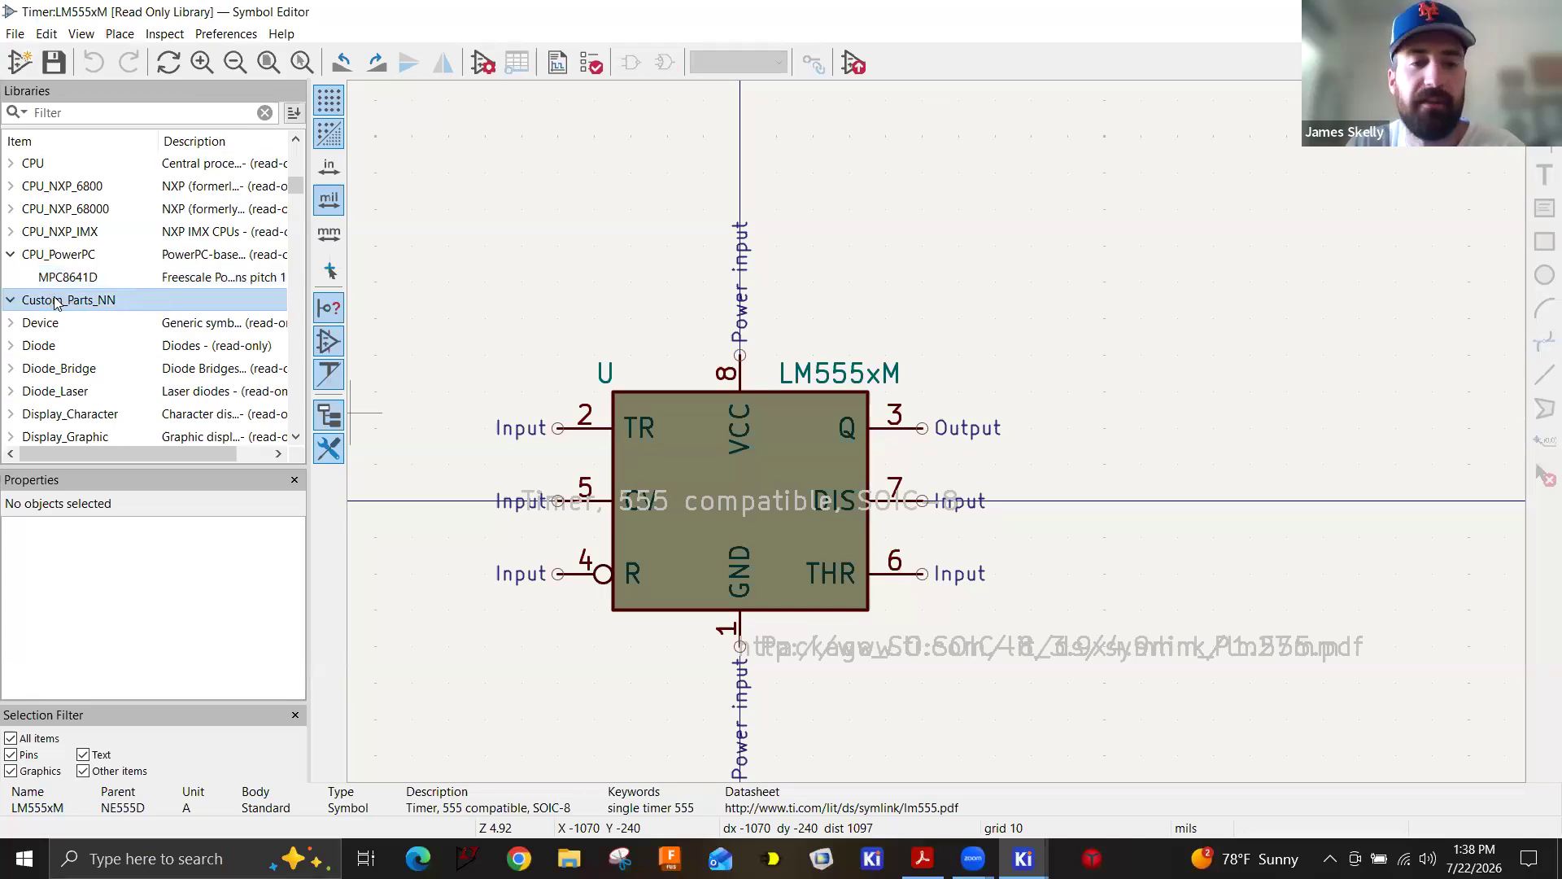
right_click(64, 303)
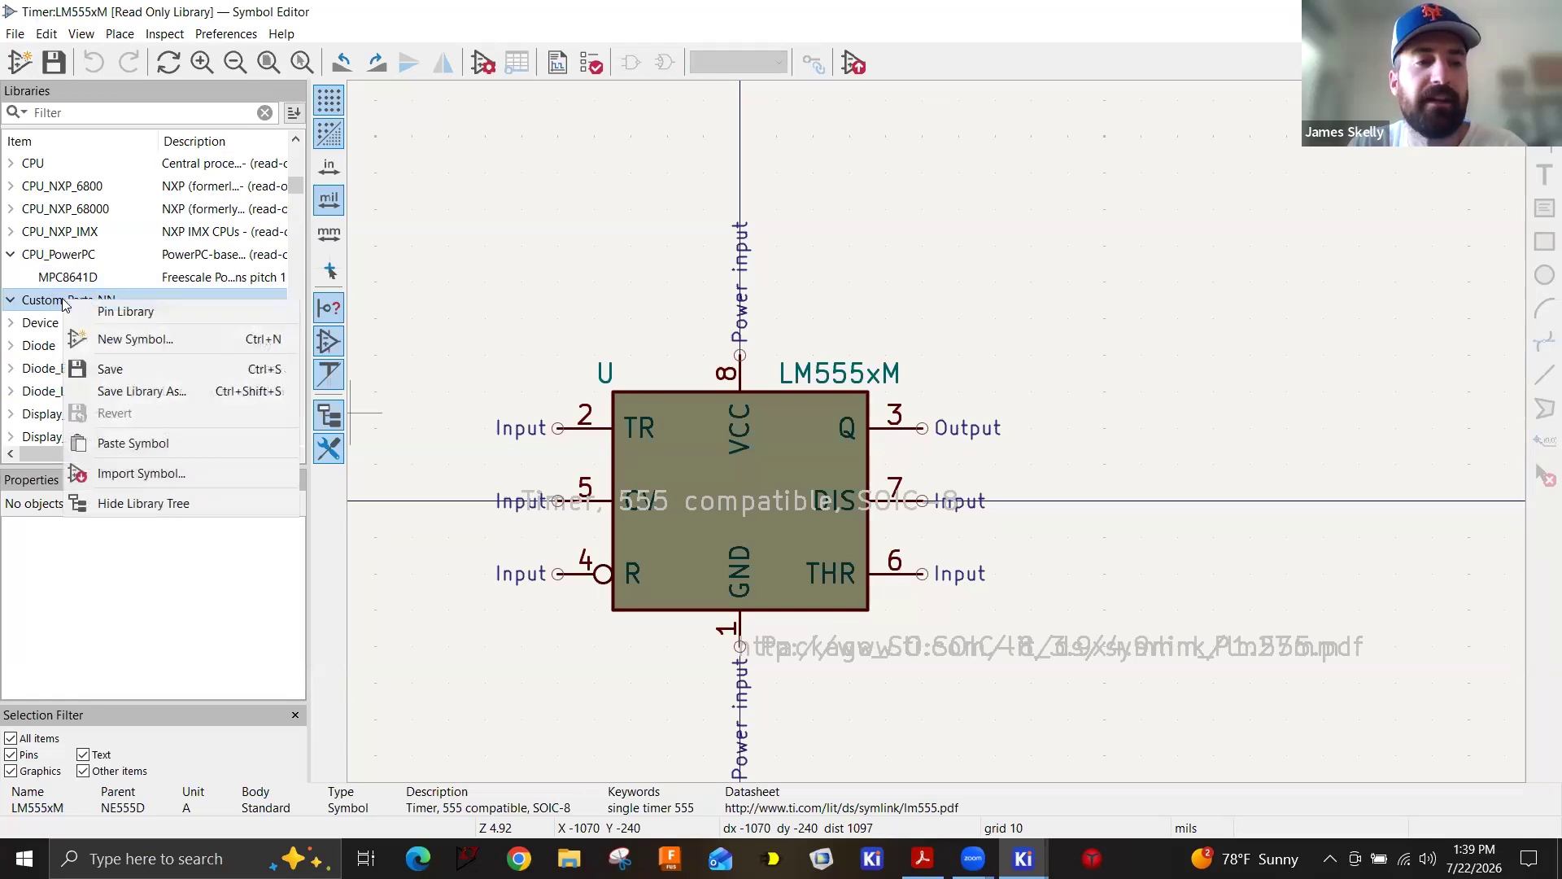
left_click(161, 338)
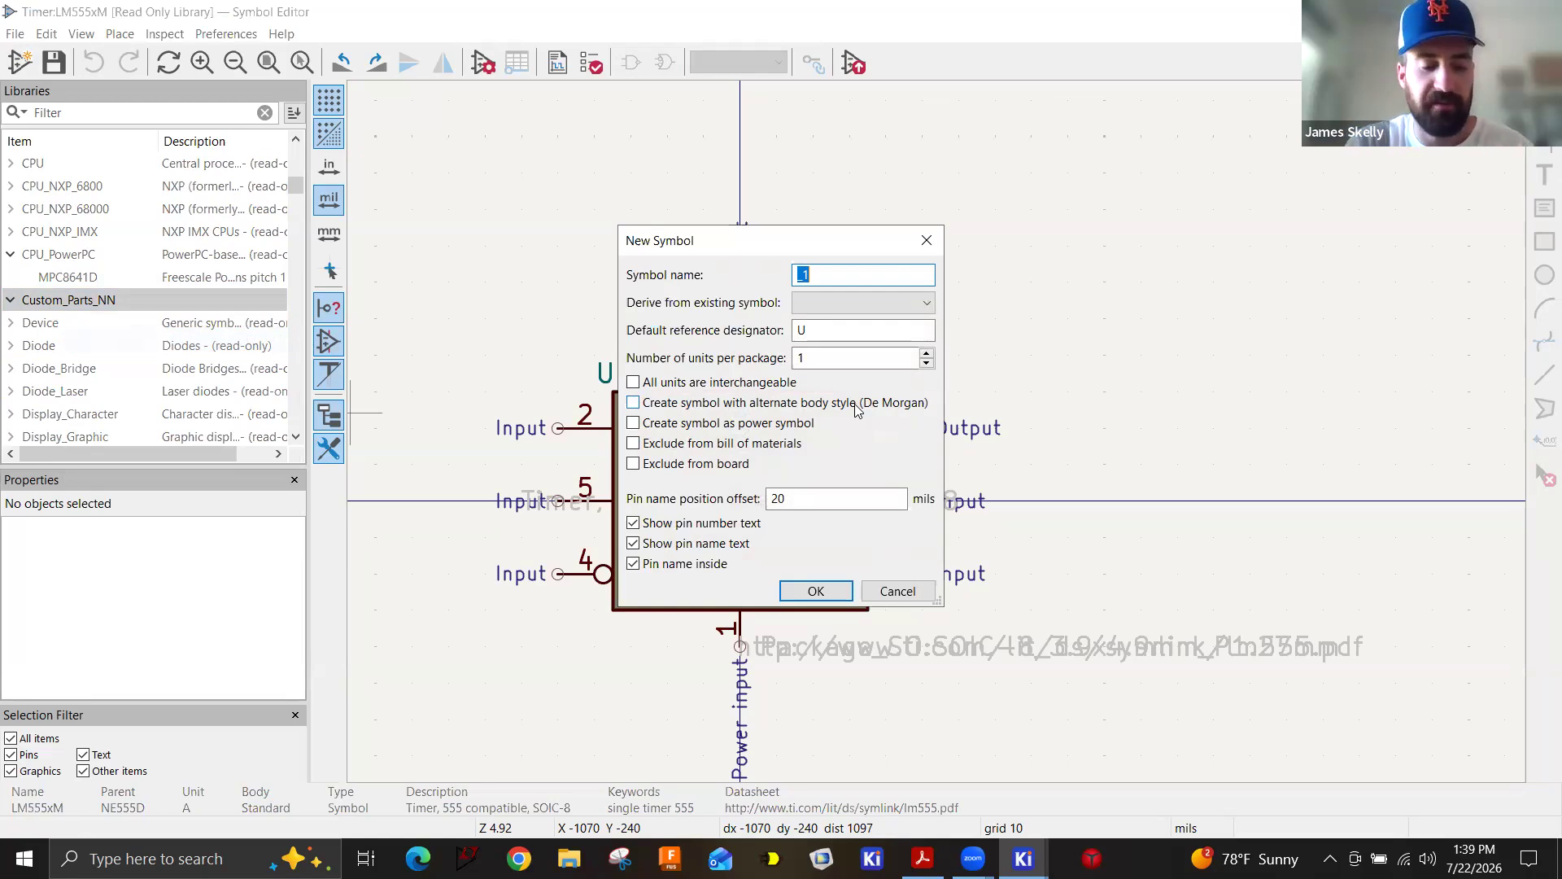
type("Resistor")
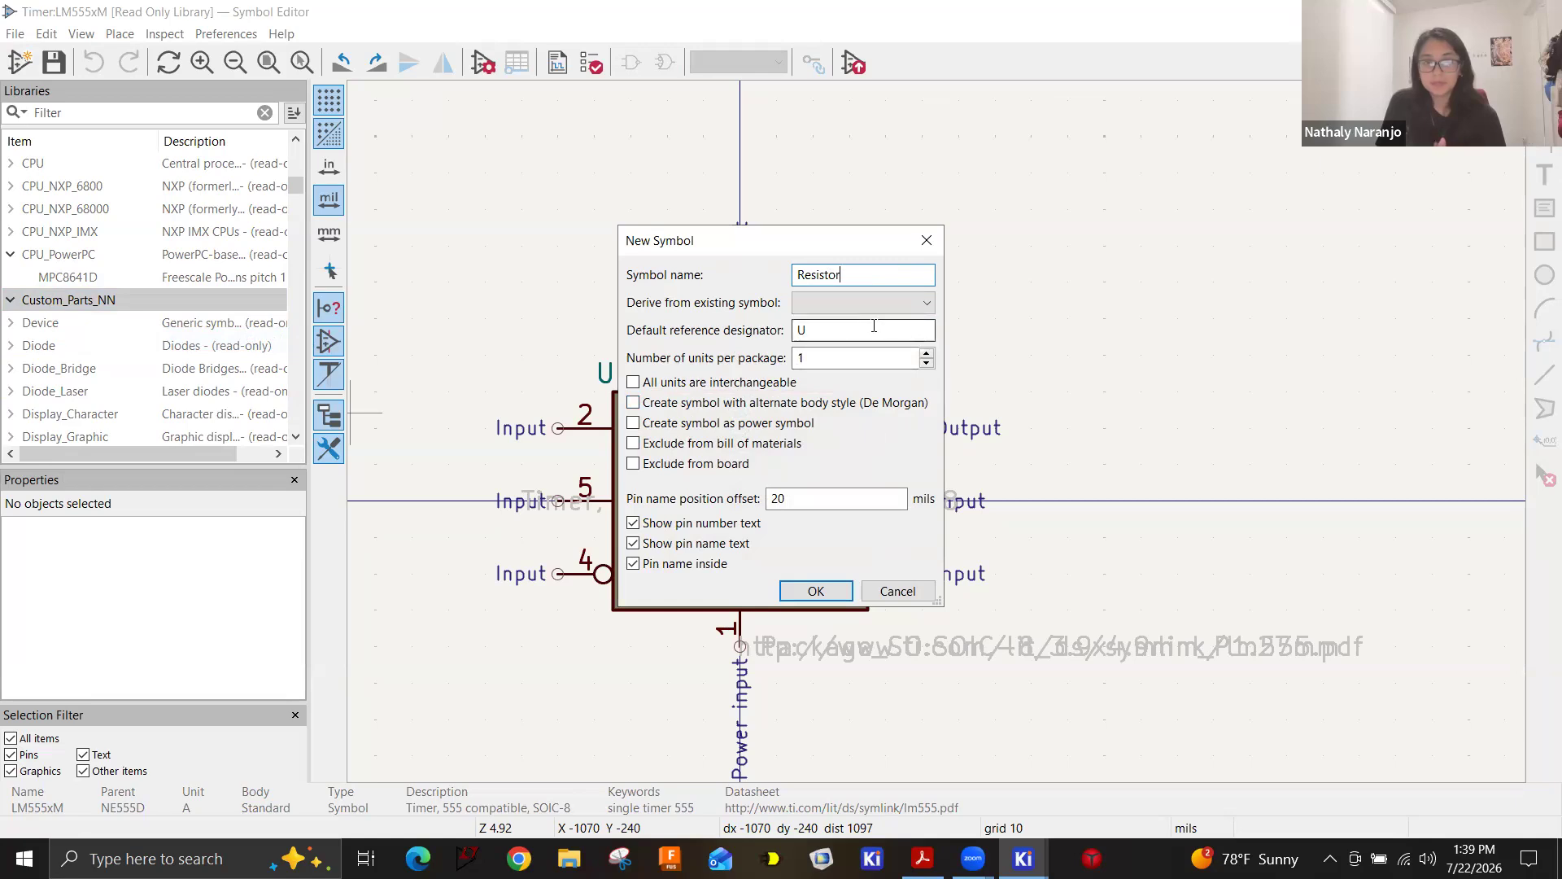
type("_Custom")
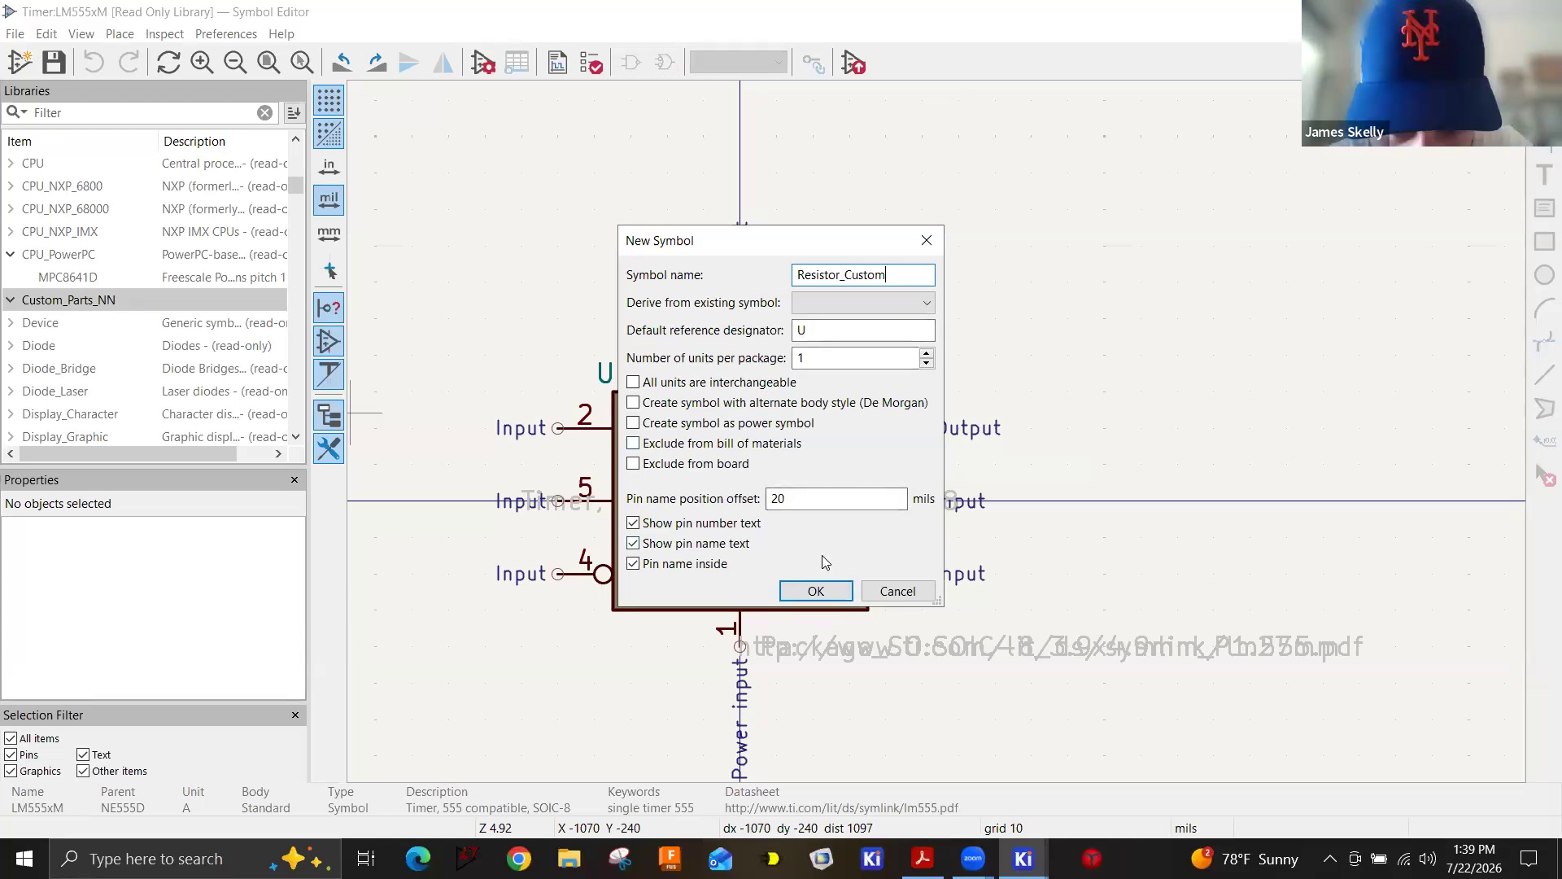
left_click(833, 591)
Try out the line tool by sketching a horizontal lead and a zigzag resistor outline, and discard the drawing.
scroll(985, 440, "down", 4)
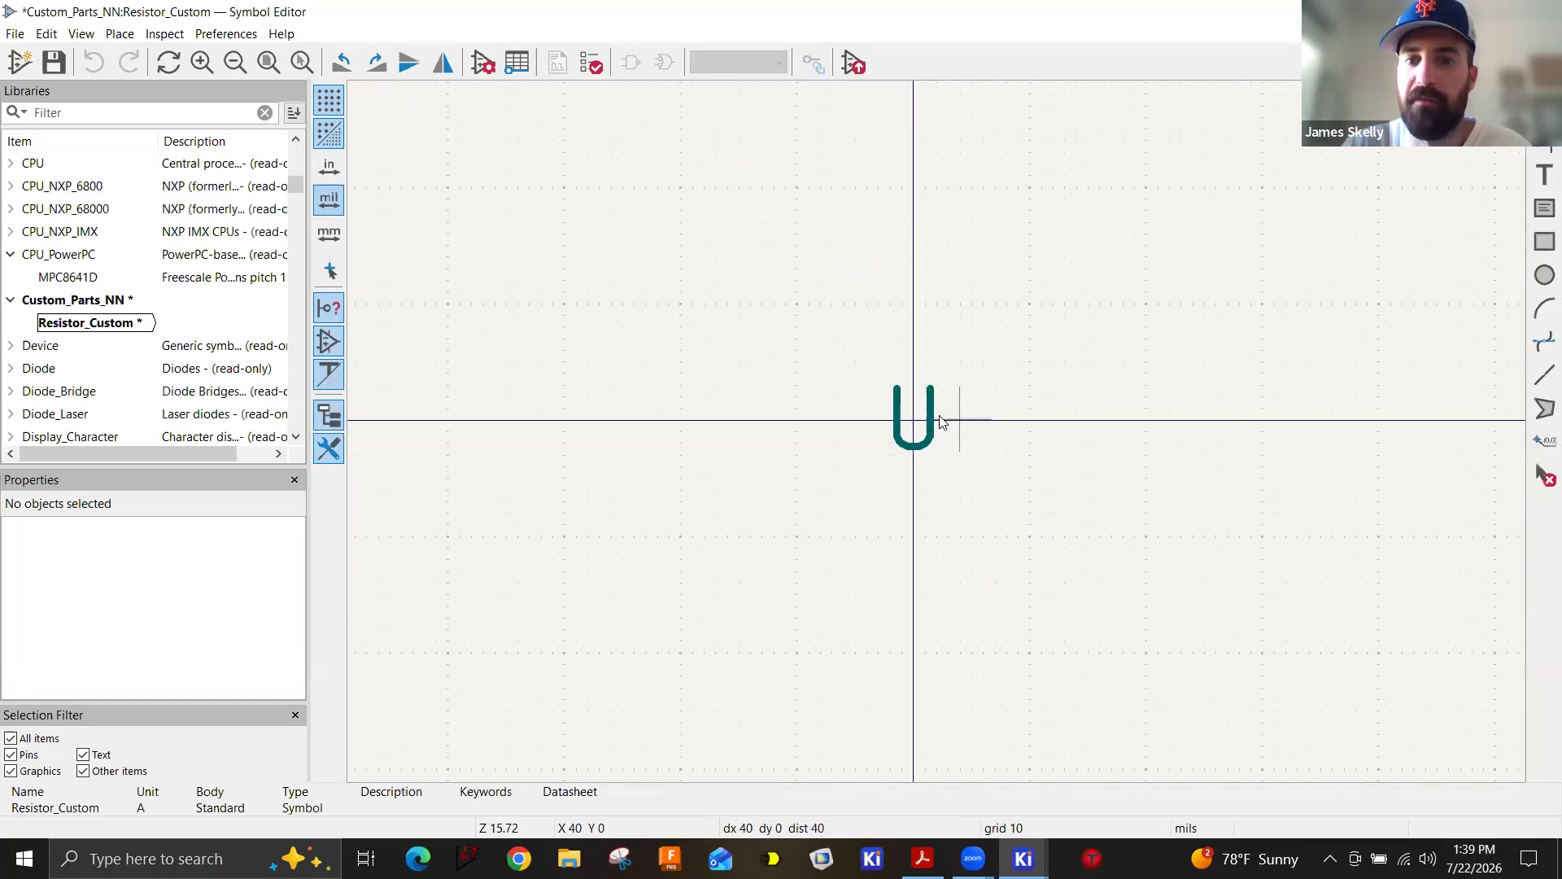
middle_click_drag(989, 439, 892, 418)
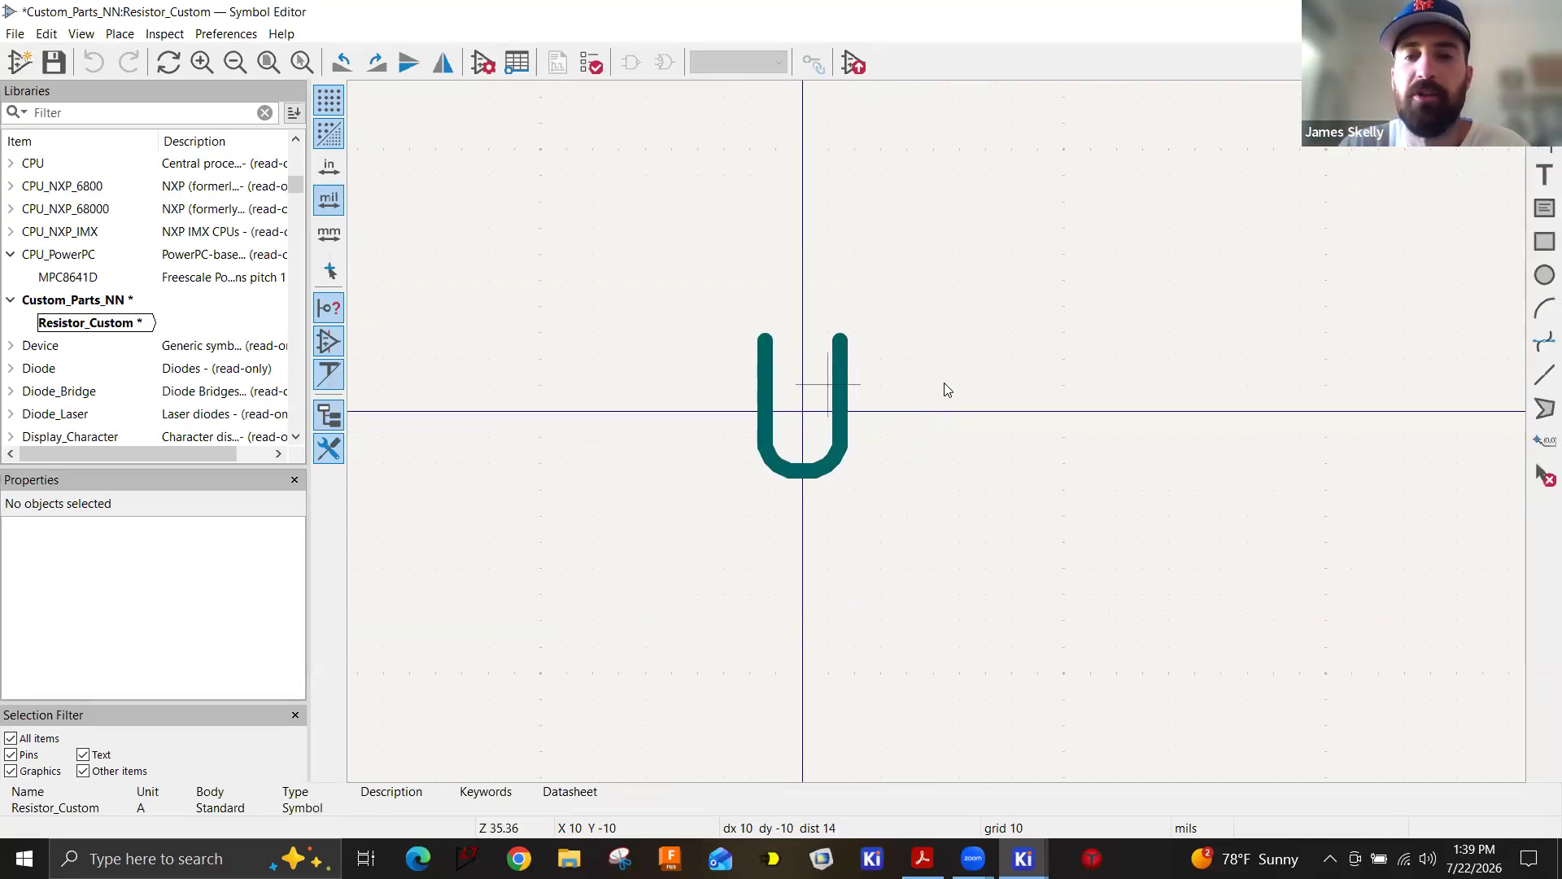
left_click(1545, 375)
left_click(561, 411)
left_click(820, 407)
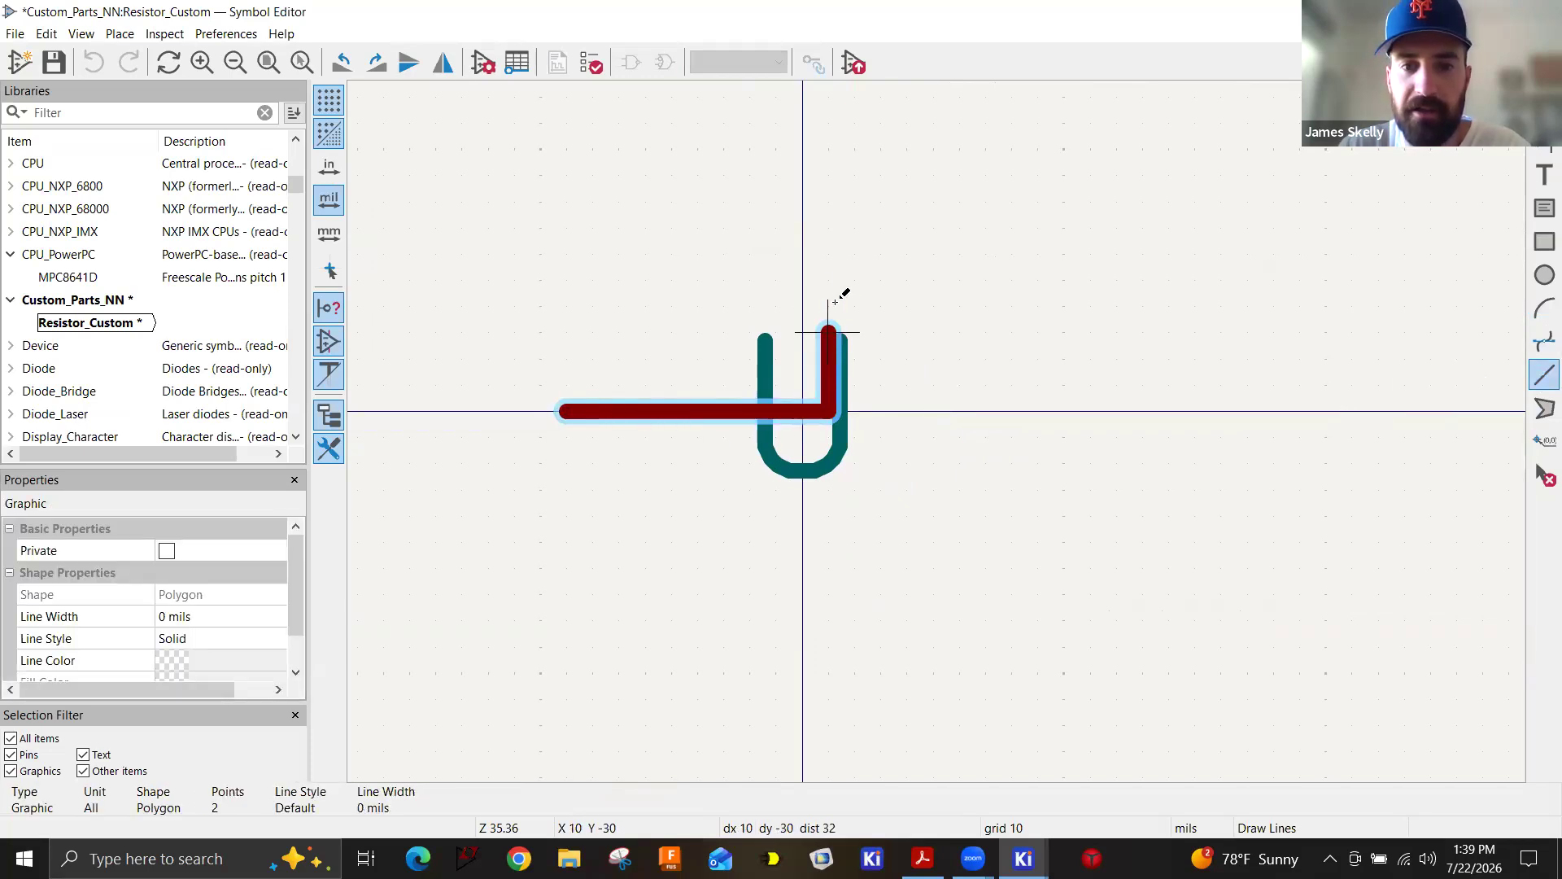
left_click(906, 306)
left_click(1037, 491)
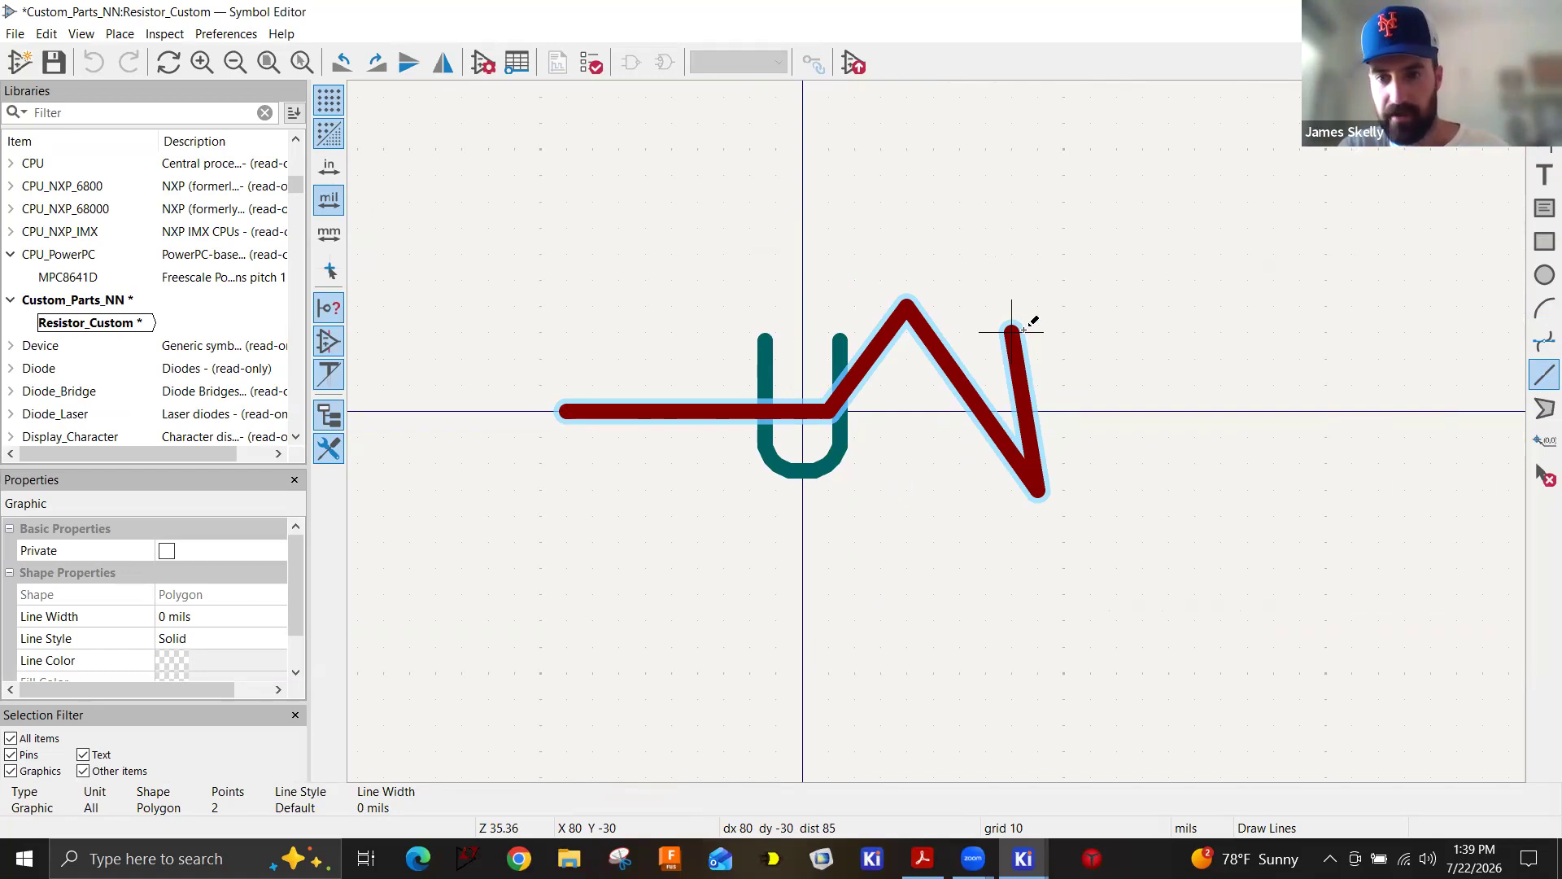
key("Escape")
key("Escape")
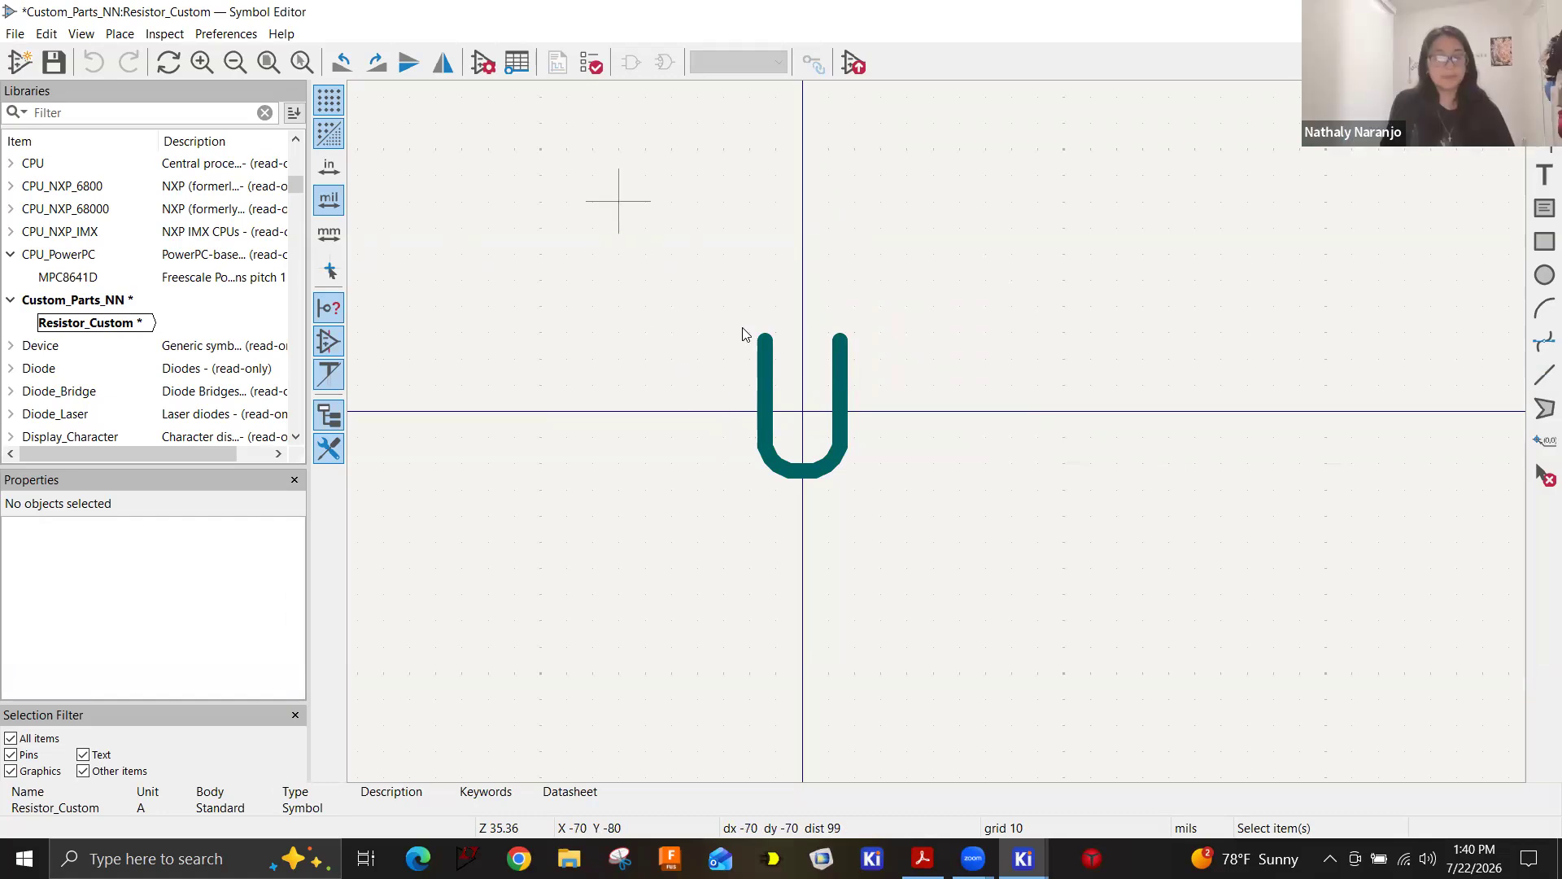
Select the Resistor_Custom symbol in the Custom_Parts_NN library.
right_click(111, 301)
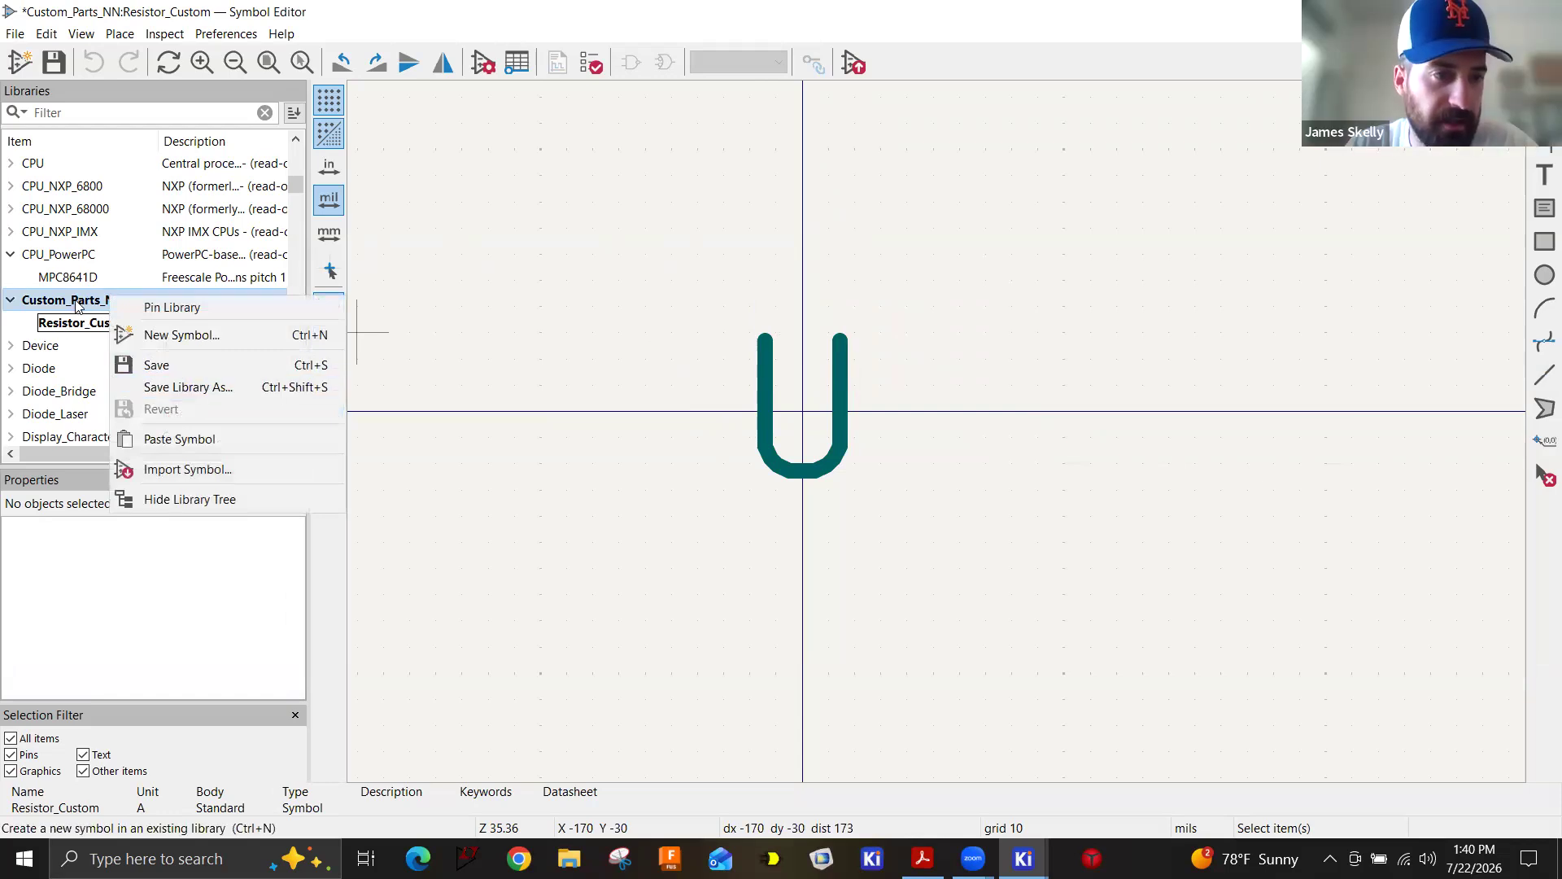
left_click(98, 324)
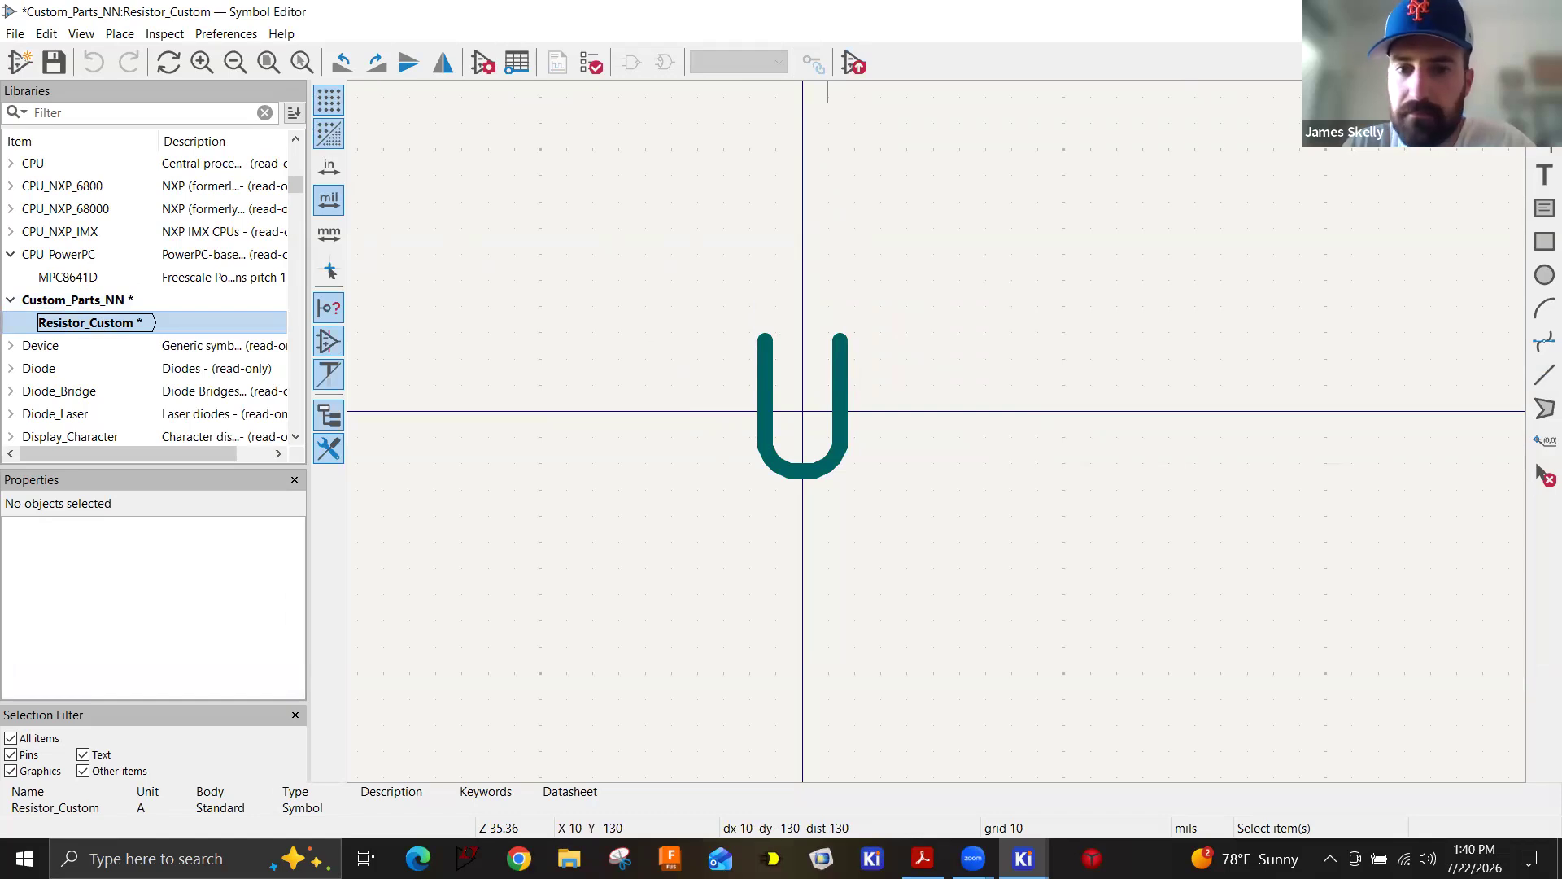
Close the Symbol Editor and return to the KiCad project window.
left_click(1539, 11)
left_click(824, 457)
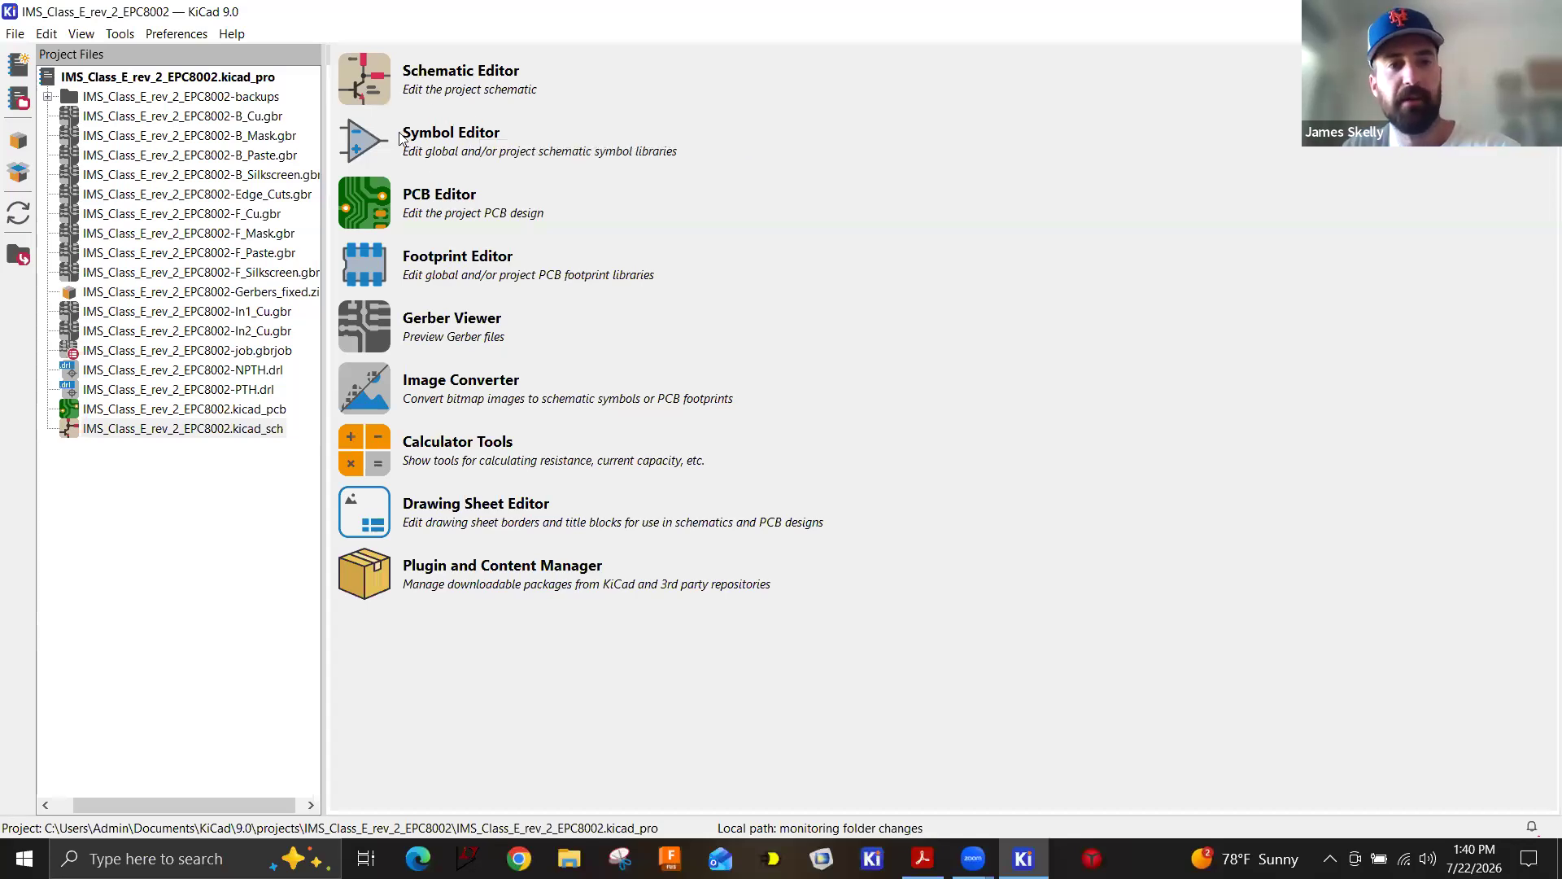
left_click(362, 78)
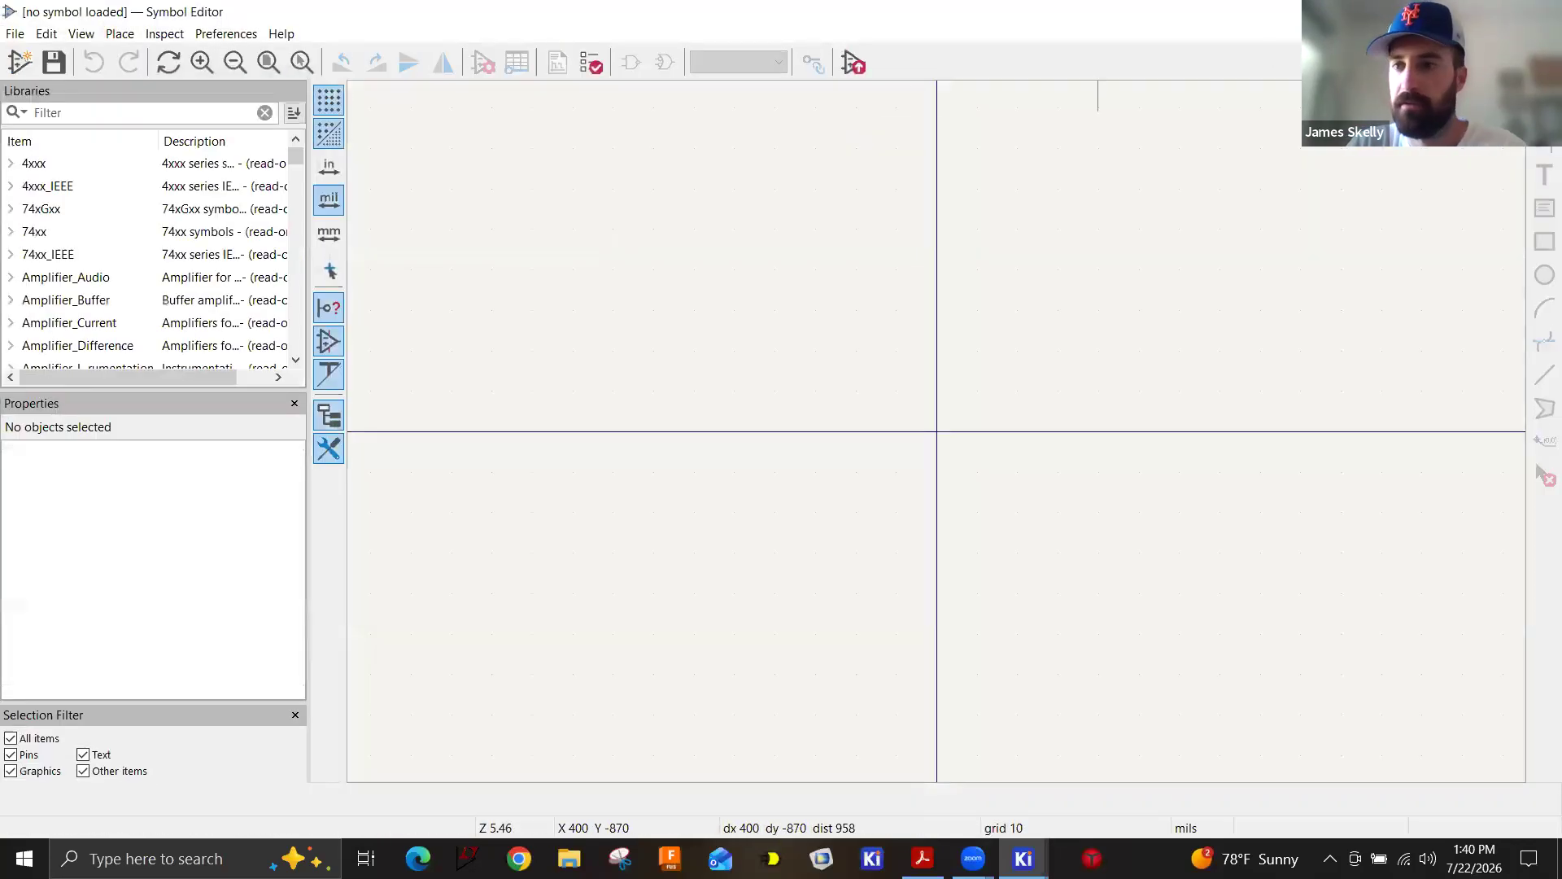
left_click(1543, 11)
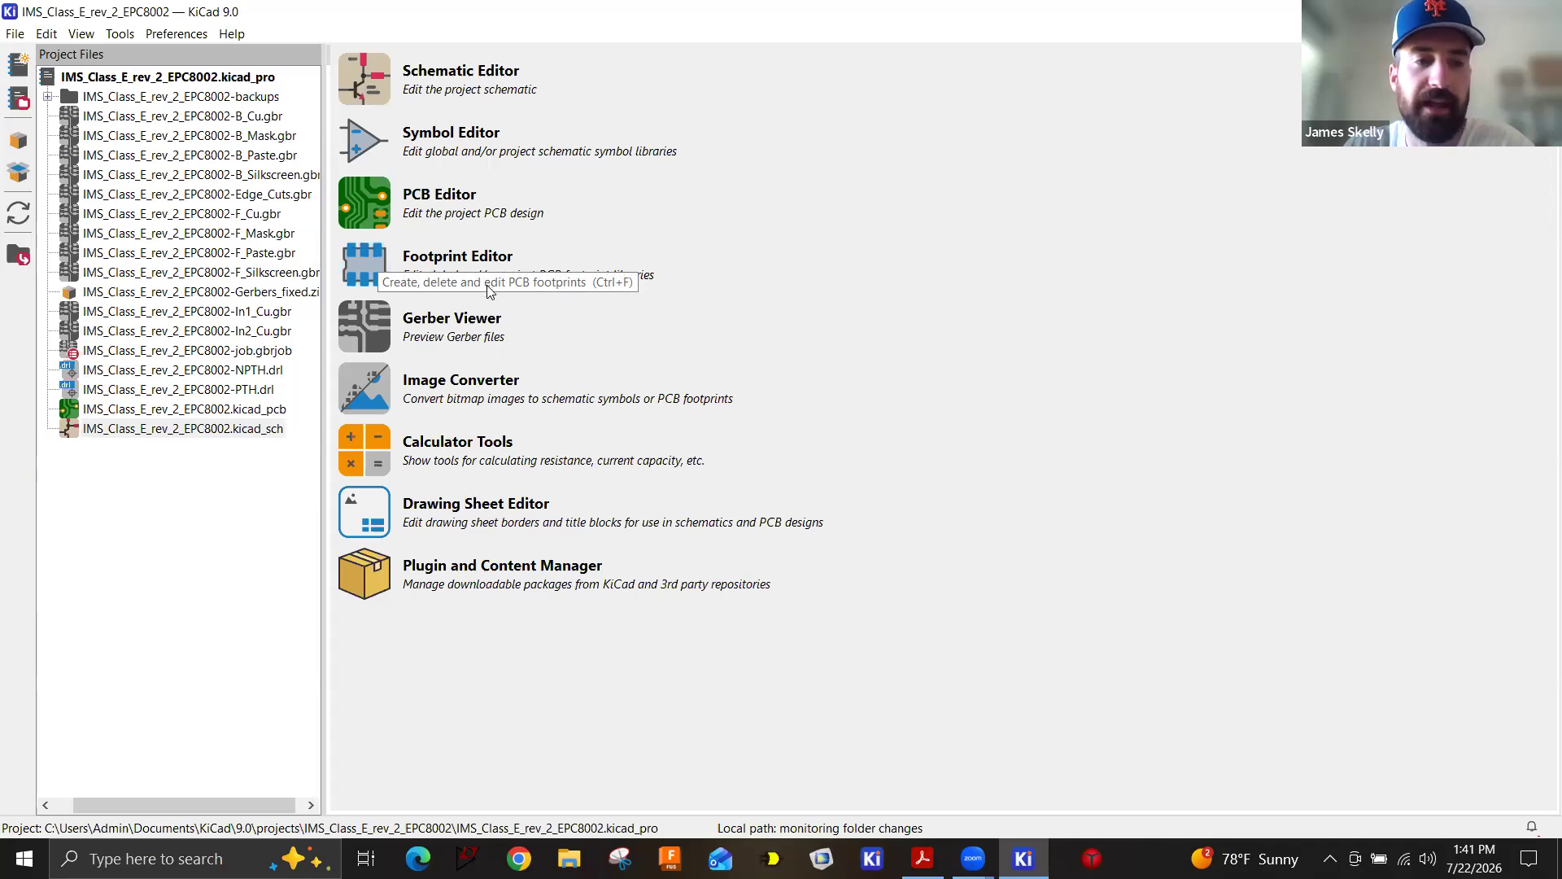
Open the Footprint Editor and browse the list of built-in footprint libraries.
key("ctrl+f")
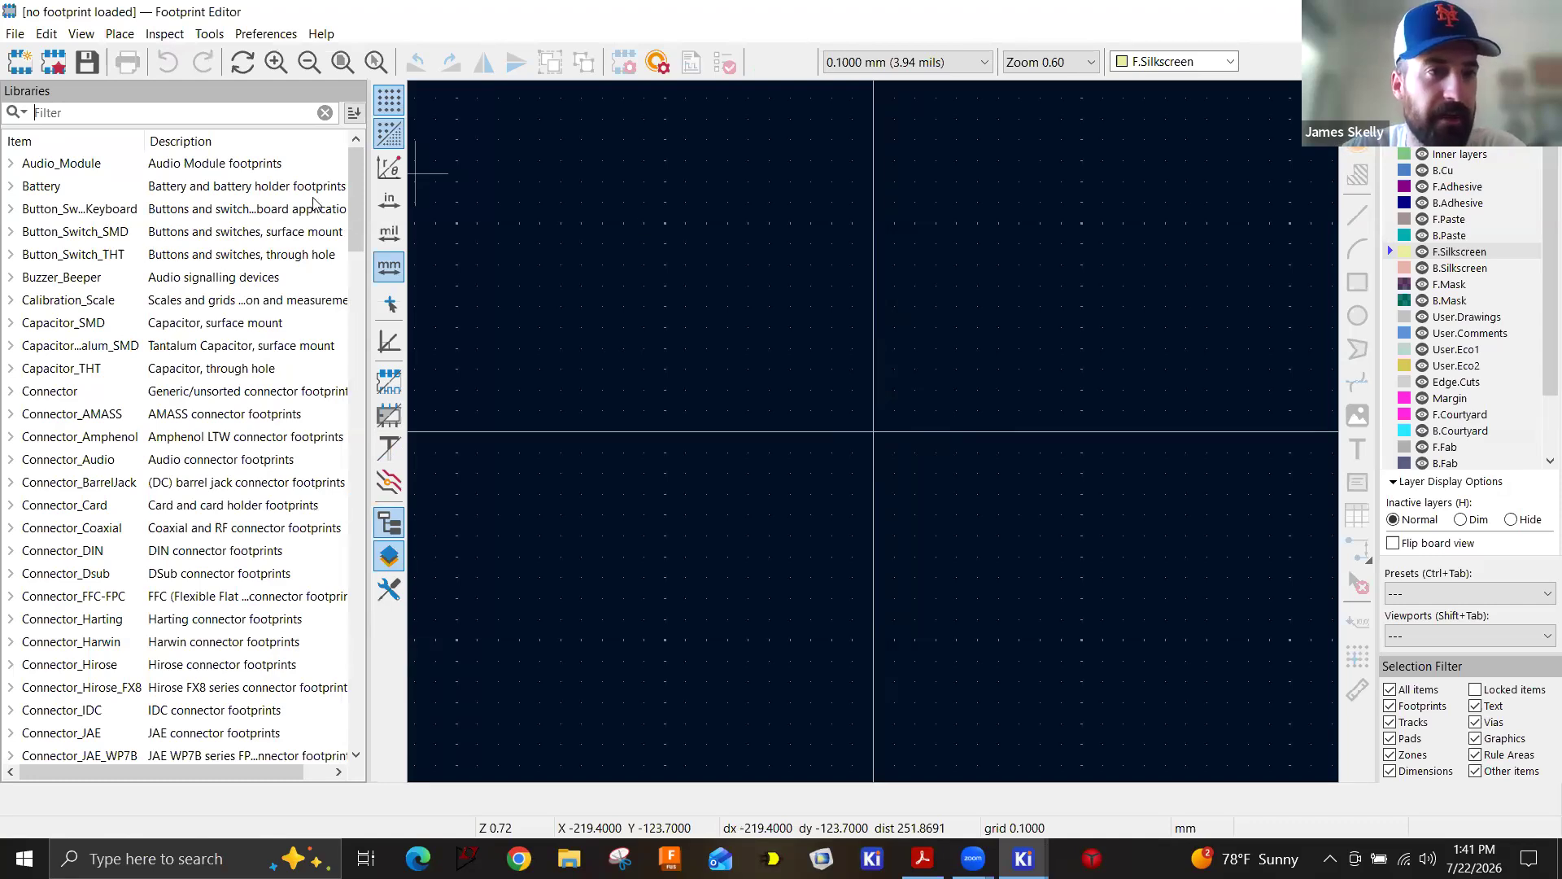
scroll(175, 308, "down", 5)
scroll(109, 259, "down", 15)
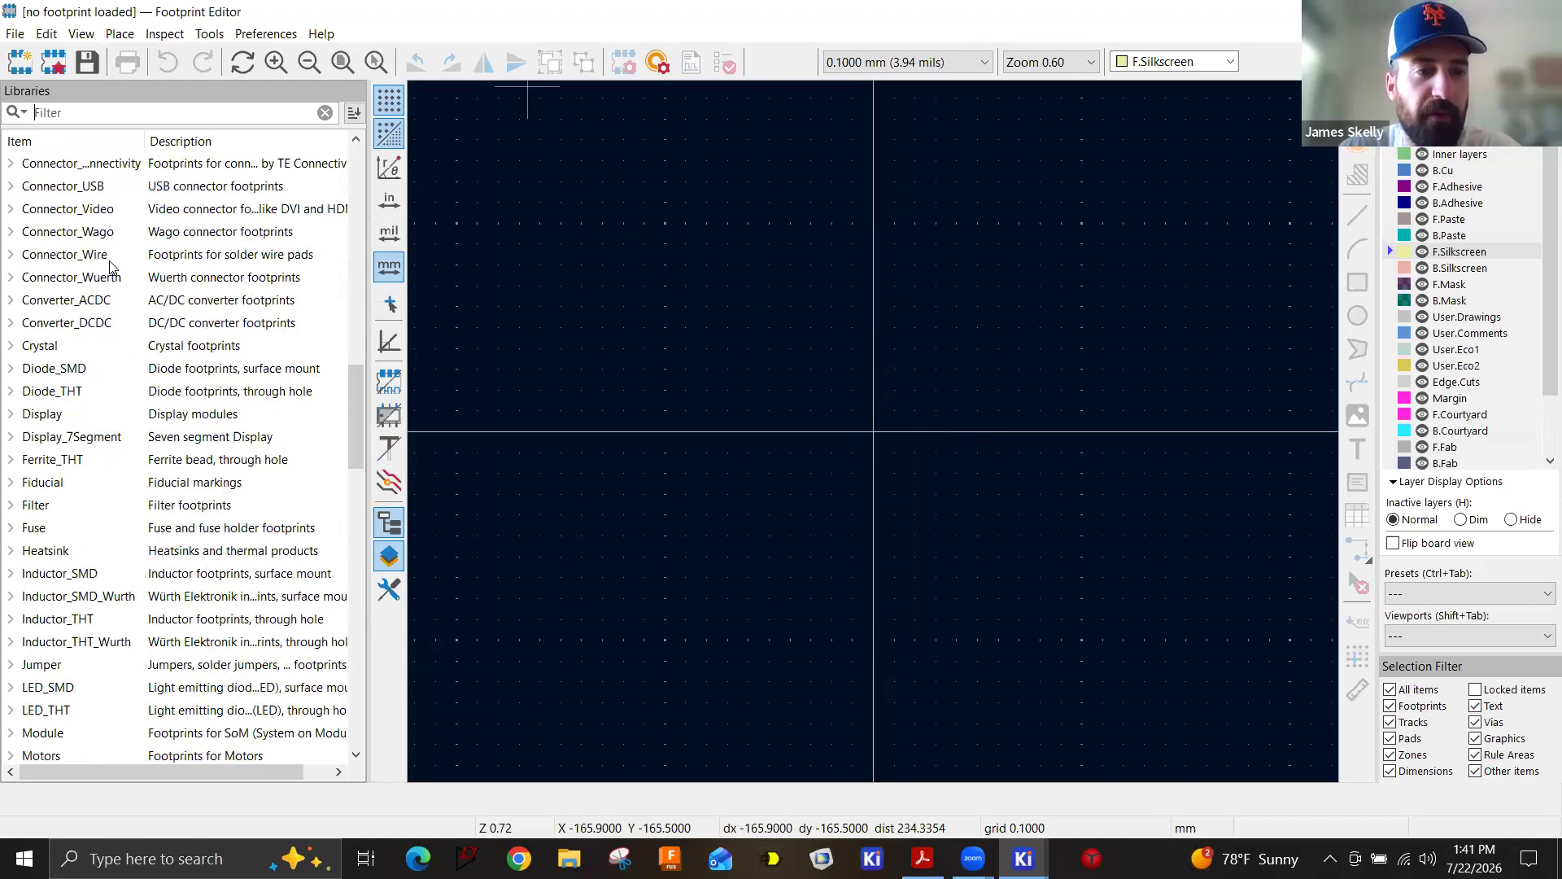
scroll(154, 317, "up", 12)
scroll(154, 317, "up", 8)
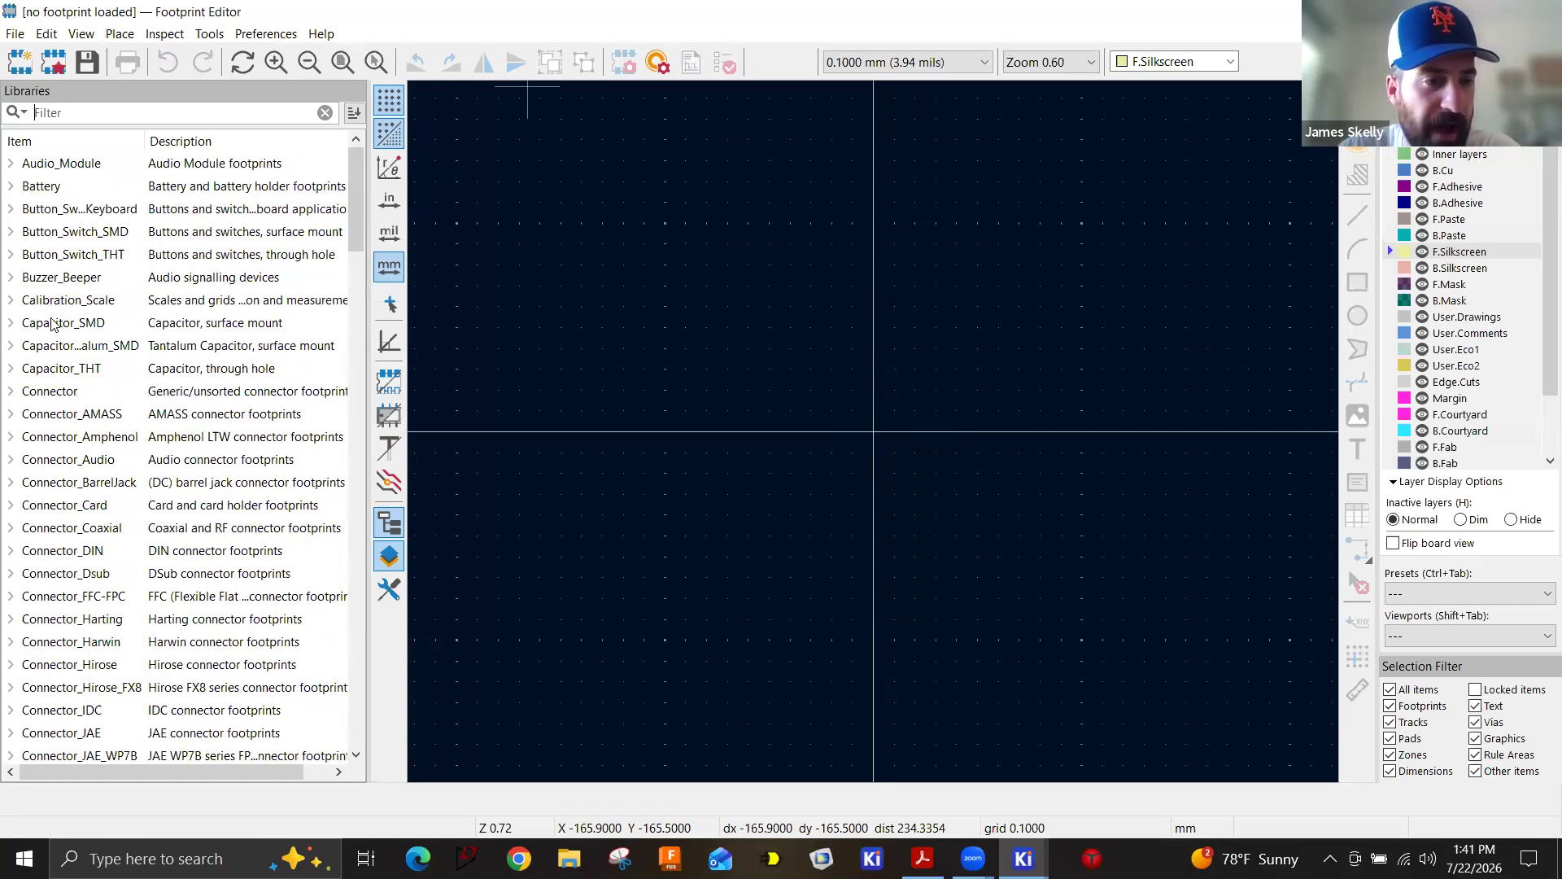
Load the CP_Axial_L10.0mm_D4.5mm_P15.00mm_Horizontal footprint from the Capacitor_THT library and examine its through-hole pad 2.
left_click(101, 327)
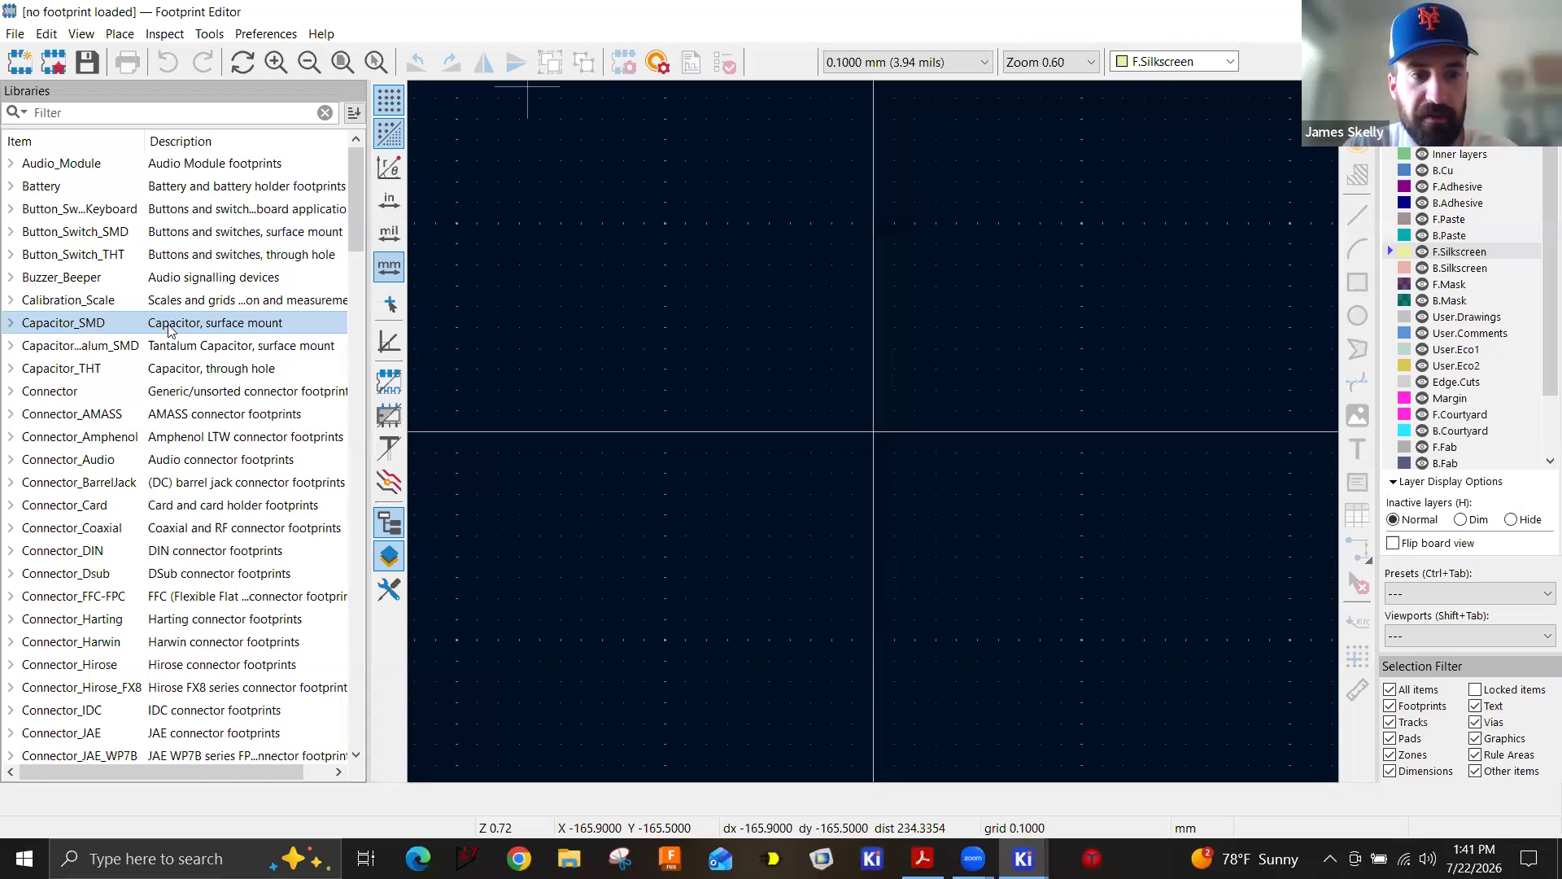
left_click(159, 371)
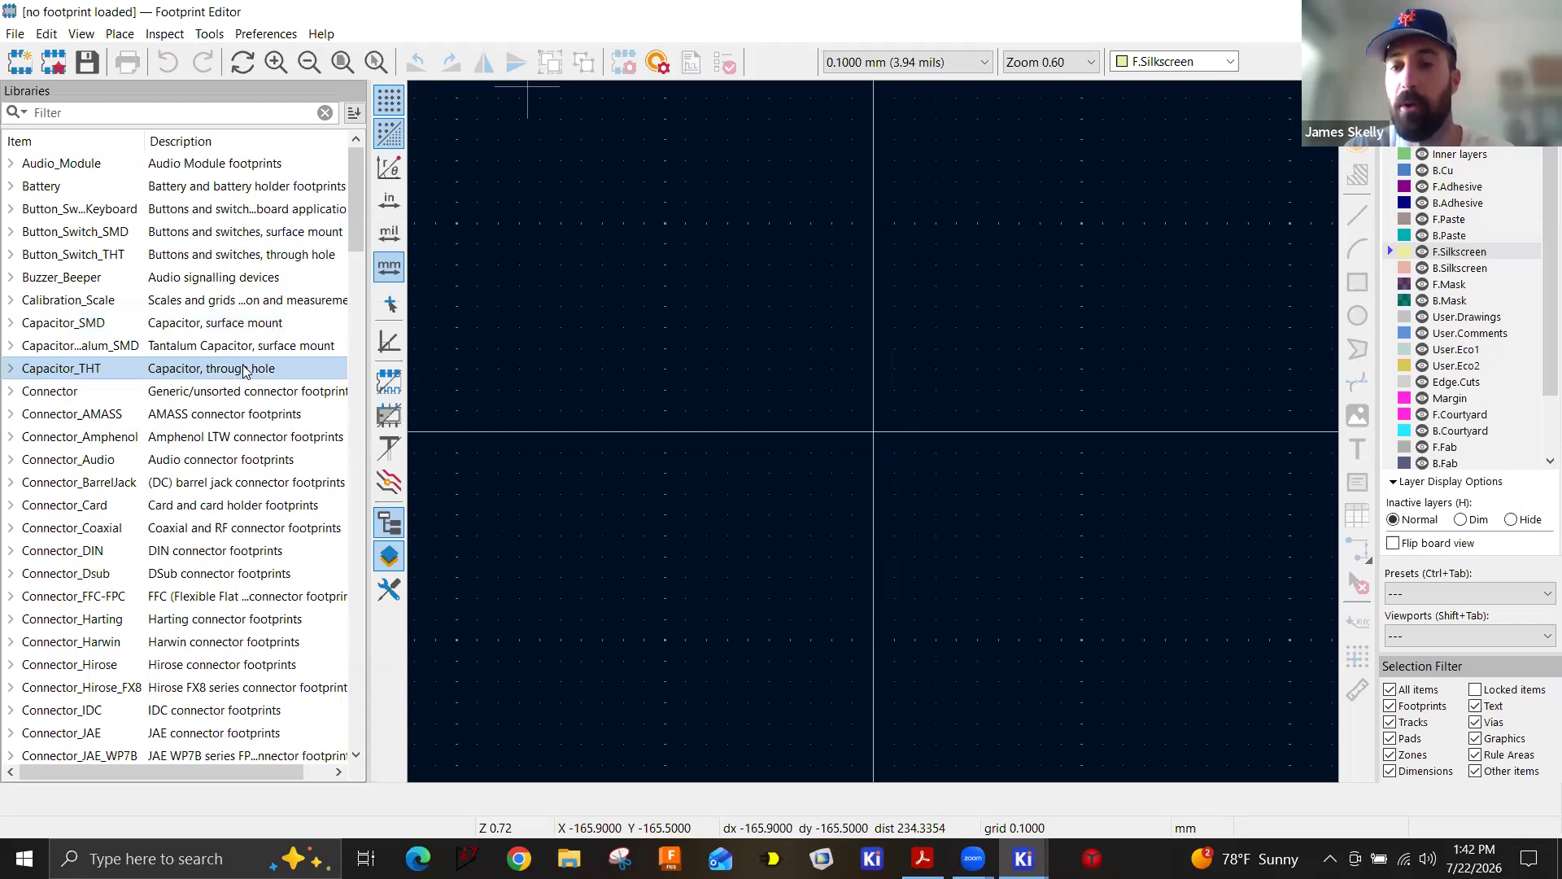
left_click(11, 369)
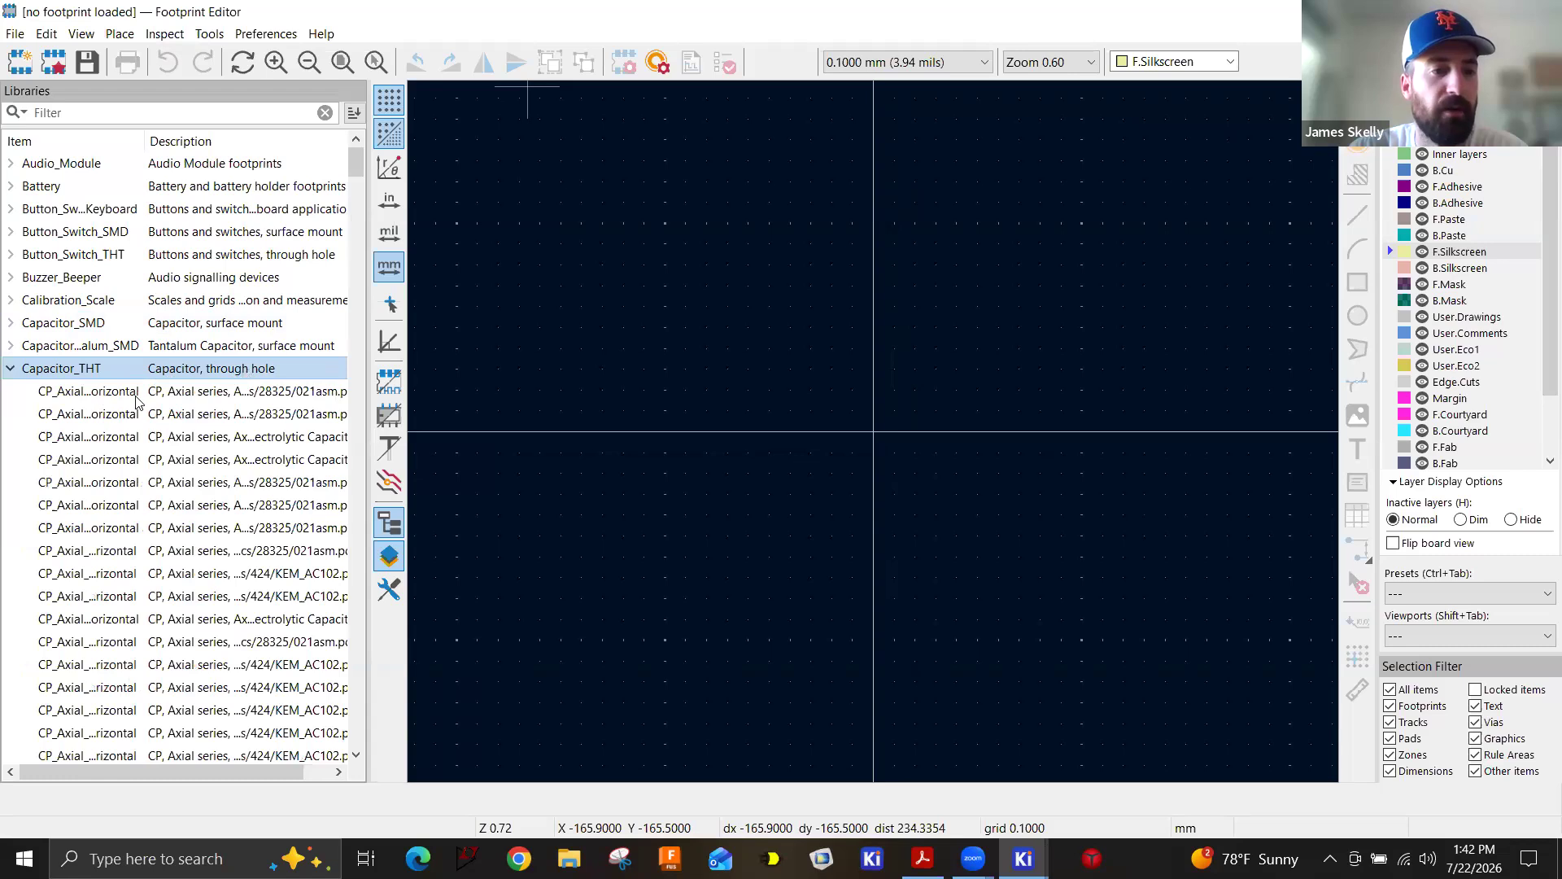
left_click(126, 397)
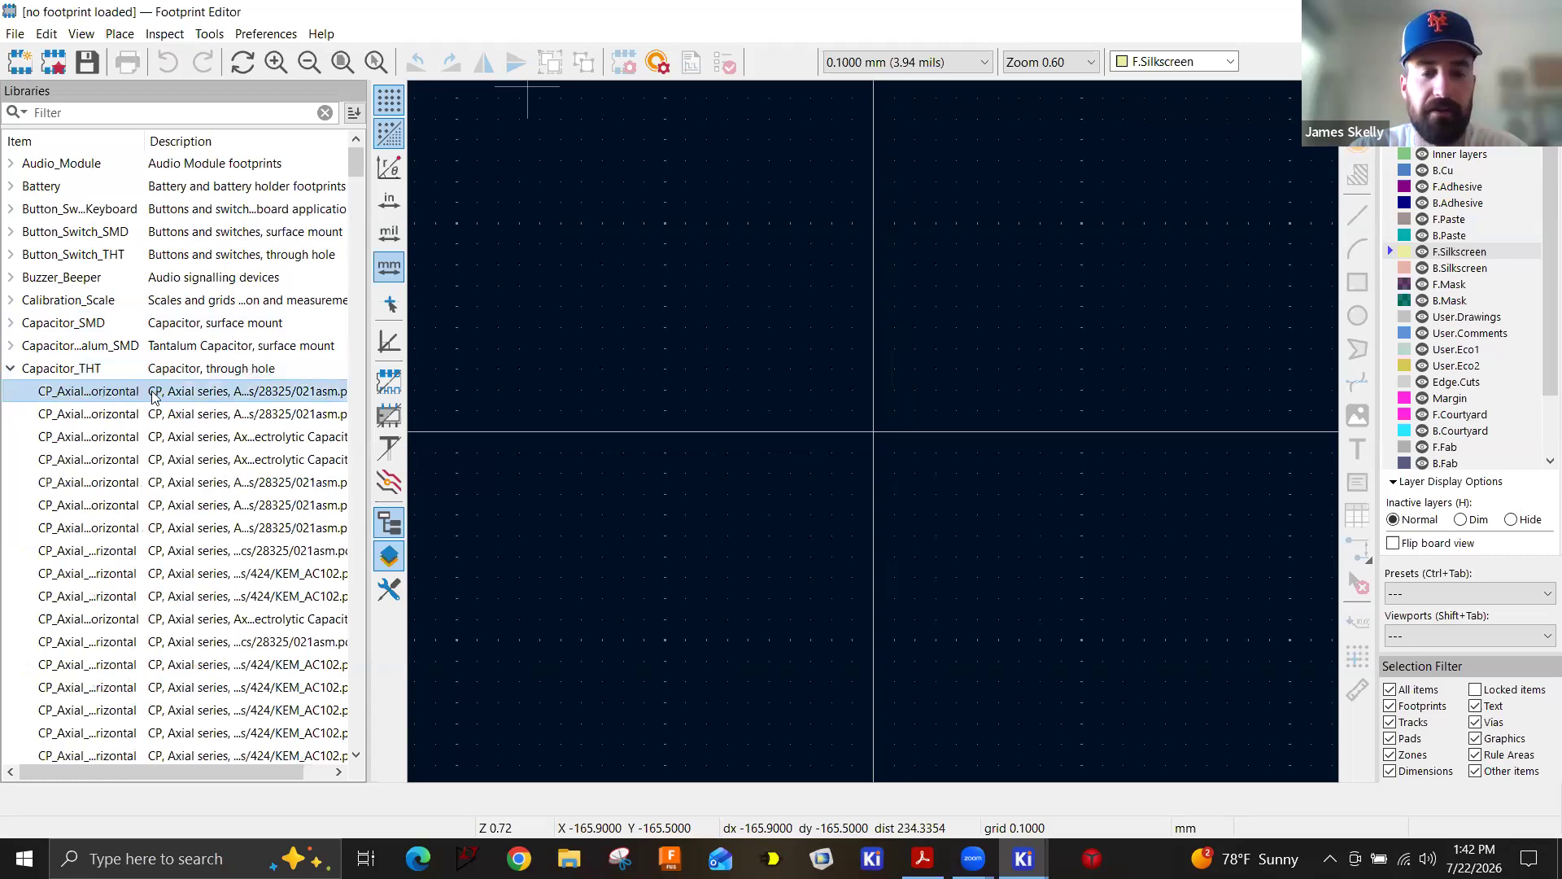
double_click(107, 394)
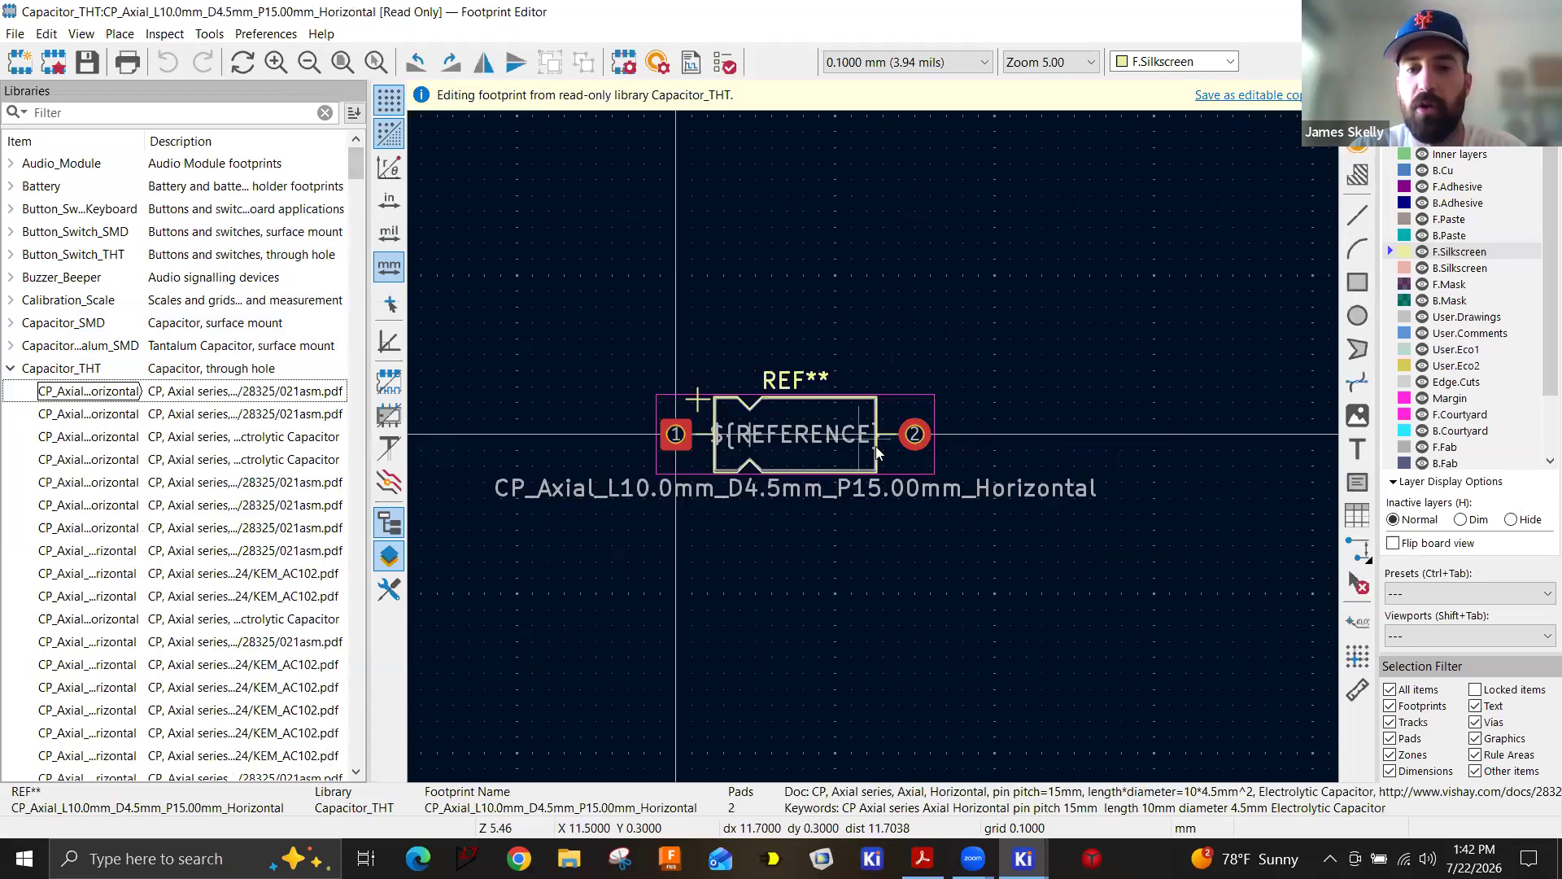
scroll(877, 452, "up", 2)
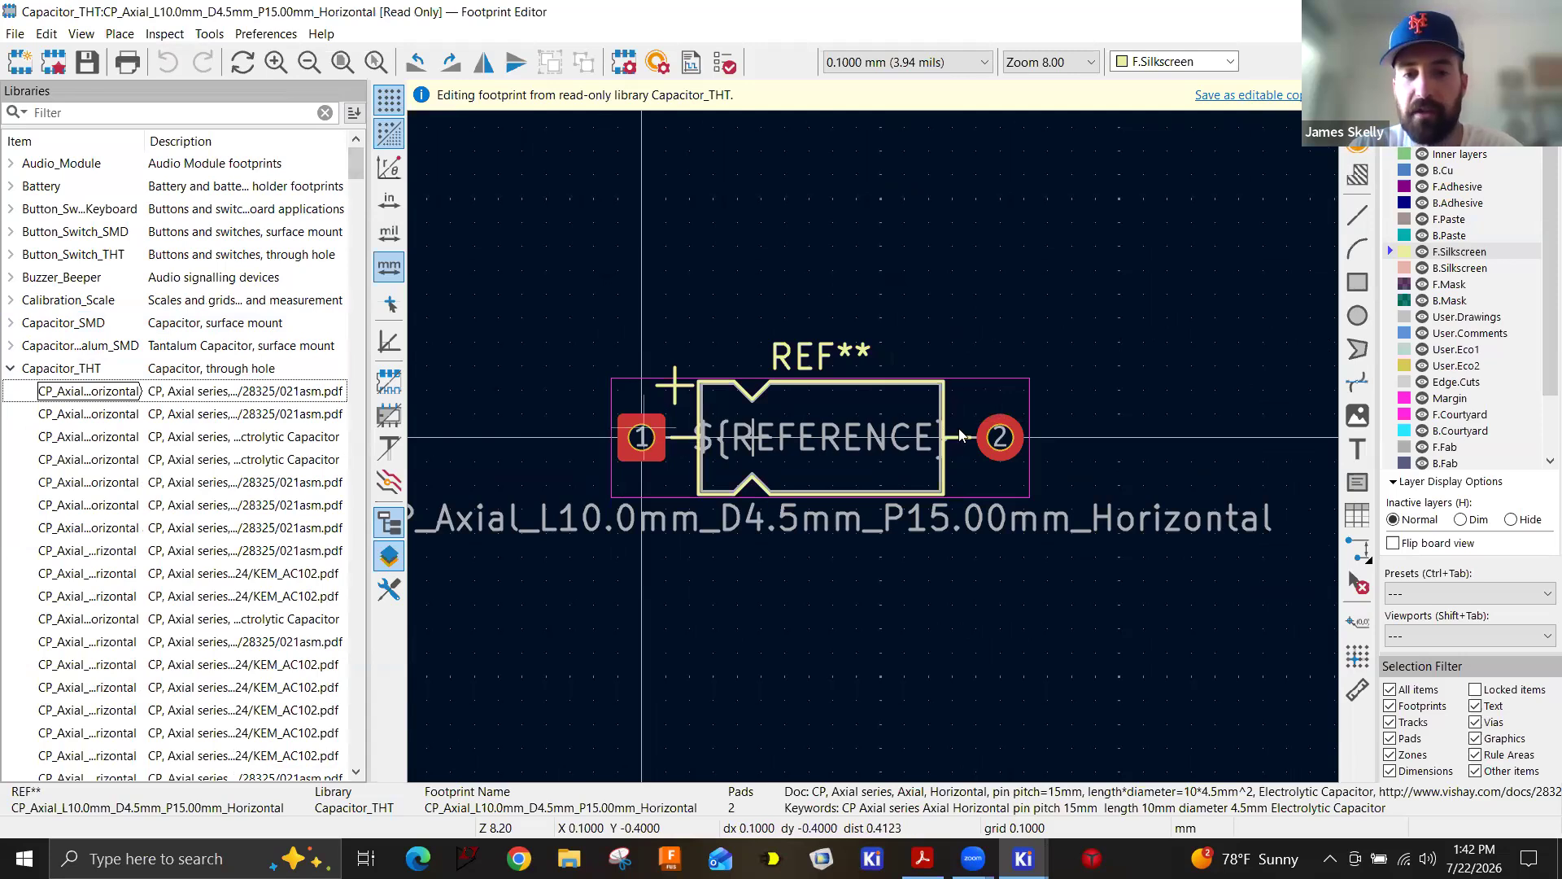
scroll(1001, 440, "up", 4)
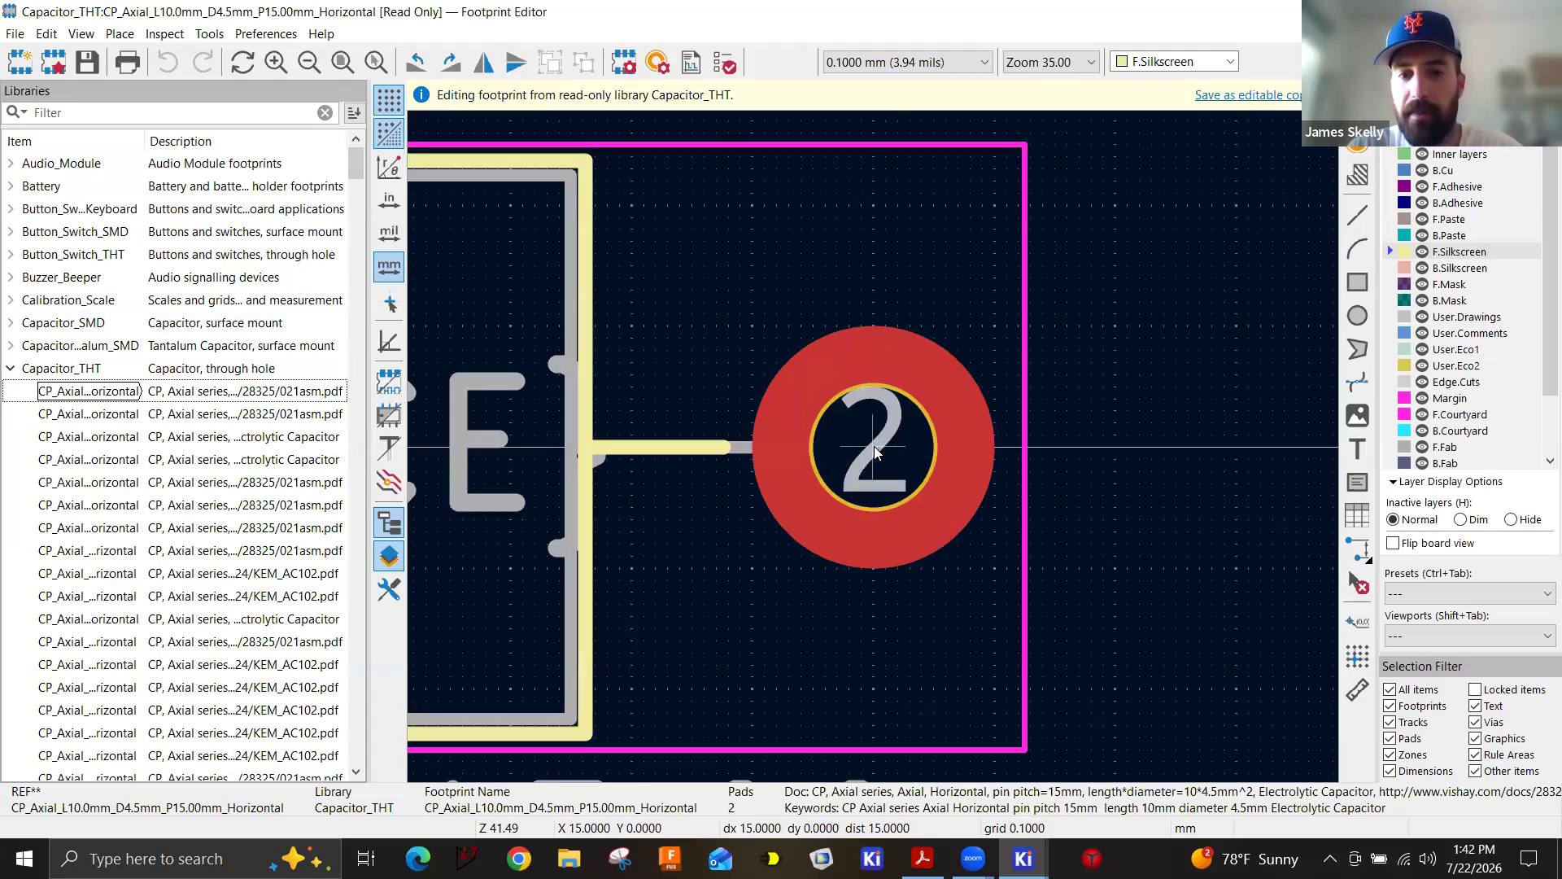
scroll(875, 452, "down", 4)
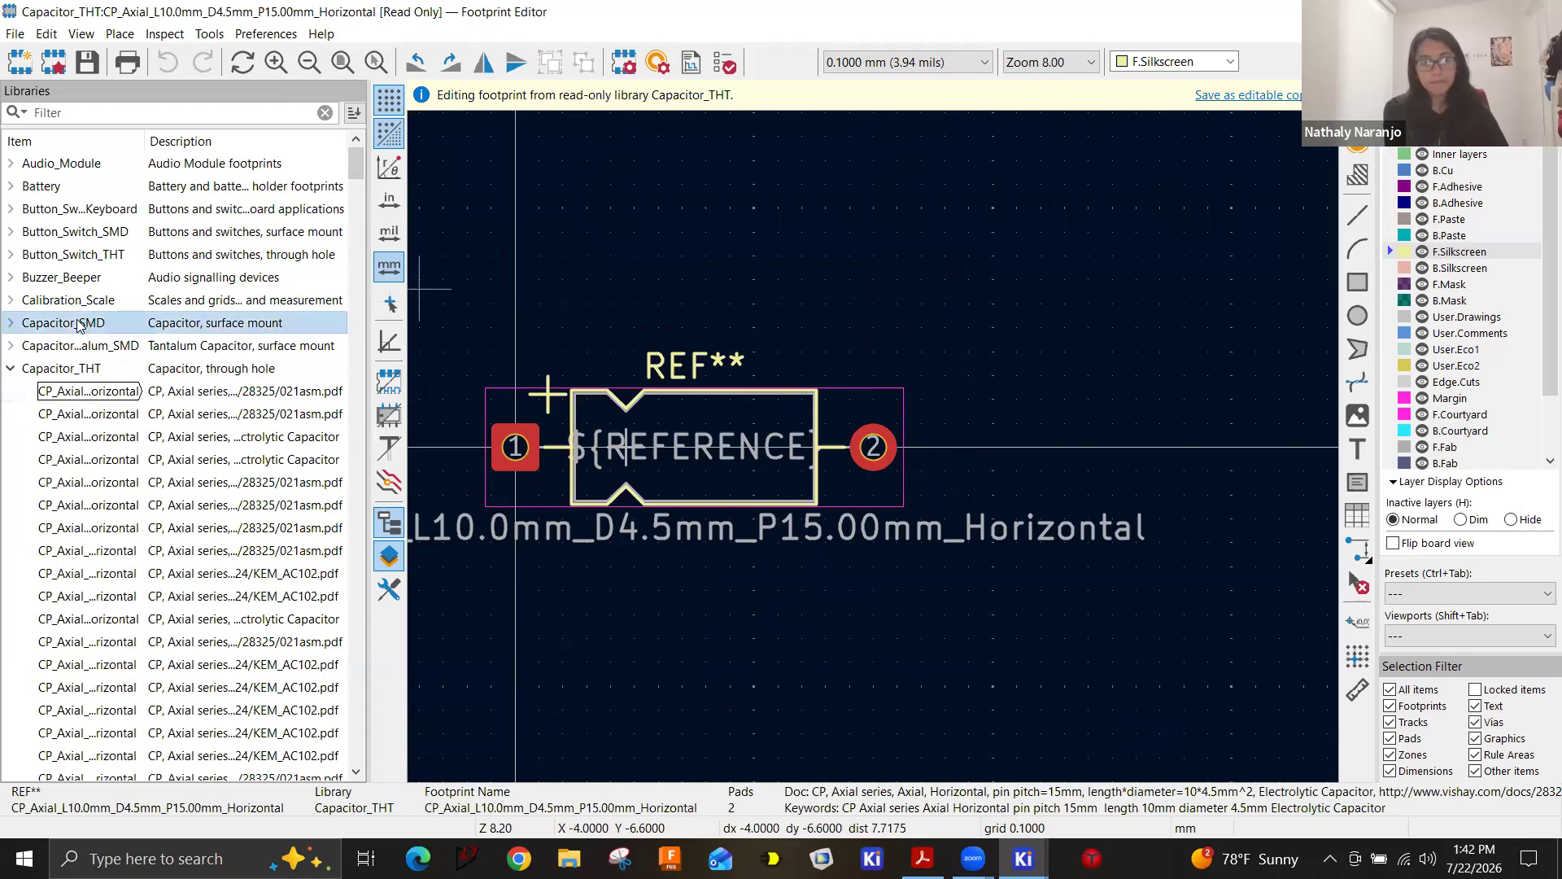
Load the CP_Elec_3x5.3 footprint from the Capacitor_SMD library to view its surface-mount pads.
left_click(15, 324)
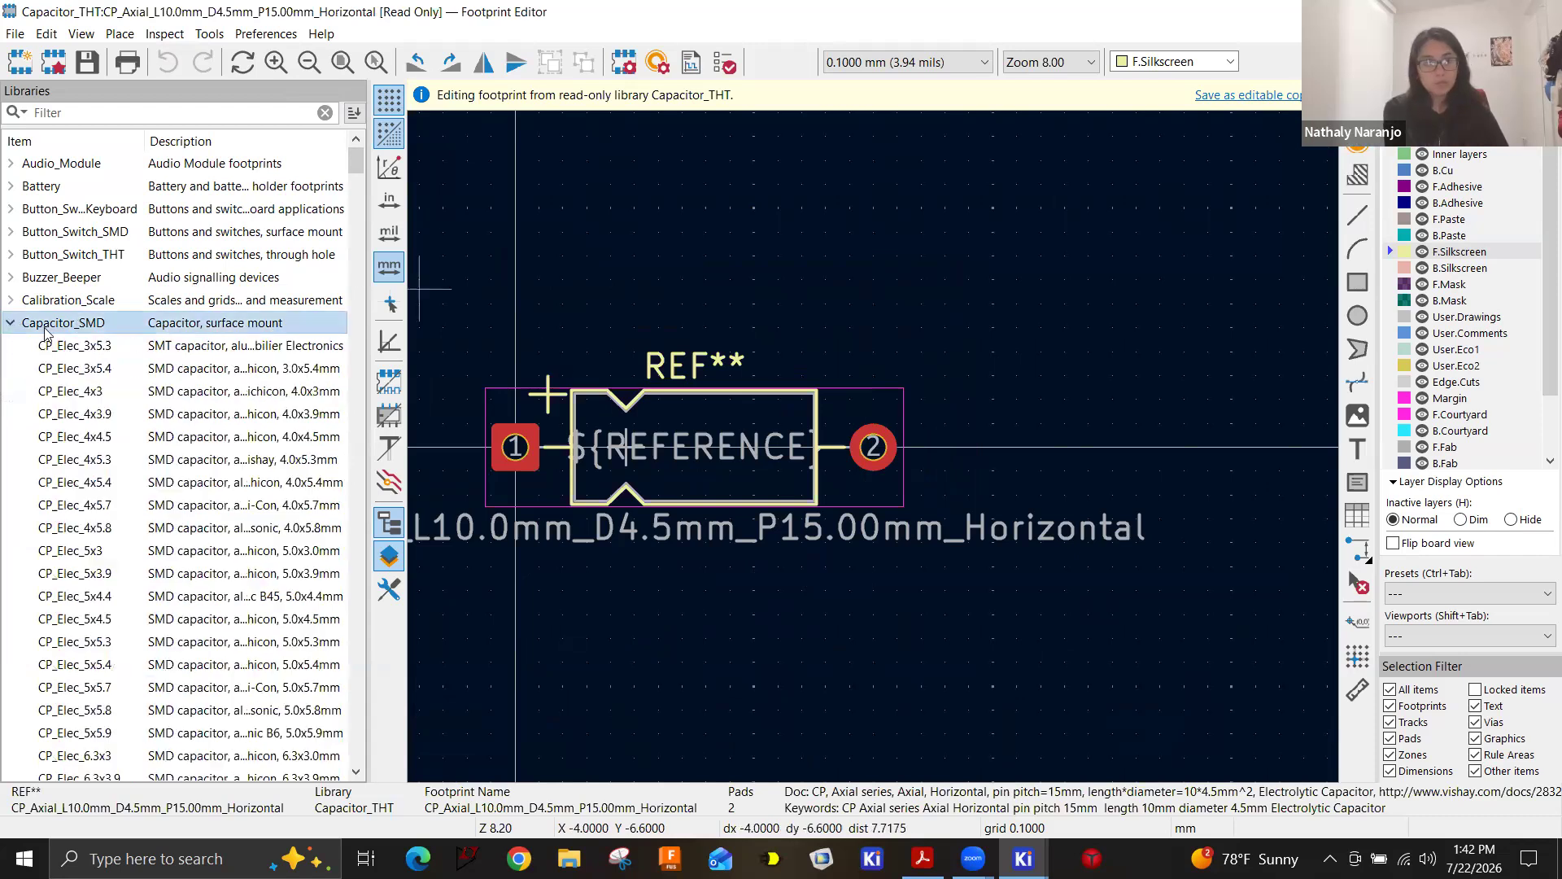
double_click(102, 346)
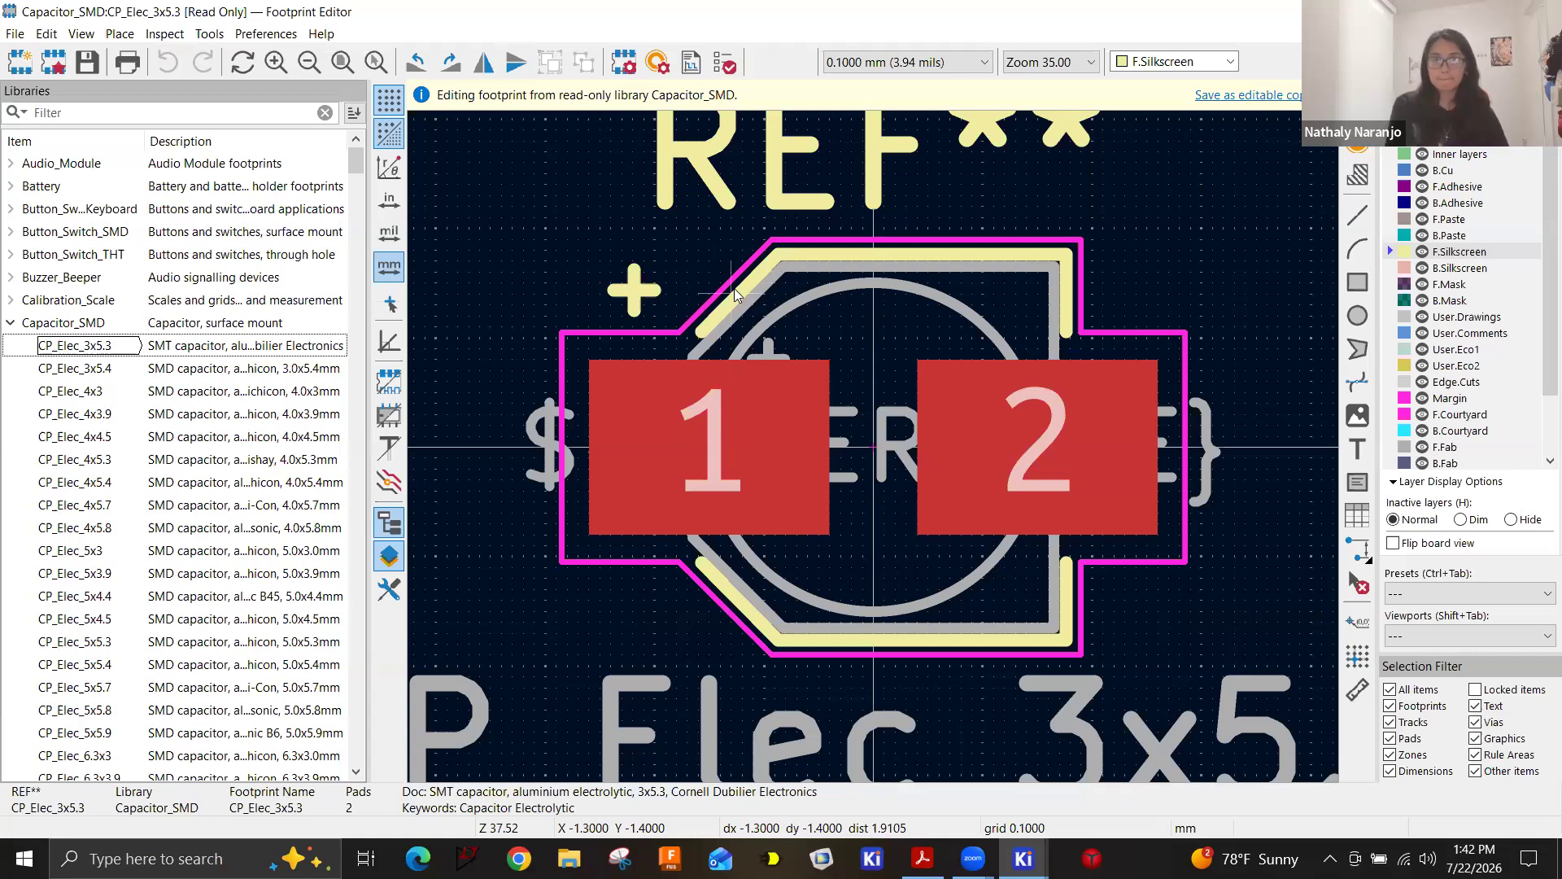
scroll(752, 326, "down", 2)
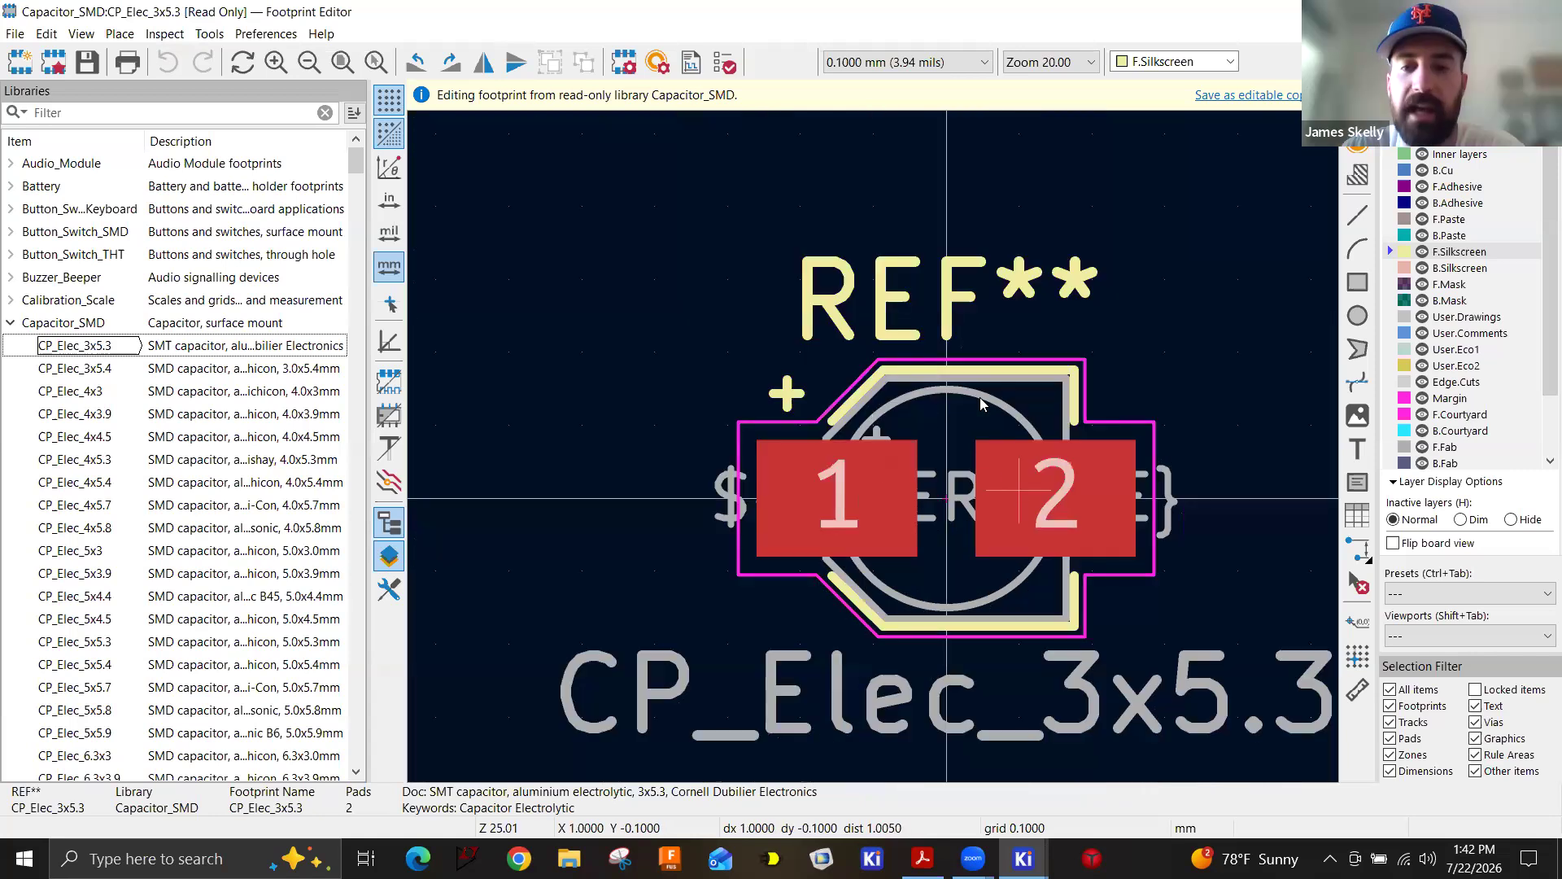
scroll(838, 329, "down", 3)
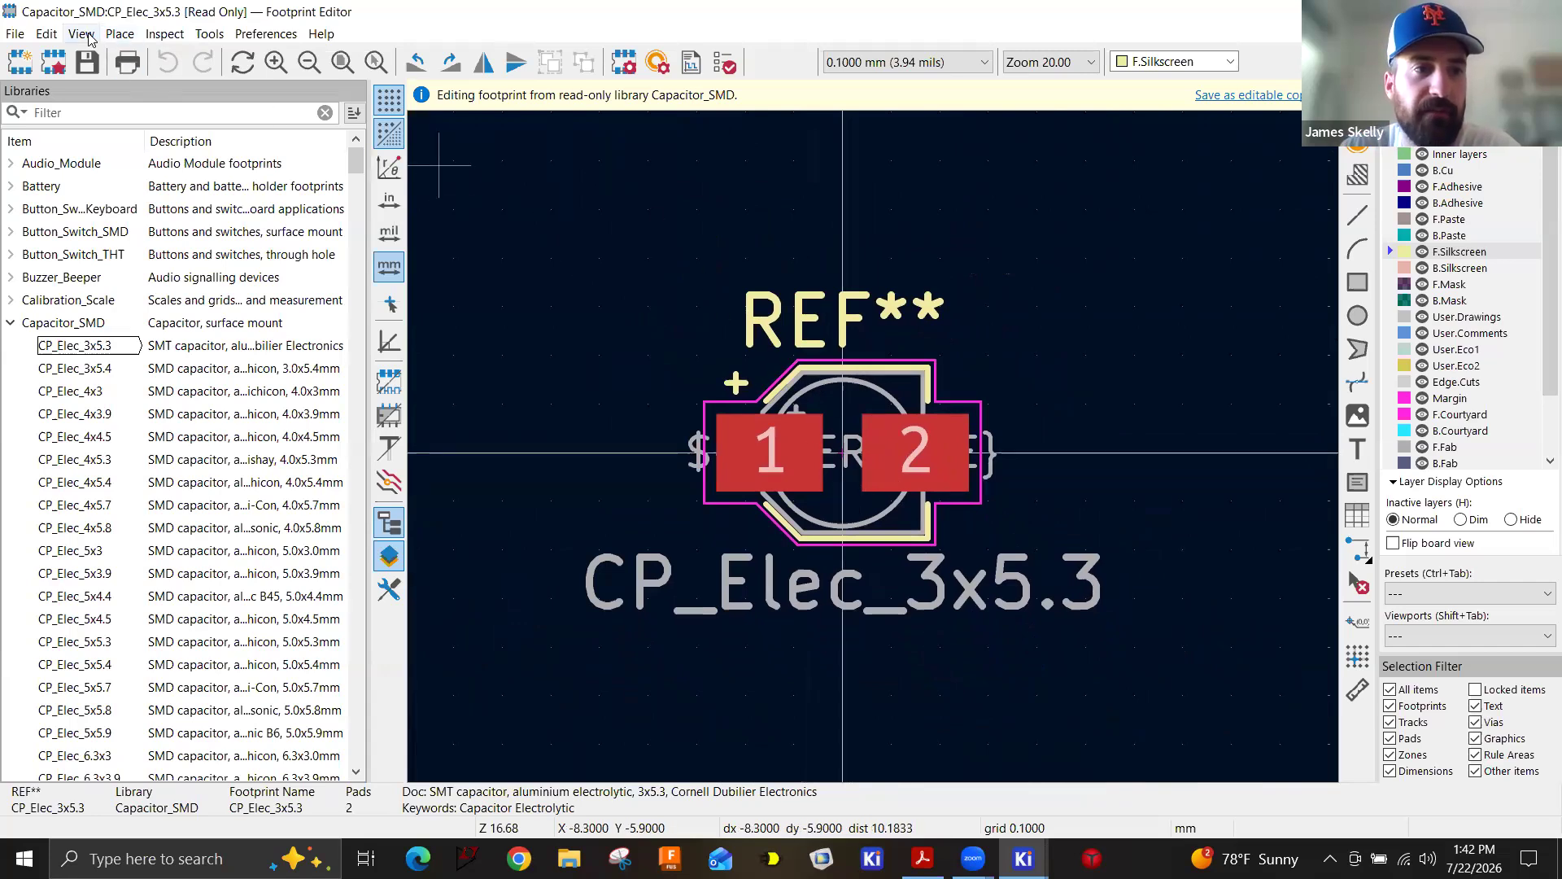
Inspect the CP_Elec_3x5.3 capacitor in the 3D Viewer and compare its base with the footprint's silkscreen outline.
left_click(81, 33)
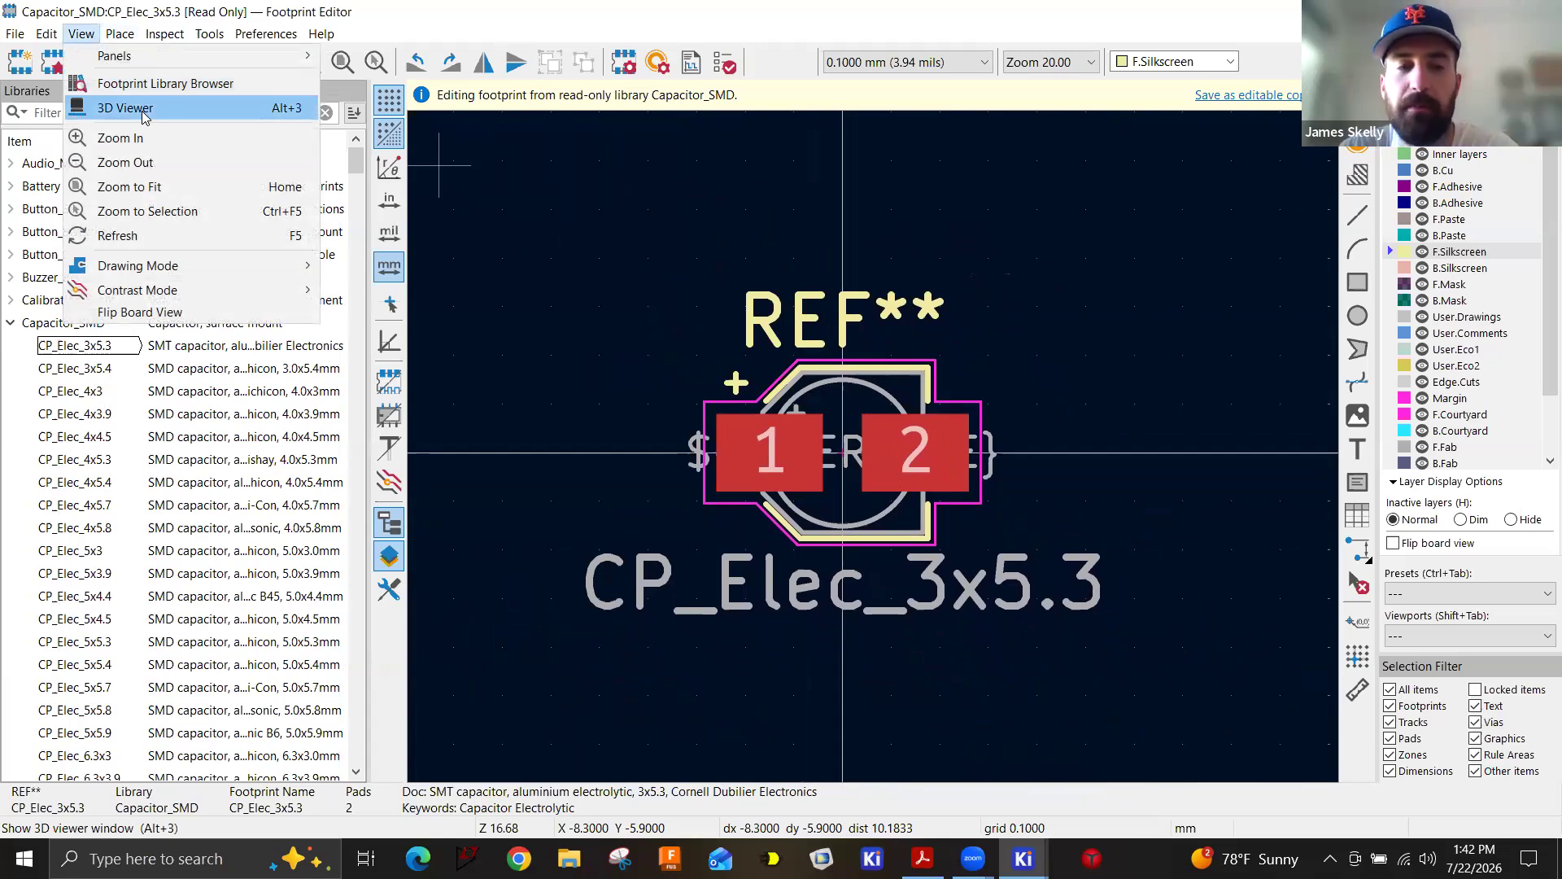
left_click(144, 117)
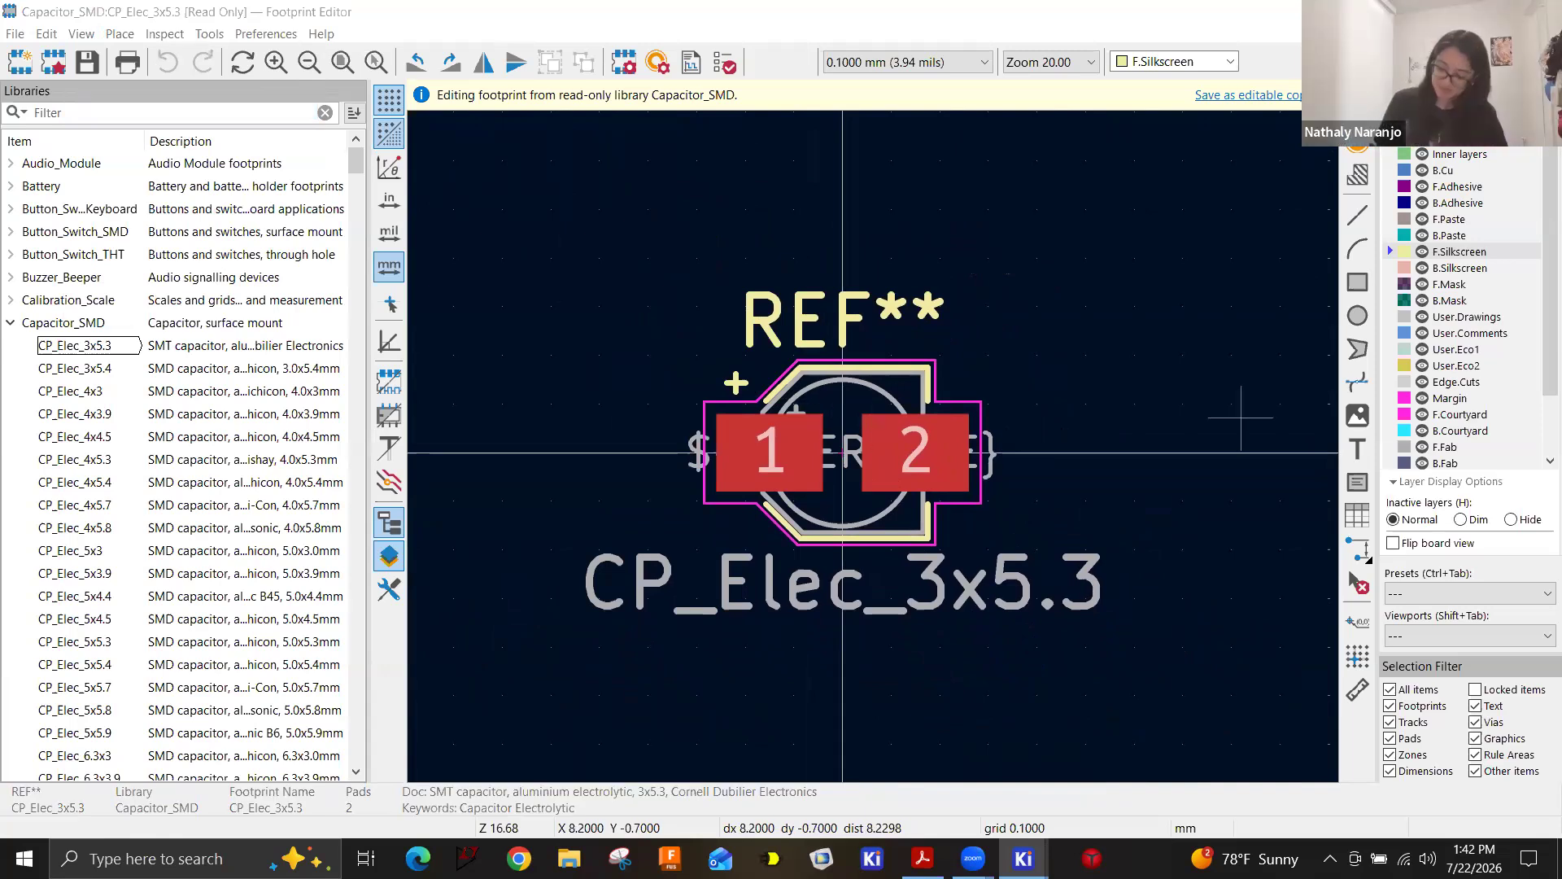
key("alt+3")
left_click_drag(713, 416, 622, 465)
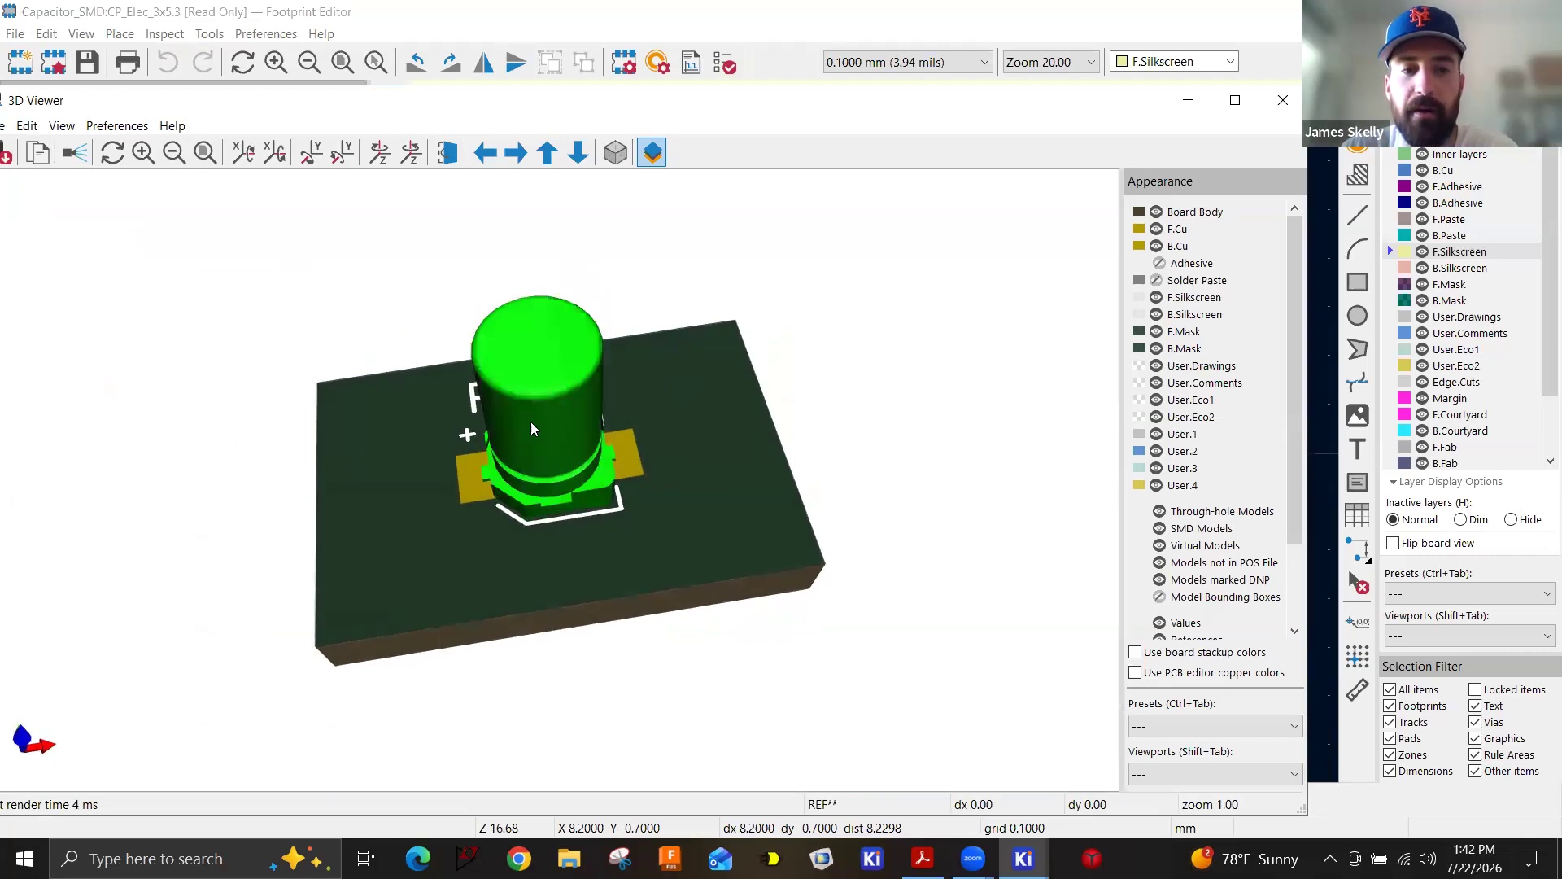
mouse_move(701, 356)
left_mouse_down()
mouse_move(705, 272)
mouse_move(708, 330)
left_mouse_up()
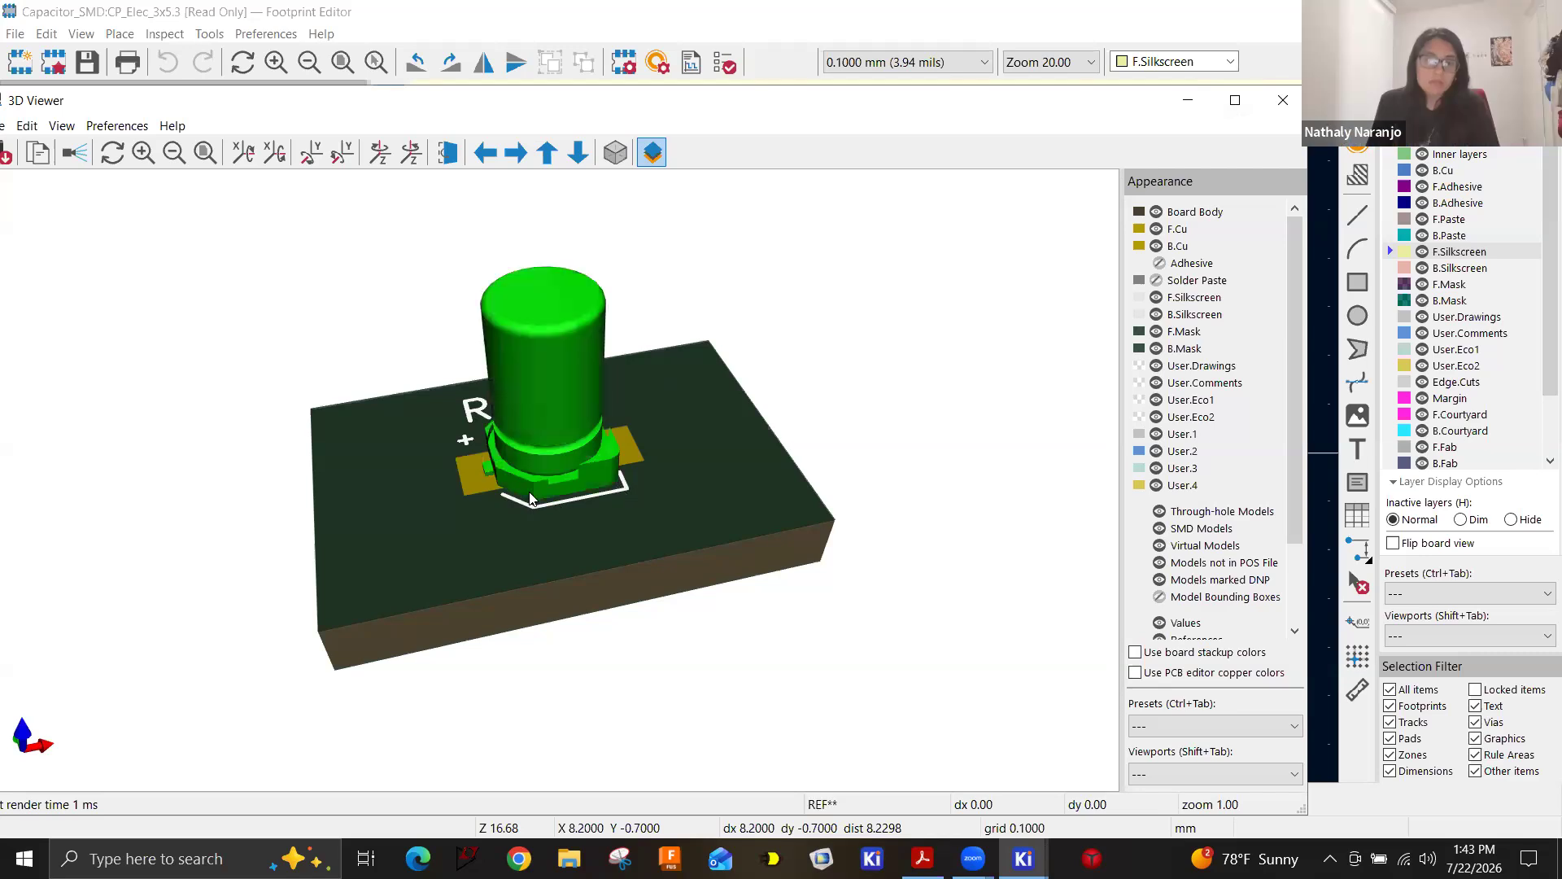
left_click(1188, 106)
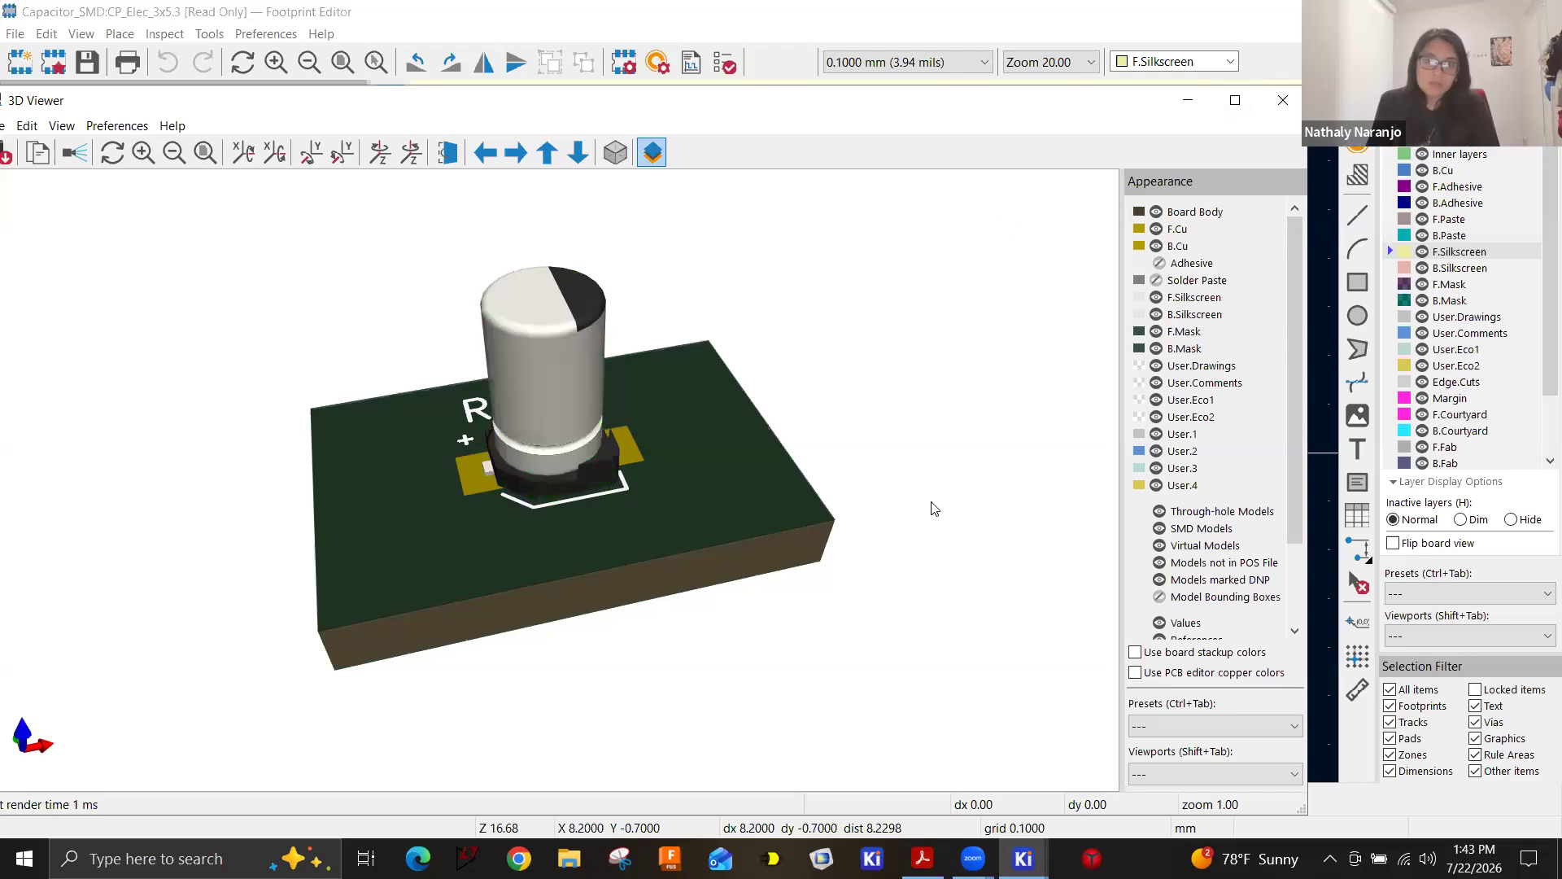
scroll(932, 503, "up", 3)
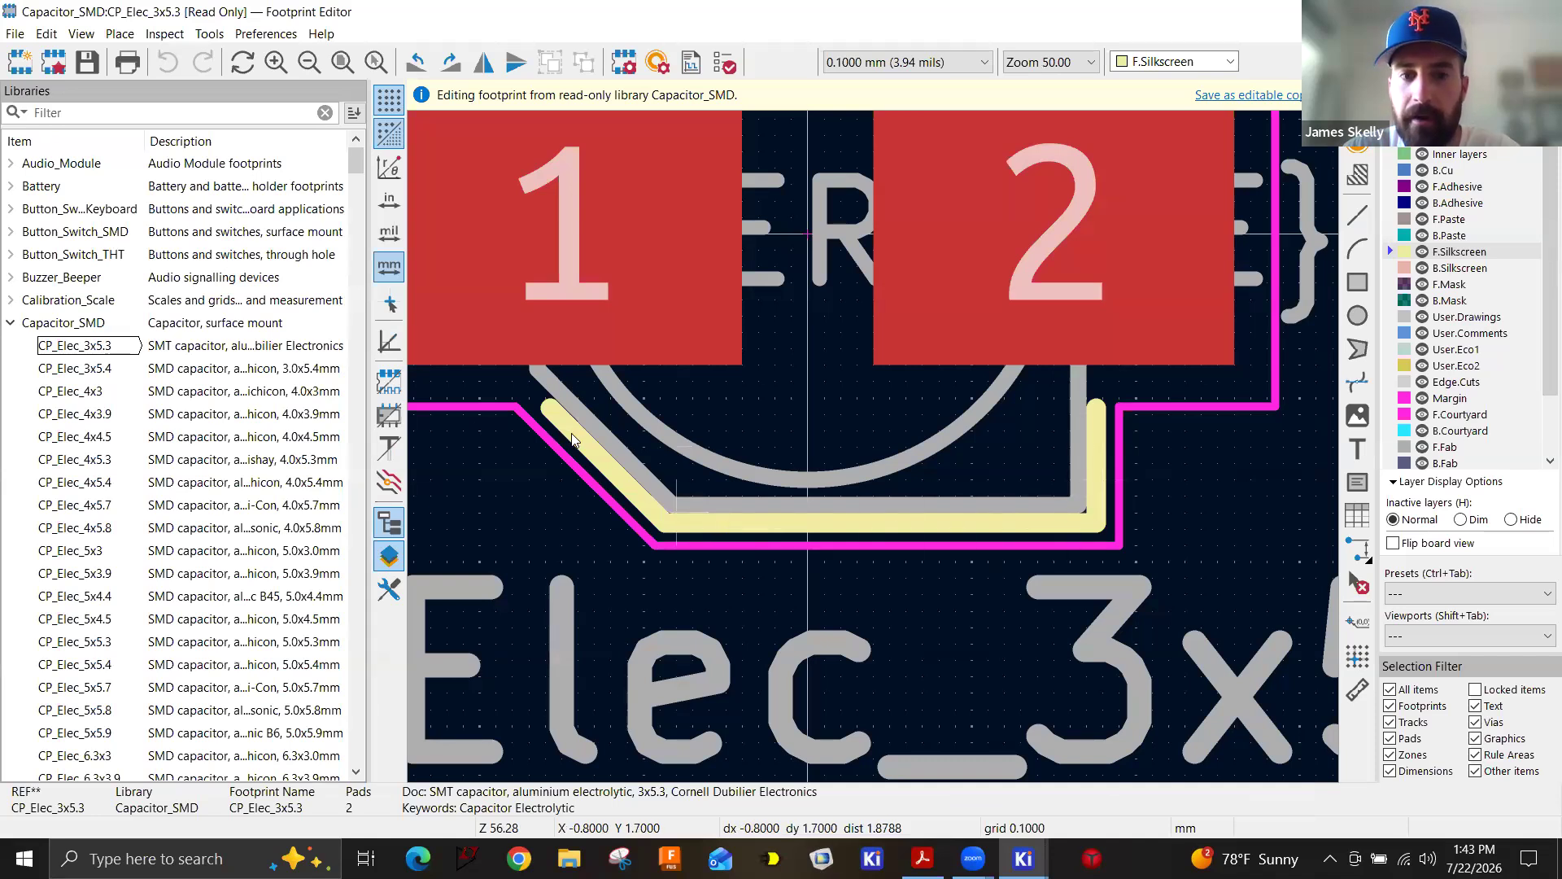
scroll(813, 488, "down", 2)
scroll(952, 464, "up", 2)
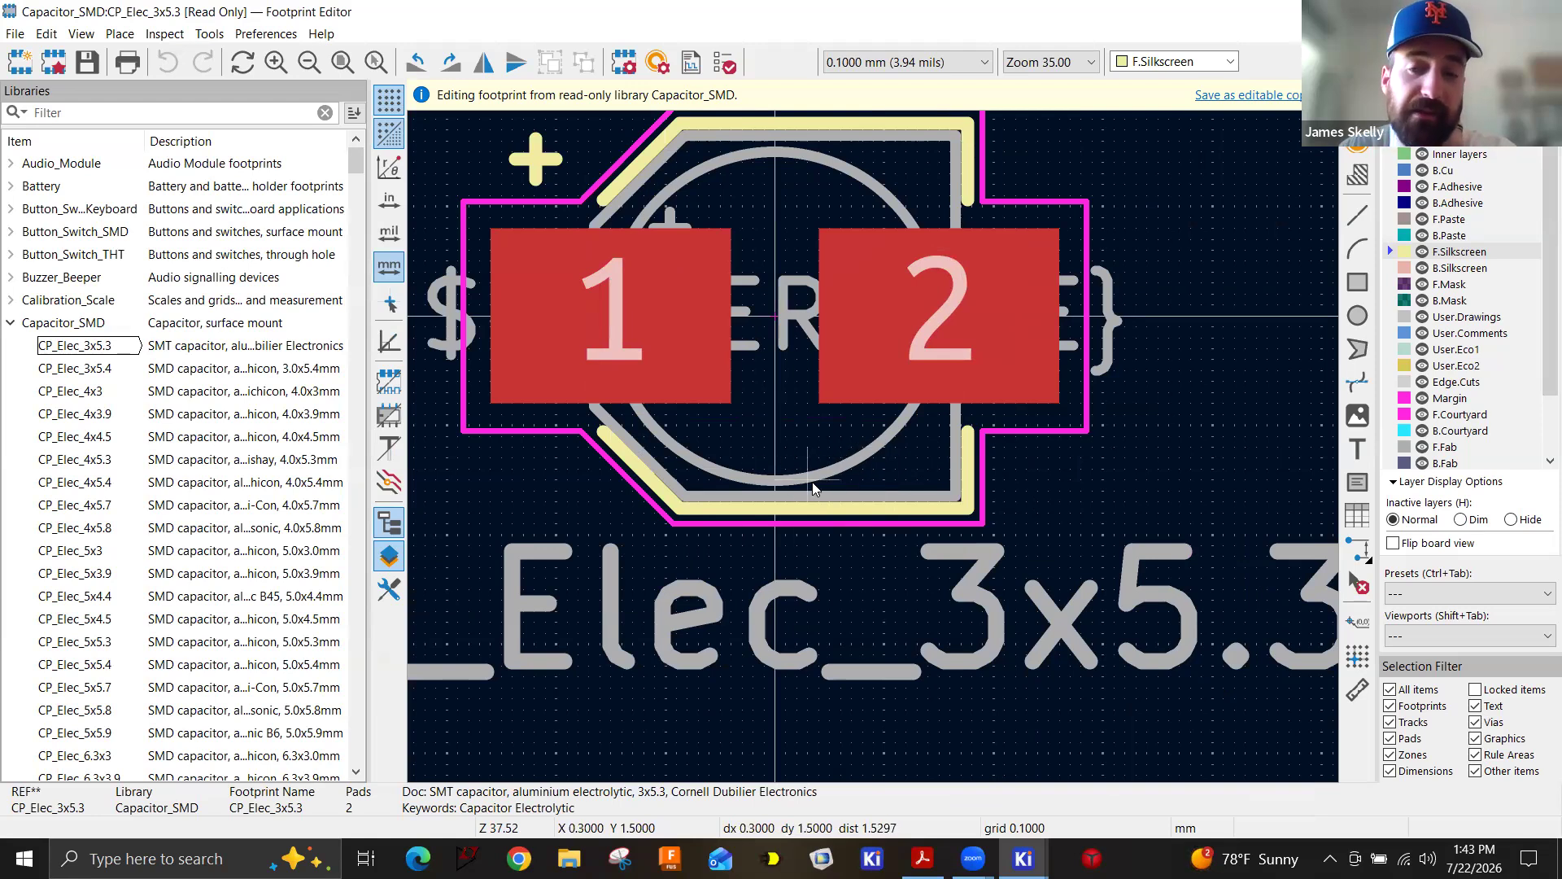
scroll(814, 486, "down", 3)
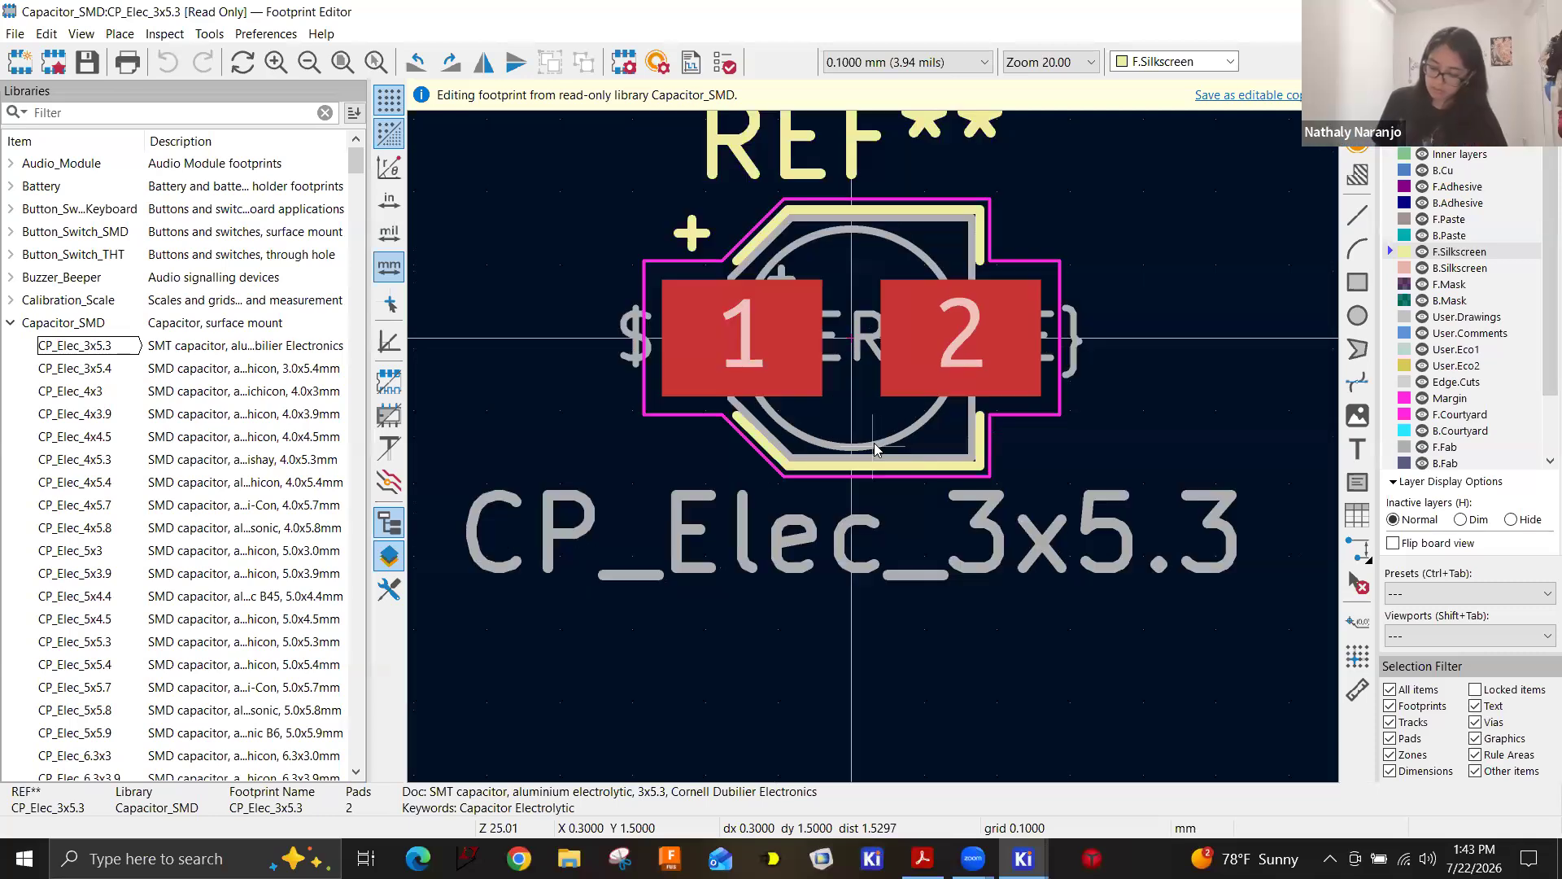
Collapse the Capacitor_SMD library and show the first CP_Axial footprint of Capacitor_THT in the 3D Viewer.
left_click(10, 322)
left_click(106, 393)
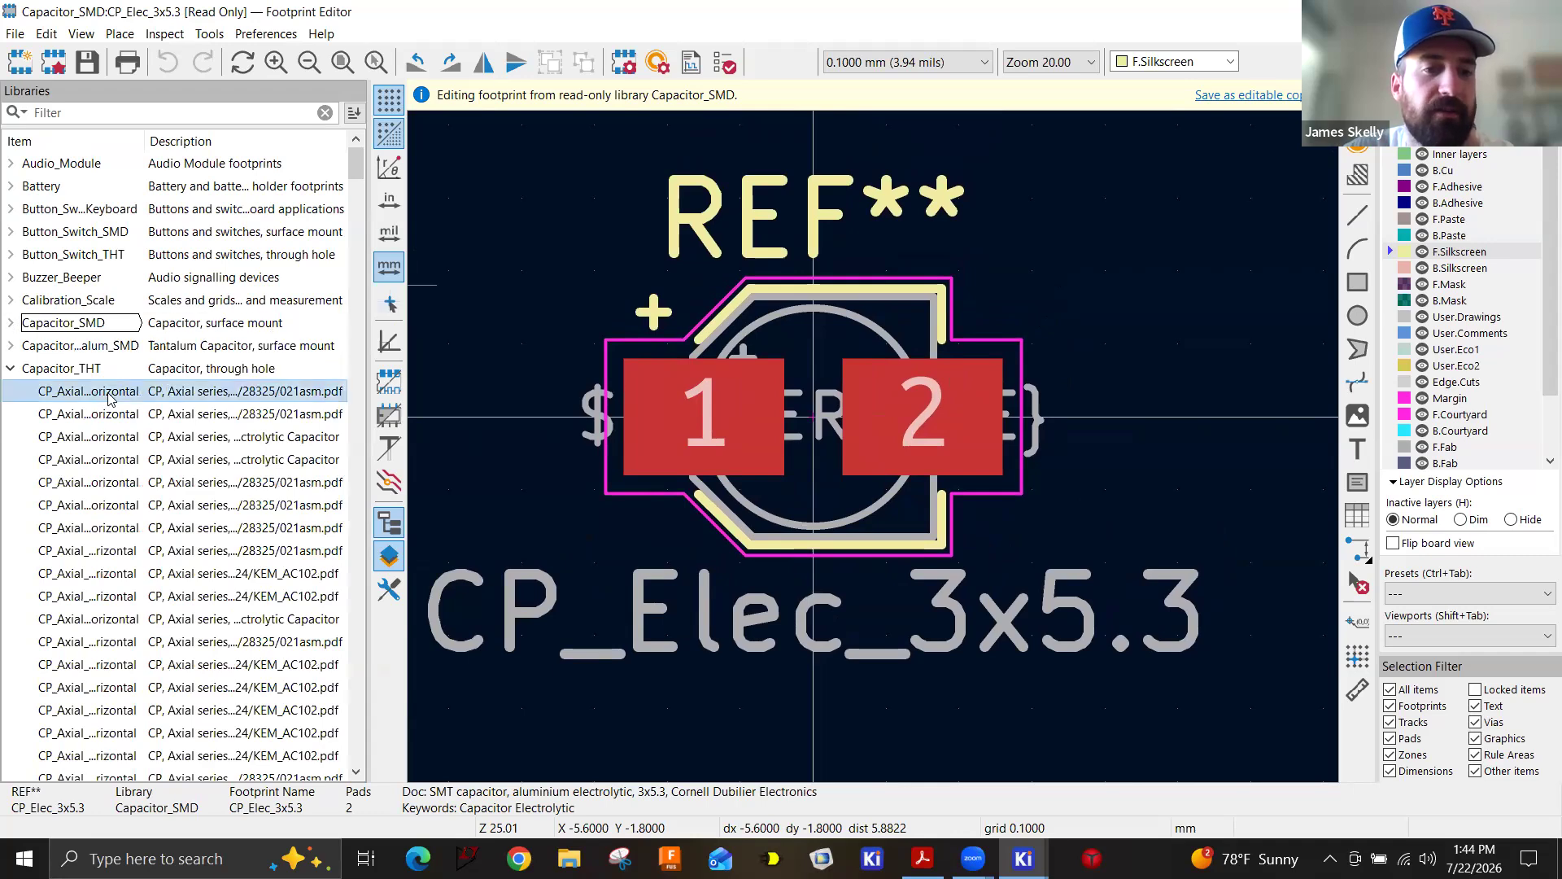
left_click(81, 34)
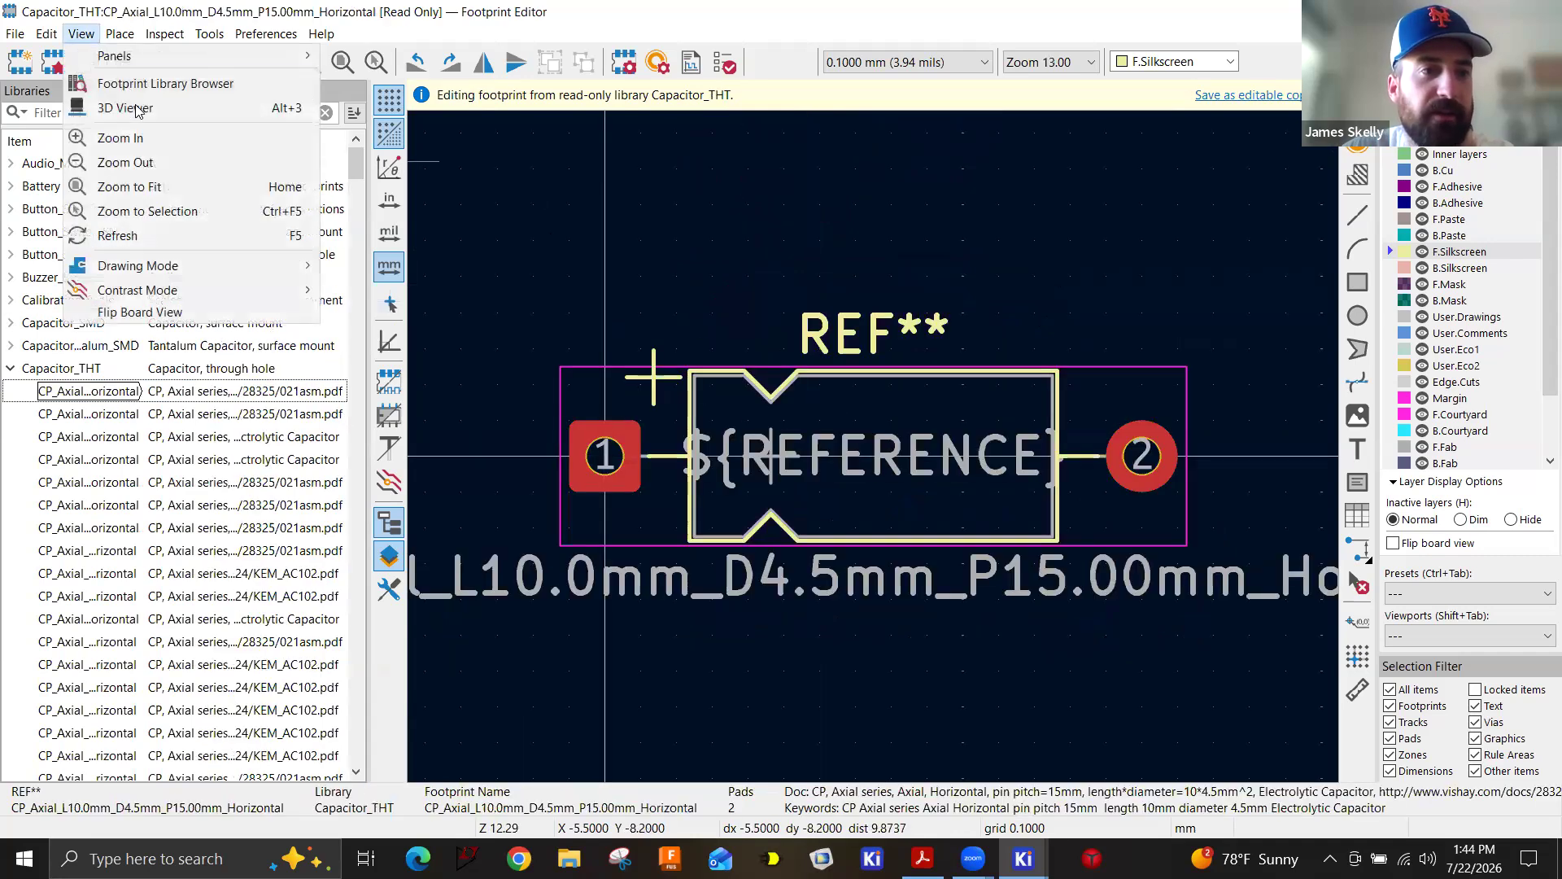
left_click(106, 107)
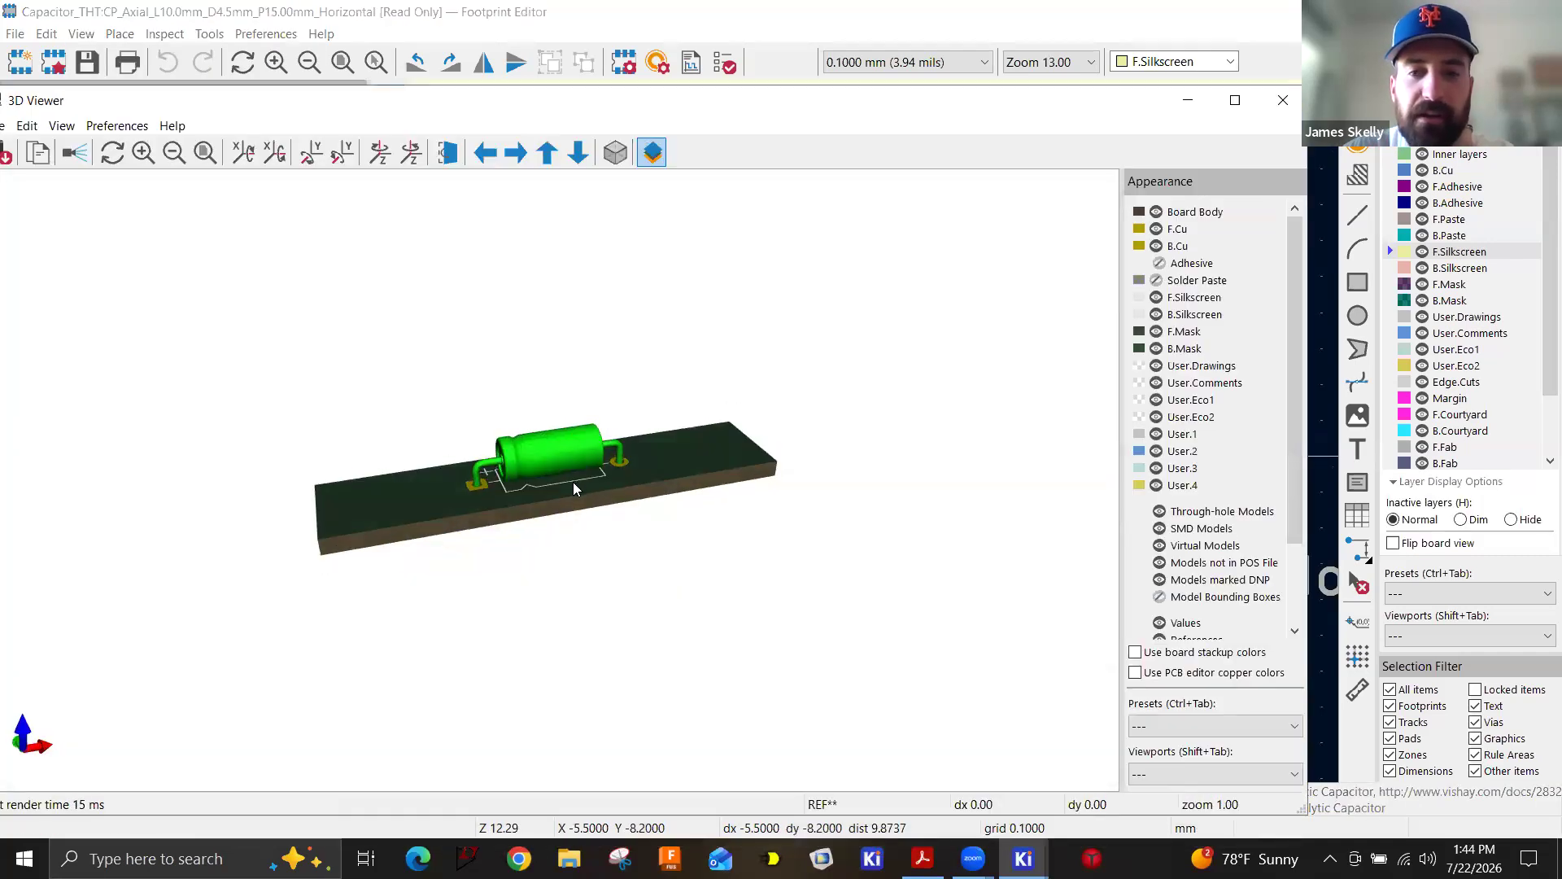
Examine the axial capacitor's 3D model from several angles, focusing on how its leads pass through the board's plated holes.
scroll(570, 482, "up", 5)
scroll(570, 481, "up", 4)
left_click_drag(528, 430, 582, 564)
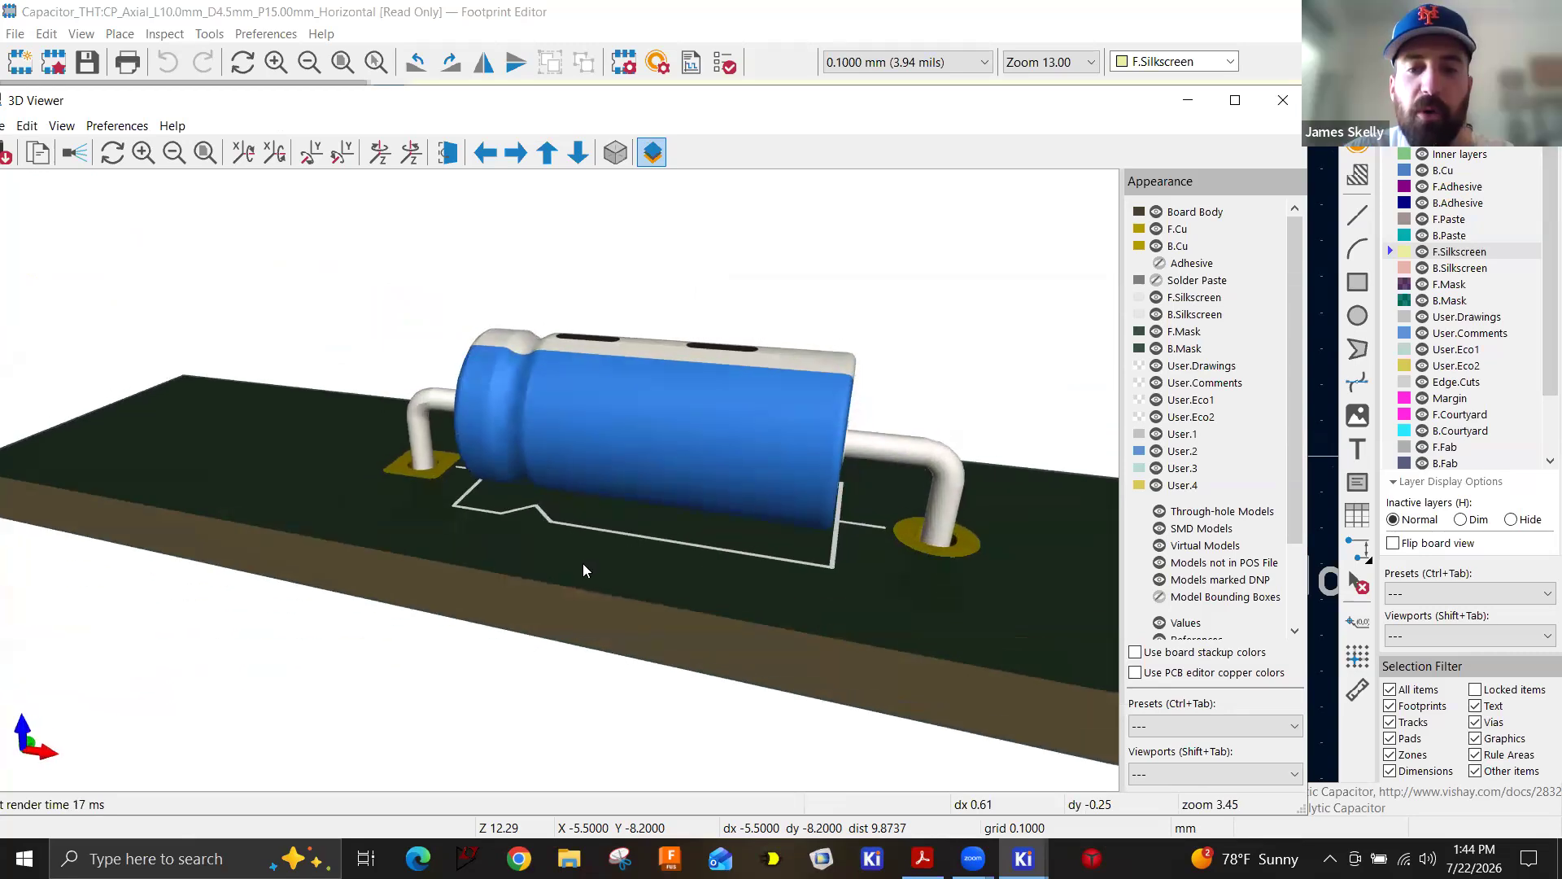
left_click_drag(749, 562, 555, 471)
scroll(992, 519, "up", 5)
middle_click_drag(991, 519, 599, 500)
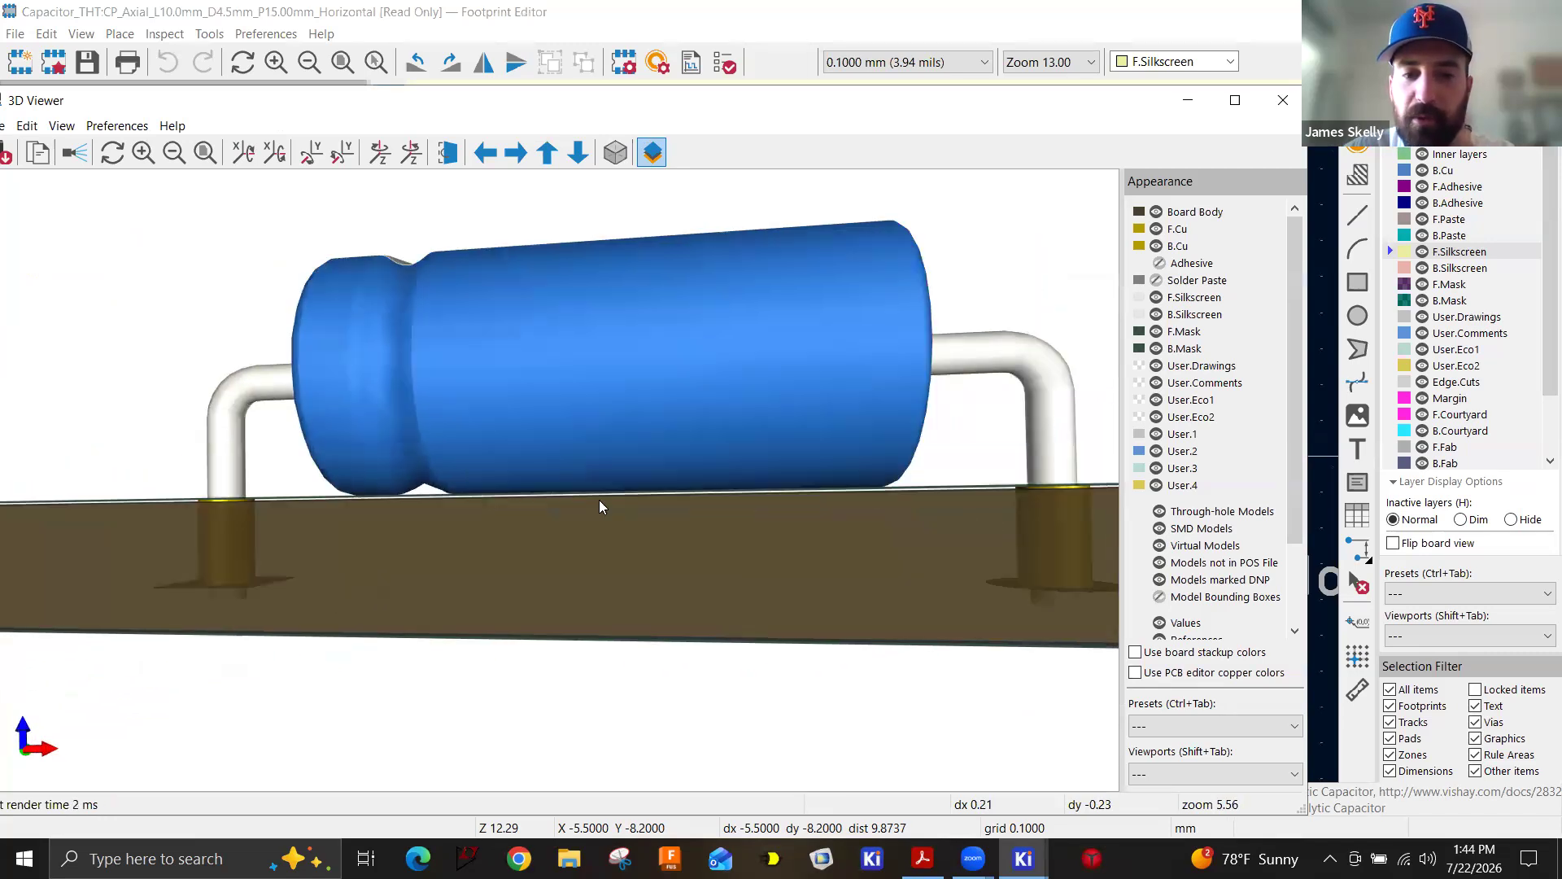
left_click_drag(757, 519, 721, 455)
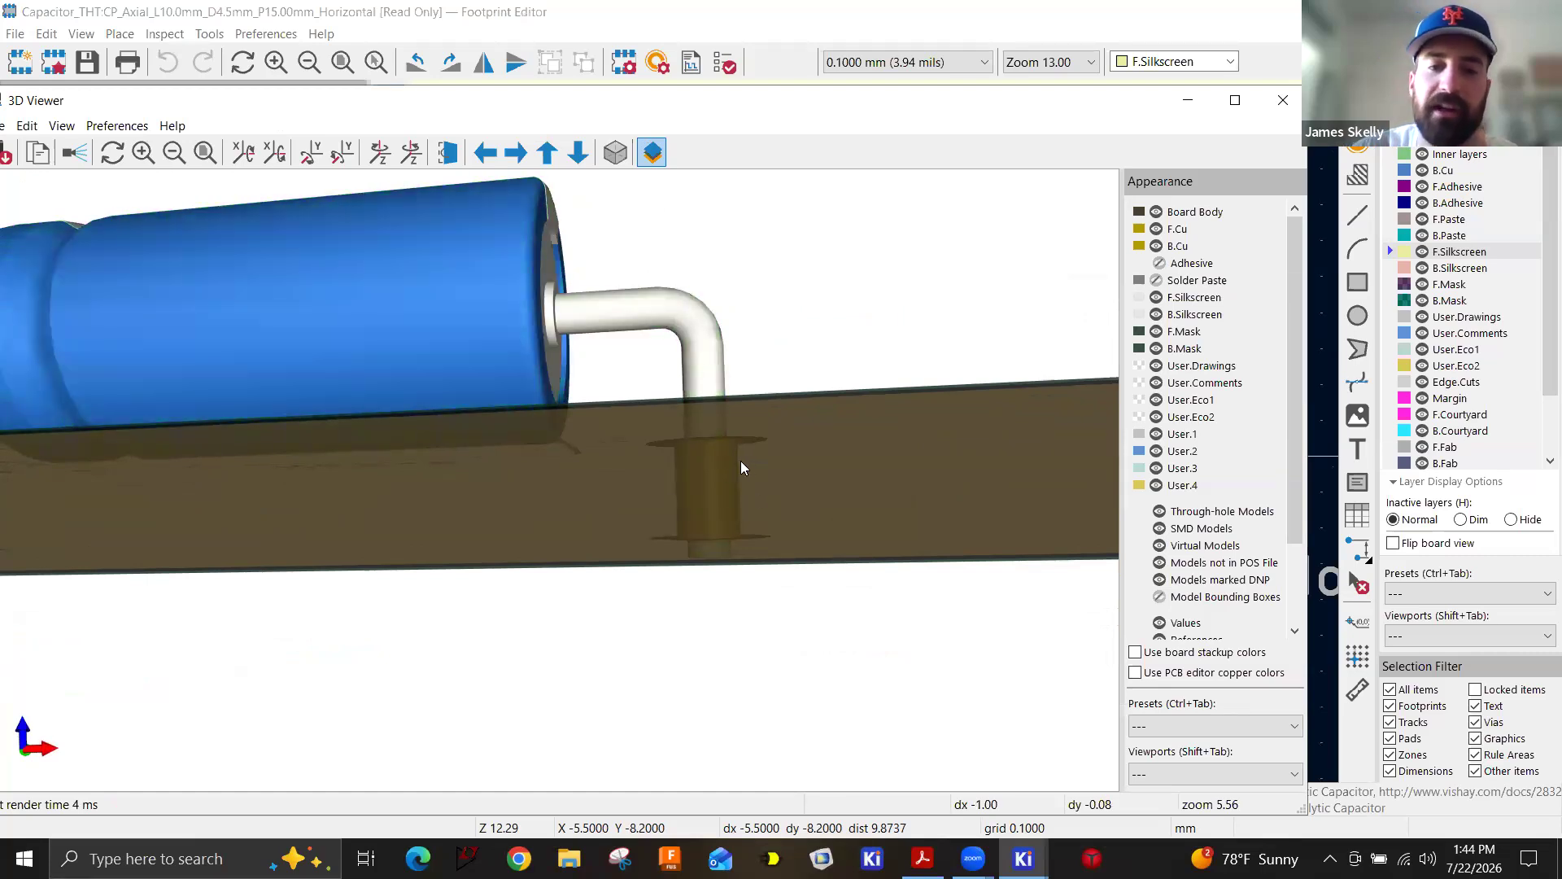
left_click_drag(731, 498, 446, 536)
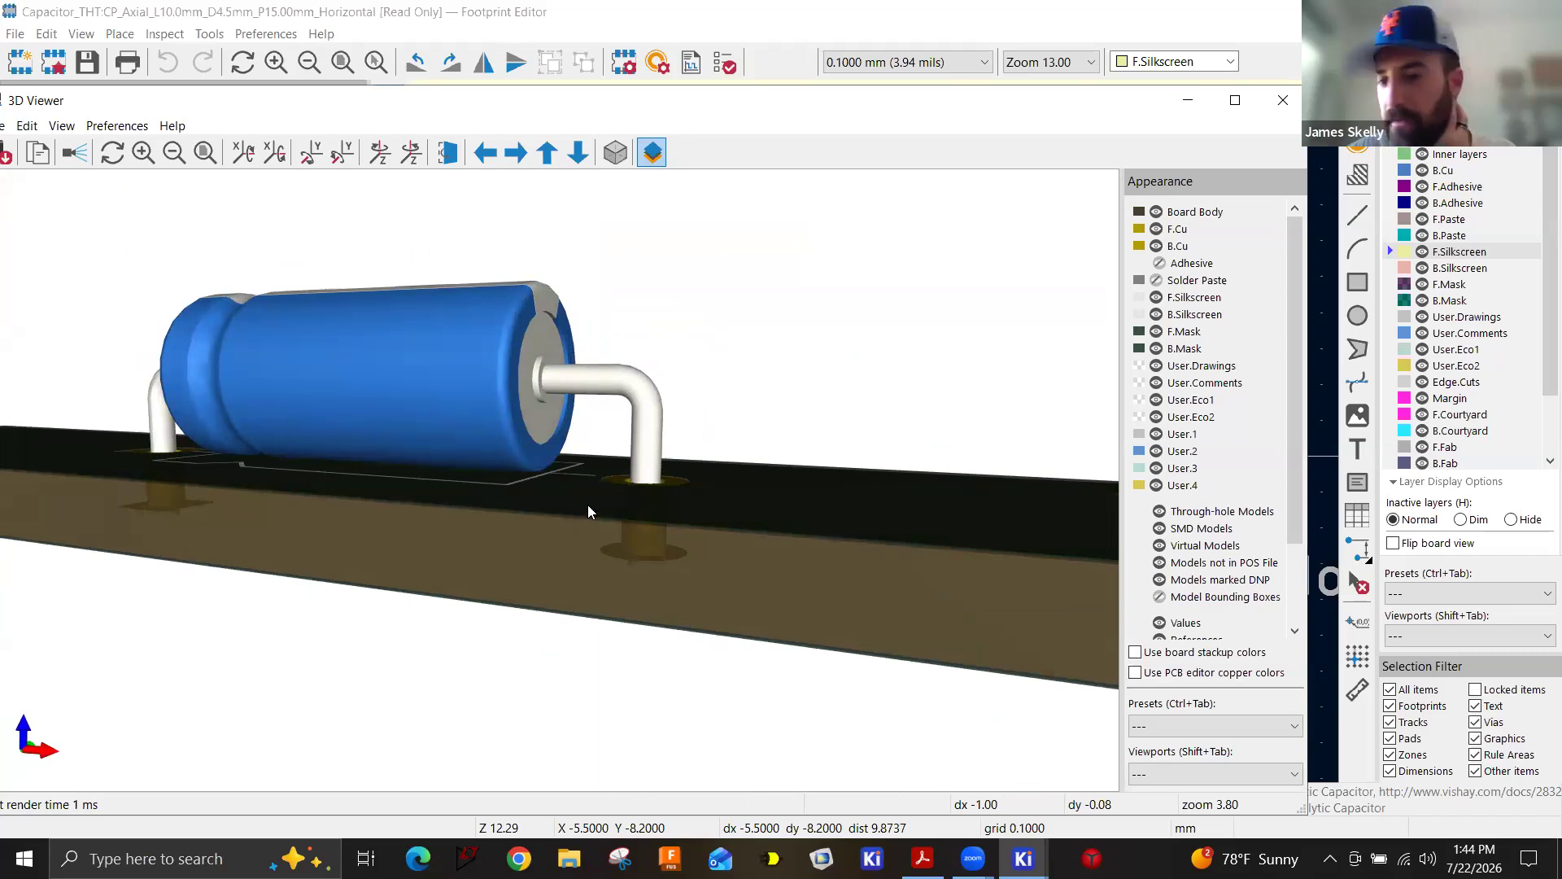
left_click_drag(578, 519, 573, 451)
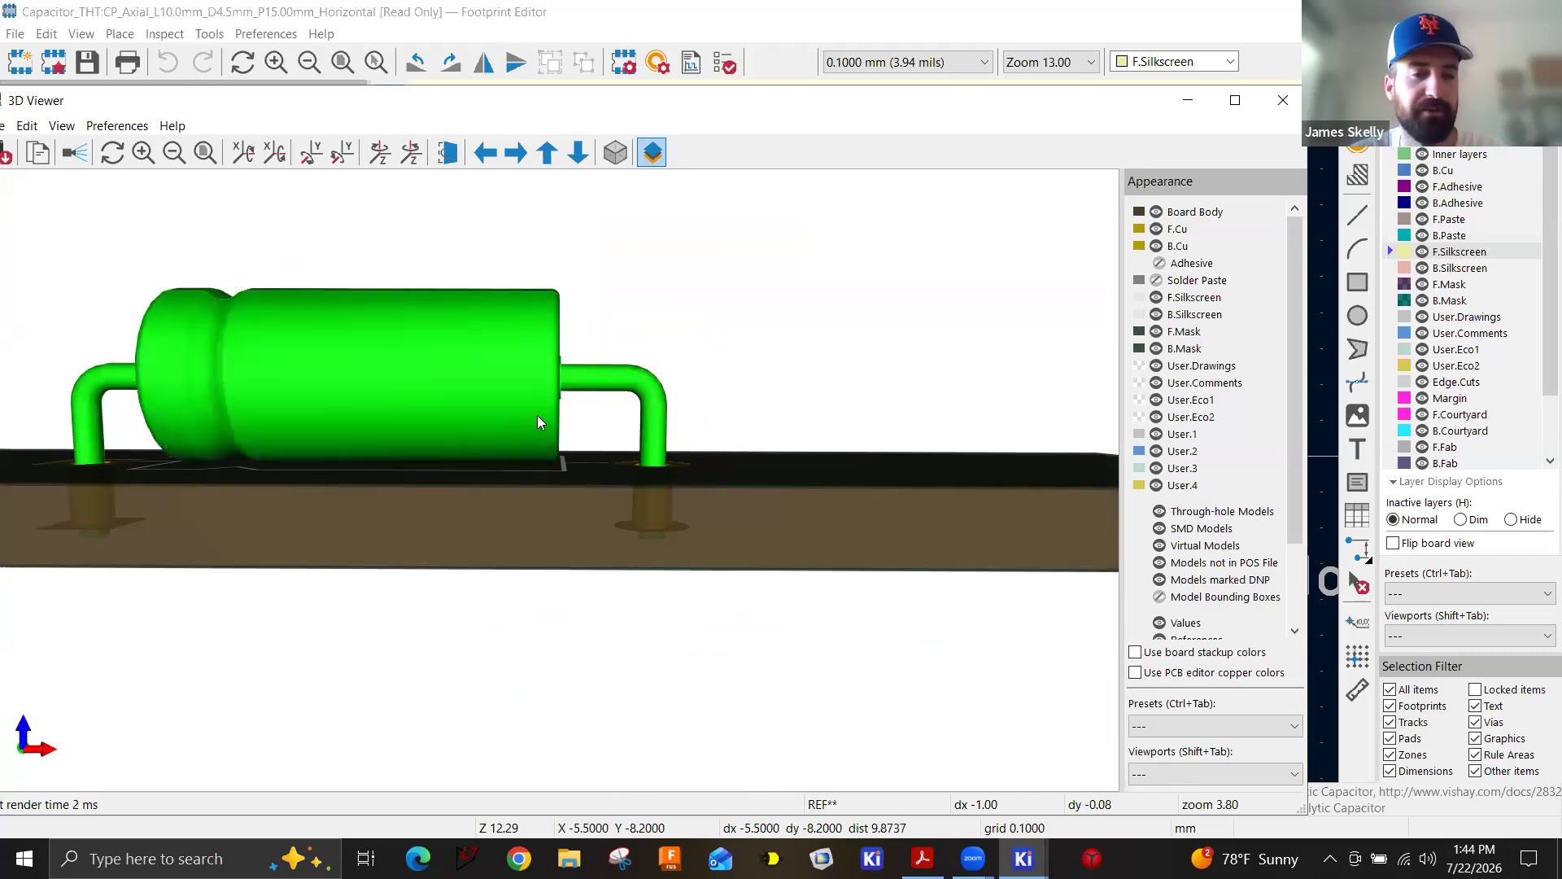
left_click_drag(785, 419, 799, 500)
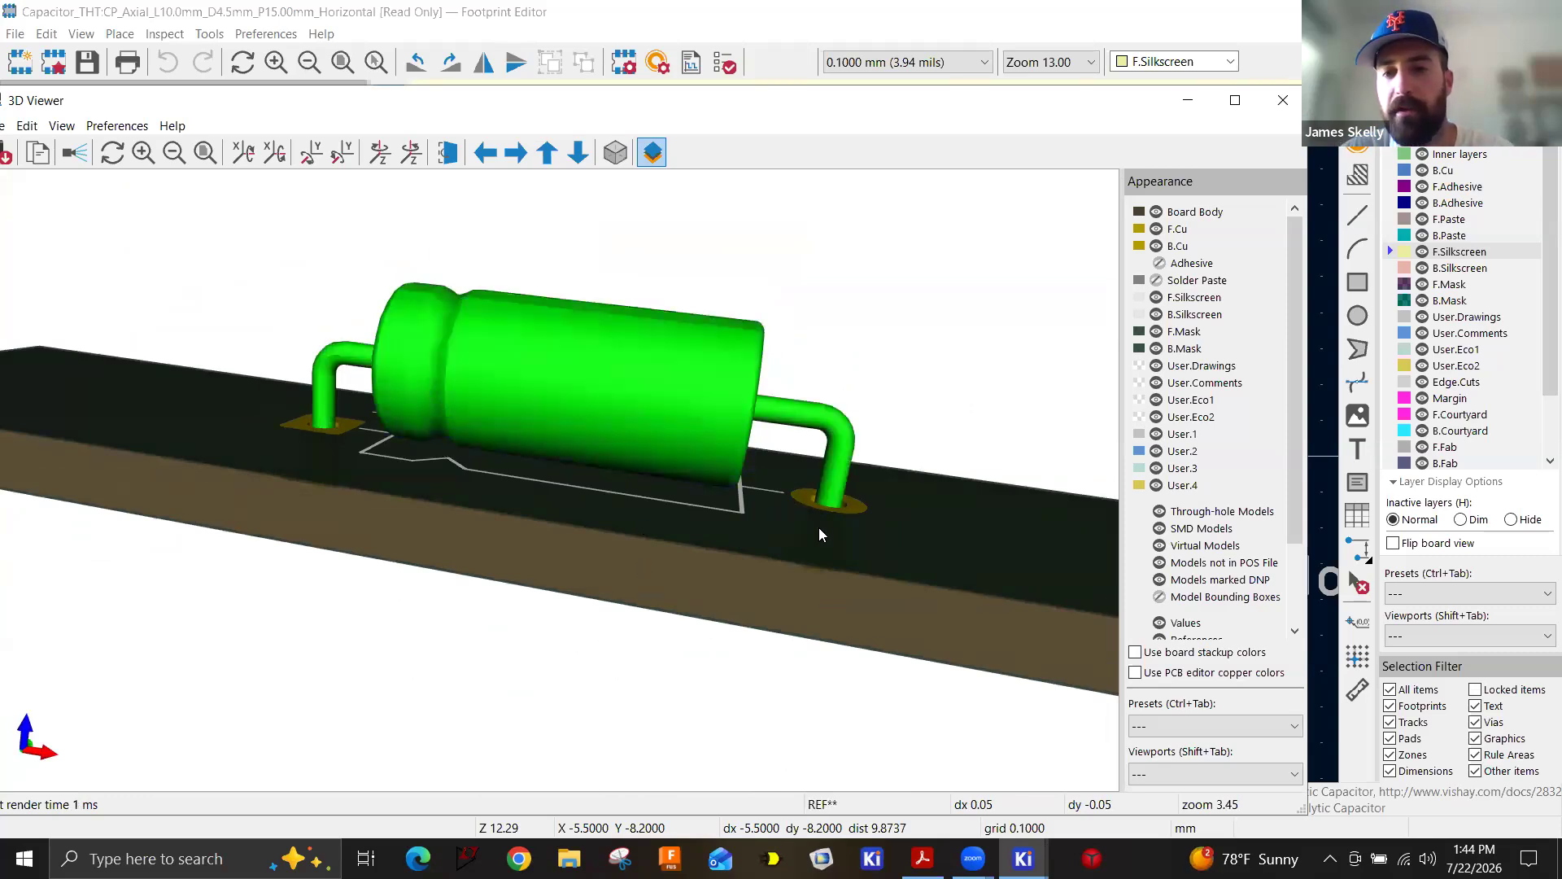
Maximize the 3D Viewer and toggle the through-hole models off and on to compare the bare footprint with the mounted capacitor.
scroll(636, 617, "down", 1)
scroll(635, 612, "down", 3)
left_click_drag(527, 618, 626, 517)
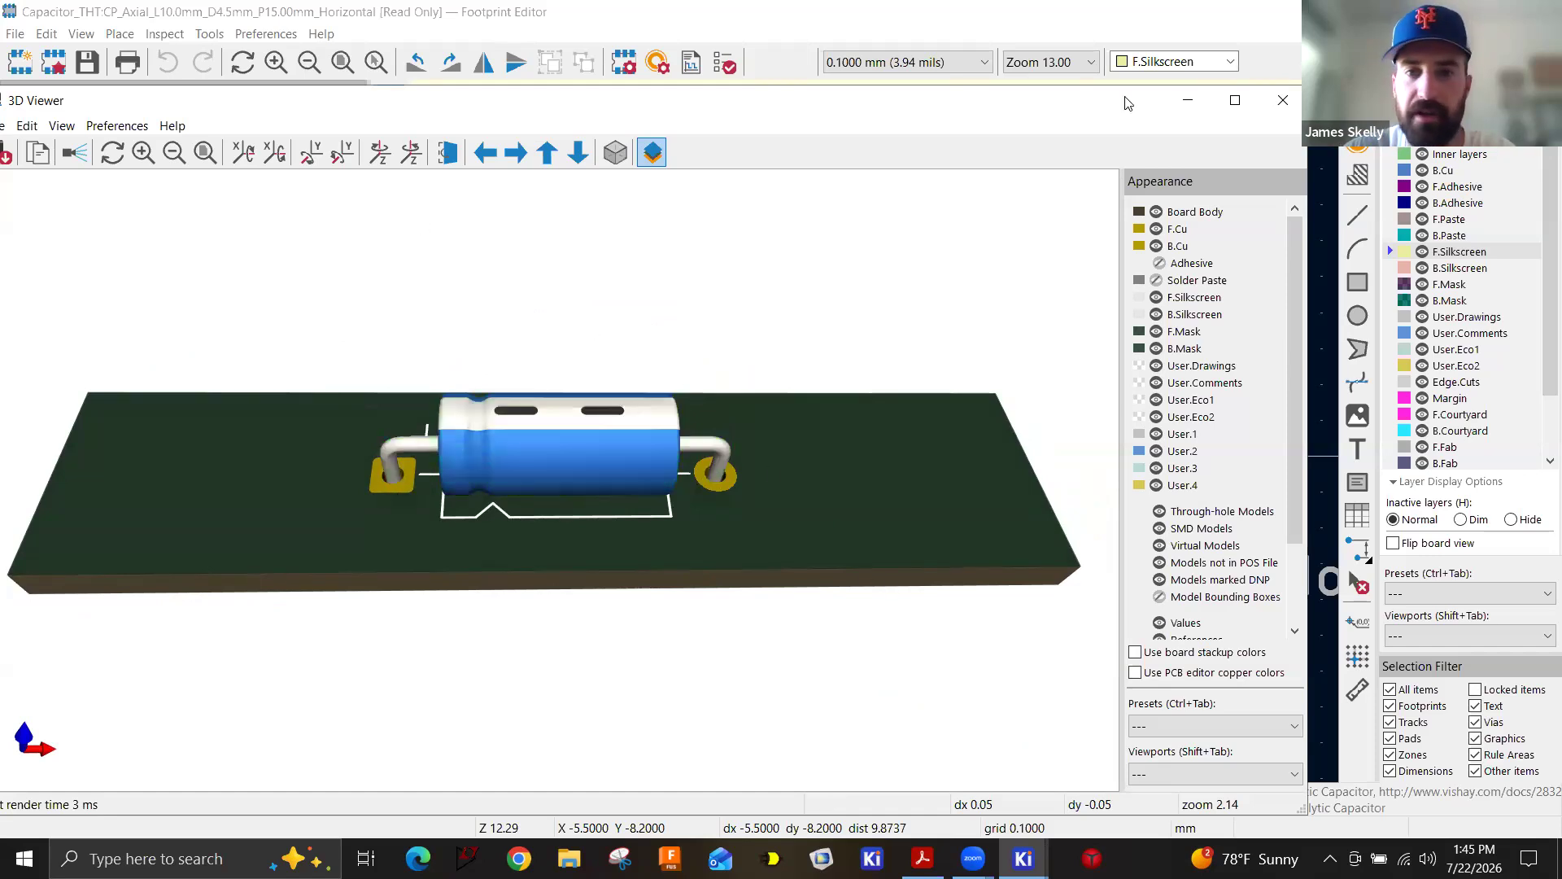
left_click(1234, 101)
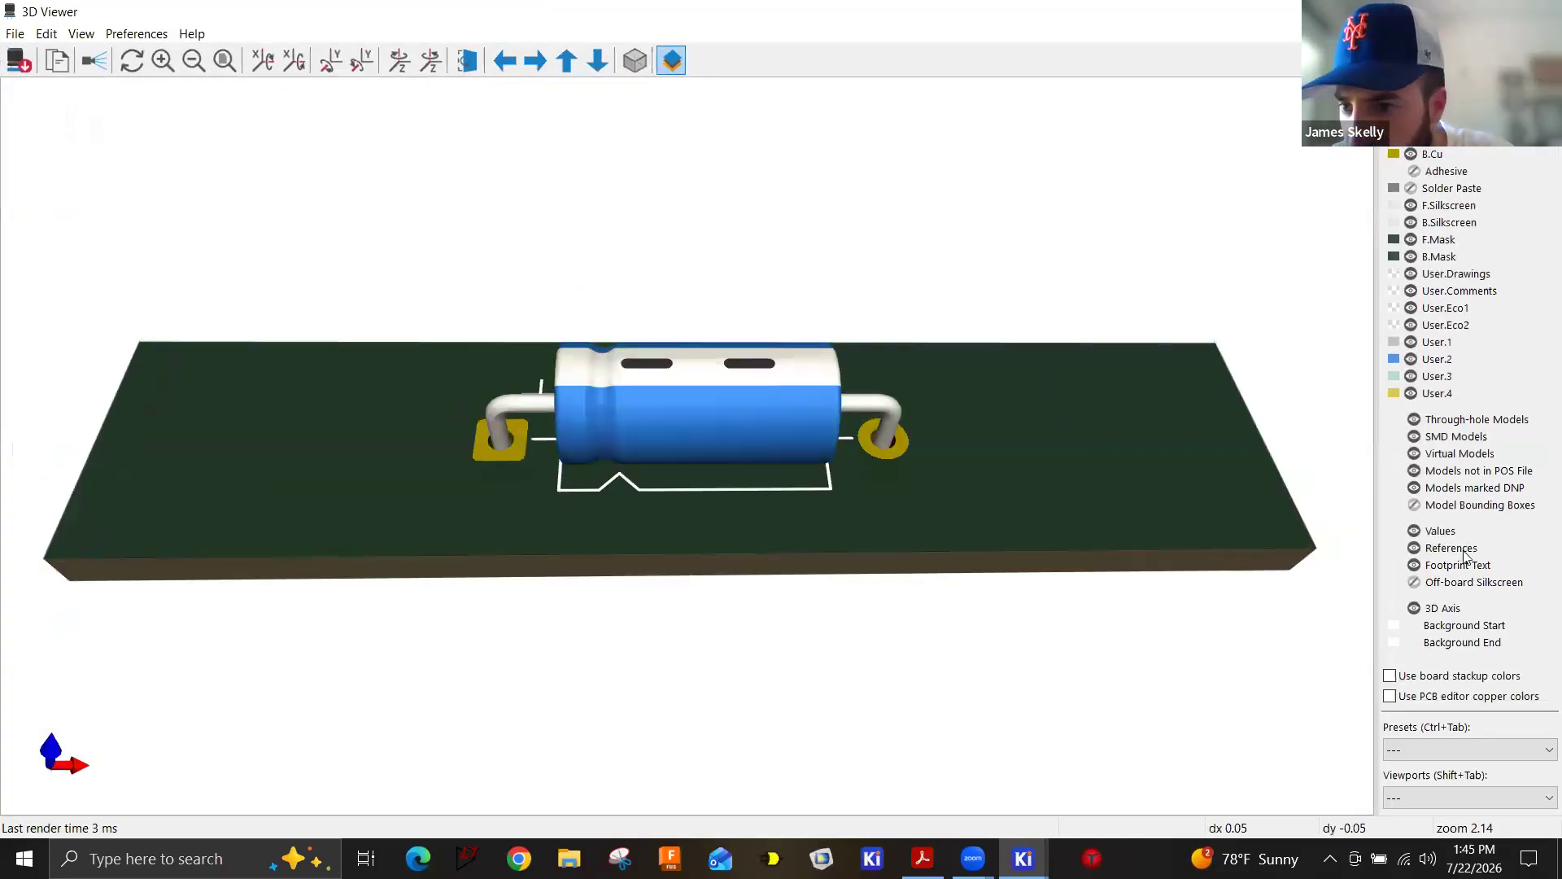
left_click(1415, 420)
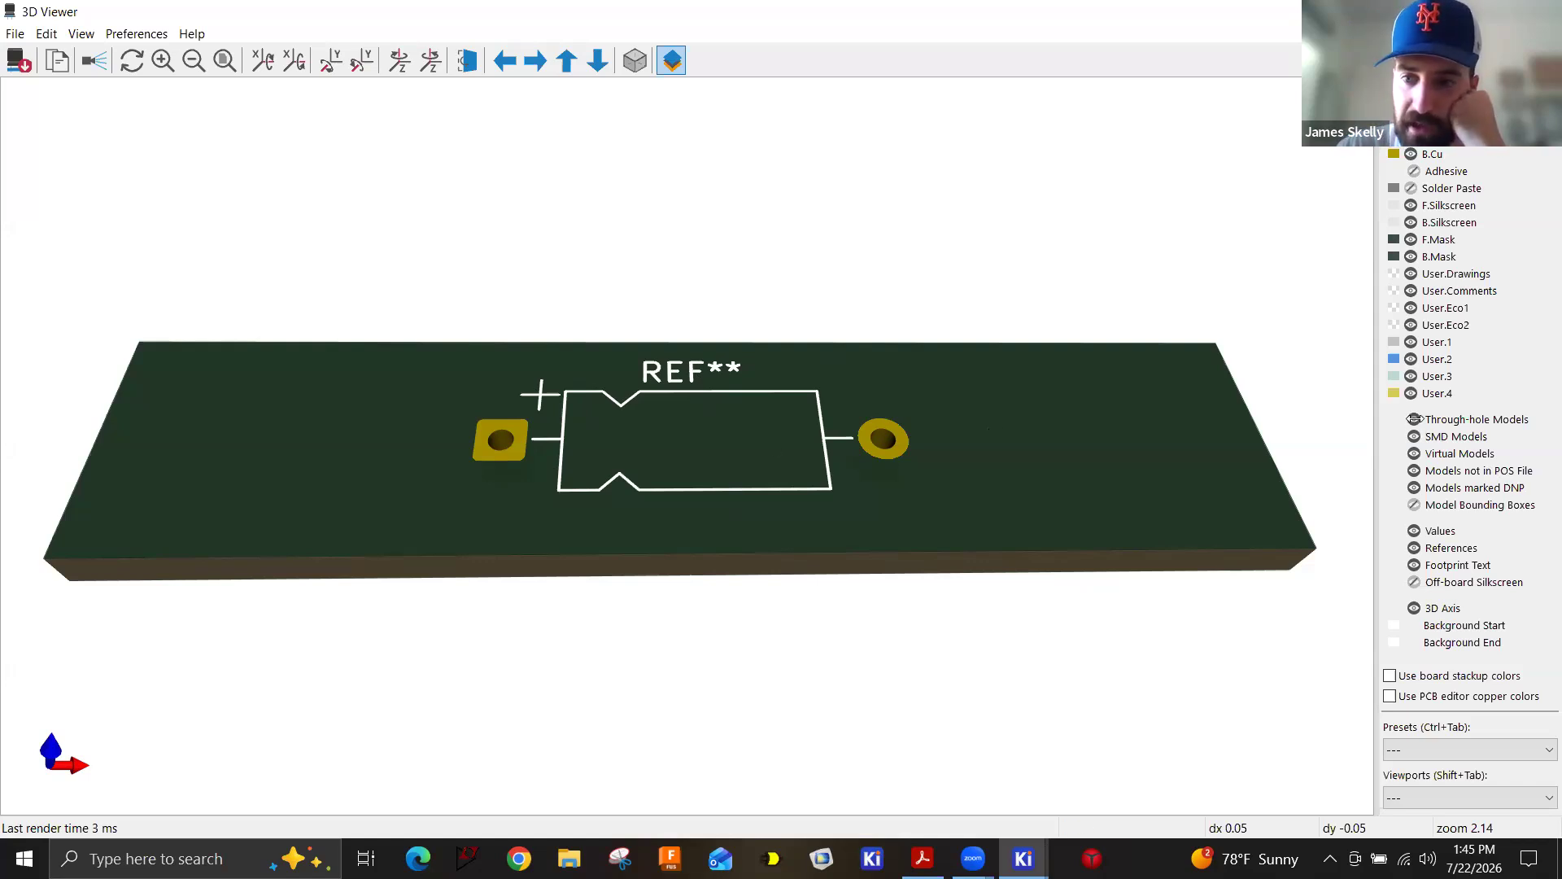
left_click_drag(1367, 458, 1419, 417)
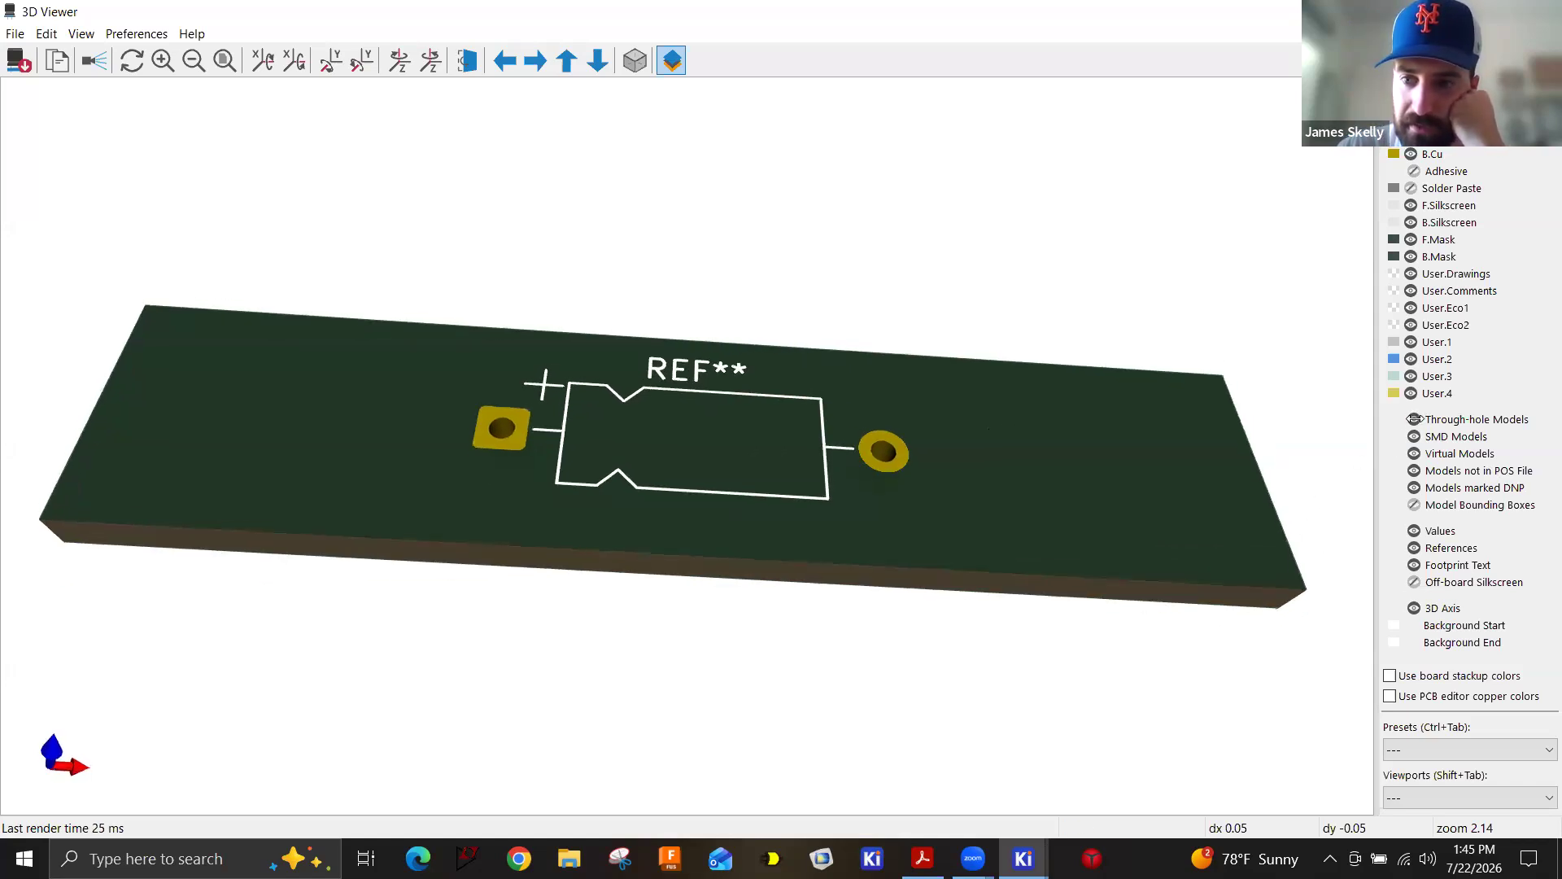
left_click(1414, 420)
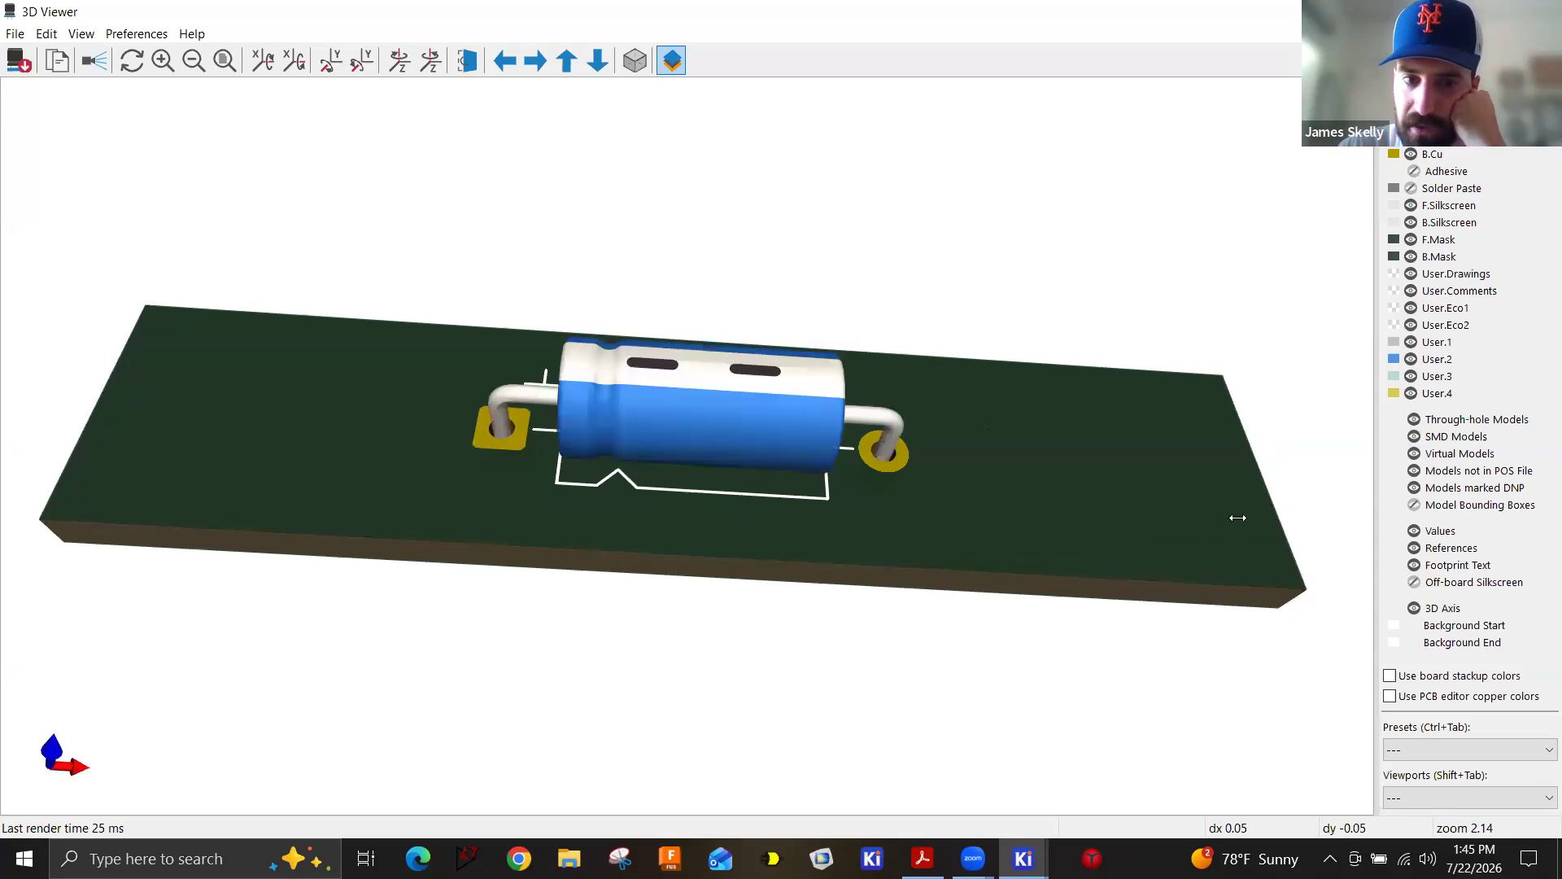
Examine the axial capacitor's leads from both ends, then hide the through-hole models to inspect the bare pads and silkscreen.
left_click_drag(1057, 496, 523, 408)
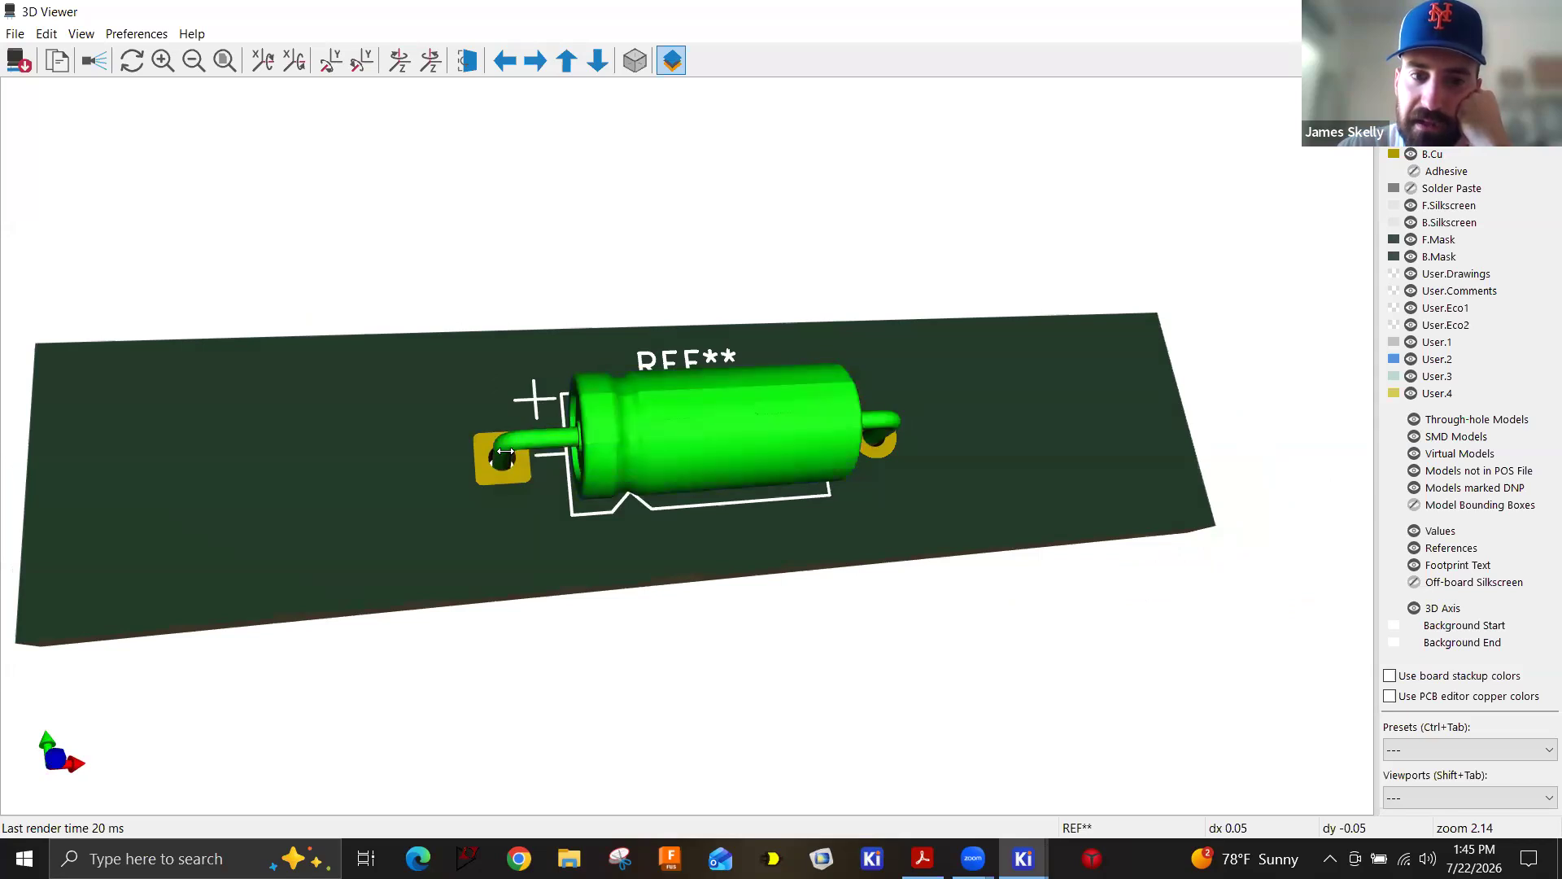
left_click_drag(538, 397, 907, 522)
left_click_drag(564, 528, 935, 513)
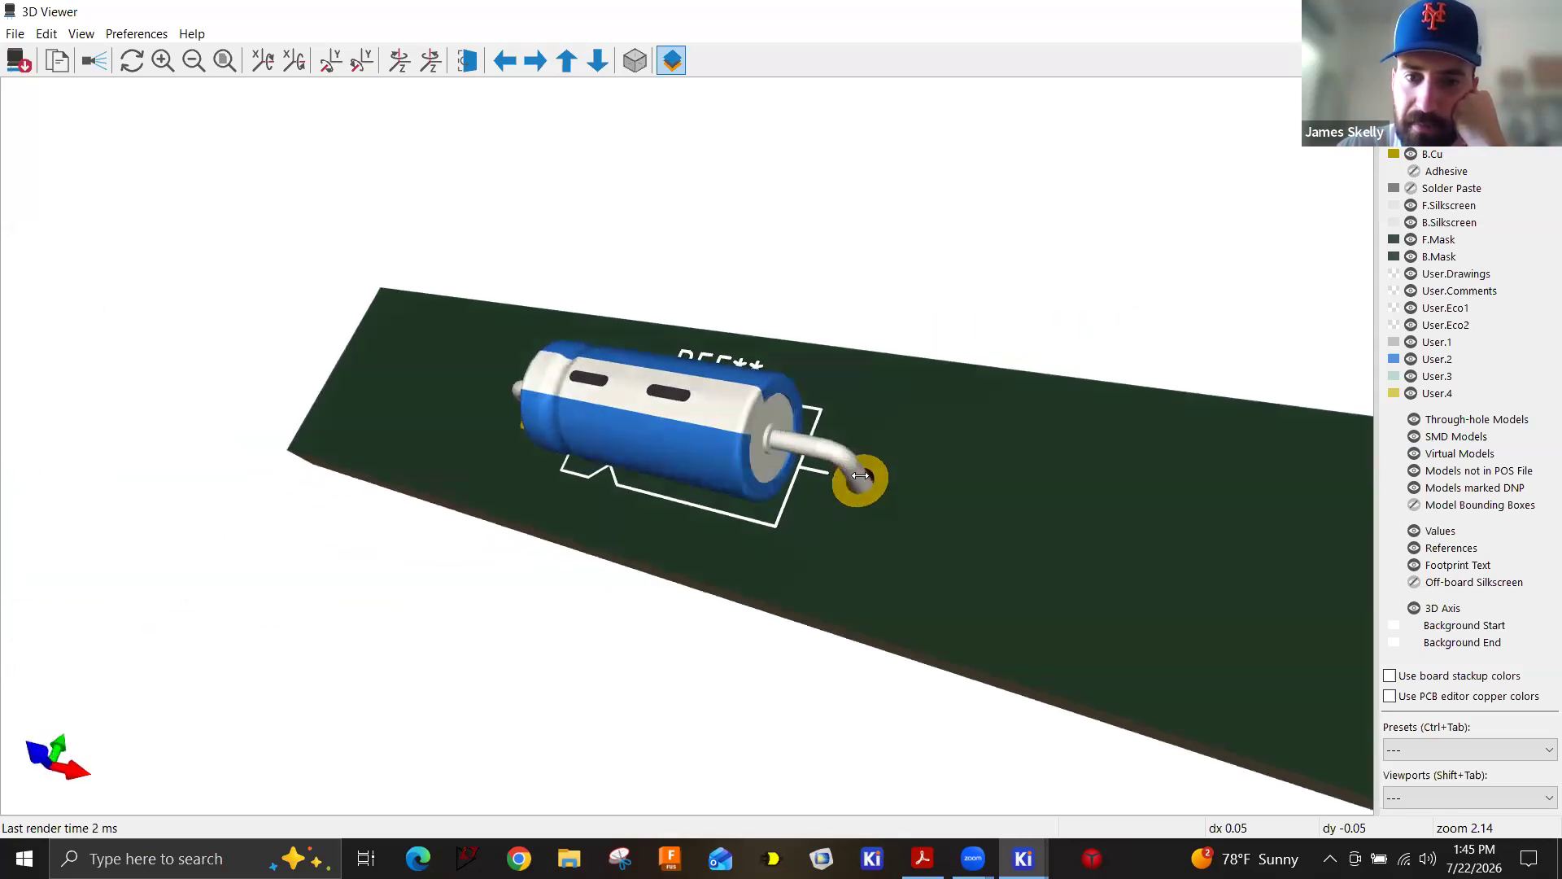
left_click_drag(1087, 526, 840, 498)
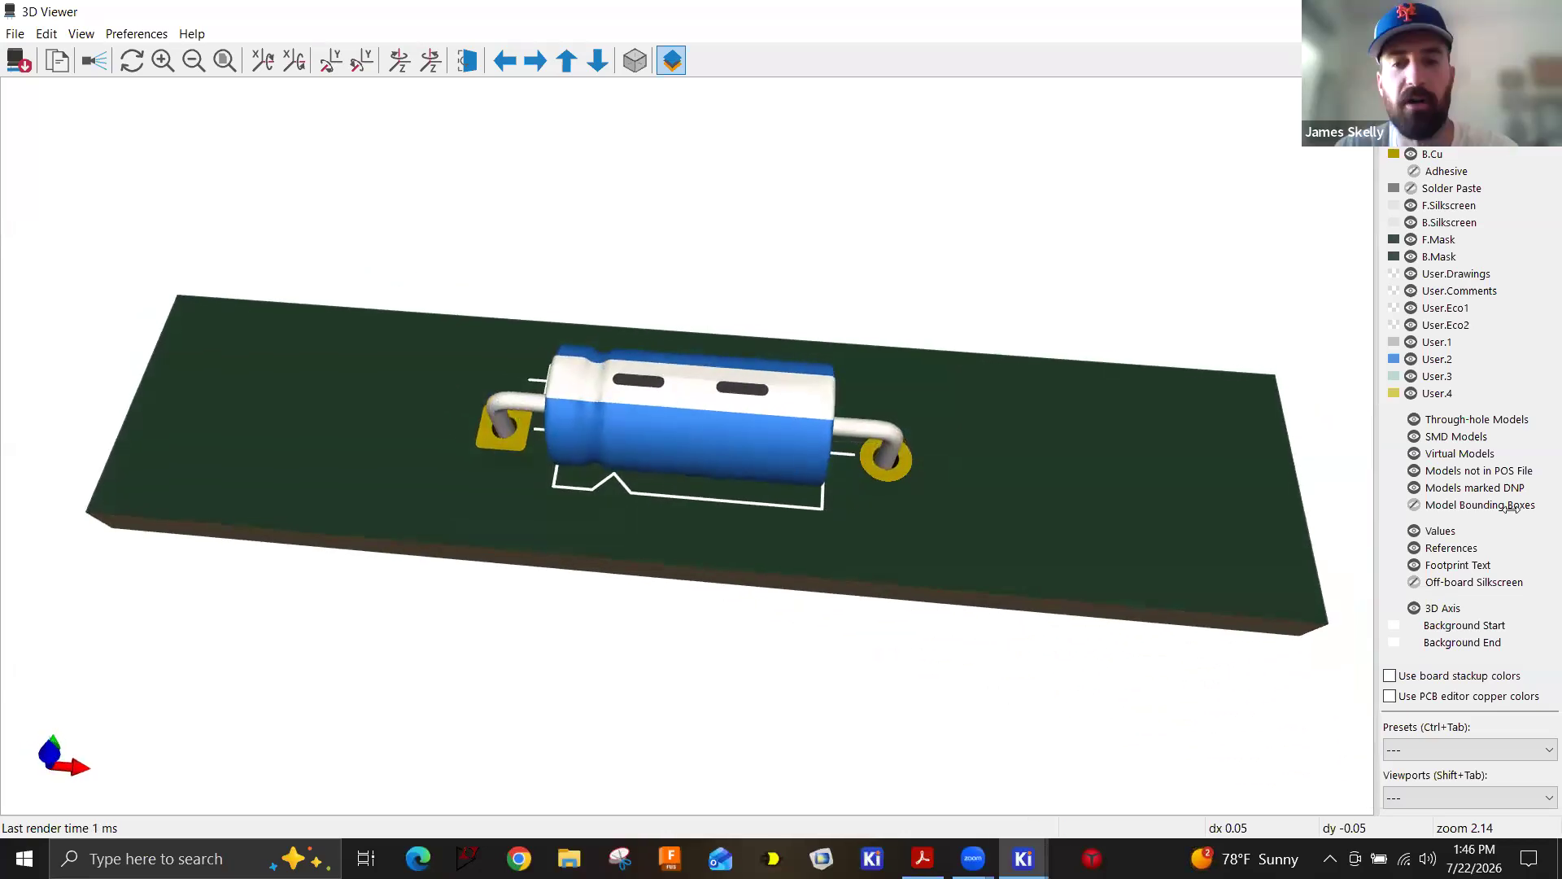
left_click(1413, 419)
left_click_drag(869, 498, 672, 464)
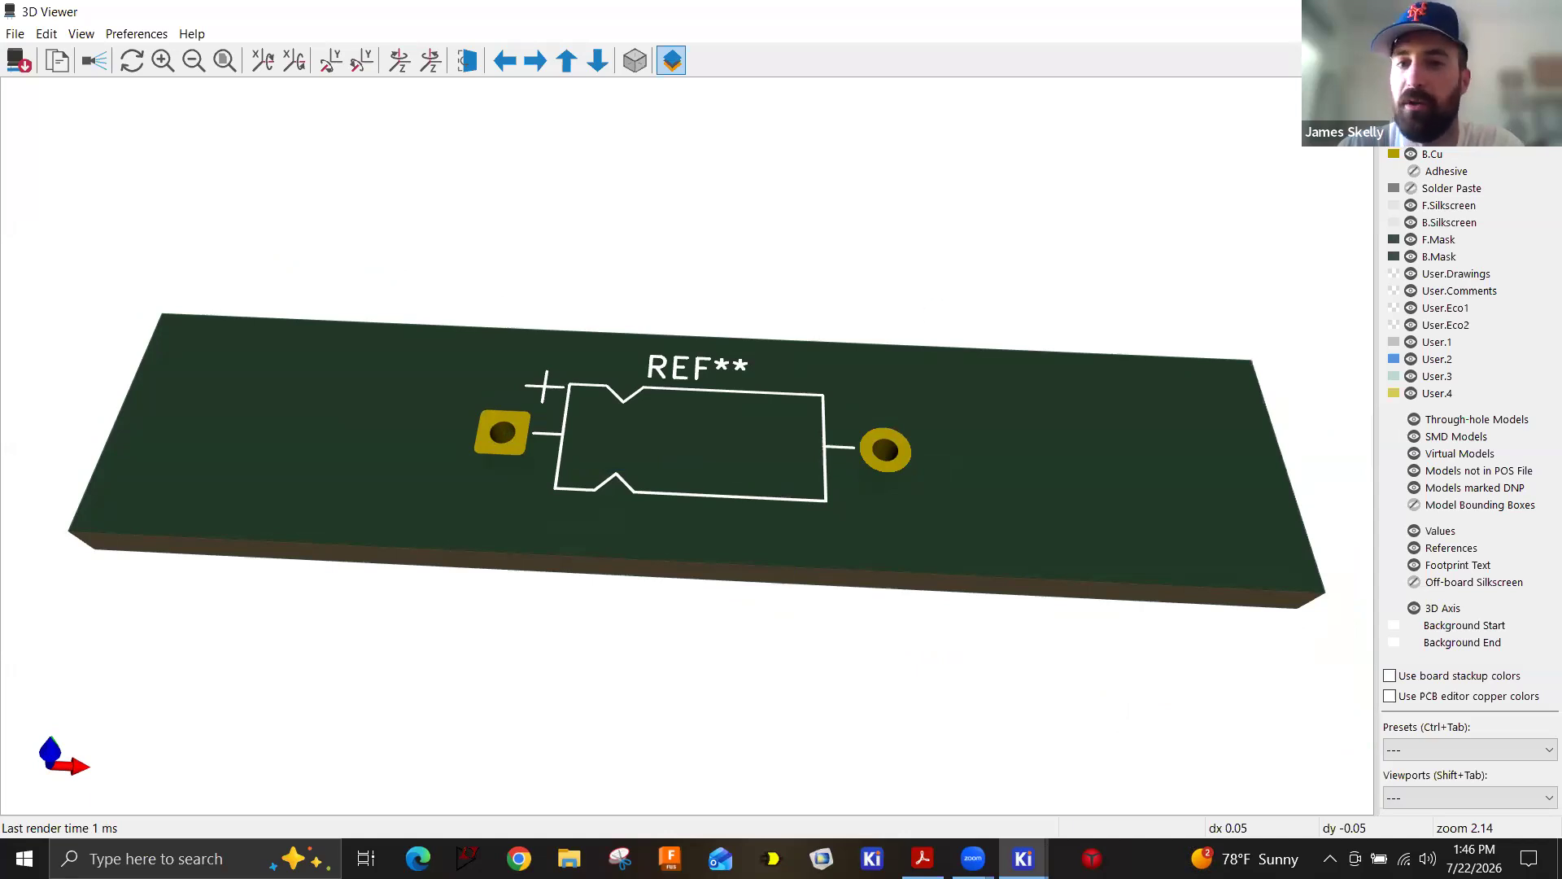
Close the 3D Viewer and Footprint Editor and open the IMS_Class_E_rev_2_EPC8002 project's schematic in the Schematic Editor.
left_click(1543, 12)
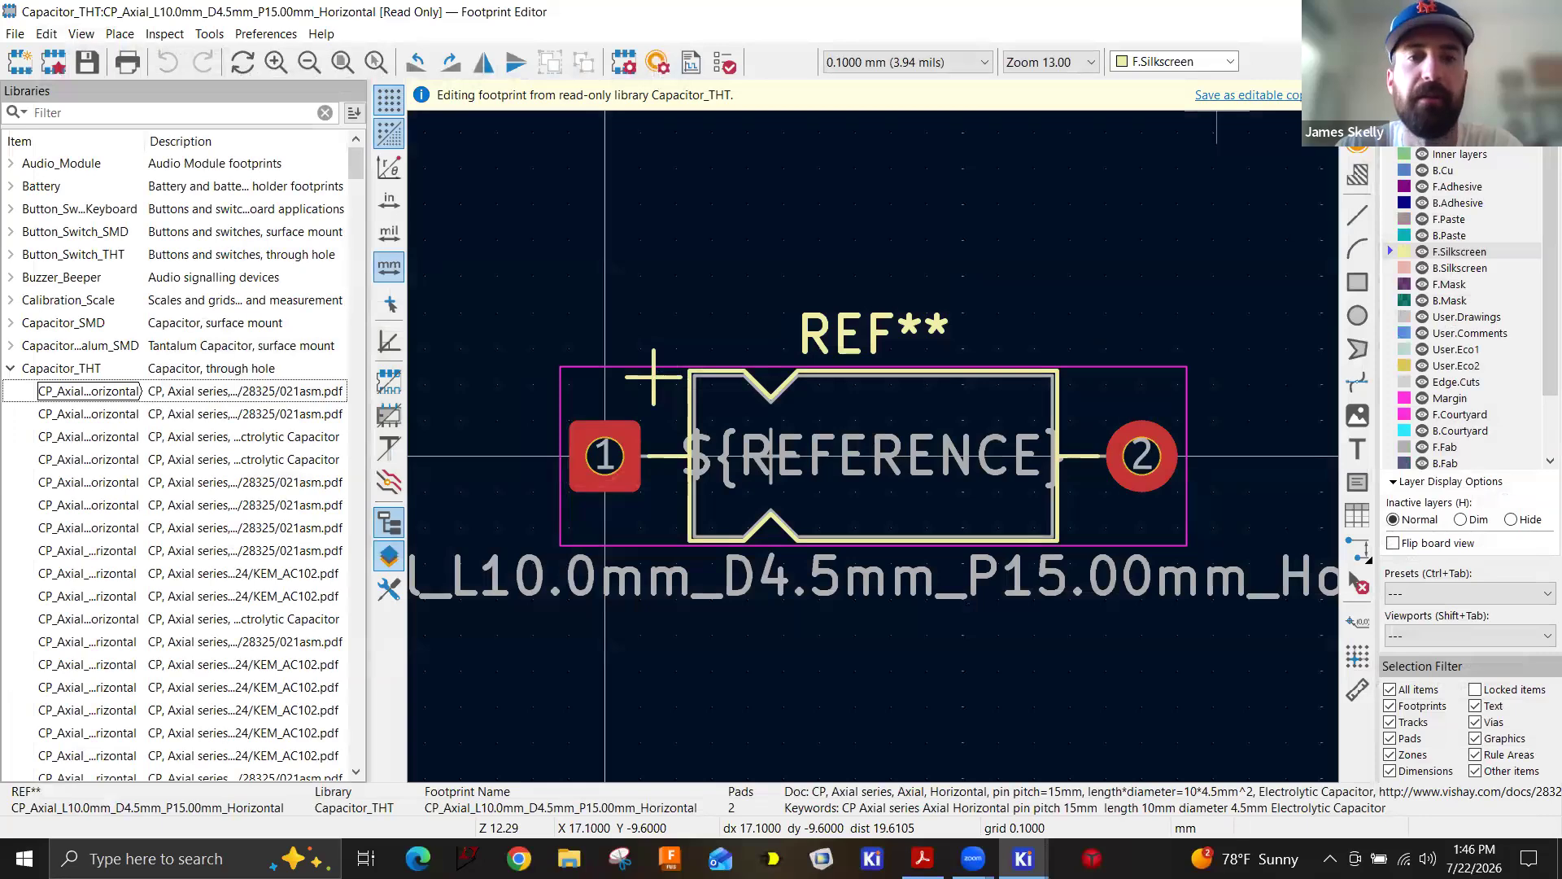
left_click(1543, 12)
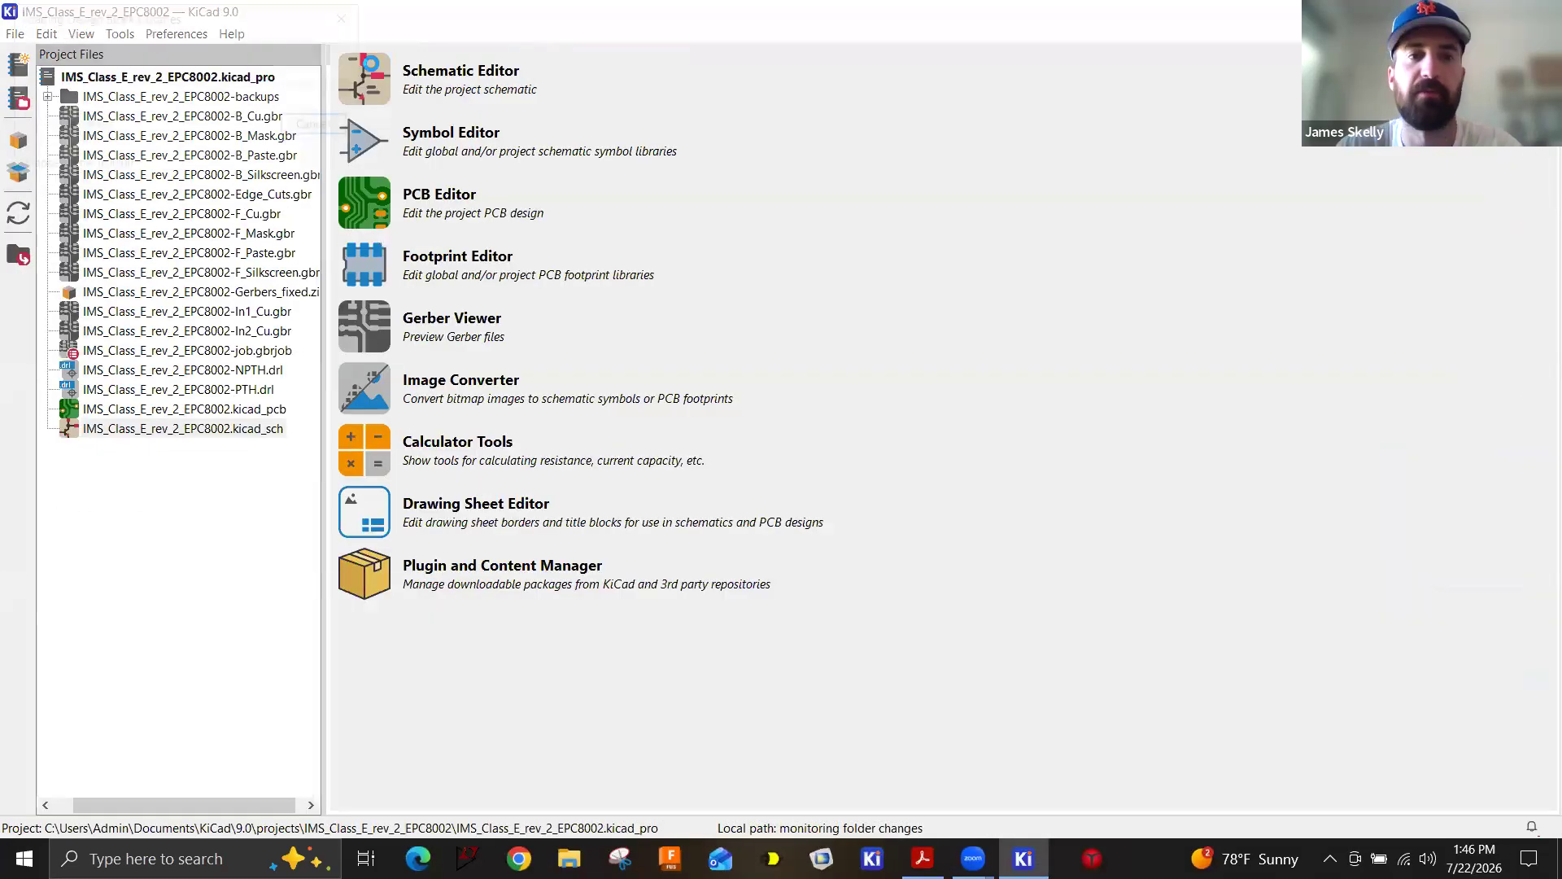
left_click(372, 70)
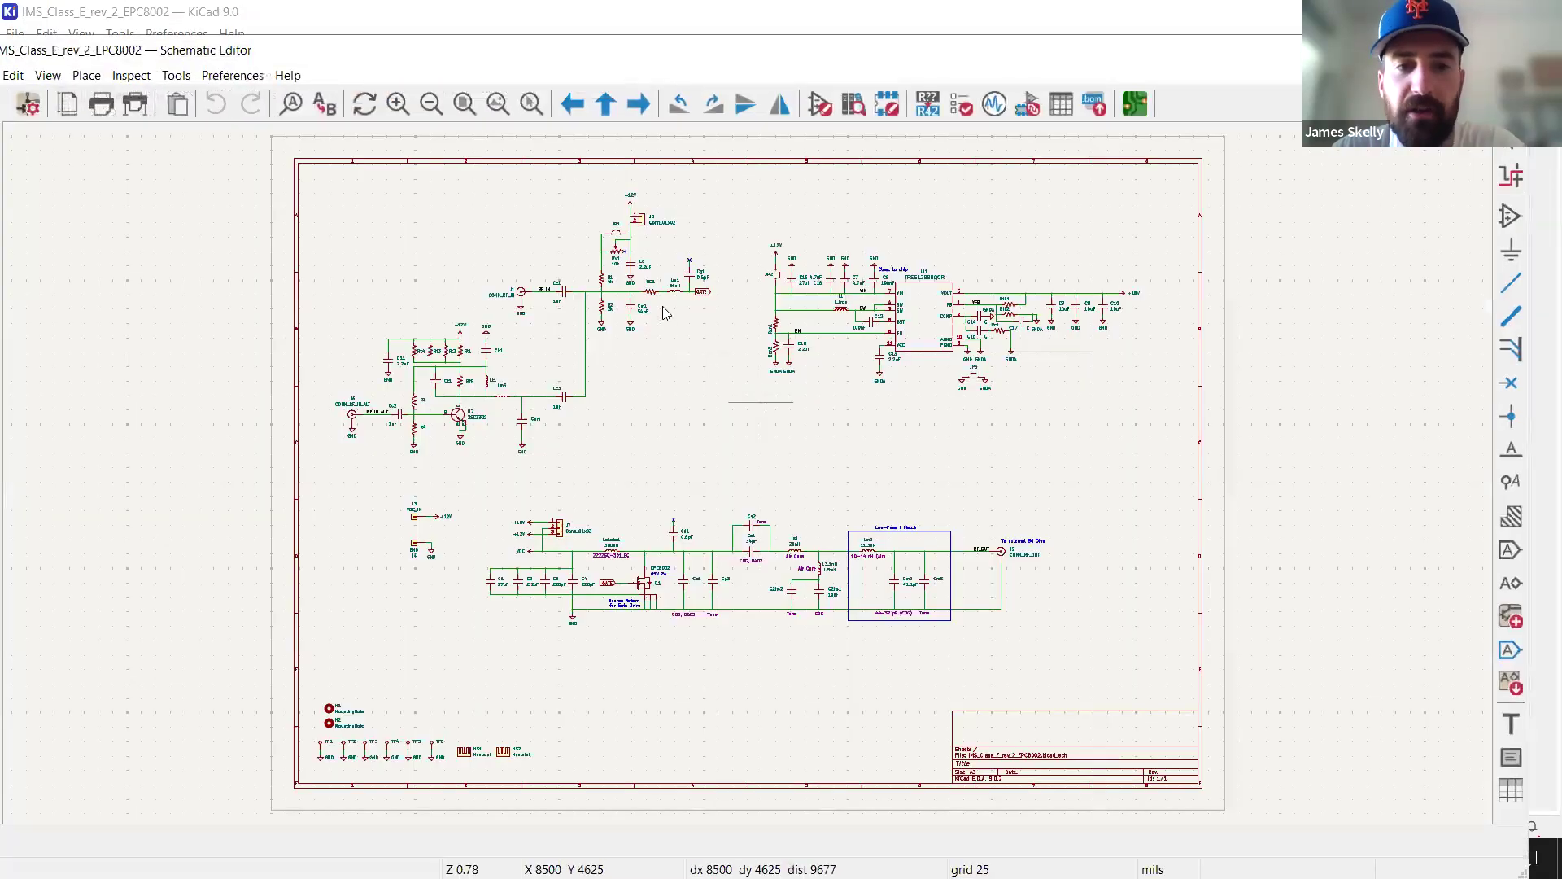
Select resistor RG1 near the GATE label to check its assigned footprint, then clear the selection.
scroll(749, 473, "up", 8)
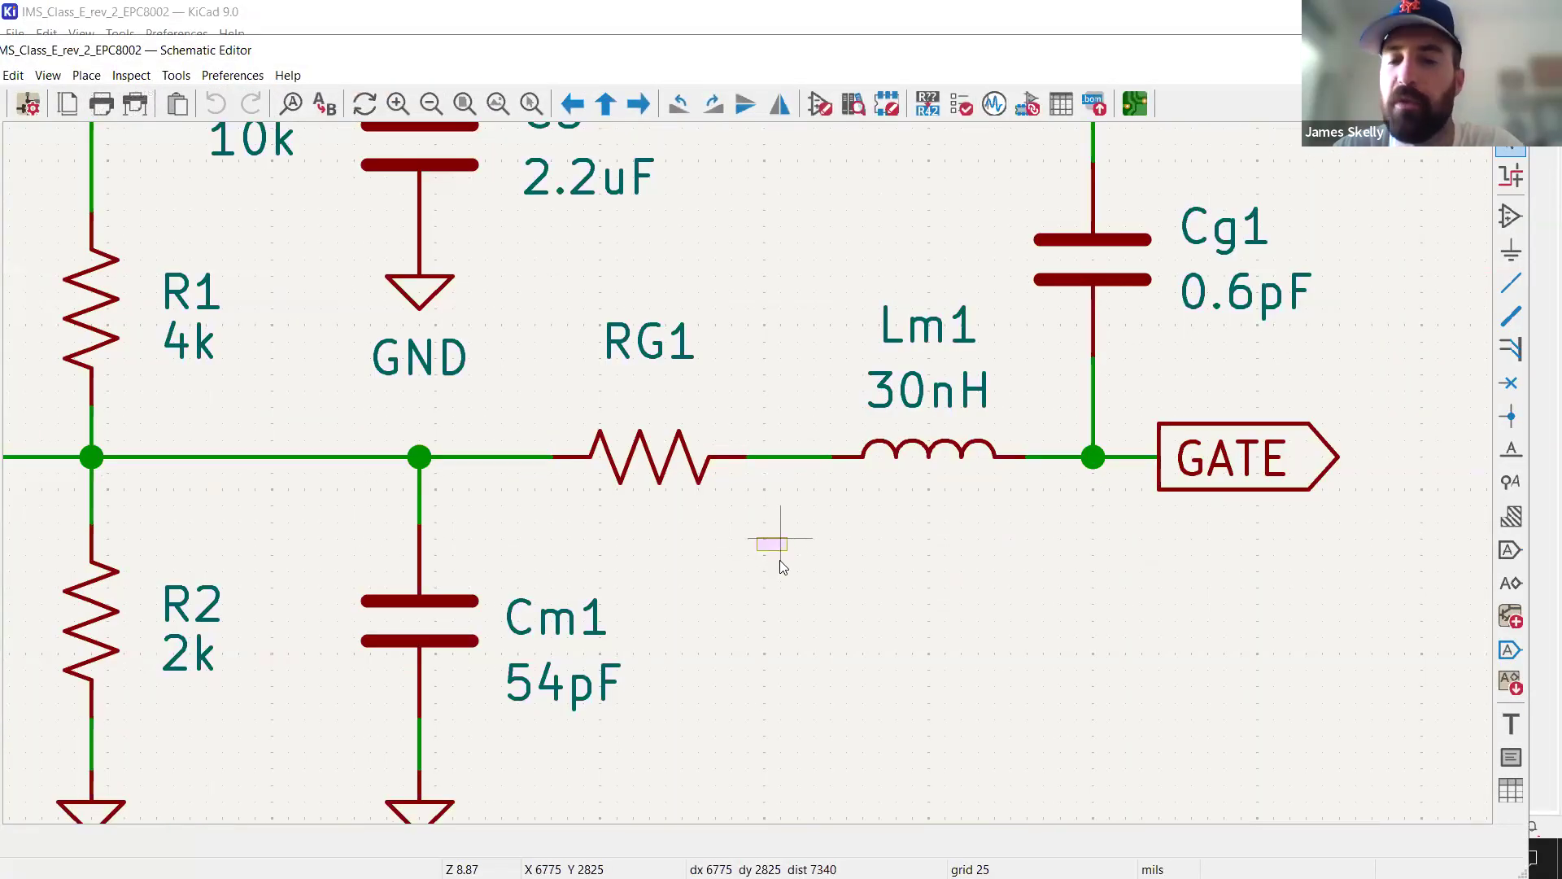
middle_click_drag(779, 583, 792, 535)
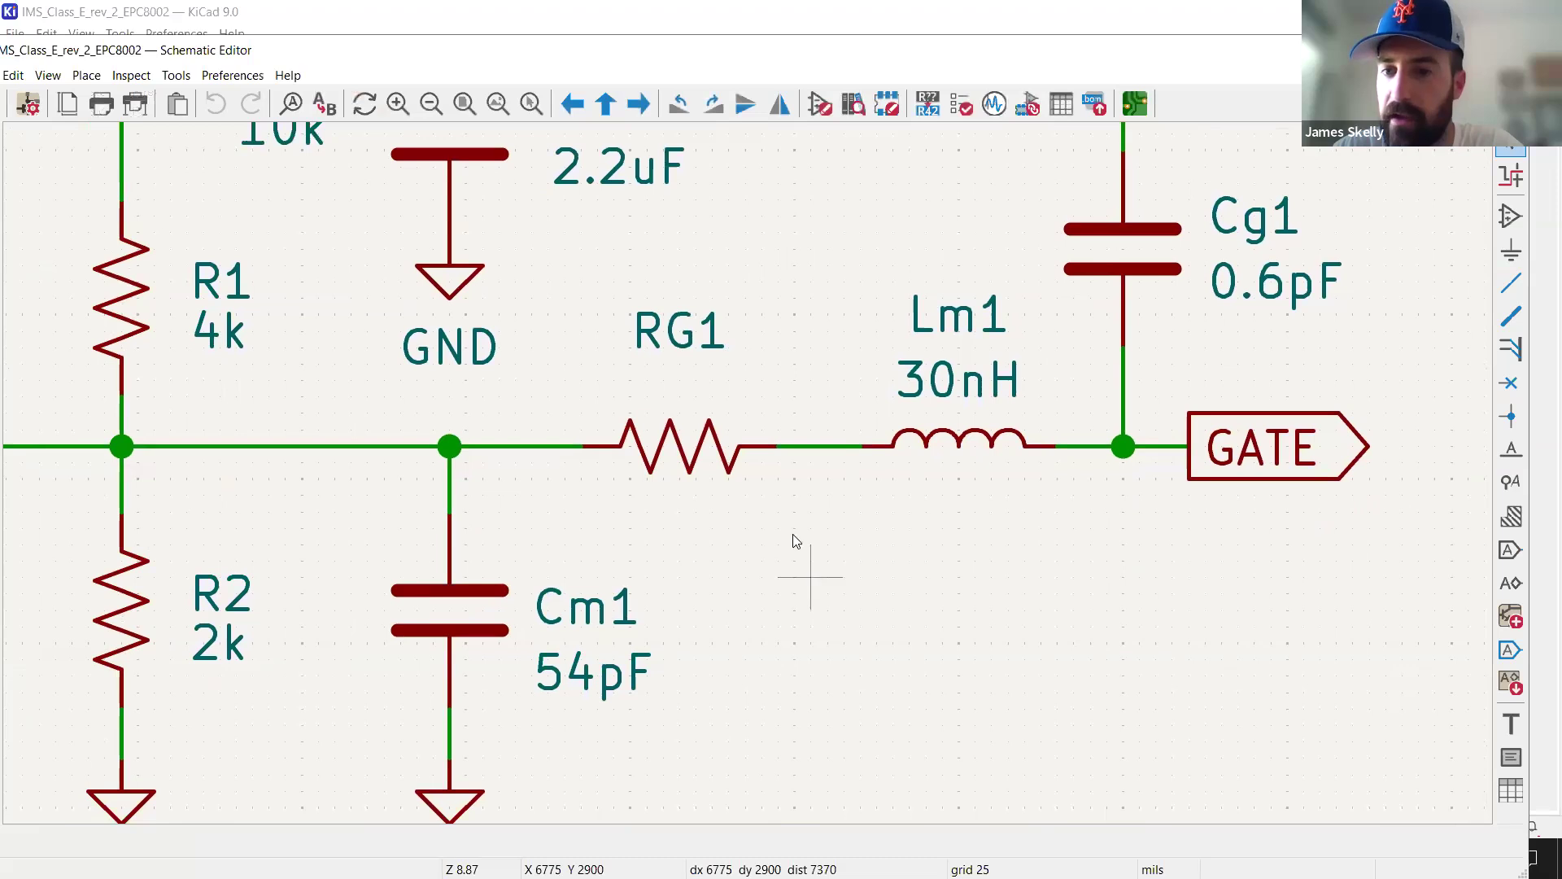
left_click(698, 456)
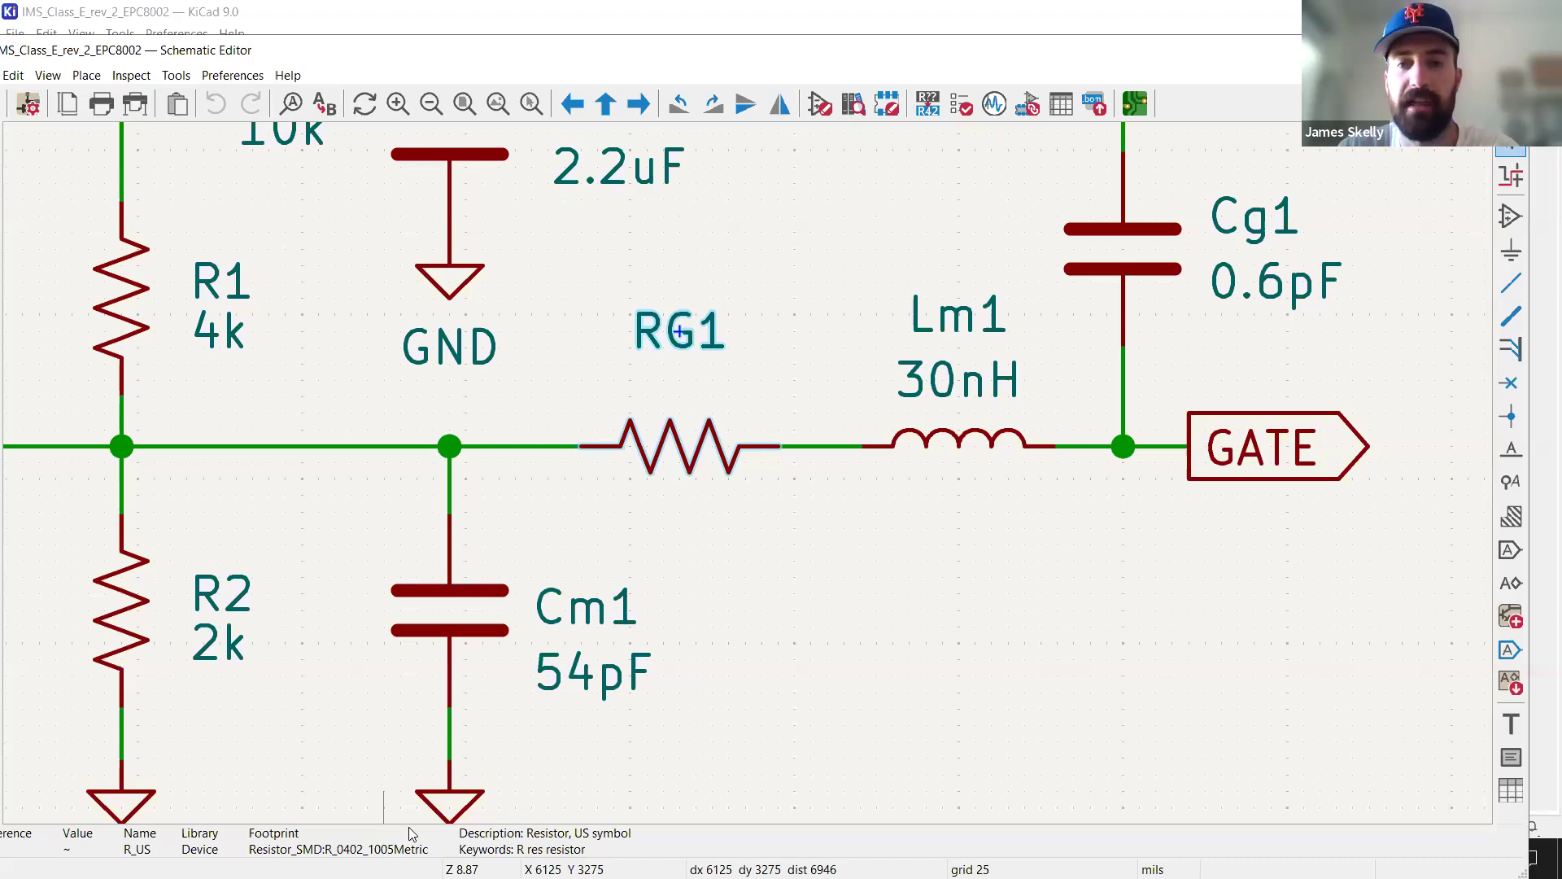
left_click(790, 543)
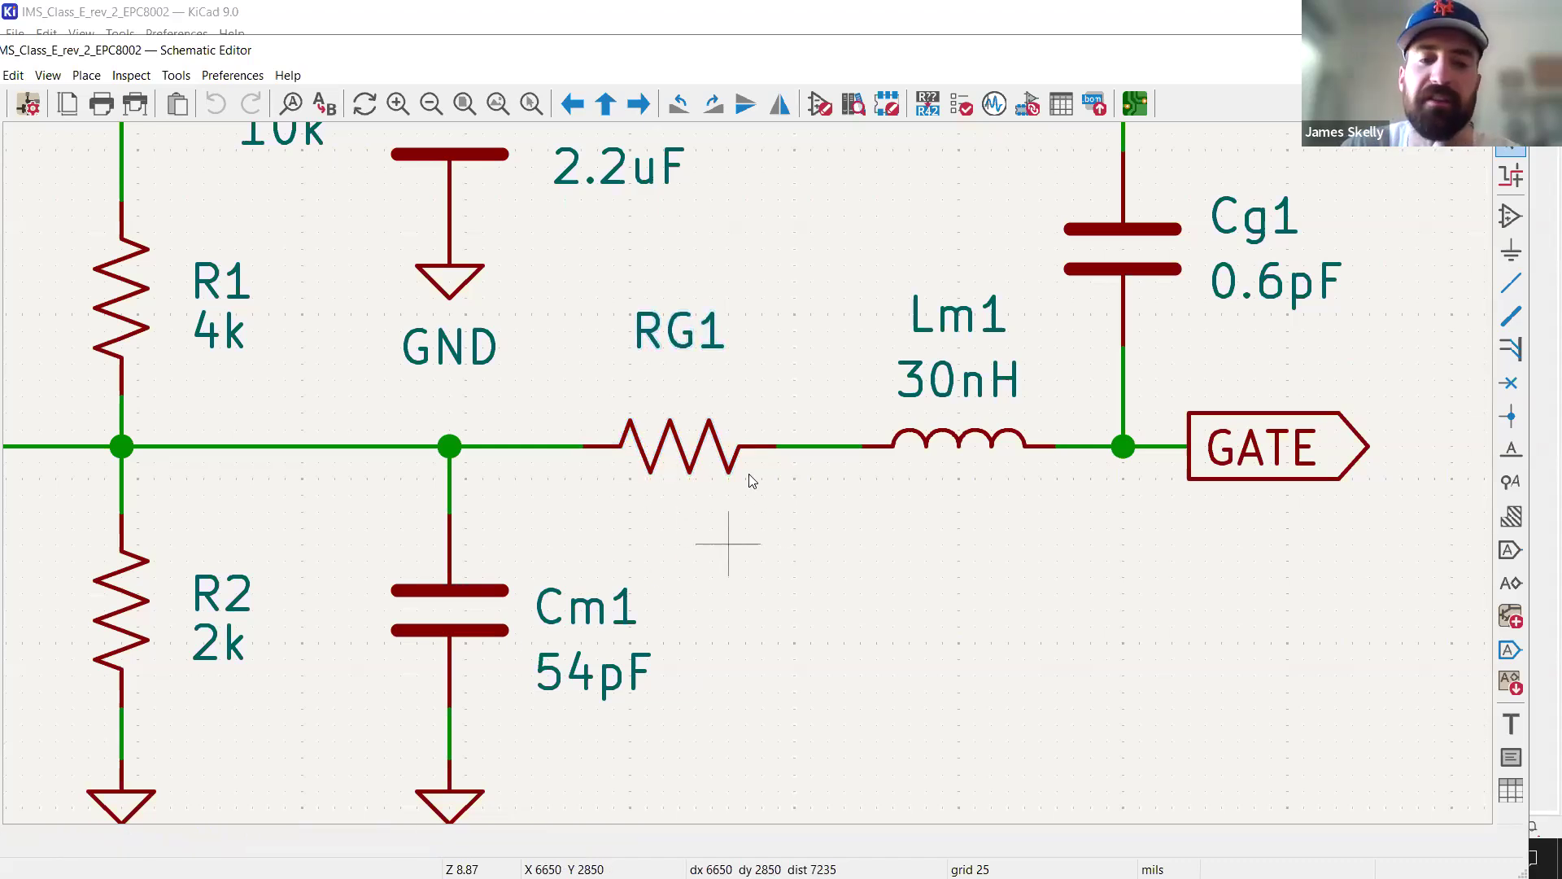
scroll(751, 481, "down", 5)
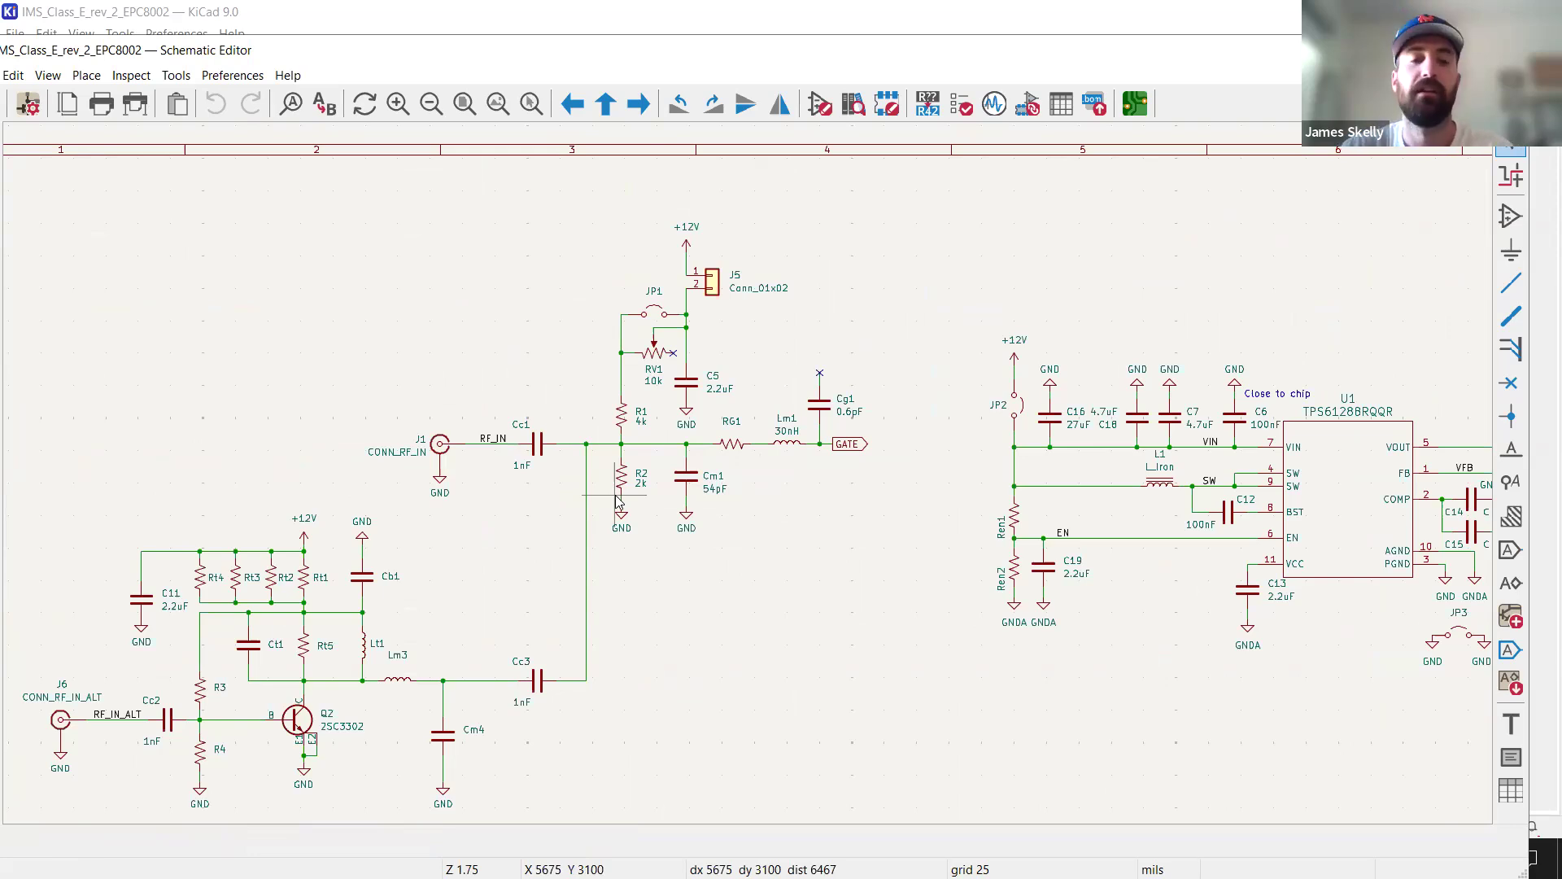
middle_click_drag(792, 511, 848, 502)
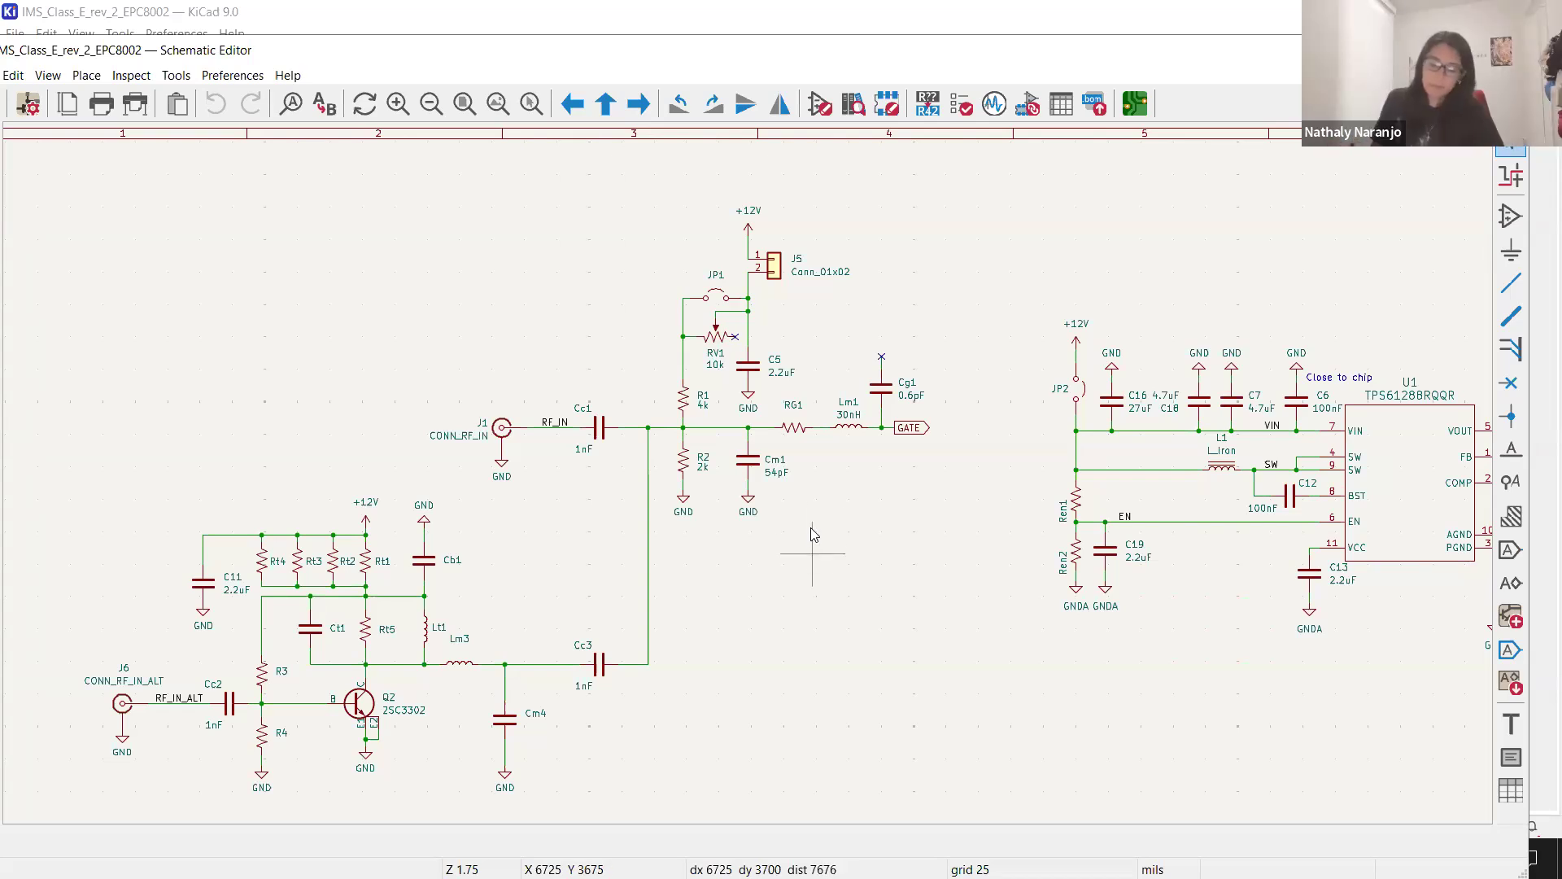
scroll(748, 474, "up", 2)
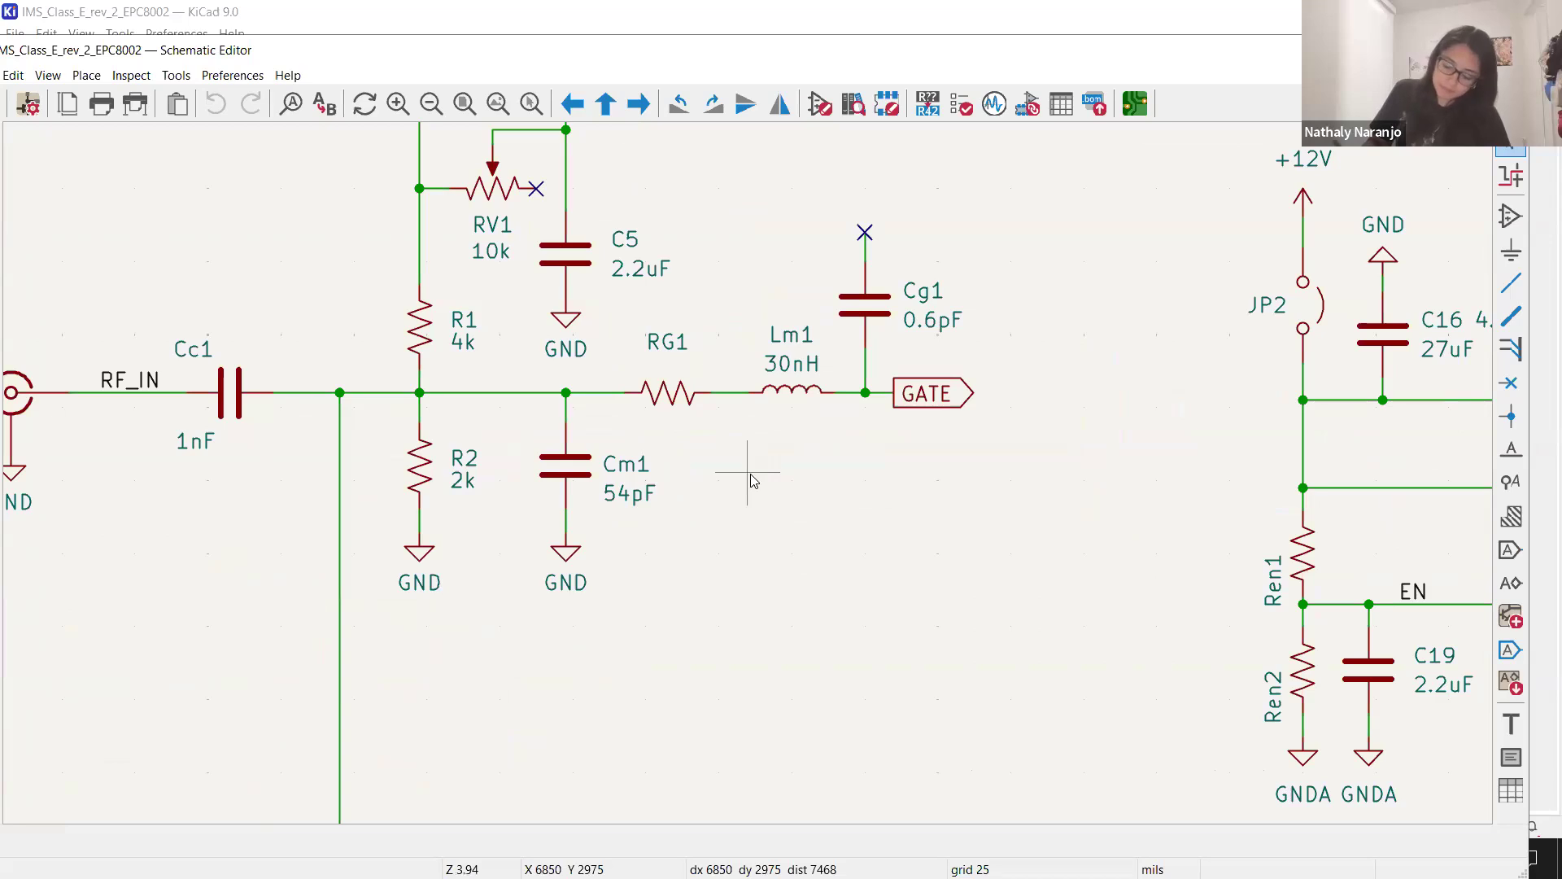
scroll(753, 478, "down", 2)
middle_click_drag(753, 478, 812, 450)
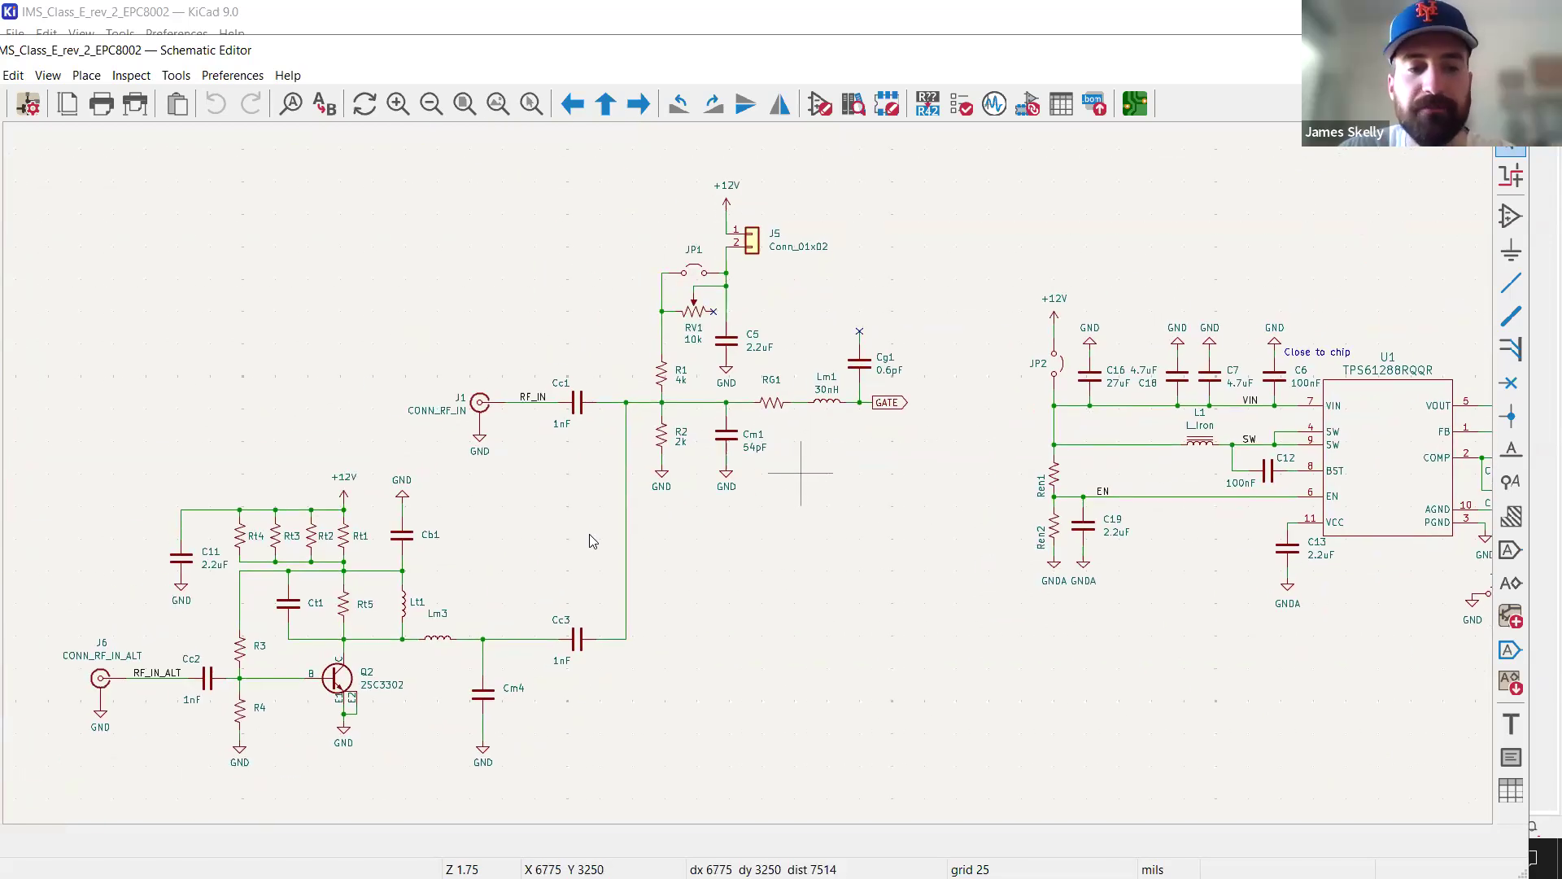
Search the symbol library for r_us and place an R_US resistor in the empty area above the Rt1–Rt4 resistor bank.
scroll(395, 541, "up", 3)
scroll(773, 474, "up", 1)
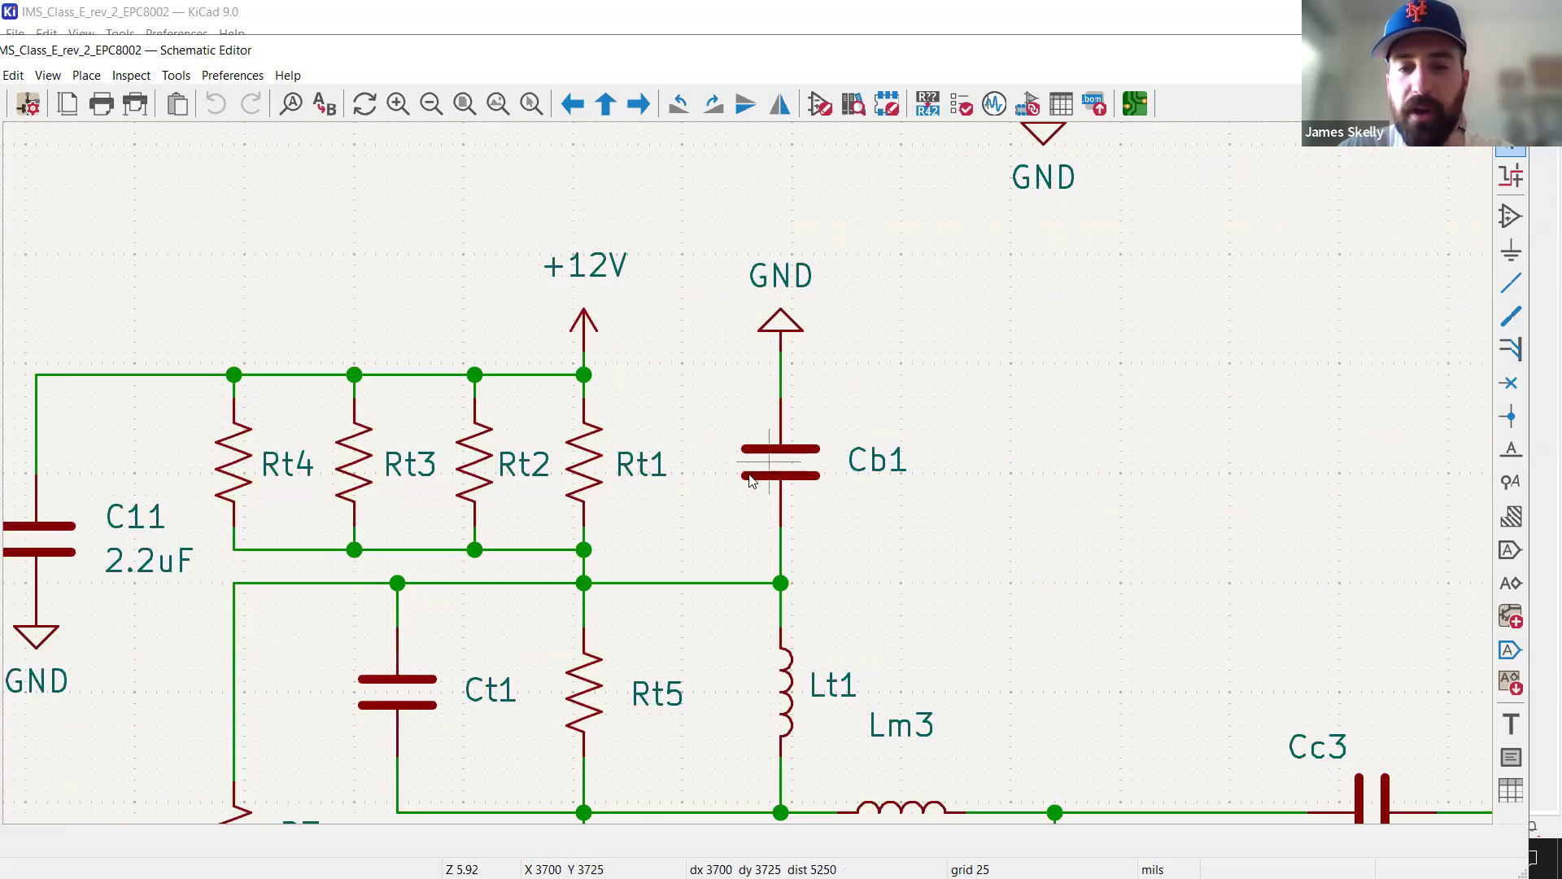
scroll(821, 451, "down", 1)
left_click(1512, 217)
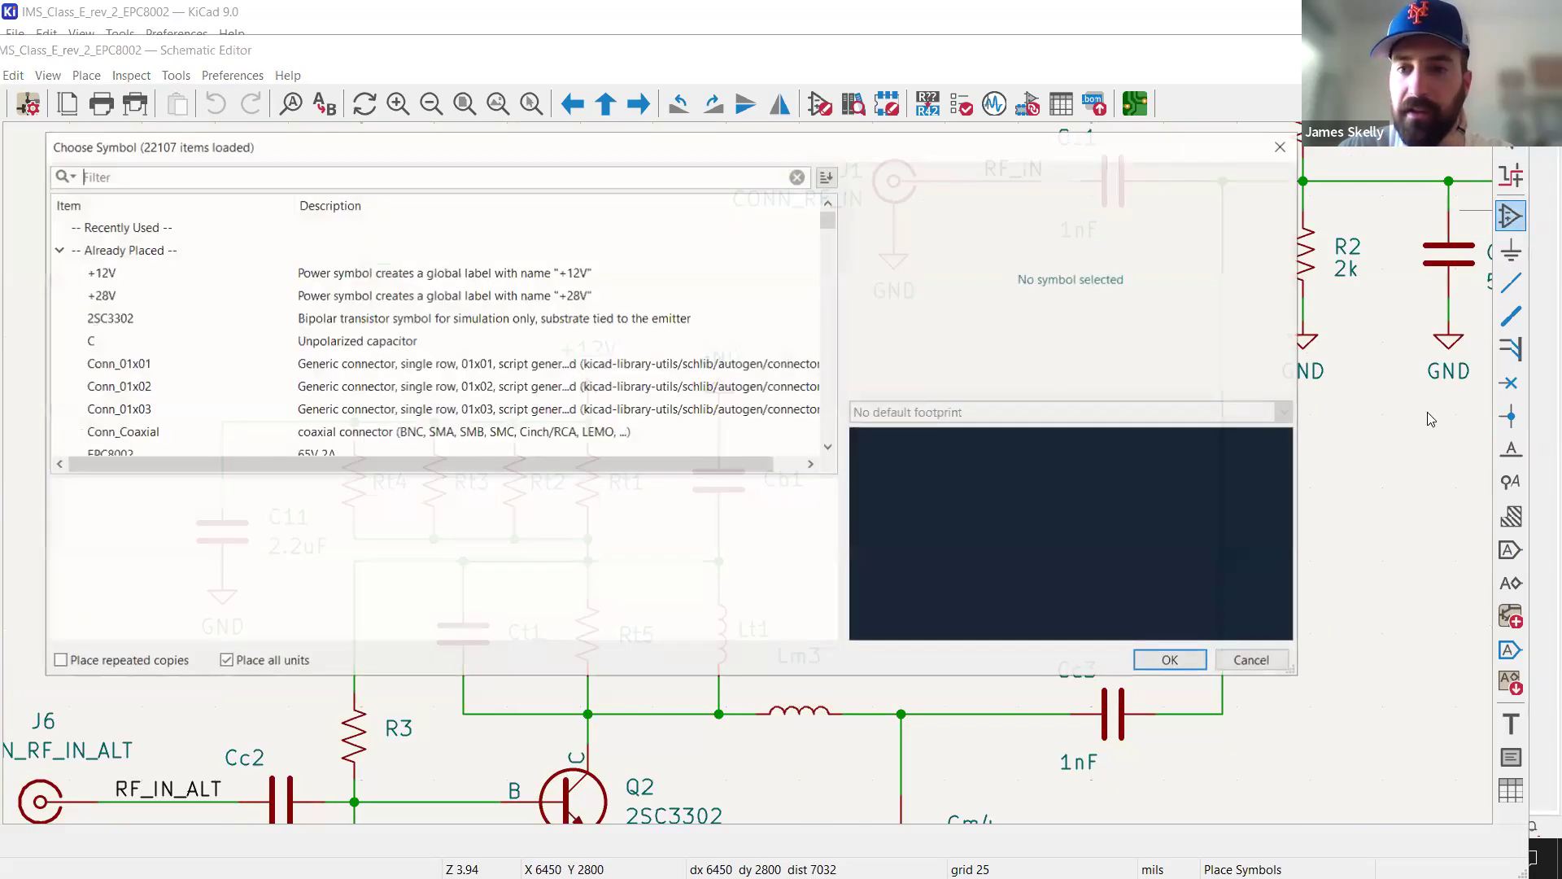
type("r")
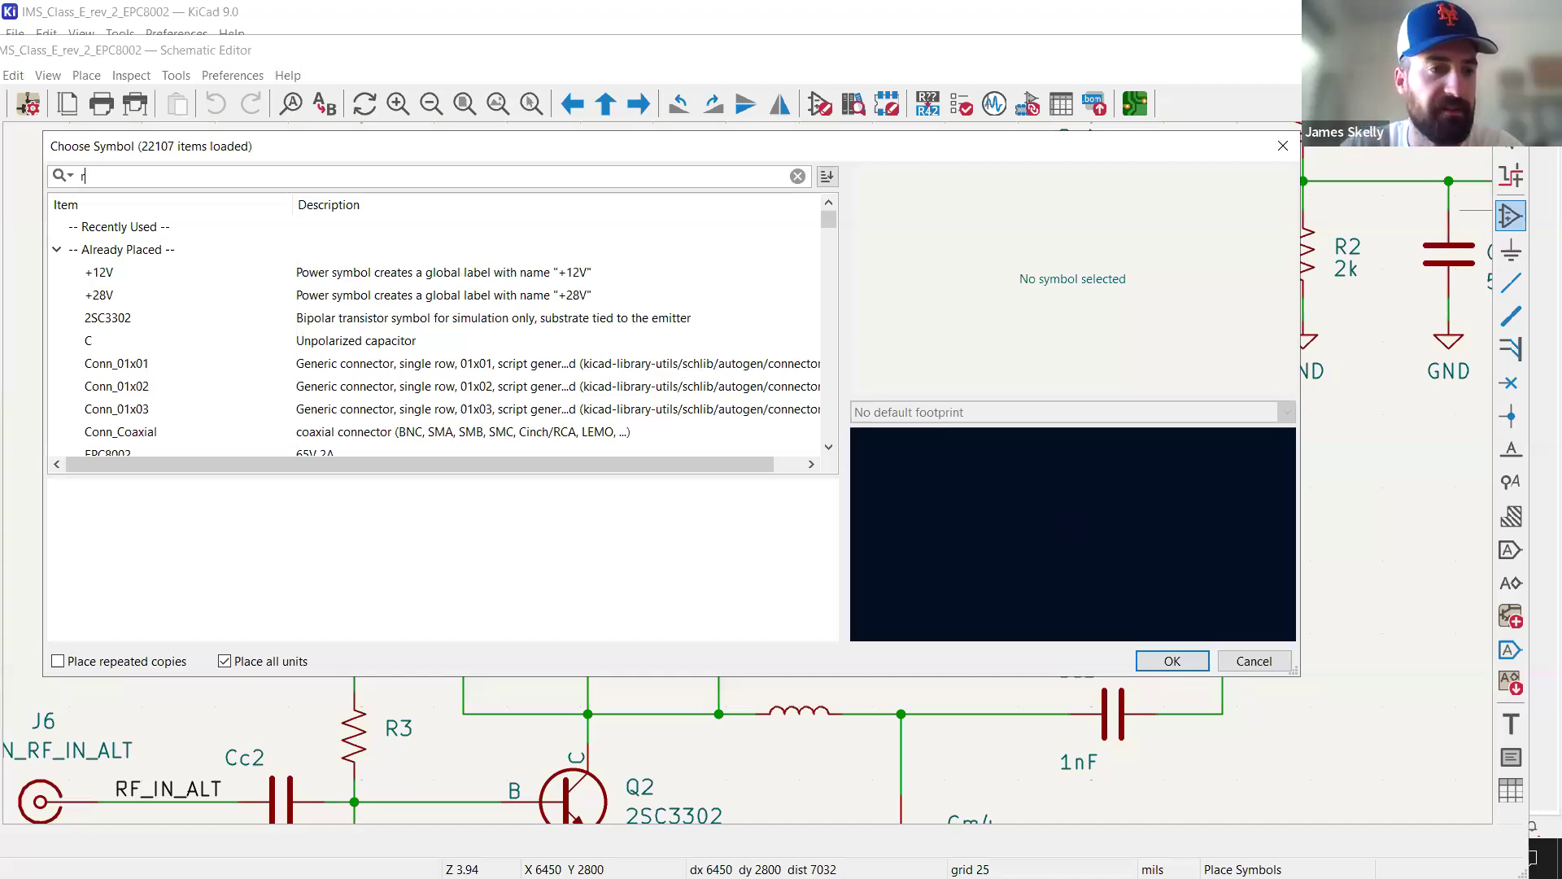
type("_us")
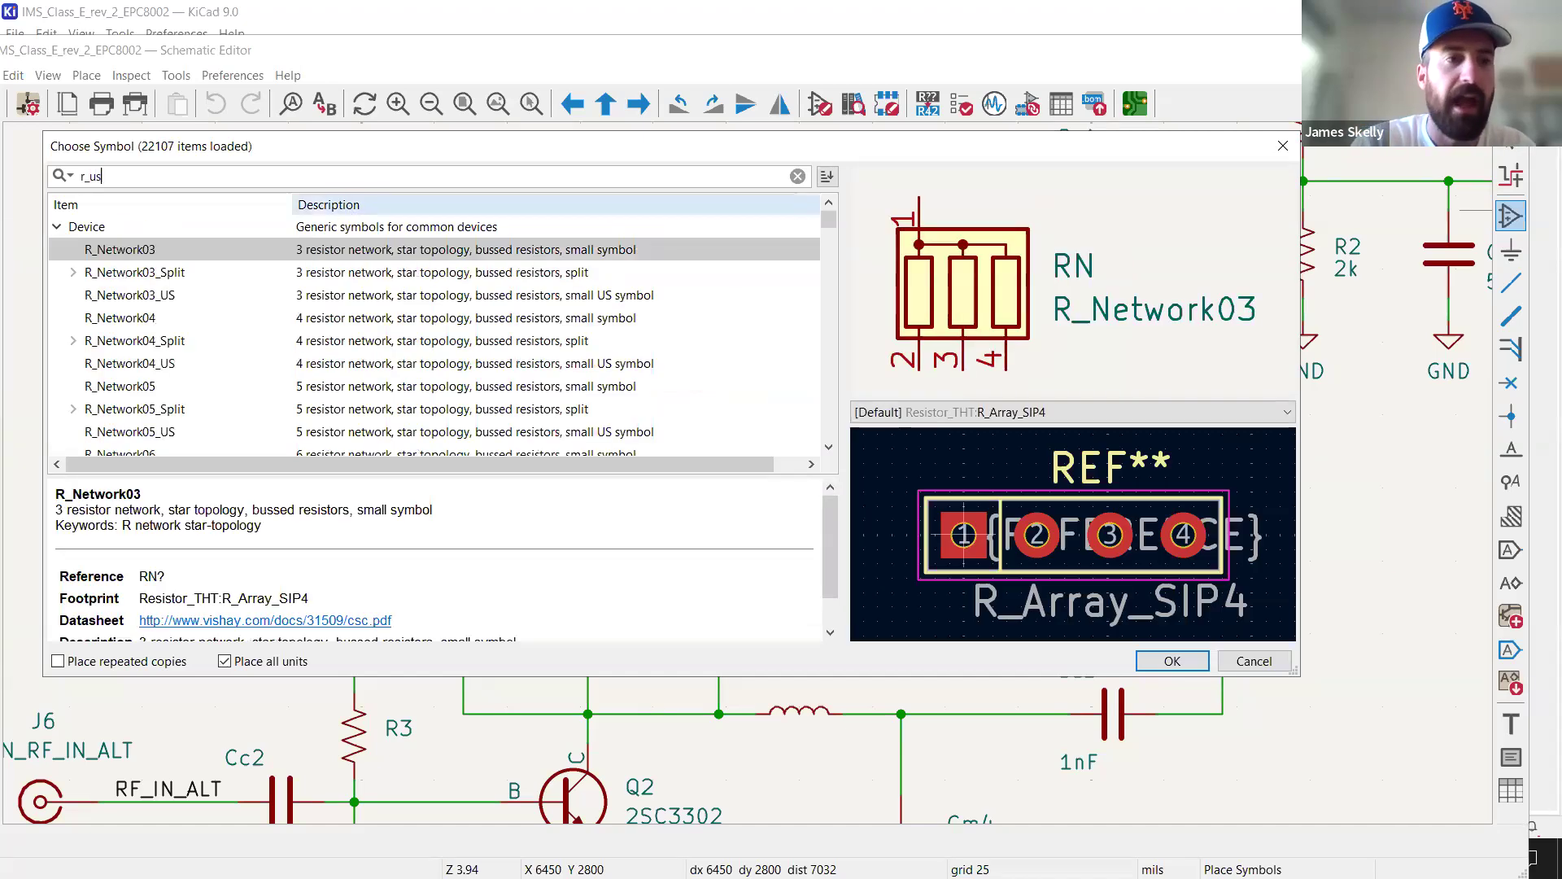
double_click(151, 257)
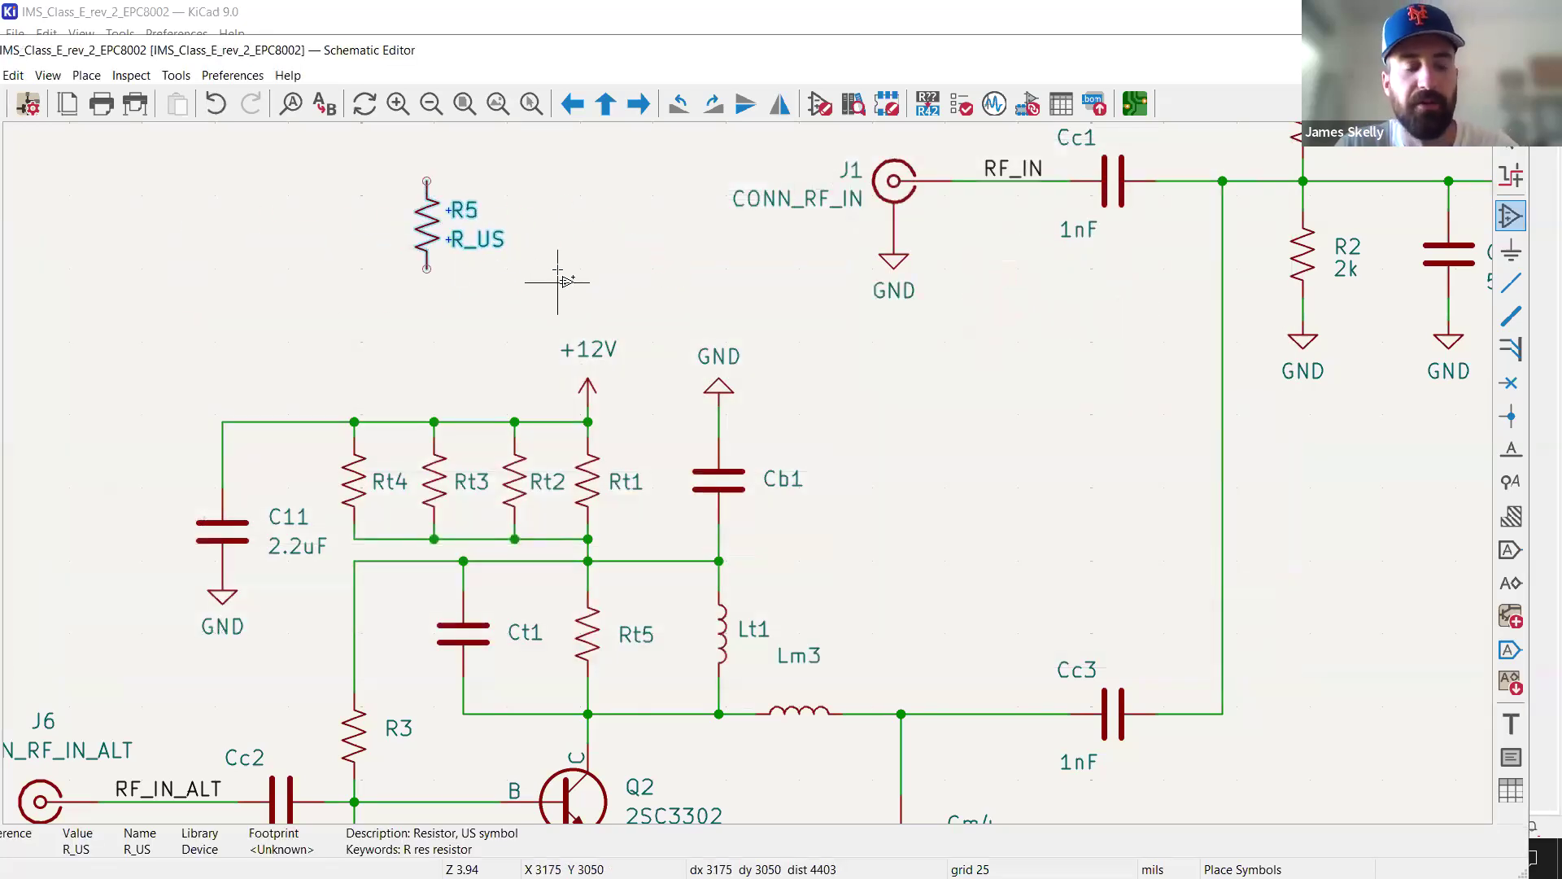
key("Escape")
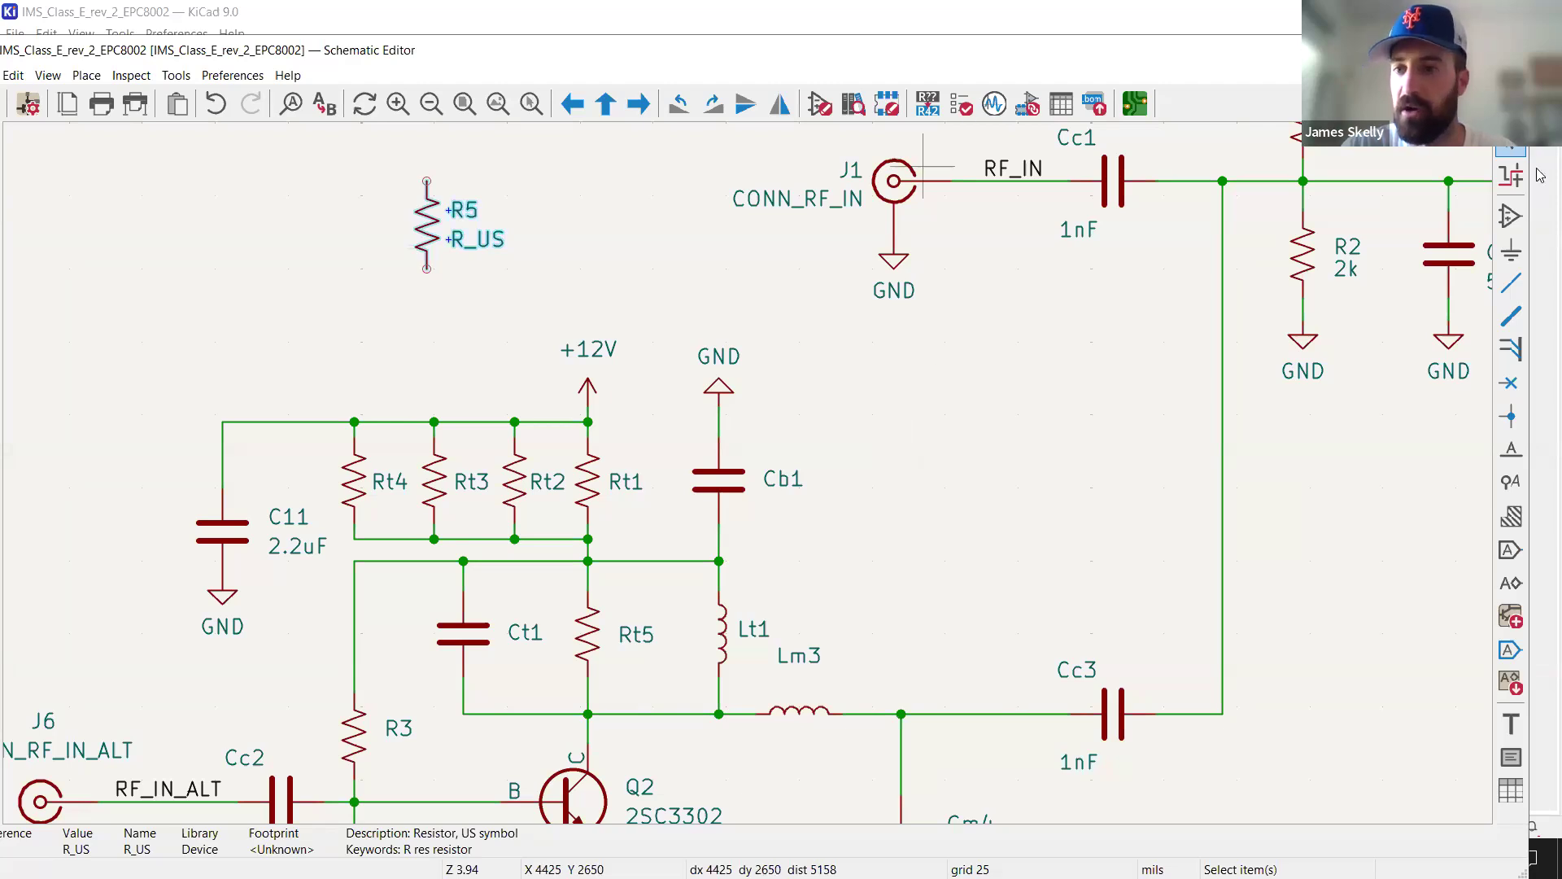
Move the new R_US resistor into line above Rt4 and place a duplicate of it alongside.
left_click_drag(429, 227, 356, 227)
left_click(507, 217)
left_click(351, 225)
key("ctrl+d")
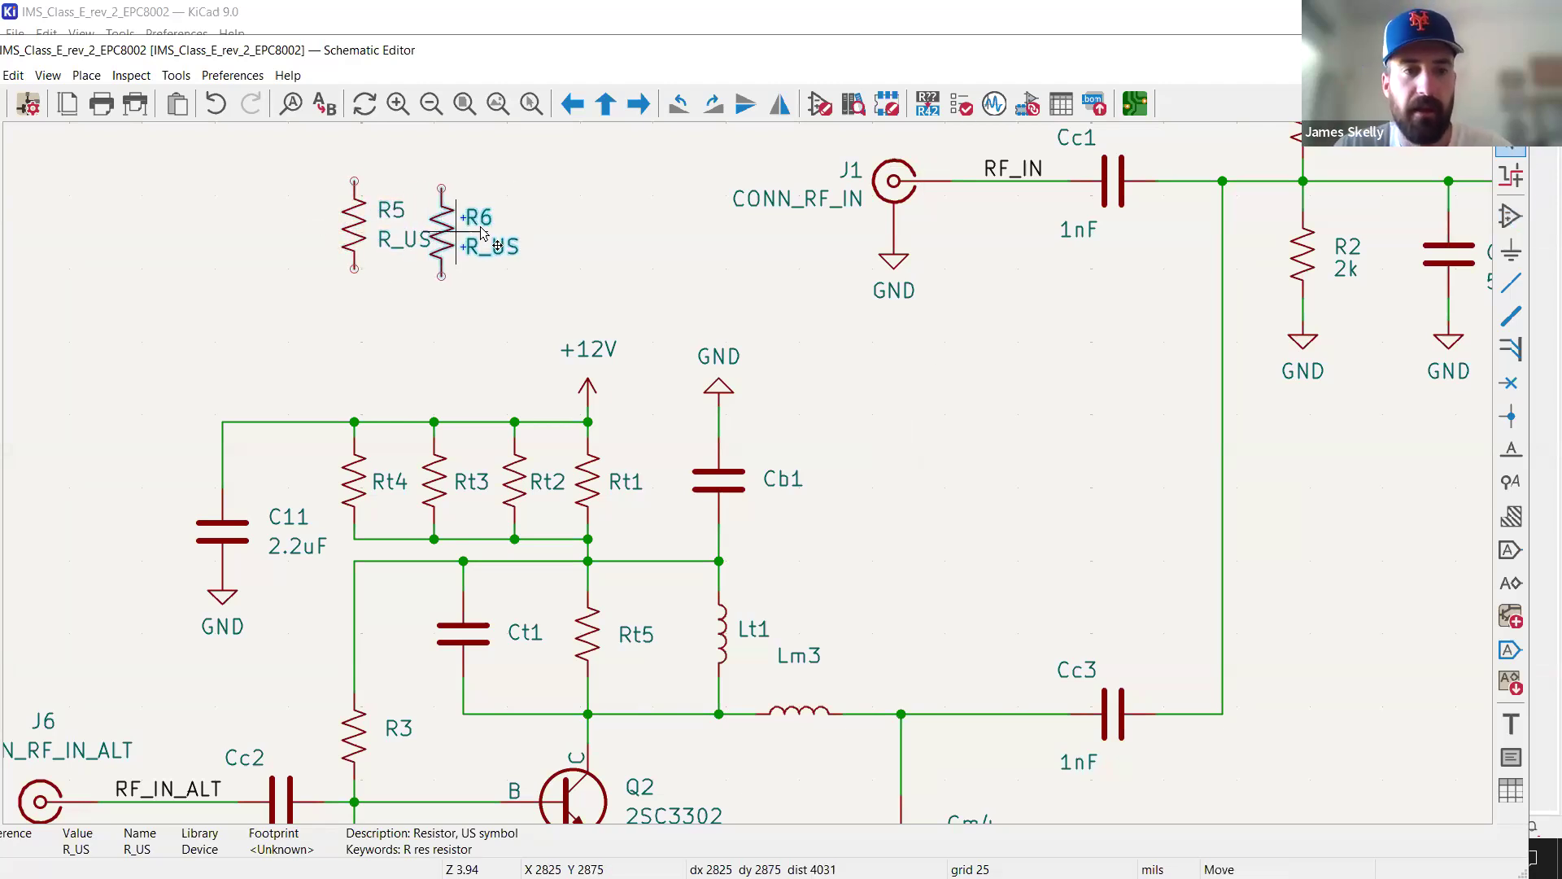
left_click(547, 238)
left_click(531, 199)
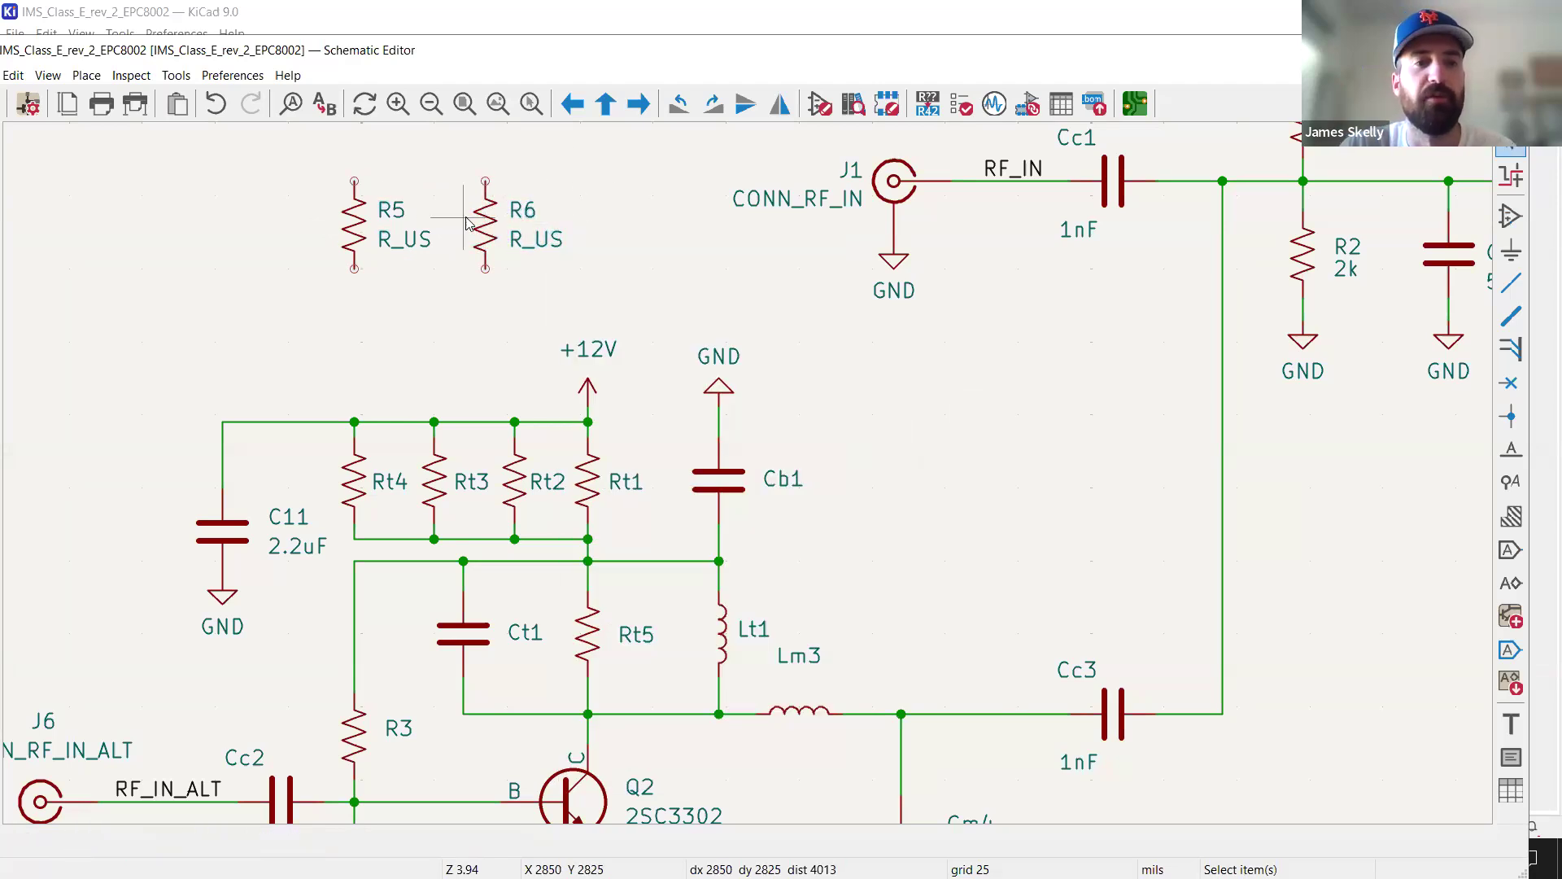
left_click(352, 219)
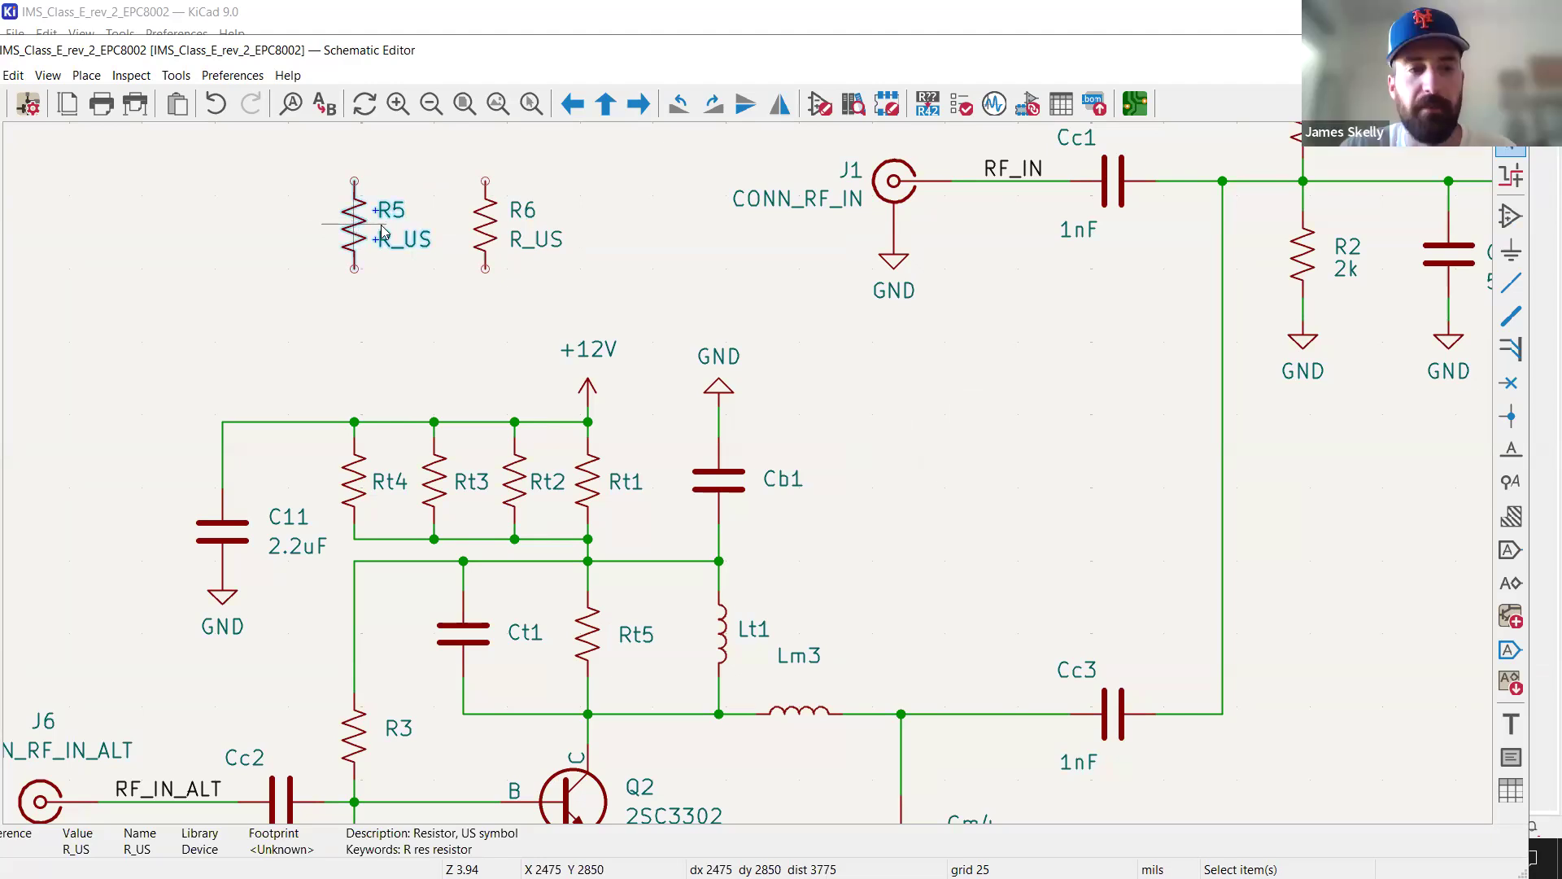
double_click(352, 223)
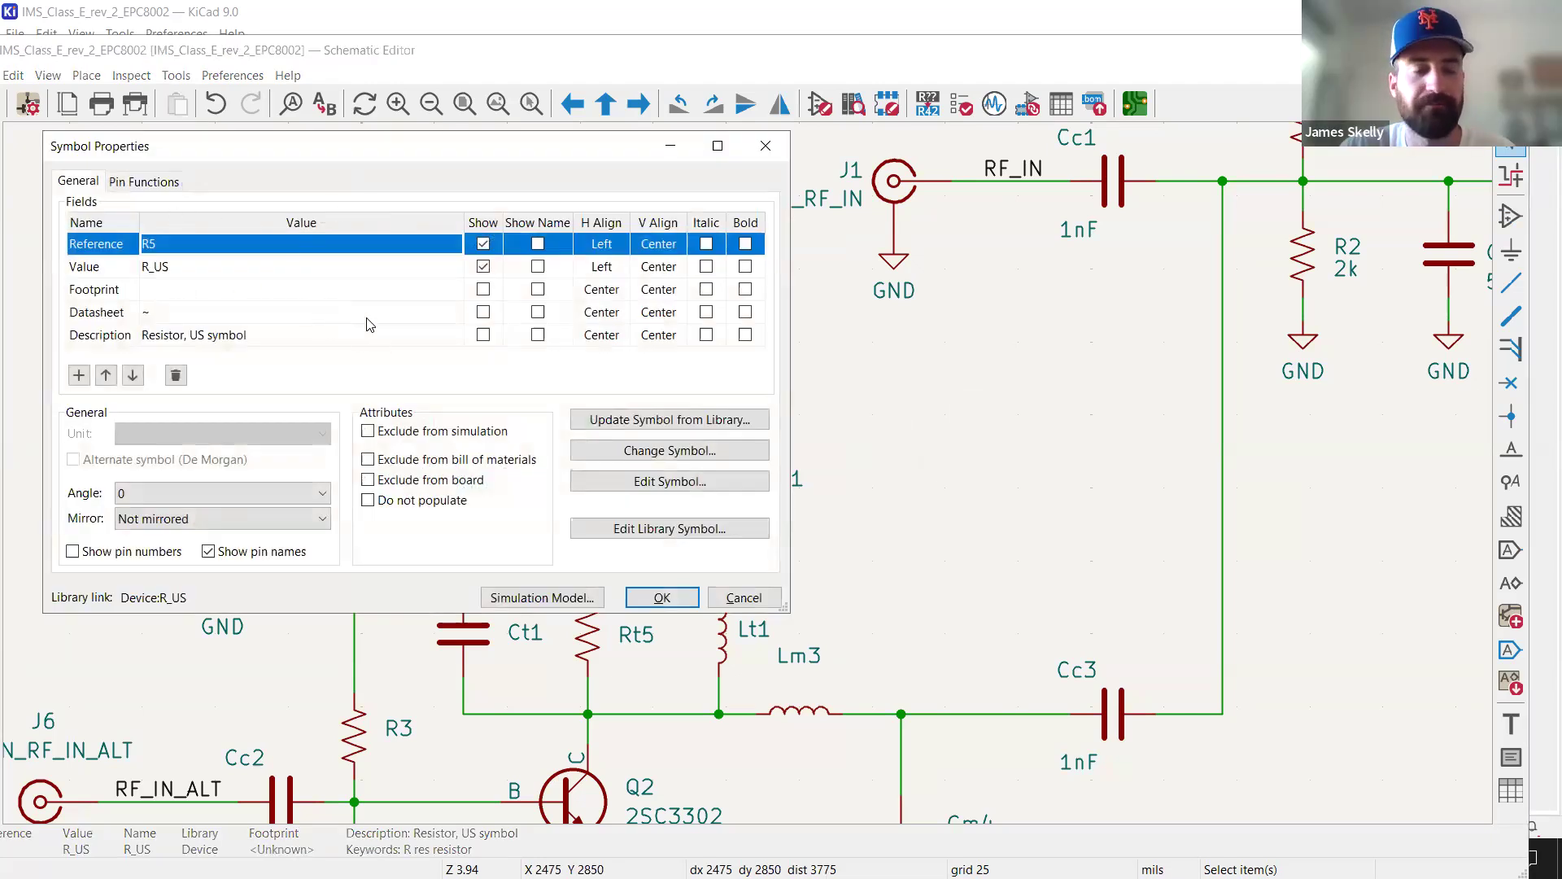
left_click(766, 146)
right_click(352, 231)
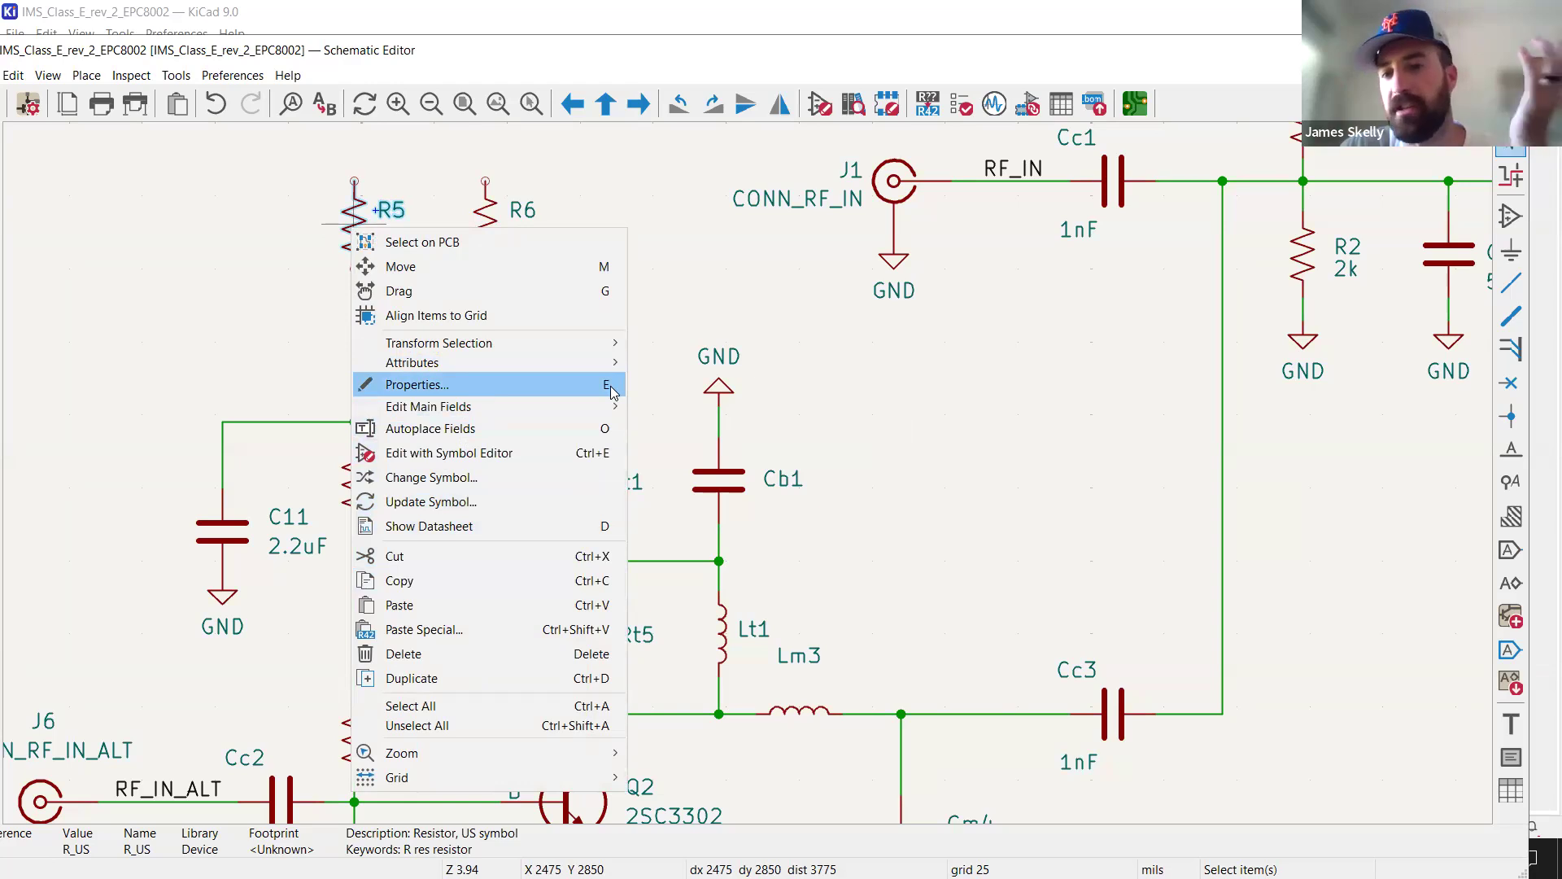
left_click(733, 296)
Open the properties of resistor R5 and browse the footprint library for its Footprint field.
left_click(350, 228)
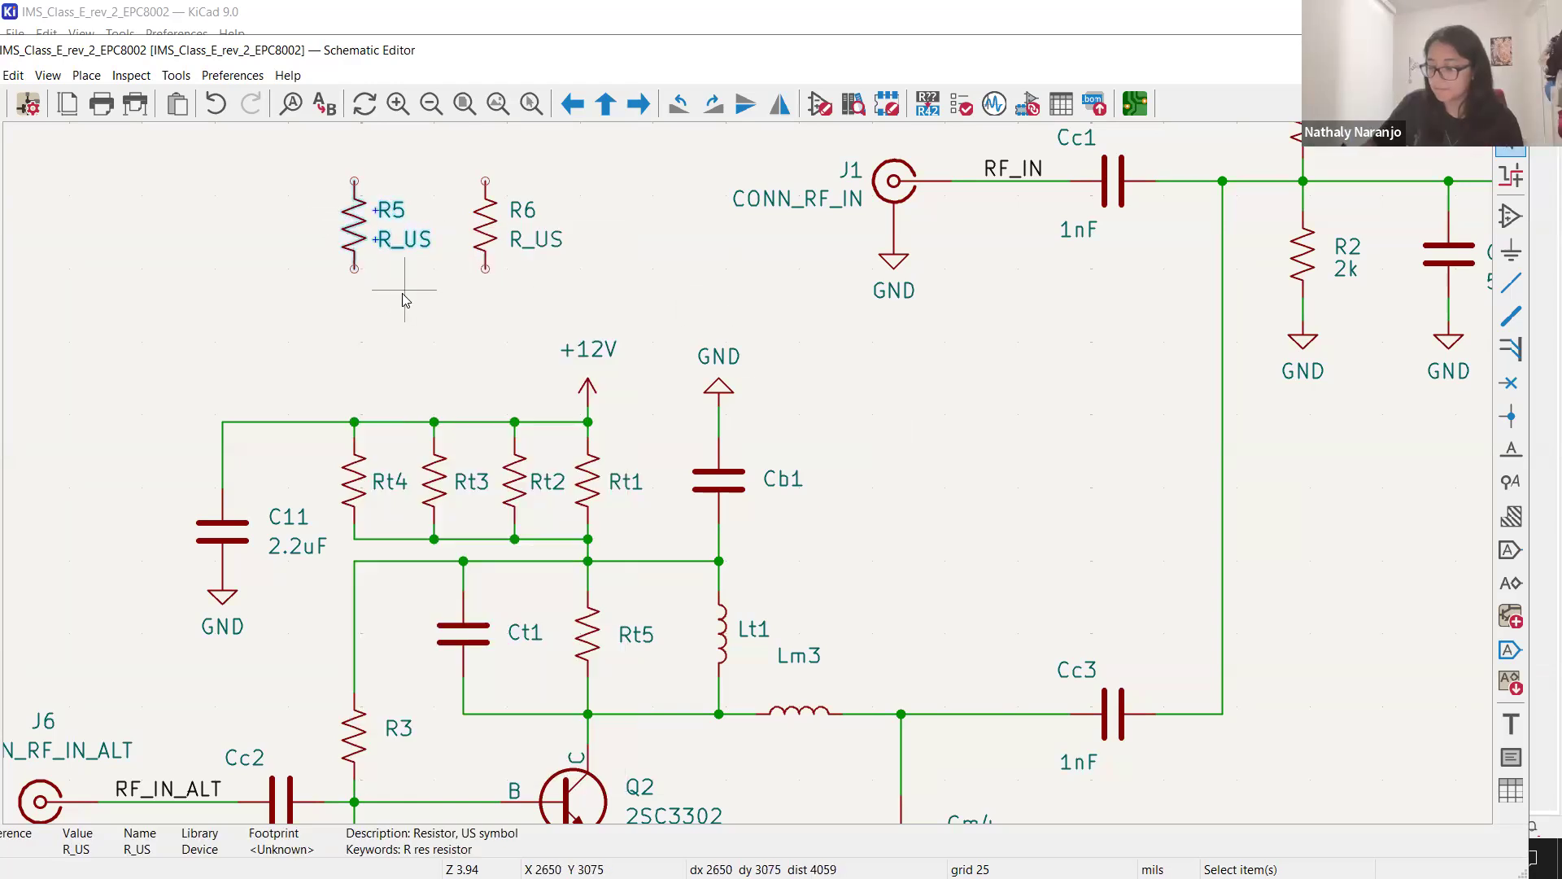
key("e")
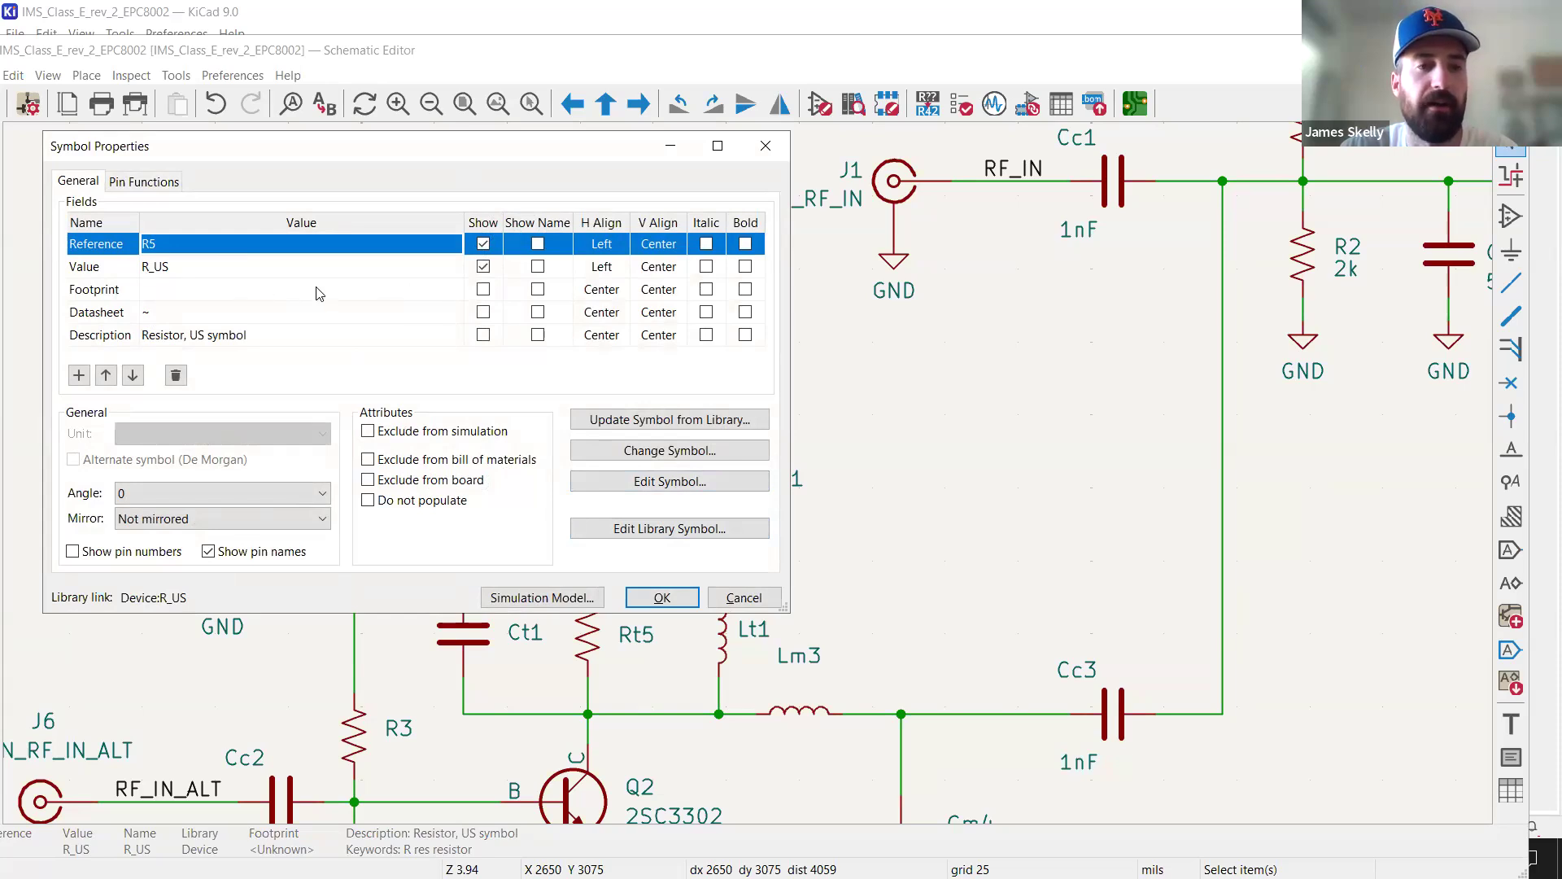
left_click(210, 294)
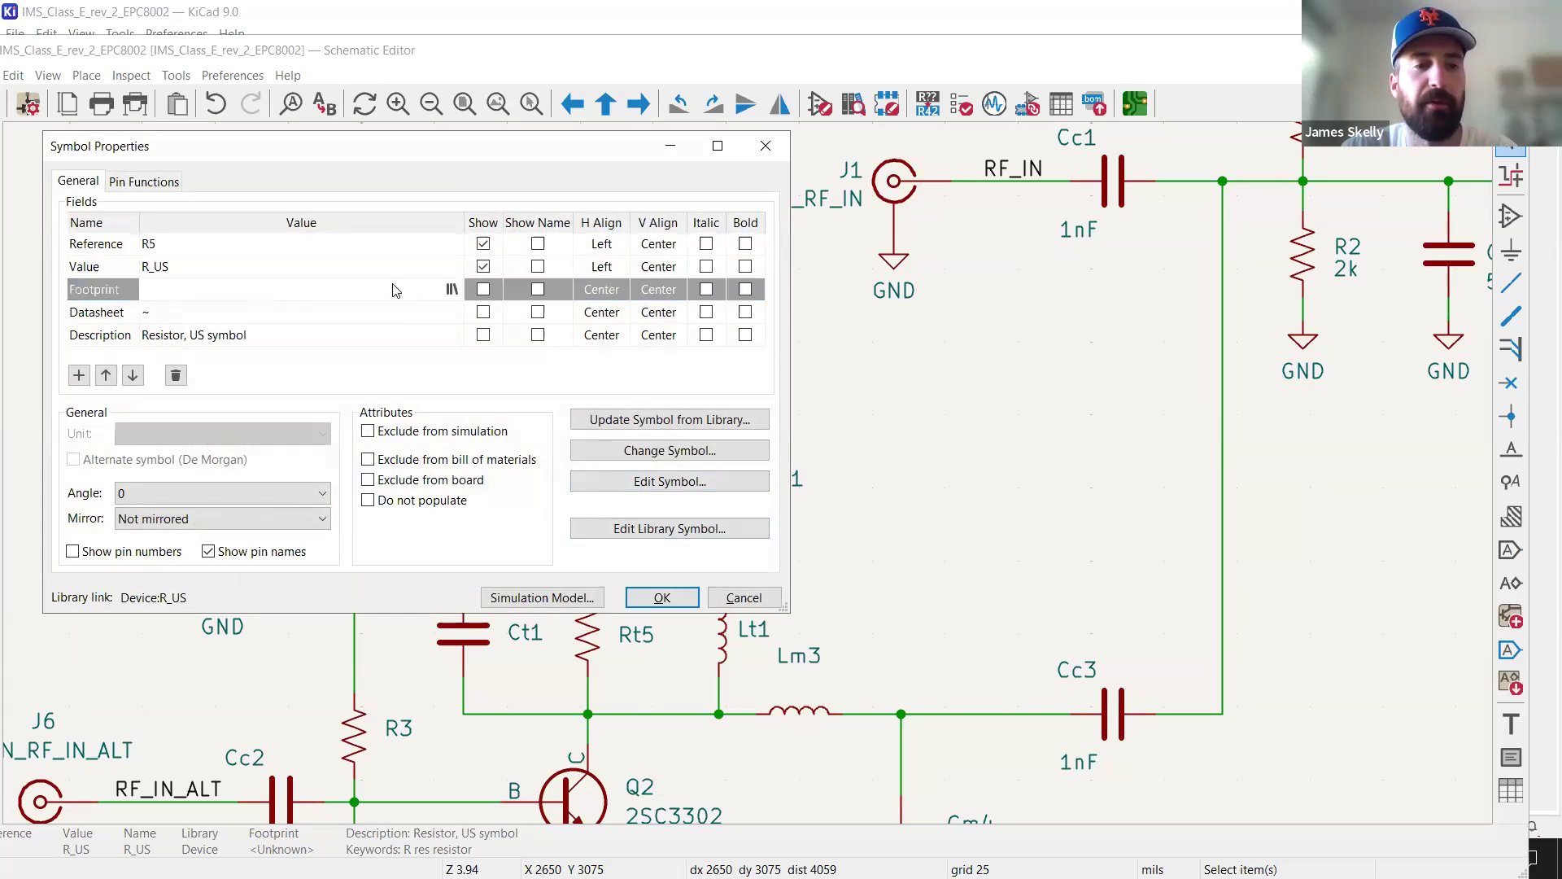
left_click(451, 290)
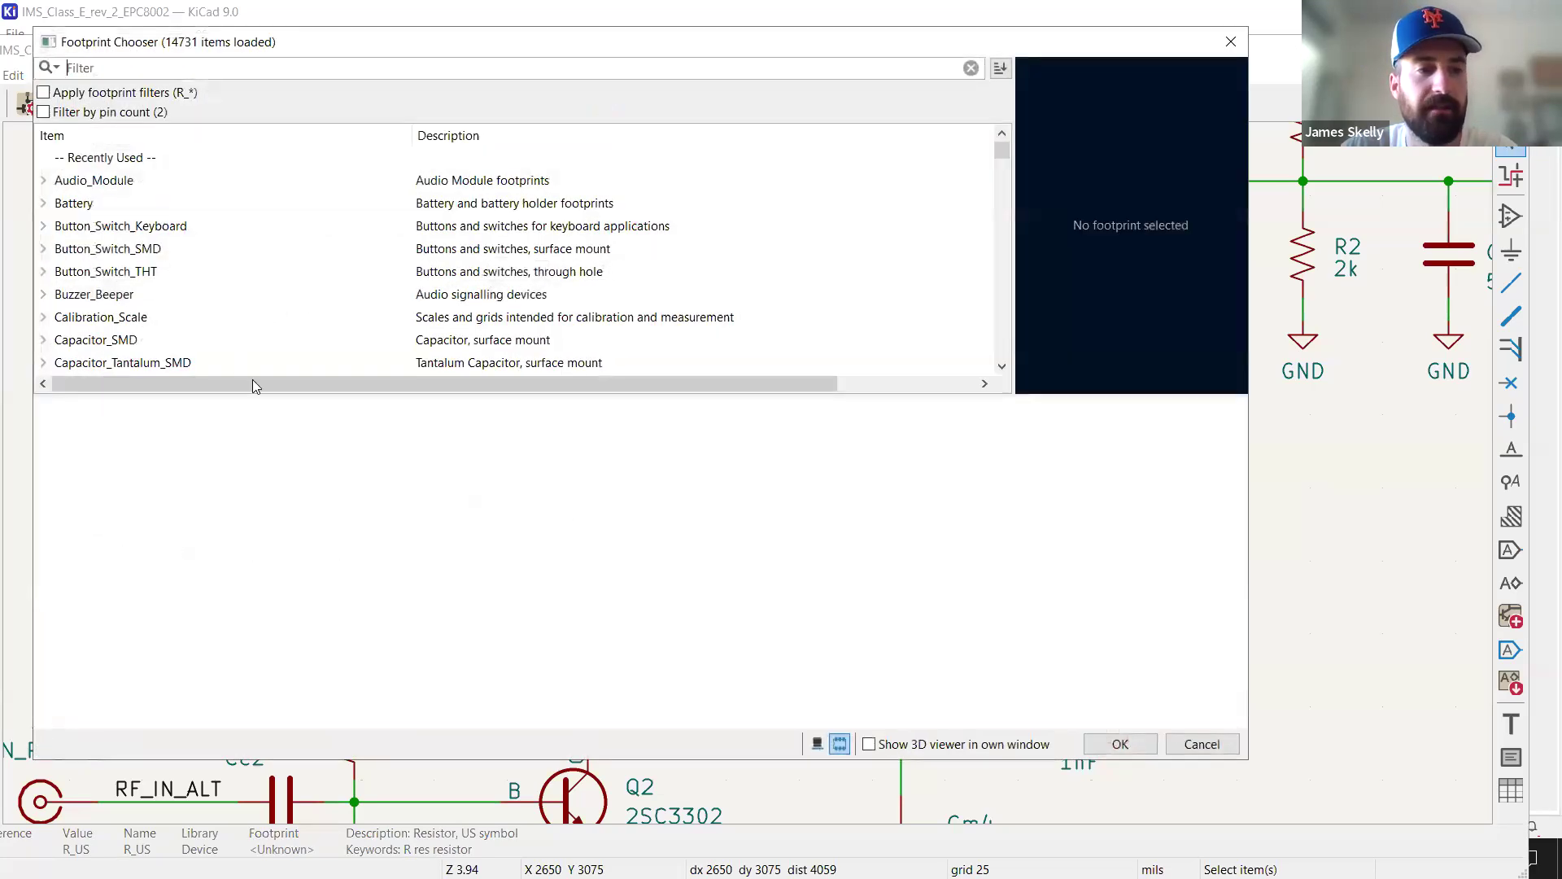
Enlarge the footprint list and look through the available libraries, from the capacitor to the connector and diode categories.
left_click_drag(266, 398, 249, 585)
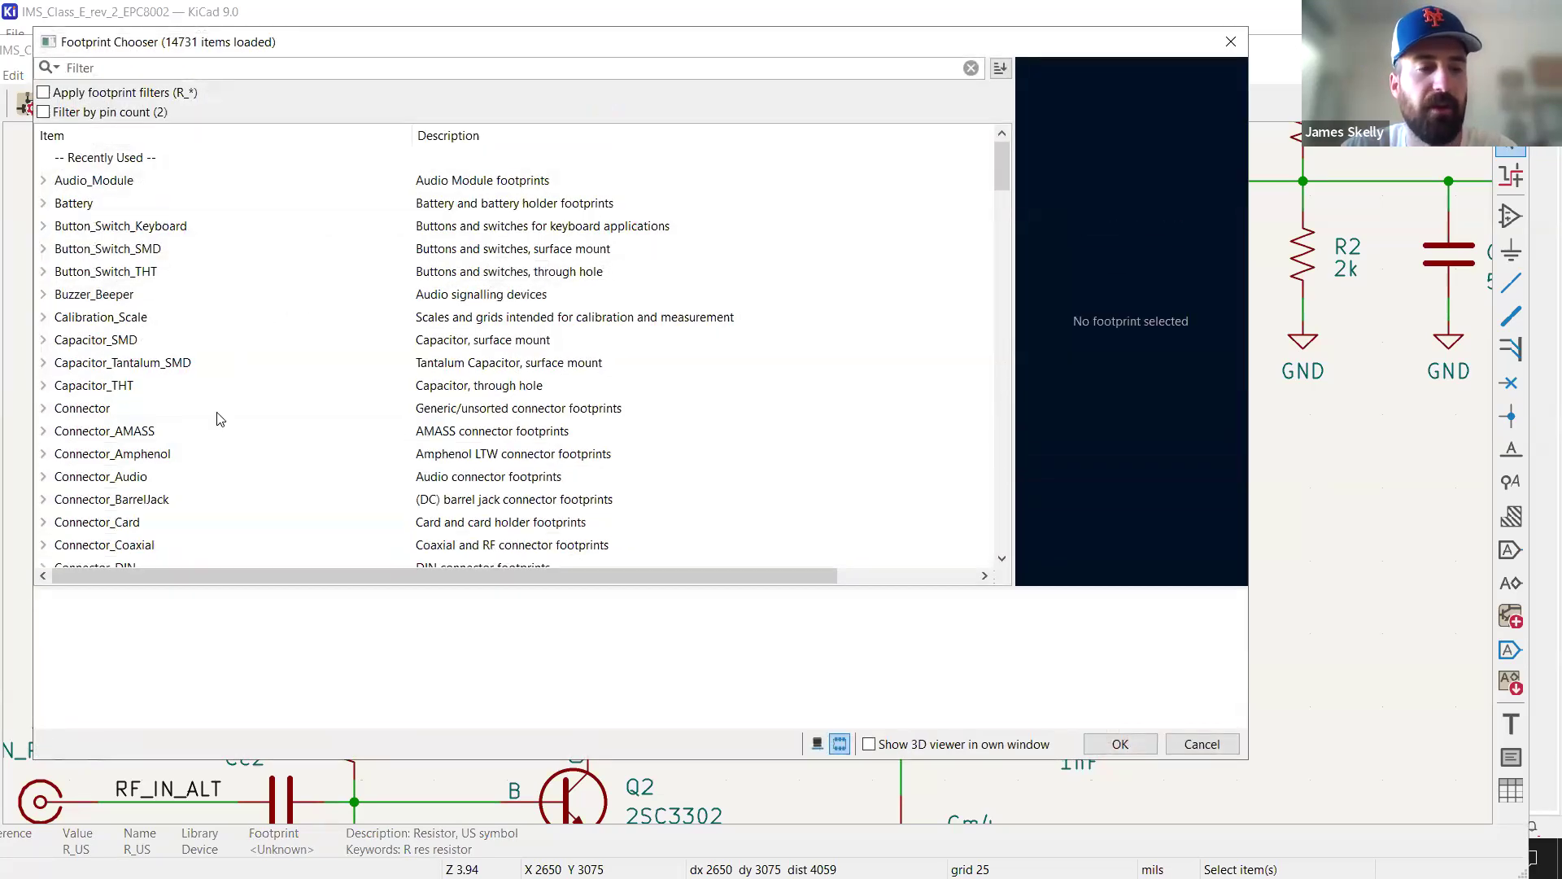
scroll(216, 407, "down", 5)
scroll(217, 366, "up", 5)
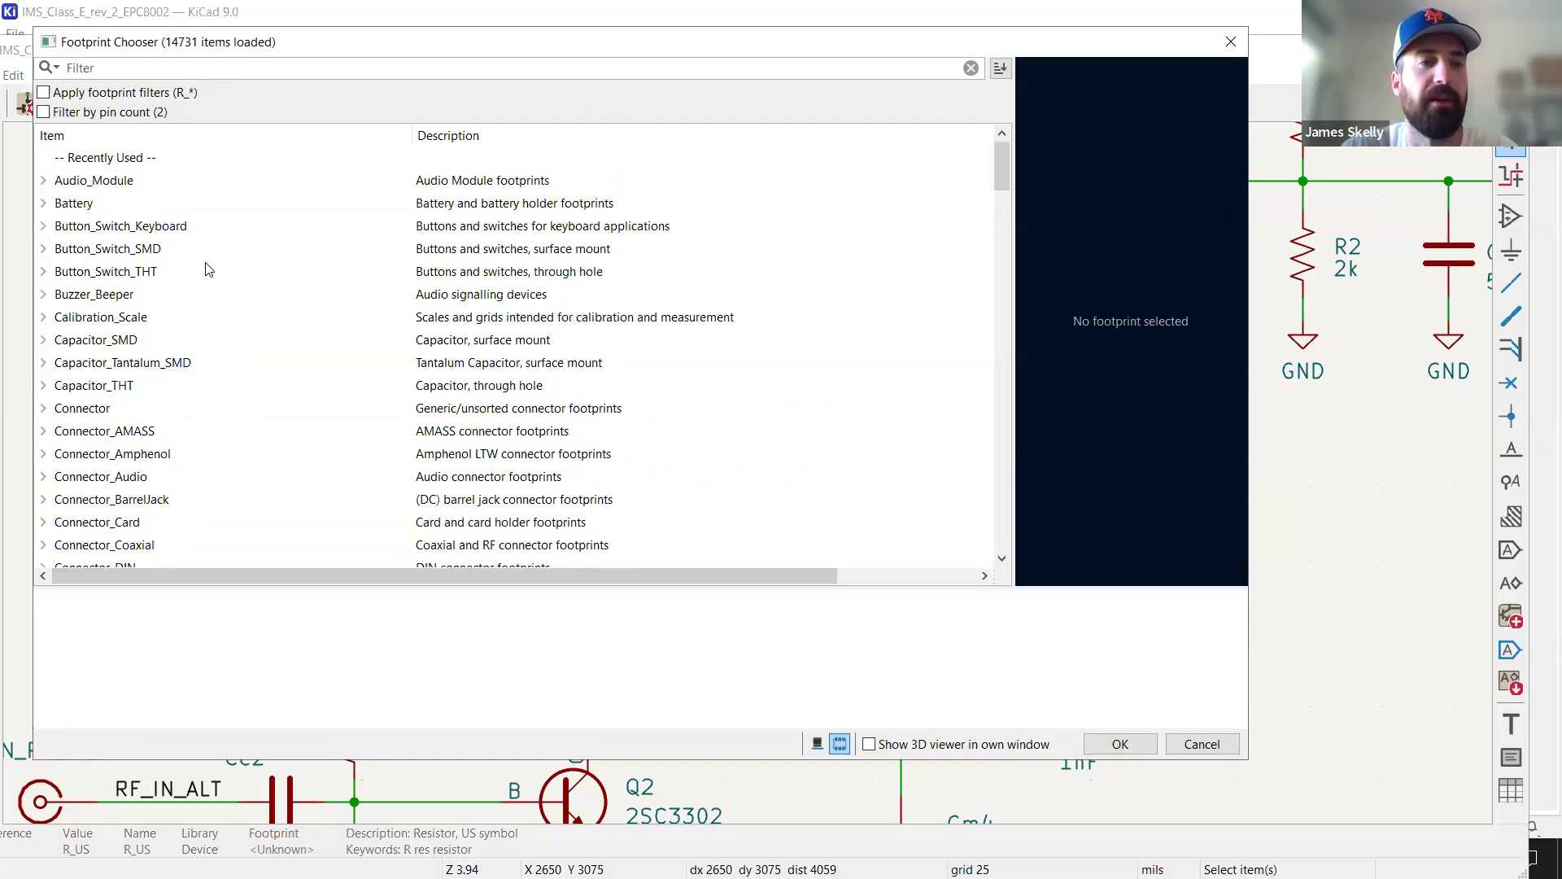
scroll(211, 281, "down", 2)
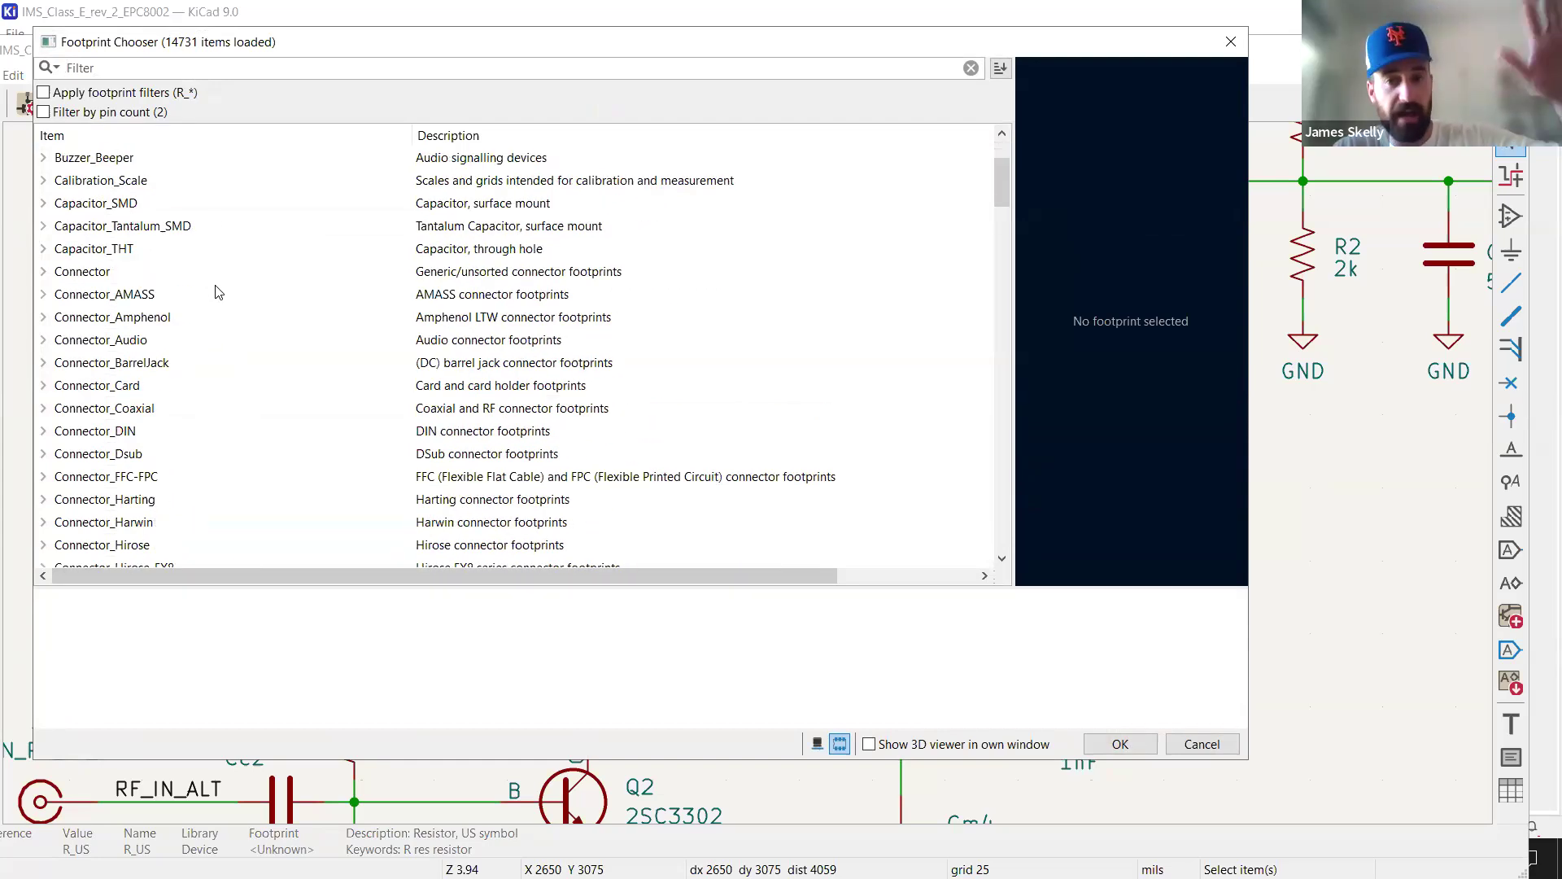
scroll(221, 291, "down", 7)
scroll(224, 294, "down", 6)
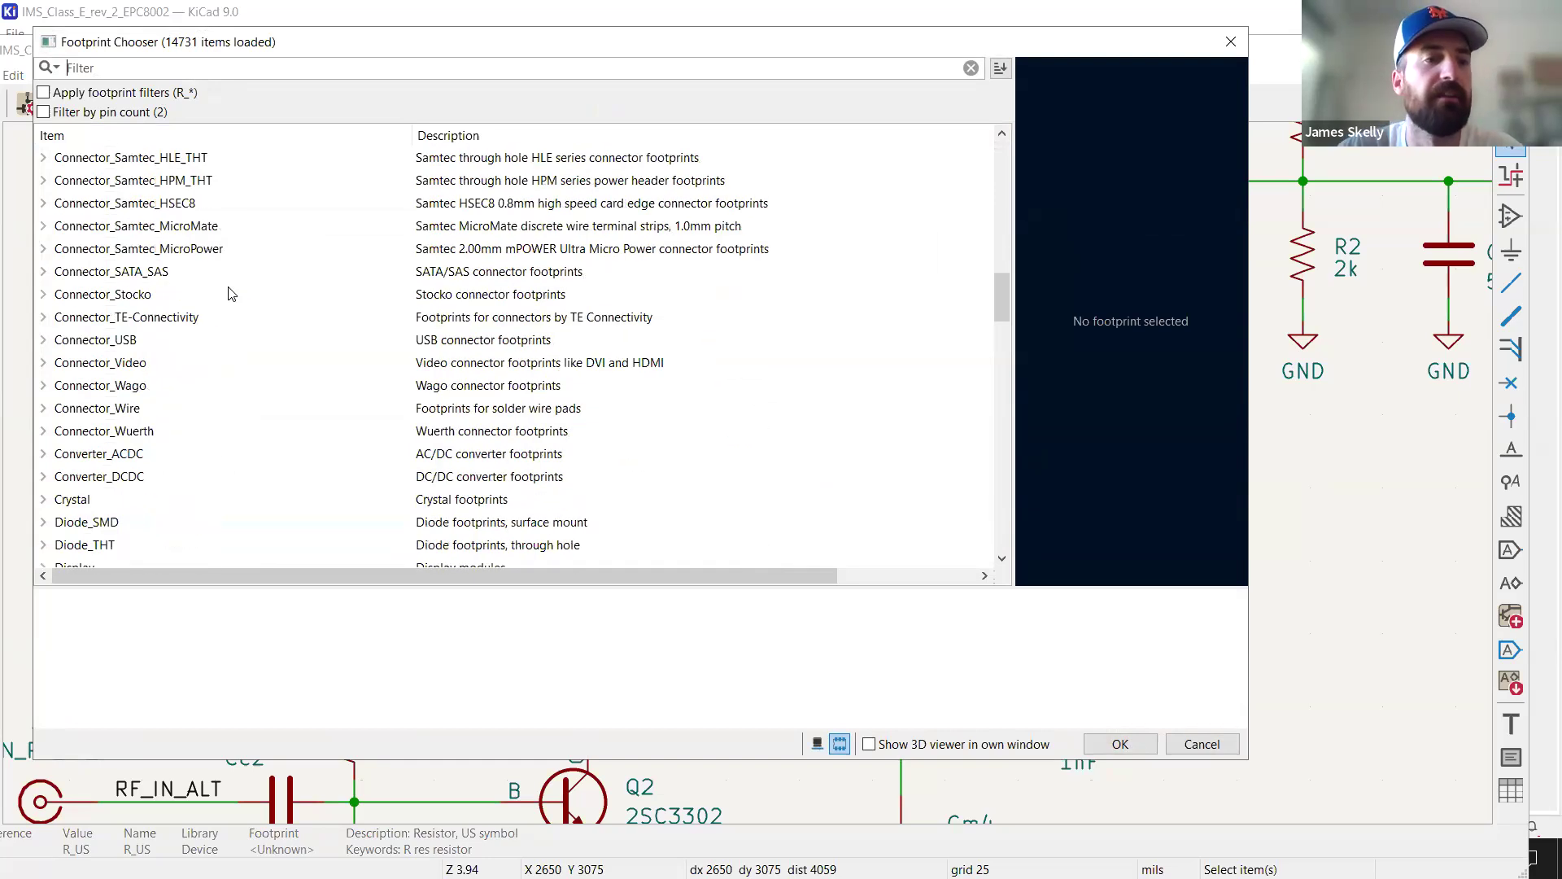
scroll(231, 294, "up", 3)
Filter the footprints by resi, widen the footprint preview, and select R_0603_1608Metric in the Resistor_SMD library.
type("re")
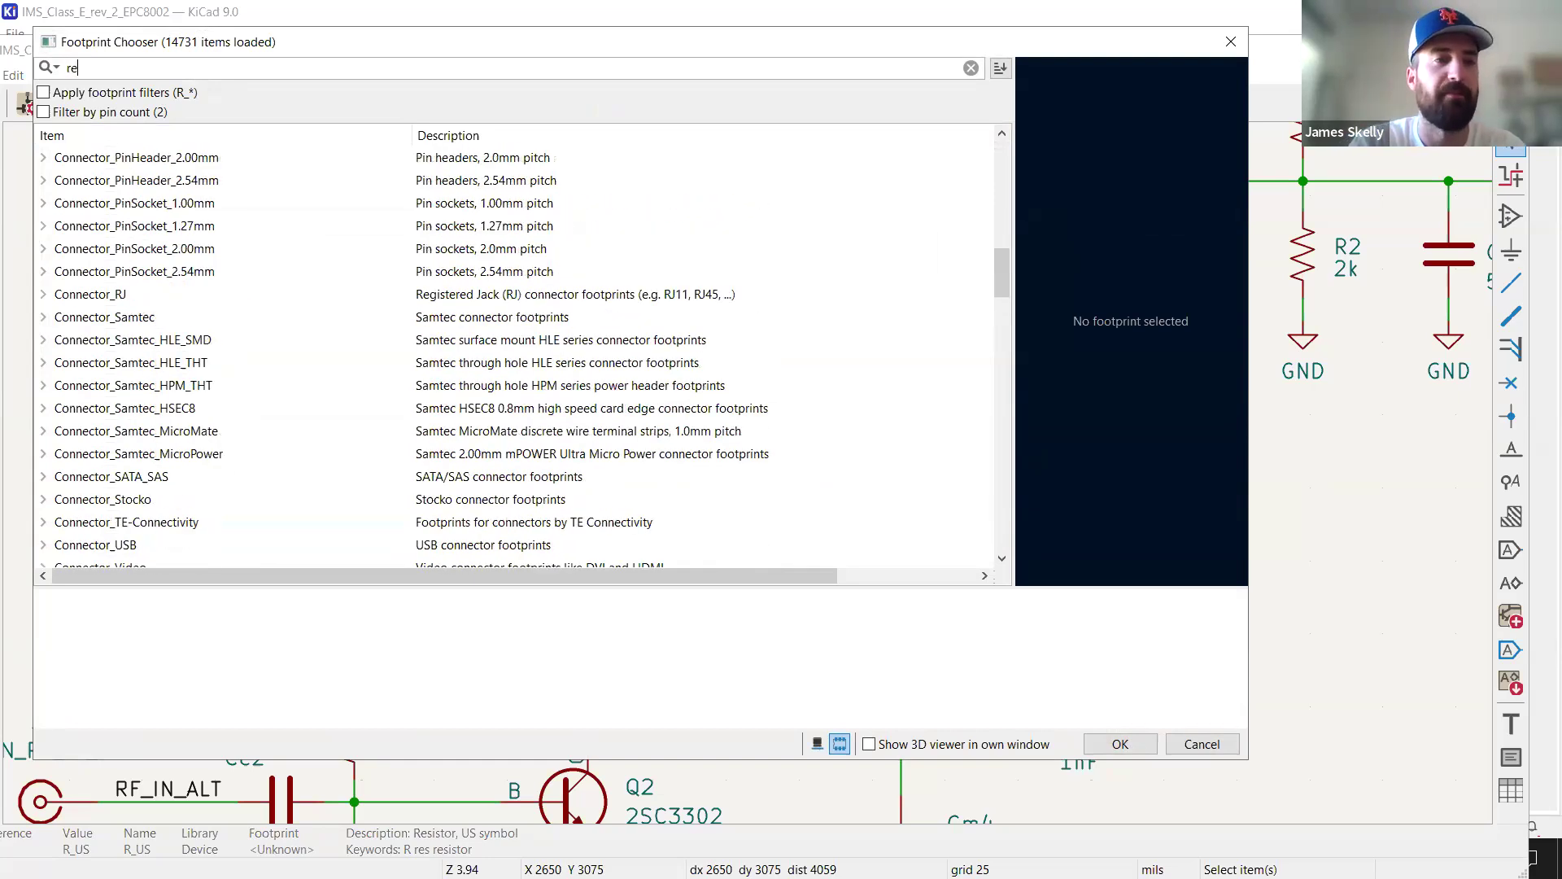
type("si")
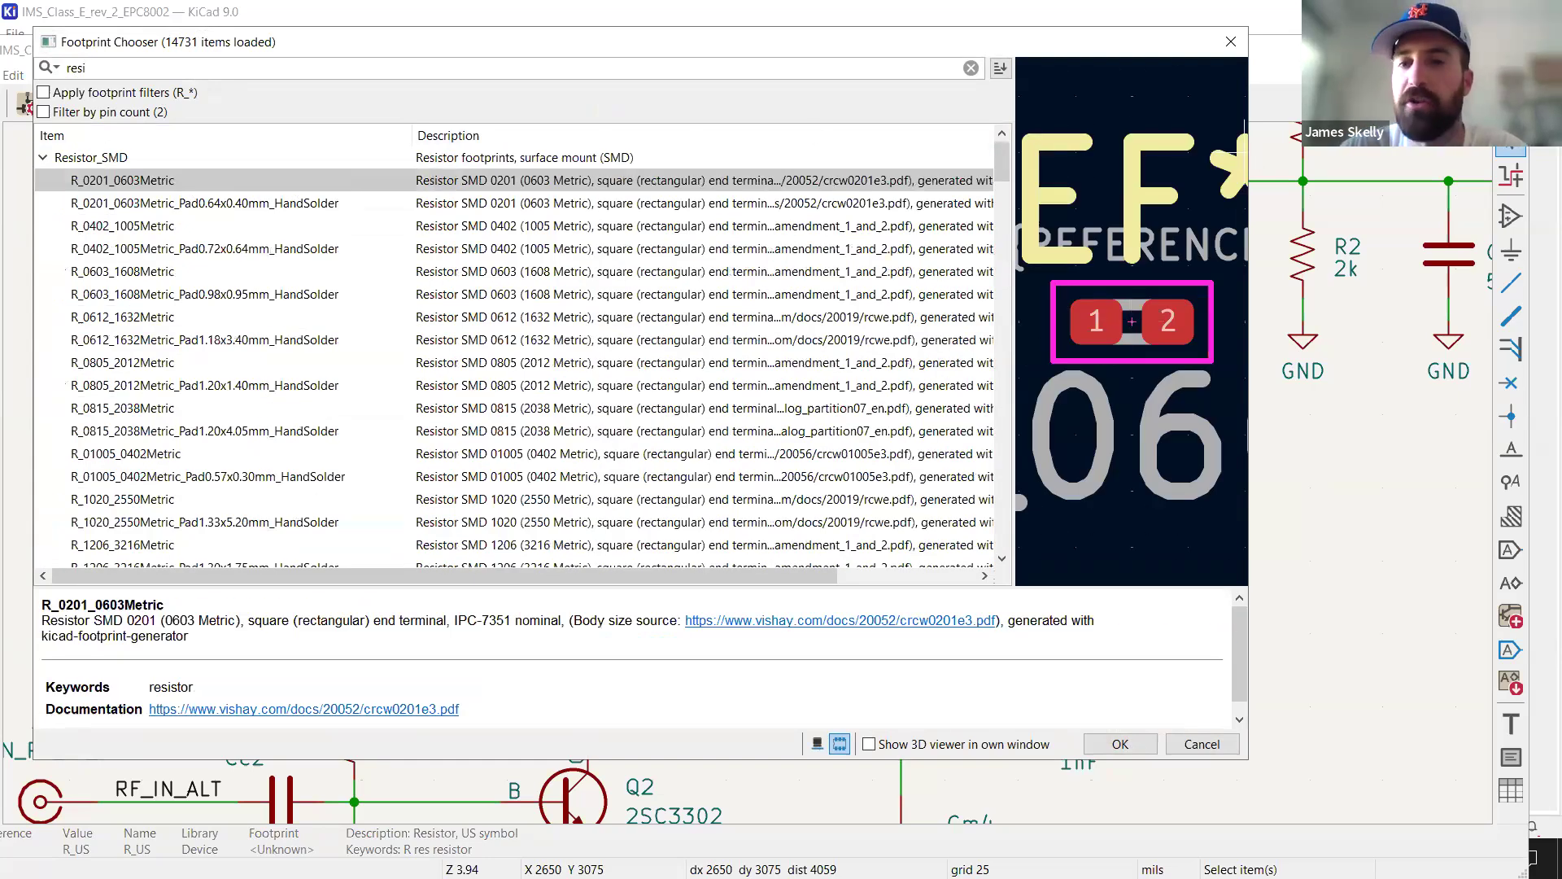
left_click_drag(1013, 184, 797, 185)
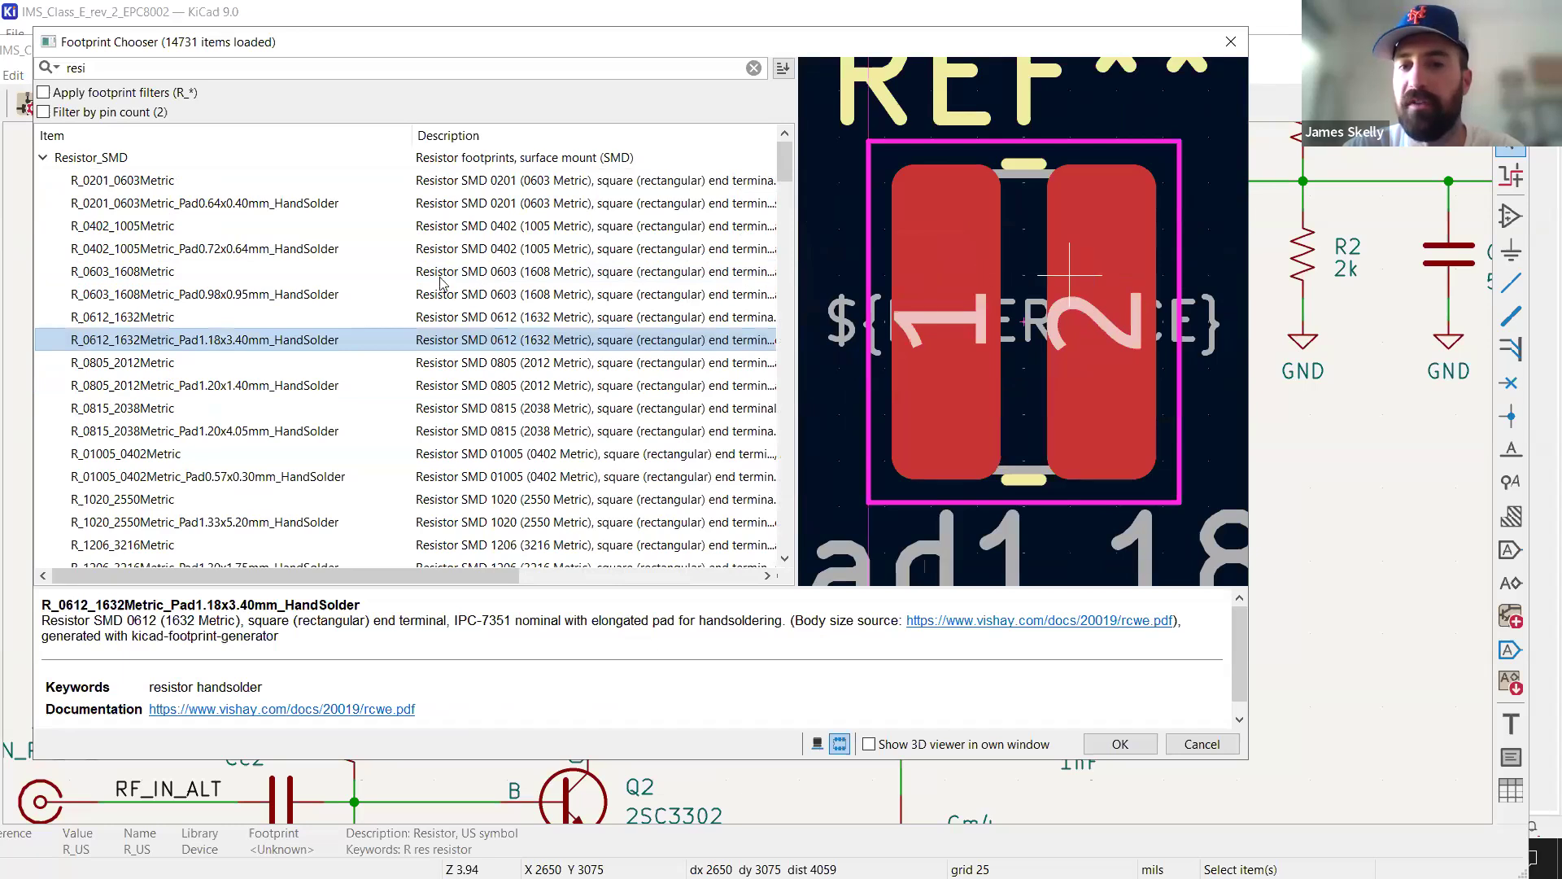
left_click(262, 271)
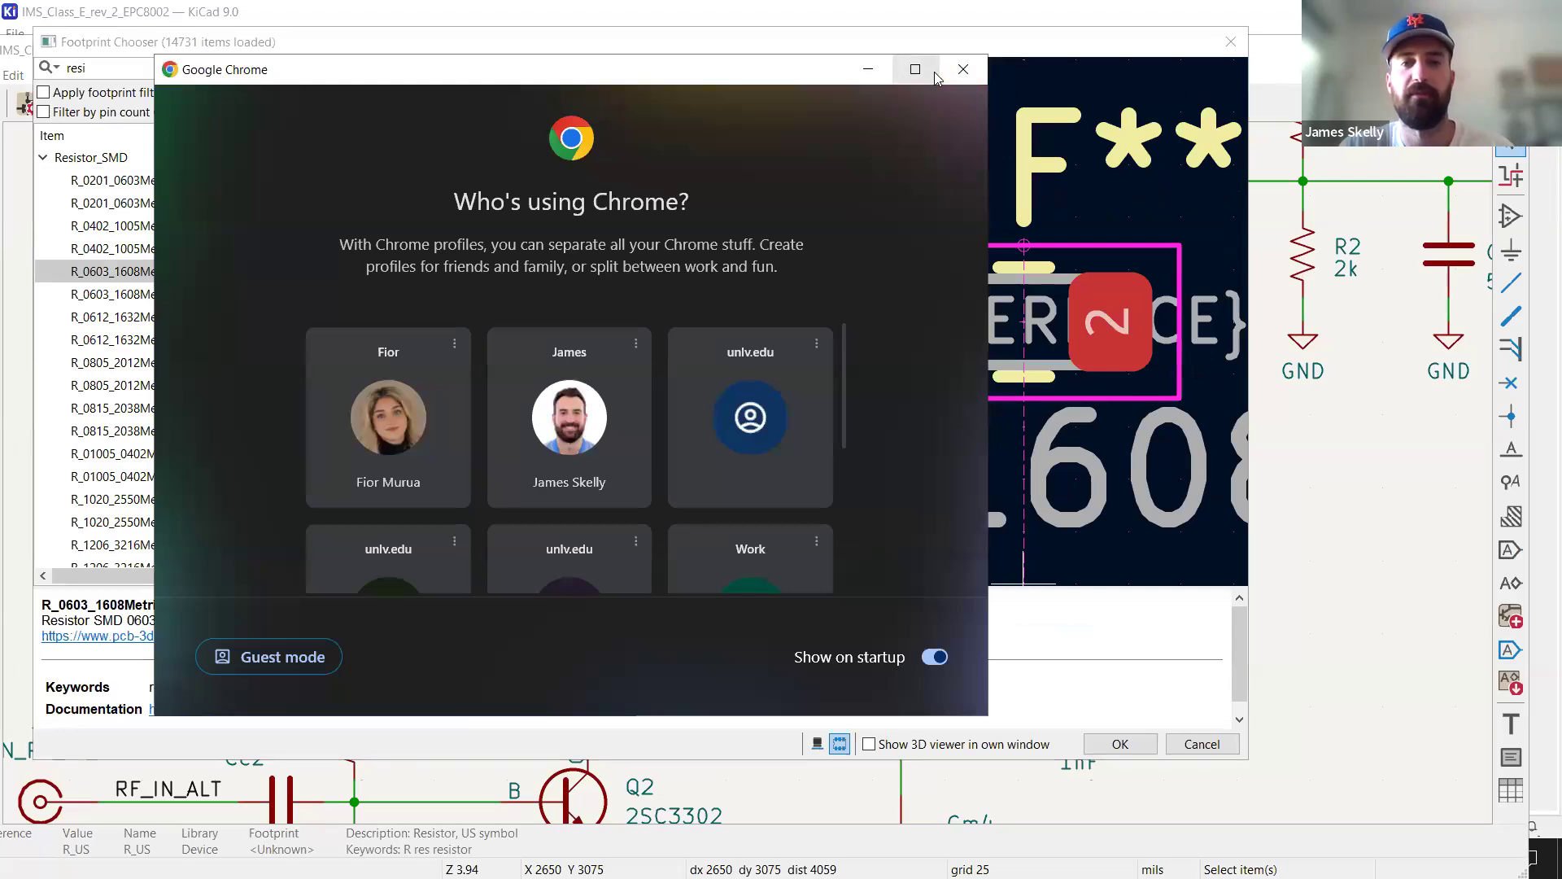
Switch to Google Chrome, choose a user profile in a maximized window, and open the DigiKey website.
left_click(919, 70)
left_click(445, 400)
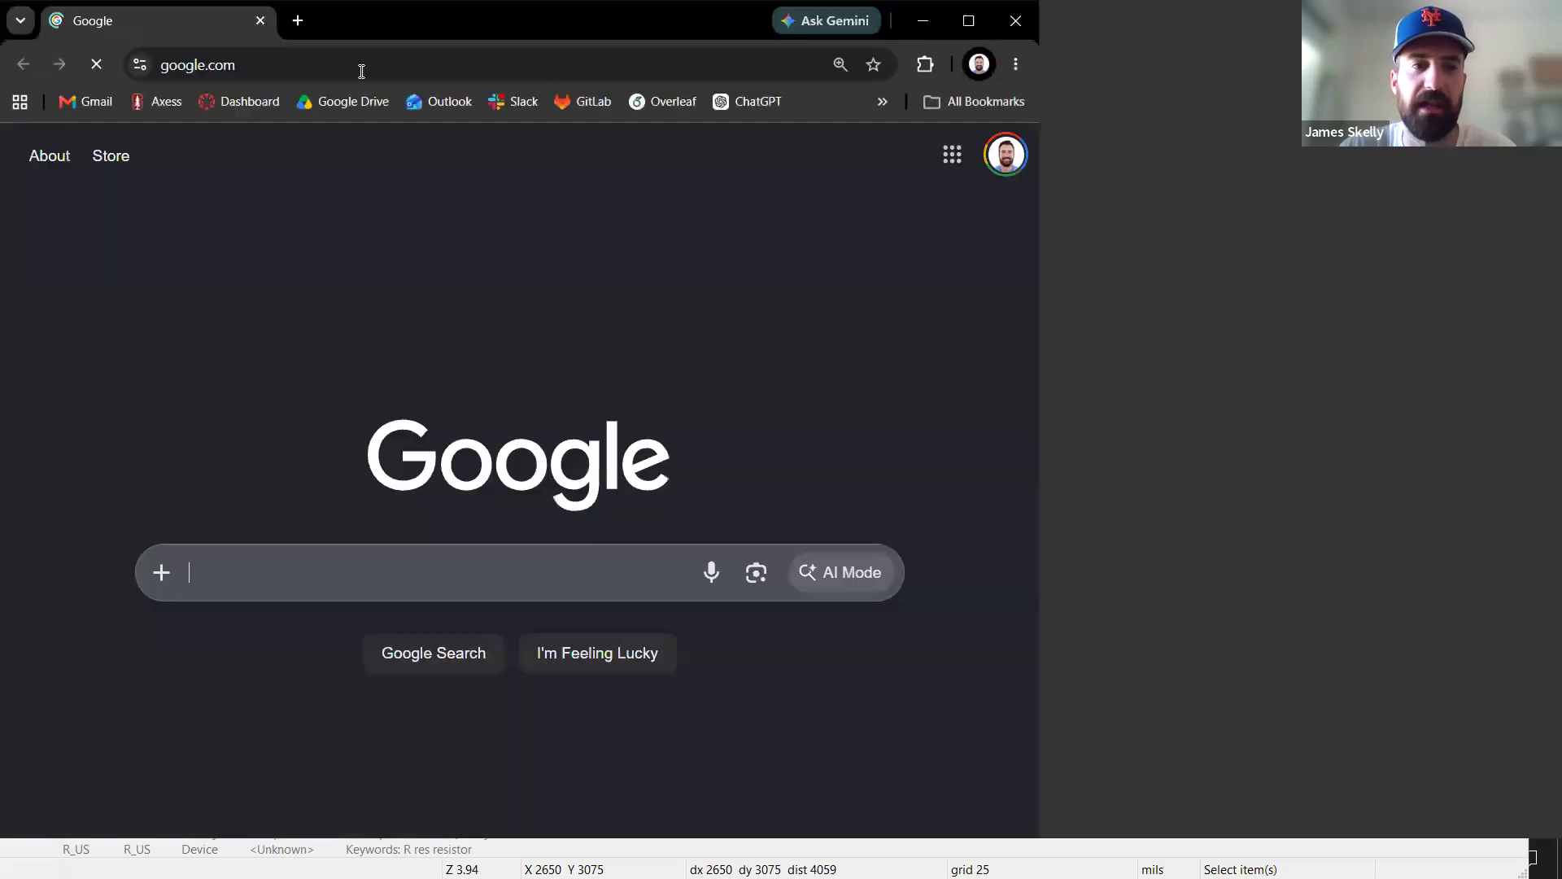
left_click(361, 71)
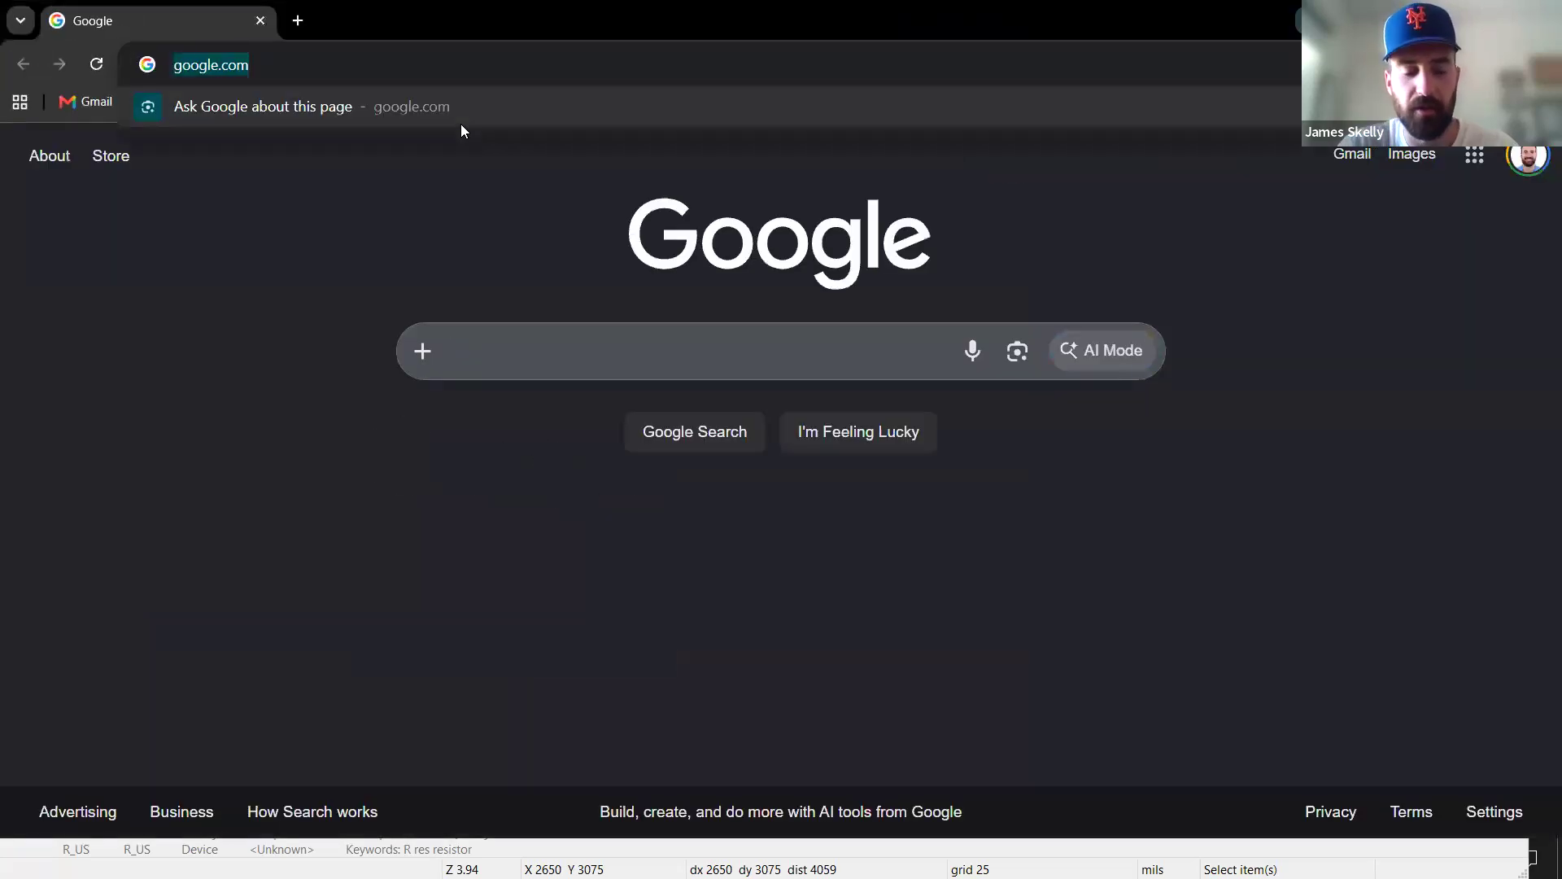
type("digik")
key("Return")
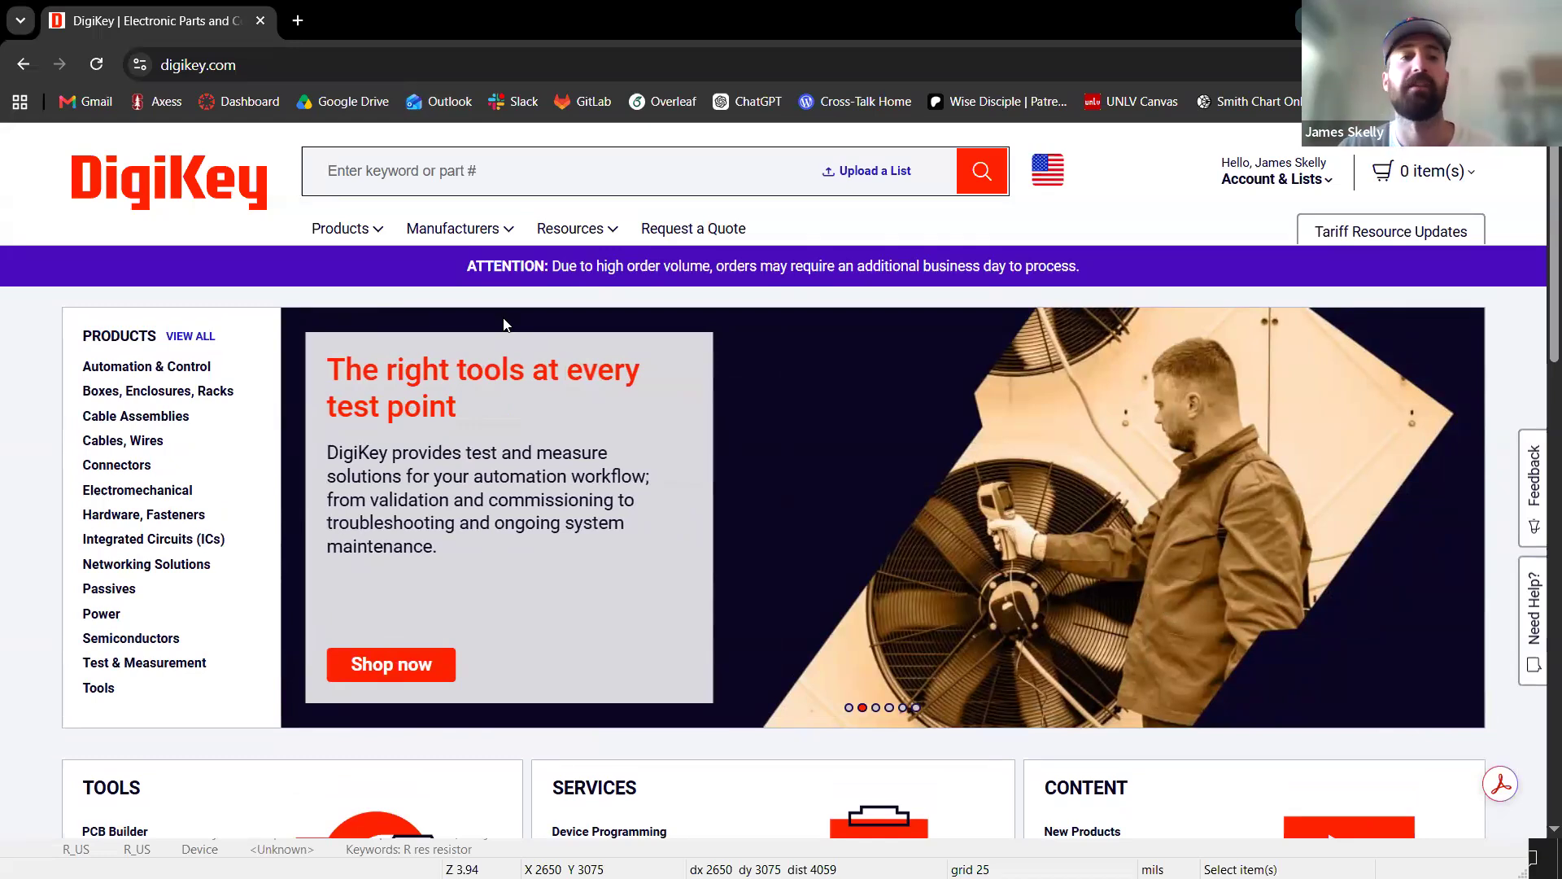
Open the Mouser website, mouser.com, in a new browser tab.
key("ctrl+t")
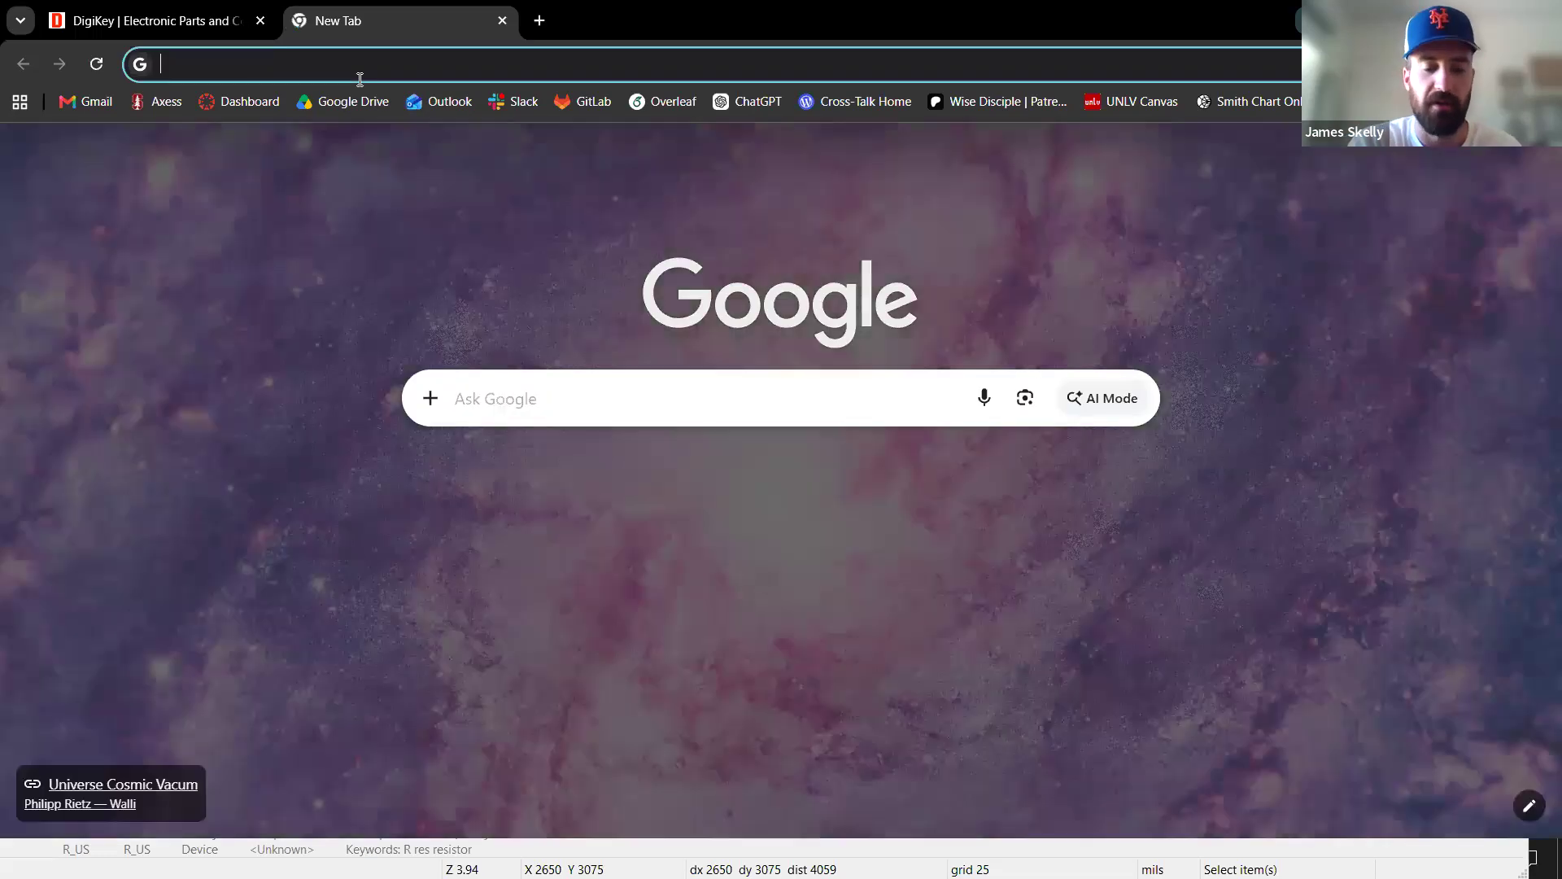
type("mouser")
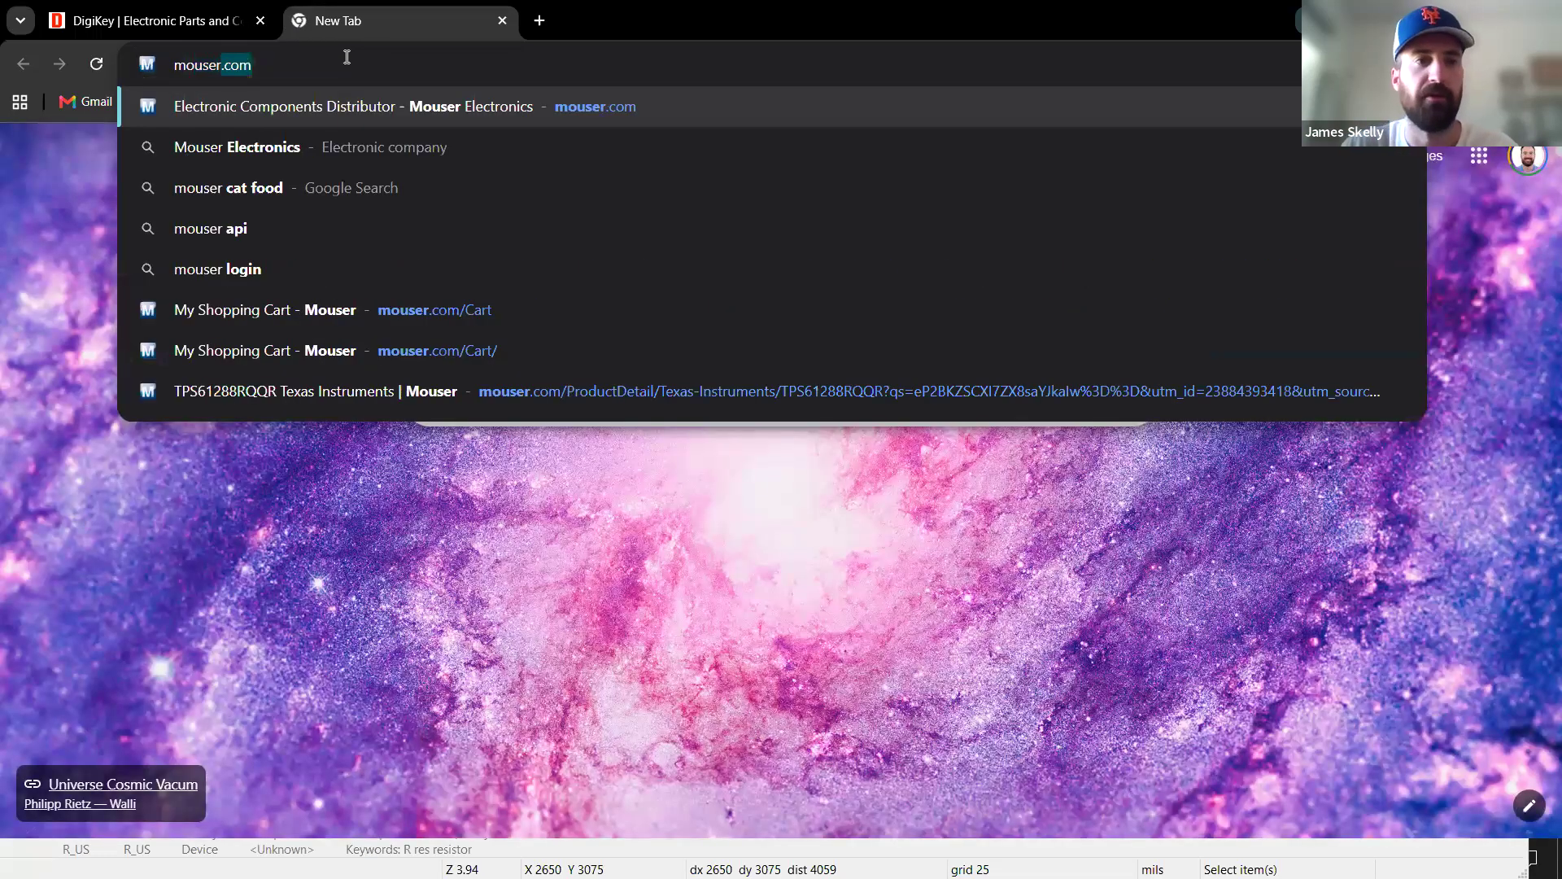
key("Return")
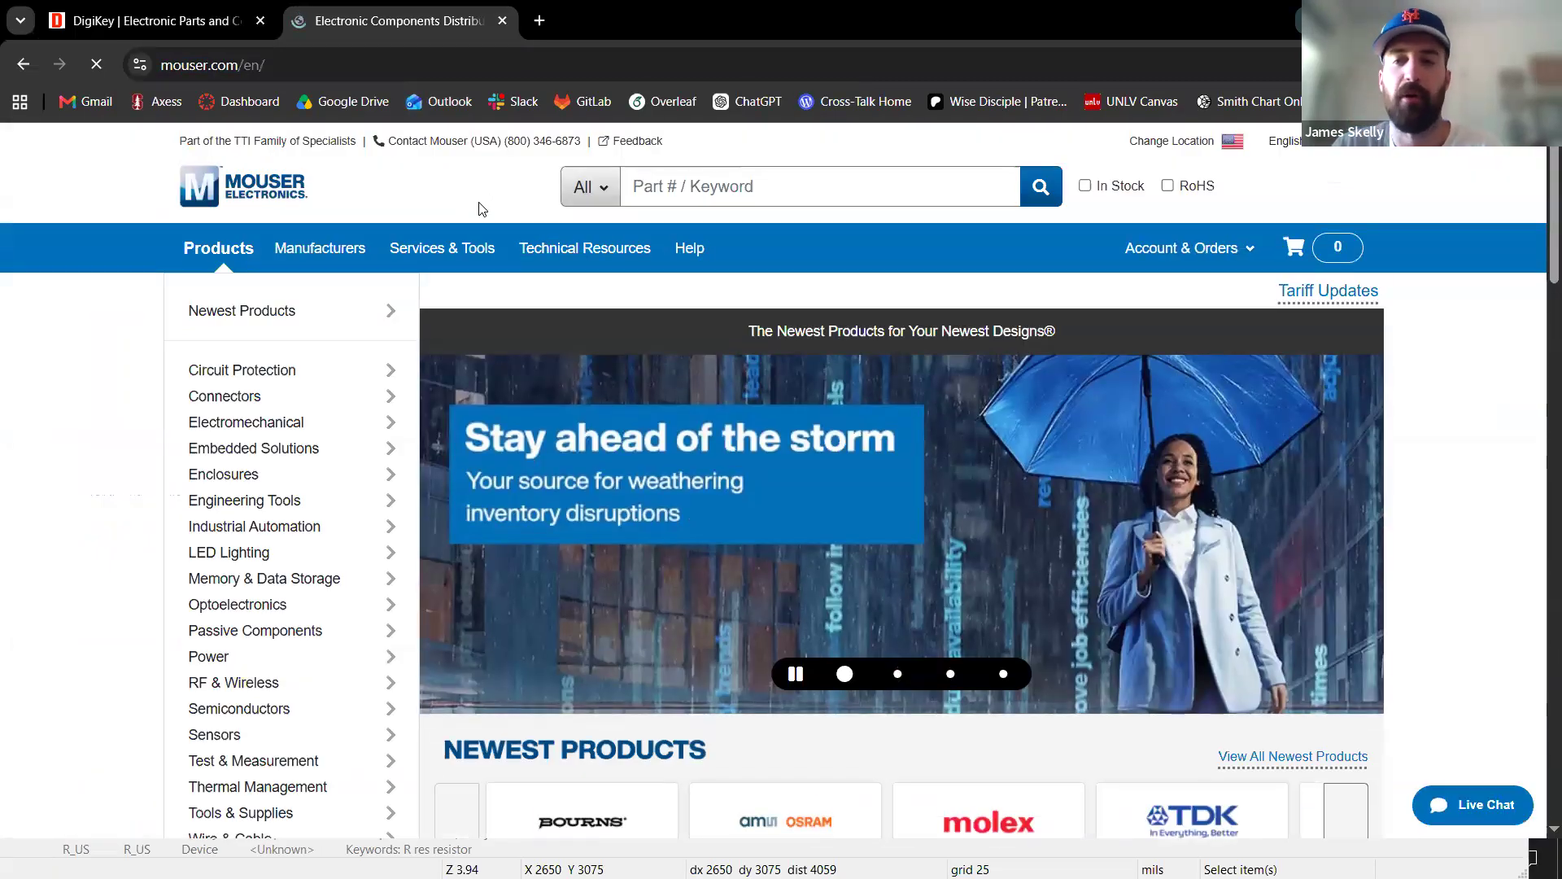
Return to the DigiKey site, search for resistor, and open the Chip Resistor - Surface Mount category.
left_click(155, 20)
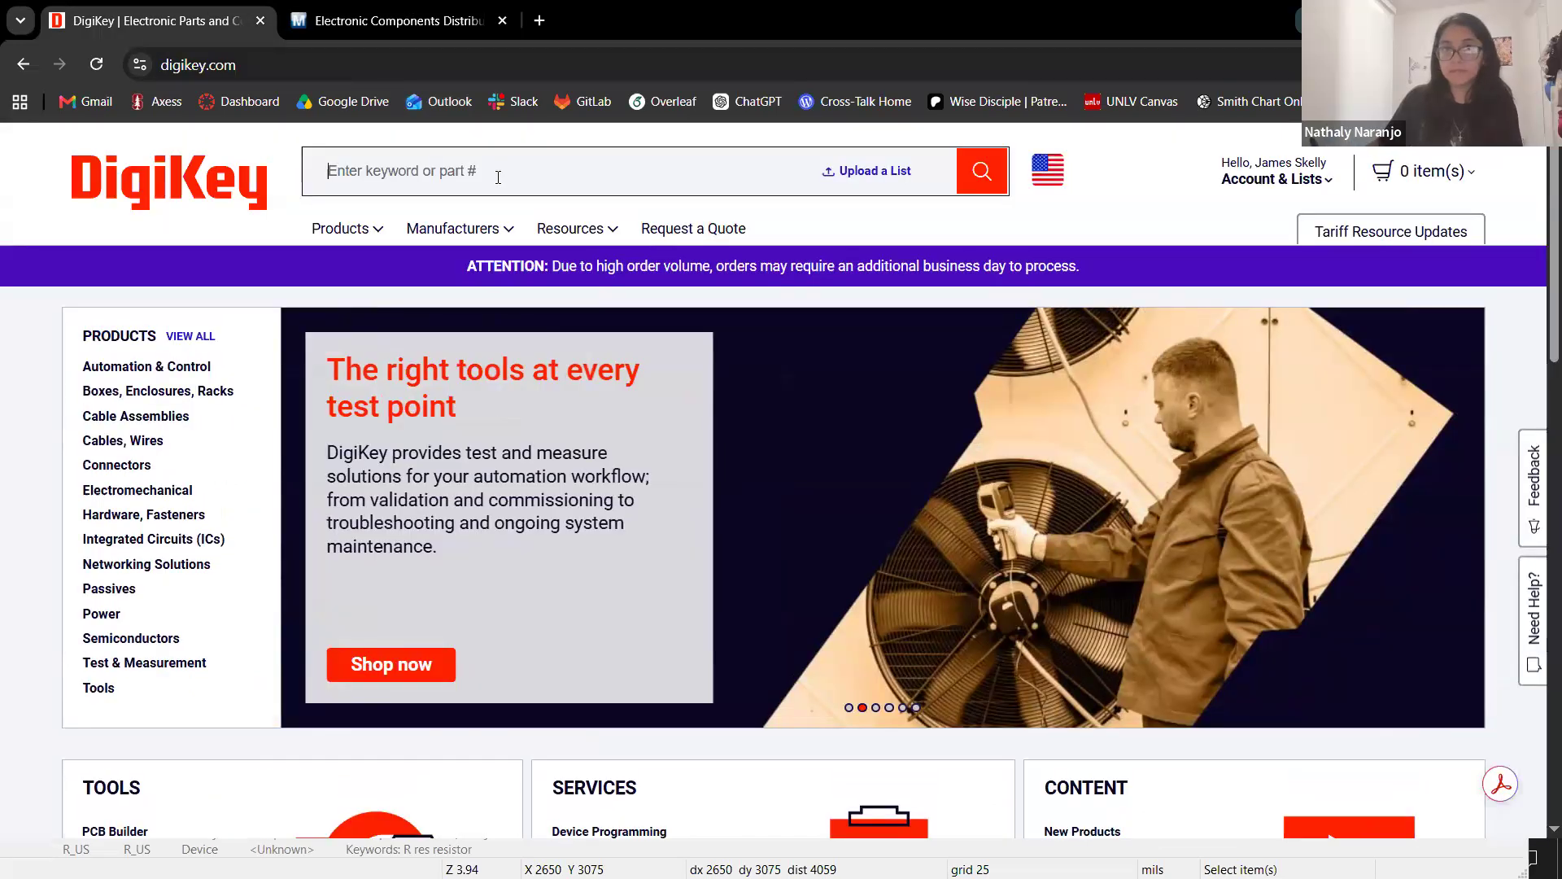
left_click(498, 178)
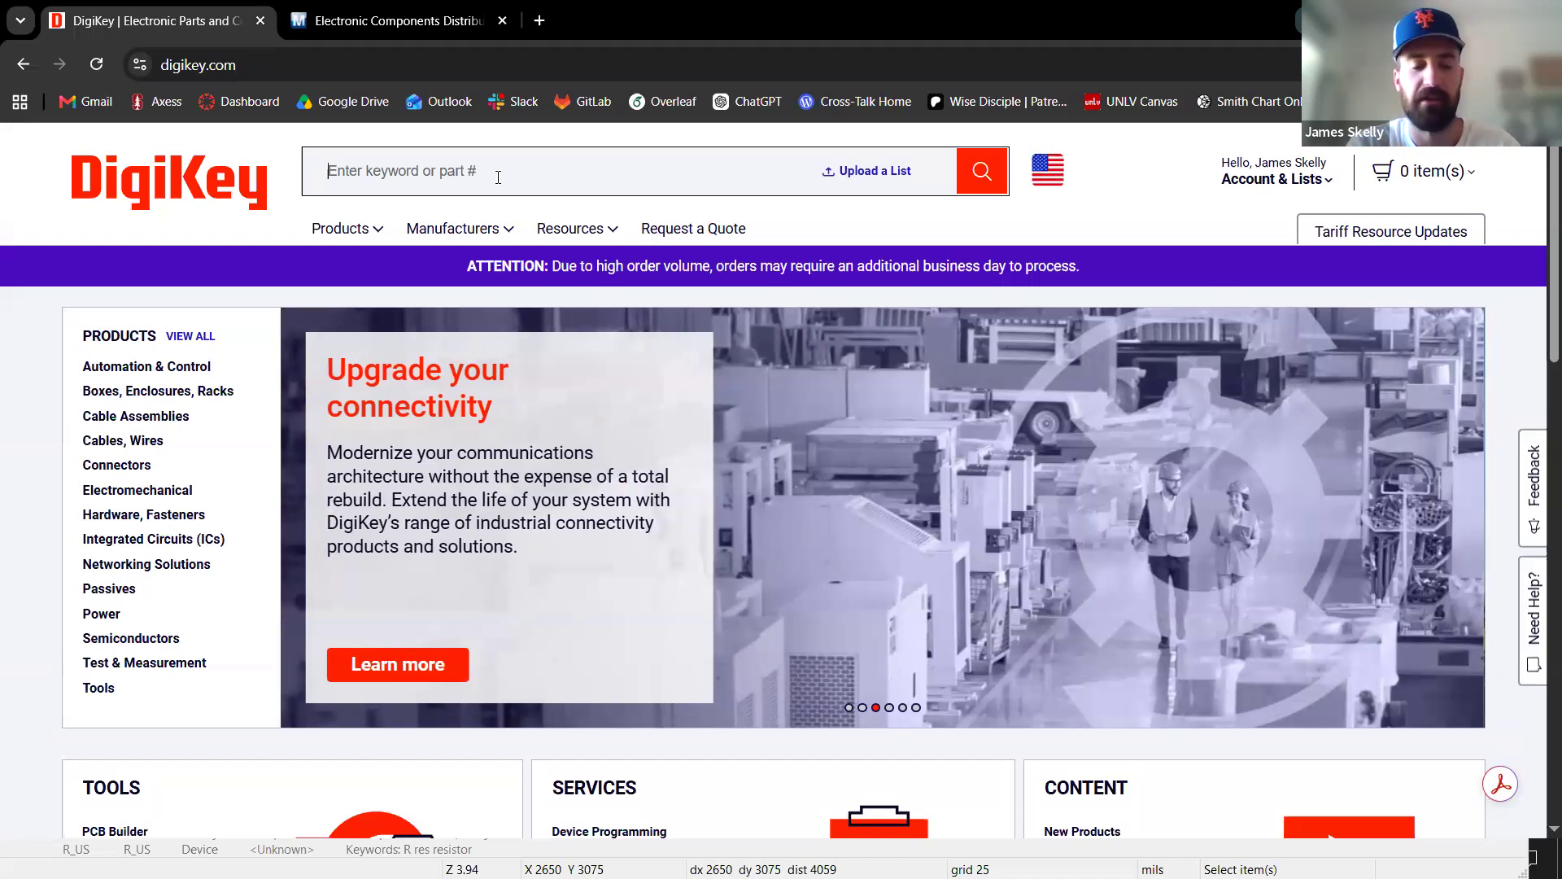
type("resistor")
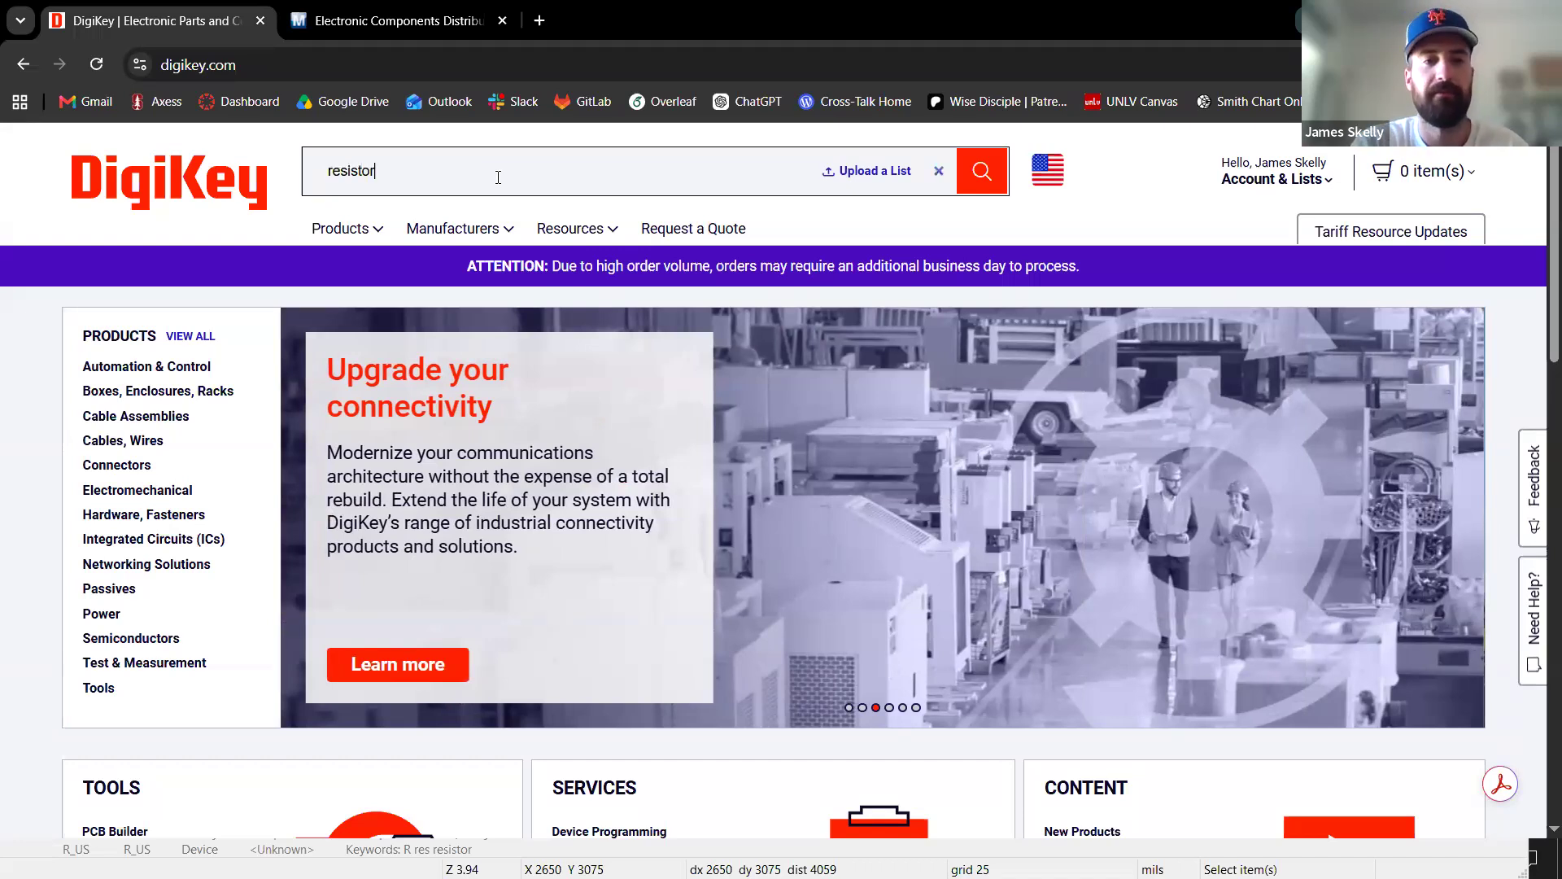
key("Return")
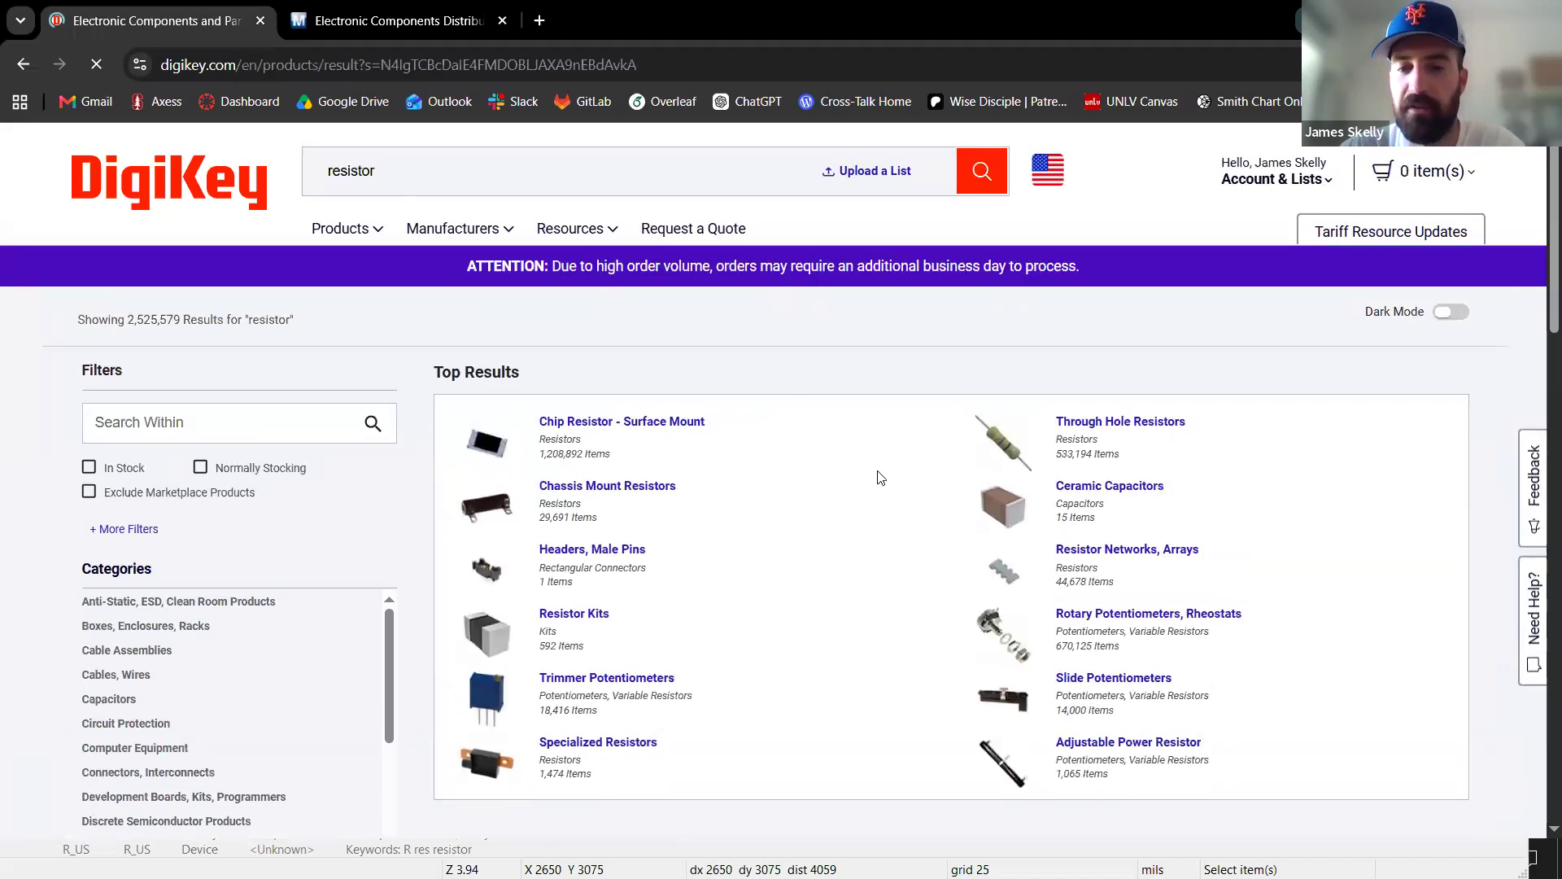
scroll(879, 475, "down", 1)
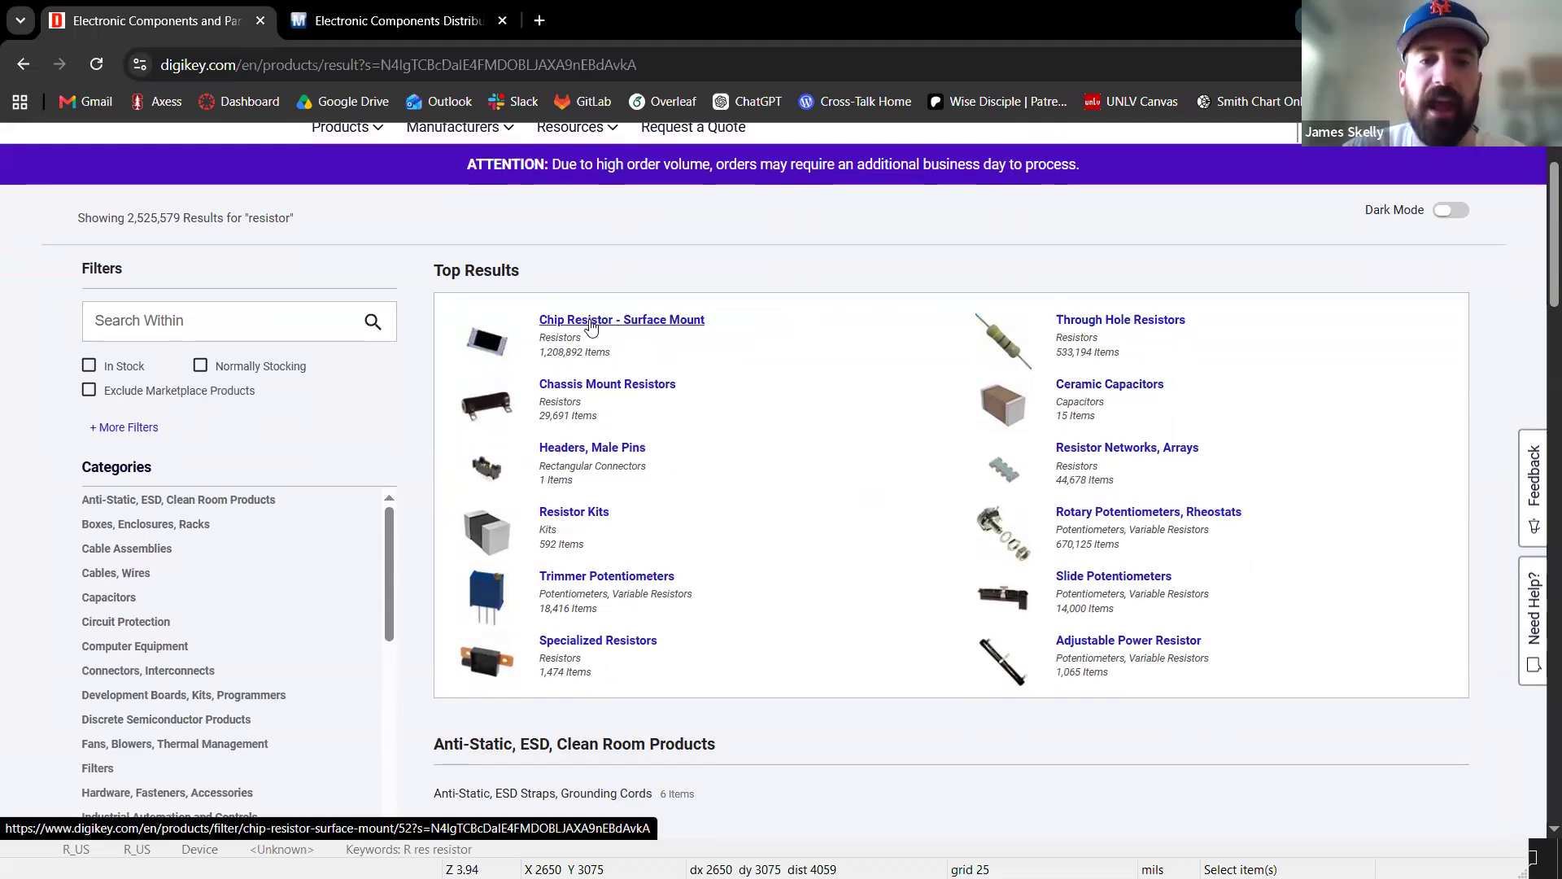
left_click(650, 323)
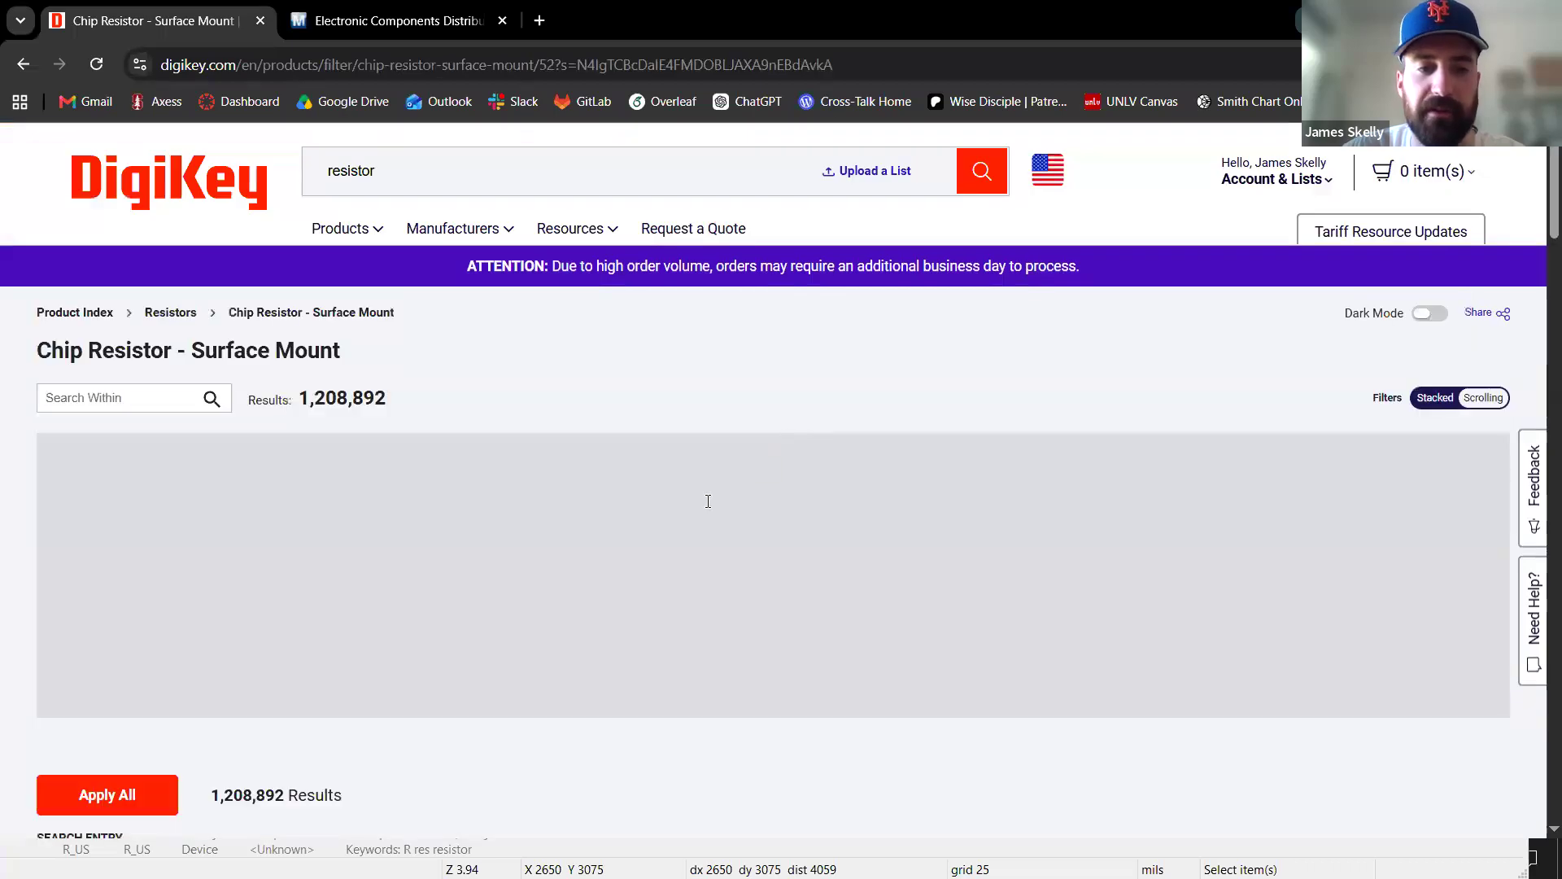
Set the maximum resistance filter to 1 kOhms and apply it to the surface-mount chip resistors.
scroll(501, 419, "down", 1)
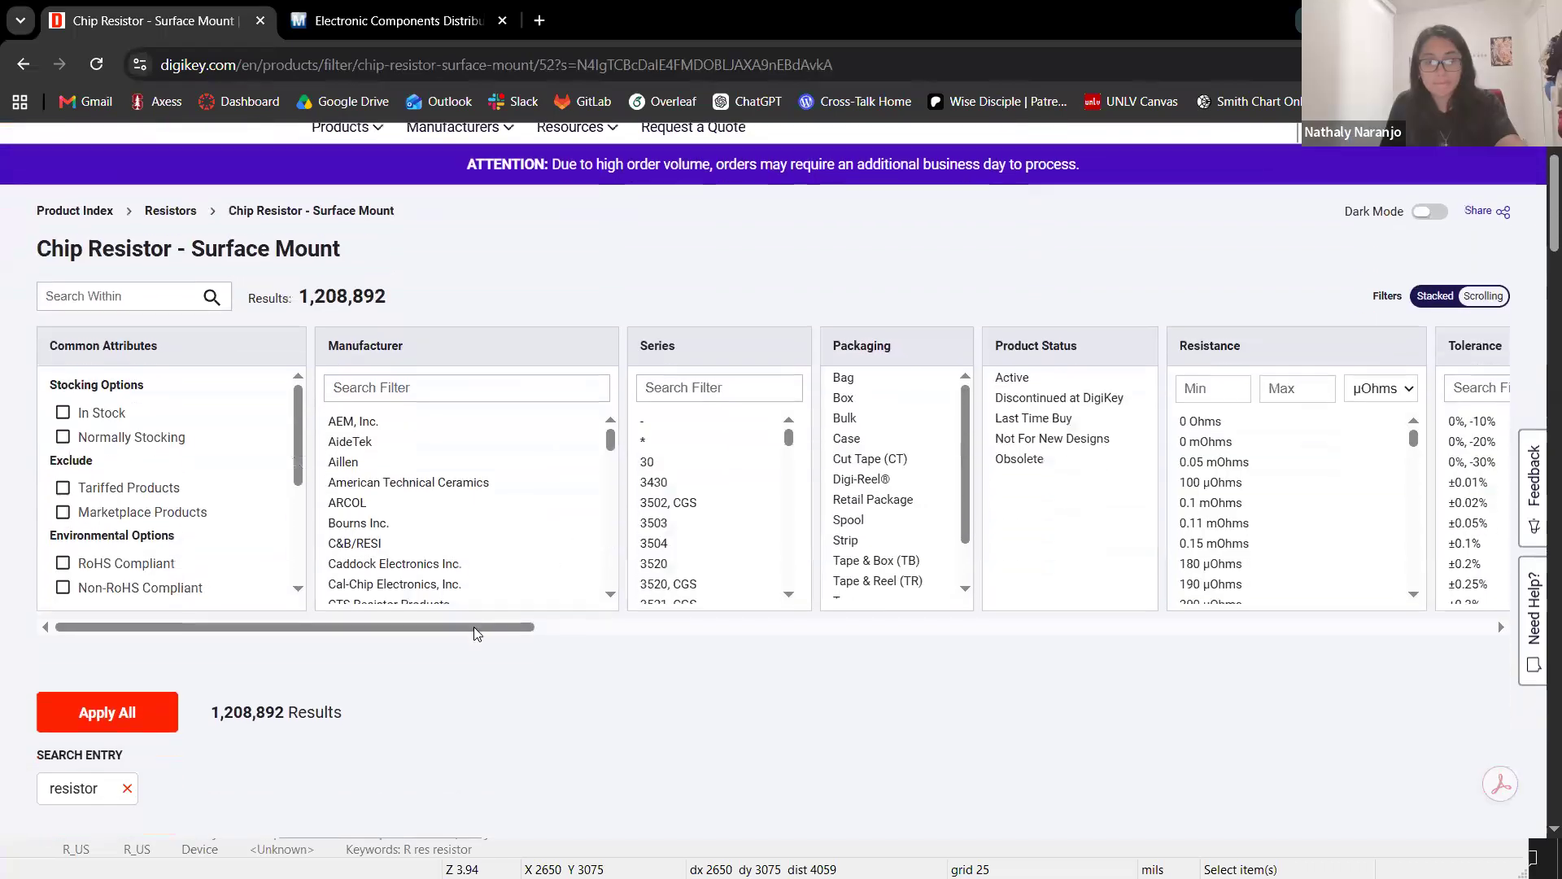
left_click_drag(537, 630, 873, 606)
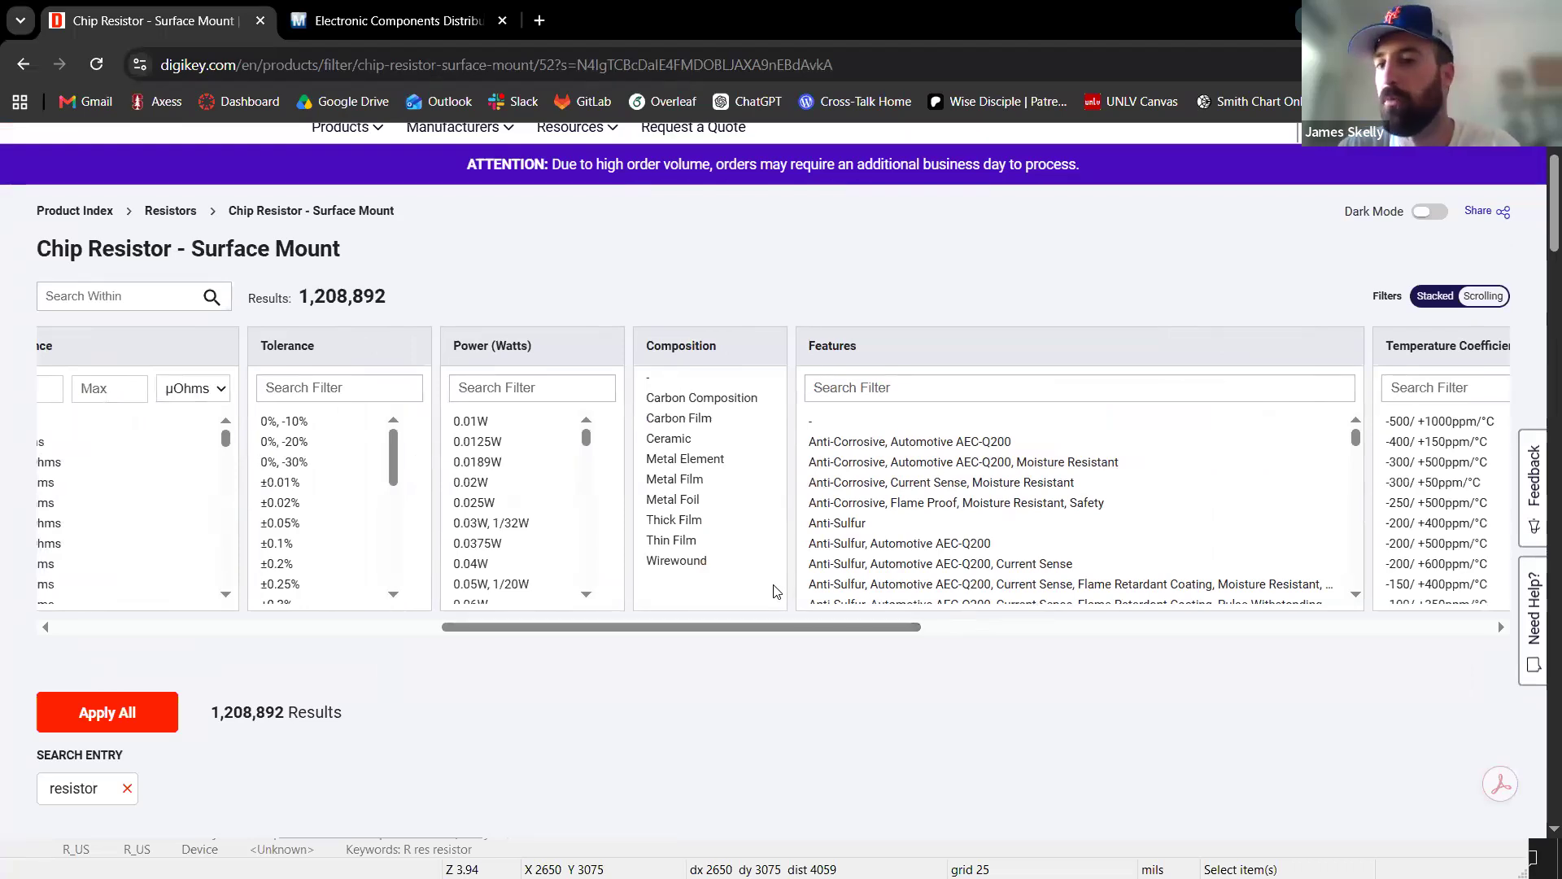
left_click_drag(642, 638, 510, 638)
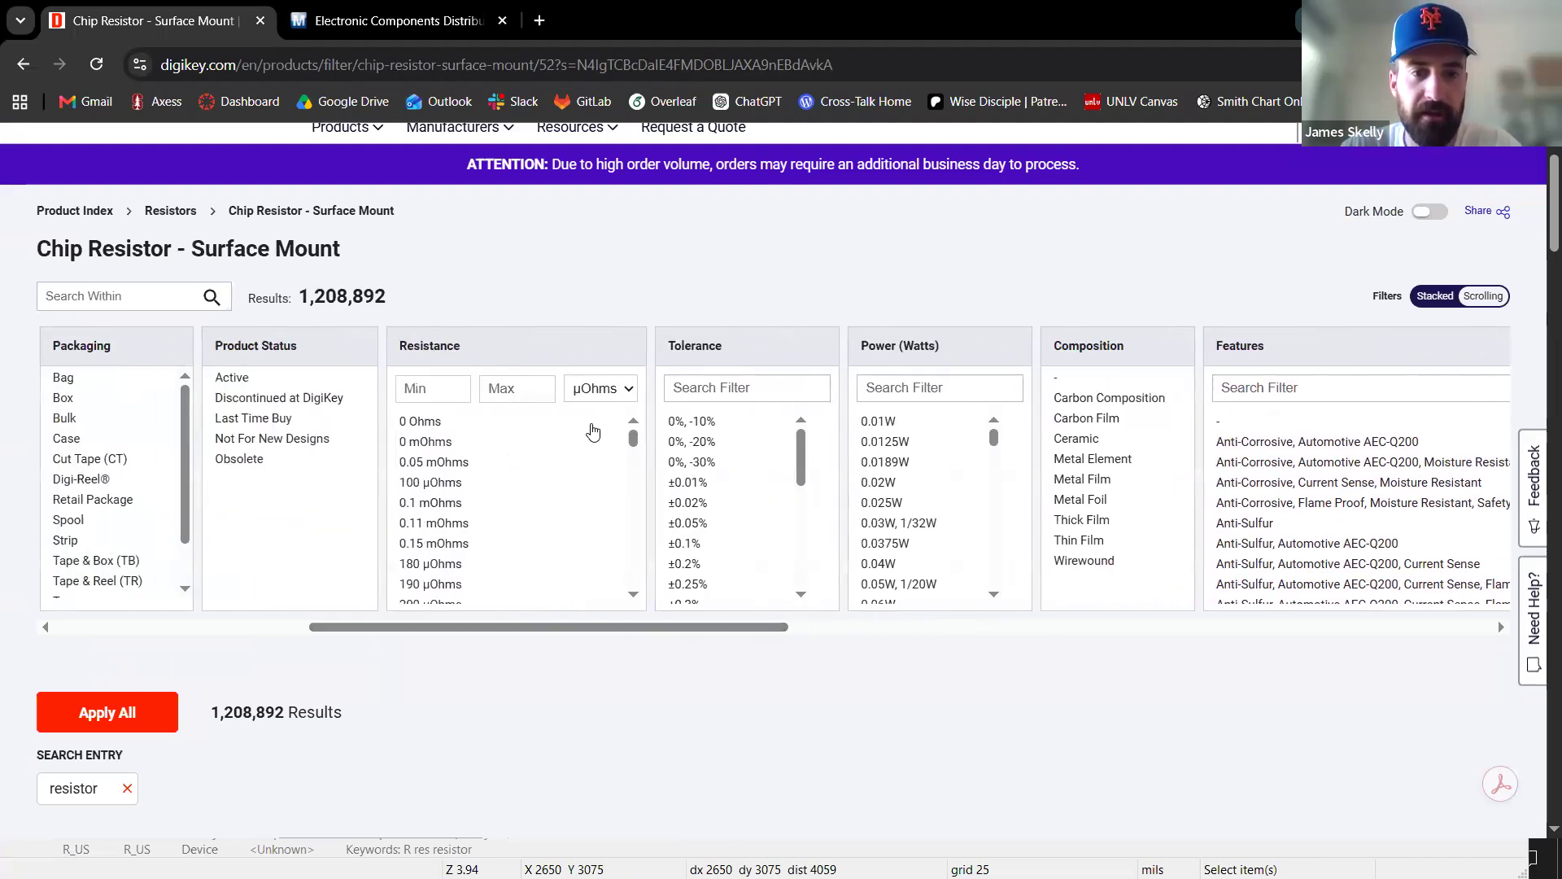
left_click(626, 388)
left_click(544, 419)
left_click(517, 389)
type("1")
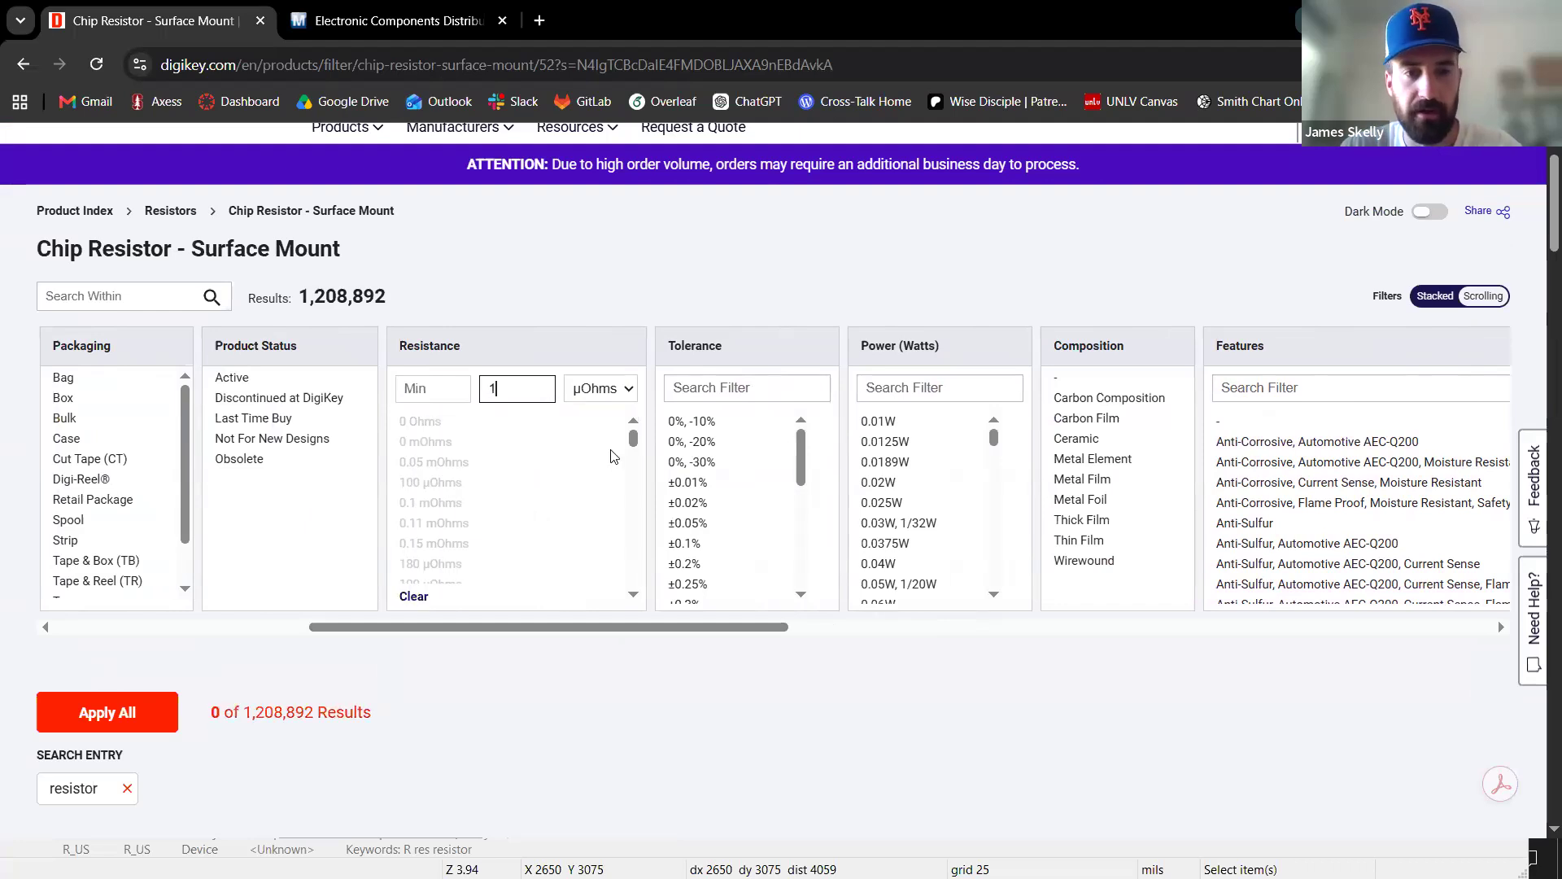
left_click(608, 396)
left_click(554, 493)
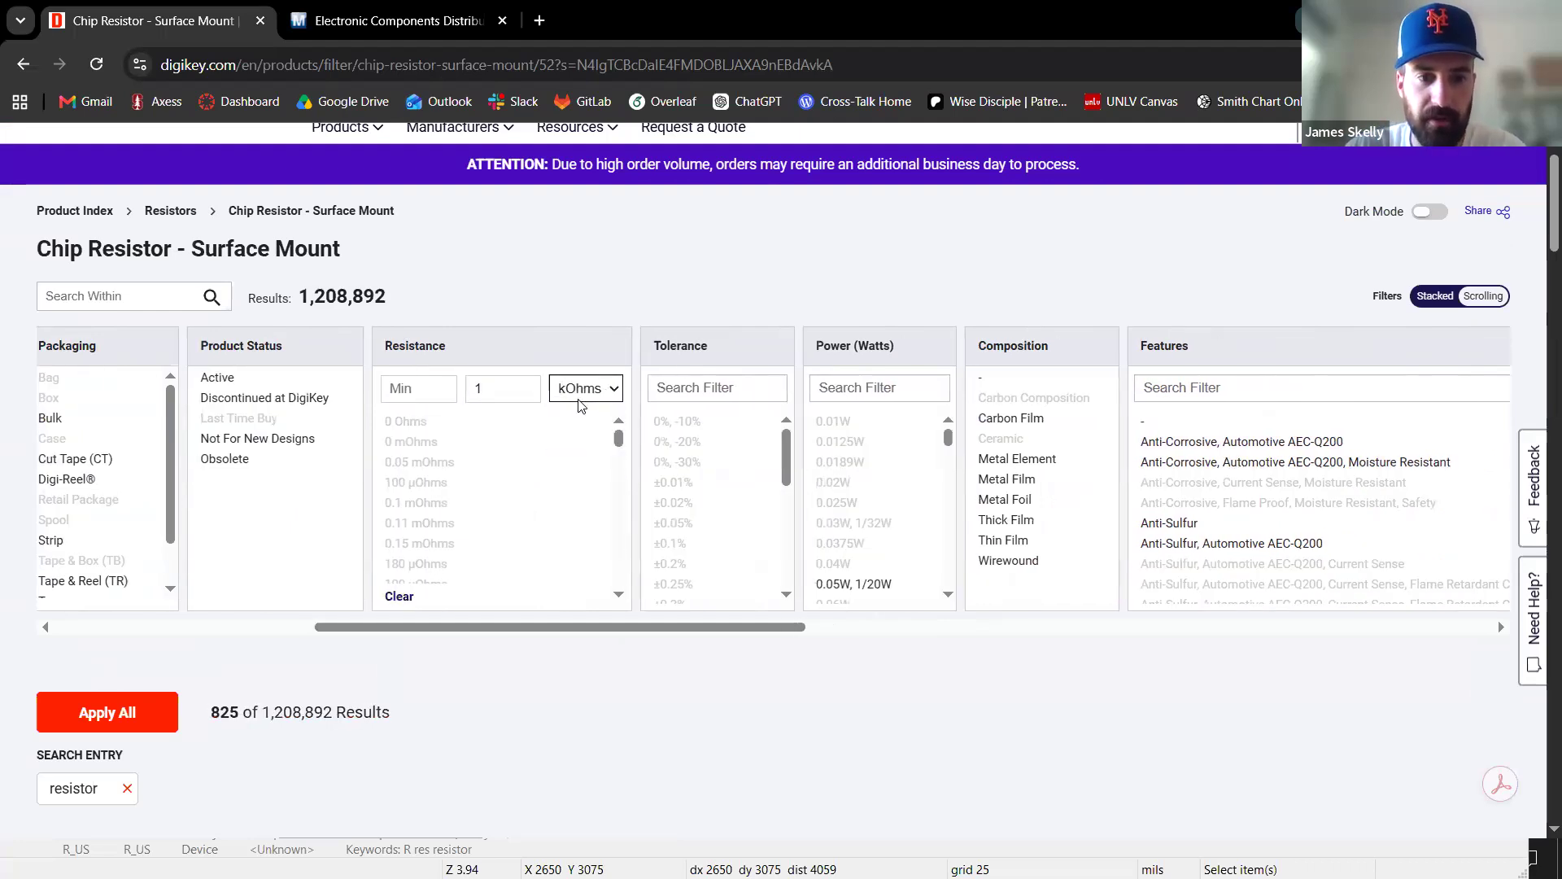
left_click(97, 714)
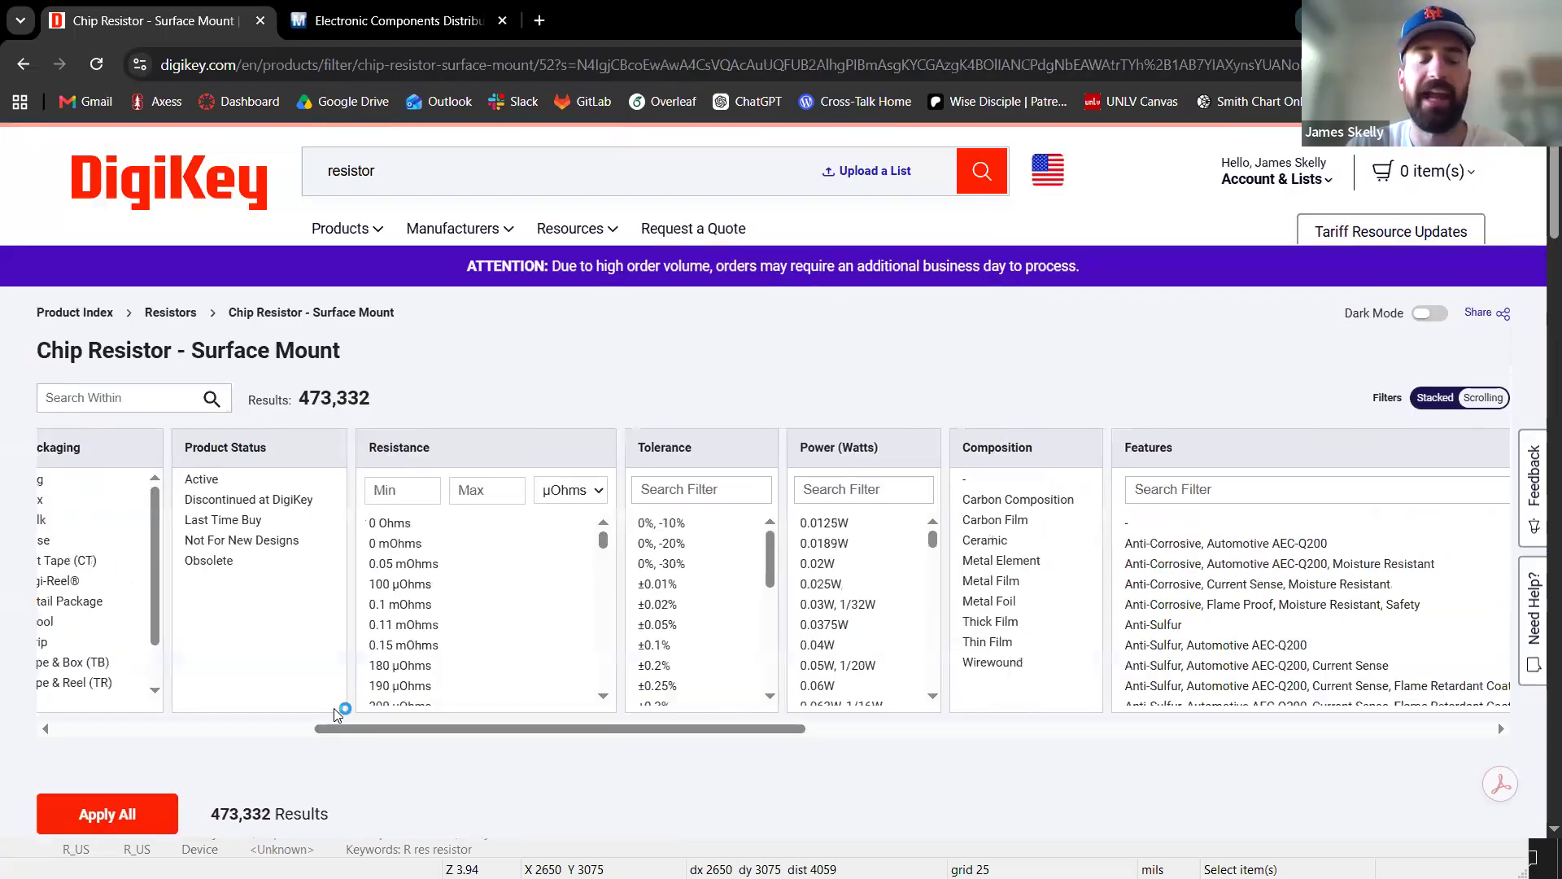
Narrow the resistance filter of the surface-mount chip resistors to a minimum of 1 and a maximum of 1 kOhms.
scroll(439, 733, "down", 3)
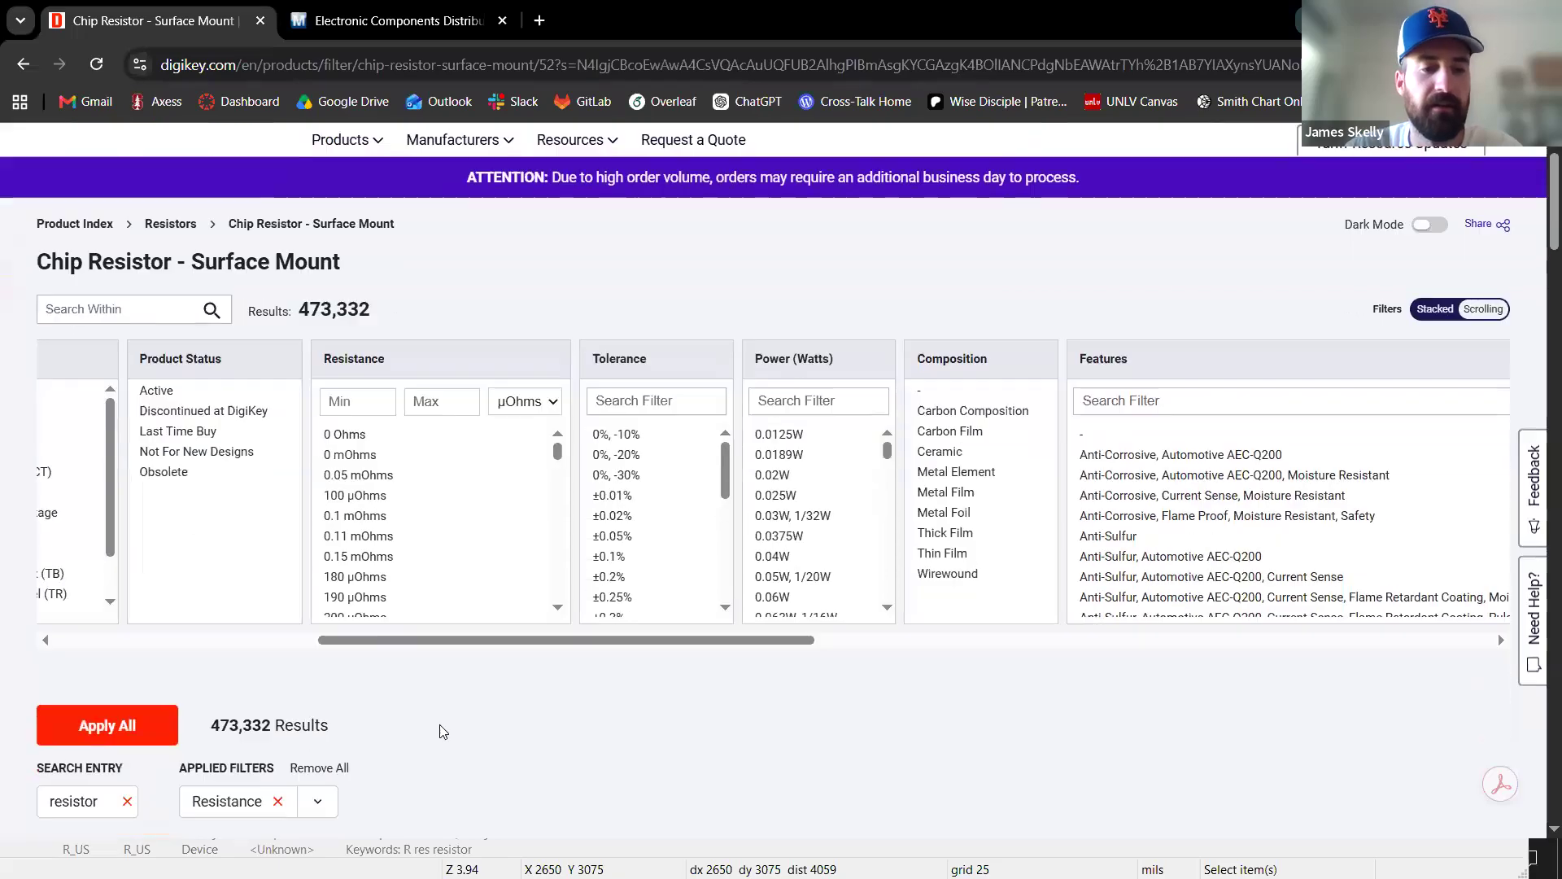
scroll(455, 672, "down", 2)
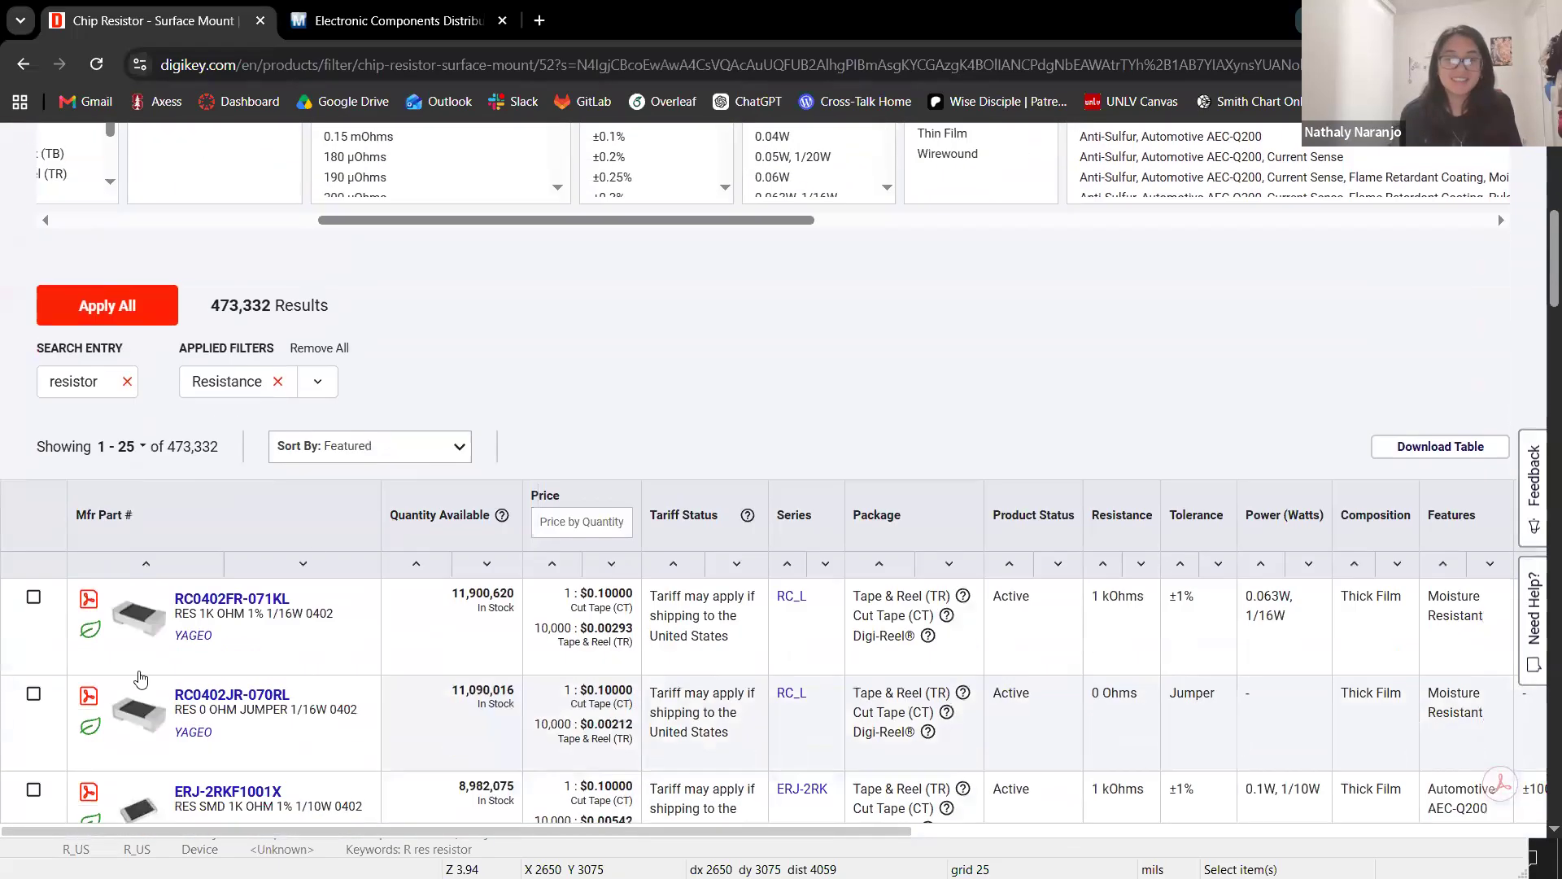
scroll(212, 461, "down", 2)
scroll(693, 496, "up", 5)
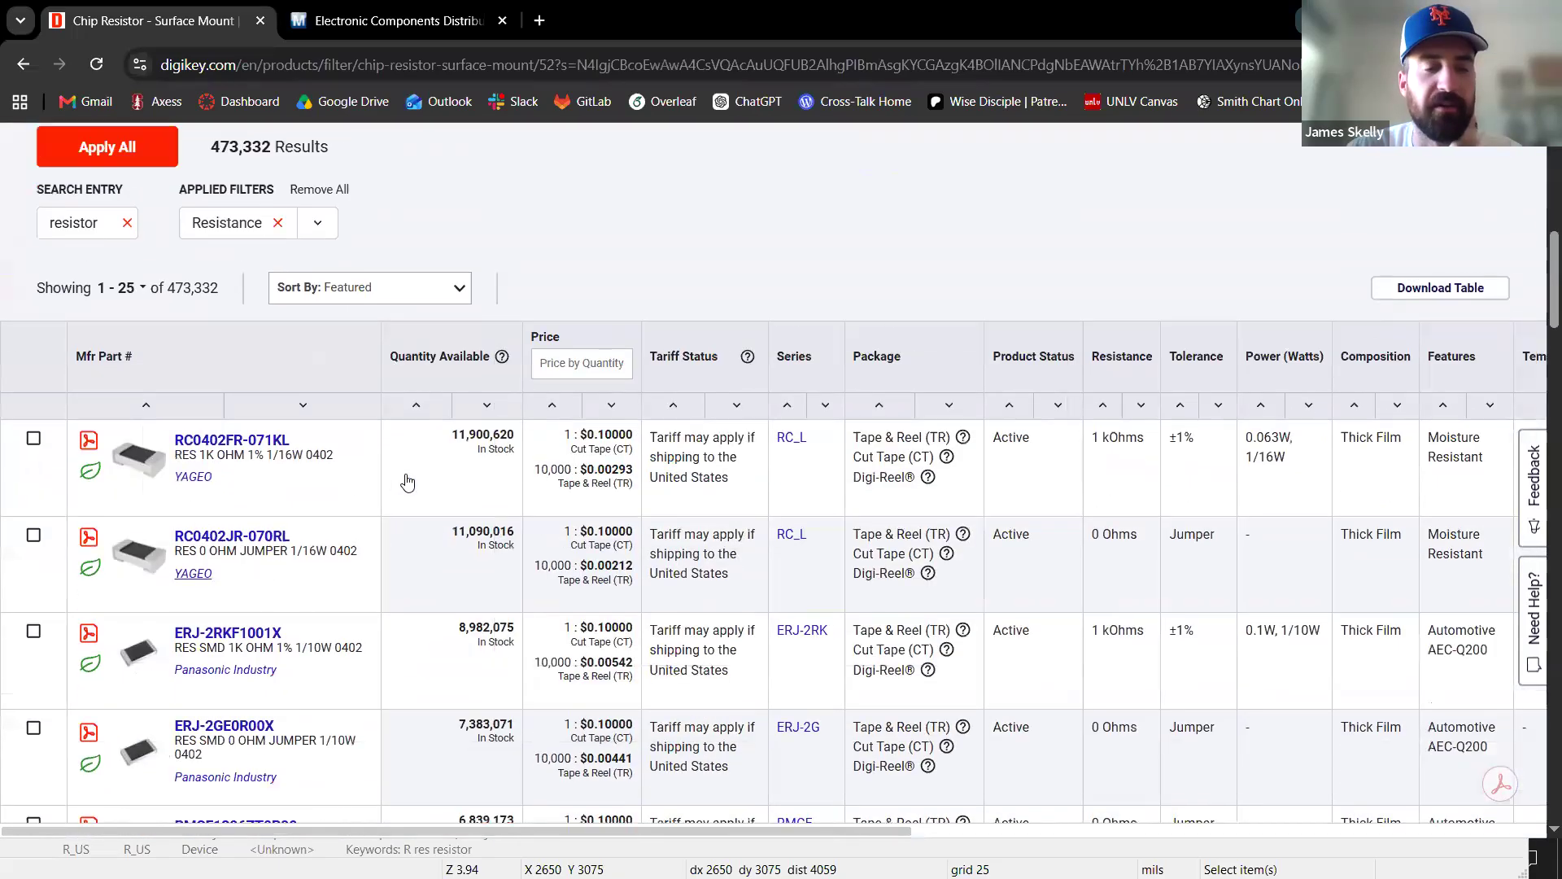
scroll(693, 496, "up", 1)
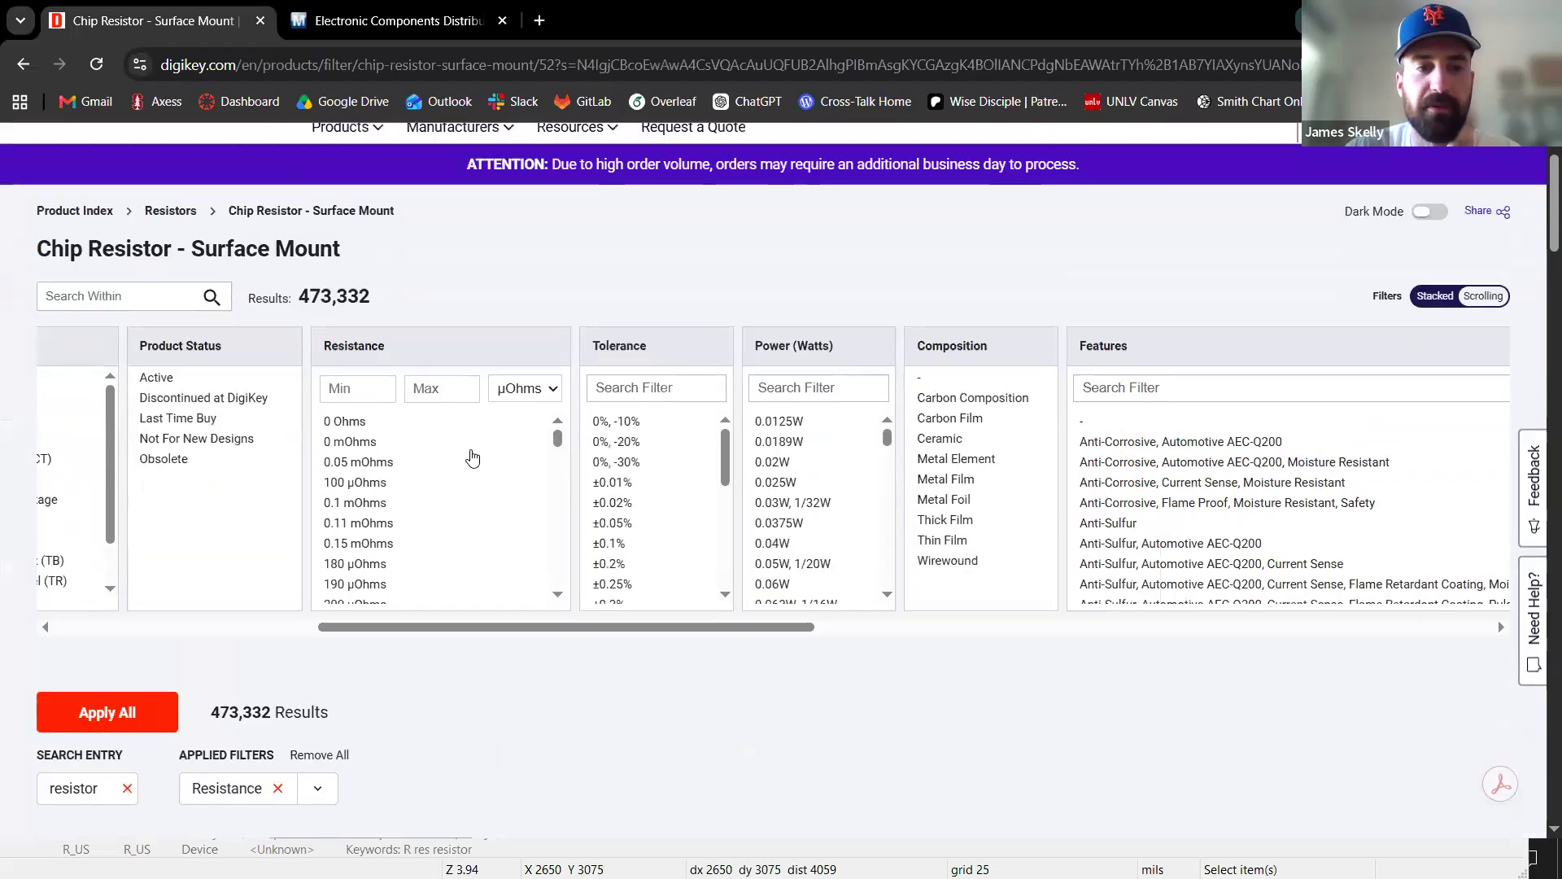
left_click(348, 390)
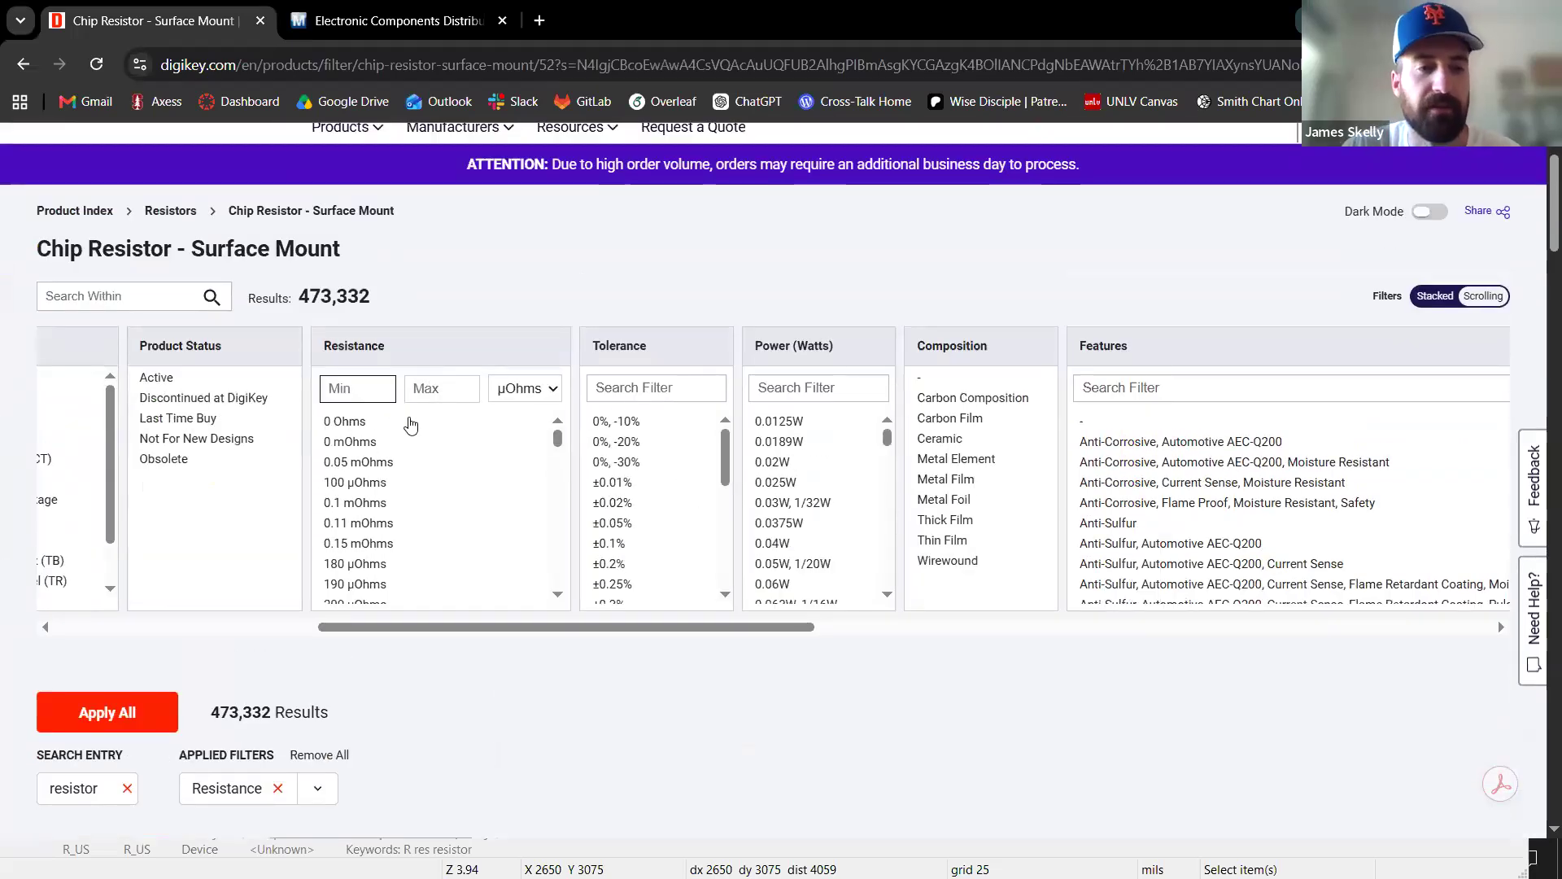
type("1")
left_click(439, 388)
type("1")
left_click(521, 388)
left_click(525, 480)
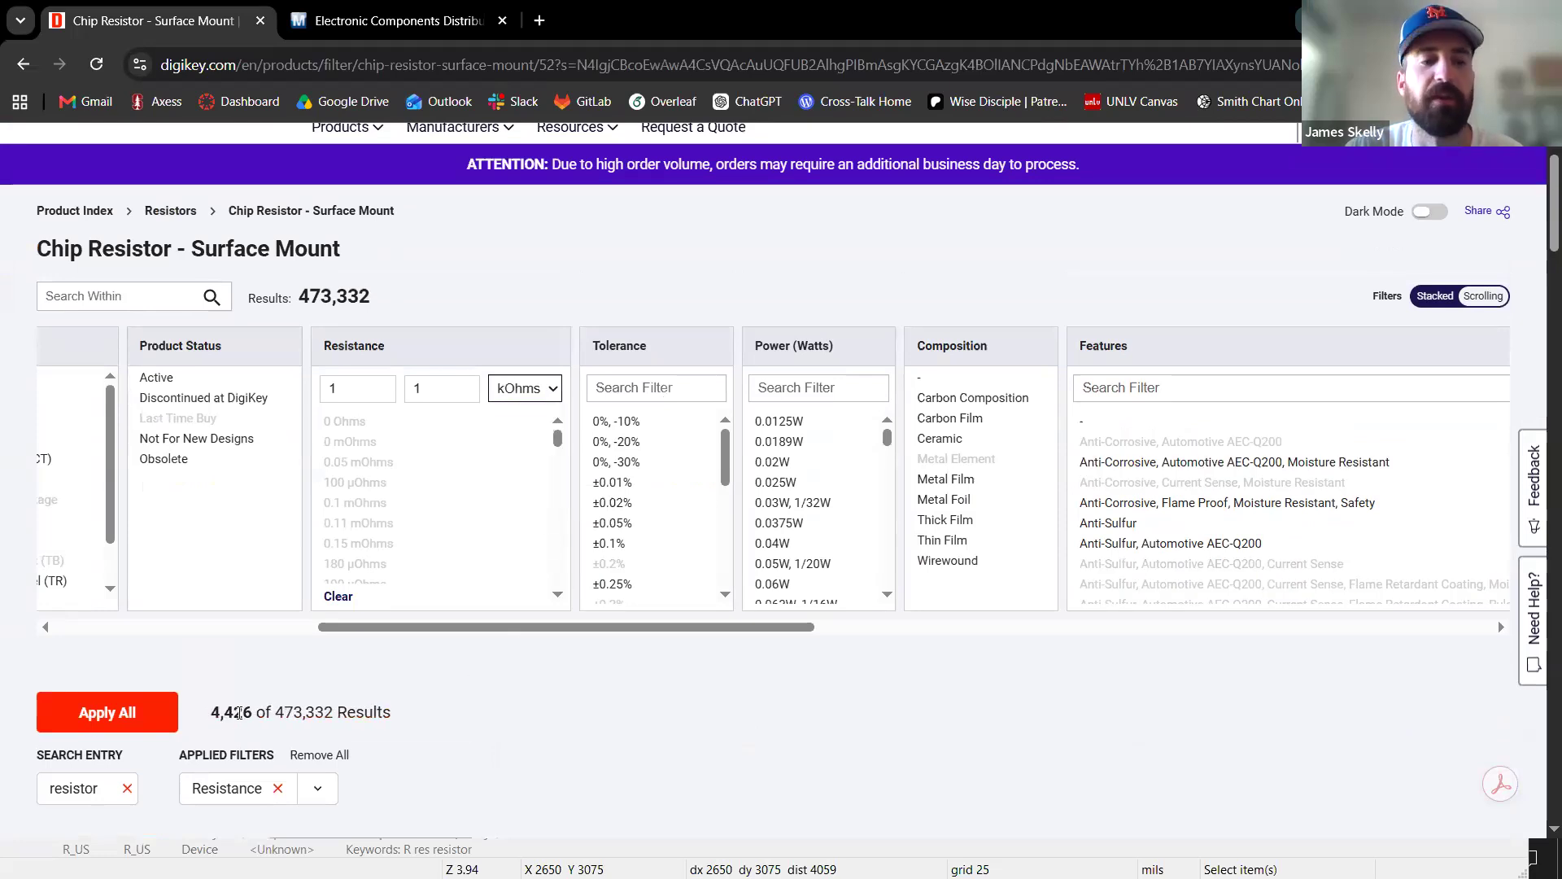
left_click(108, 713)
Limit the chip resistors to in-stock parts with a 0.3W power rating and apply all filters.
scroll(424, 635, "down", 3)
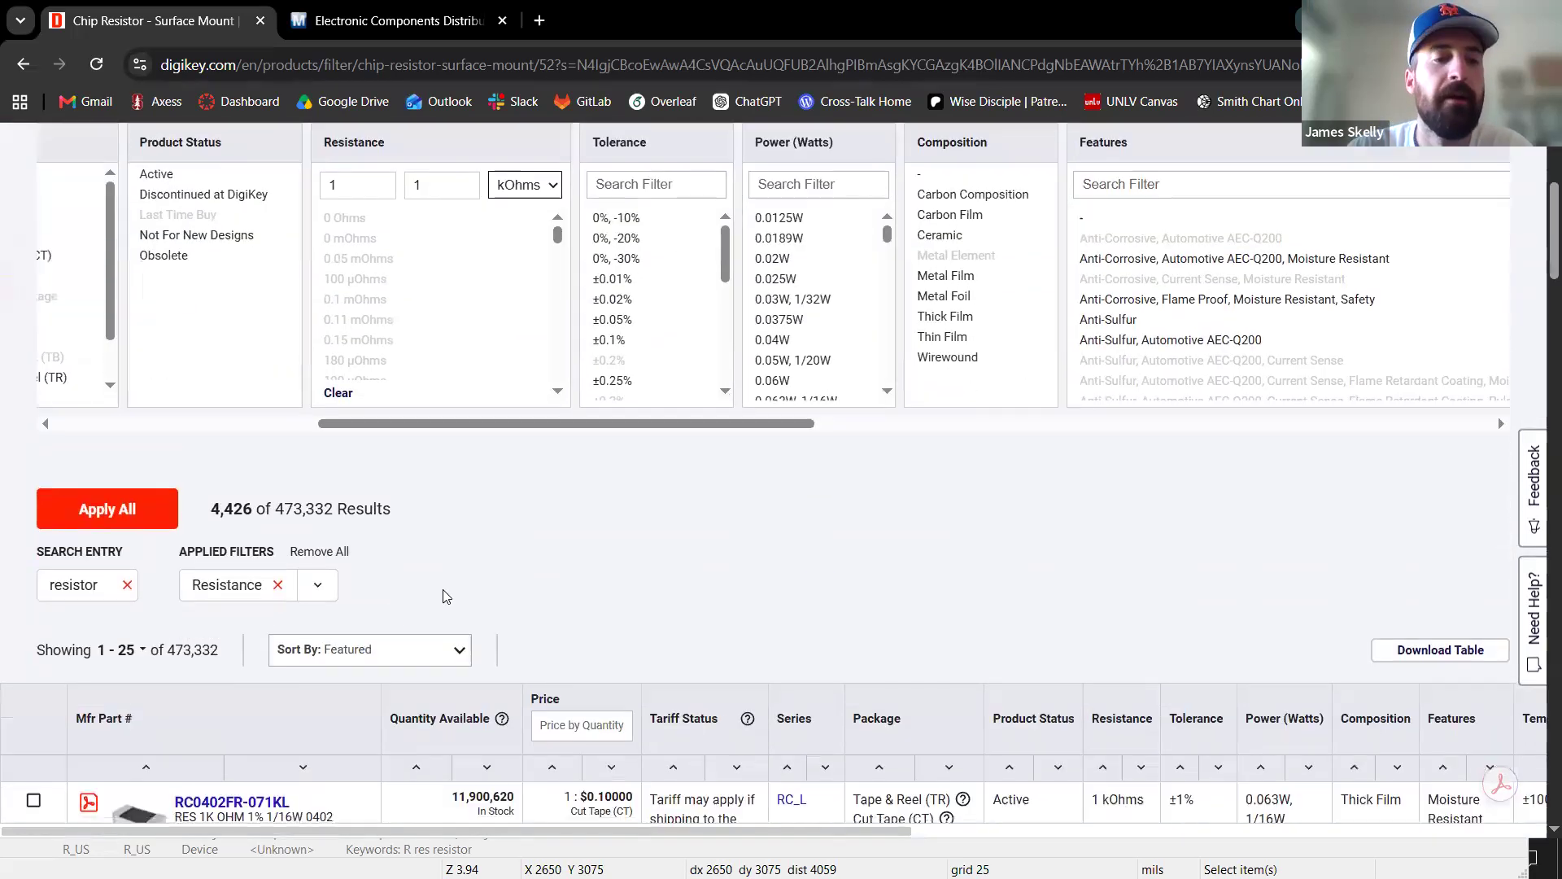
scroll(456, 562, "up", 2)
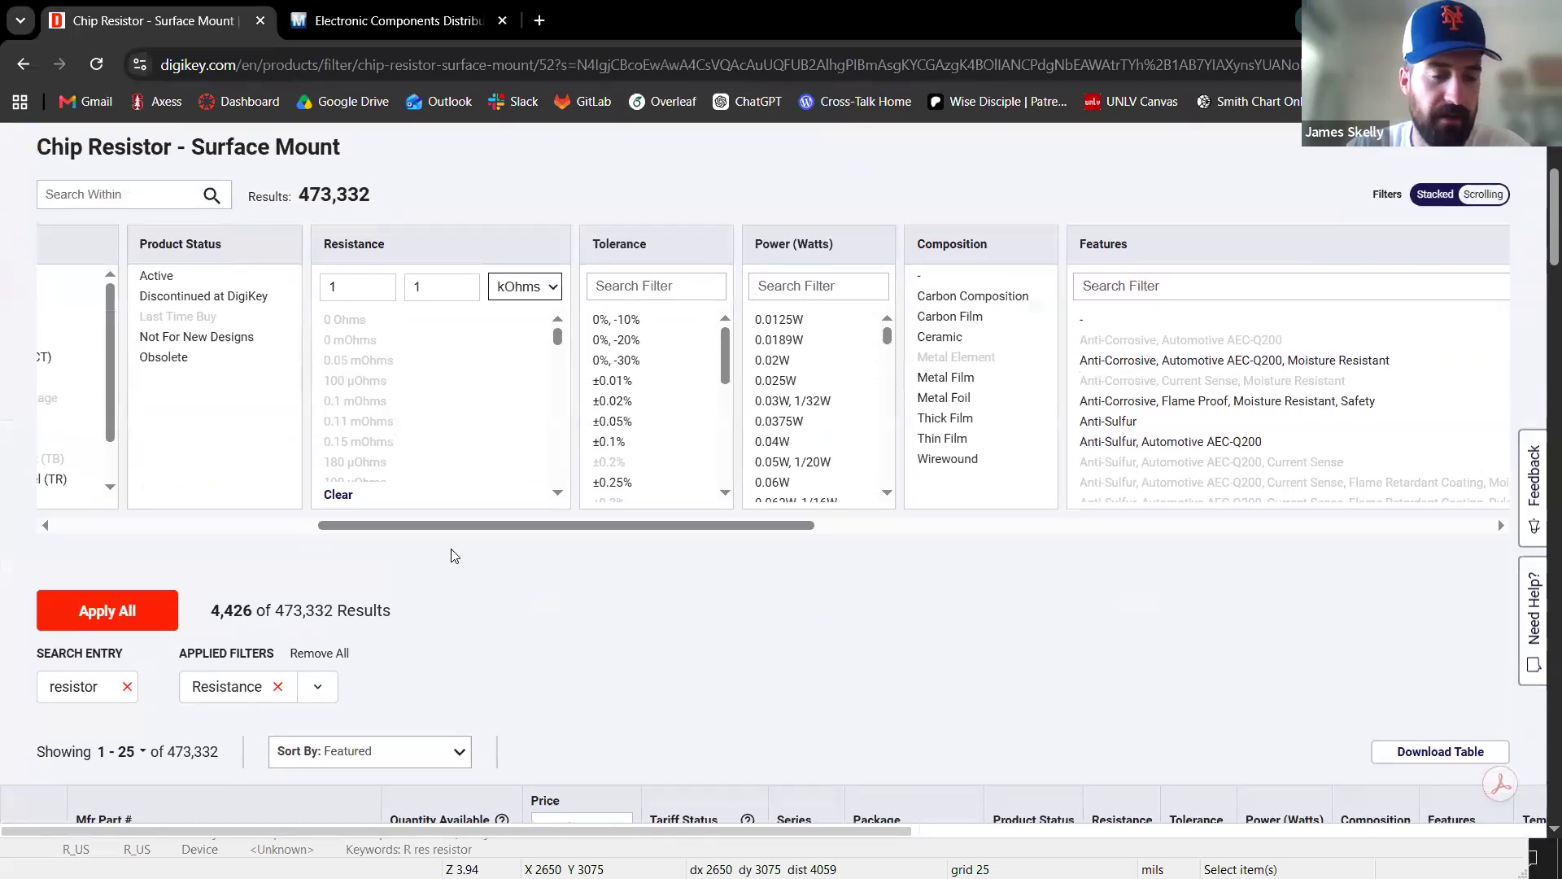
left_click_drag(468, 528, 46, 537)
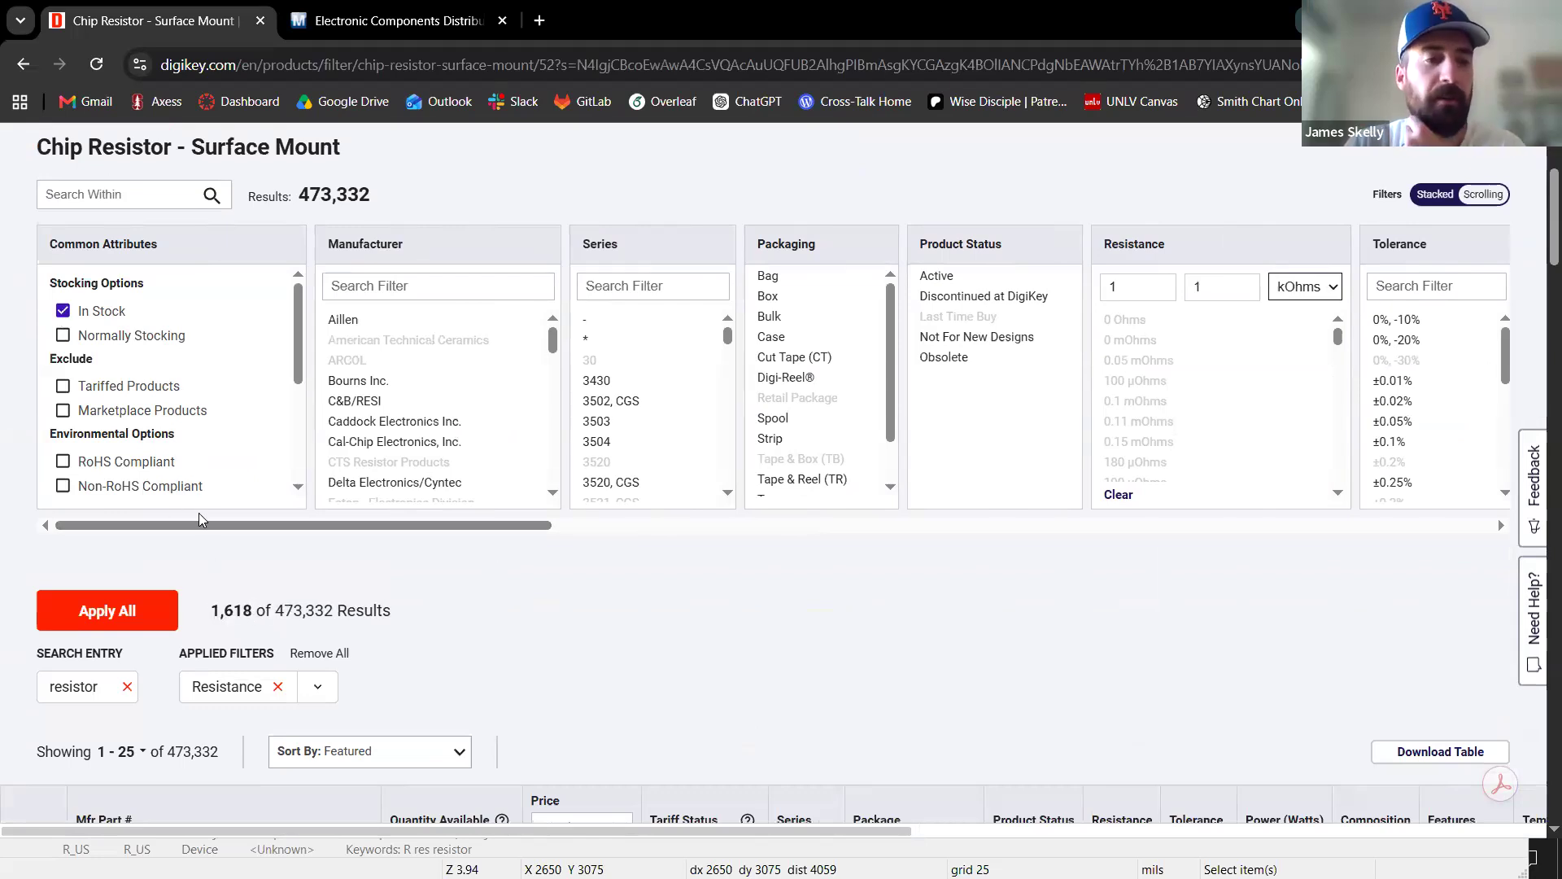
left_click_drag(273, 525, 571, 526)
scroll(639, 407, "down", 5)
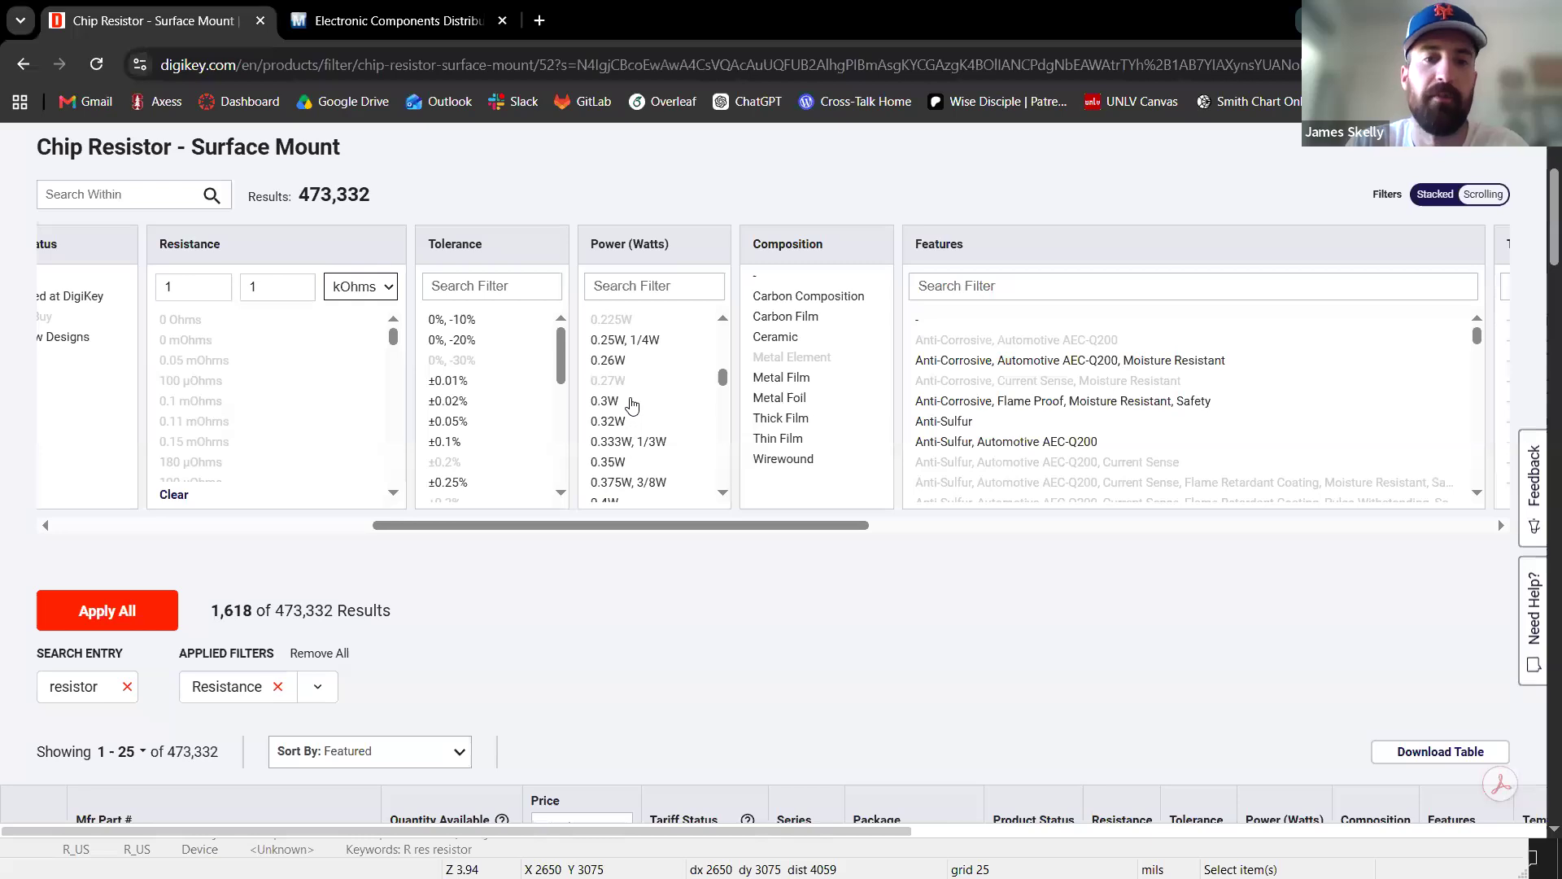
left_click(634, 401)
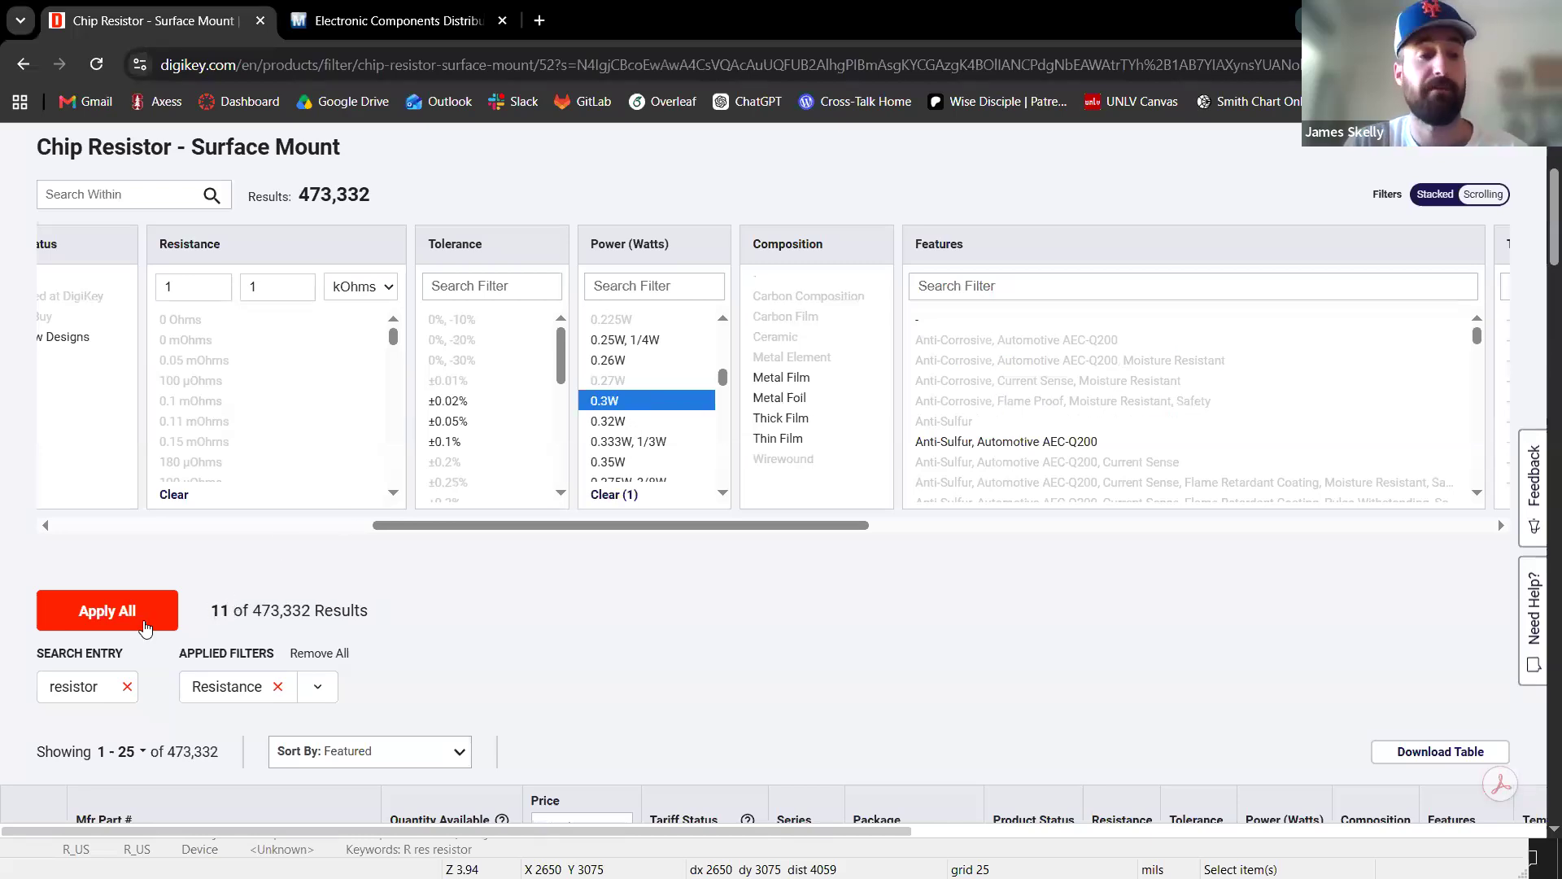
left_click(143, 627)
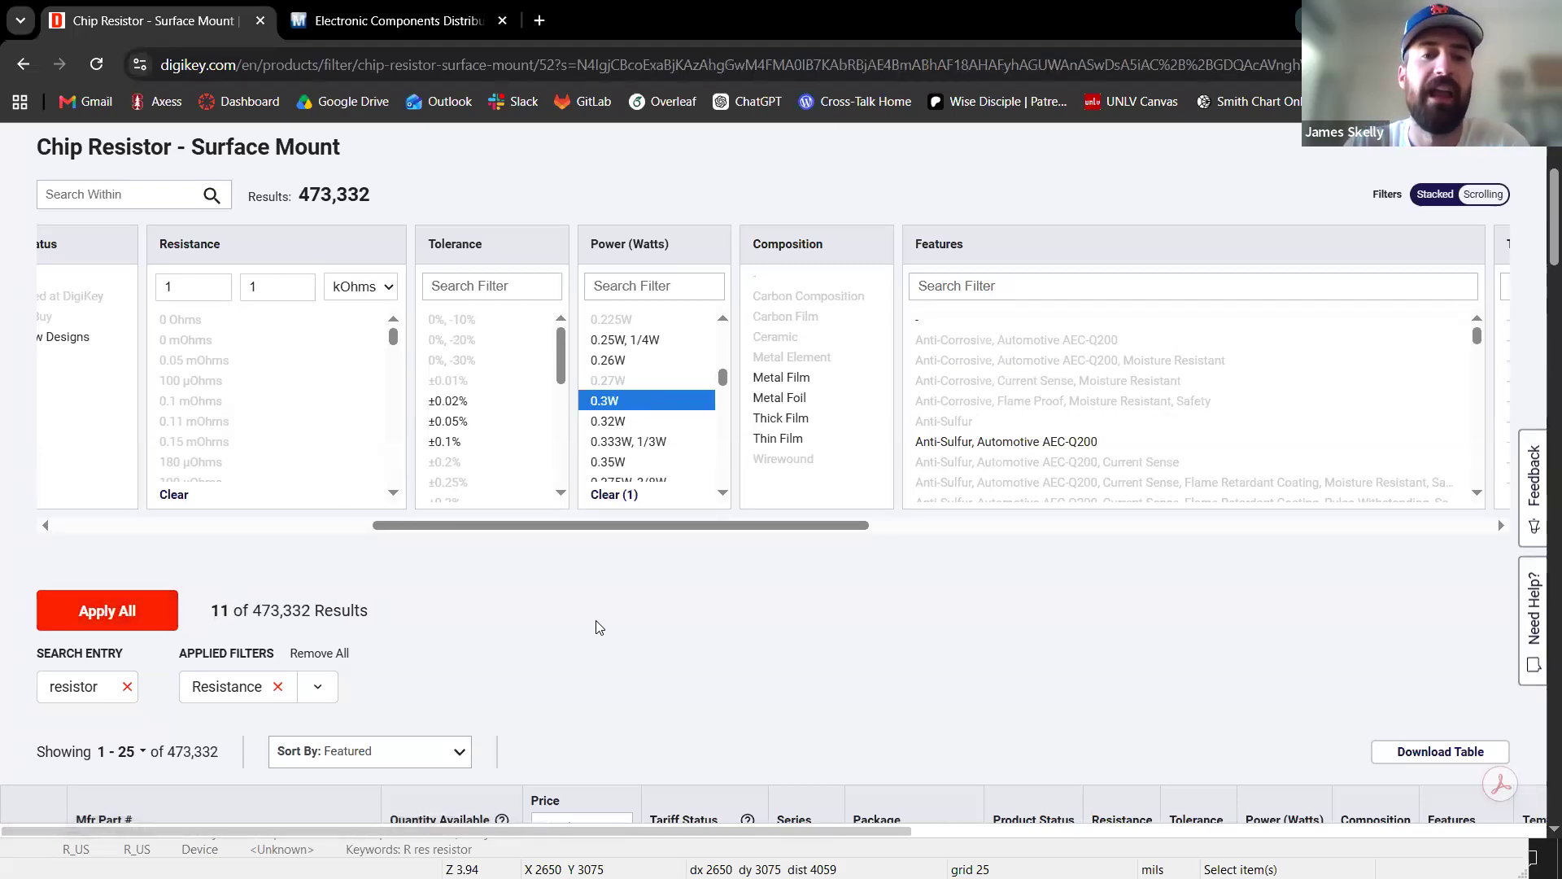
Open the product page of the CRMA1206AF1K00FKEF resistor and highlight the 1206 package size in its detailed description.
scroll(470, 641, "down", 12)
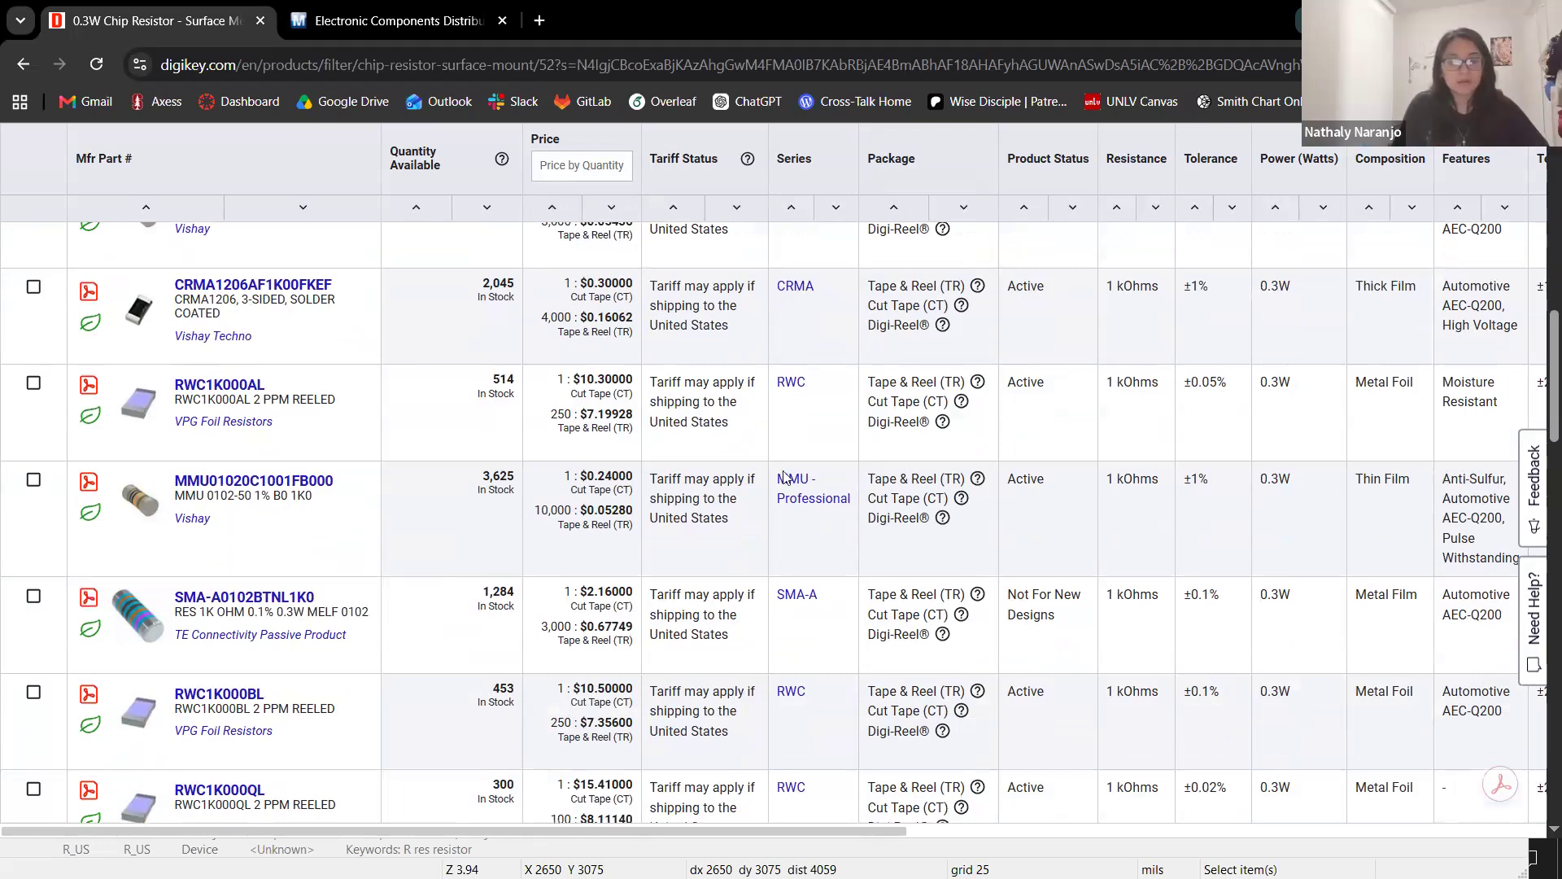
scroll(626, 450, "up", 3)
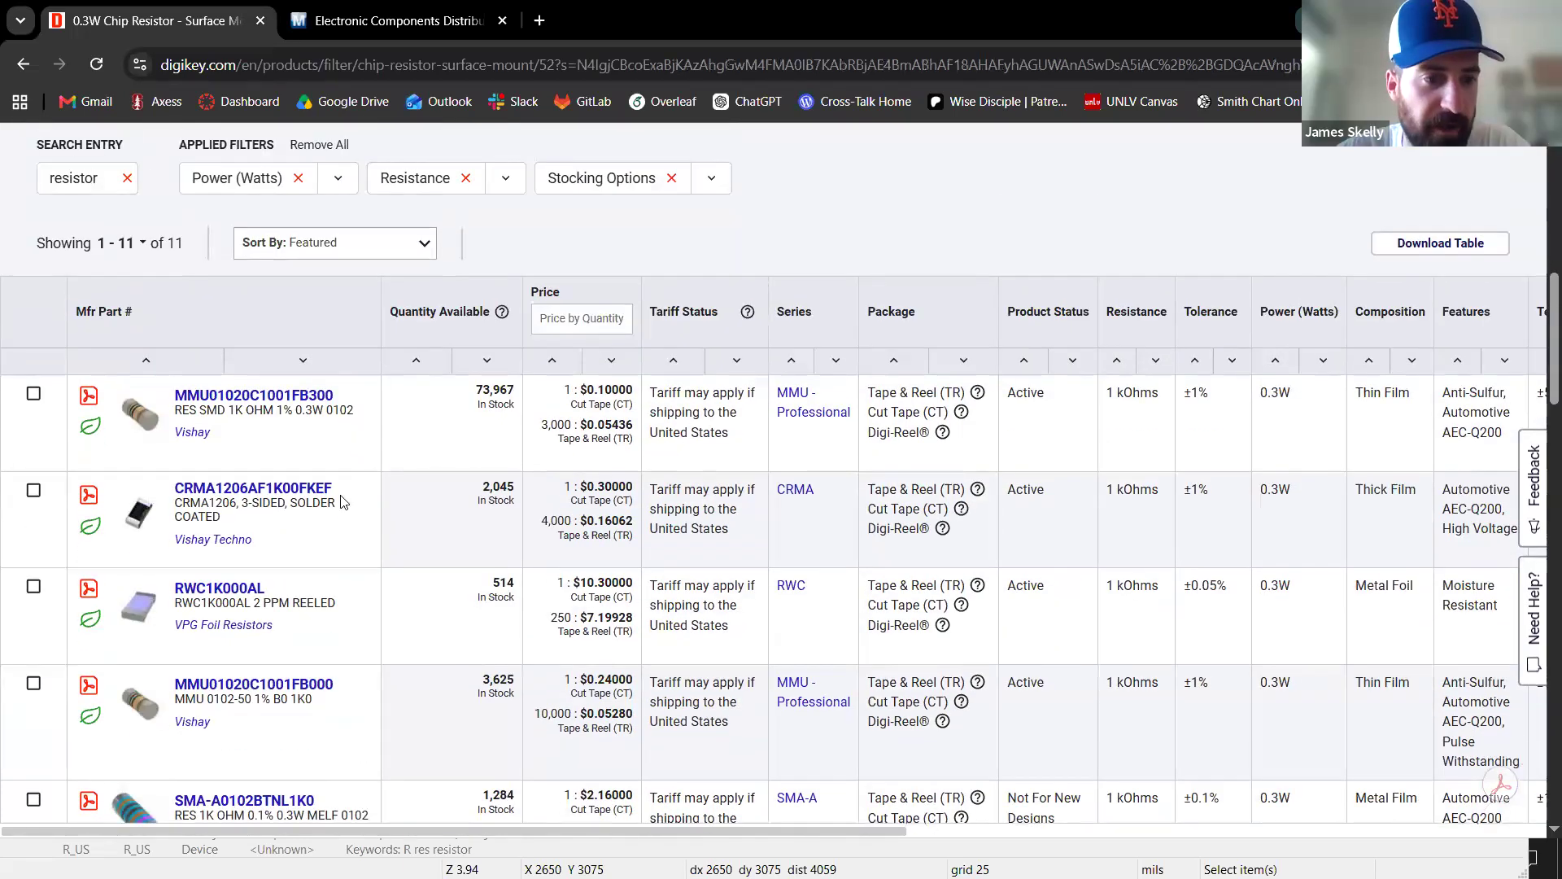
left_click(254, 490)
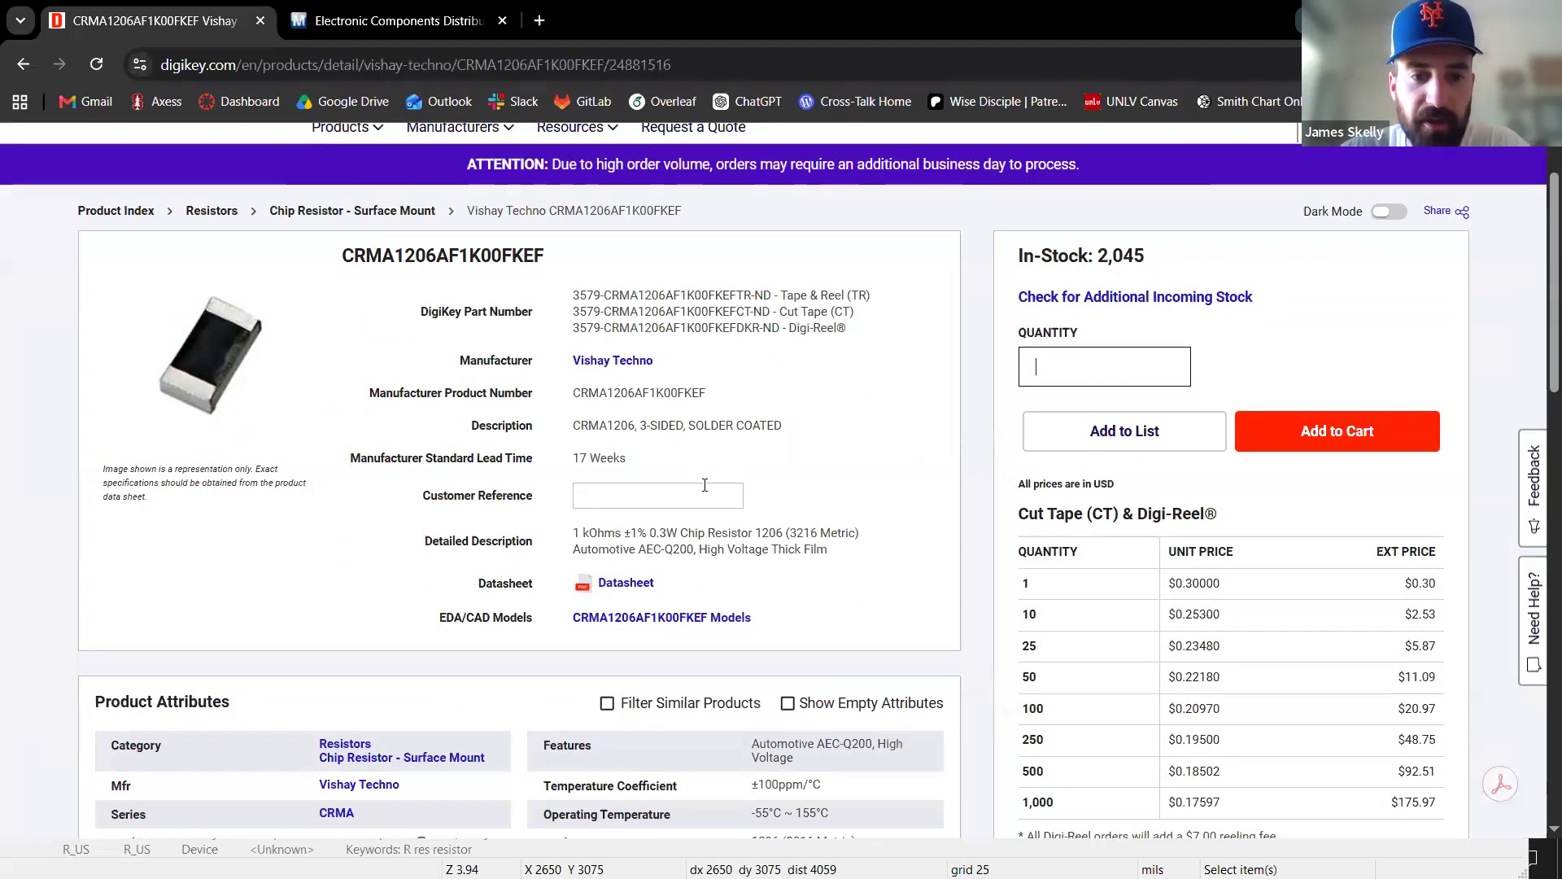
scroll(733, 431, "down", 1)
left_click_drag(755, 429, 783, 430)
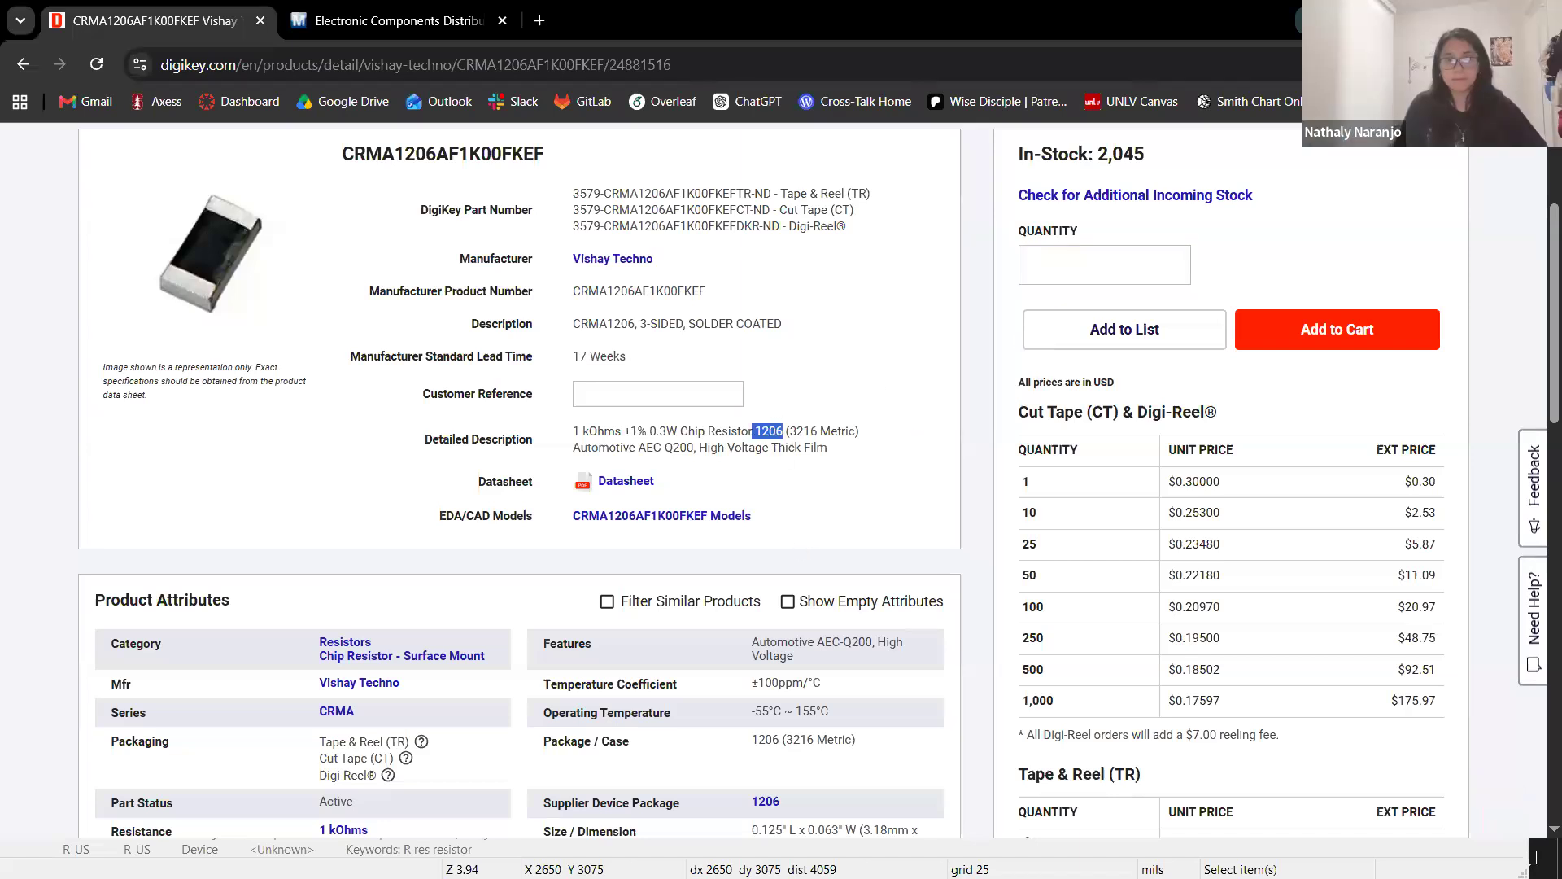
Switch to KiCad's Footprint Chooser and preview the R_1206_3216Metric footprint that matches the chosen resistor.
left_click(1445, 17)
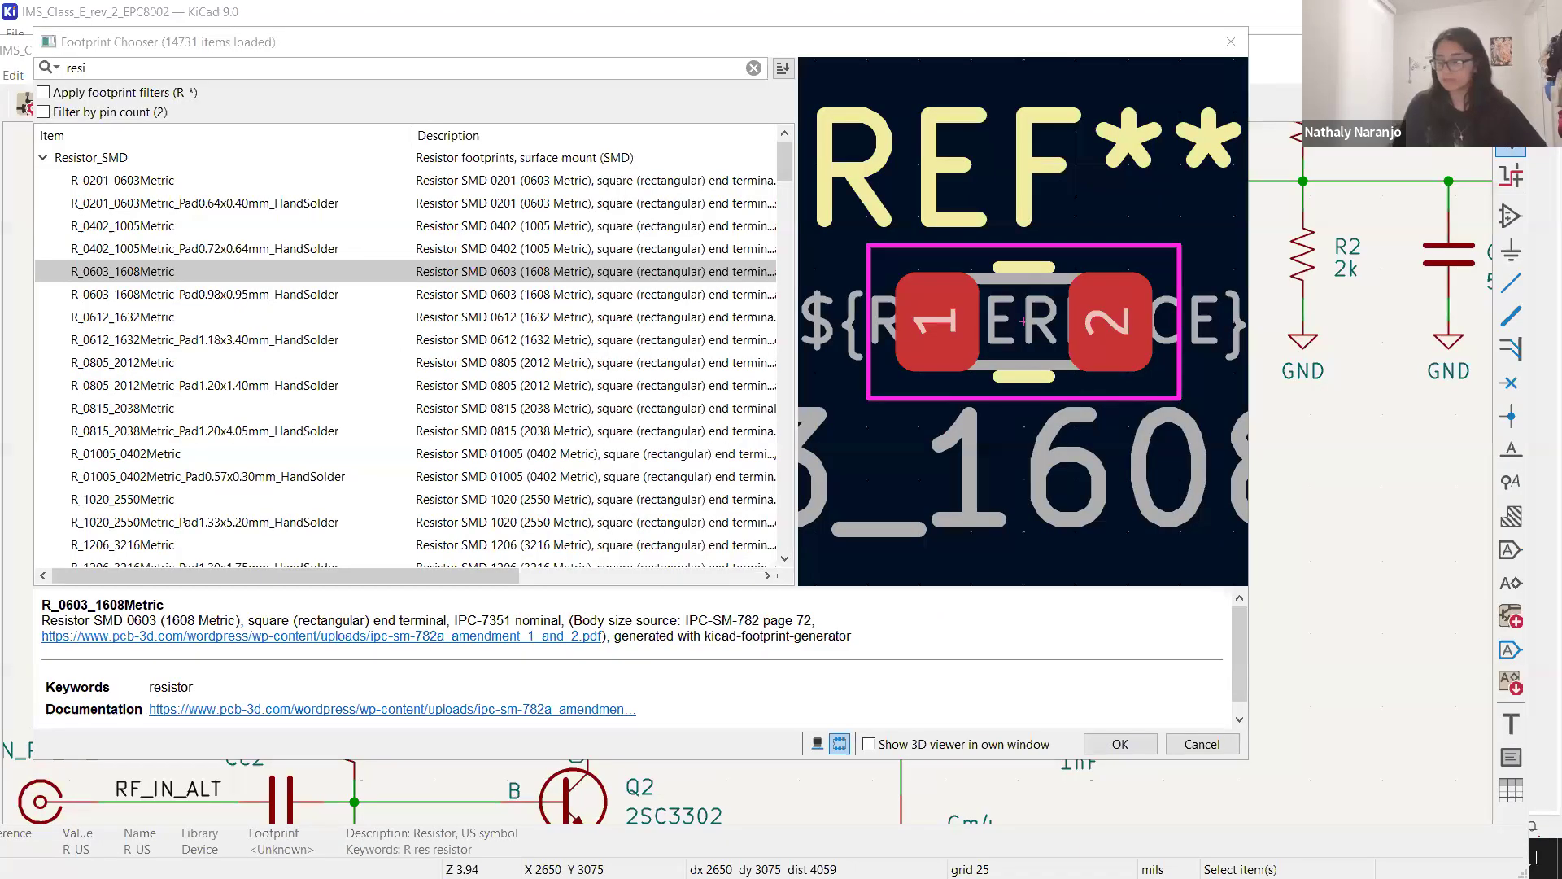
left_click(114, 339)
left_click(115, 362)
left_click(116, 408)
scroll(120, 443, "down", 1)
scroll(120, 456, "down", 1)
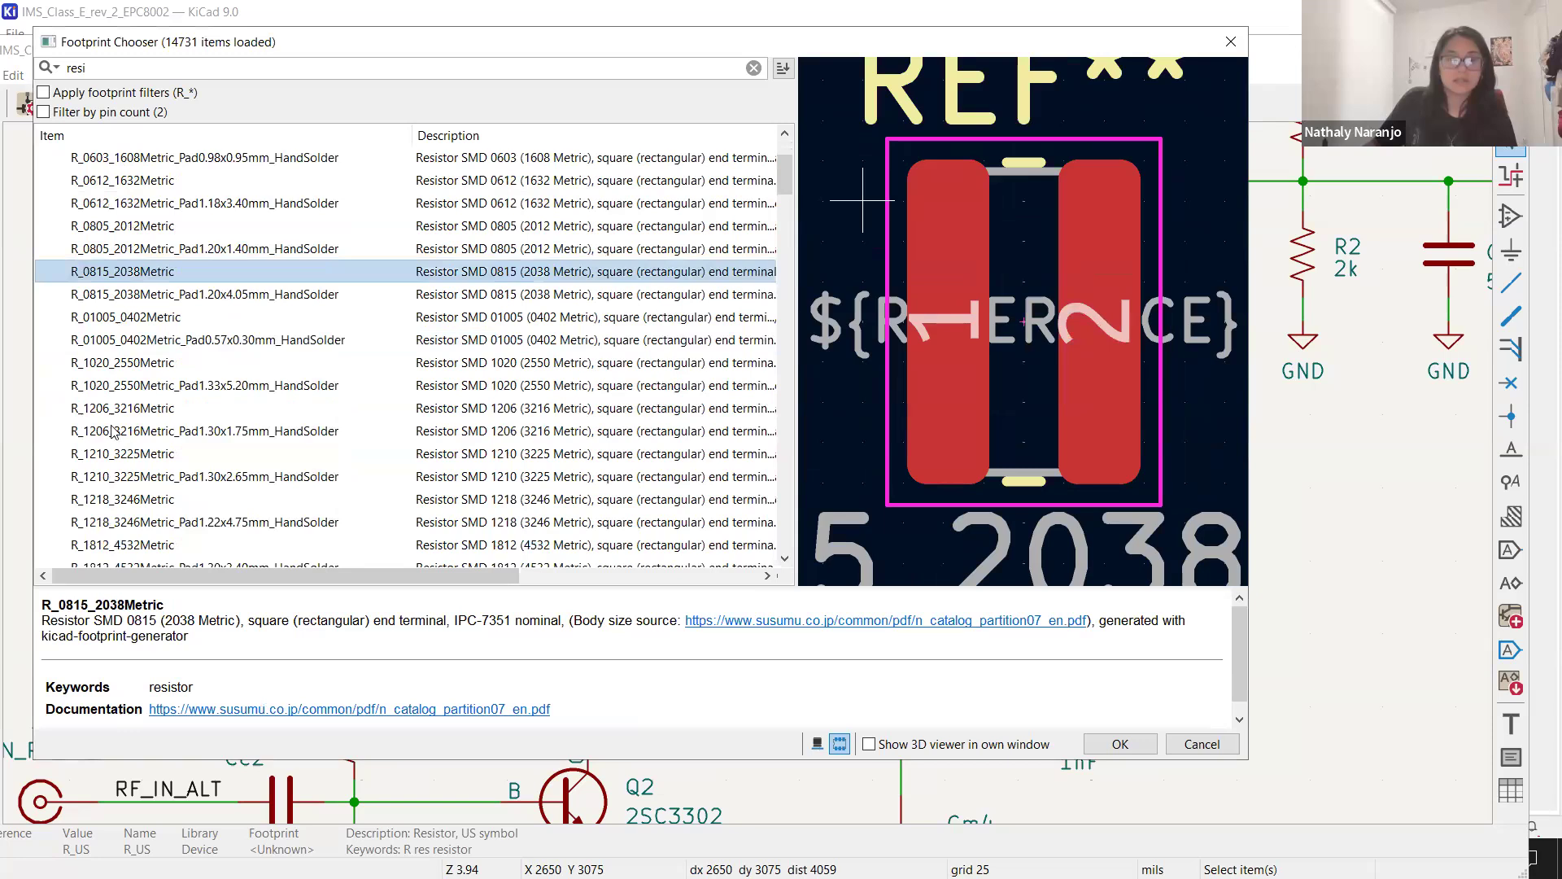
left_click(106, 409)
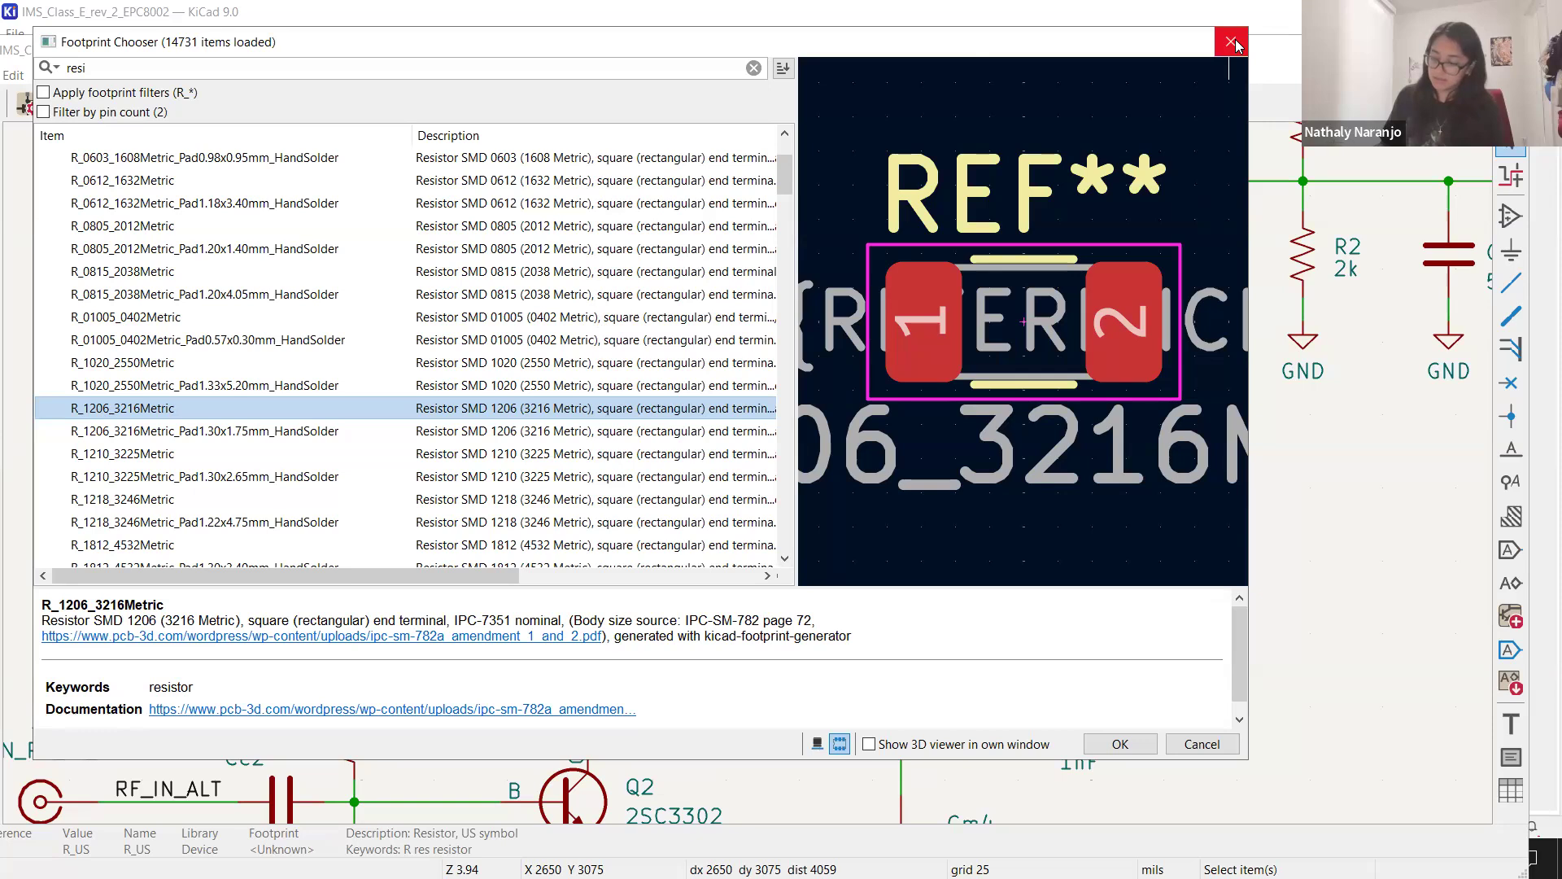
Compare the 0402, 0603, 0805, 0201, hand-solder 1206 and 4020 resistor footprints, and close the chooser without assigning one.
scroll(168, 332, "up", 2)
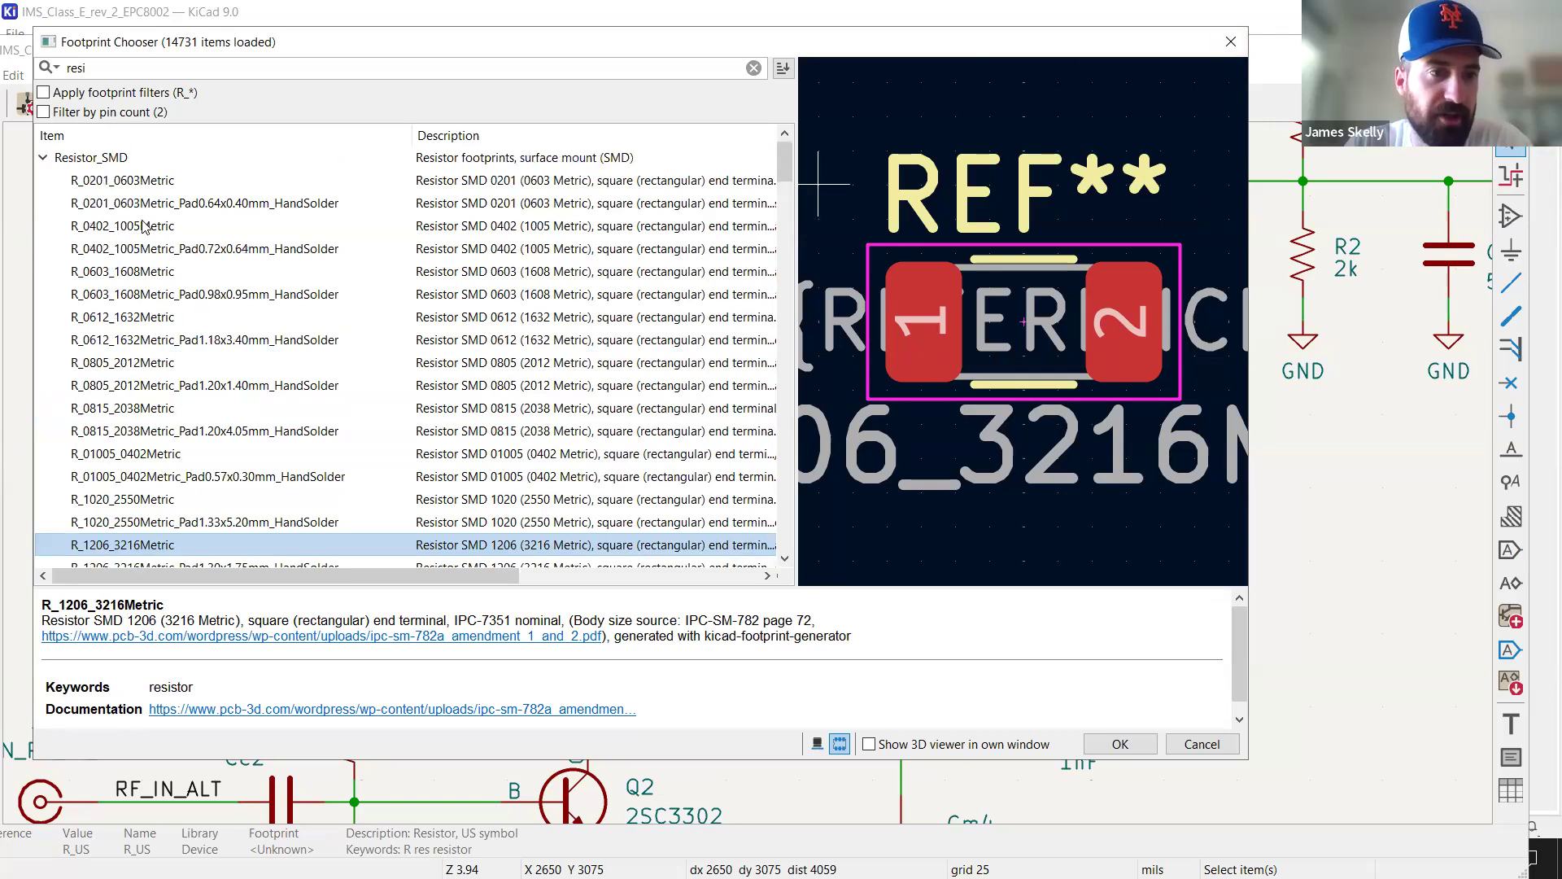
left_click(114, 227)
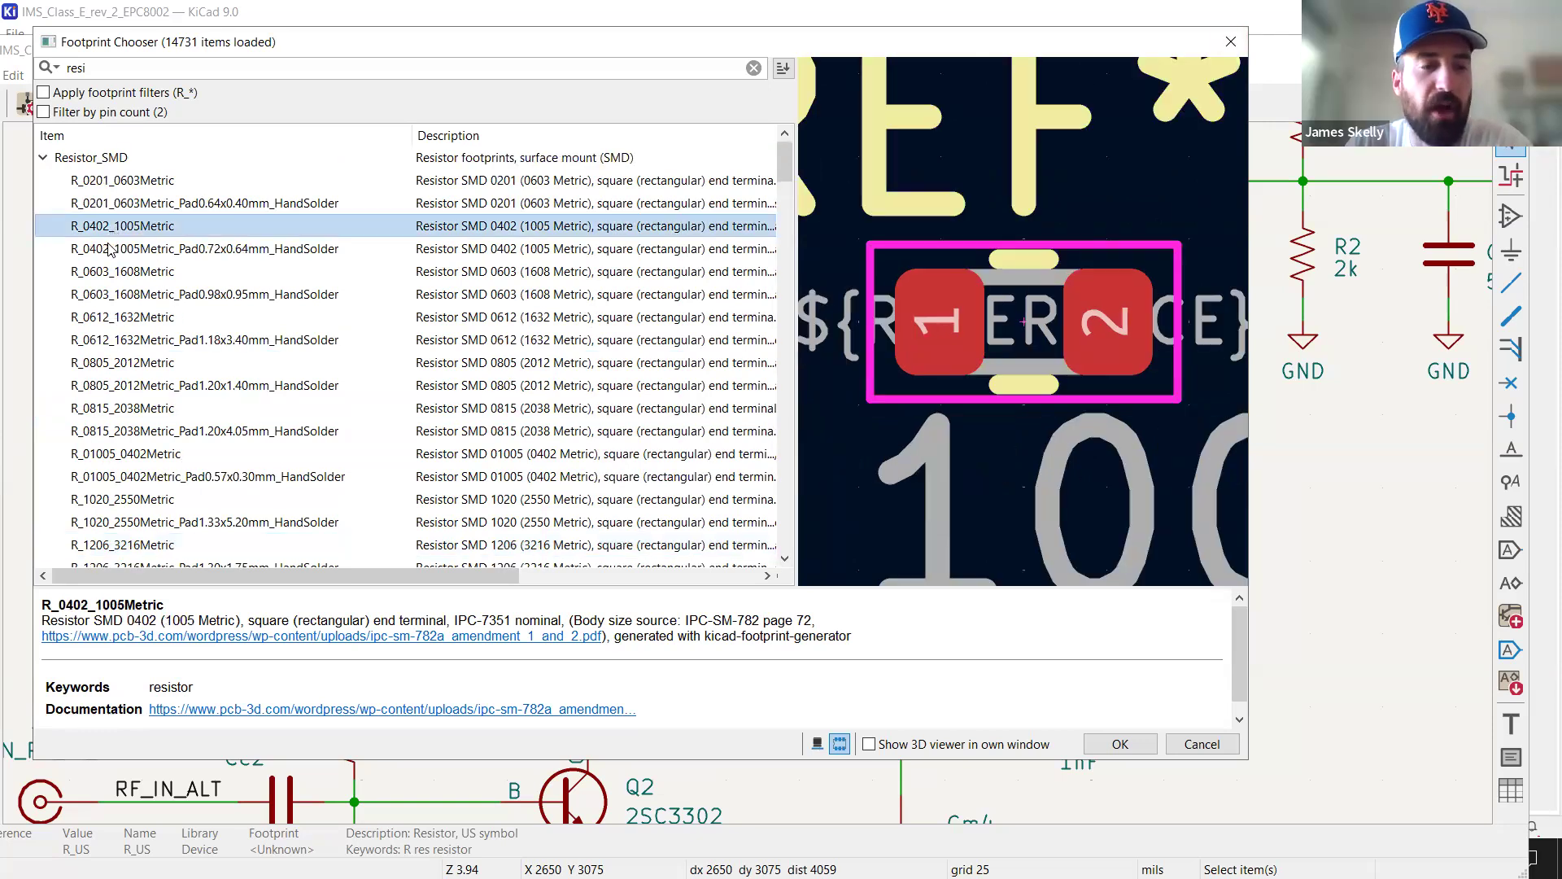
left_click(101, 274)
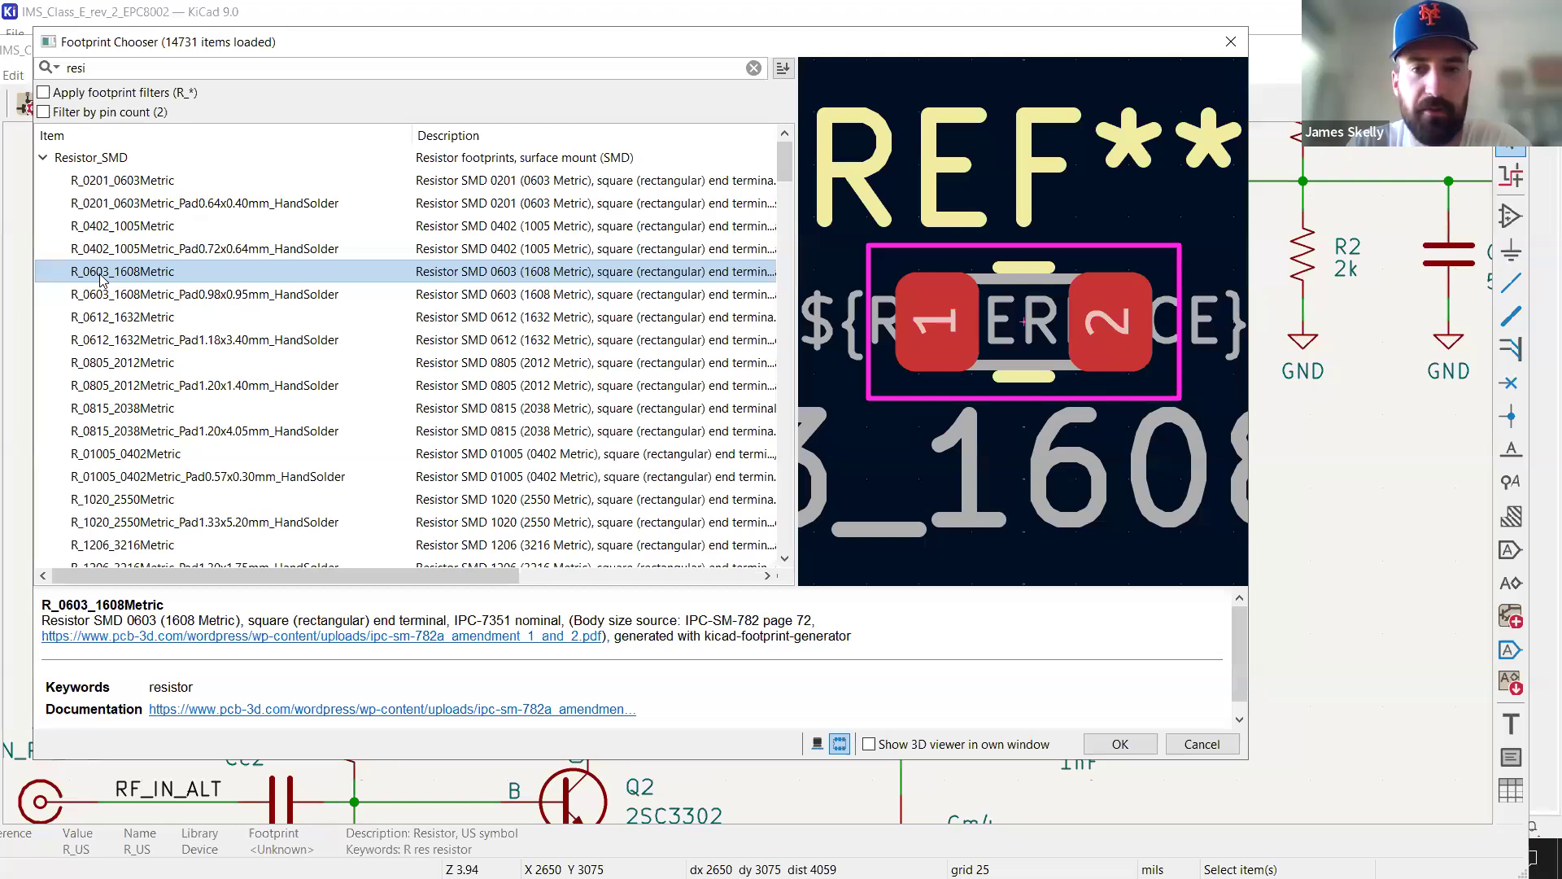
left_click(127, 367)
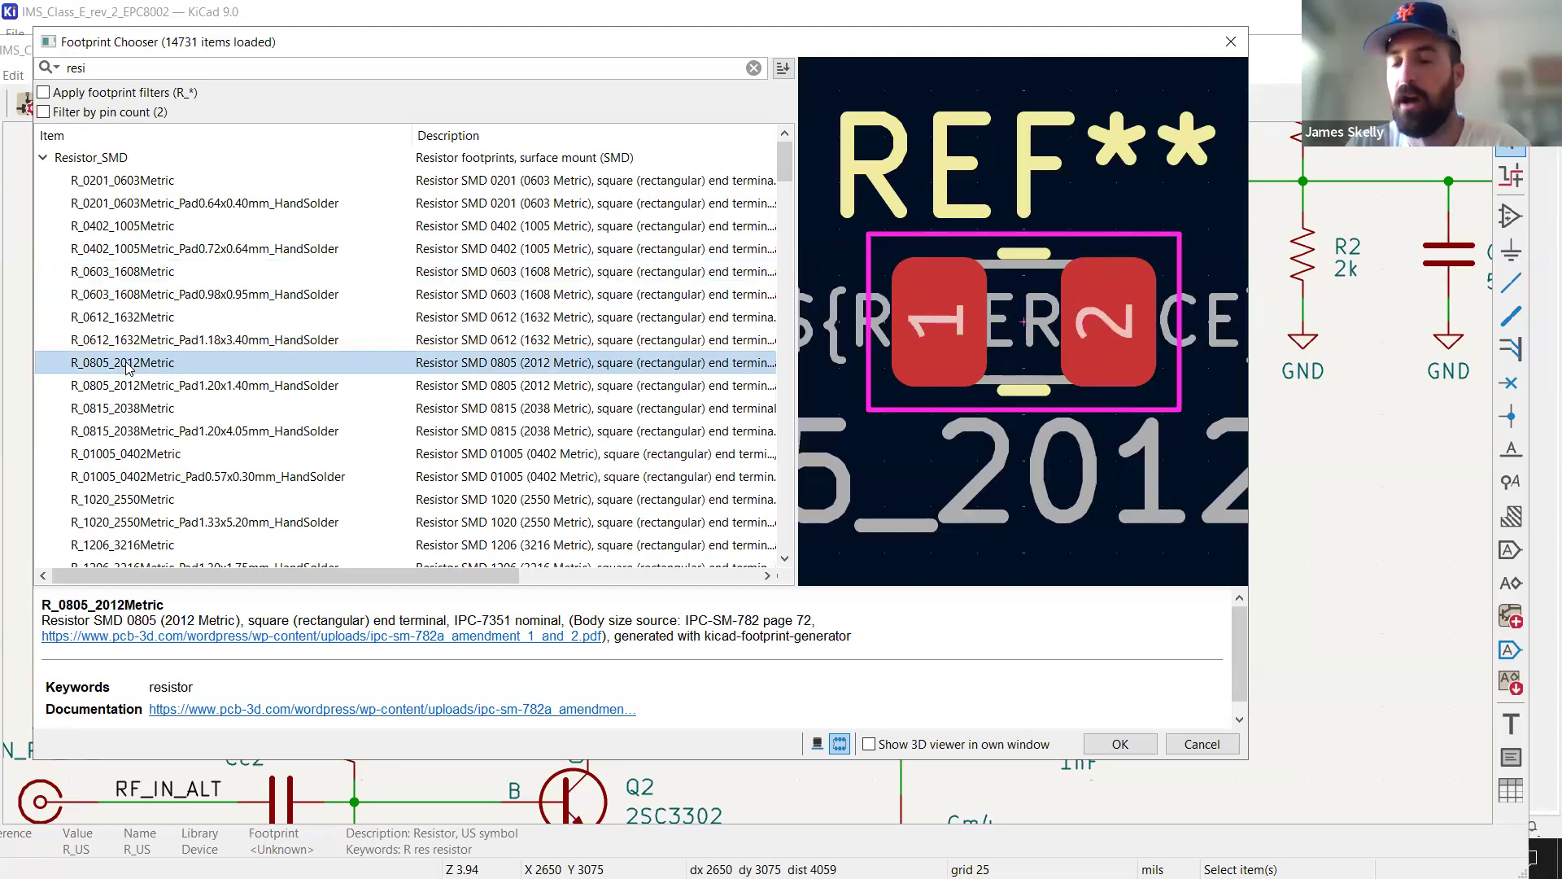
left_click(142, 183)
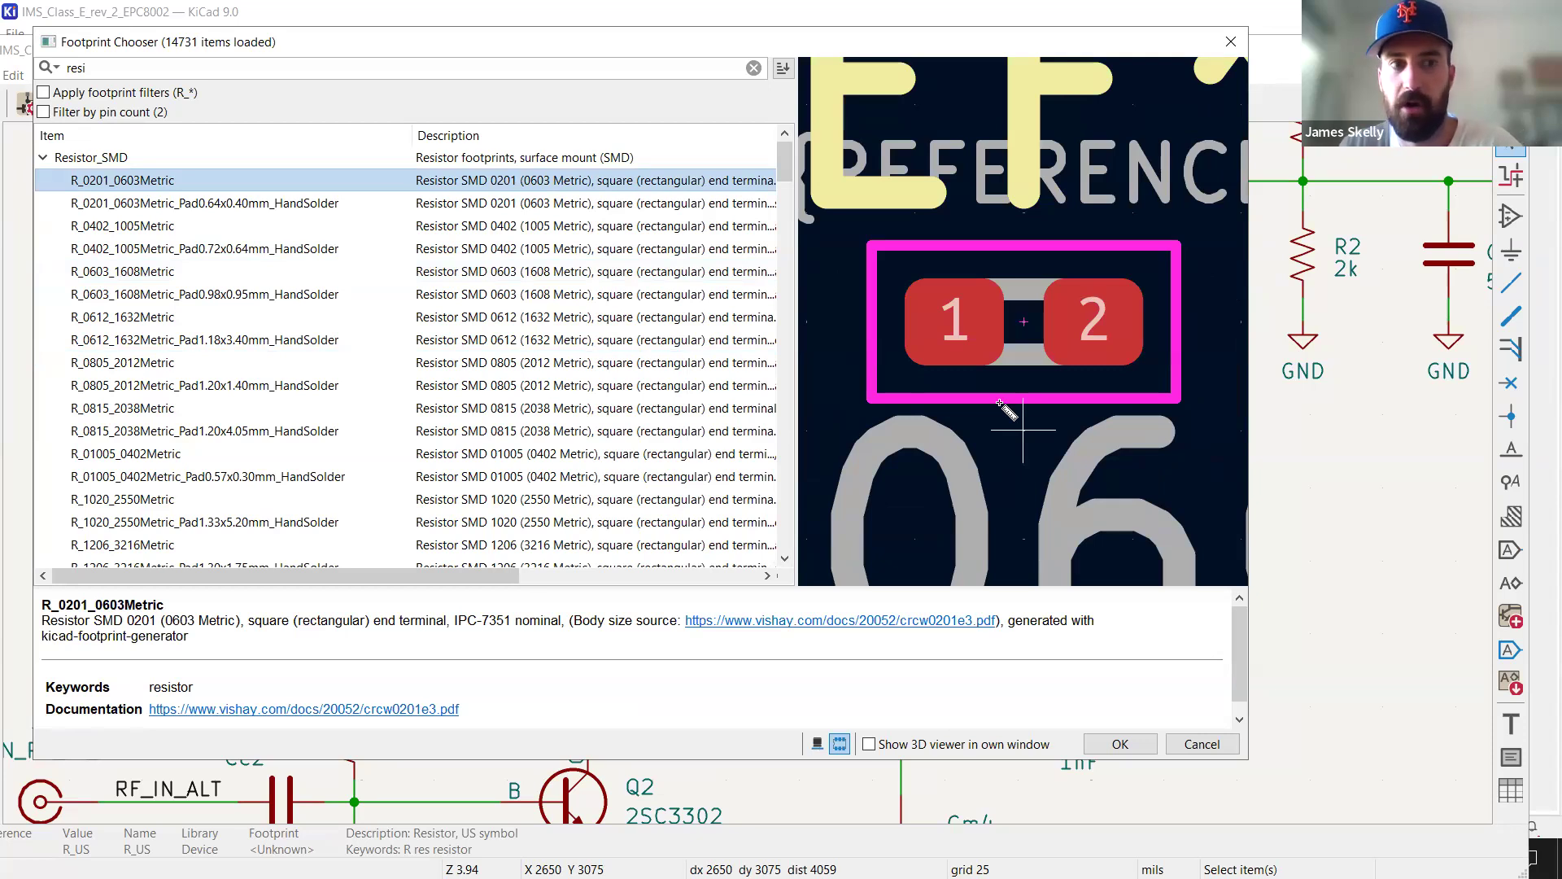
scroll(188, 488, "down", 1)
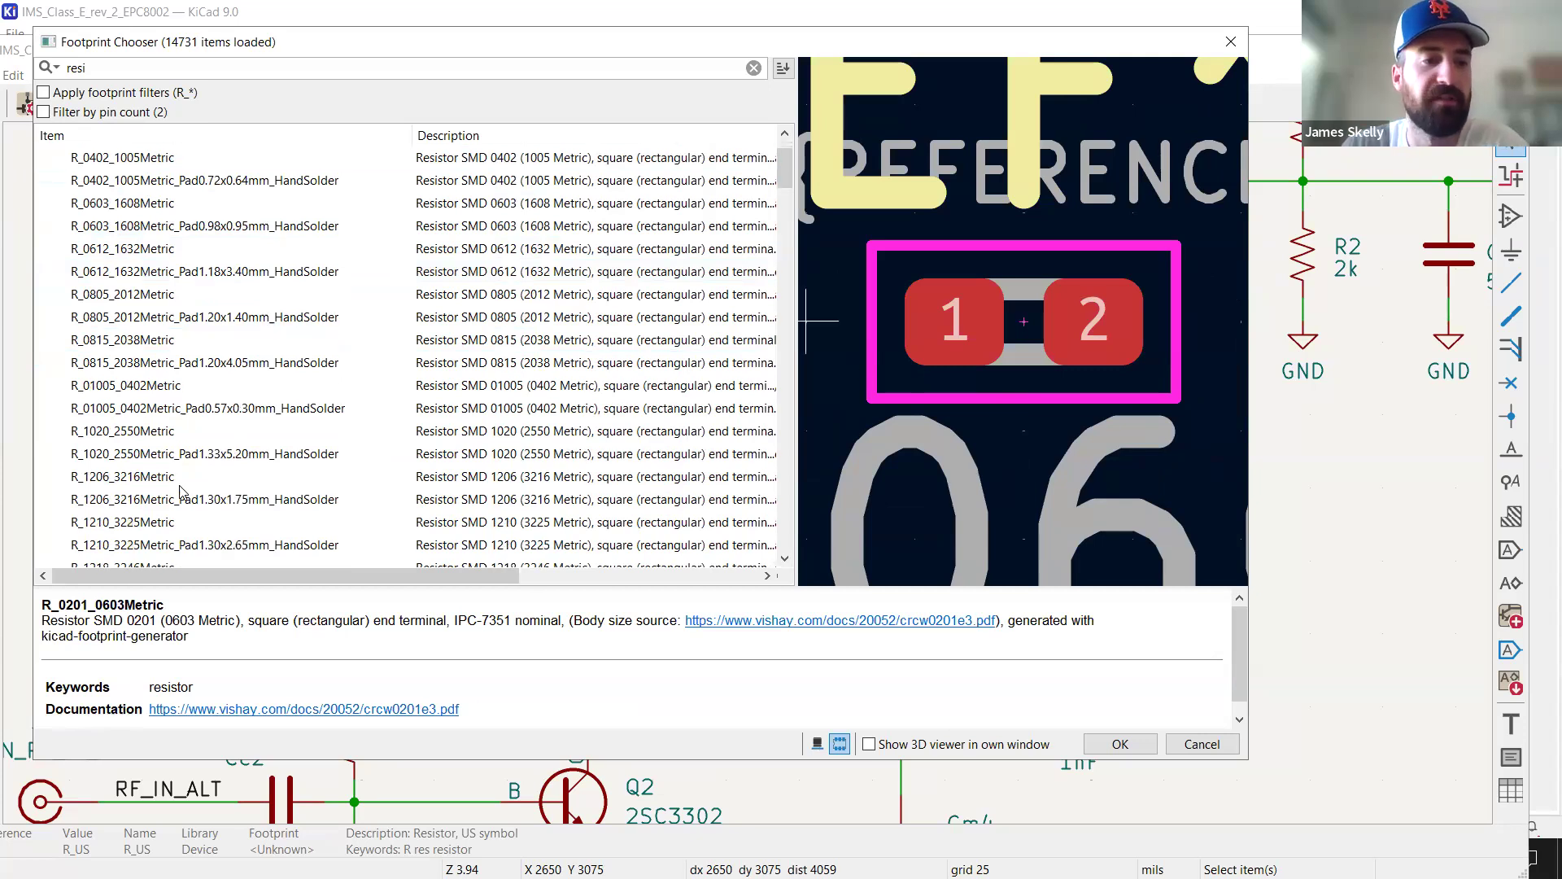
left_click(127, 500)
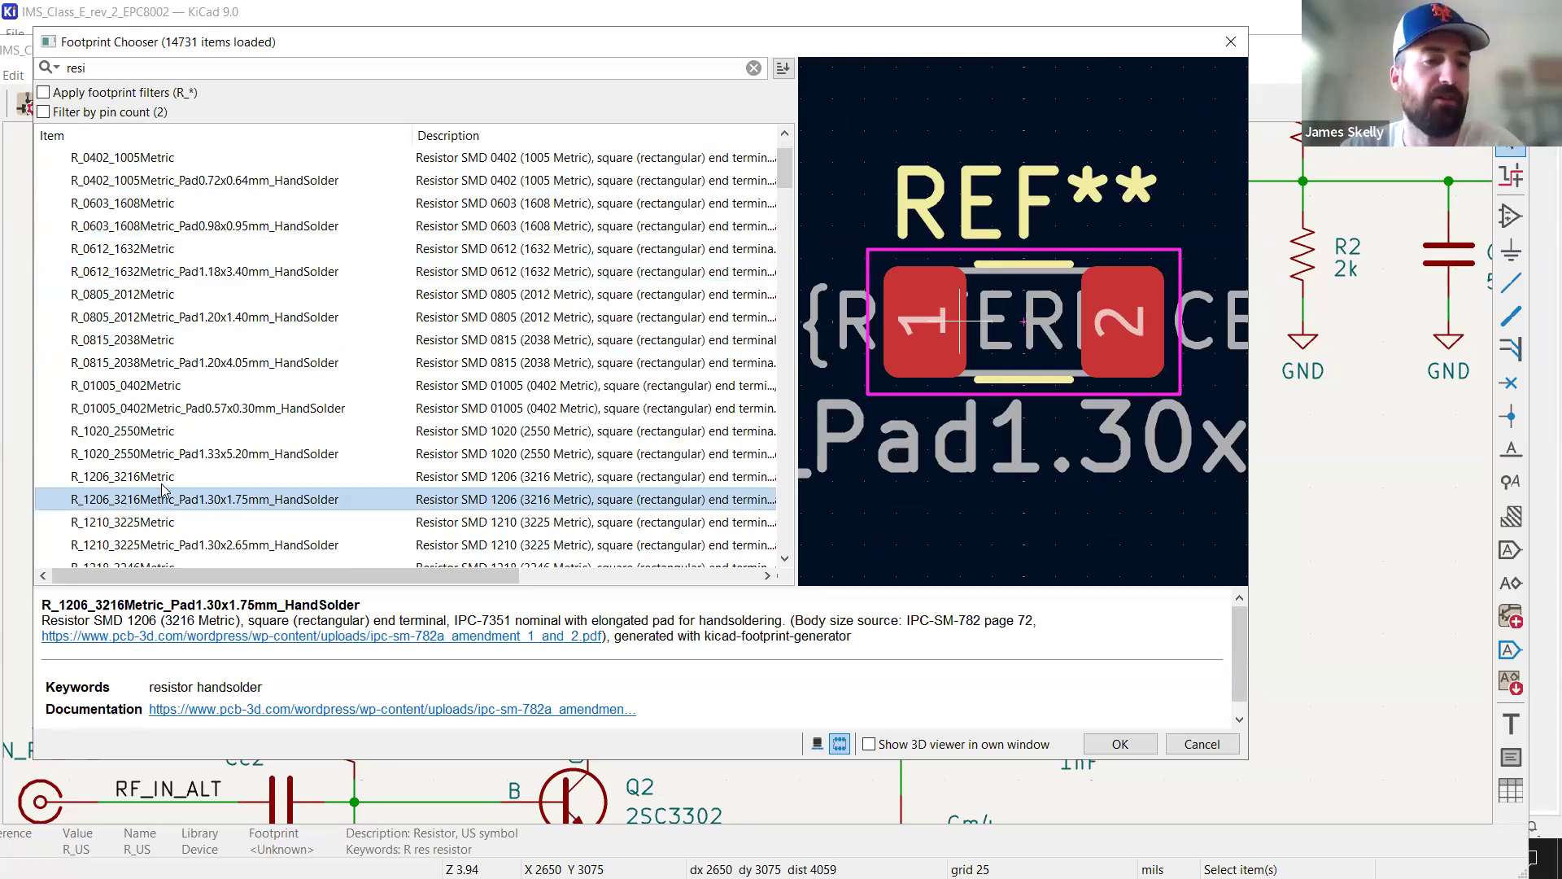
scroll(158, 490, "down", 5)
left_click(204, 461)
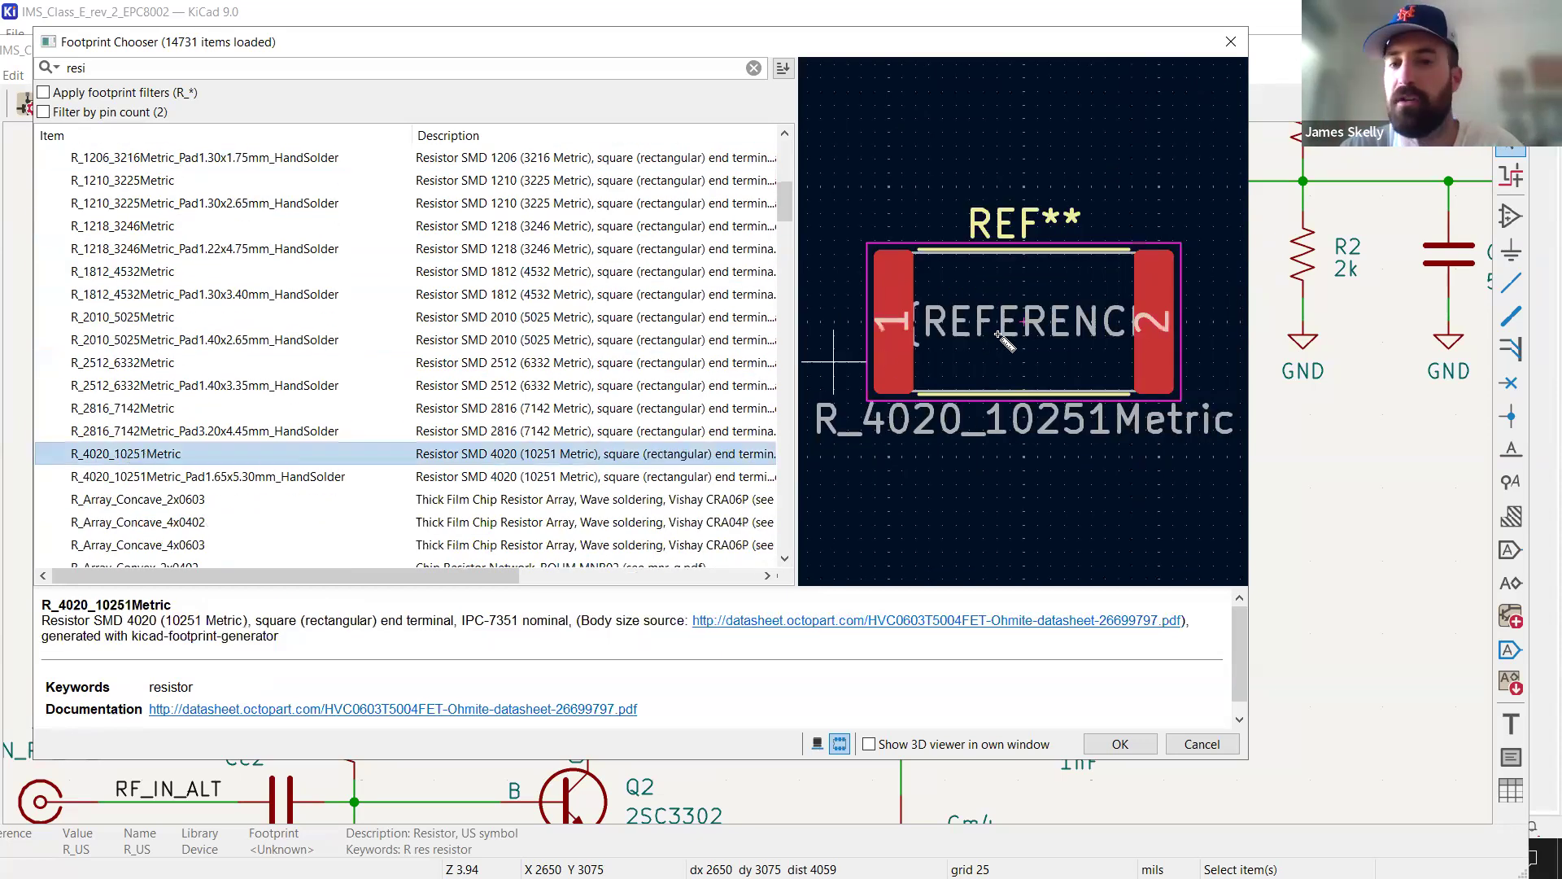
left_click(1231, 42)
key("Escape")
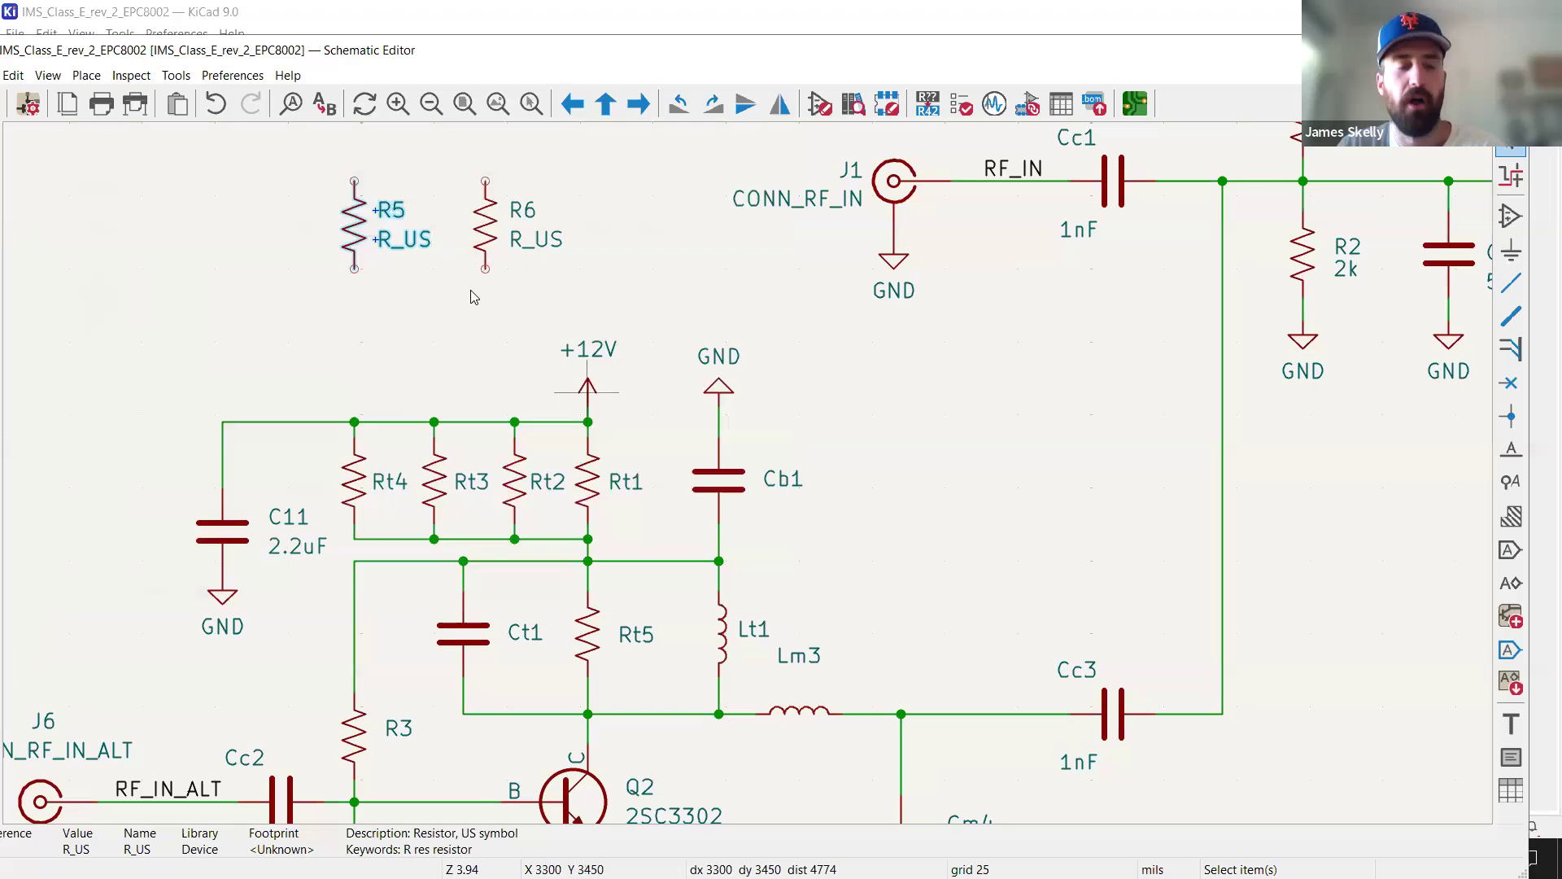
Delete the two unconnected resistors R5 and R6 from the schematic.
left_click(477, 311)
left_click(355, 219)
left_click(483, 220)
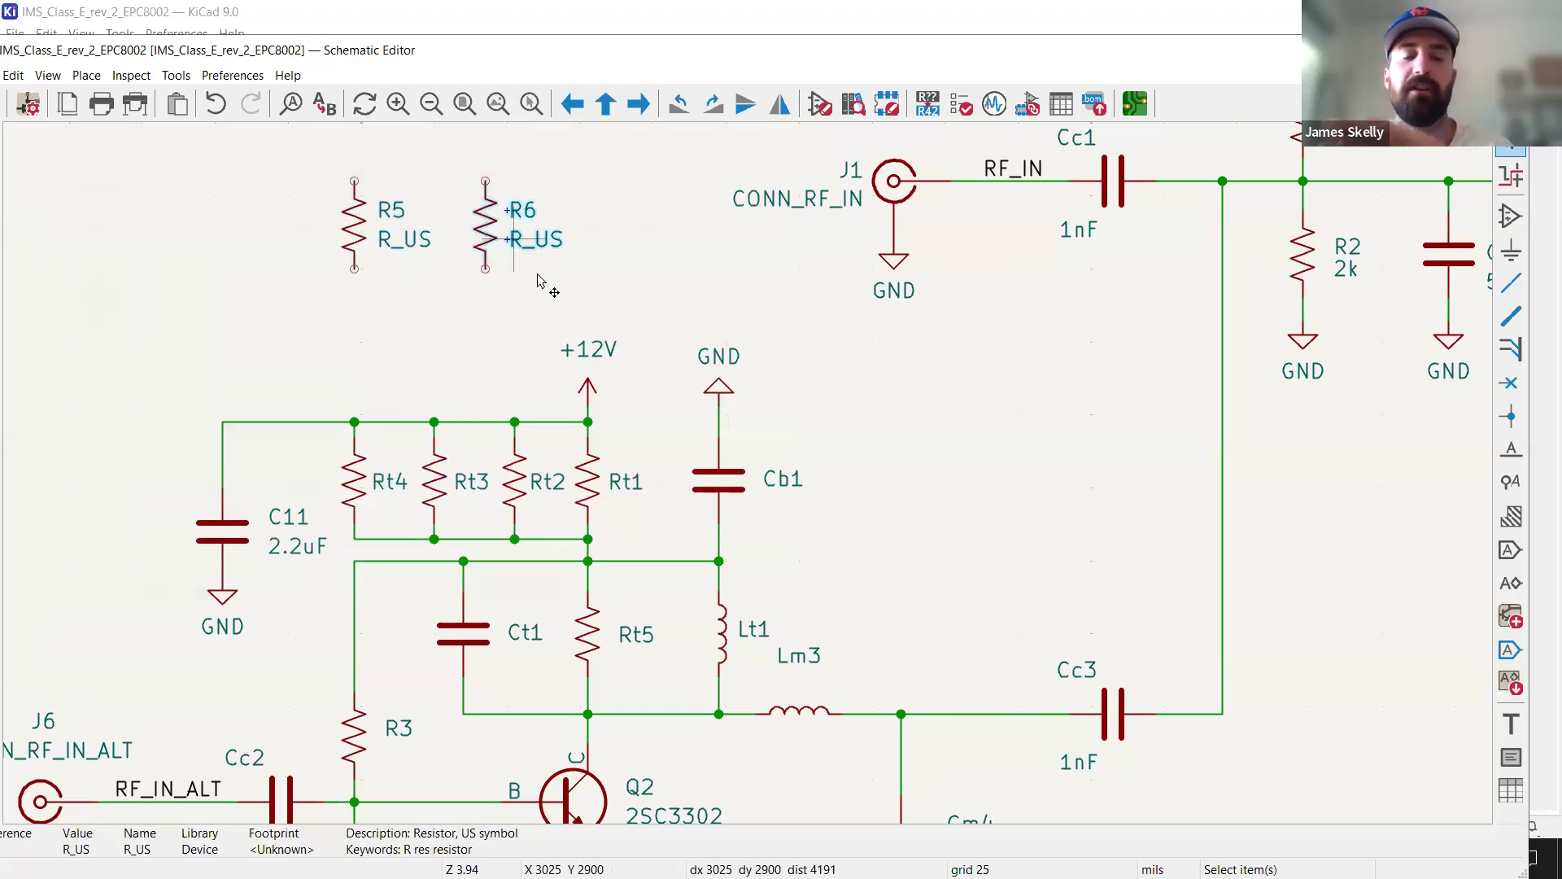
left_click(535, 315)
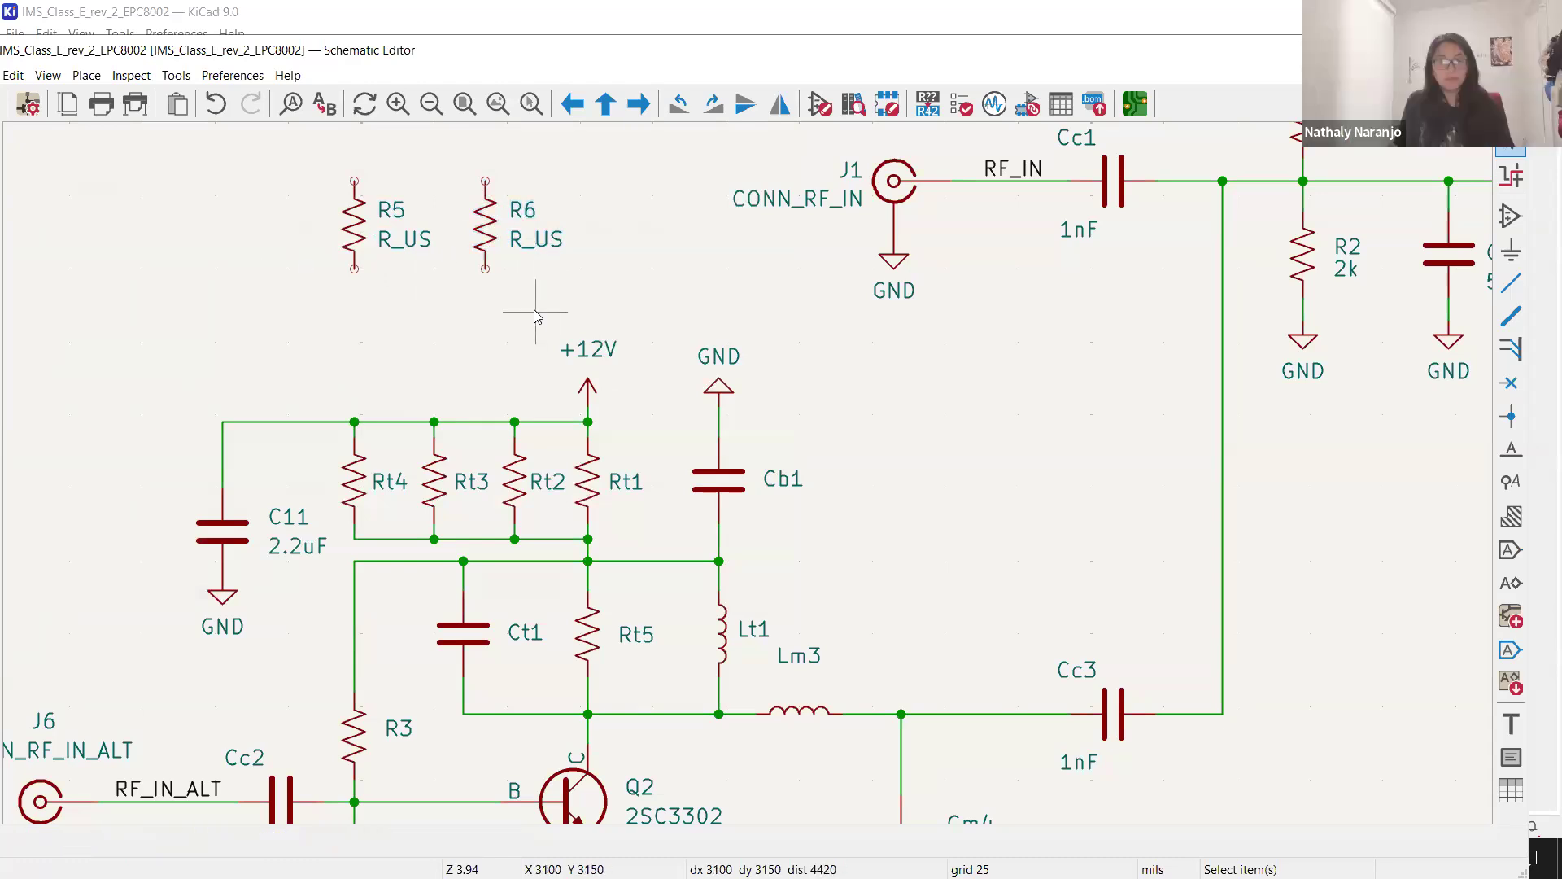
left_click_drag(248, 162, 628, 314)
key("Delete")
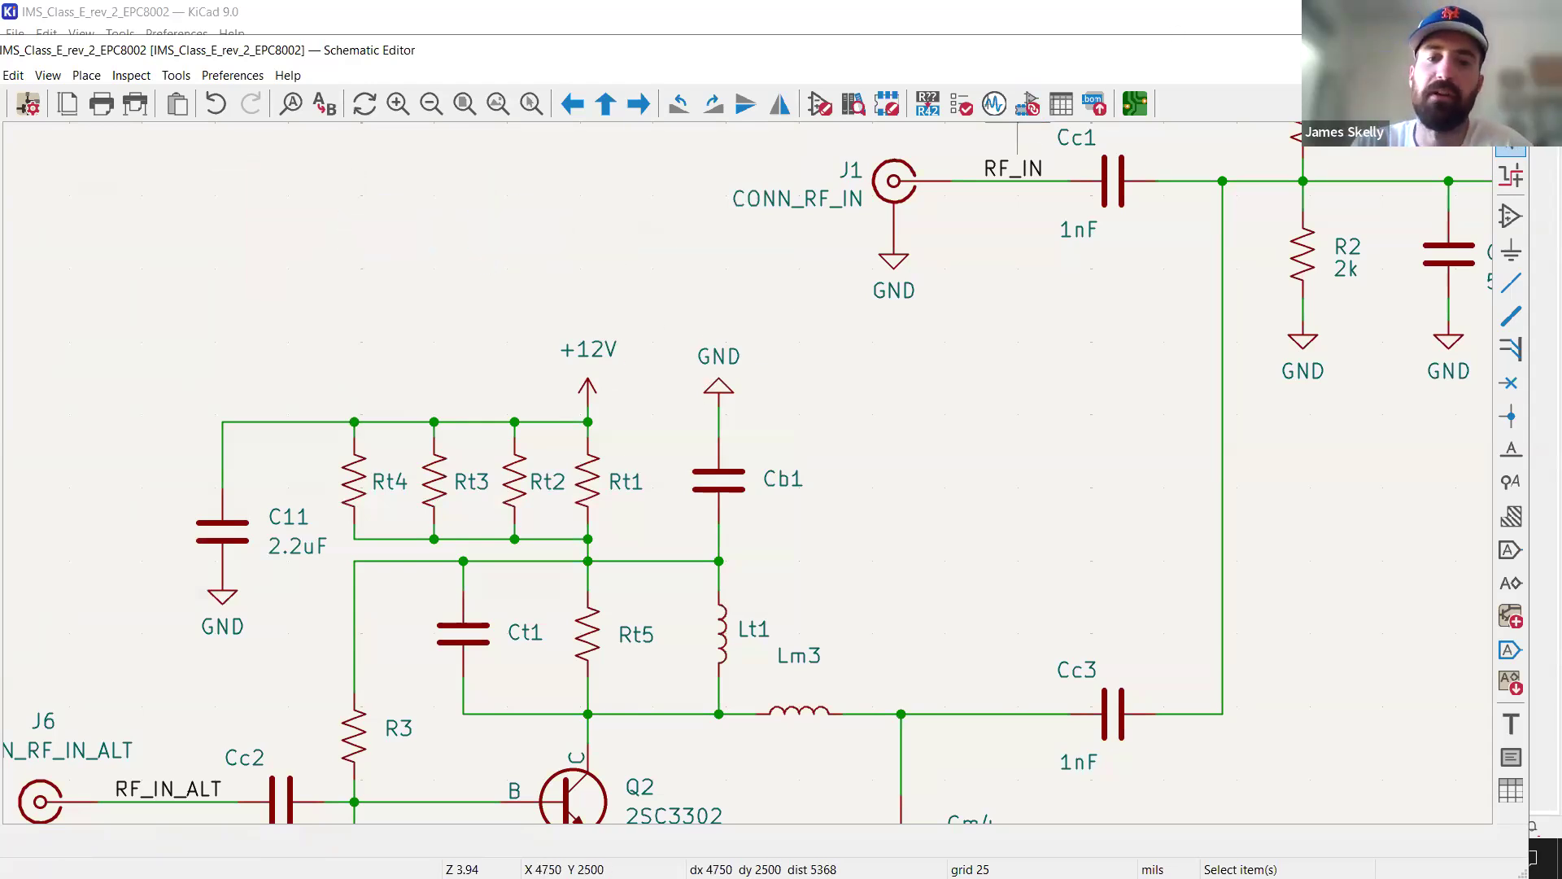
Fit more of the schematic in view, move its window aside, and switch to the PCB Editor.
scroll(861, 418, "down", 5)
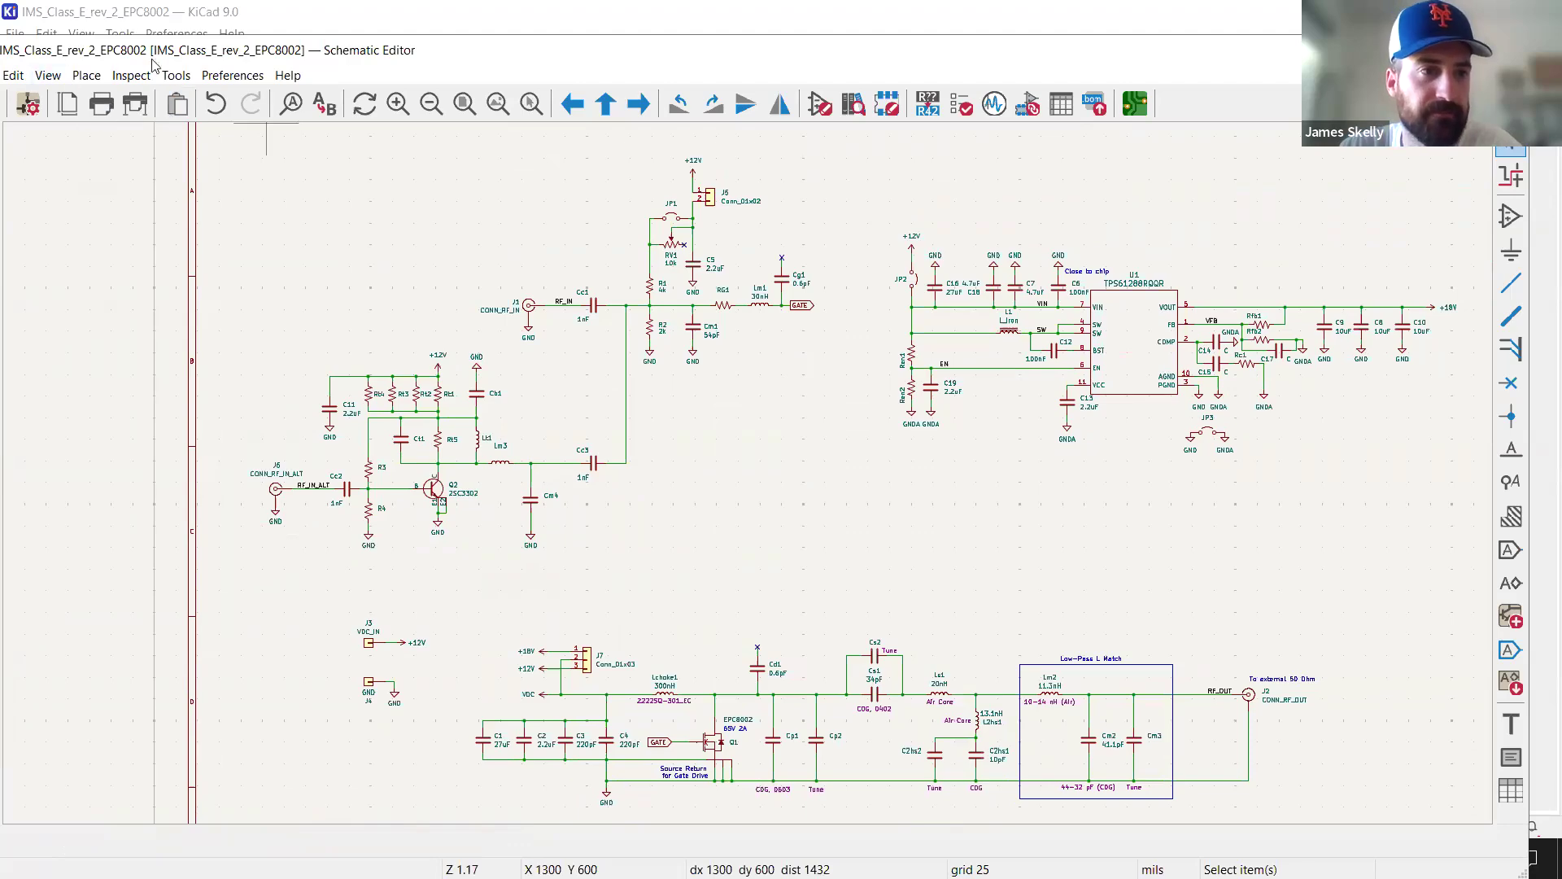
double_click(355, 53)
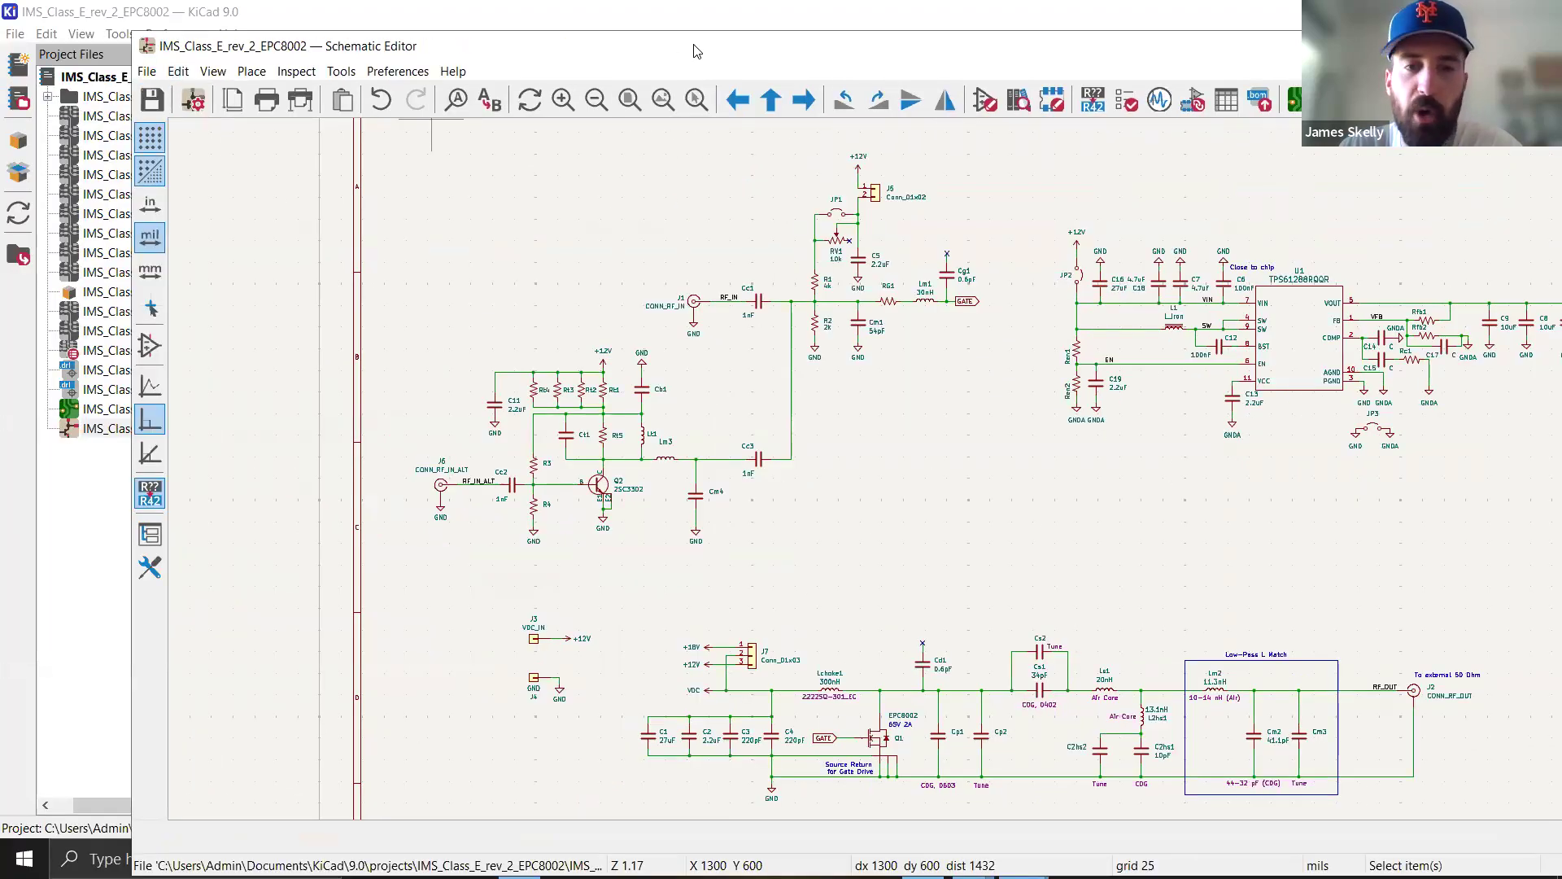
left_click_drag(842, 53, 529, 64)
left_click_drag(1038, 70, 765, 81)
left_click(1082, 69)
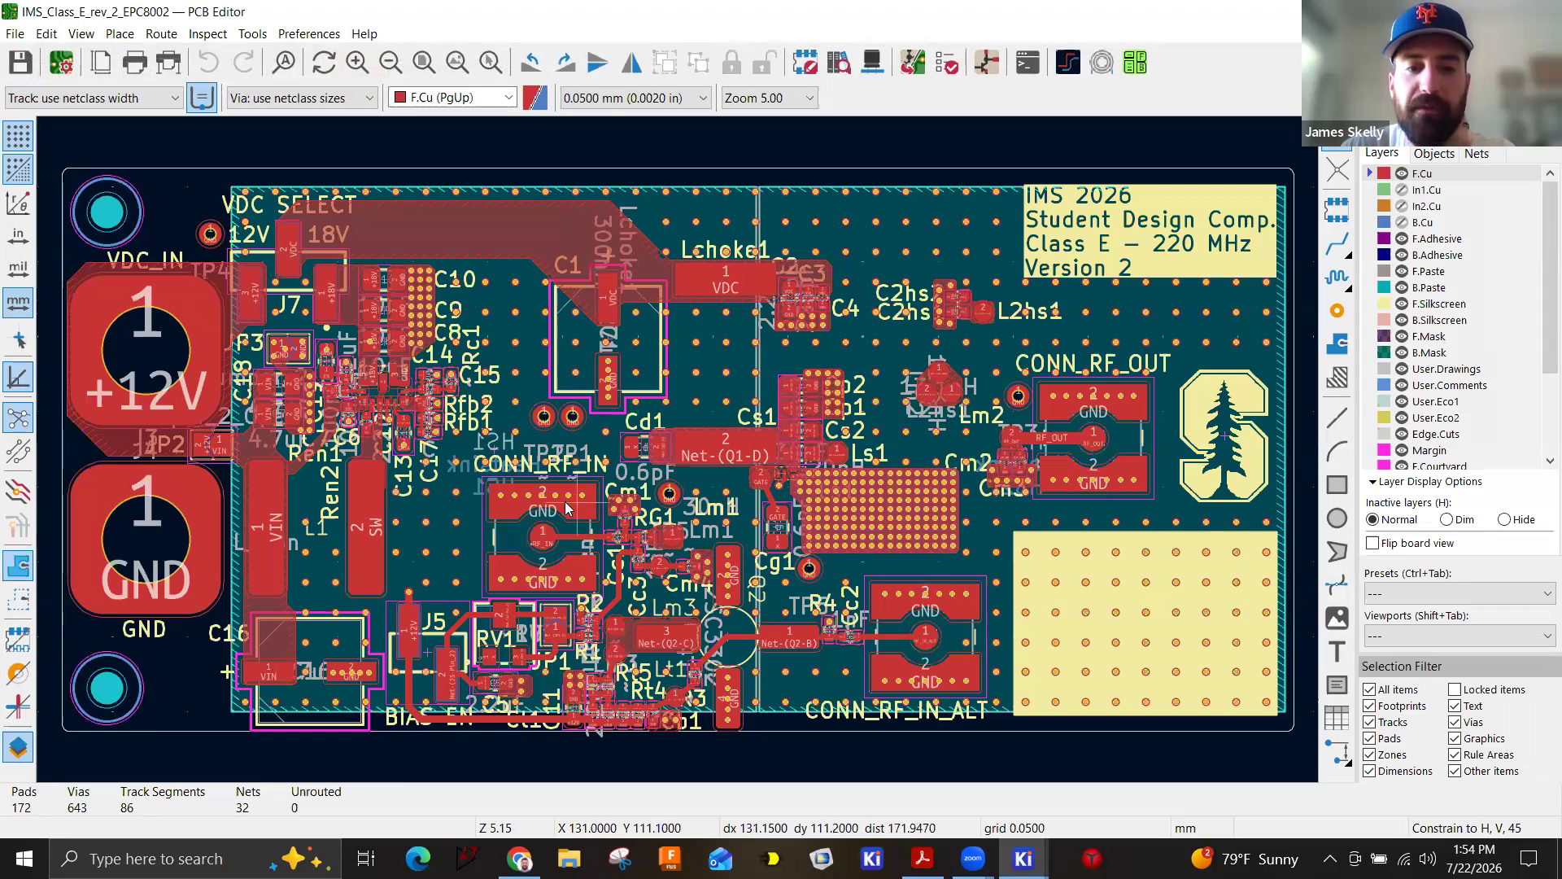
Move the CONN_RF_IN connector footprint off the board into the empty space above it and inspect its GND and RF_IN pads.
left_click(504, 531)
key("m")
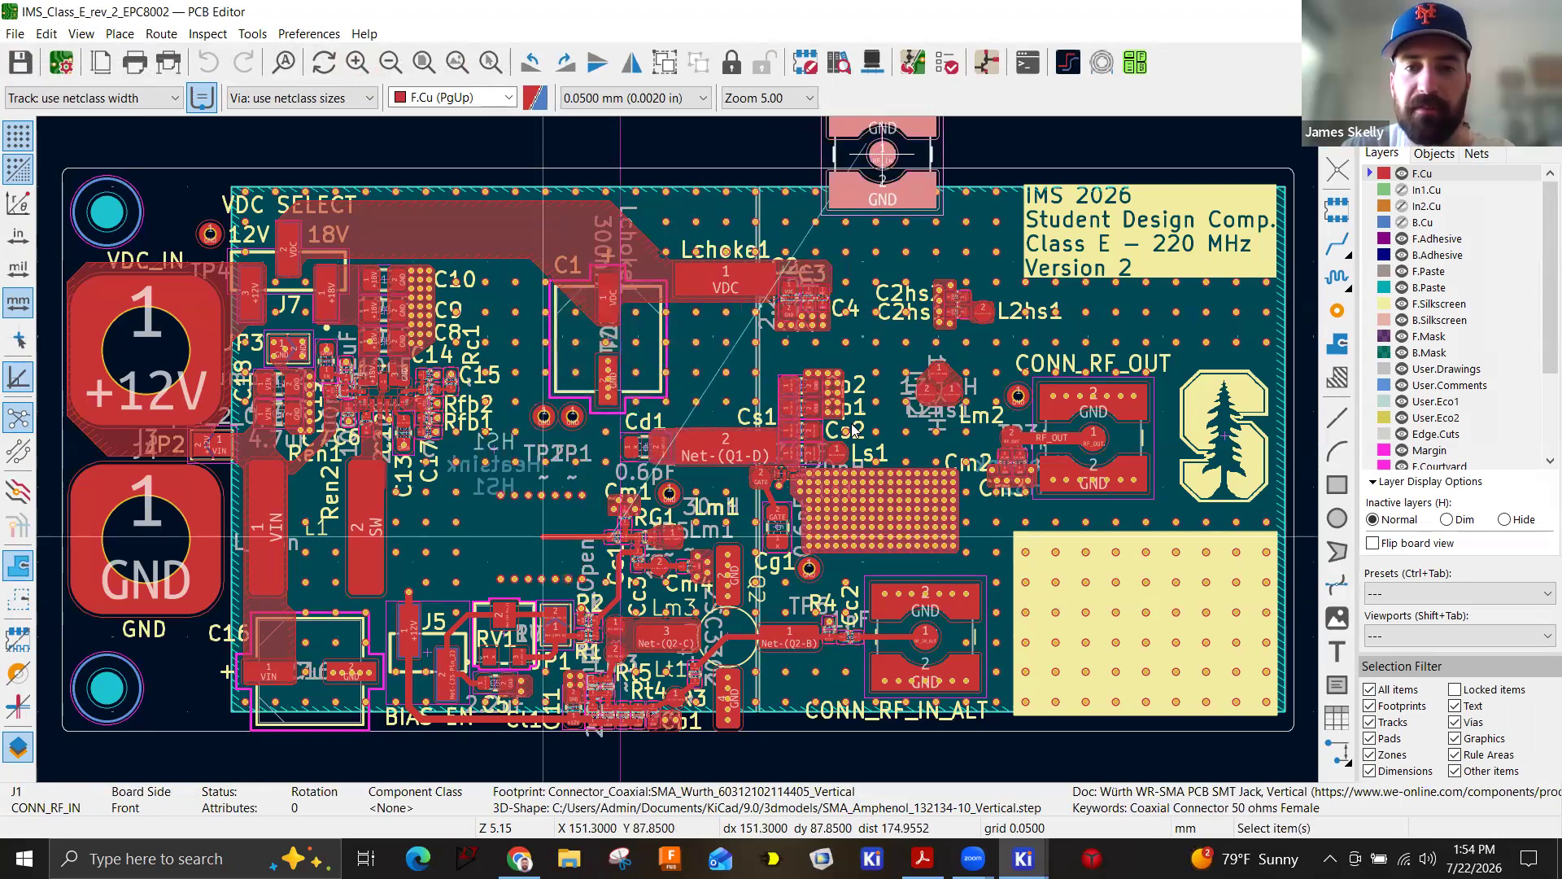
left_click(850, 146)
scroll(850, 421, "down", 2)
scroll(683, 335, "down", 3)
left_click_drag(686, 363, 763, 274)
left_click(840, 345)
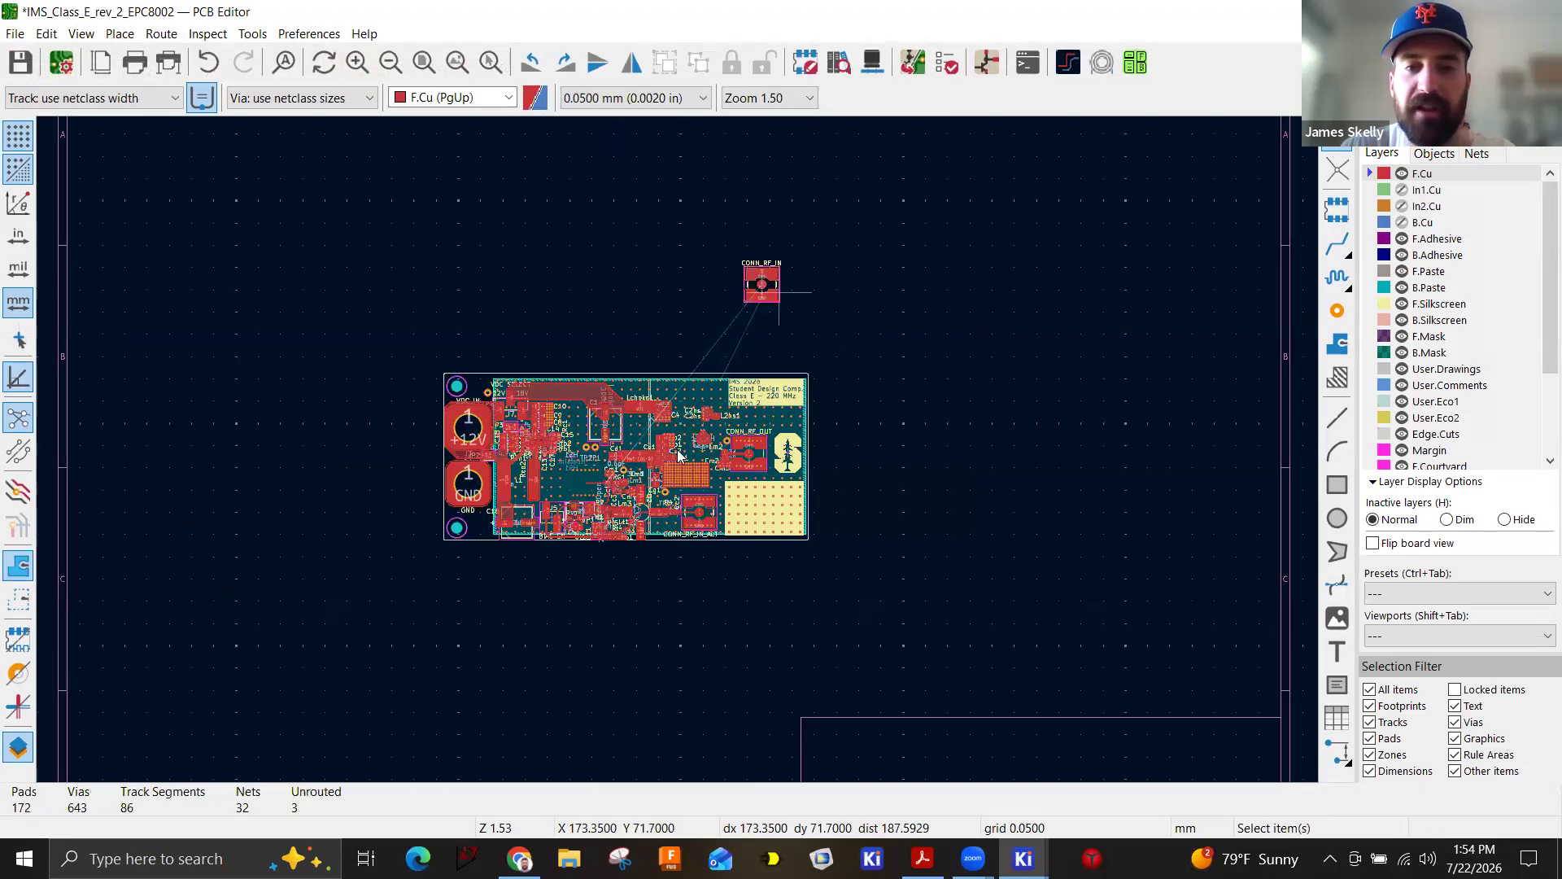
scroll(780, 293, "up", 5)
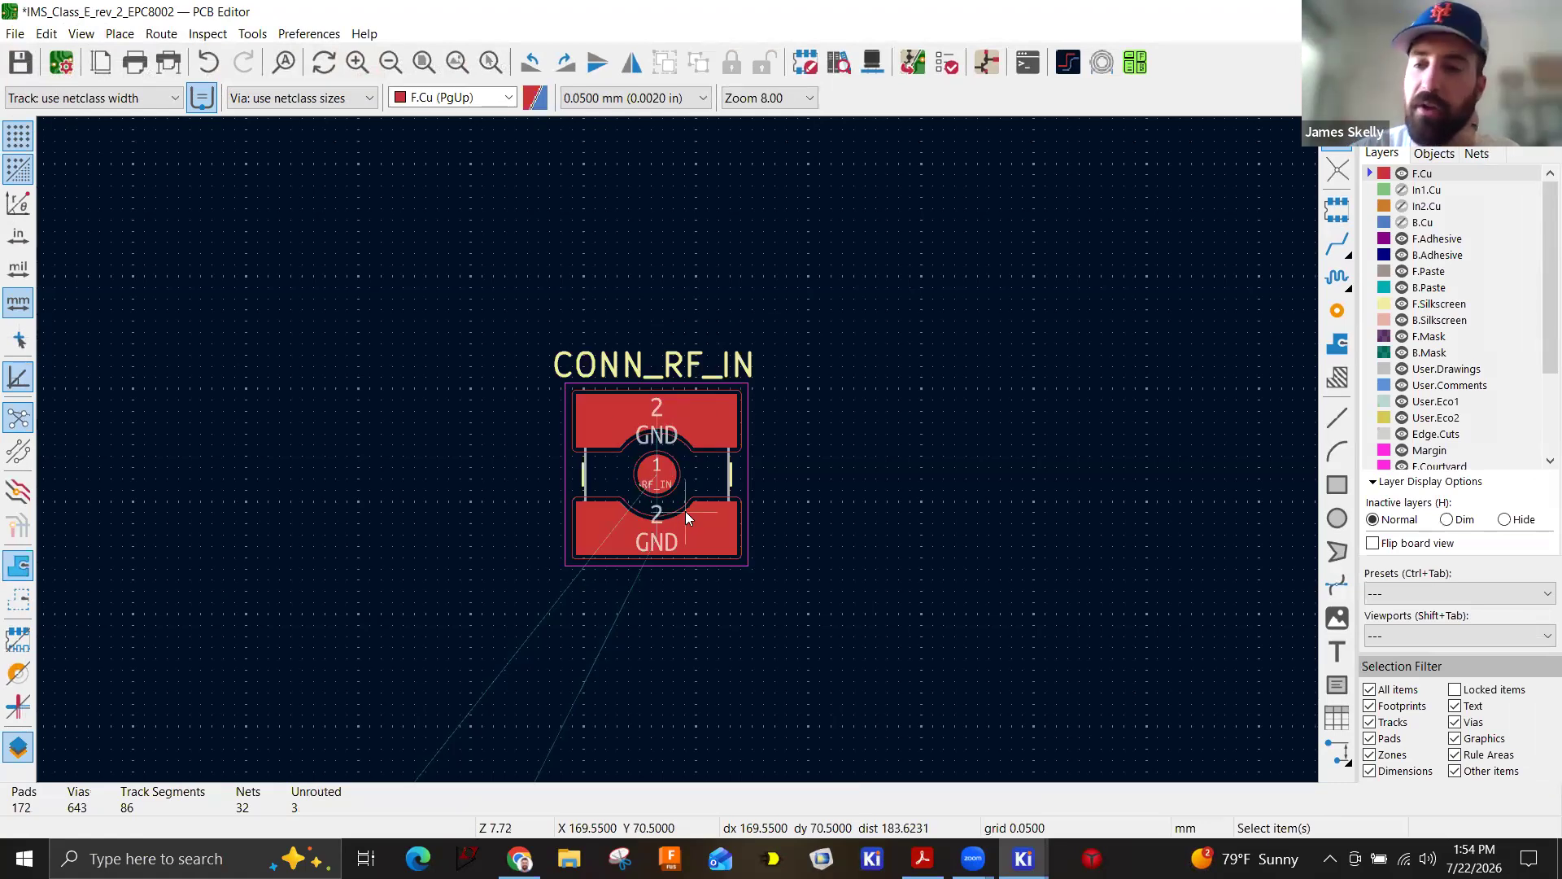
scroll(660, 504, "up", 3)
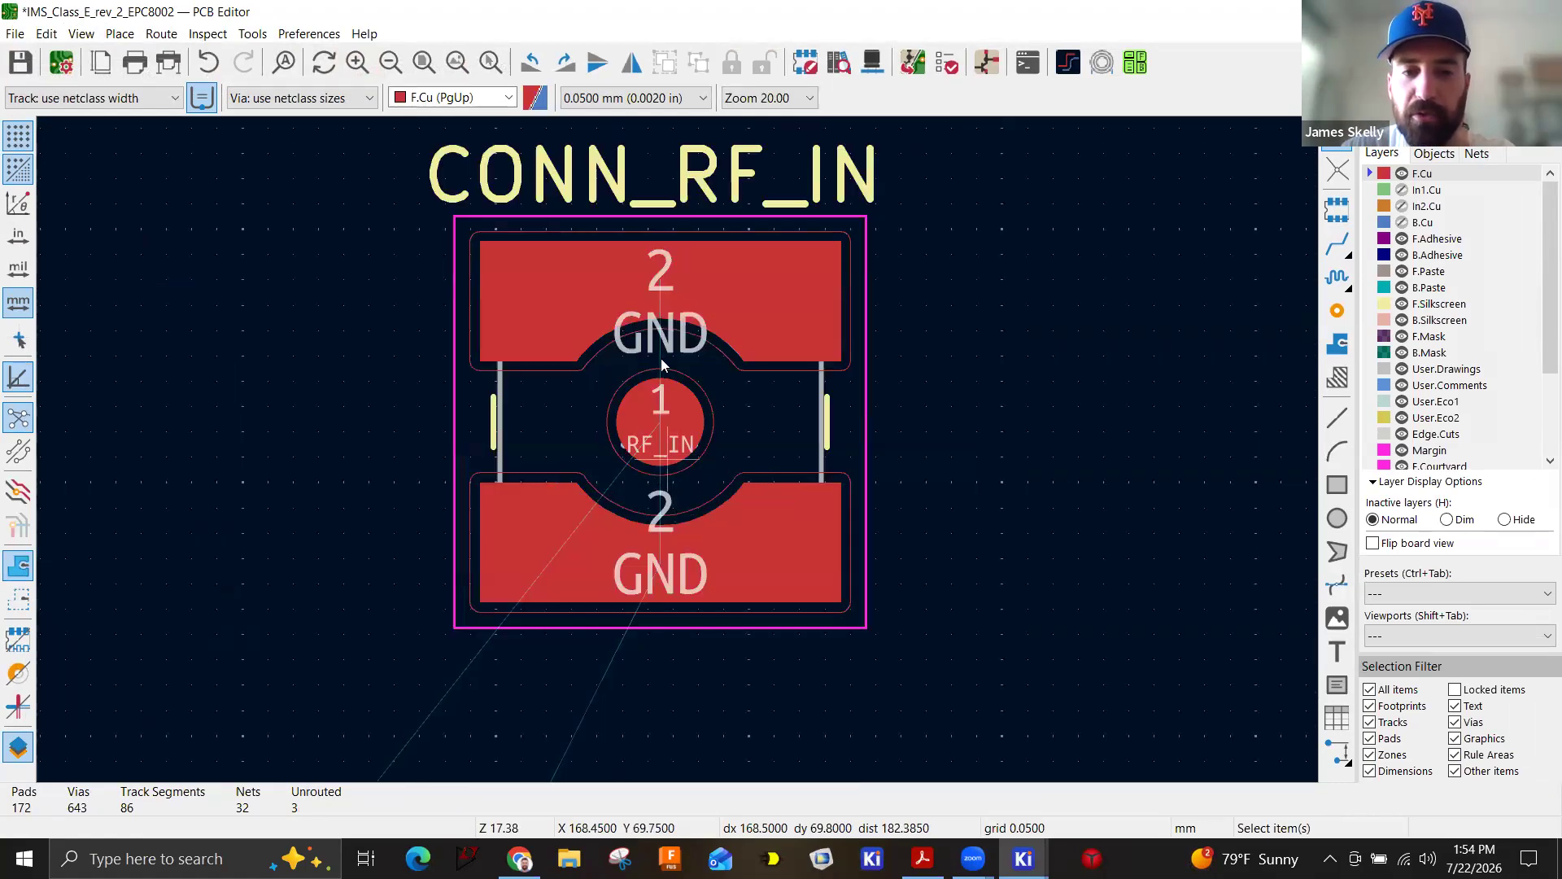
scroll(682, 452, "up", 2)
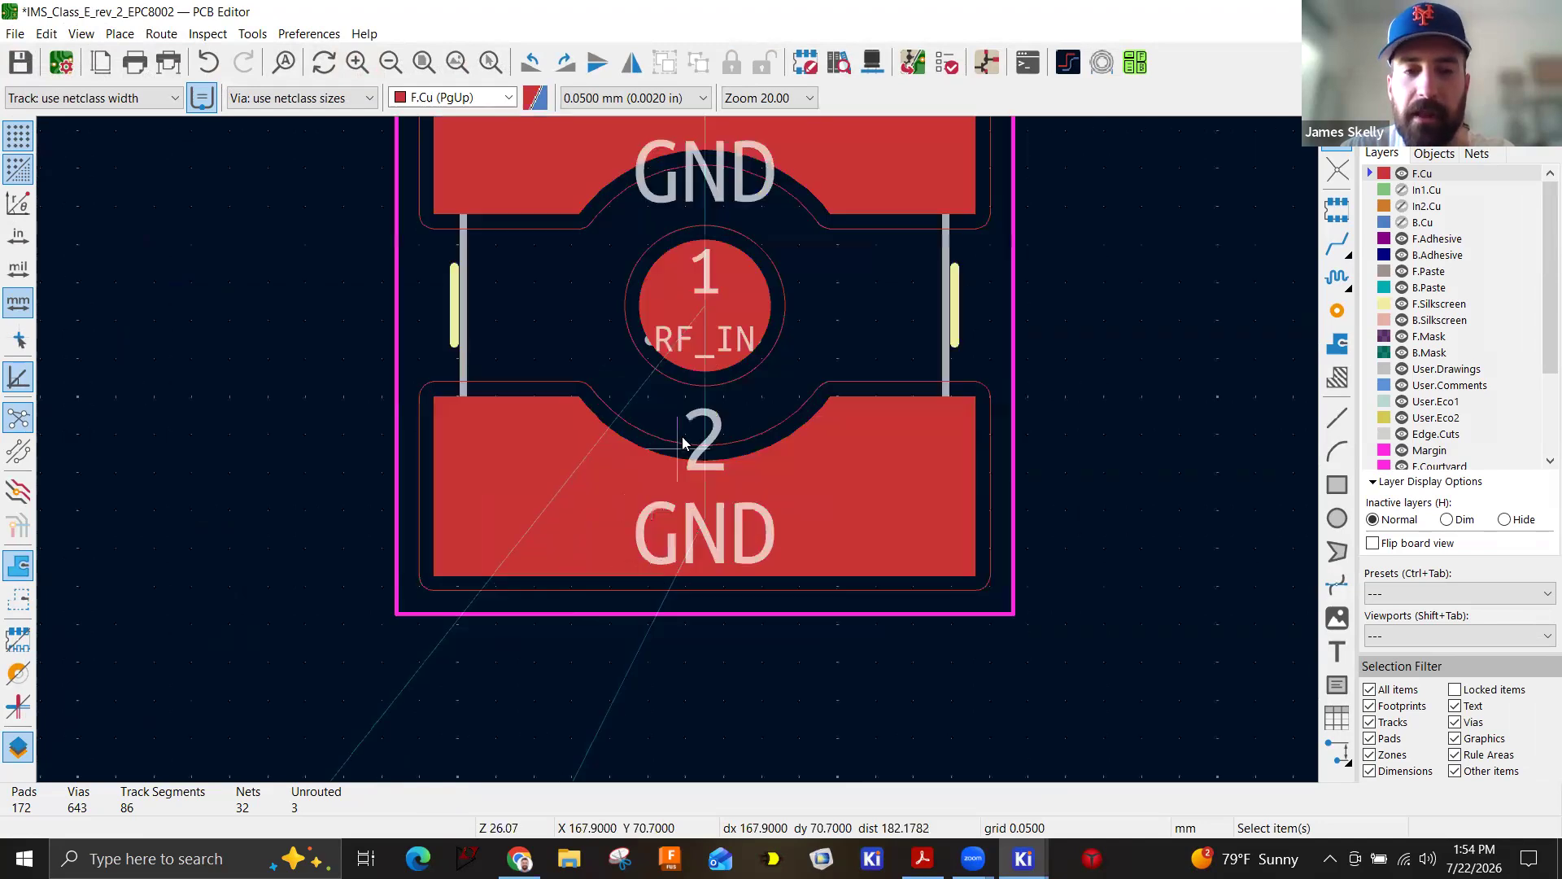
scroll(682, 443, "down", 2)
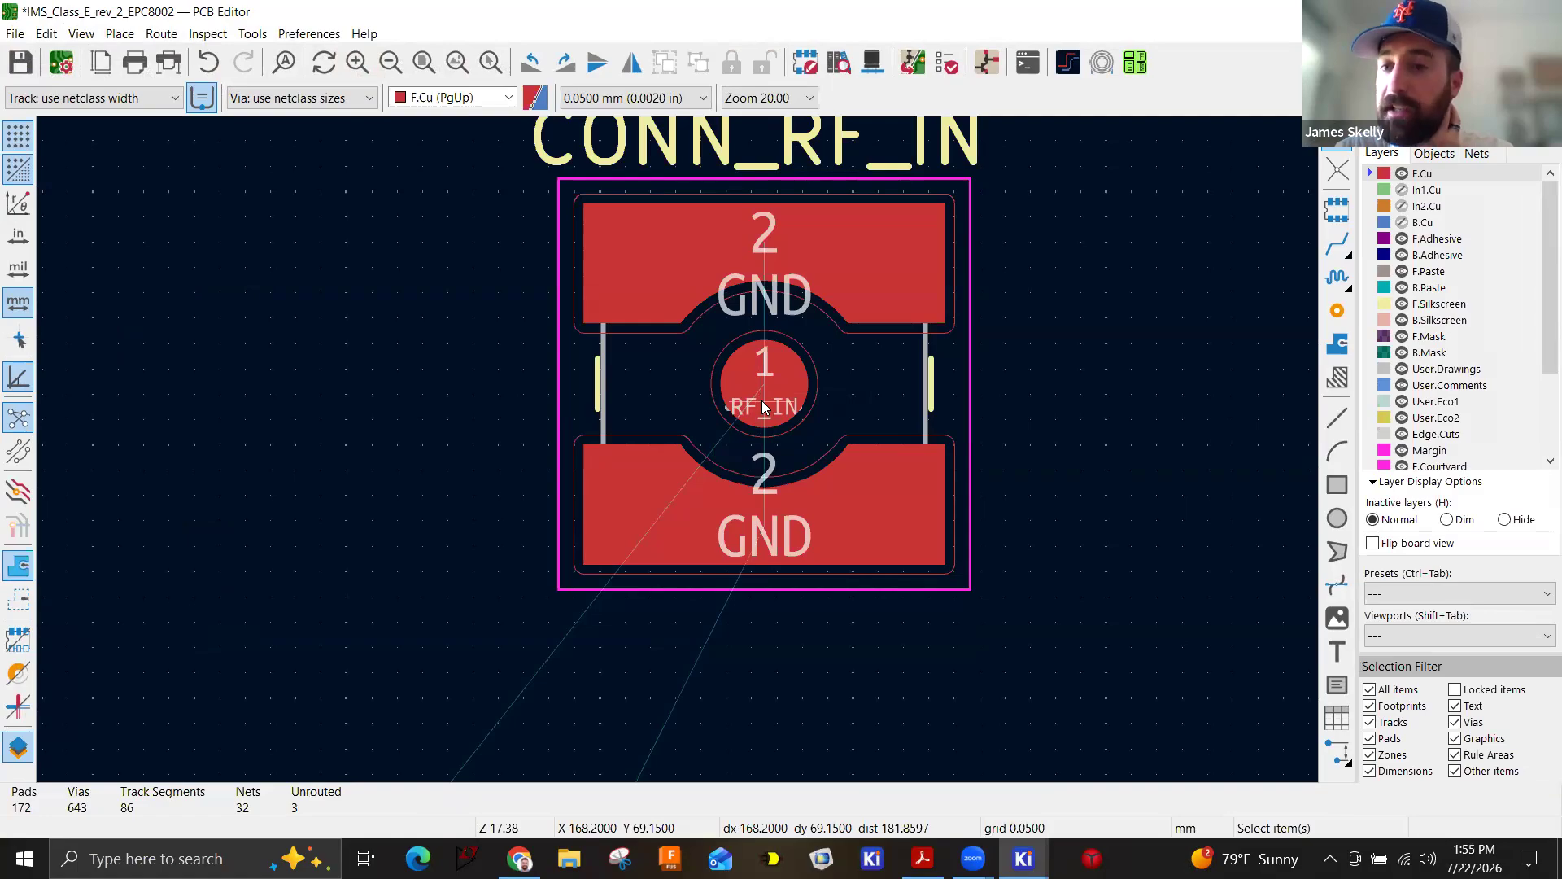
Move capacitor Cc1 off the board into the empty space beside the CONN_RF_IN connector.
scroll(682, 454, "down", 7)
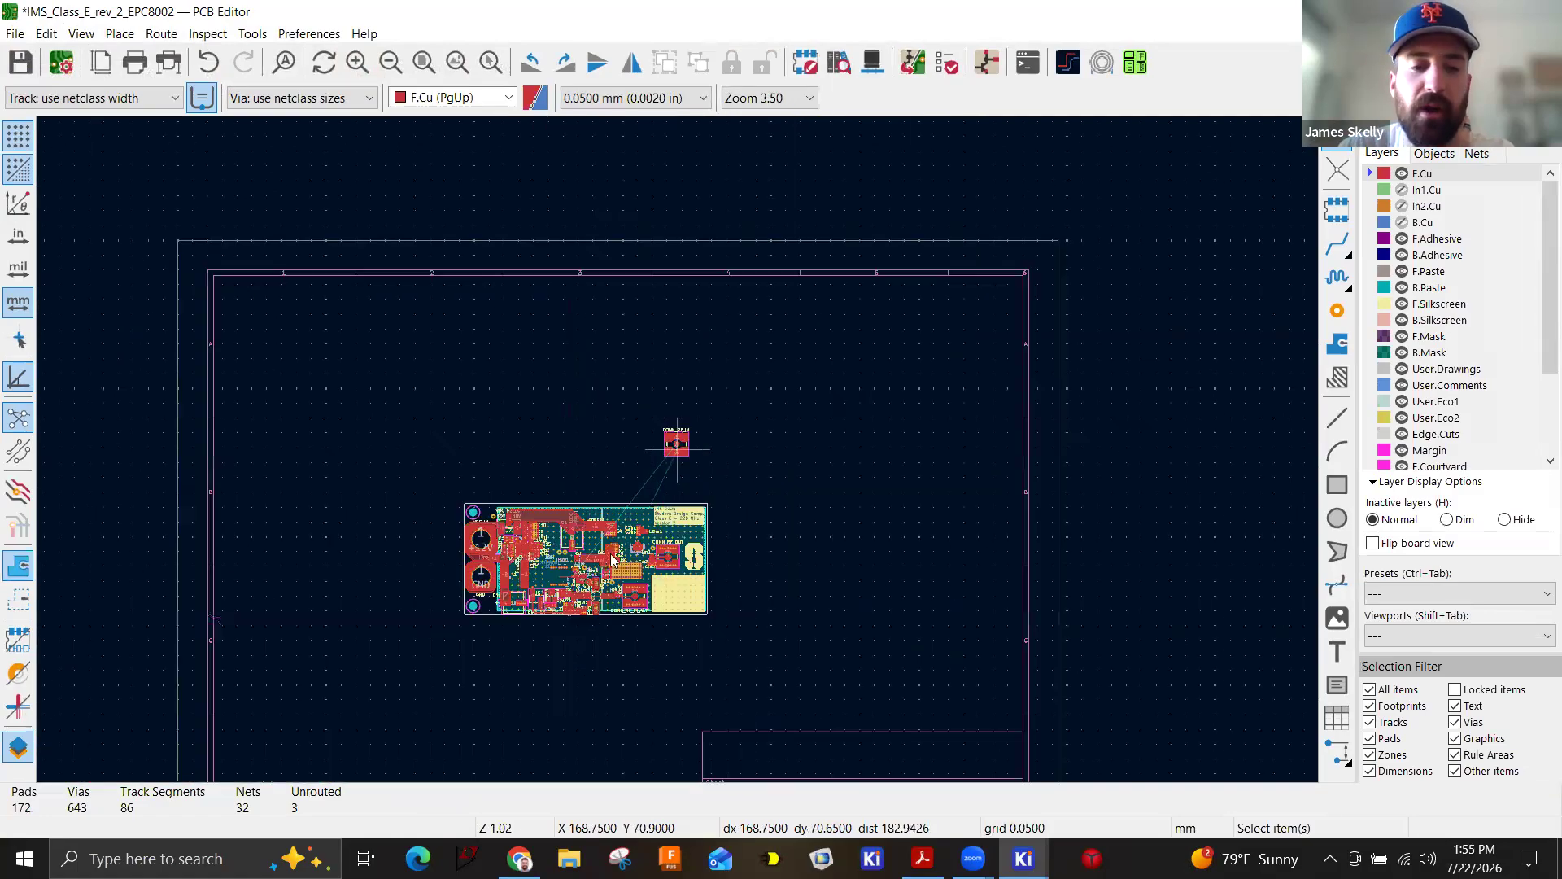
scroll(599, 567, "up", 3)
scroll(679, 456, "up", 4)
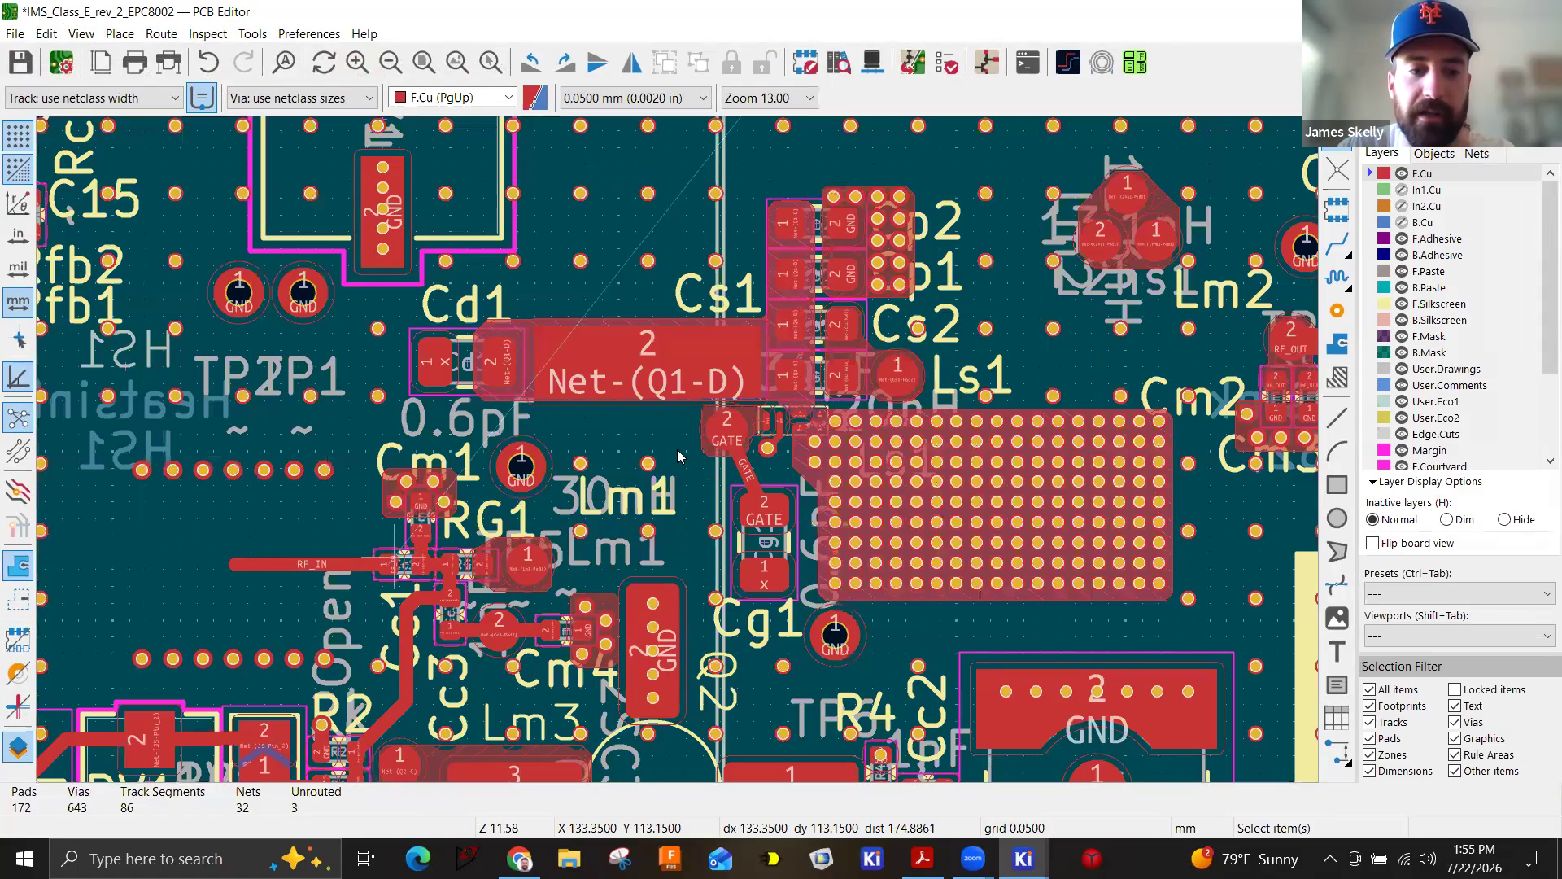
scroll(703, 436, "up", 4)
left_click(704, 435)
scroll(704, 436, "down", 3)
key("m")
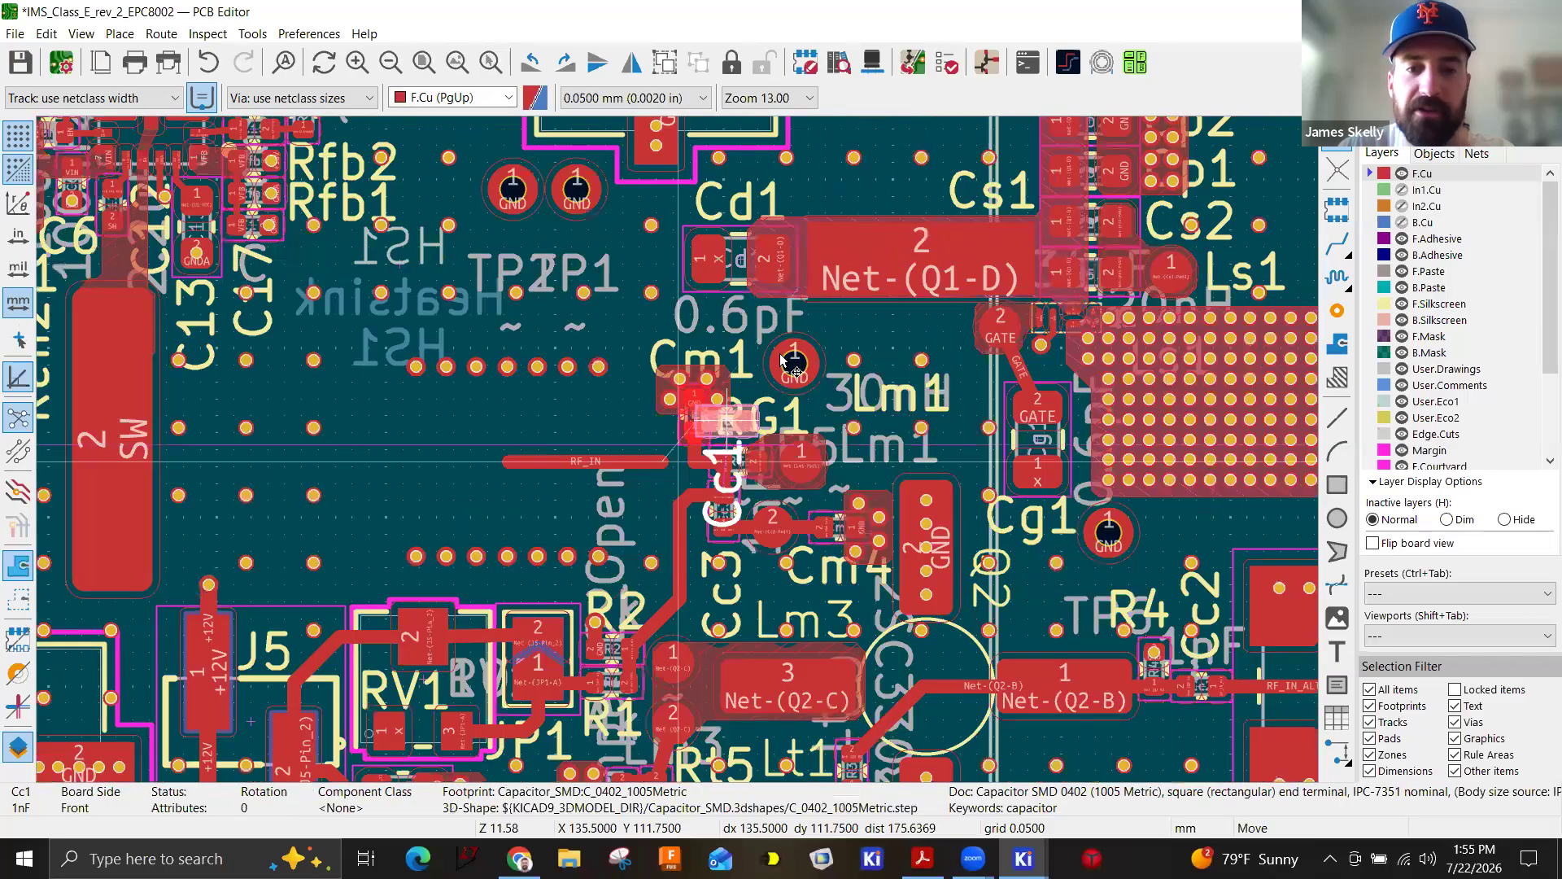
scroll(854, 193, "down", 5)
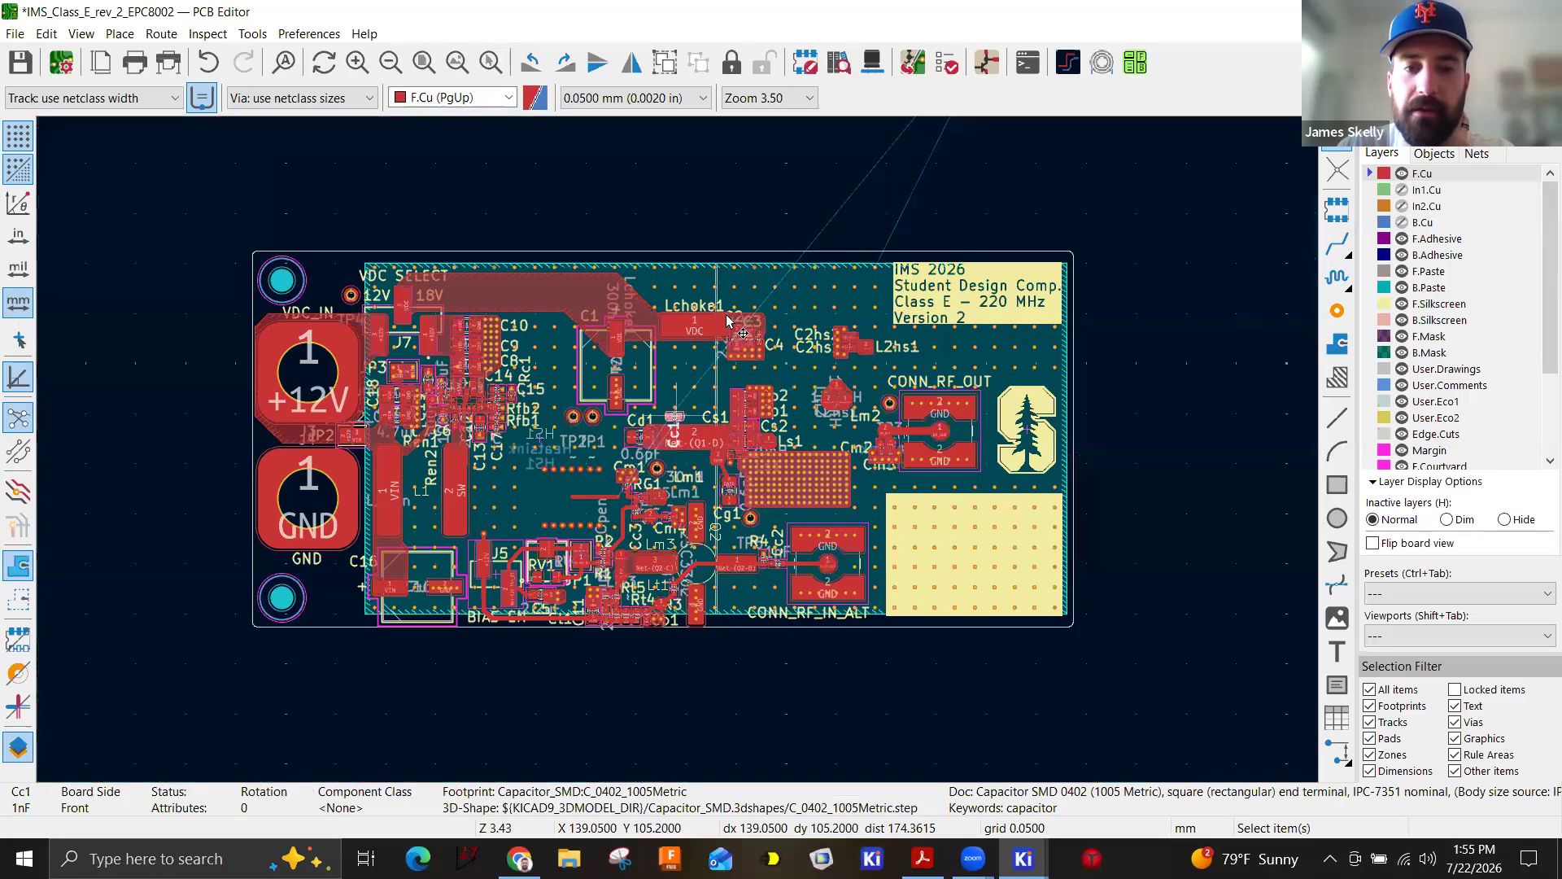
scroll(822, 283, "down", 3)
scroll(734, 238, "up", 4)
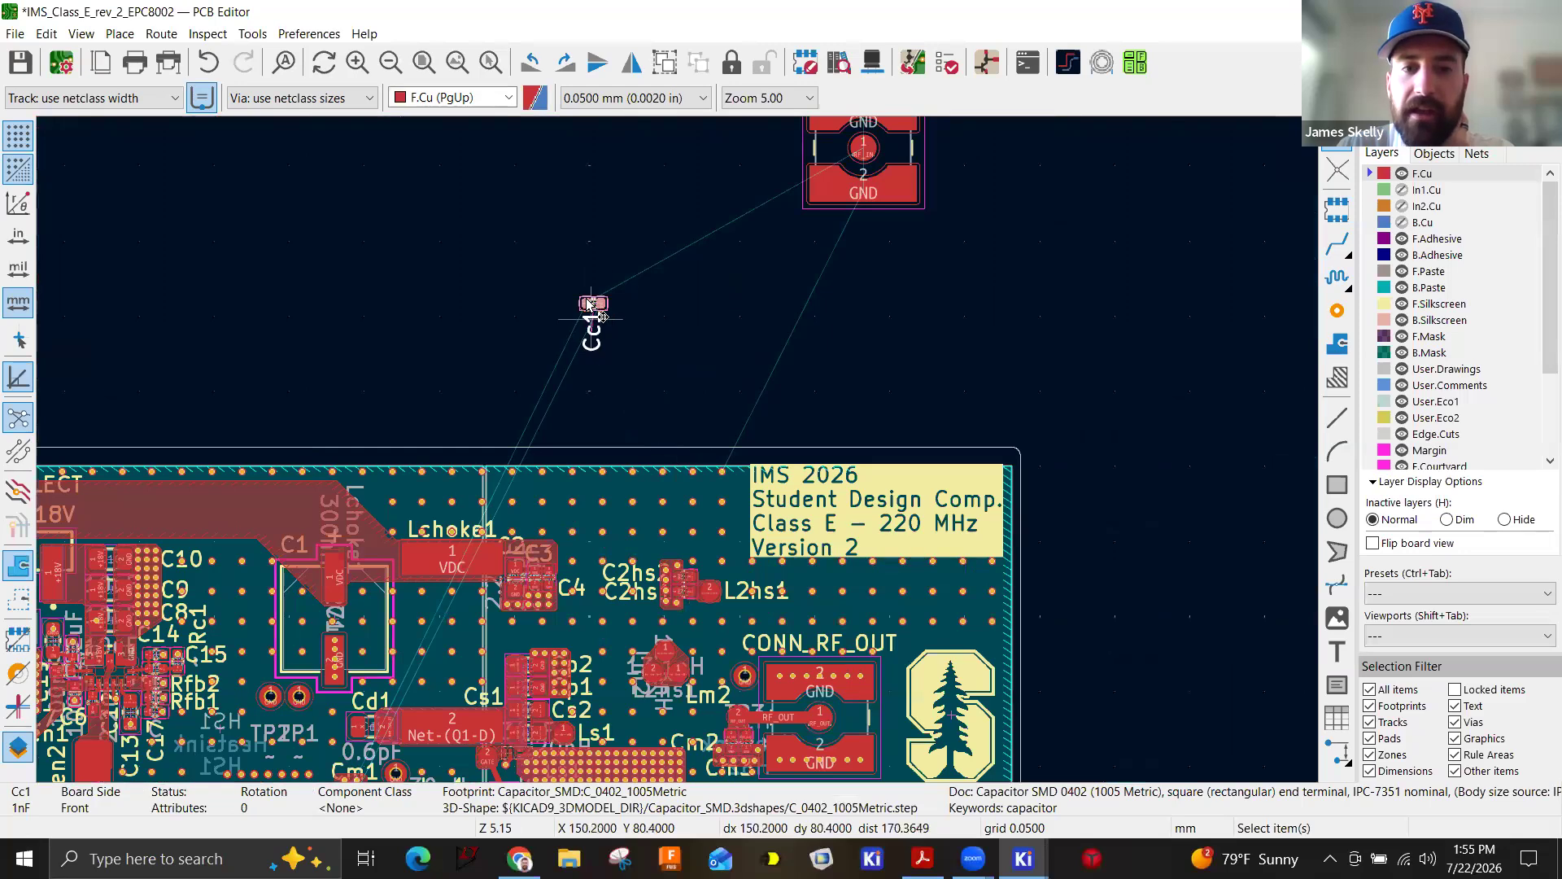
left_click(642, 175)
scroll(735, 233, "up", 3)
left_click(636, 509)
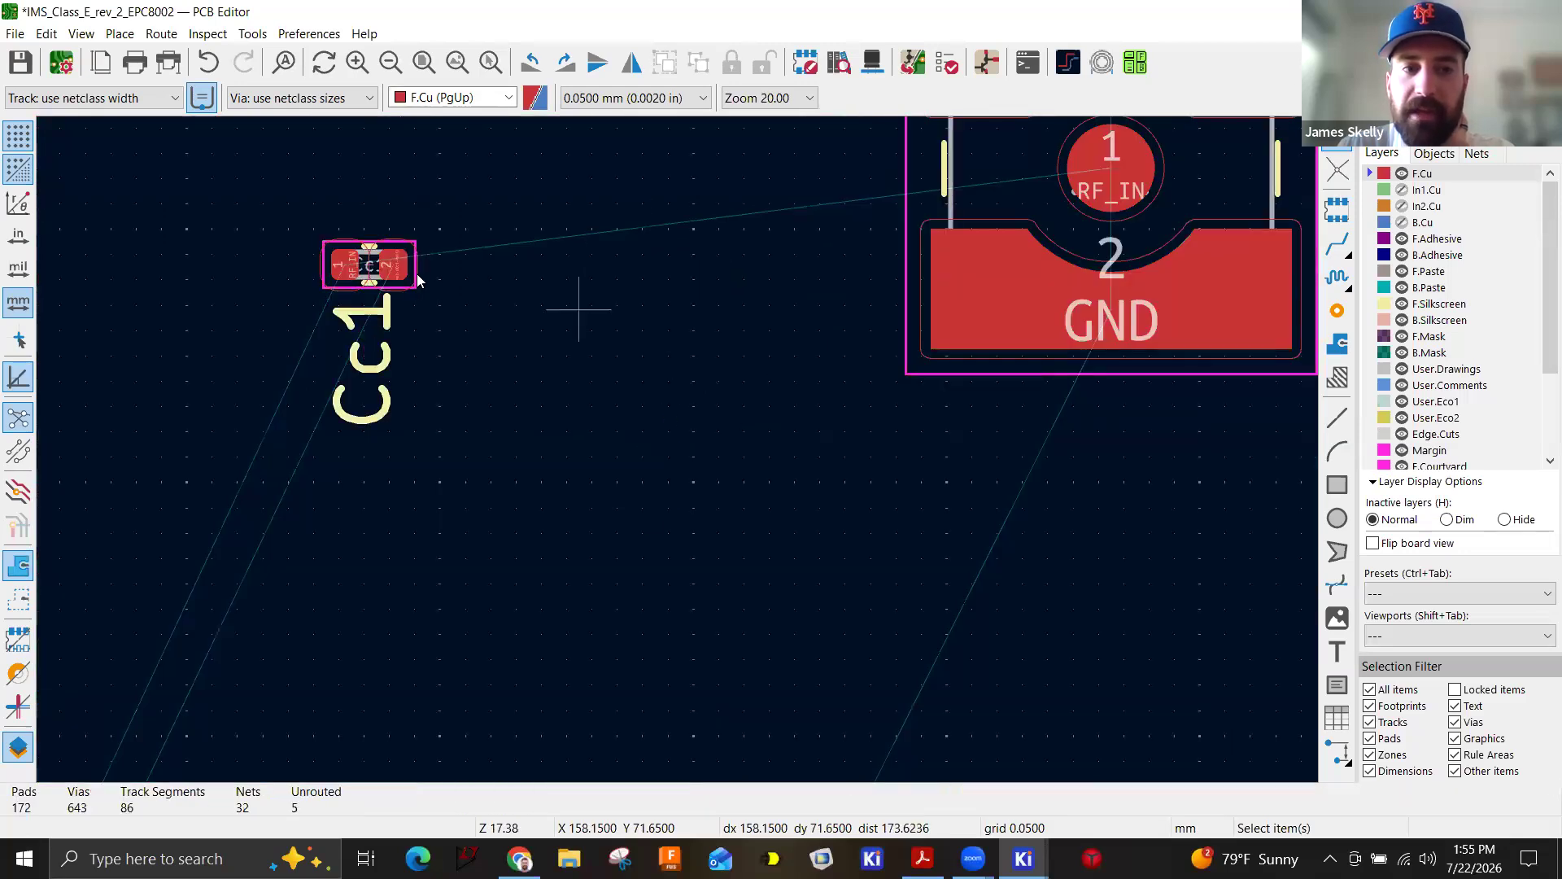
Reposition capacitor Cc1 just to the right of the CONN_RF_IN connector, level with the connector's round RF_IN pad.
left_click_drag(390, 247, 601, 317)
left_click(370, 260)
left_click(399, 245)
left_click_drag(396, 244, 1301, 344)
scroll(1034, 363, "down", 2)
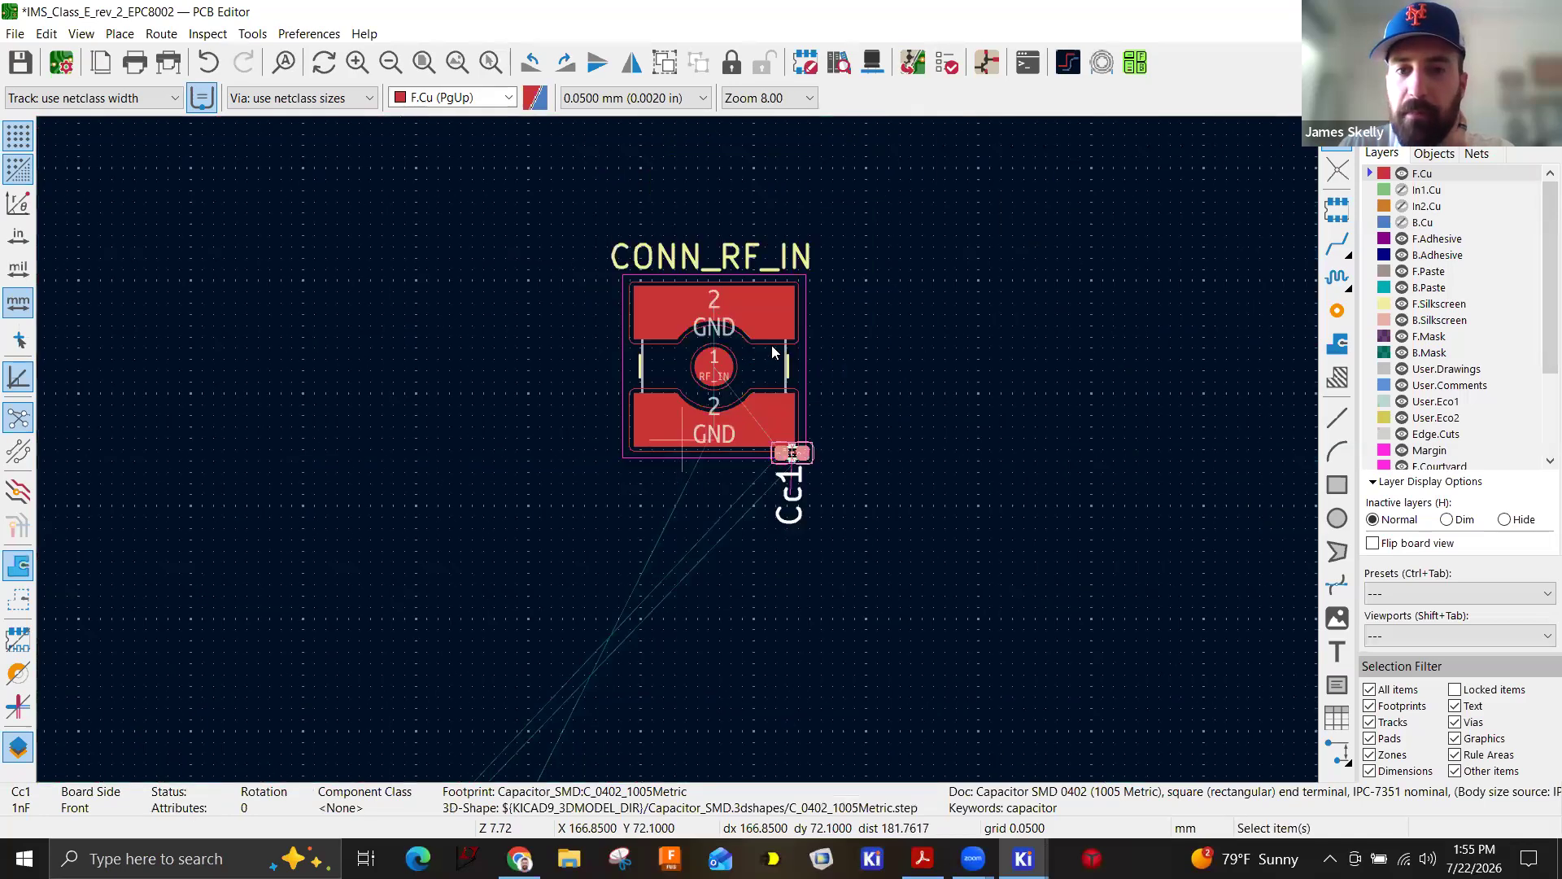
scroll(777, 345, "up", 2)
left_click_drag(701, 690, 846, 521)
scroll(845, 539, "up", 5)
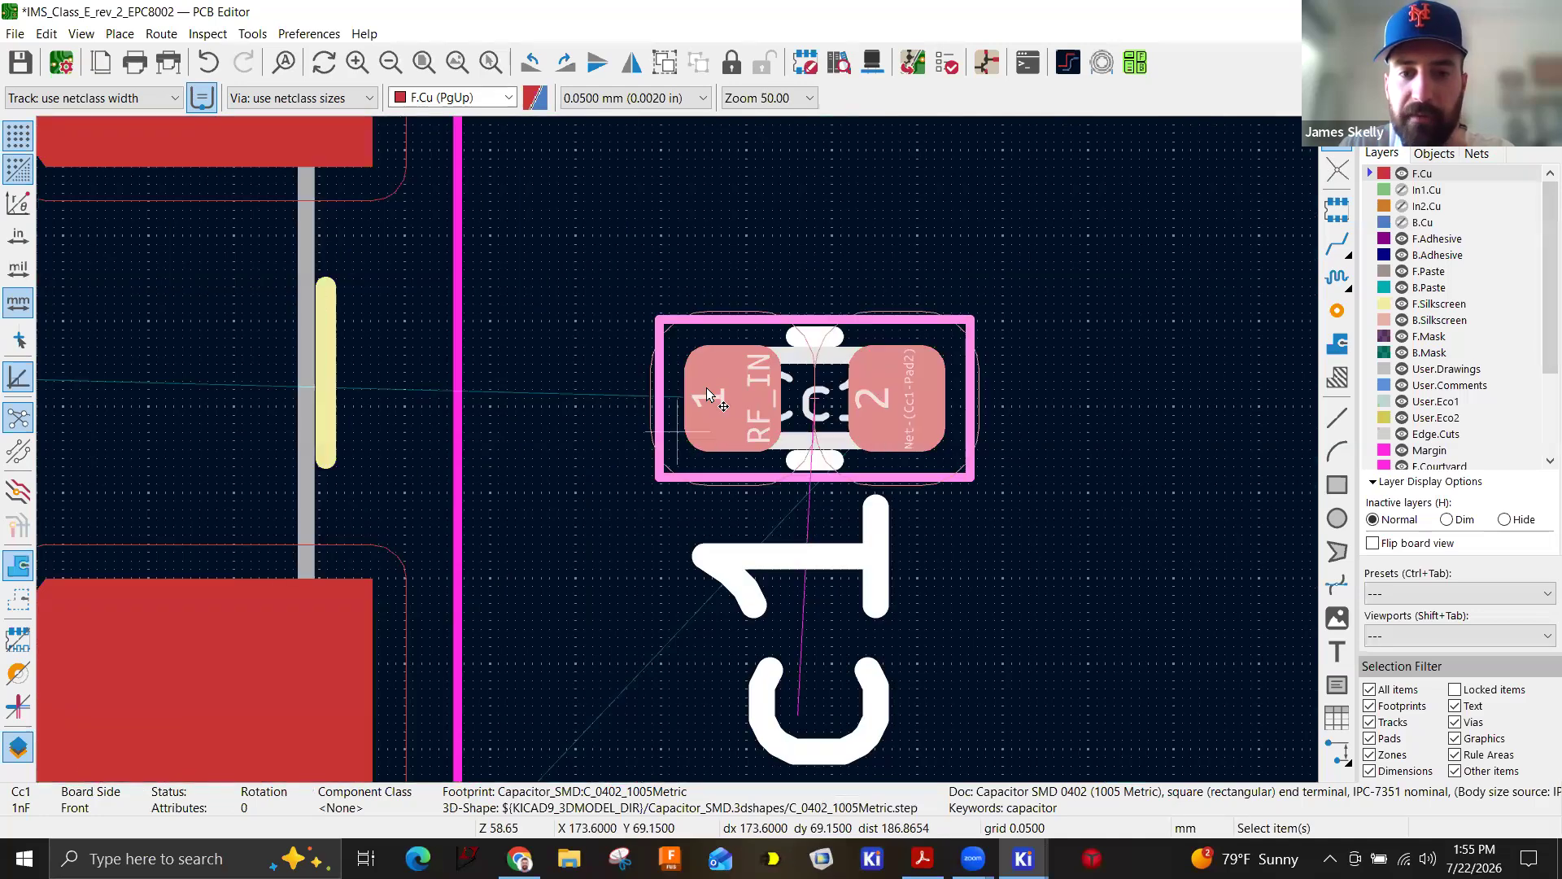
scroll(727, 433, "down", 4)
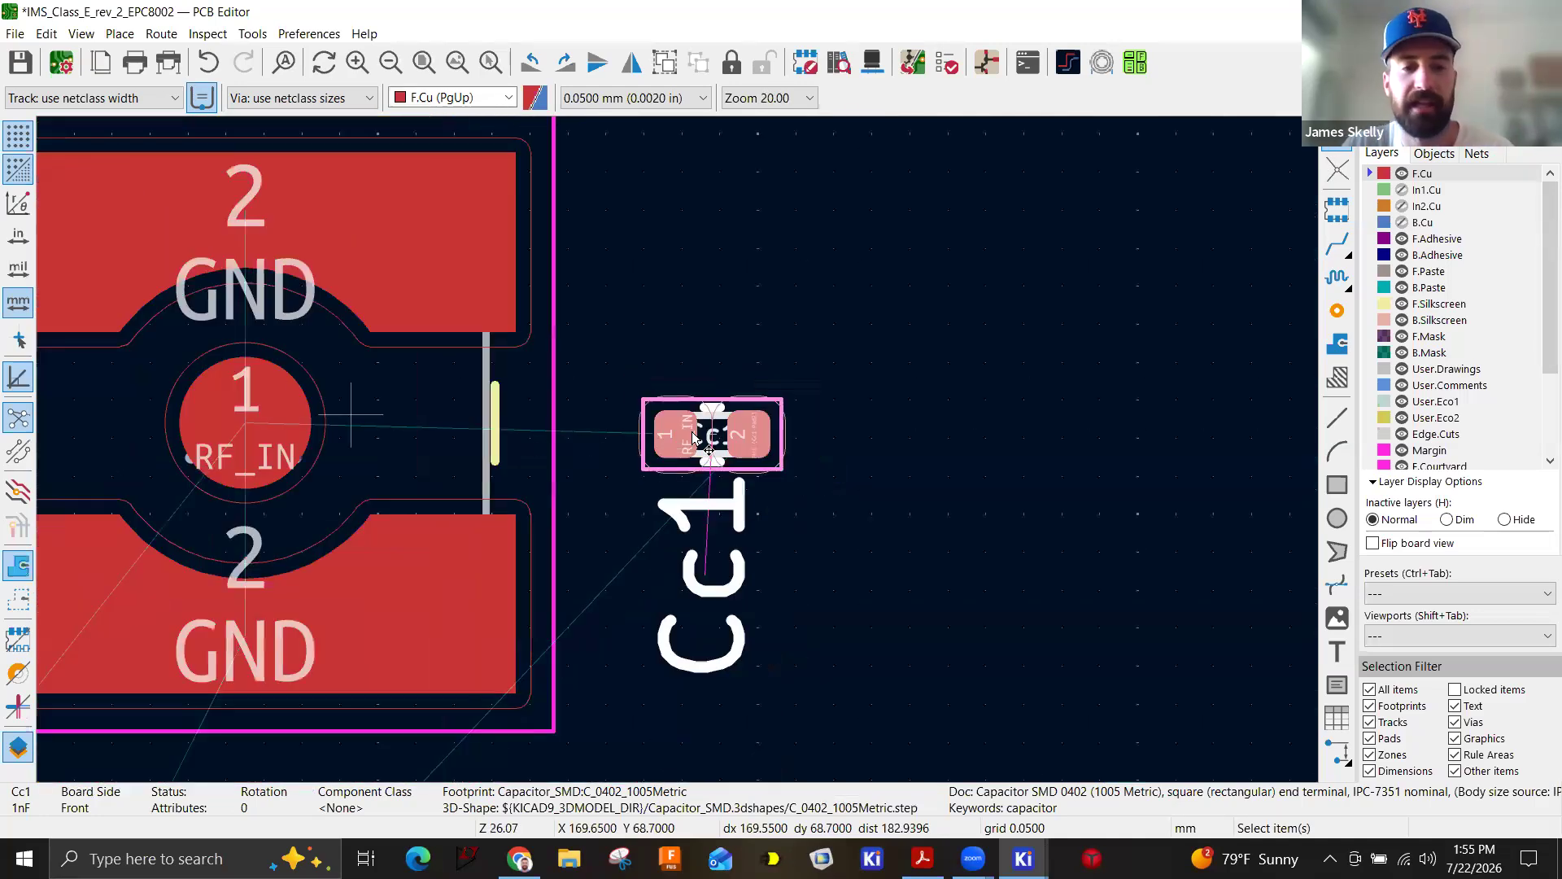
left_click_drag(676, 440, 659, 429)
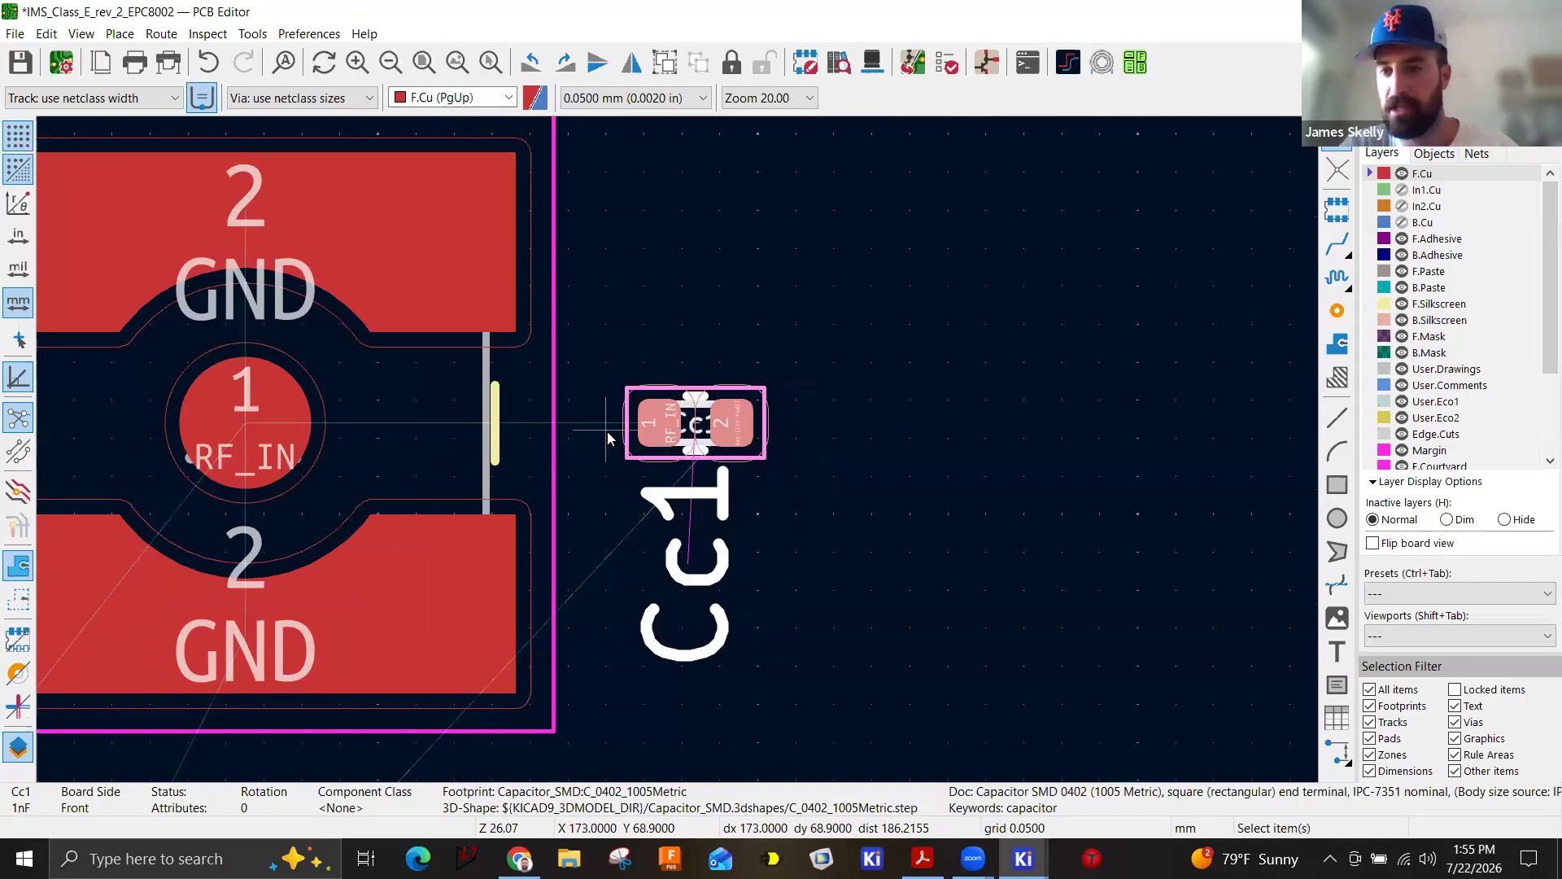
left_click(911, 370)
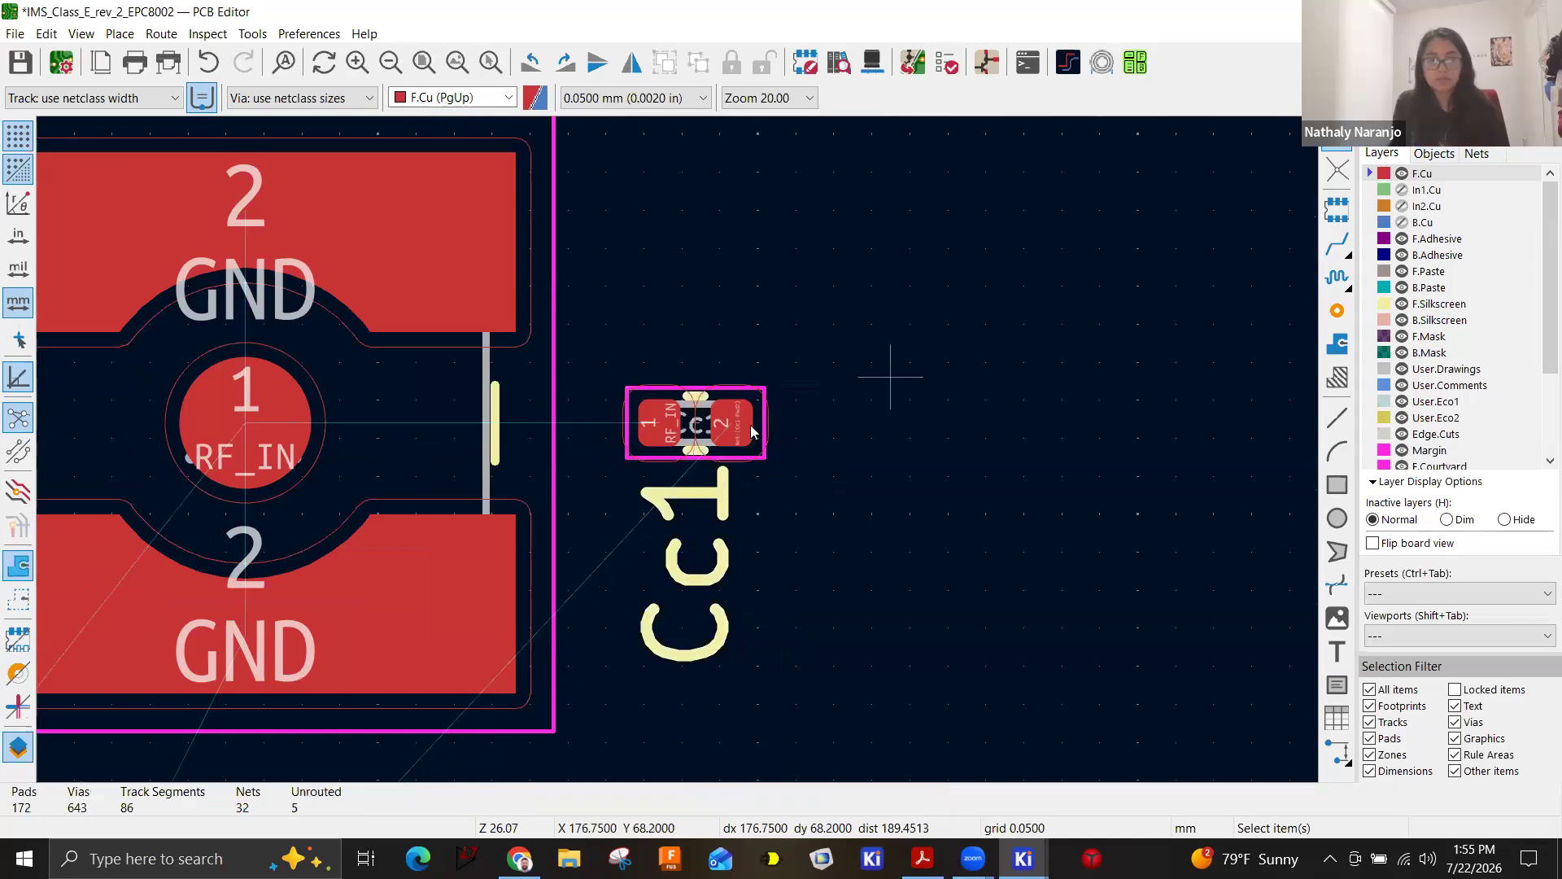
Route a straight F.Cu track from pad 1 of Cc1 to the round RF_IN pad of the CONN_RF_IN connector.
left_click(346, 414)
scroll(363, 401, "down", 3)
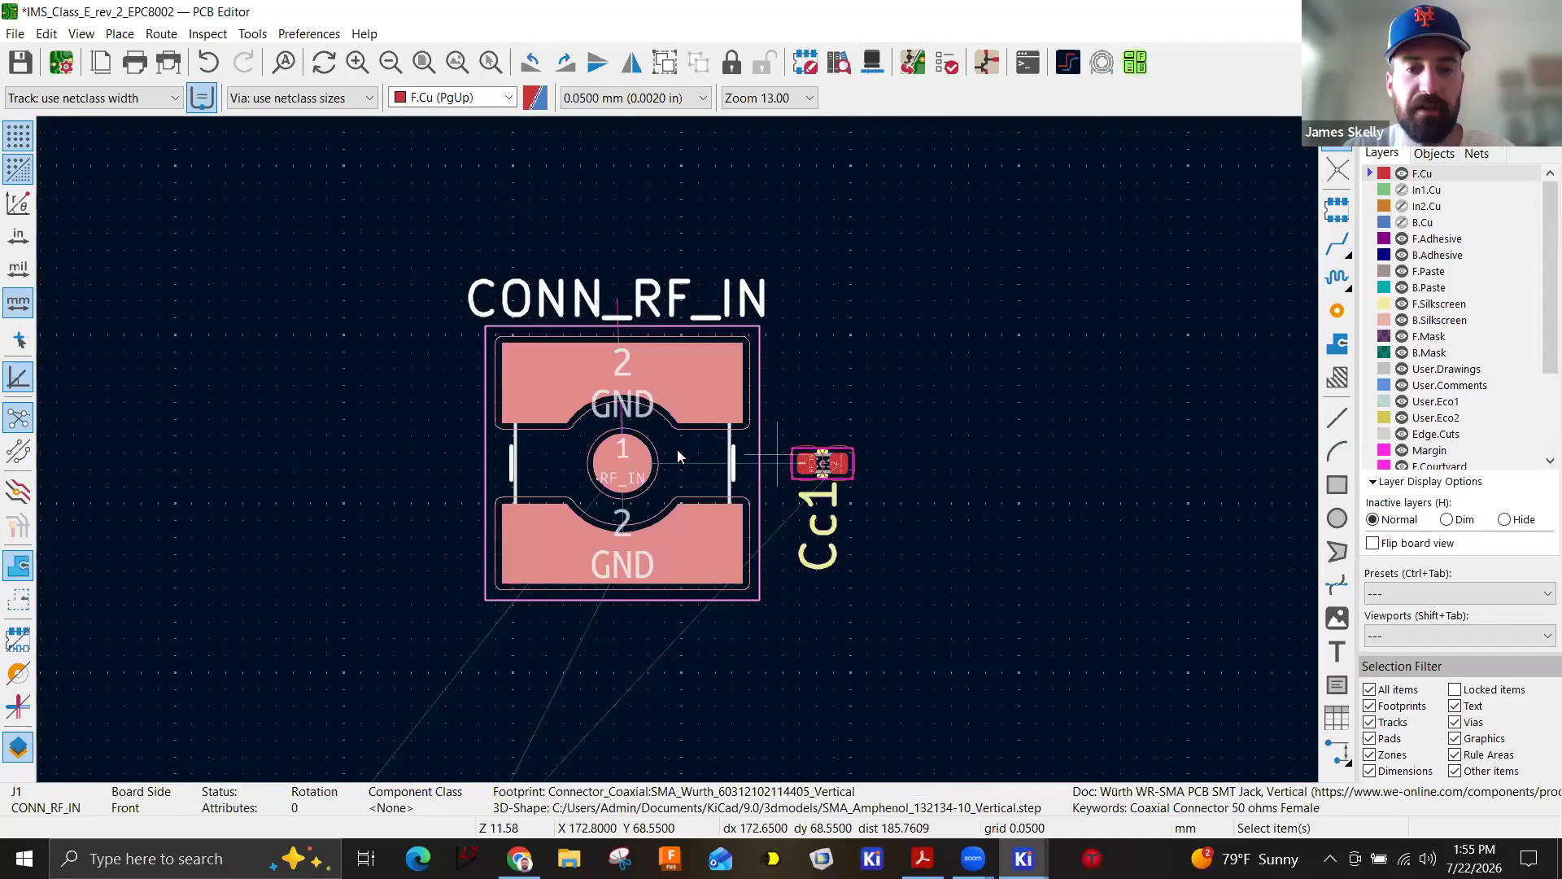
scroll(789, 454, "up", 3)
left_click(717, 452)
left_click(860, 429)
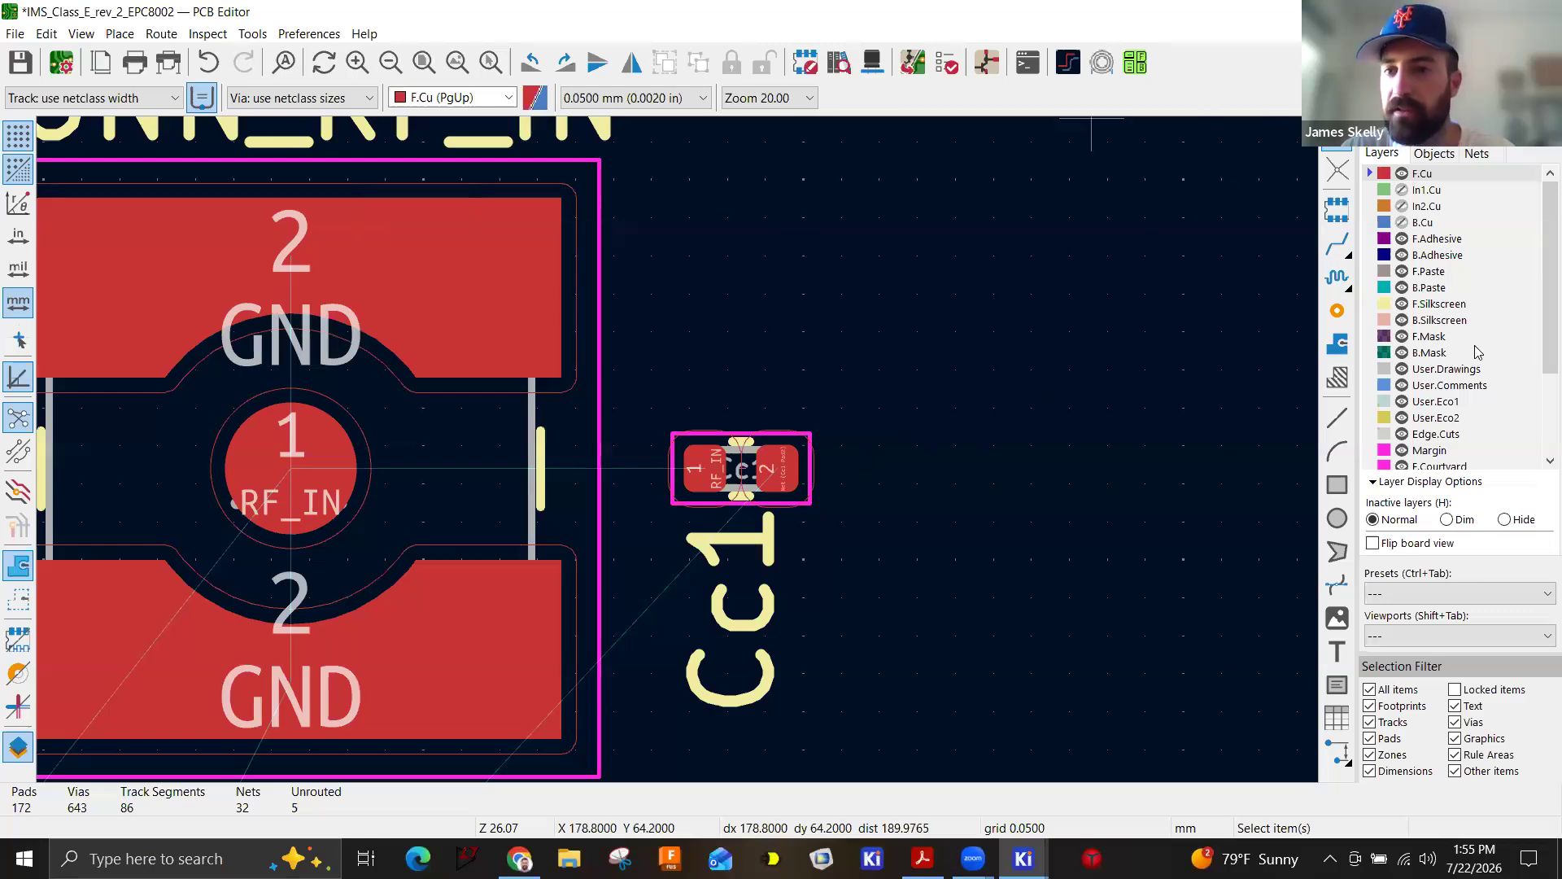
left_click(1341, 244)
left_click(703, 462)
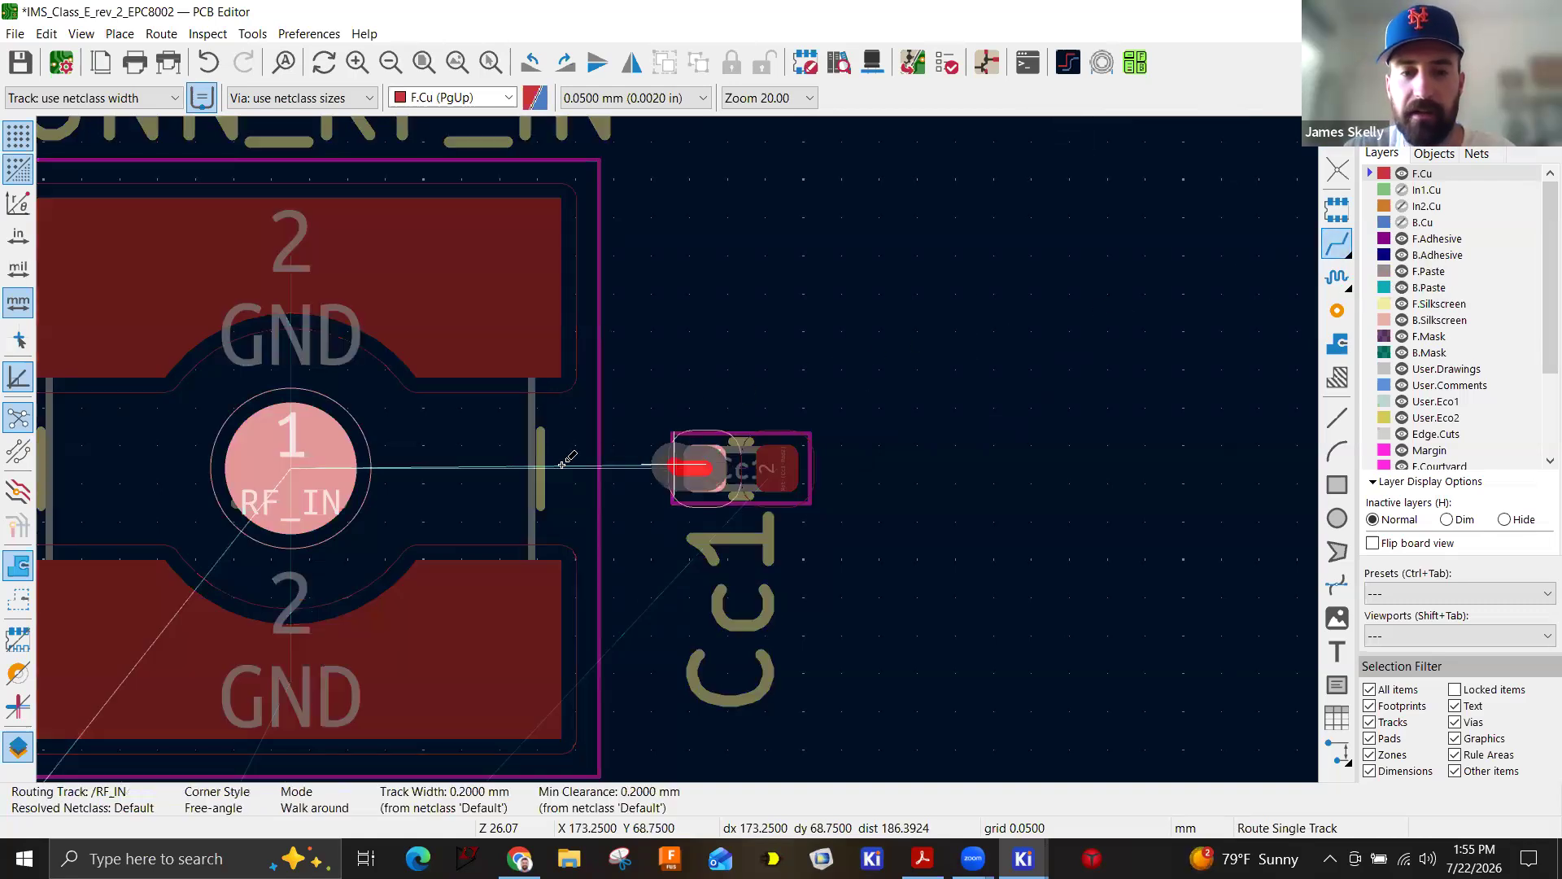
left_click(285, 468)
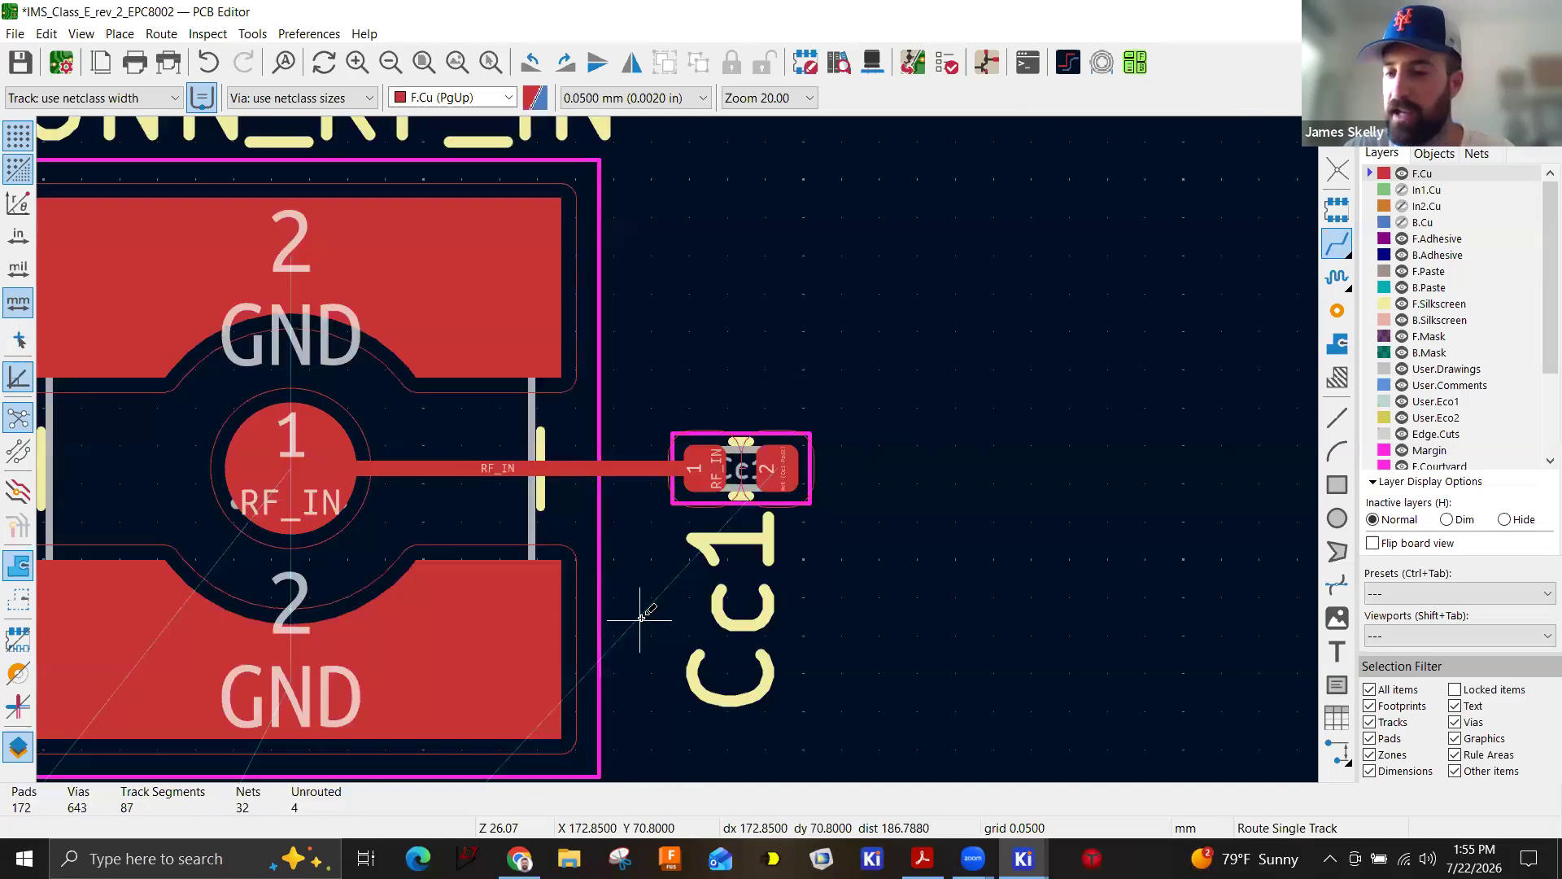
key("Escape")
Inspect and delete the track between Cc1 and the connector's RF_IN pad.
left_click(638, 469)
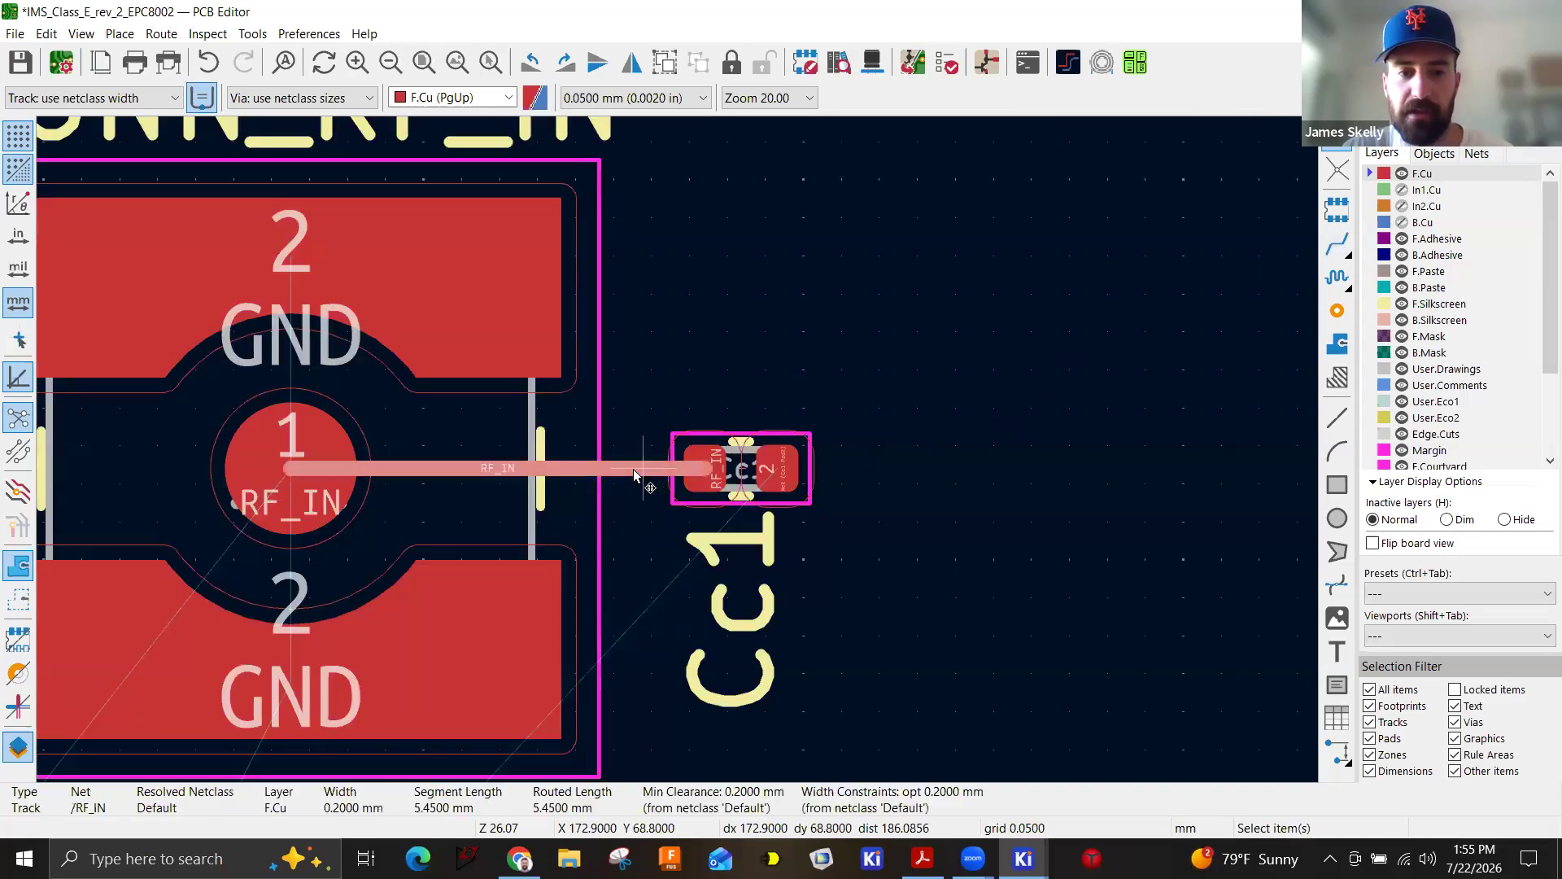
left_click(883, 541)
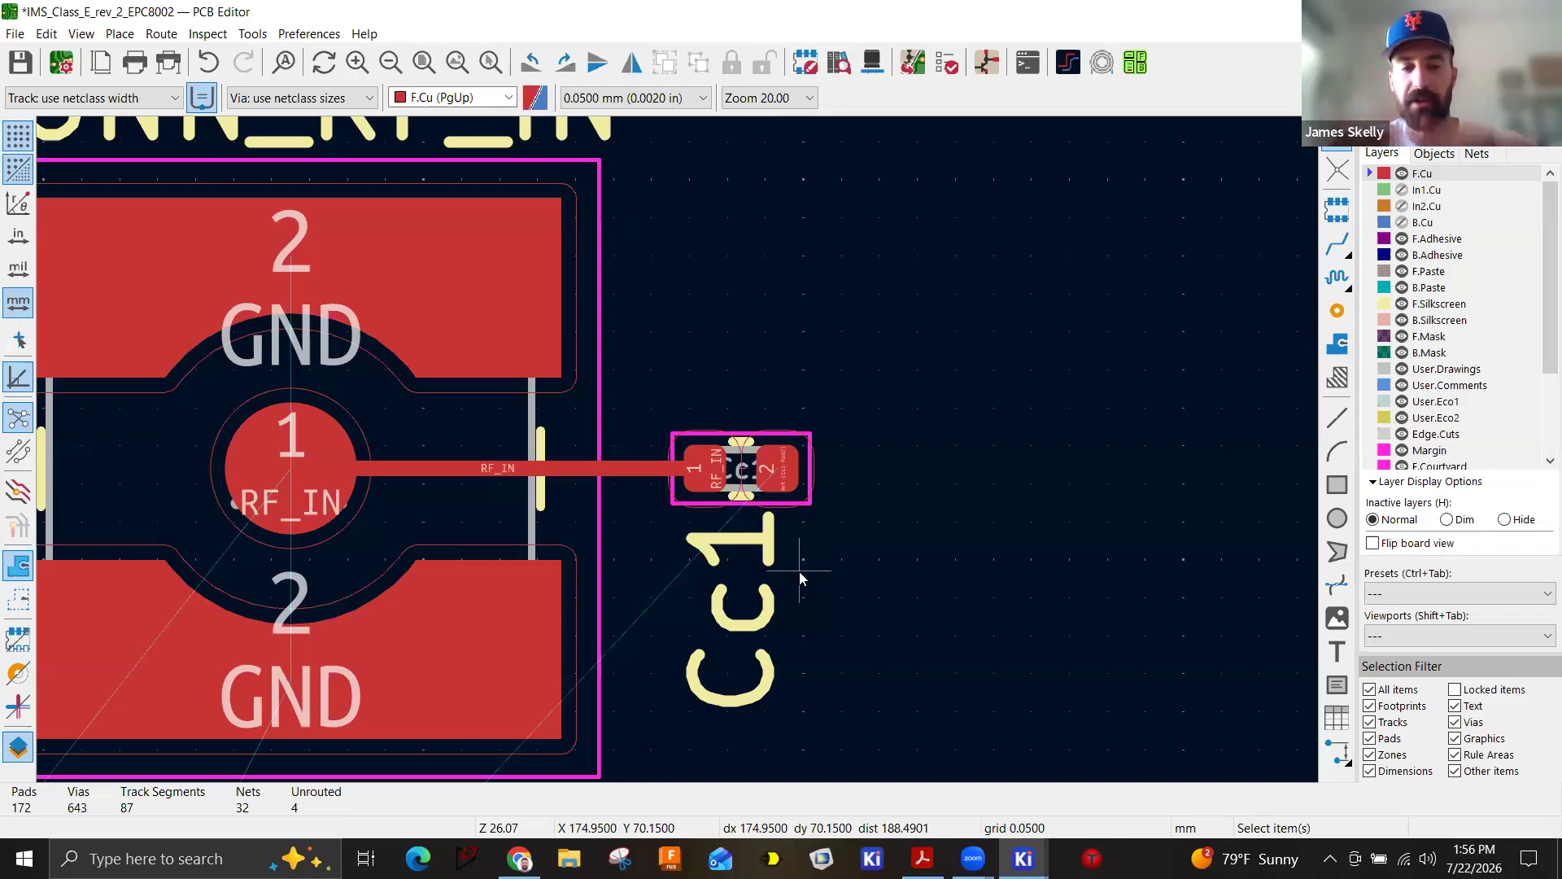
left_click(636, 475)
key("Delete")
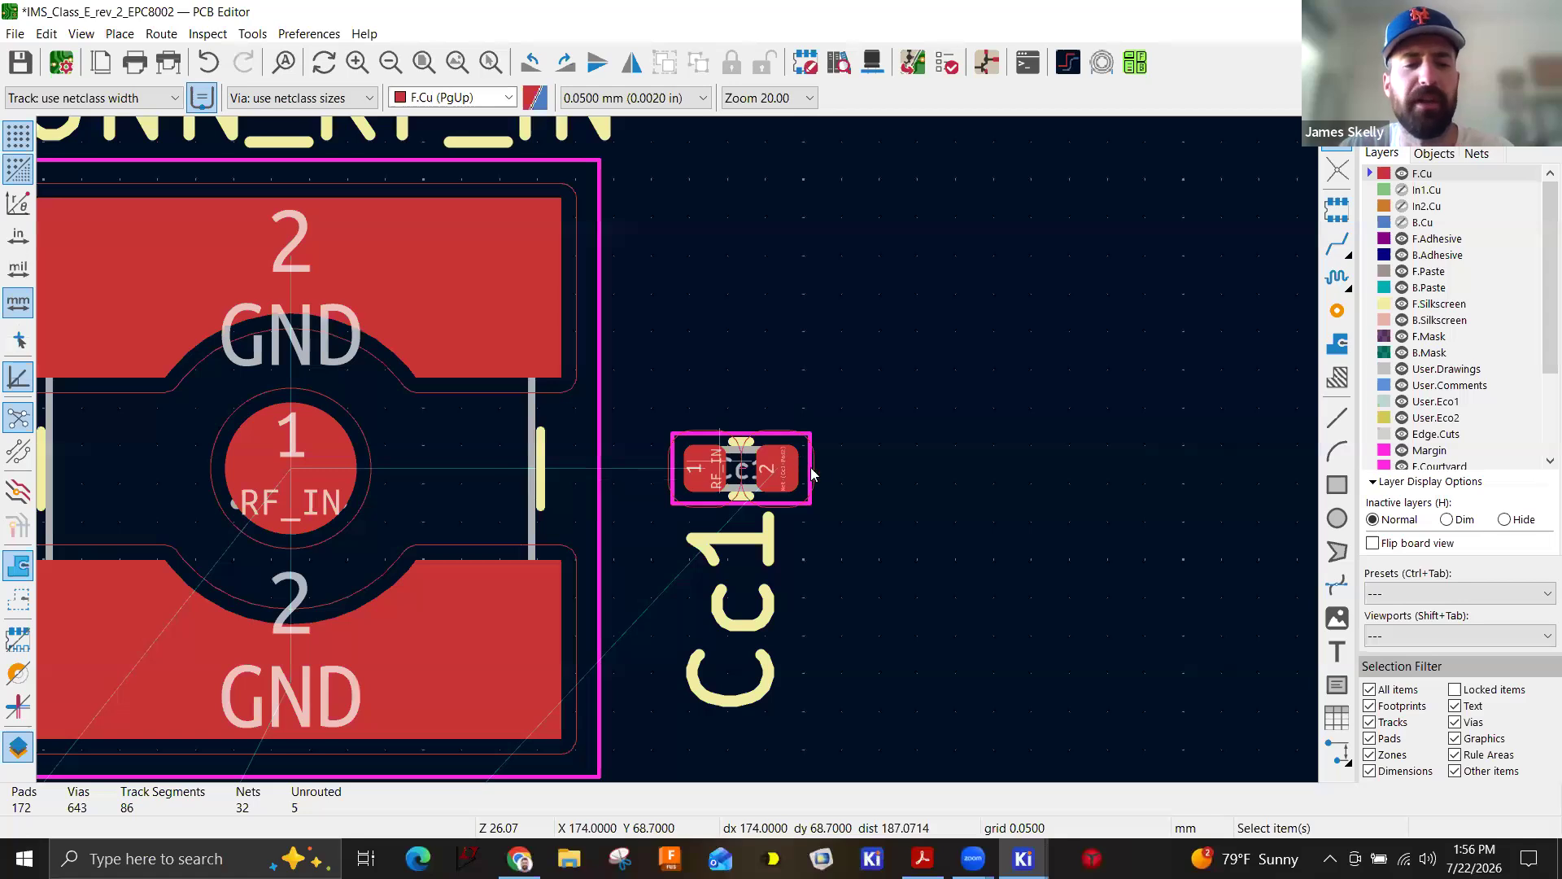
left_click(1337, 242)
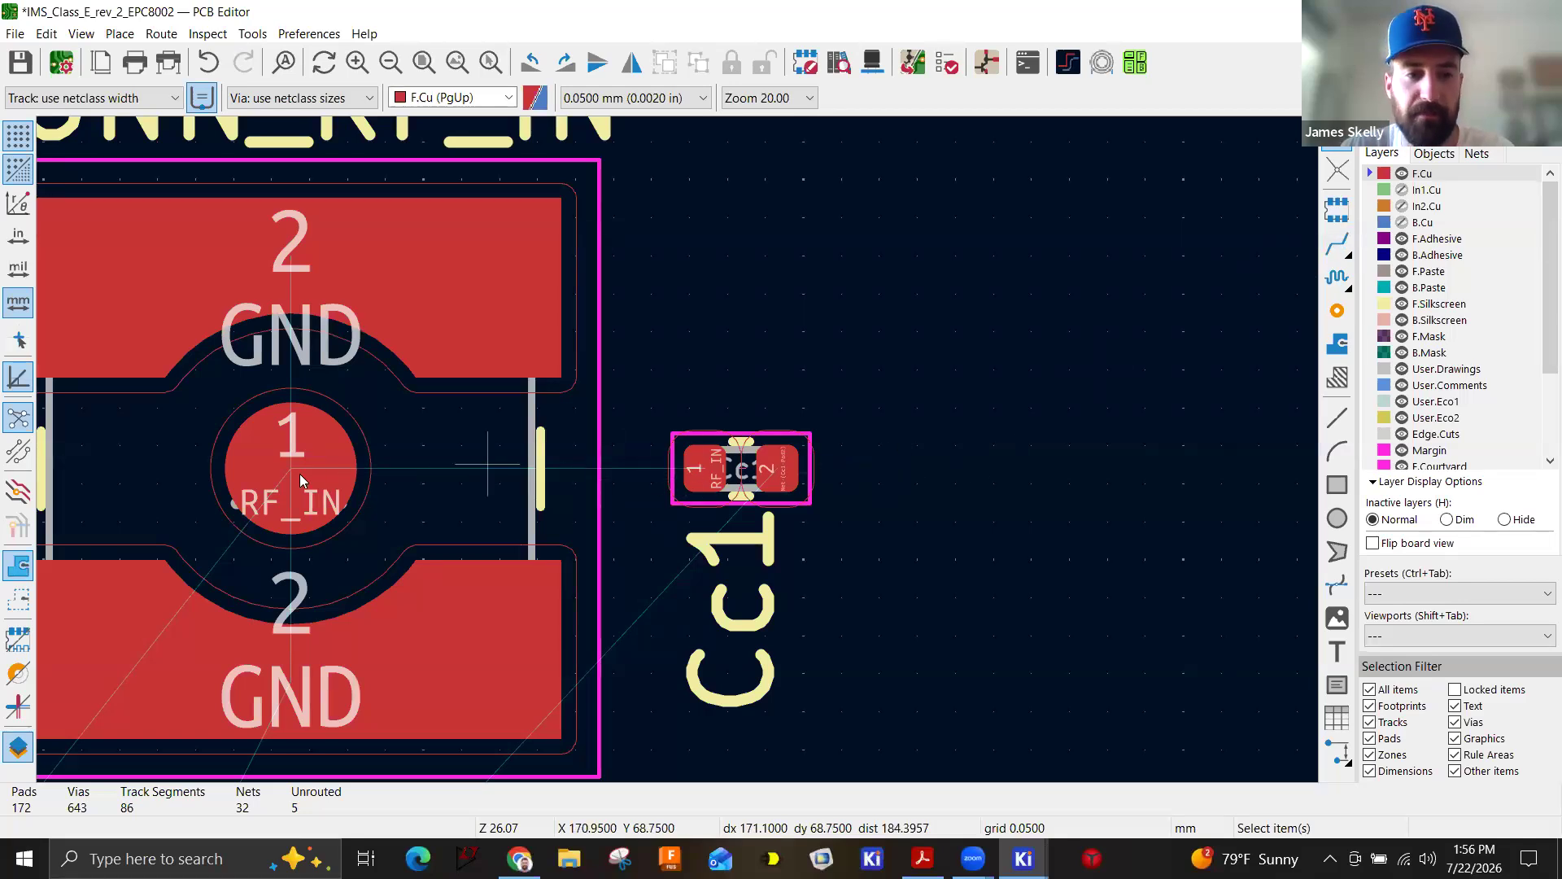
scroll(358, 482, "up", 2)
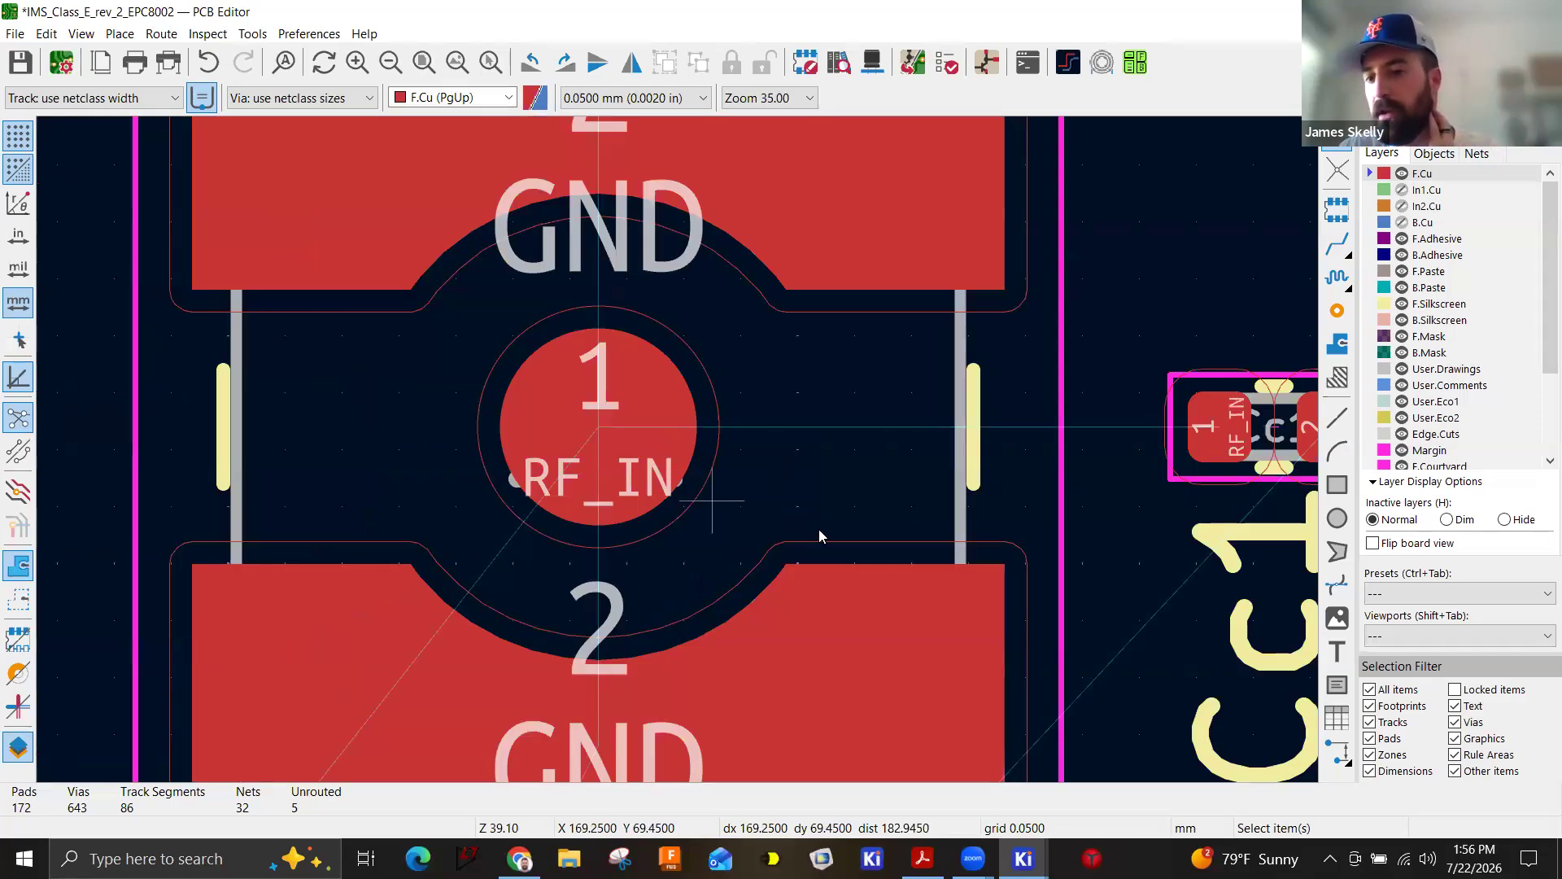
middle_click_drag(1139, 319, 922, 326)
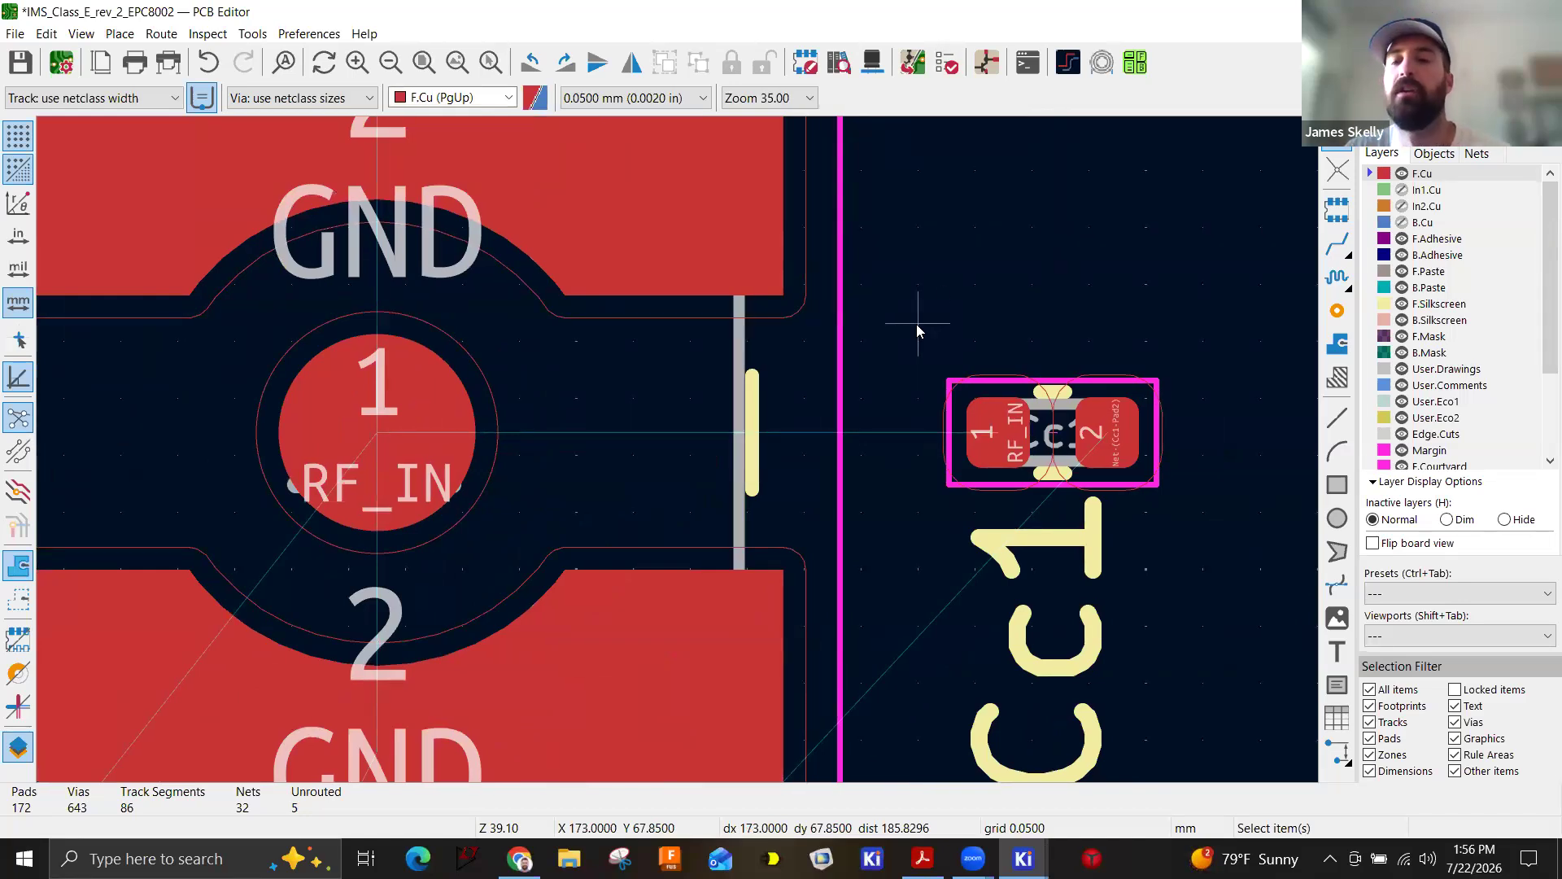
left_click(1337, 243)
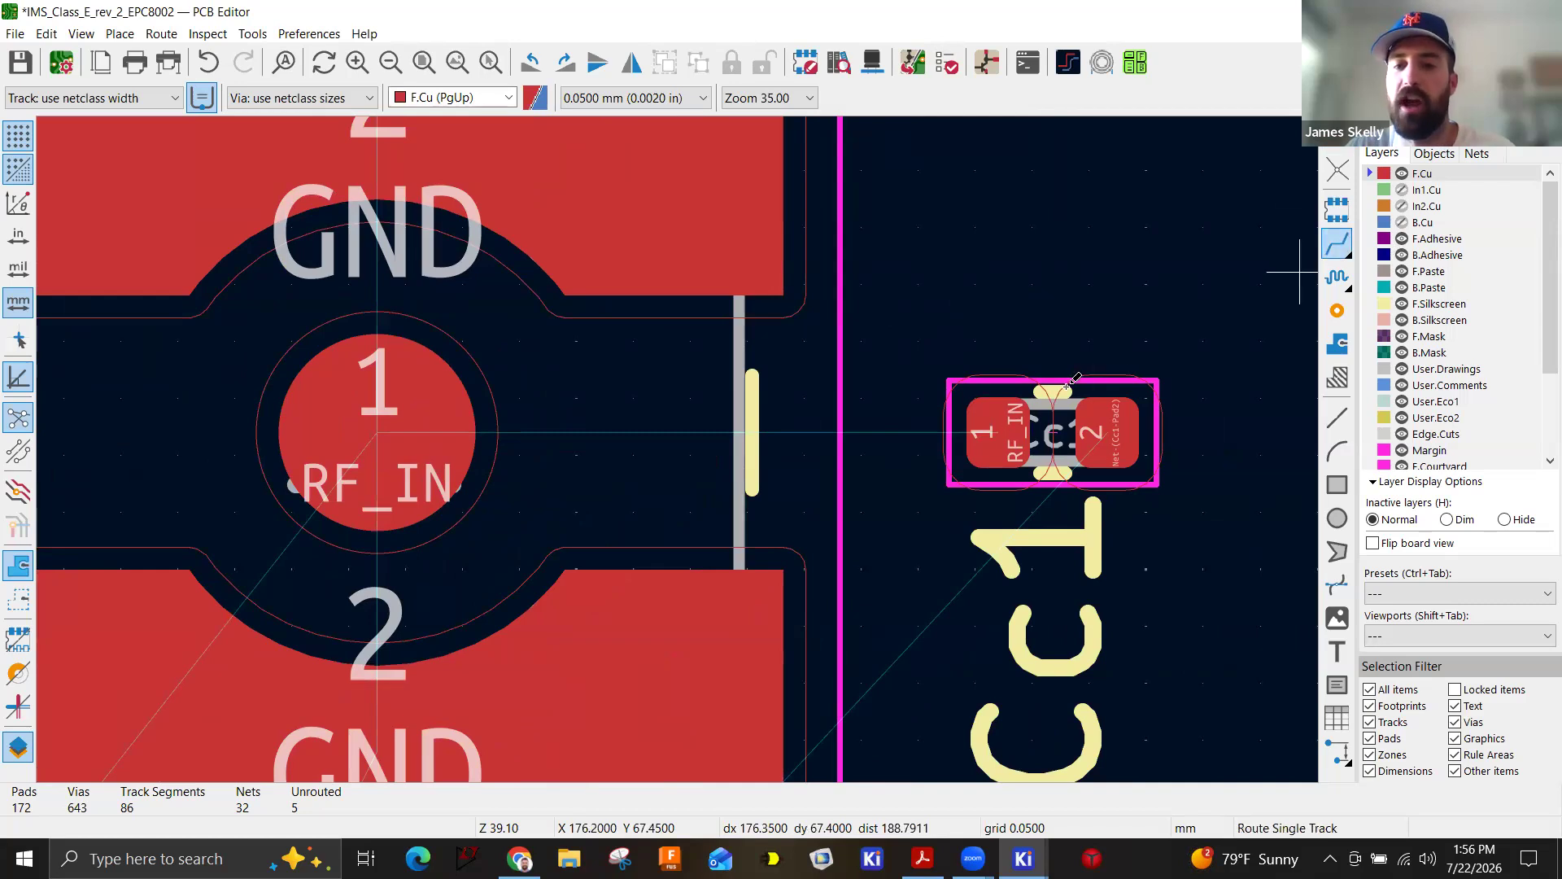
left_click(987, 437)
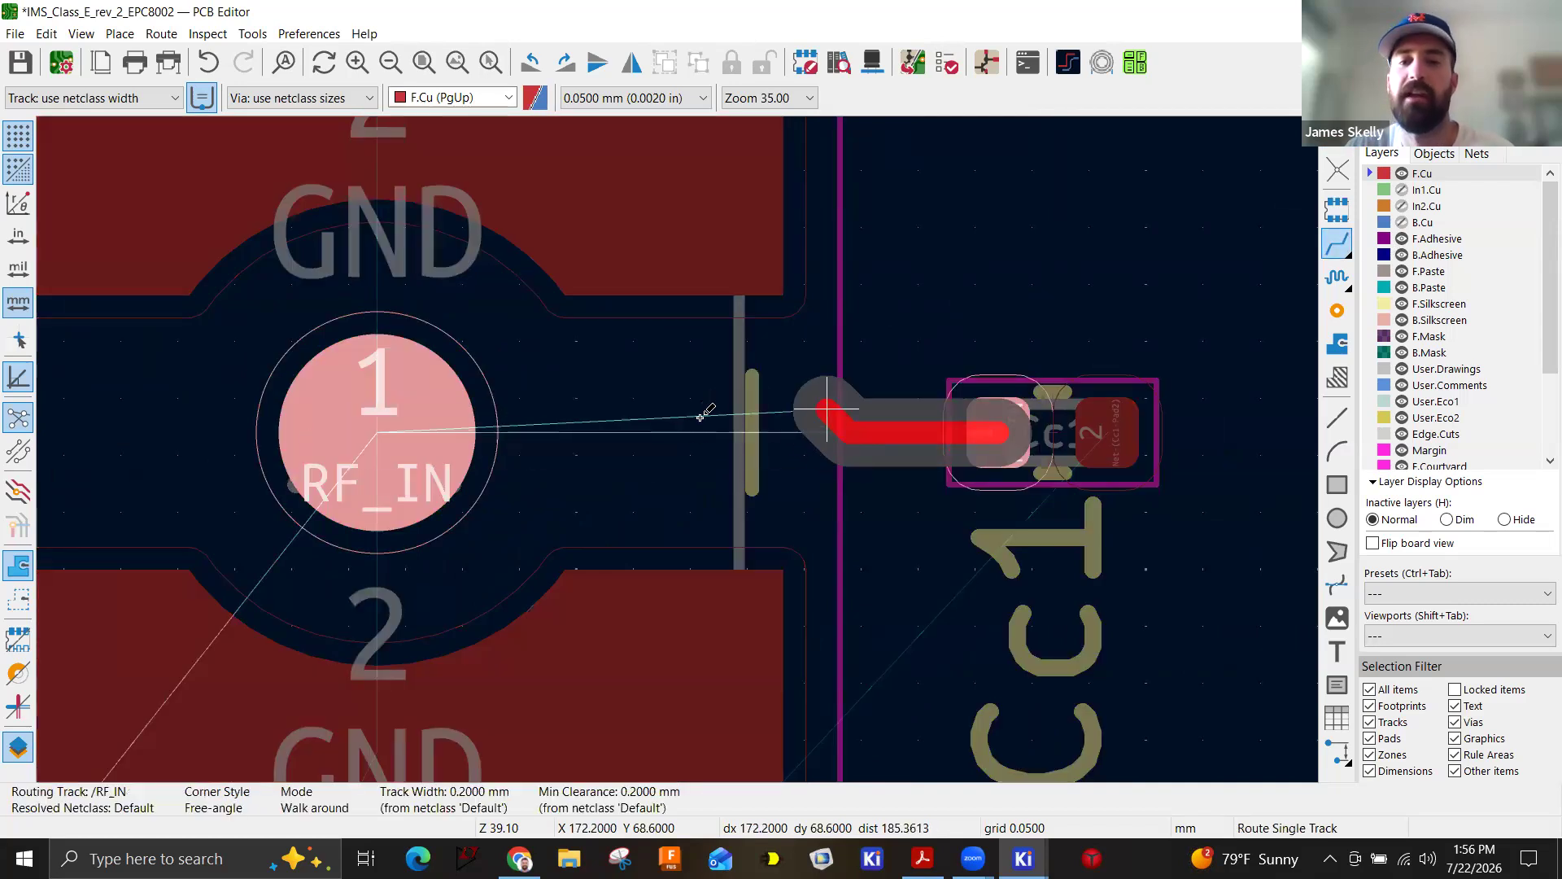
key("Escape")
left_click(377, 432)
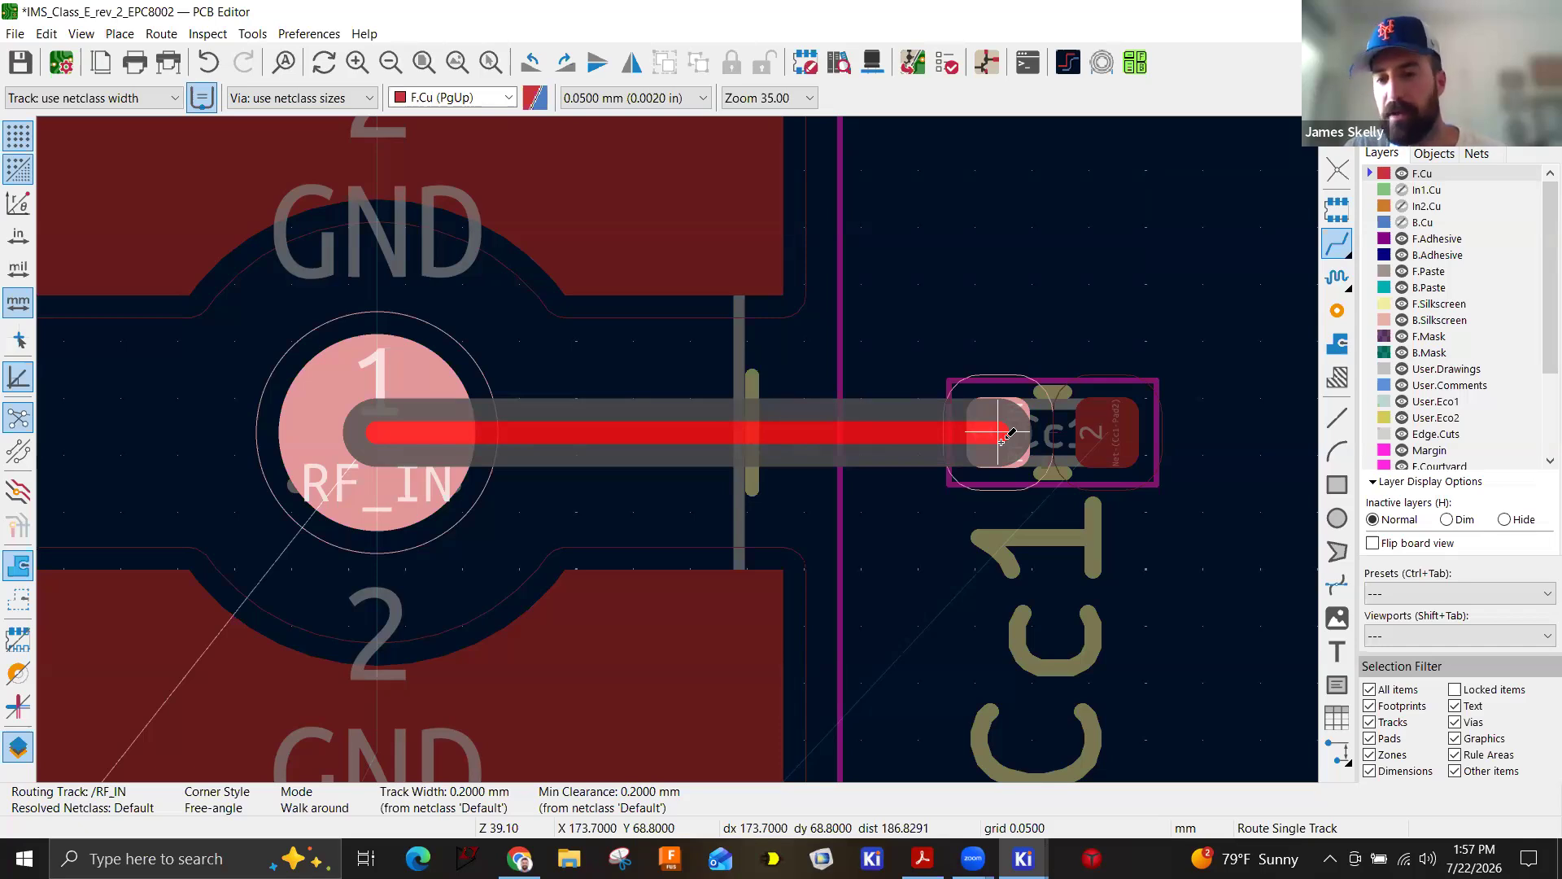
key("Escape")
Undo the demonstration edits to the CONN_RF_IN connector, Cc1 and their track, and fit the whole drawing sheet in view.
scroll(802, 291, "down", 4)
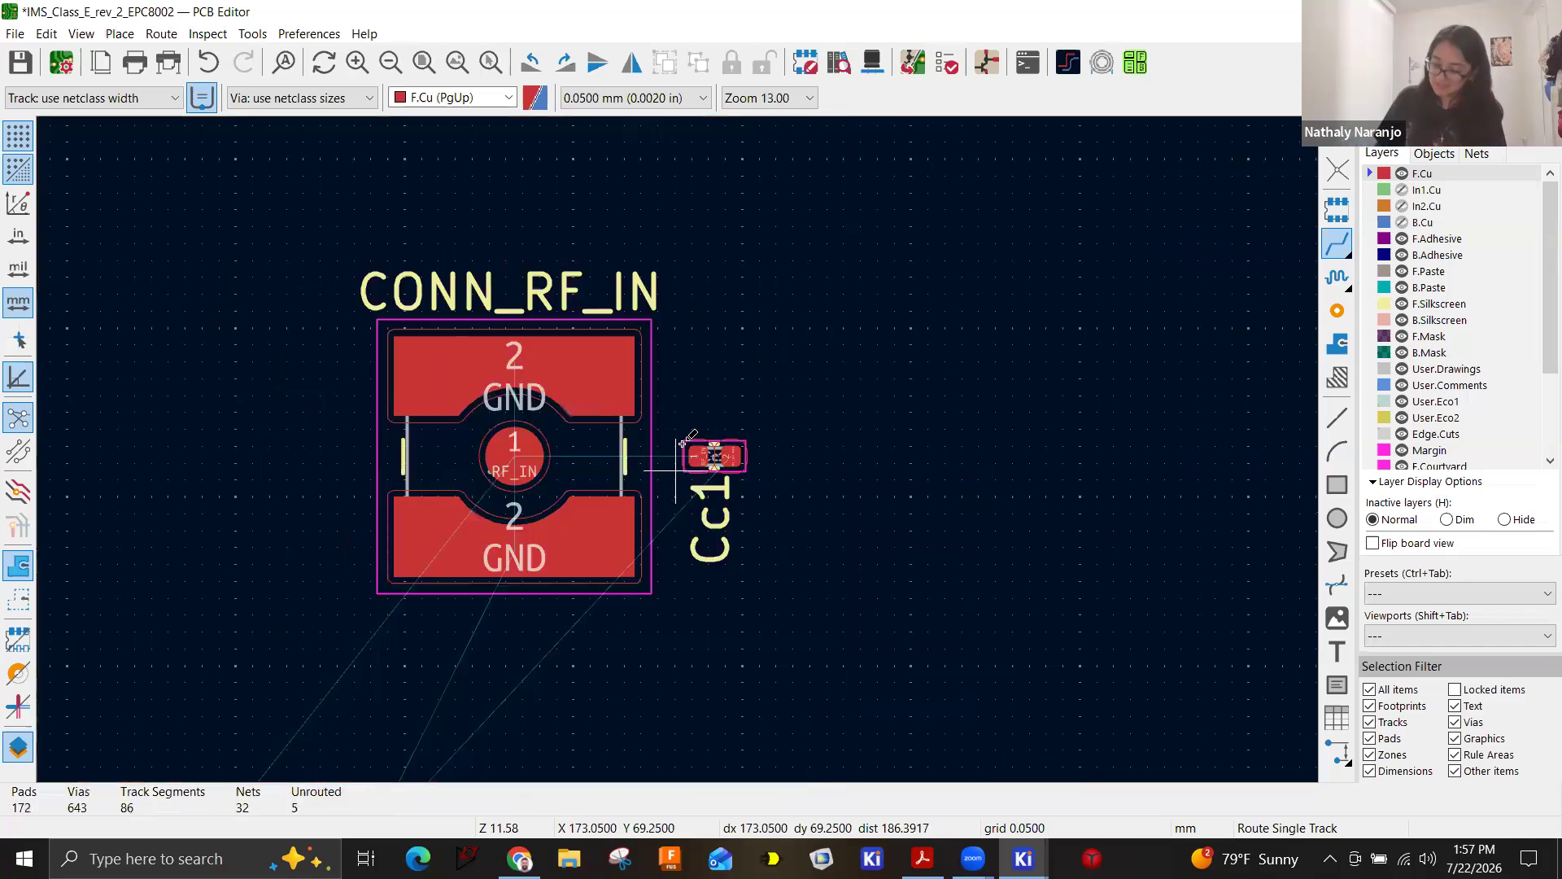
scroll(692, 480, "down", 2)
scroll(676, 439, "down", 4)
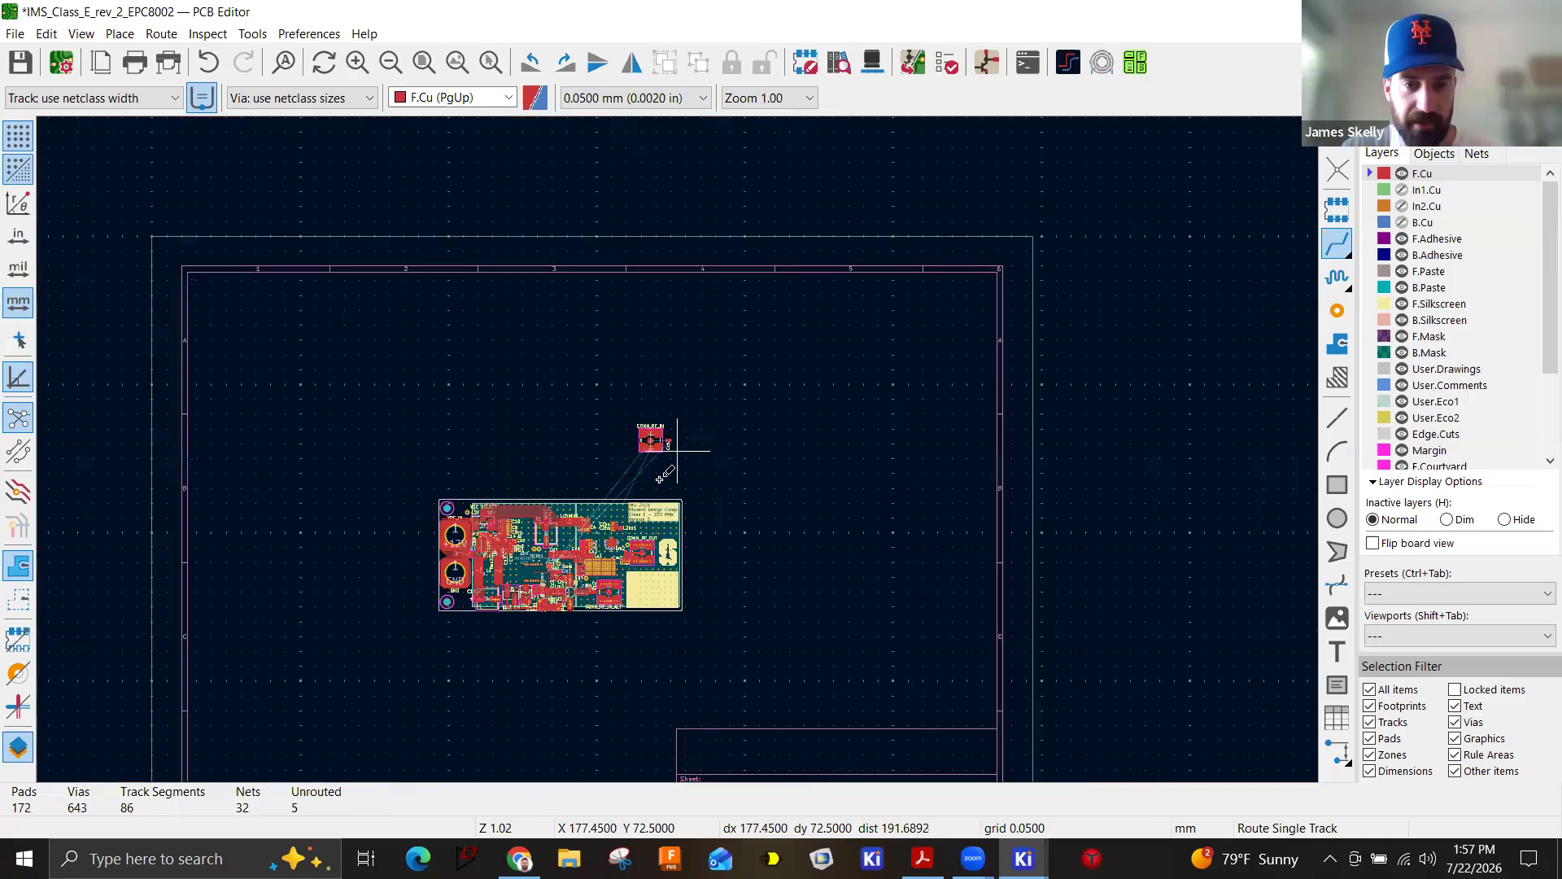
scroll(703, 466, "up", 2)
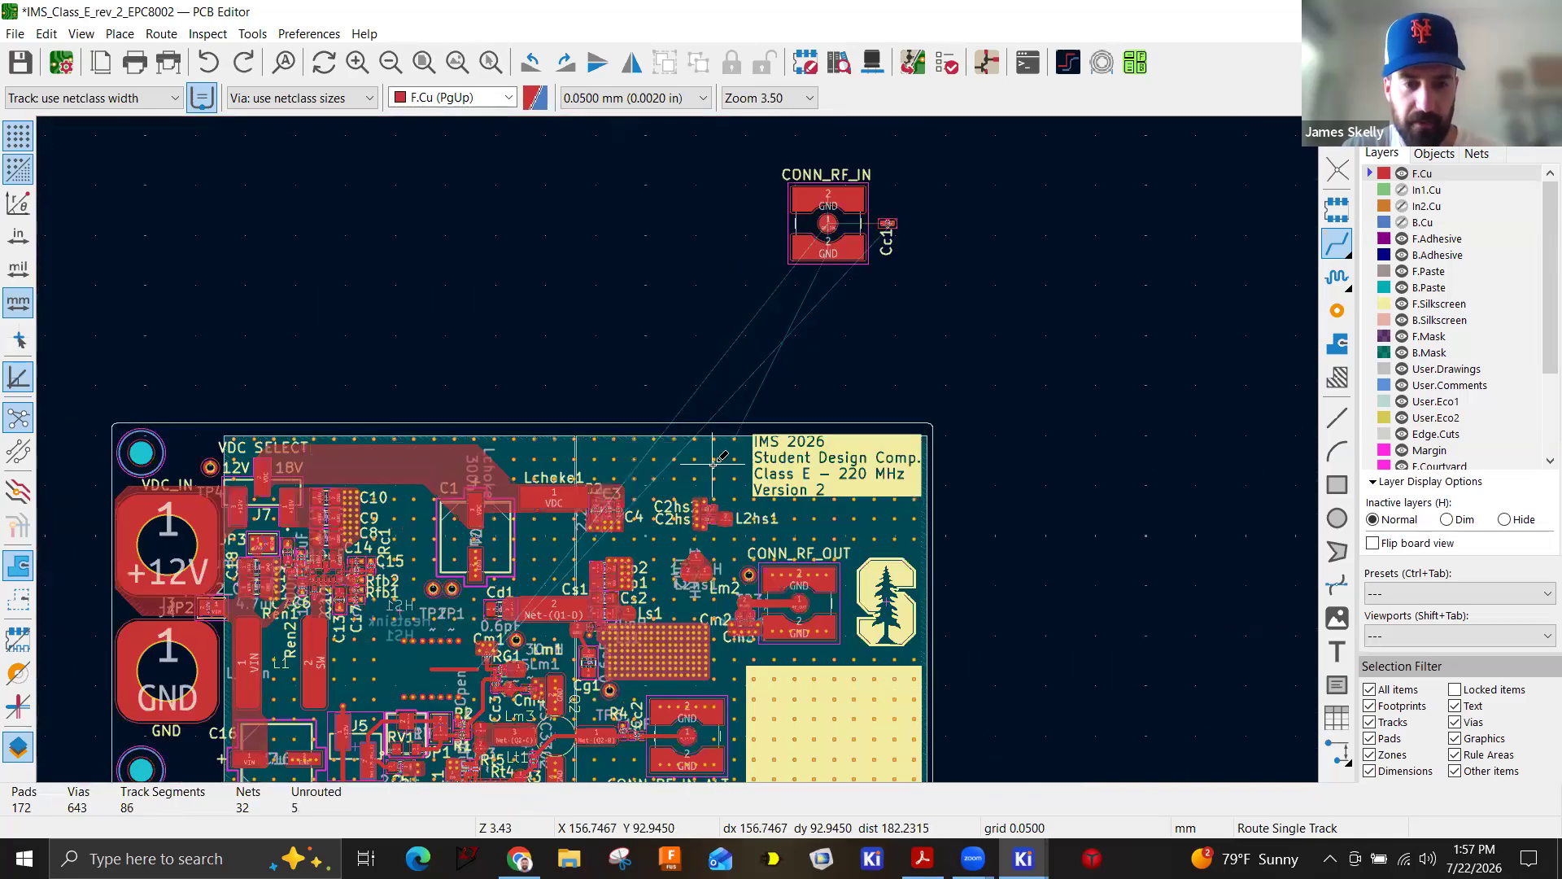
key("ctrl+z")
key("ctrl+z")
key("ctrl+z")
key("ctrl+z")
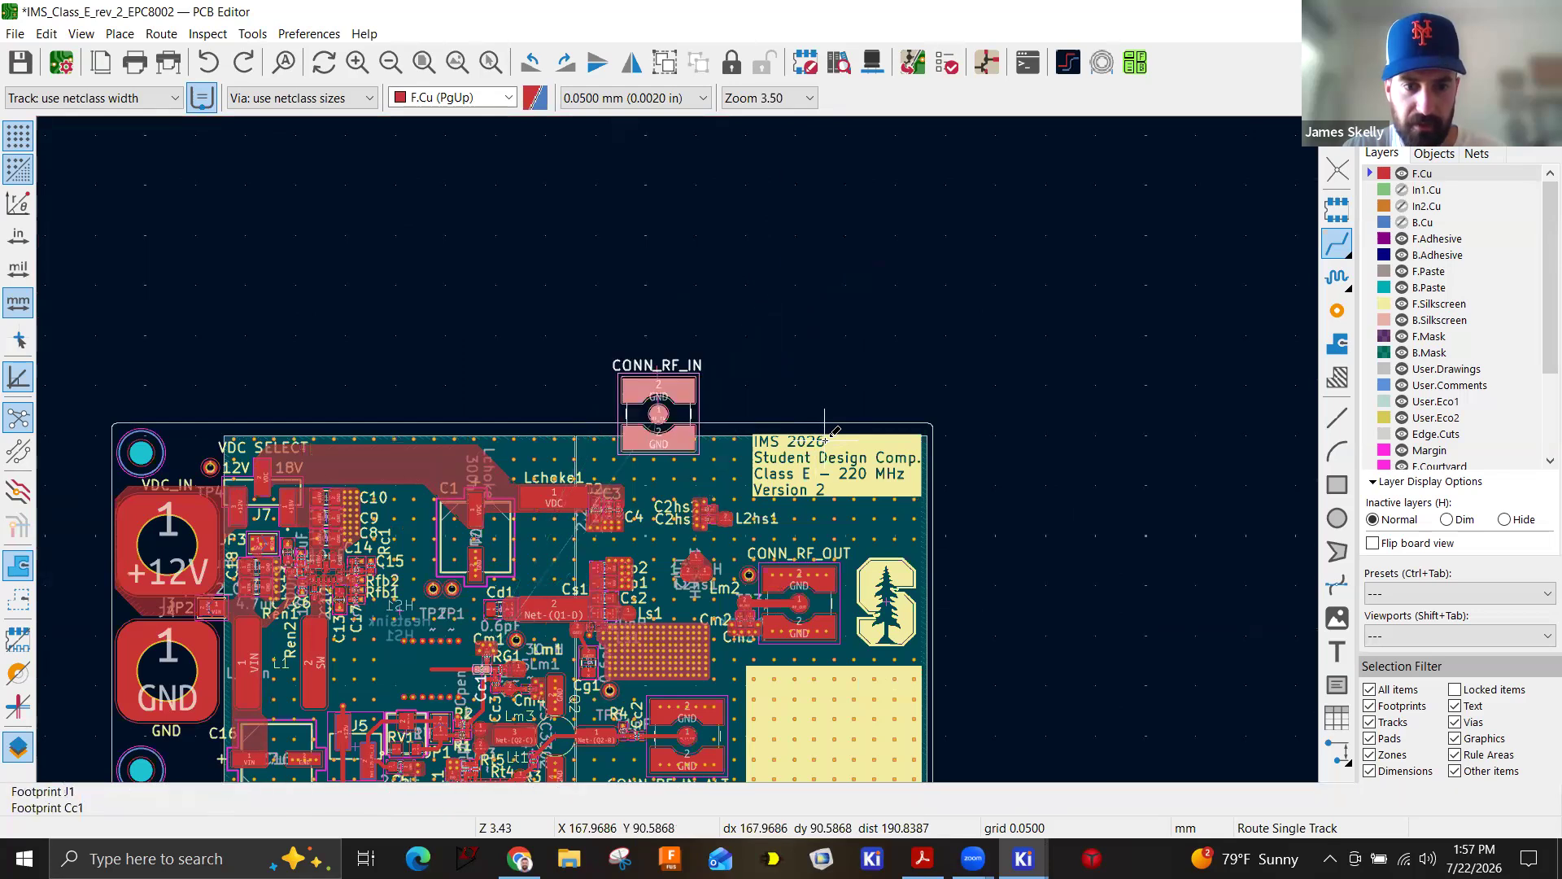
key("Home")
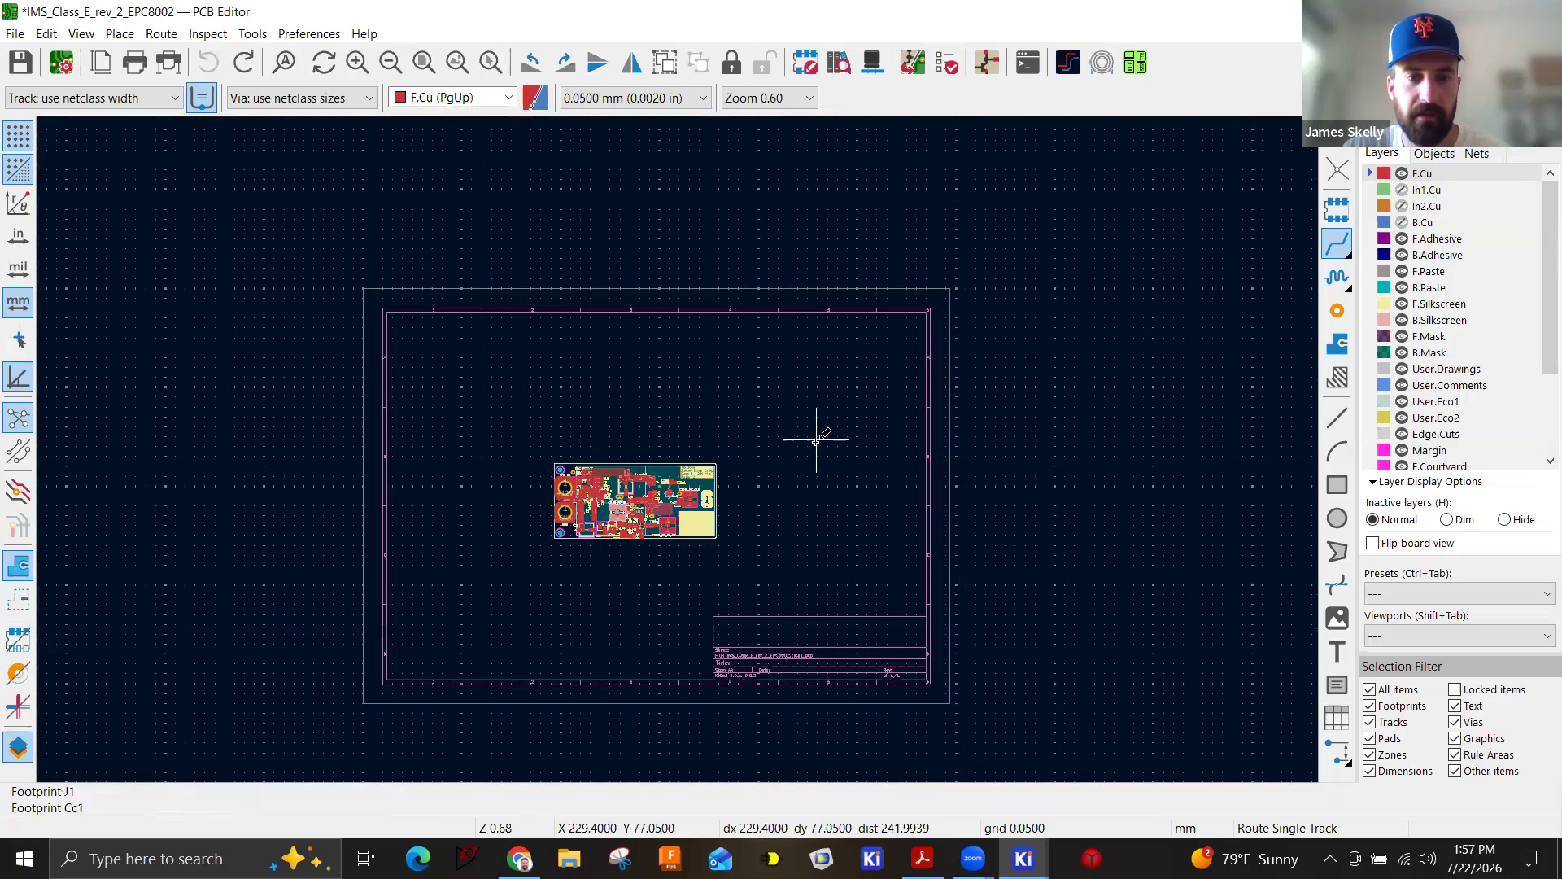
Leave the routing command and close the IMS_Class_E_rev_2_EPC8002 board, discarding all unsaved changes.
key("Escape")
left_click(1542, 11)
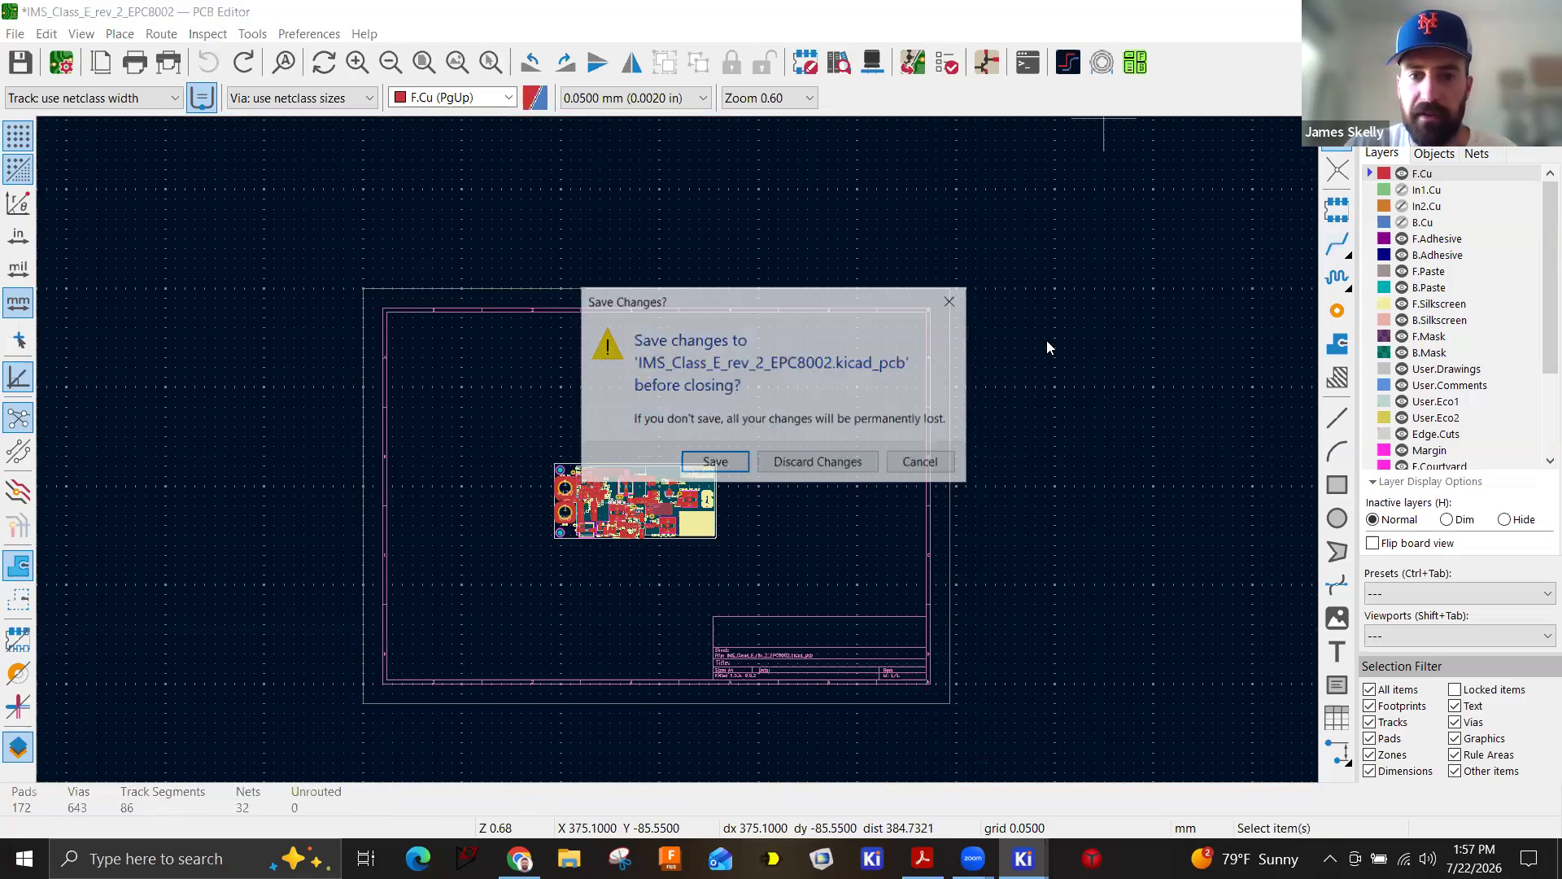
left_click(808, 463)
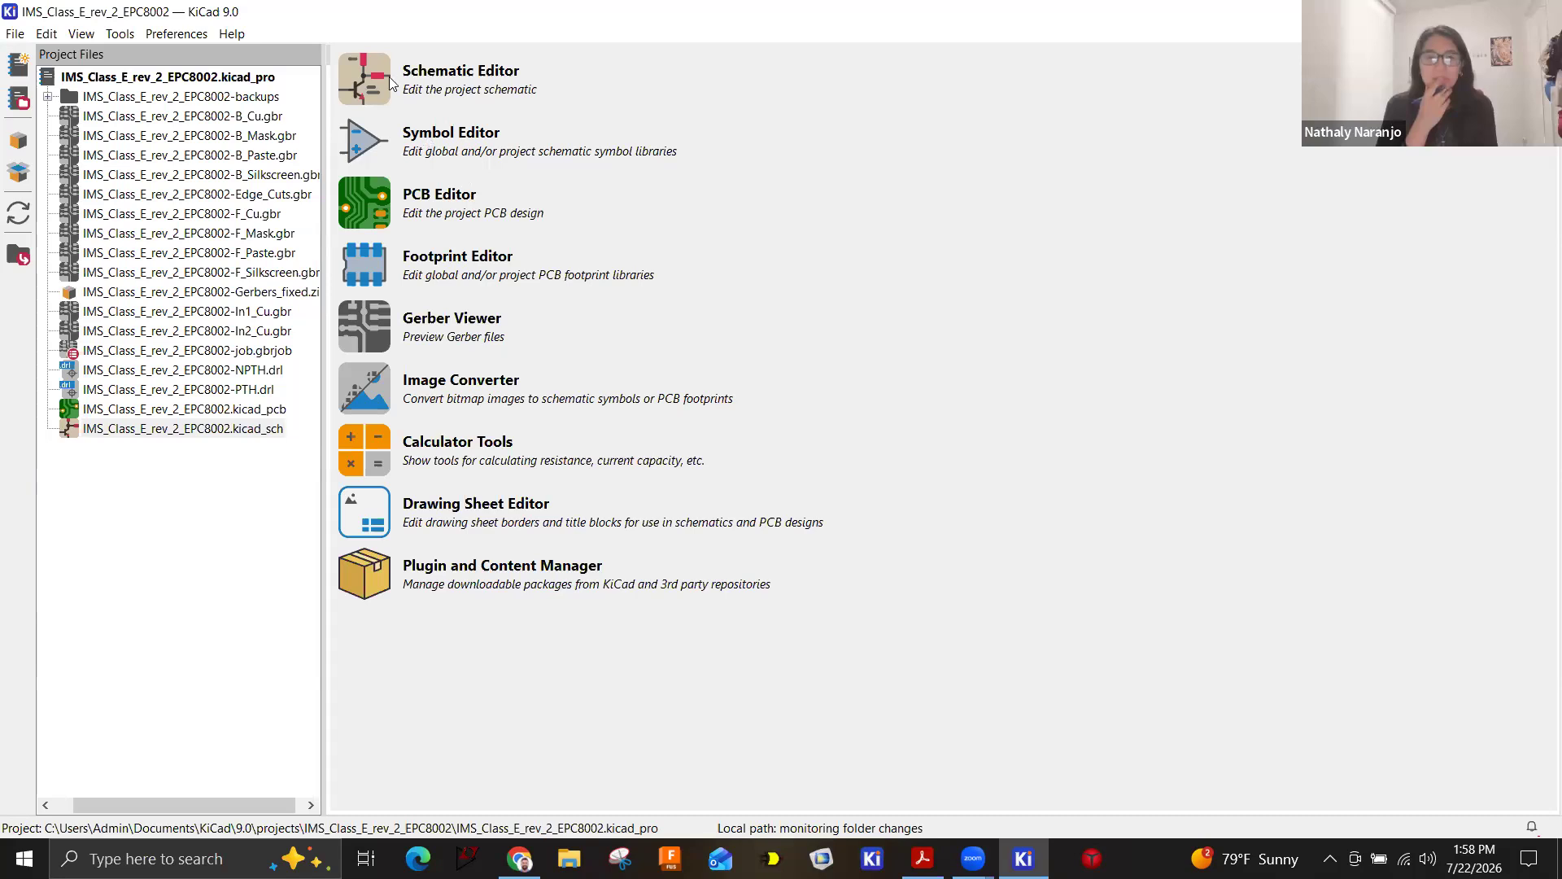
Create a new project with its own folder in the projects directory, named with the participant's first name followed by "_Example".
left_click(15, 33)
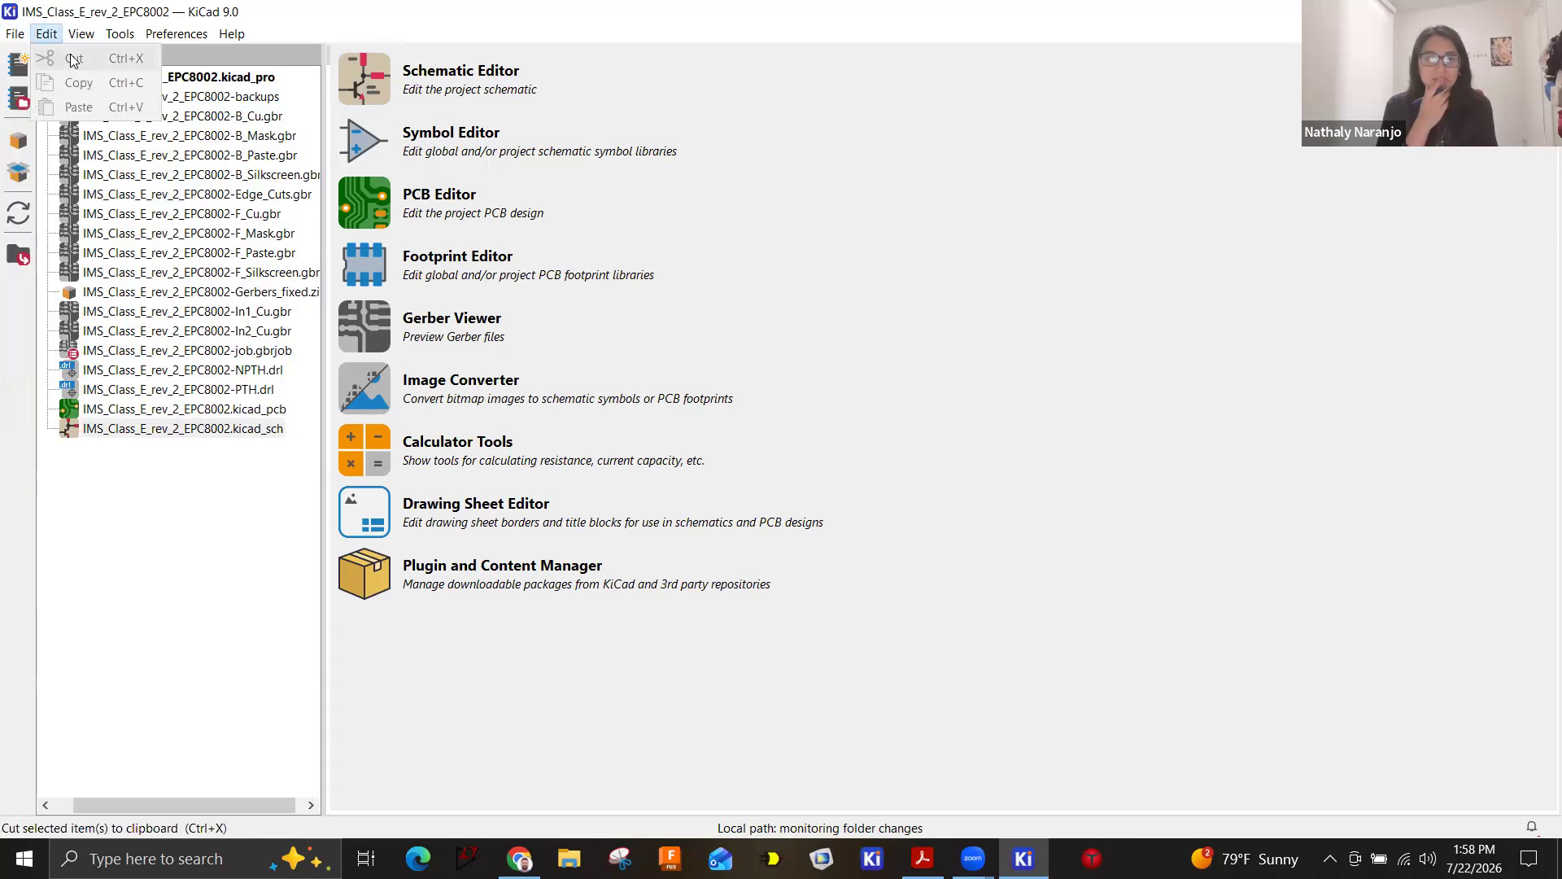
left_click(50, 58)
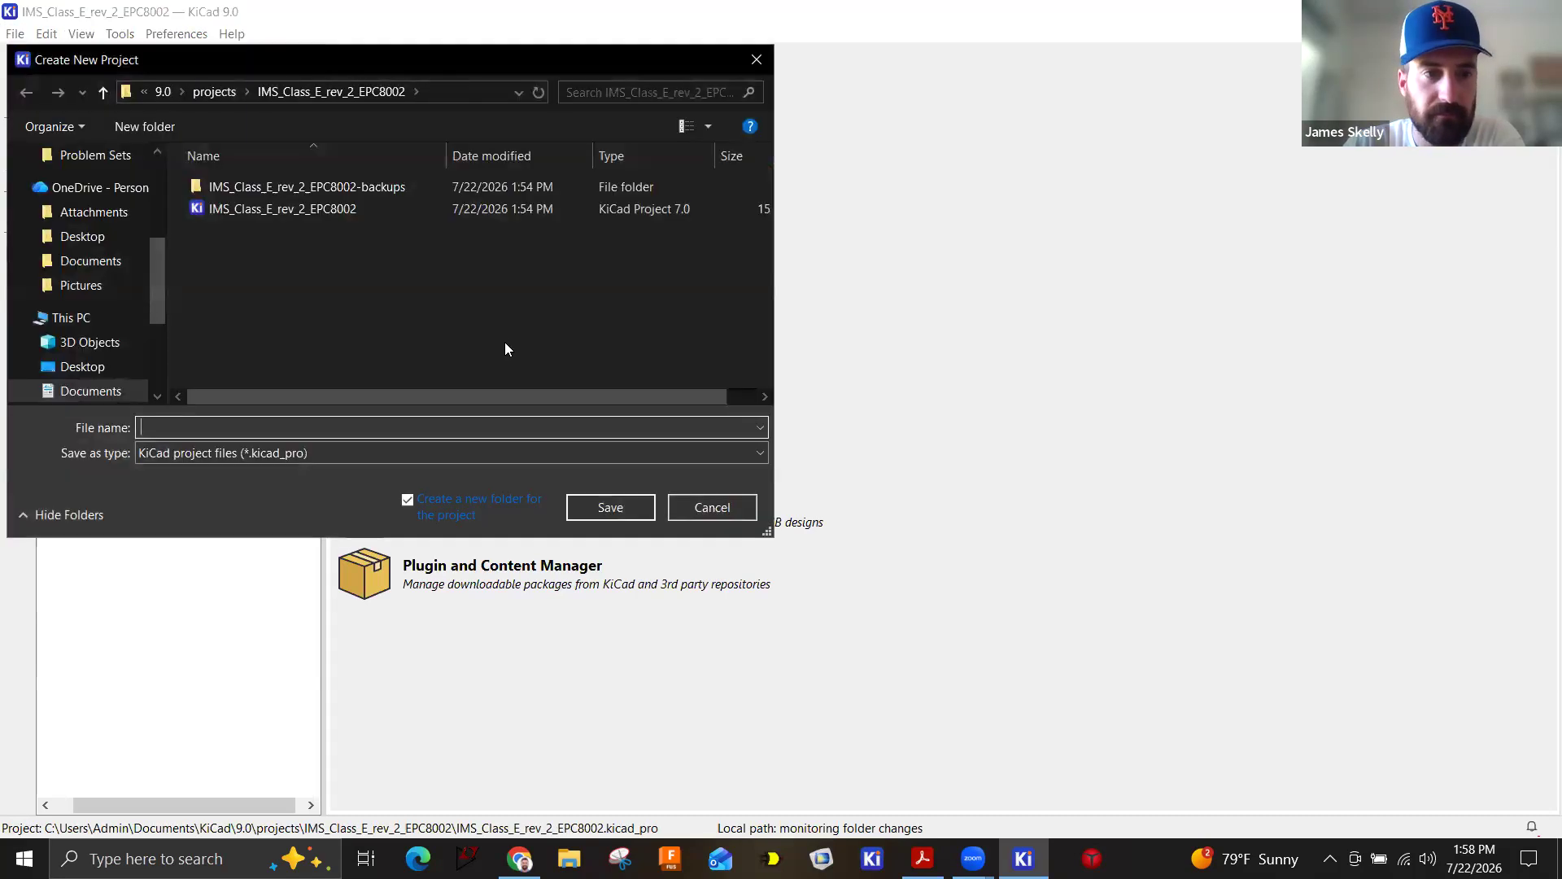
left_click(218, 93)
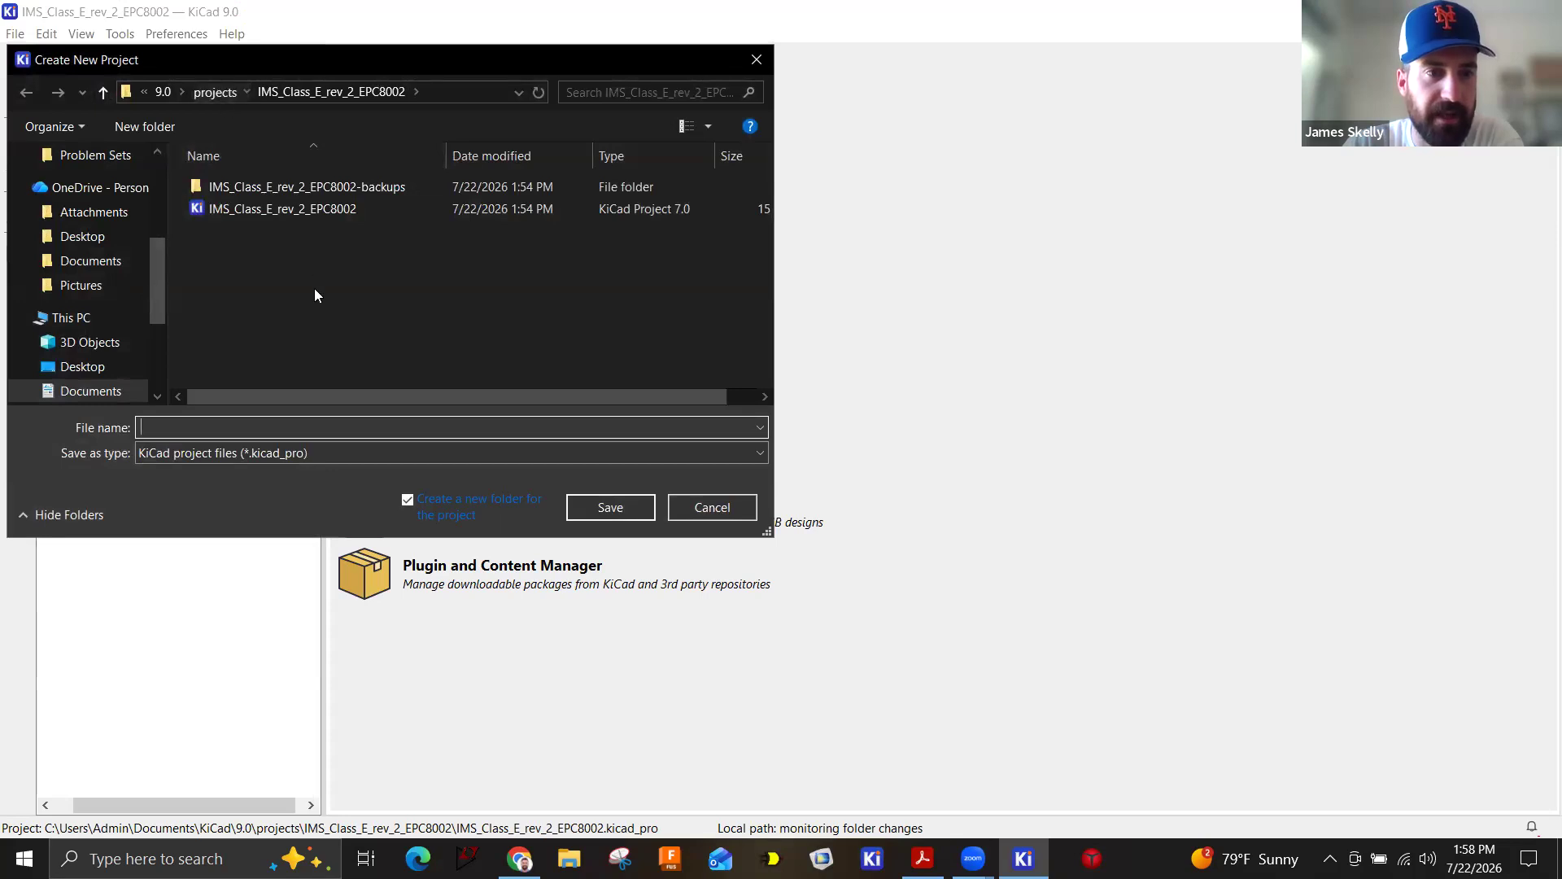
left_click(260, 421)
type("Nathaly")
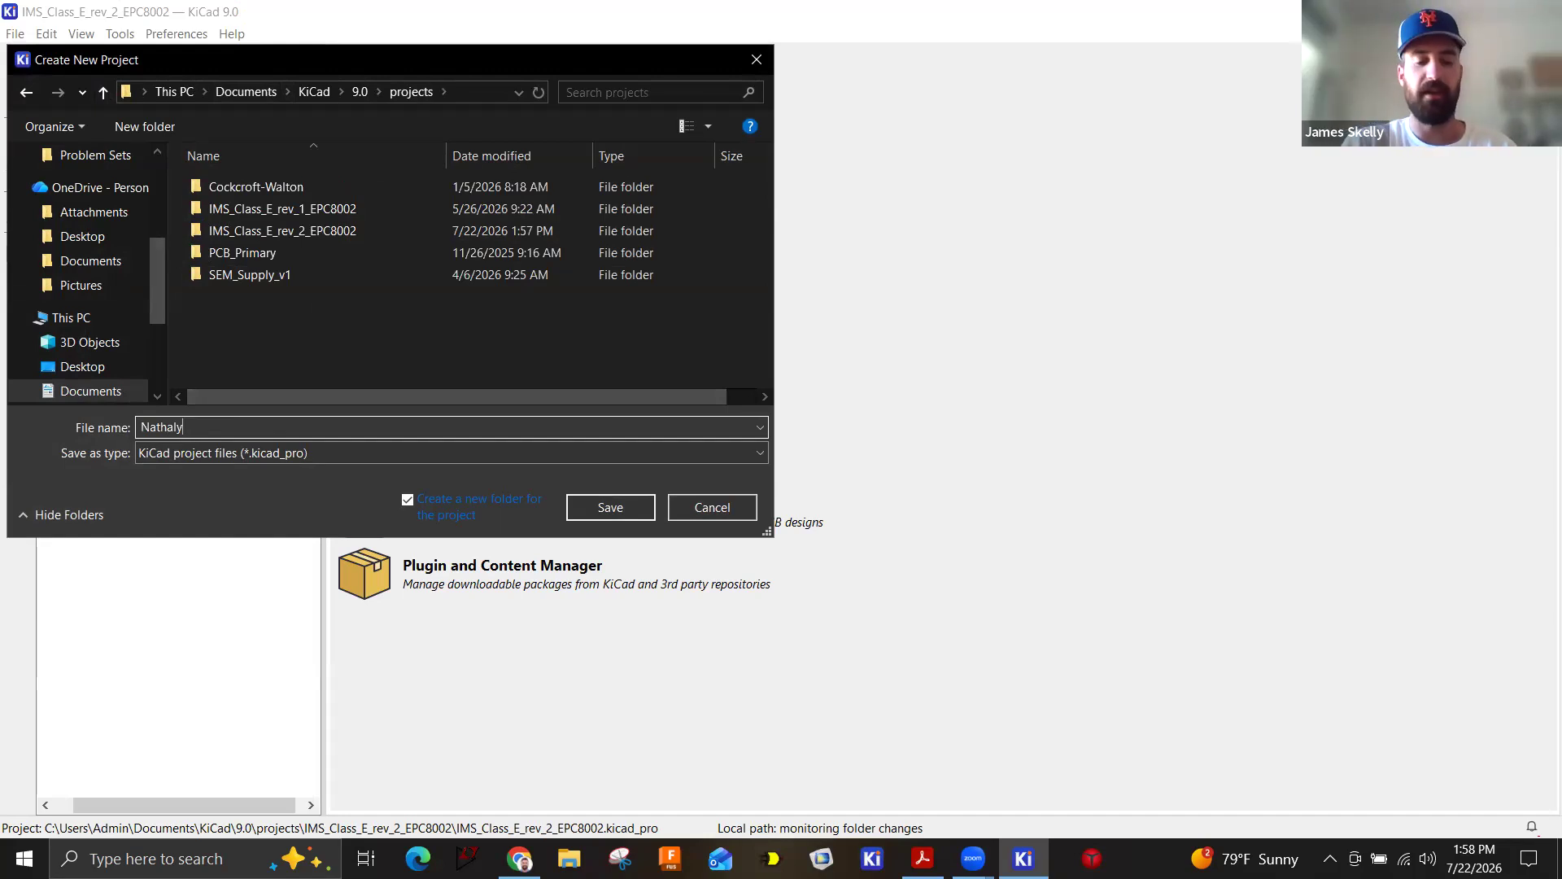
type("_")
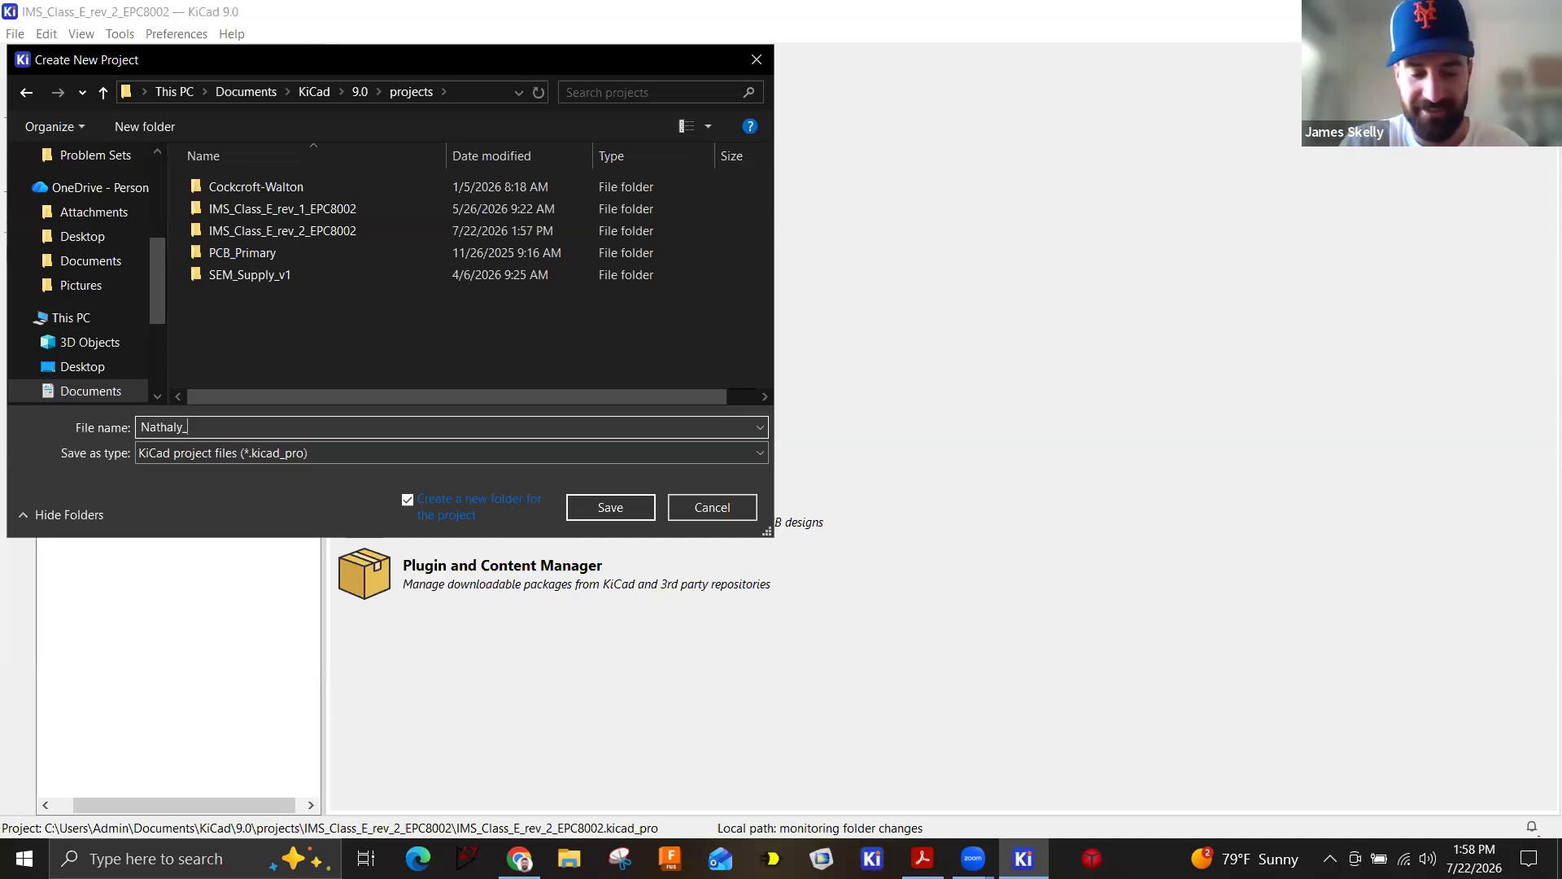
type("Examp")
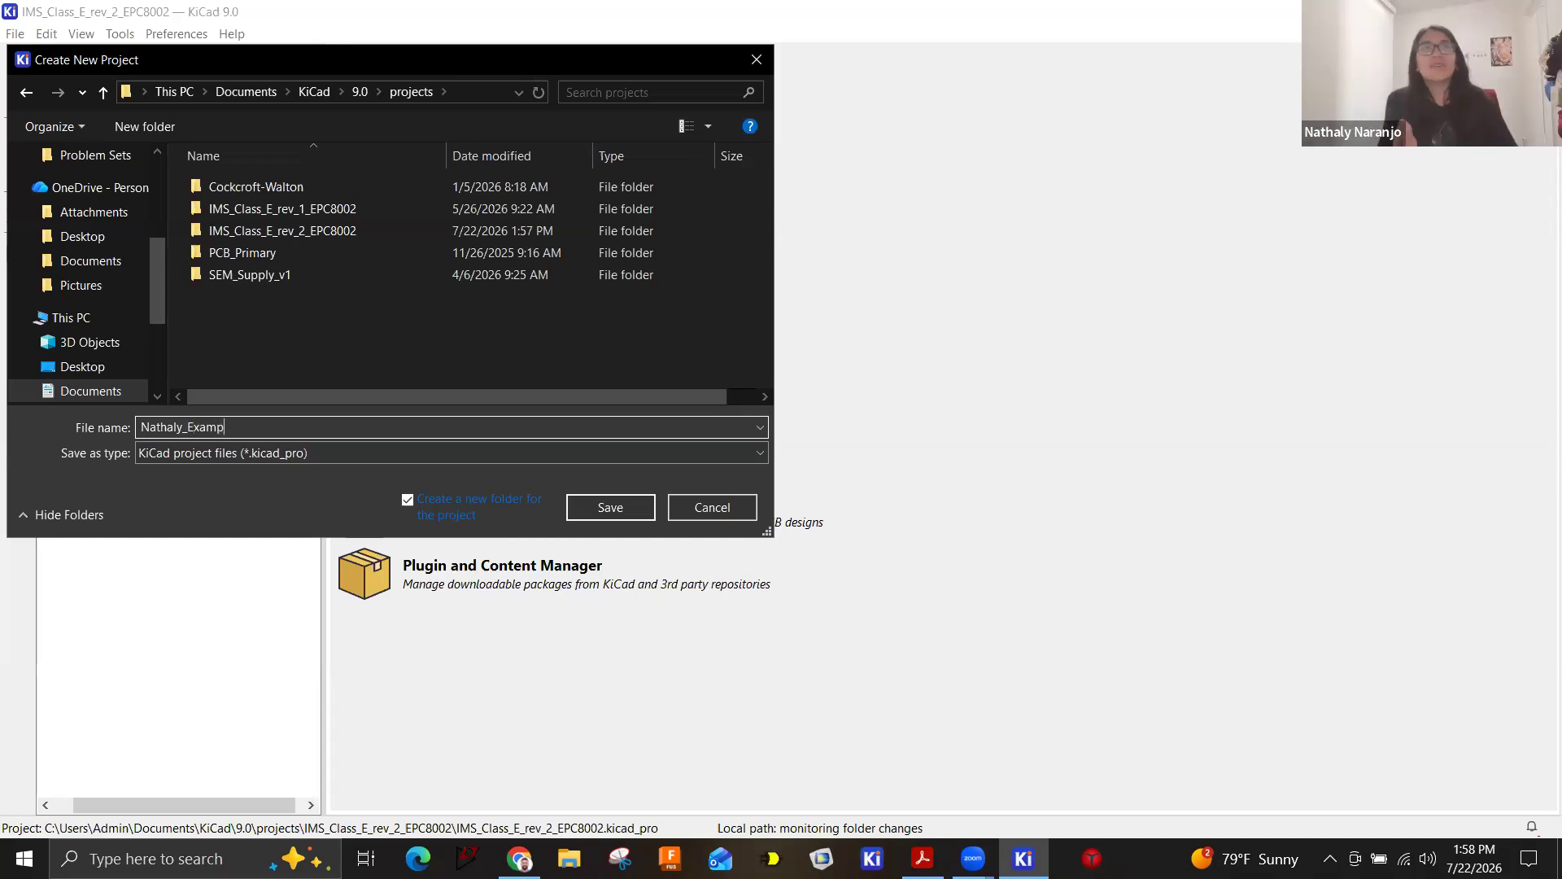
type("le")
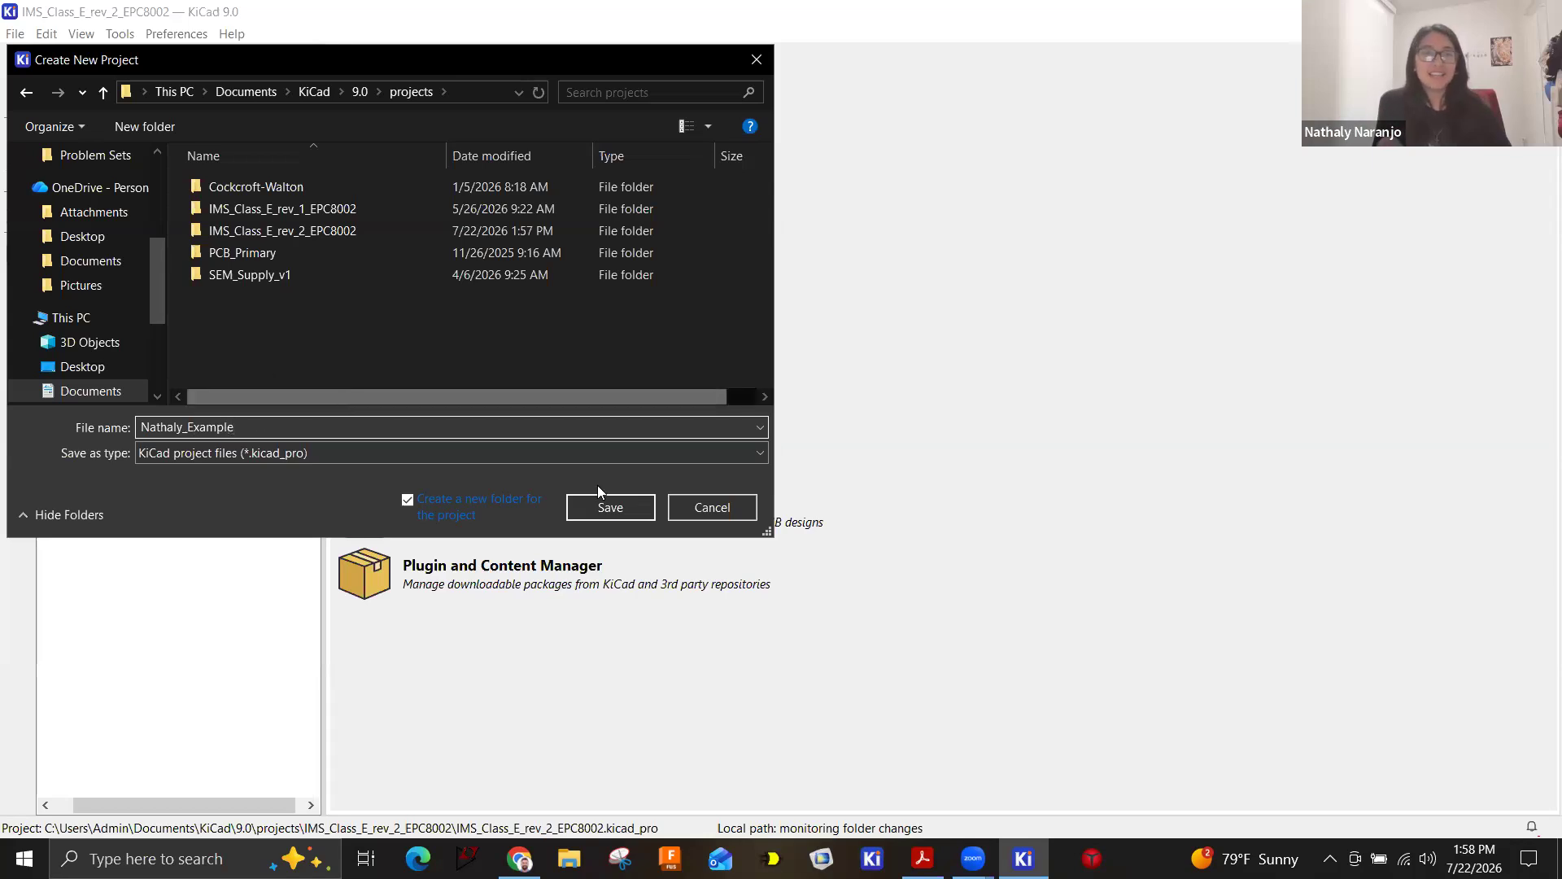
left_click(612, 508)
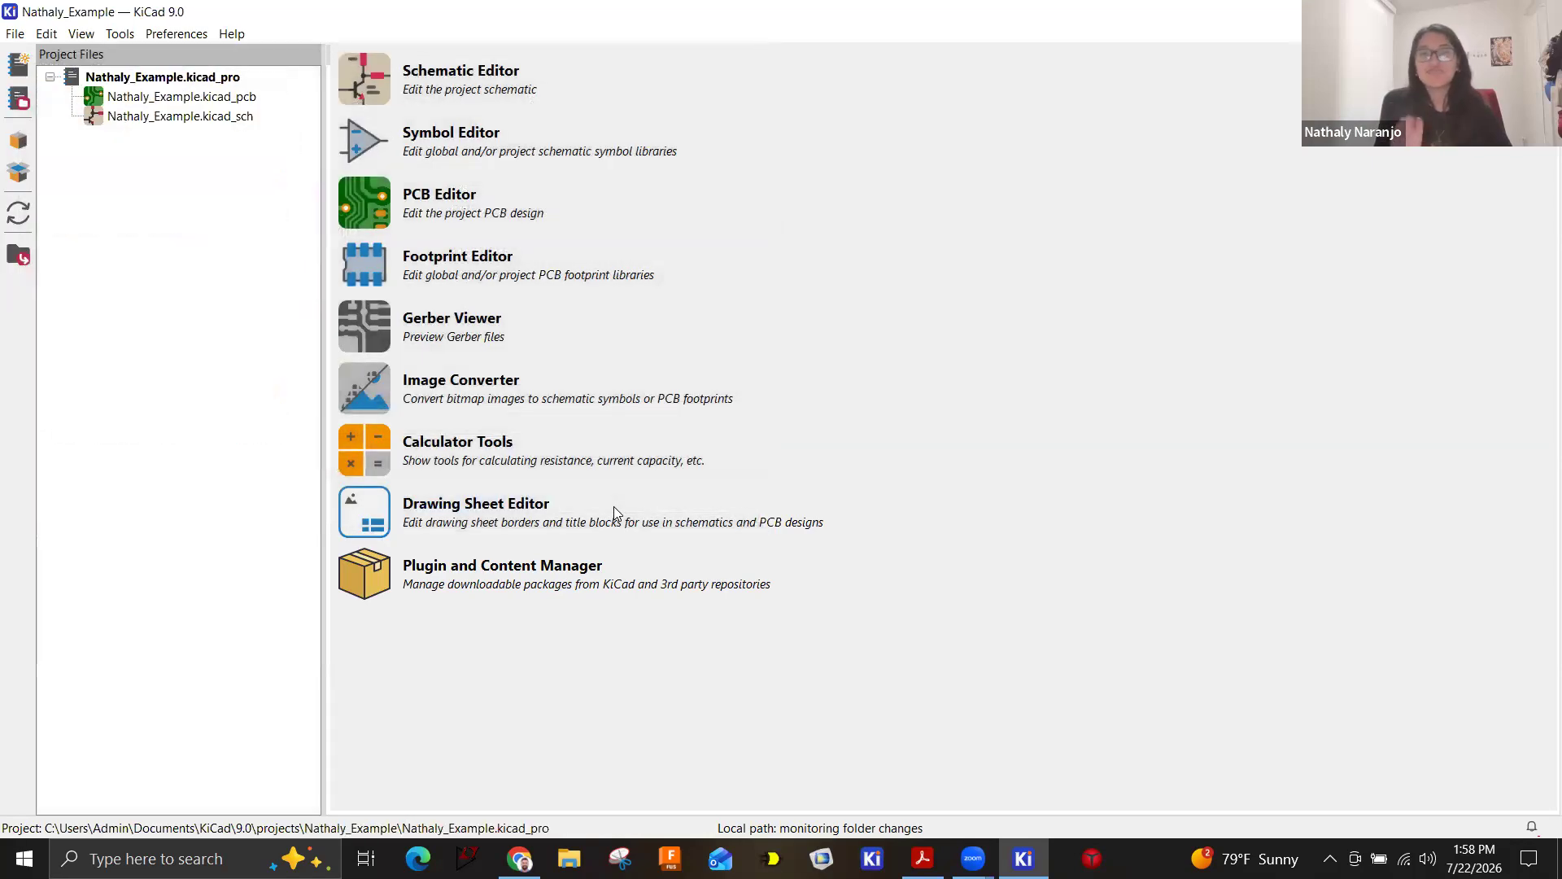
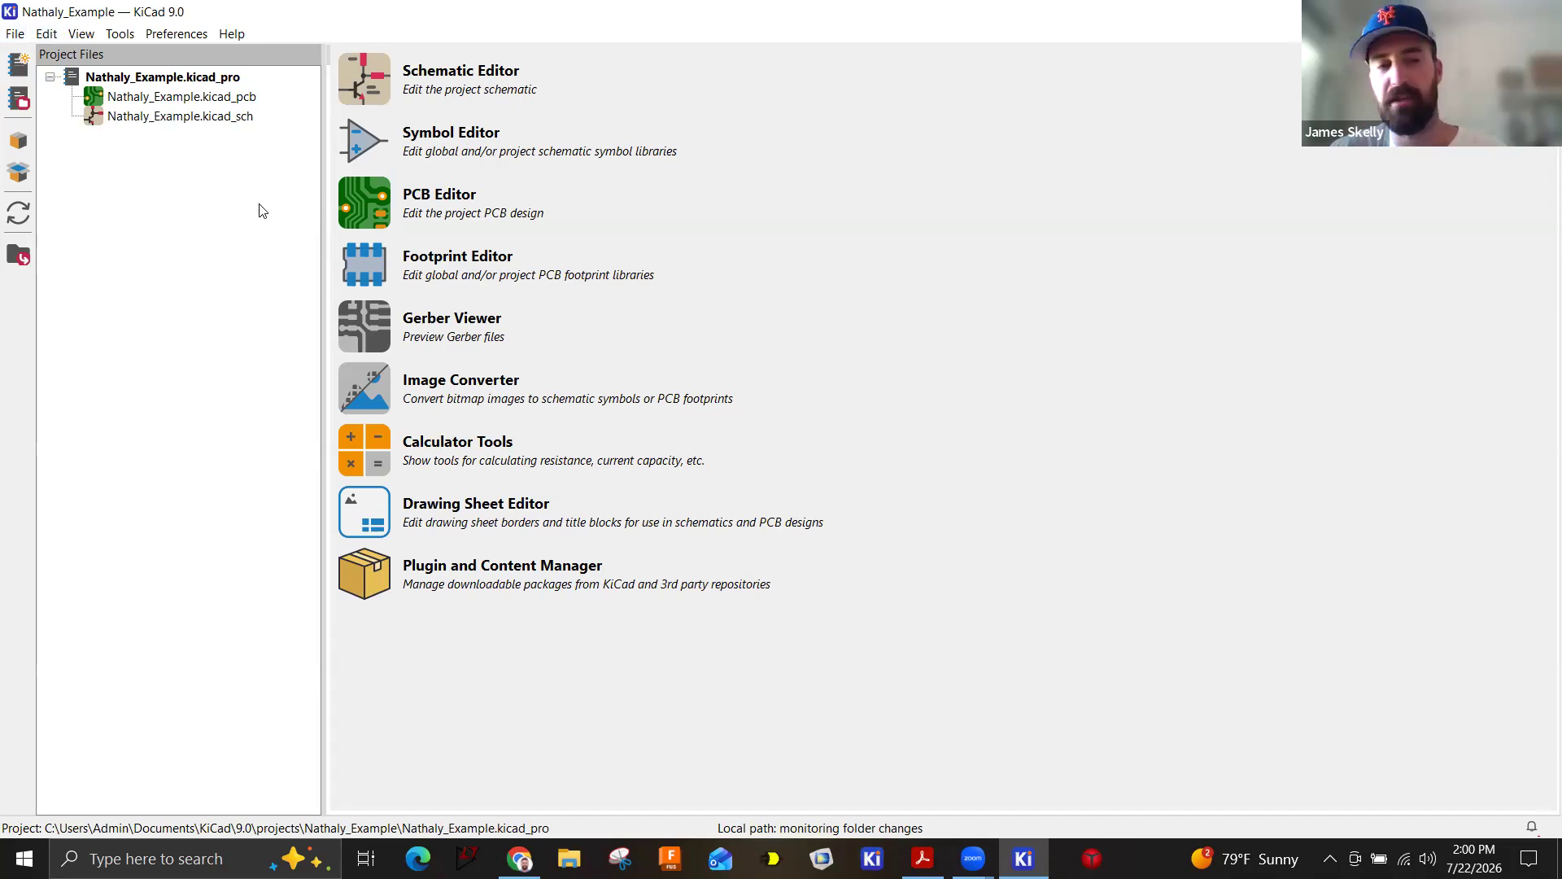
Open the new project's schematic and board files one after the other to view the blank sheets, closing each.
double_click(161, 118)
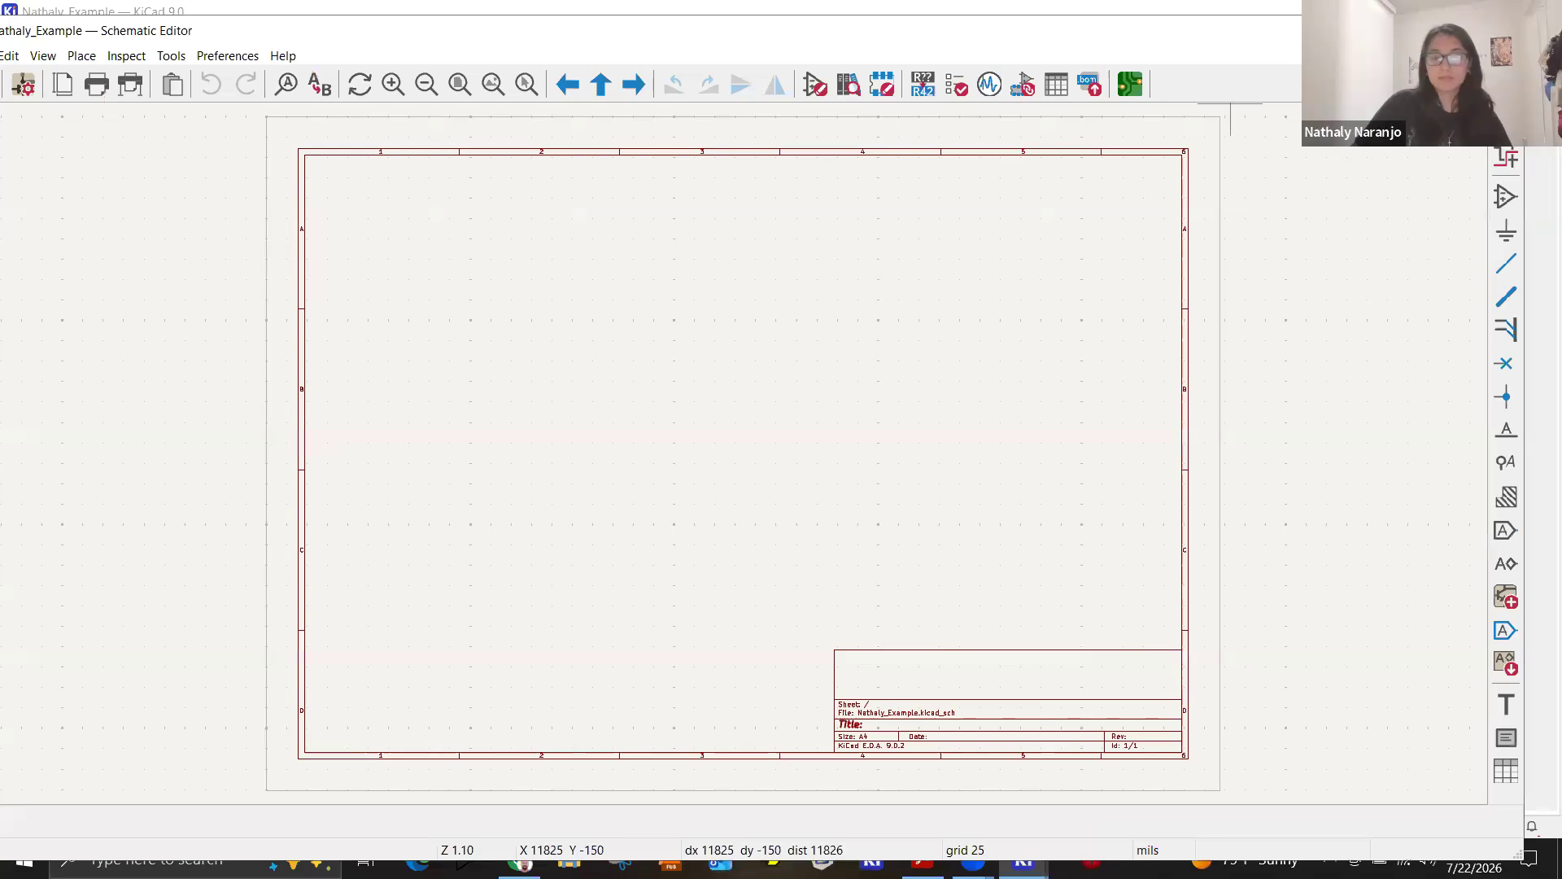
left_click(170, 99)
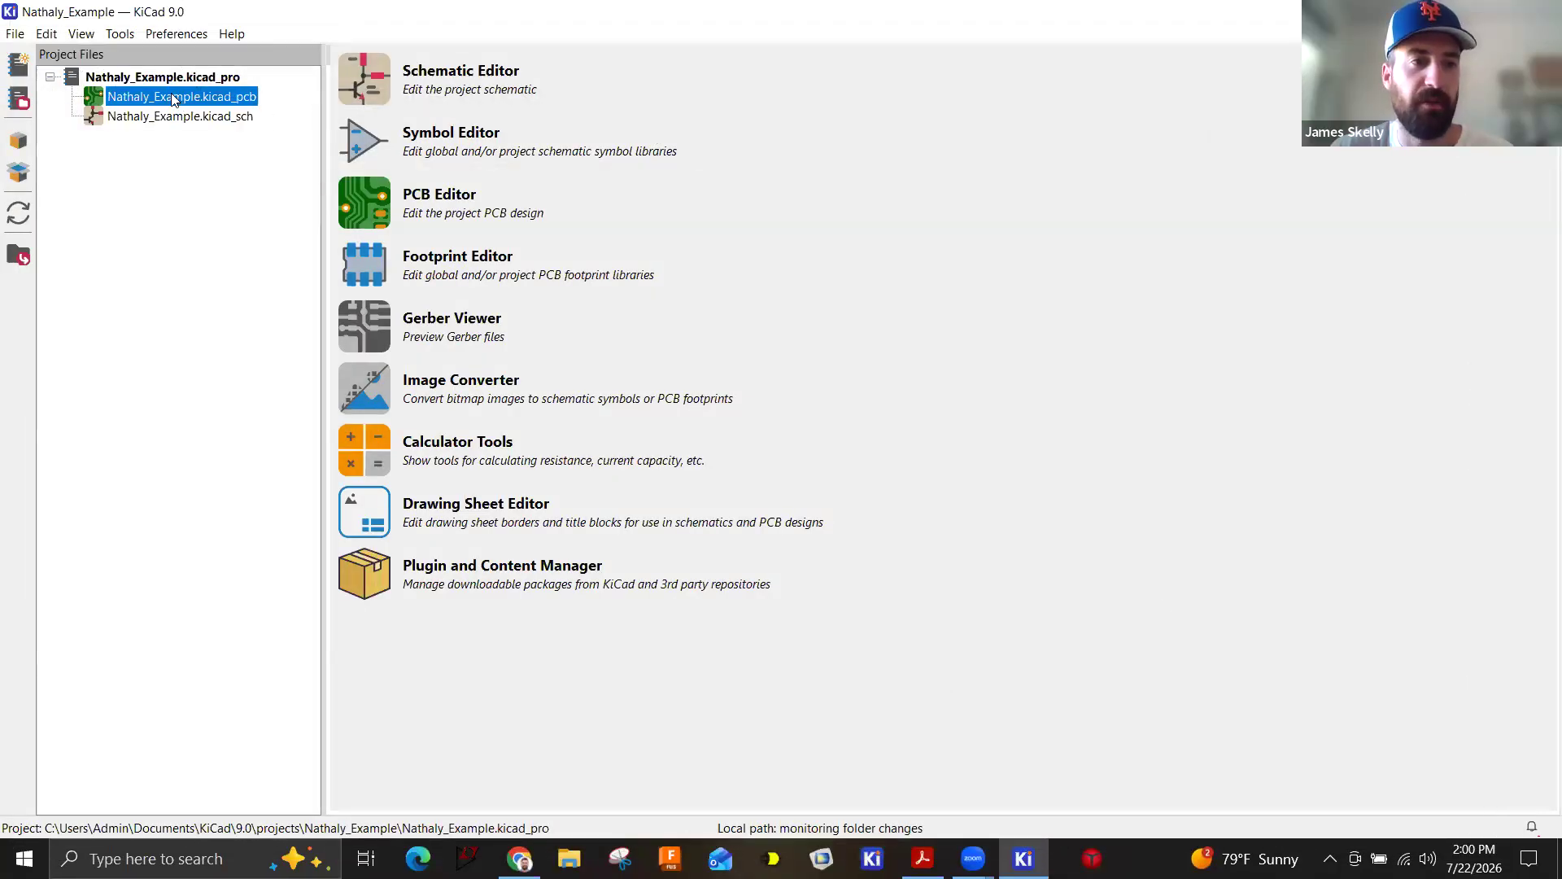
double_click(172, 99)
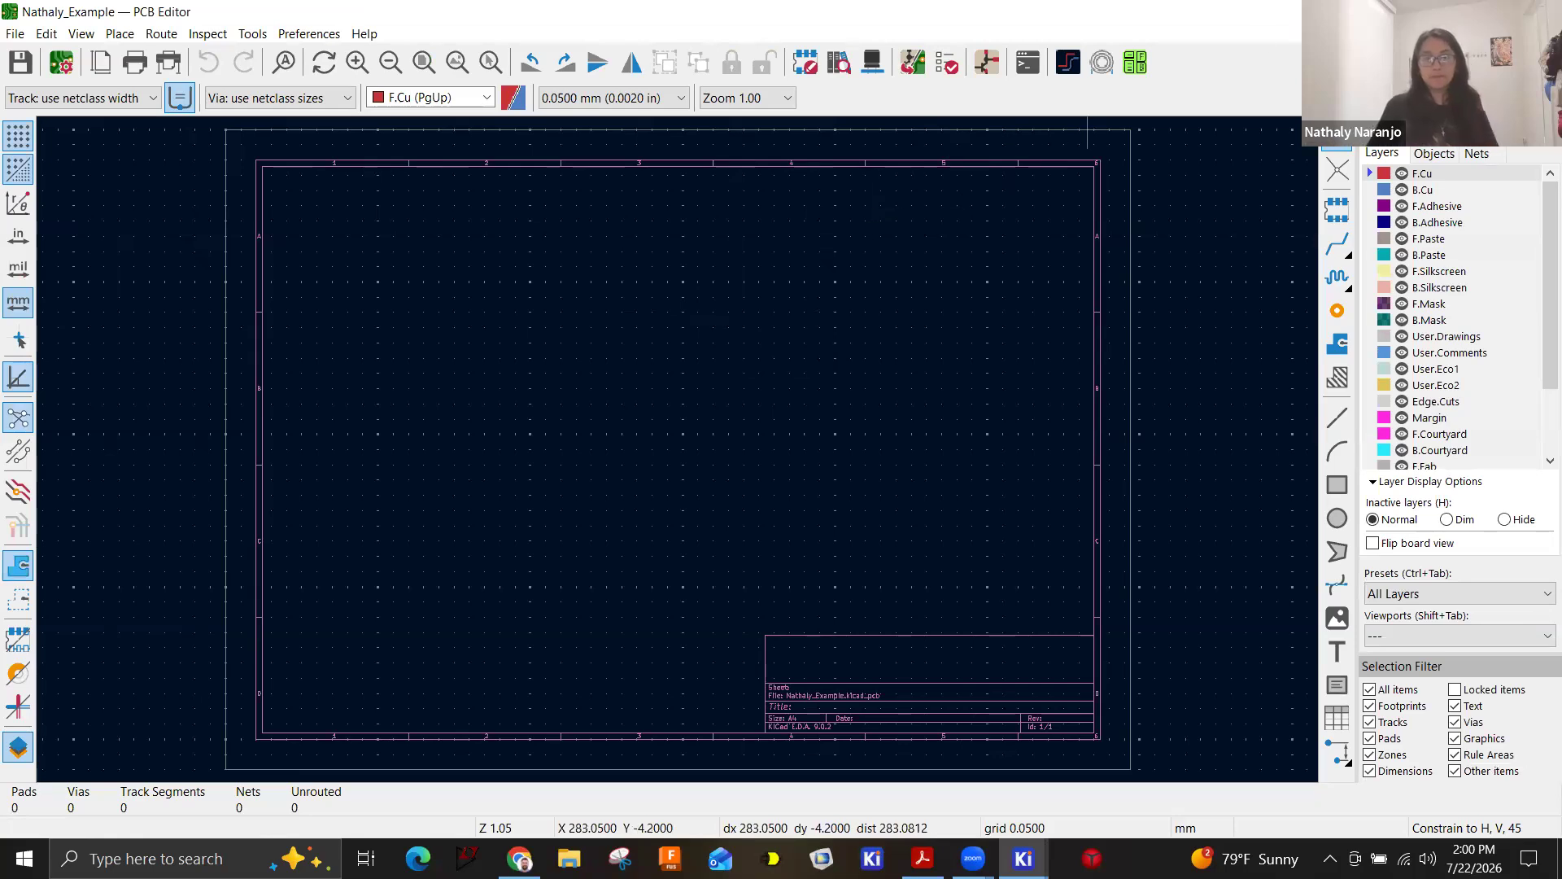
left_click(1543, 11)
Open the project's schematic and place one US-style resistor symbol (R_US from the Device library) on the sheet.
double_click(151, 120)
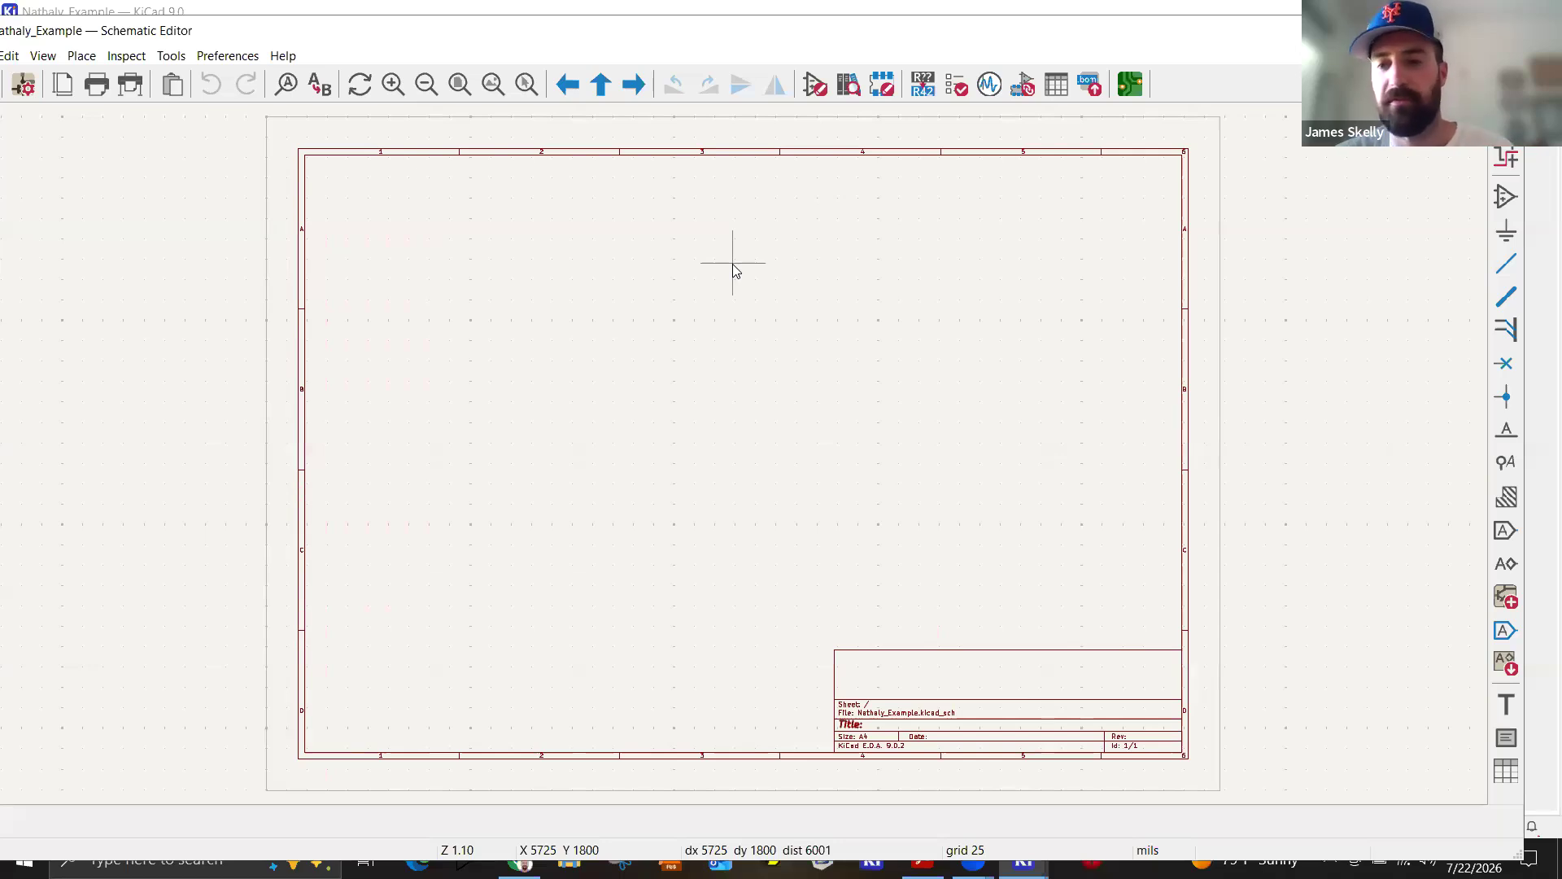
left_click(1504, 199)
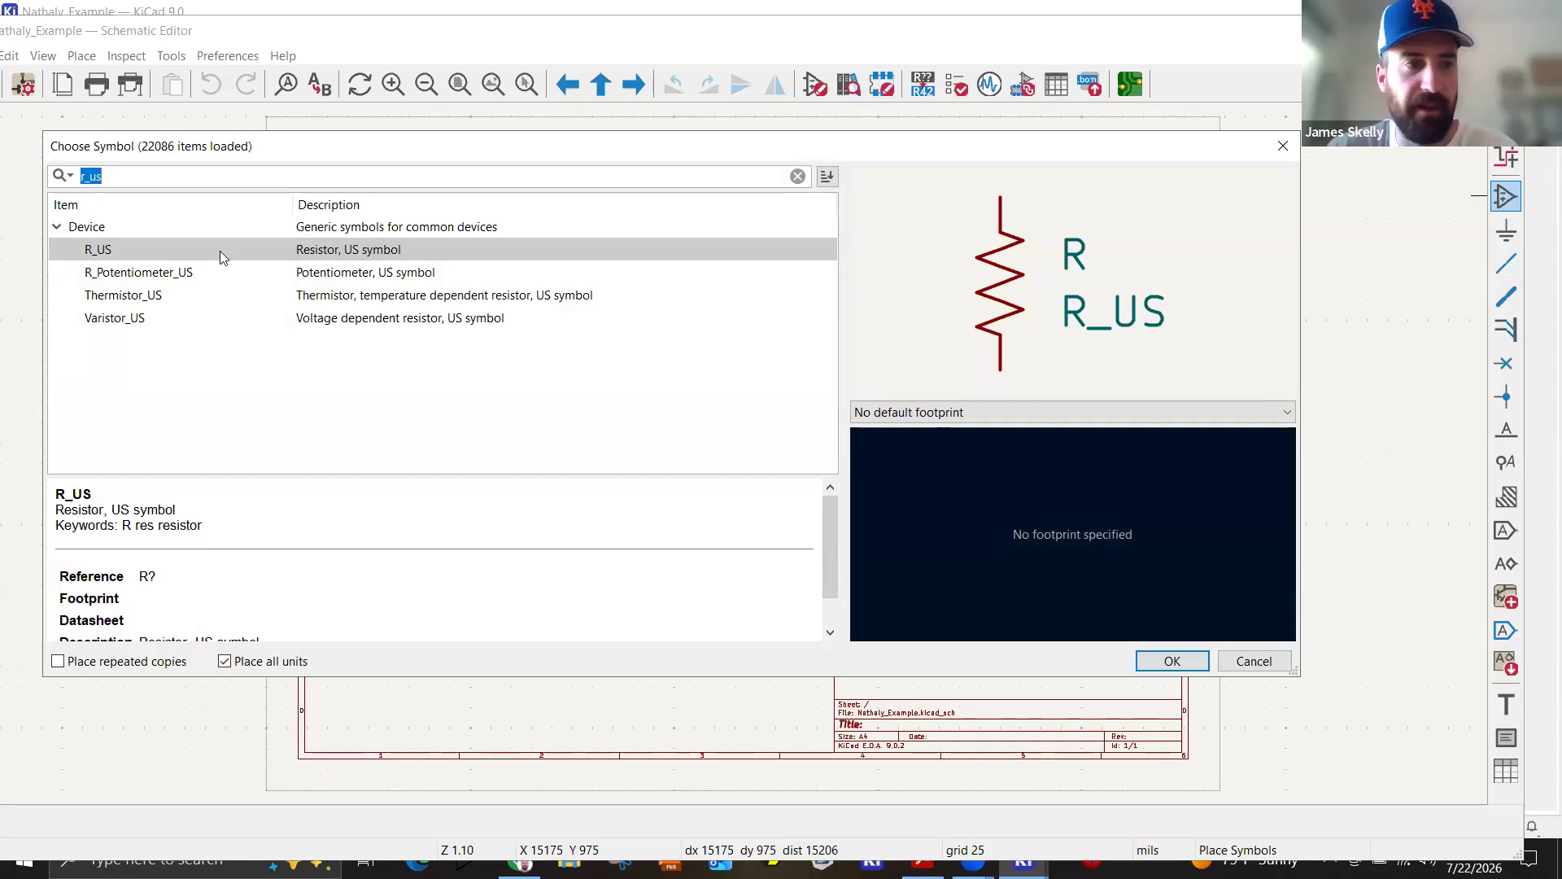
key("BackSpace")
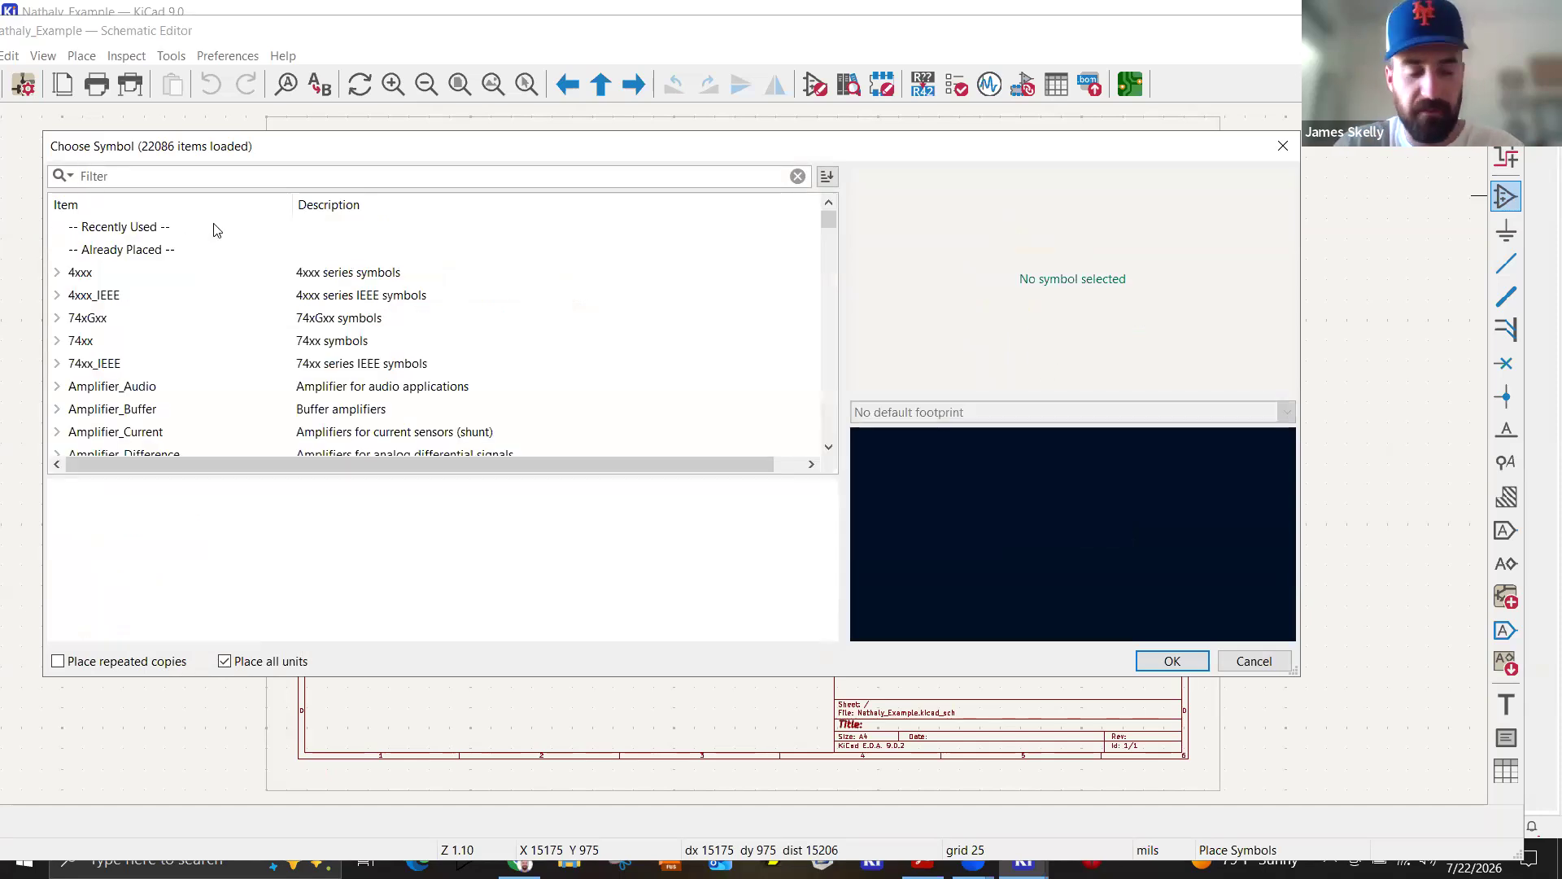
type("R")
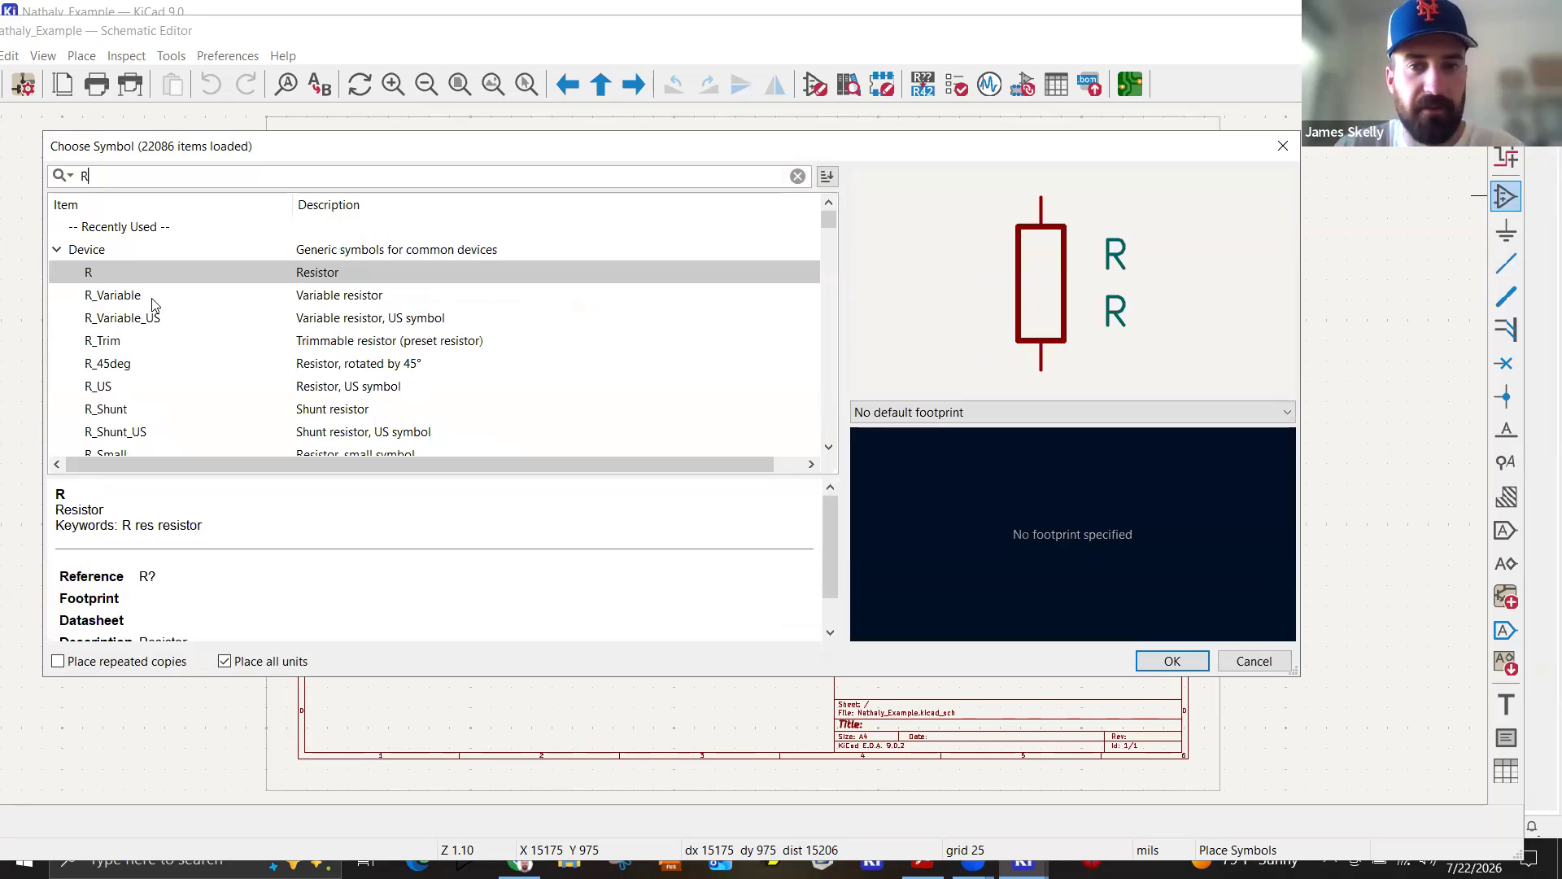
key("Down")
key("Down")
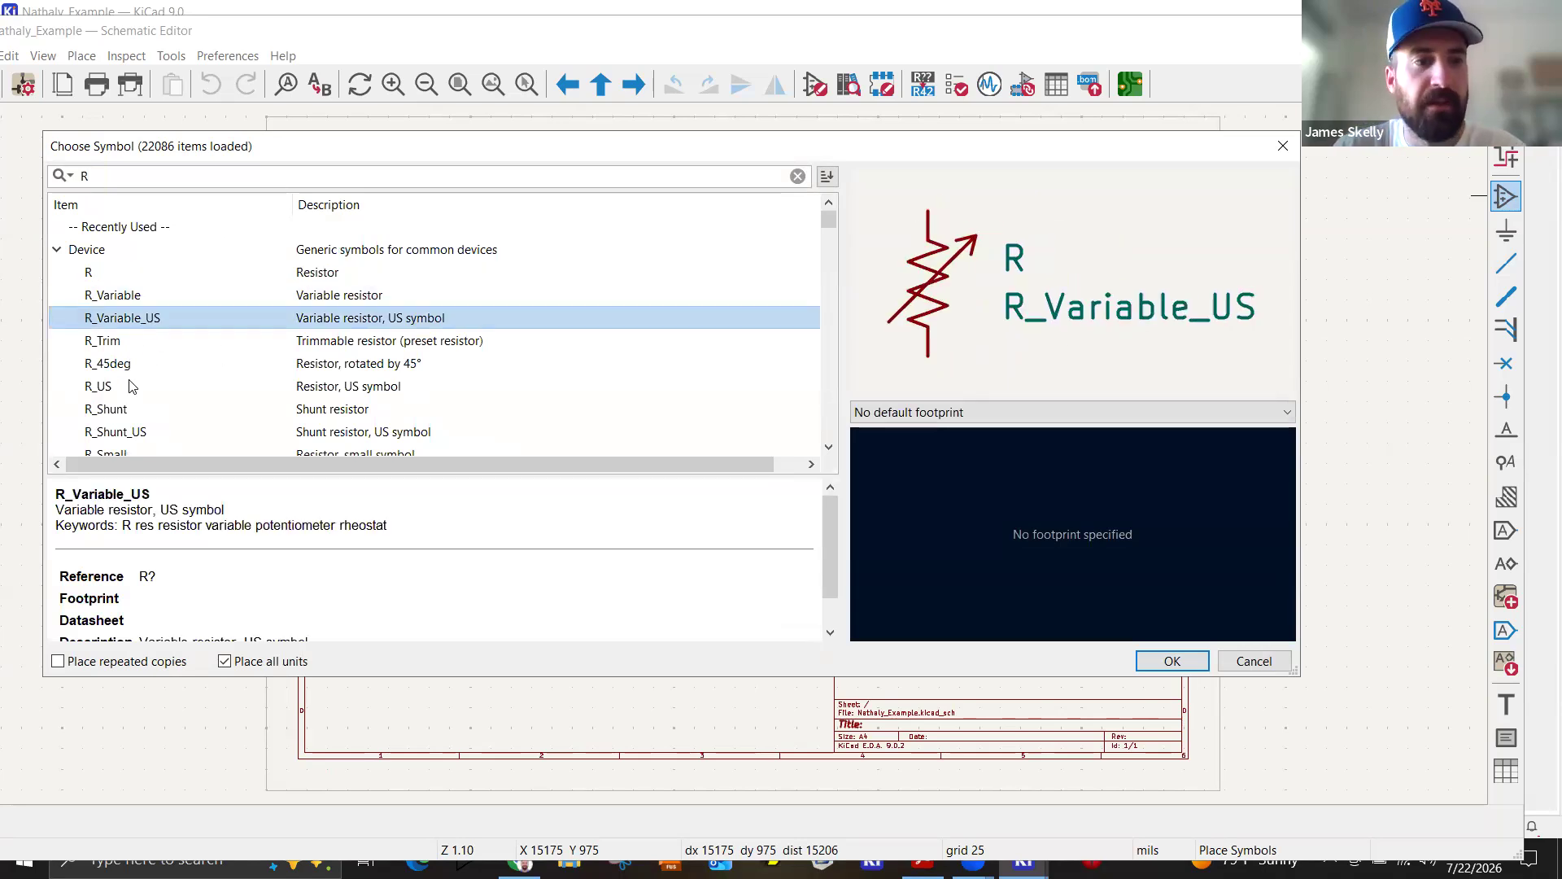
left_click(155, 384)
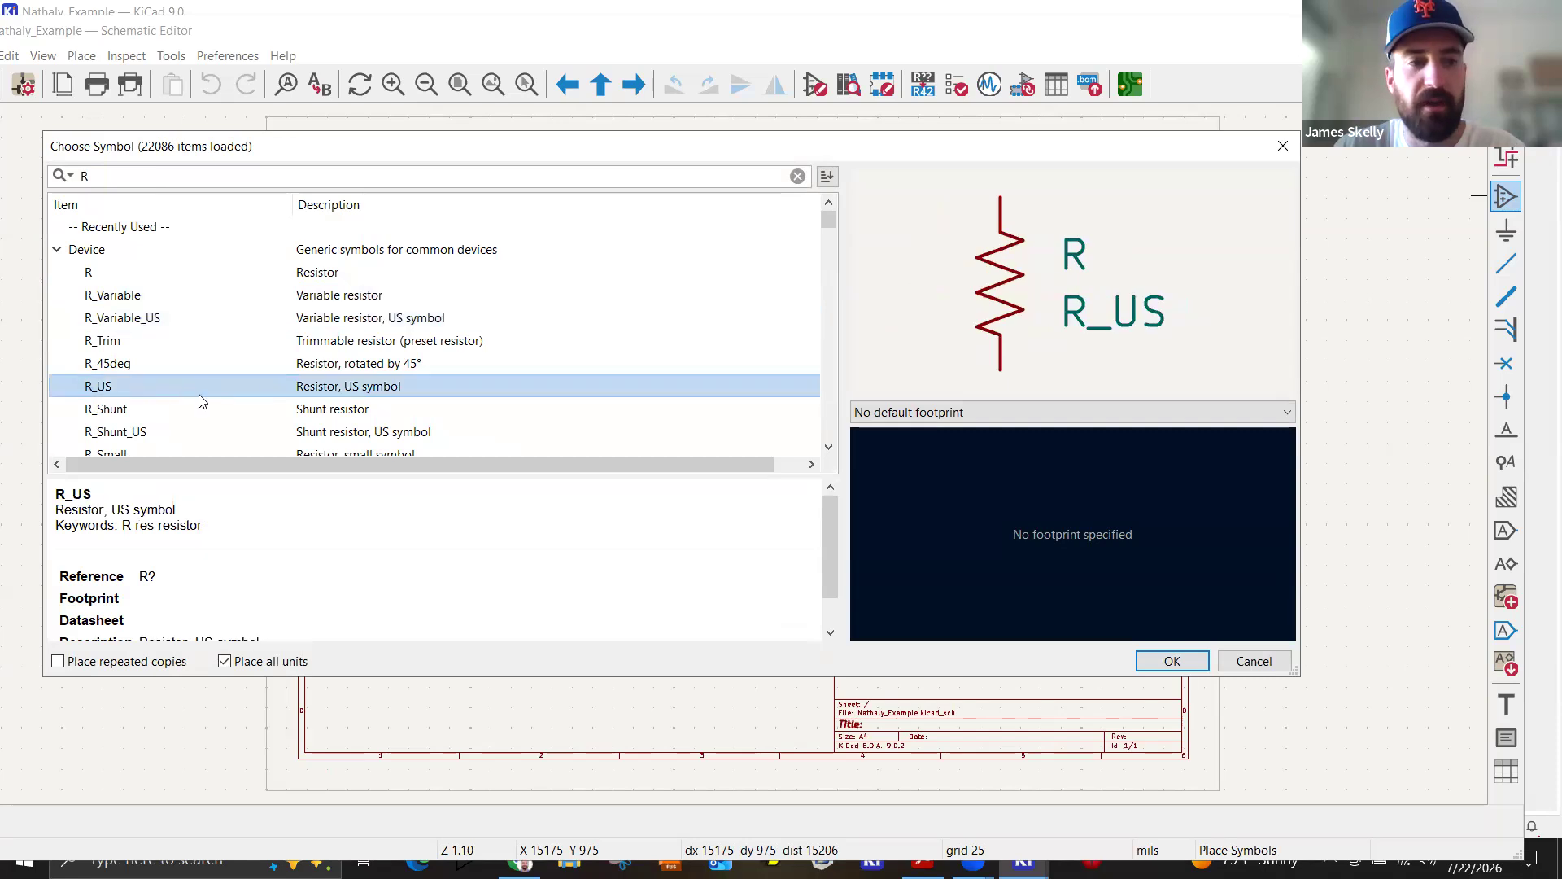
left_click(1177, 661)
scroll(742, 454, "up", 8)
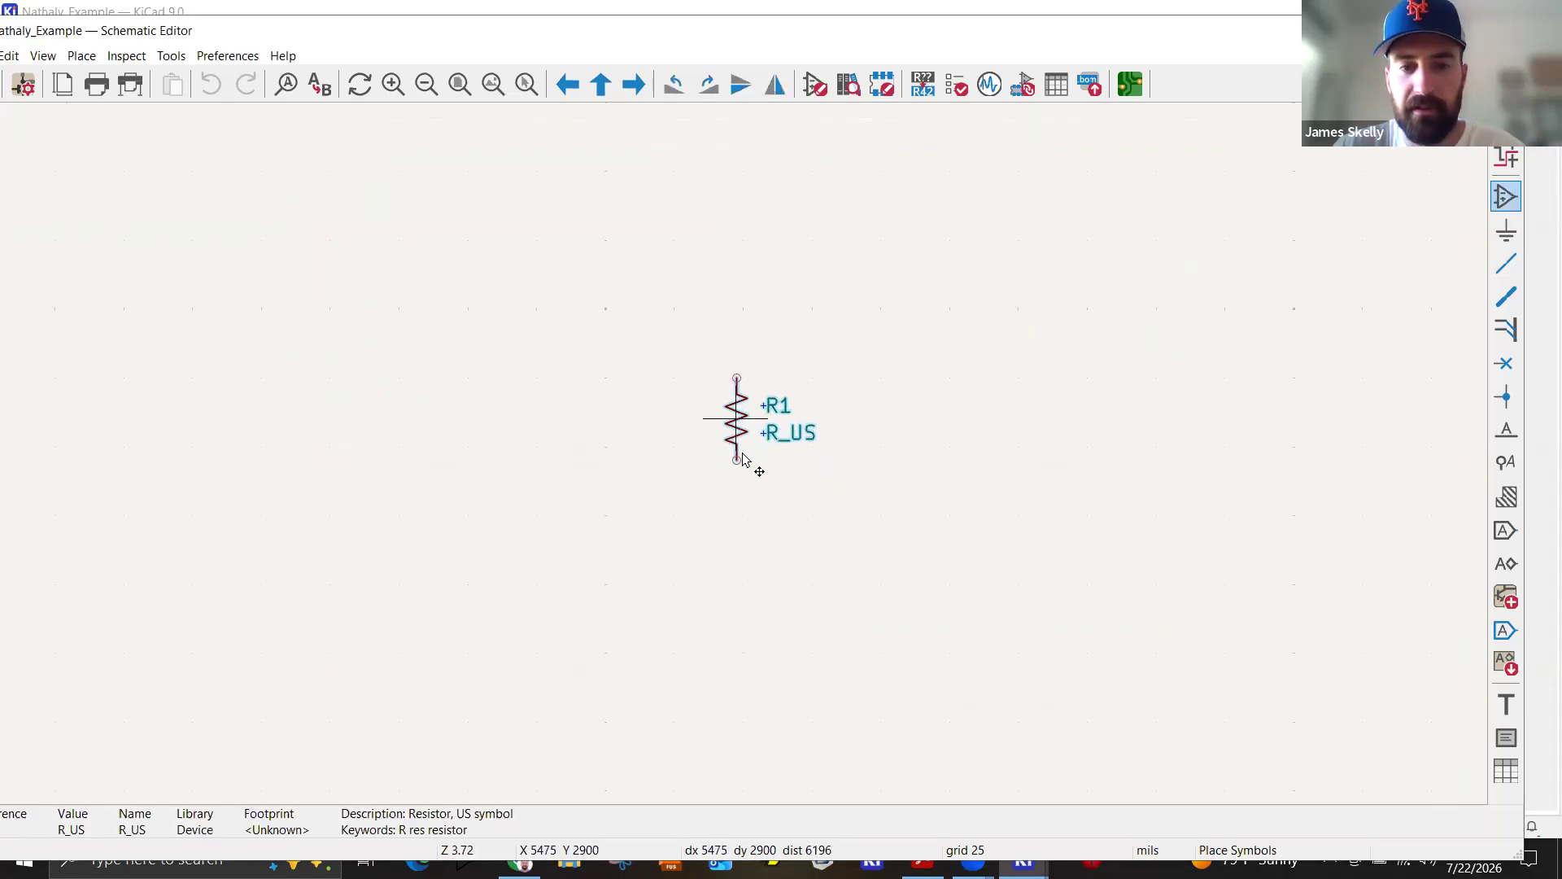
left_click(757, 457)
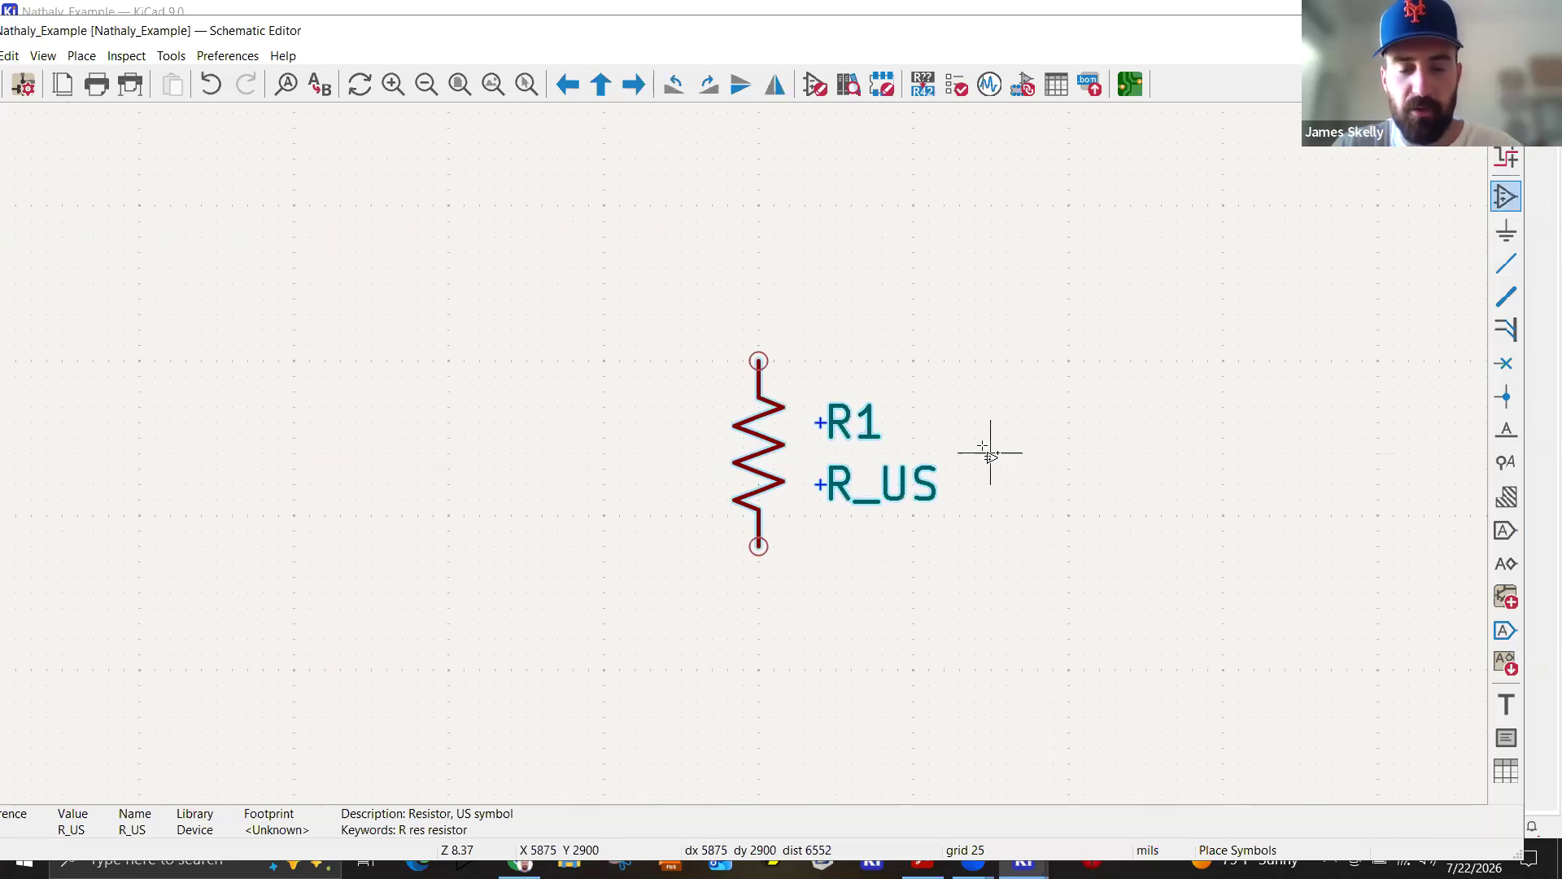
key("Escape")
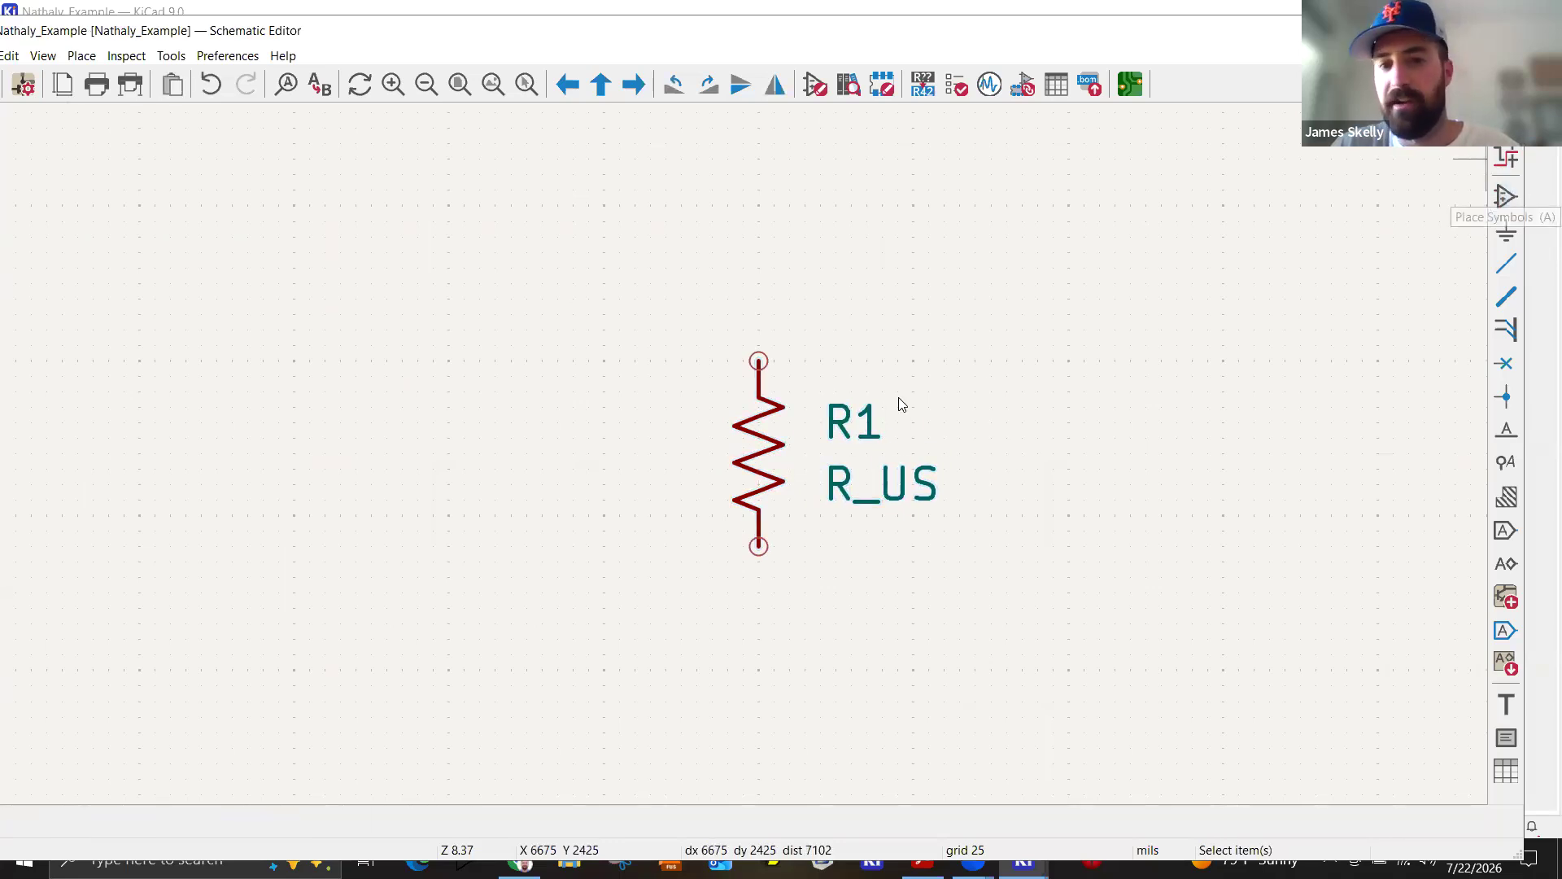
Duplicate resistor R1 and place the copy to its right at the same height.
left_click(790, 456)
key("ctrl+d")
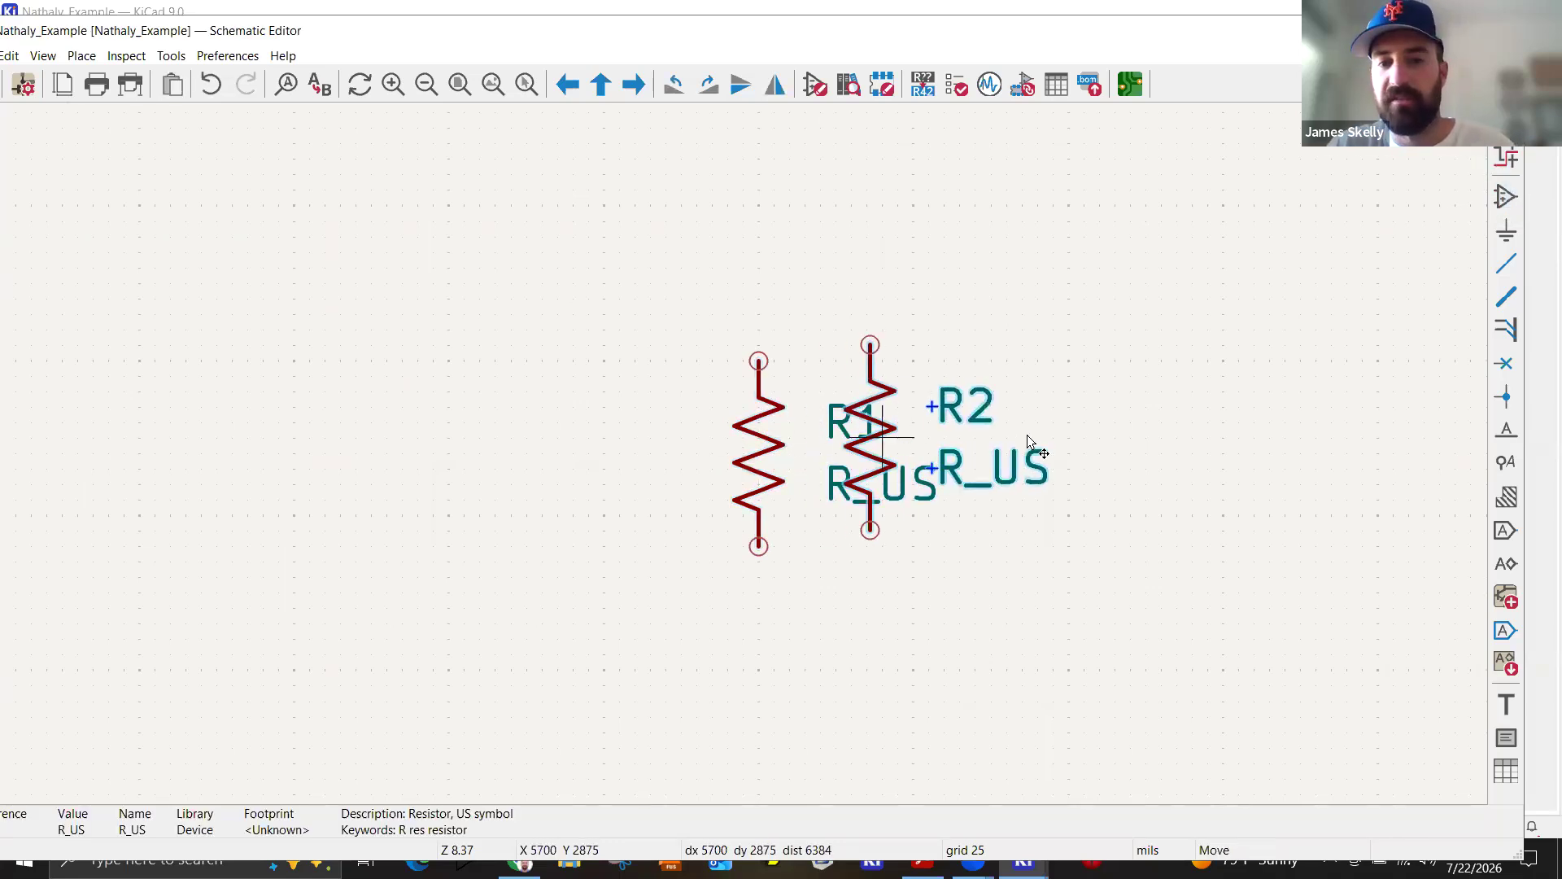
left_click(1264, 462)
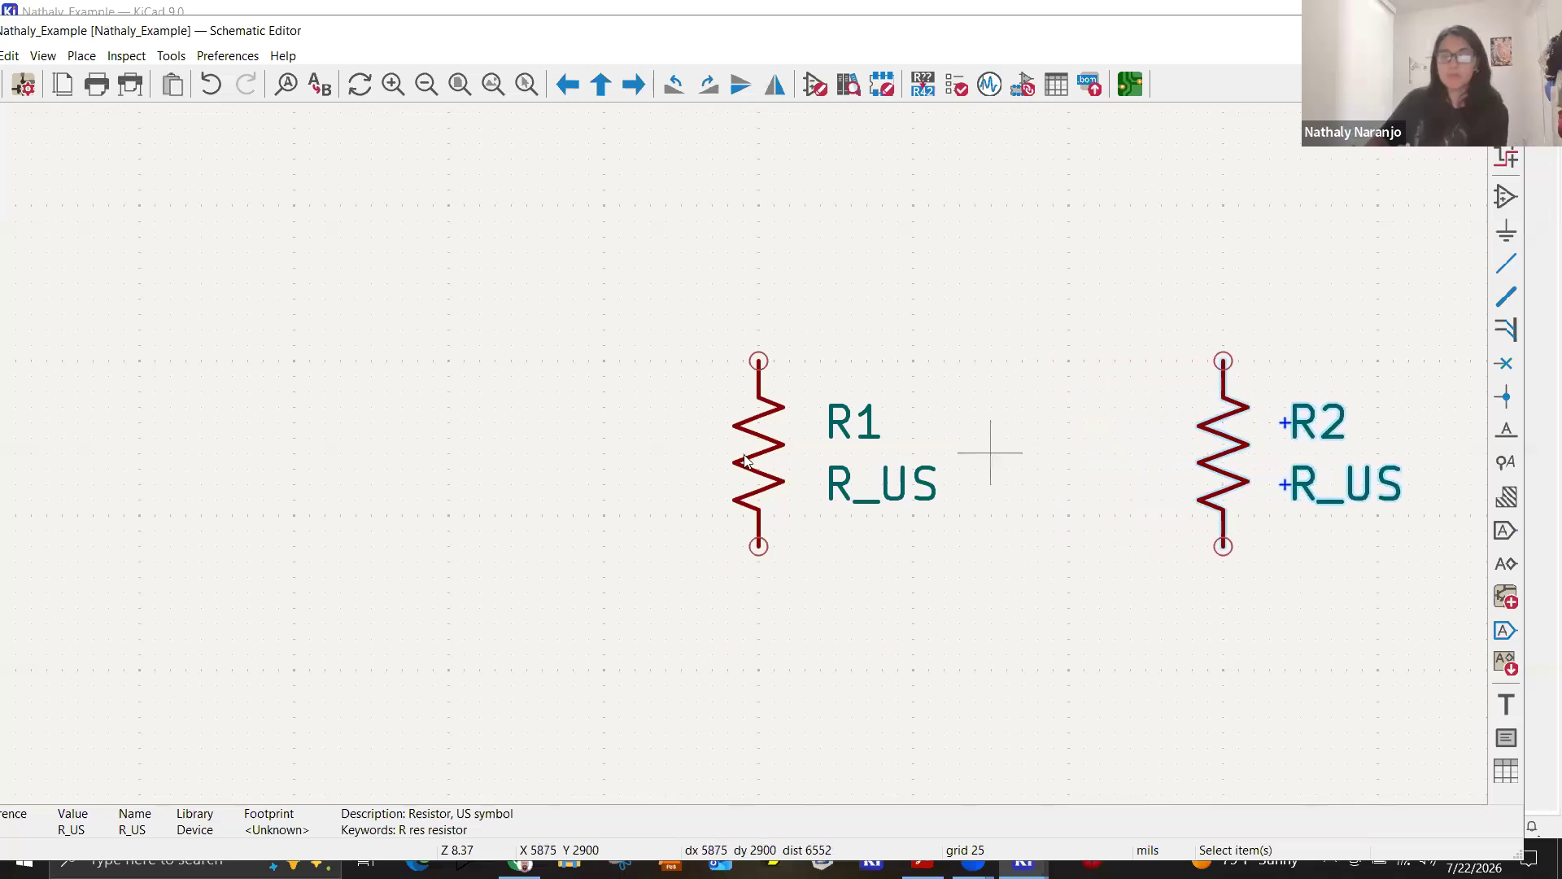
scroll(952, 512, "down", 3)
scroll(709, 457, "down", 3)
scroll(740, 456, "up", 5)
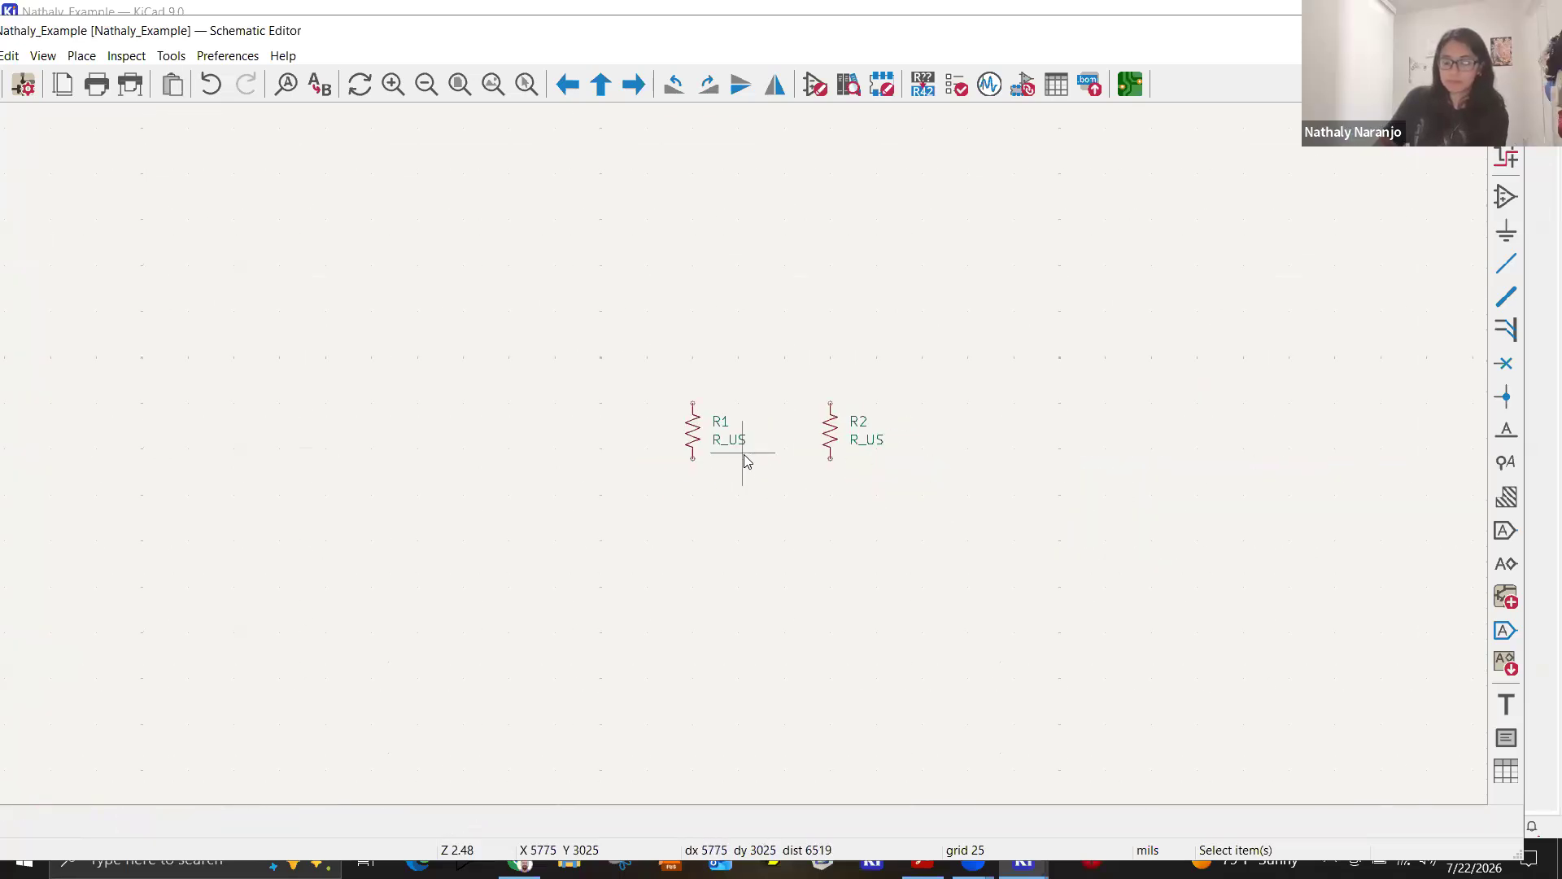
scroll(744, 454, "down", 3)
scroll(985, 434, "right", 2)
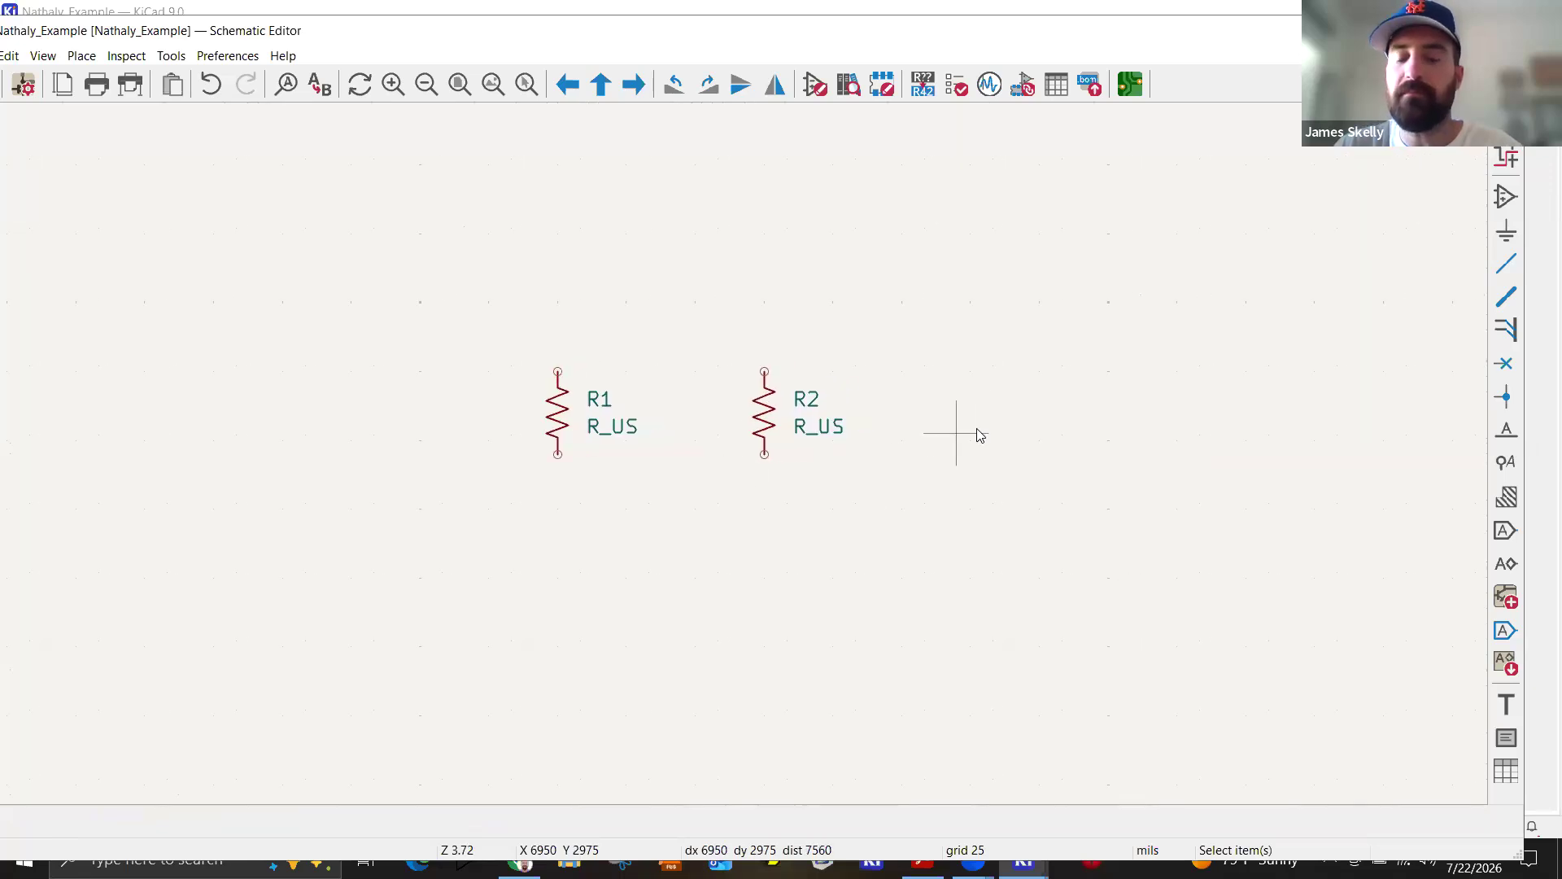
Search the symbol library for LED, preview several RGB variants, and choose the plain LED symbol from Device for placement.
left_click(1511, 198)
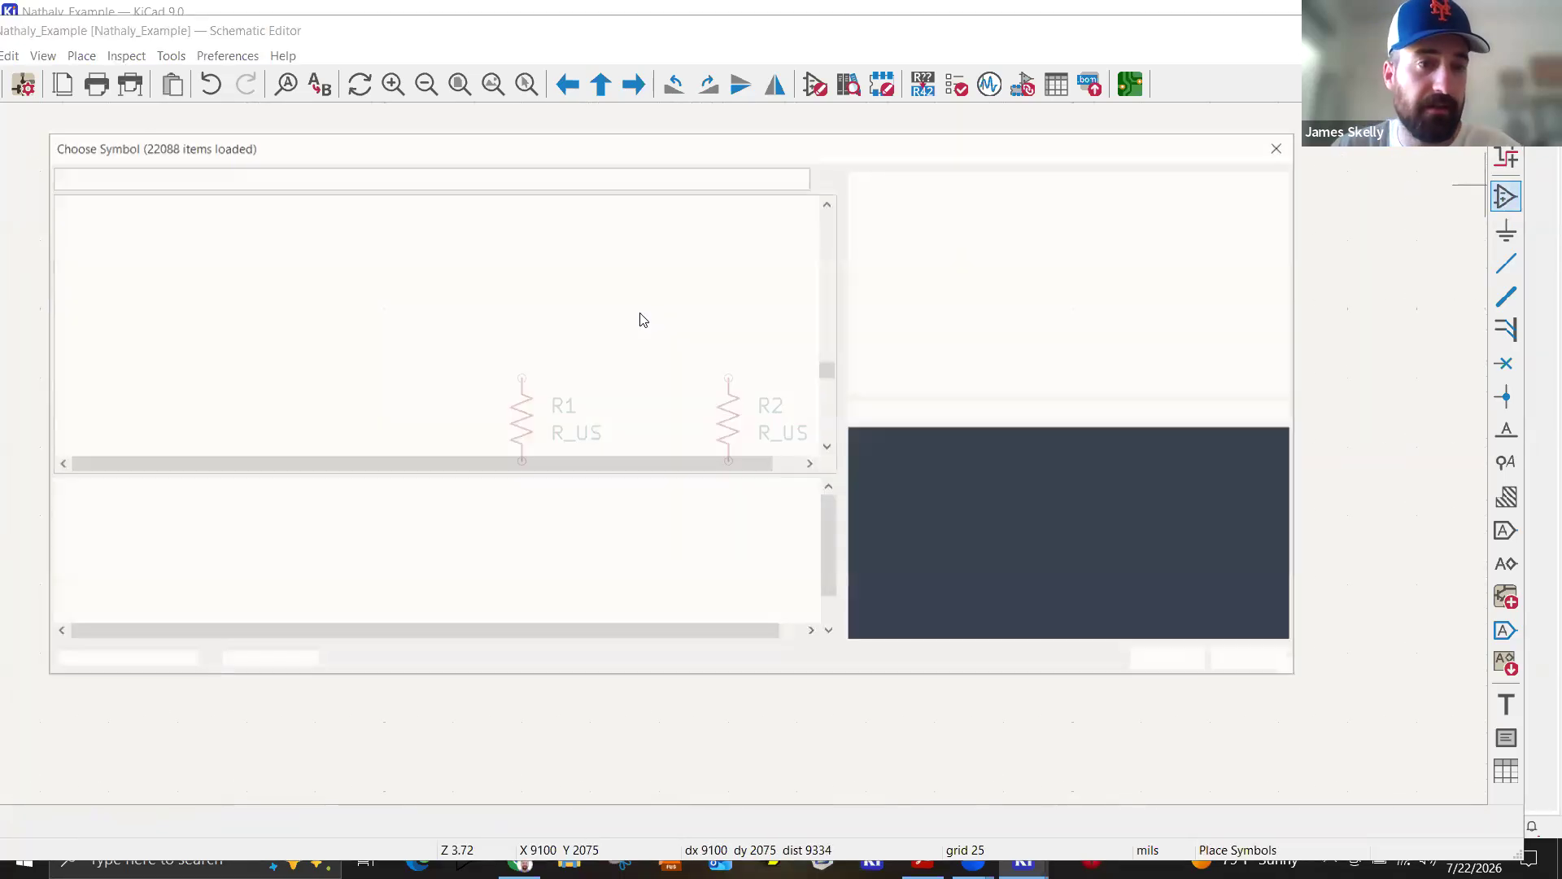
type("LED")
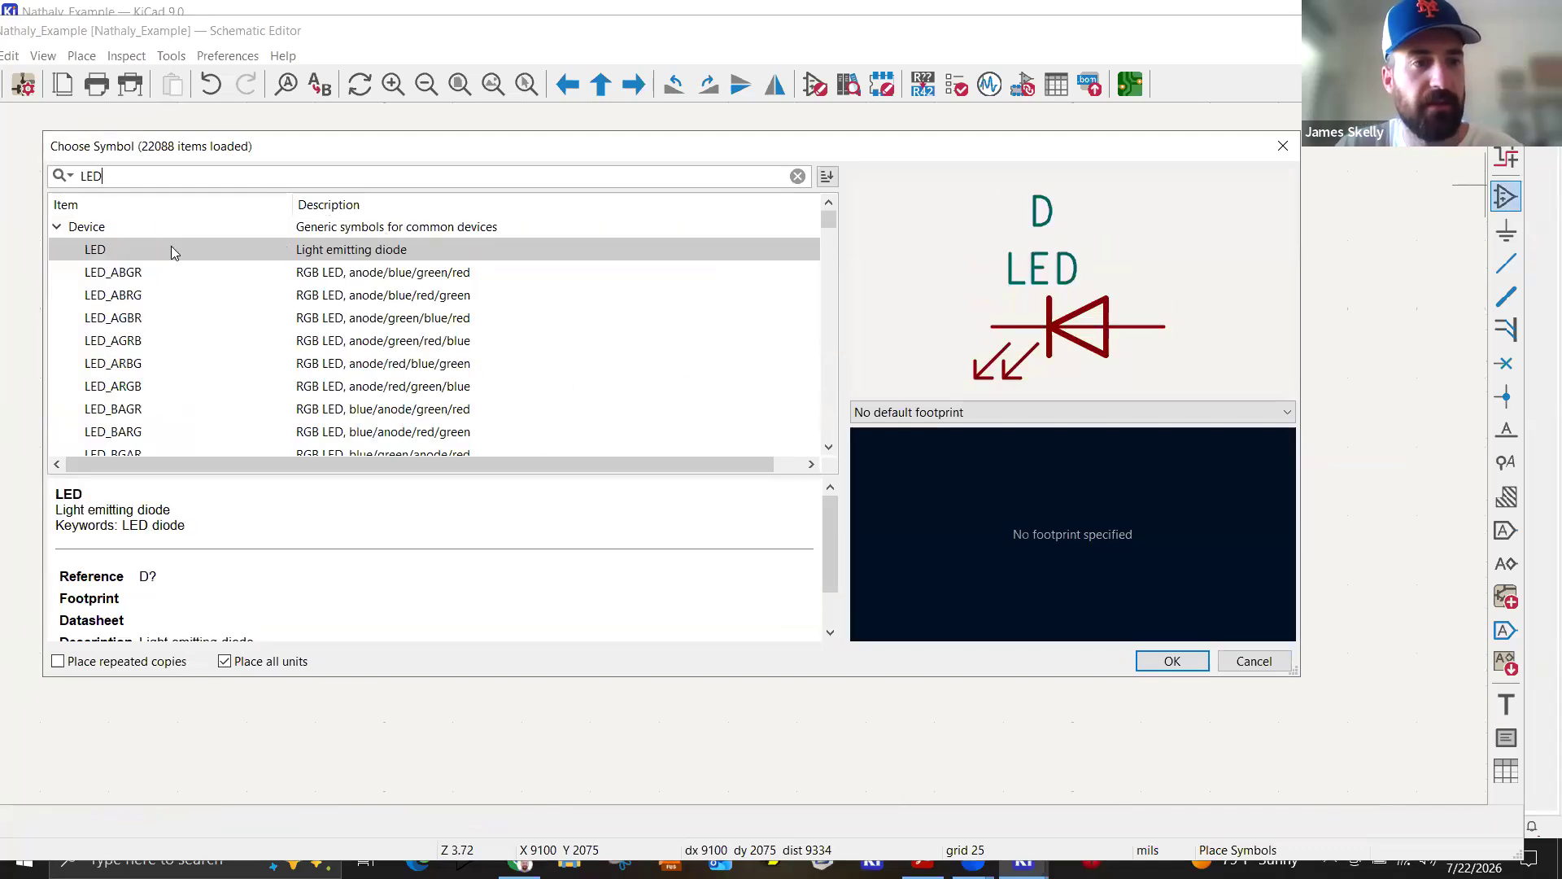
left_click(169, 272)
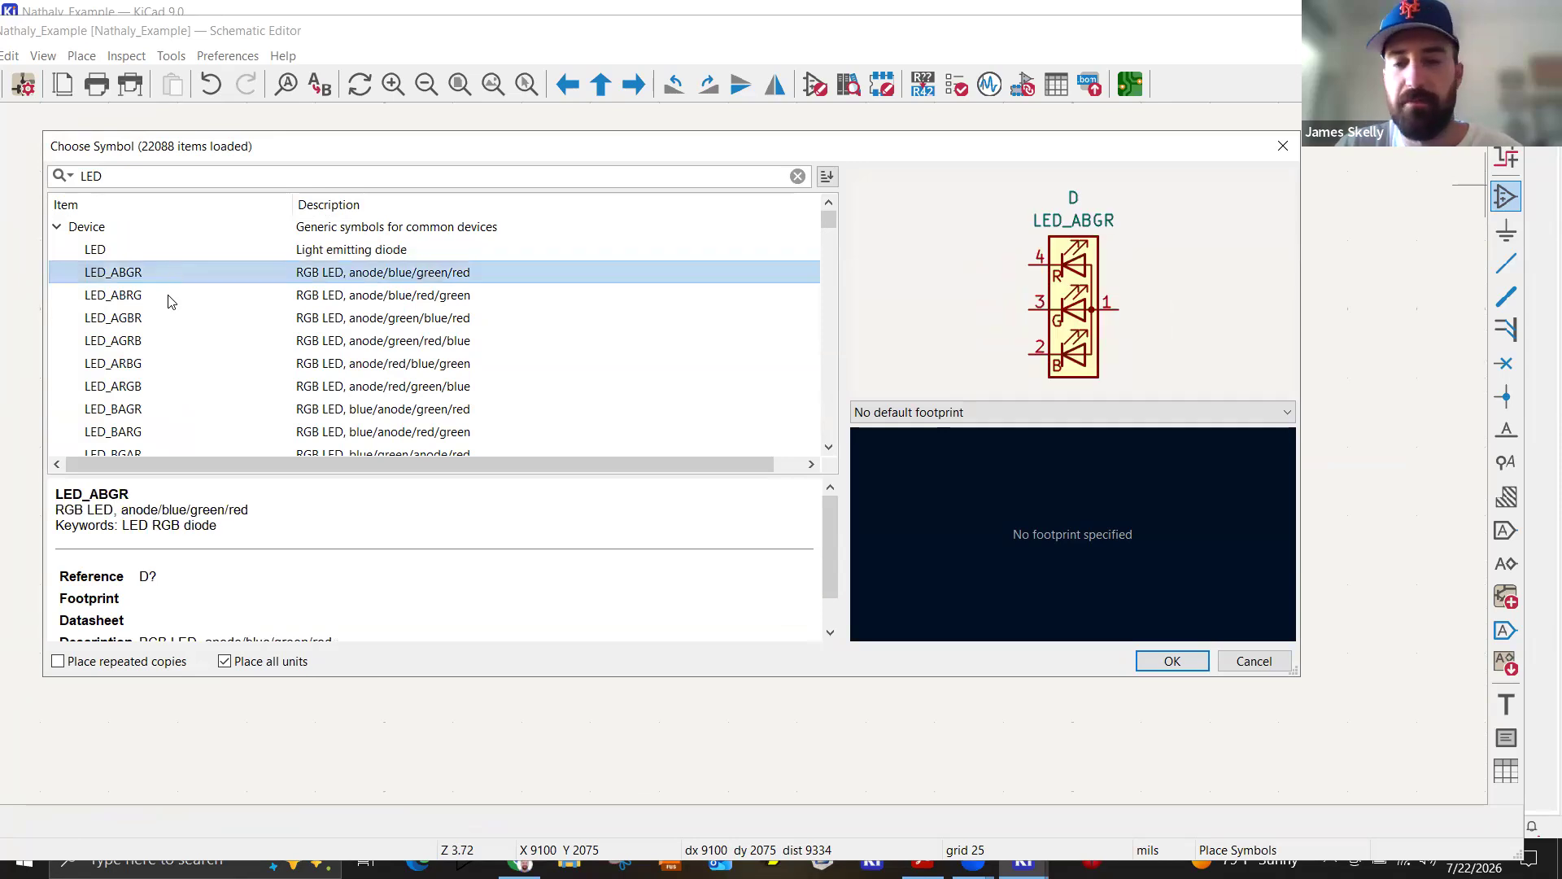
left_click(224, 316)
scroll(213, 352, "down", 3)
left_click(220, 345)
scroll(220, 358, "down", 2)
scroll(217, 355, "up", 2)
scroll(216, 356, "up", 3)
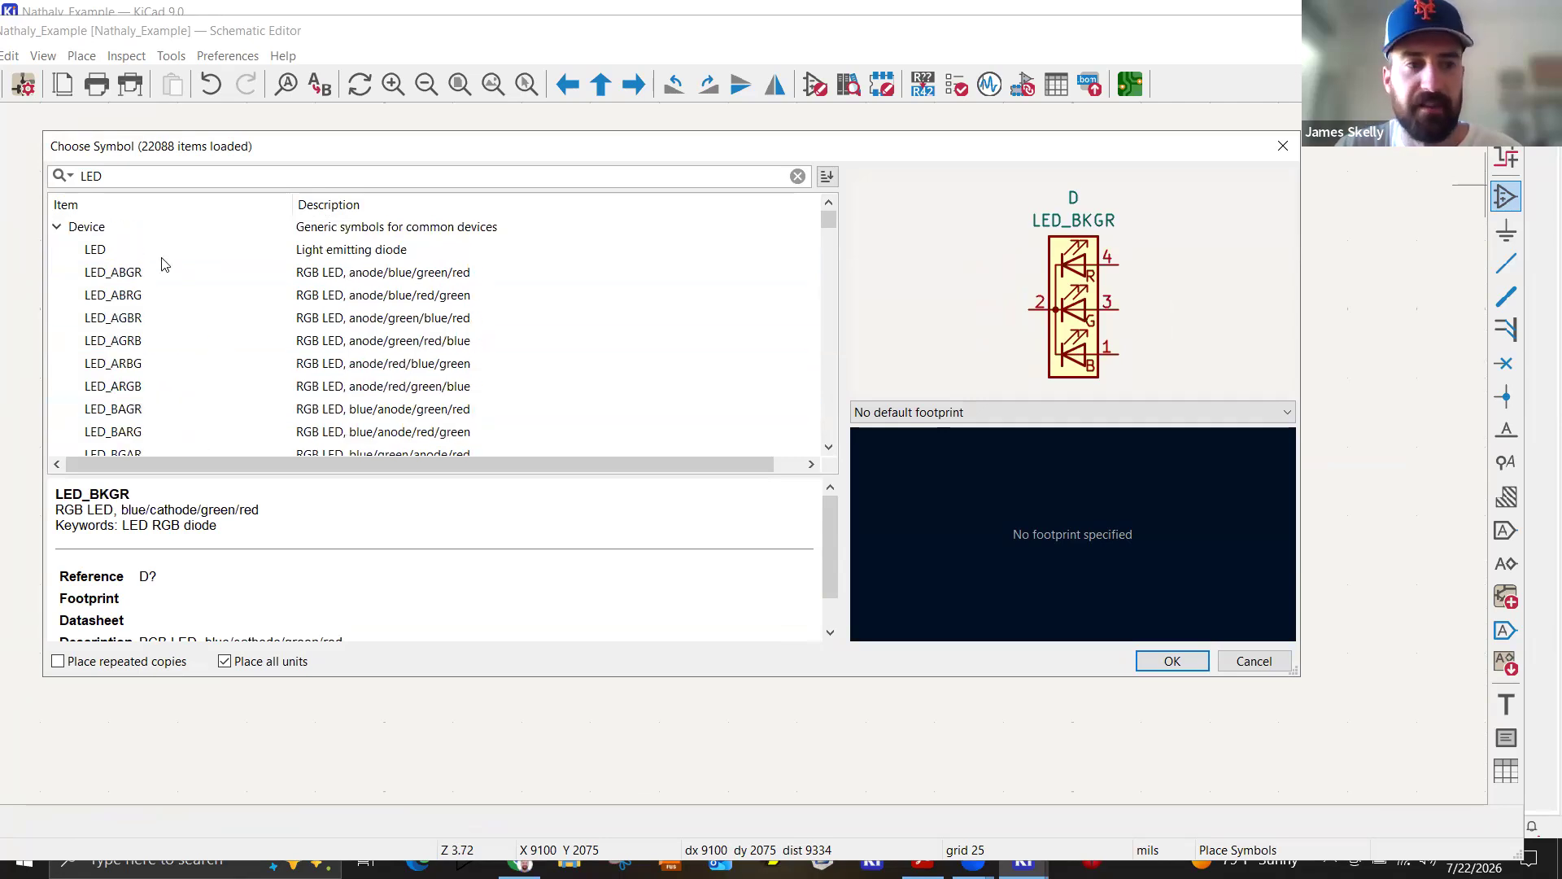
left_click(278, 254)
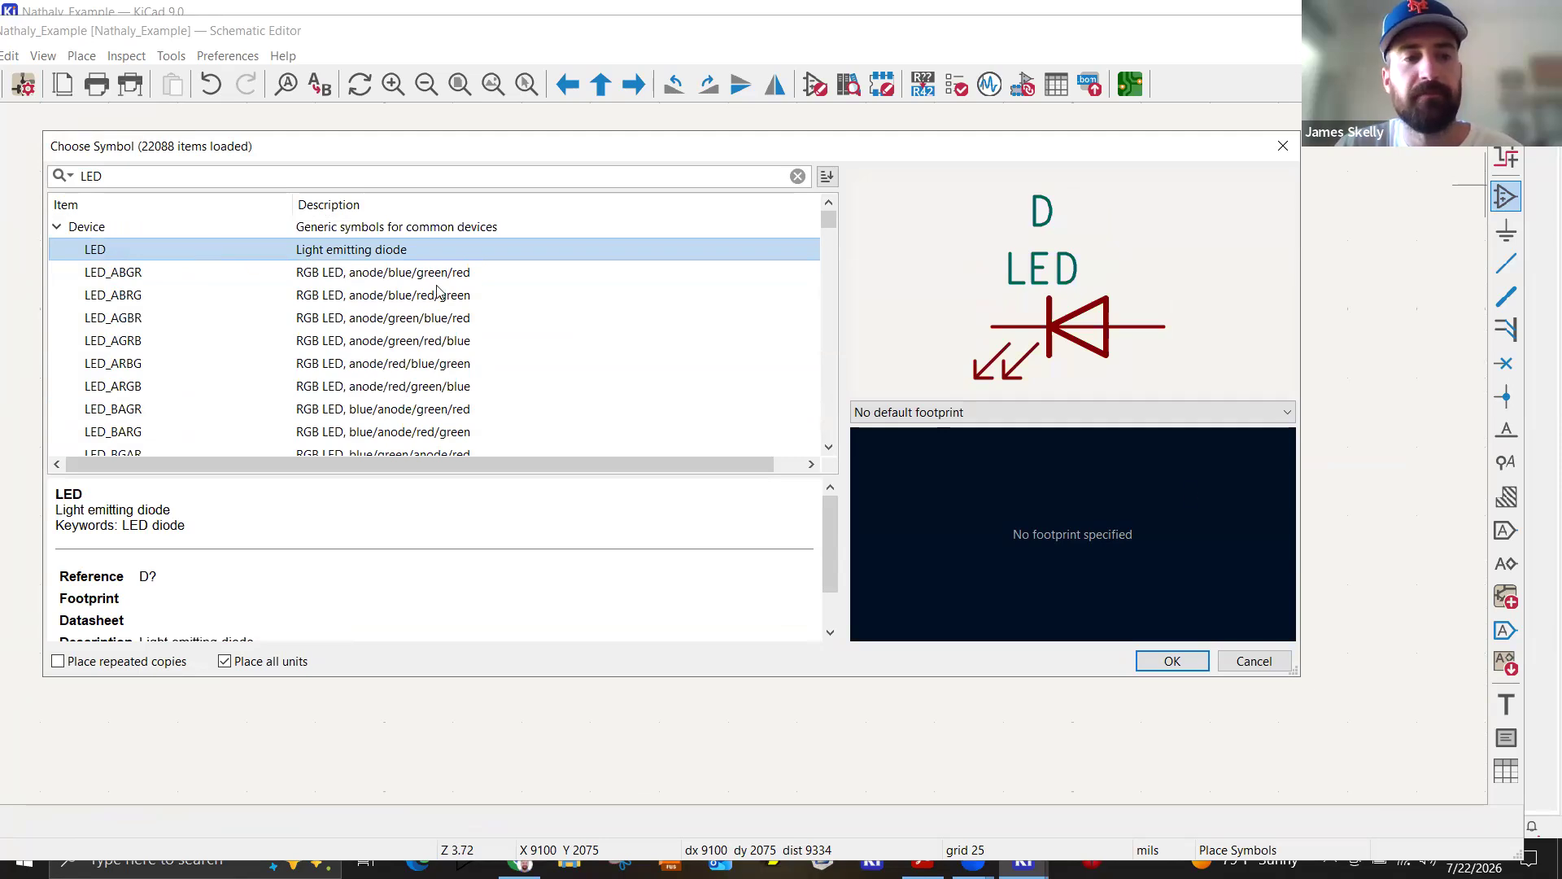
left_click(1178, 659)
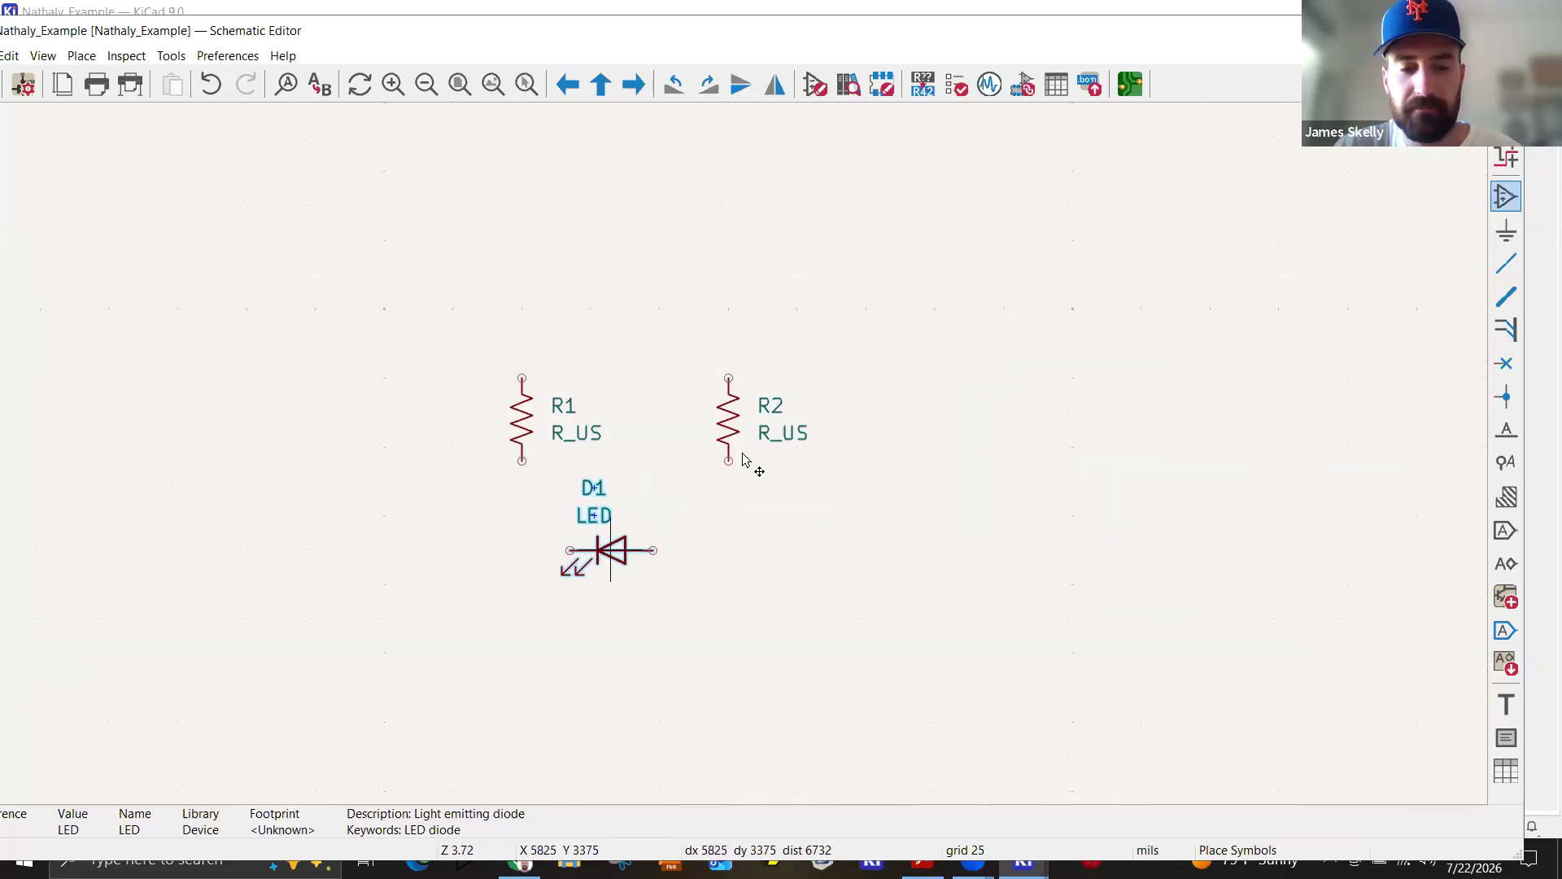
Rotate the LED symbol to vertical with its cathode facing down and place it directly below resistor R1.
scroll(606, 543, "up", 2)
key("r")
key("r")
key("r")
key("r")
key("r")
key("r")
key("r")
key("r")
key("r")
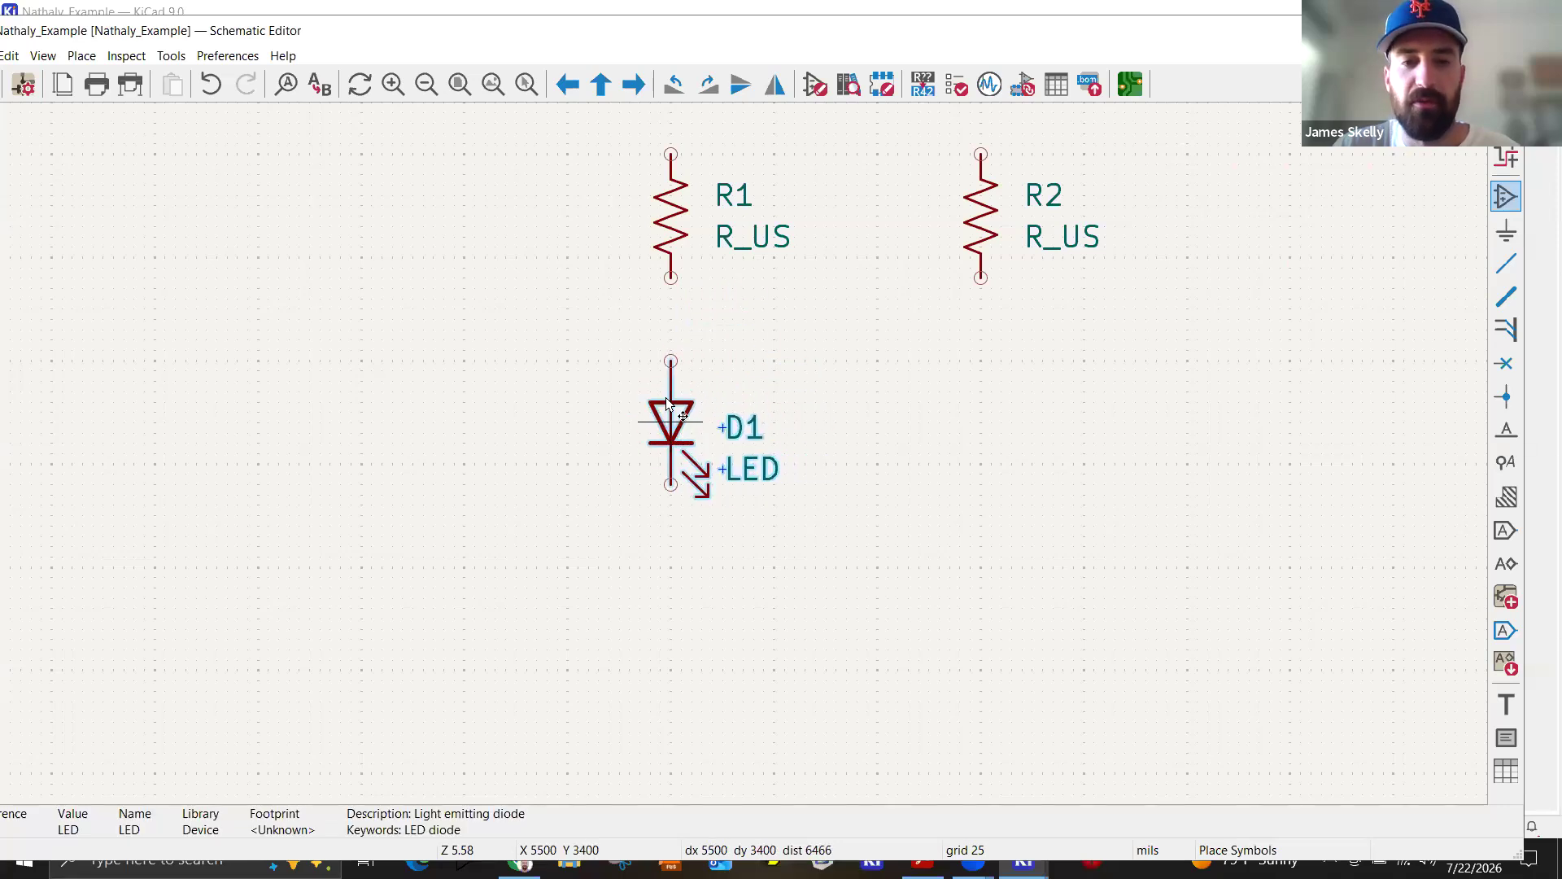
left_click(670, 422)
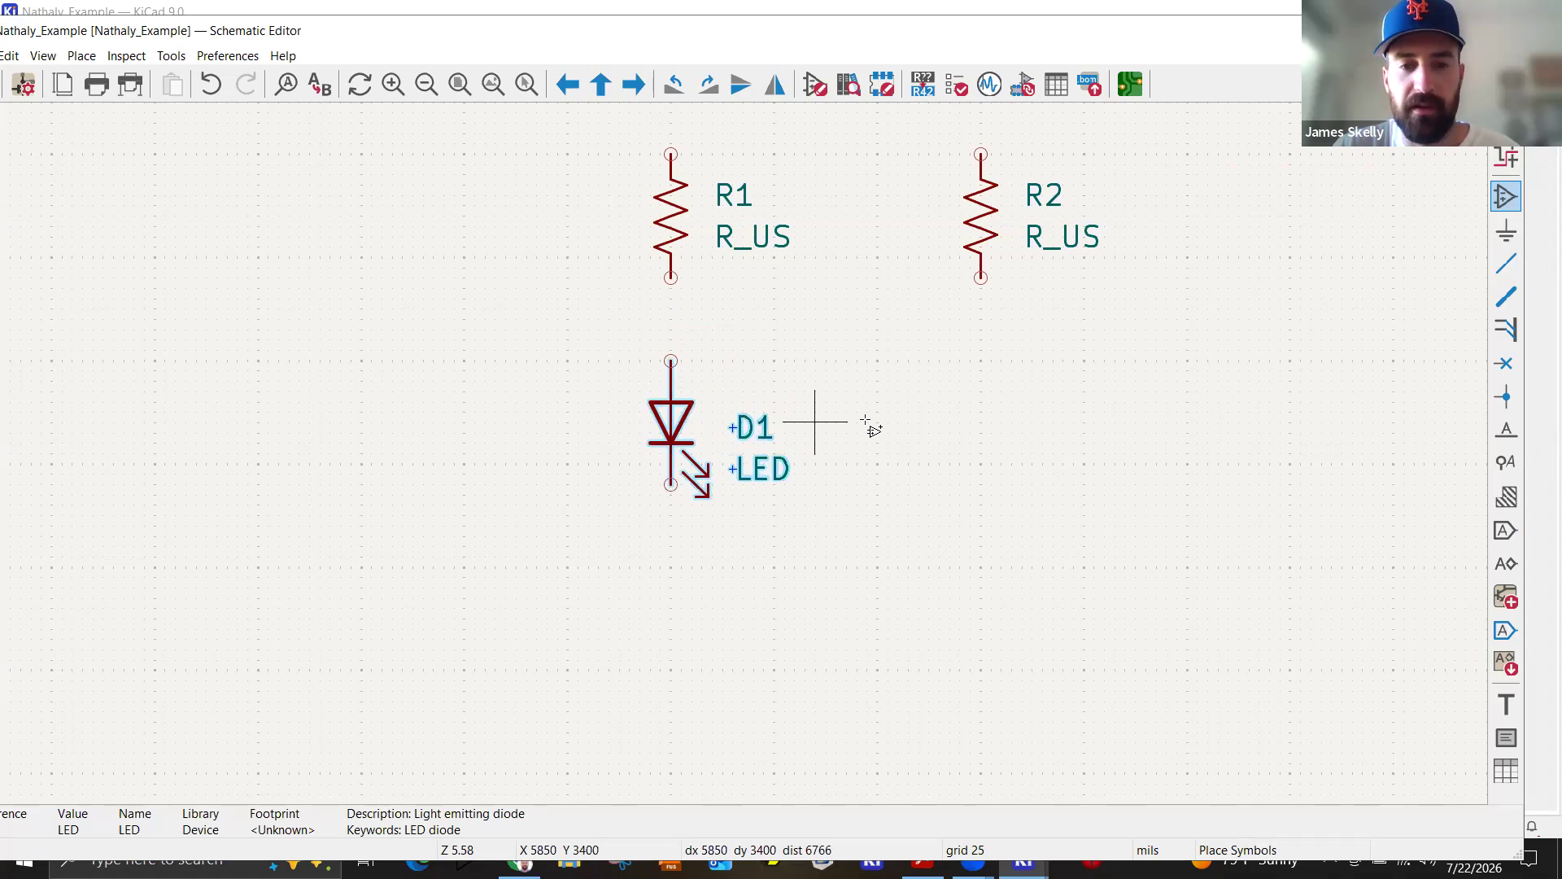
Duplicate LED D1 and place the copy directly below resistor R2, level with D1.
key("Escape")
left_click(682, 420)
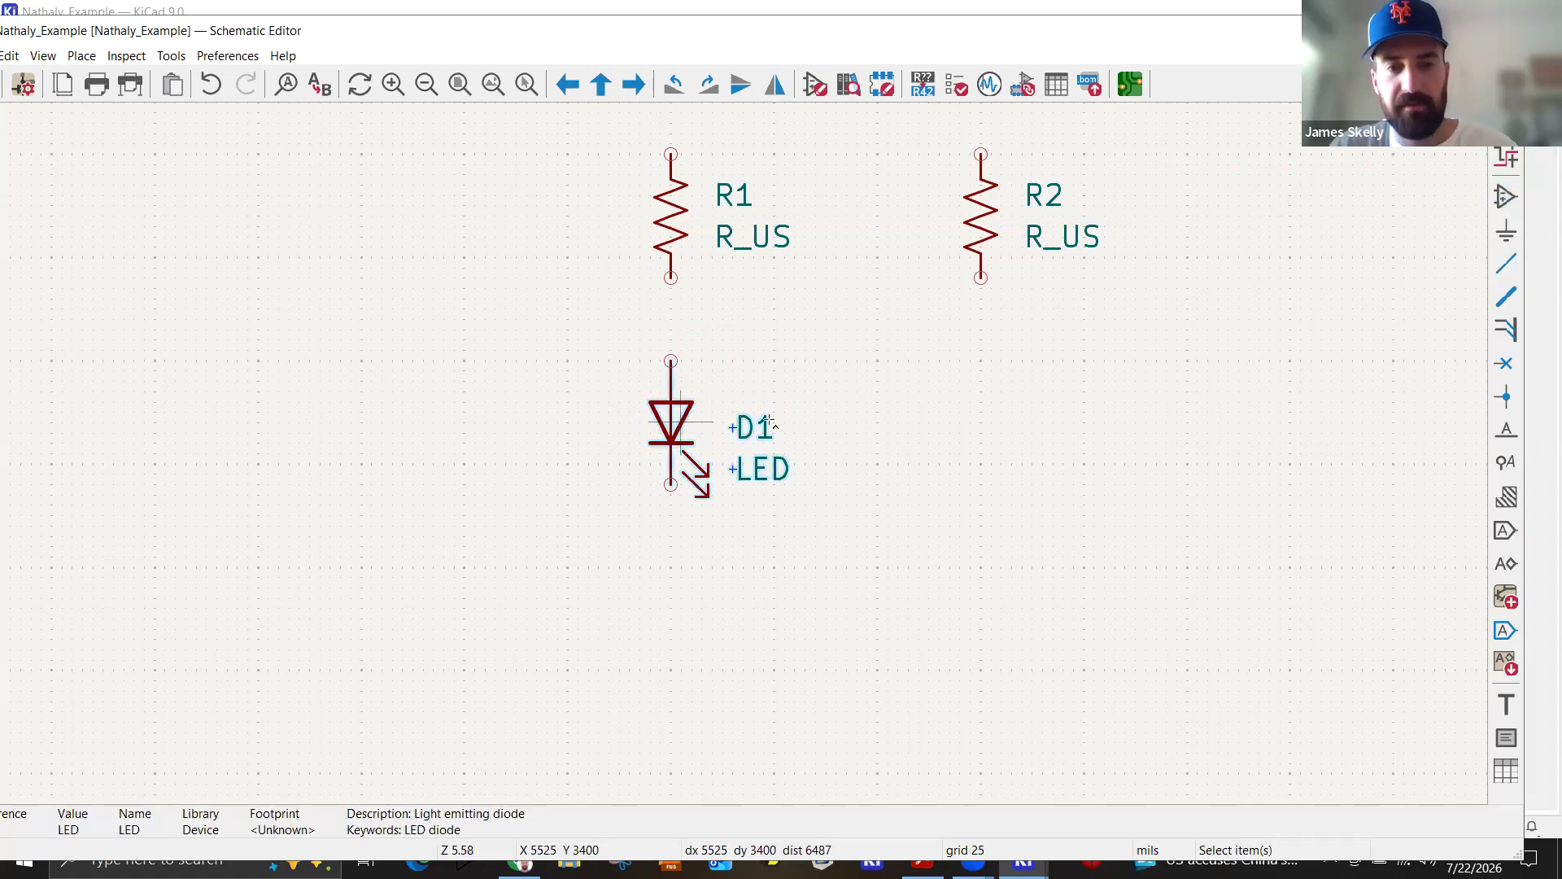
key("ctrl+d")
left_click(1006, 424)
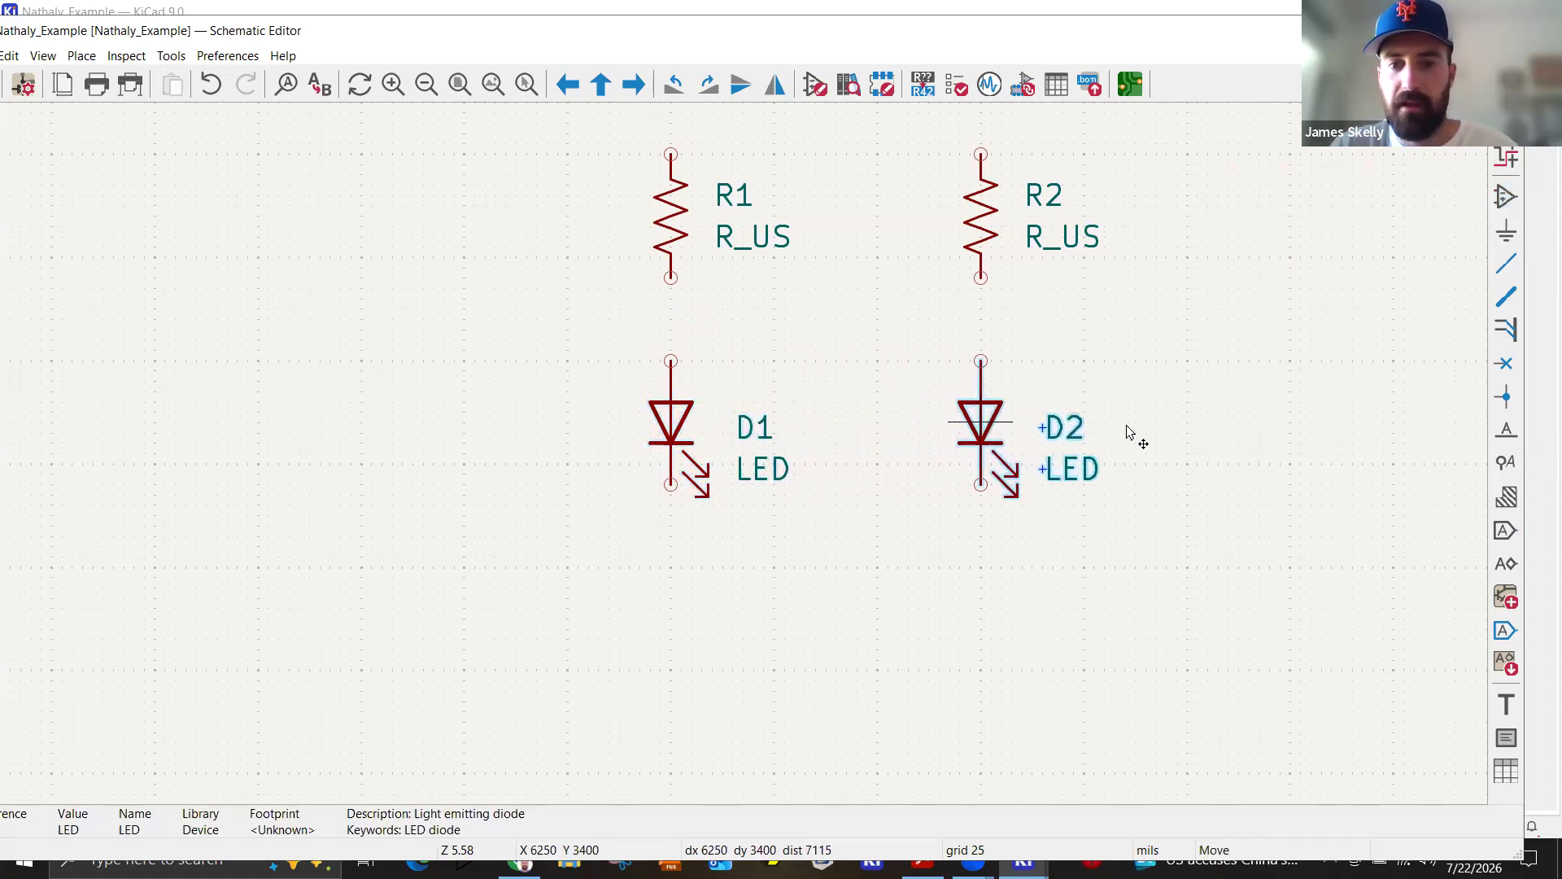
left_click(1126, 412)
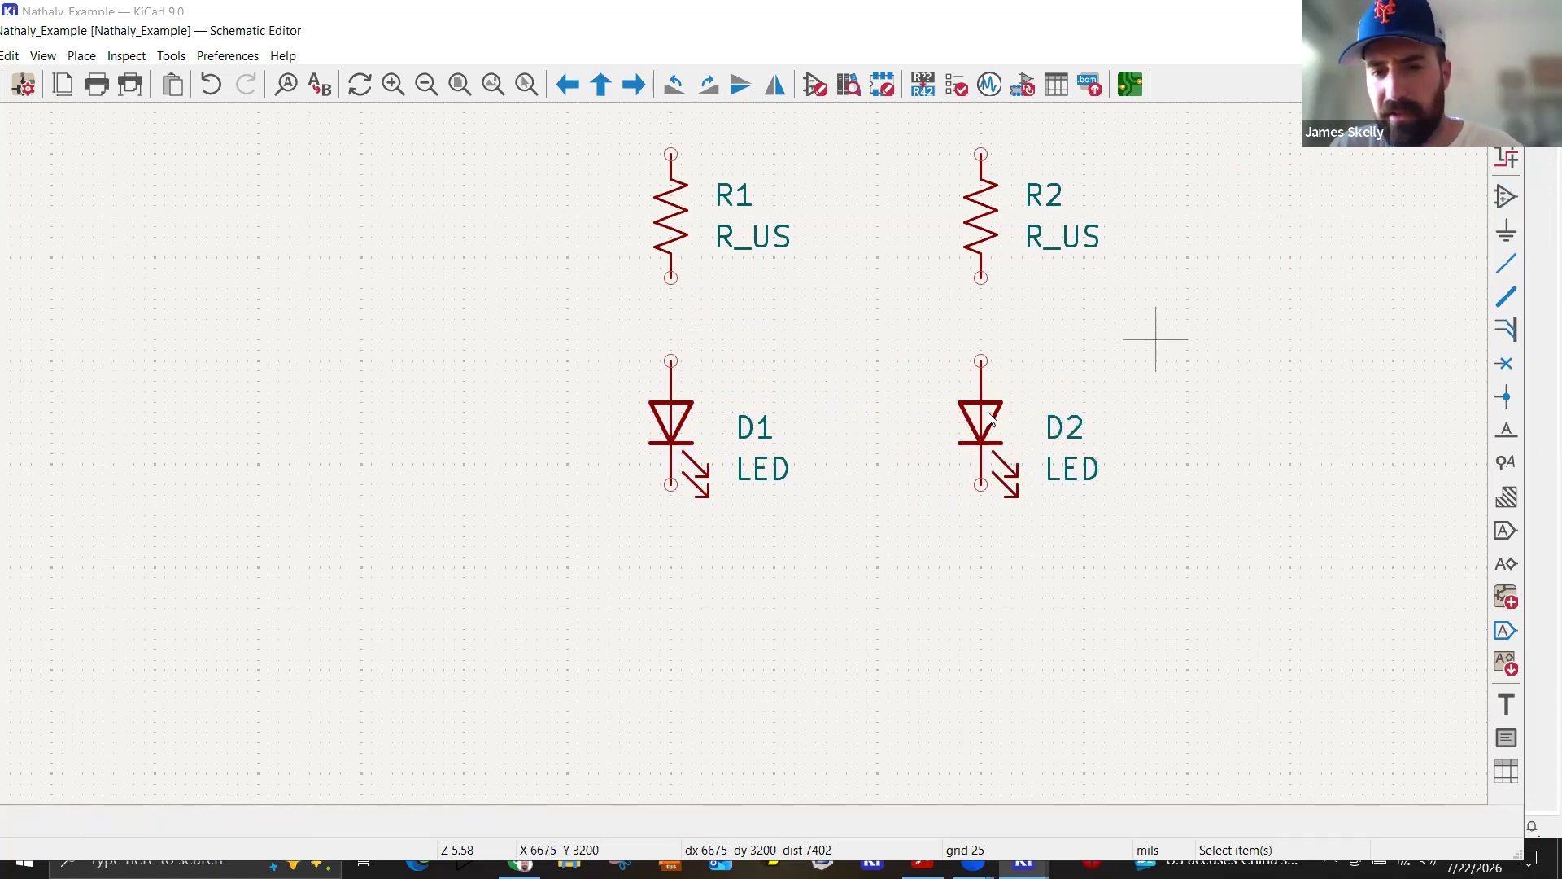
Try to add an LED_Filled symbol from the Device library.
left_click(1506, 196)
left_click(502, 319)
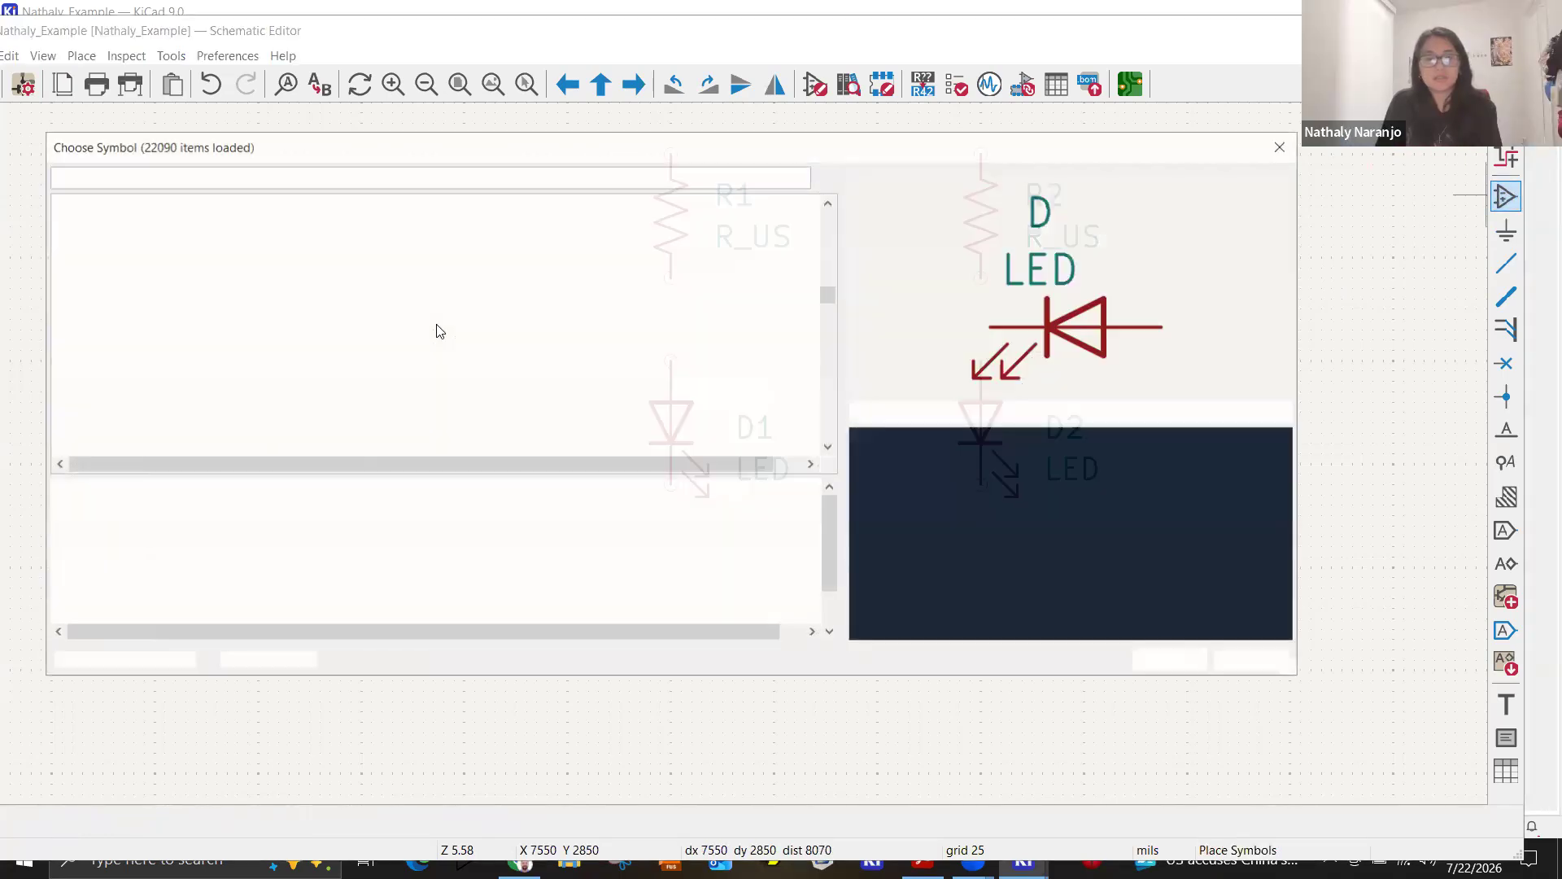
type("_")
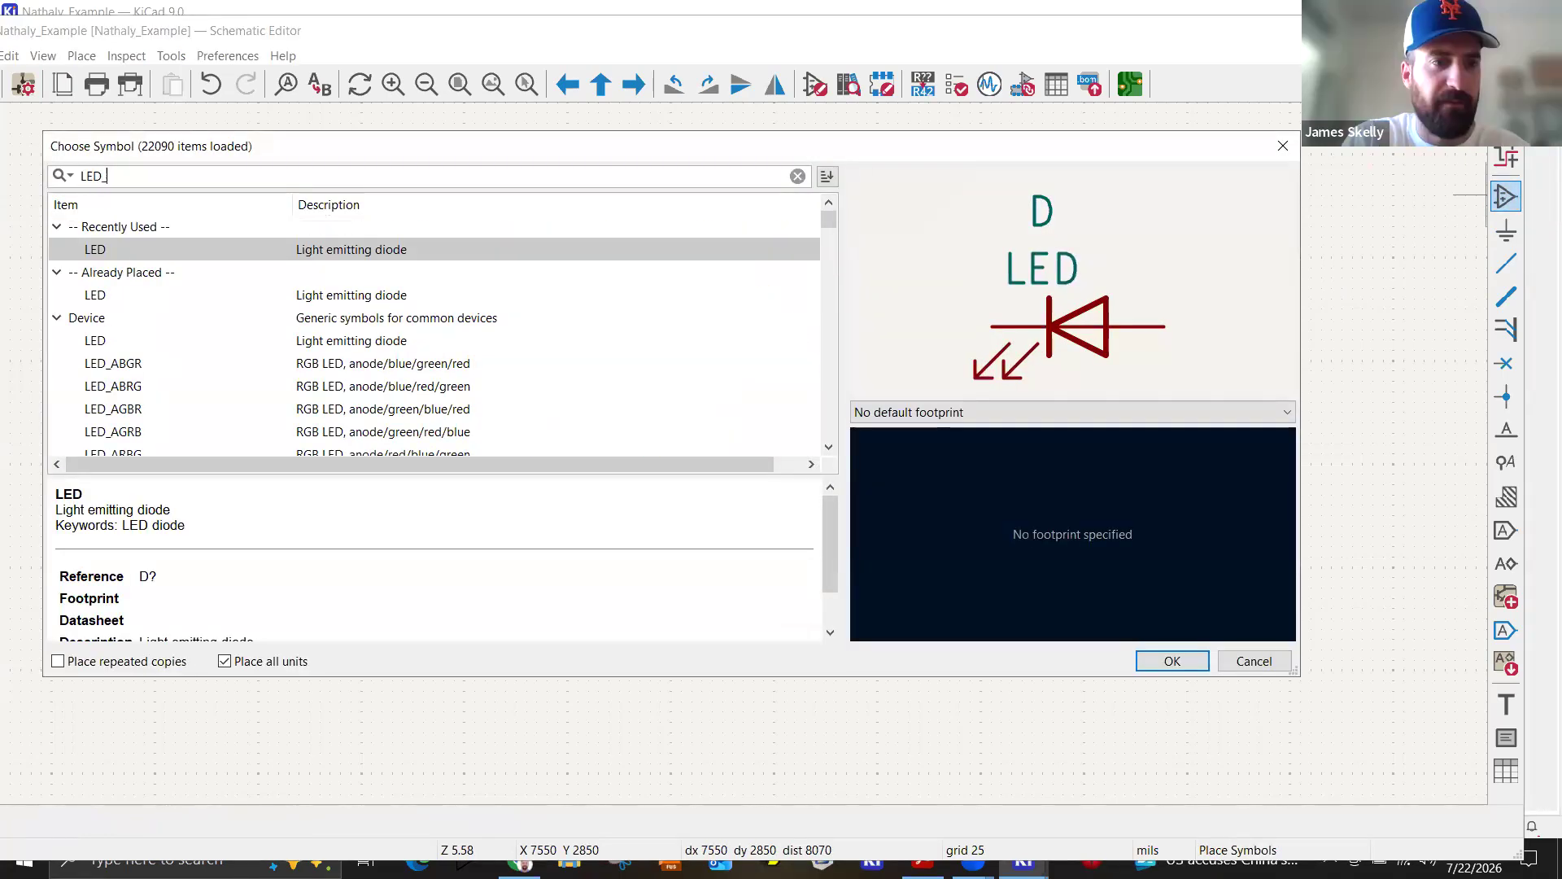
type("fill")
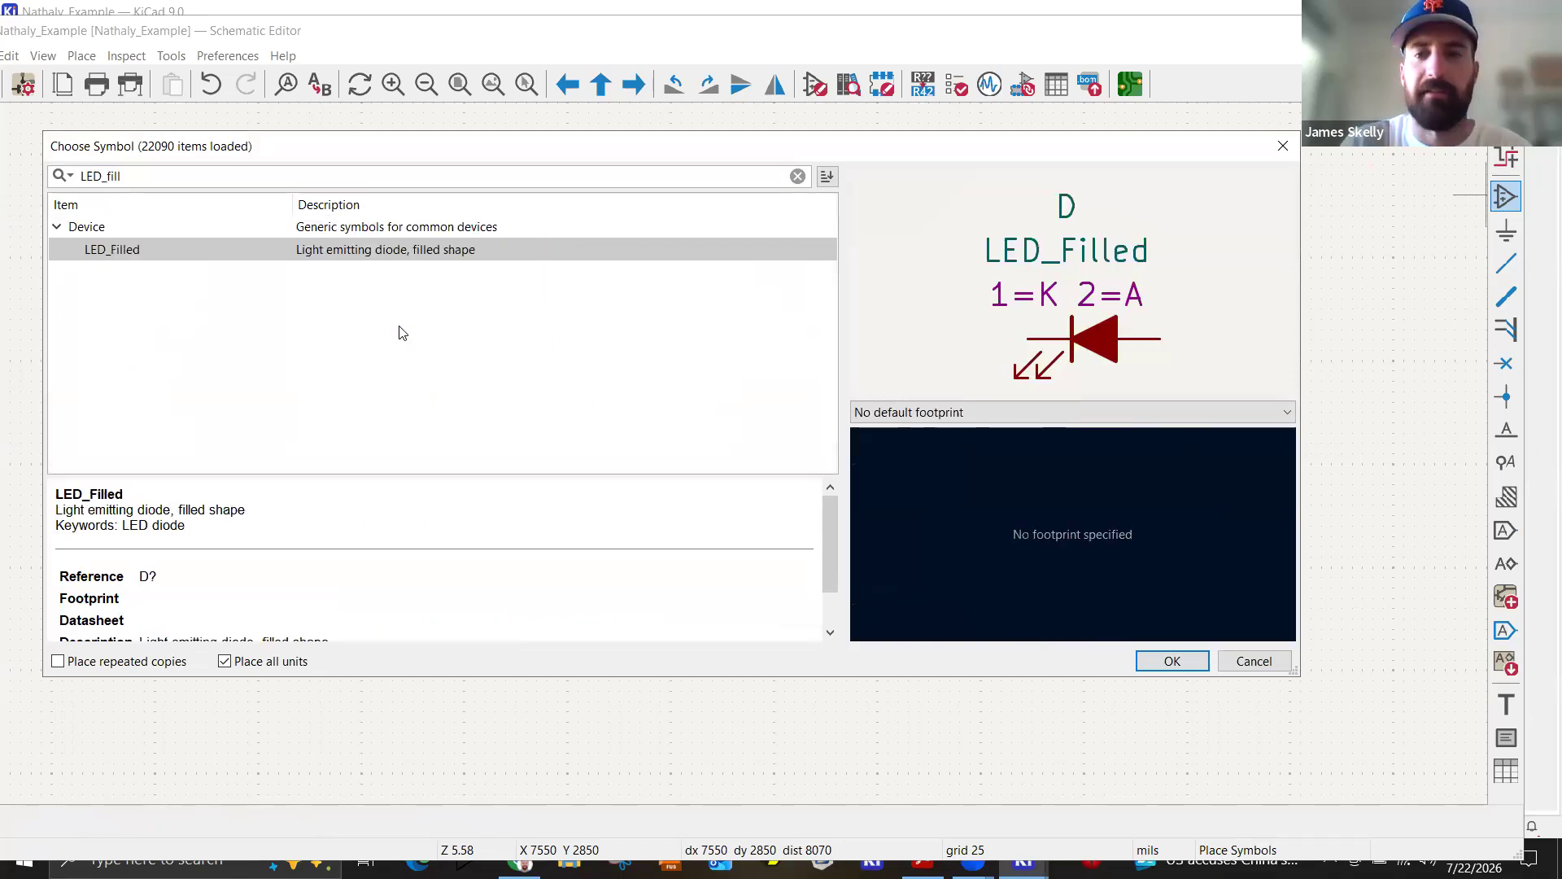
double_click(175, 247)
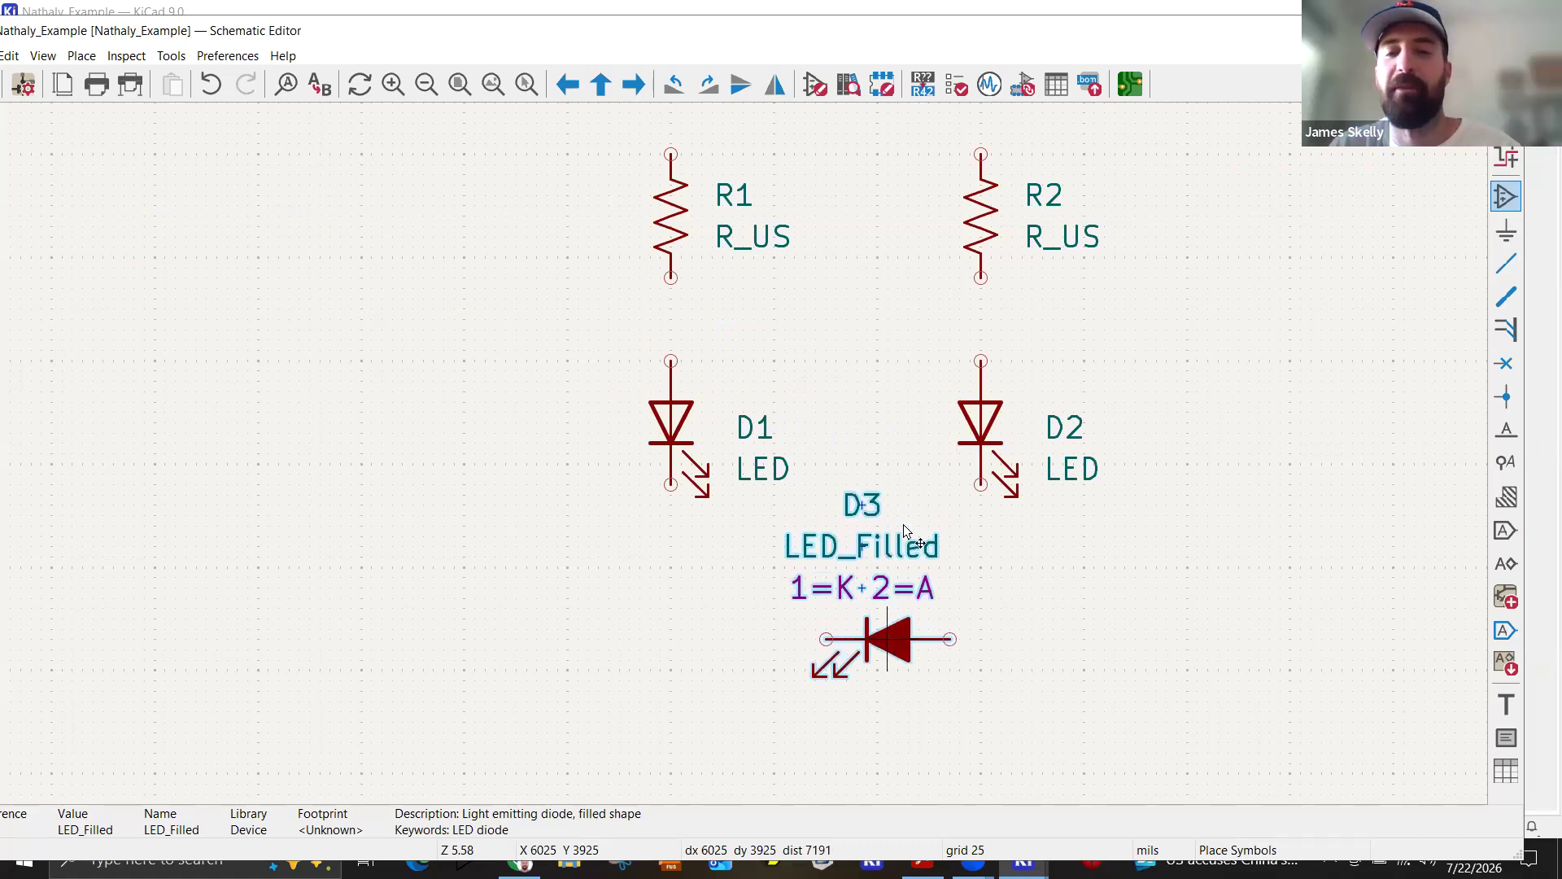
key("Escape")
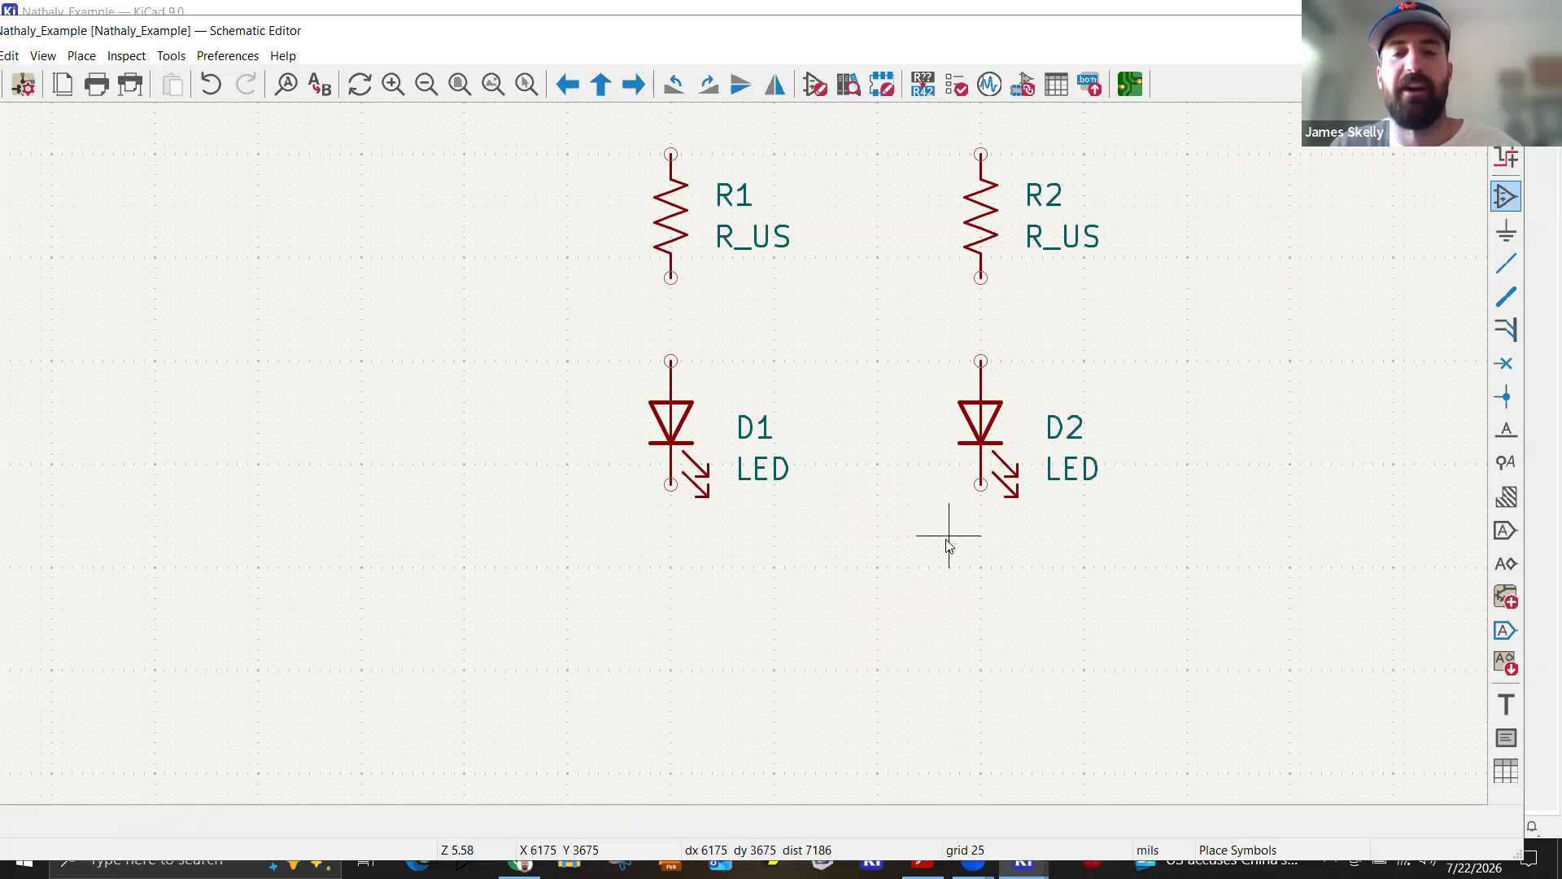
key("Escape")
scroll(828, 495, "down", 2)
middle_click_drag(781, 376, 865, 429)
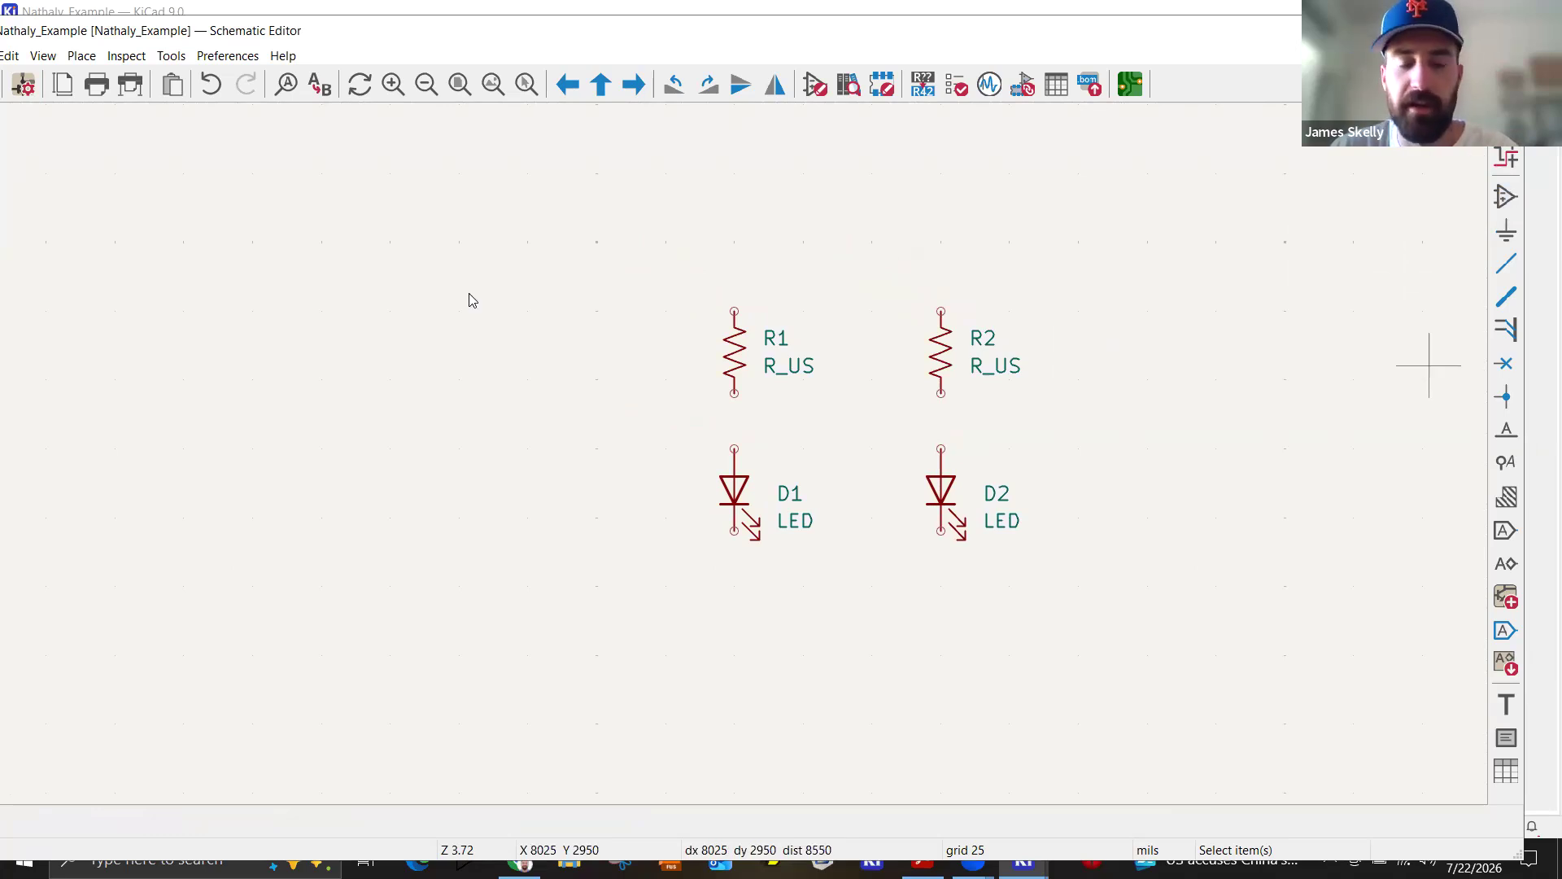
key("w")
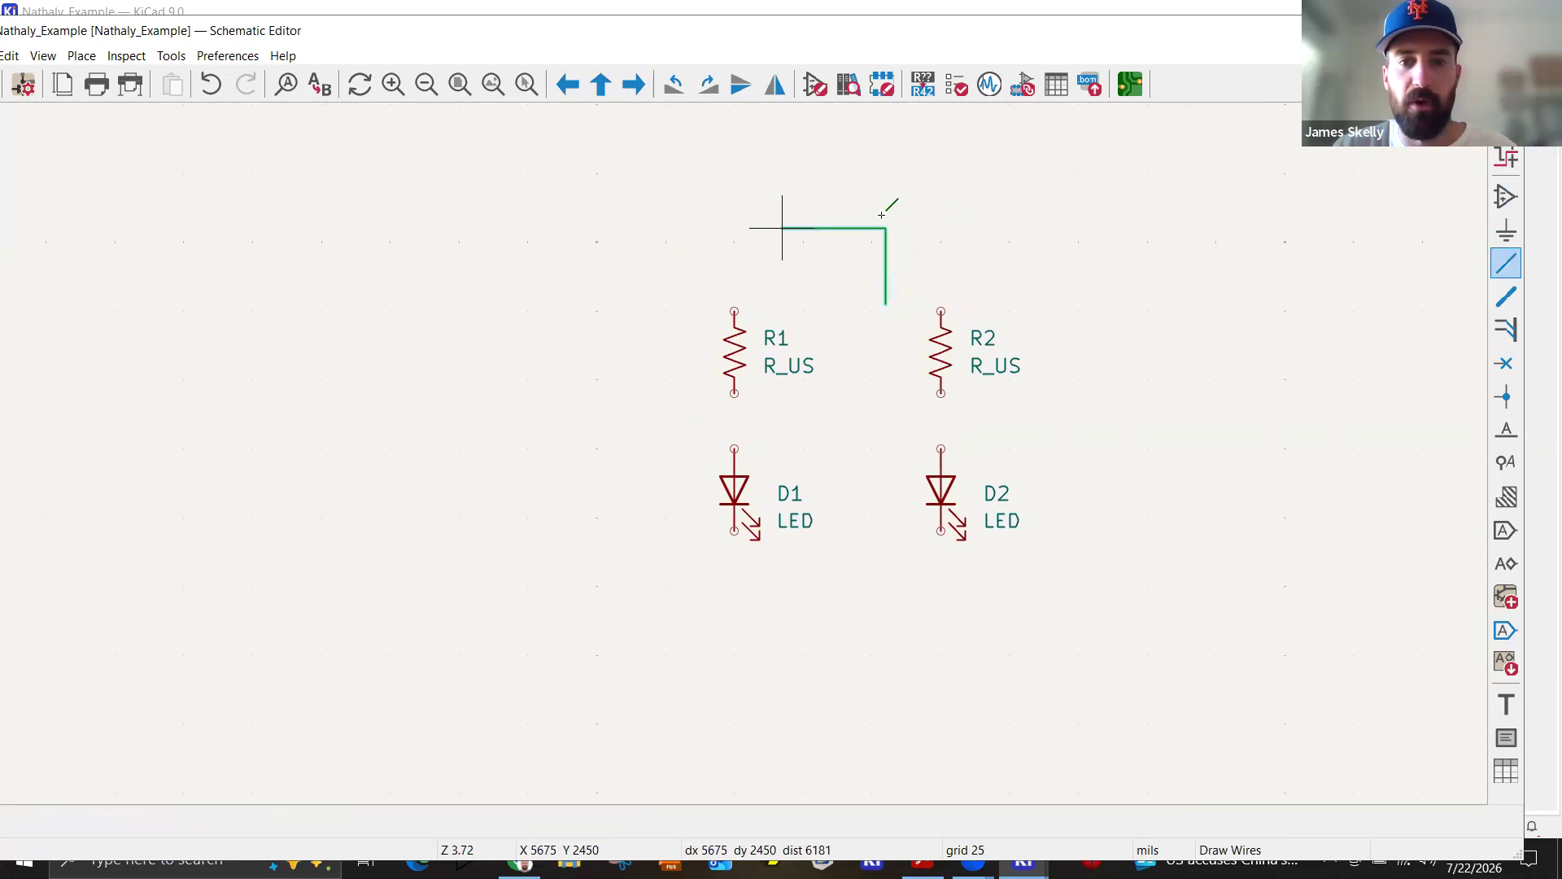
key("Escape")
key("Escape")
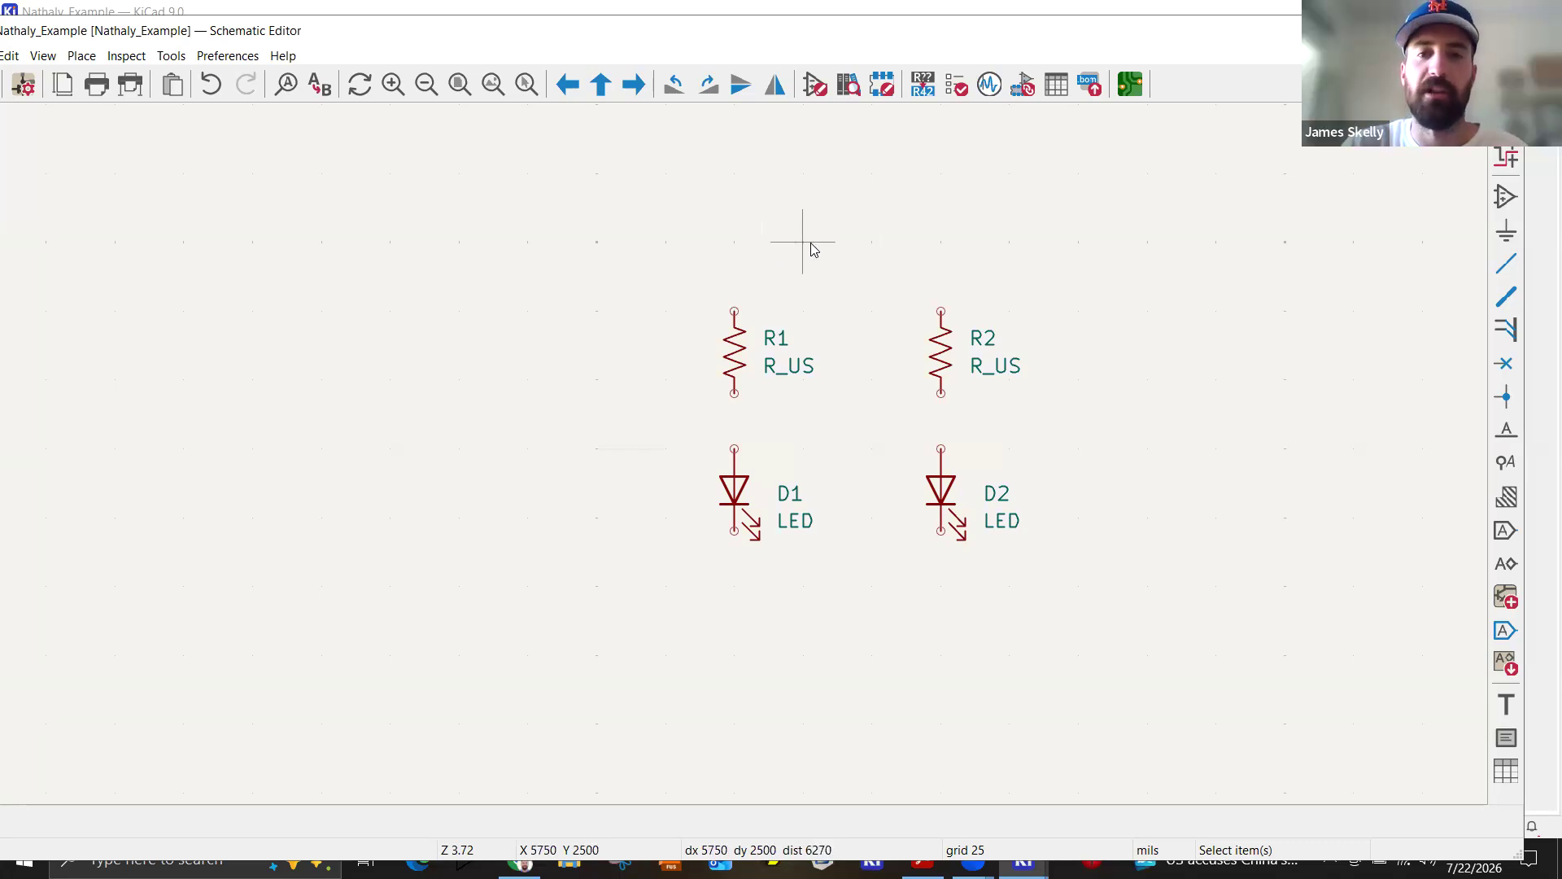
key("w")
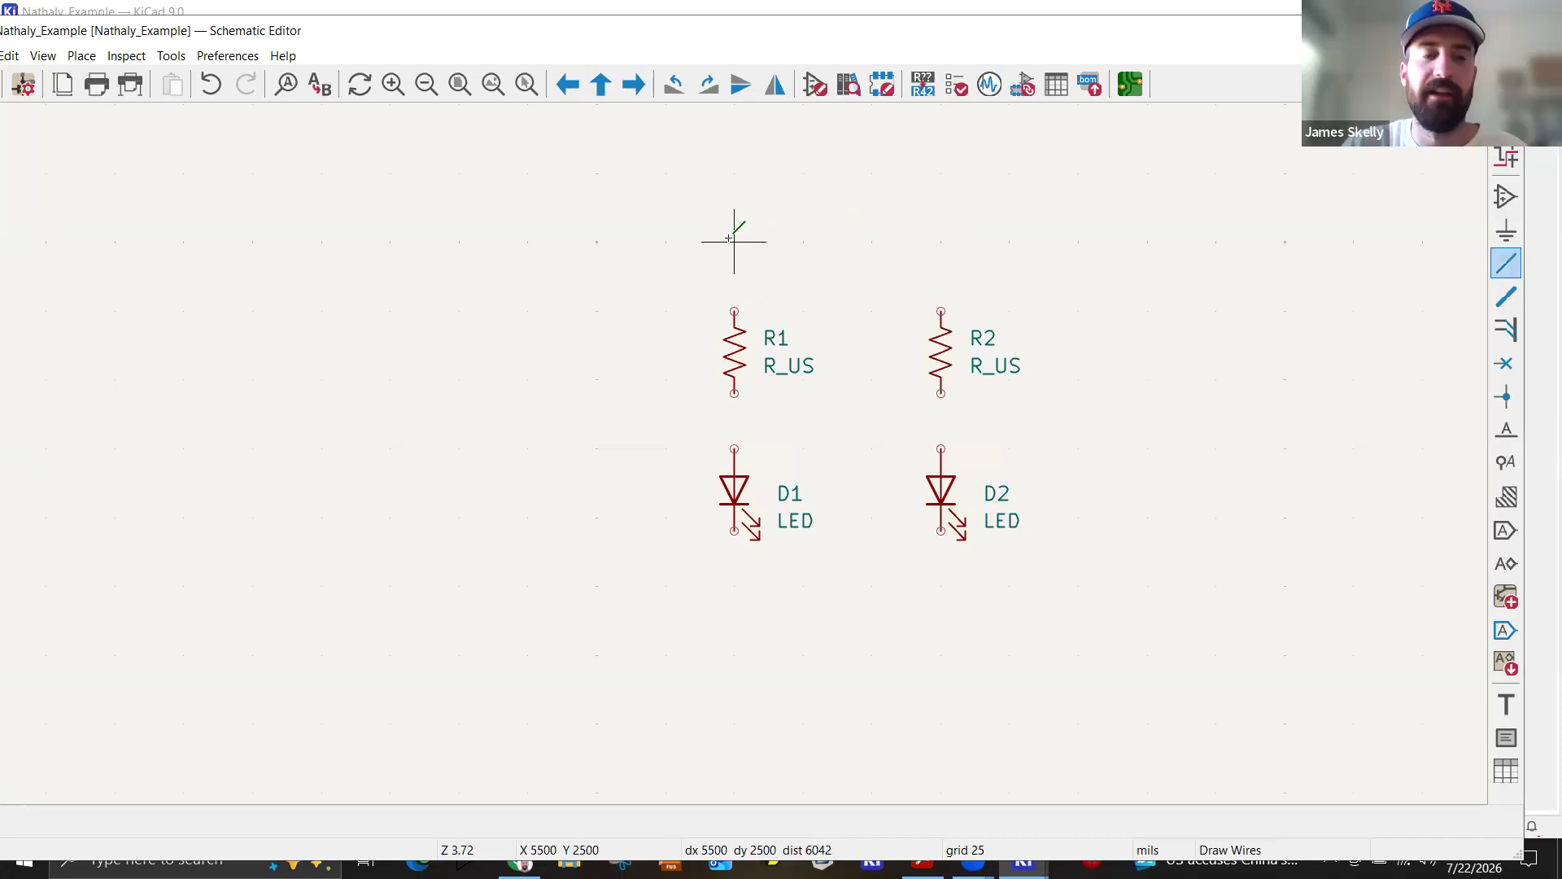
key("Escape")
key("w")
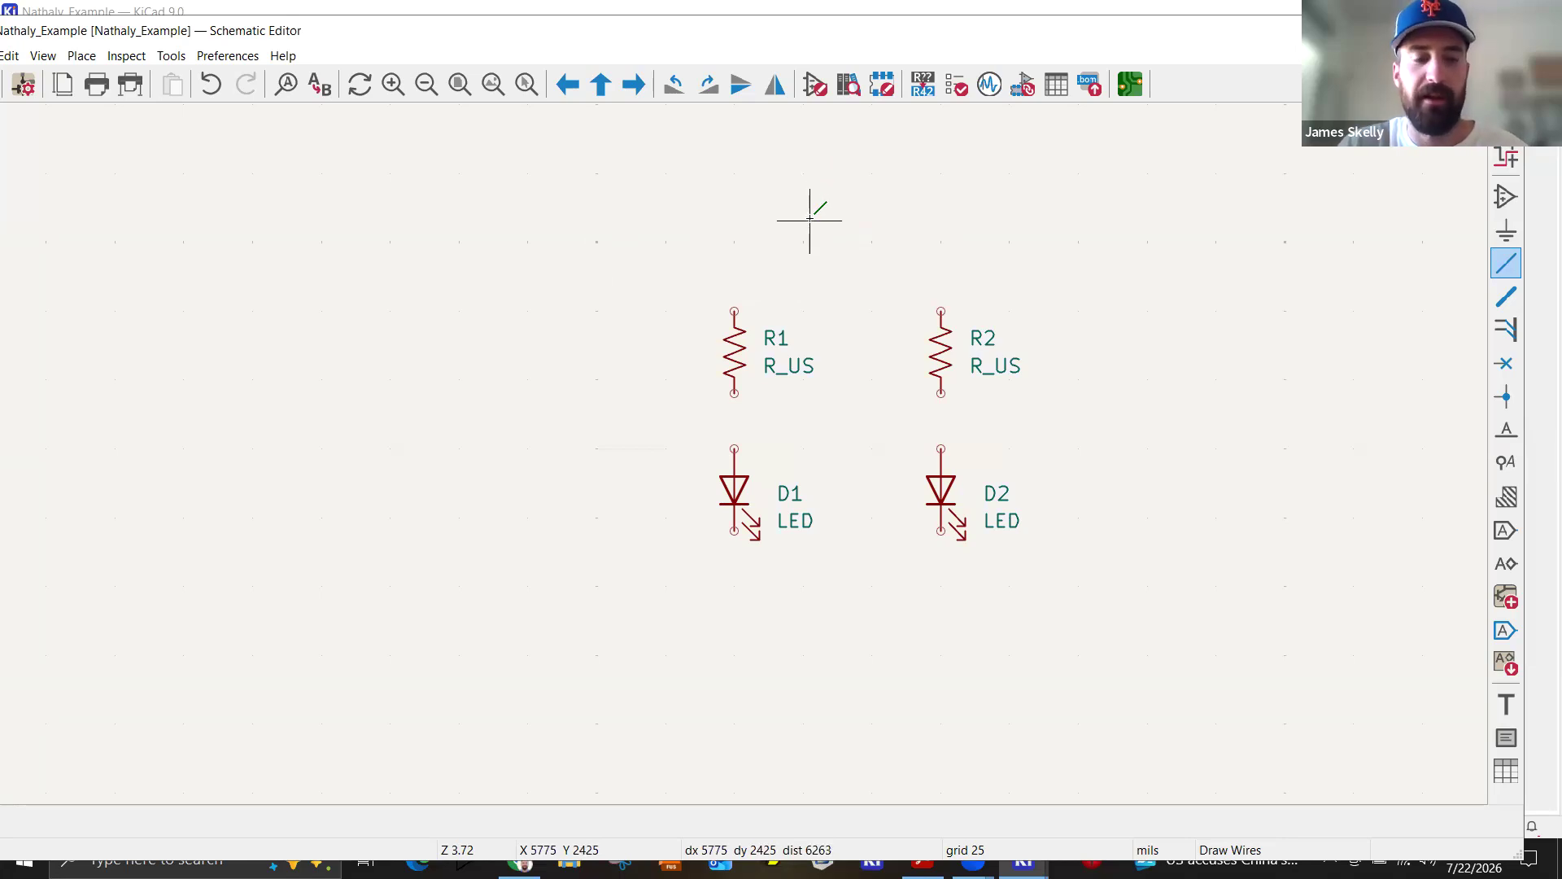
key("Escape")
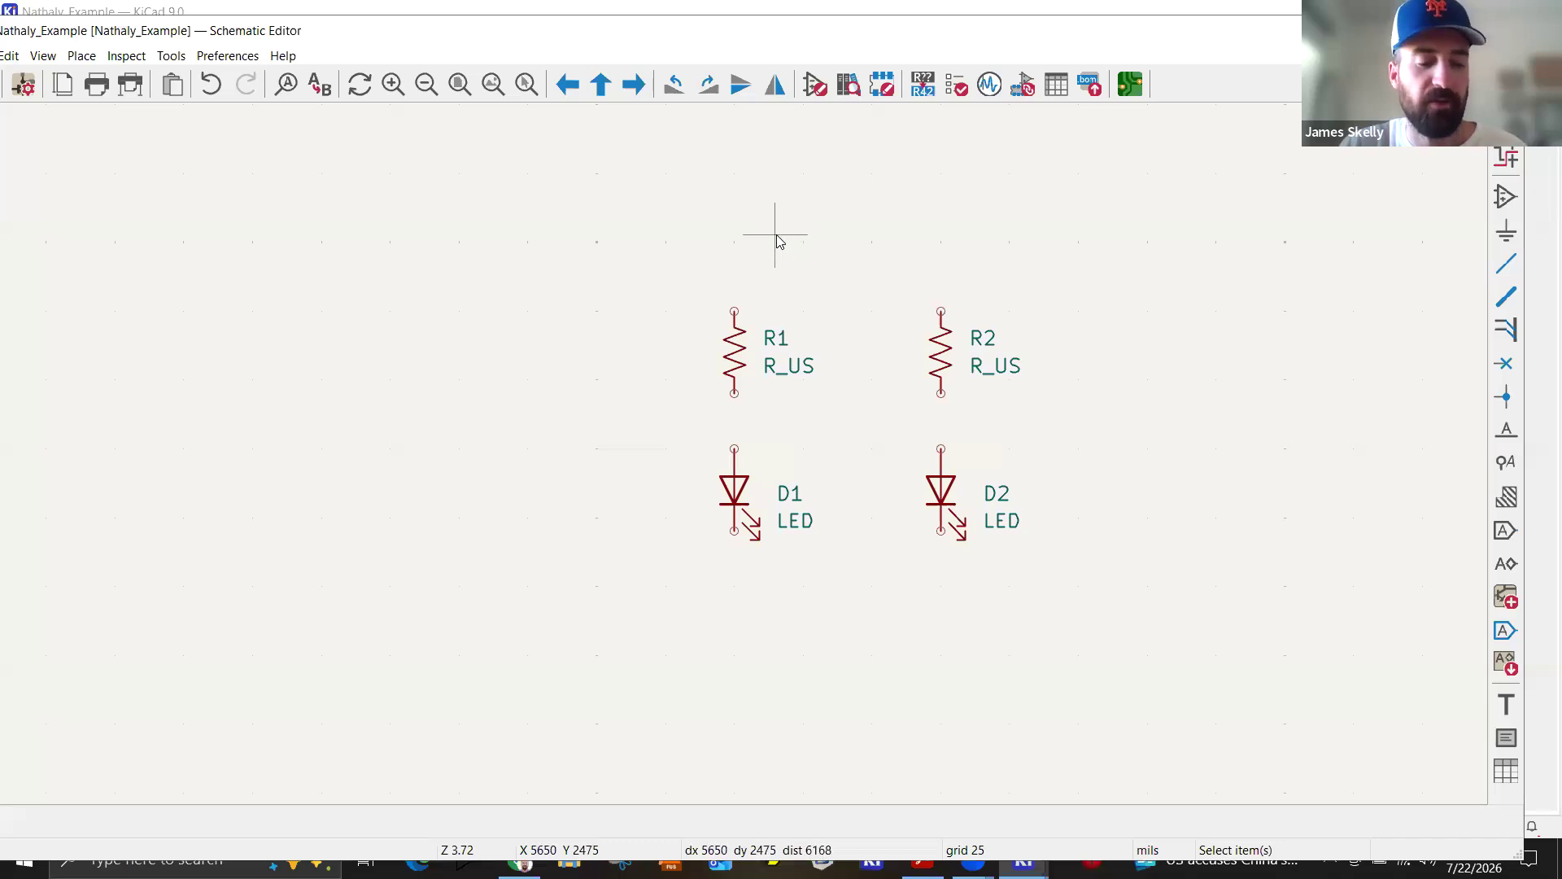
key("w")
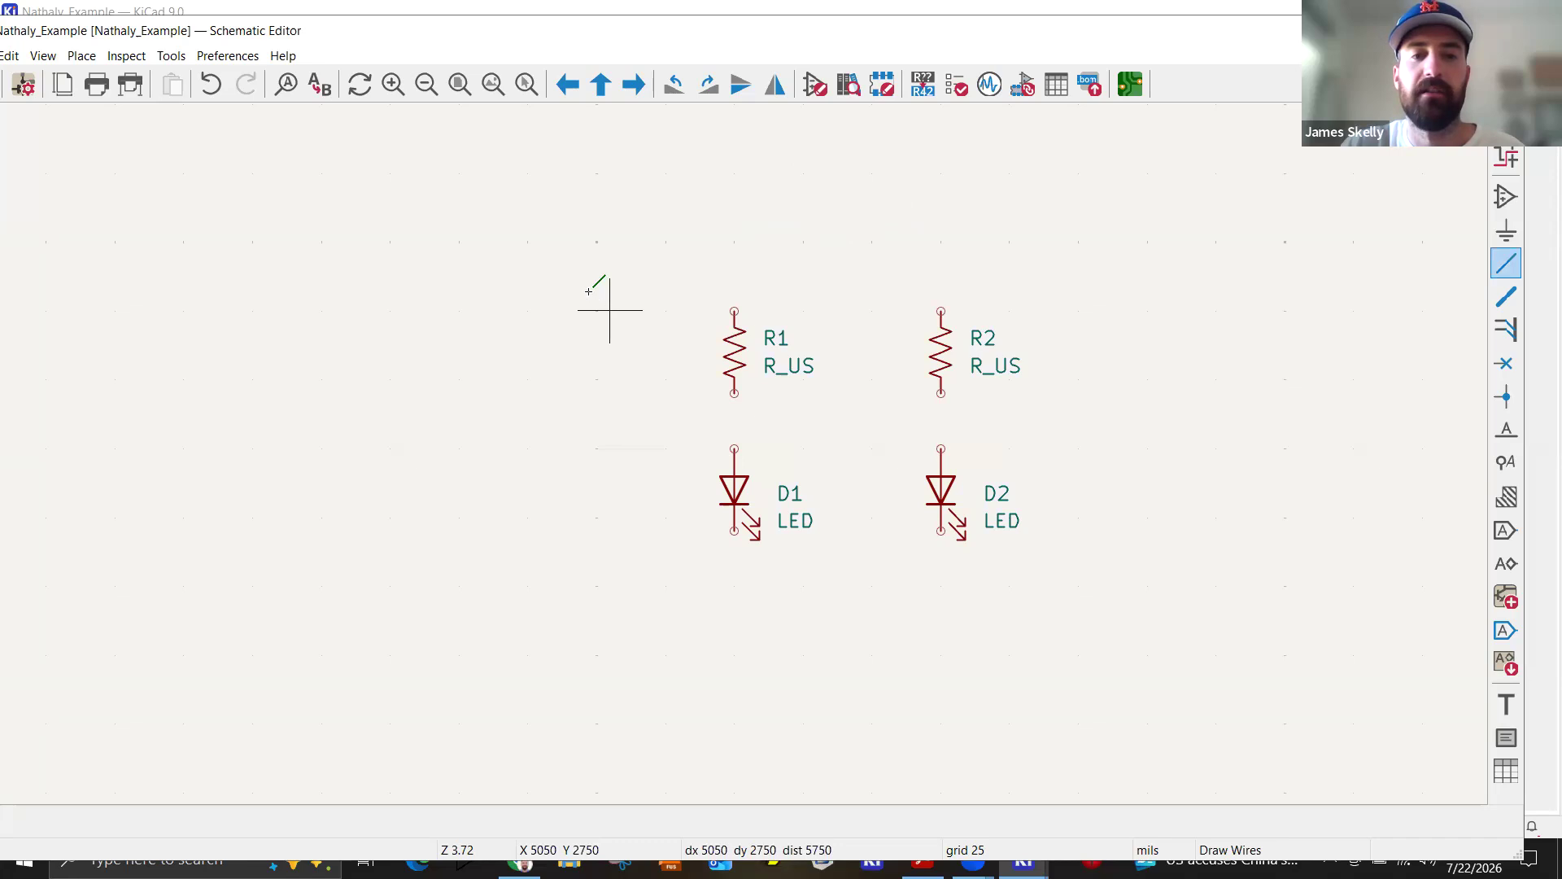
key("Escape")
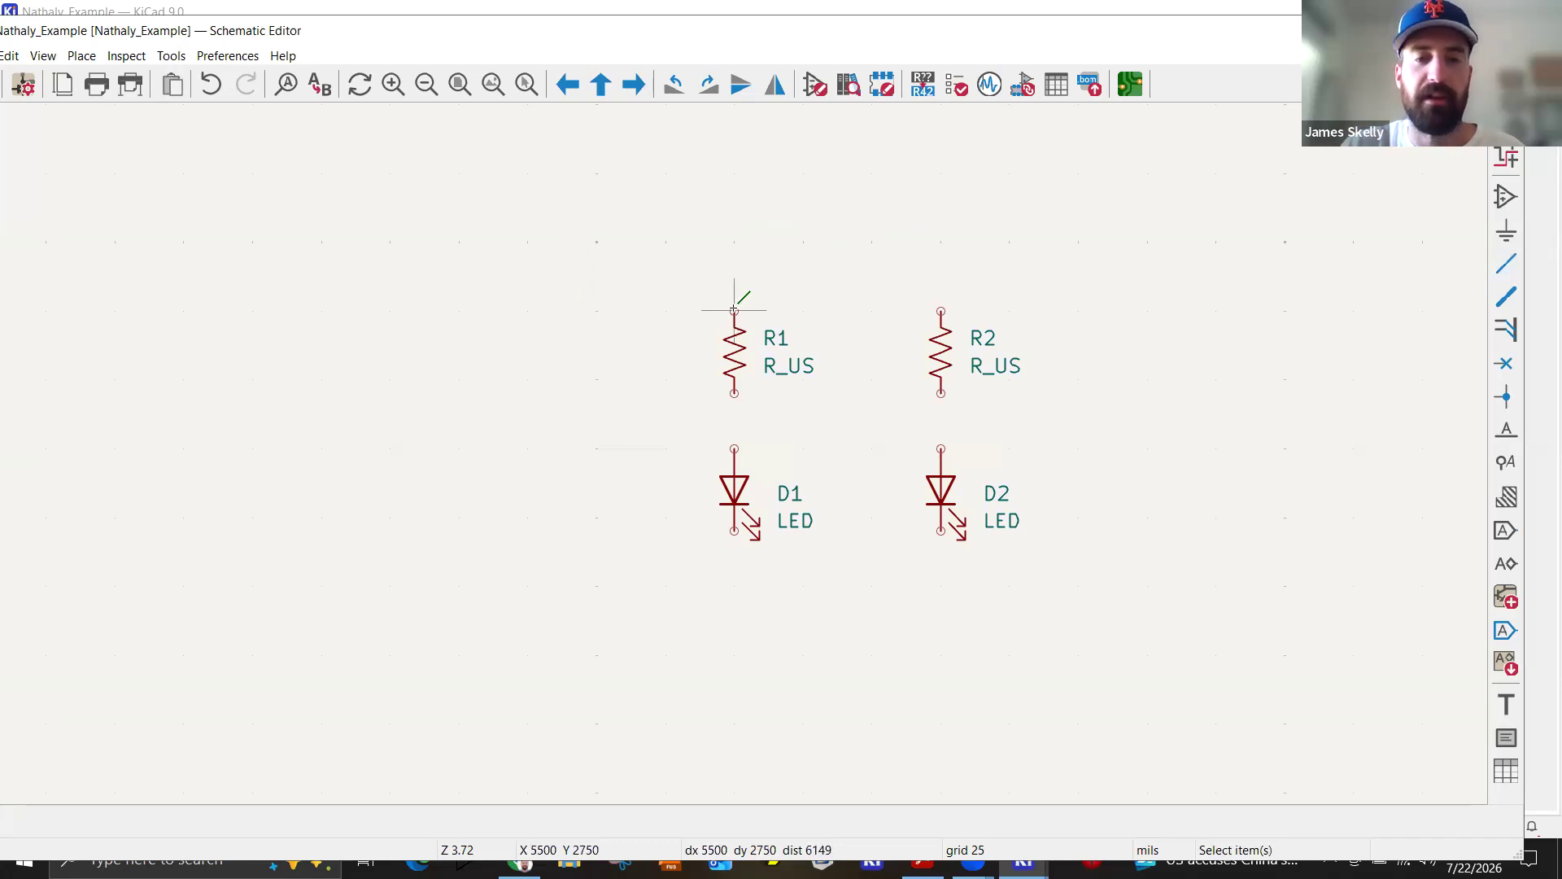
scroll(734, 311, "up", 9)
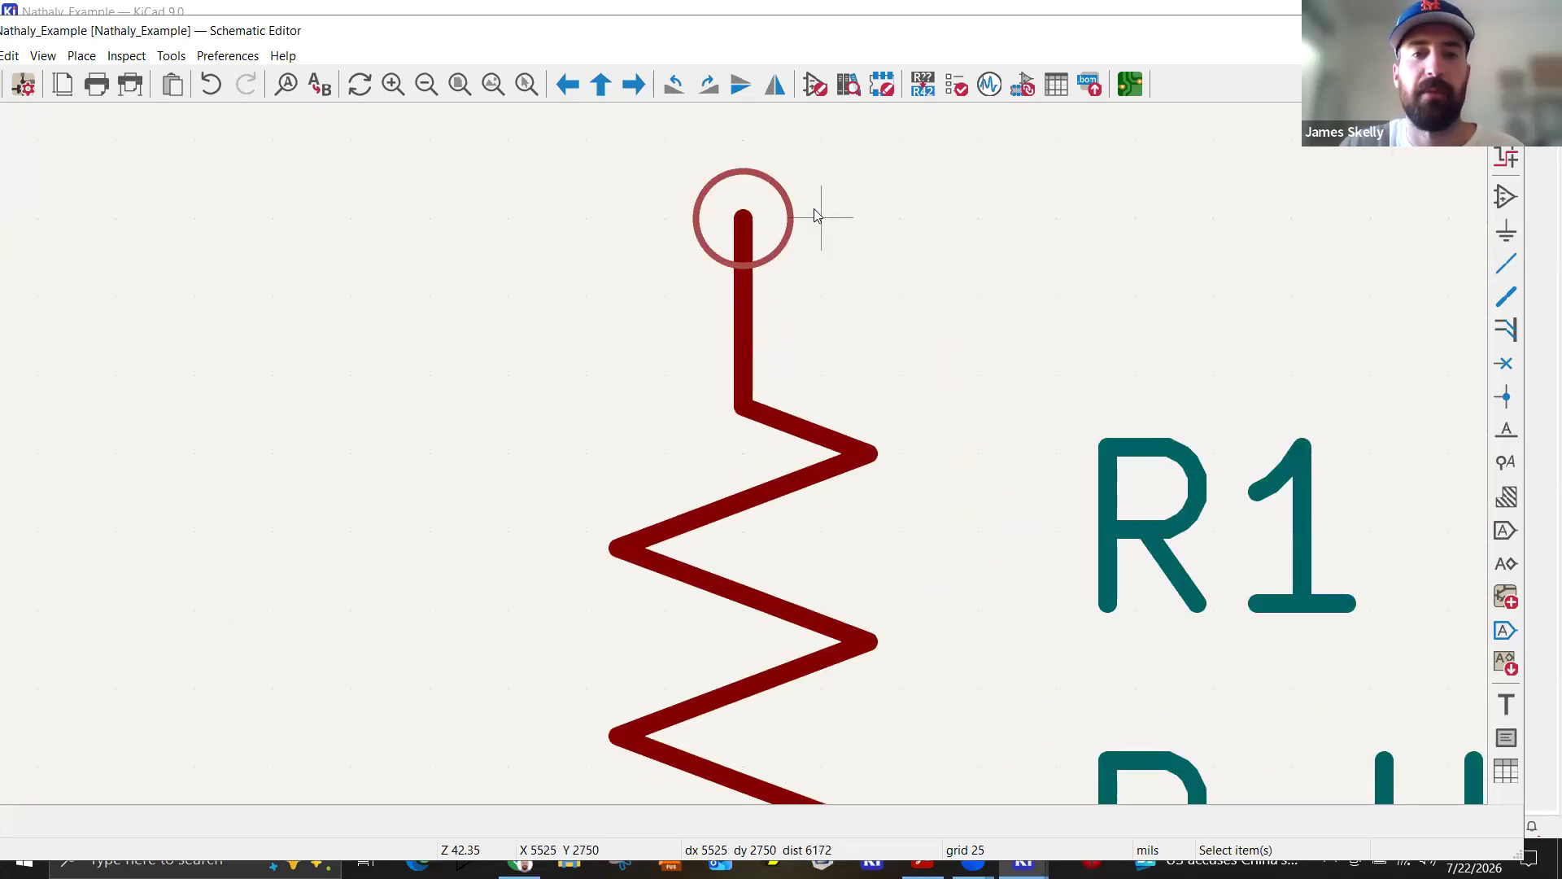
left_click(752, 215)
key("Escape")
key("Escape")
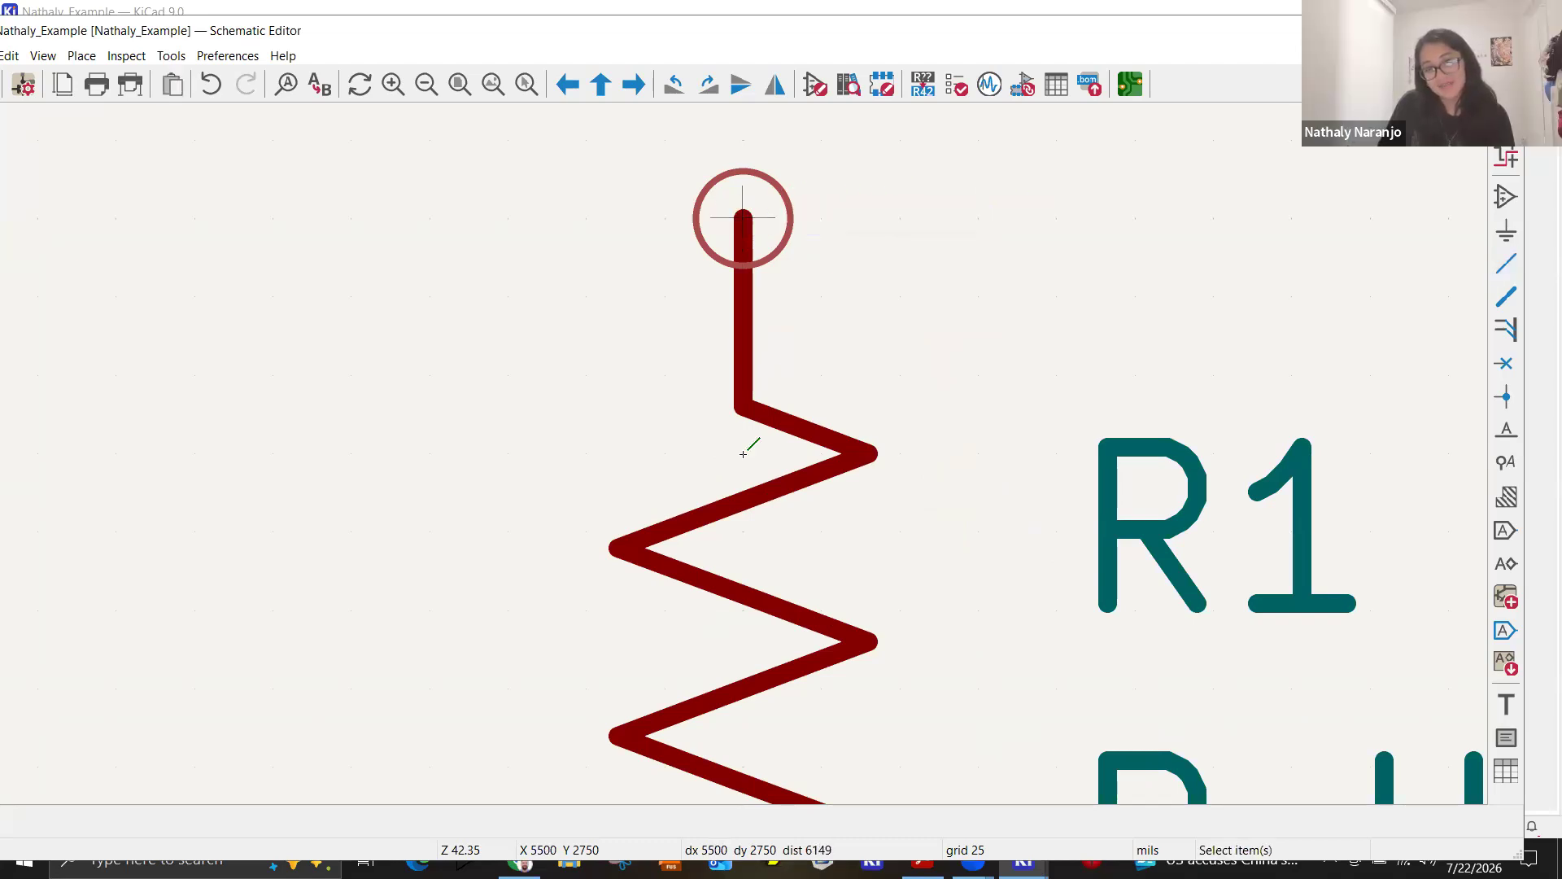
scroll(753, 411, "down", 10)
scroll(756, 407, "up", 3)
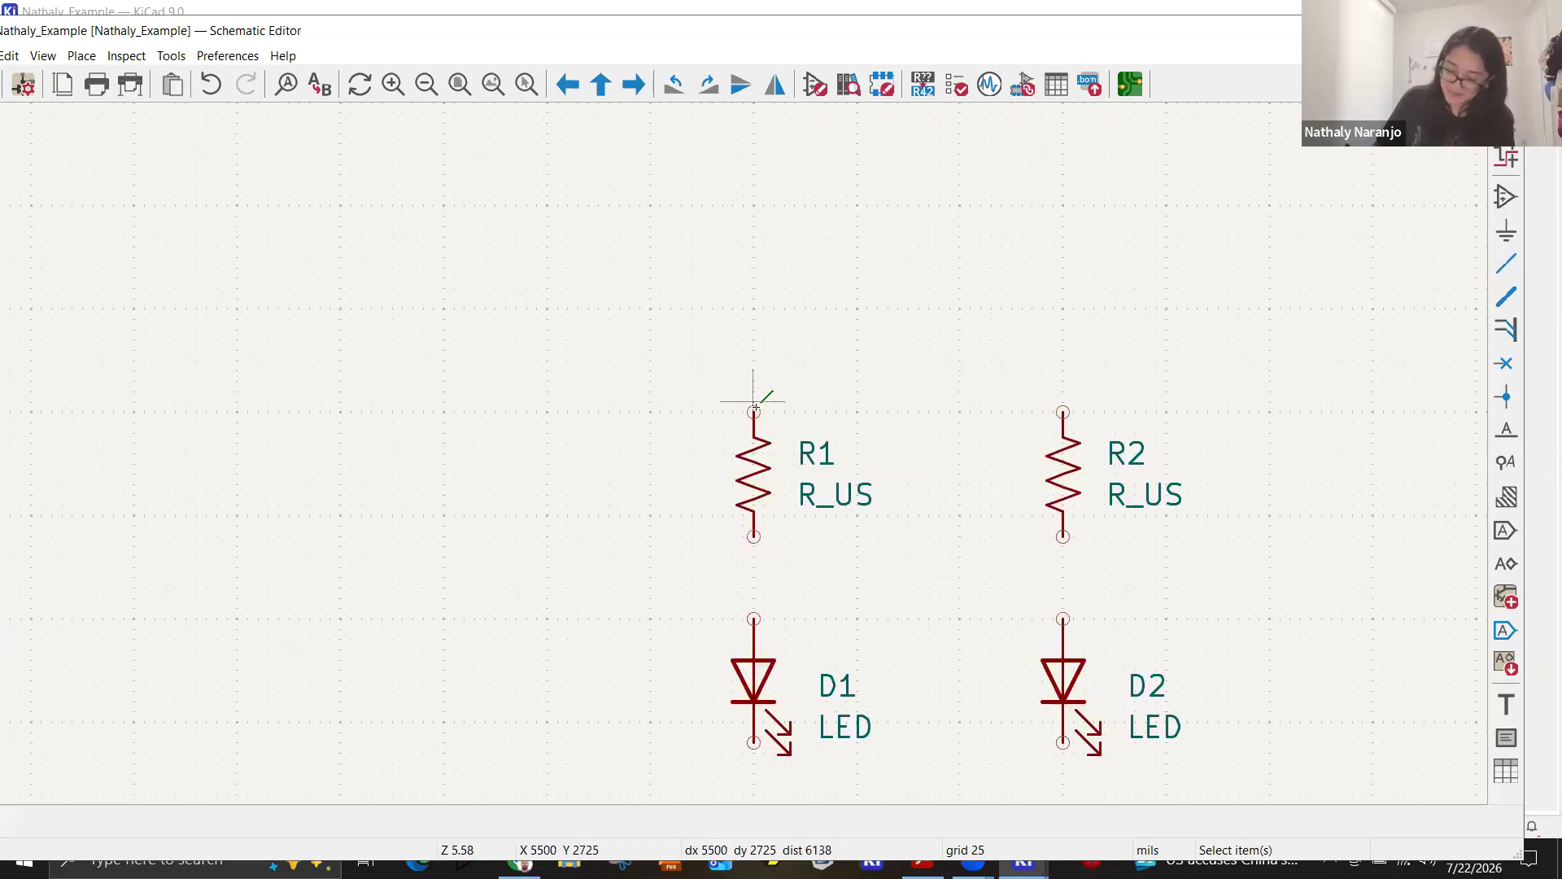
Wire R1's upper pin about 250 mils up and 250 mils left to an open end, and connect R2's upper pin to that wire's corner.
key("w")
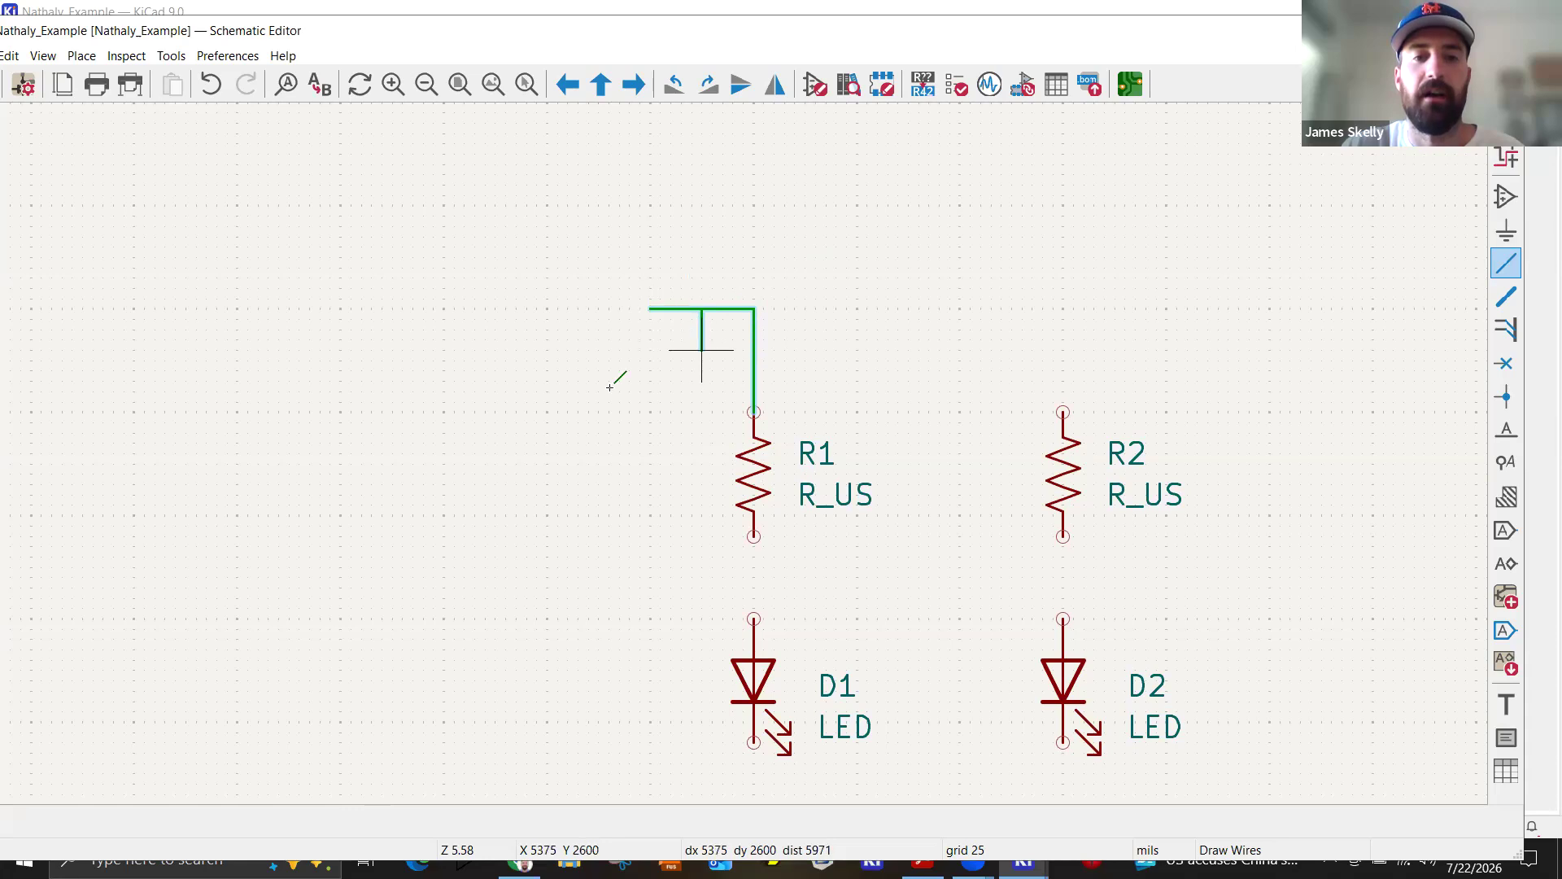
double_click(649, 308)
key("Escape")
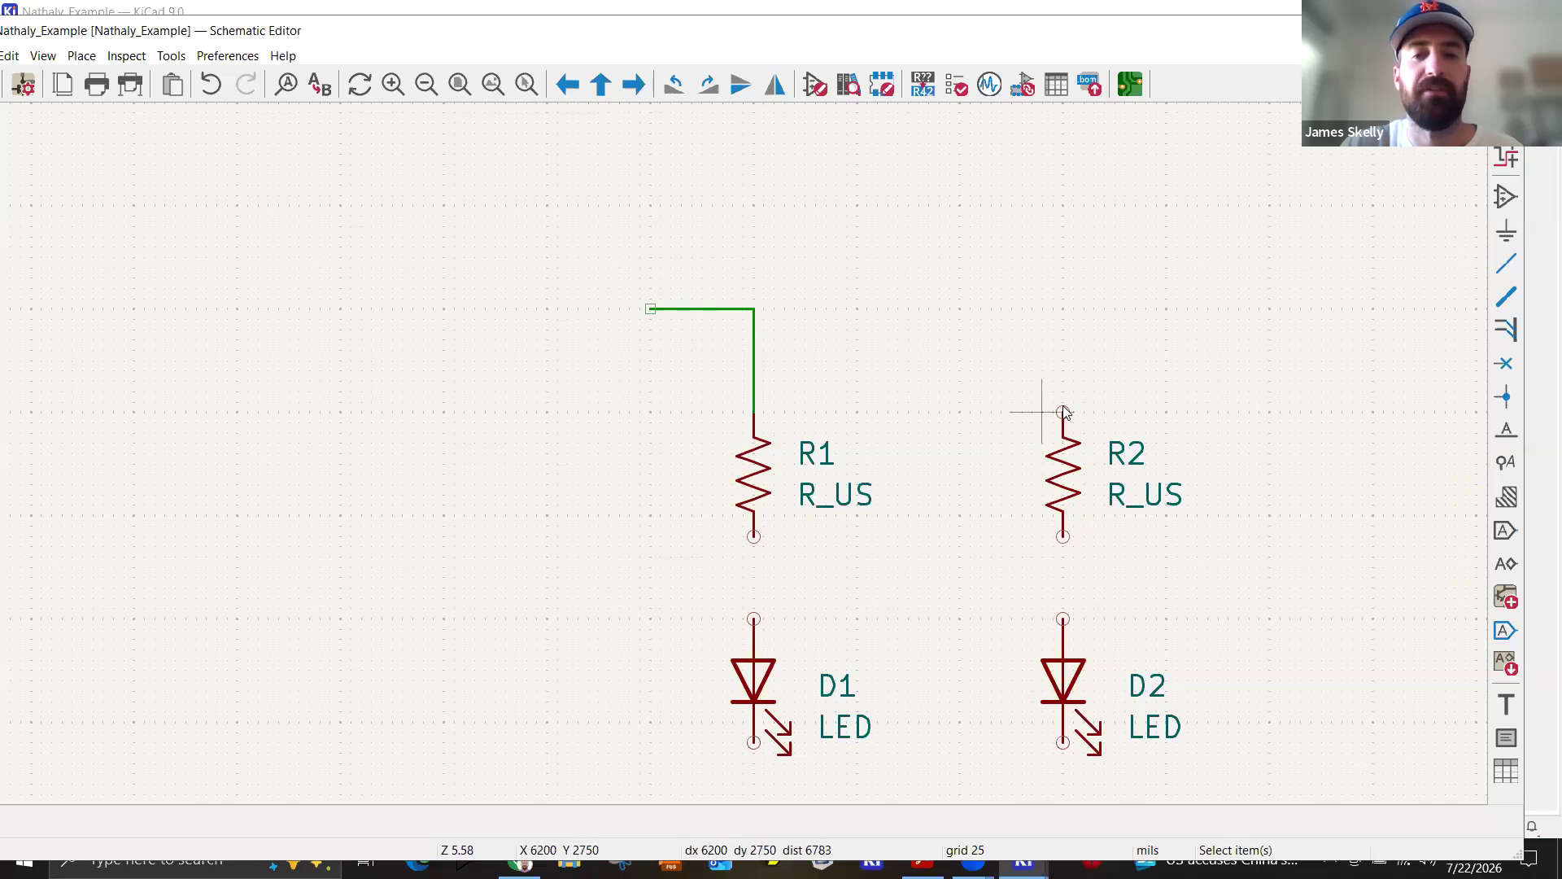
left_click(1062, 348)
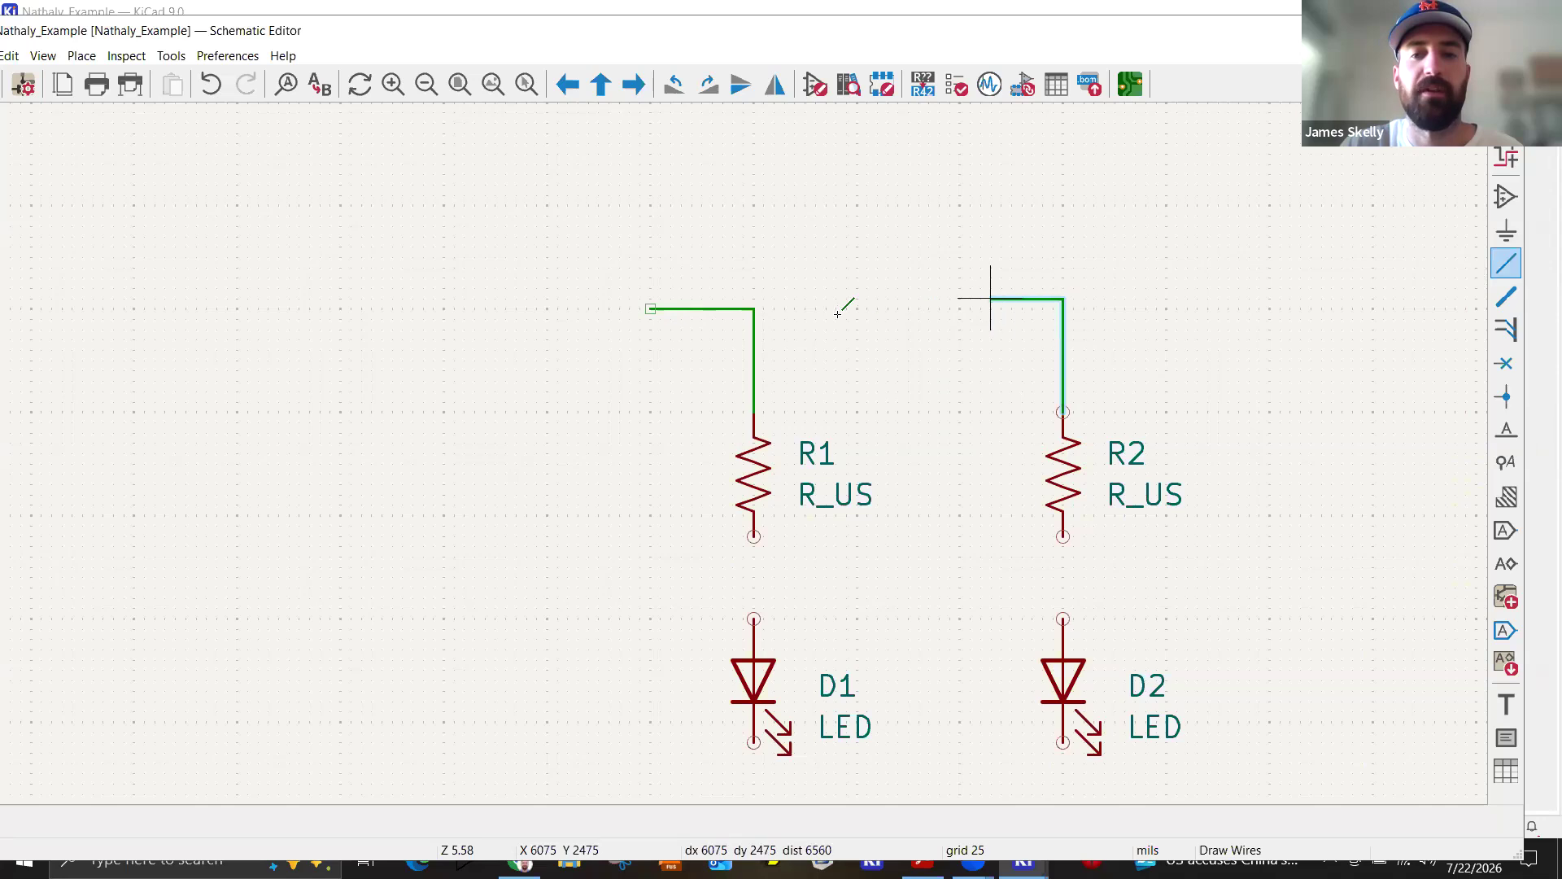
left_click(753, 308)
key("Escape")
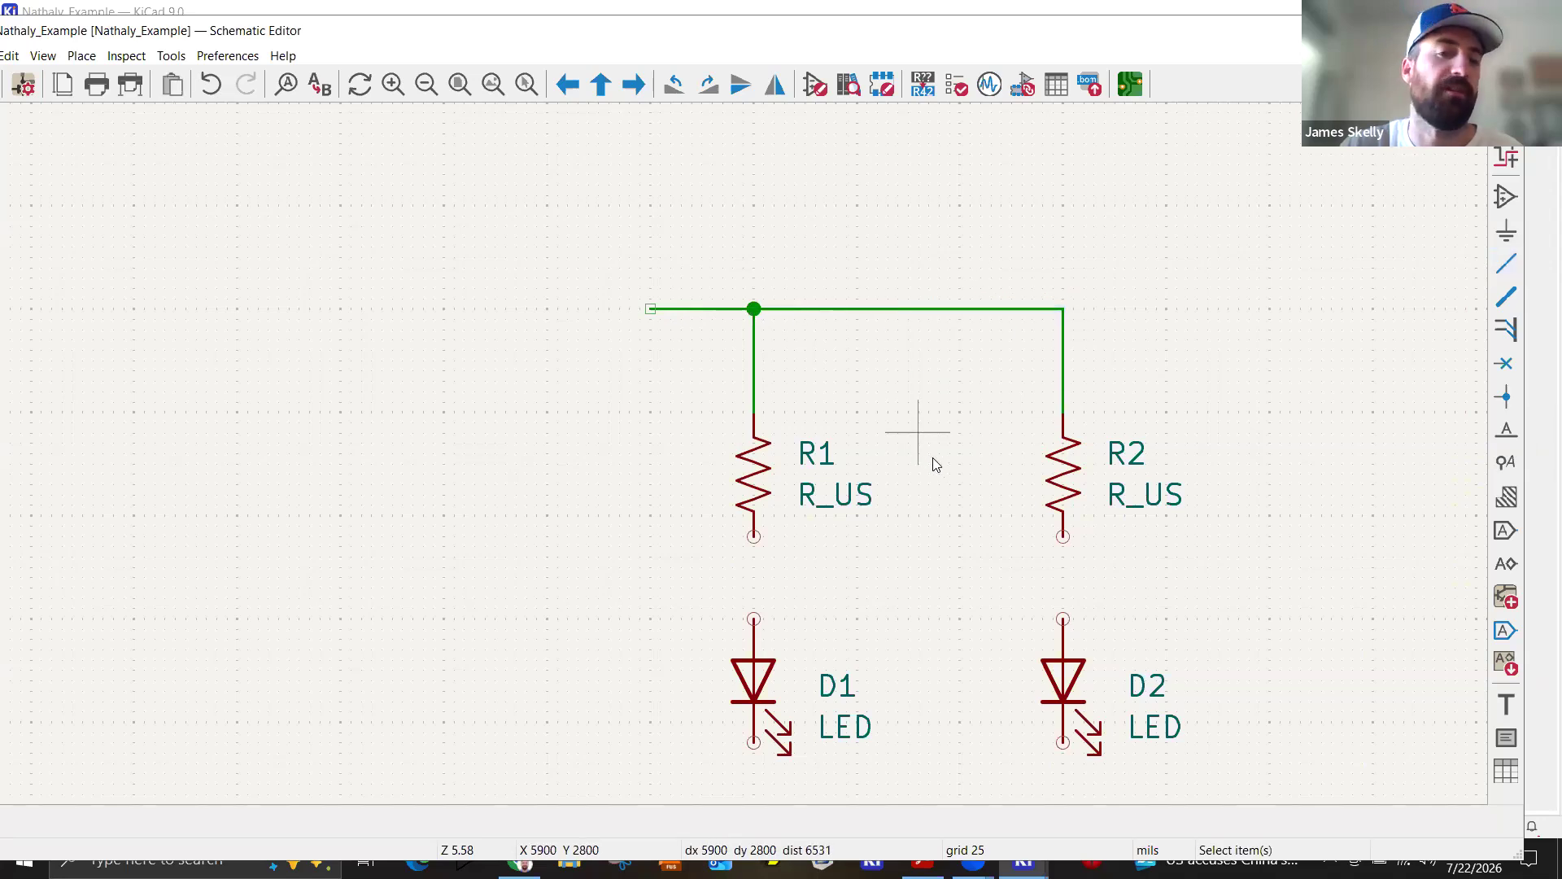
Wire R1's lower pin to D1's anode and R2's lower pin to D2's anode.
left_click(751, 553)
left_click(754, 618)
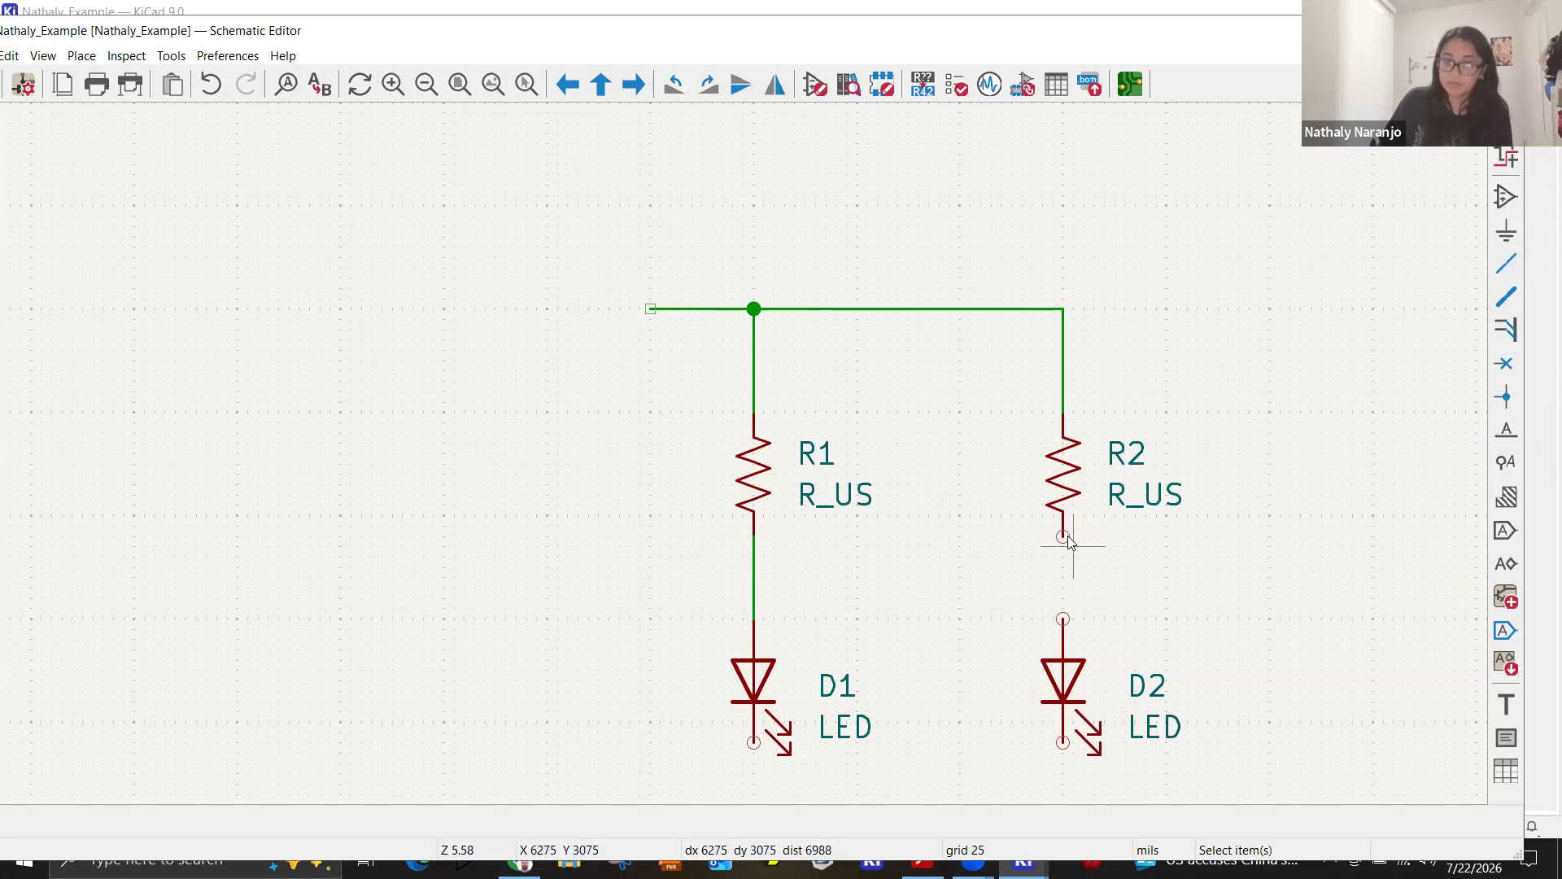
left_click(1063, 536)
left_click(1063, 618)
scroll(954, 558, "down", 1)
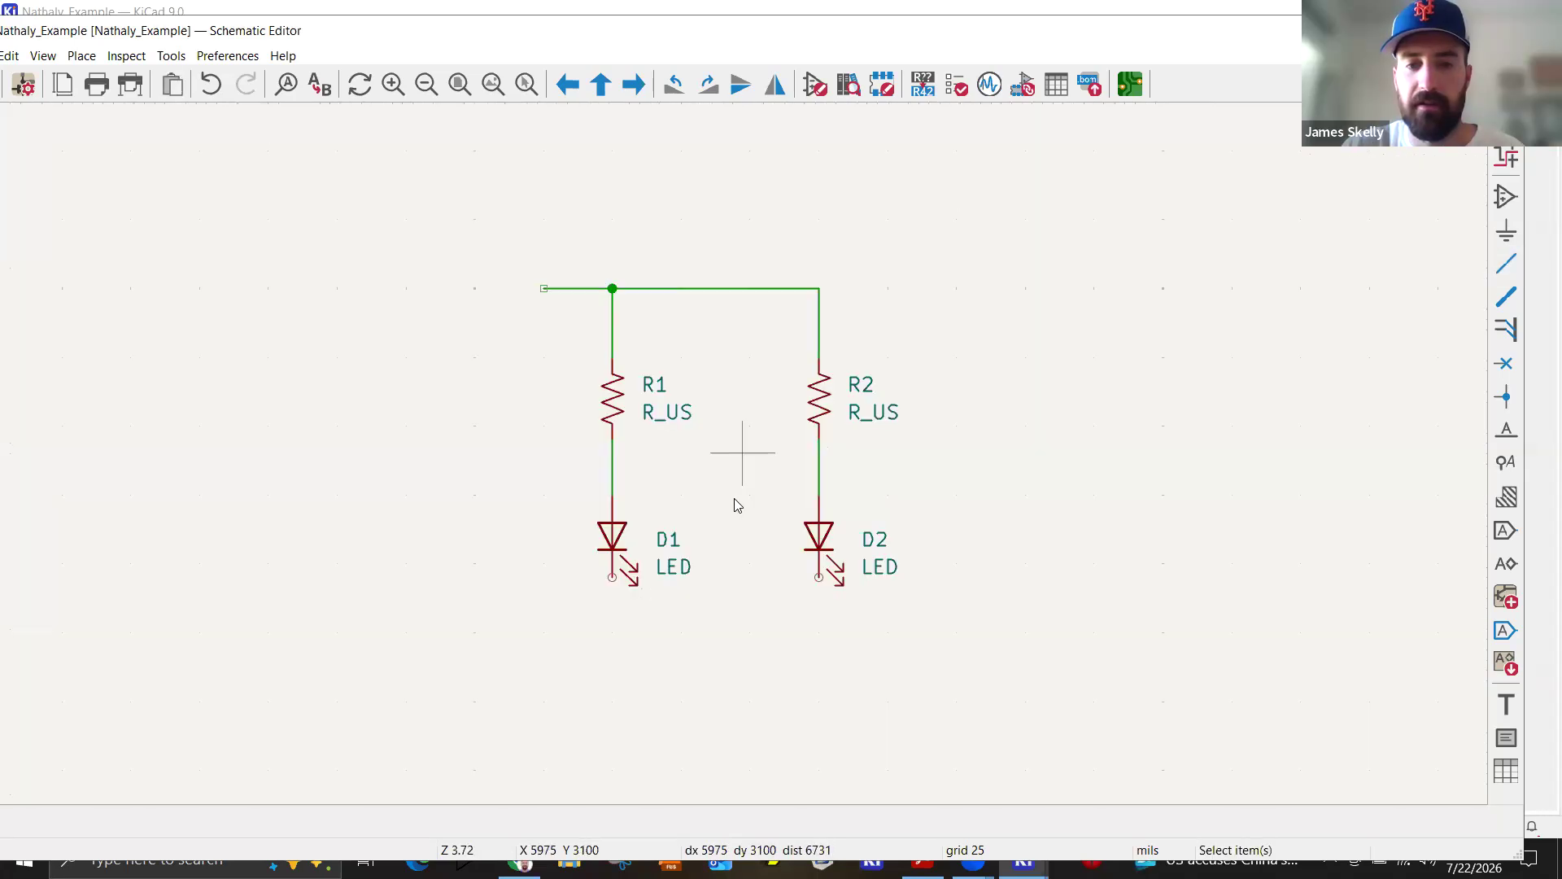
Wire D1's cathode down and left to an open end at X 5250, Y 3750, and connect D2's cathode to that wire's corner.
scroll(717, 502, "up", 1)
left_click(557, 591)
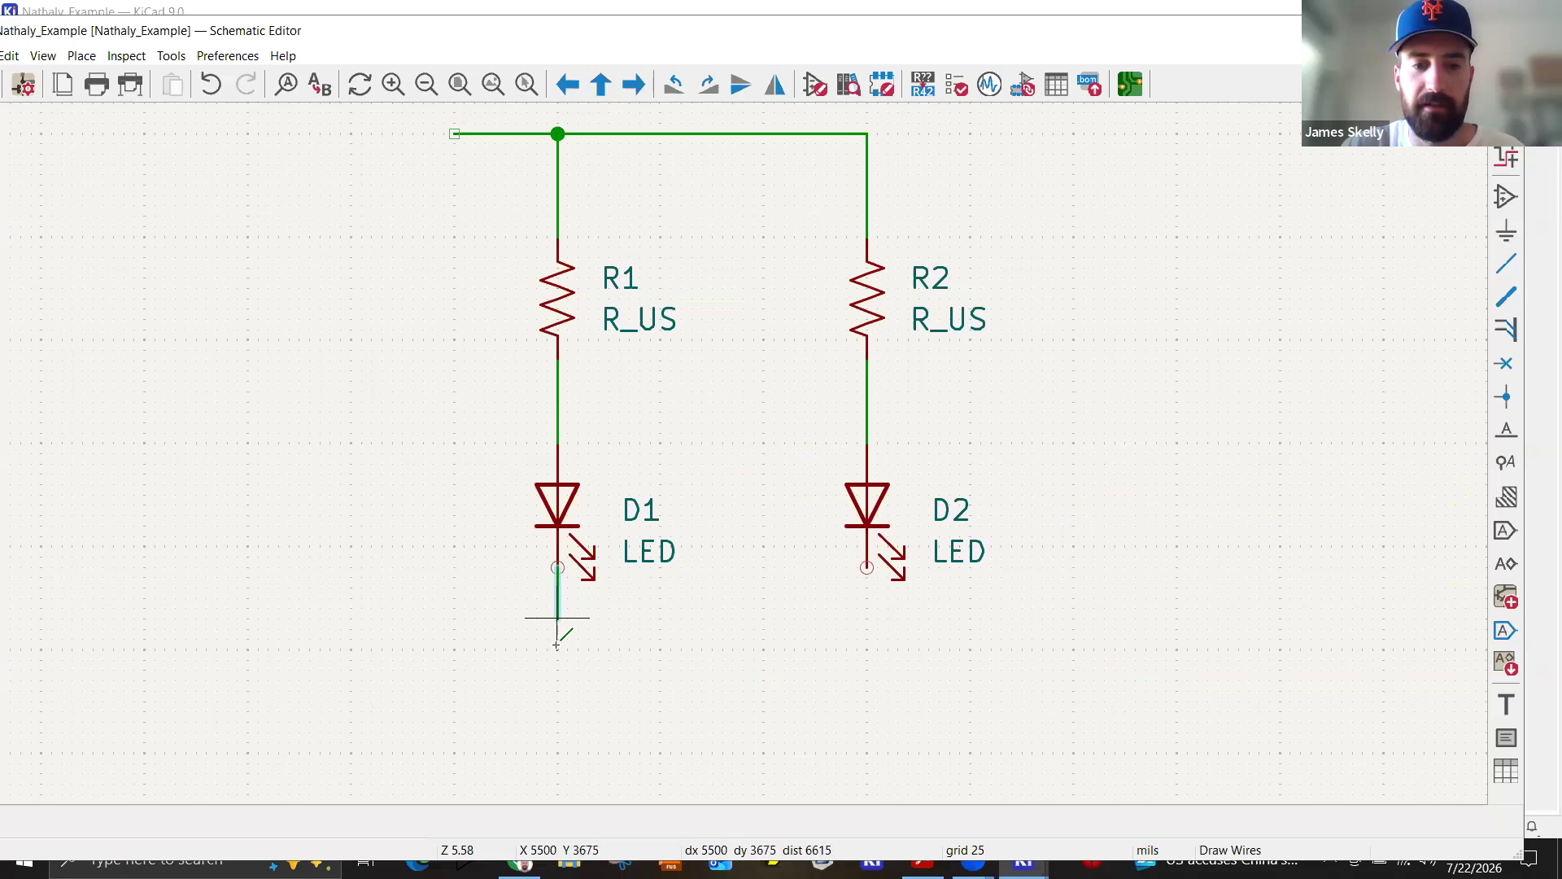
double_click(453, 649)
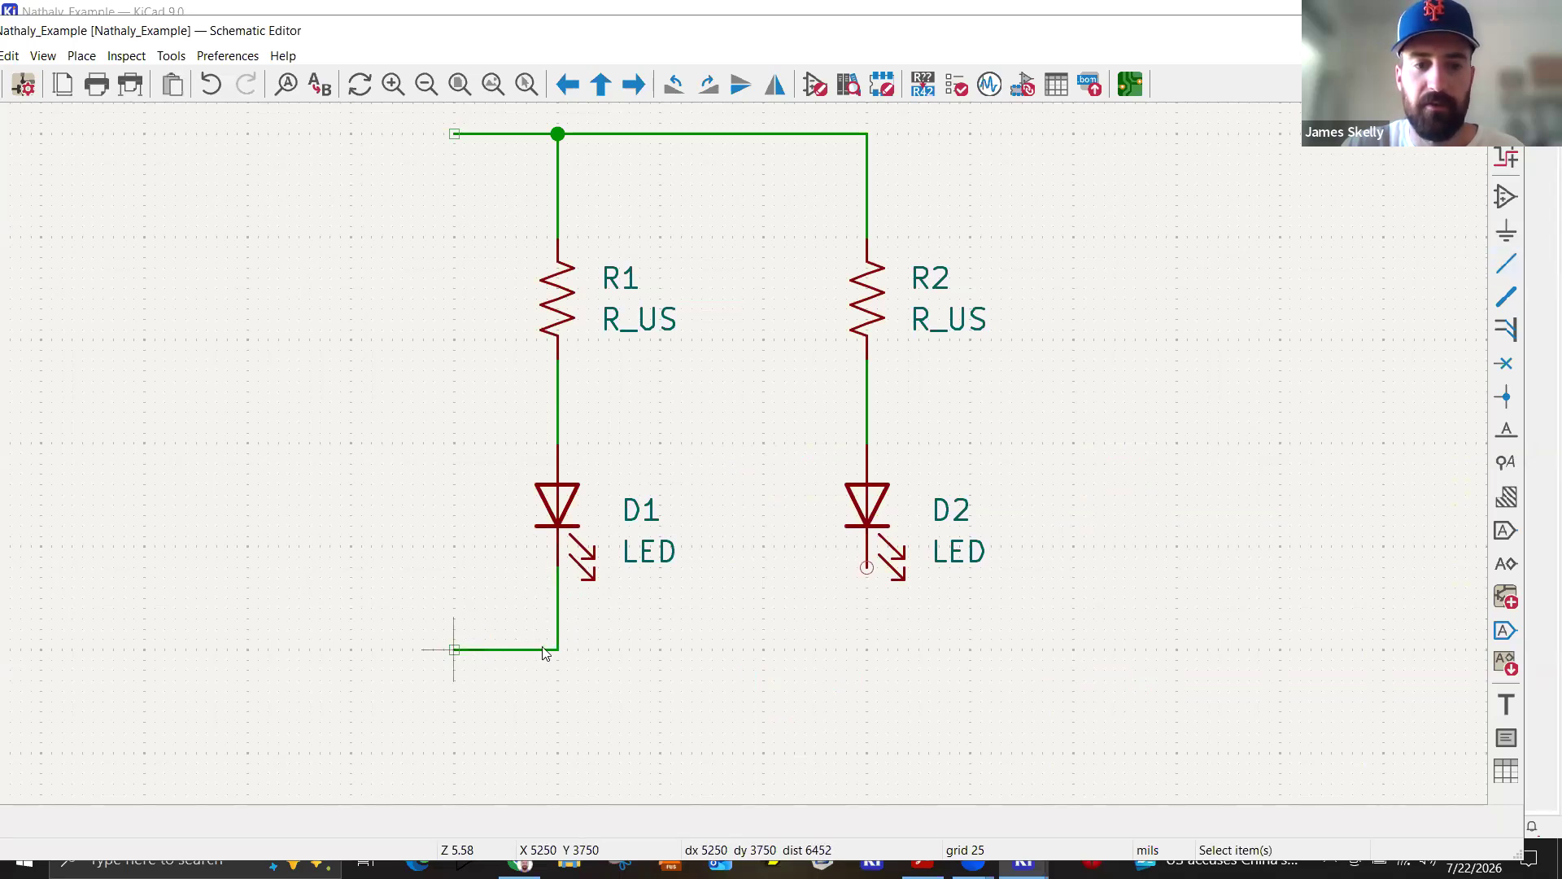
left_click(868, 585)
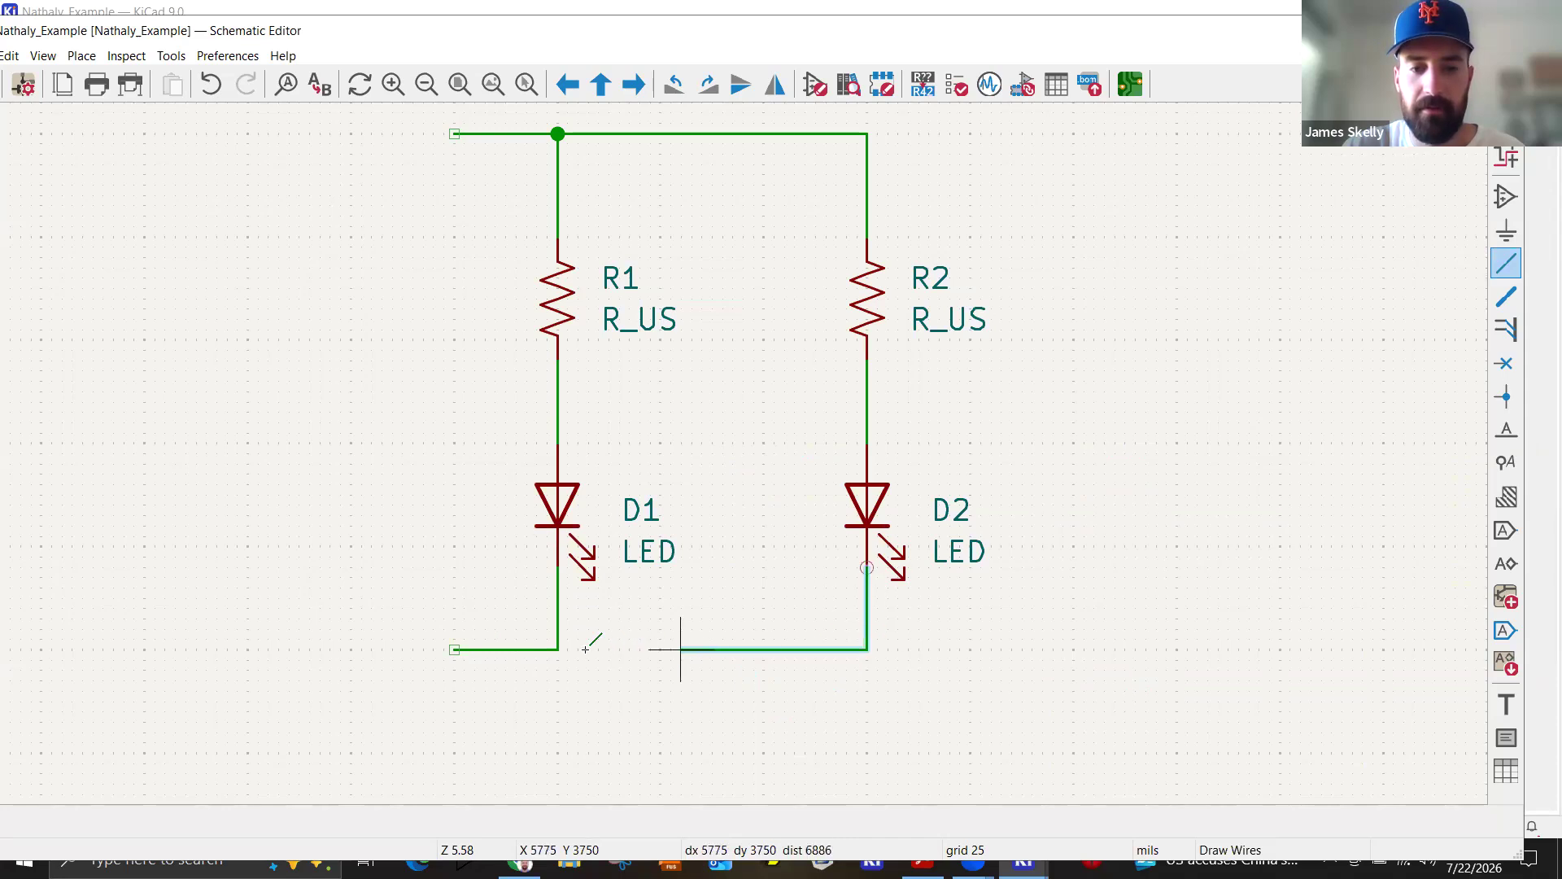
left_click(557, 650)
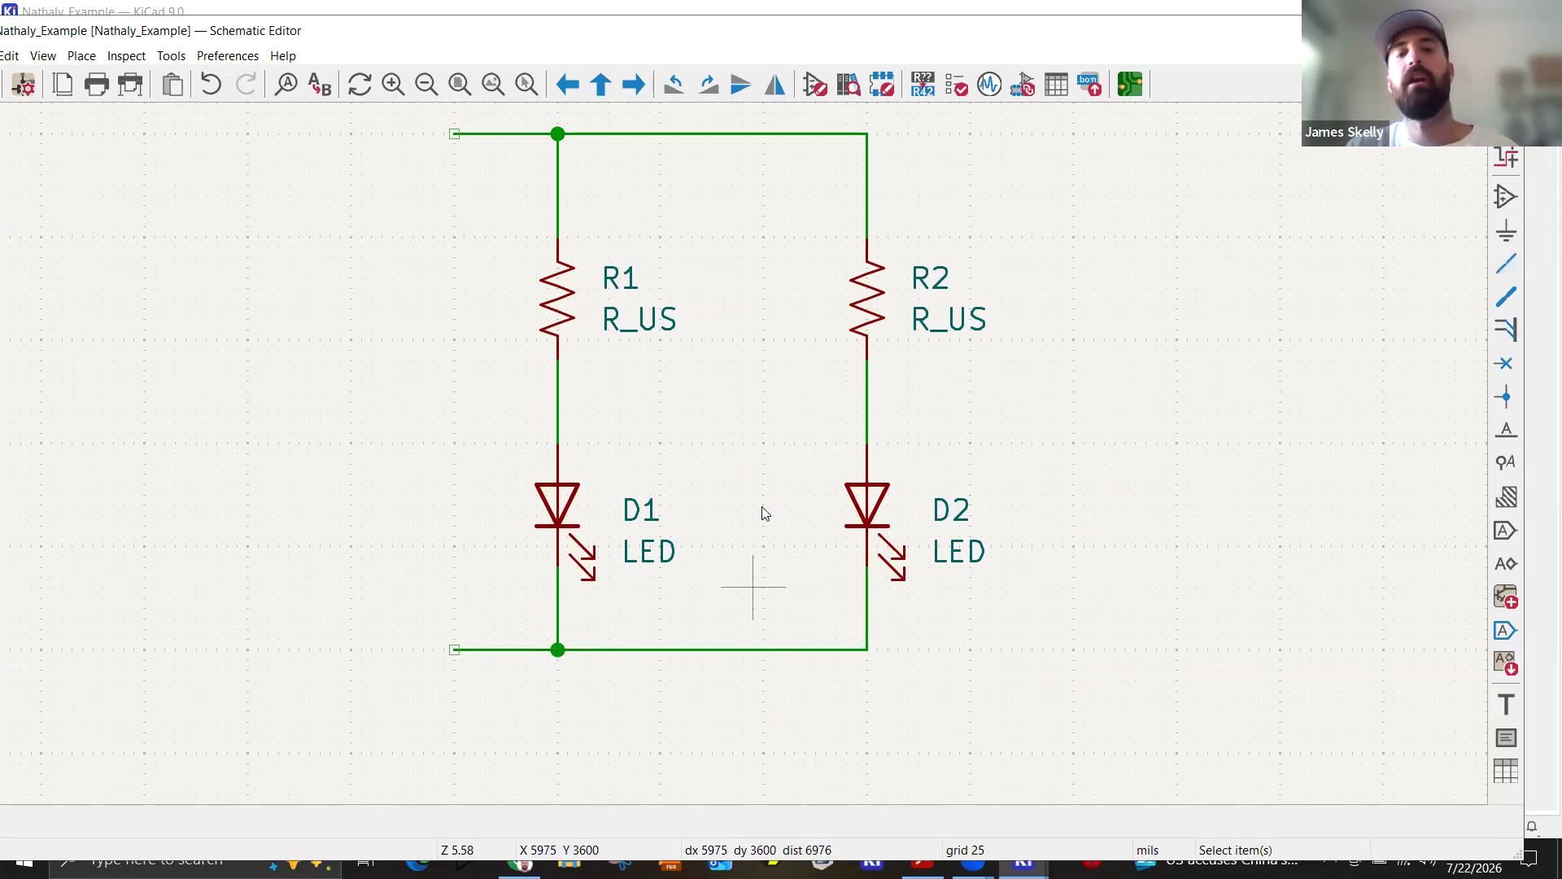
Add a net label V1 at the corner of the upper wire above R2, and select the placed label.
scroll(739, 454, "down", 2)
scroll(755, 453, "up", 2)
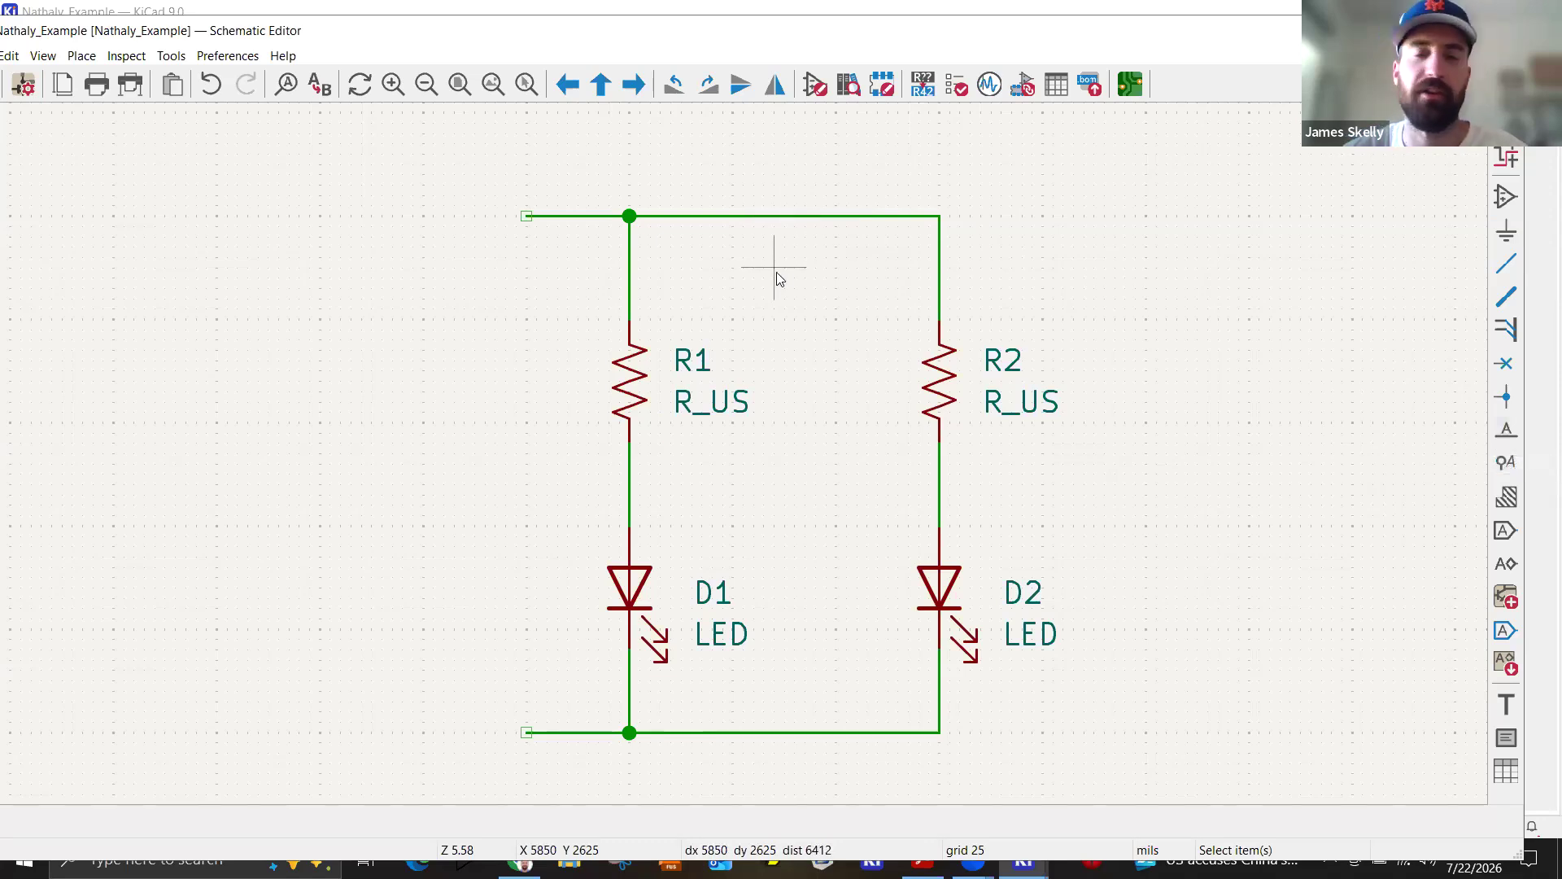
left_click(1506, 431)
left_click(907, 699)
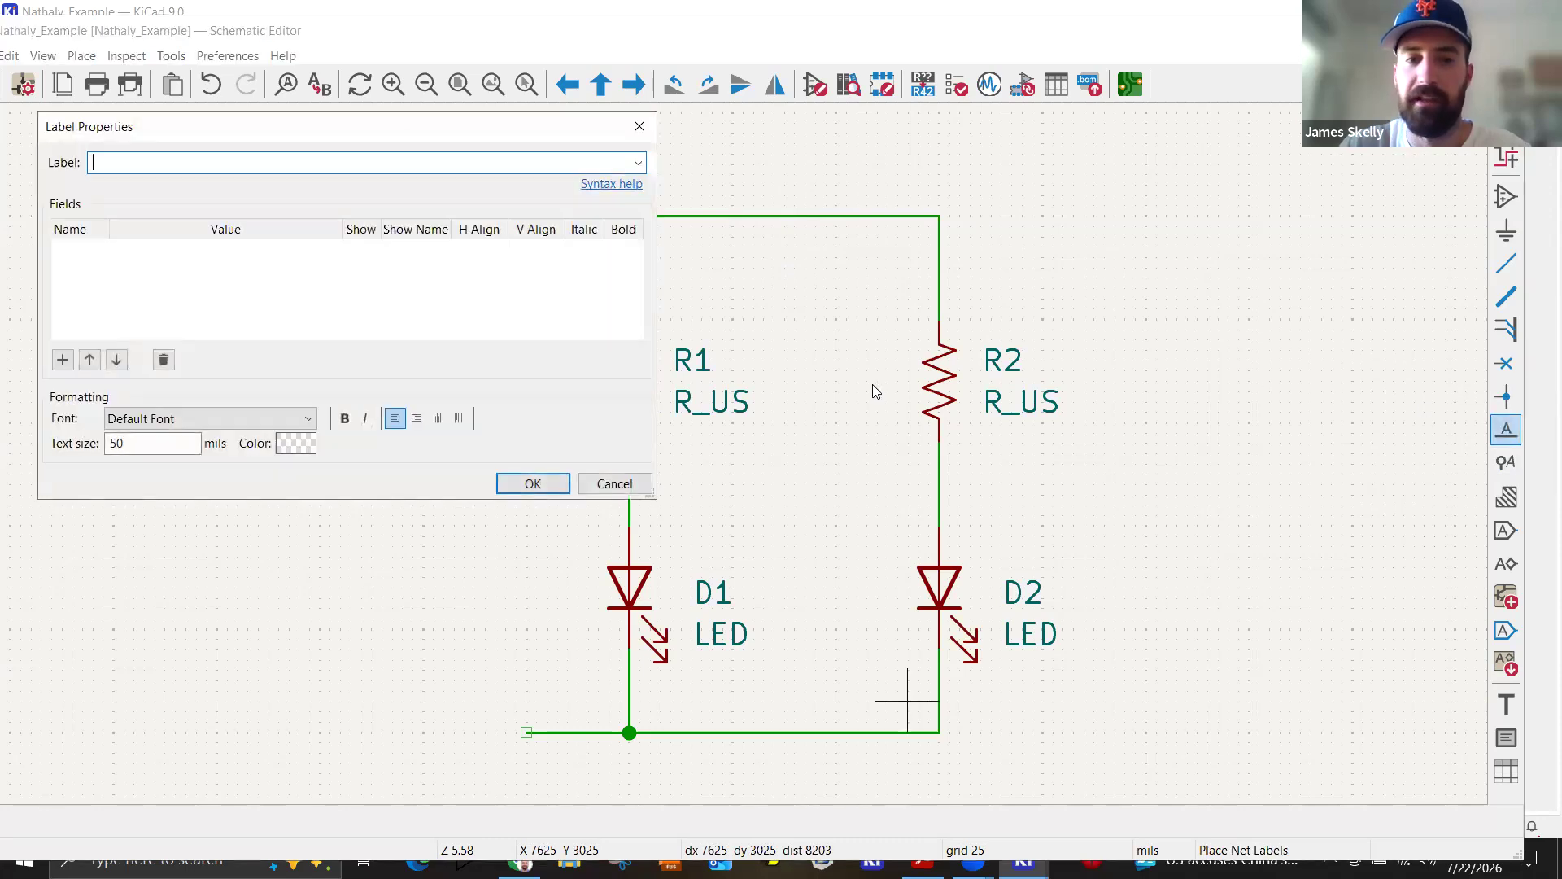
left_click_drag(459, 124, 1104, 163)
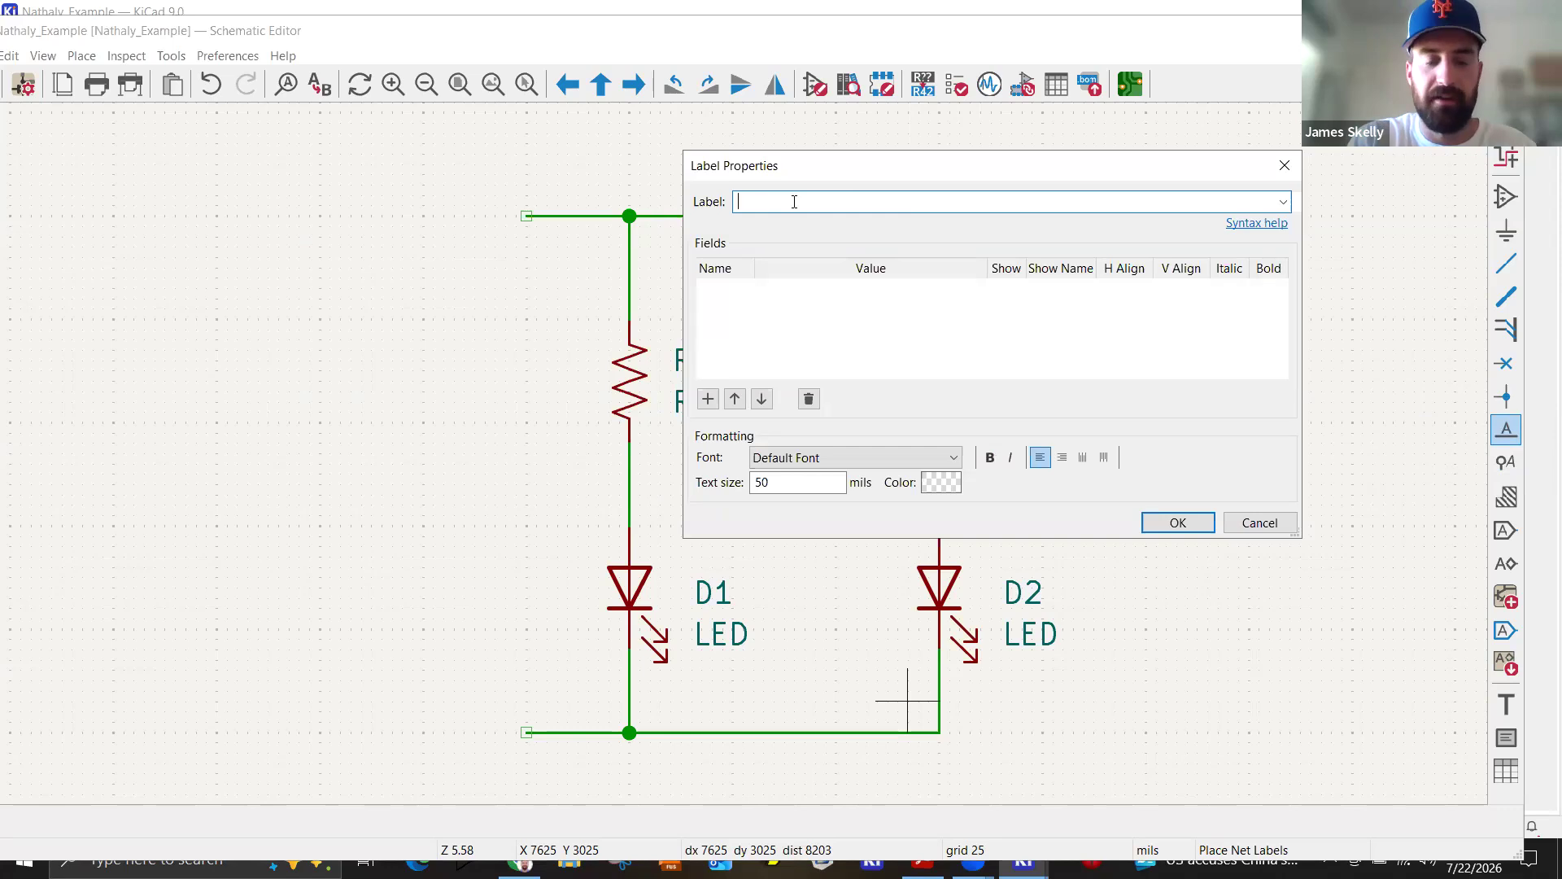
type("V1")
left_click(1179, 523)
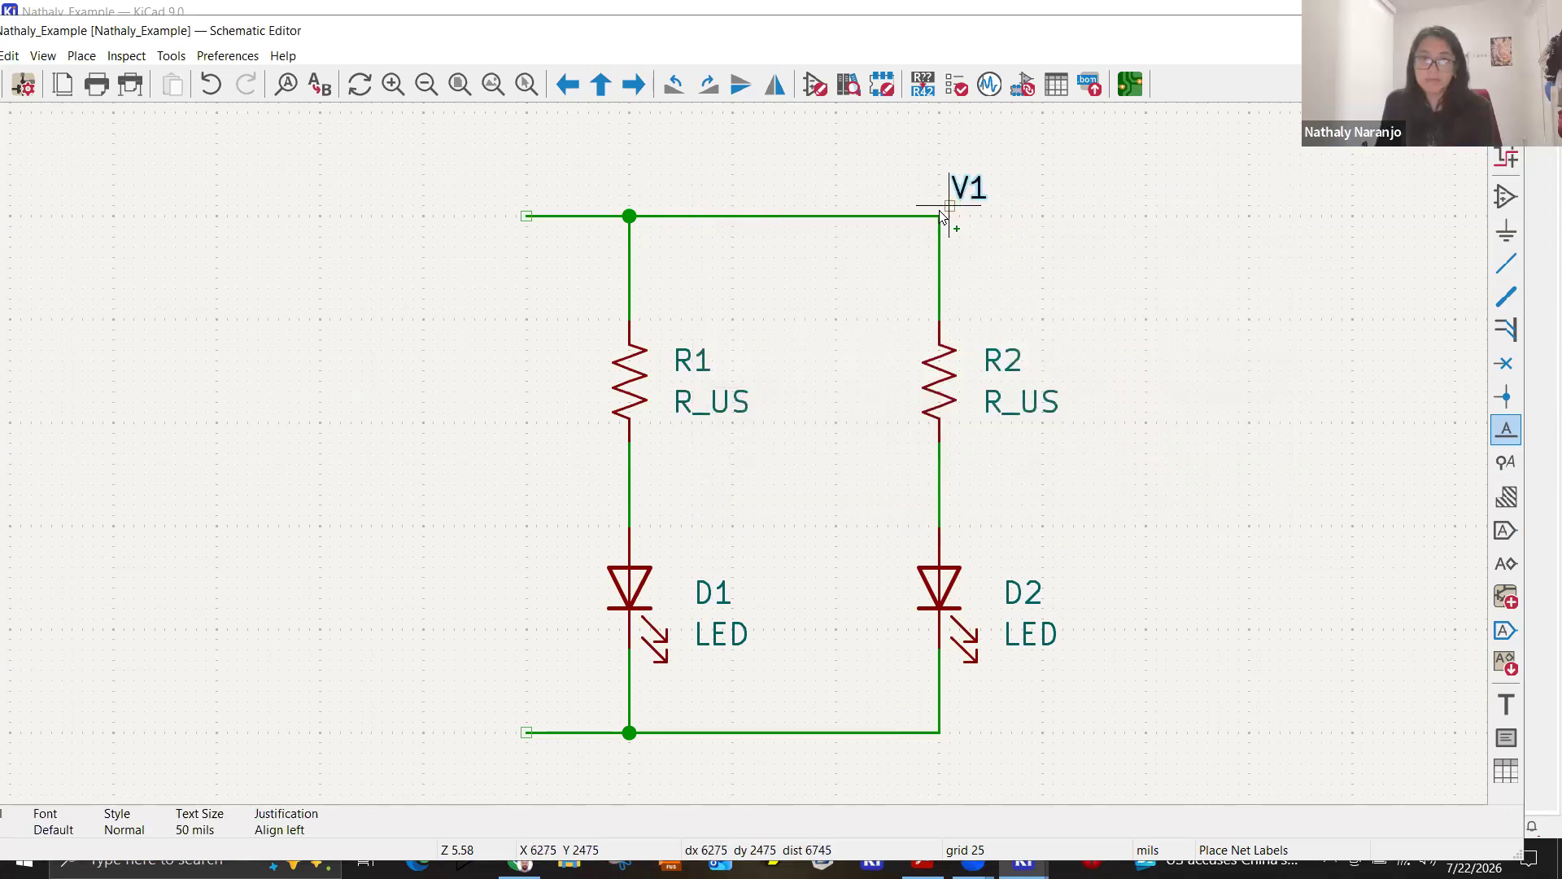
left_click(939, 215)
key("Escape")
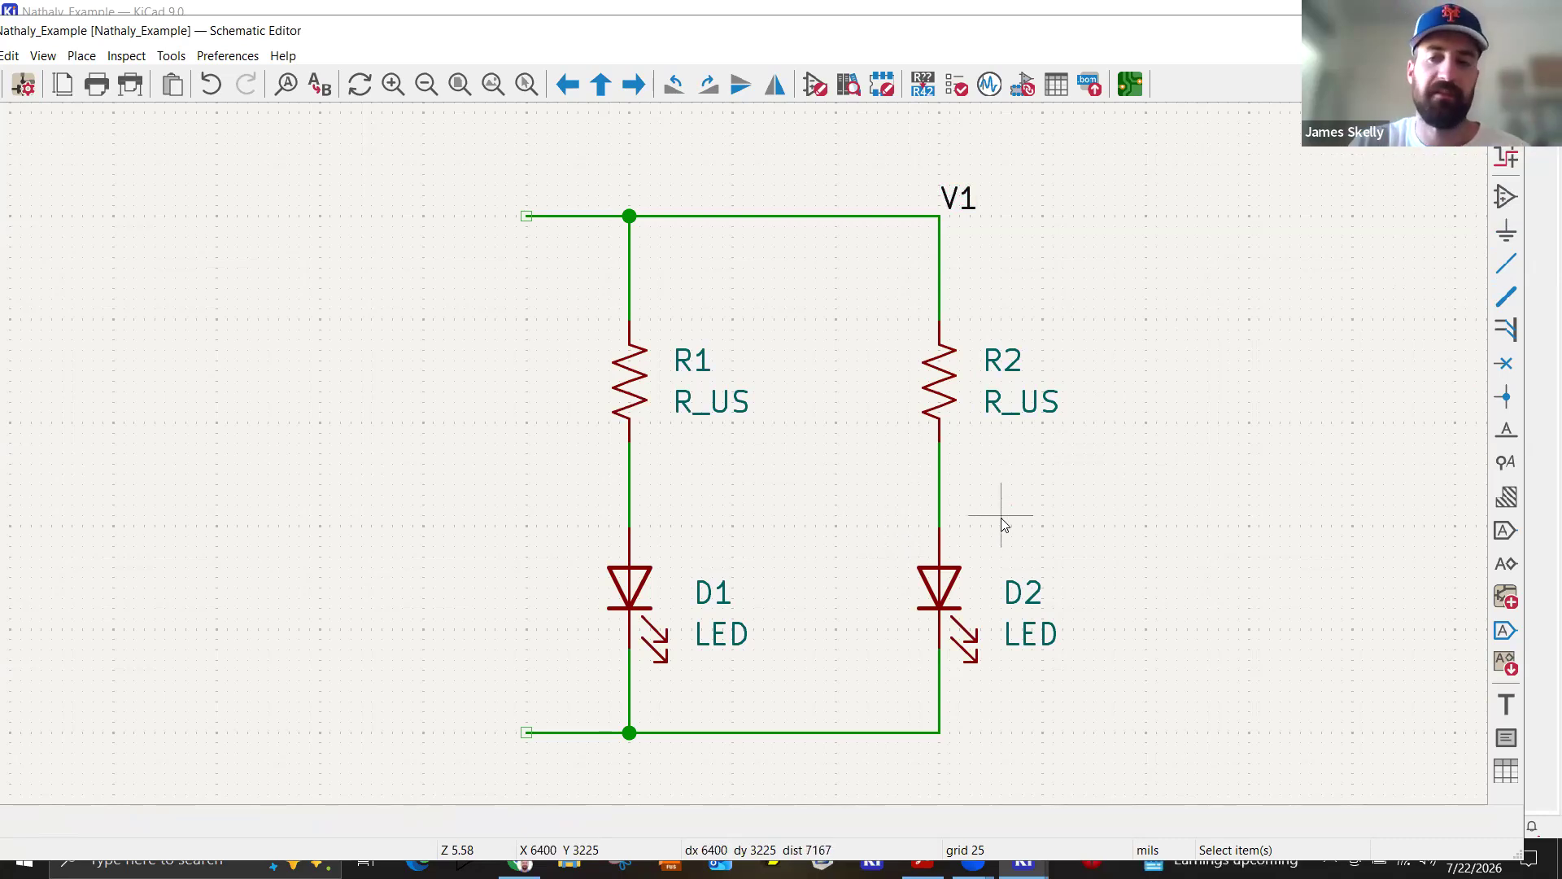
left_click(985, 215)
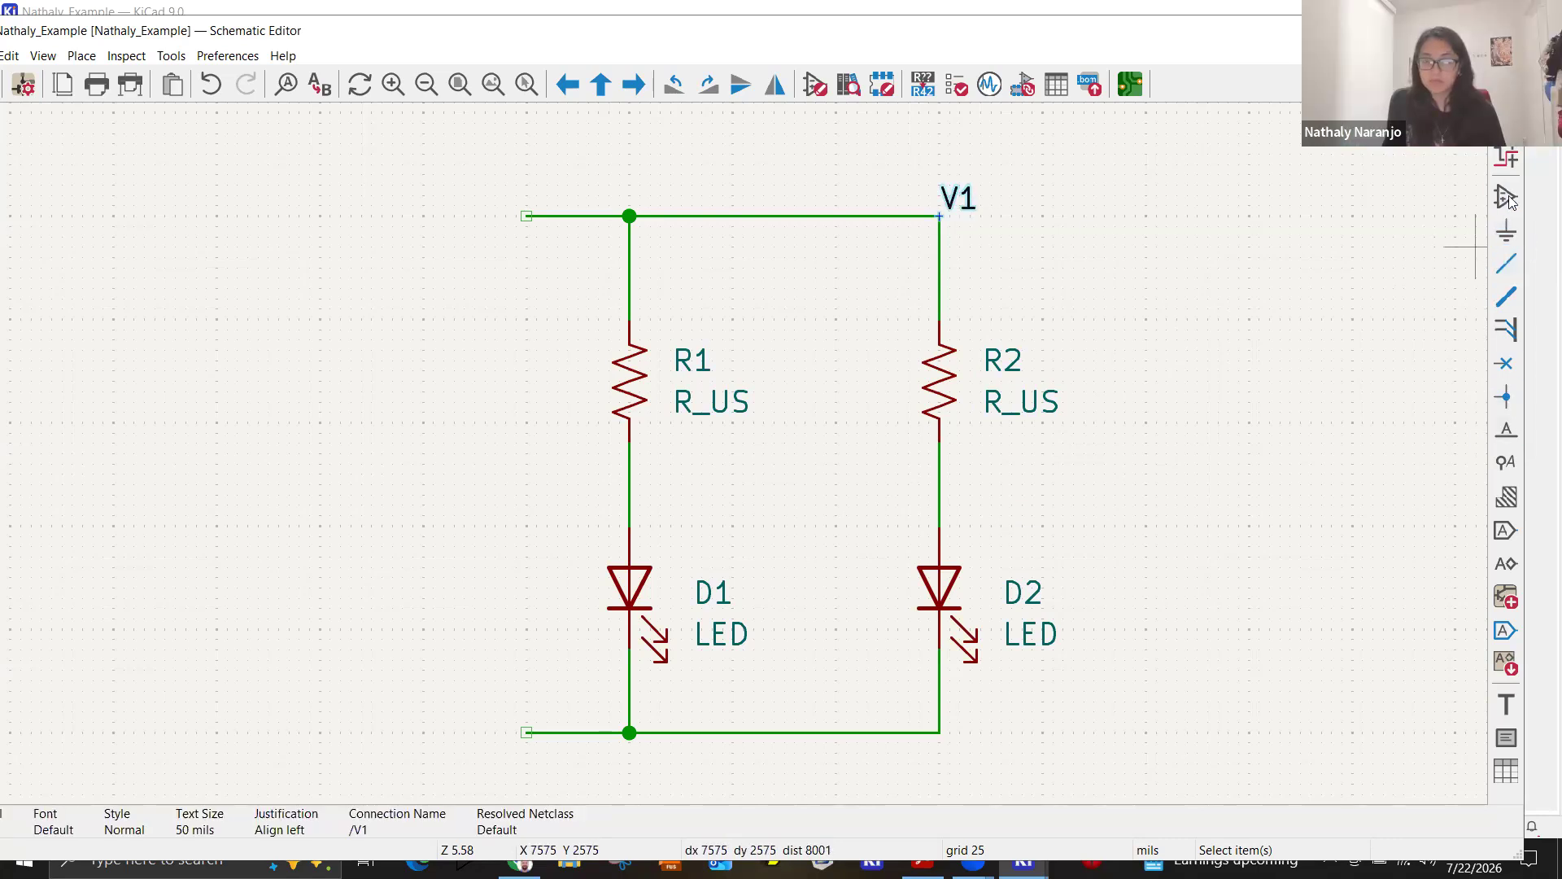
Rename the V1 net label above R2 as Vplus.
double_click(970, 199)
type("Vplus")
key("Return")
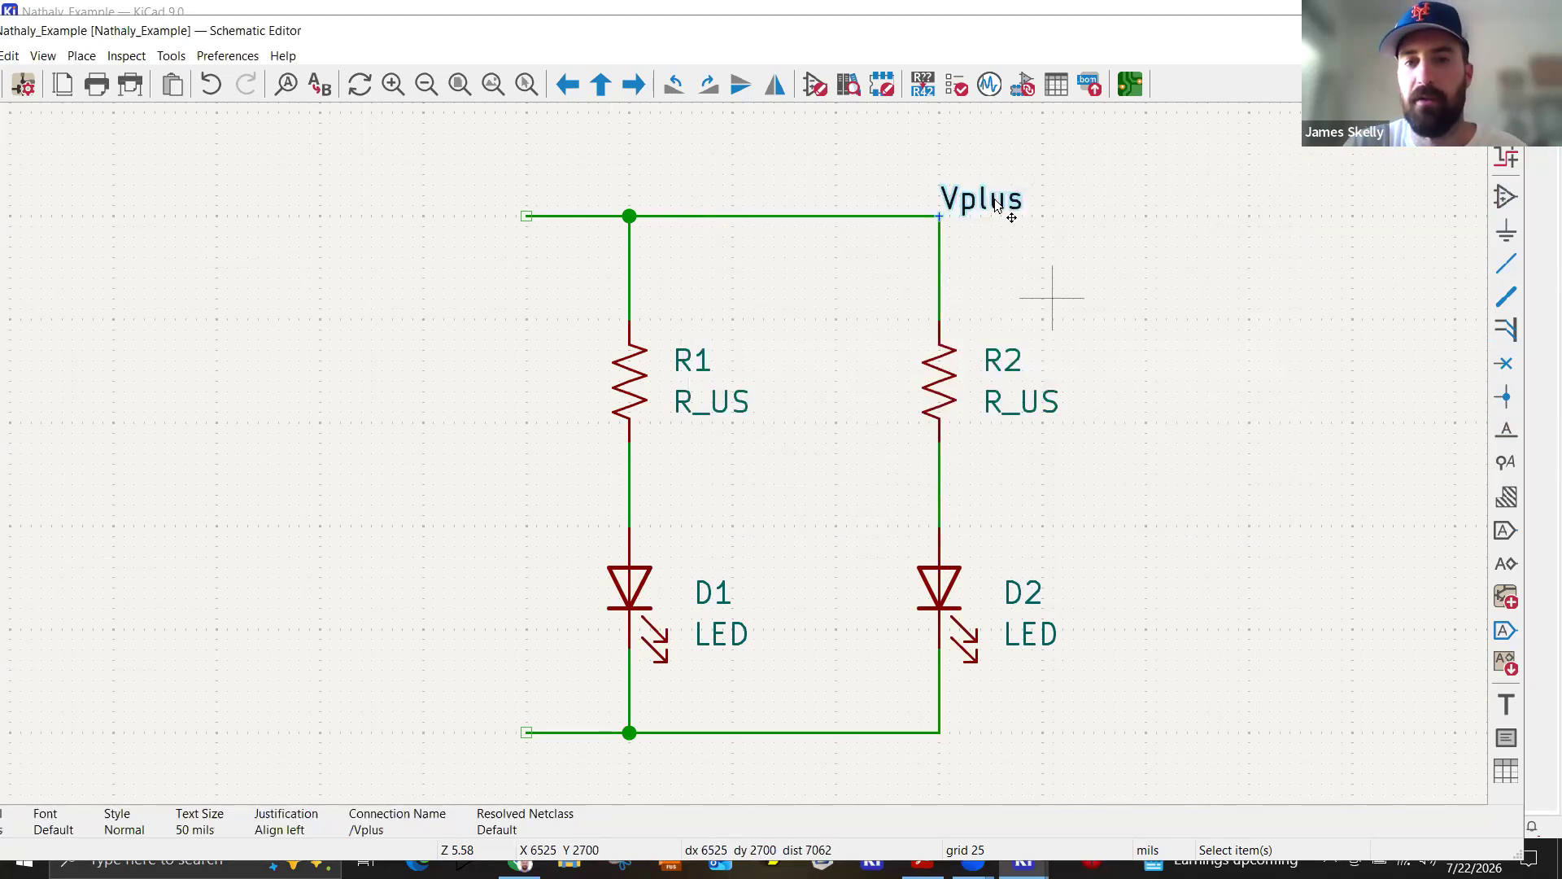
Add a net label Vminus at the corner of the lower wire below D2.
left_click(1506, 429)
left_click(1486, 421)
type("Vminus")
left_click(1179, 523)
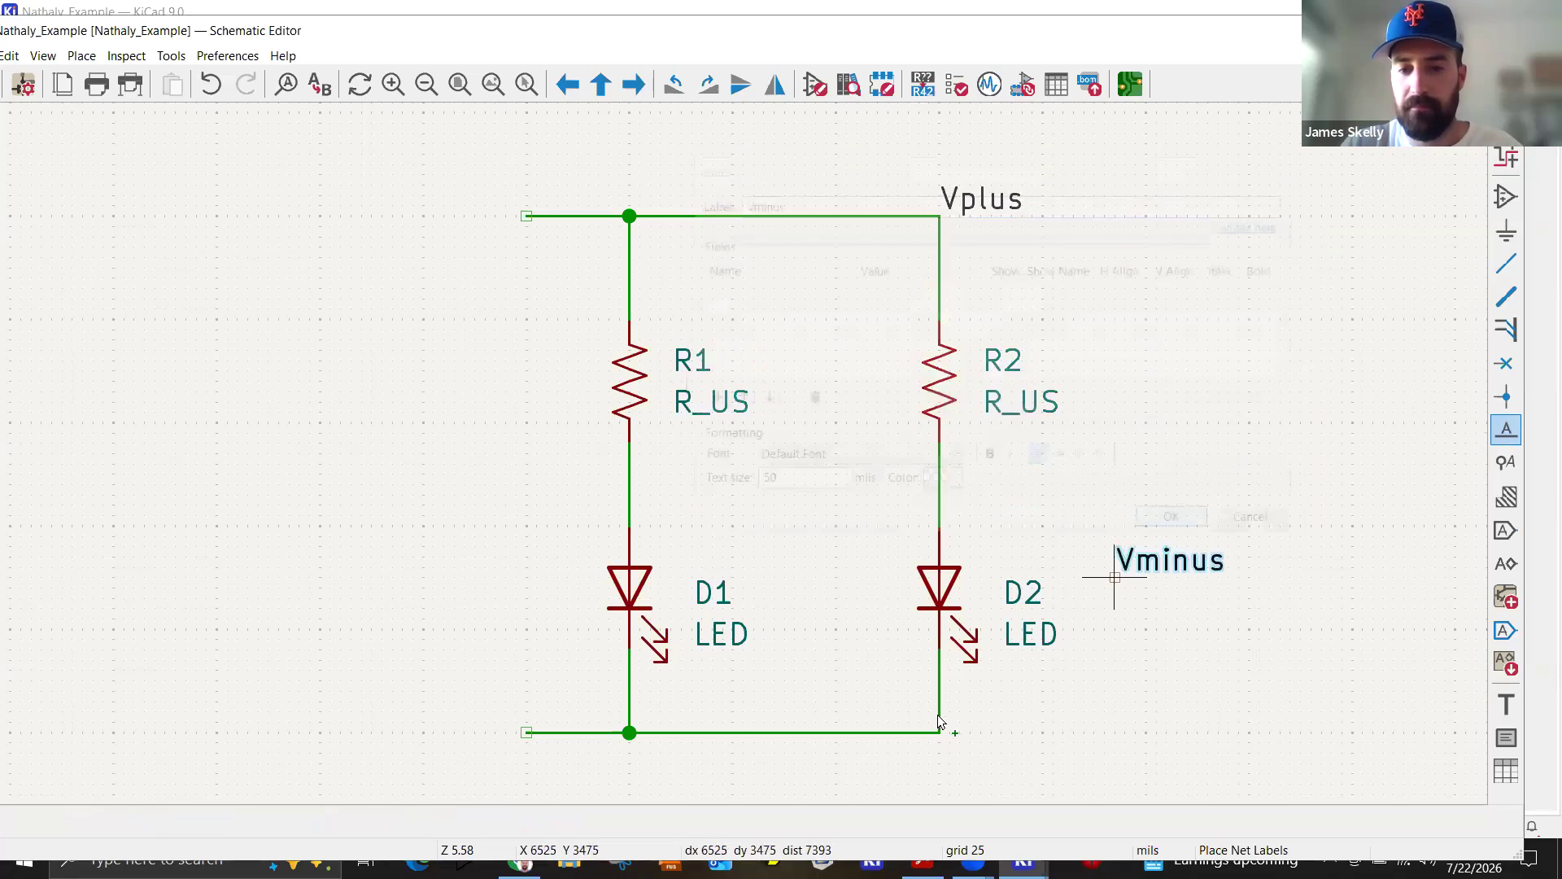
left_click(940, 733)
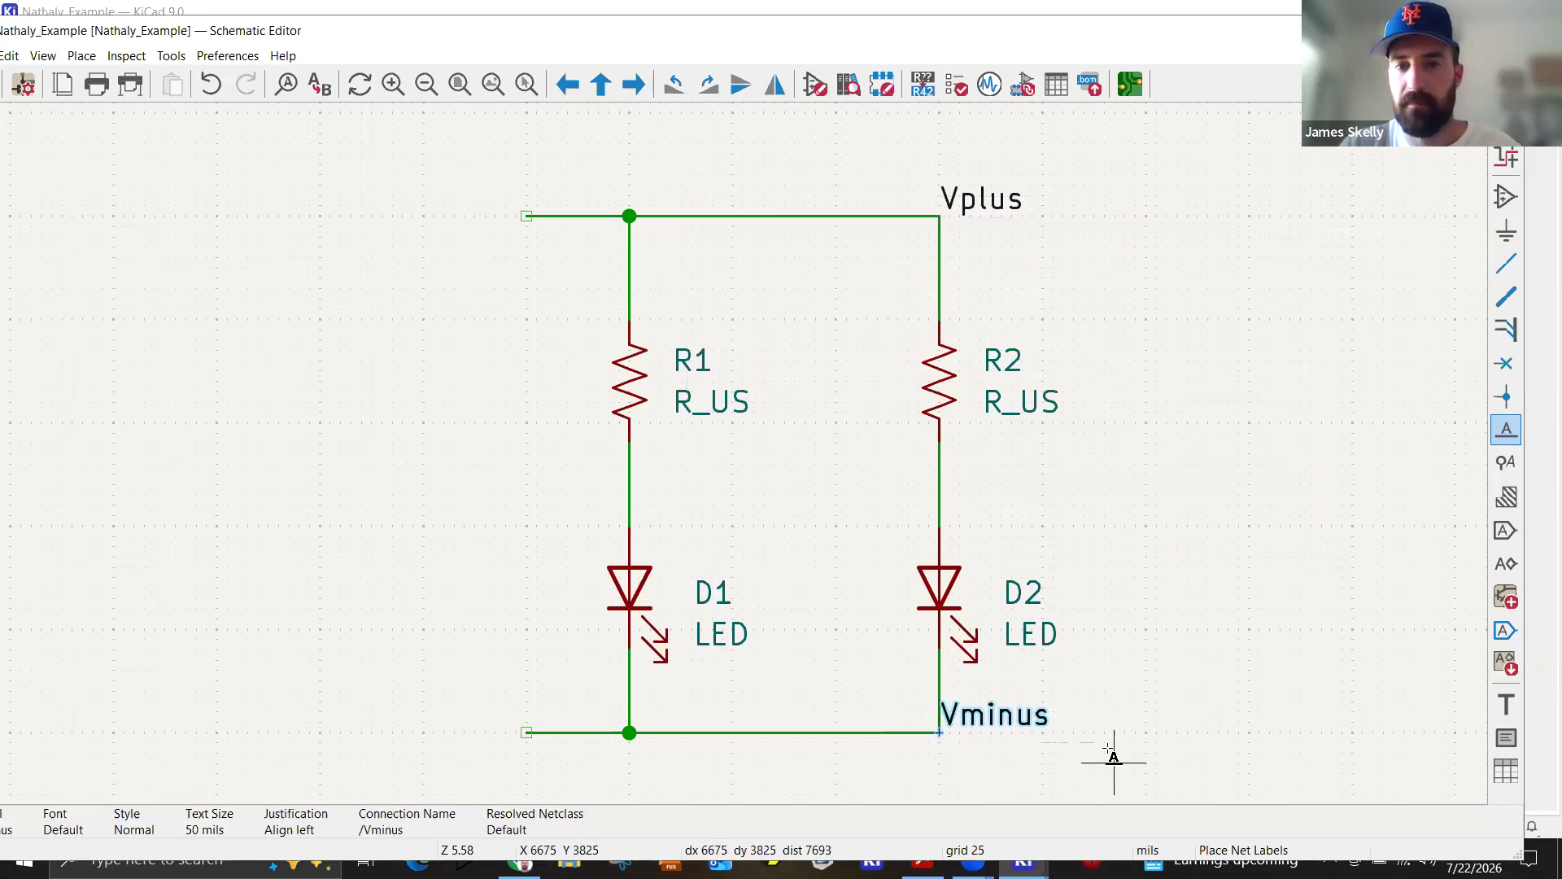
key("Escape")
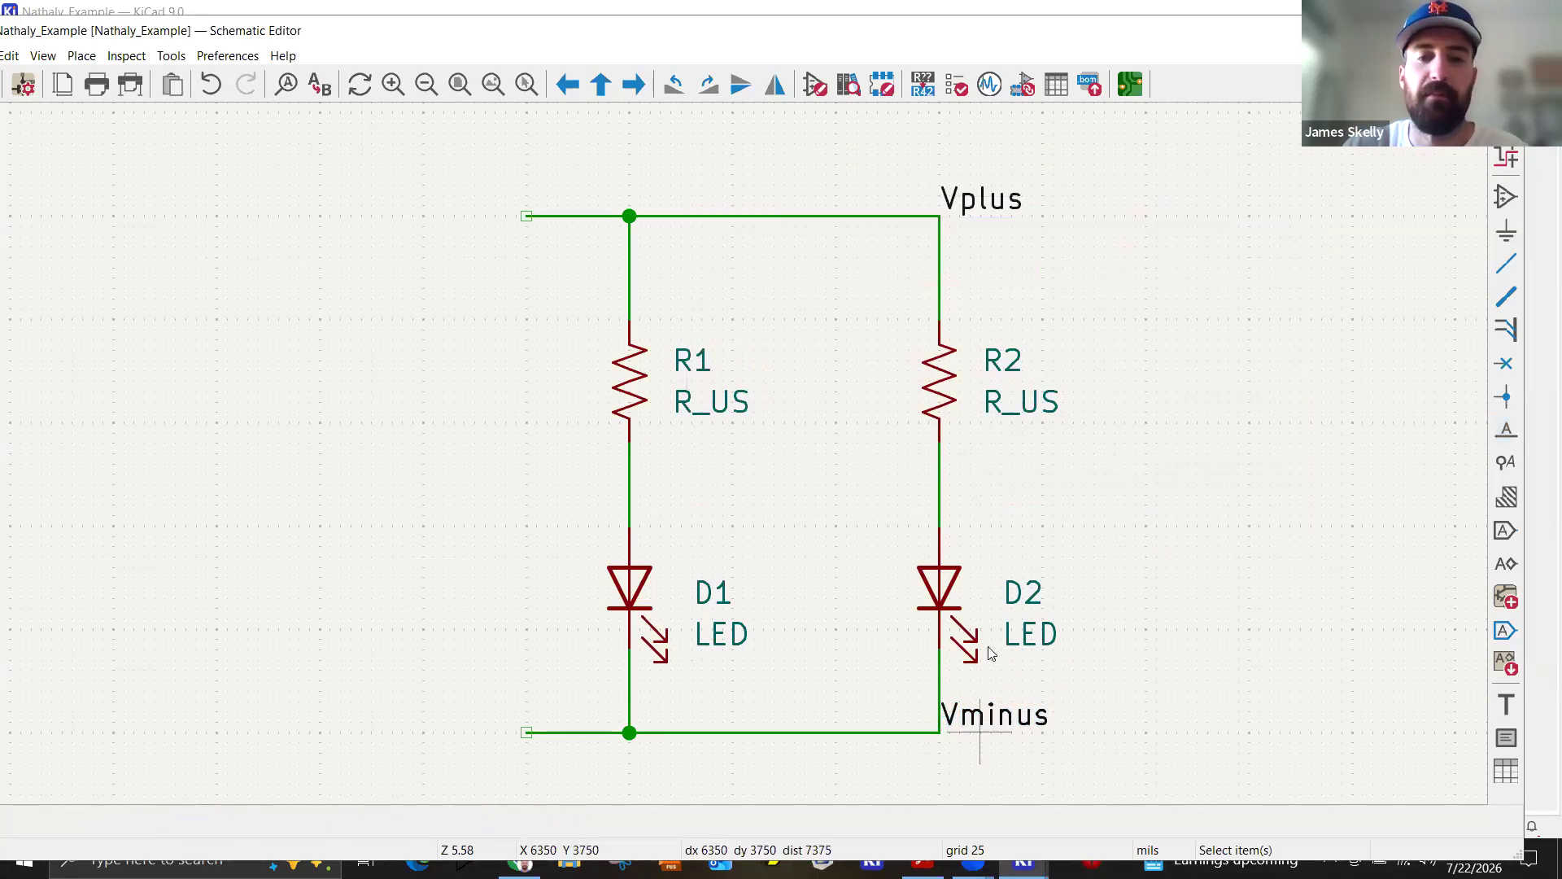
Check the connection names of the wire between R1 and D1, the lower wire and the upper wire.
left_click(629, 485)
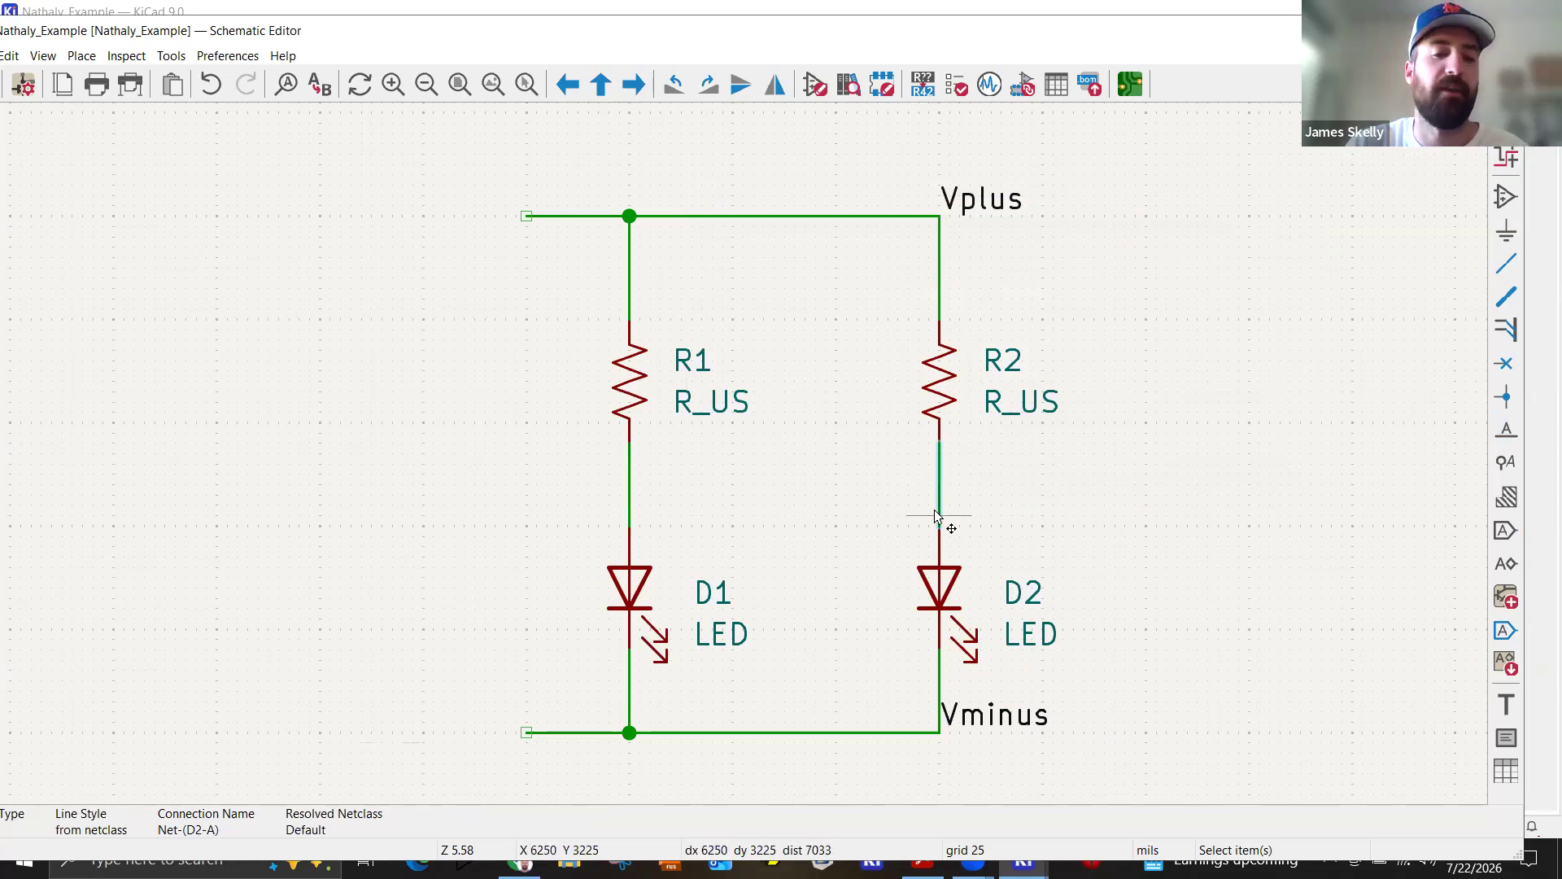
left_click(713, 732)
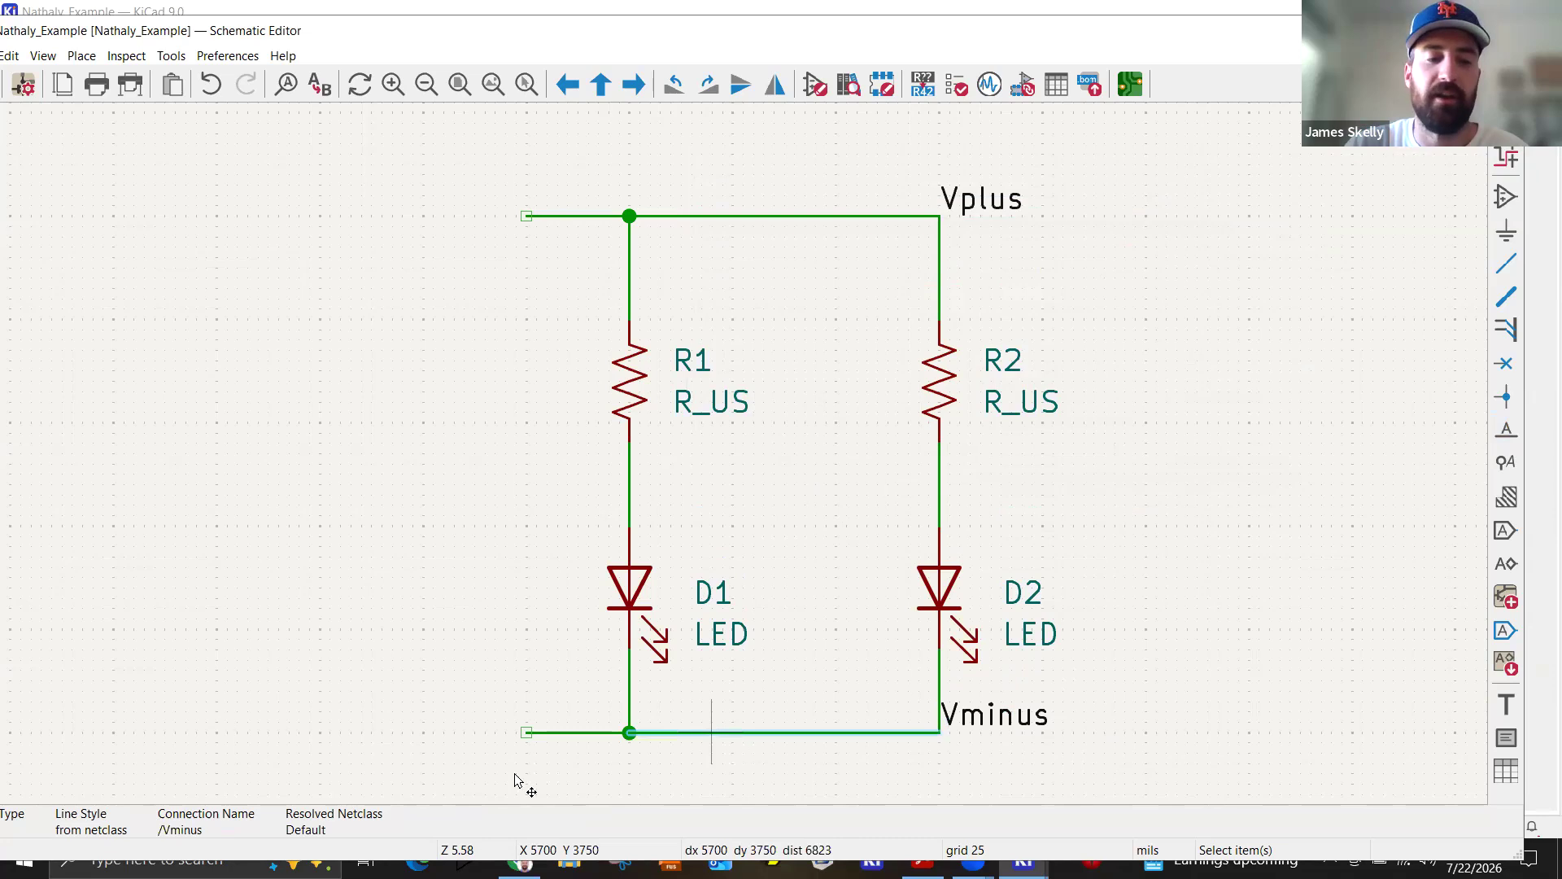
left_click(760, 217)
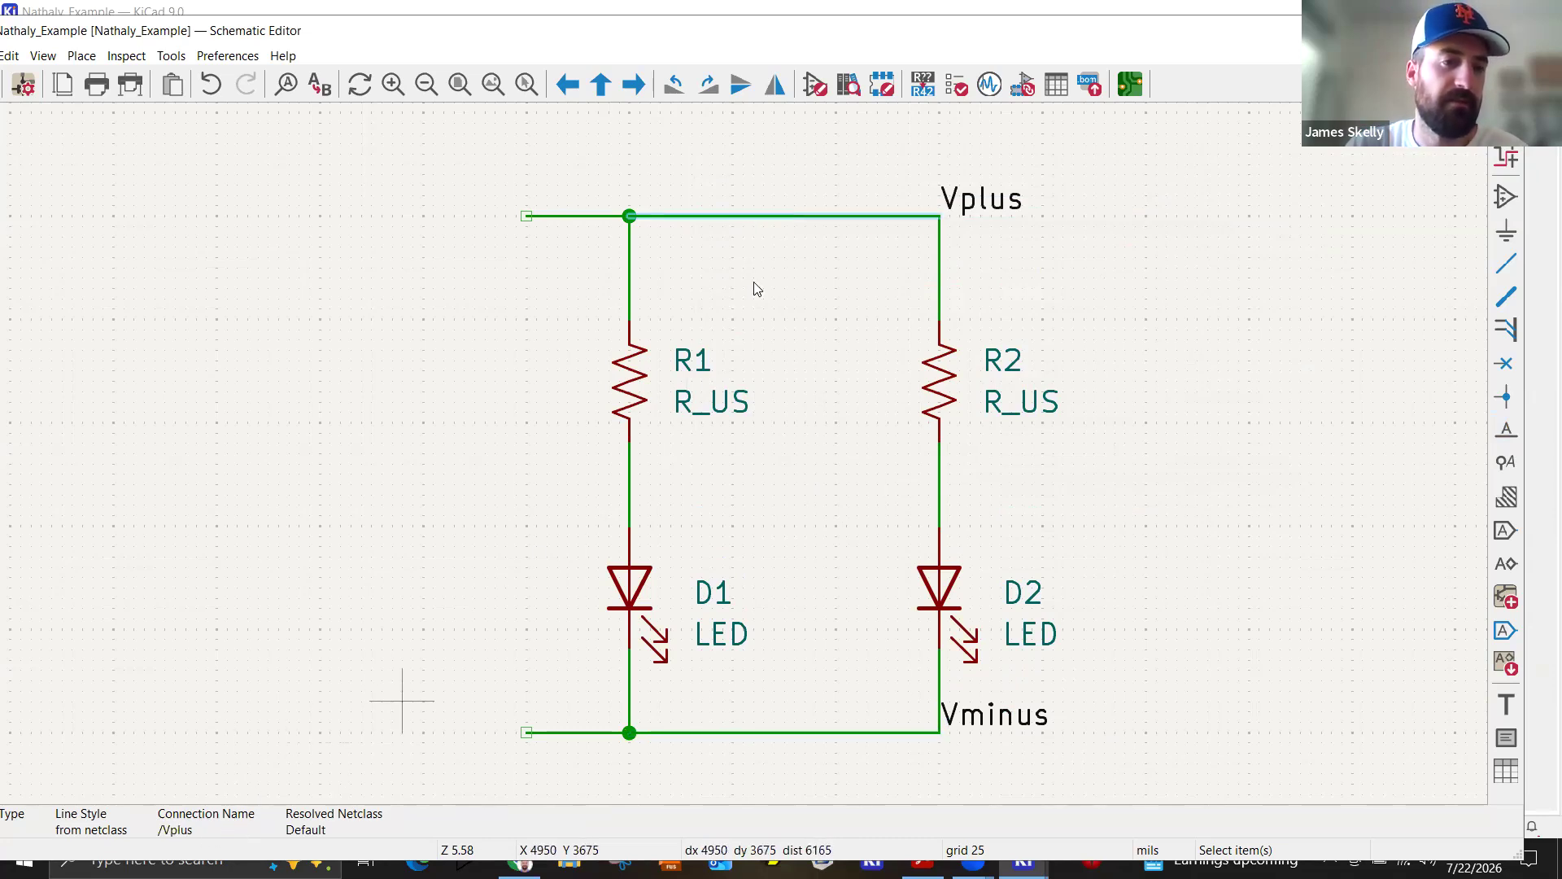
left_click(781, 259)
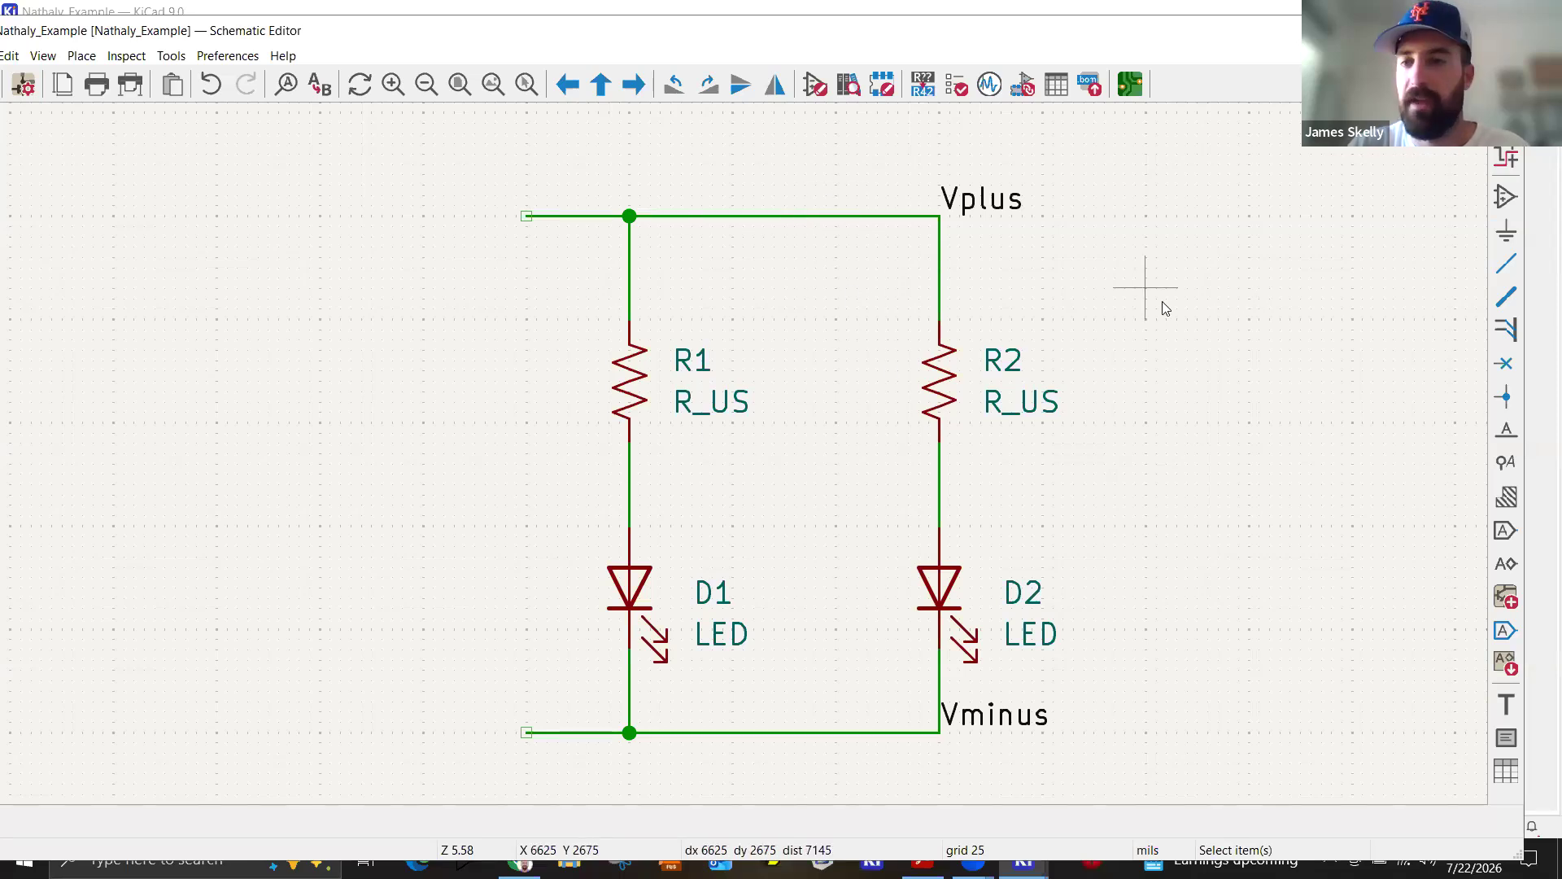
Search the symbol library for battery and preview the Battery_Cell symbol.
middle_click_drag(1156, 295, 1269, 298)
scroll(902, 456, "up", 4)
middle_click_drag(765, 454, 901, 434)
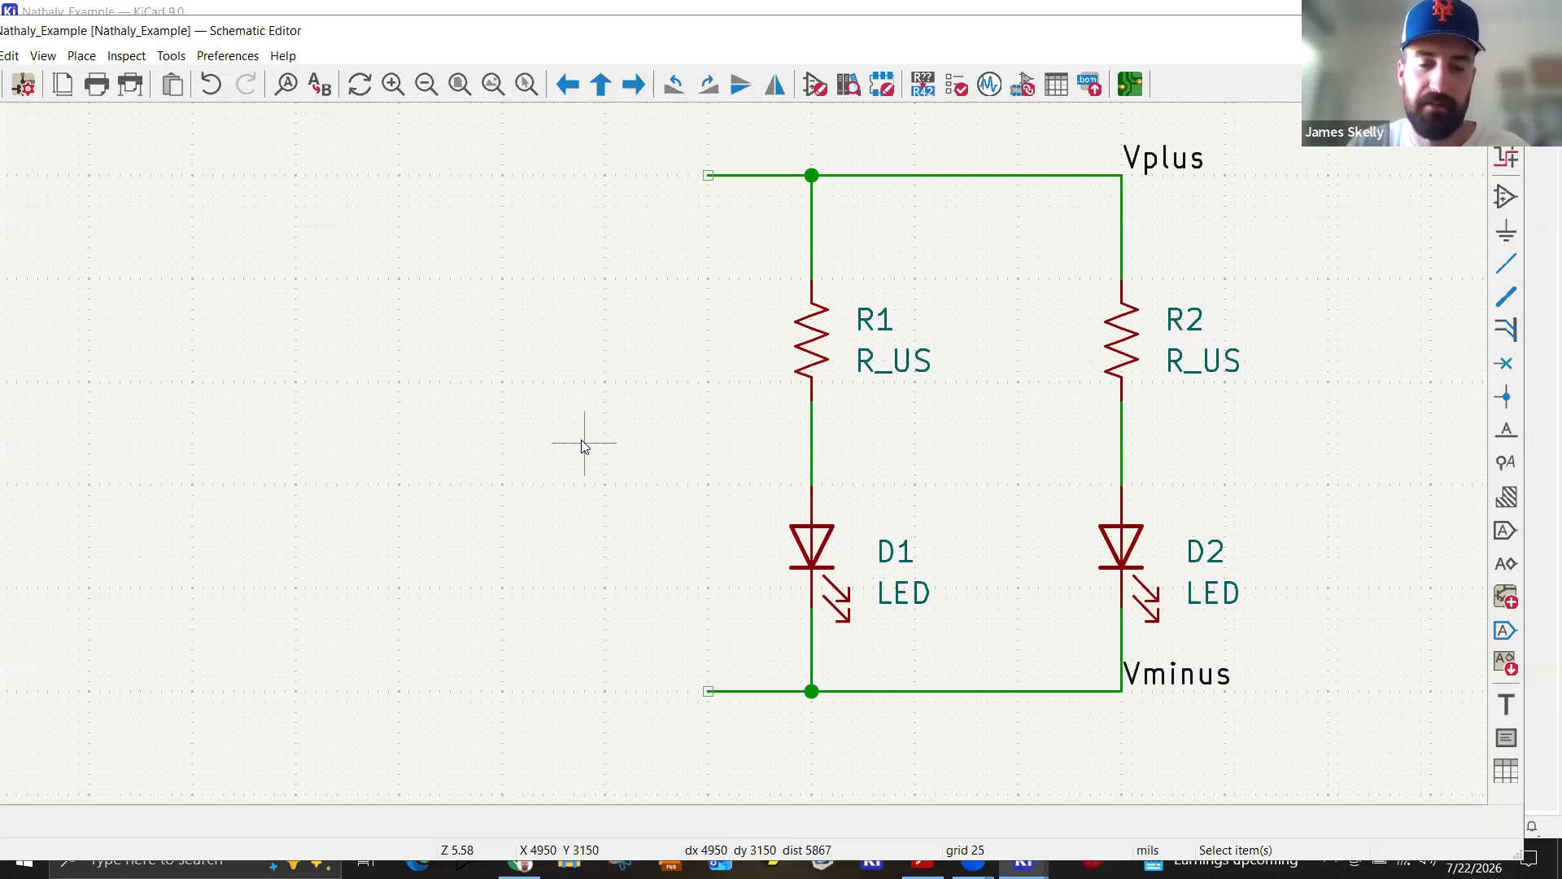
left_click(1507, 198)
left_click(713, 253)
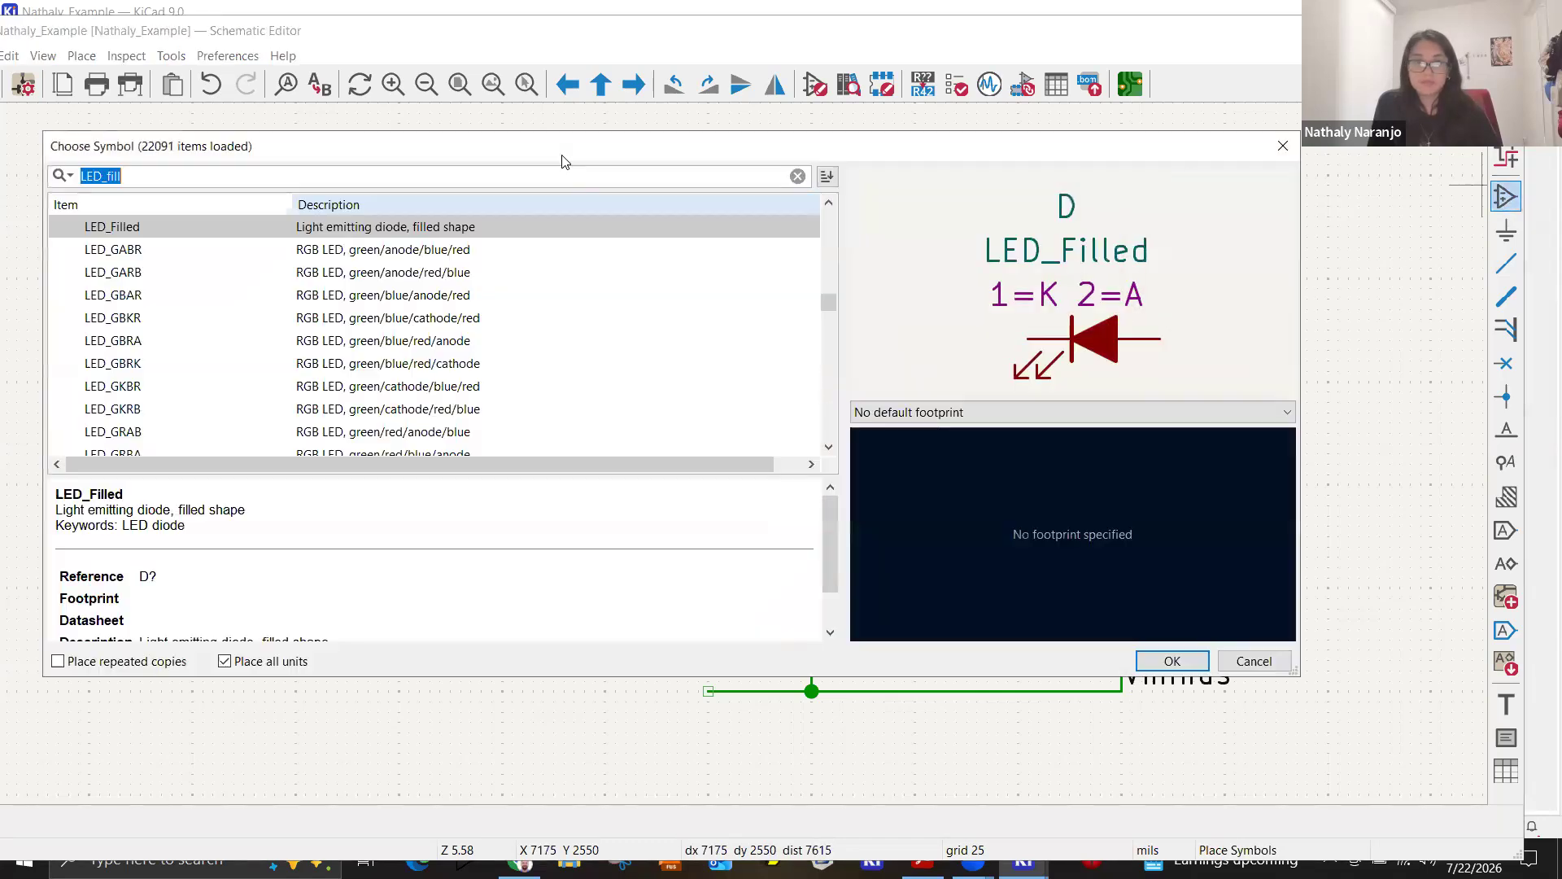
left_click_drag(561, 159, 840, 155)
type("batt")
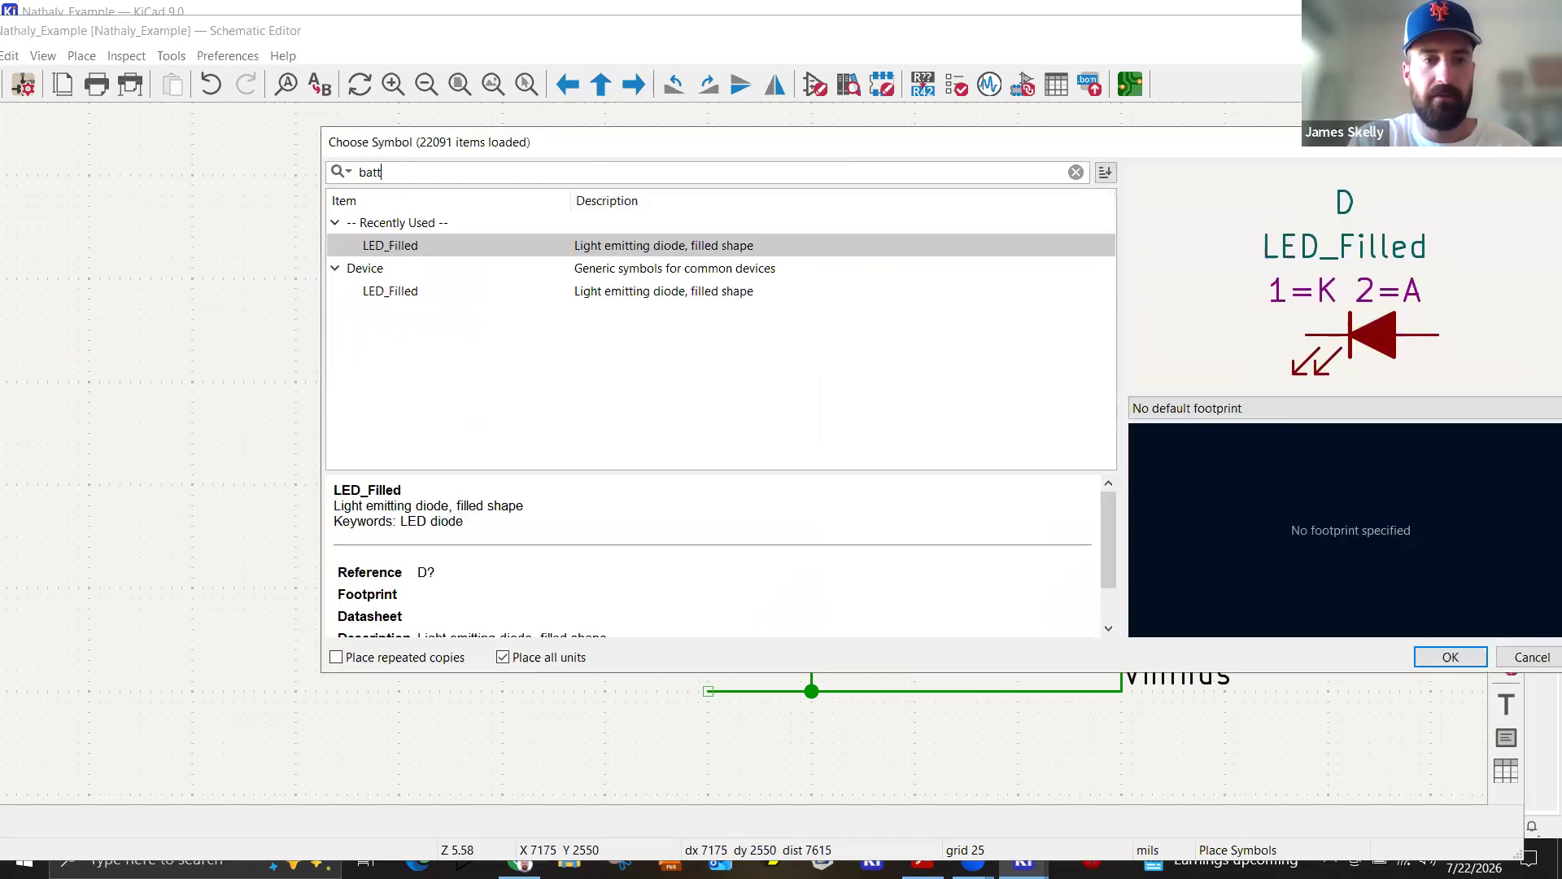
type("ery")
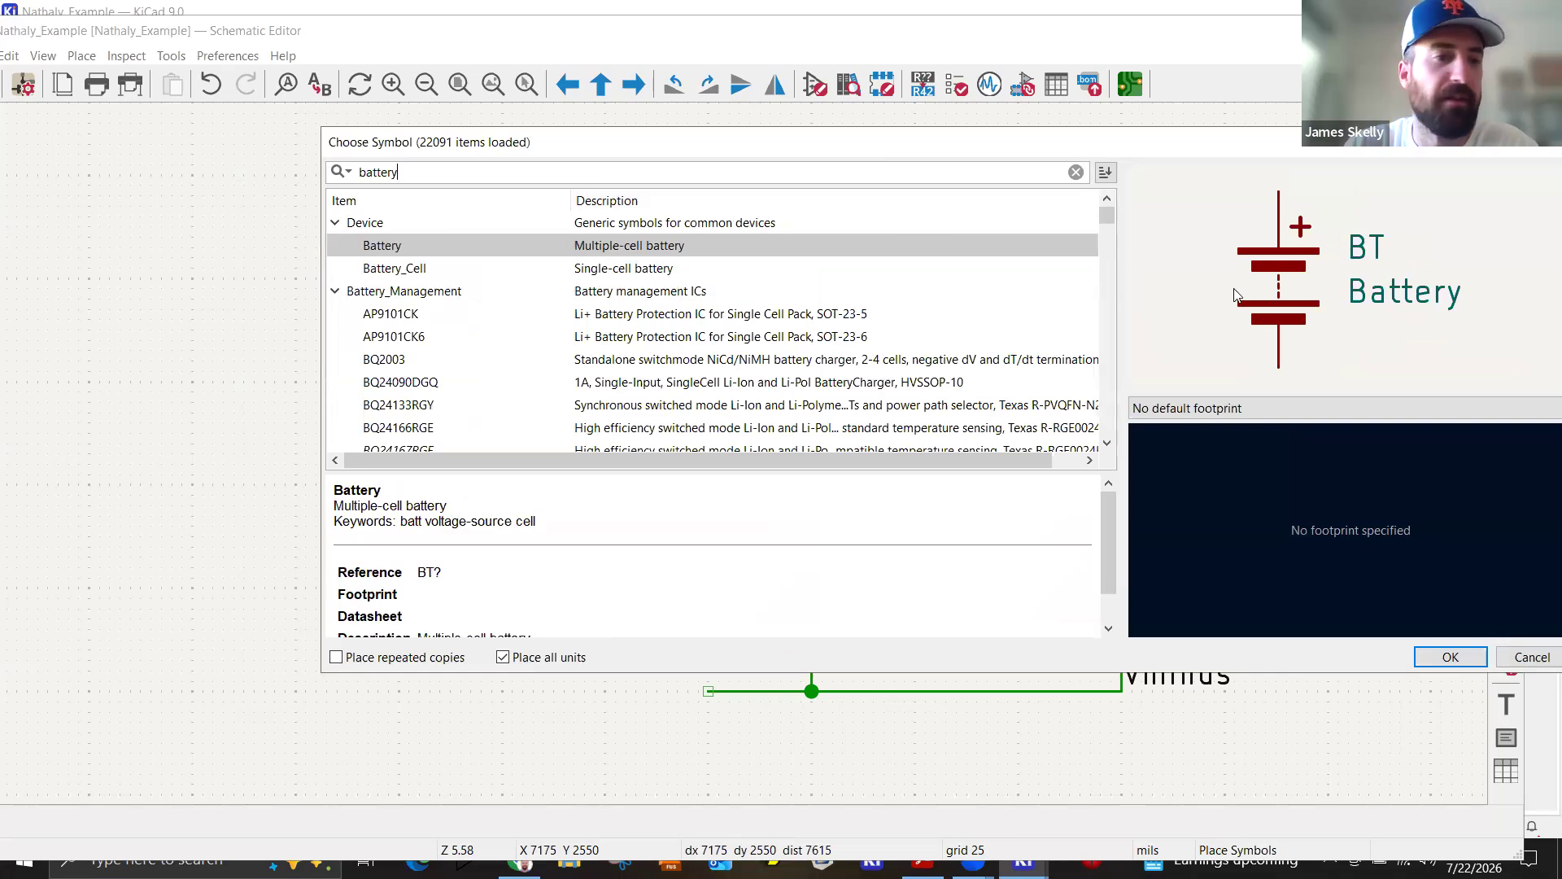
left_click(431, 269)
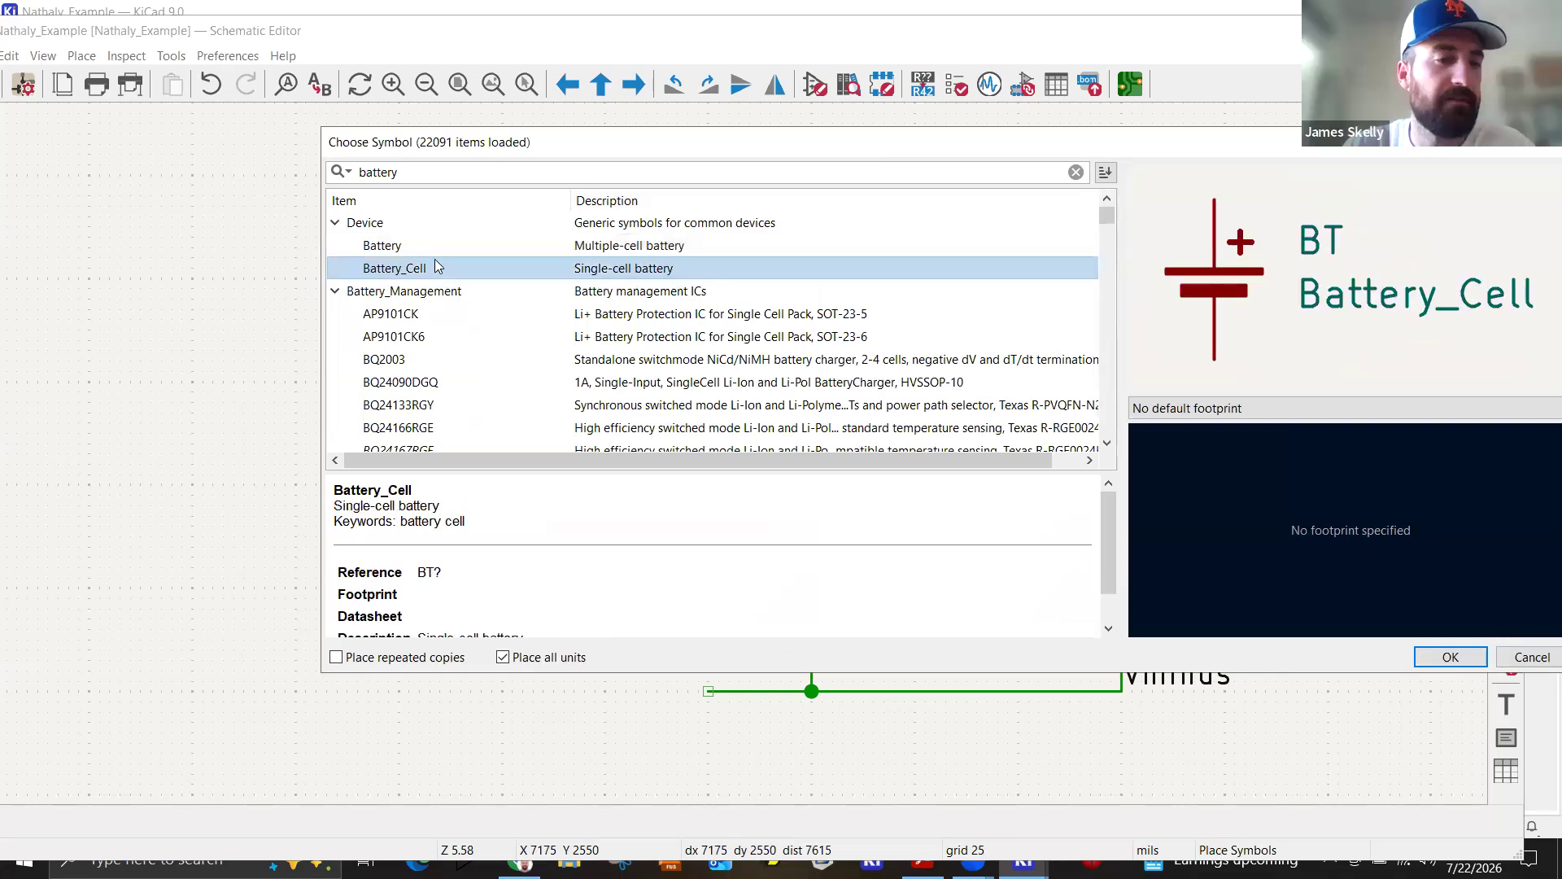
Search the symbol library for conn, preview Conn_01x02_Pin and Conn_01x02_Socket, and look through the other connector symbols.
left_click_drag(439, 174, 289, 183)
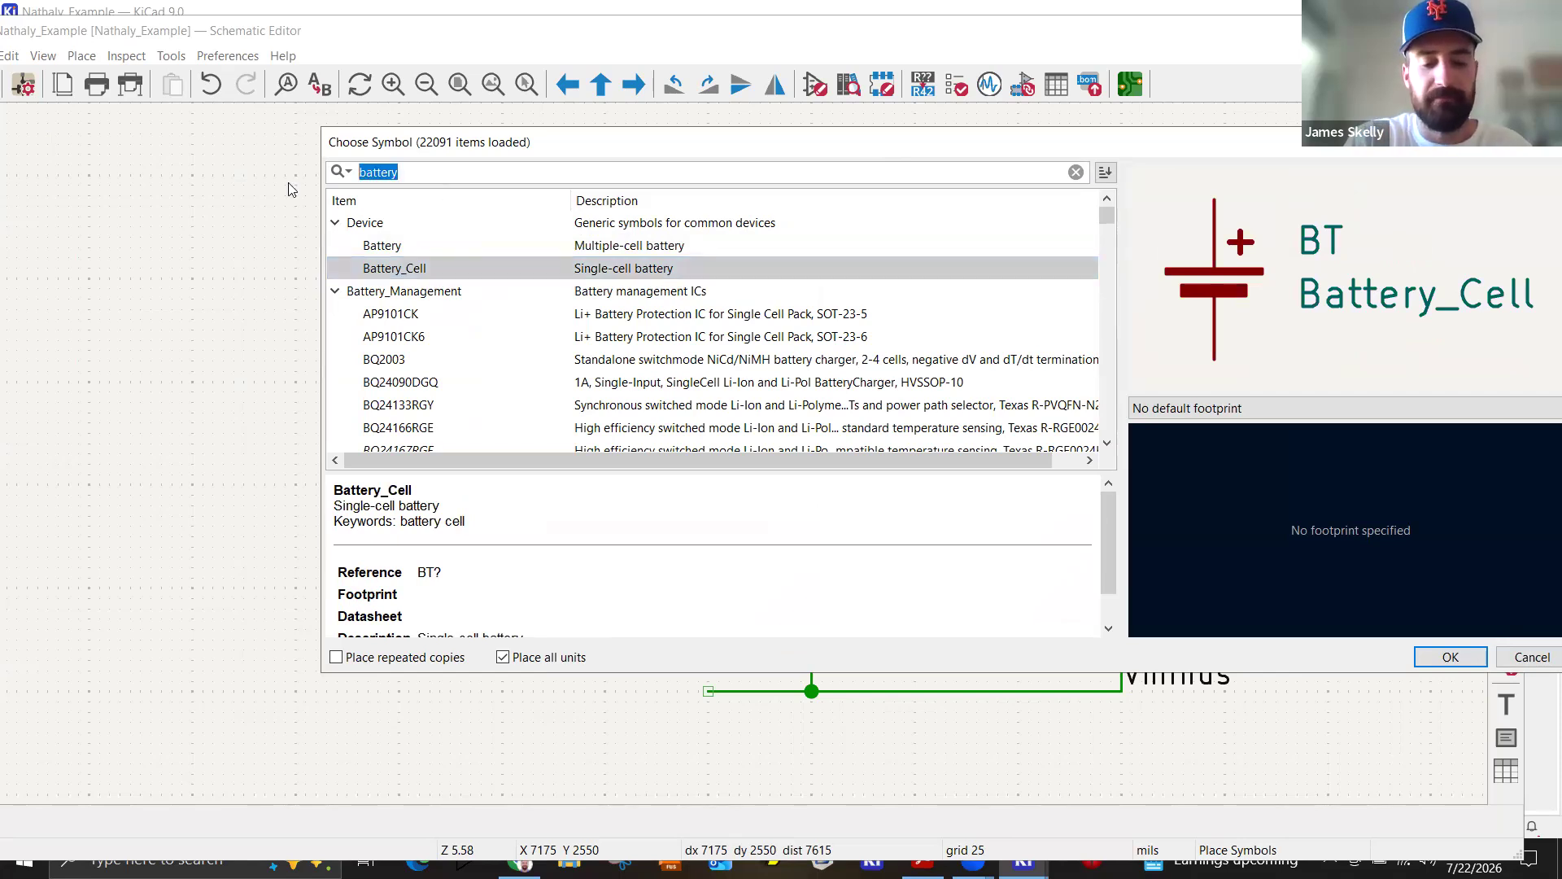
type("conn")
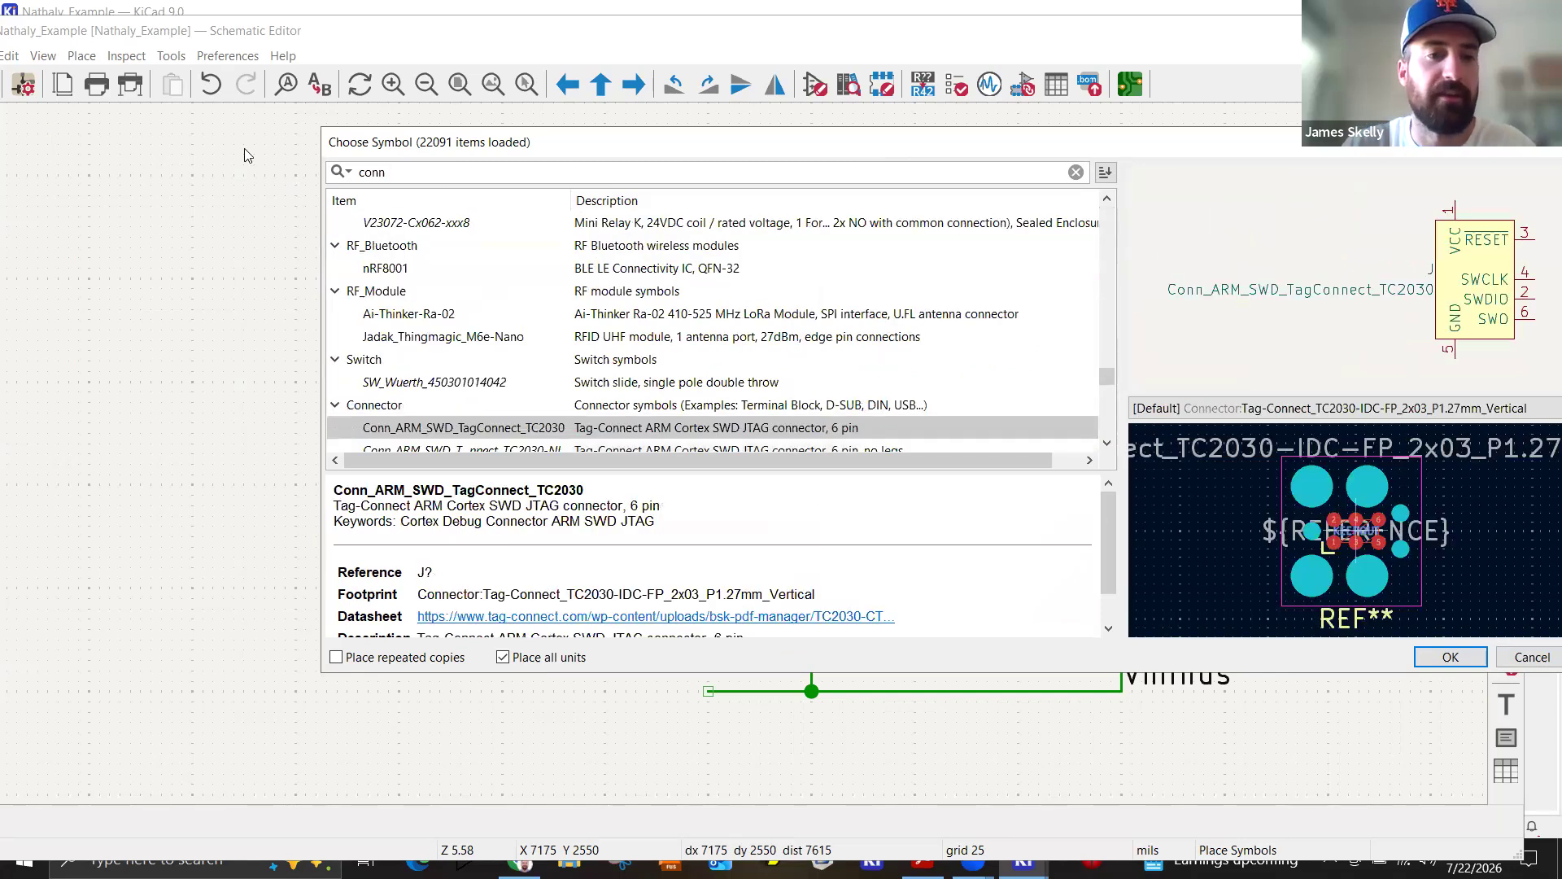
scroll(358, 341, "down", 1)
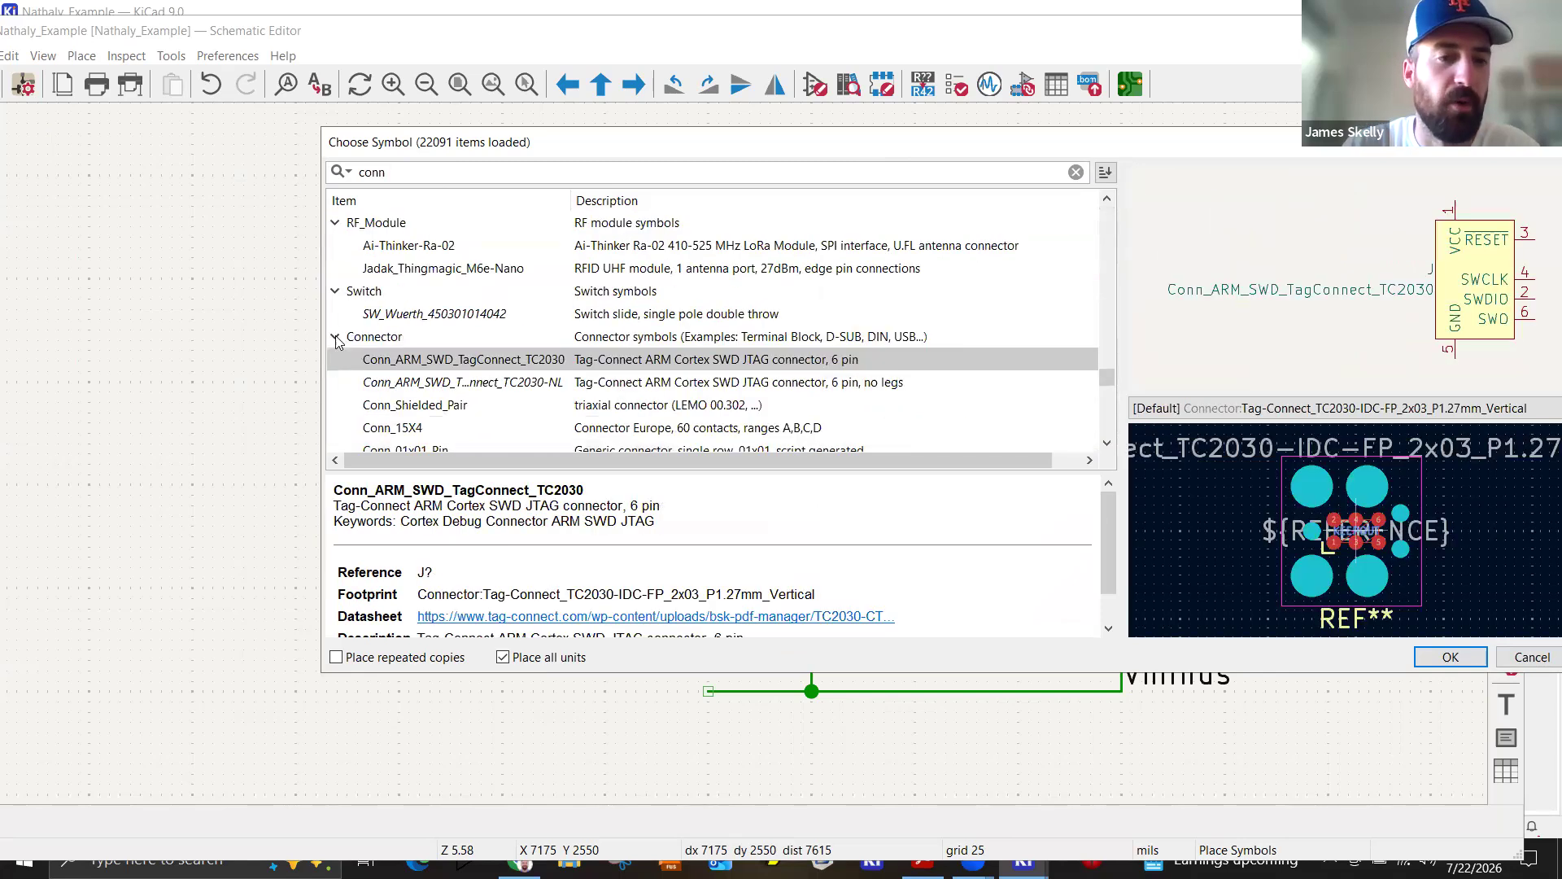
scroll(456, 336, "down", 2)
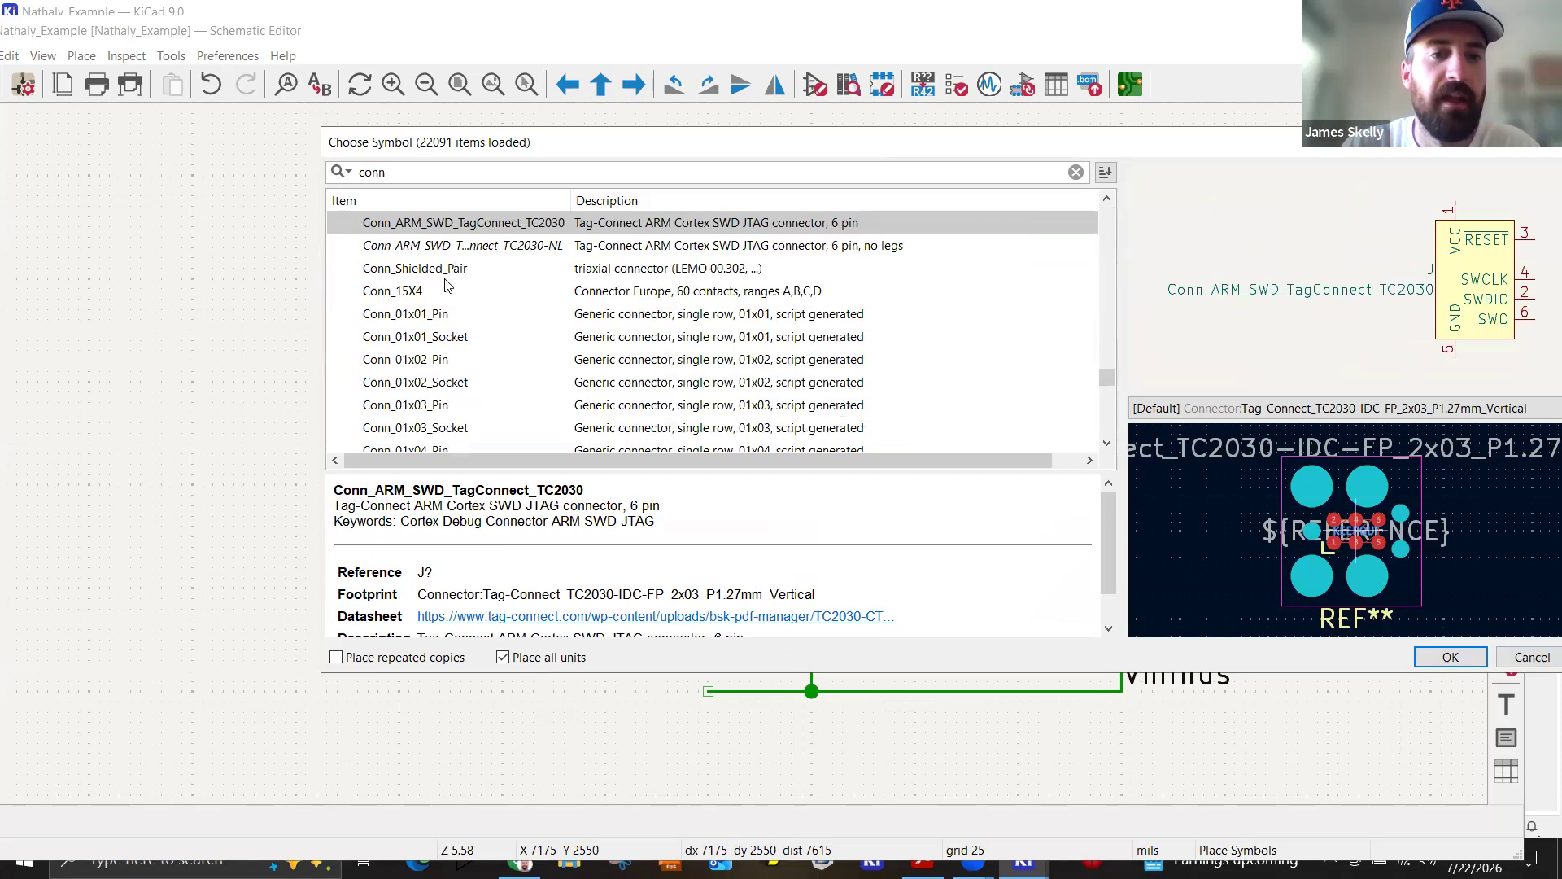
left_click(444, 364)
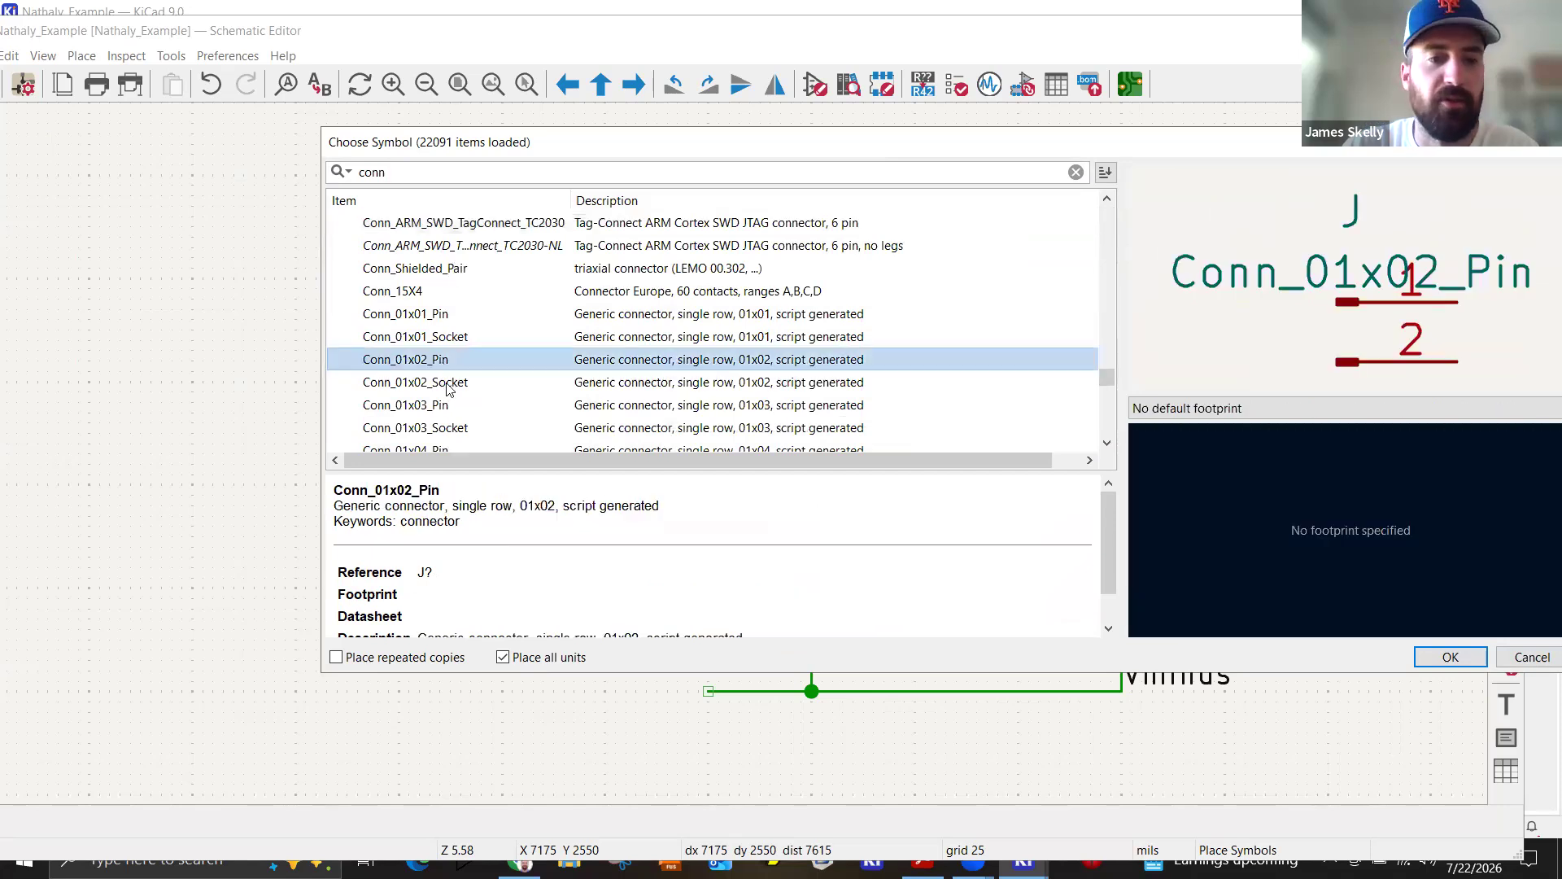
left_click(447, 385)
scroll(448, 374, "down", 12)
scroll(449, 370, "down", 20)
scroll(452, 371, "up", 7)
scroll(454, 372, "down", 6)
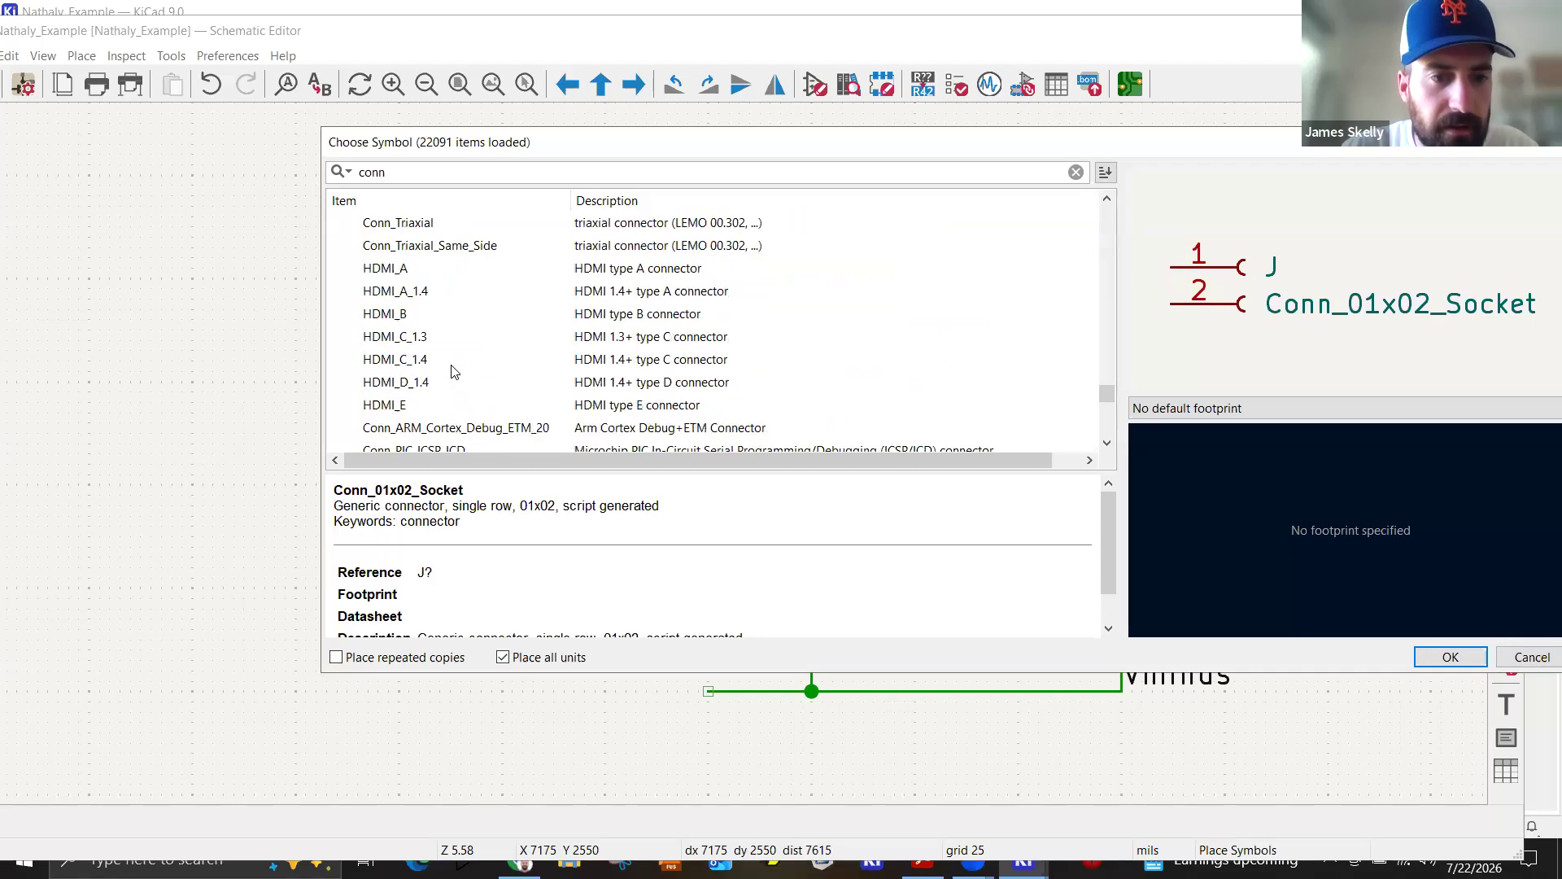
scroll(454, 372, "up", 1)
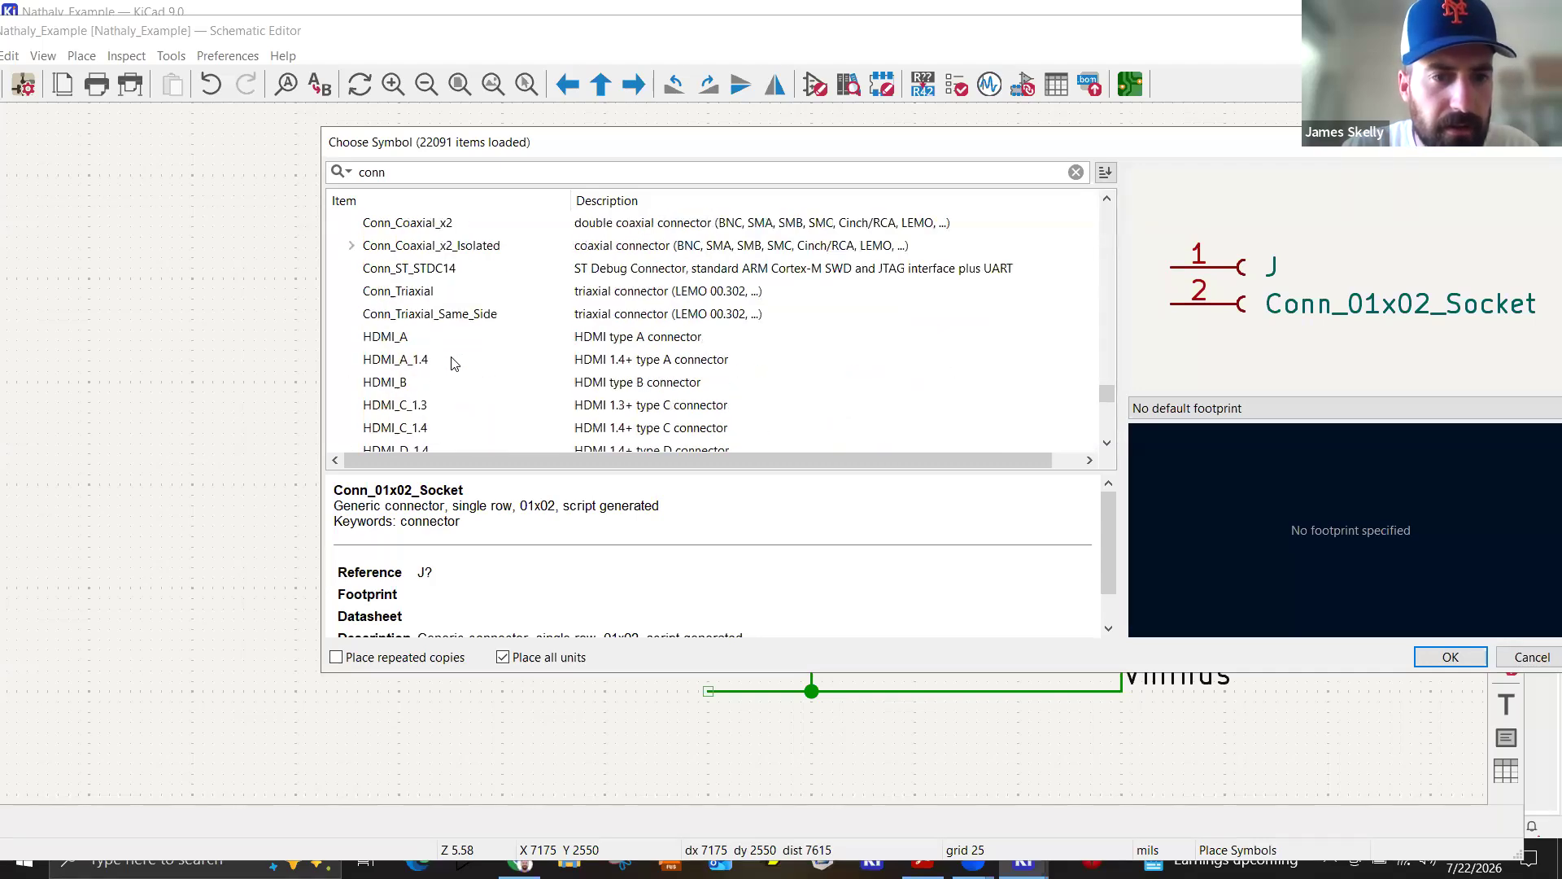
scroll(454, 359, "up", 20)
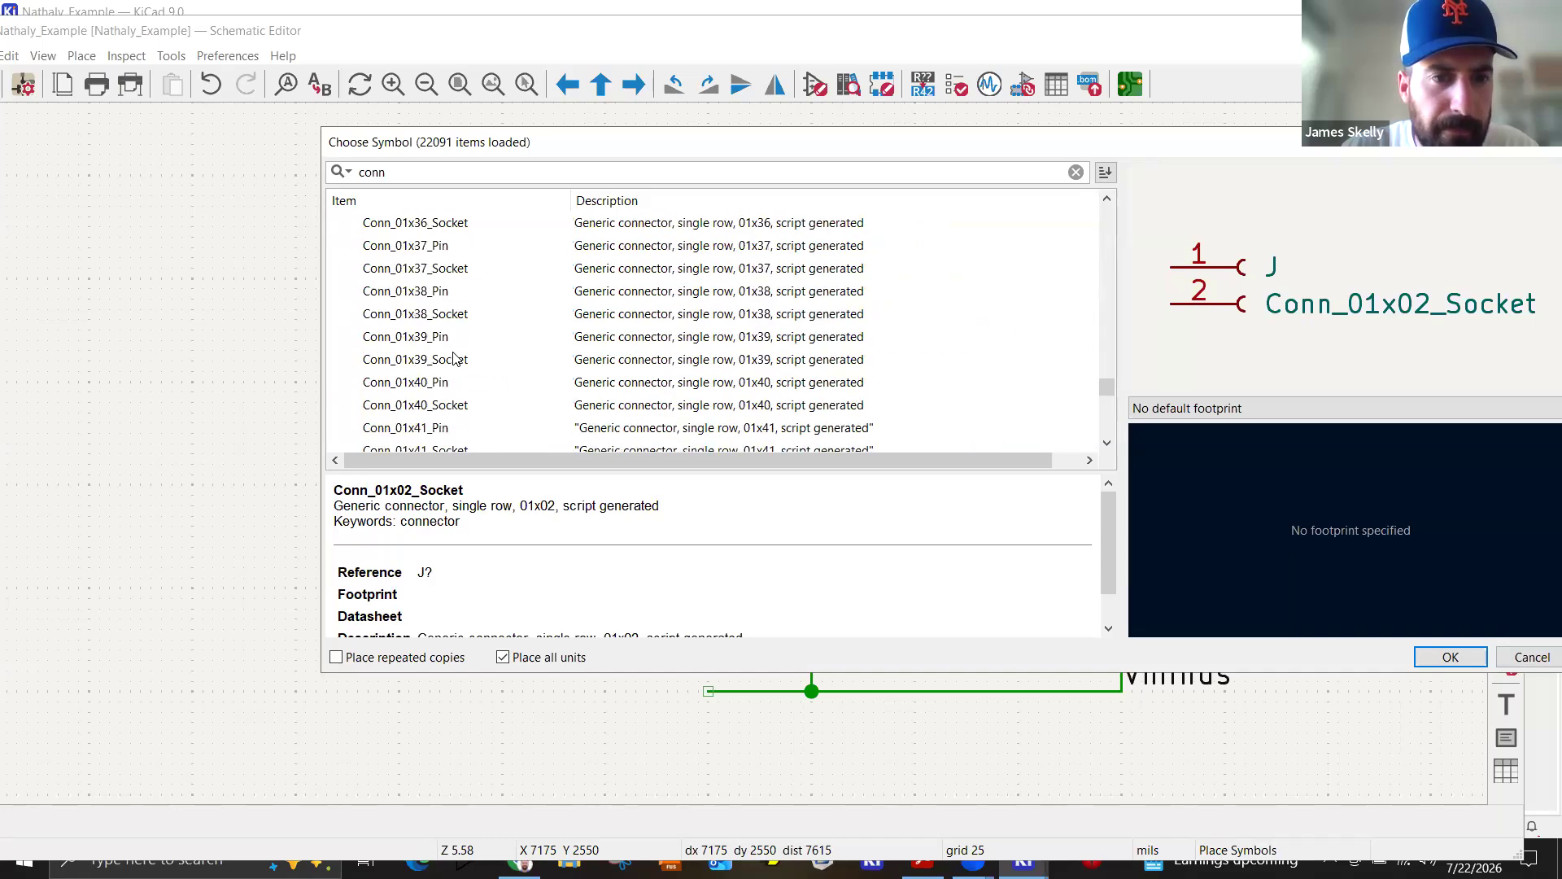
scroll(454, 359, "up", 16)
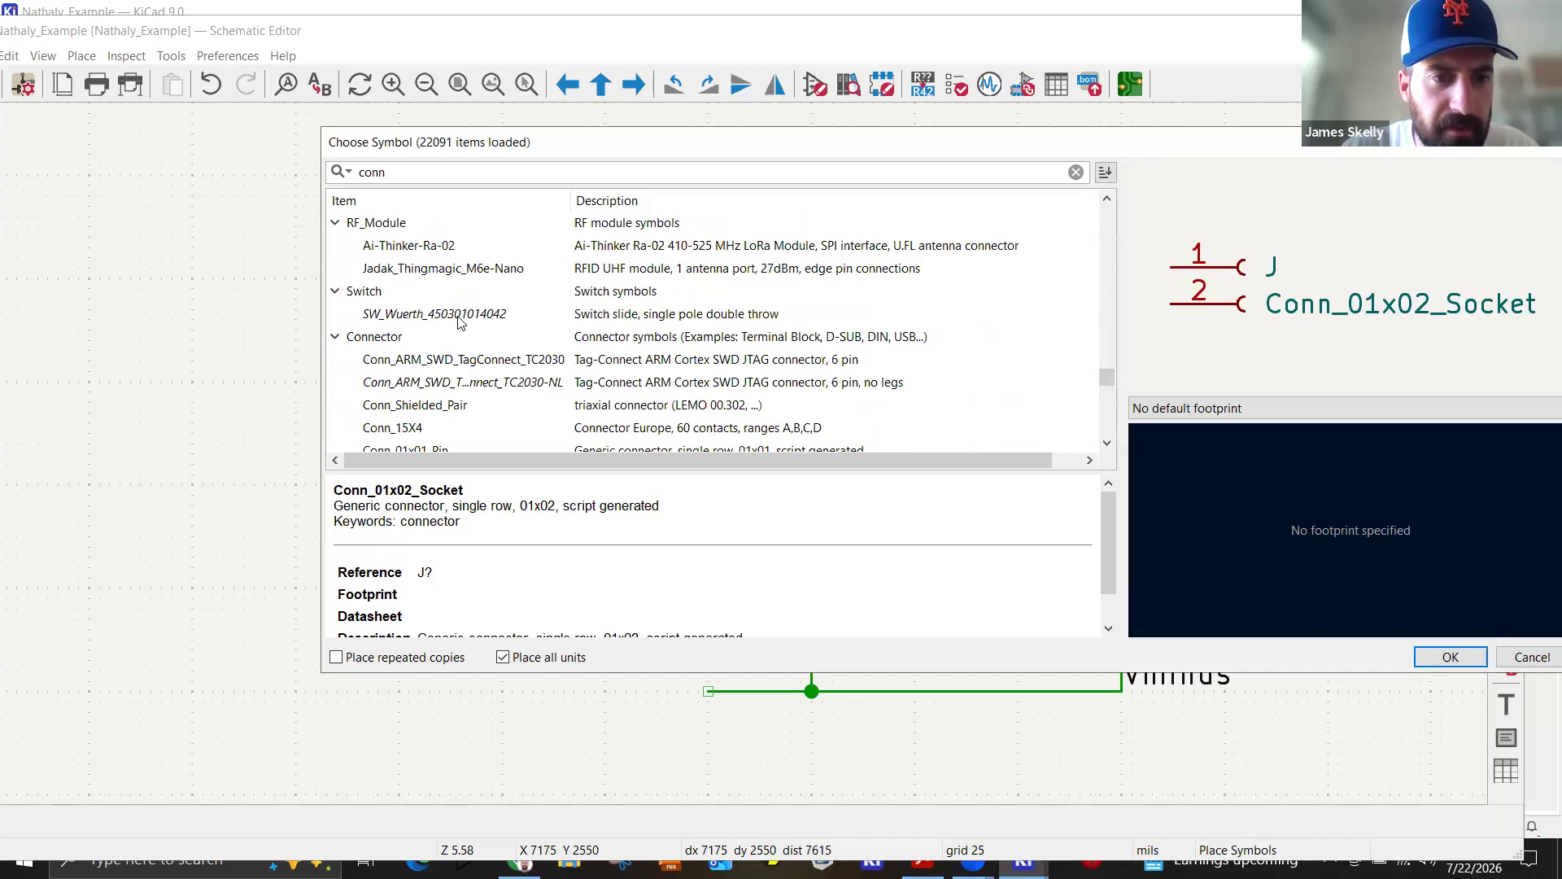
Search the symbol library for header to look for pin header symbols.
left_click_drag(407, 176, 343, 181)
type("hea")
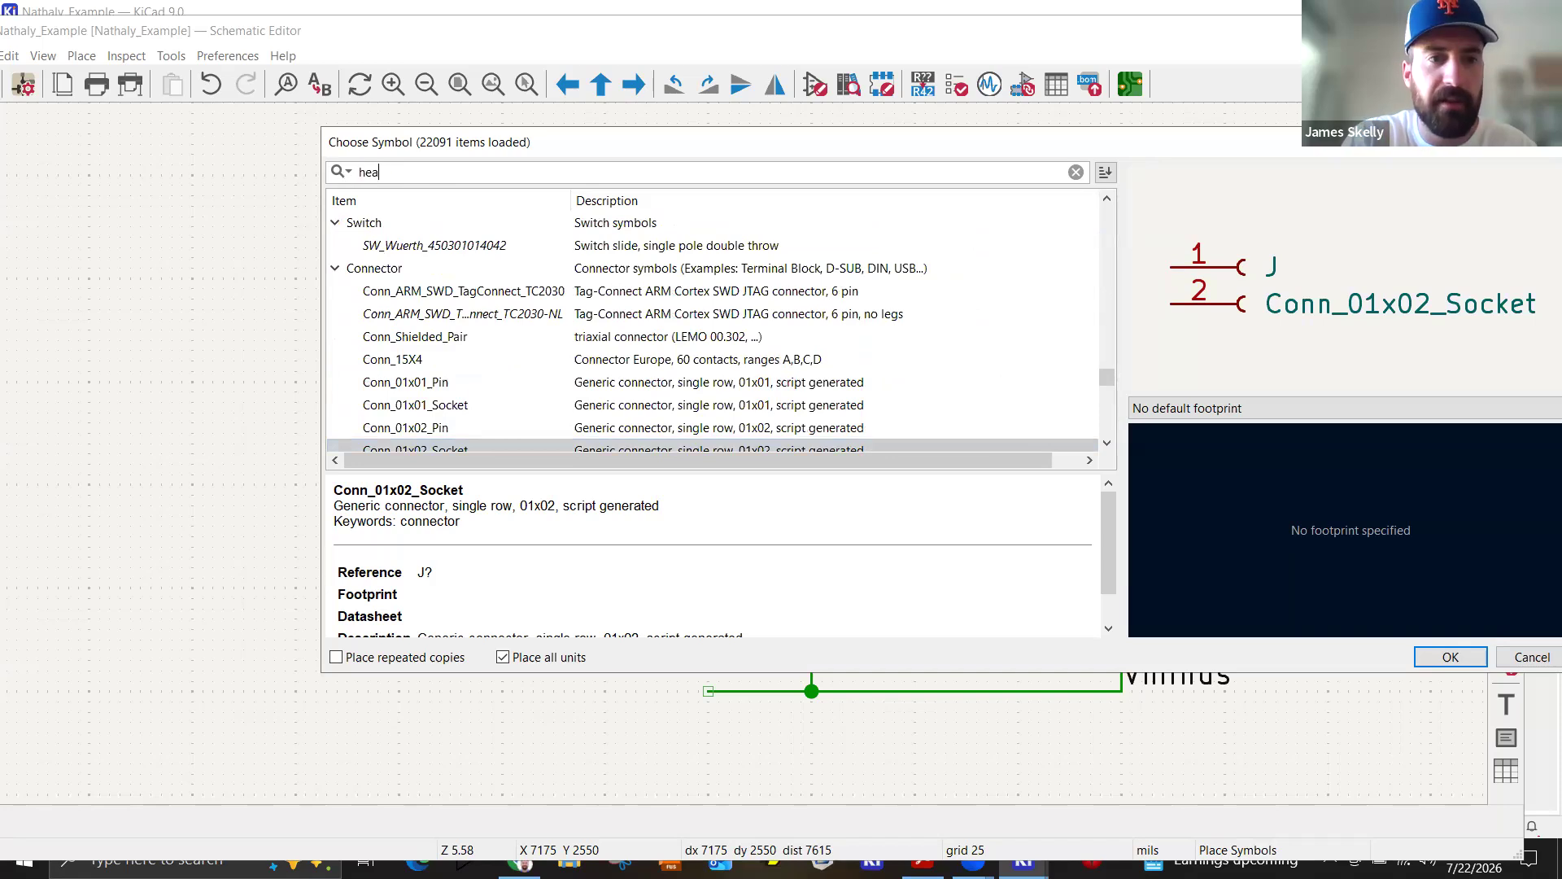
type("der")
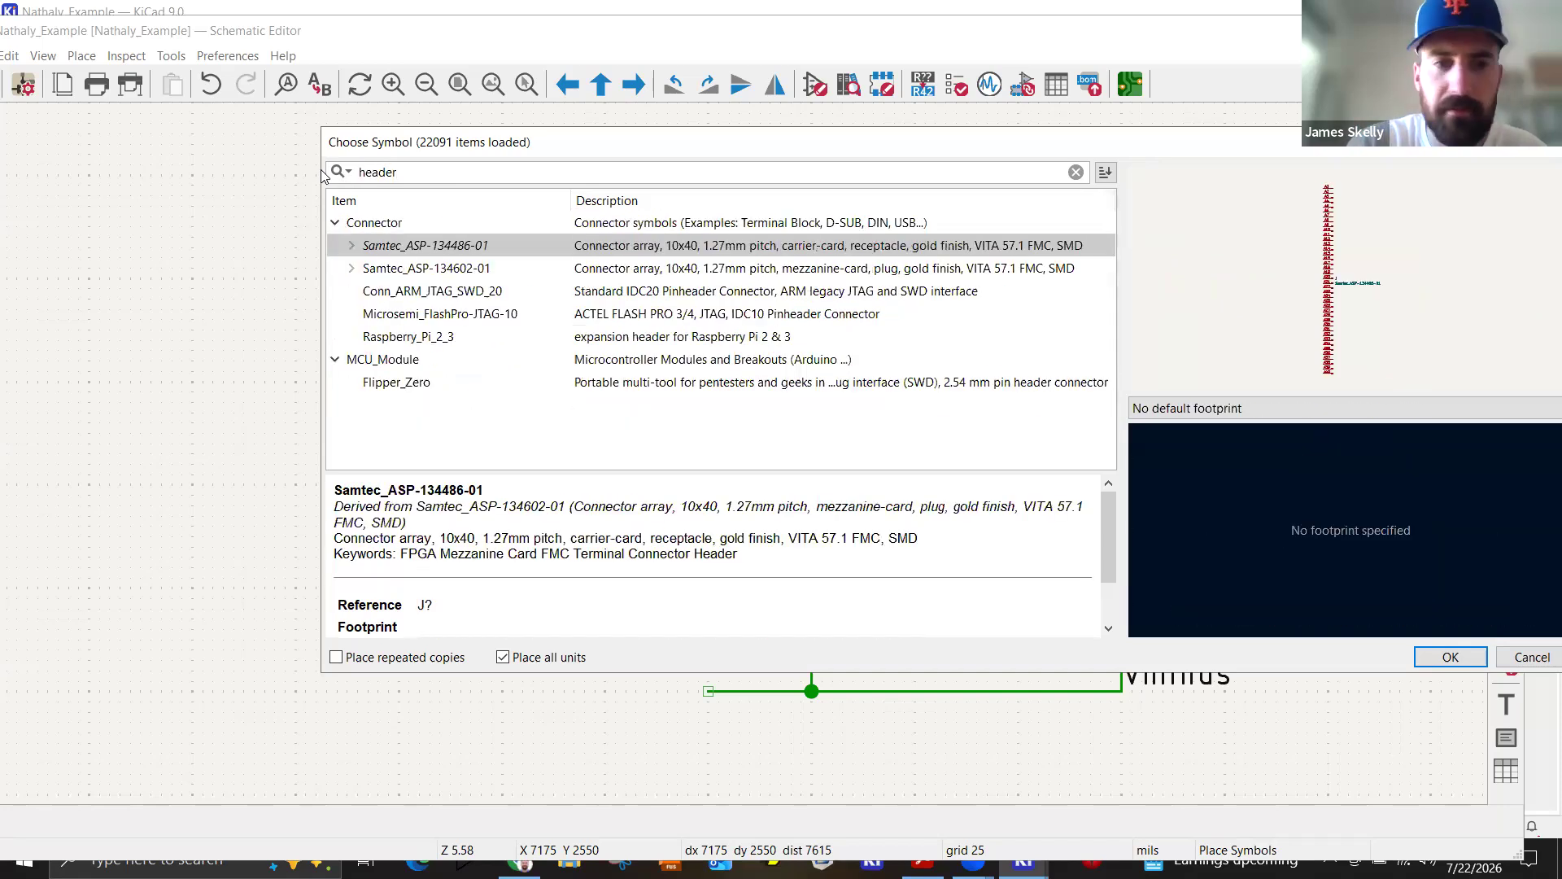
key("BackSpace")
key("BackSpace")
key("BackSpace")
key("BackSpace")
key("BackSpace")
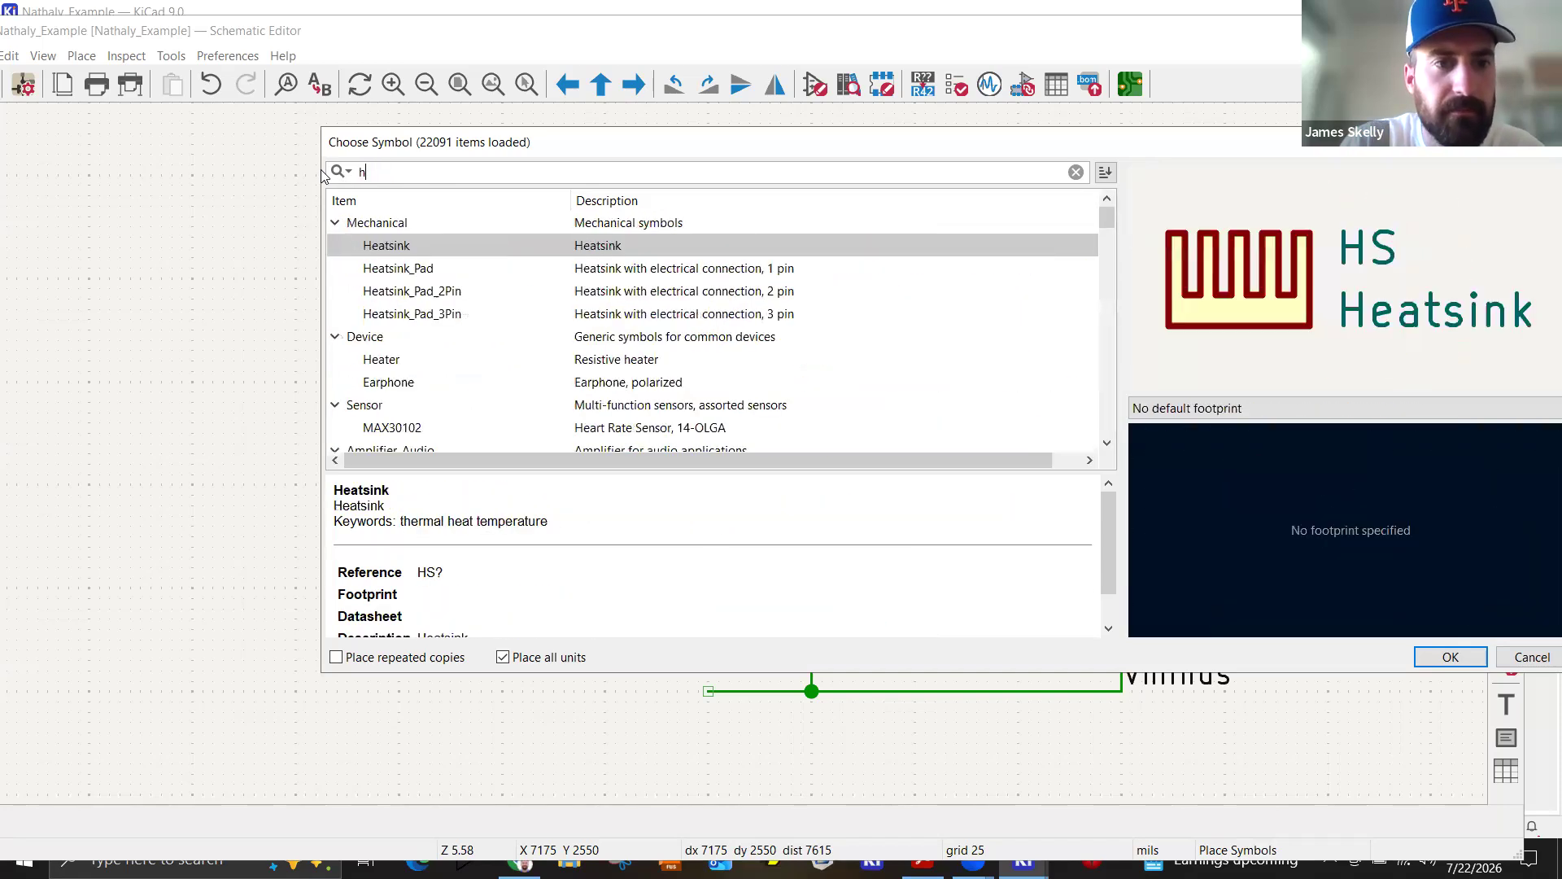
Search the symbol library for conn again and choose the Conn_01x02_Pin symbol for placement.
key("BackSpace")
type("conn")
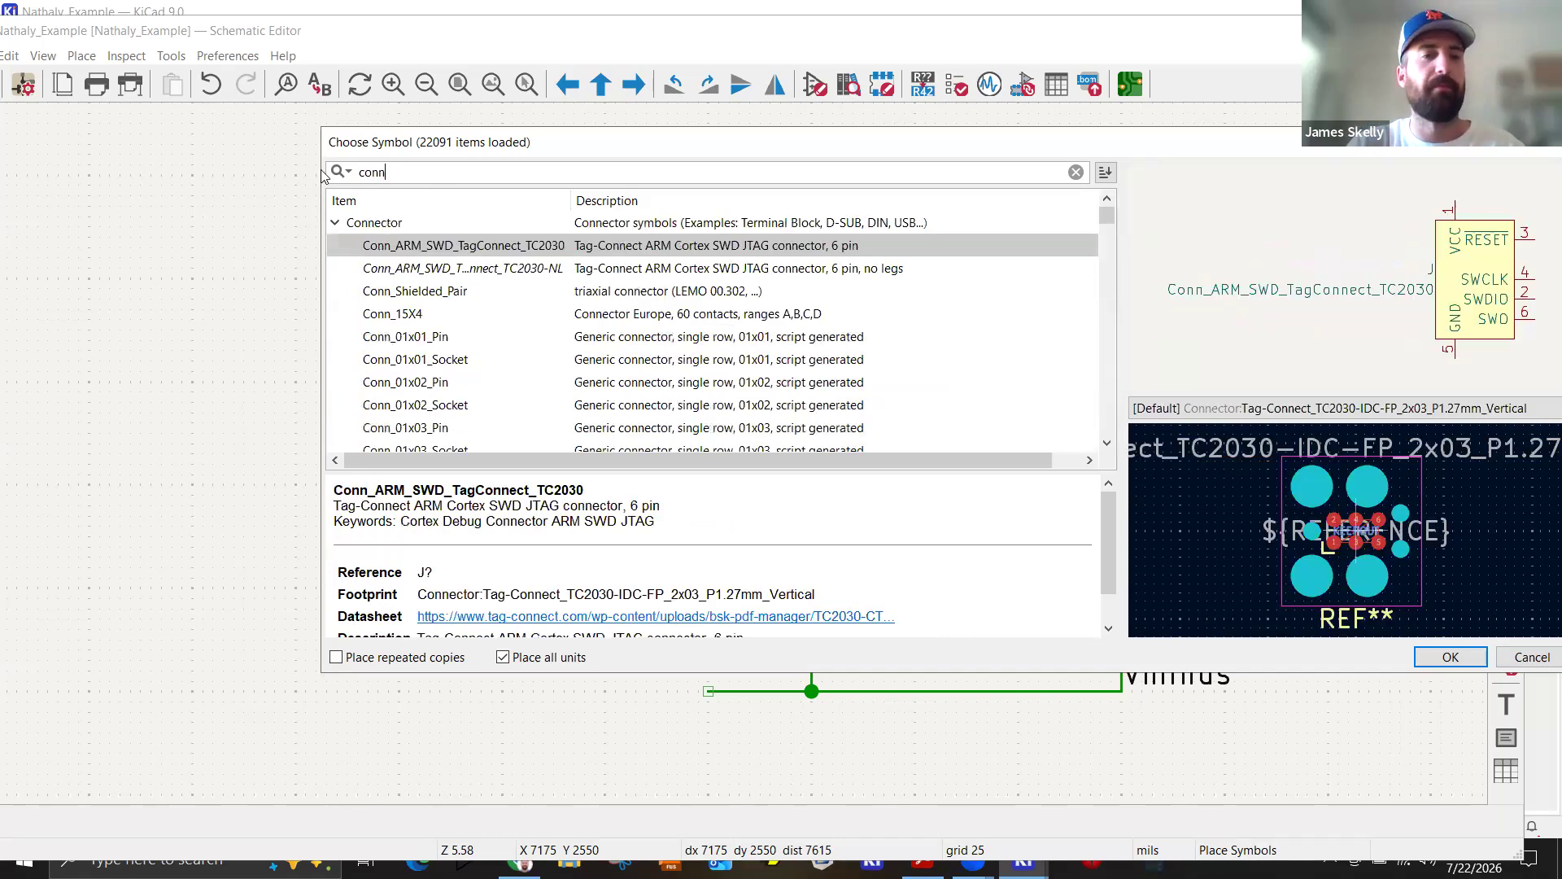
left_click(453, 410)
left_click(450, 388)
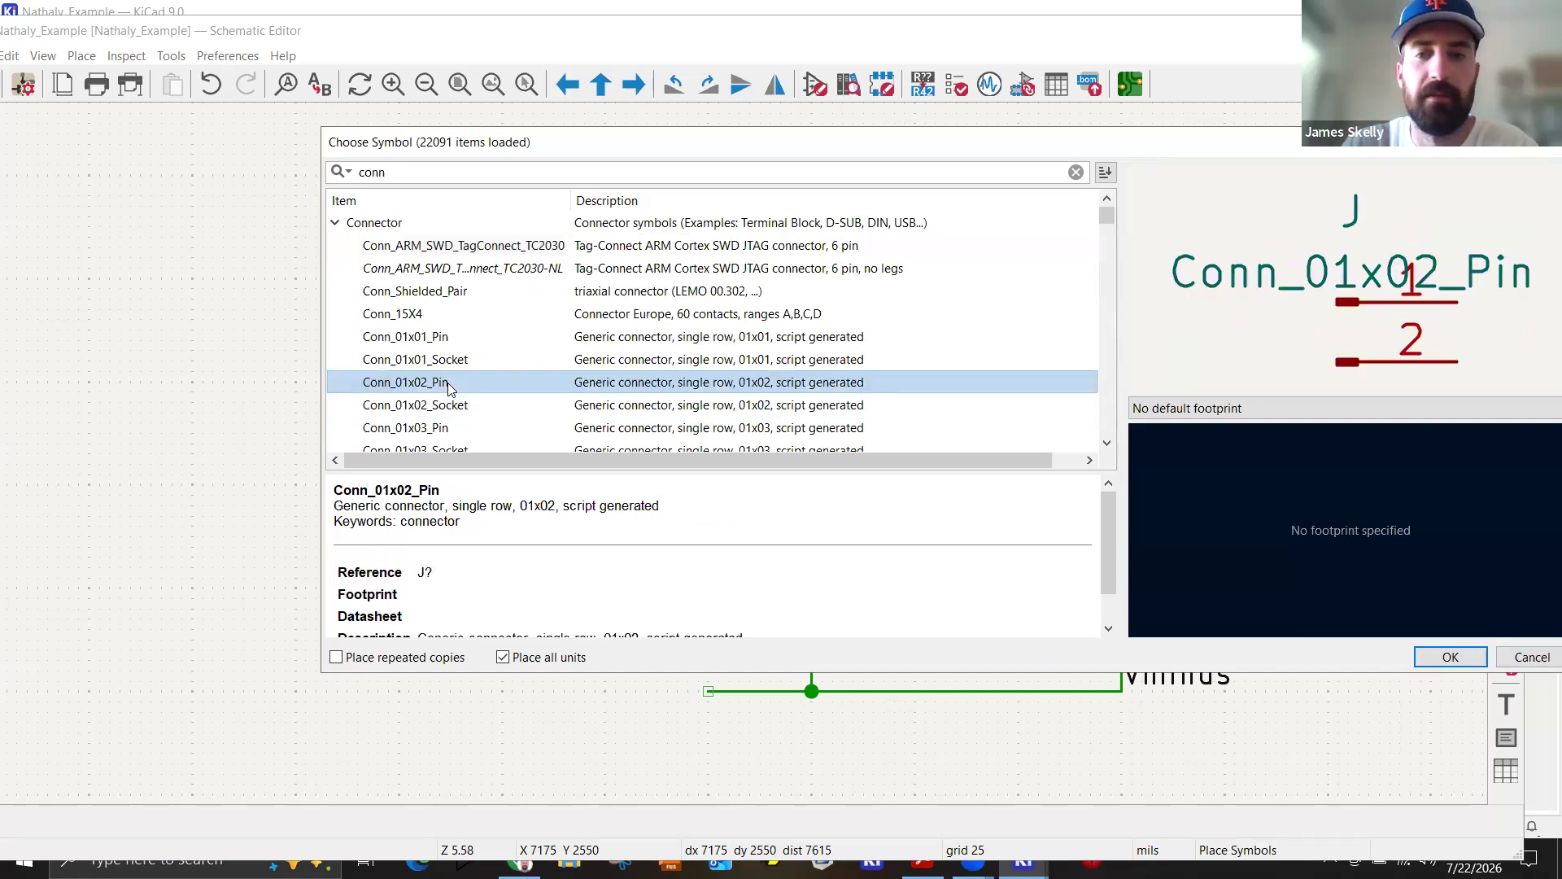
double_click(450, 388)
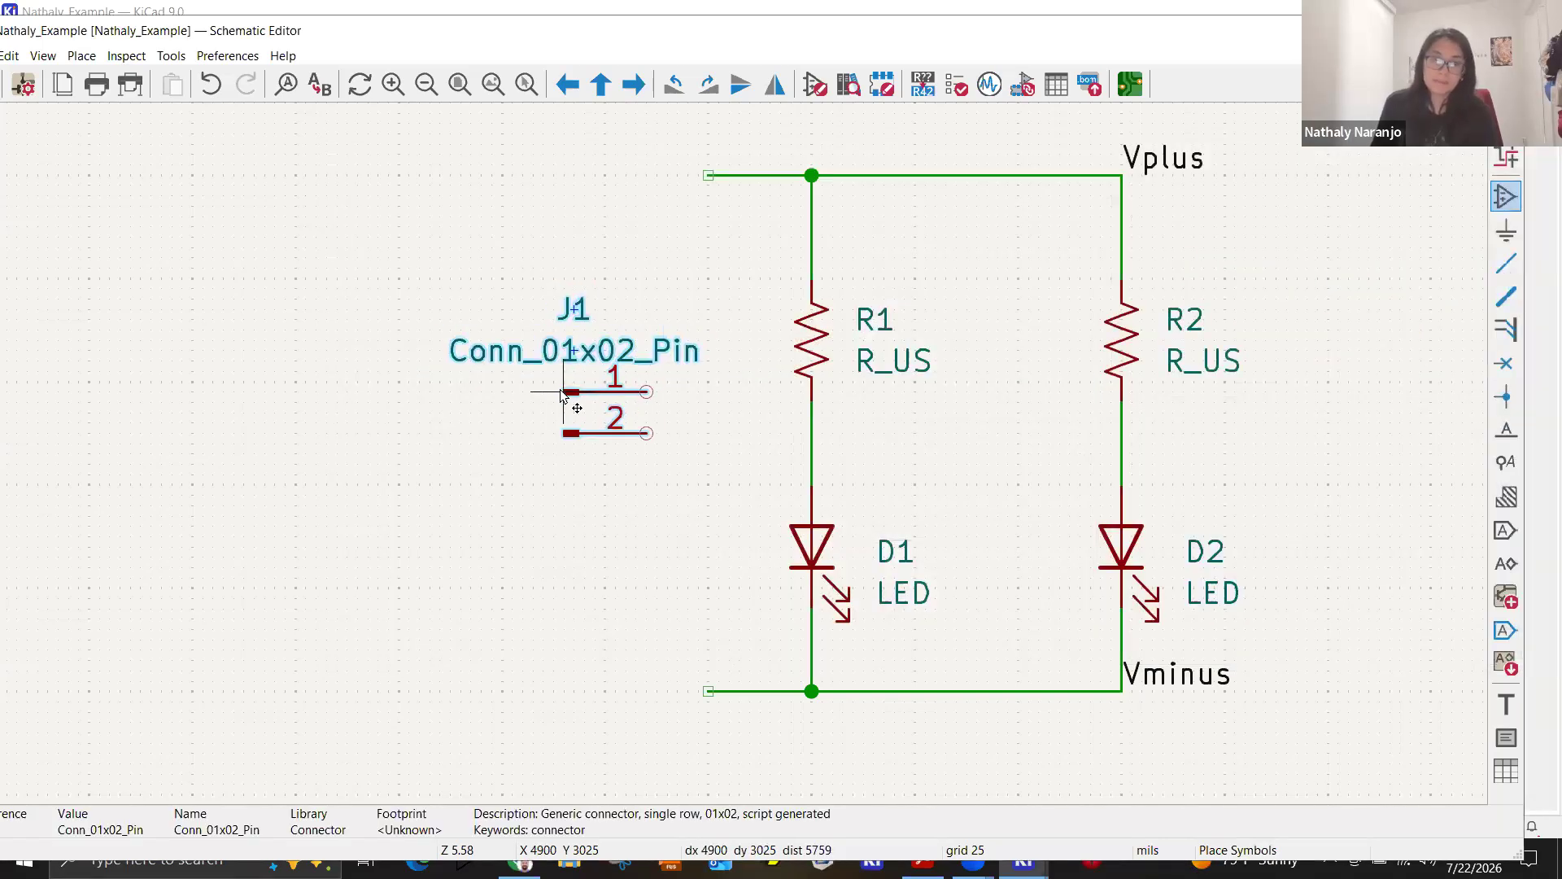
Place the connector to the left of the circuit at about X 4875, Y 3025, mirrored horizontally so its pins face left.
key("r")
key("r")
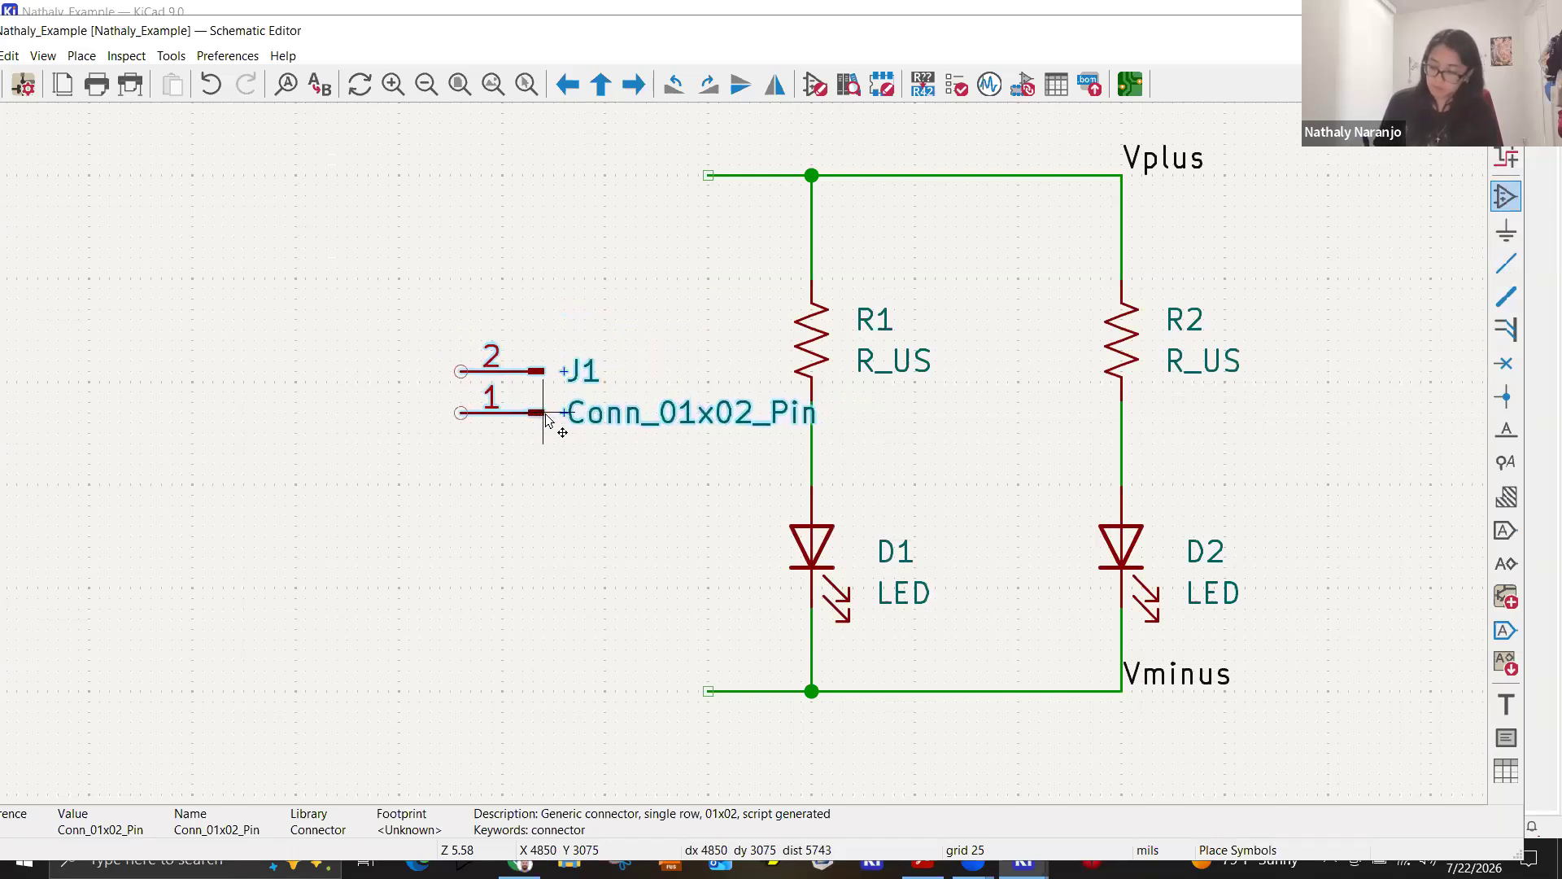
key("r")
key("r")
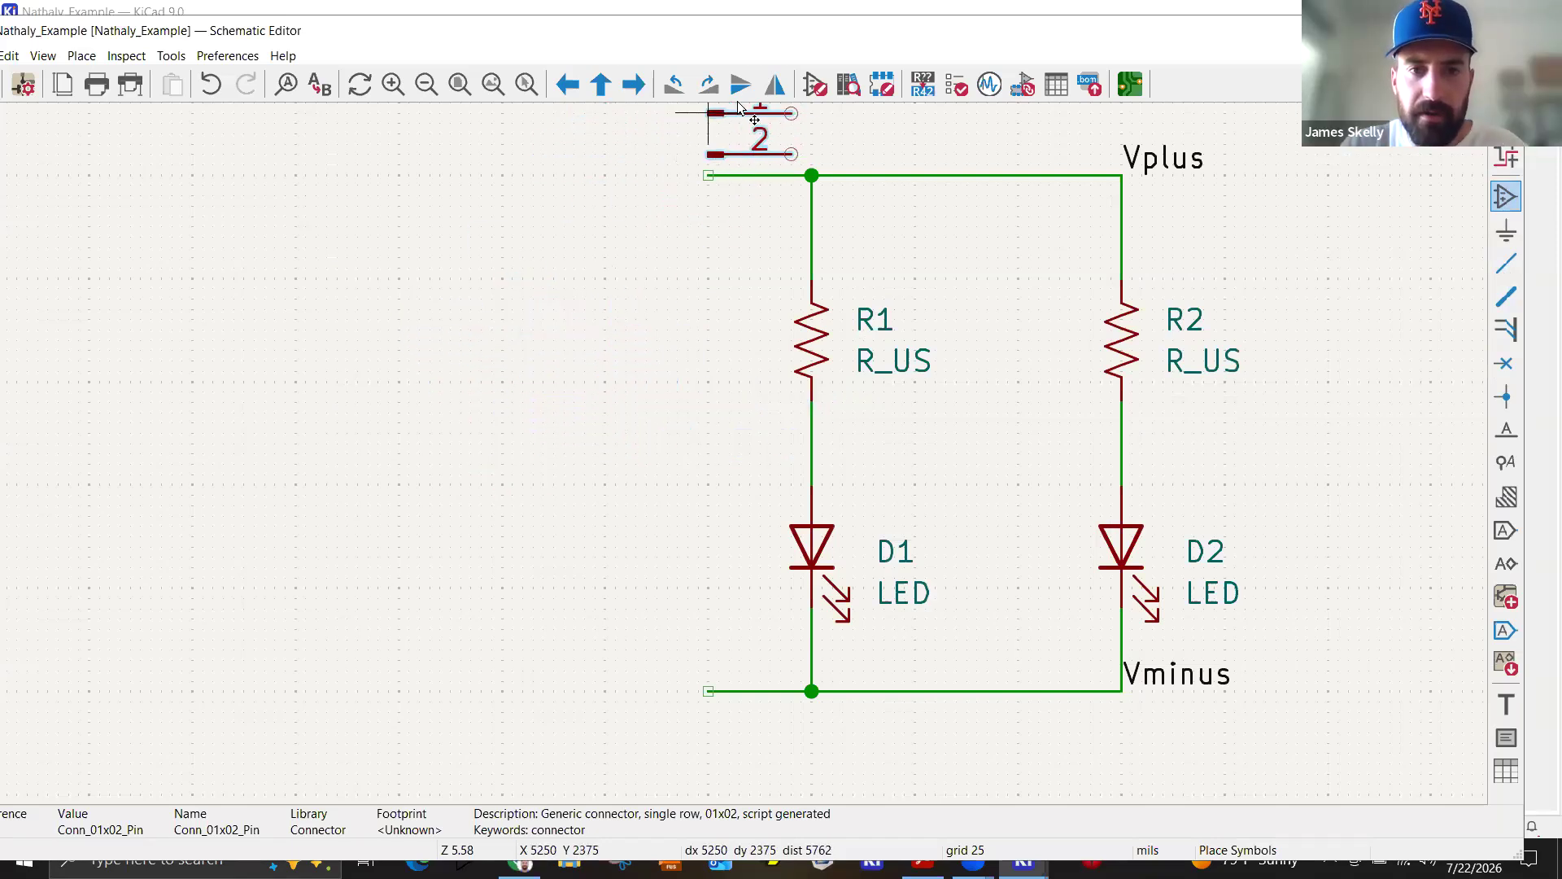
left_click(811, 118)
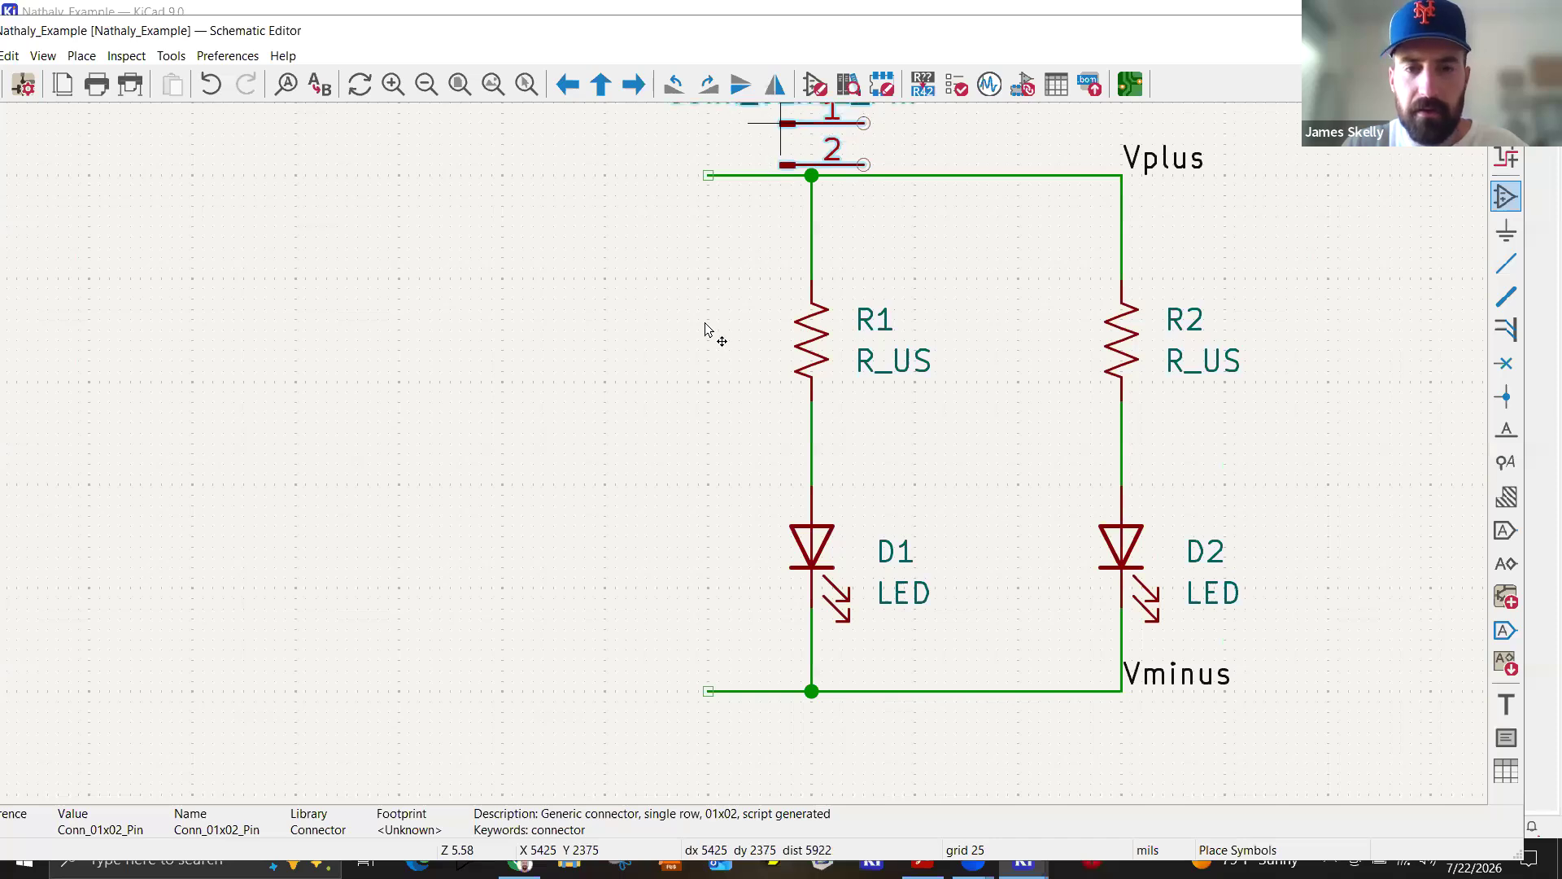
left_click(380, 454)
left_click(775, 85)
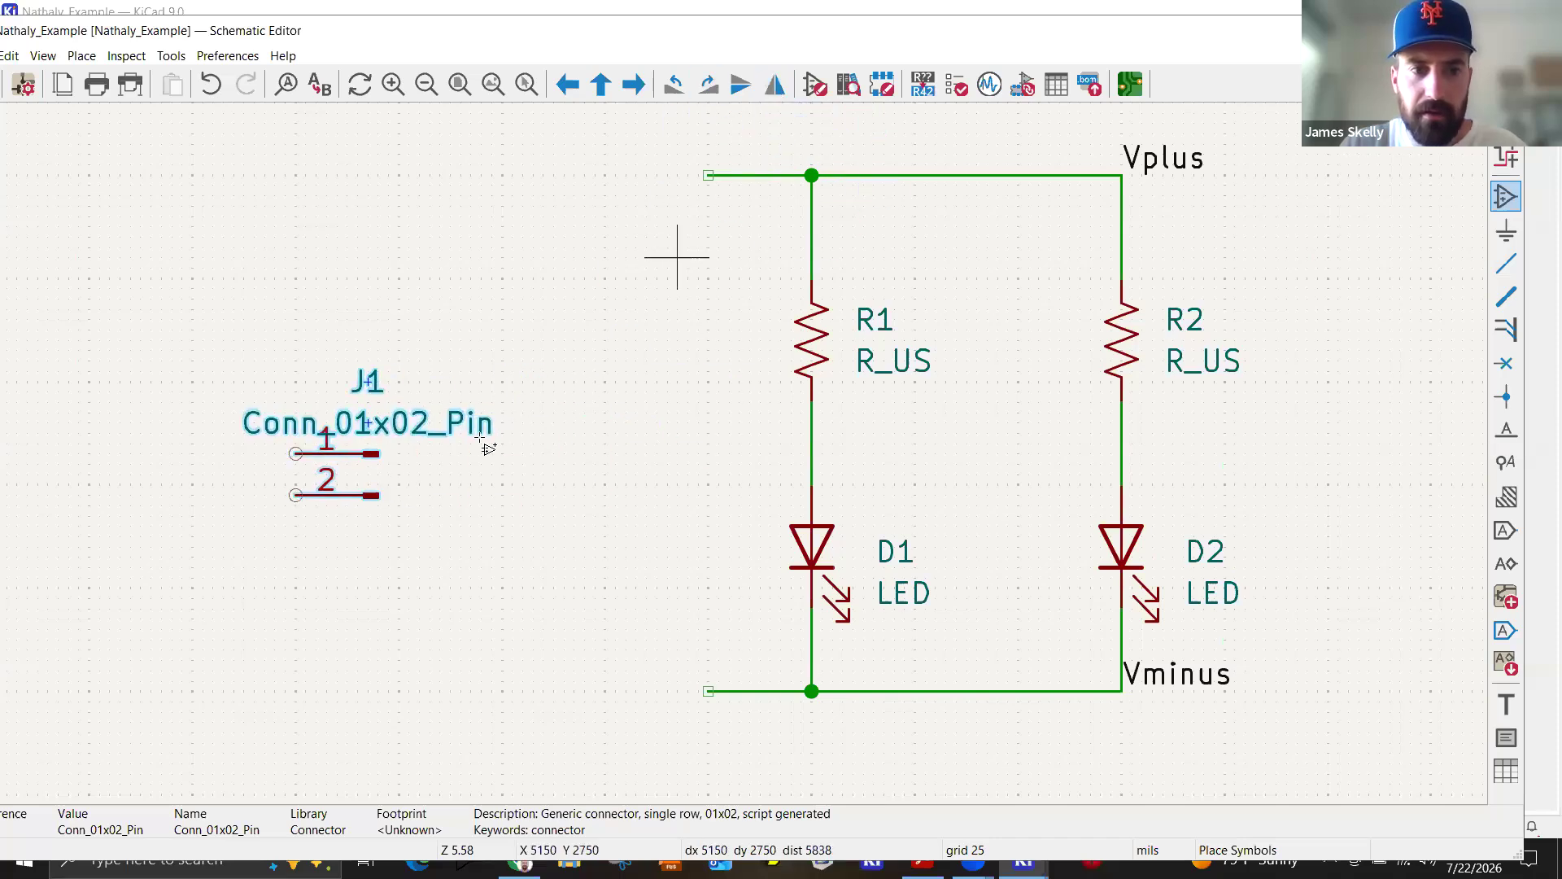
key("Escape")
left_click_drag(367, 457, 495, 398)
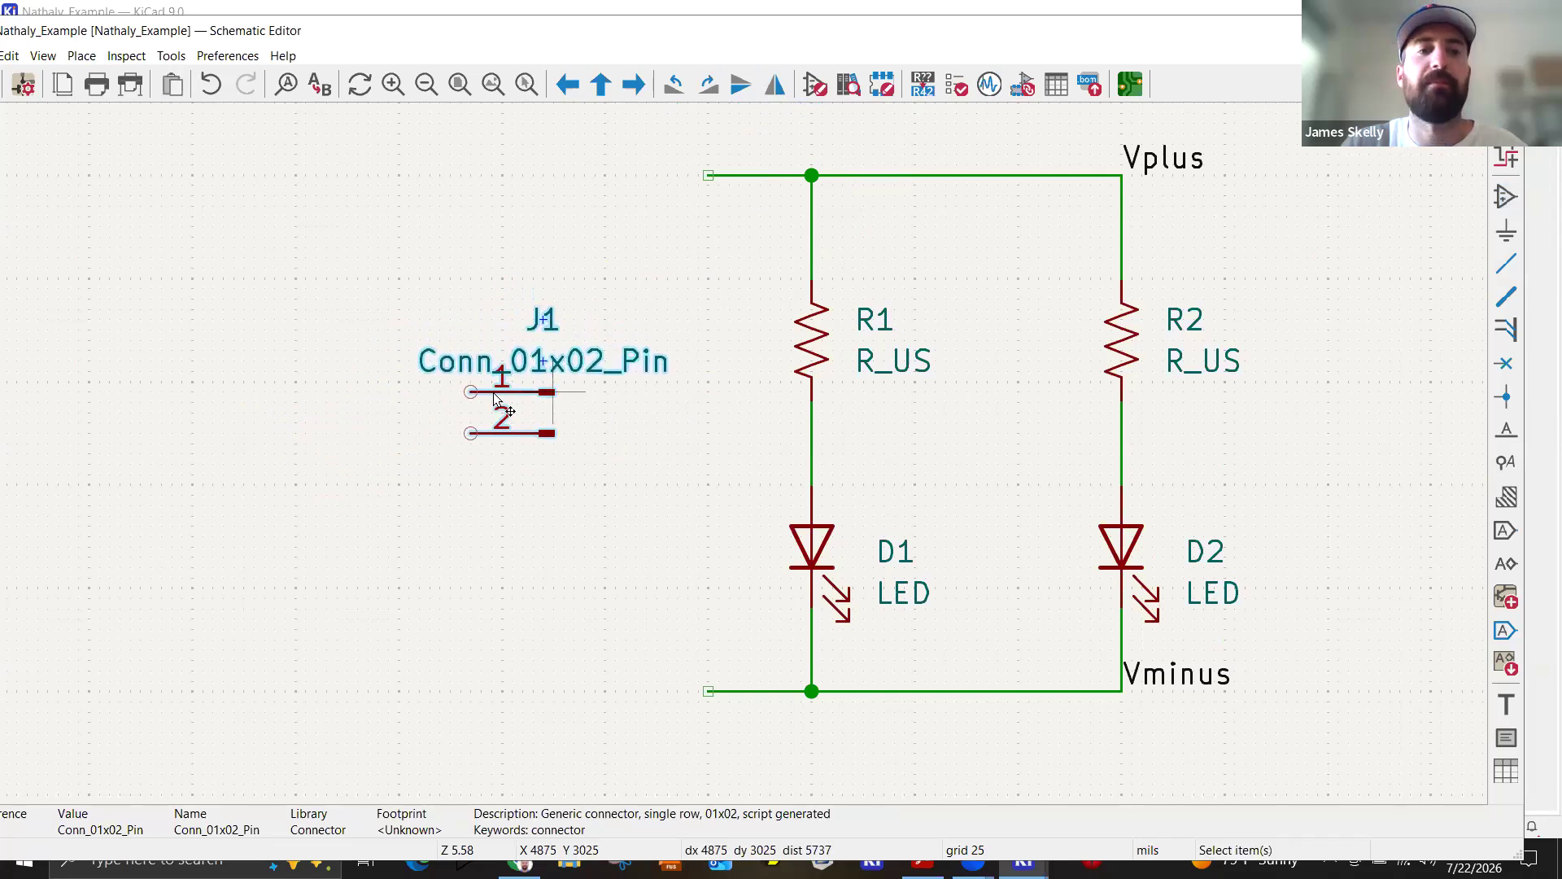
Wire pin 1 of connector J1 out to the left and up to the open end of the Vplus wire.
left_click(467, 393)
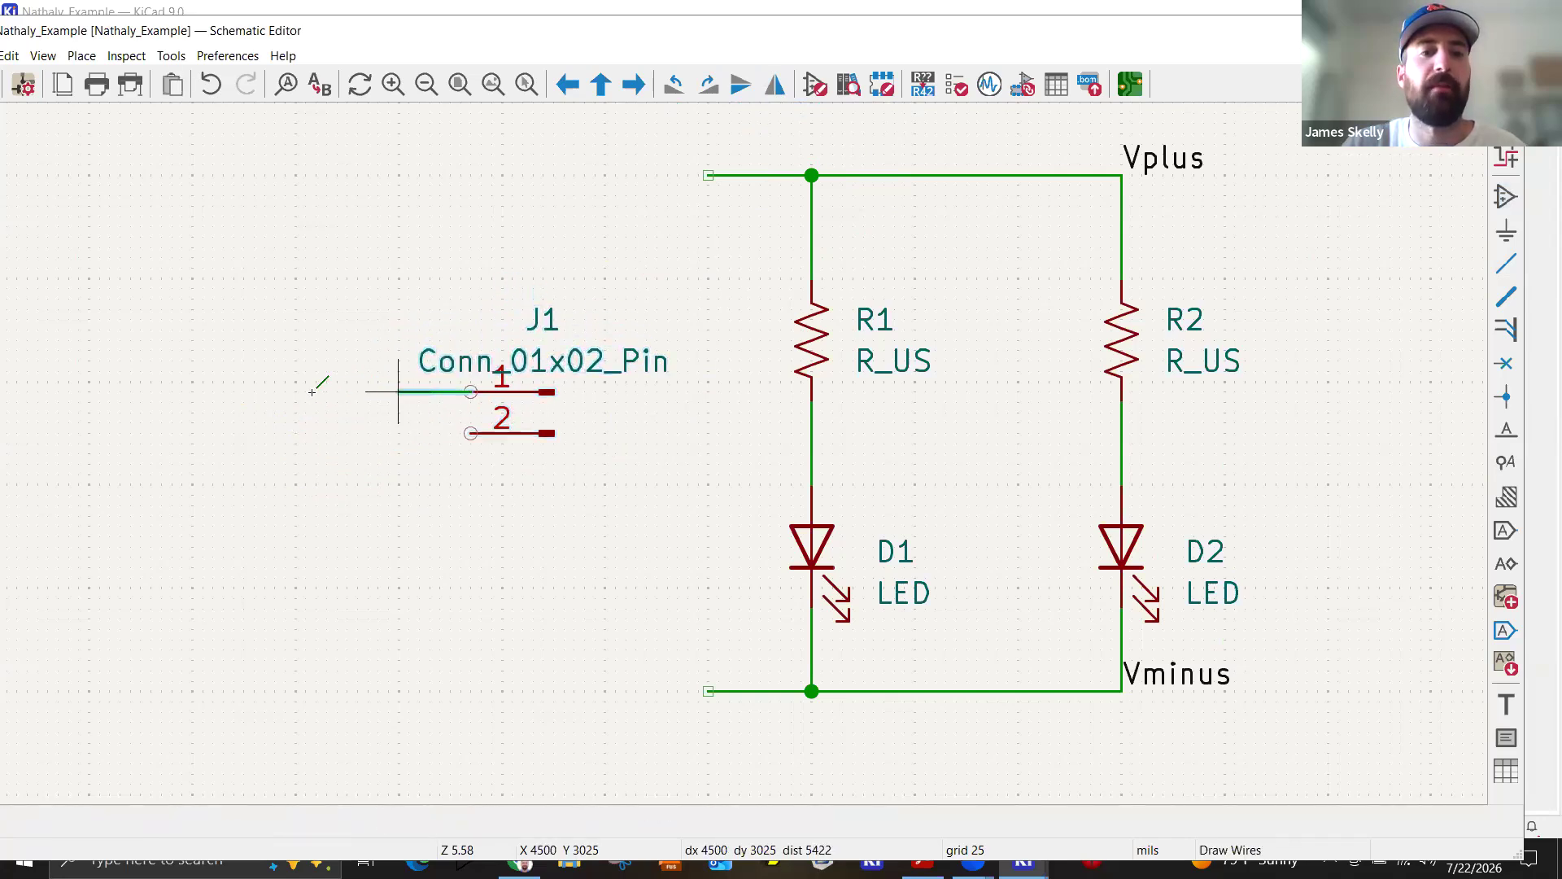
left_click(306, 391)
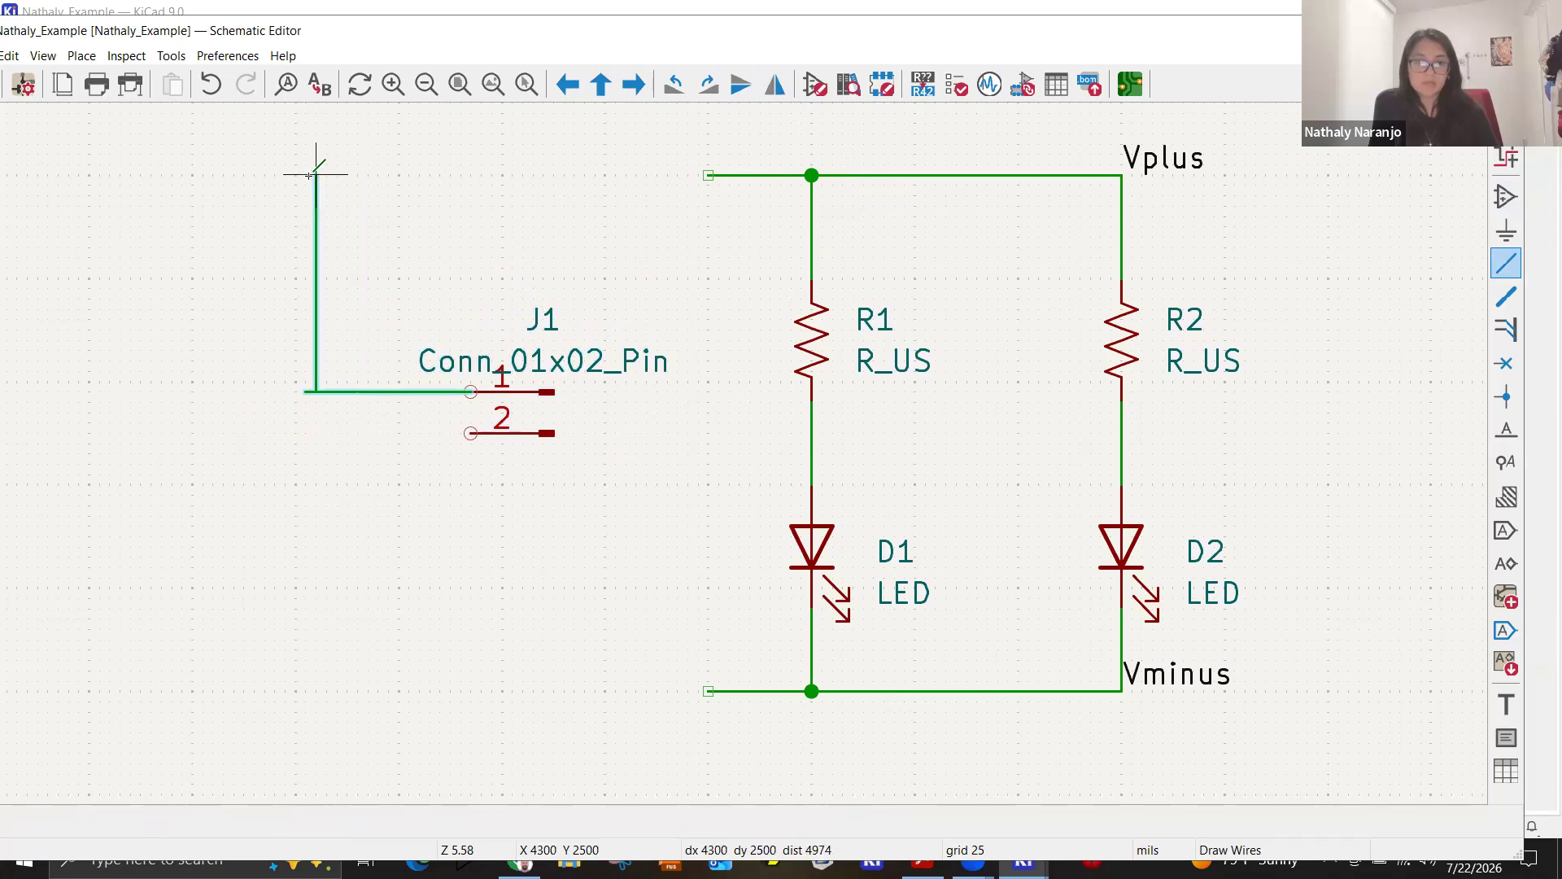
left_click(708, 175)
key("Escape")
Wire pin 2 of connector J1 out to the left and down to the open end of the Vminus wire.
scroll(651, 488, "down", 2)
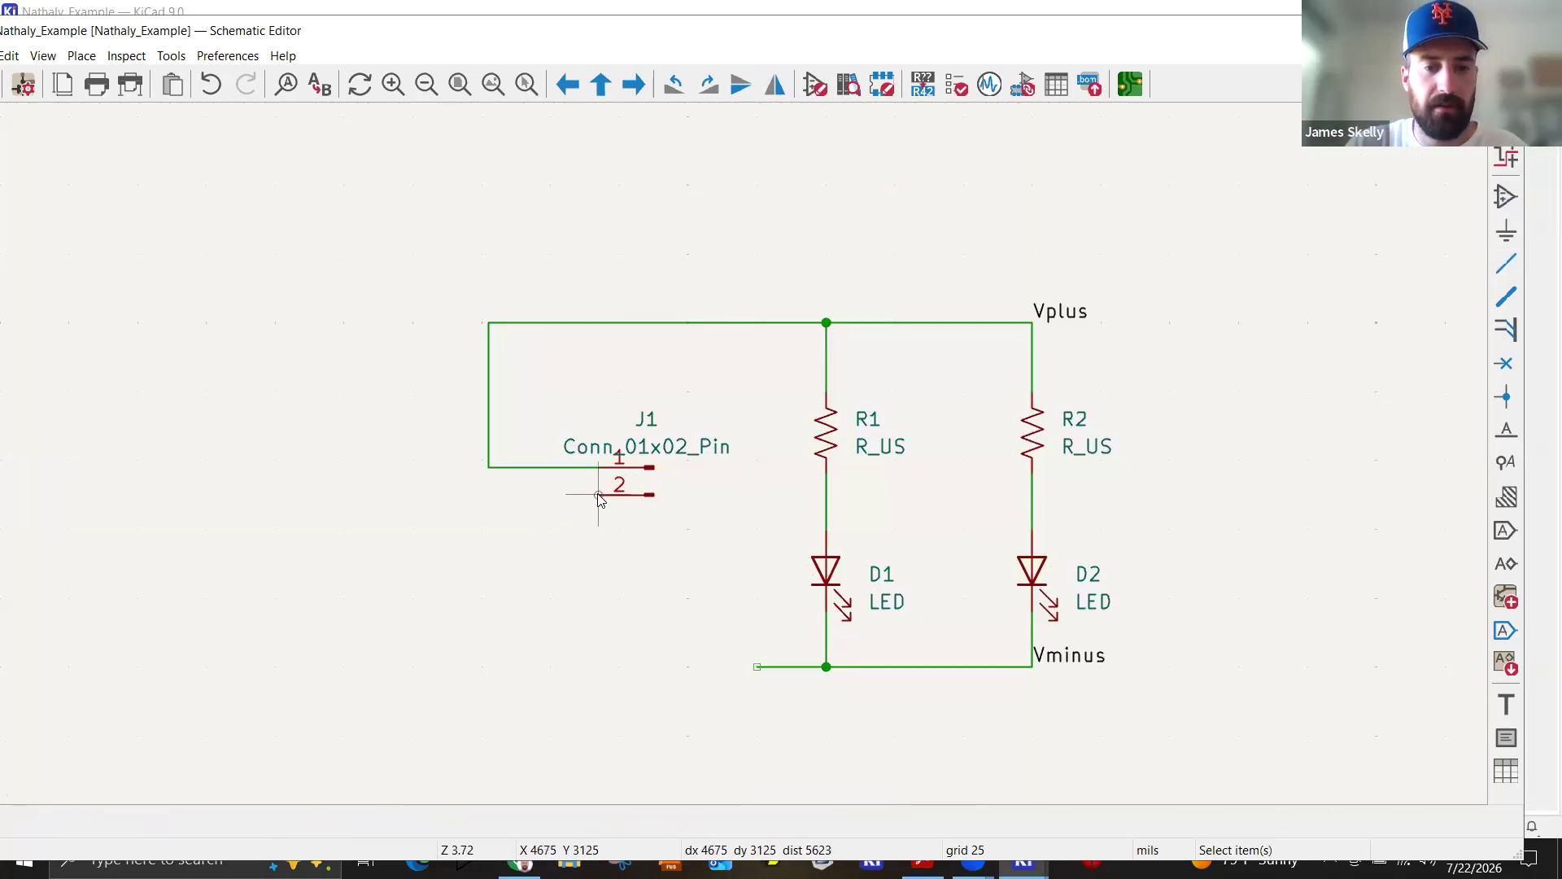
left_click(598, 494)
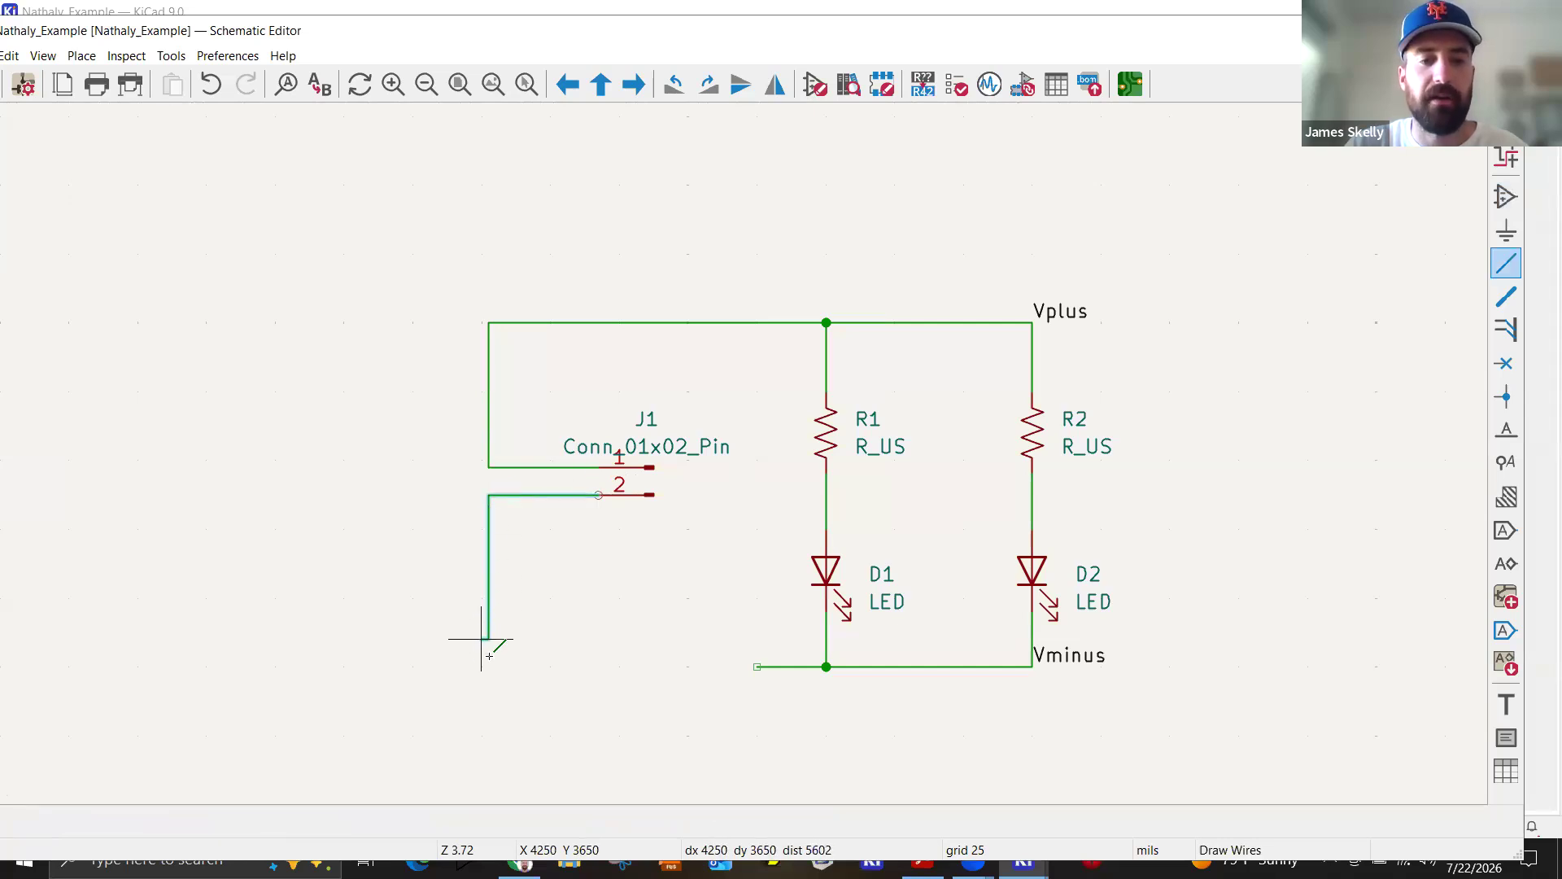
left_click(756, 666)
key("Escape")
left_click(639, 492)
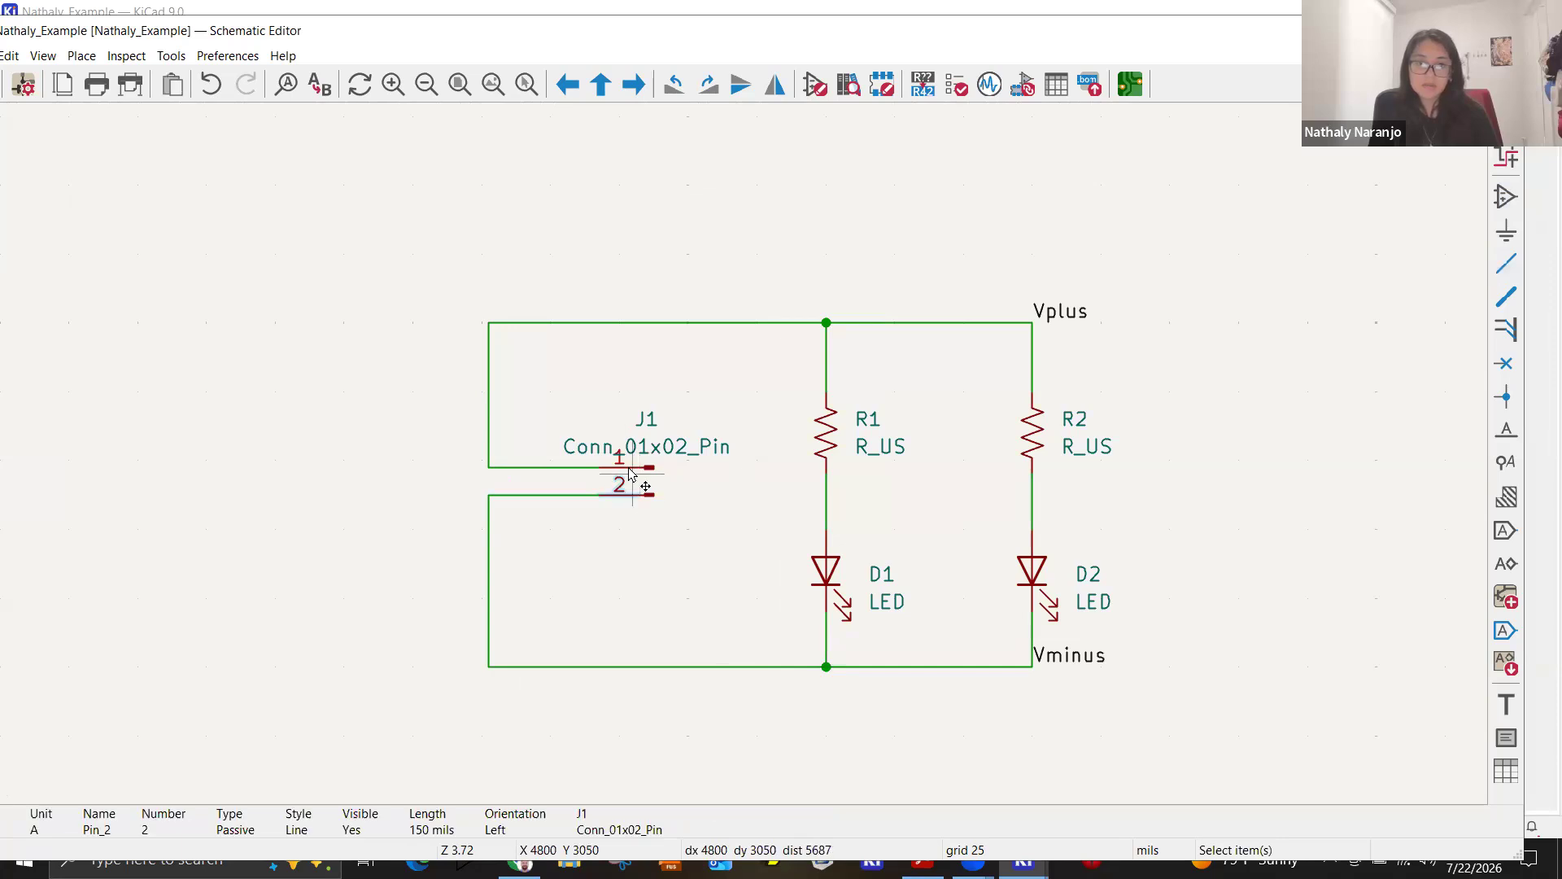
left_click(708, 492)
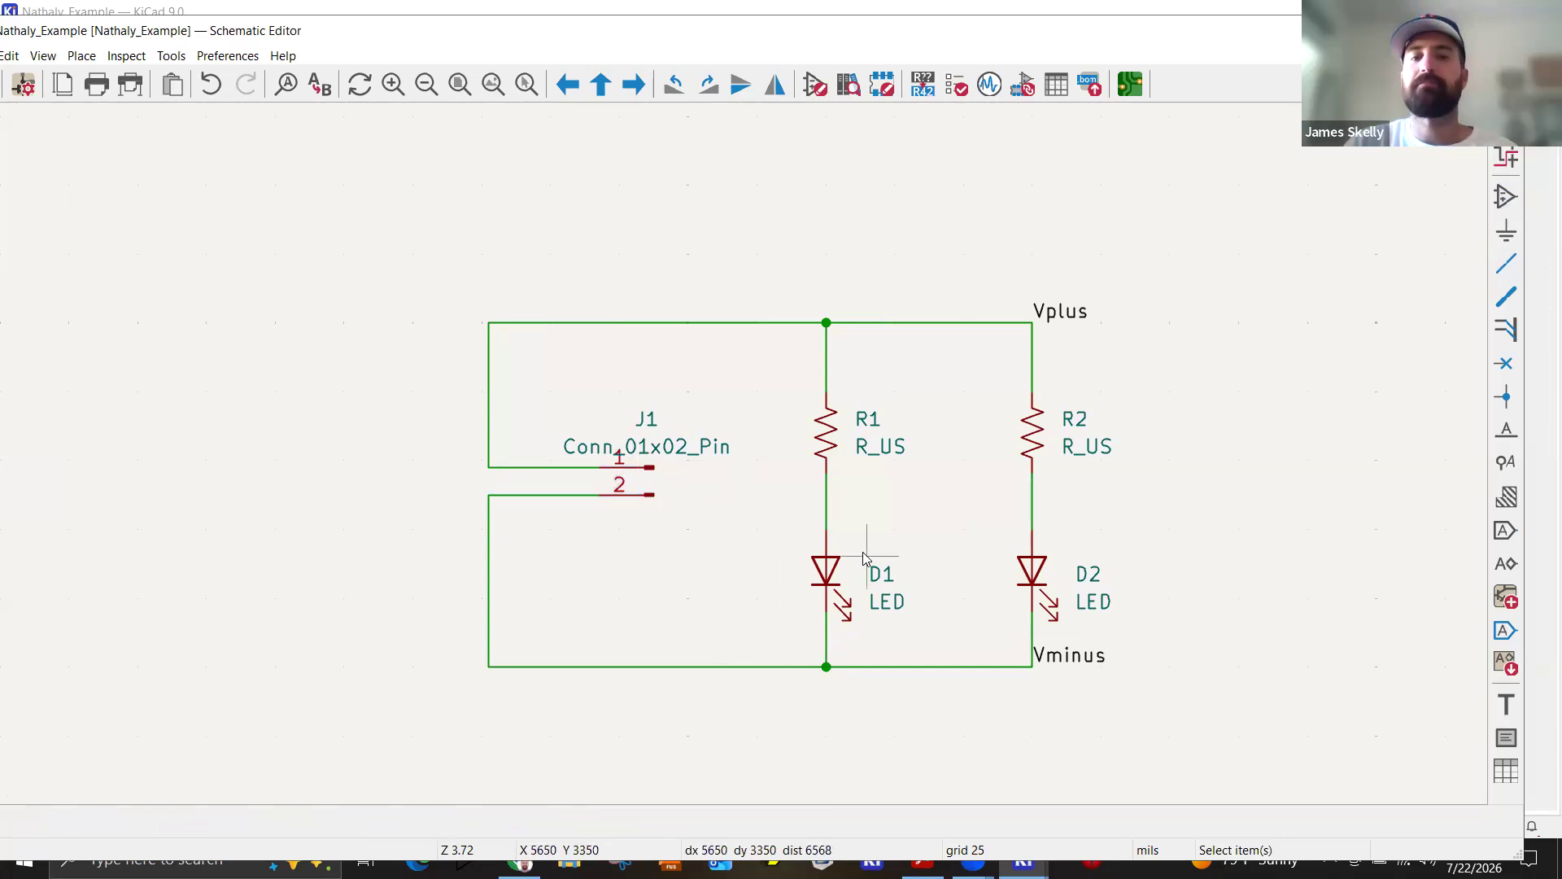
Start placing a power symbol and bring up the power symbol chooser.
scroll(865, 558, "up", 1)
middle_click_drag(716, 358, 905, 425)
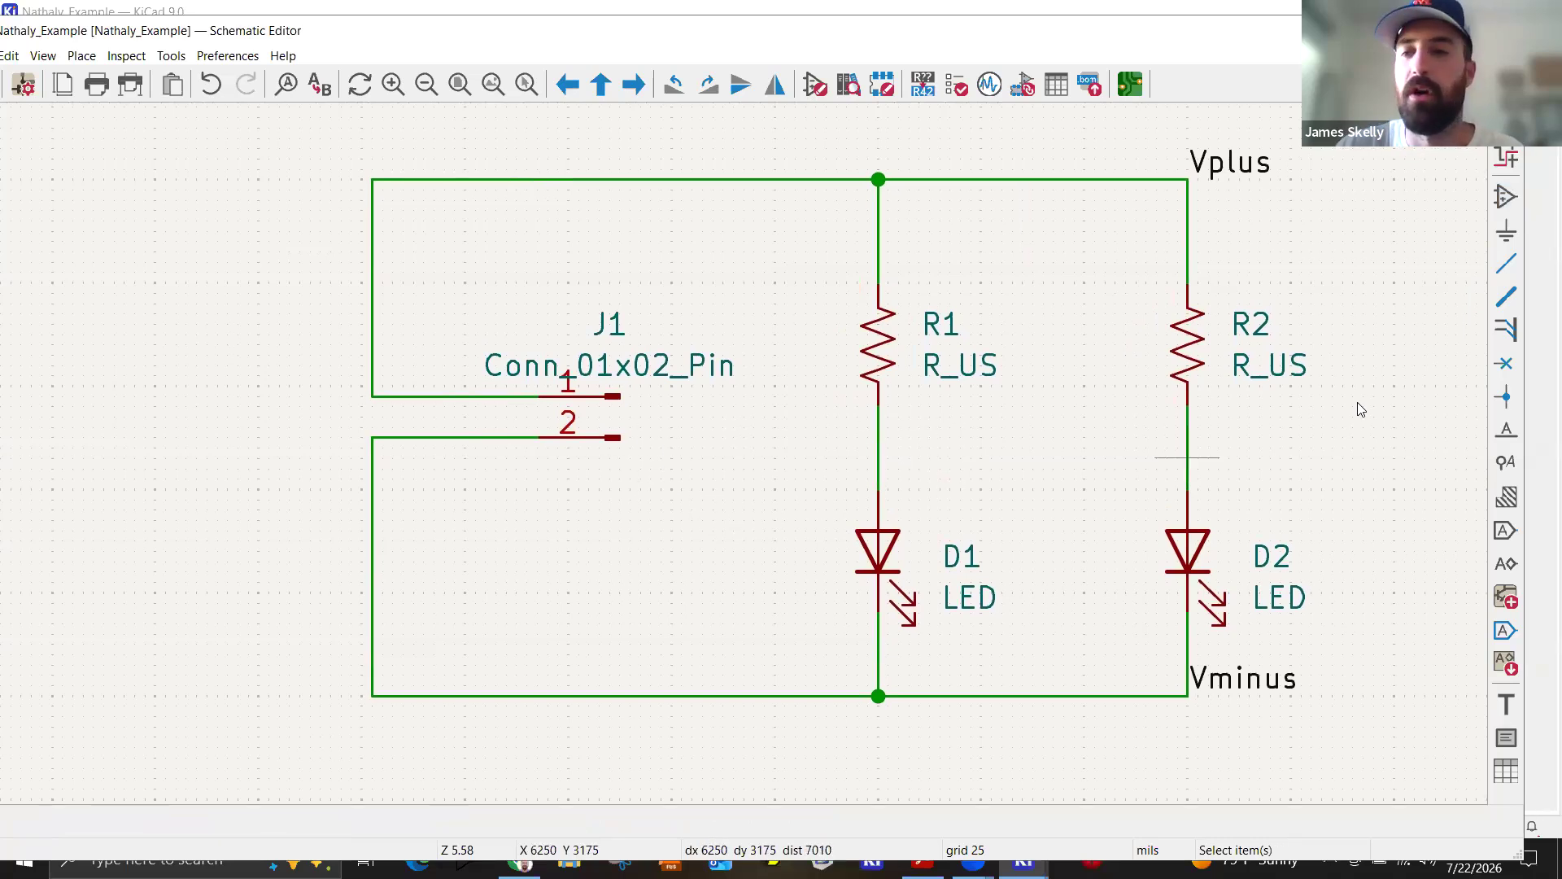
left_click(1506, 229)
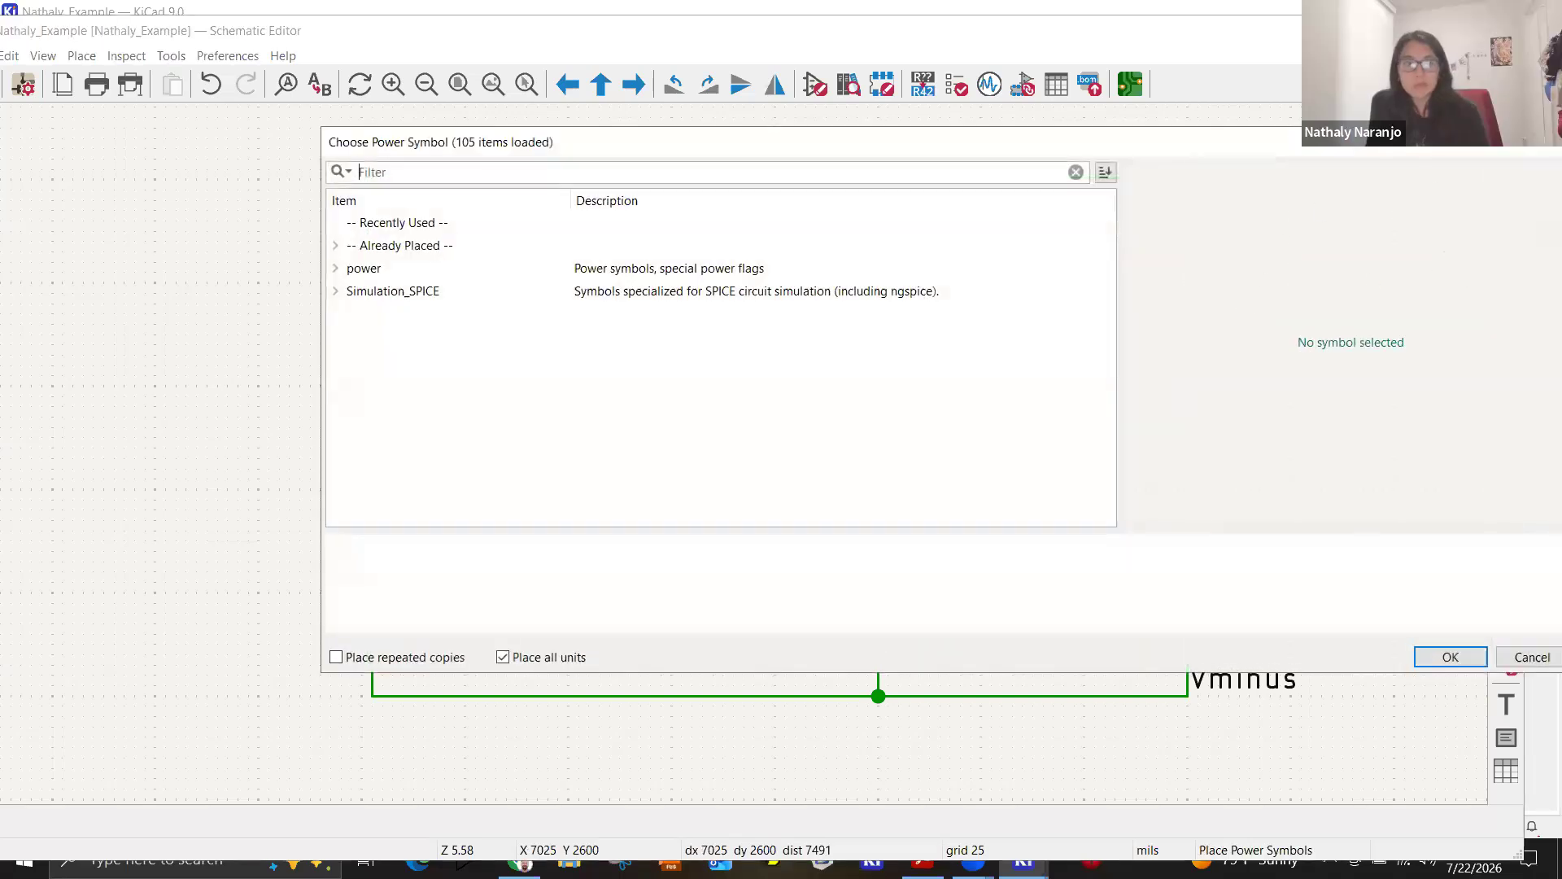
key("Escape")
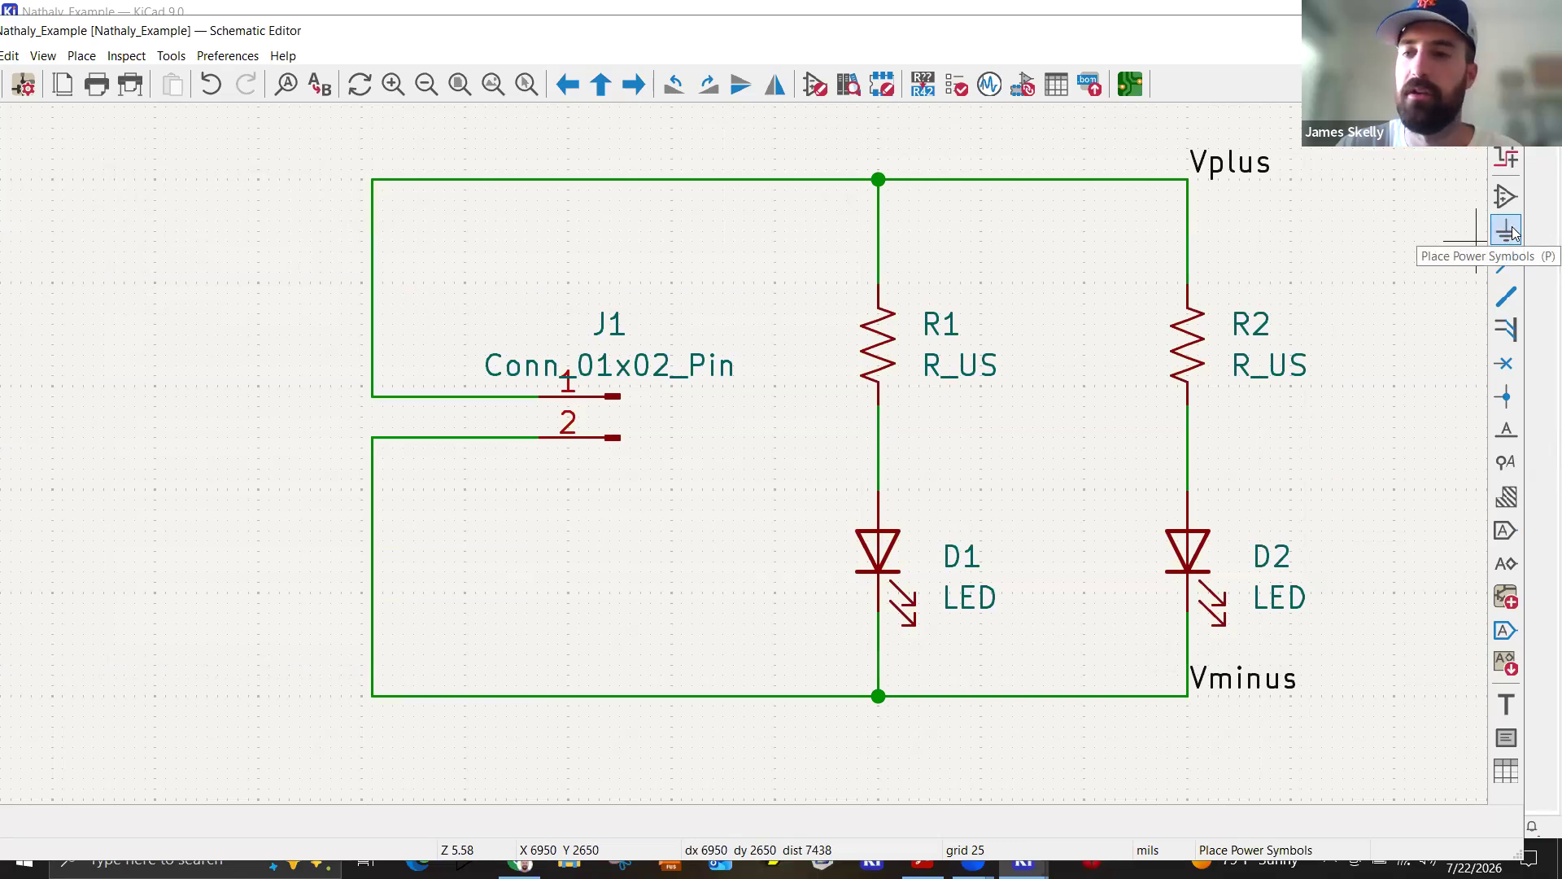
left_click(1059, 355)
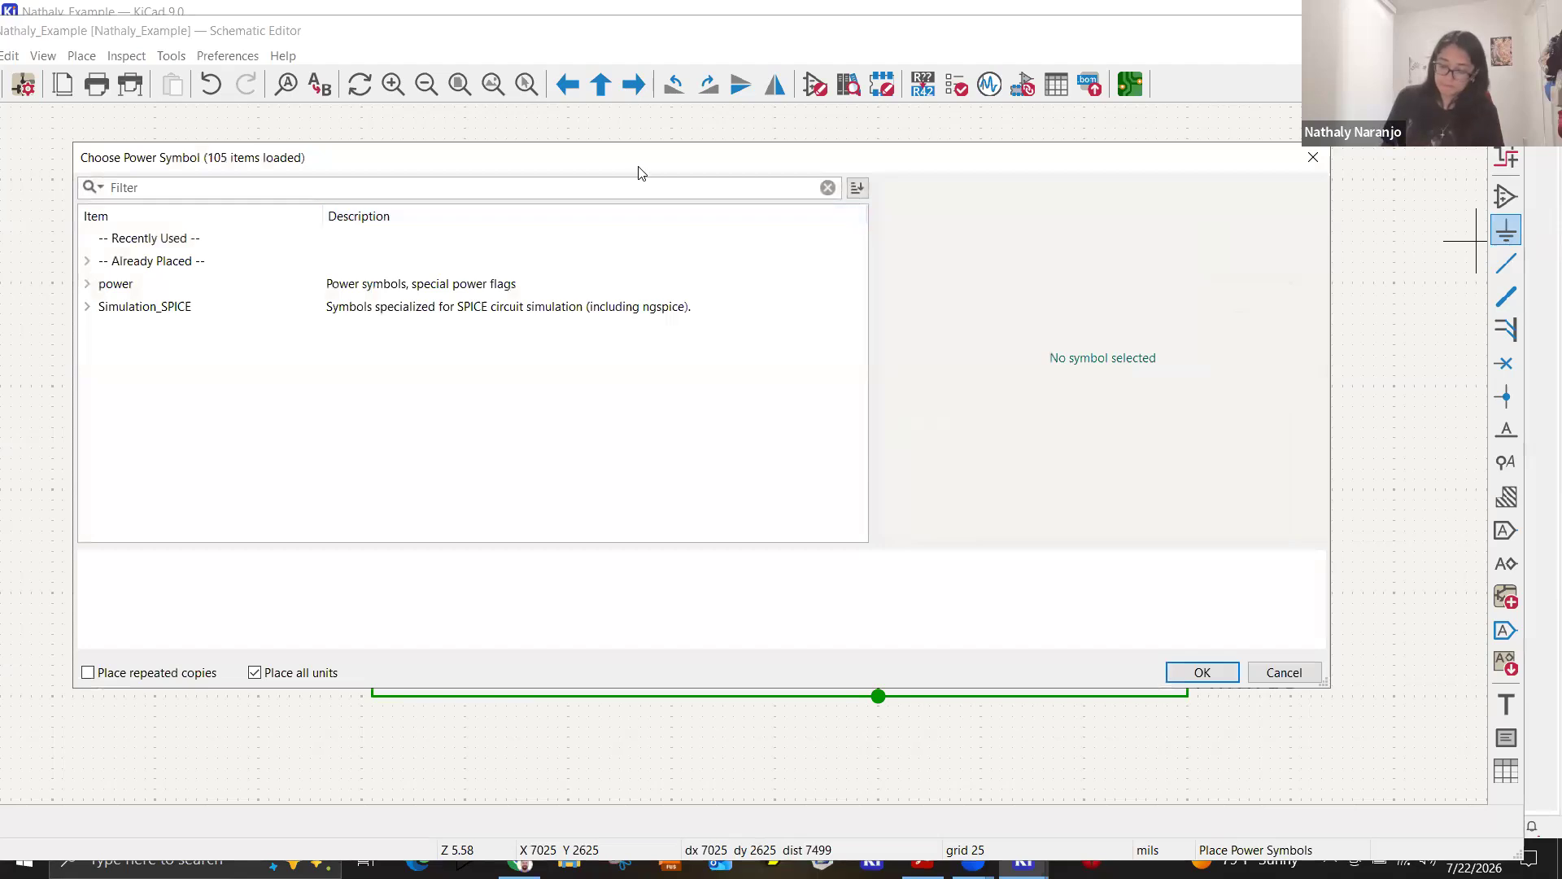
Place a GND power symbol on the lower-left corner of the wire running from connector J1 pin 2.
left_click(406, 280)
scroll(649, 389, "down", 8)
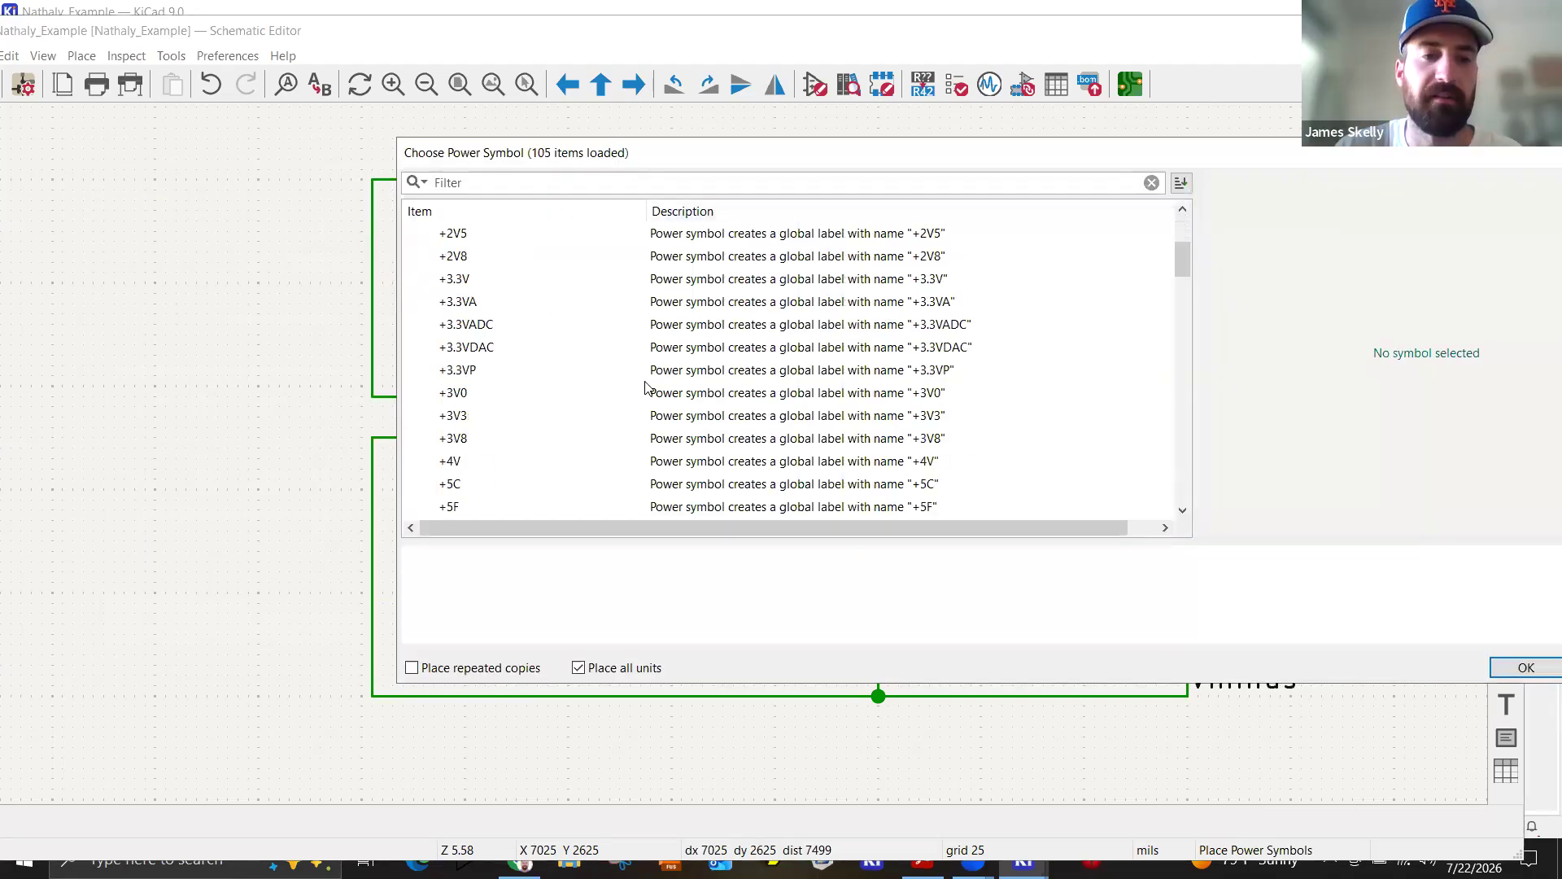
scroll(649, 389, "down", 13)
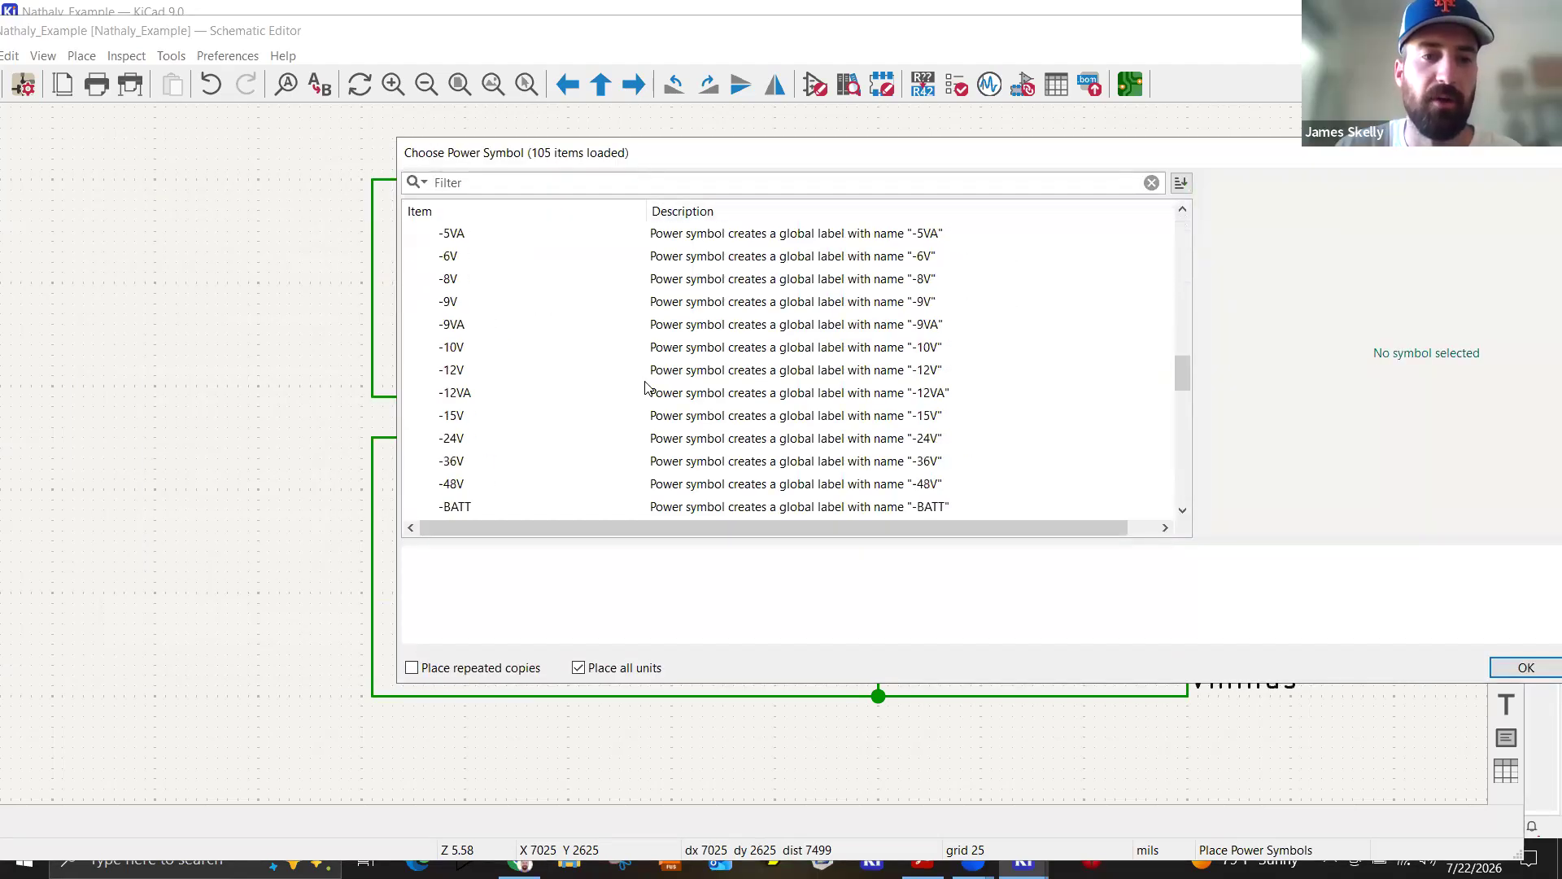
left_click(488, 329)
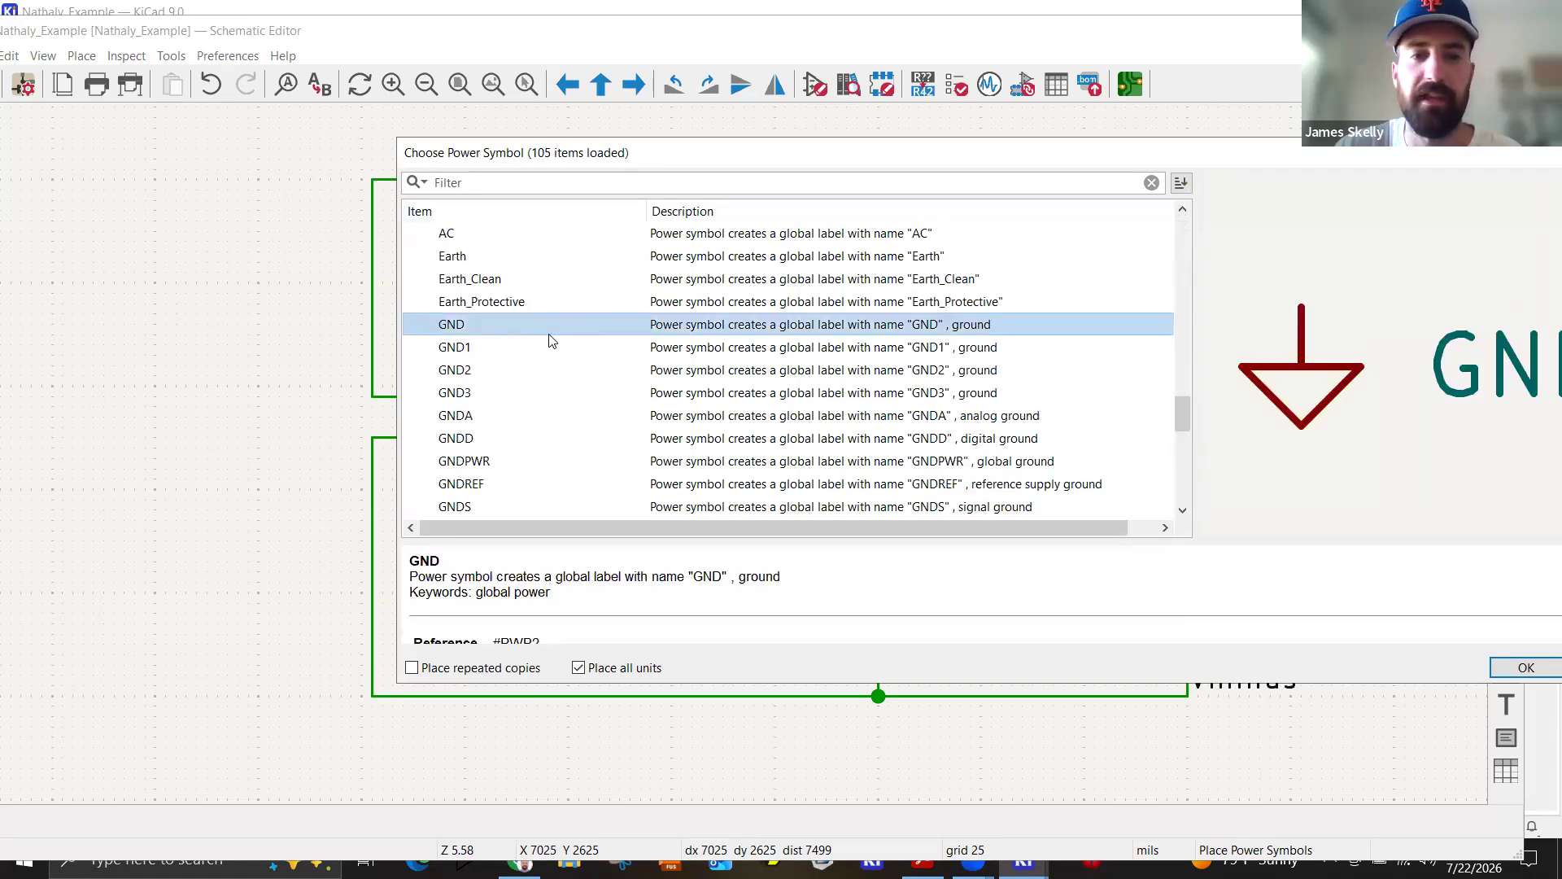
double_click(518, 325)
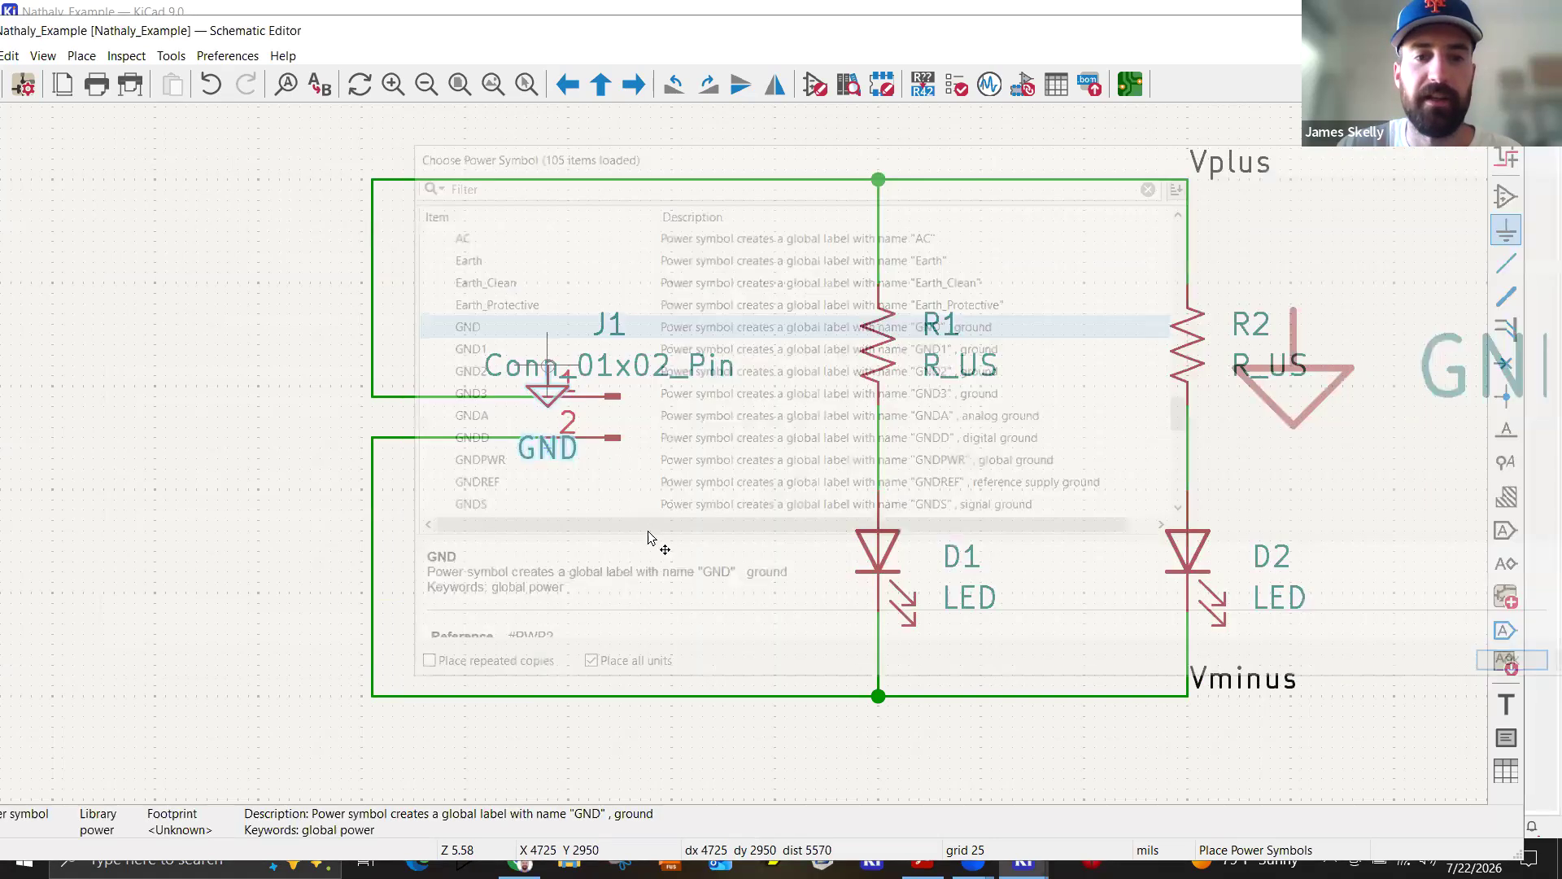
left_click(371, 696)
key("Escape")
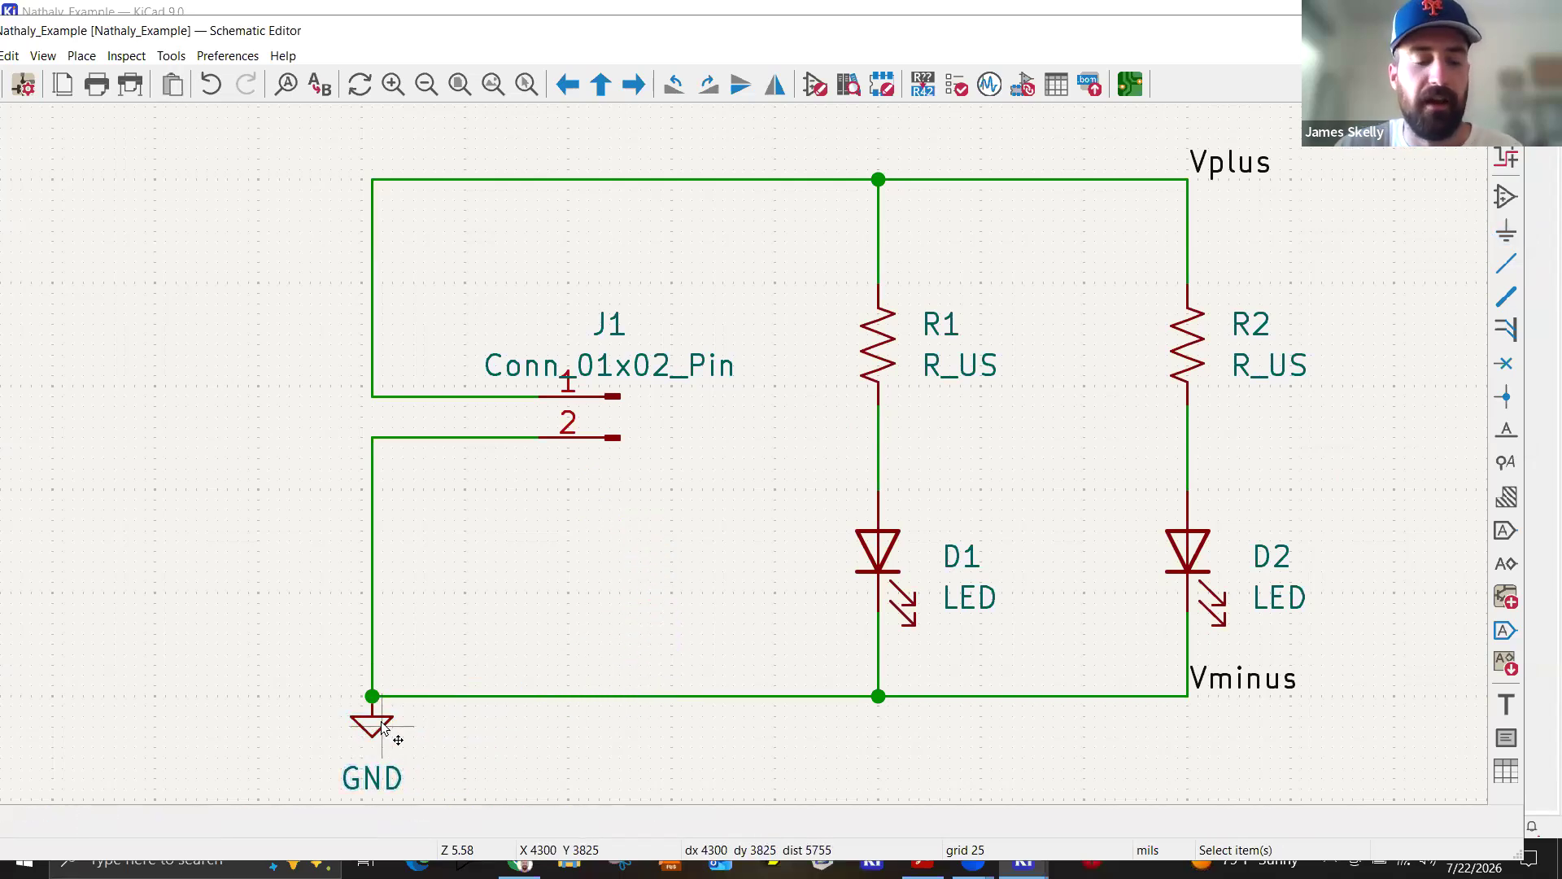
Delete the Vminus net label beside the lower wire below D2.
left_click(1240, 685)
left_click(842, 736)
left_click(1251, 677)
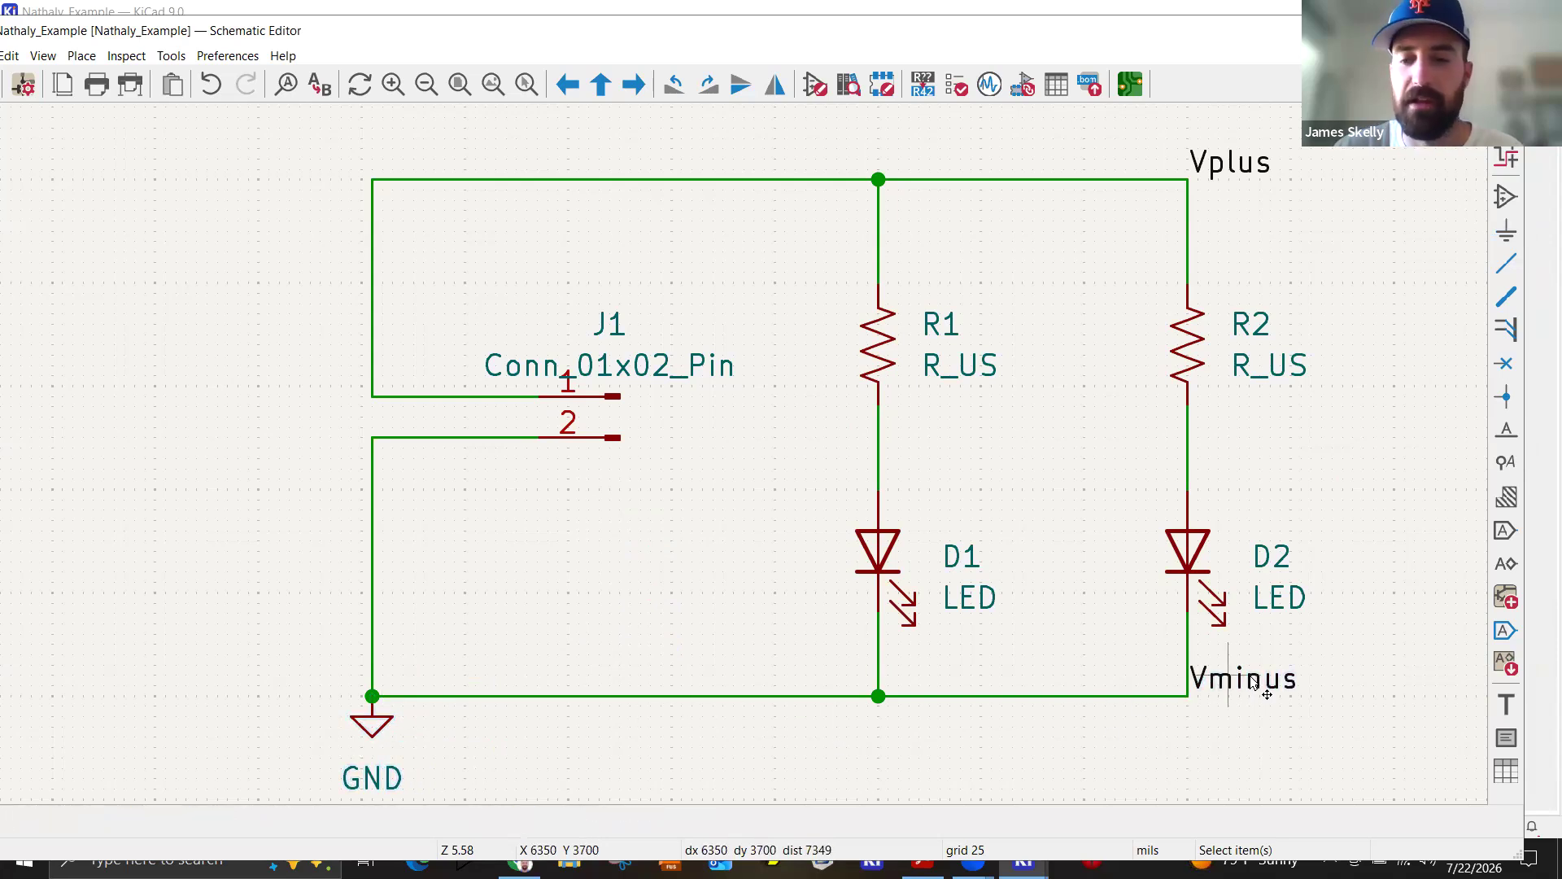
left_click(1253, 686)
key("Delete")
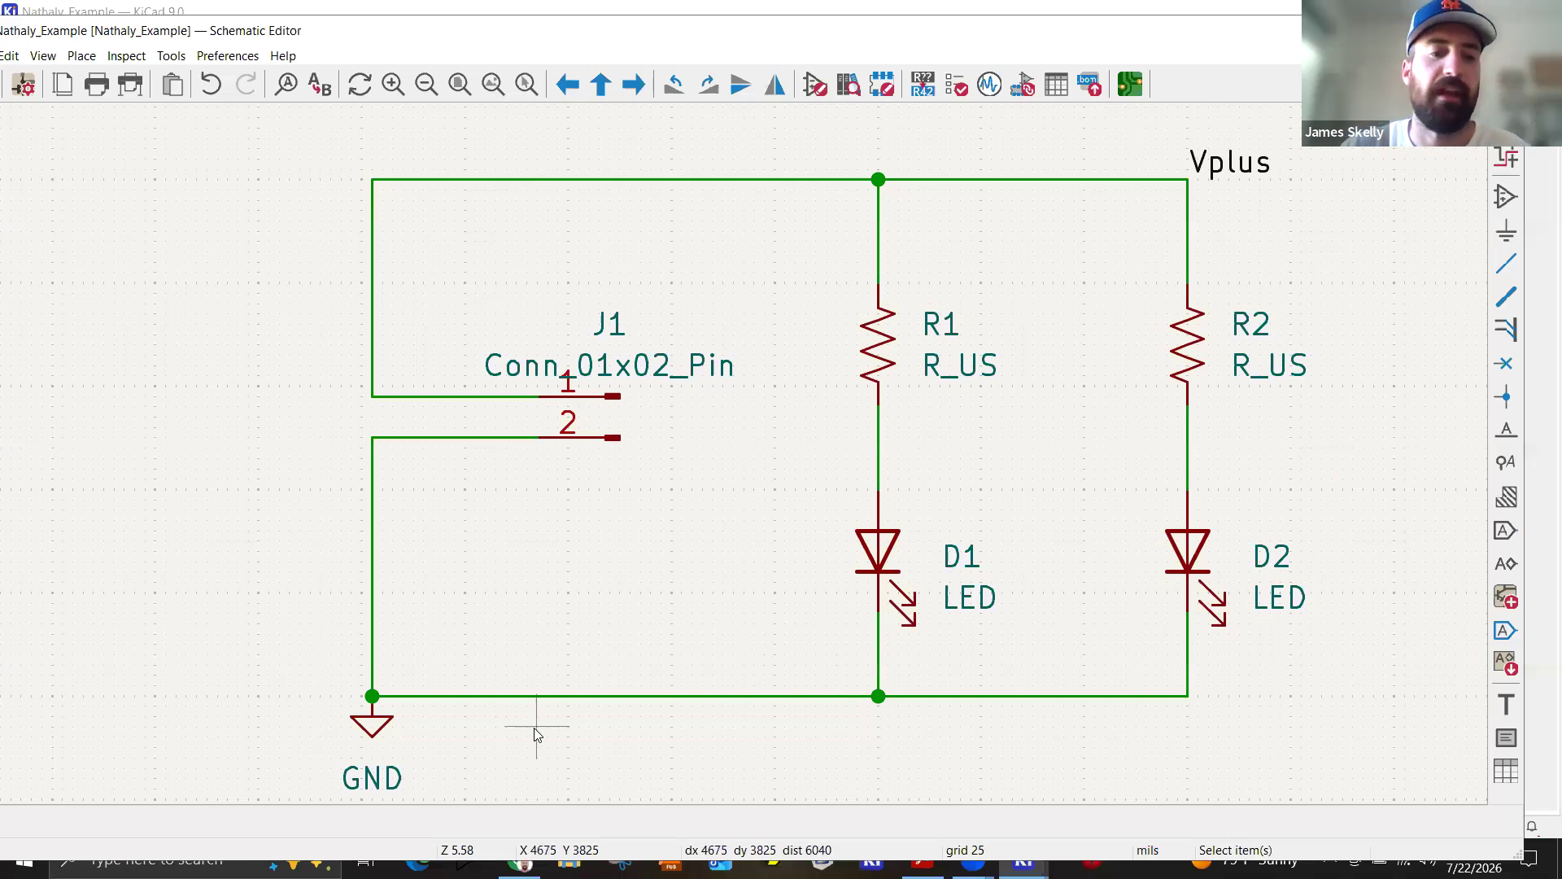
left_click(373, 541)
left_click(502, 663)
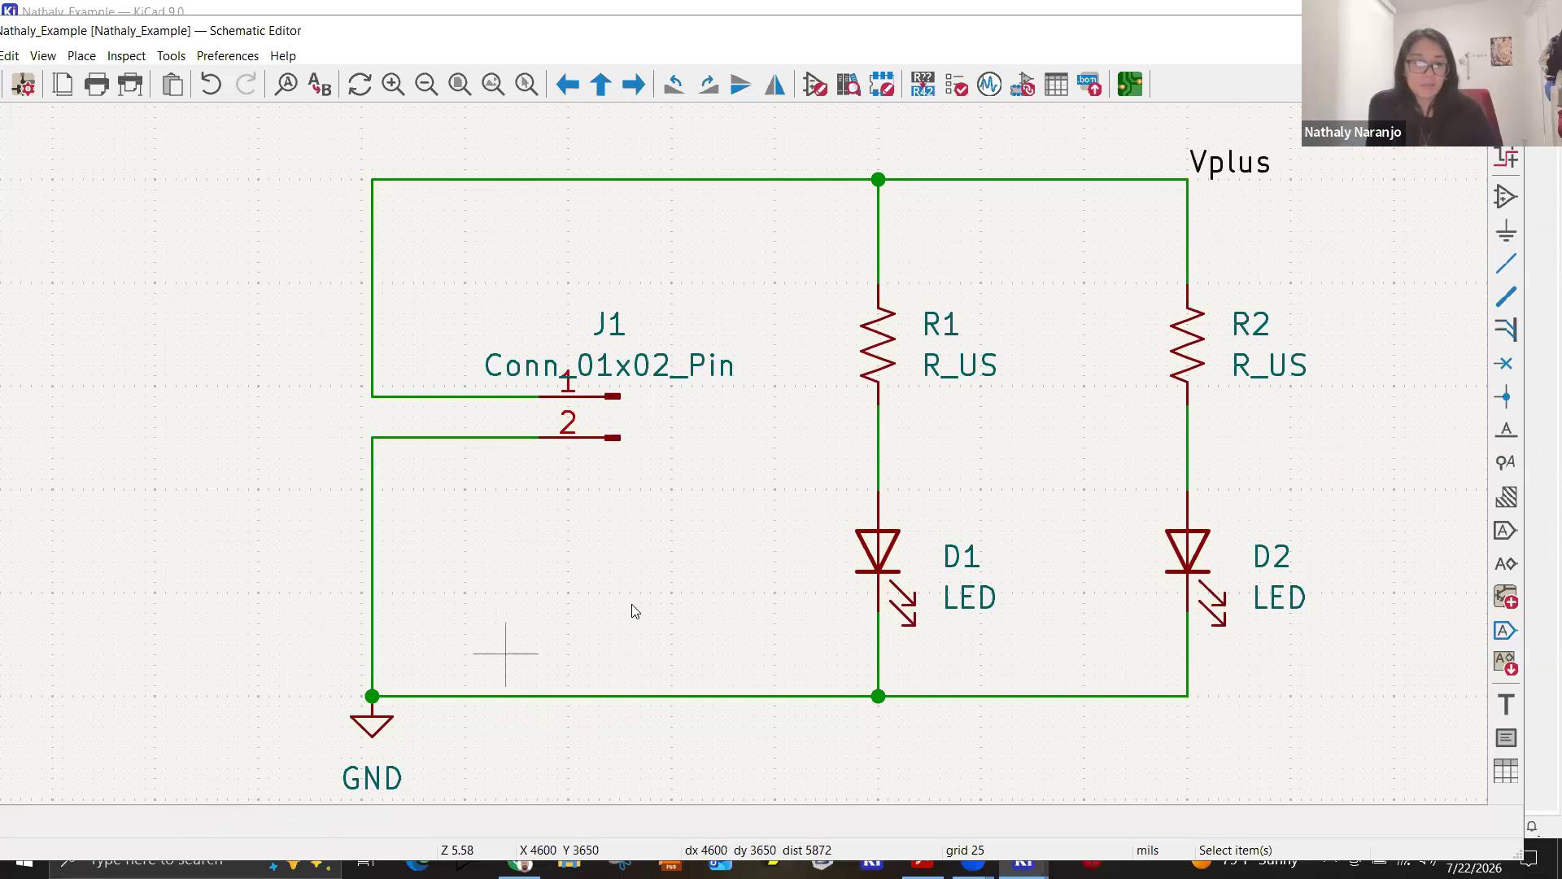
scroll(757, 448, "down", 2)
scroll(742, 453, "up", 2)
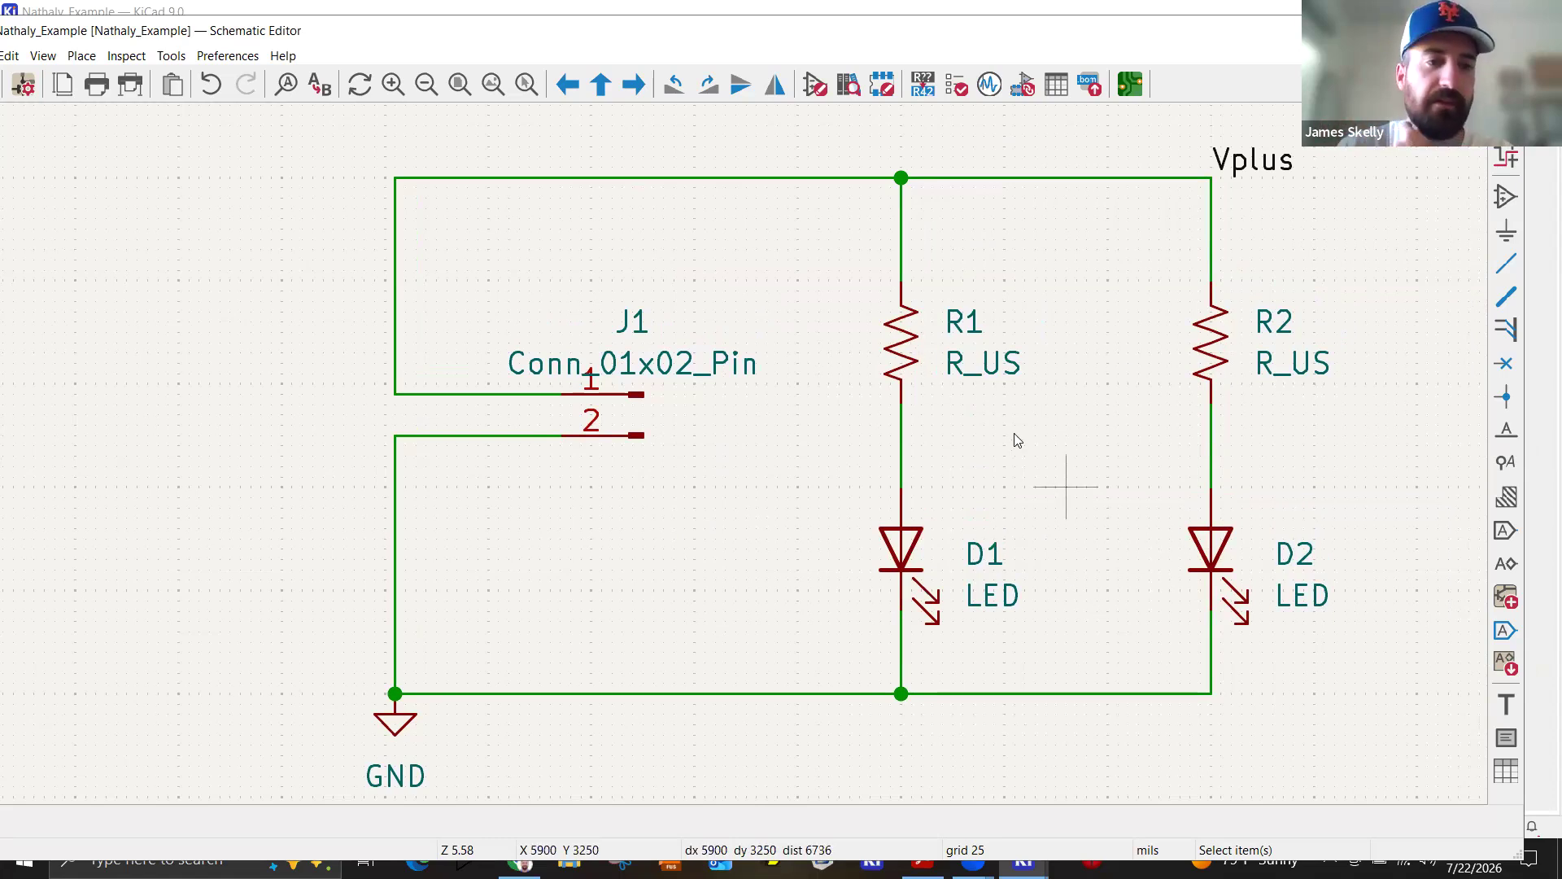
Set the value of resistors R1 and R2 to 200.
left_click(913, 352)
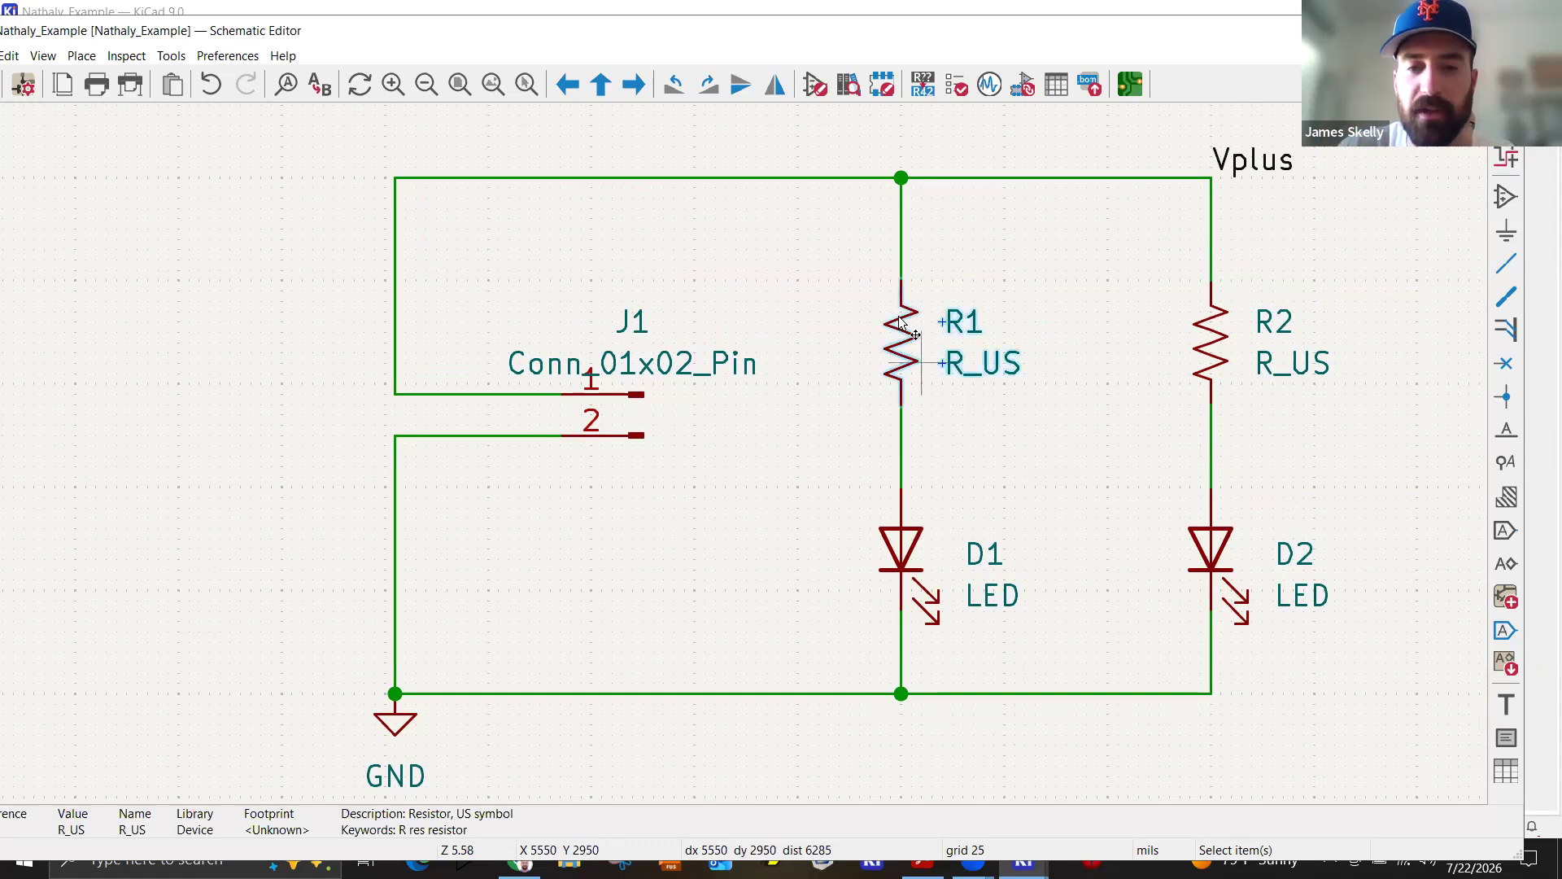
key("e")
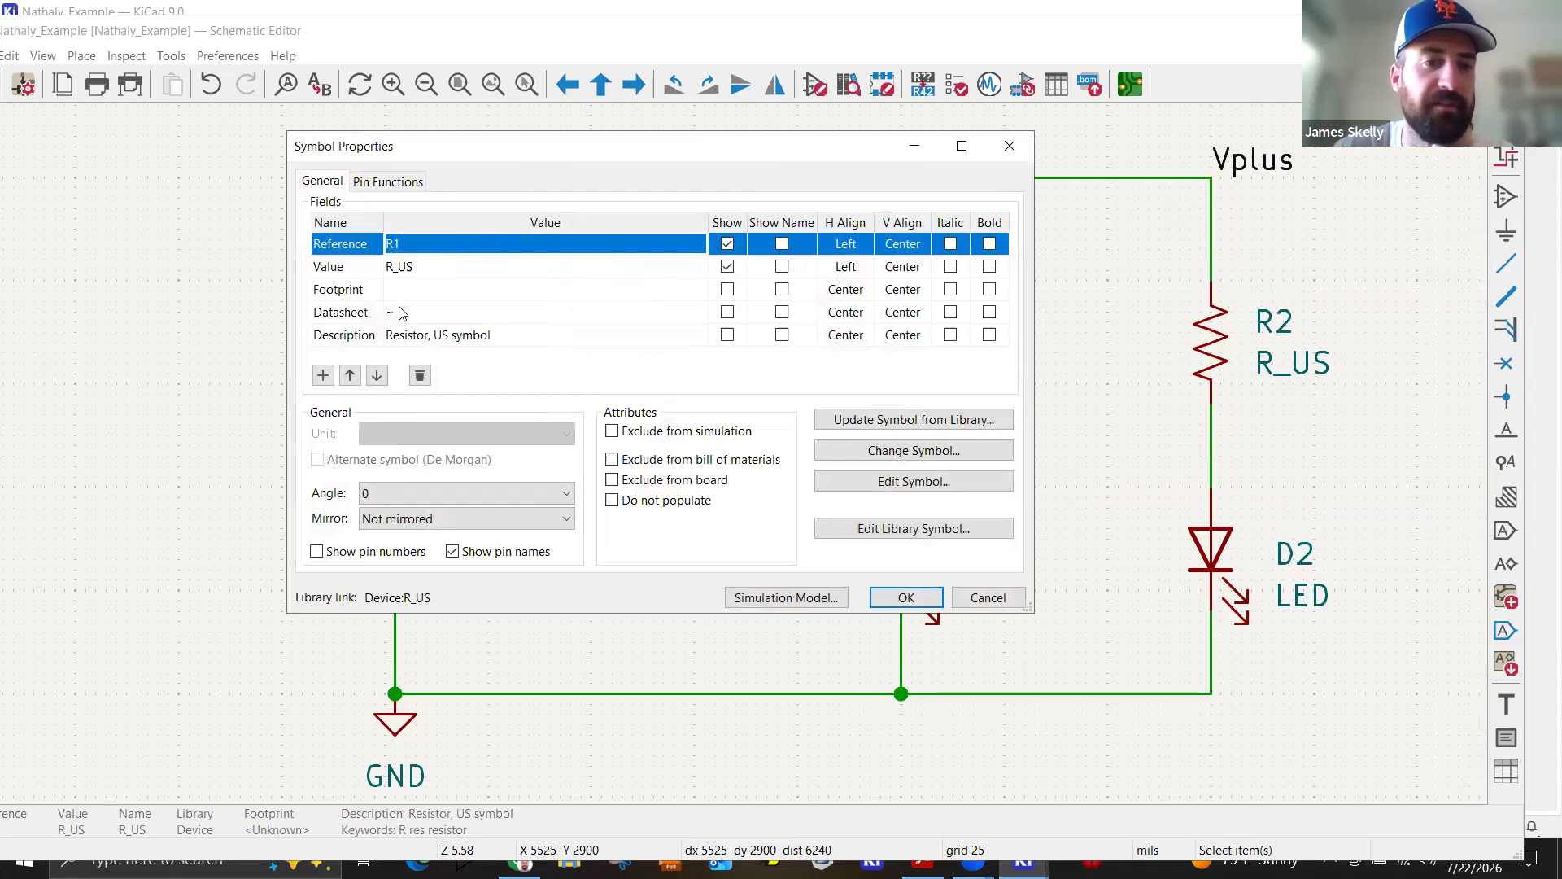
double_click(419, 267)
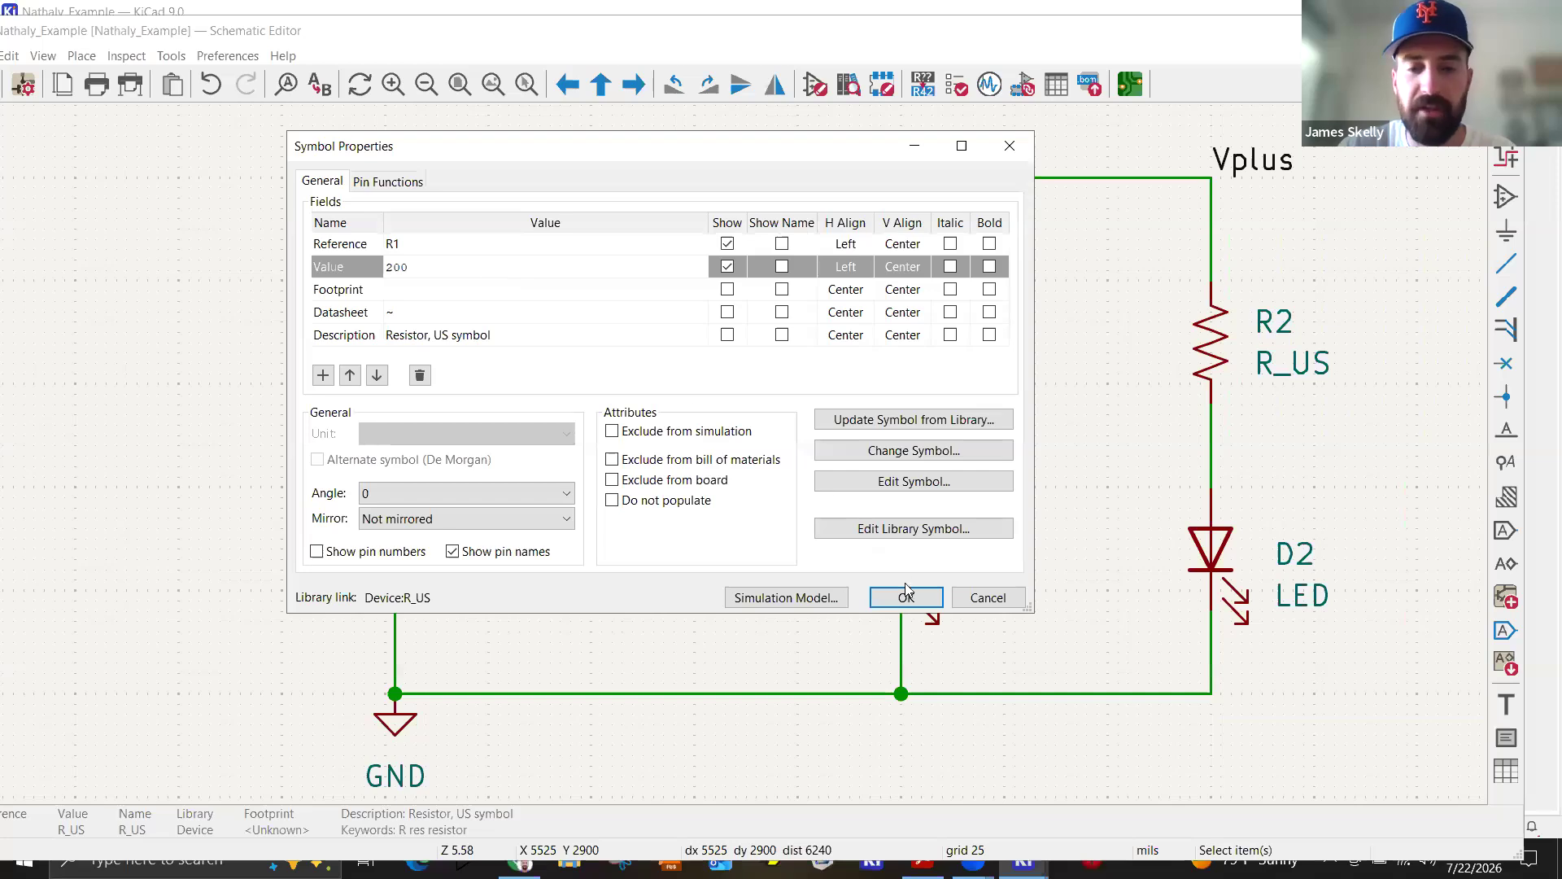
left_click(932, 602)
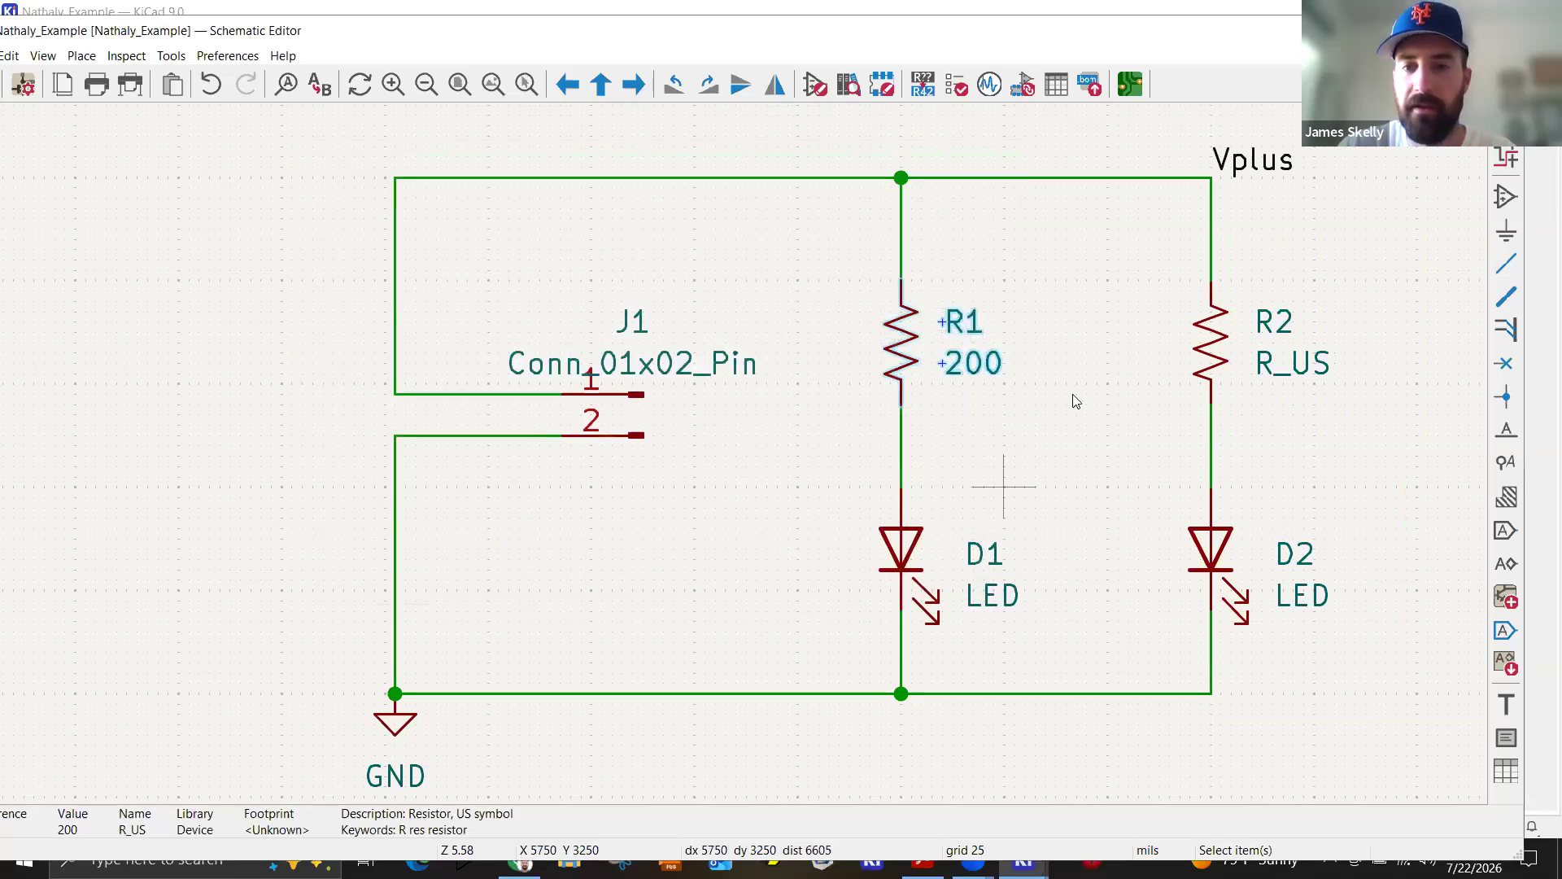
double_click(1211, 341)
left_click(423, 266)
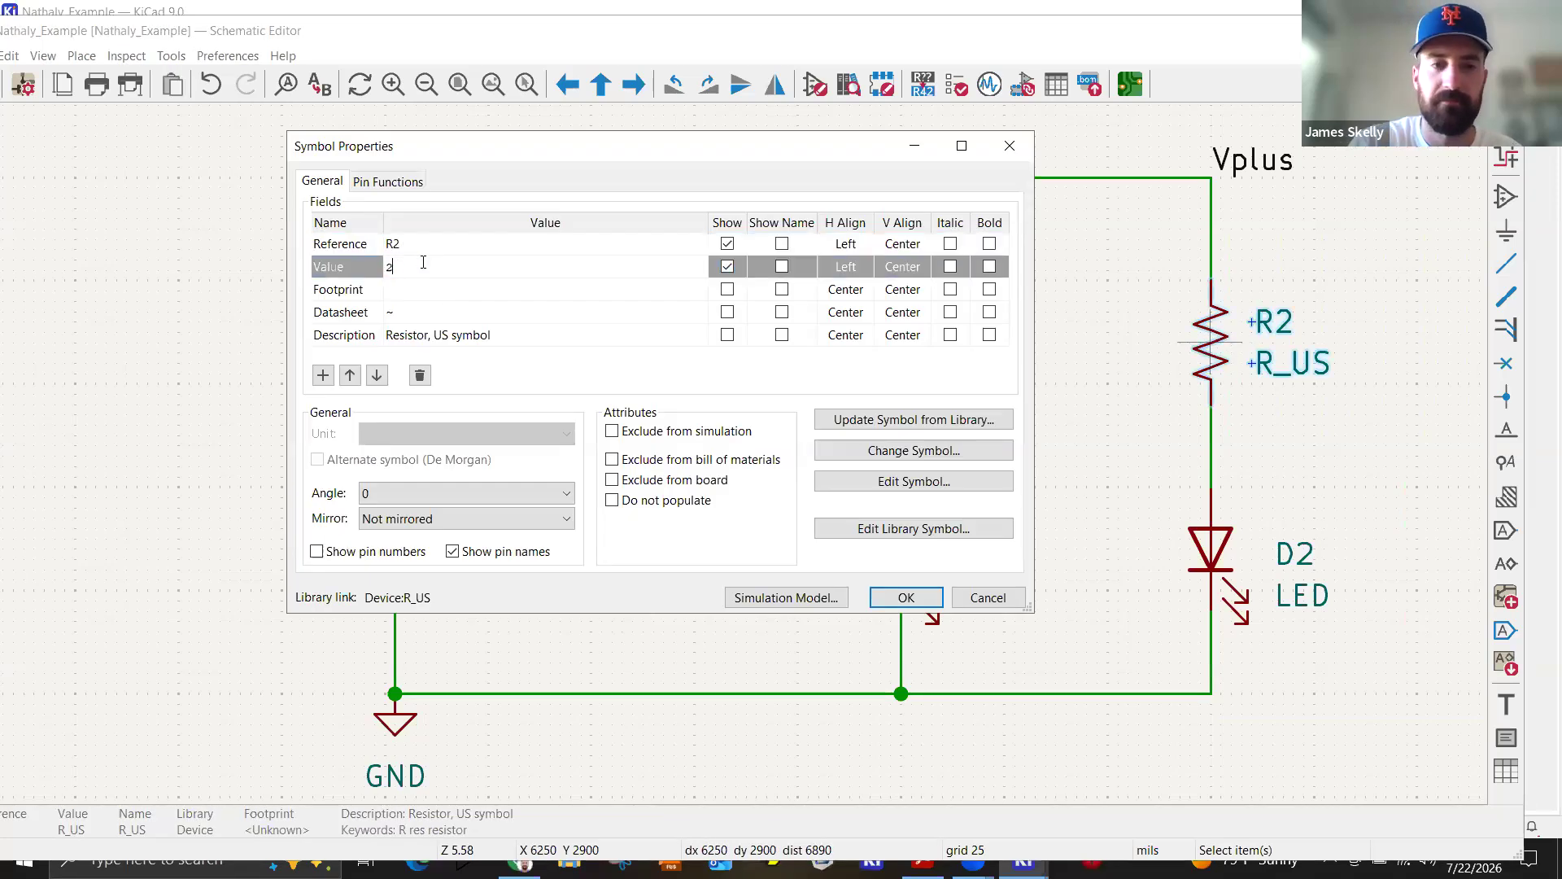
key("Return")
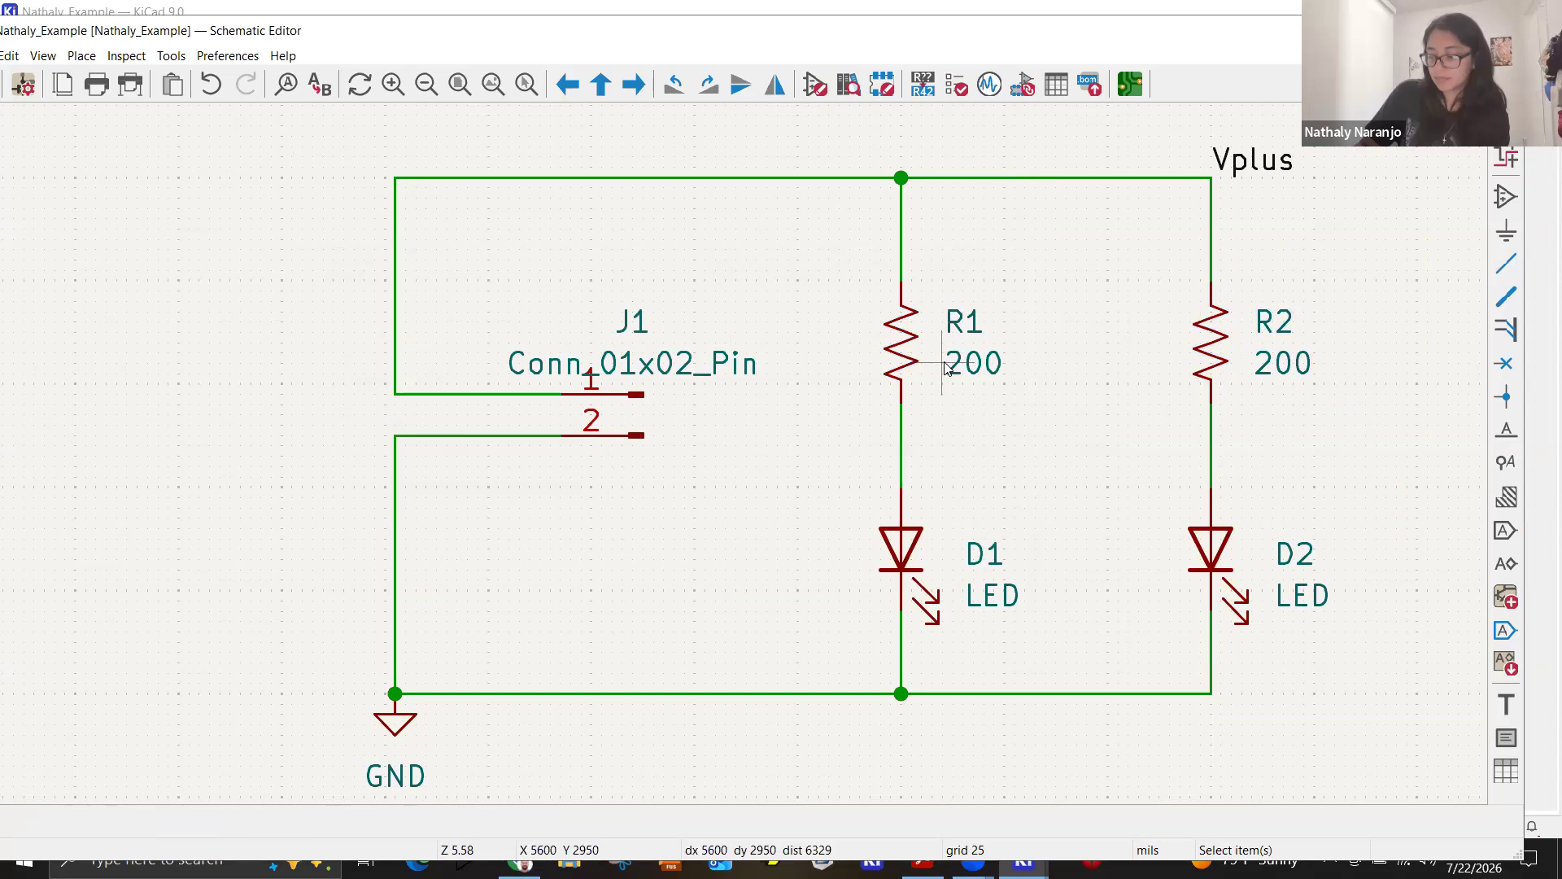
Open R1's datasheet field for editing, then view the DigiKey product page for resistor CRMA1206AF1K00FKEF in the browser and return to KiCad.
double_click(900, 335)
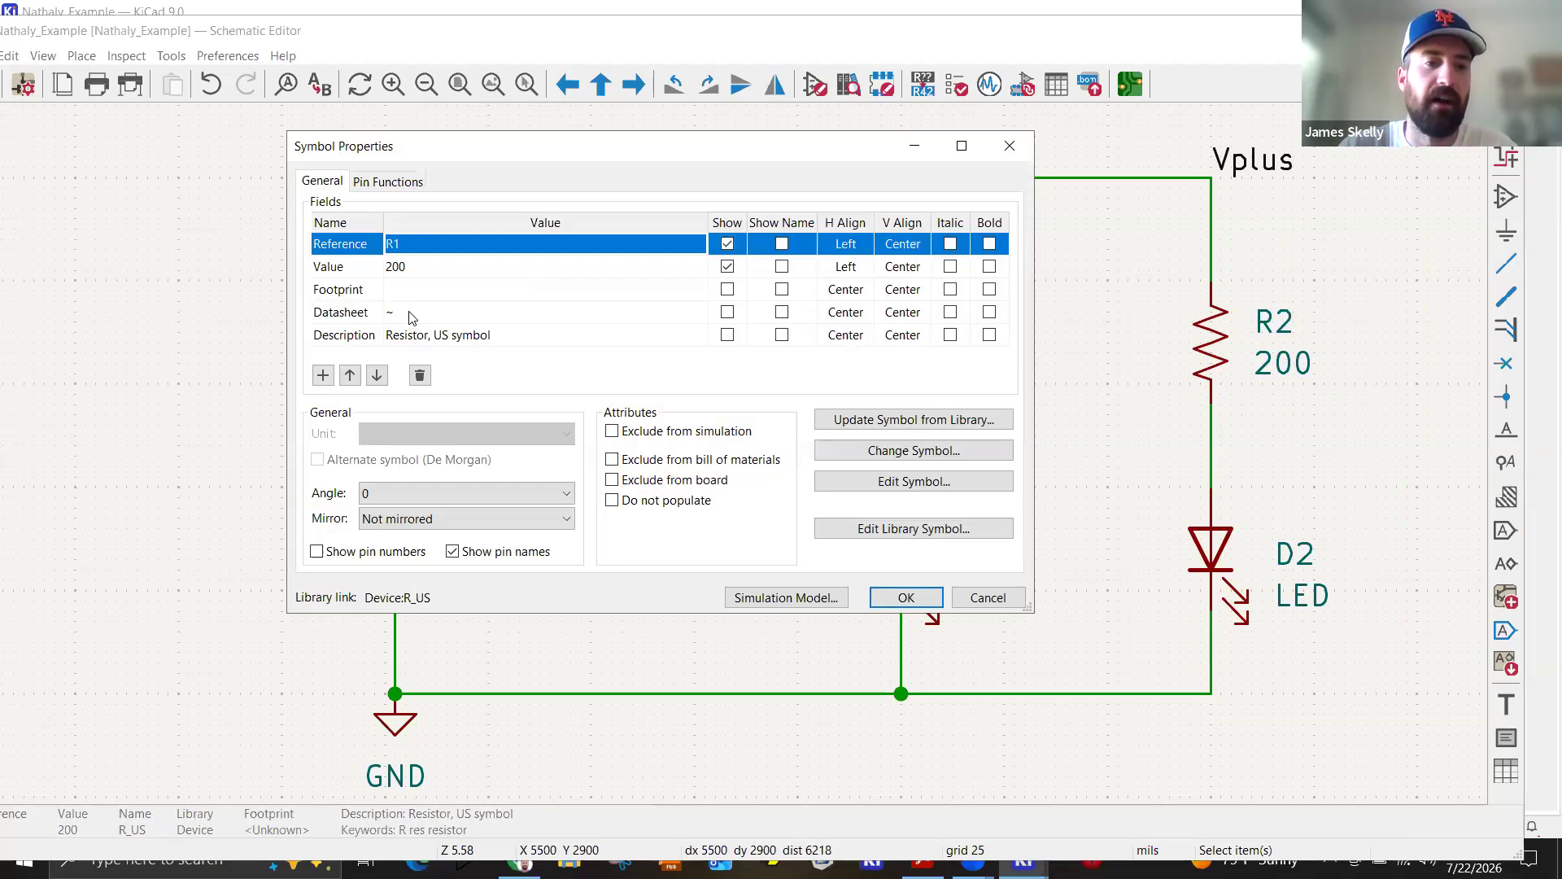
left_click(411, 315)
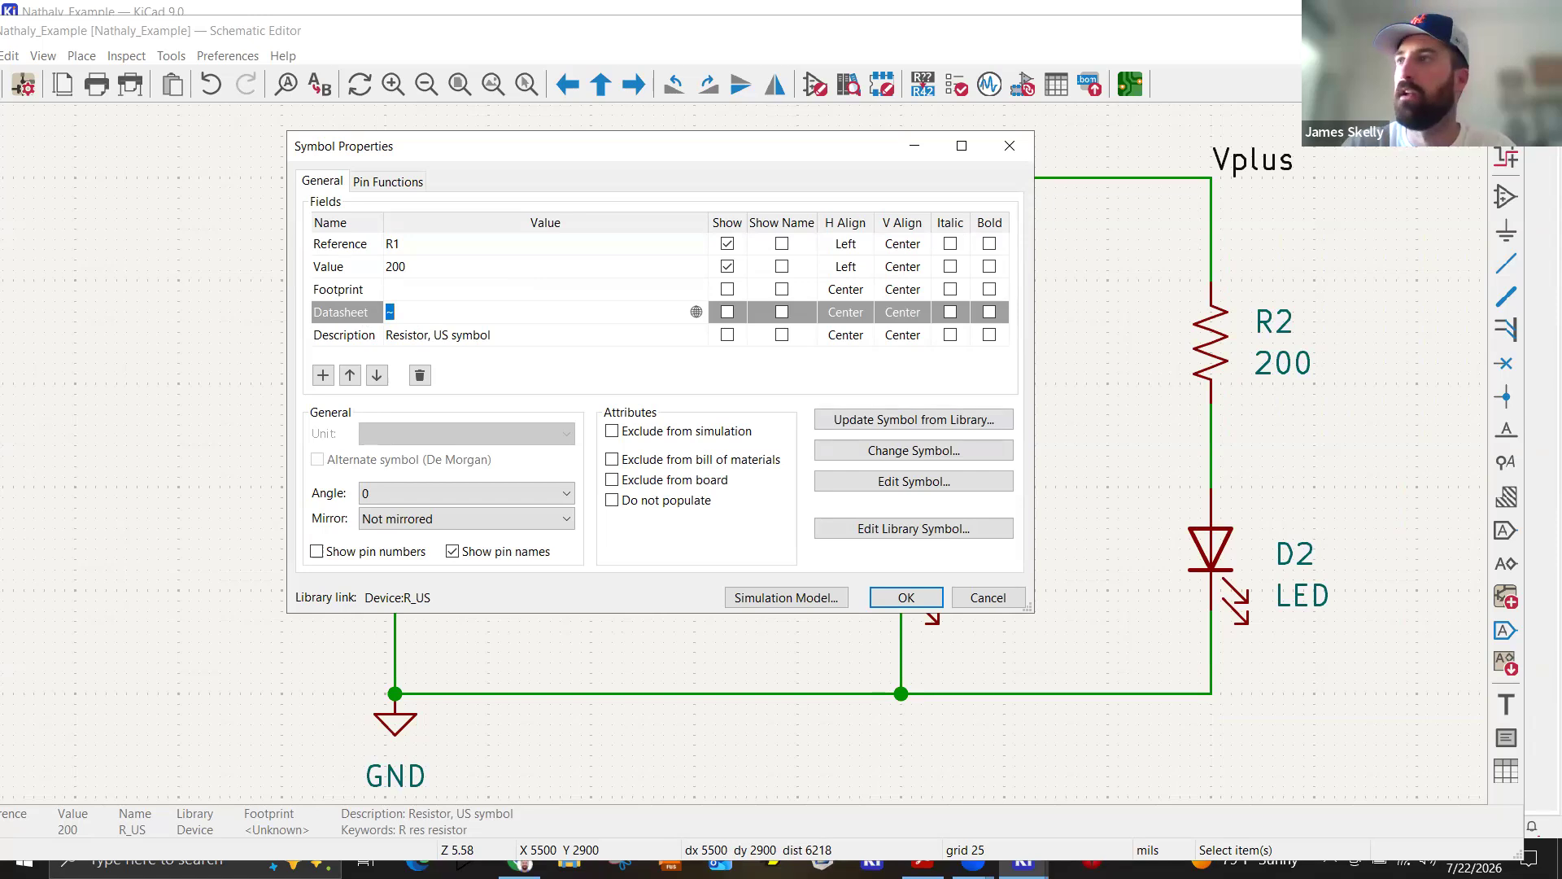
key("alt+Tab")
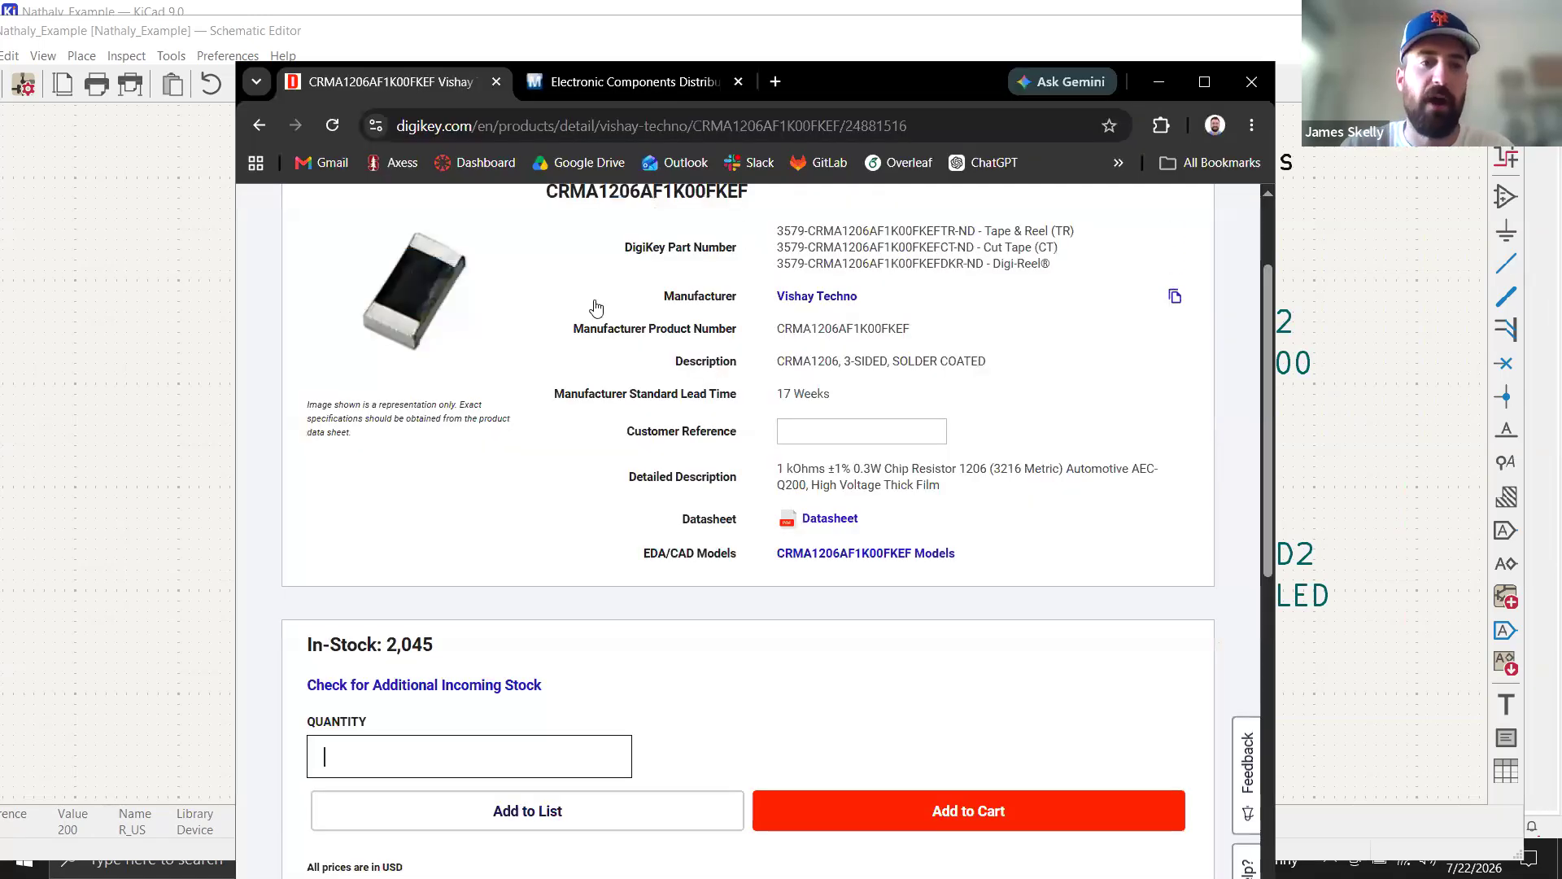
scroll(596, 307, "up", 3)
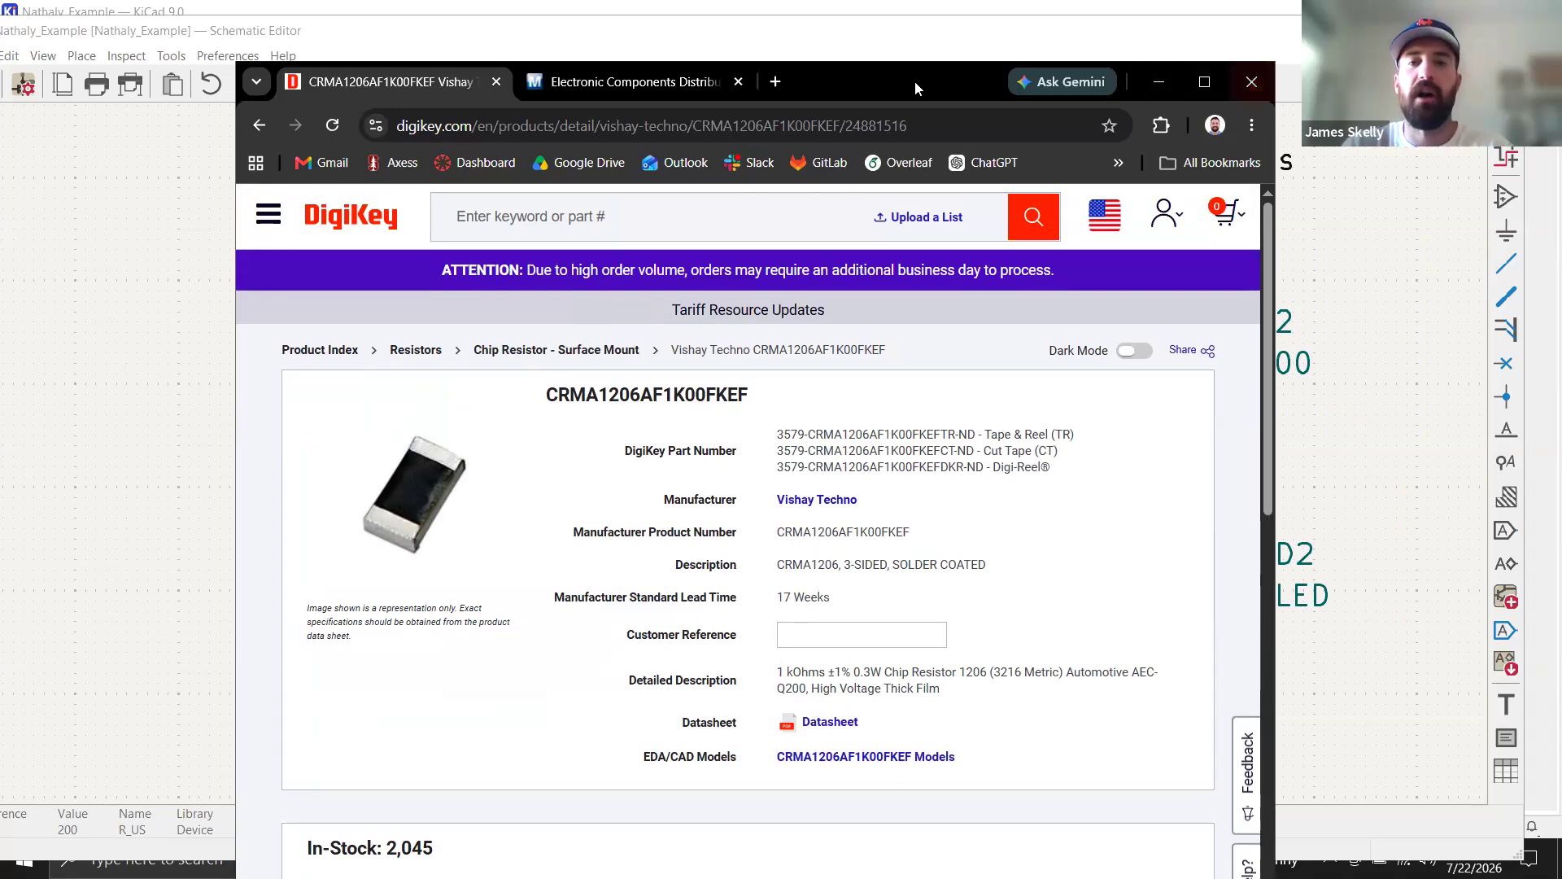
left_click_drag(1143, 78, 1162, 78)
left_click(1178, 81)
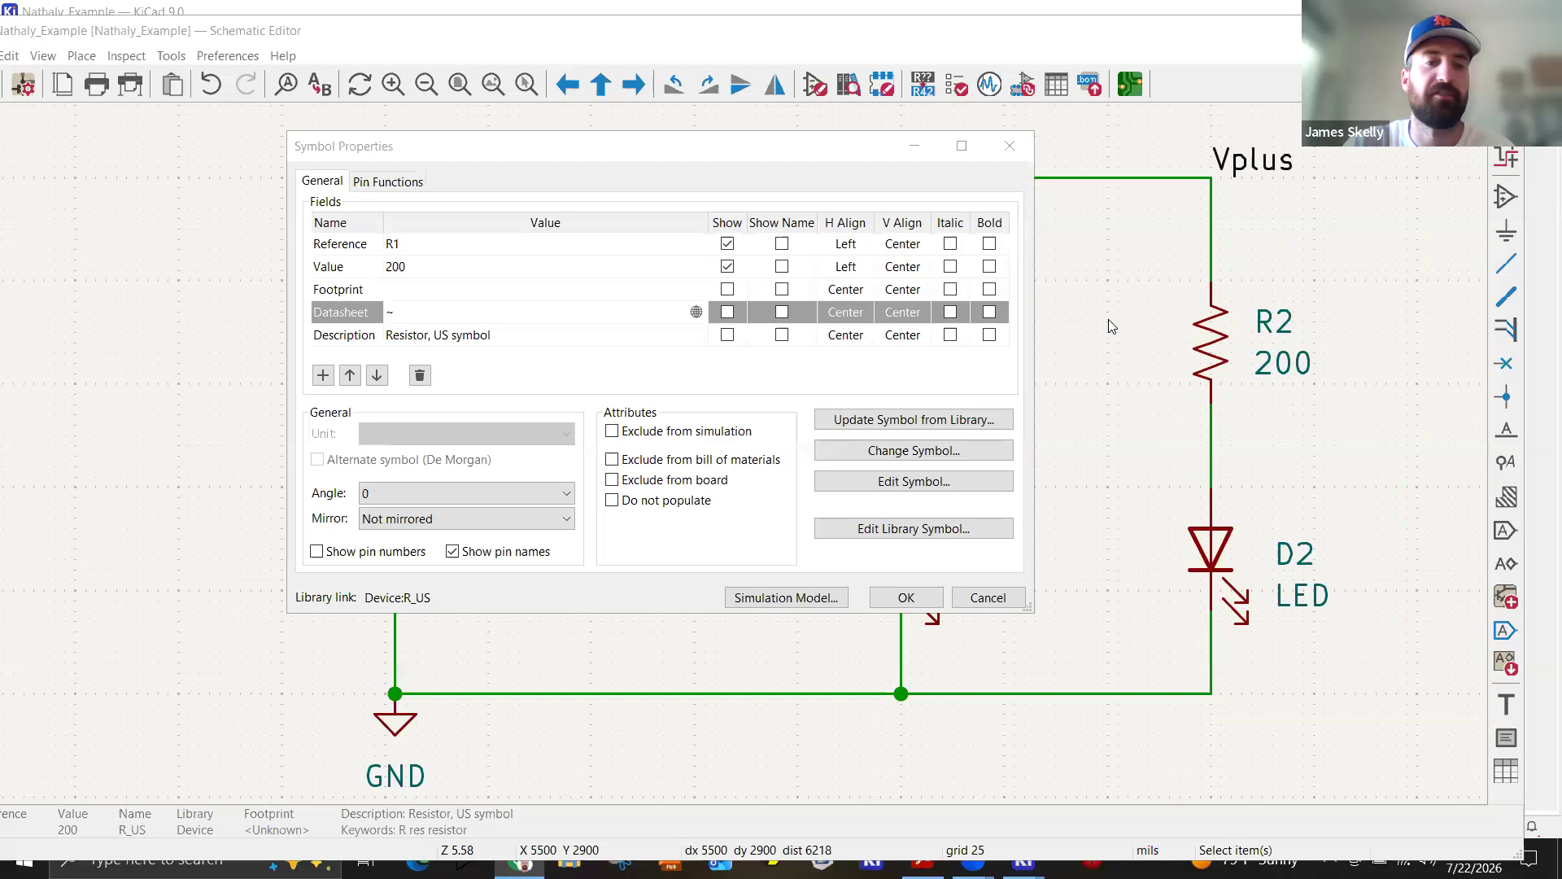
Set R1's description to "200 Ohm Resistor from OhmCraft, 1W" and make it visible on the schematic.
left_click(501, 337)
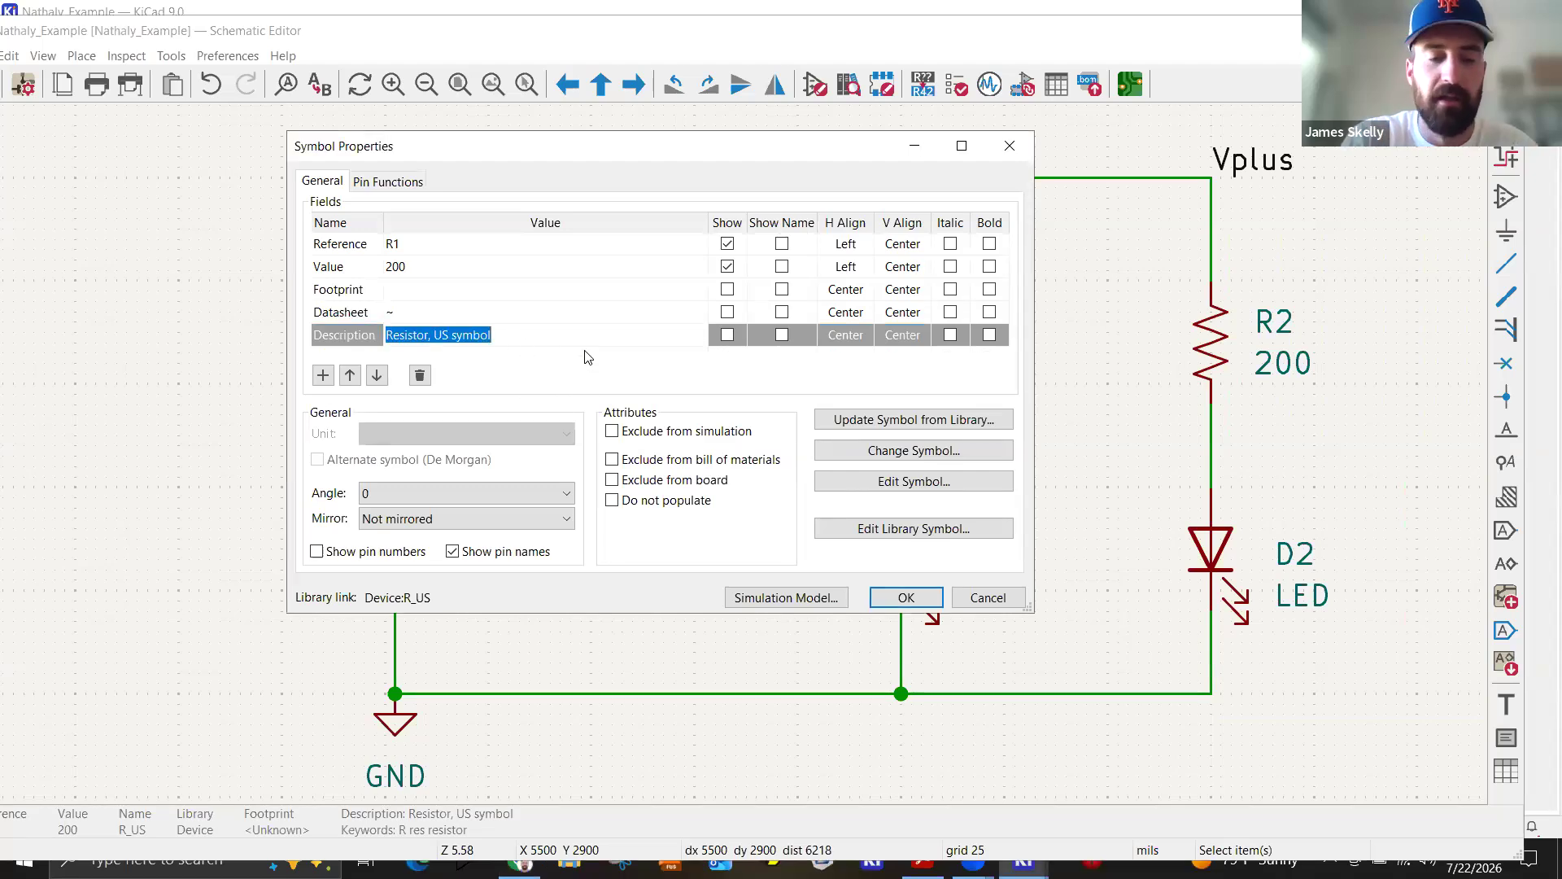
type("200 Ohm Resi")
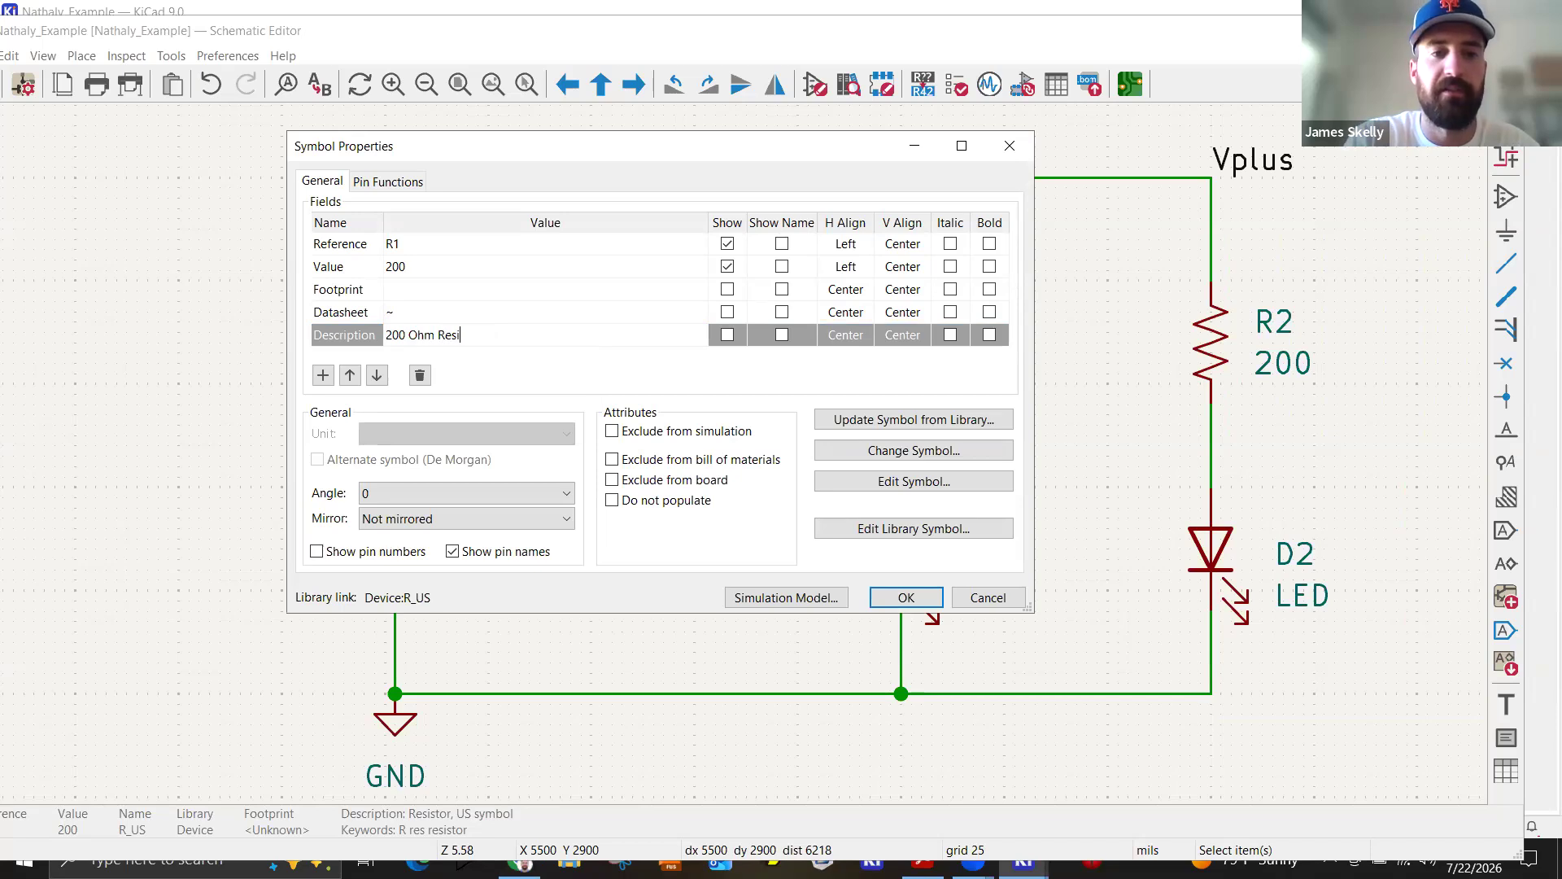
type("stor from")
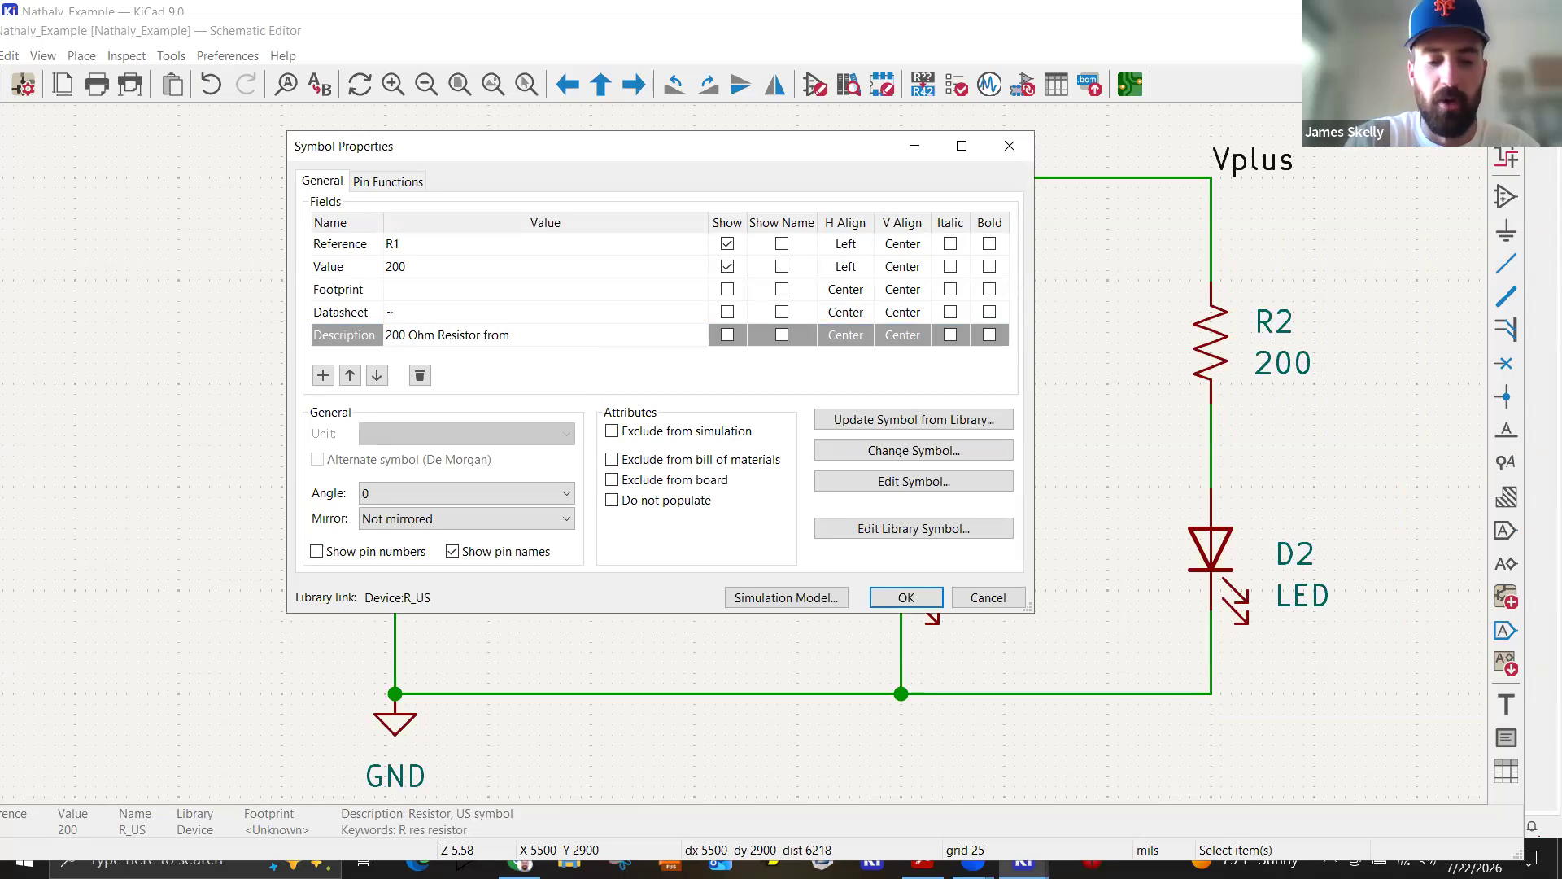
type(" OhmCraft, 1W")
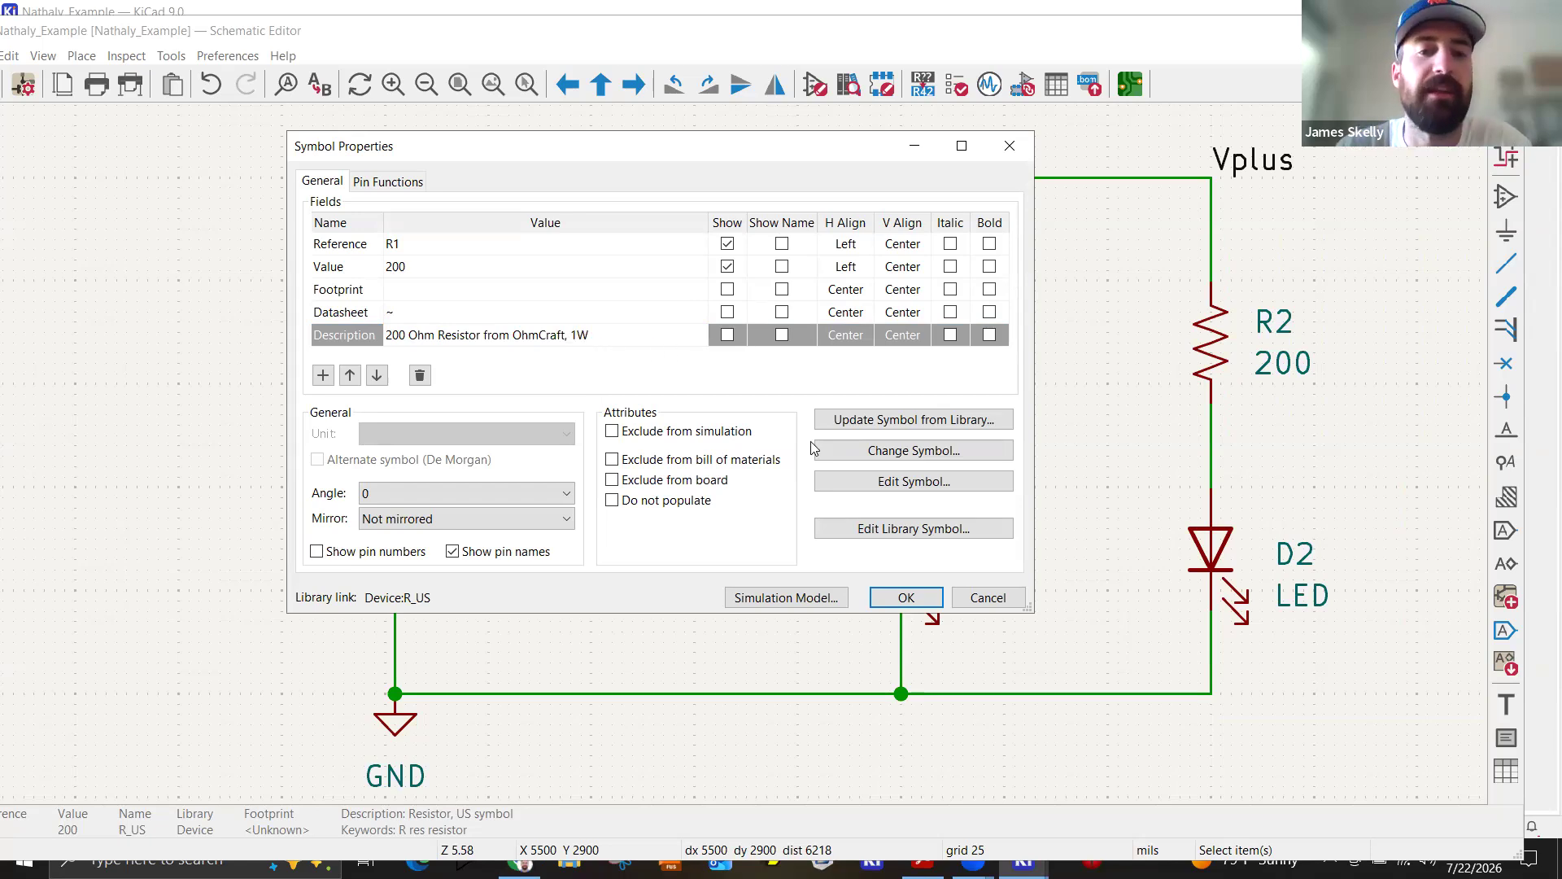
left_click(727, 336)
left_click(913, 604)
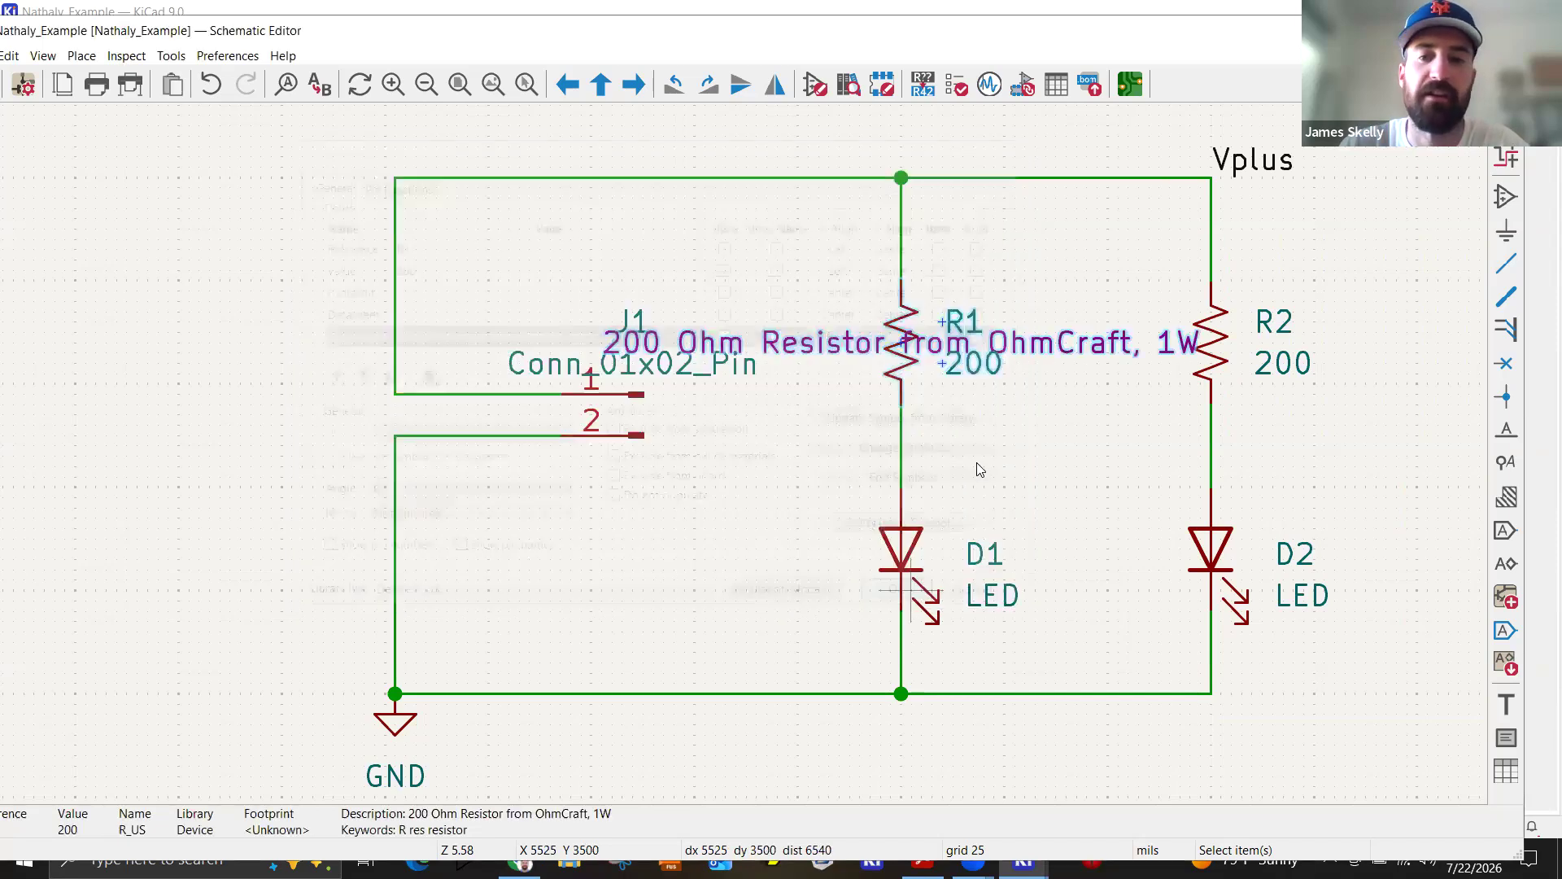
Move R1's description text above the resistor, and hide that description on the schematic.
left_click(816, 341)
left_click_drag(816, 341, 808, 240)
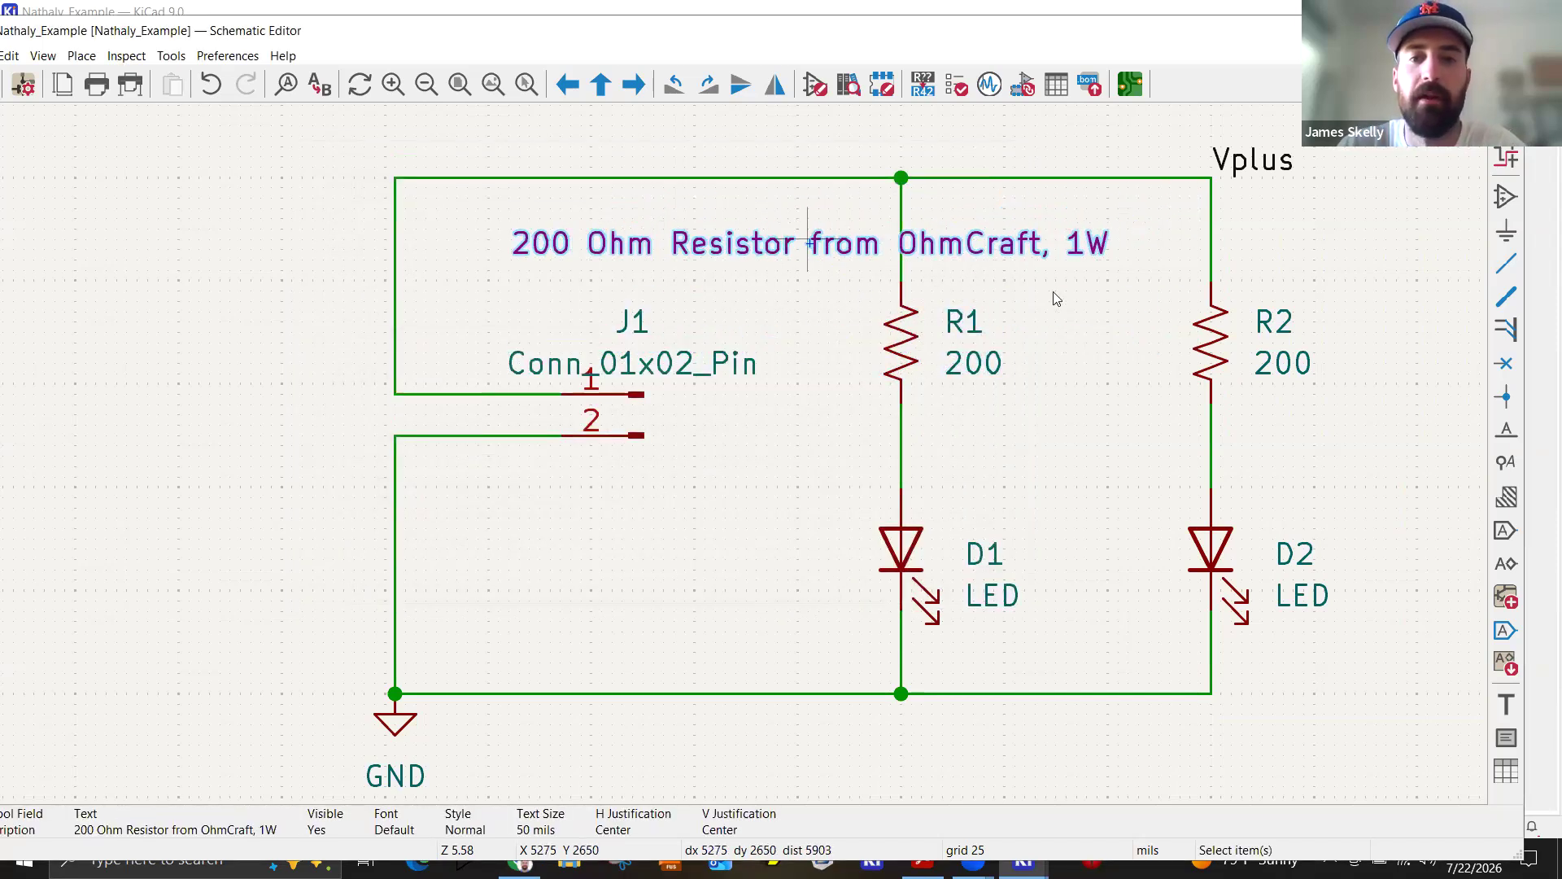
double_click(901, 338)
left_click(728, 336)
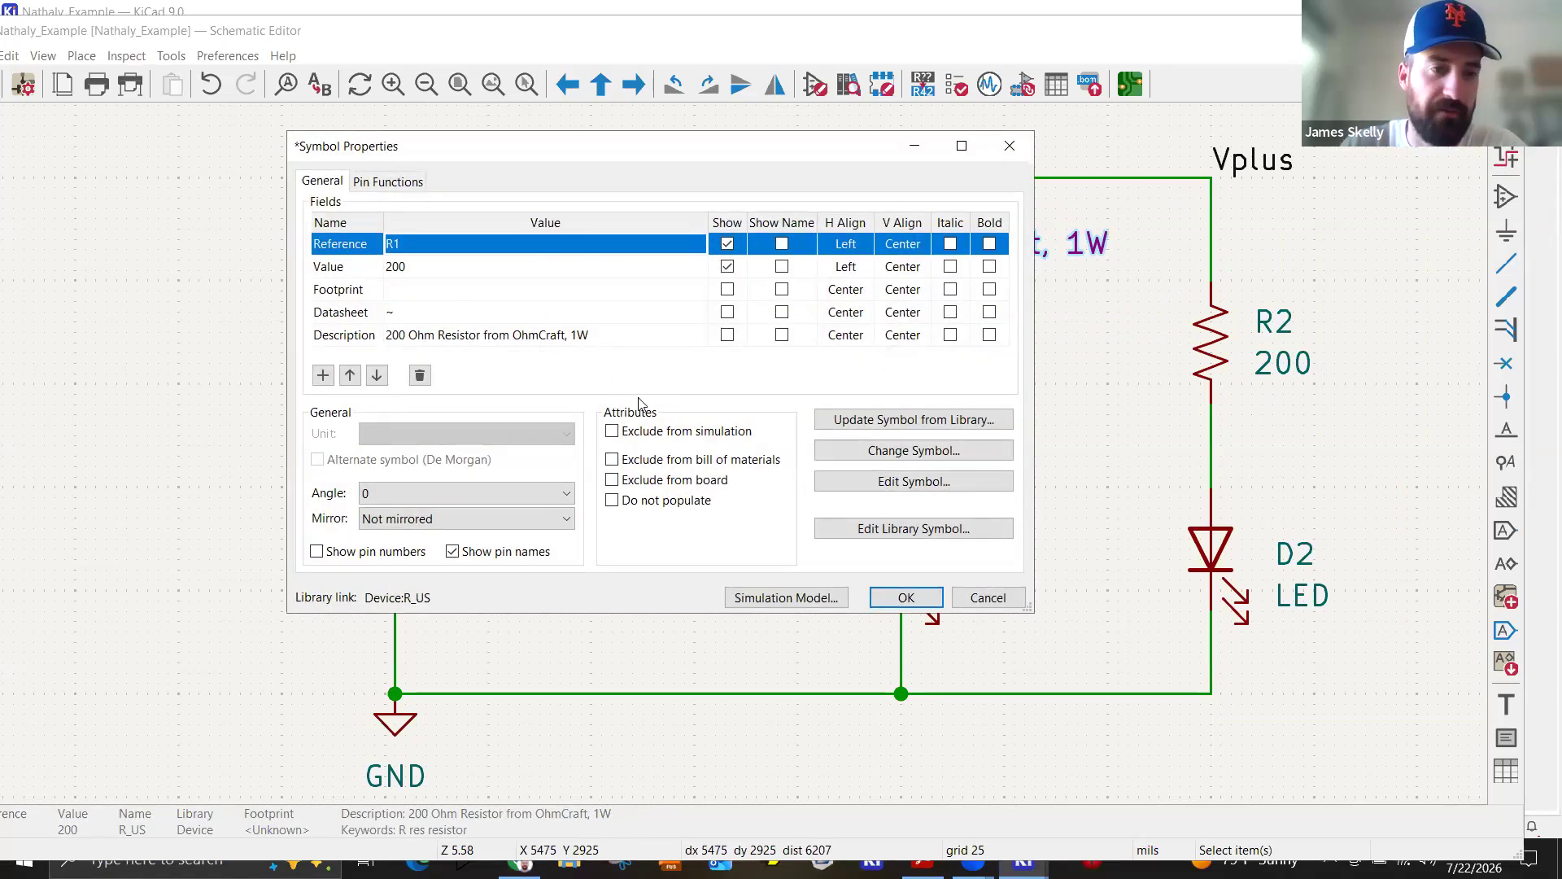
left_click(906, 598)
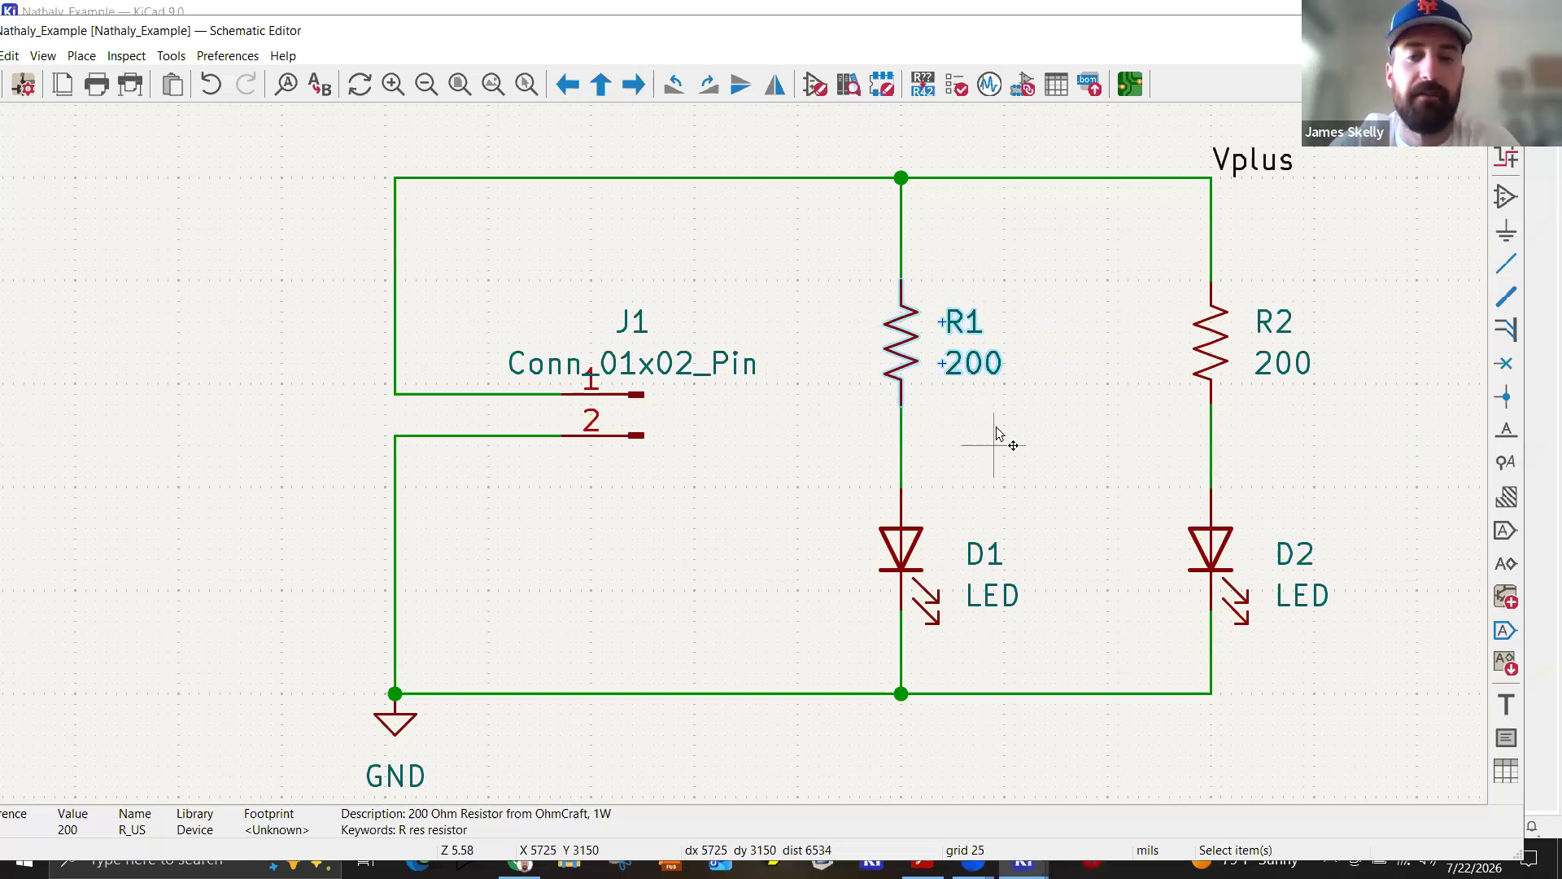
left_click(994, 442)
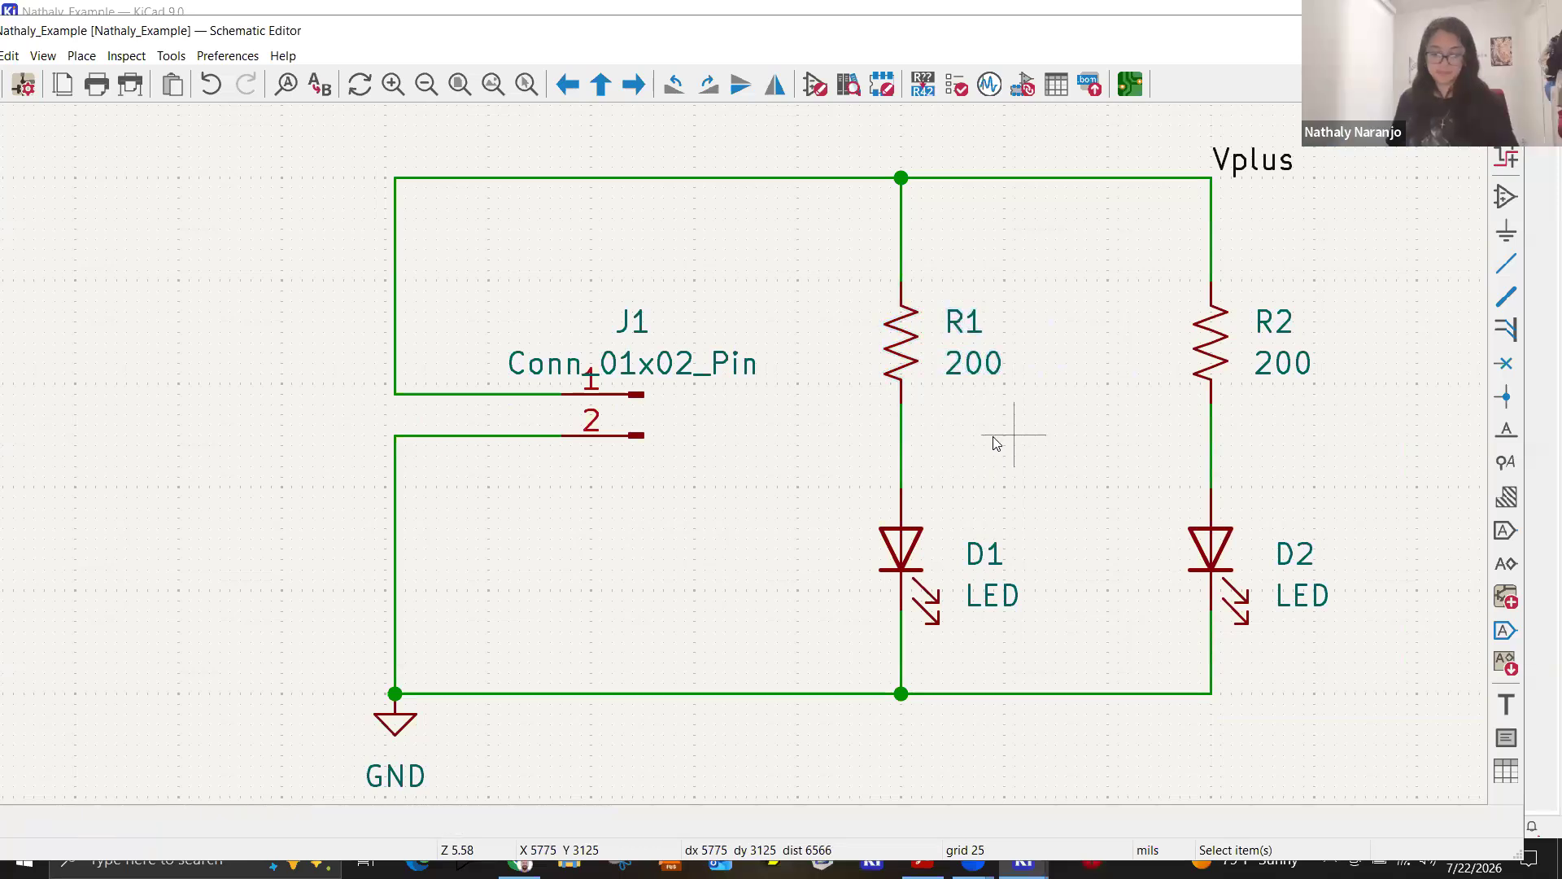
double_click(901, 342)
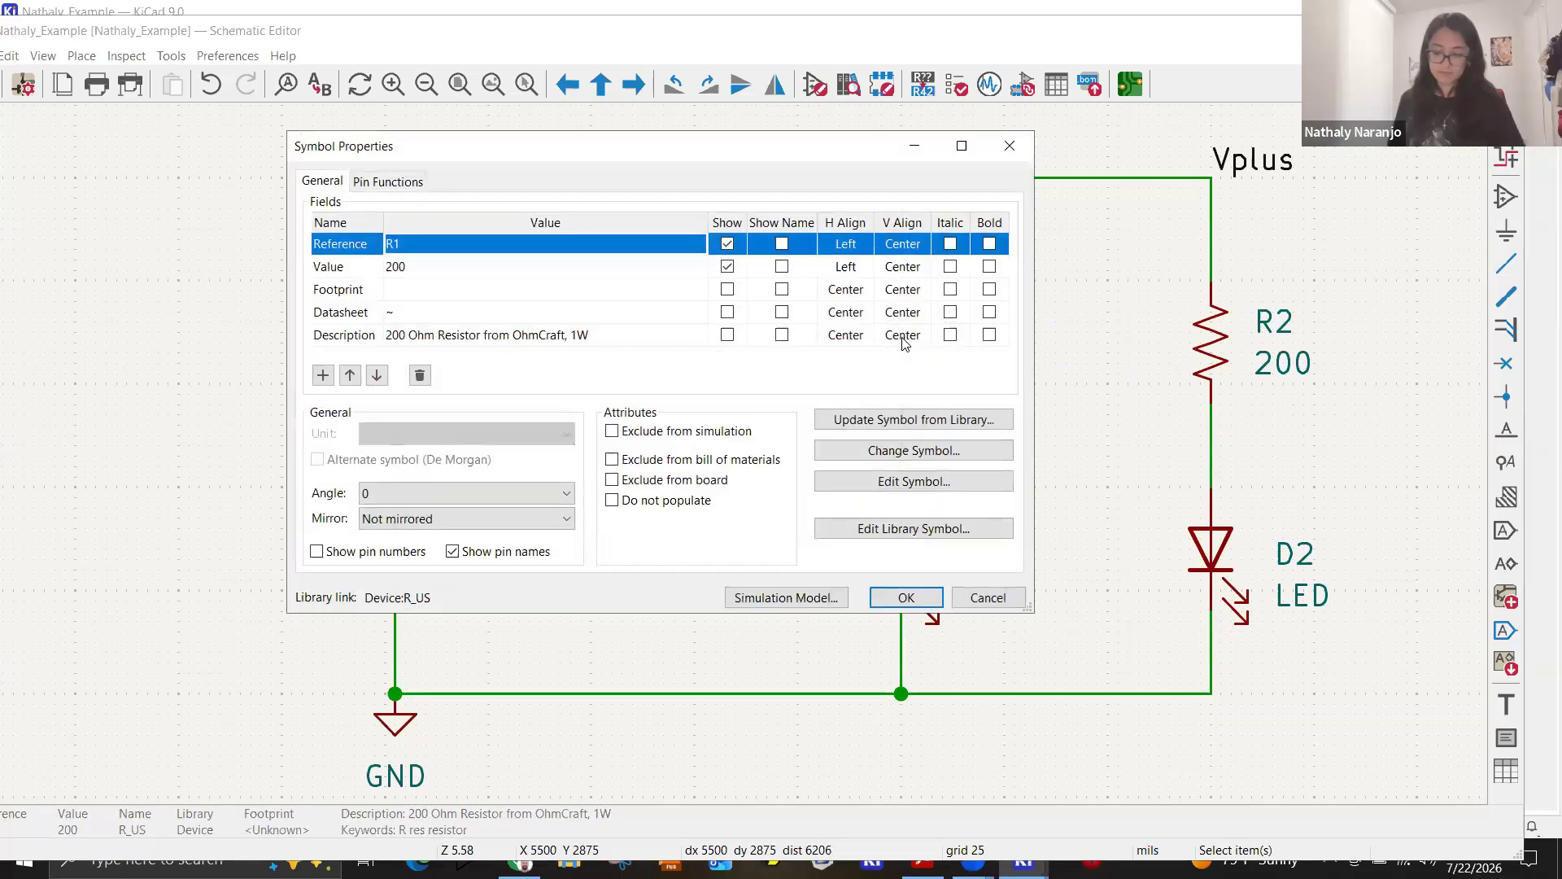
left_click(1010, 146)
left_click(1024, 338)
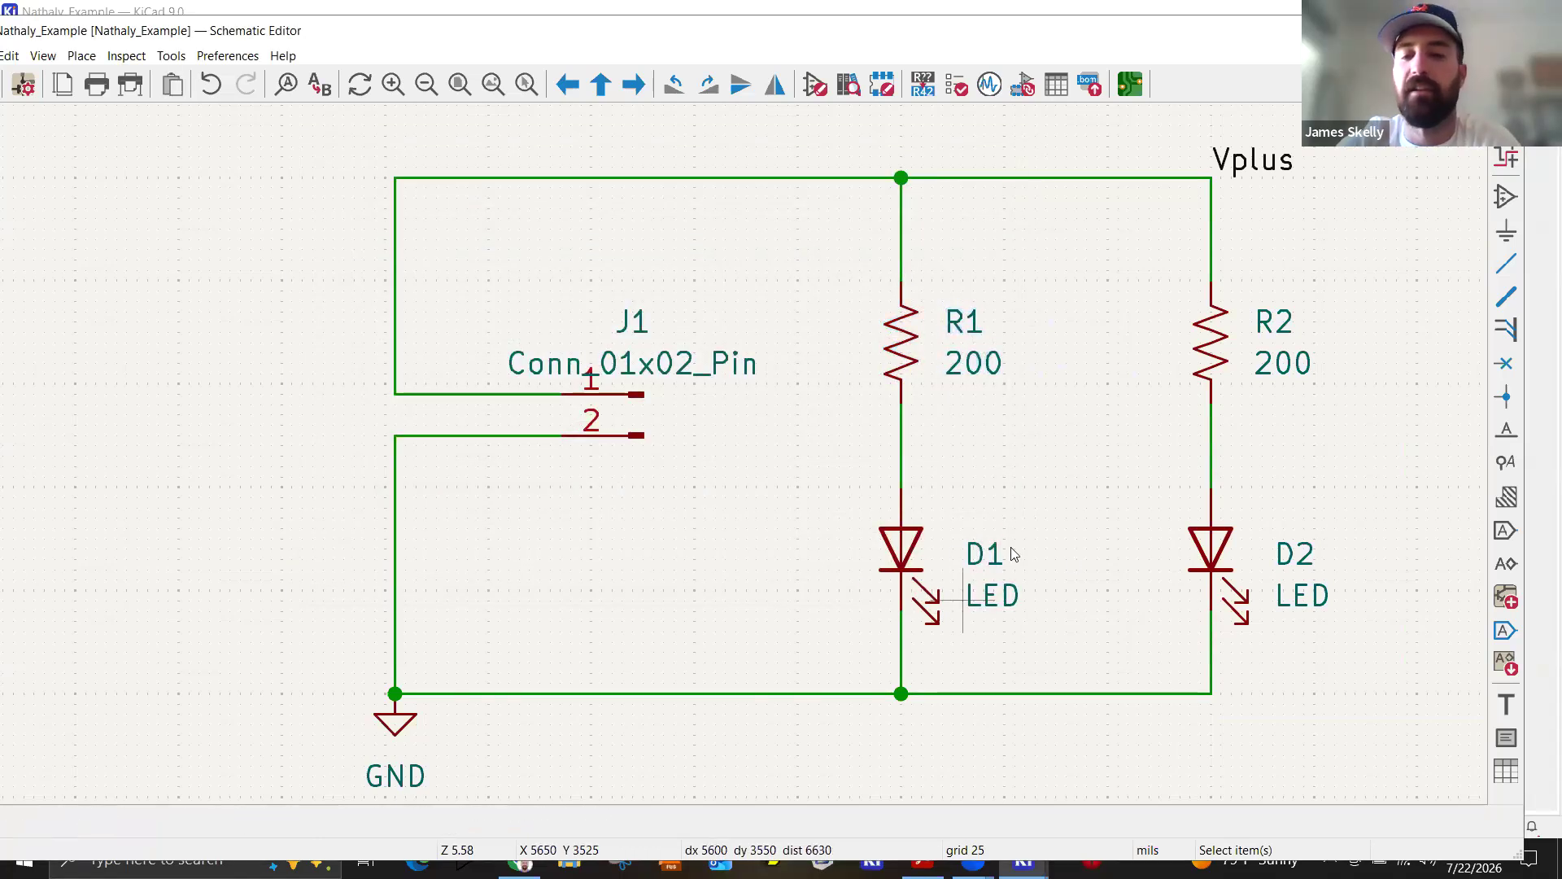
Set D1's description to "GREEN" and make it visible on the schematic.
double_click(910, 544)
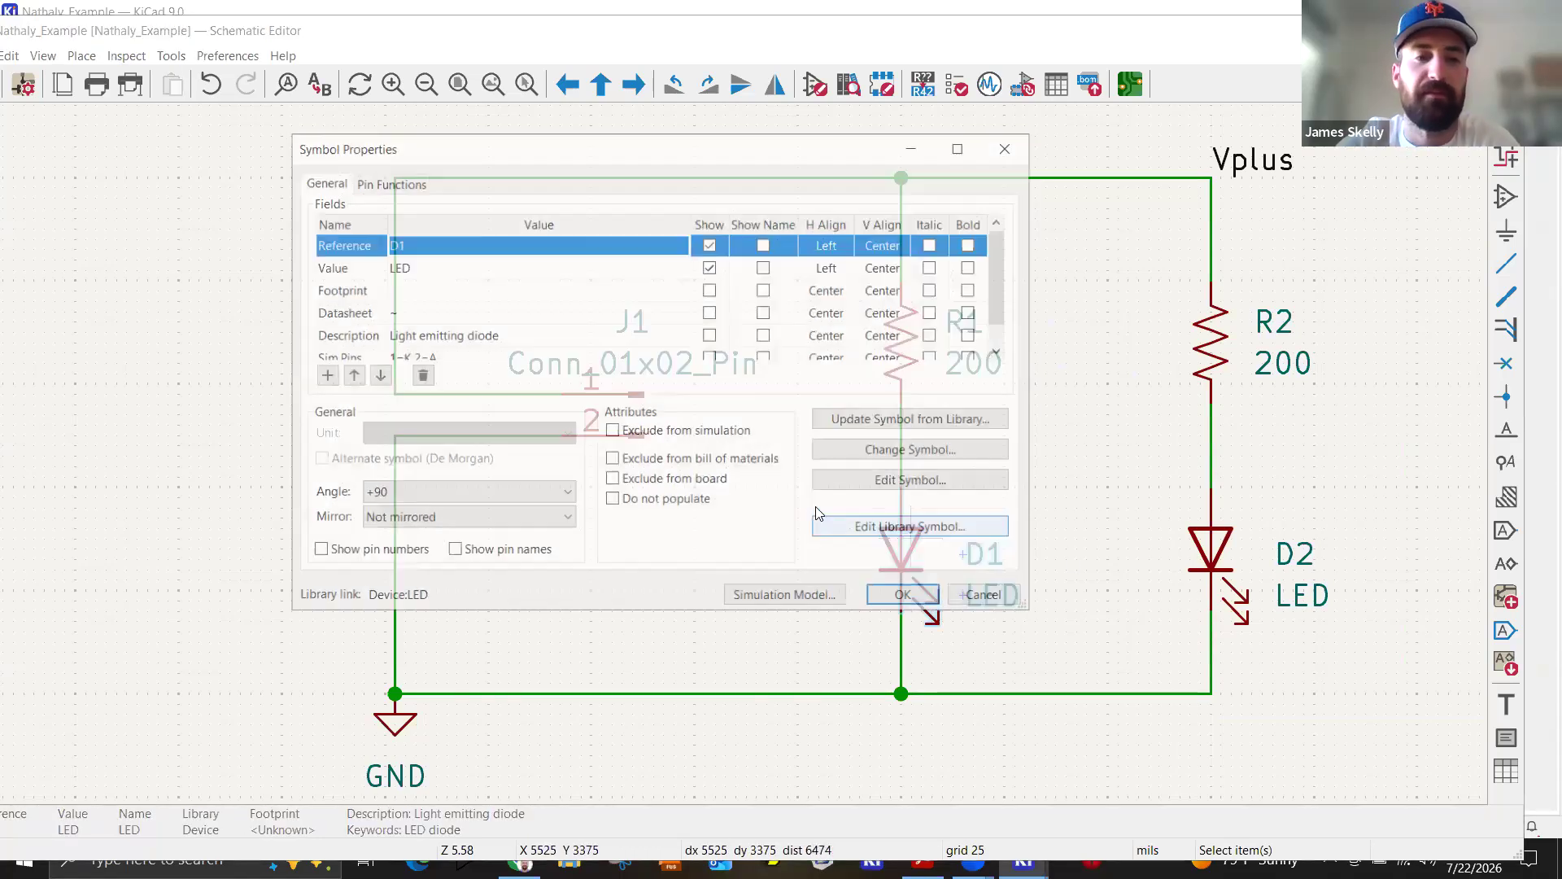
left_click(550, 334)
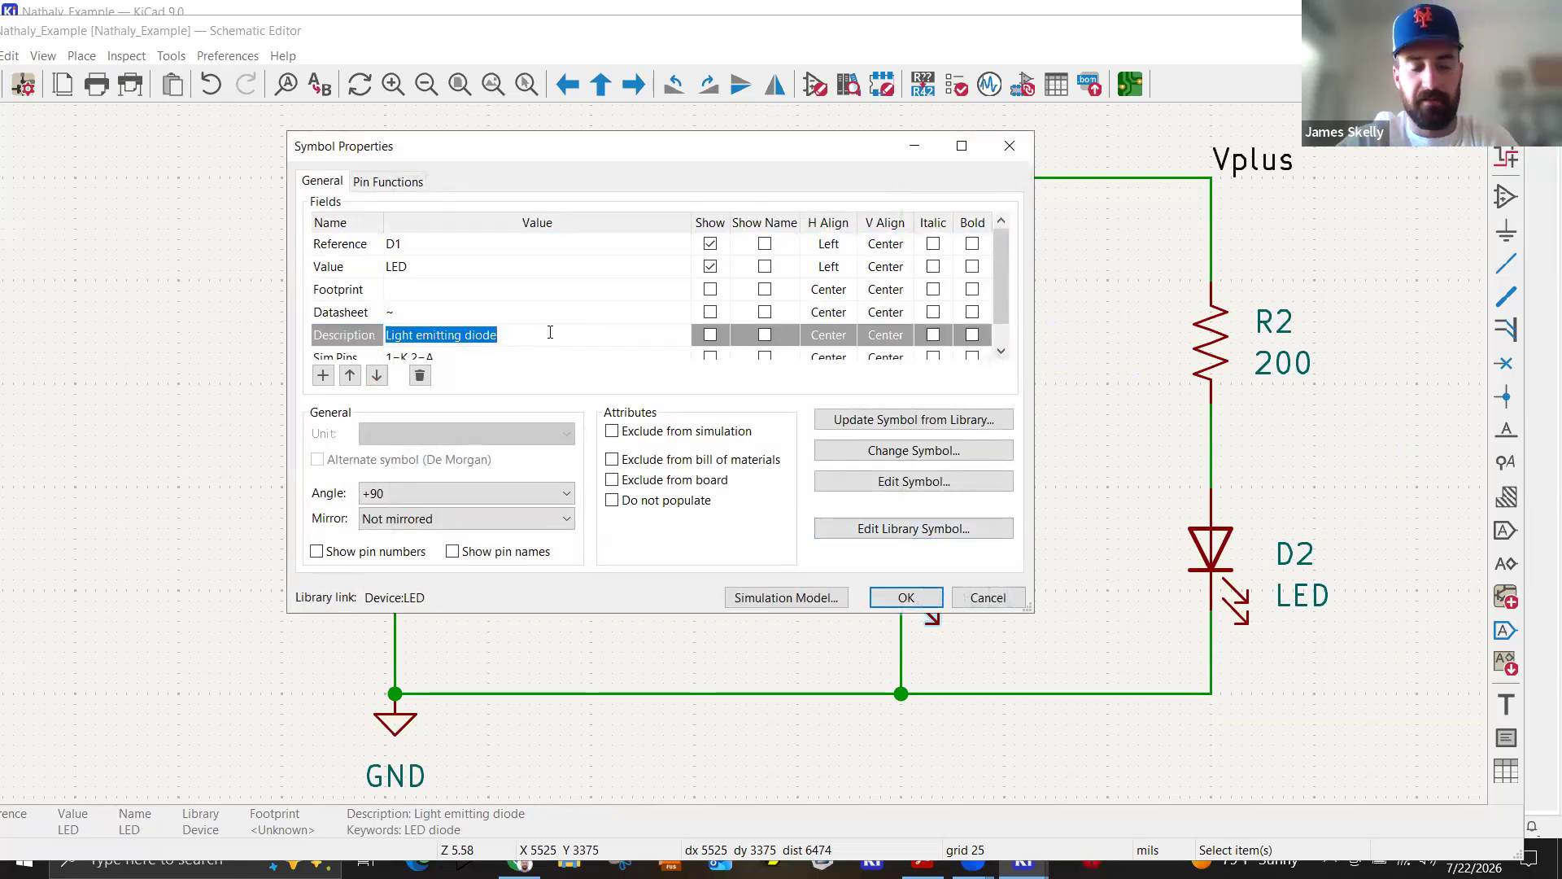
type("GREEN")
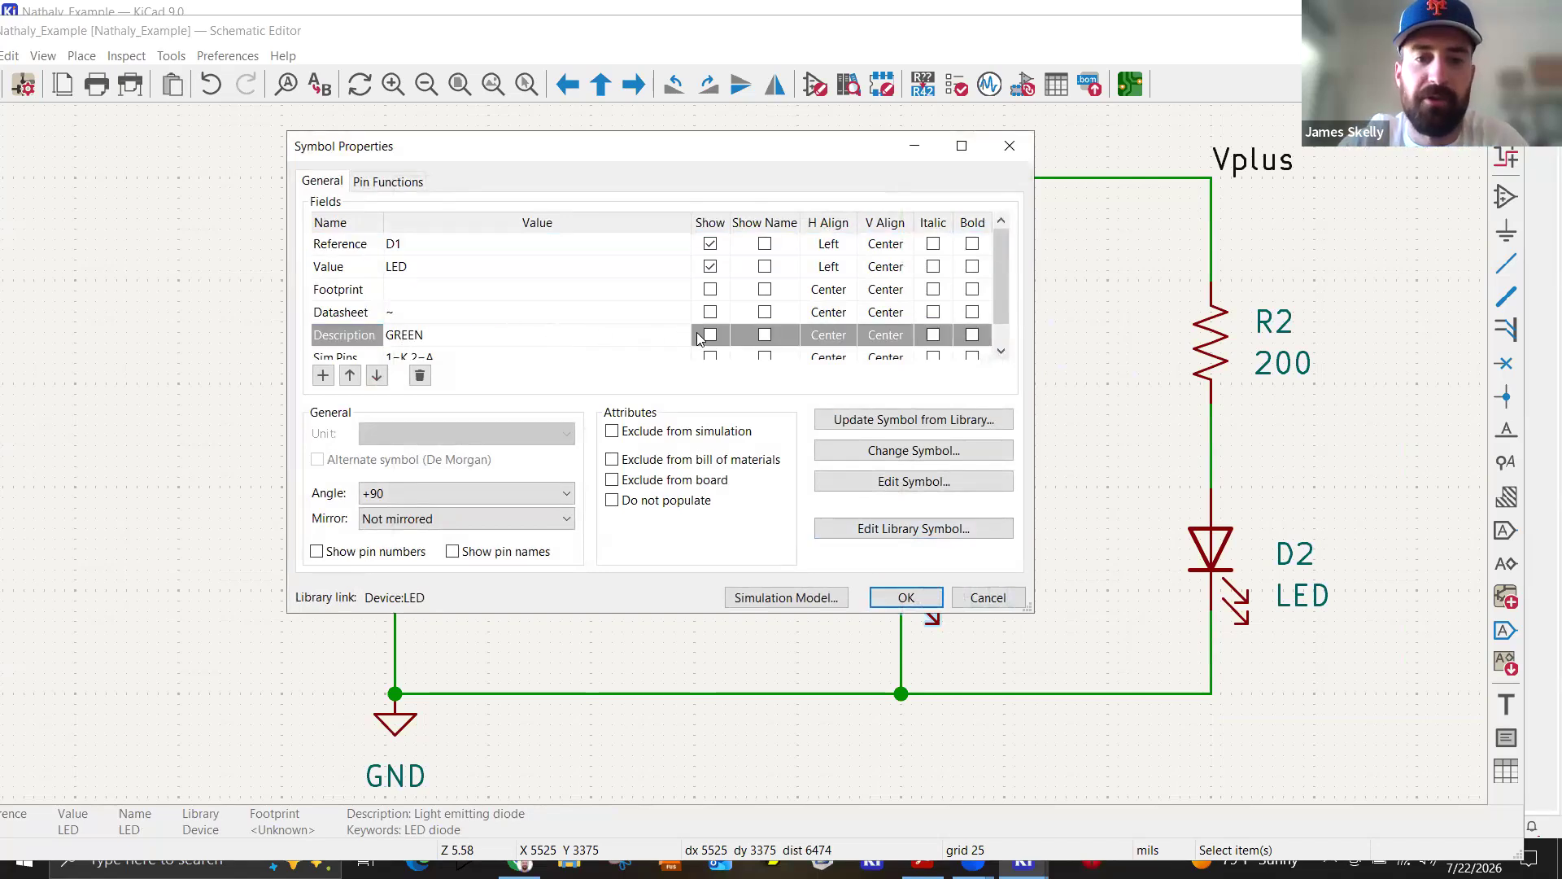
left_click(707, 334)
left_click(904, 597)
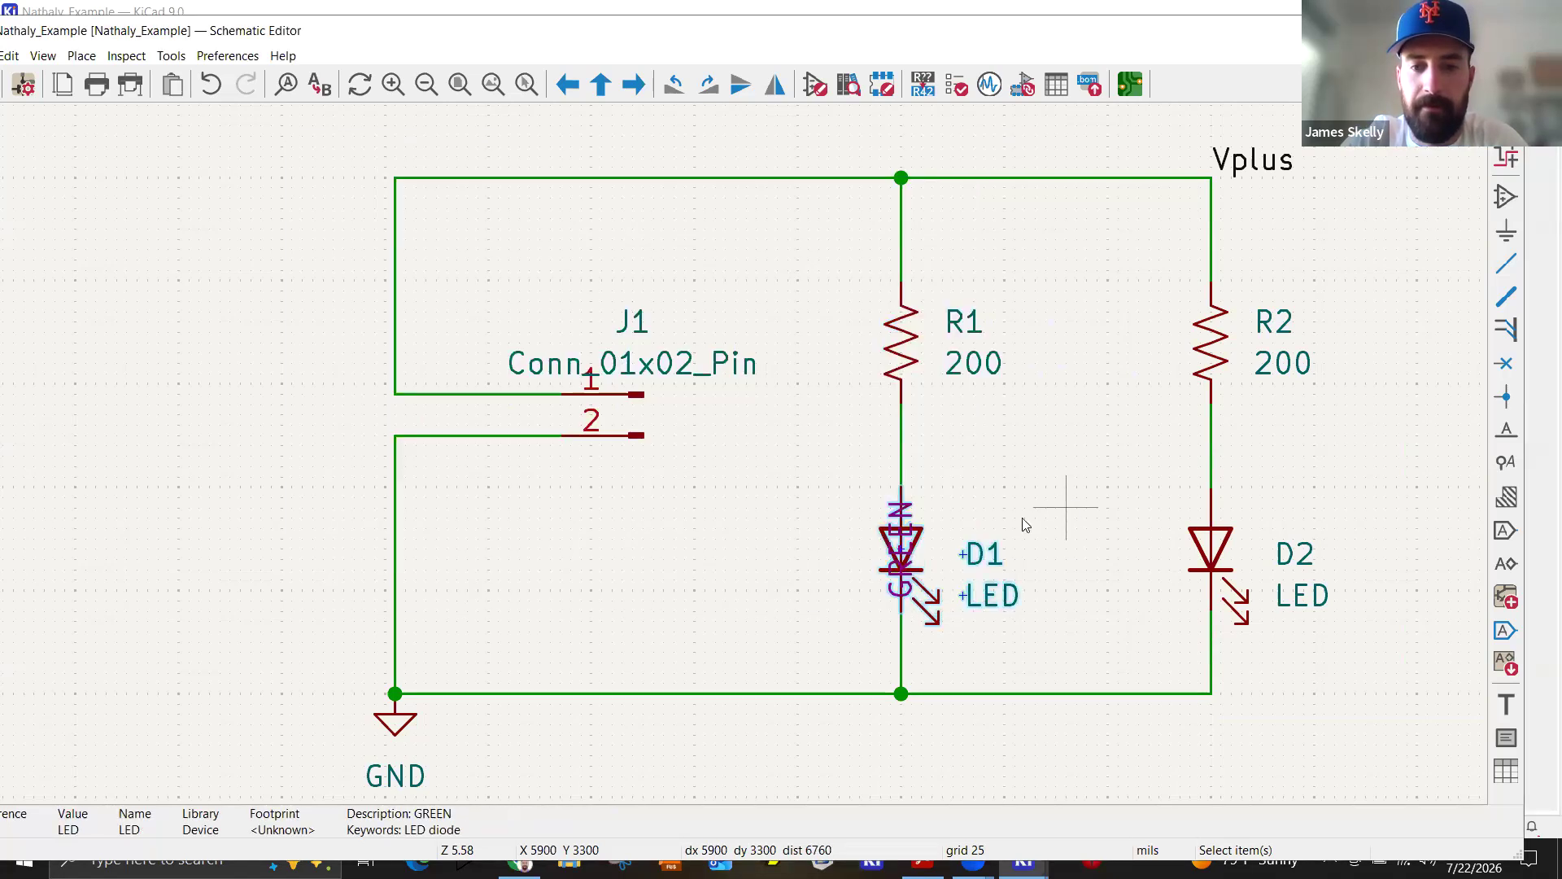
Move D1's GREEN description above its reference label and rotate it to read horizontally.
left_click(900, 550)
left_click_drag(900, 549, 1011, 521)
key("r")
left_click(1079, 572)
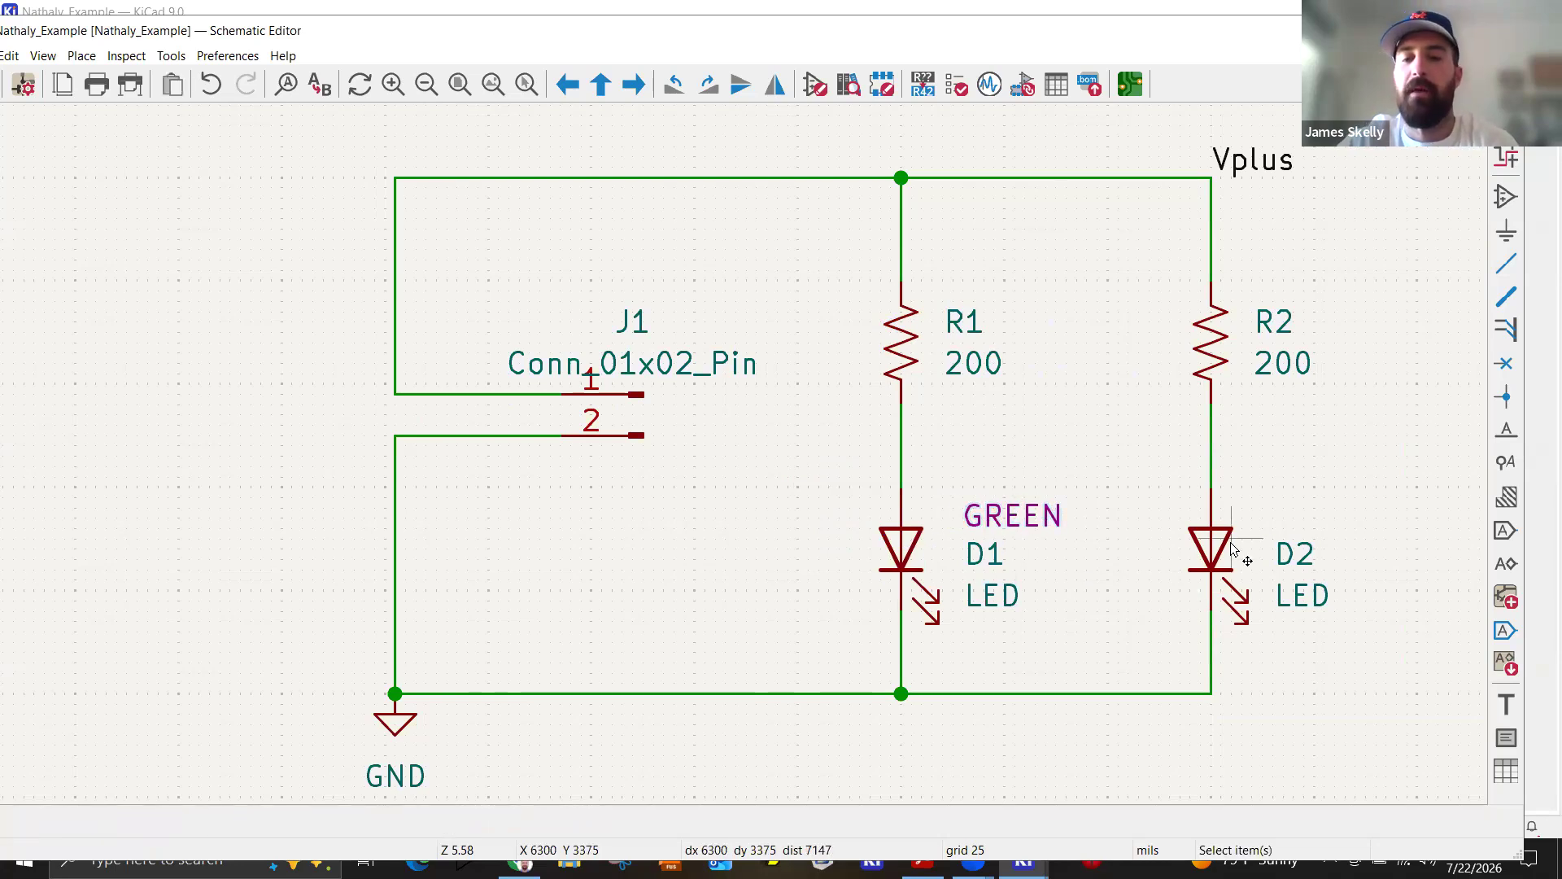
Set D2's description to "RED" and make it visible on the schematic.
left_click(1229, 547)
double_click(1229, 546)
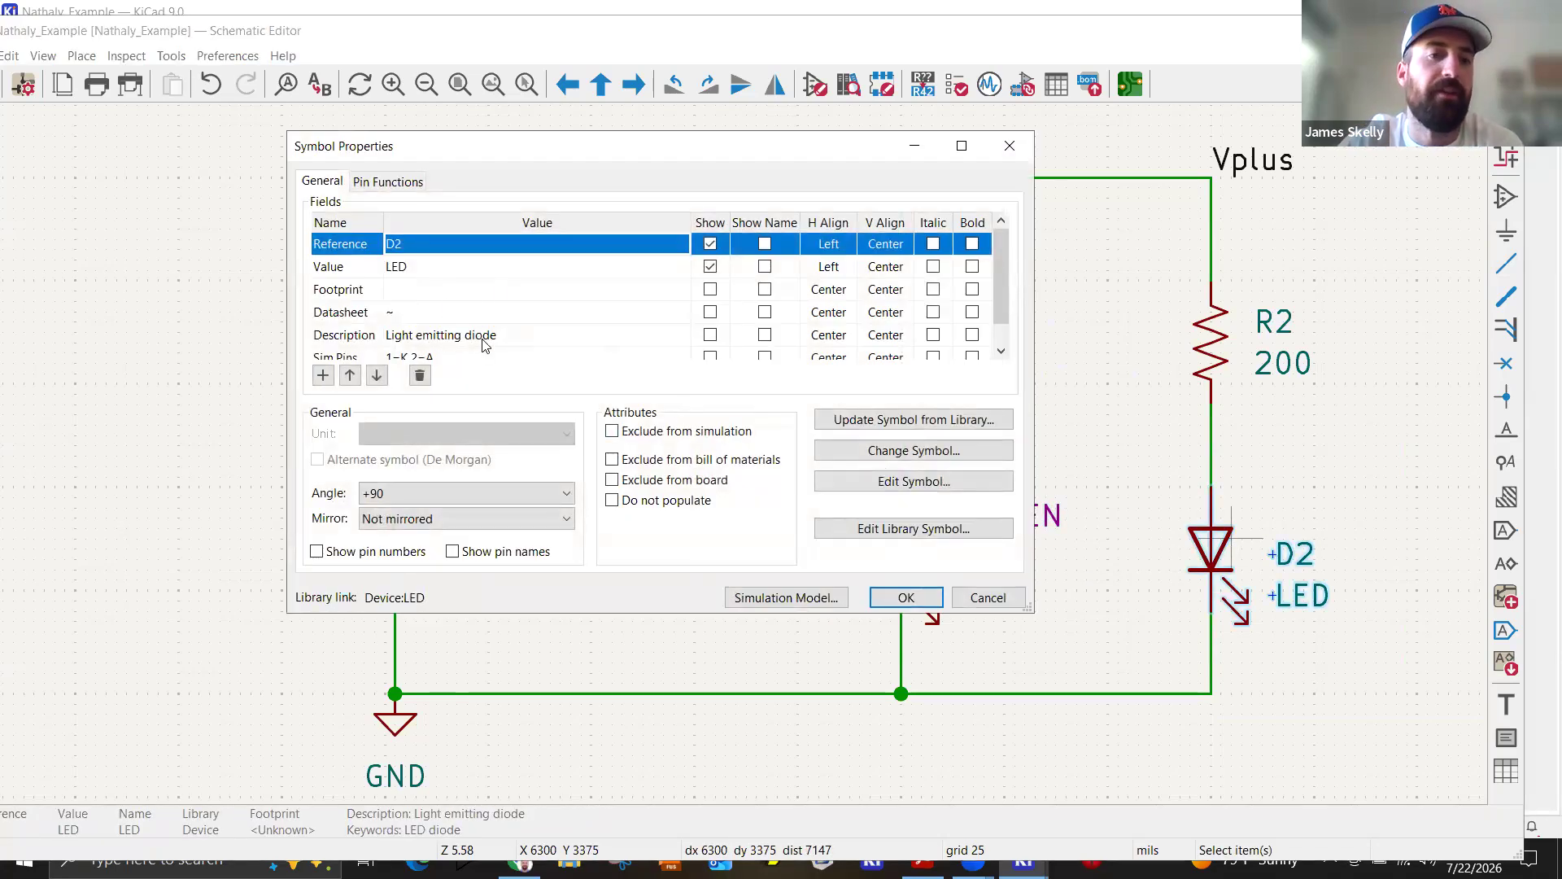
left_click(511, 336)
type("RED")
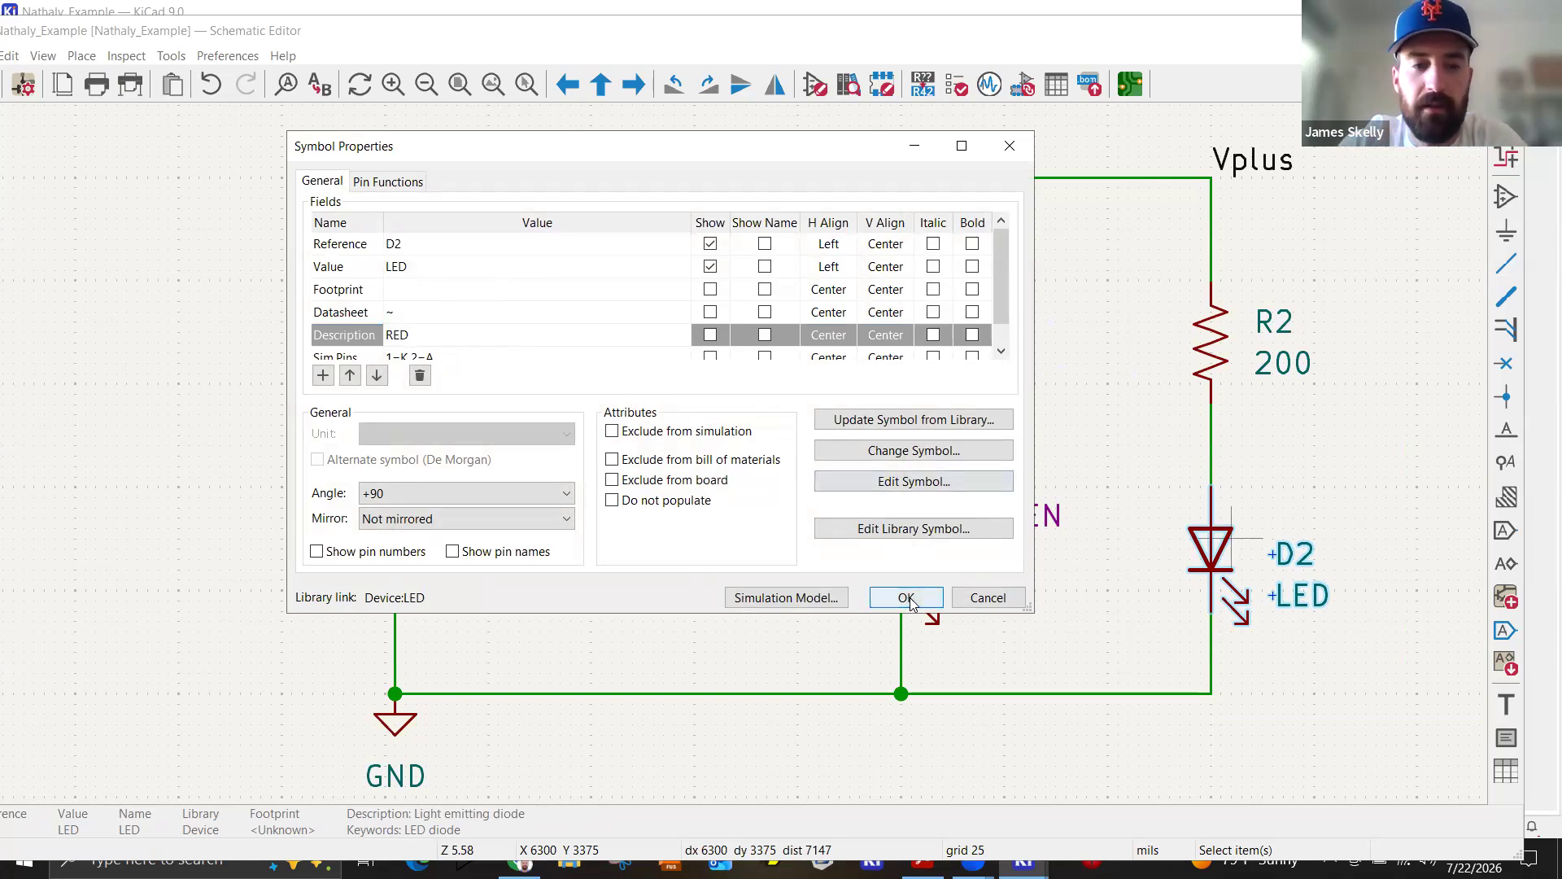
left_click(706, 337)
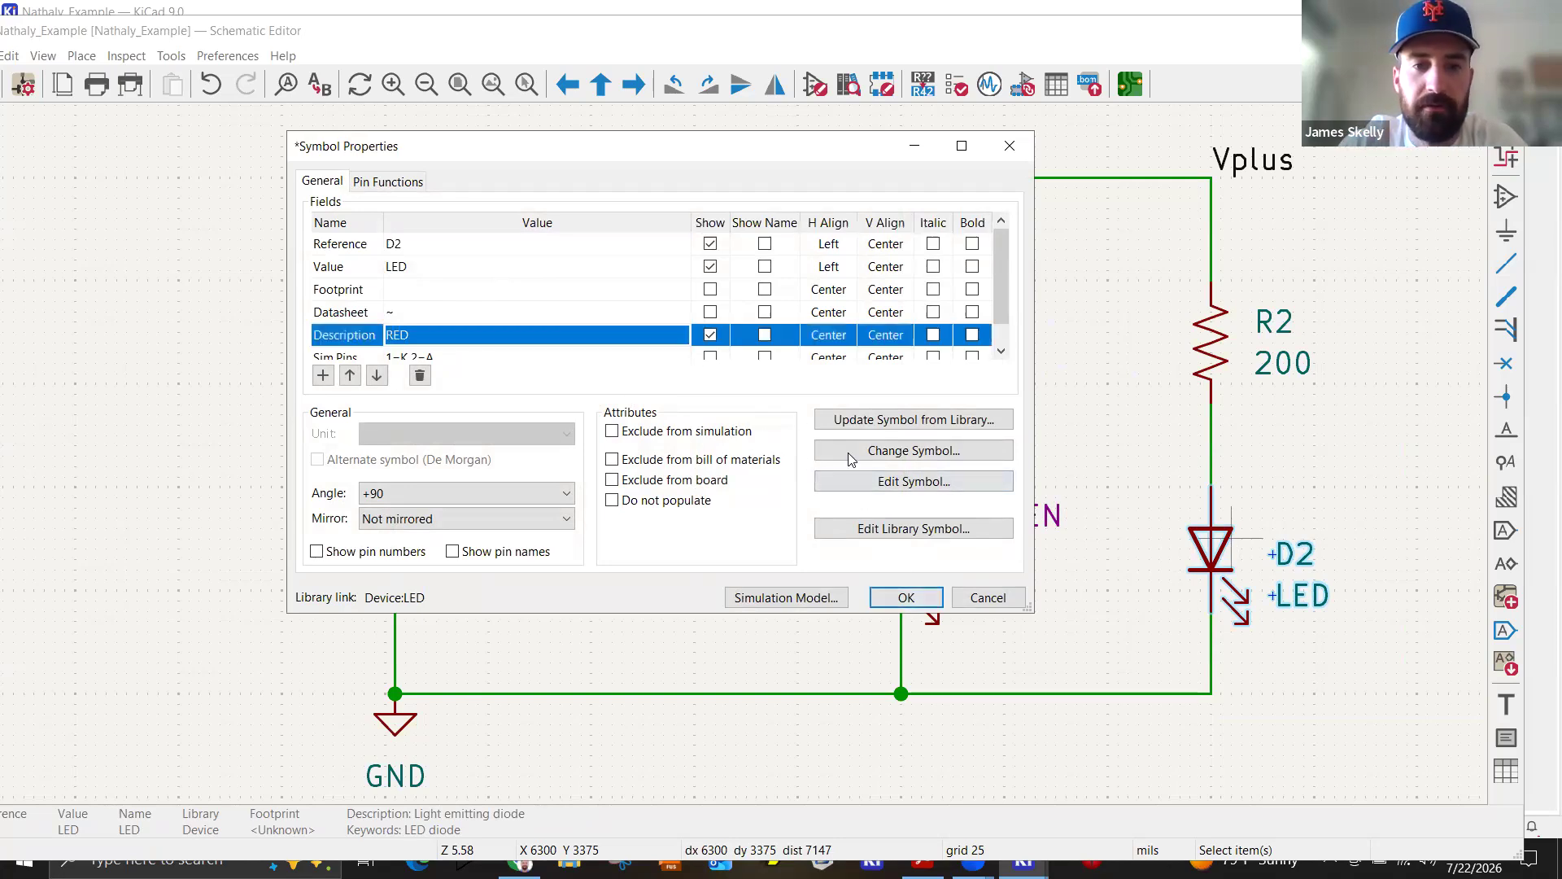
left_click(910, 597)
Move D2's RED description above its reference label and rotate it to read horizontally.
left_click_drag(1217, 523, 1304, 523)
key("r")
left_click(1391, 498)
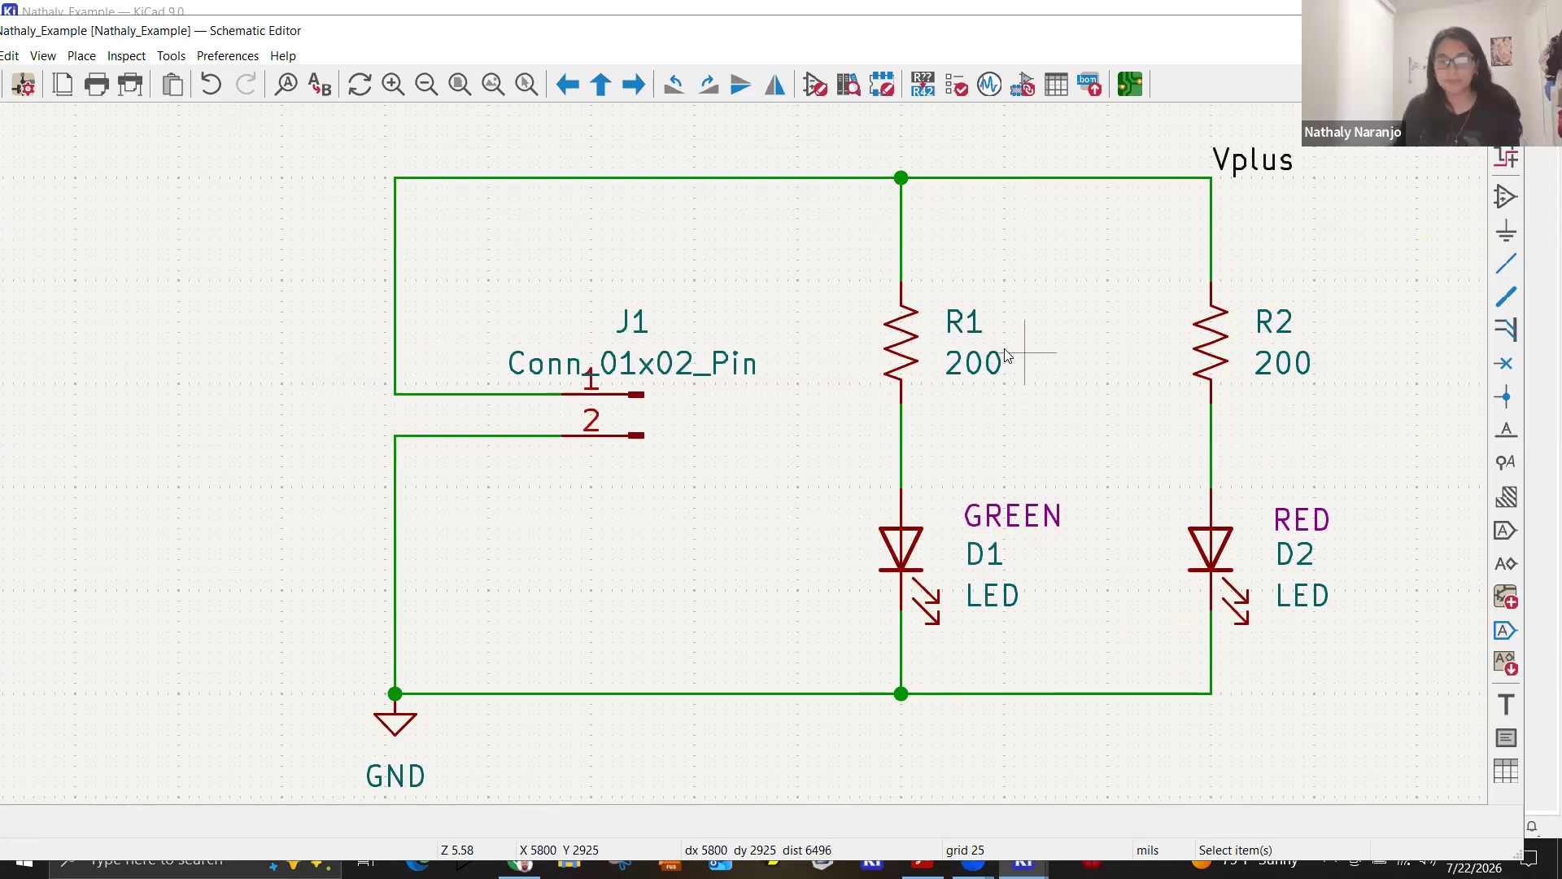
left_click(909, 342)
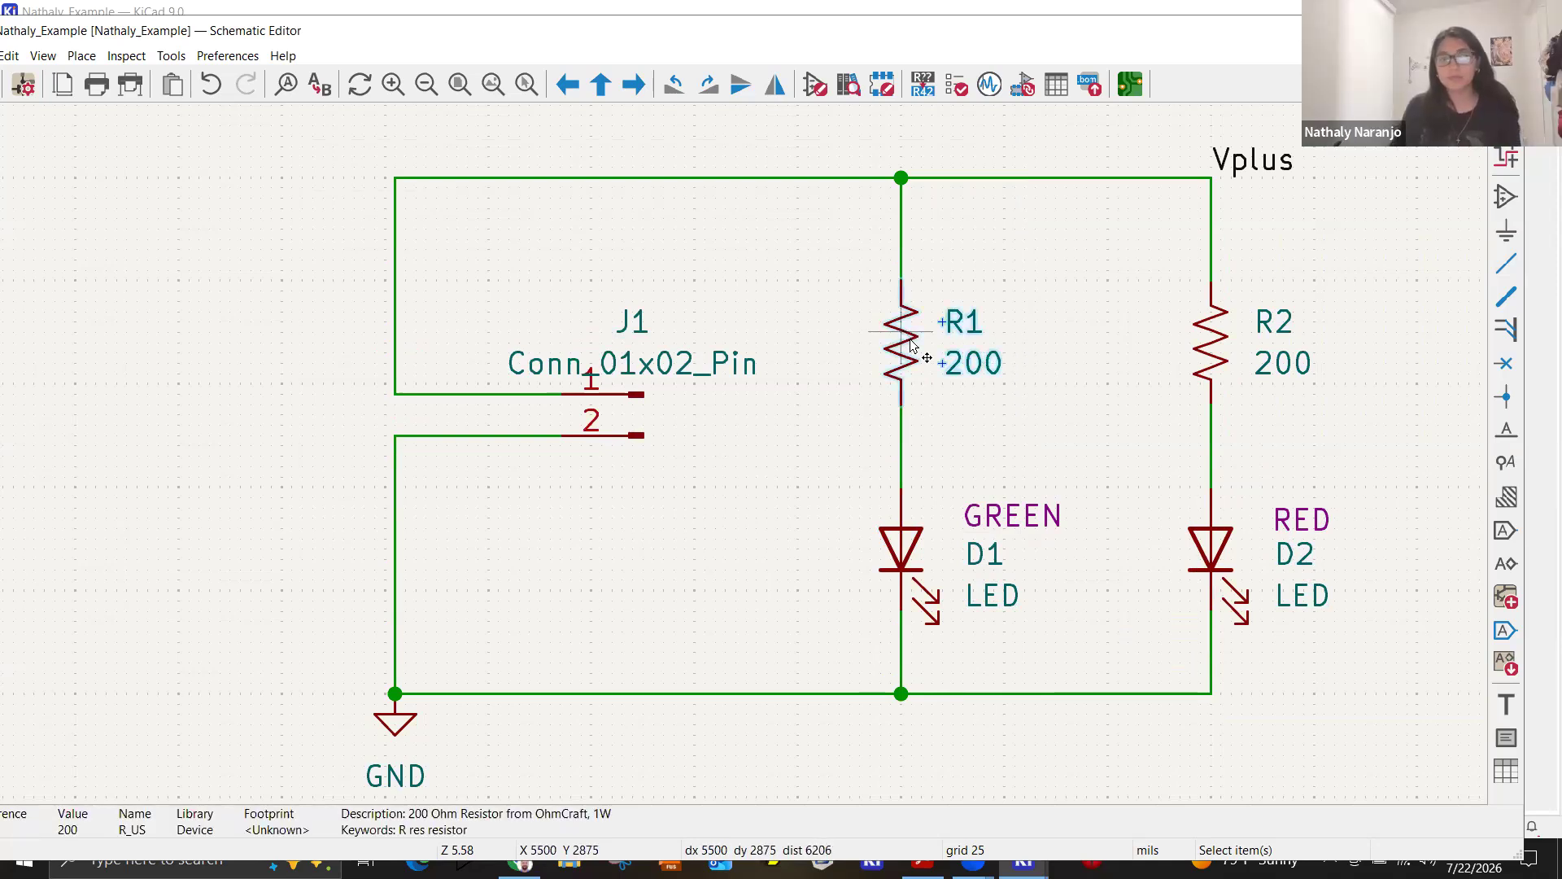
double_click(909, 342)
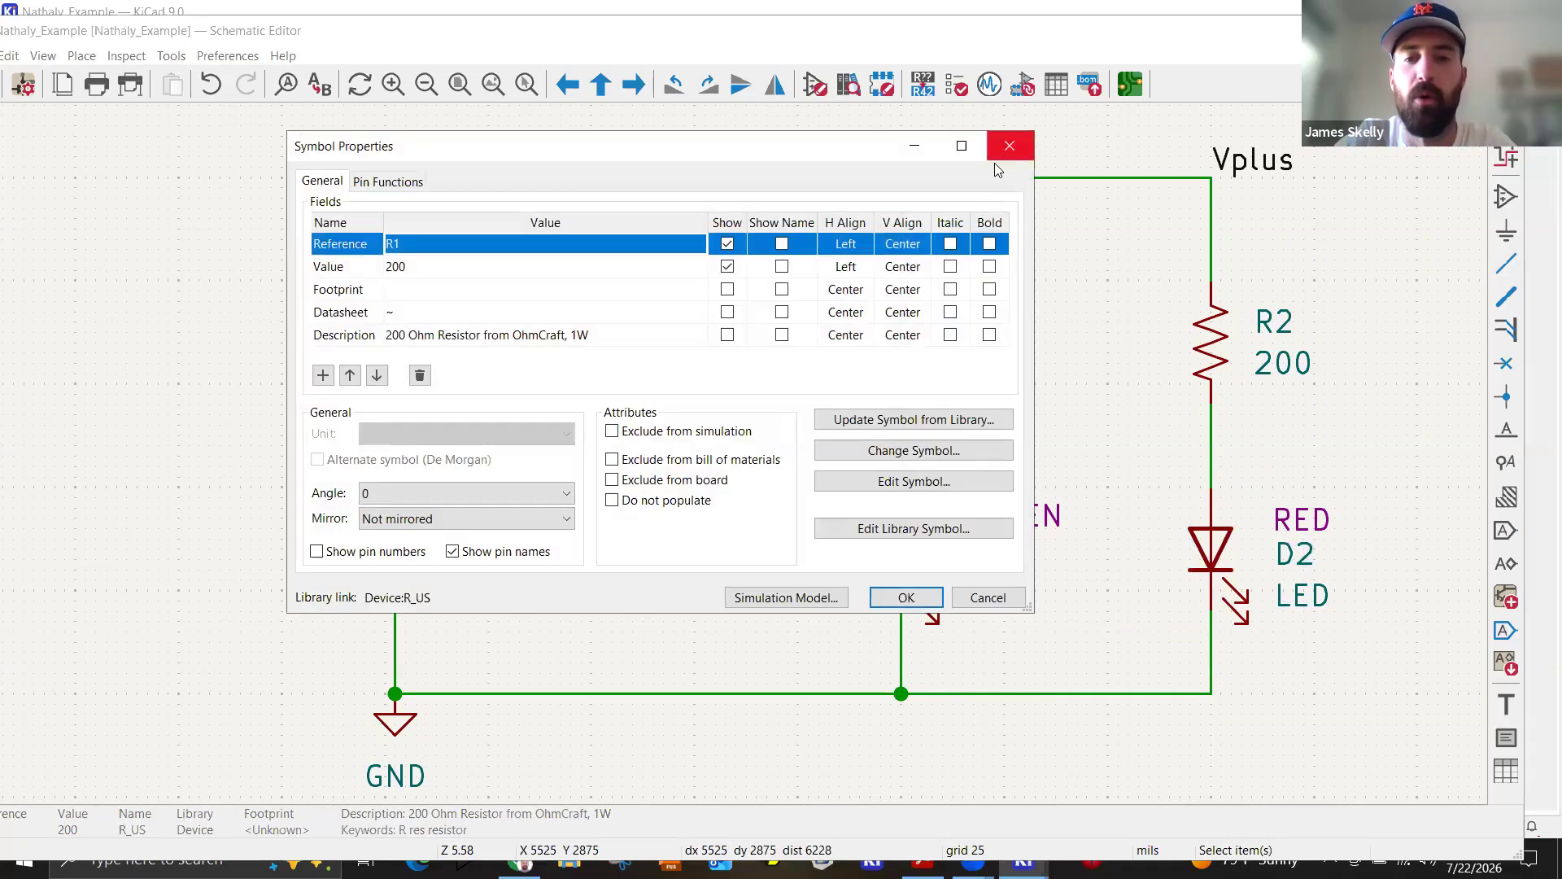
left_click(1009, 145)
Browse footprints for R1, filter the library for "resistor", and collapse the Resistor_SMD group to reach Resistor_THT.
double_click(905, 358)
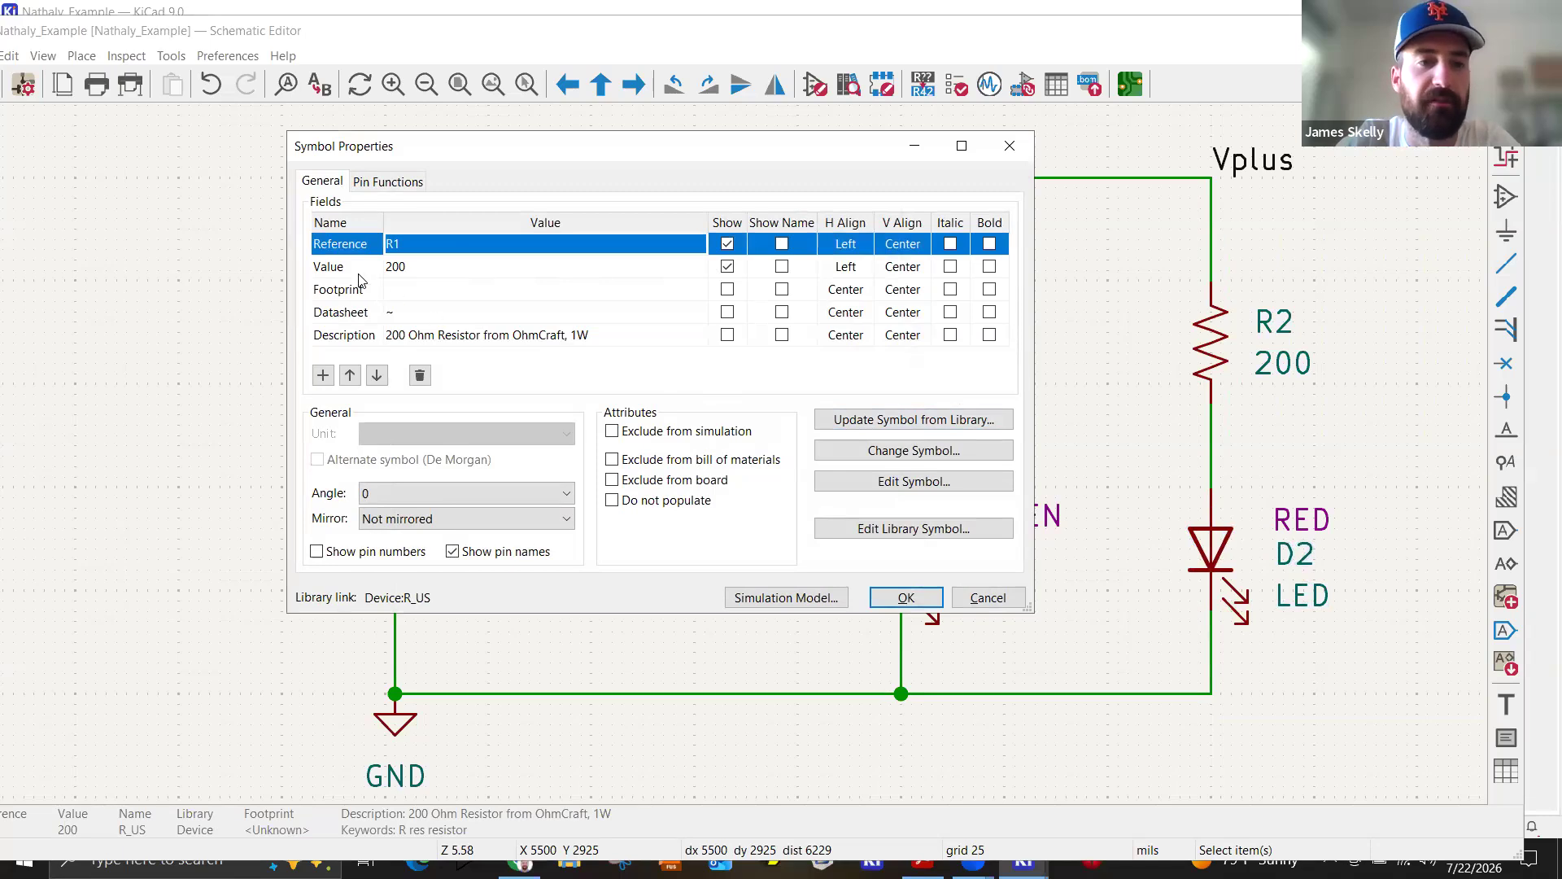
left_click(700, 291)
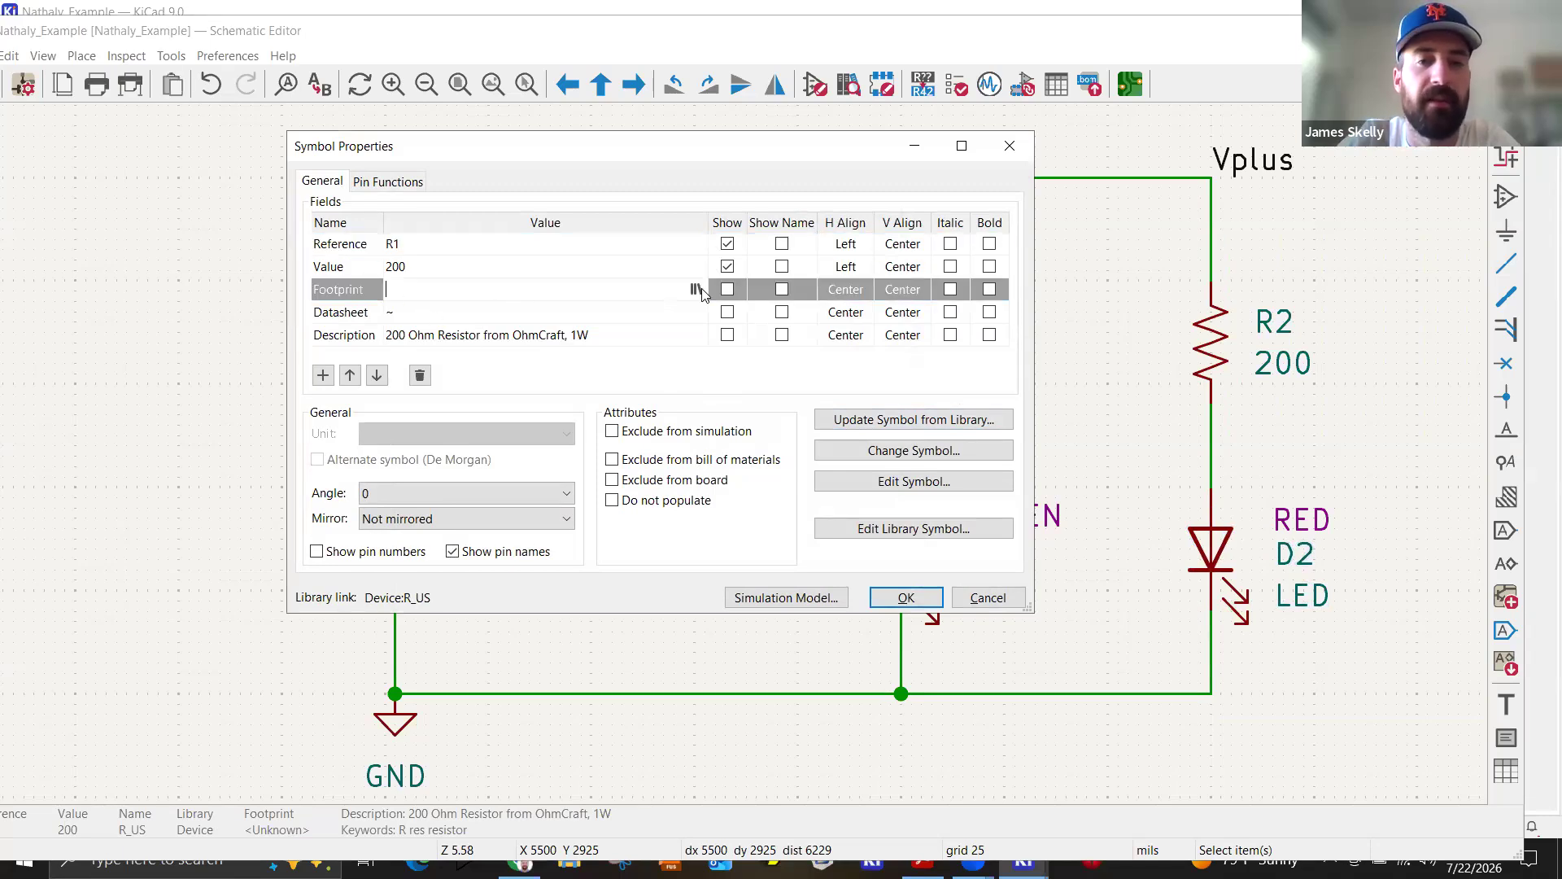
left_click(697, 291)
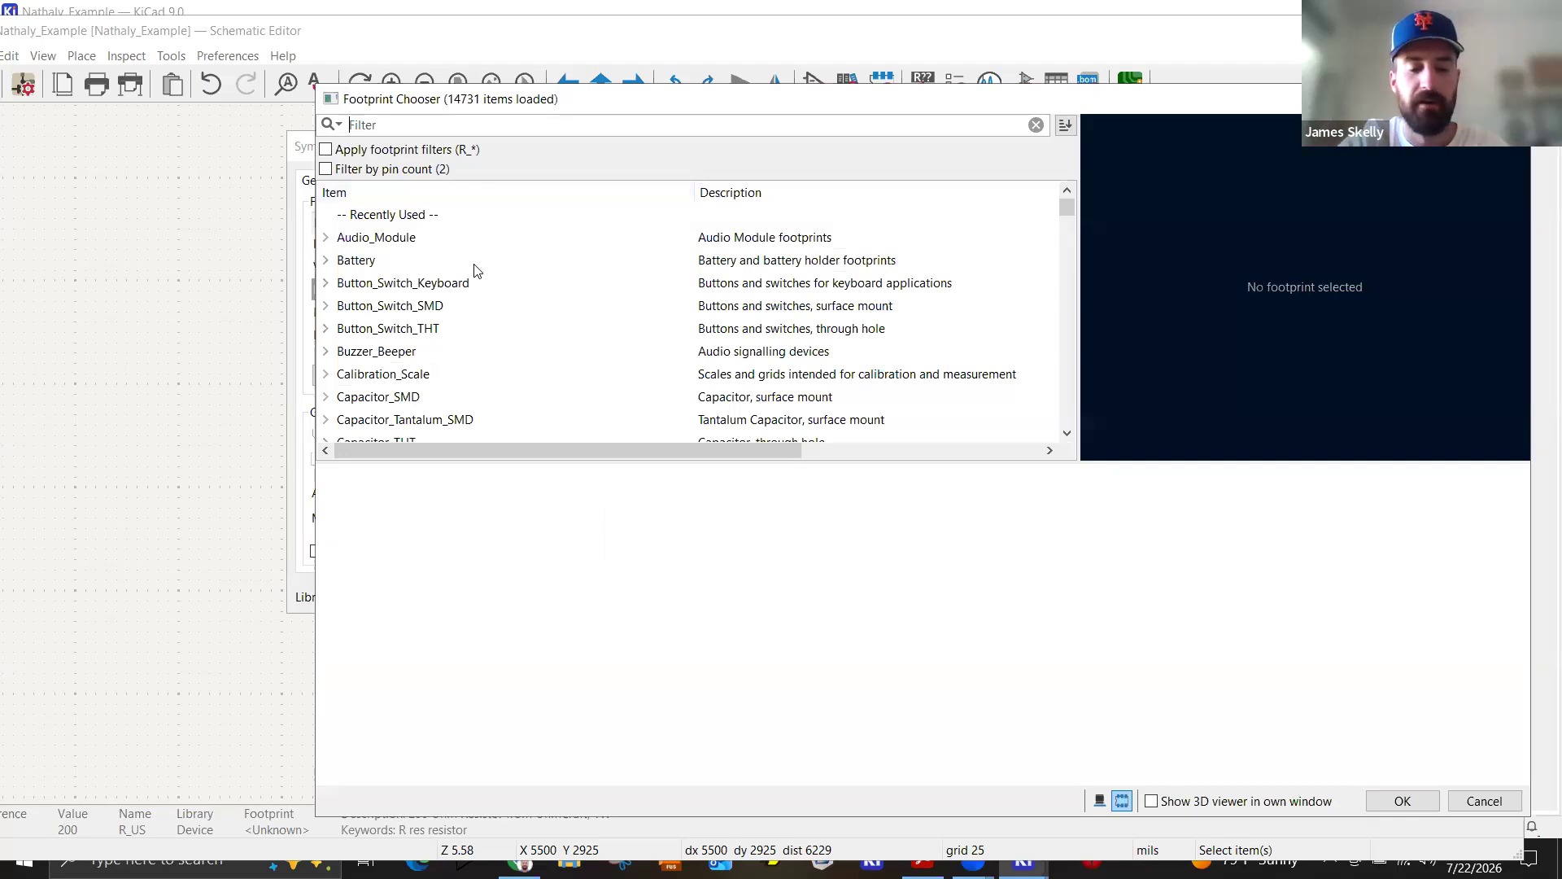
type("r")
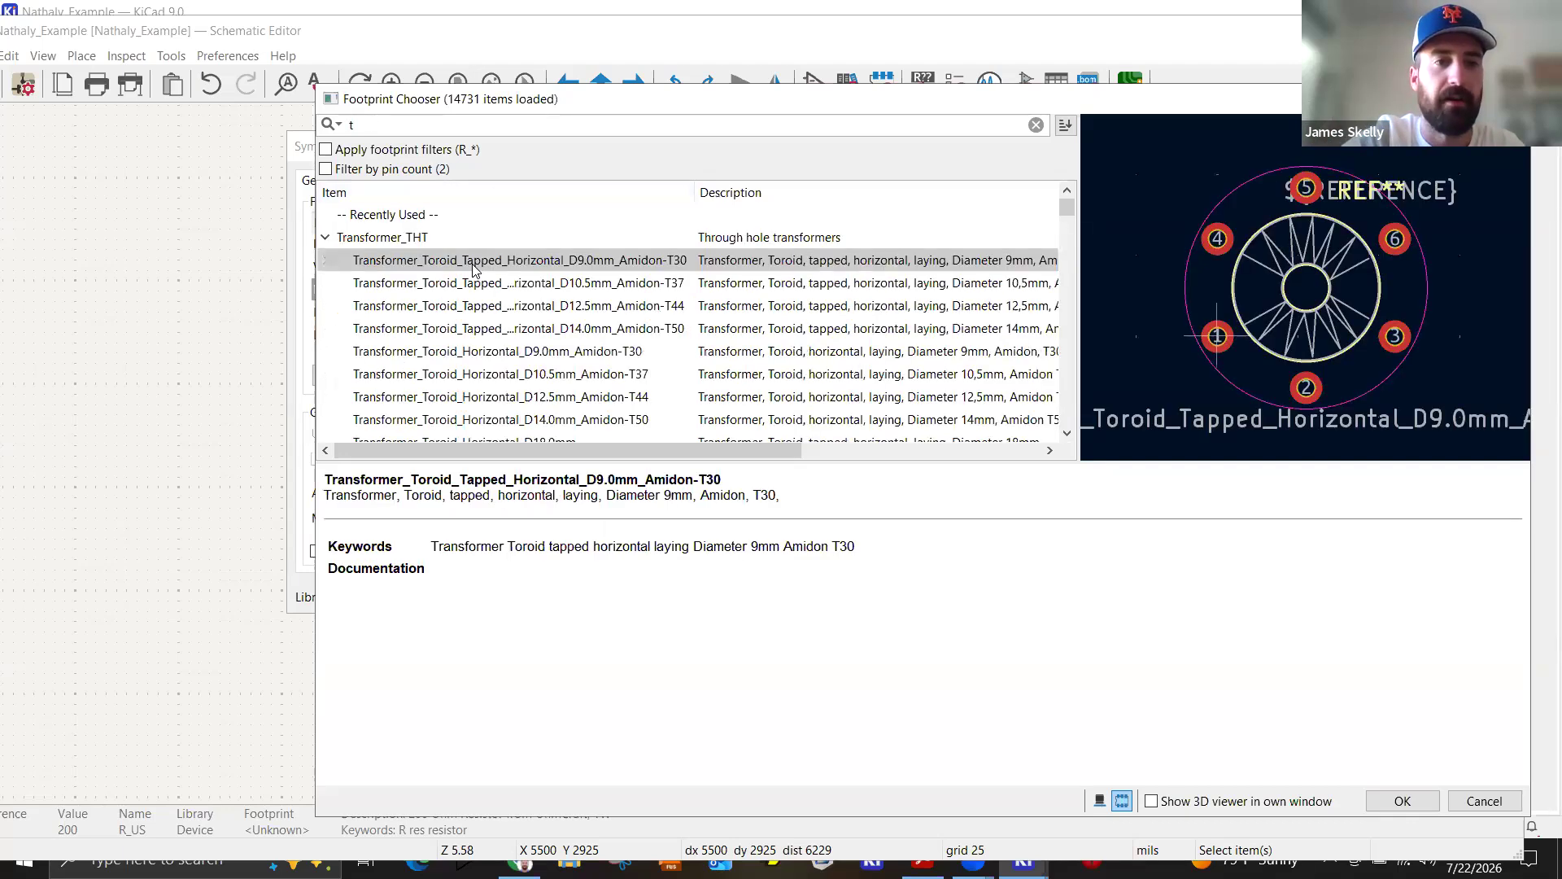
type("esistor")
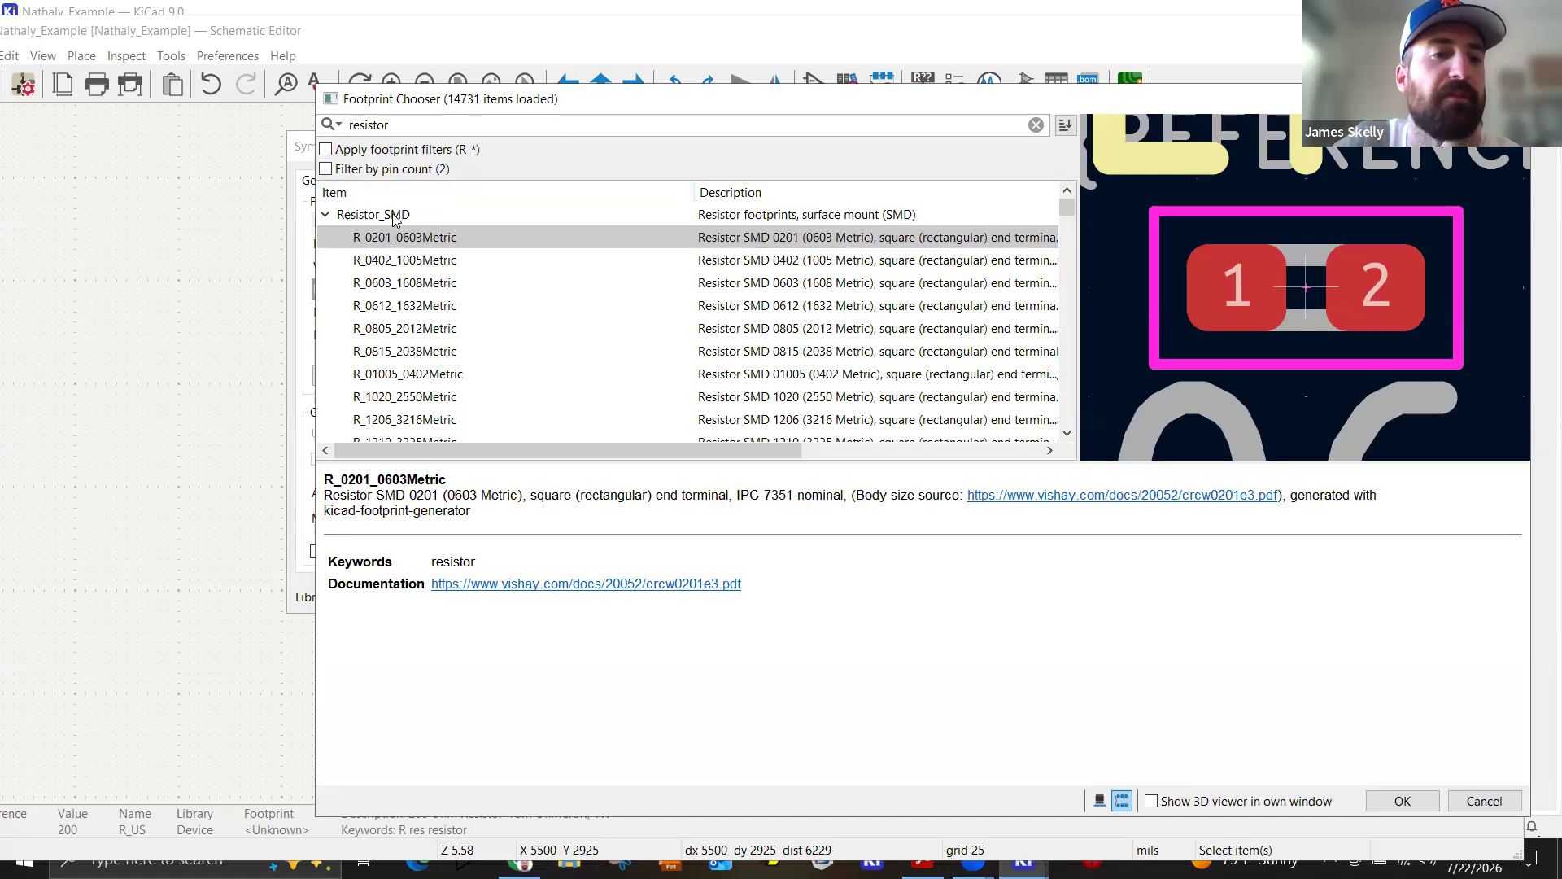
left_click(327, 216)
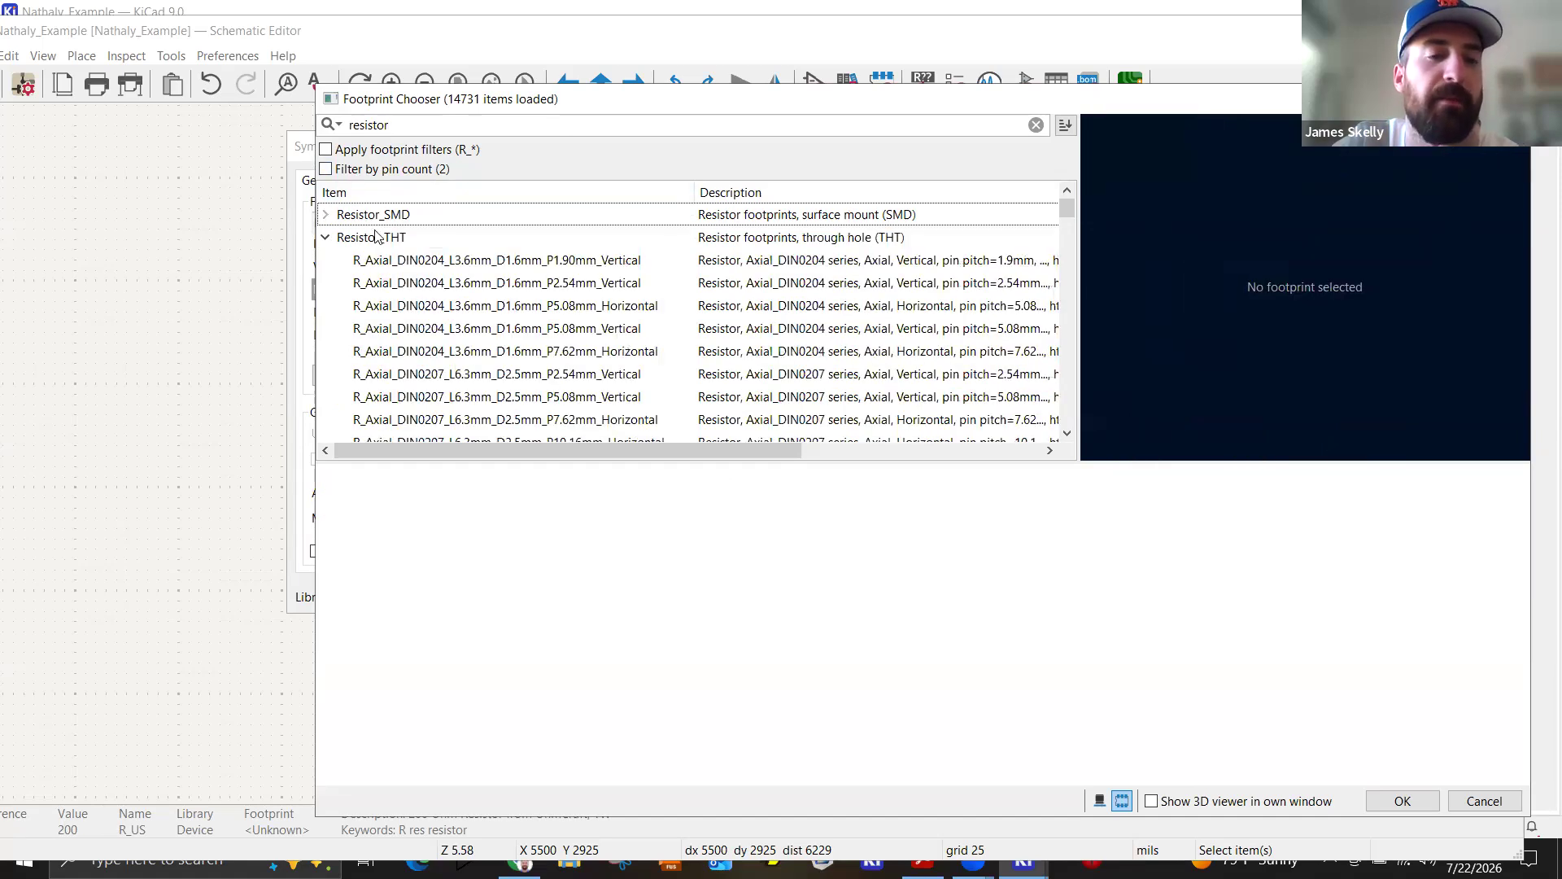
Preview several through-hole axial resistor footprints, including R_Axial_DIN0207_L6.3mm_D2.5mm_P10.16mm_Horizontal, and widen the footprint list to read the descriptions.
left_click(454, 261)
left_click(470, 284)
left_click(488, 306)
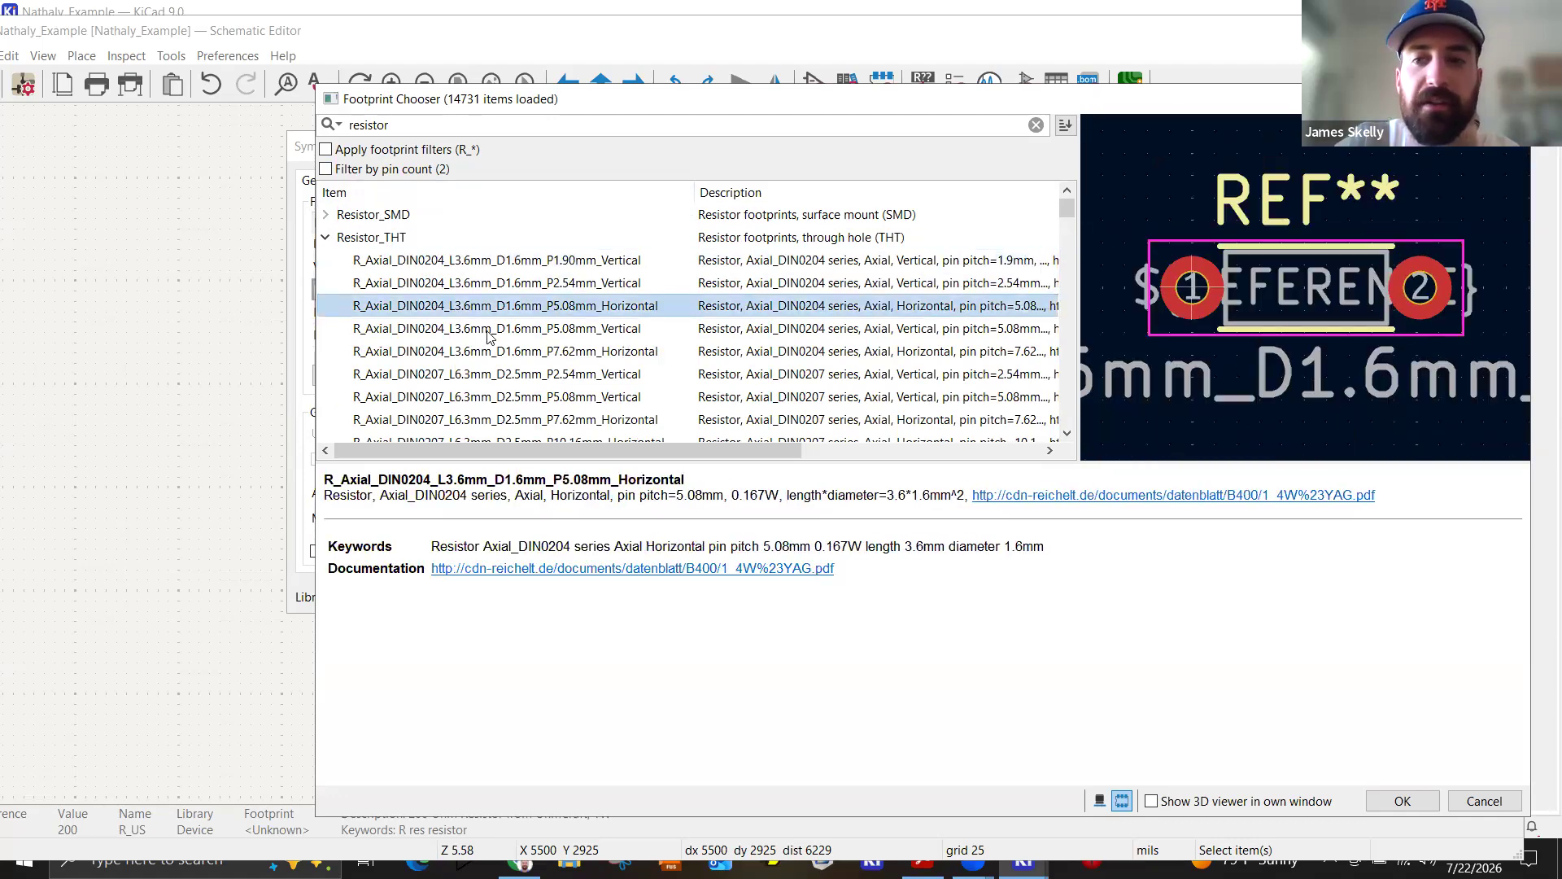
left_click(505, 329)
left_click(516, 314)
scroll(517, 317, "down", 1)
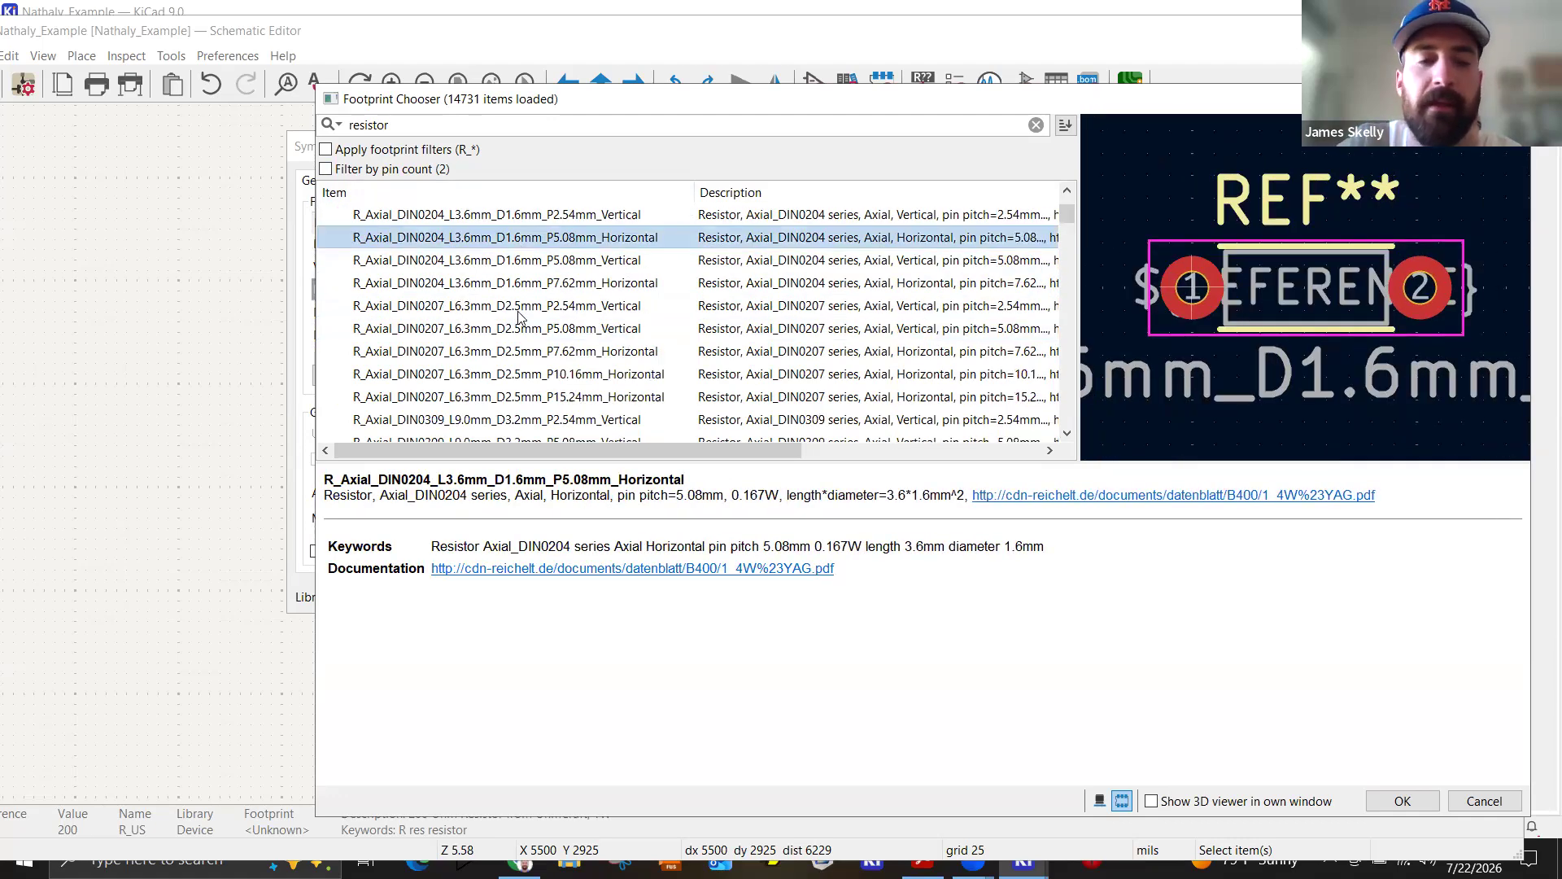
scroll(520, 323, "down", 1)
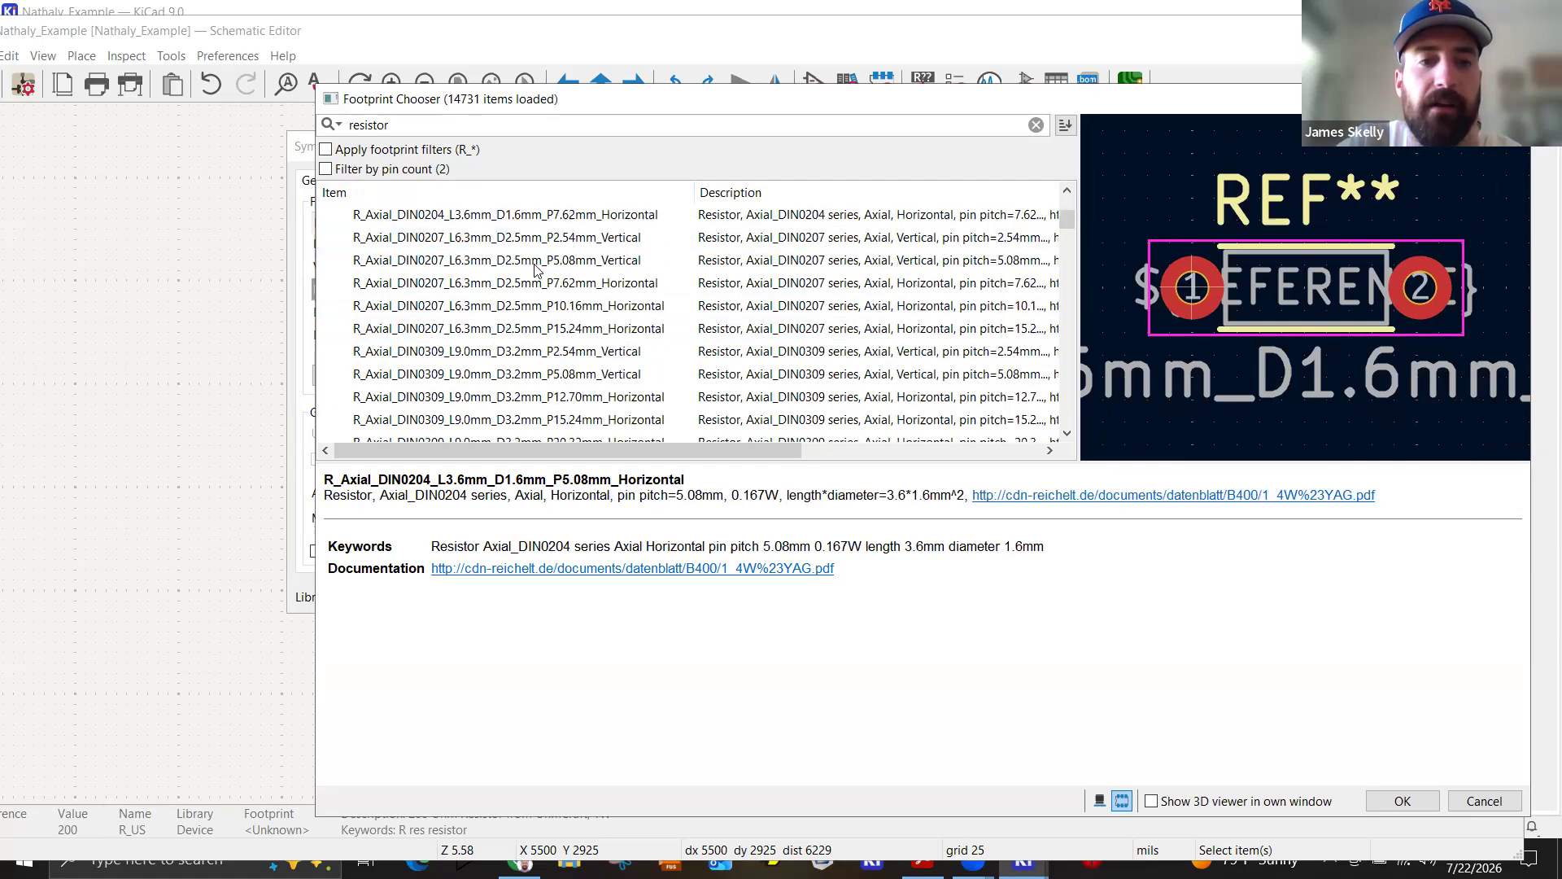
left_click(564, 308)
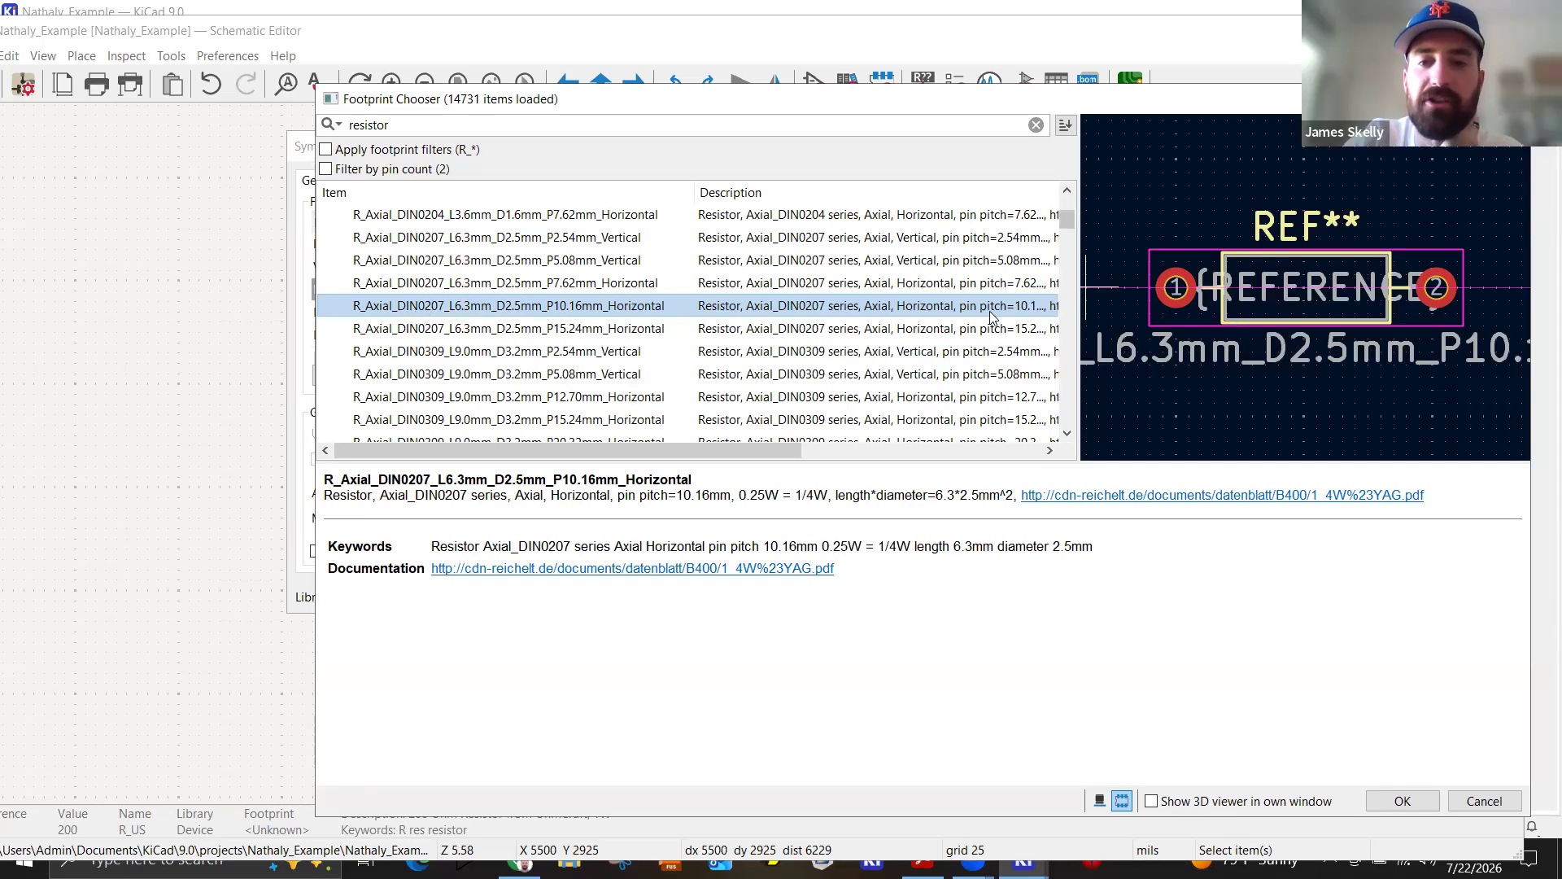
left_click_drag(1080, 300, 1177, 300)
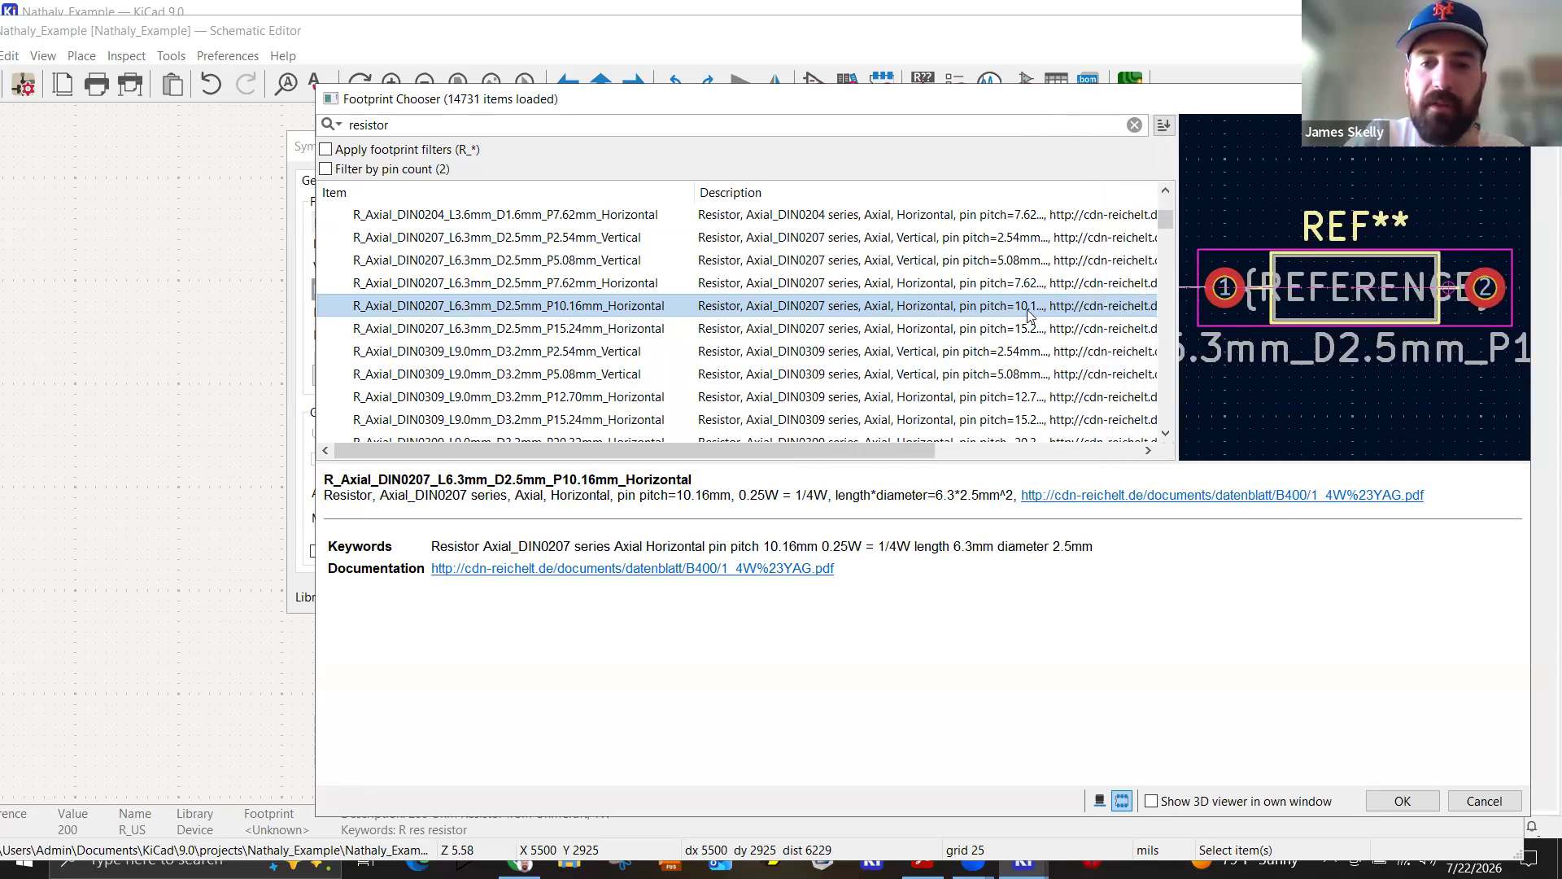
left_click(1172, 192)
left_click(1172, 191)
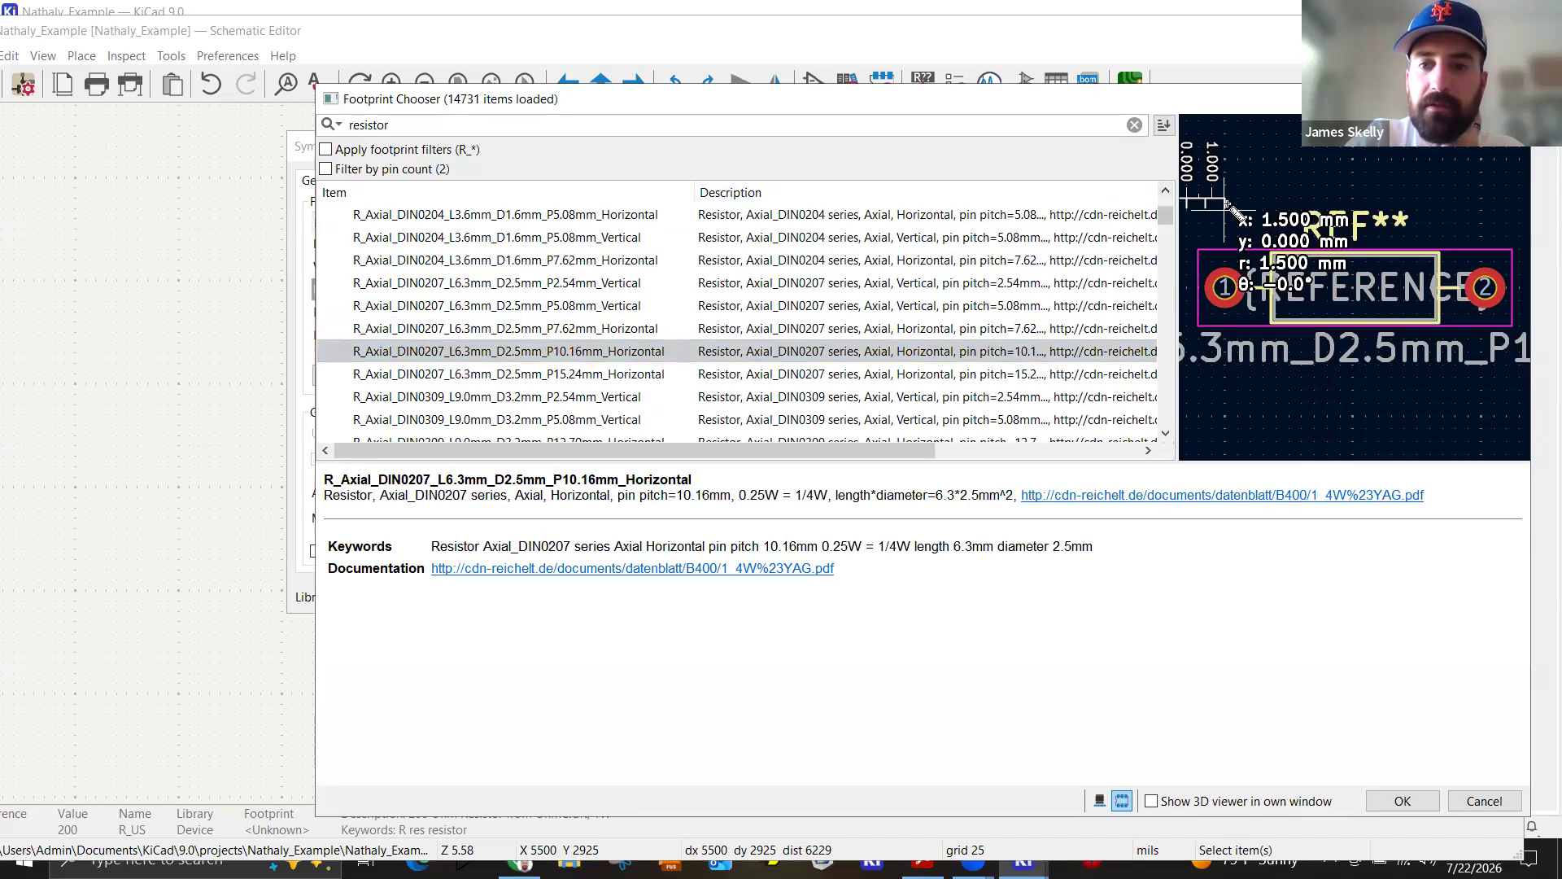
key("Escape")
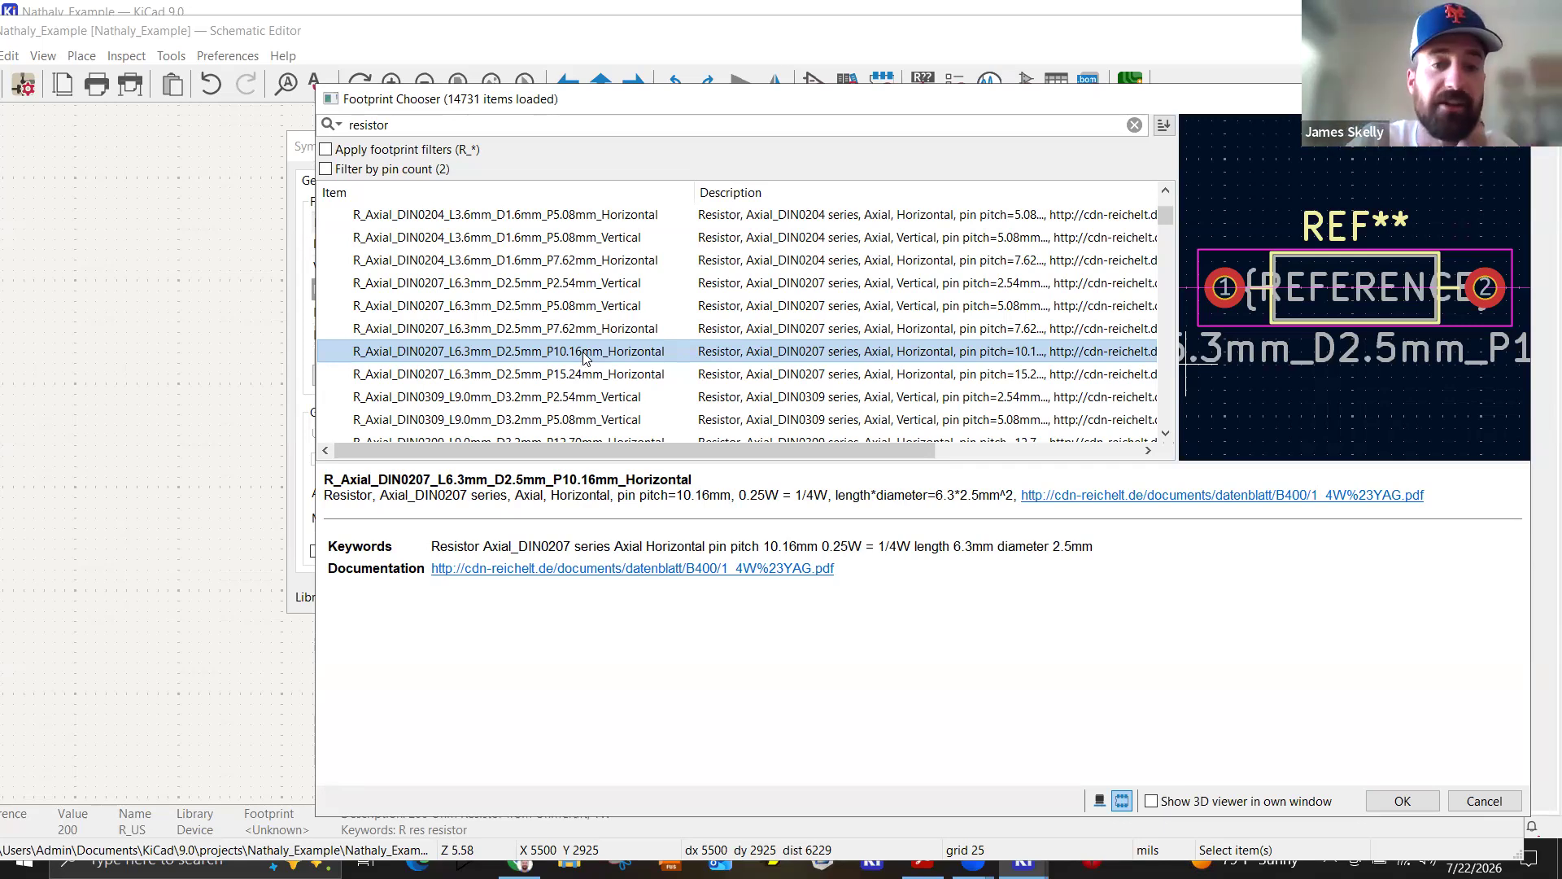
Assign the R_Axial_DIN0207_L6.3mm_D2.5mm_P15.24mm_Horizontal footprint to R1.
left_click(584, 376)
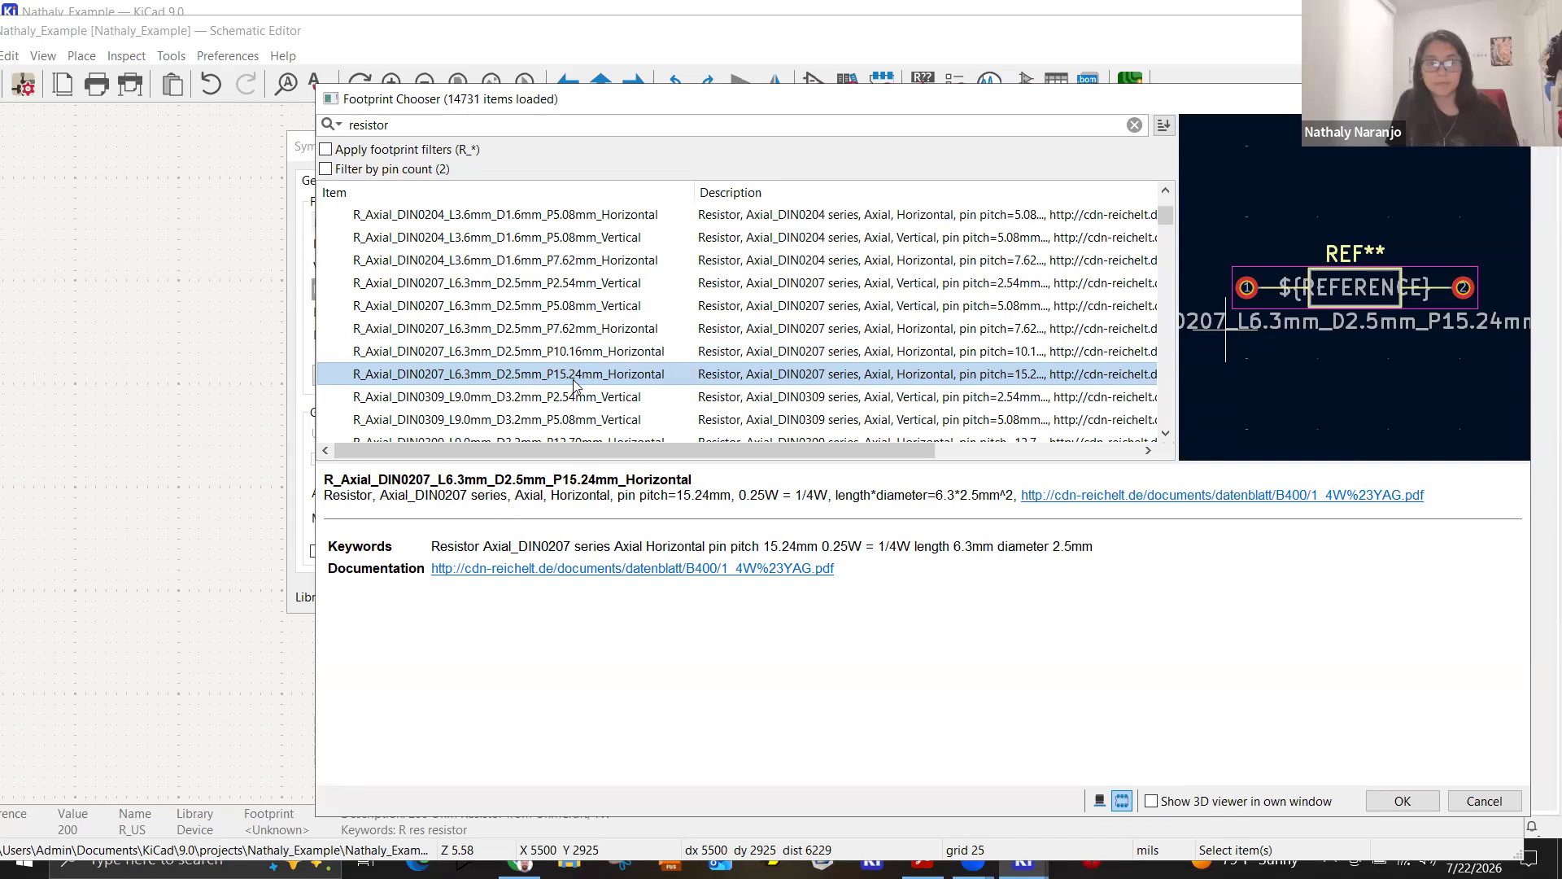
double_click(581, 375)
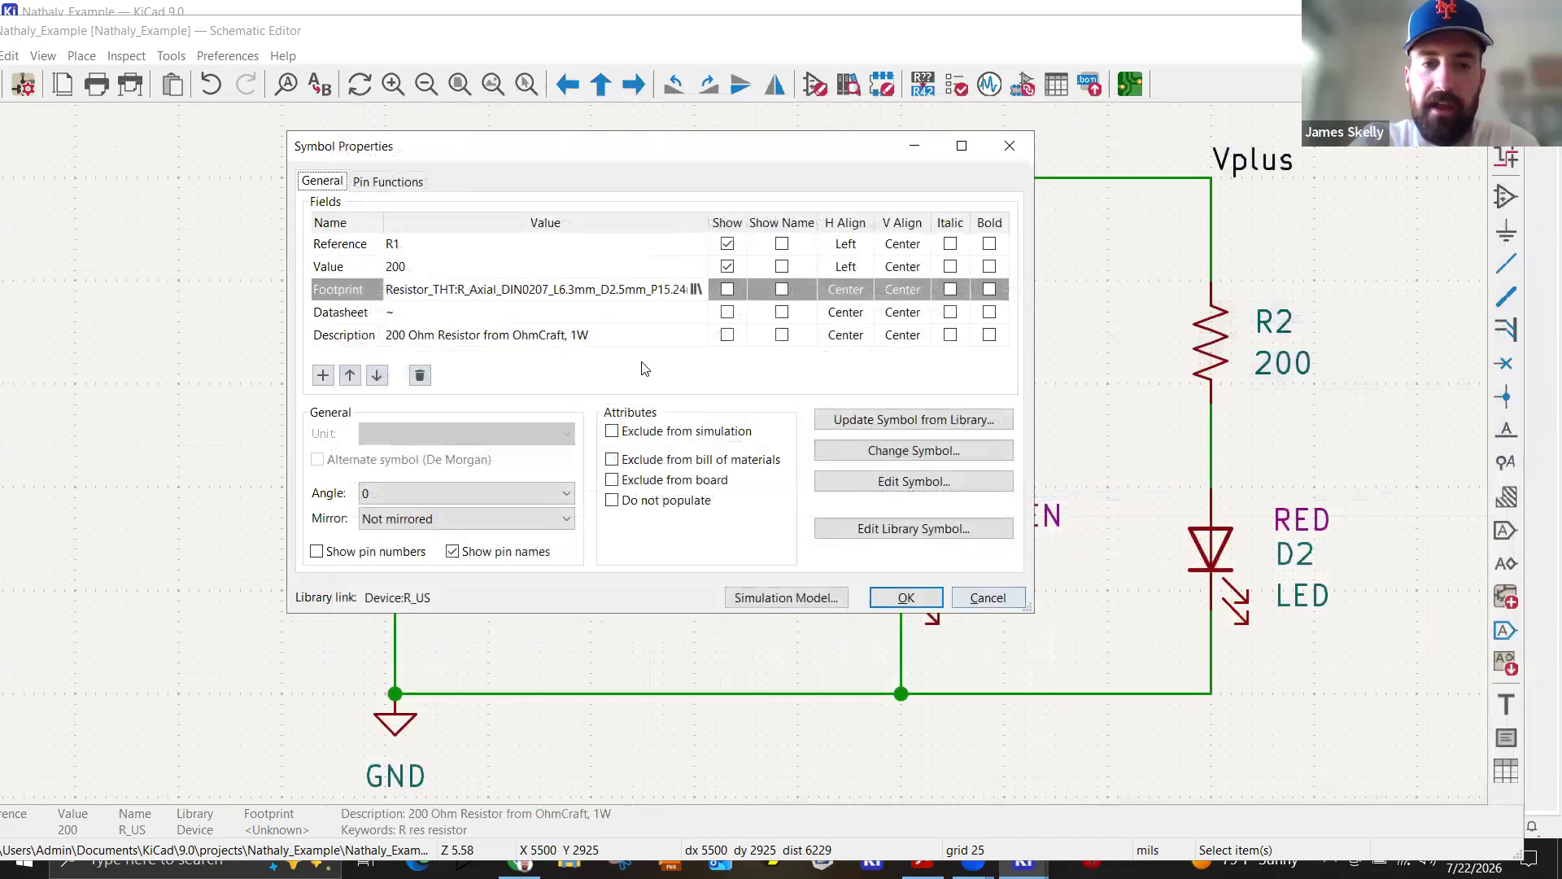
left_click(905, 598)
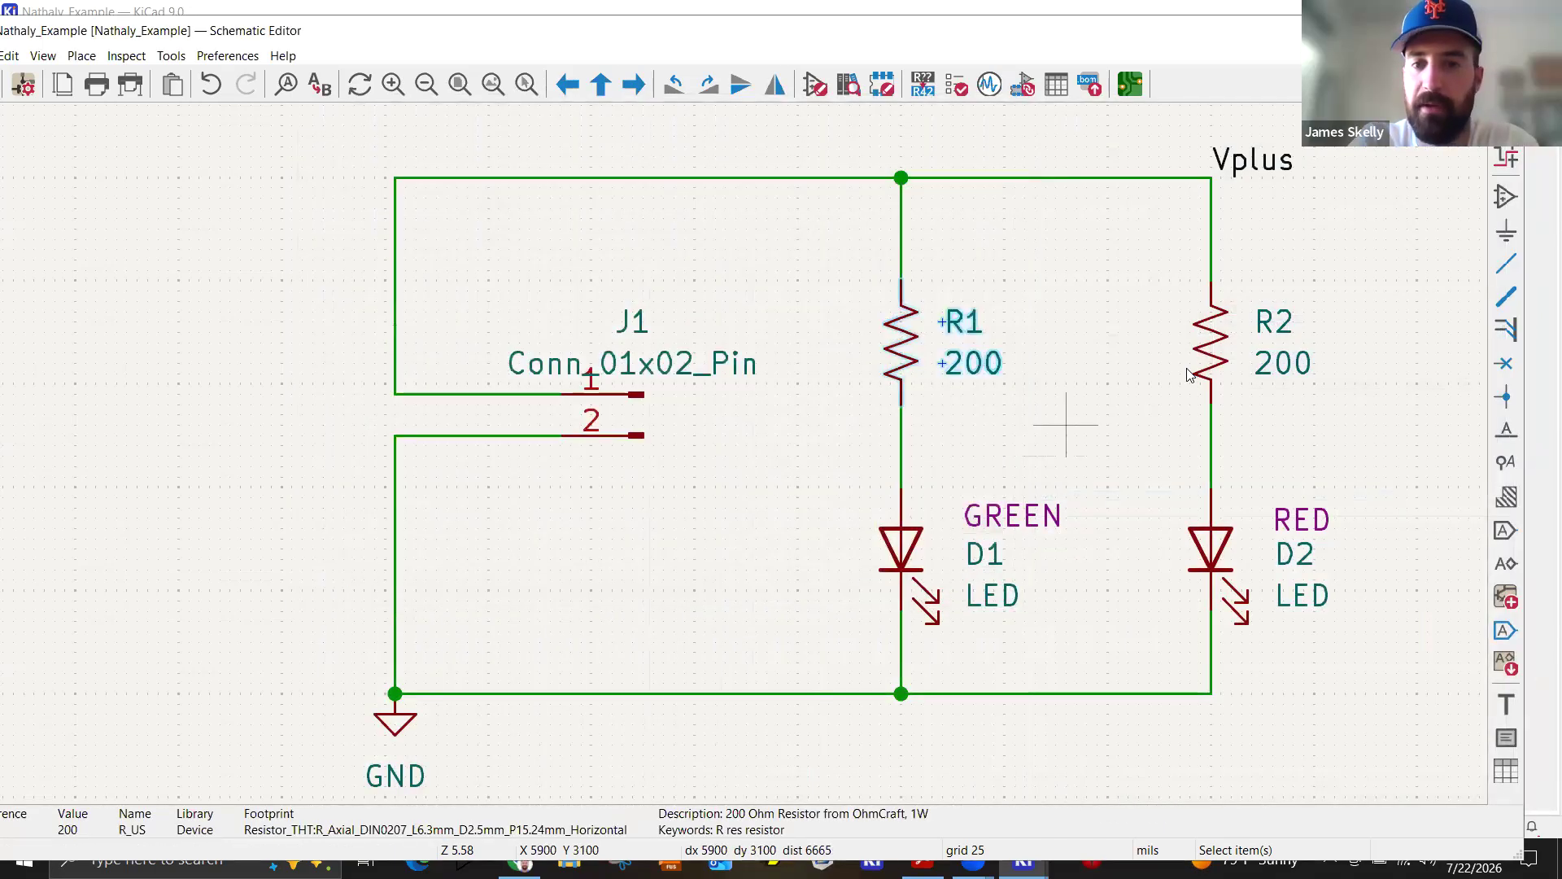
Assign the R_Axial_DIN0207_L6.3mm_D2.5mm_P15.24mm_Horizontal footprint to R2.
double_click(1206, 355)
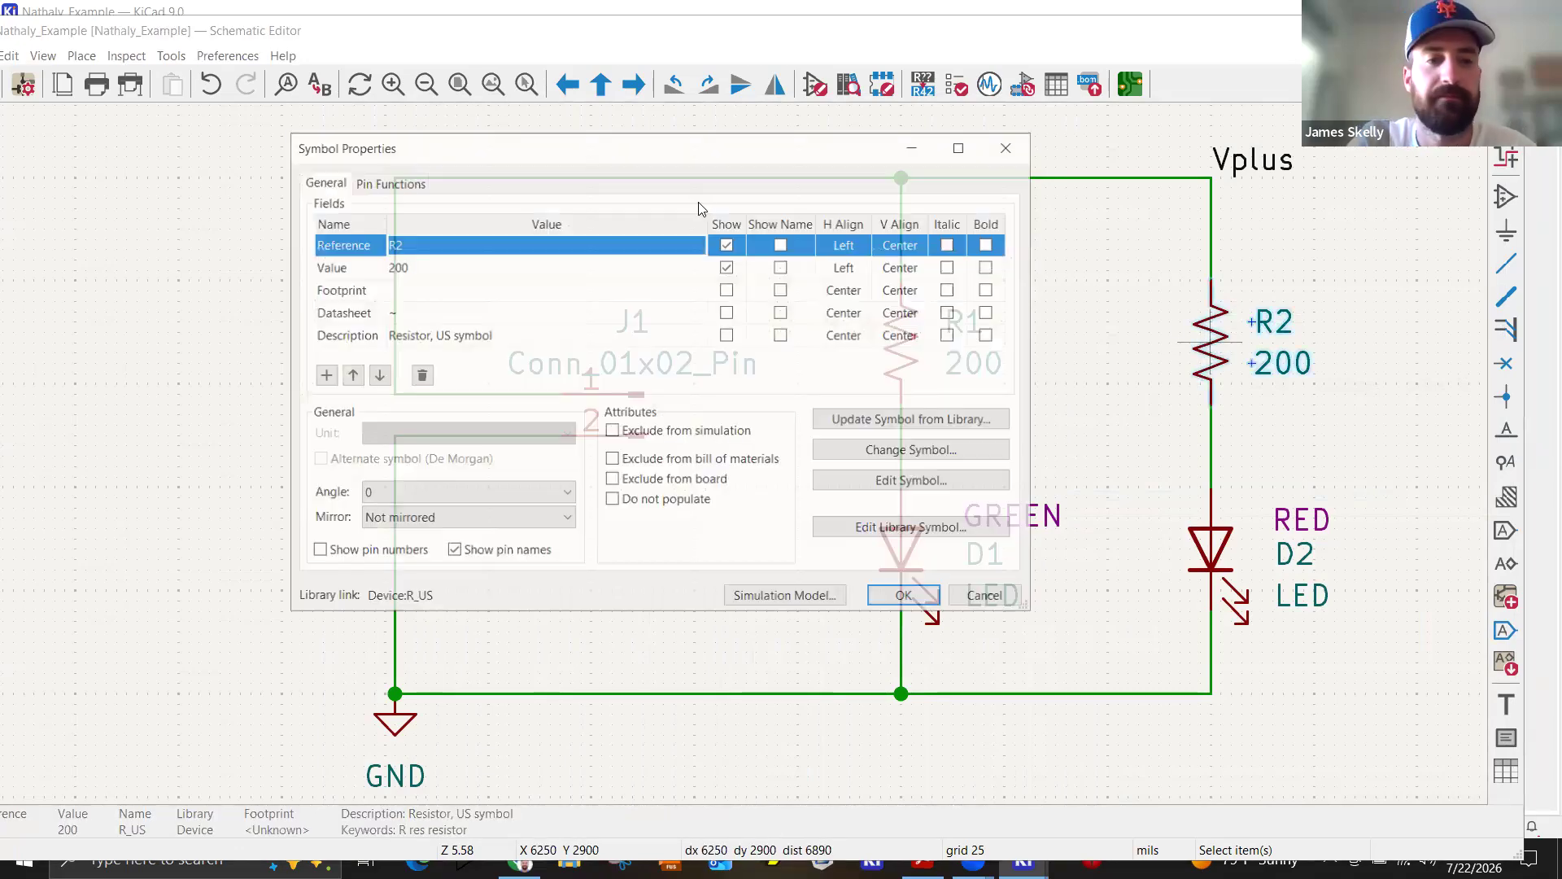
left_click(565, 285)
left_click(696, 289)
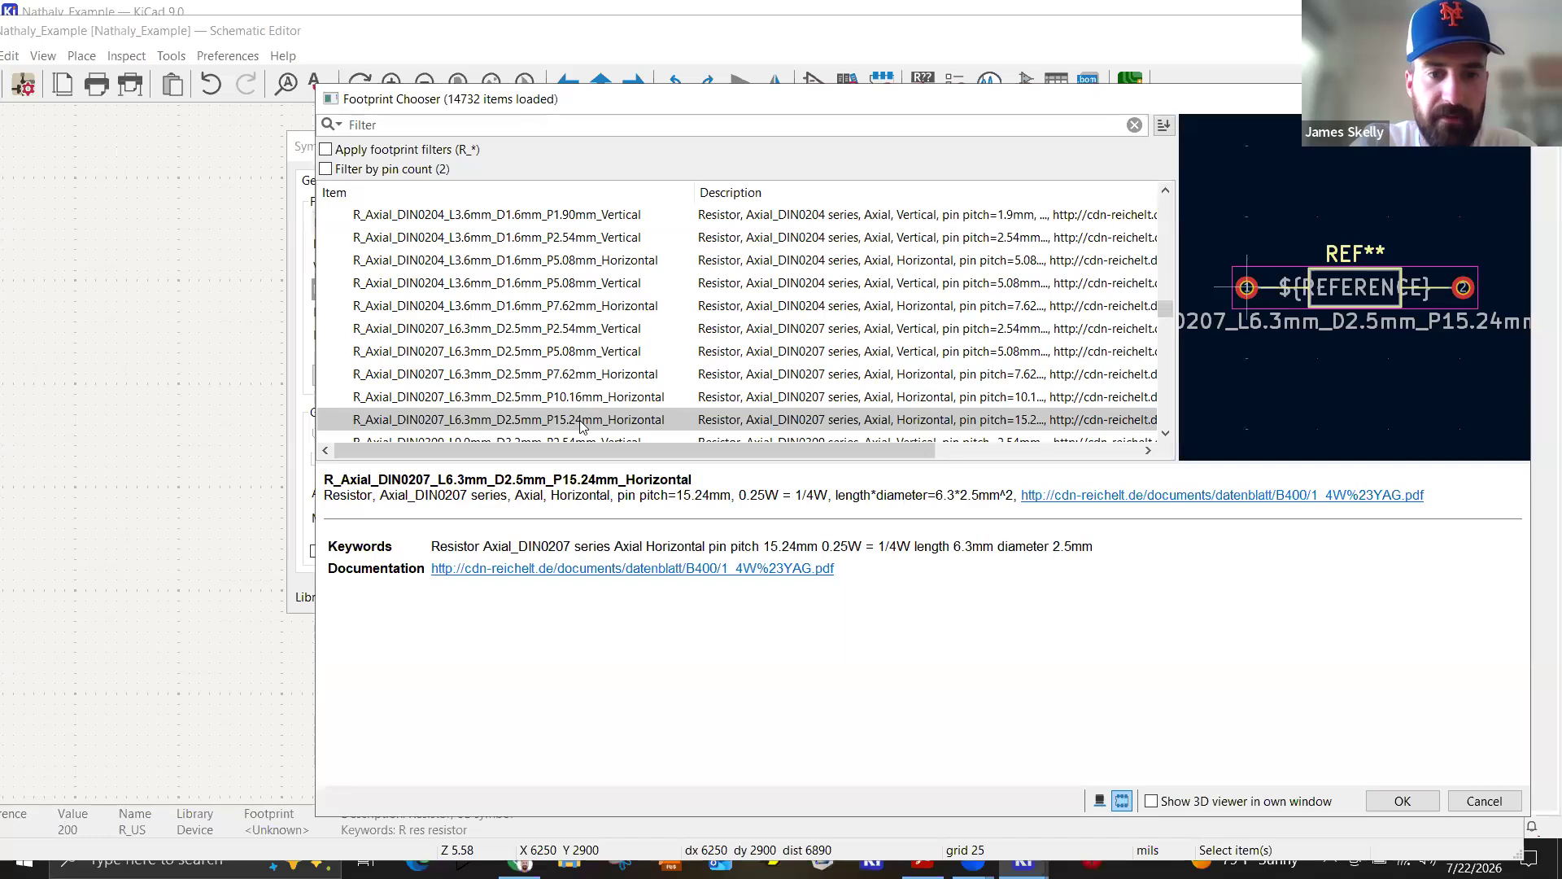
double_click(654, 422)
left_click(903, 597)
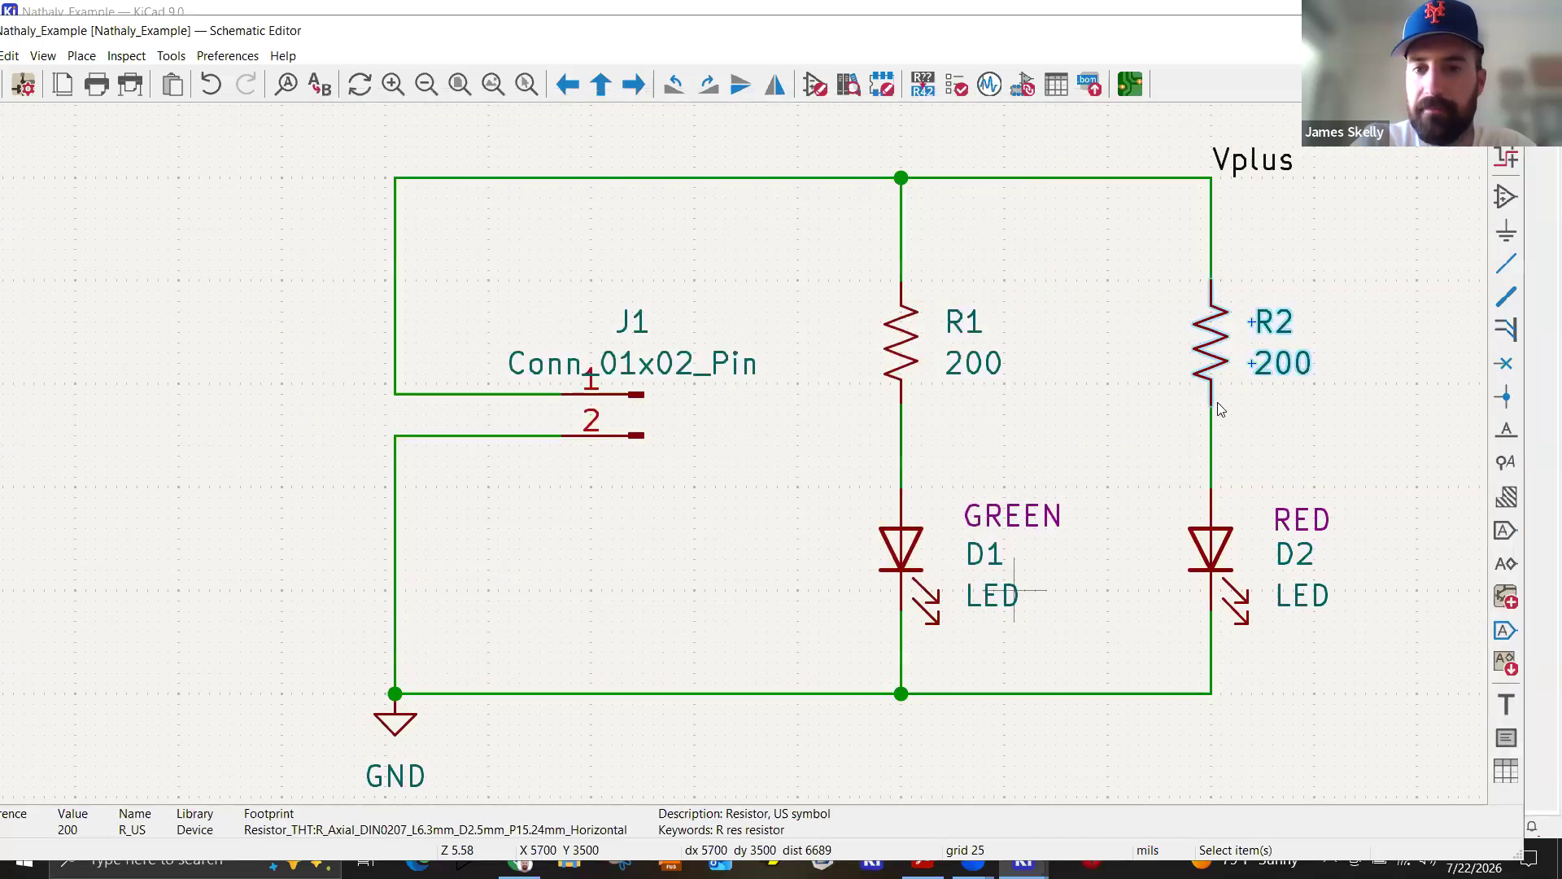
Check R1's assigned footprint, then view the "5mm leds" Google image results in the browser and return to KiCad.
left_click(900, 342)
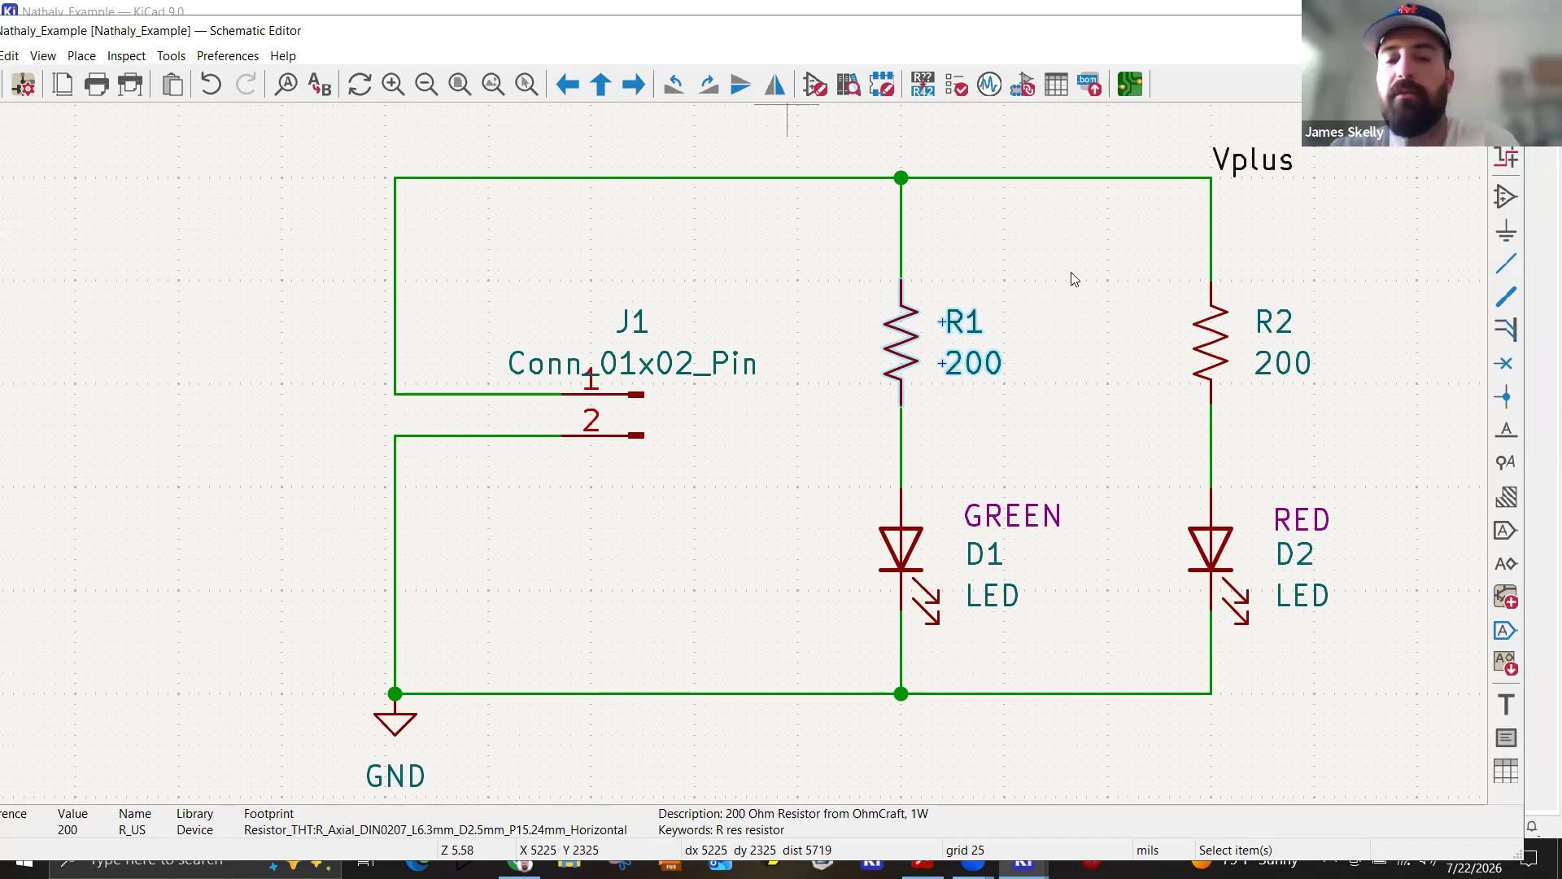
left_click(1136, 342)
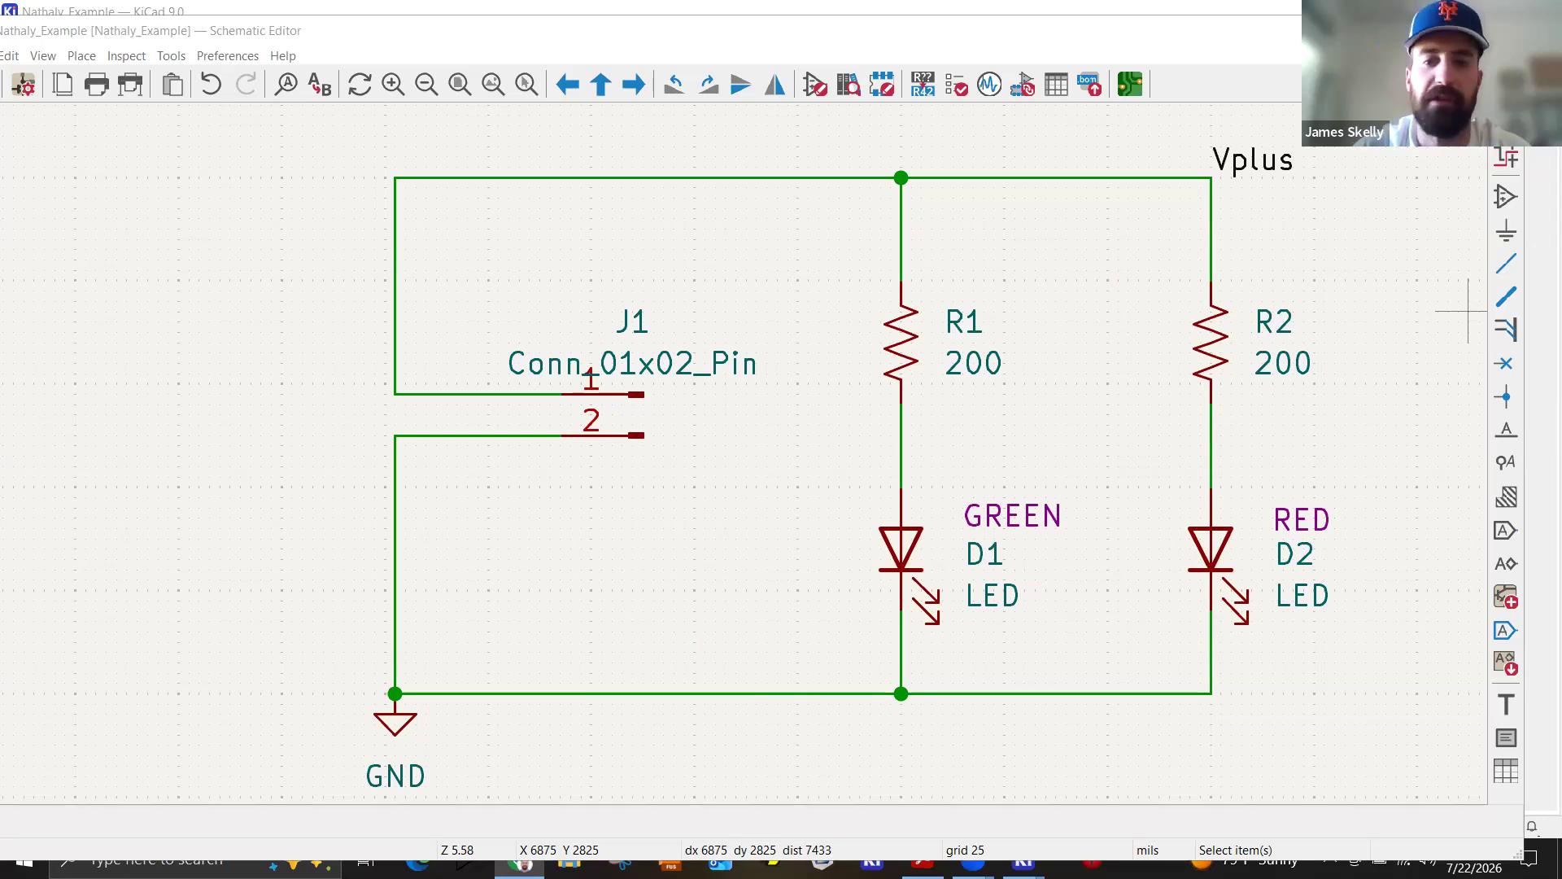
key("alt+Tab")
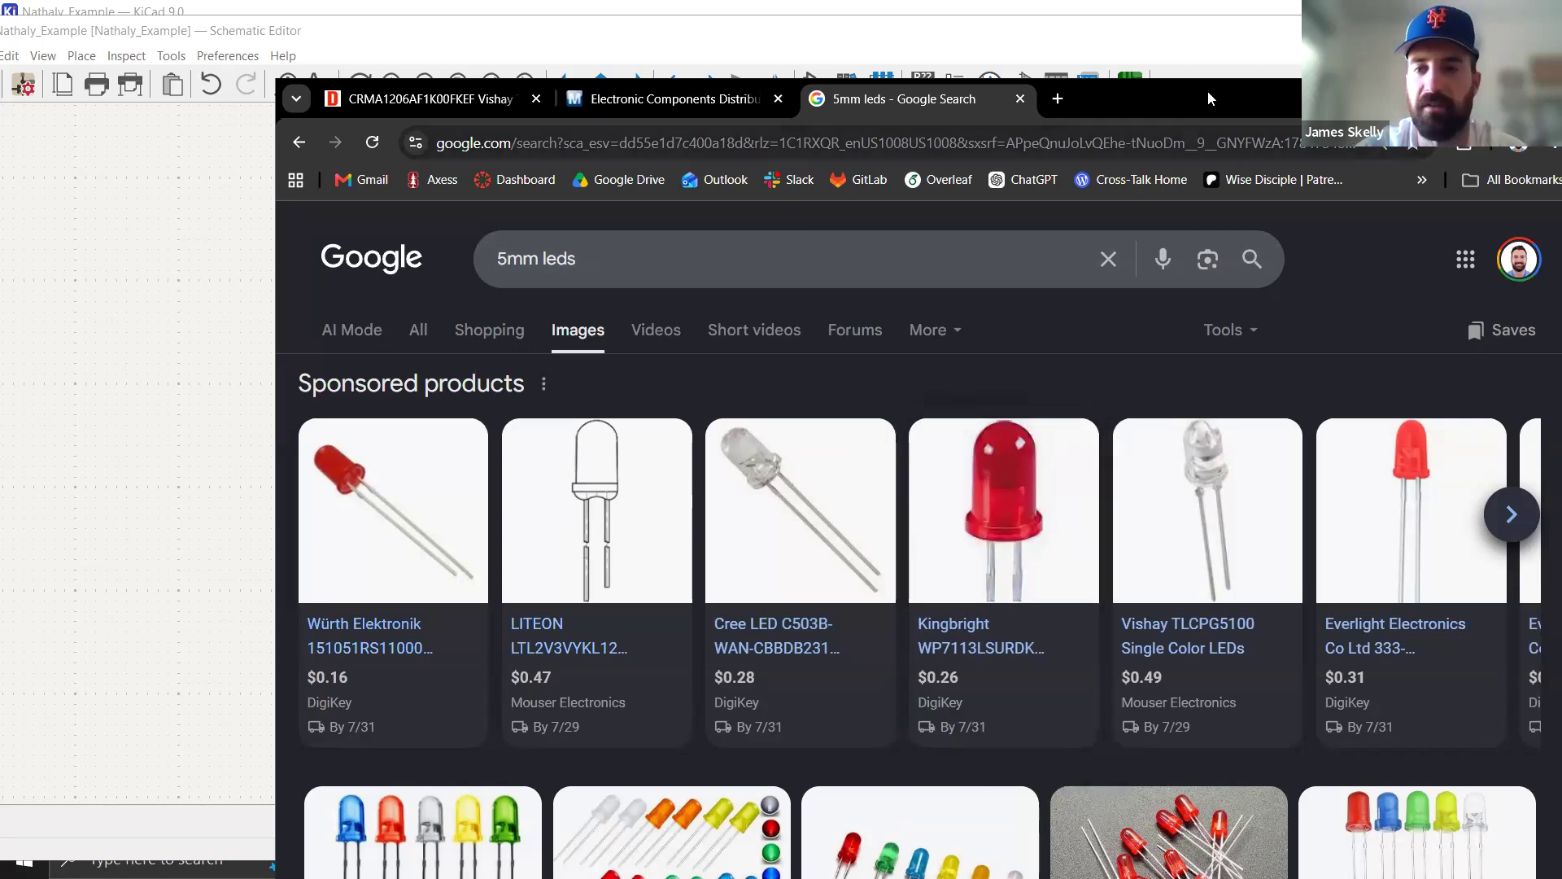
key("alt+Tab")
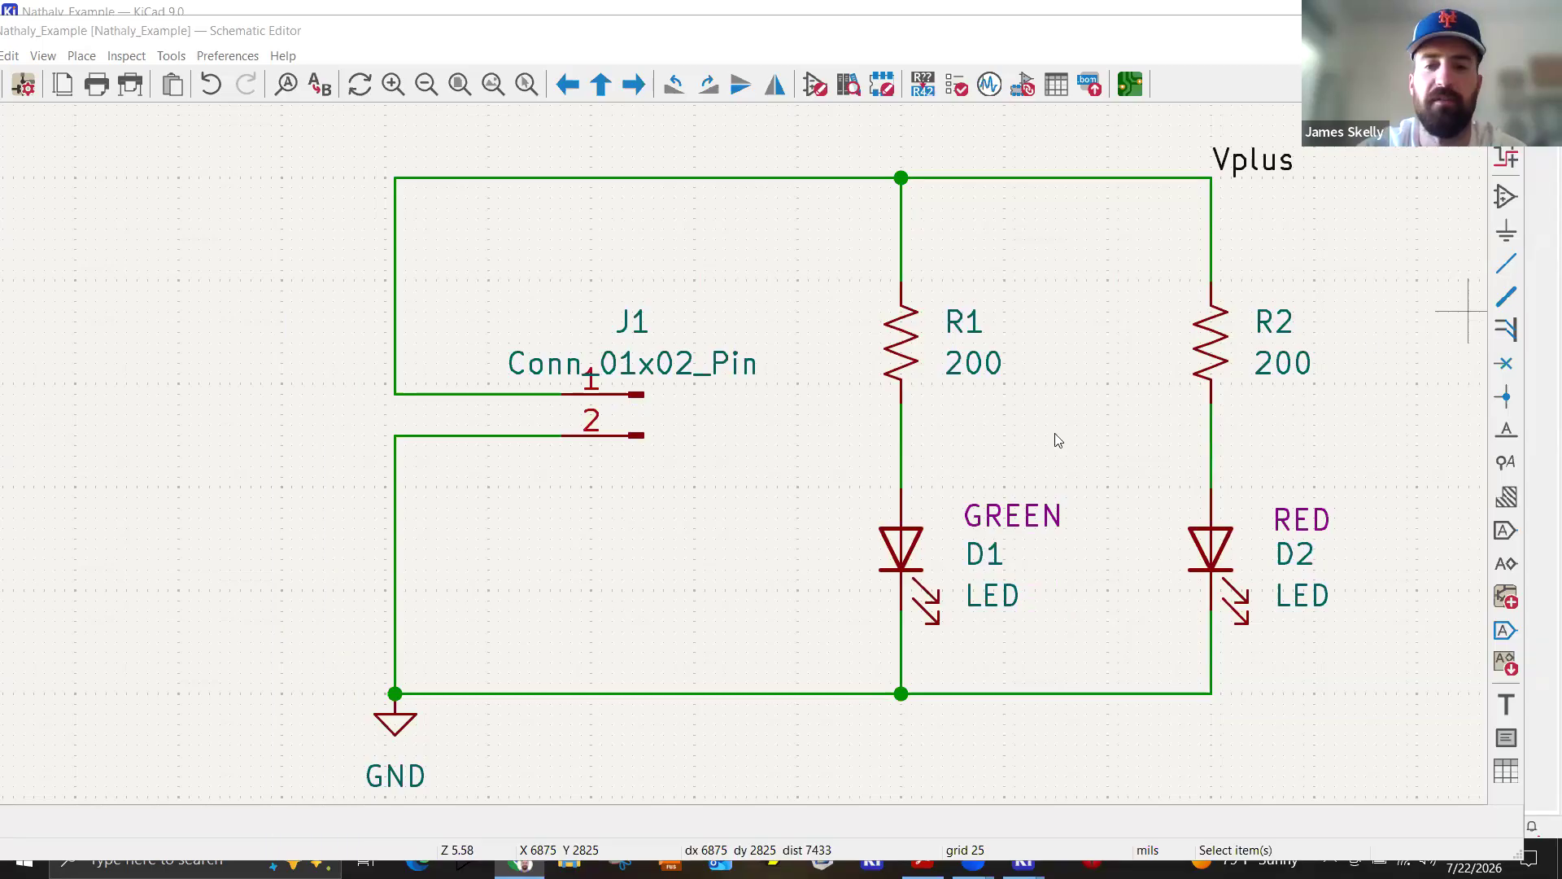
Assign the LED_D5.0mm footprint from the LED_THT library to D1.
double_click(906, 539)
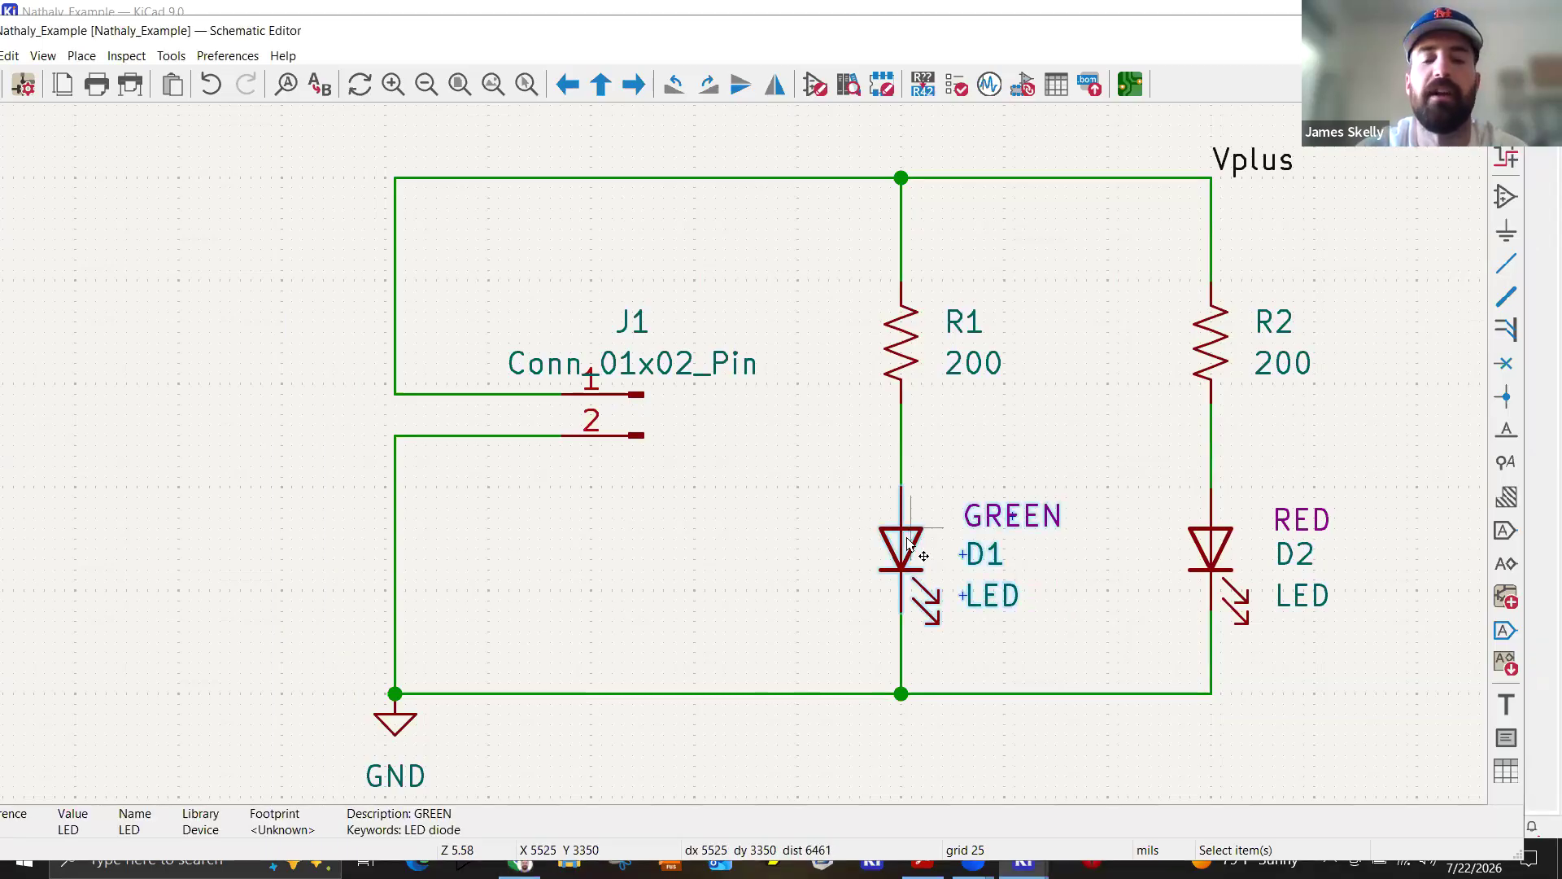
left_click(628, 292)
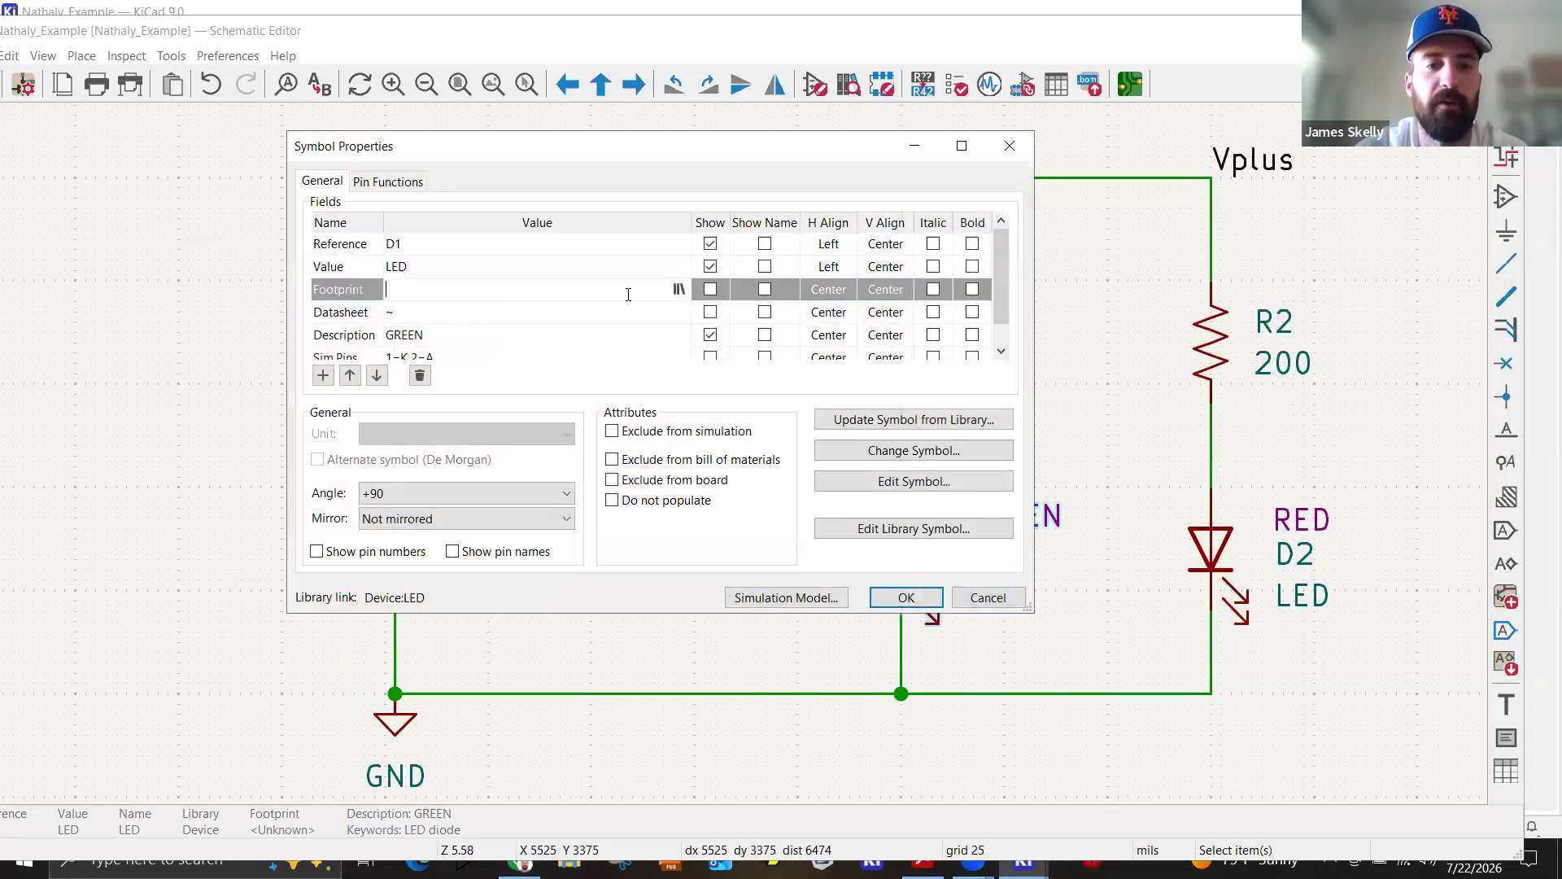
left_click(678, 290)
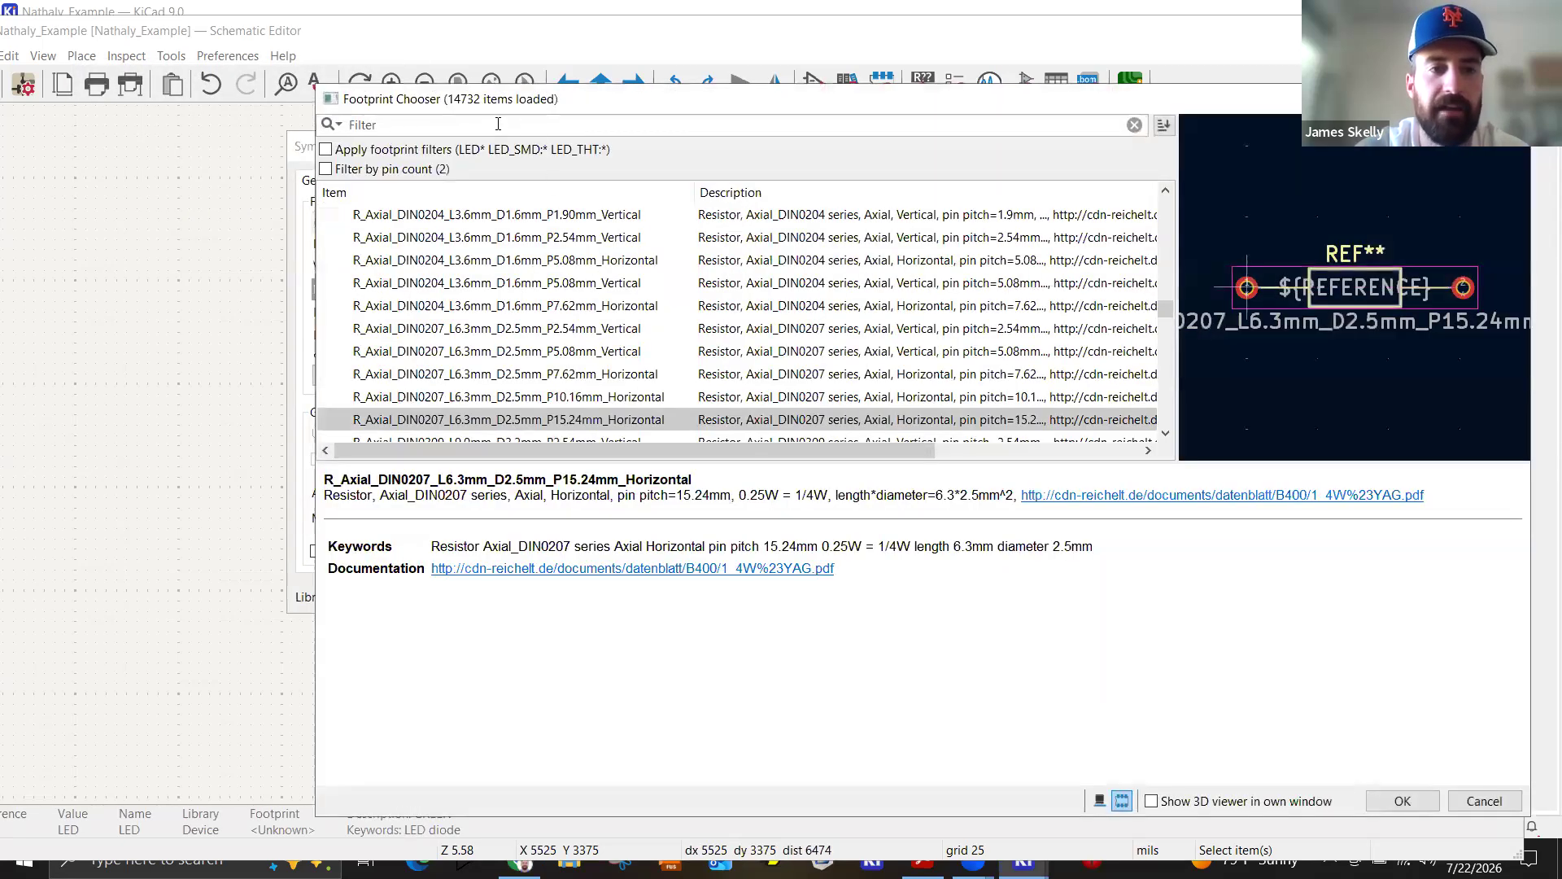
left_click(498, 124)
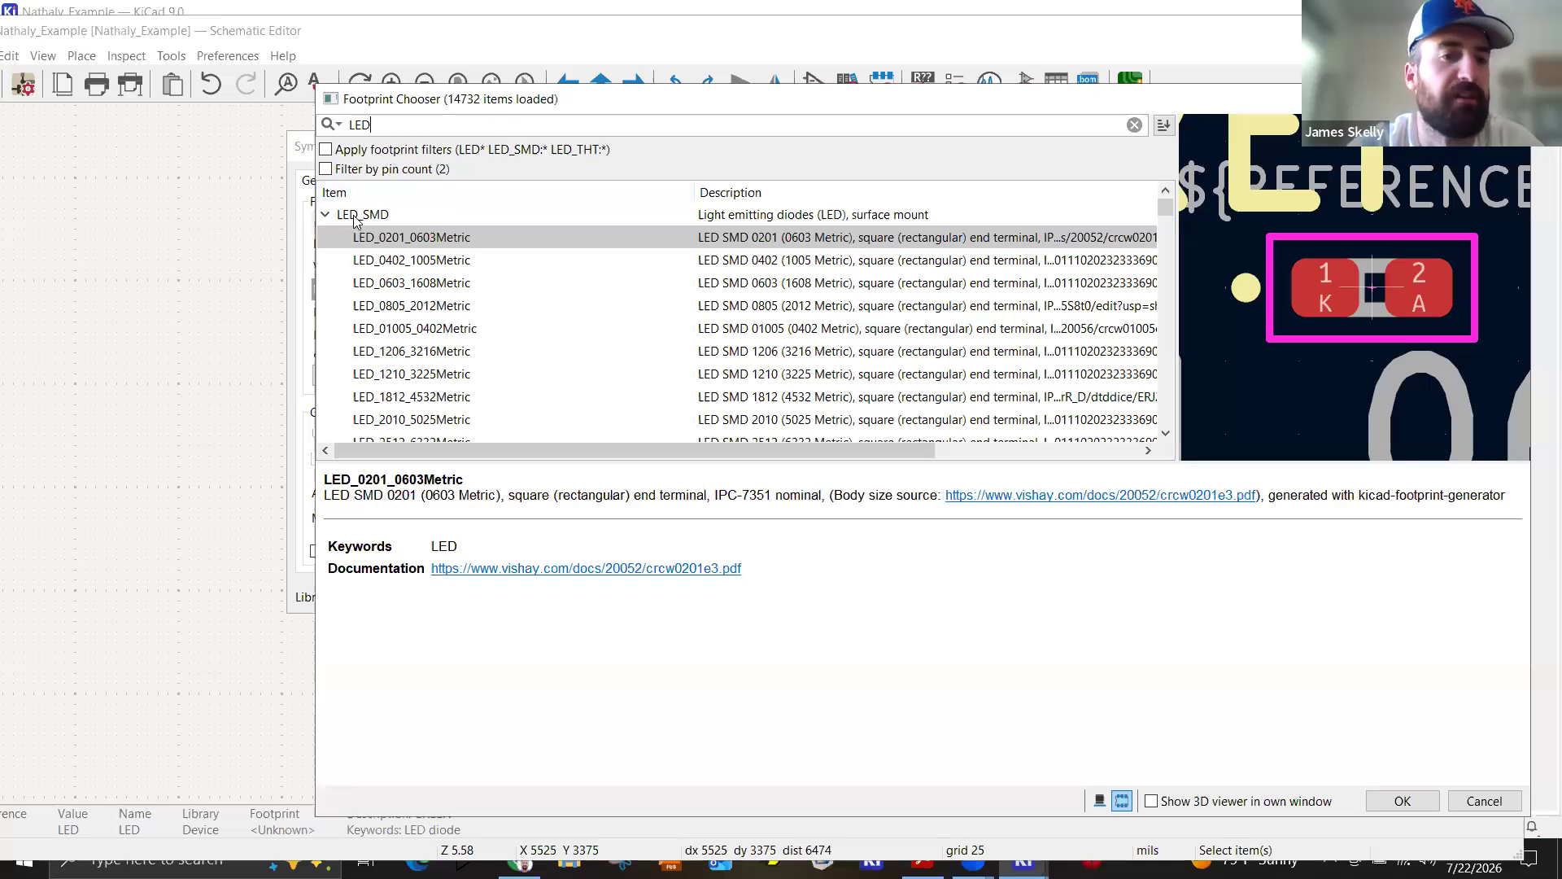
left_click(327, 215)
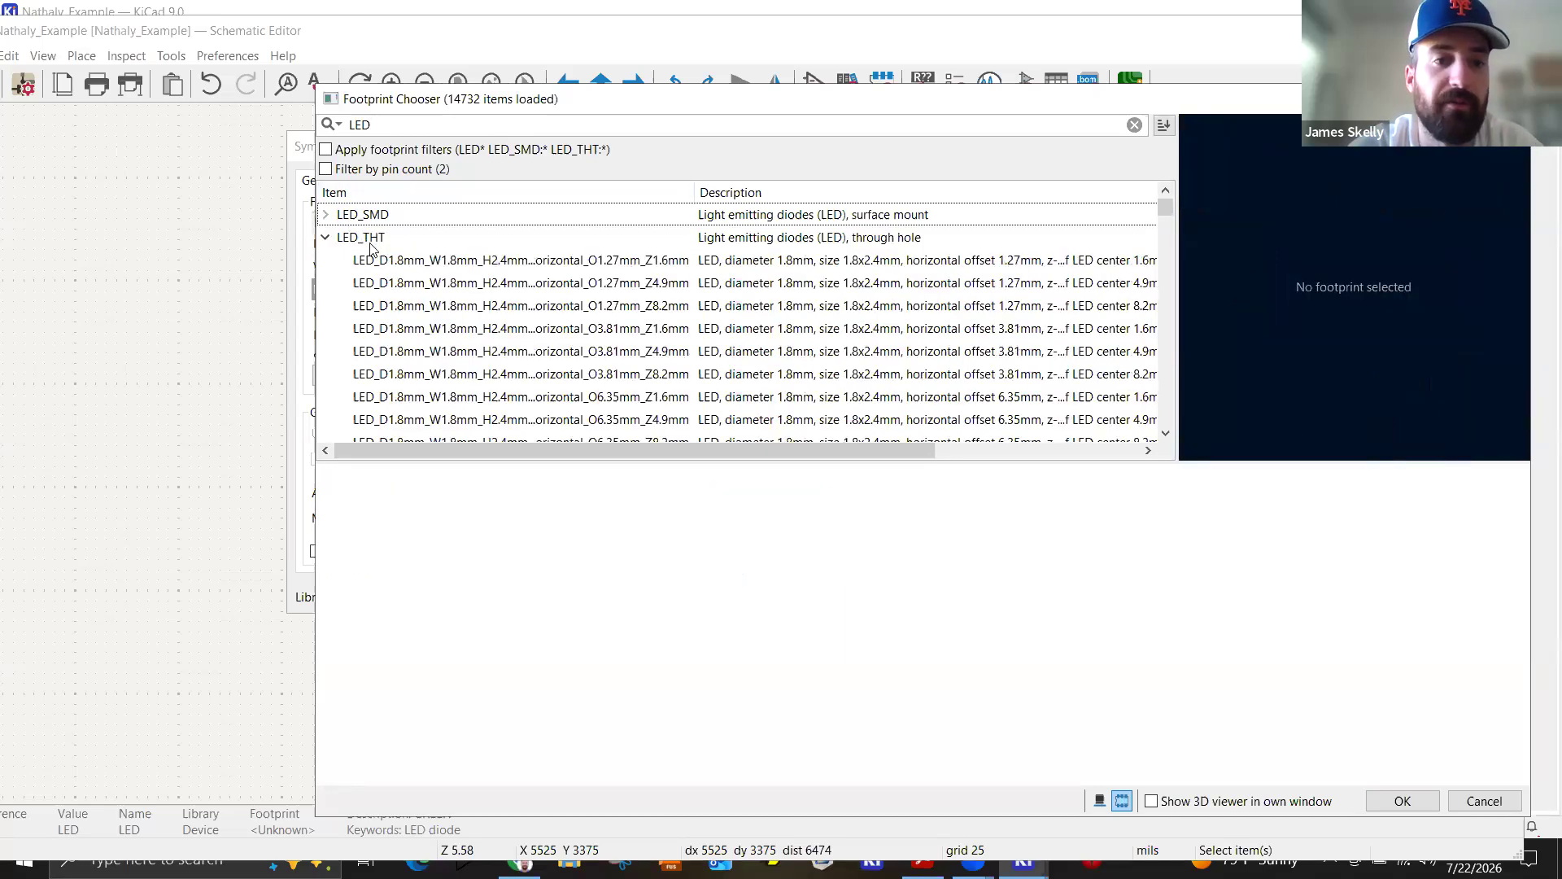
scroll(518, 297, "down", 1)
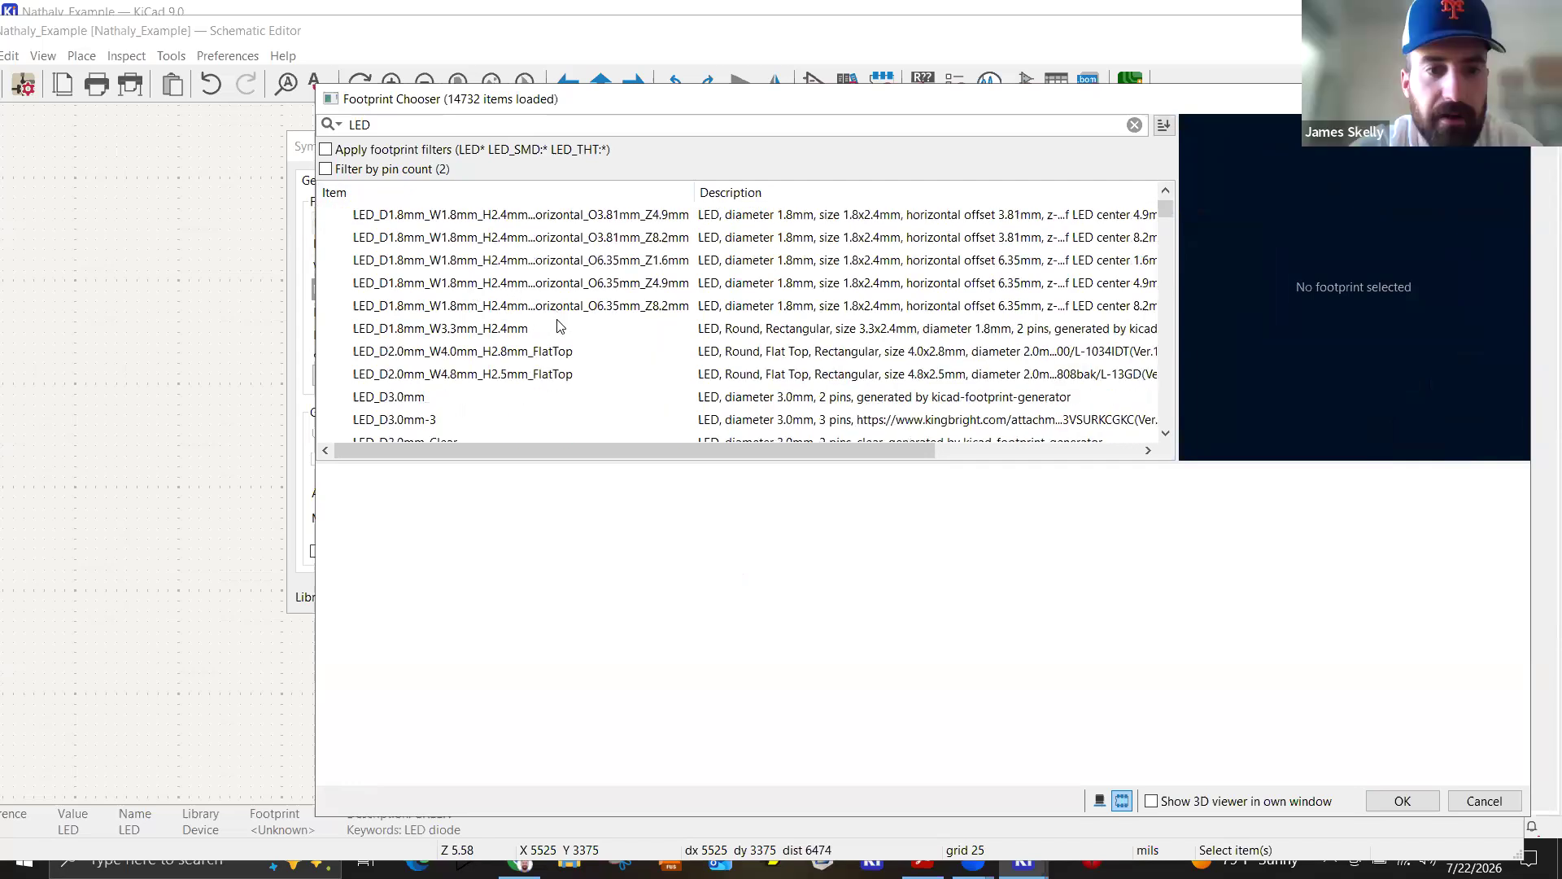
scroll(558, 321, "down", 3)
left_click(400, 261)
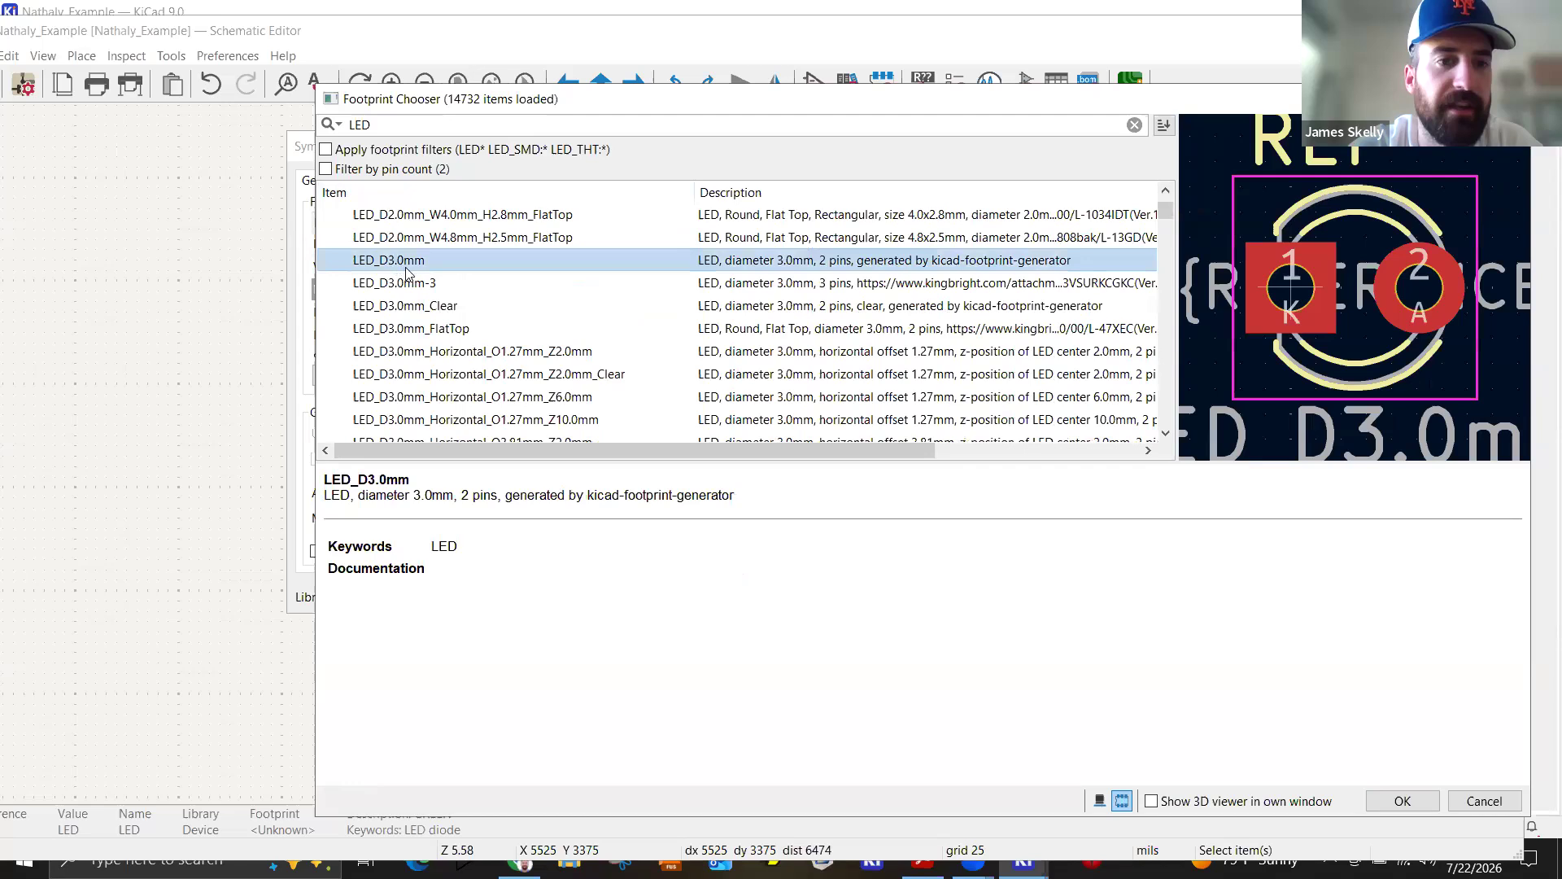
scroll(432, 305, "down", 2)
scroll(429, 312, "down", 3)
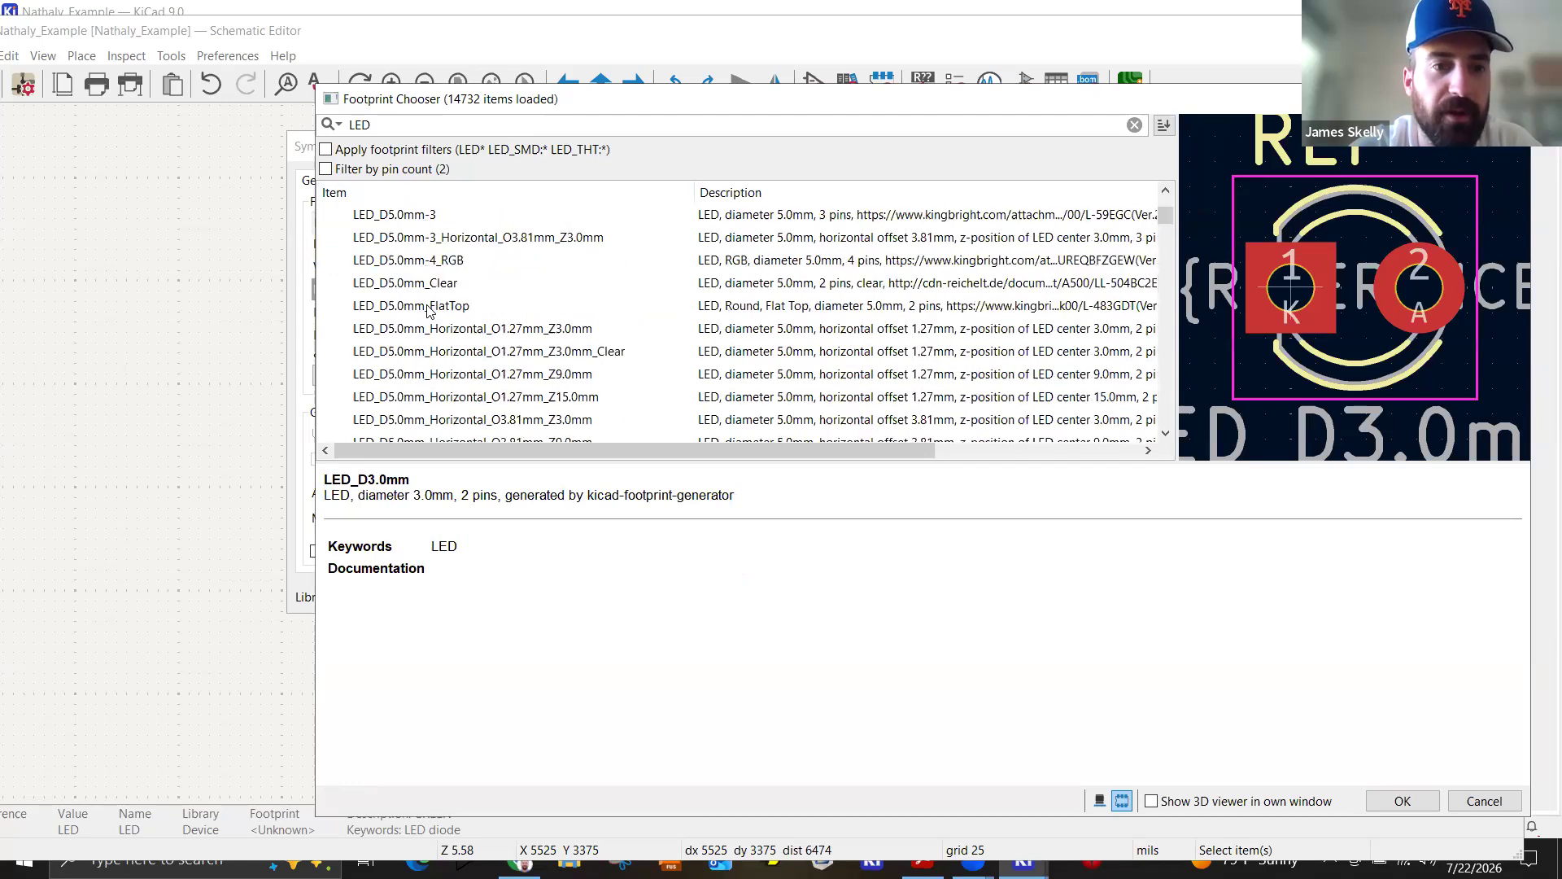
left_click(415, 259)
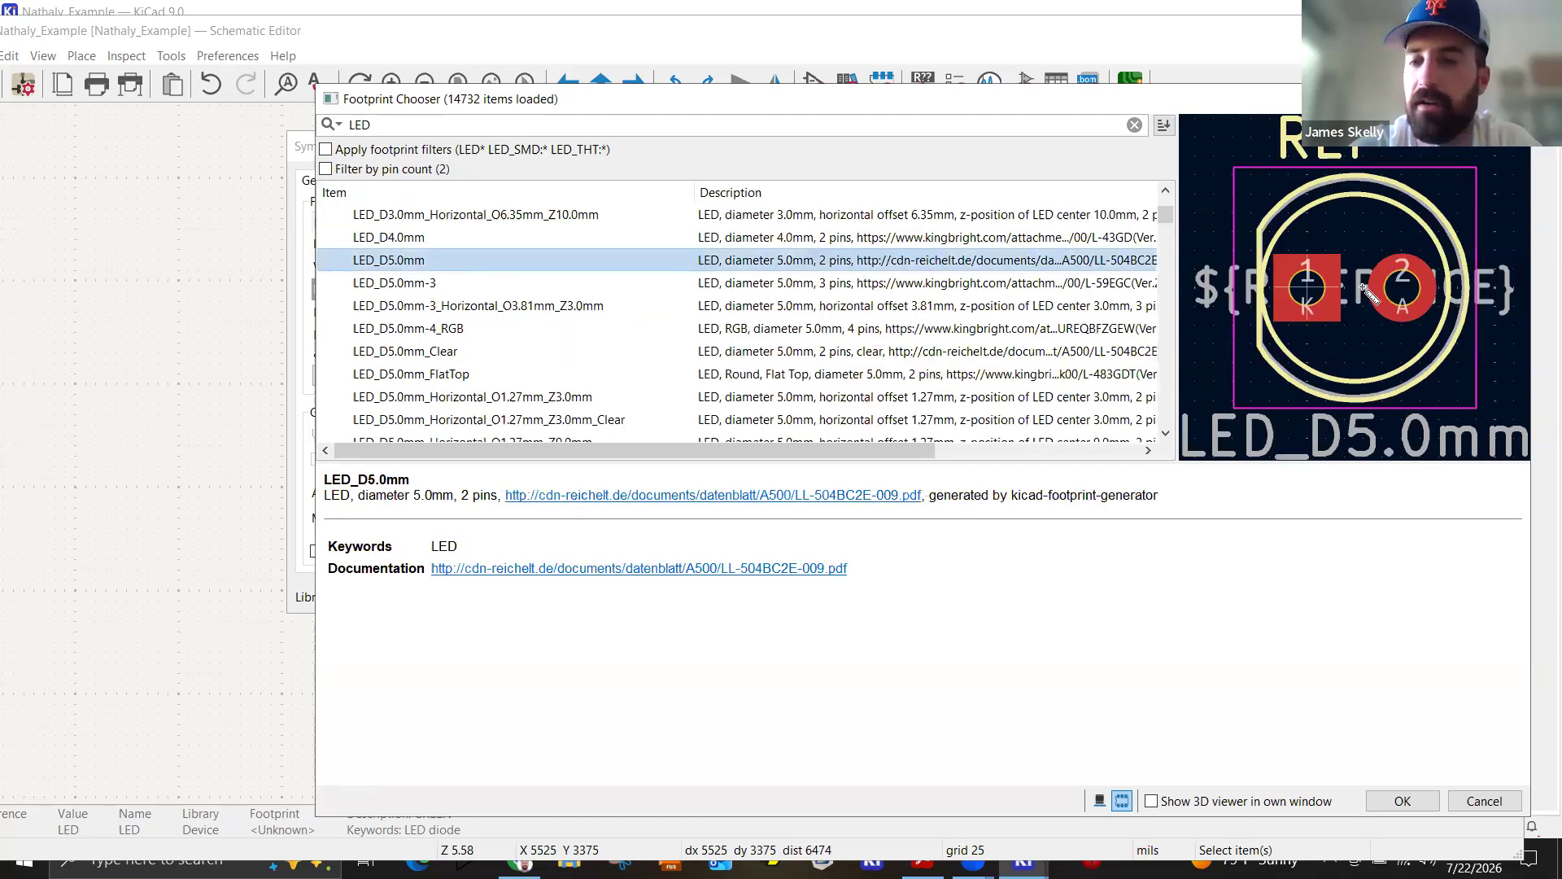
double_click(409, 260)
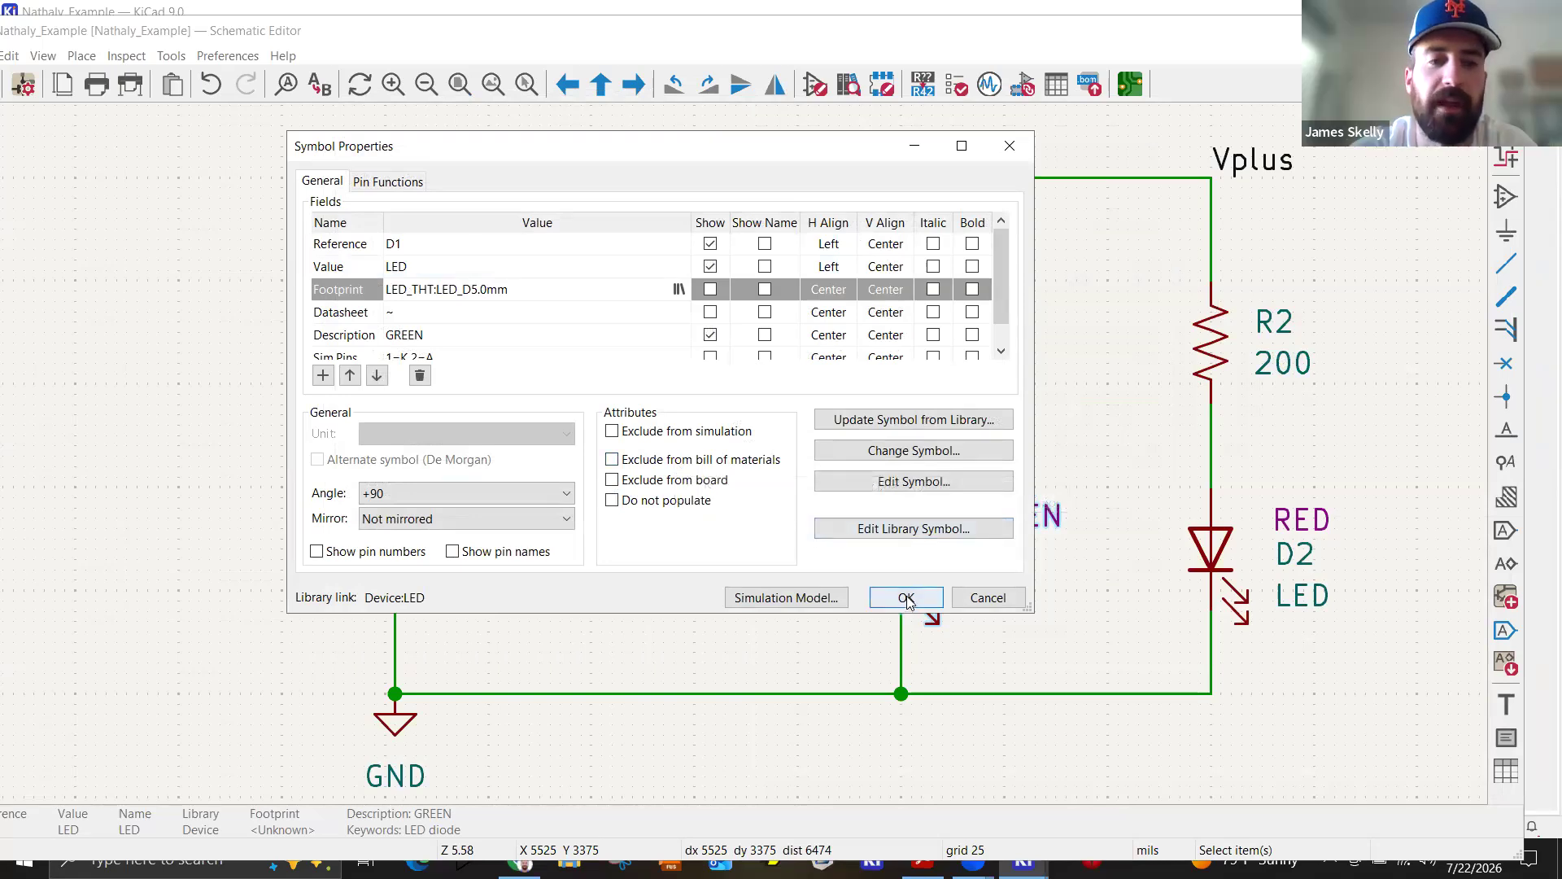
Set D1's description to "GREEN, 5mm" and move the description text slightly higher above the D1 reference.
double_click(479, 337)
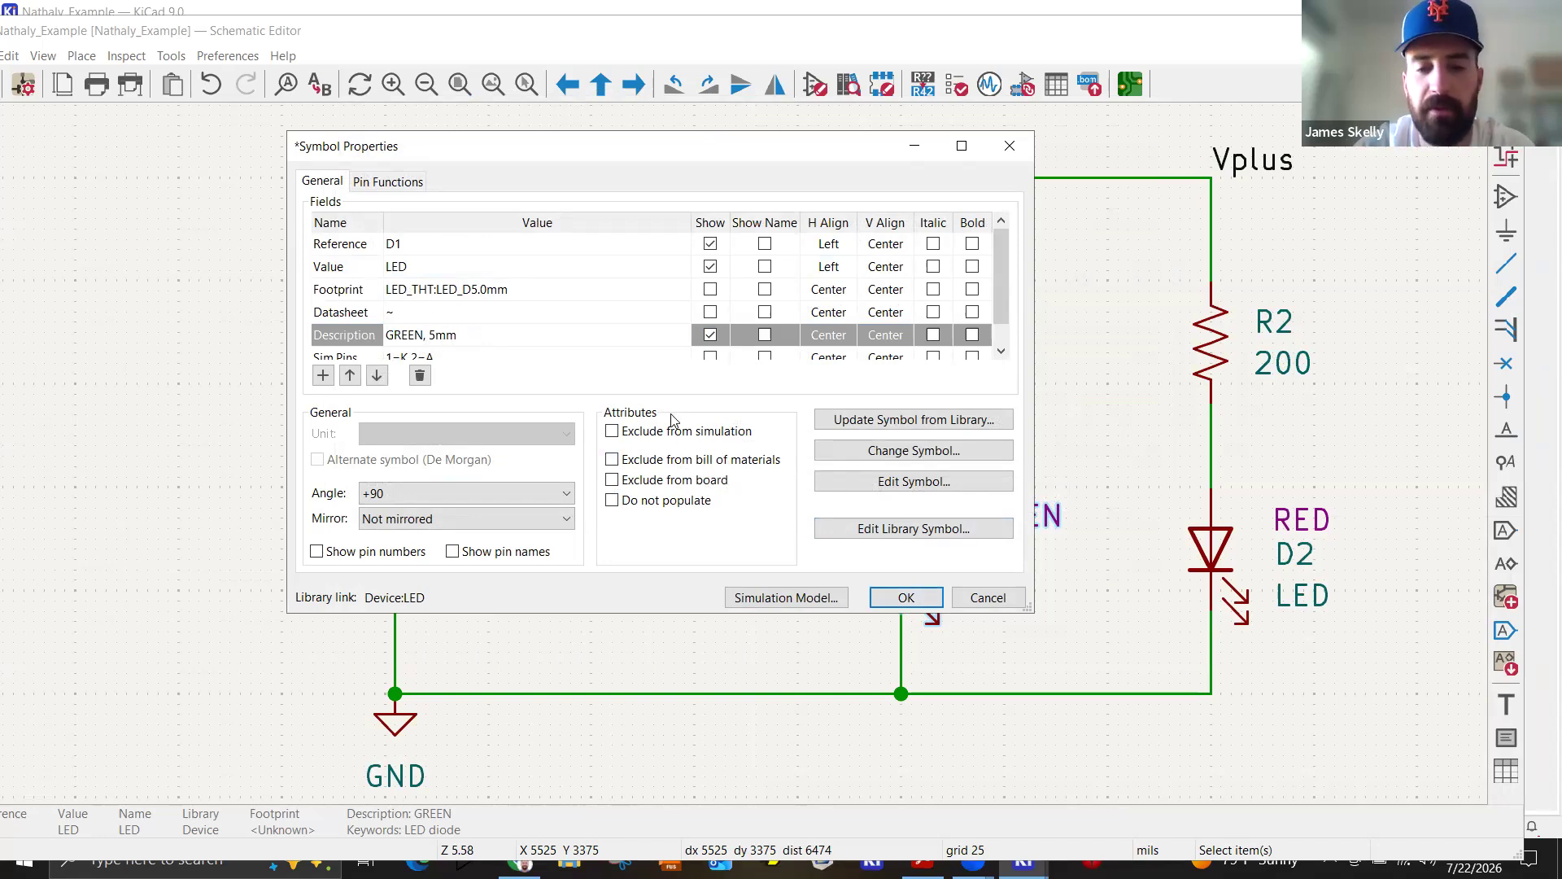
left_click(903, 598)
left_click(1105, 549)
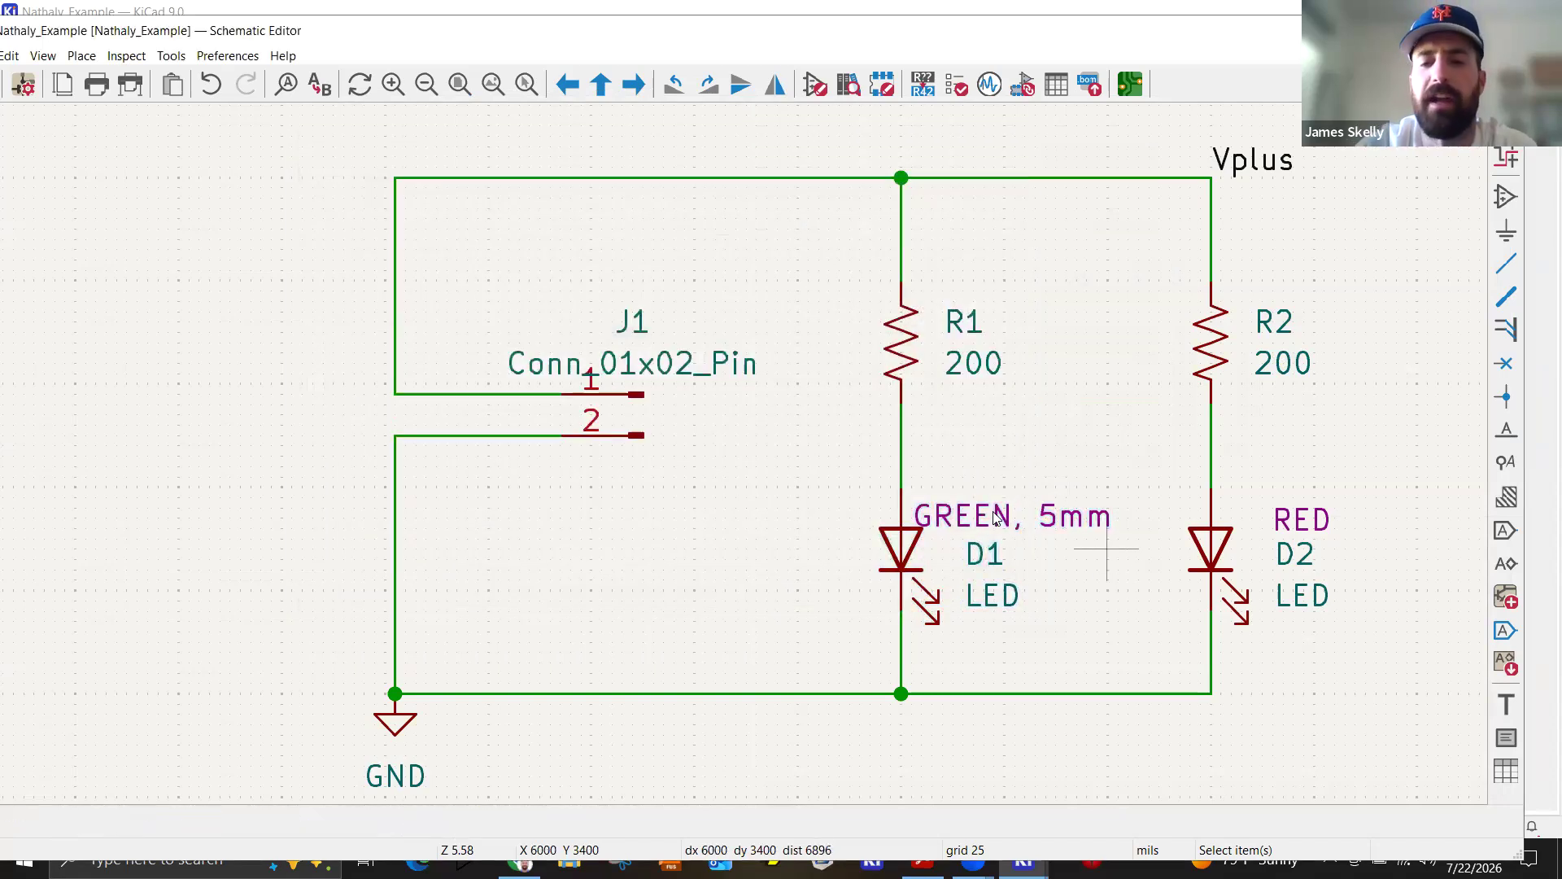
left_click(1015, 511)
left_click_drag(1015, 511, 1016, 520)
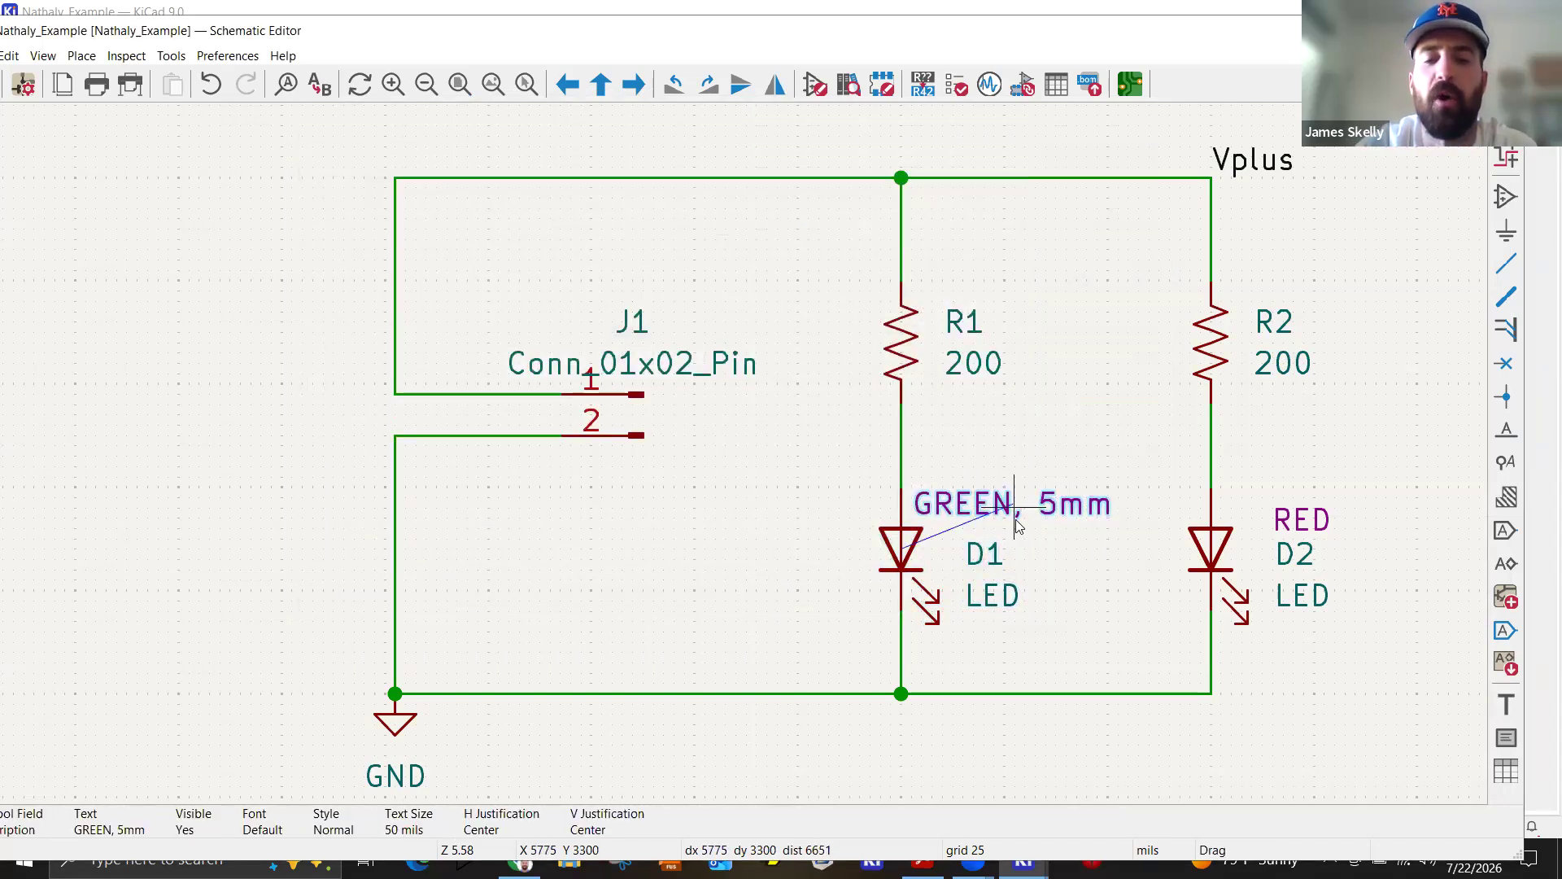
left_click(1090, 581)
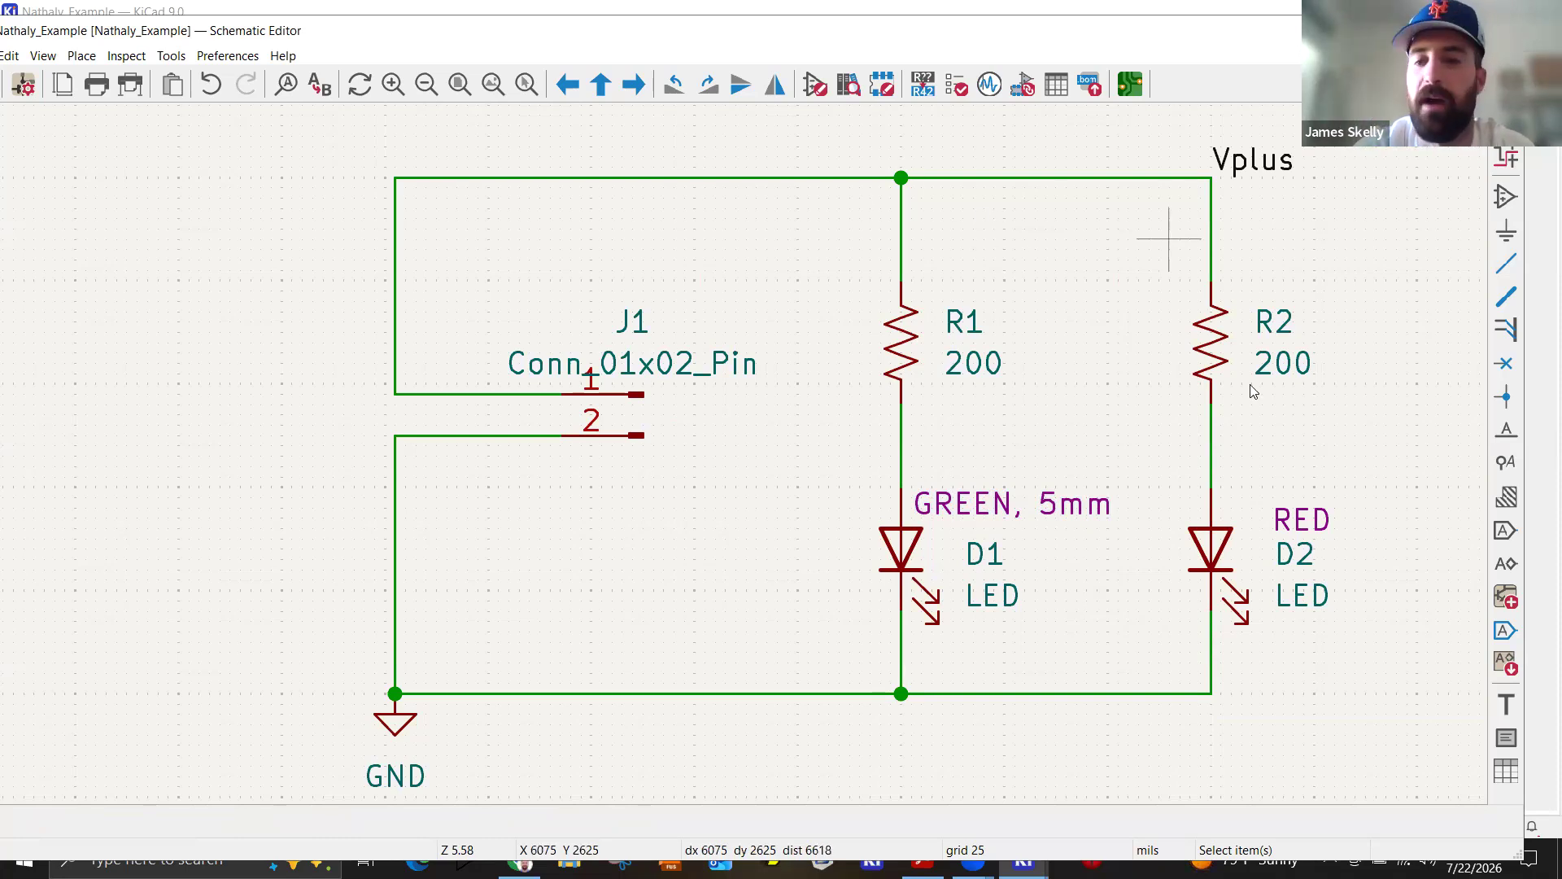
Browse alternative footprints for D1, previewing LED_D5.0mm-3 and LED_D5.0mm-4_RGB.
double_click(923, 543)
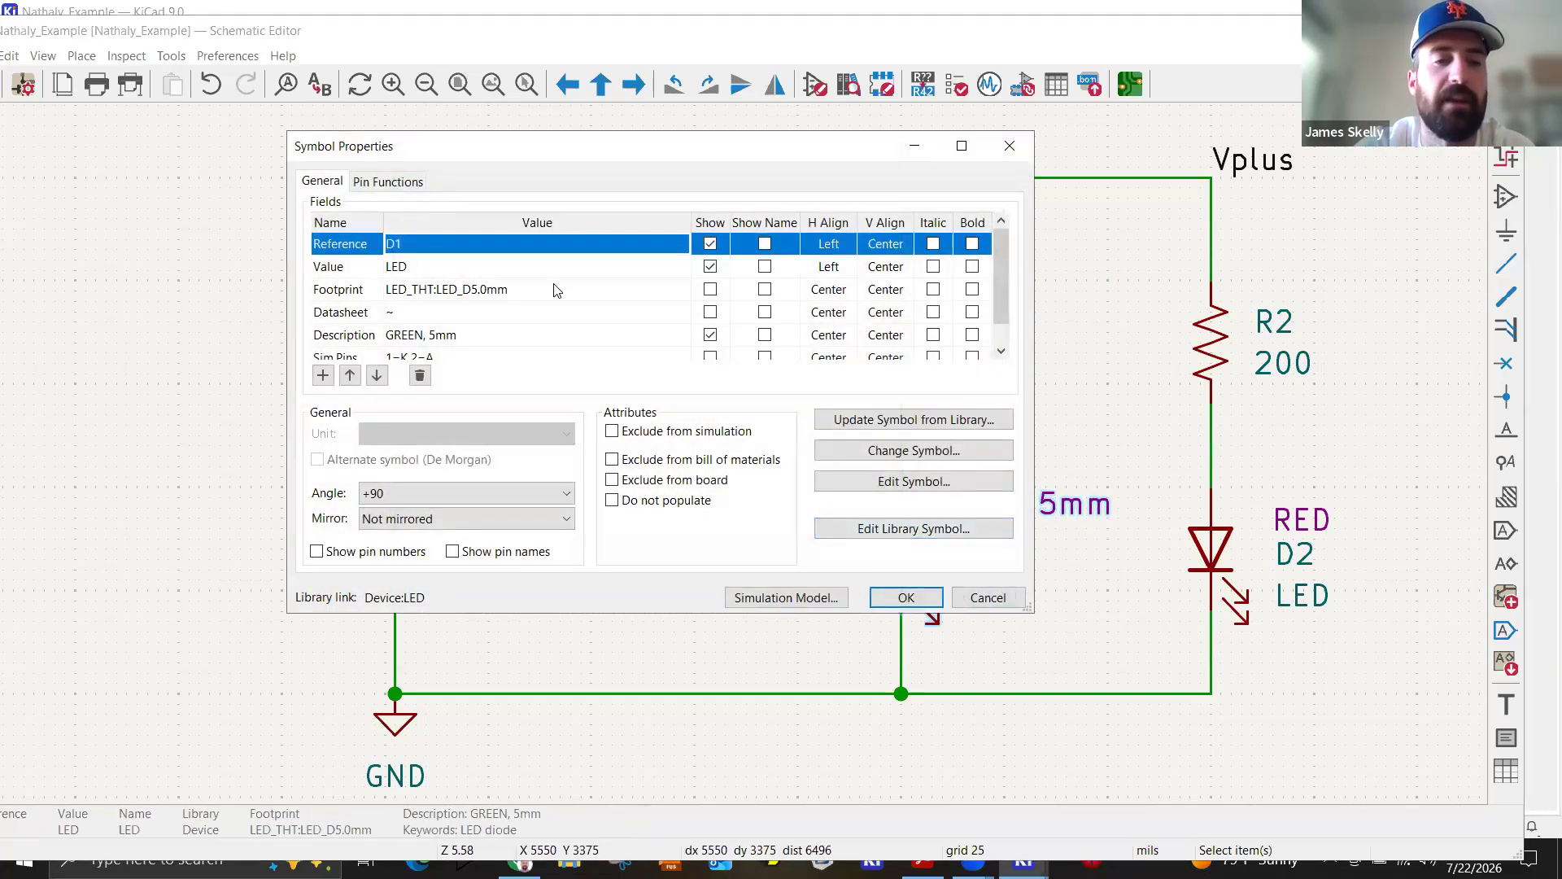
left_click(604, 294)
left_click(675, 290)
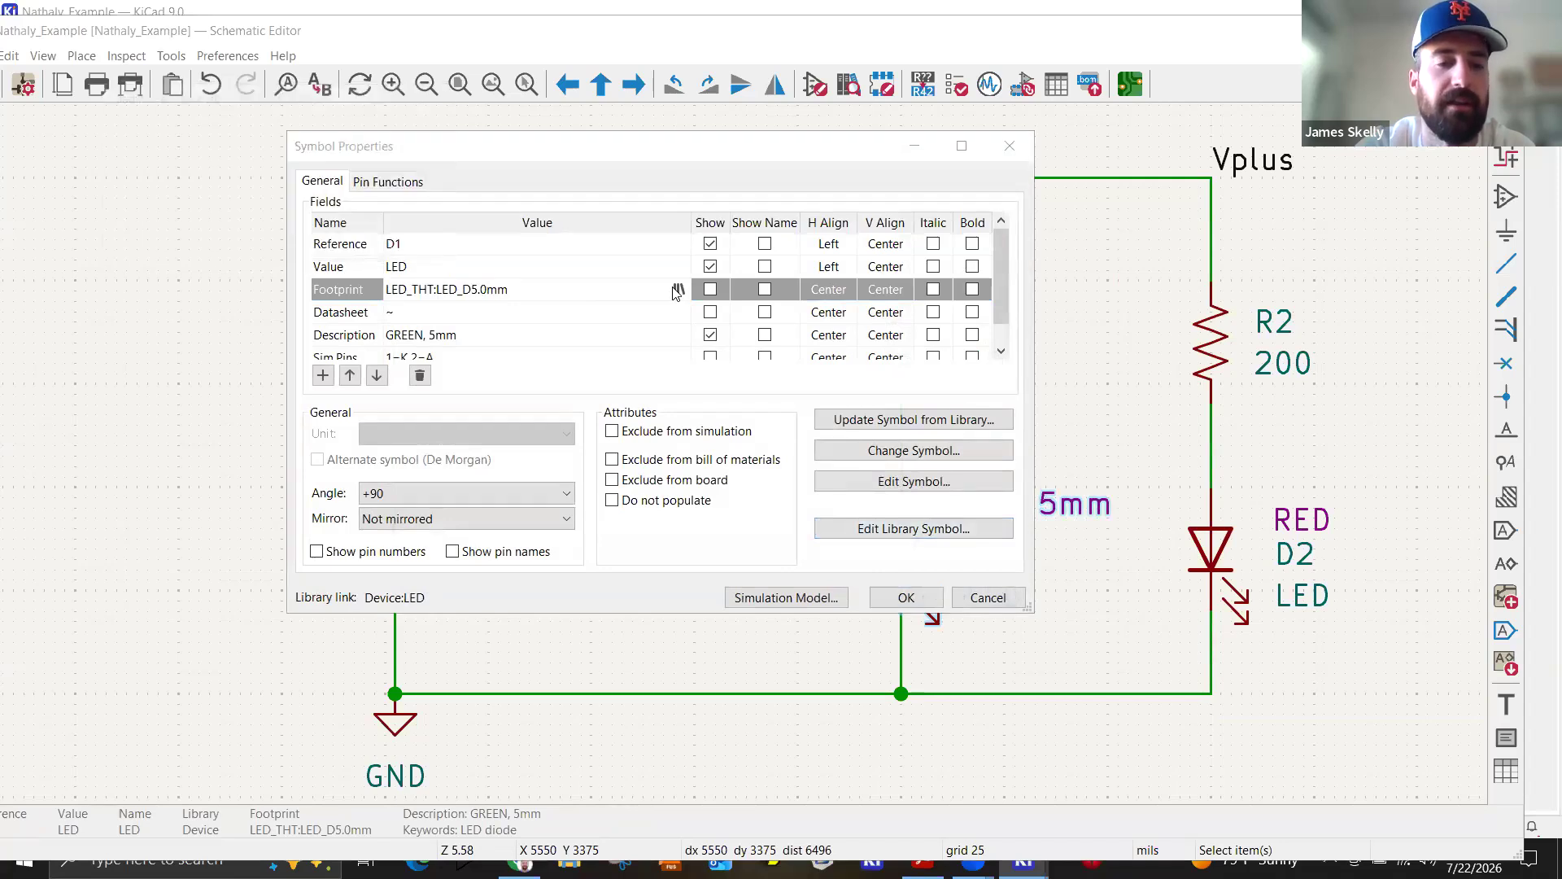
scroll(439, 362, "down", 1)
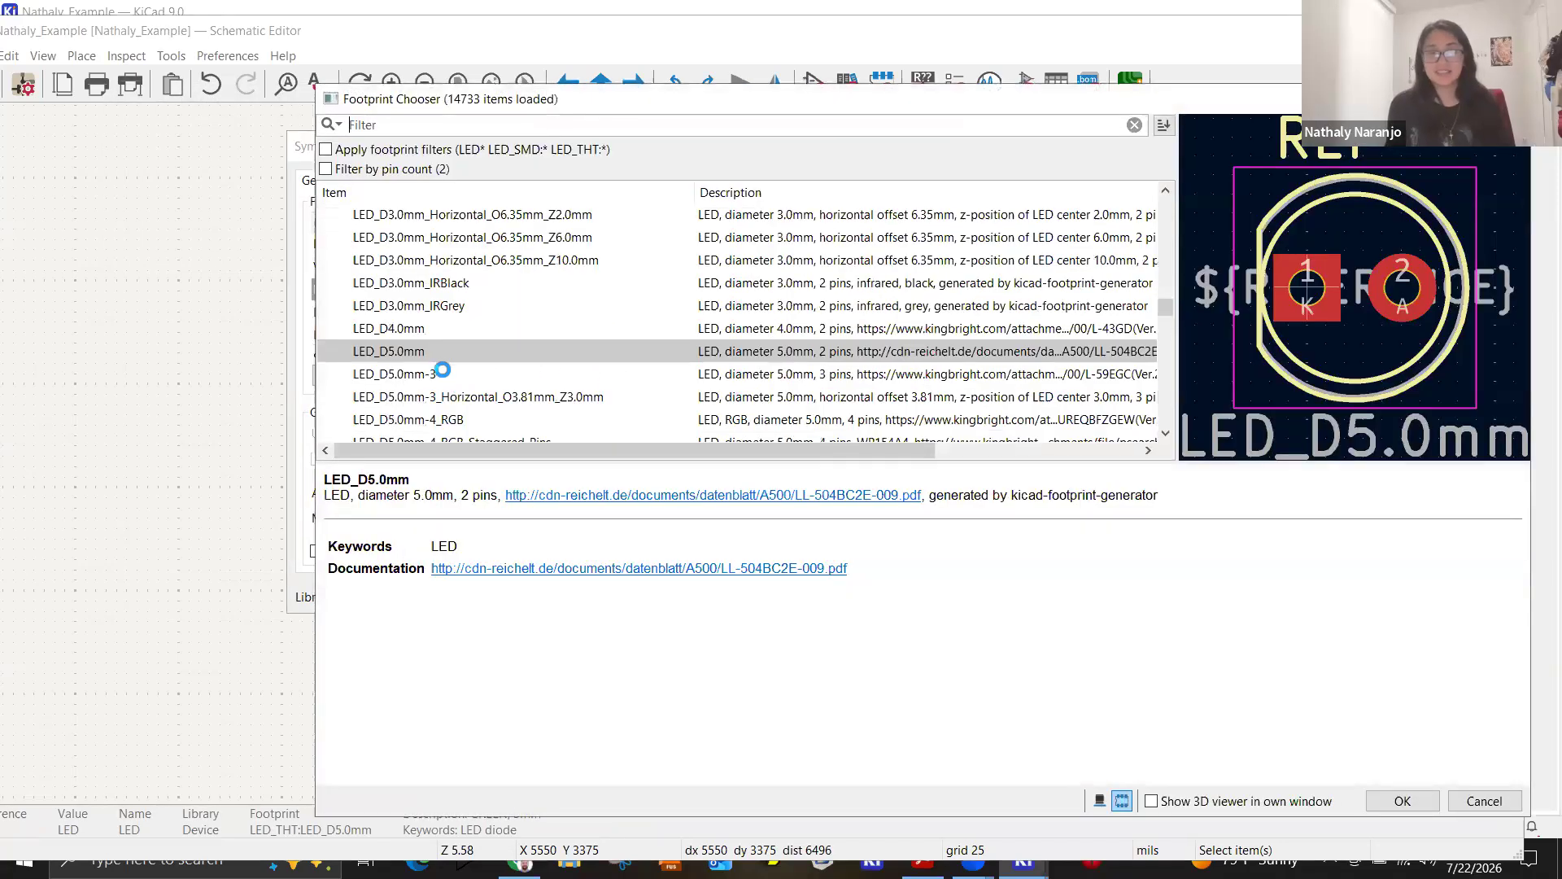
left_click(438, 372)
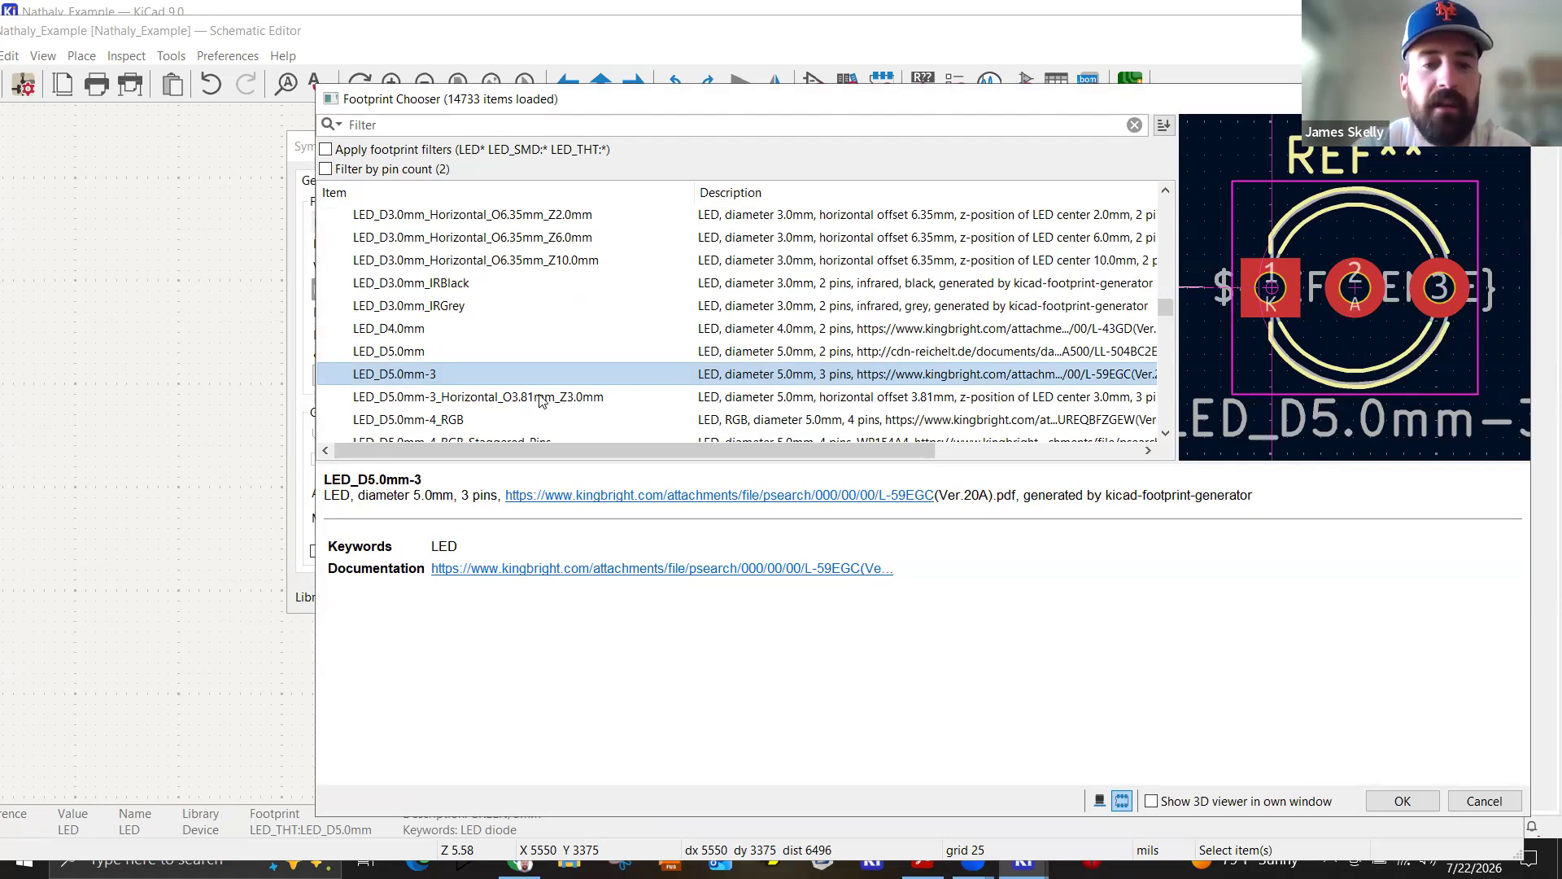
scroll(541, 400, "down", 1)
left_click(484, 352)
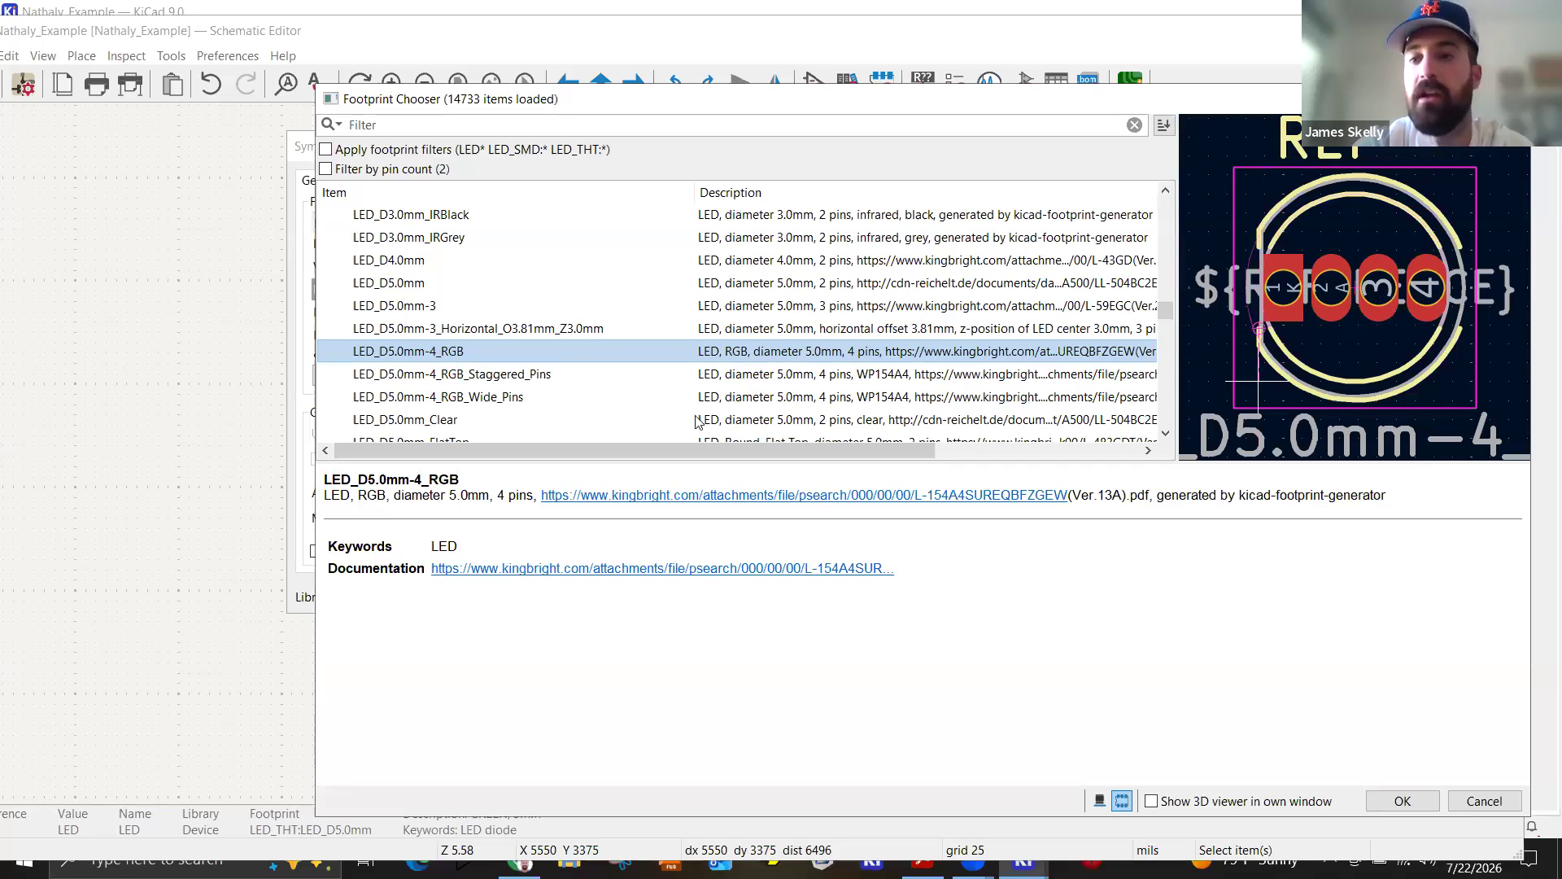
Compare the LED_D5.0mm_Clear, LED_D5.0mm_FlatTop and LED_D5.0mm footprints, leaving D1's properties without making changes.
scroll(437, 382, "down", 1)
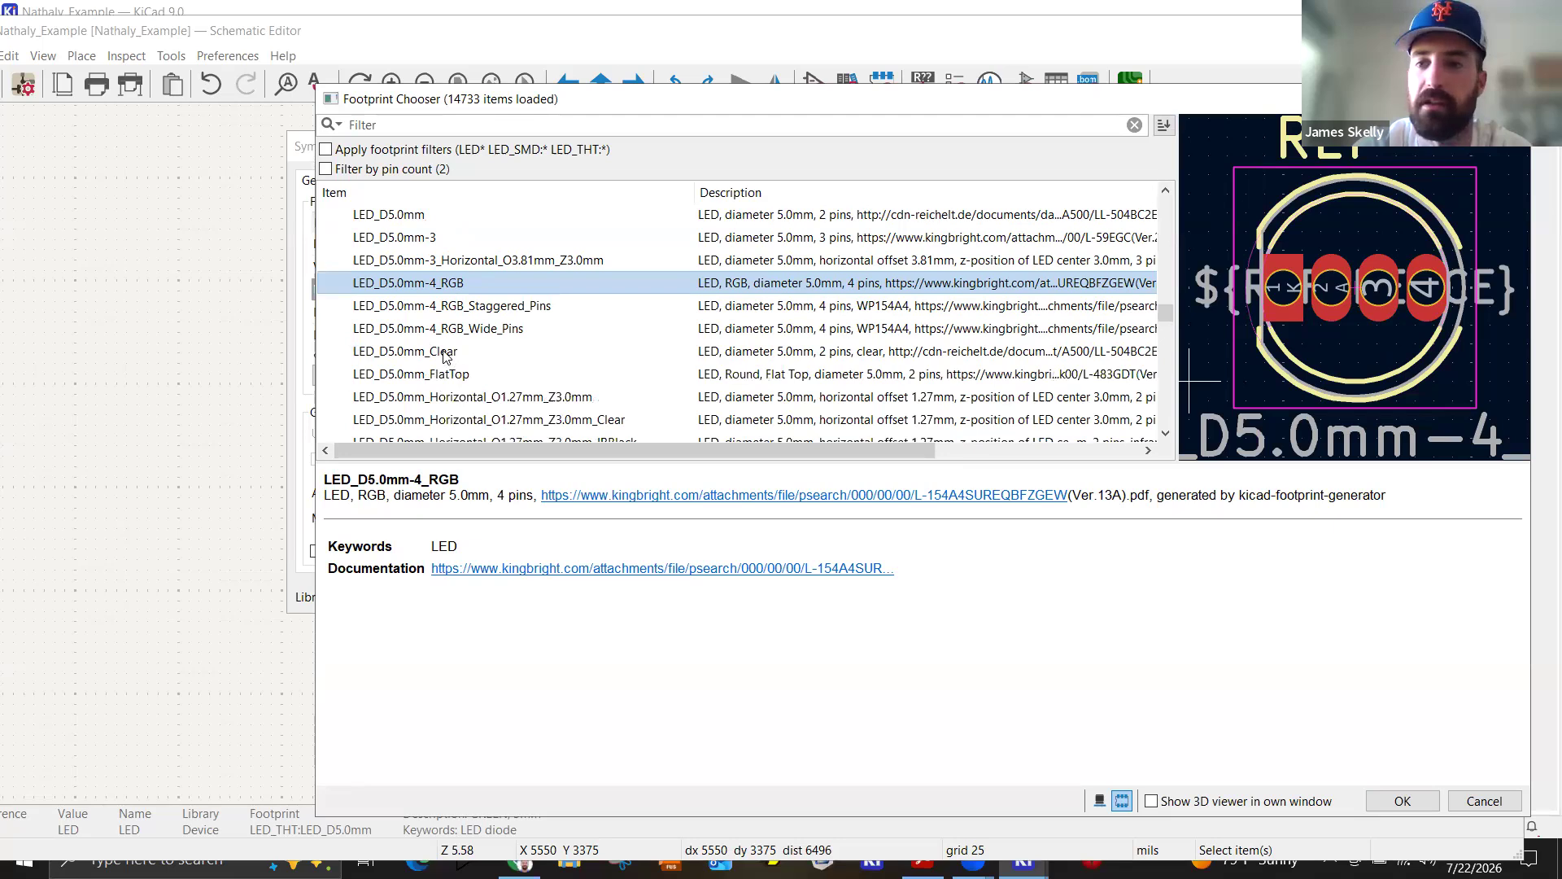
left_click(445, 352)
left_click(456, 376)
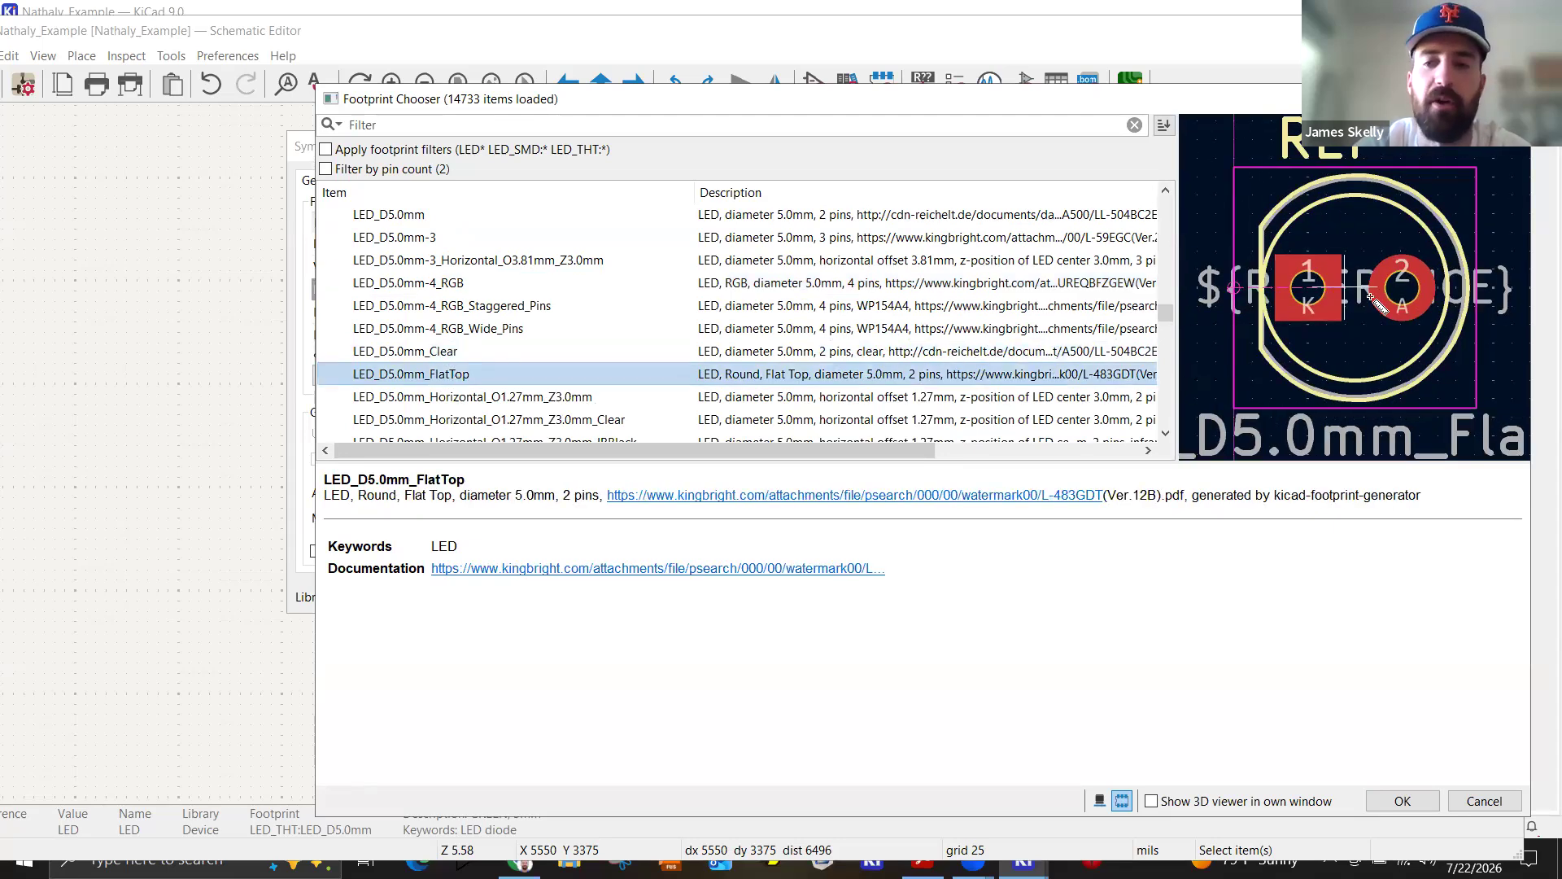
scroll(467, 391, "down", 1)
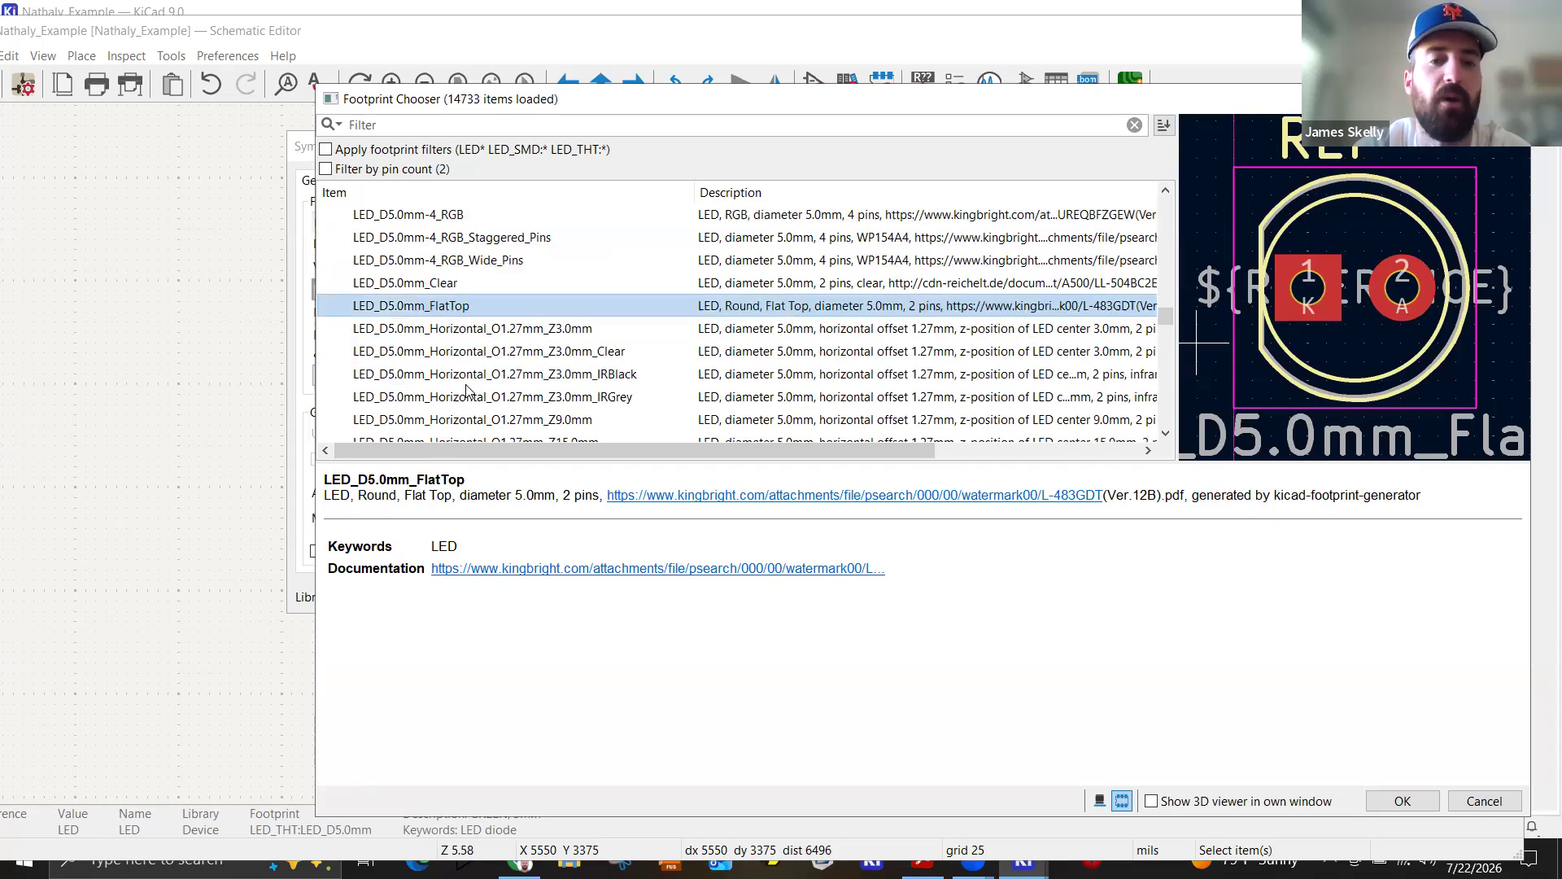
scroll(468, 391, "up", 1)
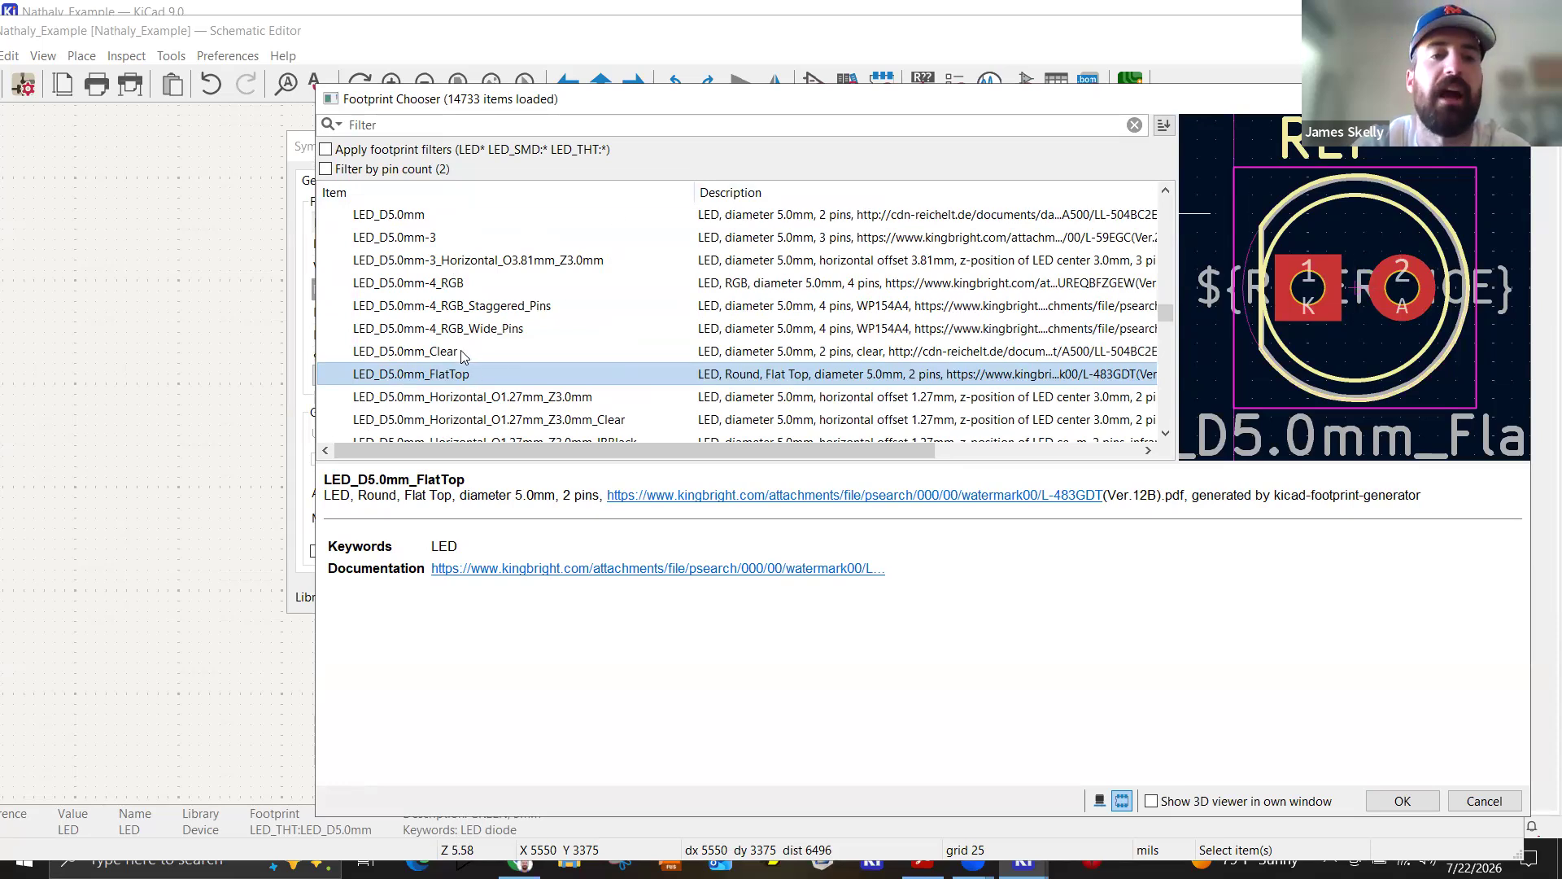
scroll(460, 356, "up", 1)
left_click(411, 284)
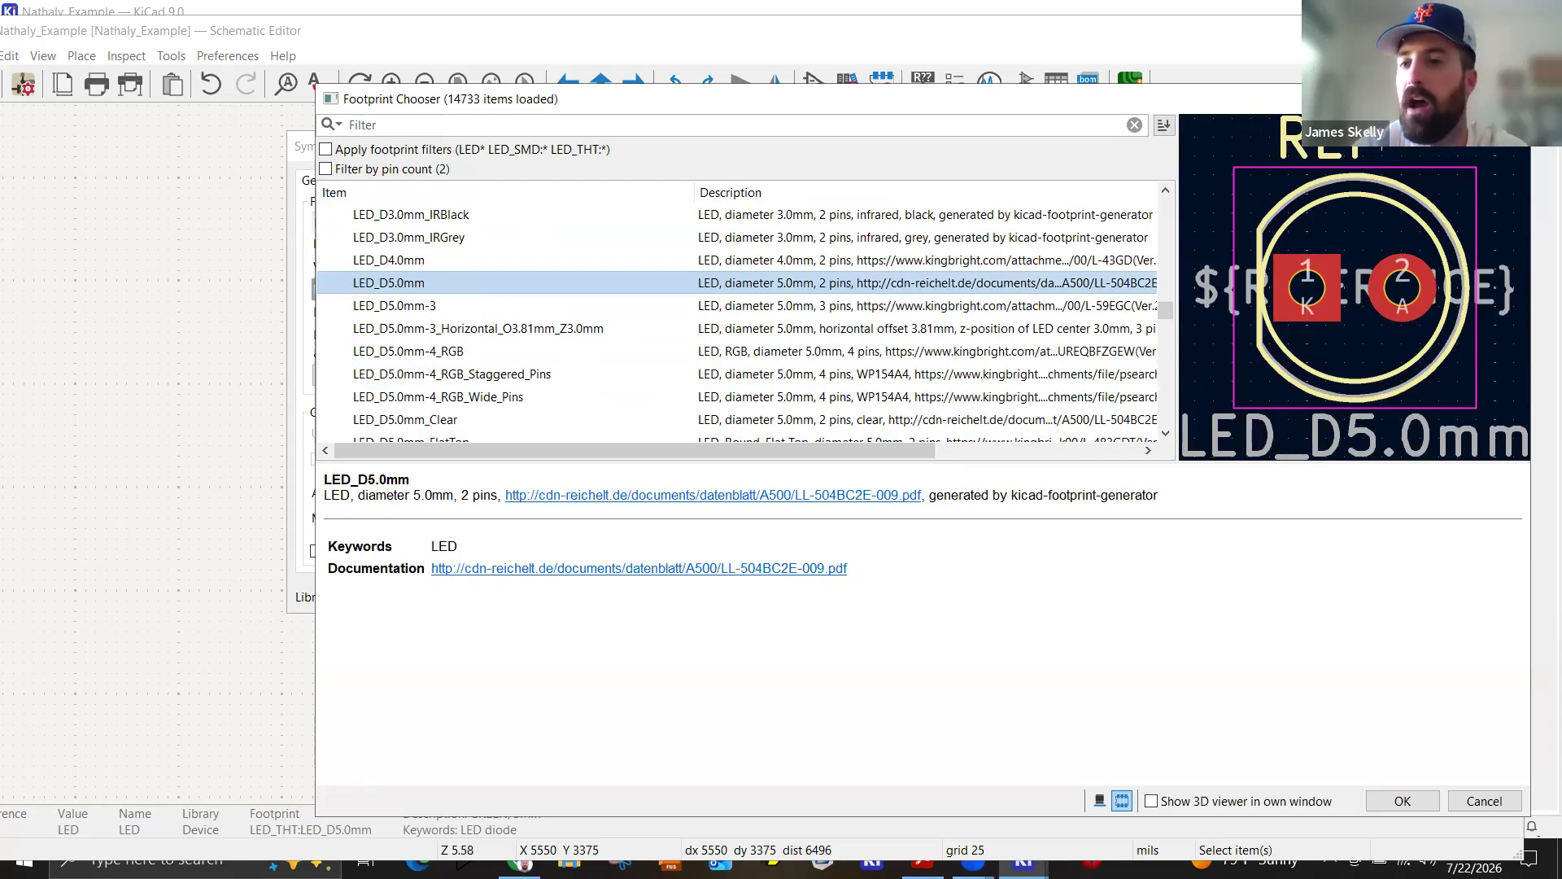
left_click(1507, 98)
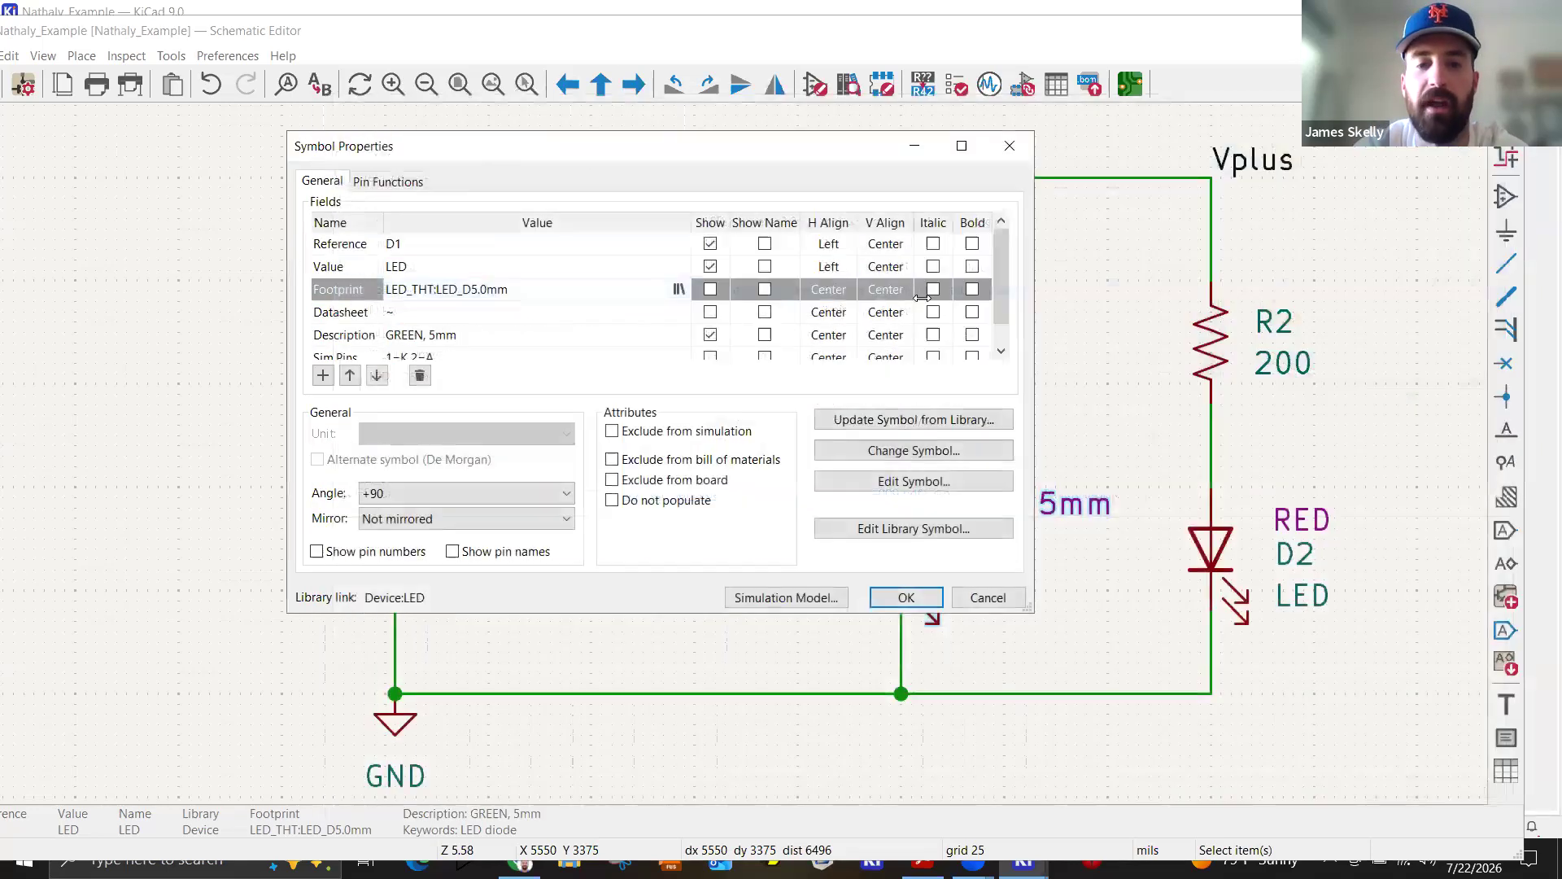
left_click(1009, 146)
Save the schematic and close the Schematic Editor.
left_click_drag(501, 34, 617, 43)
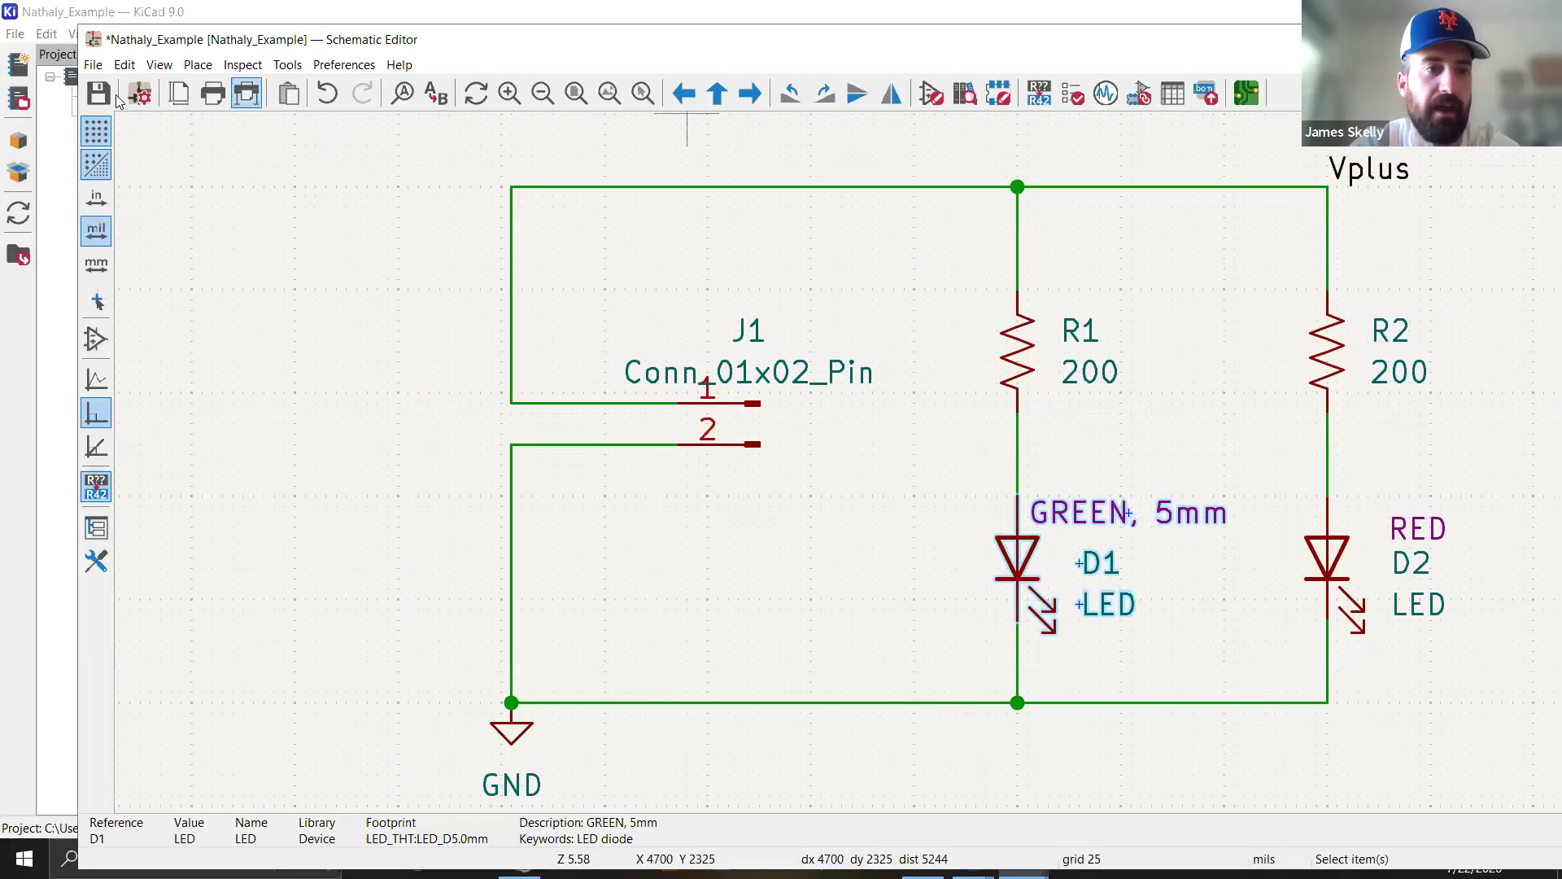
left_click(100, 94)
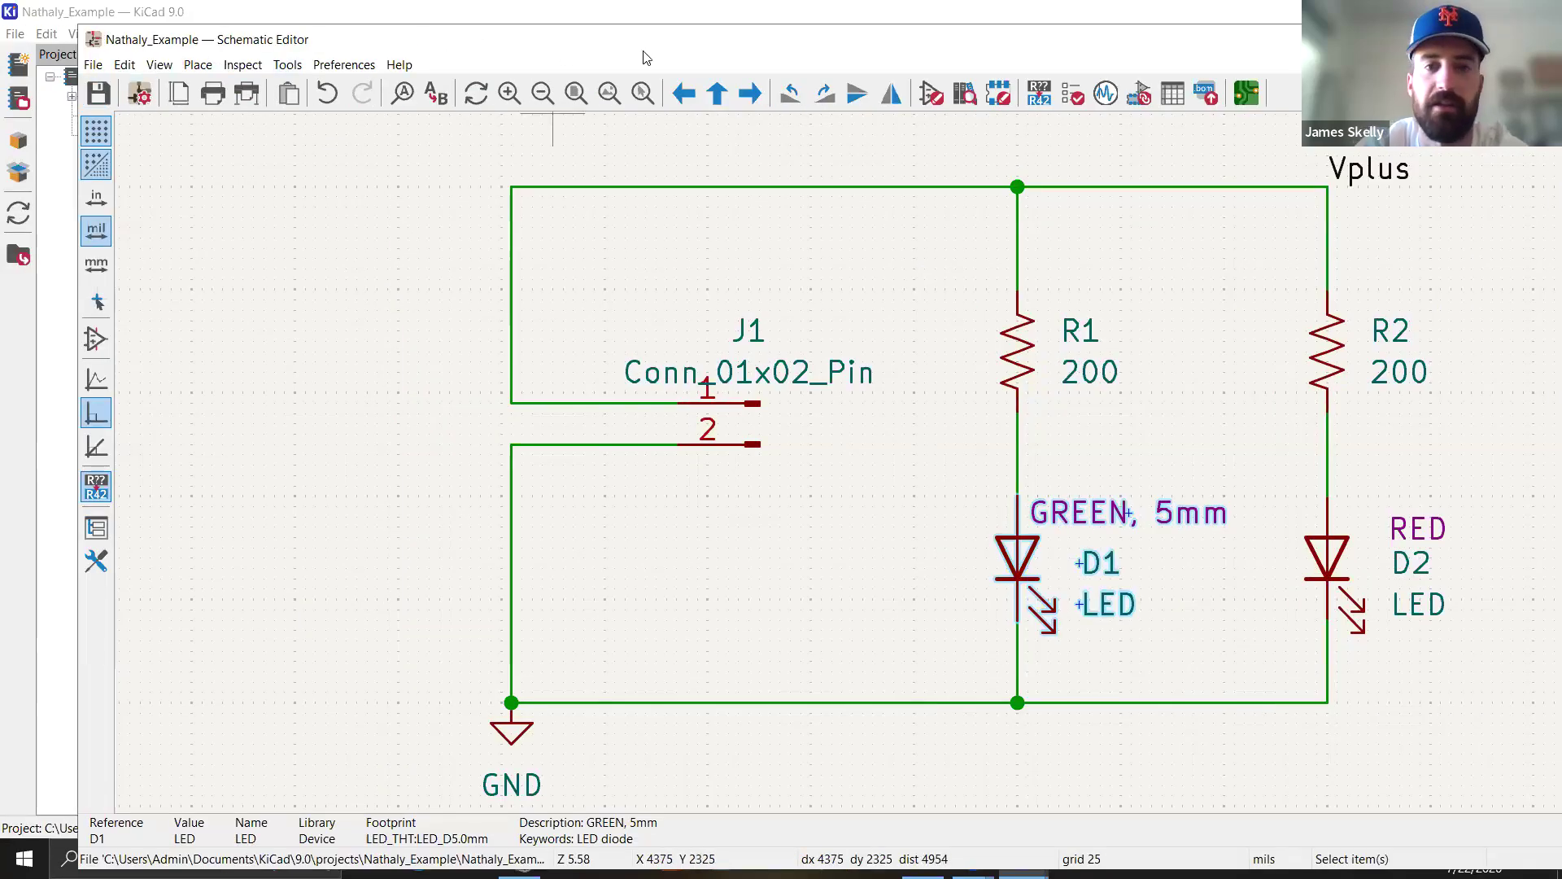
left_click_drag(1464, 39, 1351, 46)
left_click(1509, 47)
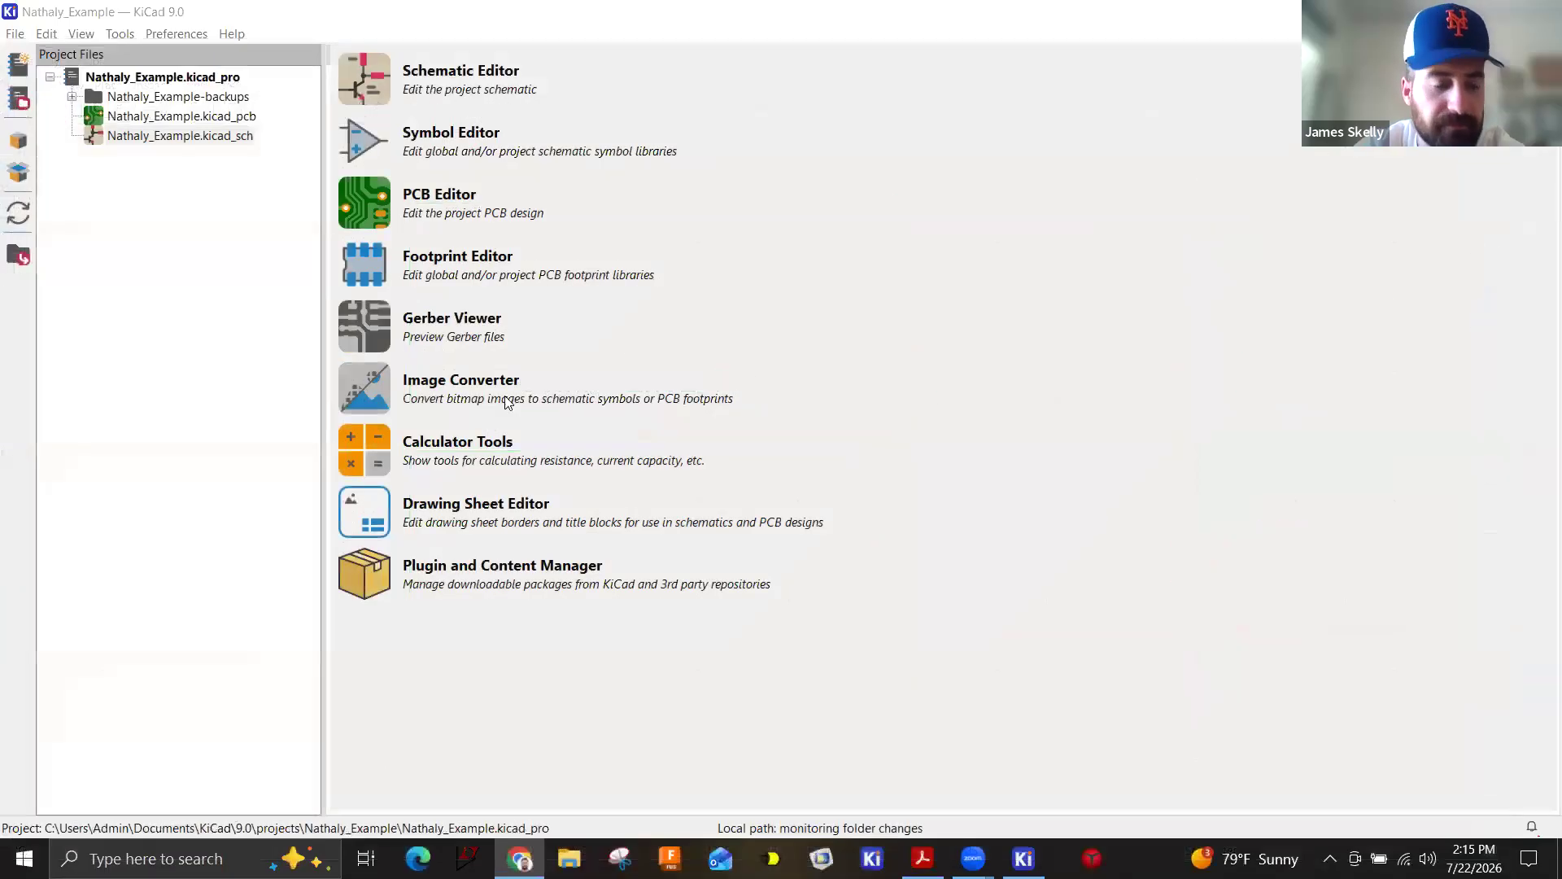
Switch to the Footprint Editor, search for LED, and open the LED_D5.0mm footprint from the LED_THT library.
left_click(376, 258)
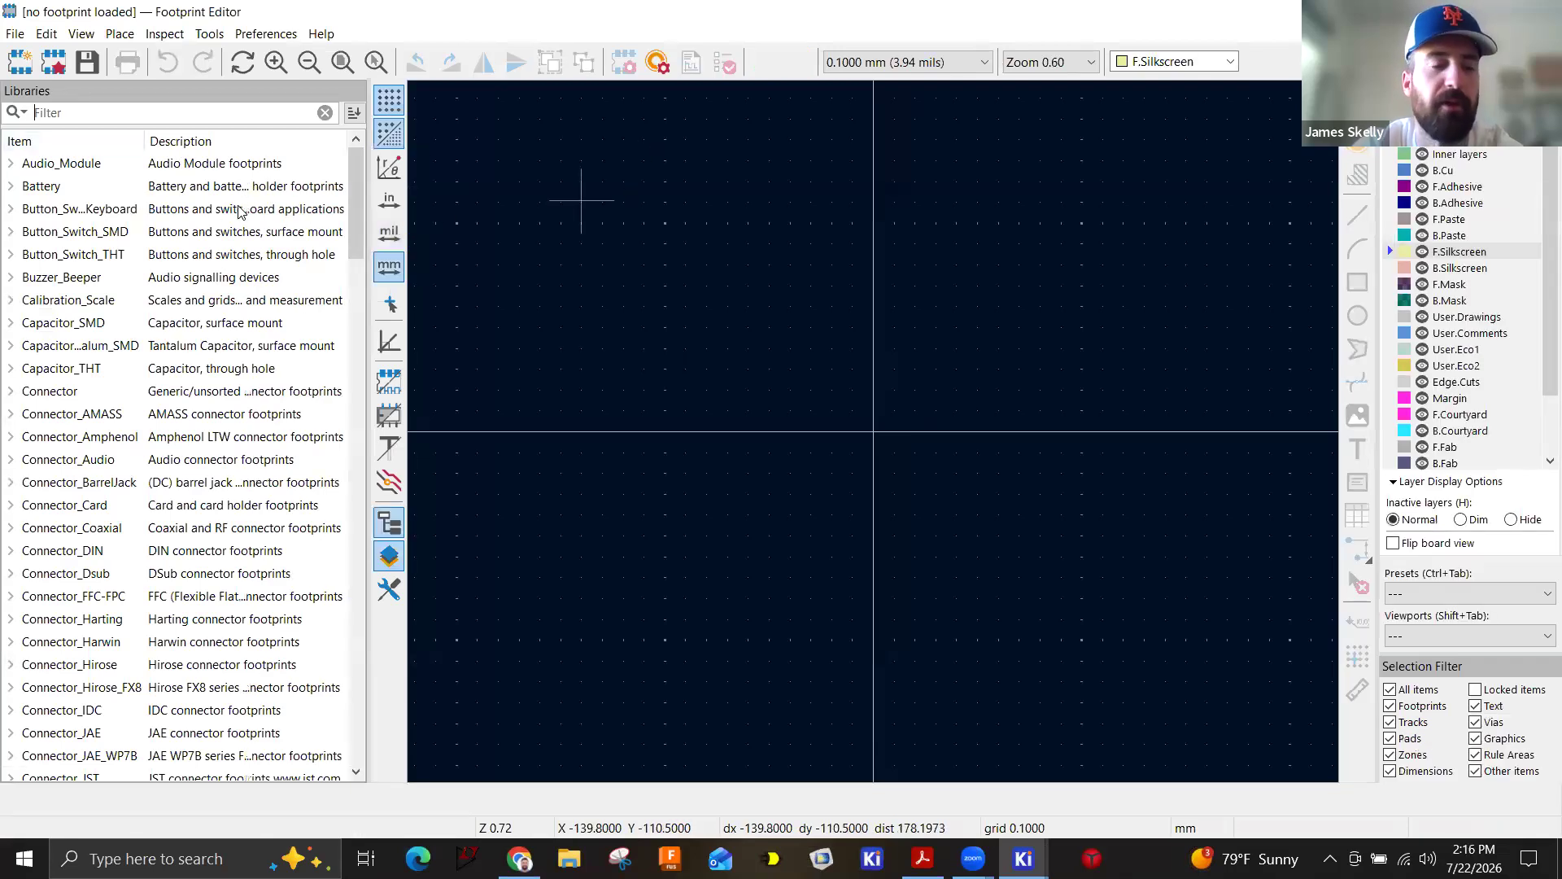
type("LED")
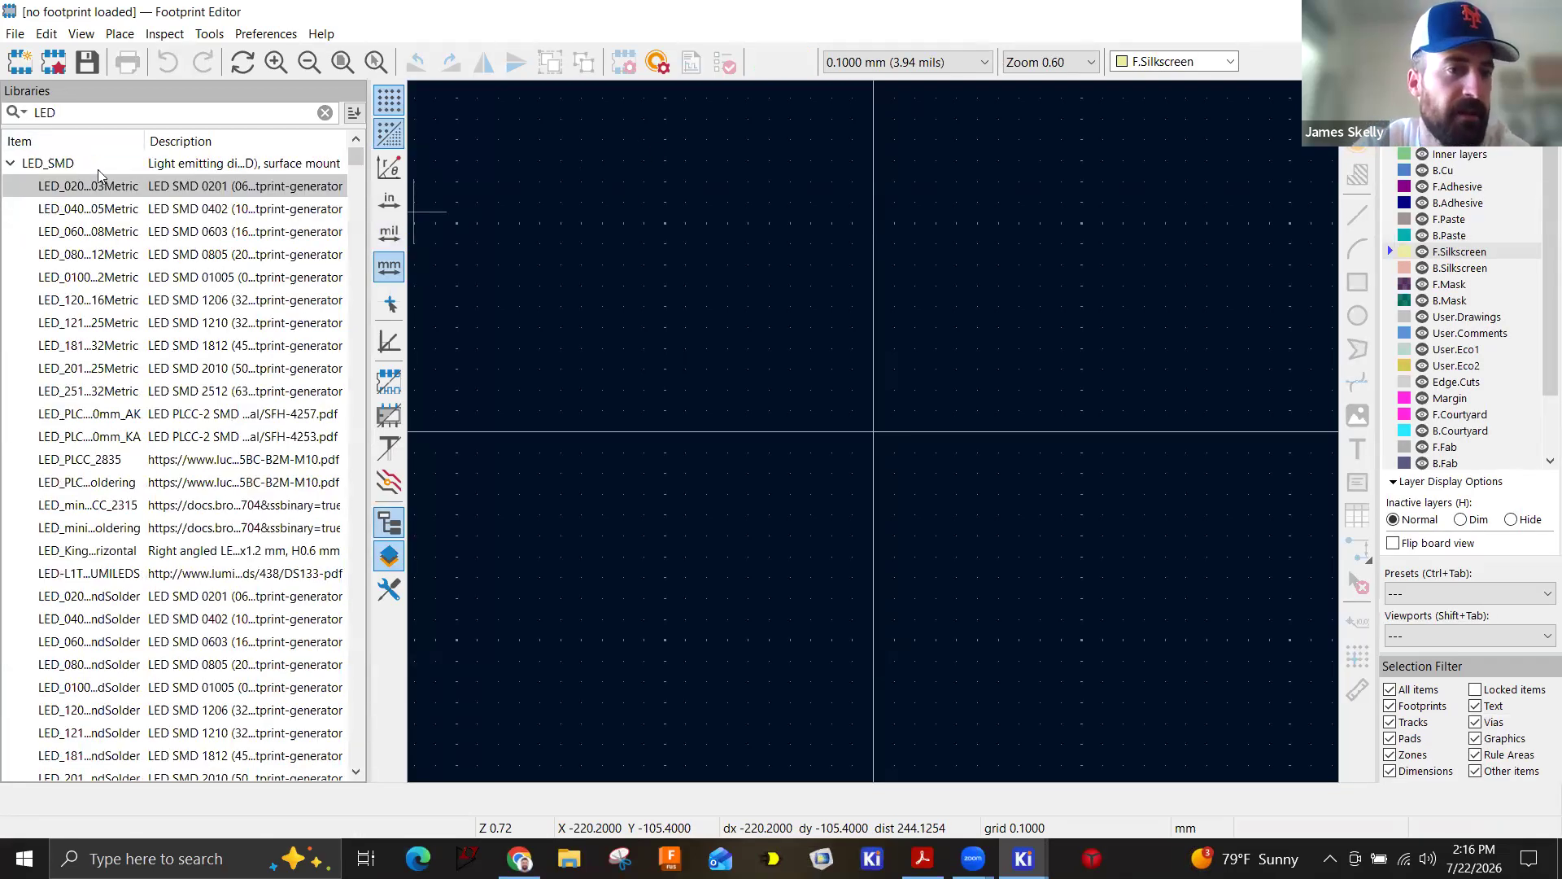
left_click(15, 165)
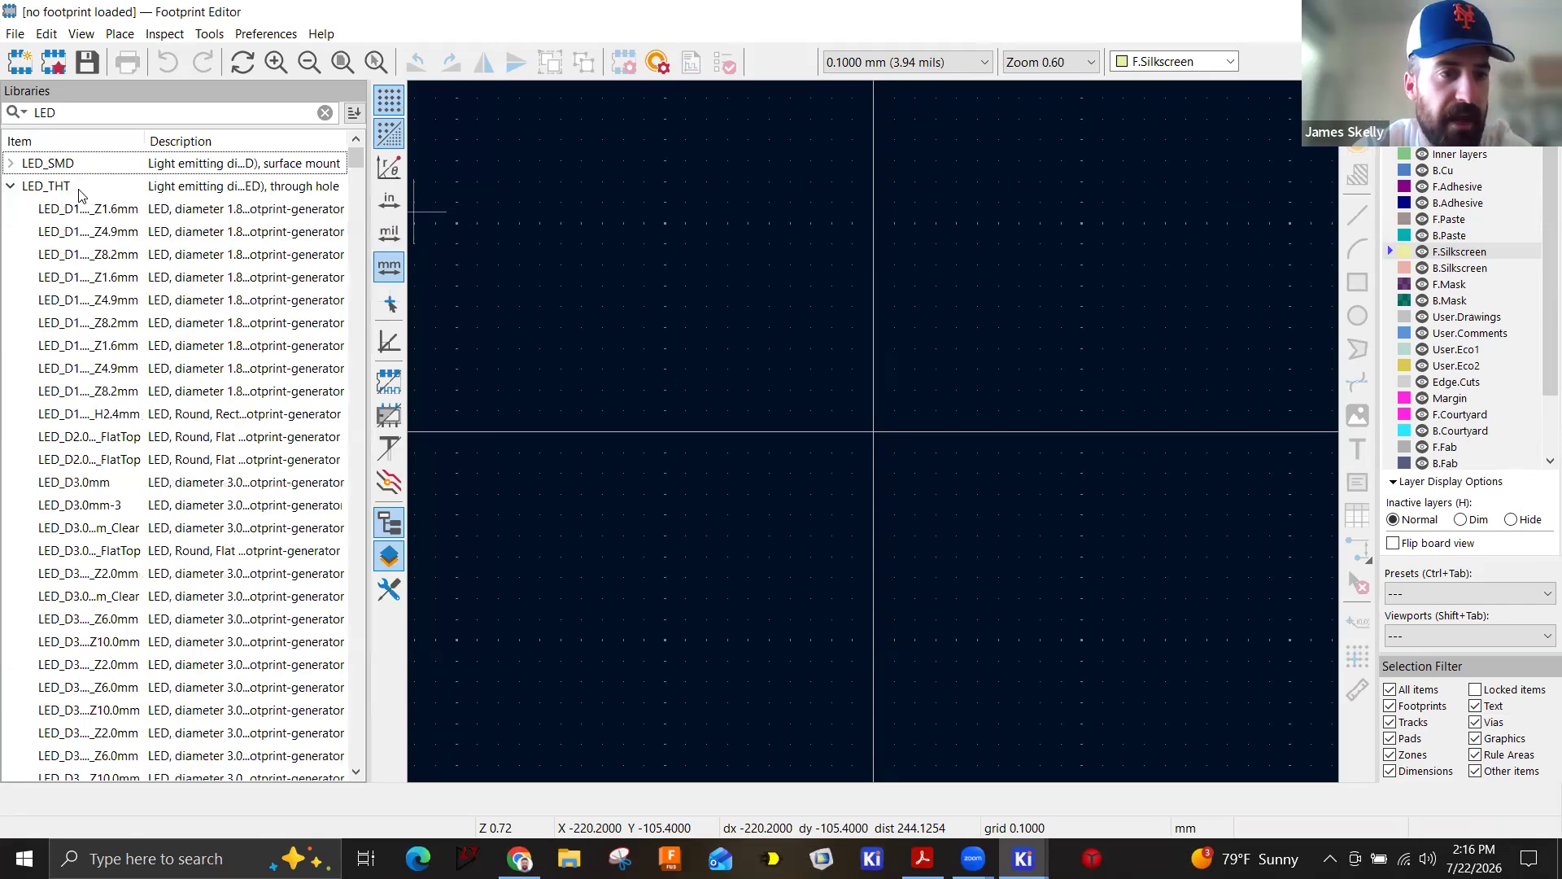
scroll(102, 356, "down", 8)
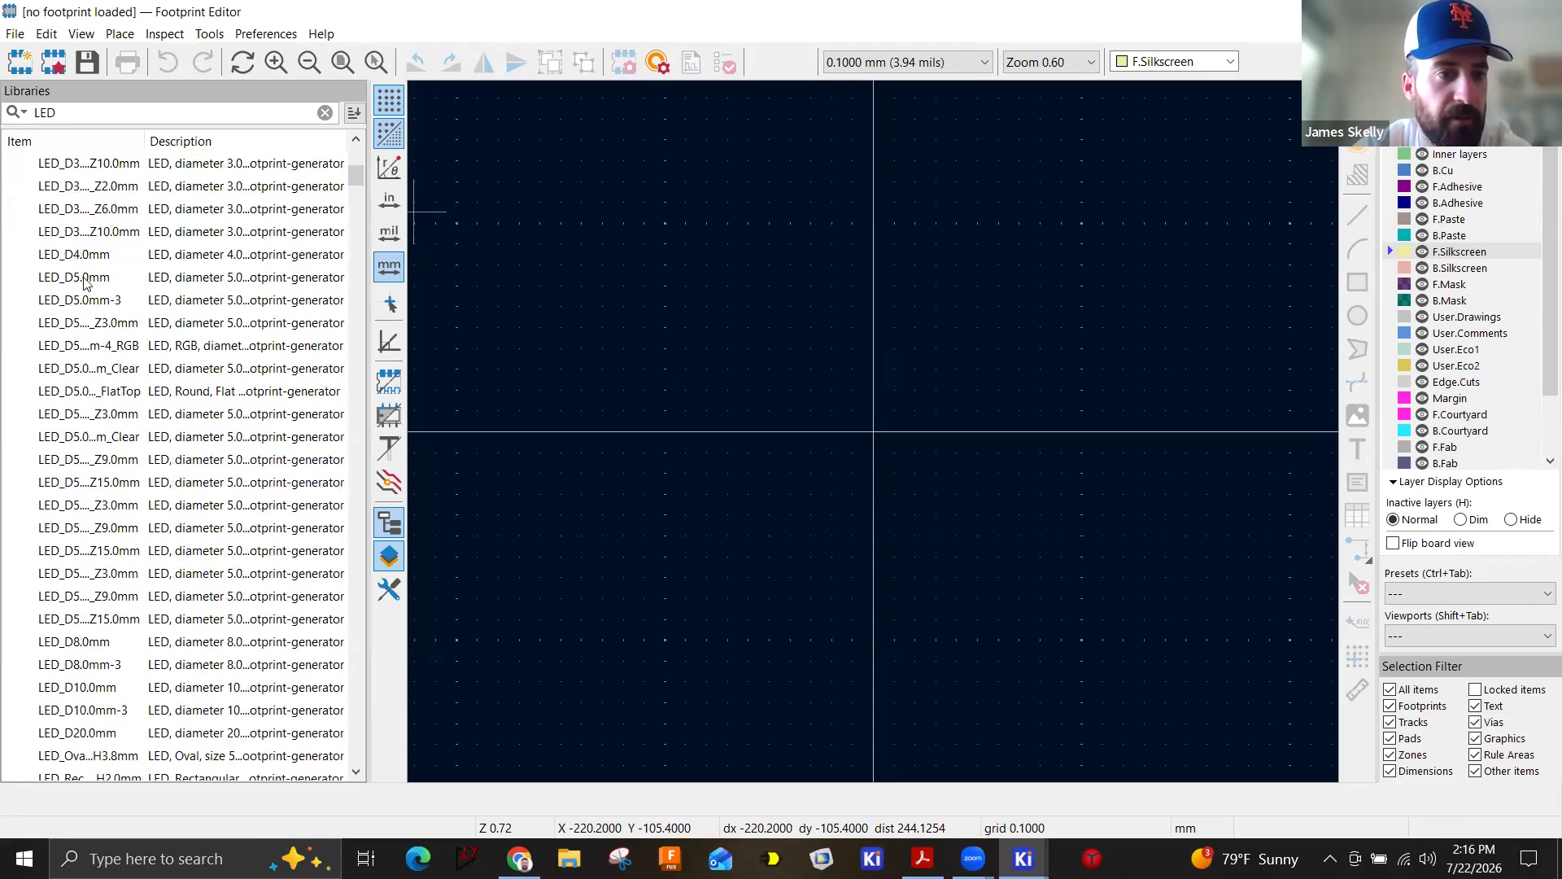
left_click(96, 279)
double_click(119, 280)
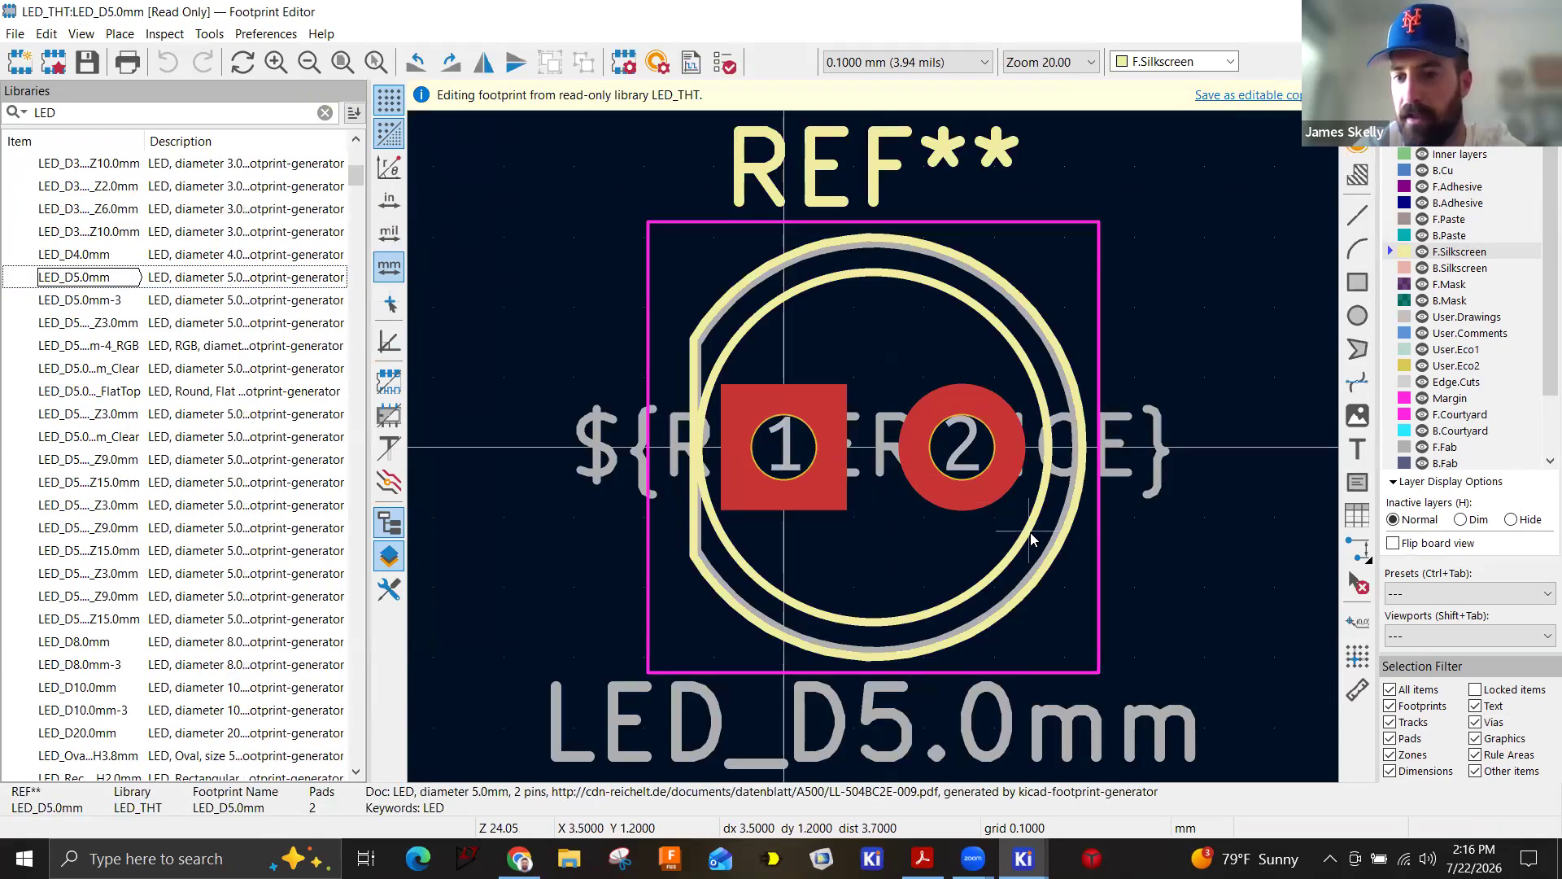
Inspect the round pad 2 of the LED_D5.0mm footprint by opening its pad properties.
scroll(973, 443, "up", 2)
scroll(885, 431, "up", 1)
left_click(843, 479)
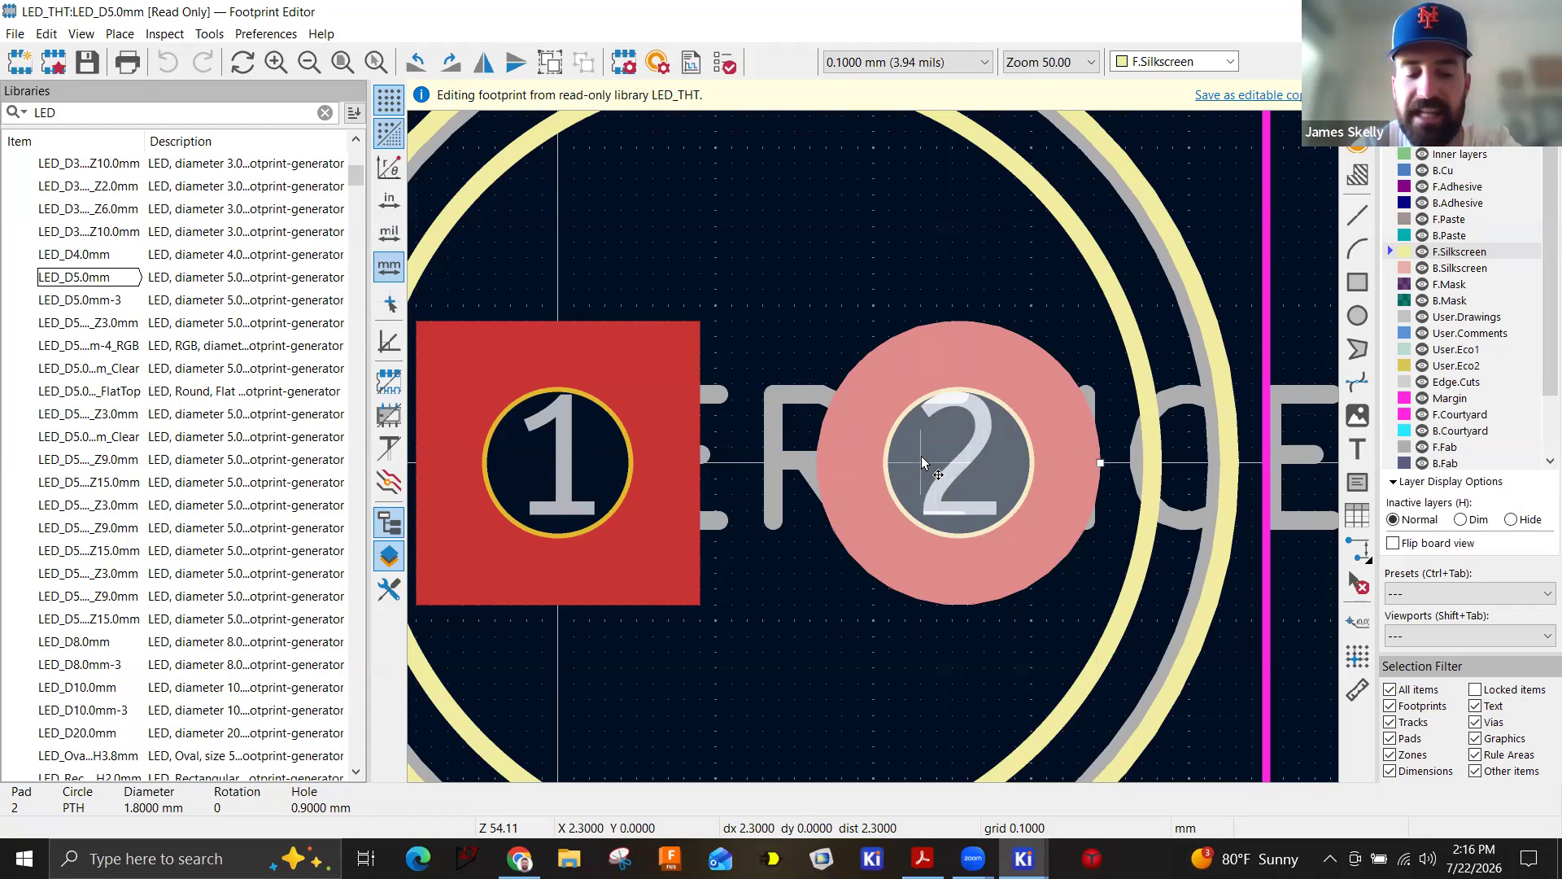
double_click(984, 446)
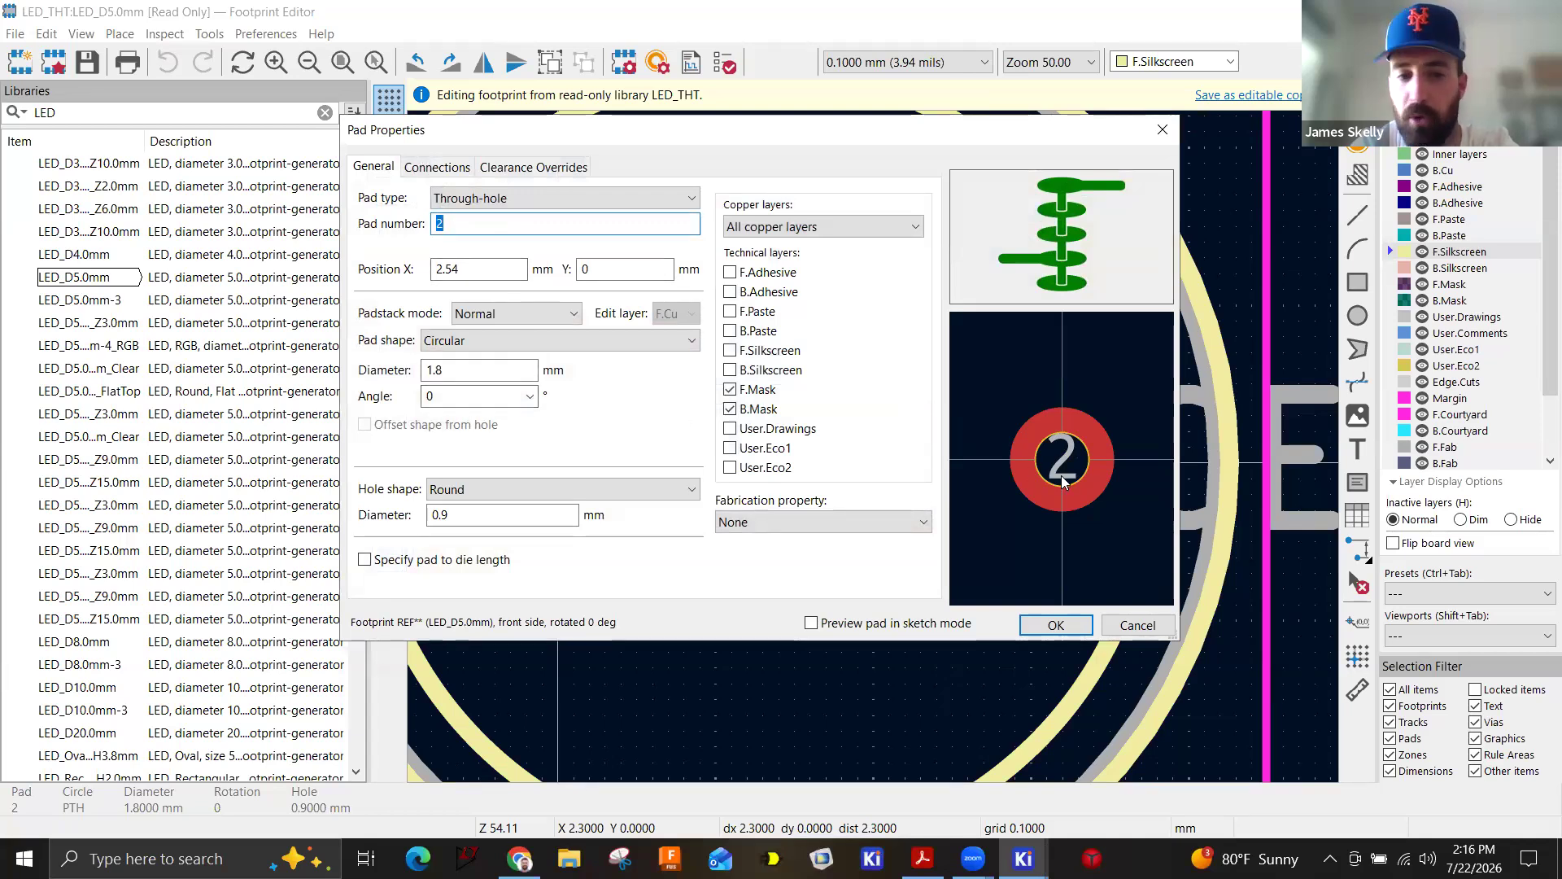
Check pad 2's copper diameter and hole diameter, and accept its pad properties without changing any value.
left_click(465, 369)
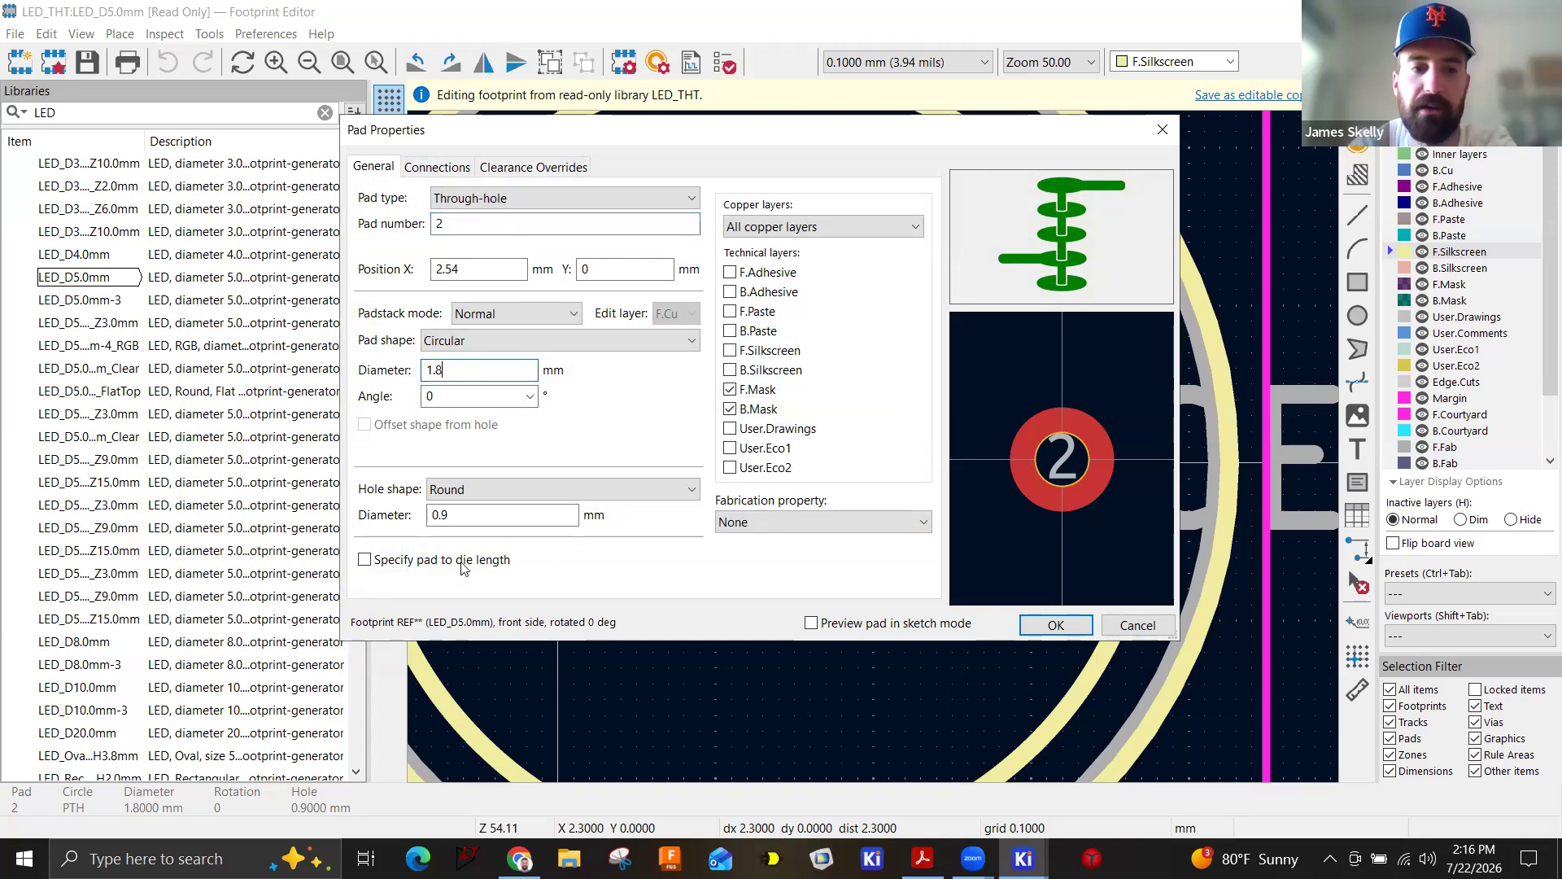
left_click(443, 514)
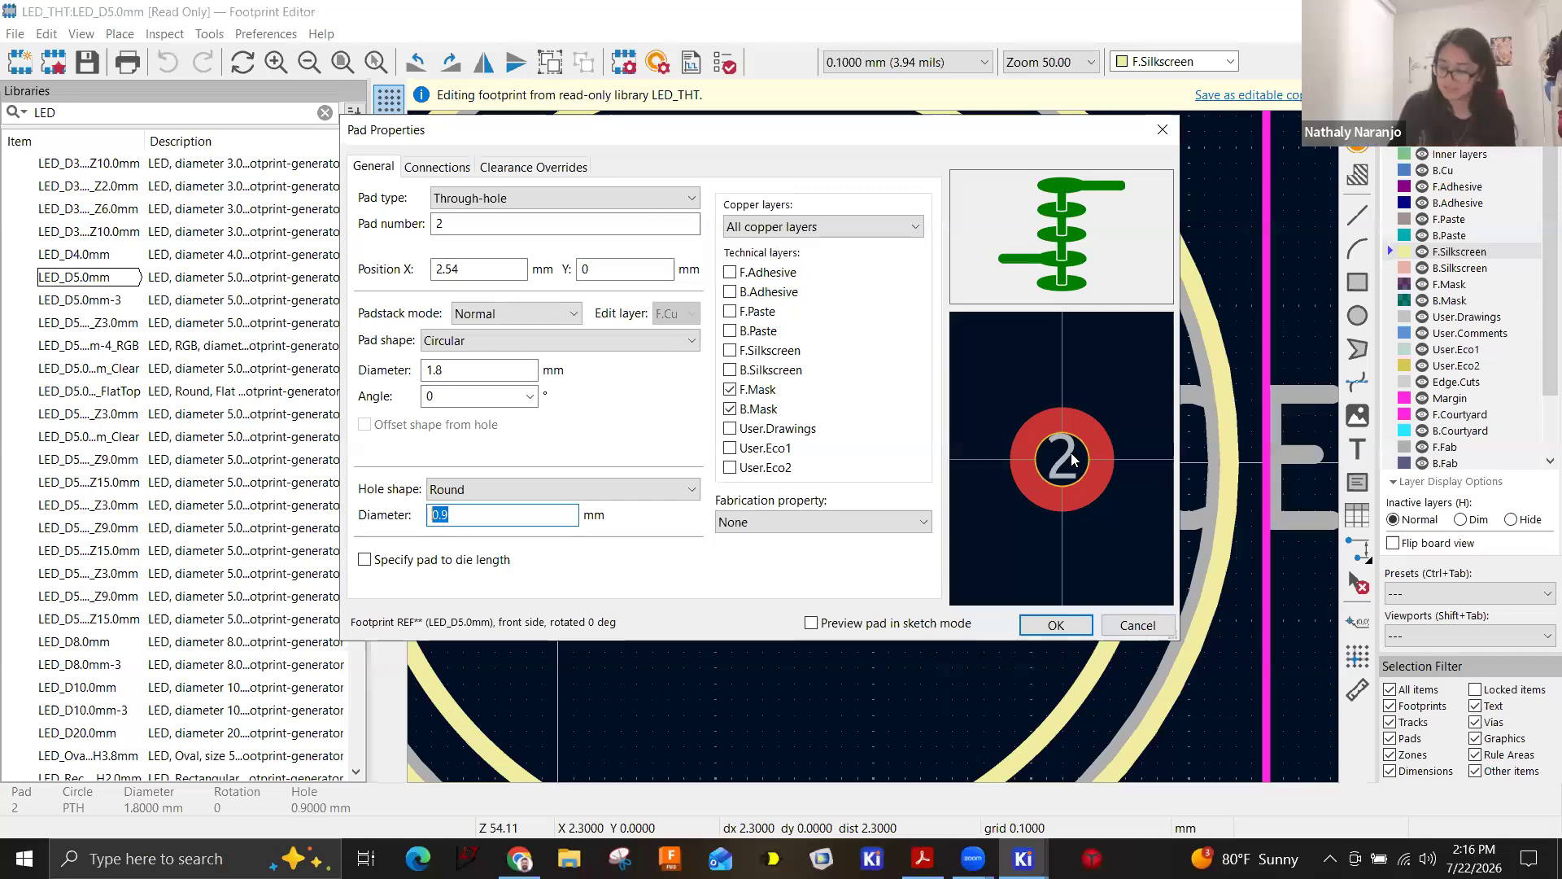
left_click(1078, 630)
scroll(869, 454, "down", 3)
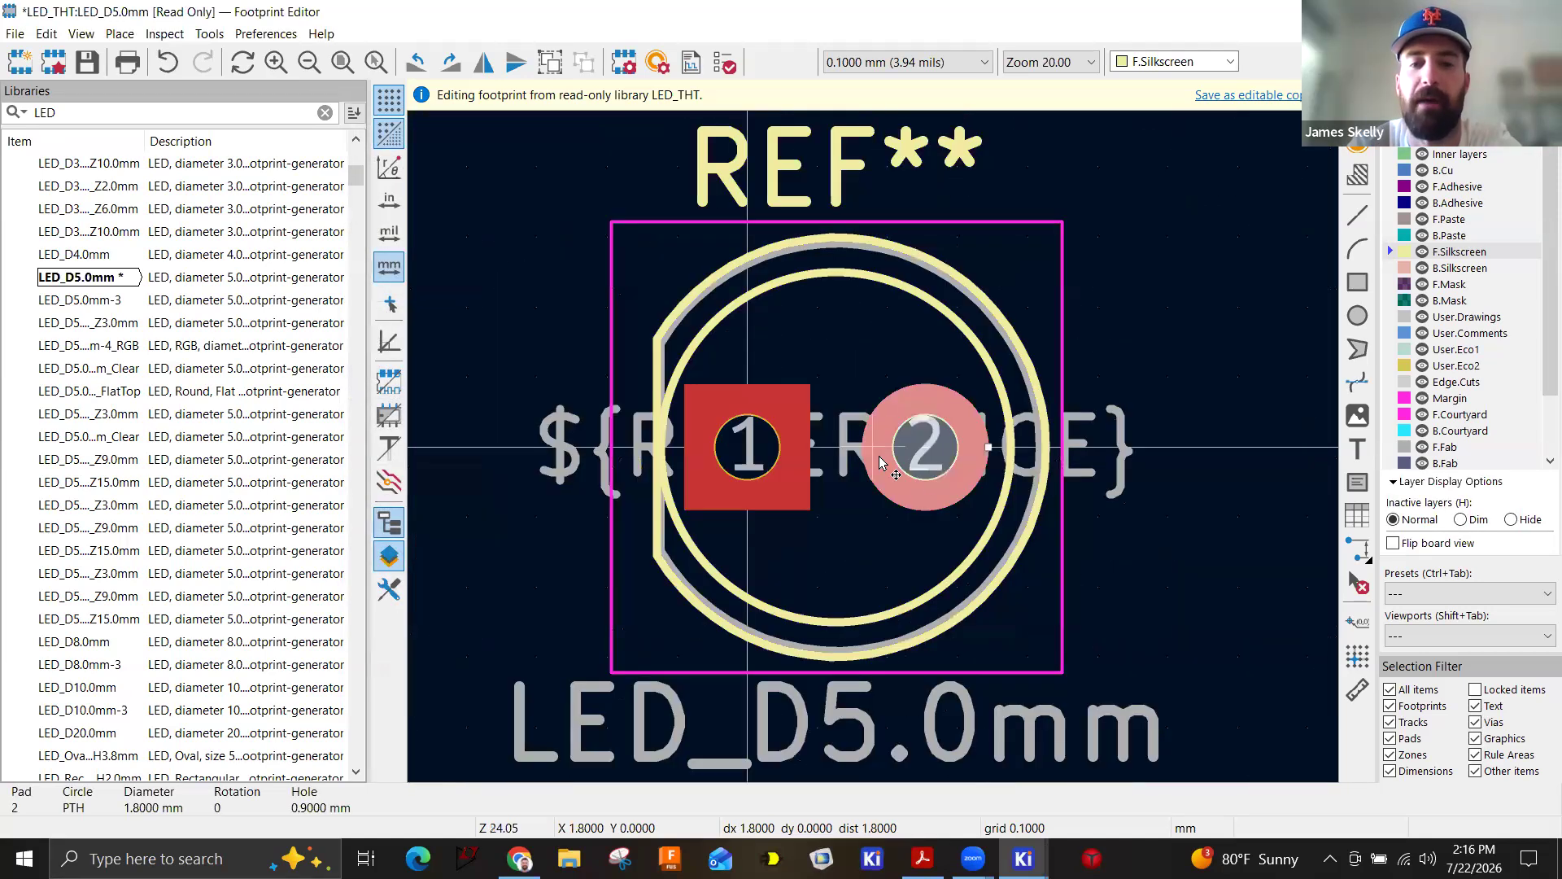
Measure the centre-to-centre spacing of pads 2 and 1 and the vertical extent of the silkscreen outline with the Measure Tool.
left_click(1176, 467)
scroll(894, 446, "up", 1)
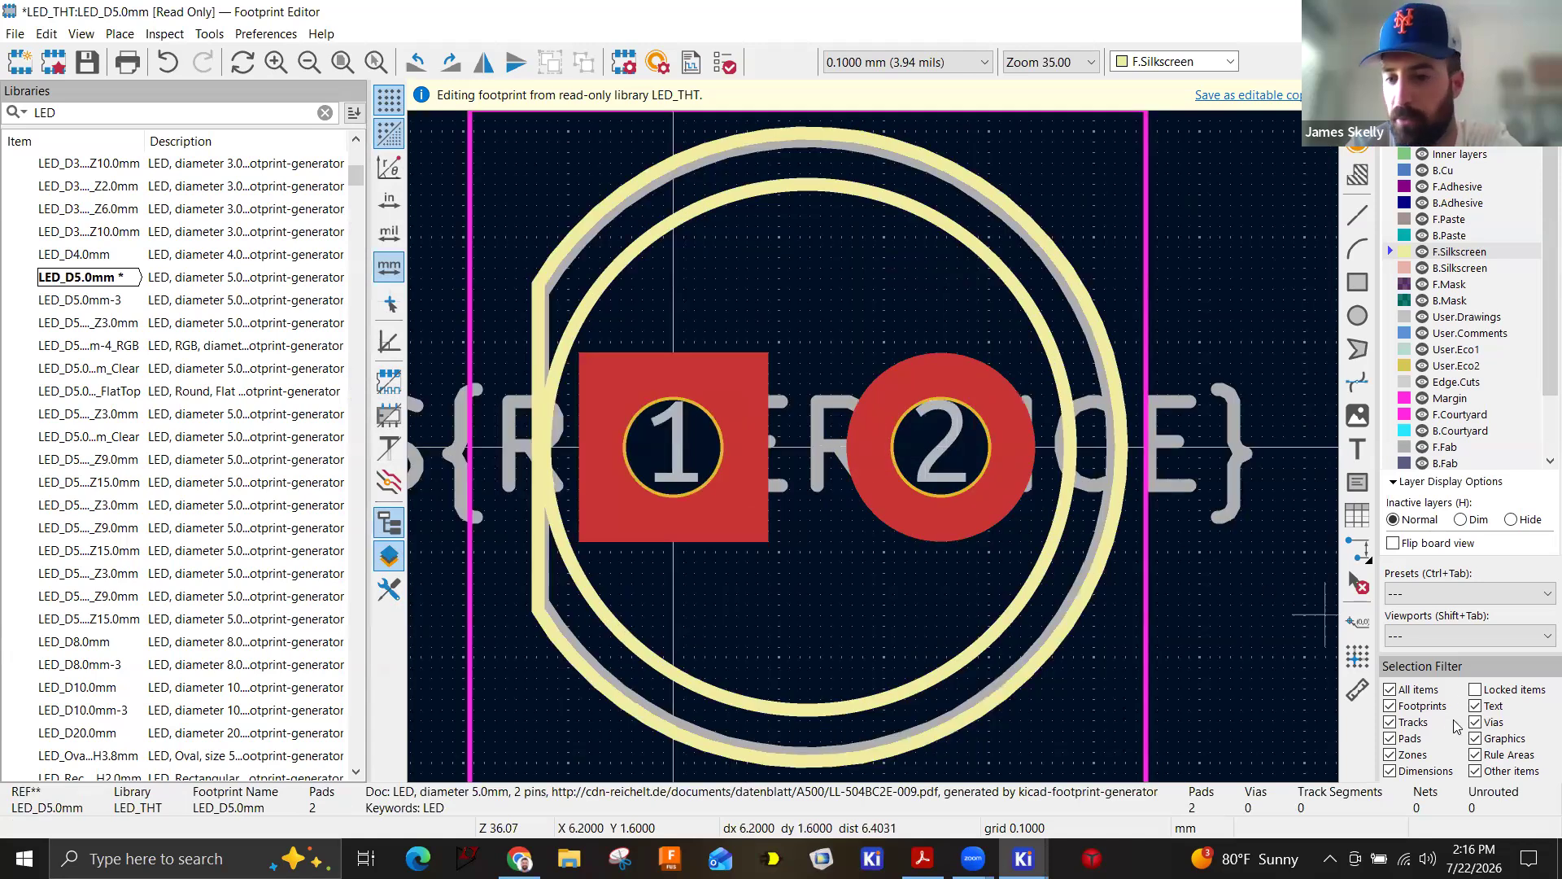
left_click(1358, 690)
left_click(942, 446)
left_click(673, 447)
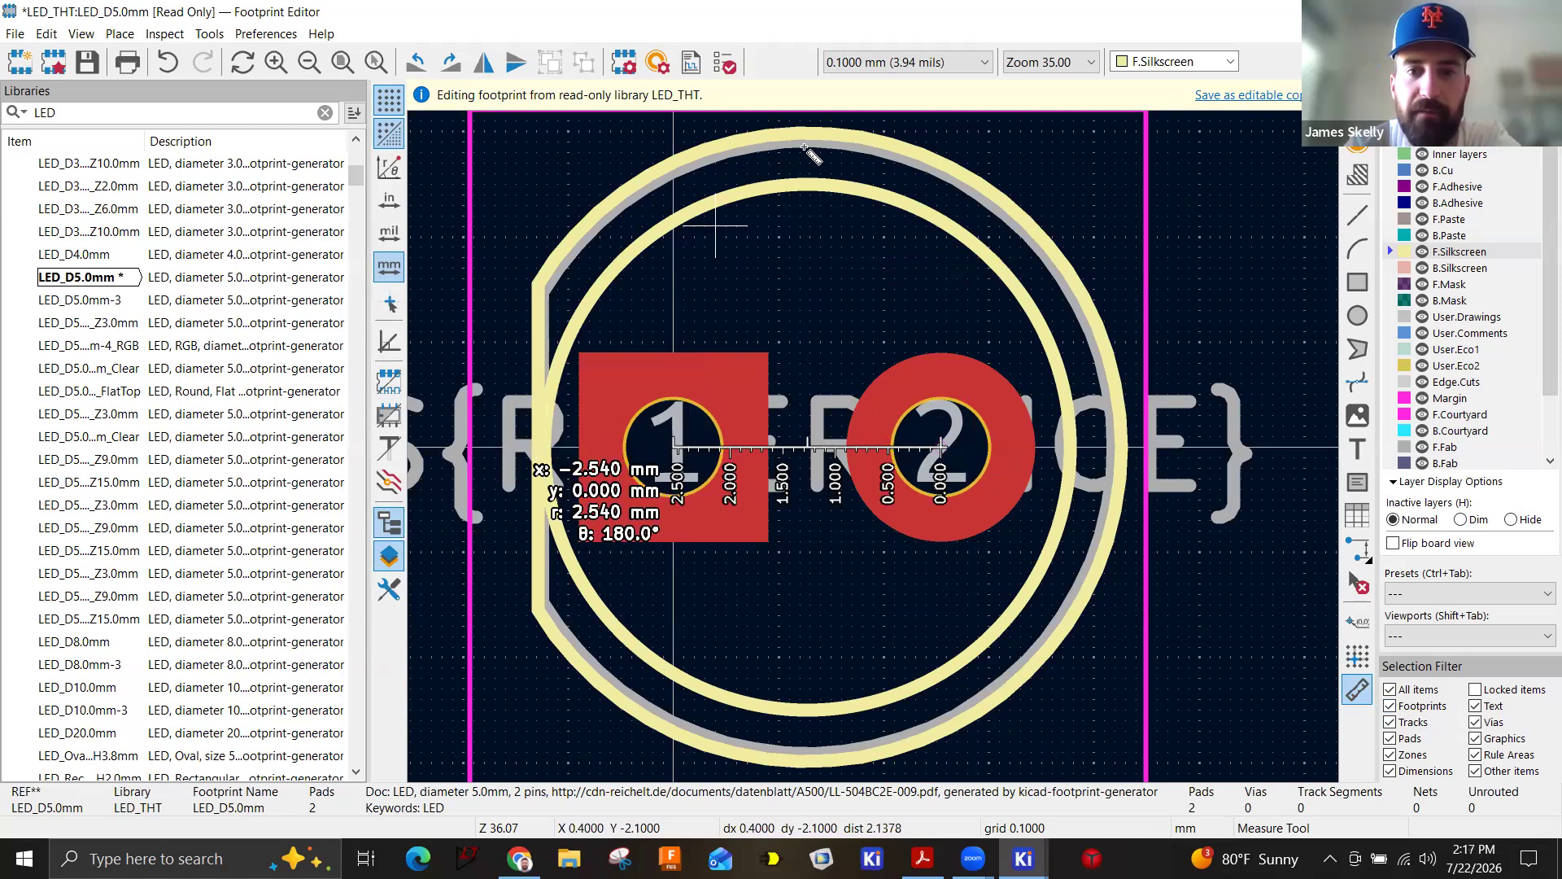
left_click(811, 132)
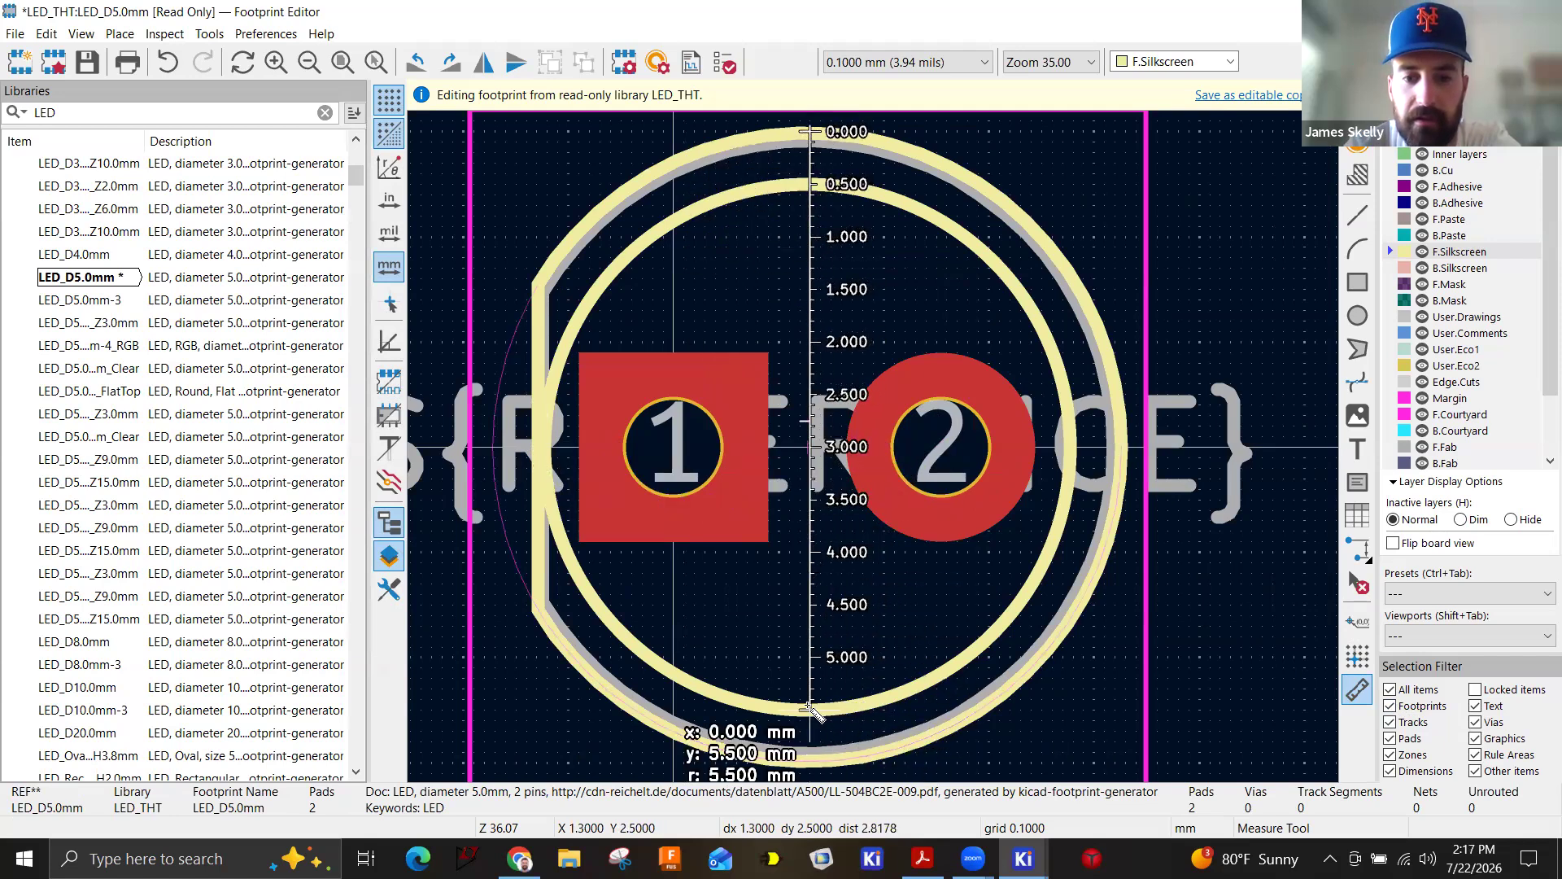
key("Escape")
key("Escape")
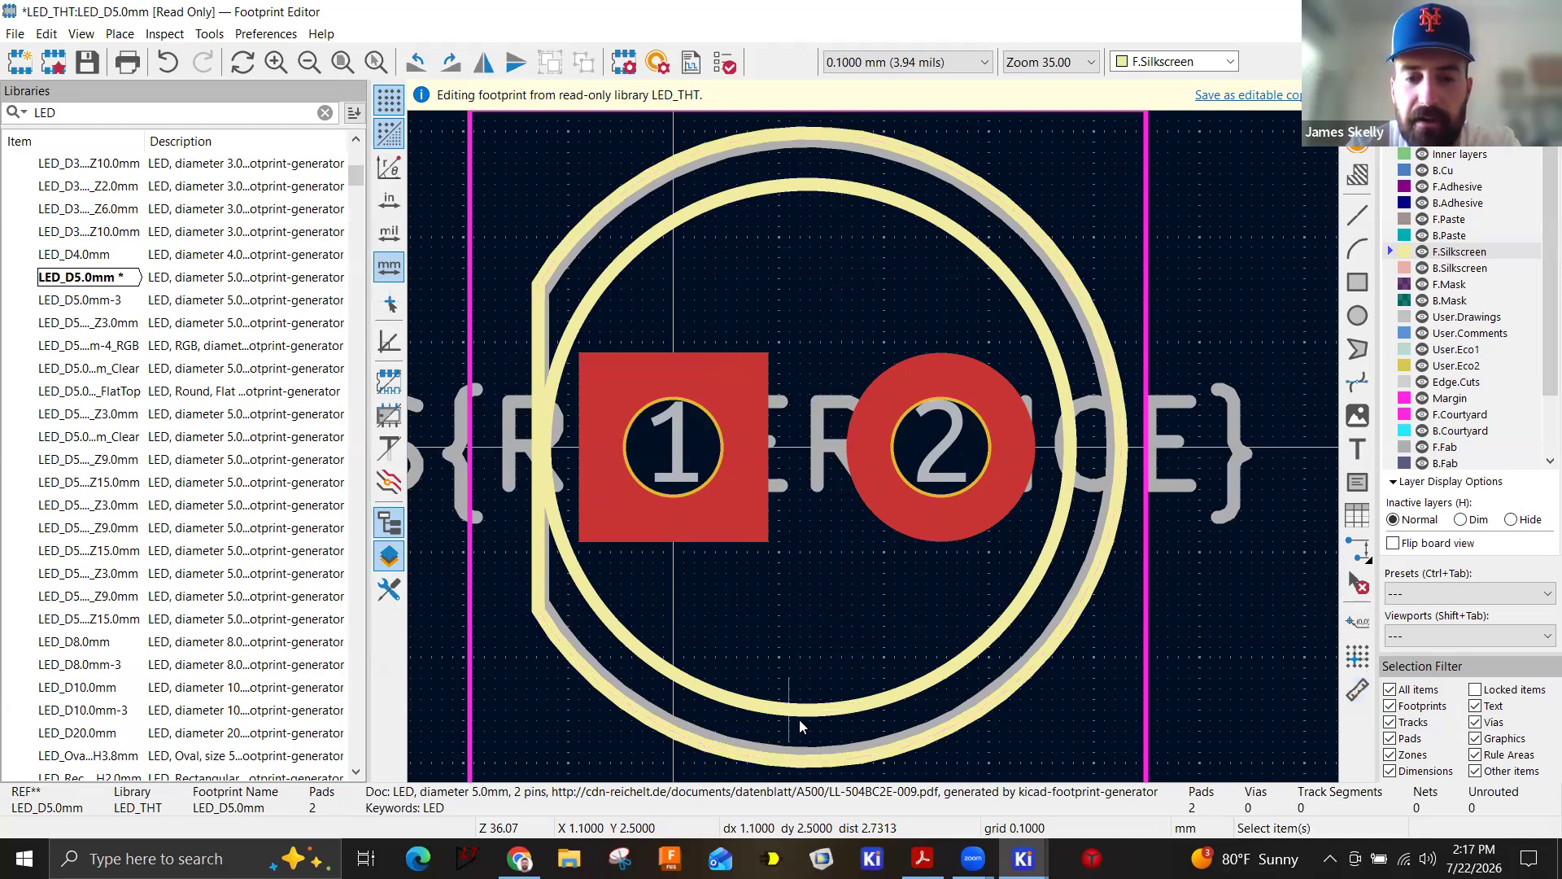
Review the library actions available for the LED_D5.0mm footprint, such as Duplicate Footprint, without running any of them.
scroll(875, 451, "down", 2)
scroll(875, 452, "down", 1)
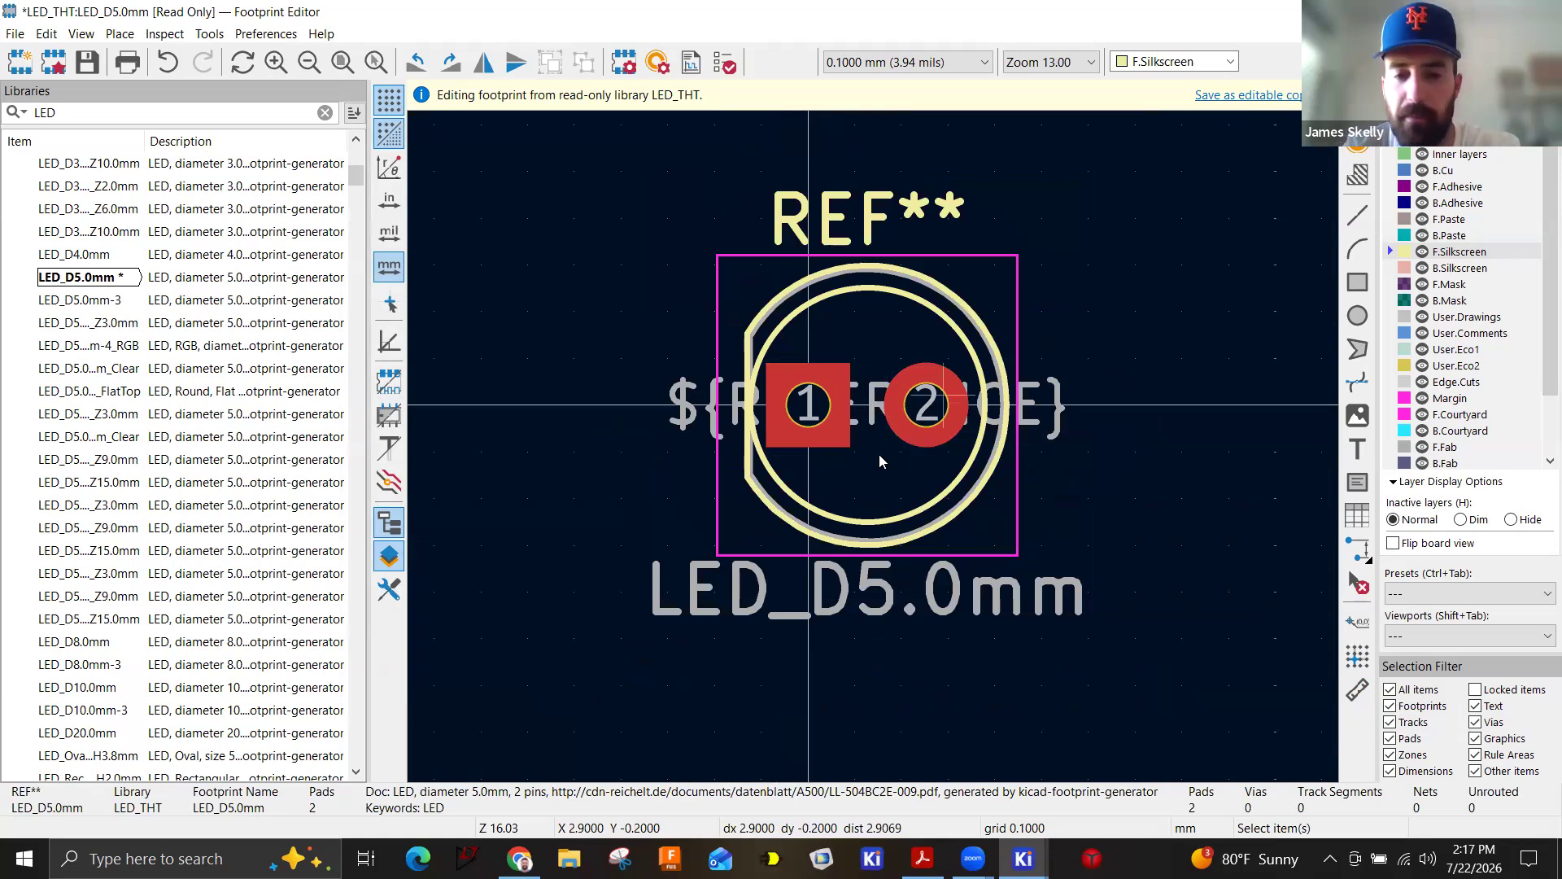
scroll(879, 462, "up", 1)
scroll(876, 408, "up", 1, "shift")
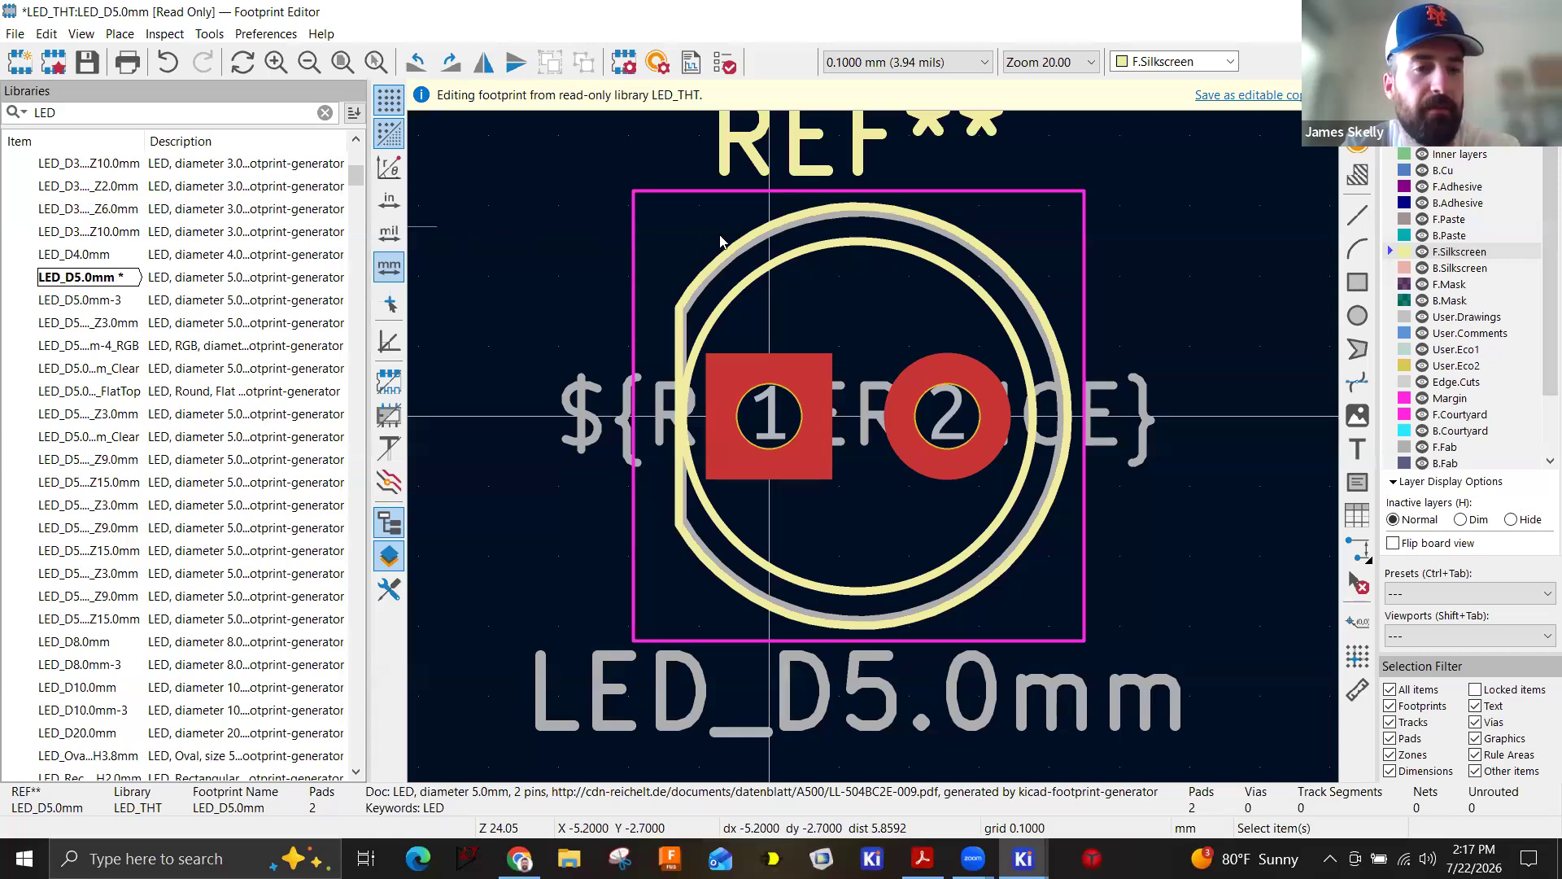
right_click(85, 282)
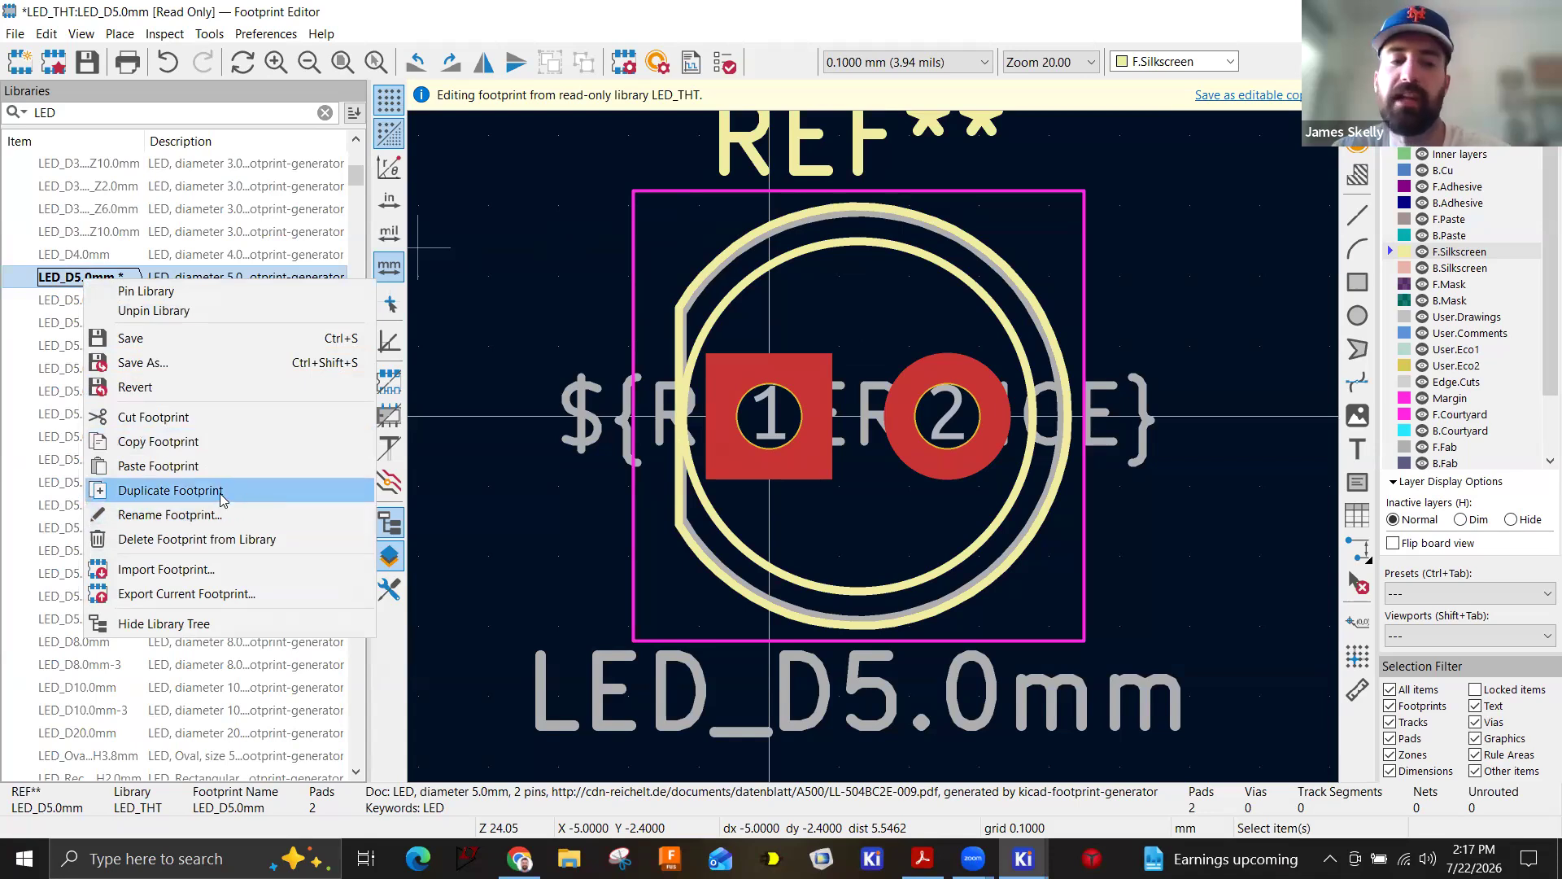
left_click(494, 263)
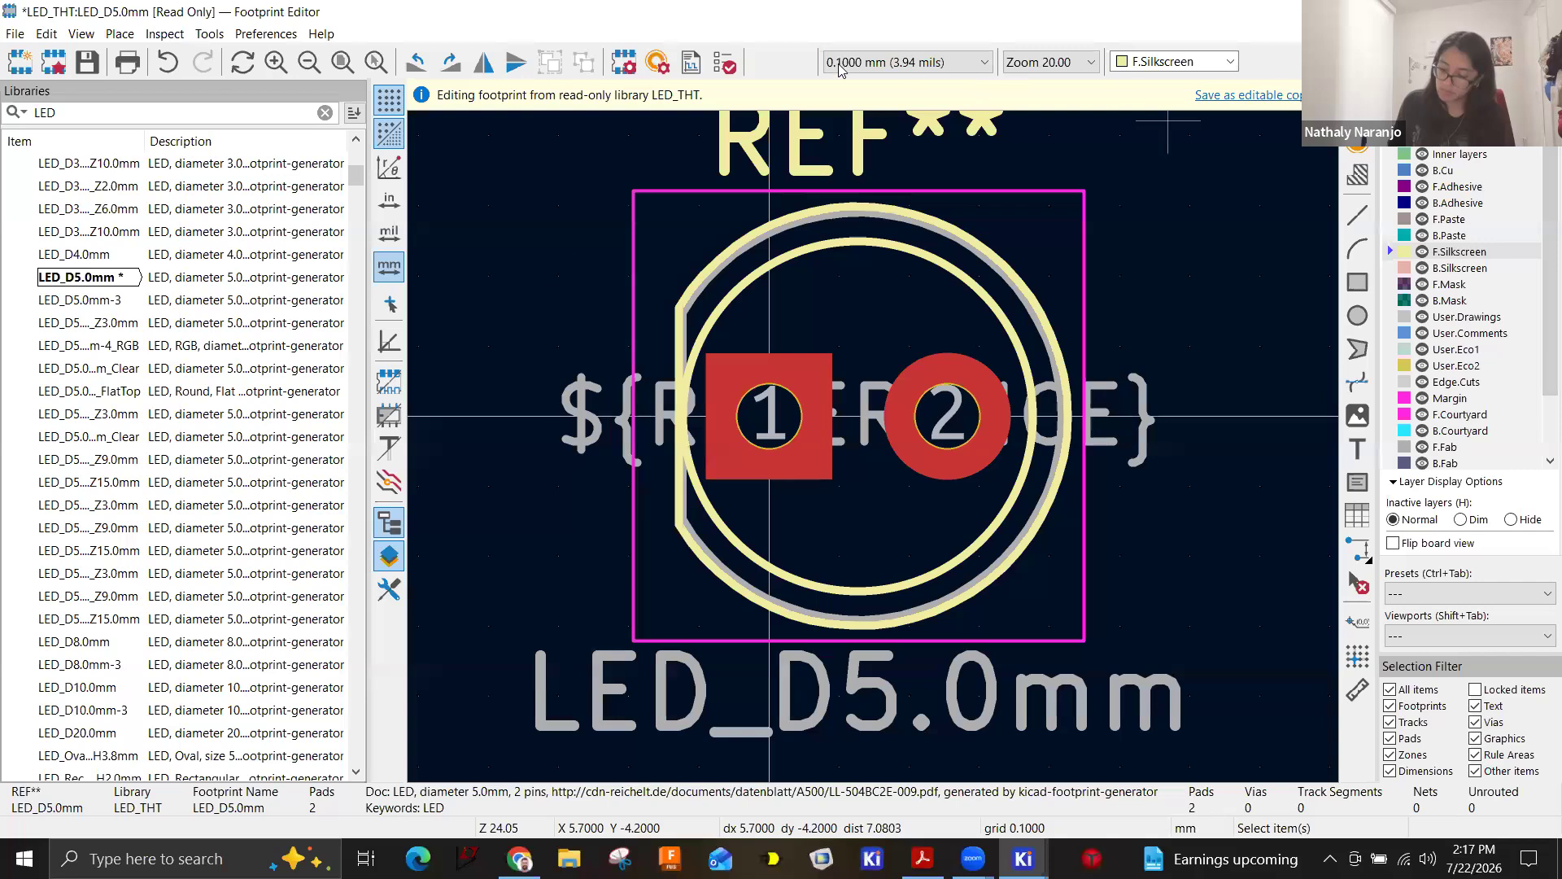
Close the Footprint Editor and open the project's schematic file in the Schematic Editor.
left_click_drag(350, 13, 303, 69)
left_click(1494, 68)
left_click(753, 518)
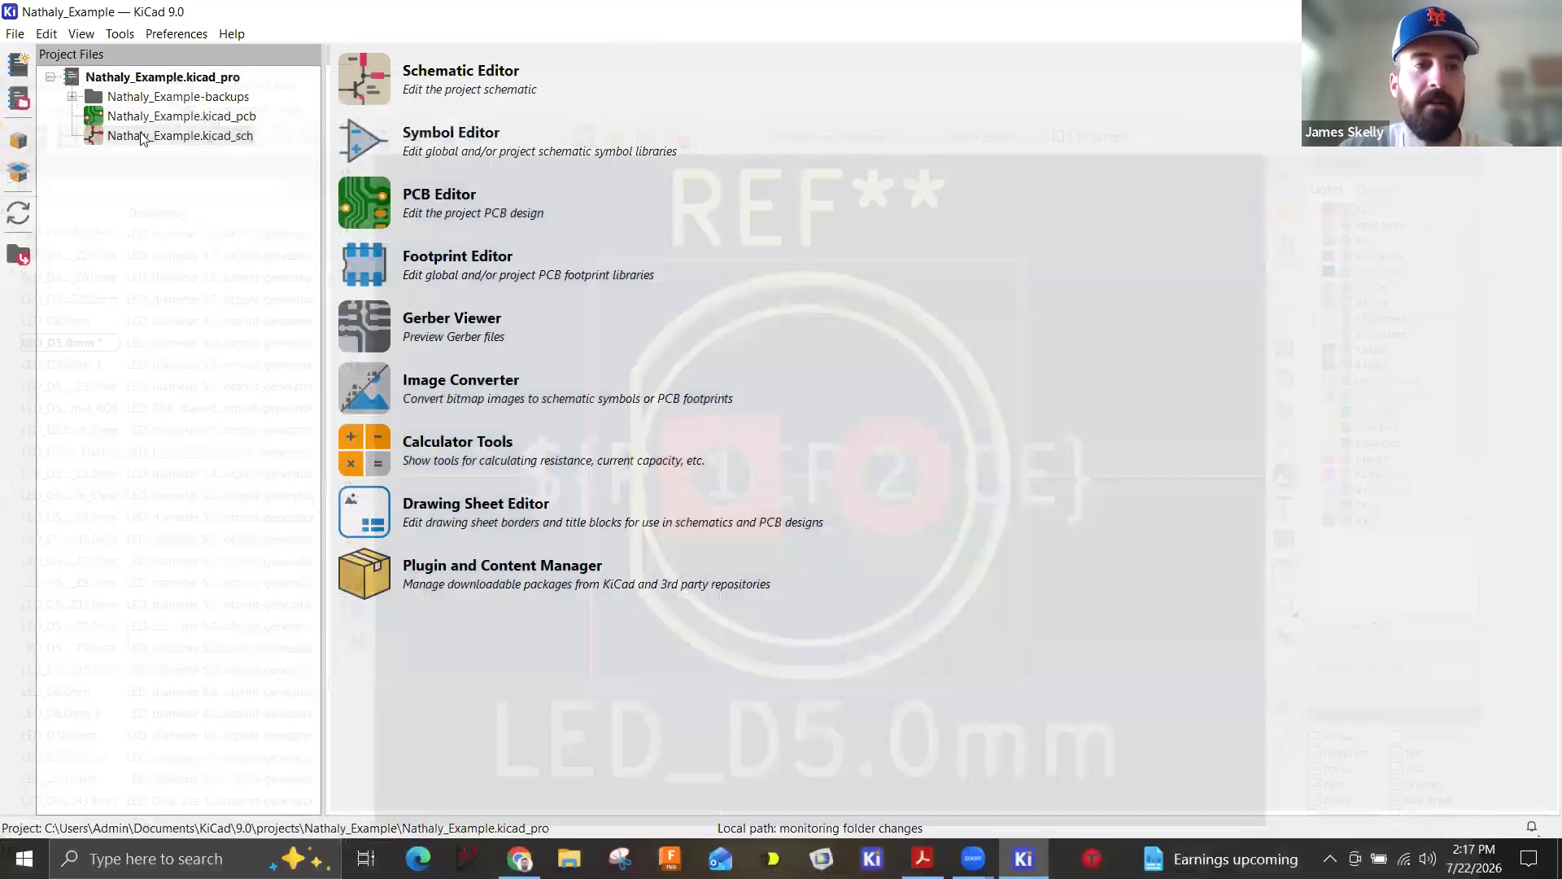
left_click(135, 137)
double_click(135, 139)
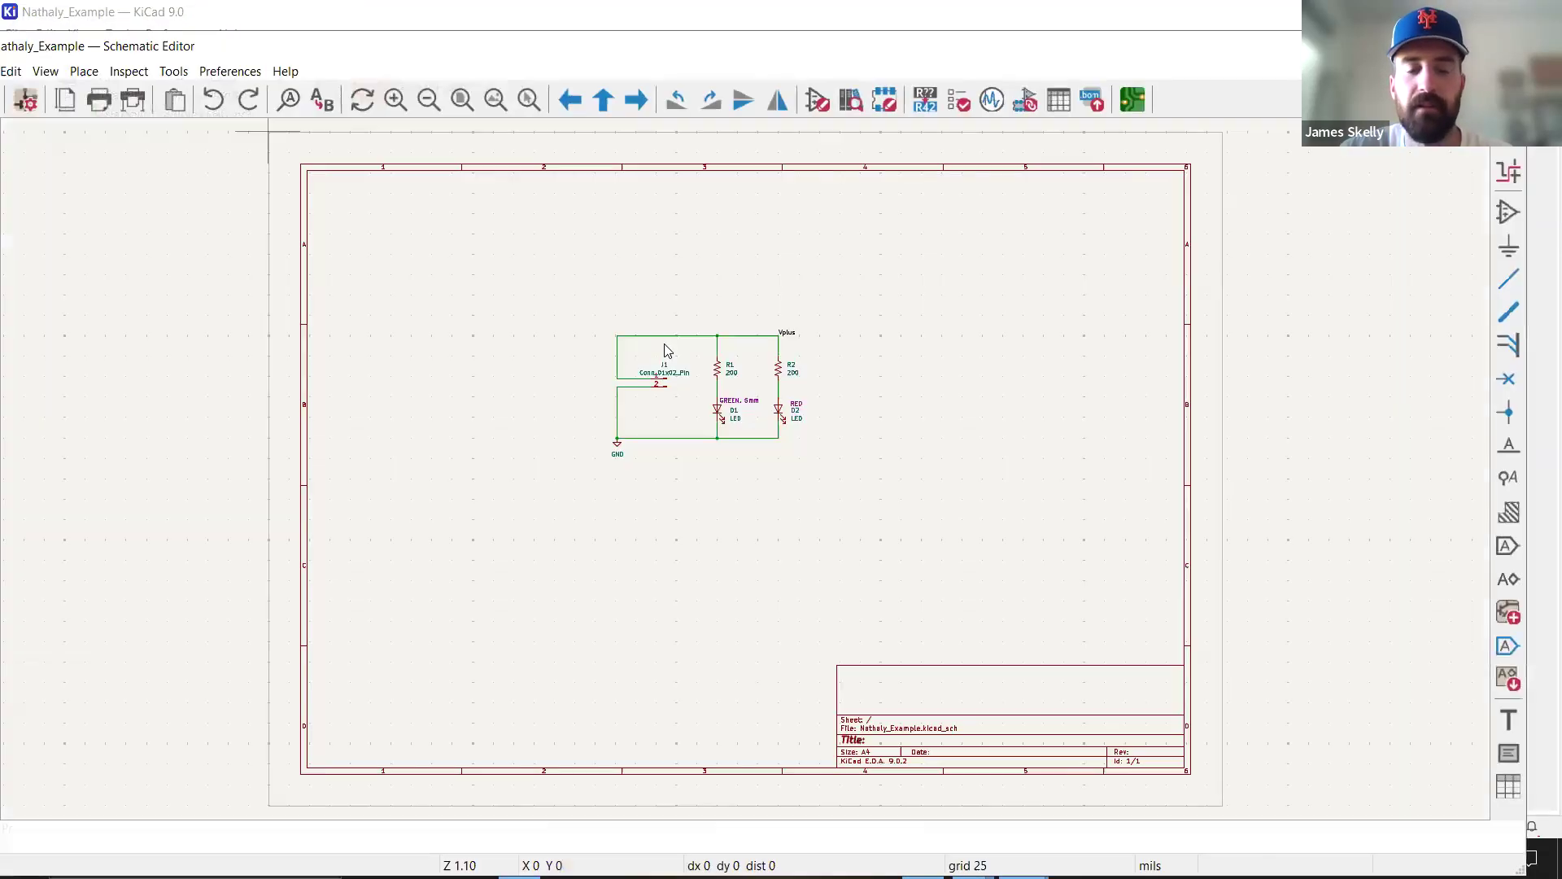
Assign the LED_THT:LED_D5.0mm footprint to the red LED D2 in its symbol properties.
scroll(743, 472, "up", 6)
left_click(620, 502)
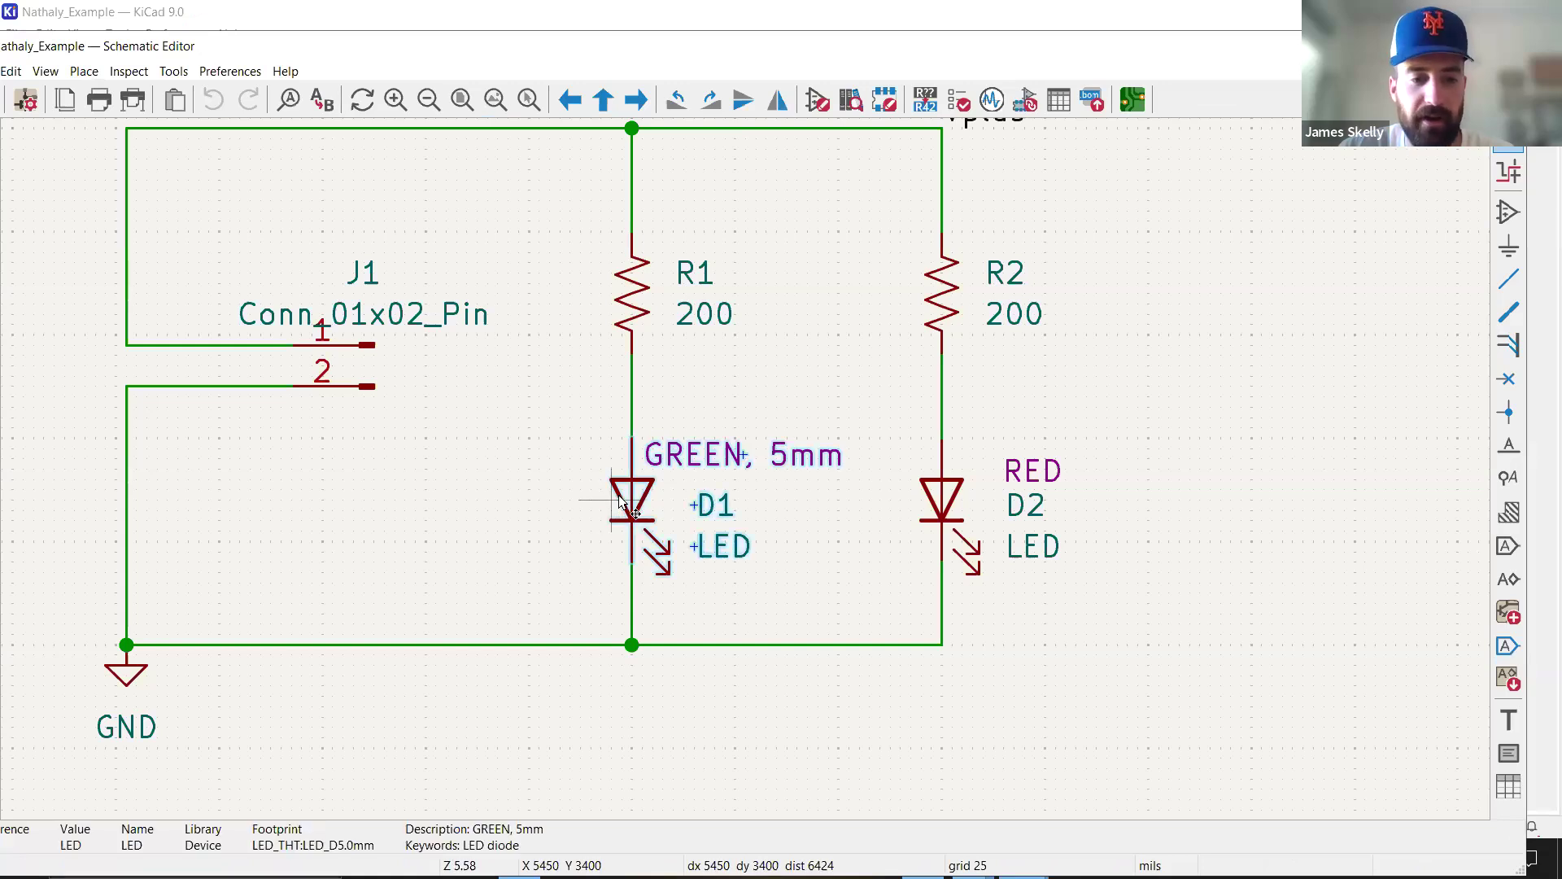
left_click(930, 498)
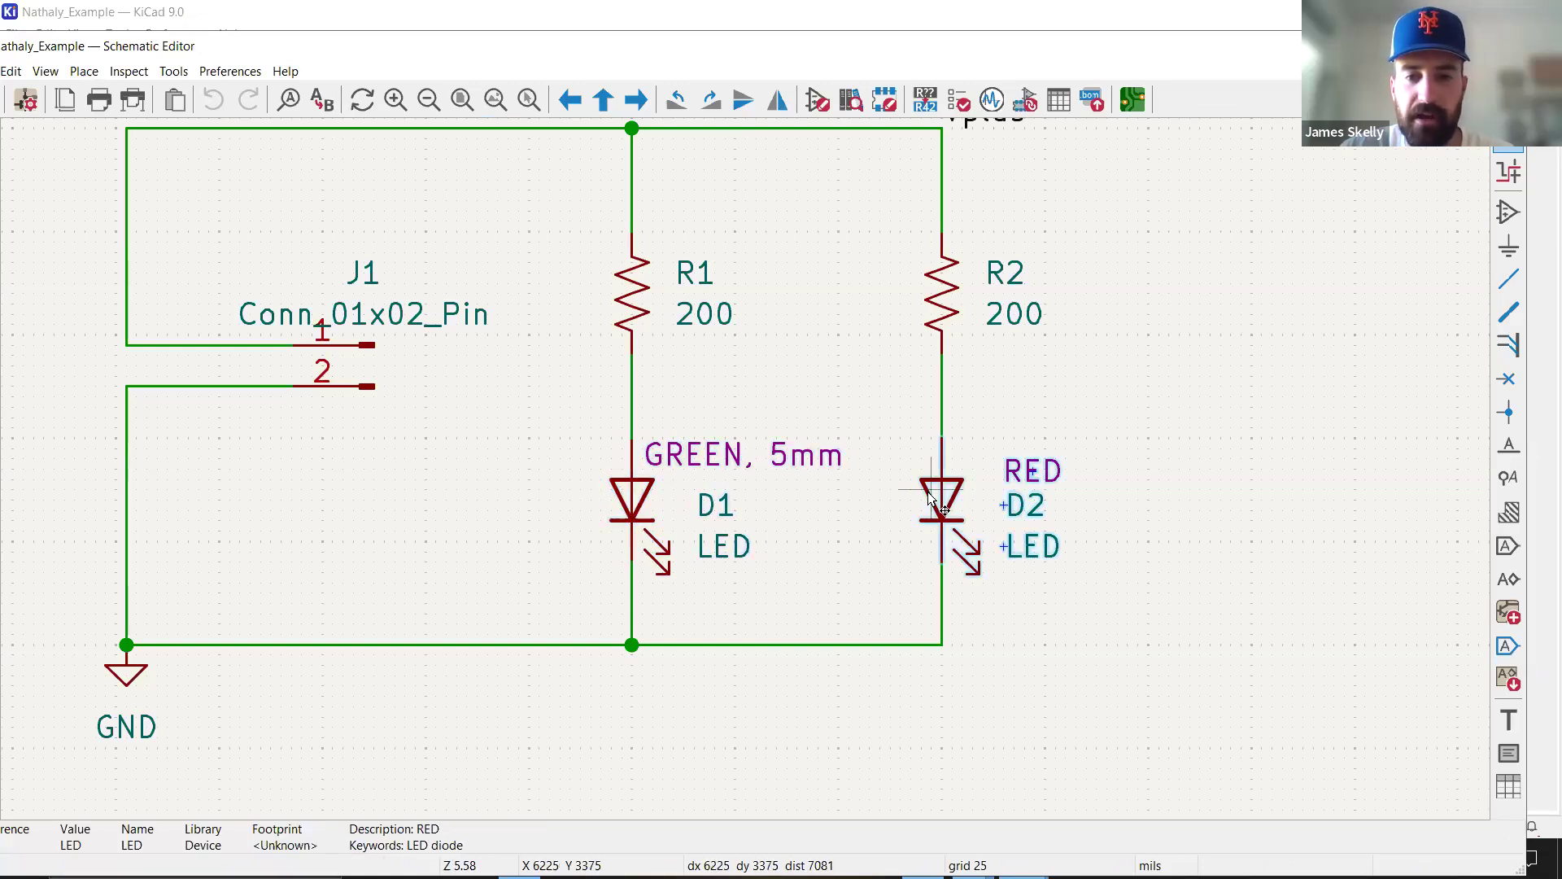
double_click(930, 498)
left_click(692, 293)
left_click(679, 289)
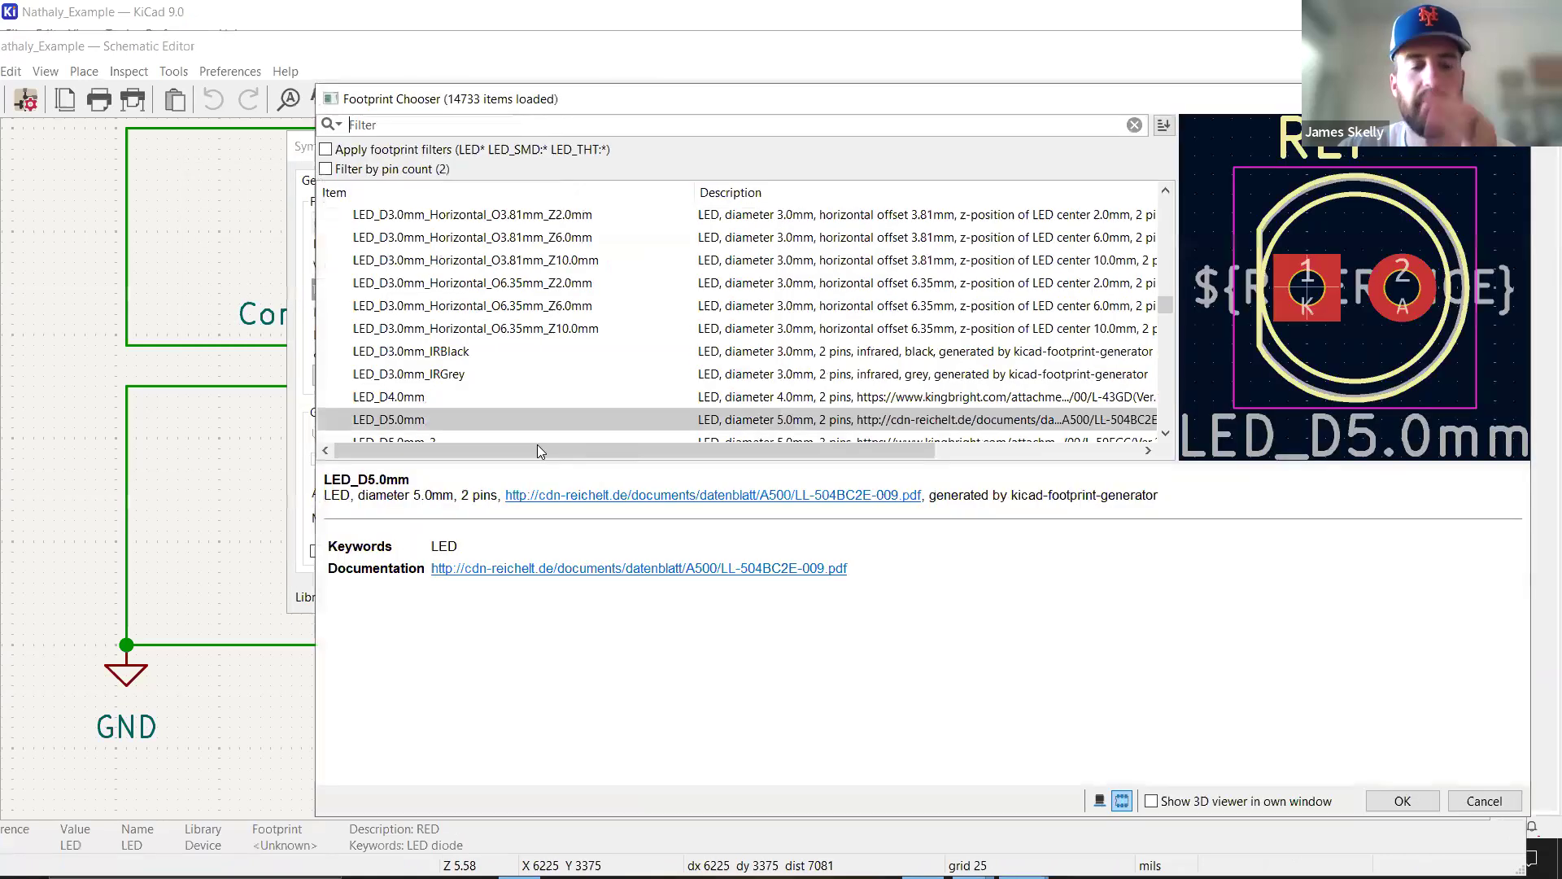
left_click(437, 418)
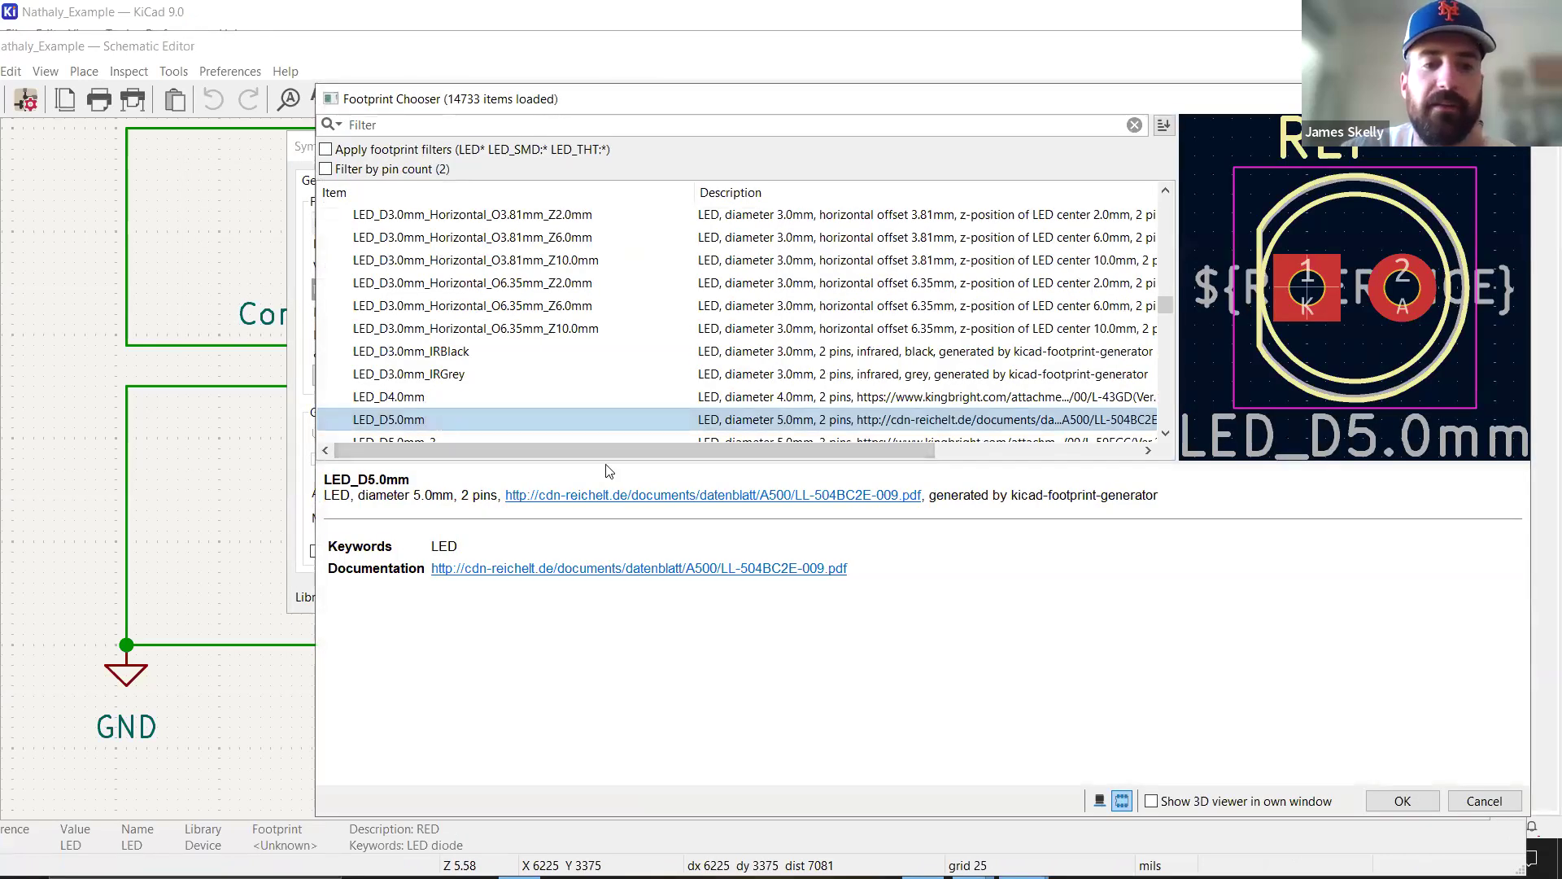
left_click(1402, 801)
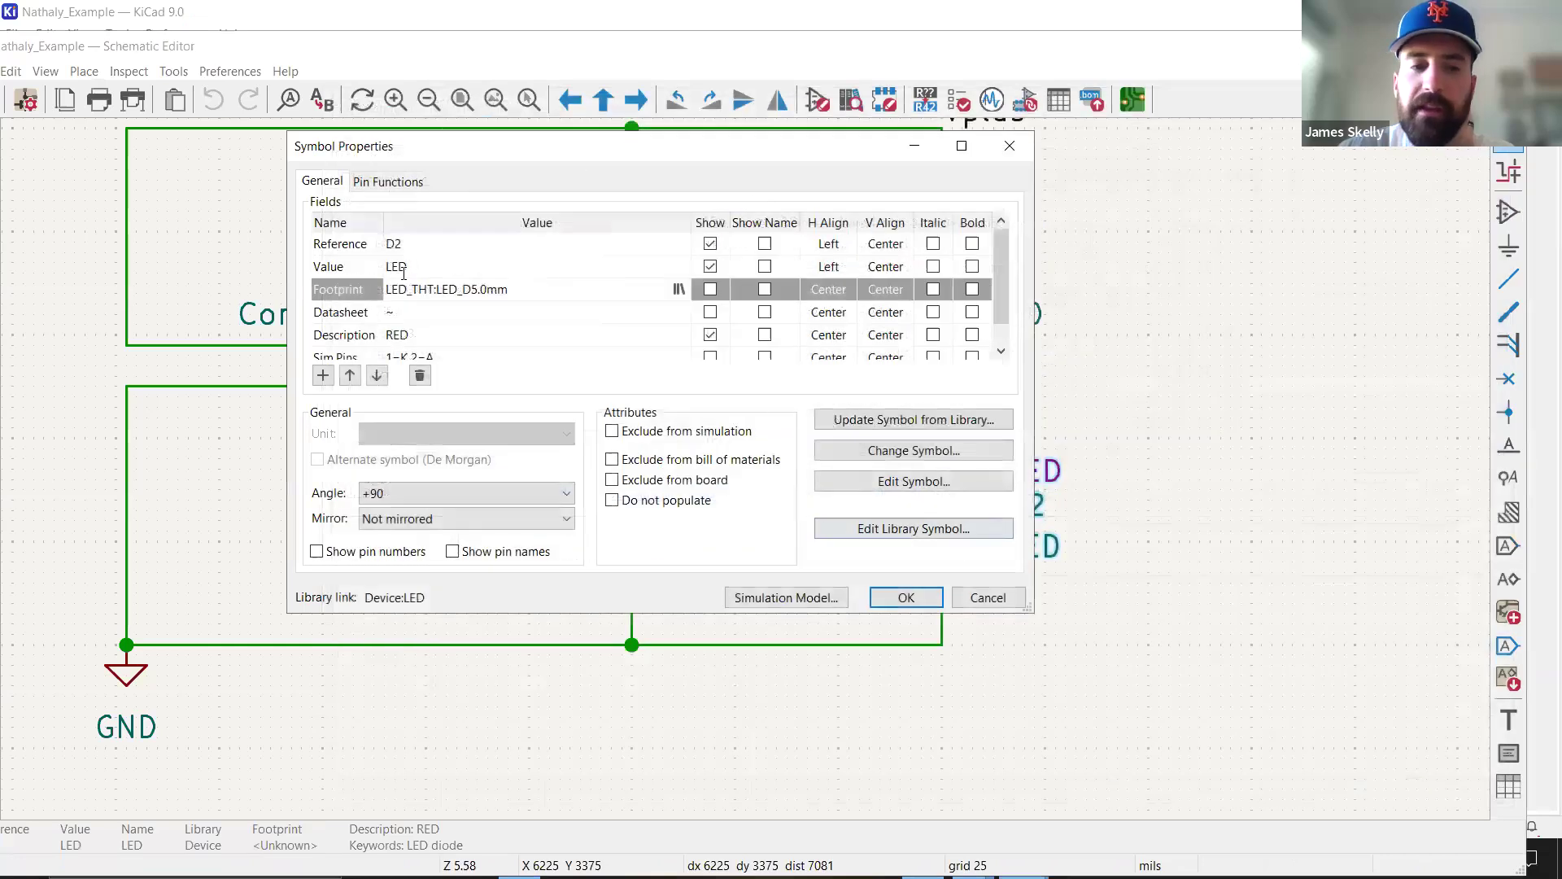
Set D2's description to "RED, 5mm" and accept the symbol properties.
left_click(441, 336)
type(", 5mm")
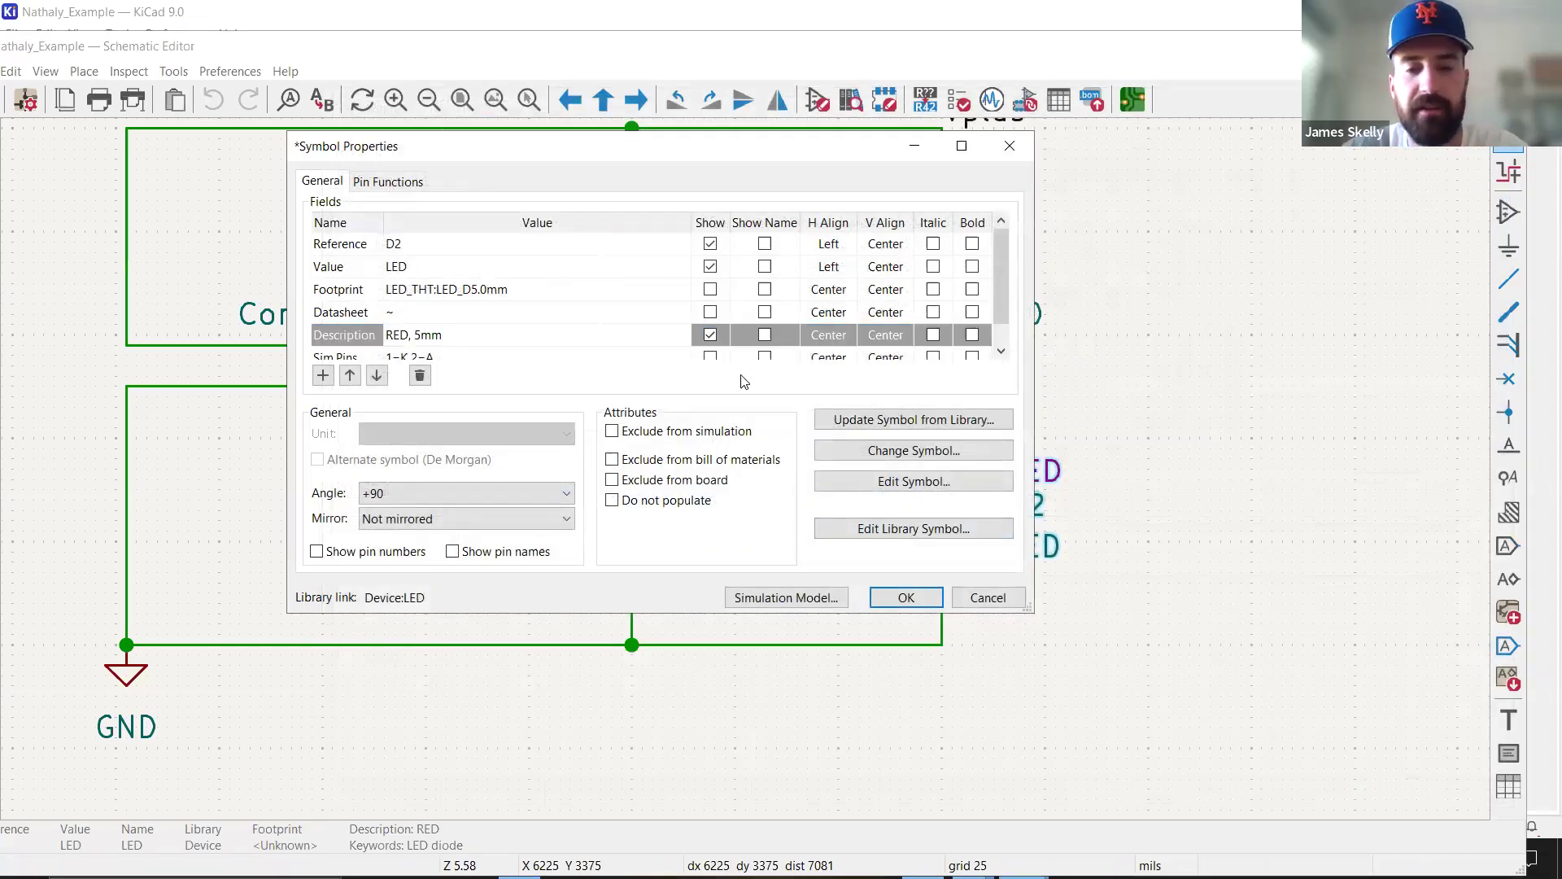
left_click(905, 597)
Move the descriptions of D2 and D1 so each sits level just above its reference designator.
left_click_drag(1068, 468, 1084, 462)
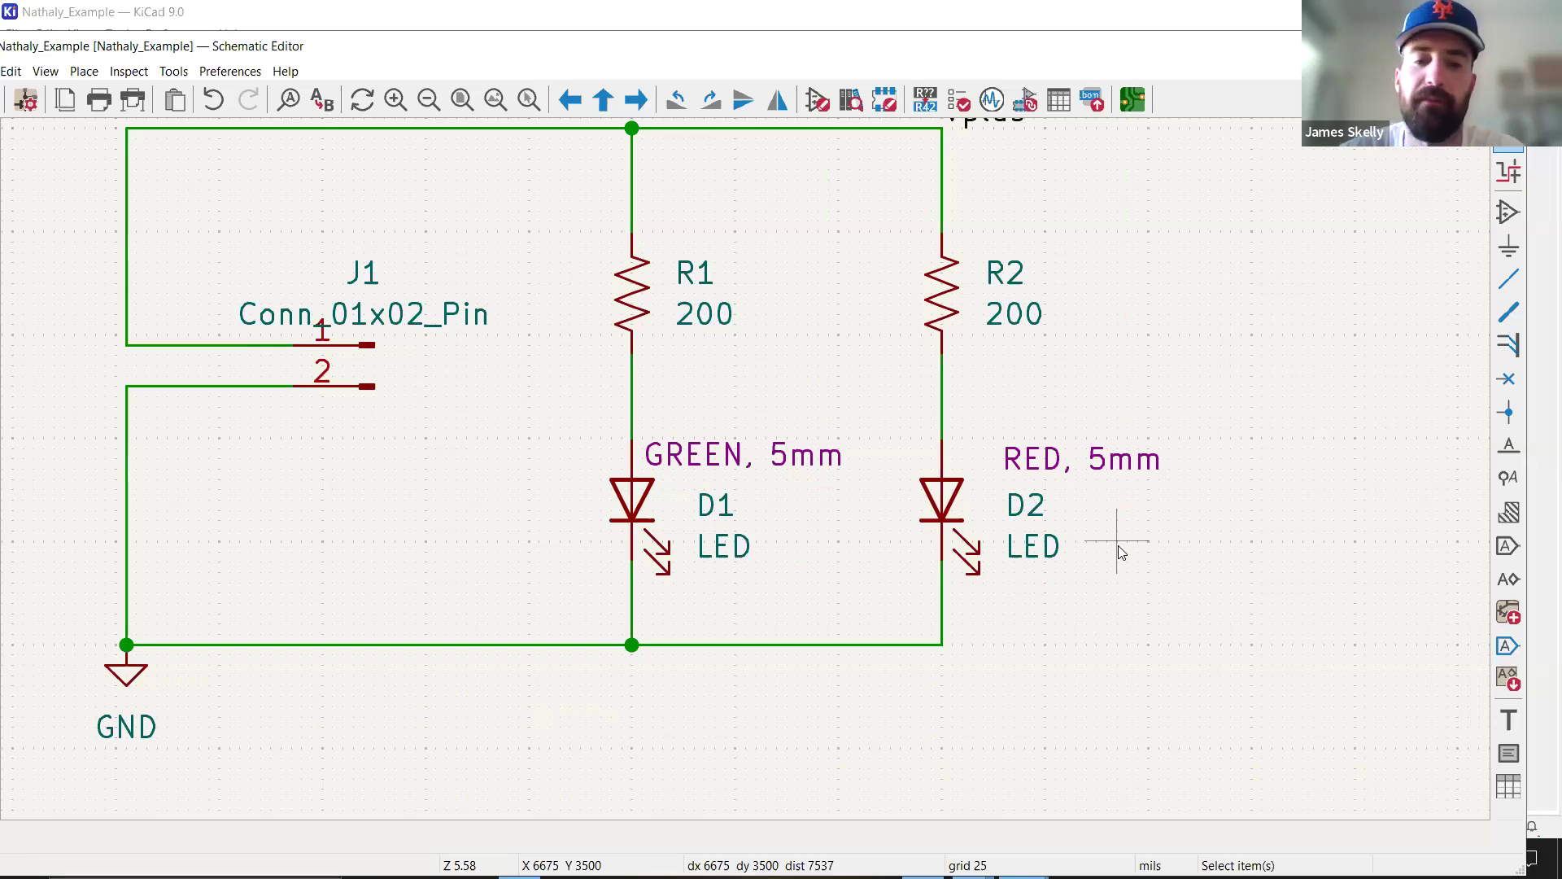
left_click_drag(757, 454, 806, 464)
left_click(850, 574)
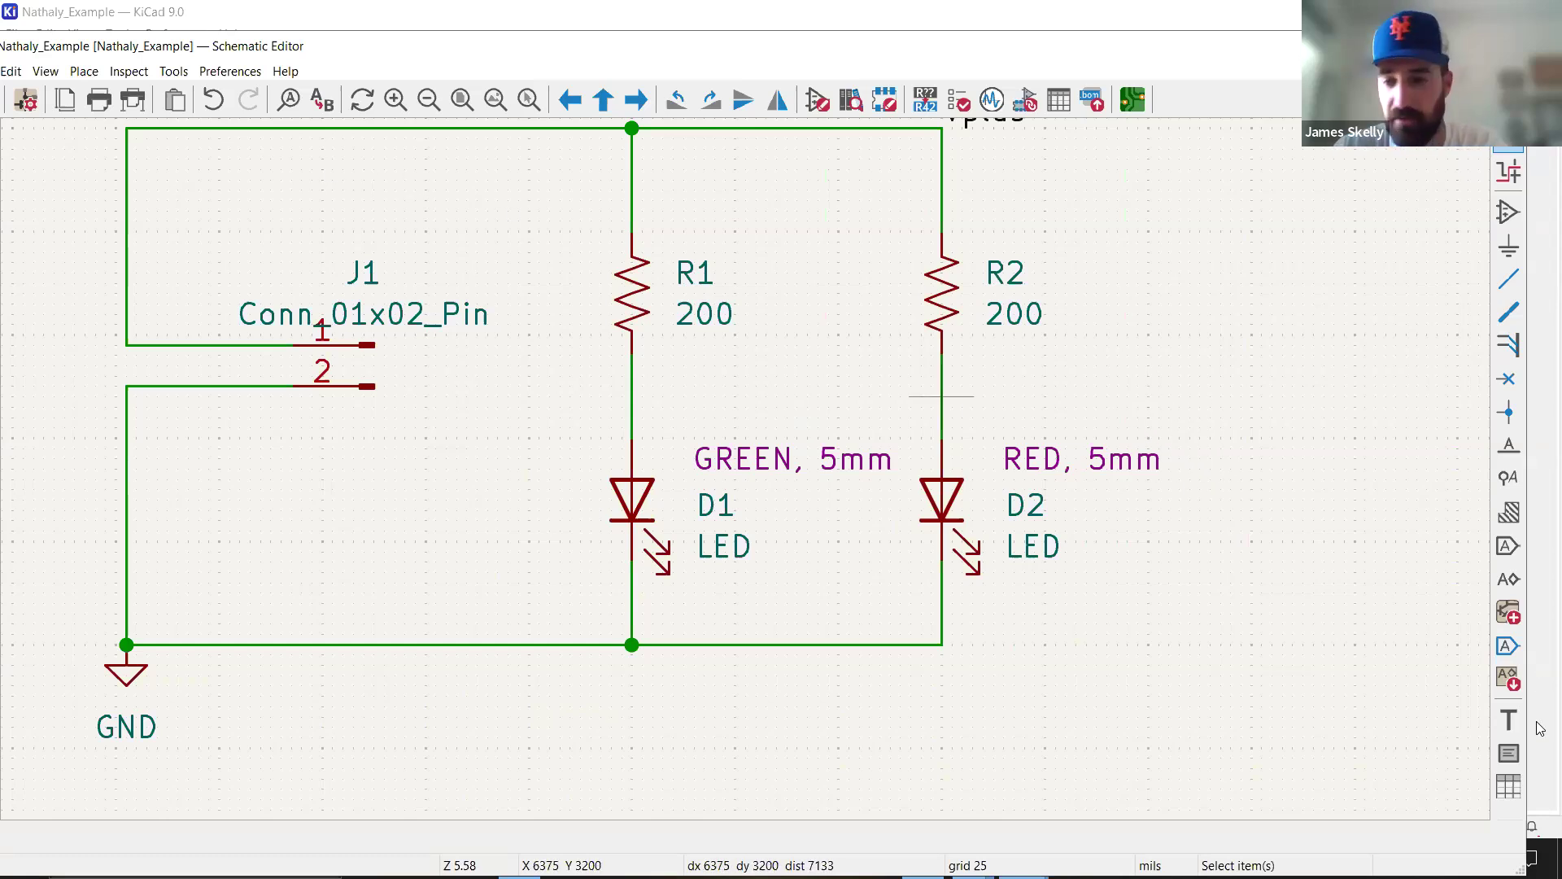
Place the text note "This LED cannot exceed 2V" below D2, and delete it again.
left_click(1511, 725)
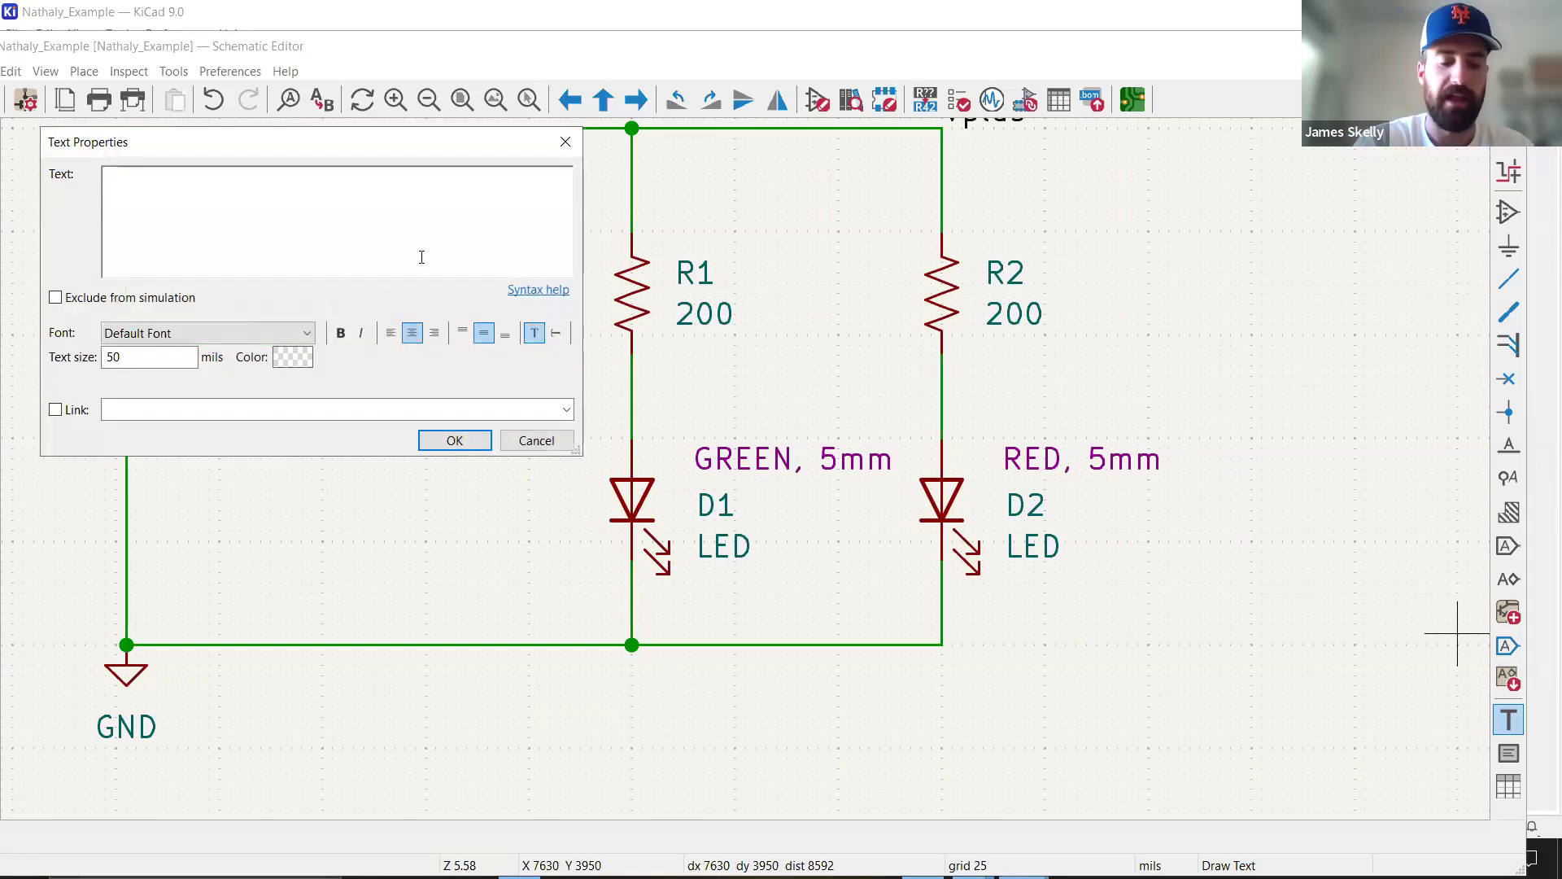
type("This LED cannot exceed 2V")
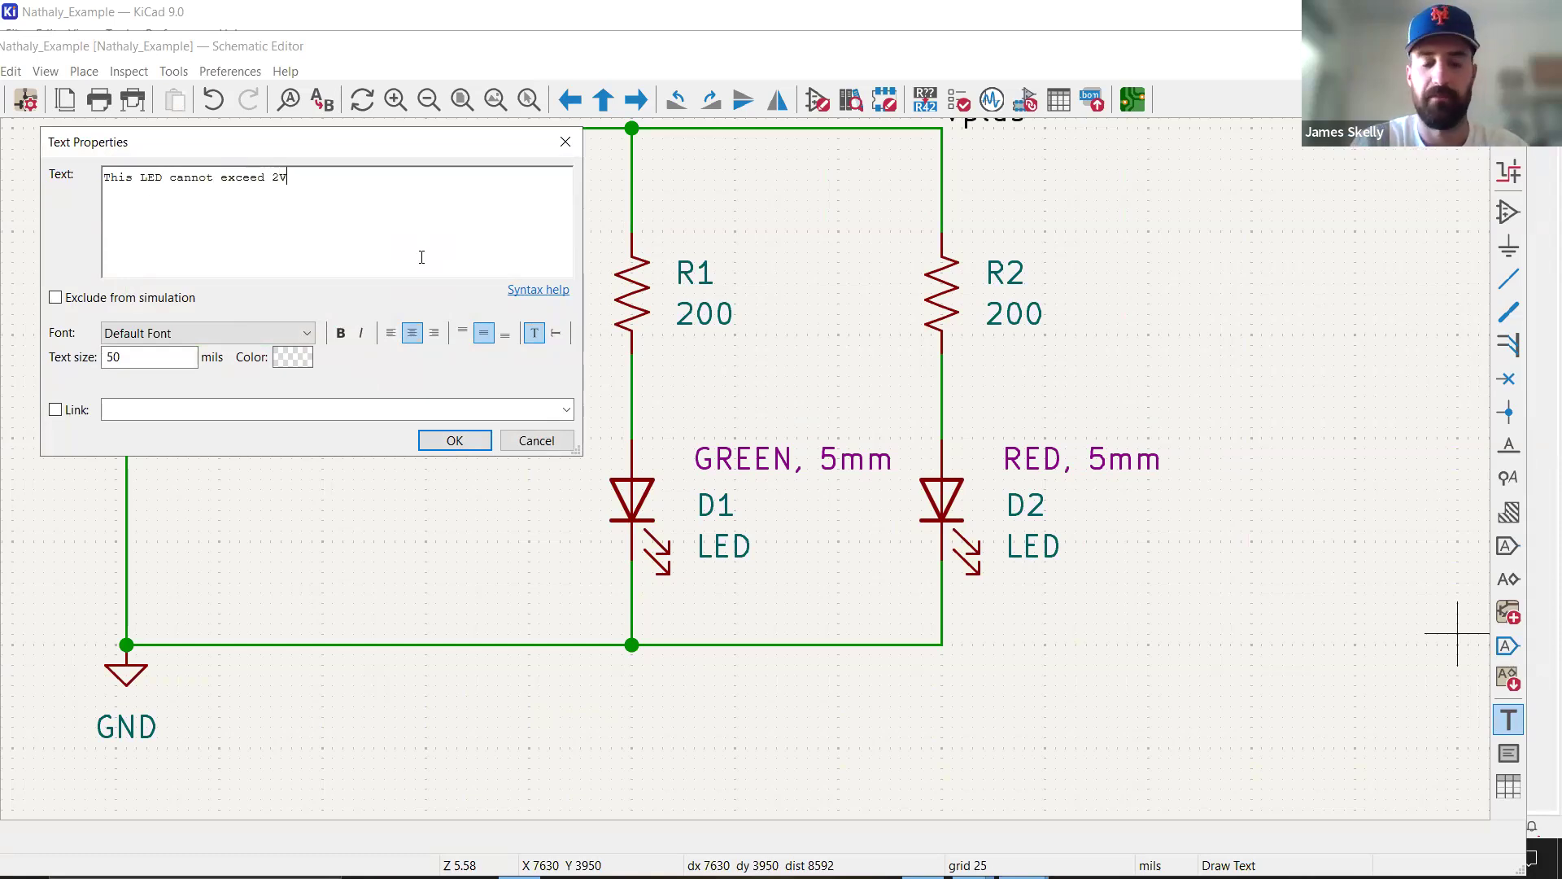
left_click(455, 440)
left_click(1288, 730)
key("Escape")
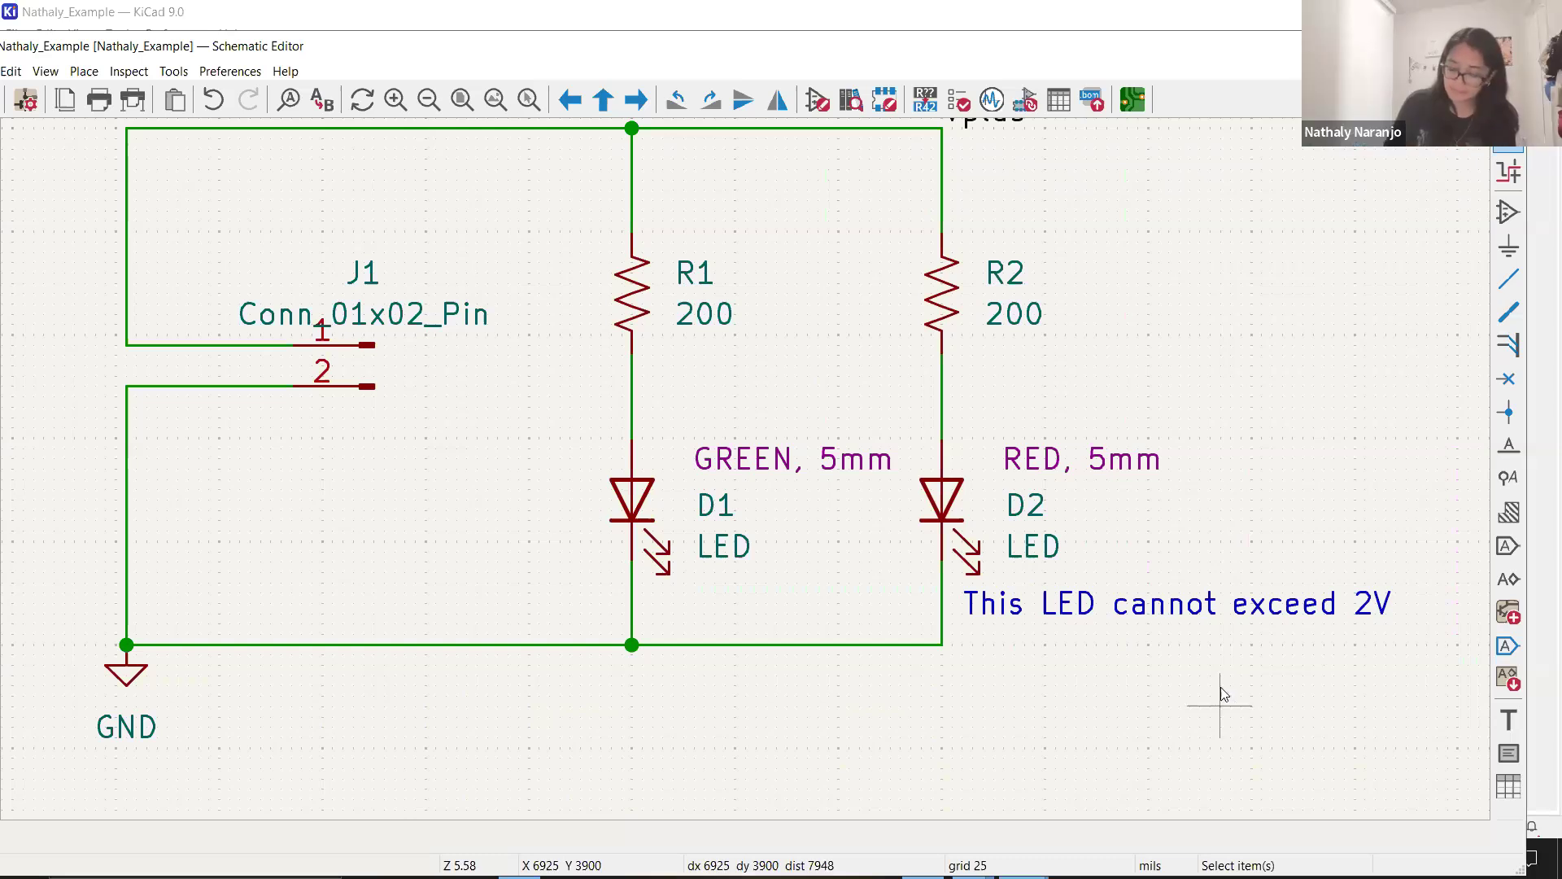
left_click(1188, 620)
key("Delete")
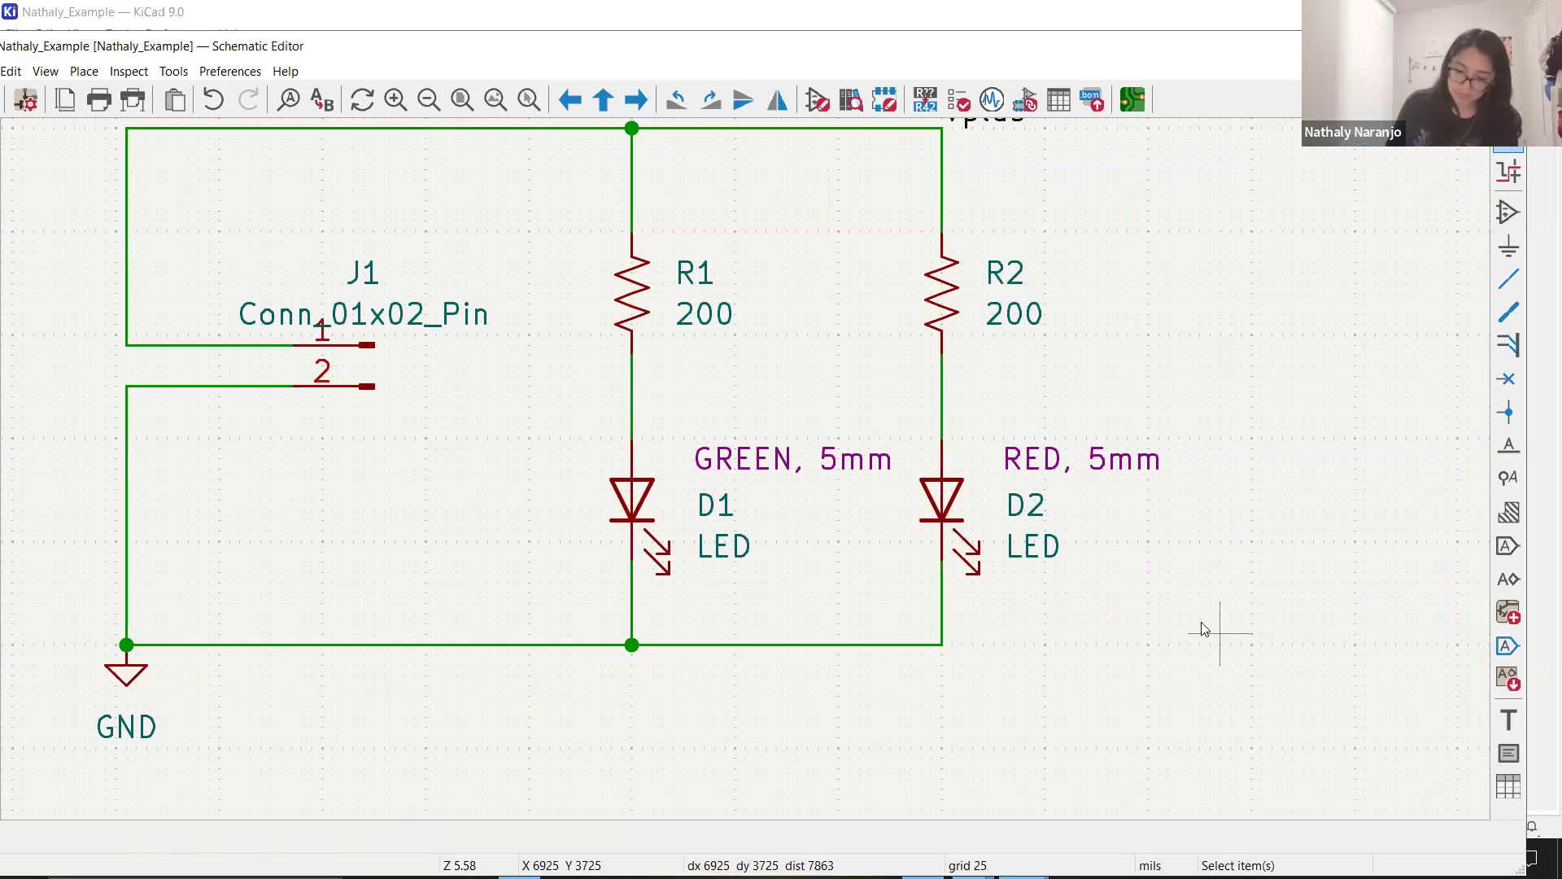
Open the symbol properties of the two-pin connector J1.
middle_click_drag(522, 348, 559, 415)
scroll(558, 409, "down", 3)
middle_click_drag(771, 493, 745, 447)
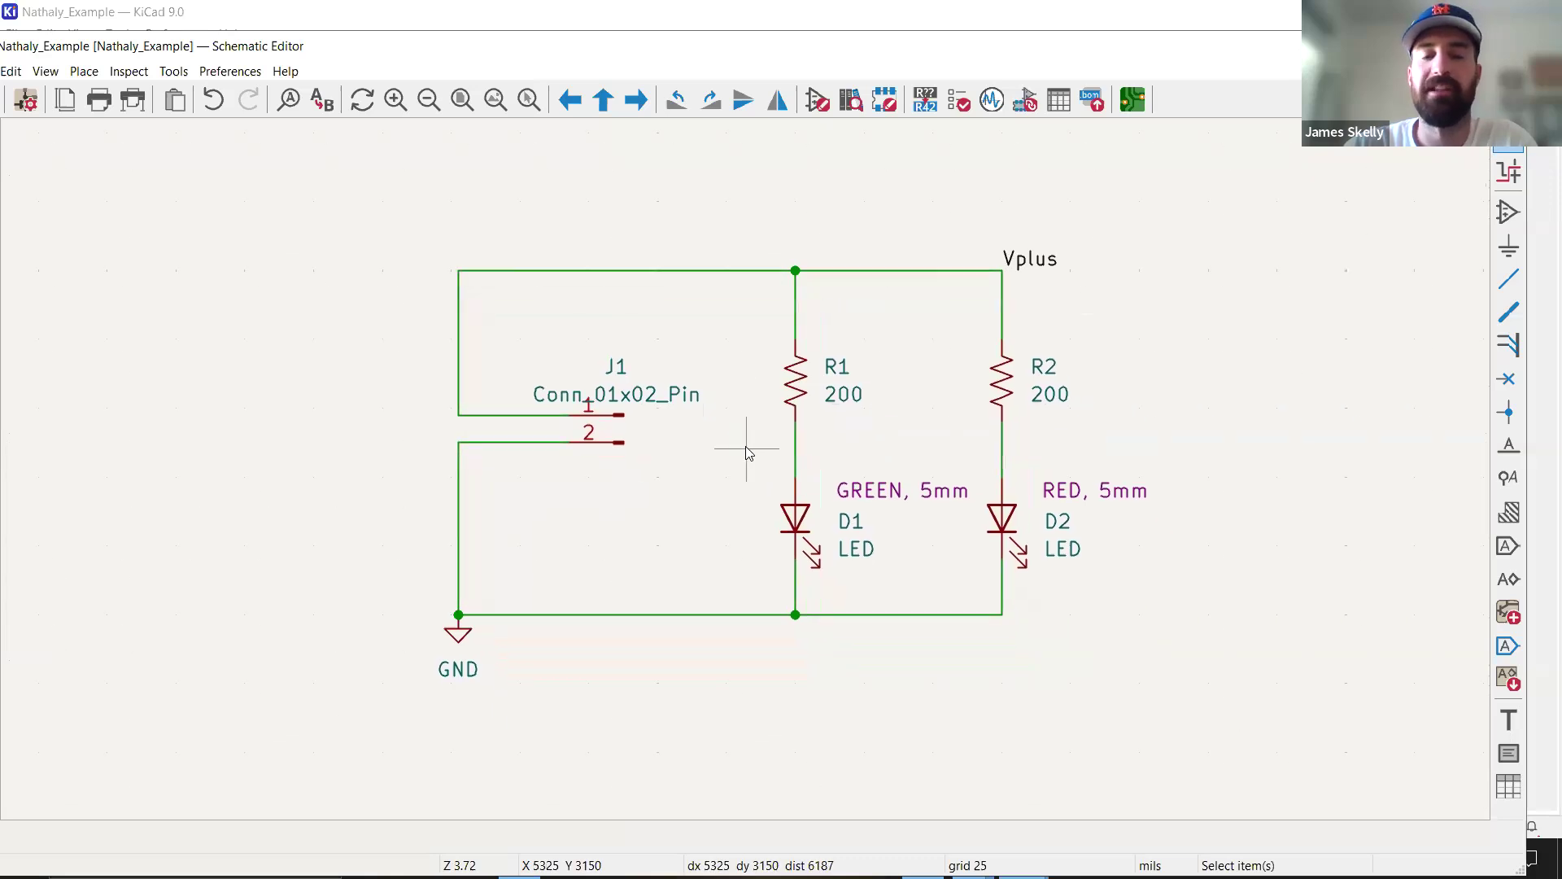
left_click(602, 417)
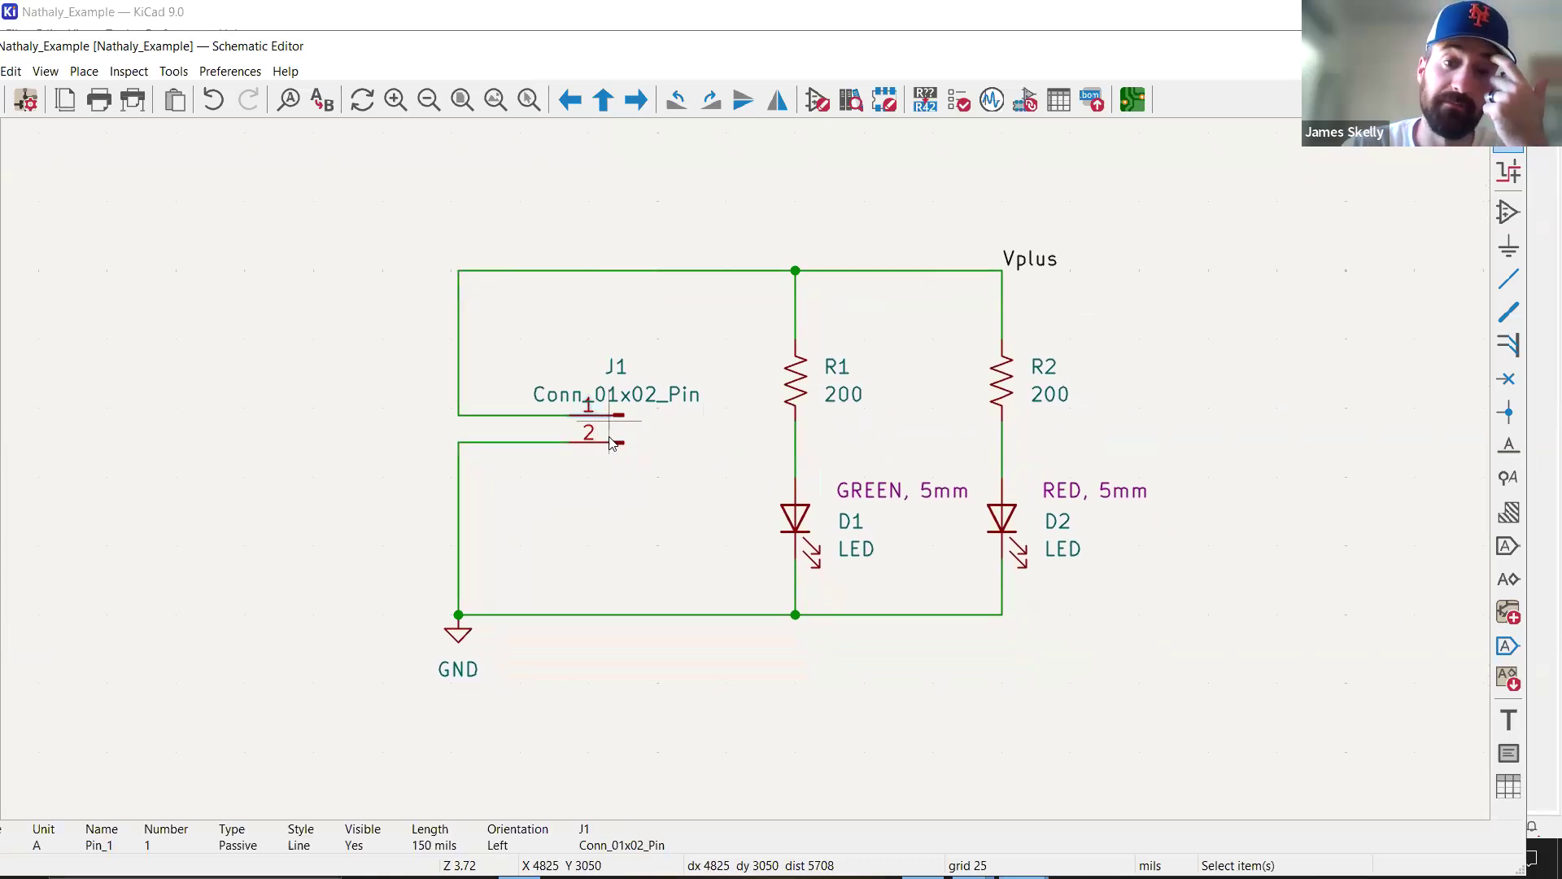
left_click(610, 438)
left_click(617, 424)
double_click(618, 437)
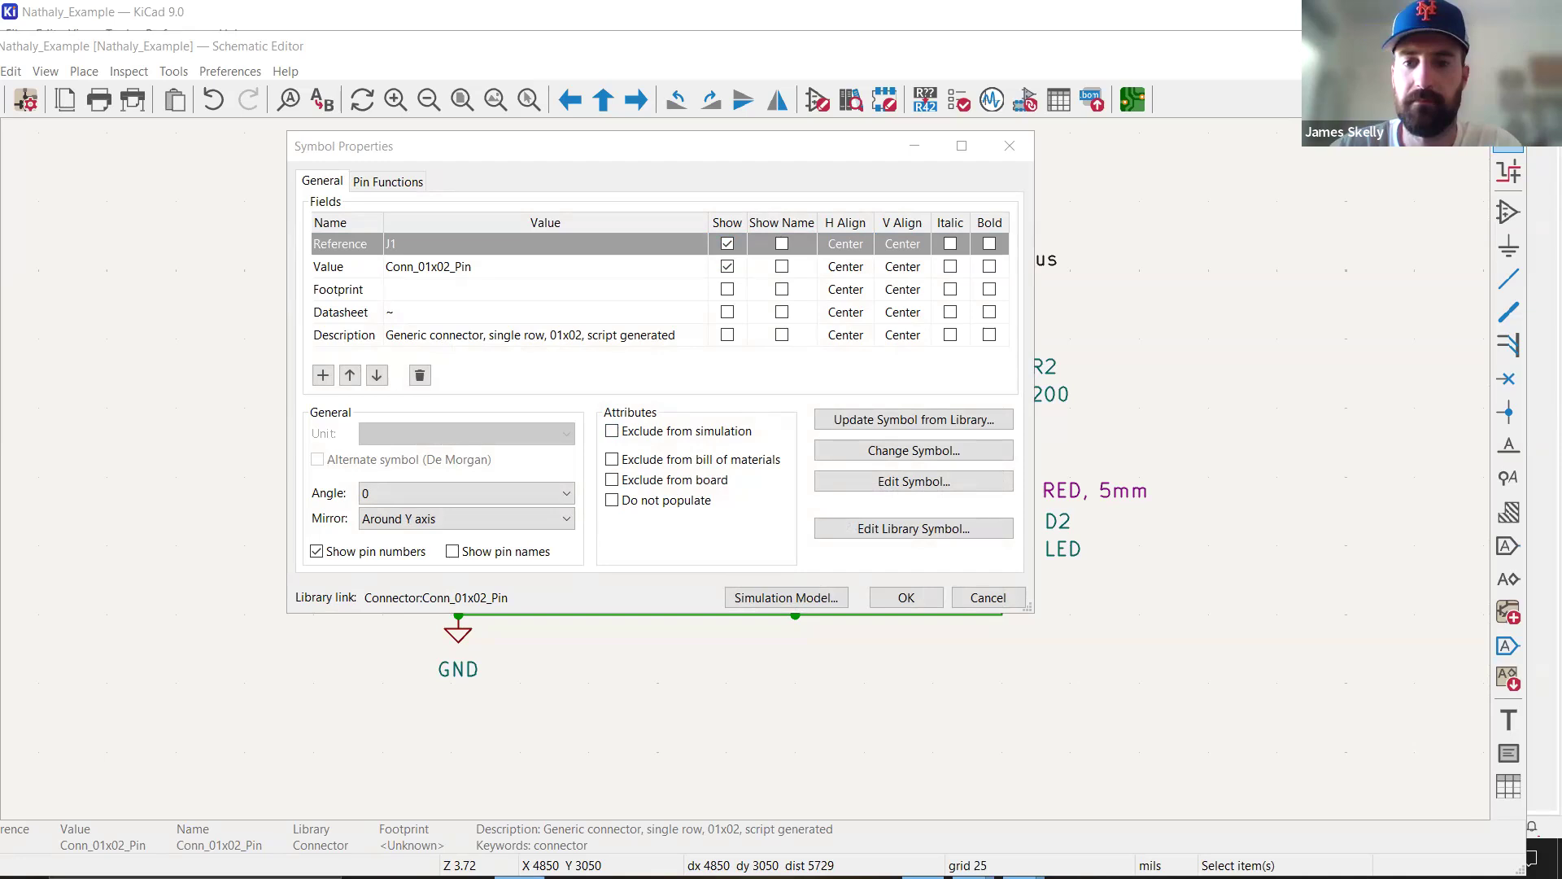
Switch to Chrome and look through the Google image results for male headers.
key("alt+Tab")
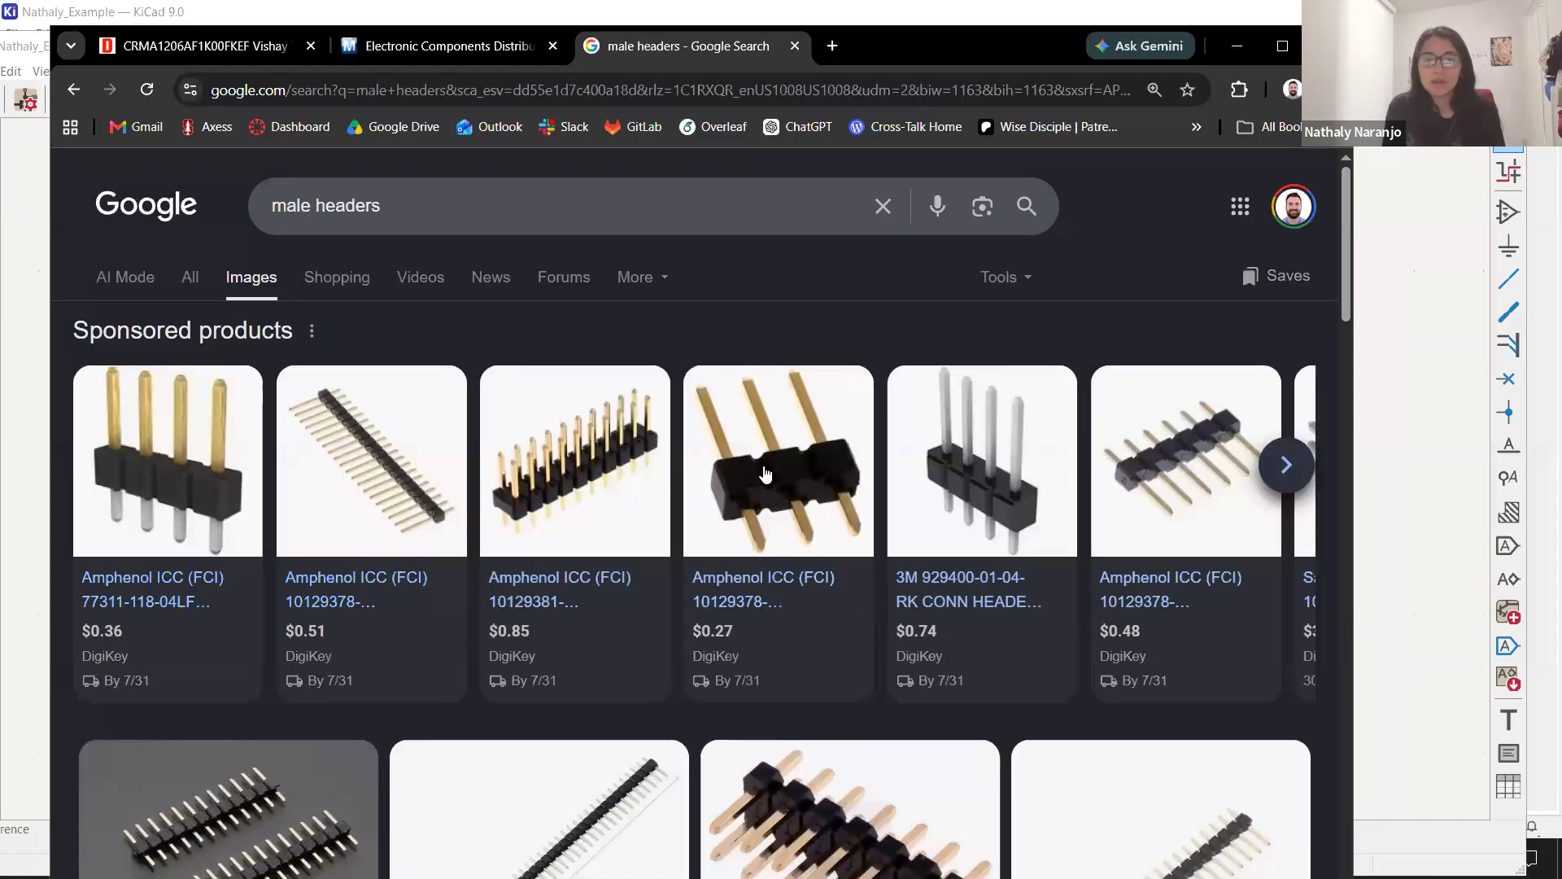
mouse_move(763, 475)
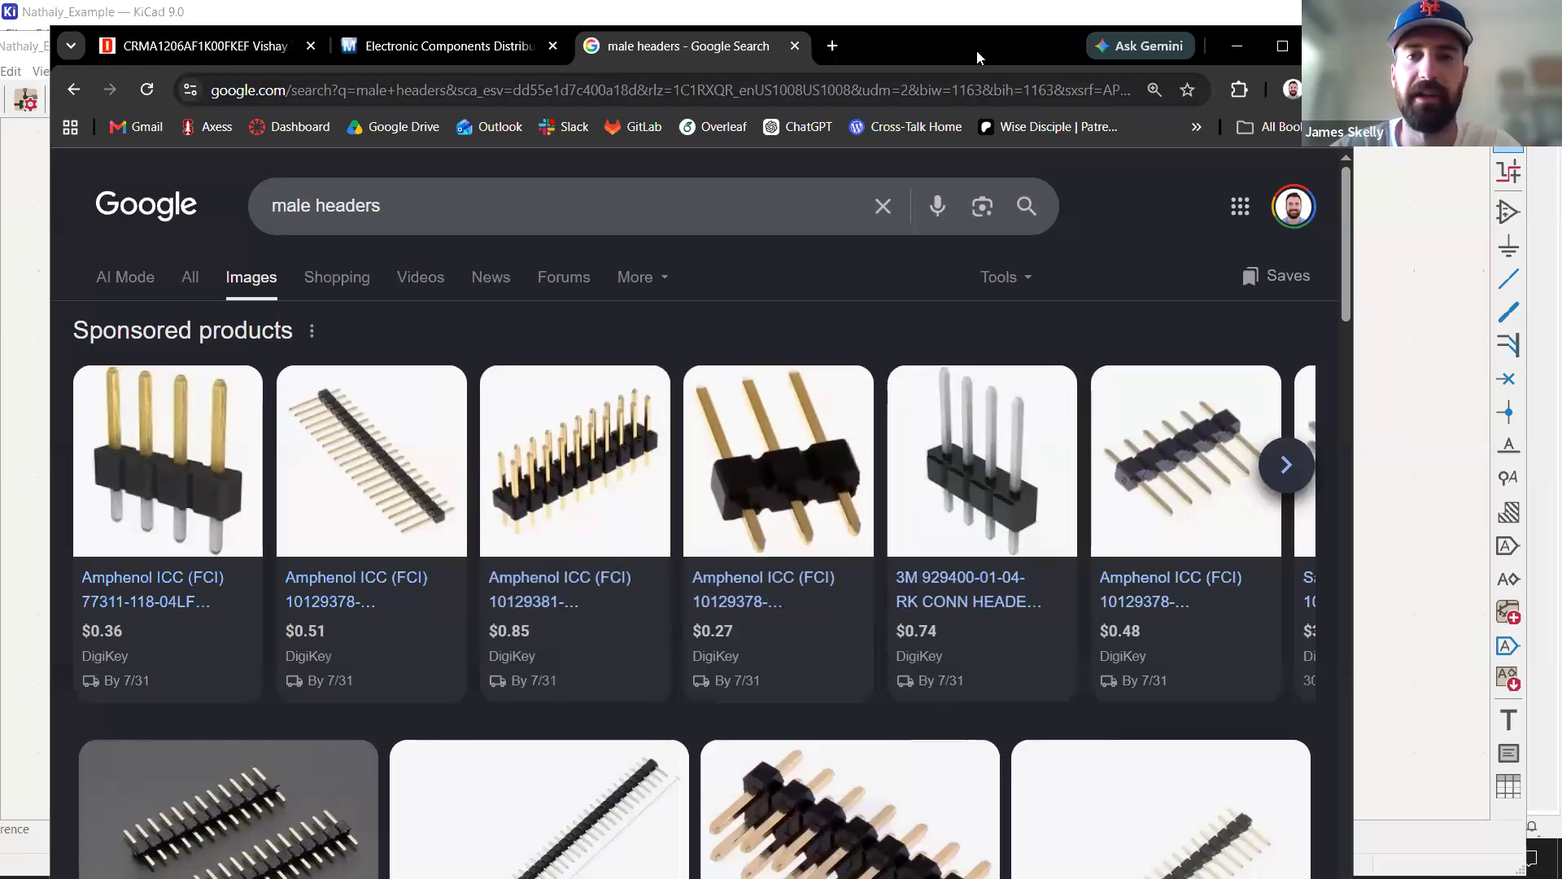
left_click_drag(981, 42, 1042, 18)
scroll(377, 633, "down", 4)
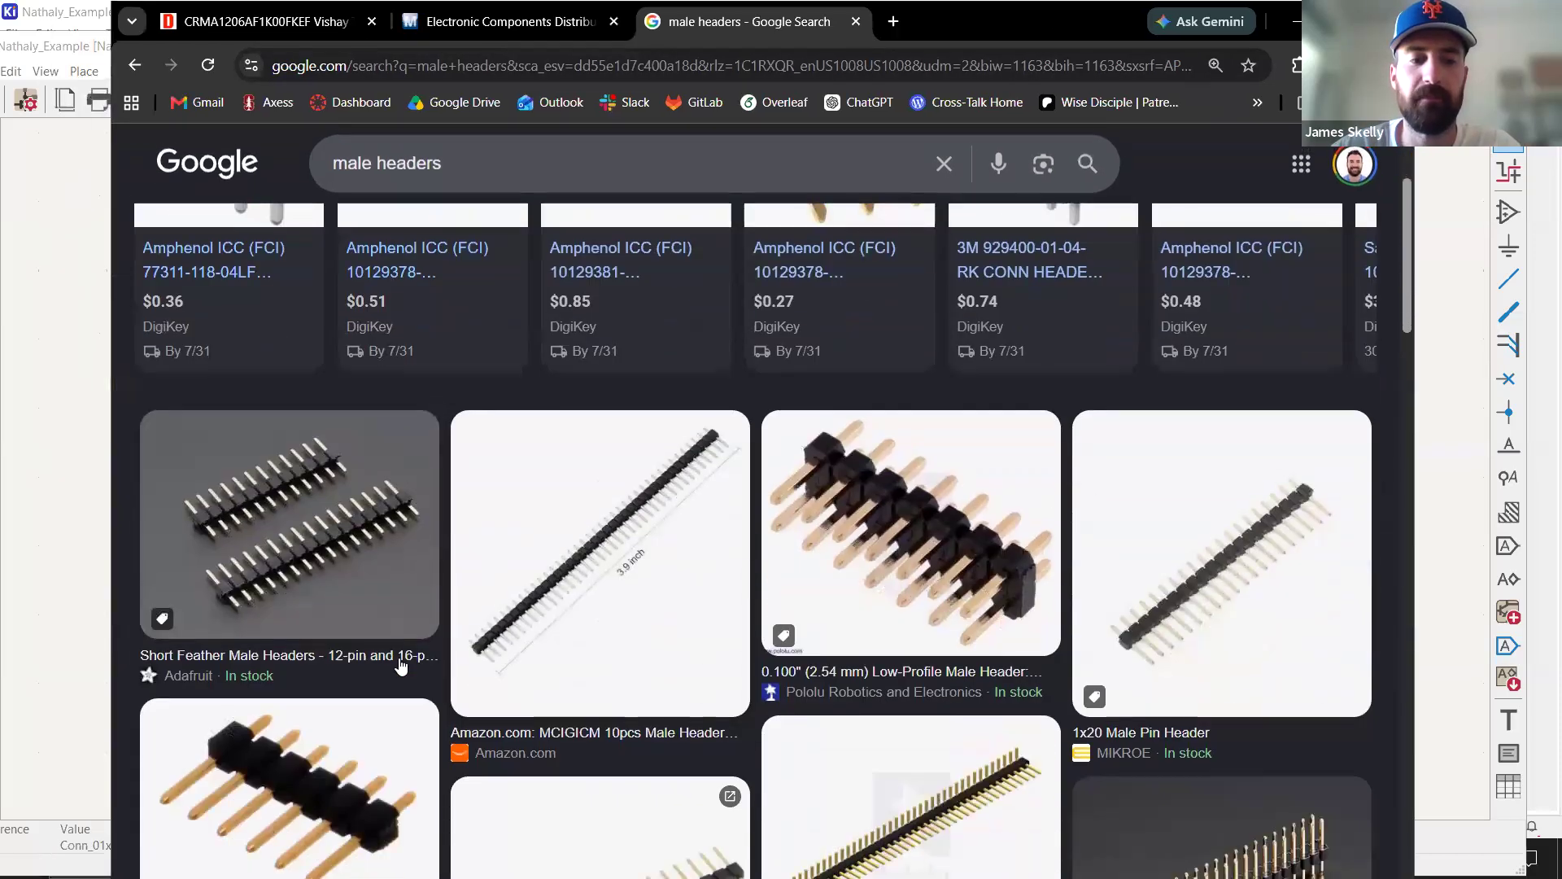
scroll(374, 637, "down", 2)
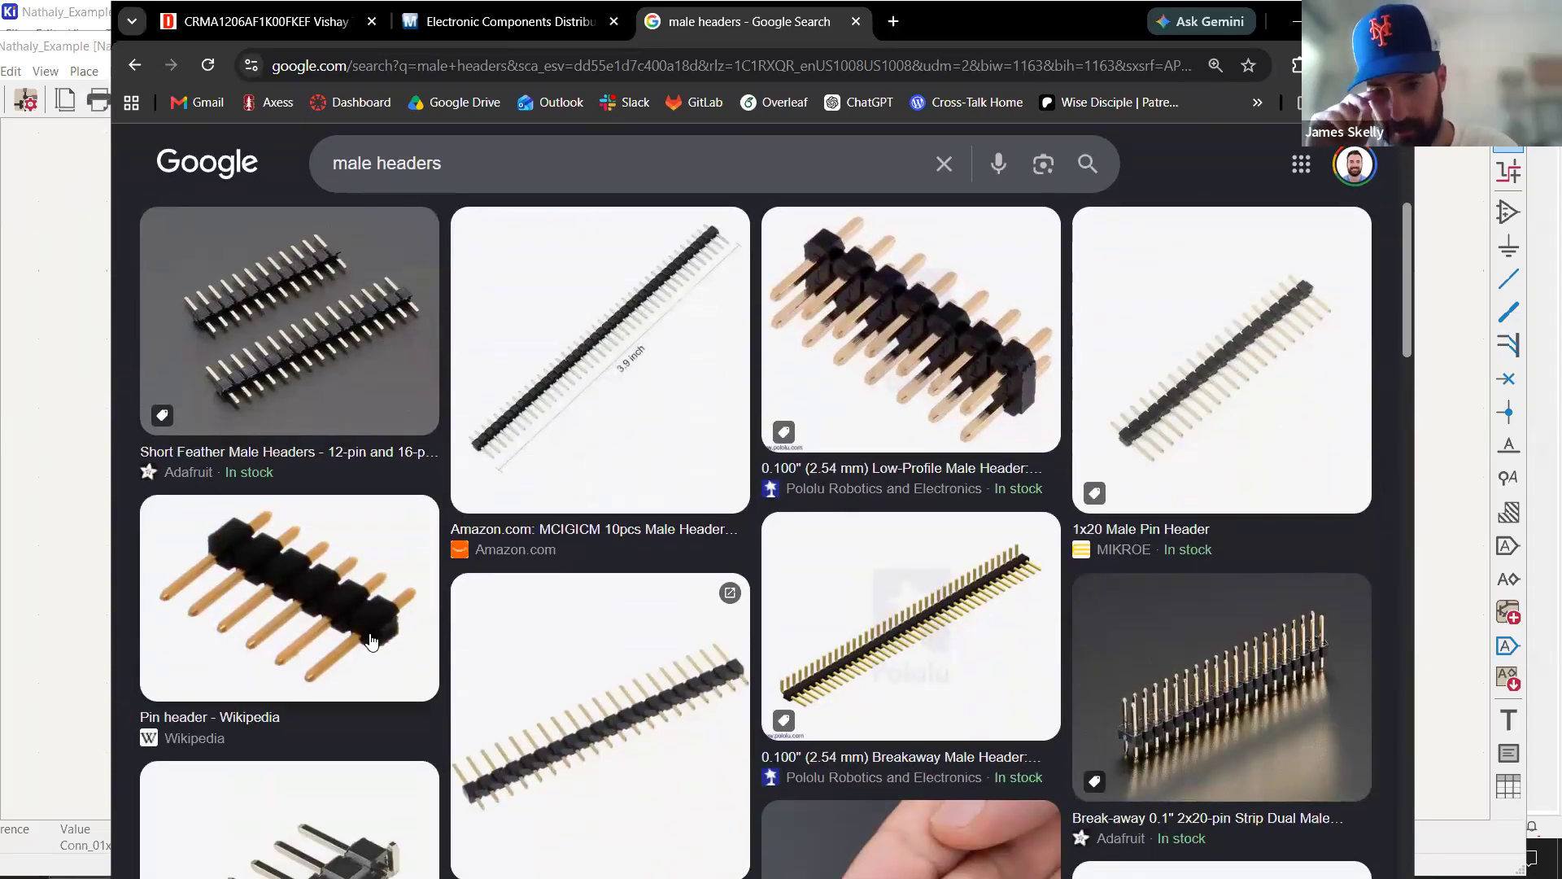
Search Google Images for "female jumper wires" and look through the results.
left_click_drag(491, 165, 234, 175)
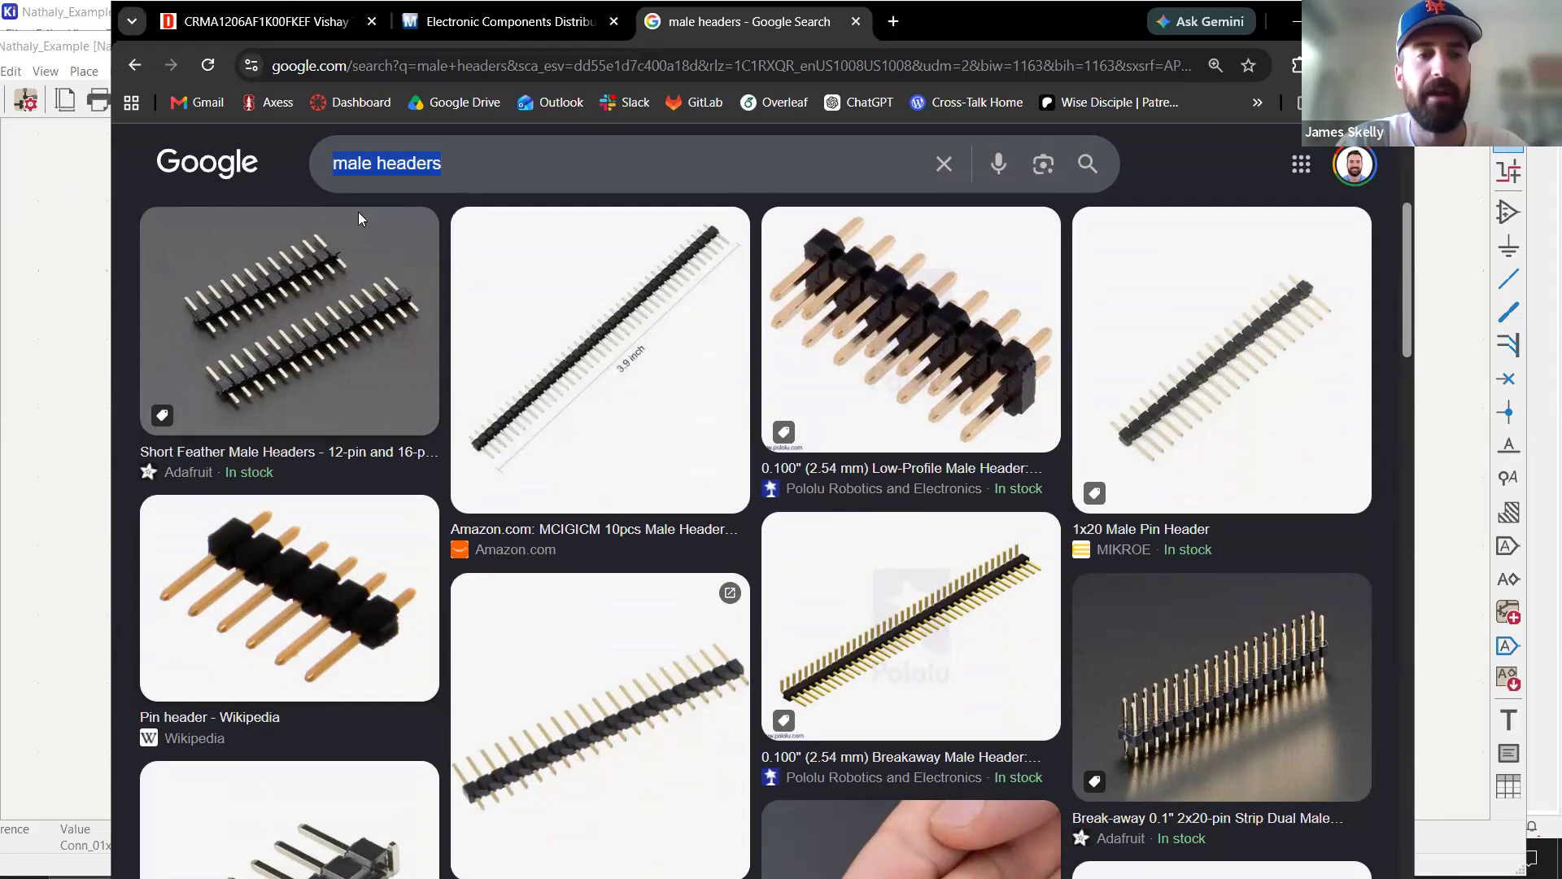
type("male ju")
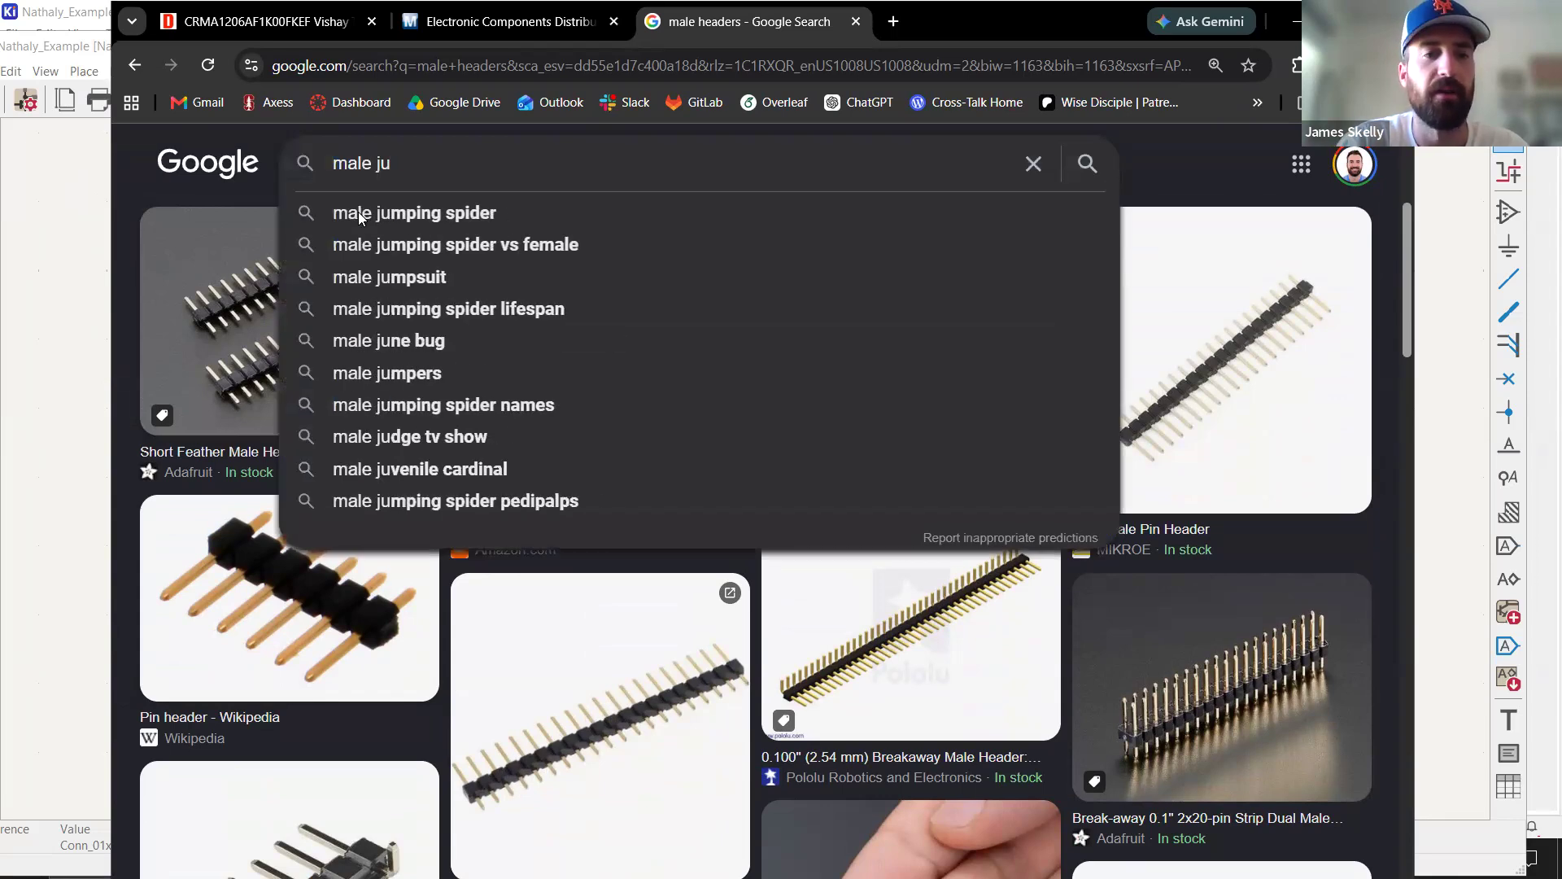
key("BackSpace")
key("BackSpace")
key("BackSpace")
key("BackSpace")
key("BackSpace")
key("BackSpace")
key("BackSpace")
type("female")
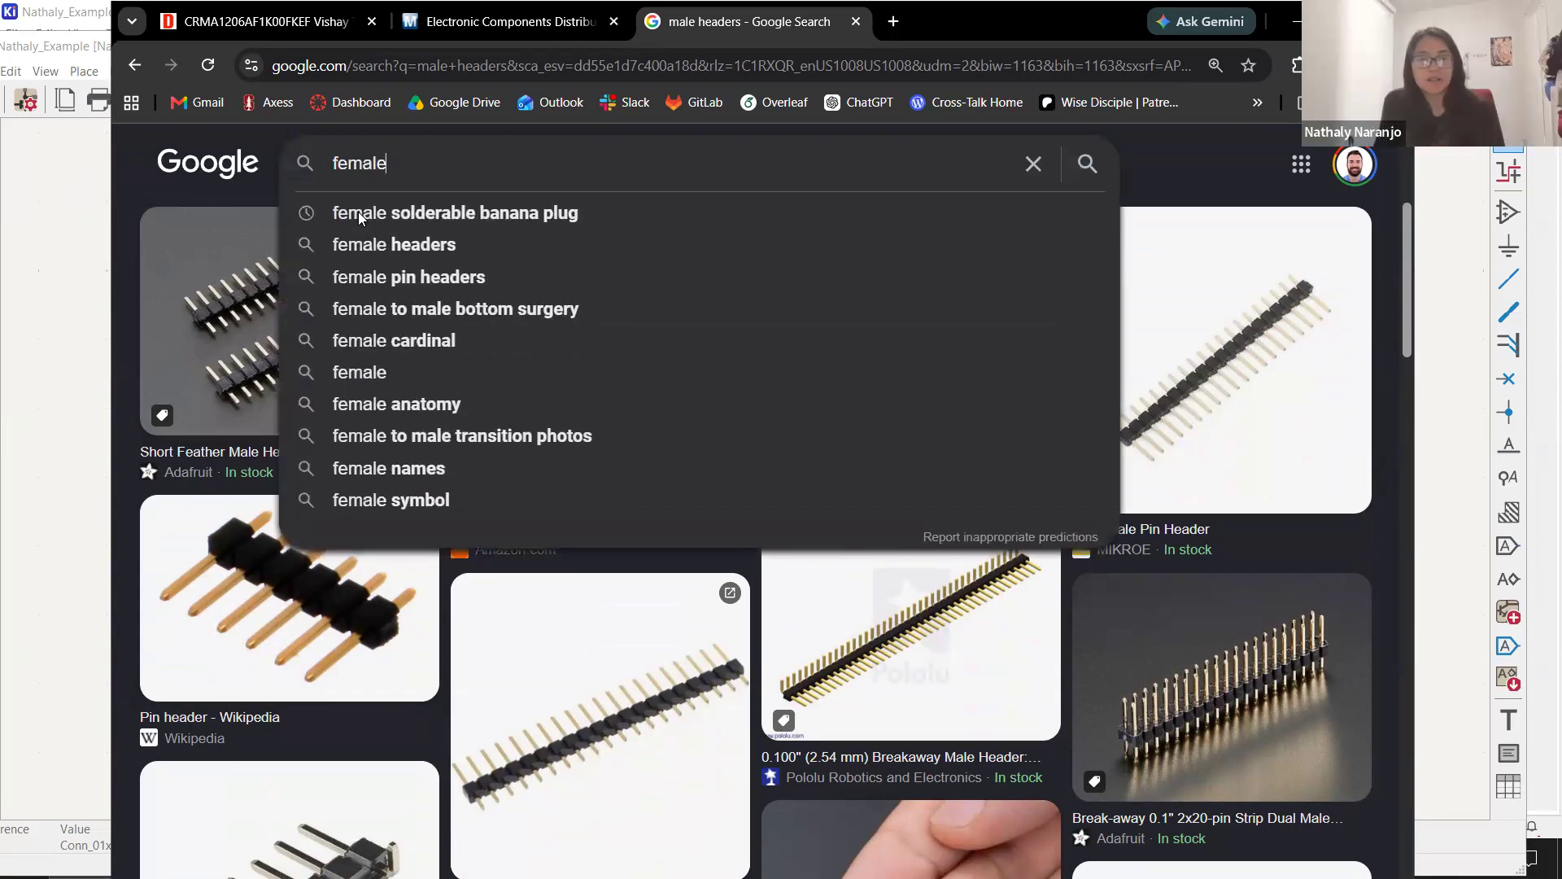
type(" jumper wires")
key("Return")
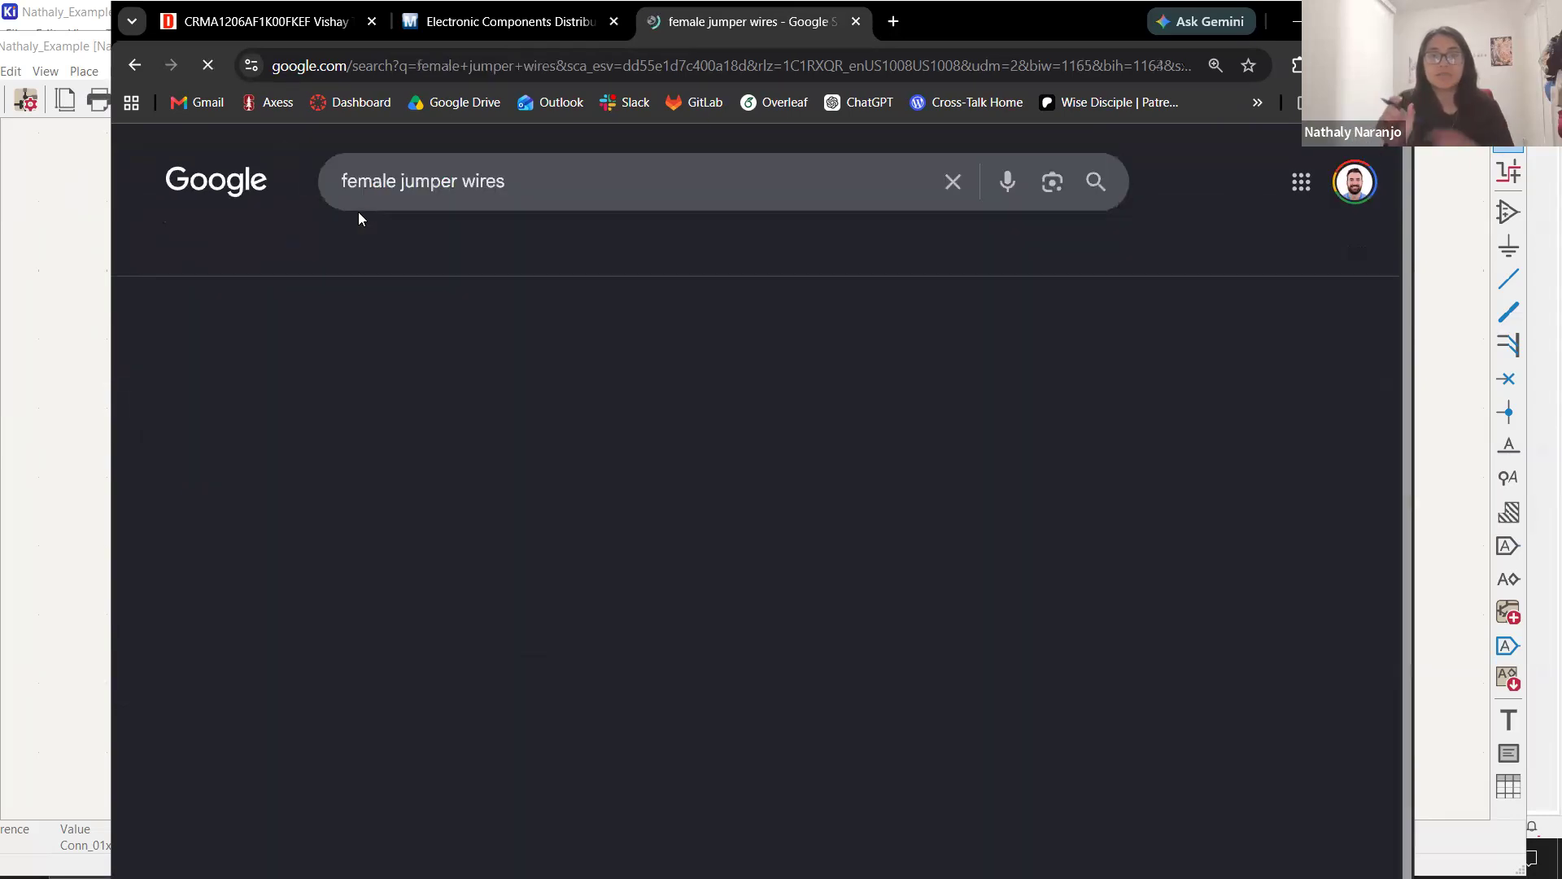
scroll(396, 657, "down", 3)
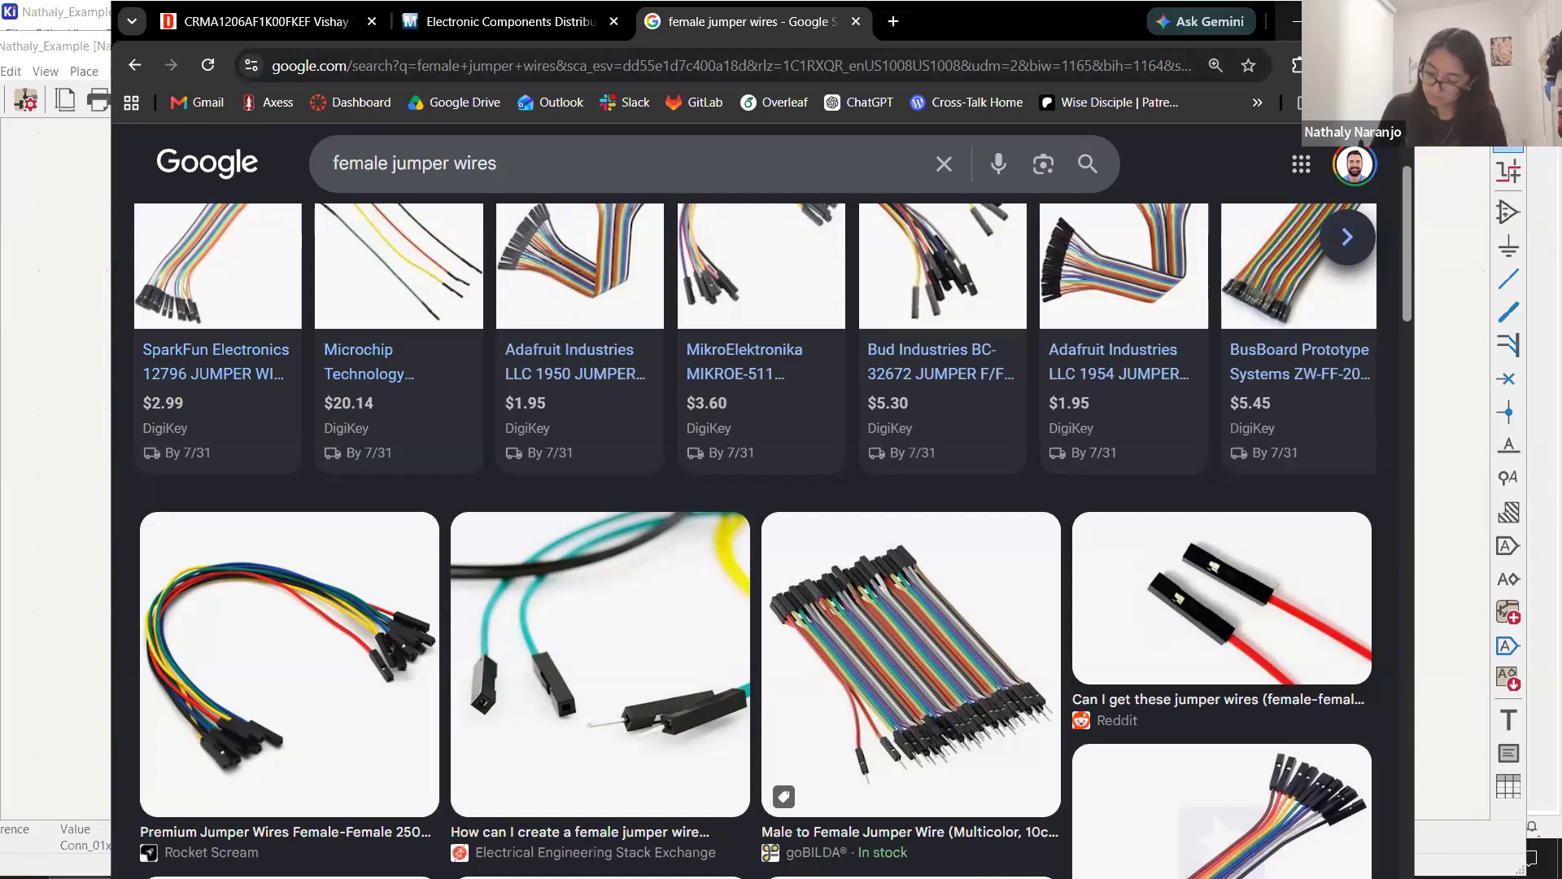
Search Google Images for "2 pin screw terminal" to view screw terminal connectors.
left_click_drag(572, 160, 198, 165)
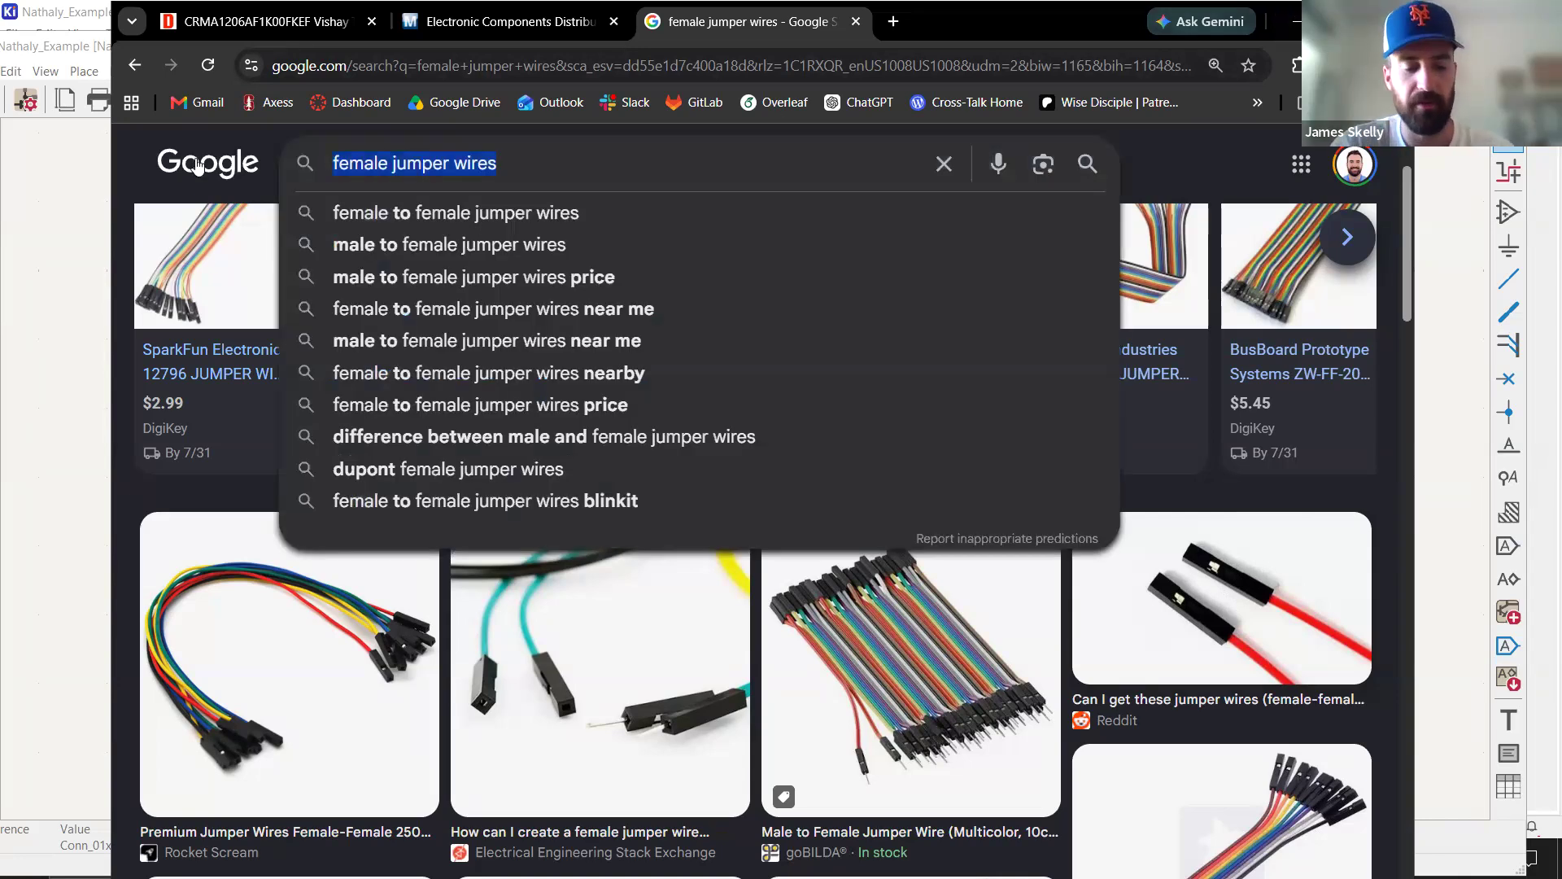
type("screw ter")
key("BackSpace")
key("BackSpace")
key("BackSpace")
key("BackSpace")
key("BackSpace")
key("BackSpace")
key("BackSpace")
key("BackSpace")
key("BackSpace")
type("2 pin screw t")
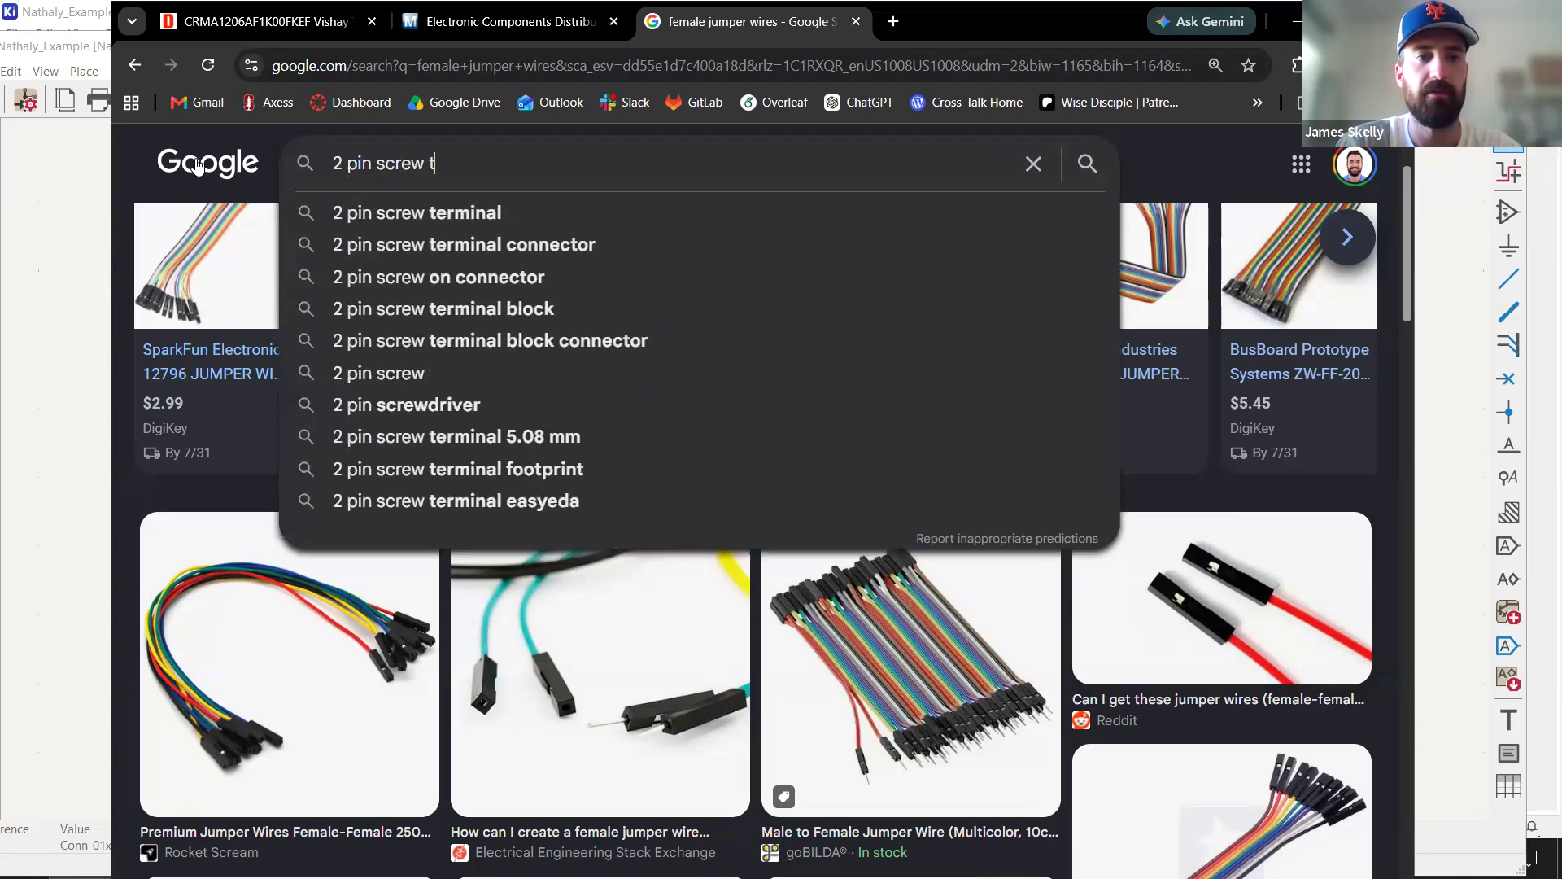
type("erminal")
key("Return")
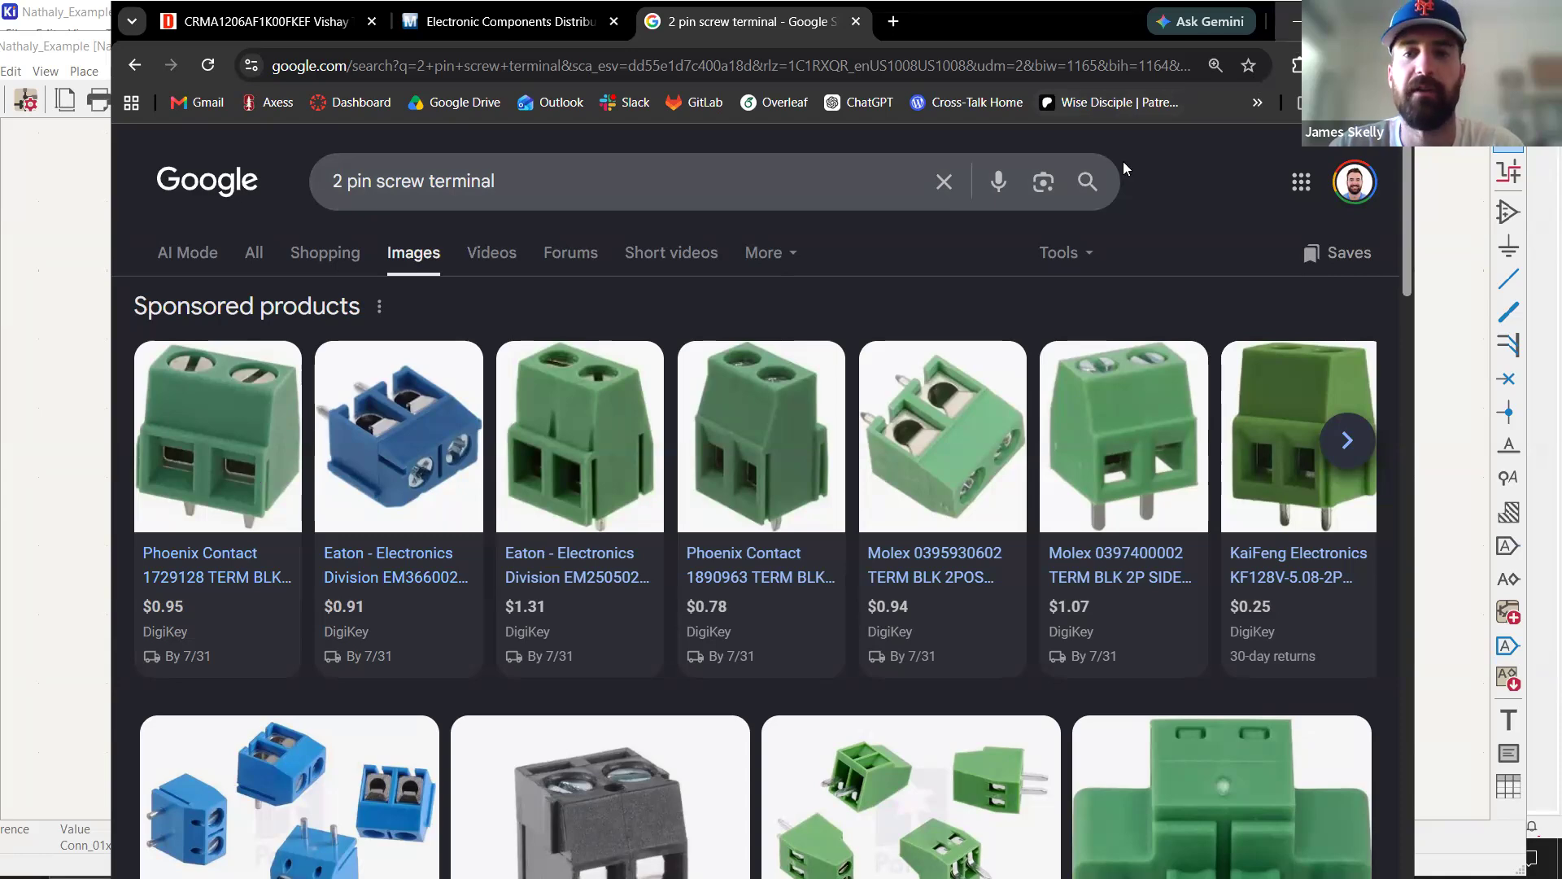
Return to KiCad, open the footprint chooser for J1, filter the footprints by "header" and preview the 1x01 1.00 mm pin headers.
left_click(1297, 27)
left_click(509, 267)
left_click(508, 289)
left_click(699, 290)
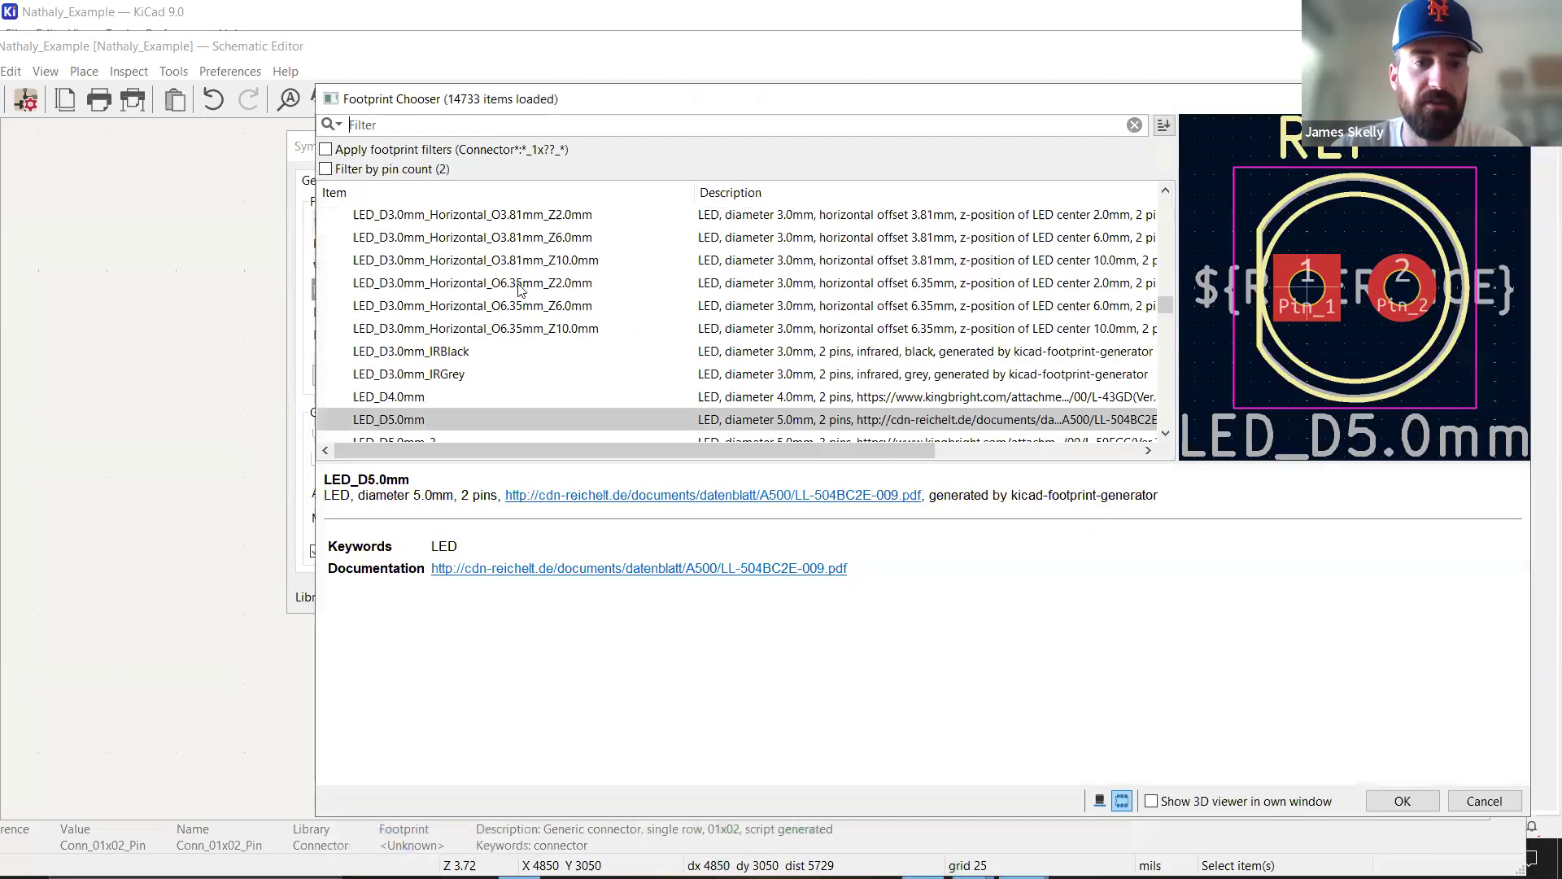
type("header")
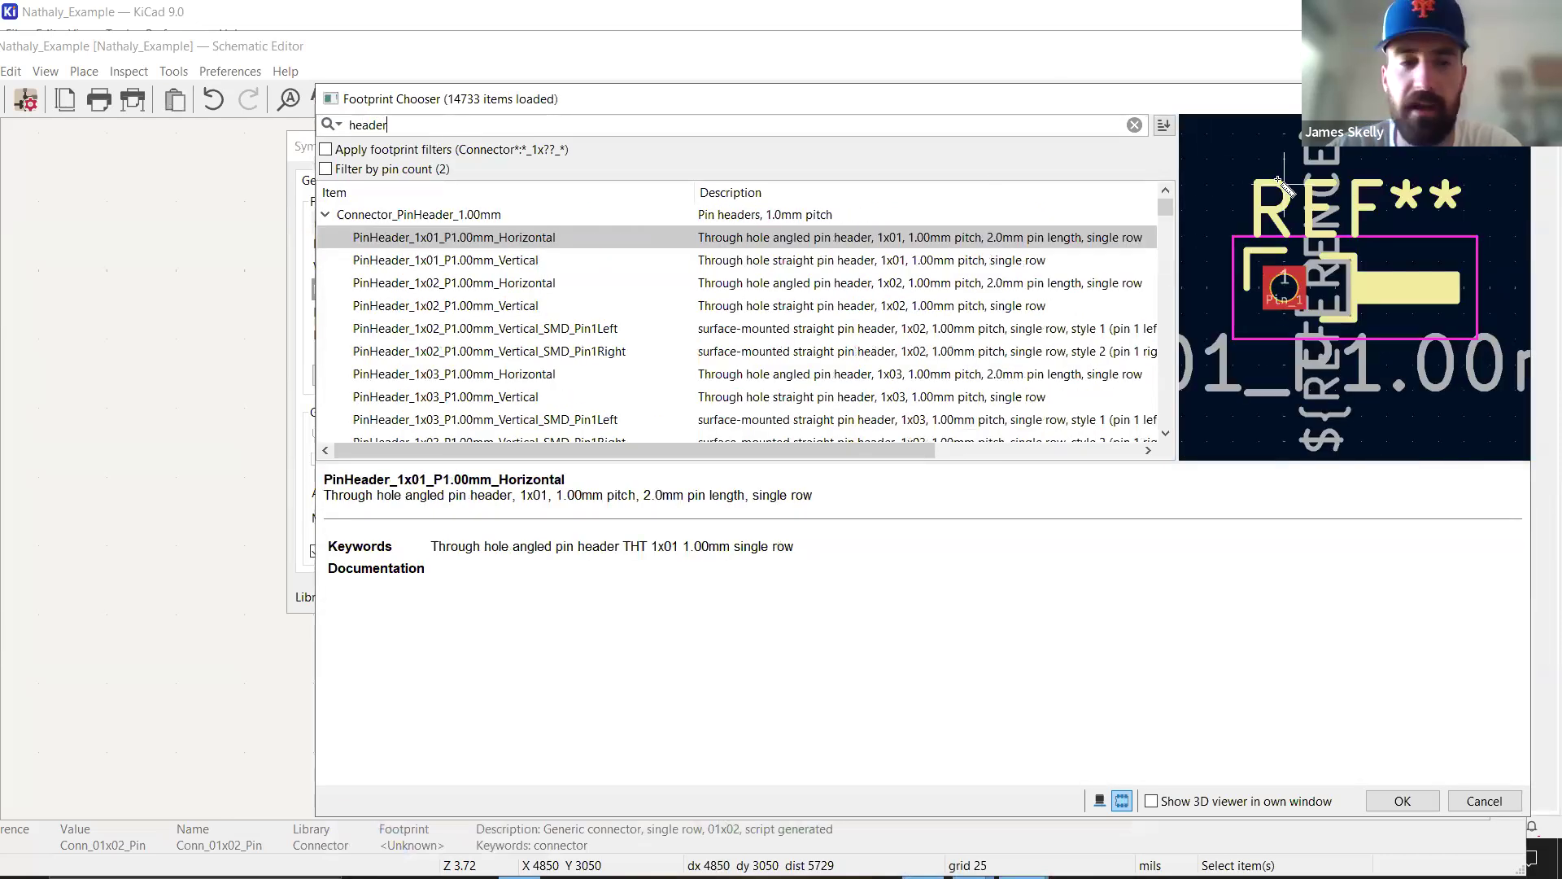
left_click(521, 261)
left_click(523, 238)
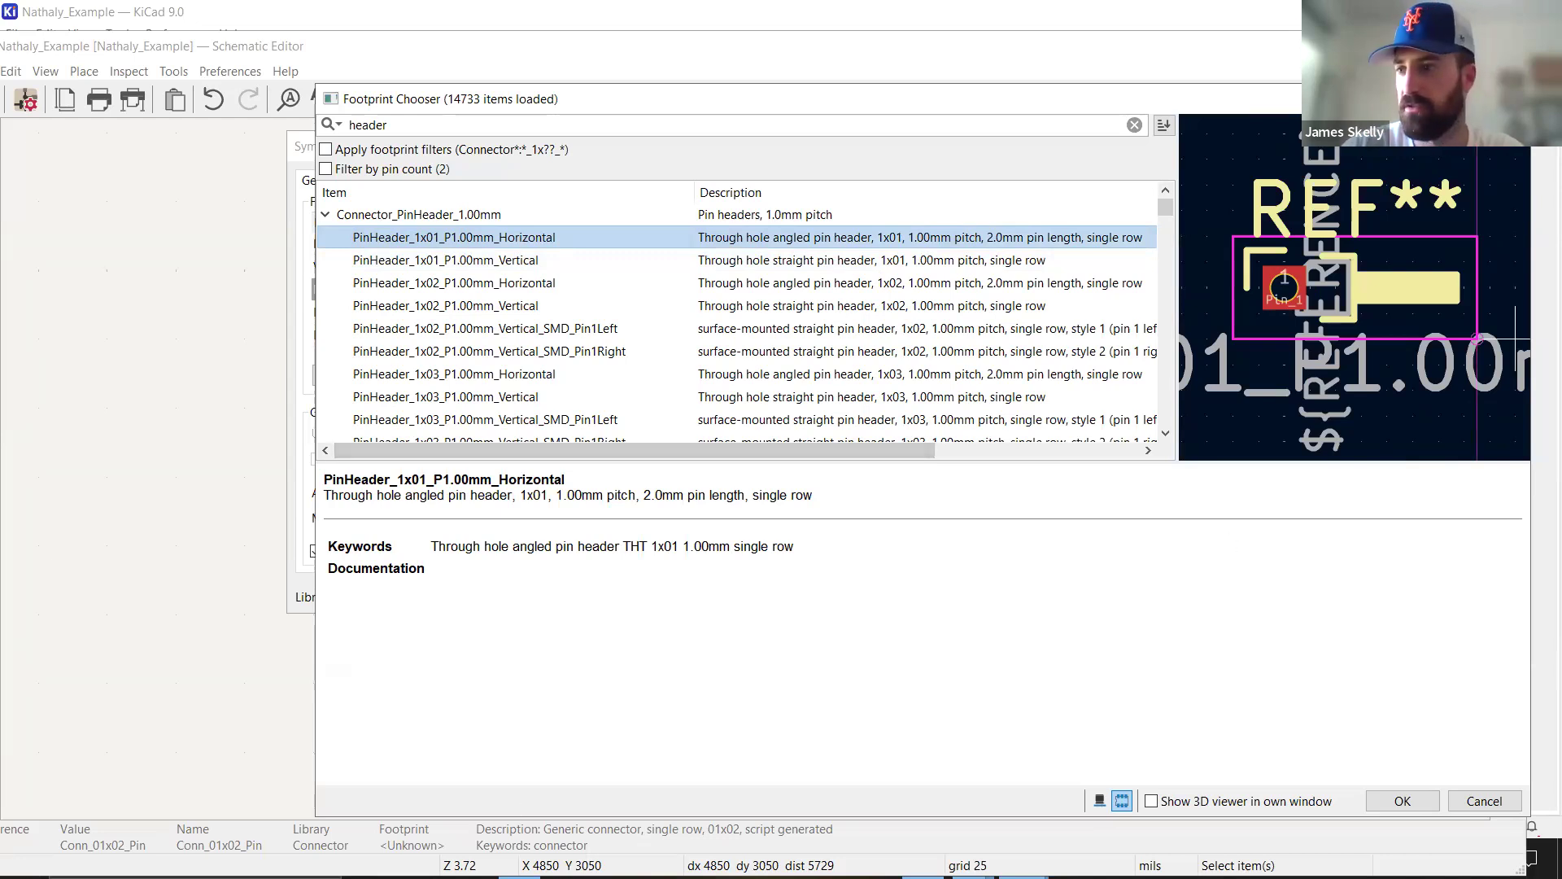
Switch to Chrome and search Google Images for "90 degree male header".
key("alt+Tab")
left_click_drag(593, 180, 130, 184)
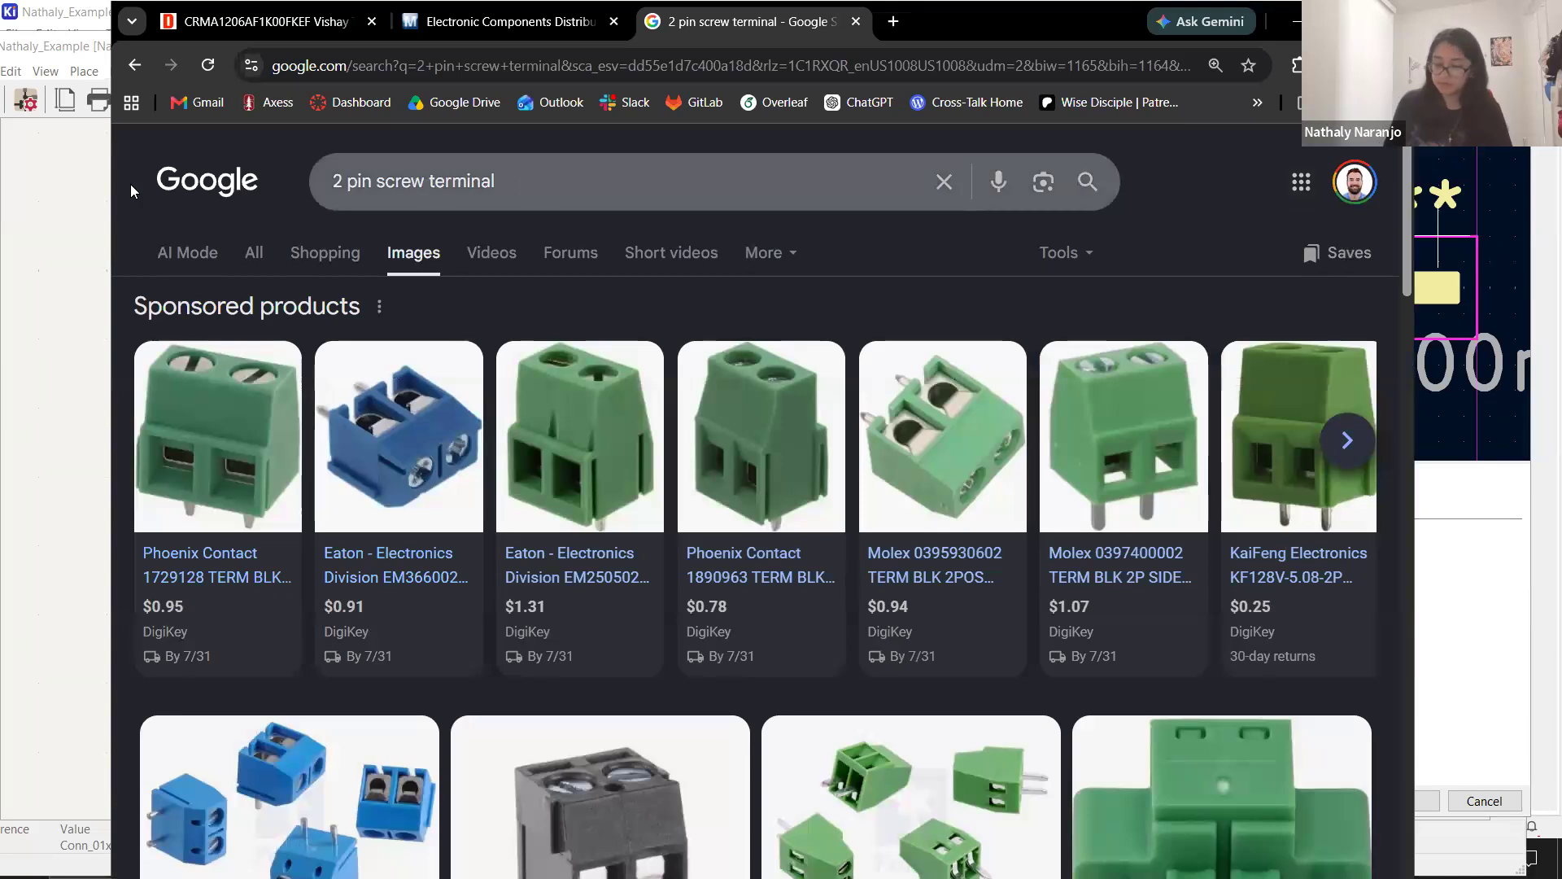
type("90 degree m")
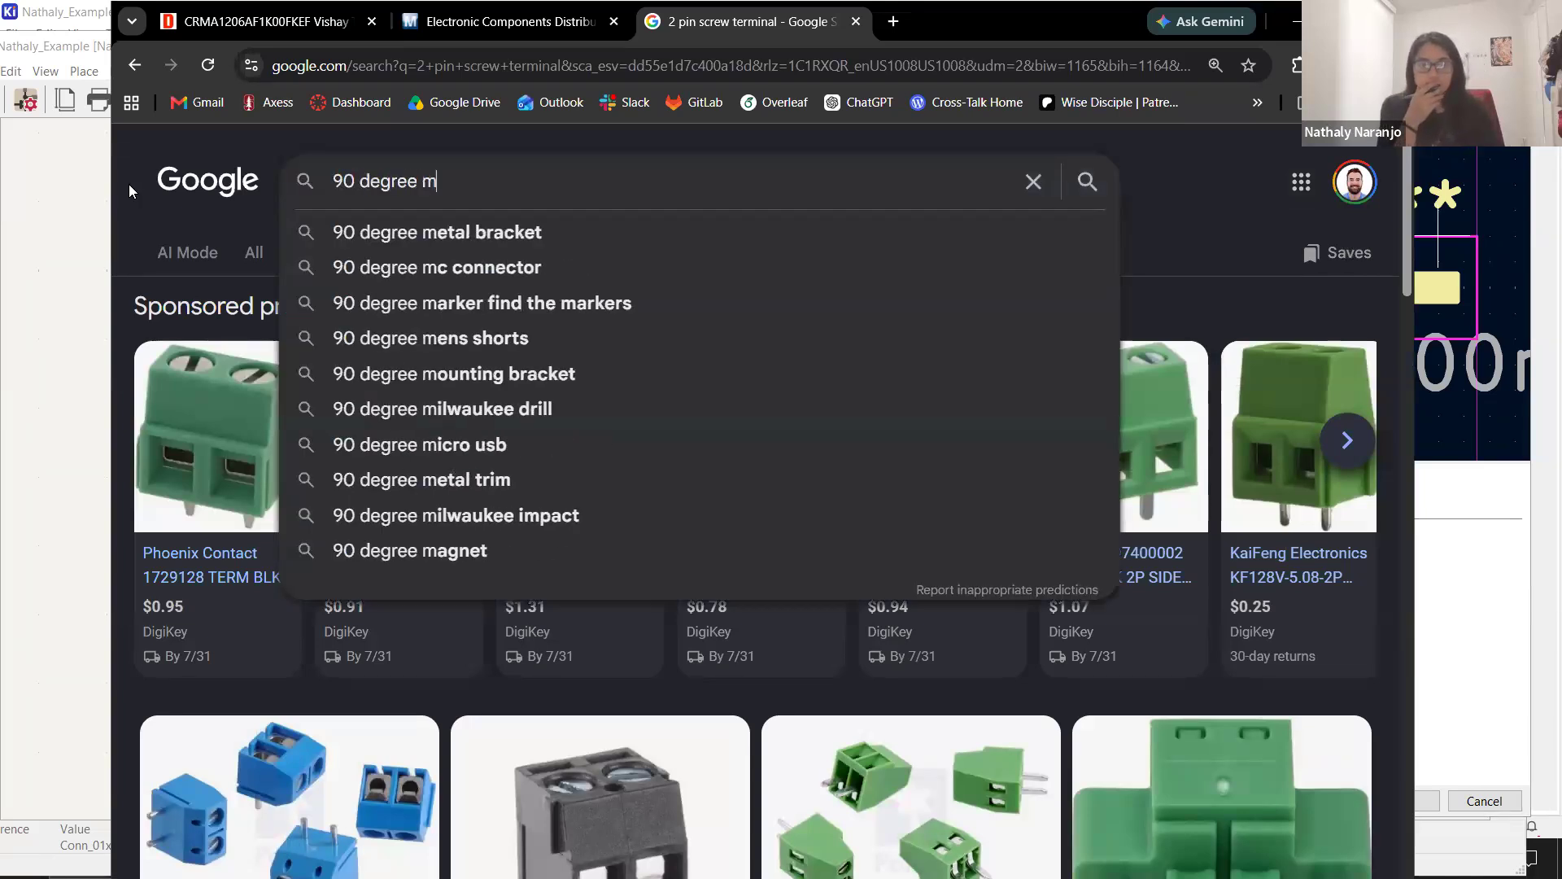
type("ale header")
key("Return")
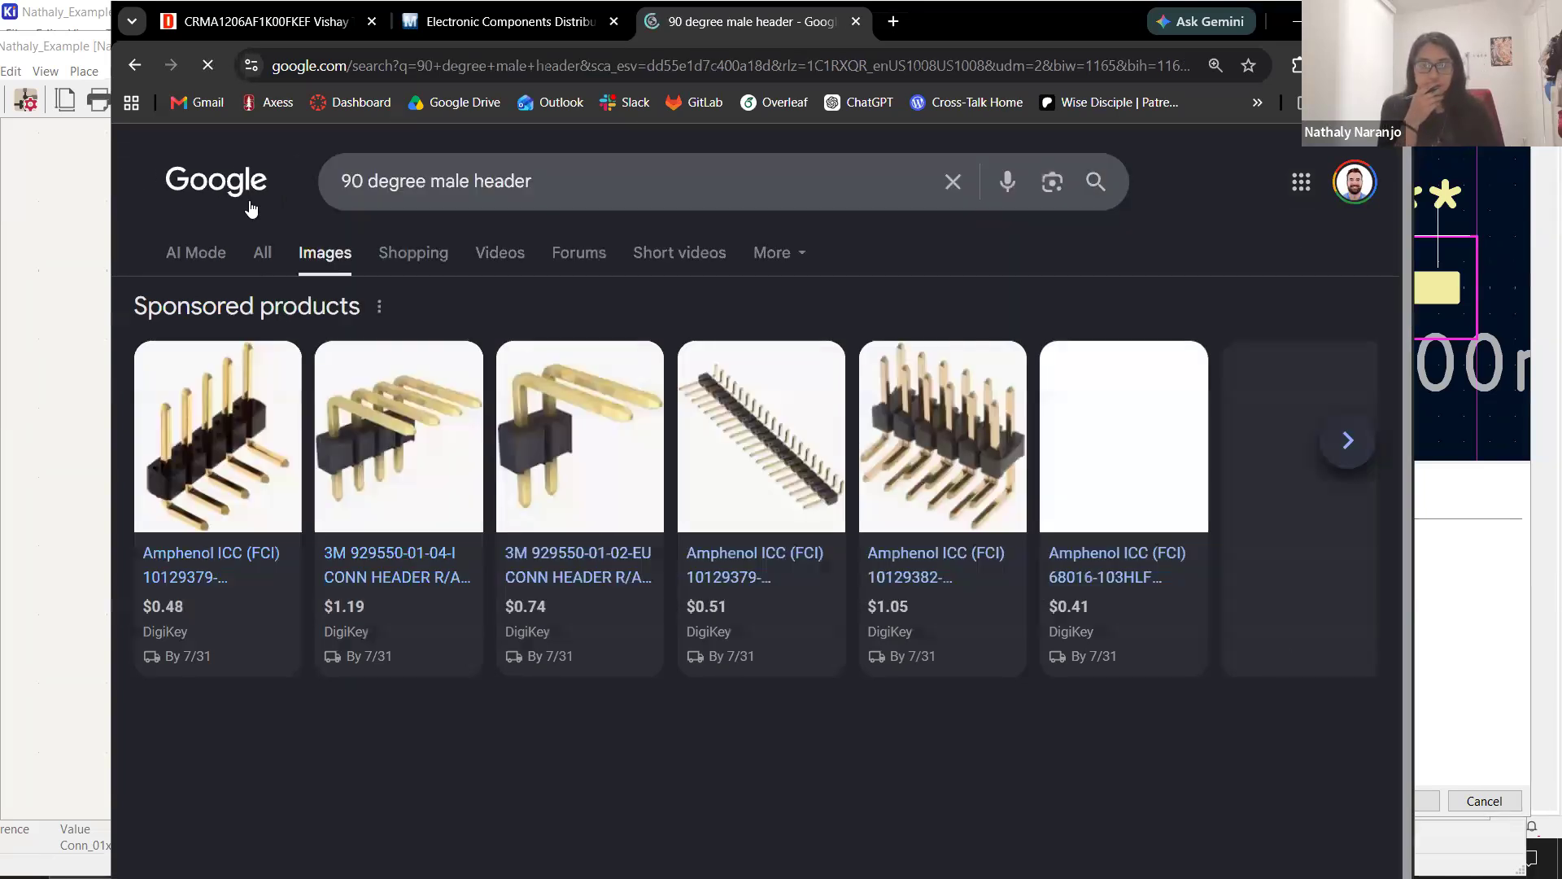
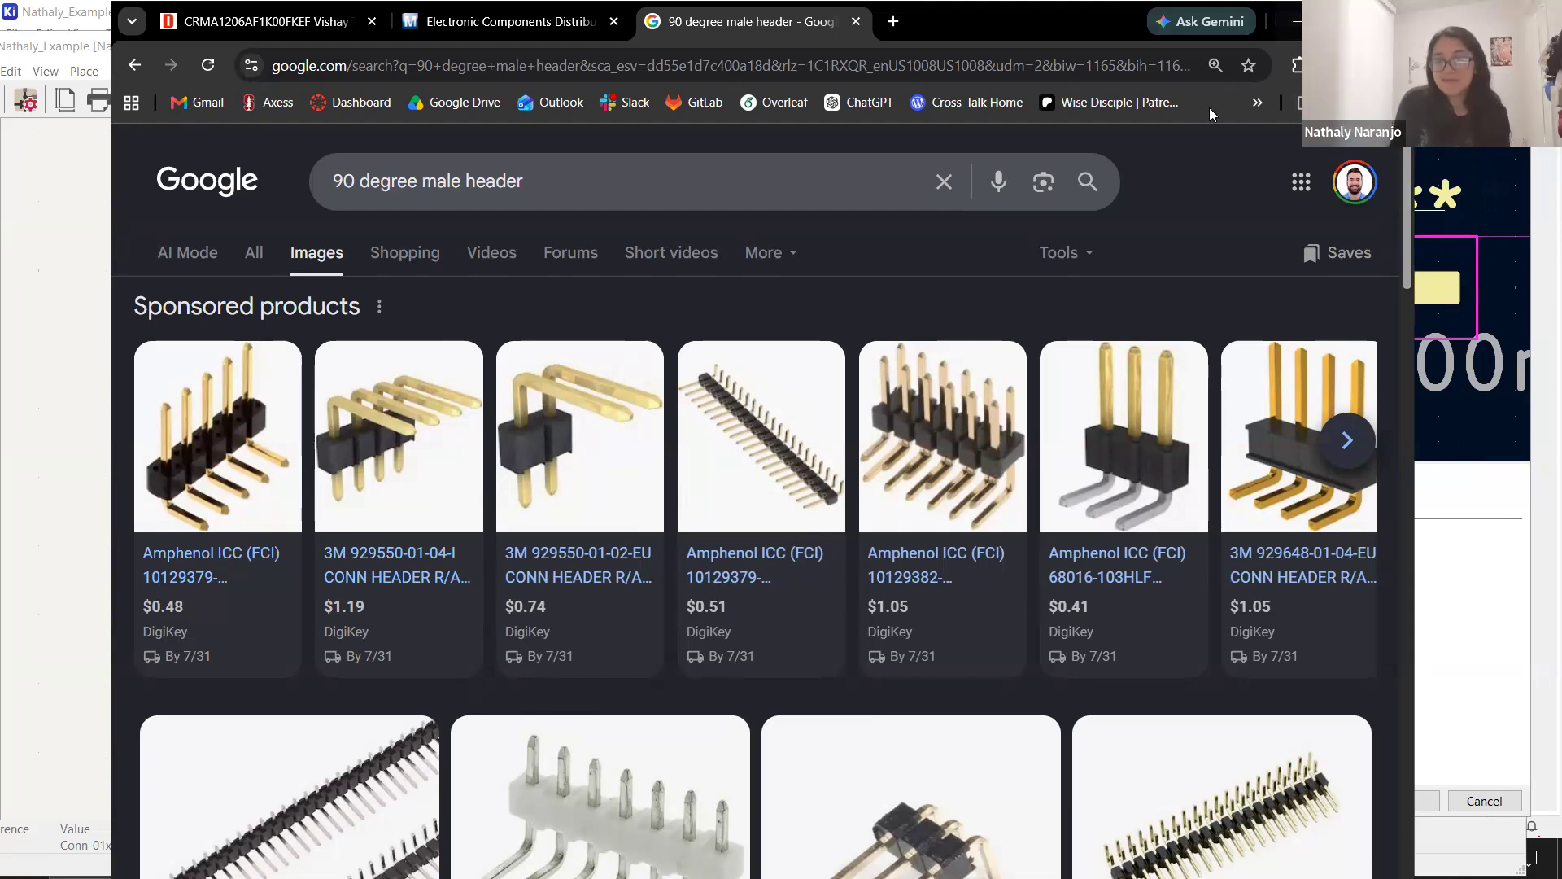
Switch back to KiCad and browse the header footprints from PinHeader_1x02_P1.00mm_Vertical to PinHeader_1x02_P2.54mm_Vertical.
key("alt+Tab")
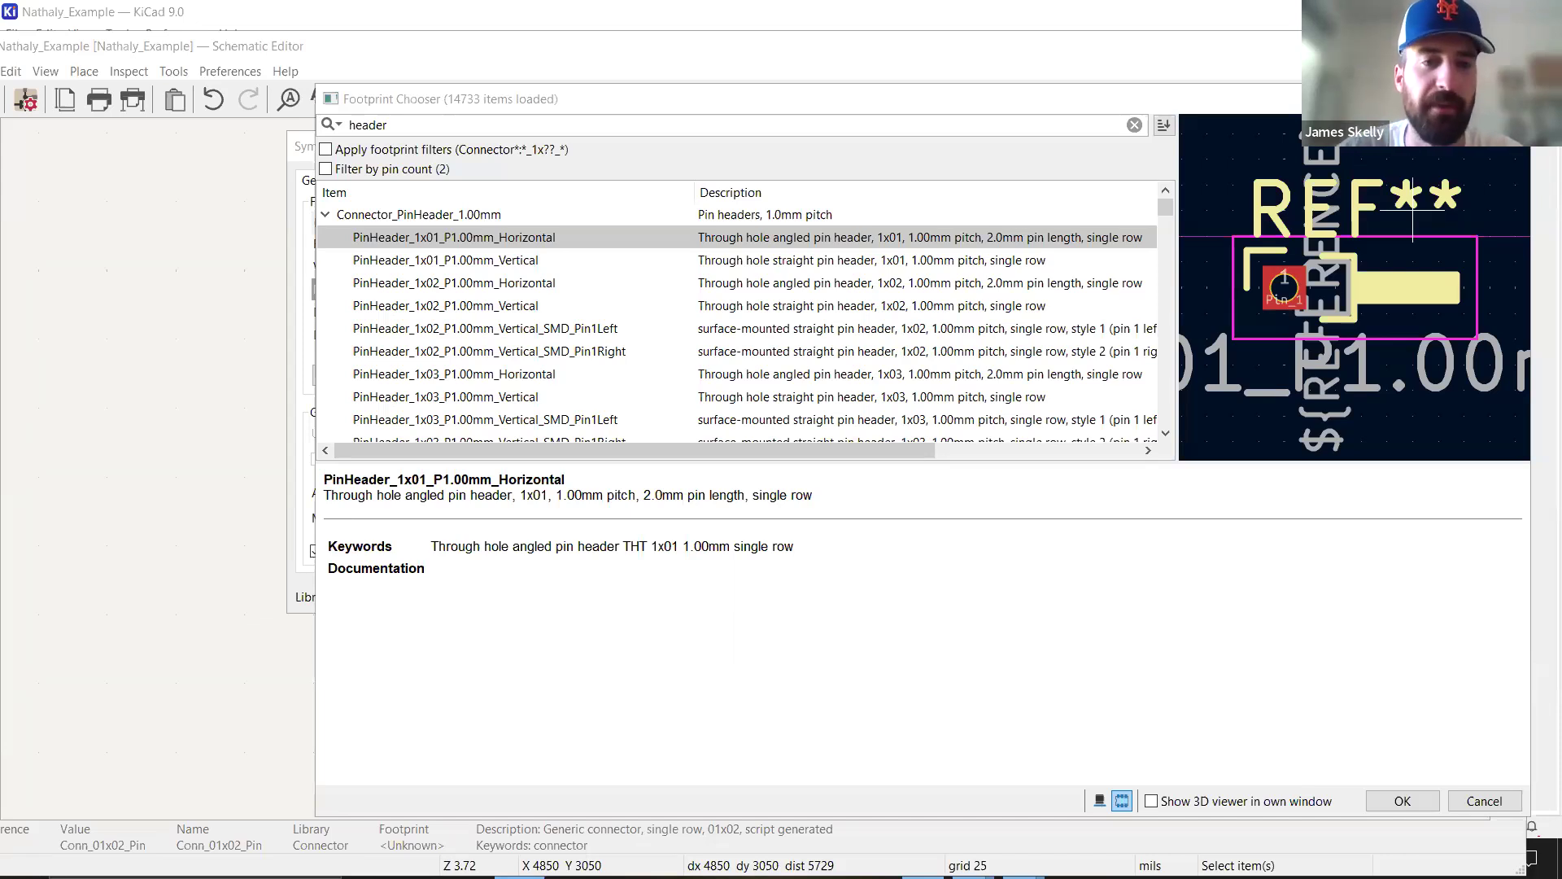
left_click(506, 306)
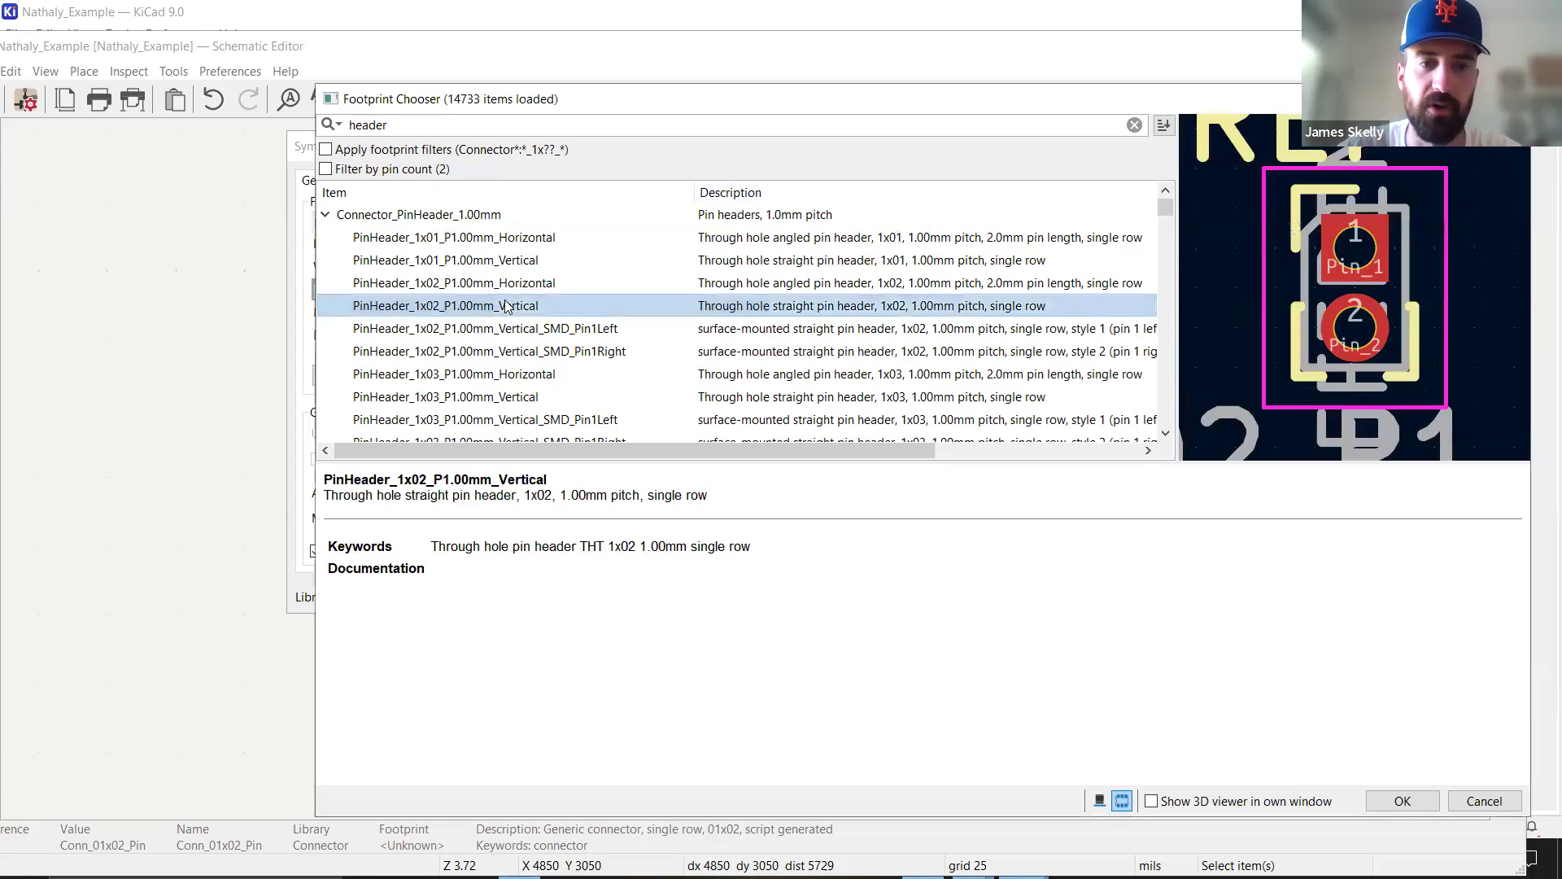
scroll(524, 286, "down", 2)
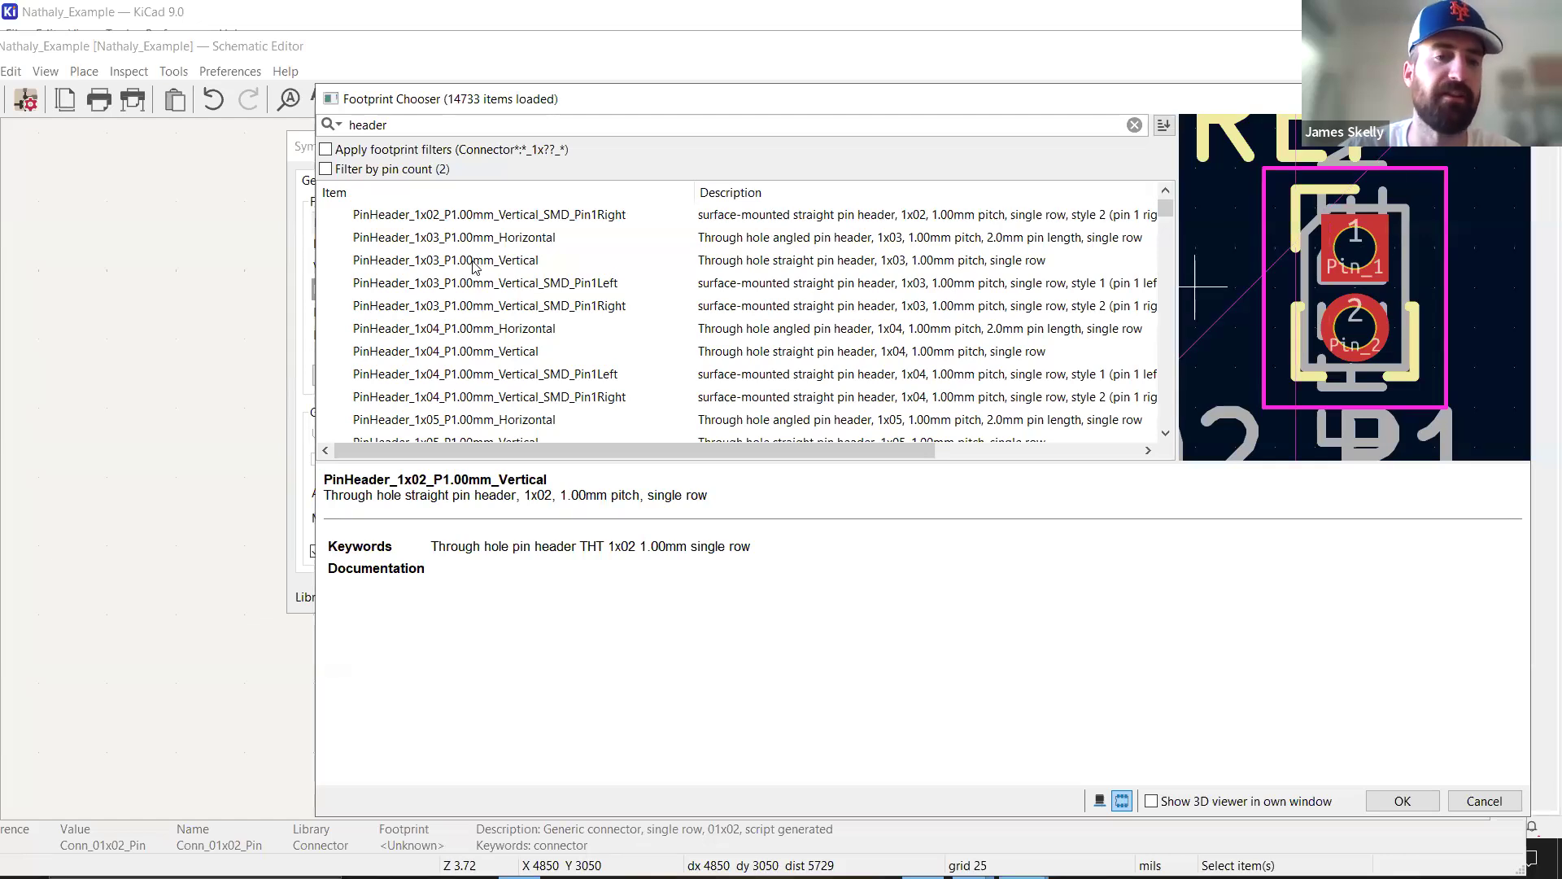
scroll(485, 271, "down", 7)
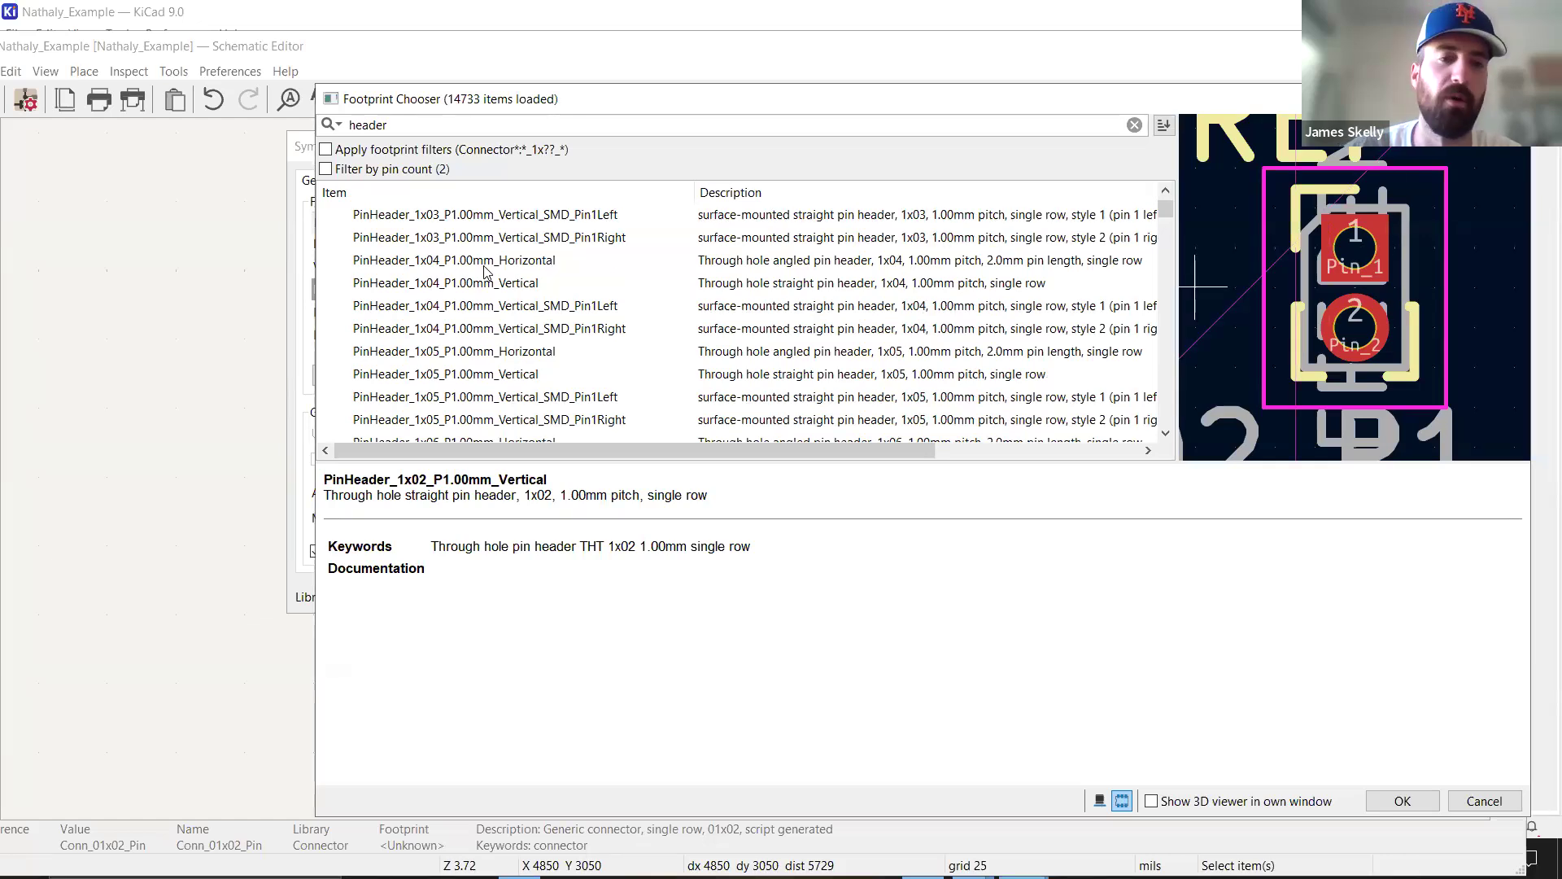
scroll(511, 298, "down", 14)
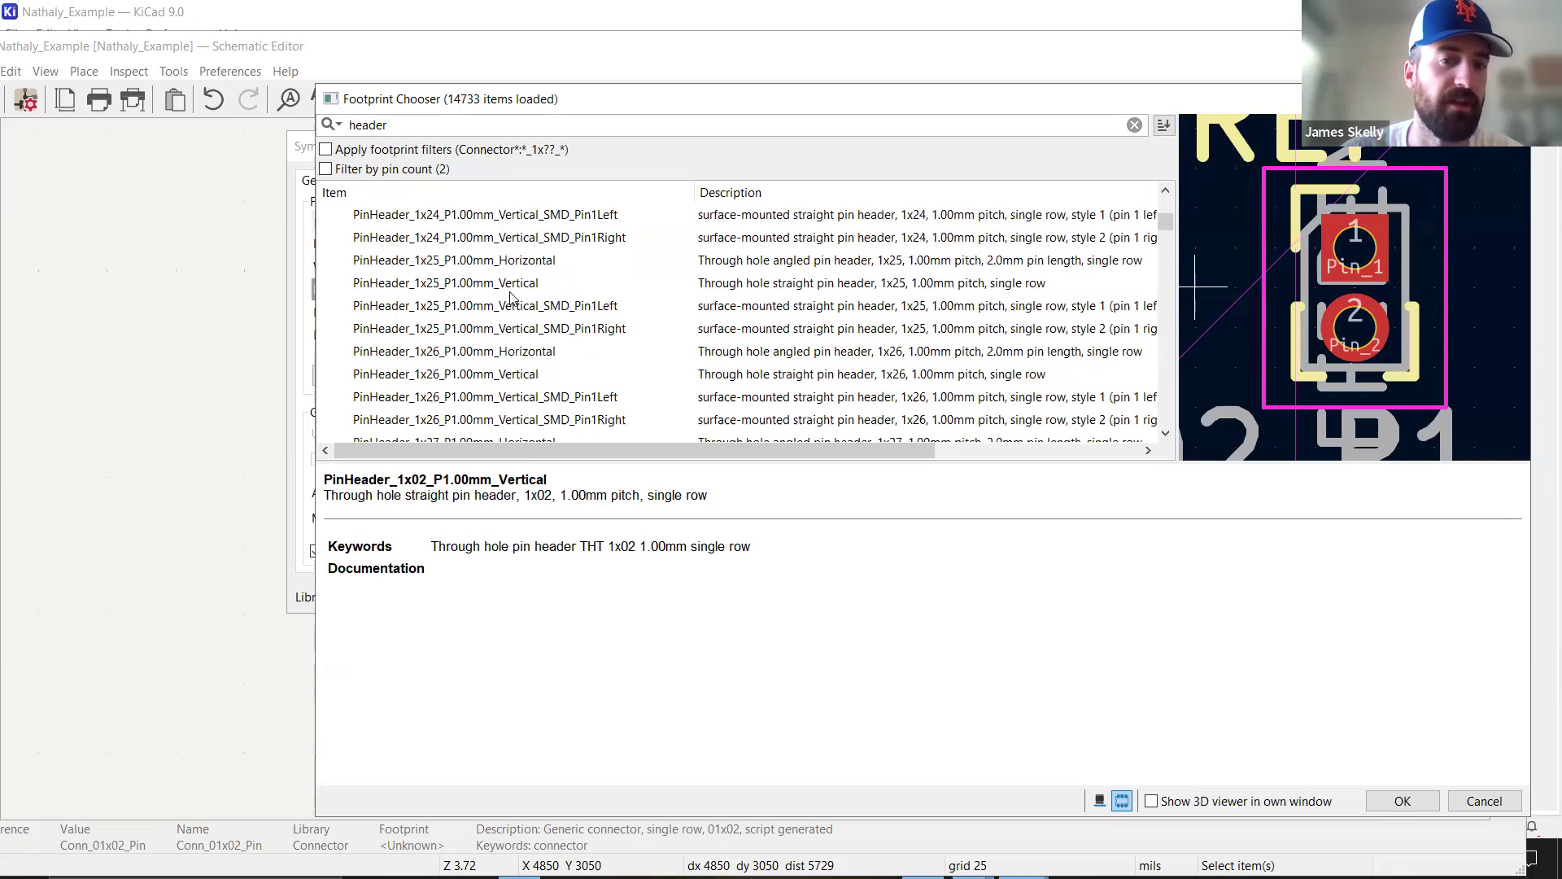
scroll(511, 298, "down", 20)
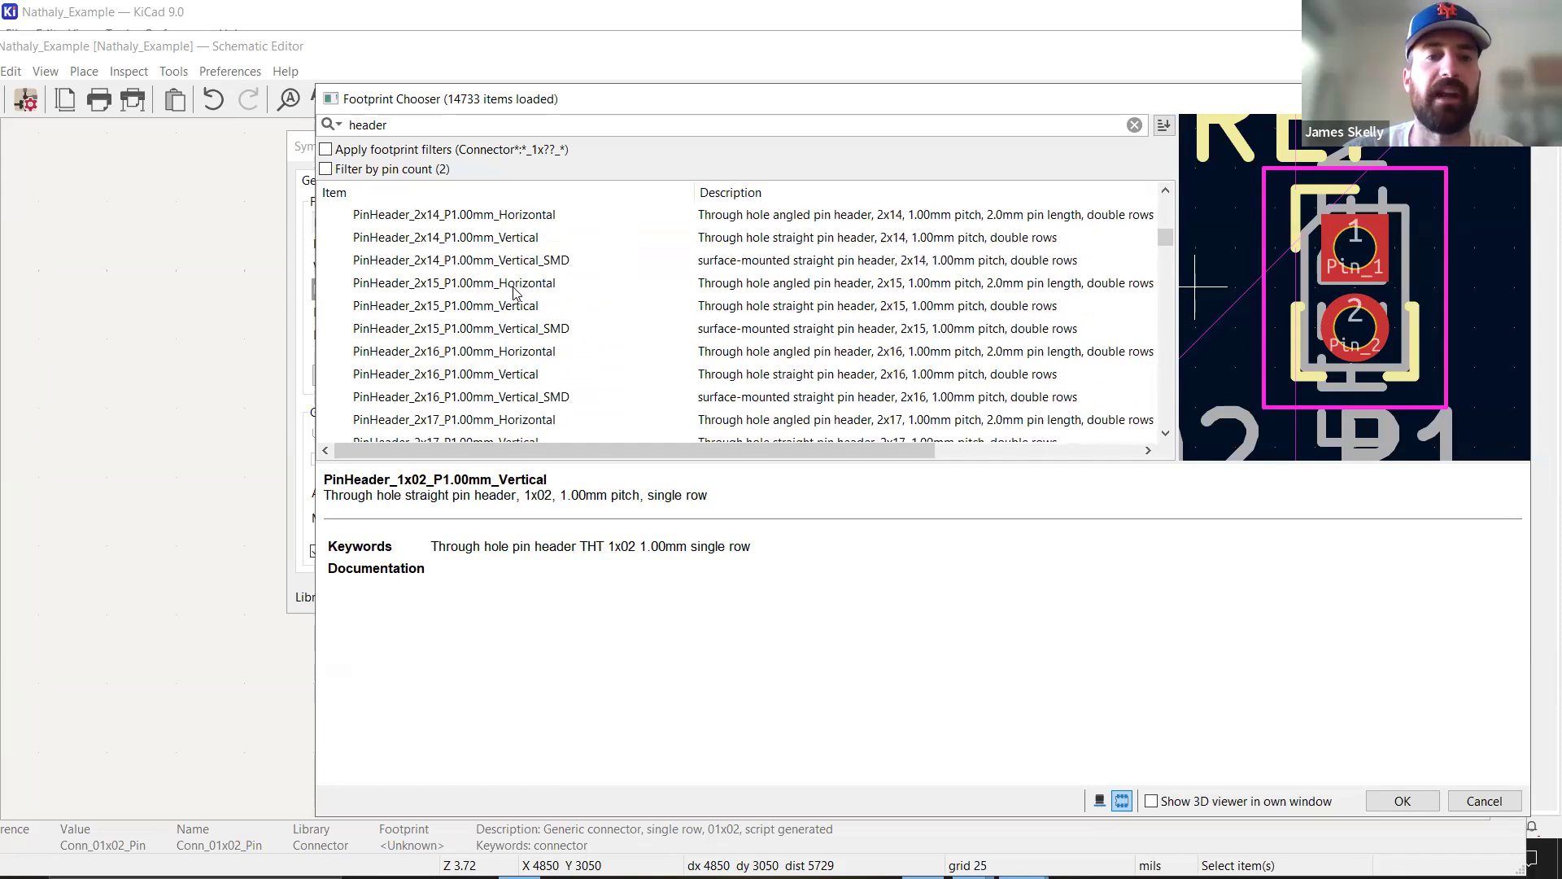
scroll(518, 293, "down", 9)
left_click_drag(1167, 248, 1164, 347)
scroll(483, 284, "down", 2)
scroll(482, 284, "up", 14)
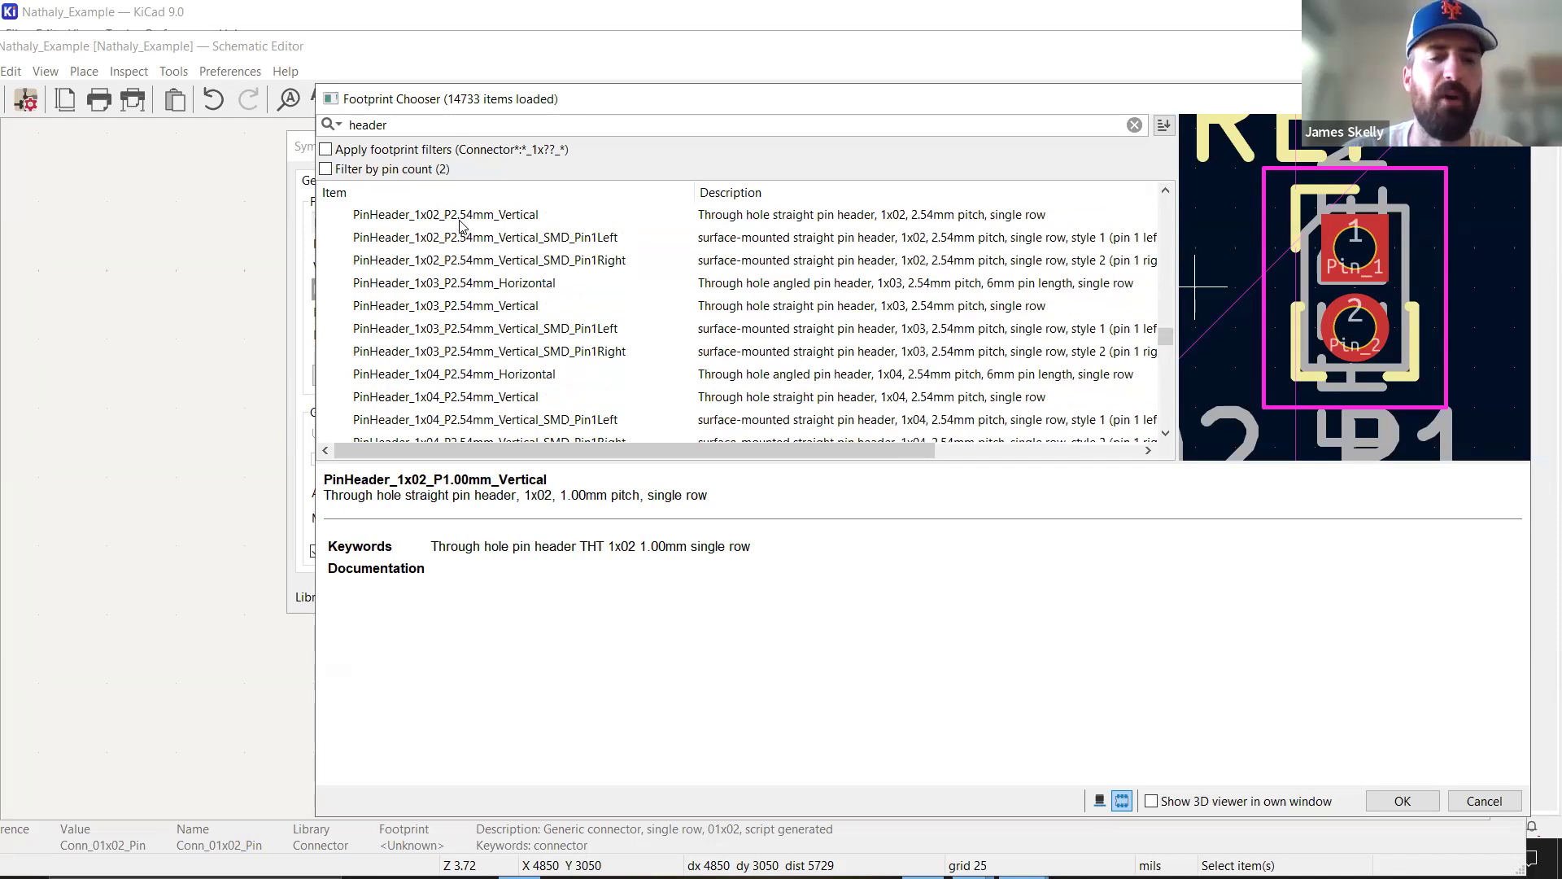
left_click(461, 216)
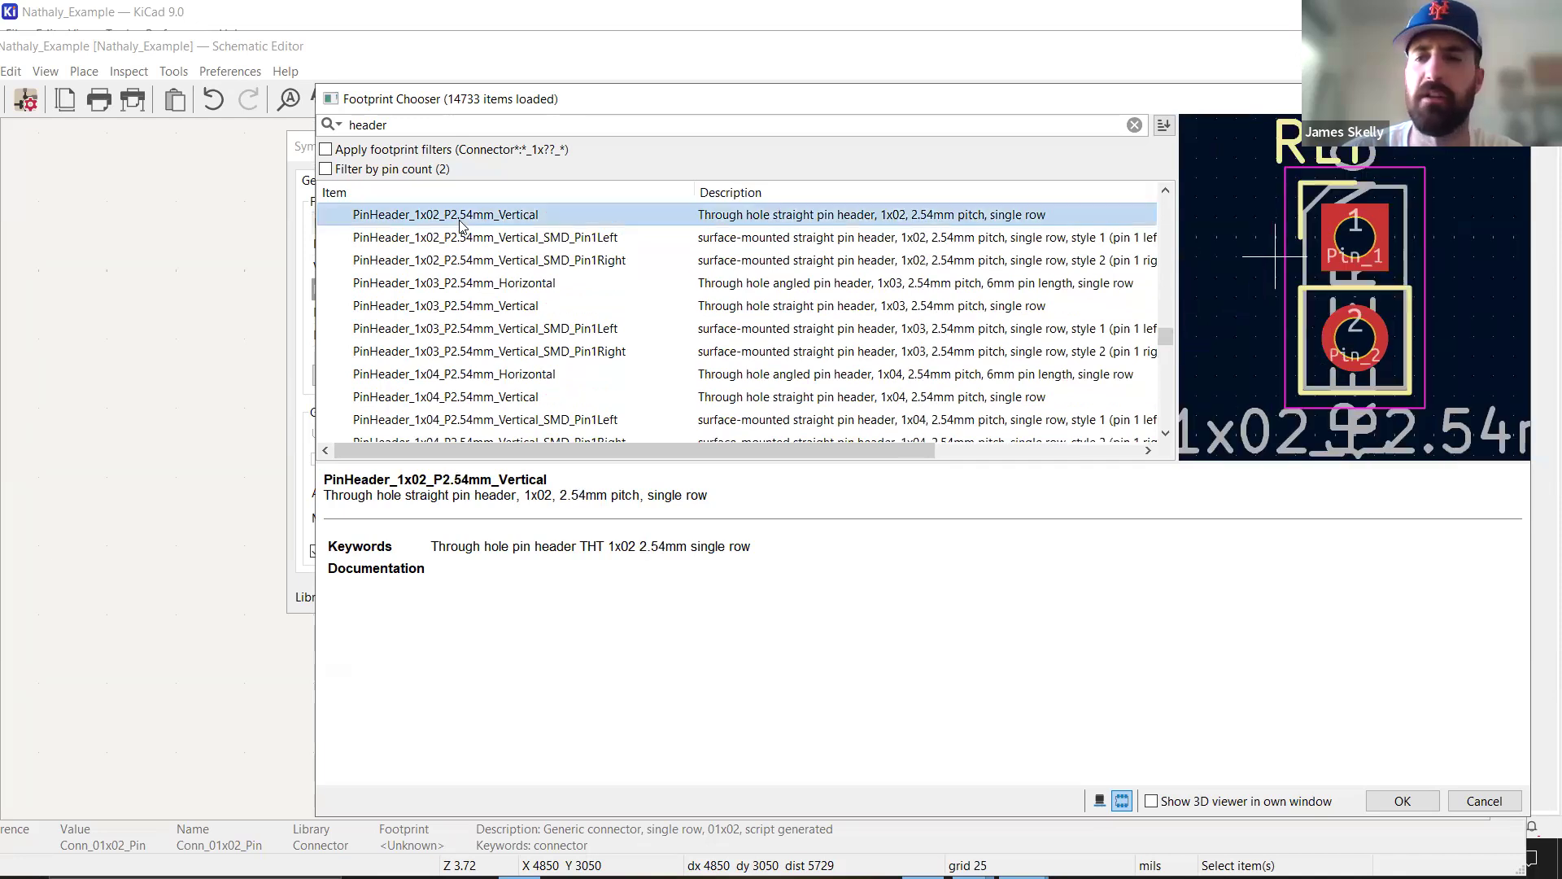
Preview the other 2.54 mm pin headers for comparison: 1x02 surface-mounted, 1x03 vertical and 1x02 horizontal.
left_click(463, 334)
scroll(463, 333, "up", 3)
left_click(467, 313)
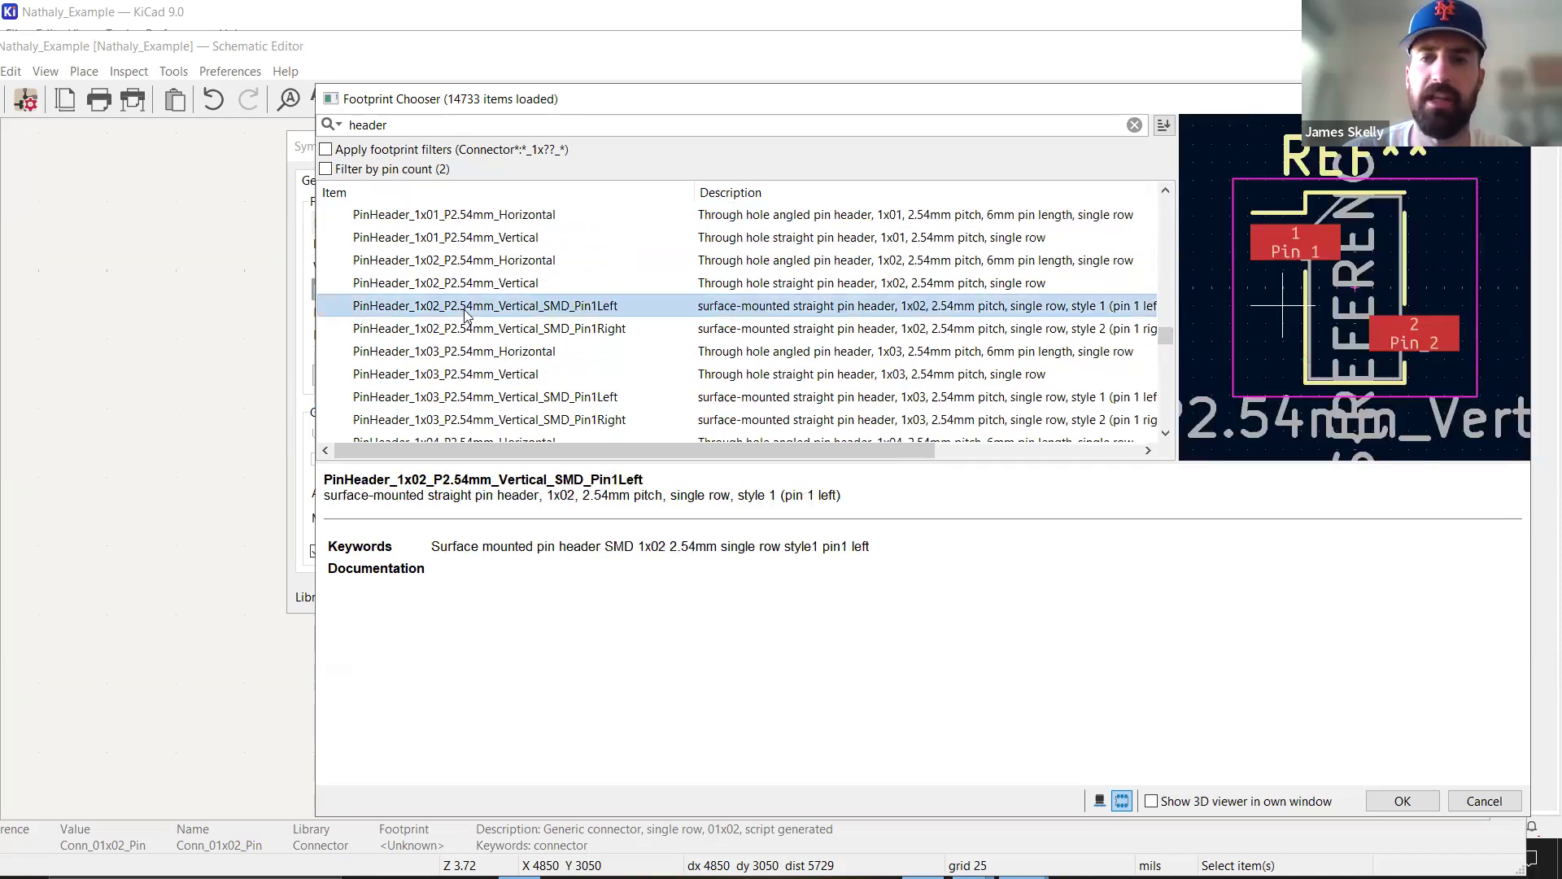
left_click(473, 354)
left_click(472, 376)
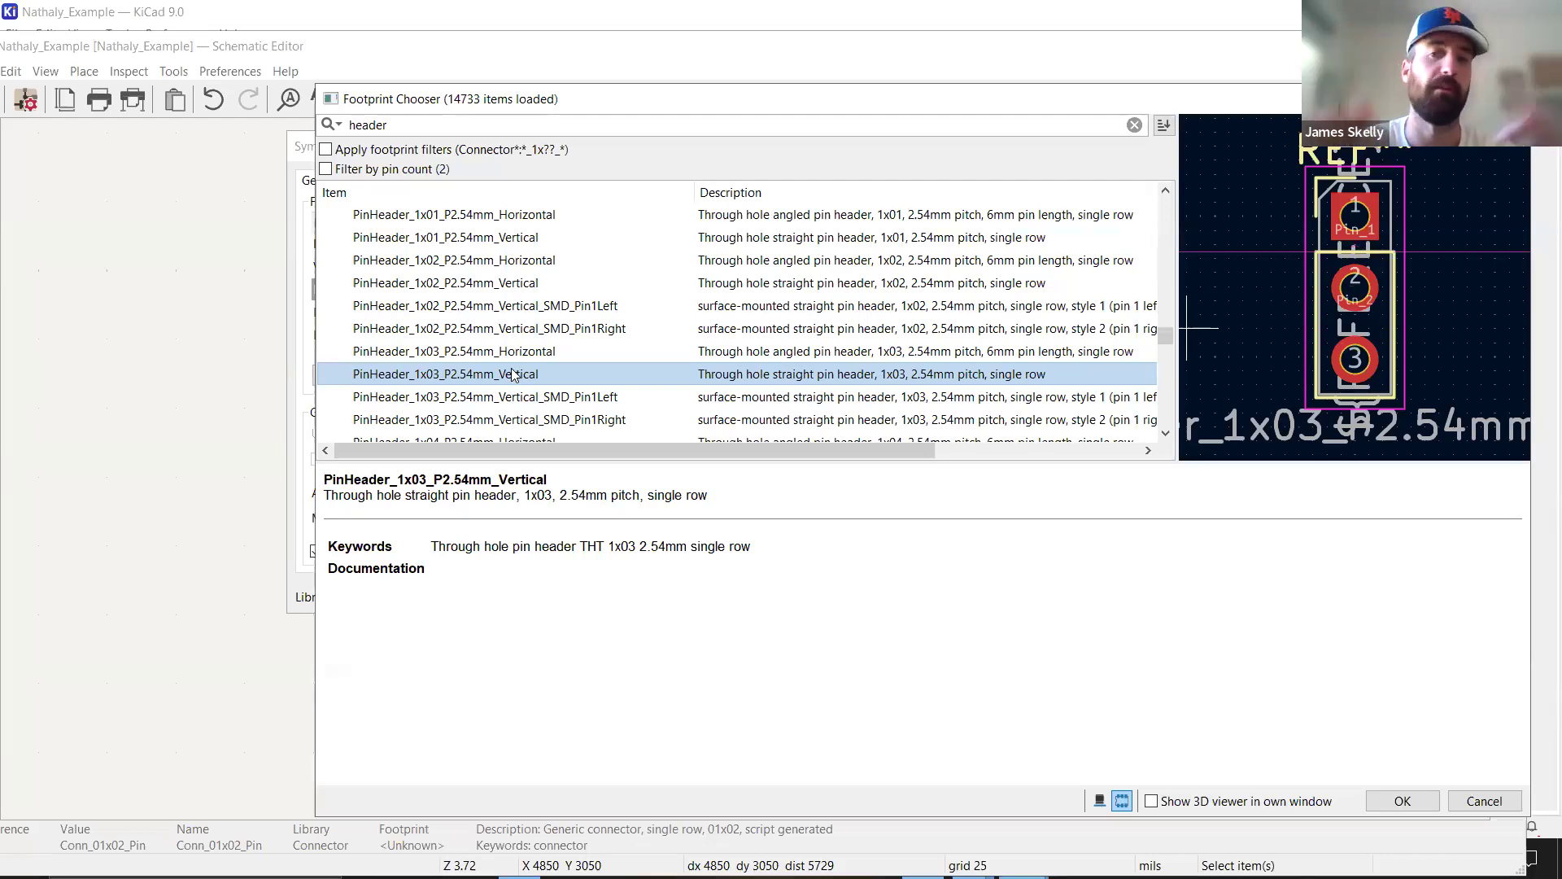
left_click(488, 263)
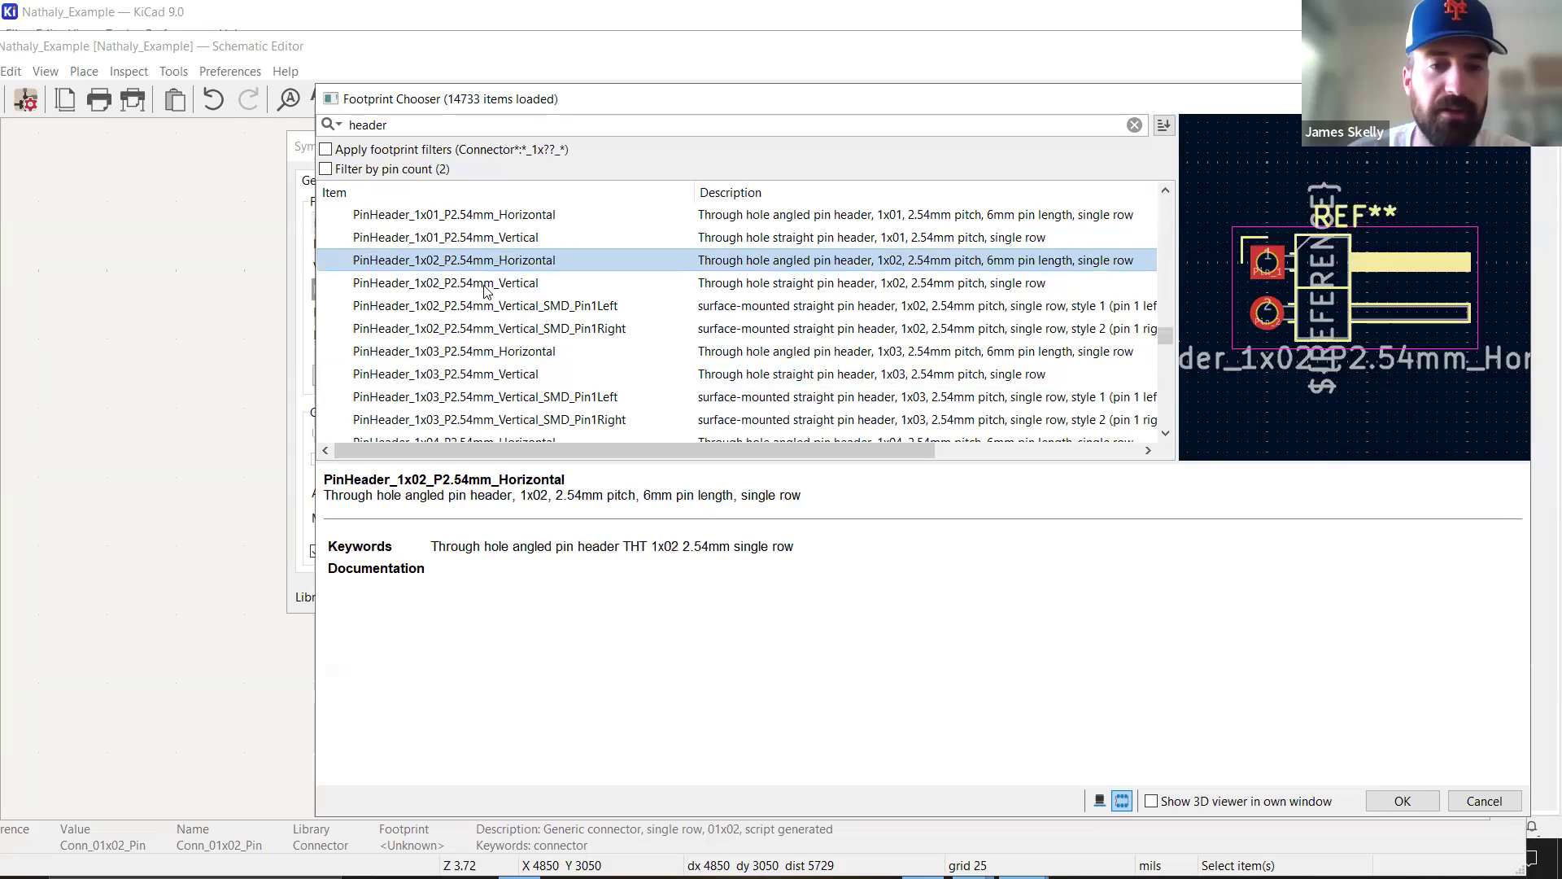
Assign the footprint PinHeader_1x02_P2.54mm_Vertical to connector J1 and accept its symbol properties.
left_click(506, 285)
double_click(450, 284)
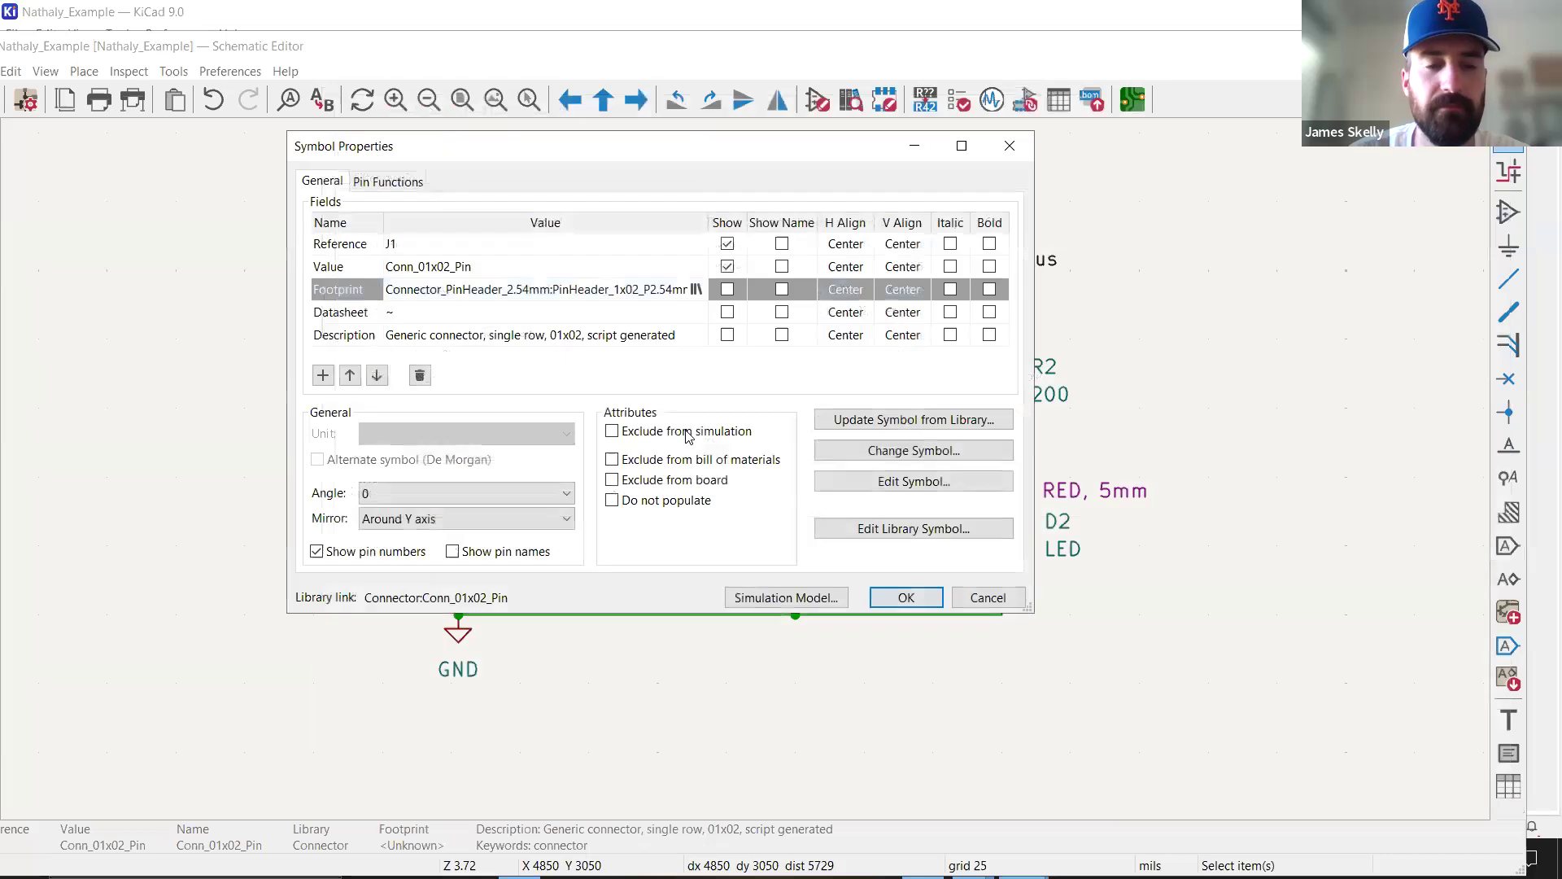
left_click(895, 600)
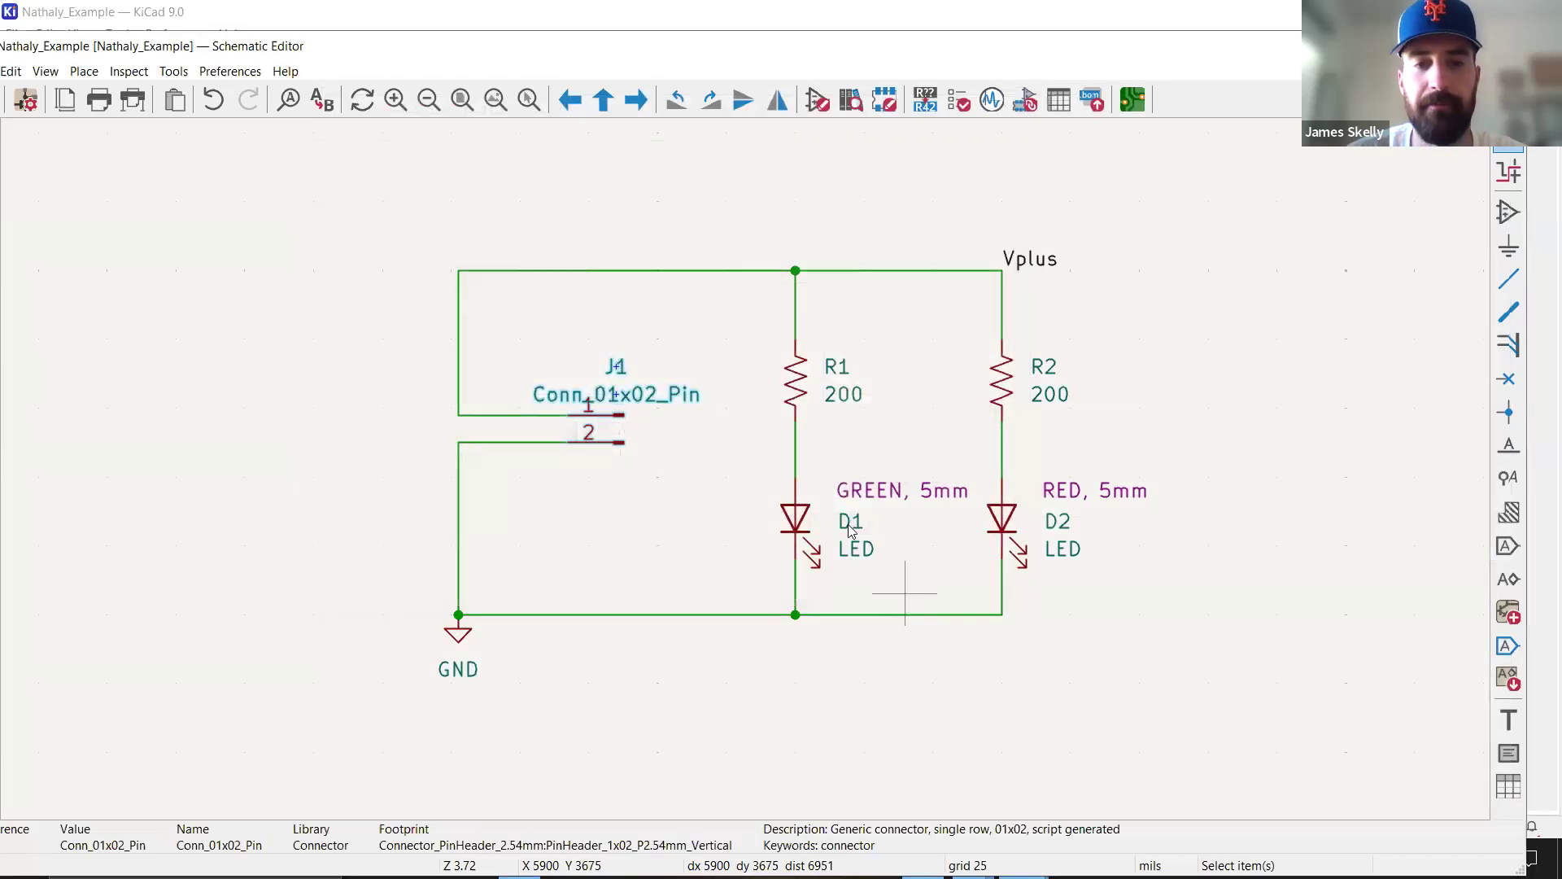
left_click(678, 460)
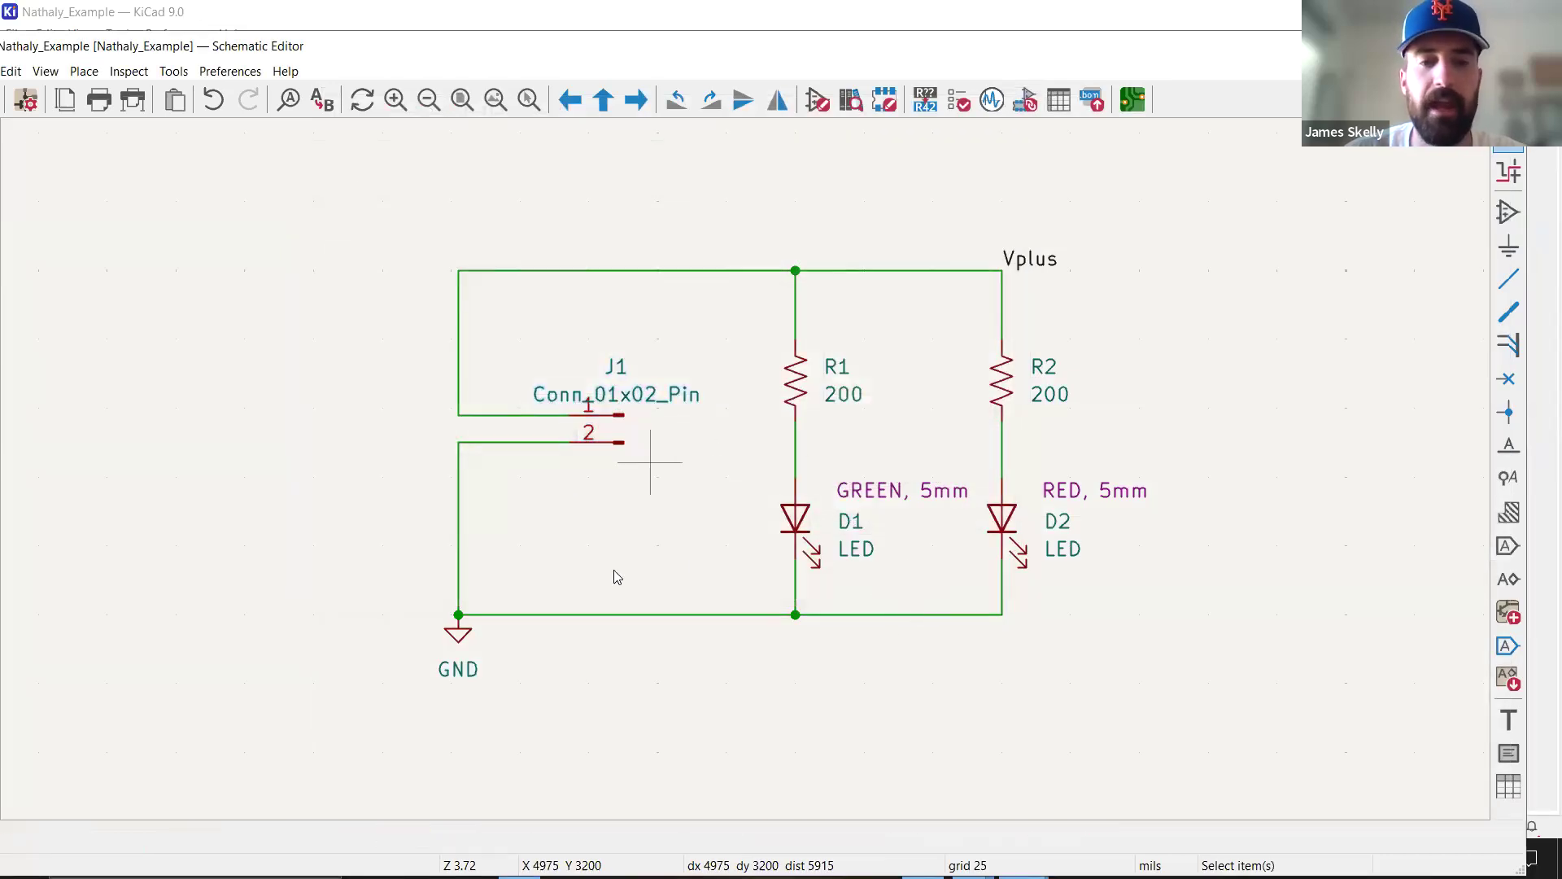
left_click(599, 439)
left_click(636, 513)
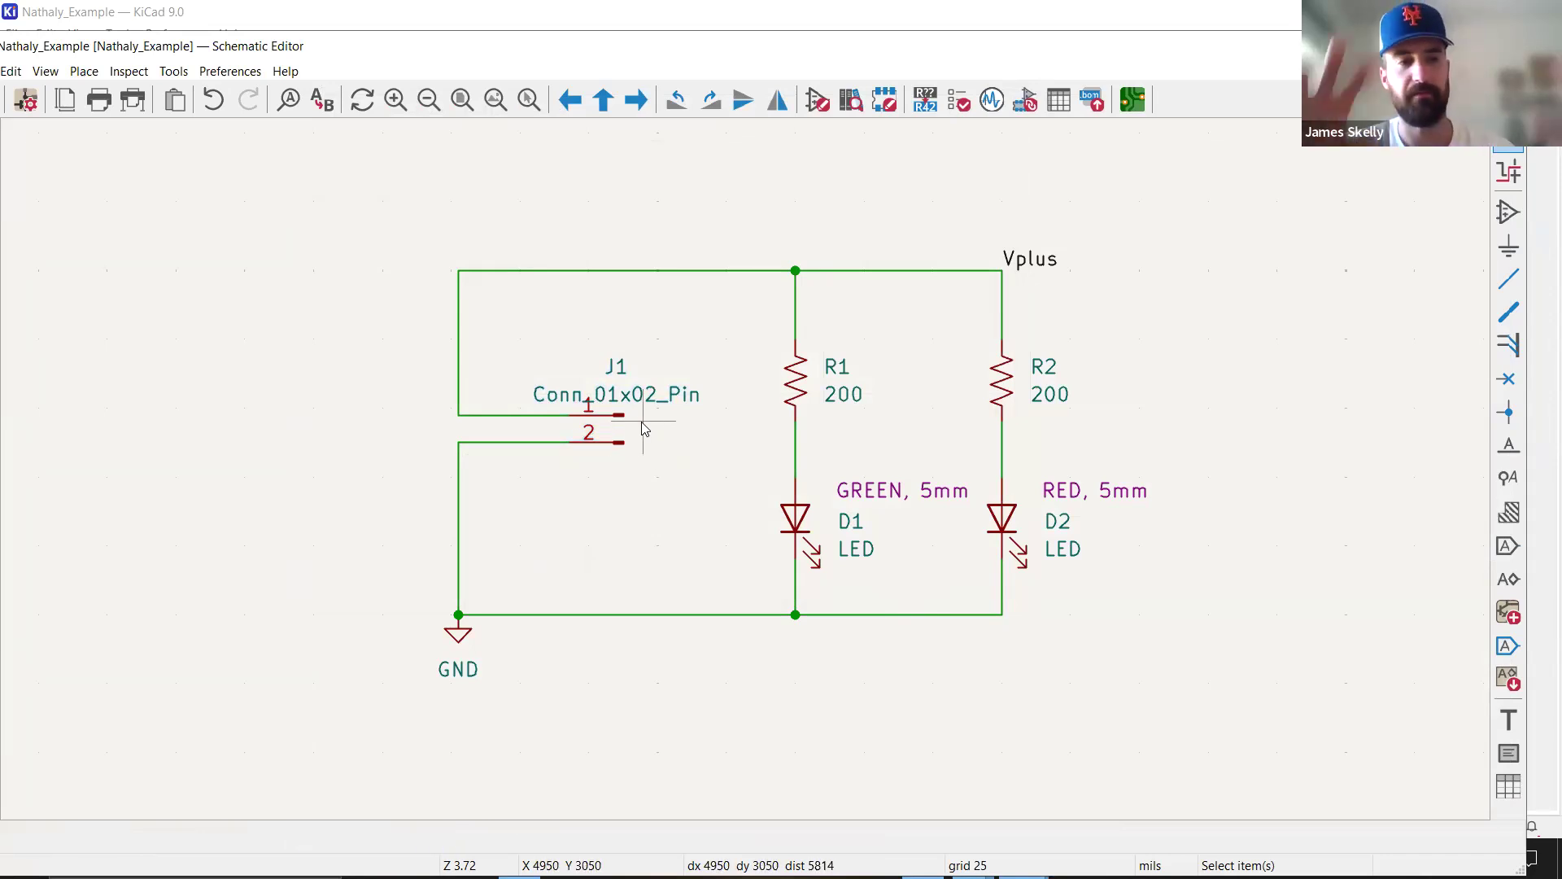
left_click(601, 414)
left_click(629, 428)
left_click(609, 433)
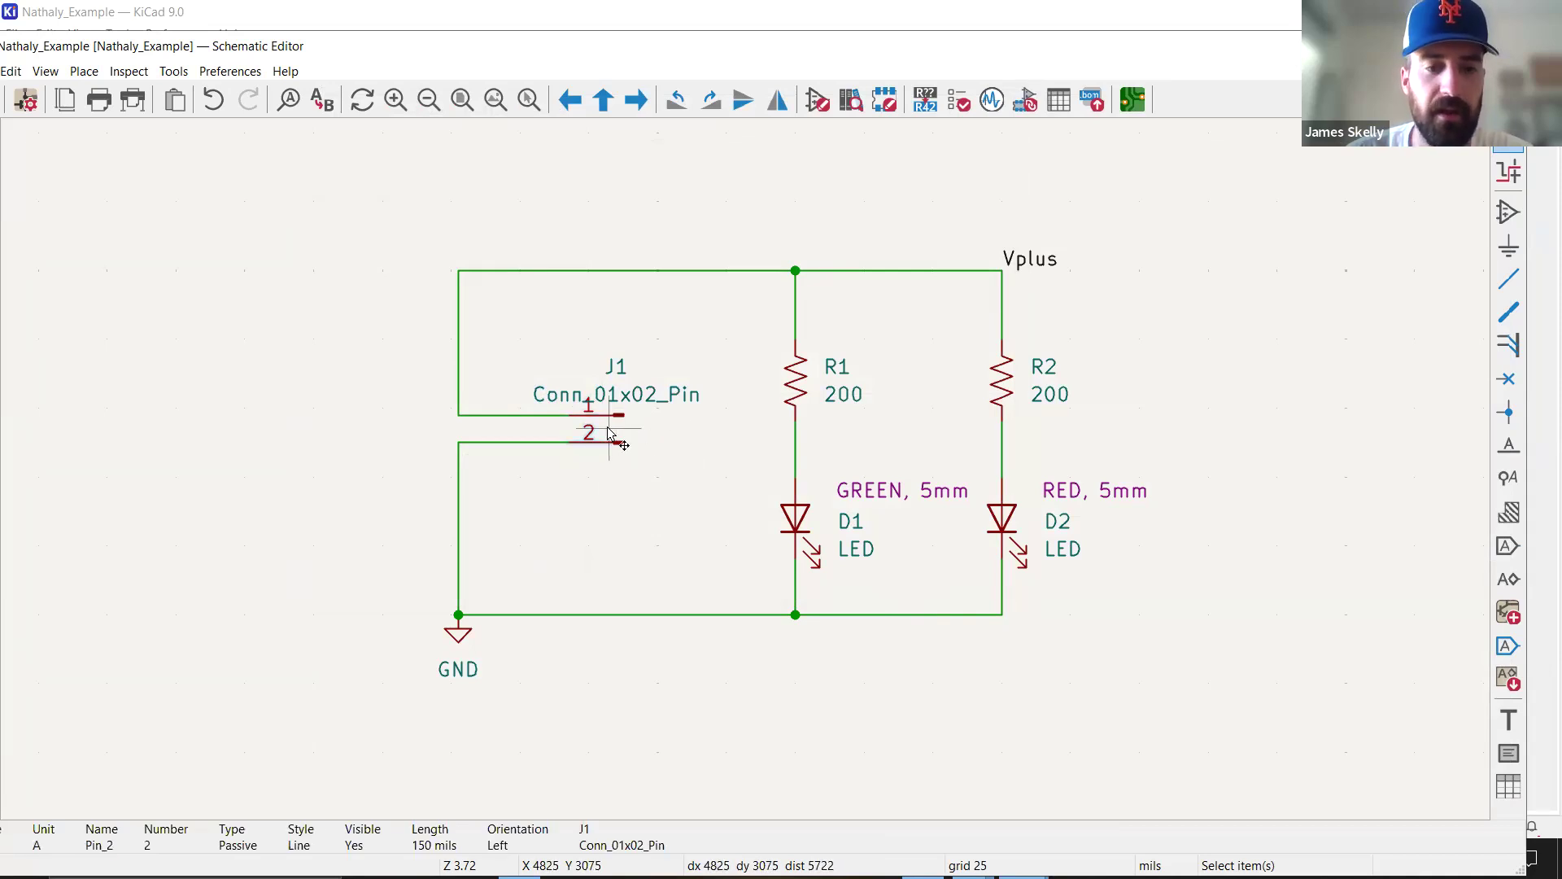
left_click(617, 396)
left_click(886, 376)
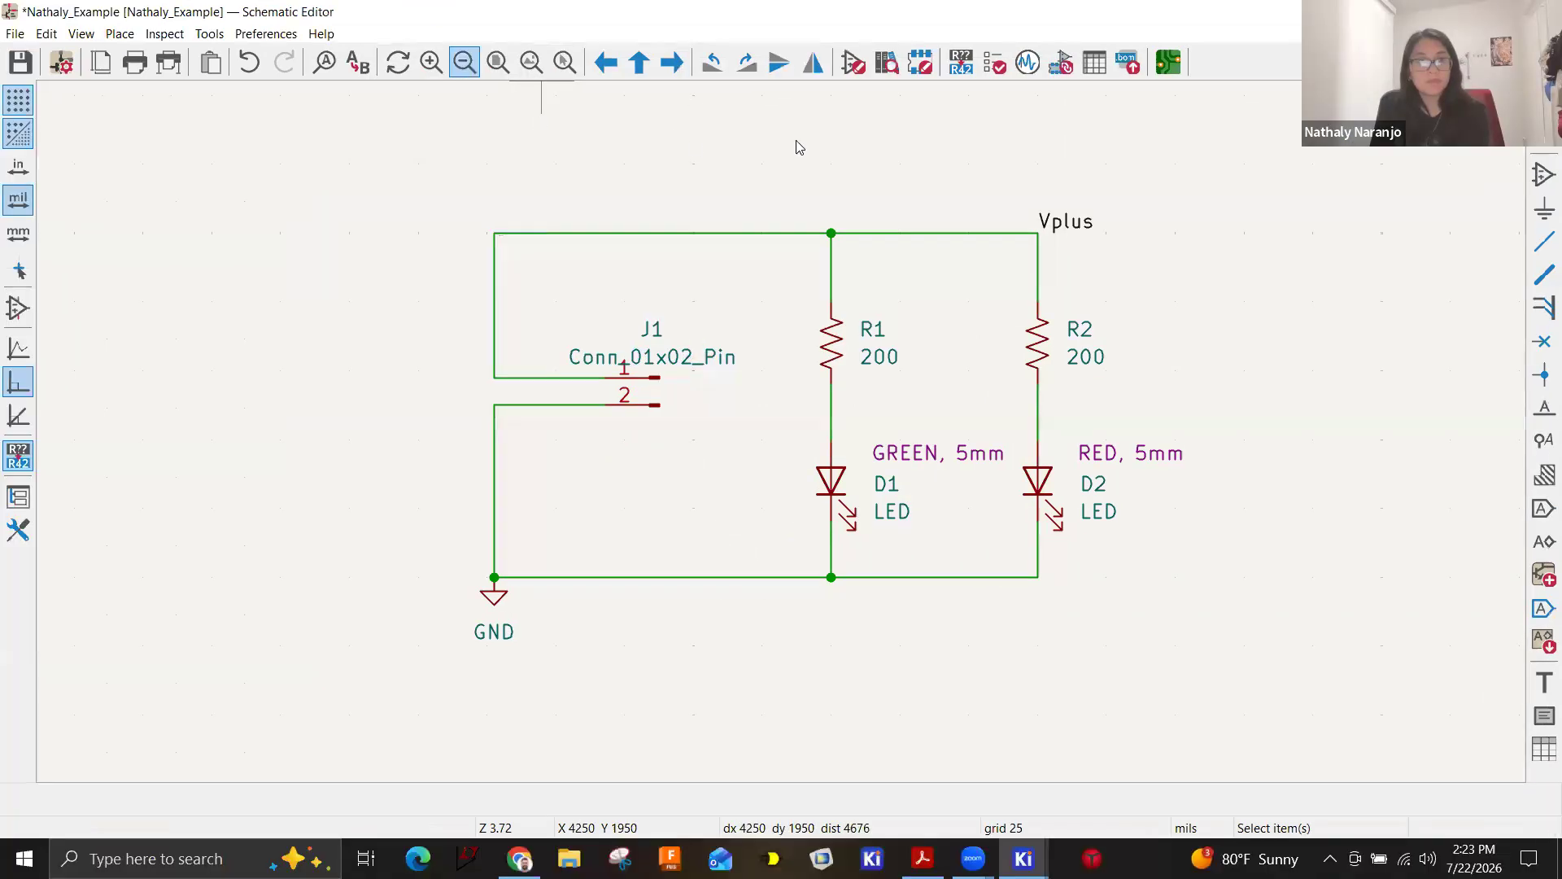
Save the schematic and open the Electrical Rules Checker.
left_click(22, 63)
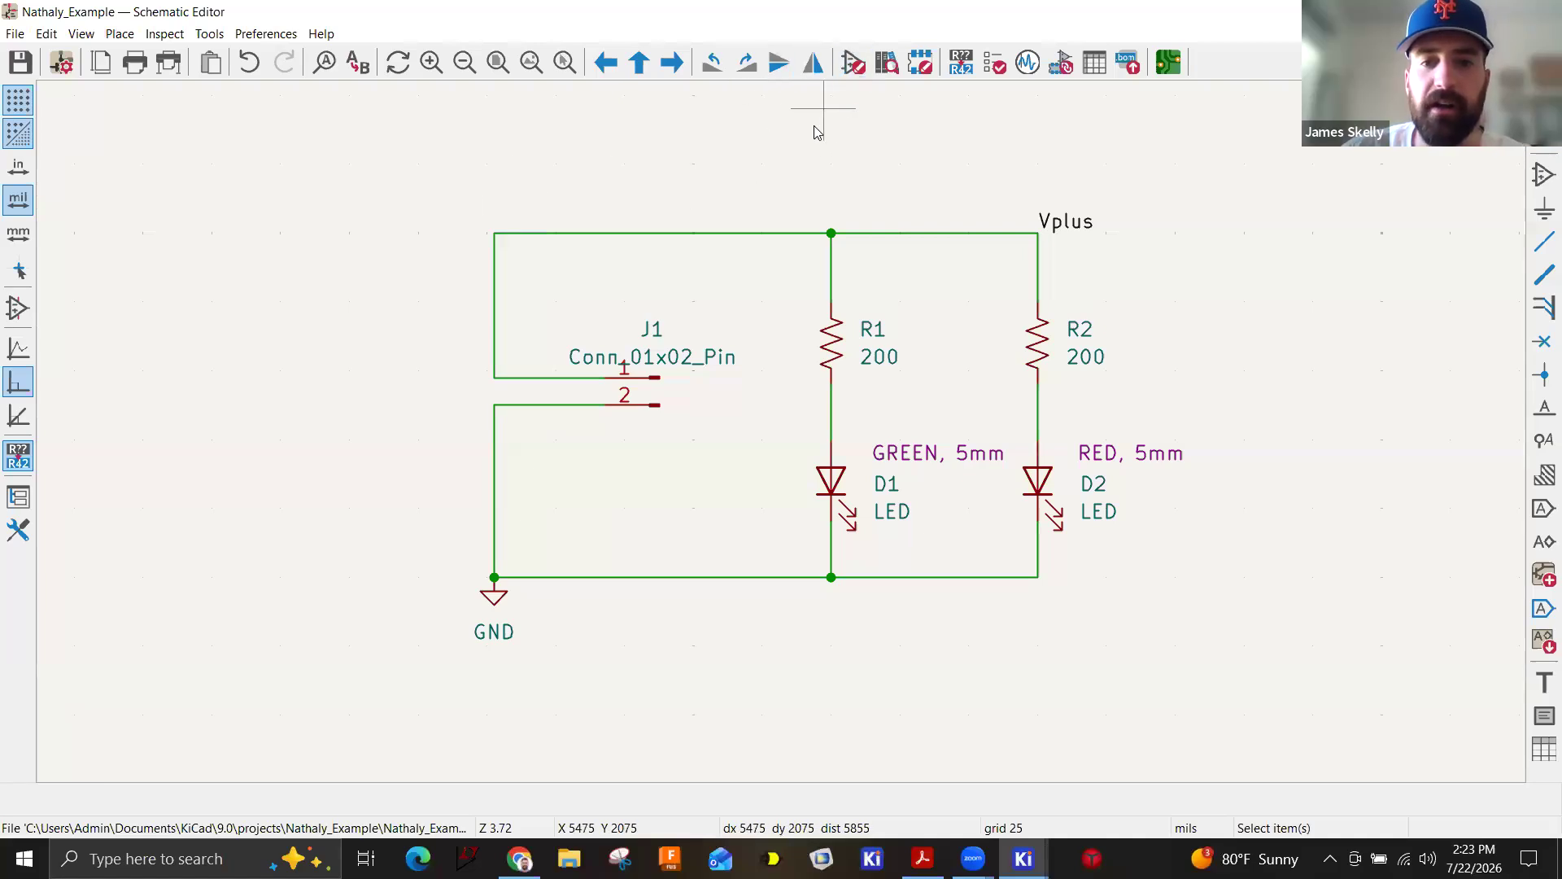
left_click(167, 36)
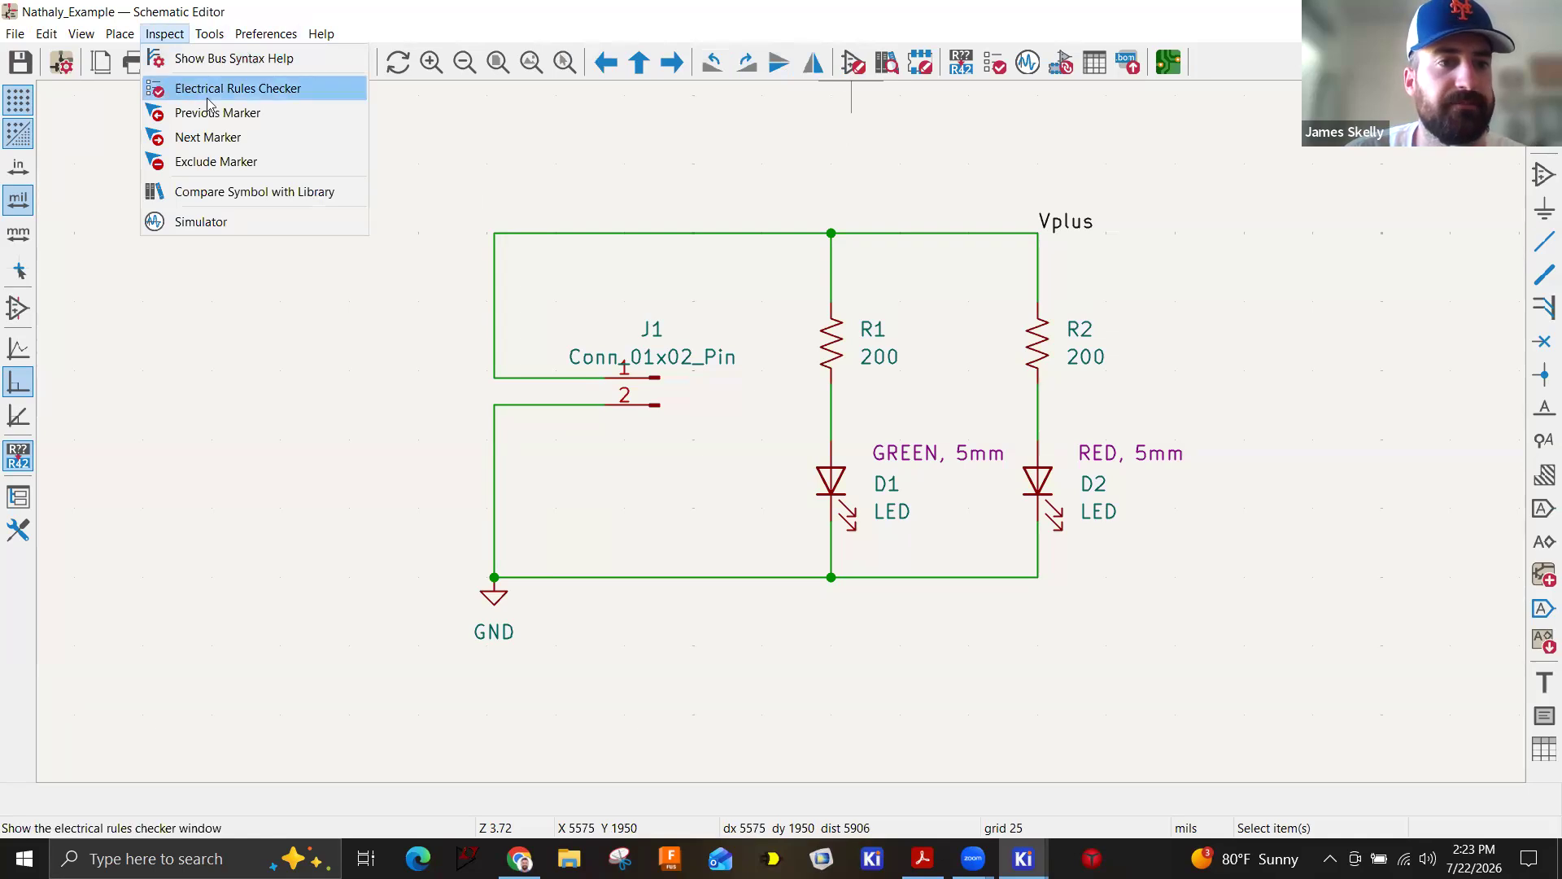
left_click(275, 91)
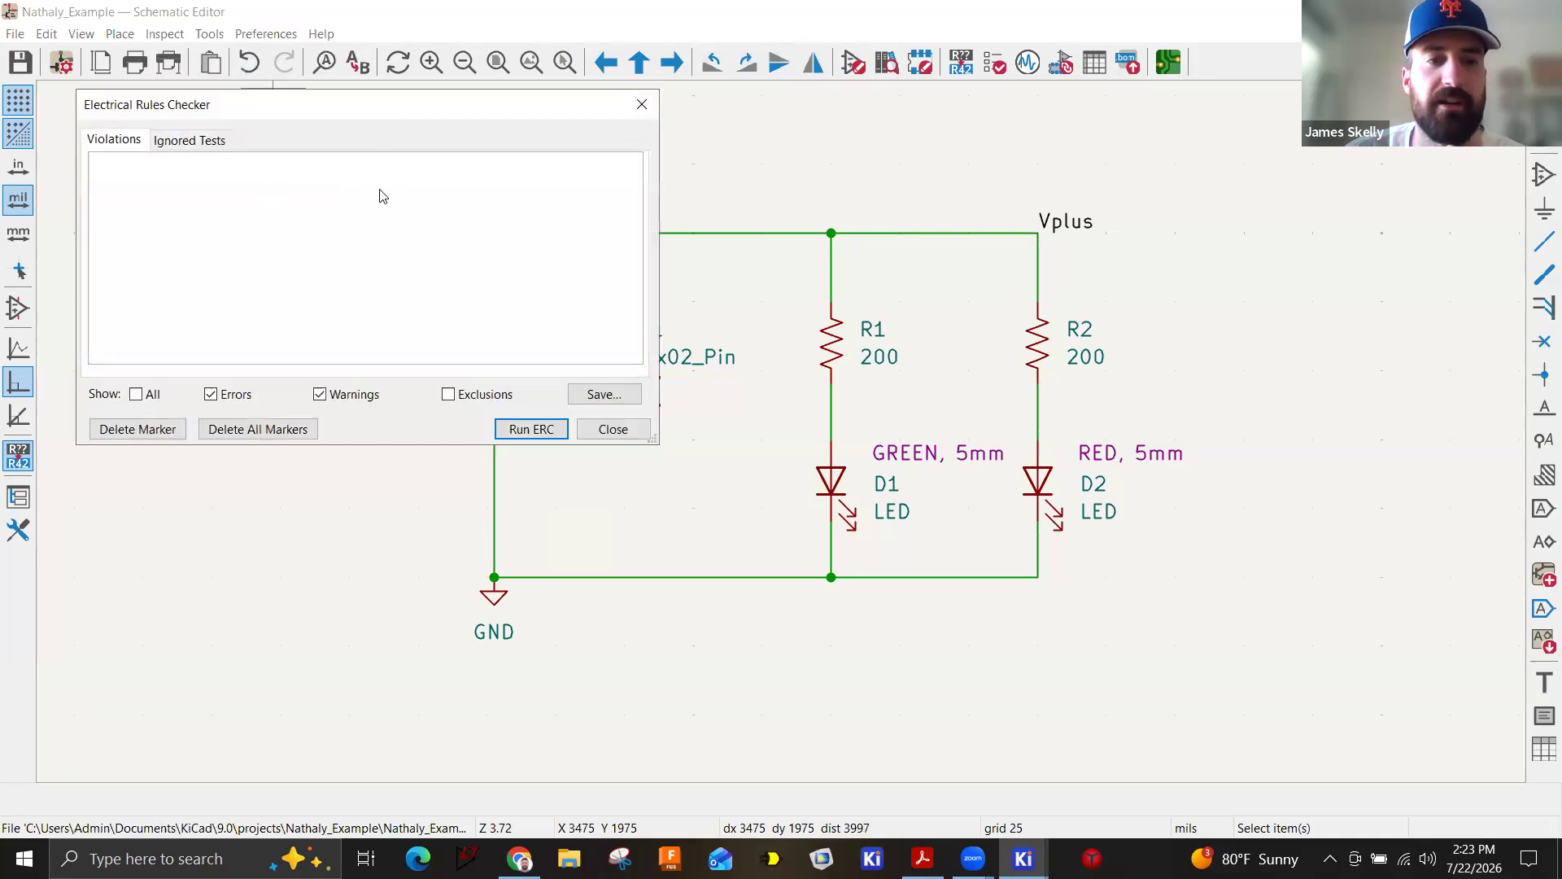
Run the electrical rules check, read through the listed violations and close the checker.
left_click(1067, 439)
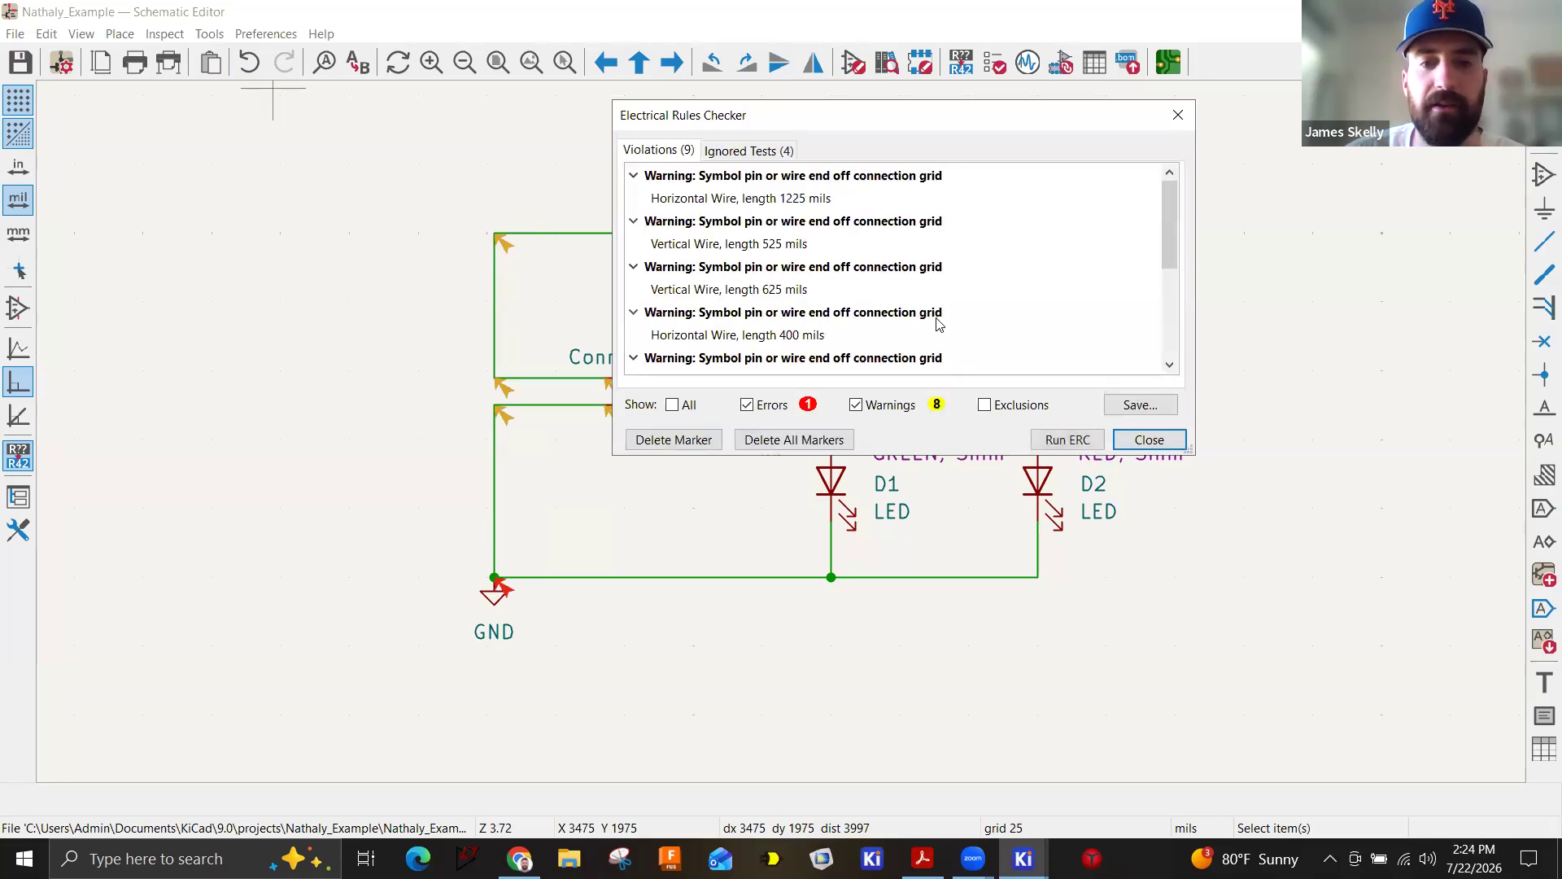
scroll(922, 296, "down", 3)
scroll(922, 297, "up", 3)
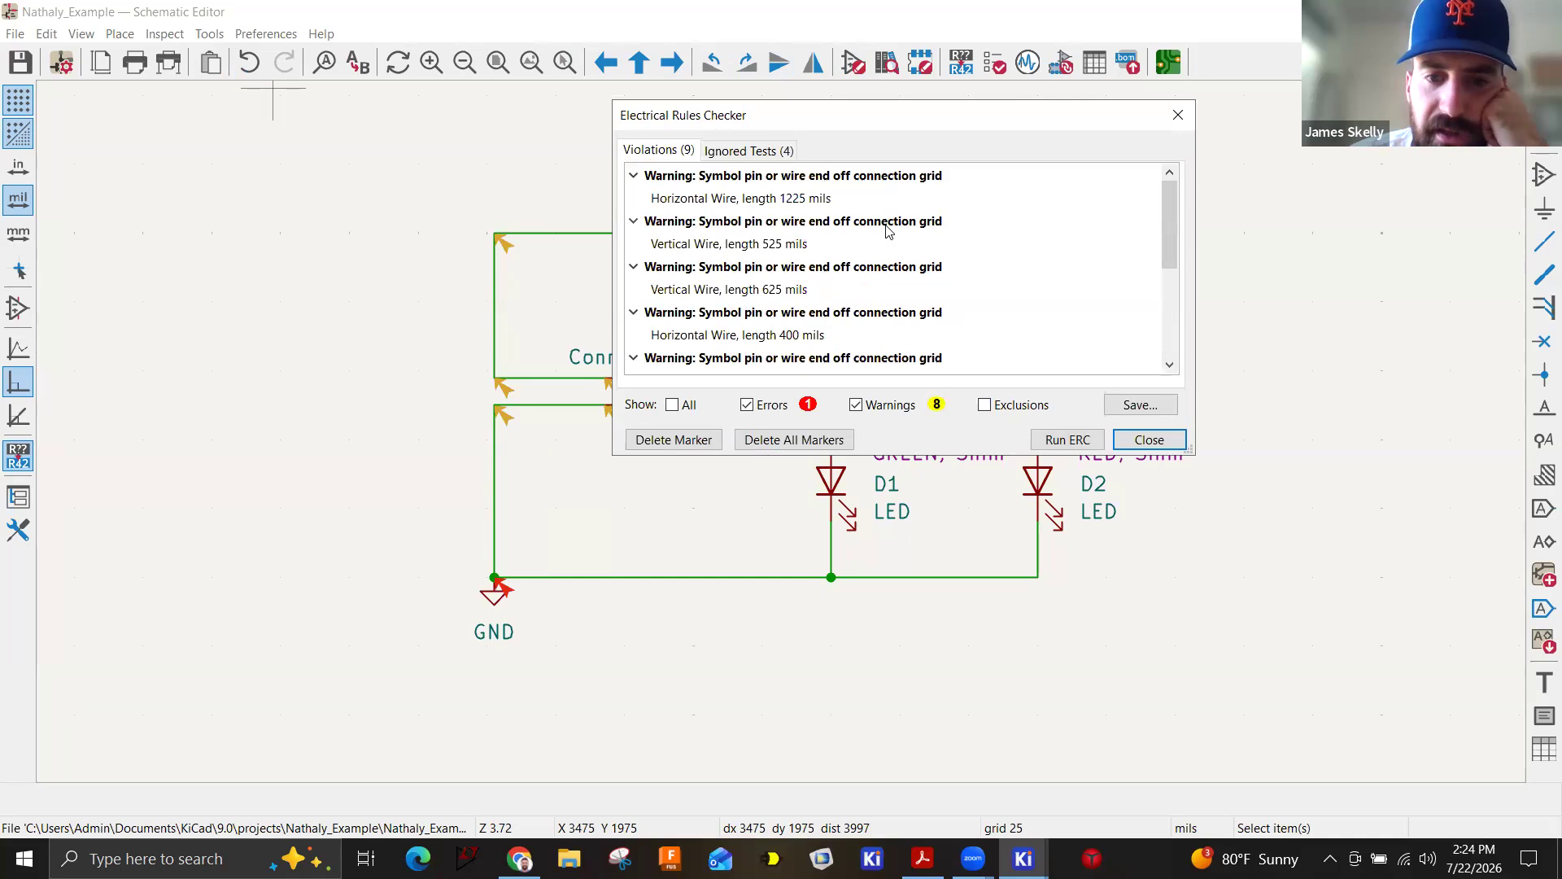
scroll(888, 232, "down", 3)
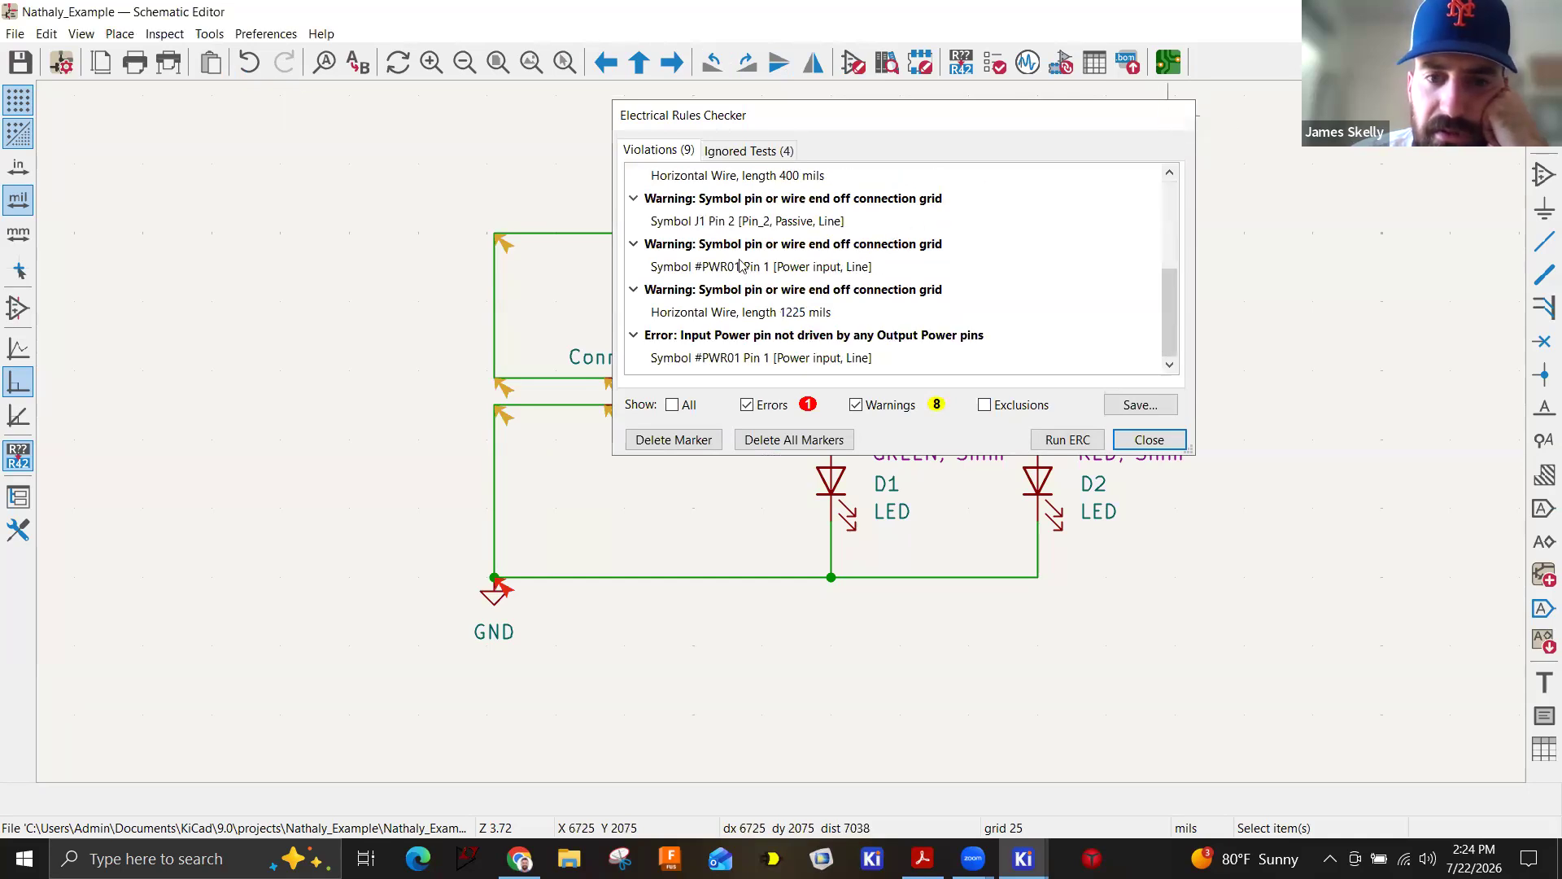
left_click(1177, 115)
Try shifting the vertical wire between J1 pin 1 and the upper rail about 25 mils to the left.
scroll(528, 297, "up", 2)
scroll(783, 439, "up", 5)
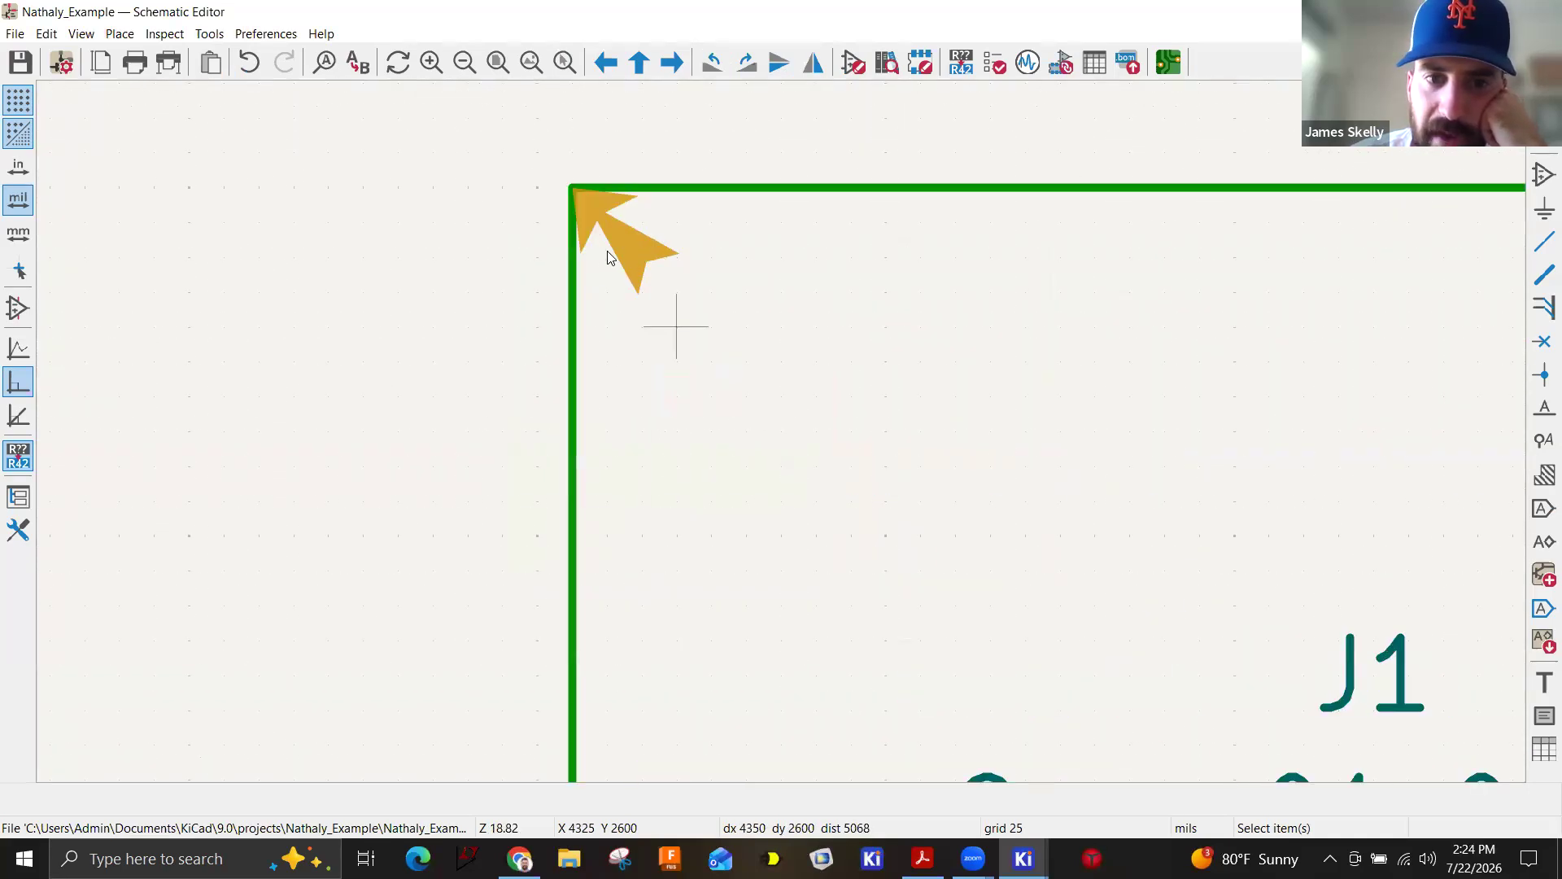
left_click_drag(572, 251, 541, 206)
scroll(854, 523, "down", 7)
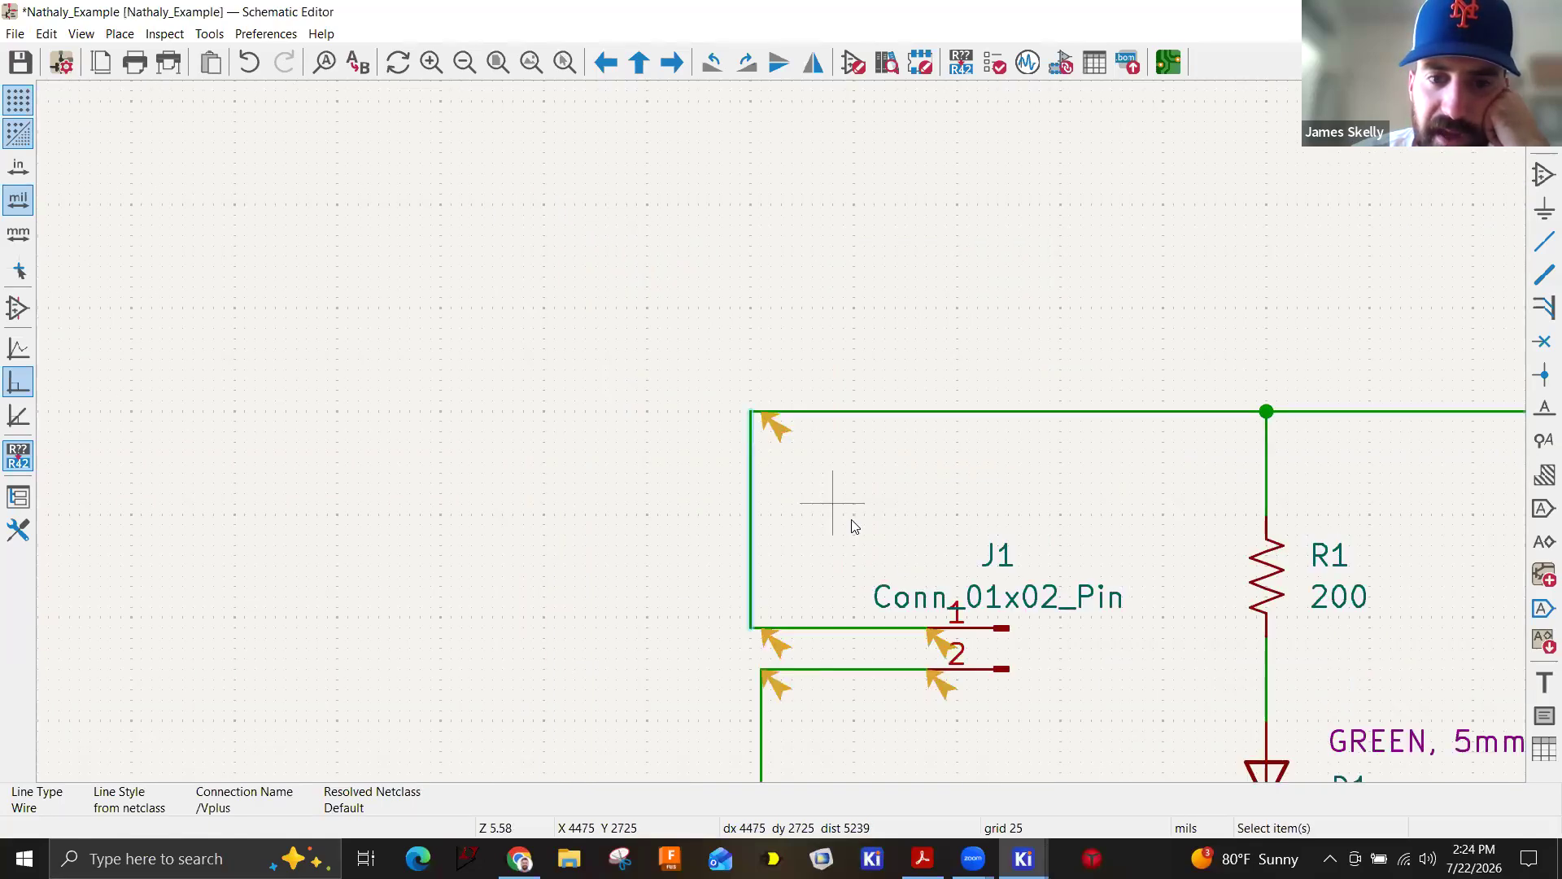
Move the GND symbol about 75 mils below its junction, keeping it wired to the lower rail.
scroll(732, 474, "up", 3)
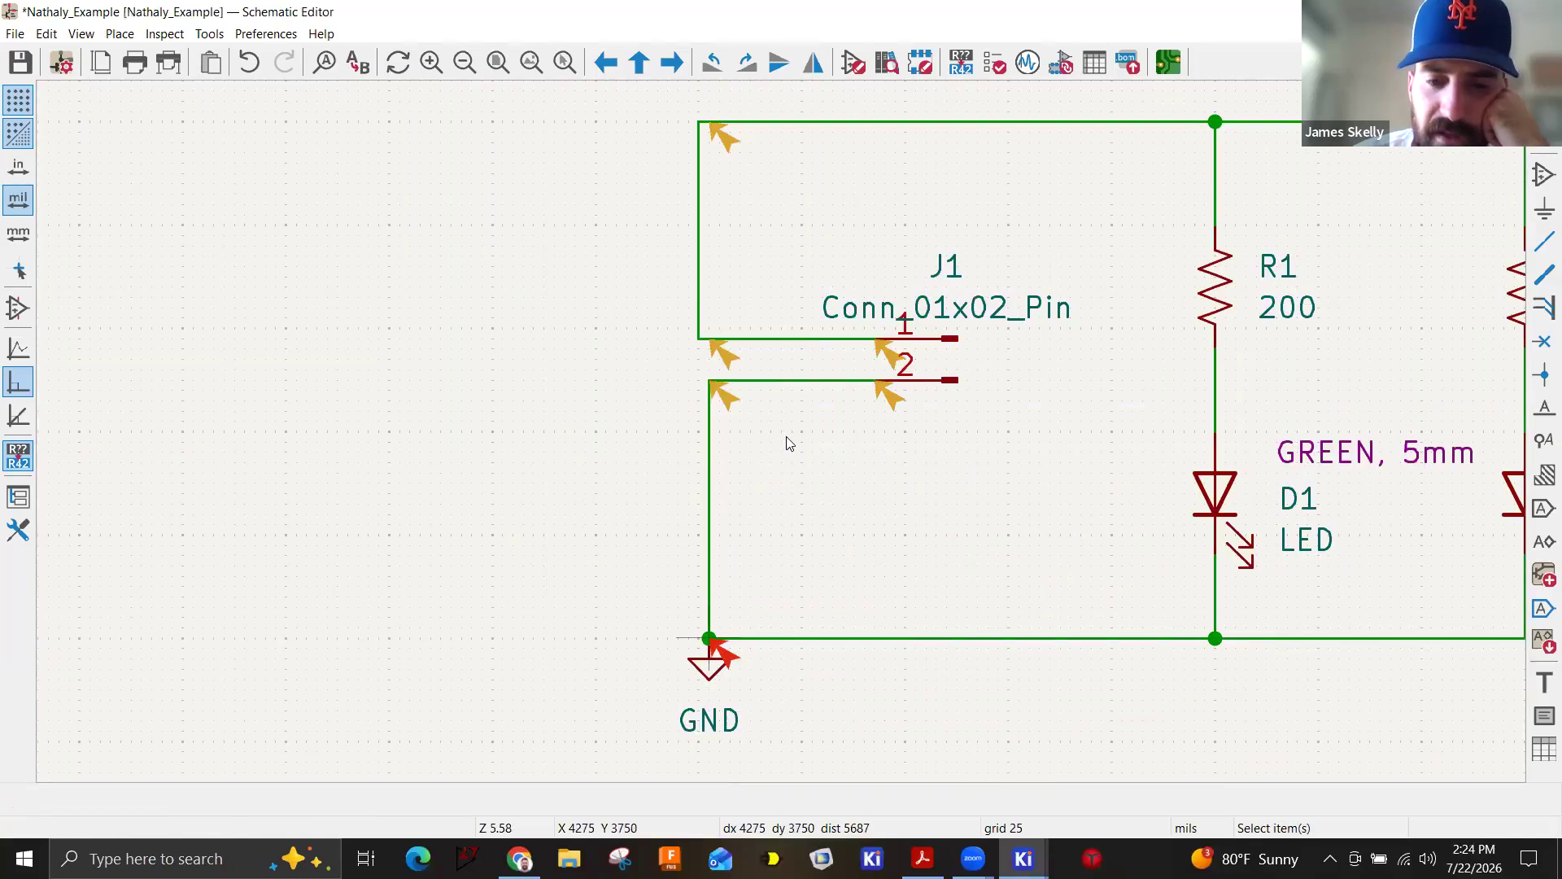
scroll(709, 638, "up", 5)
left_click(770, 497)
left_click_drag(768, 496, 777, 539)
left_click(966, 511)
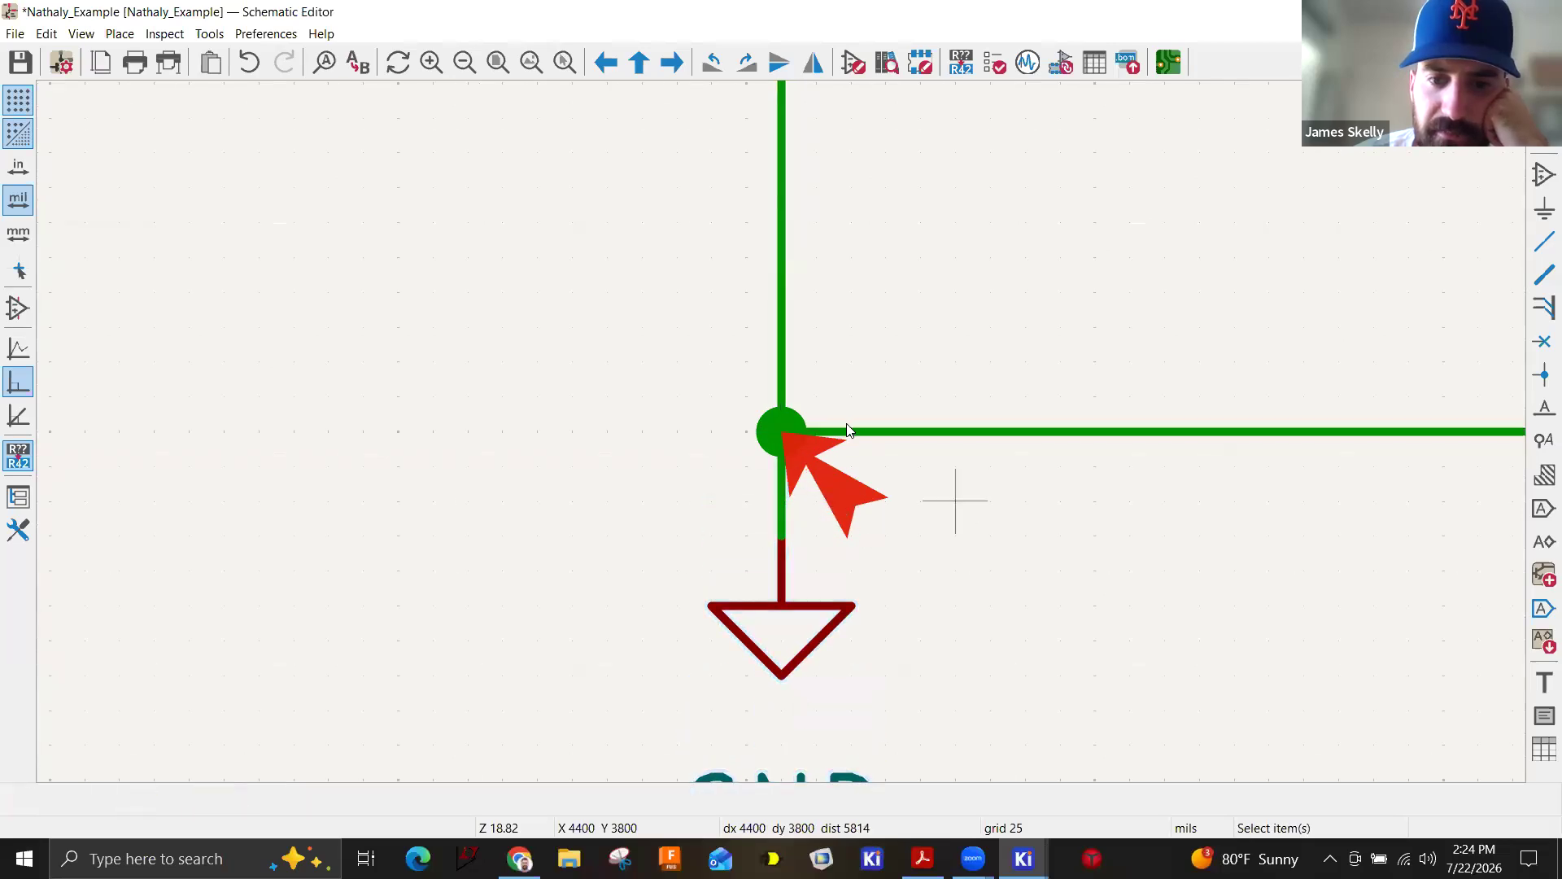
Shift the vertical wire of J1 pin 1 back into line with the wire running from pin 2 to GND.
scroll(847, 433, "down", 5)
scroll(756, 489, "up", 3)
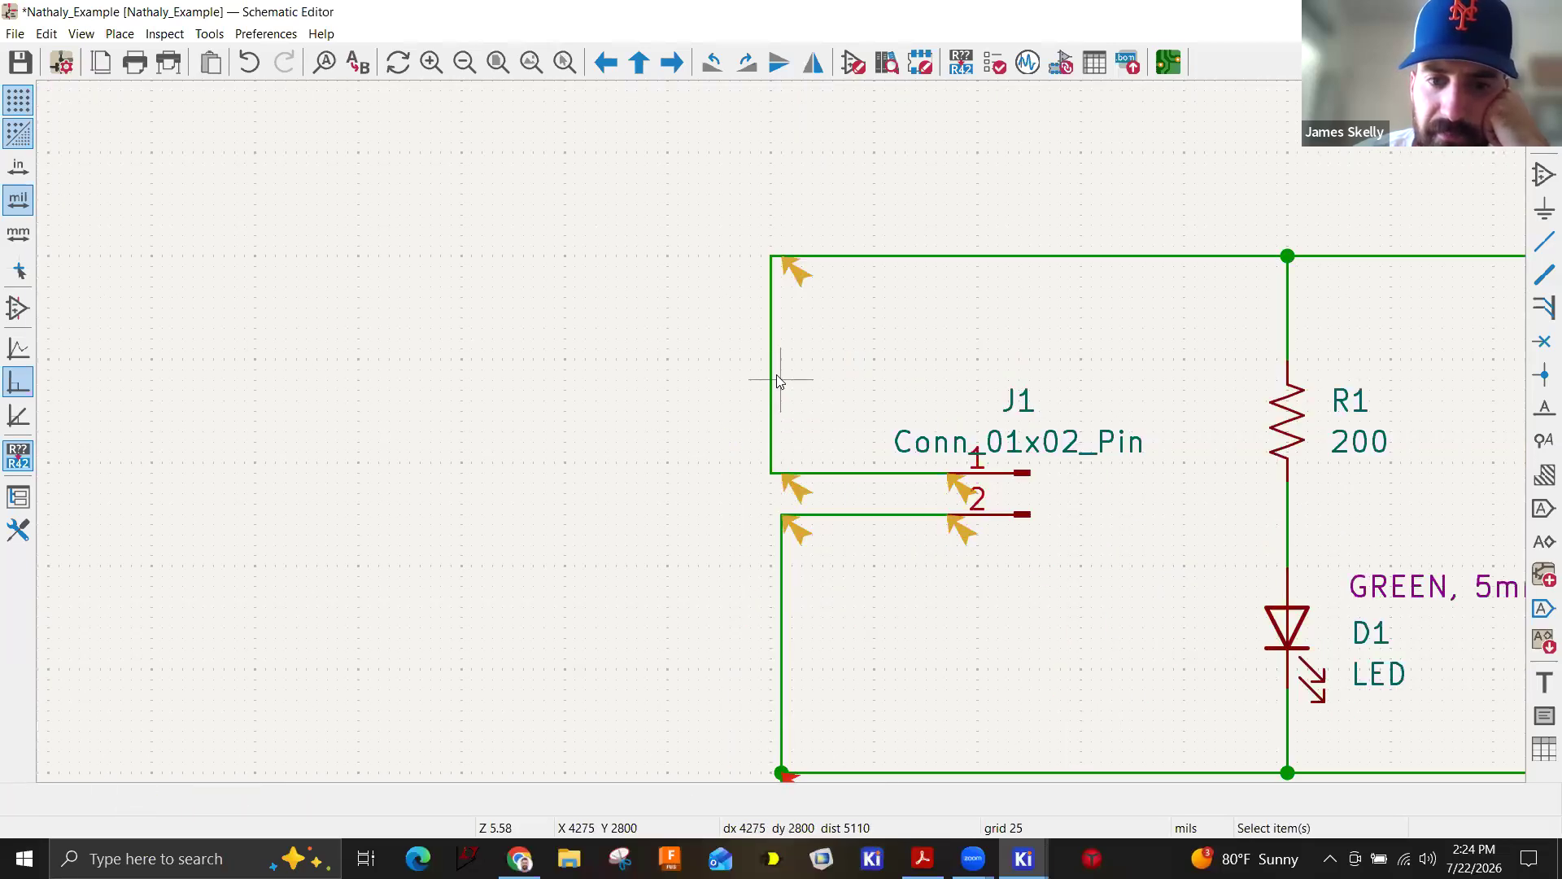
left_click(773, 363)
left_click_drag(776, 255, 785, 257)
left_click(843, 268)
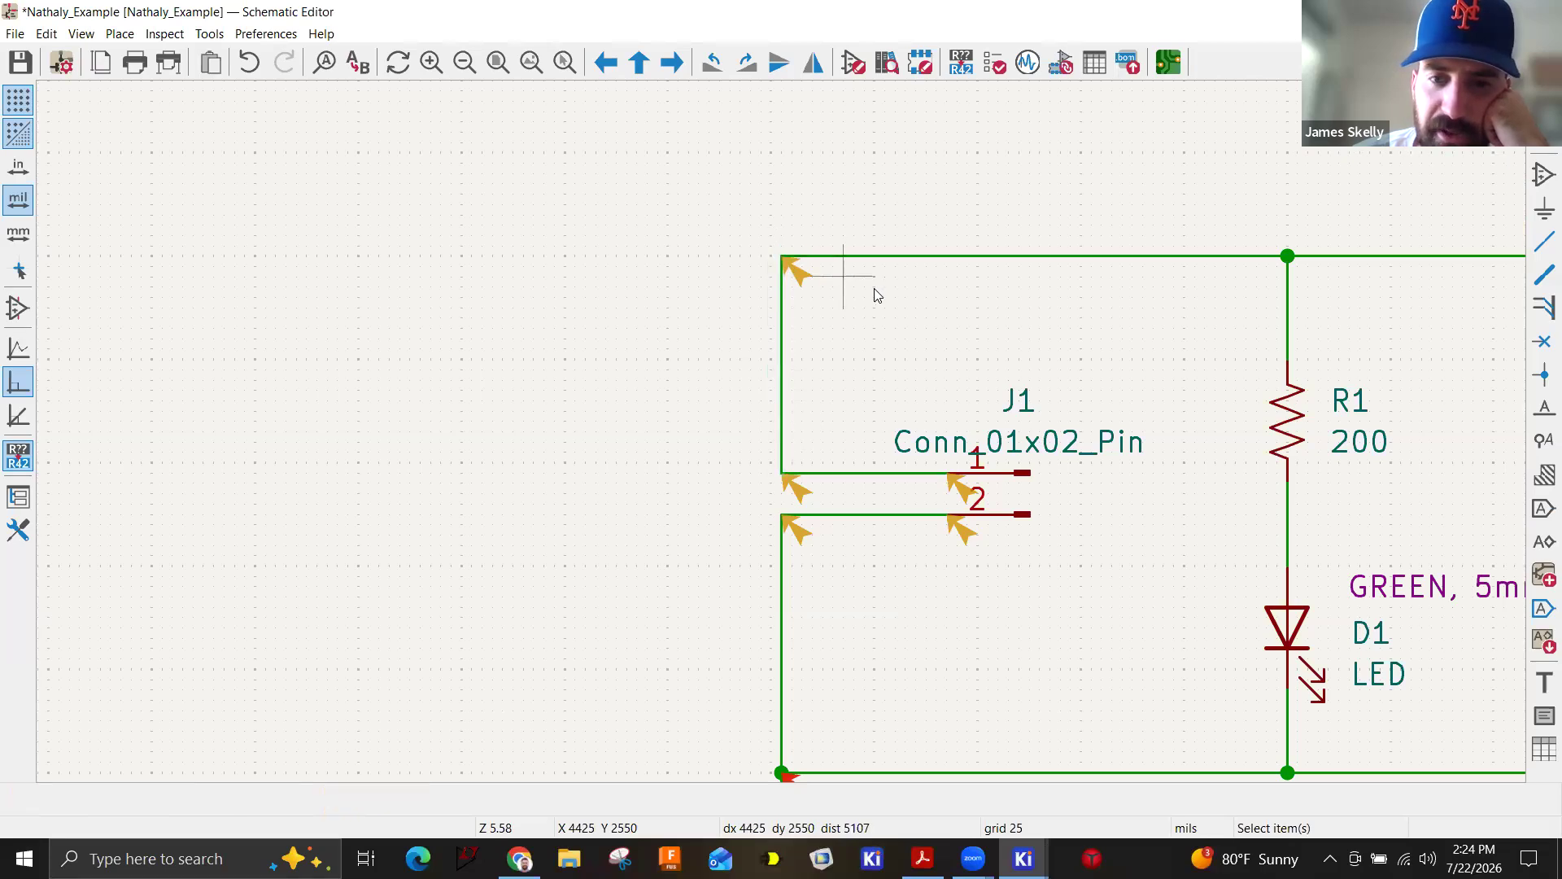
Save the schematic and reopen the Electrical Rules Checker.
scroll(879, 293, "down", 3)
scroll(883, 495, "up", 3)
middle_click_drag(843, 493, 726, 342)
scroll(726, 370, "down", 1)
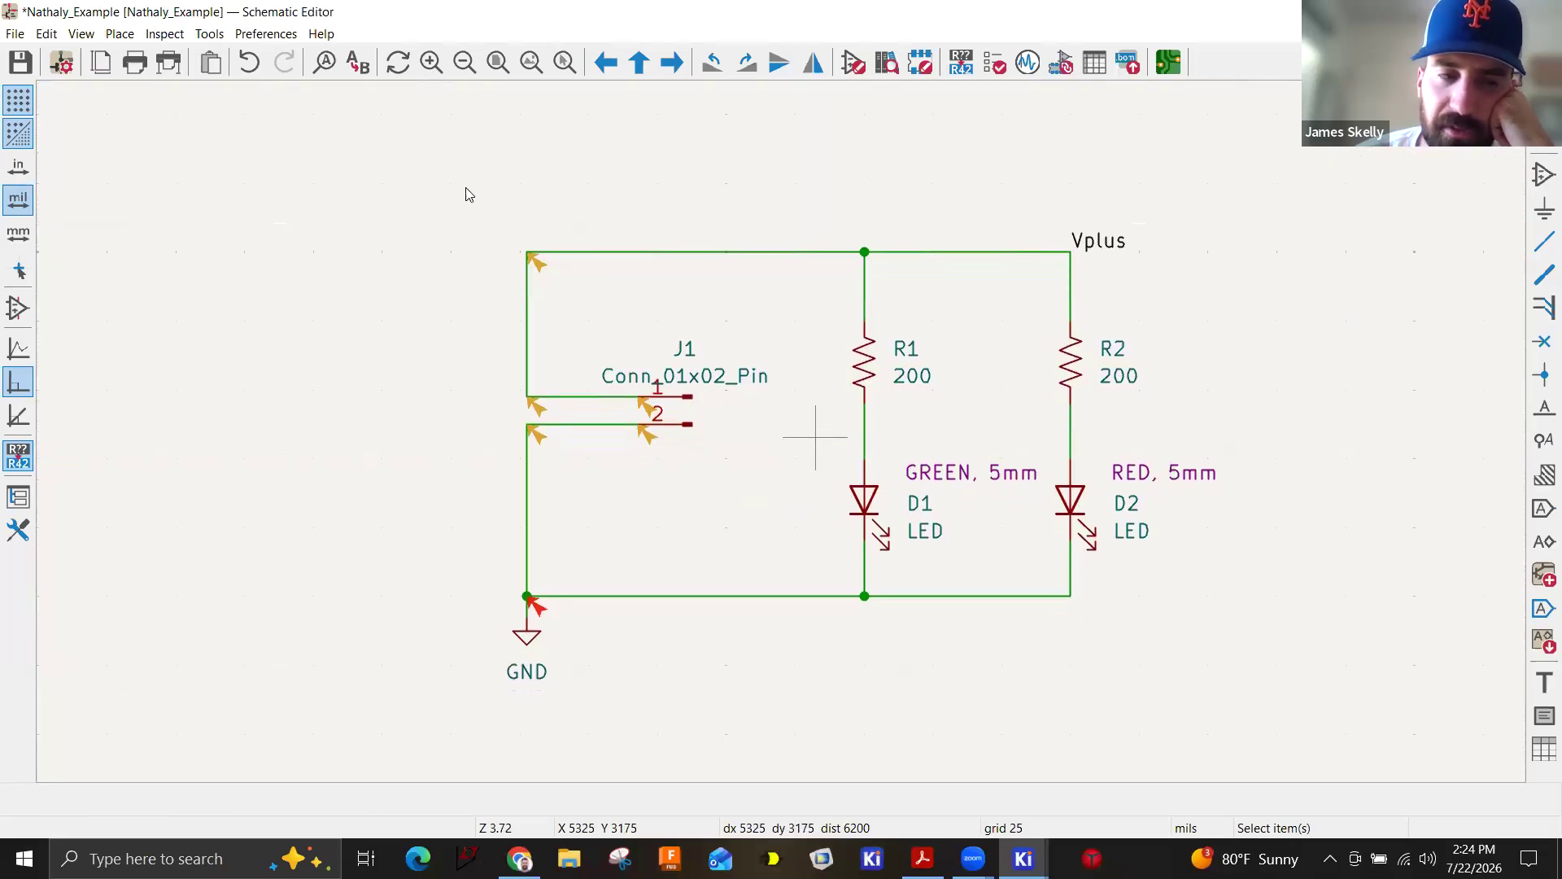
left_click(21, 62)
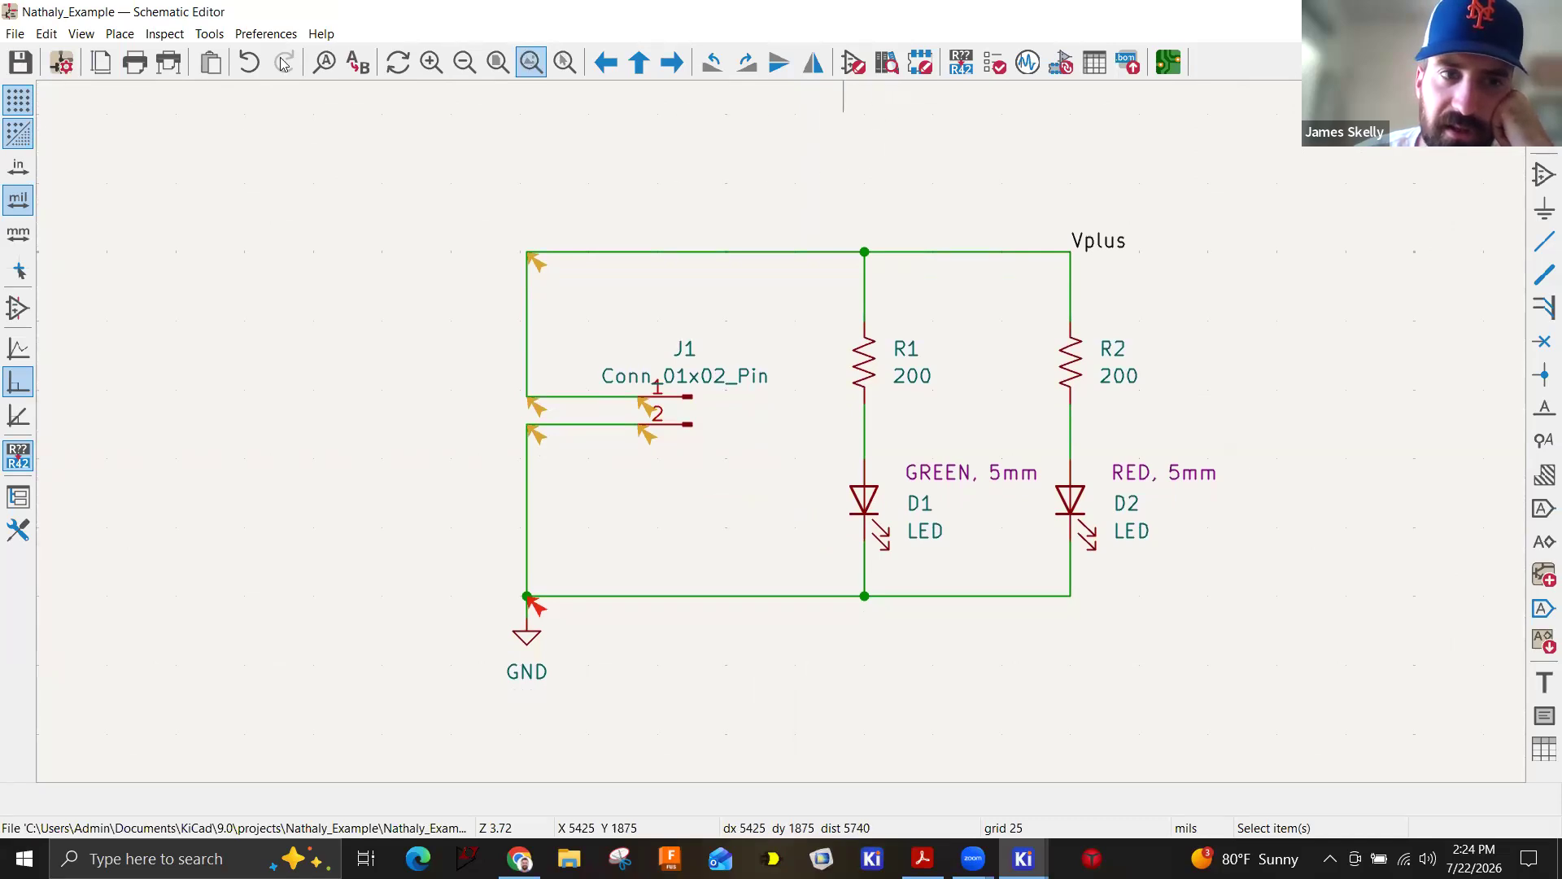
left_click(199, 39)
mouse_move(167, 34)
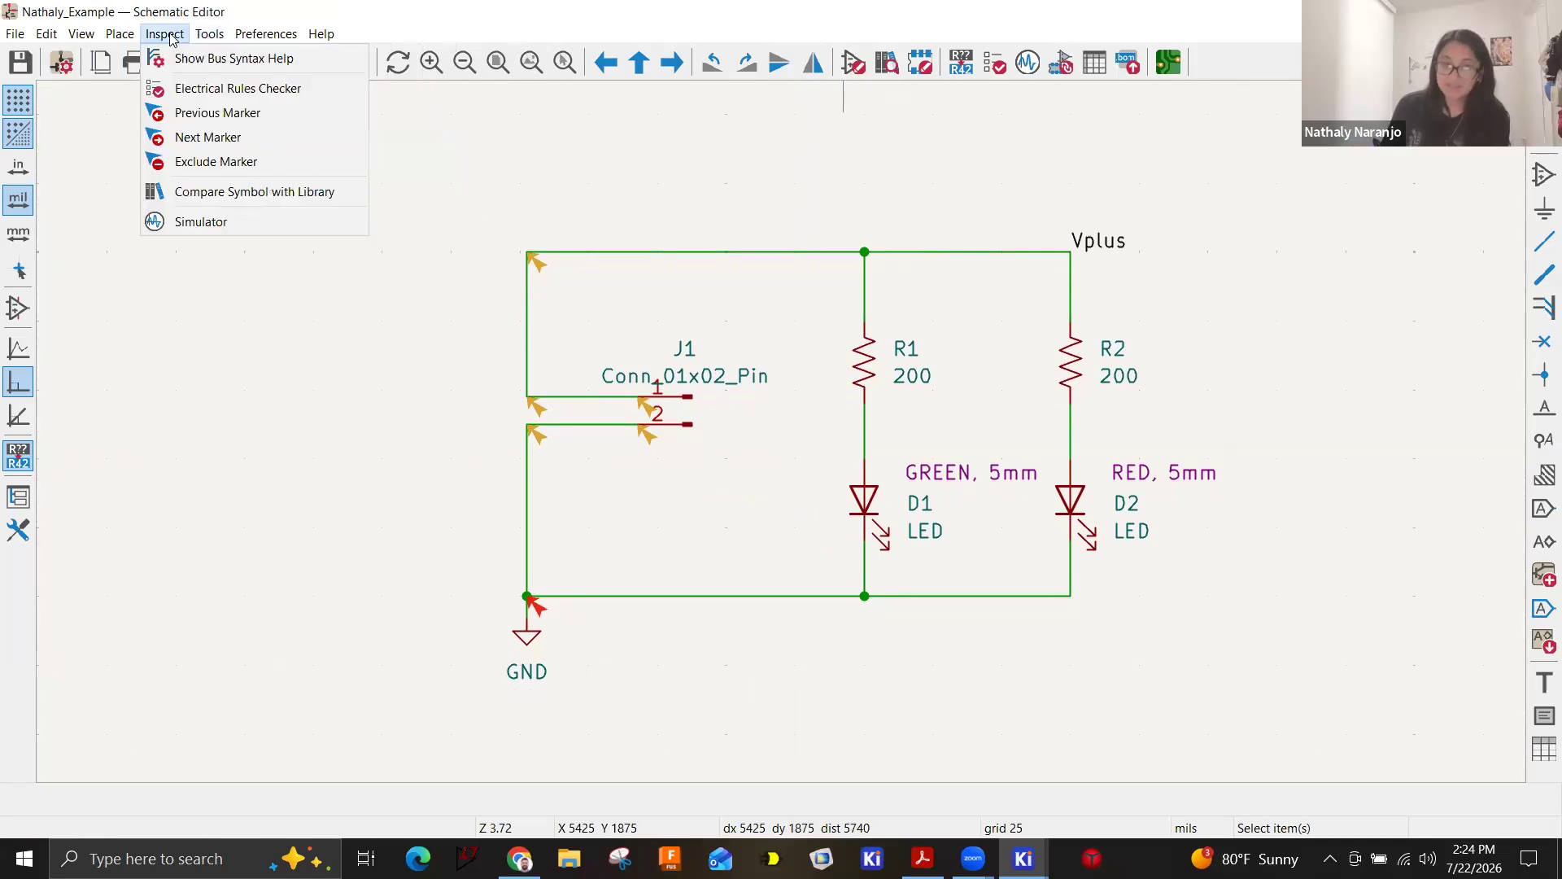
left_click(203, 87)
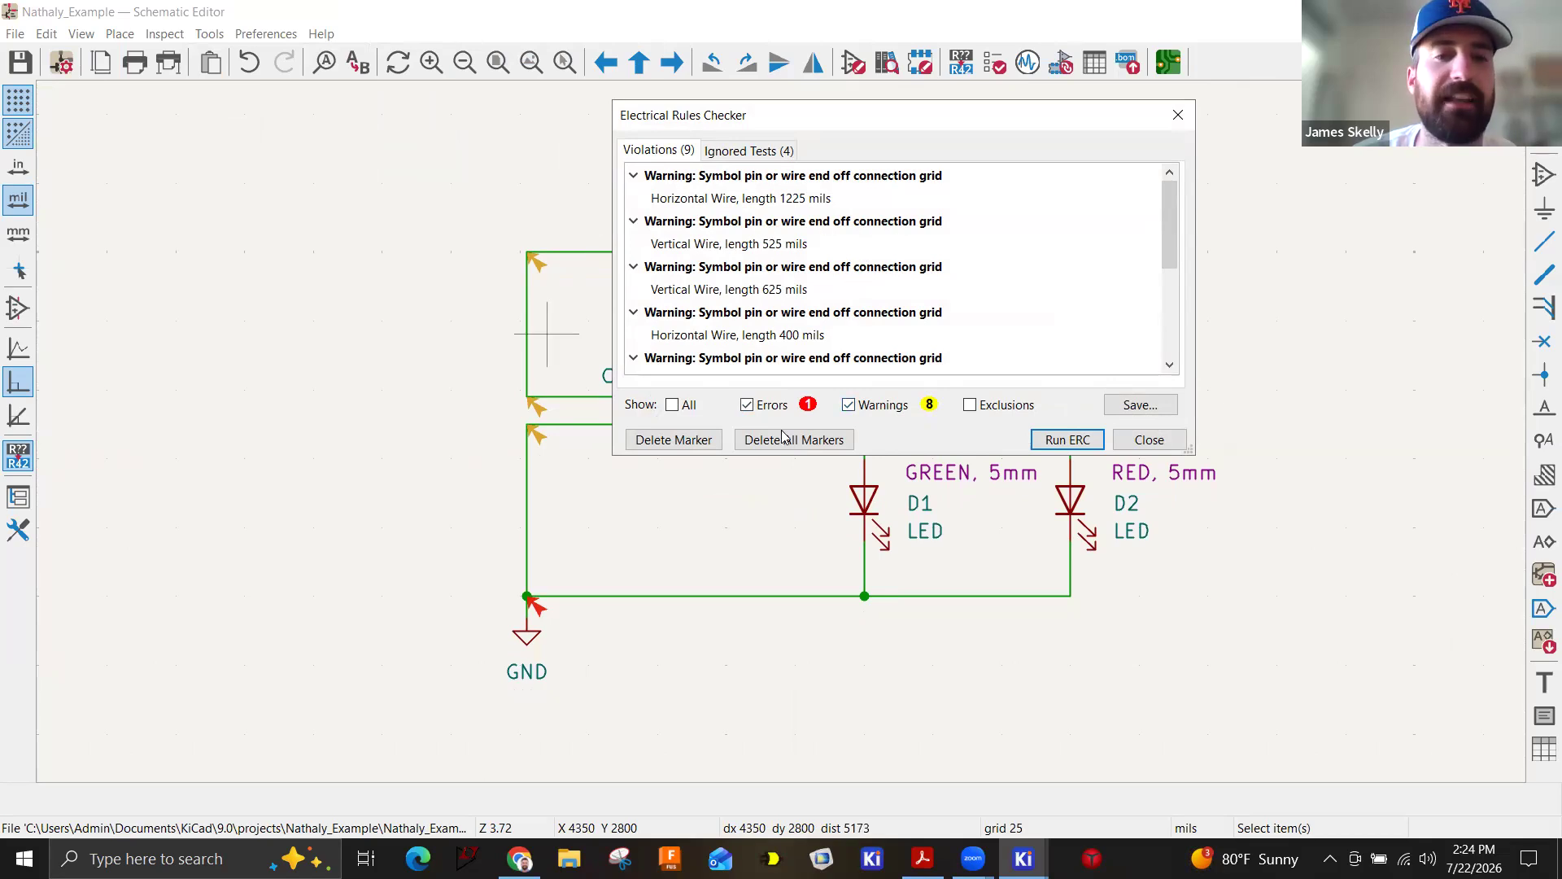
Review the violations, locate the error "Input Power pin not driven by any Output Power pins" on the schematic and close the checker.
left_click(704, 333)
scroll(1324, 258, "up", 1)
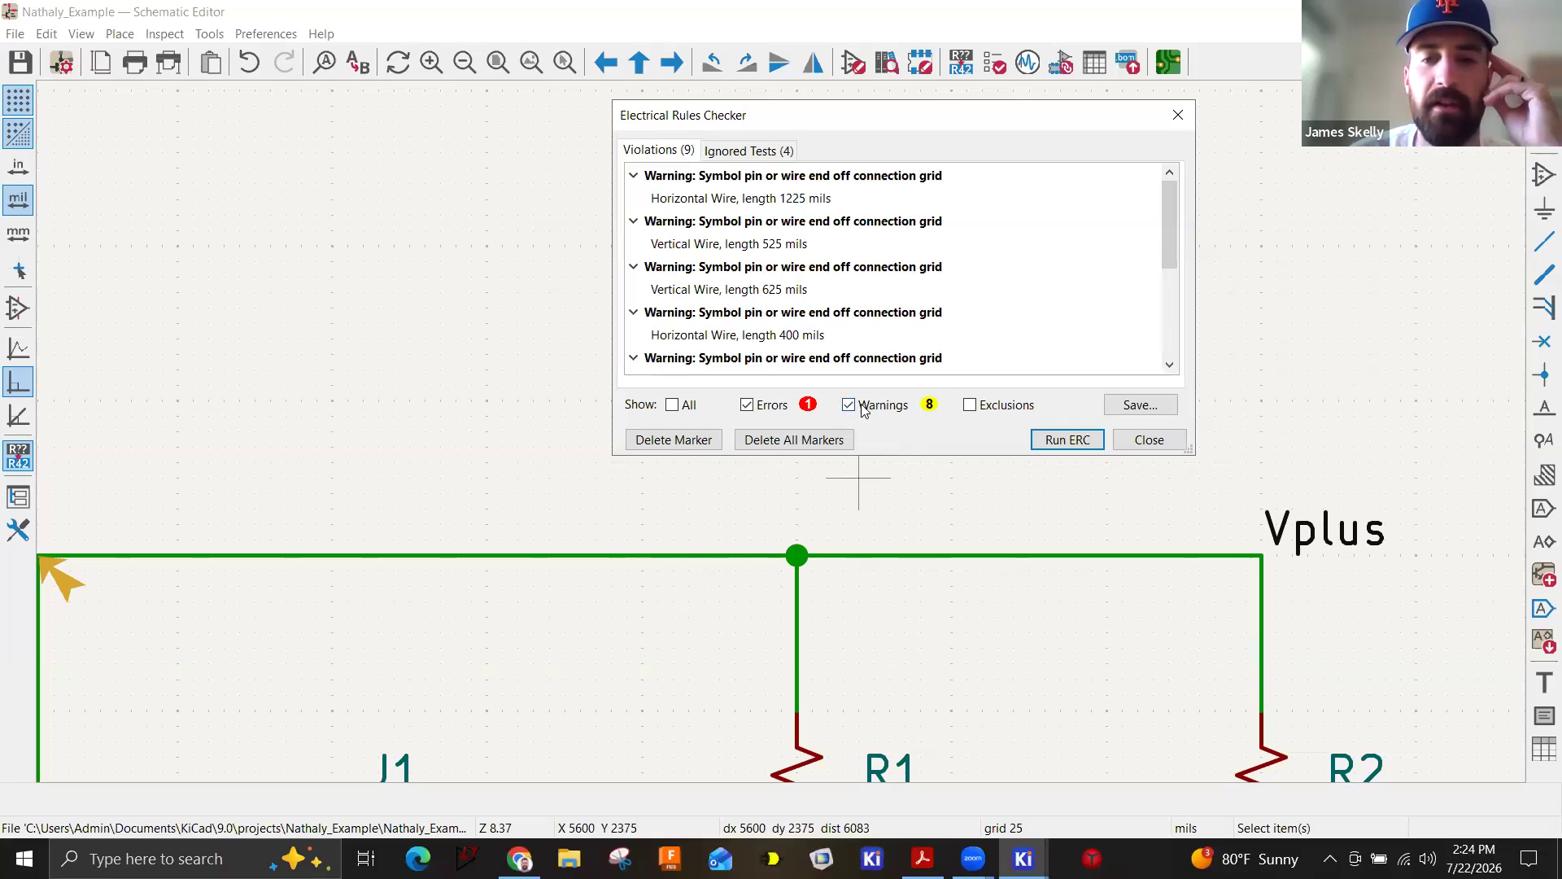
scroll(814, 287, "down", 3)
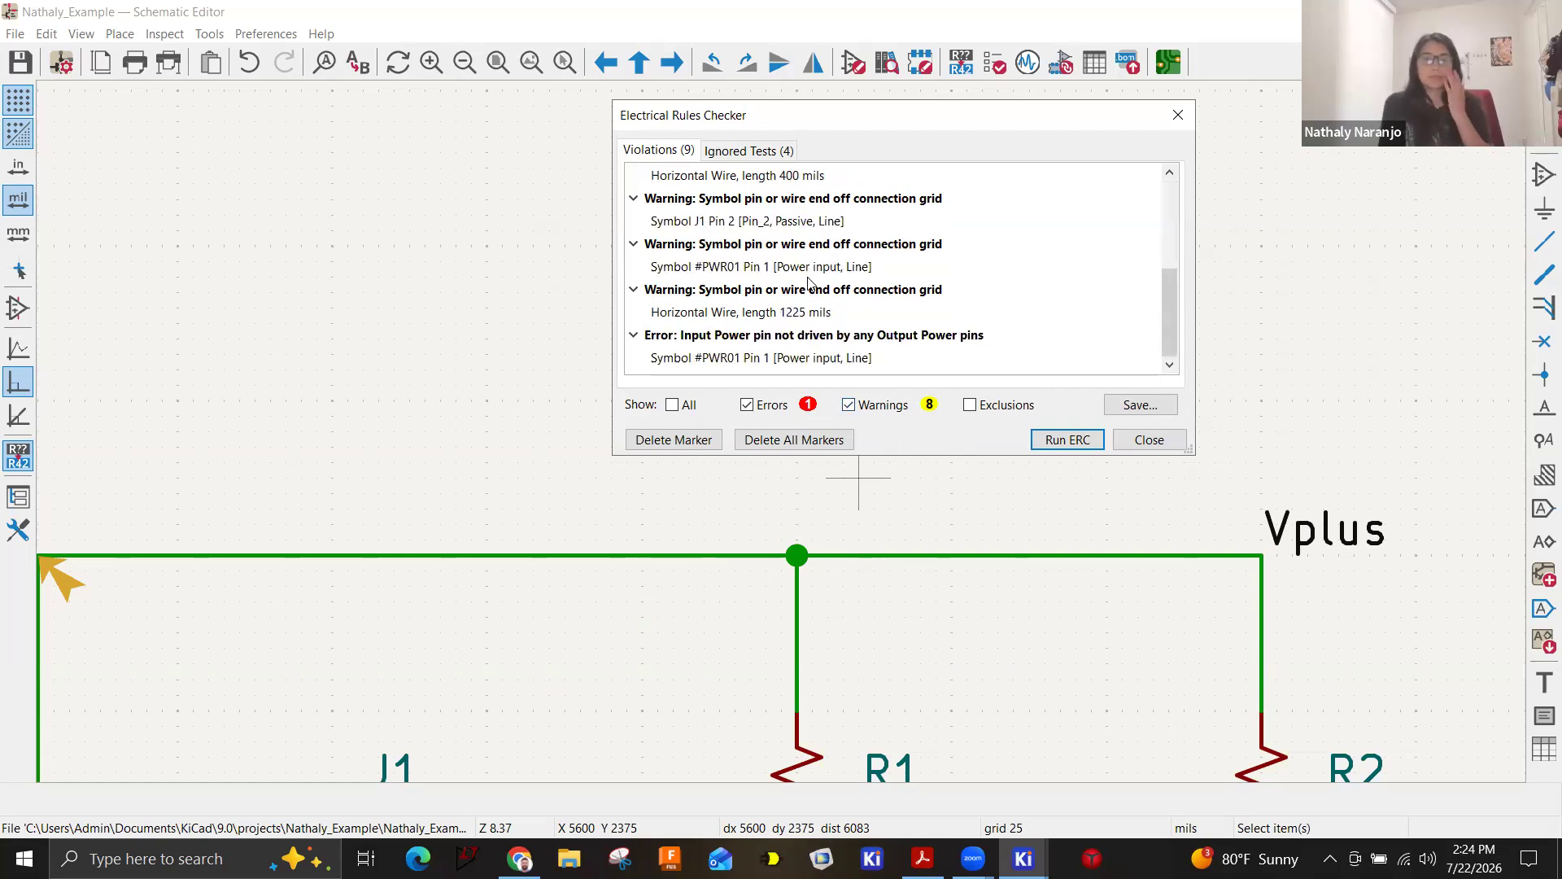
left_click(804, 340)
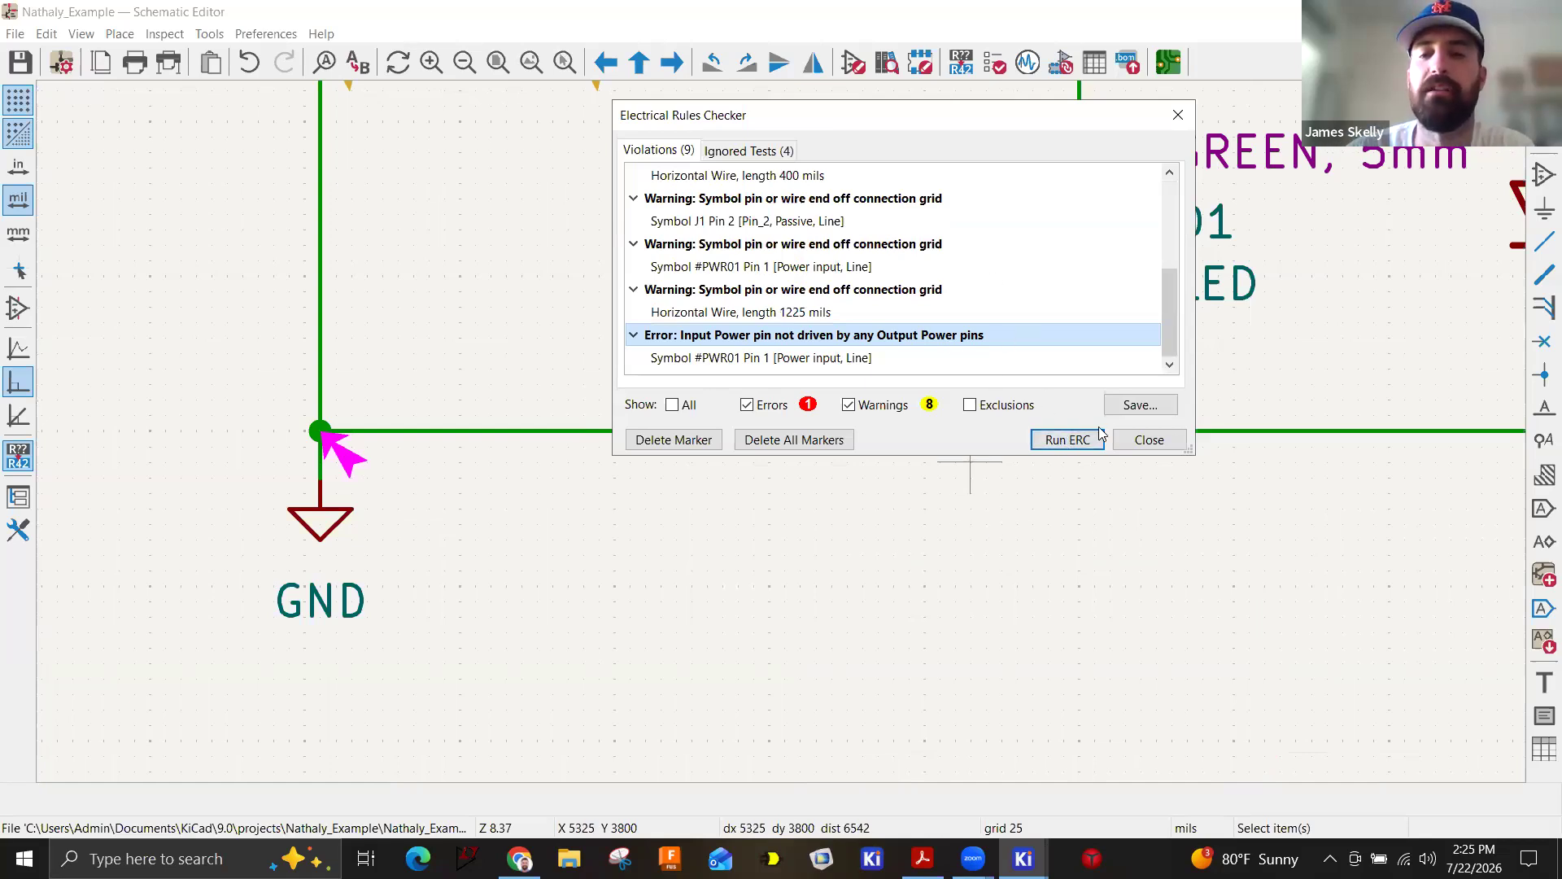
left_click(1148, 441)
Place a +VDC power symbol on the upper-left corner of the circuit's wiring.
scroll(736, 352, "down", 5)
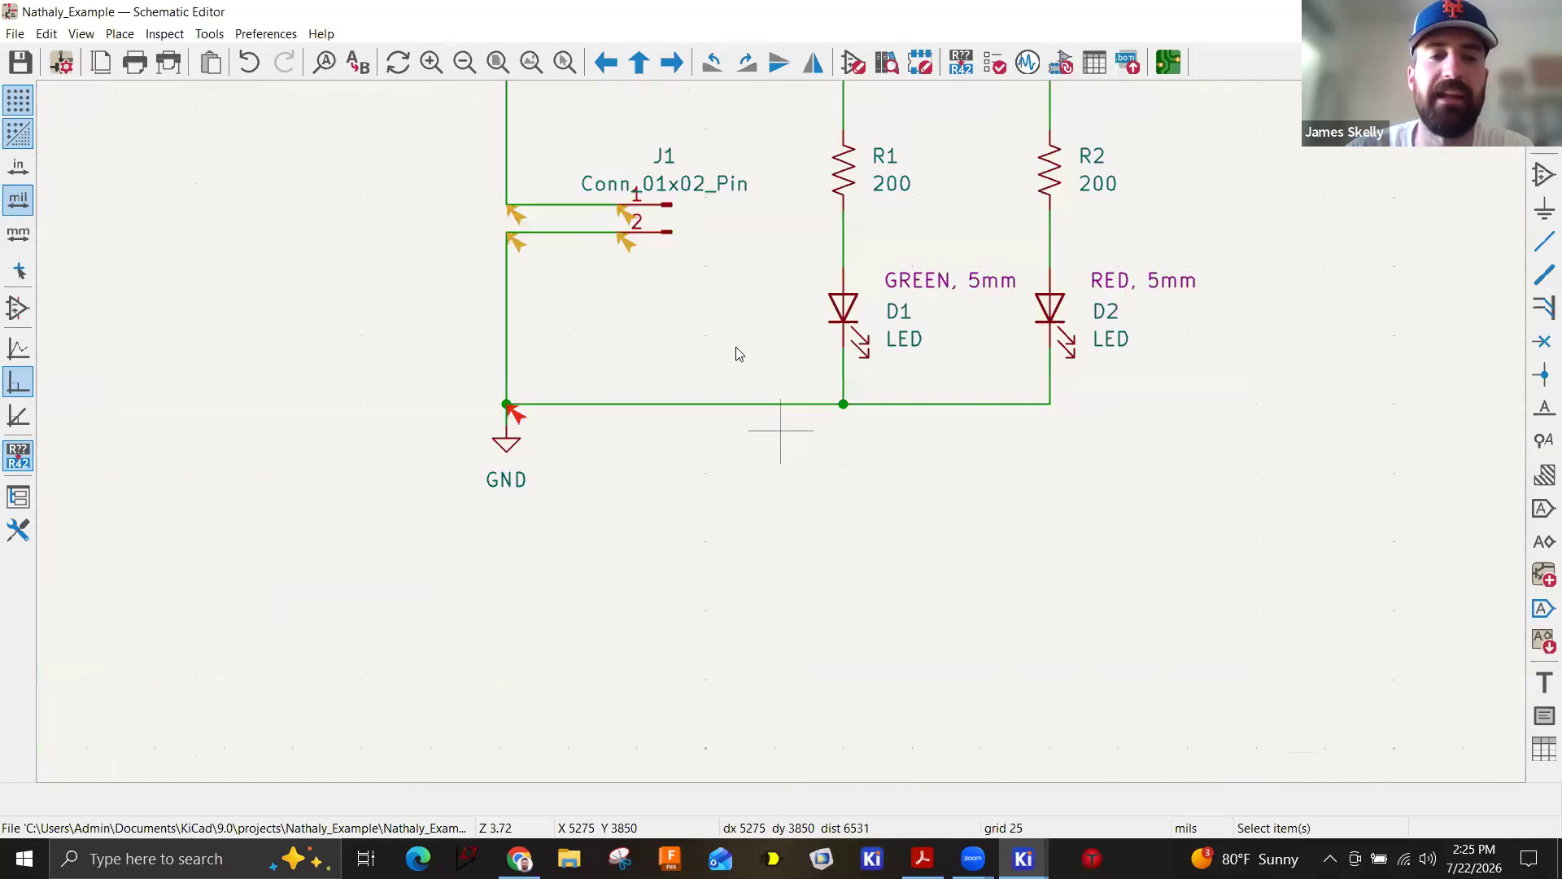
left_click(1545, 208)
left_click(987, 432)
scroll(562, 358, "down", 10)
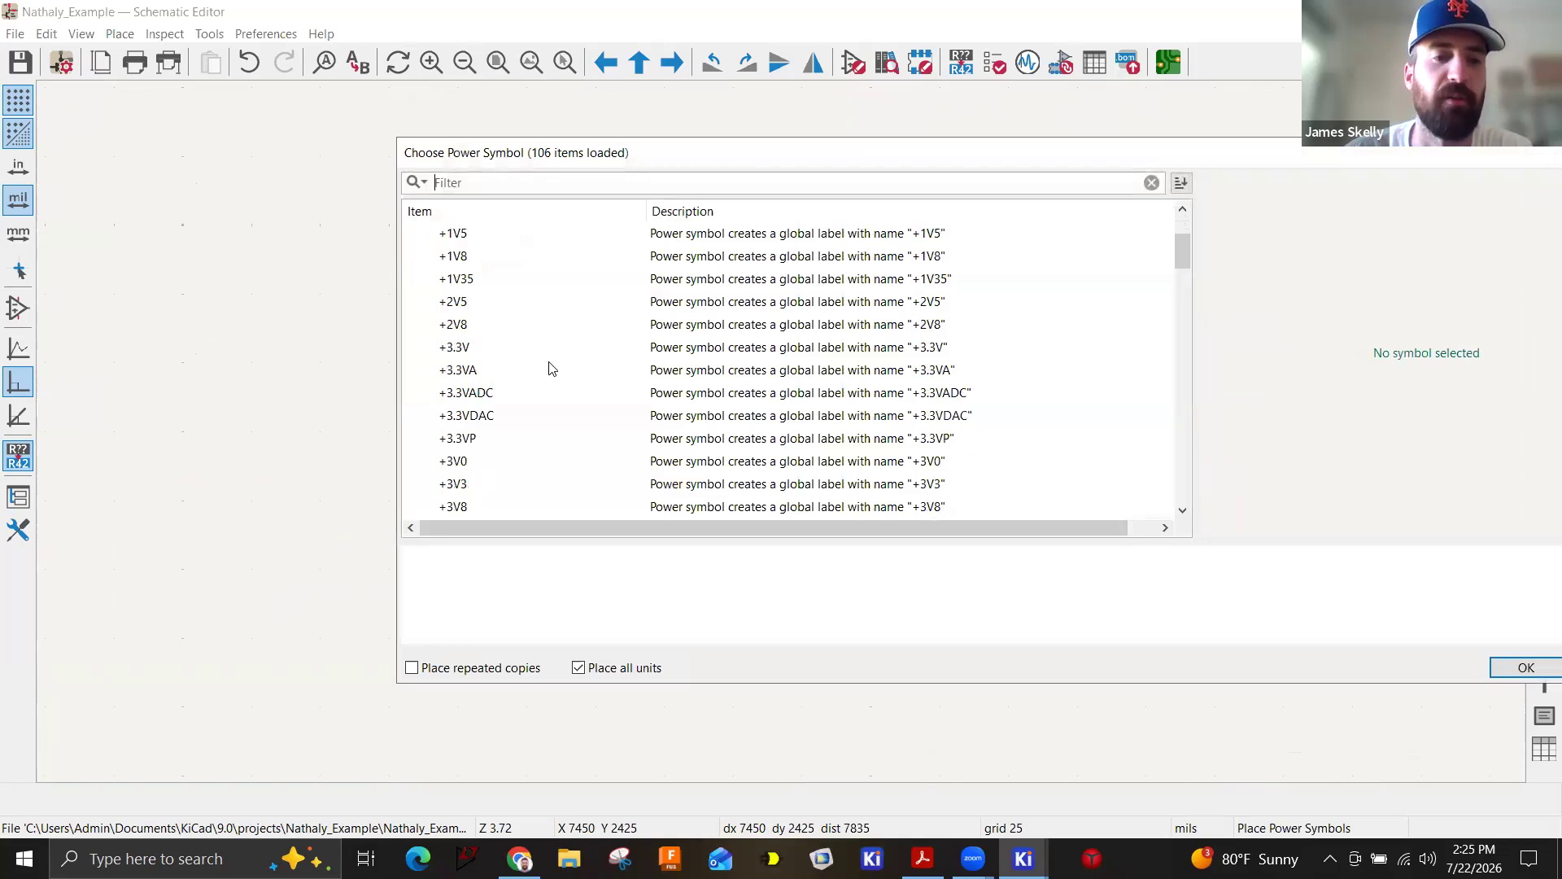
scroll(556, 407, "down", 4)
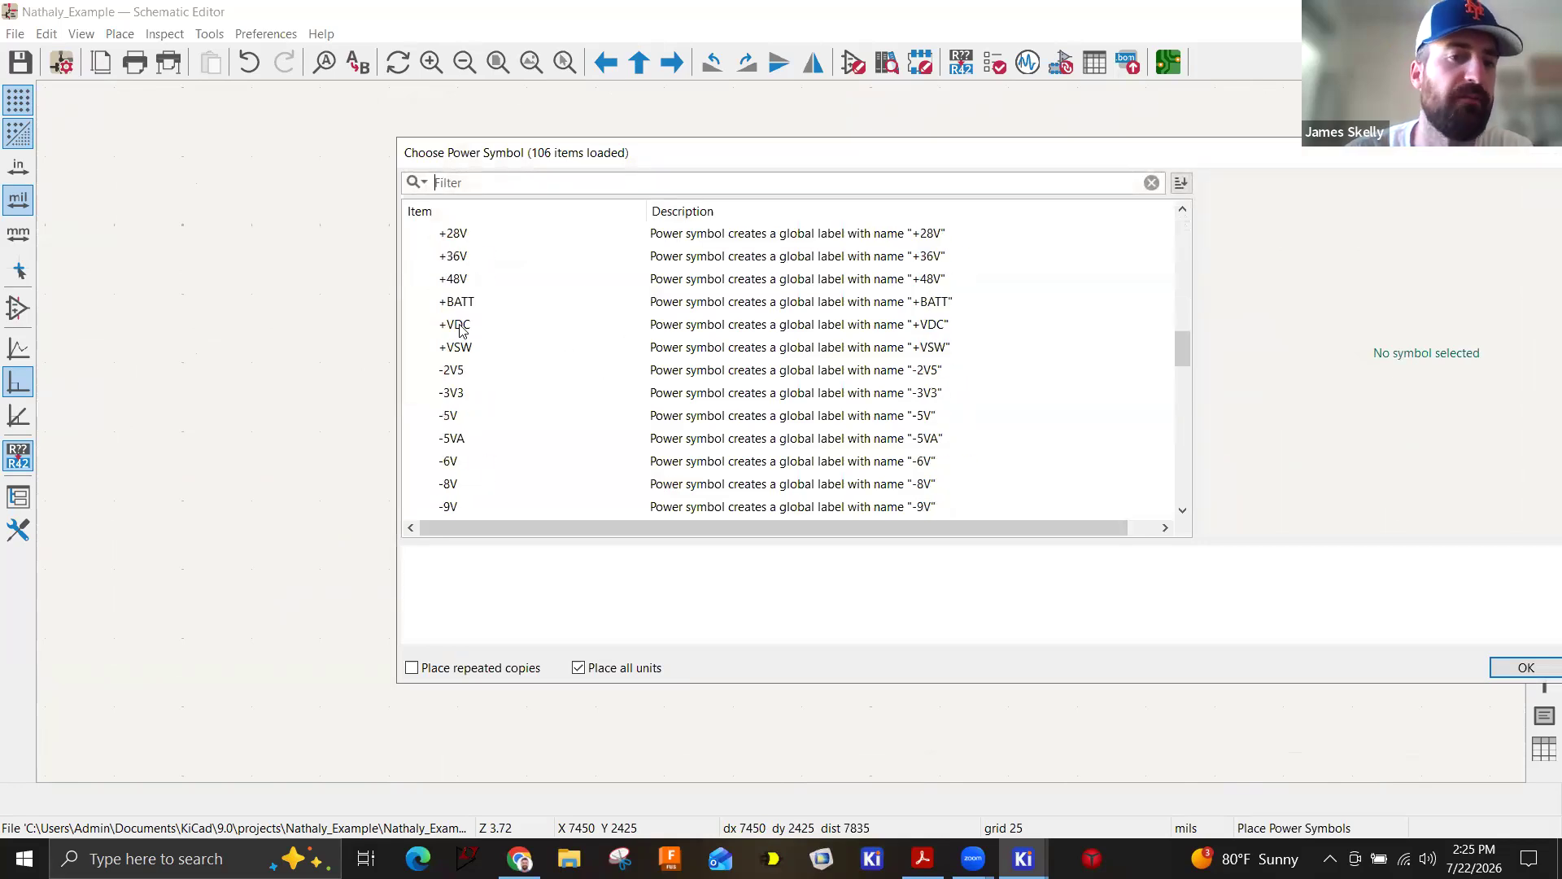
left_click(461, 326)
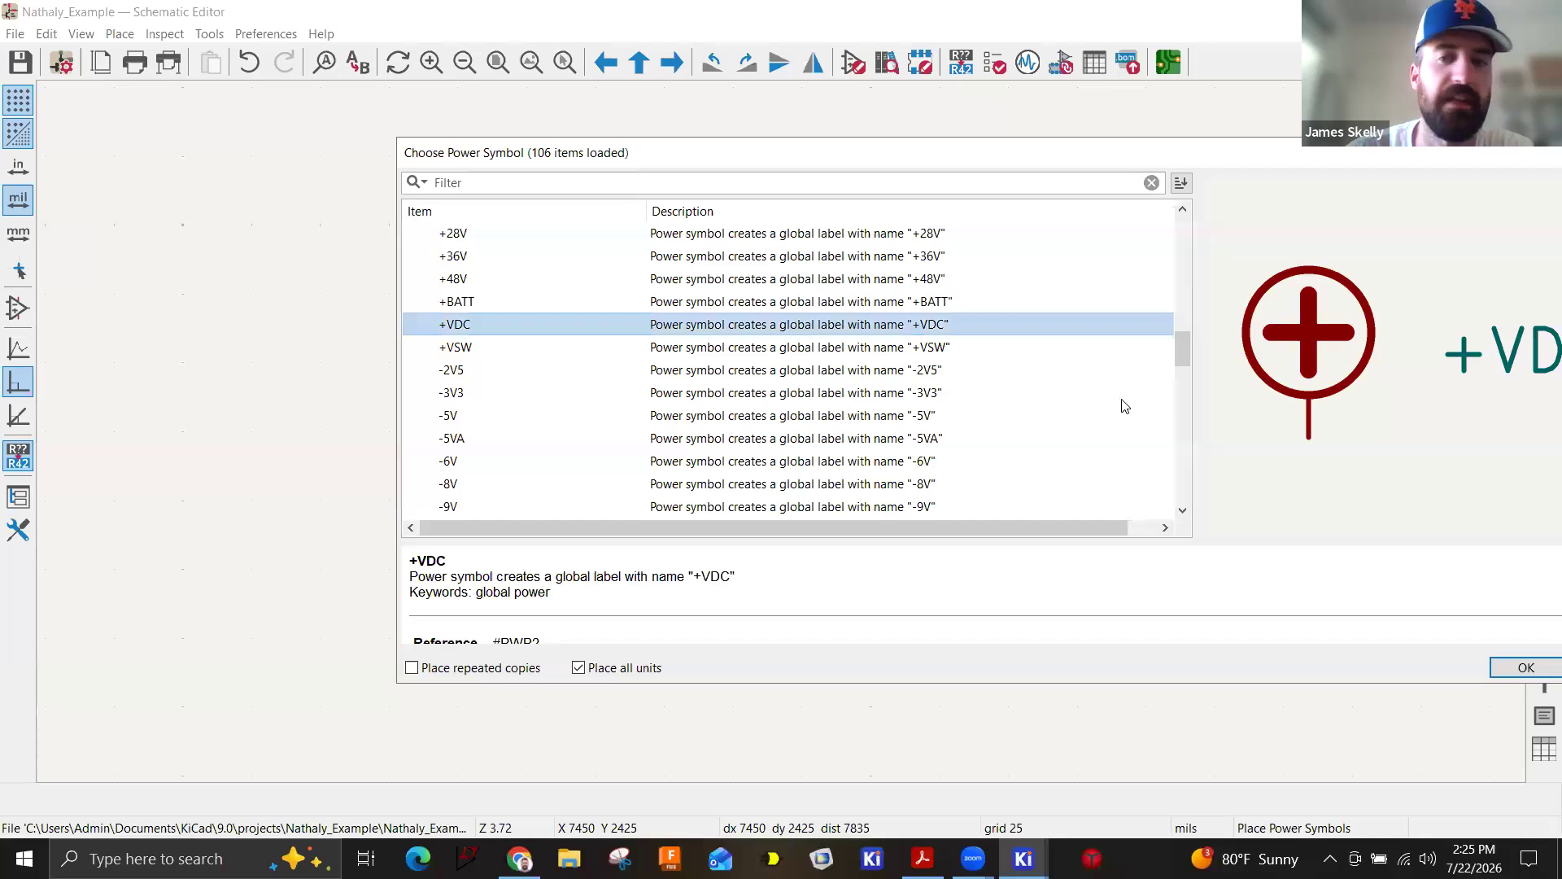
double_click(551, 330)
left_click(672, 225)
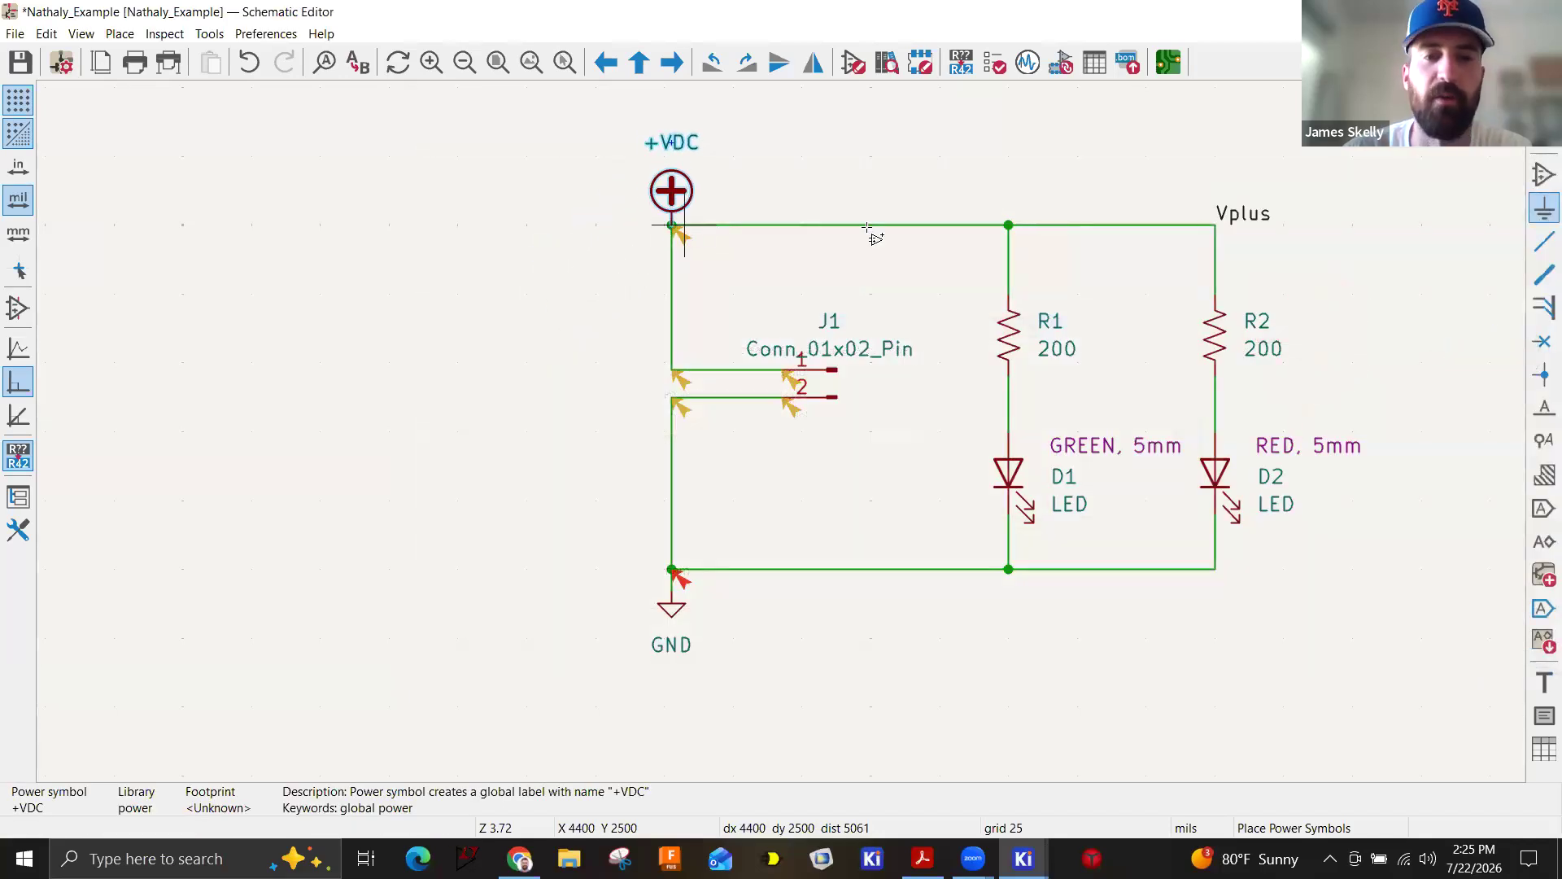
key("Escape")
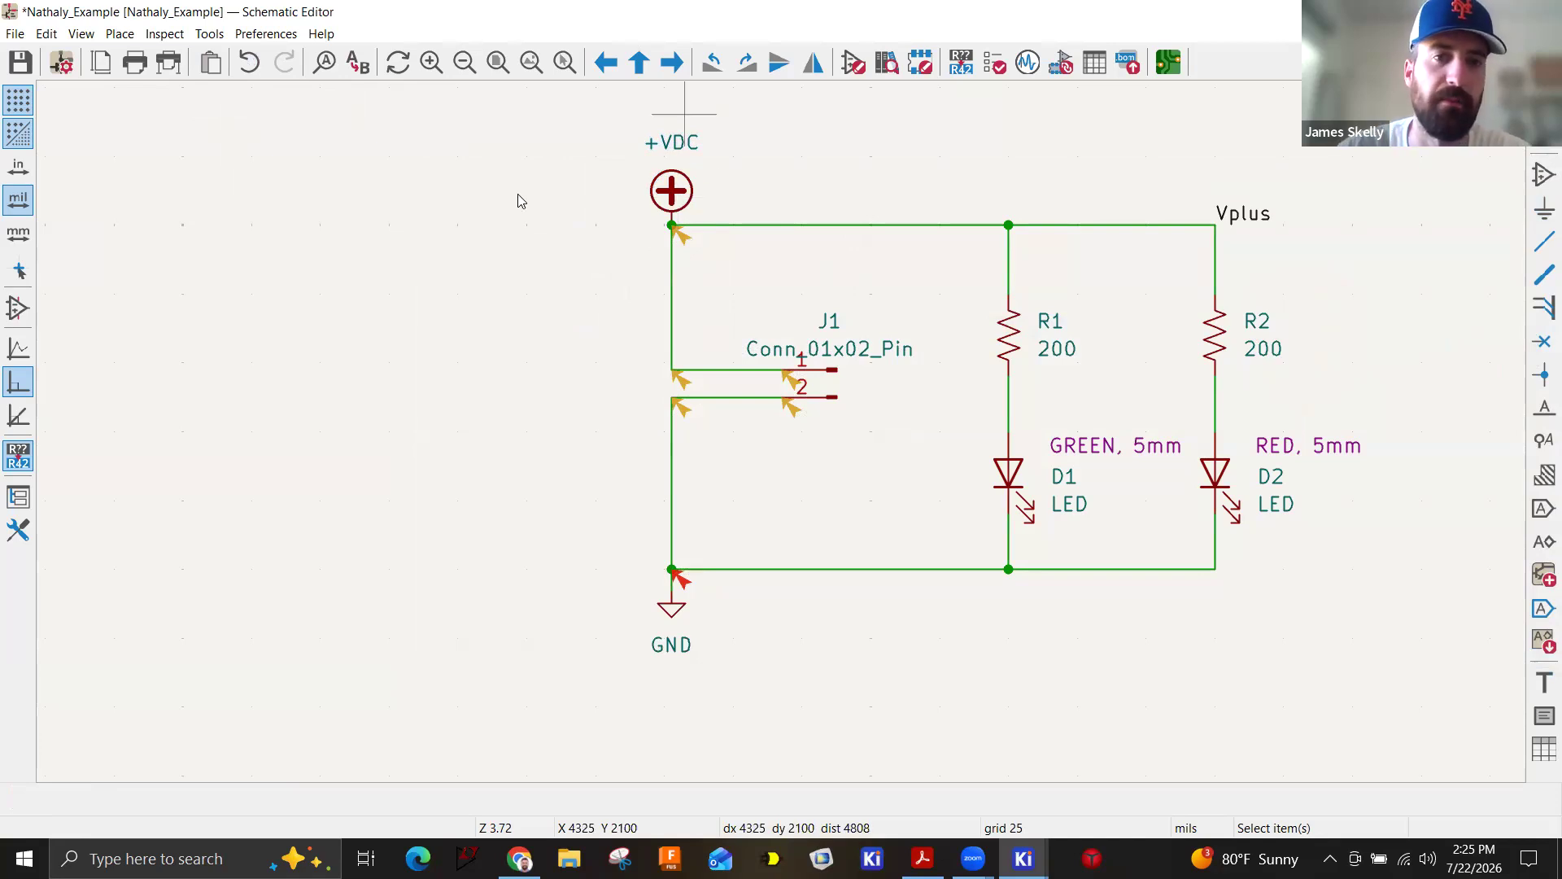
left_click(210, 34)
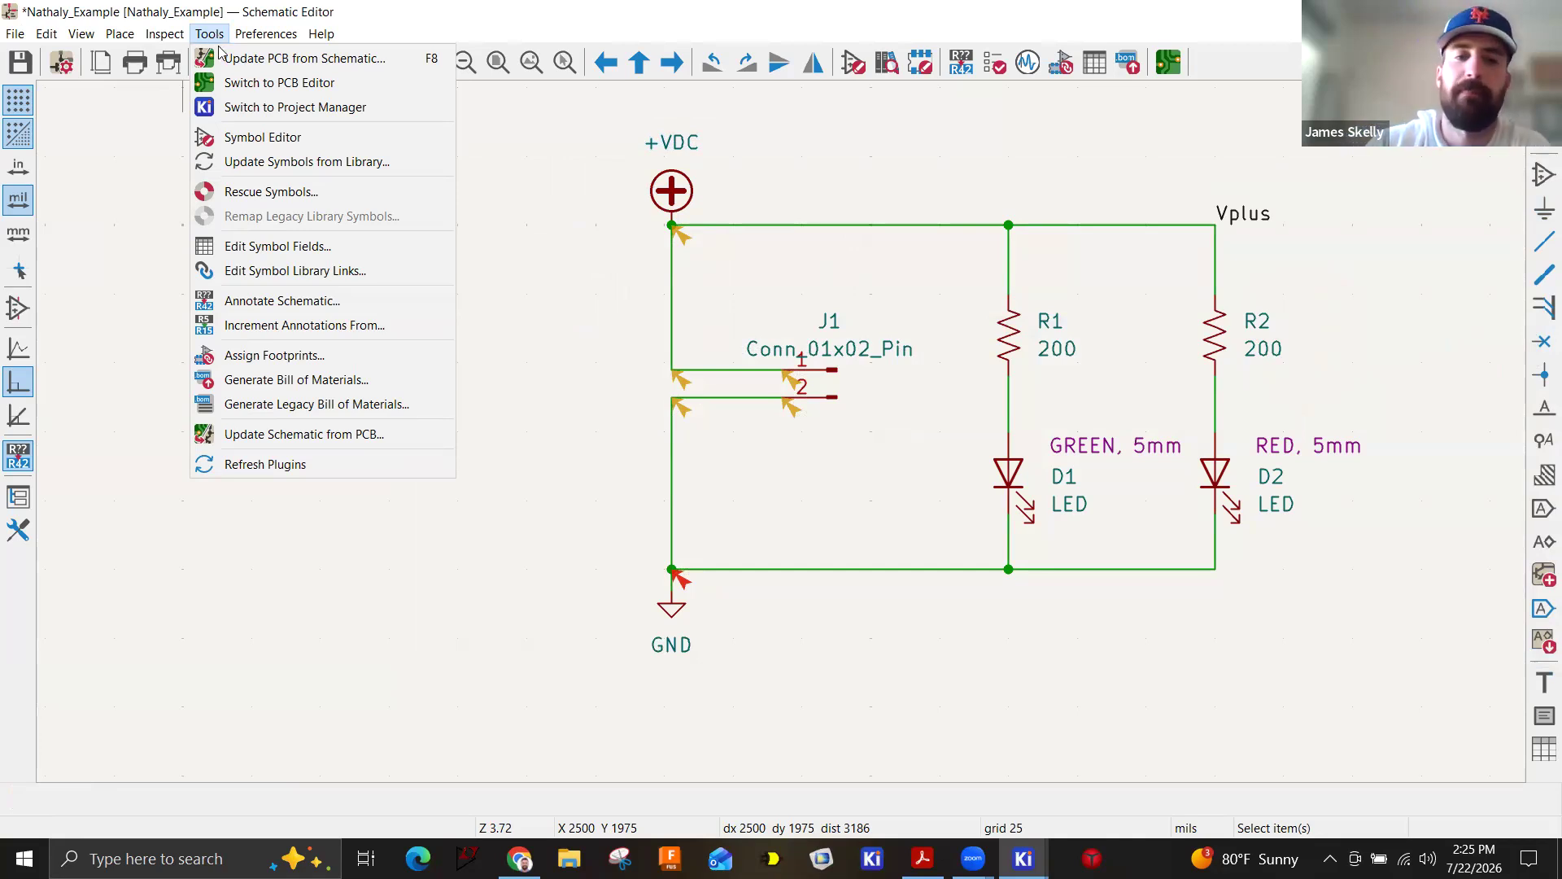
left_click(506, 237)
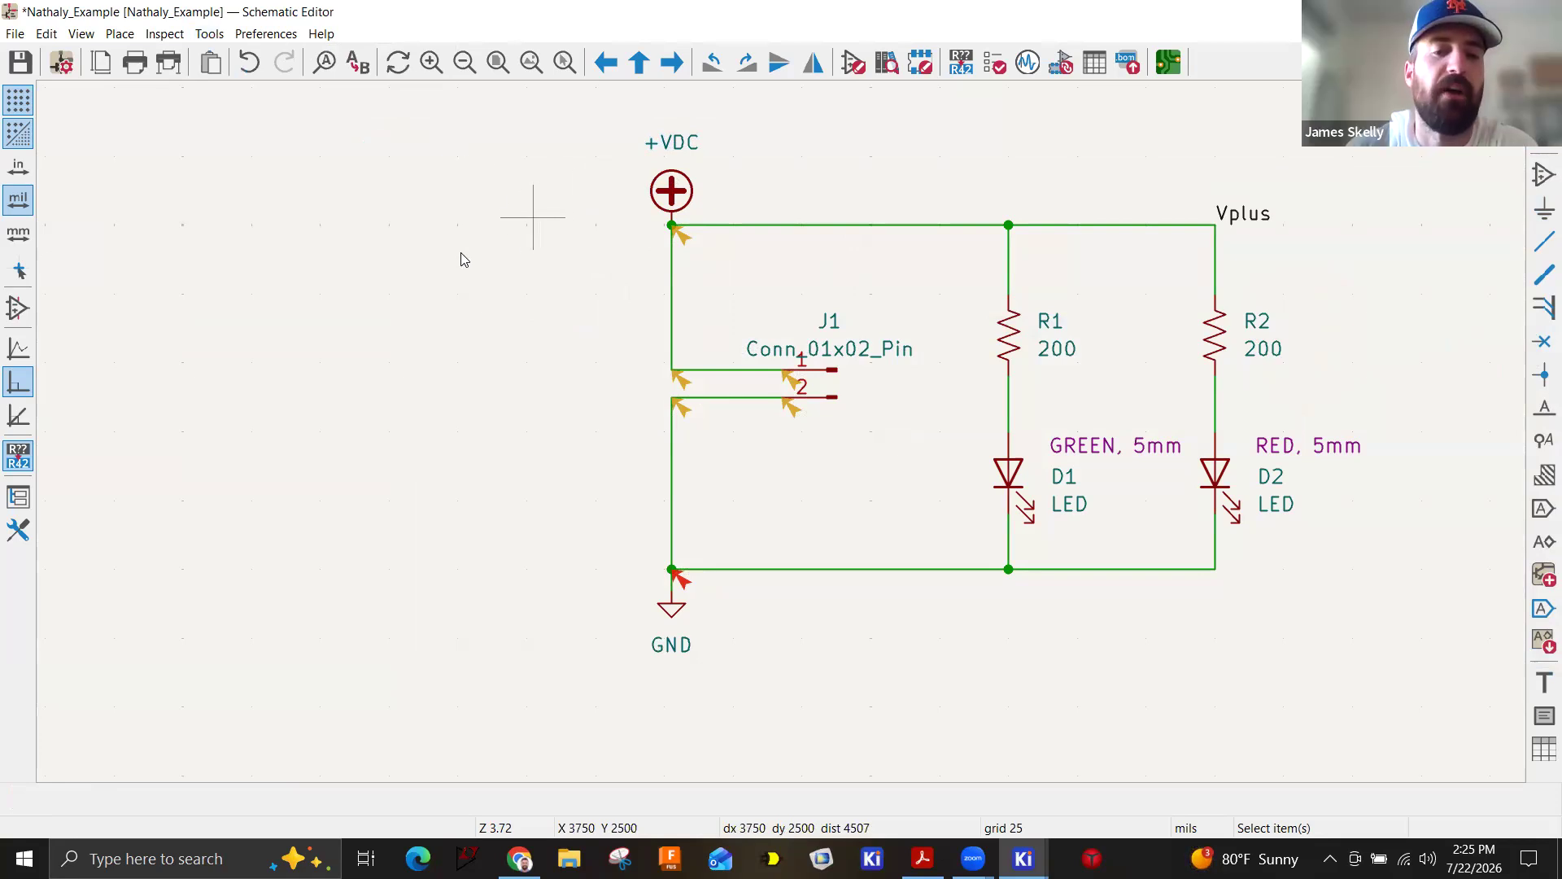
Delete the wire connecting R1 to the upper rail.
middle_click_drag(536, 221, 460, 252)
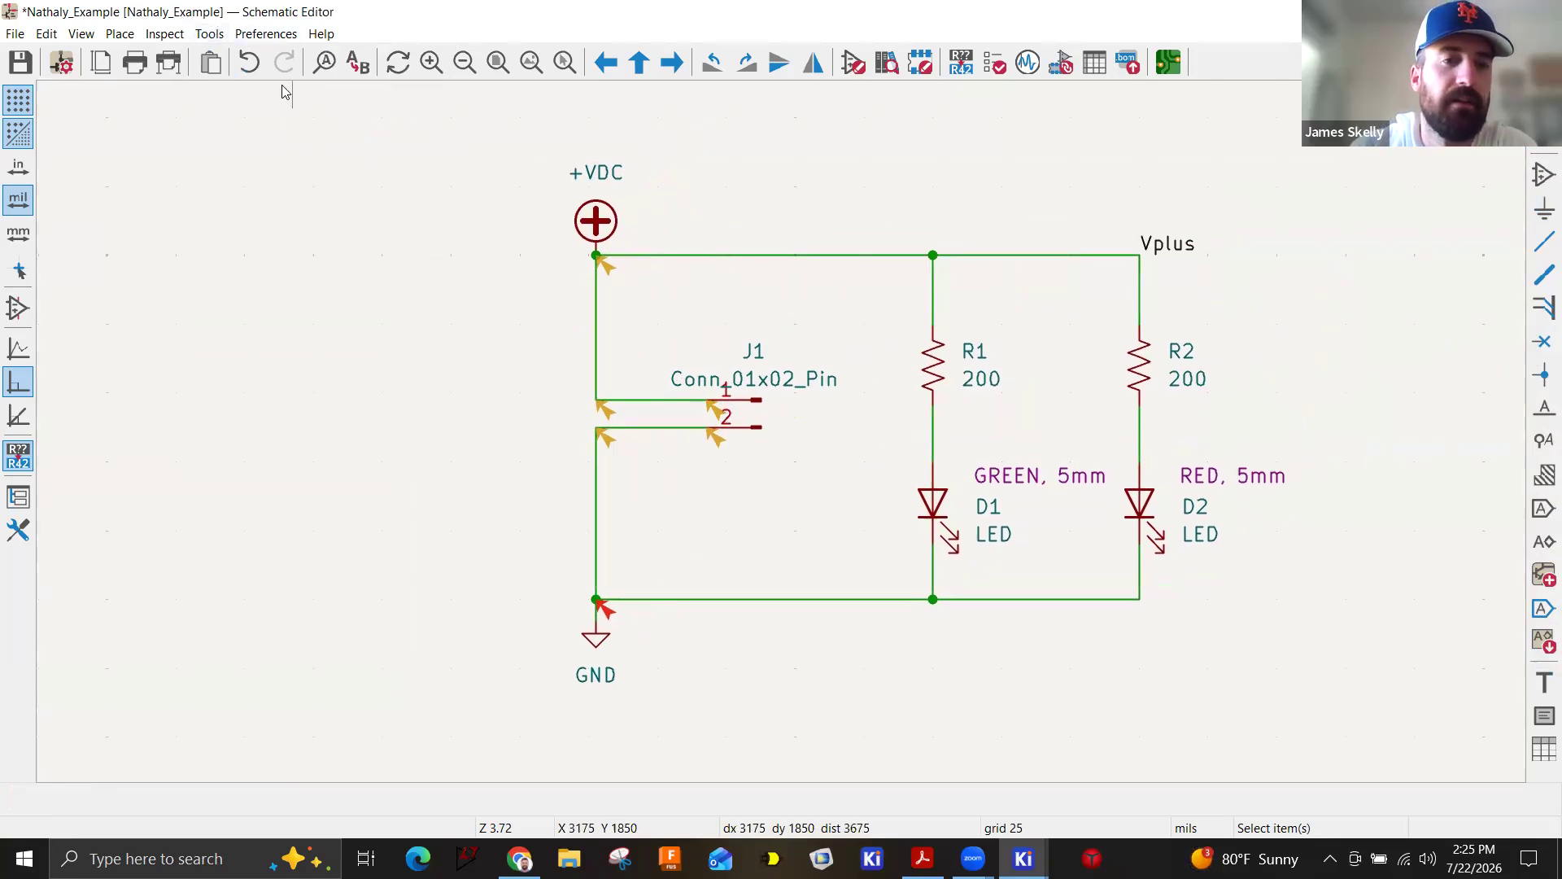
left_click(936, 286)
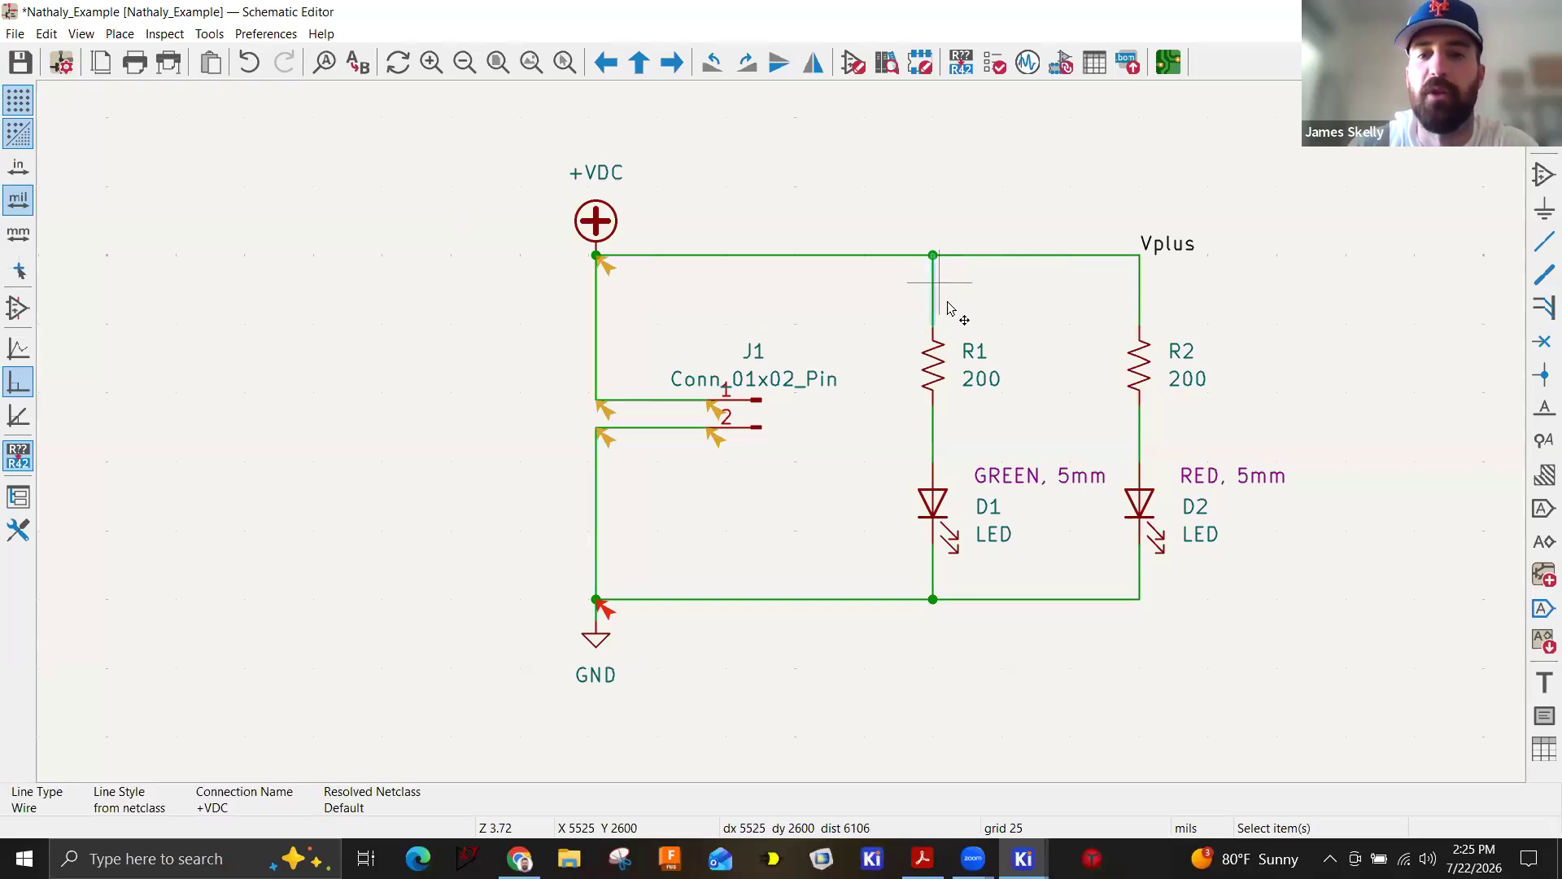
key("Delete")
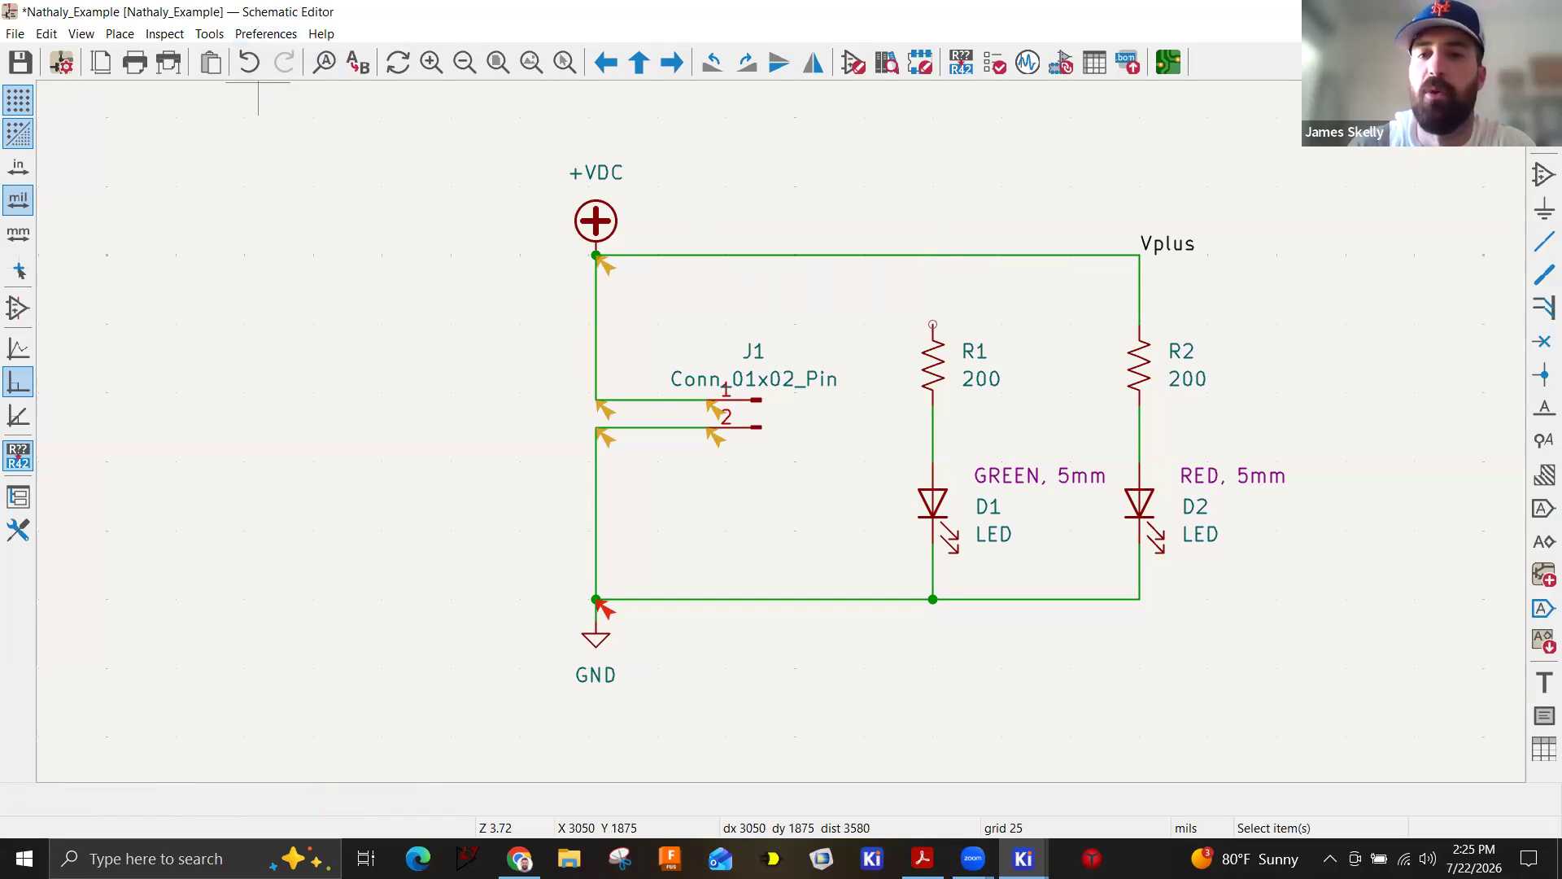
Run the electrical rules check again and locate the "Pin not connected" error for R1 on the schematic.
left_click(1492, 11)
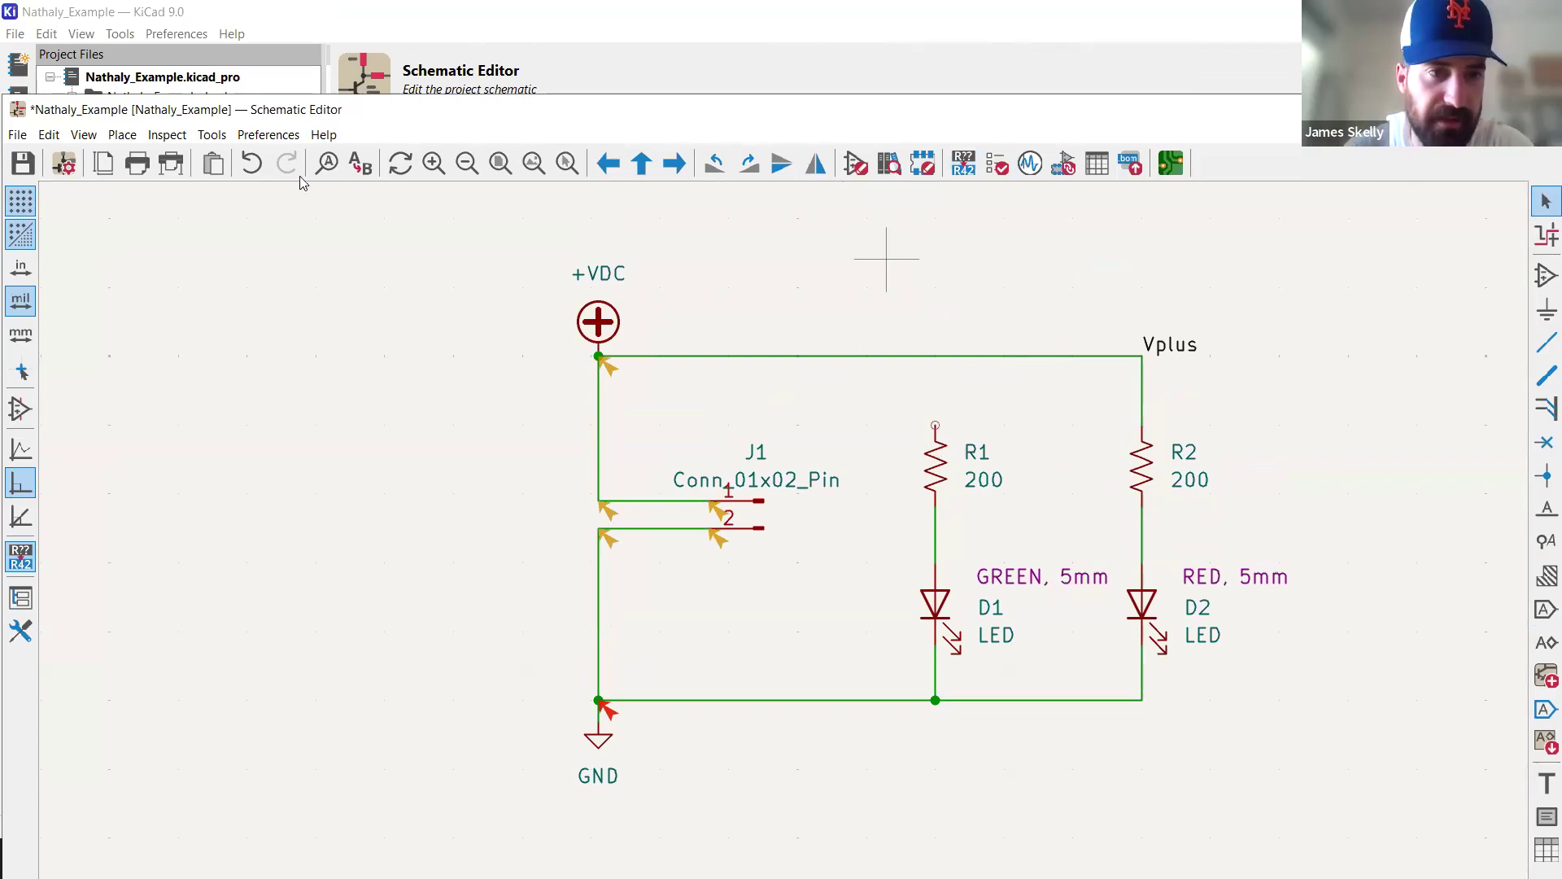
left_click(212, 134)
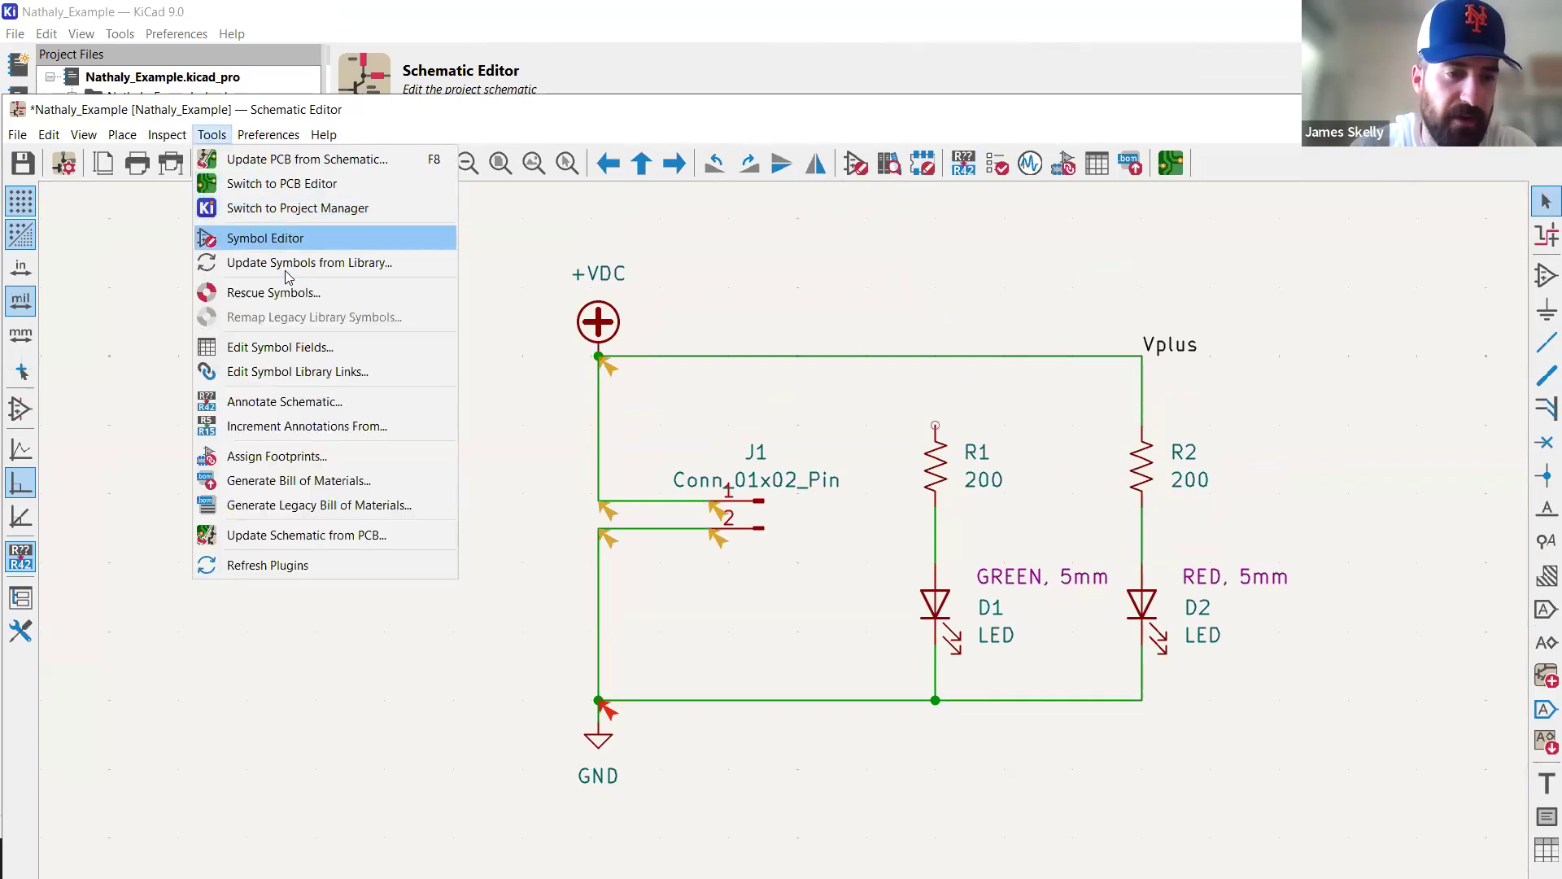
mouse_move(167, 134)
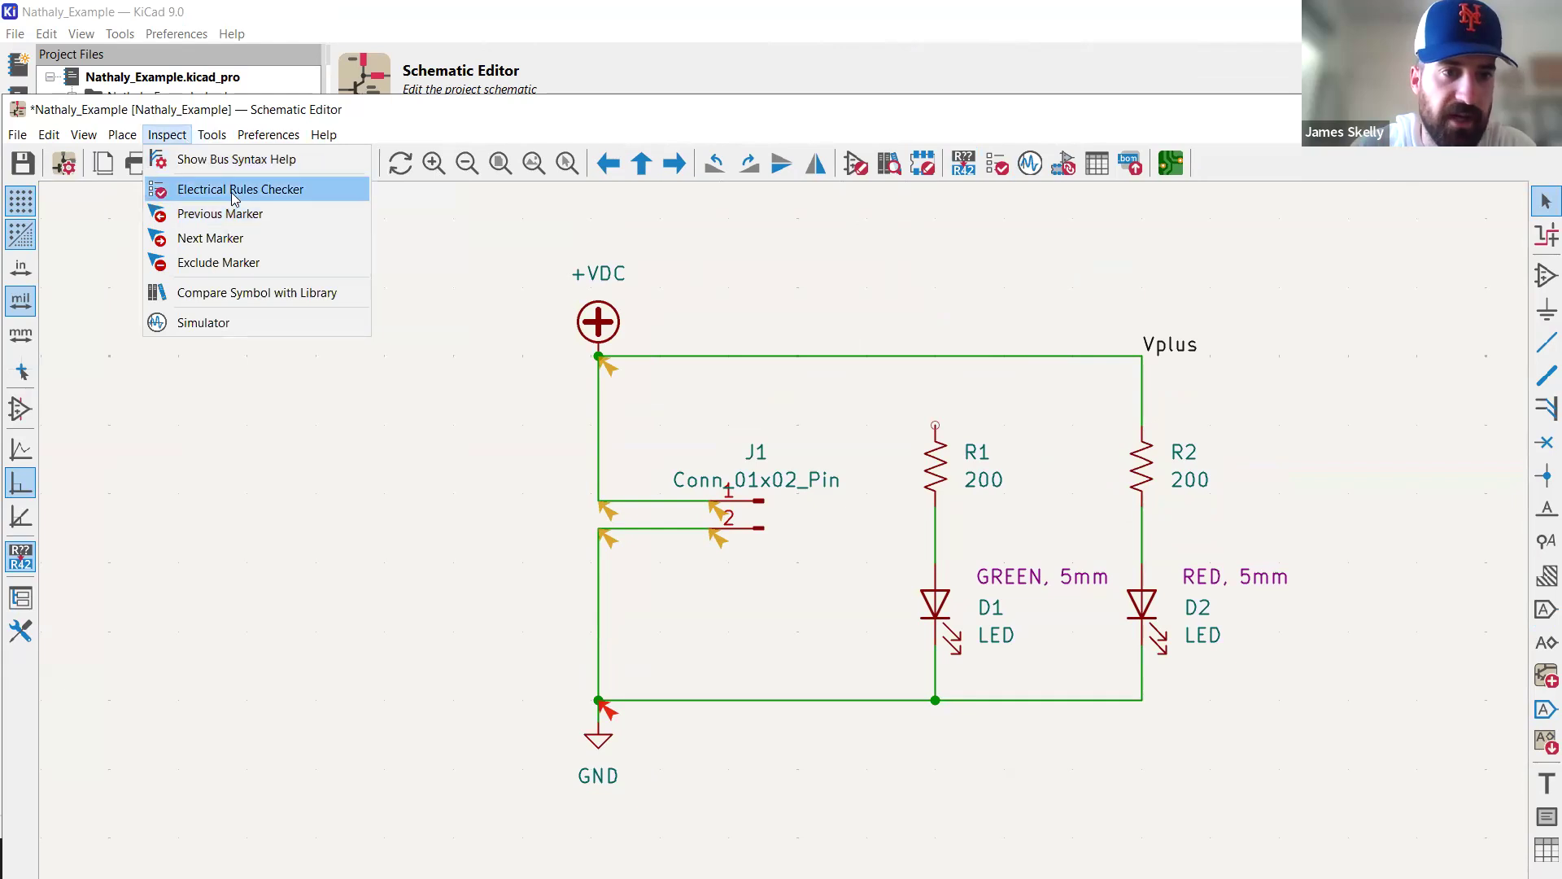
left_click(233, 189)
left_click(1070, 439)
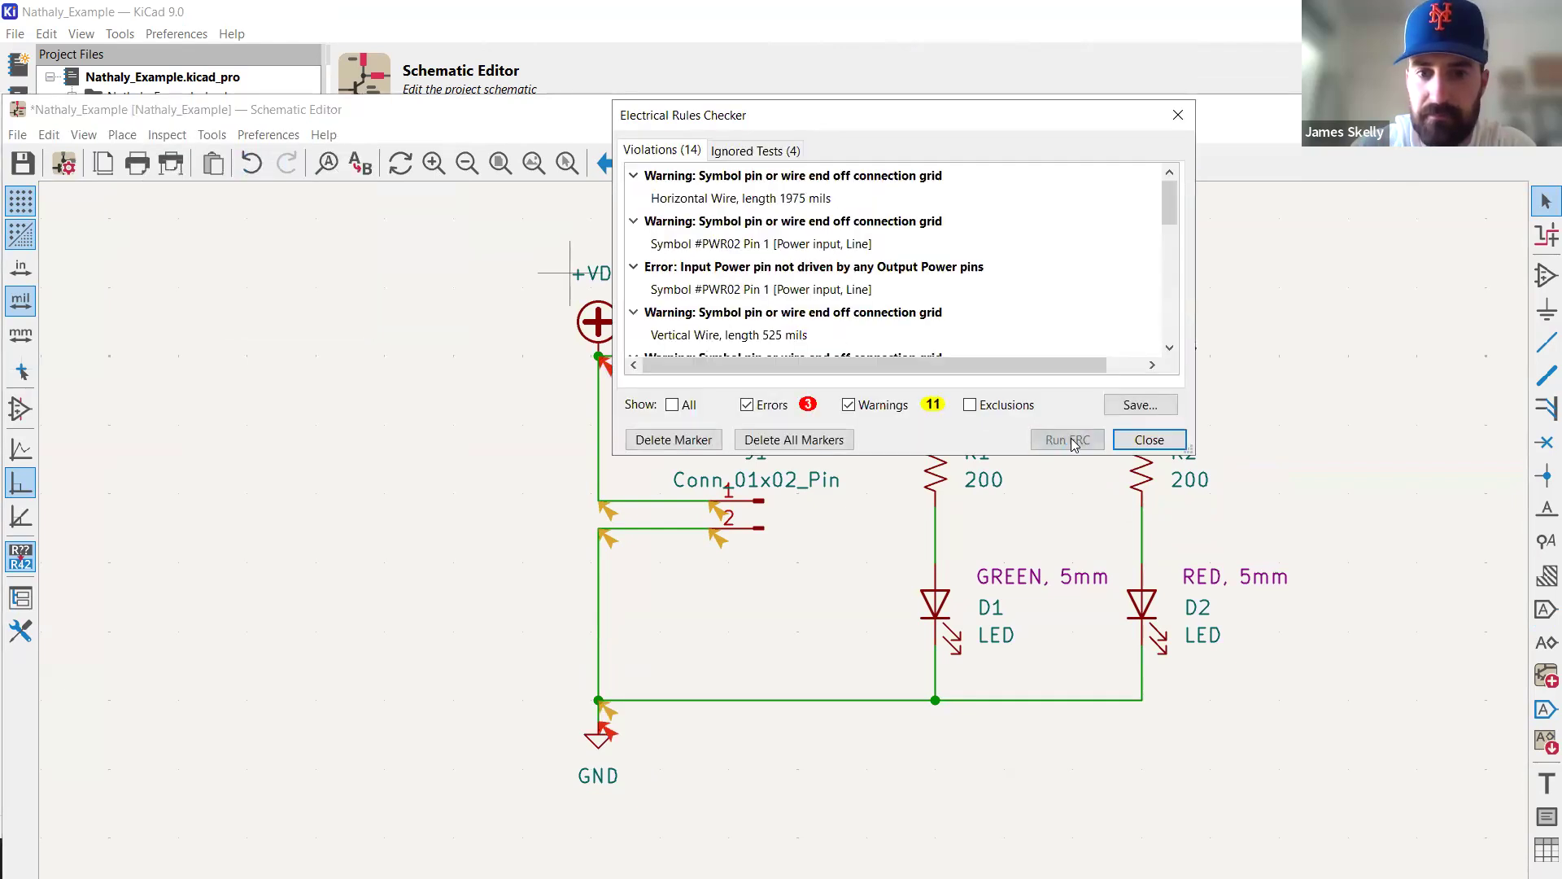
scroll(826, 348, "down", 3)
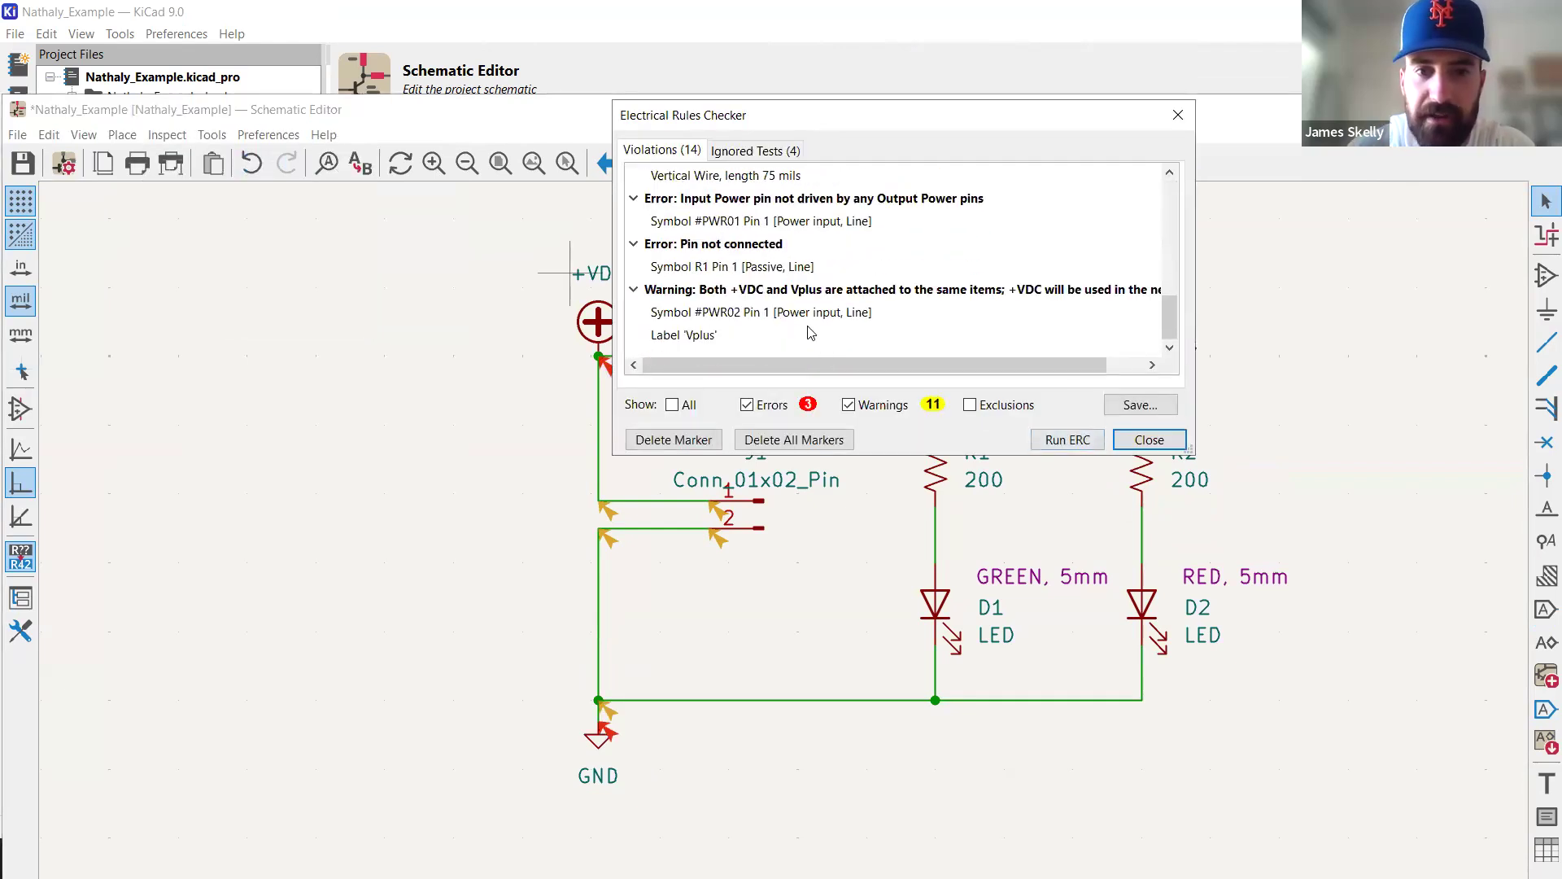
left_click(726, 246)
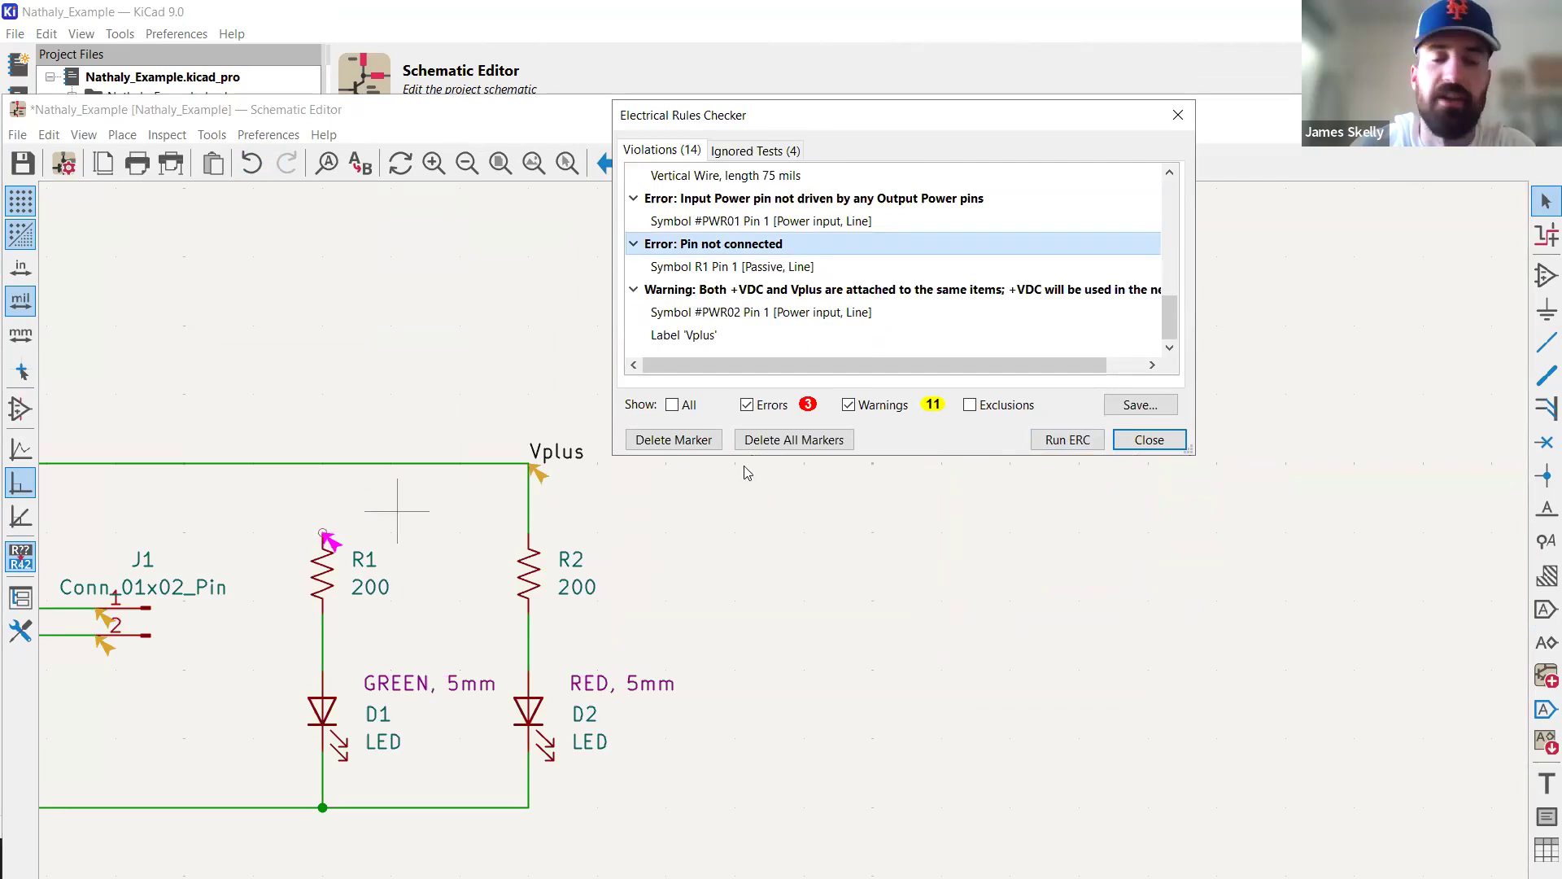
Redraw the wire from R1 to the upper rail, rerun the electrical rules check and review the violations.
scroll(990, 488, "down", 1)
scroll(322, 570, "up", 3)
middle_click_drag(969, 501, 760, 594)
left_click(699, 626)
left_click(698, 471)
left_click(1068, 441)
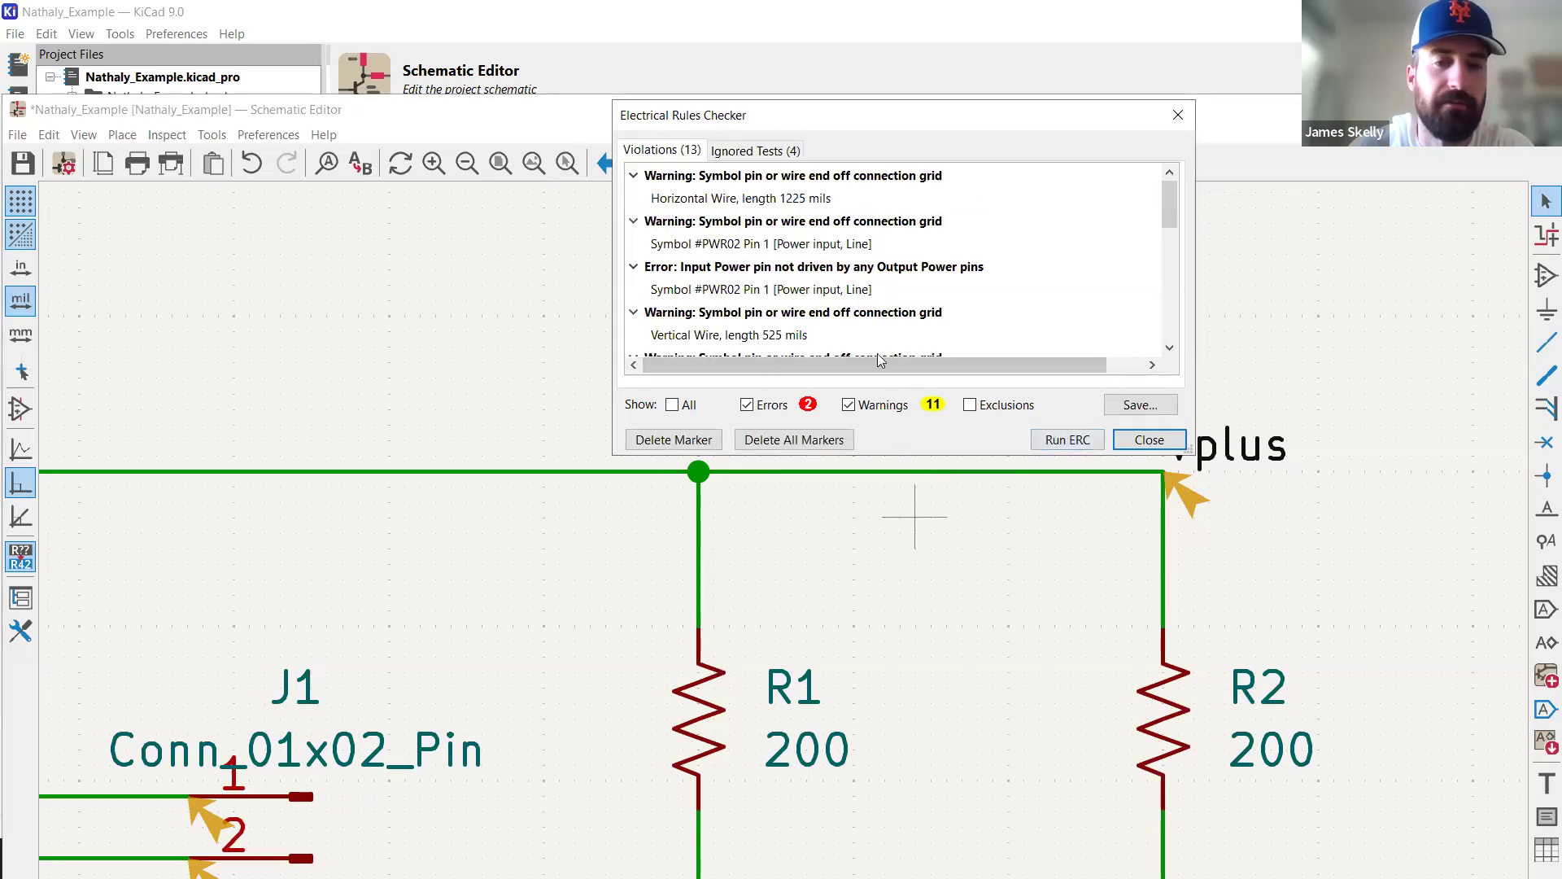
scroll(901, 309, "down", 5)
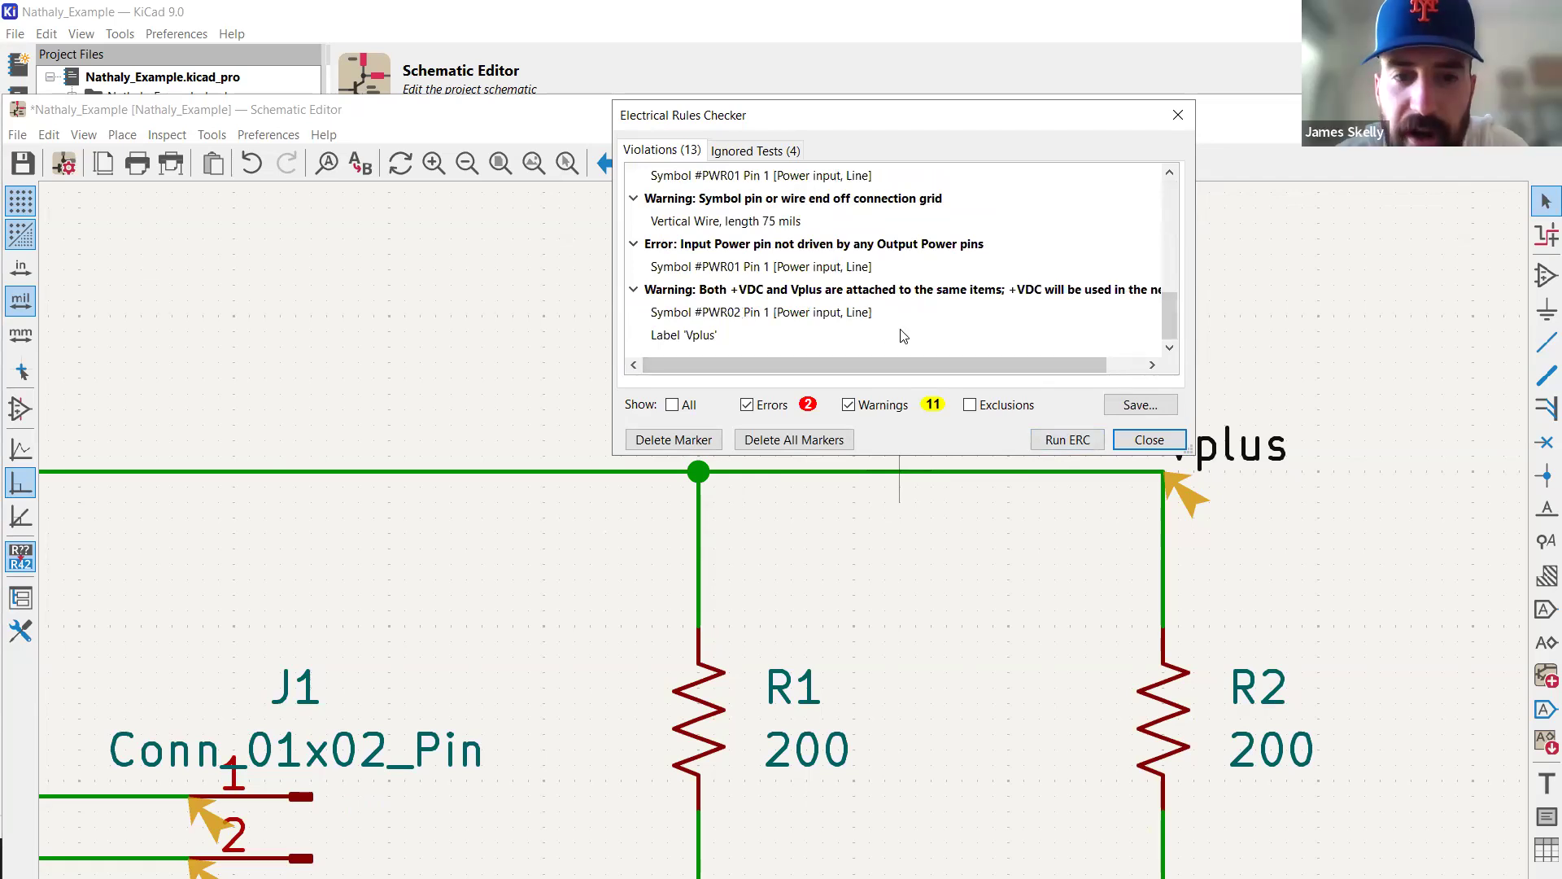
Delete the Vplus net label at the upper rail's corner above R2.
scroll(752, 529, "down", 4)
scroll(419, 472, "up", 3)
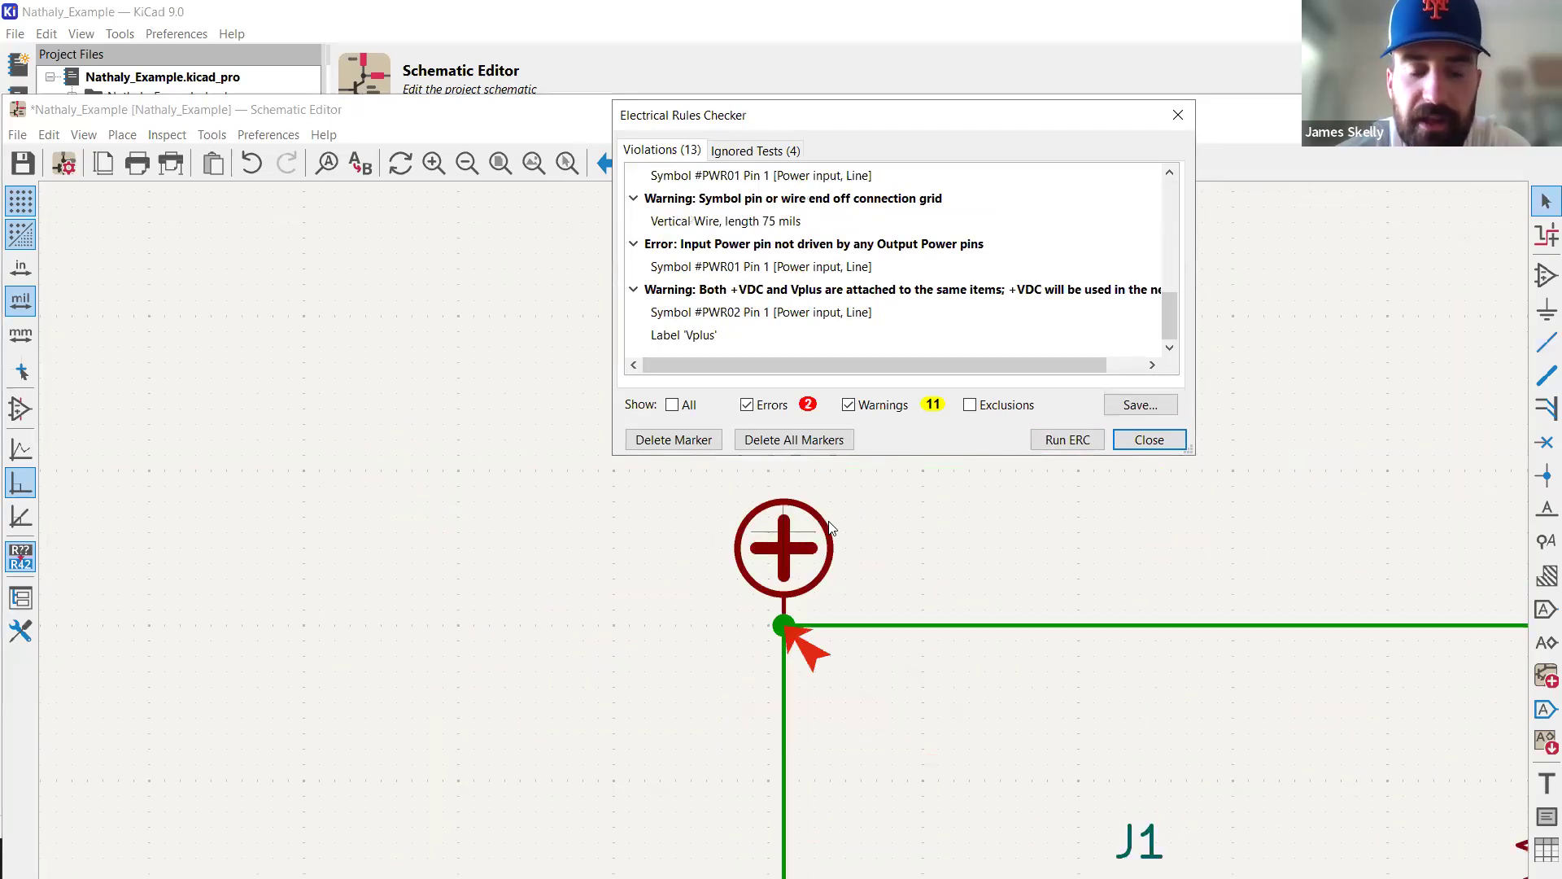
scroll(838, 541, "down", 4)
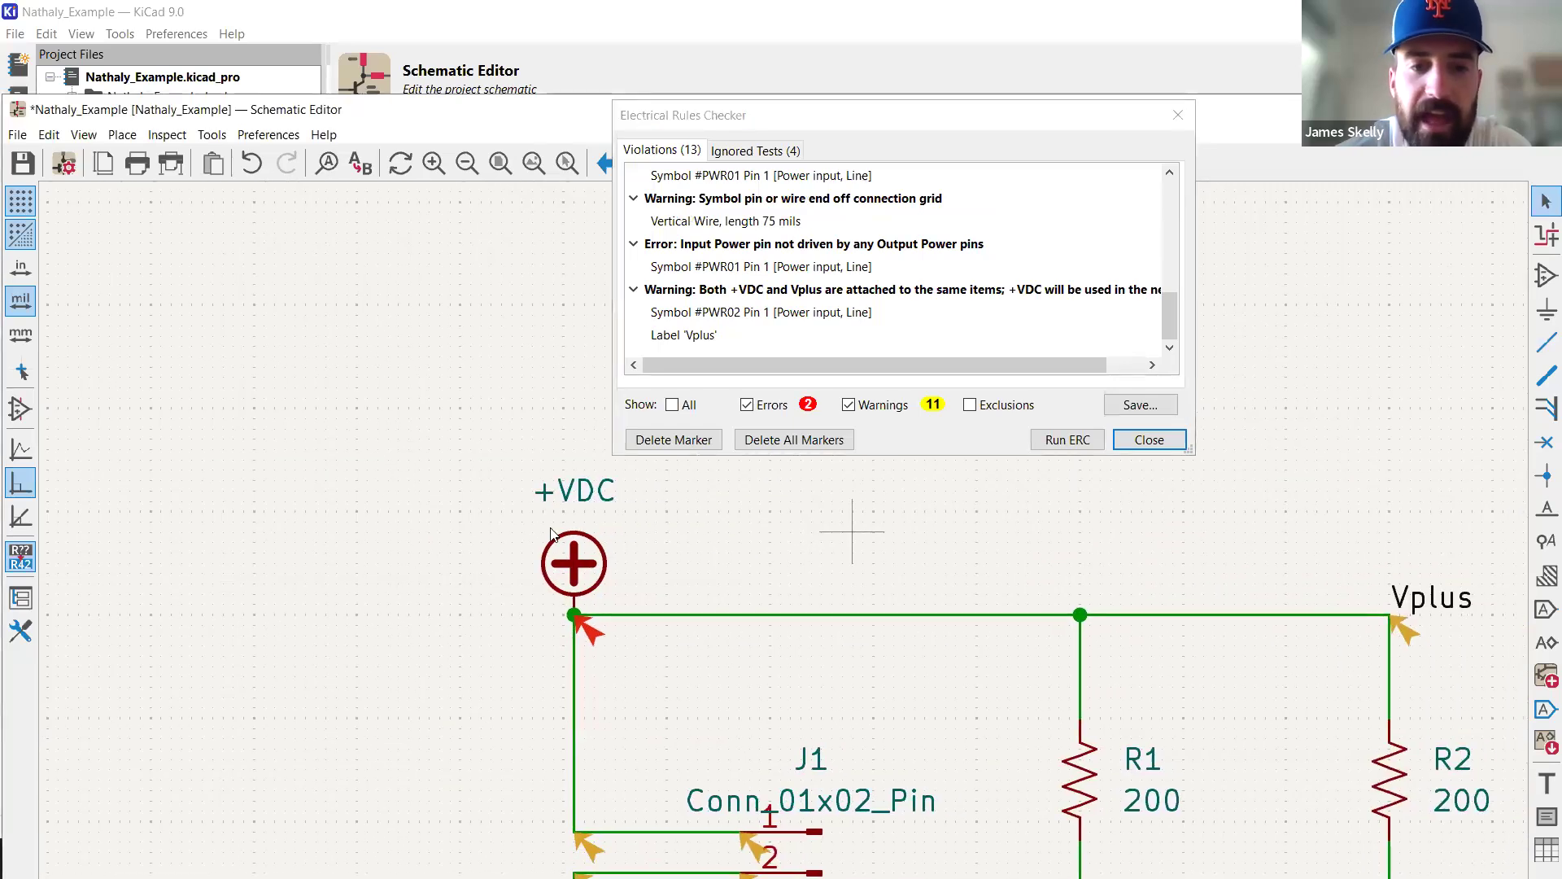
scroll(787, 541, "up", 3)
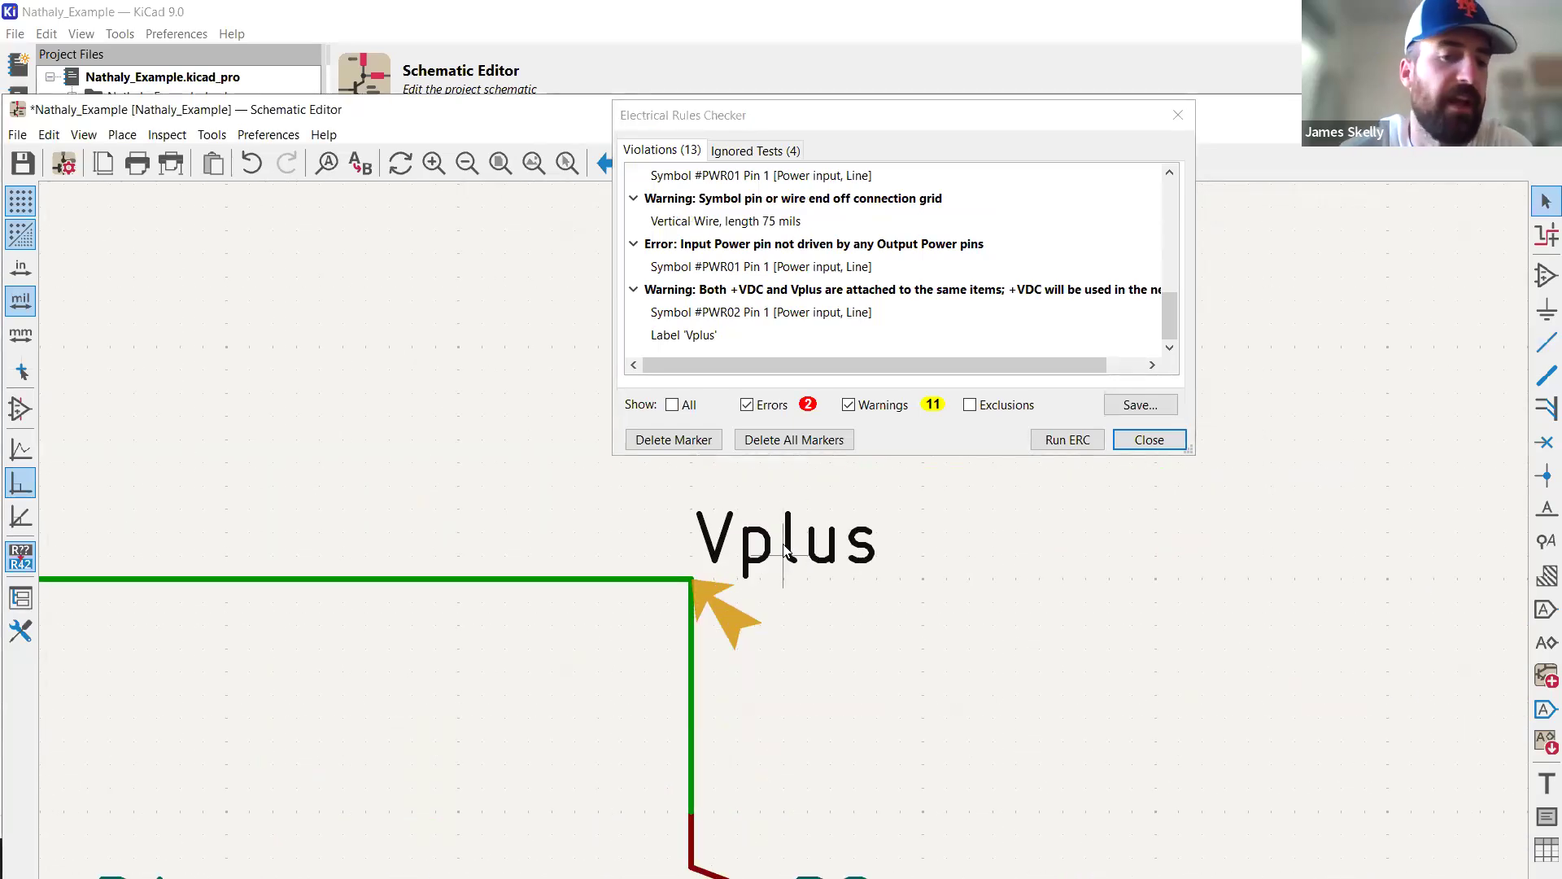
left_click(781, 545)
scroll(783, 534, "down", 4)
middle_click_drag(782, 569, 763, 523)
scroll(740, 653, "up", 2)
scroll(690, 589, "down", 2)
middle_click_drag(912, 498, 855, 648)
scroll(784, 533, "up", 3)
key("Delete")
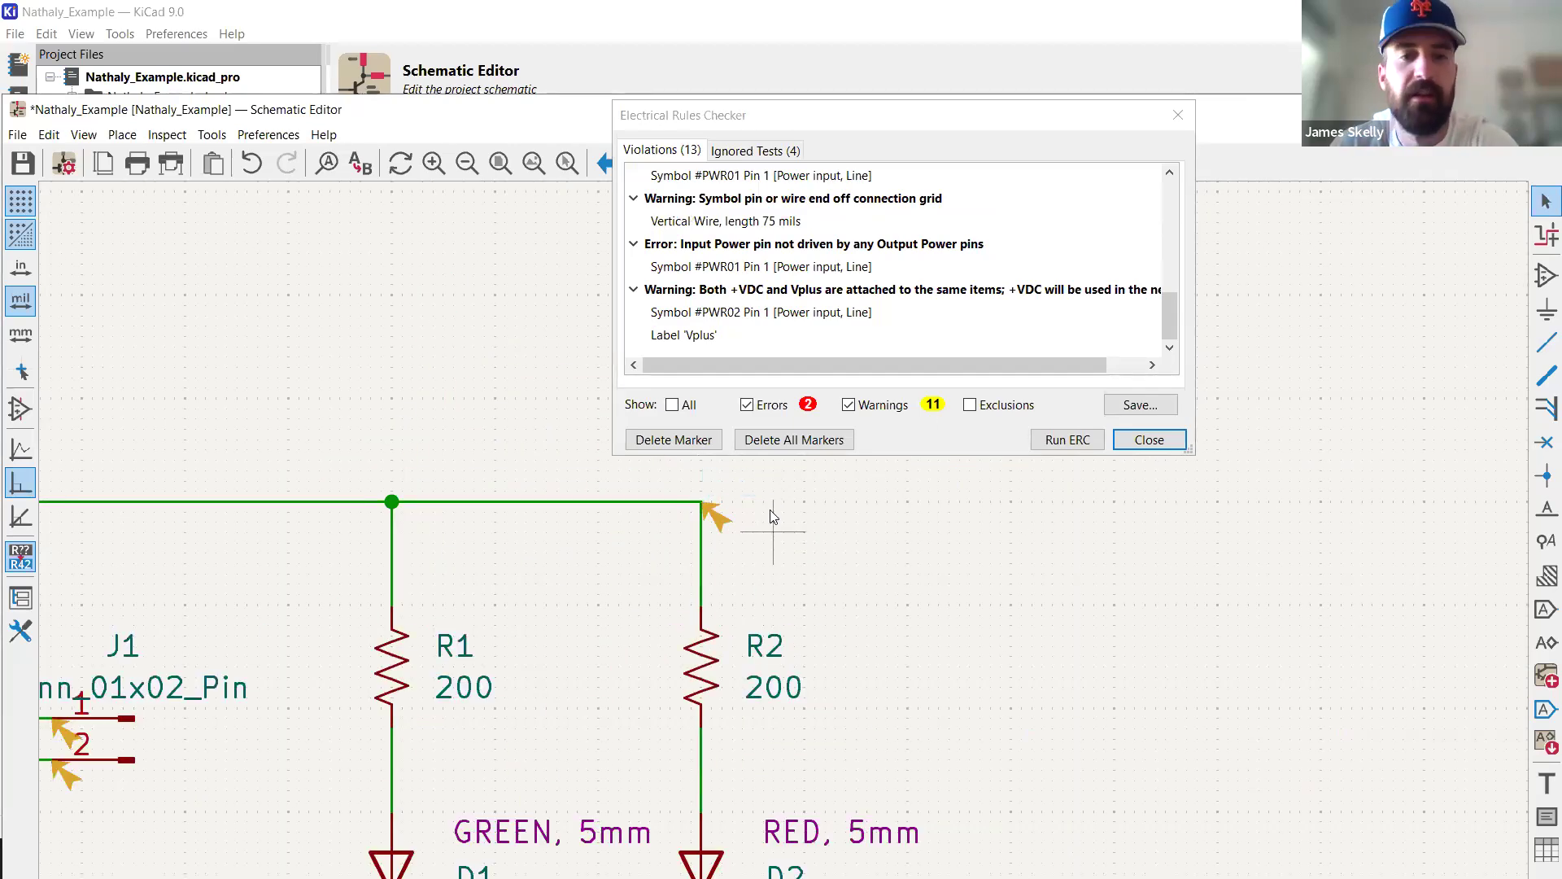
Rerun the electrical rules check, review the listed violations and close the checker.
left_click(1063, 440)
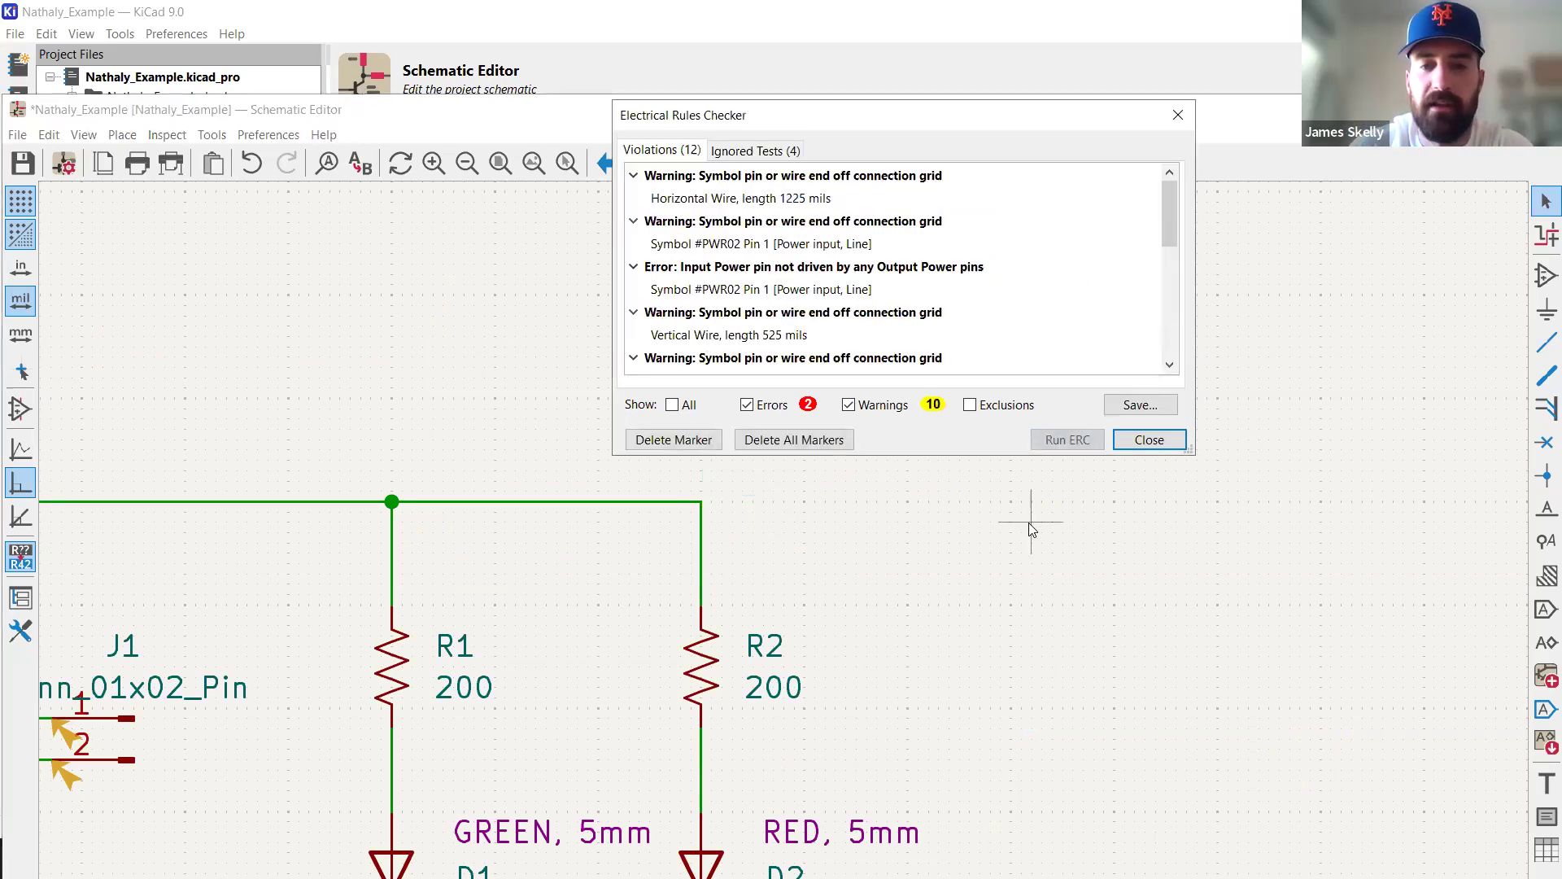
scroll(855, 328, "down", 2)
scroll(854, 328, "down", 3)
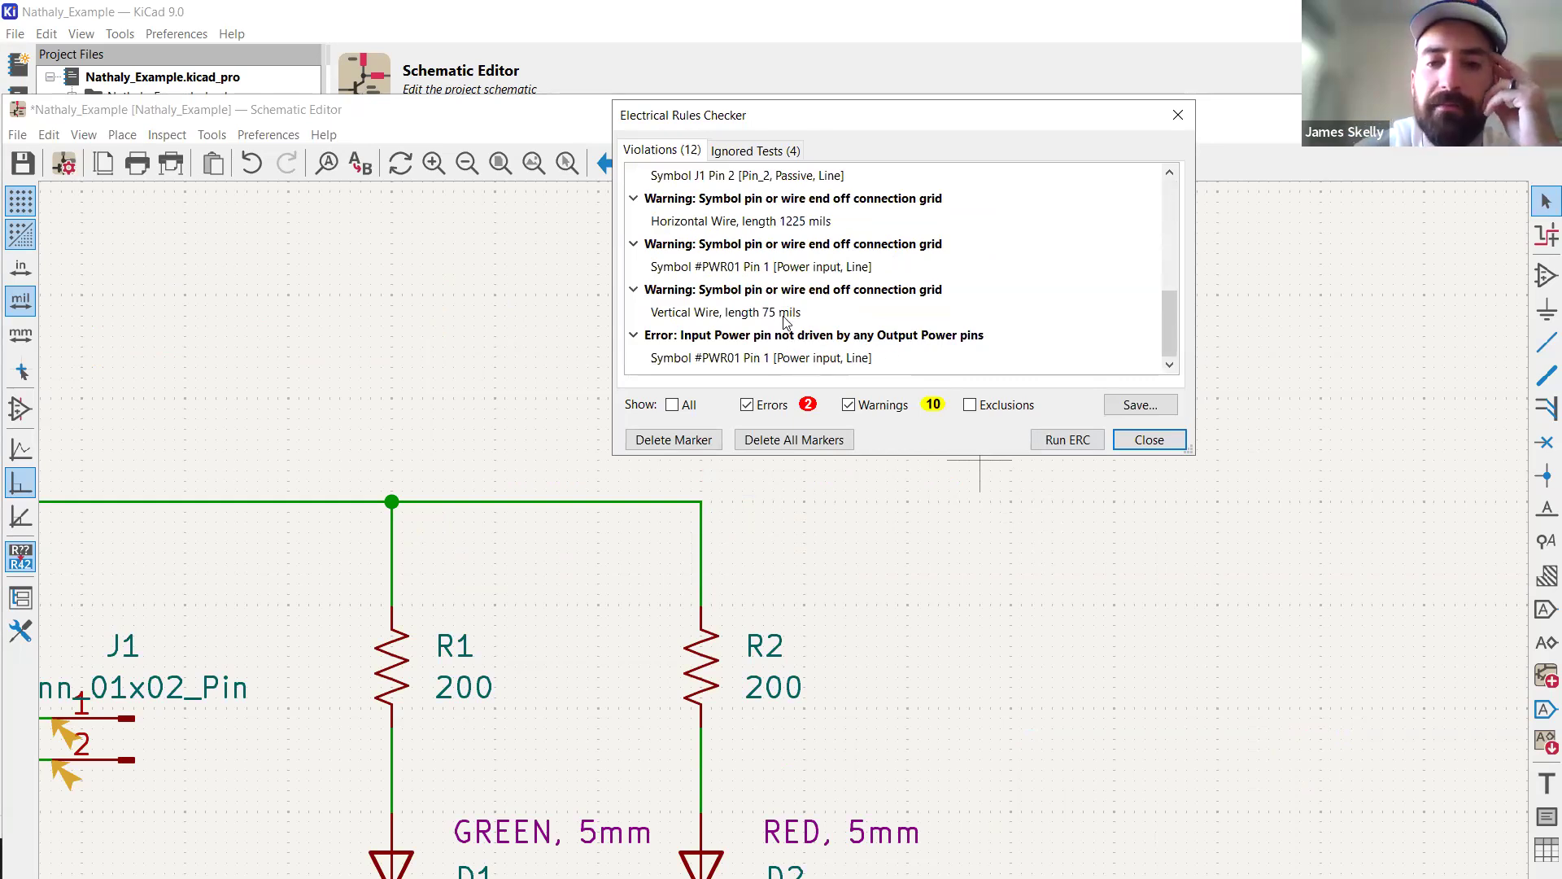
scroll(786, 321, "up", 4)
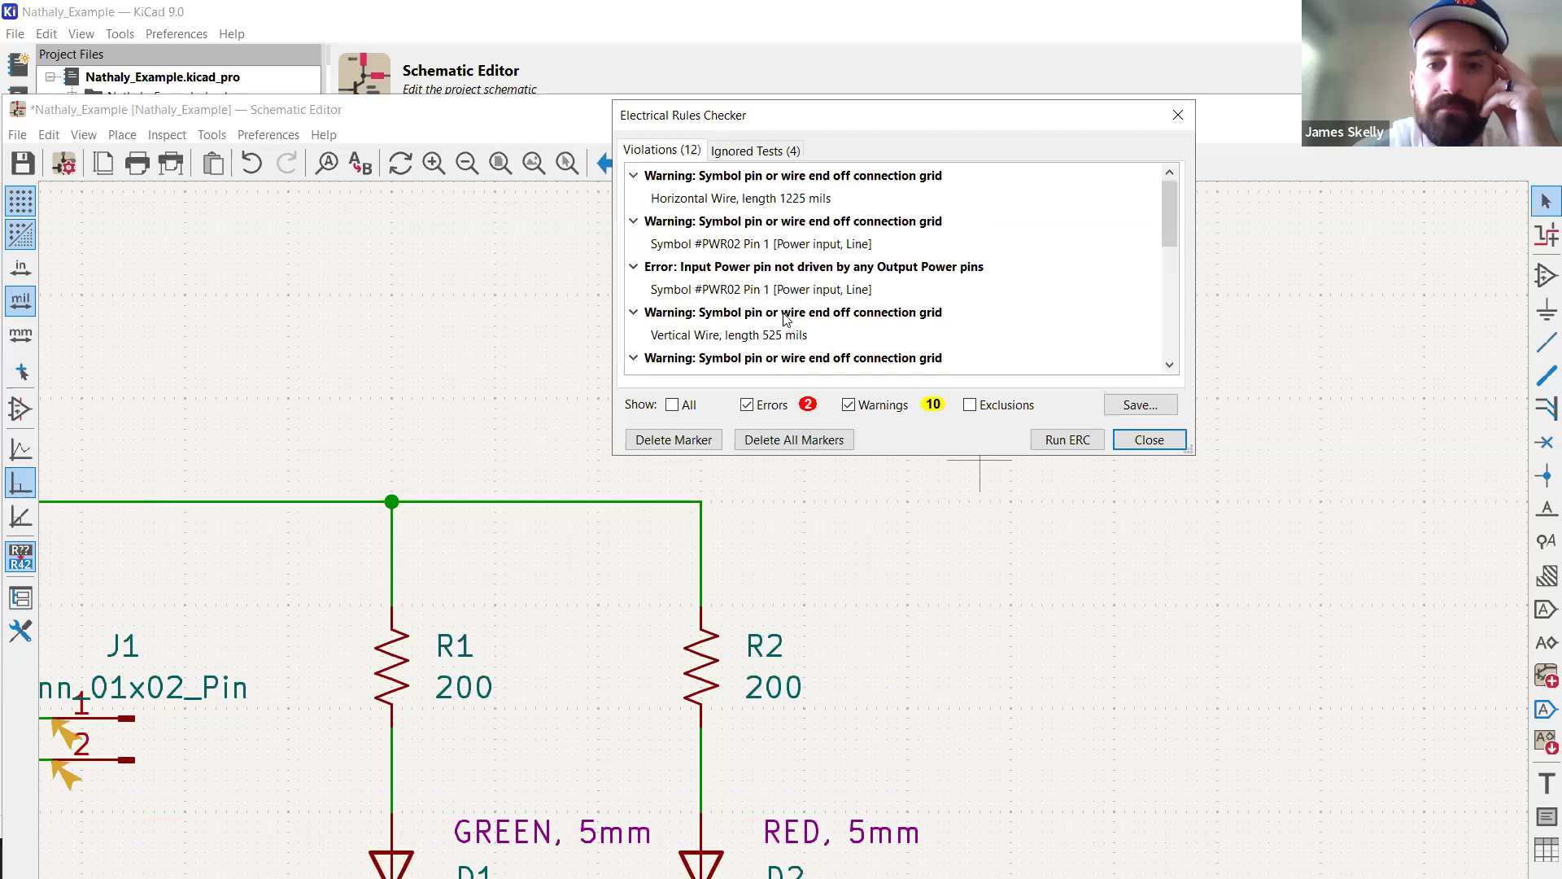
scroll(882, 325, "down", 4)
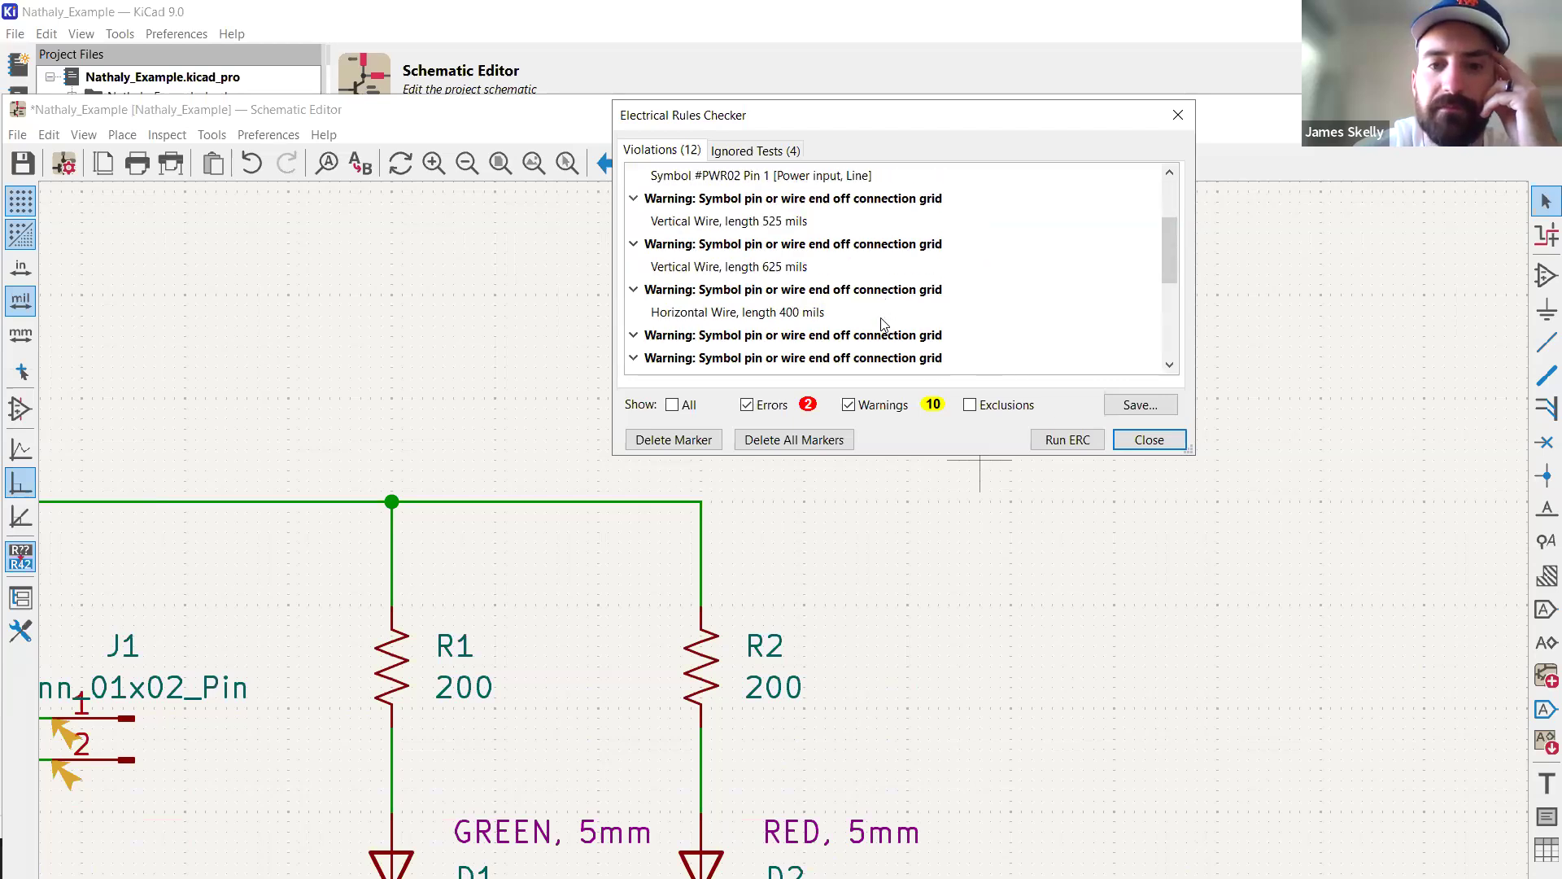
left_click(1149, 440)
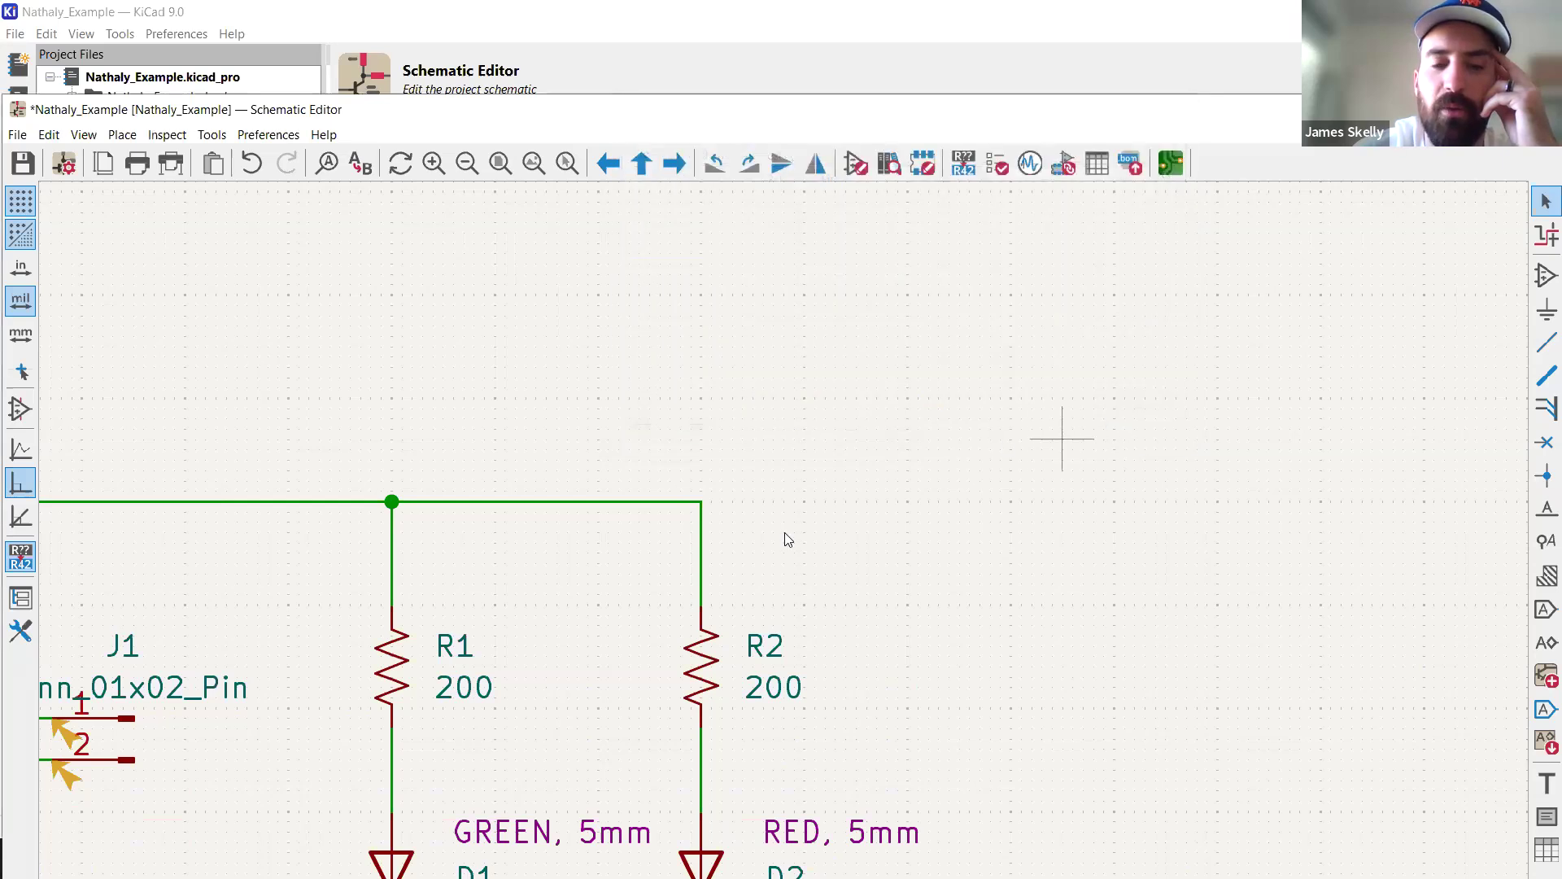
Move the +VDC symbol slightly up from the upper rail, keeping it wired to the corner junction.
scroll(785, 537, "down", 5)
scroll(755, 553, "up", 5)
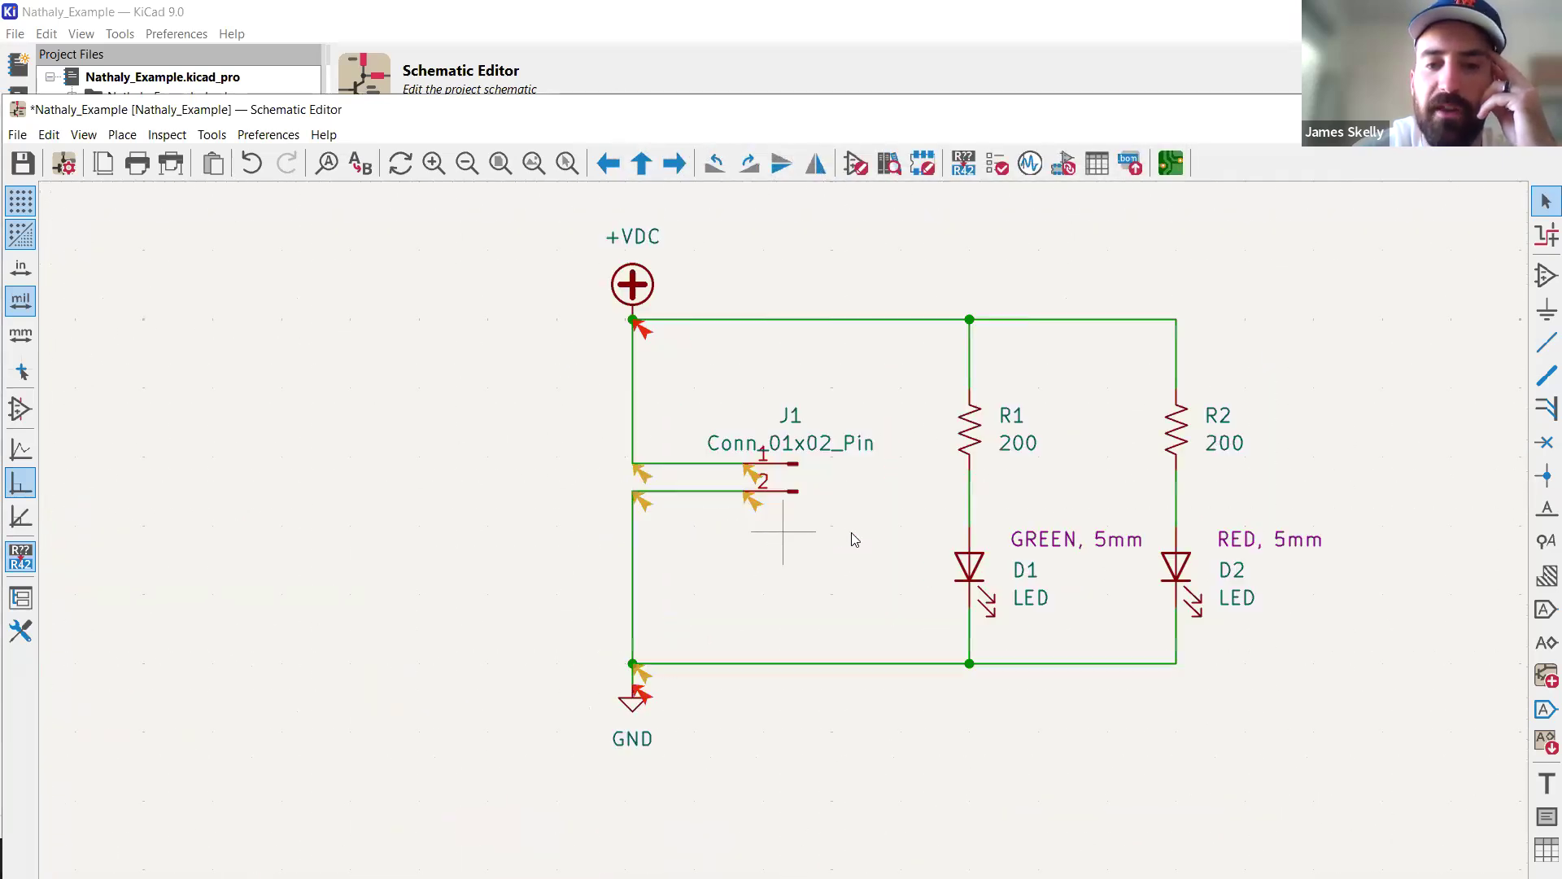
scroll(806, 537, "right", 1)
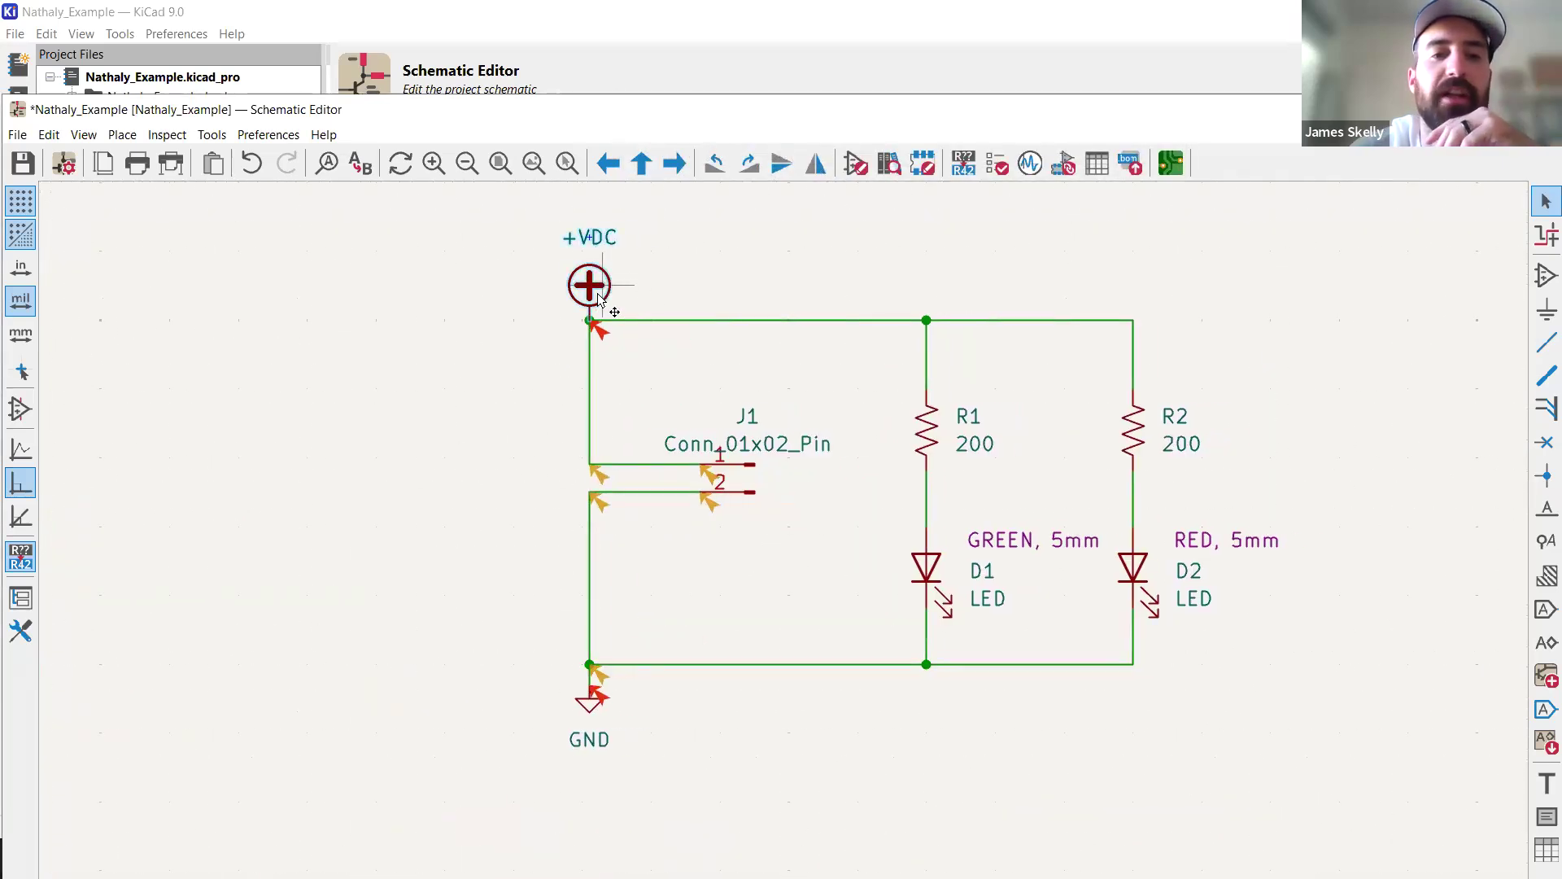
left_click_drag(590, 309, 589, 289)
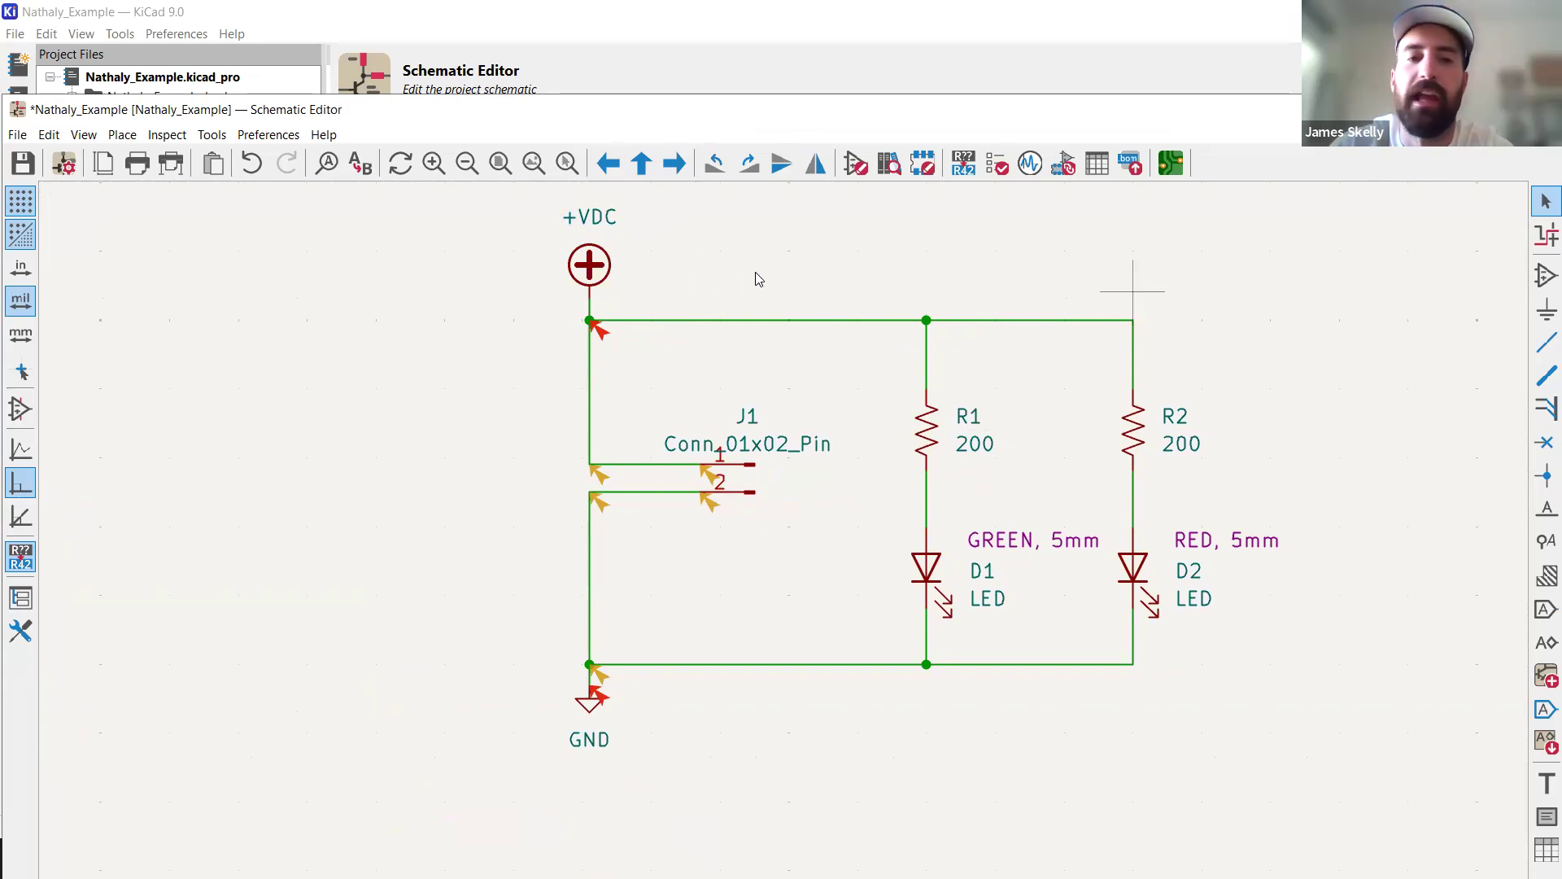
Duplicate the +VDC and GND symbols and place the copies one above the other in the empty area beside the circuit.
left_click(599, 264)
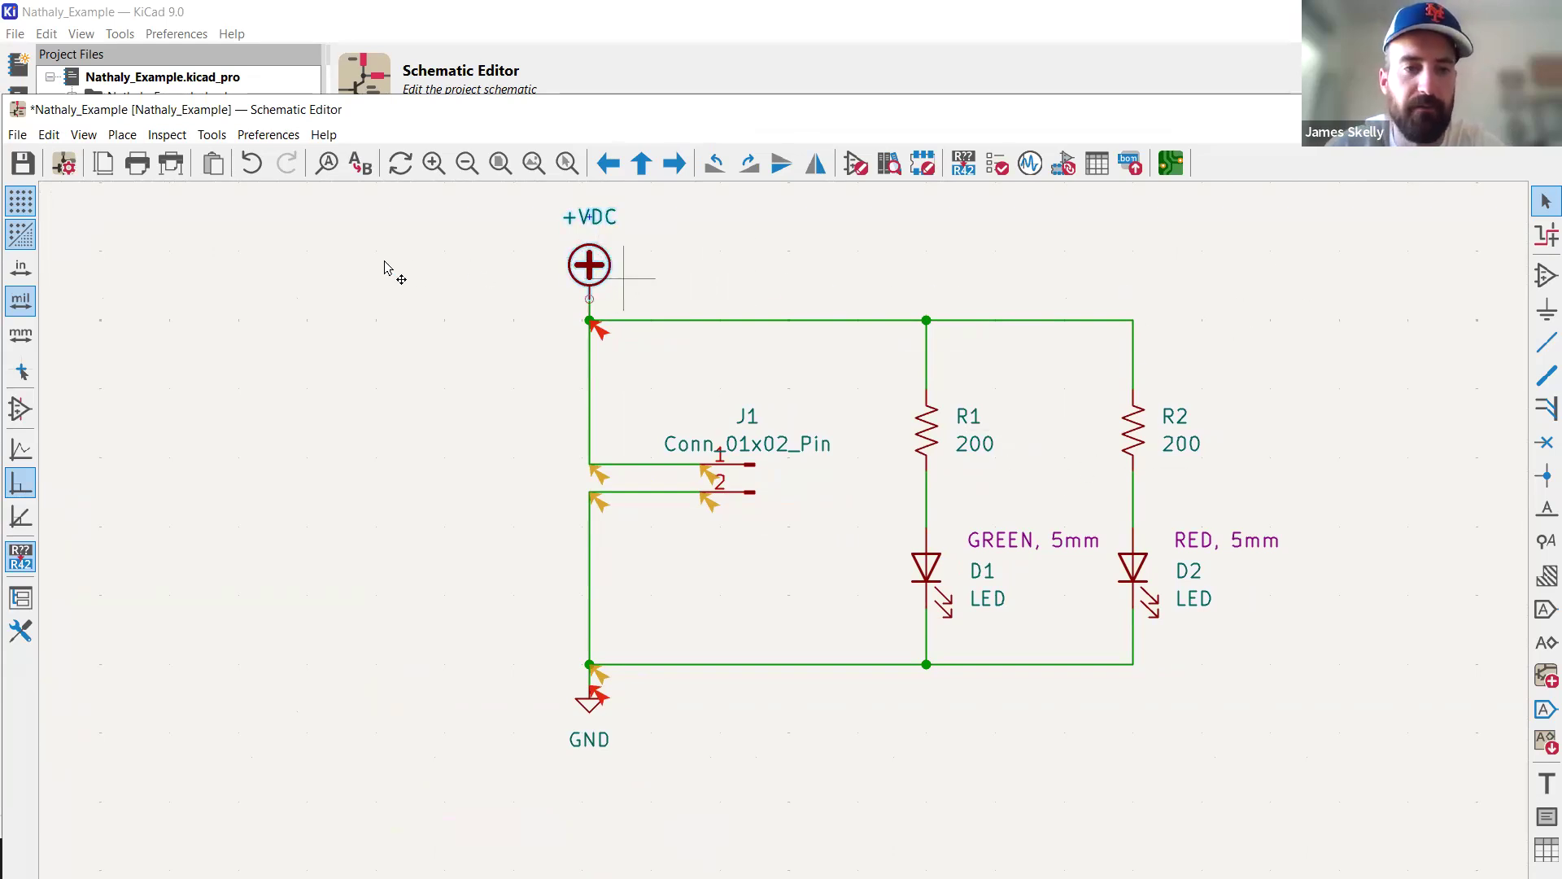
key("ctrl+d")
left_click(362, 285)
left_click(592, 700)
key("ctrl+d")
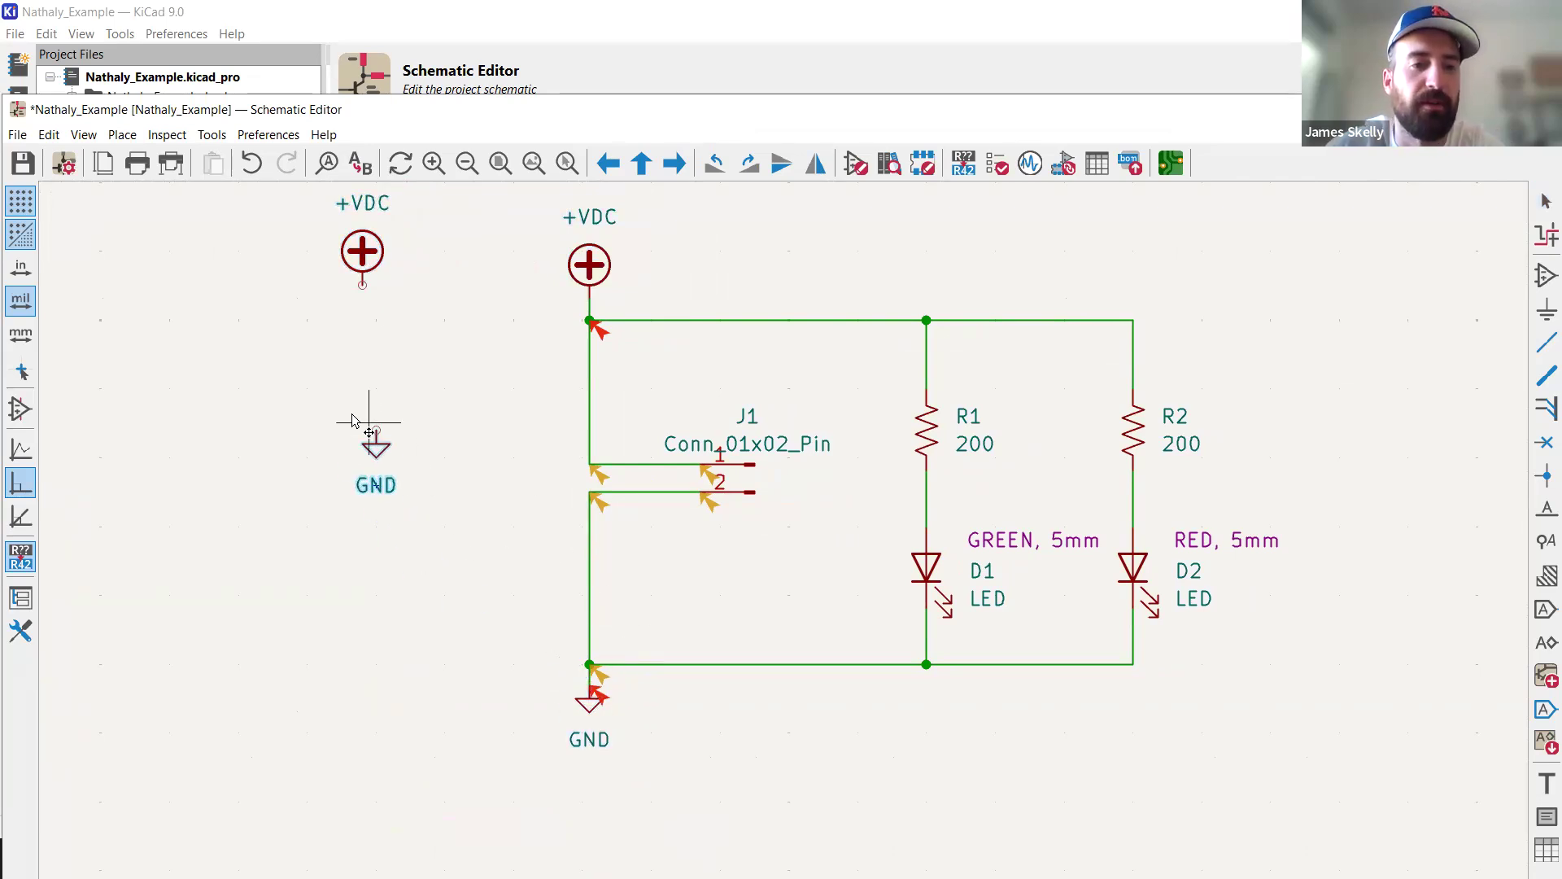
left_click(362, 423)
key("Escape")
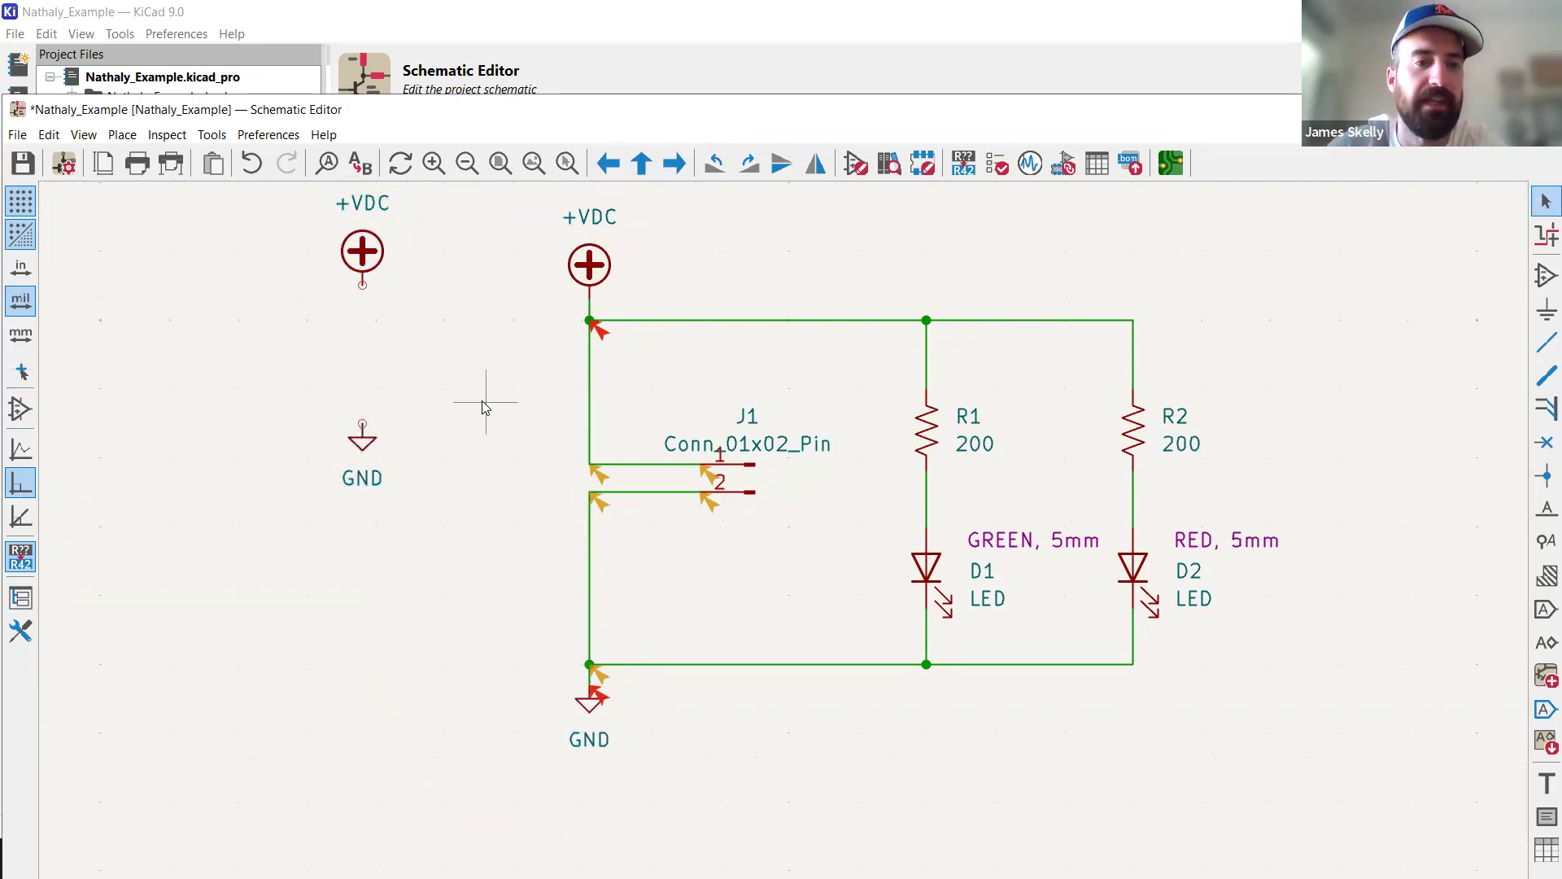
Place a PWR_FLAG power symbol on the pin of the duplicated +VDC symbol and rotate it to point sideways, away from the pin.
scroll(501, 411, "up", 1)
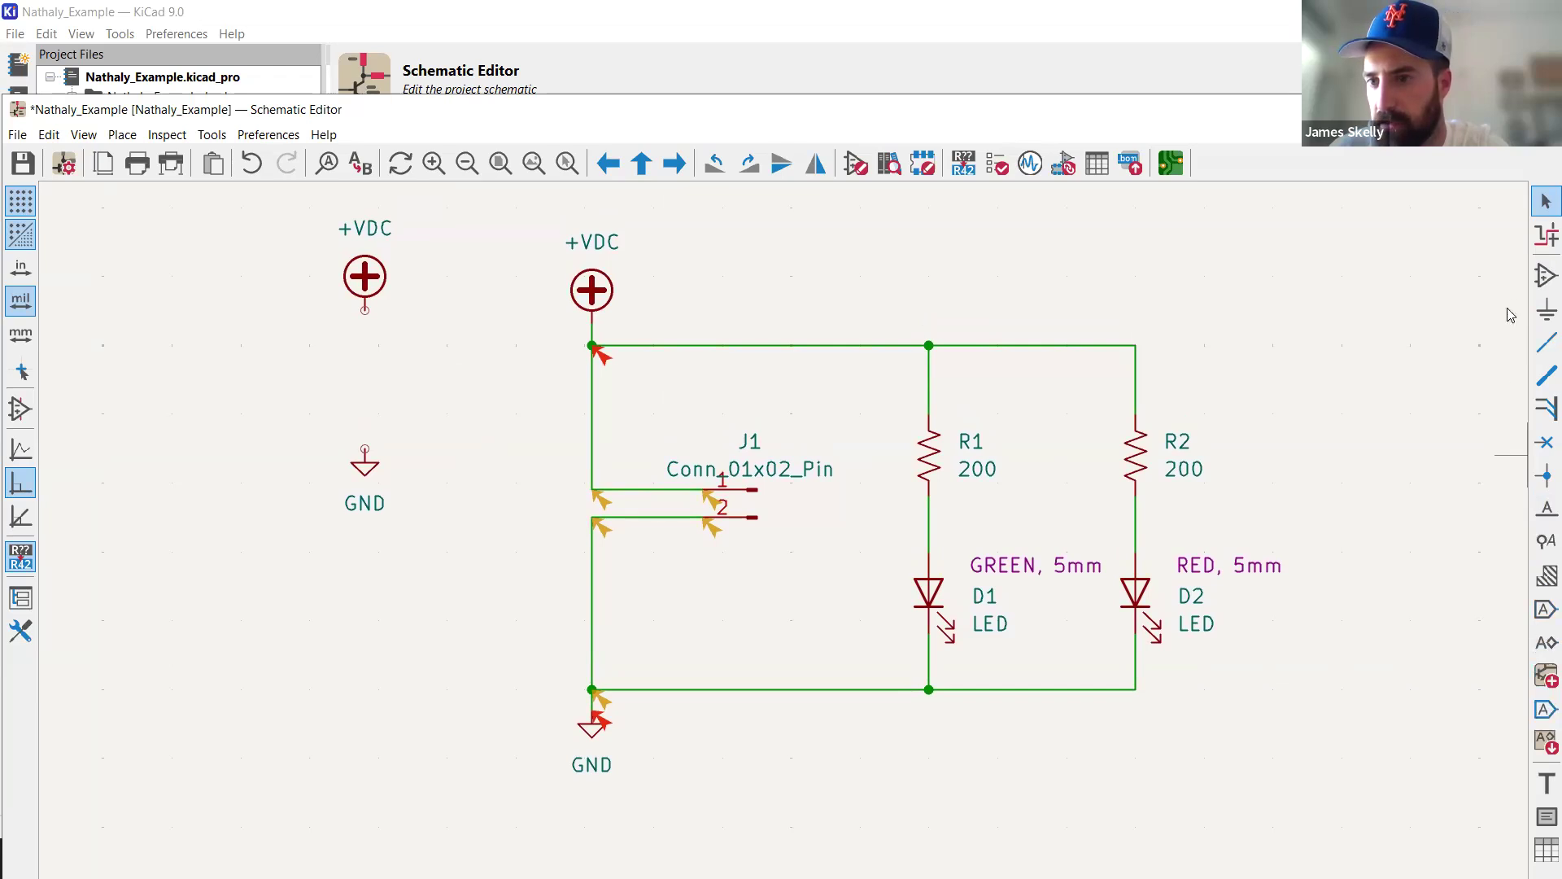
left_click(1546, 309)
scroll(632, 409, "down", 12)
scroll(729, 437, "down", 4)
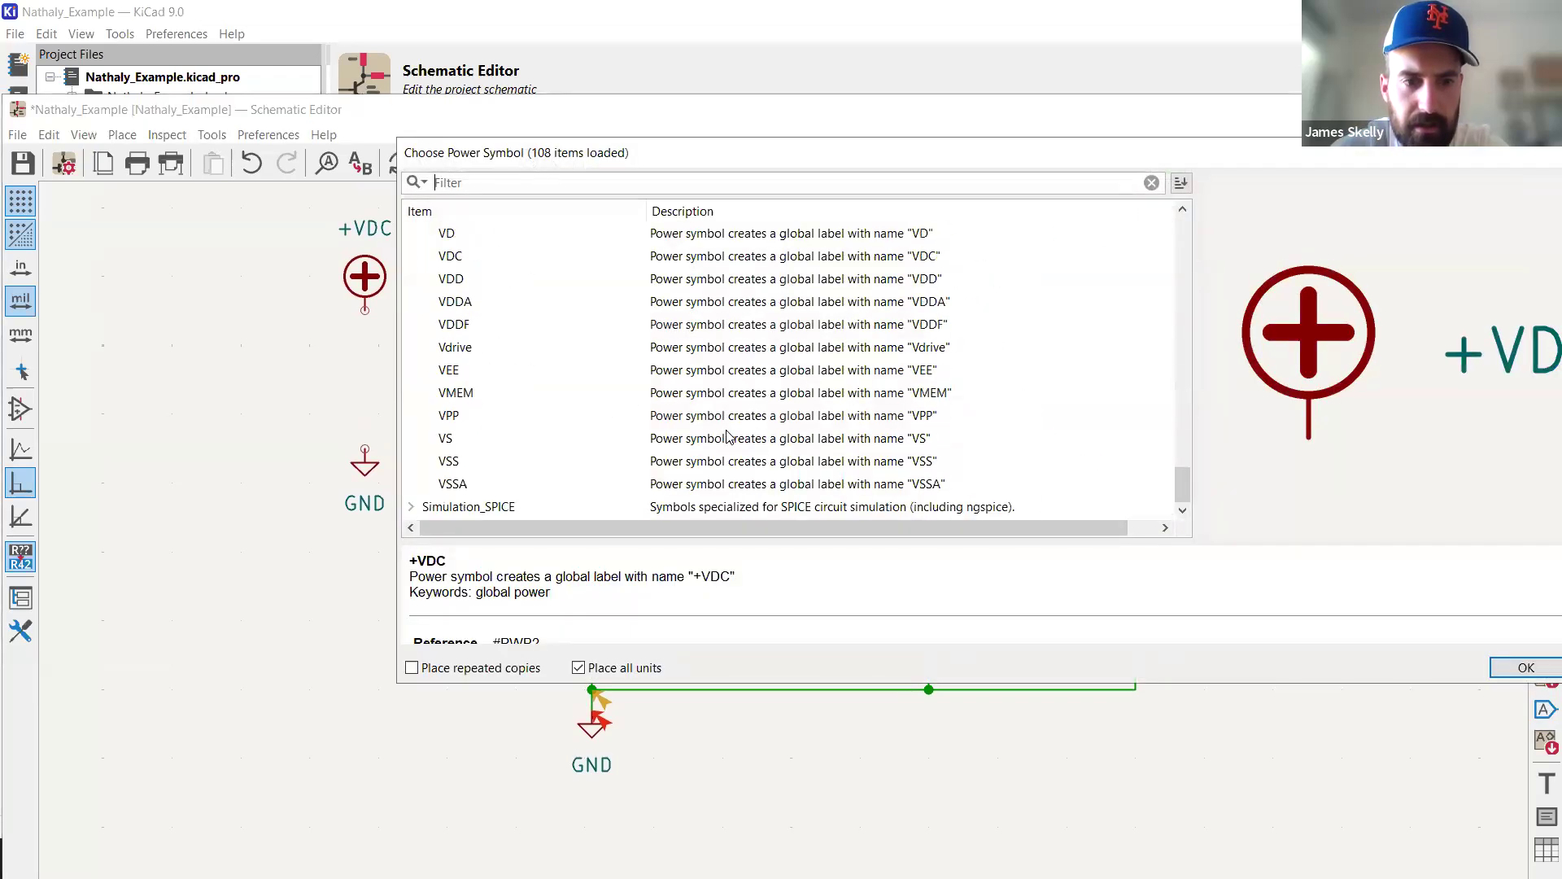
scroll(728, 437, "up", 4)
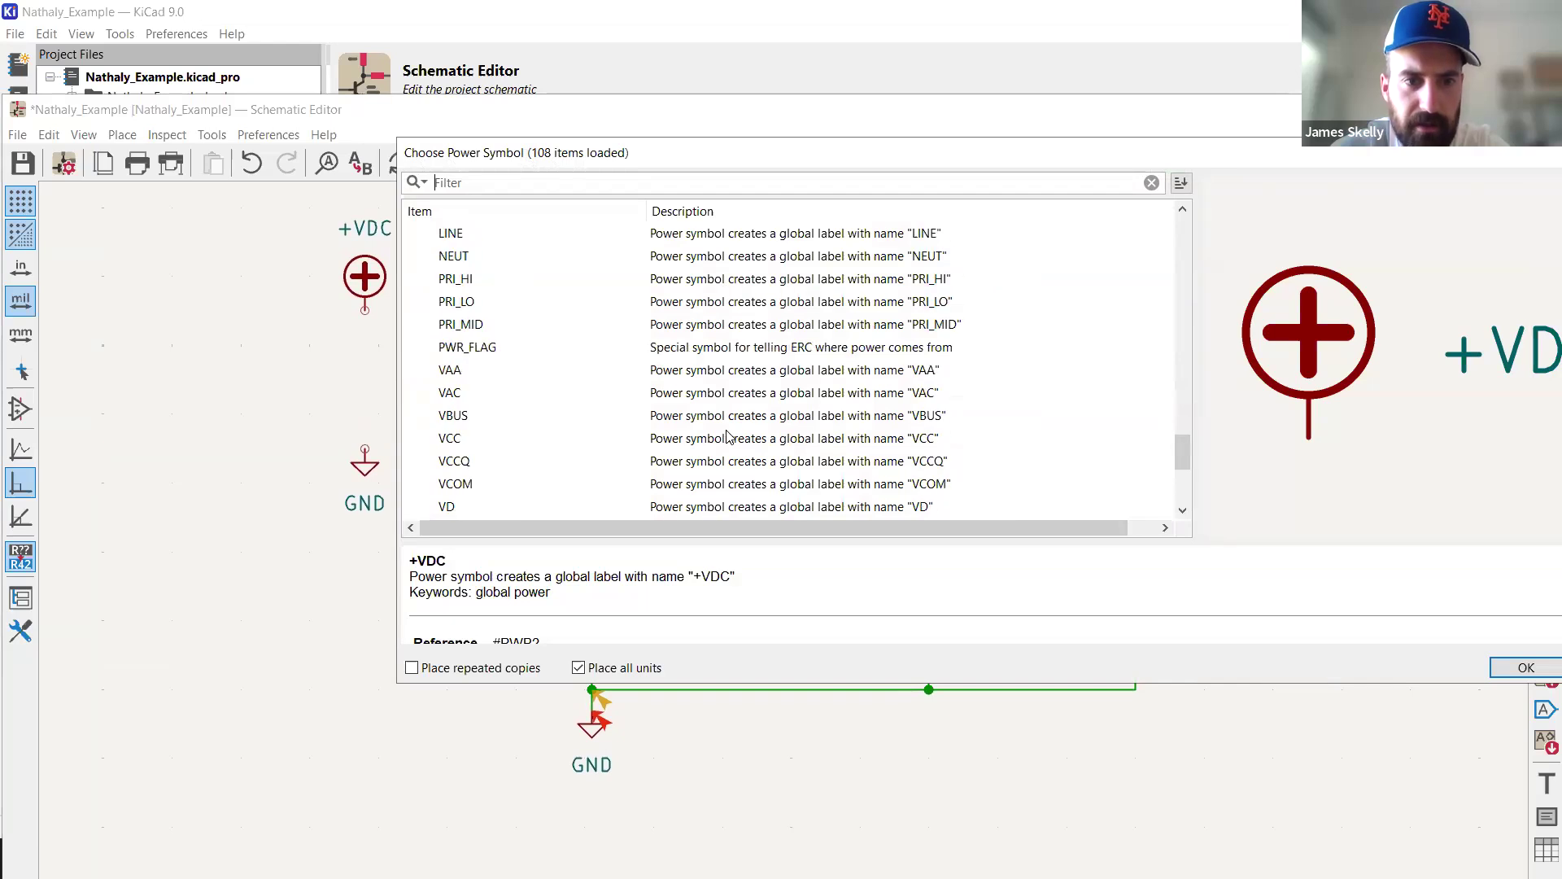
left_click(482, 348)
double_click(558, 358)
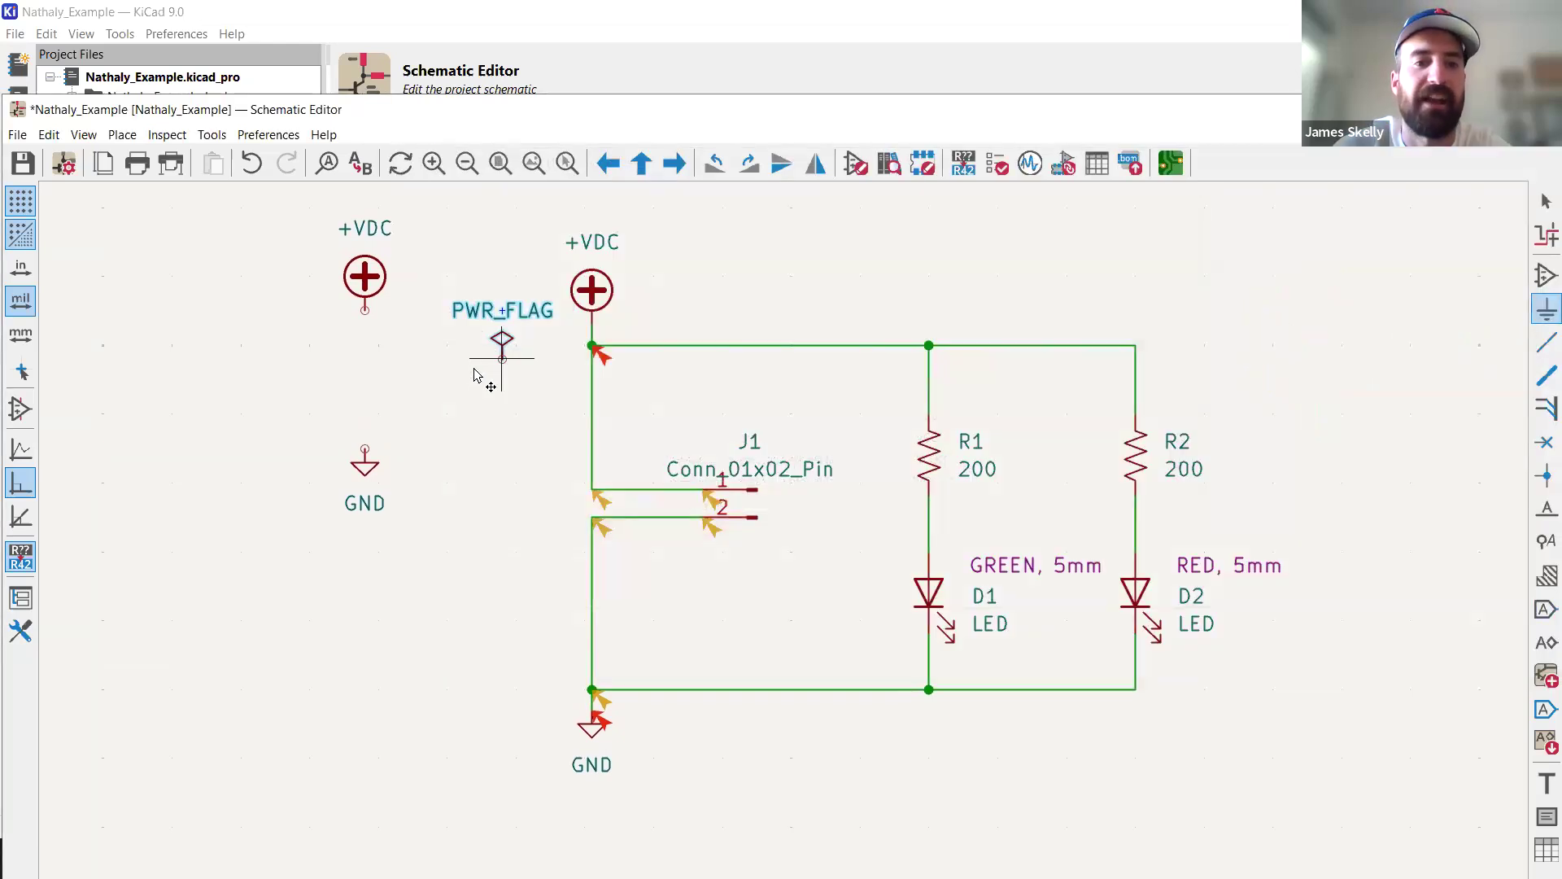
key("r")
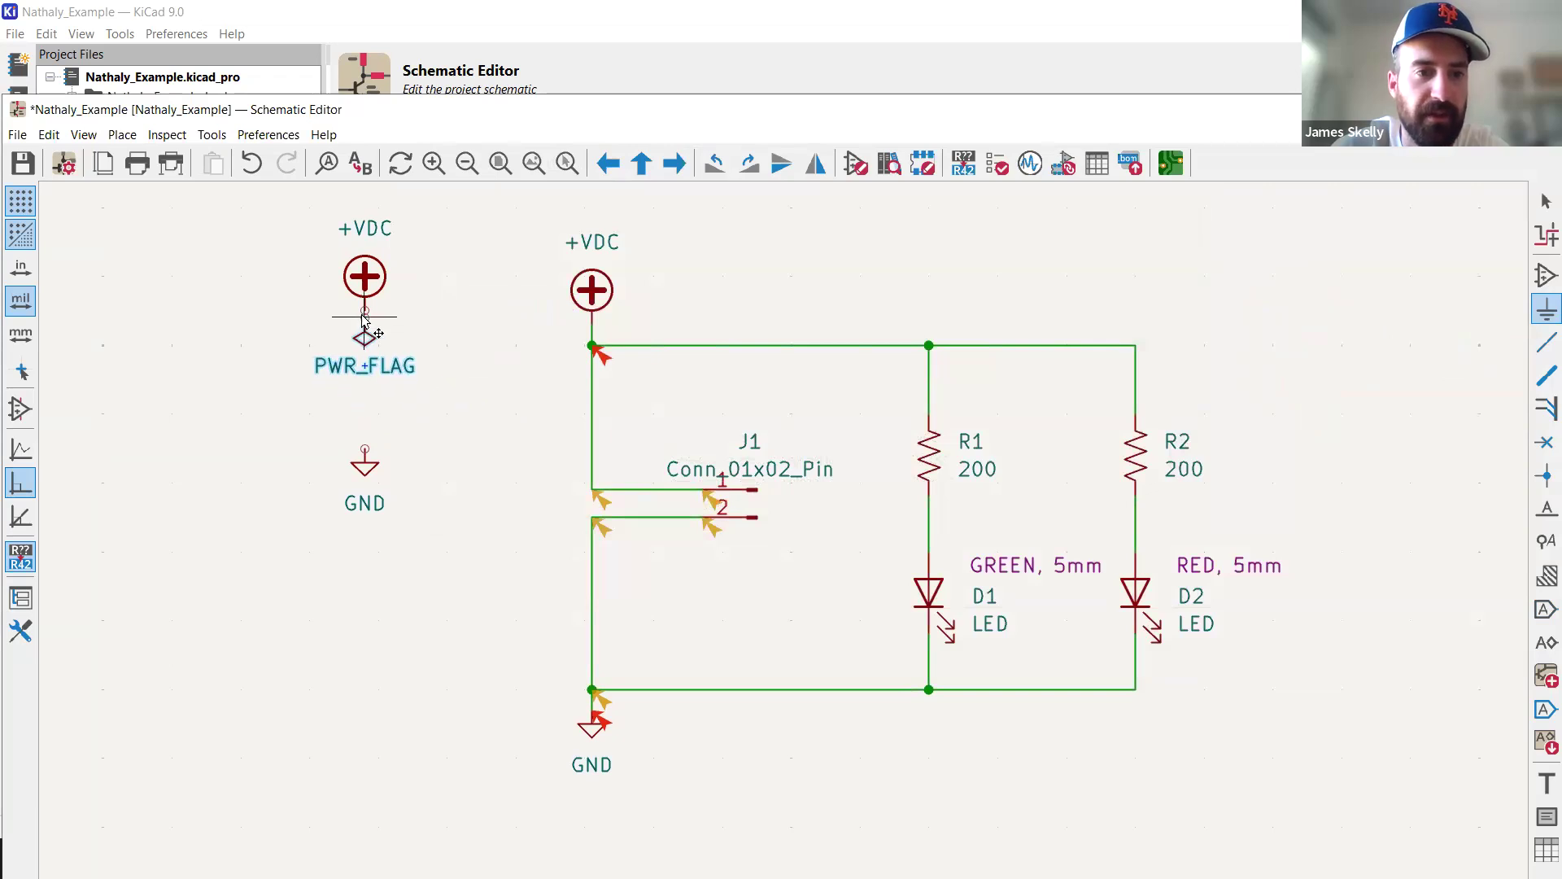
left_click(364, 317)
key("r")
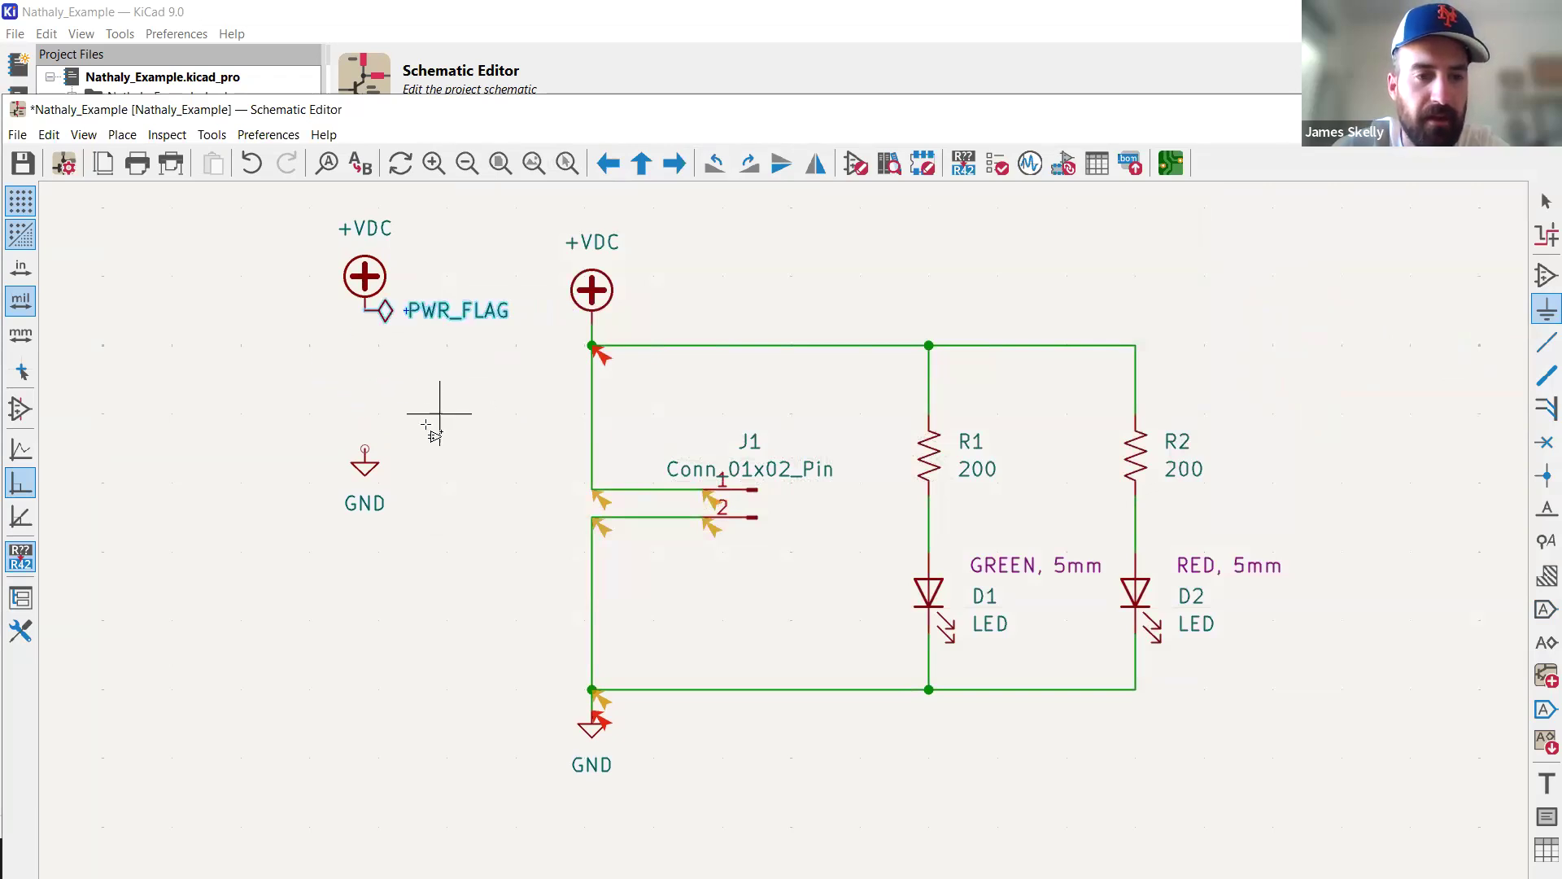
Drag the PWR_FLAG slightly away from the duplicated +VDC symbol so a short wire joins them, and dismiss the power symbol chooser.
key("g")
left_click(386, 311)
left_click(423, 348)
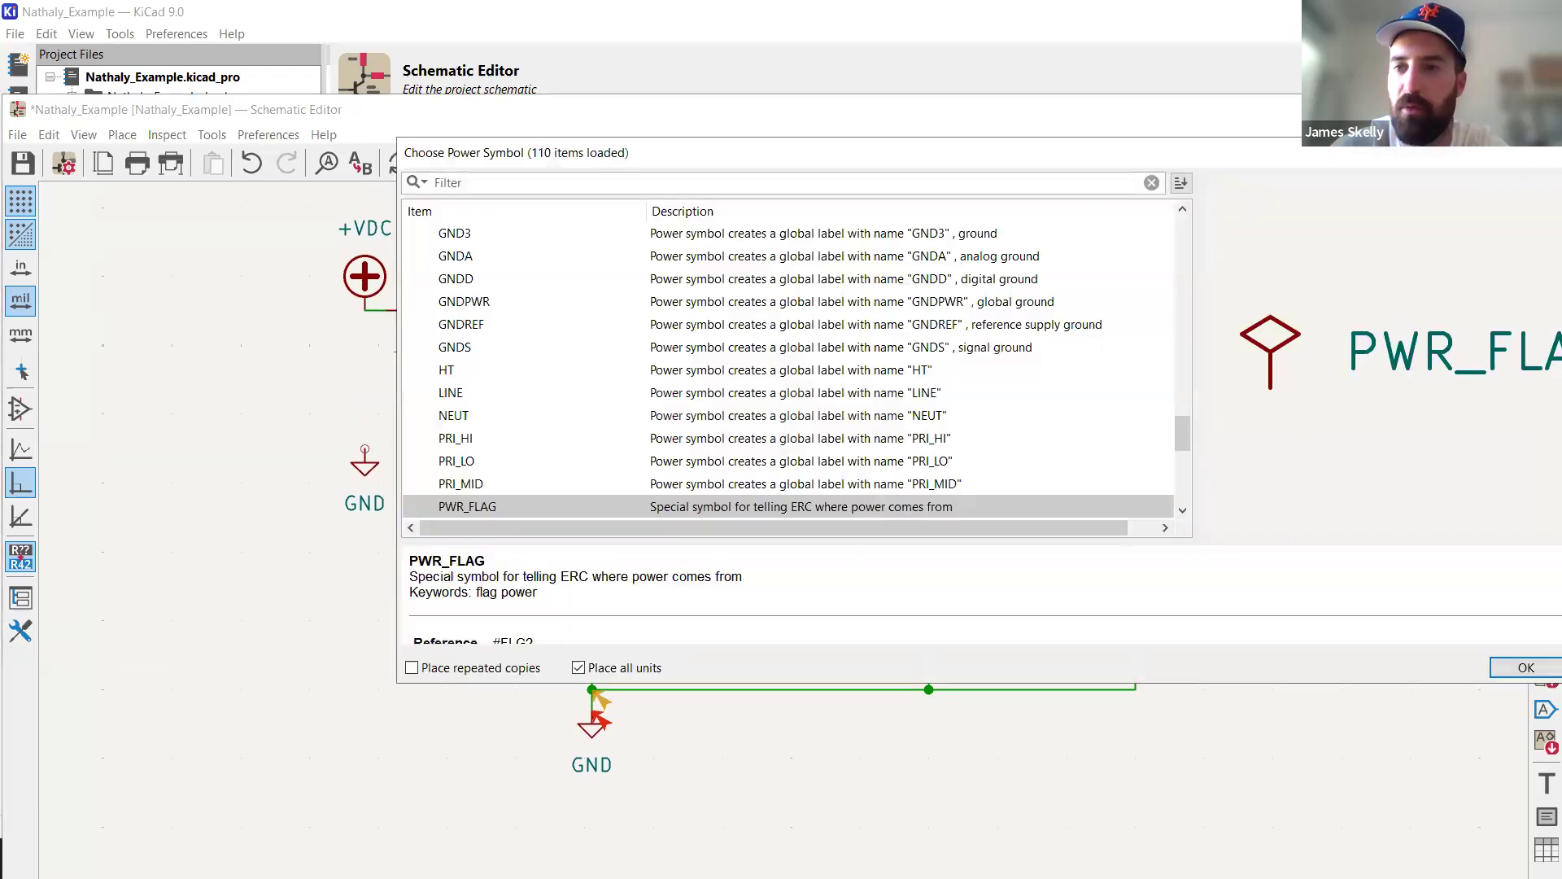
left_click_drag(1170, 155, 855, 188)
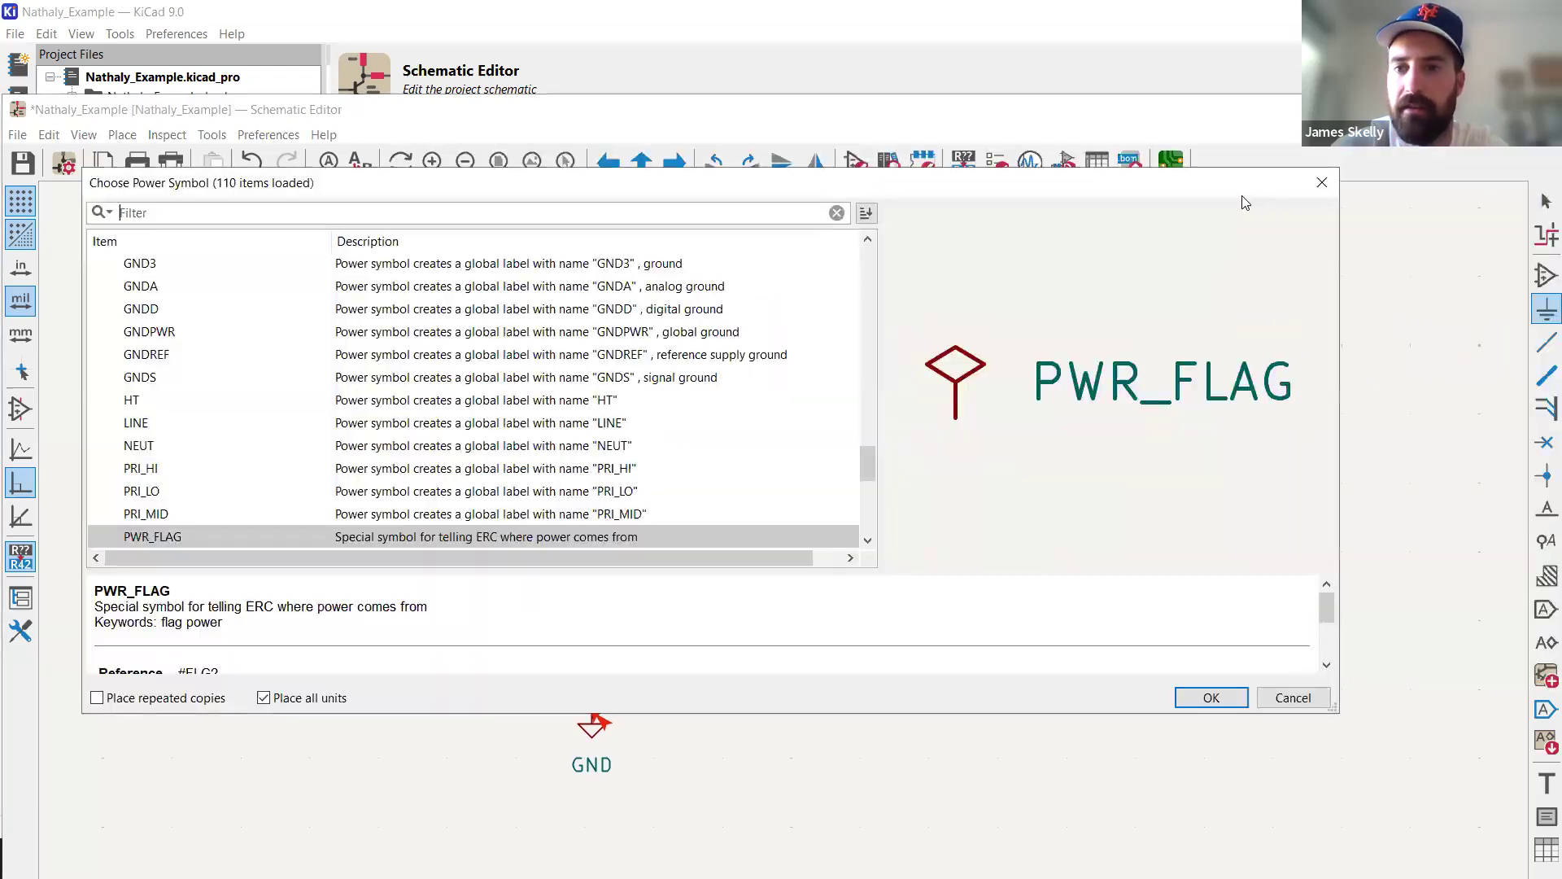
left_click(1323, 190)
key("Escape")
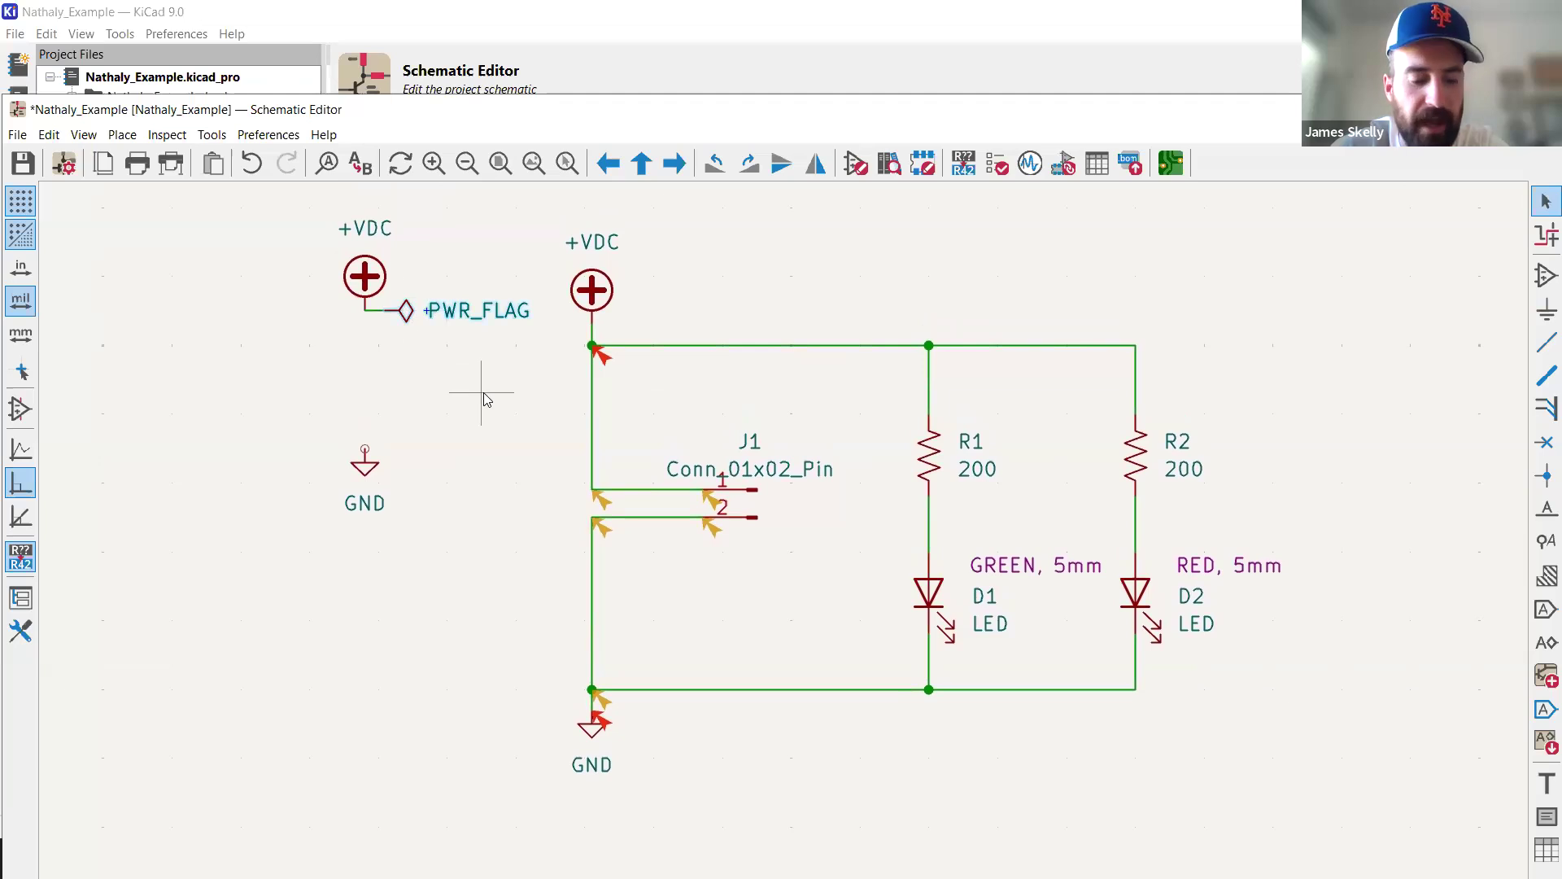
Duplicate the PWR_FLAG beside the separate GND symbol and wire the two together.
key("ctrl+d")
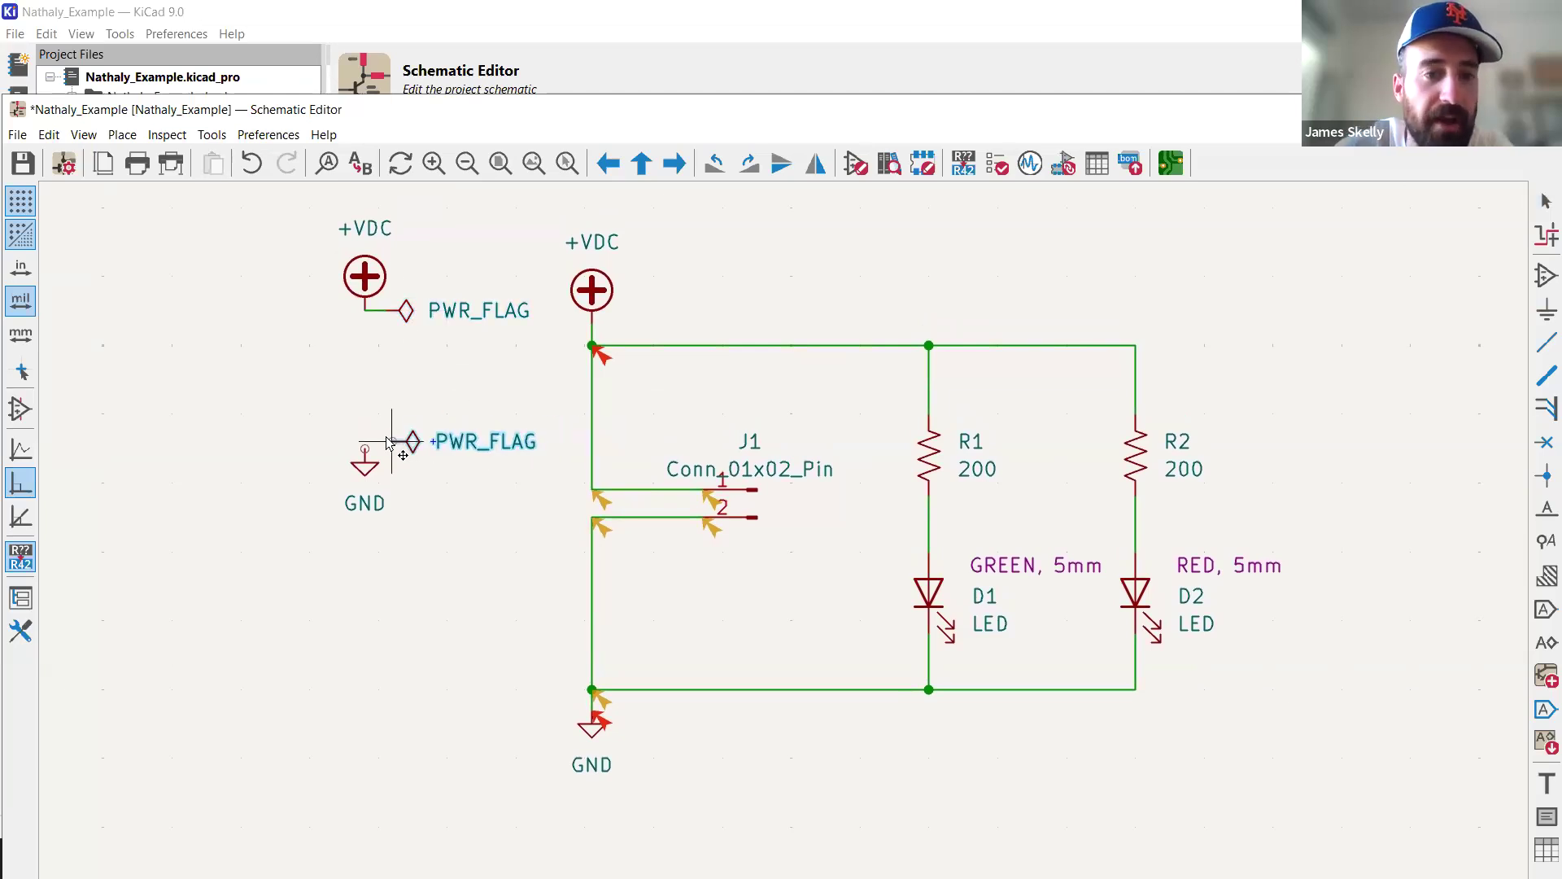
left_click(387, 447)
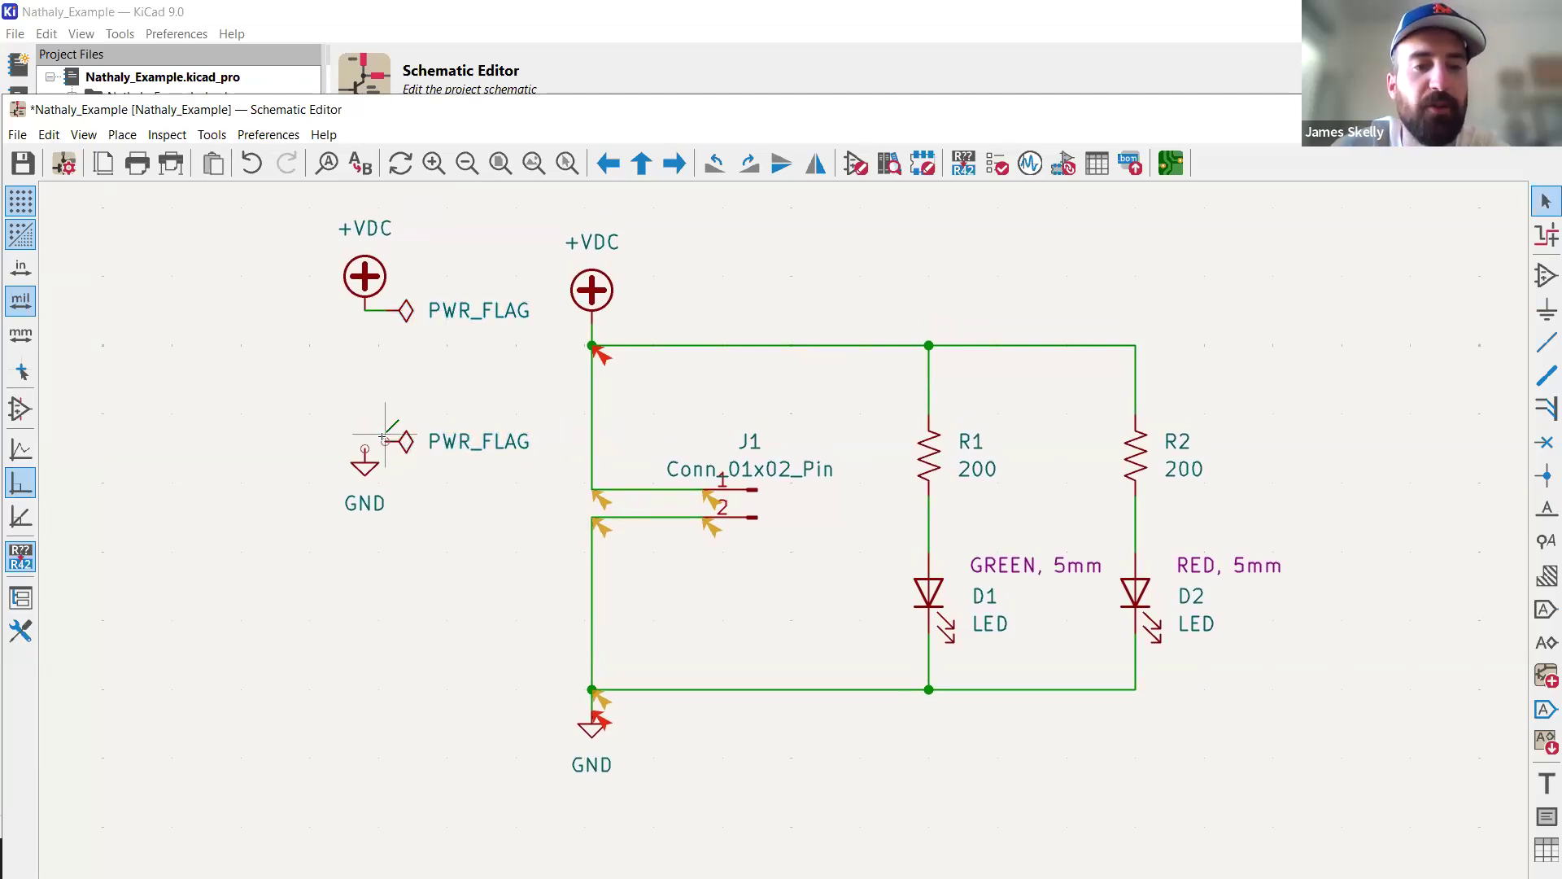
key("w")
key("Escape")
middle_click_drag(458, 363, 447, 395)
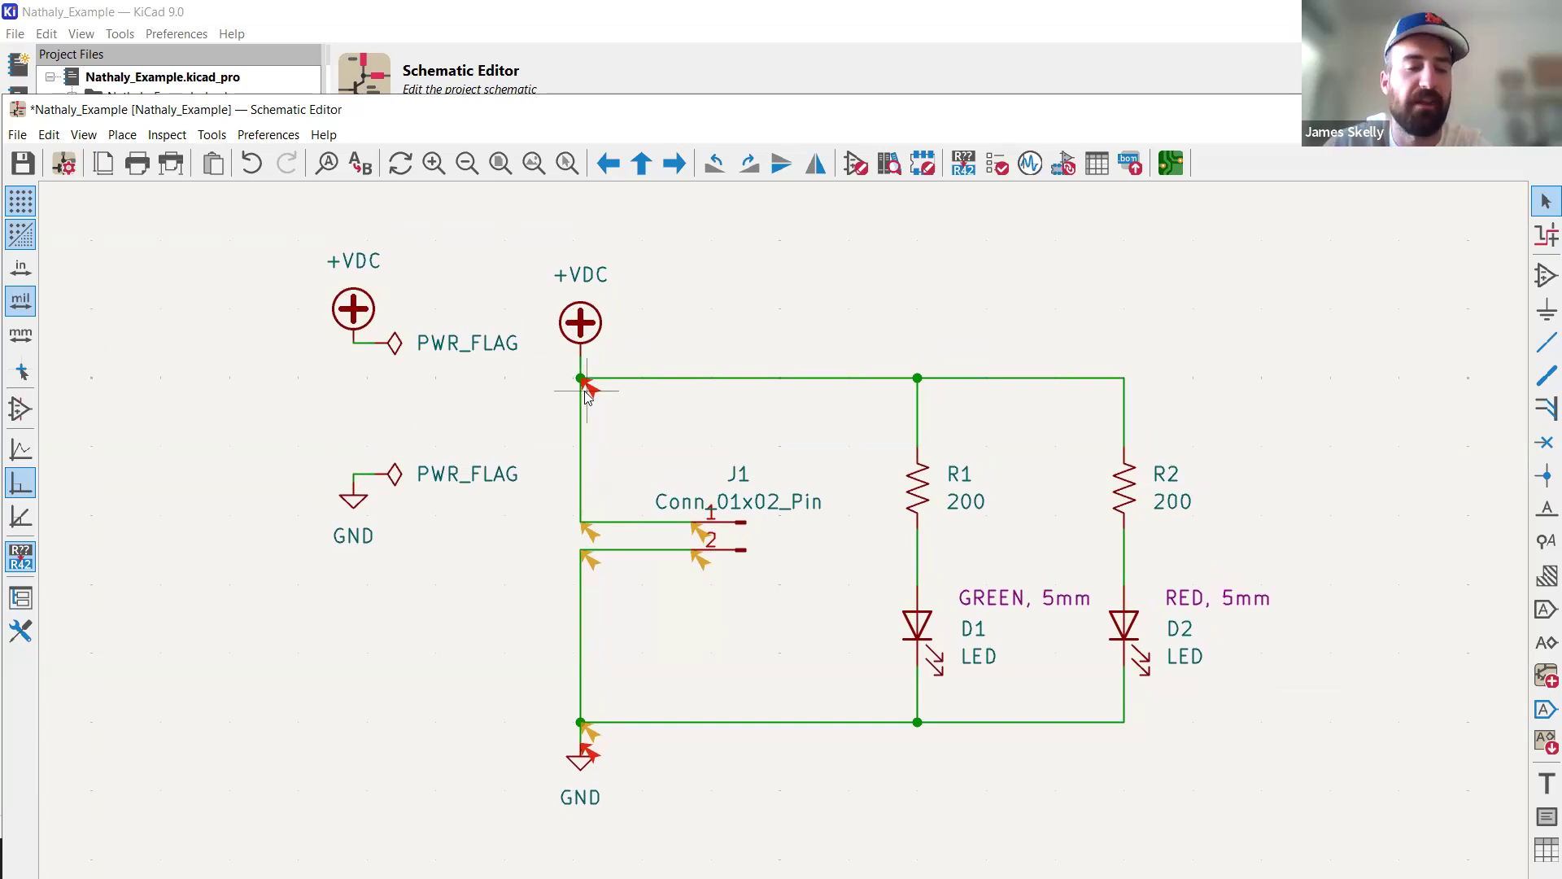
Rerun the electrical rules check, review the violations list and inspect the markers at the circuit's GND connection.
left_click(212, 134)
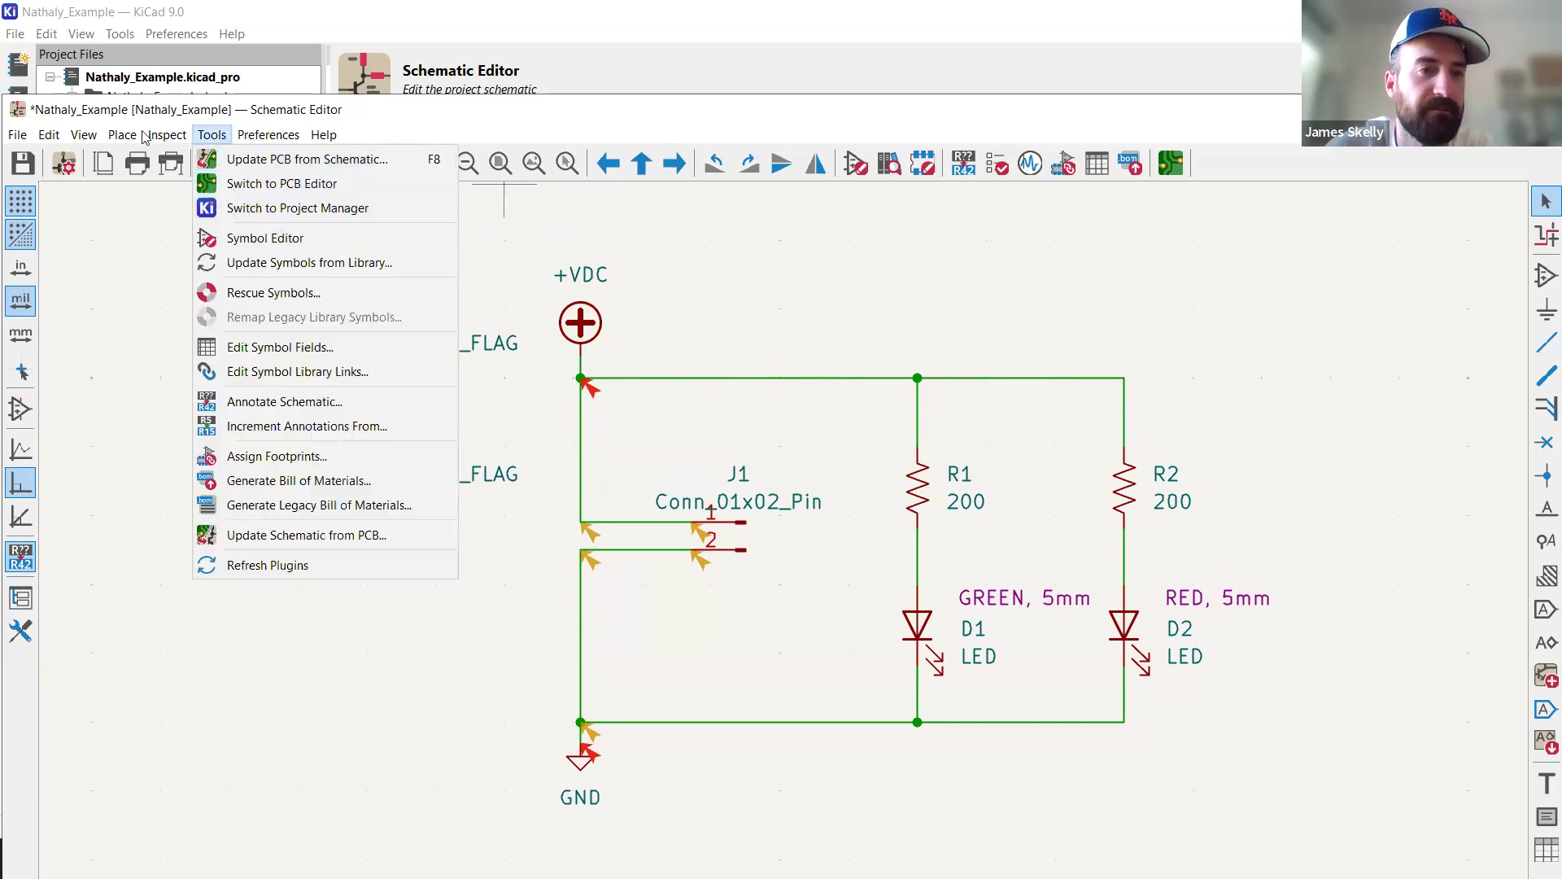
mouse_move(114, 136)
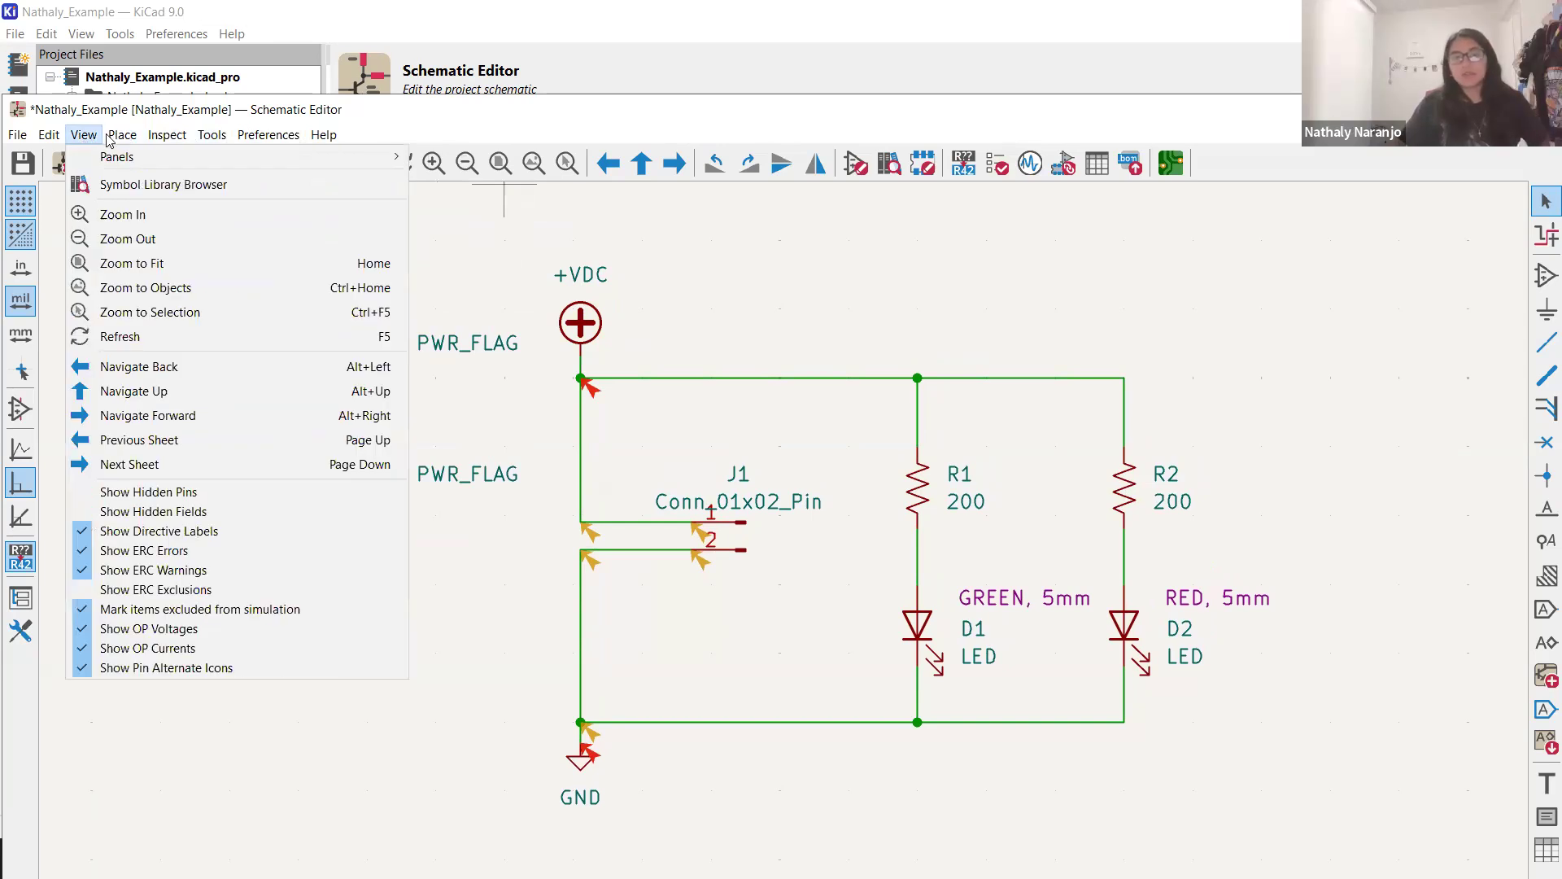
mouse_move(166, 136)
left_click(240, 189)
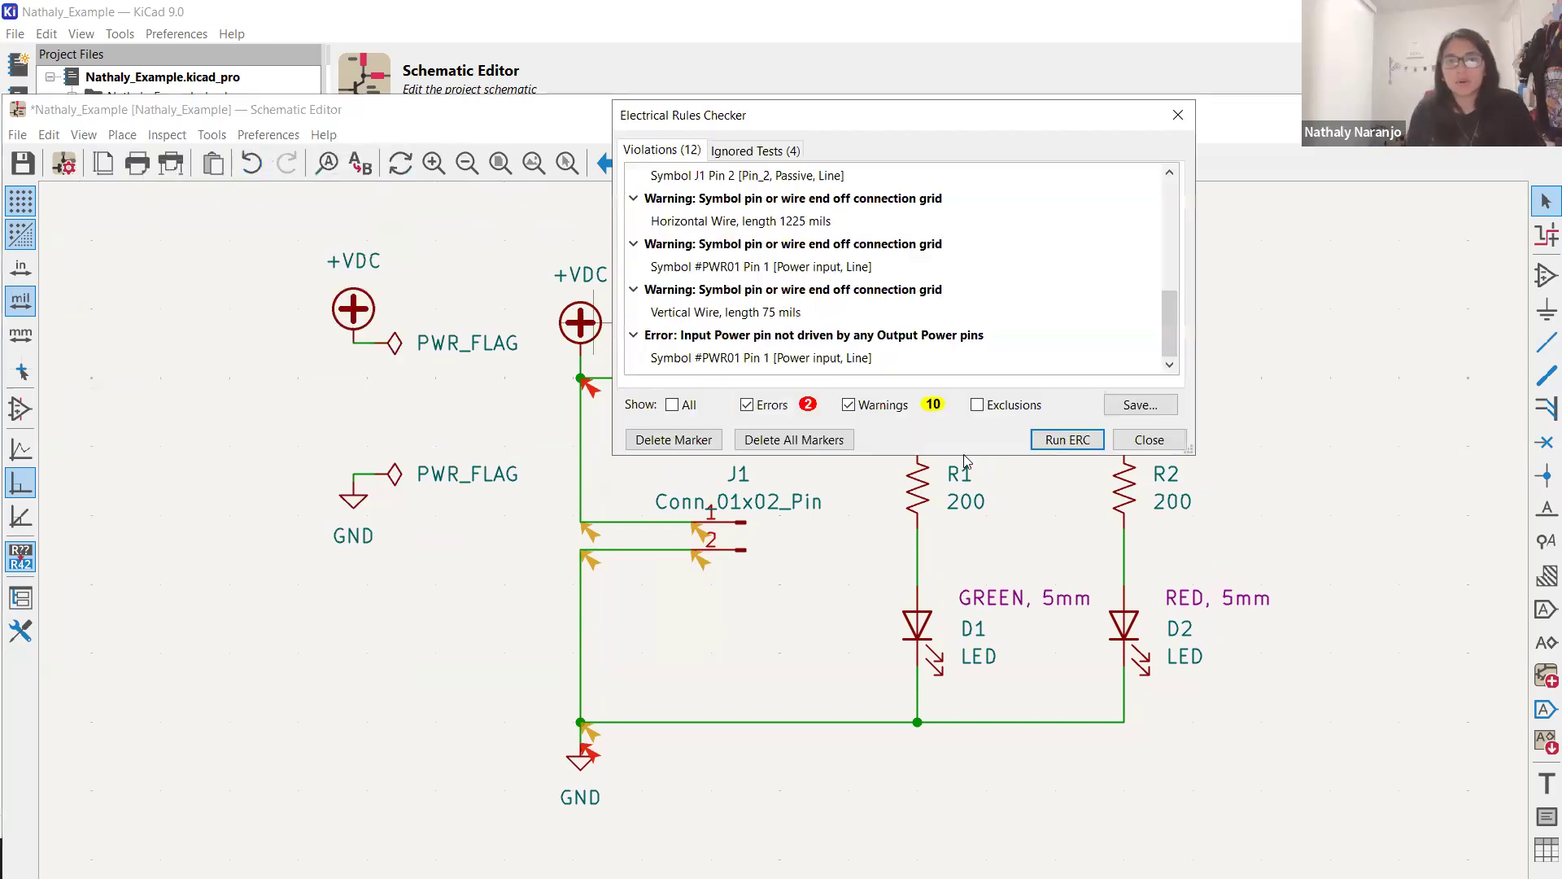
left_click(1068, 439)
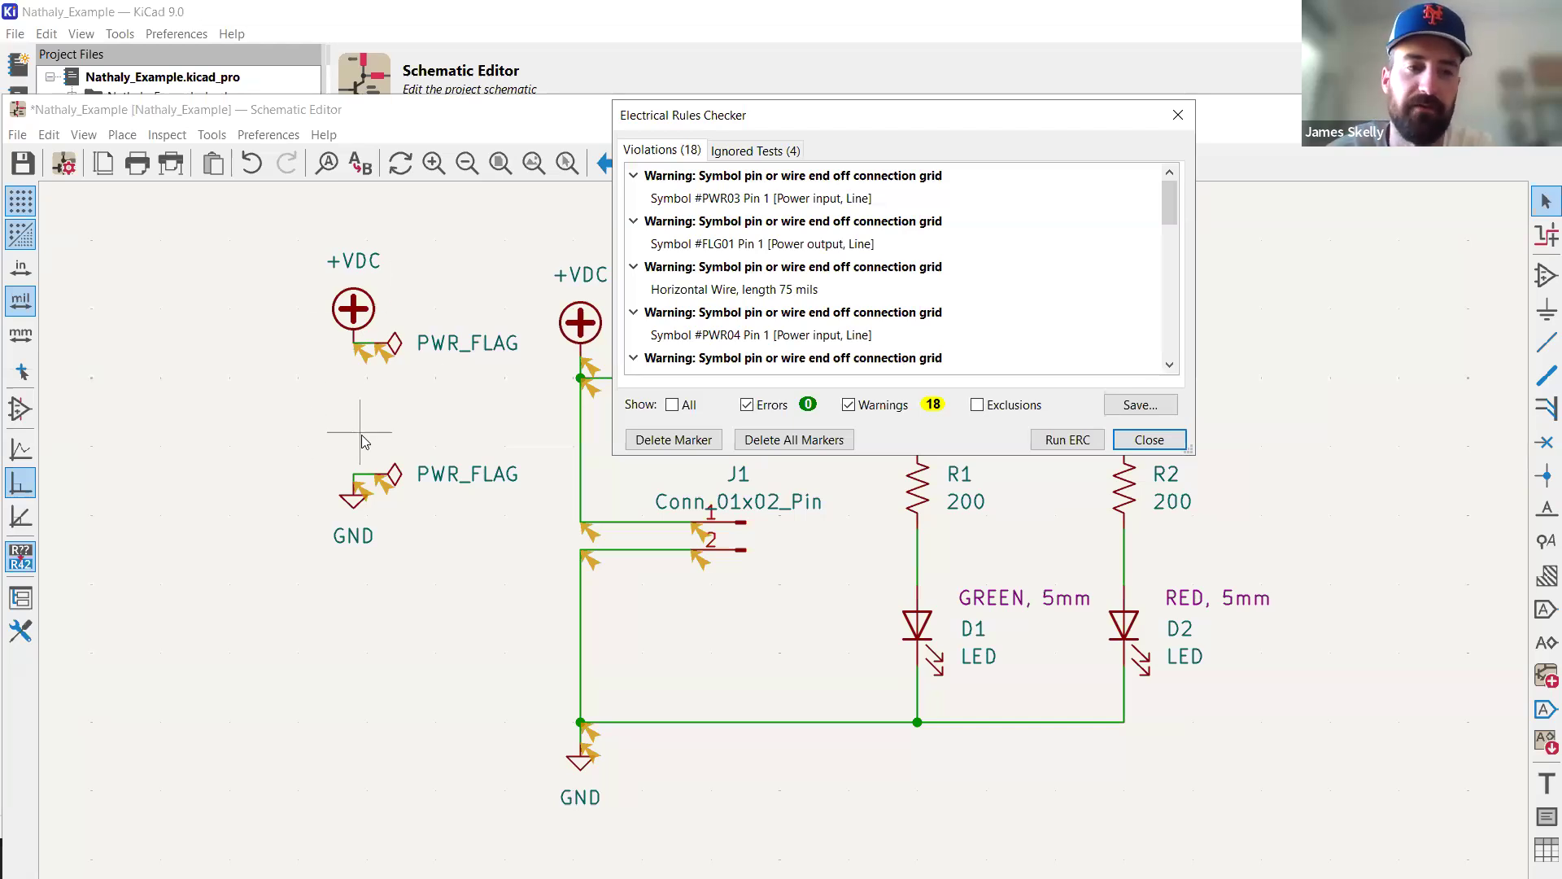
scroll(936, 362, "down", 3)
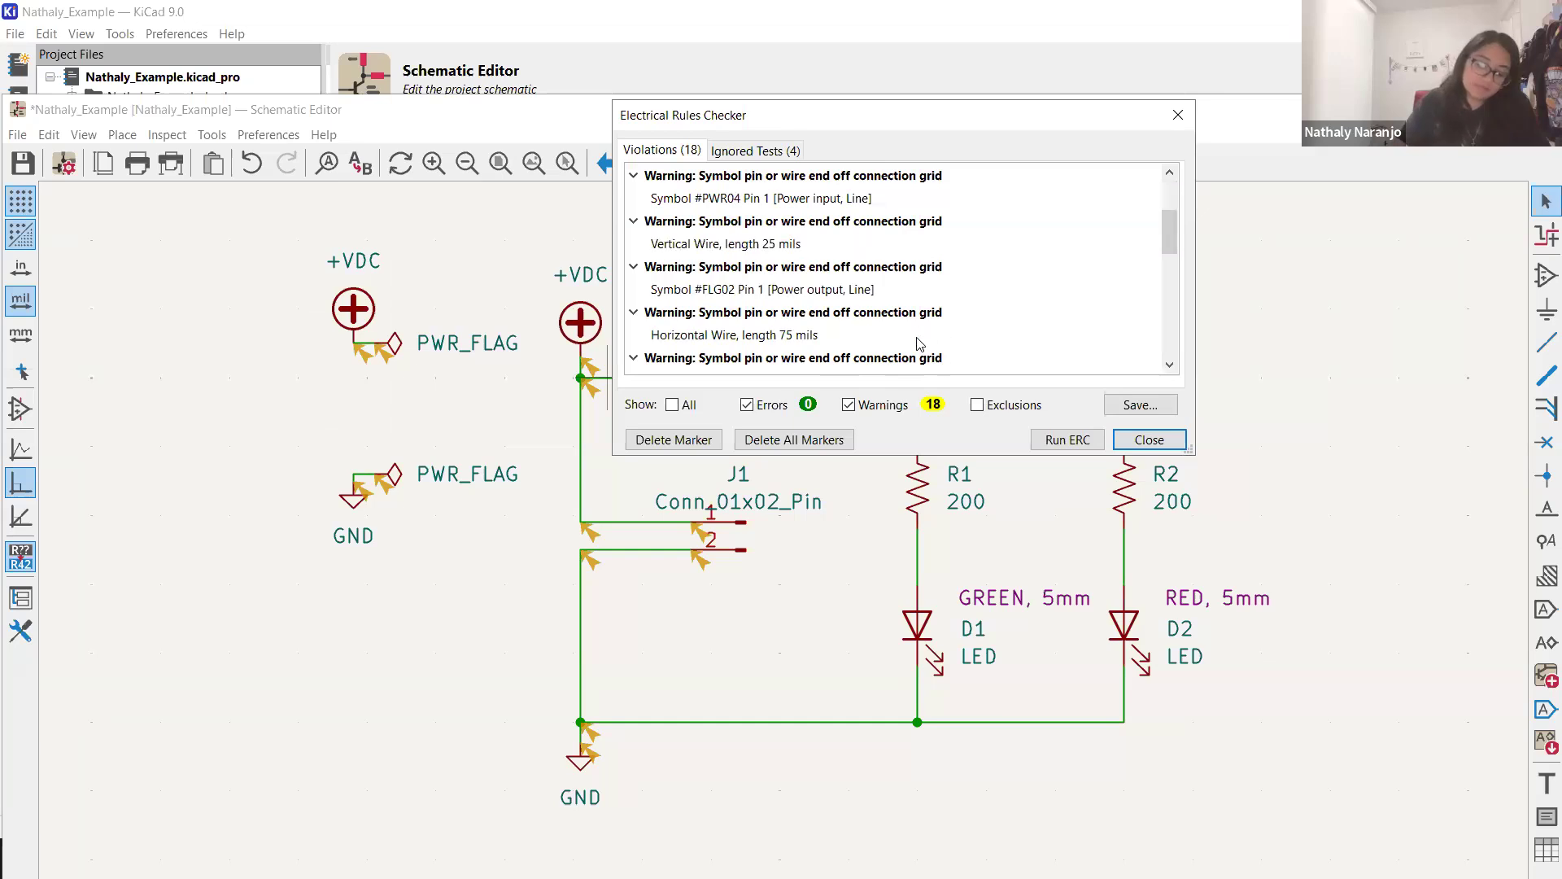
scroll(936, 353, "down", 5)
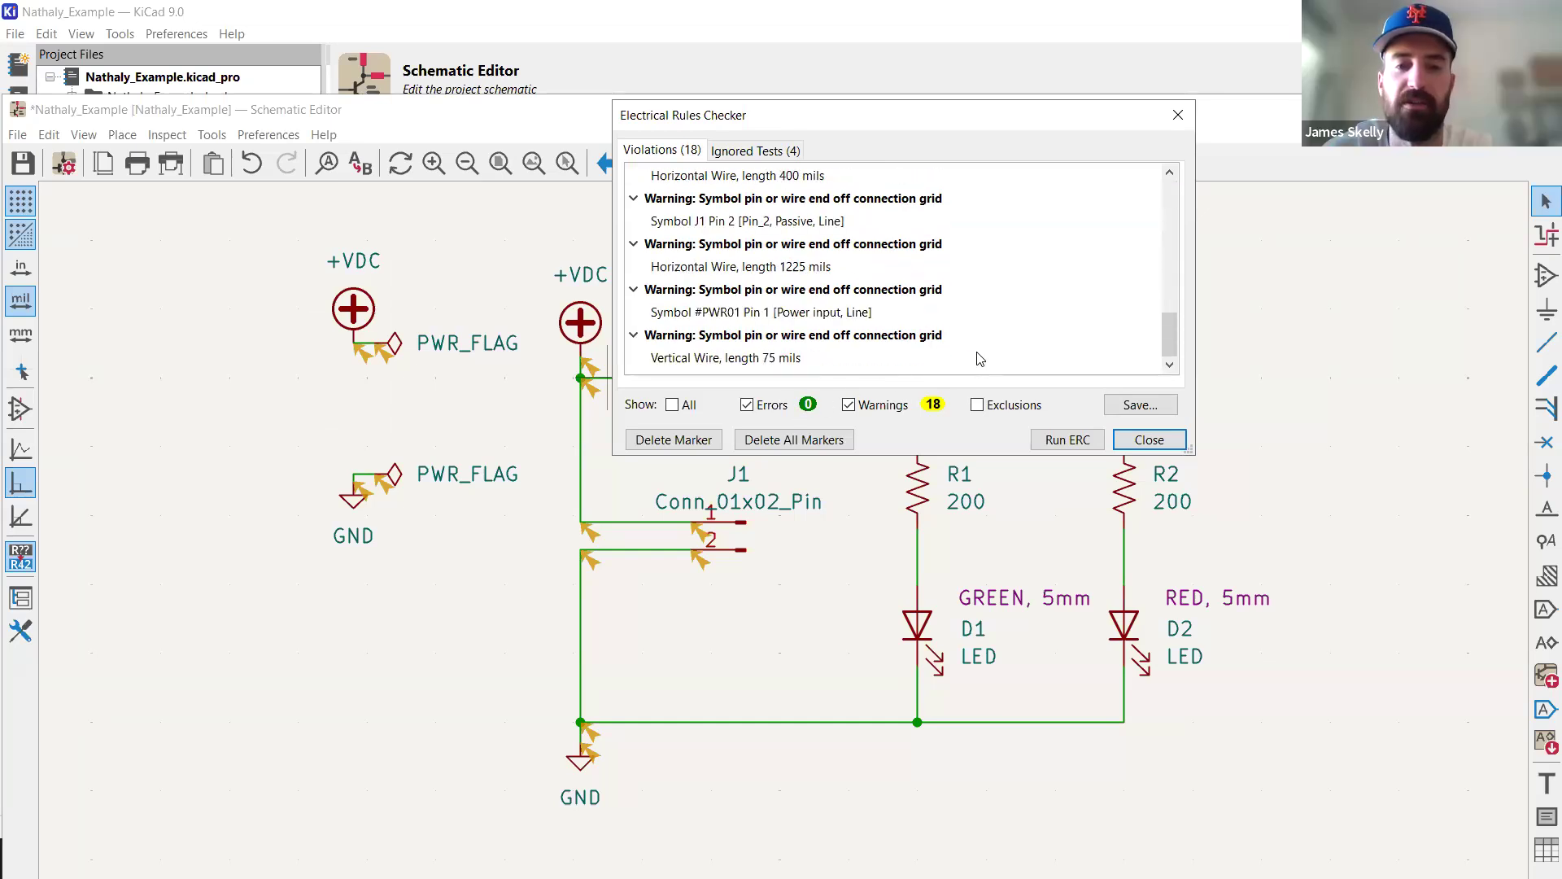
scroll(793, 344, "up", 8)
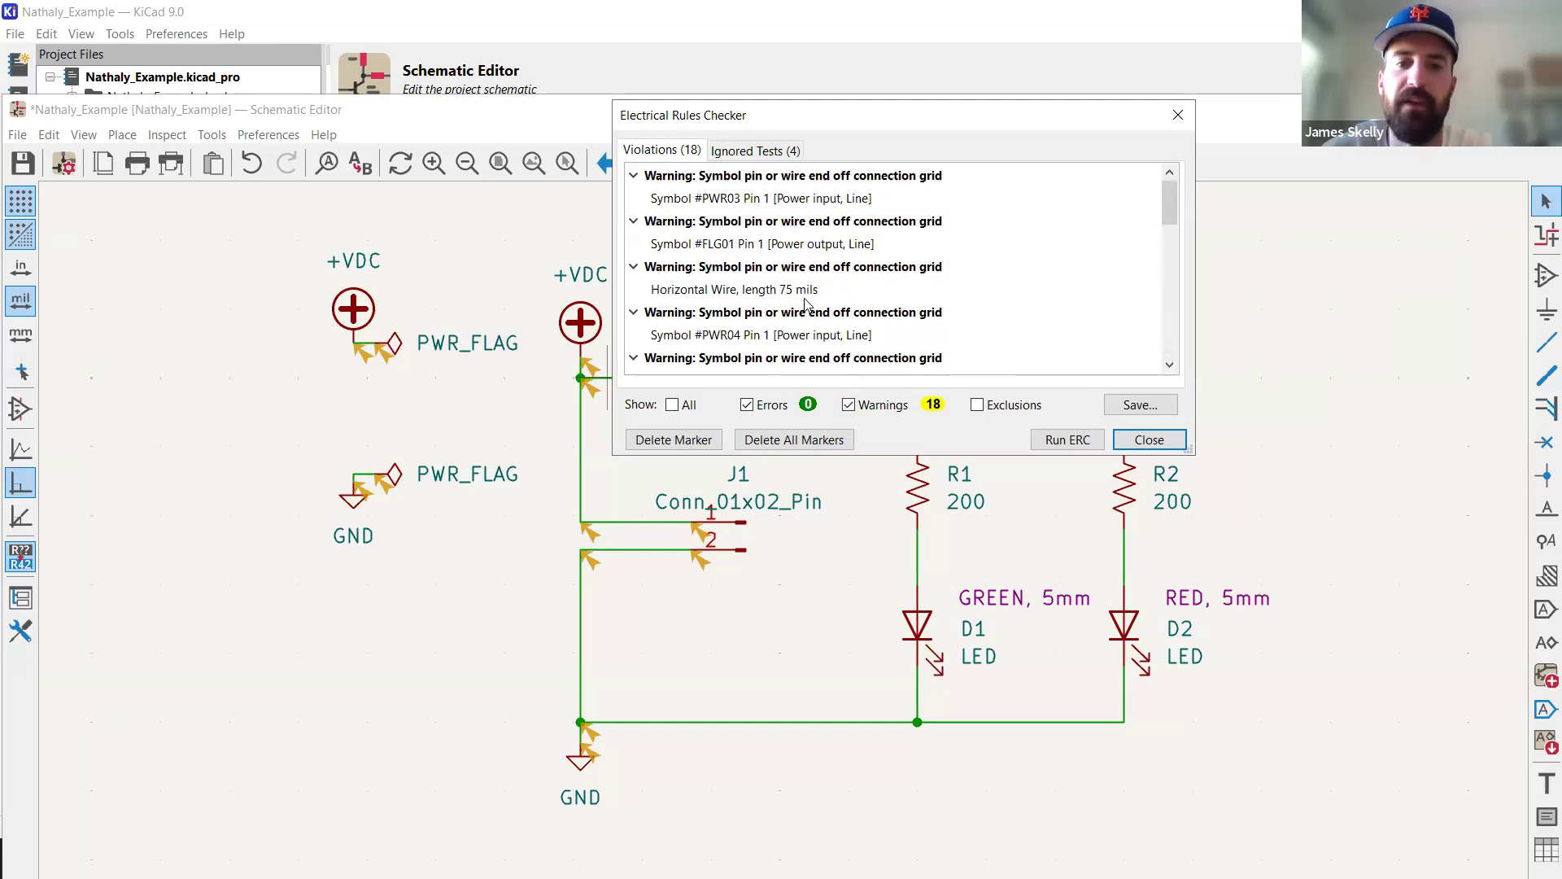
scroll(785, 534, "up", 5)
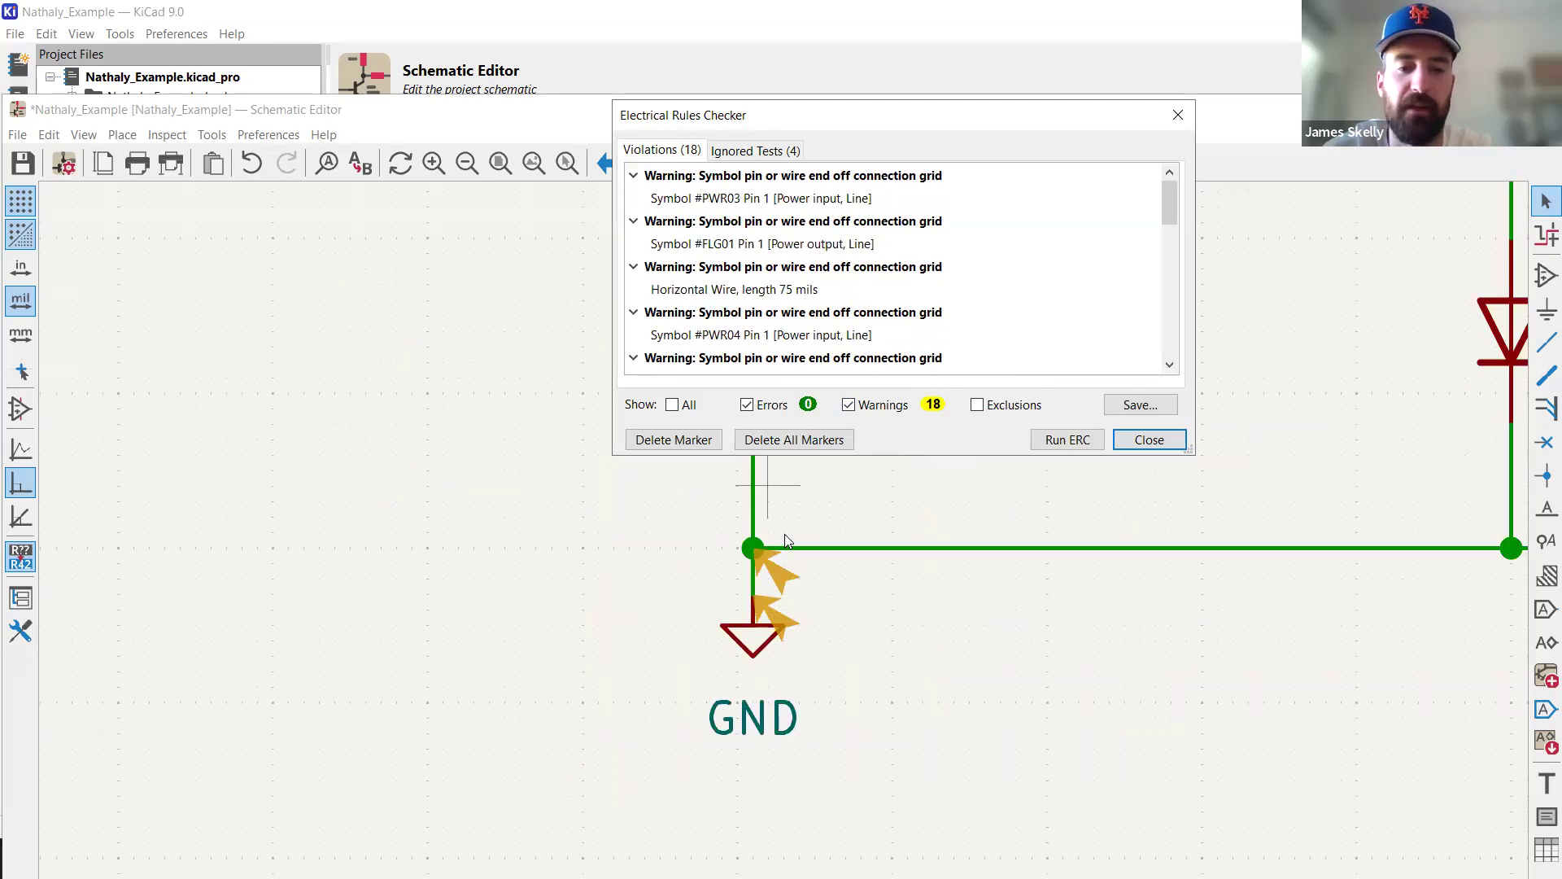
Inspect the warning markers at the circuit's GND connection, close the Electrical Rules Checker and save the schematic.
scroll(786, 534, "up", 2)
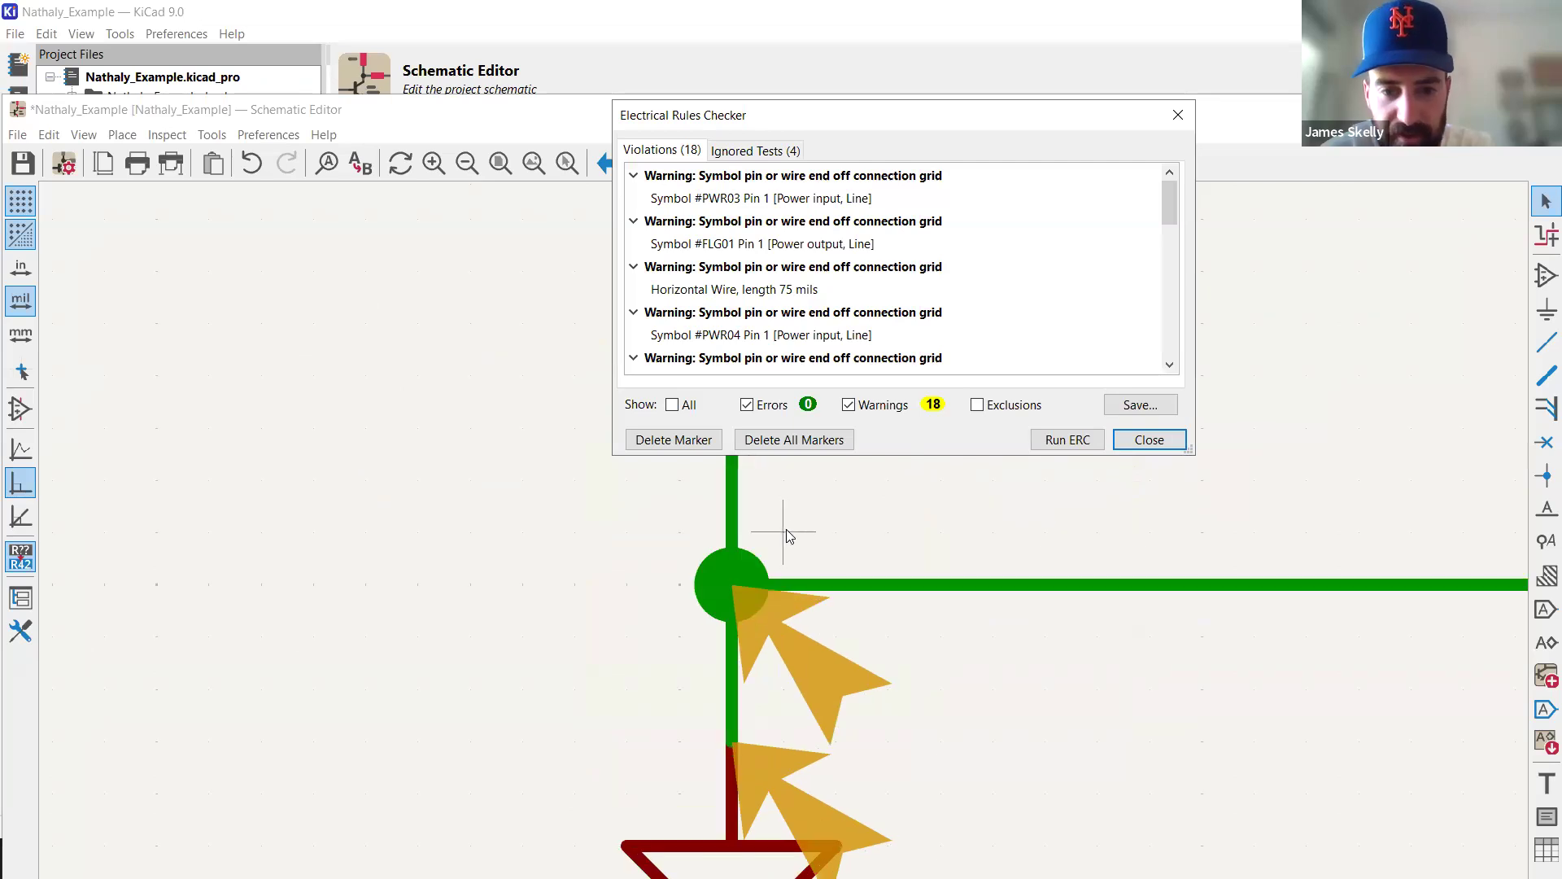
scroll(820, 521, "down", 4)
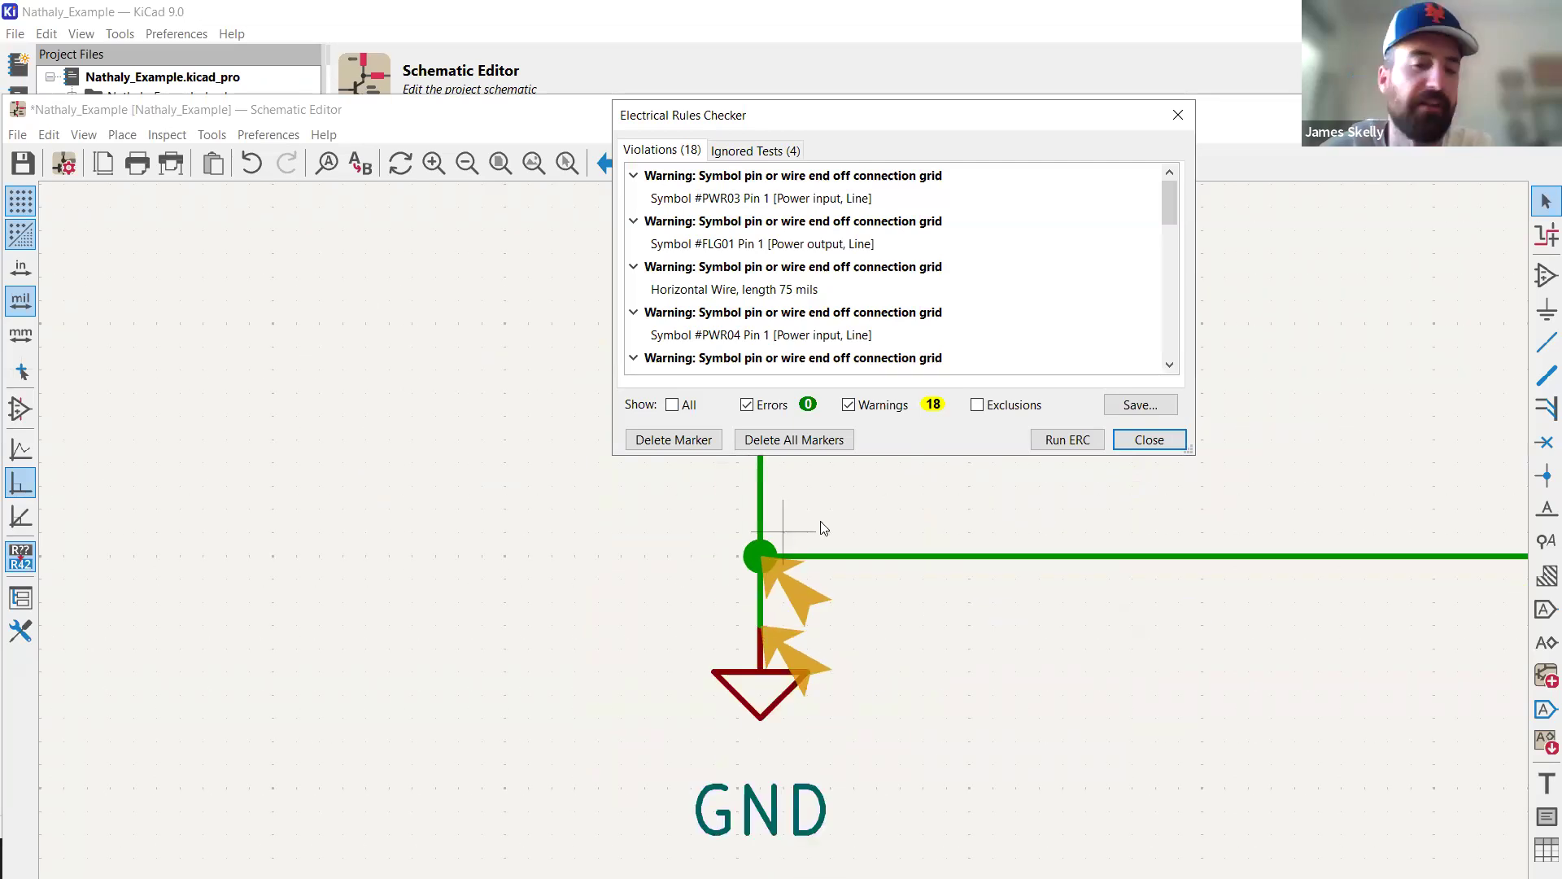
left_click(1150, 441)
scroll(795, 525, "down", 5)
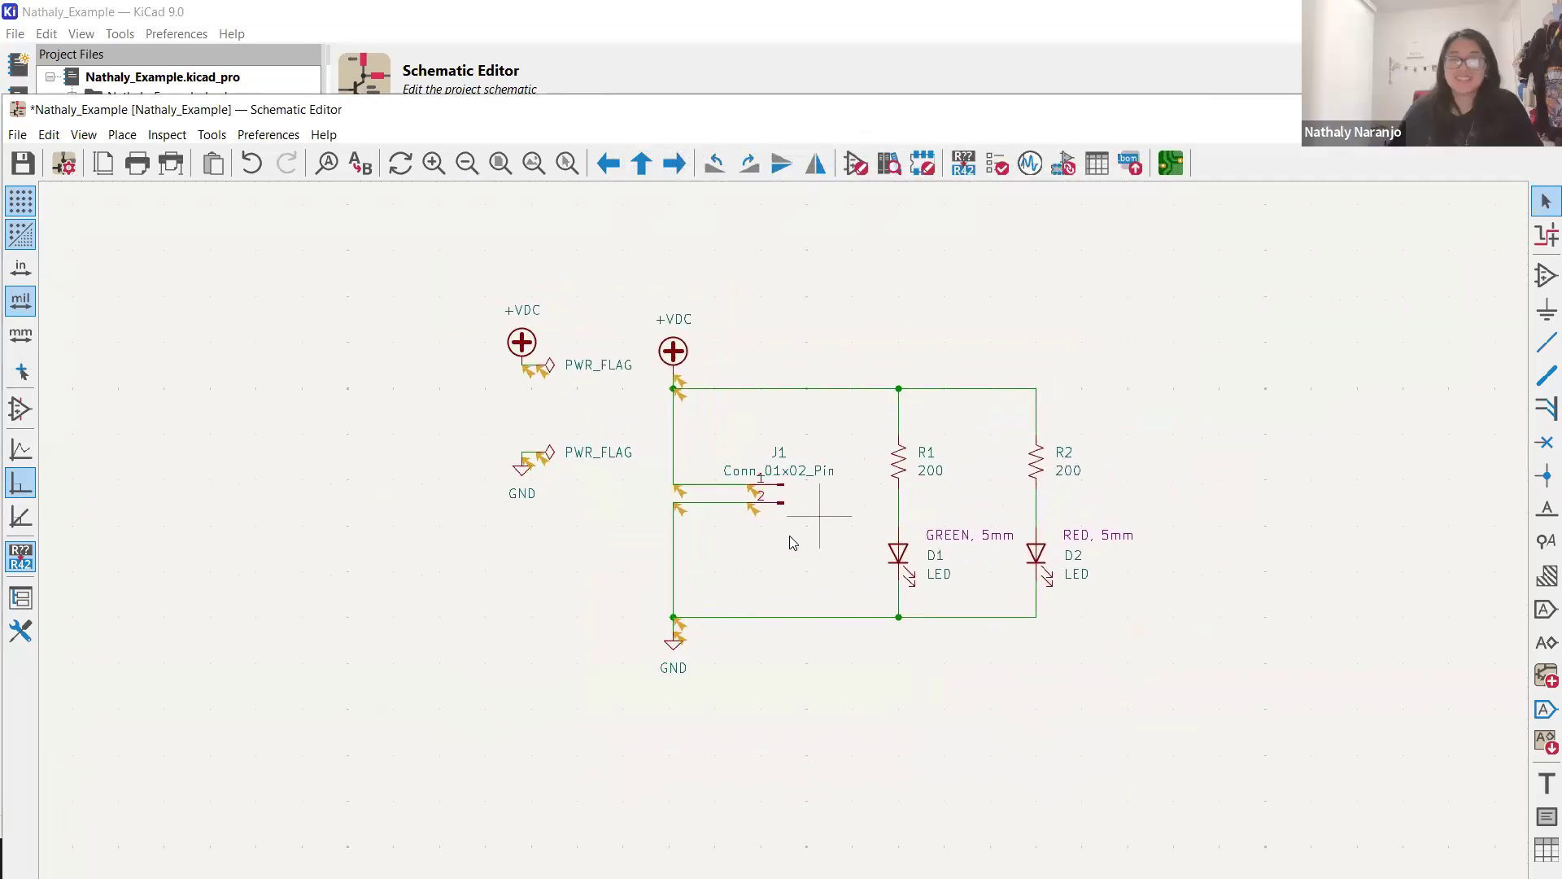
left_click(23, 165)
Switch to the PCB Editor and update the board from the schematic, reviewing the listed D1, D2, J1, R1 and R2 footprint additions.
left_click(1172, 166)
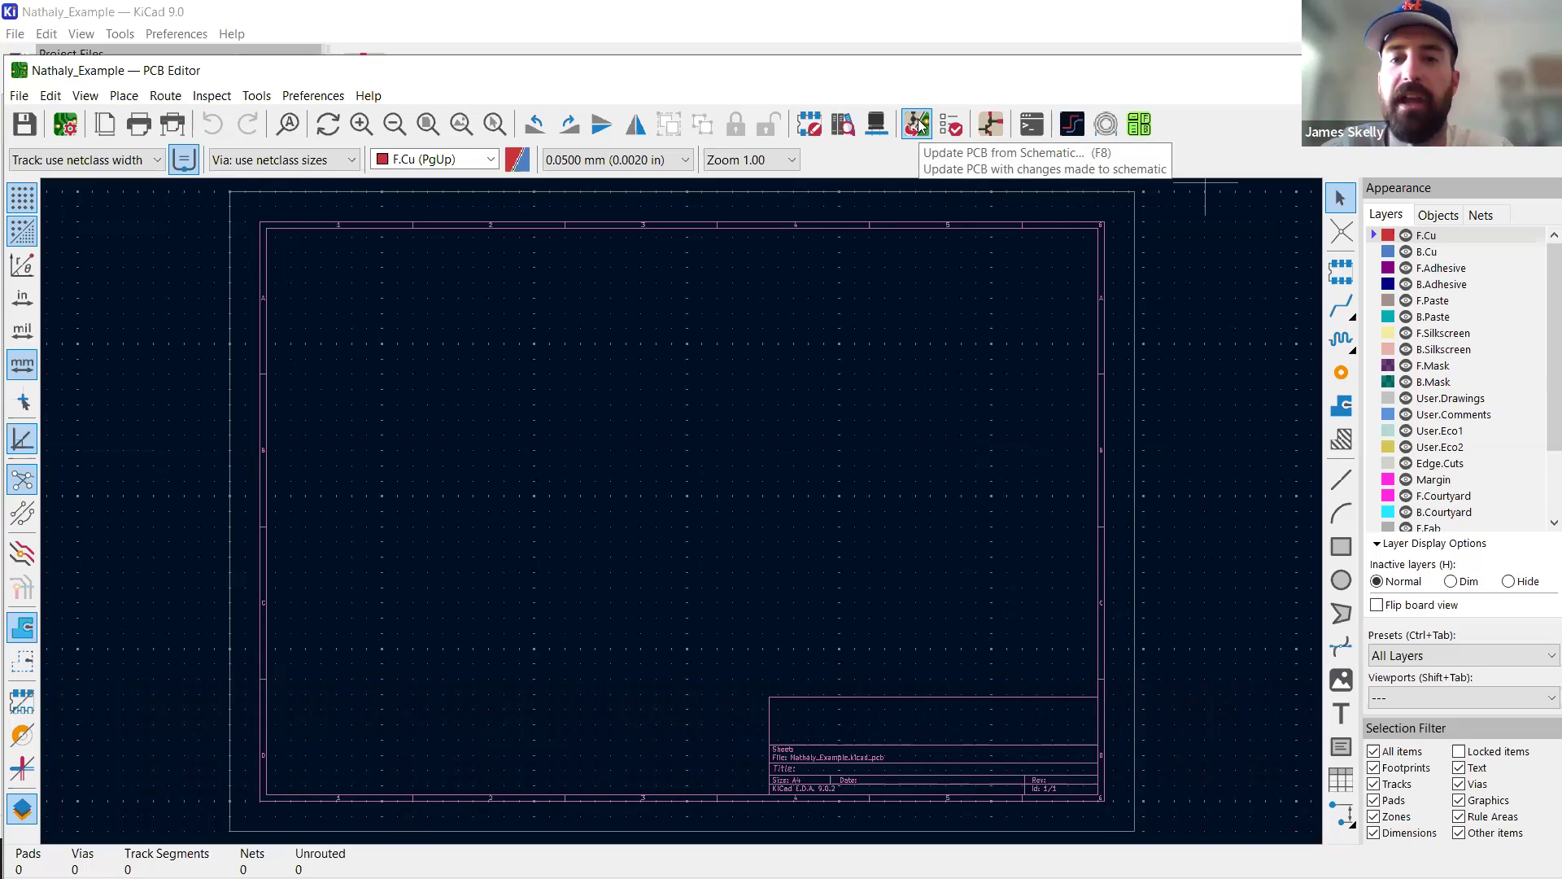
left_click(918, 124)
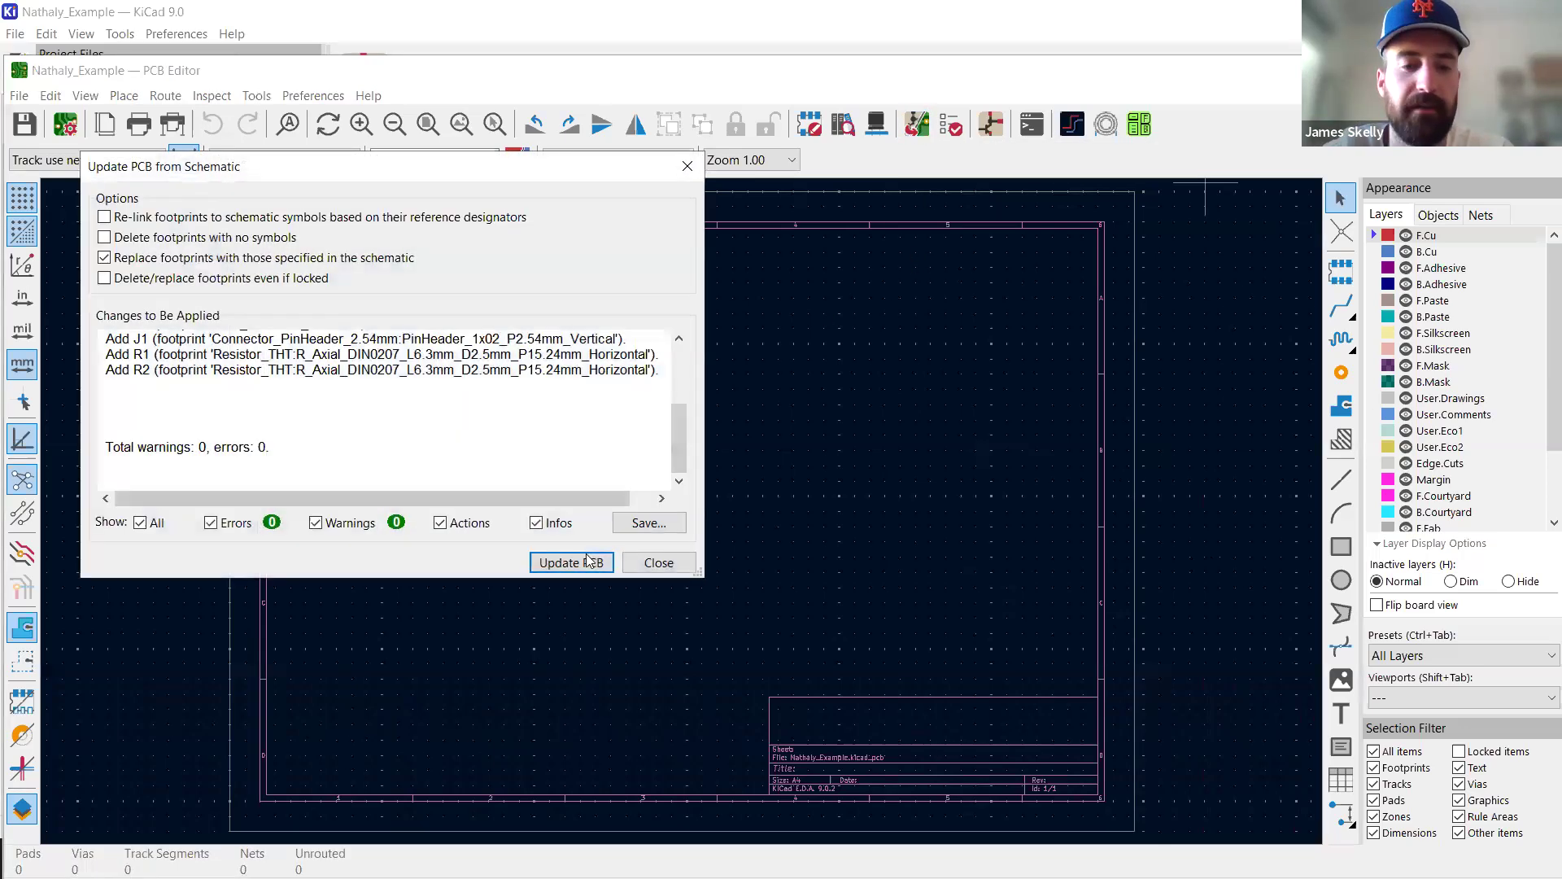
left_click_drag(358, 166, 655, 170)
scroll(544, 424, "up", 4)
scroll(548, 403, "down", 2)
scroll(553, 383, "down", 2)
scroll(553, 383, "up", 4)
scroll(552, 380, "down", 1)
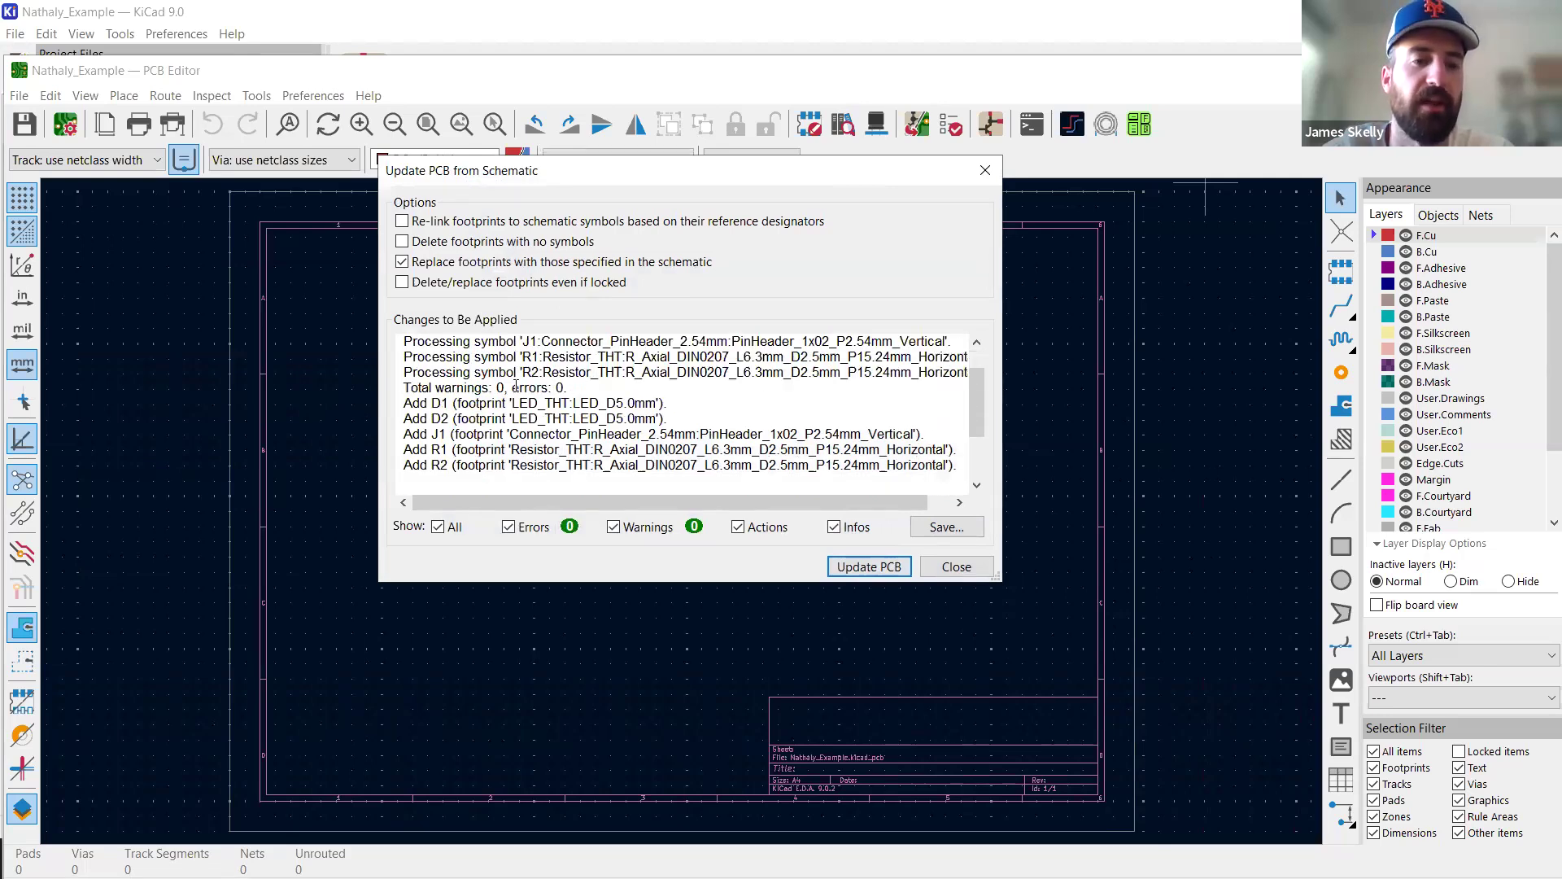
scroll(531, 401, "down", 2)
left_click(874, 568)
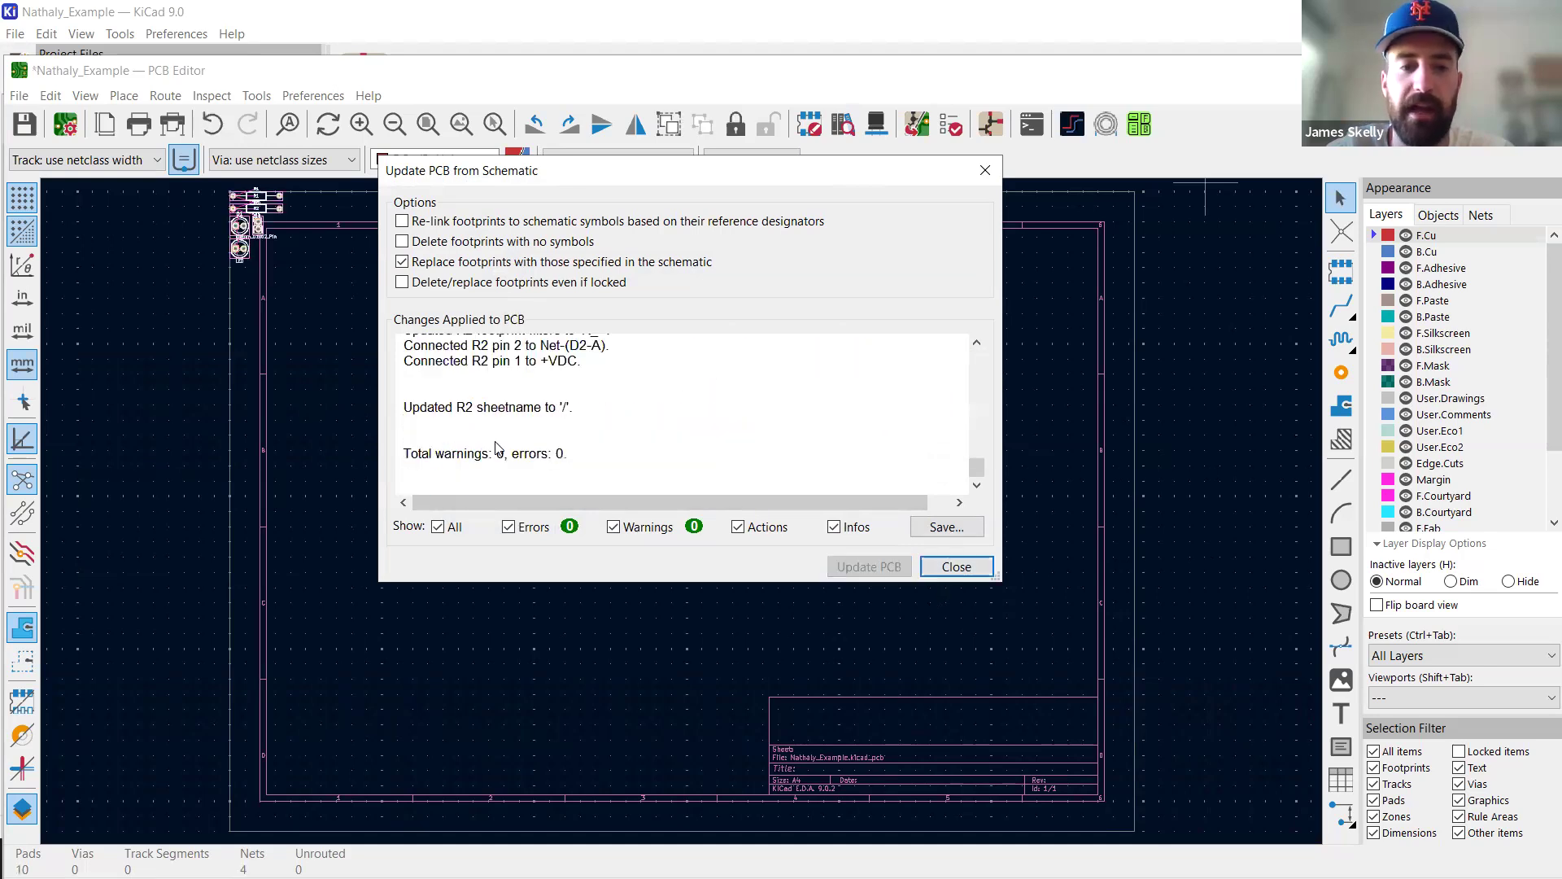
left_click(957, 568)
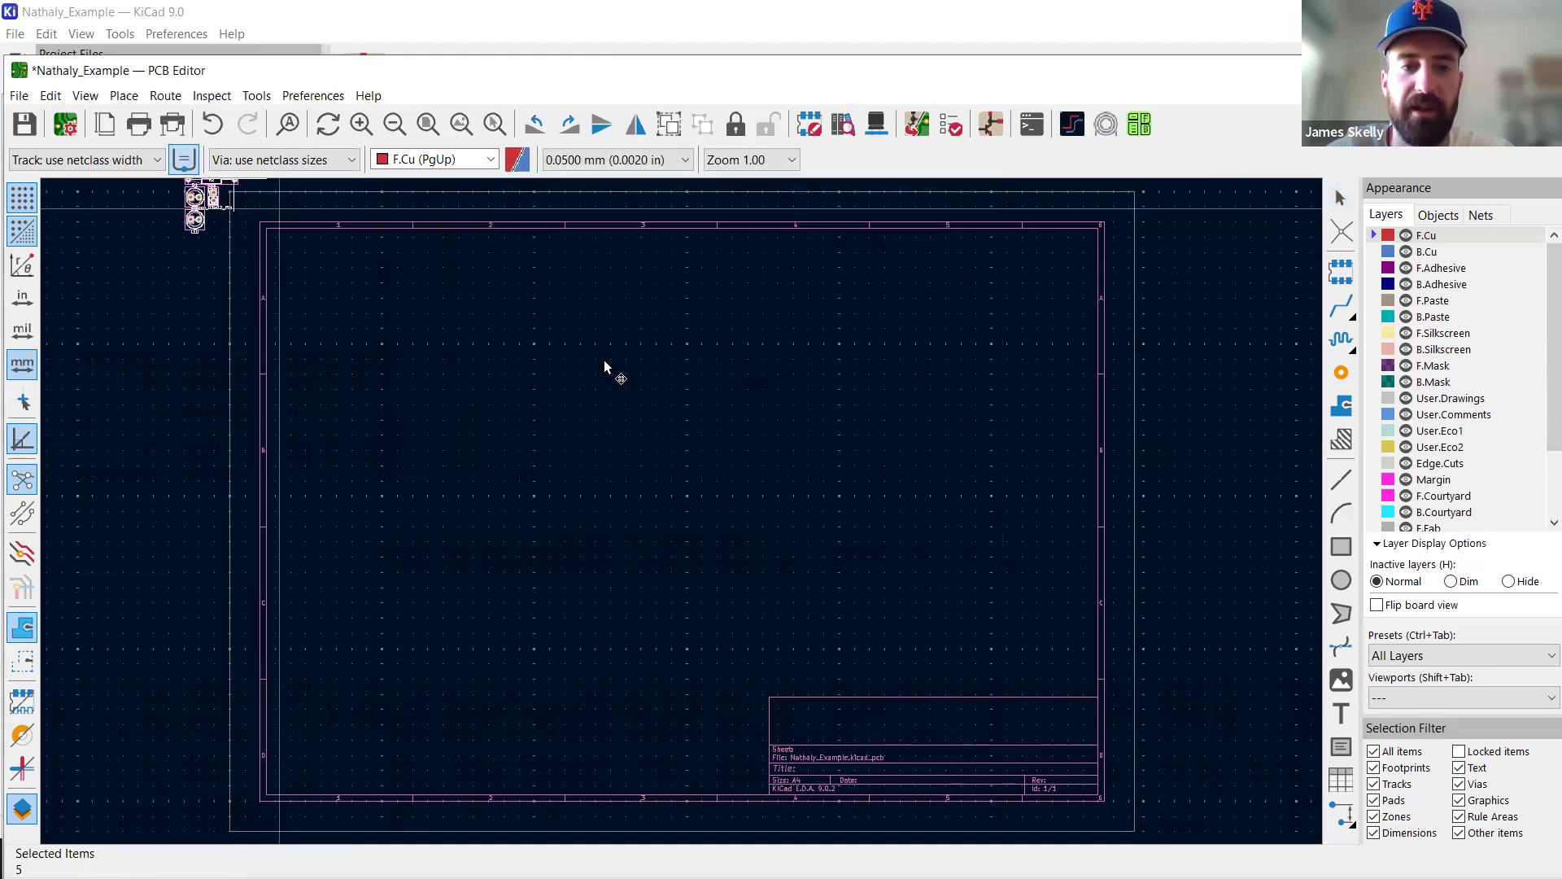
Place the group of imported footprints inside the upper part of the drawing sheet and deselect it.
scroll(681, 517, "down", 4)
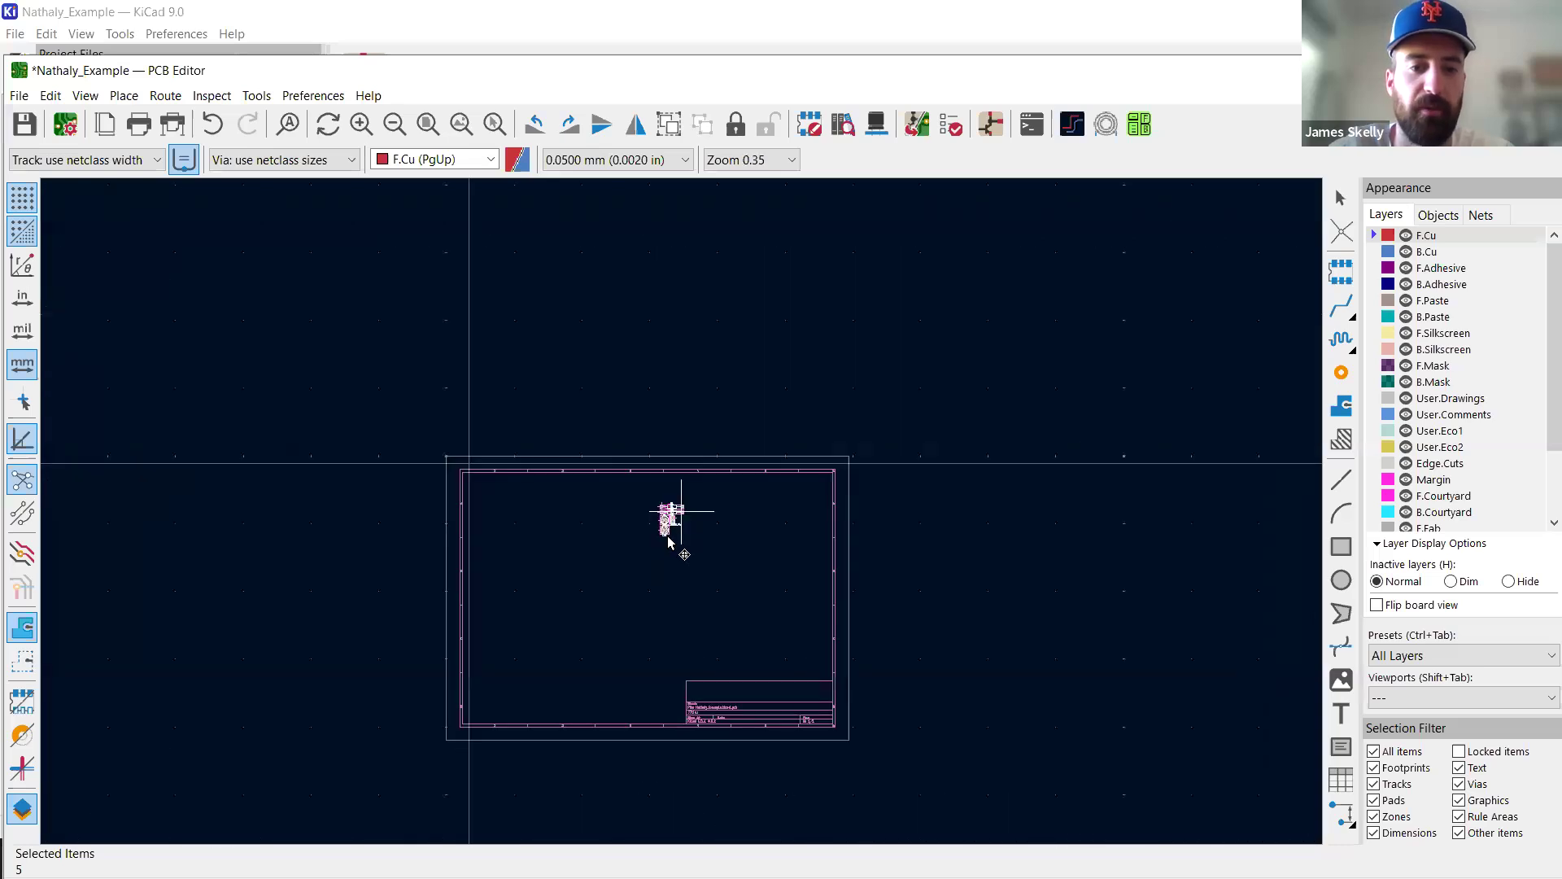
scroll(682, 517, "up", 6)
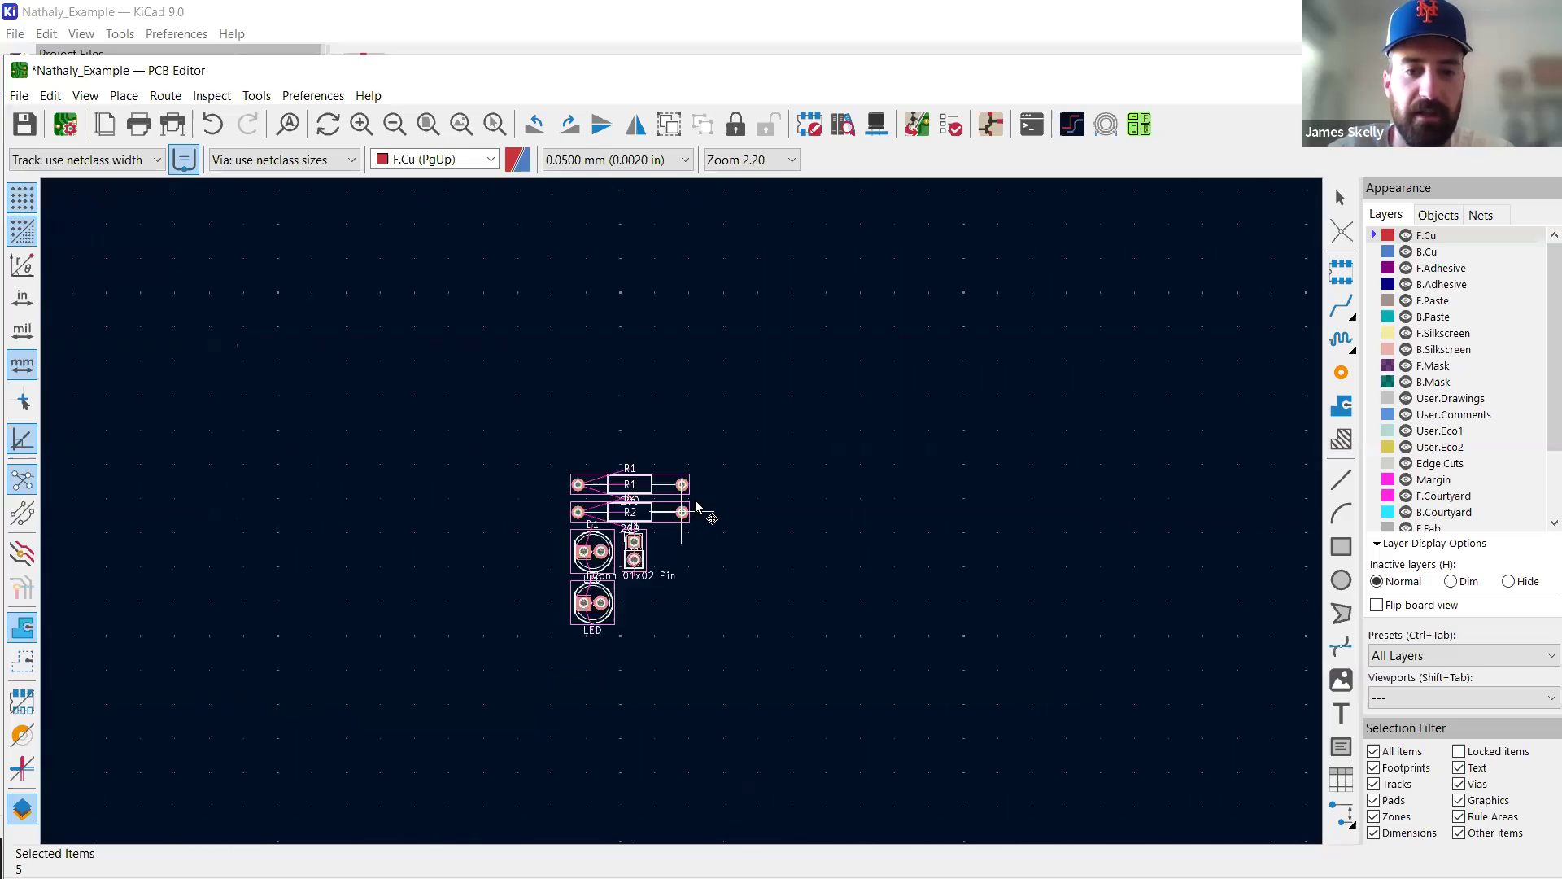
left_click(810, 494)
left_click(802, 550)
Move the J1 pin header out from beside D1 to the open area left of resistors R1 and R2.
scroll(893, 429, "up", 4)
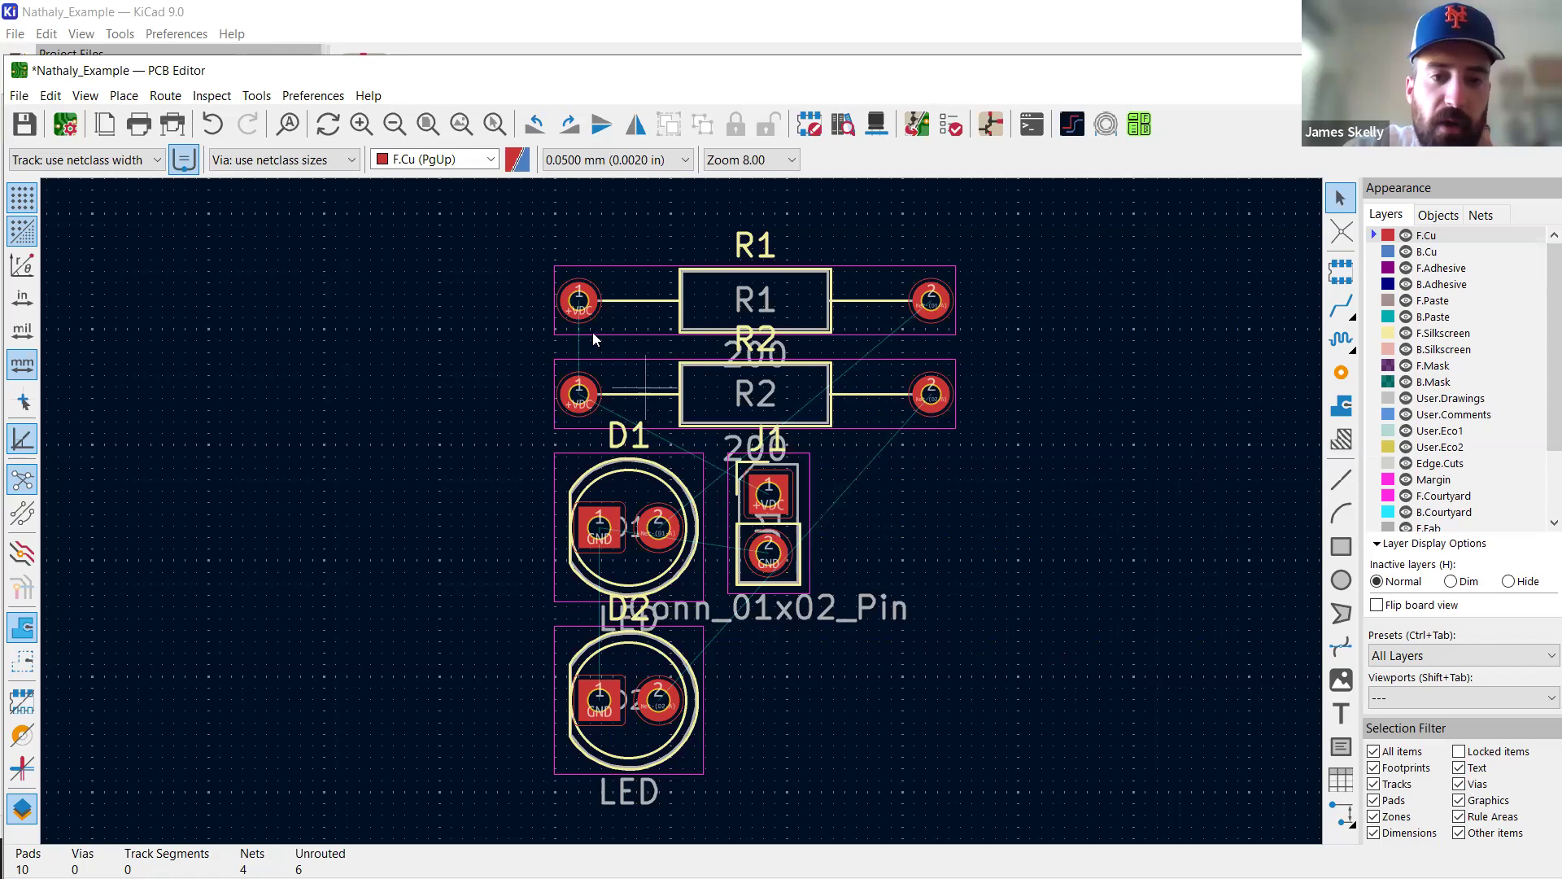
scroll(592, 332, "up", 4)
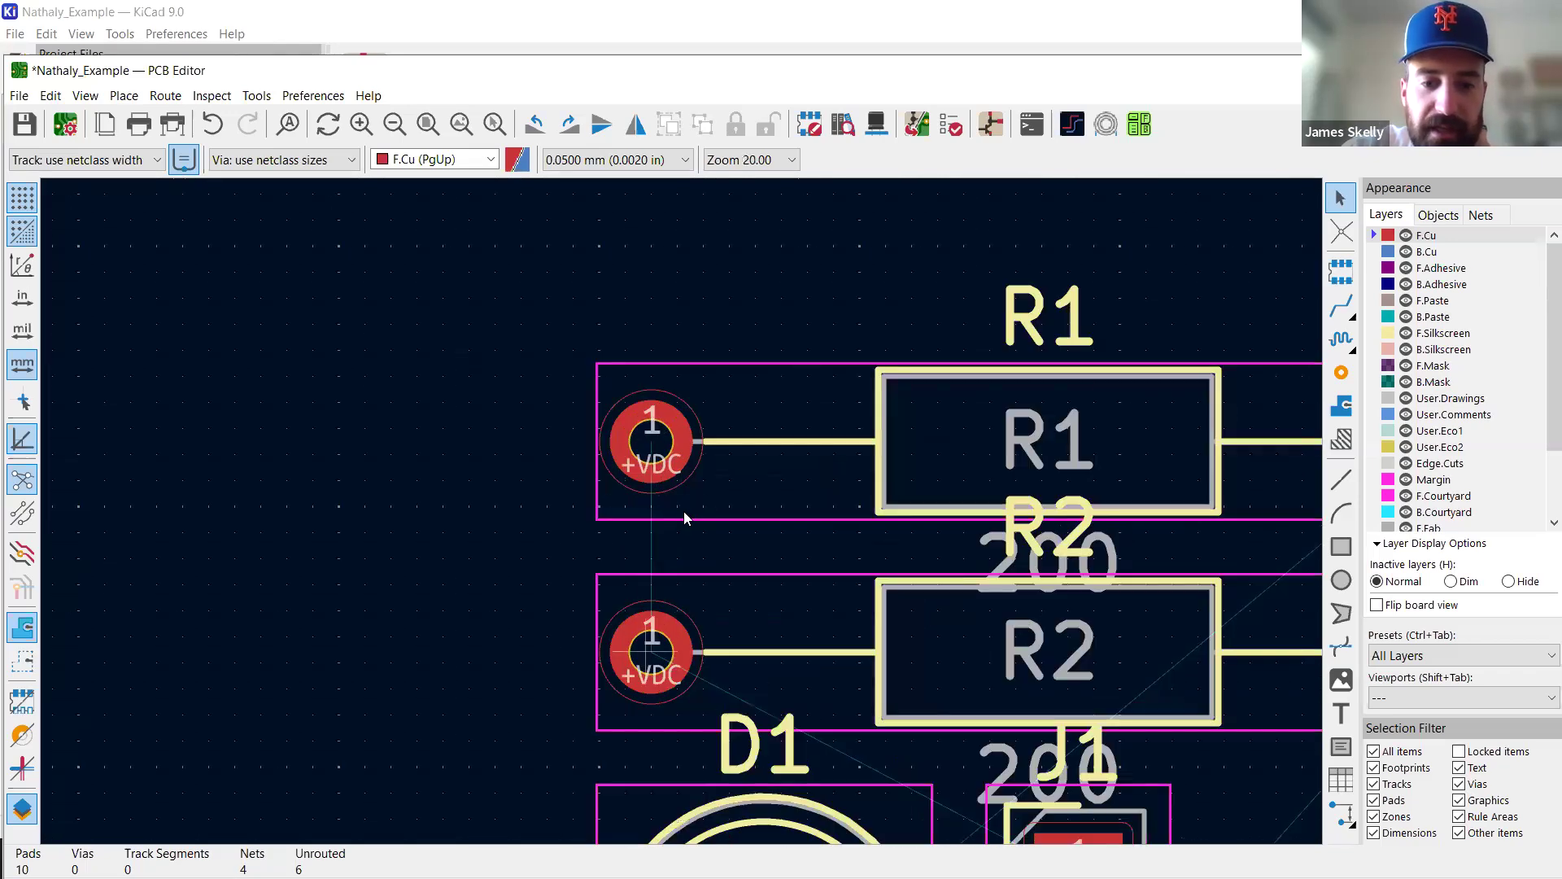
scroll(683, 512, "down", 4)
scroll(654, 480, "up", 2)
scroll(690, 529, "down", 1)
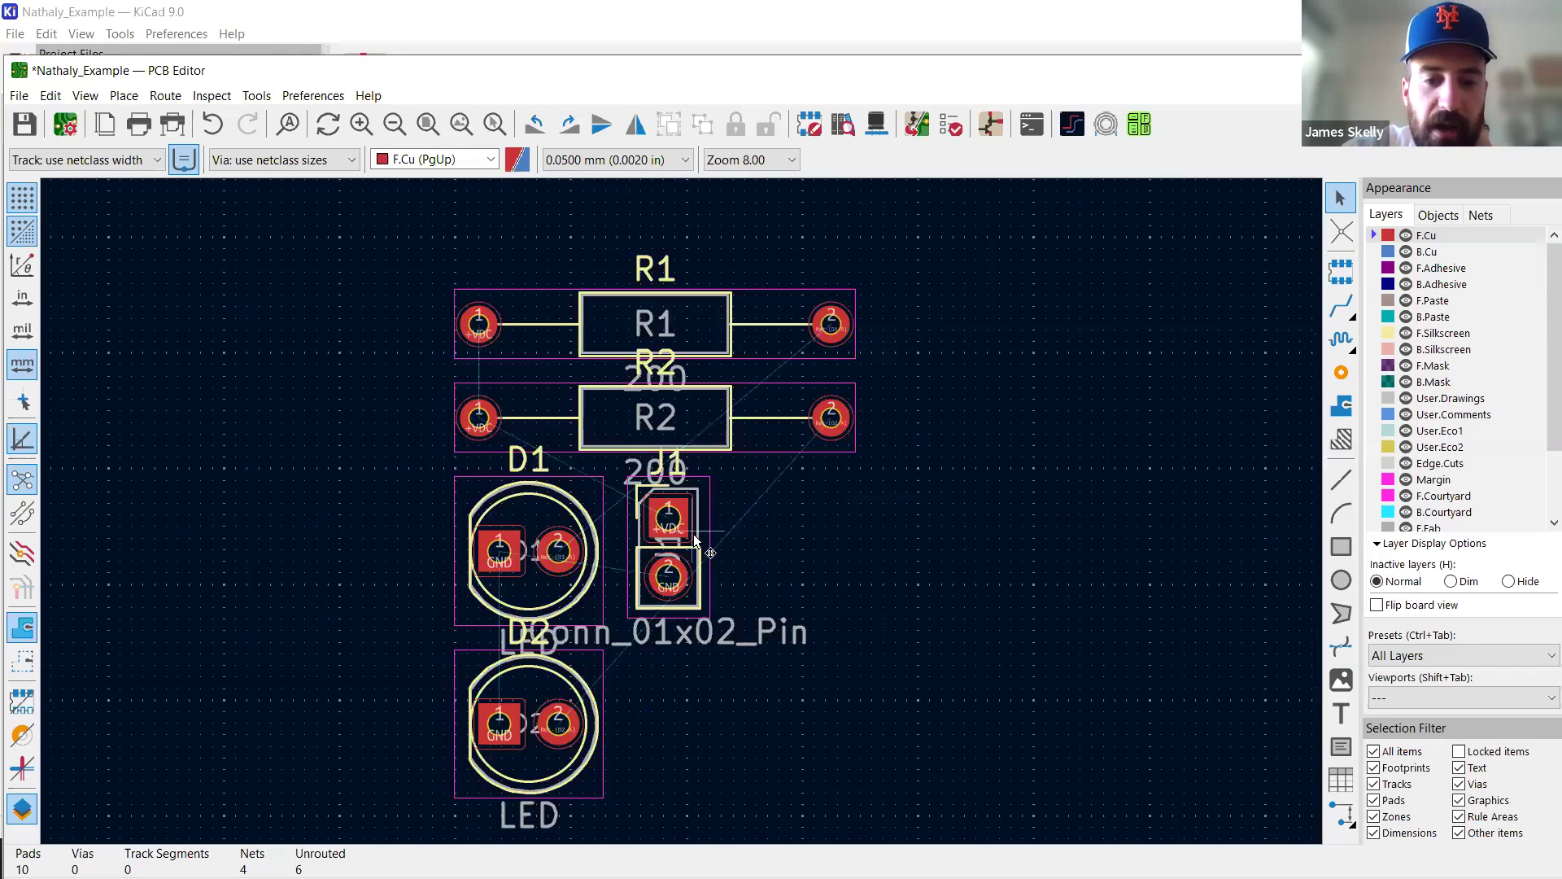
left_click(690, 529)
left_click_drag(690, 529, 357, 356)
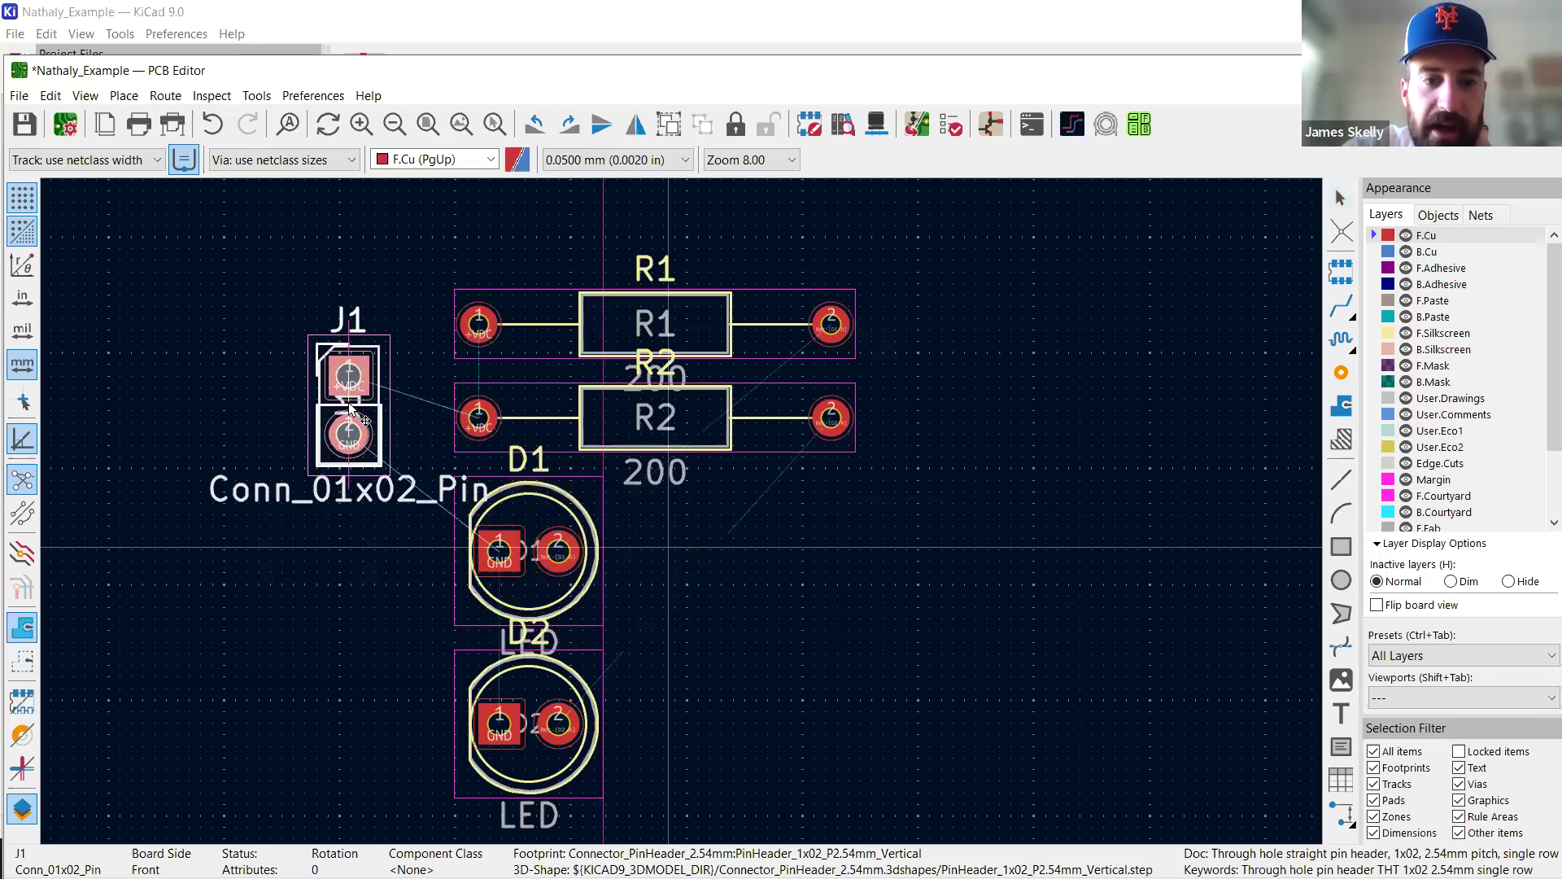
Shift the J1 header slightly so its +VDC pad lines up horizontally with R2's +VDC pad, and deselect it.
scroll(658, 503, "up", 2)
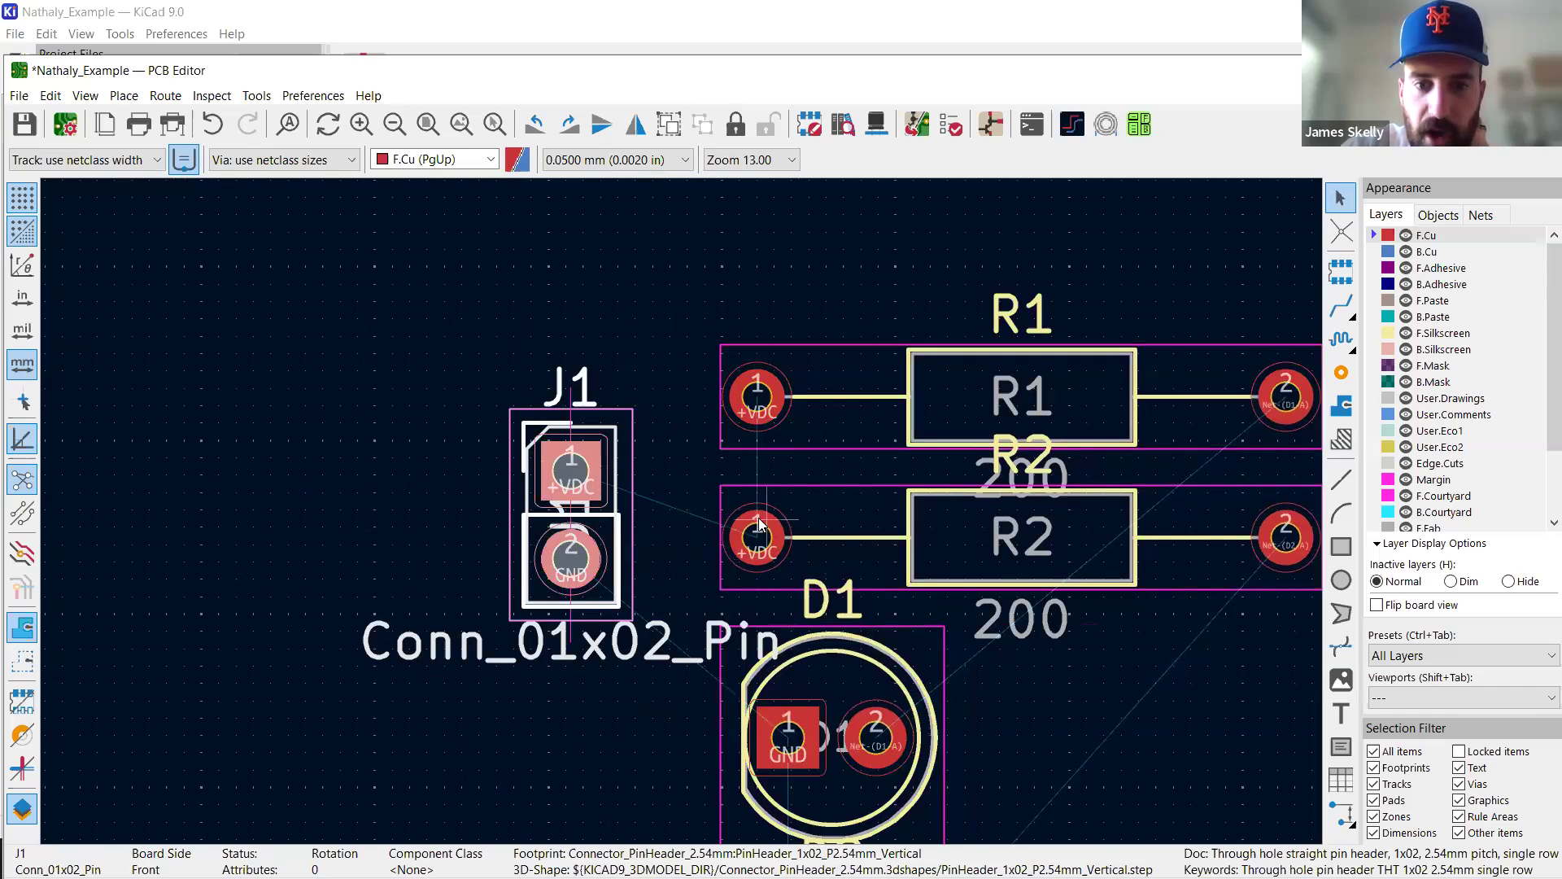
left_click_drag(572, 515, 616, 589)
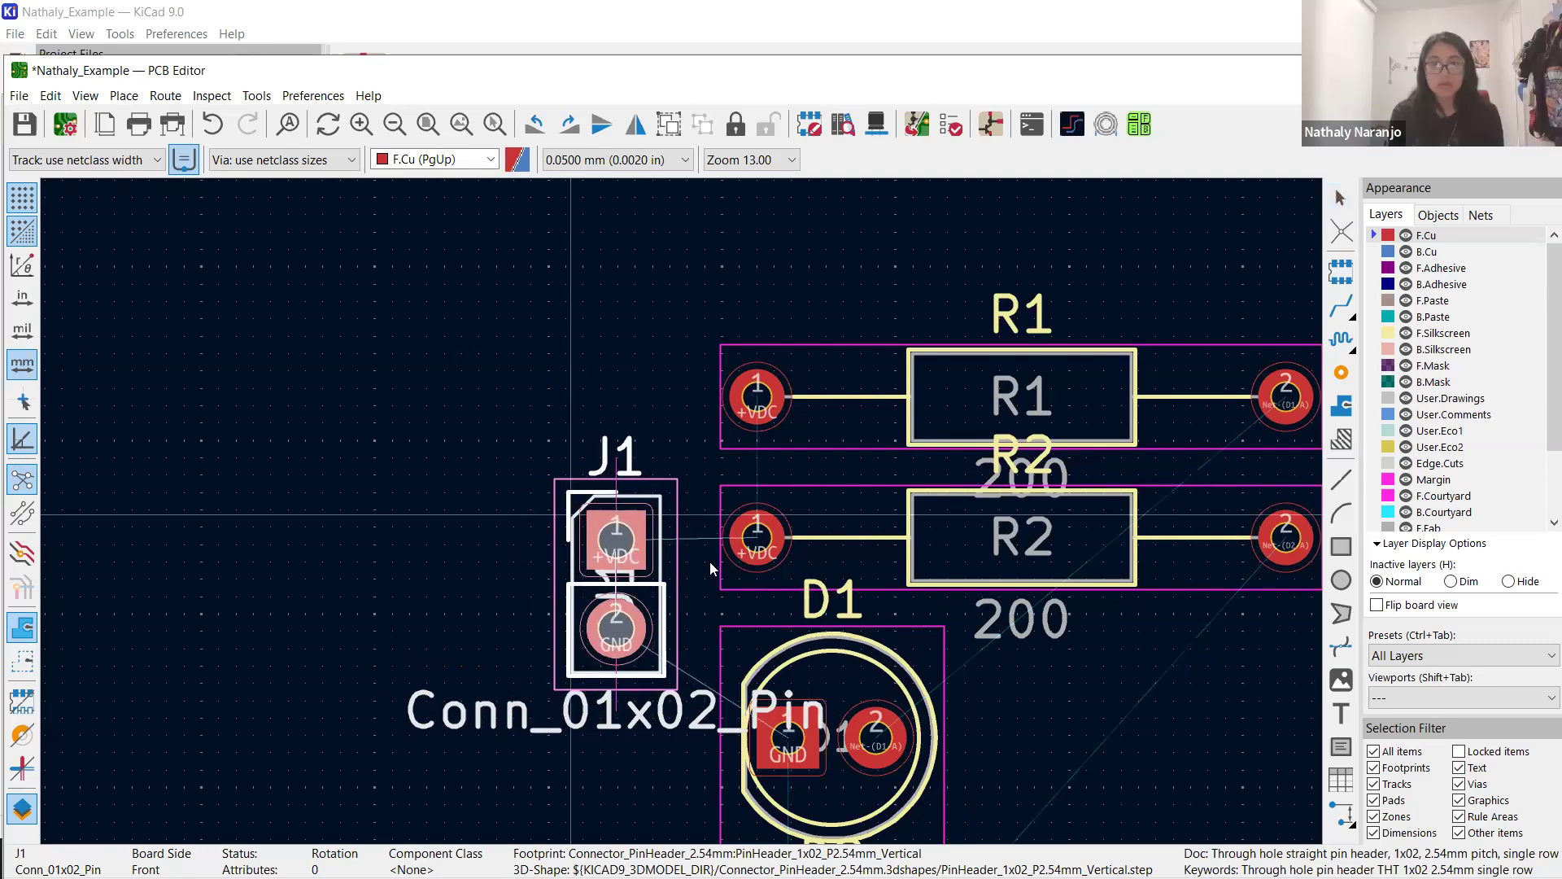
scroll(710, 567, "down", 2)
scroll(670, 516, "up", 2)
scroll(678, 511, "up", 1)
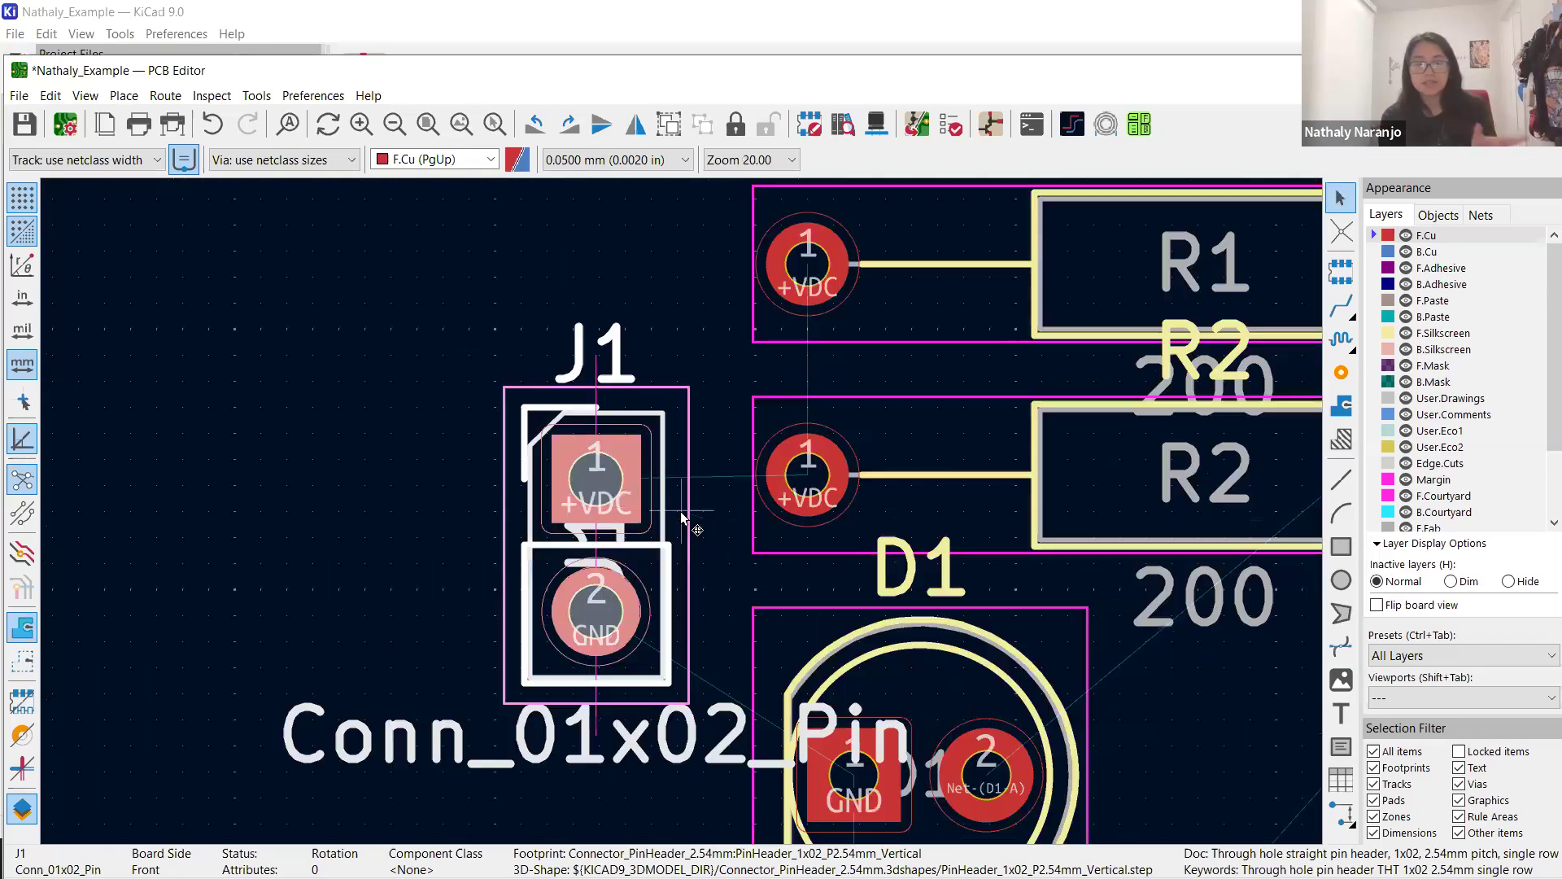
scroll(681, 511, "up", 1)
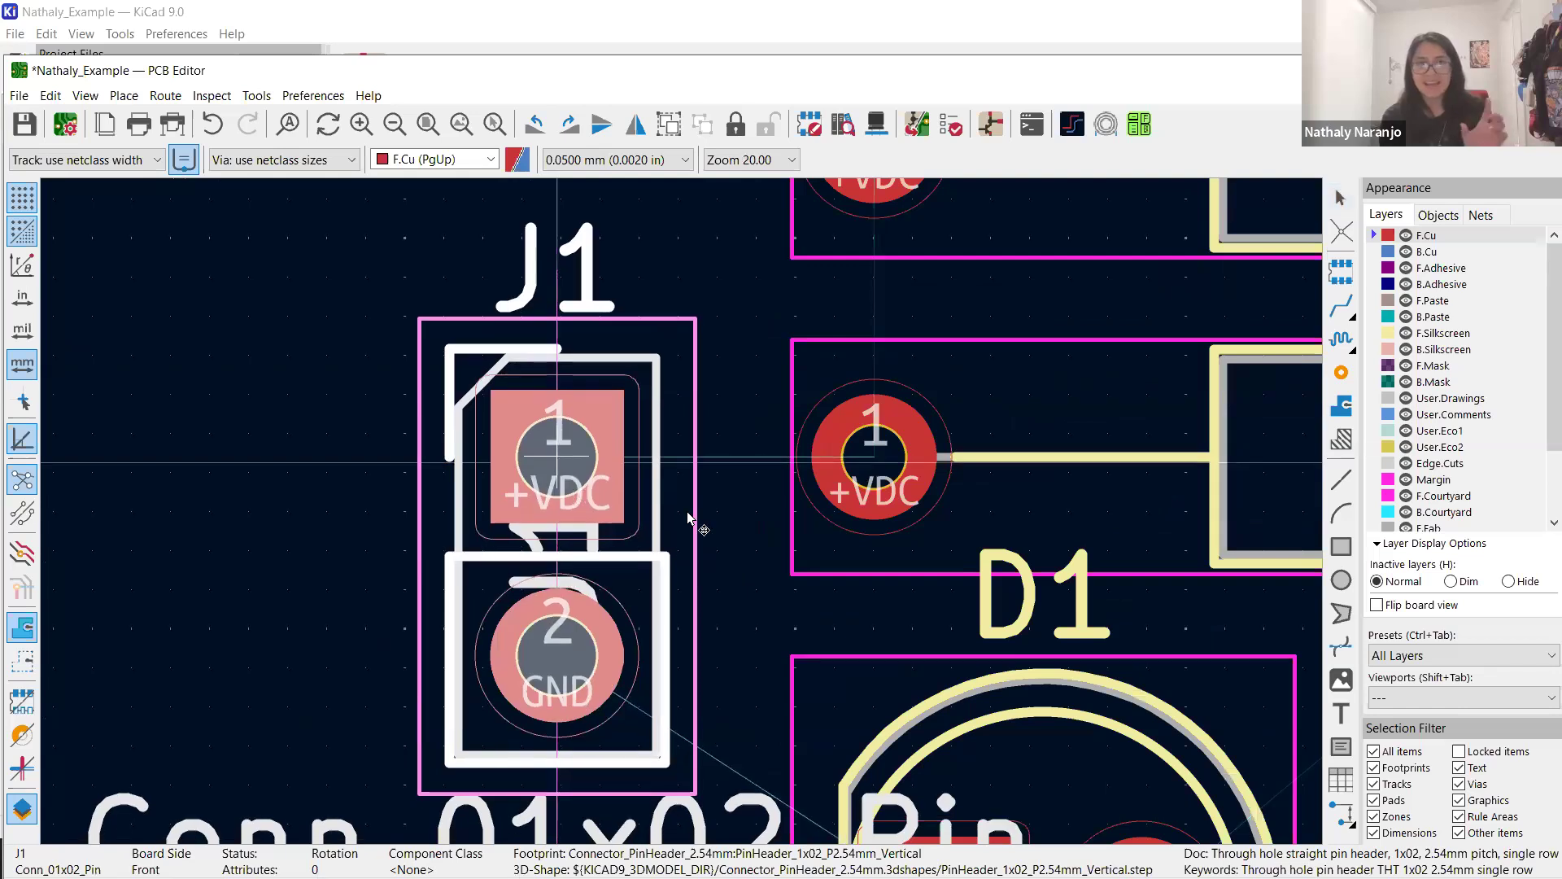
left_click(723, 529)
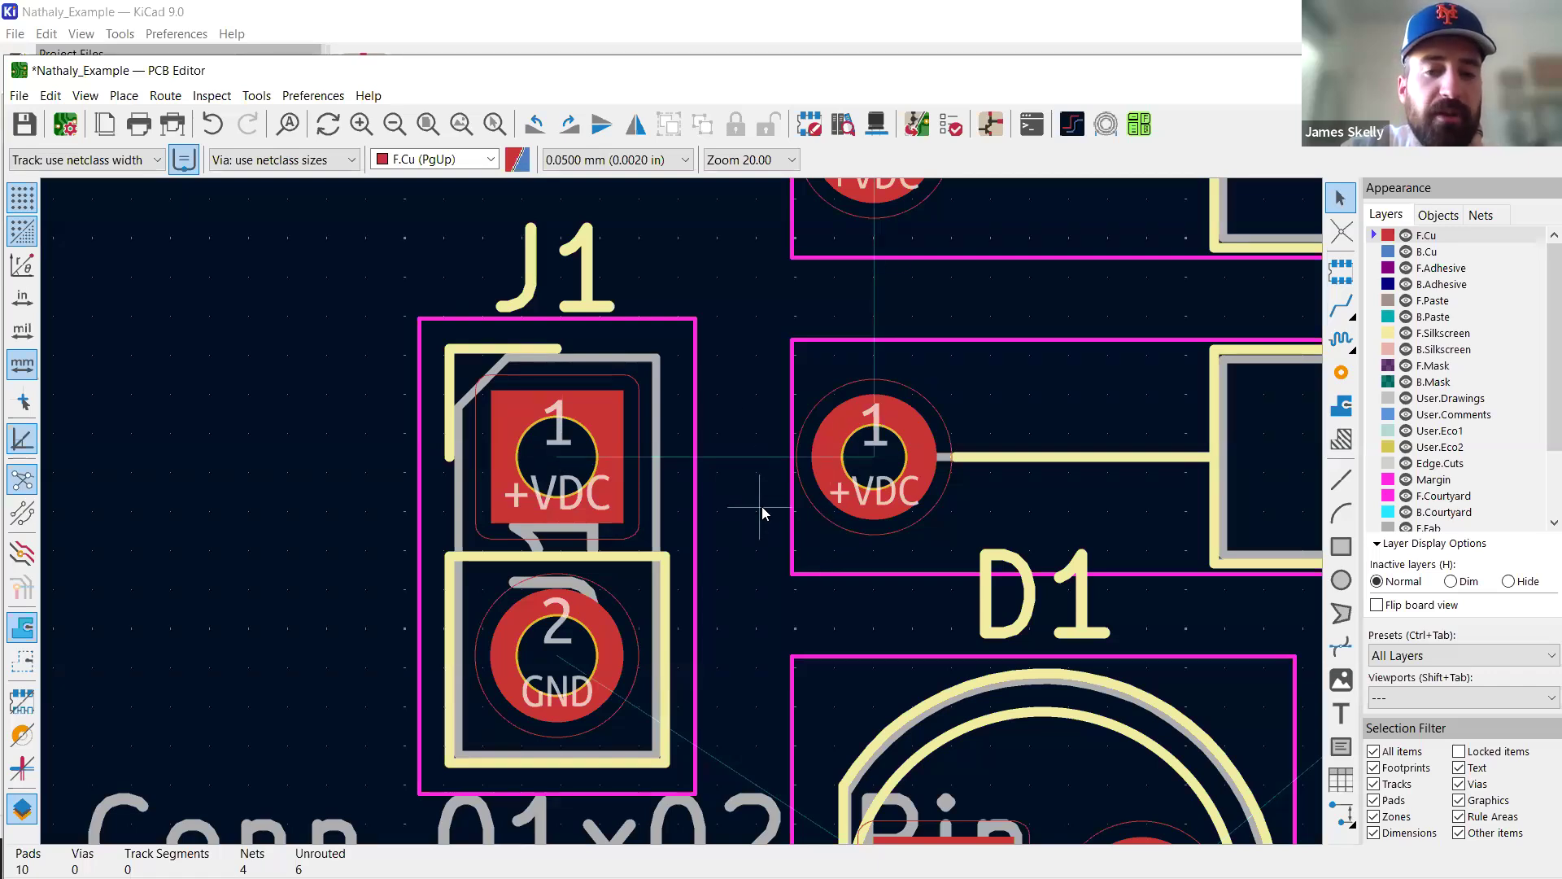
Route front-copper +VDC tracks from J1 pin 1 to R2 pin 1 and on to R1 pin 1, and leave routing.
left_click(1341, 306)
left_click(560, 443)
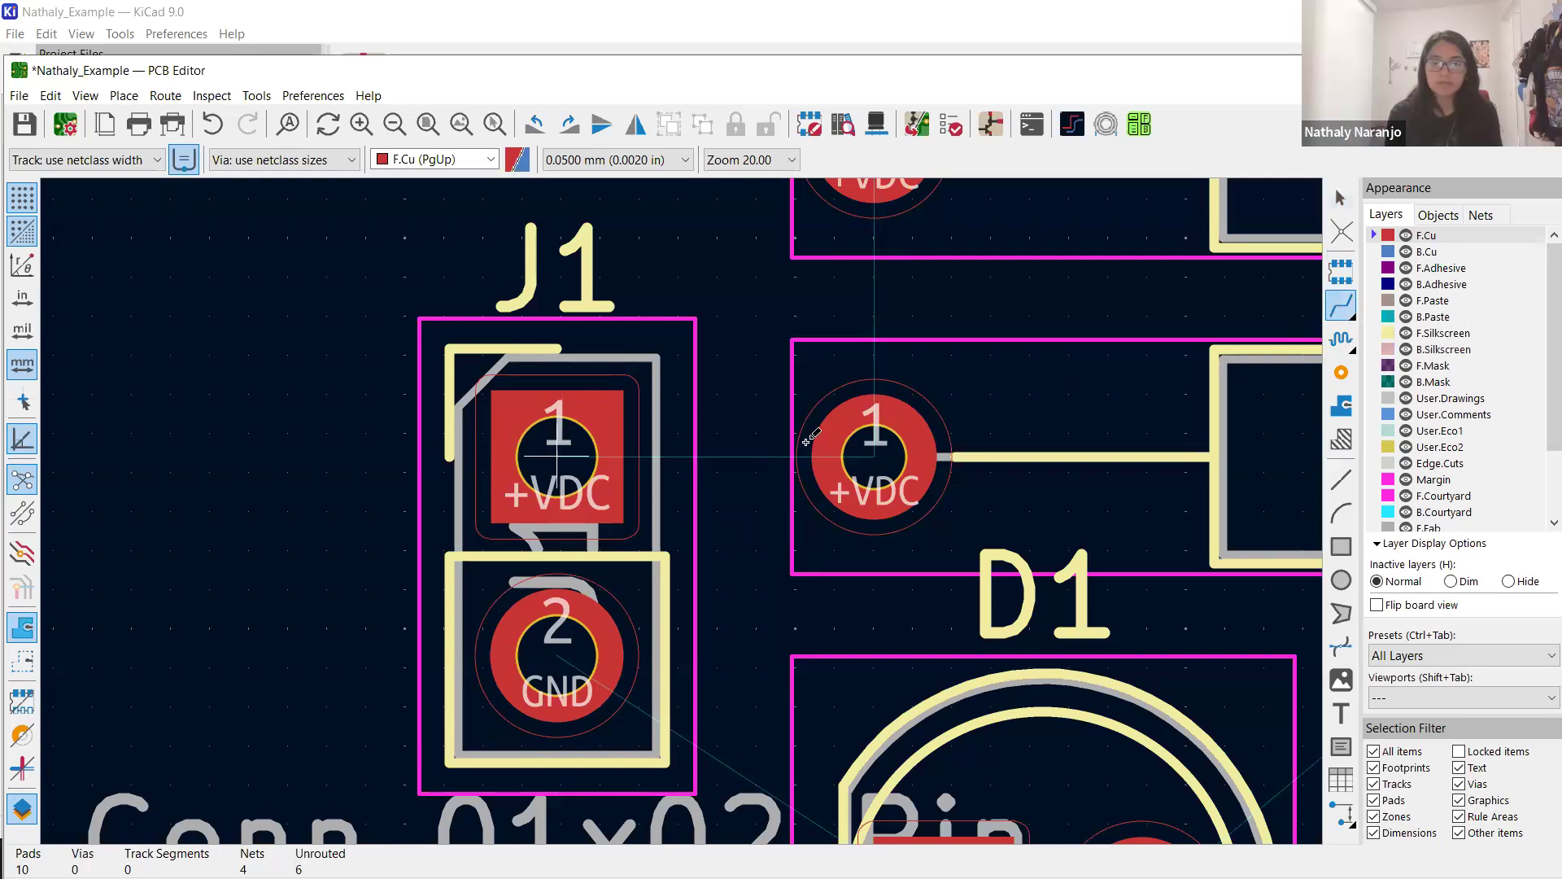
left_click(875, 456)
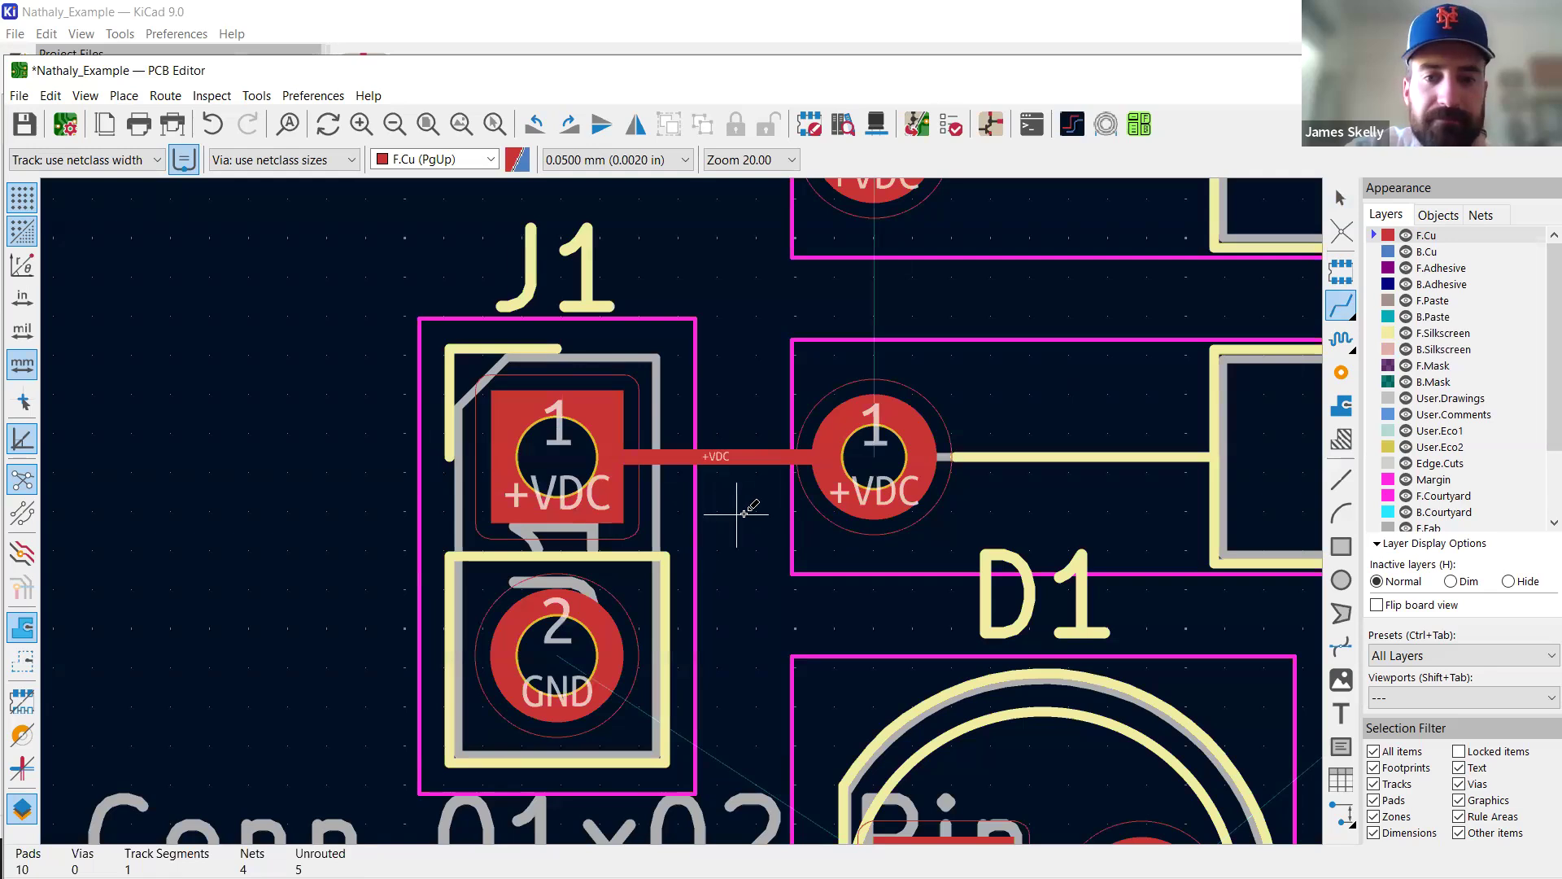
left_click(875, 456)
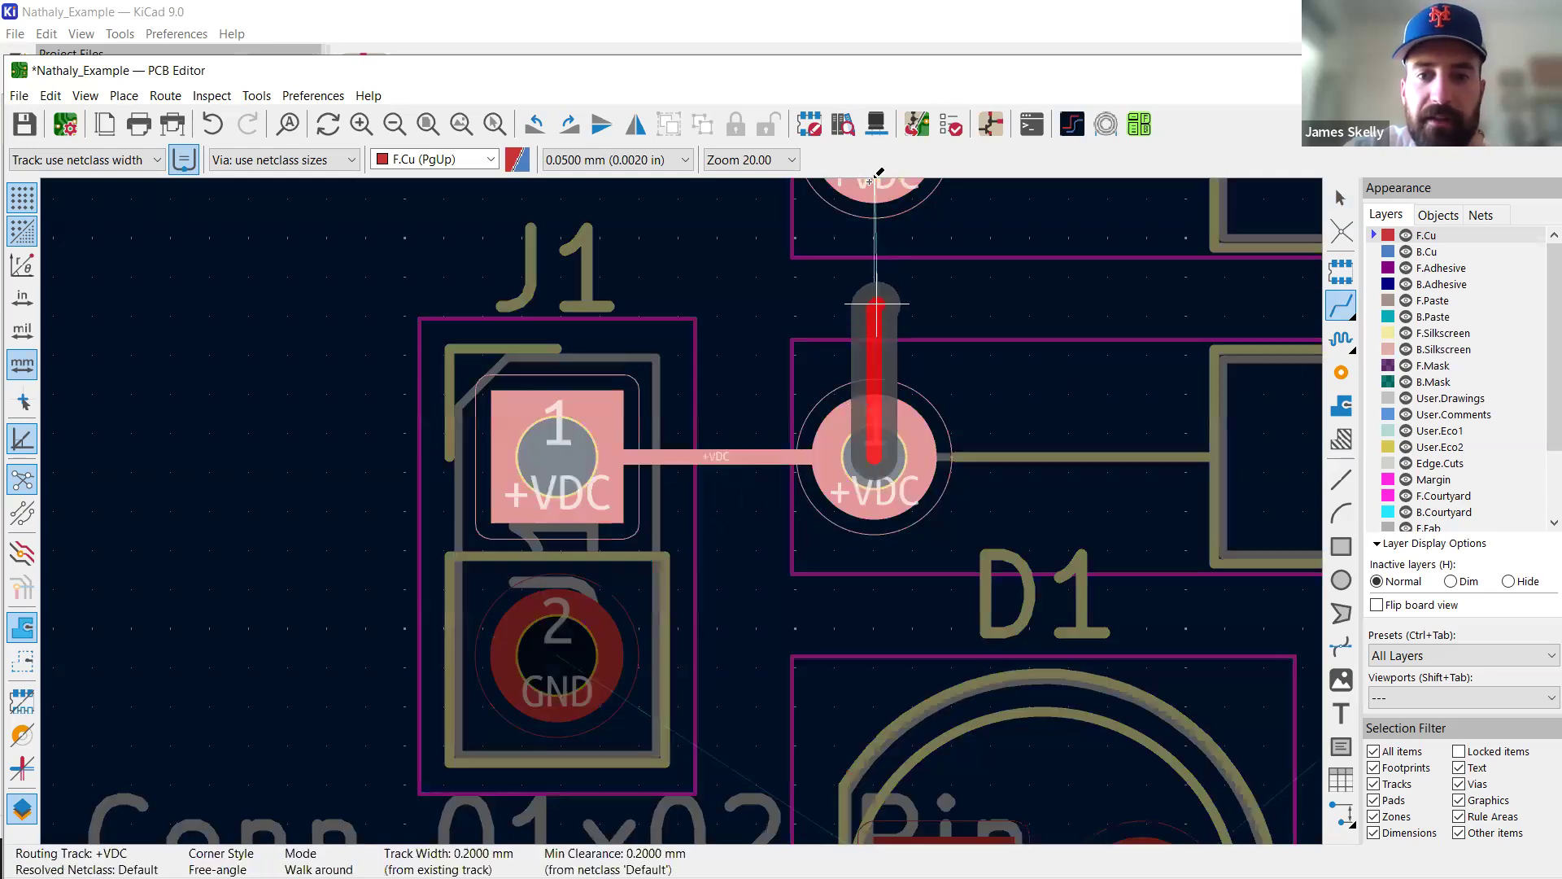
scroll(882, 338, "down", 2)
left_click(708, 491)
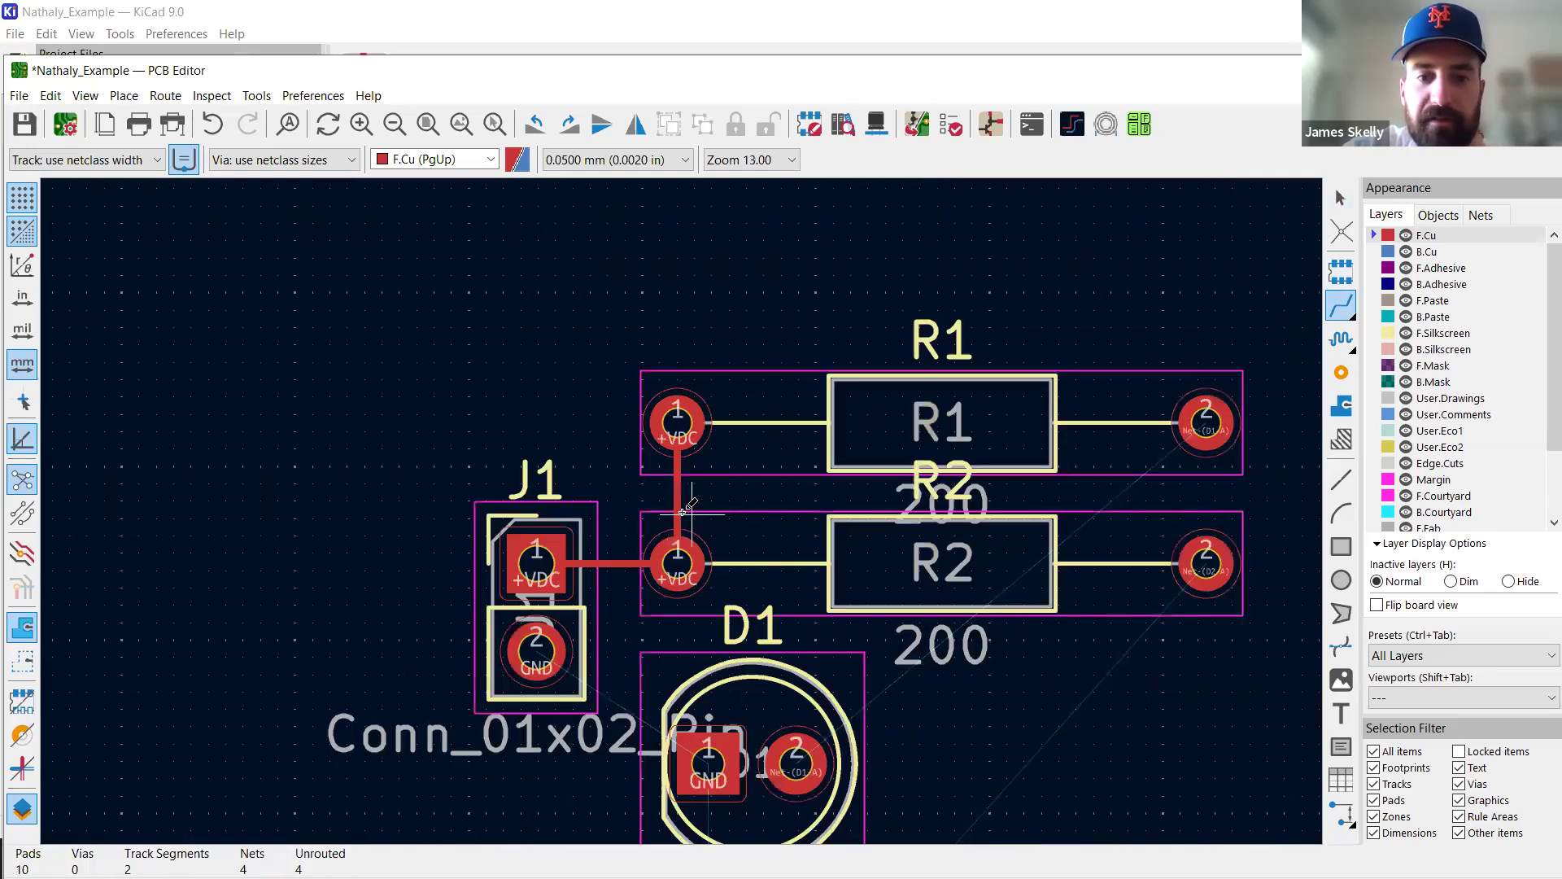
scroll(683, 508, "up", 3)
scroll(682, 513, "down", 1)
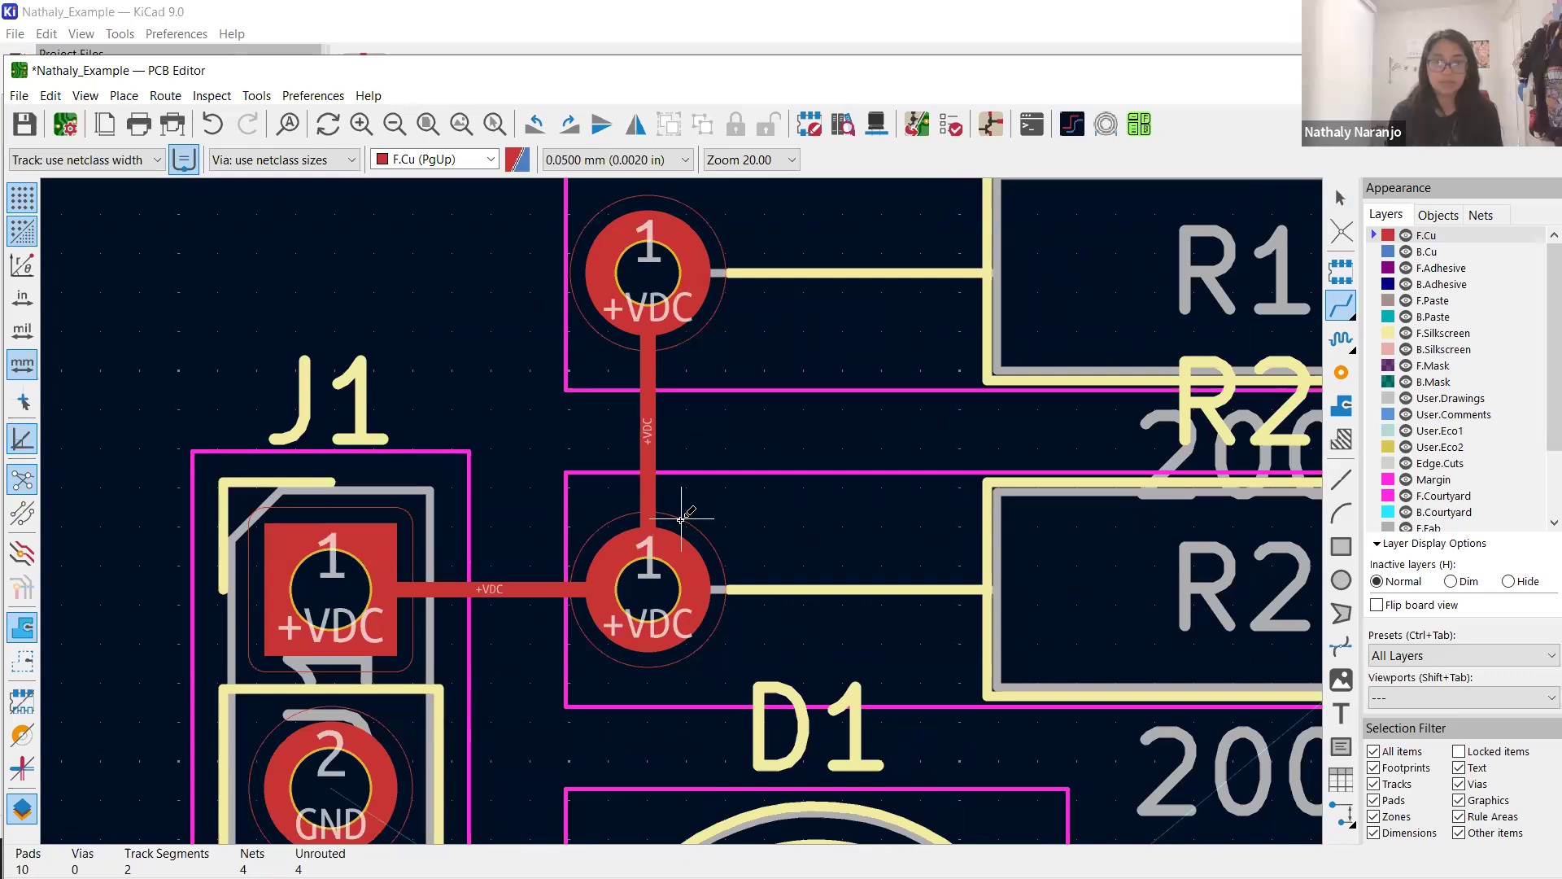
key("Escape")
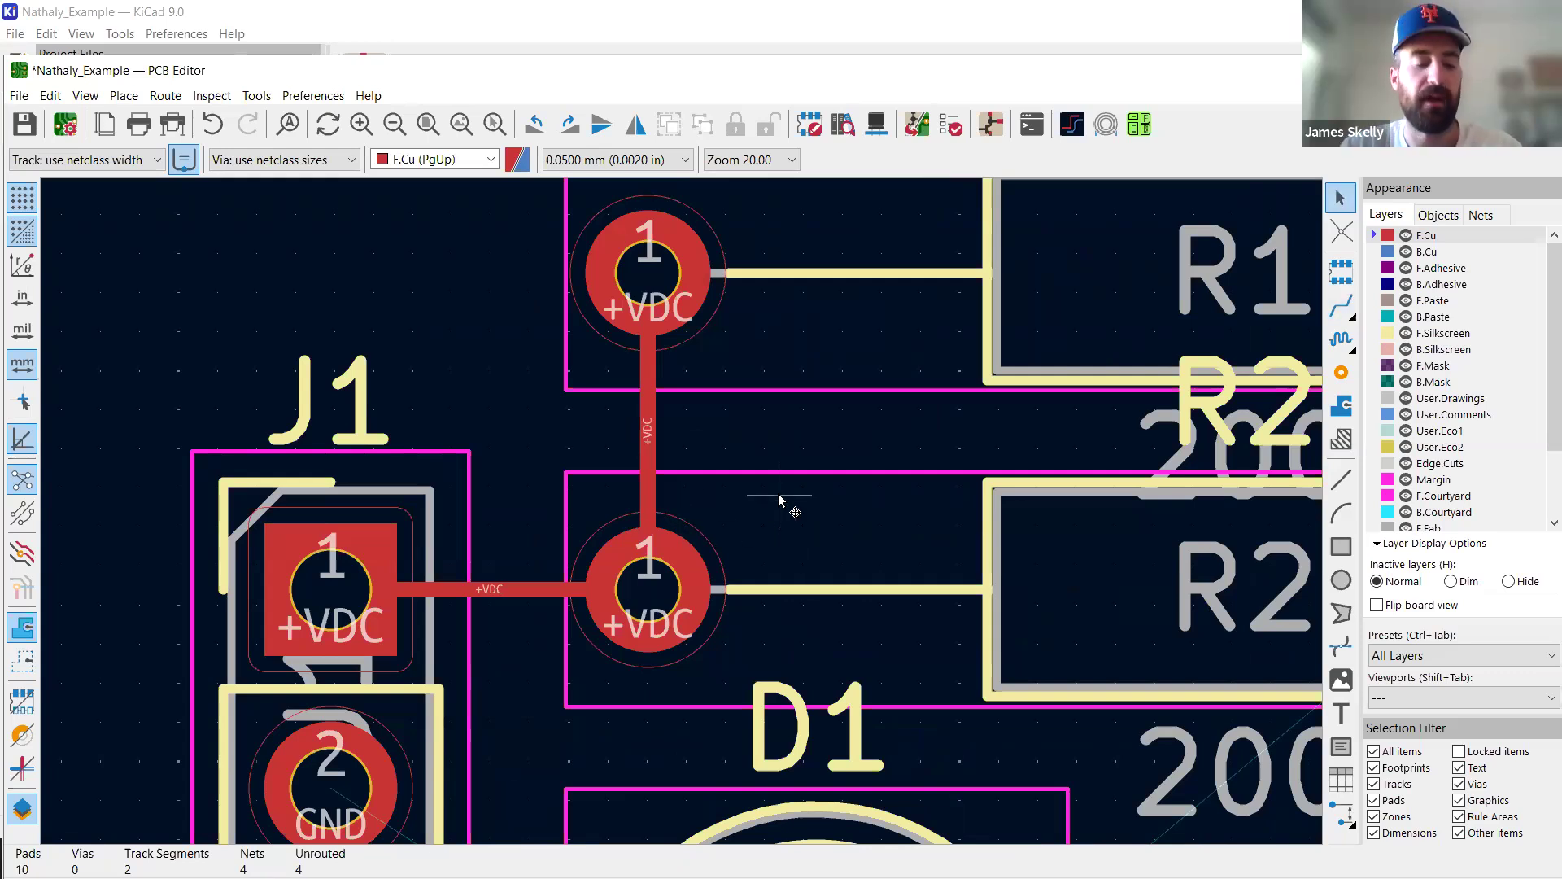
Undo both +VDC tracks joining J1, R2 and R1.
key("ctrl+z")
key("ctrl+z")
scroll(682, 512, "down", 3)
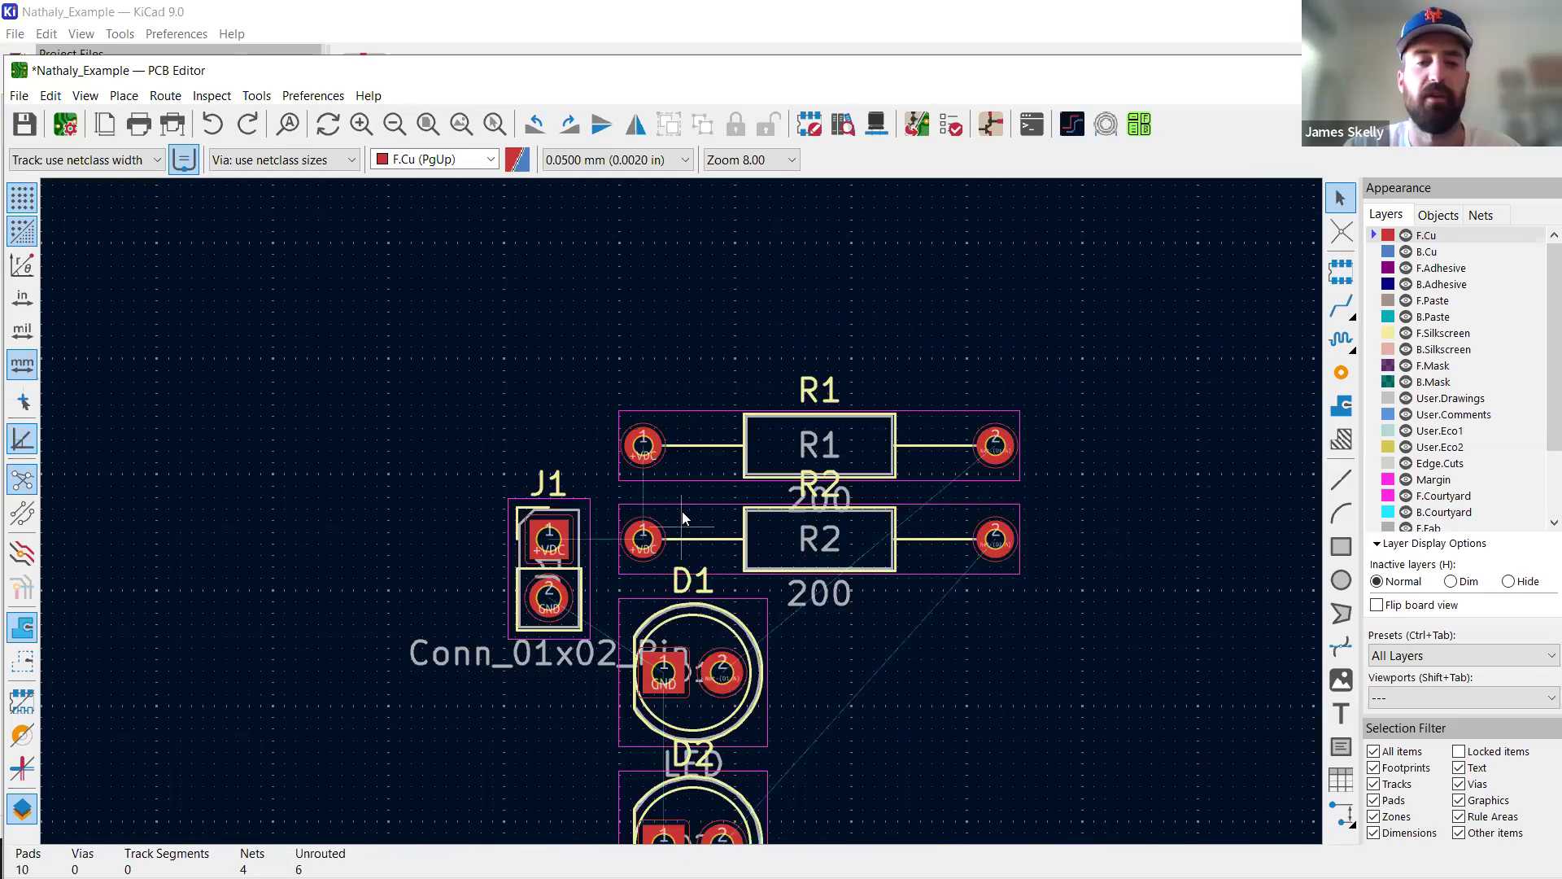
Move the D1 LED footprint away from D2 to the open area below the pin 2 end of R2.
scroll(683, 518, "up", 2)
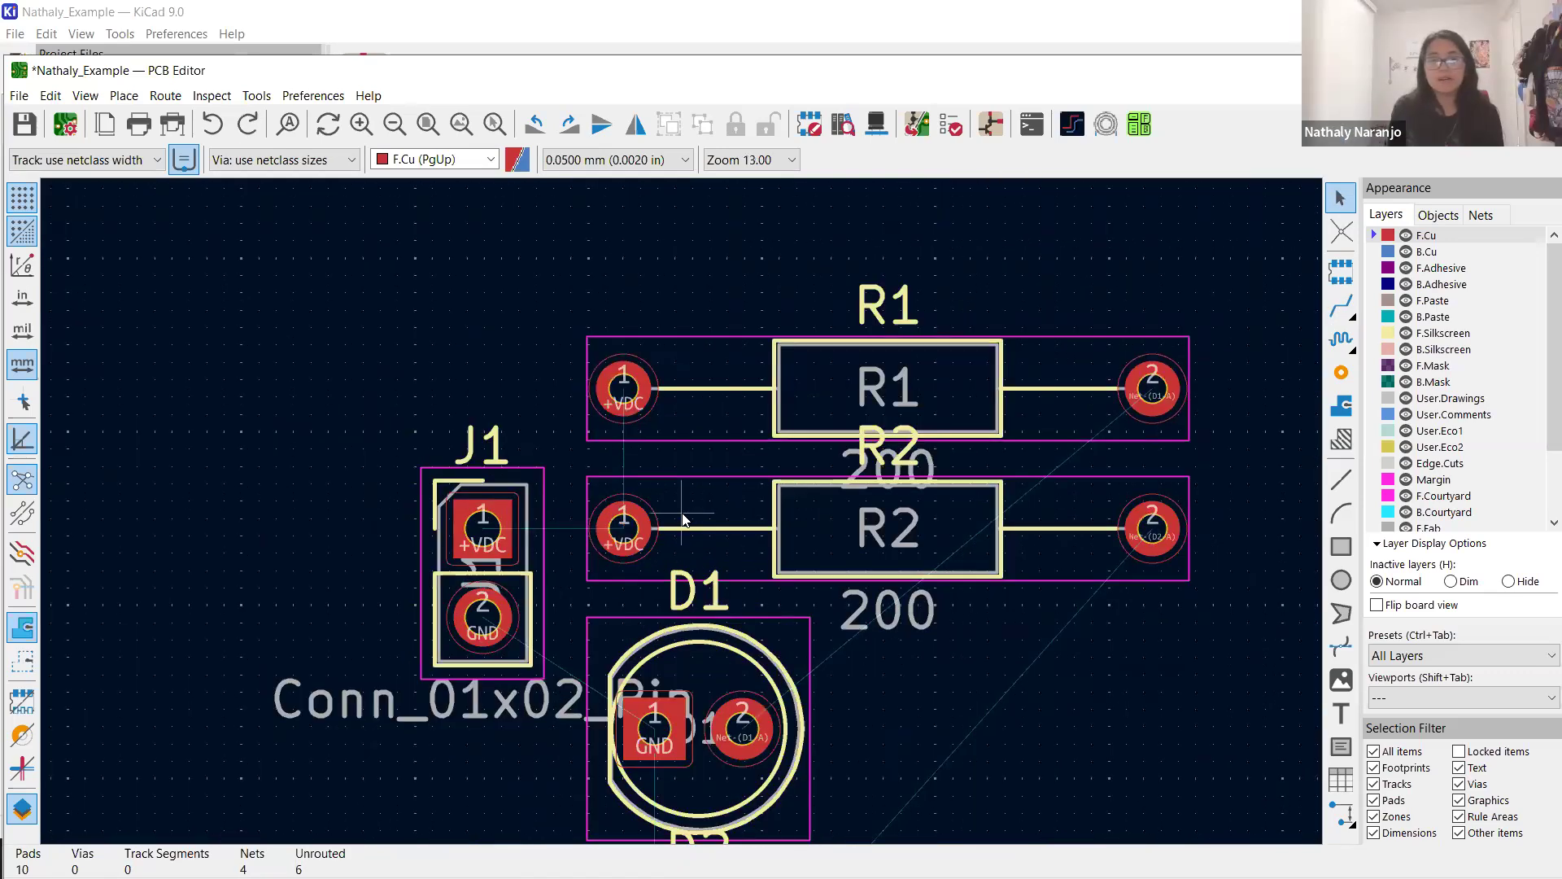
scroll(683, 521, "down", 2)
scroll(732, 553, "up", 2)
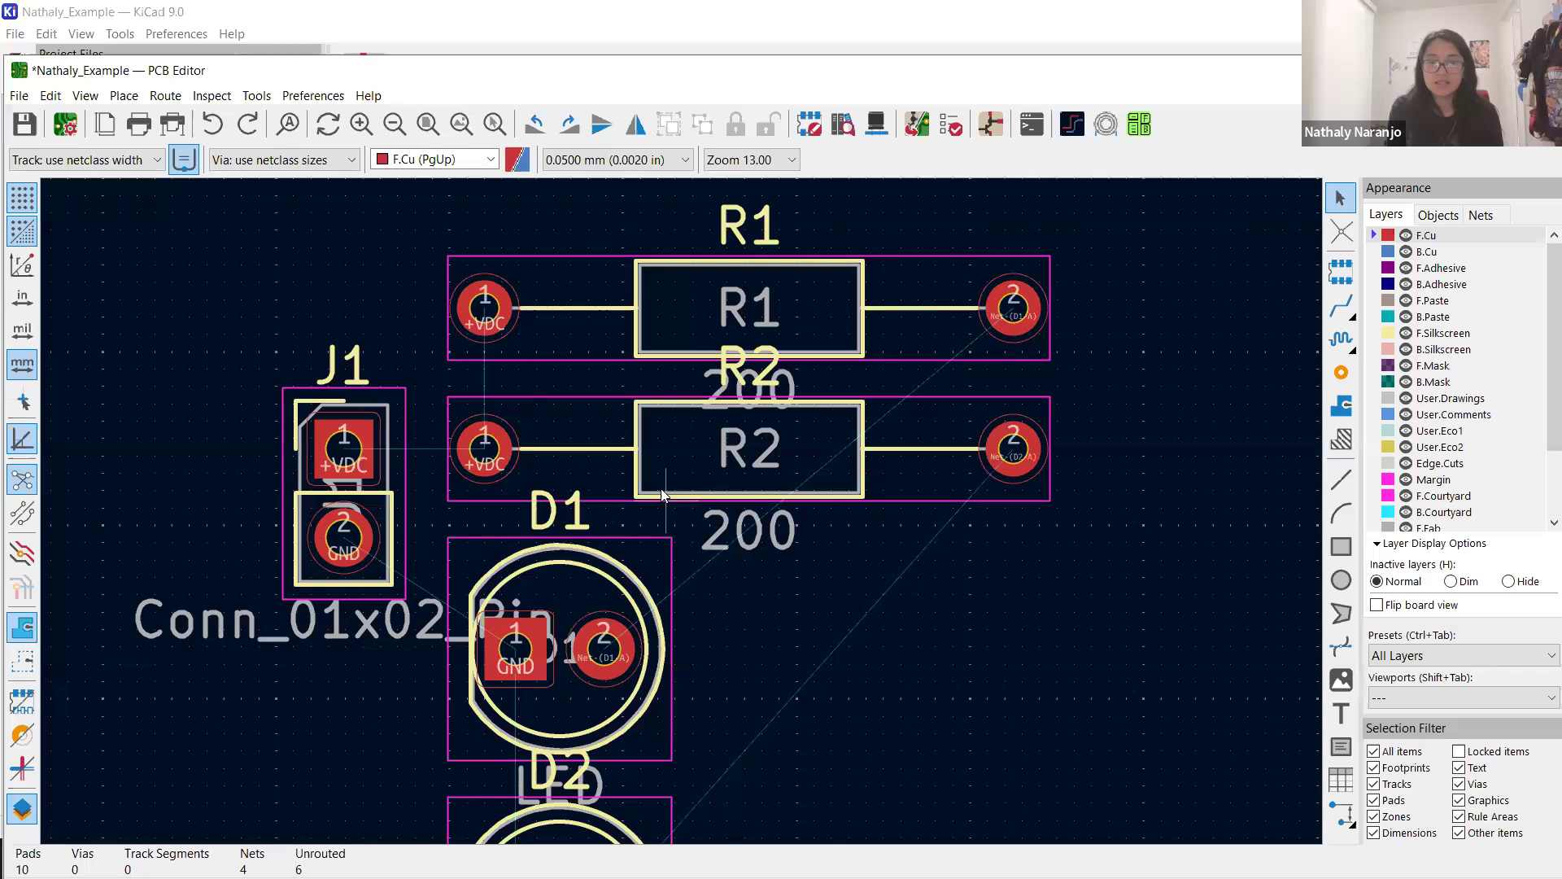
scroll(661, 488, "down", 2)
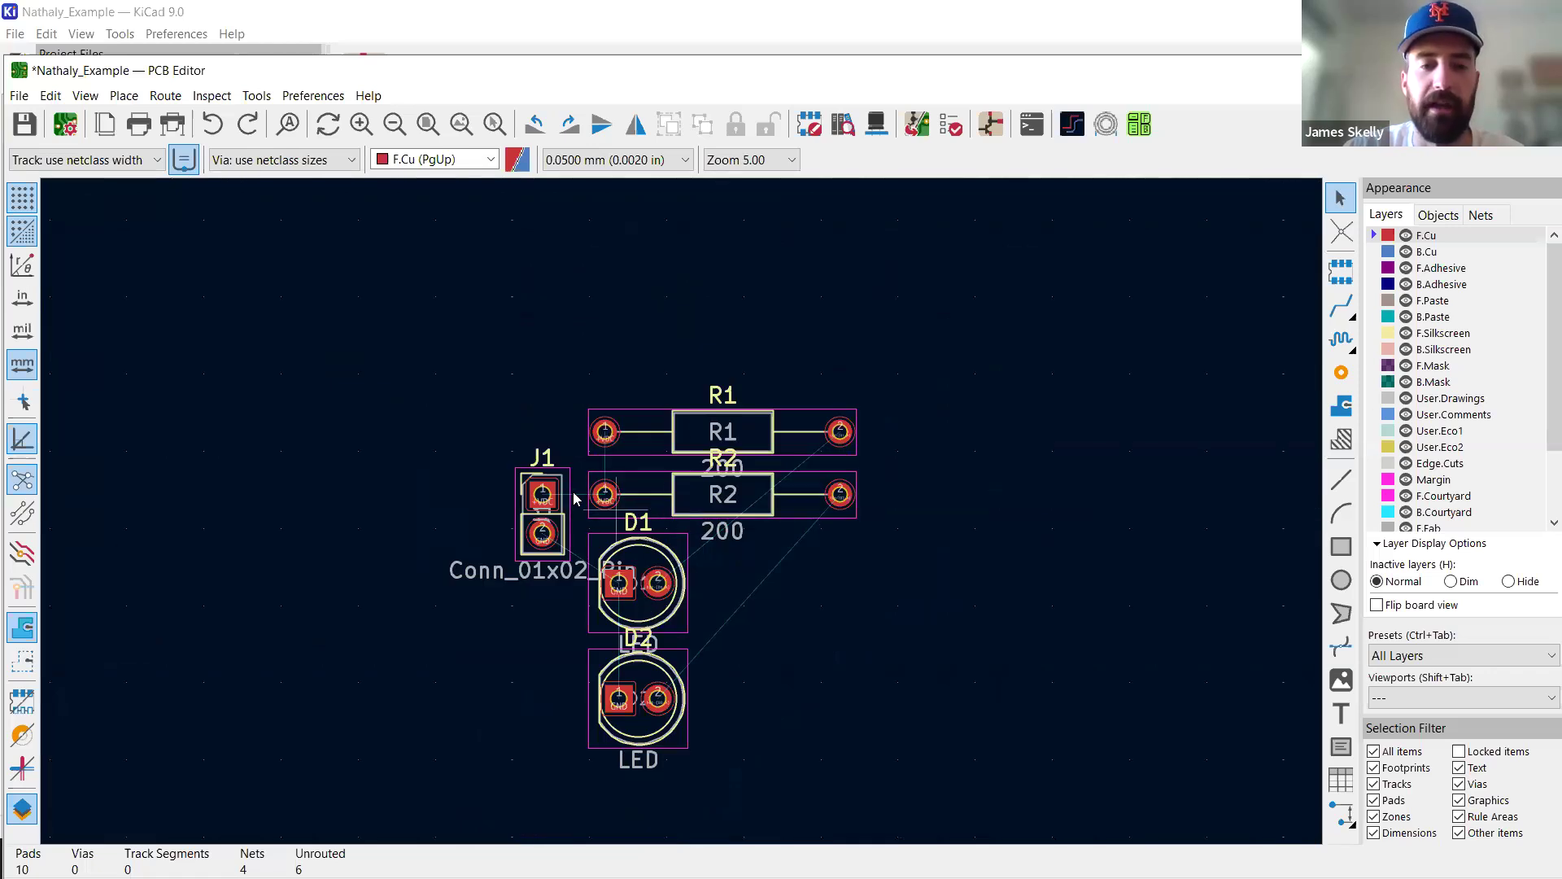
scroll(682, 511, "up", 2)
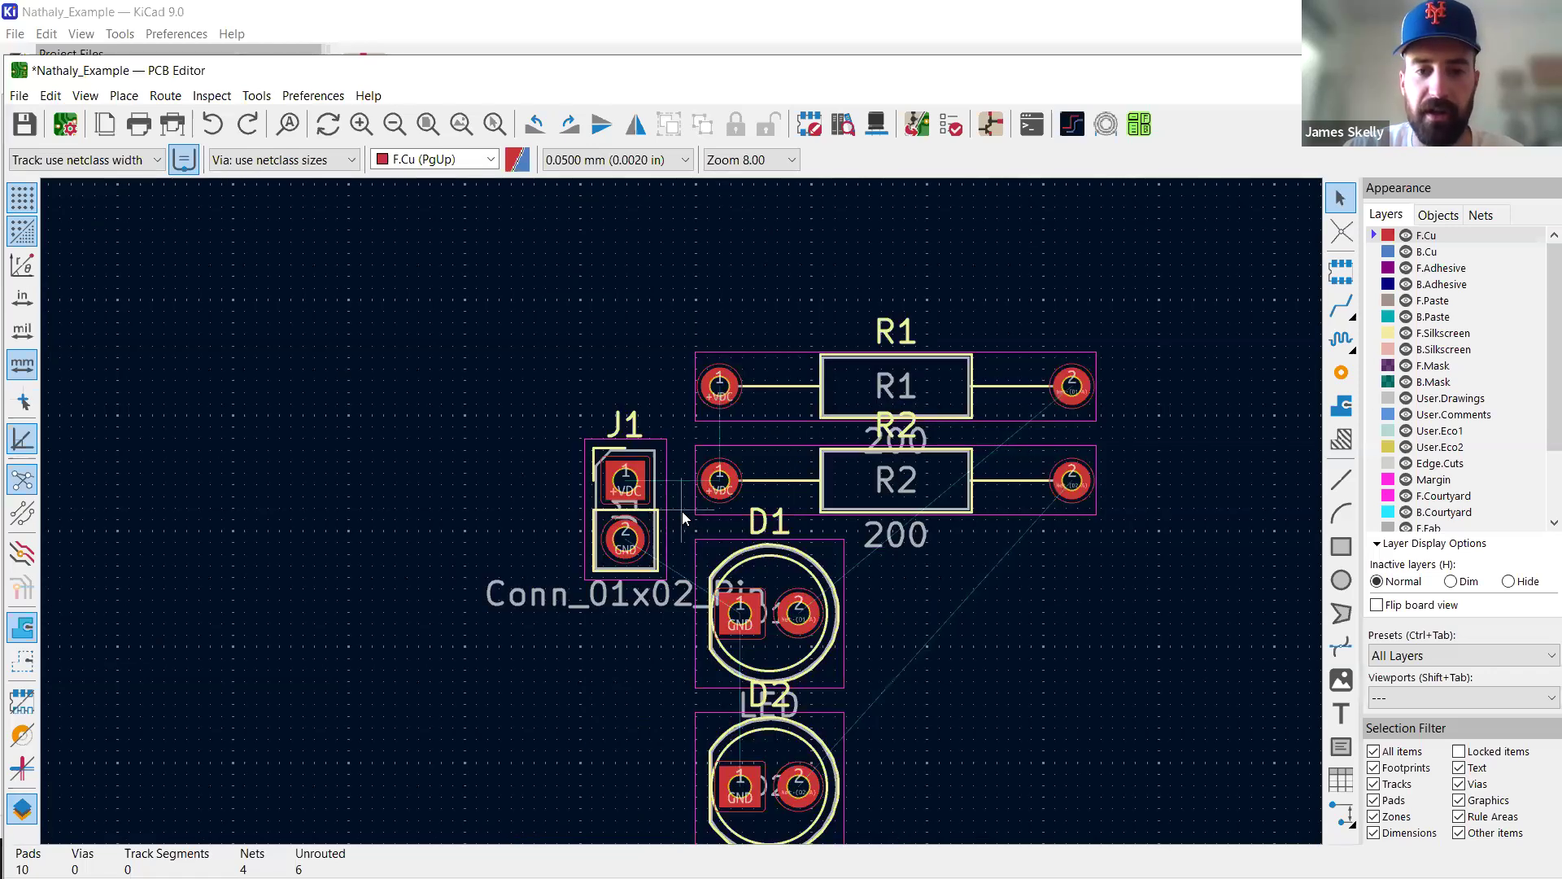
scroll(682, 511, "up", 2)
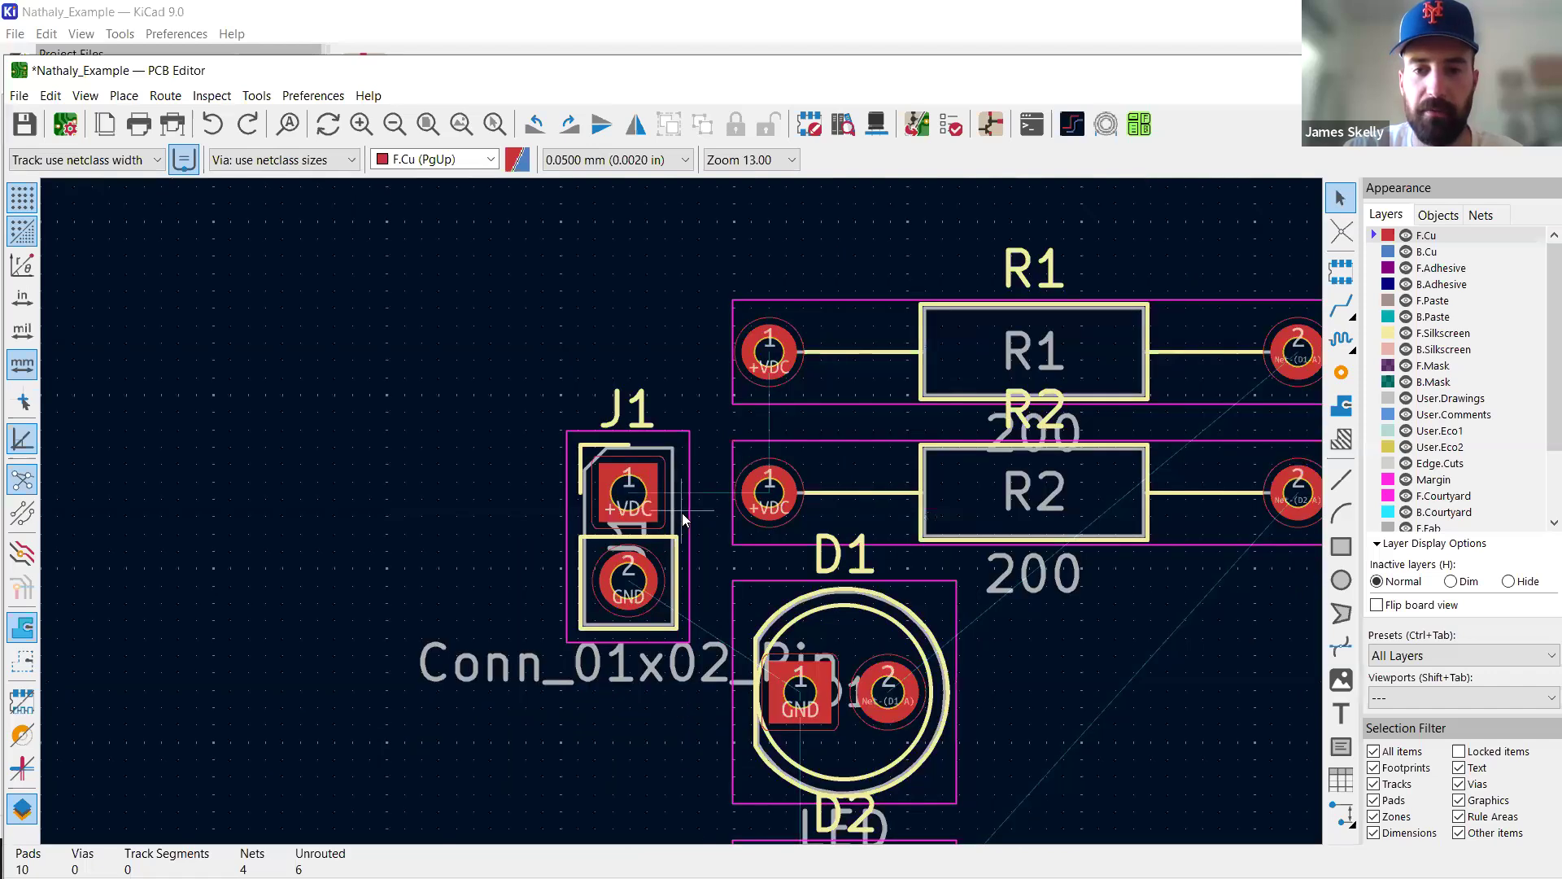
scroll(682, 512, "down", 1)
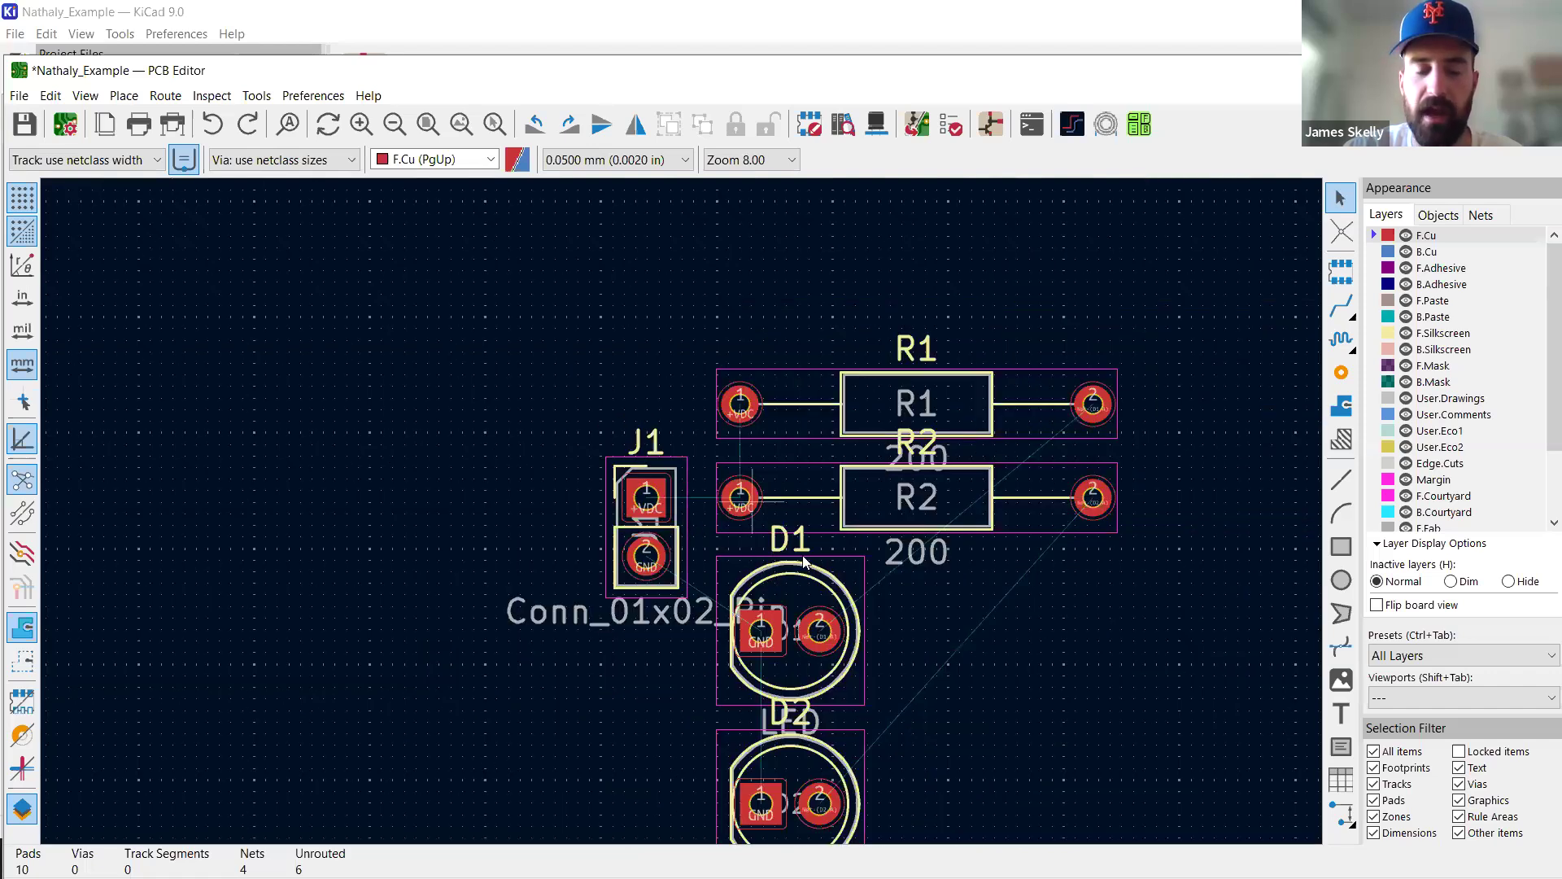
left_click_drag(818, 579, 1148, 665)
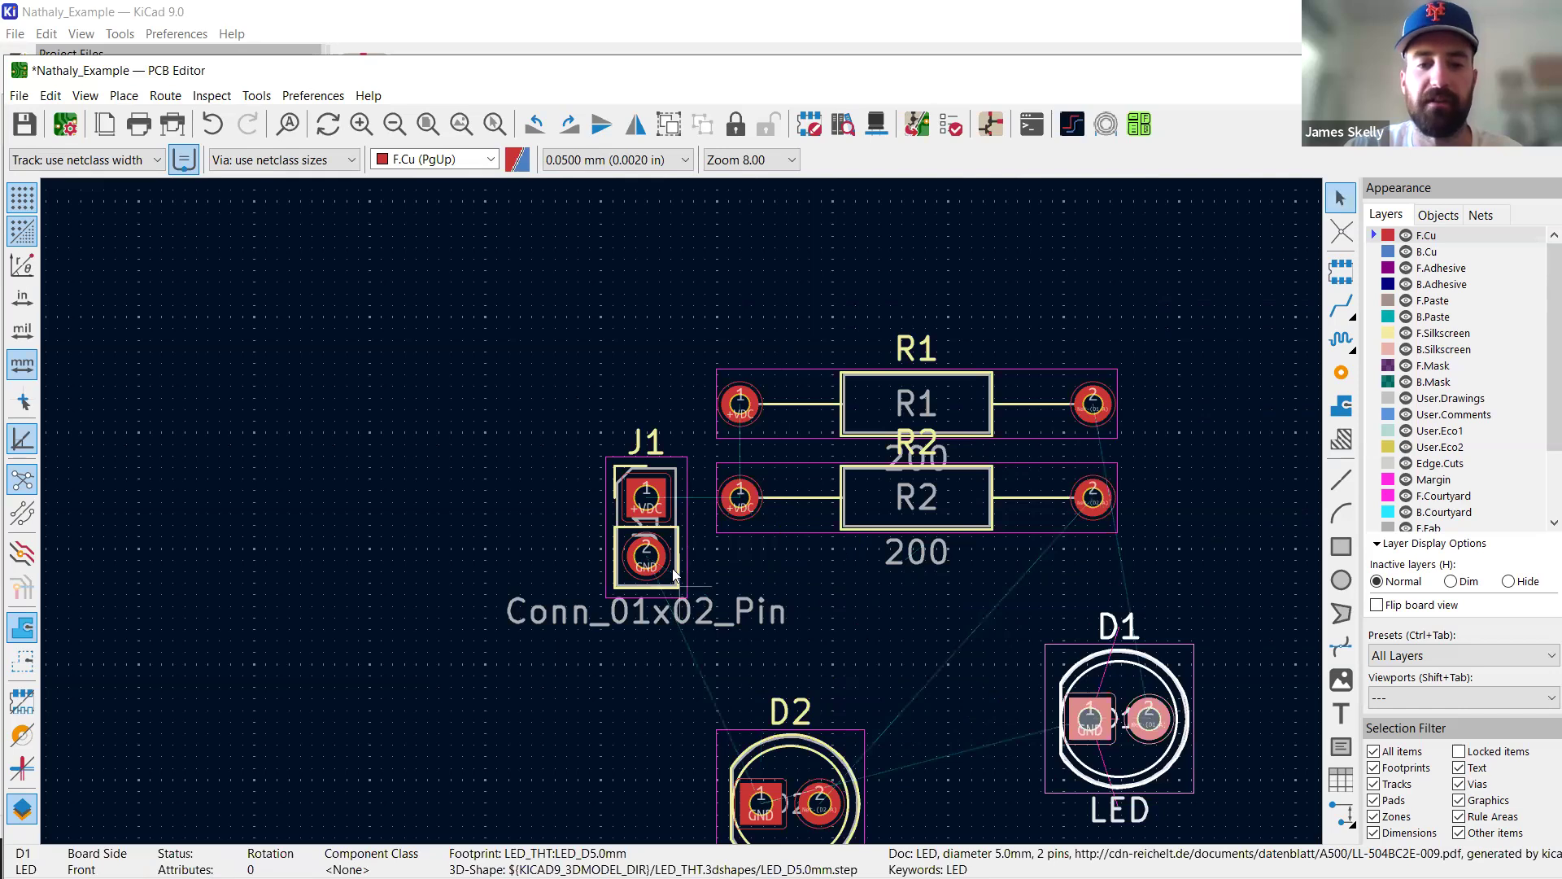
Rotate the R2 resistor about its +VDC pad to stand vertically, with pin 1 uppermost.
left_click(798, 472)
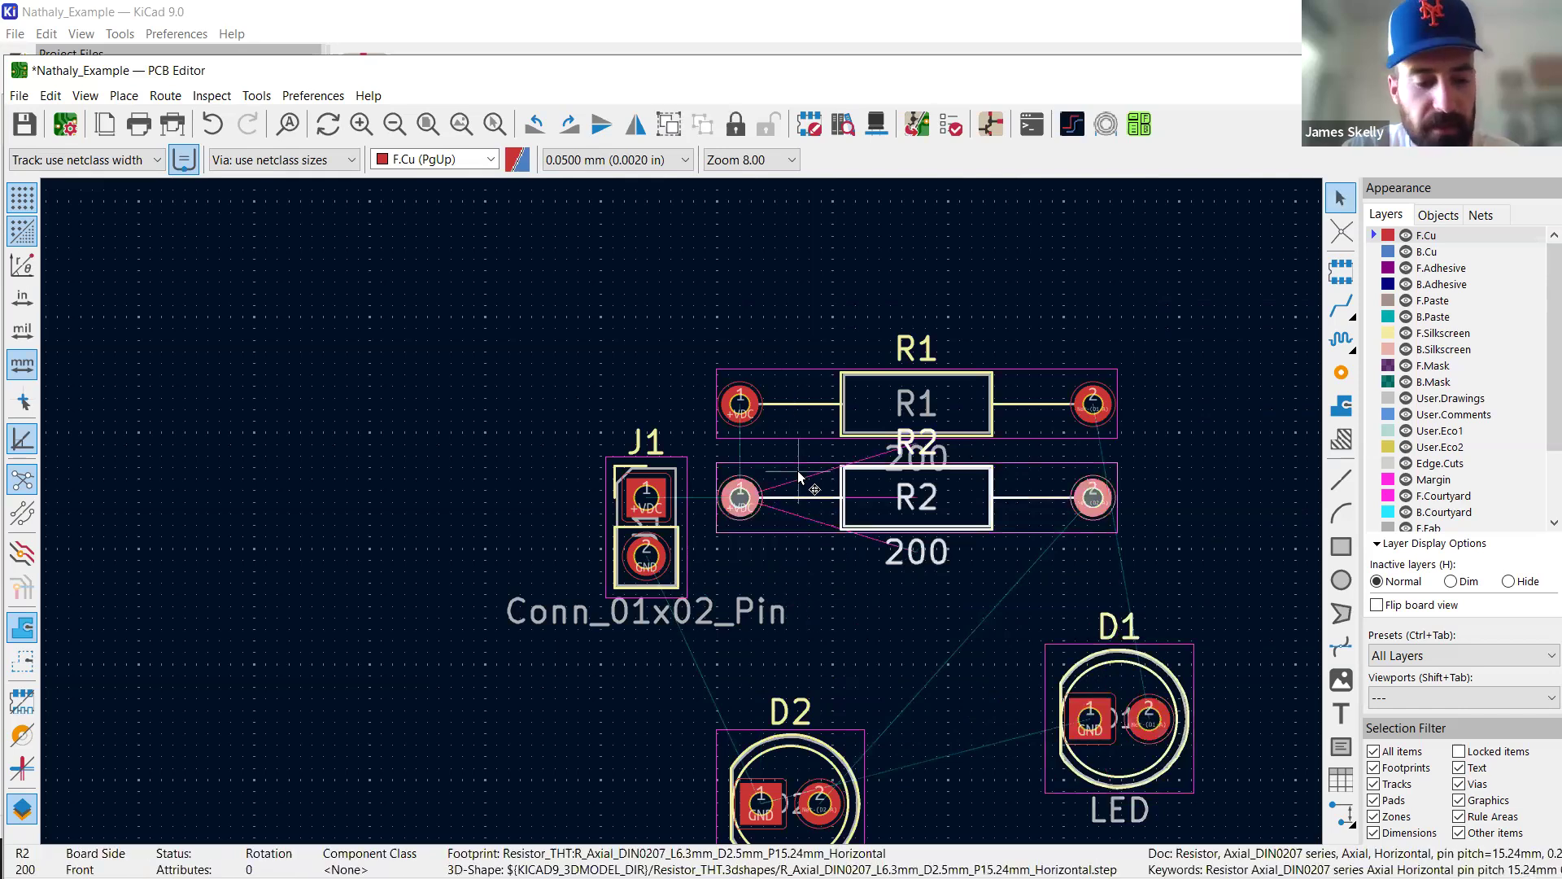
key("r")
key("r")
key("r")
Rotate R1 to stand vertically with pin 1 uppermost, and move it down beside R2.
left_click(786, 425)
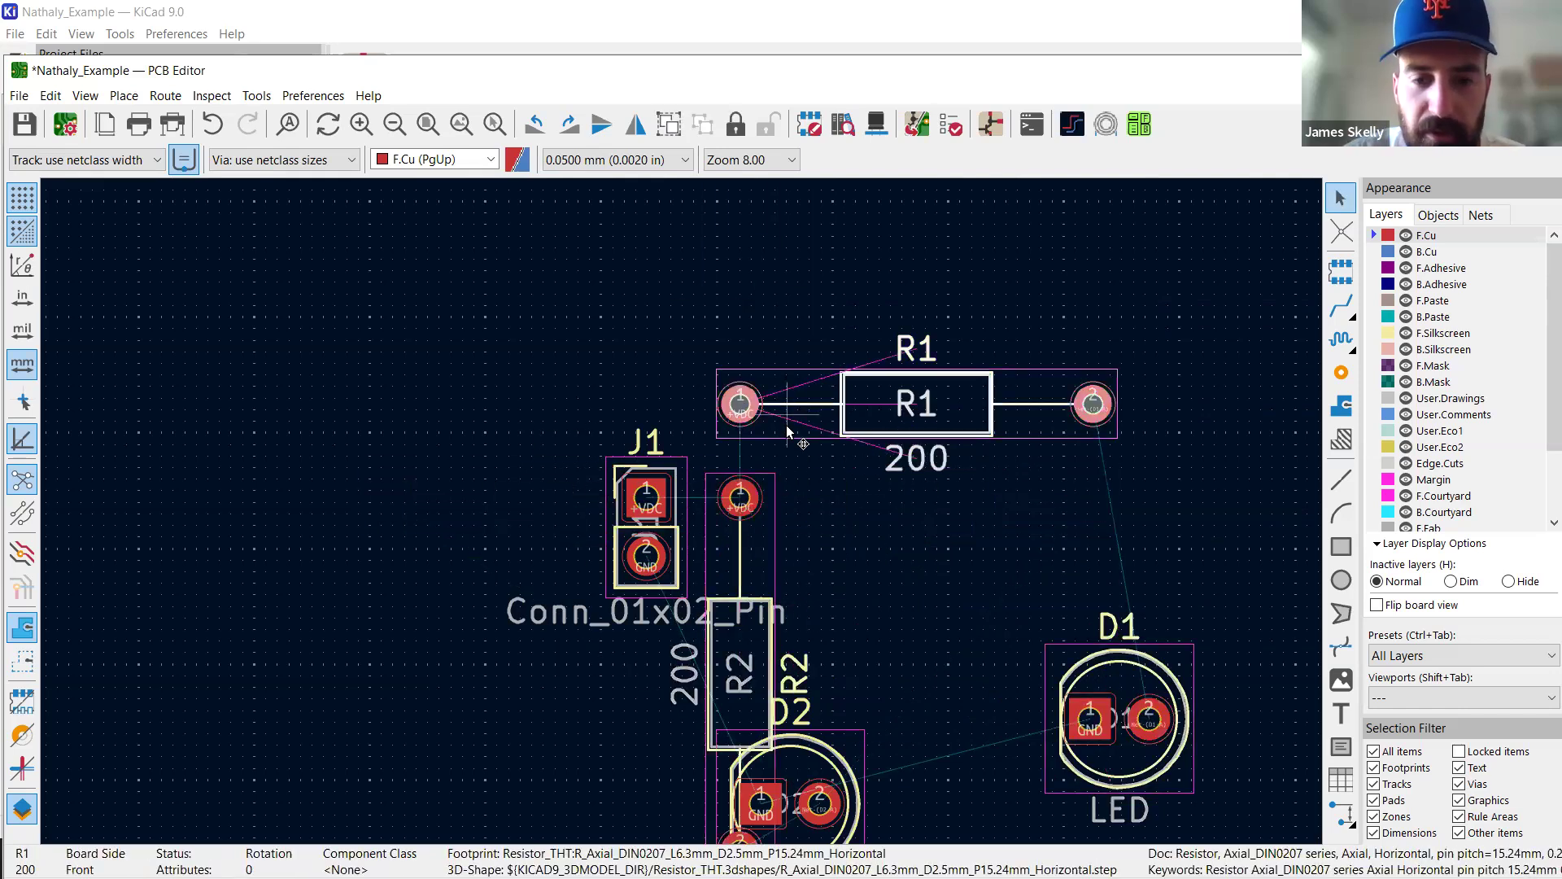
key("r")
key("r")
key("r")
left_click_drag(754, 412, 843, 482)
left_click(865, 395)
Set the grid to 5.0000 mm and move J1 up and to the left of R2, snapped to that grid.
left_click(608, 160)
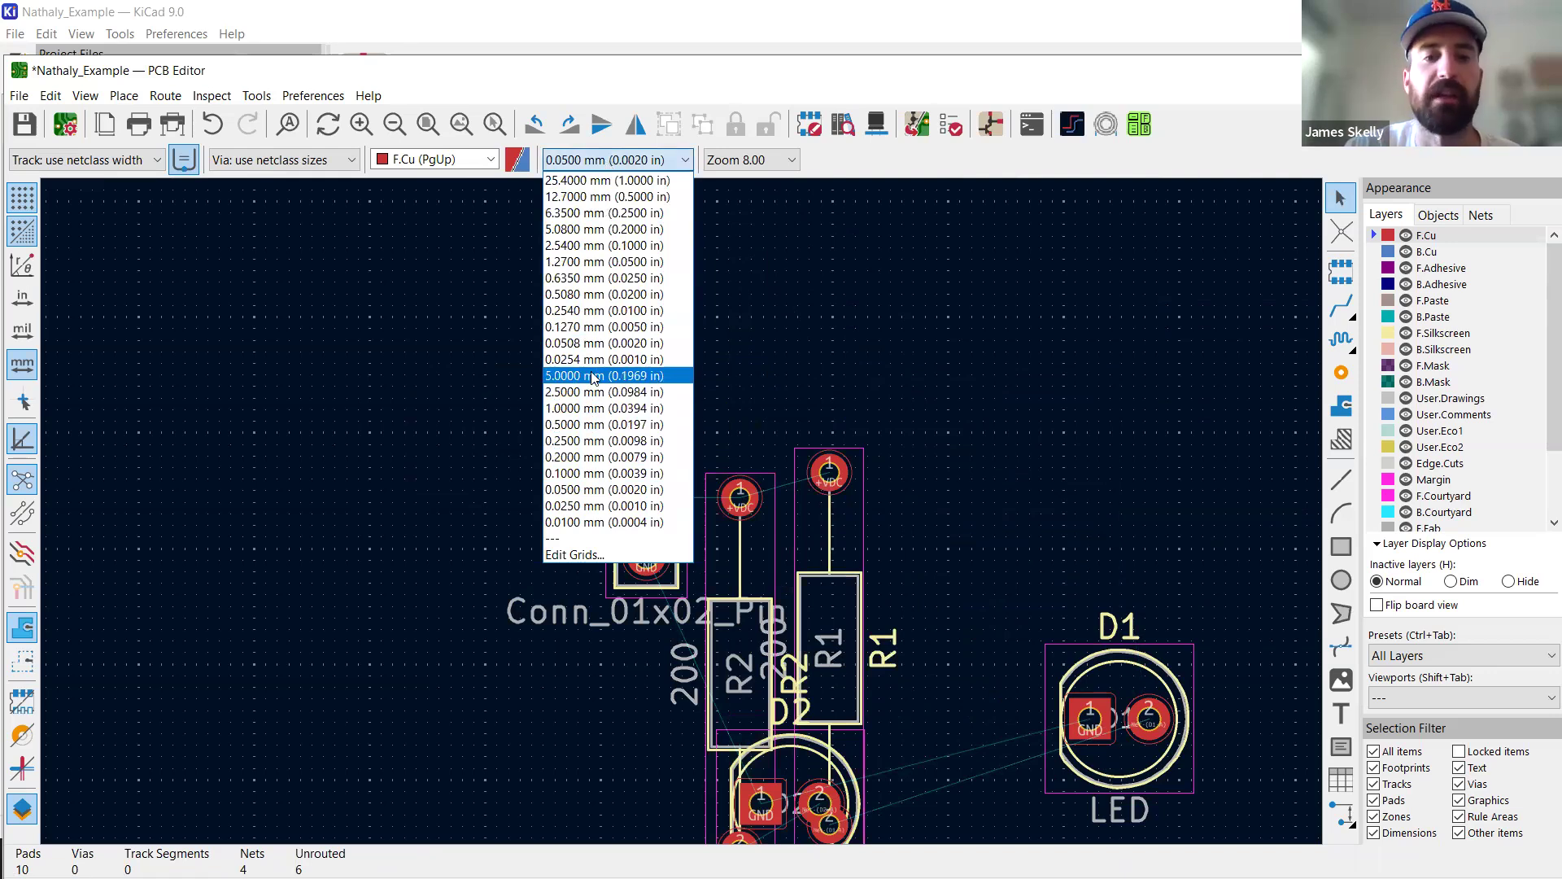
left_click(594, 375)
left_click(639, 513)
key("m")
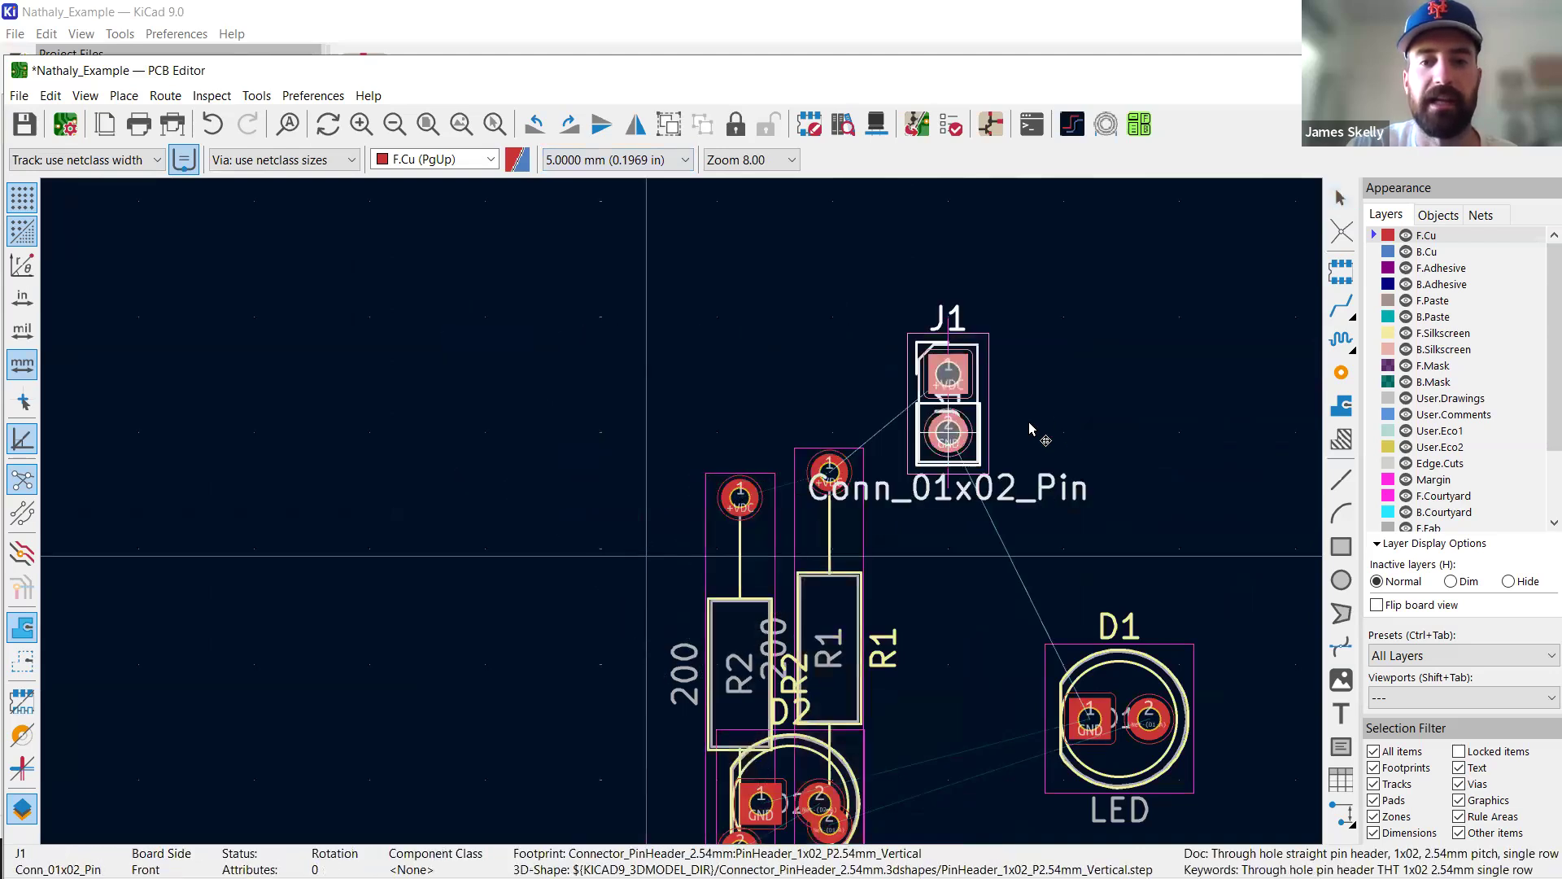
left_click(591, 441)
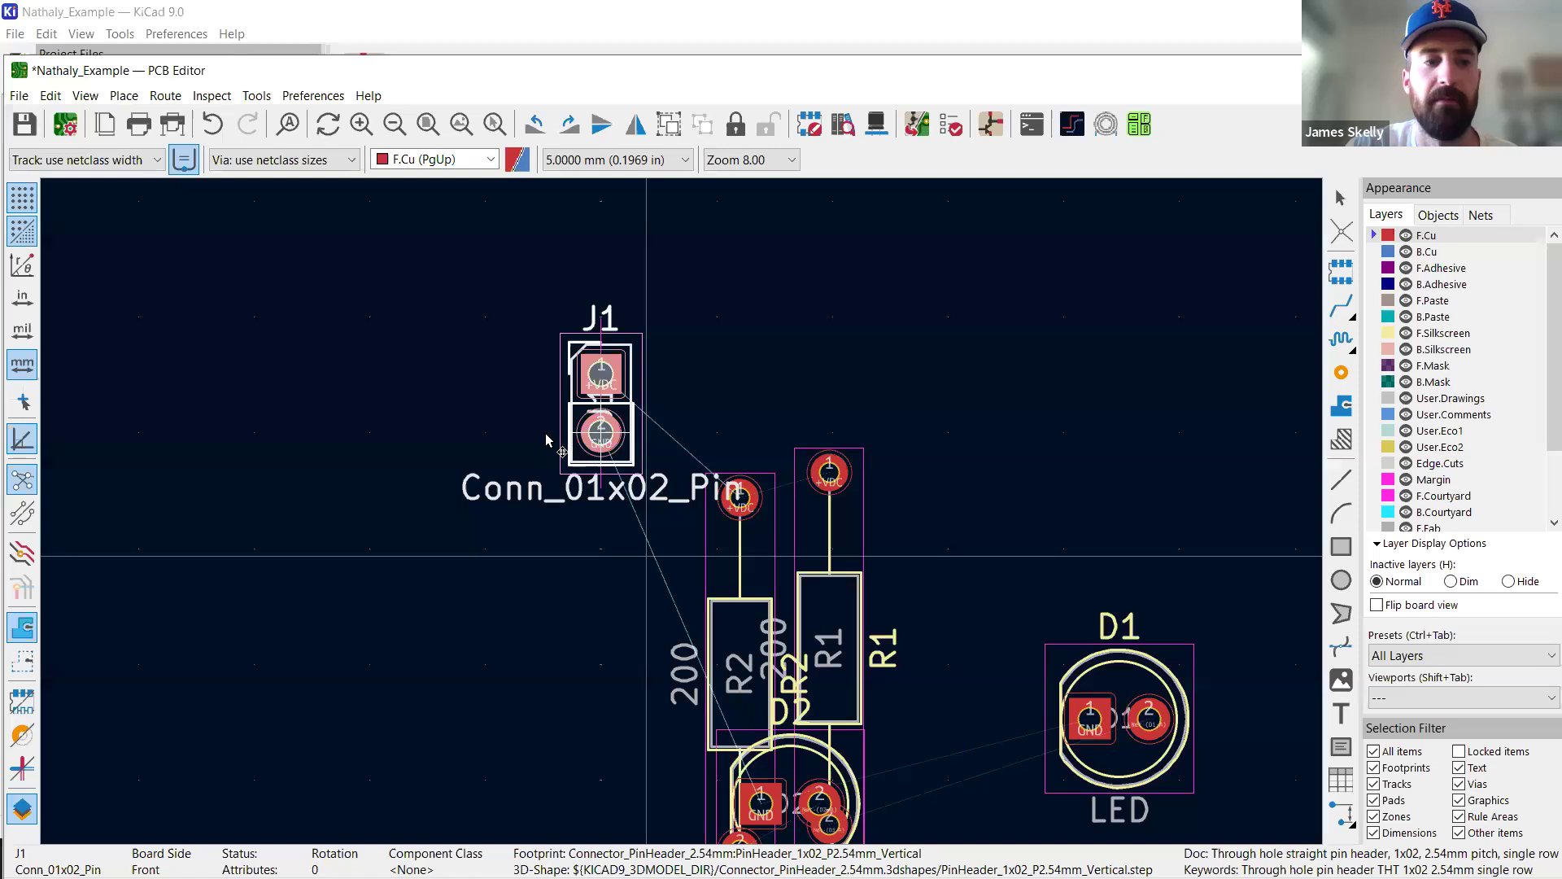
Set the grid to 0.1000 mm, nudge J1 down slightly on it, and undo the move.
left_click(651, 160)
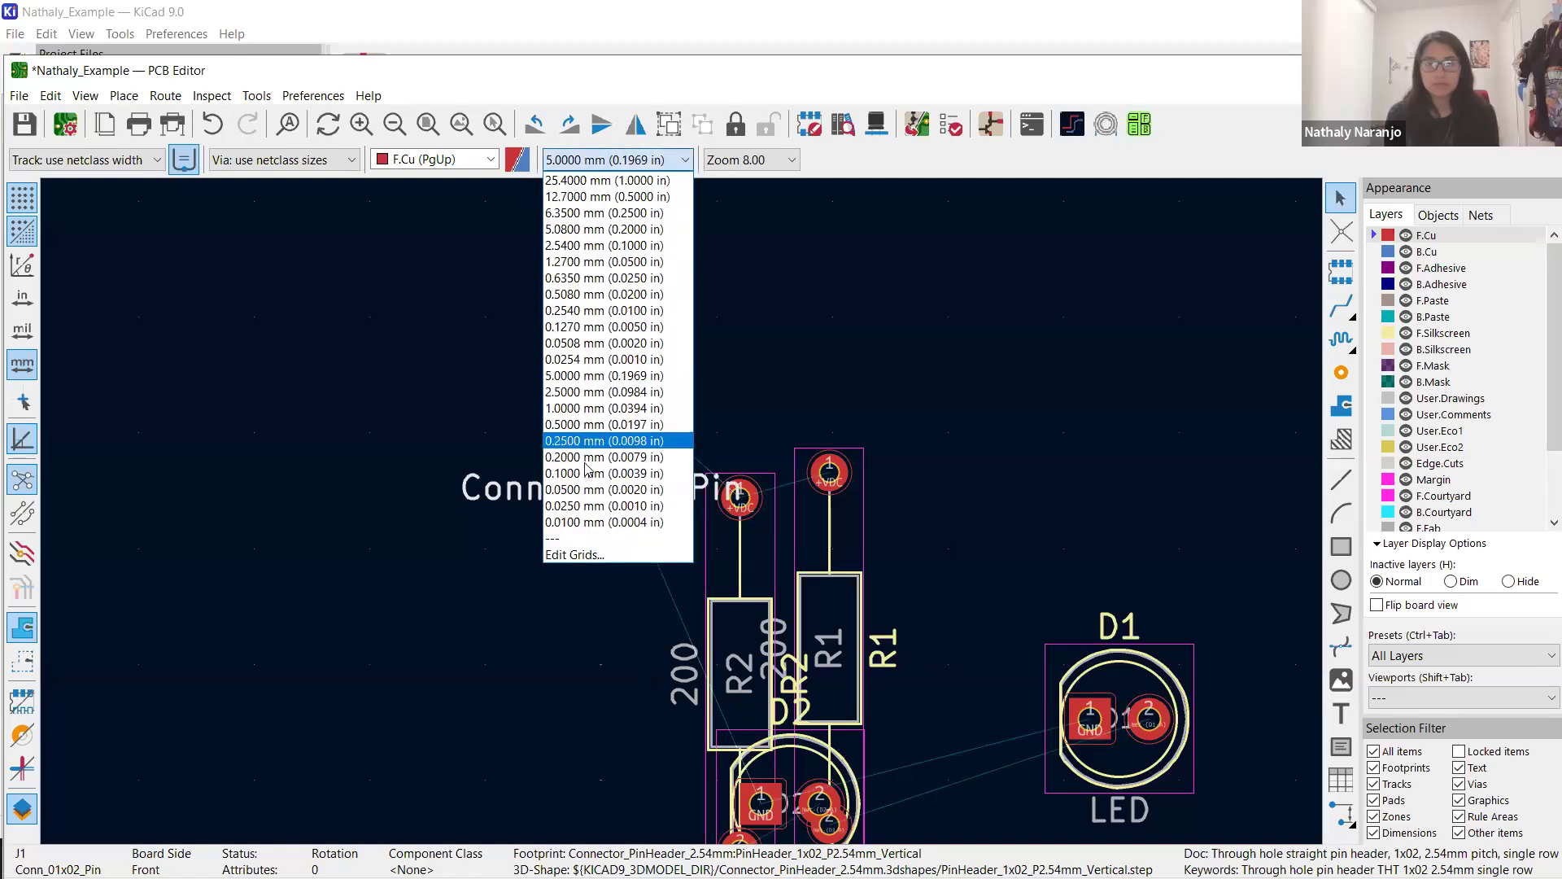
left_click(606, 378)
key("m")
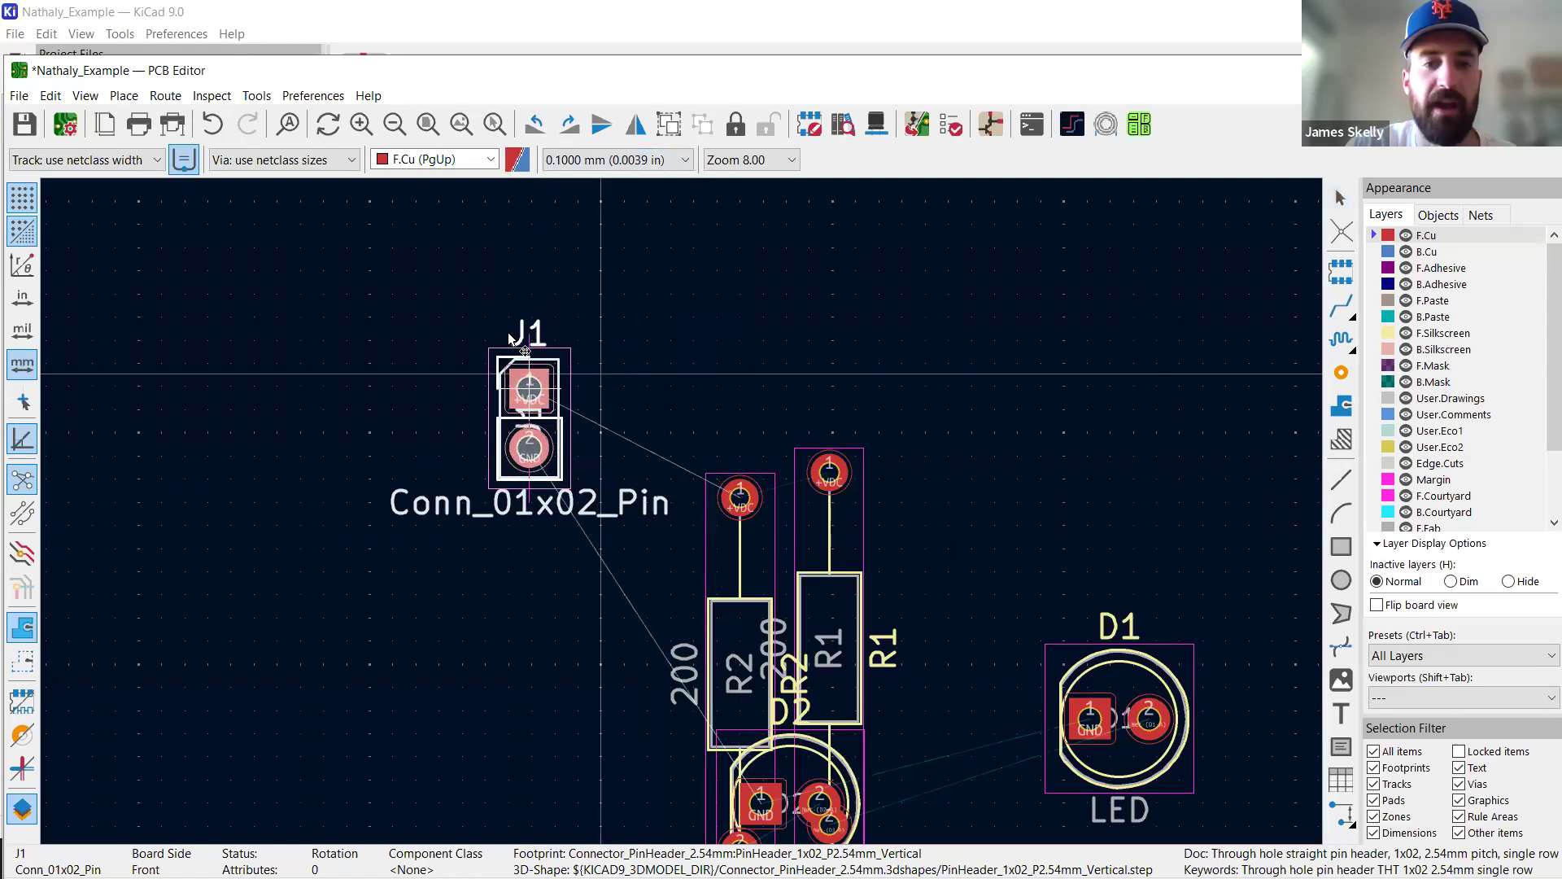
left_click(605, 425)
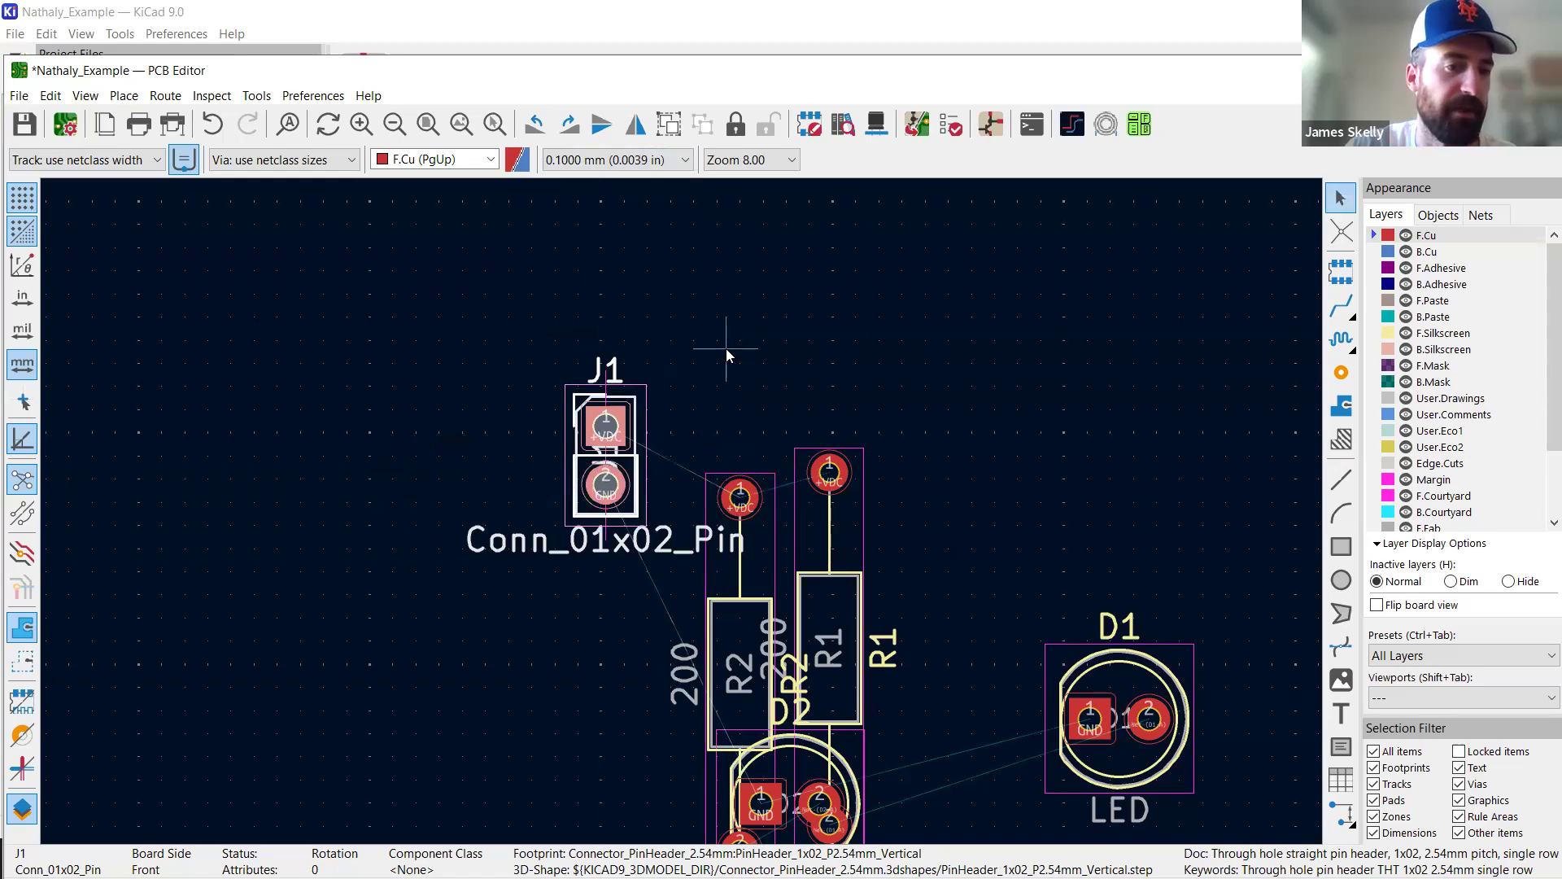
left_click(726, 349)
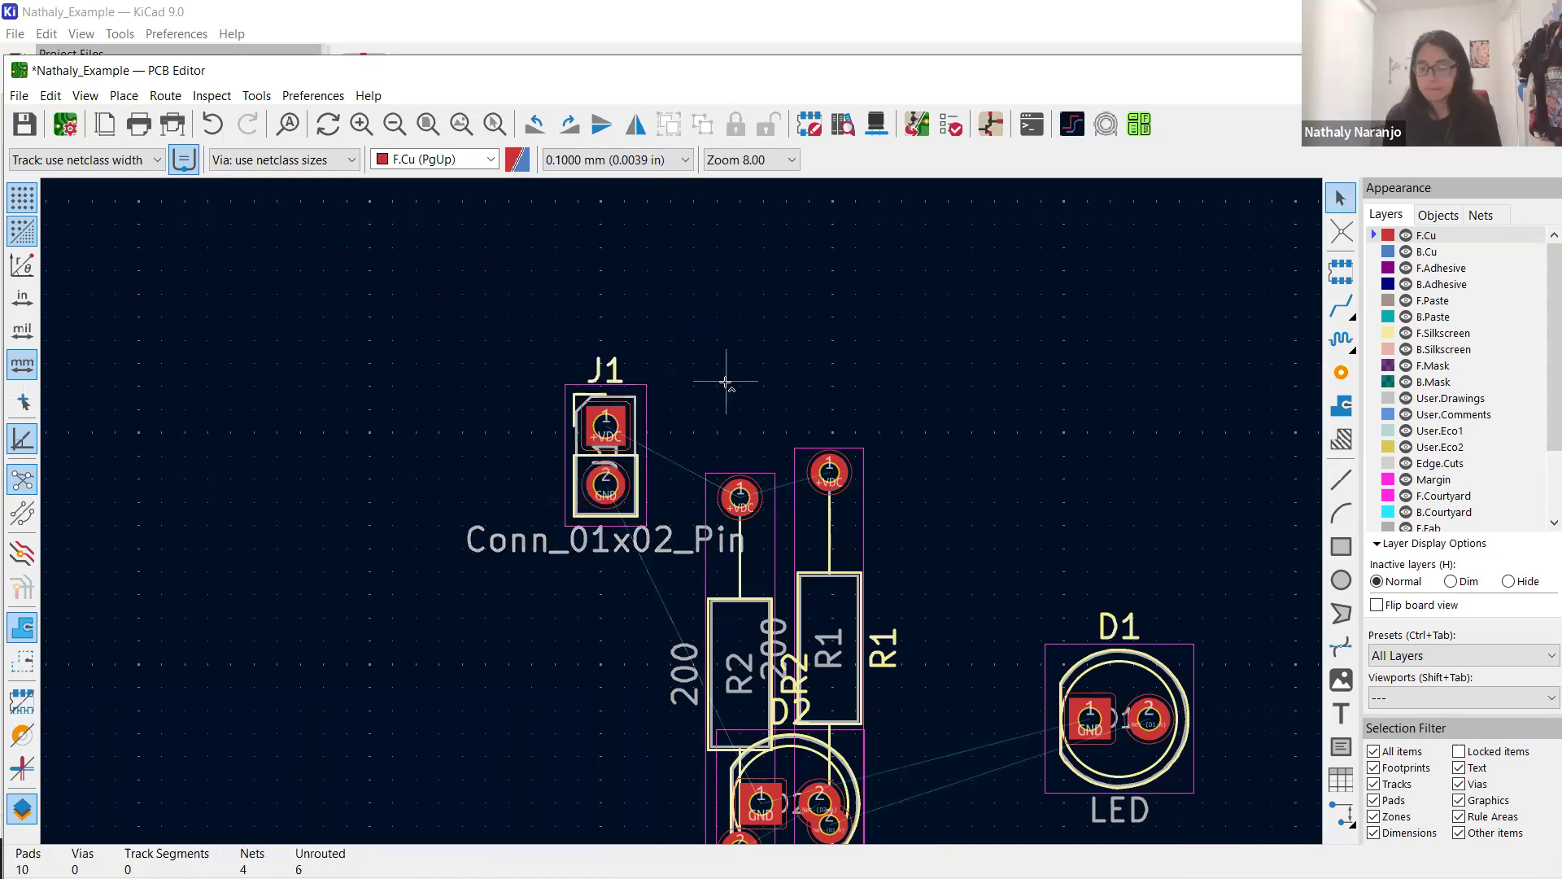
key("ctrl+z")
Set the grid to 1.0000 mm, move J1 up and right, and raise R2 so its pin 1 lines up with J1 pin 1.
left_click(610, 159)
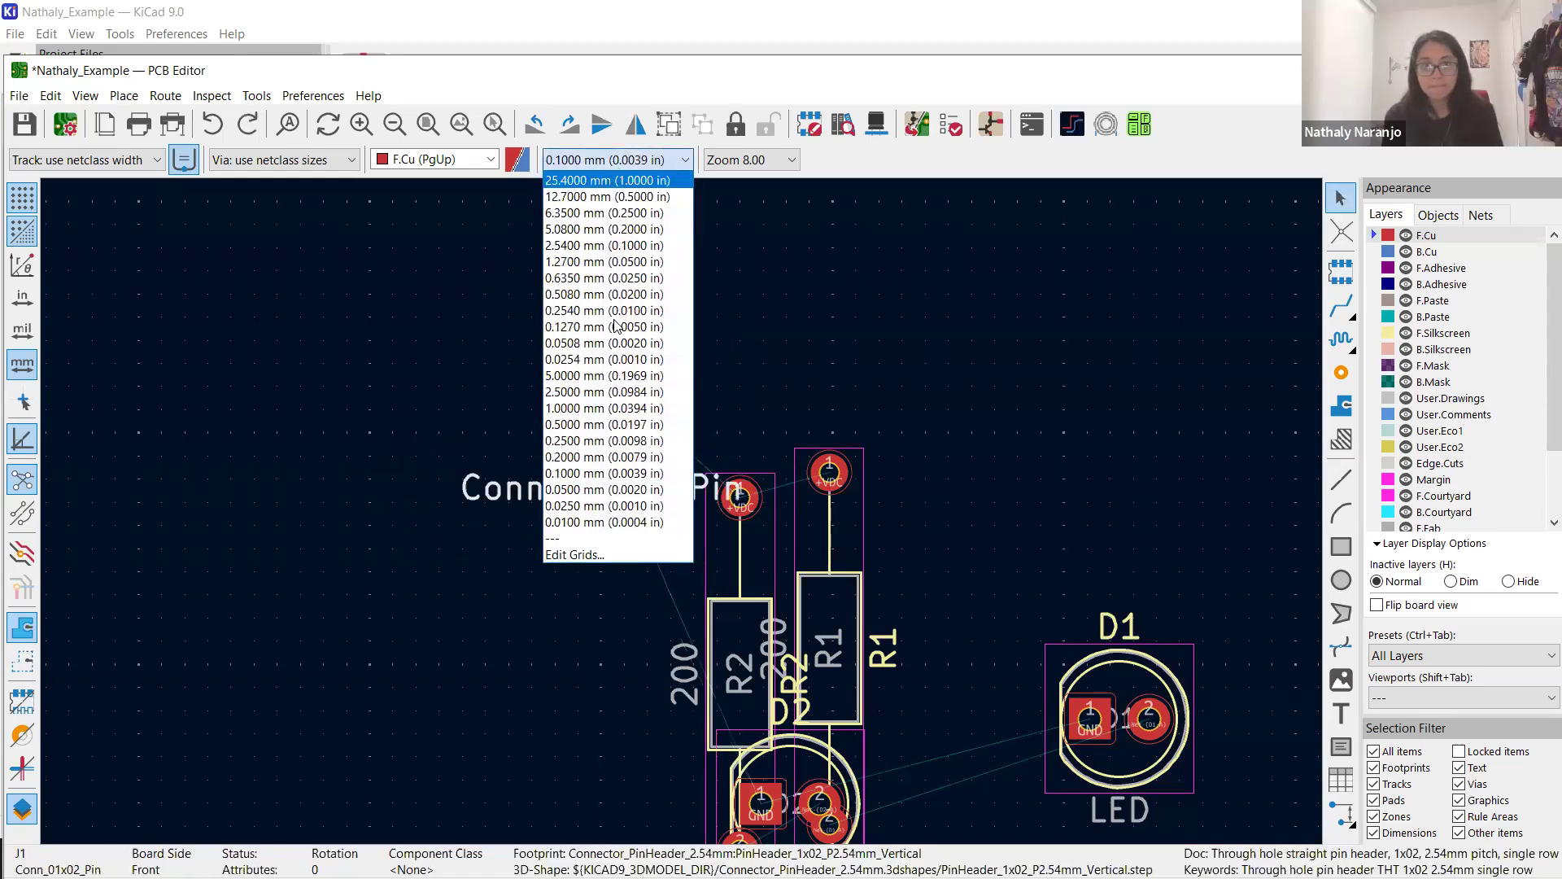
left_click(615, 407)
left_click_drag(602, 377, 648, 318)
left_click_drag(740, 503, 739, 353)
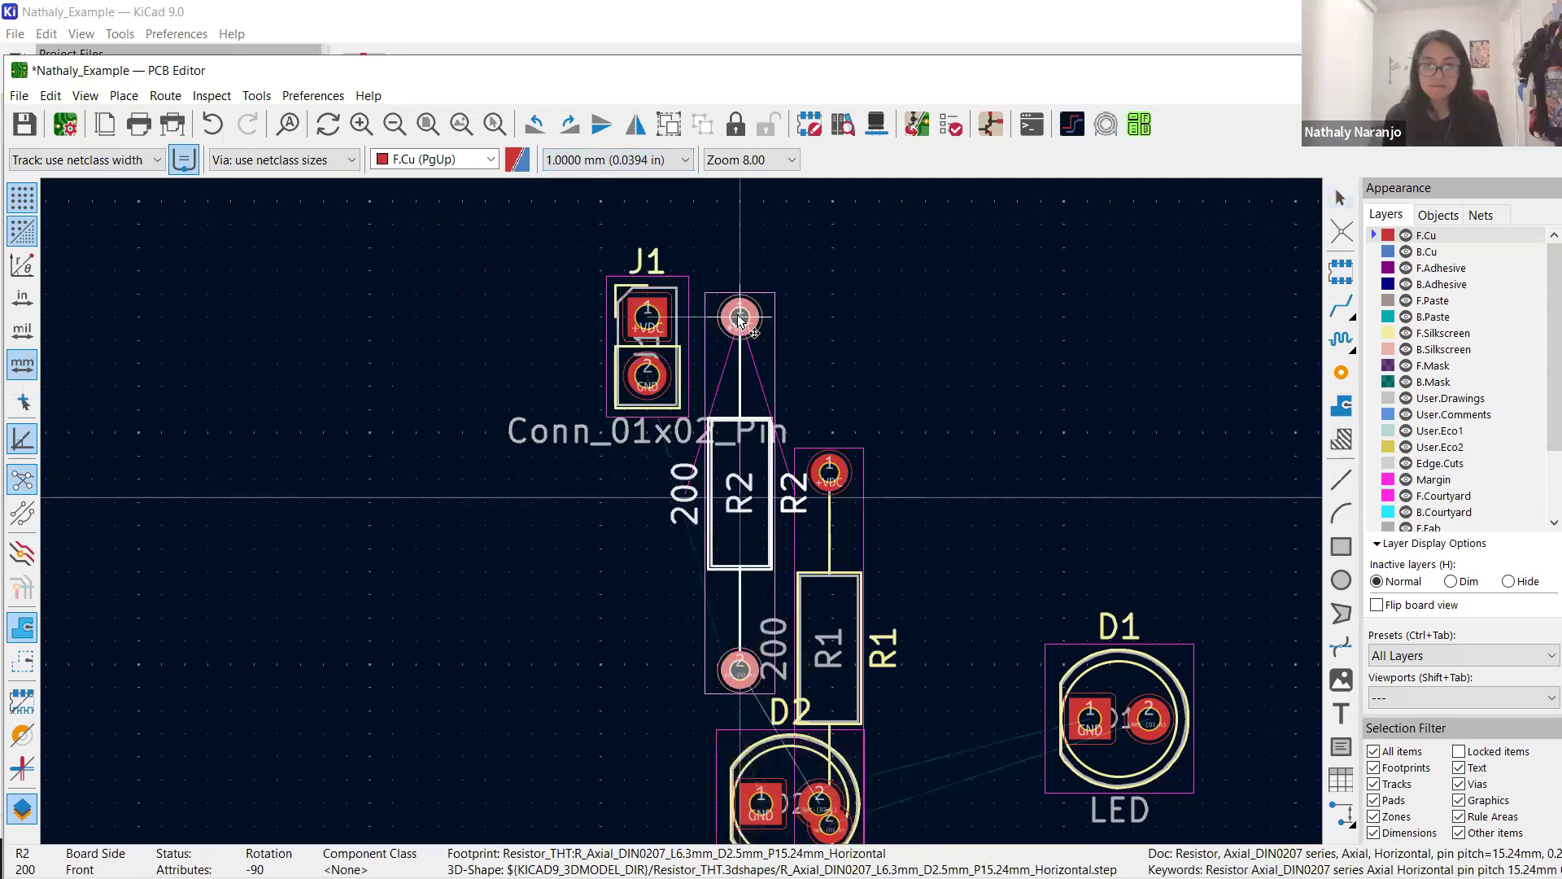
left_click(846, 330)
scroll(682, 511, "up", 5)
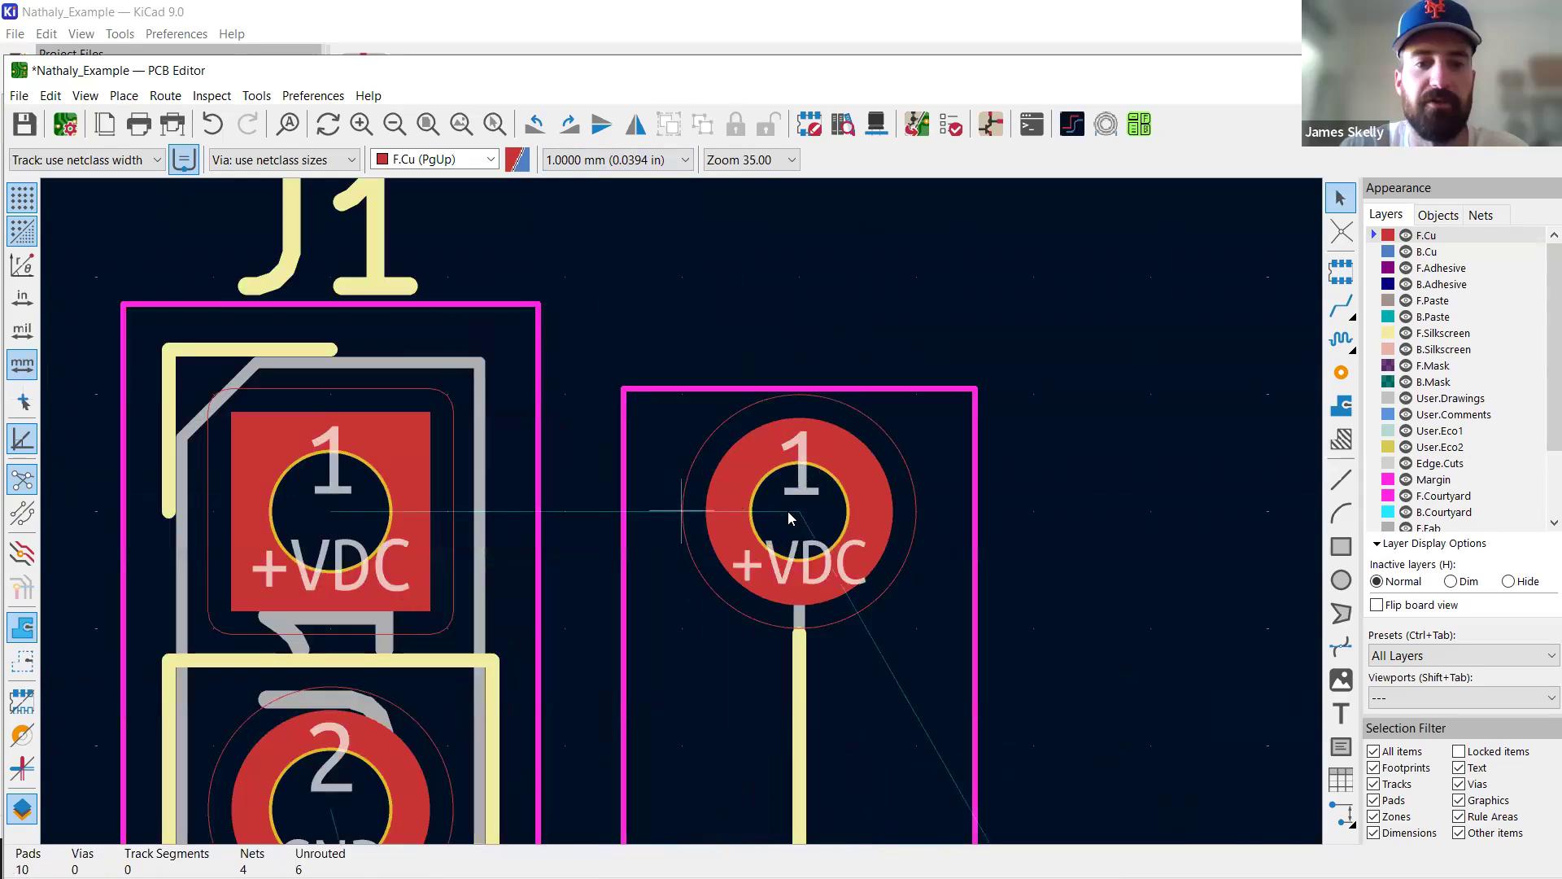
Move R1 up so its pin 1 is level with R2 pin 1, and shift it about 1 mm farther from R2.
scroll(684, 517, "down", 5)
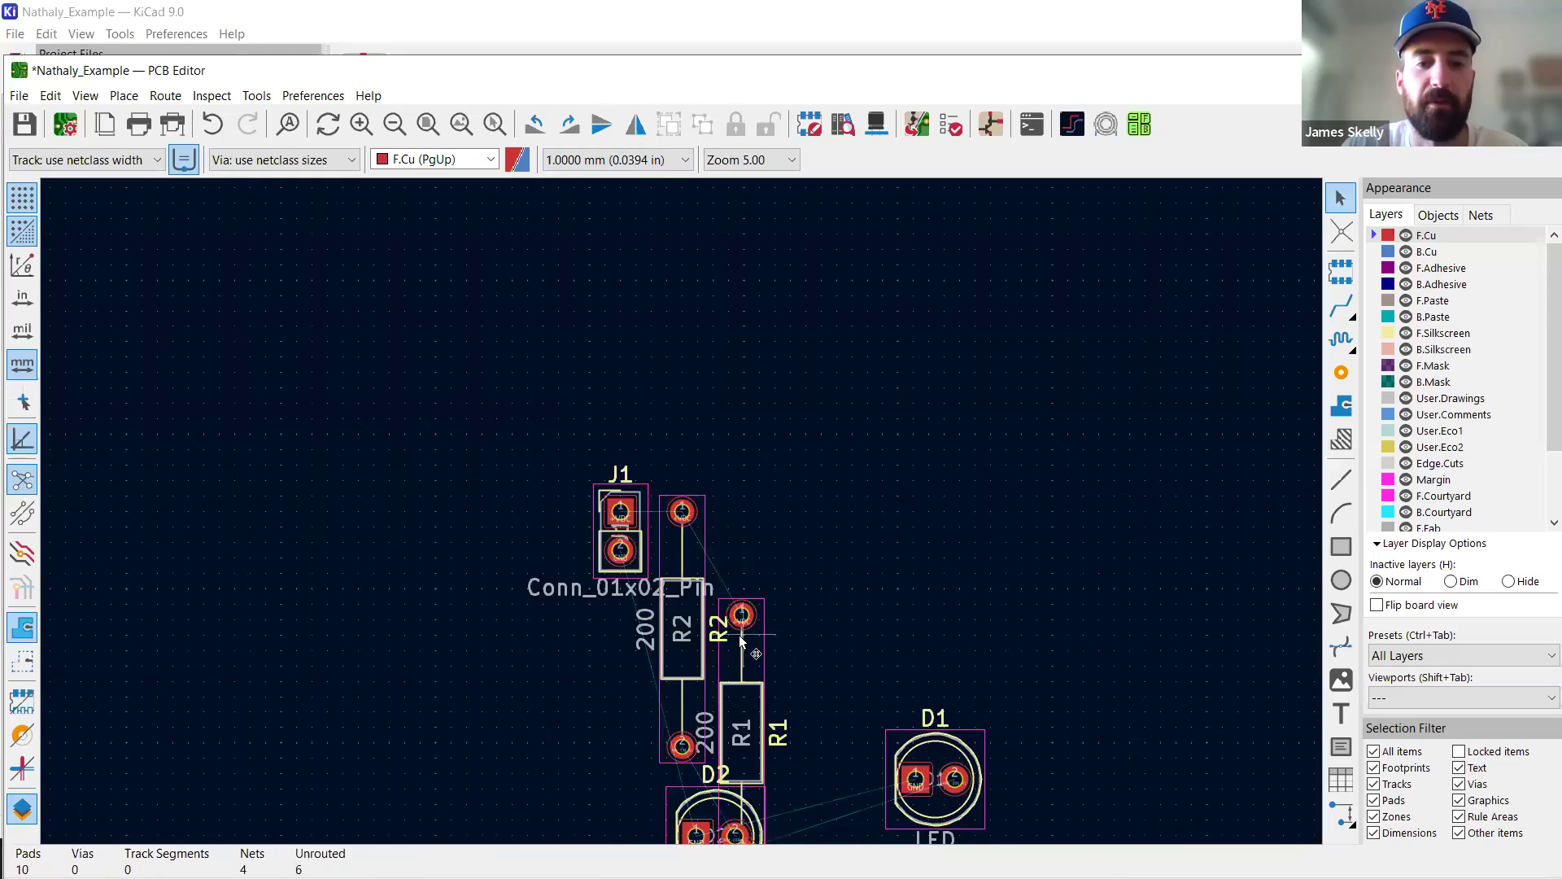
left_click(739, 634)
left_click_drag(738, 635, 740, 514)
left_click(857, 539)
scroll(672, 498, "up", 5)
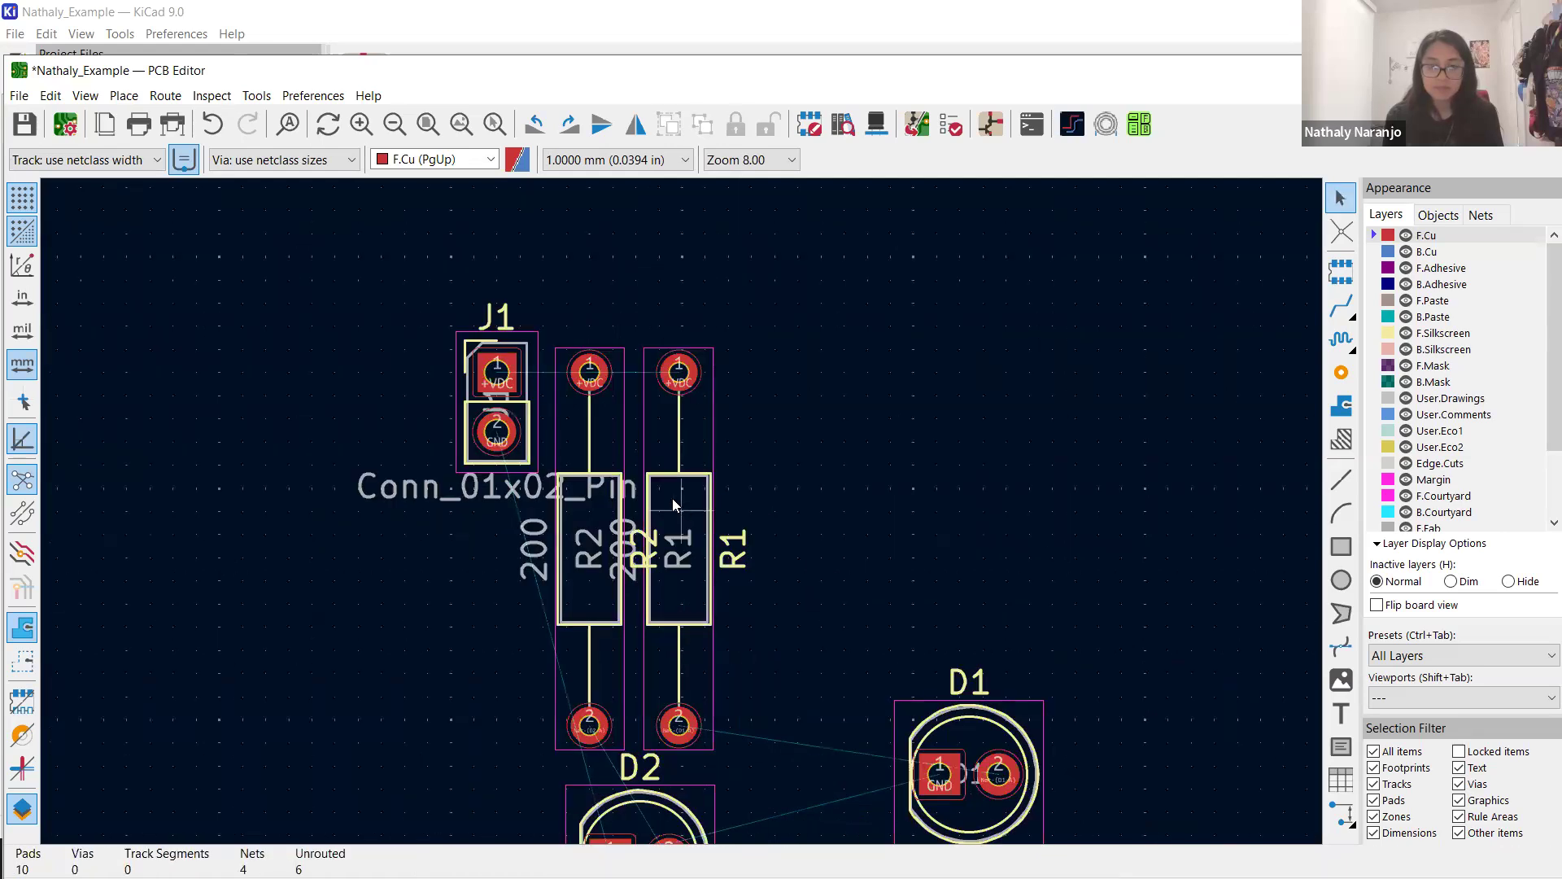
left_click(694, 482)
key("m")
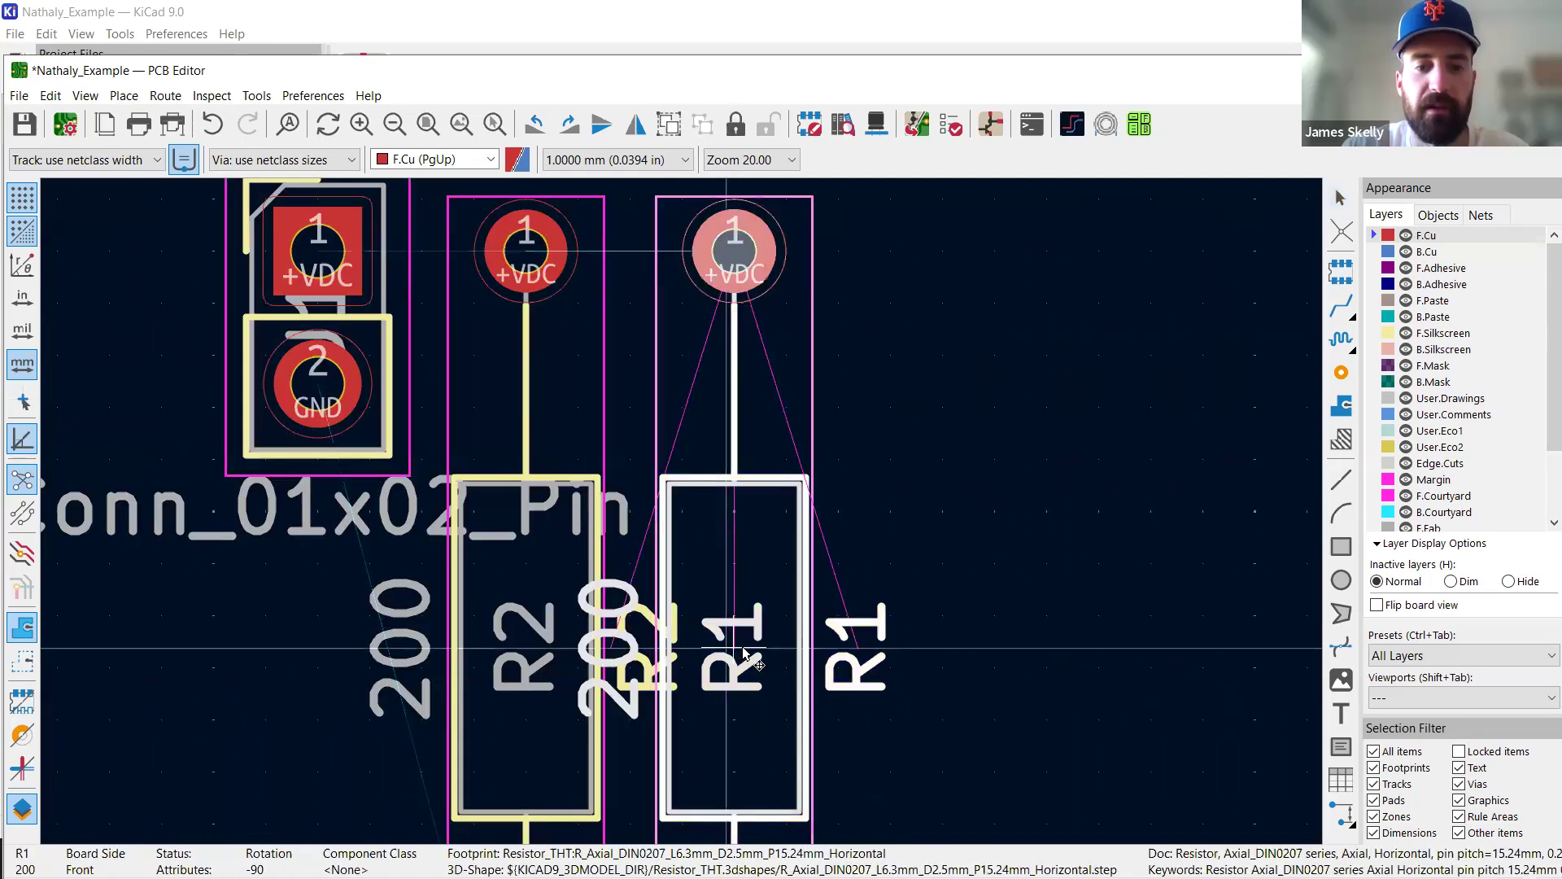
left_click(782, 648)
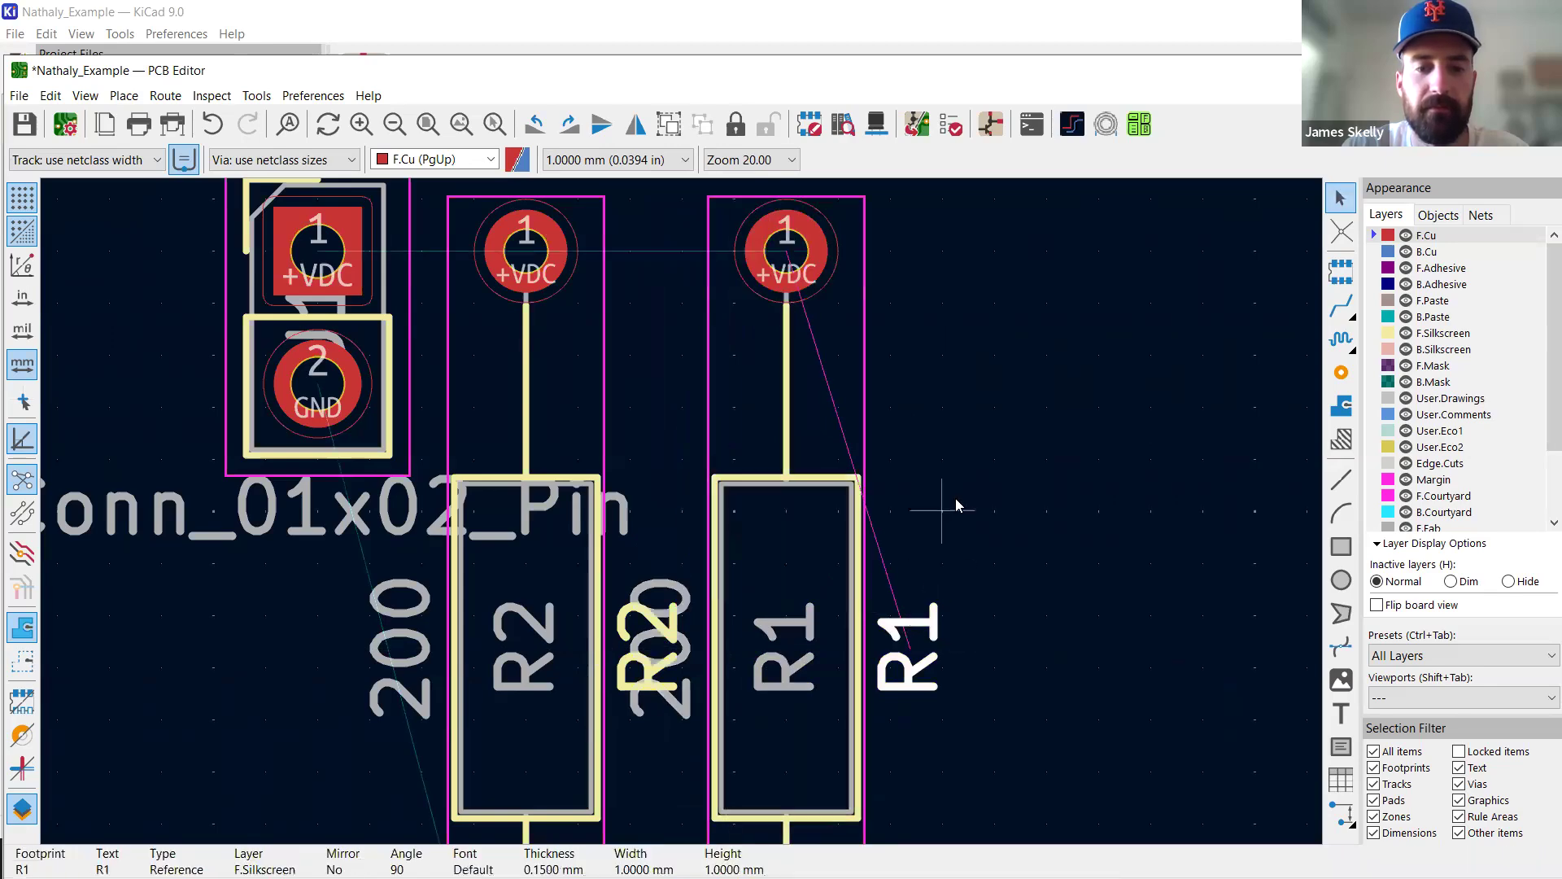
scroll(955, 498, "down", 6)
scroll(632, 511, "up", 6)
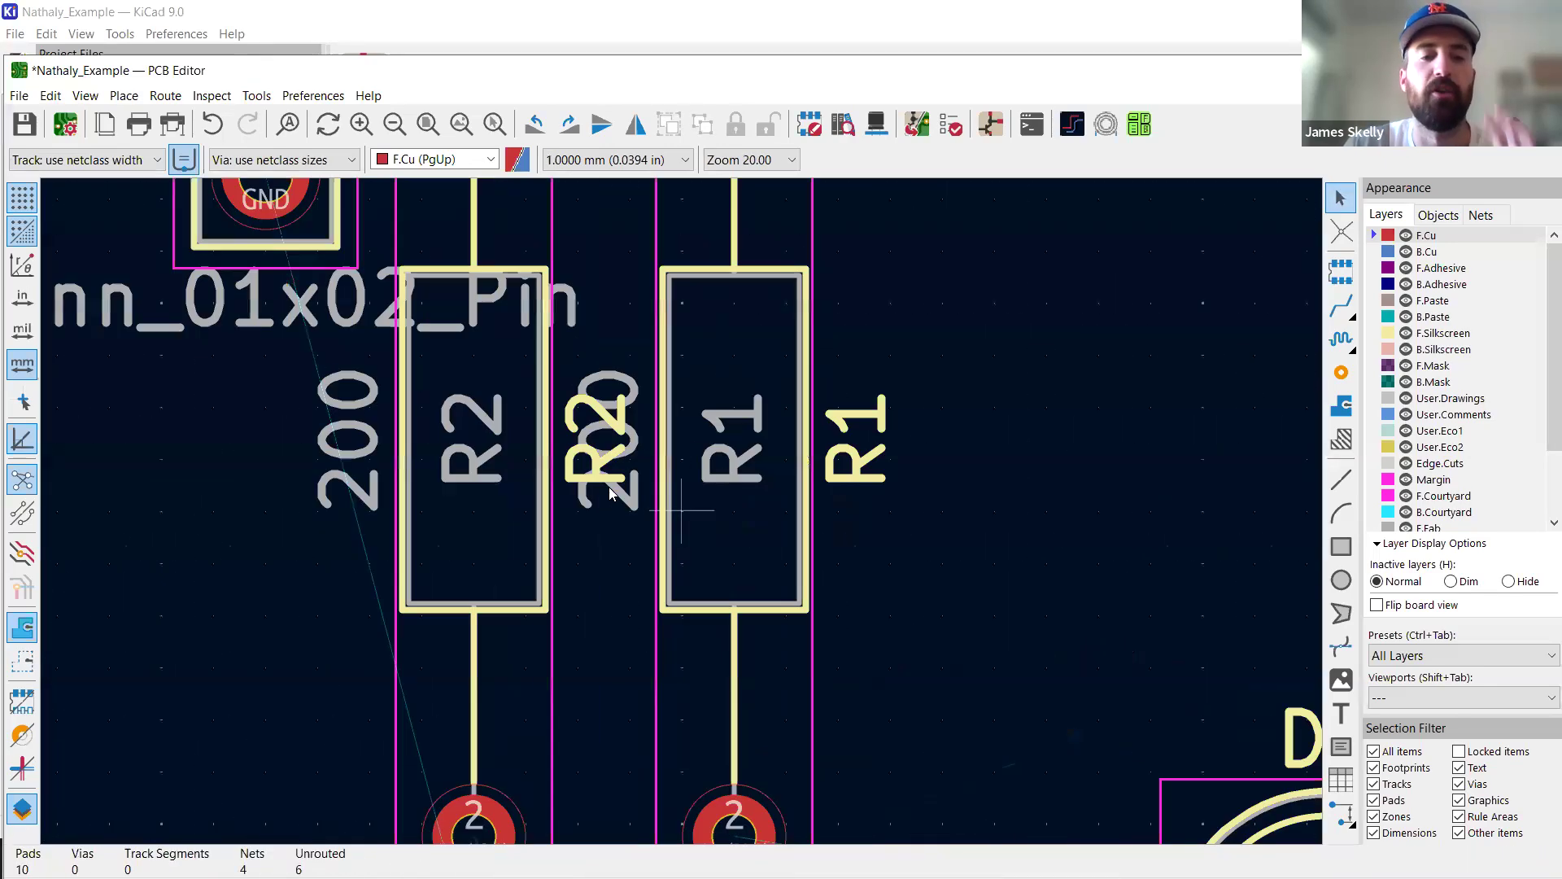
Hide the 200 value text of the R2 footprint.
left_click(385, 470)
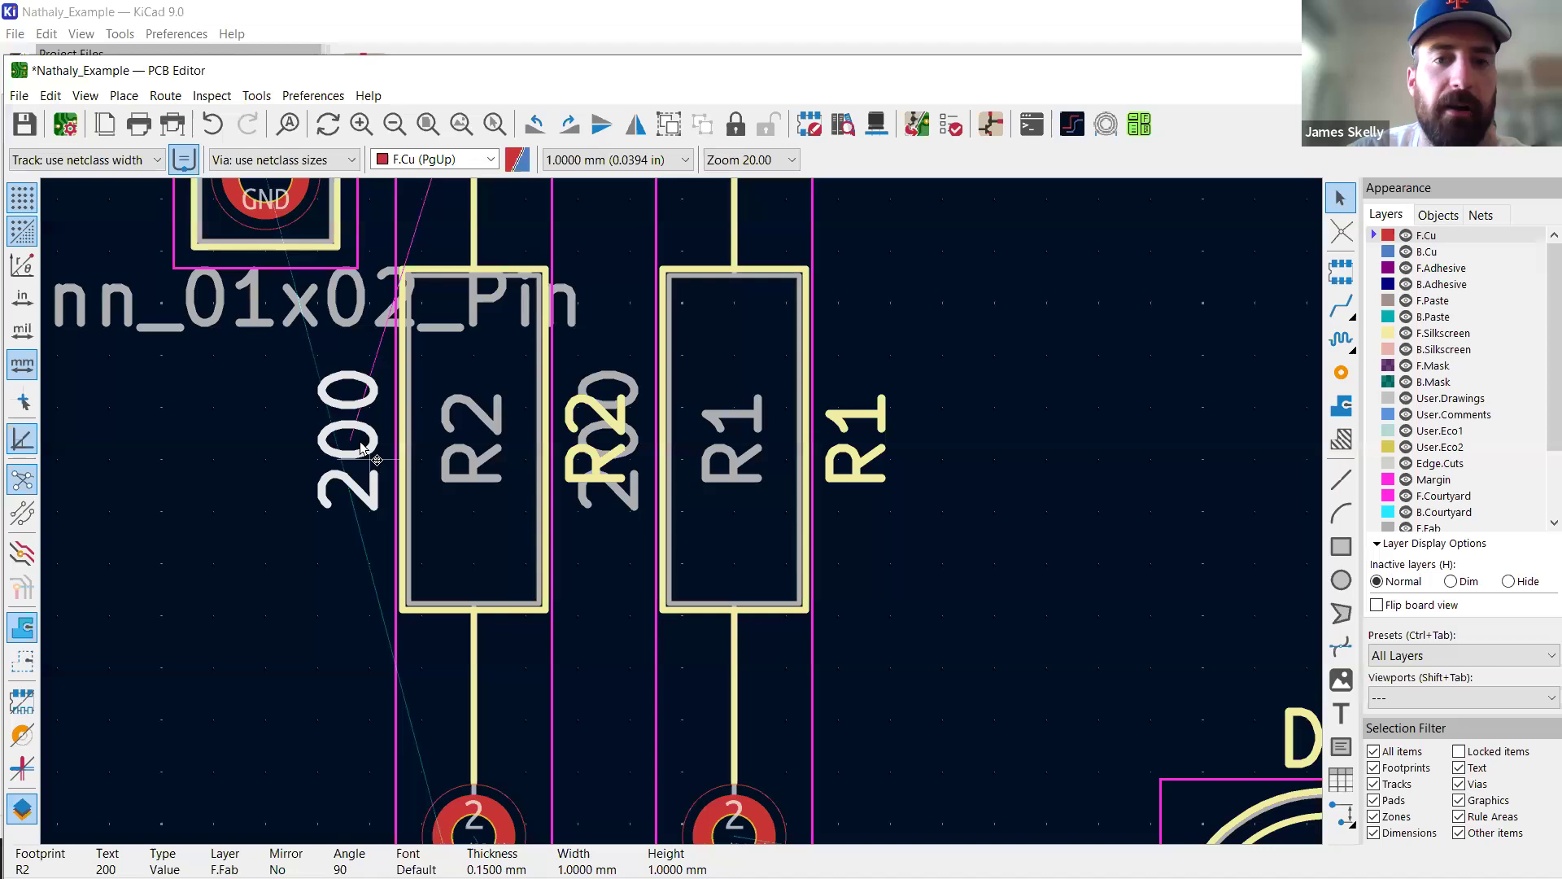
scroll(349, 441, "down", 2)
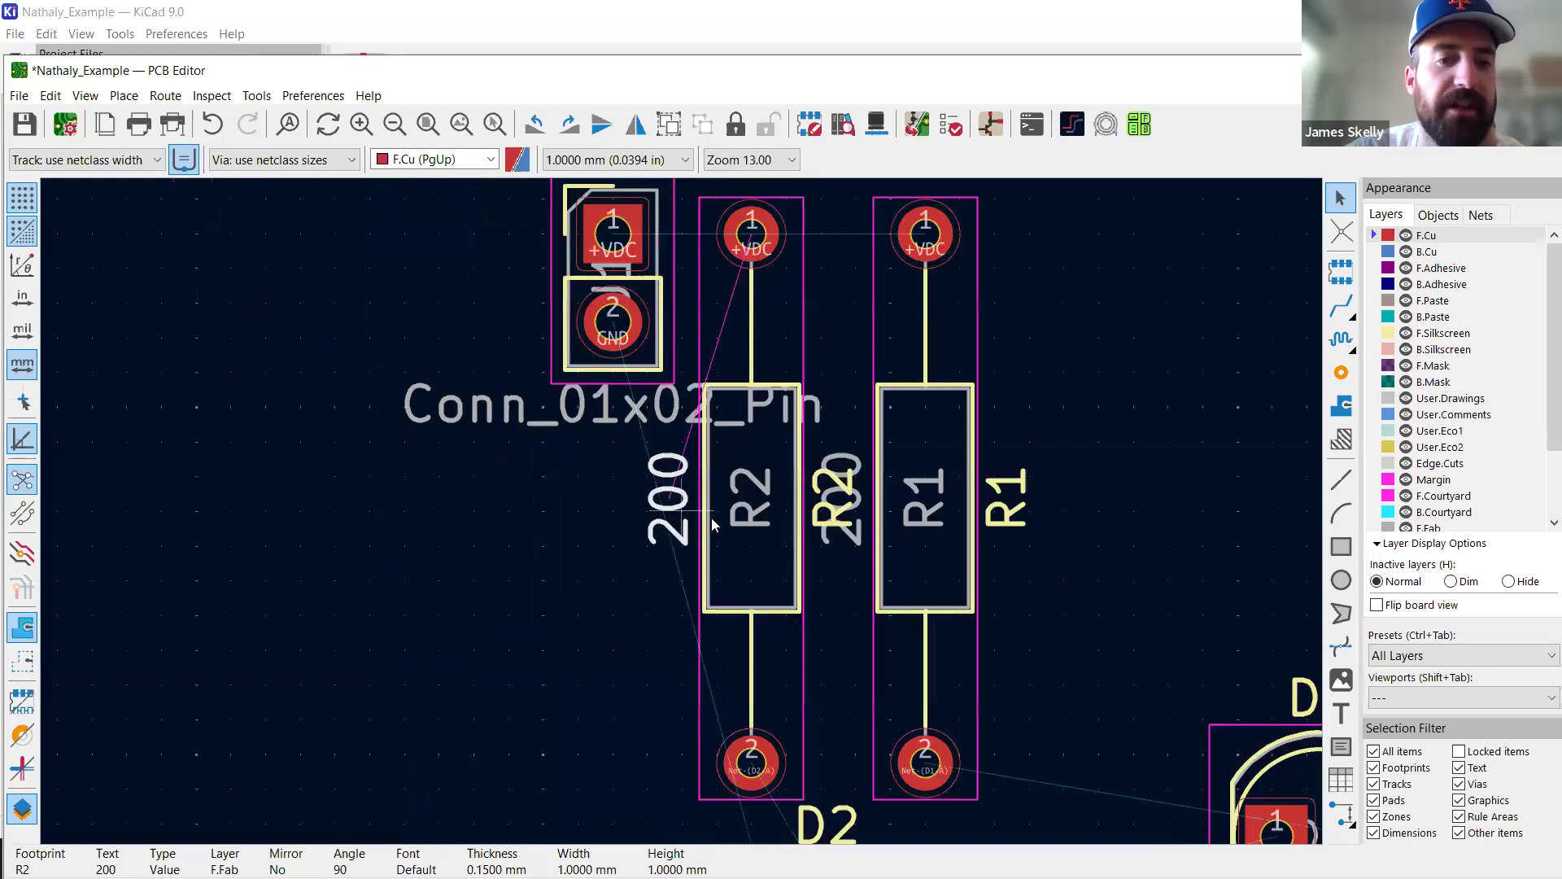
left_click(1085, 467)
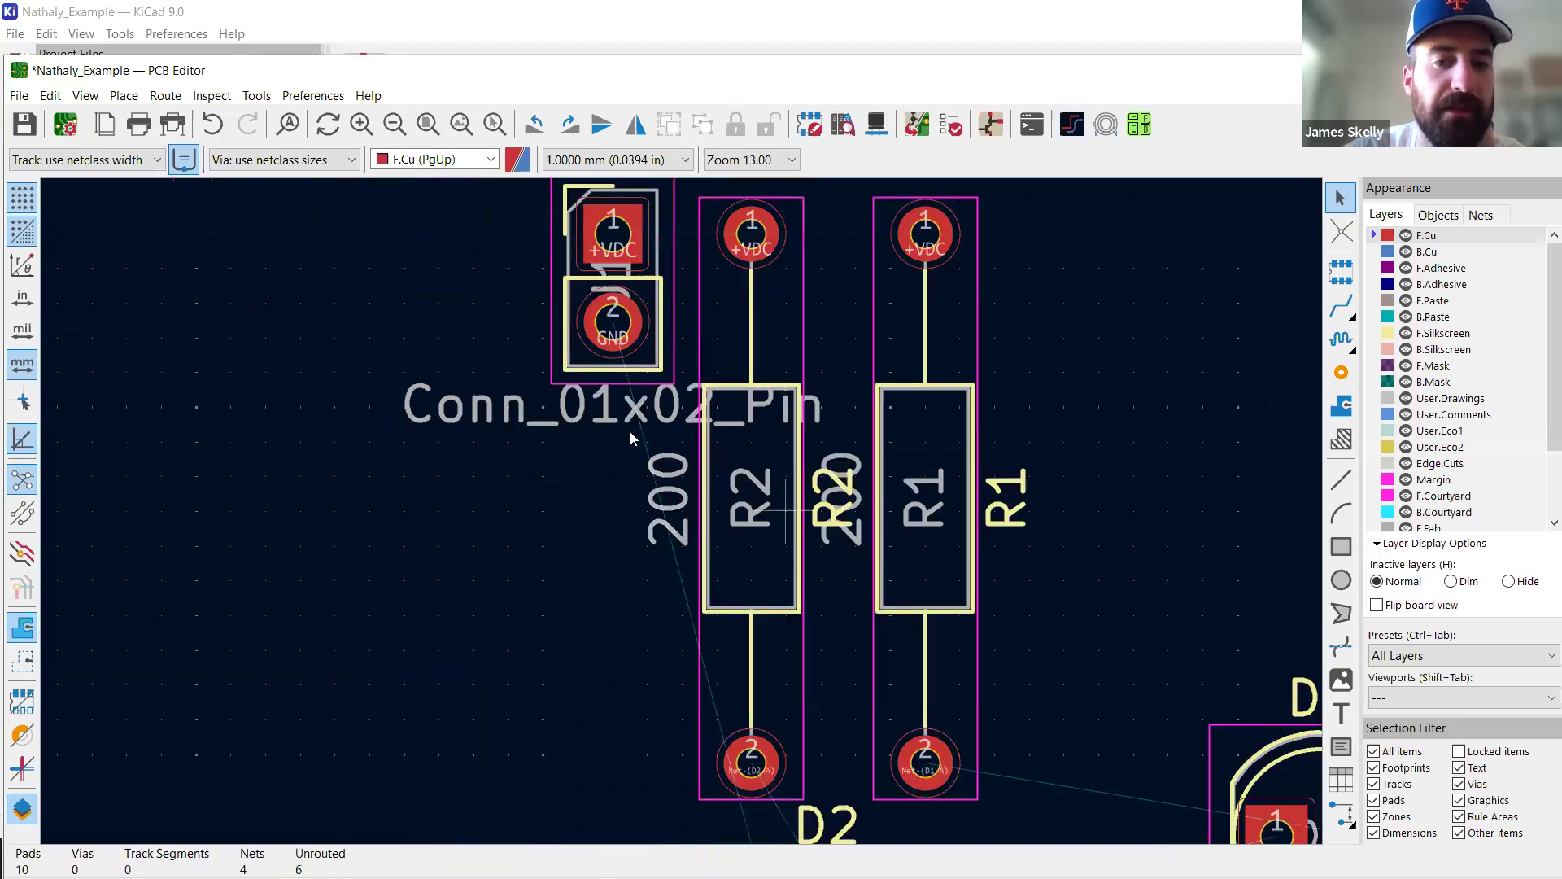
double_click(667, 474)
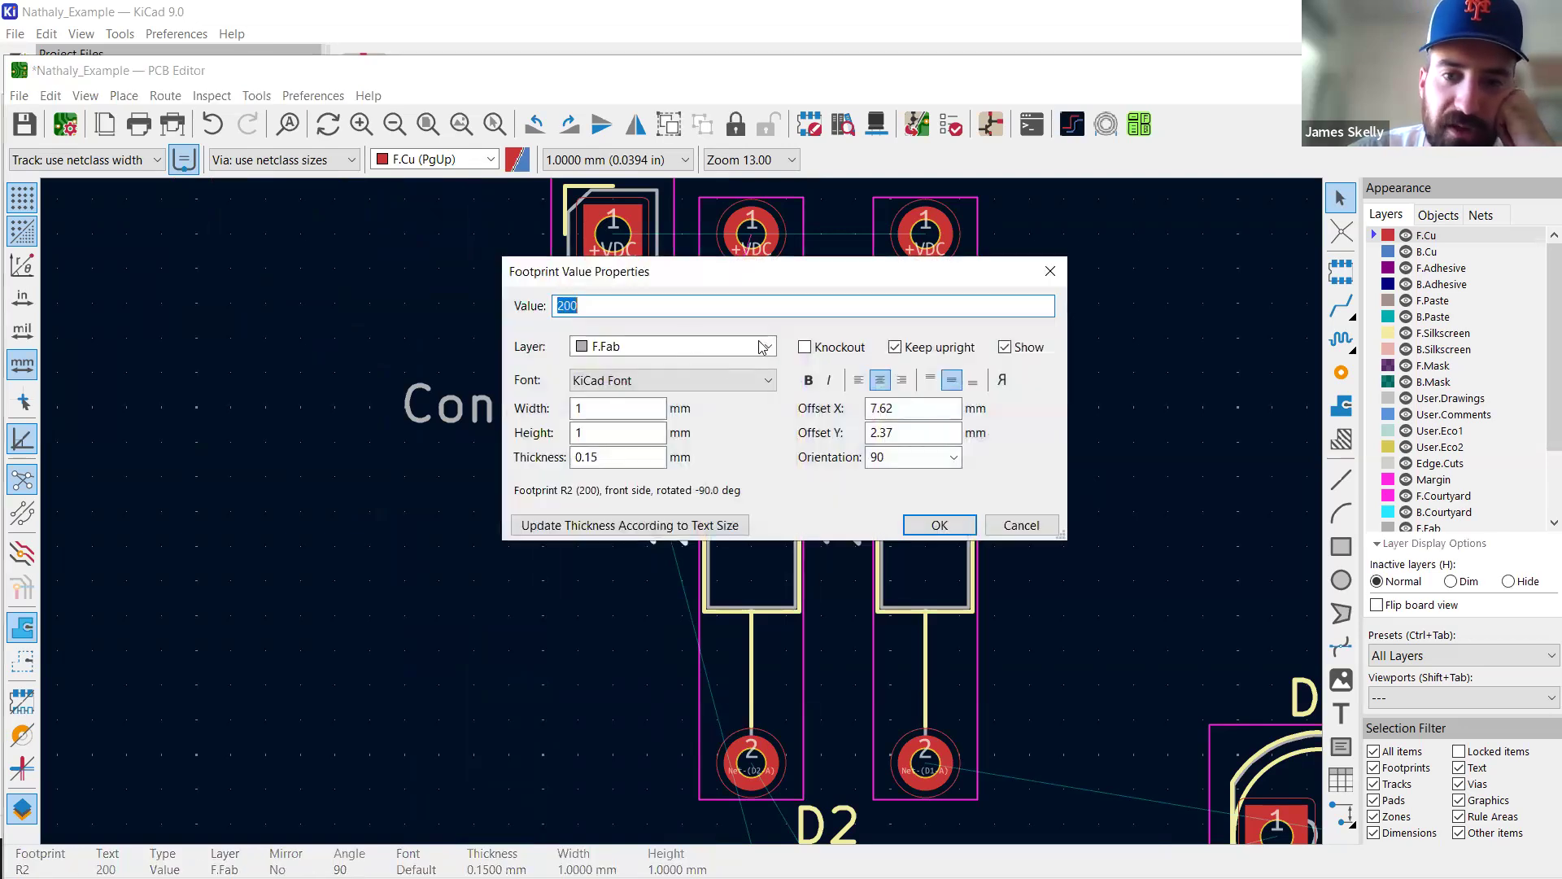
left_click(1004, 349)
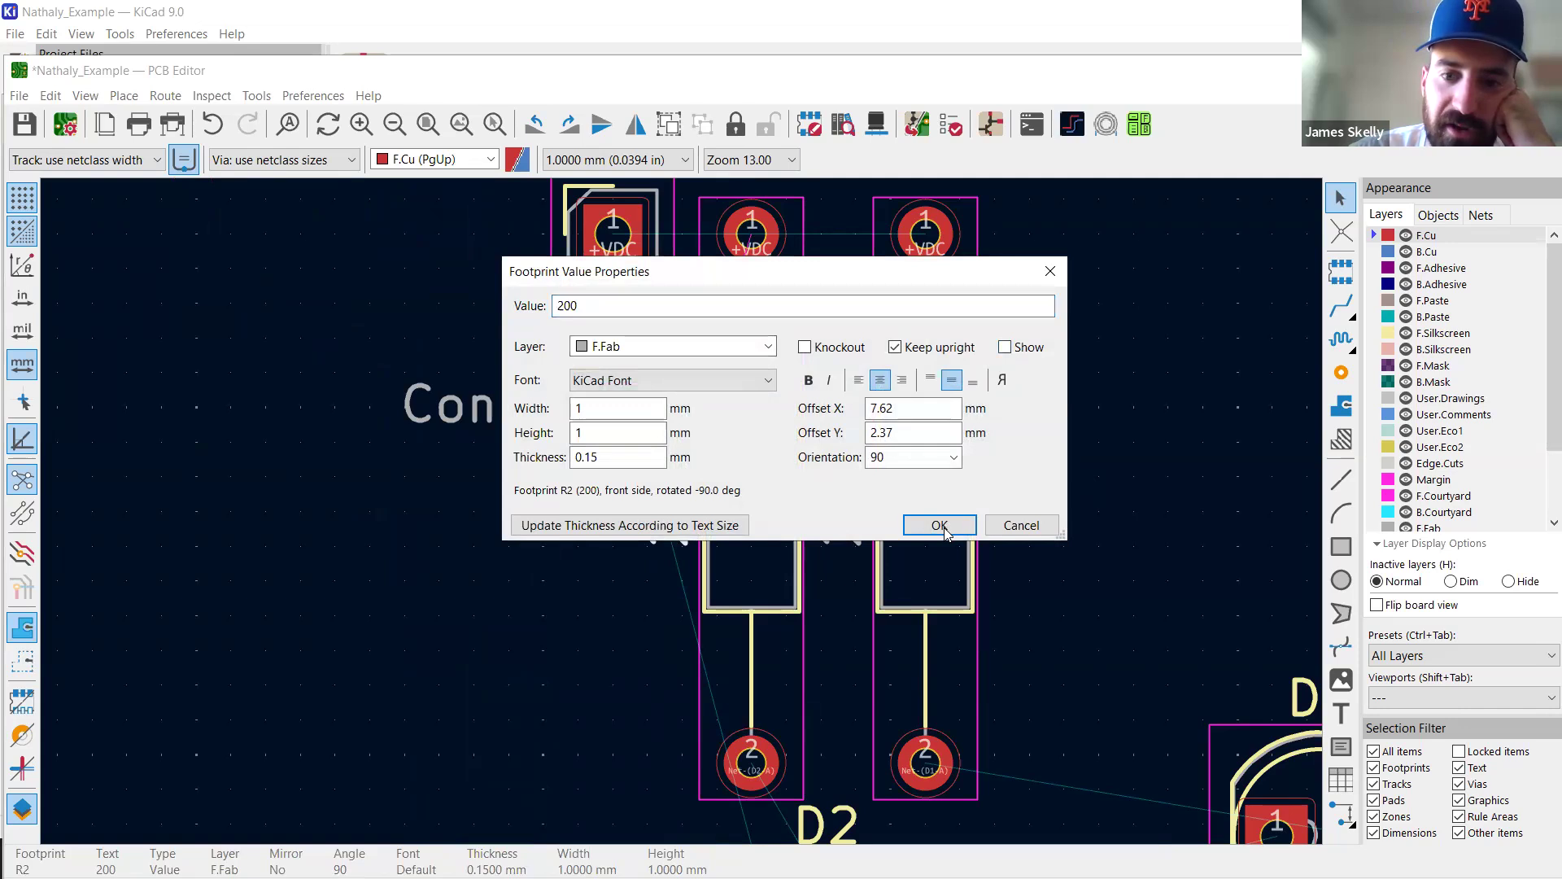
left_click(944, 528)
Hide the Conn_01x02_Pin value text of J1 and the 200 value text of R1.
double_click(579, 404)
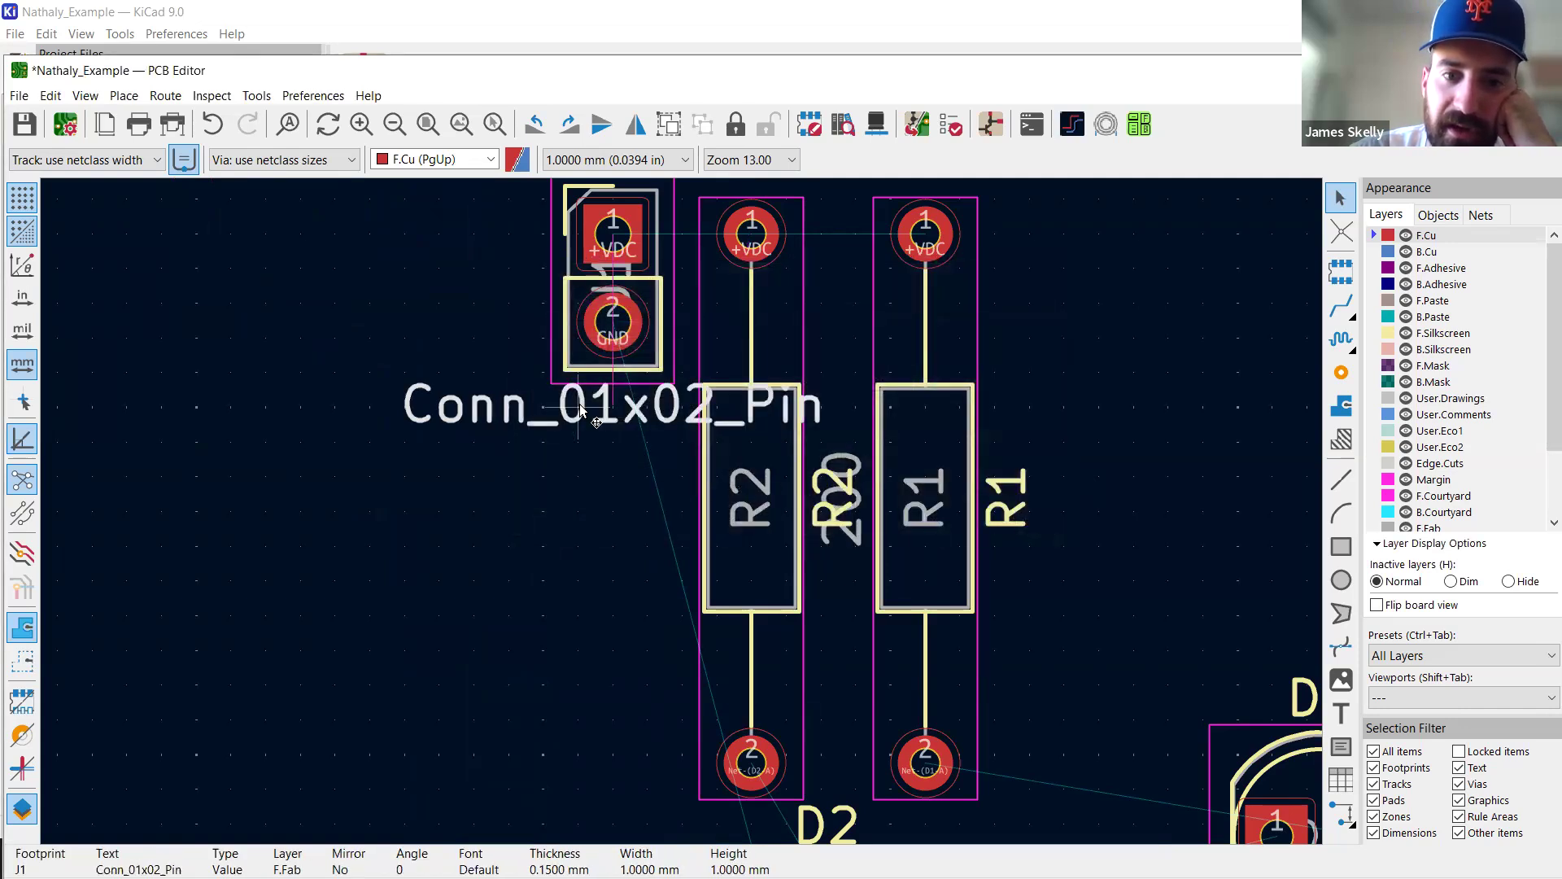
left_click(1003, 347)
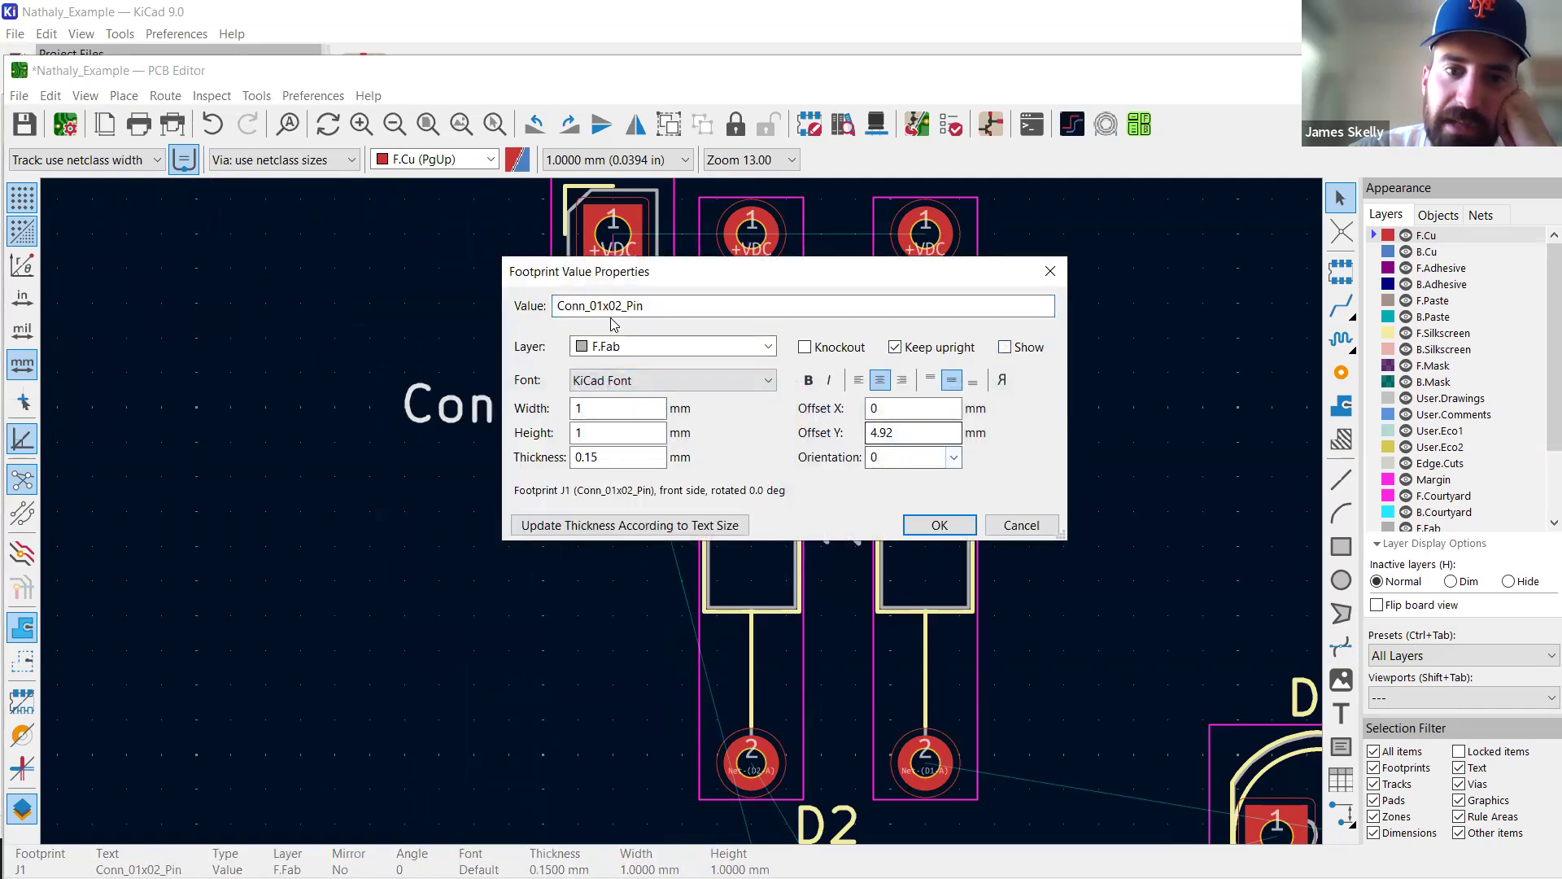
left_click(940, 525)
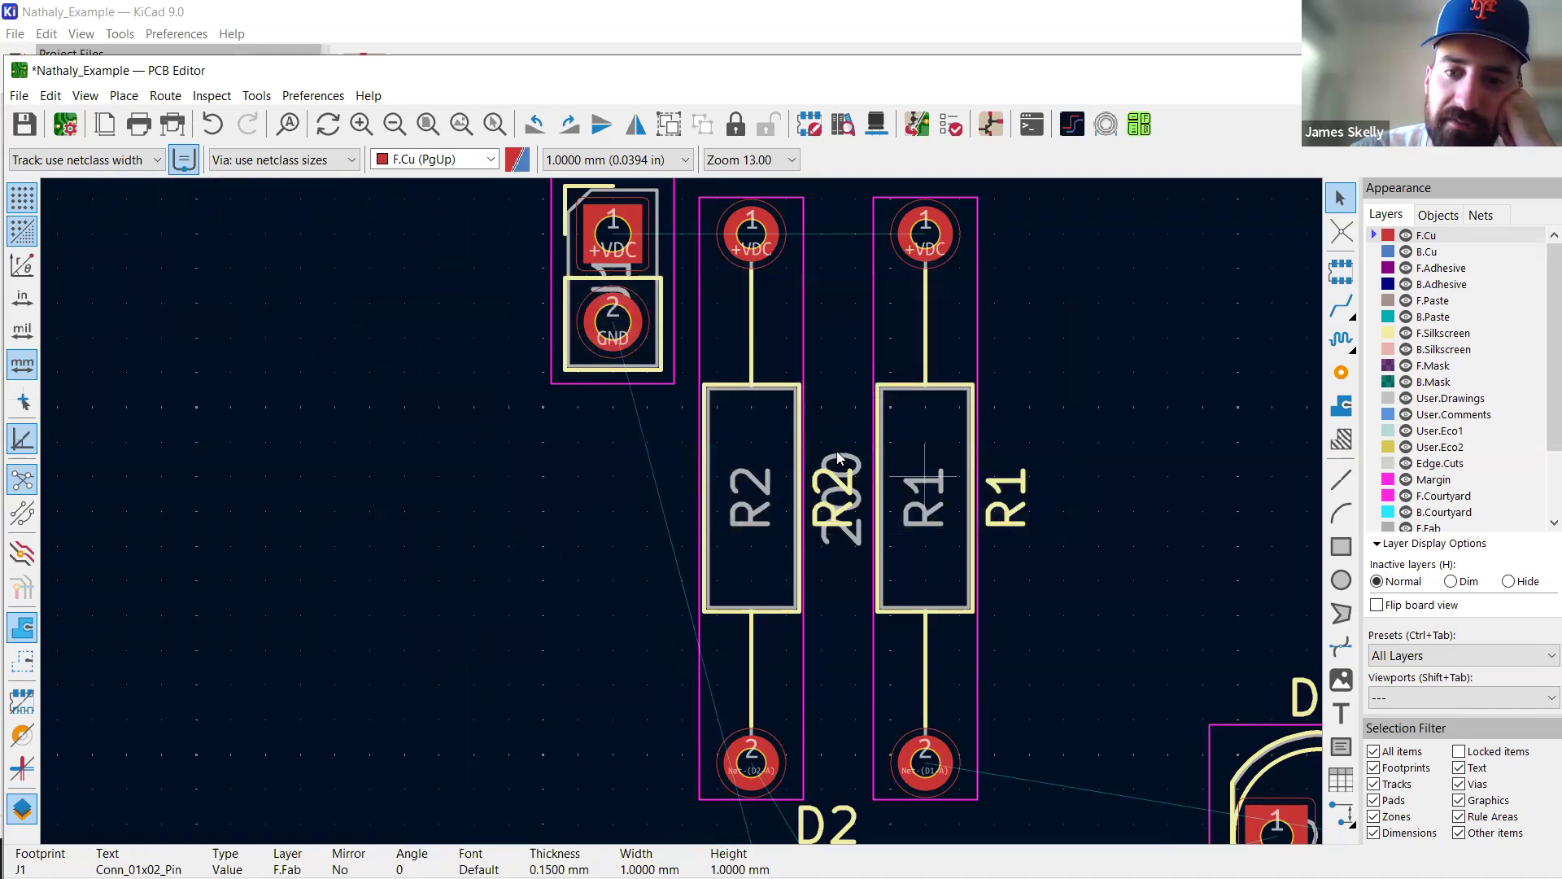
left_click(841, 459)
double_click(841, 460)
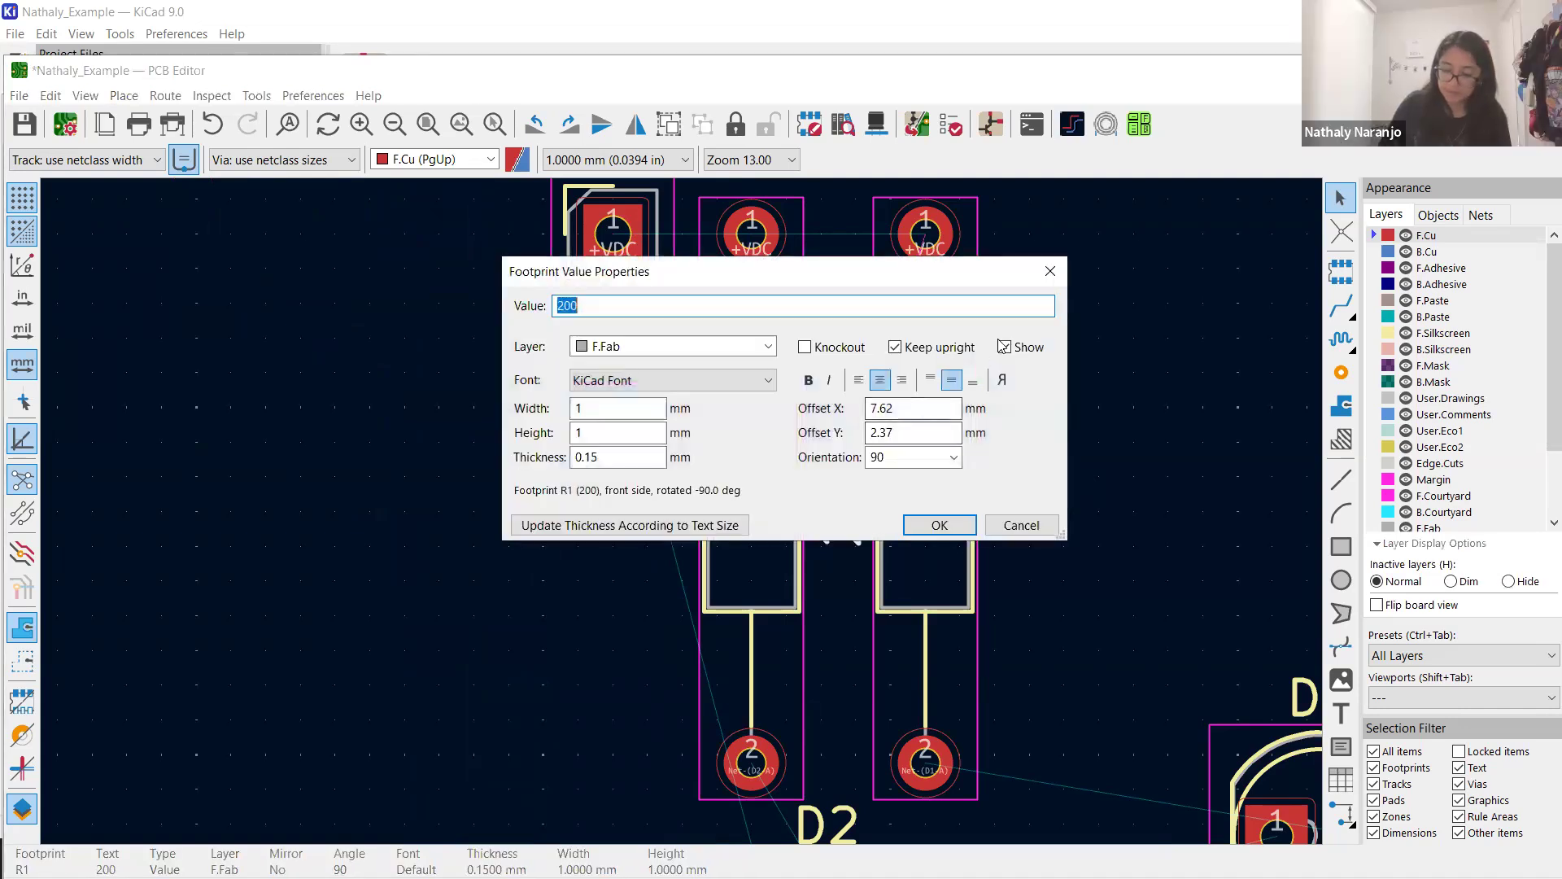
left_click(940, 526)
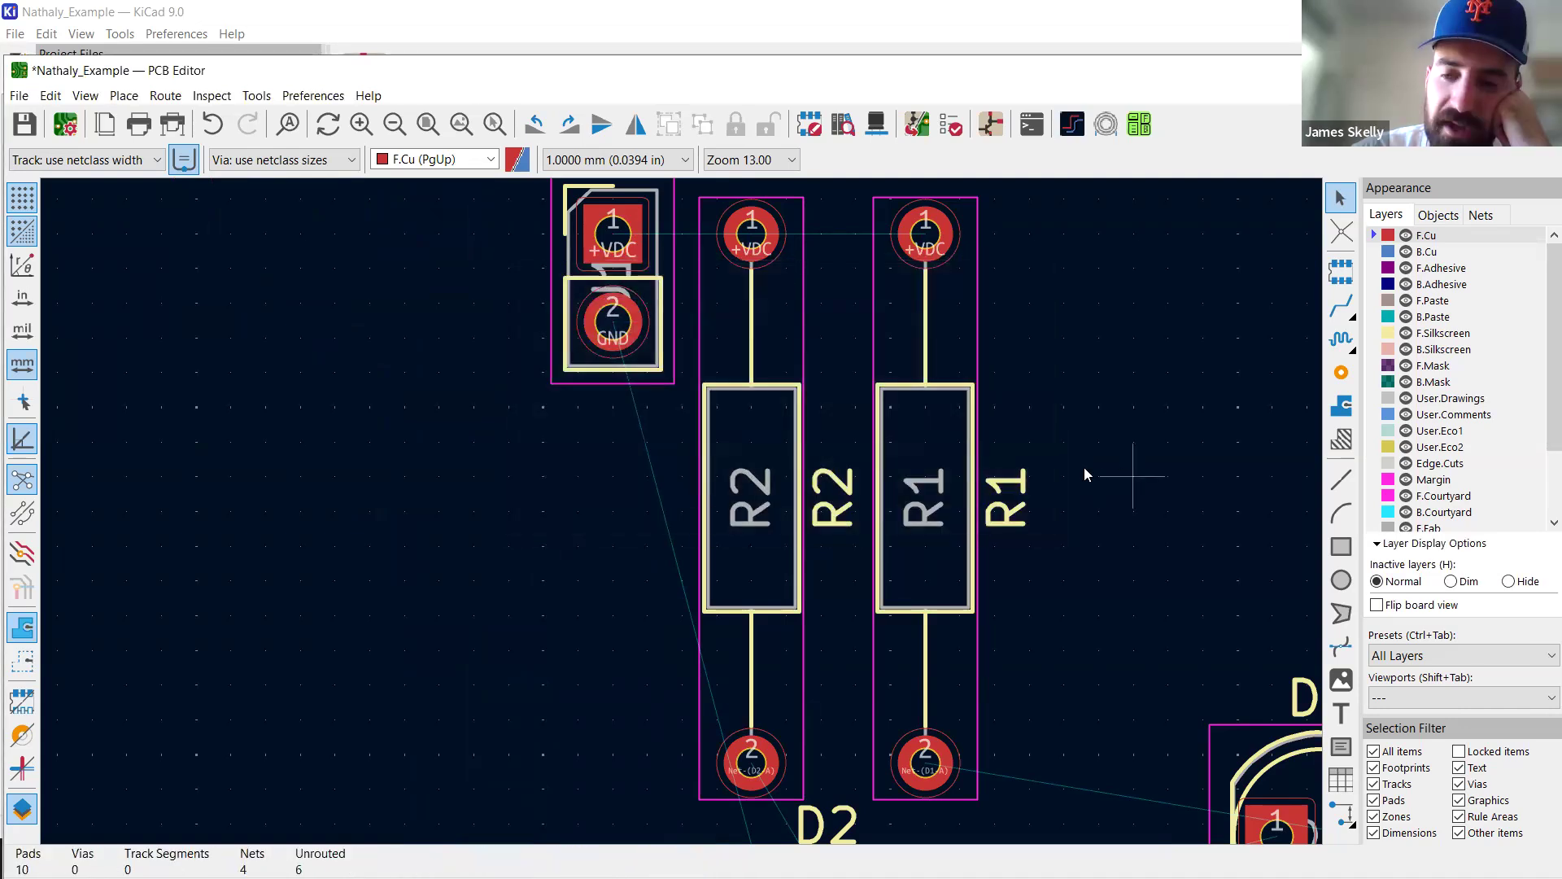
Rotate D2 by 90 degrees and place it directly below R2, with D2 pin 2 in line under R2 pin 2.
scroll(1055, 461, "down", 2)
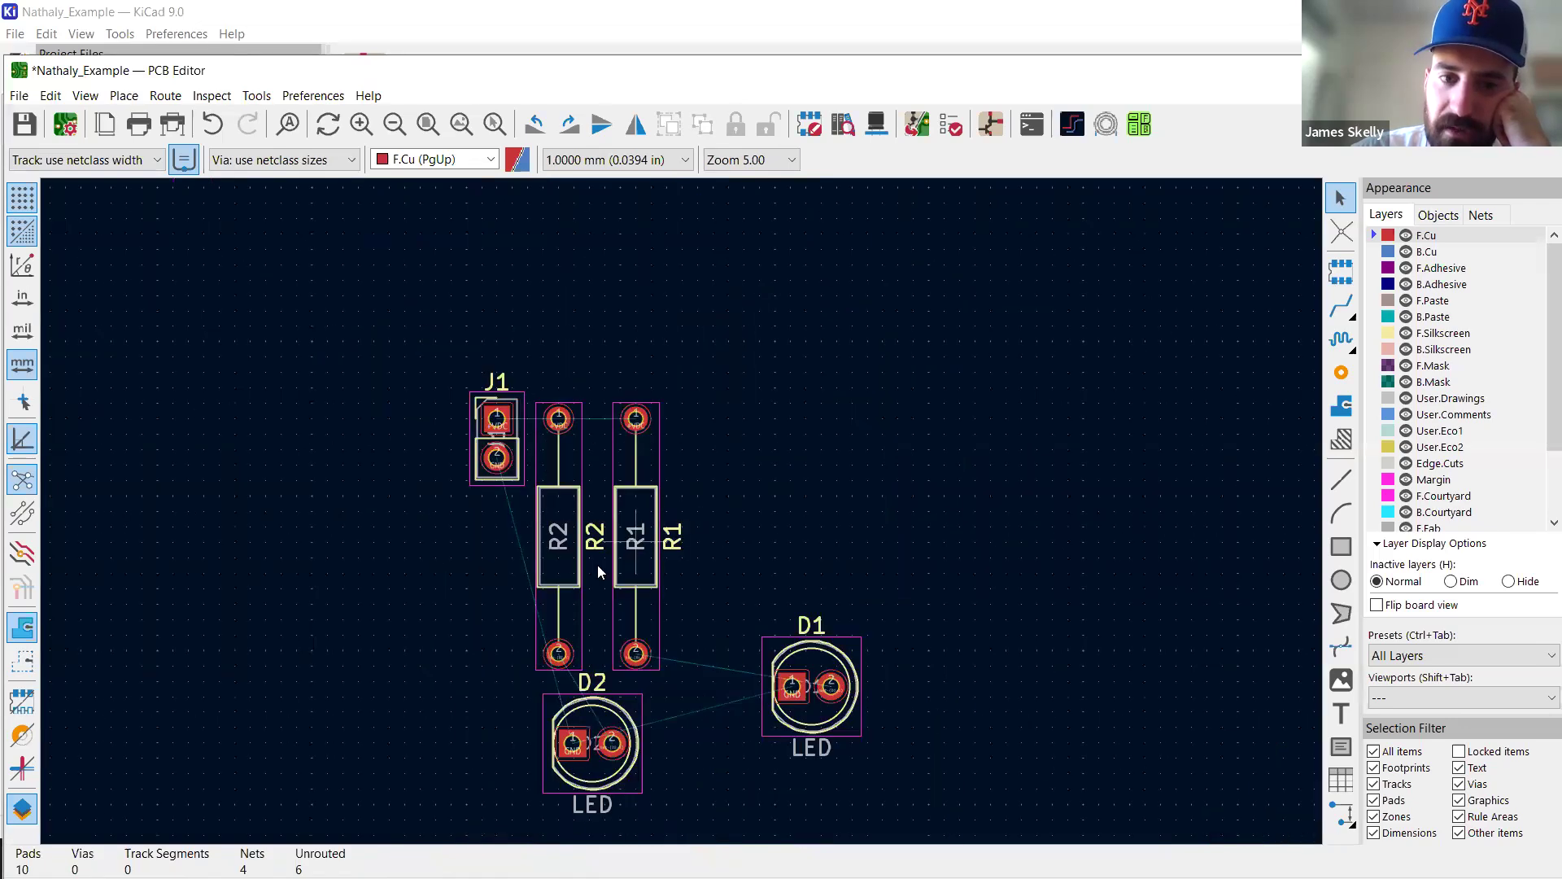
scroll(597, 564, "up", 1)
scroll(700, 529, "down", 1)
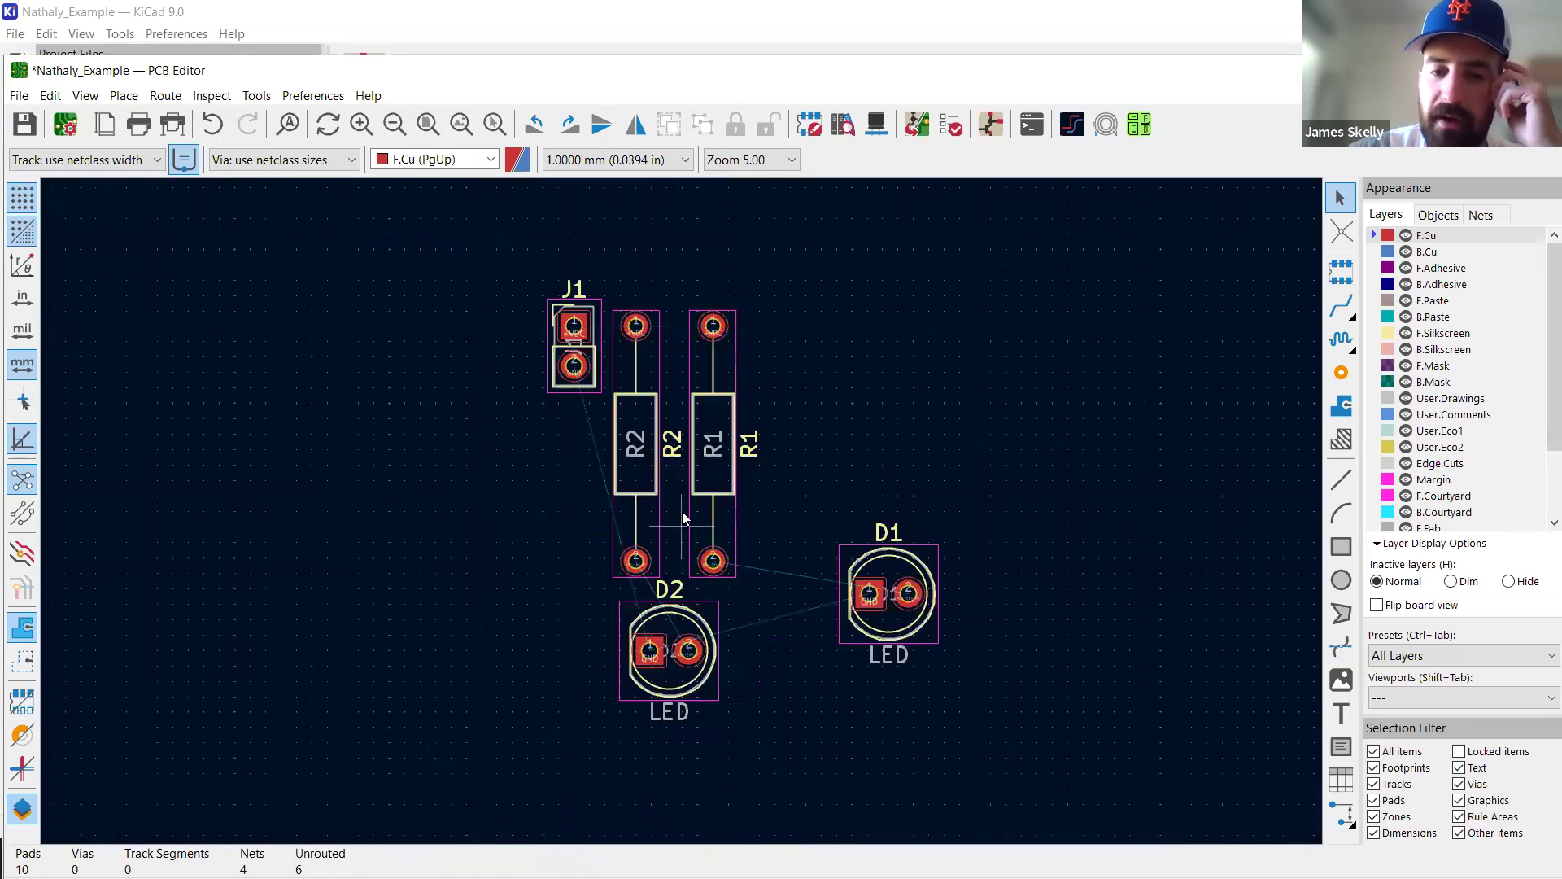
scroll(699, 576, "up", 1)
left_click(676, 585)
key("m")
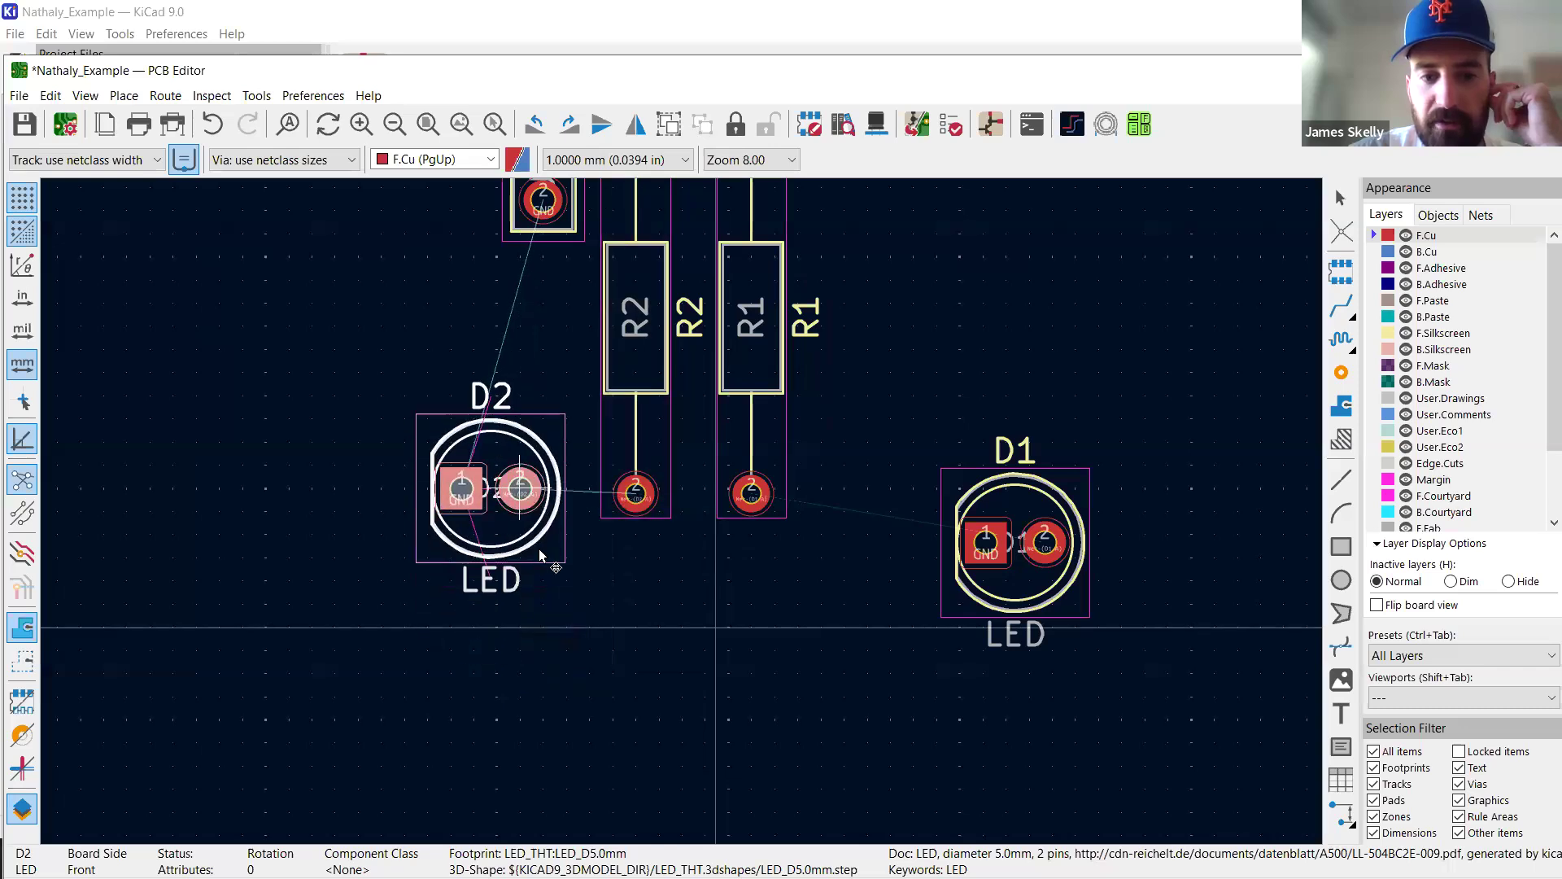
key("r")
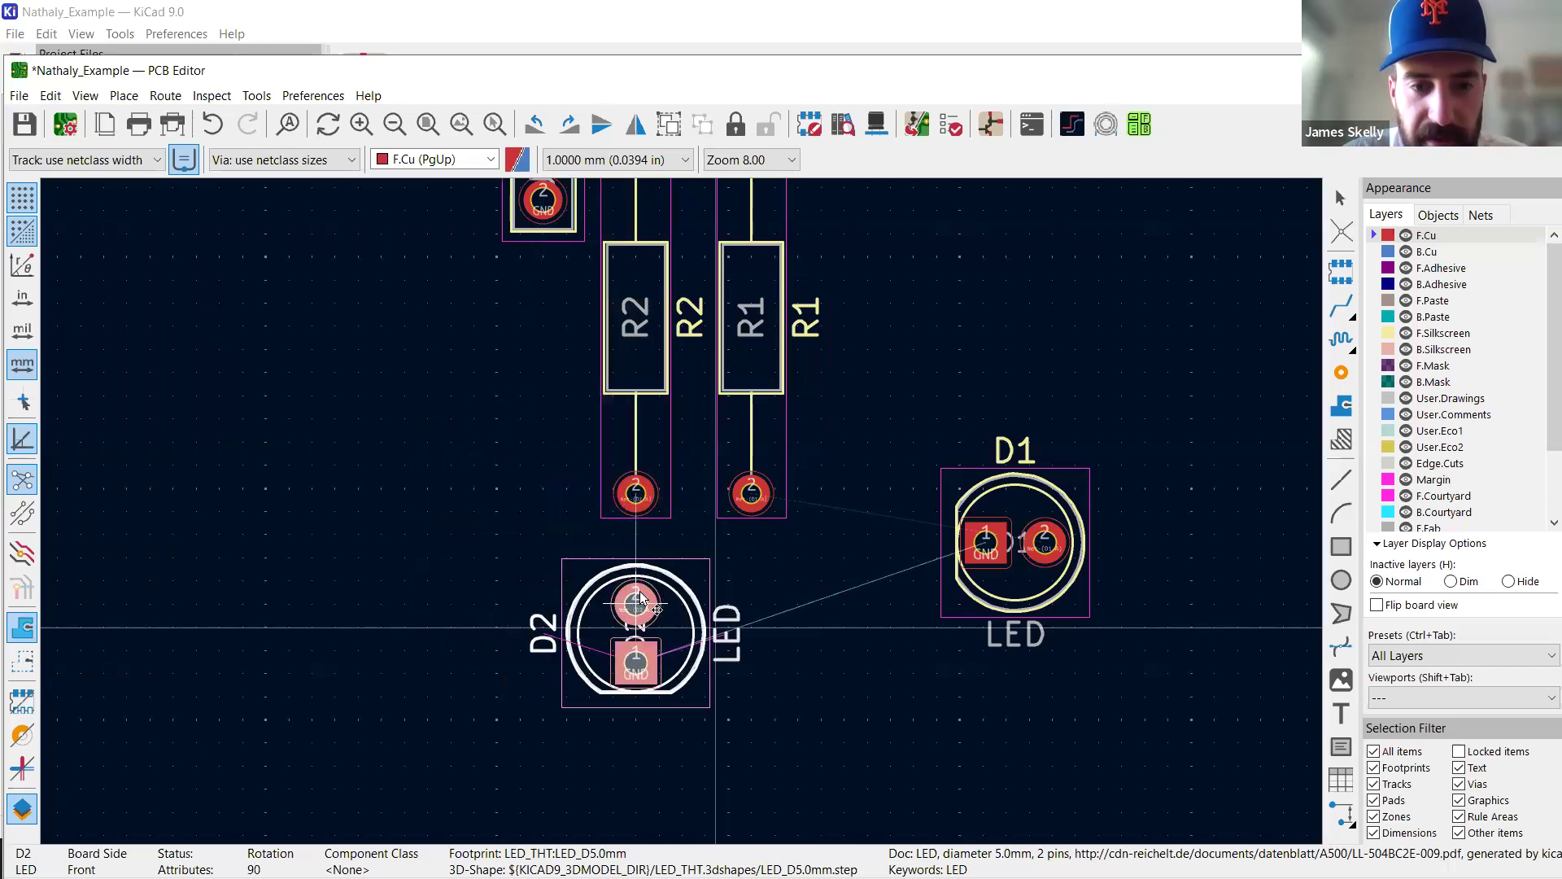
left_click(750, 555)
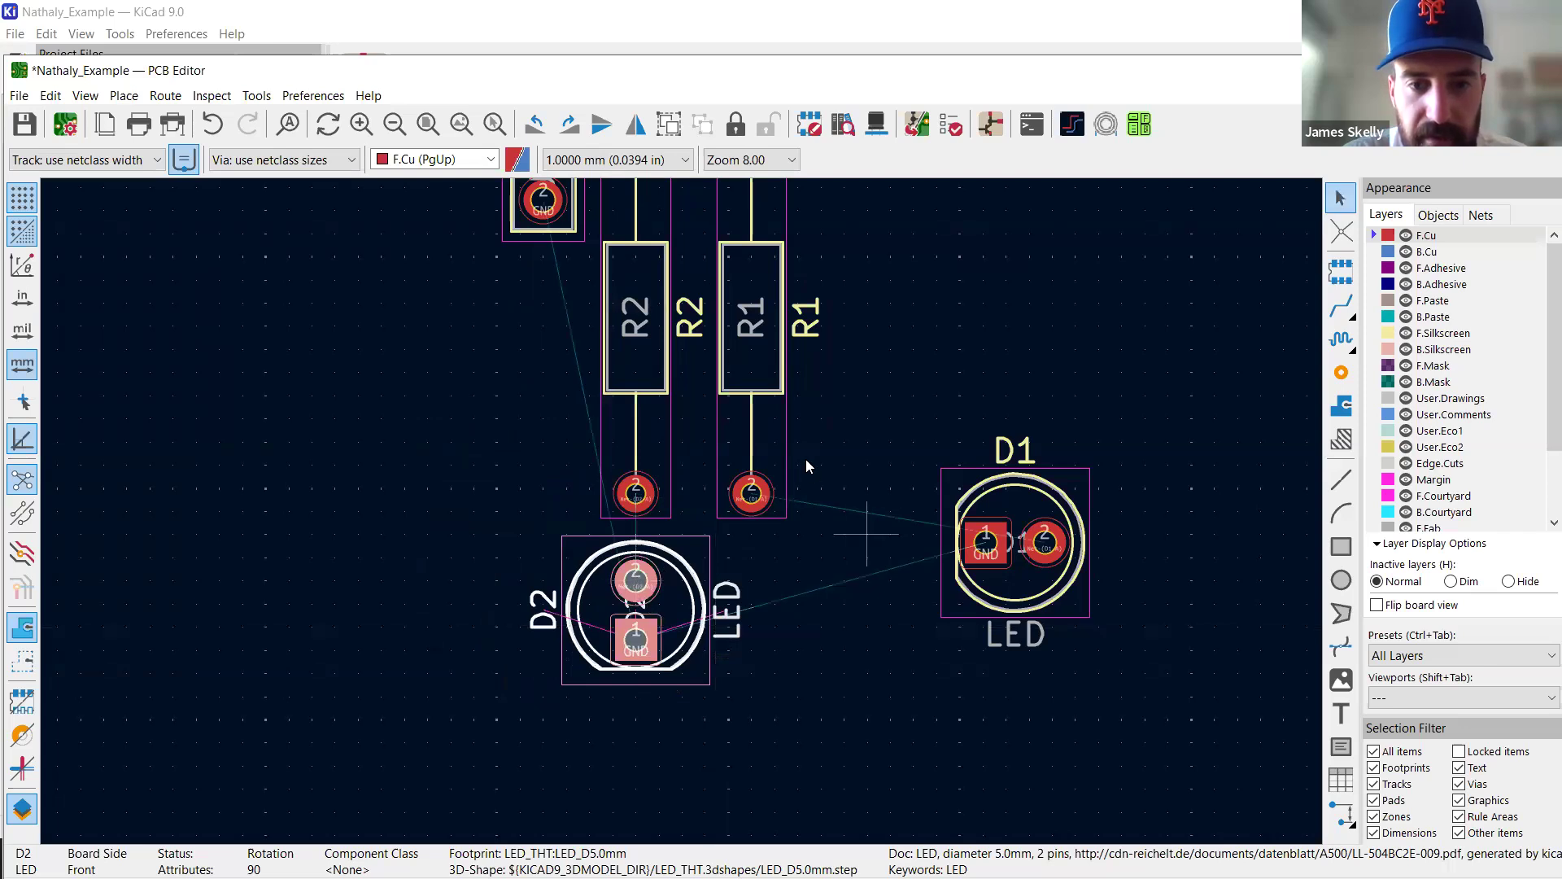
scroll(798, 464, "down", 1)
left_click_drag(655, 415, 685, 418)
left_click(755, 408)
key("ctrl+z")
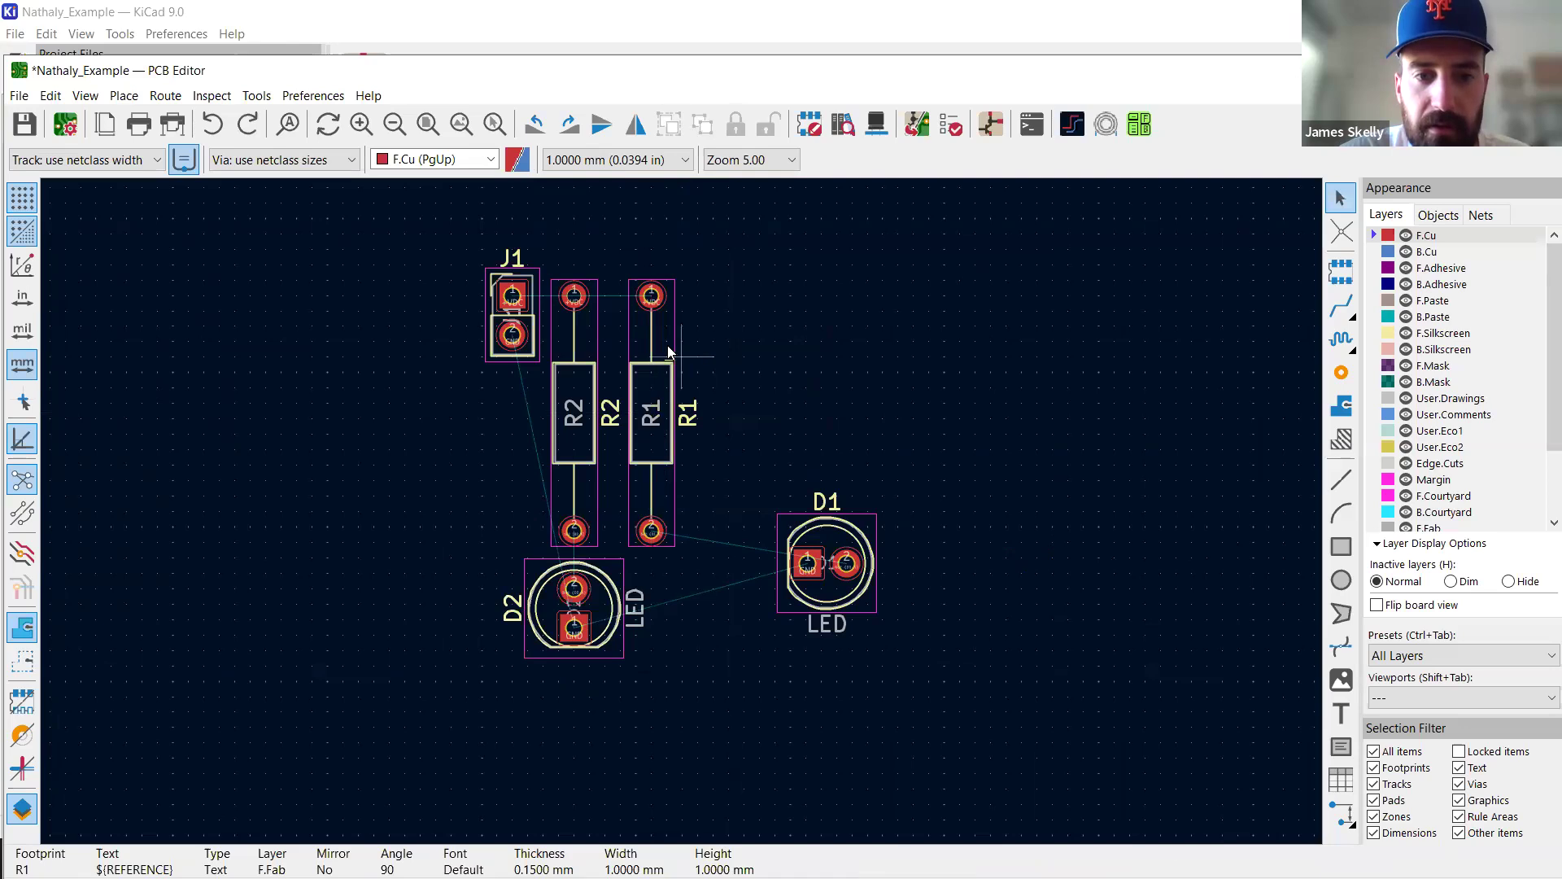
Move R1 about 2 mm farther from R2, rotate D1 by 90 degrees and place it beside D2 at the same height.
left_click(664, 341)
left_click_drag(664, 340, 695, 340)
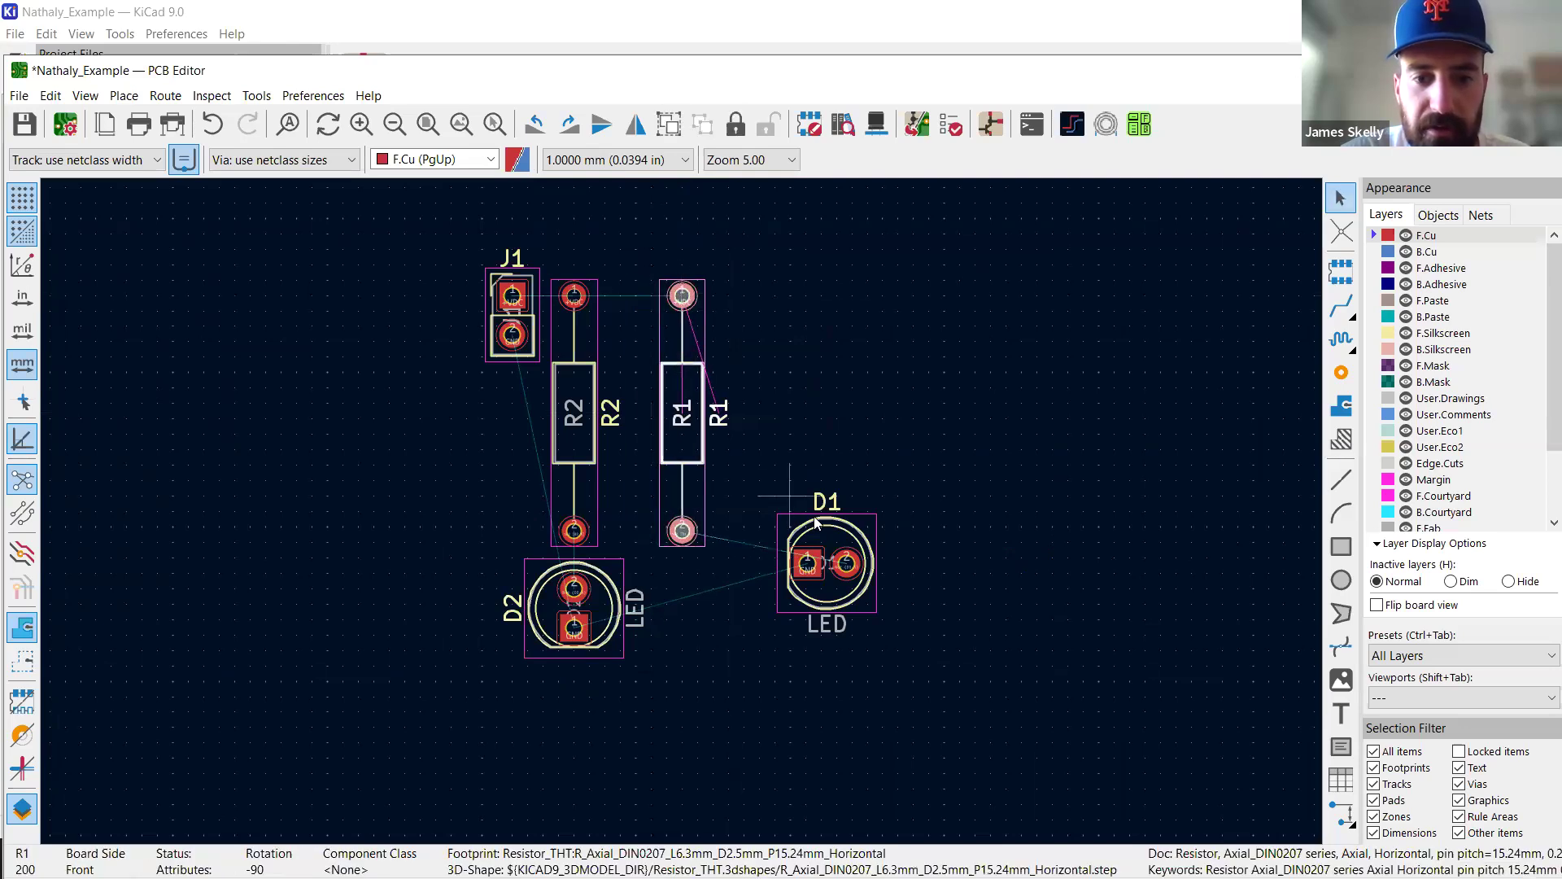
left_click(852, 527)
key("r")
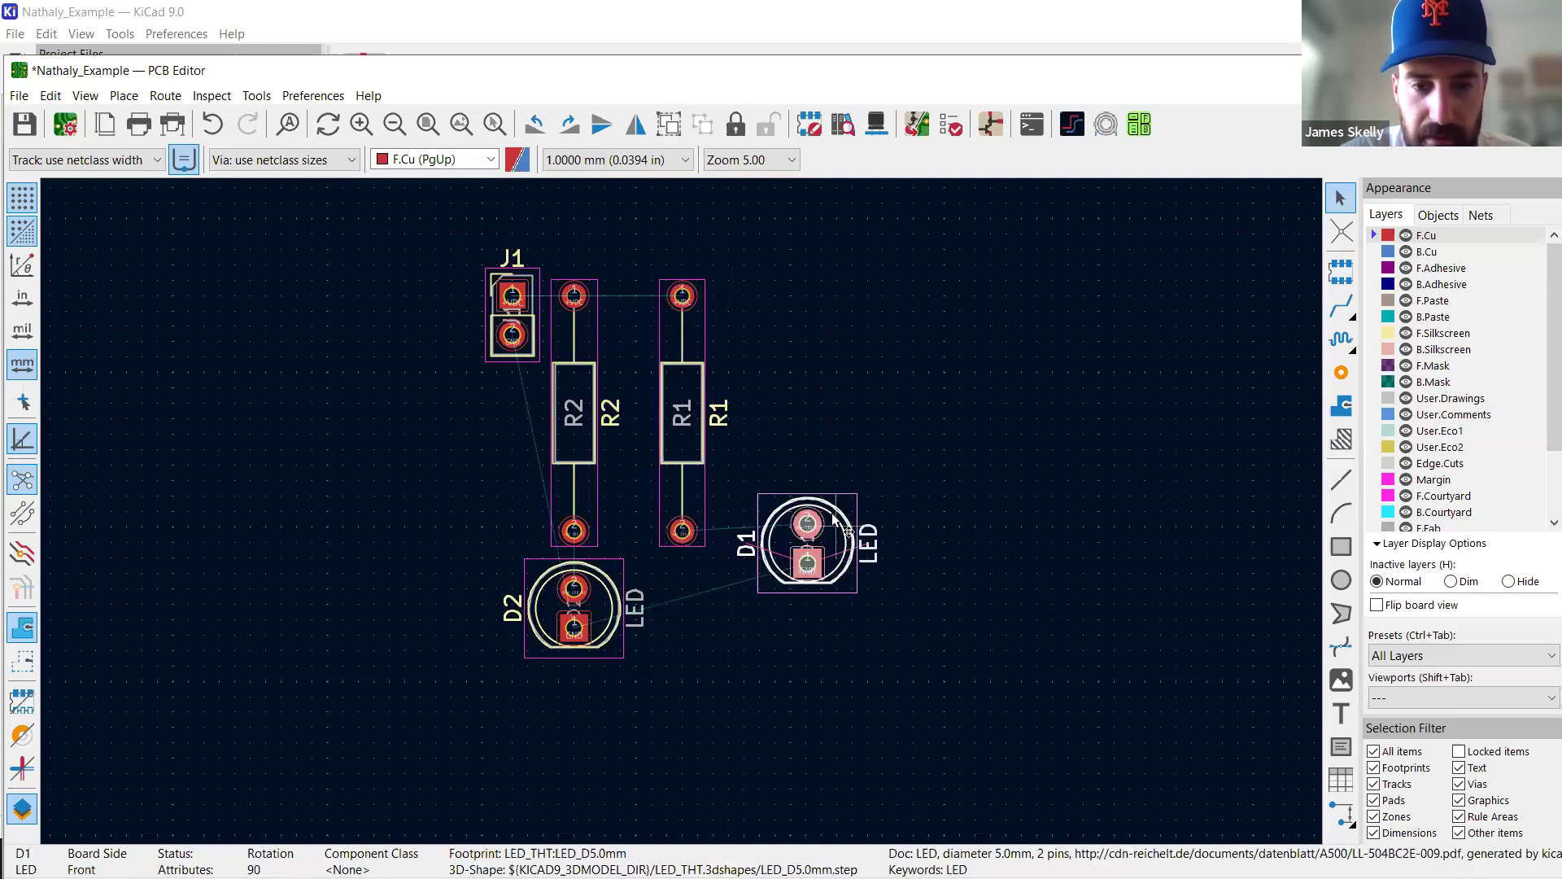
left_click_drag(821, 534, 652, 630)
Shift R1 about 1 mm farther from R2 so its pins line up vertically with those of D1.
left_click(691, 341)
left_click_drag(682, 296, 698, 296)
left_click(779, 427)
scroll(638, 472, "up", 2)
scroll(677, 483, "down", 2)
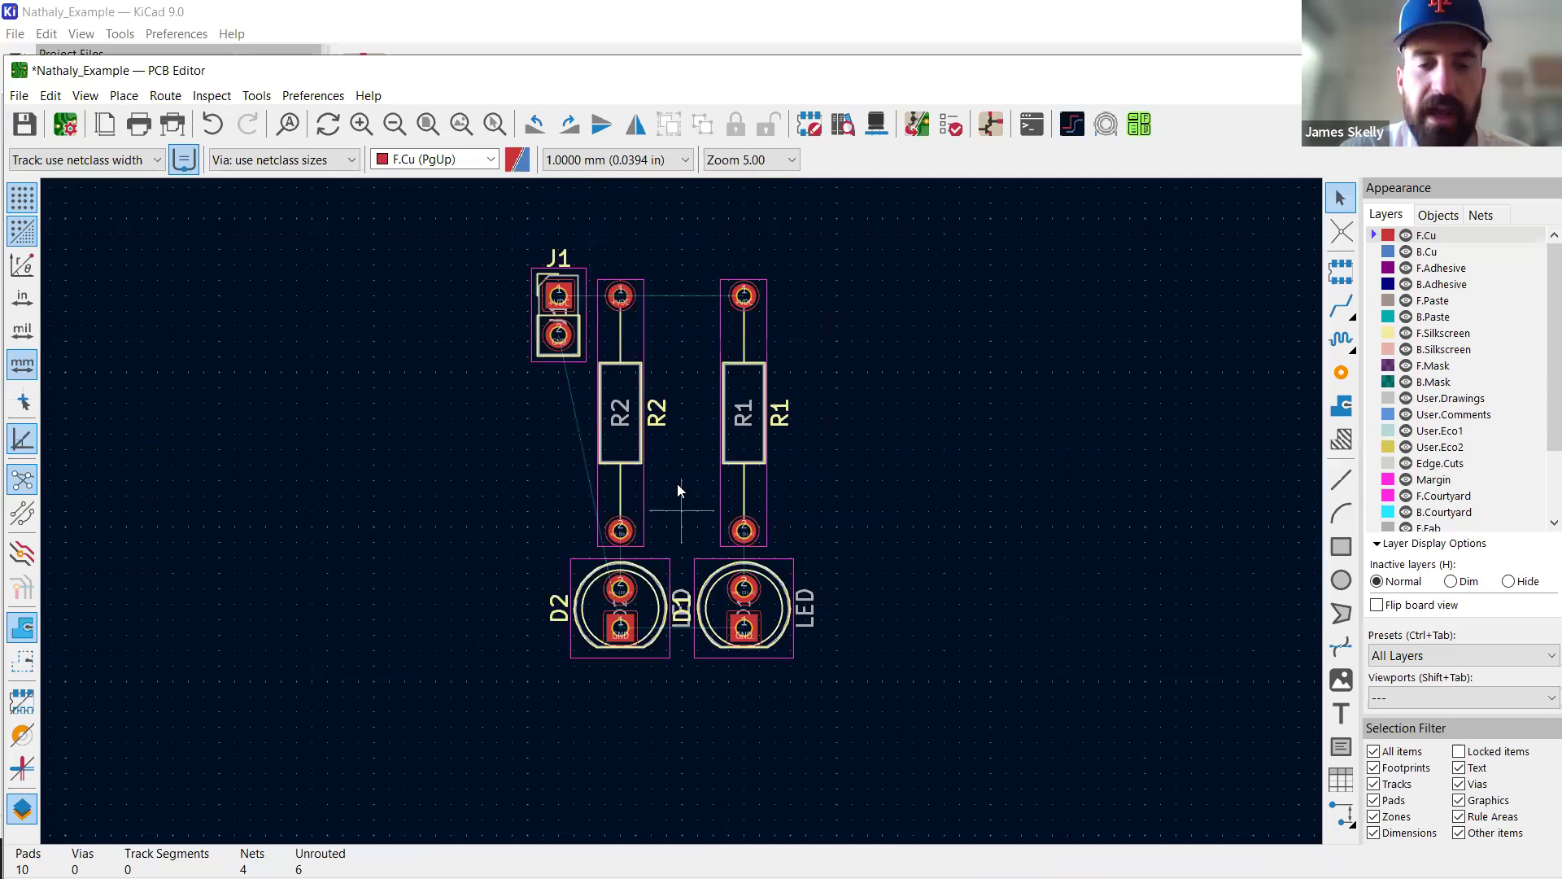
Rotate R2's silkscreen reference text to read horizontally and place it beside the resistor body.
scroll(606, 397, "up", 2)
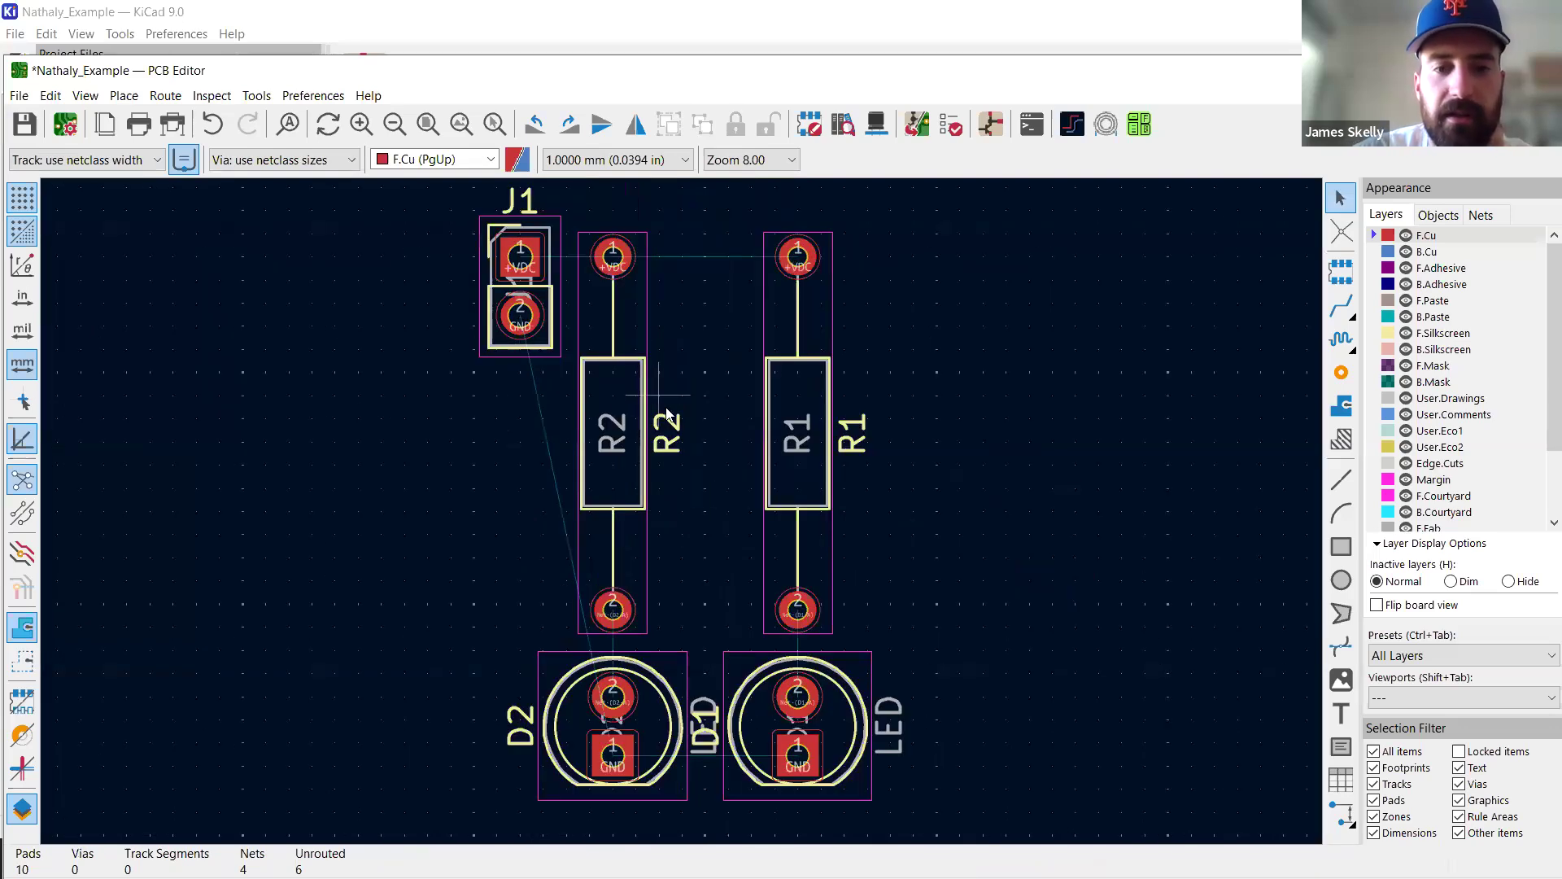
scroll(667, 504, "down", 2)
middle_click_drag(706, 521, 742, 453)
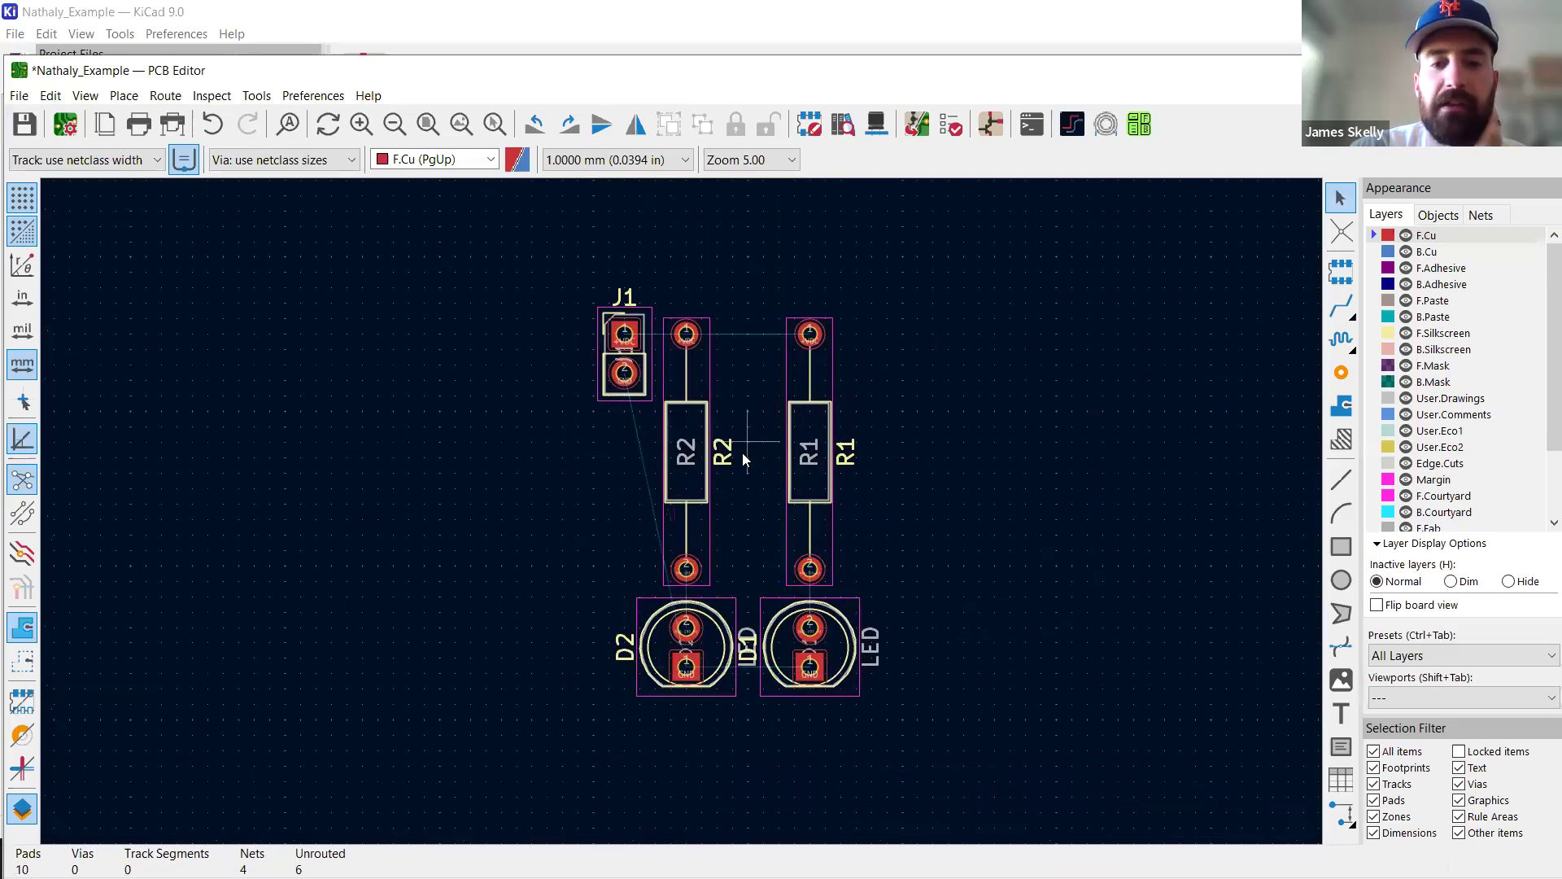
scroll(742, 452, "up", 2)
middle_click_drag(700, 534, 756, 519)
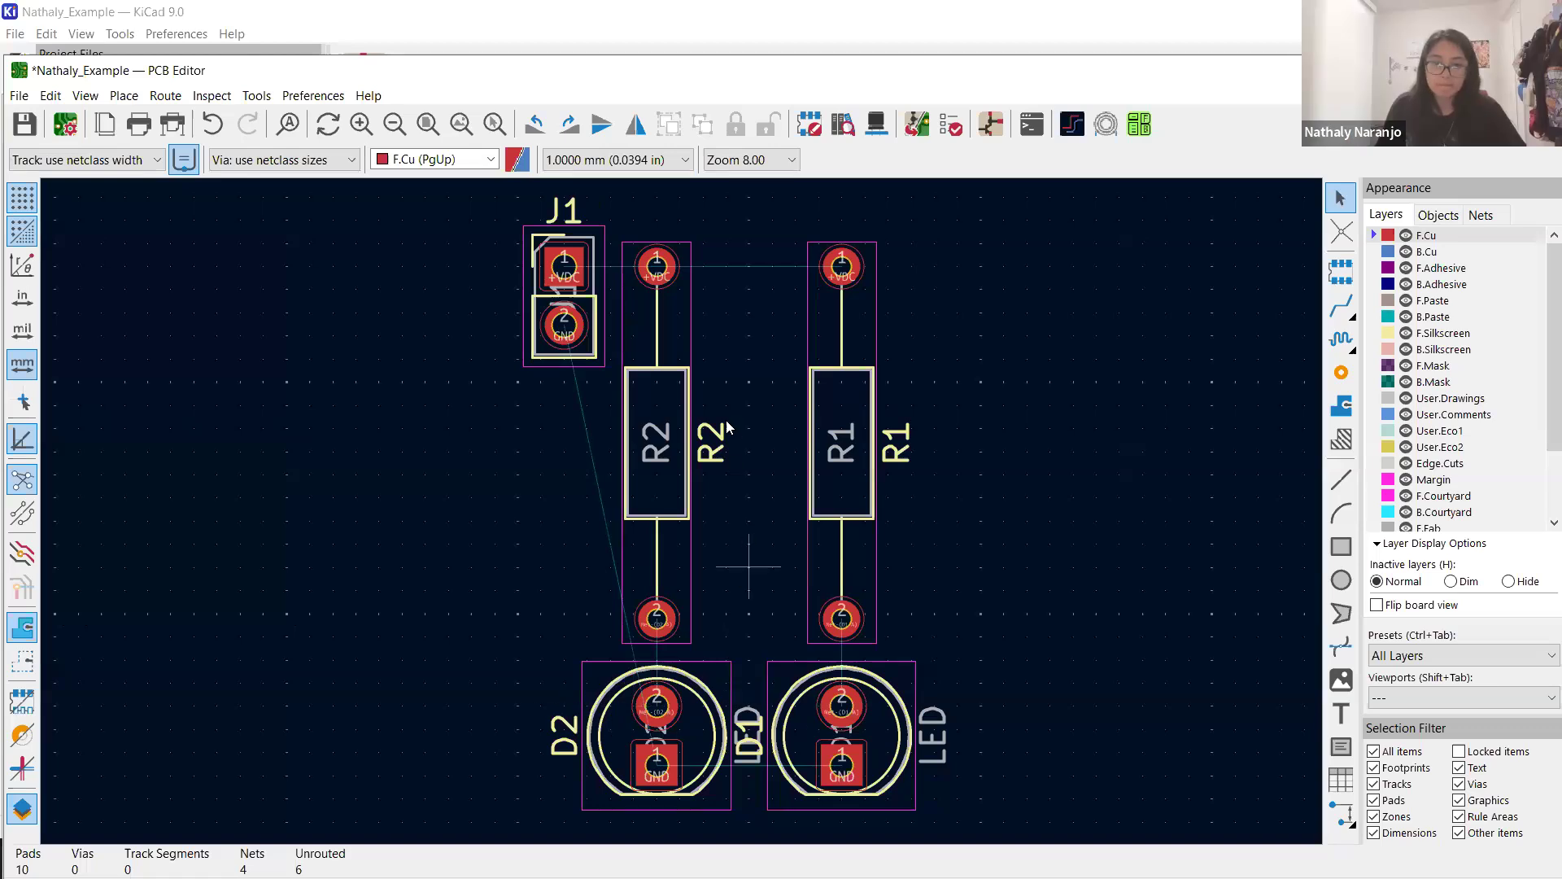
left_click(713, 441)
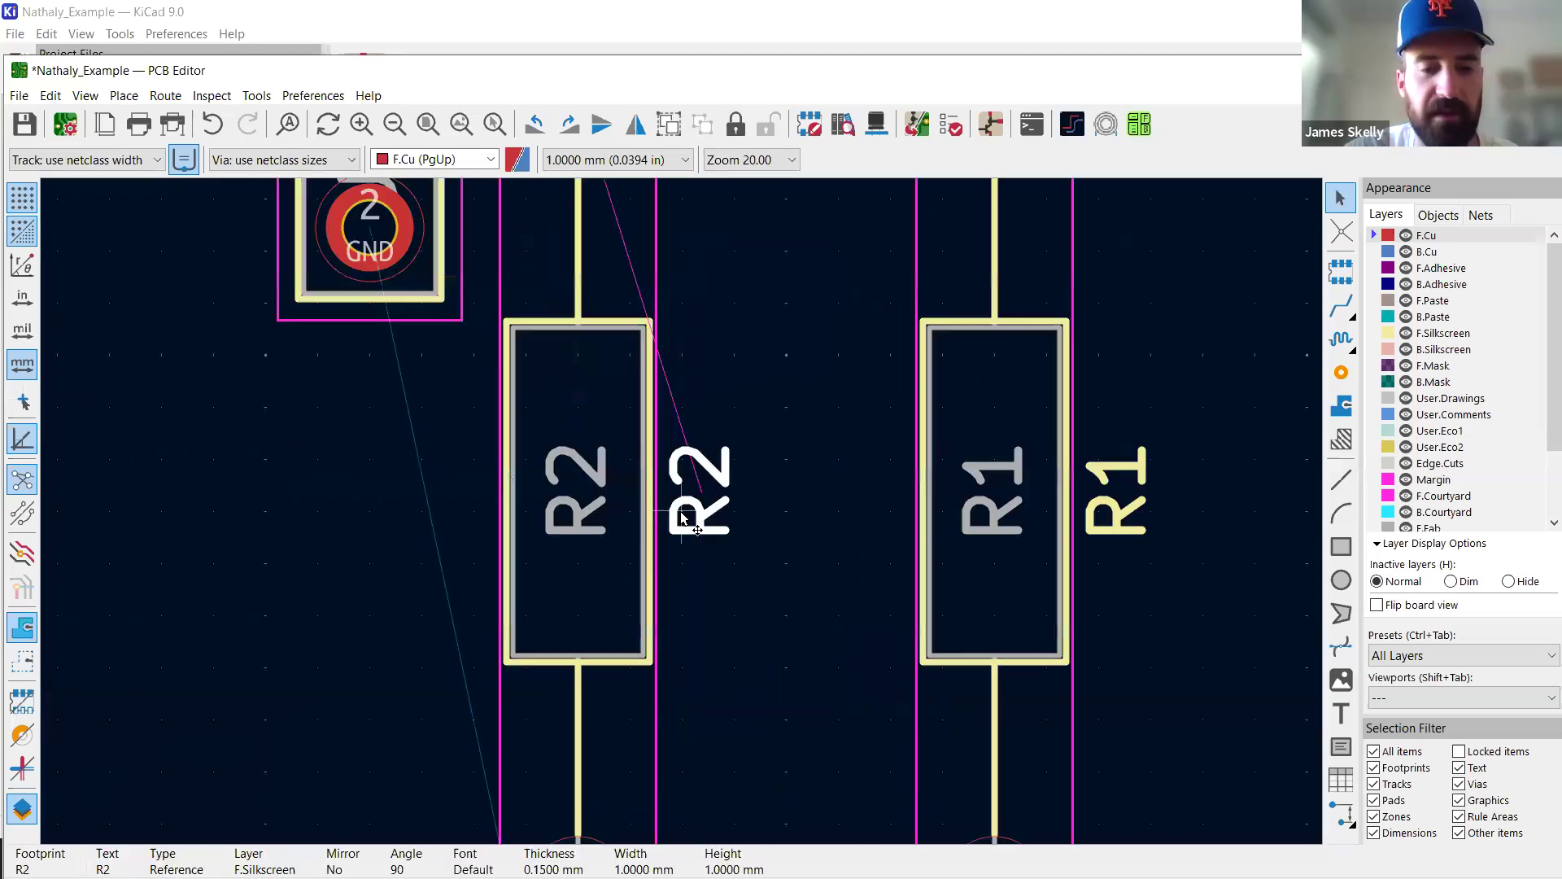
key("r")
left_click_drag(709, 486, 739, 493)
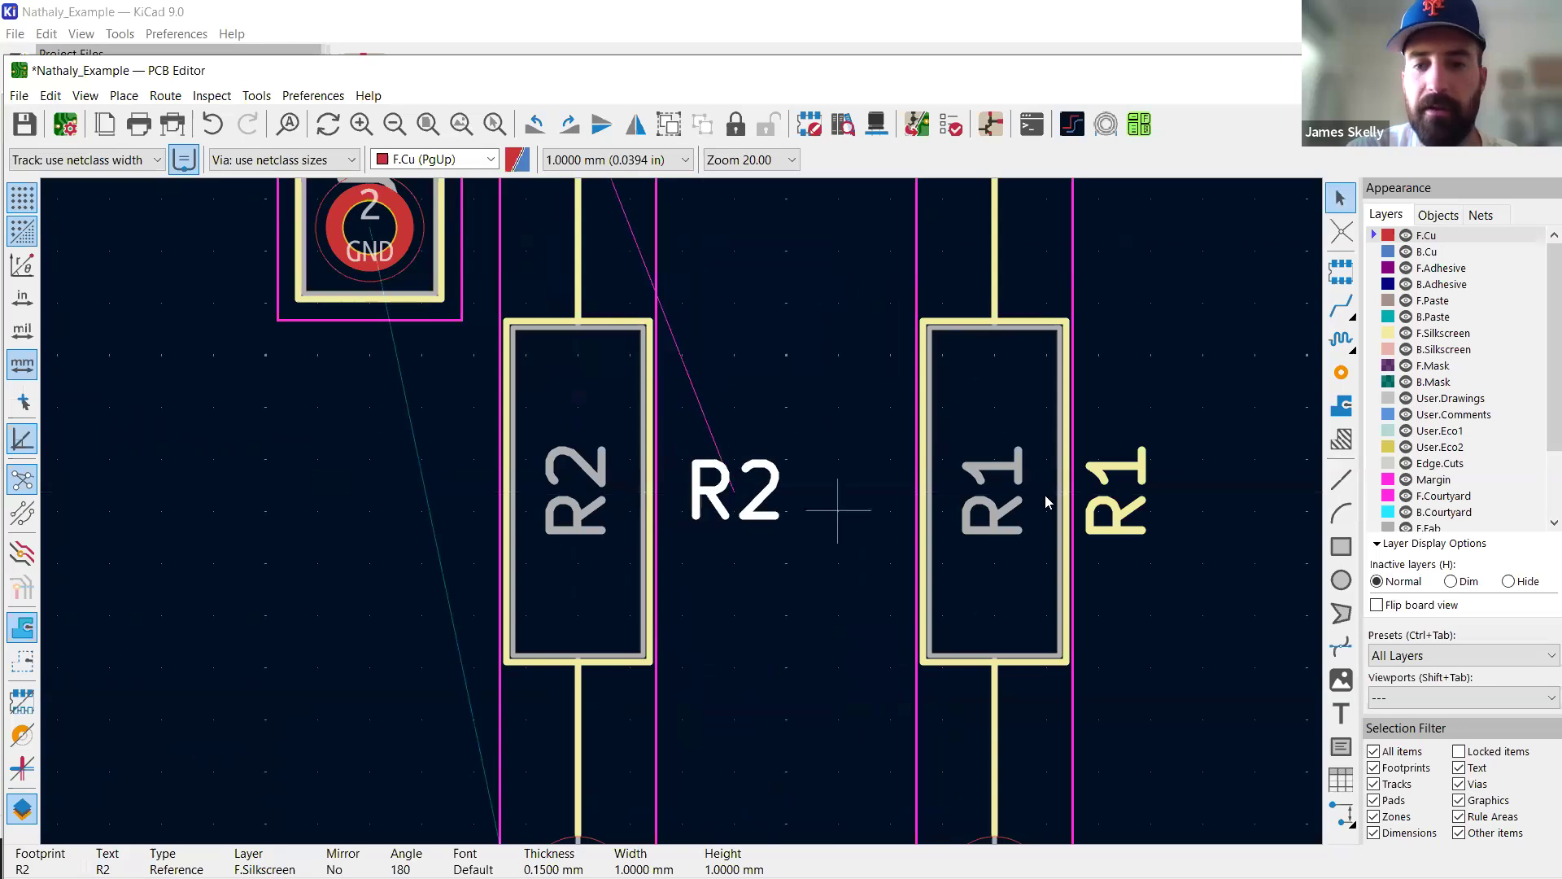
Rotate R1's silkscreen reference text to read horizontally and place it beside its resistor body.
left_click(1116, 493)
key("r")
left_click_drag(1110, 497, 1150, 492)
Turn off Keep upright for the F.Fab reference text inside R1's body and recheck its text properties.
scroll(683, 499, "down", 2)
left_click(750, 482)
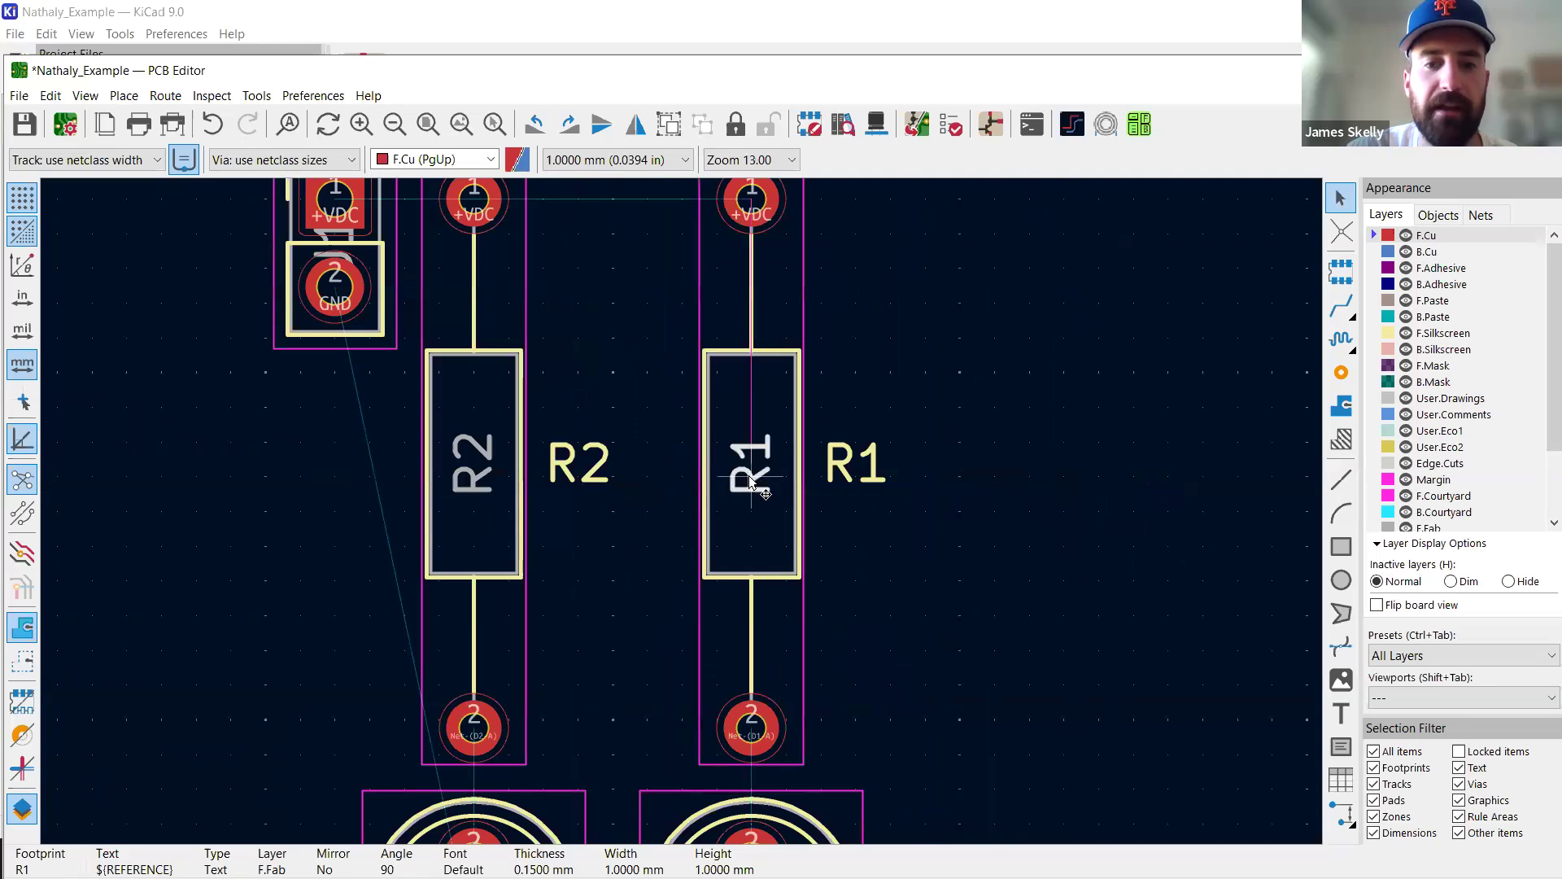
key("e")
left_click(904, 348)
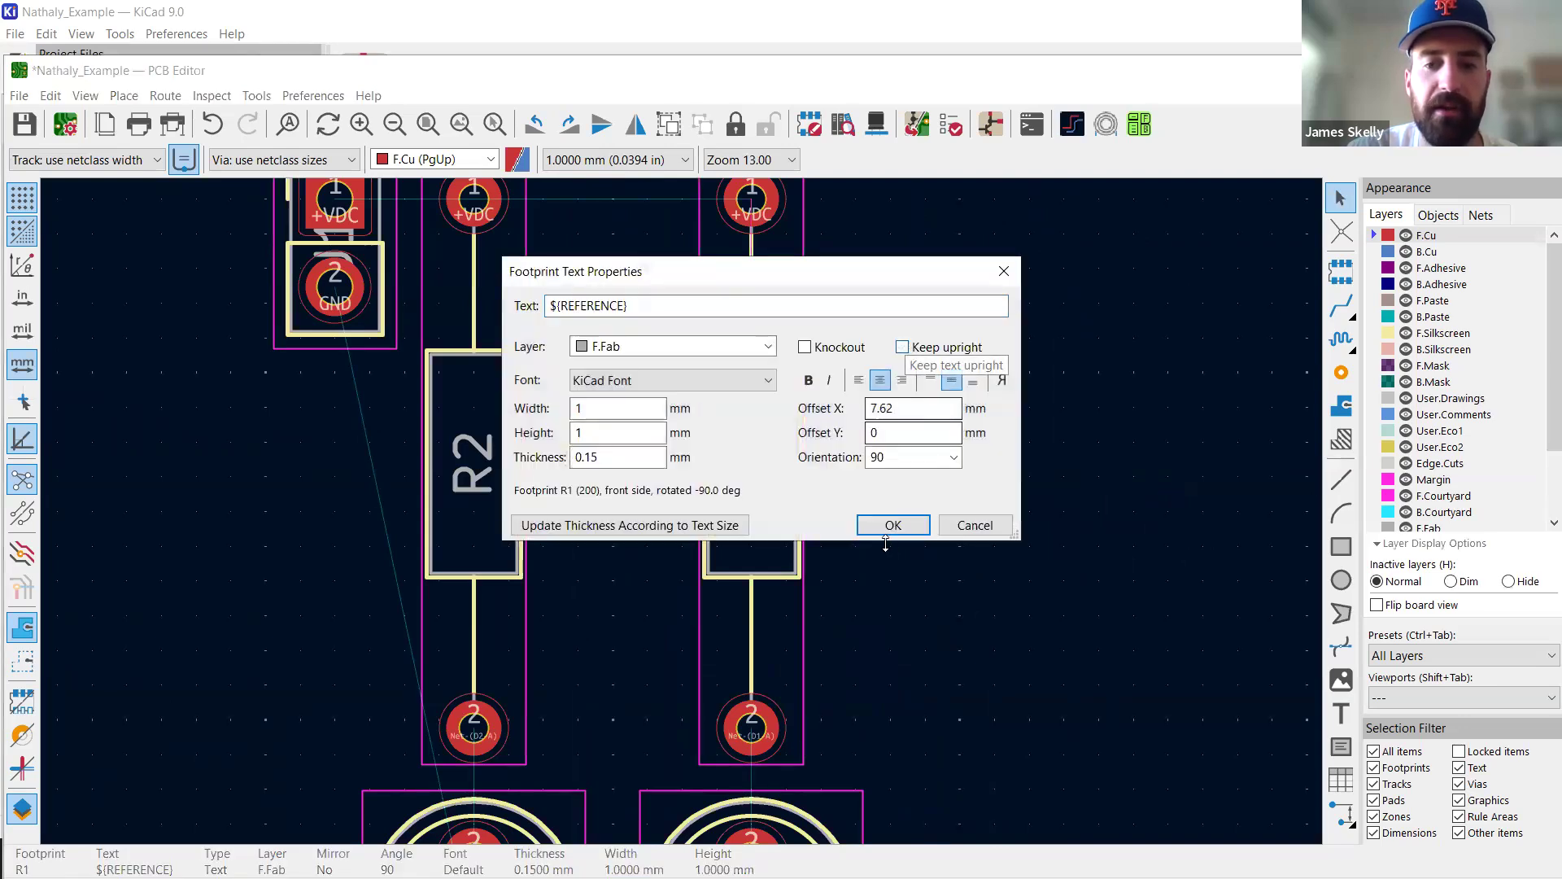
left_click(892, 525)
left_click(908, 492)
left_click(779, 482)
left_click(760, 480)
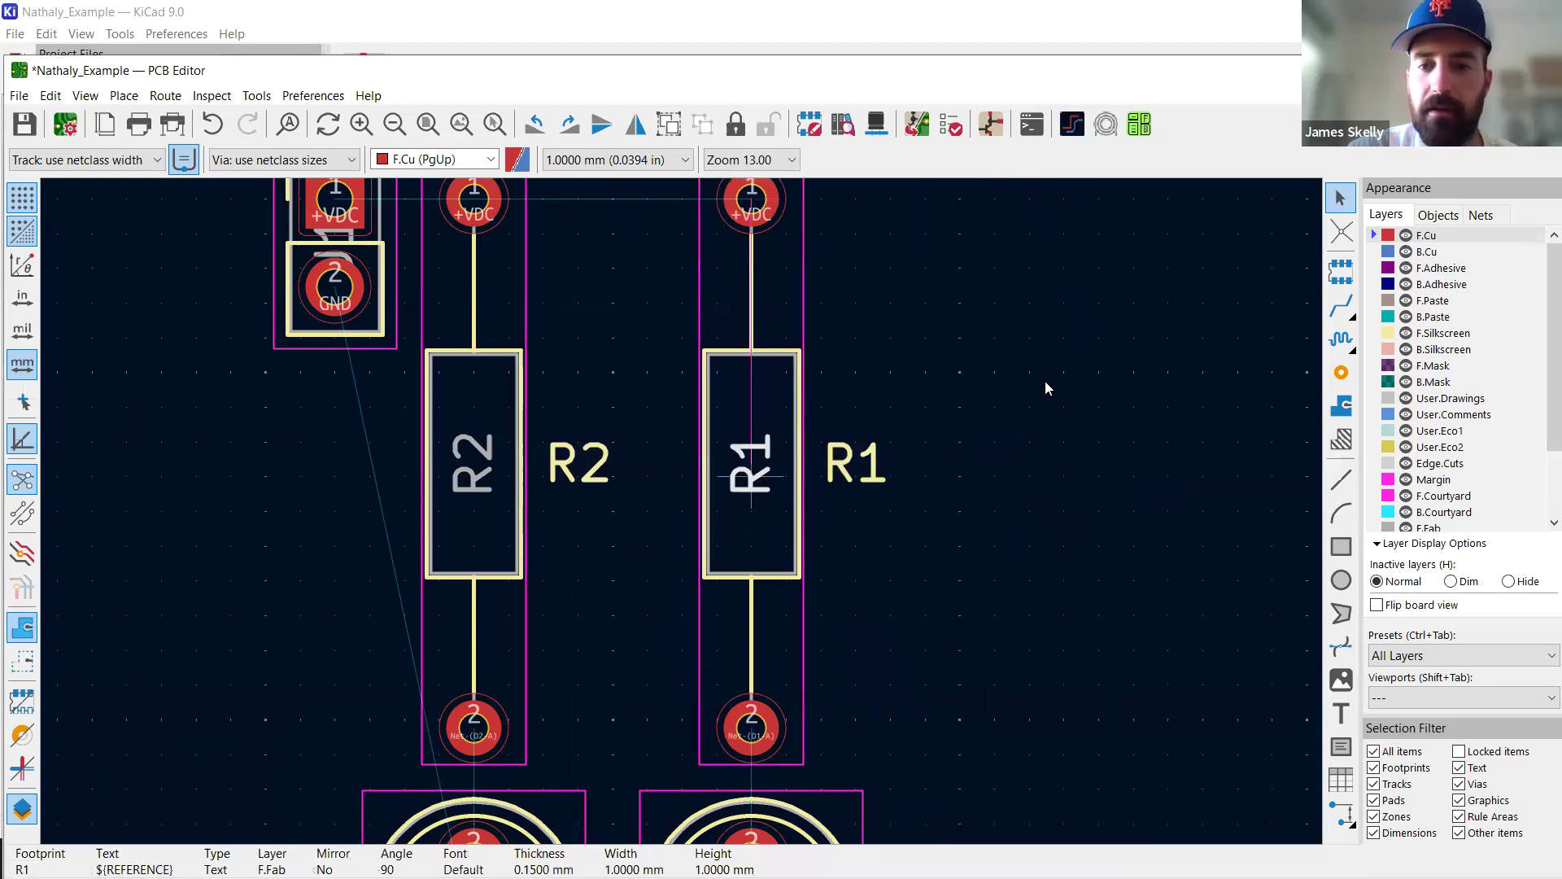
key("e")
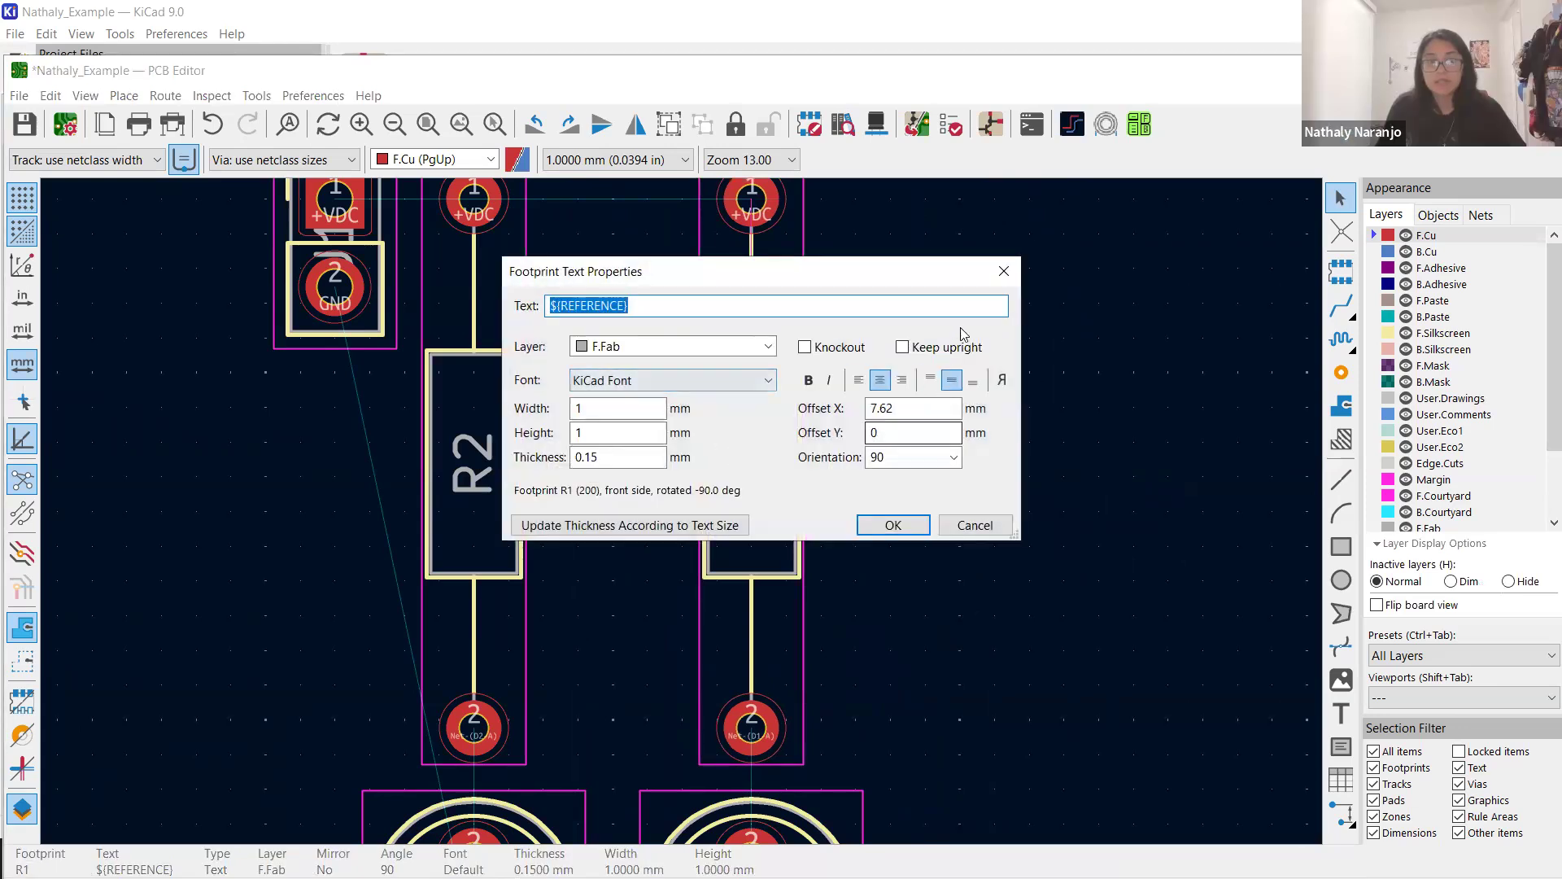
left_click(1004, 271)
left_click(986, 402)
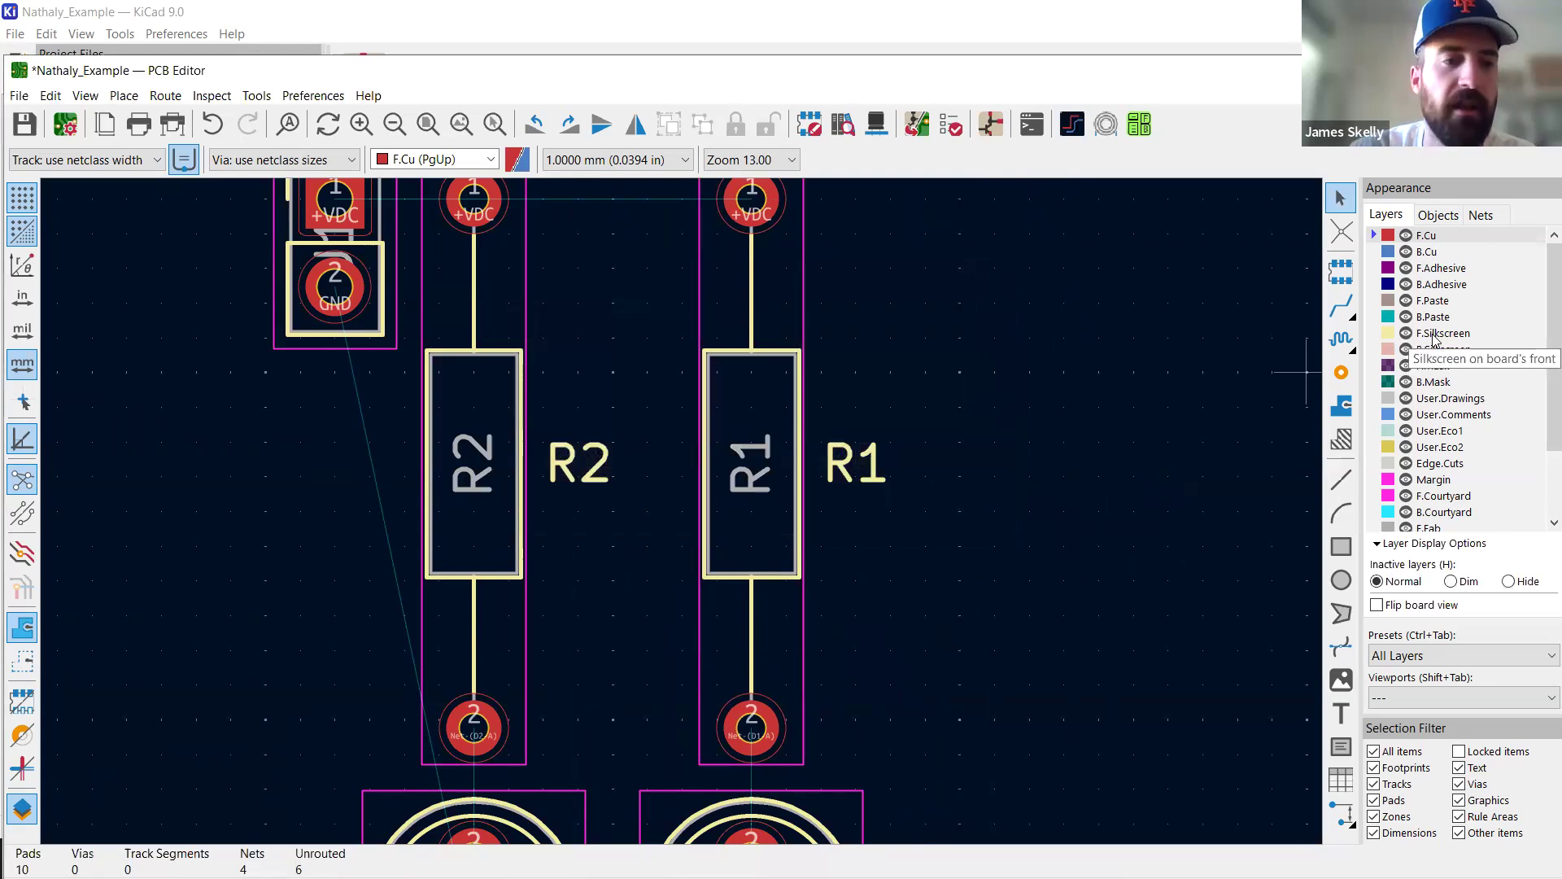
Switch the active layer to B.Cu and back to F.Cu to compare the through-hole pads on both sides.
scroll(691, 516, "down", 2)
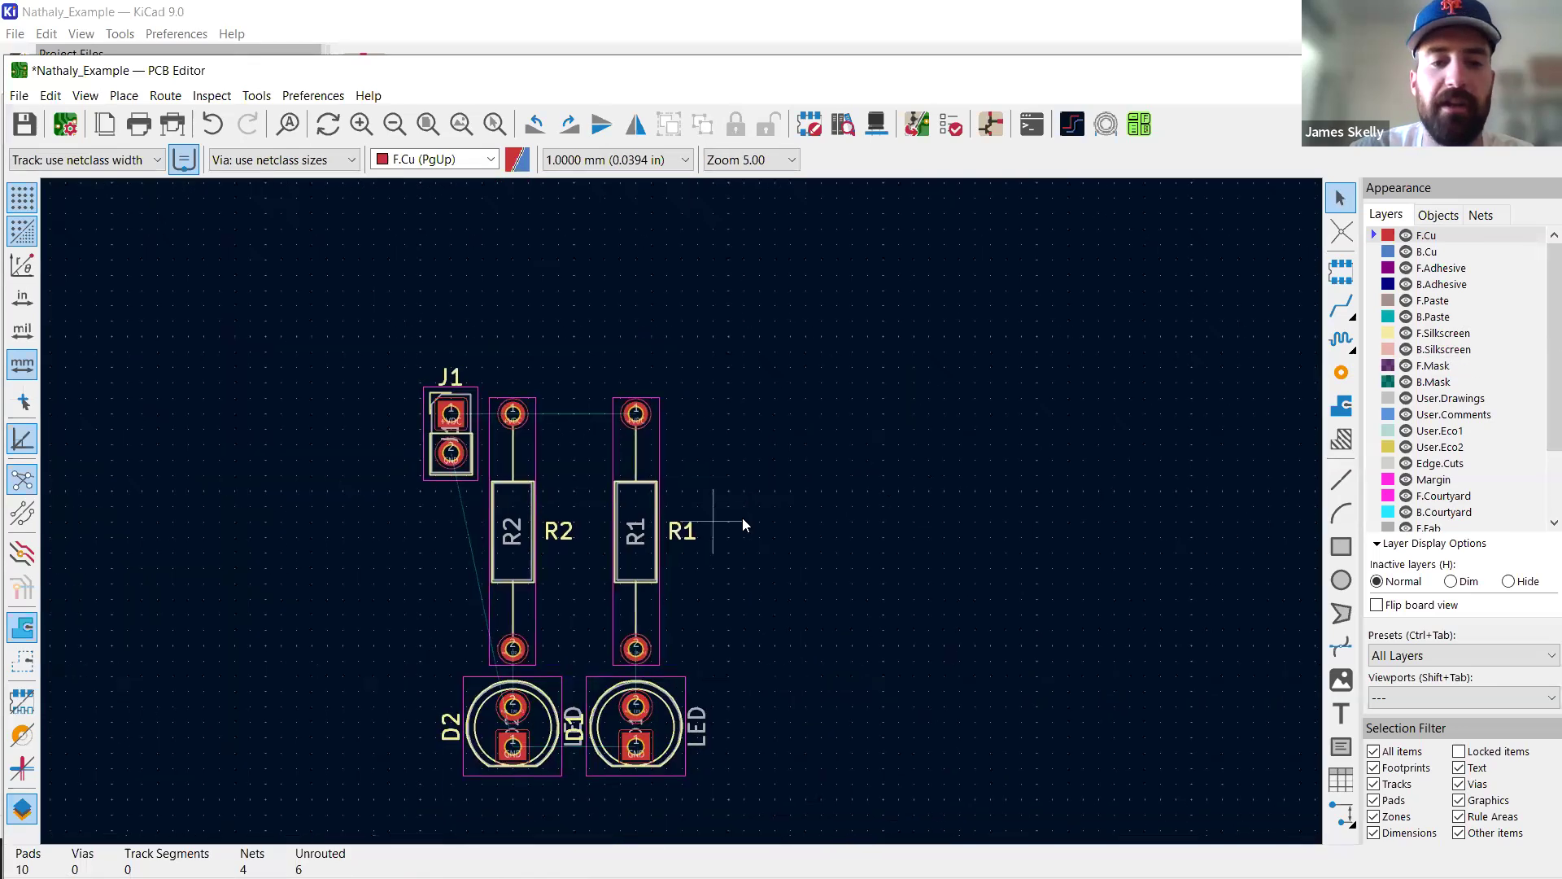
scroll(743, 525, "up", 1)
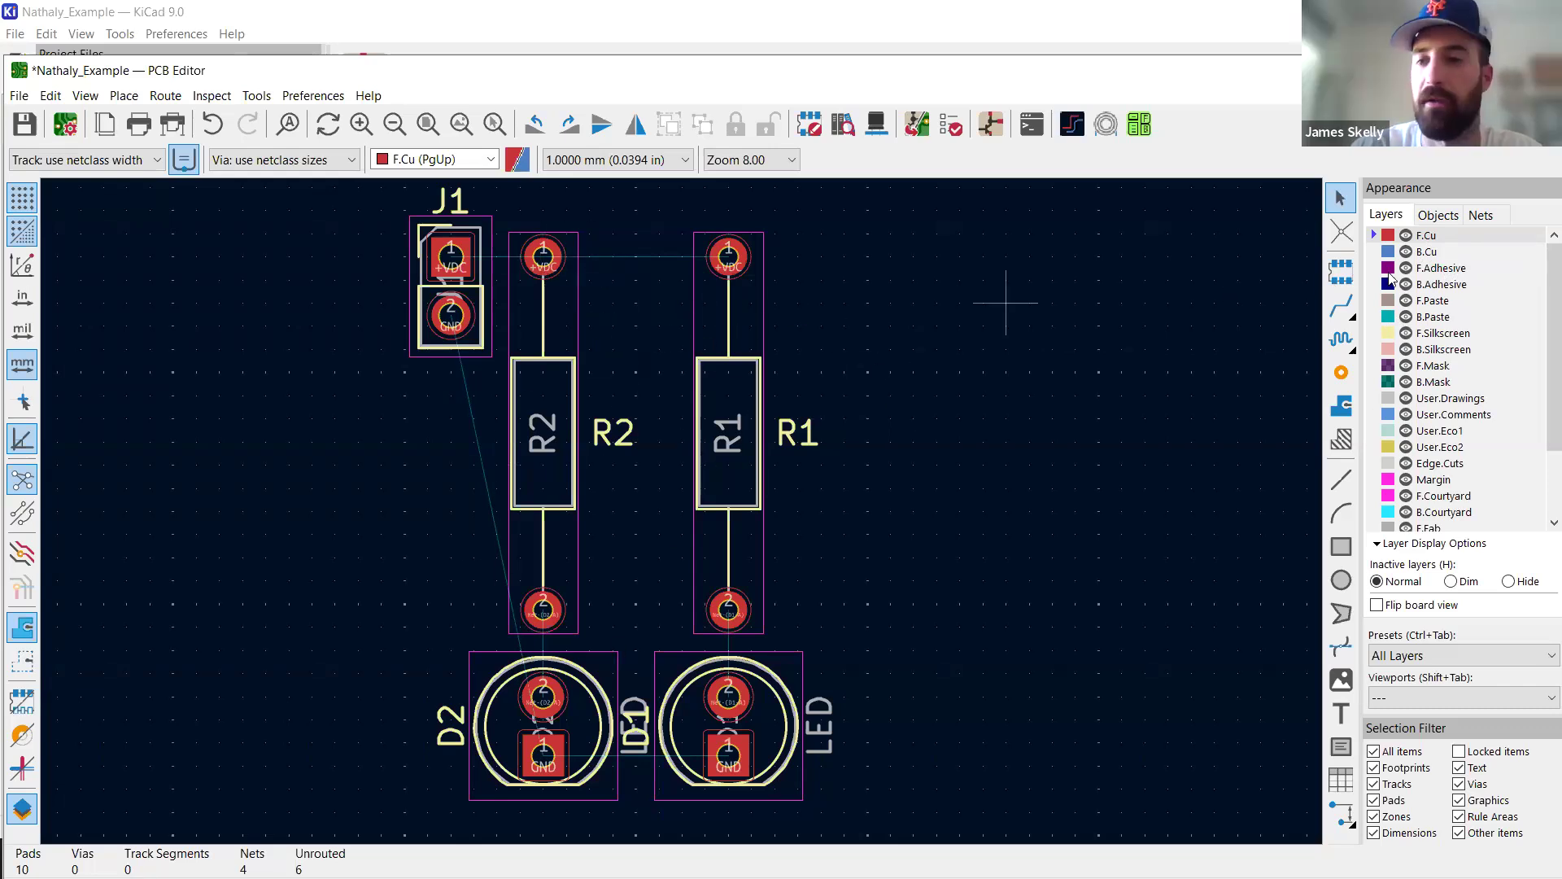
left_click(1425, 253)
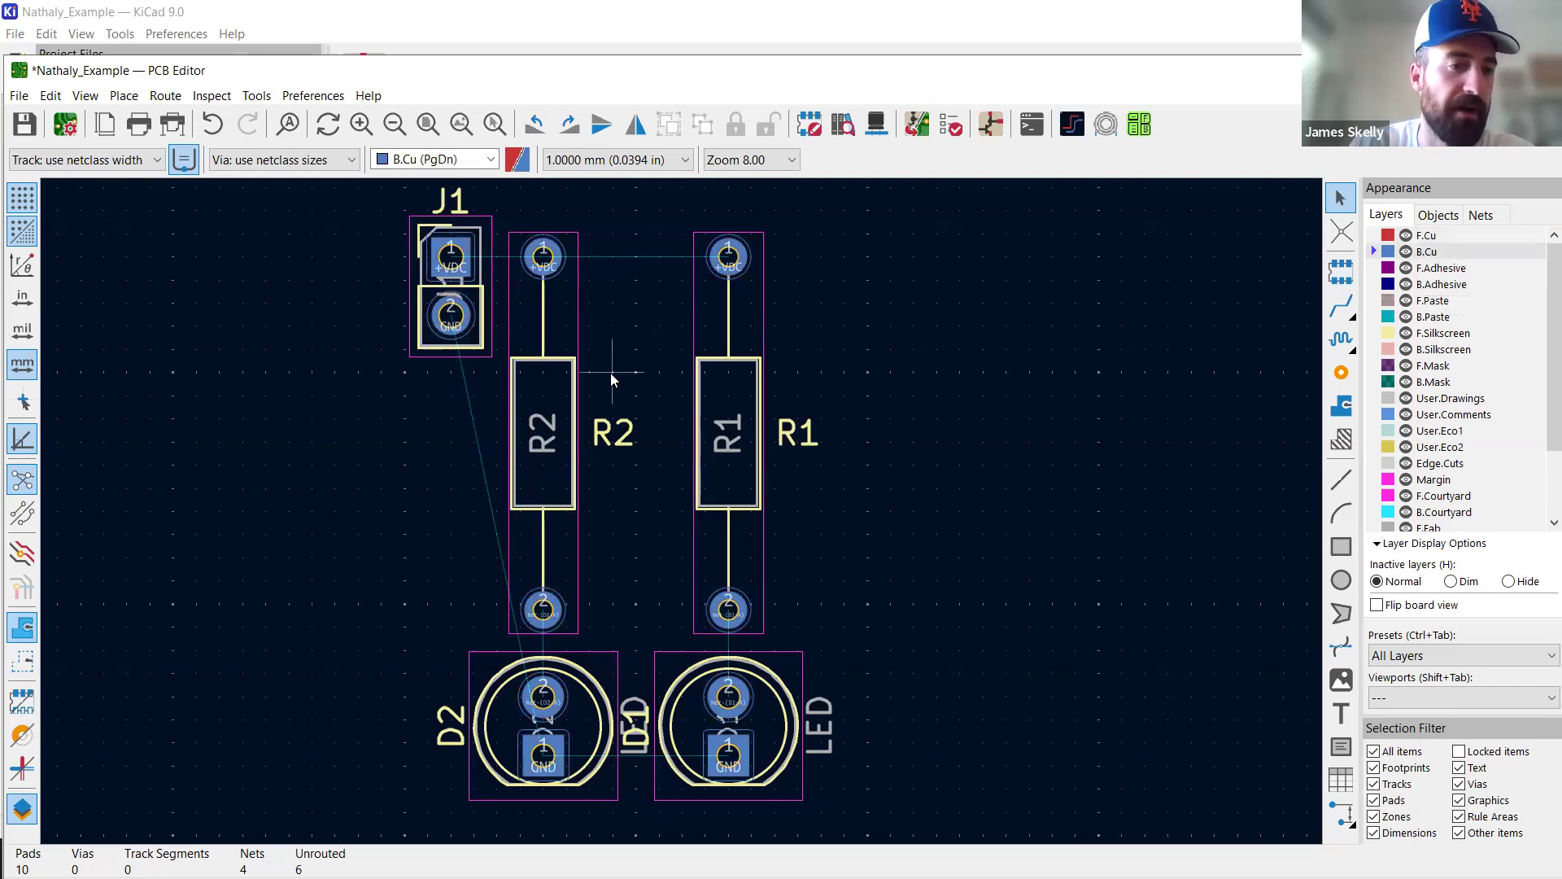
left_click(1426, 236)
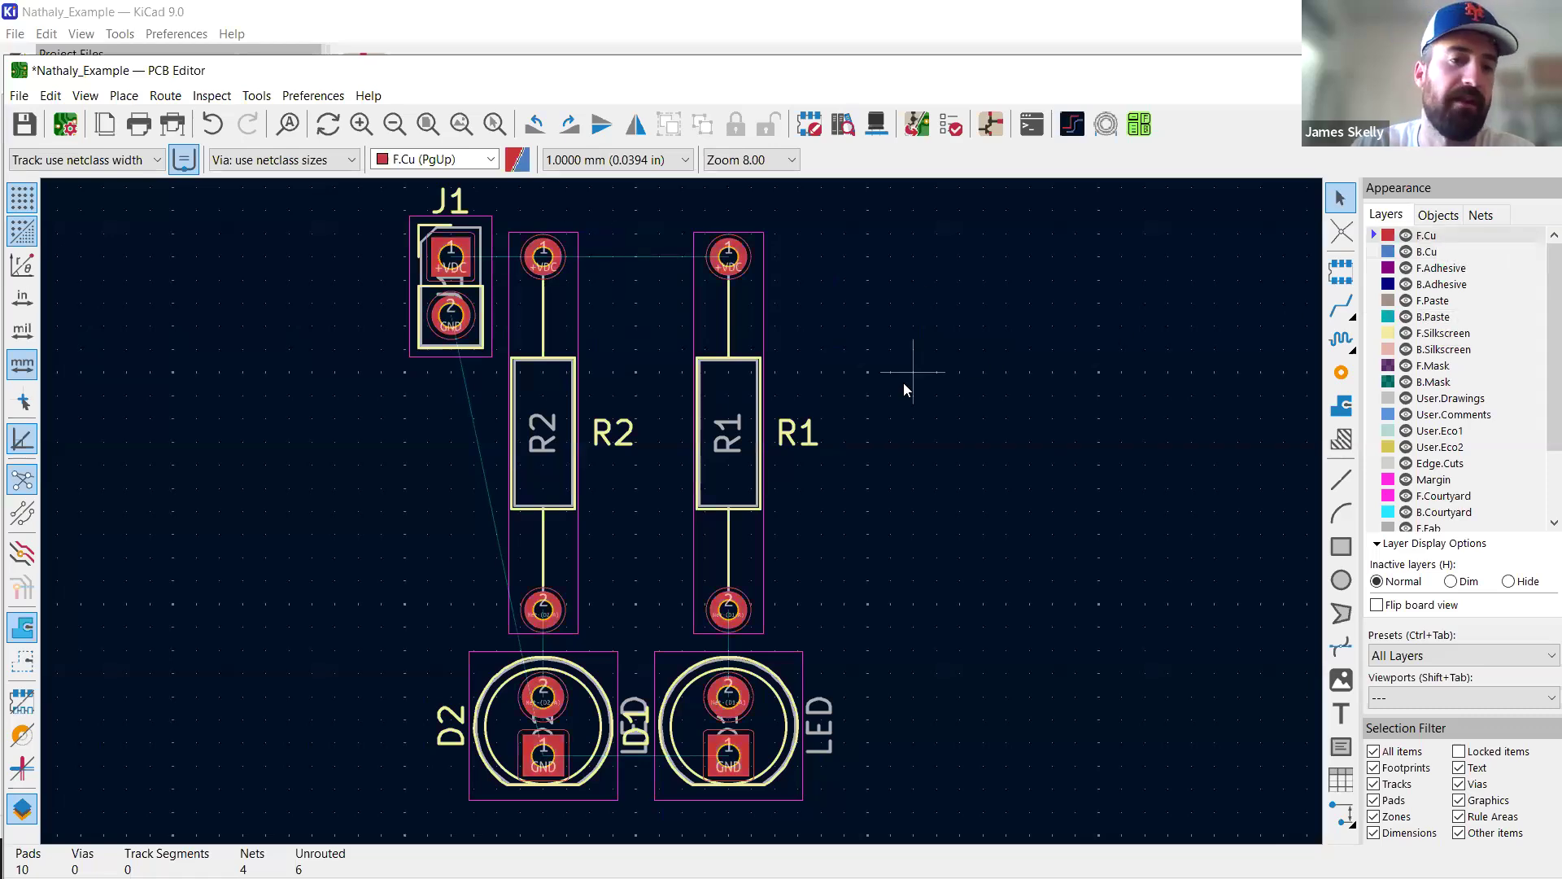
Search the footprints for "resis" and place R_0603_1608Metric_Pad0.98x0.95mm_HandSolder beside R1, rotated by 90 degrees.
left_click(1344, 274)
left_click(813, 406)
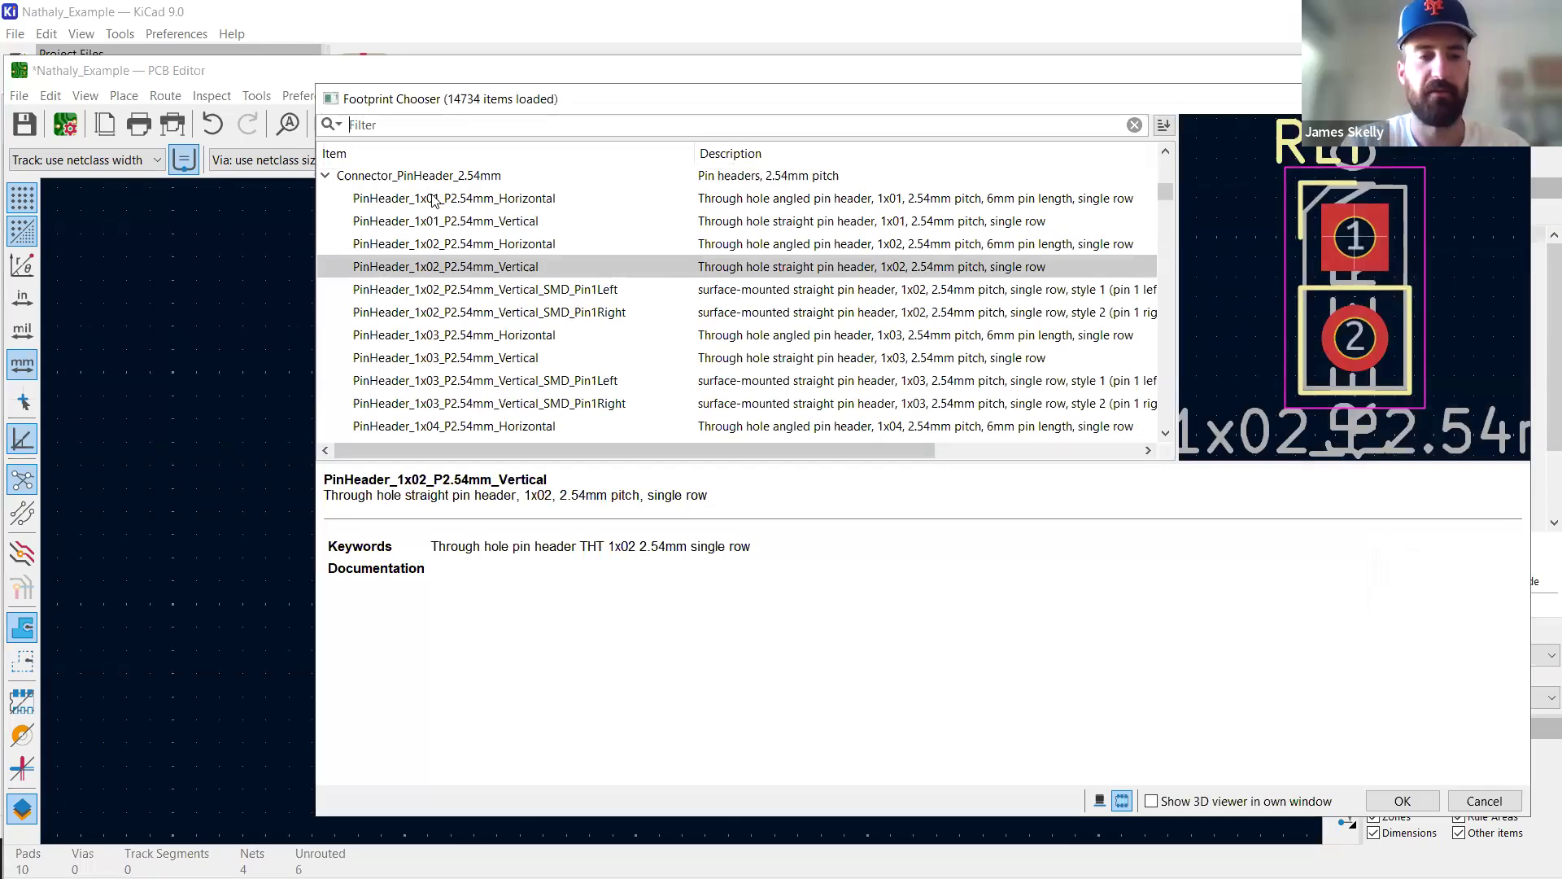
type("resis")
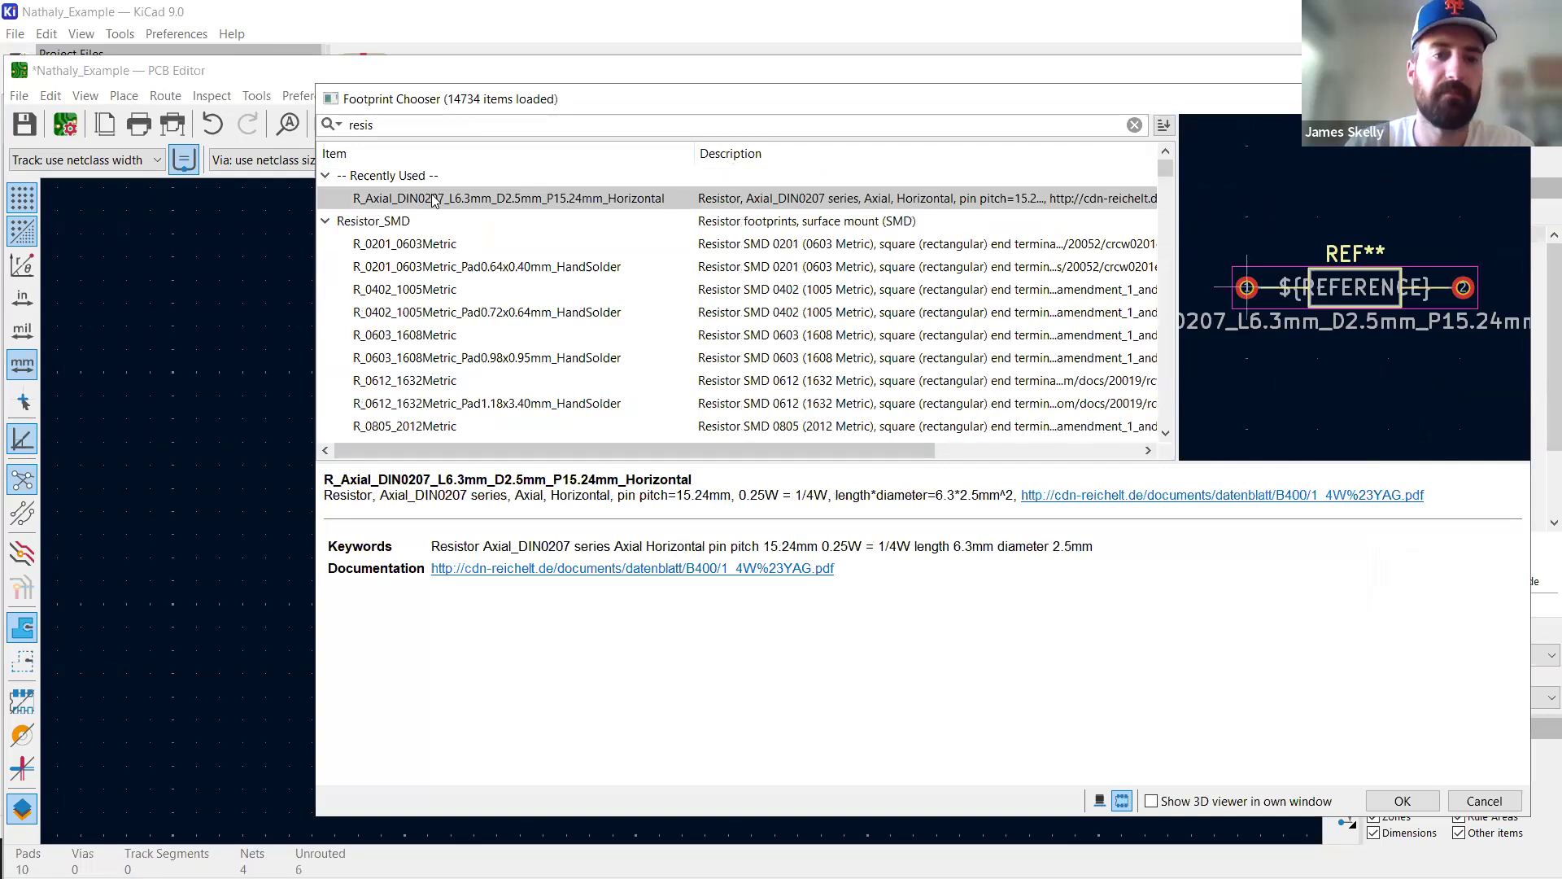
double_click(432, 359)
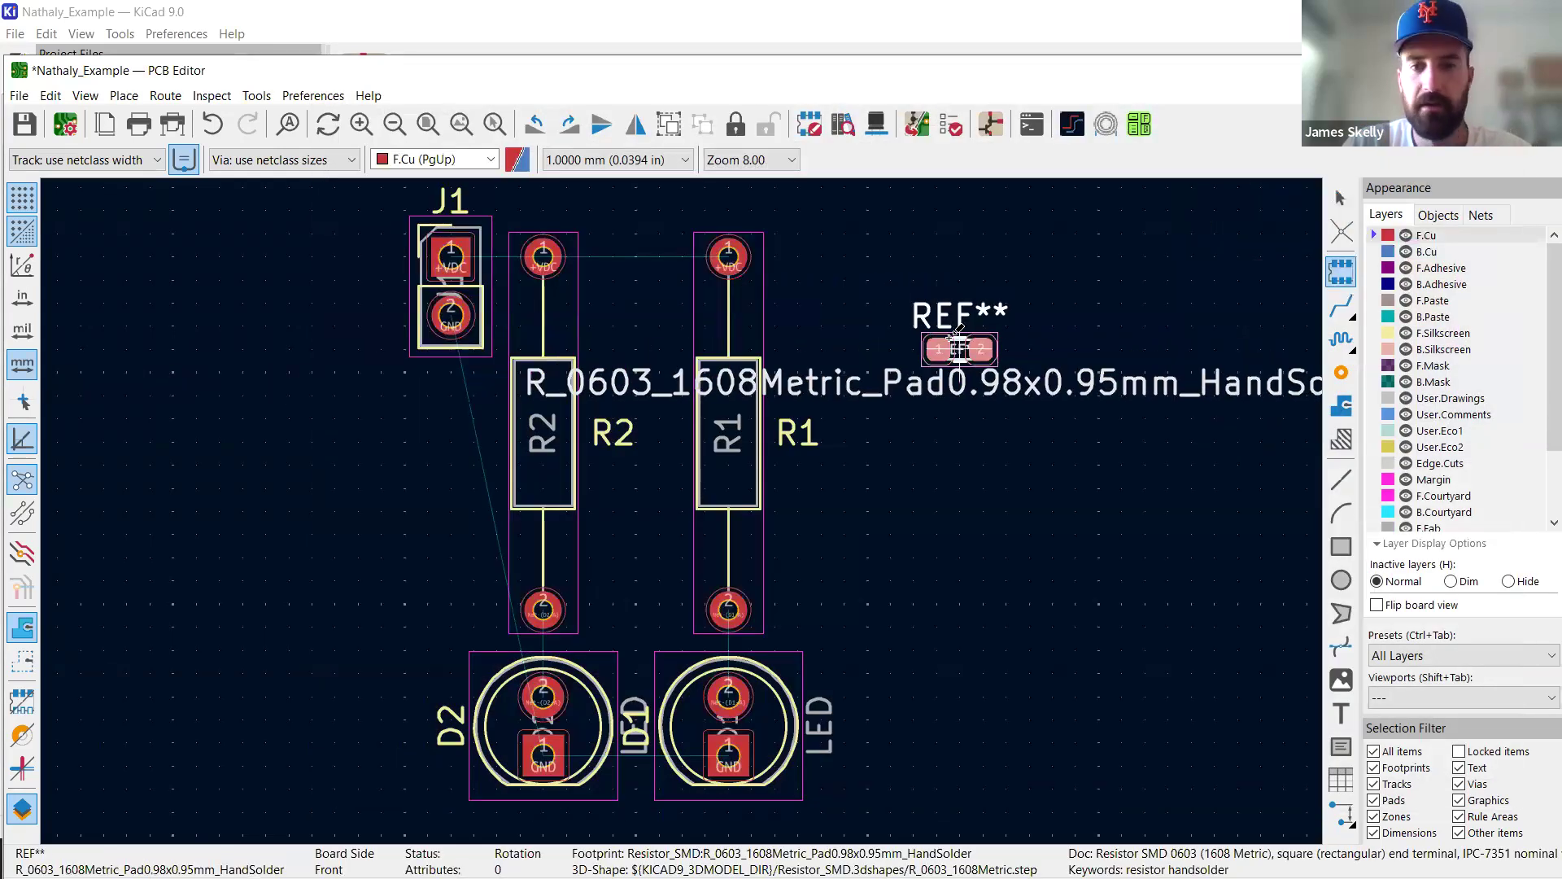
key("r")
left_click(1004, 346)
key("Escape")
scroll(983, 346, "up", 3)
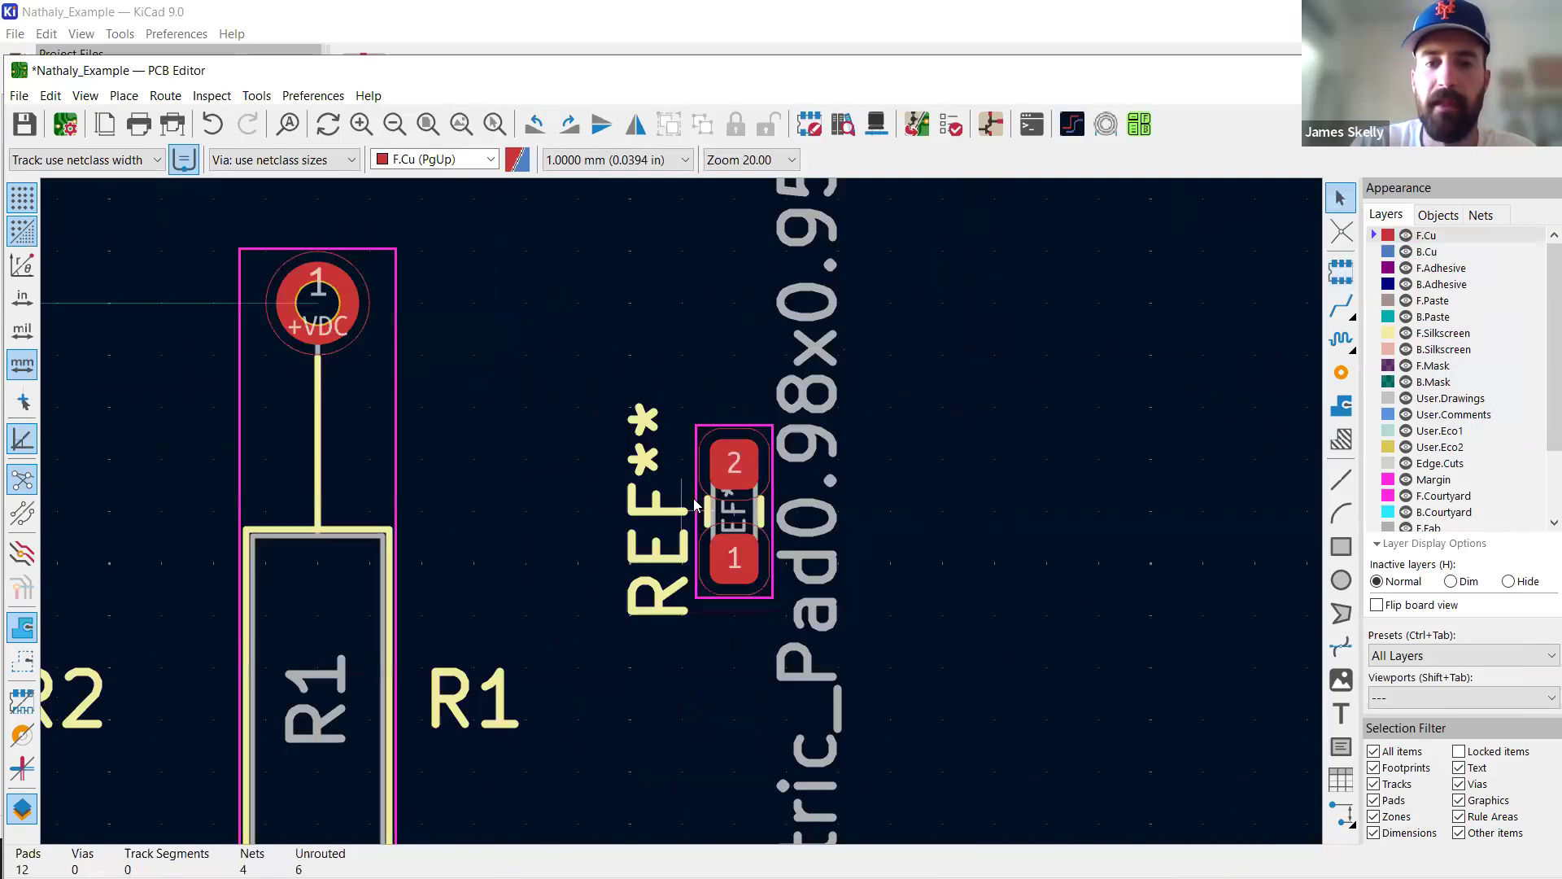
Make B.Cu the active layer to compare the surface-mount pads with R1's through-hole pads.
scroll(696, 504, "up", 1)
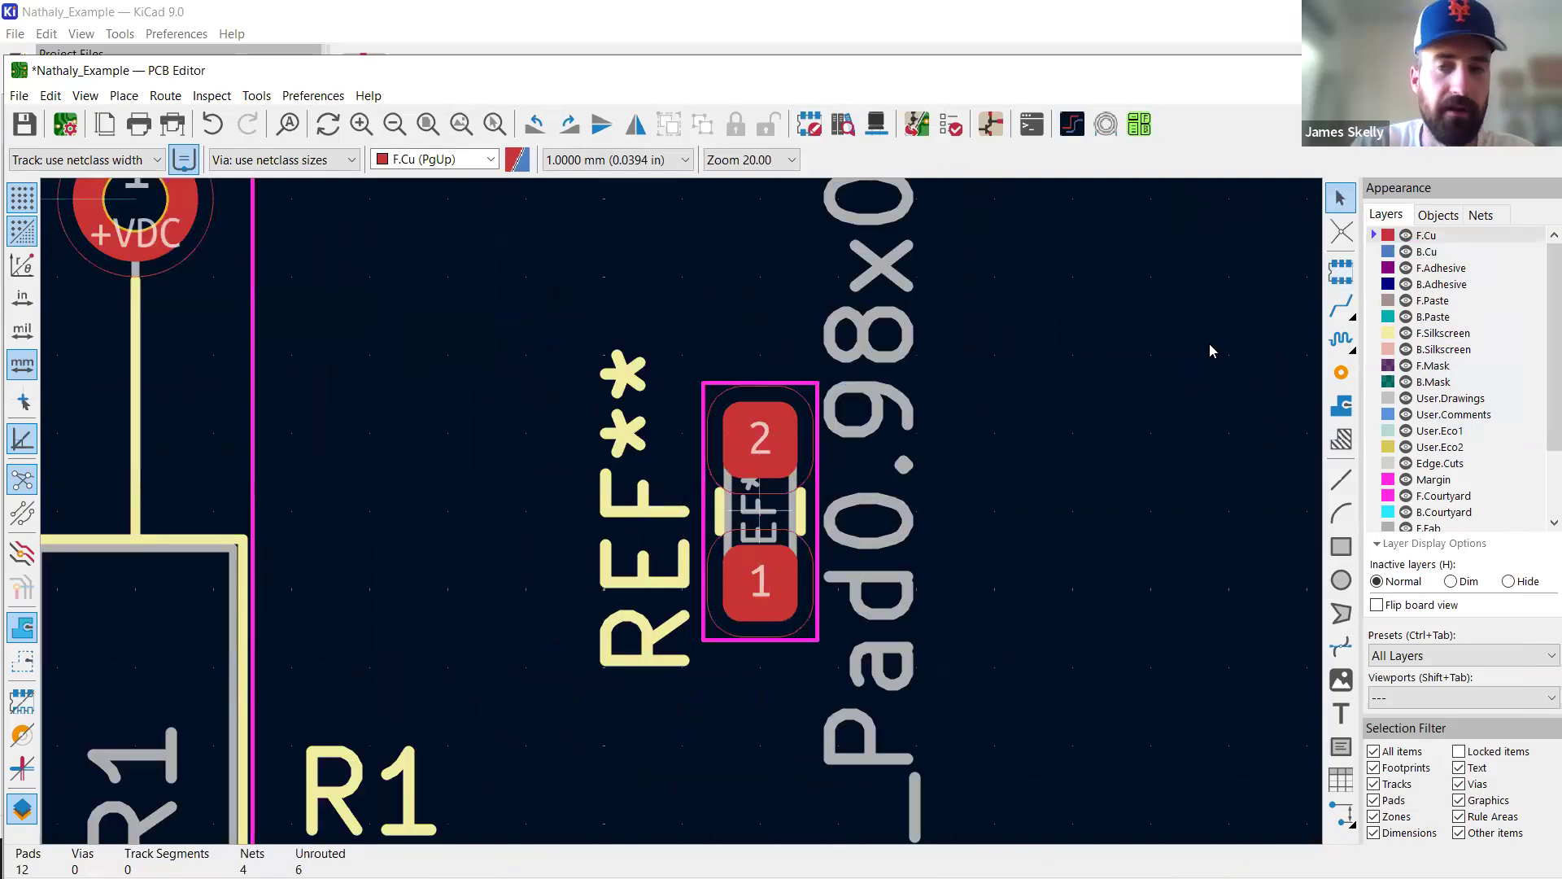
left_click(1427, 252)
scroll(1229, 355, "down", 1)
middle_click_drag(582, 560, 1050, 432)
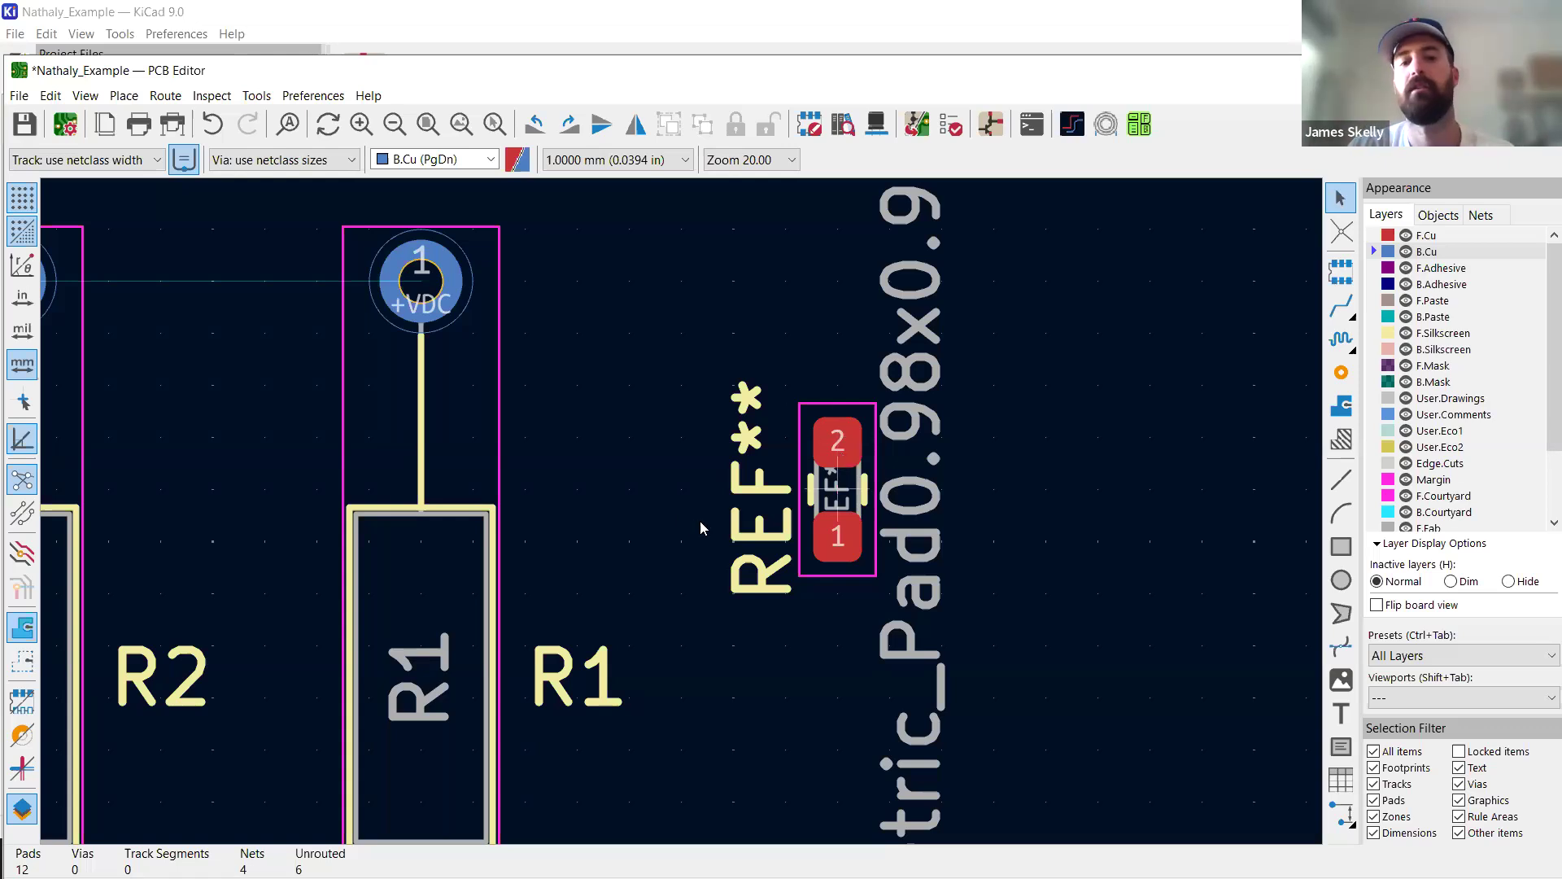
Delete the 0603 surface-mount resistor footprint beside R1.
scroll(692, 520, "down", 4)
scroll(683, 517, "up", 2)
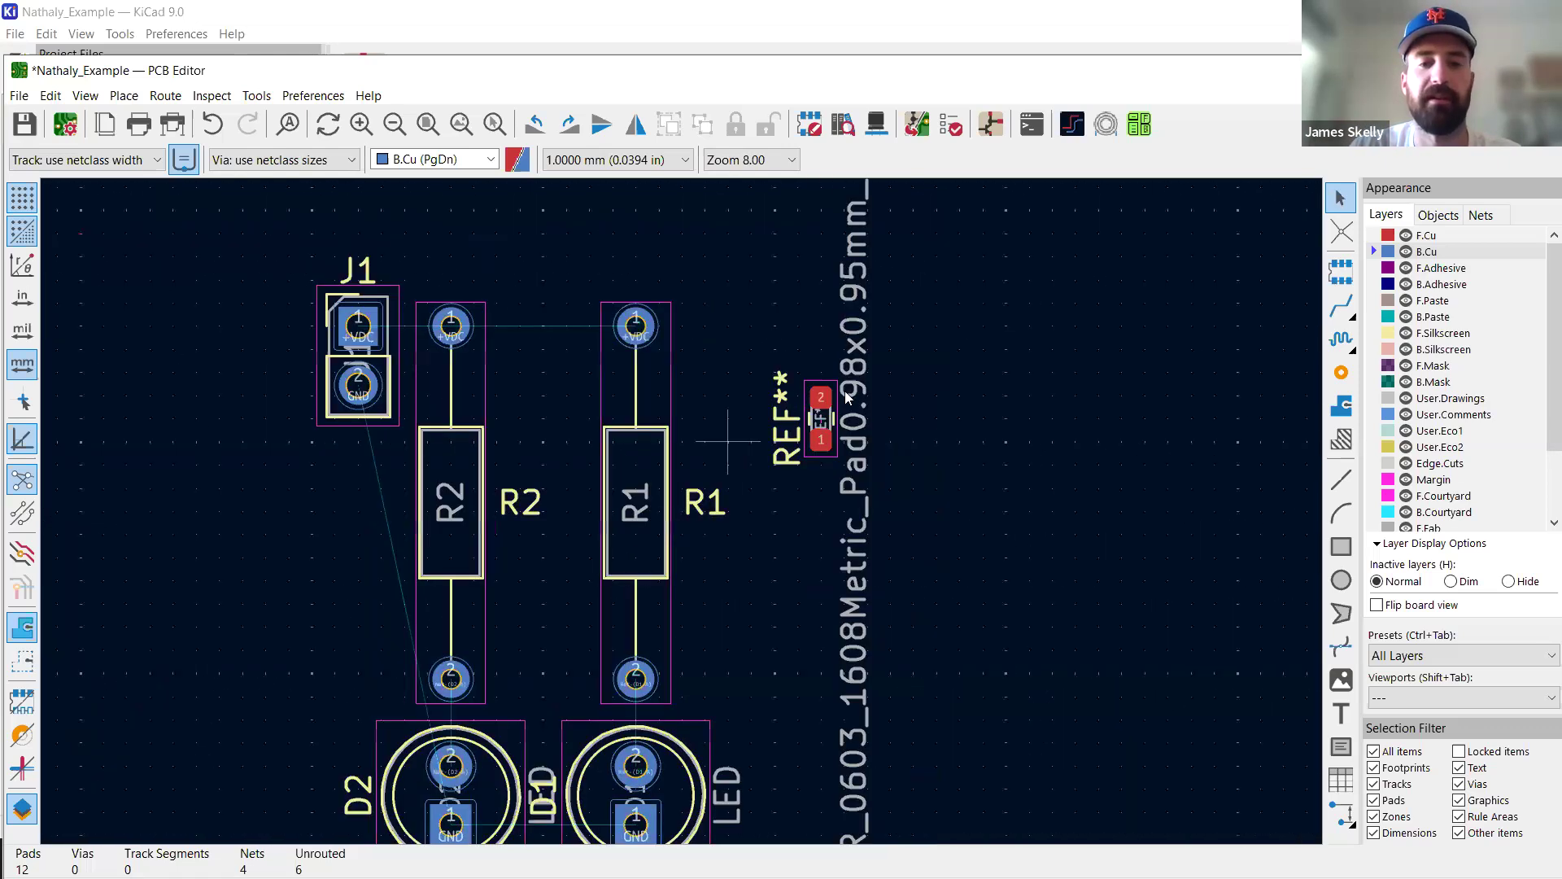
middle_click_drag(734, 443, 863, 375)
left_click(951, 336)
left_click(949, 349)
left_click(962, 349)
key("Delete")
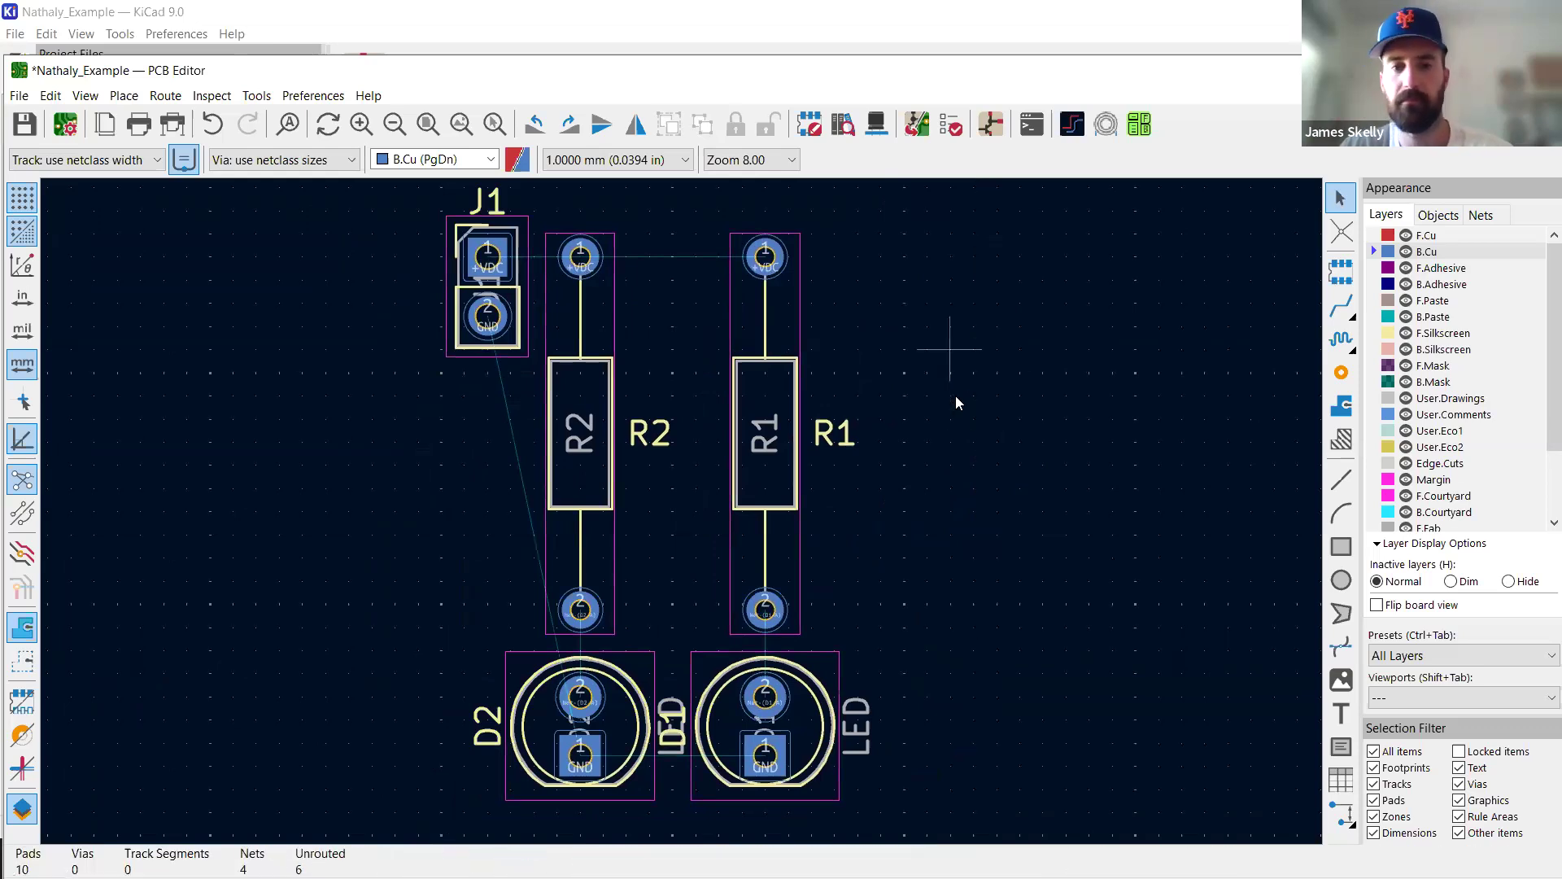
Save the board with the J1, resistor and LED footprints centred in view.
scroll(944, 423, "down", 2)
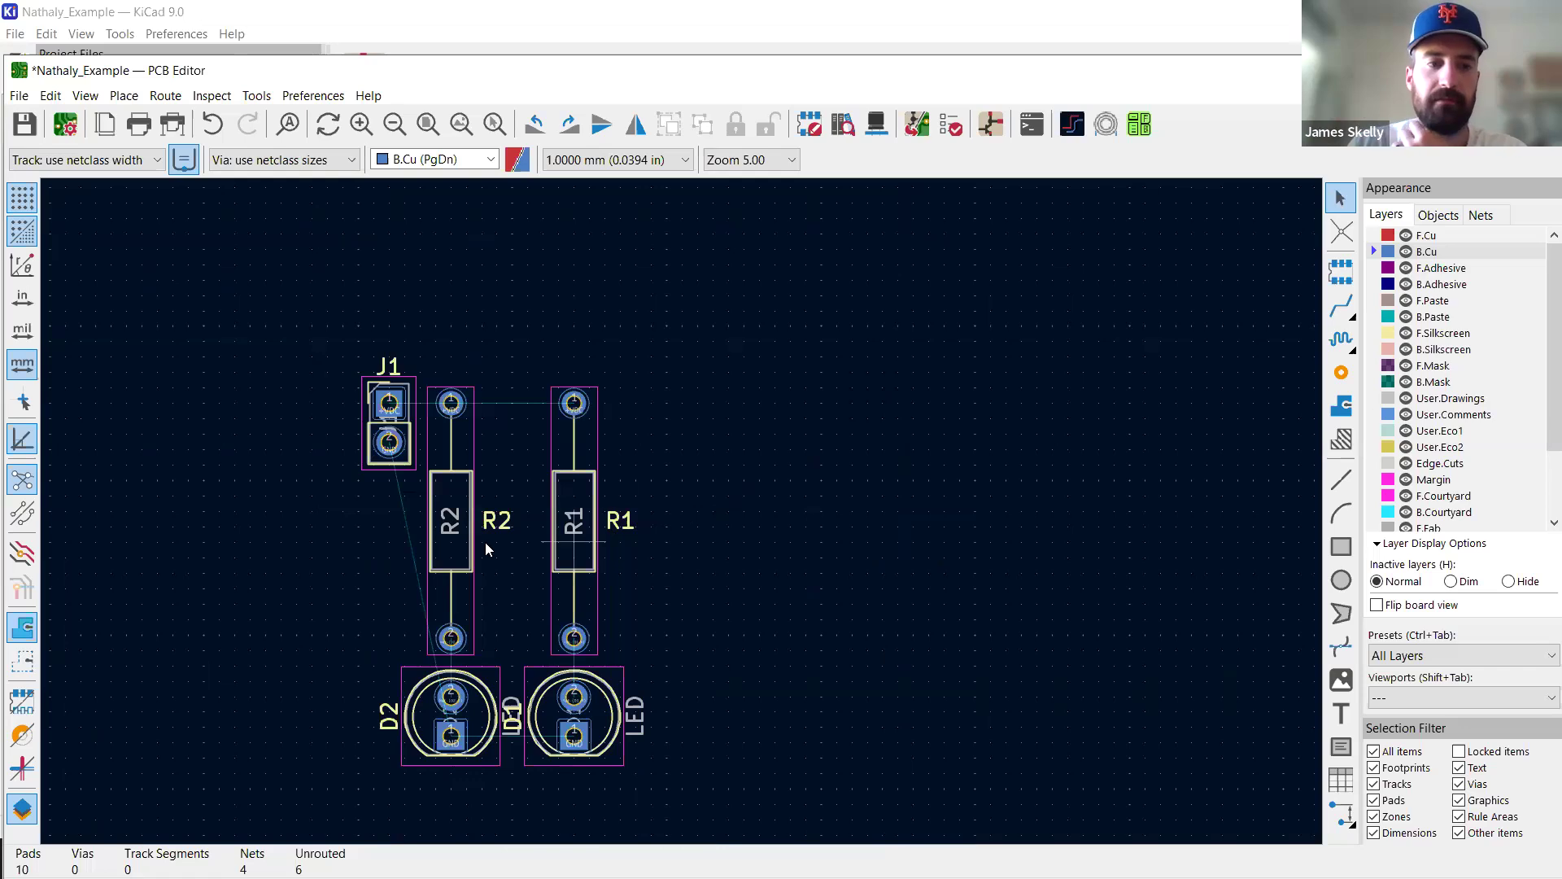
middle_click_drag(529, 516, 637, 488)
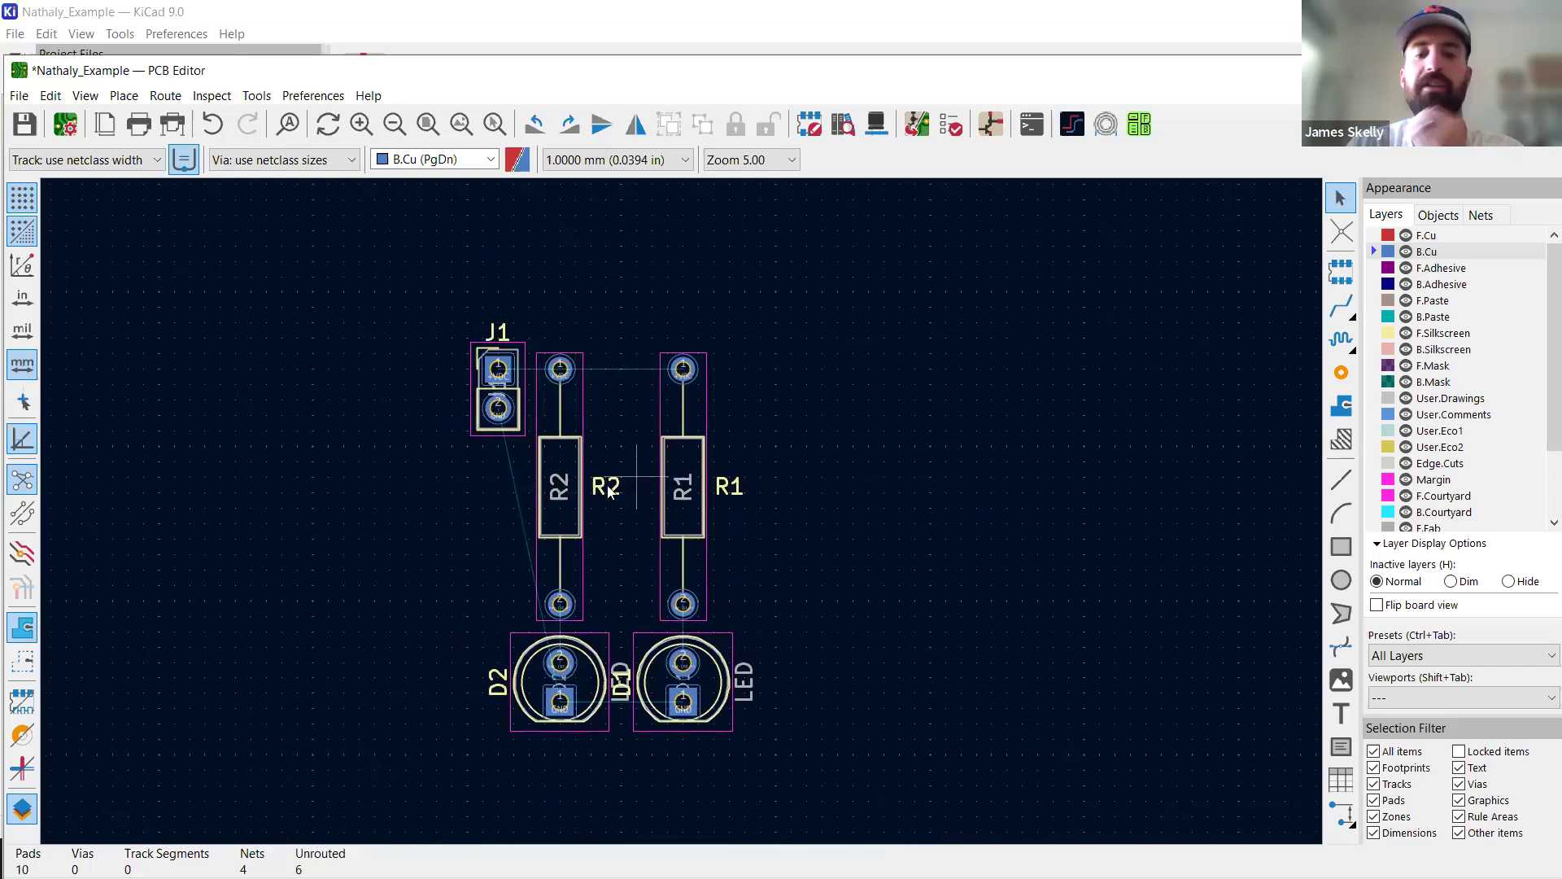
key("ctrl+s")
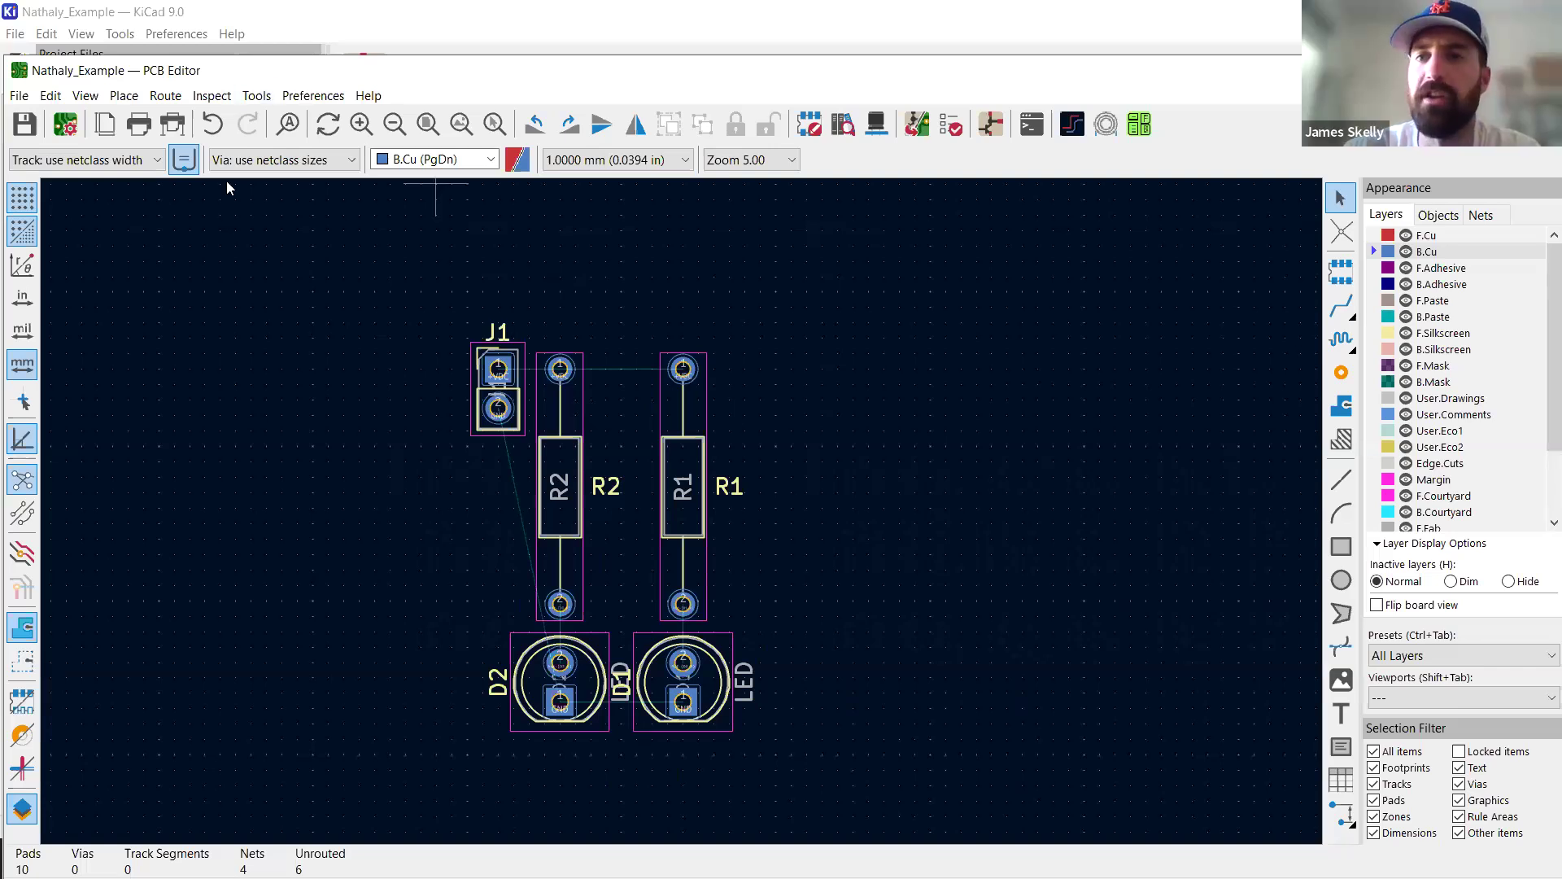
Make F.Cu the active layer and switch to the Schematic Editor.
left_click_drag(1103, 71, 1083, 110)
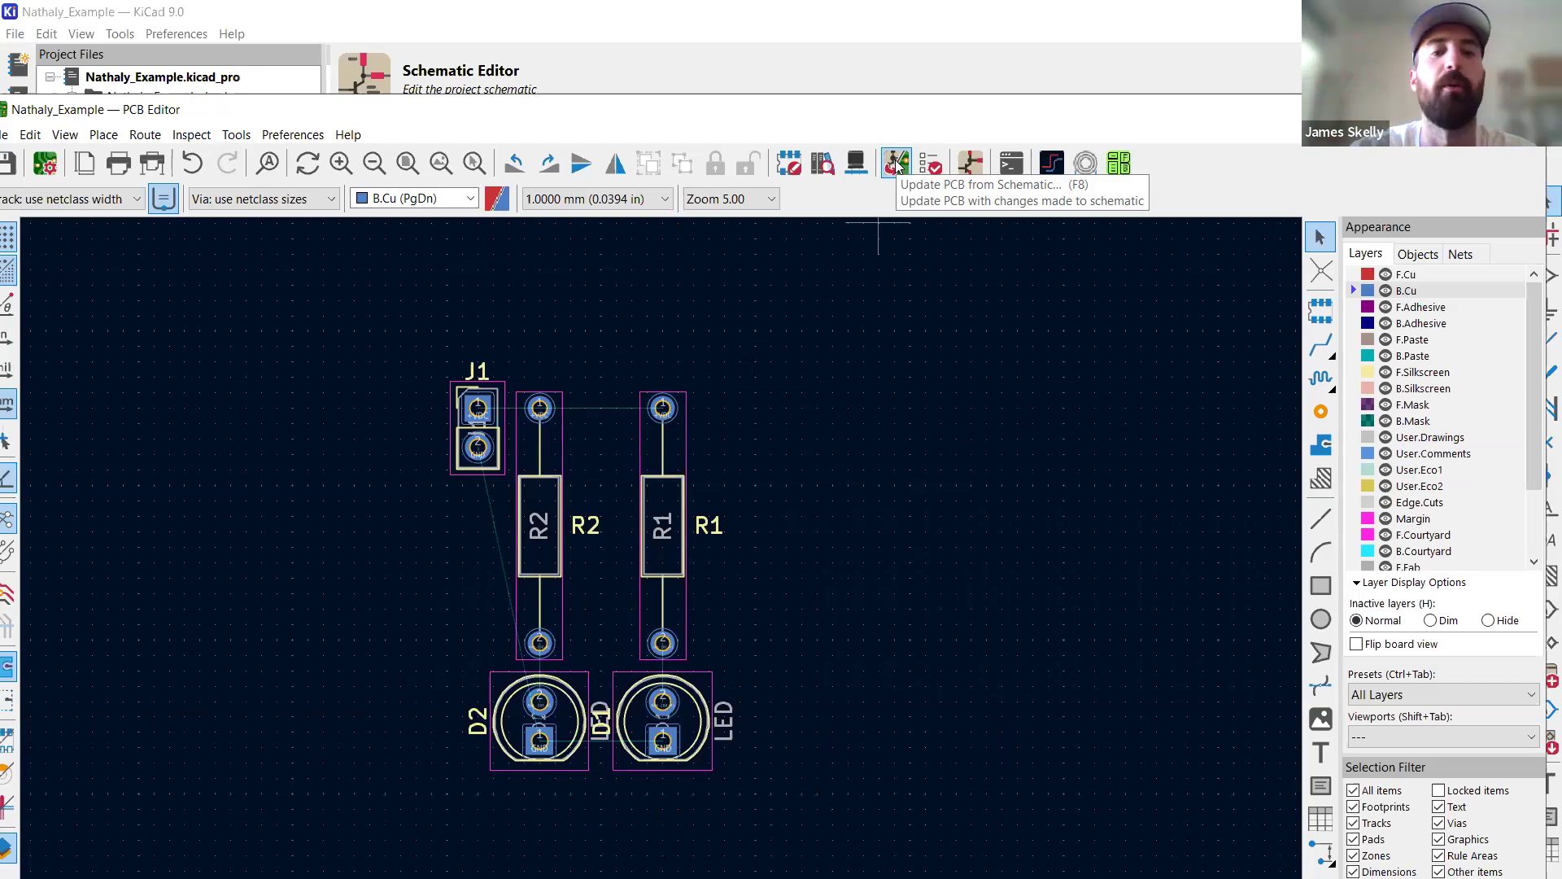
left_click(1429, 276)
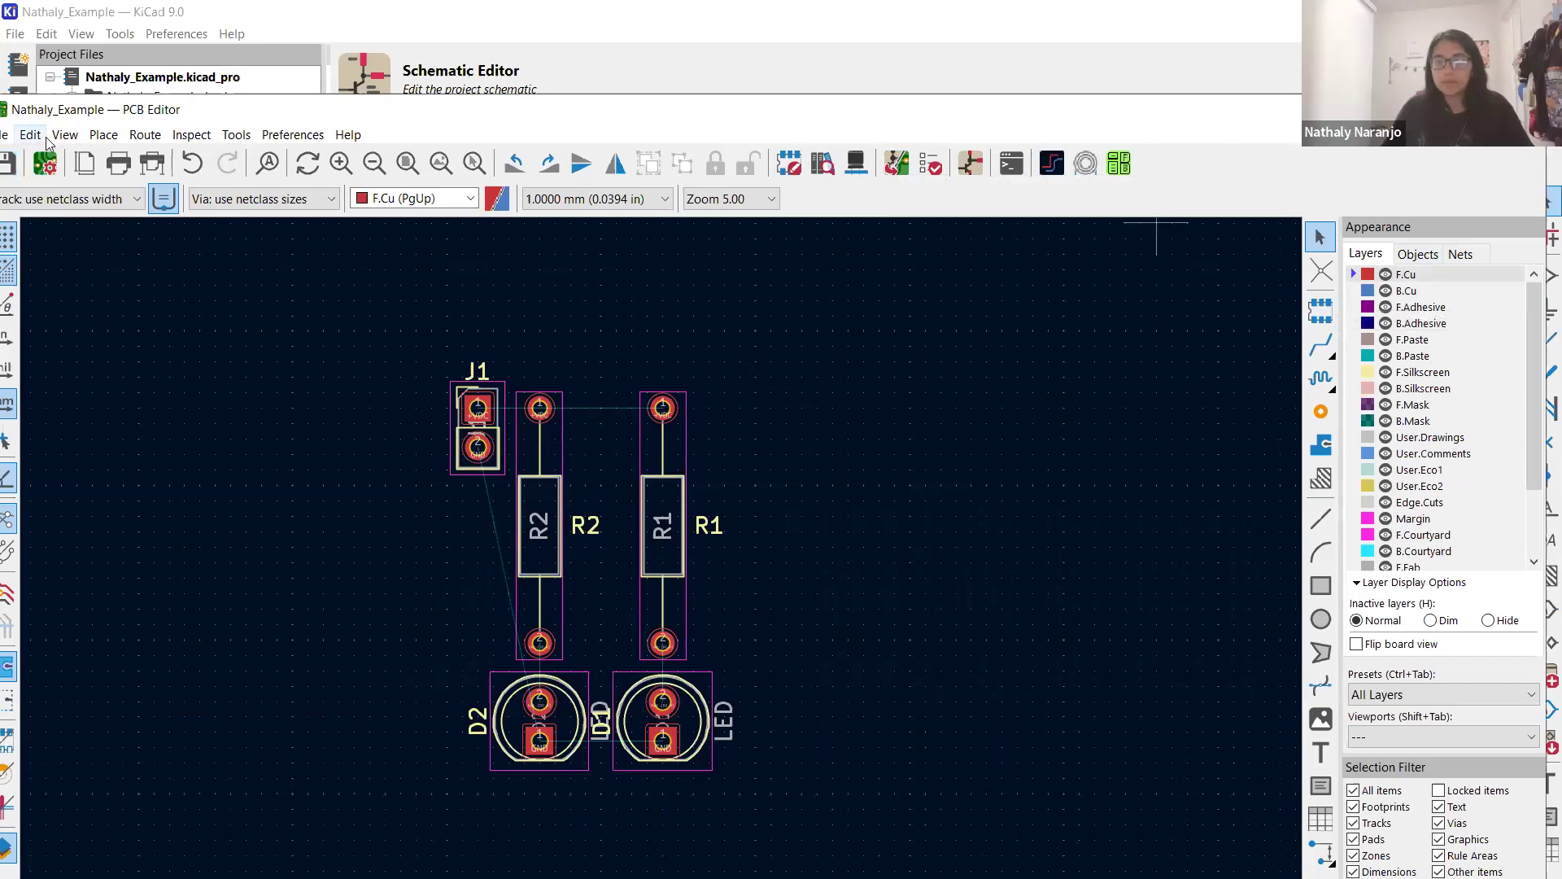
left_click_drag(181, 118, 286, 109)
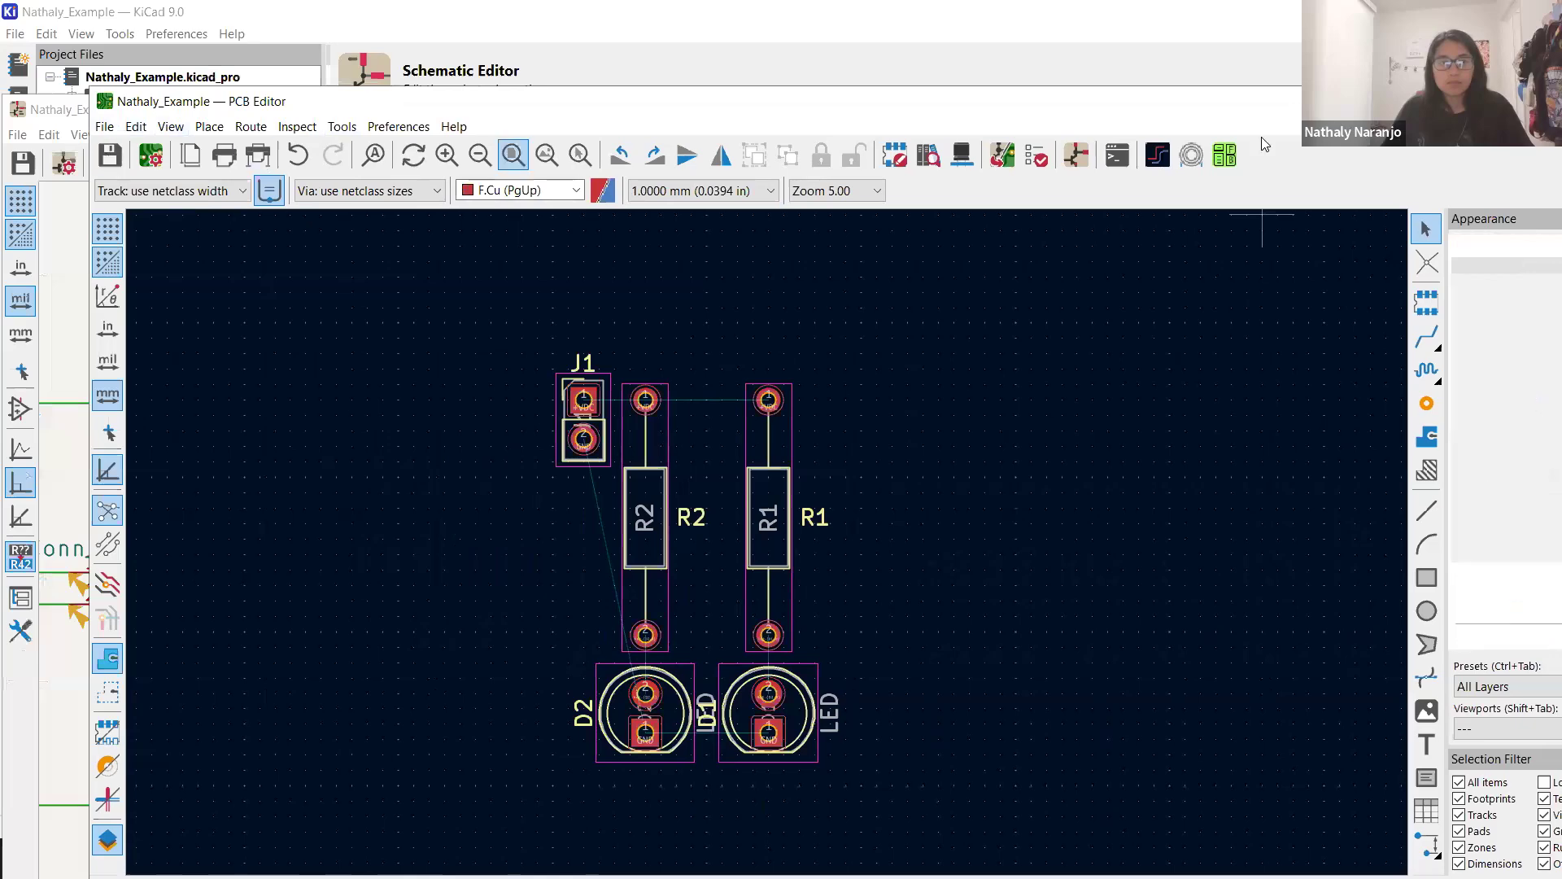
left_click_drag(1231, 109, 1004, 120)
left_click(1474, 122)
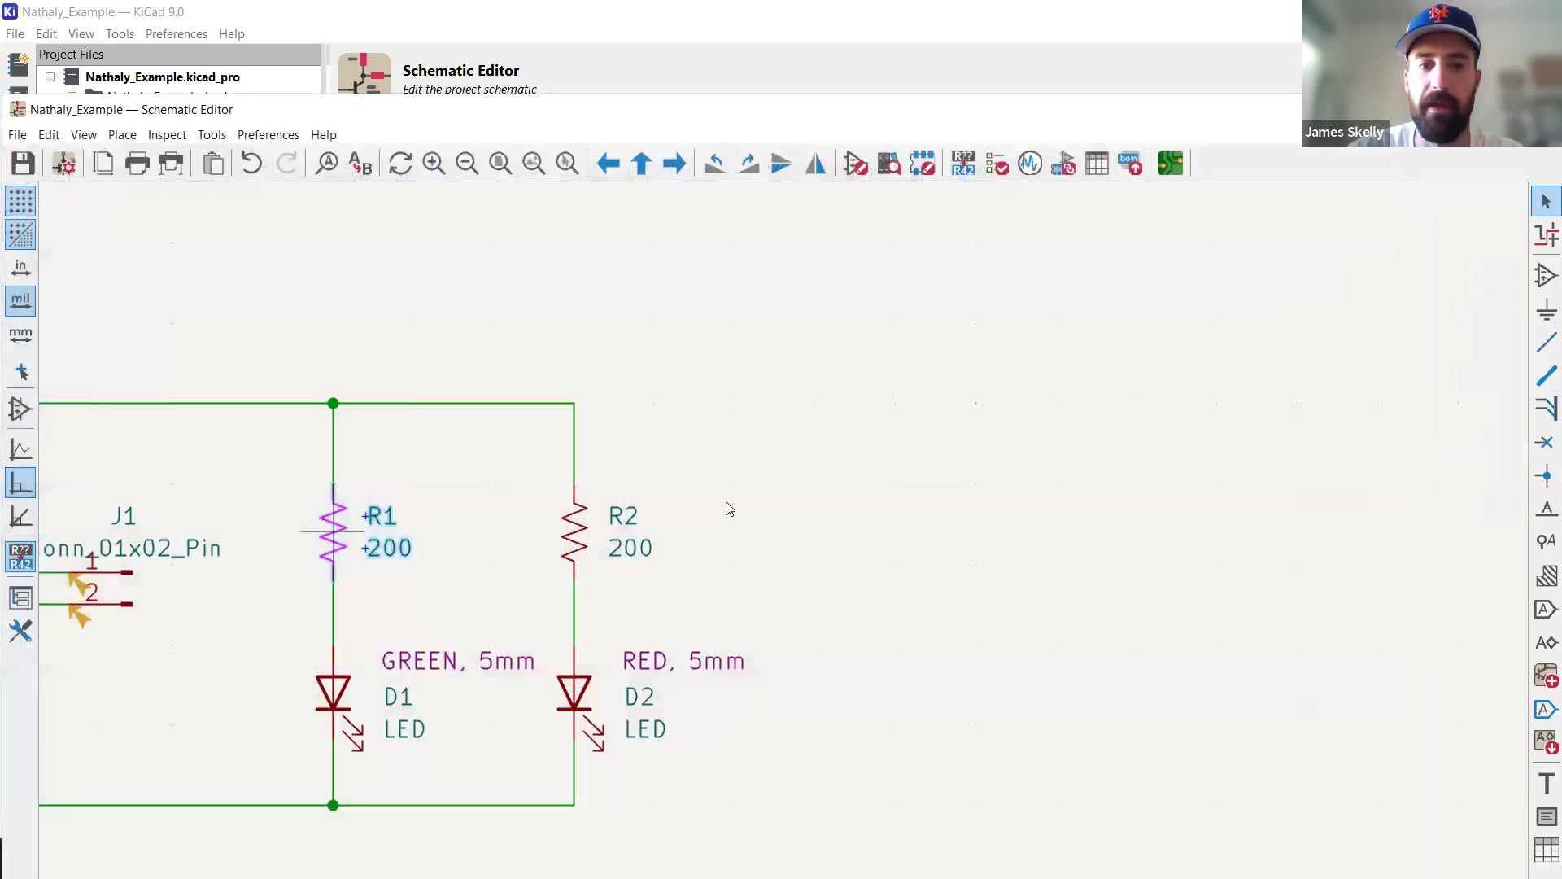
Duplicate resistor R2 and place the copy to its right at the same height, in line for a third branch.
left_click(763, 445)
scroll(794, 432, "down", 4)
scroll(788, 529, "up", 4)
left_click(754, 502)
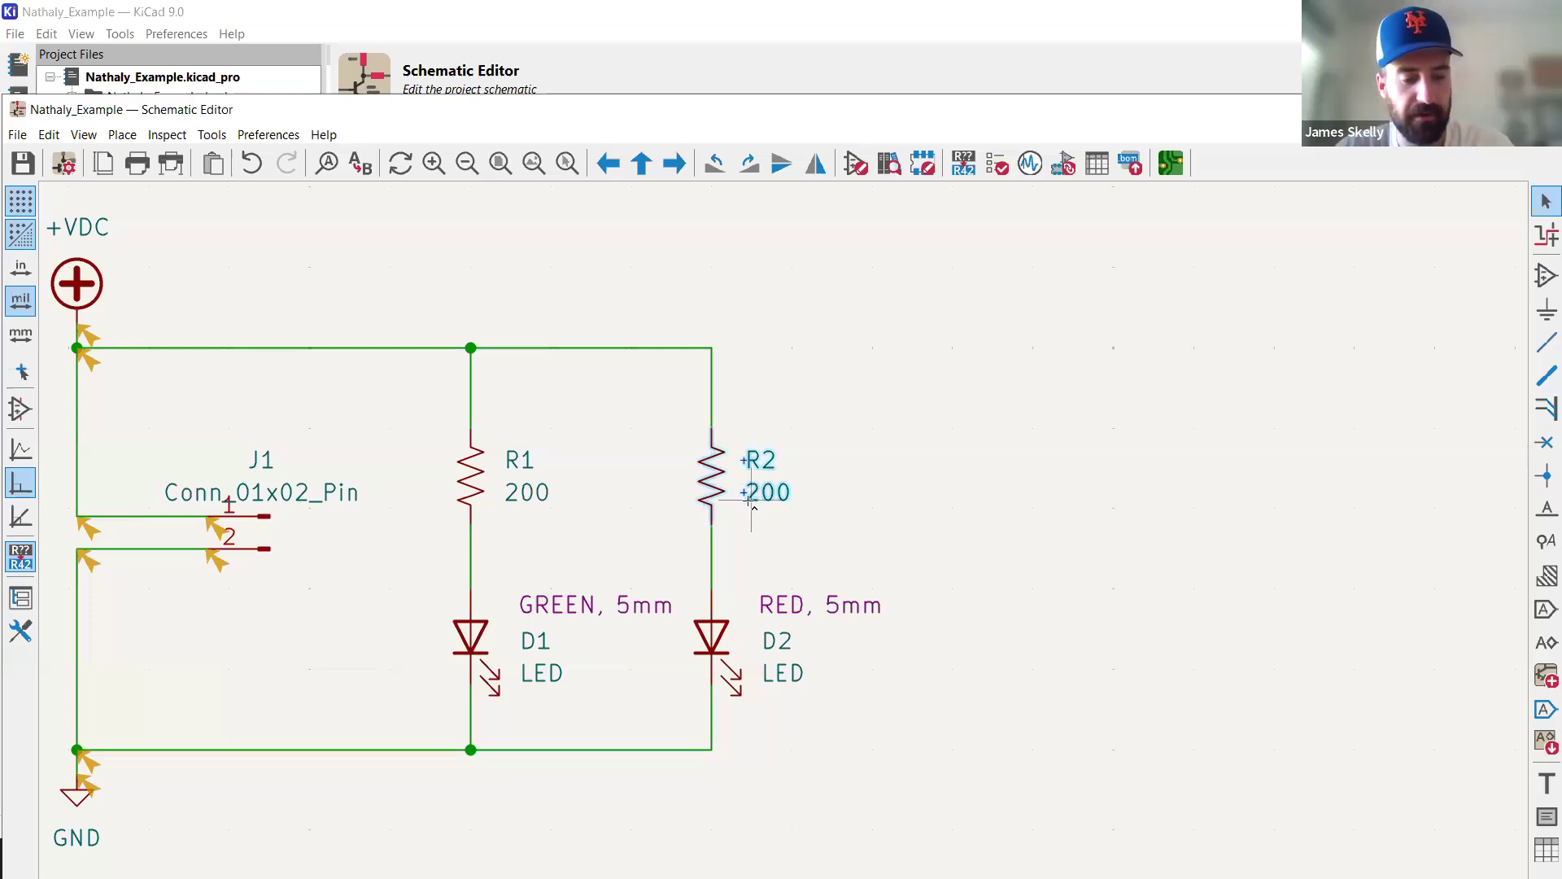
key("ctrl+d")
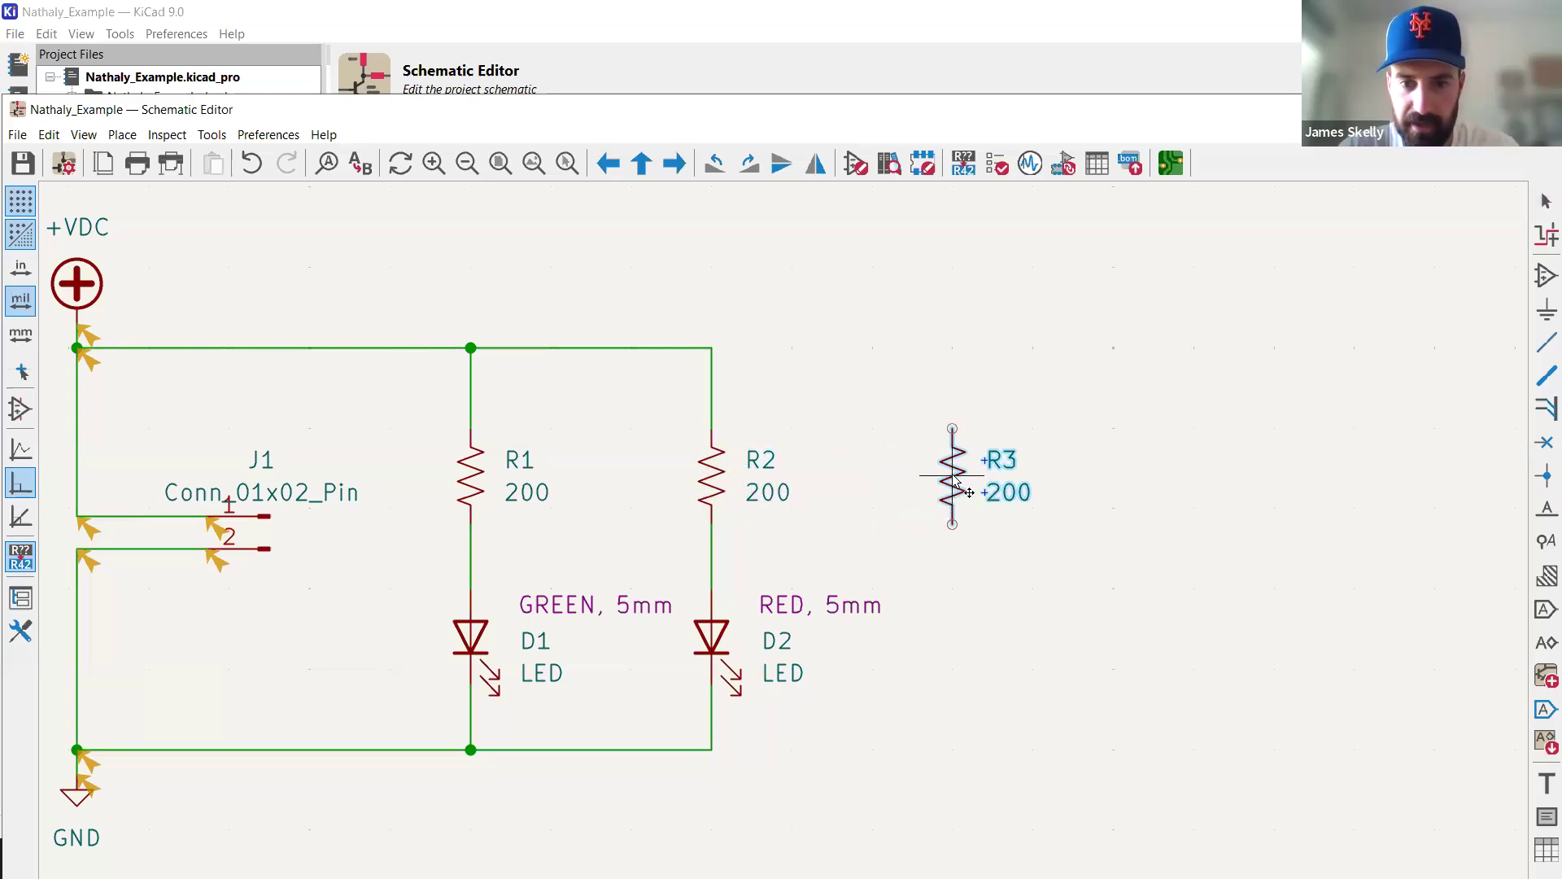
left_click(953, 485)
Duplicate LED D2 and place the copy directly below the new resistor, level with D2.
left_click(724, 637)
key("ctrl+d")
left_click(964, 637)
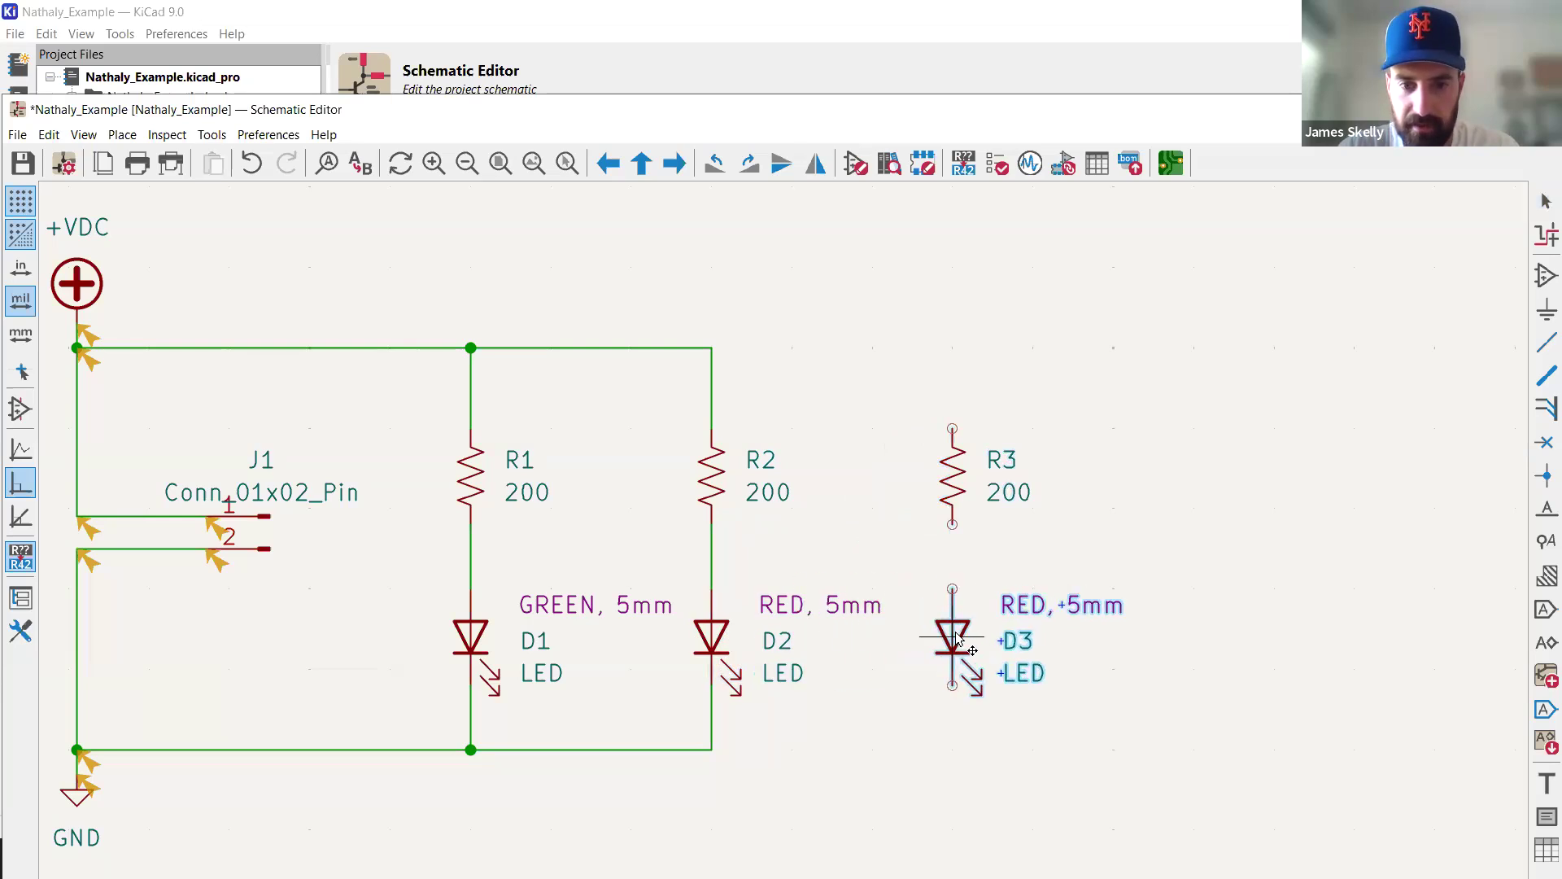
Change the new LED's description to "BLUE, SMT".
double_click(1032, 604)
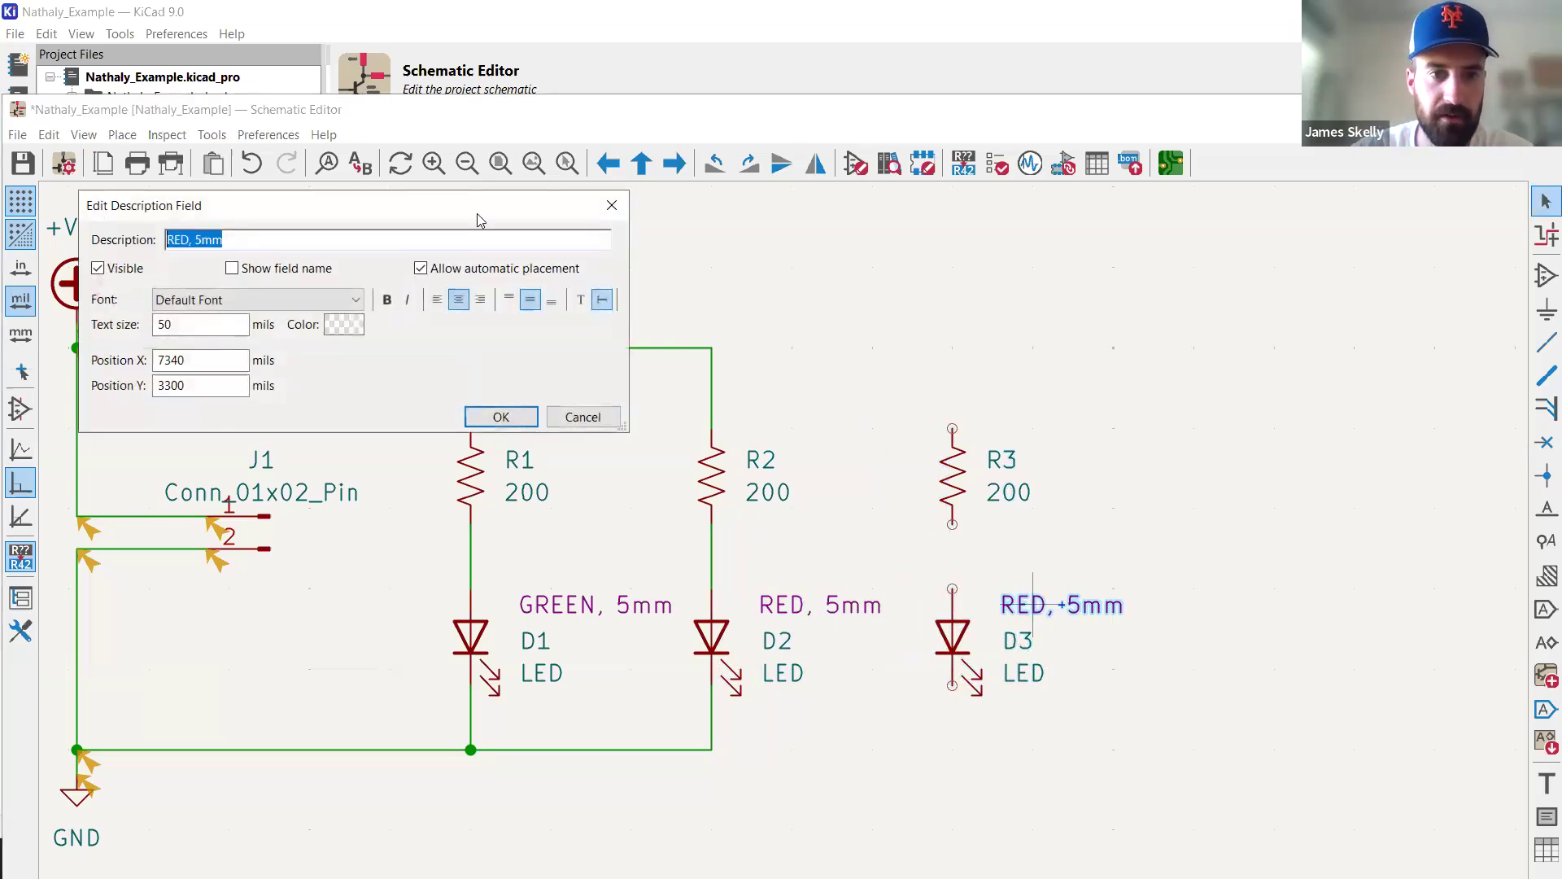
left_click_drag(358, 205, 763, 203)
type("BLUE, SMT")
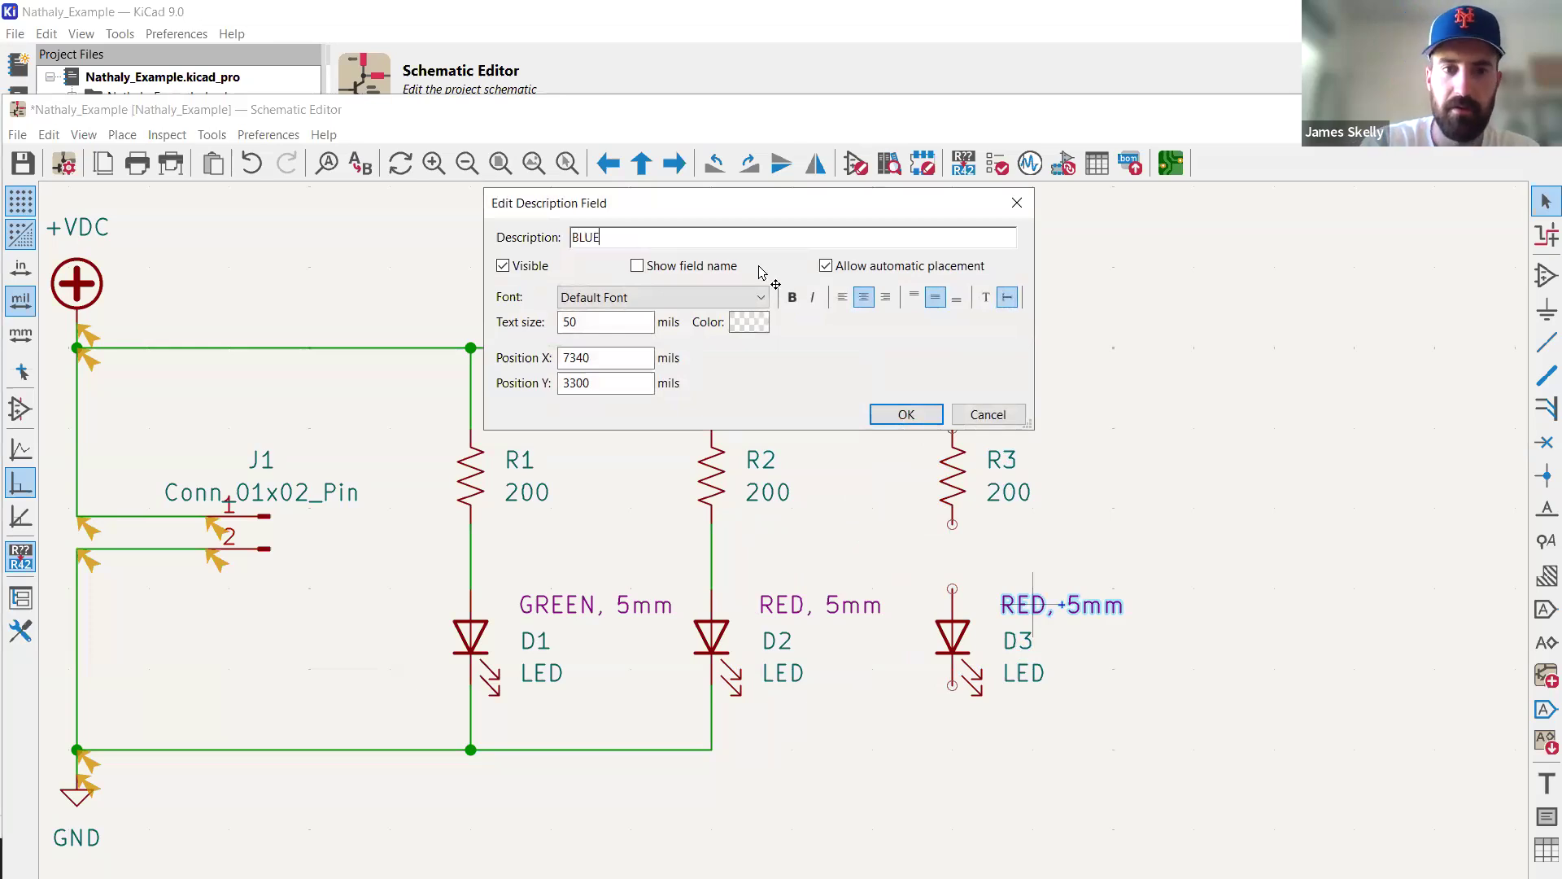
left_click(913, 415)
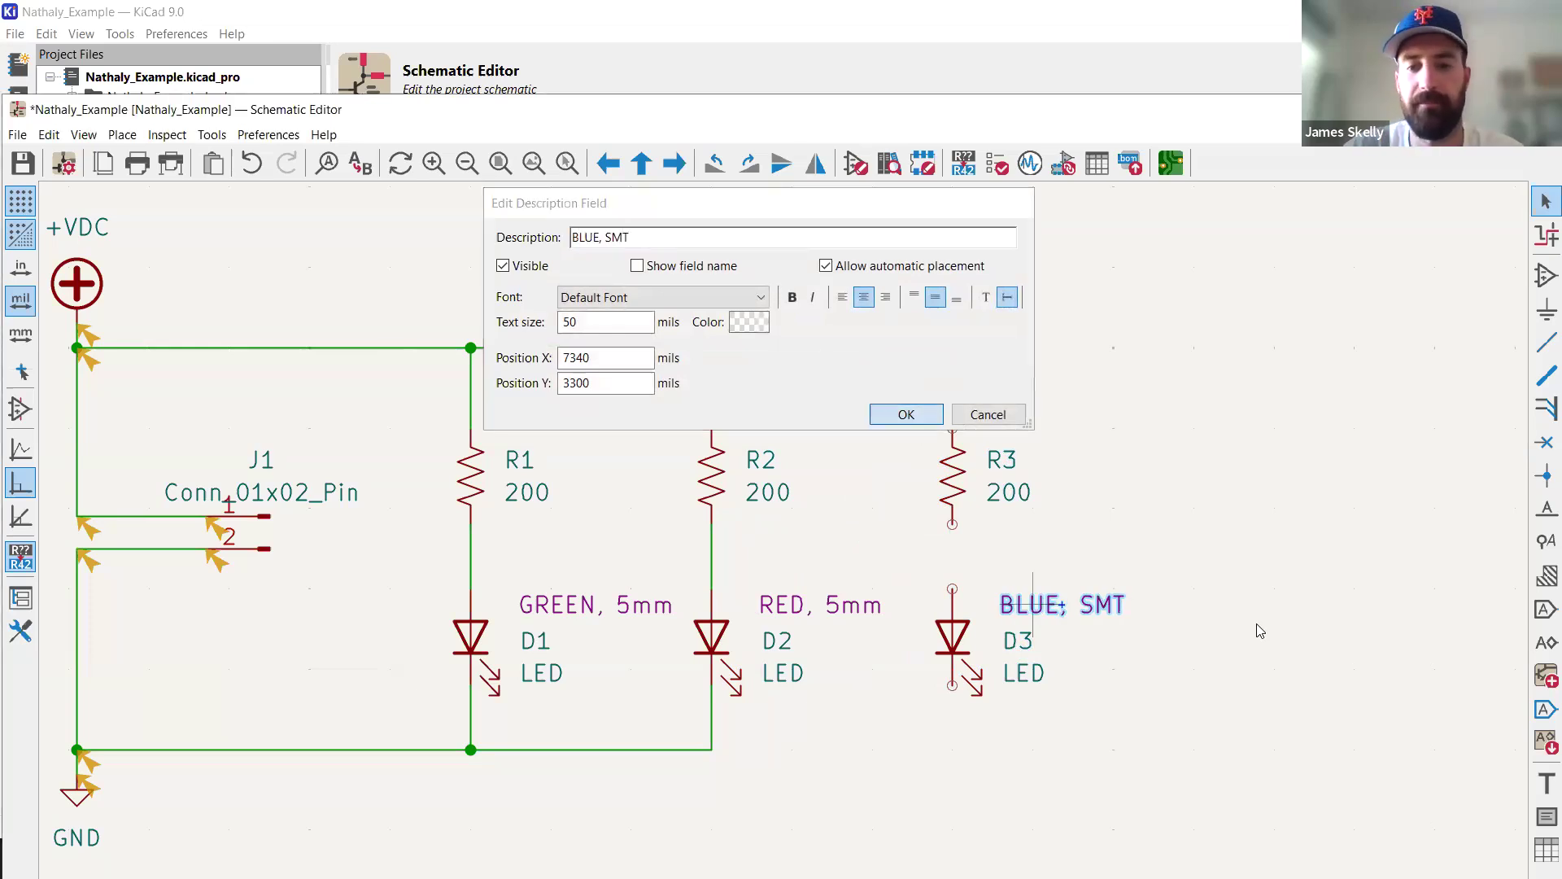
Search the footprint library for "Resistor" and choose the surface-mount R_1206_3216Metric as the footprint of resistor R3.
left_click(958, 477)
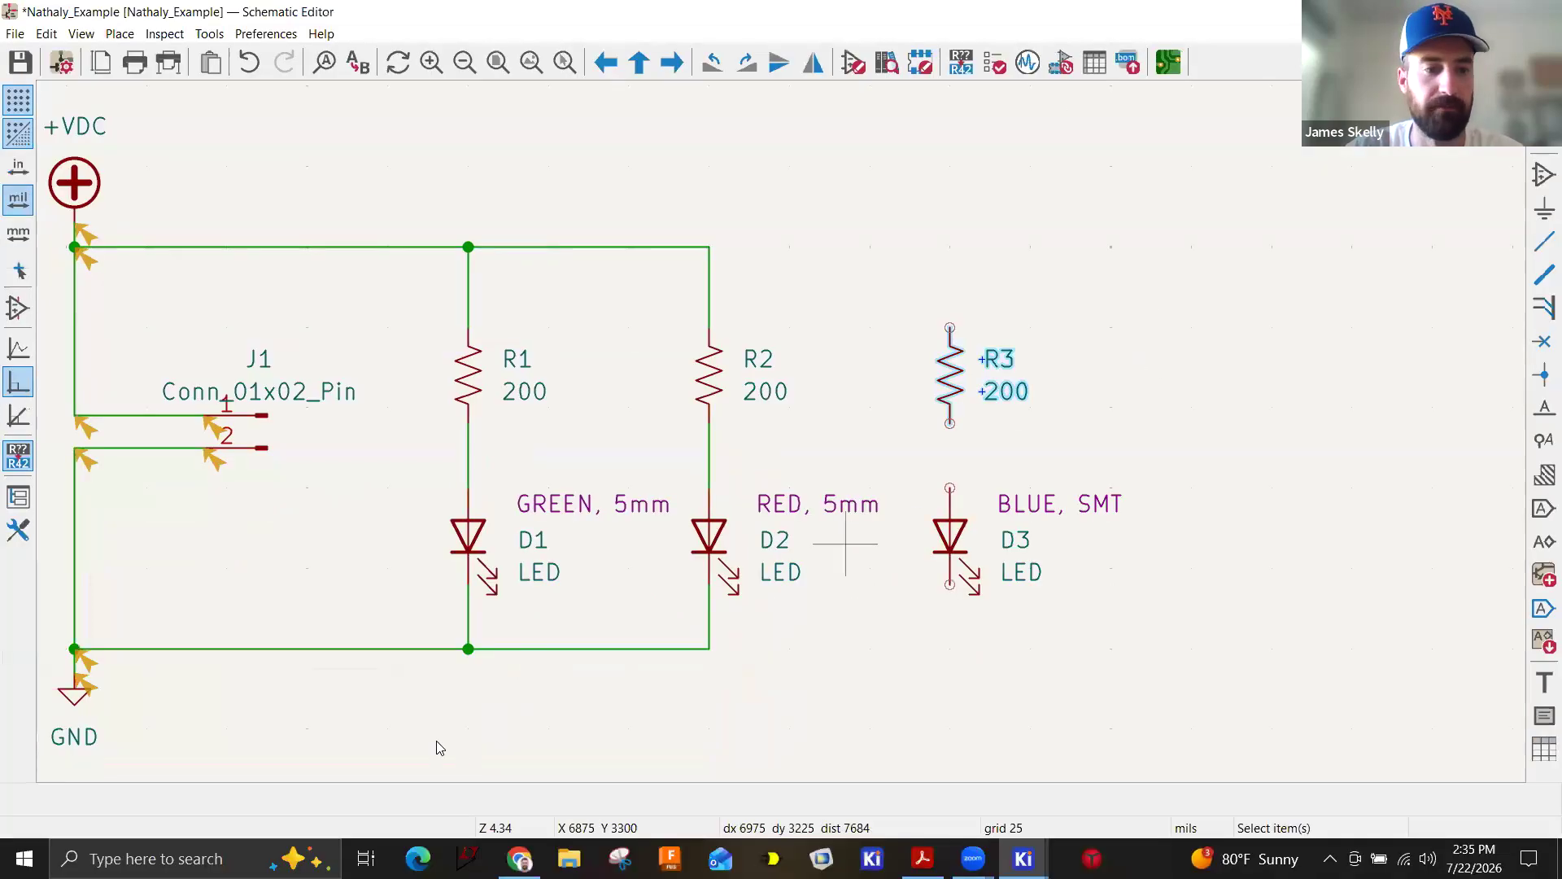
left_click(1047, 427)
left_click(953, 375)
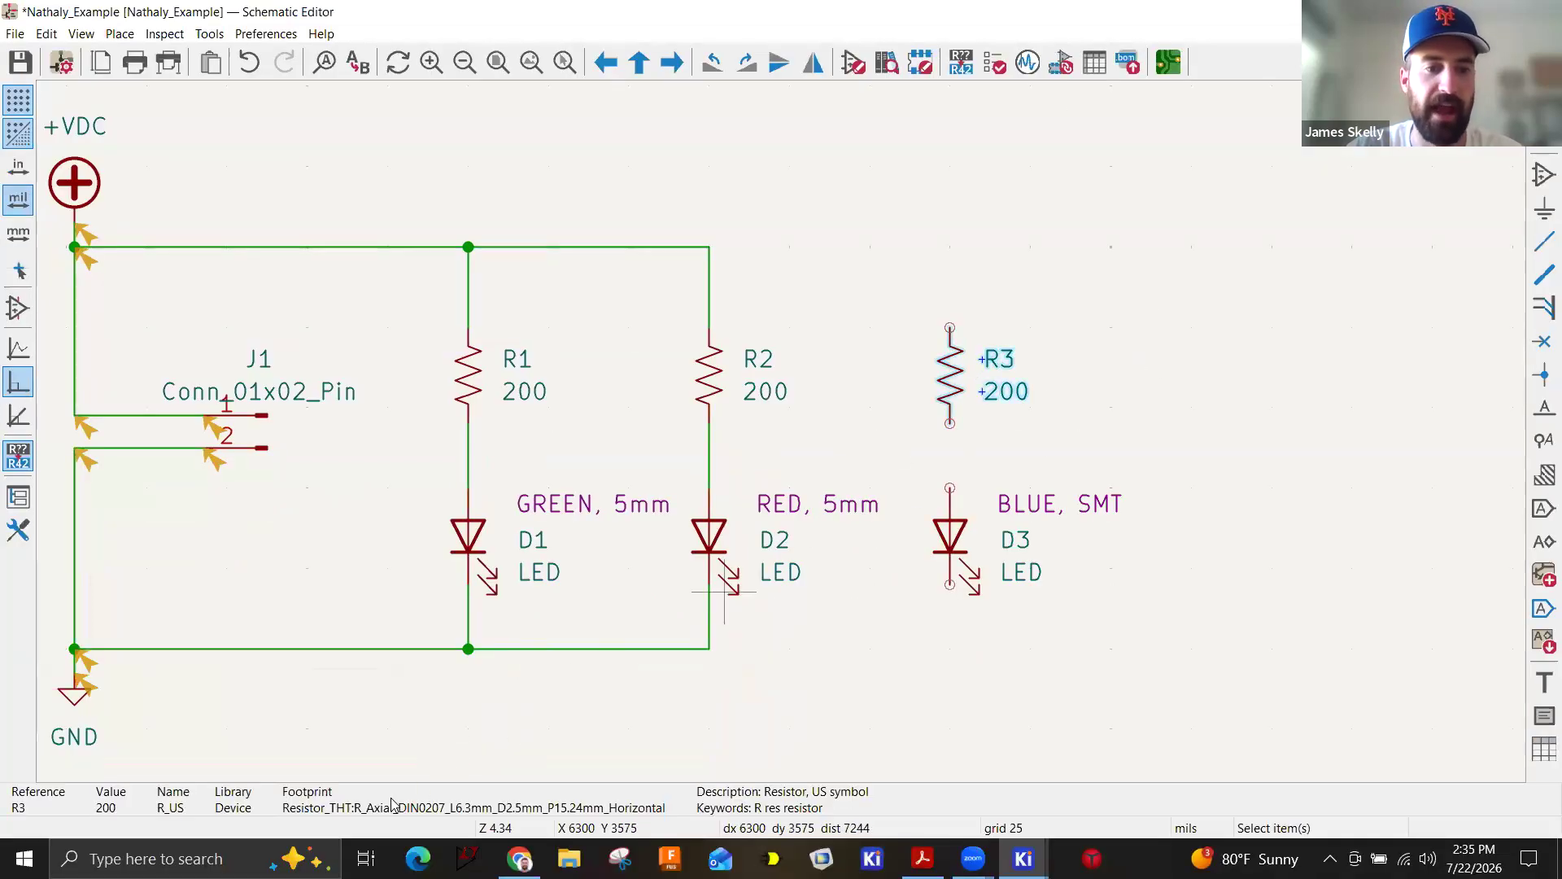
double_click(953, 375)
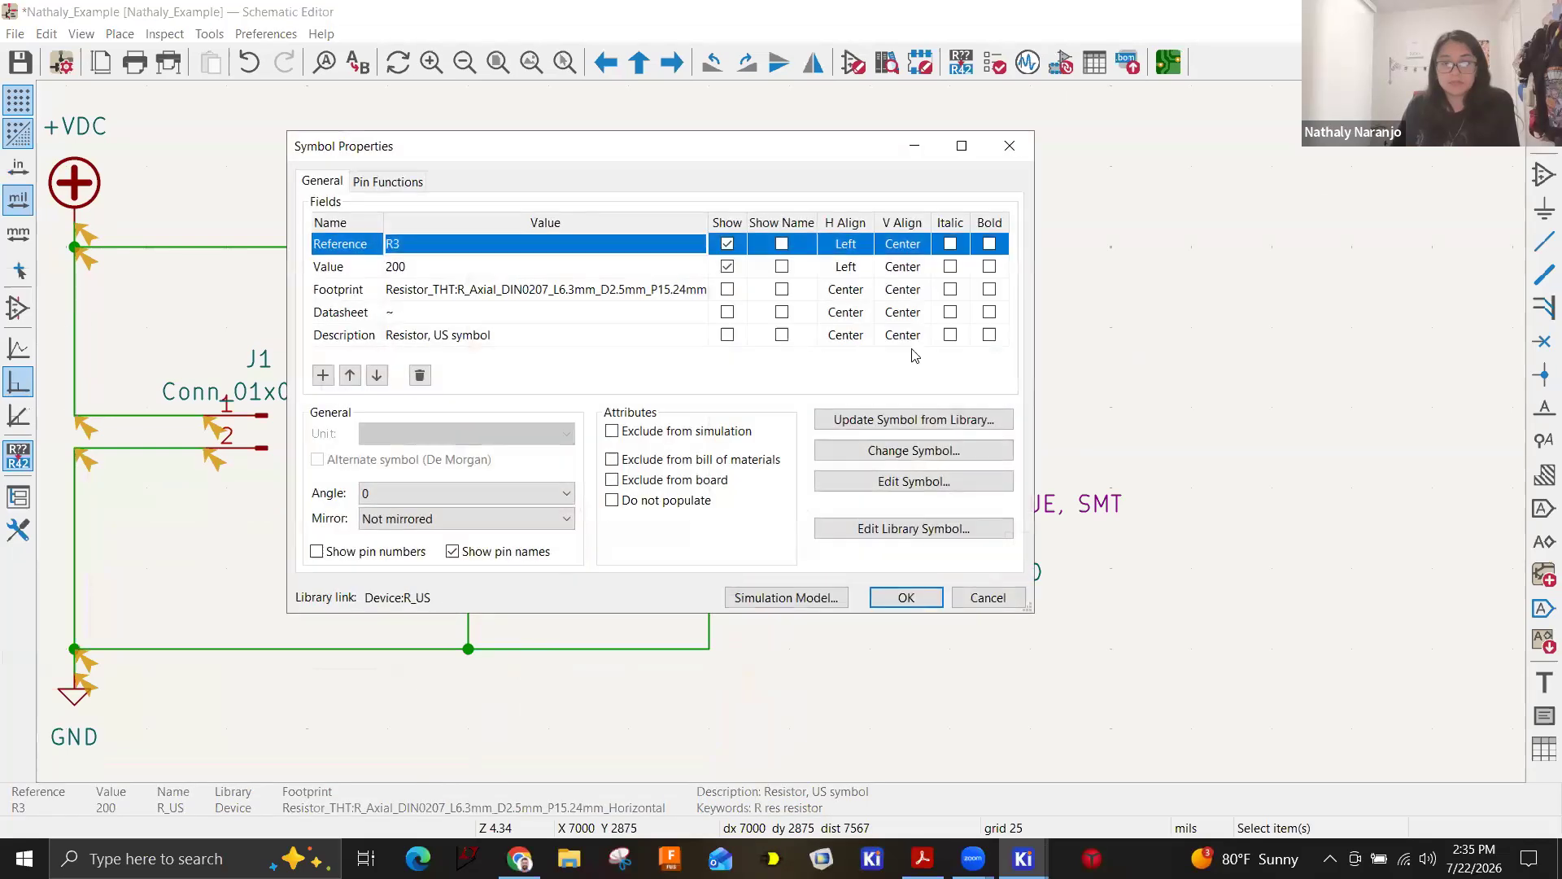
double_click(451, 298)
left_click(695, 290)
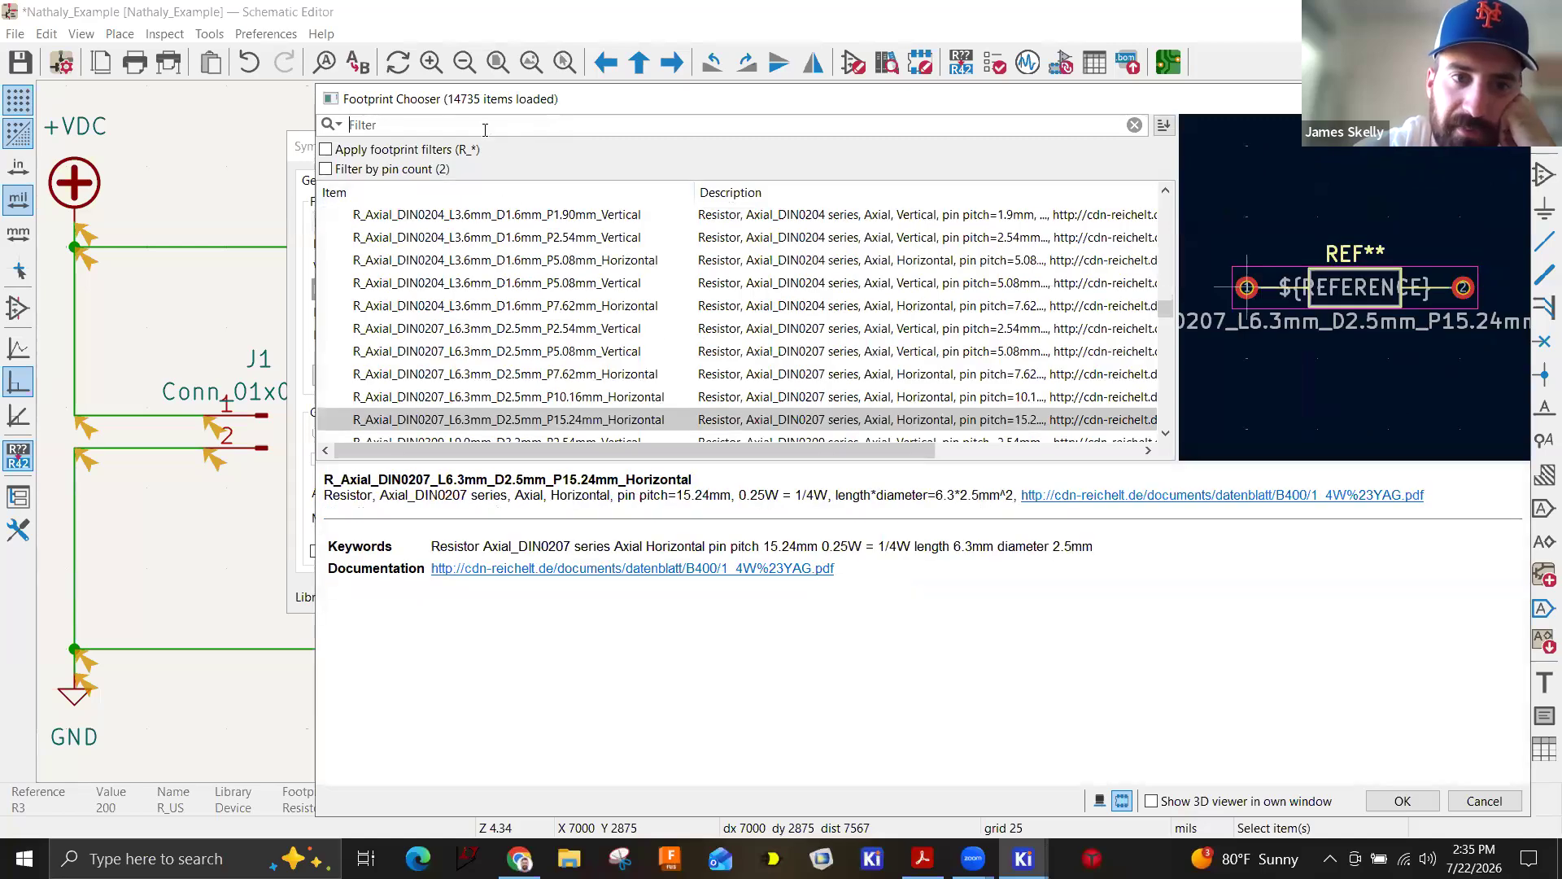
type("Resistor")
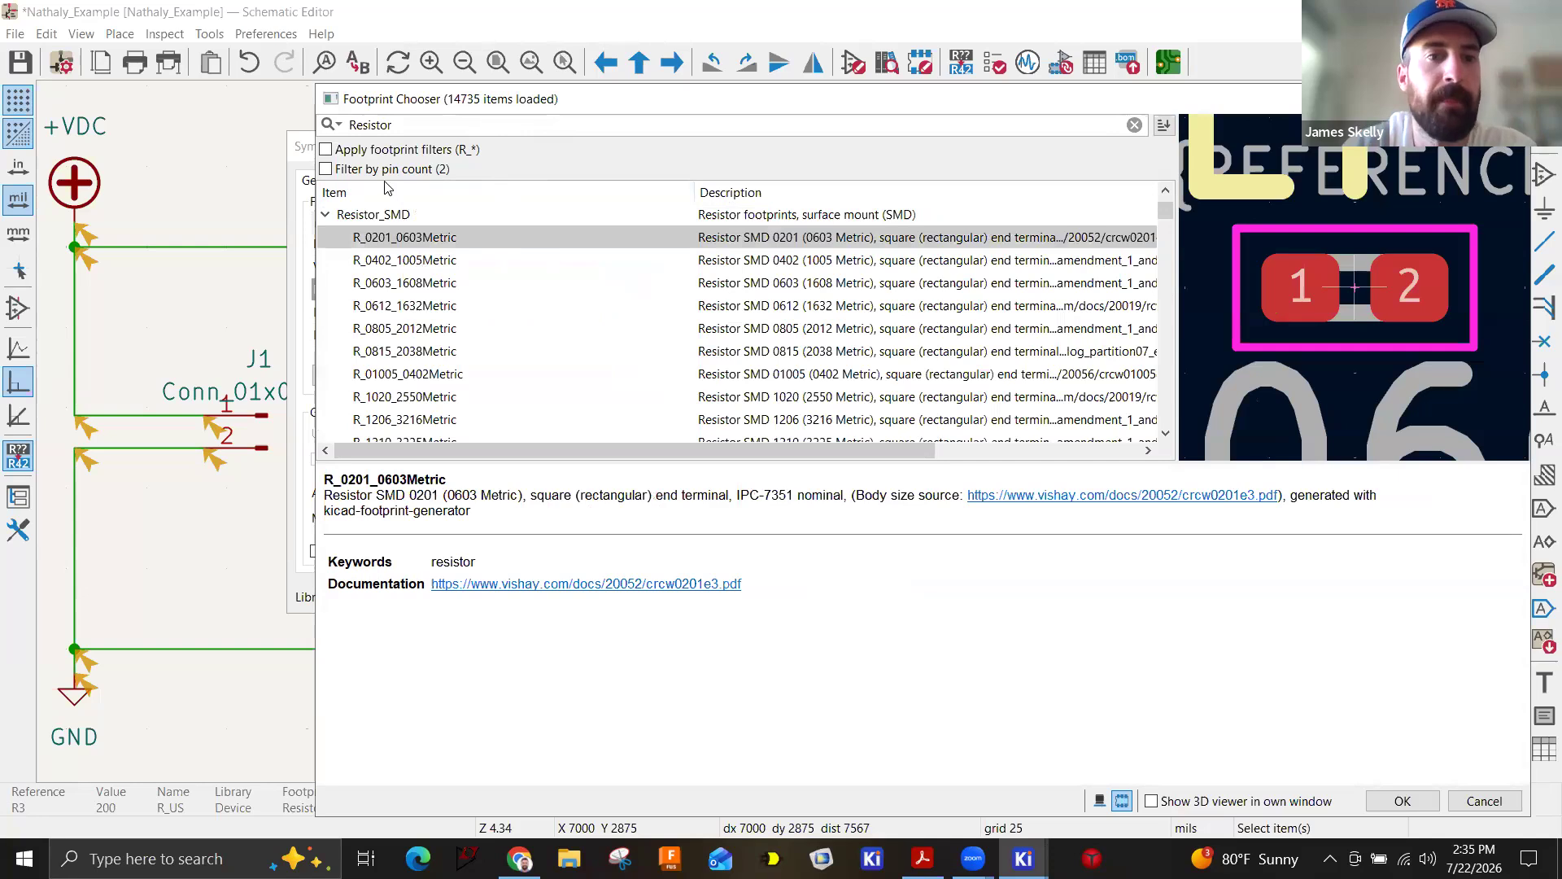
scroll(407, 335, "down", 2)
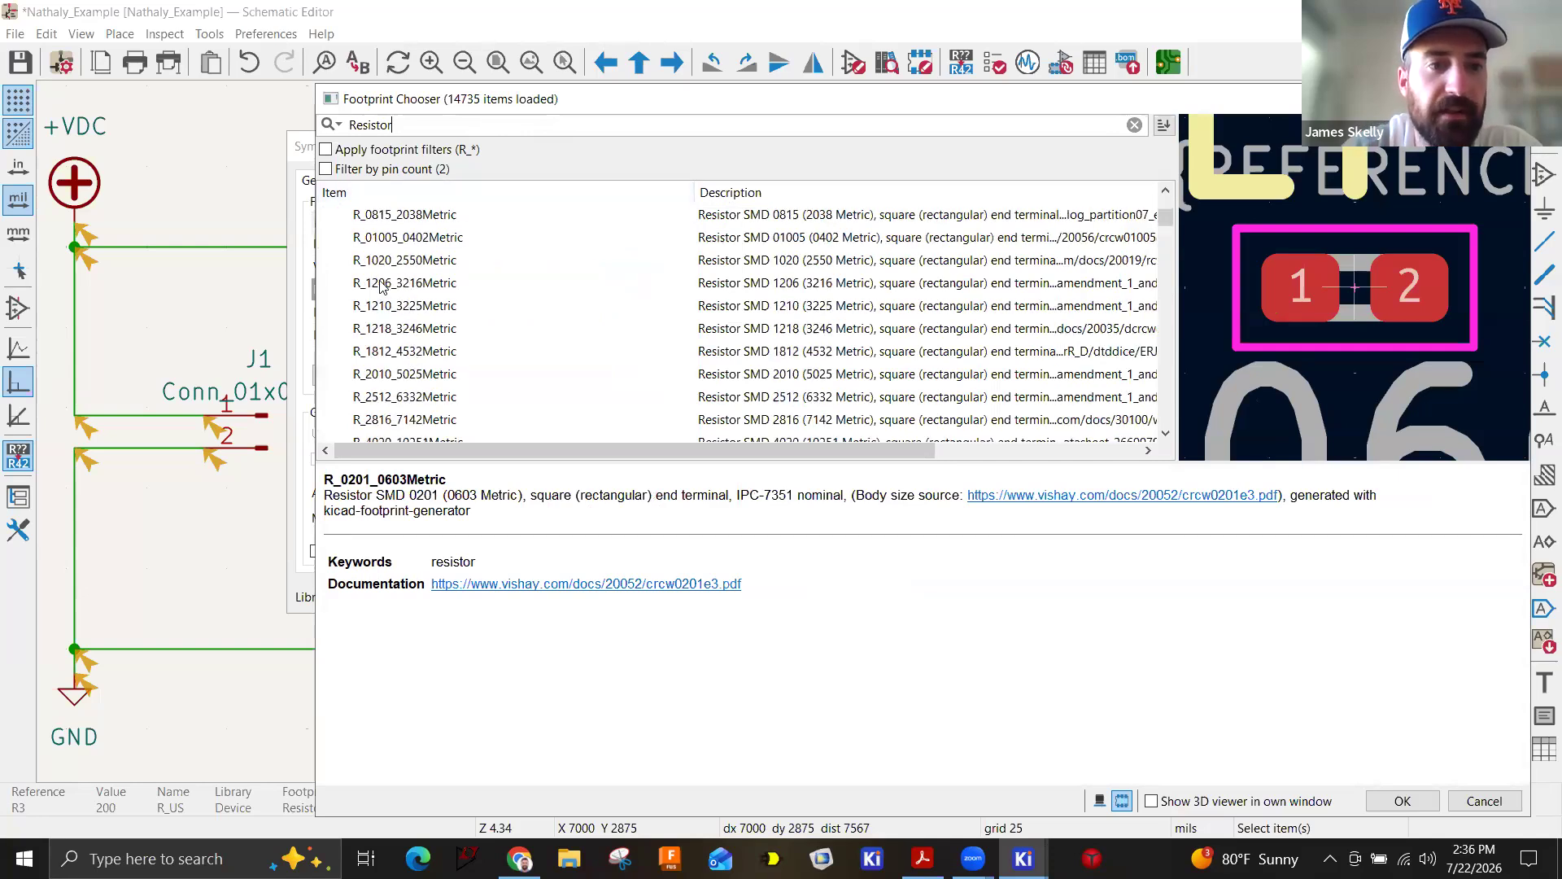
left_click(380, 285)
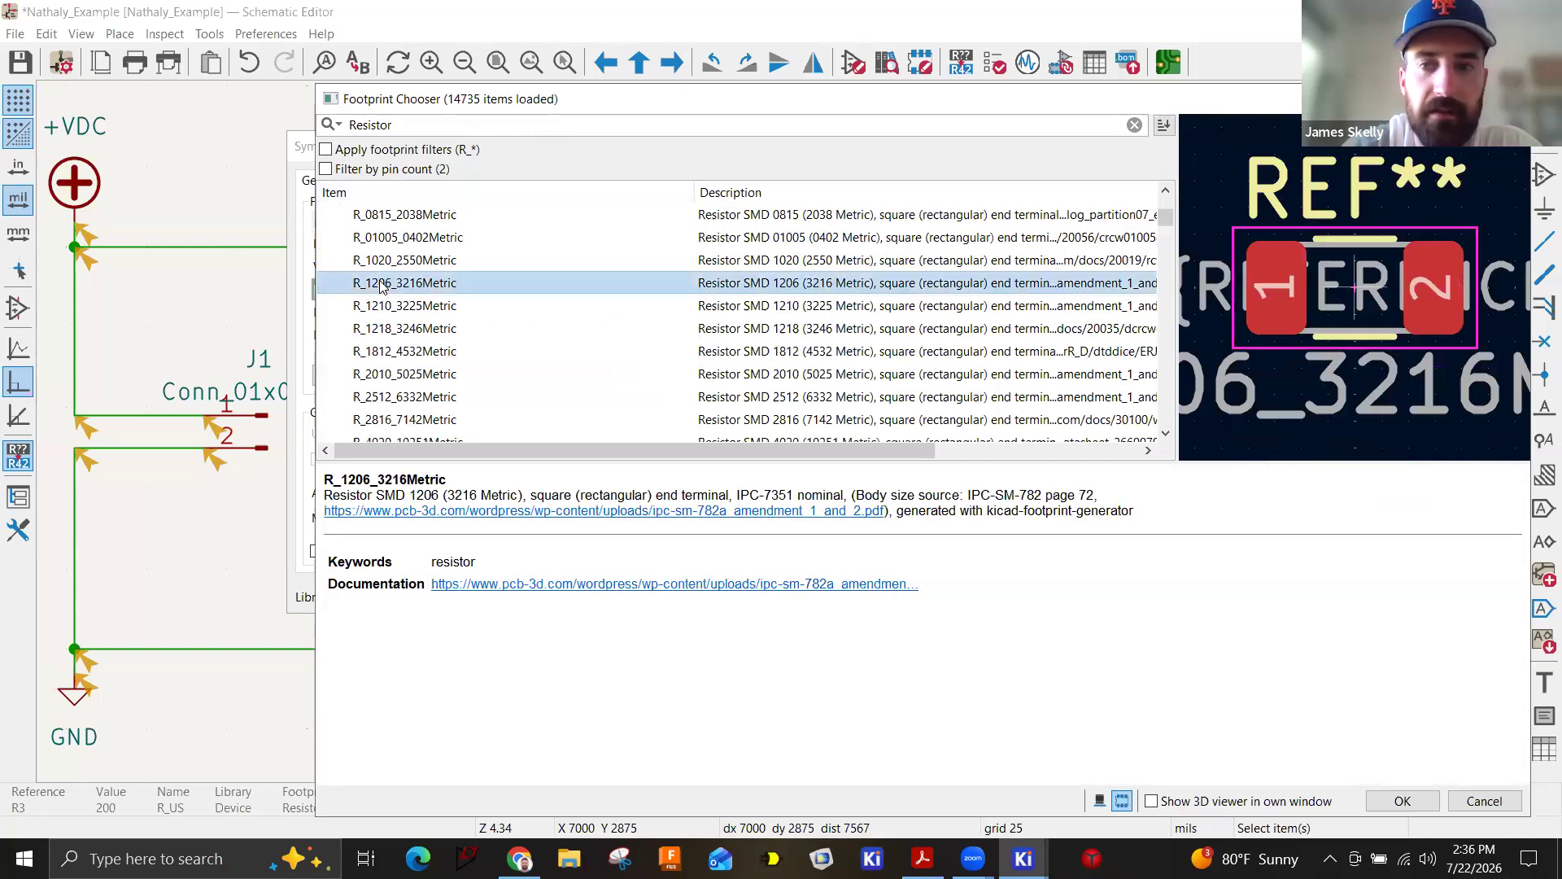
Assign the Resistor_SMD:R_1206_3216Metric footprint to resistor R3.
double_click(436, 284)
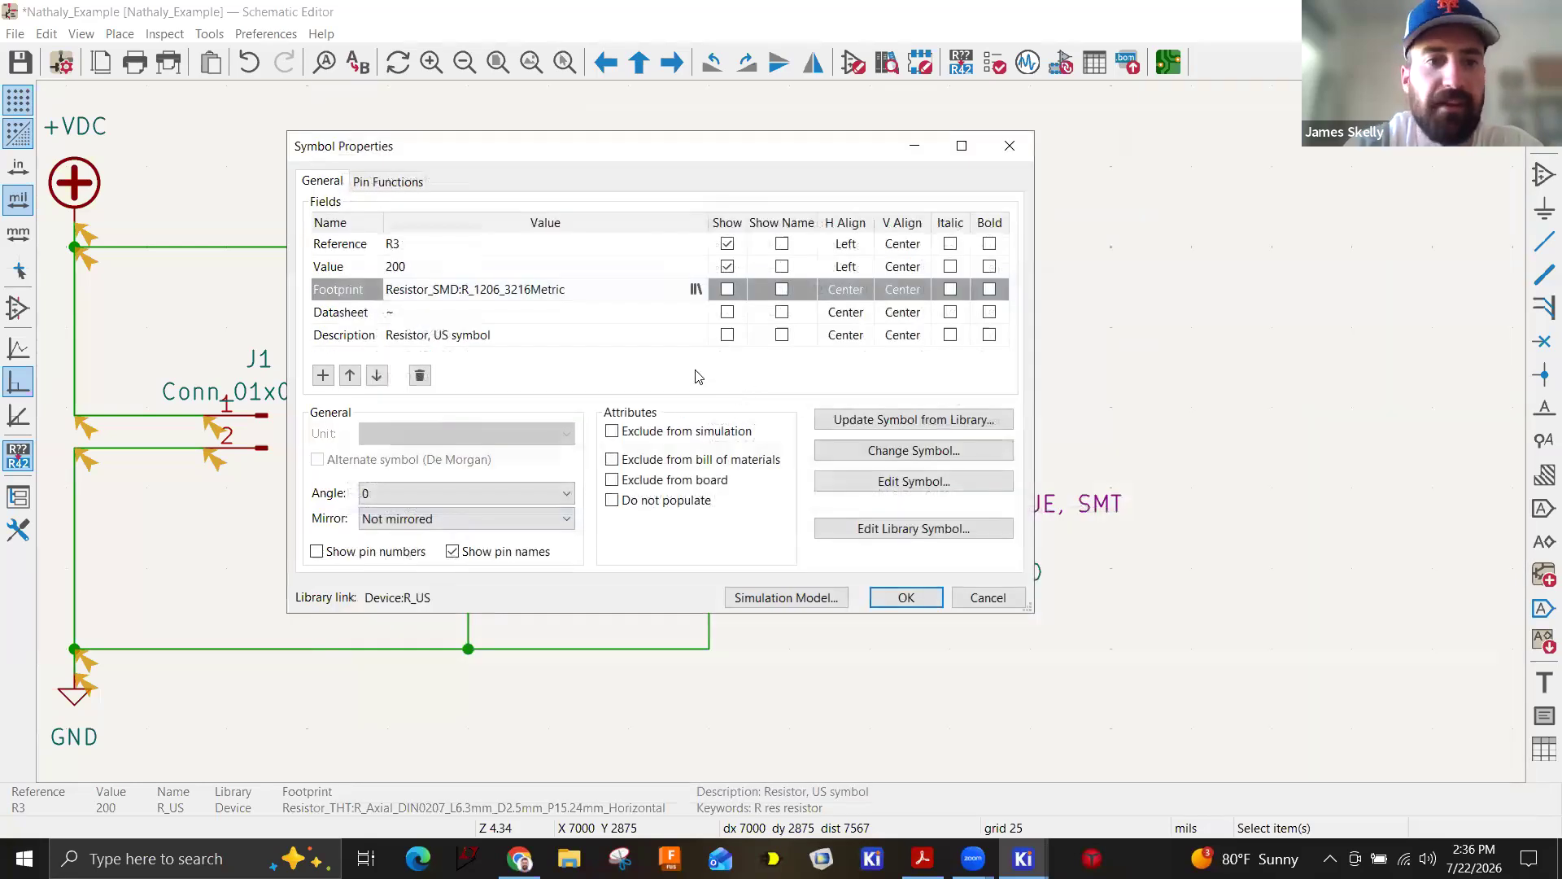
left_click(906, 598)
left_click(1074, 361)
left_click(948, 378)
left_click(1109, 377)
left_click(960, 533)
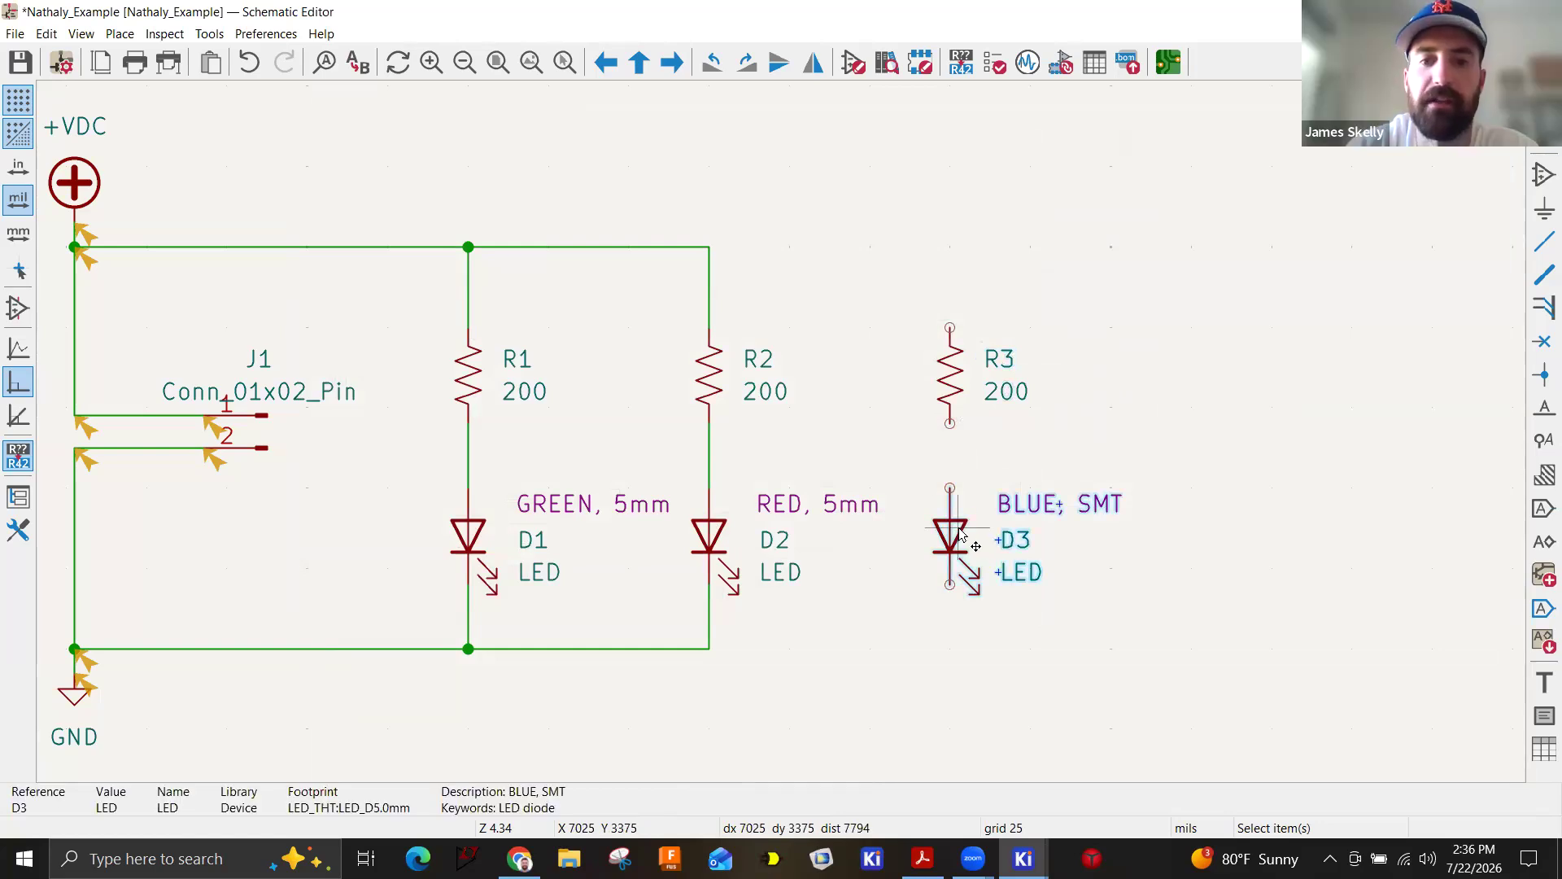
left_click(1068, 437)
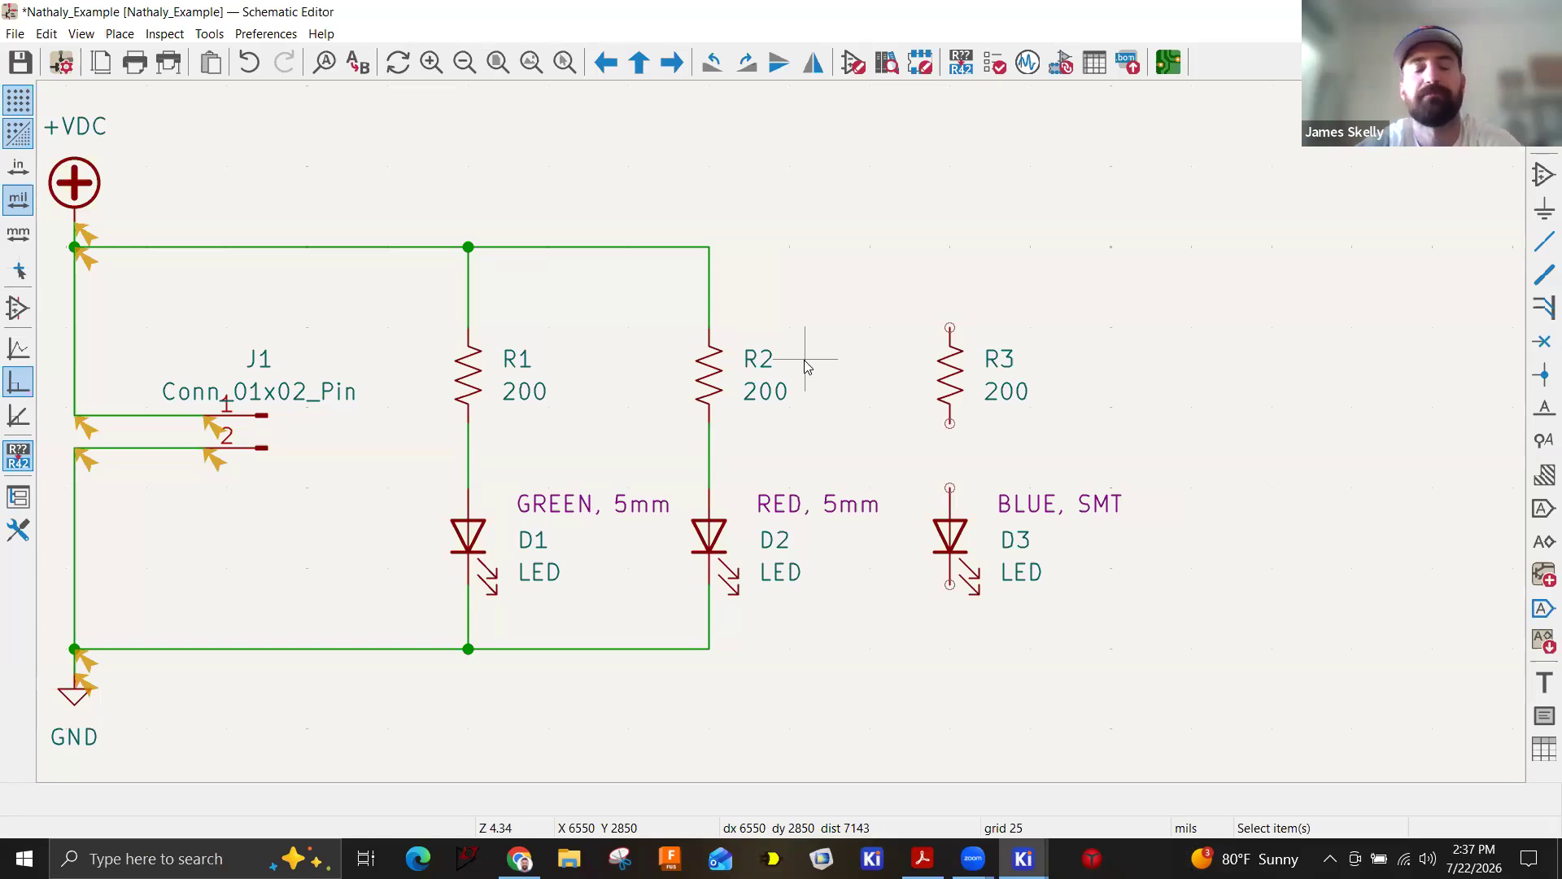
left_click(949, 368)
left_click(956, 530)
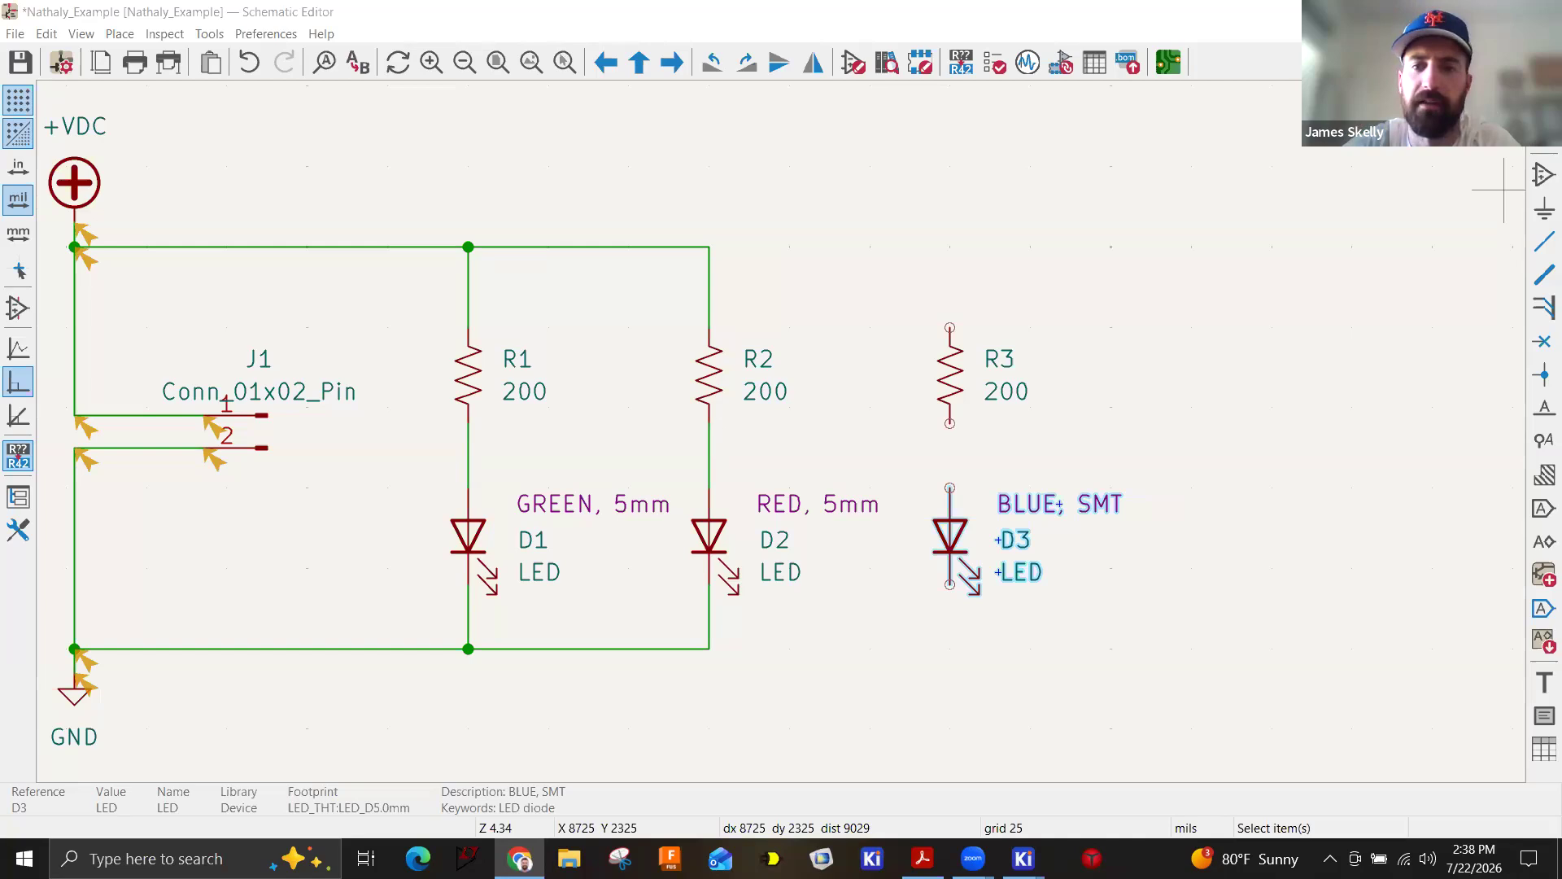
Switch to the browser and examine the SMD package size chart's imperial and metric dimensions, then return to the schematic.
key("alt+Tab")
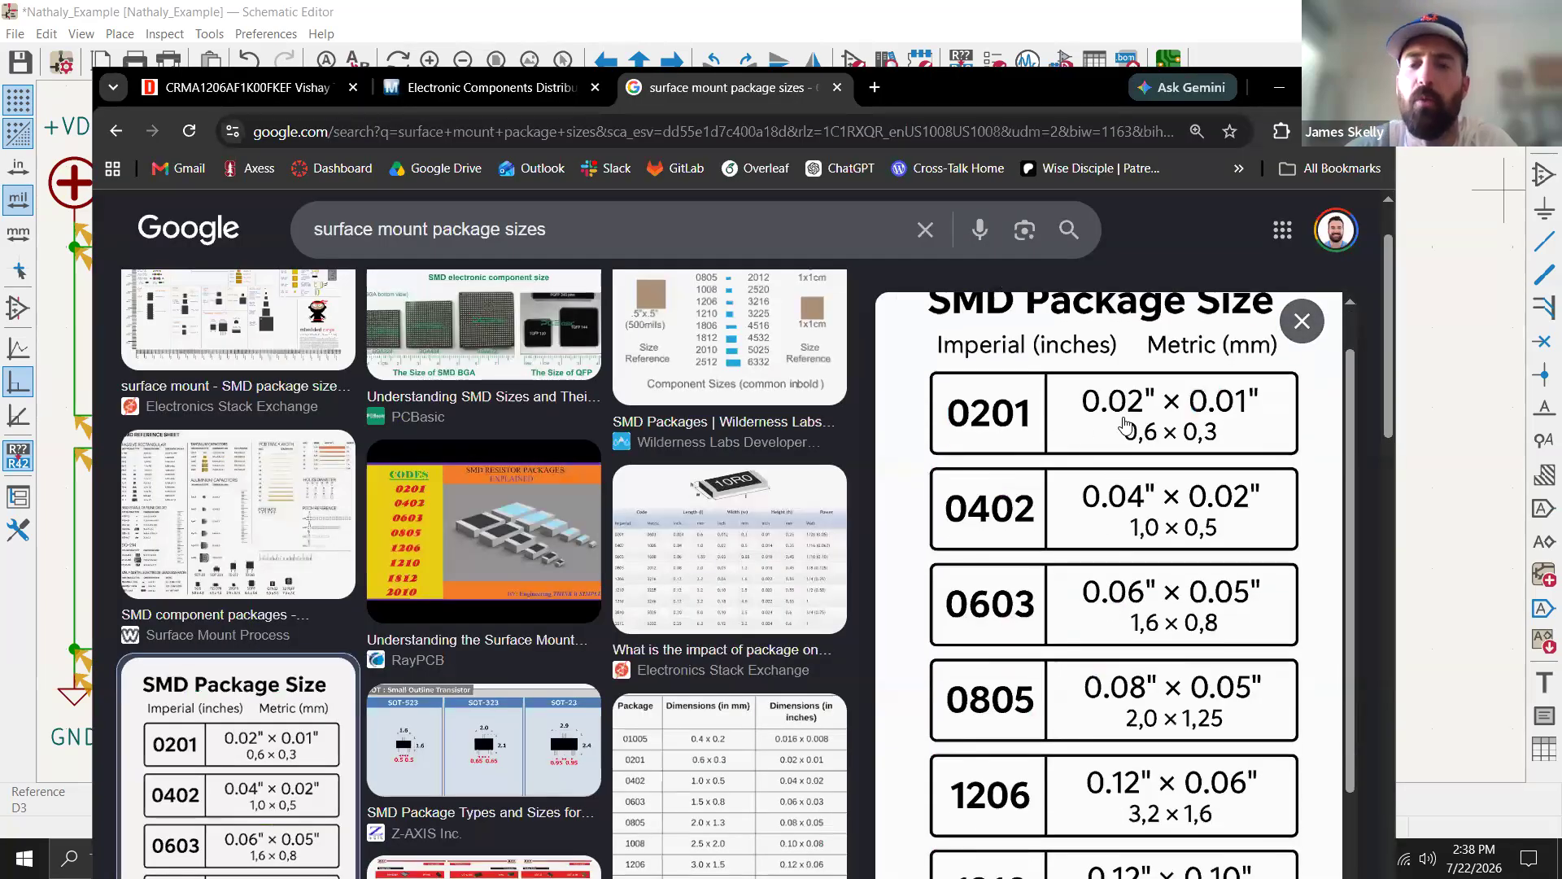
scroll(1001, 421, "down", 1)
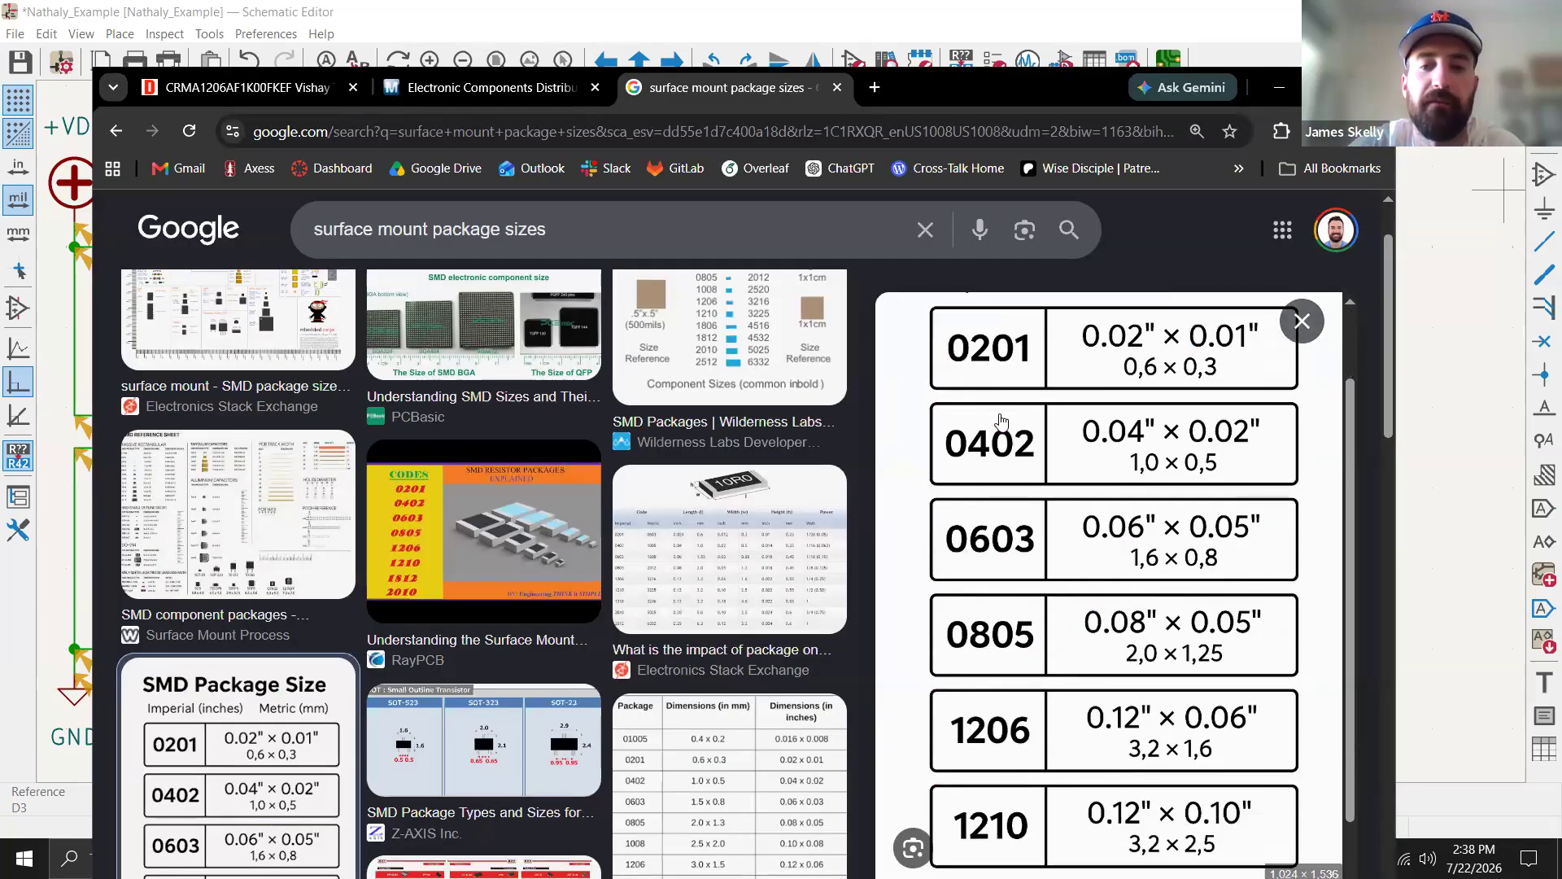
scroll(1009, 472, "up", 1)
scroll(1011, 521, "down", 1)
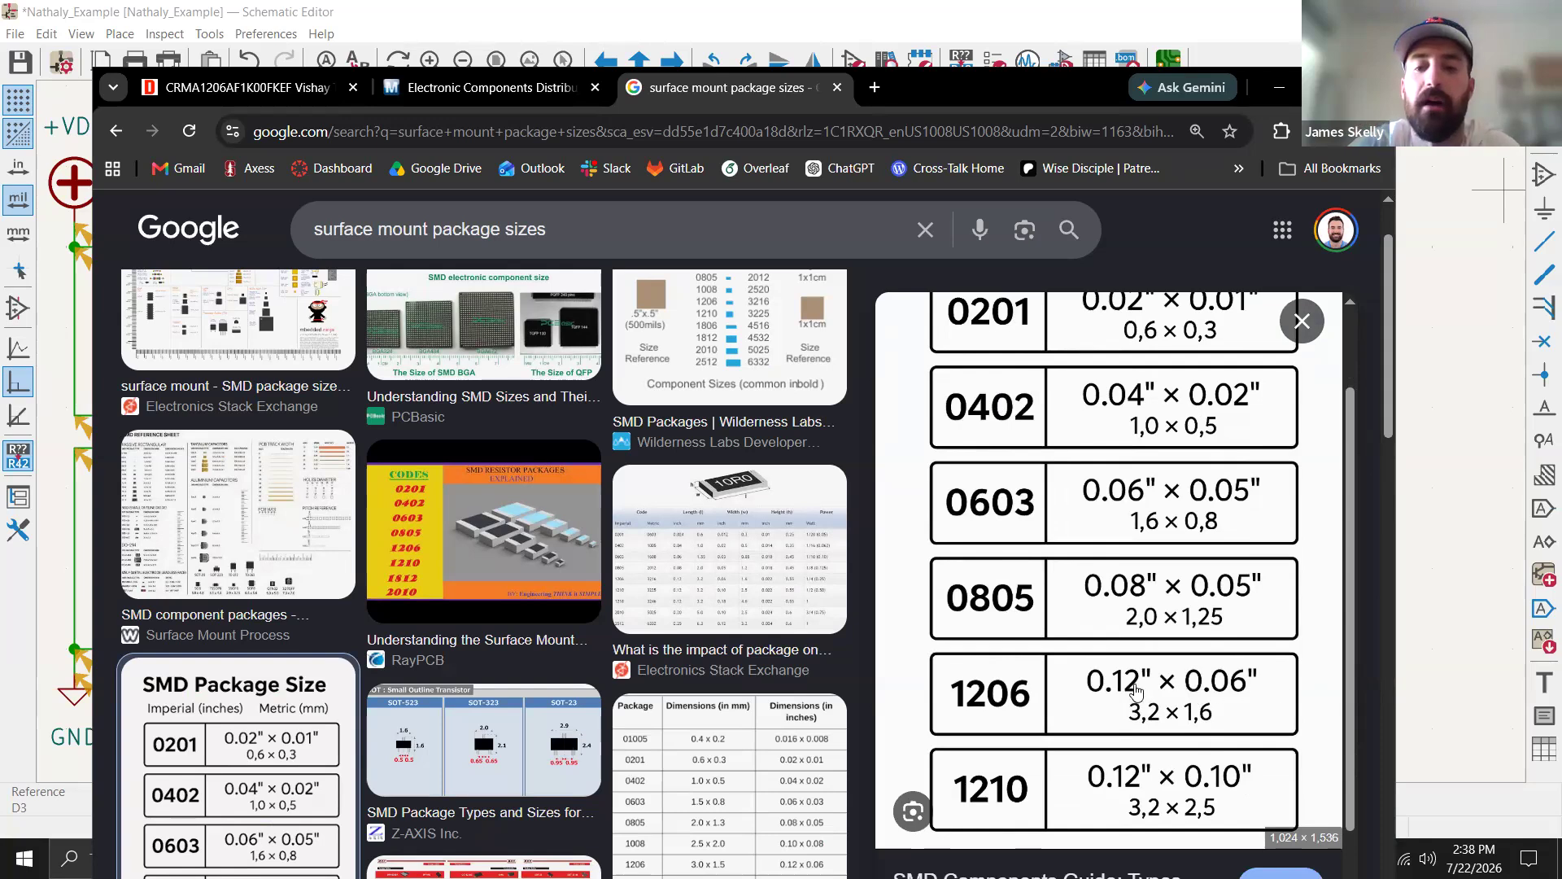
scroll(1025, 606, "up", 1)
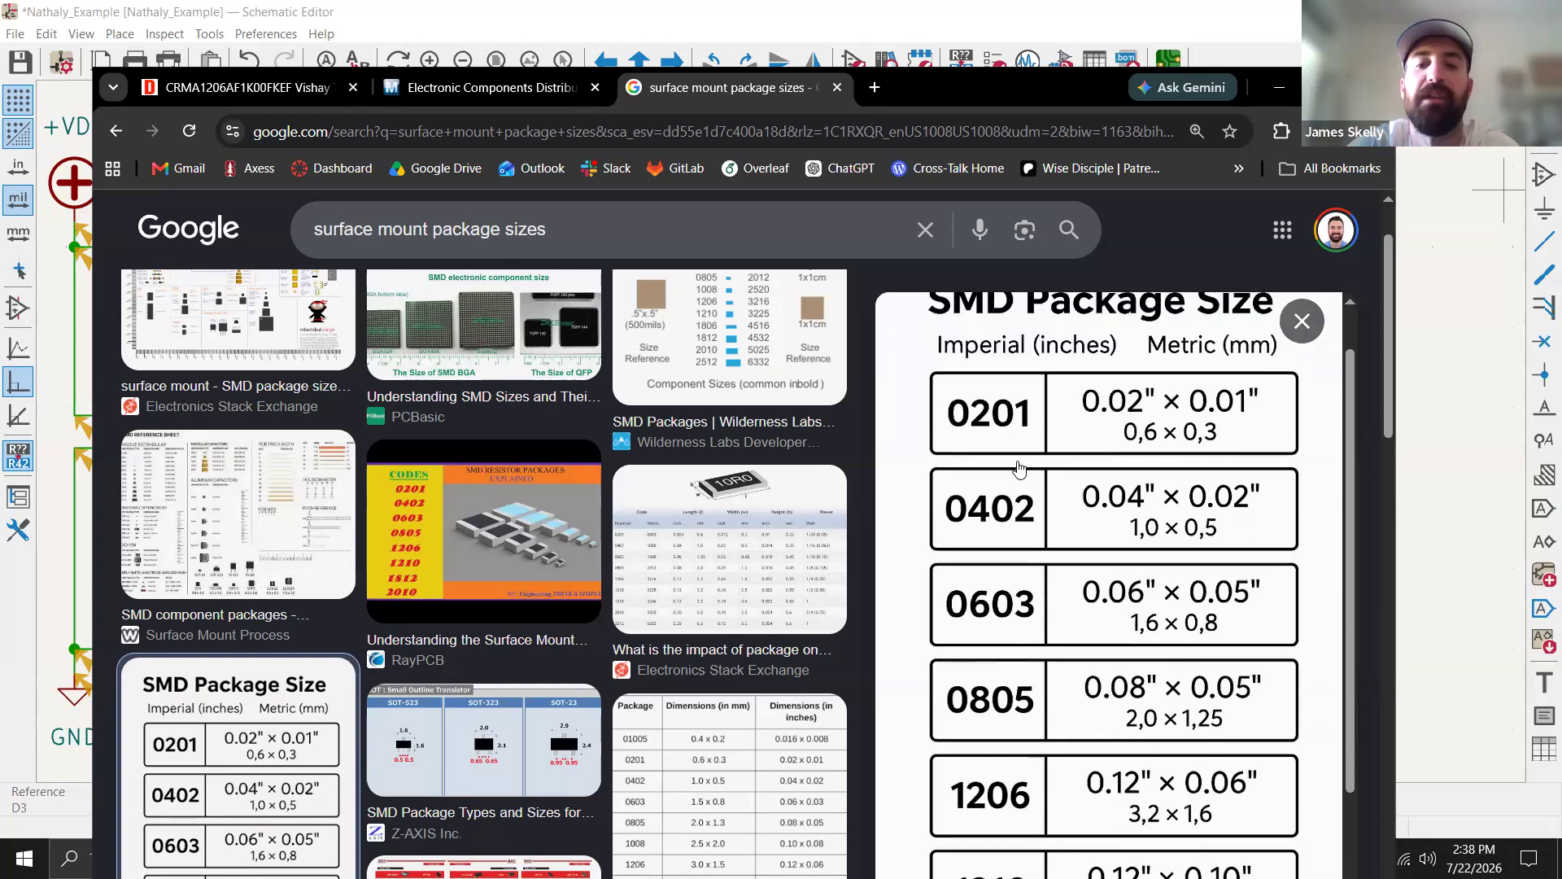
scroll(1035, 743, "down", 1)
scroll(1016, 468, "up", 1)
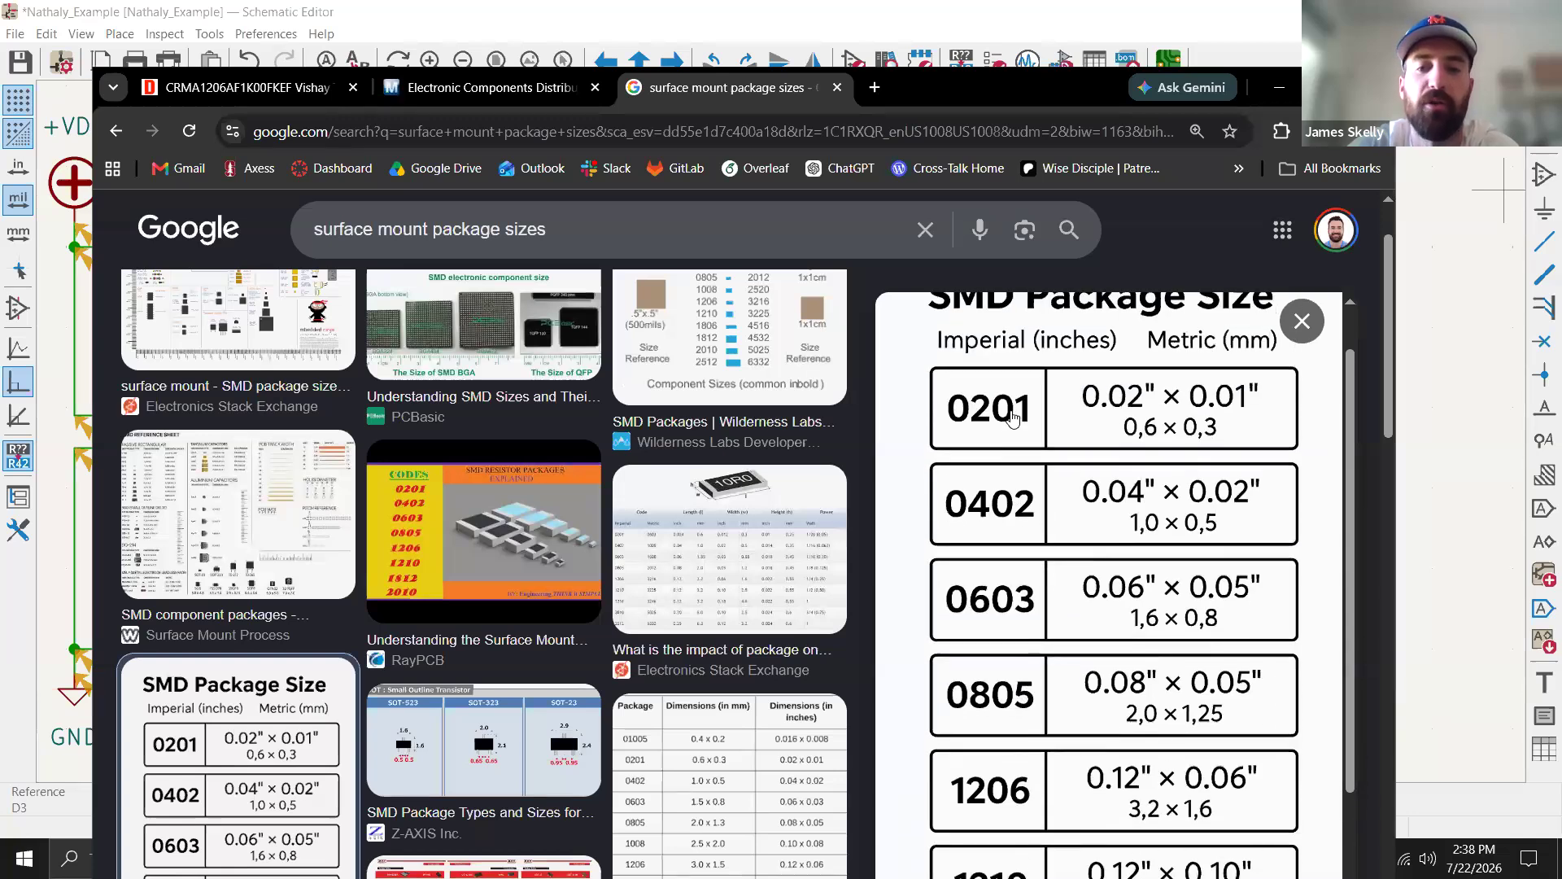
scroll(1008, 684, "down", 1)
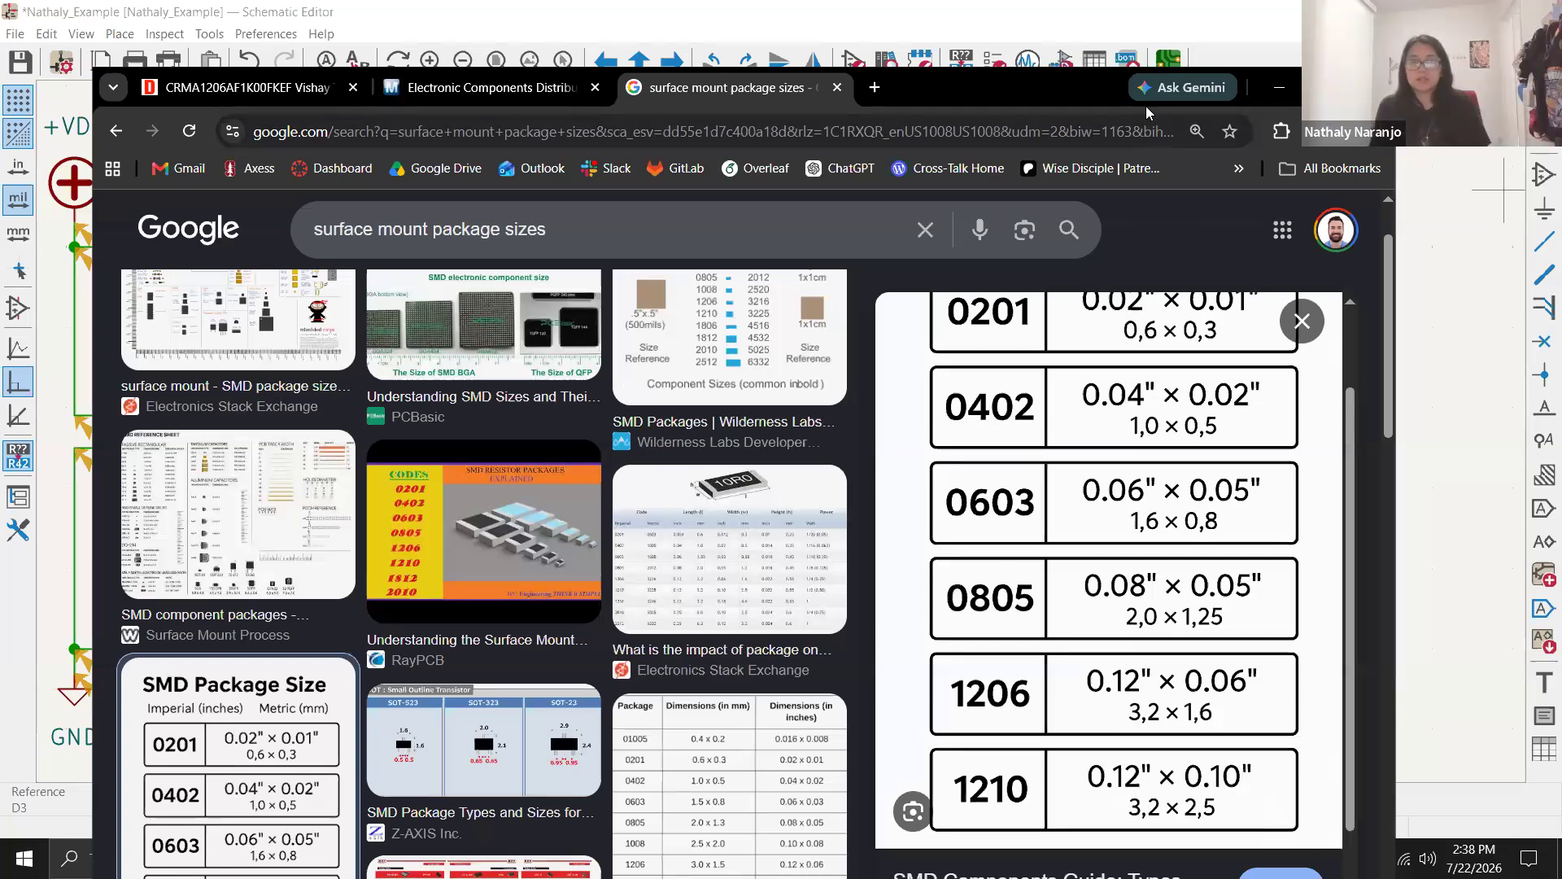
left_click(1279, 87)
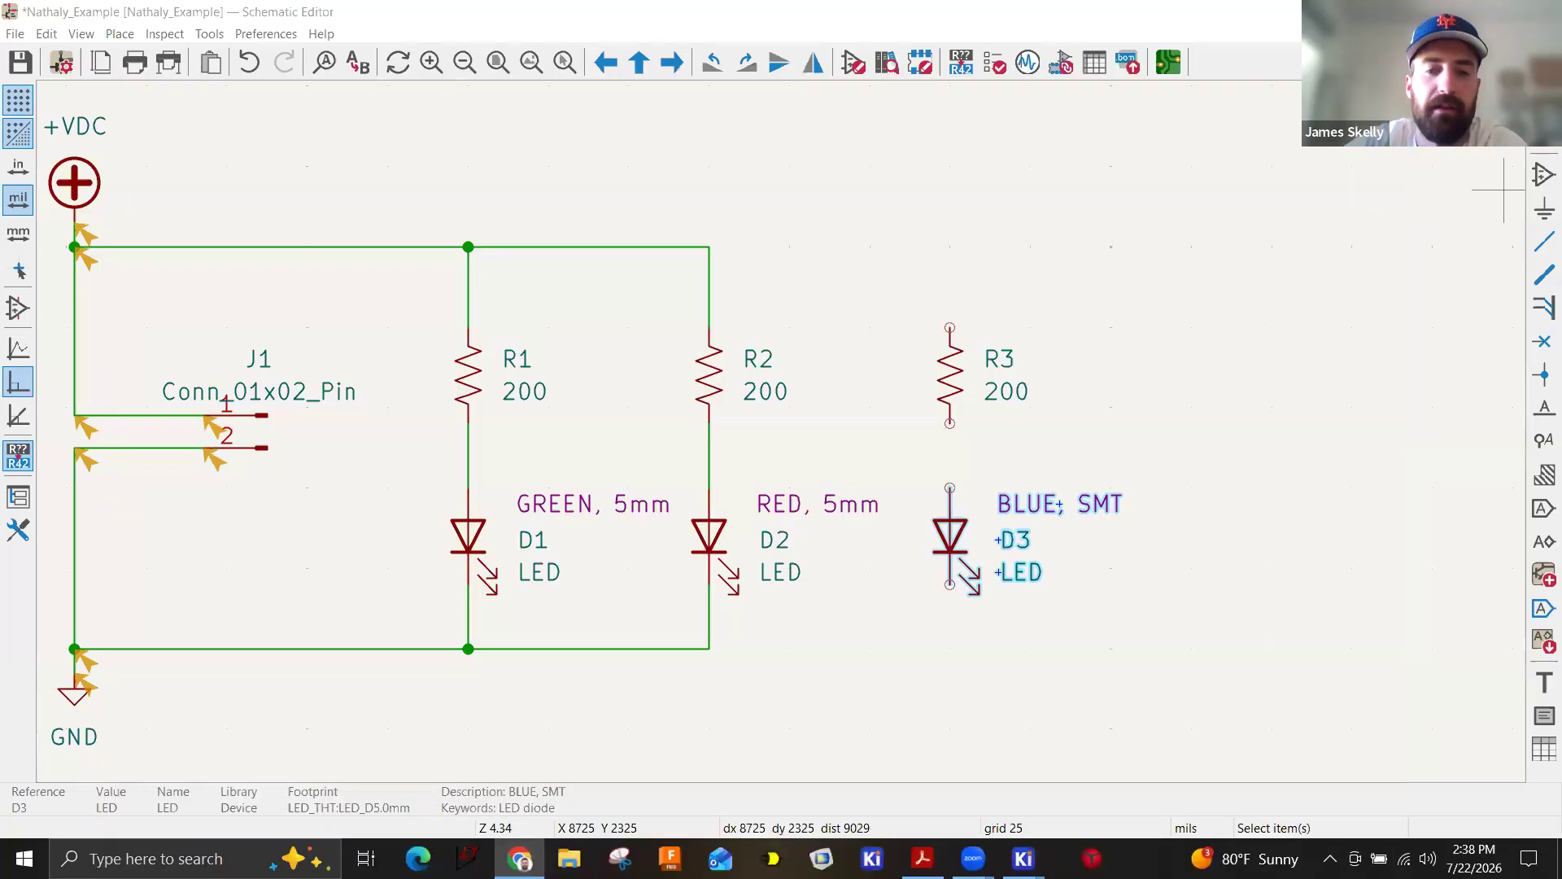
left_click(1155, 465)
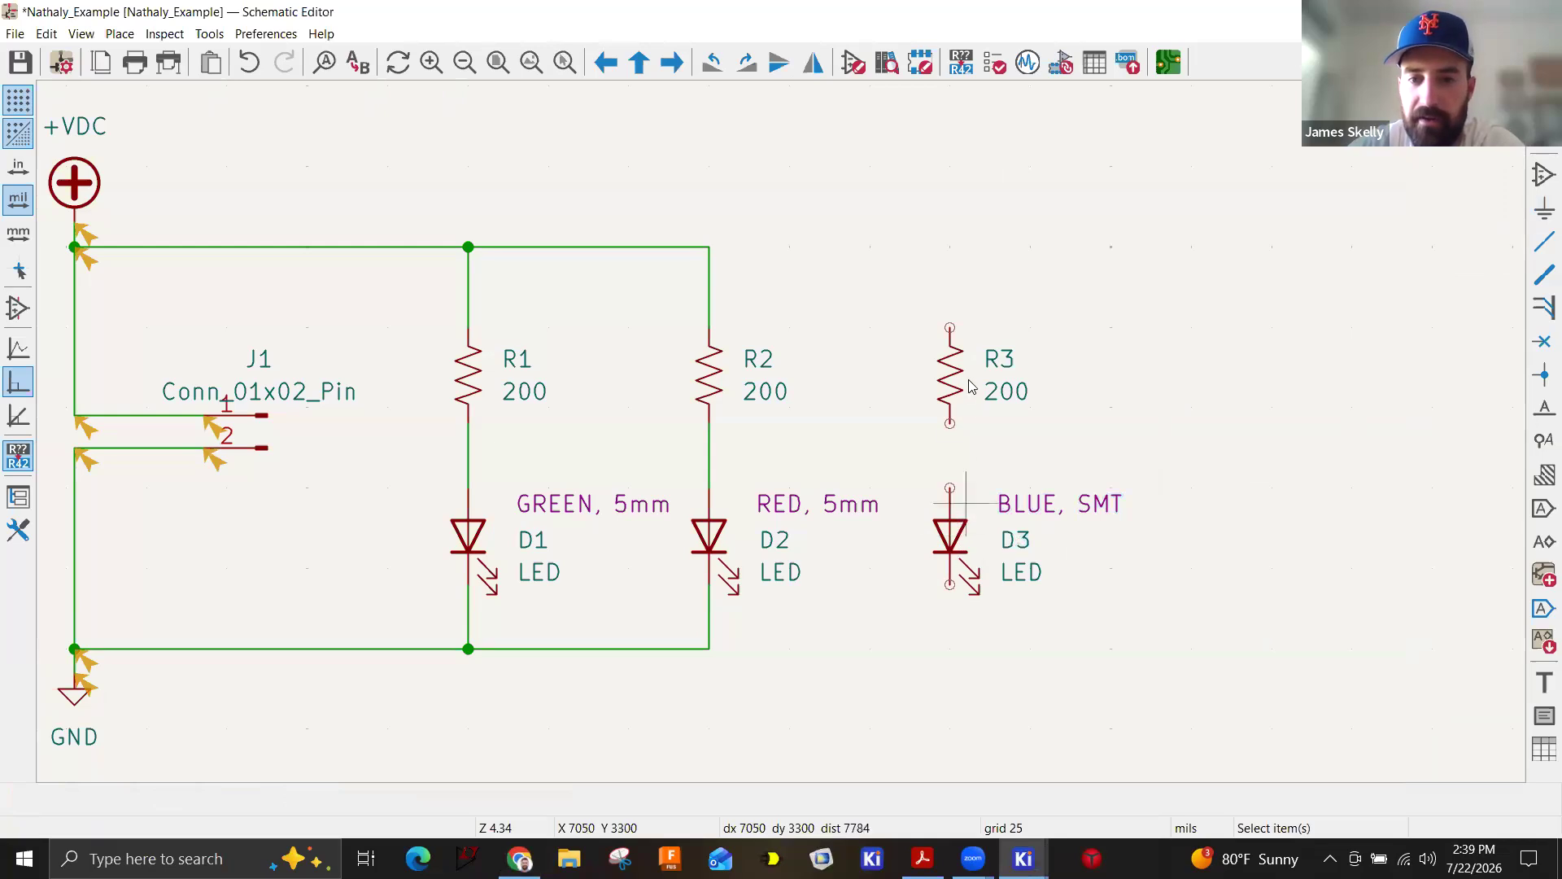
Replace the footprint of LED D3 with LED_1206_3216Metric from the LED_SMD library.
left_click(950, 374)
double_click(954, 533)
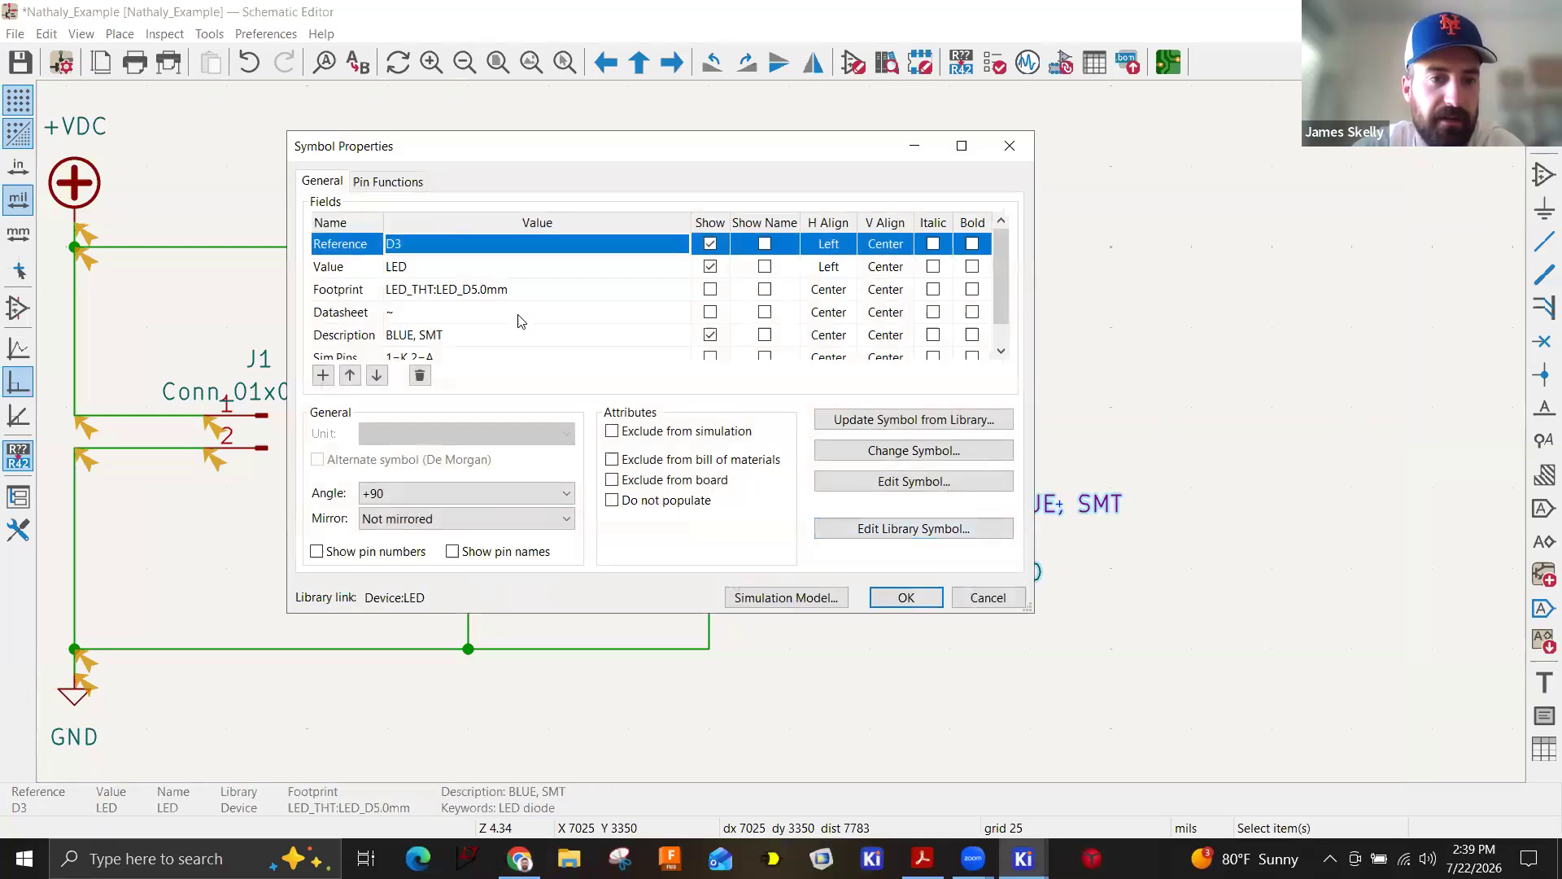
left_click(545, 290)
left_click(545, 290)
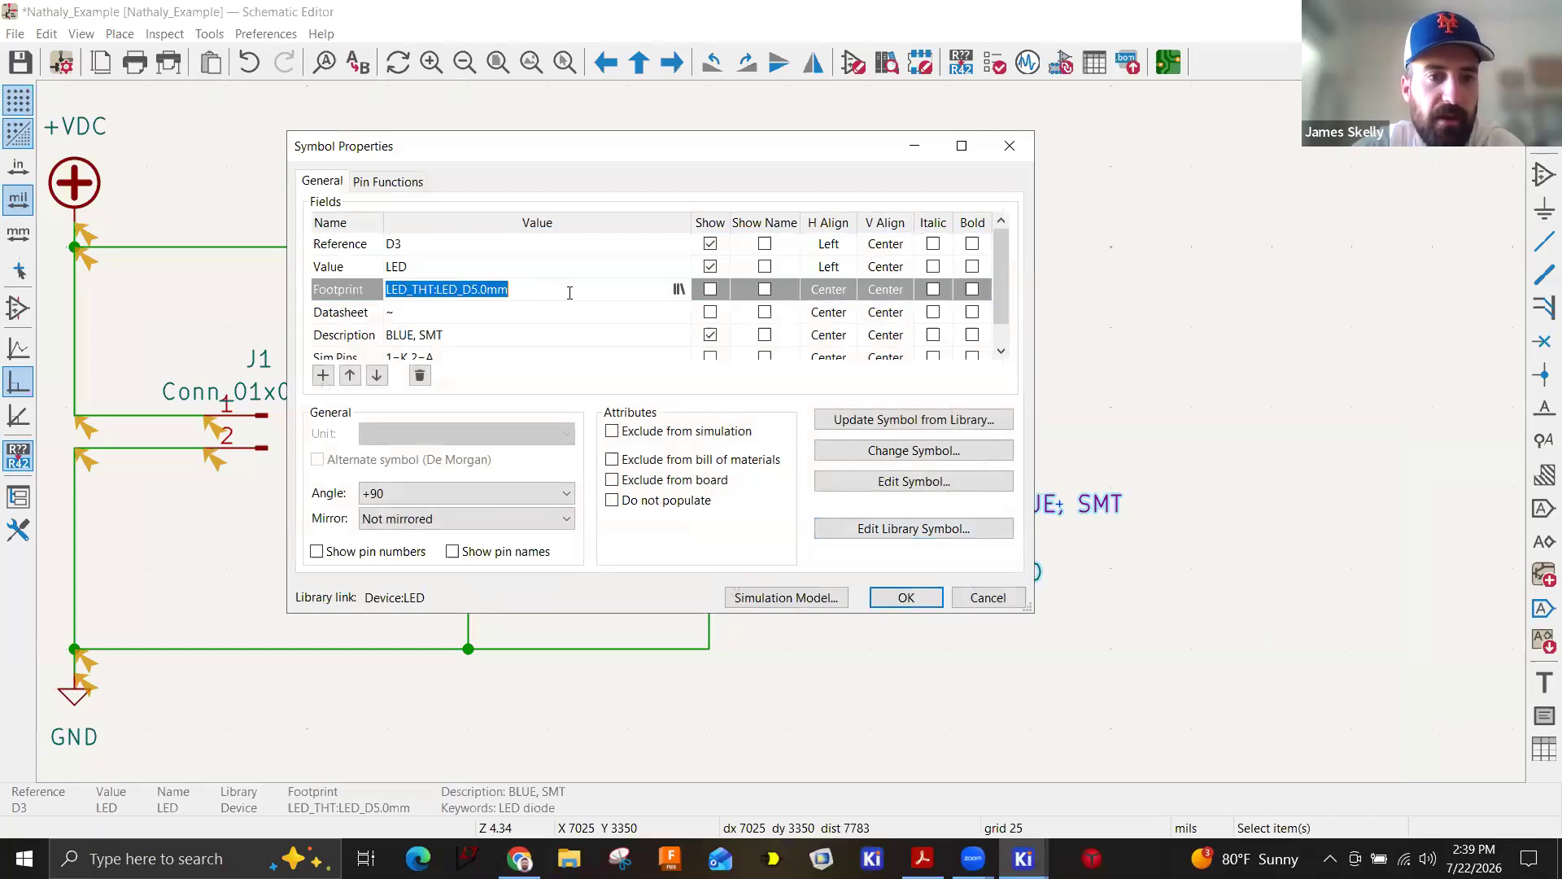
left_click(679, 290)
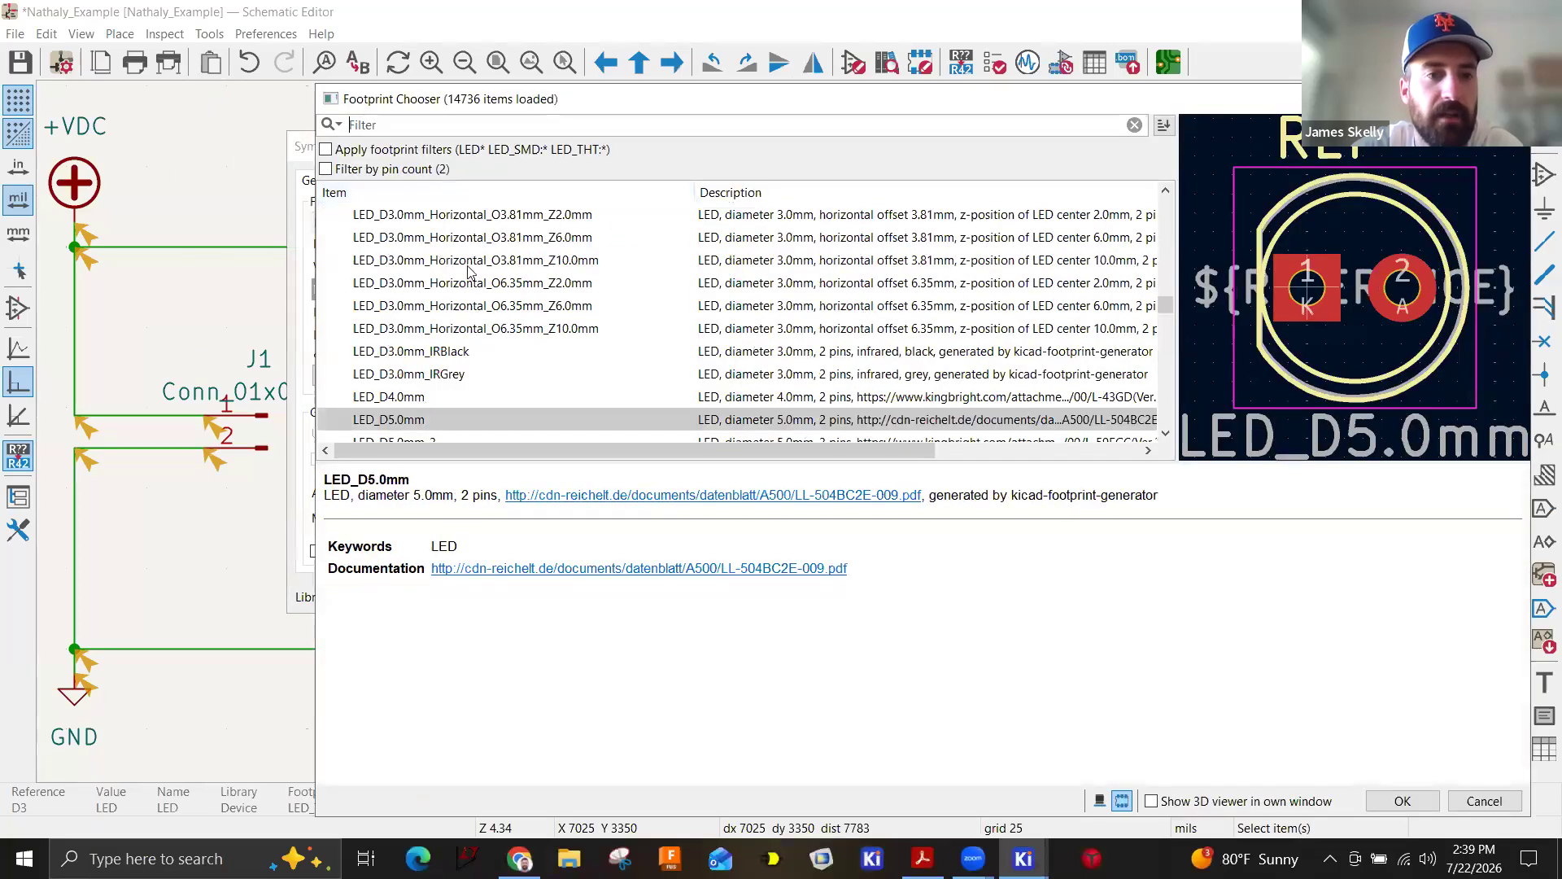
scroll(468, 310, "up", 14)
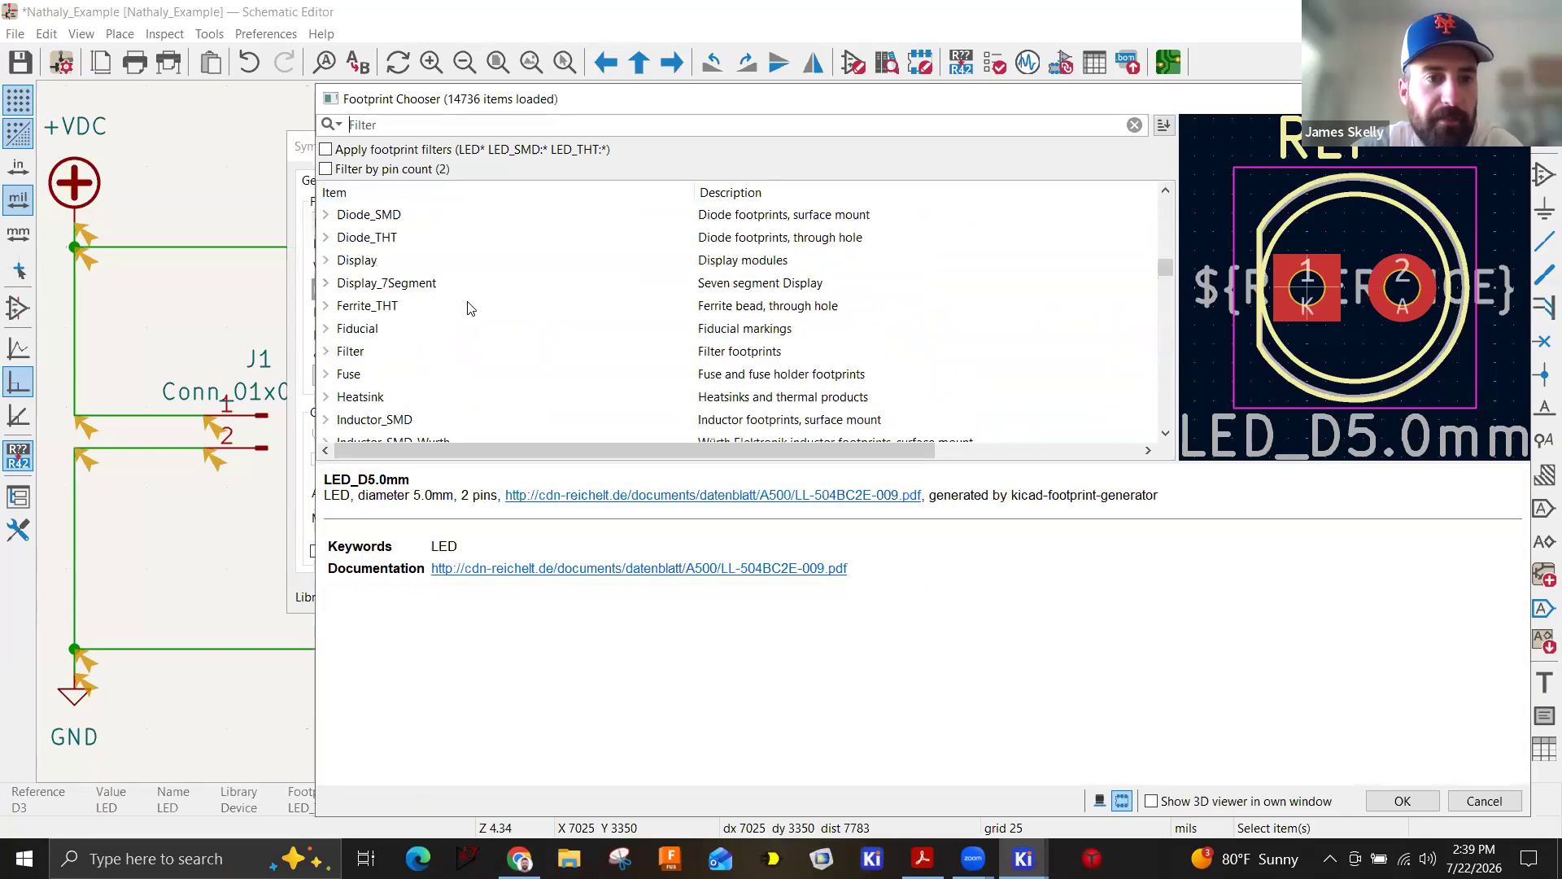
scroll(361, 320, "down", 3)
left_click(325, 350)
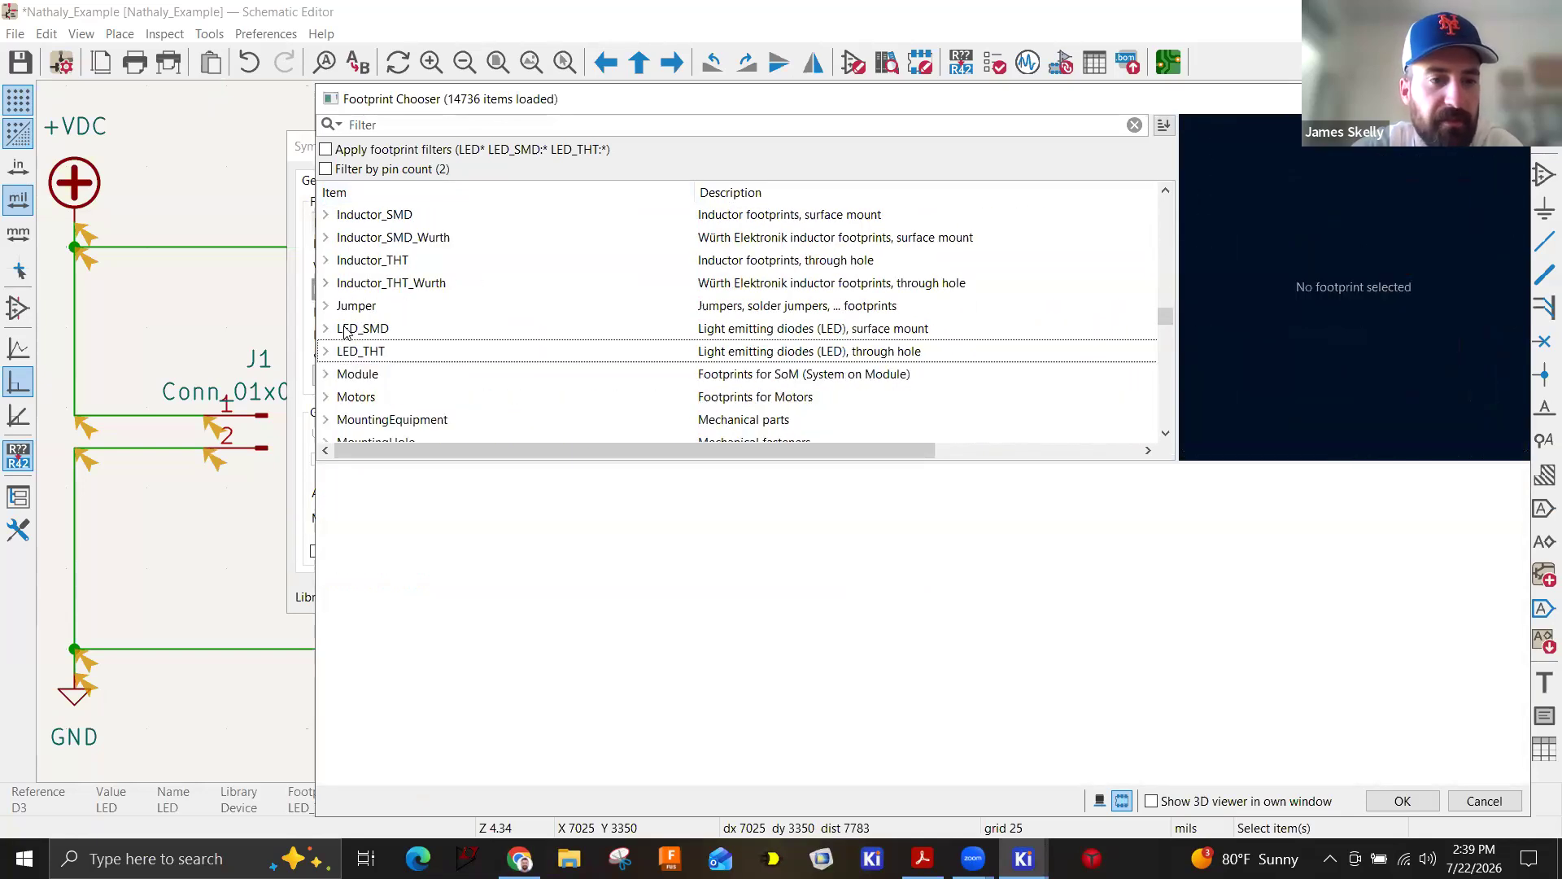
double_click(343, 328)
scroll(458, 364, "down", 5)
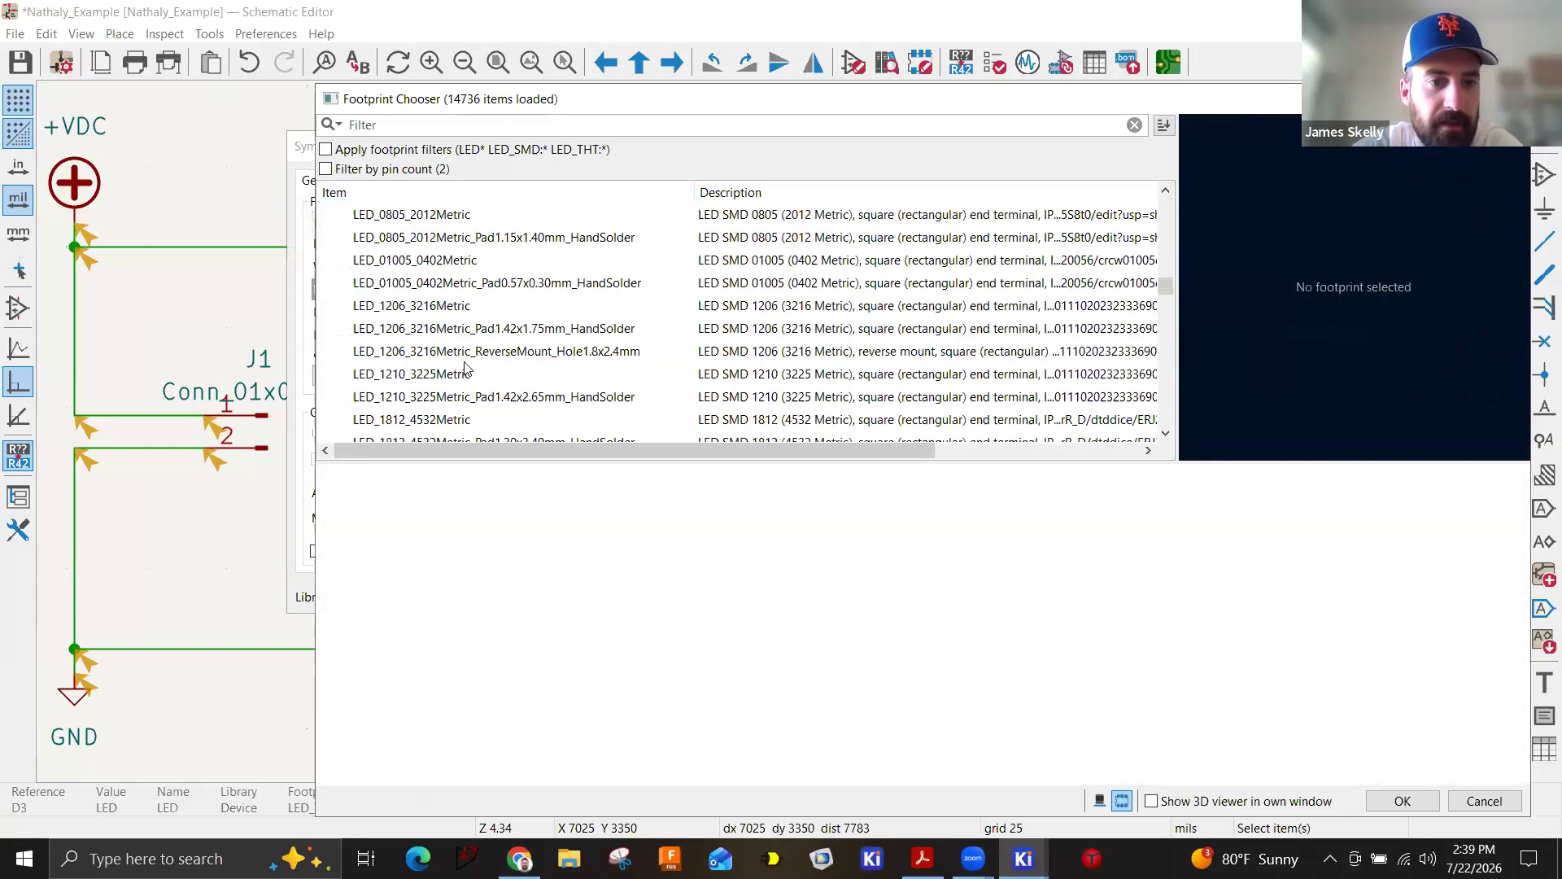
left_click(423, 308)
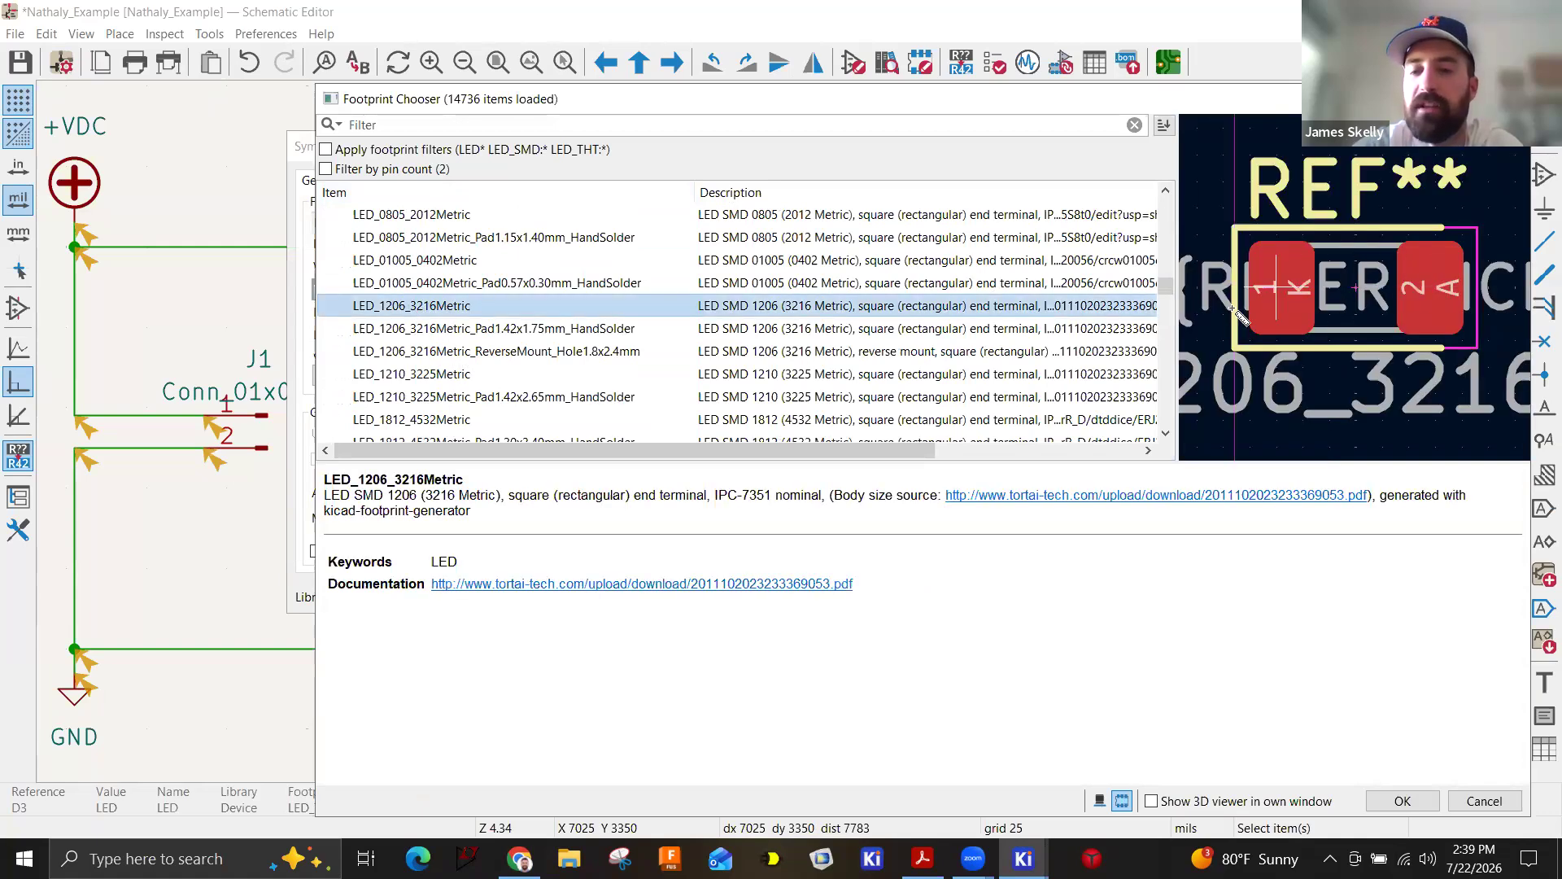
double_click(428, 308)
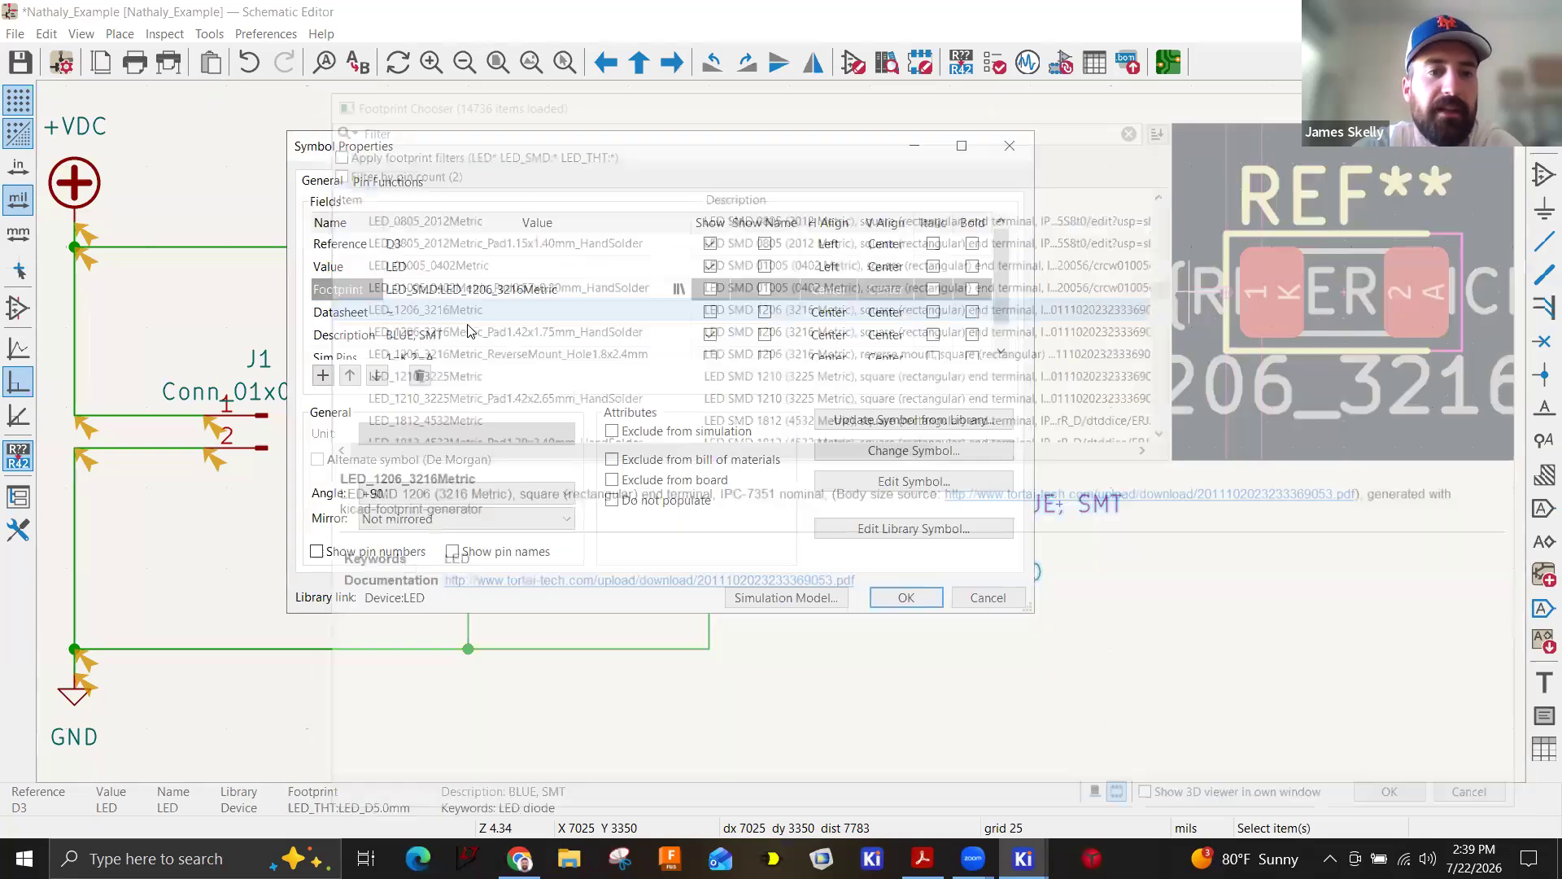
left_click(906, 598)
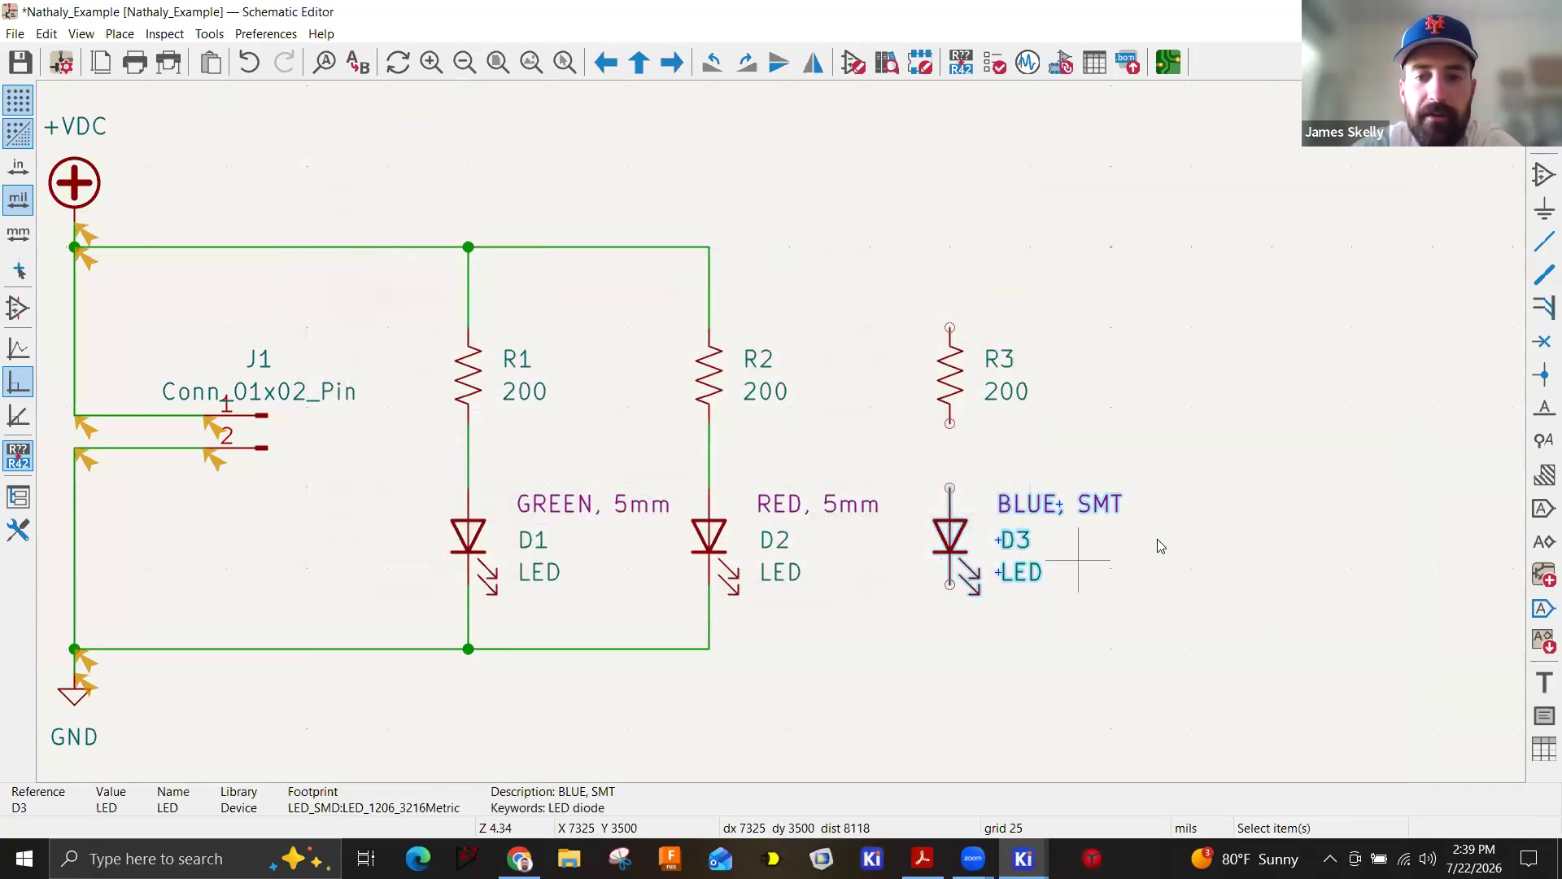
Draw a wire extending the +VDC rail from above R2 to the upper pin of resistor R3.
left_click(1544, 241)
left_click(709, 247)
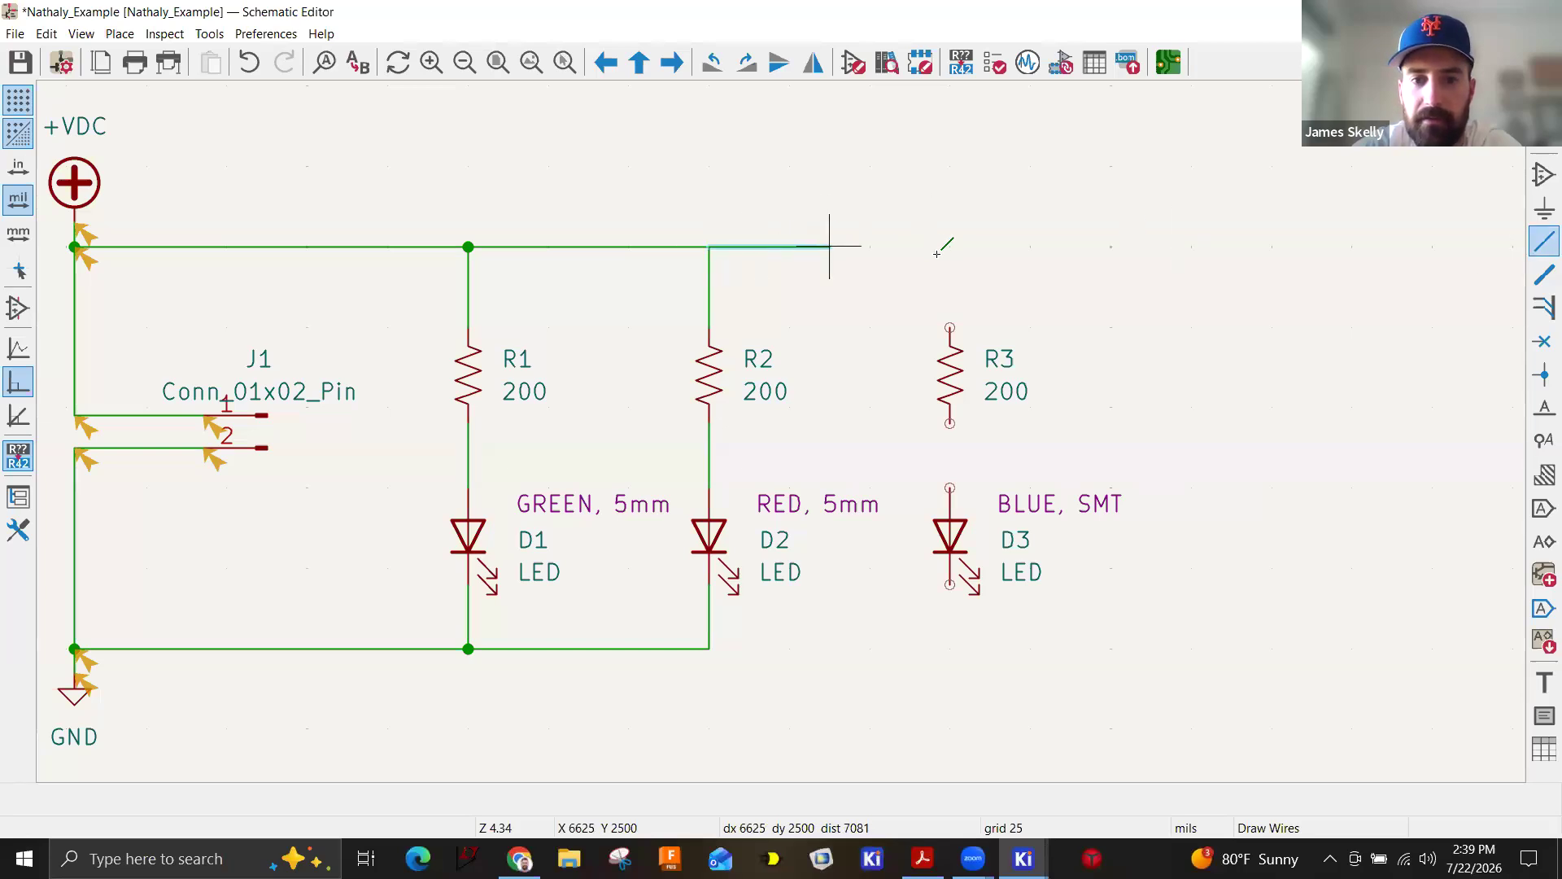
left_click(949, 332)
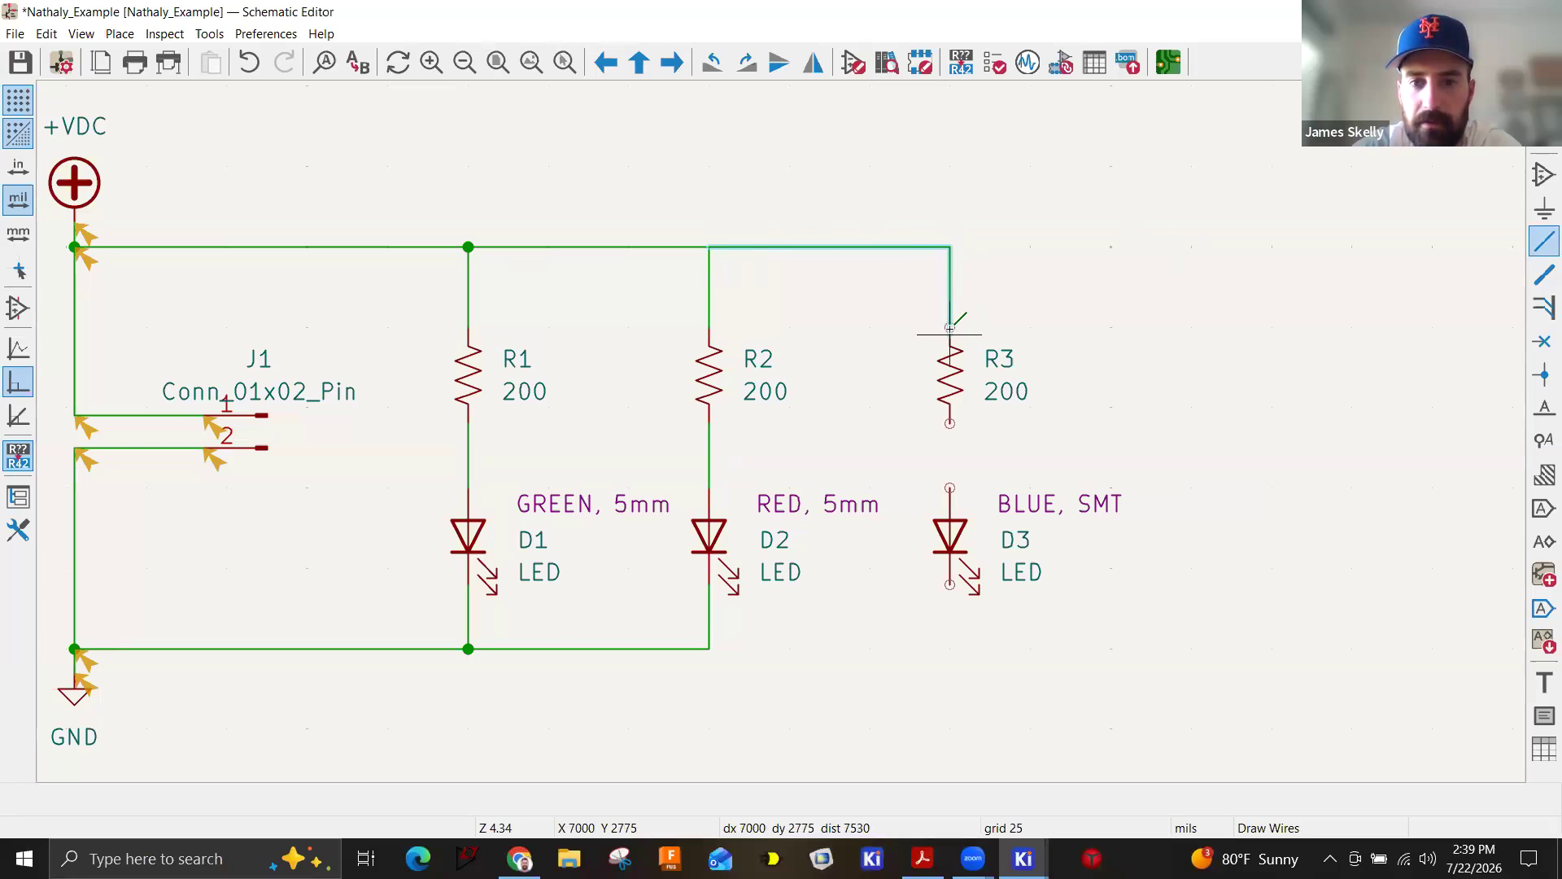
key("Escape")
left_click(710, 246)
left_click(950, 329)
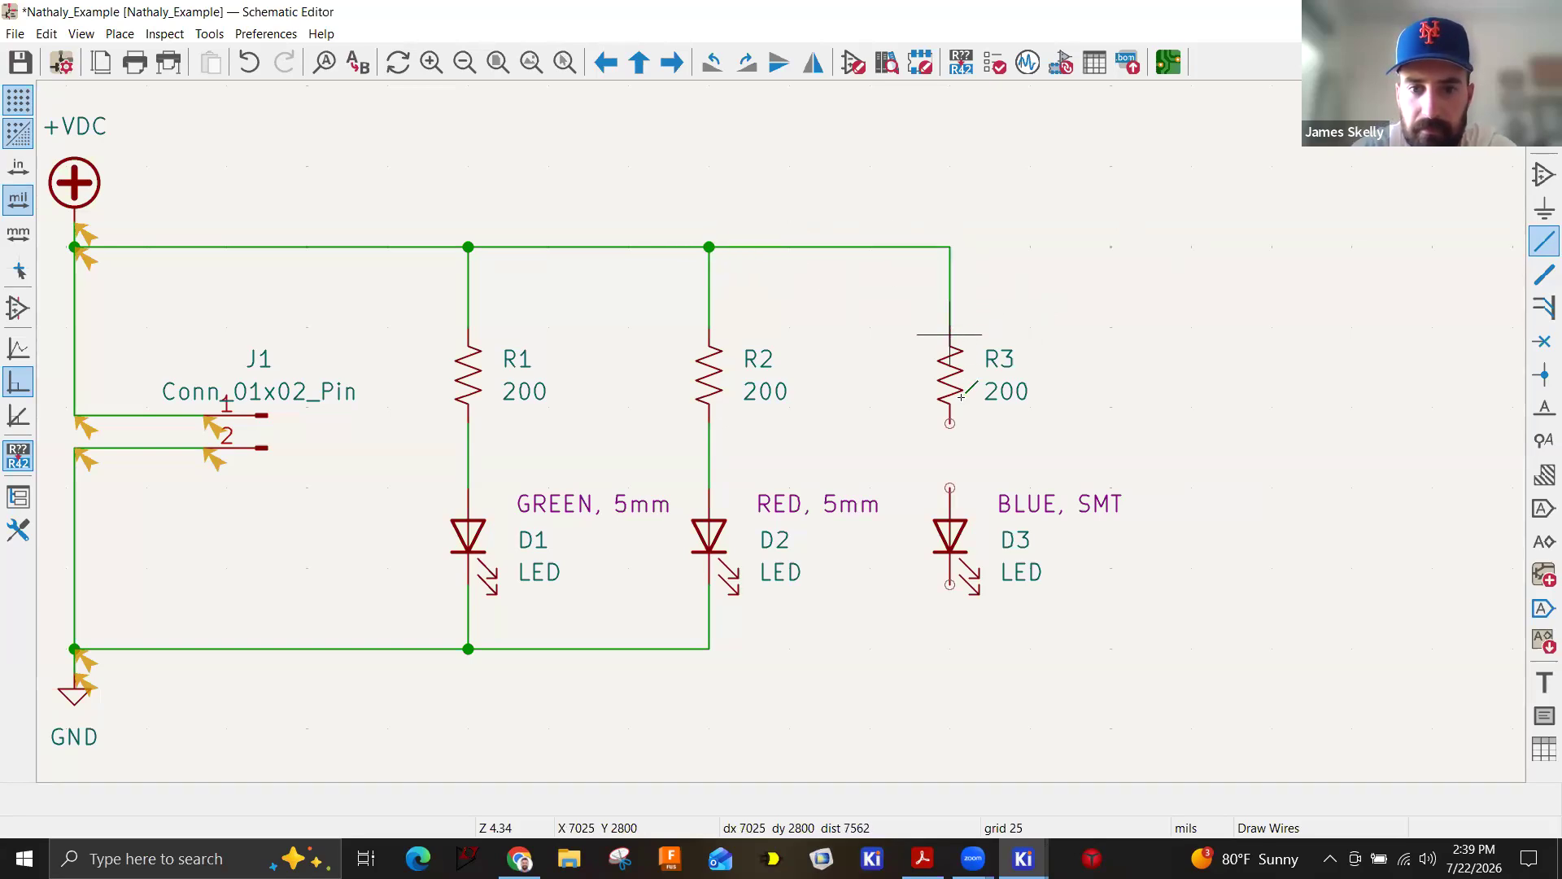
Wire R3's lower pin to D3 and connect D3's lower pin to the GND rail below D2.
left_click(949, 423)
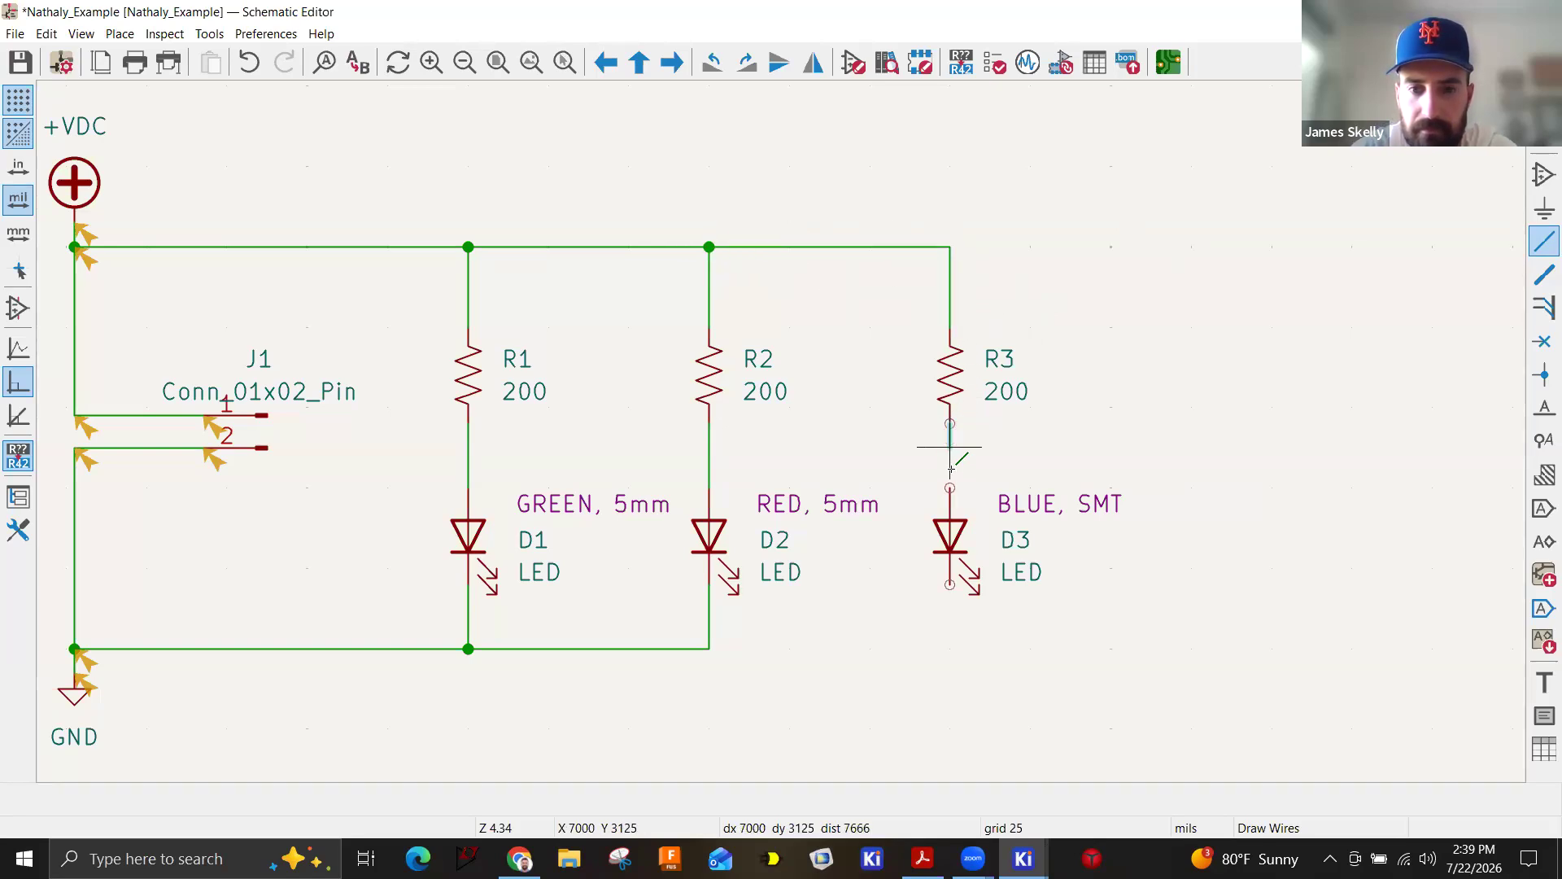
left_click(950, 586)
left_click(716, 643)
key("Escape")
Run the electrical rules check on the completed schematic and save the schematic.
scroll(788, 368, "down", 1)
middle_click_drag(788, 368, 1281, 435)
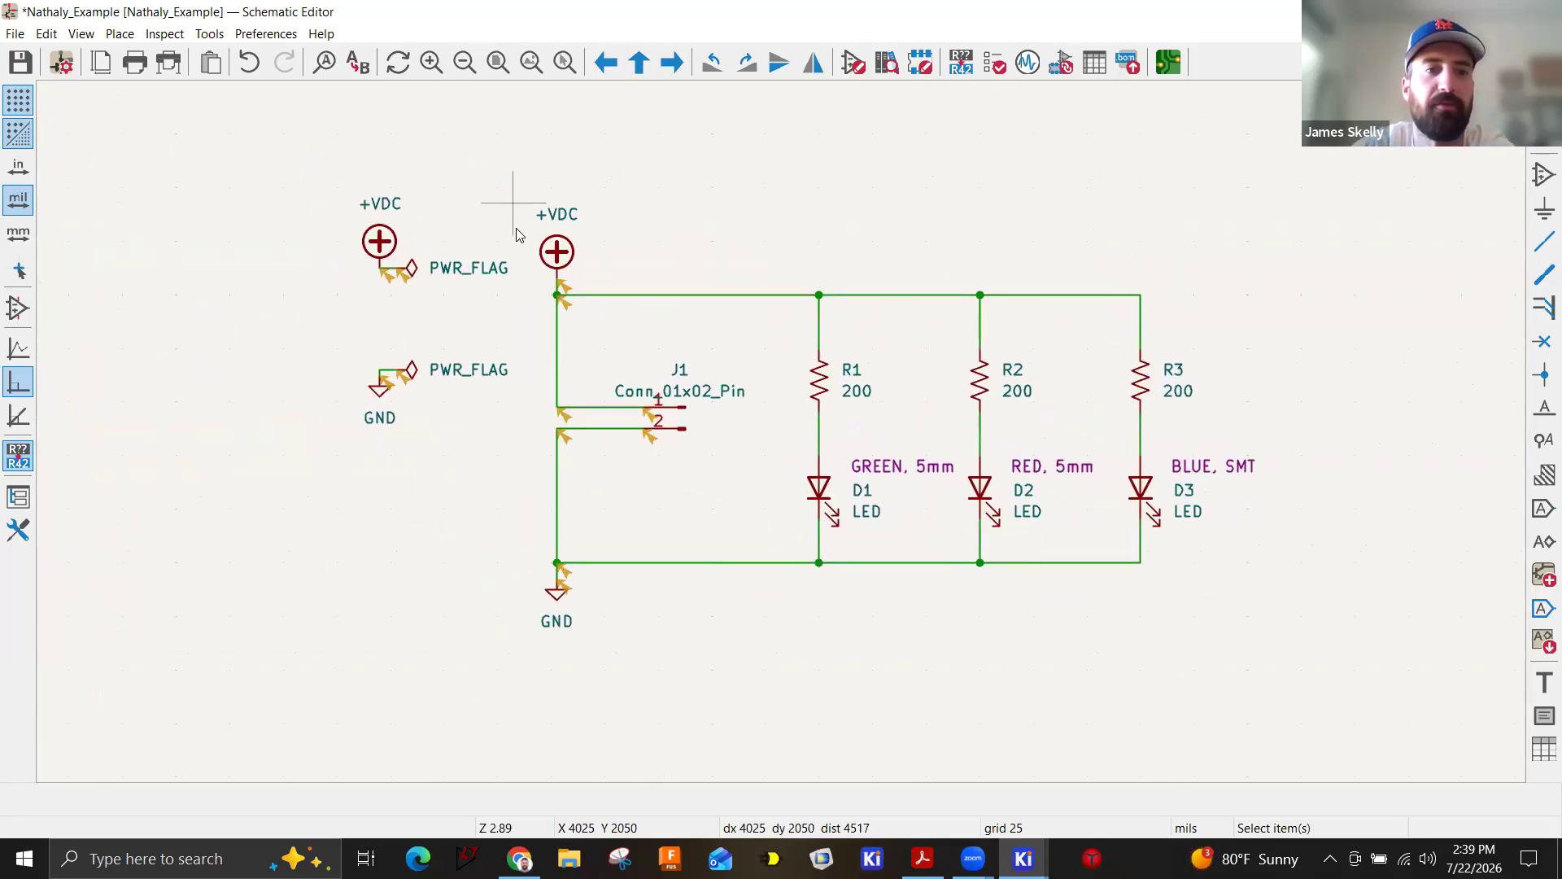
middle_click_drag(521, 234, 514, 270)
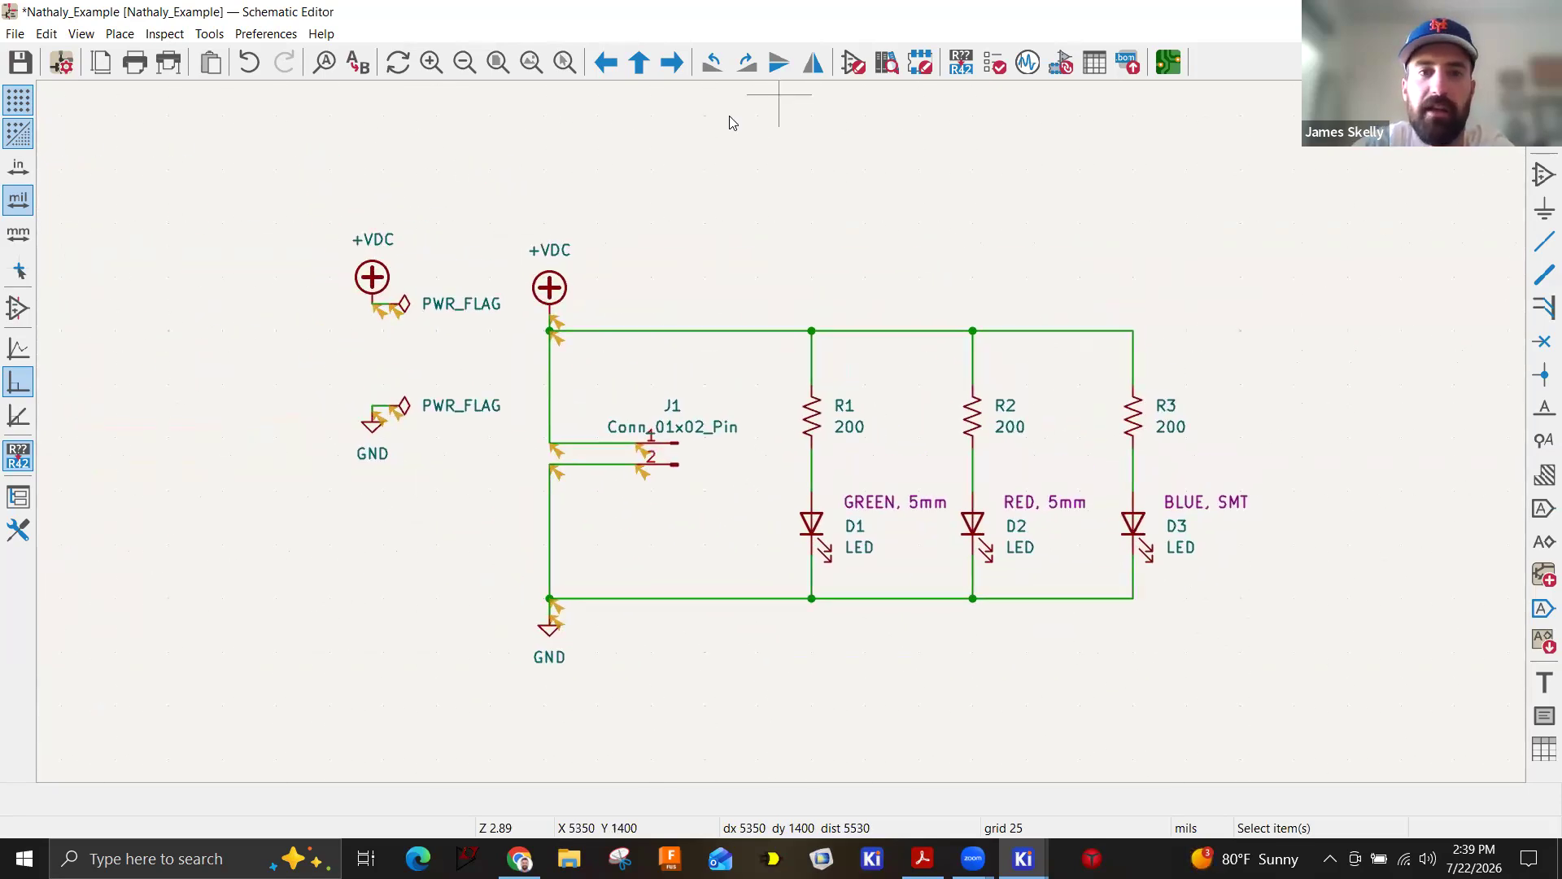
left_click(167, 33)
left_click(216, 90)
left_click(1067, 439)
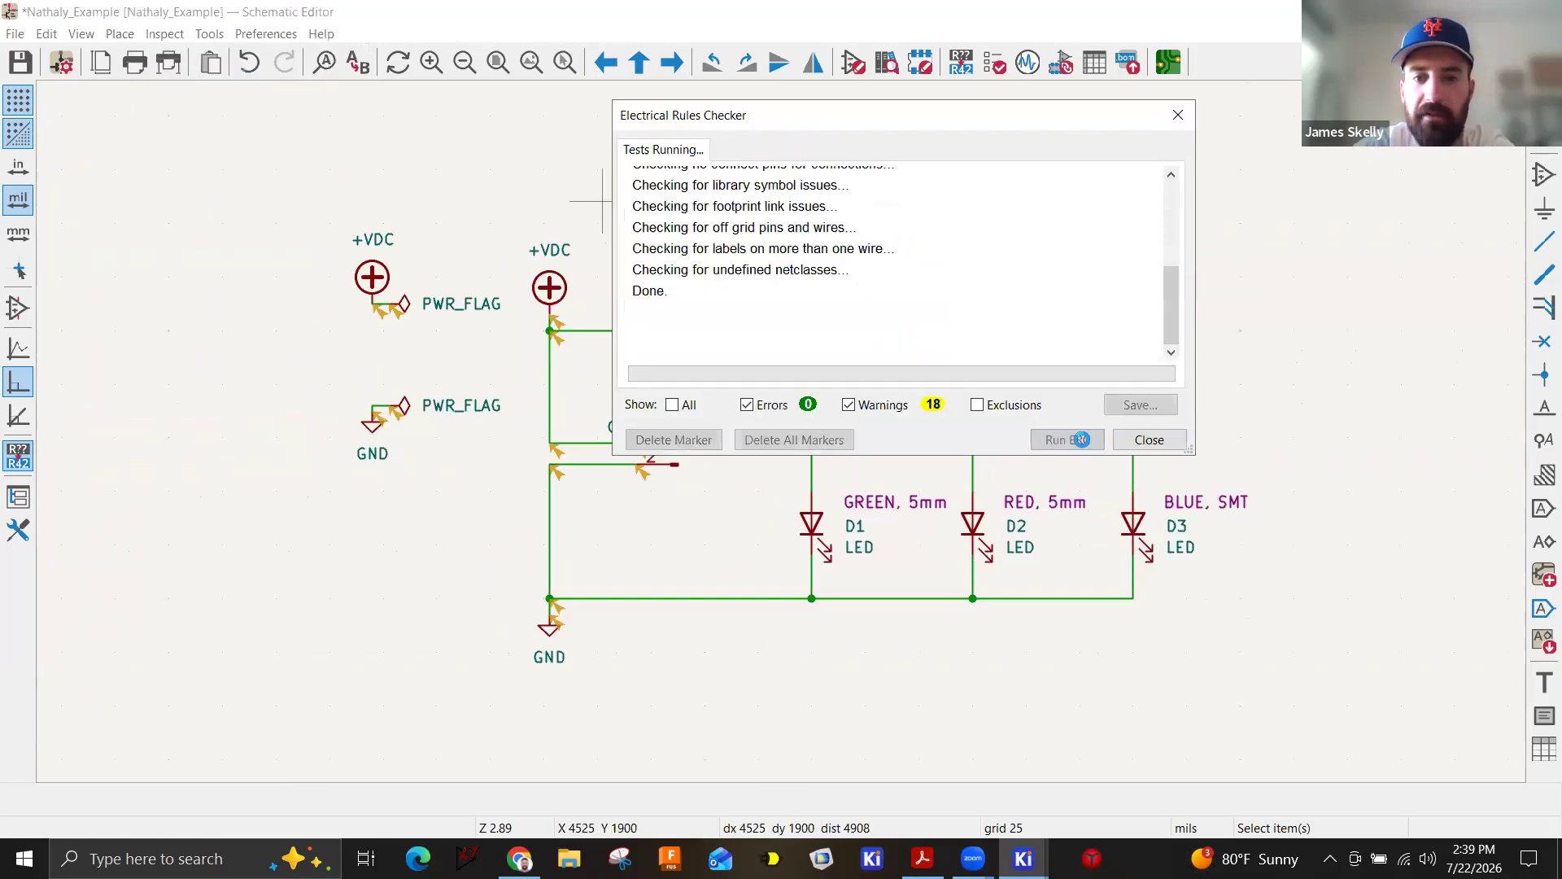
left_click(1149, 439)
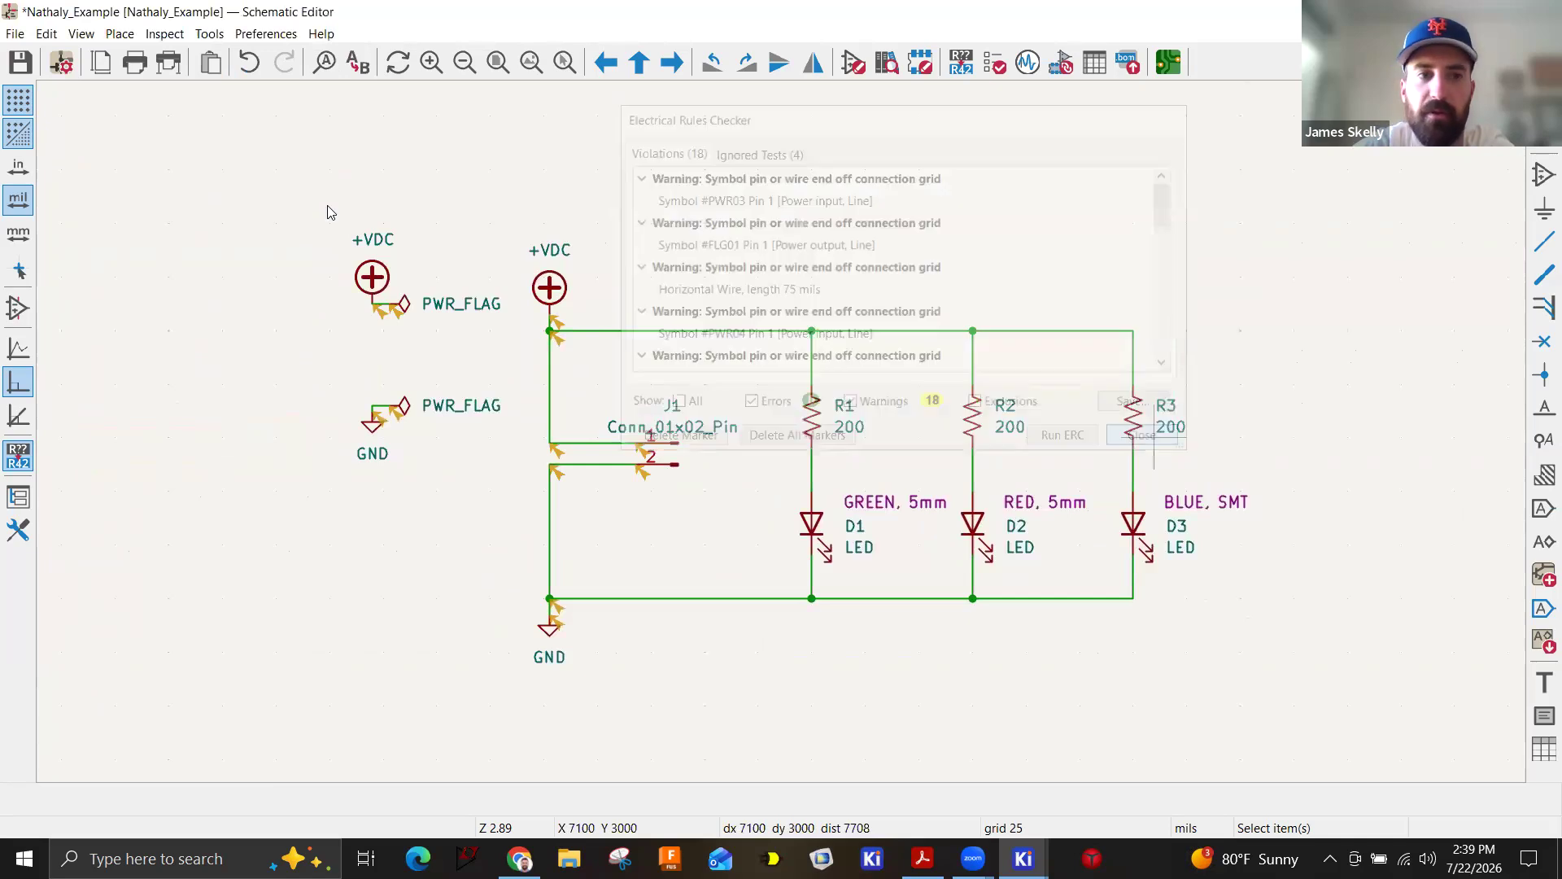
left_click(20, 63)
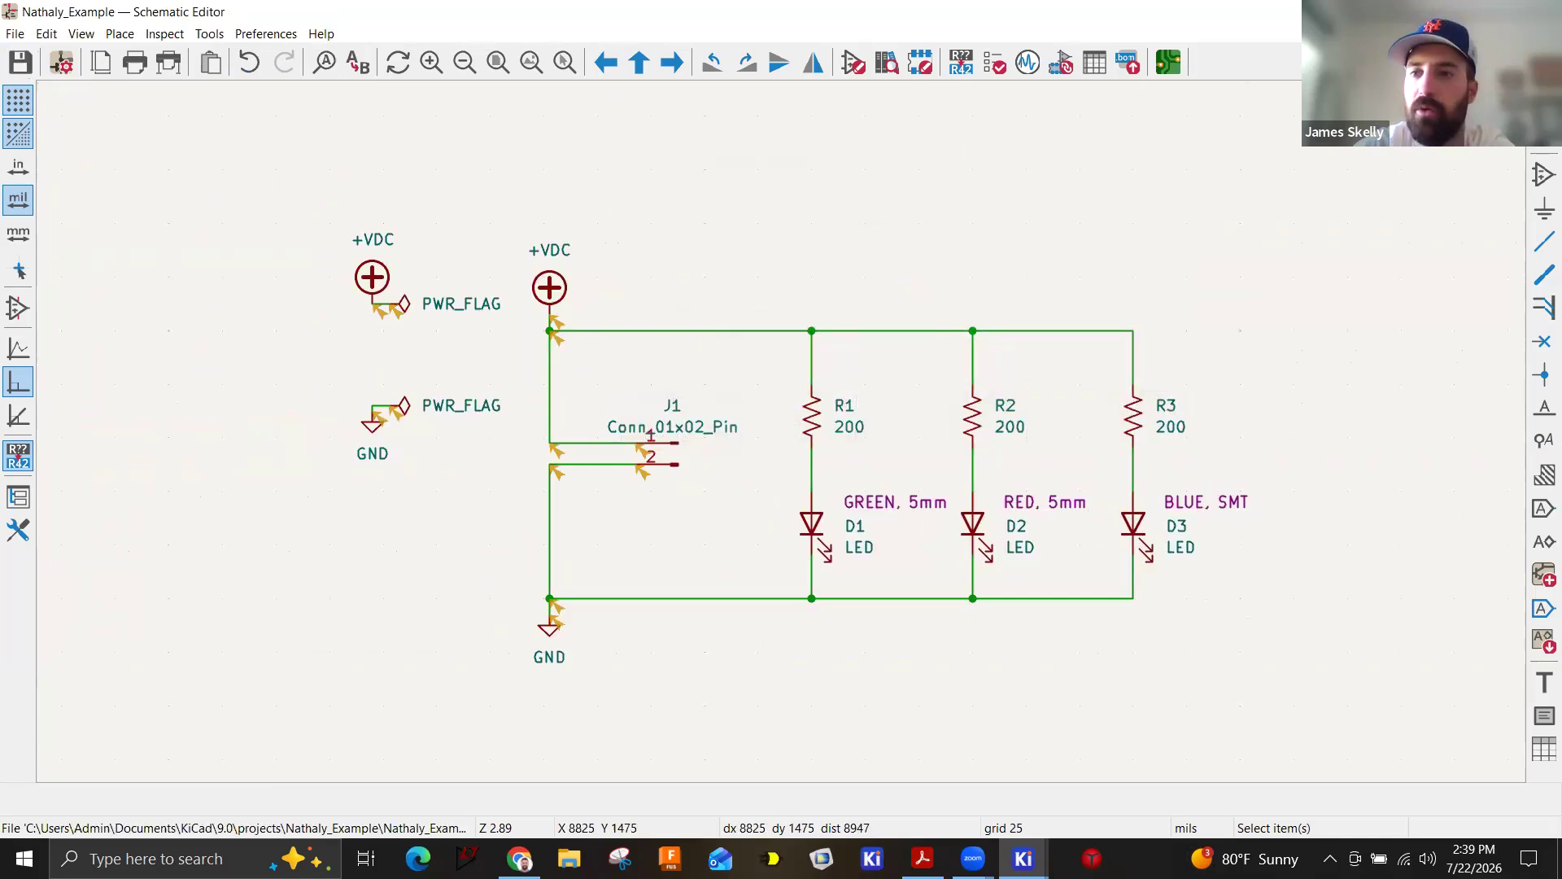
Open the project's .kicad_pcb board file in the PCB Editor and maximize its window.
left_click(1540, 12)
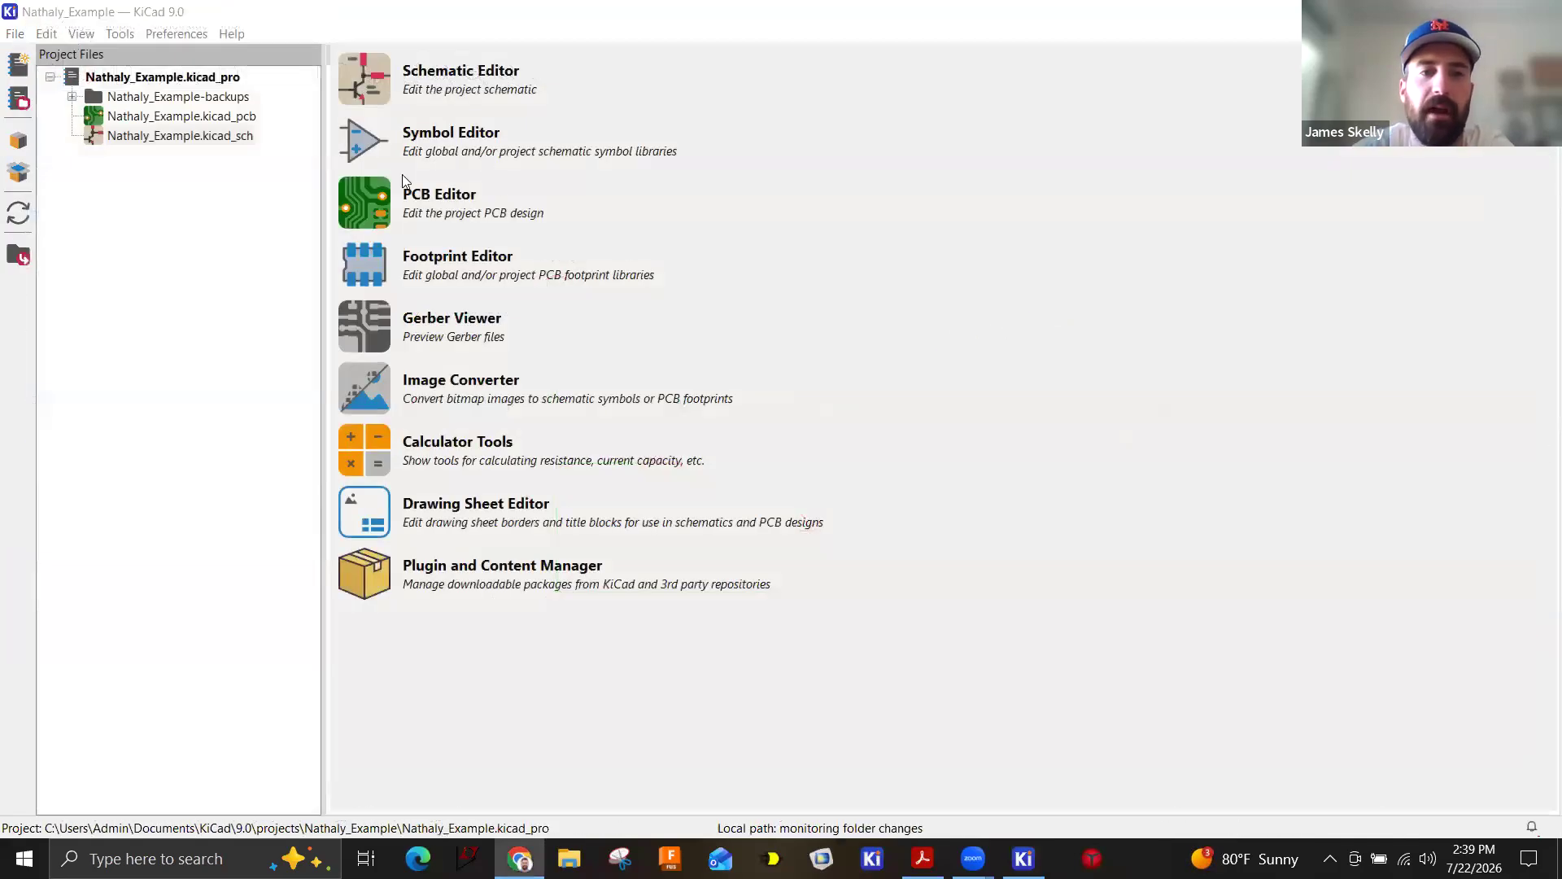
left_click(168, 119)
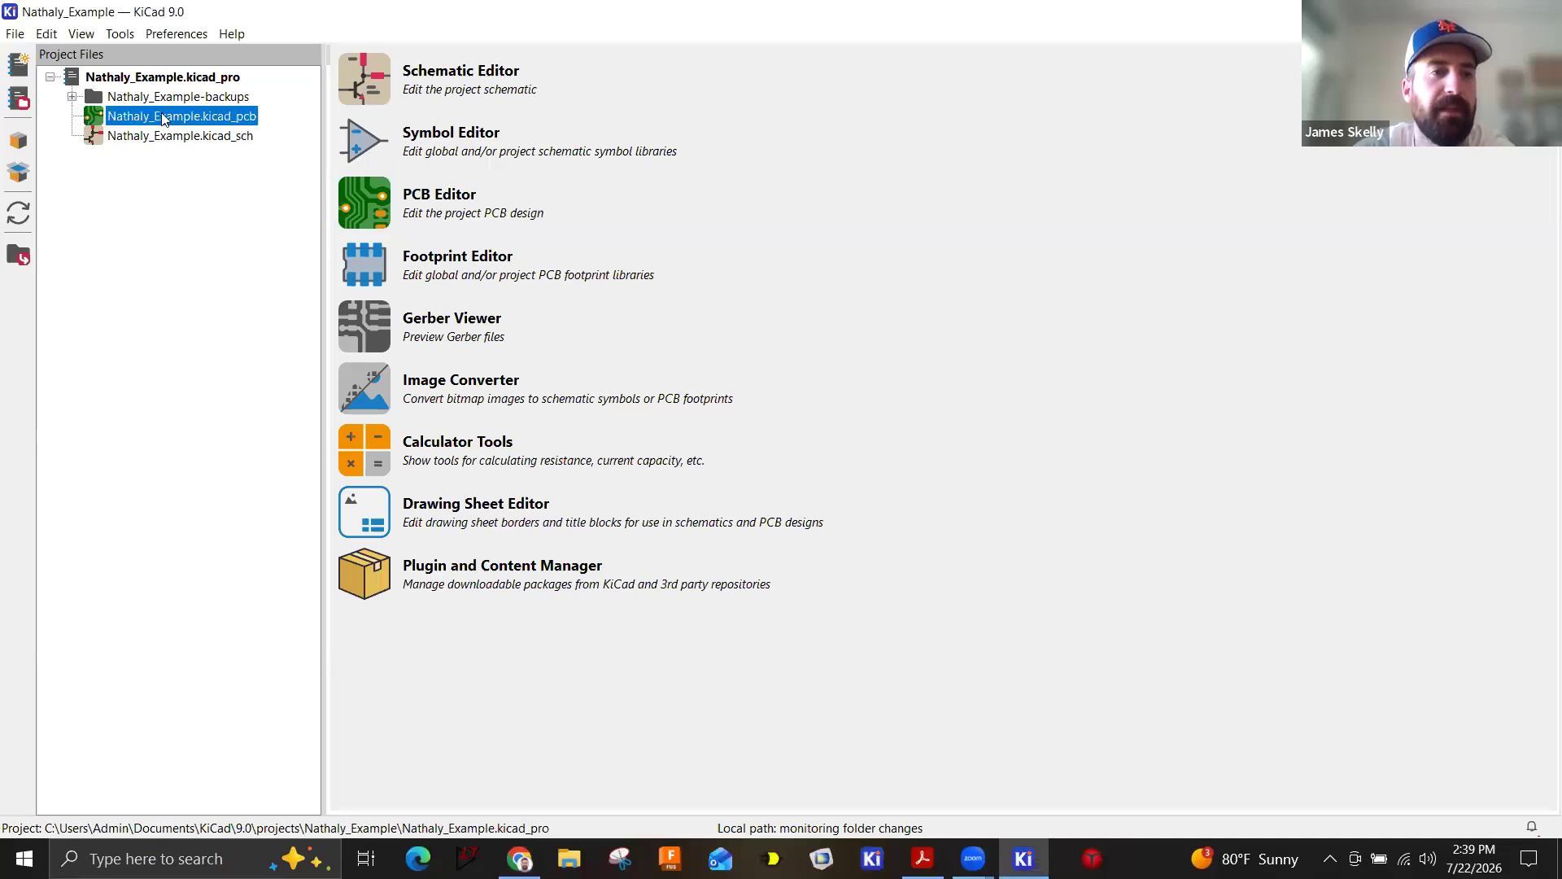
double_click(163, 119)
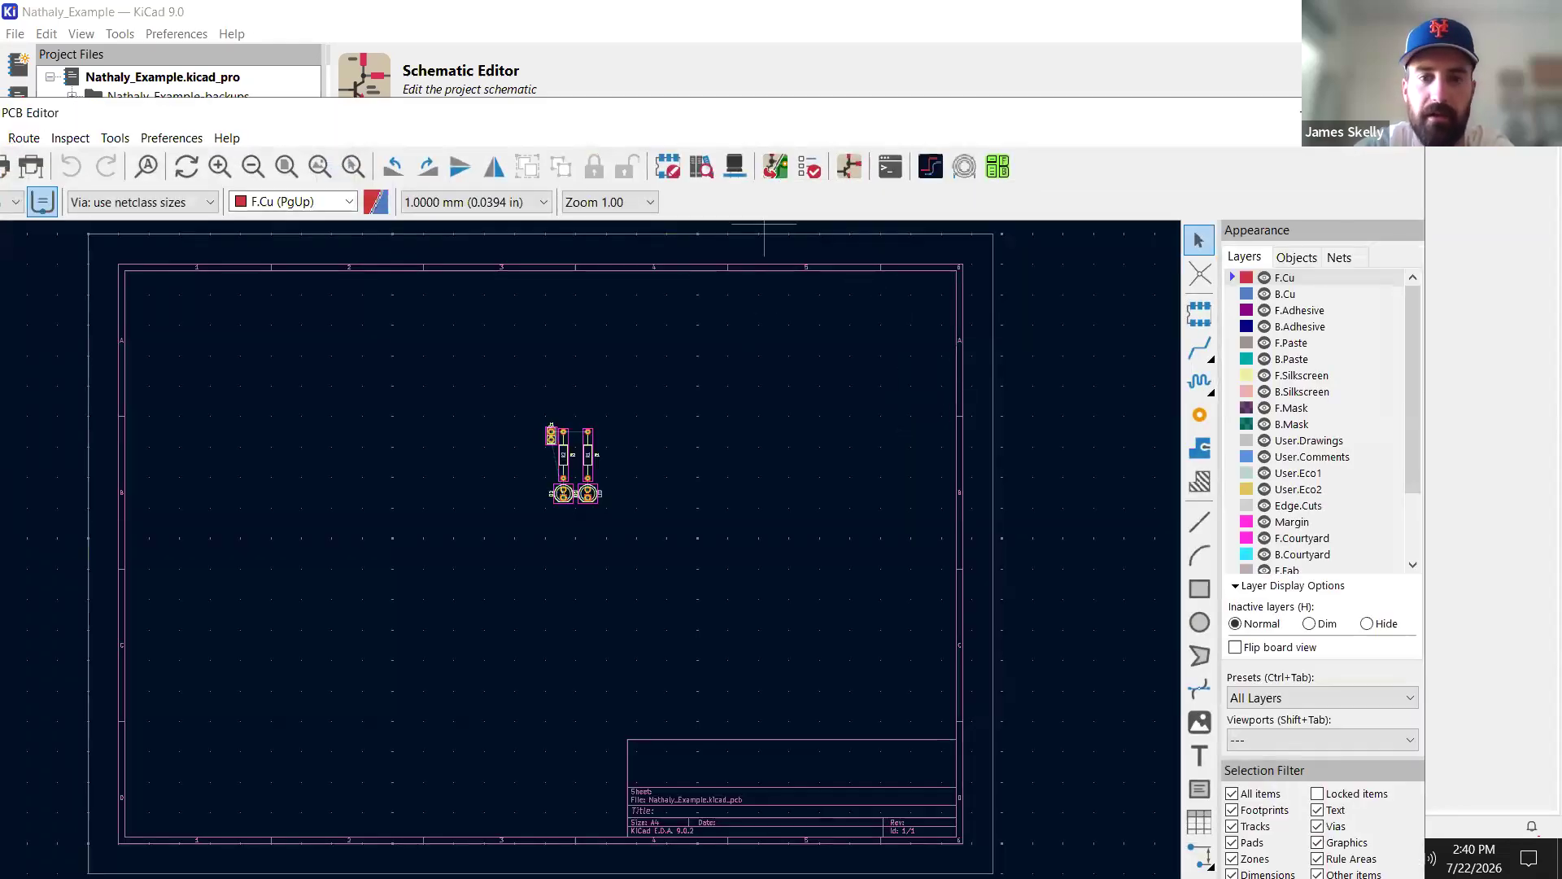
double_click(772, 112)
scroll(742, 351, "up", 5)
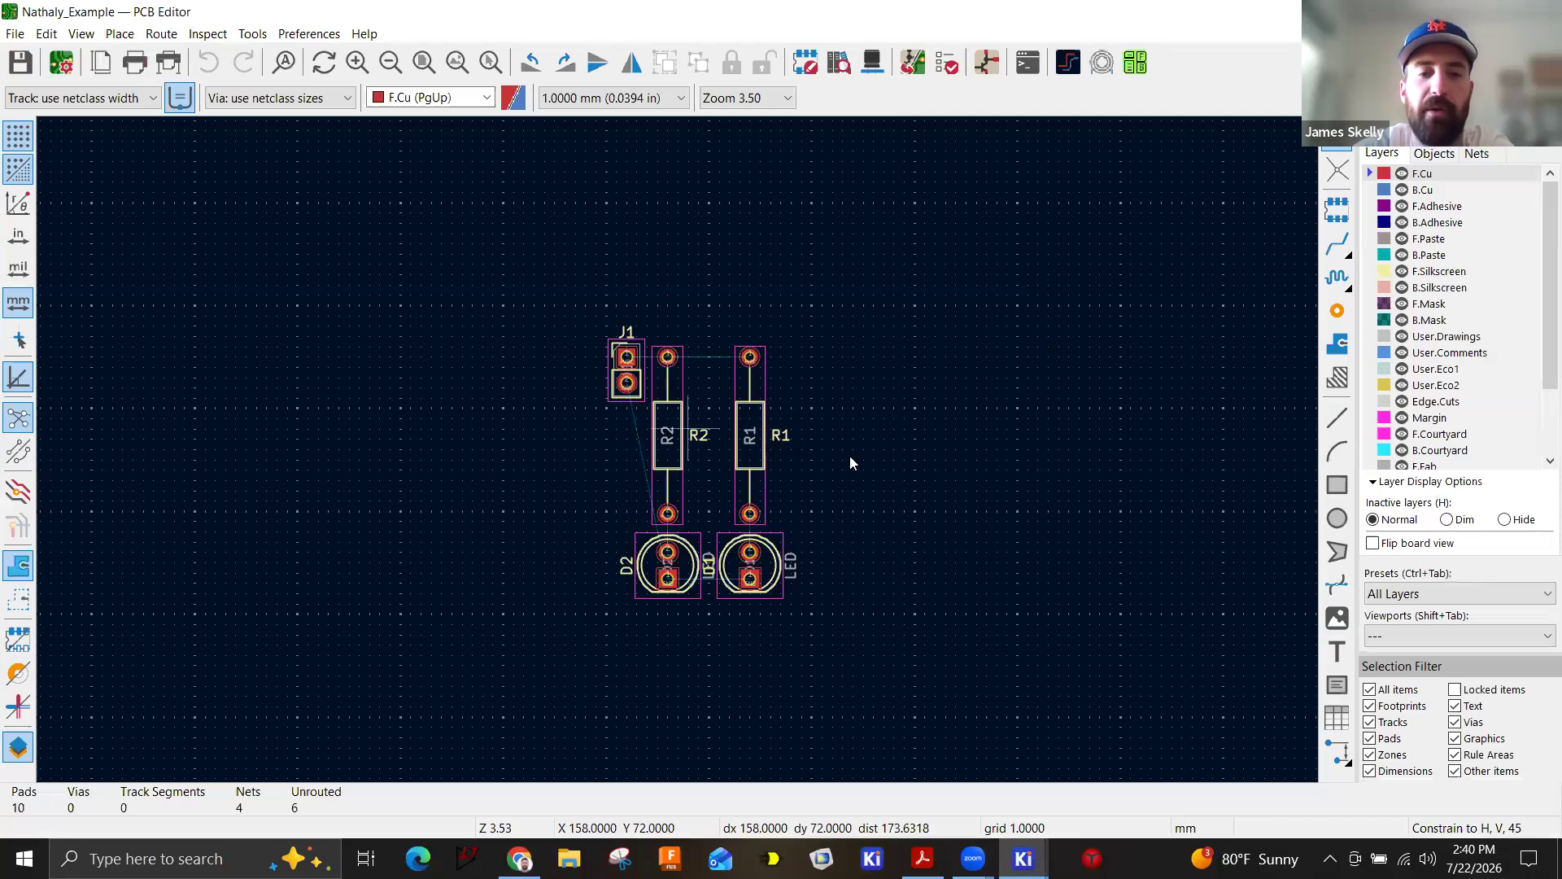
Update the PCB from the schematic and place the added D3 and R3 1206 footprints beside R1.
left_click(915, 63)
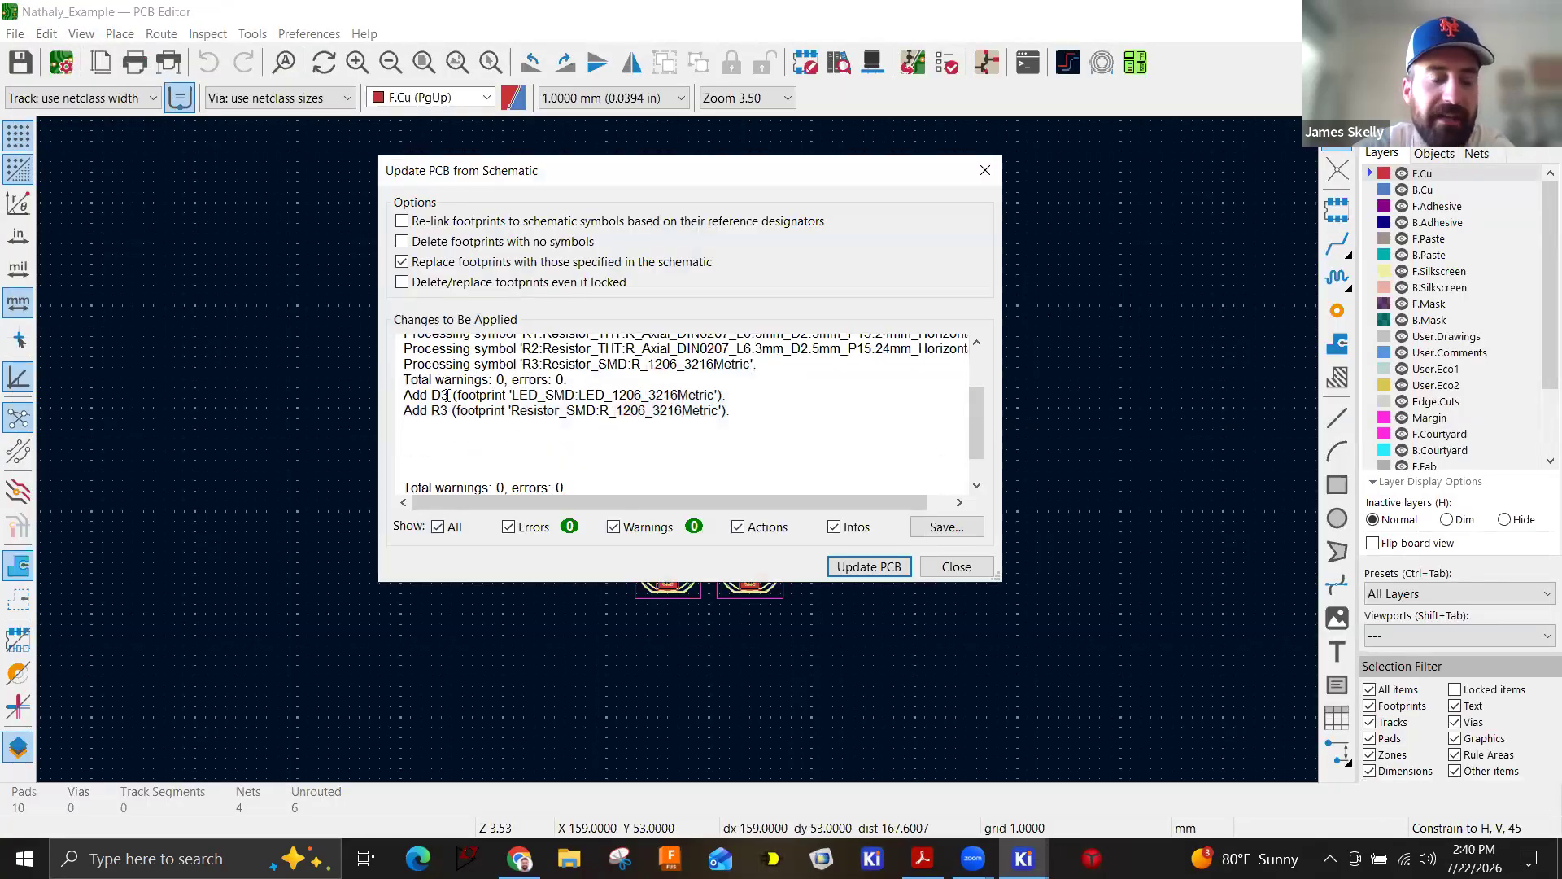
left_click_drag(405, 396, 736, 417)
scroll(766, 436, "down", 1)
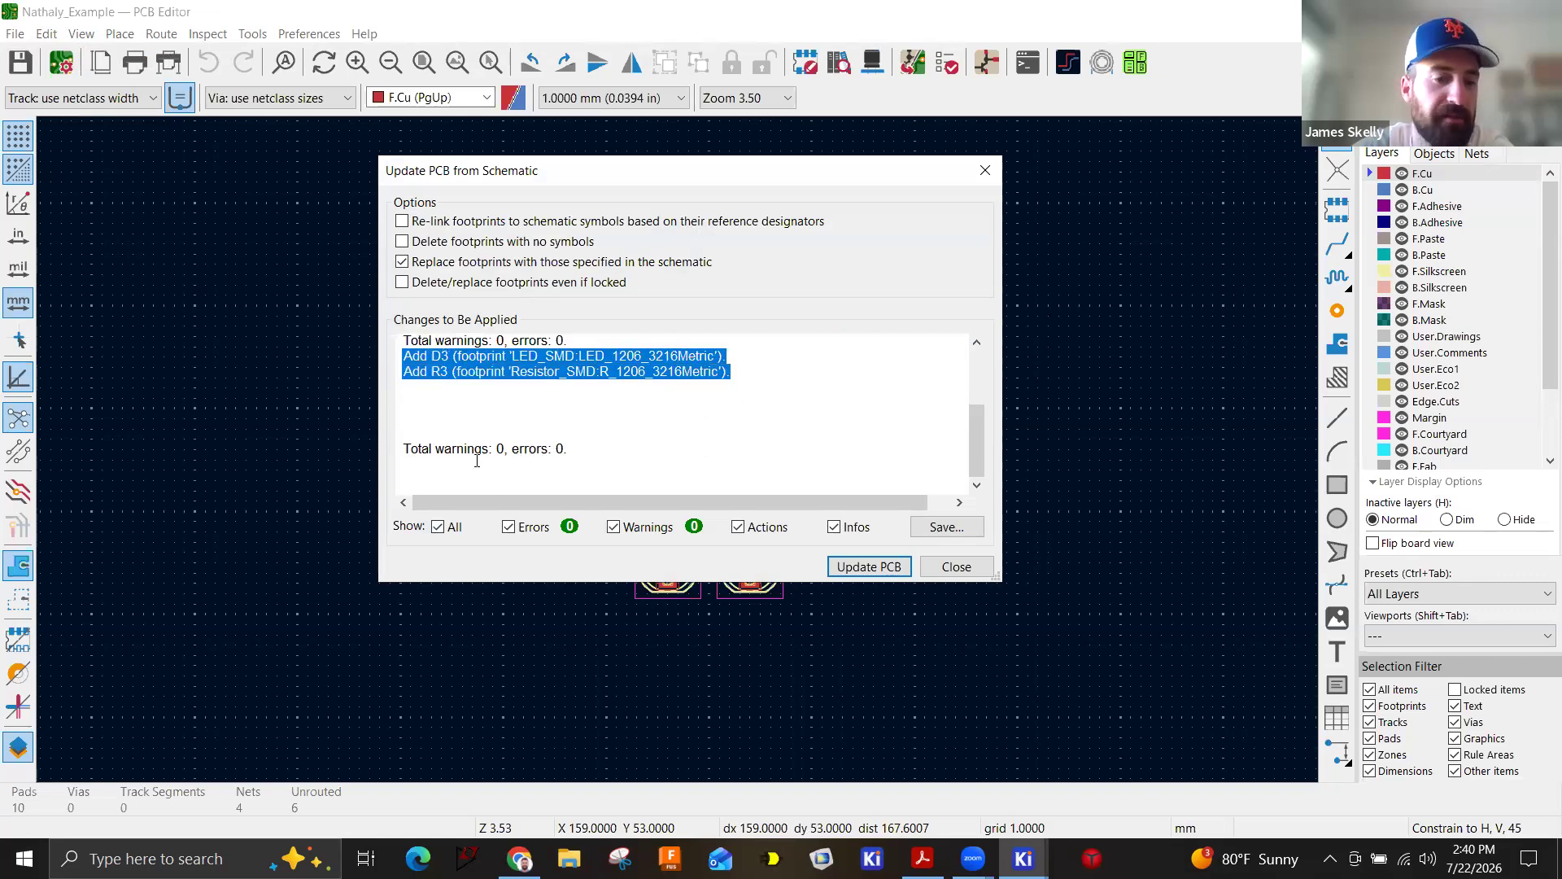
left_click(869, 566)
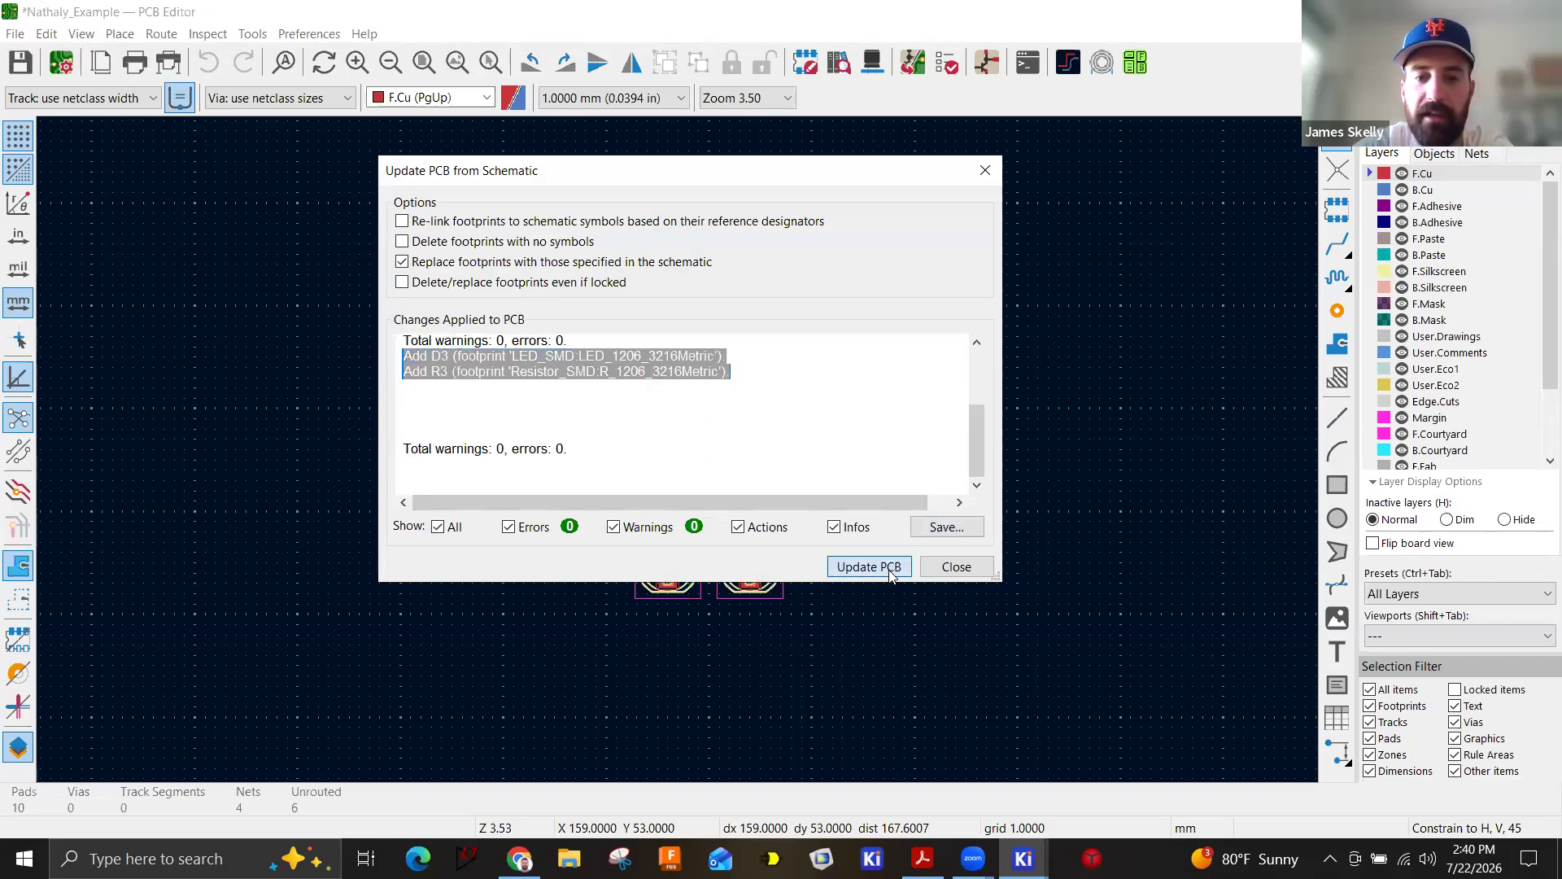
left_click(957, 567)
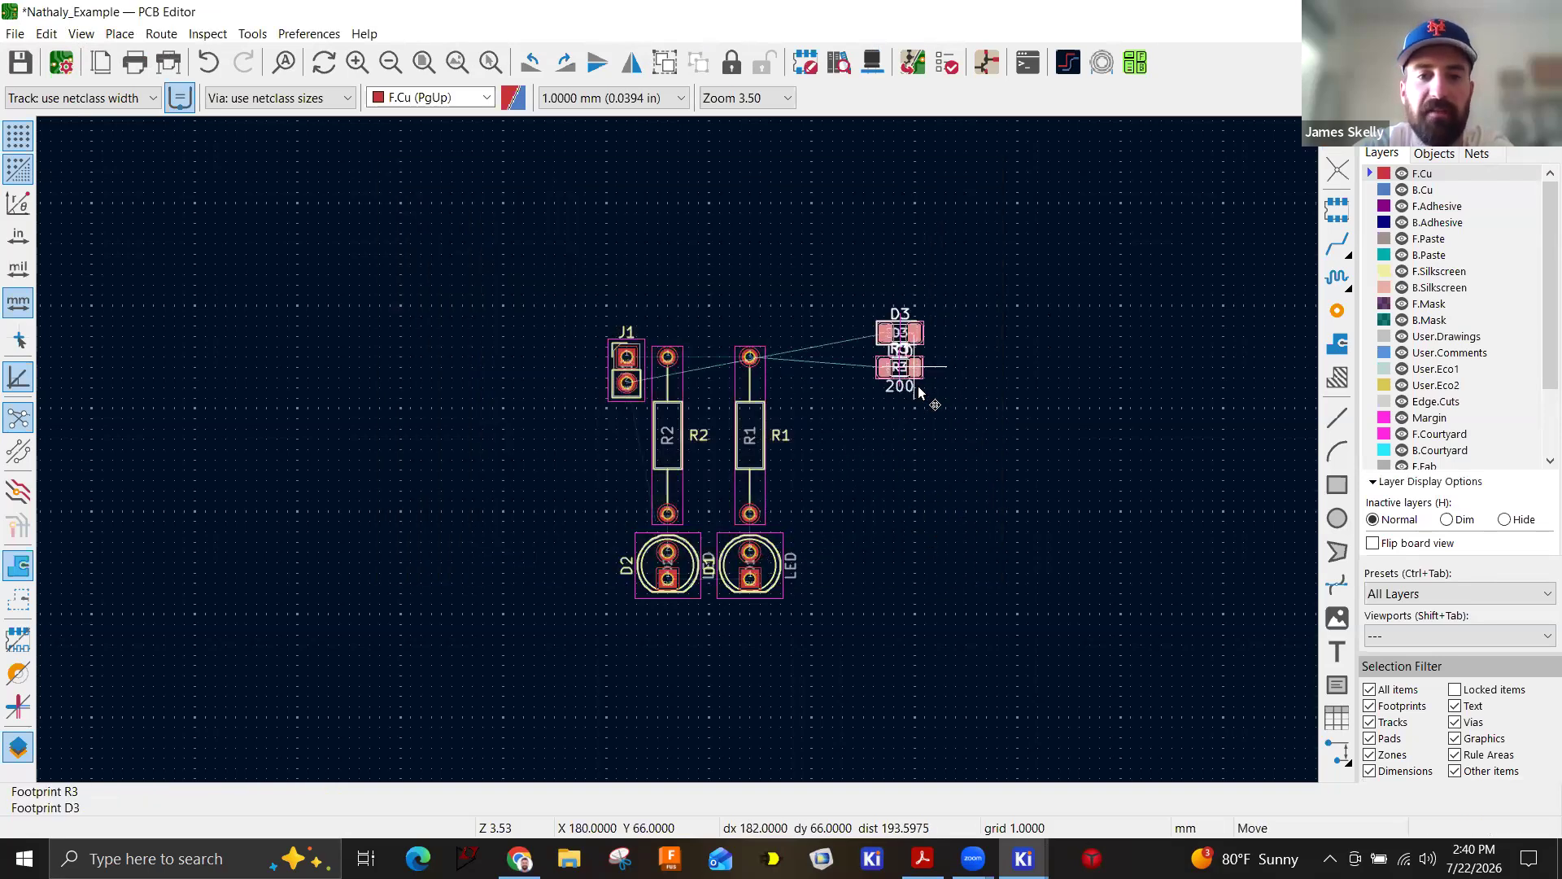
left_click(895, 431)
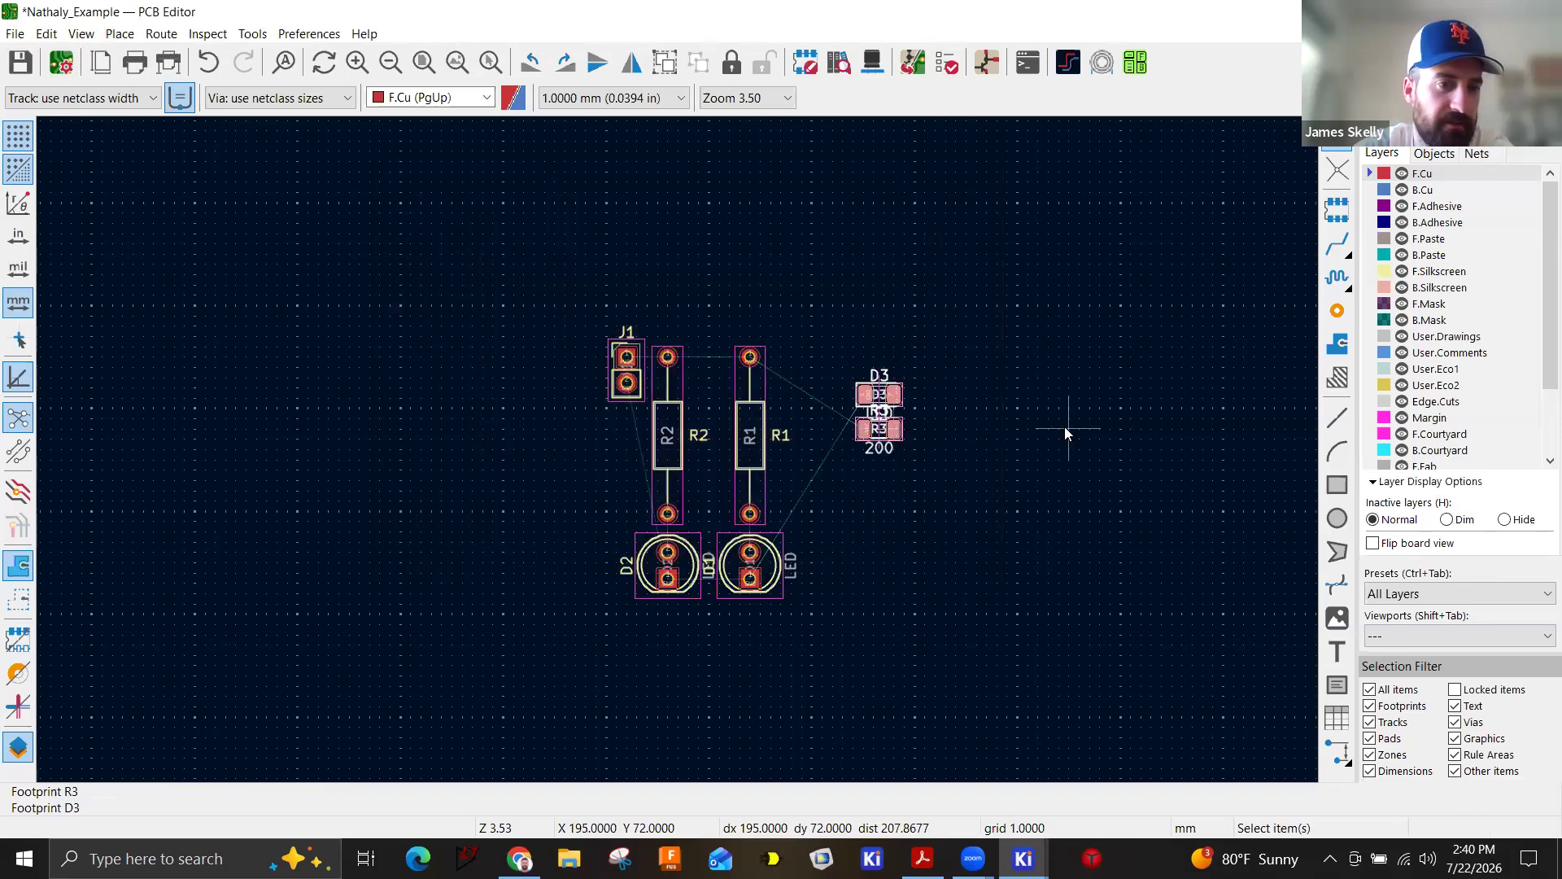
left_click(1005, 420)
Move D3 aside from R3, rotate R3 to vertical and place it beside the body of R1.
scroll(844, 411, "up", 2)
scroll(637, 442, "up", 1)
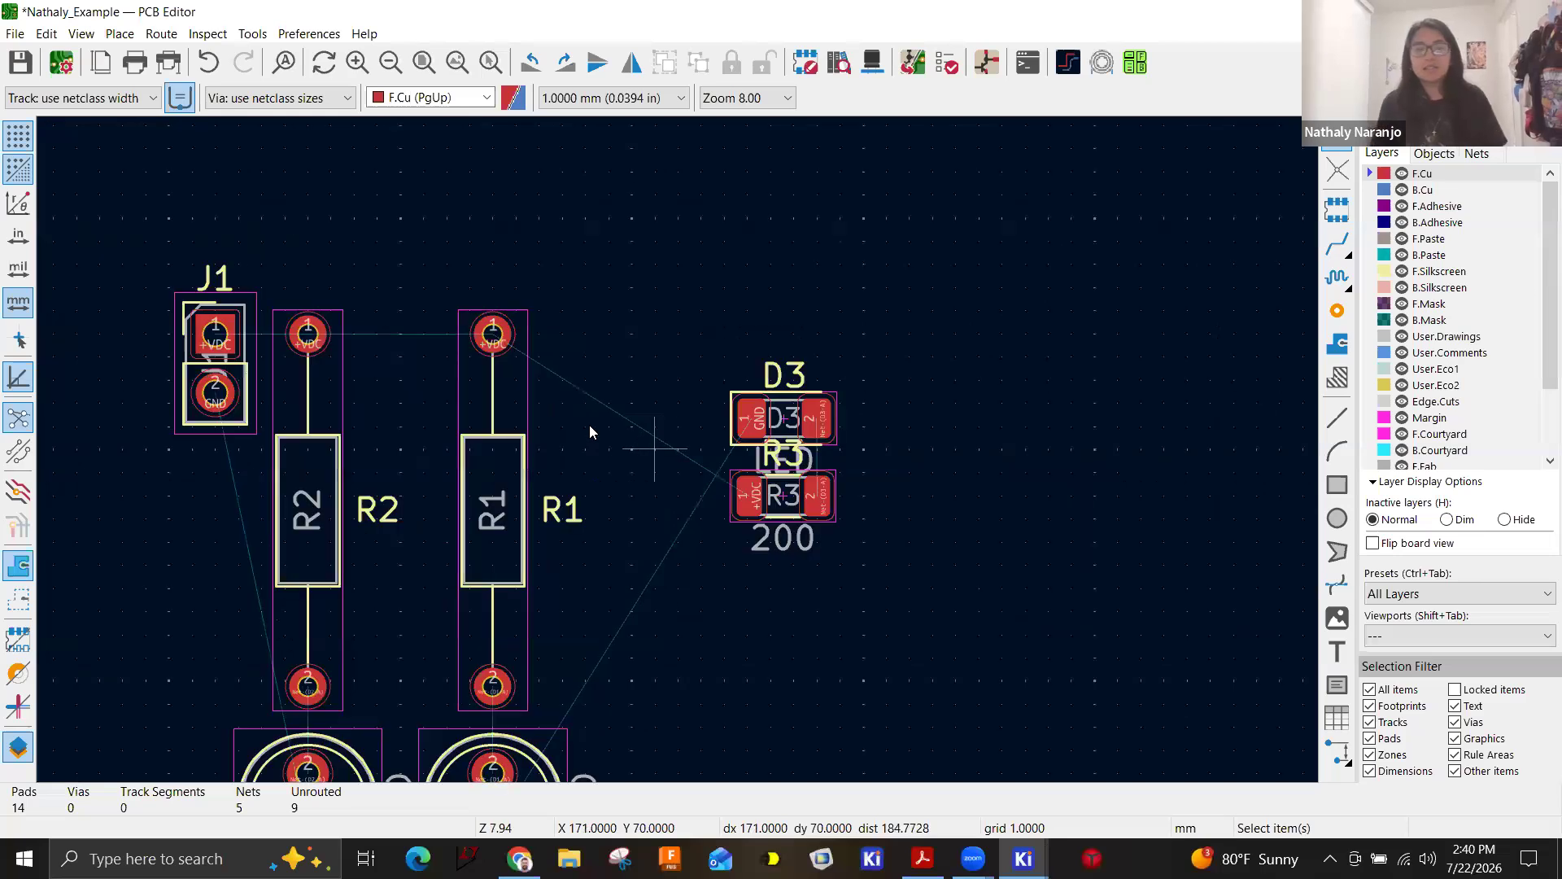
scroll(683, 455, "down", 1)
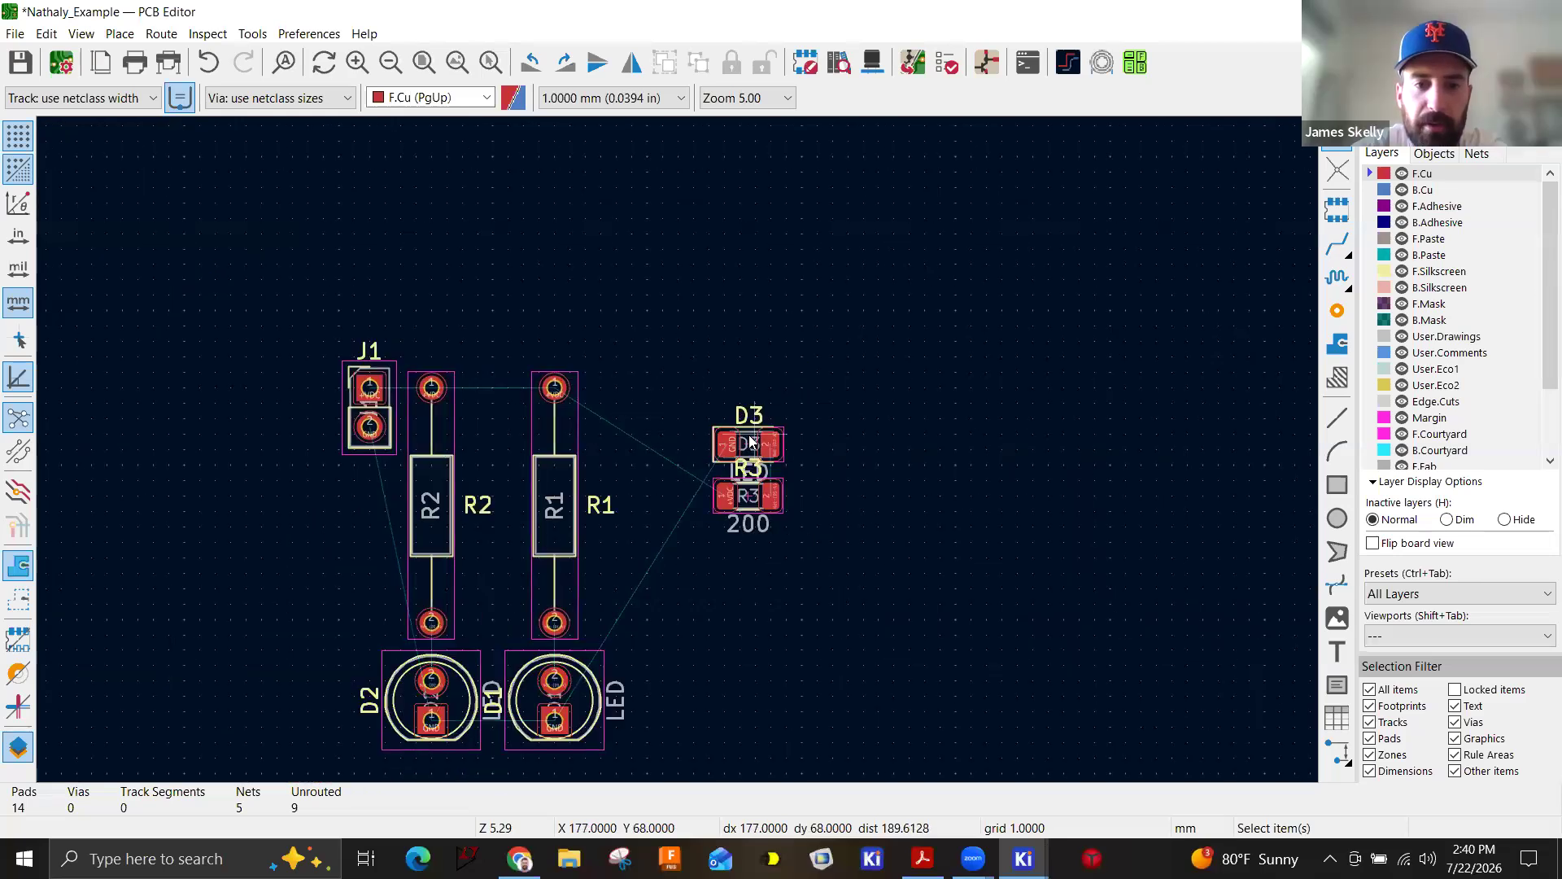
left_click_drag(748, 440, 879, 444)
left_click(747, 492)
left_click(757, 488)
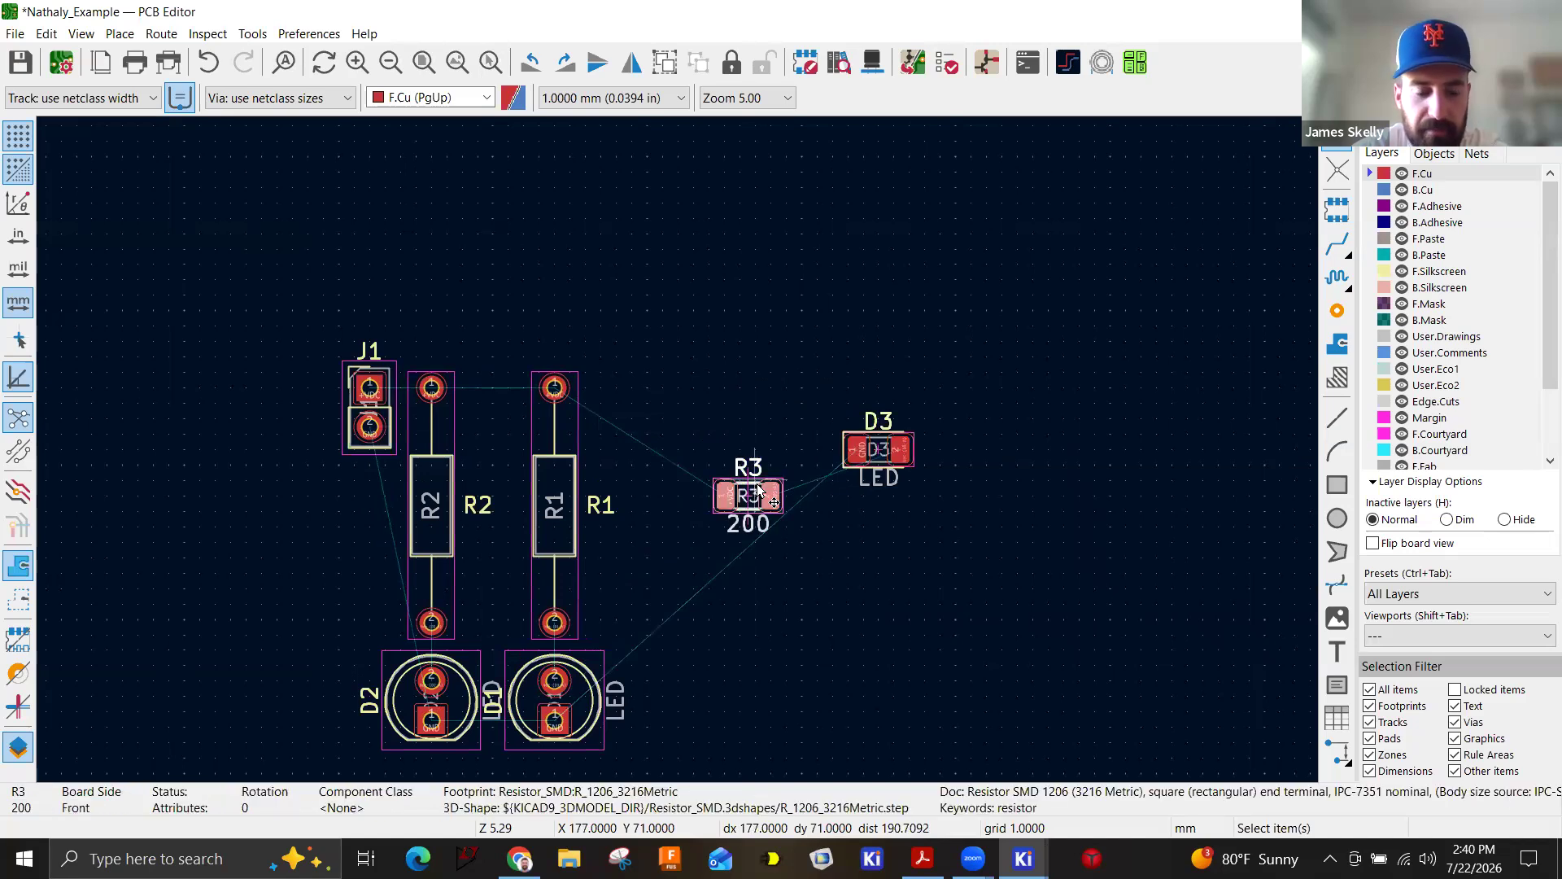
key("r")
left_click_drag(753, 490, 643, 549)
Rotate the D3 LED footprint to vertical and place it directly below R3.
scroll(754, 415, "down", 3)
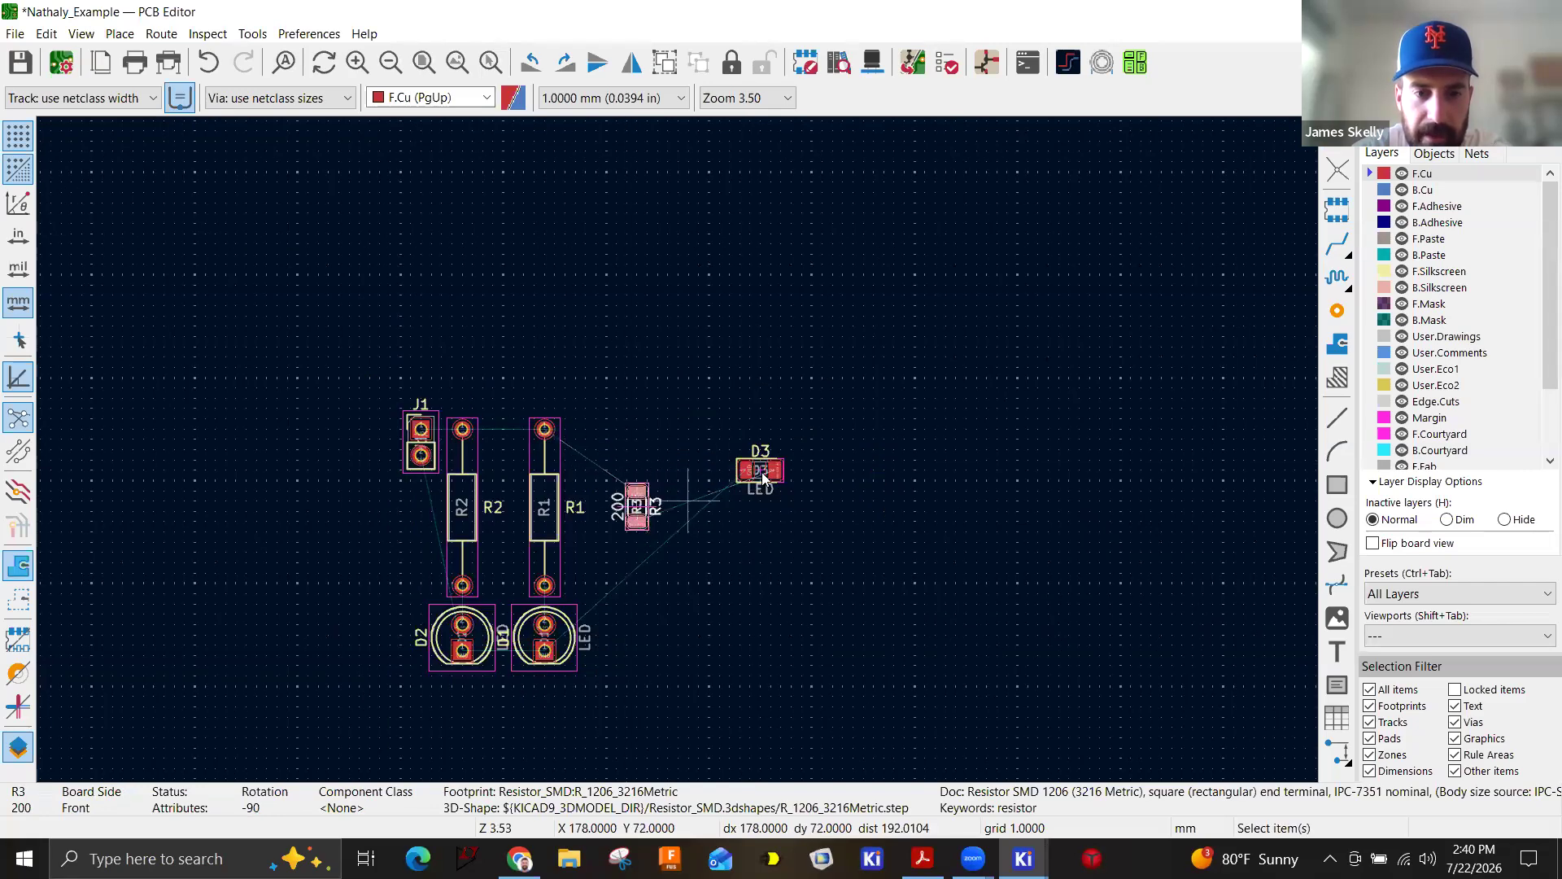
left_click(766, 473)
scroll(766, 474, "up", 1)
left_click_drag(682, 453, 486, 602)
key("r")
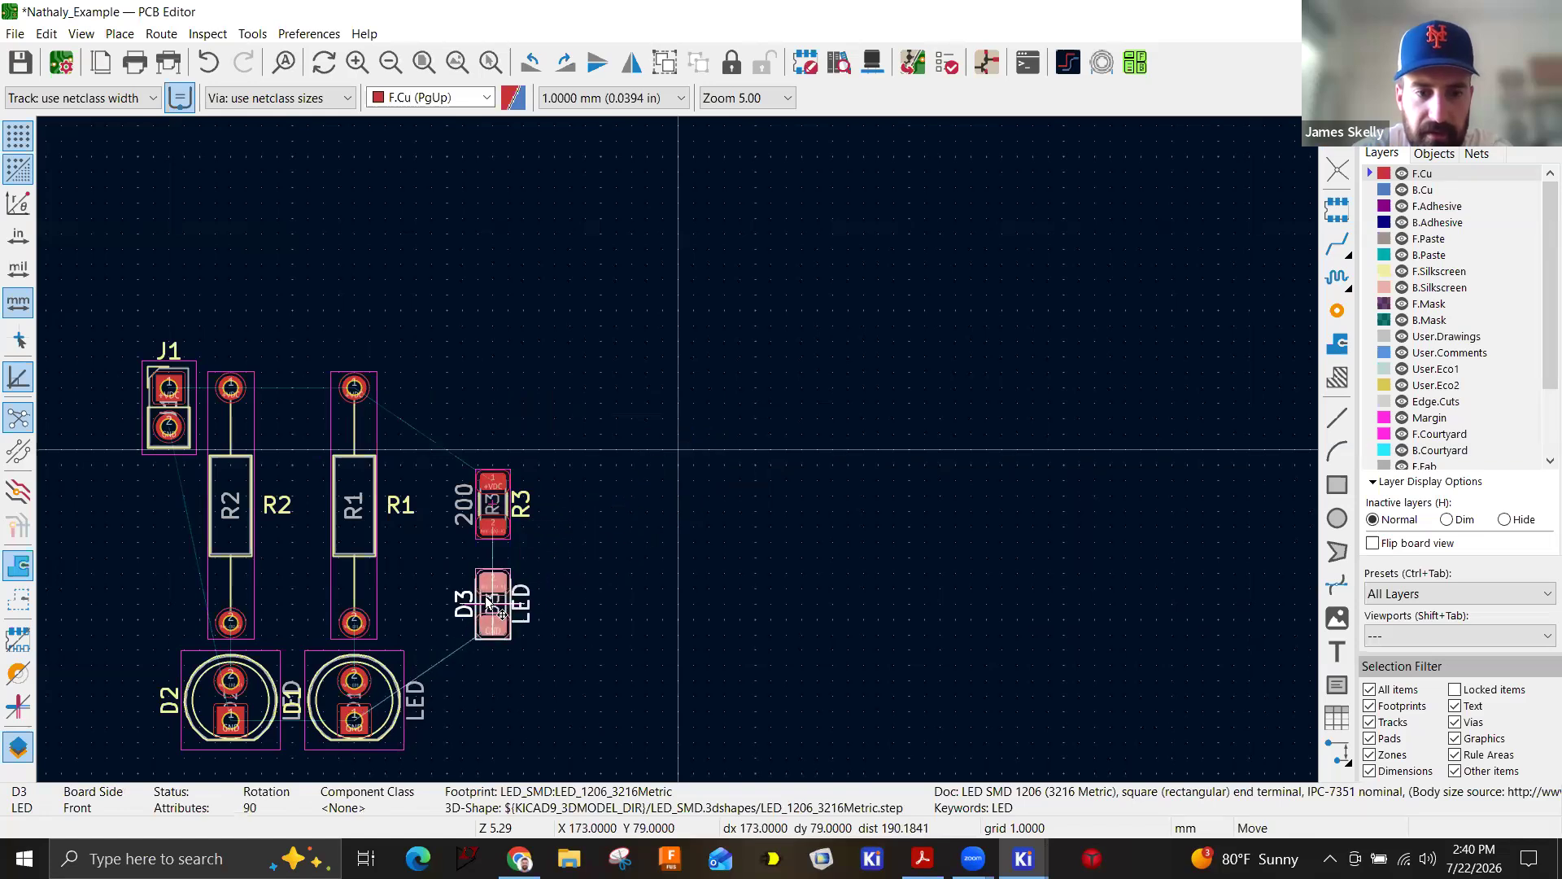
left_click(485, 596)
Move connector J1 farther left, widening its gap to R2 while keeping it level with the upper resistor pads.
scroll(679, 449, "down", 3)
scroll(688, 439, "up", 2)
left_click(435, 377)
left_click(451, 366)
key("m")
left_click(379, 360)
Rotate the D3 silkscreen reference to horizontal and move it clear of the LED footprint's left side.
scroll(675, 450, "down", 1)
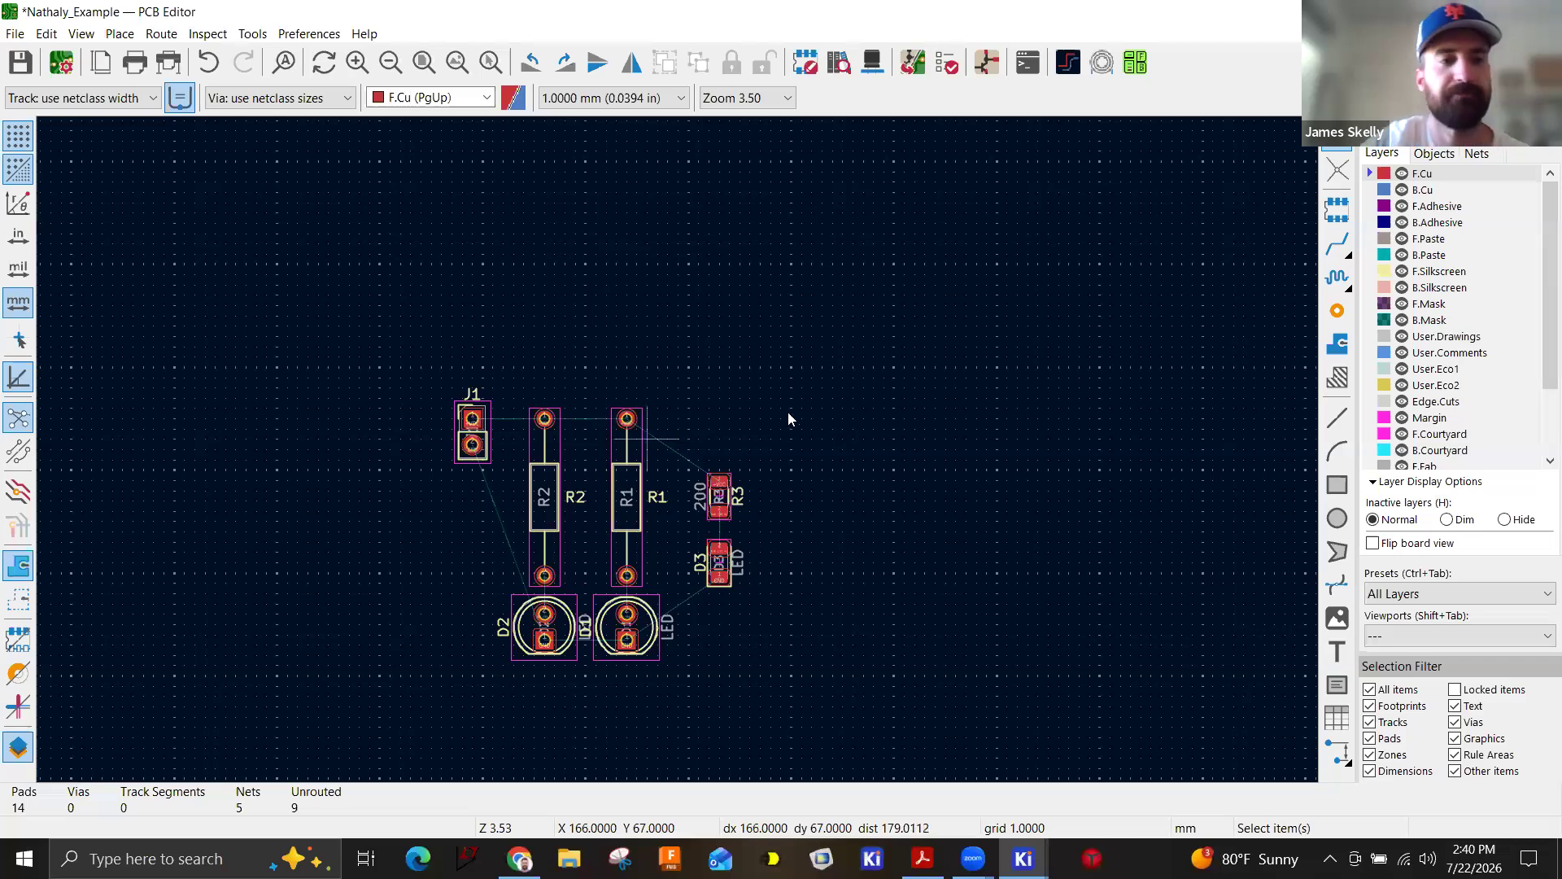
scroll(510, 481, "up", 2)
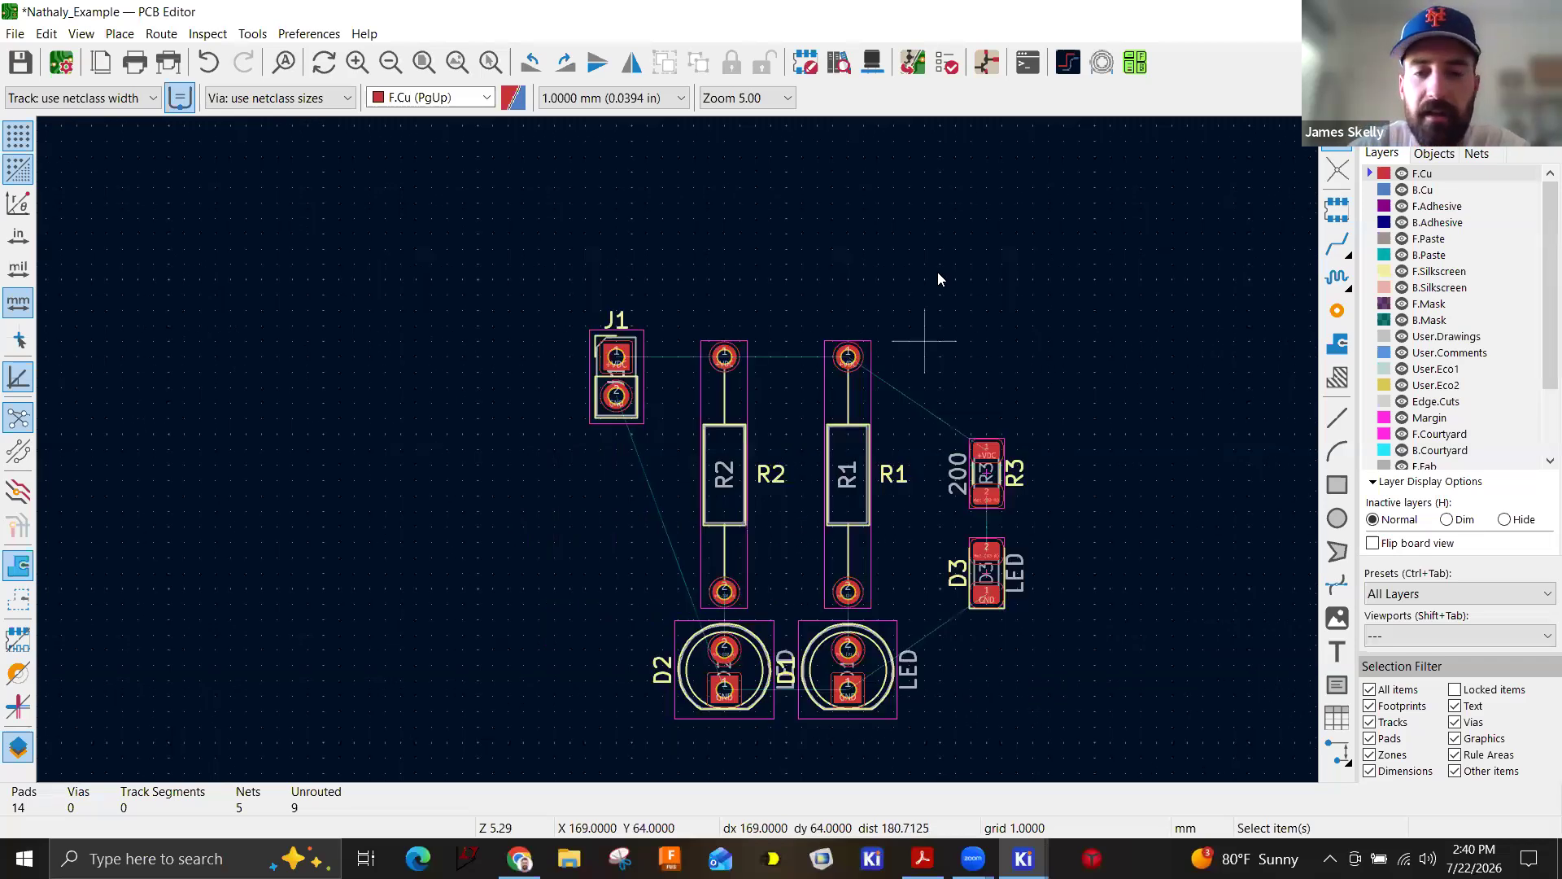
middle_click_drag(933, 337, 936, 253)
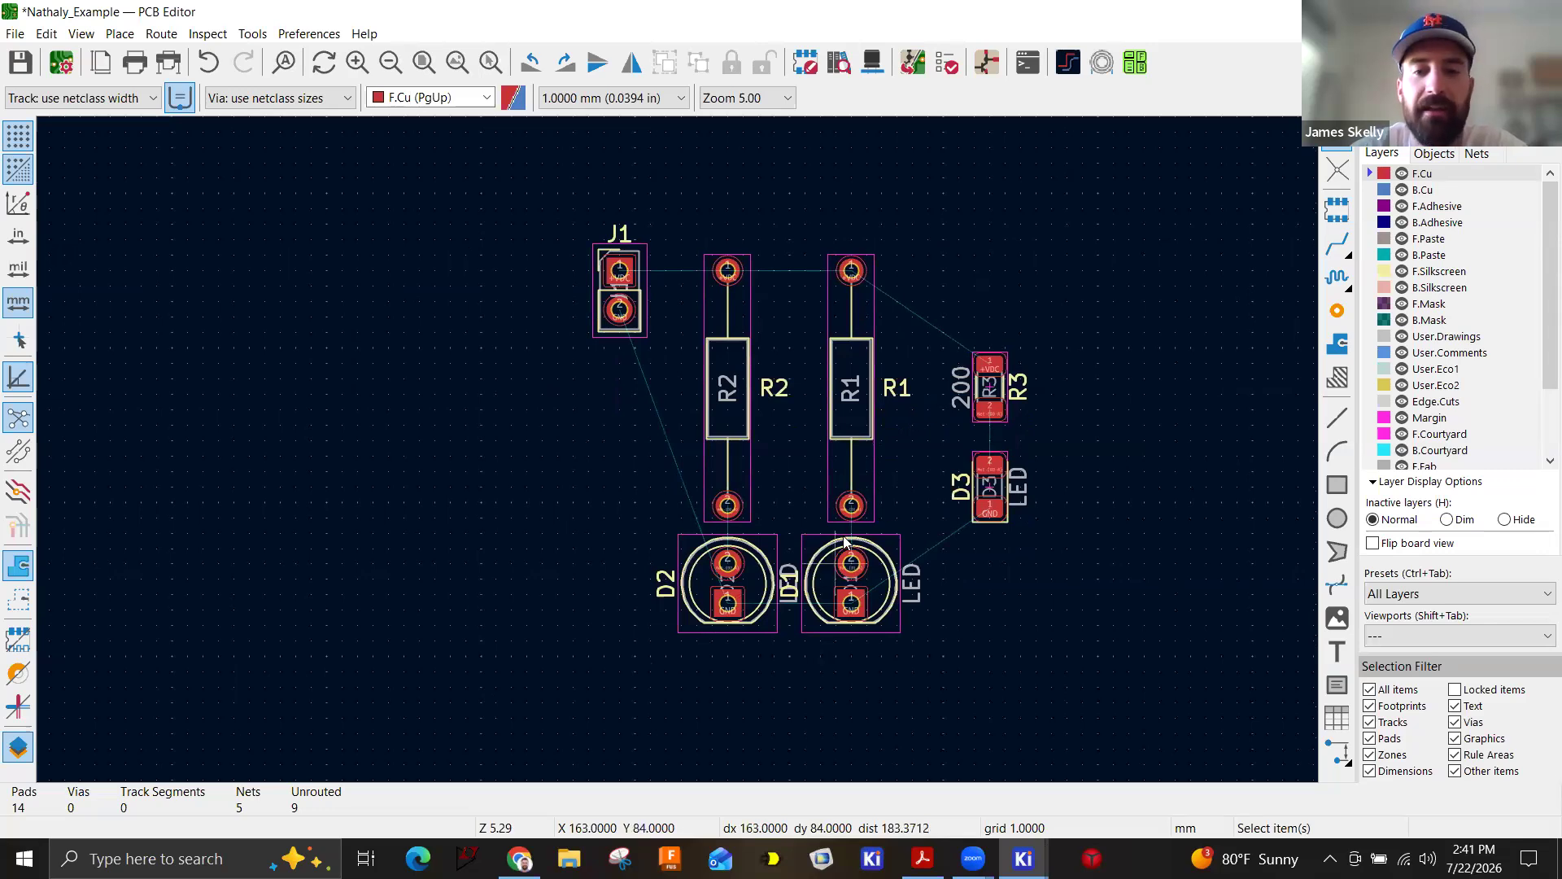
scroll(970, 468, "up", 3)
left_click(647, 509)
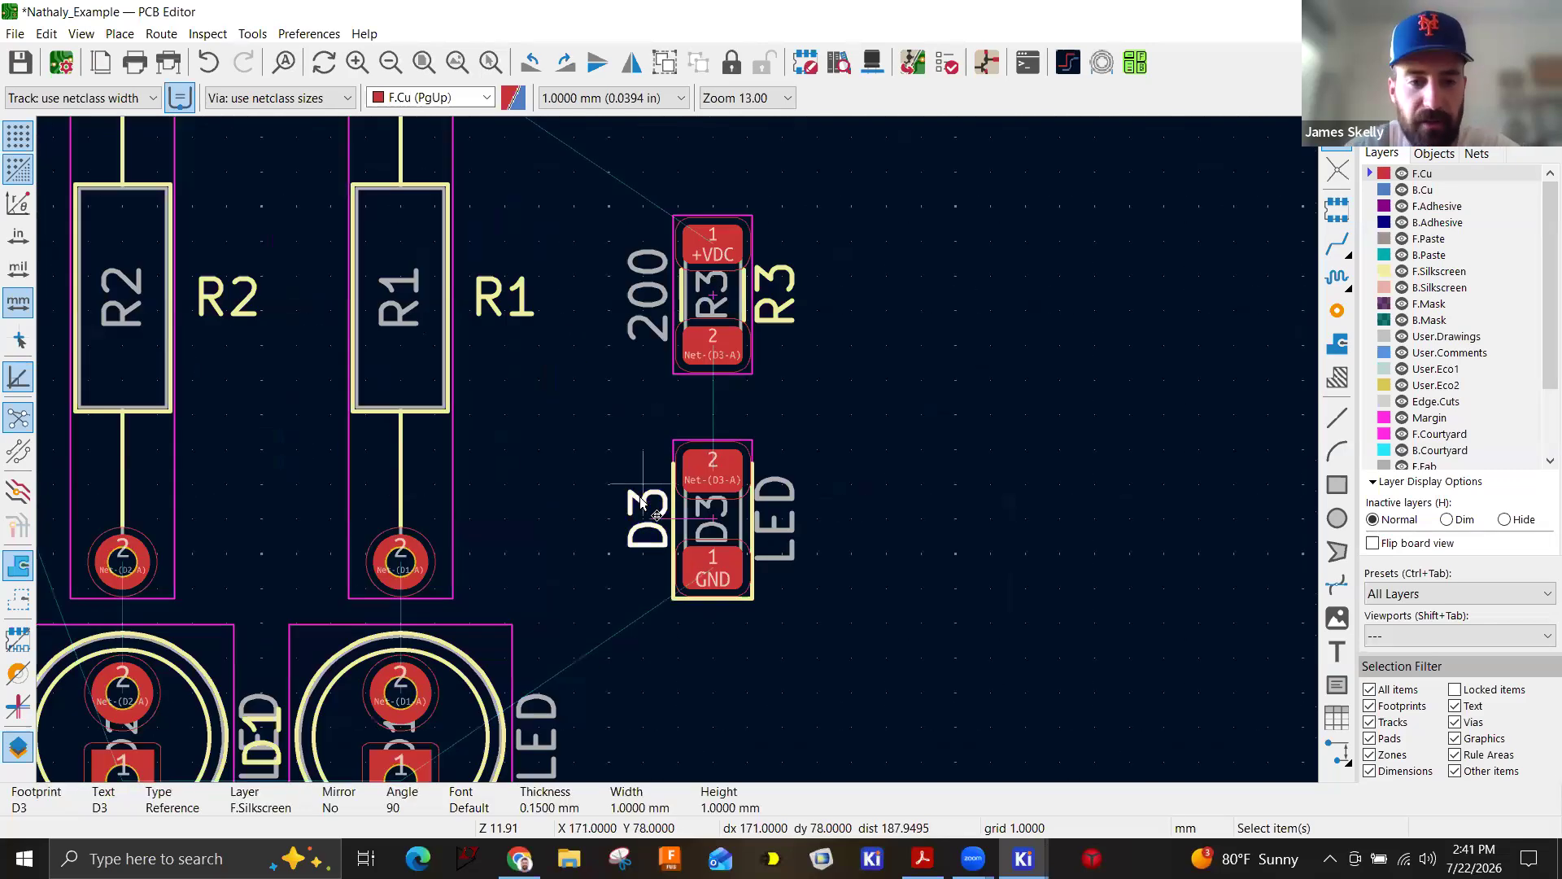
key("r")
left_click_drag(647, 509, 608, 508)
Rotate the R3 silkscreen reference to horizontal and move it clear of the resistor's right side.
left_click(787, 289)
key("r")
left_click_drag(787, 286, 822, 297)
left_click(814, 411)
Examine the ratsnest lines and pad net names connecting J1, the resistors and the LEDs.
scroll(814, 410, "down", 3)
scroll(627, 505, "down", 2)
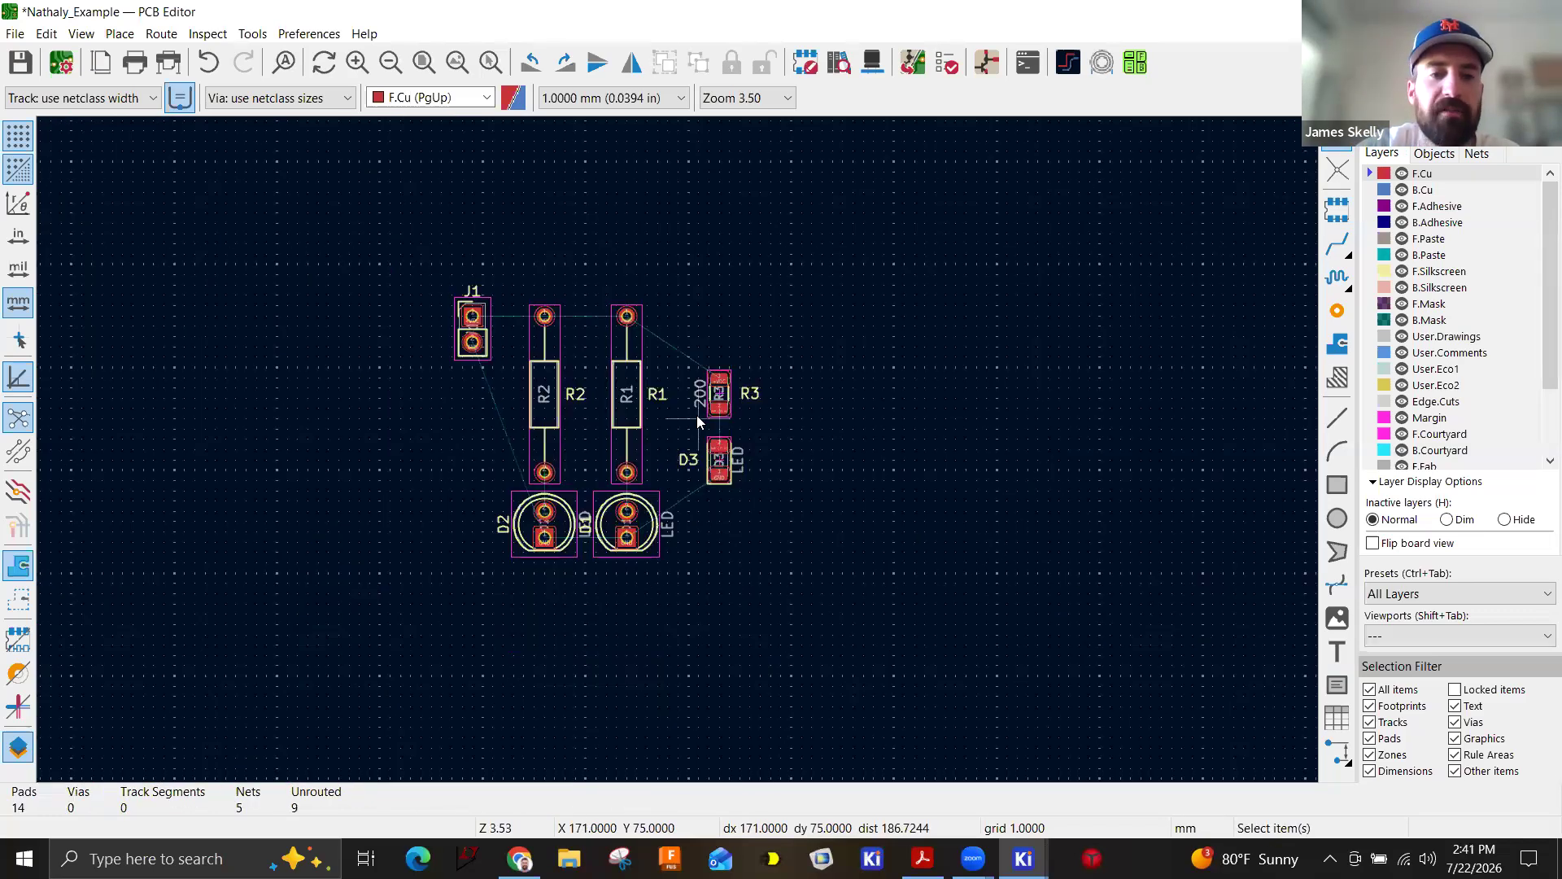
scroll(672, 305, "up", 3)
middle_click_drag(665, 462, 670, 309)
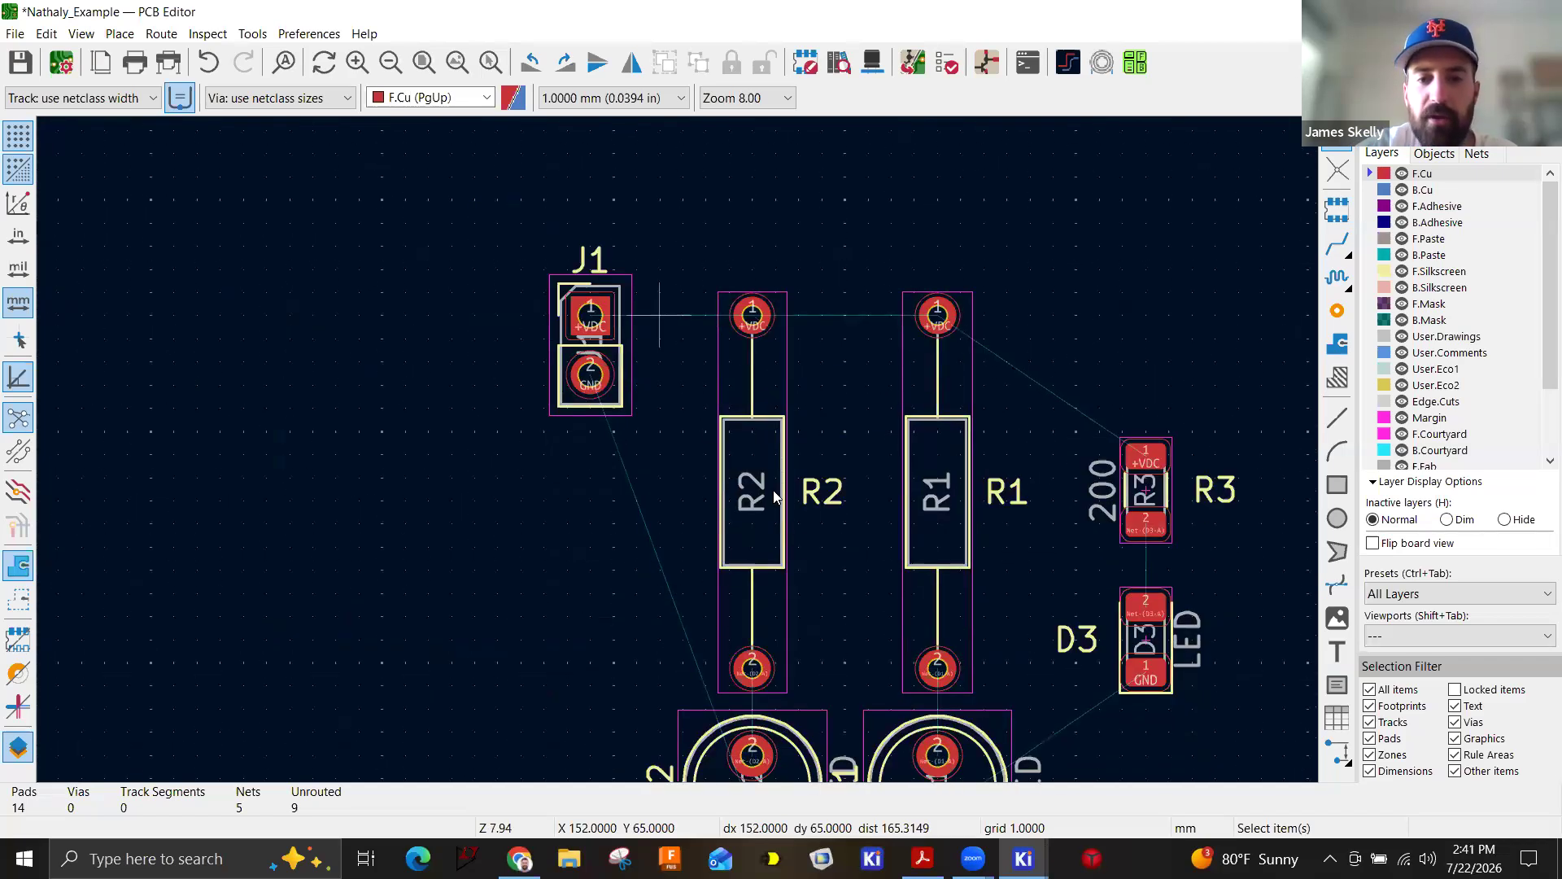
scroll(794, 502, "up", 2)
middle_click_drag(795, 503, 677, 449)
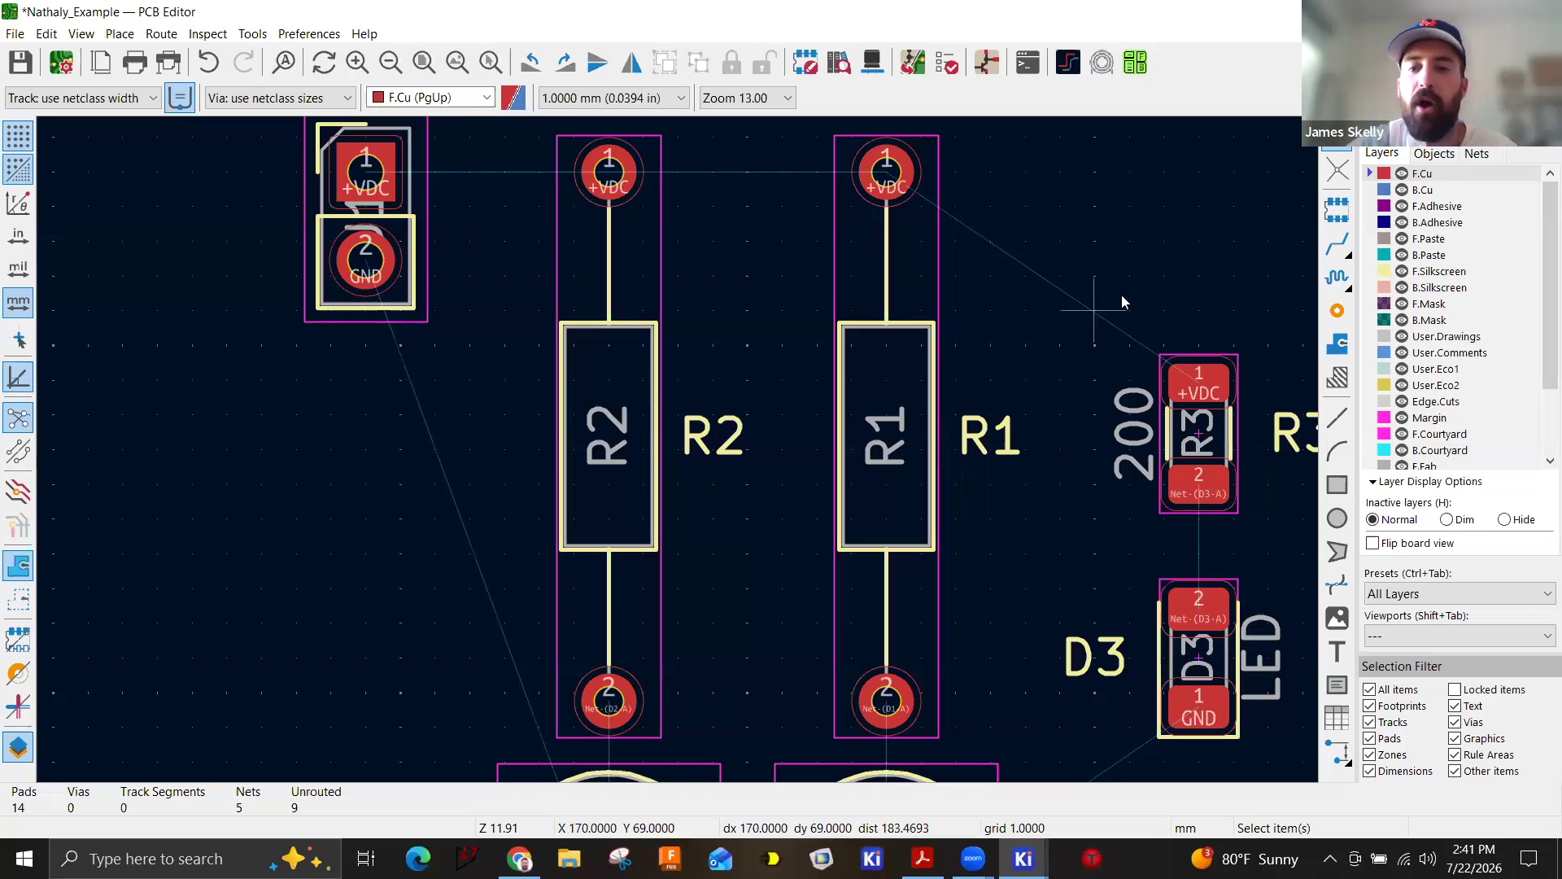
middle_click_drag(1130, 299, 1048, 294)
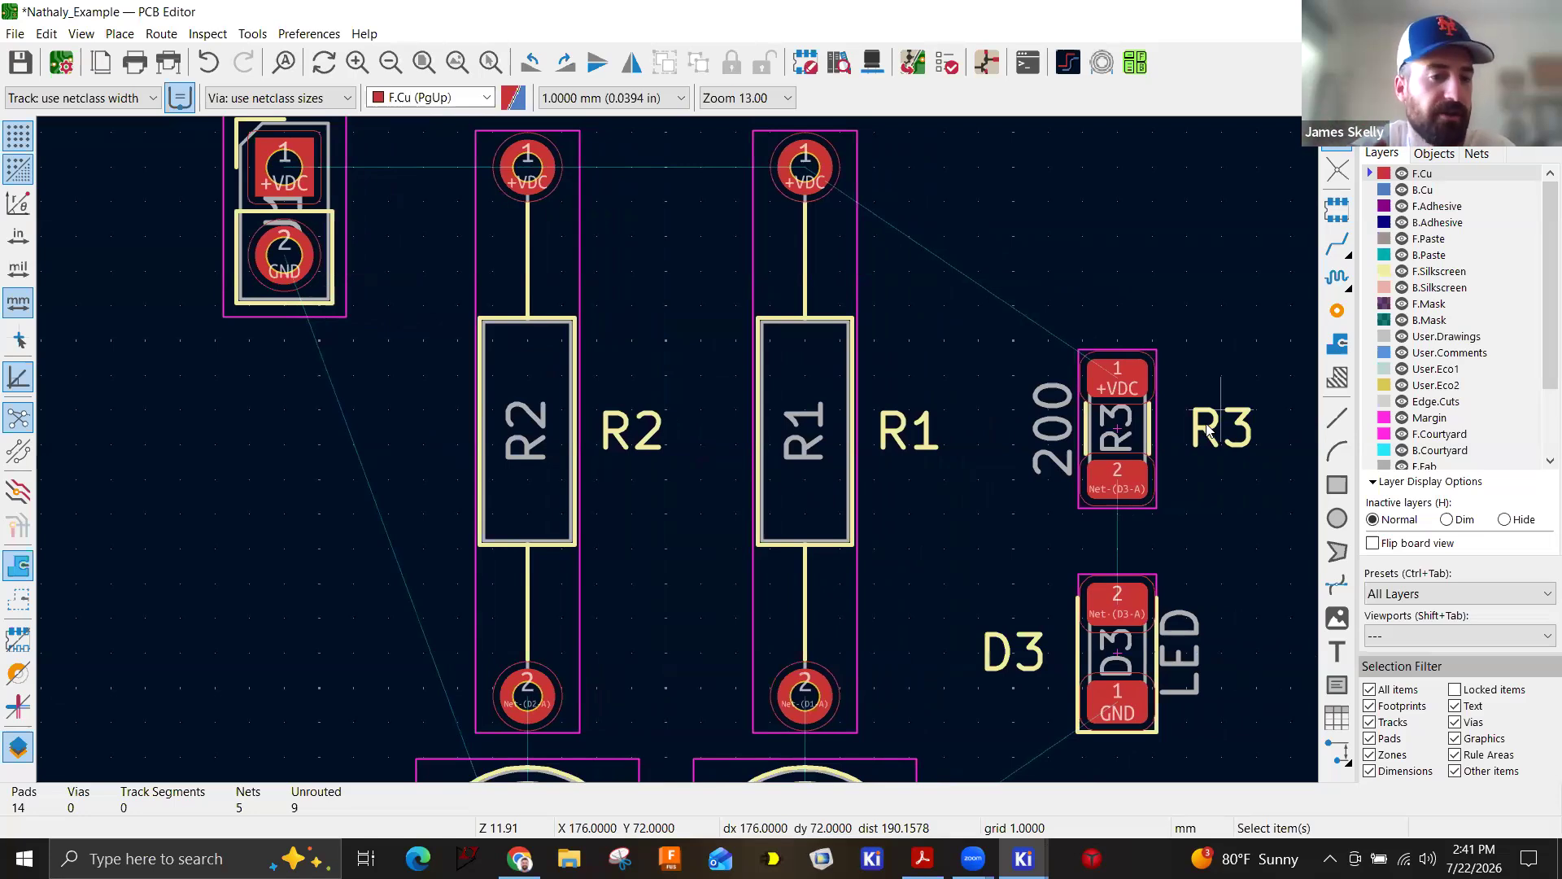
scroll(977, 377, "down", 1)
middle_click_drag(749, 402, 894, 356)
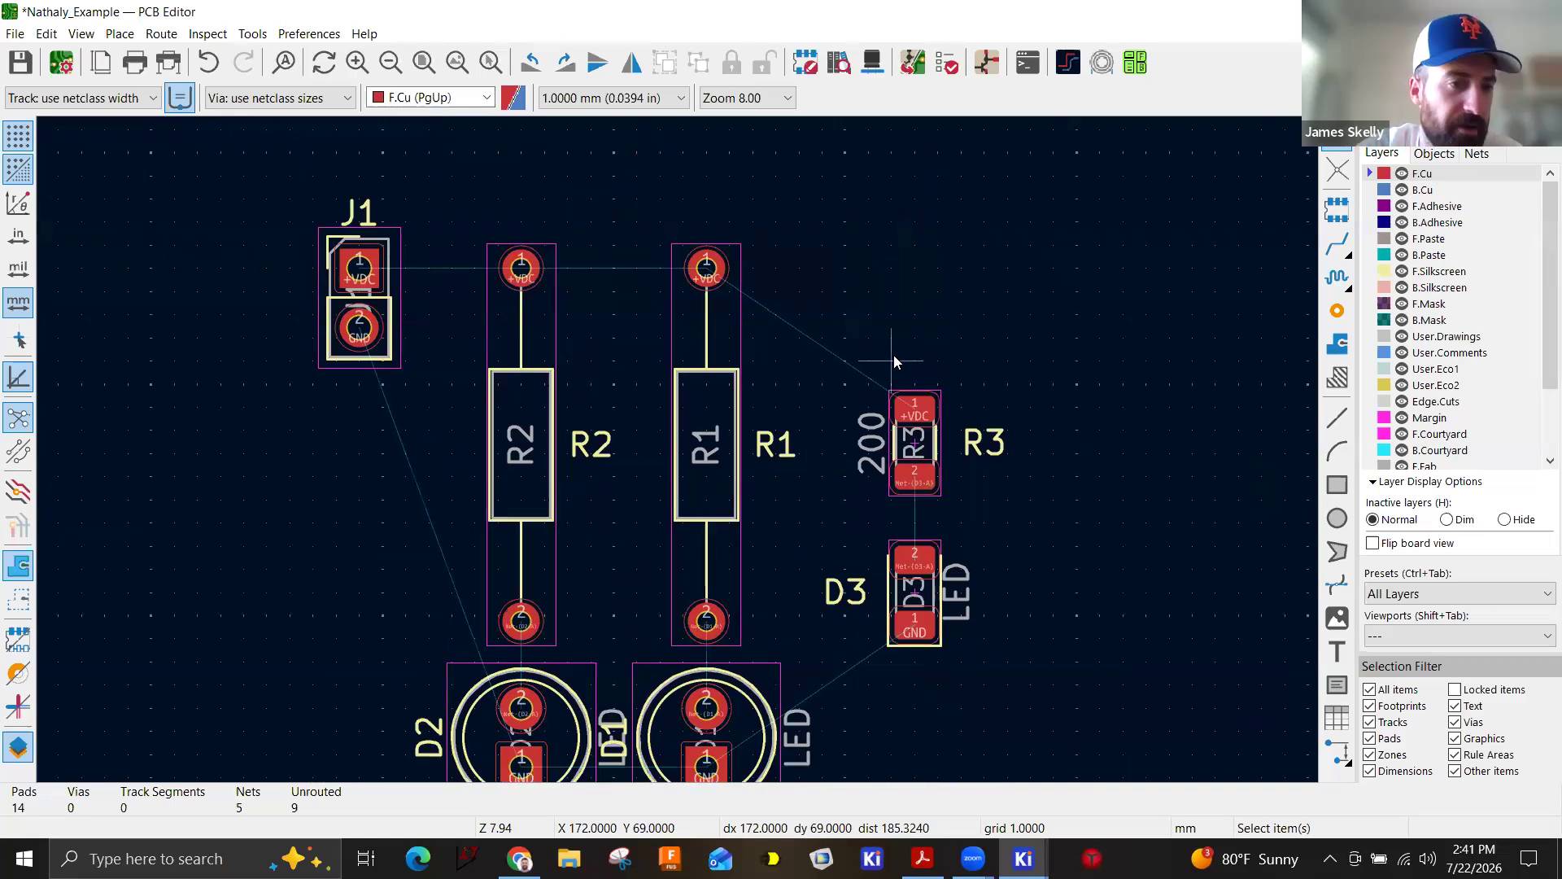
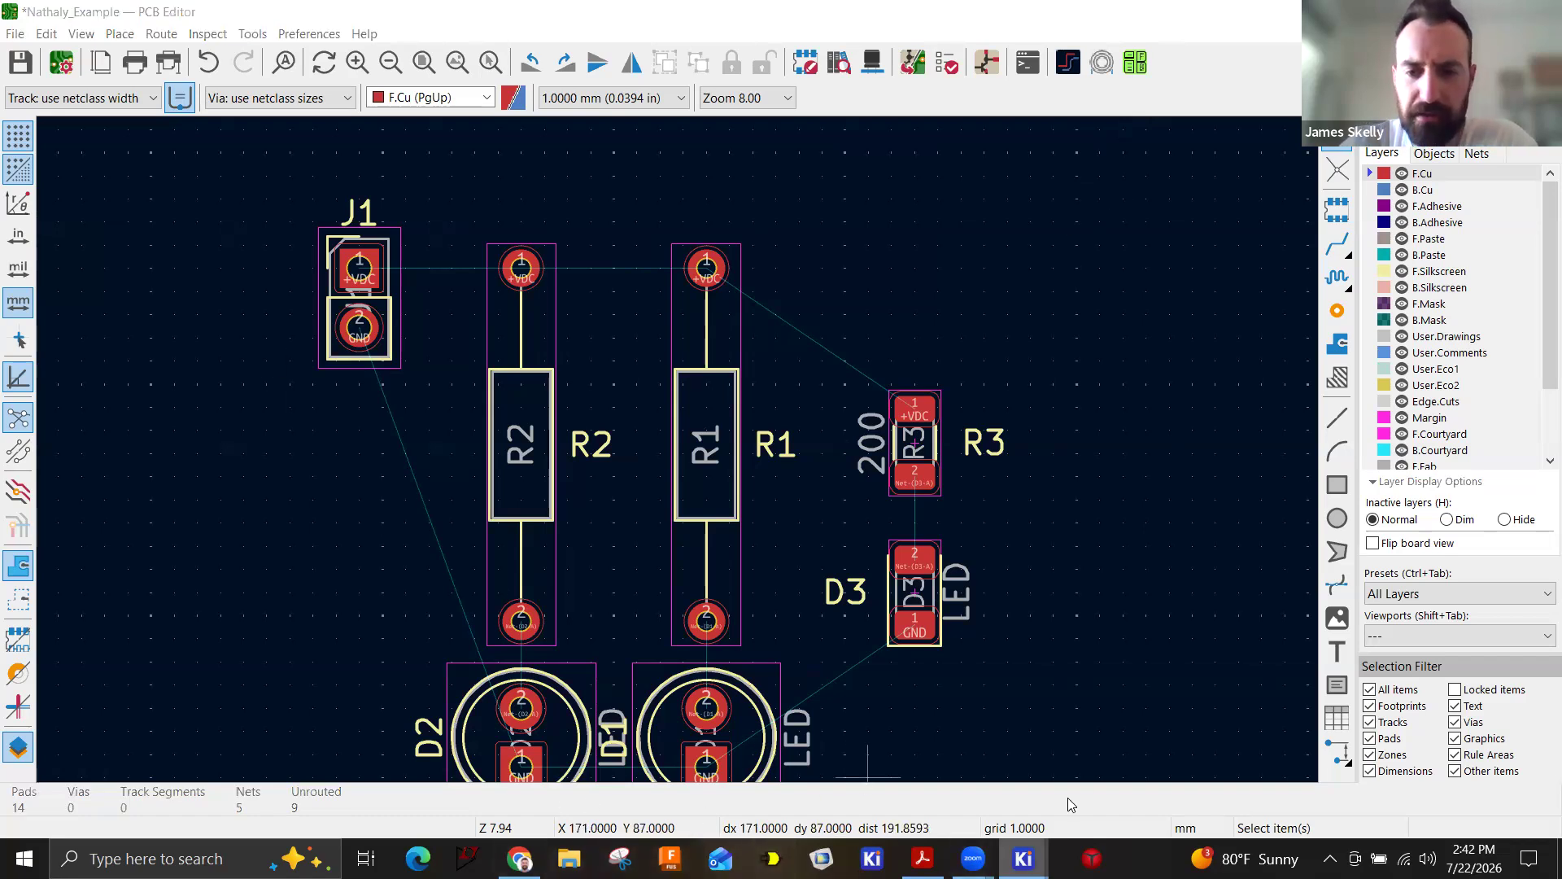
Switch to the KiCad project window, view the plugins in the Plugin and Content Manager and close it.
mouse_move(1023, 859)
left_click(814, 773)
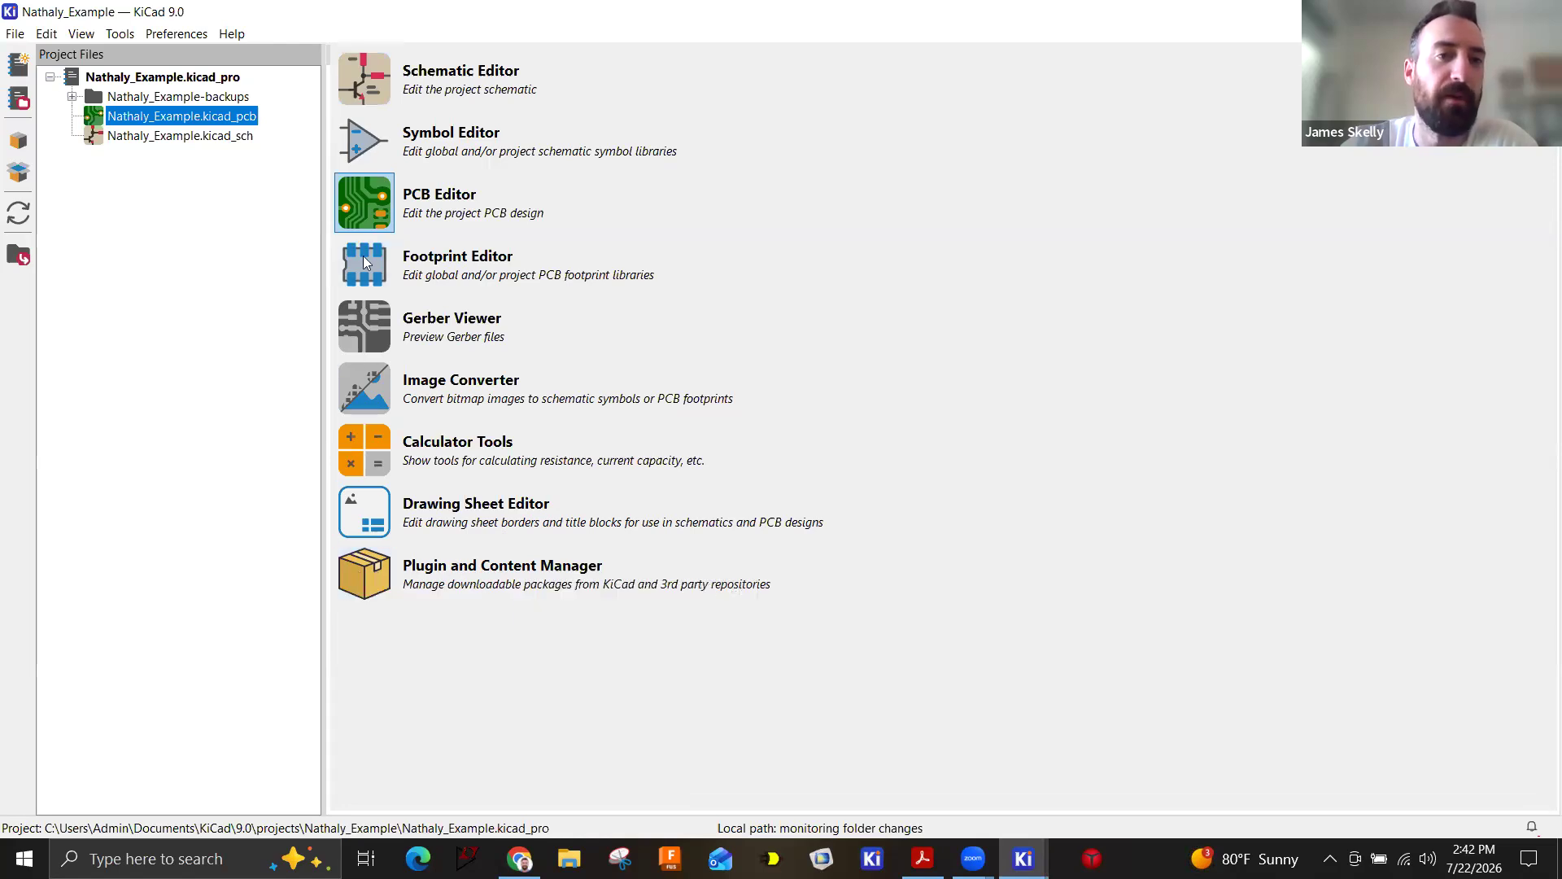
left_click(373, 571)
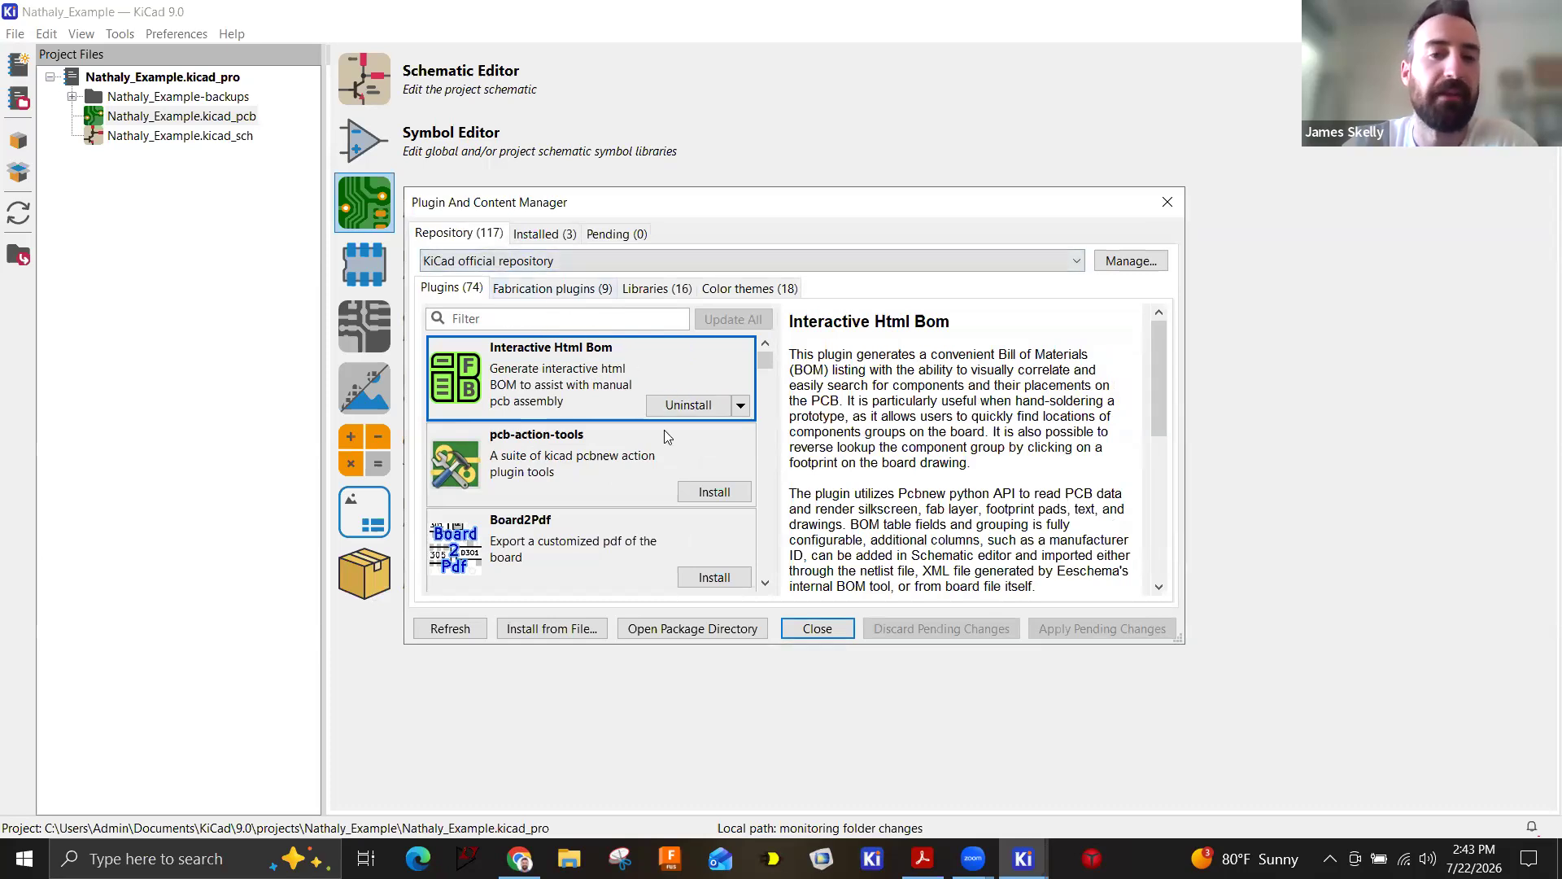
left_click(1167, 202)
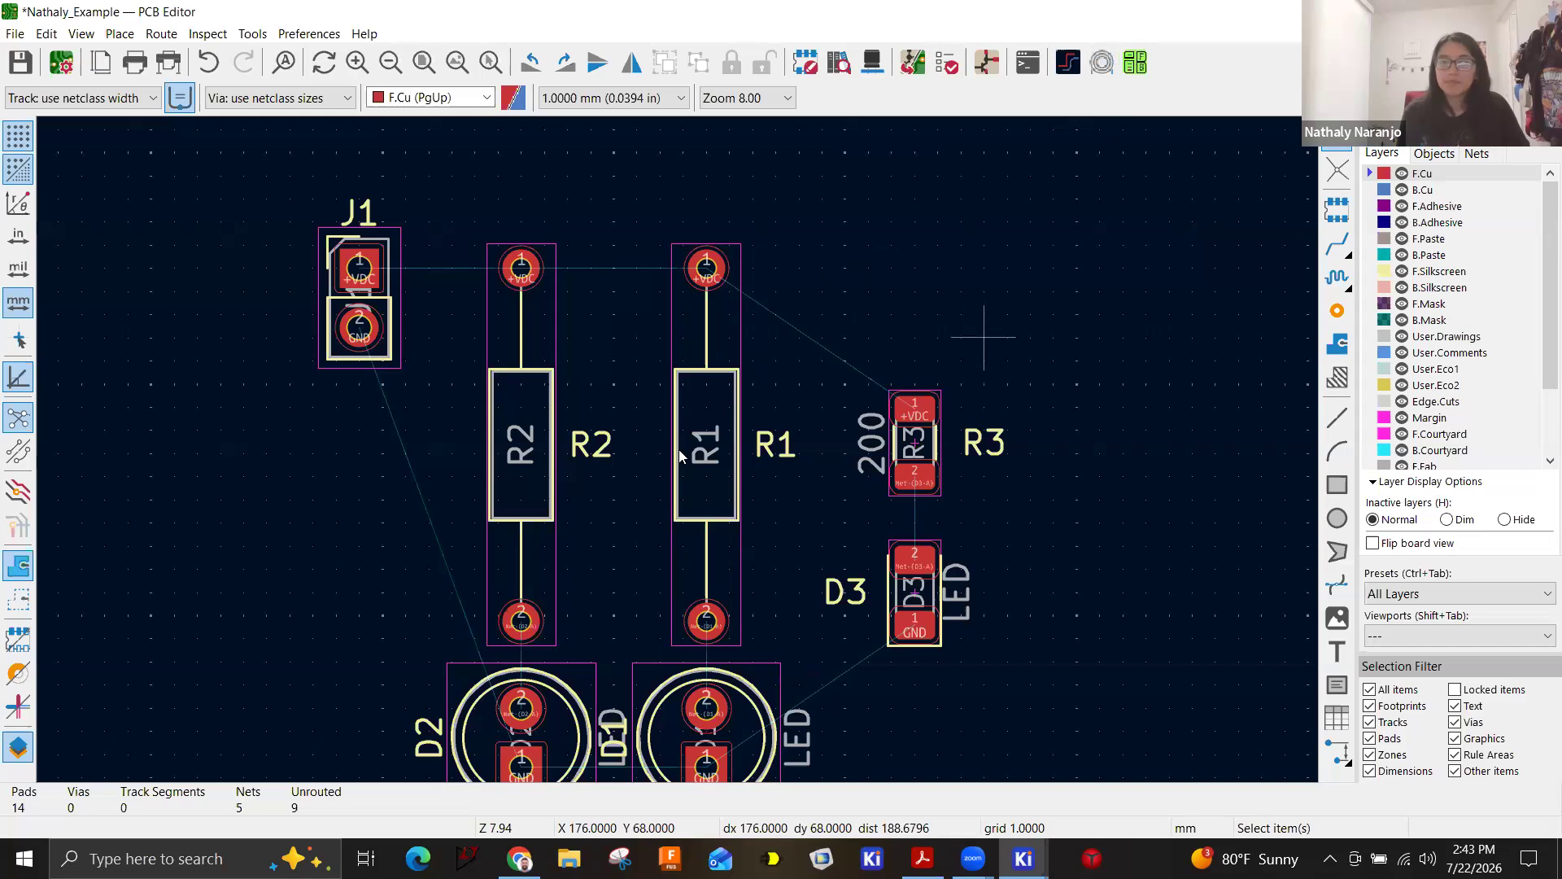
Return to the board layout and move the J1 silkscreen reference below the connector.
scroll(995, 350, "down", 2)
middle_click_drag(677, 448, 1040, 301)
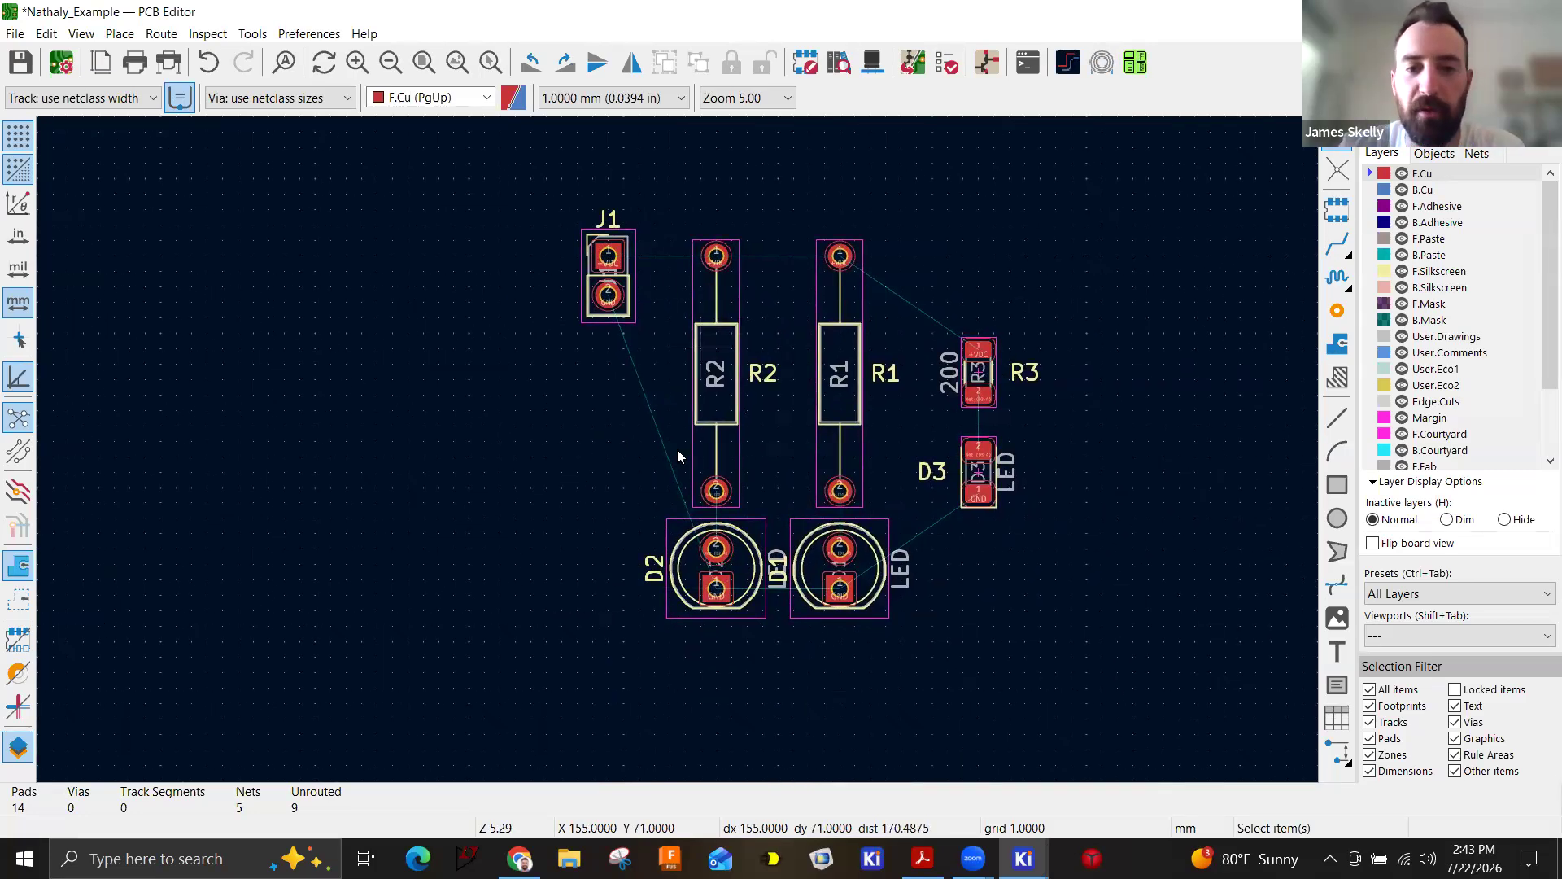
scroll(747, 148, "up", 2)
left_click(539, 268)
left_click_drag(539, 276, 538, 447)
left_click(625, 395)
Rotate the D2 silkscreen reference to horizontal and center it below its LED.
scroll(625, 396, "down", 1)
scroll(755, 619, "up", 1)
scroll(638, 545, "up", 1)
left_click(546, 476)
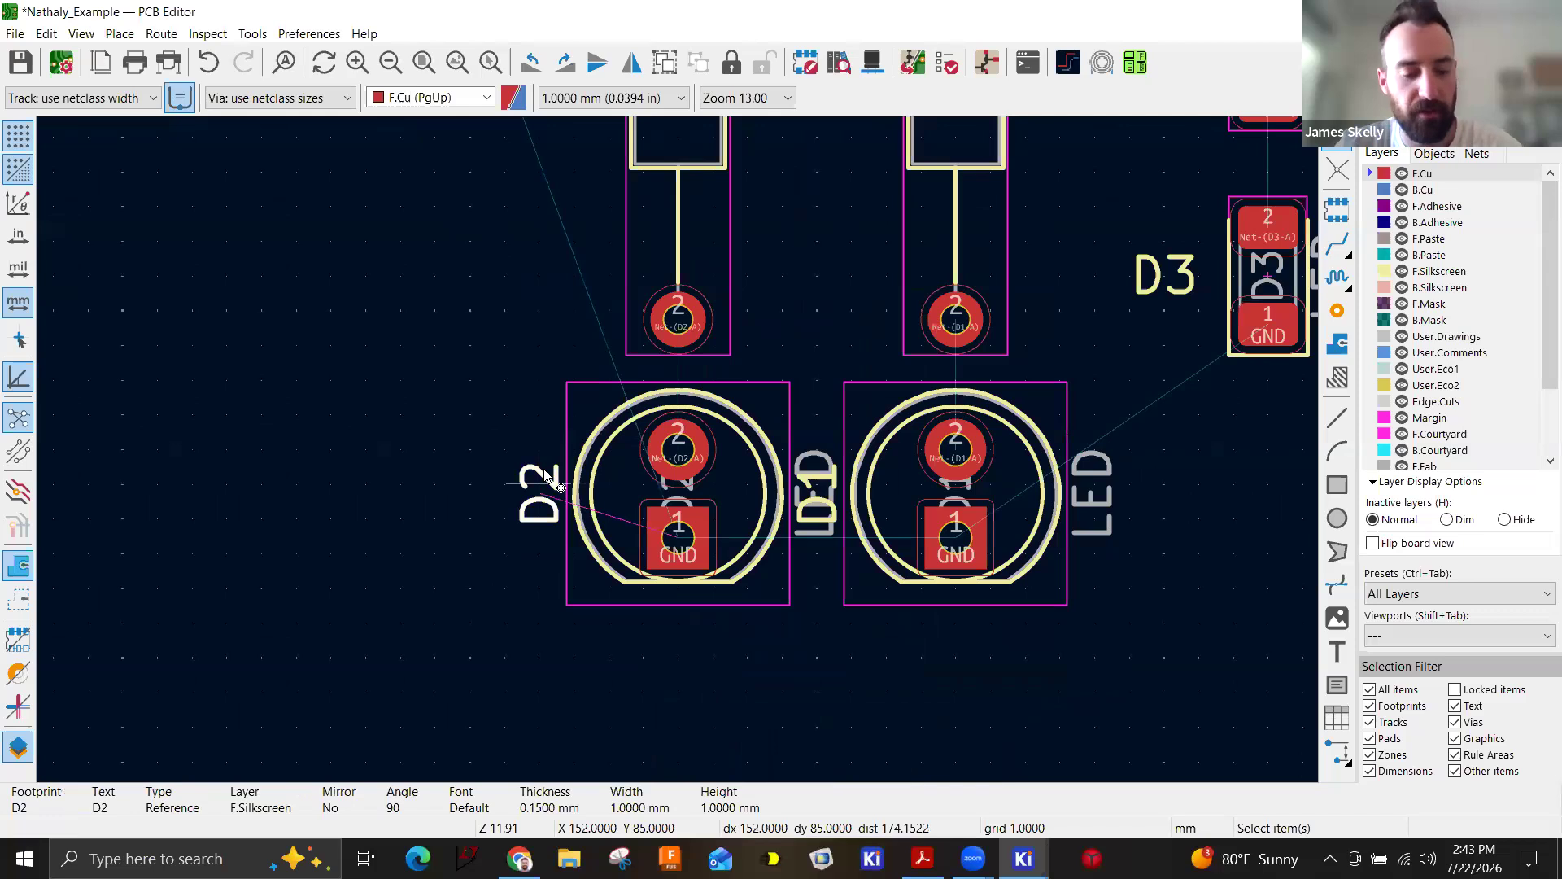
key("r")
key("m")
left_click(697, 667)
Pick the D1 reference field from the overlapping texts, rotate it to horizontal and center it below its LED.
left_click(814, 512)
left_click(813, 505)
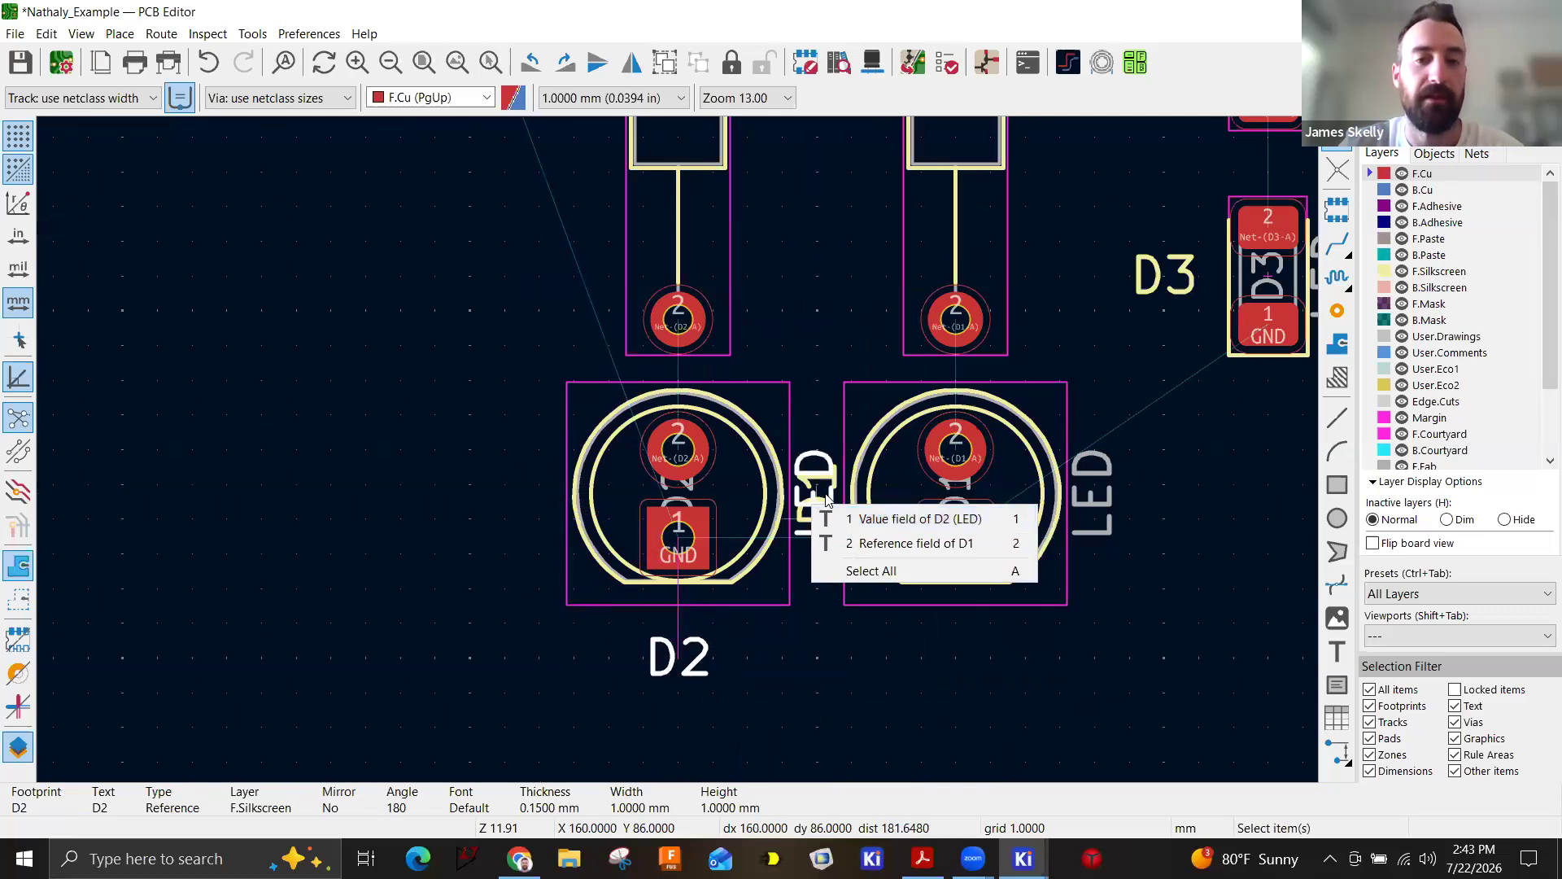
left_click(830, 475)
key("2")
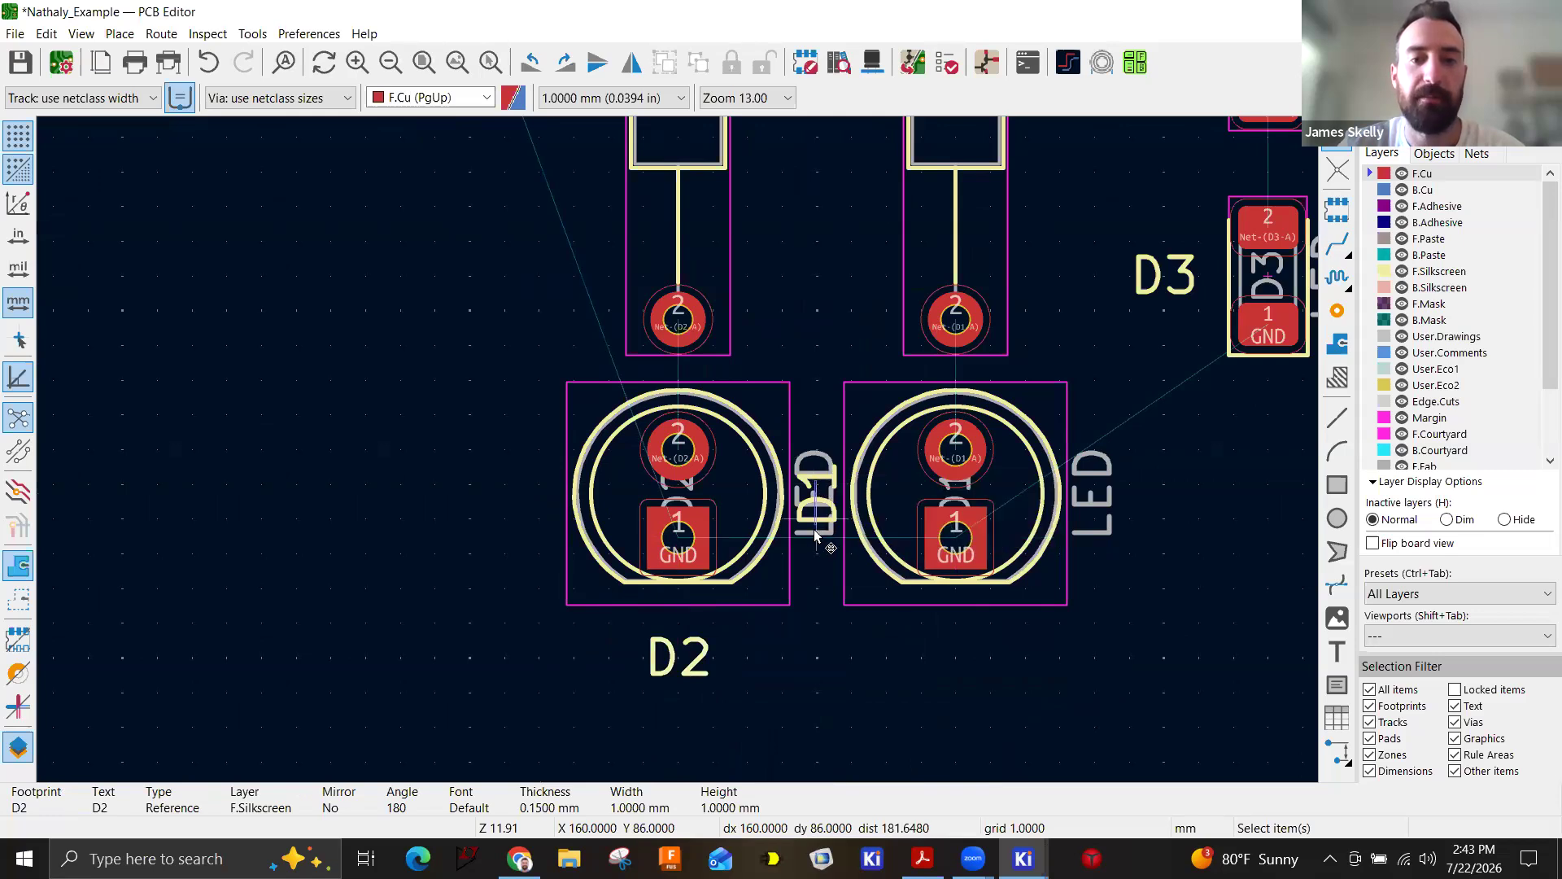
key("m")
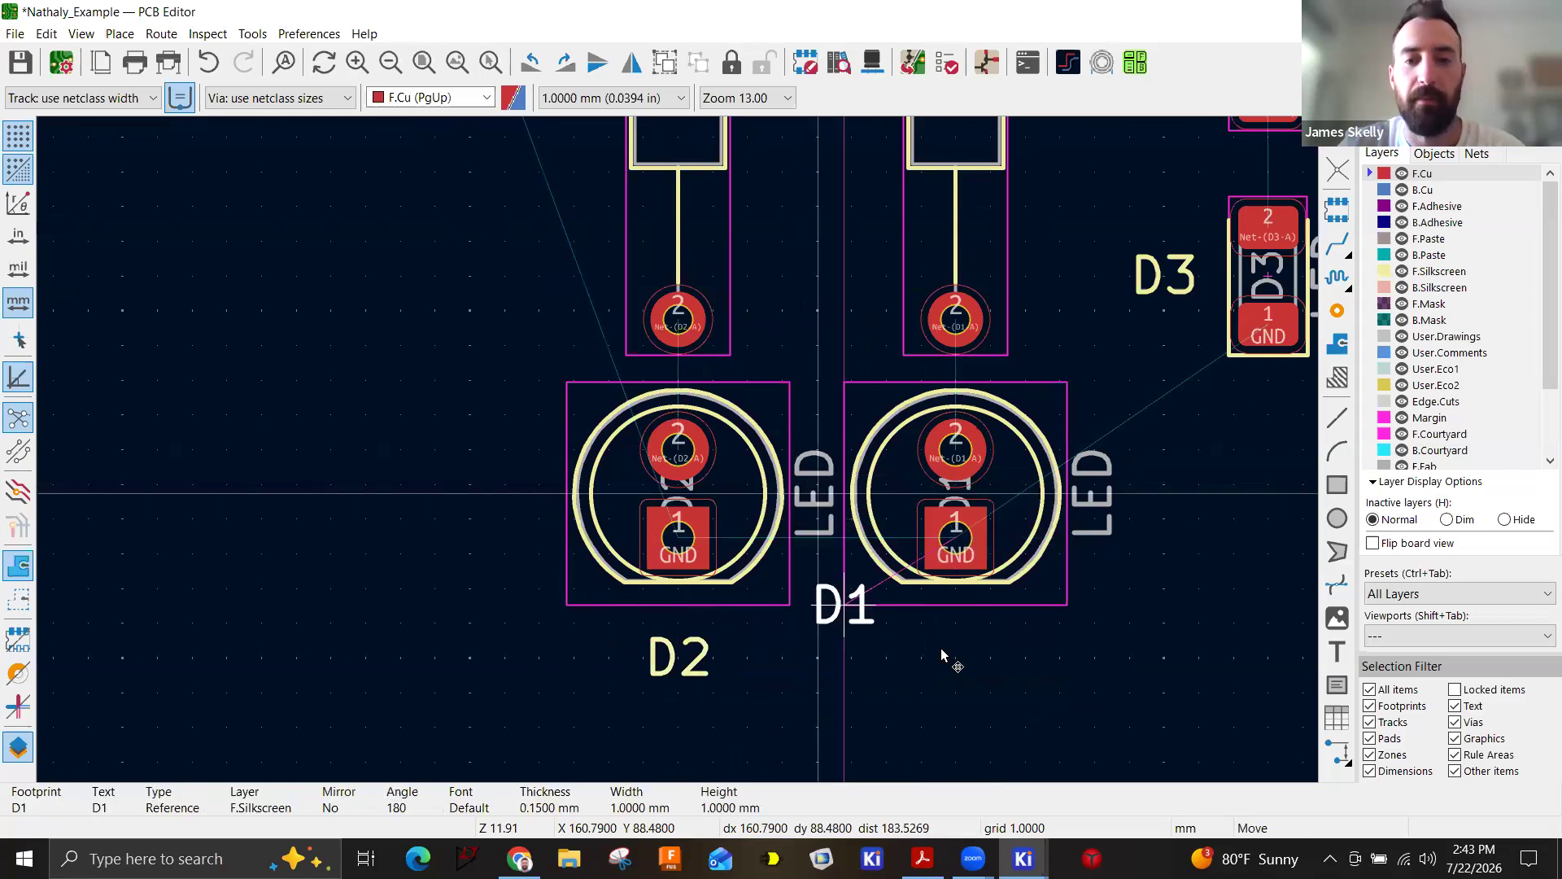
left_click(956, 651)
scroll(1001, 569, "down", 3)
scroll(682, 456, "down", 1)
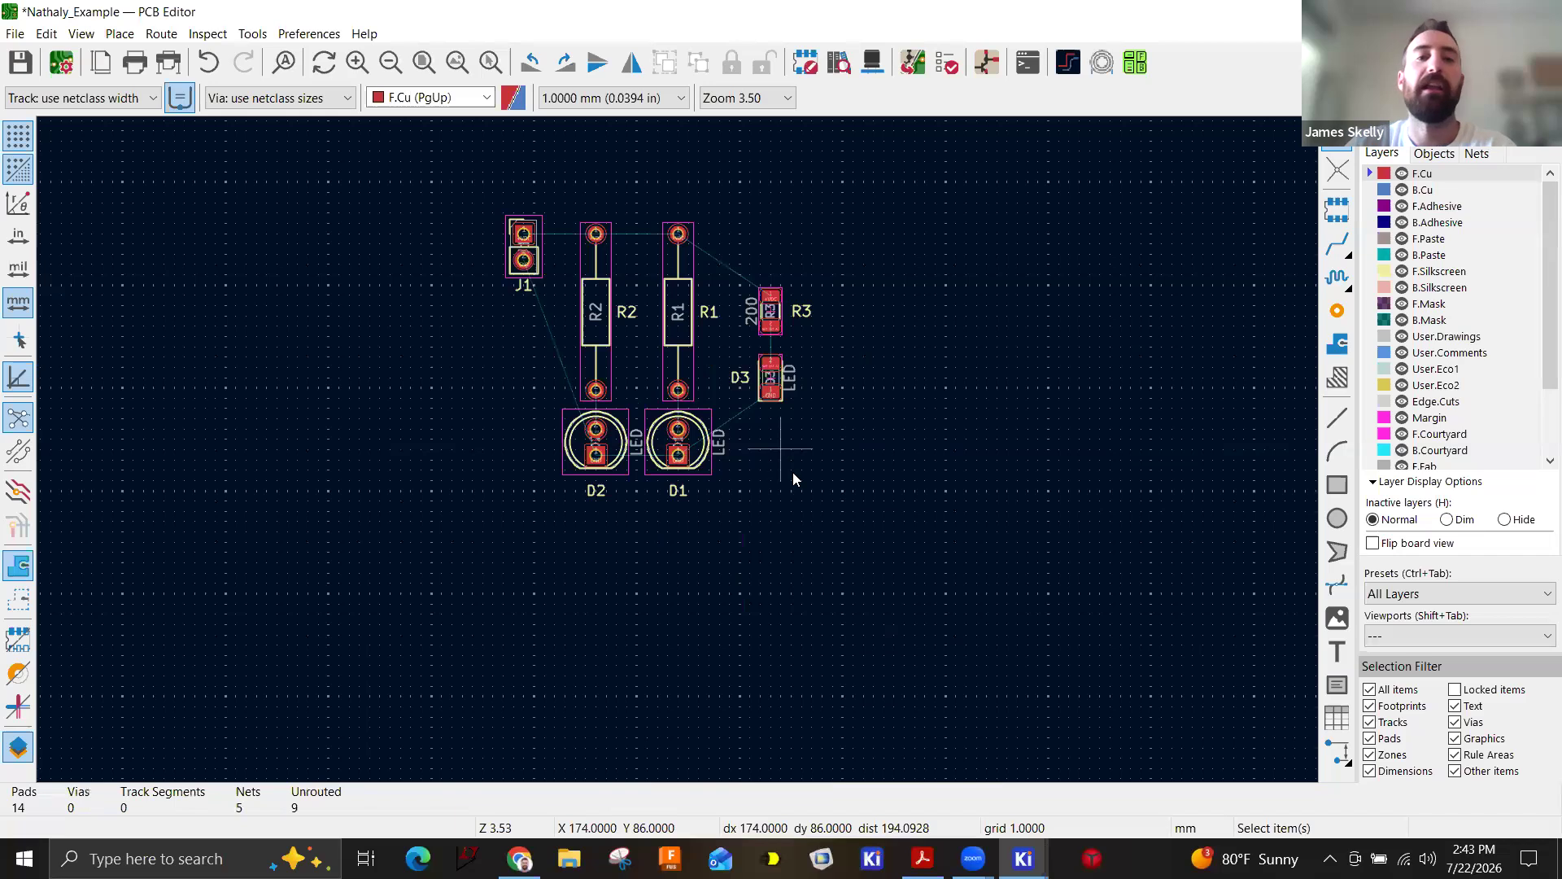
Compare the board layers by activating B.Cu, F.Adhesive, F.Paste, F.Cu, B.Cu and F.Silkscreen in turn.
scroll(685, 422, "up", 1)
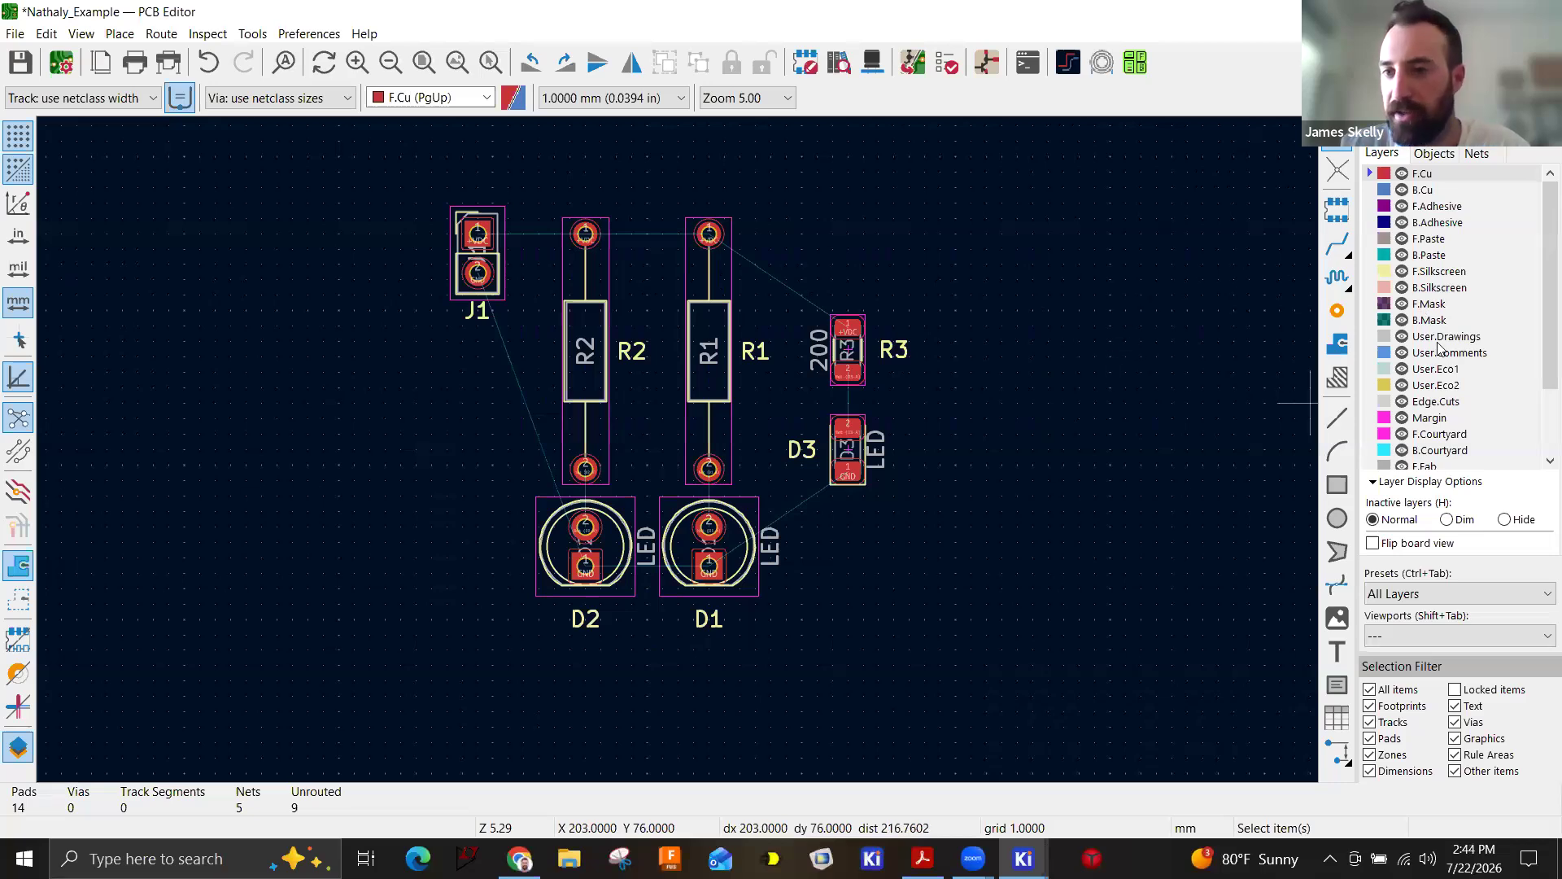
left_click(1428, 192)
left_click(1432, 206)
left_click(1435, 238)
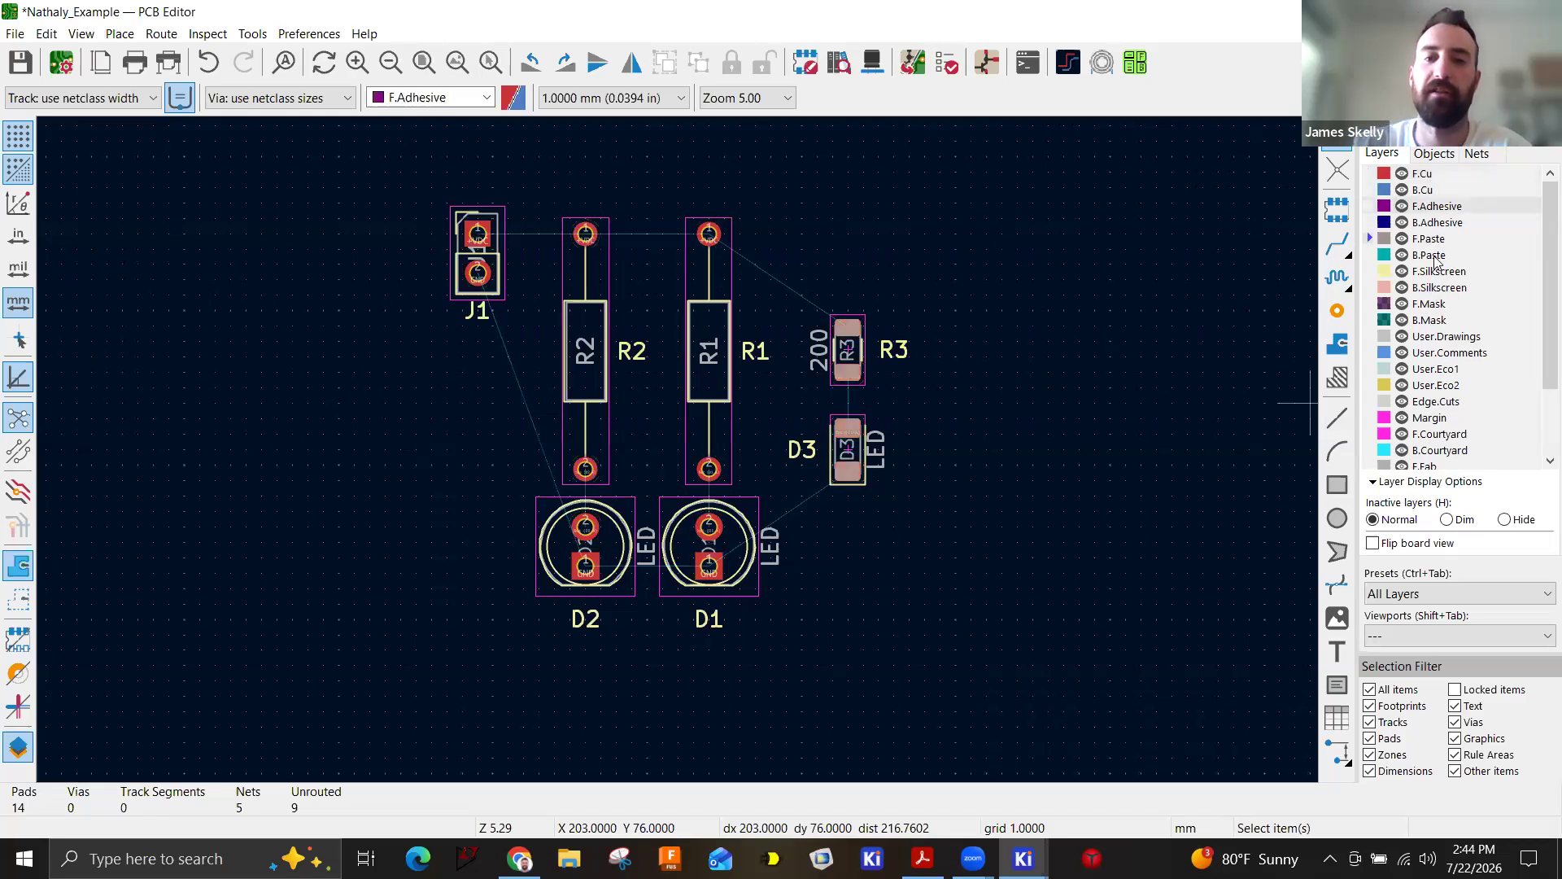
left_click(1435, 177)
left_click(1432, 191)
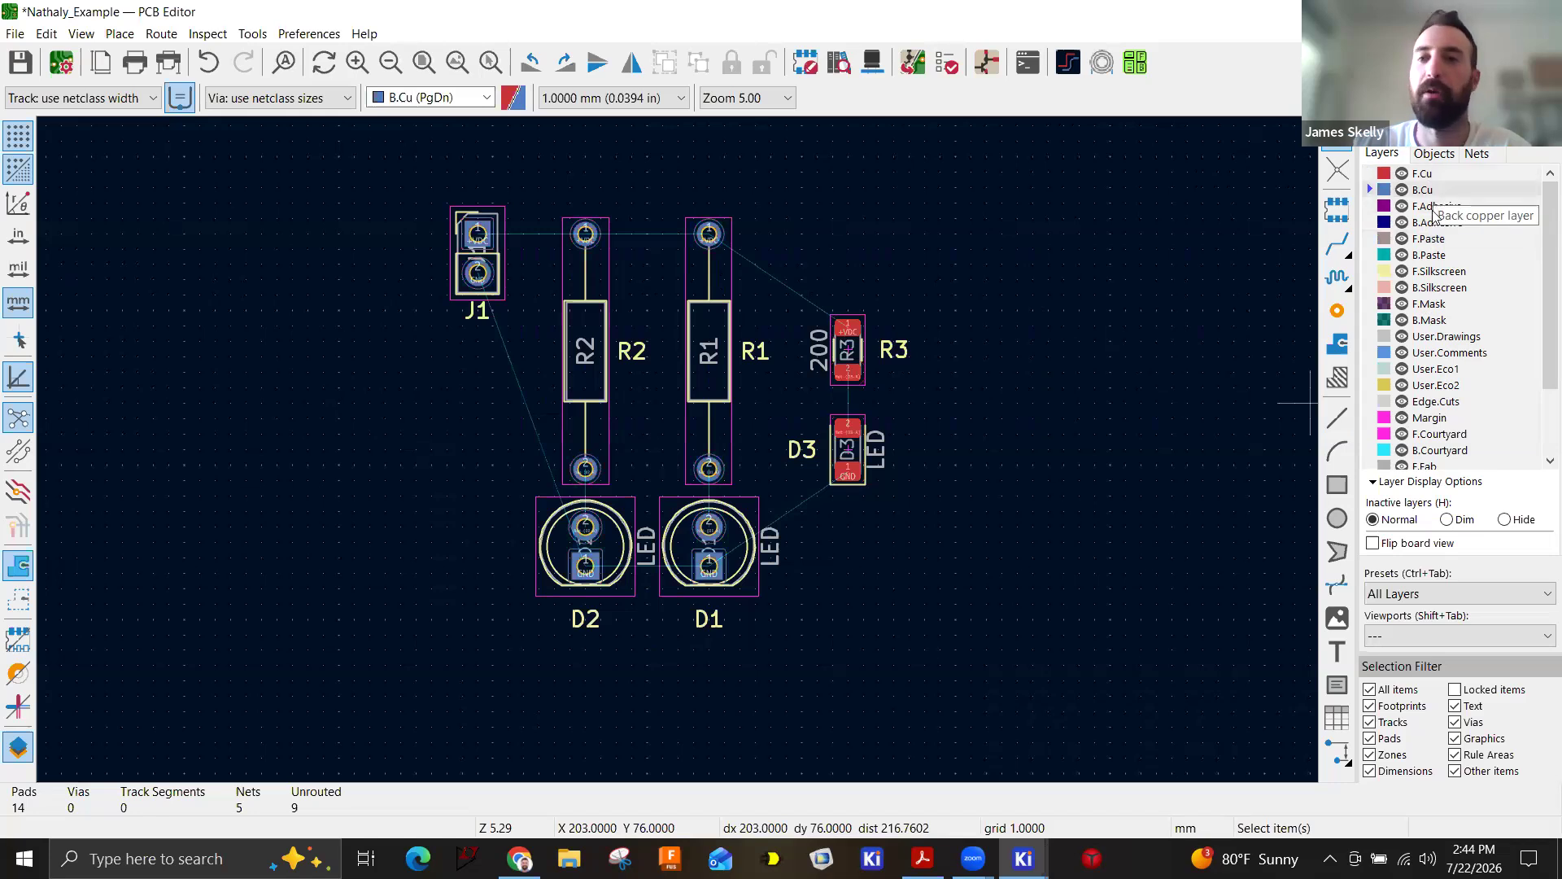
left_click(1431, 273)
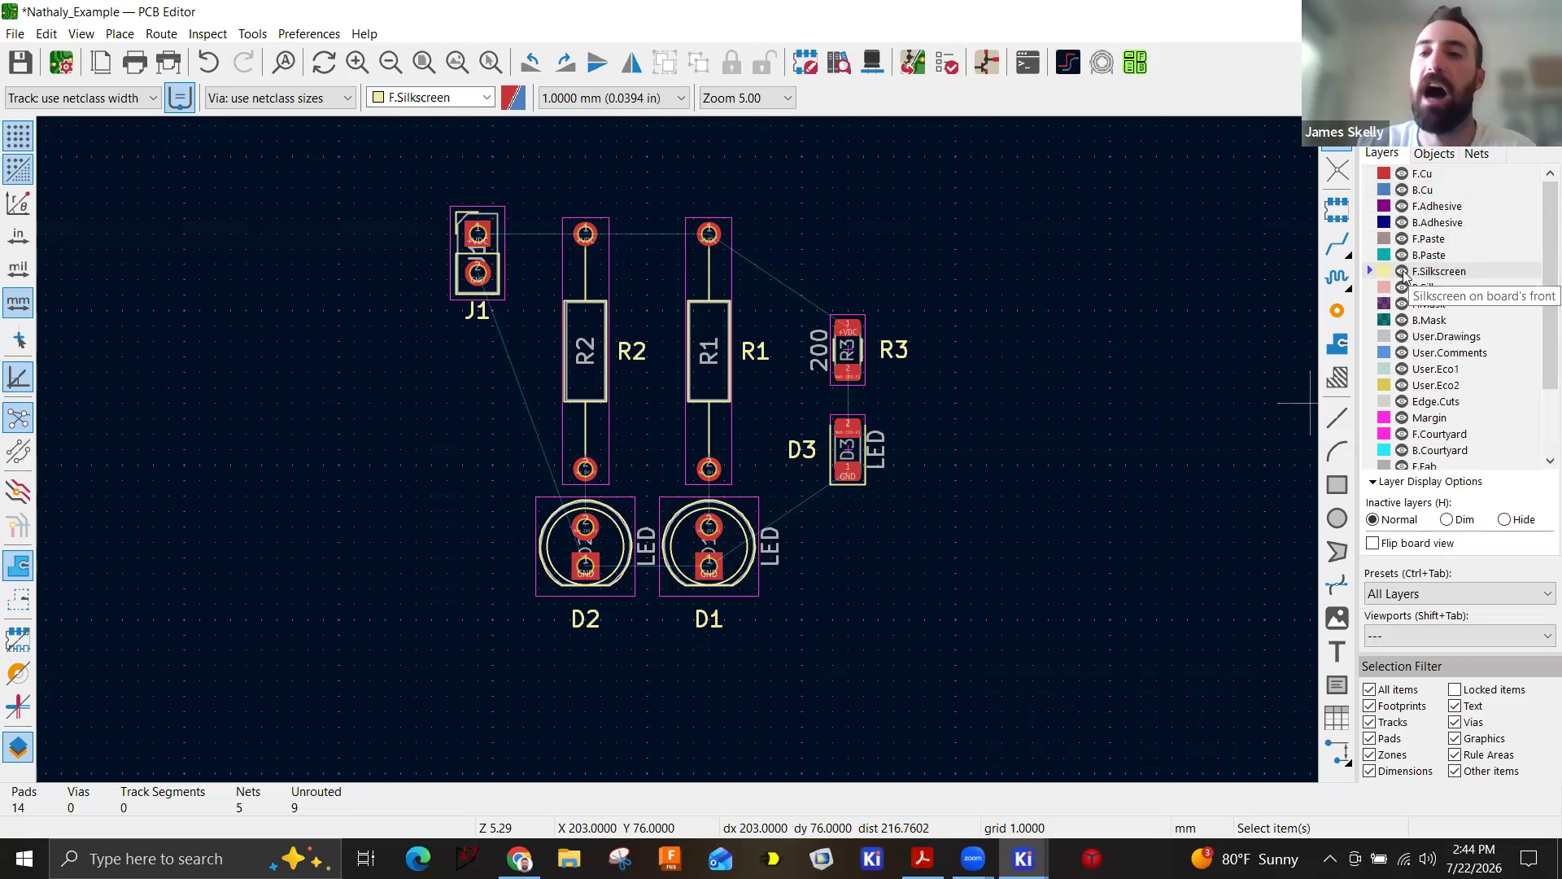
Toggle the F.Silkscreen layer's visibility off and back on, and hide the F.Cu and B.Cu copper layers.
left_click(1402, 272)
left_click(1402, 271)
left_click(1402, 272)
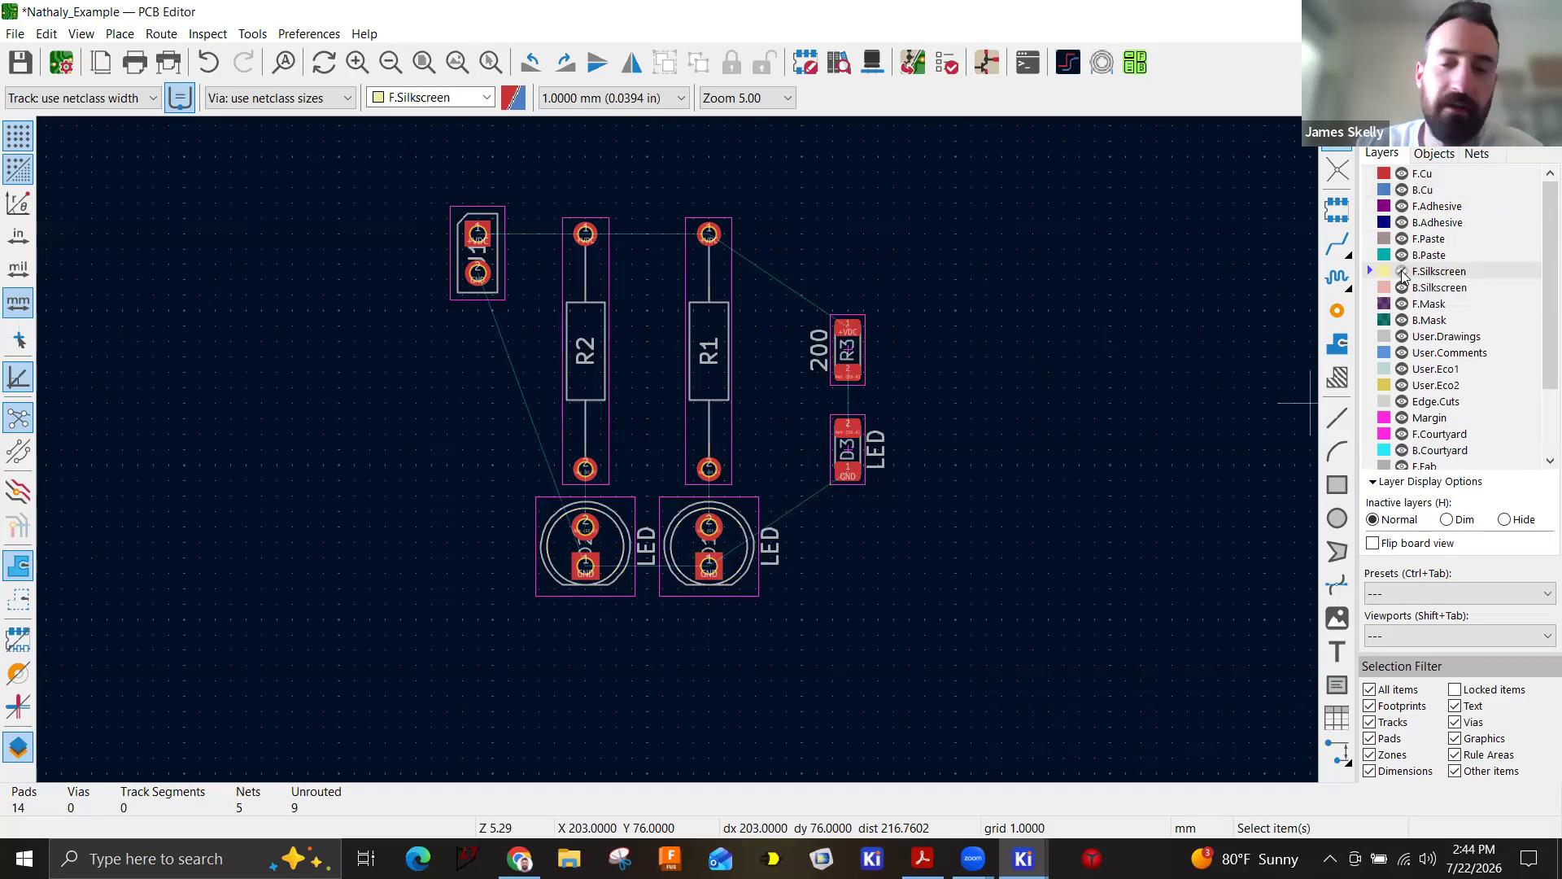
left_click(1402, 272)
left_click(1402, 174)
left_click(1402, 191)
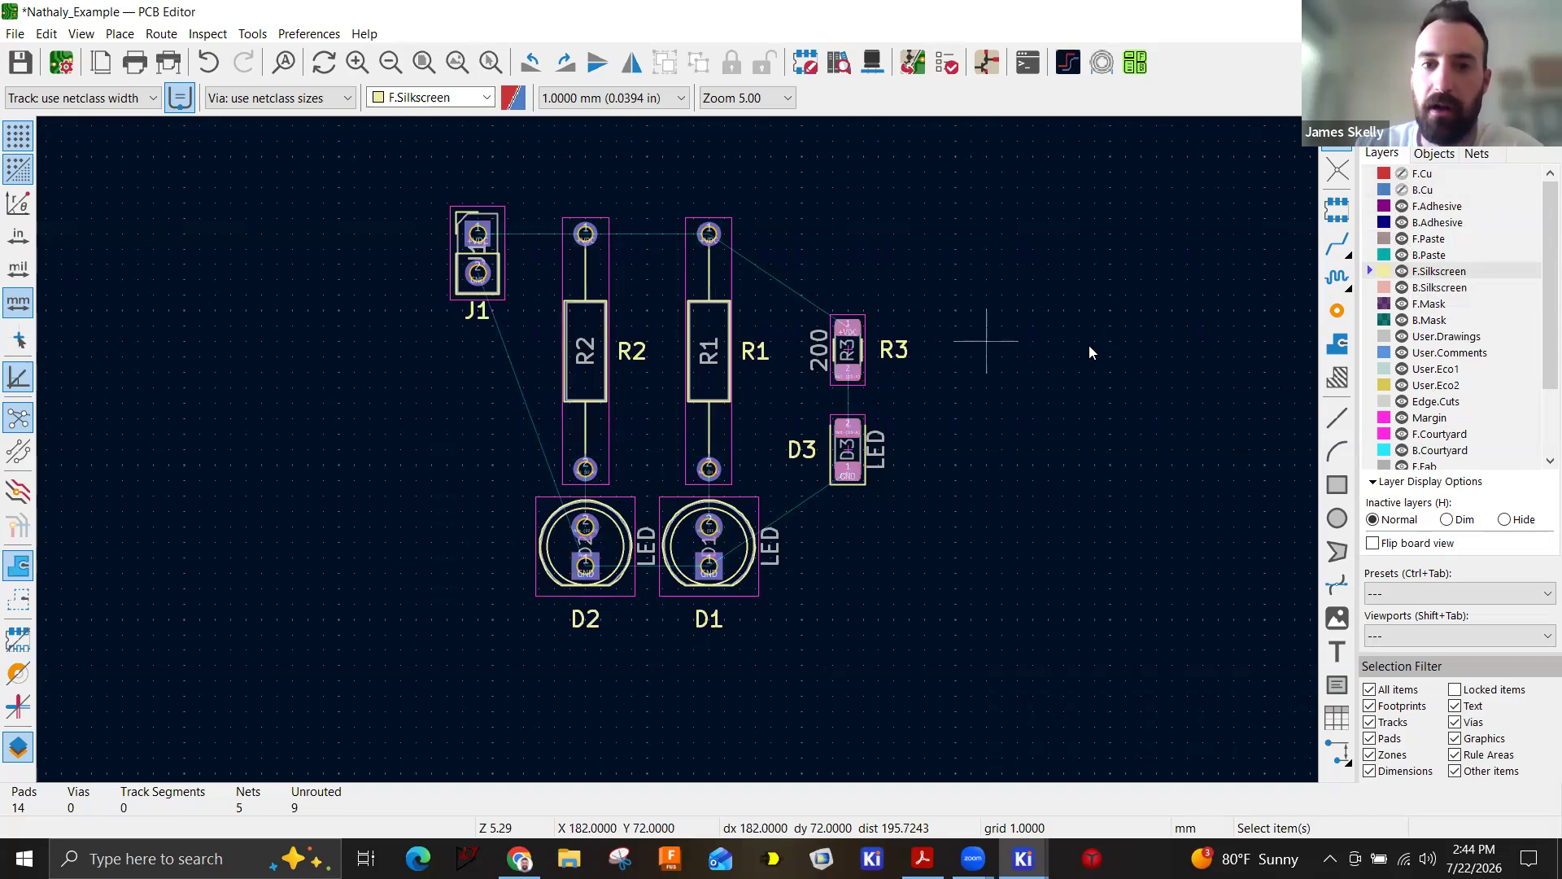
Make the hidden B.Cu and F.Cu copper layers visible again.
scroll(675, 460, "up", 2)
scroll(677, 449, "down", 2)
scroll(677, 449, "up", 2)
scroll(677, 450, "down", 2)
left_click(1402, 190)
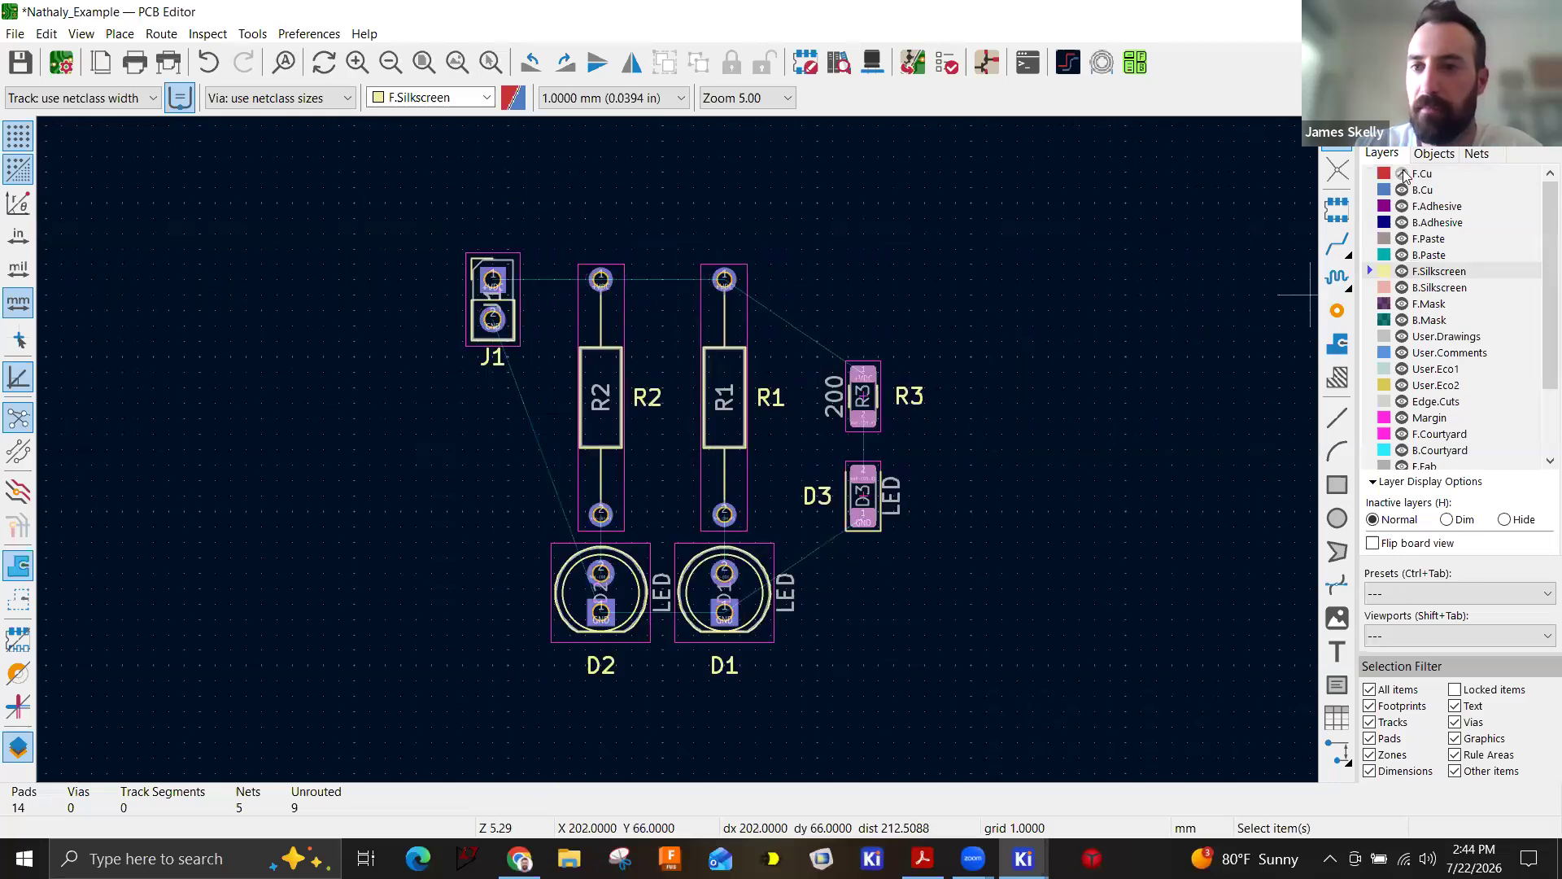
left_click(1402, 176)
left_click(1402, 174)
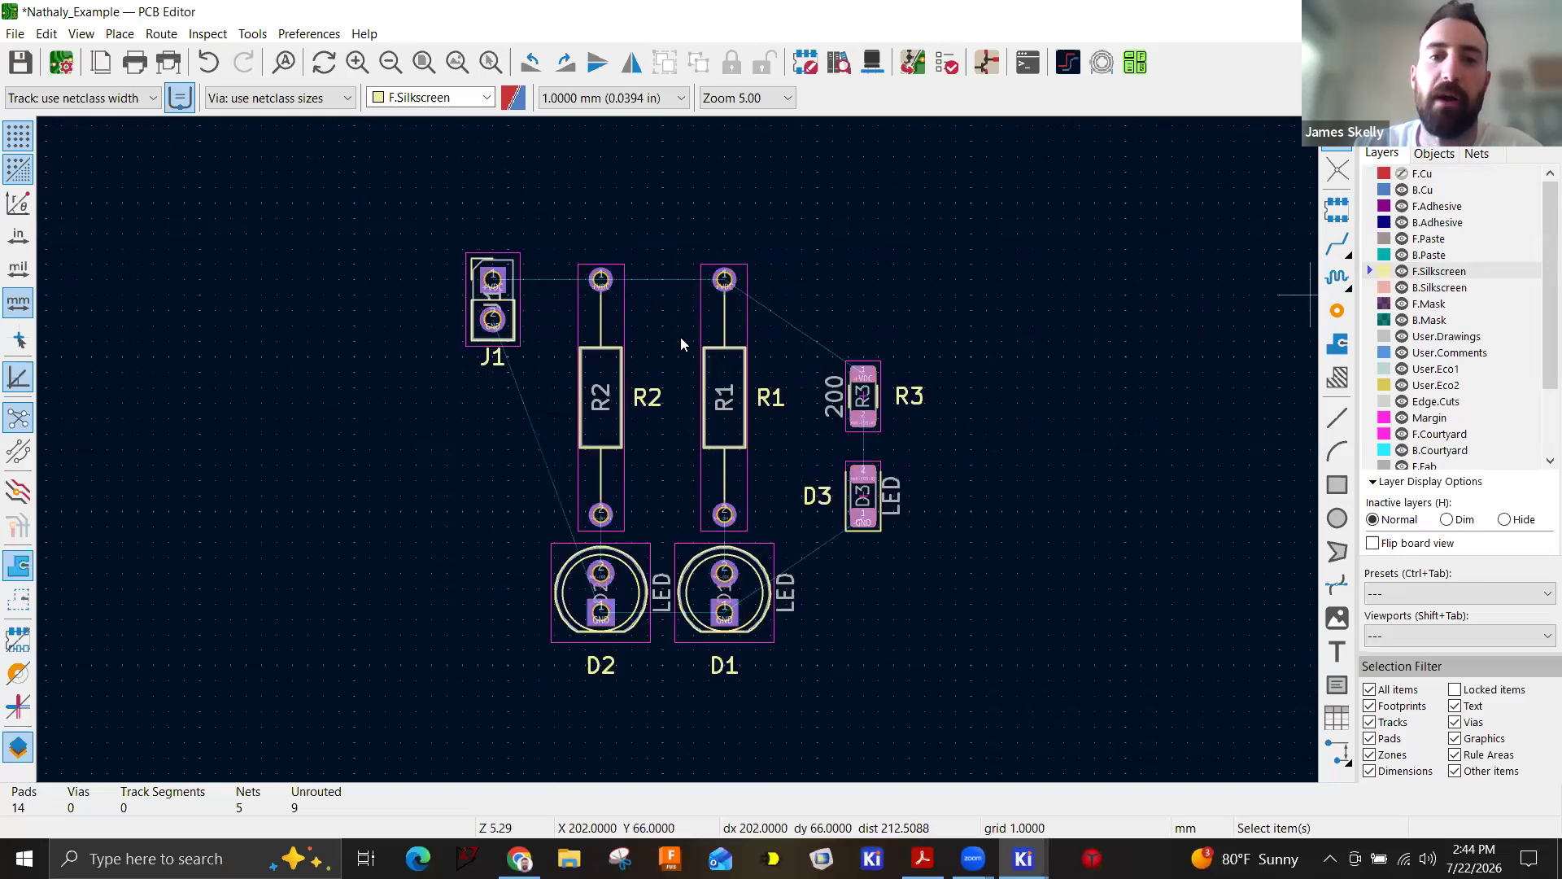
left_click(1402, 174)
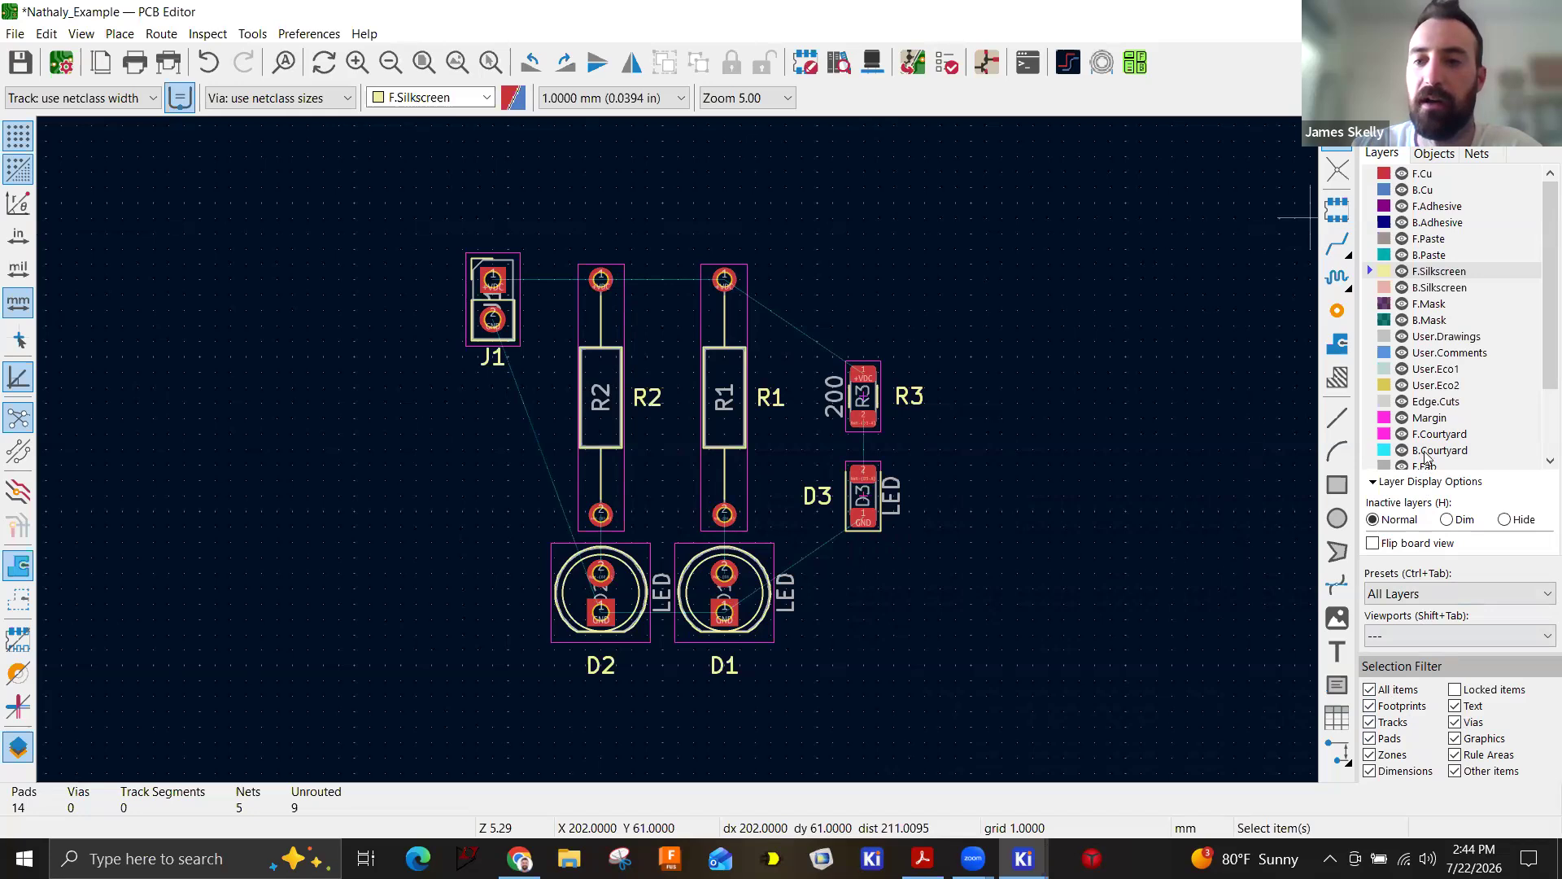
Look through the layer list down to the user layers, and toggle the F.Silkscreen layer's visibility off and back on.
scroll(1430, 300, "down", 2)
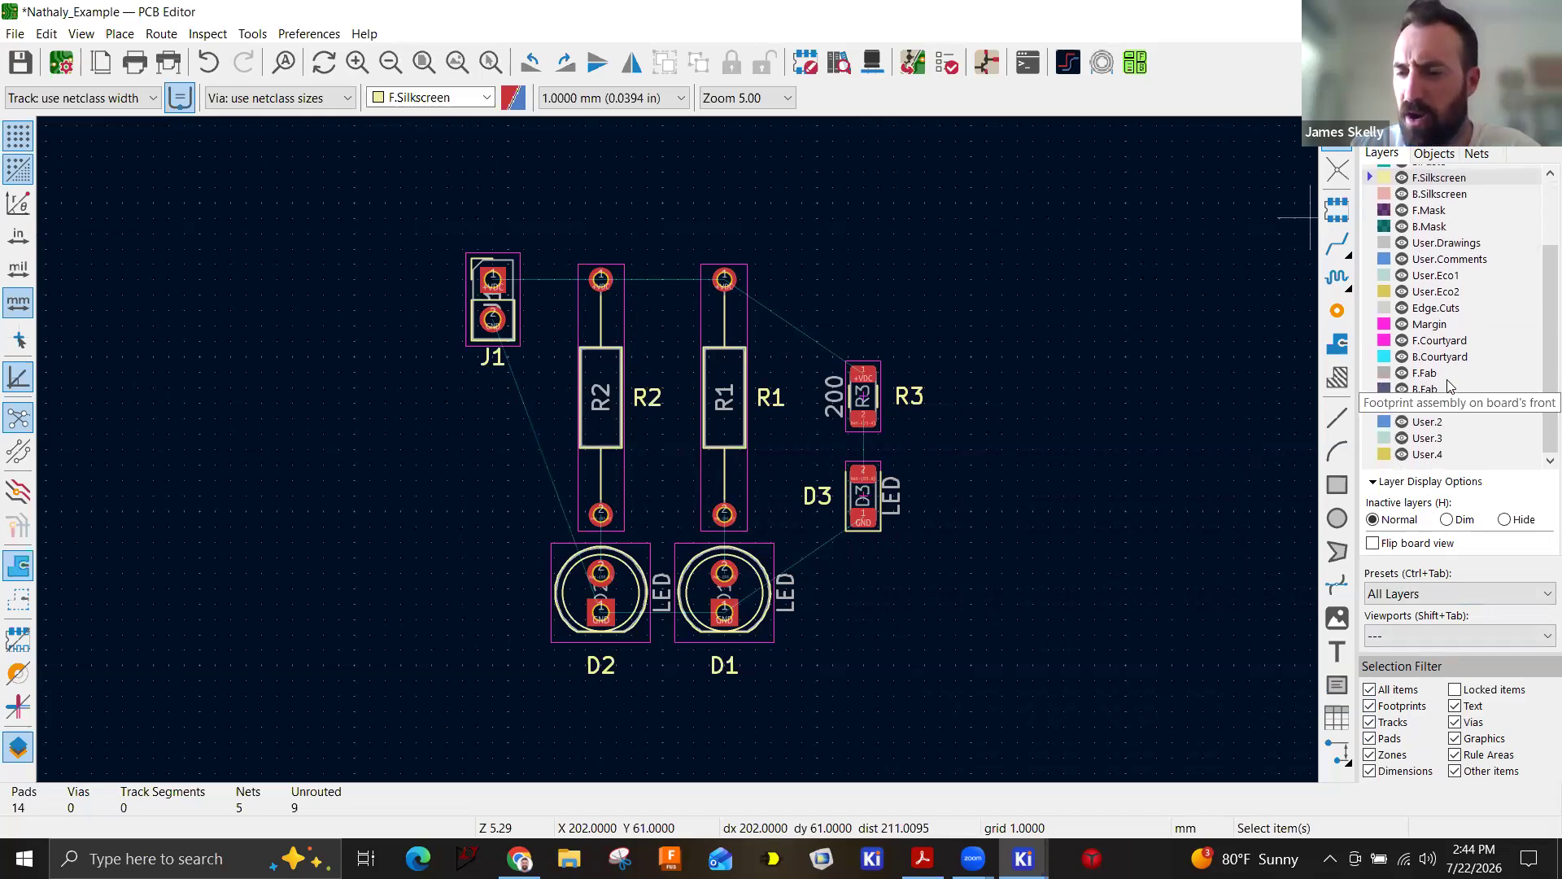
scroll(1447, 379, "up", 2)
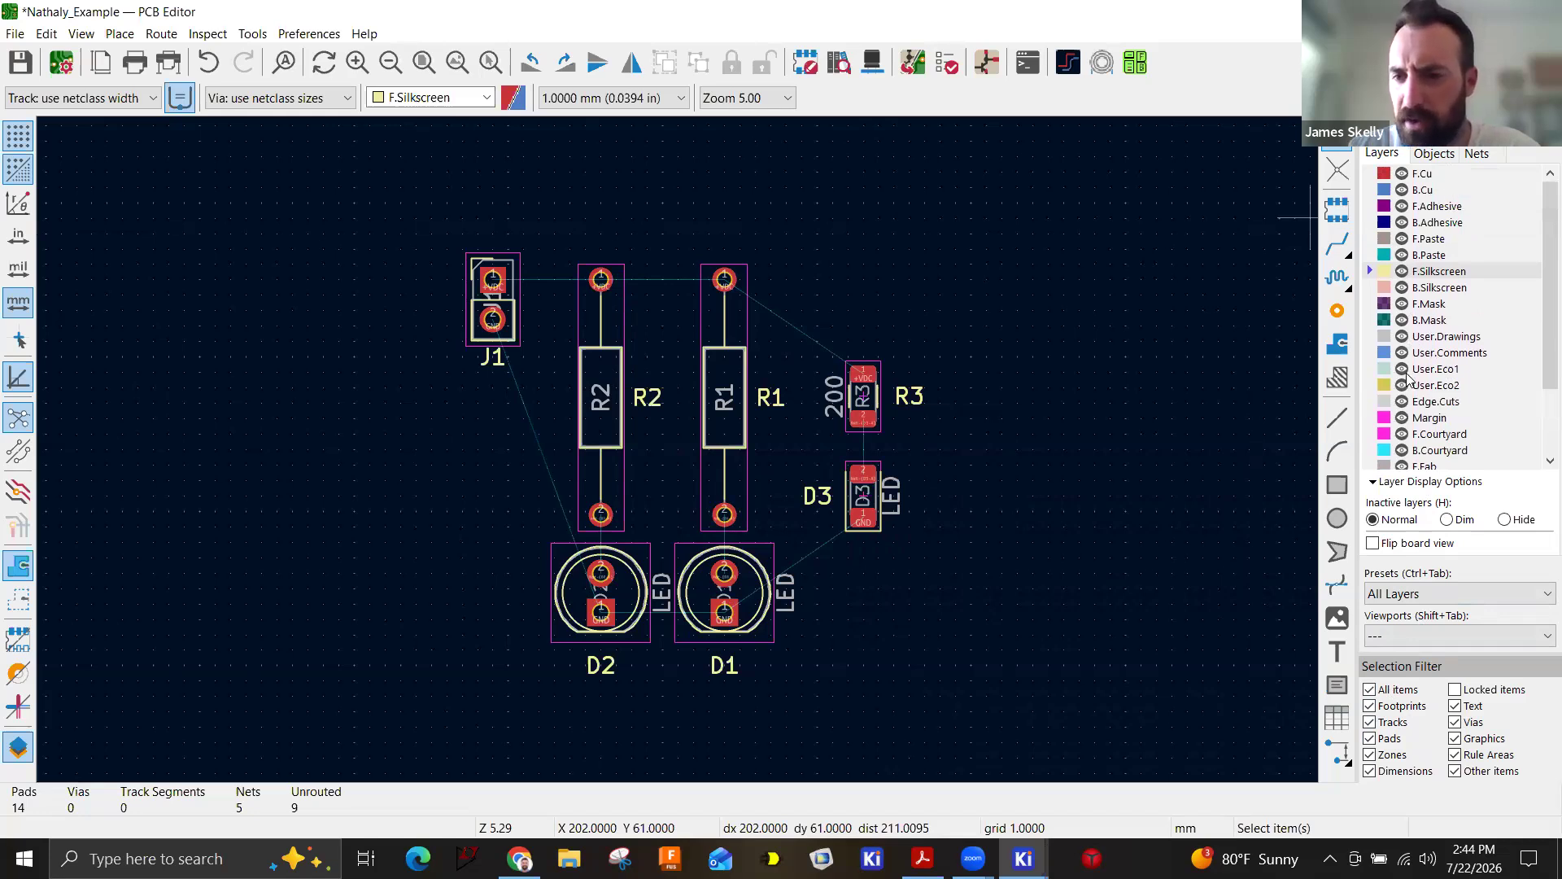
scroll(1407, 378, "down", 2)
left_click(1374, 482)
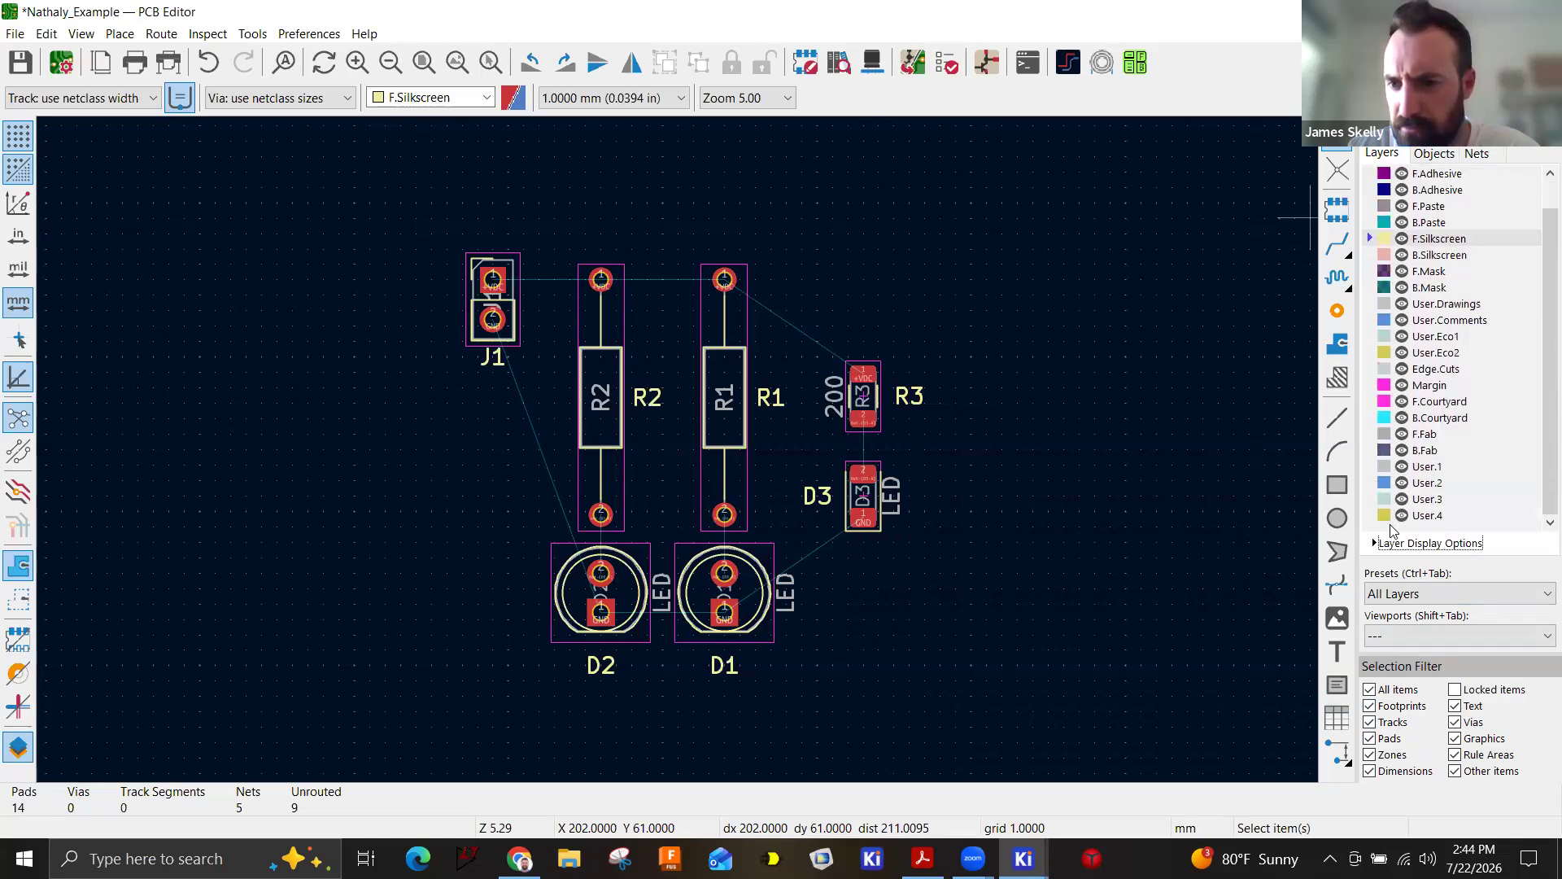
left_click(1375, 543)
scroll(1448, 347, "down", 2)
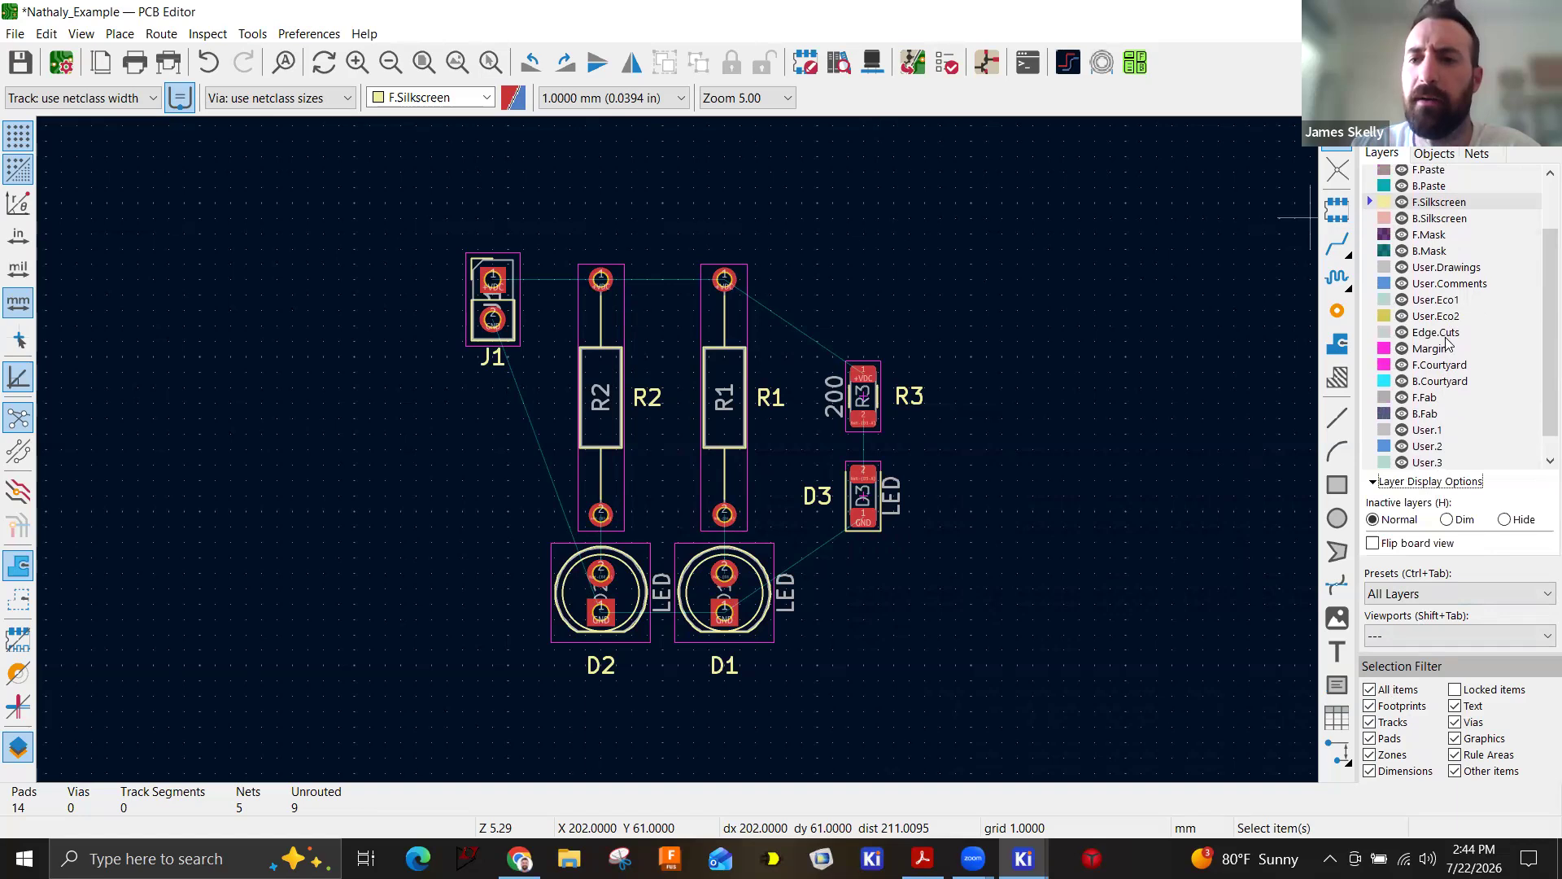
scroll(1447, 343, "up", 2)
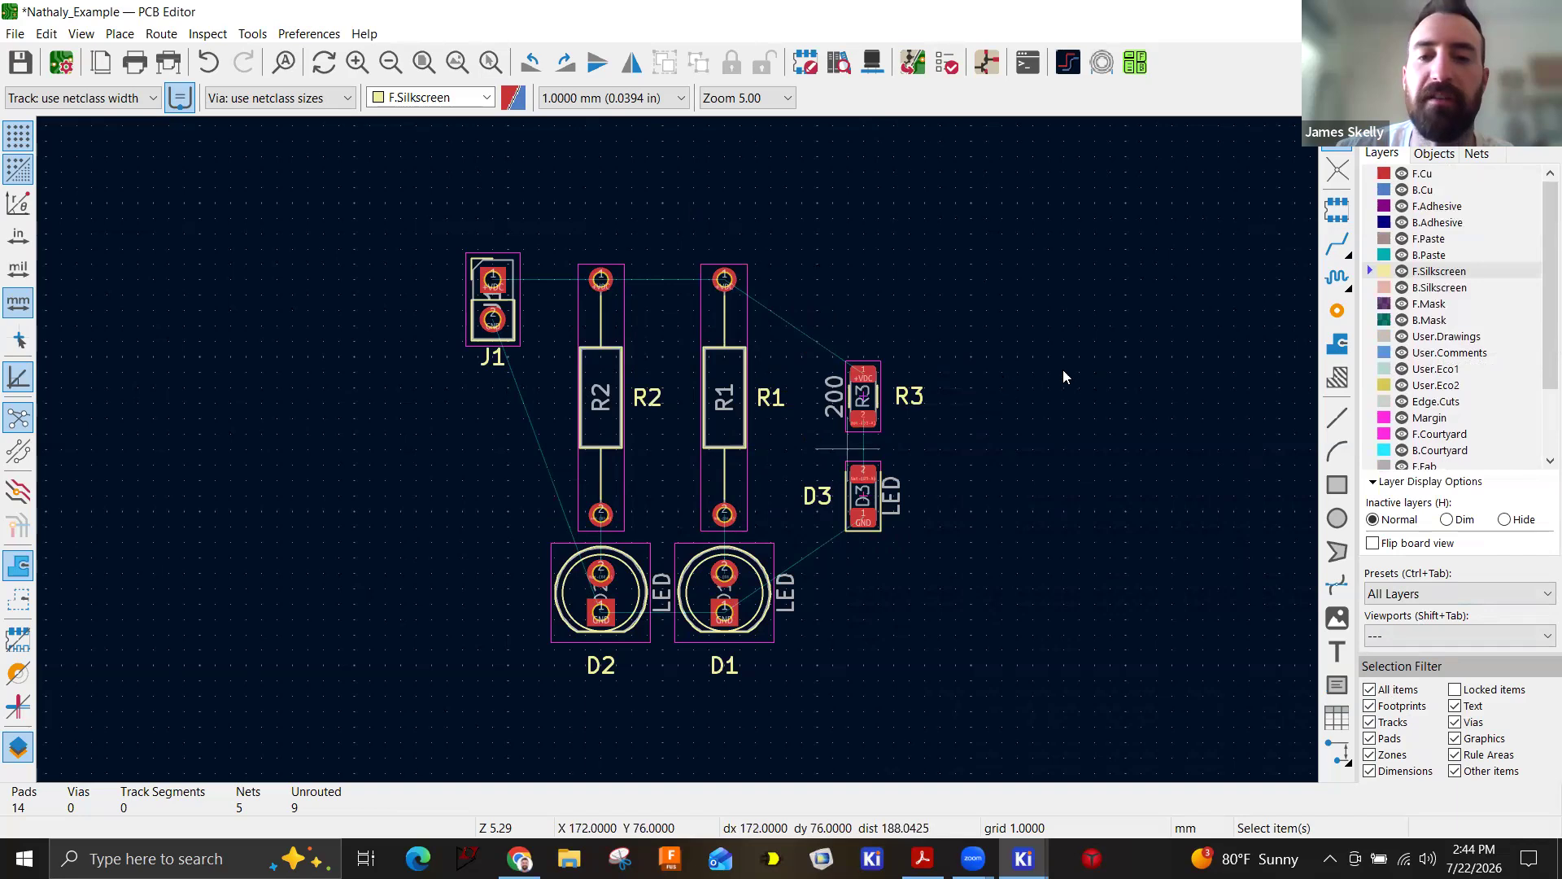
left_click(1401, 273)
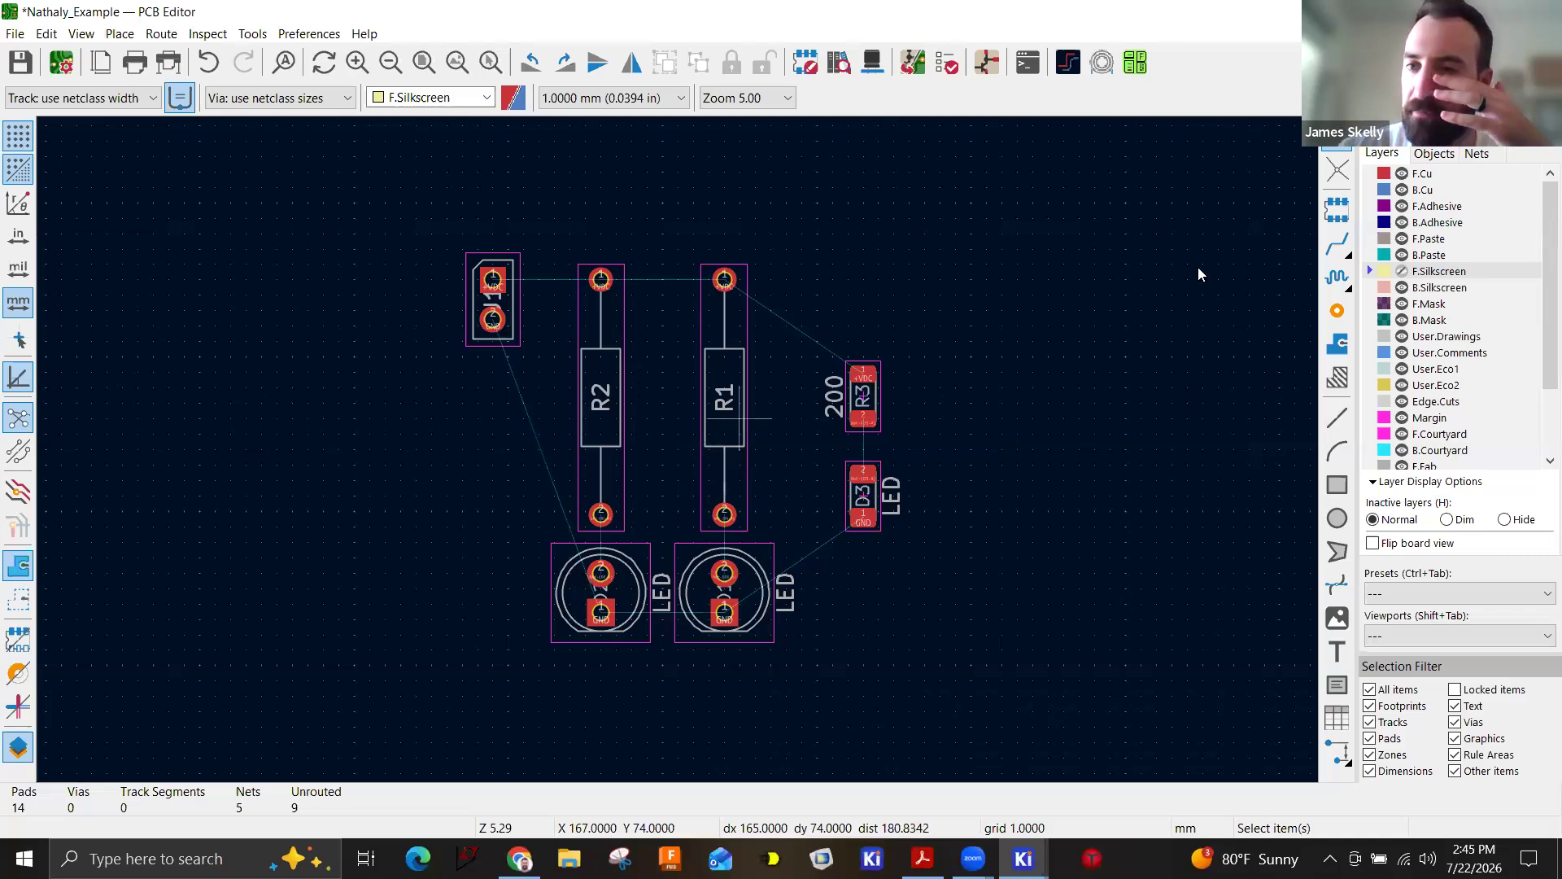
left_click(1402, 271)
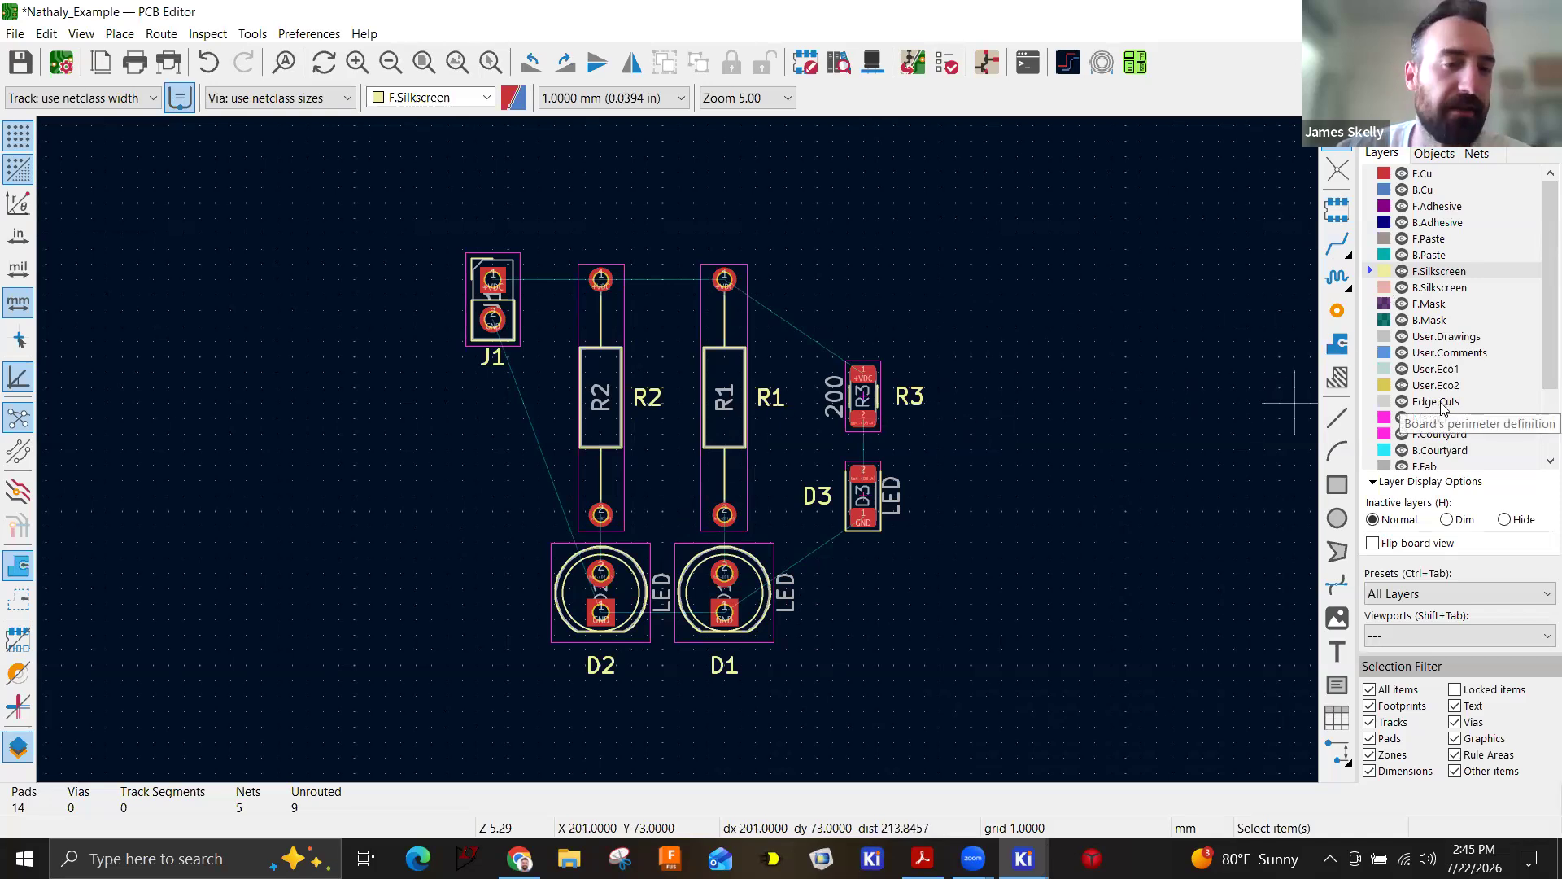
left_click(1436, 174)
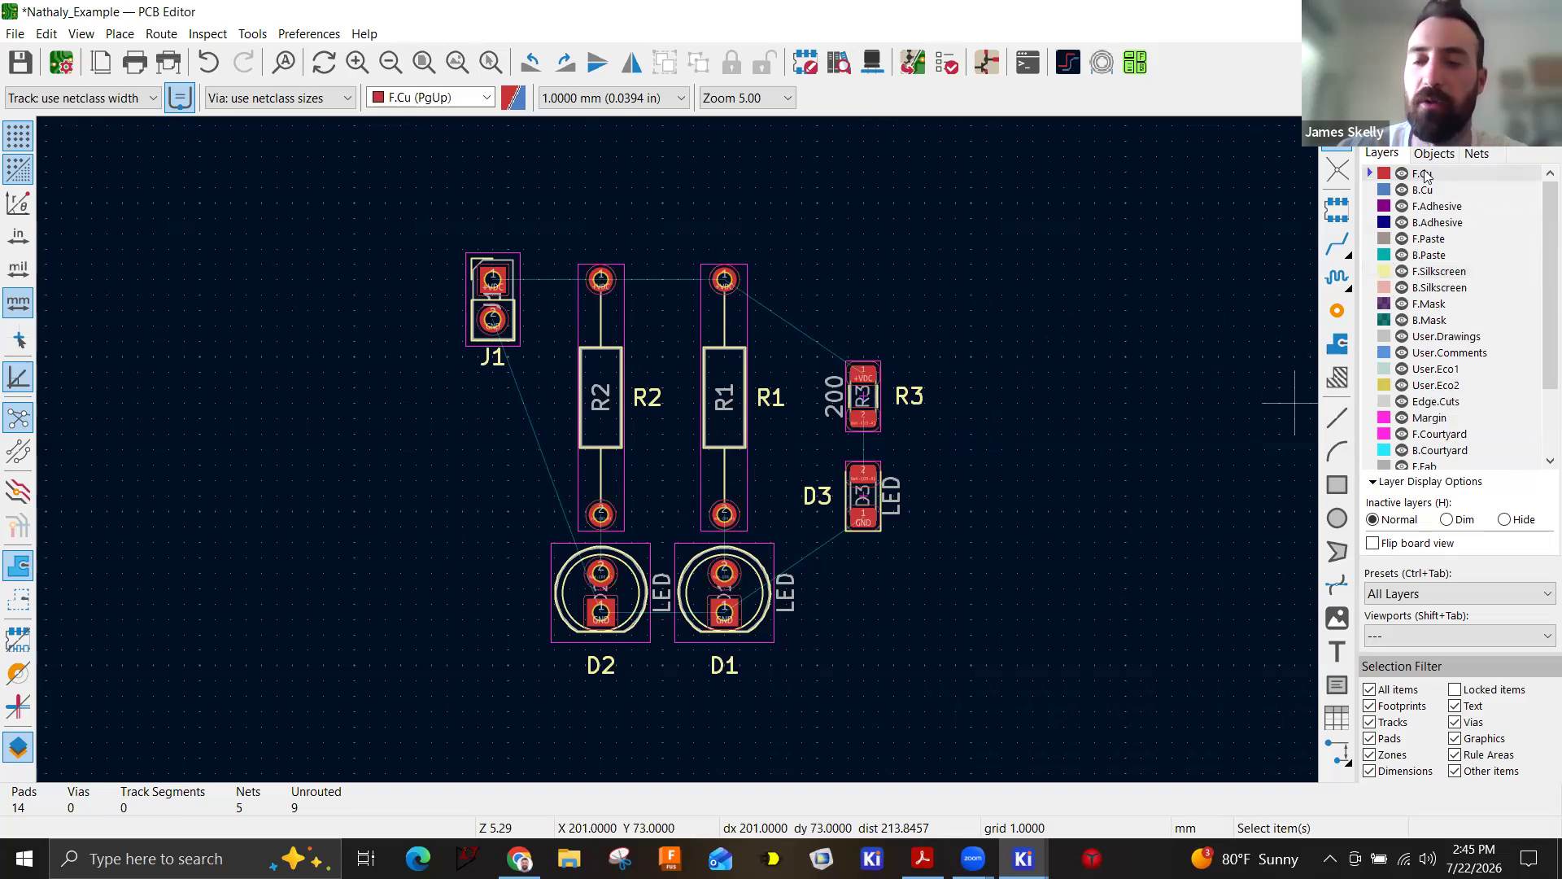
left_click(1337, 484)
left_click(955, 202)
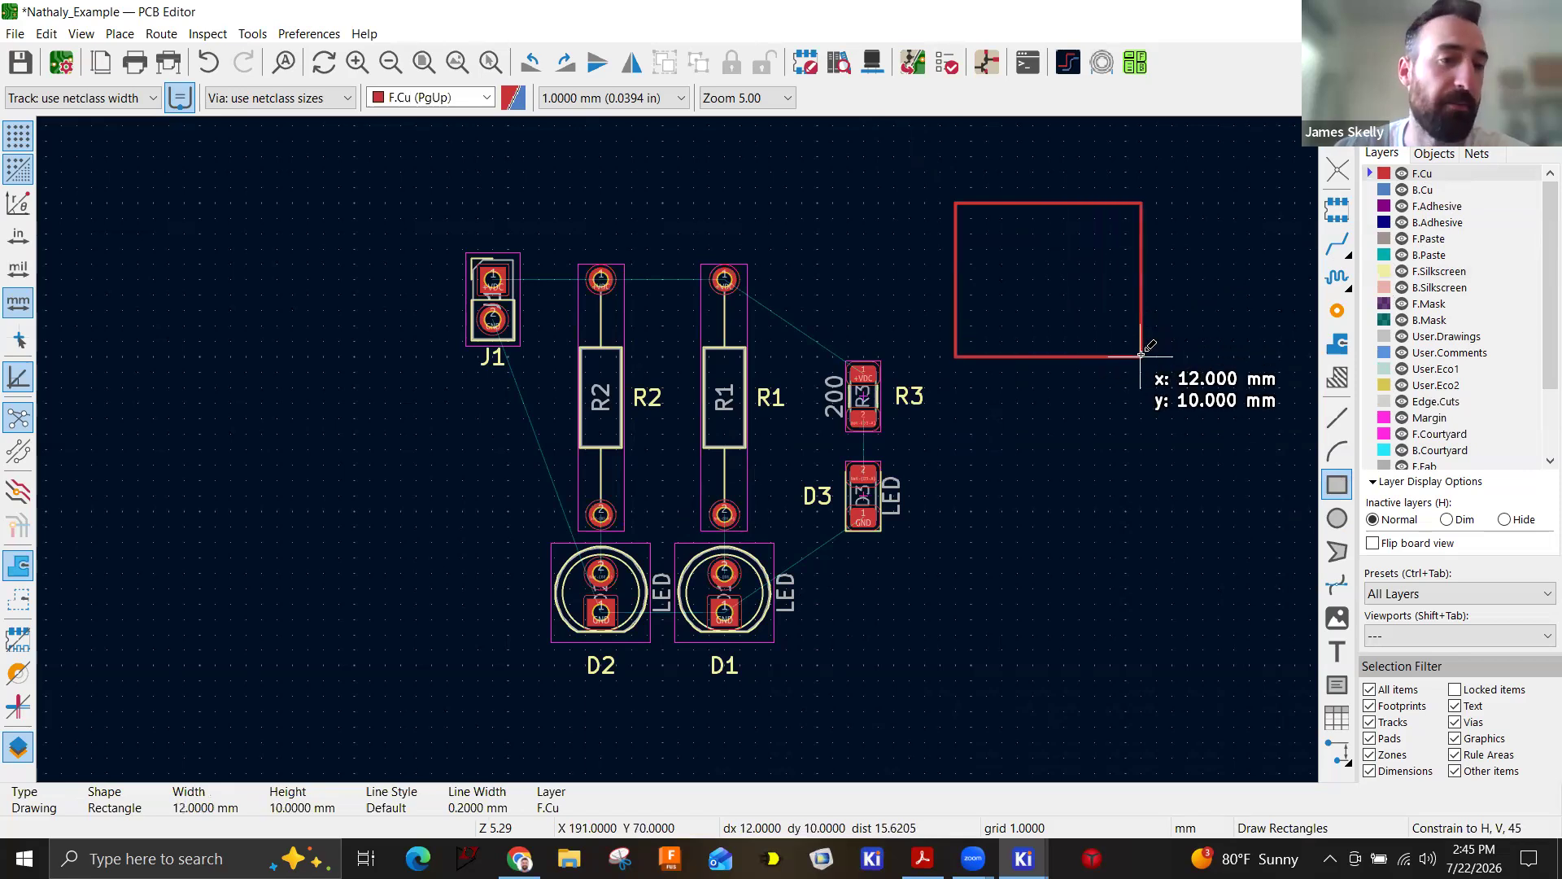
key("Escape")
key("Escape")
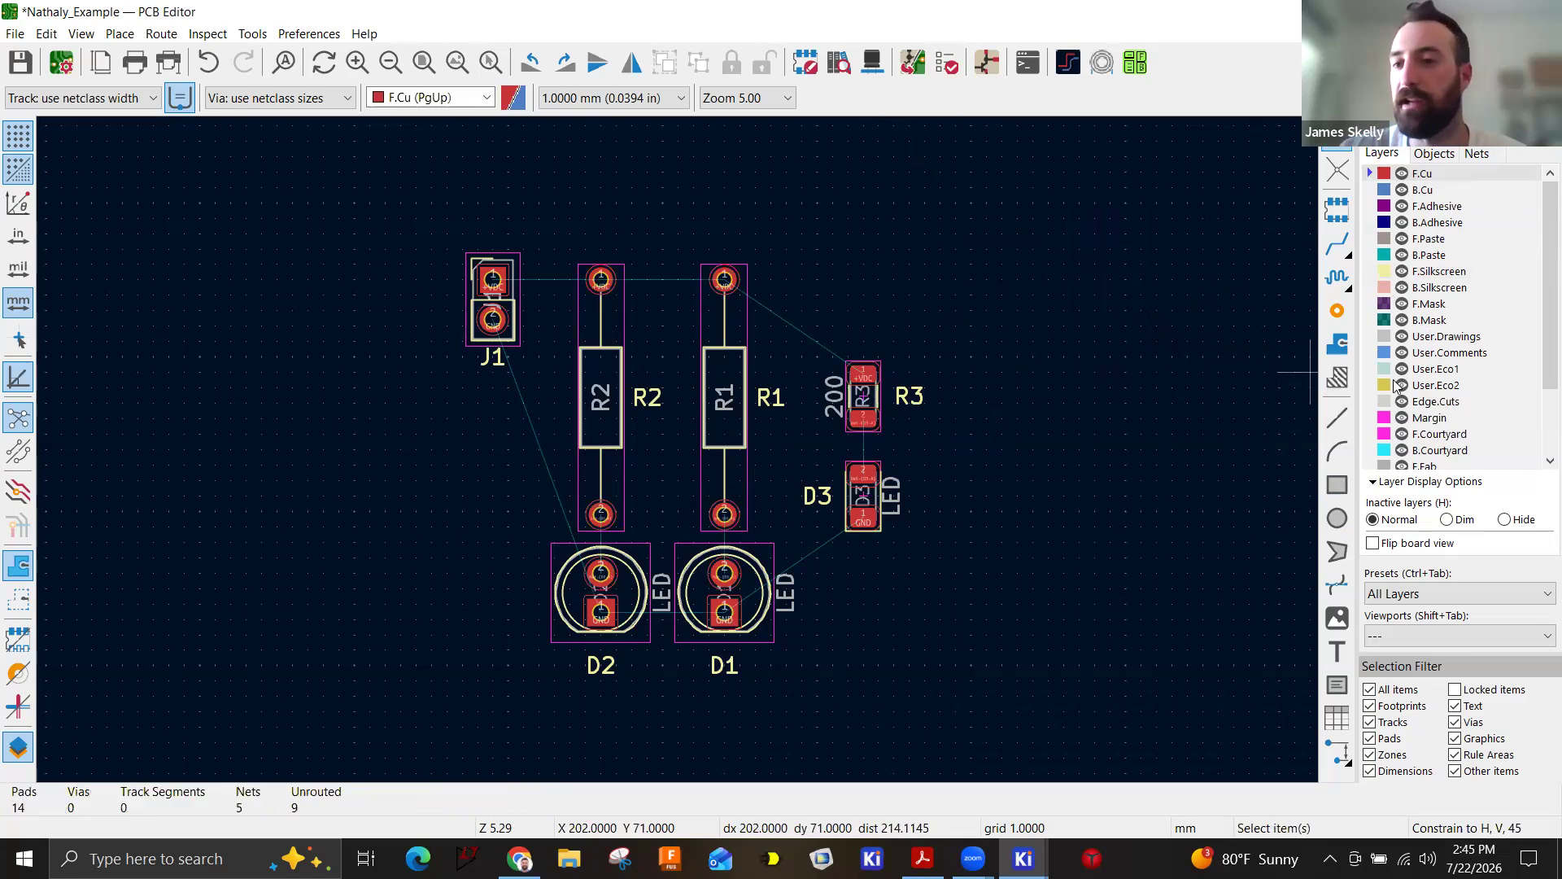
Draw a rectangular board outline on the Edge.Cuts layer enclosing all footprints and their reference labels, and save the board.
left_click(1437, 402)
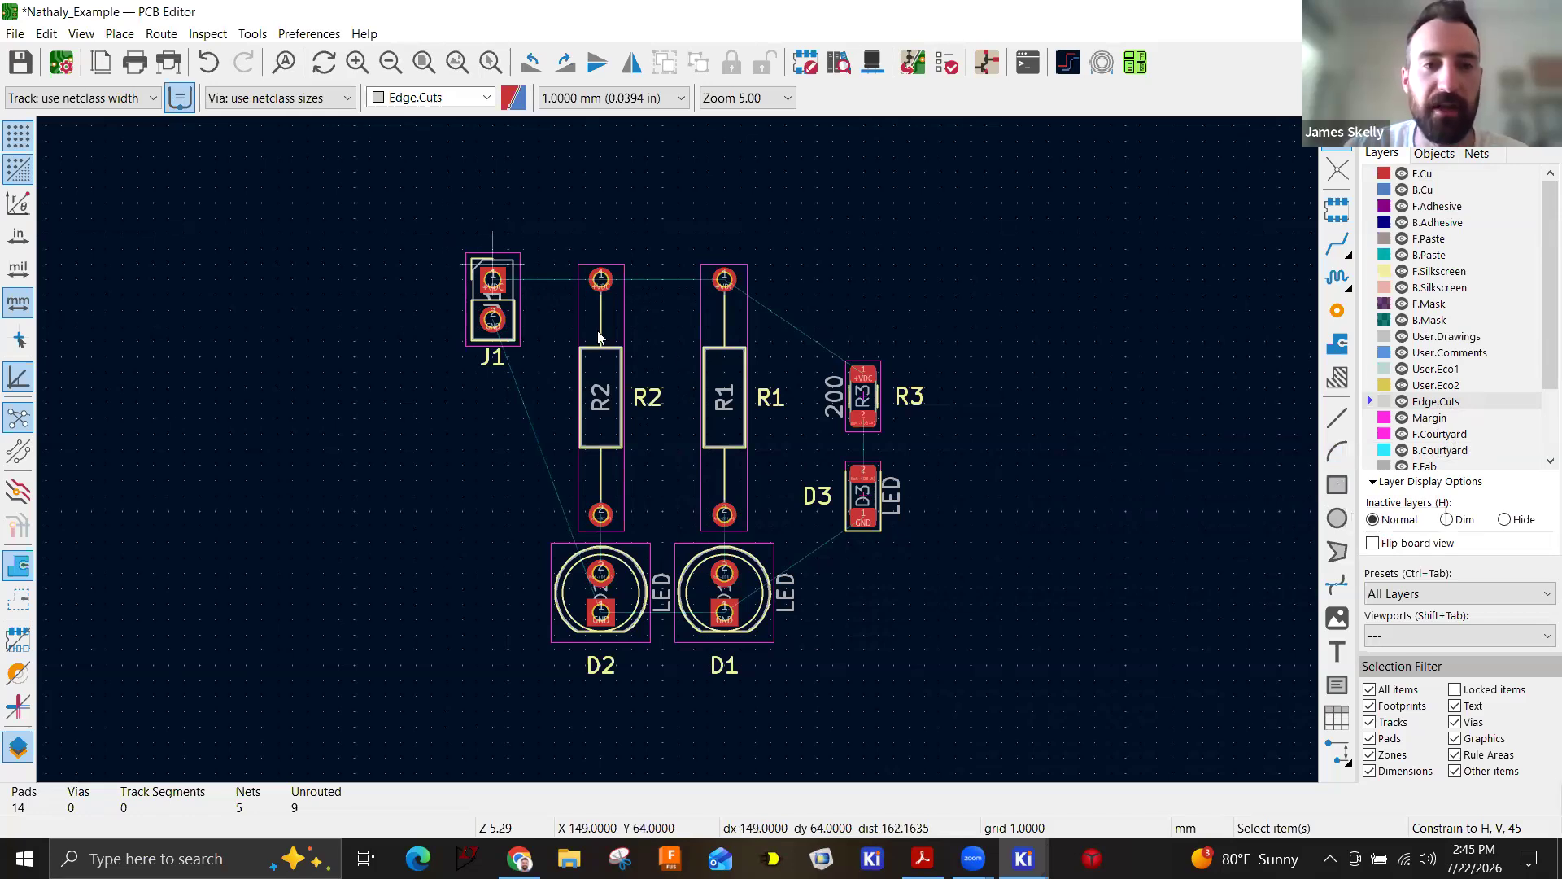
left_click(1339, 486)
left_click(446, 232)
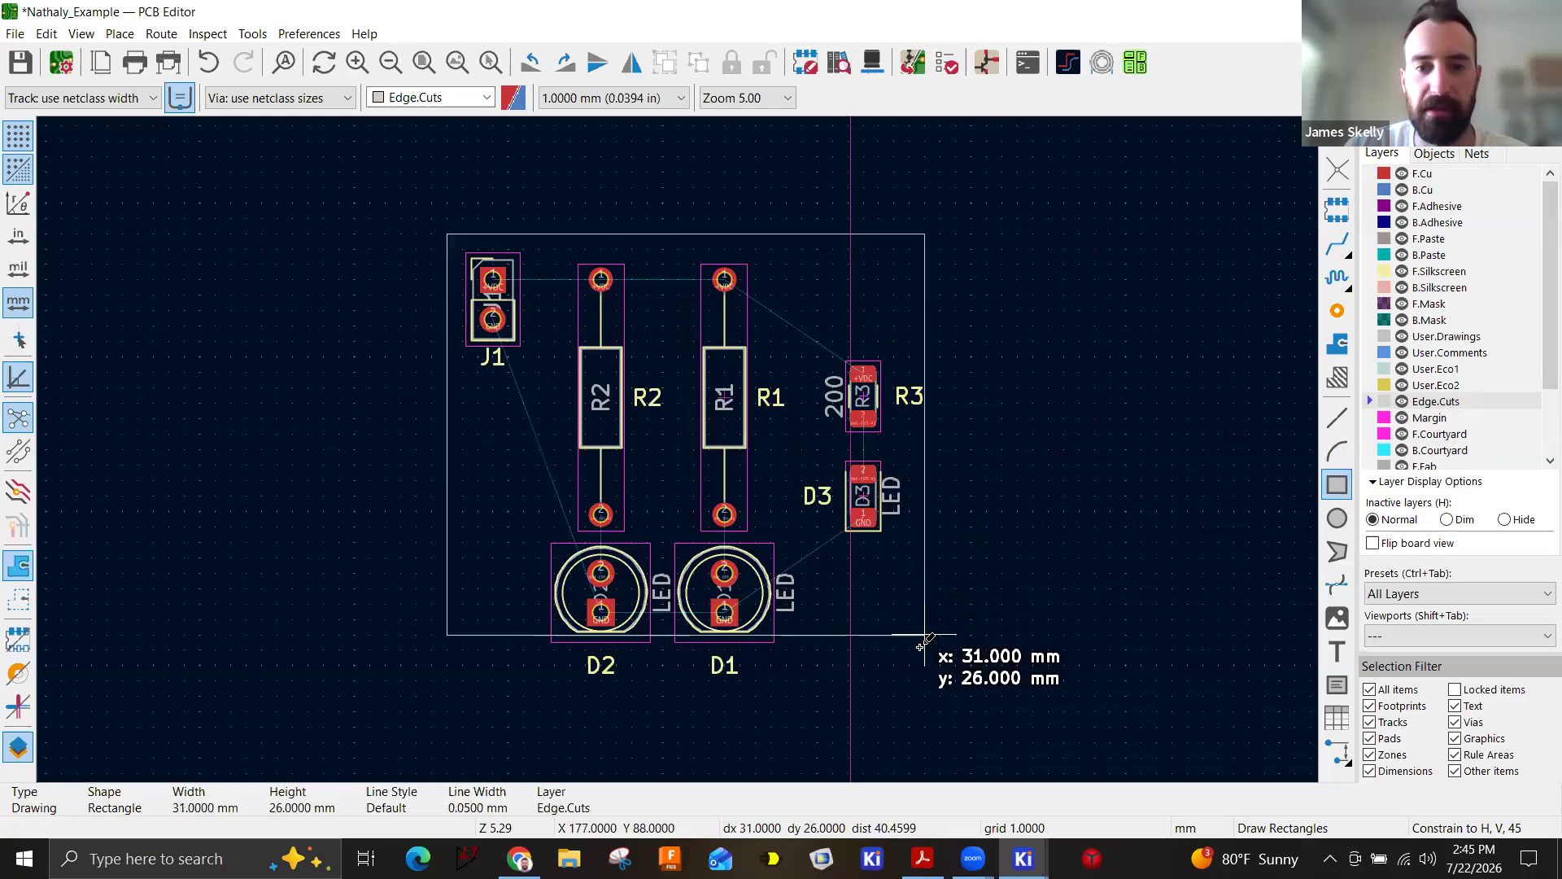
left_click(941, 675)
key("Escape")
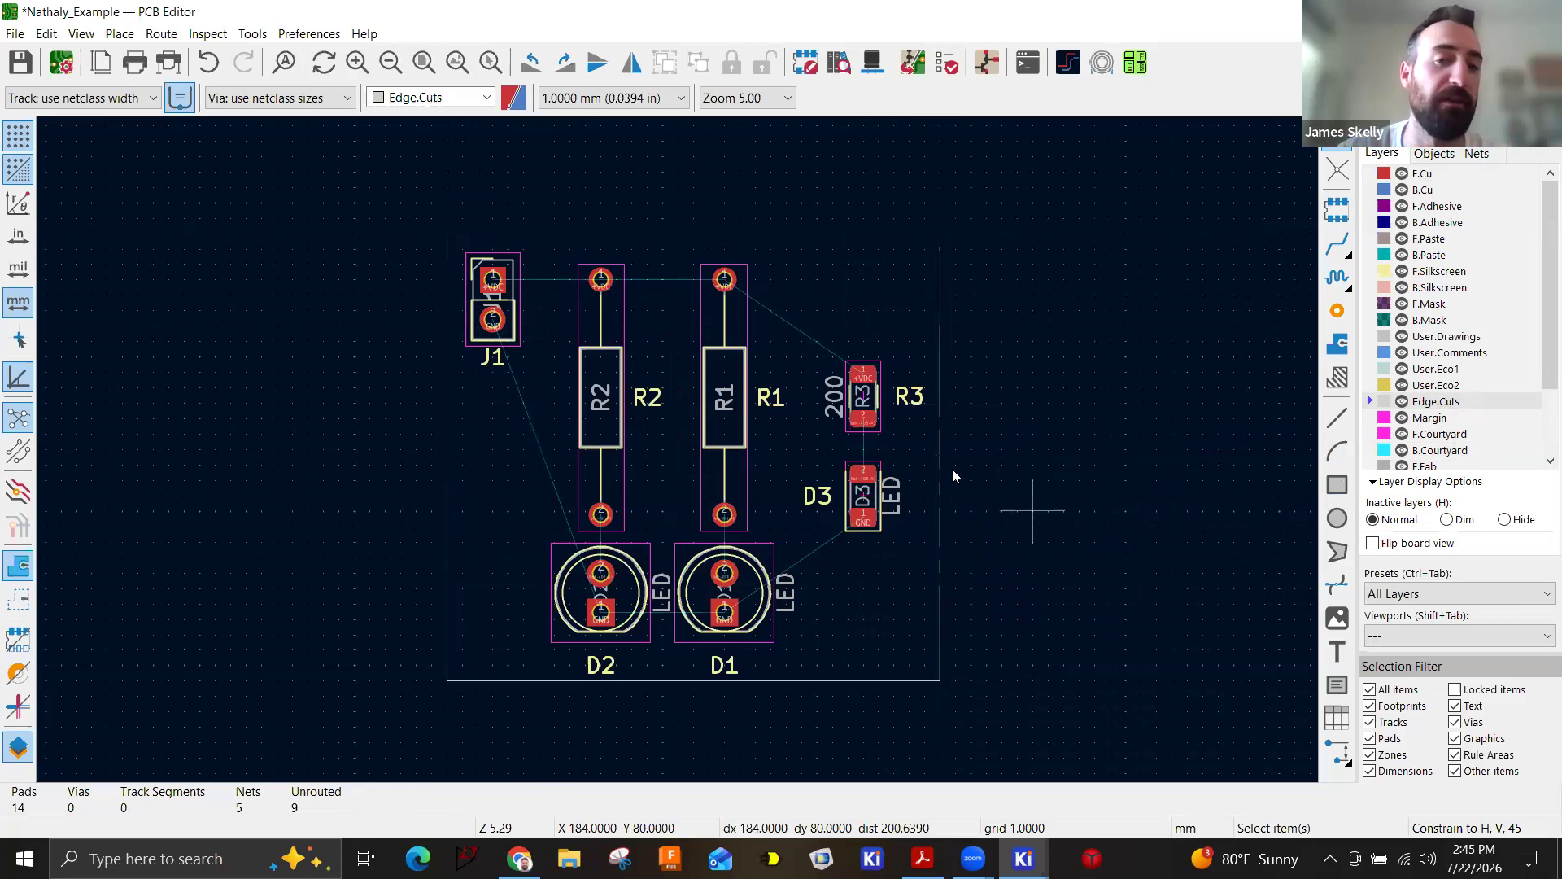
middle_click_drag(1004, 433, 1040, 411)
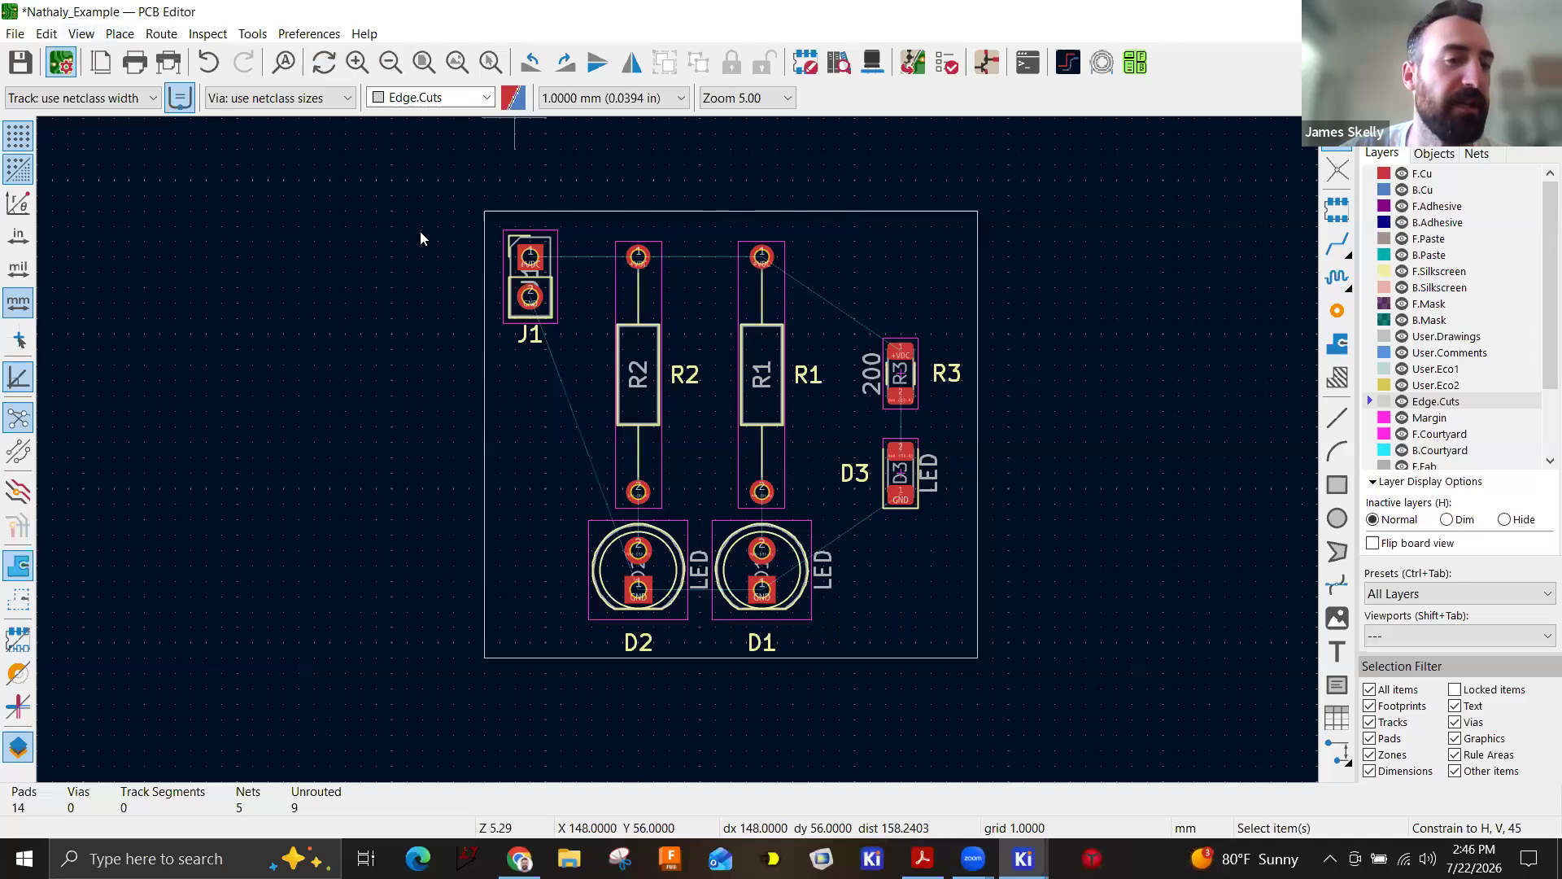
left_click(15, 68)
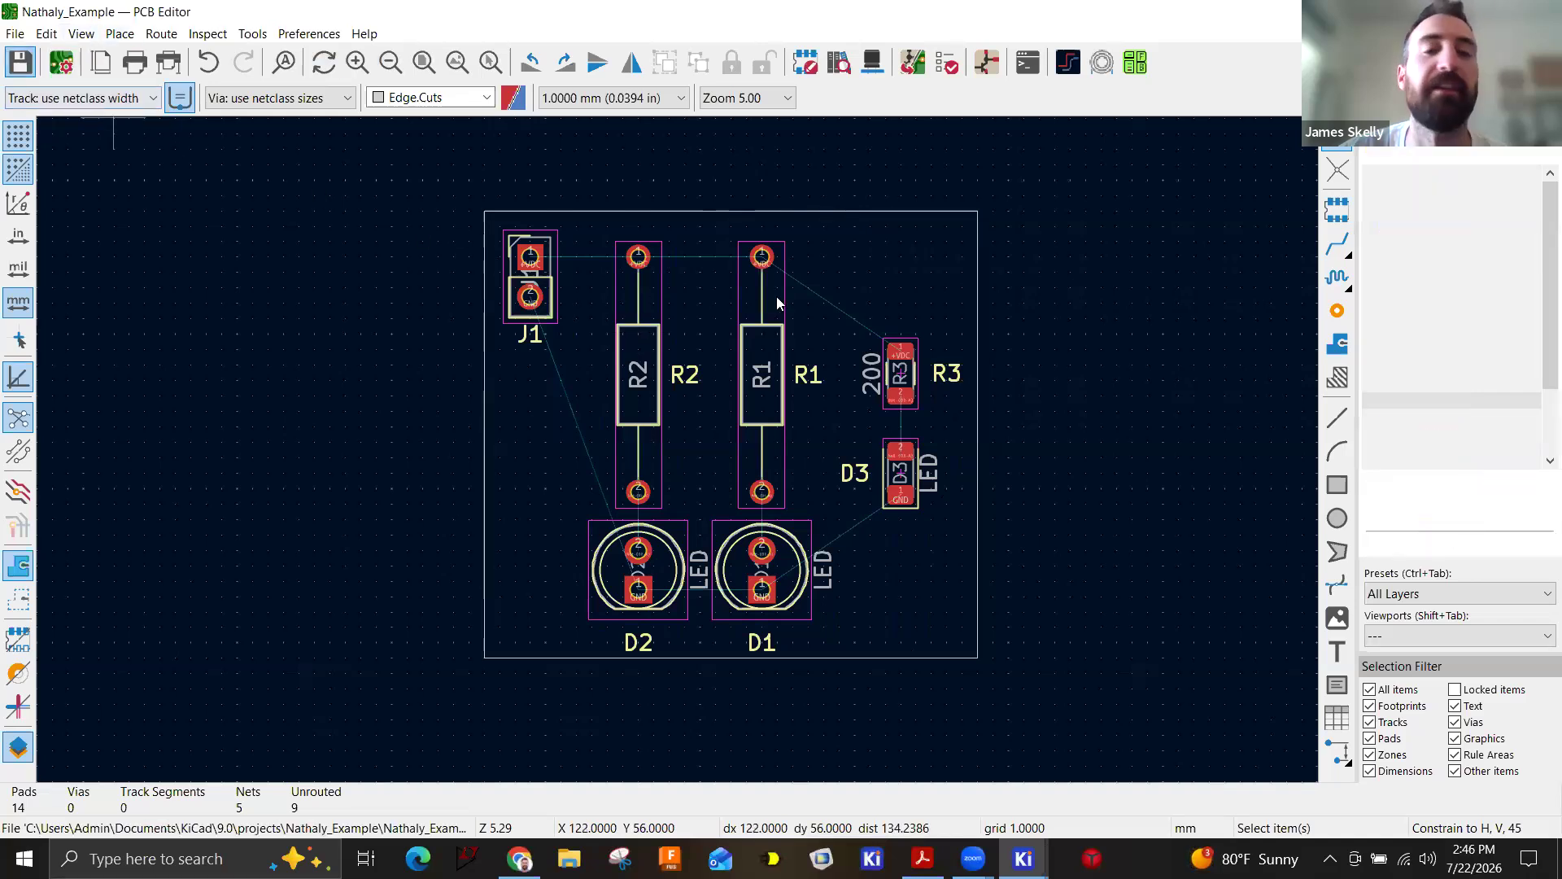
left_click(813, 213)
left_click(1049, 302)
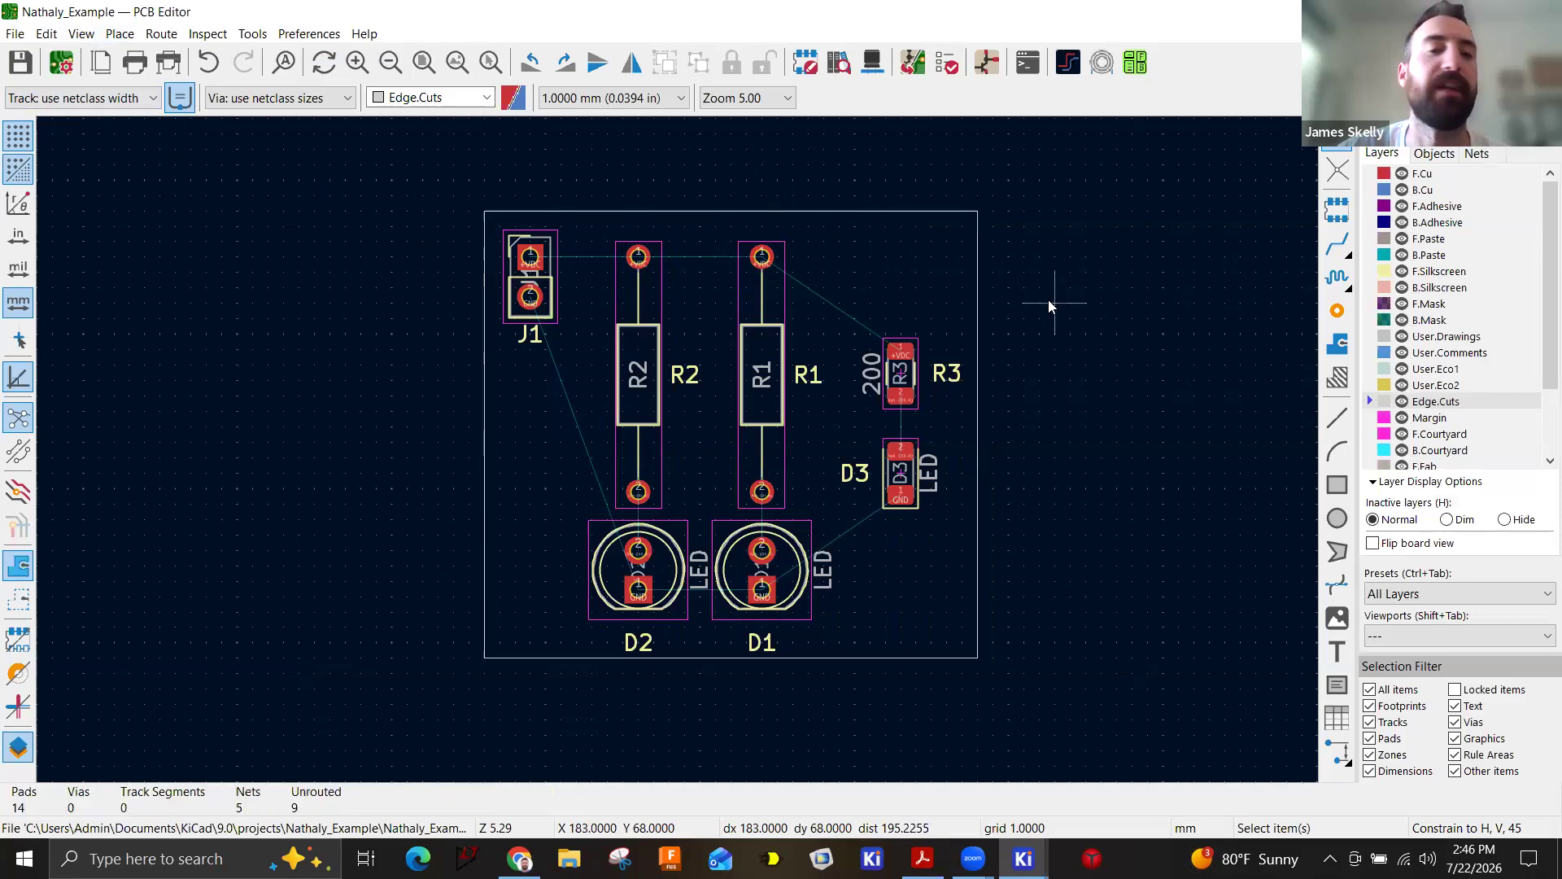
left_click(814, 211)
left_click(1071, 303)
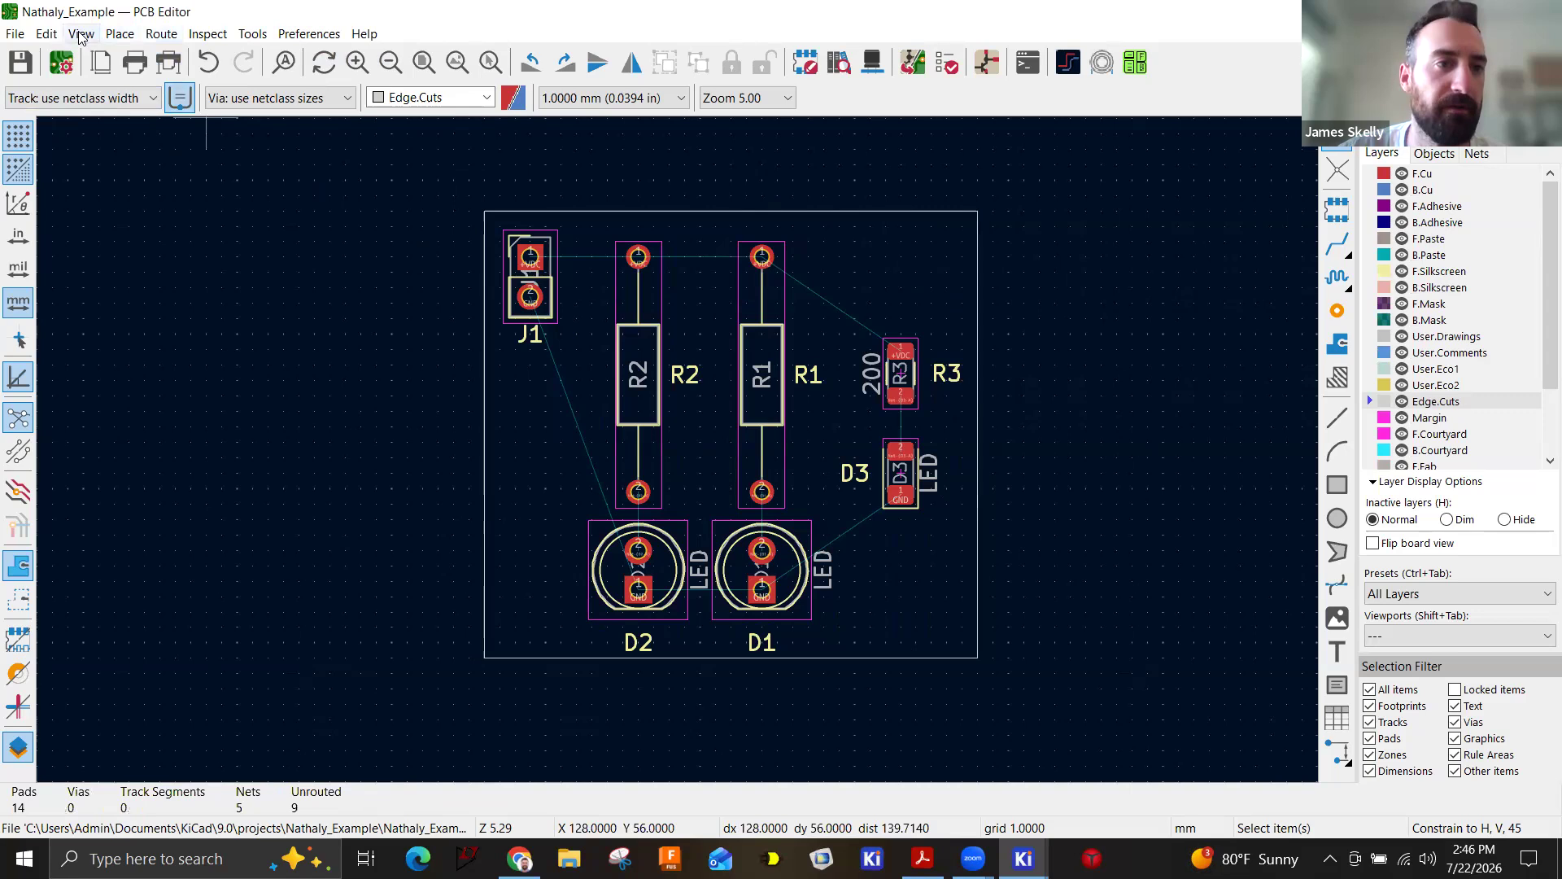
Open the 3D view of the board and examine the outlined board from several tilted angles.
left_click(81, 33)
left_click(766, 433)
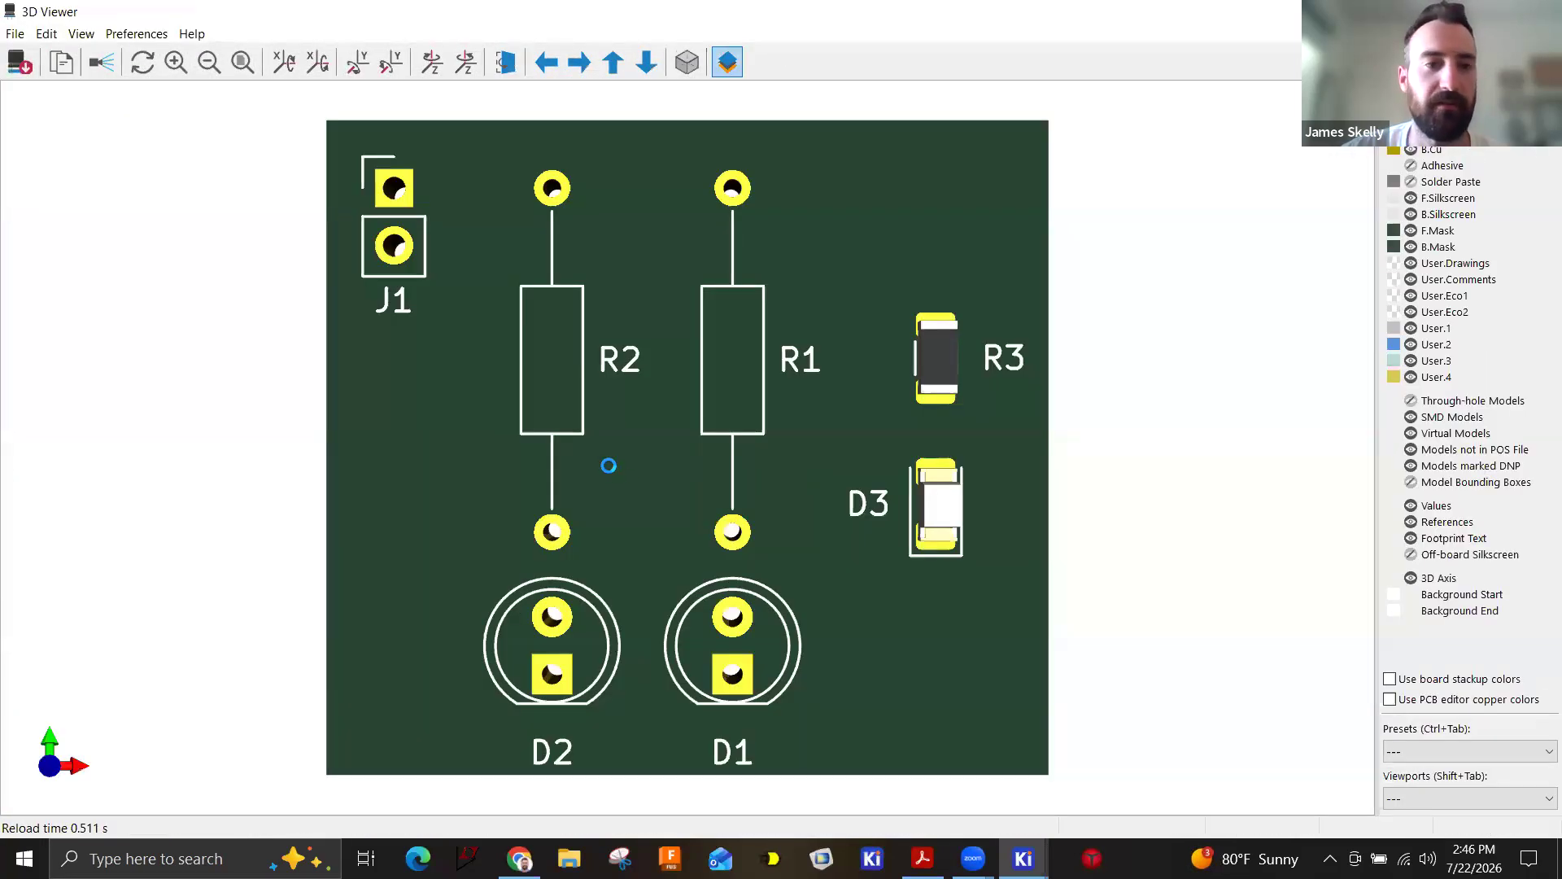
left_click_drag(572, 262, 692, 508)
scroll(651, 474, "down", 1)
left_click_drag(816, 577, 750, 397)
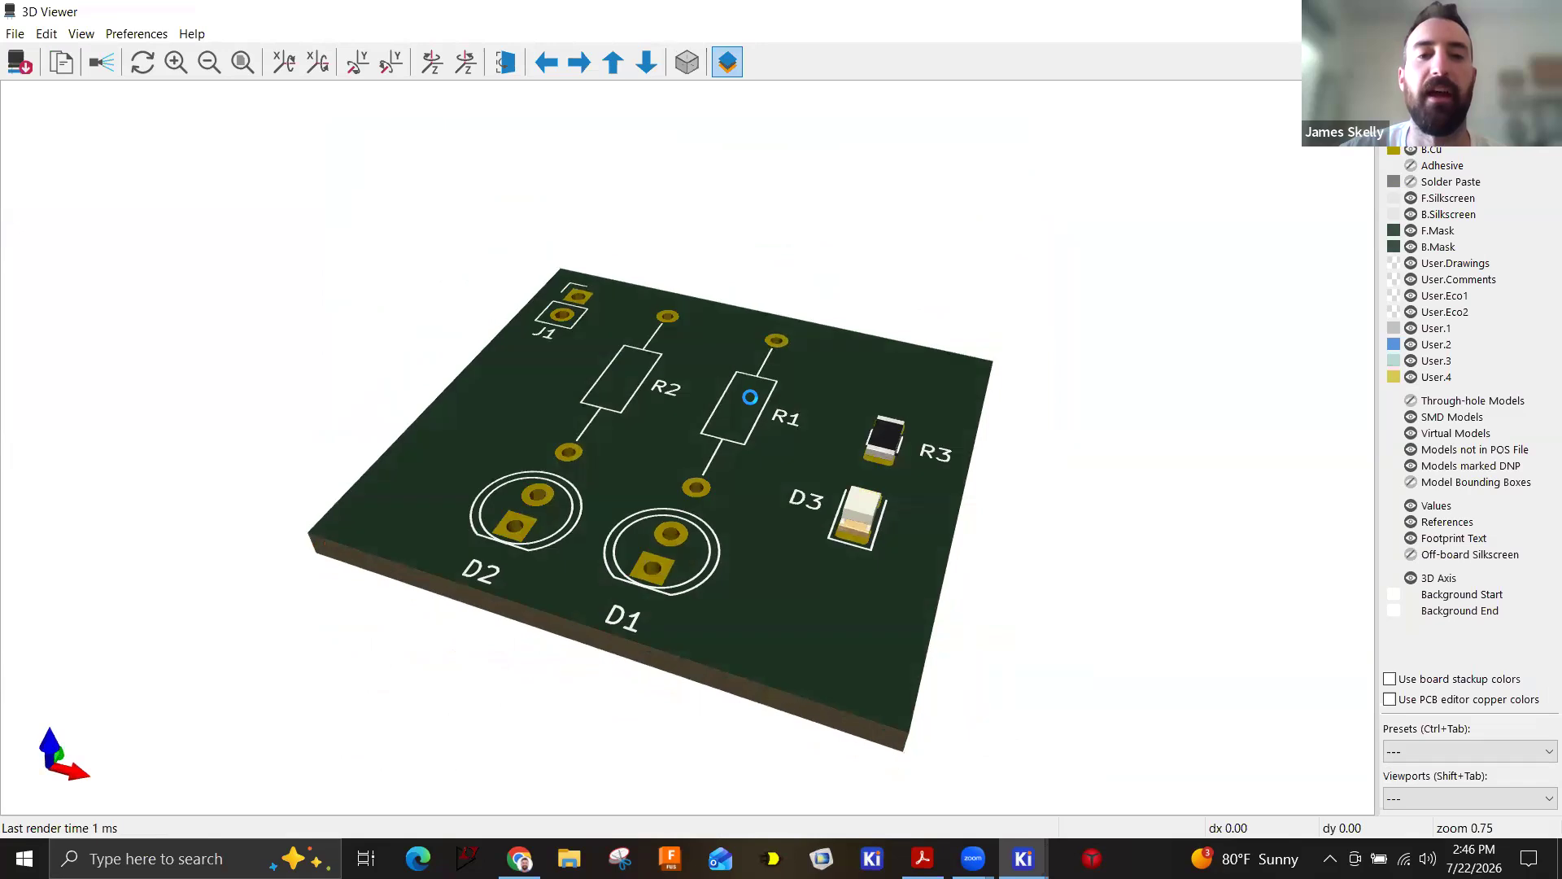
left_click_drag(666, 439, 704, 489)
left_click_drag(690, 573, 796, 549)
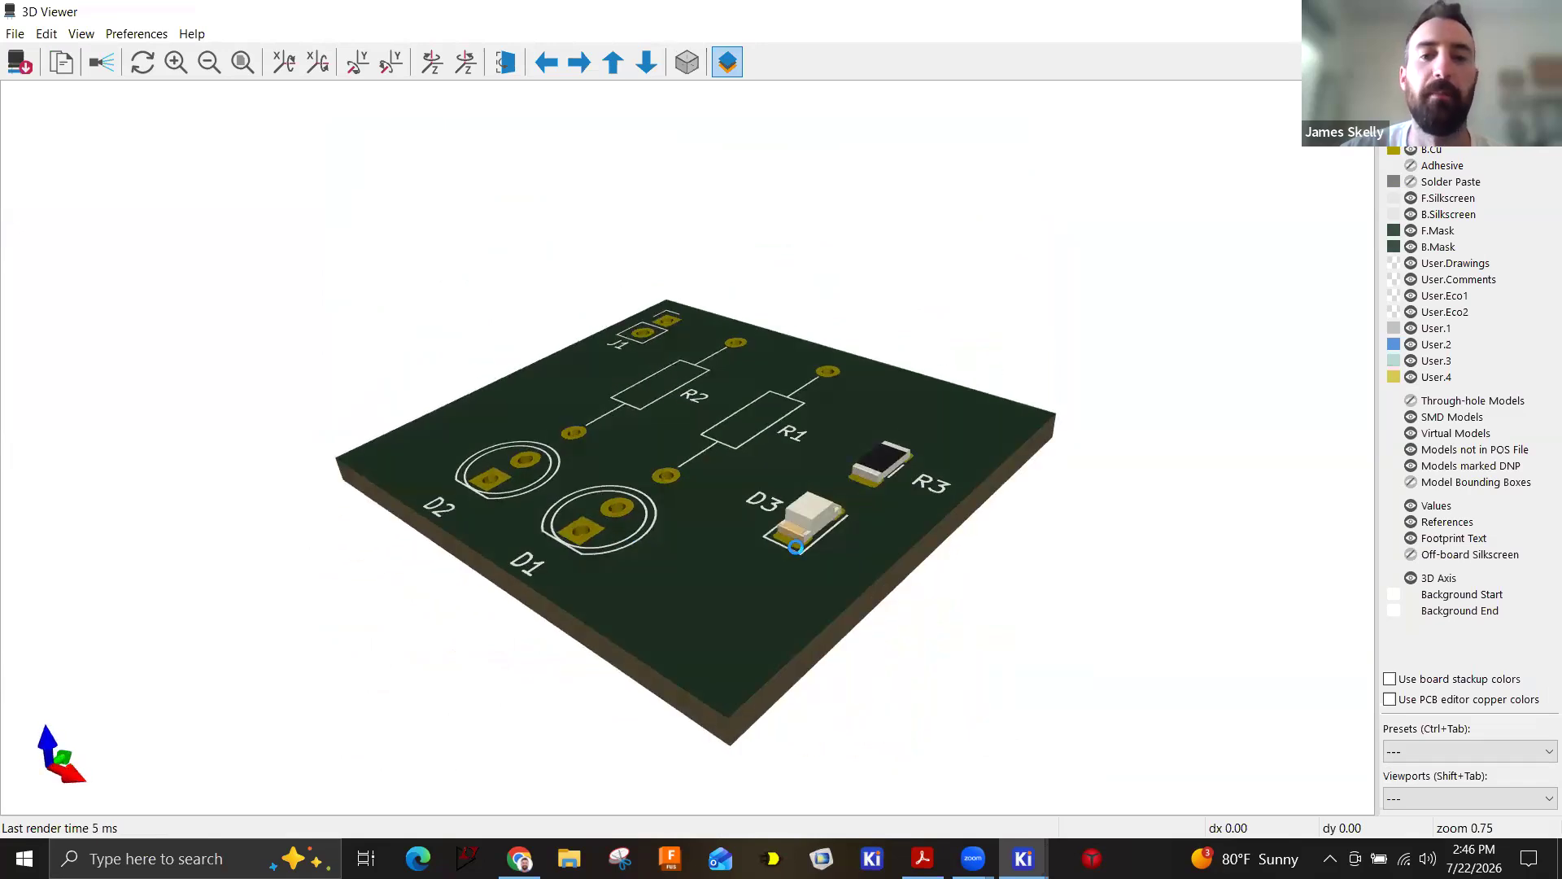
Inspect the R3 and D3 surface-mount models up close from different angles, and close the 3D view.
scroll(984, 516, "up", 4)
middle_click_drag(835, 514, 694, 537)
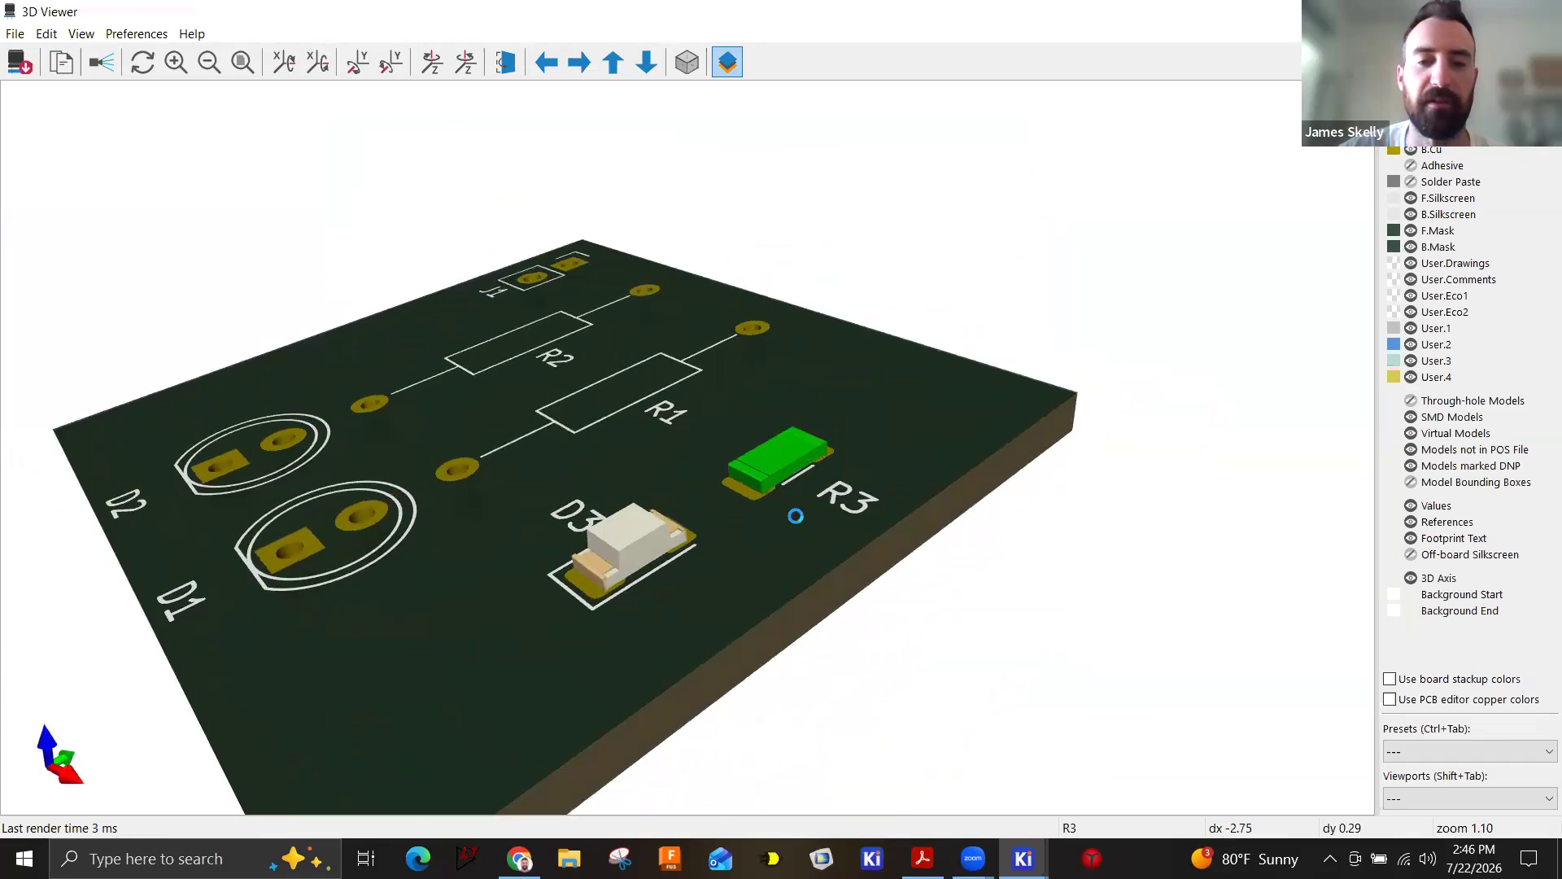
left_click_drag(812, 502, 791, 529)
mouse_move(883, 507)
left_mouse_down()
mouse_move(715, 512)
mouse_move(743, 527)
mouse_move(681, 533)
left_mouse_up()
scroll(714, 512, "down", 2)
scroll(640, 526, "down", 2)
left_click_drag(801, 533, 557, 504)
middle_click_drag(613, 447, 802, 429)
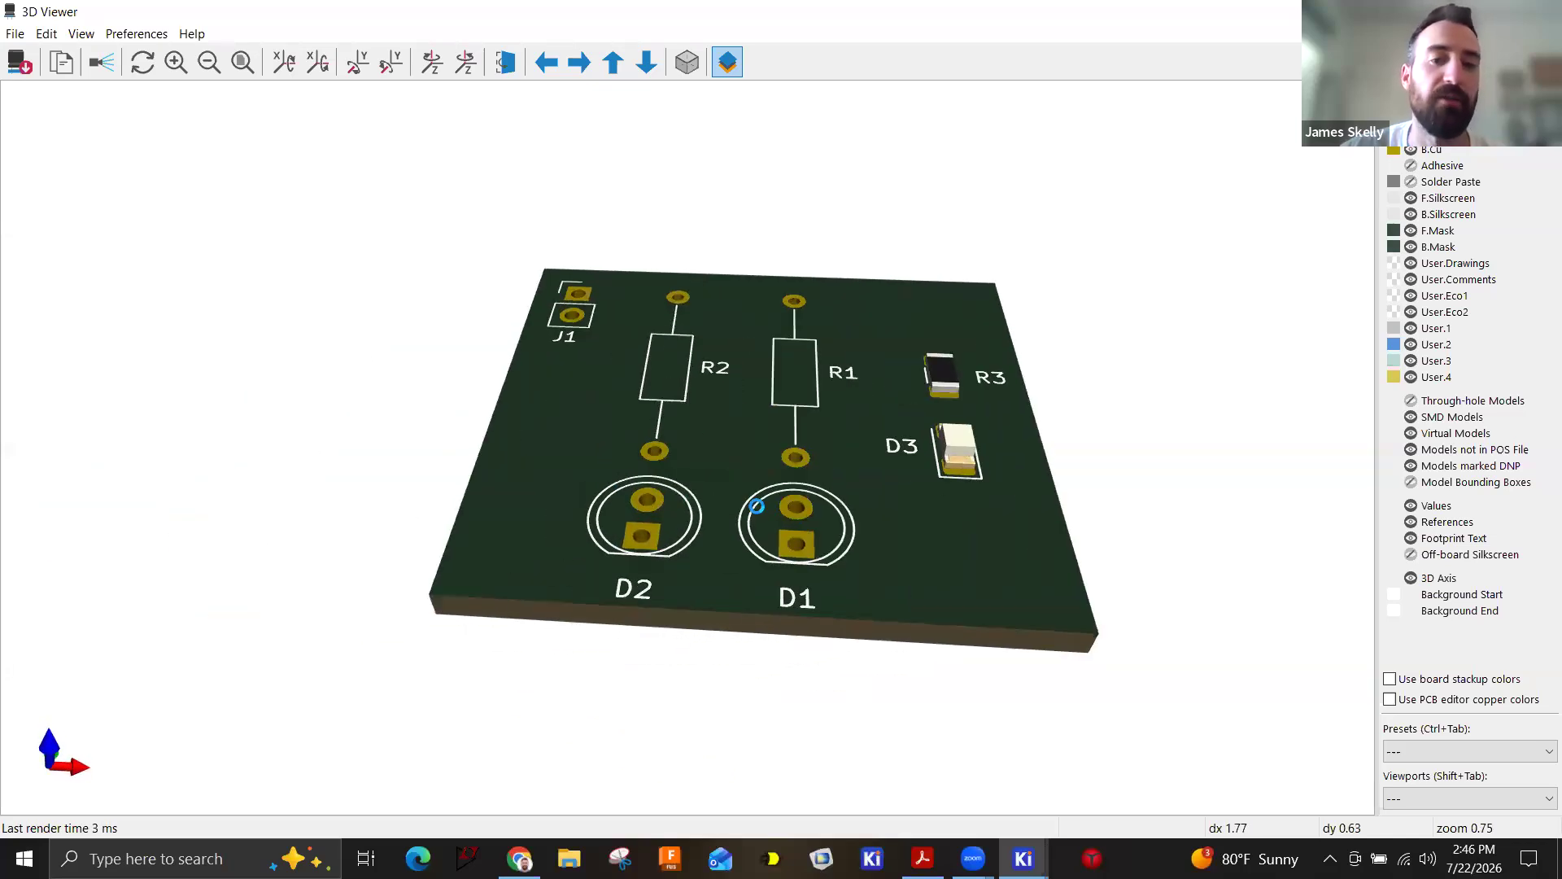
left_click(1544, 12)
Check D1's assigned LED_D5.0mm.step 3D model in its footprint properties from several angles, and accept the properties.
scroll(675, 446, "up", 2)
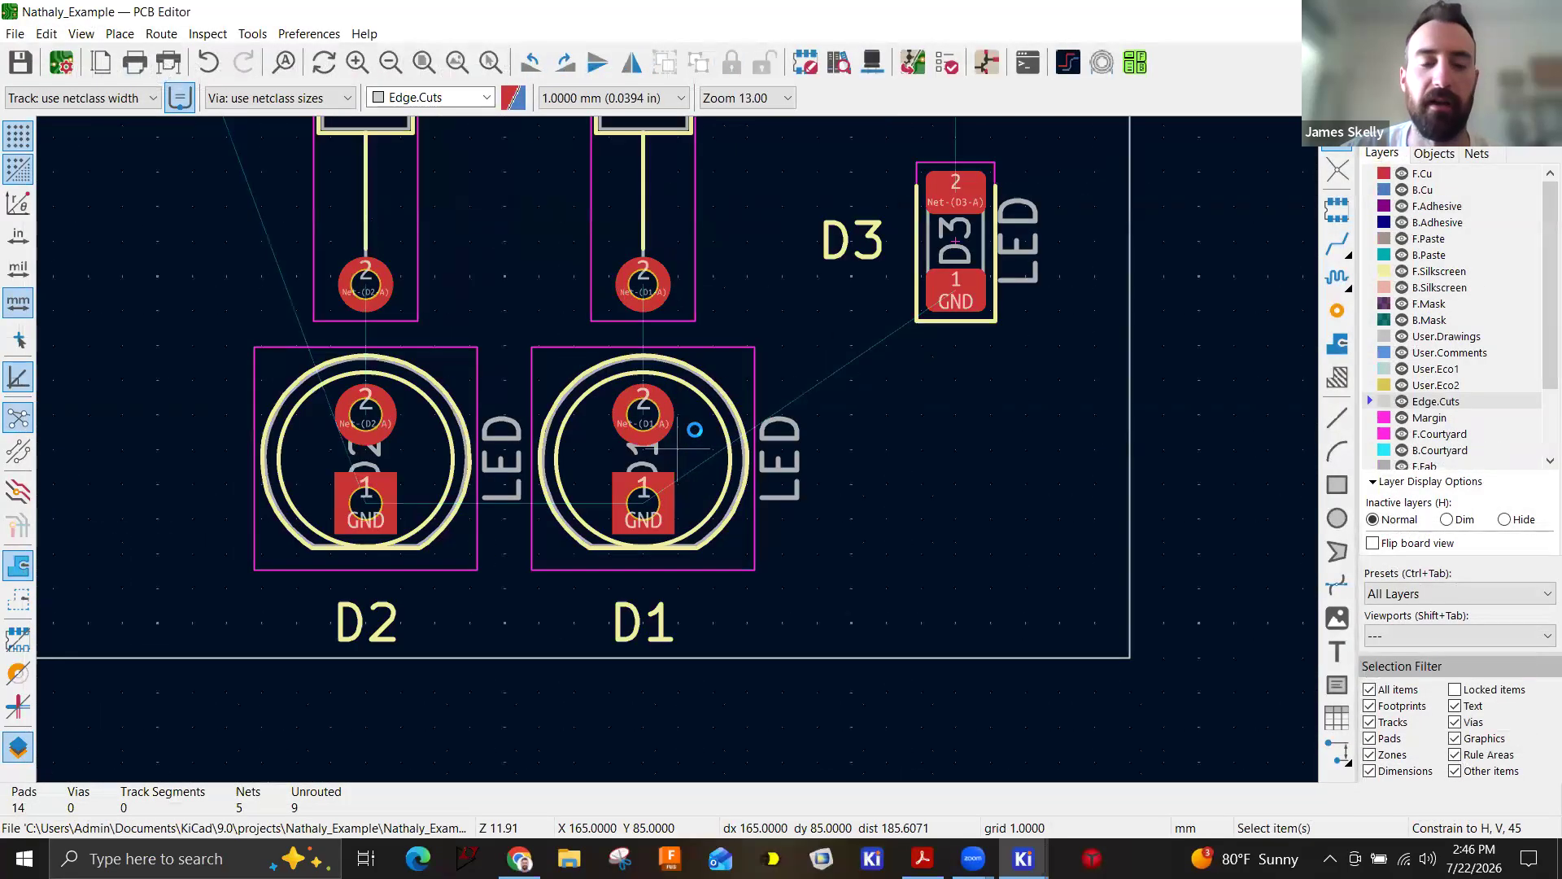
scroll(677, 444, "down", 1)
left_click(677, 444)
double_click(677, 444)
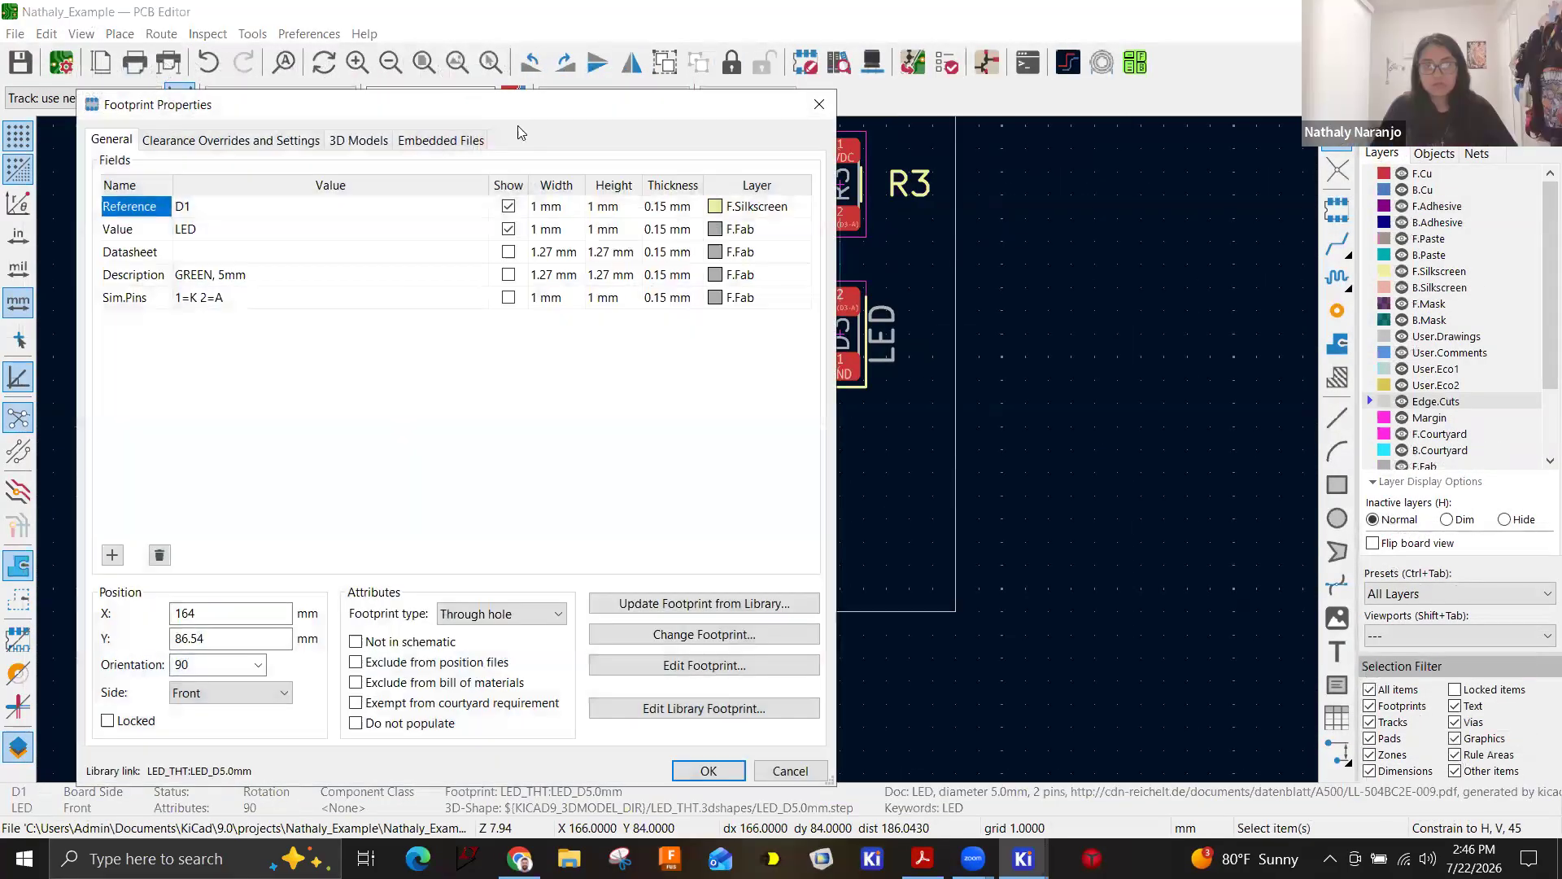
left_click(518, 144)
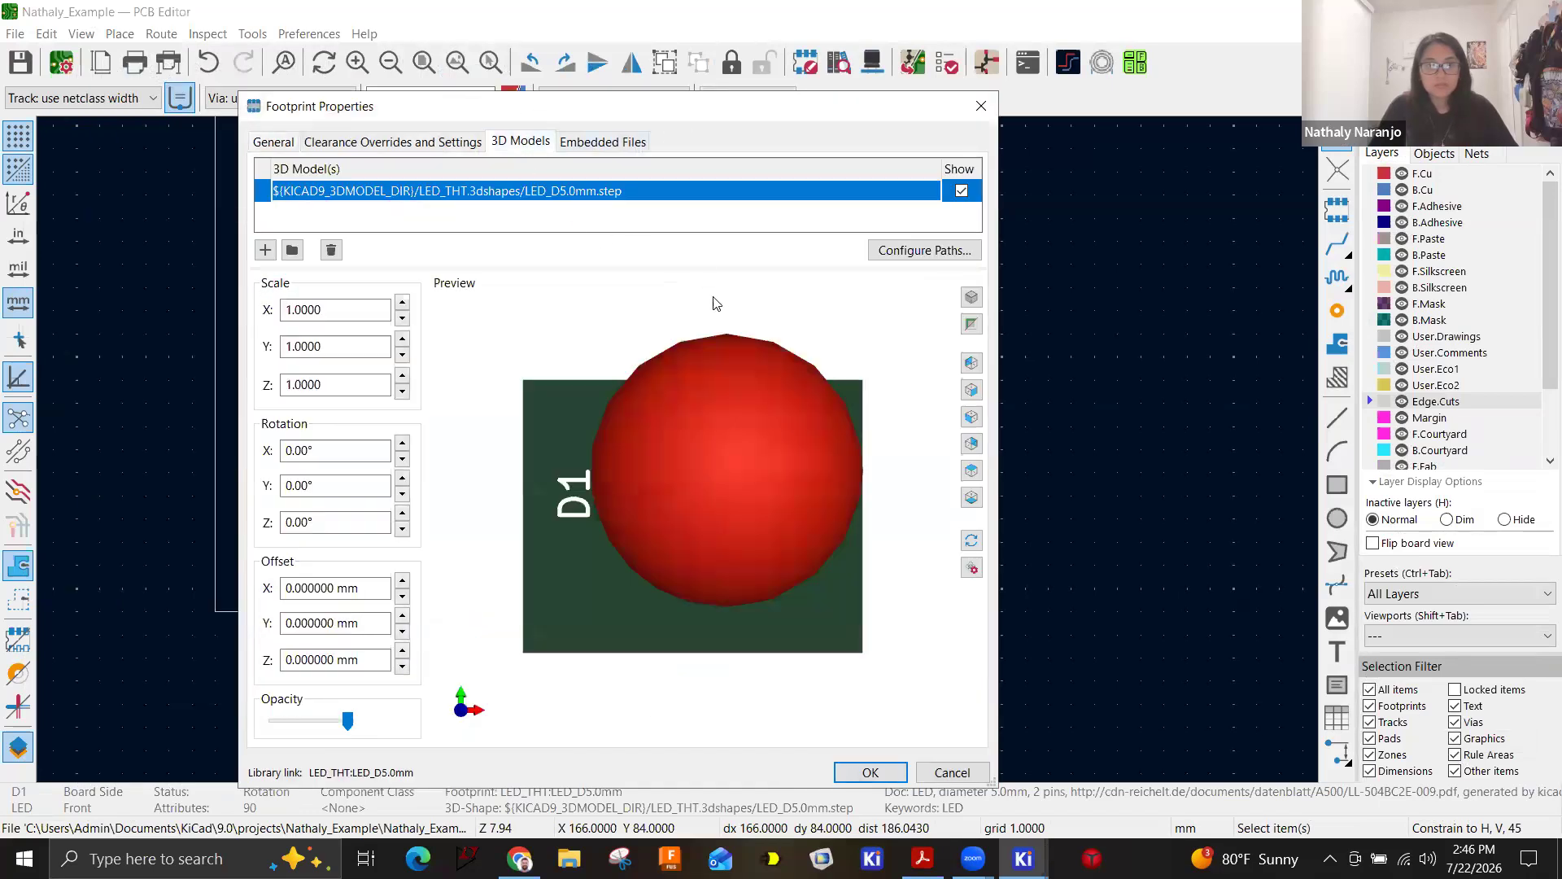
left_click_drag(684, 307, 716, 347)
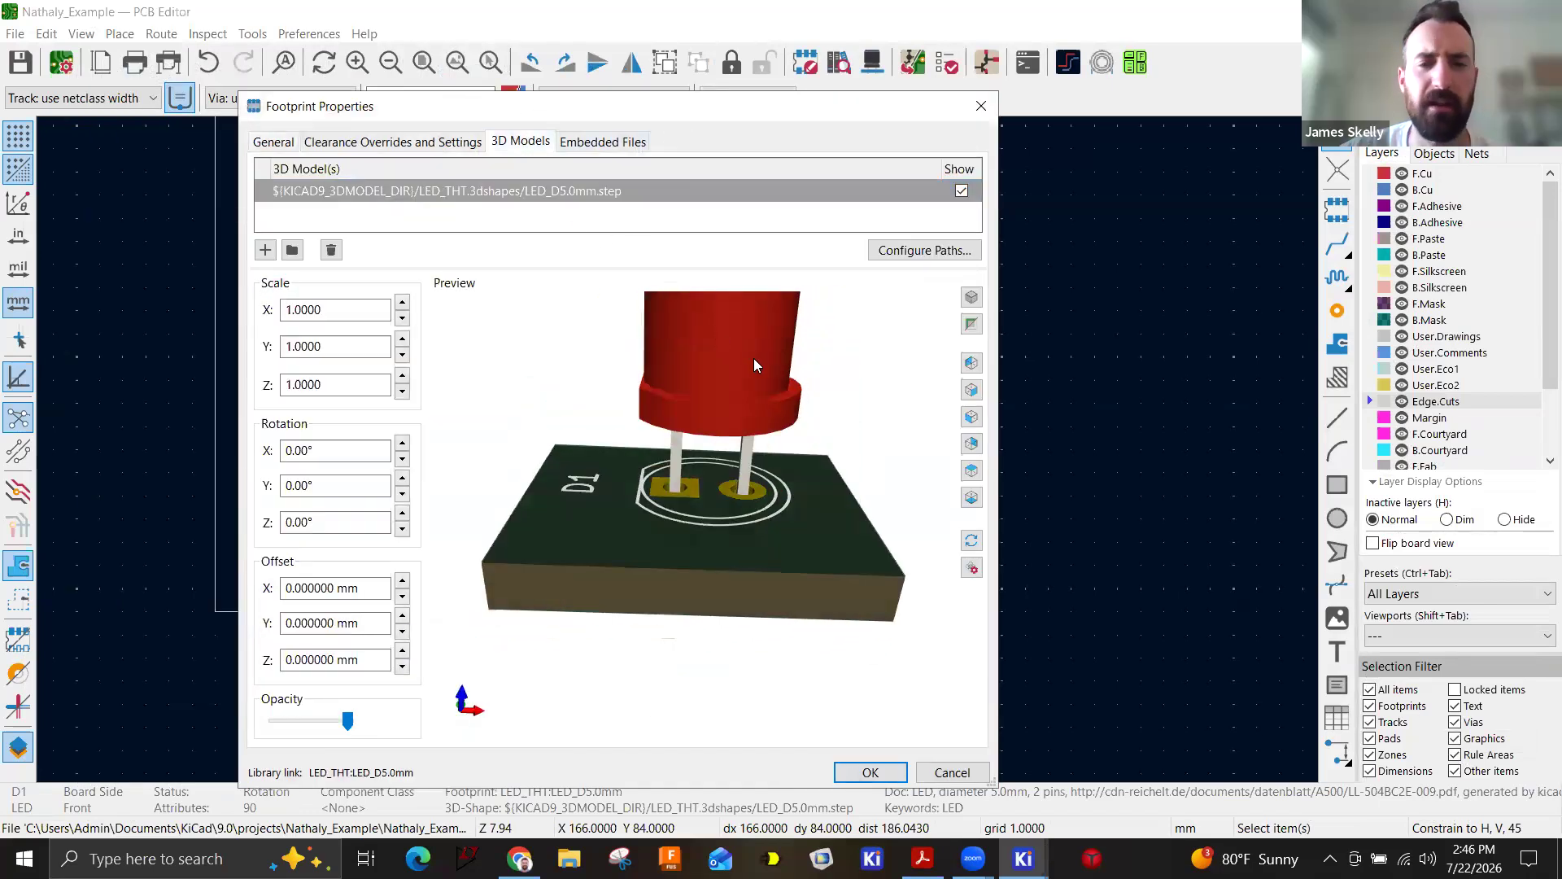
scroll(752, 384, "down", 4)
left_click_drag(747, 397, 682, 424)
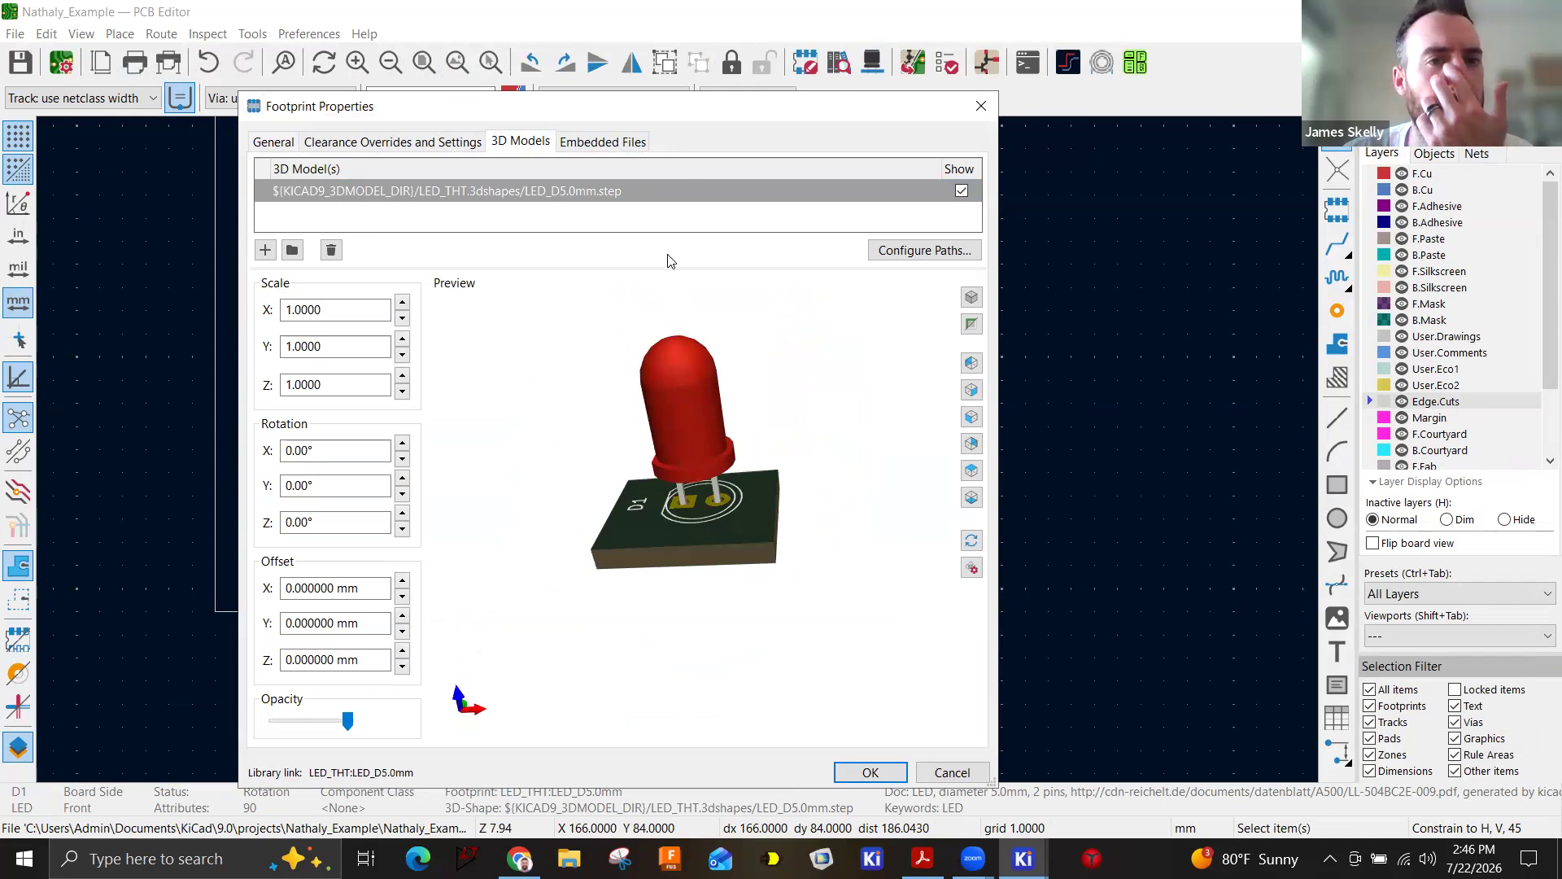
left_click_drag(722, 121, 877, 121)
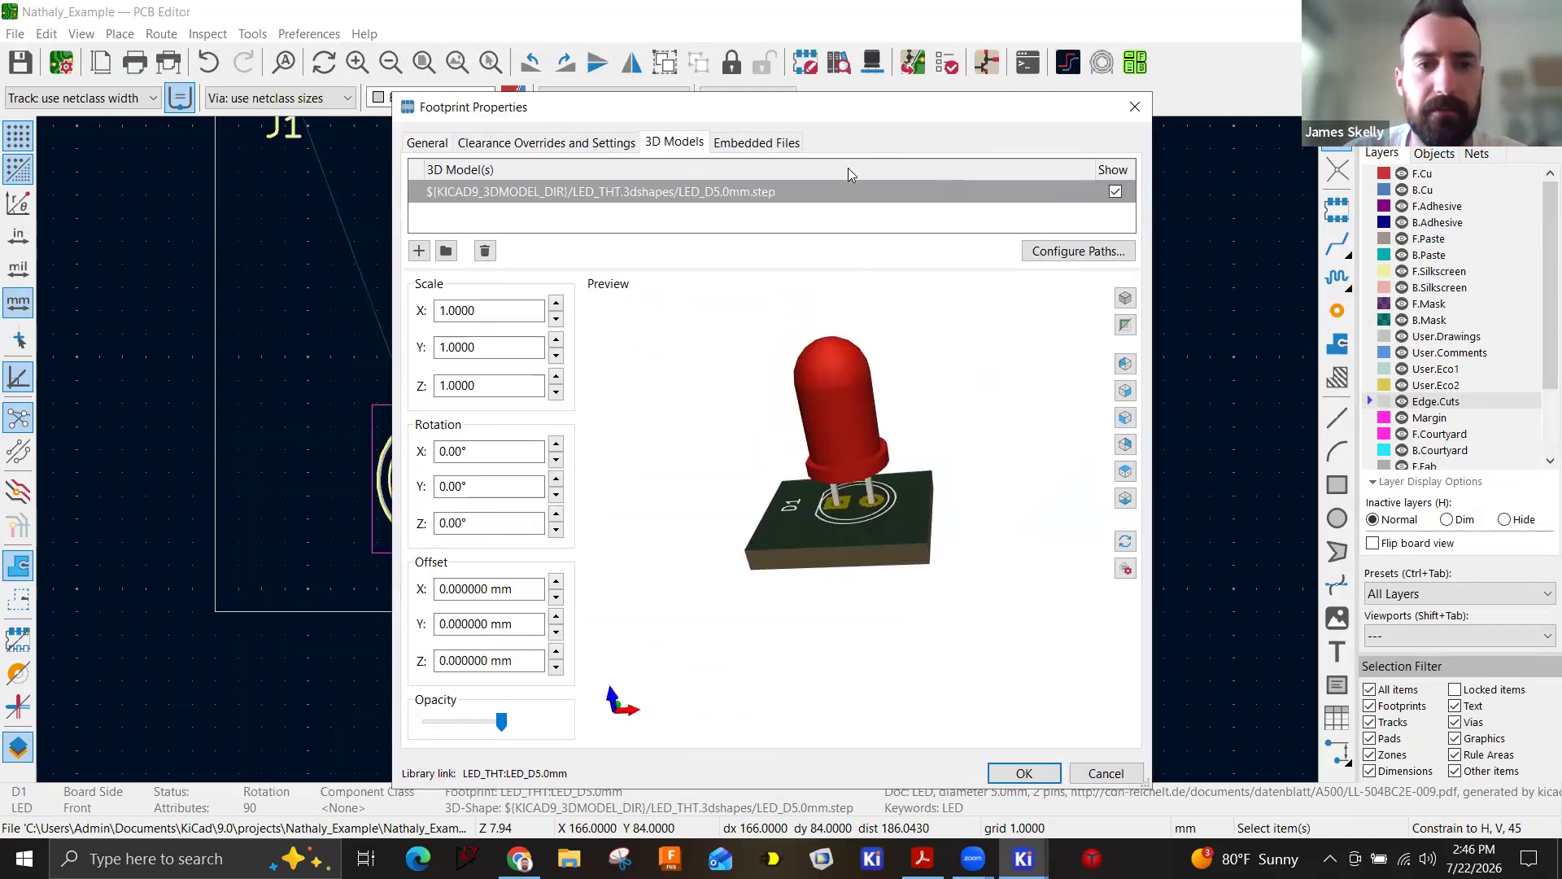
left_click(1018, 778)
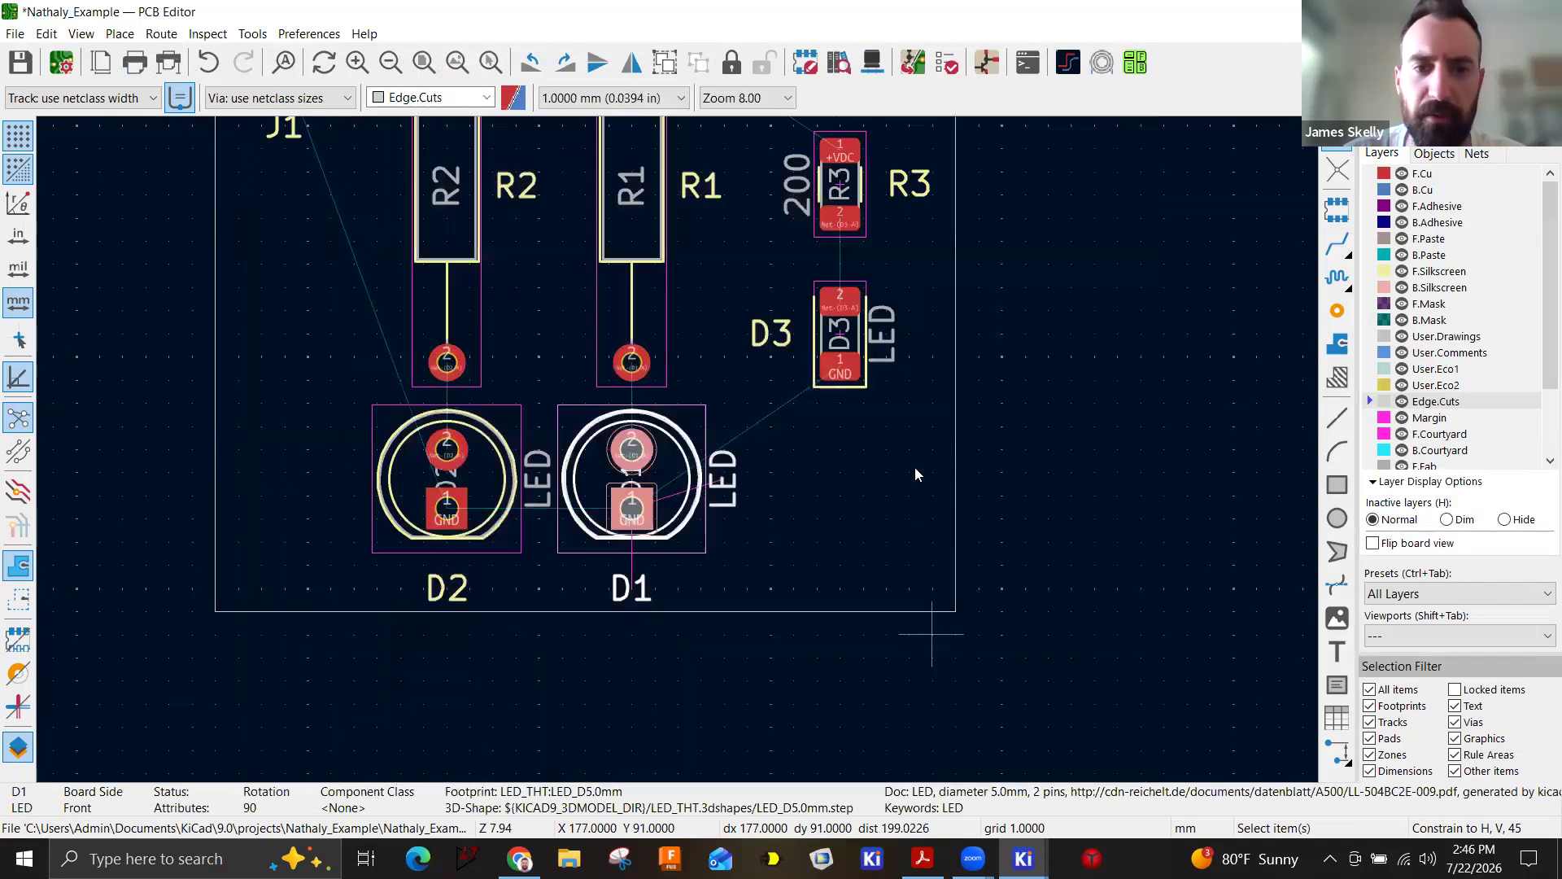
left_click(808, 475)
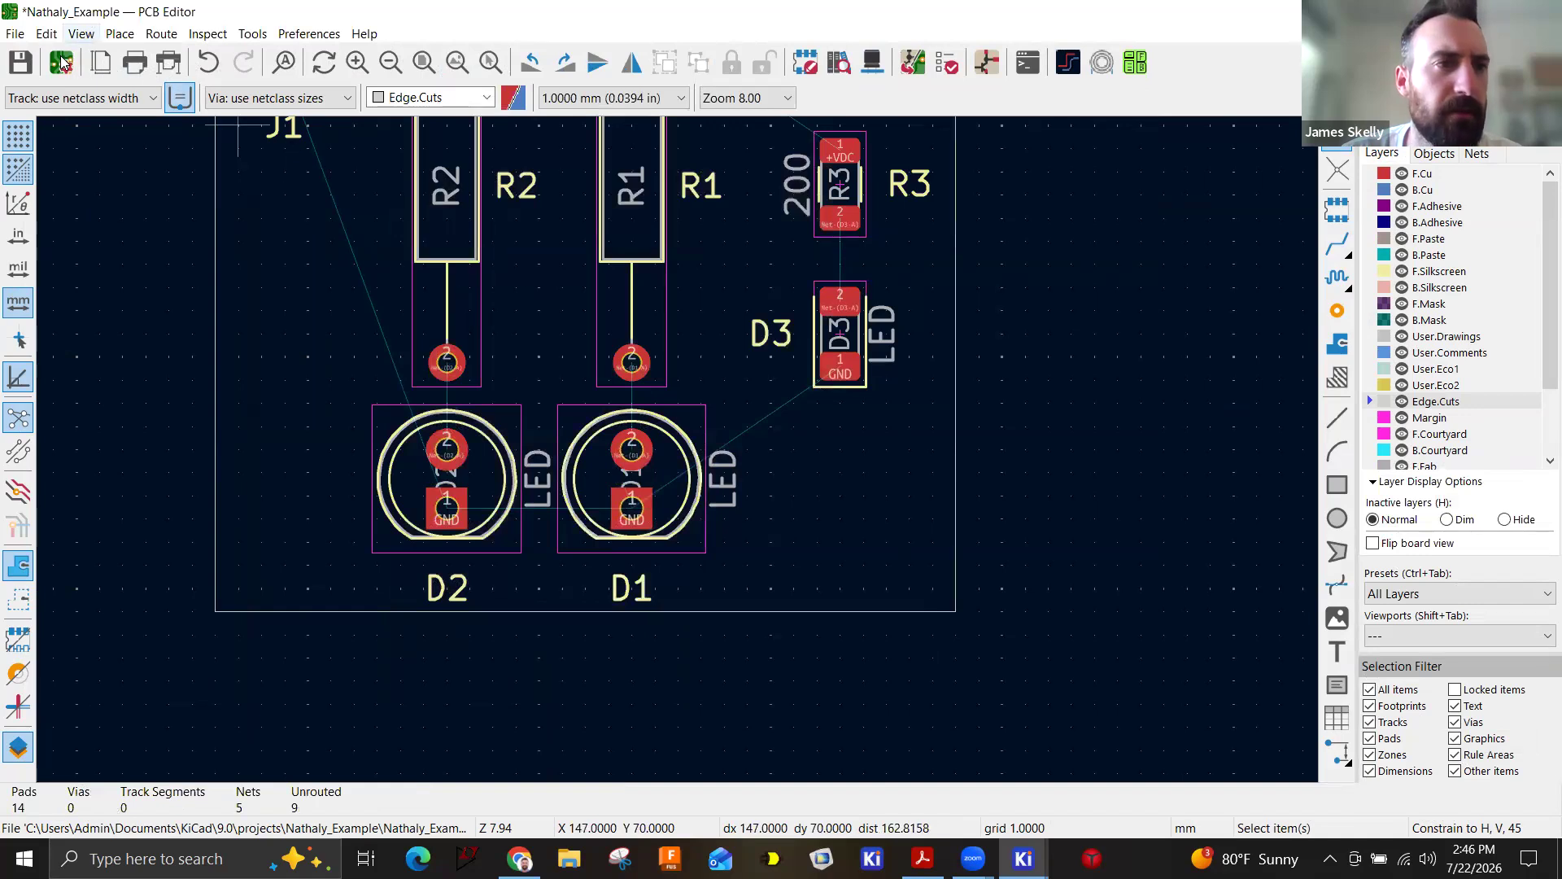
Save the board and open its 3D view again.
left_click(36, 58)
left_click(81, 34)
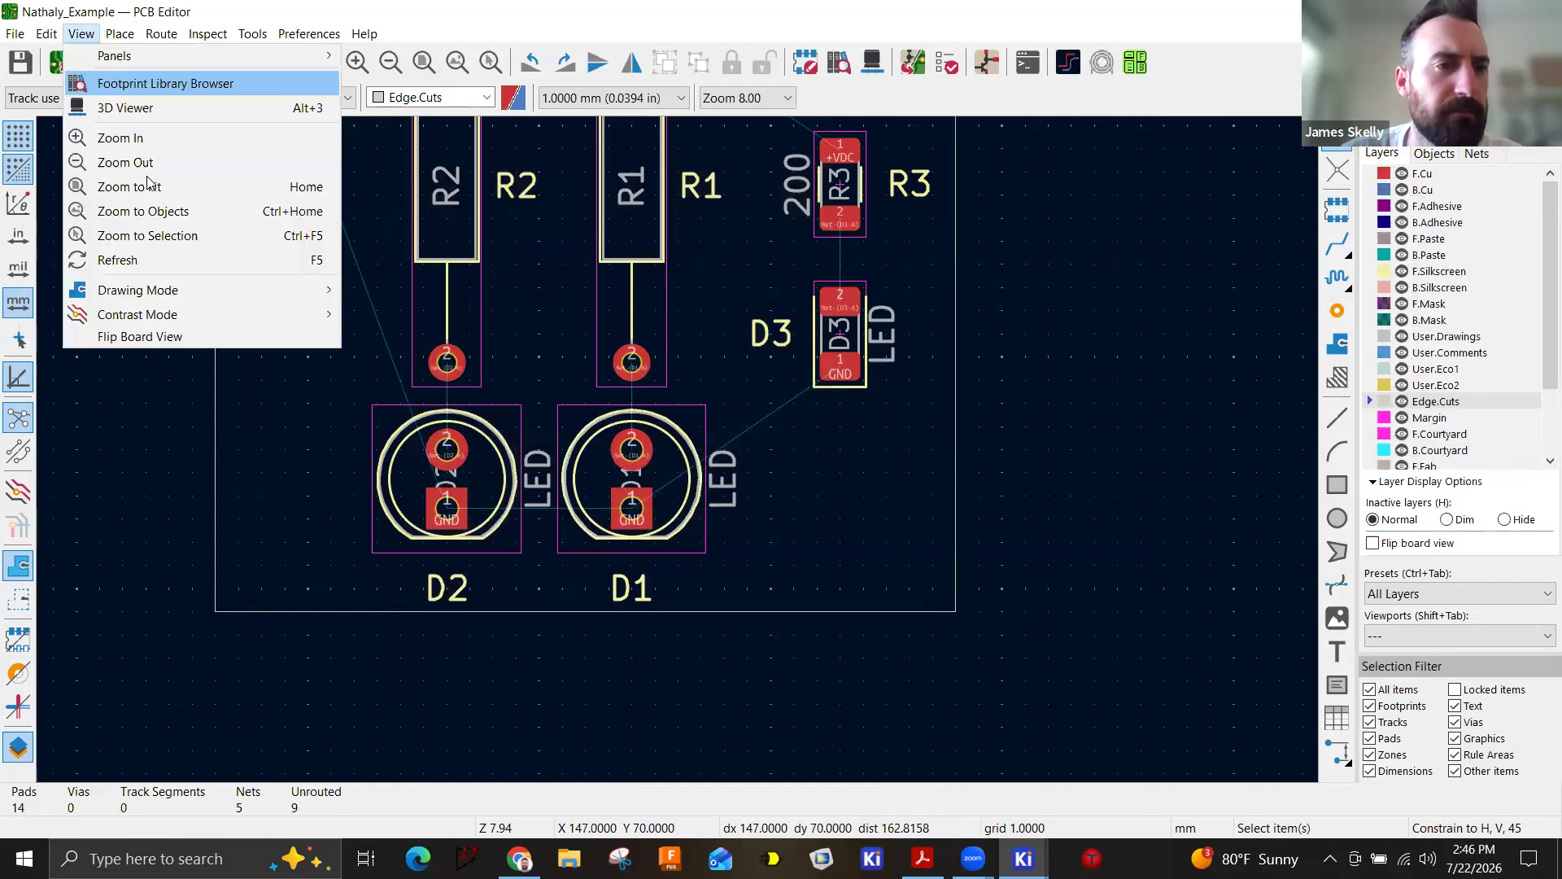
left_click(151, 108)
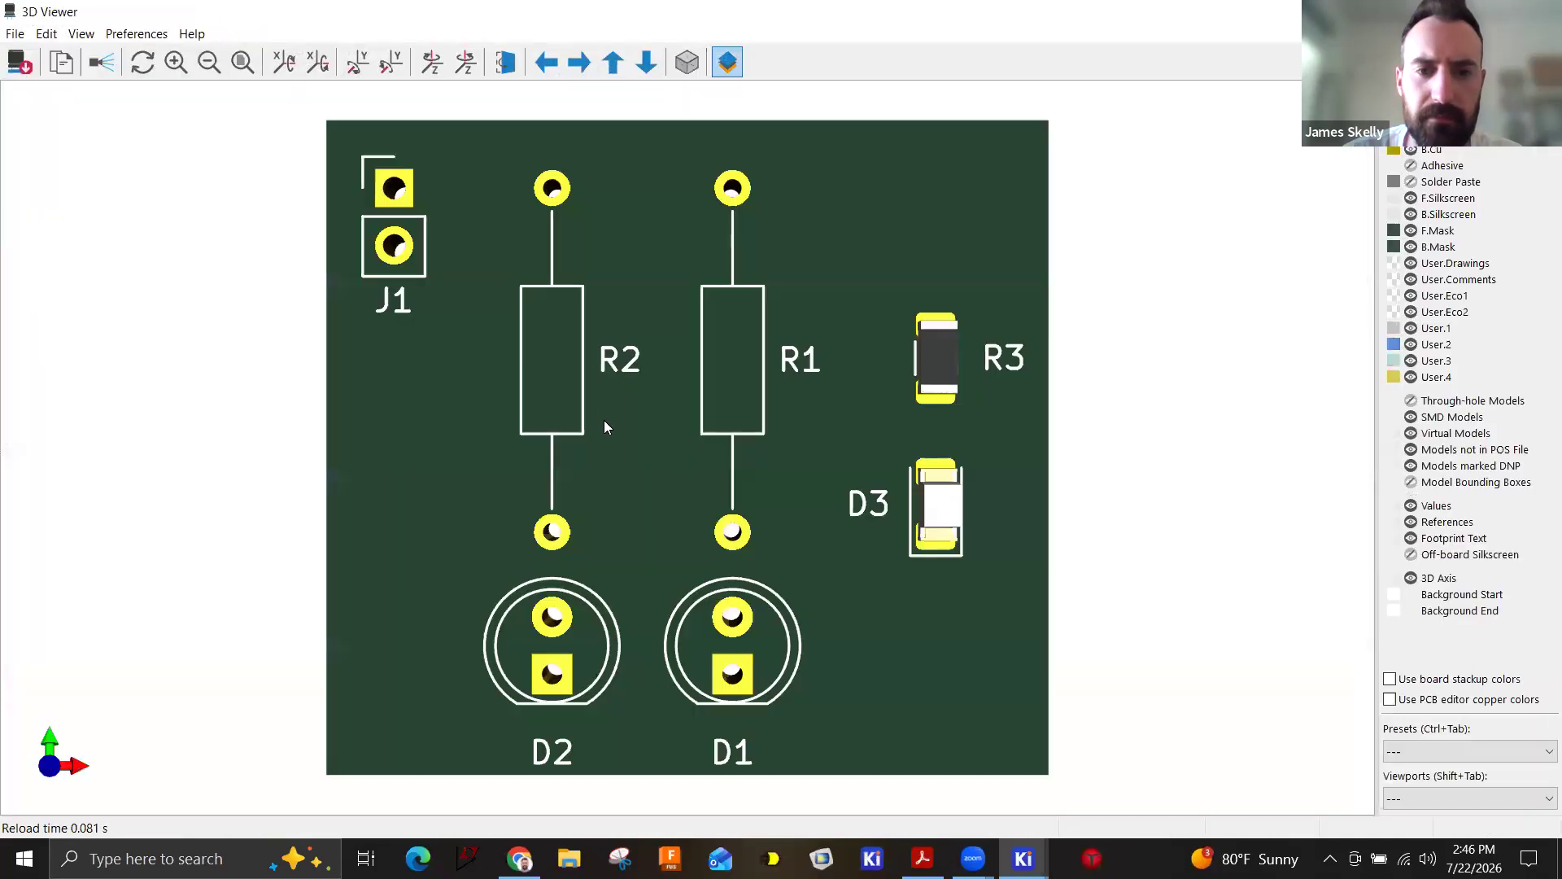
Show the through-hole models in the 3D view and examine the populated board from several tilted angles.
left_click_drag(597, 318, 600, 383)
scroll(601, 384, "down", 4)
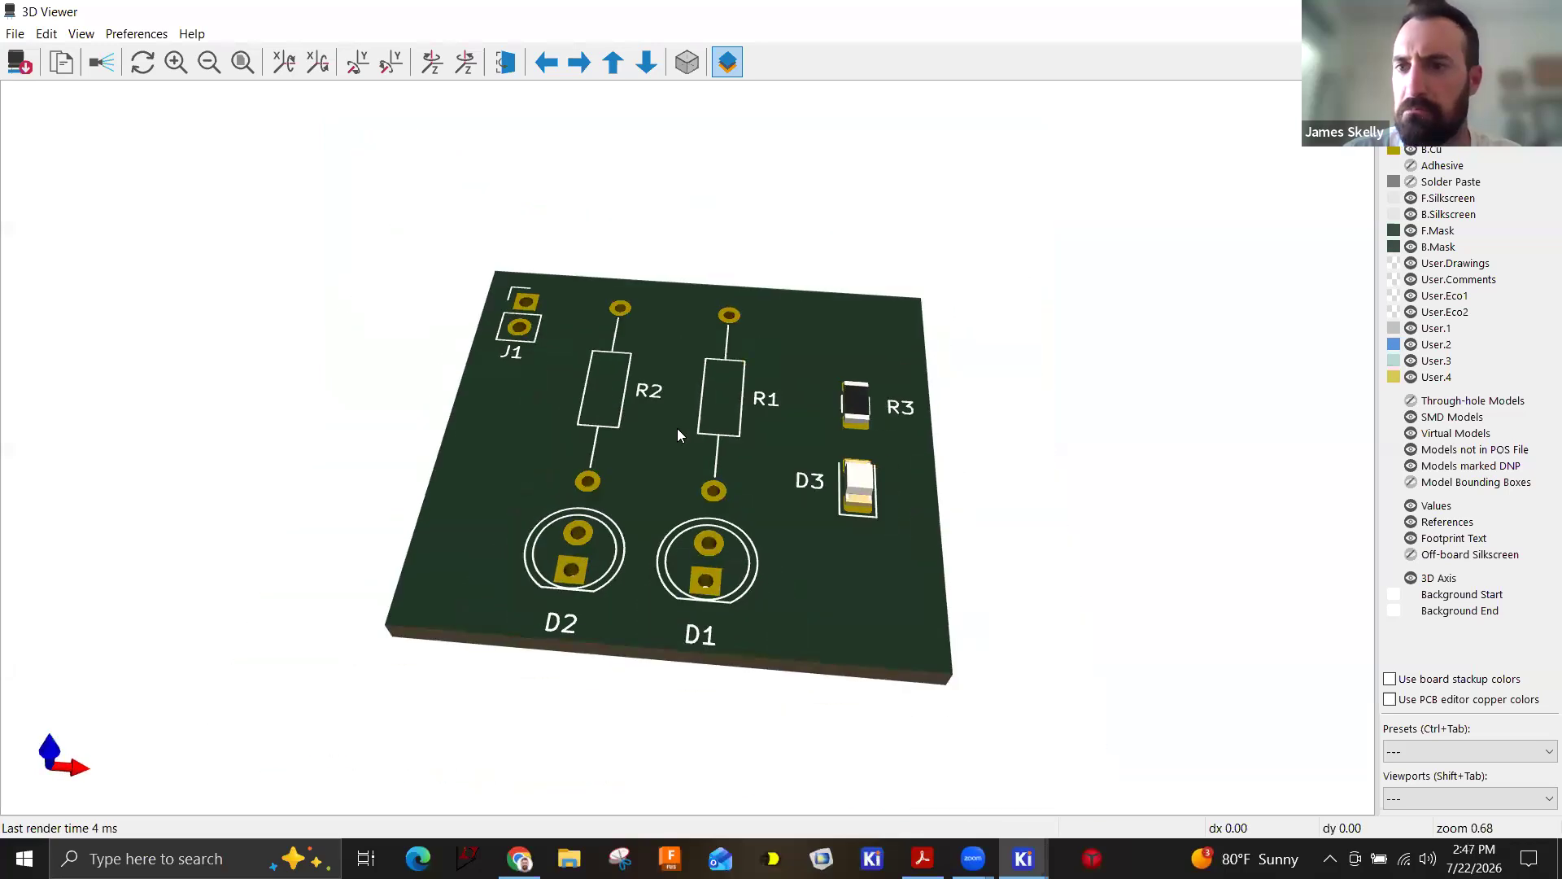
left_click(1412, 401)
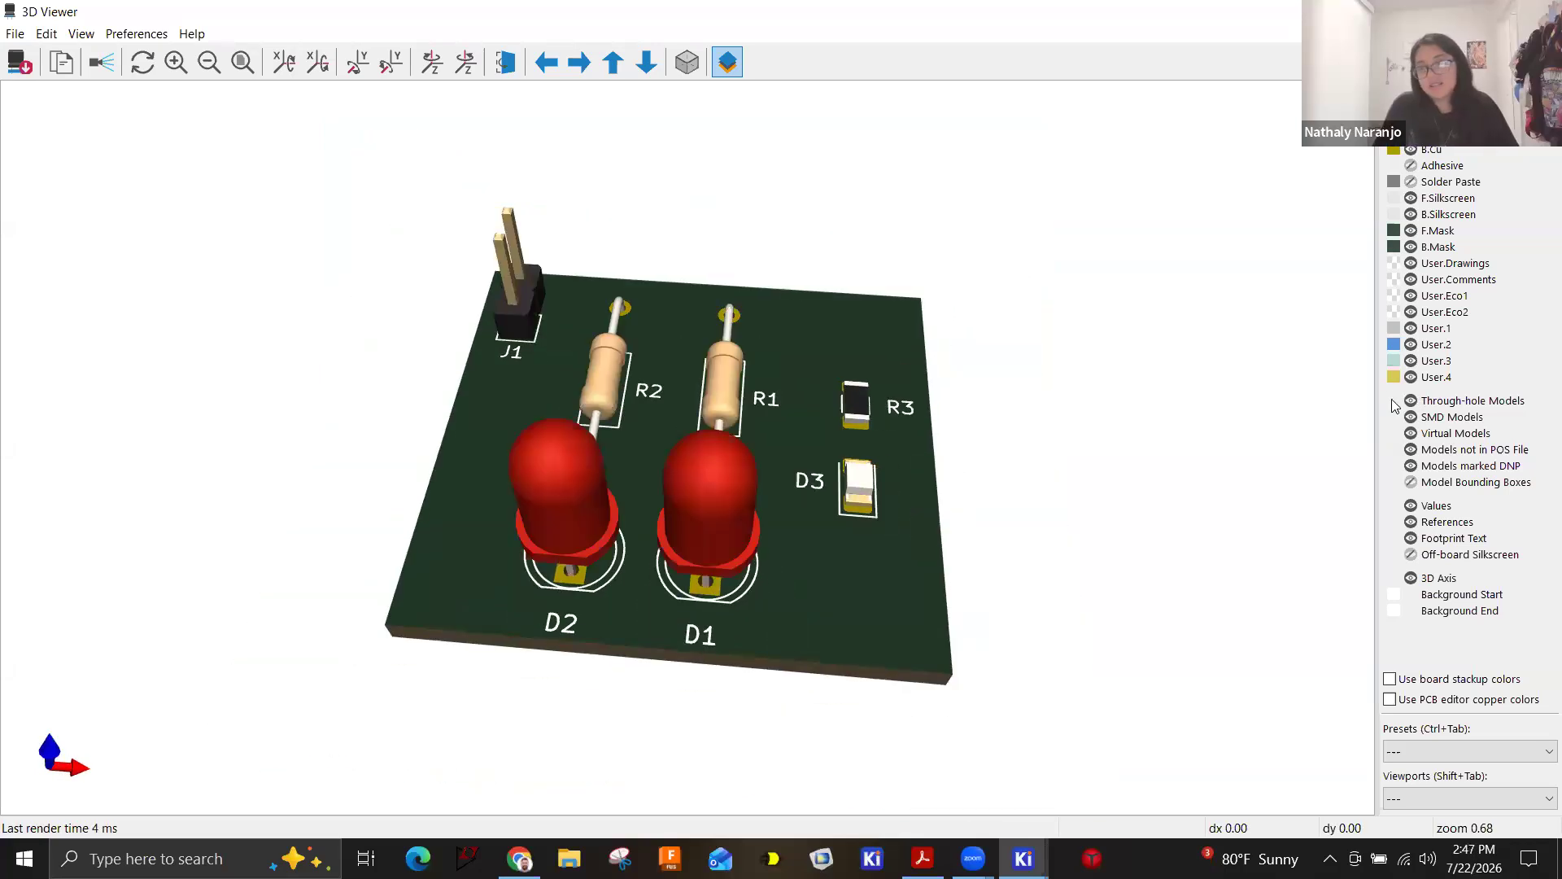
left_click_drag(772, 317, 856, 340)
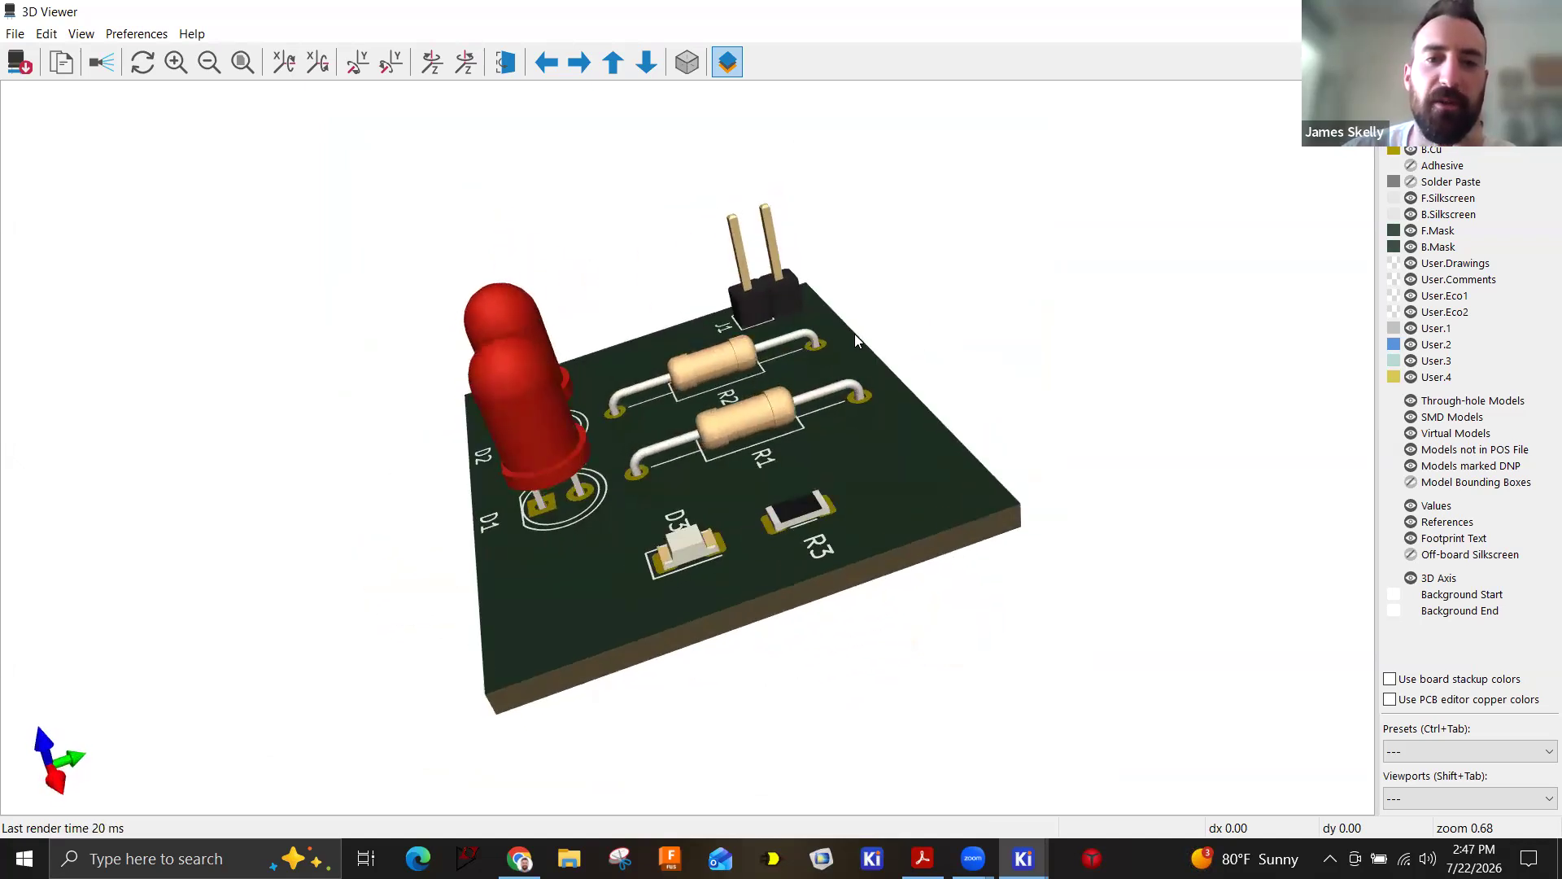
left_click_drag(952, 411, 679, 533)
scroll(1041, 439, "down", 1)
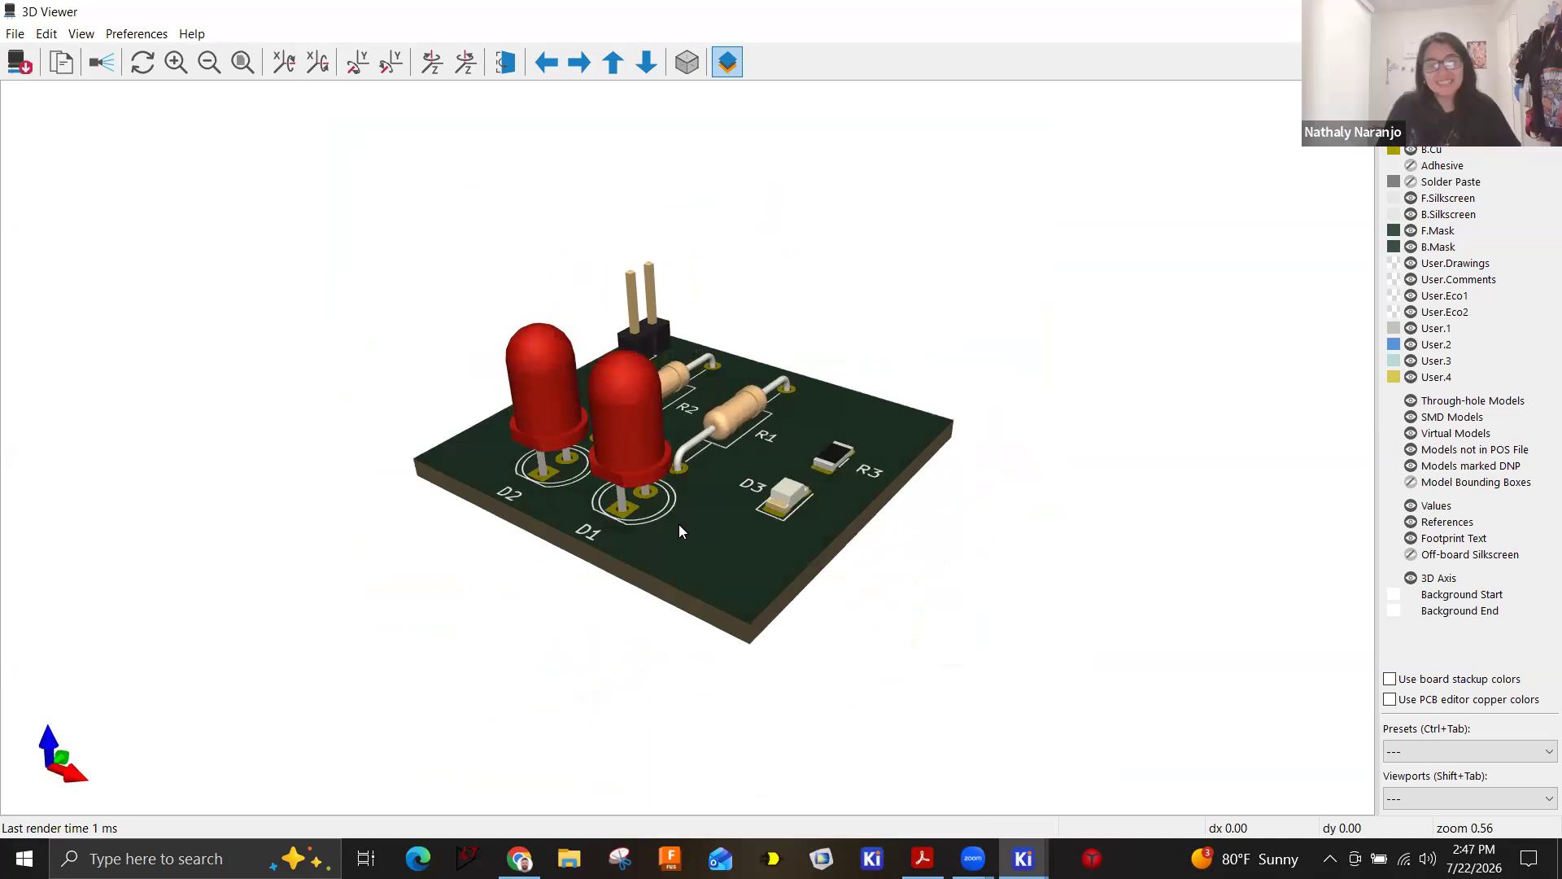
left_click_drag(699, 528, 763, 570)
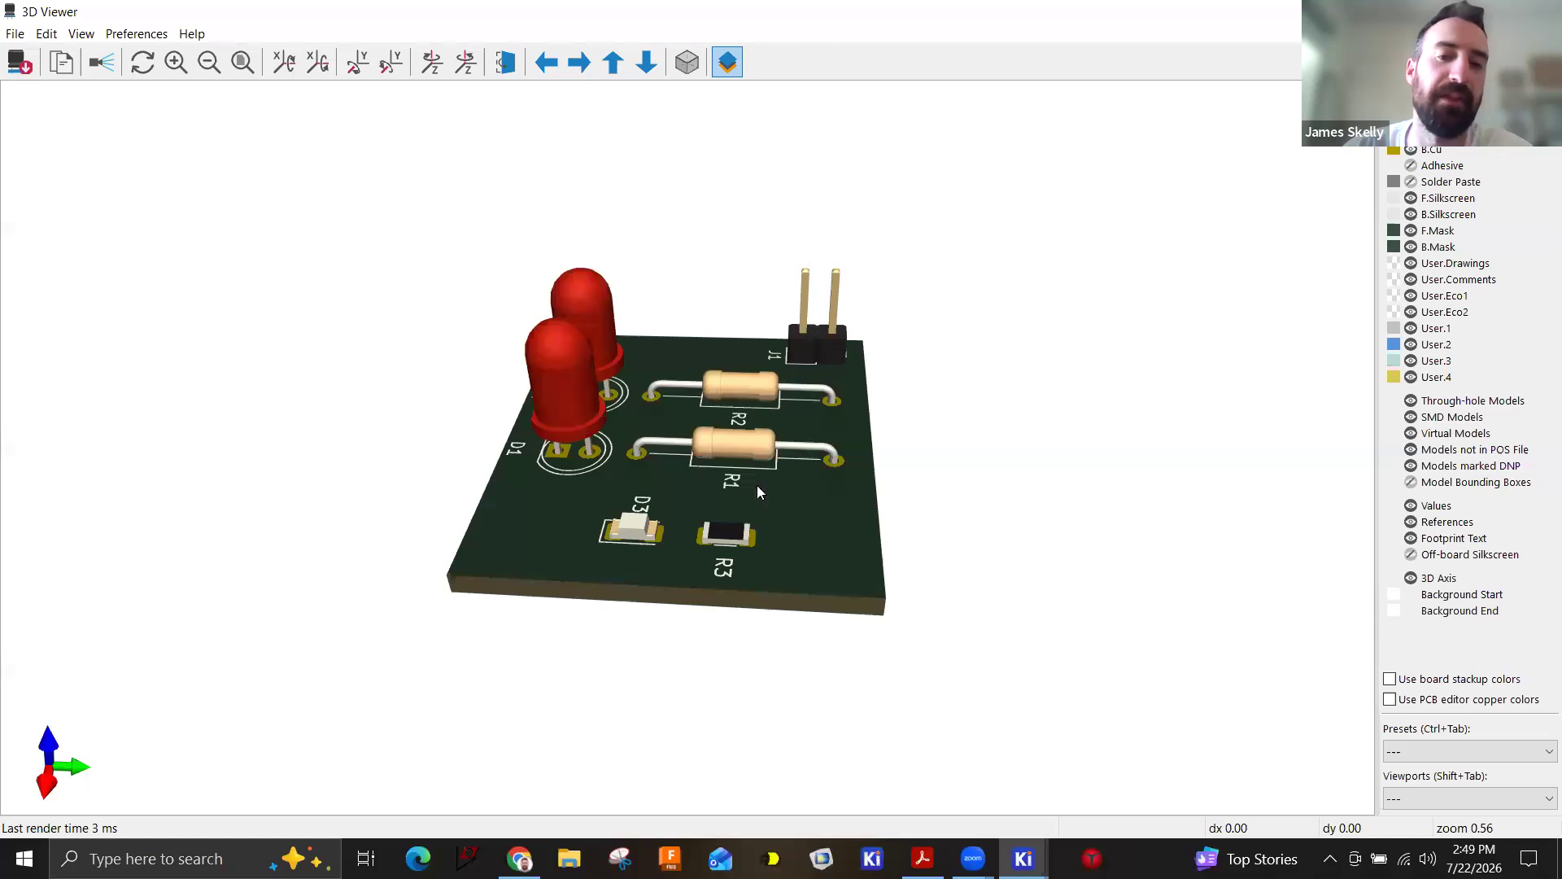
left_click_drag(896, 550, 875, 467)
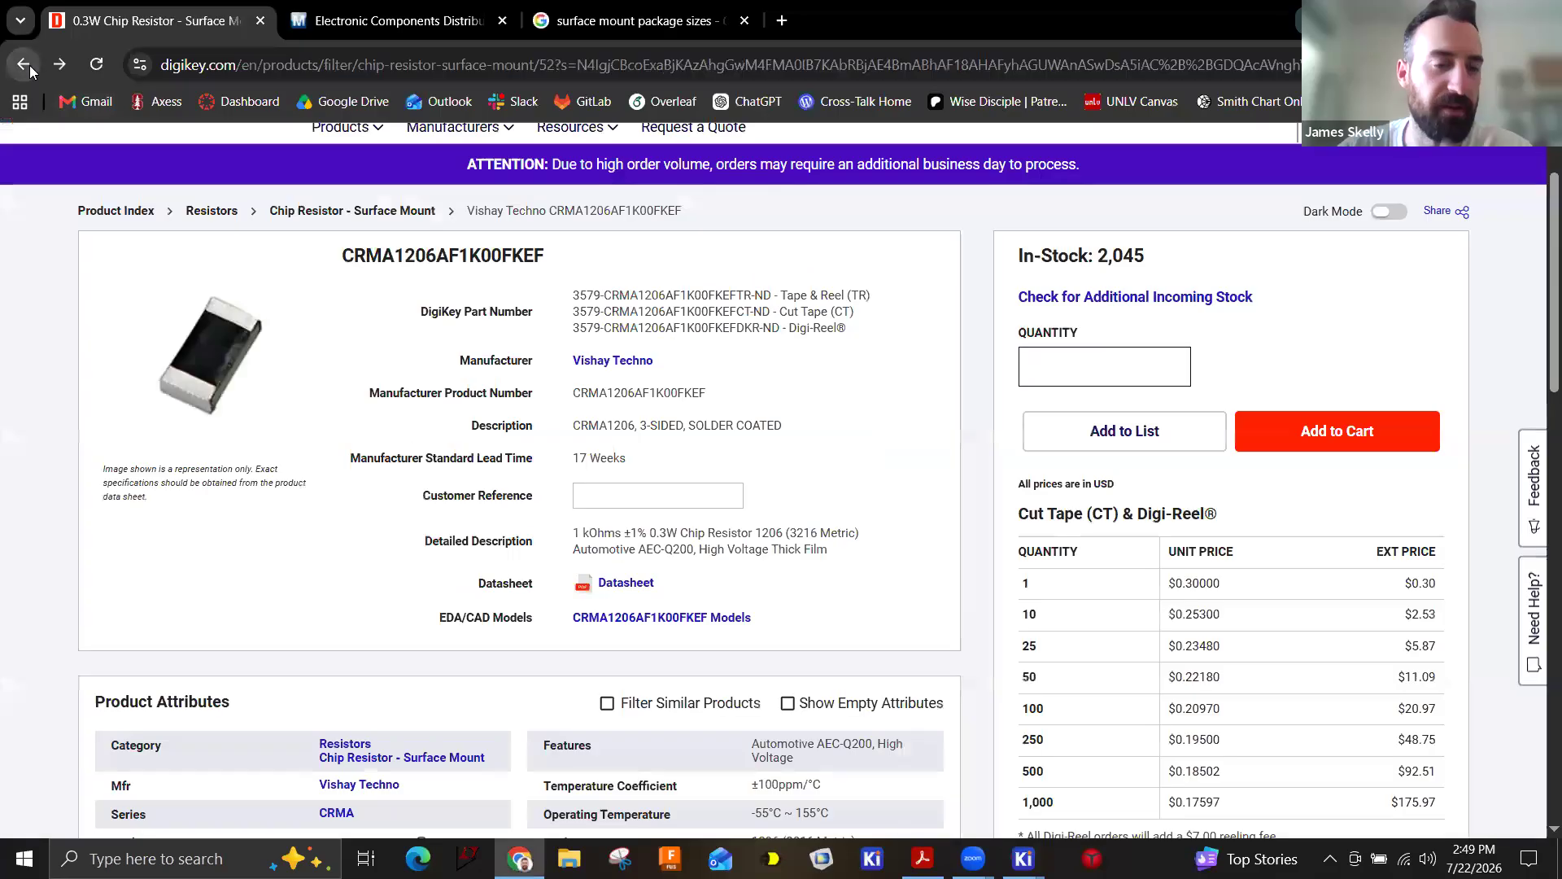
Switch to DigiKey in the browser, return to the surface-mount chip resistor filters, and apply the EDA/CAD Models media filter.
left_click(25, 65)
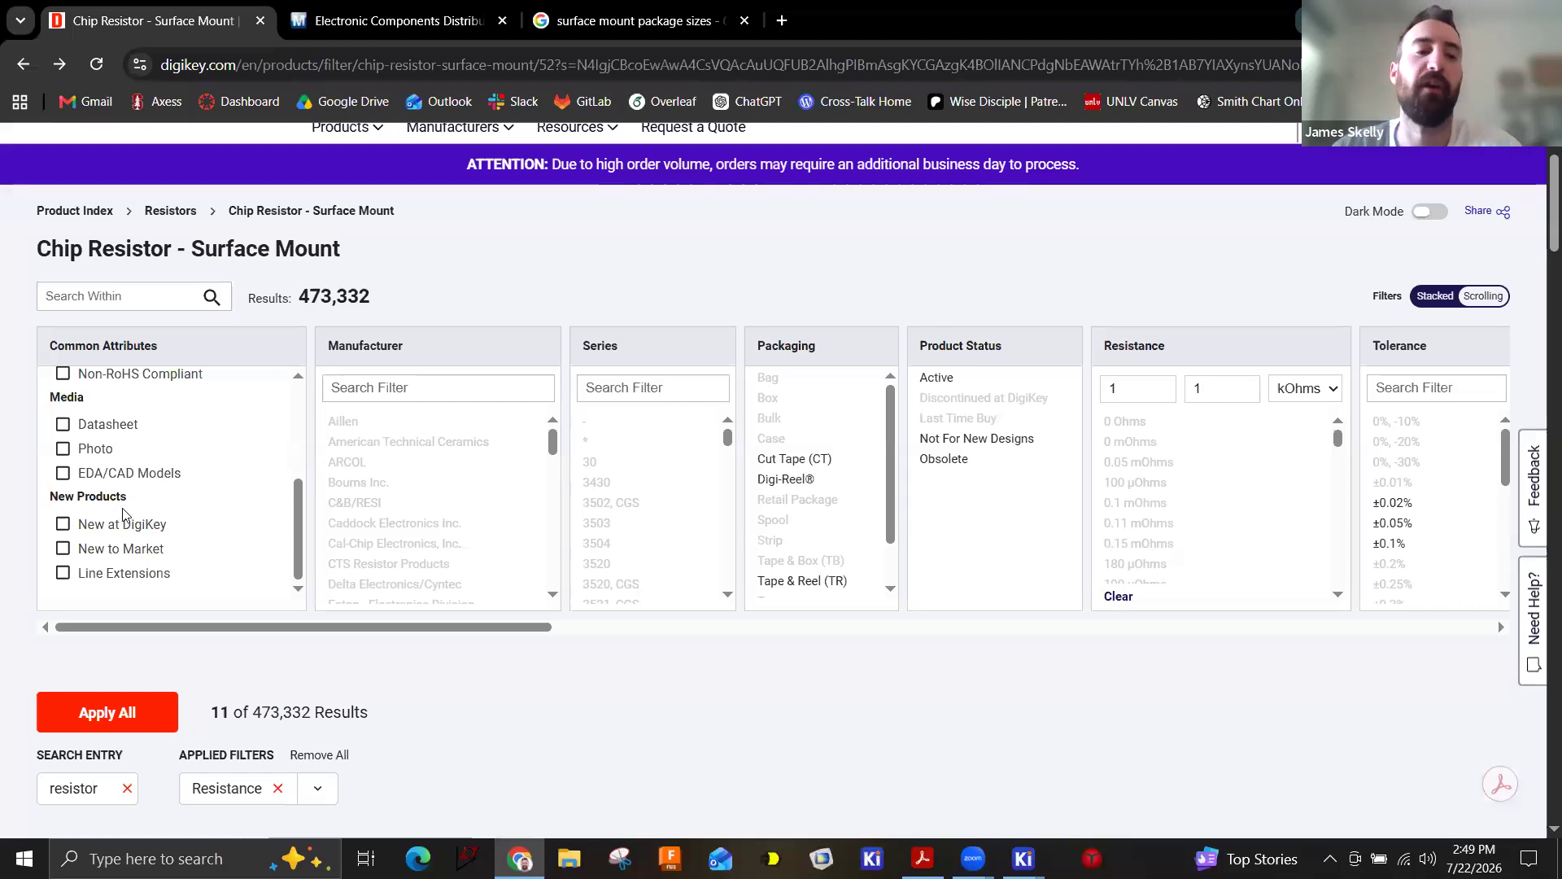
scroll(96, 480, "up", 2)
scroll(96, 480, "down", 2)
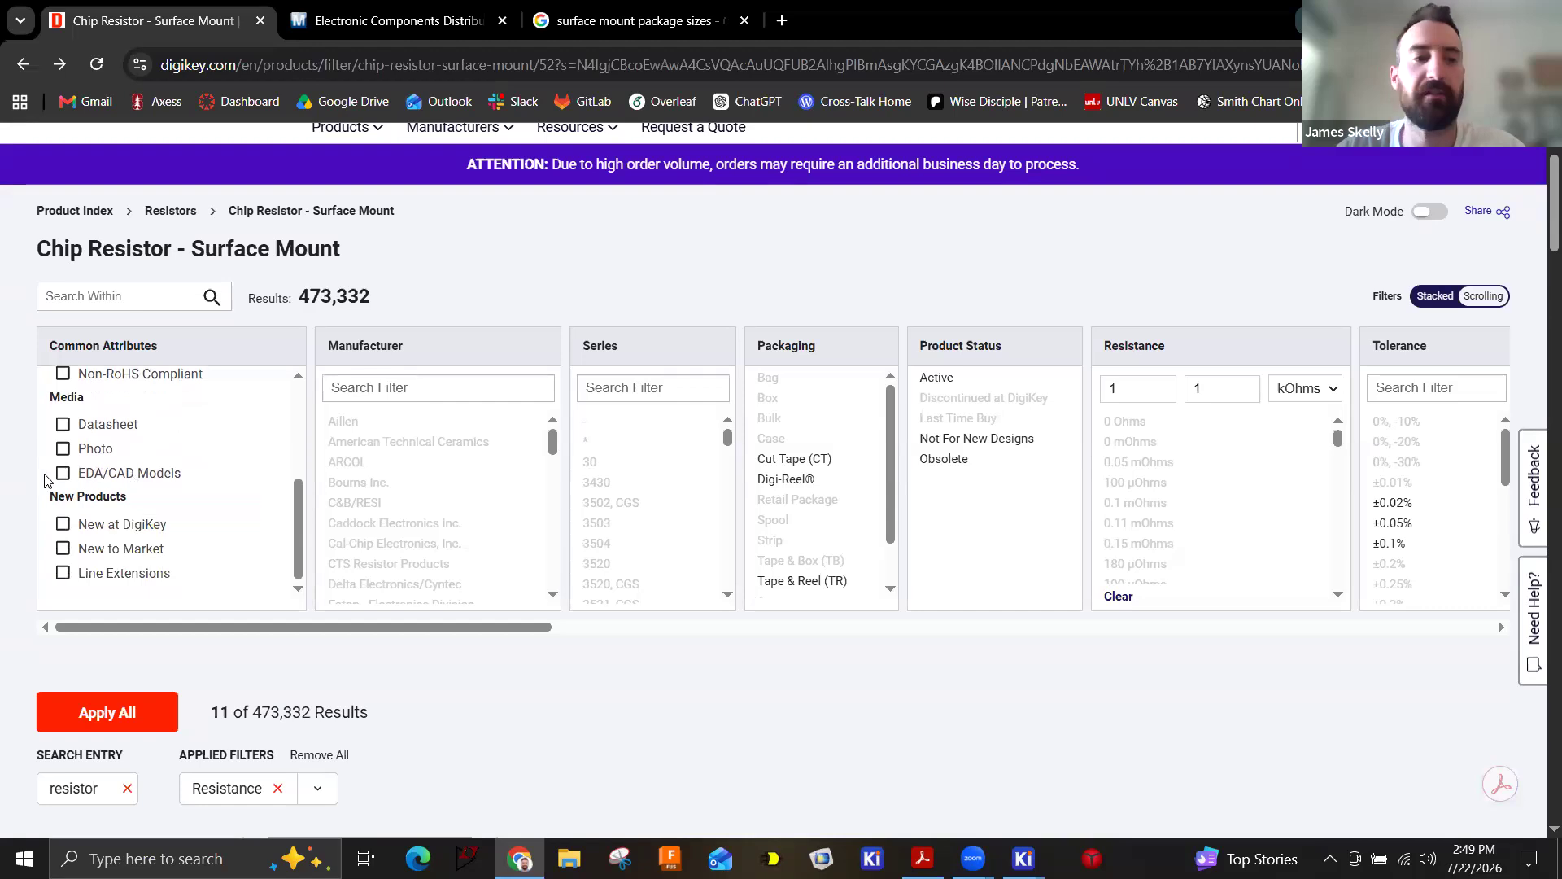
left_click(127, 482)
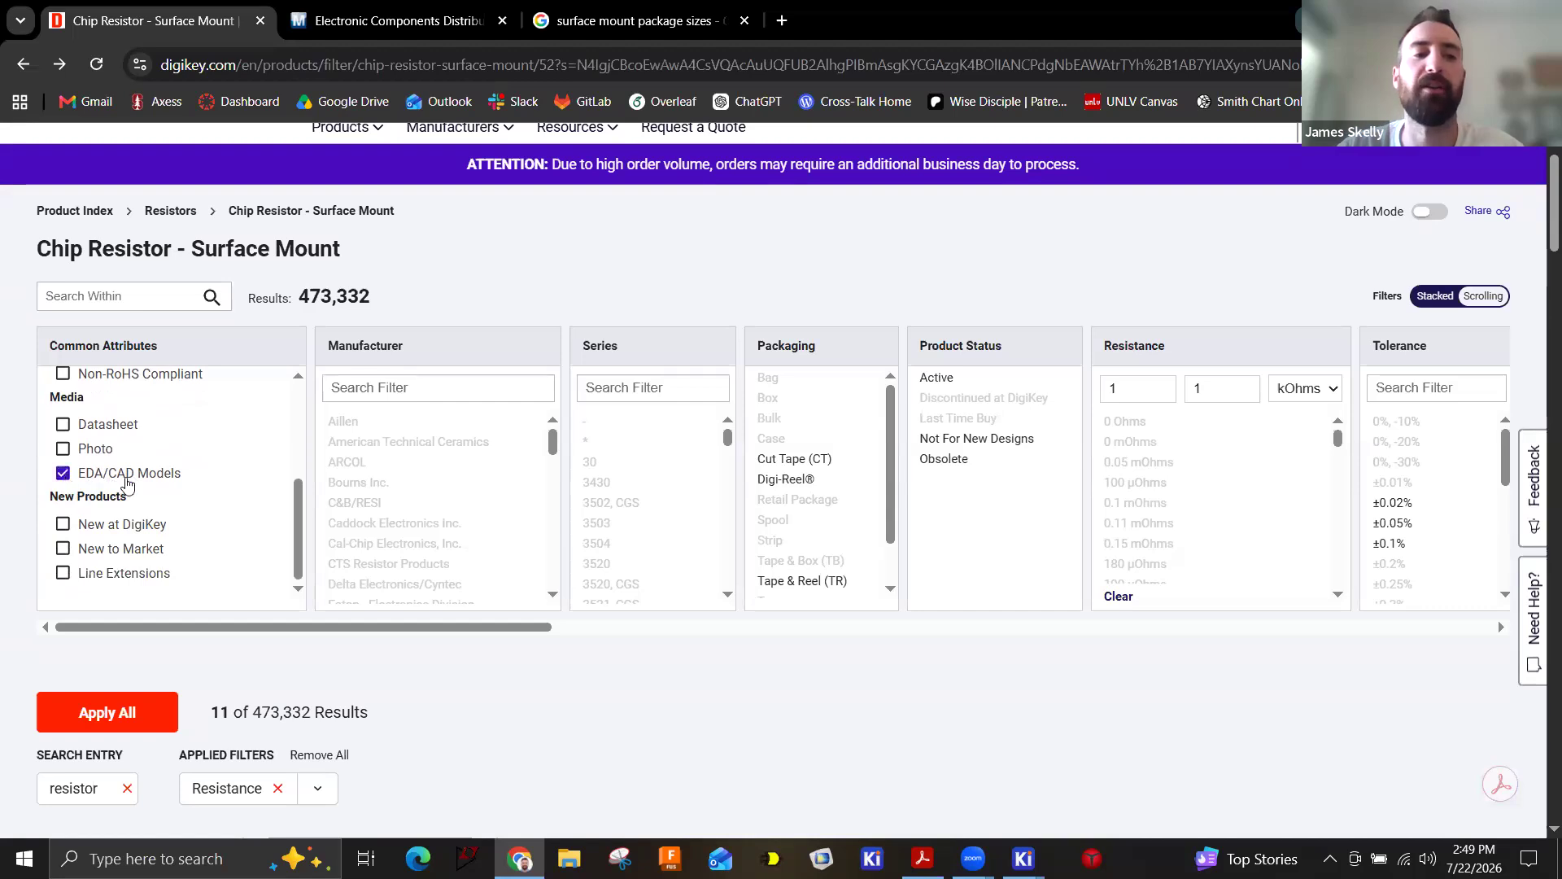
scroll(129, 480, "up", 3)
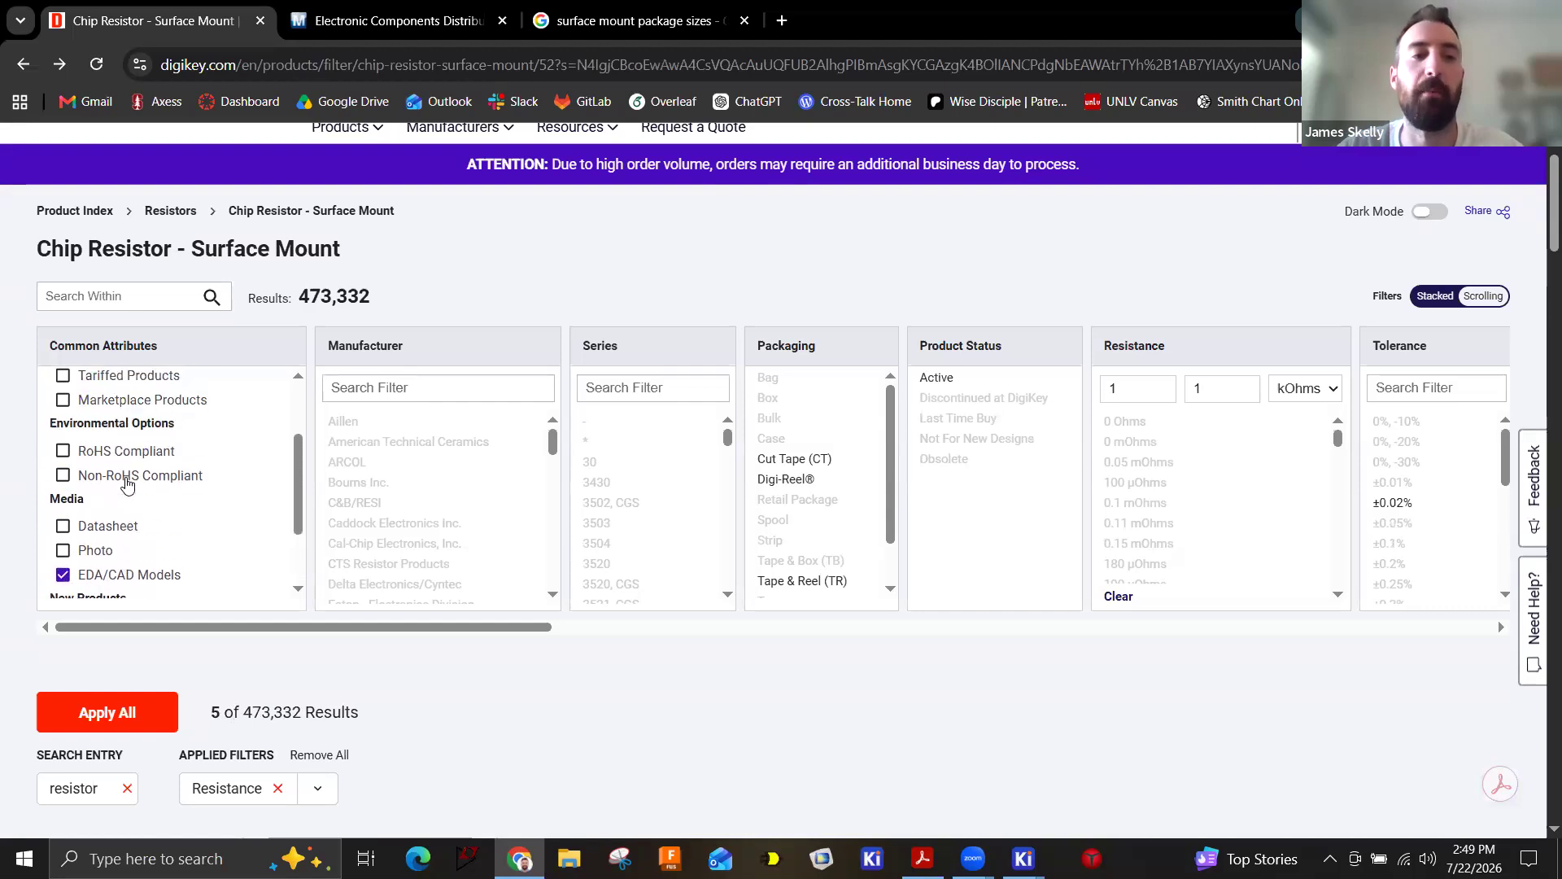
scroll(158, 543, "down", 3)
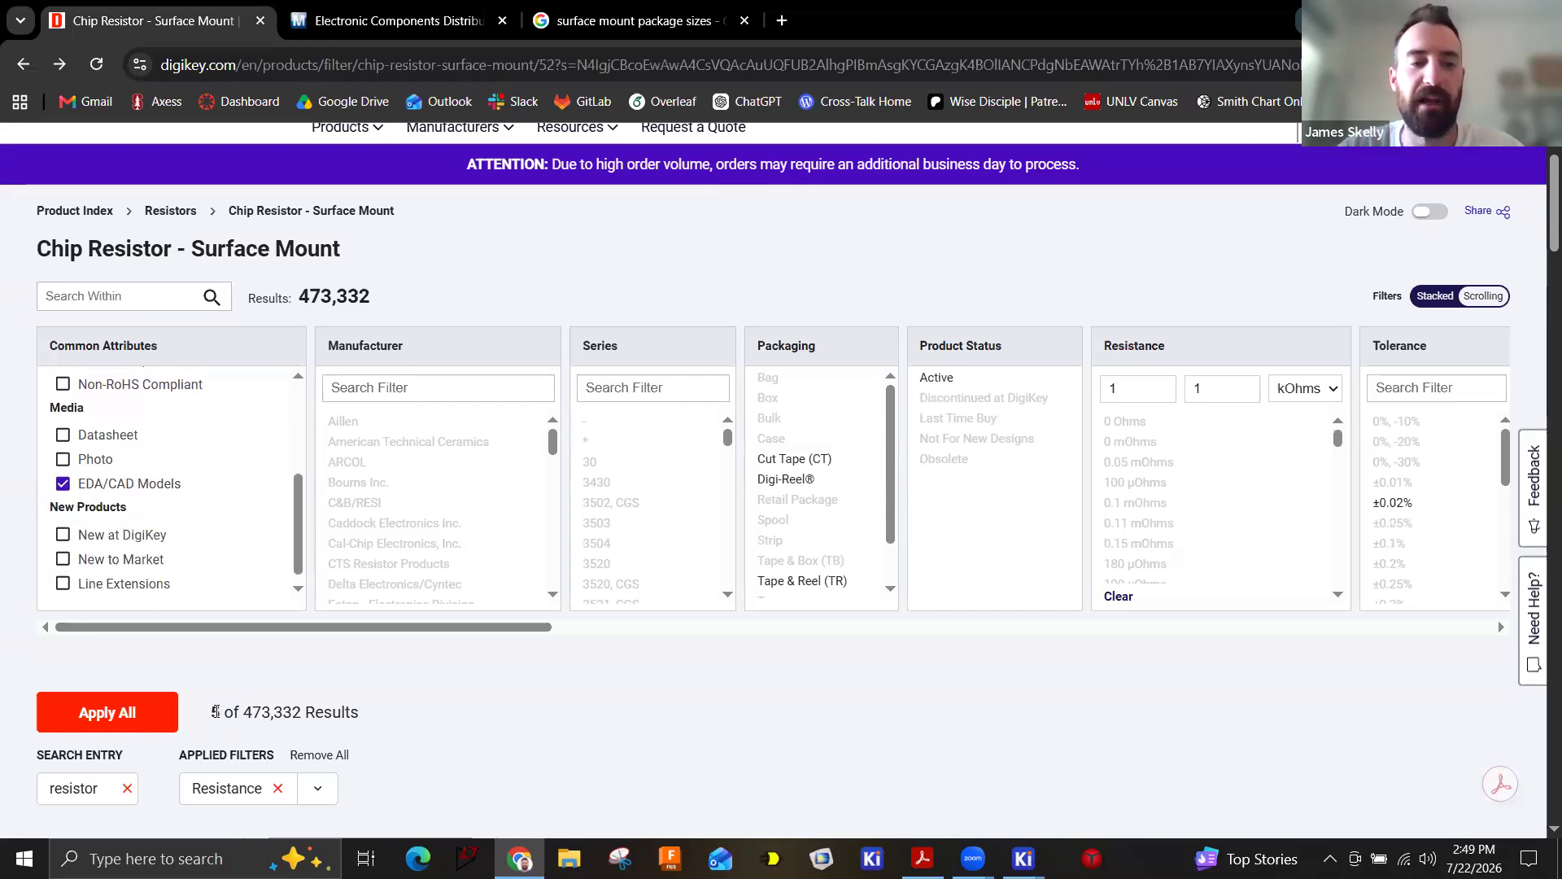
left_click(129, 709)
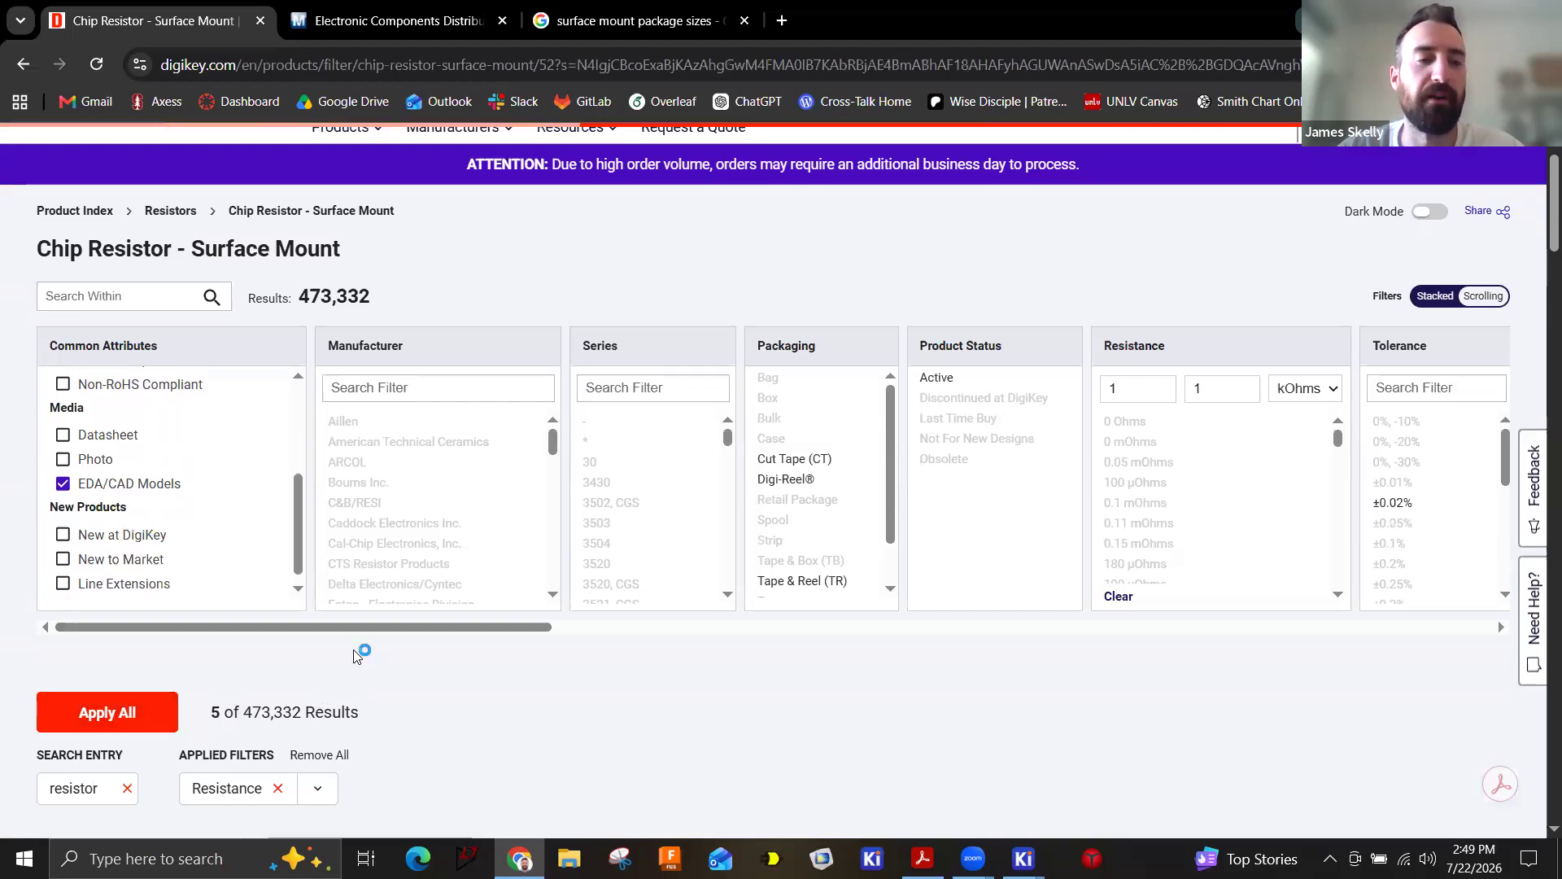
Open the CRMA1206AF1K00FKEF resistor's product page and view its available EDA/CAD footprints and models.
scroll(396, 565, "down", 8)
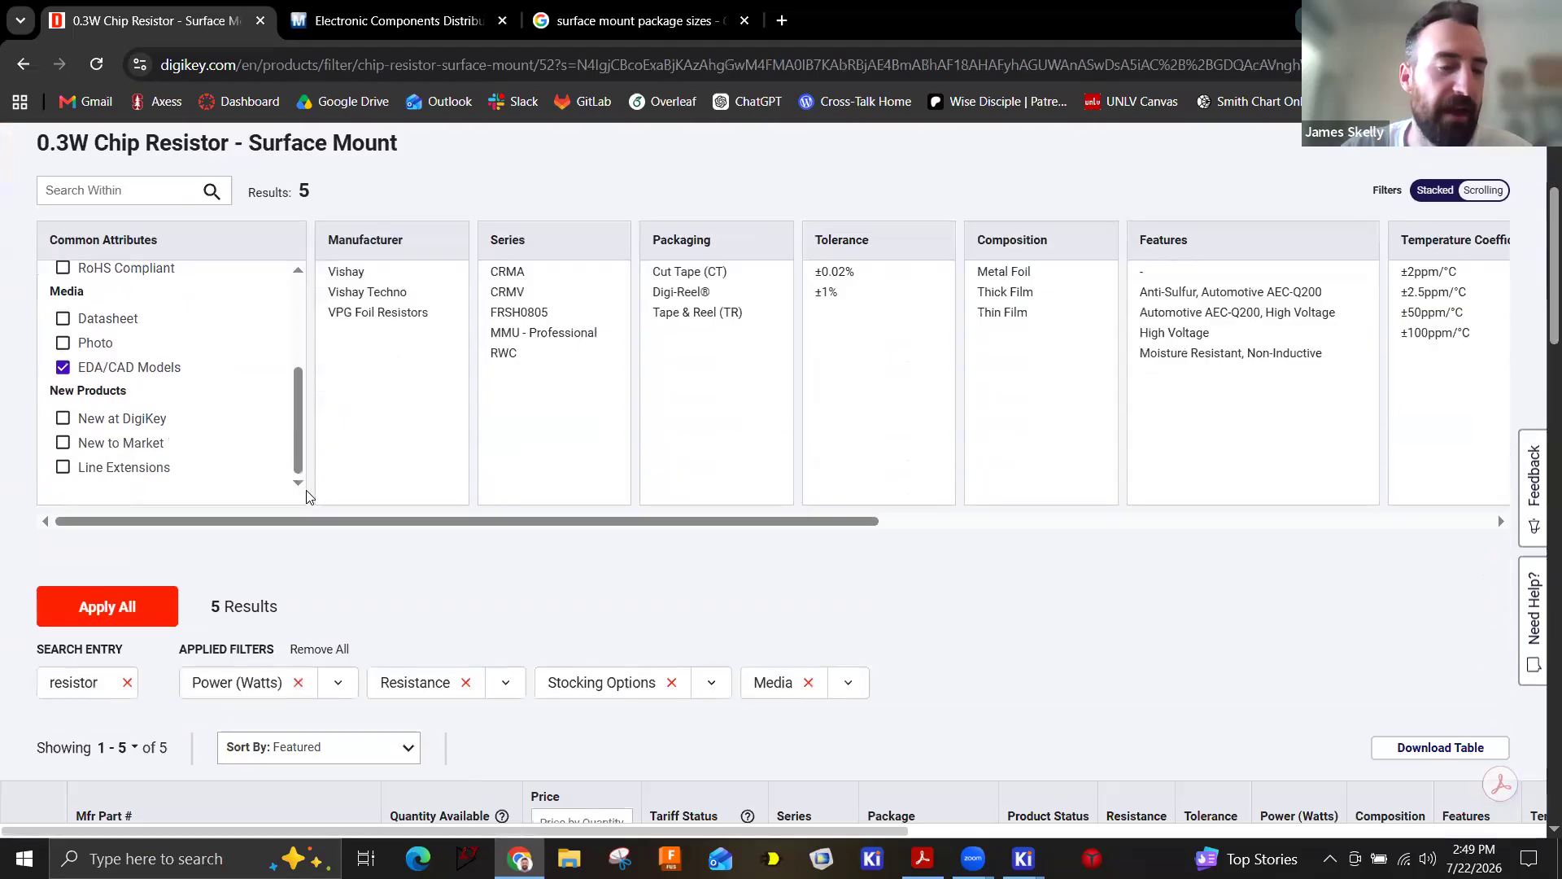
scroll(397, 565, "down", 2)
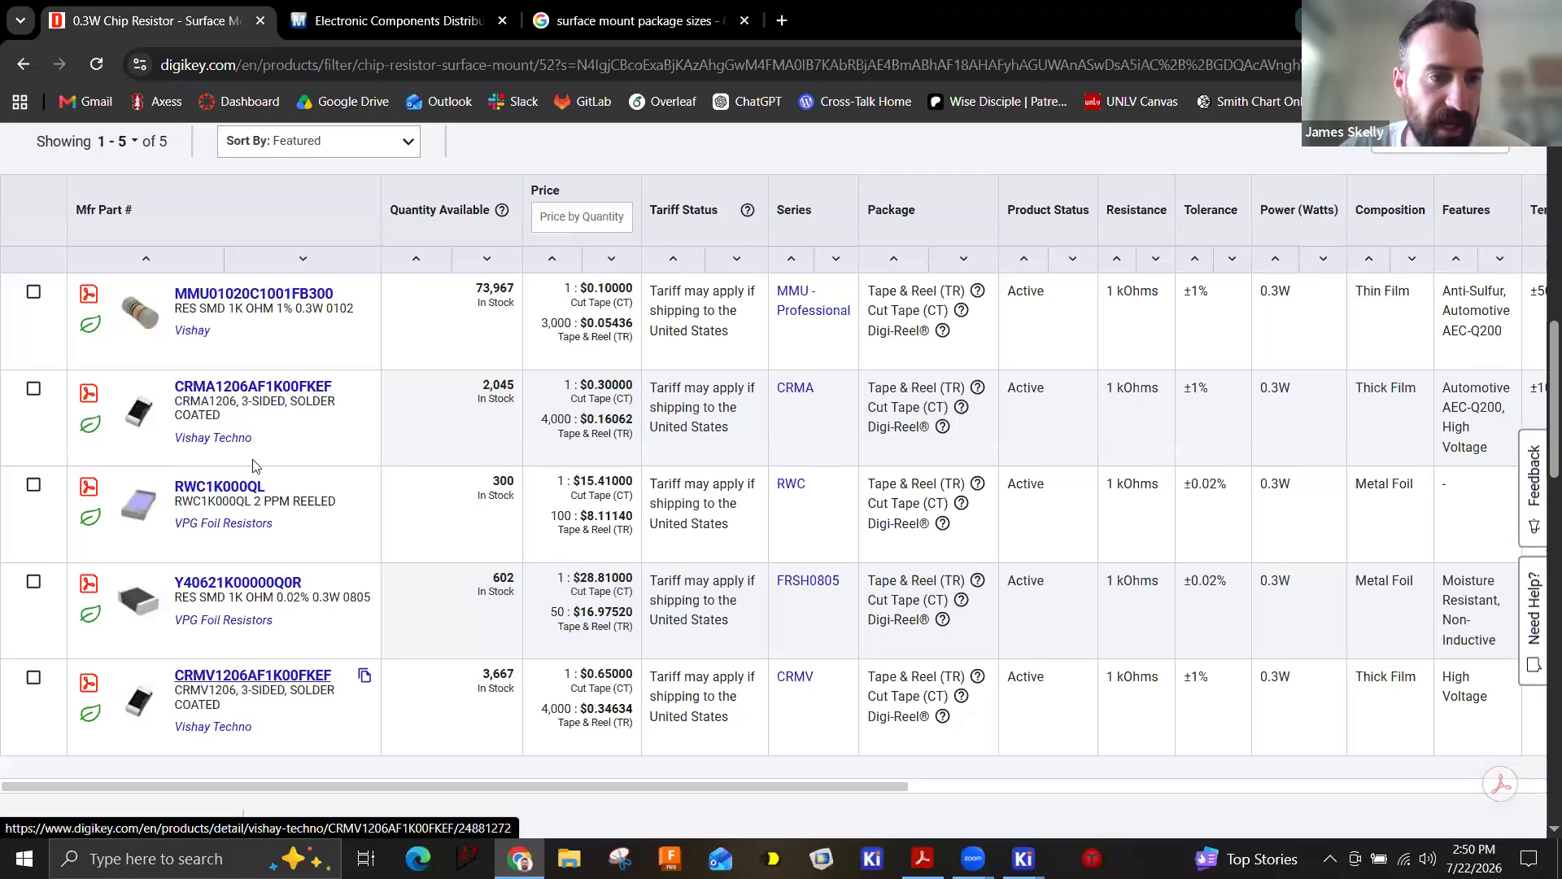
left_click(276, 389)
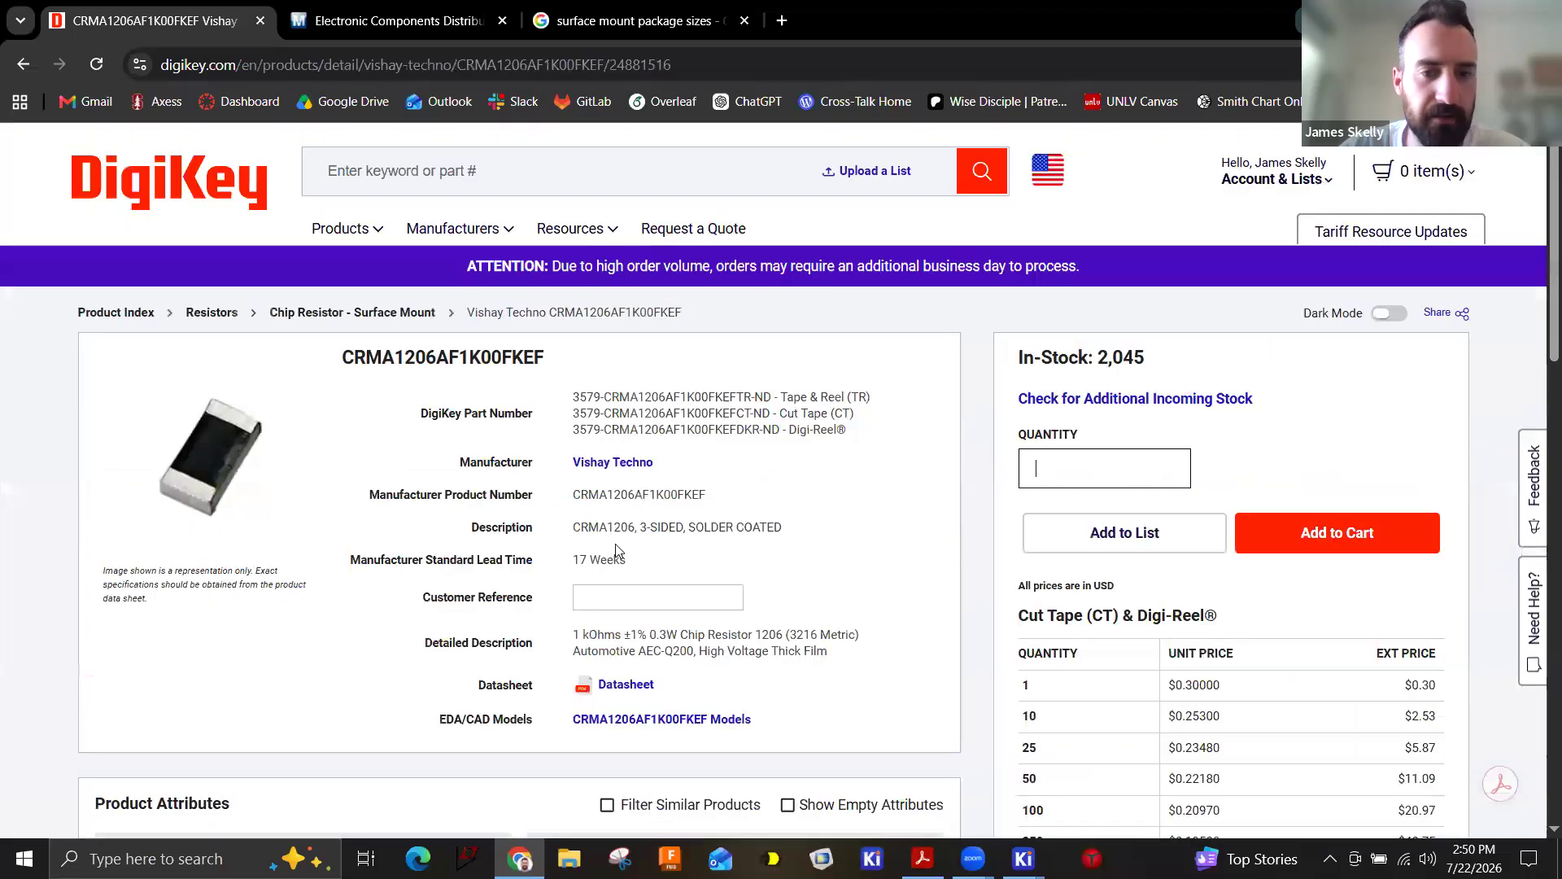
scroll(715, 622, "down", 3)
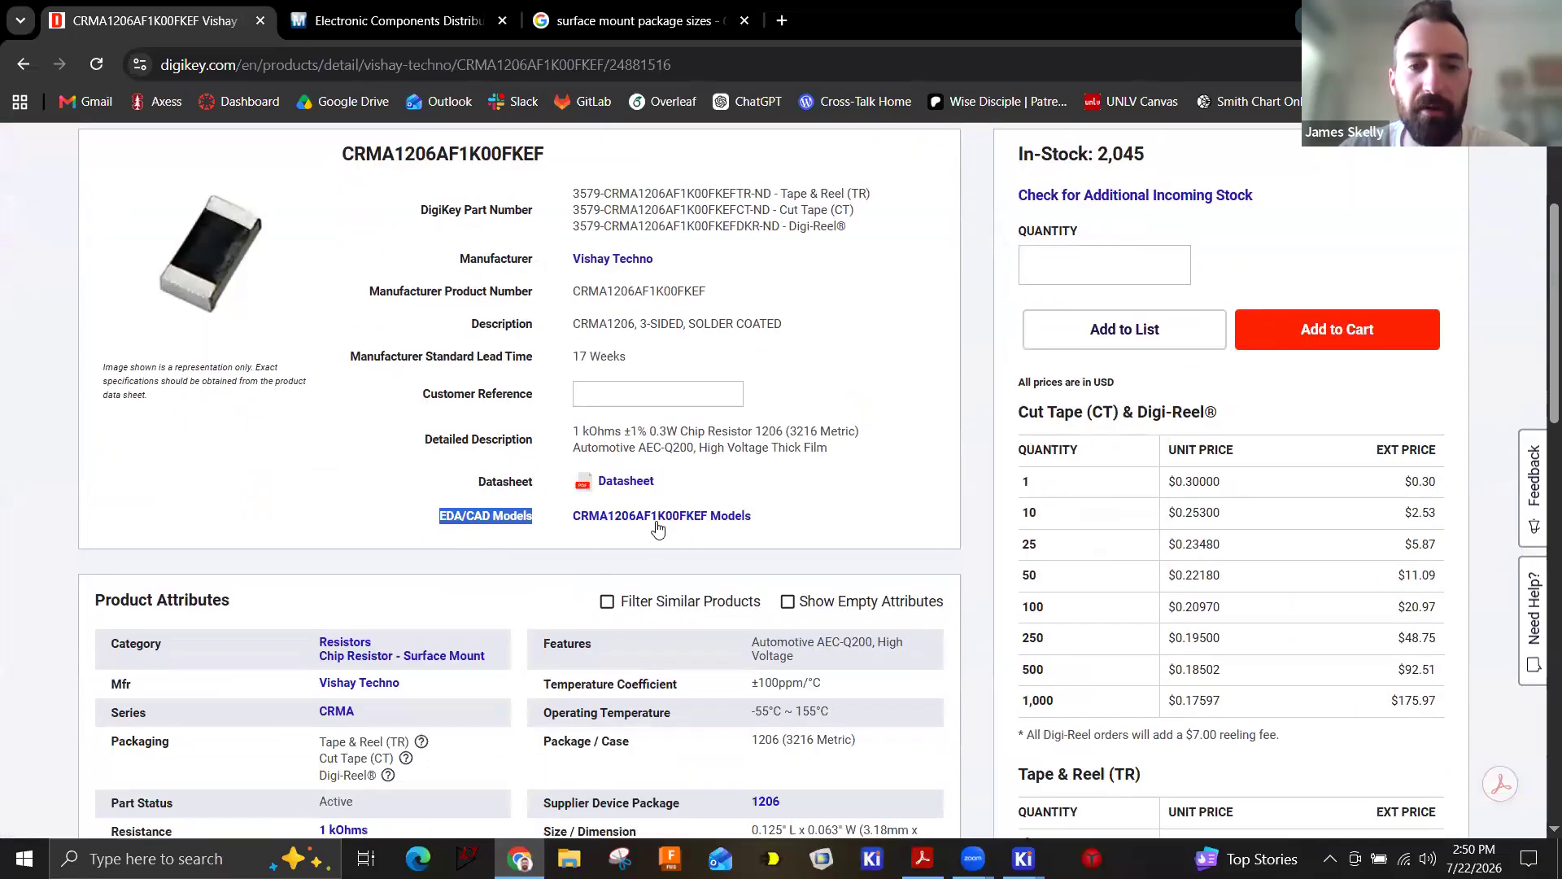
left_click(659, 516)
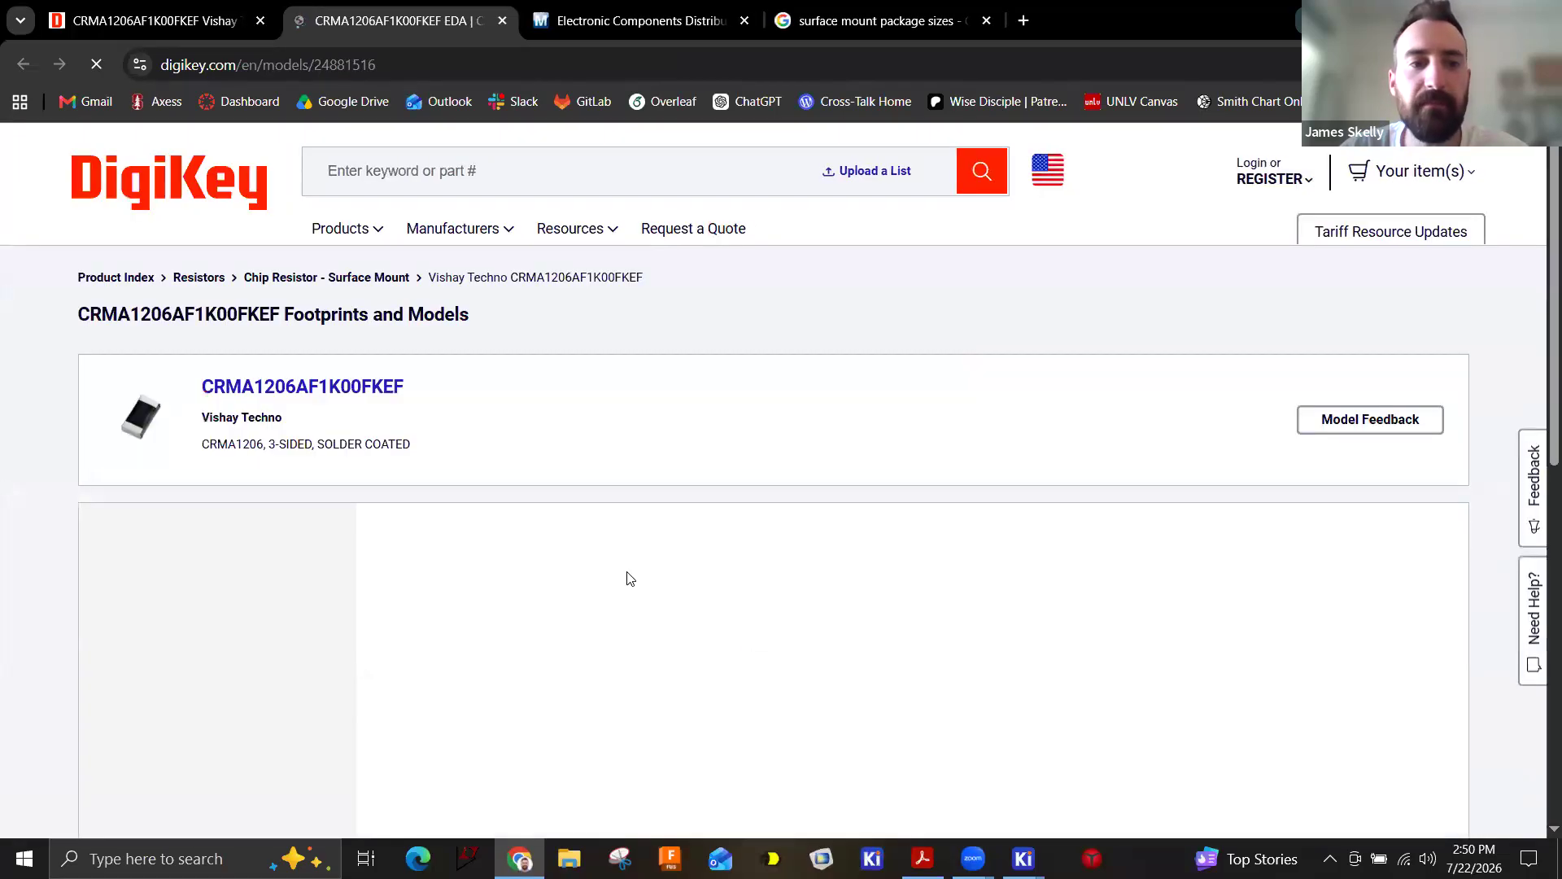
scroll(612, 479, "down", 2)
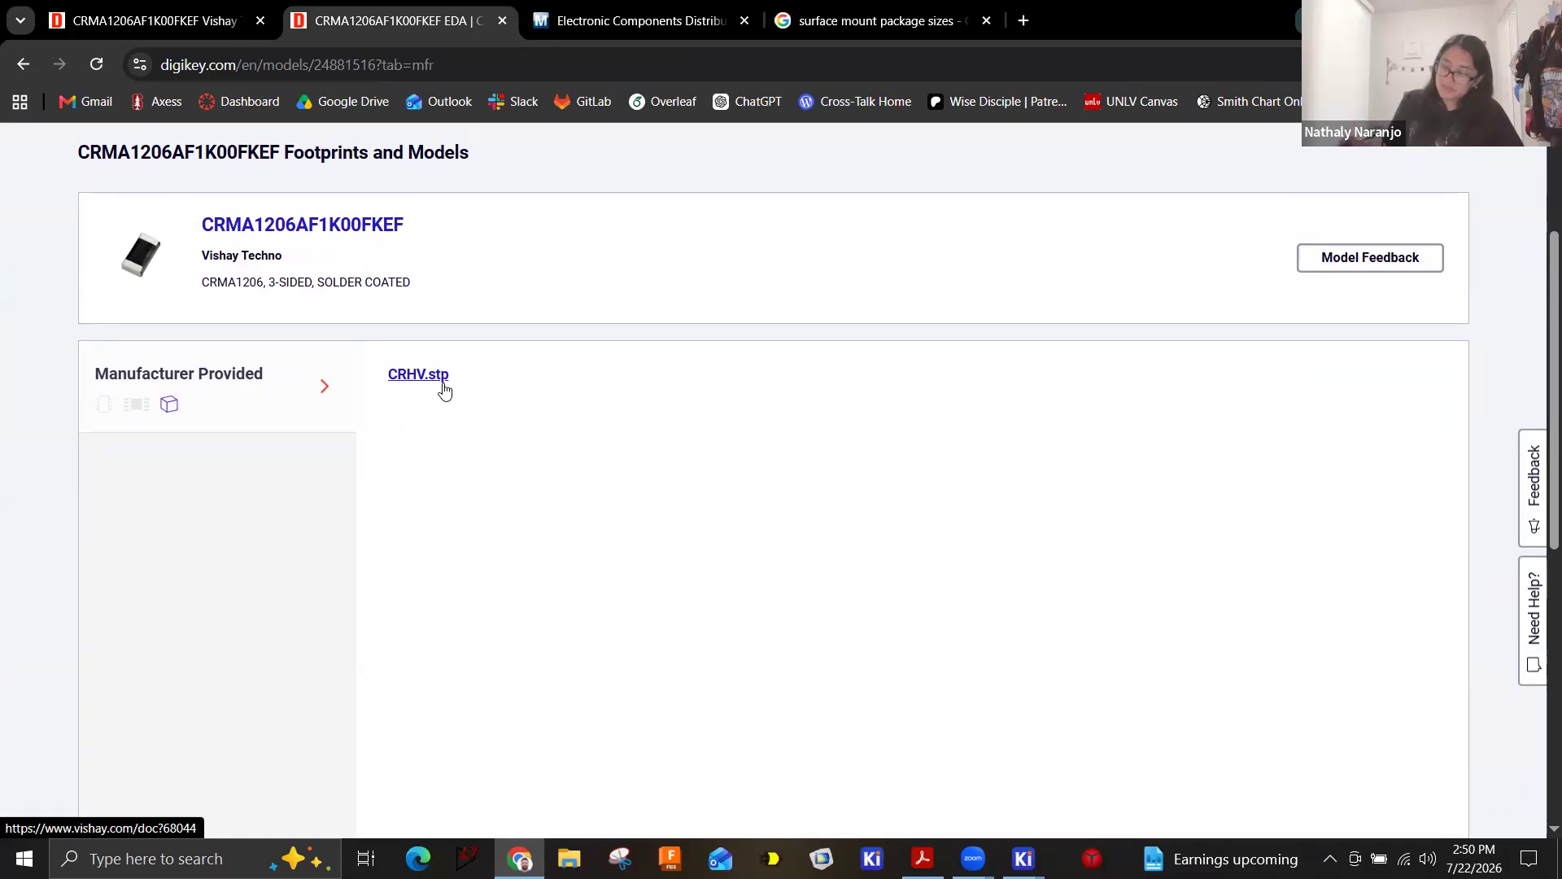
scroll(651, 465, "up", 3)
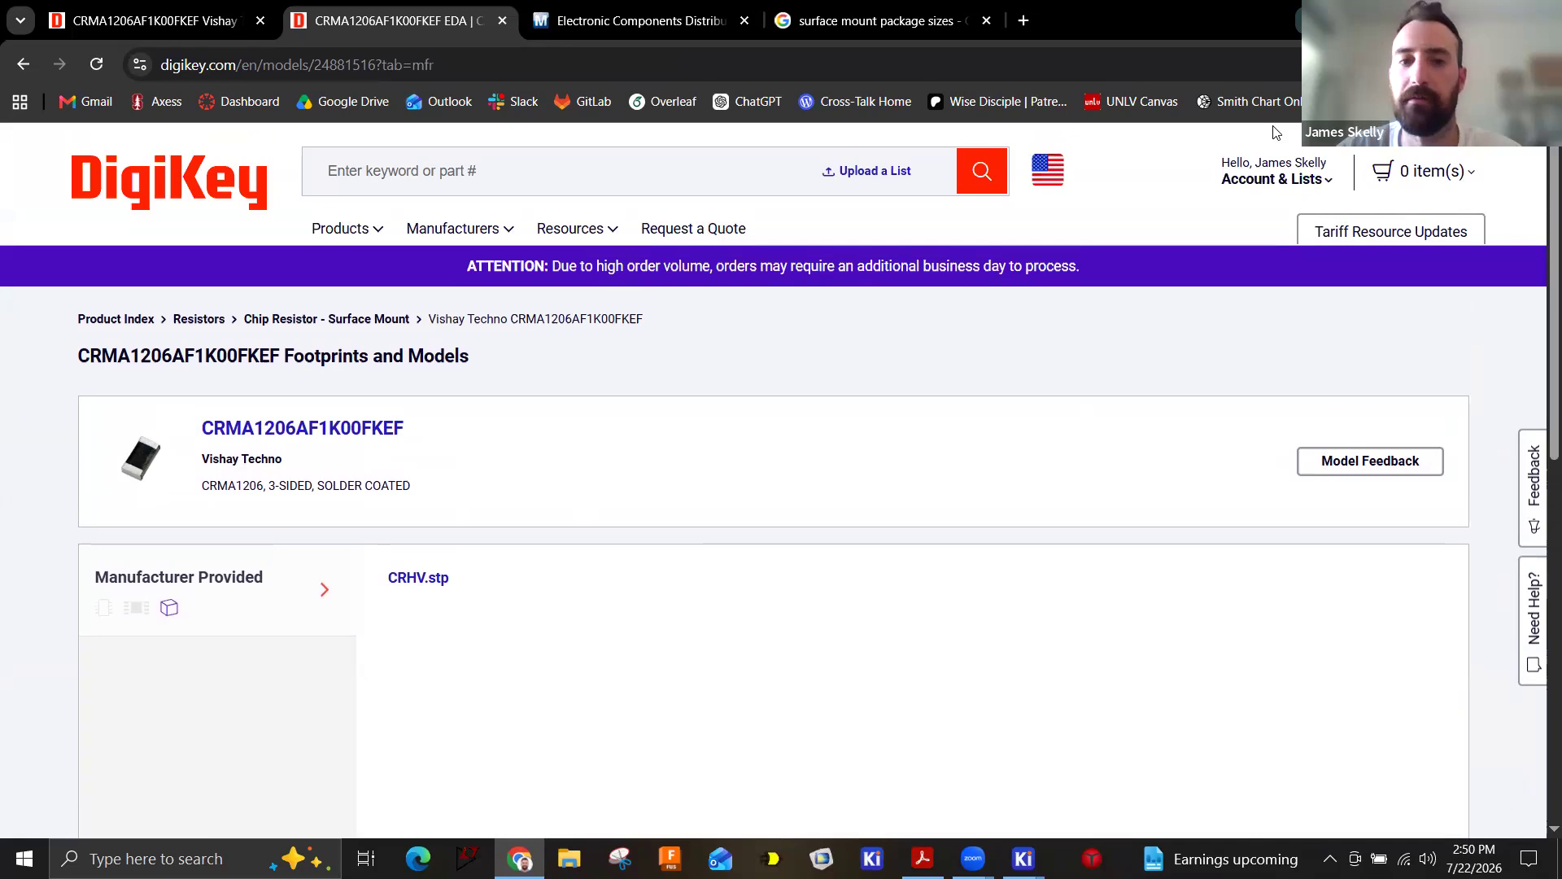
Return to the KiCad PCB Editor and try adding another 3D model to R3's footprint properties, browsing the 3dmodels folder.
key("alt+Tab")
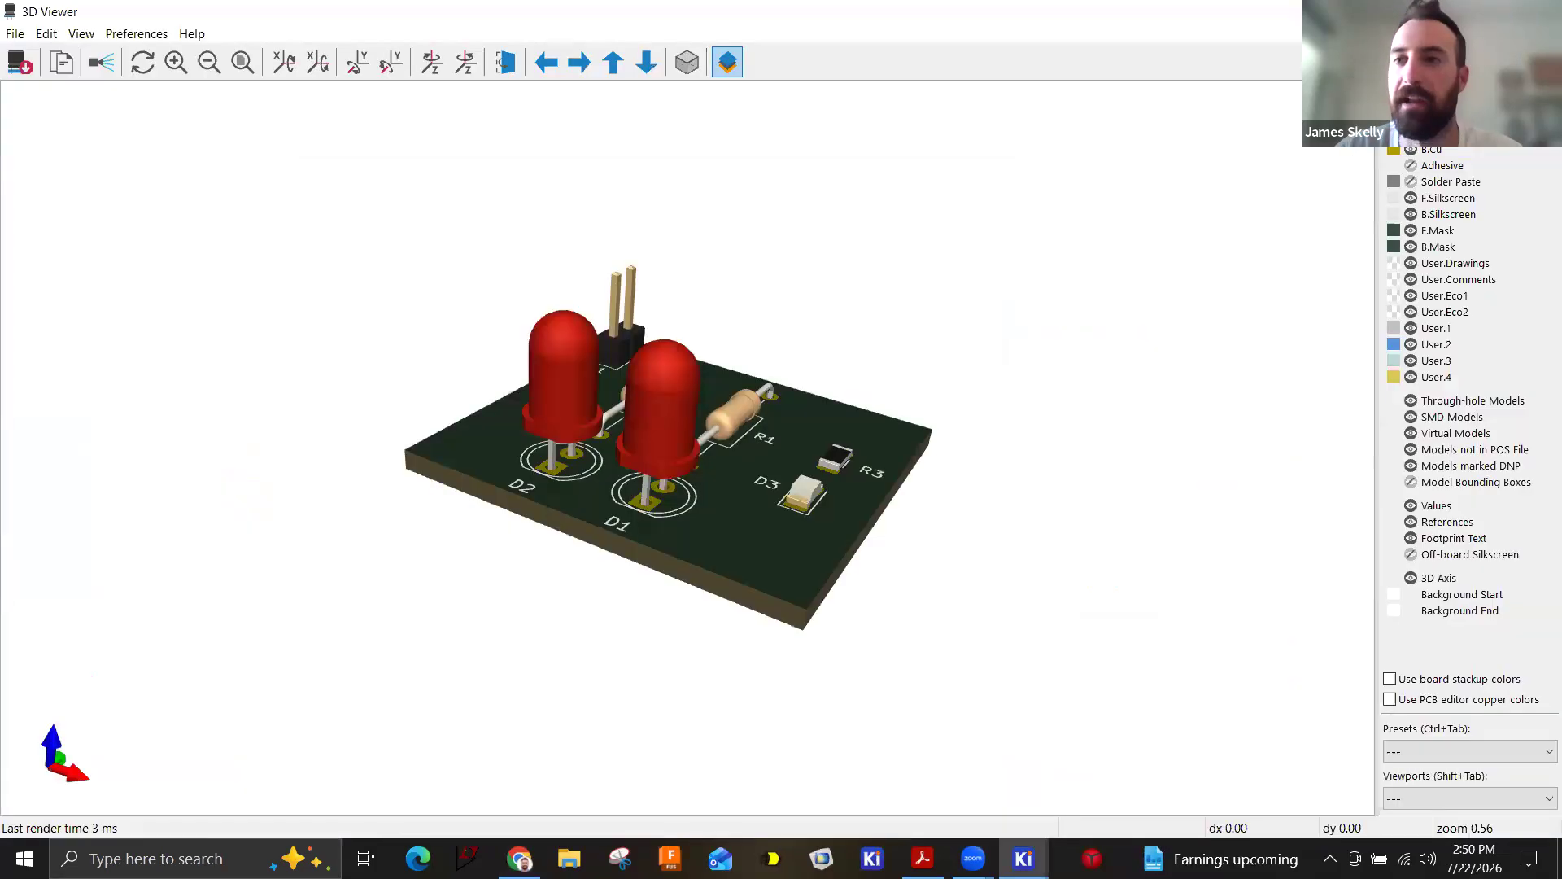
key("alt+Tab")
left_click(864, 167)
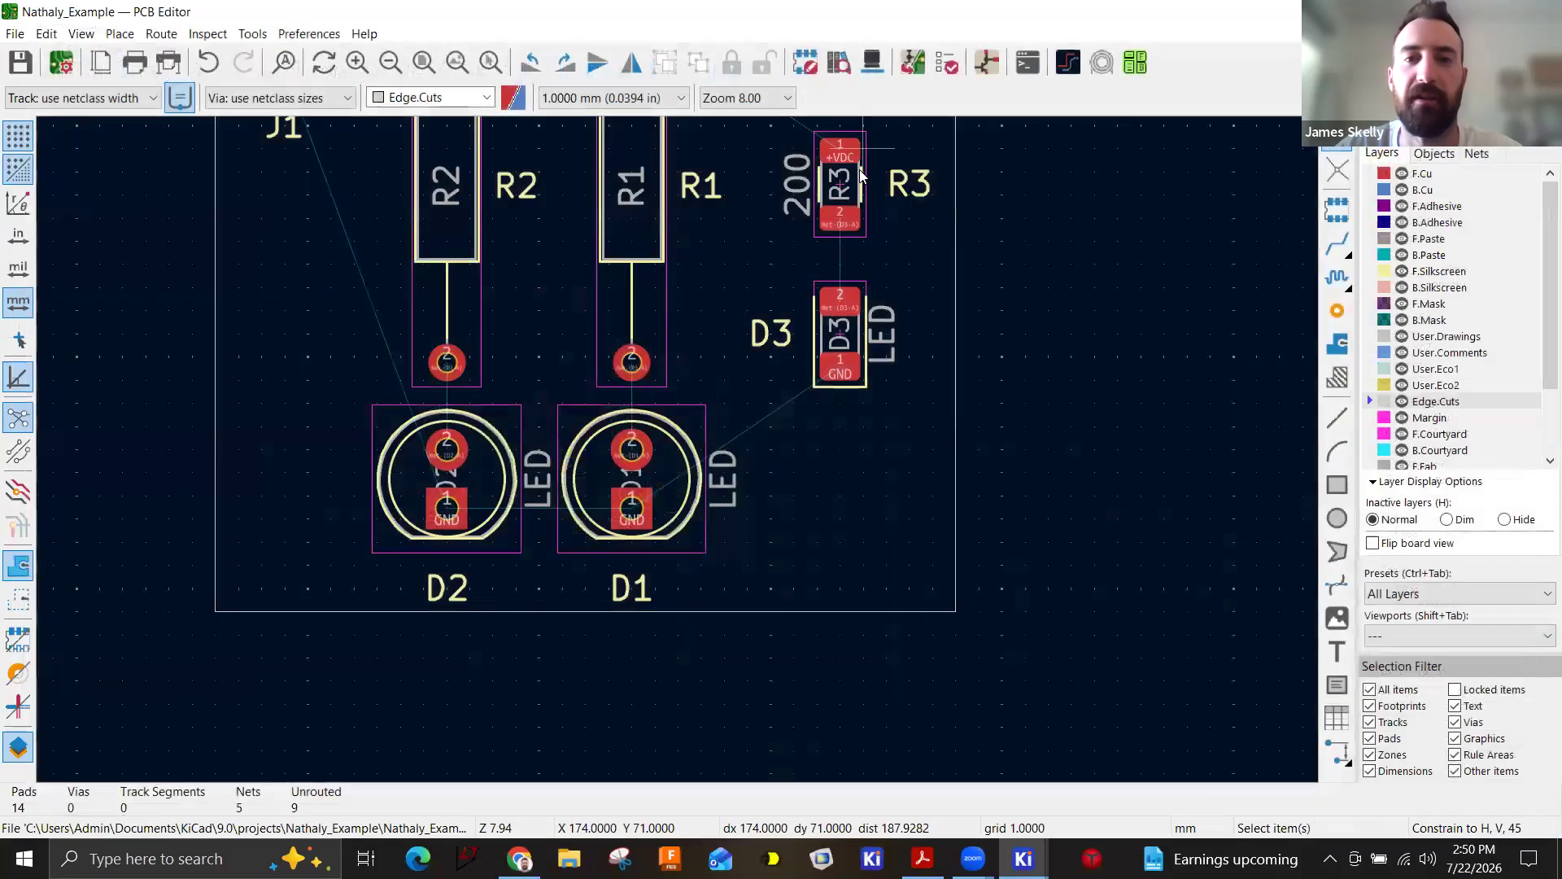
double_click(859, 171)
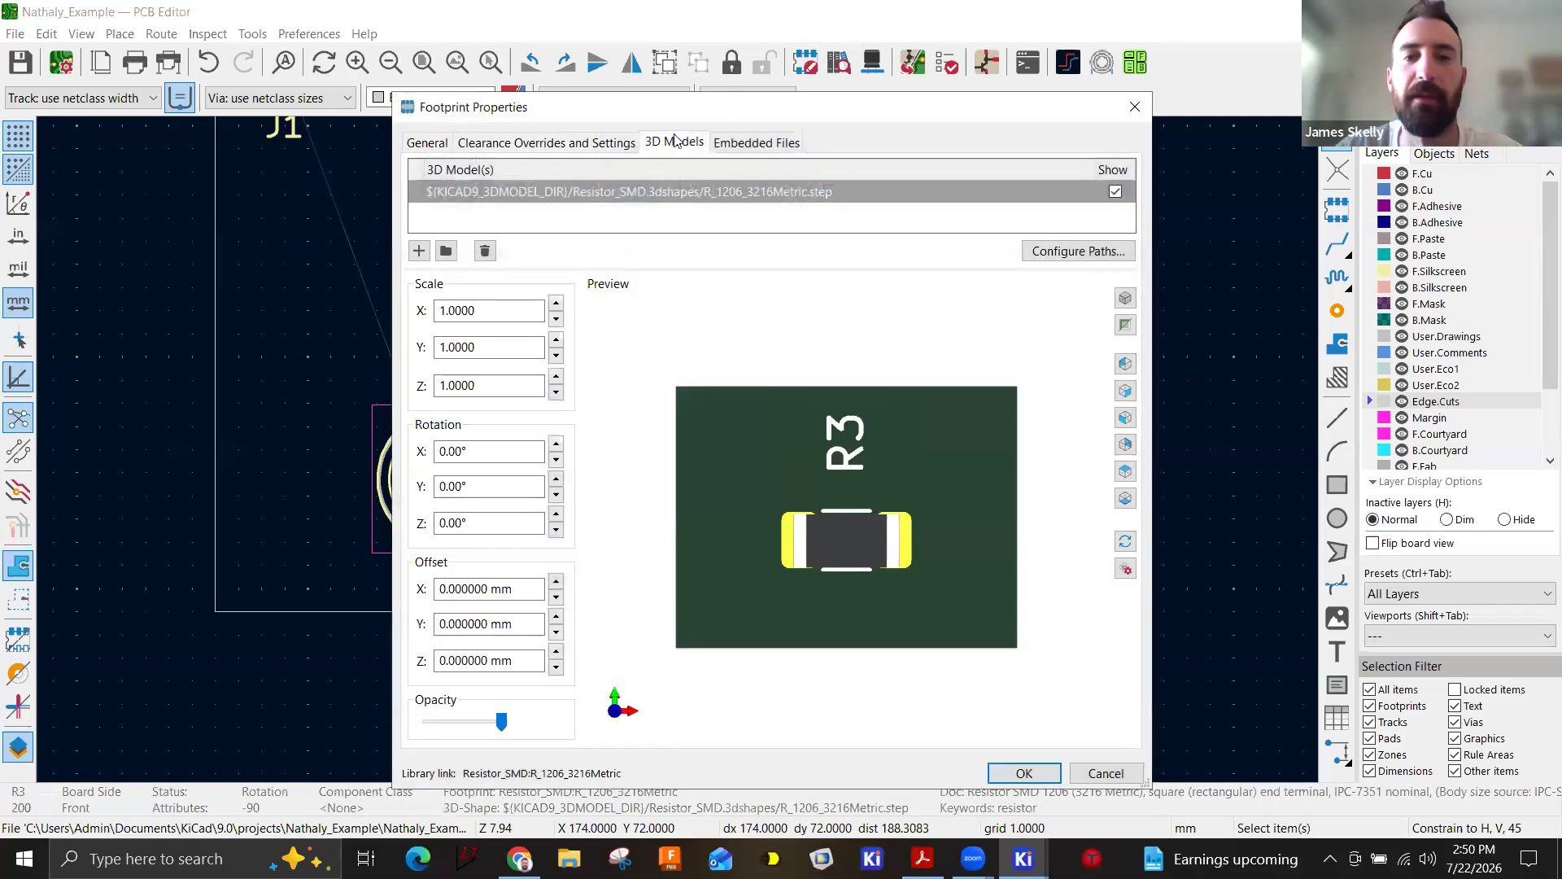
left_click(421, 255)
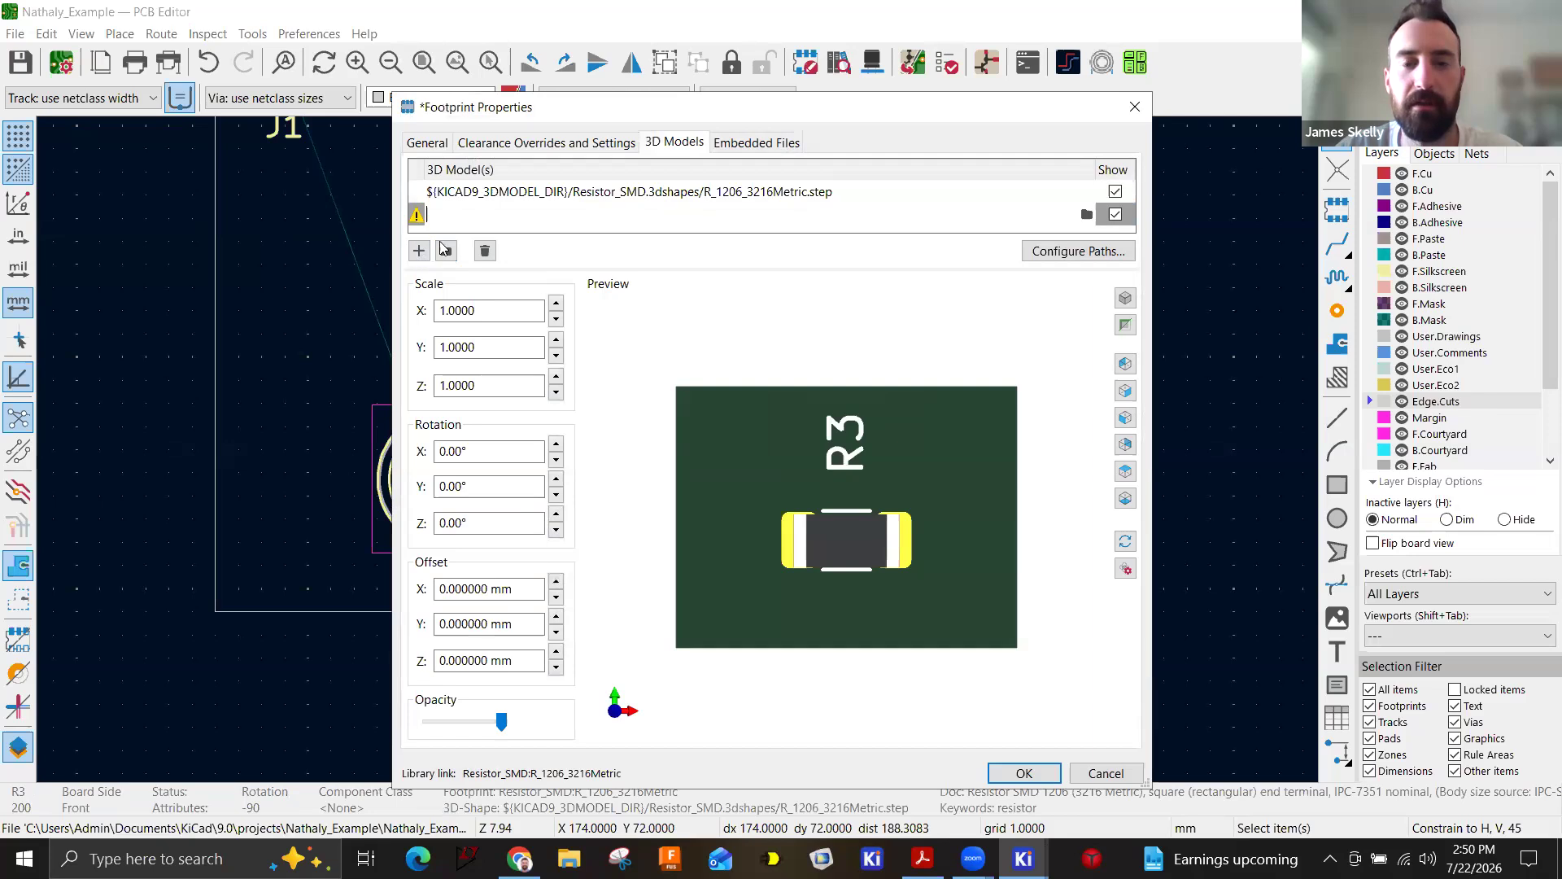
left_click(1086, 213)
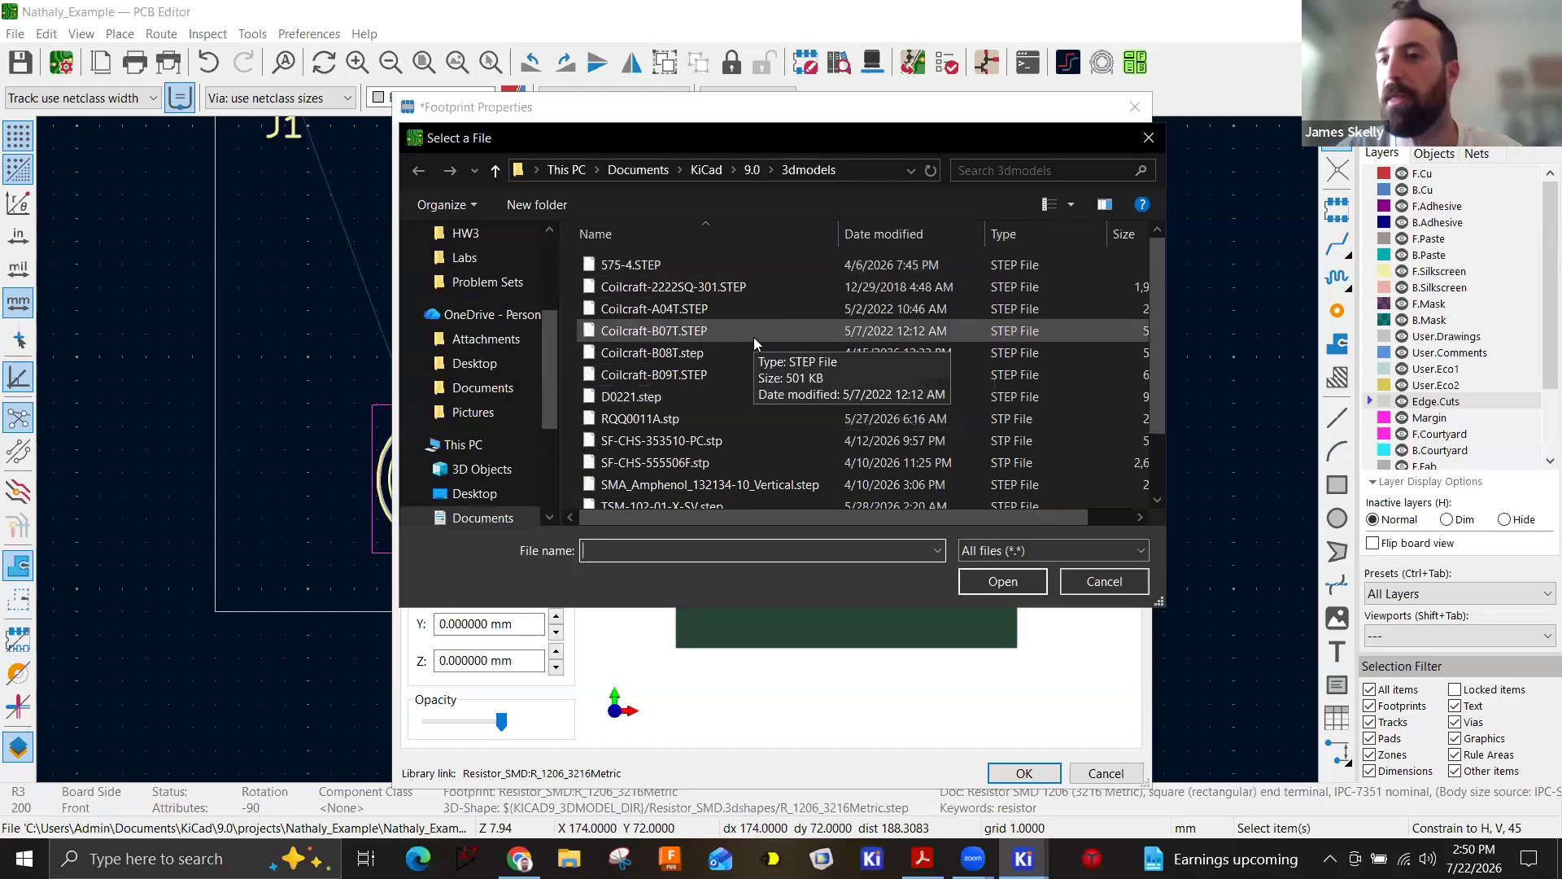
left_click(1148, 137)
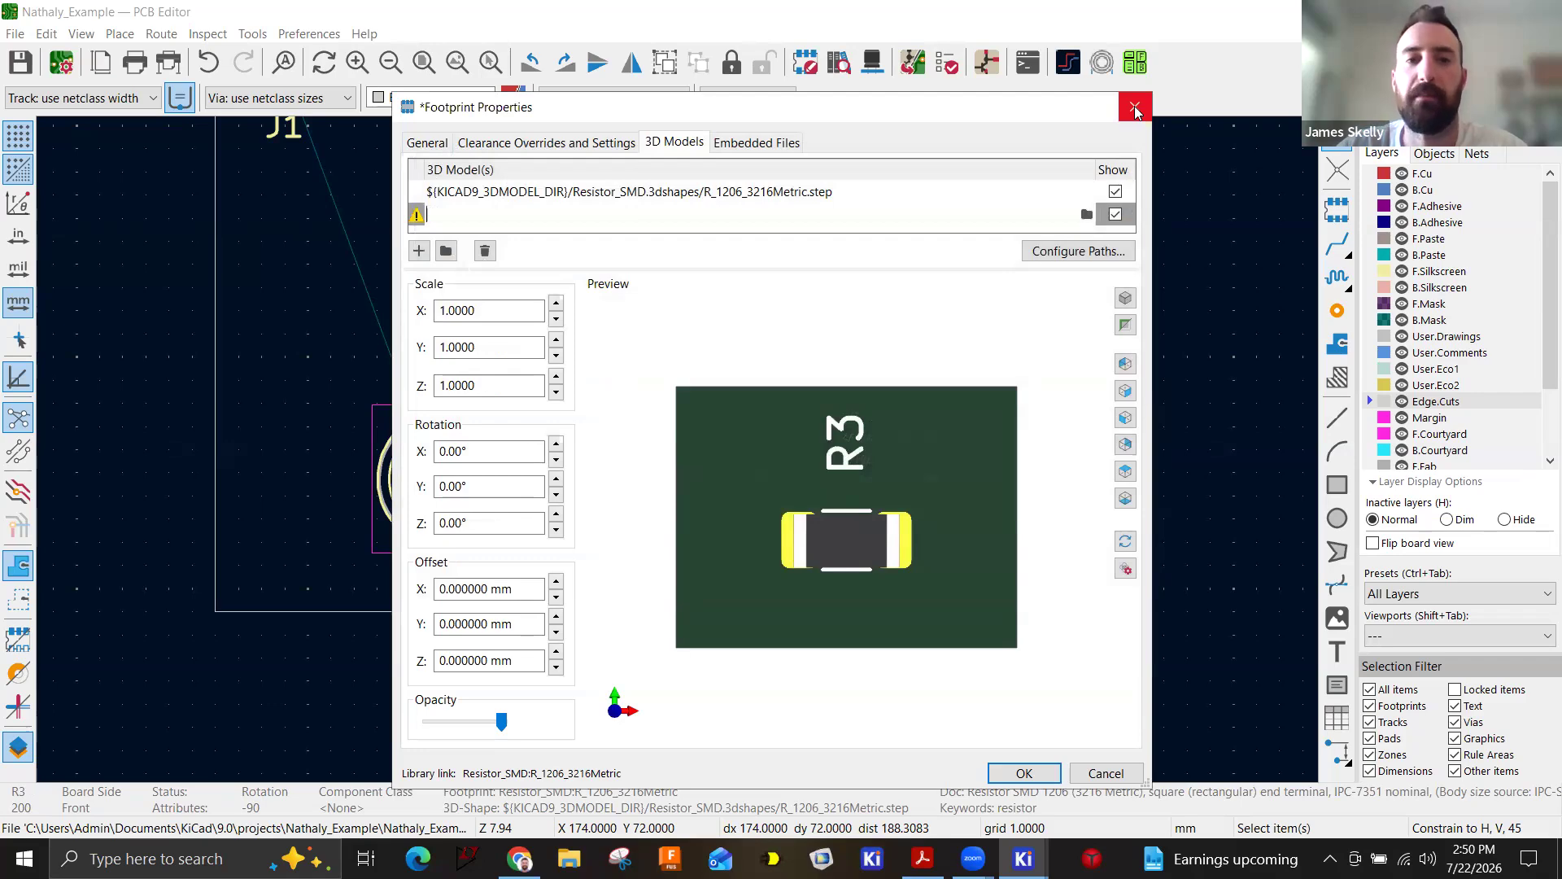
left_click(1136, 111)
scroll(627, 453, "down", 2)
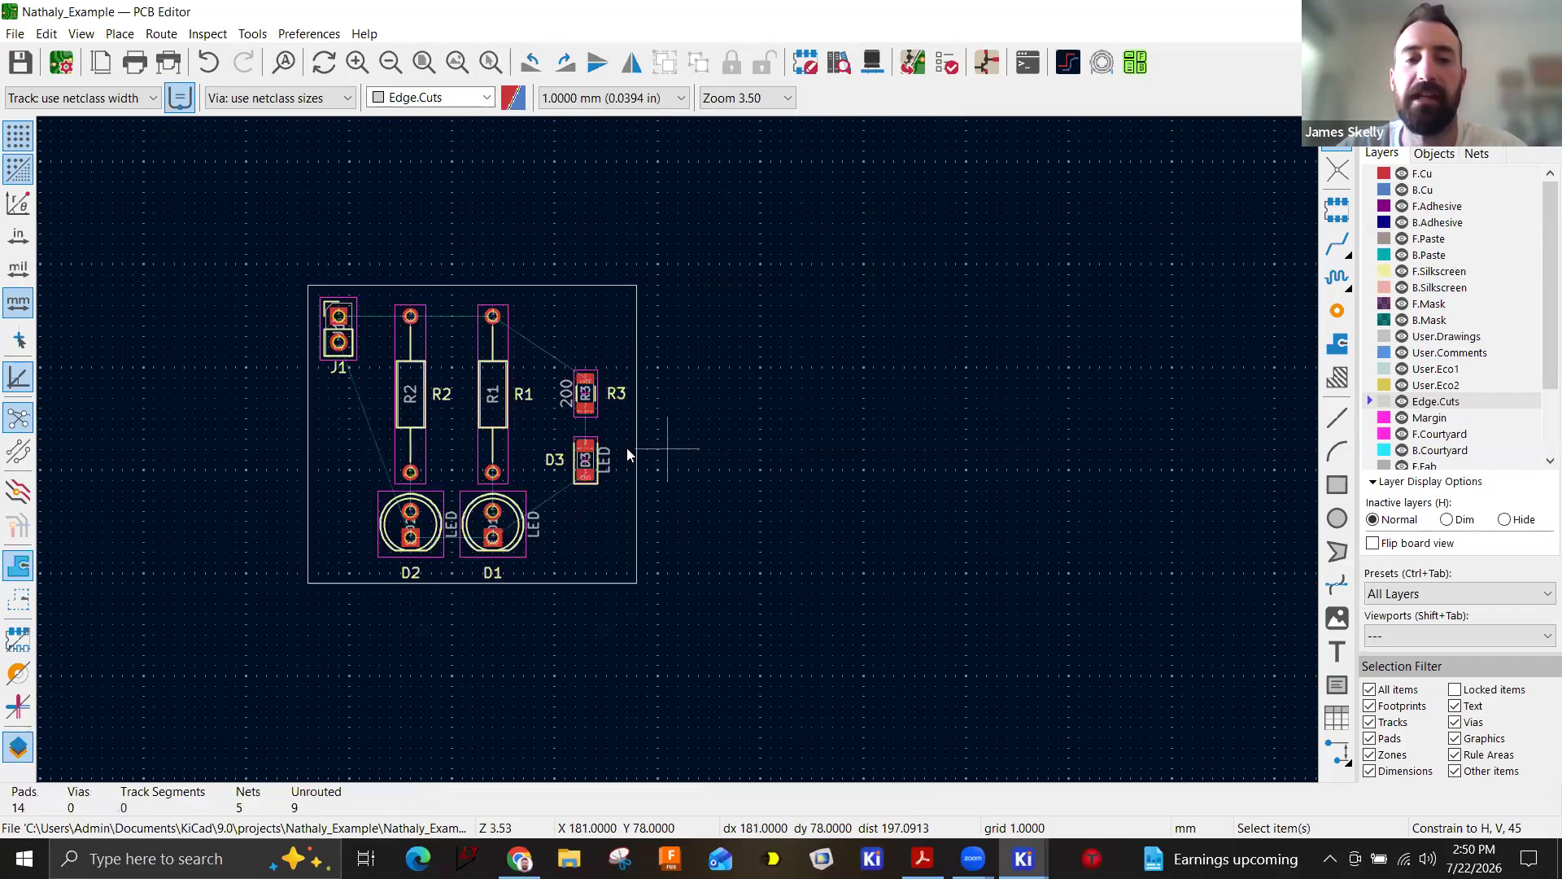
scroll(692, 456, "up", 2)
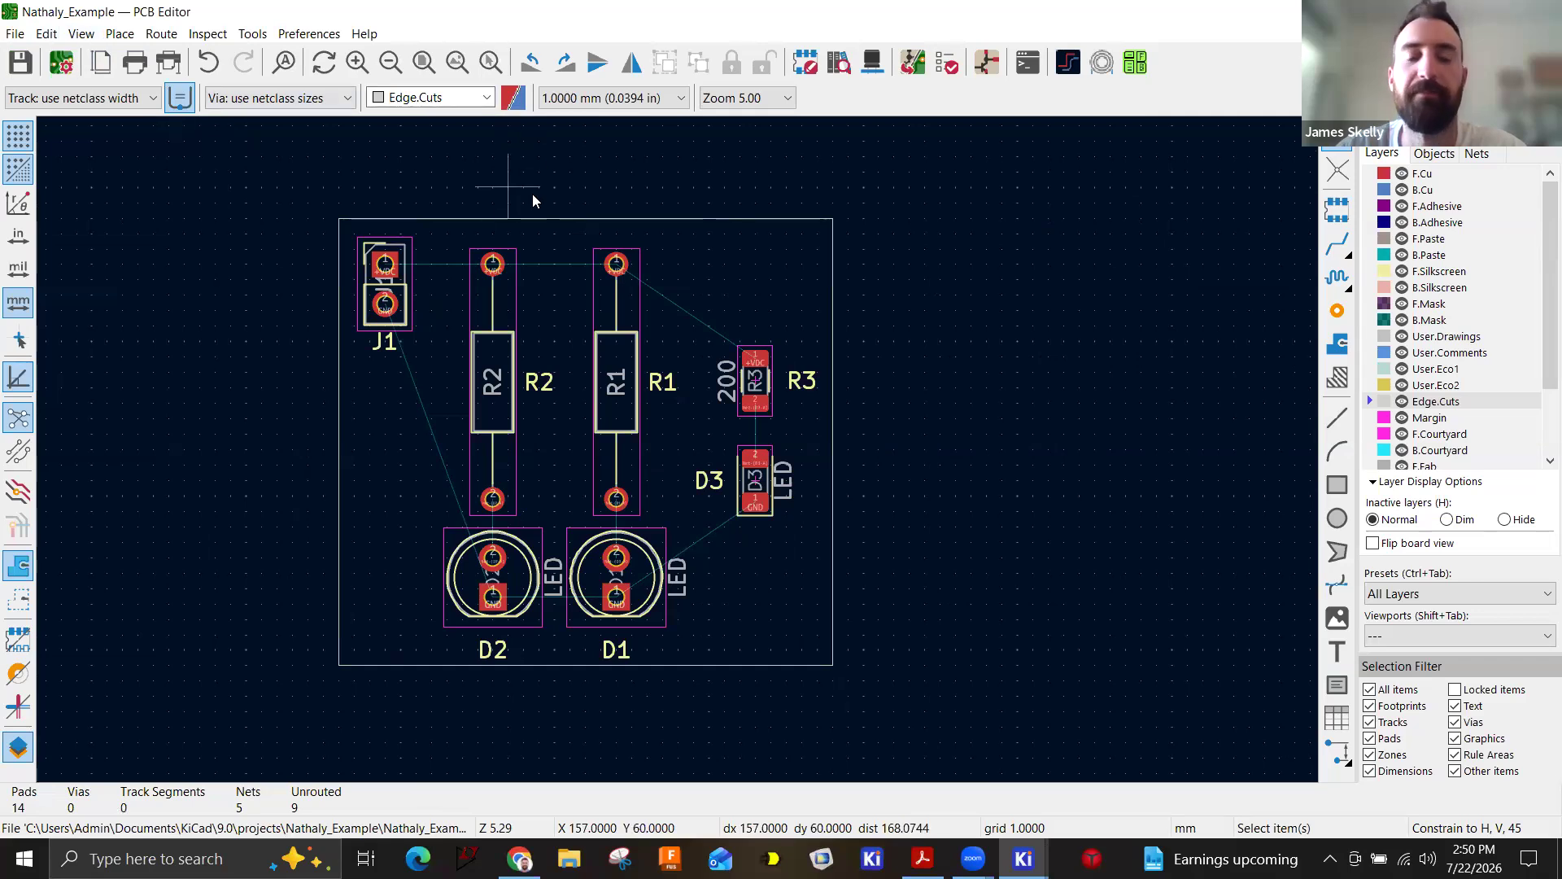
middle_click_drag(533, 201, 675, 196)
scroll(781, 398, "up", 2)
scroll(680, 444, "down", 3)
scroll(750, 430, "up", 2)
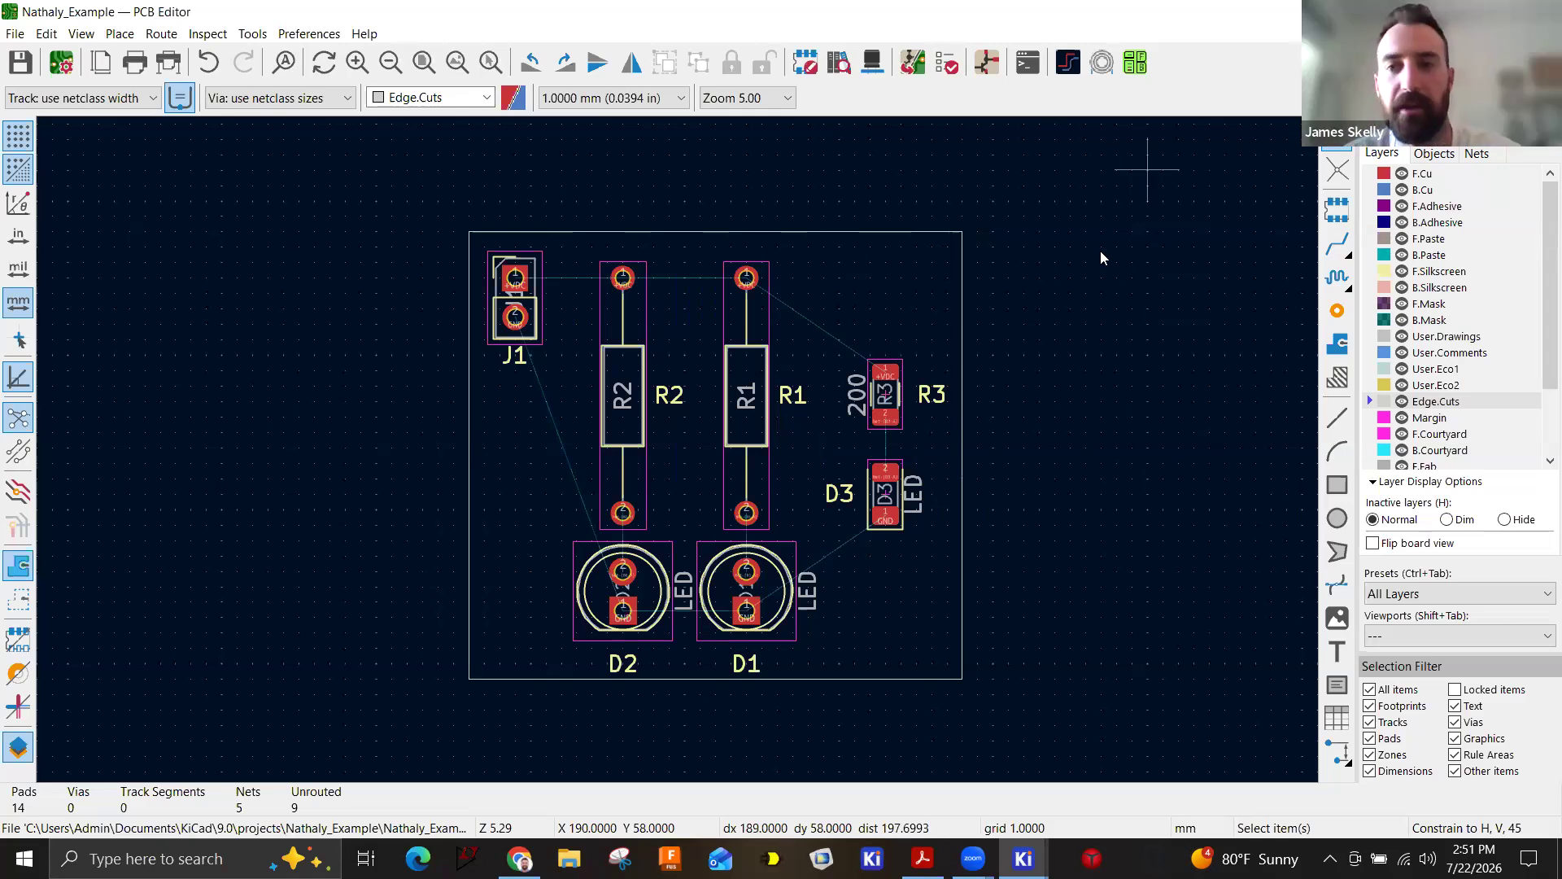
scroll(1246, 410, "up", 2)
scroll(677, 449, "down", 4)
middle_click_drag(583, 433, 847, 422)
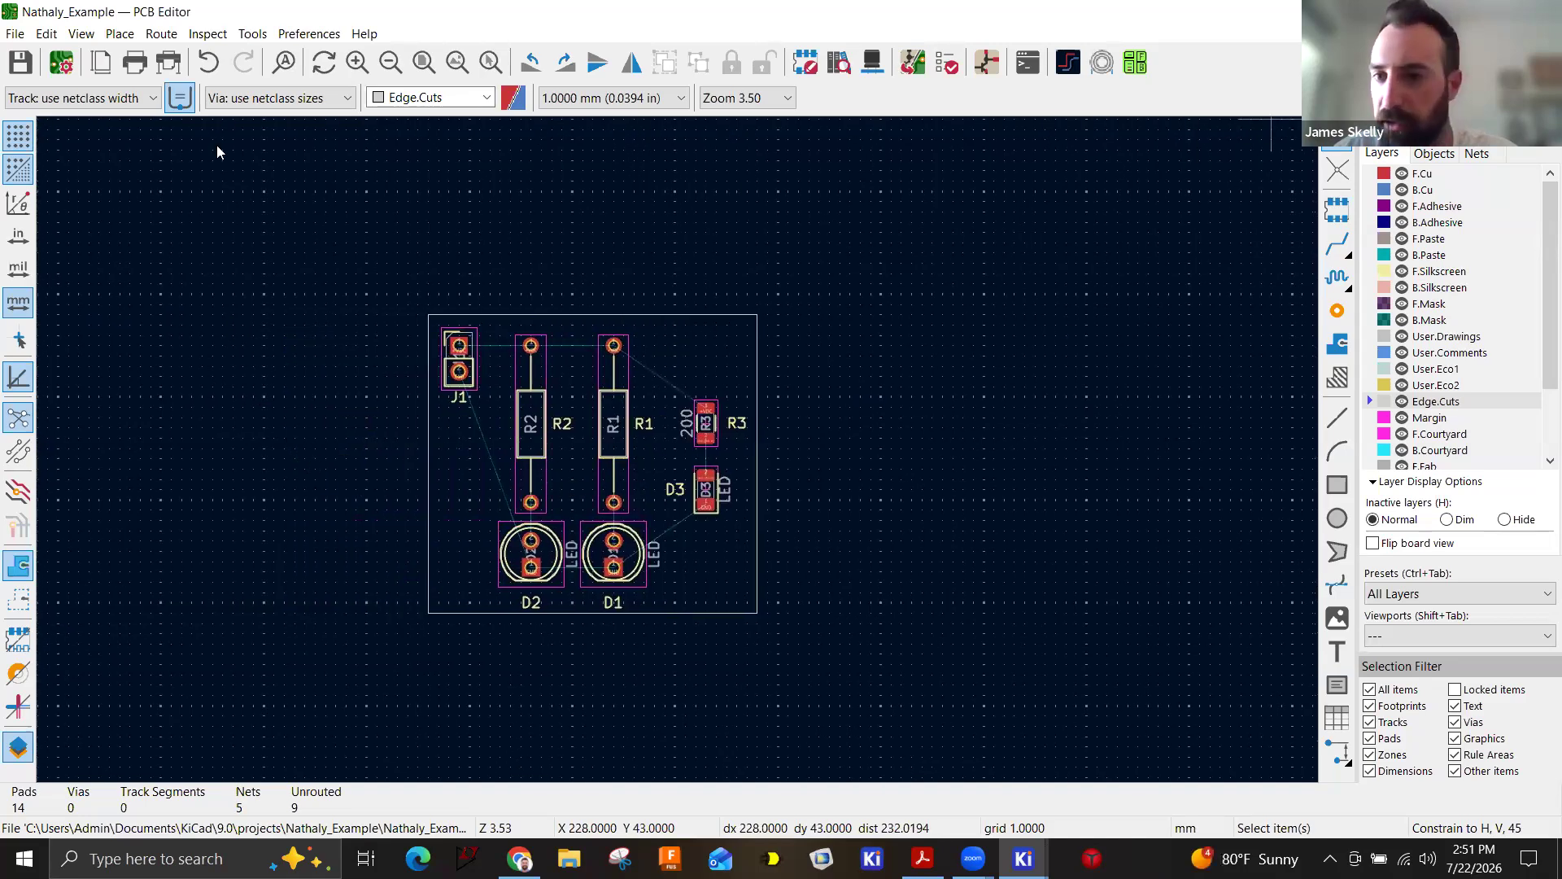
Try routing a single track between the +VDC pads of R2 and R1, and undo it.
left_click(1337, 246)
scroll(533, 358, "up", 6)
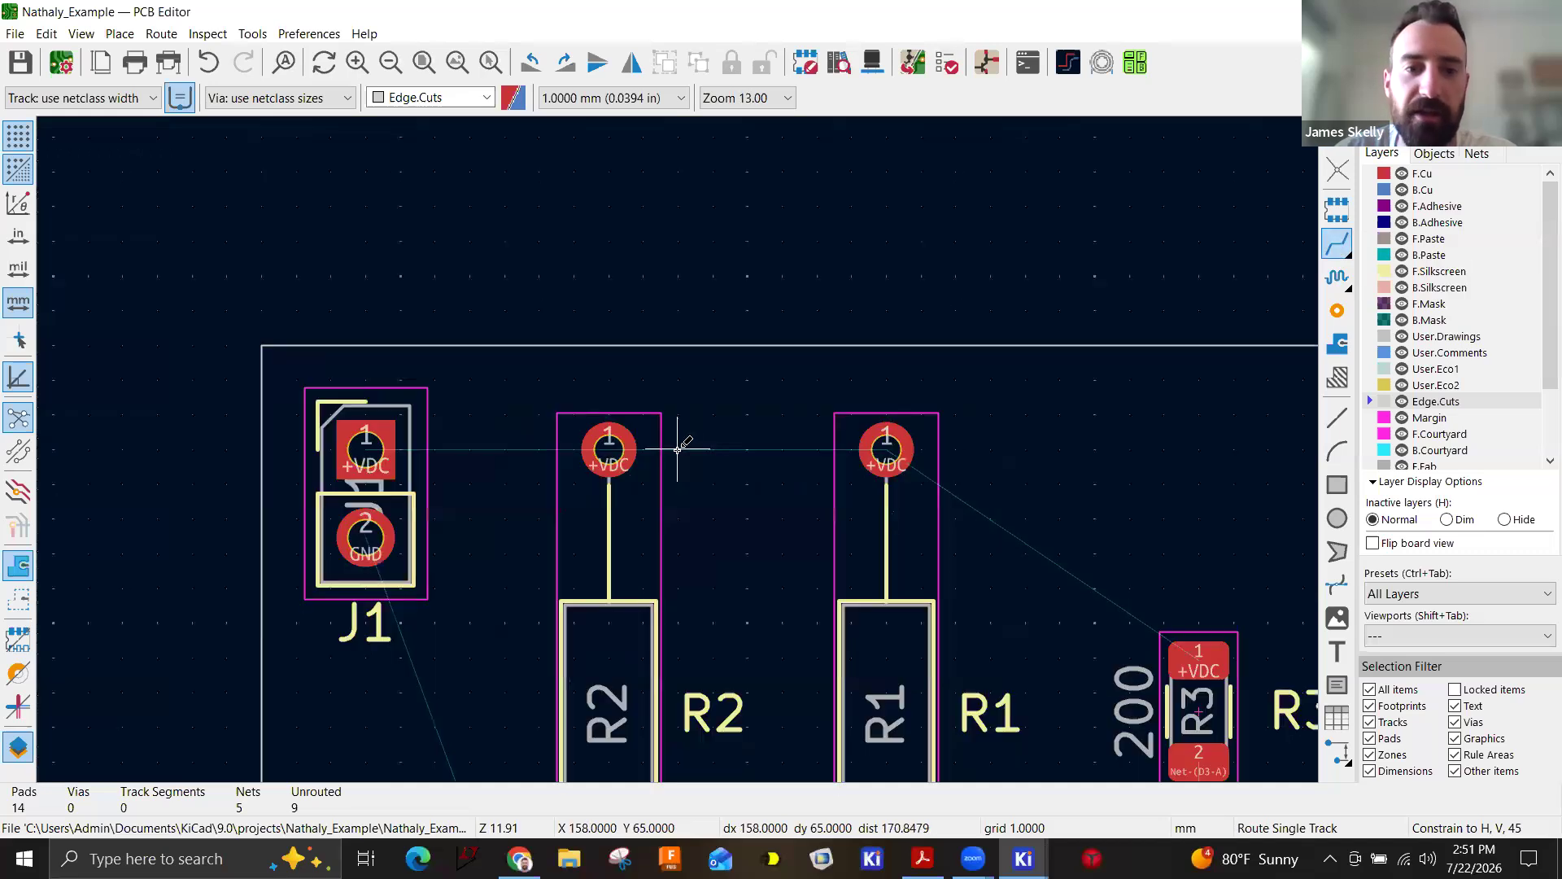
left_click(530, 345)
left_click(1042, 449)
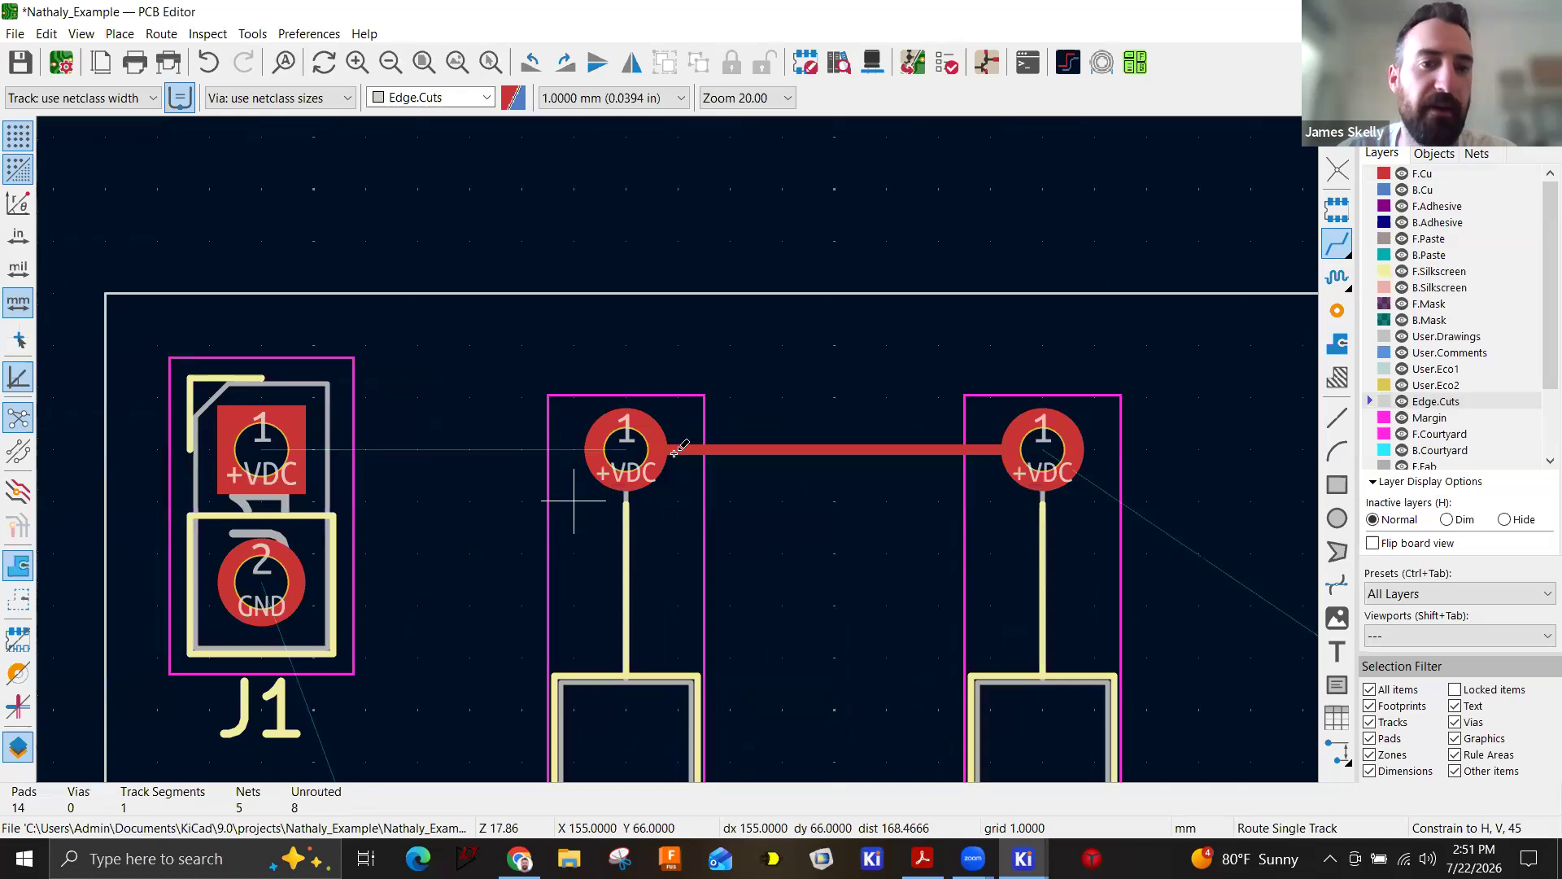
scroll(675, 440, "down", 1)
scroll(642, 447, "up", 1)
key("Escape")
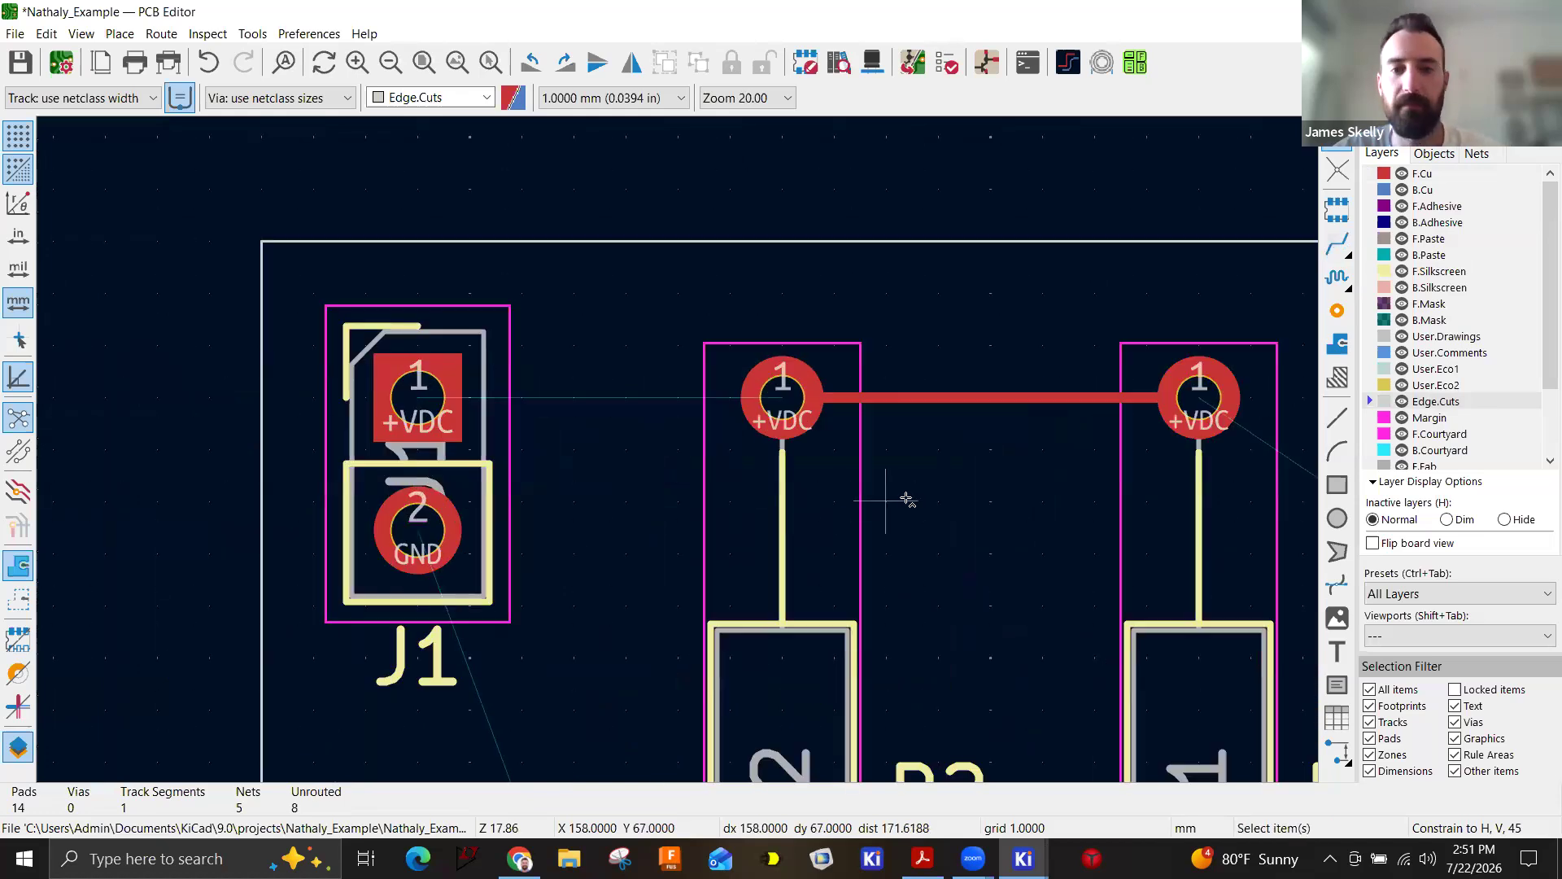
key("ctrl+z")
Set the grid to 0.2000 mm and make F.Cu the active layer for routing.
left_click(602, 98)
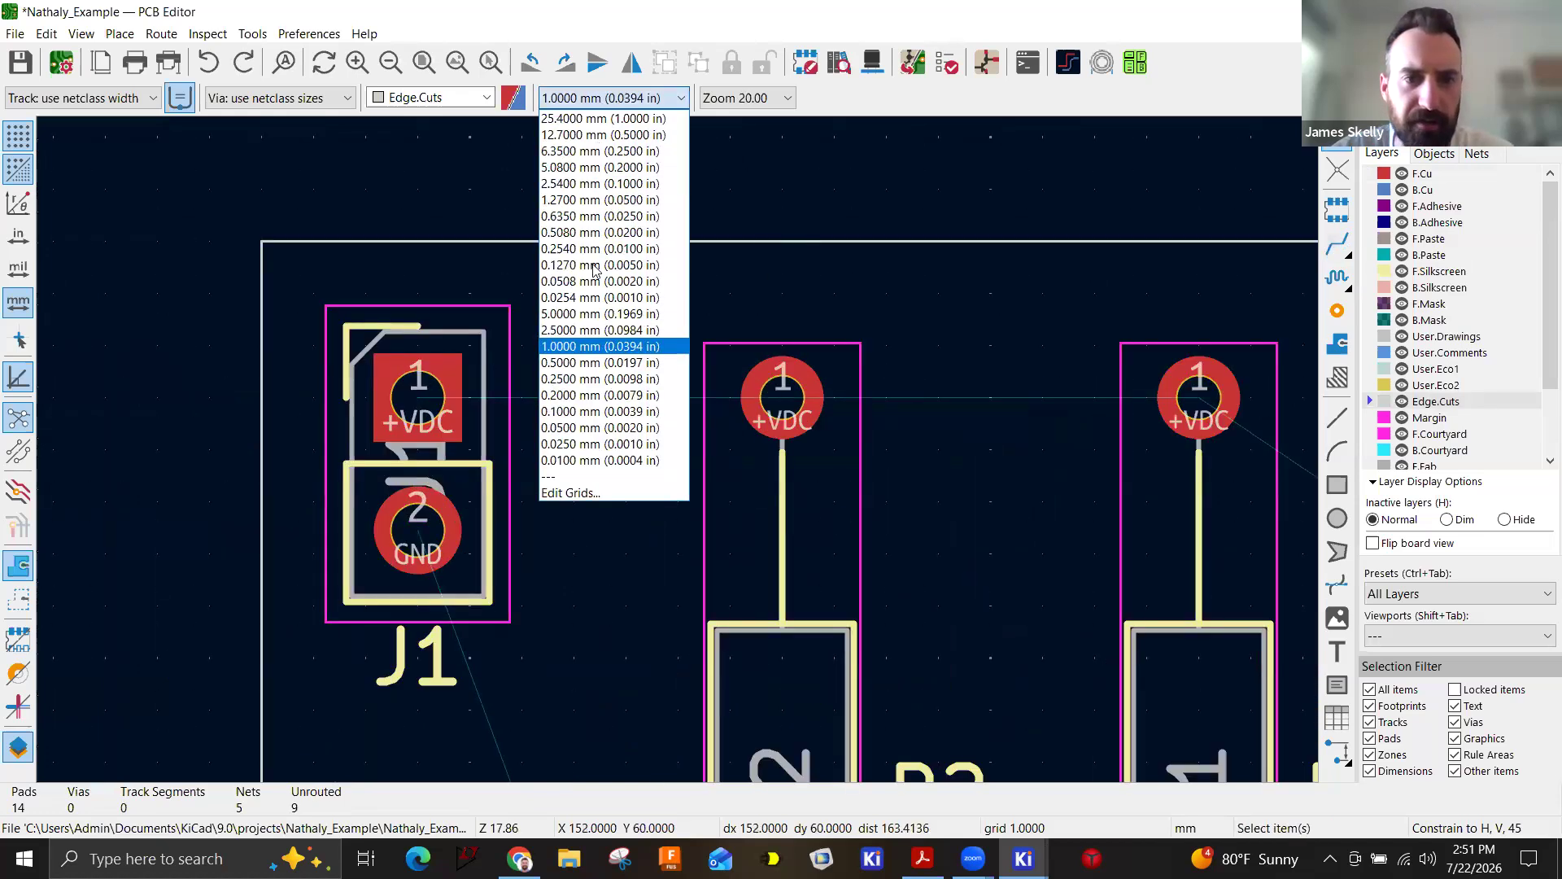
left_click(586, 396)
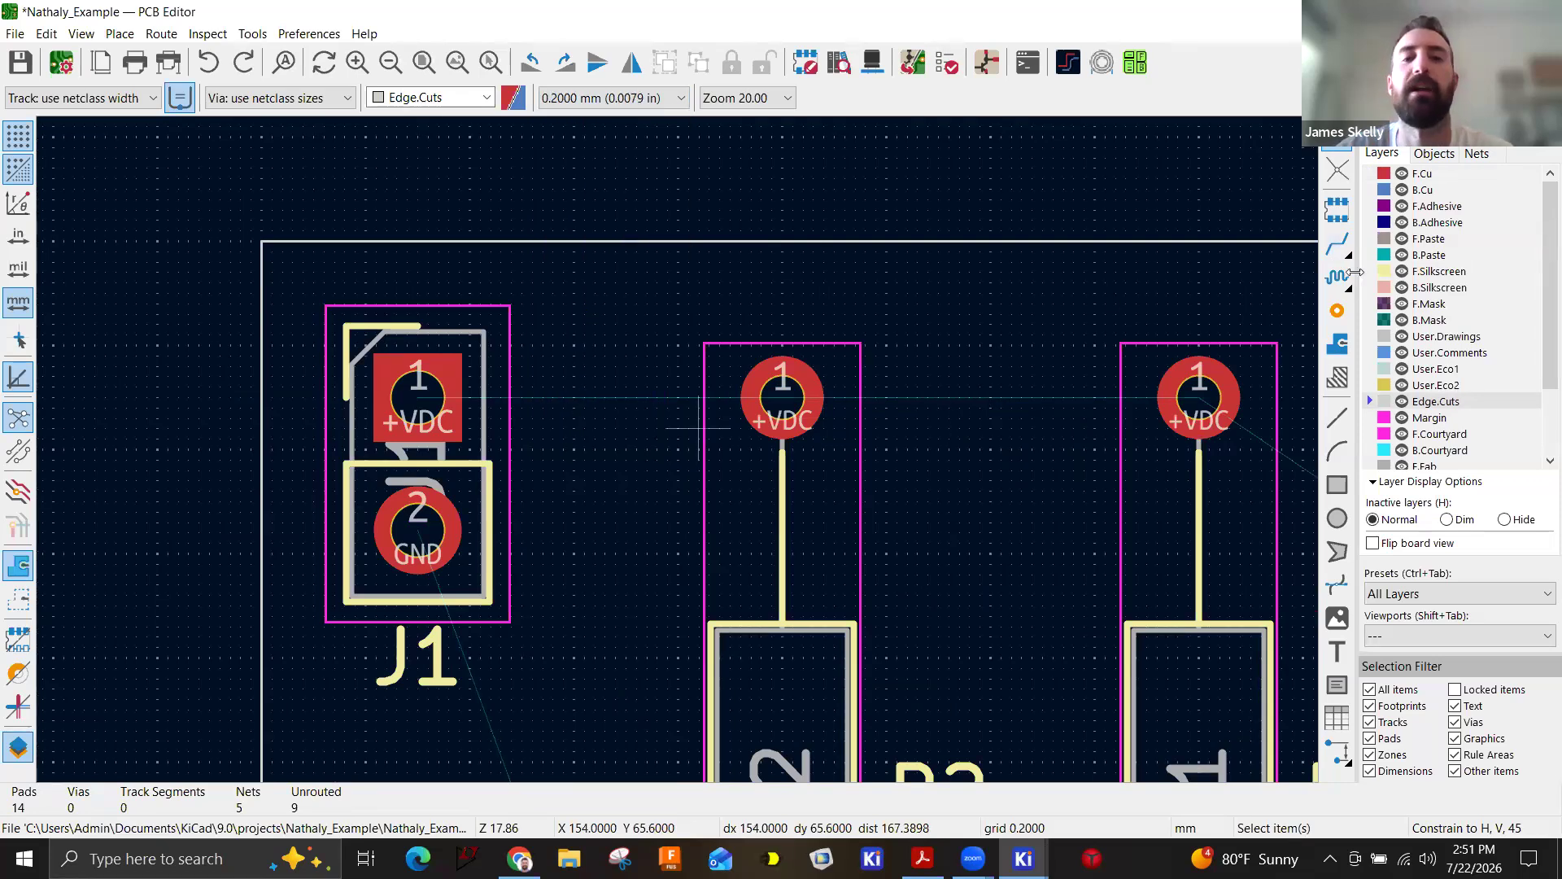
left_click(1425, 177)
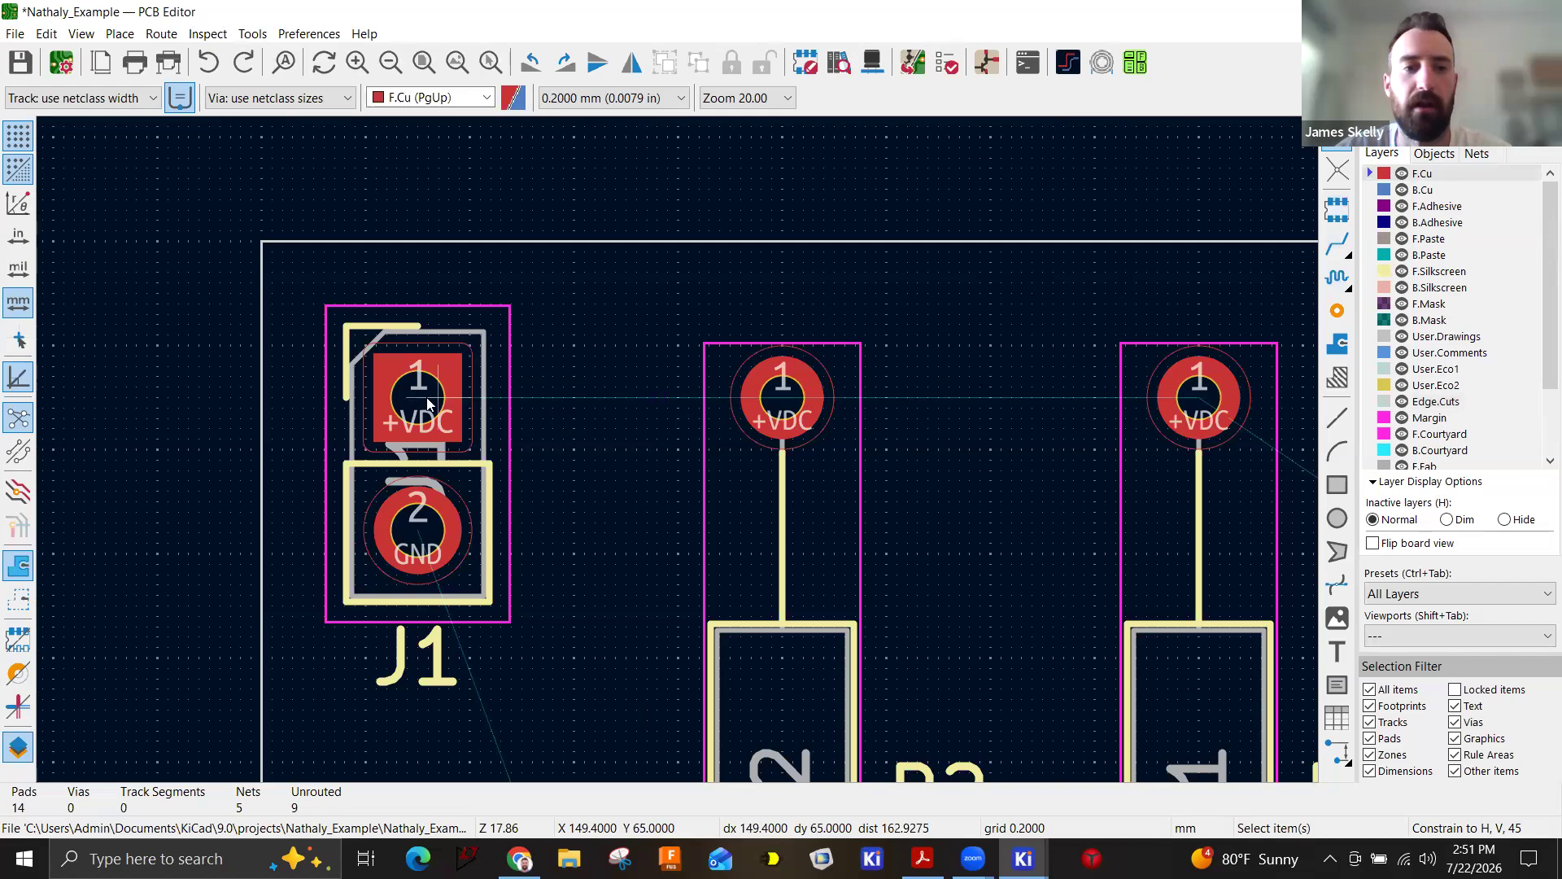
left_click(429, 392)
left_click(997, 241)
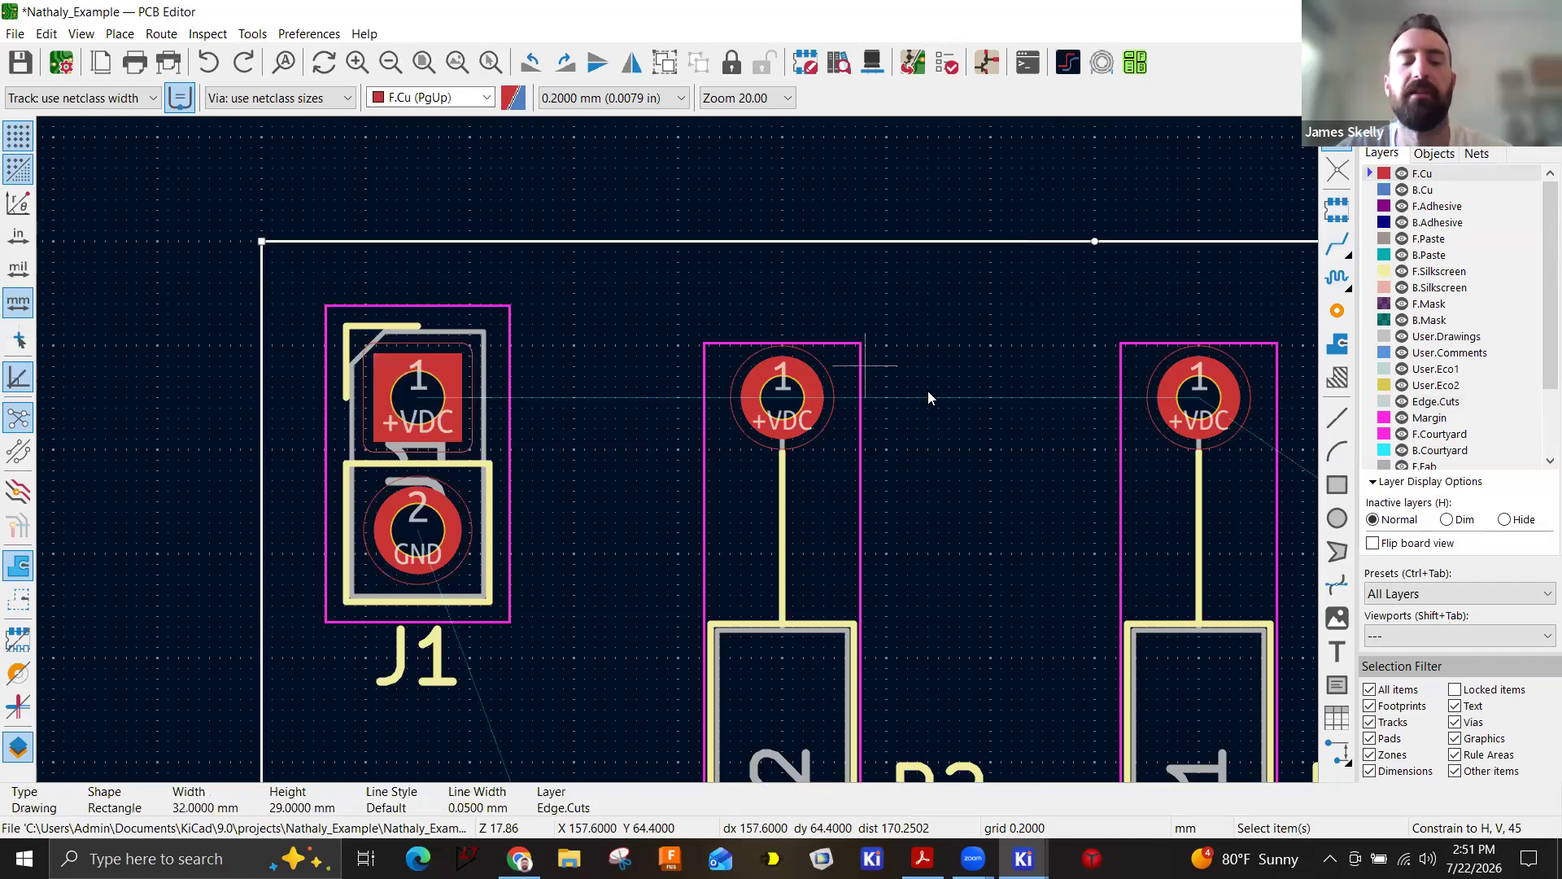
scroll(927, 390, "down", 2)
middle_click_drag(757, 313, 957, 275)
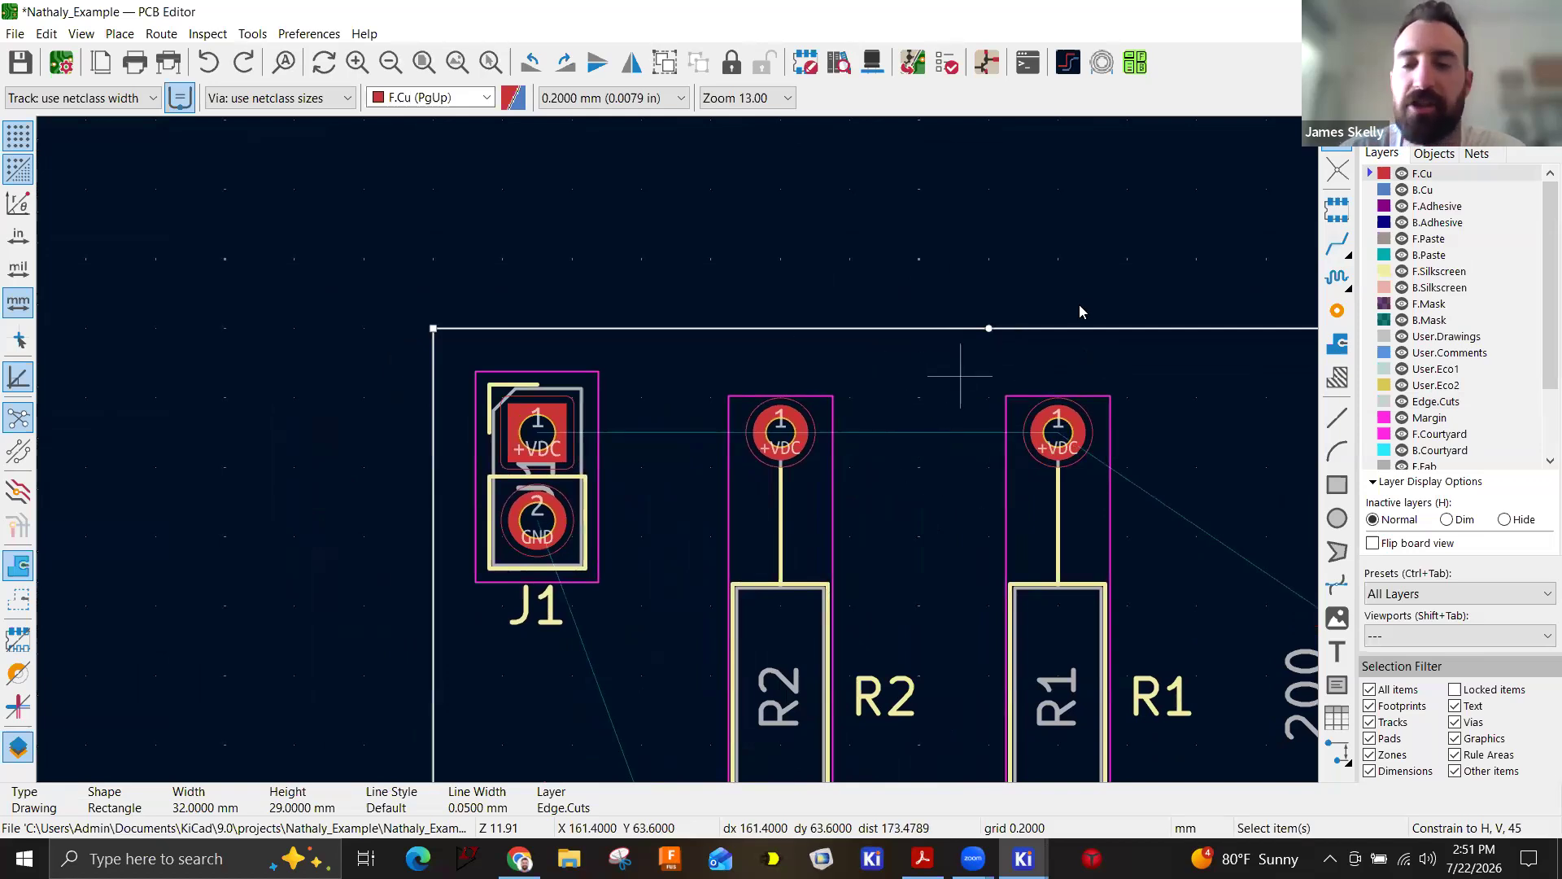
left_click(1035, 262)
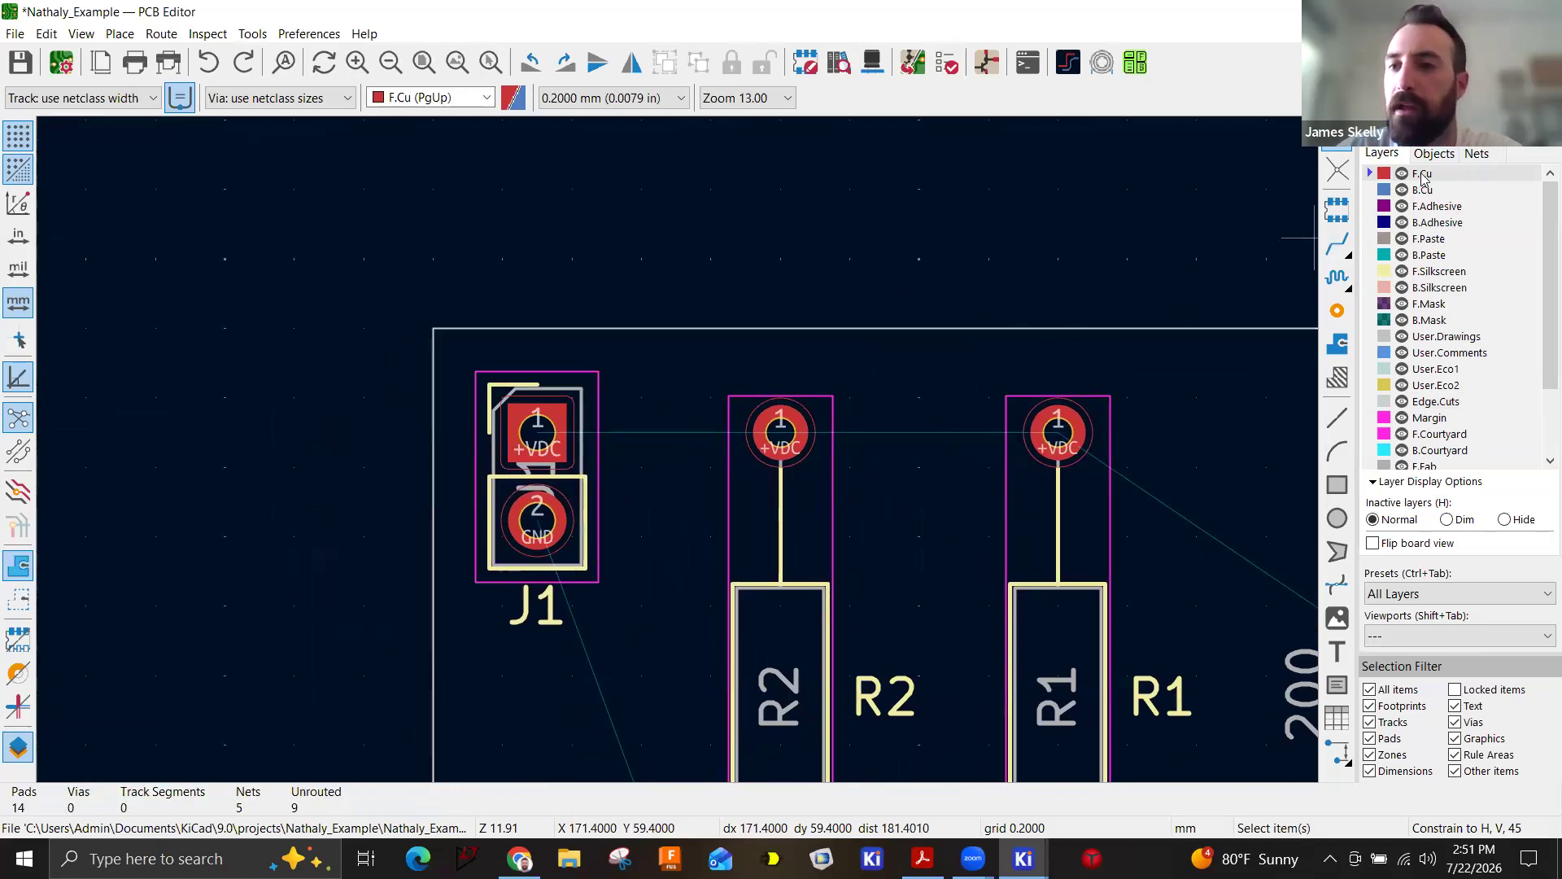
Route a single +VDC track on F.Cu from J1 pad 1 to R2 pad 1 and on to R1 pad 1.
scroll(619, 446, "up", 2)
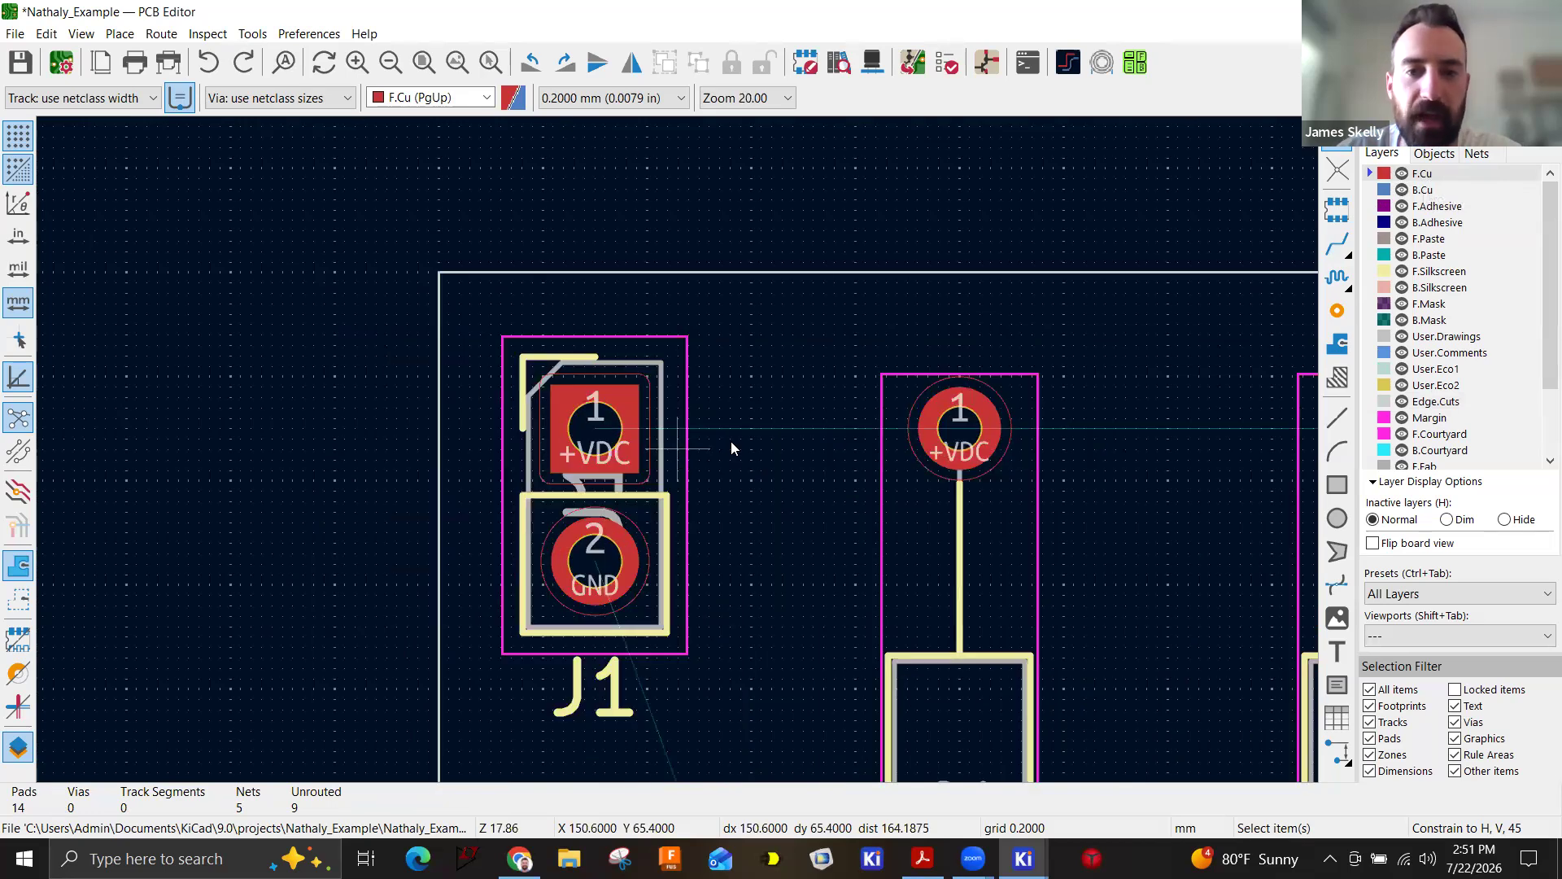
left_click(1337, 243)
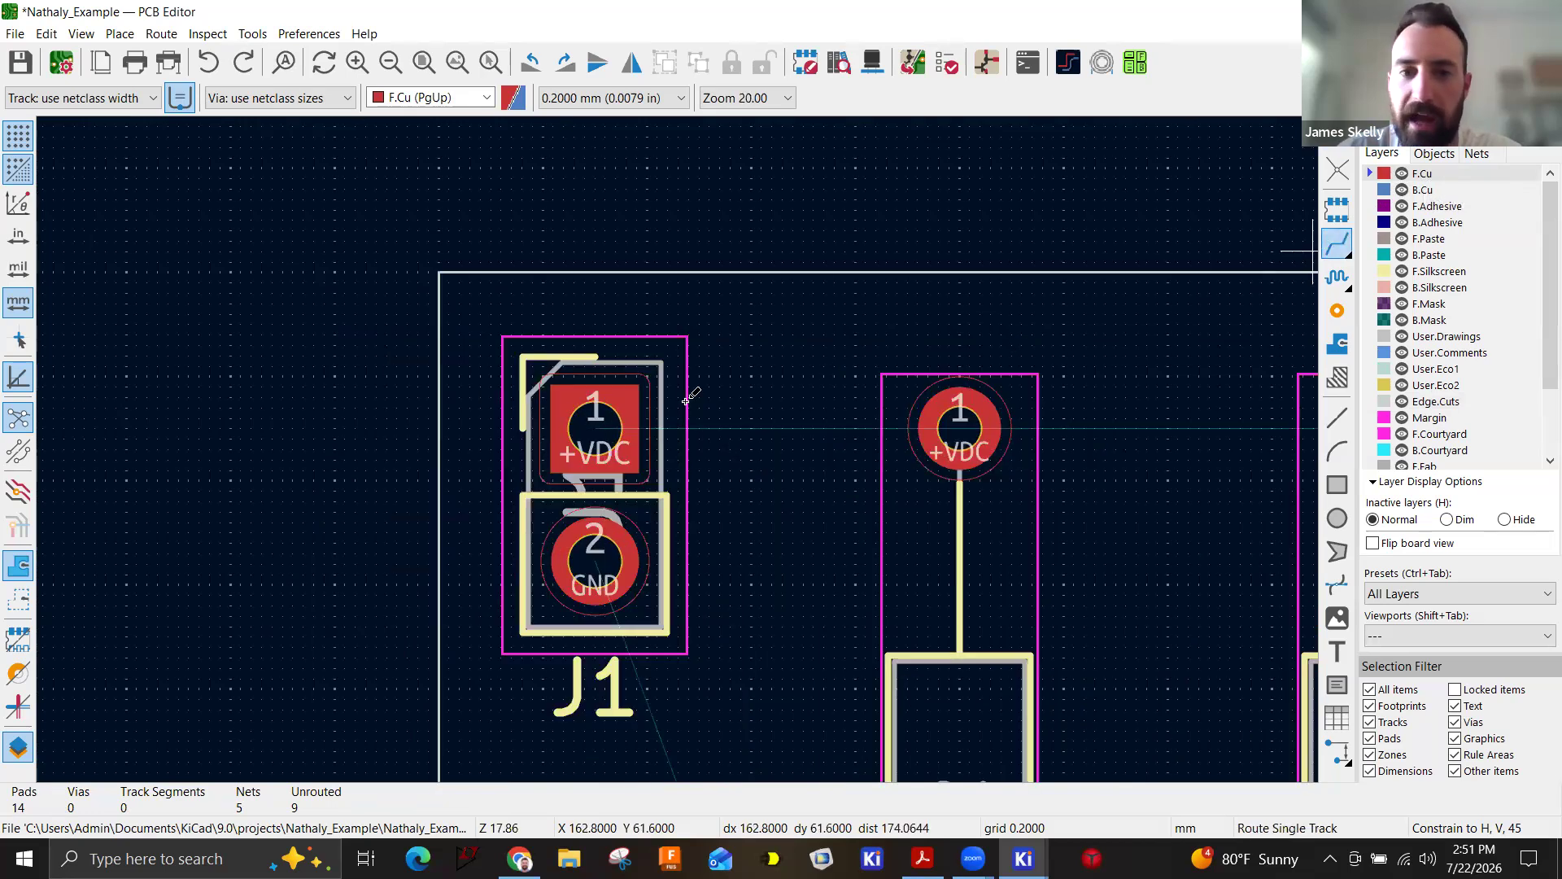
left_click(595, 429)
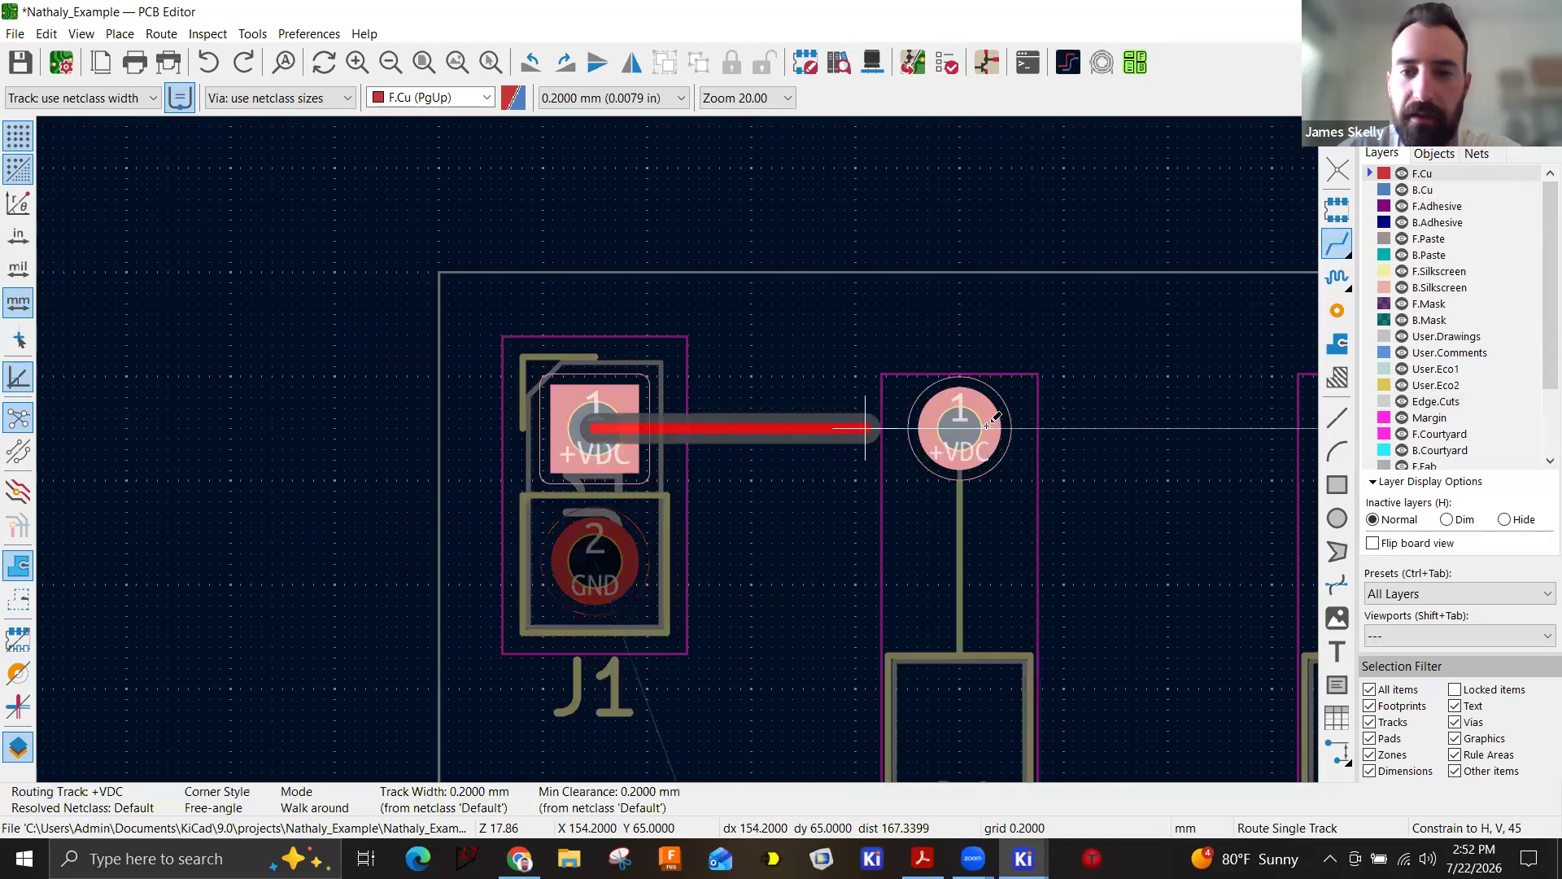
left_click(960, 429)
scroll(682, 449, "down", 3)
scroll(541, 398, "up", 2)
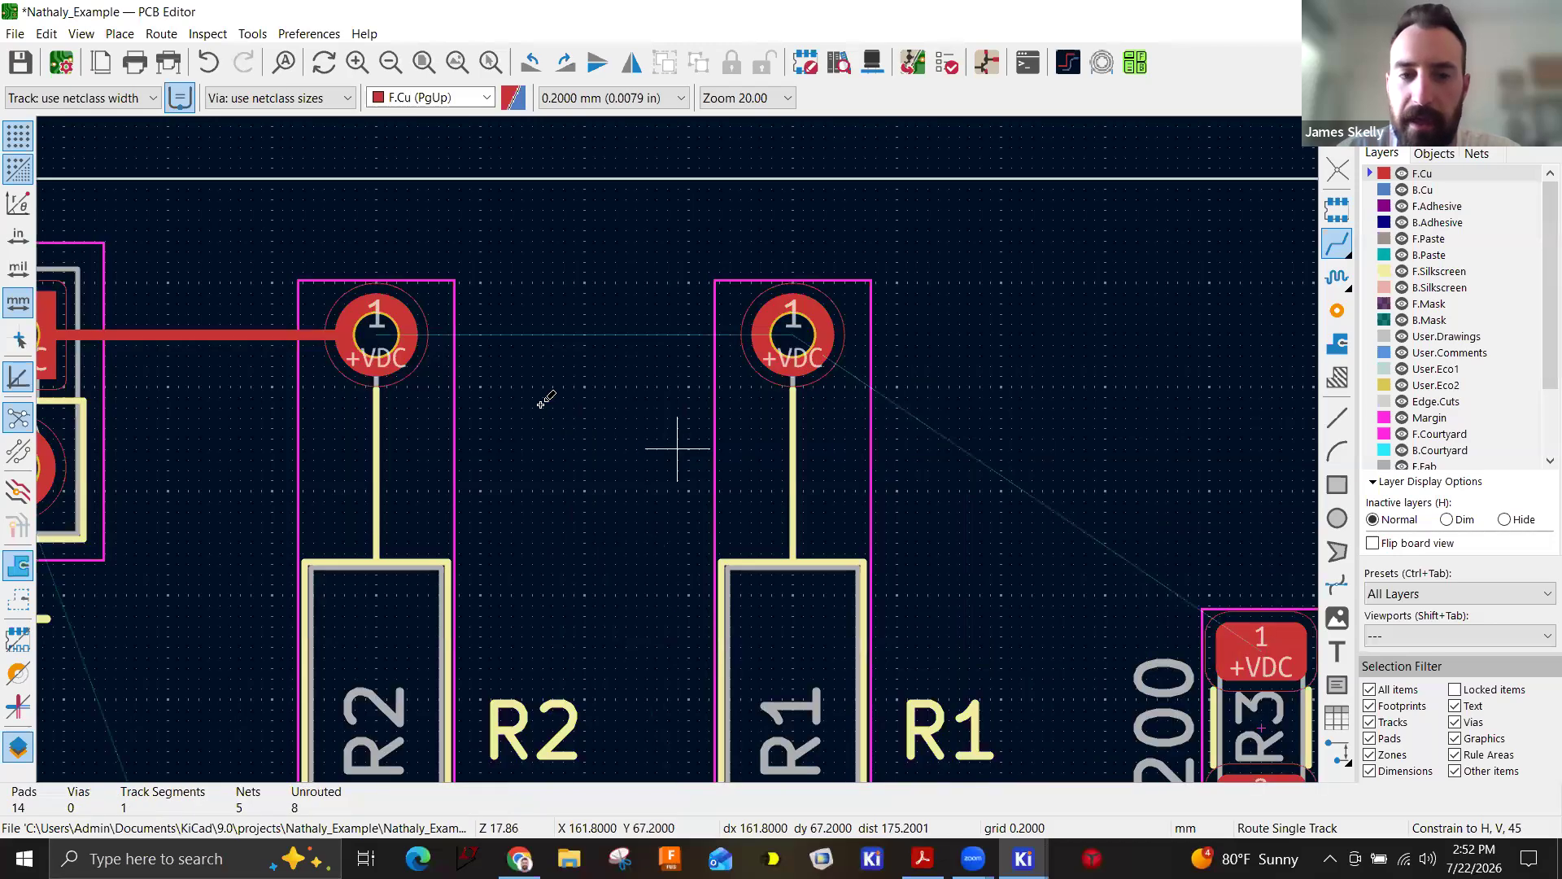
scroll(584, 401, "down", 1)
left_click(581, 400)
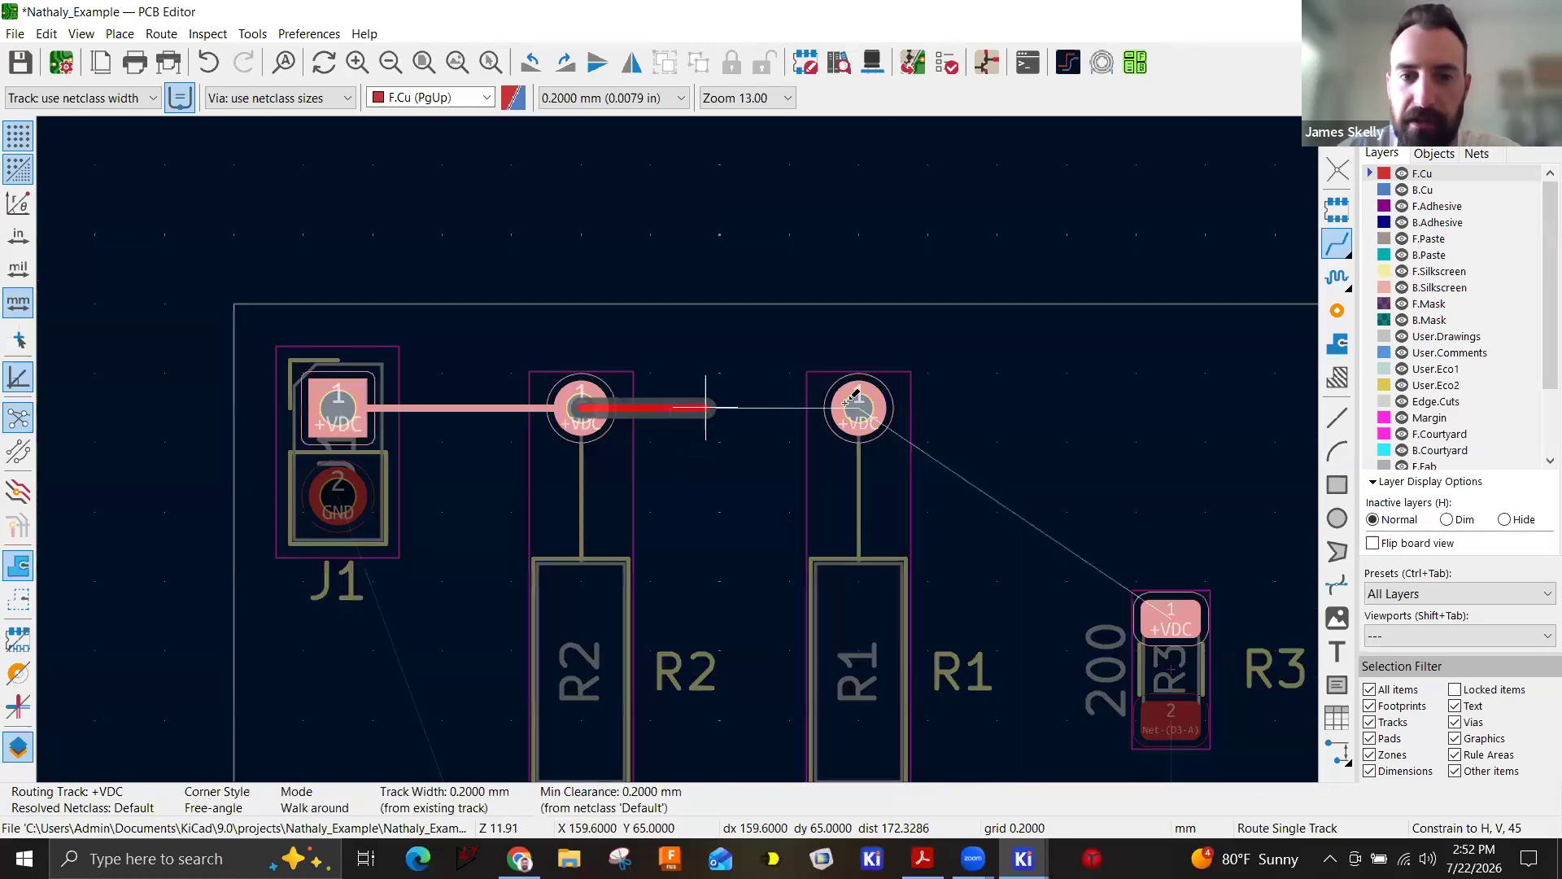
left_click(895, 439)
scroll(907, 472, "down", 2)
scroll(672, 396, "up", 2)
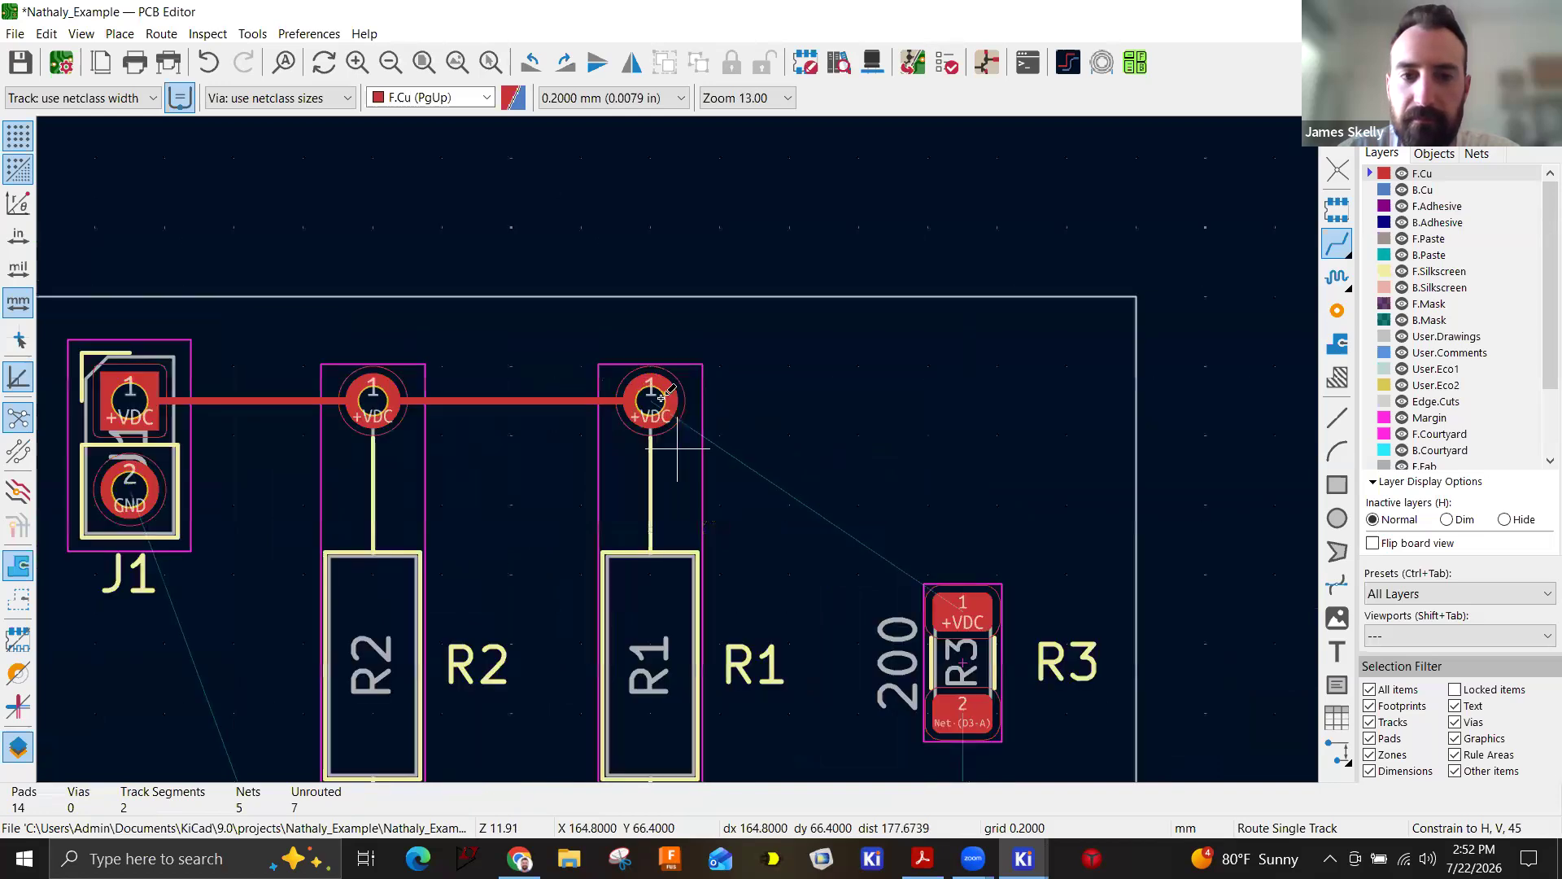
Try routing the +VDC track from R1 pad 1 to R3 pad 1 with a right-angle corner, and undo it.
left_click(655, 401)
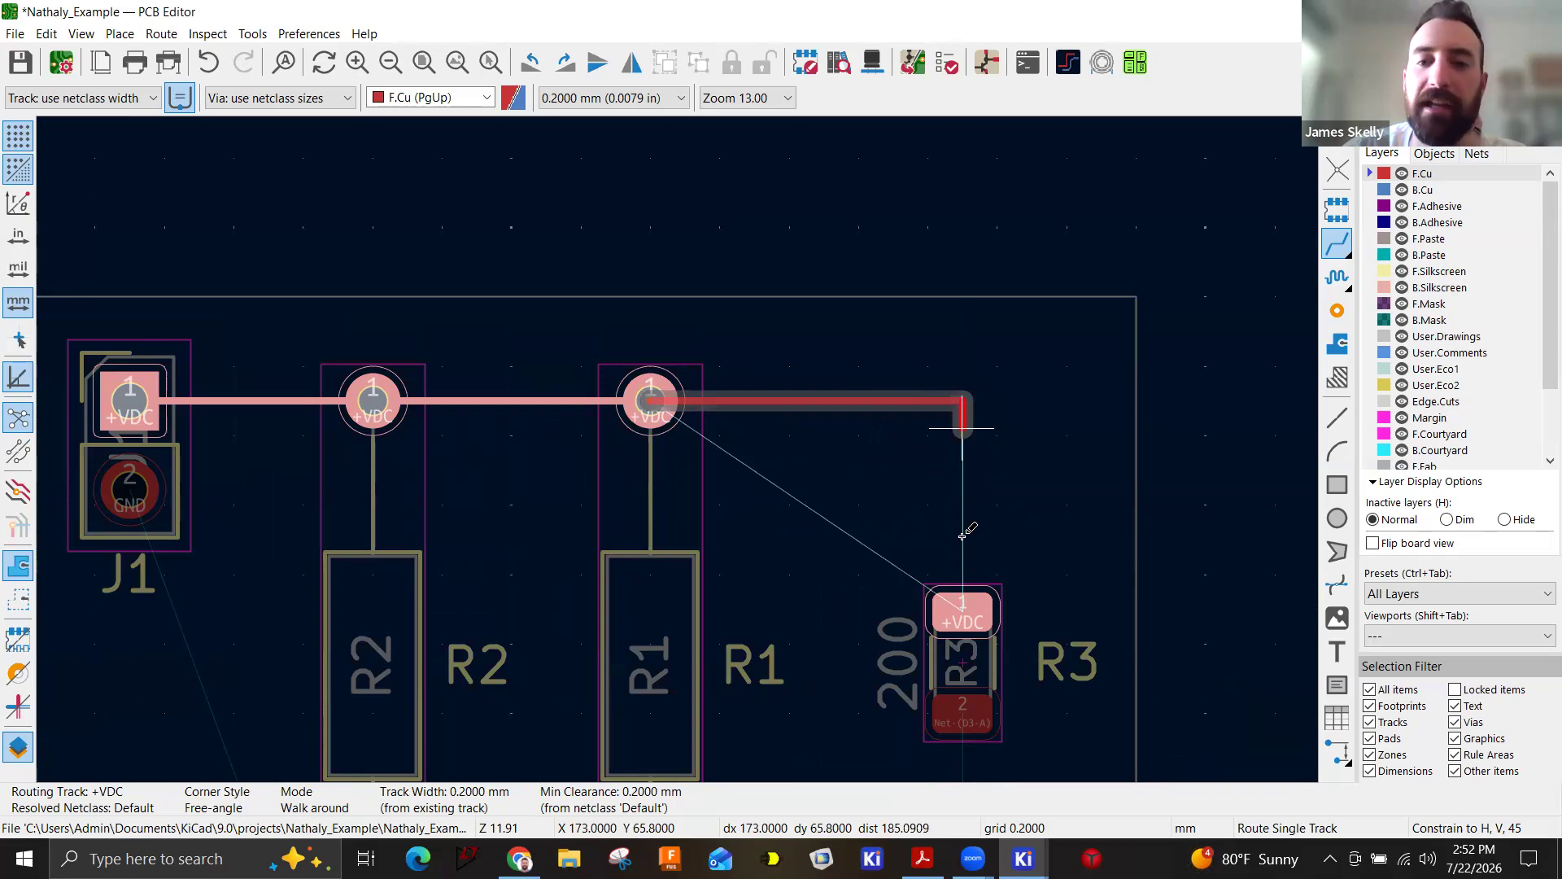
left_click(963, 602)
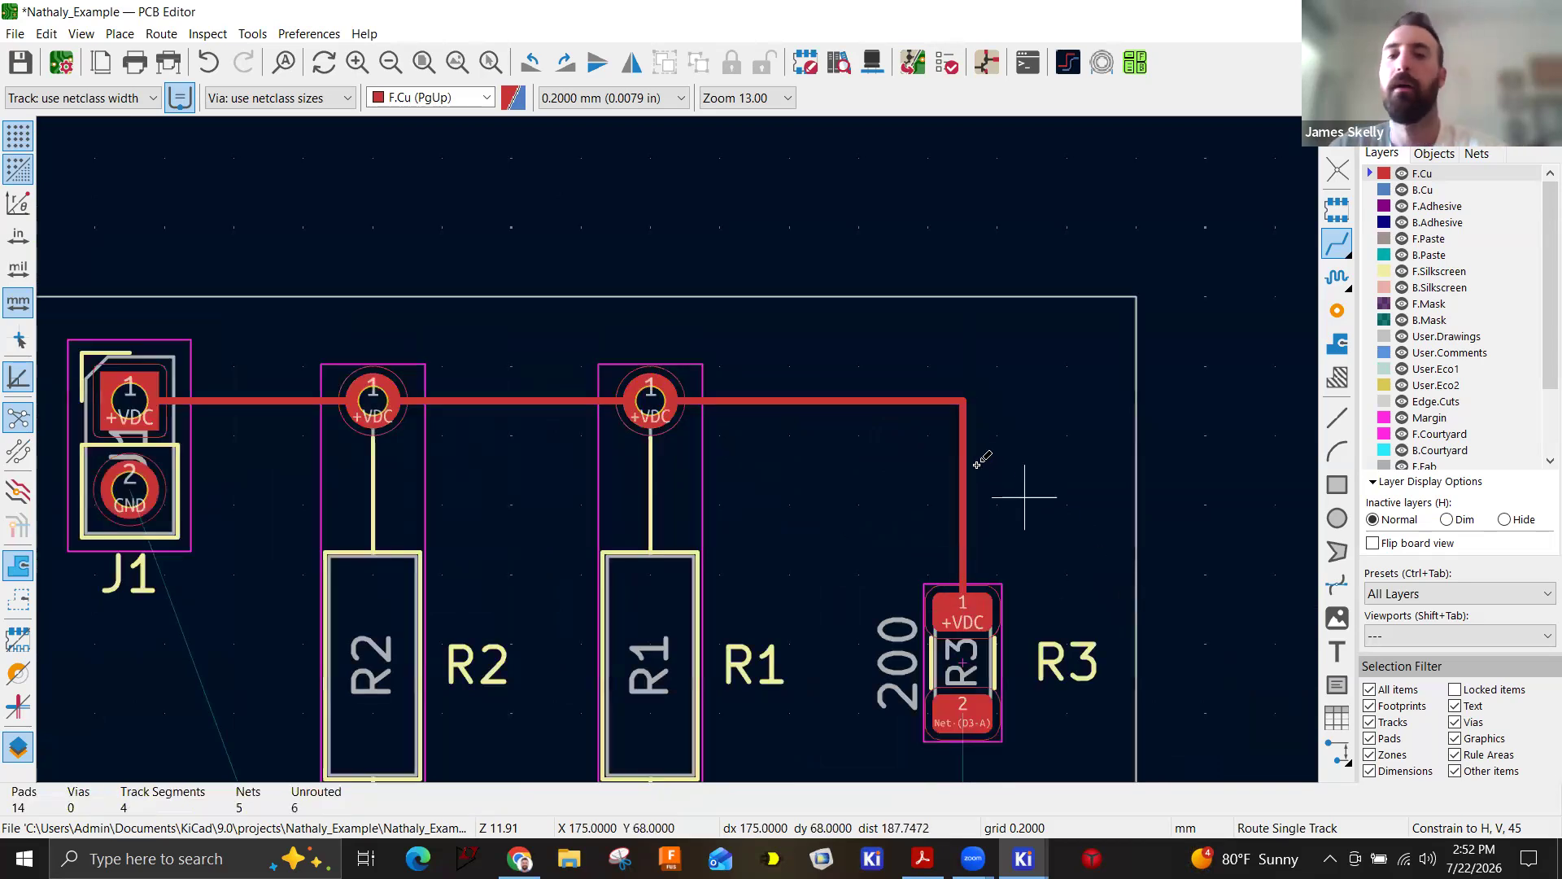
scroll(957, 405, "up", 5)
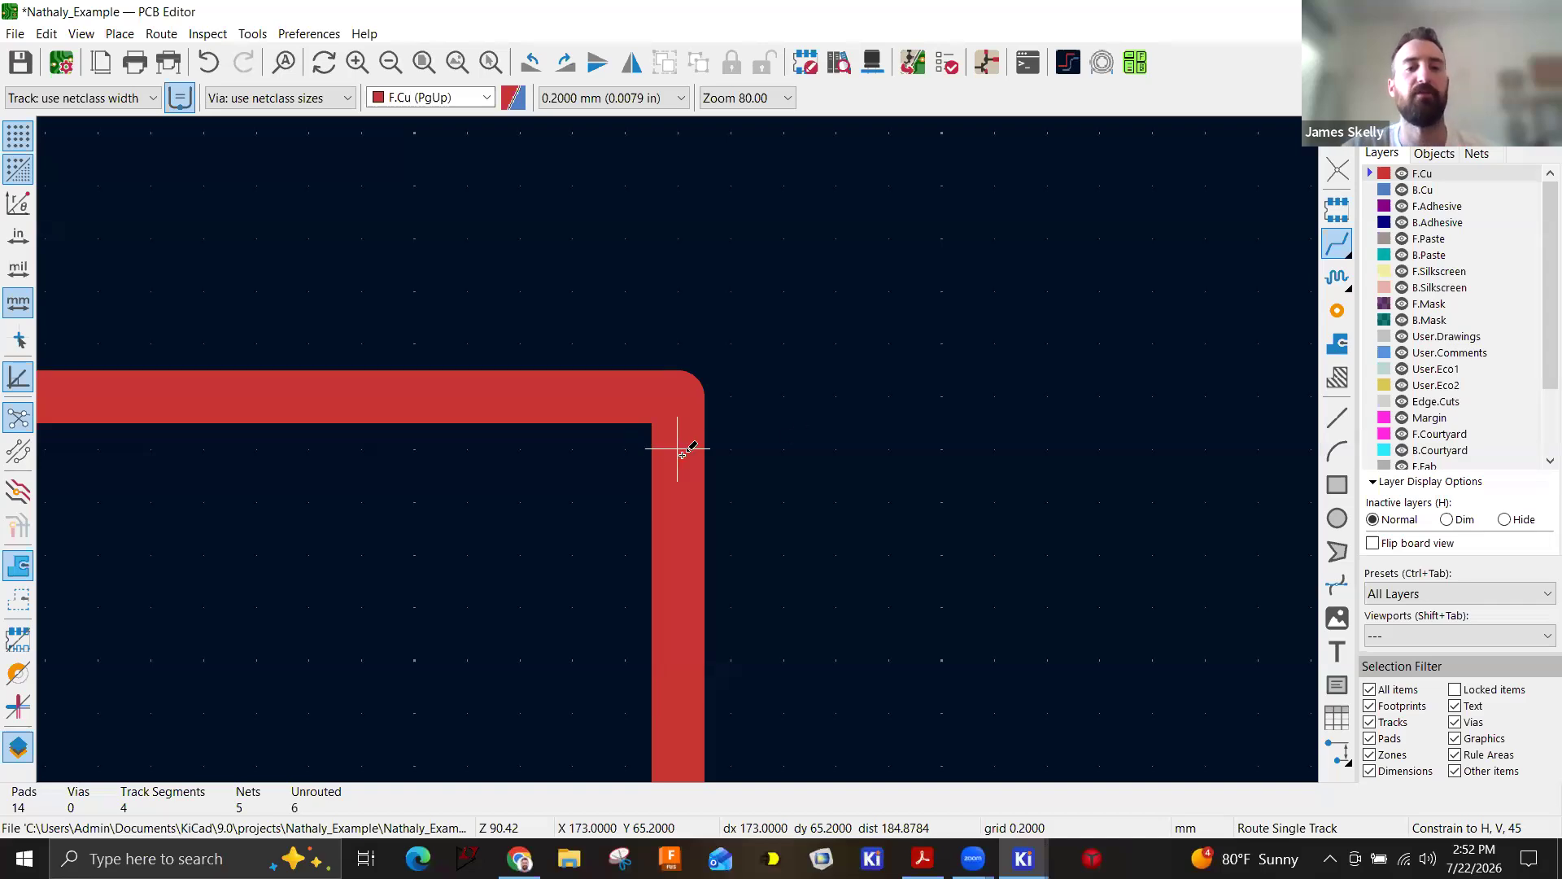
scroll(682, 453, "down", 5)
key("ctrl+z")
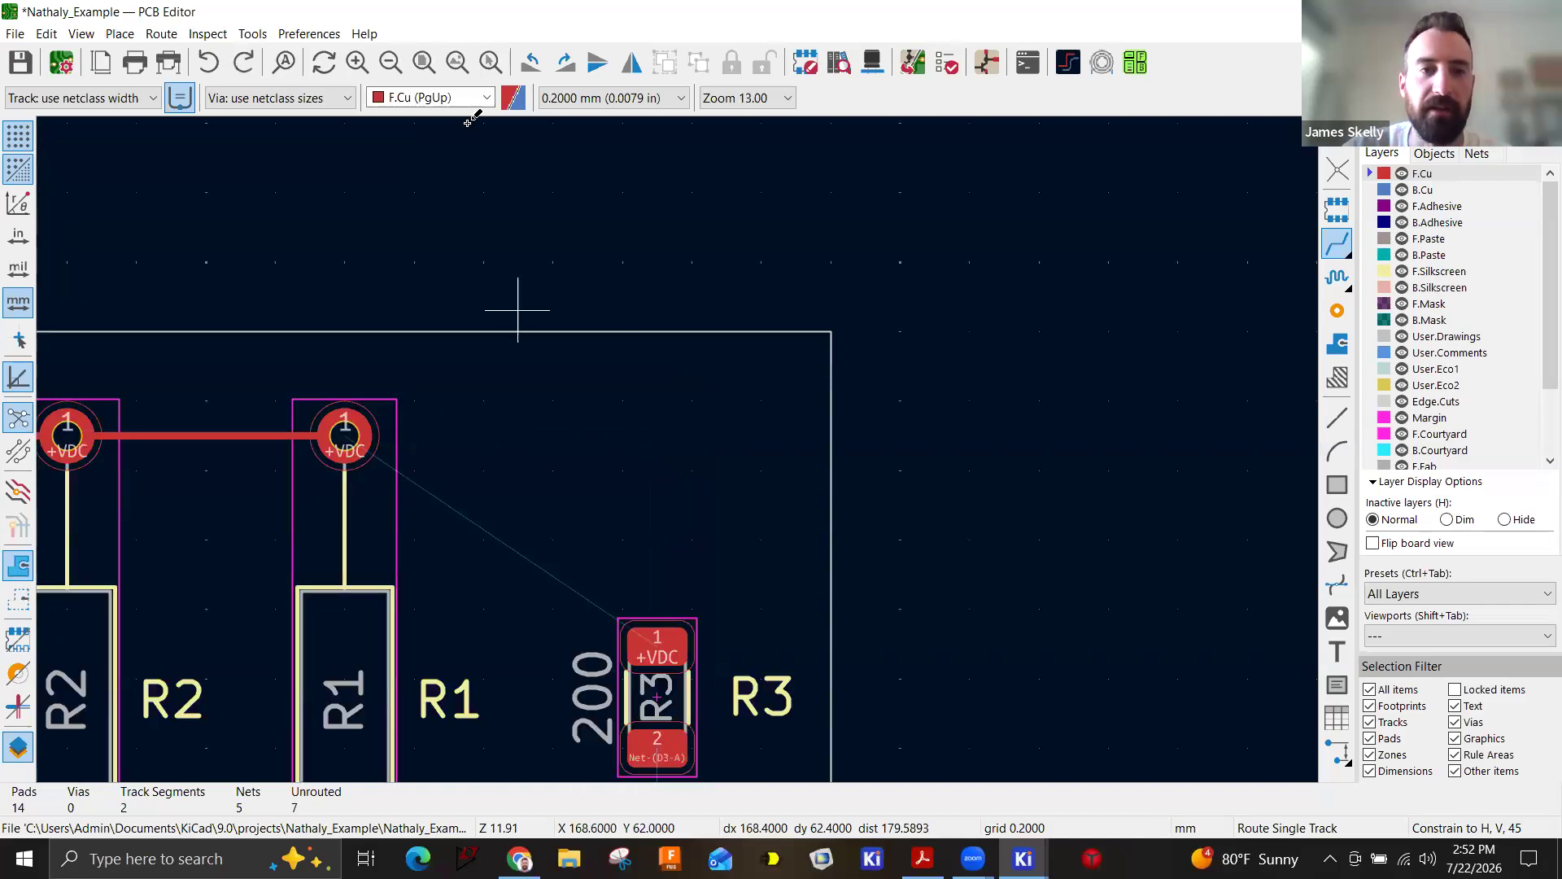
Route the +VDC track from R1 pad 1 to R3 pad 1 with a diagonal segment at the corner.
left_click(345, 436)
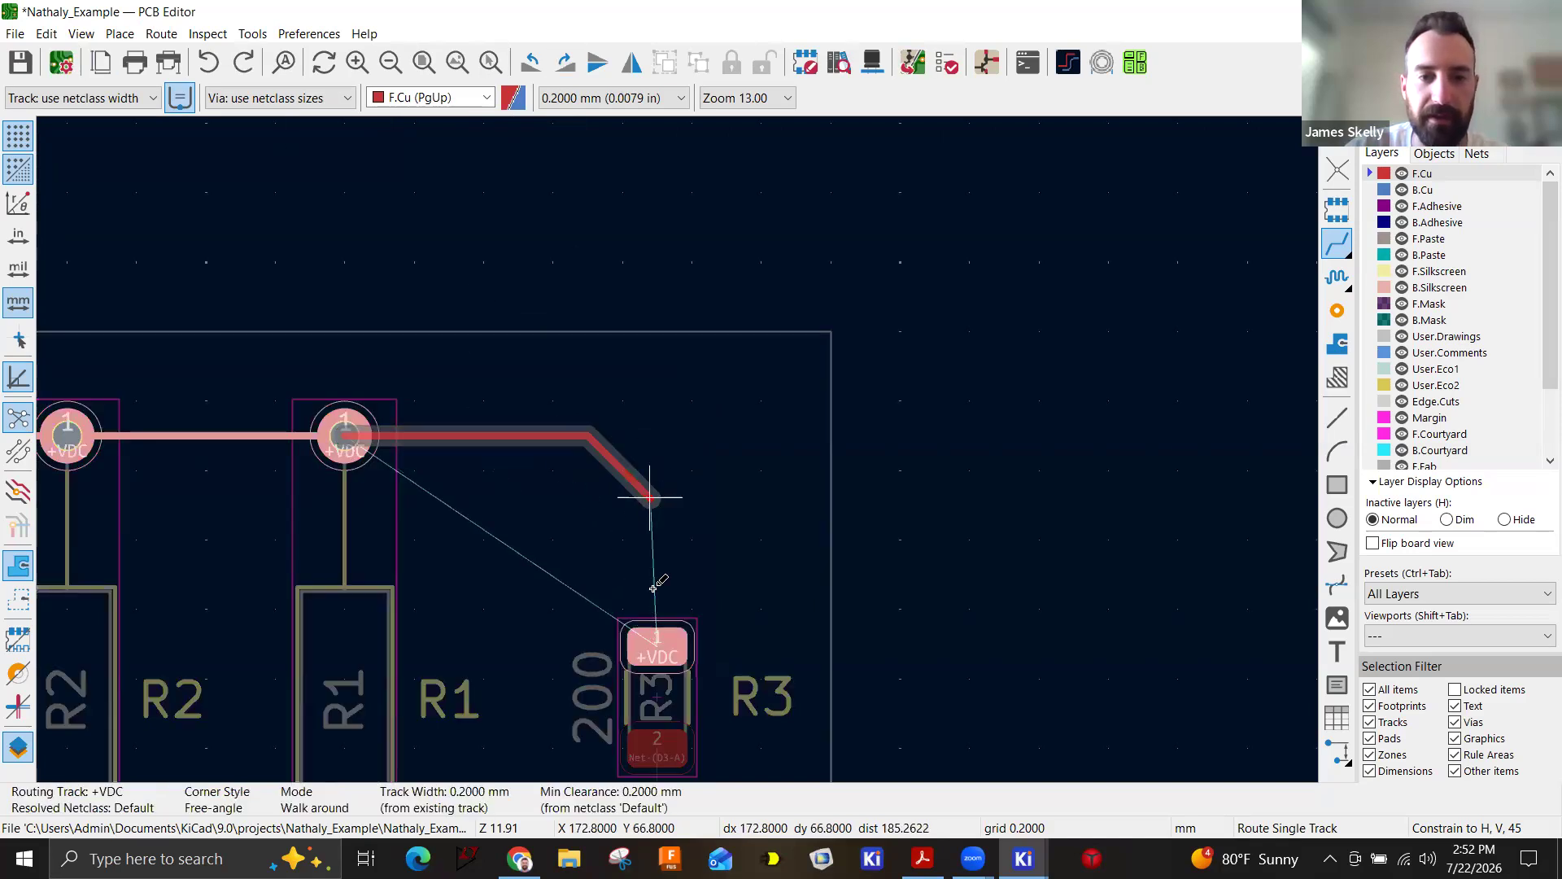
left_click(658, 643)
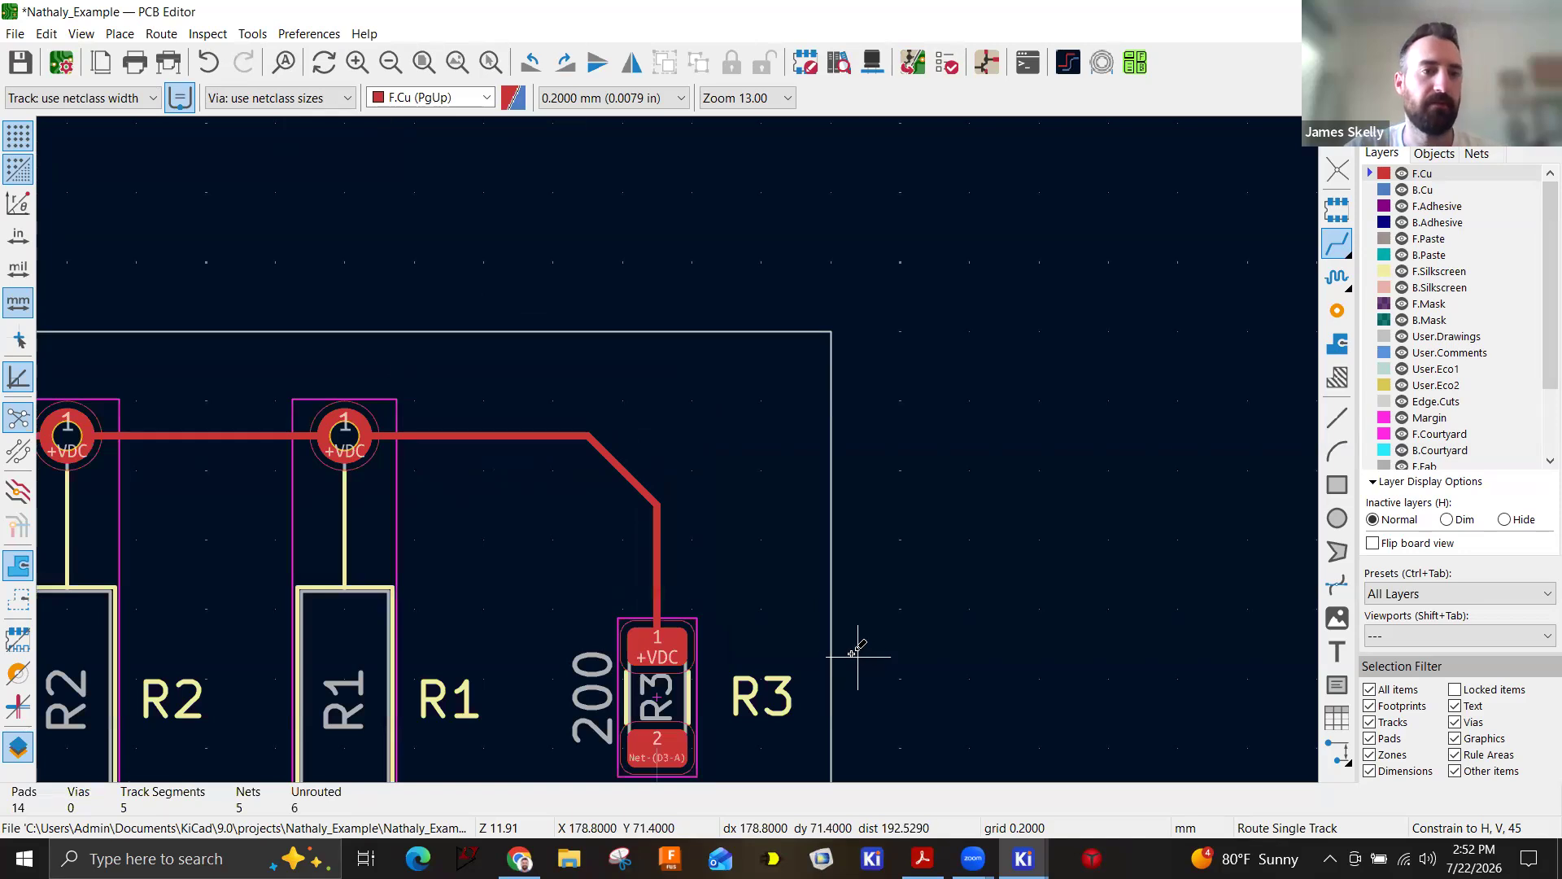
key("Escape")
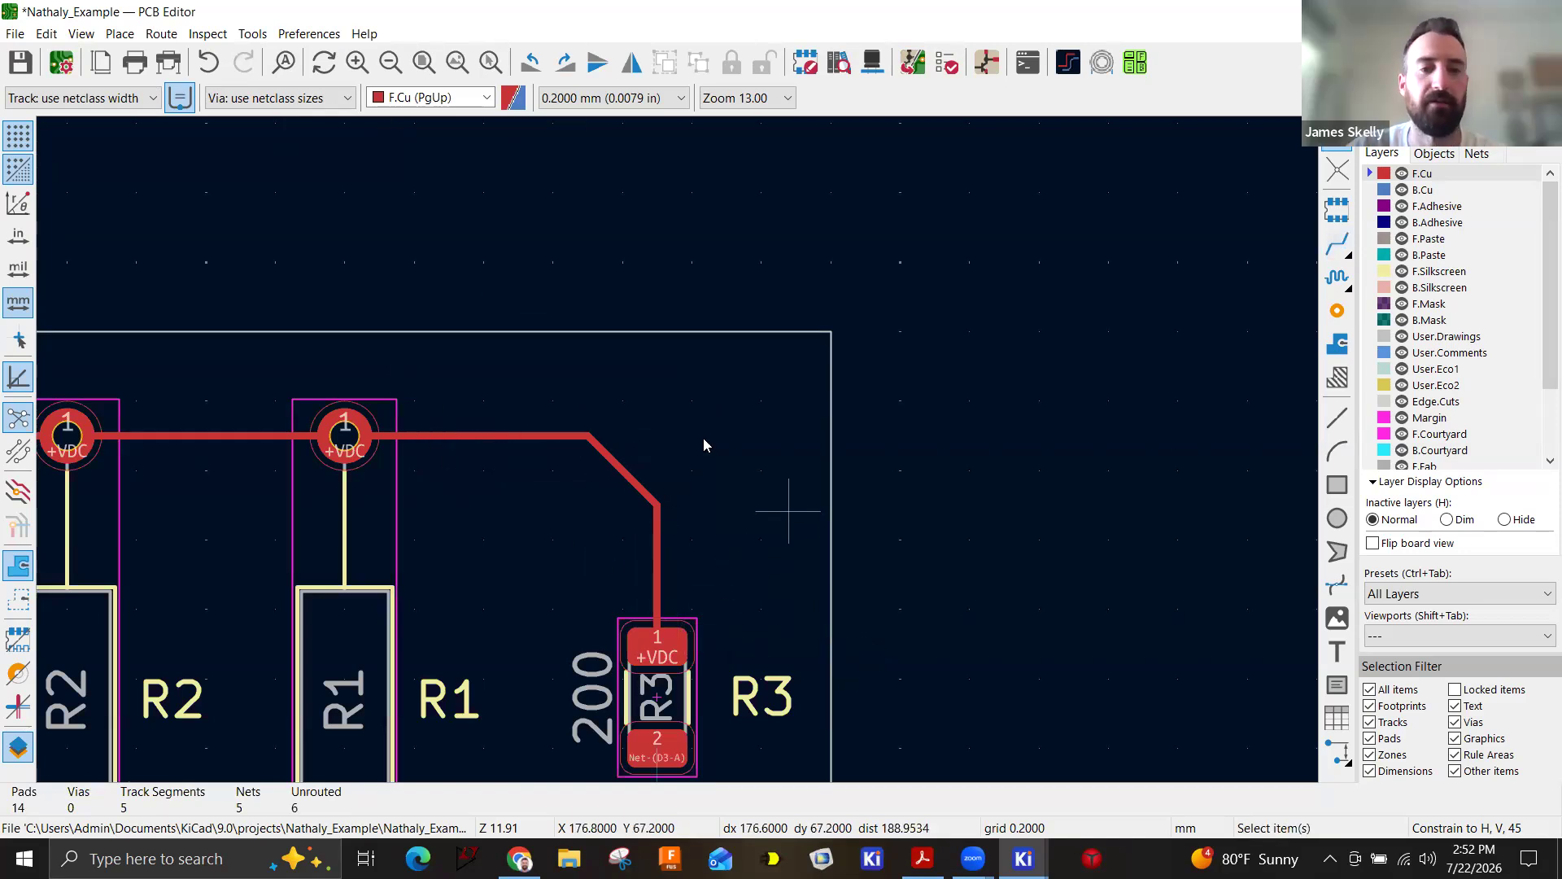
Move the diagonal segment of the R1-to-R3 track outward so the corner chamfer gets shorter.
scroll(703, 437, "down", 3)
scroll(677, 449, "up", 2)
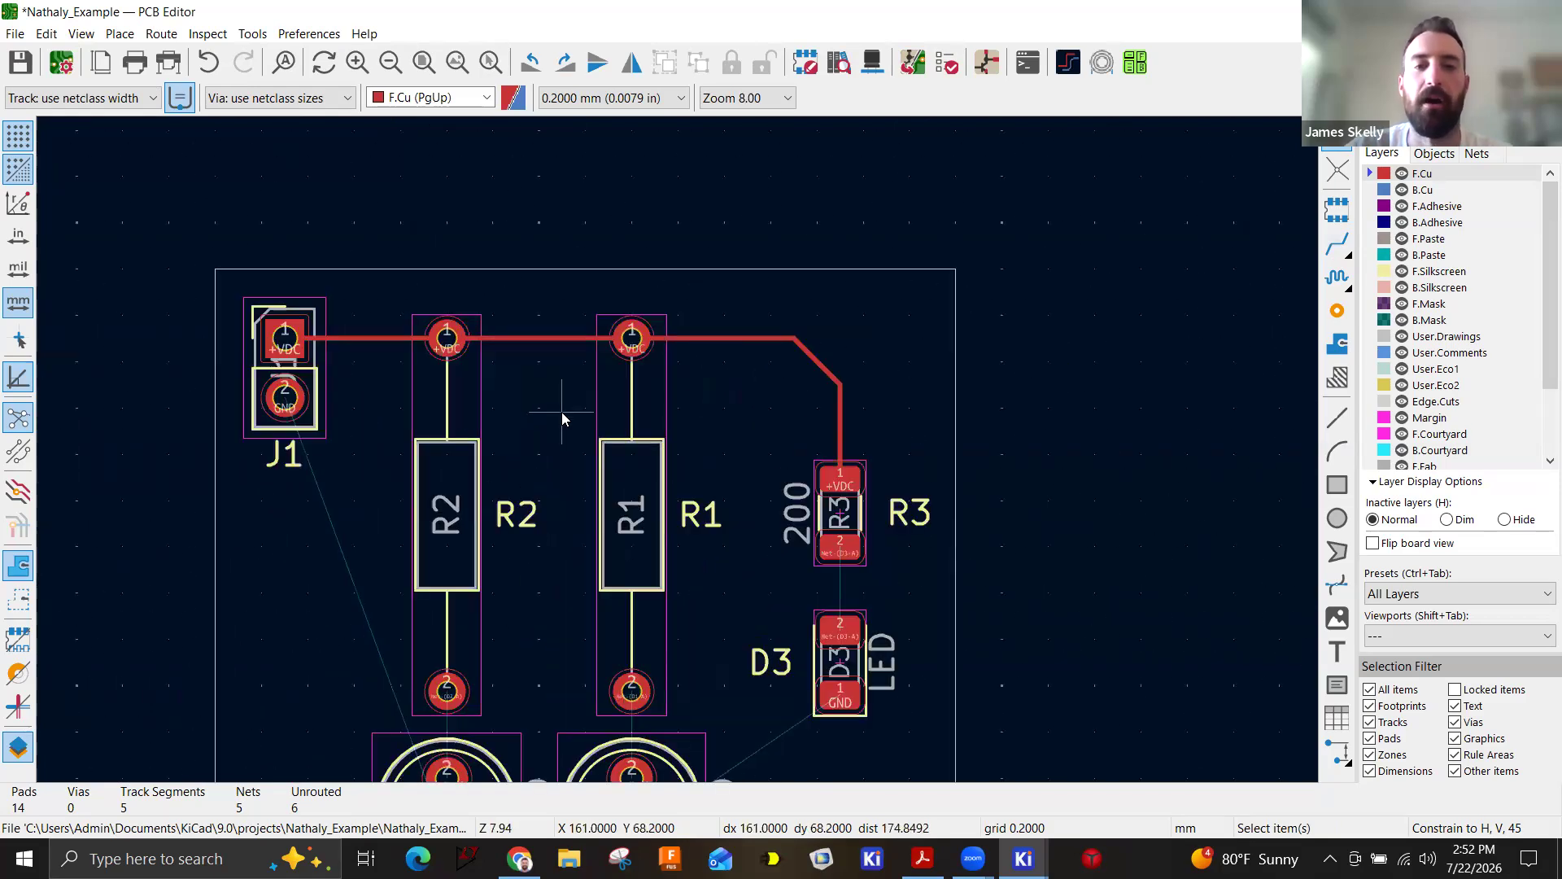
middle_click_drag(561, 412, 712, 404)
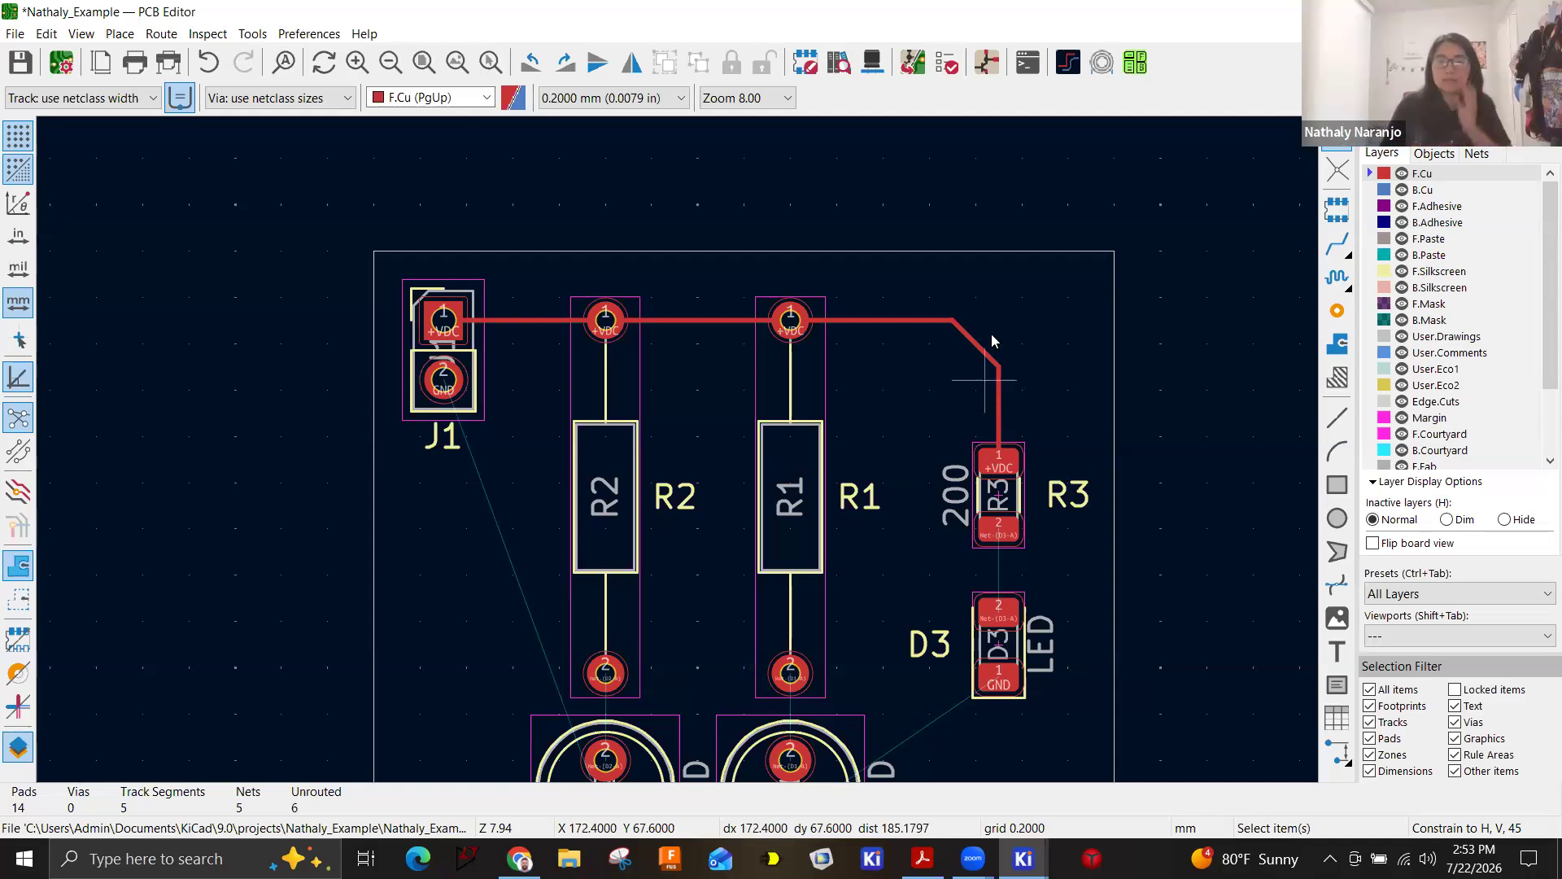
scroll(980, 339, "up", 2)
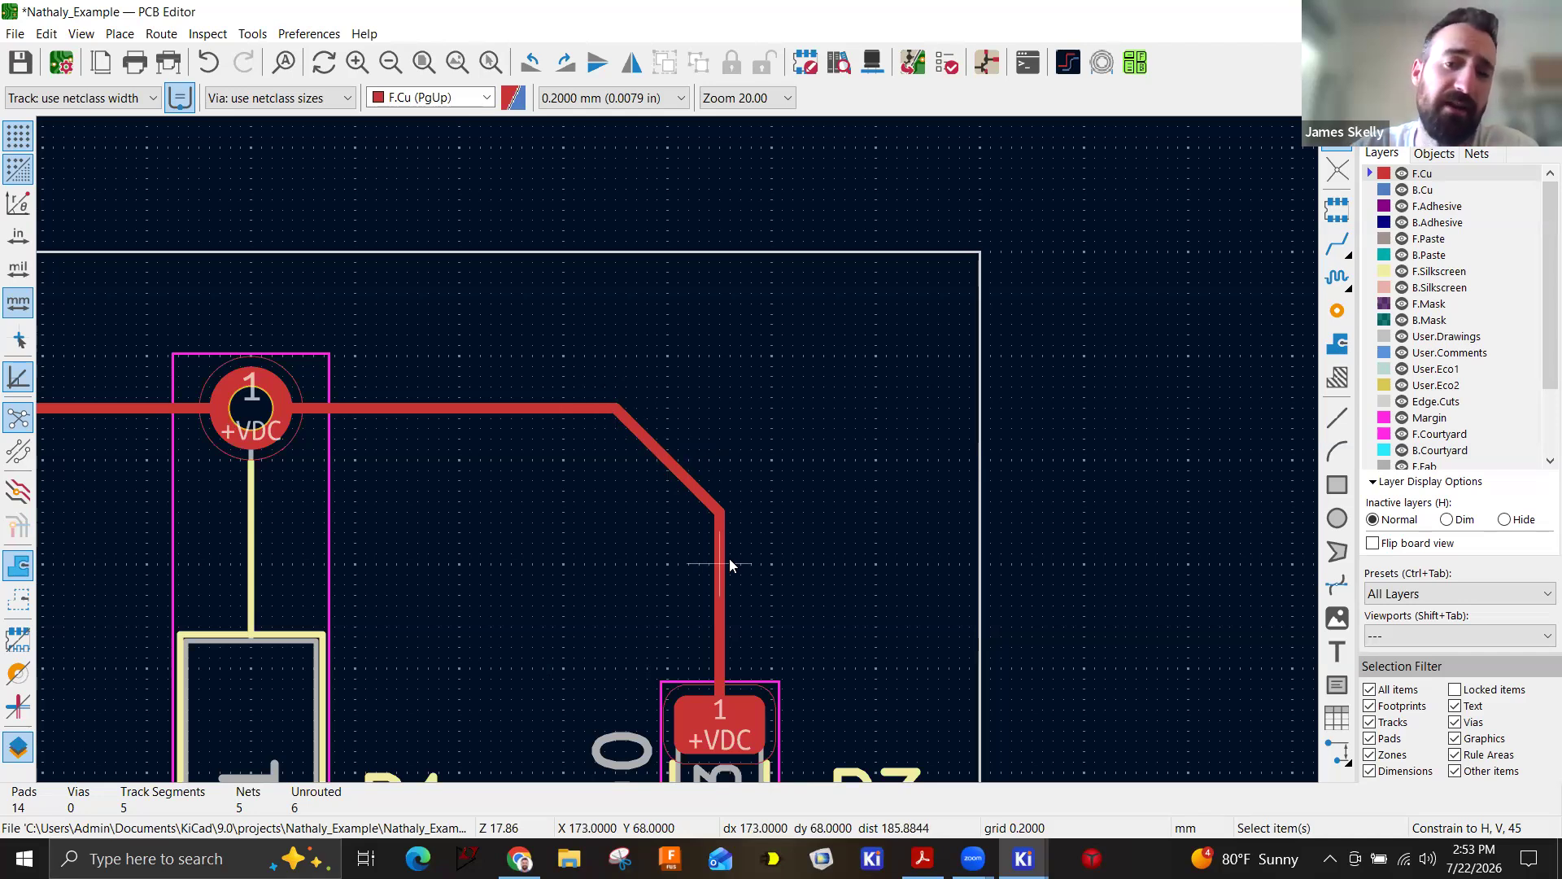
left_click(665, 465)
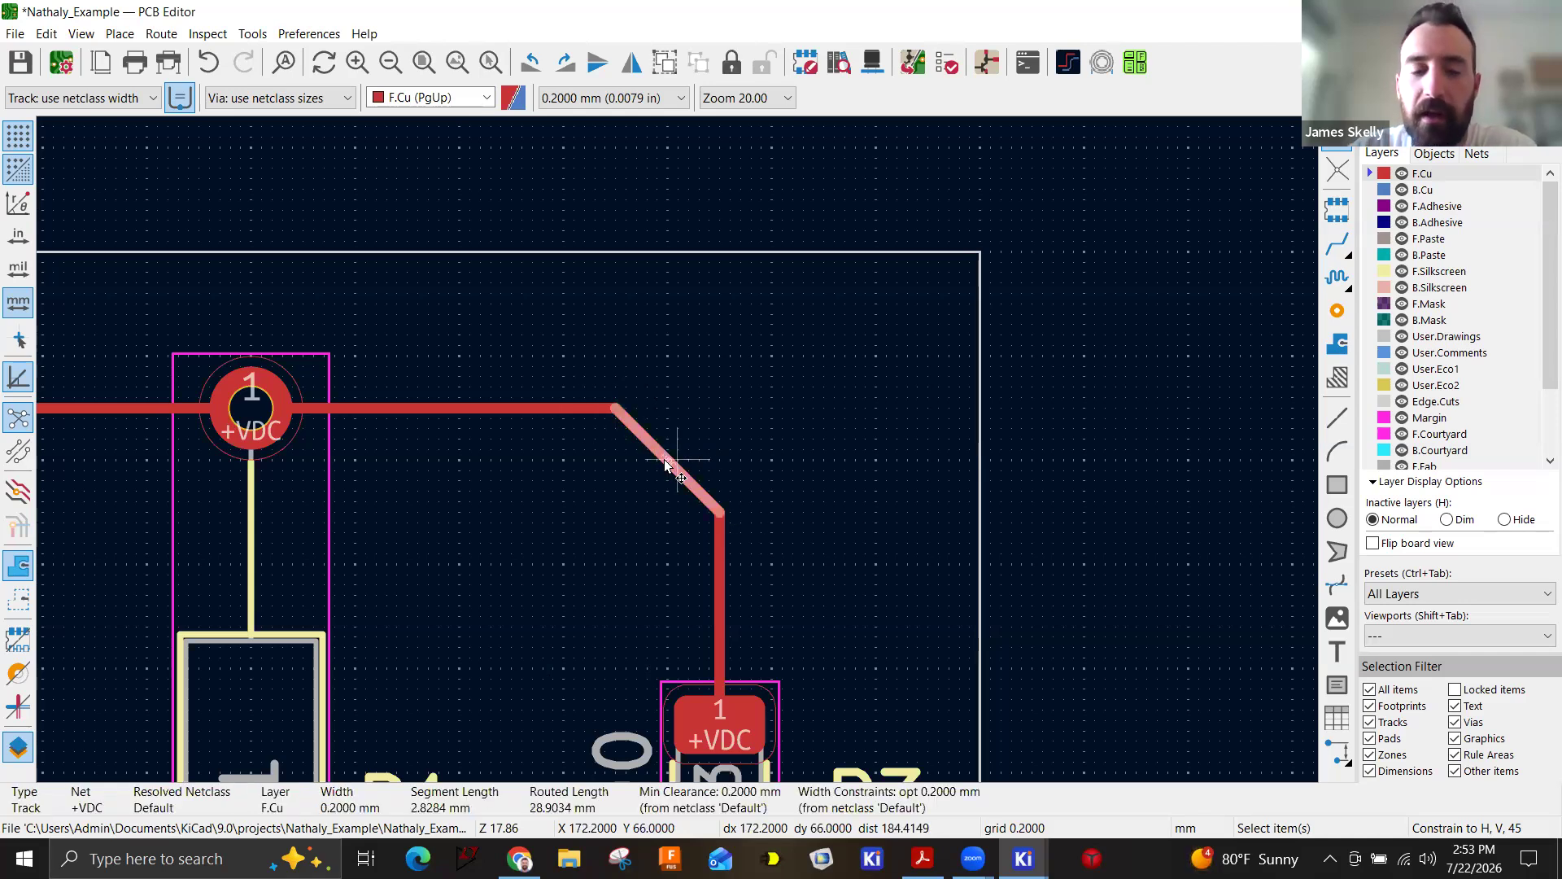
scroll(679, 453, "down", 2)
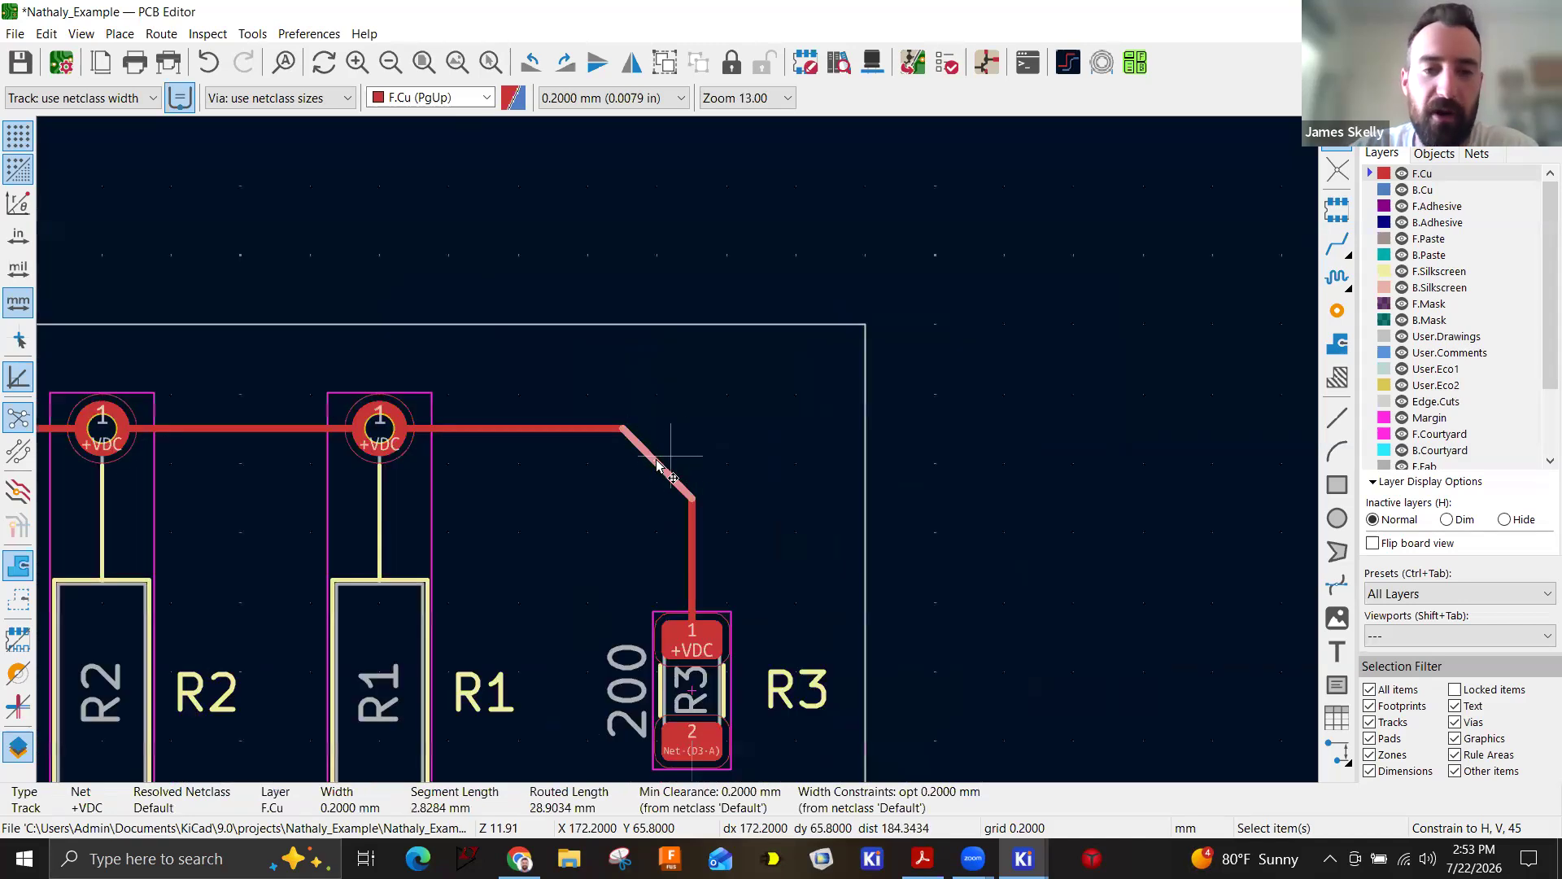
left_click_drag(642, 483, 688, 445)
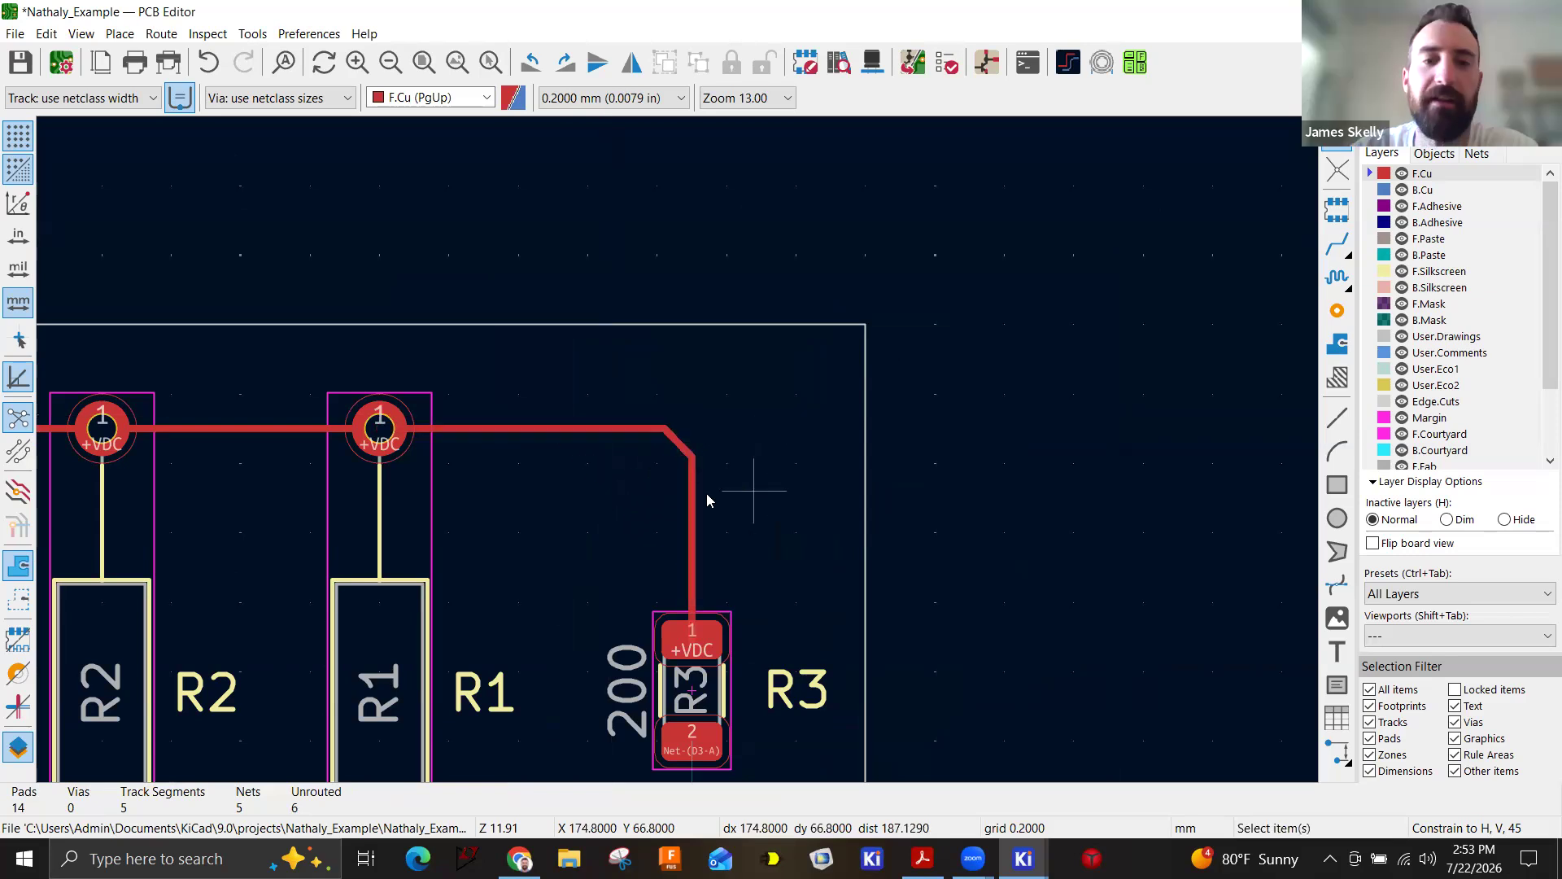
Select all connected segments of the +VDC track between R1 and R3 and delete them.
scroll(679, 456, "down", 2)
scroll(679, 456, "up", 2)
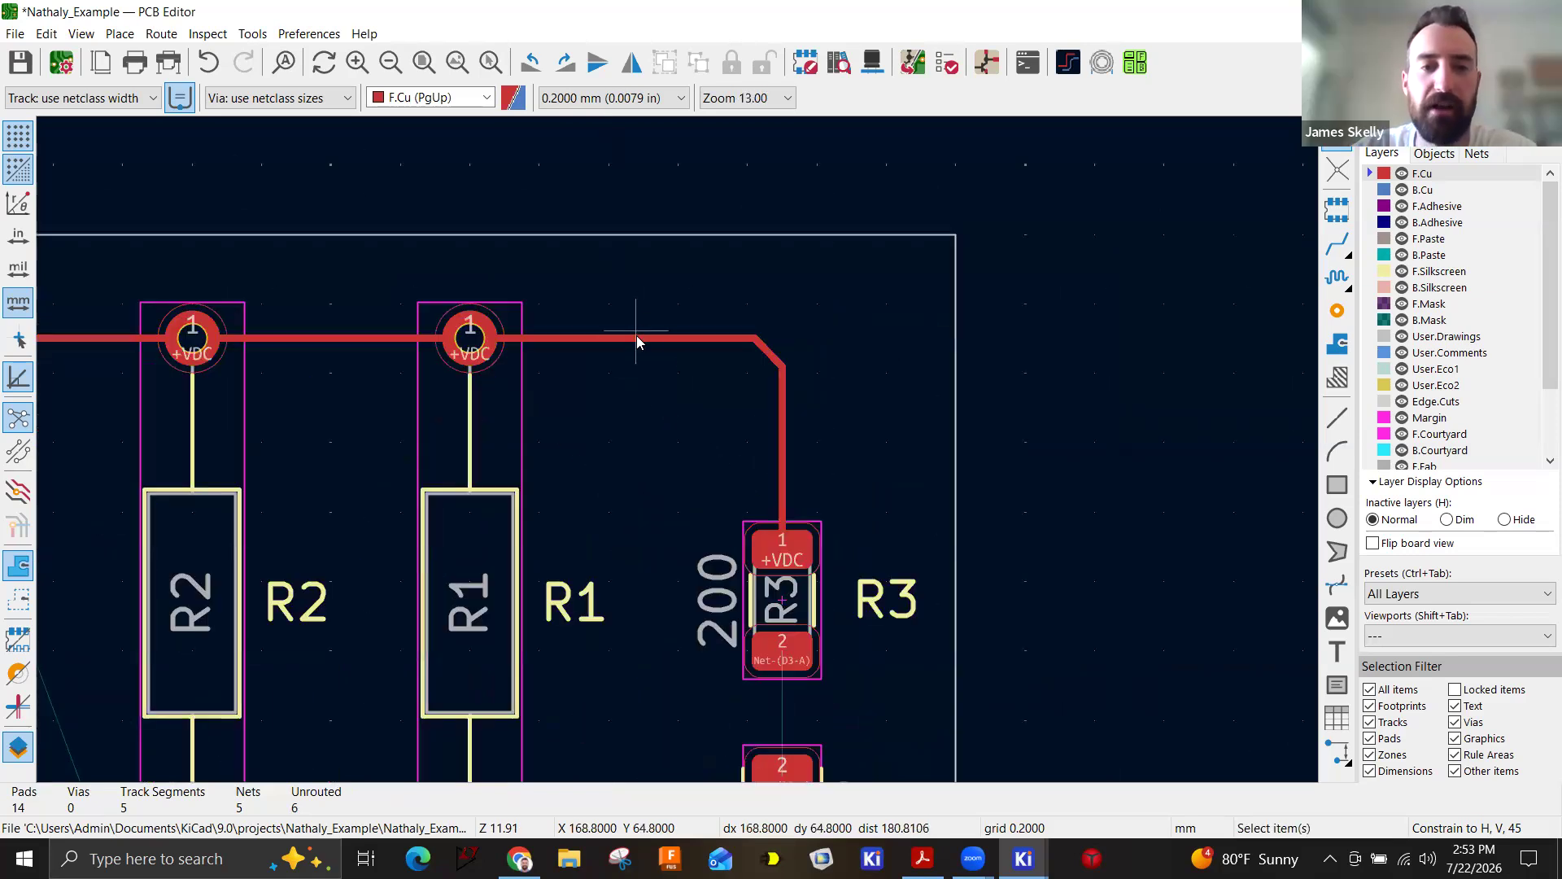
left_click(638, 340)
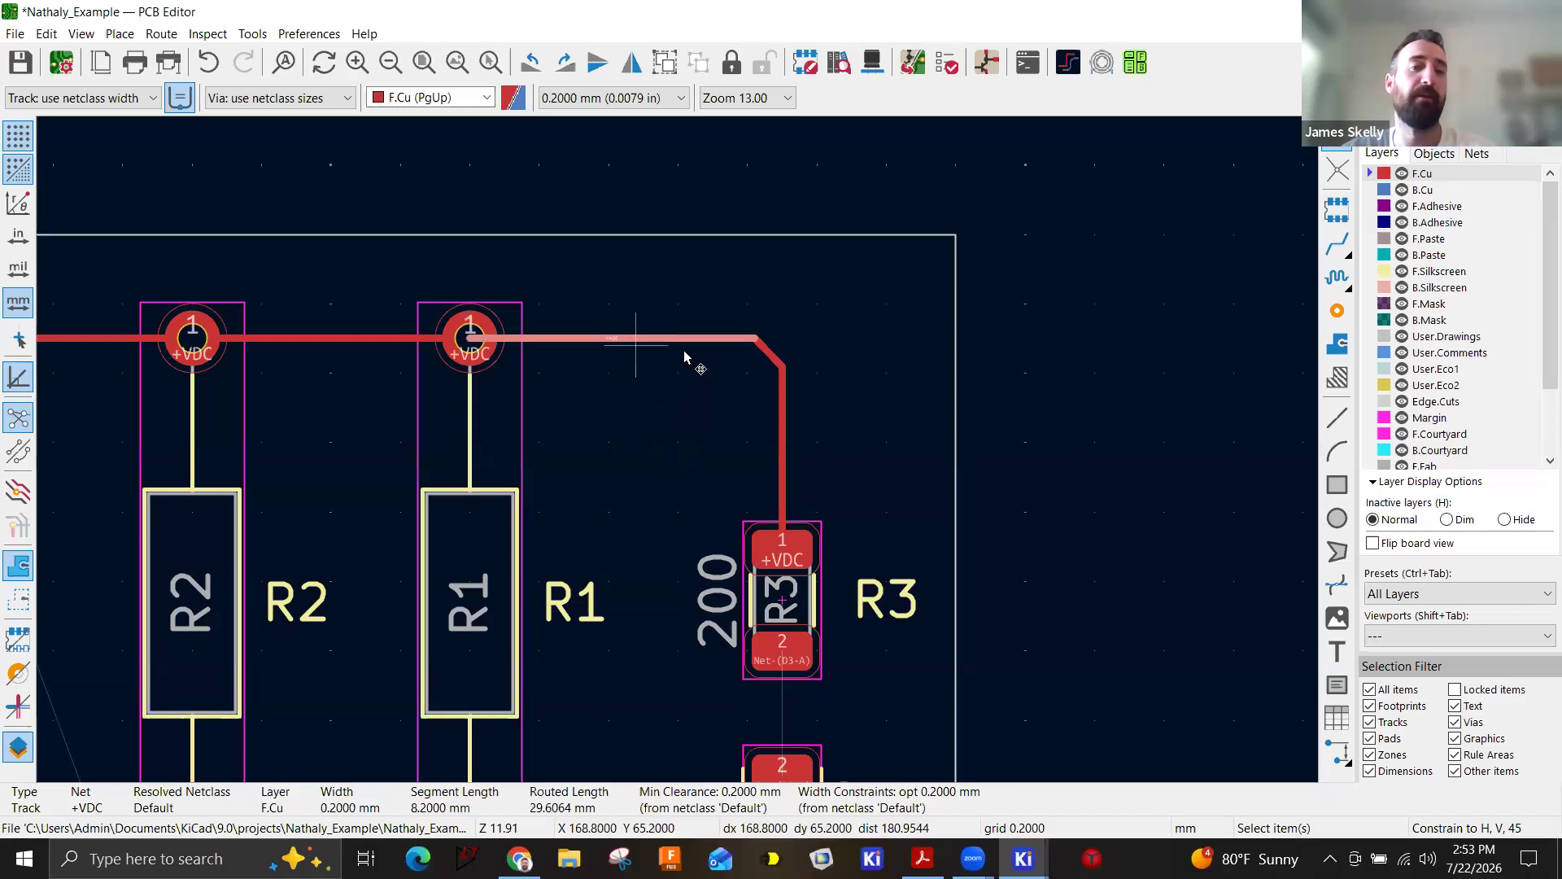
left_click(765, 350, "shift")
left_click(784, 415, "shift")
left_click(855, 422)
left_click(573, 337)
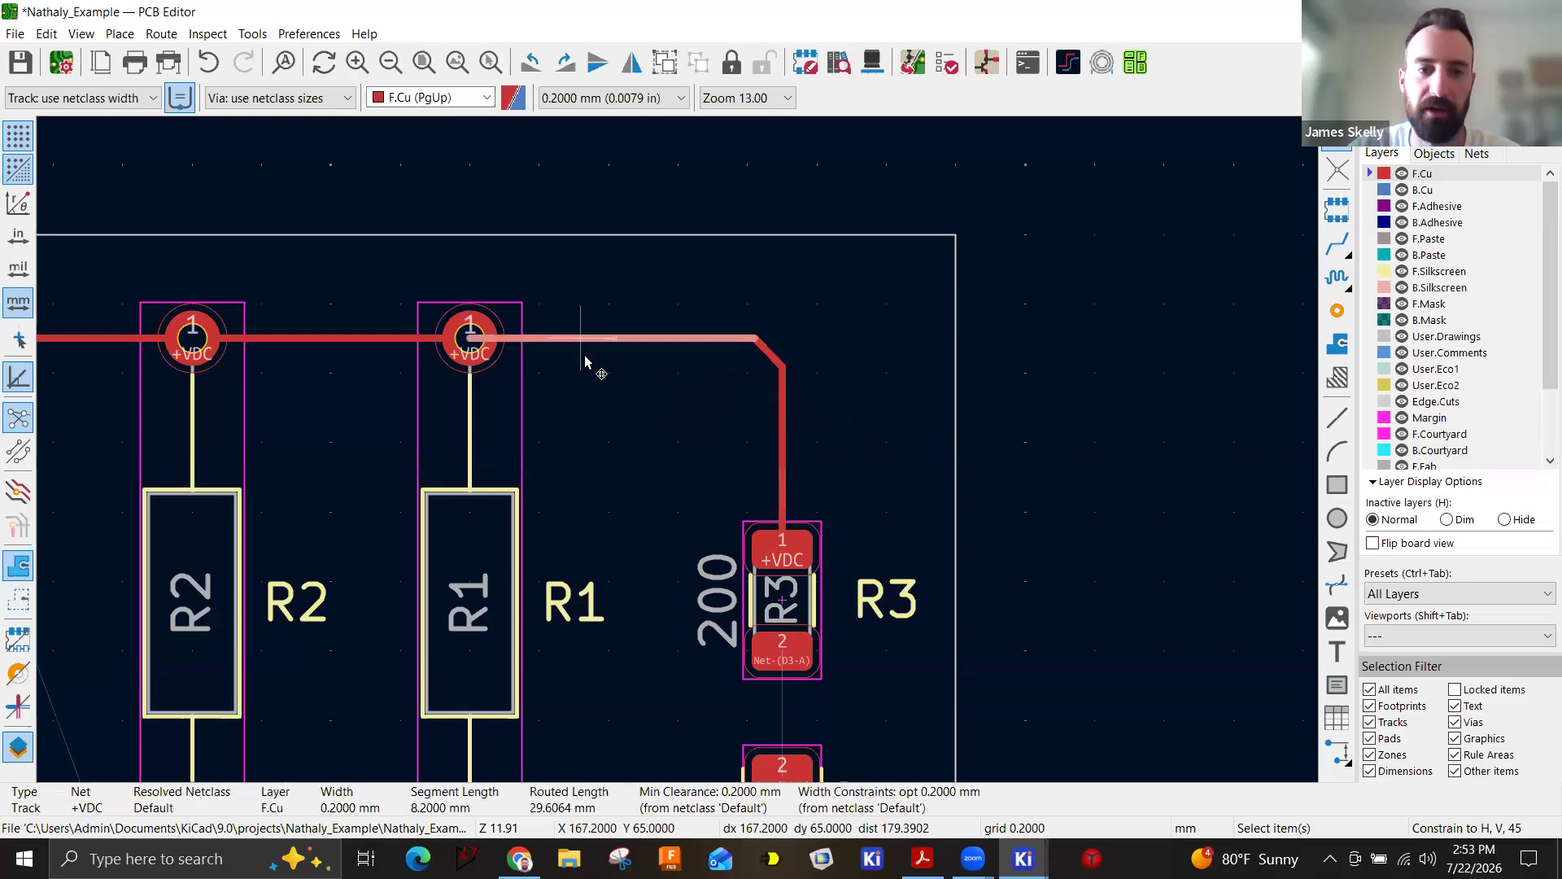
key("u")
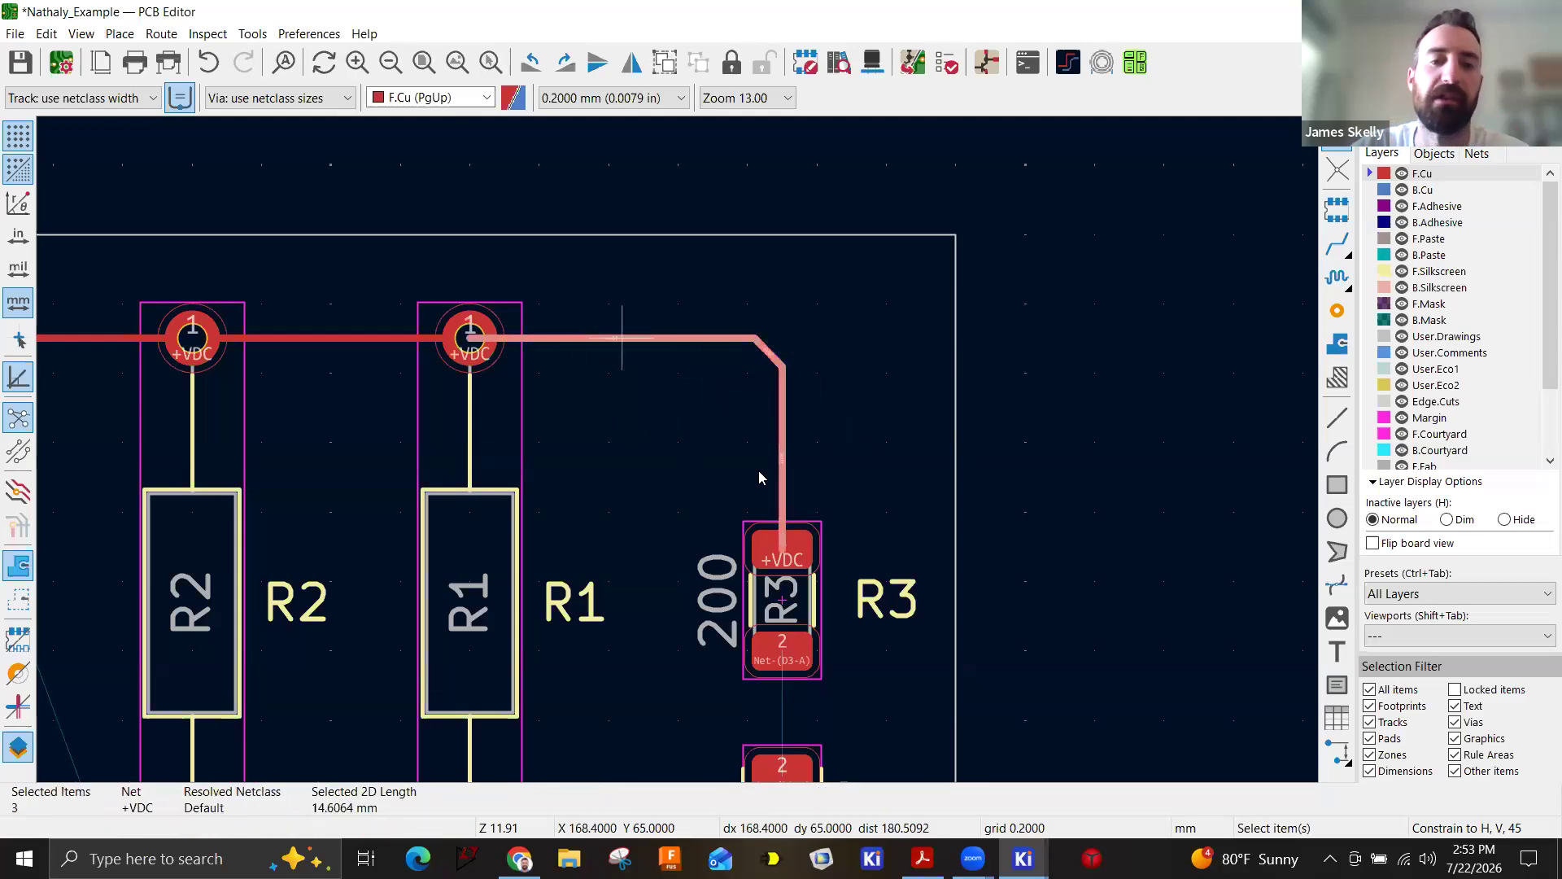
key("Delete")
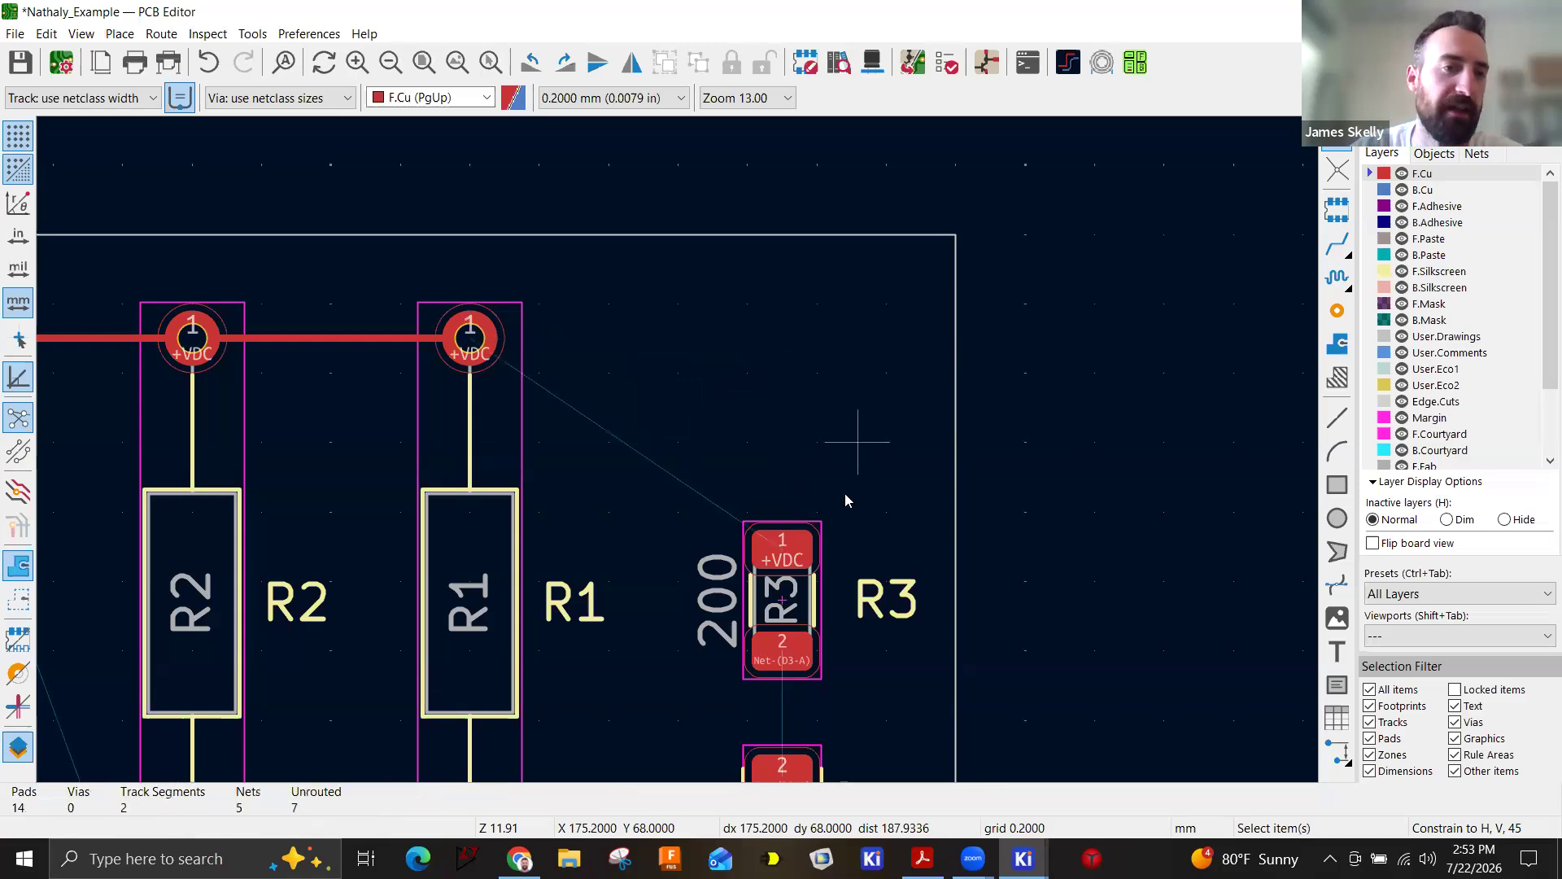
Route a single +VDC track from R1 pad 1 to R3 pad 1 with a diagonal corner segment, and end routing.
scroll(803, 478, "down", 2)
middle_click_drag(663, 421, 1007, 288)
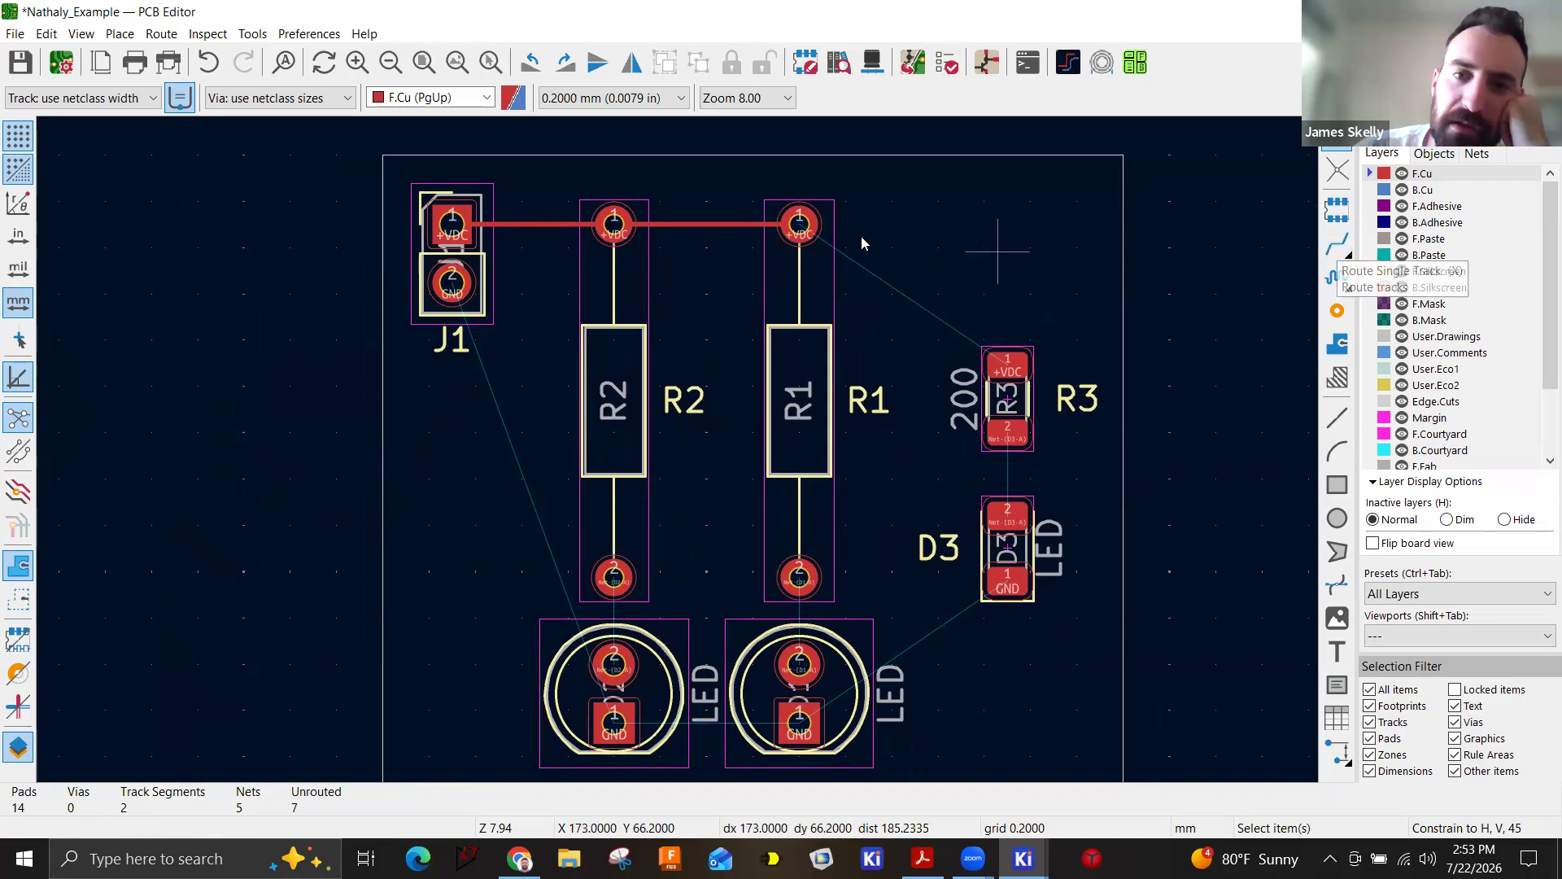
left_click(1337, 243)
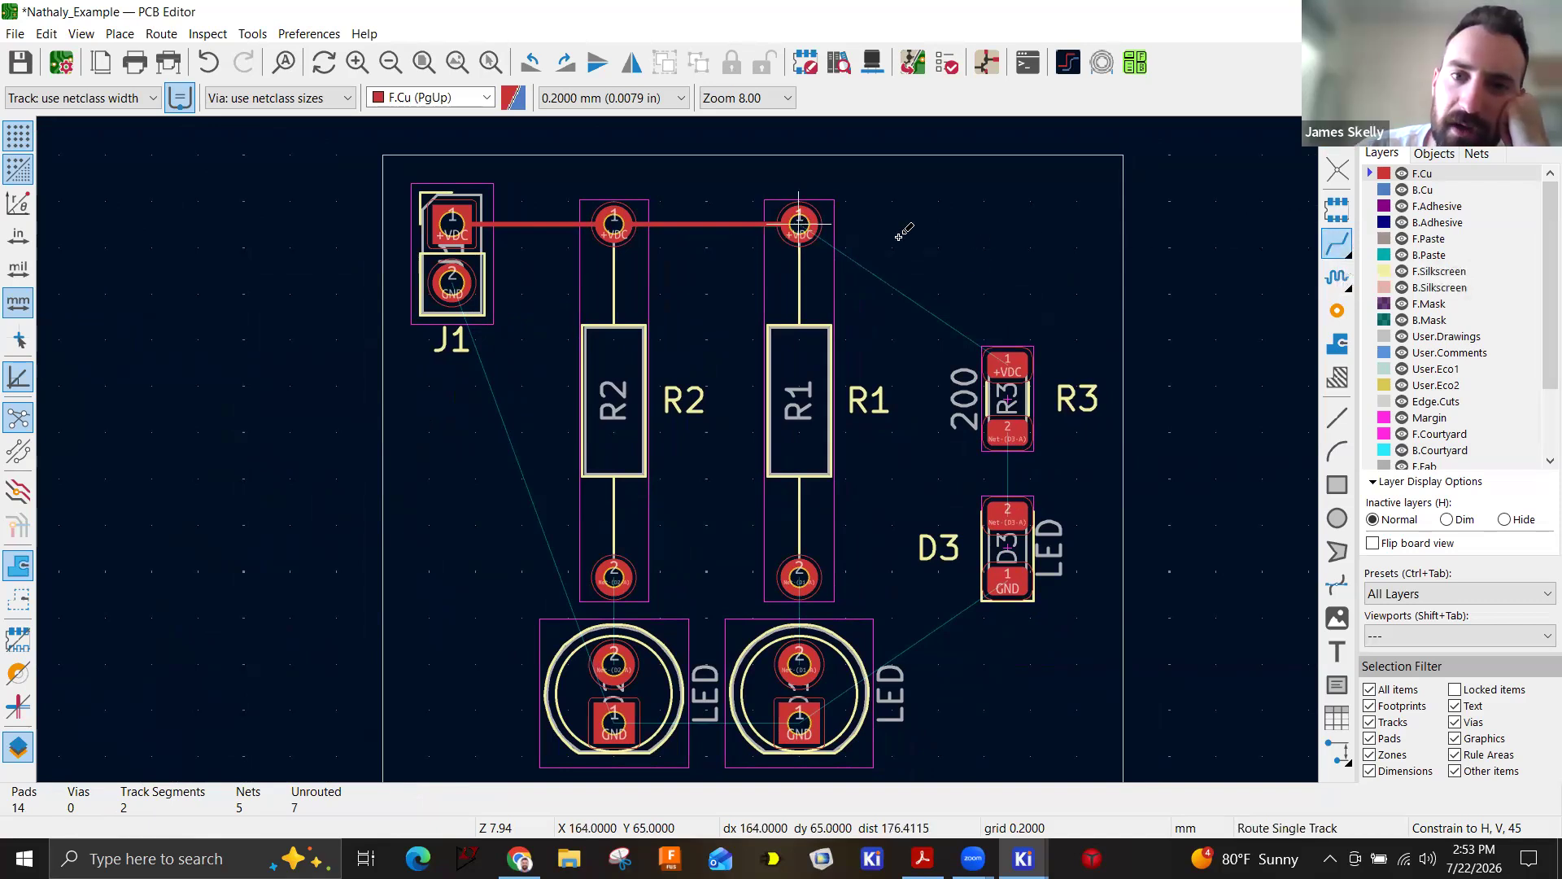
left_click(799, 223)
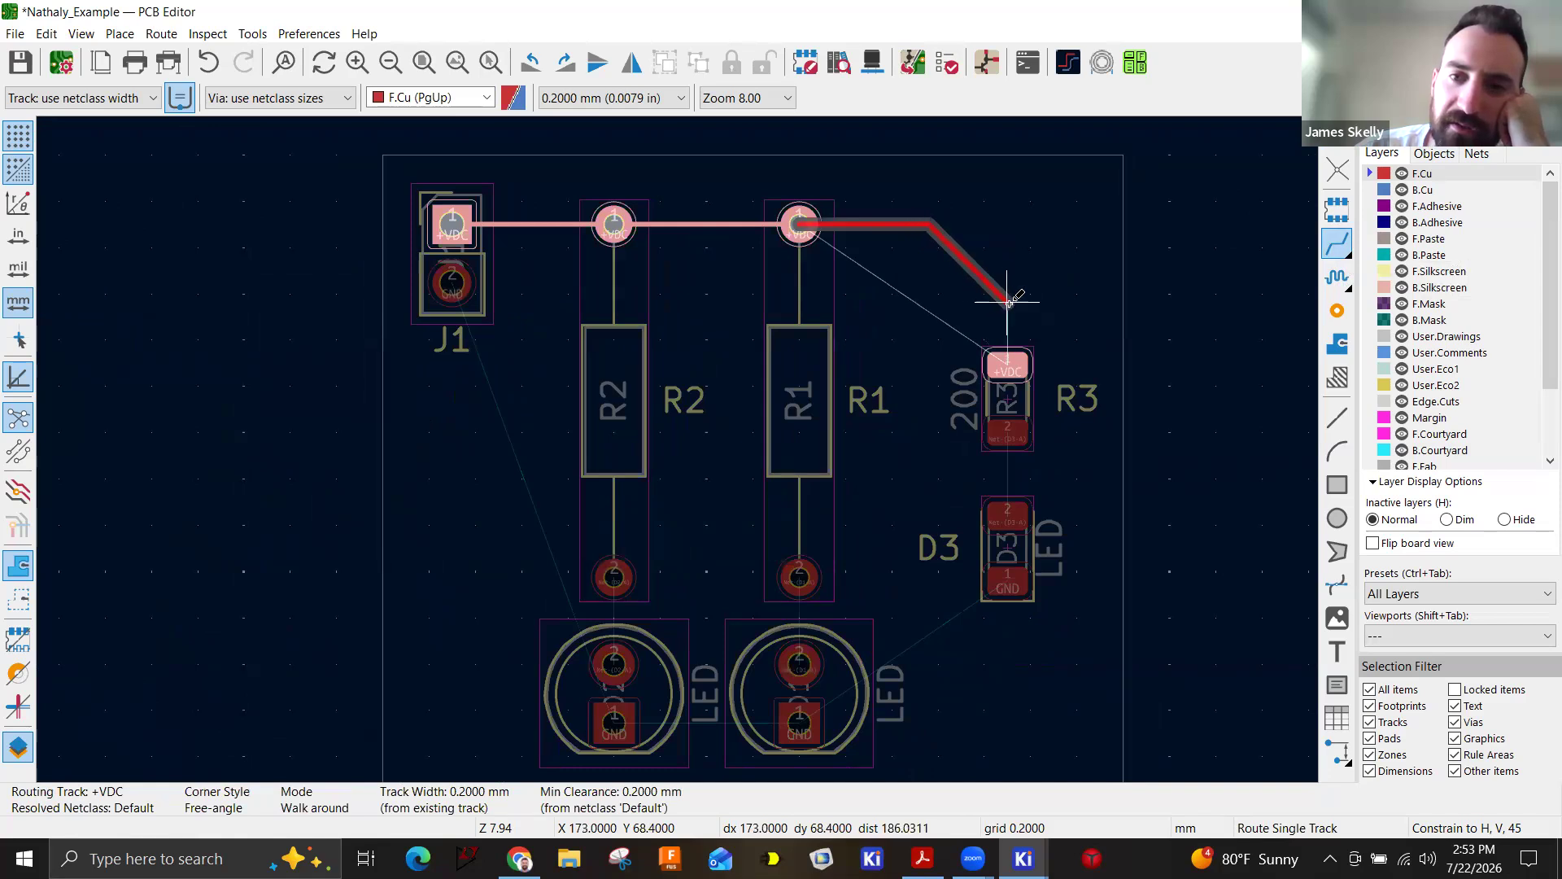
left_click(1006, 359)
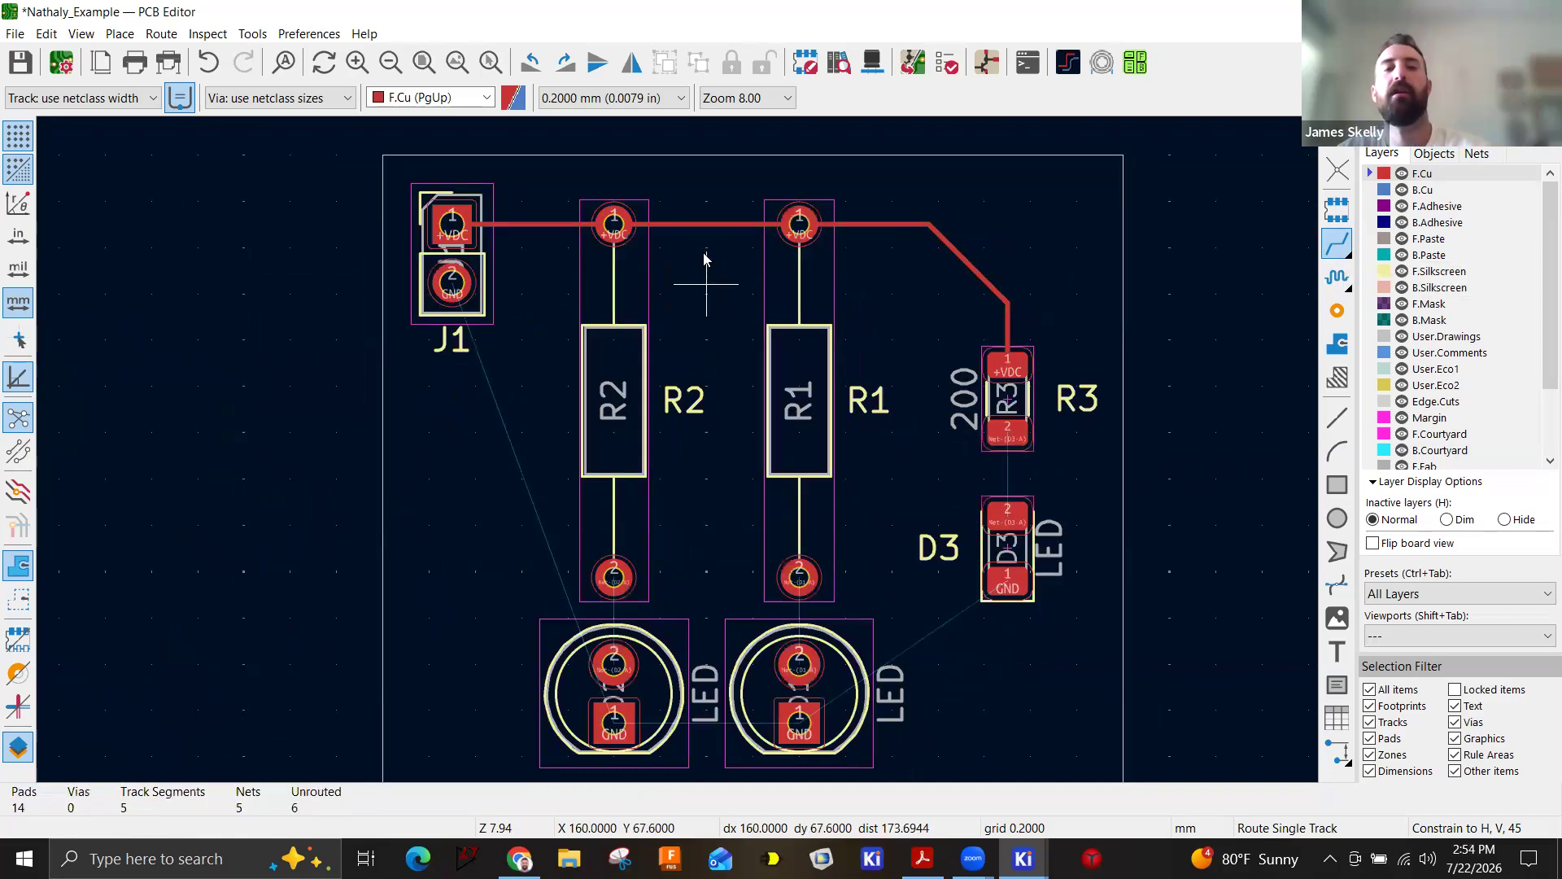
key("Escape")
Delete the +VDC track segment between R2 pad 1 and R1 pad 1.
scroll(708, 268, "up", 3)
scroll(574, 449, "down", 1)
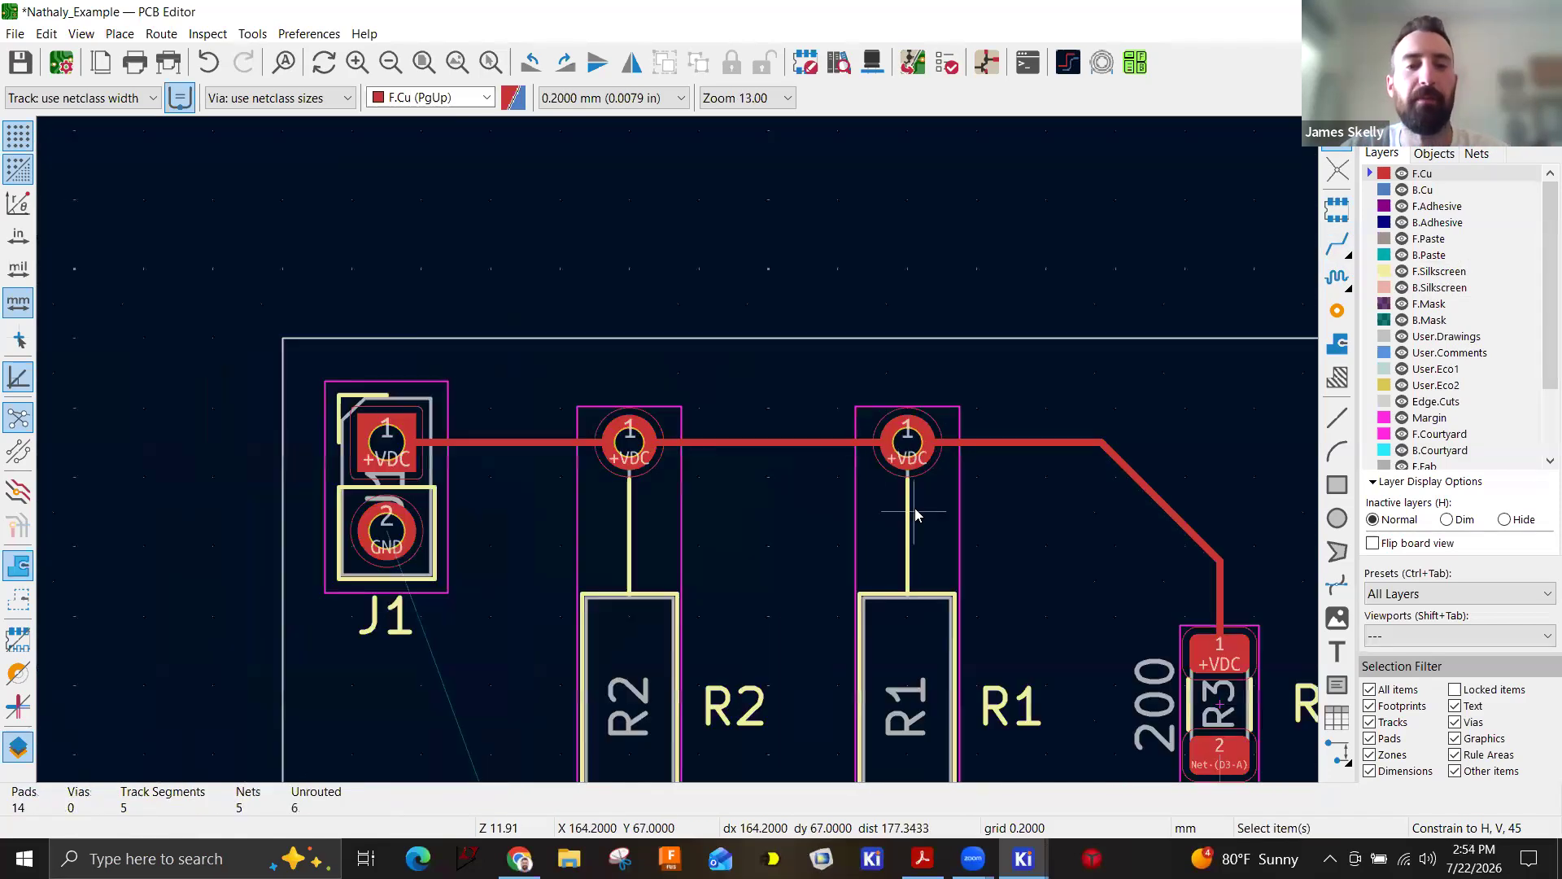
scroll(746, 472, "up", 1)
scroll(672, 444, "down", 1)
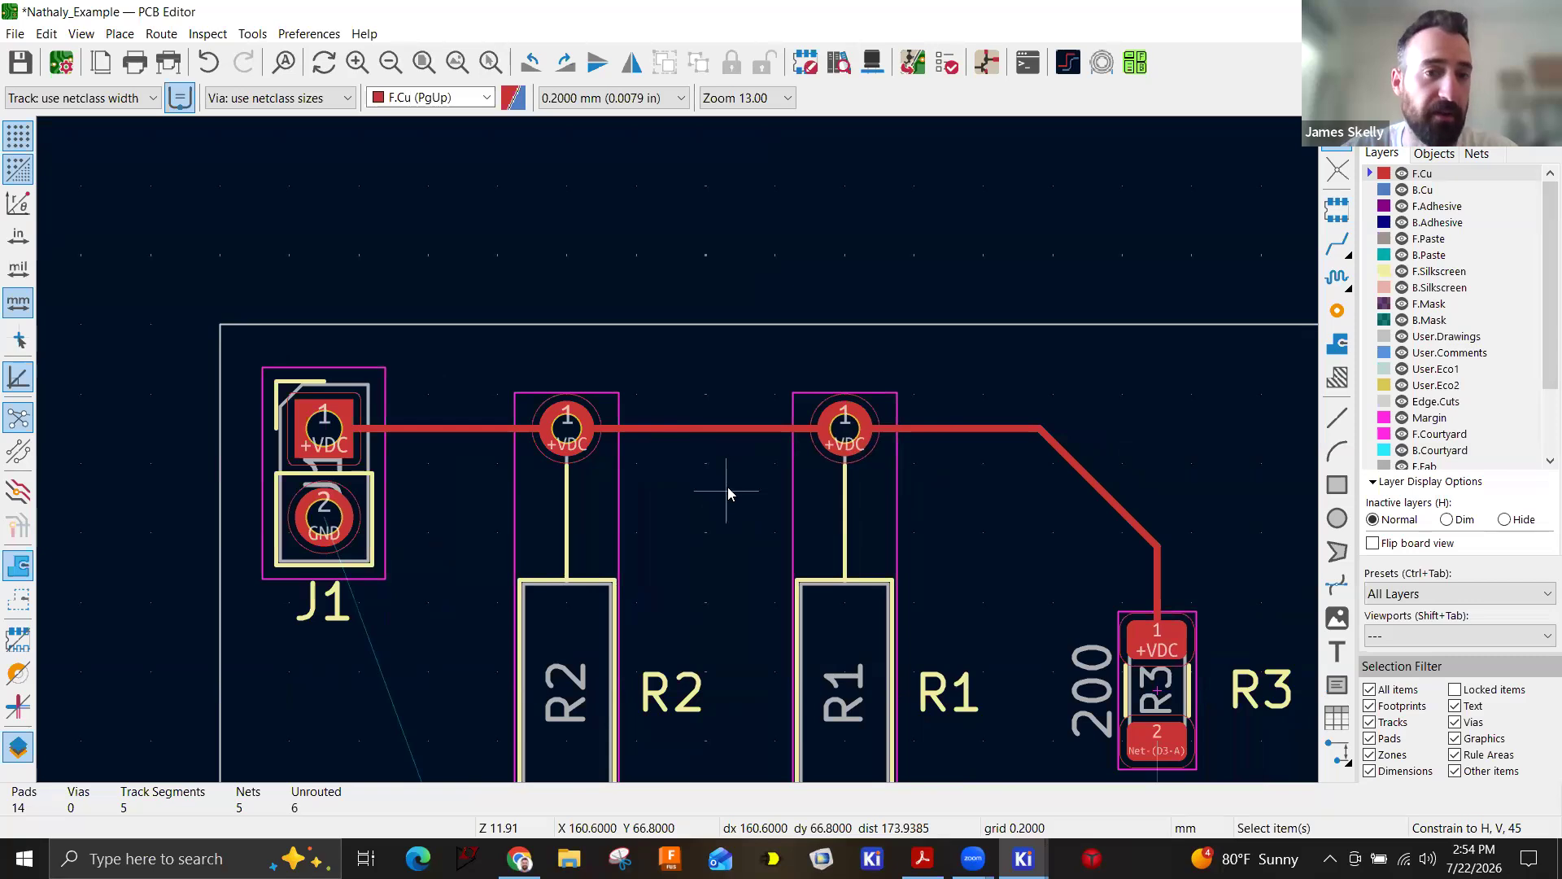
left_click(664, 431)
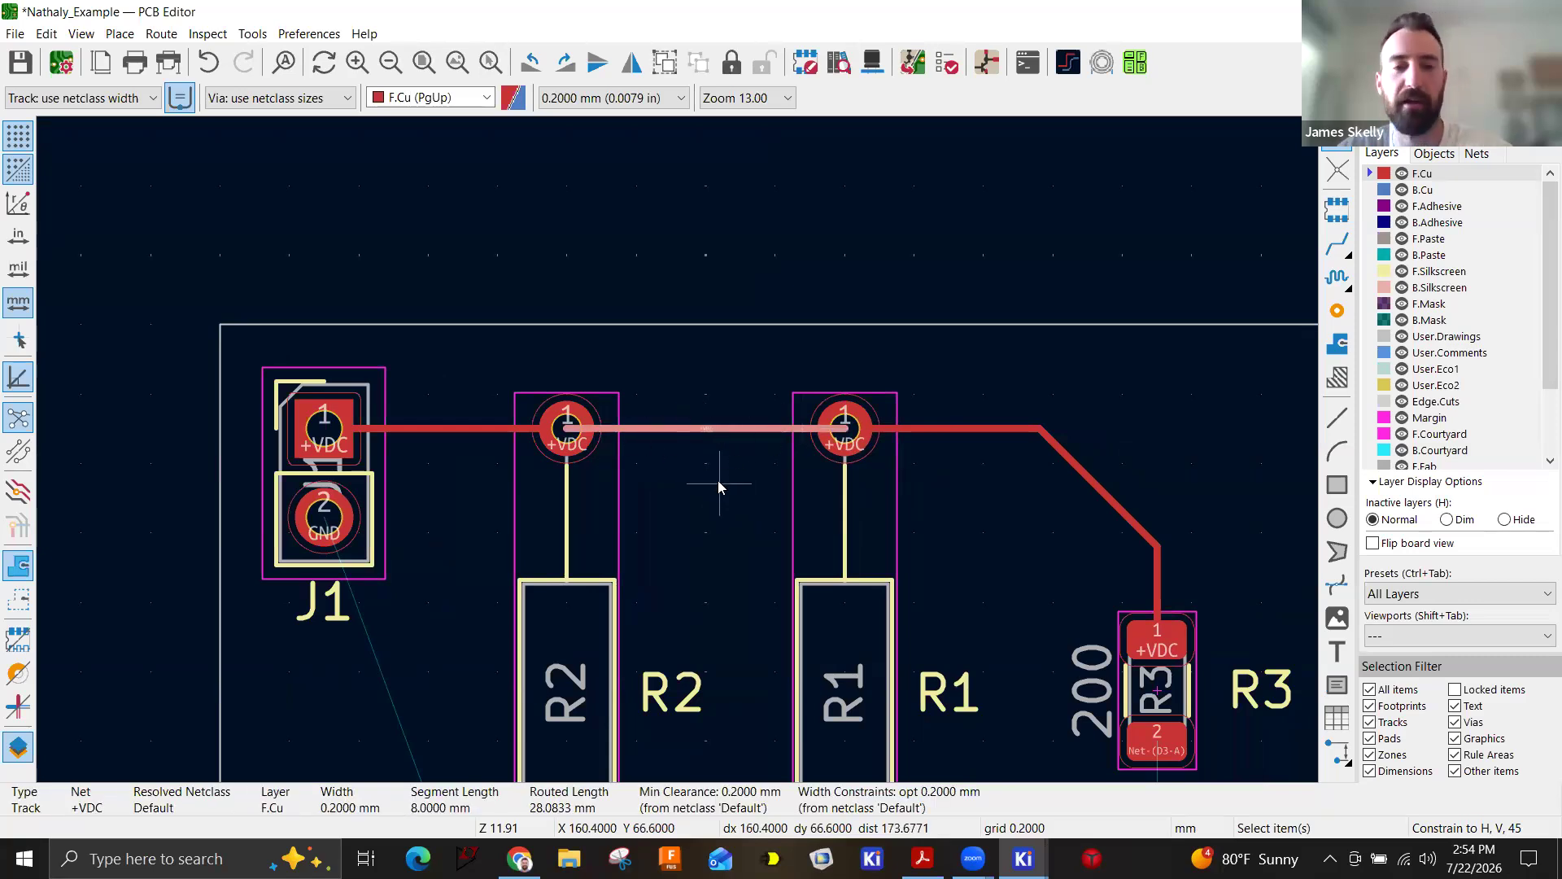
key("Delete")
scroll(695, 415, "up", 2)
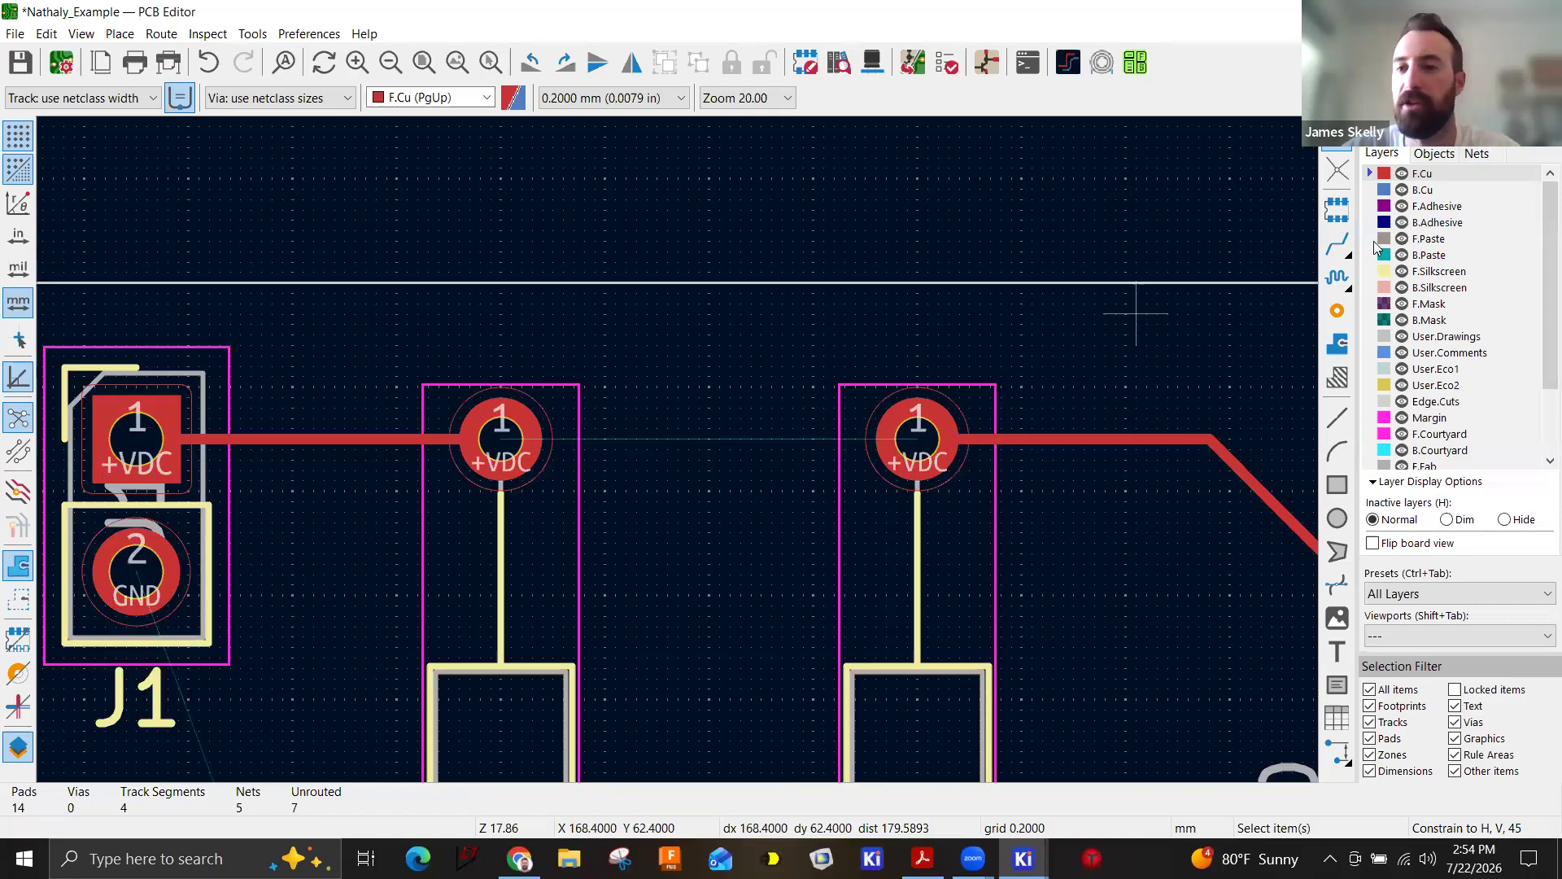
Route a +VDC track on B.Cu from R2 pad 1 to R1 pad 1 and save the board.
left_click(1424, 191)
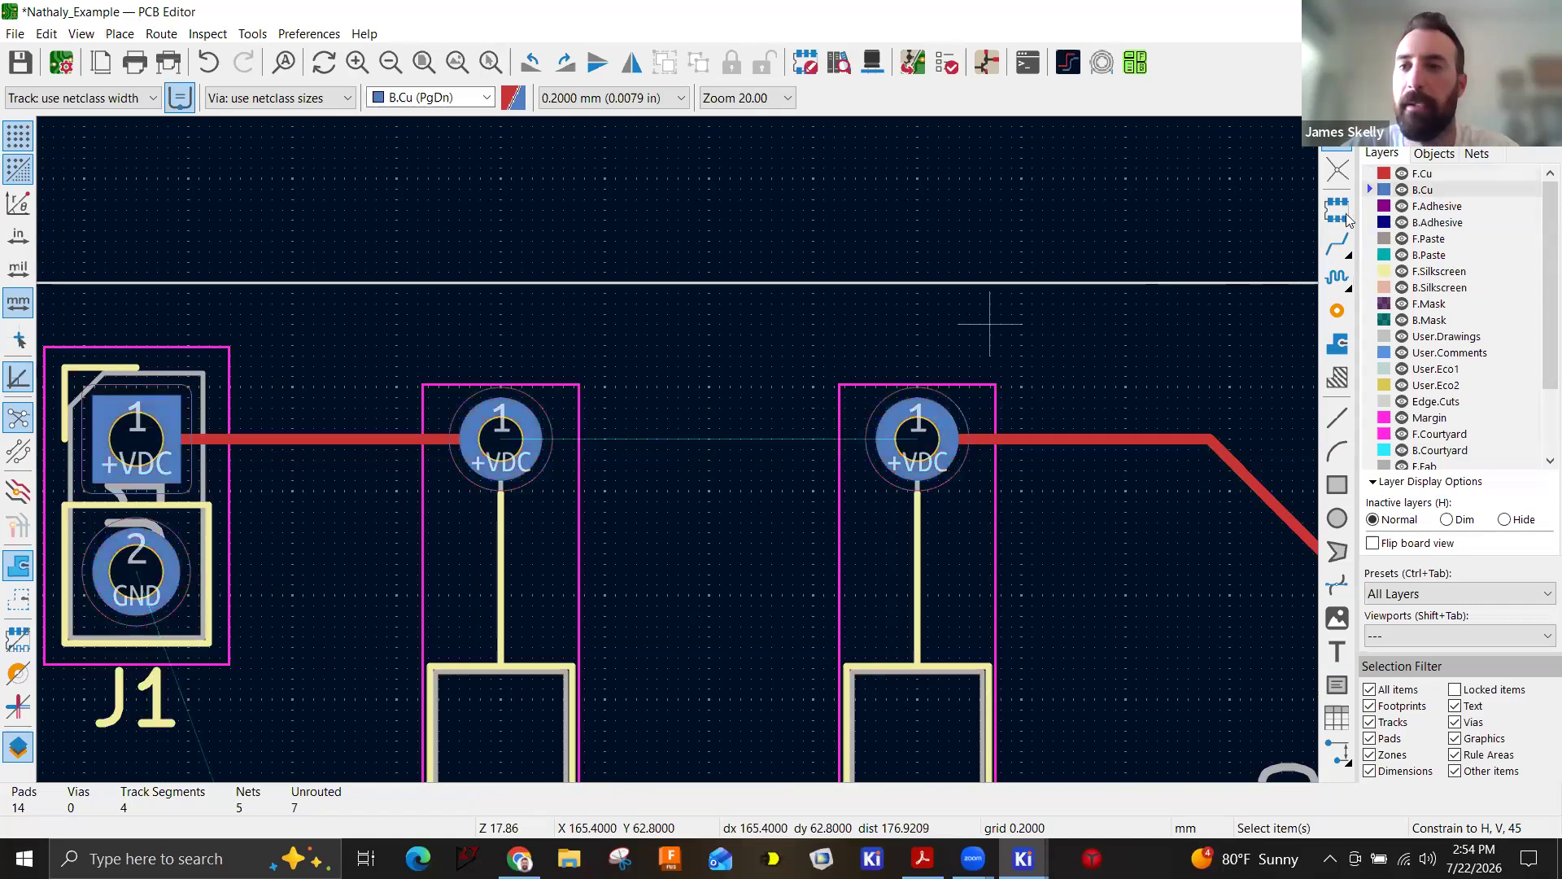
left_click(1337, 244)
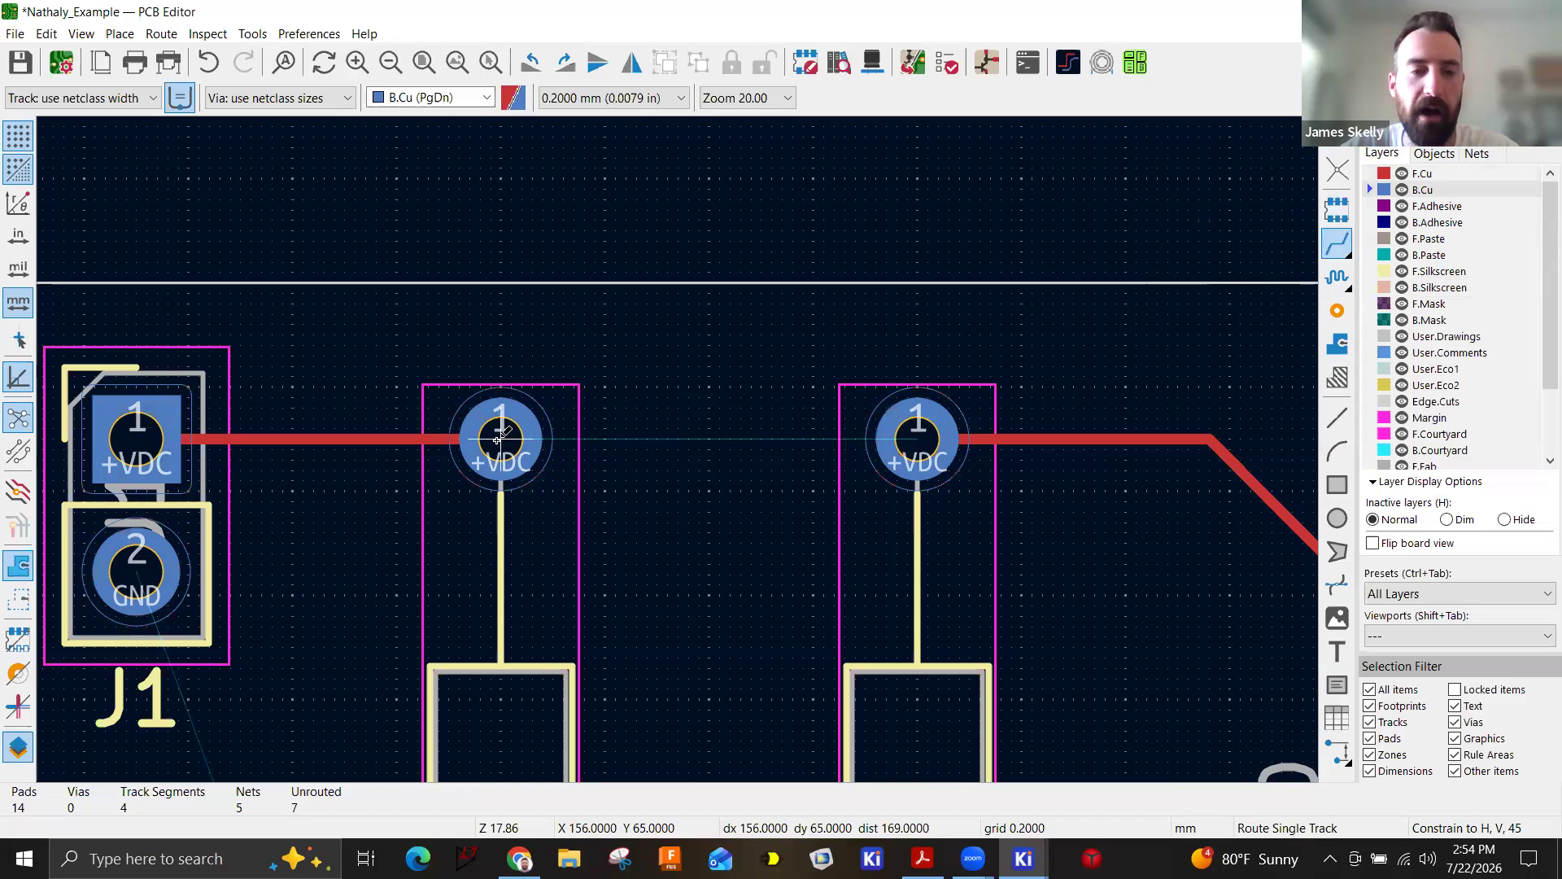
left_click(502, 439)
left_click(982, 536)
key("Escape")
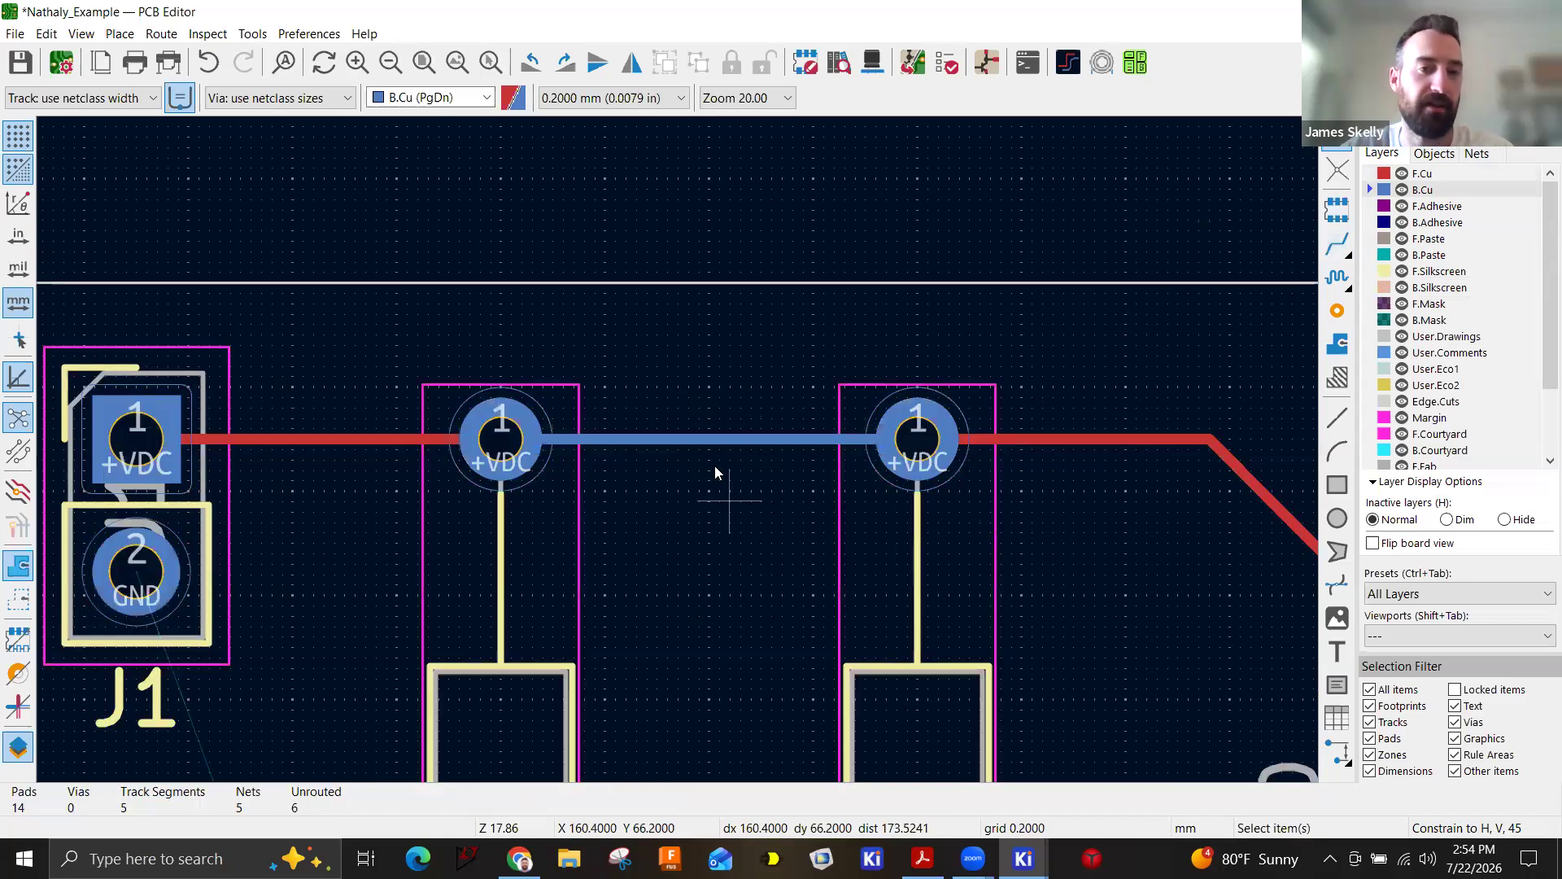
scroll(670, 443, "down", 2)
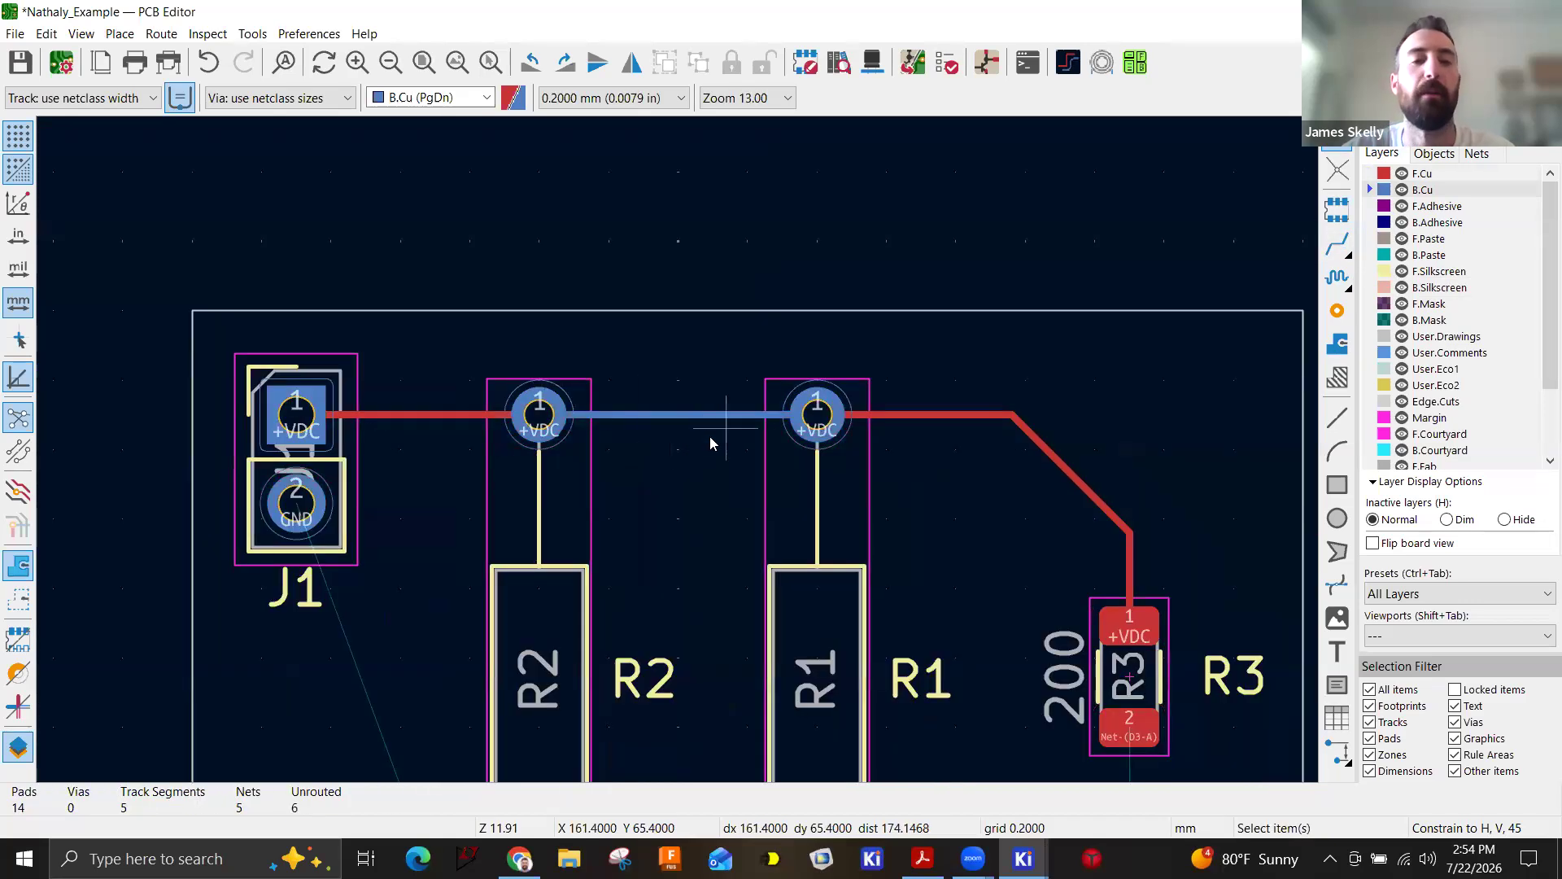
scroll(677, 455, "down", 2)
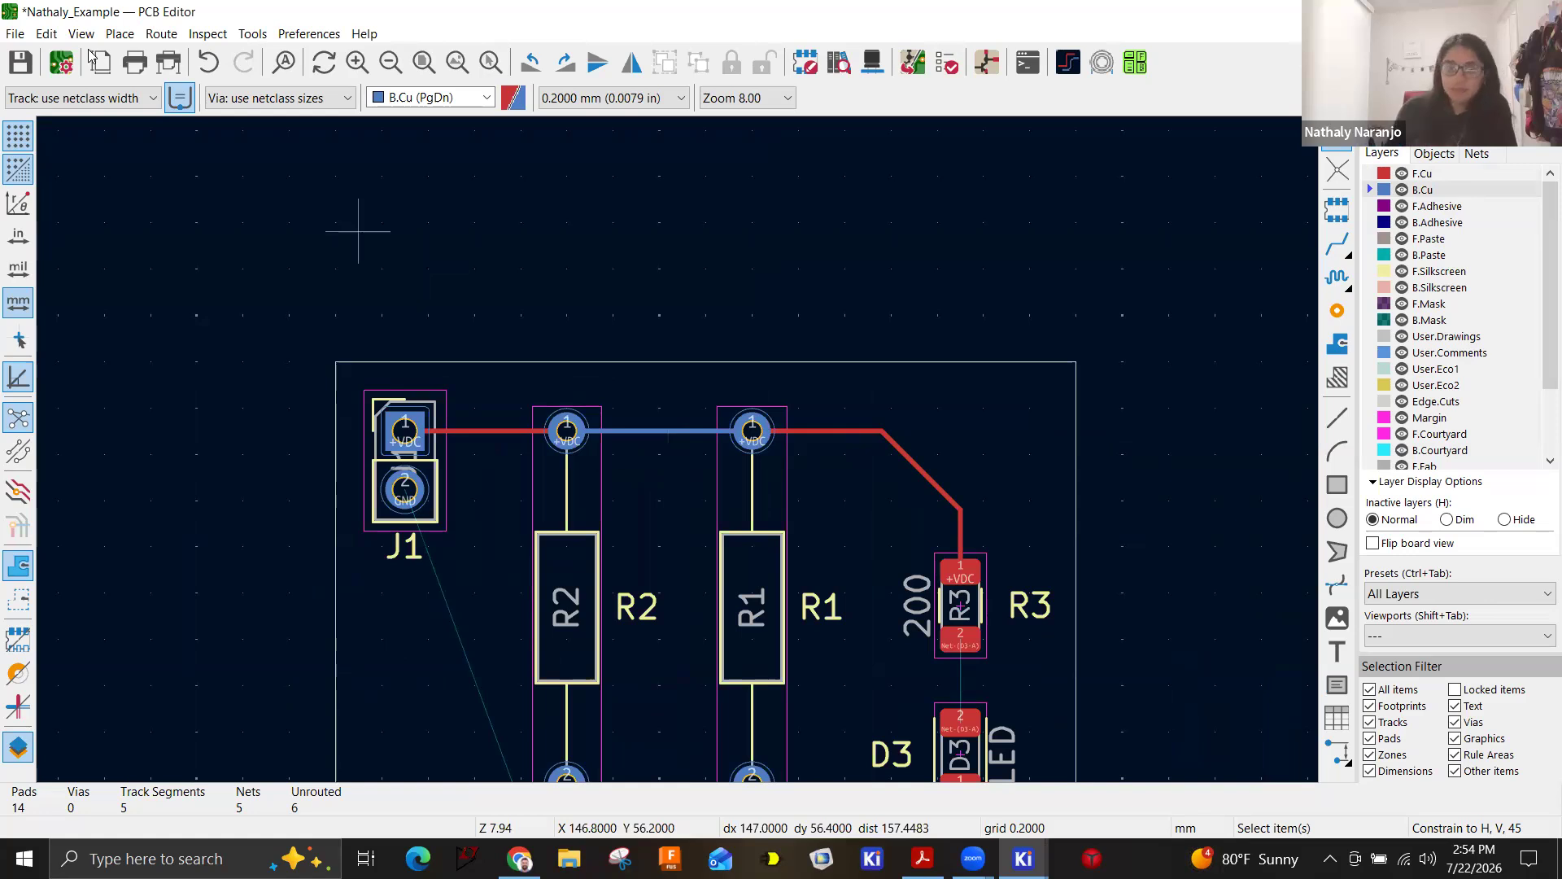
key("ctrl+s")
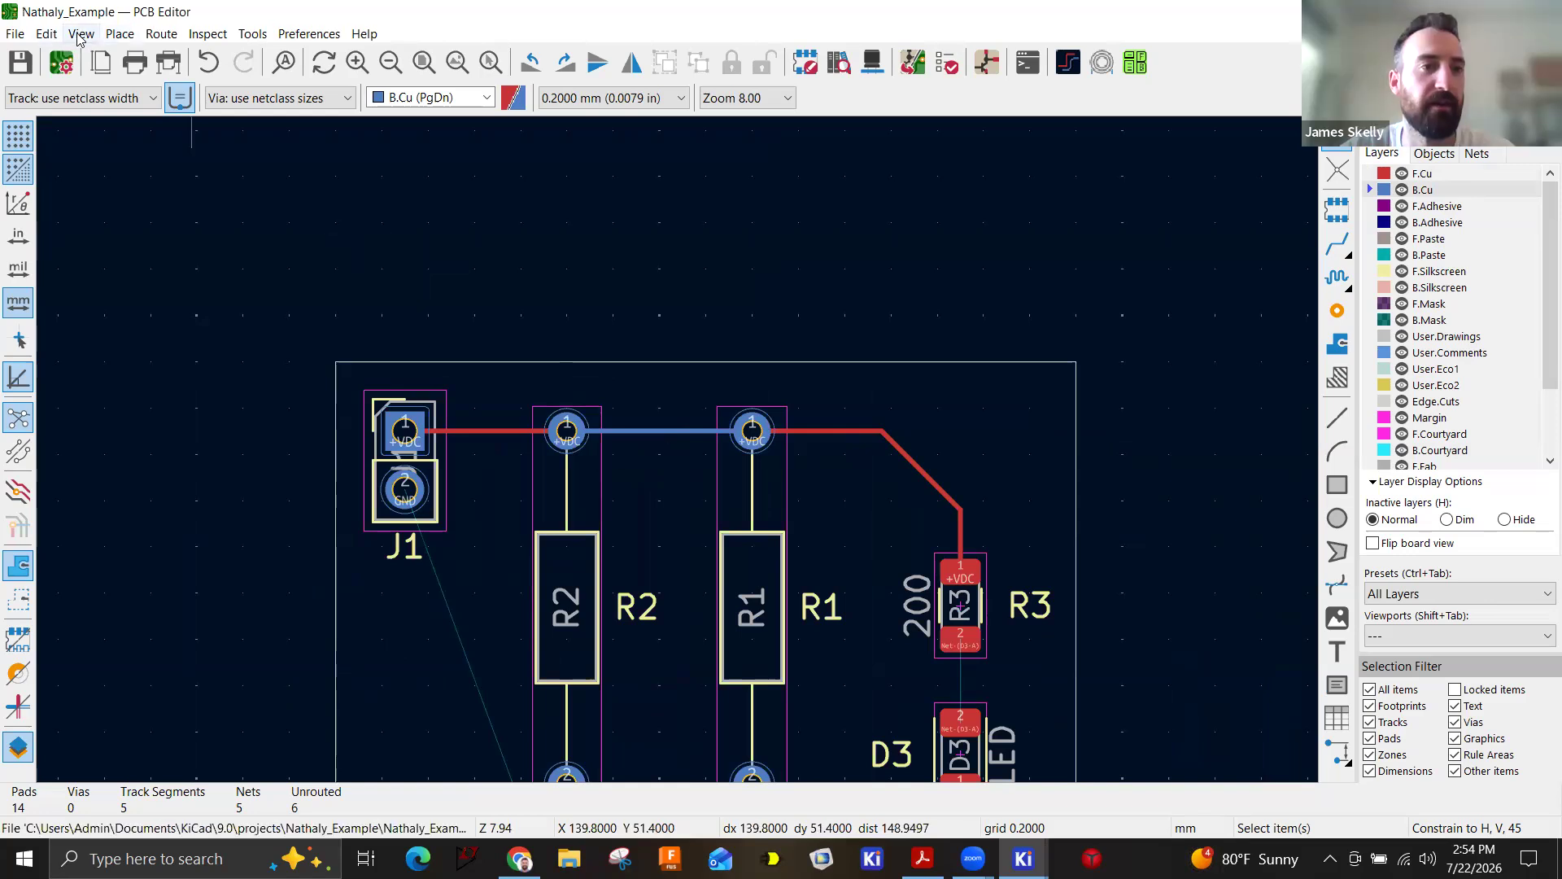
Examine the +VDC tracks on the front and back of the board in the 3D Viewer, and close it.
left_click(148, 109)
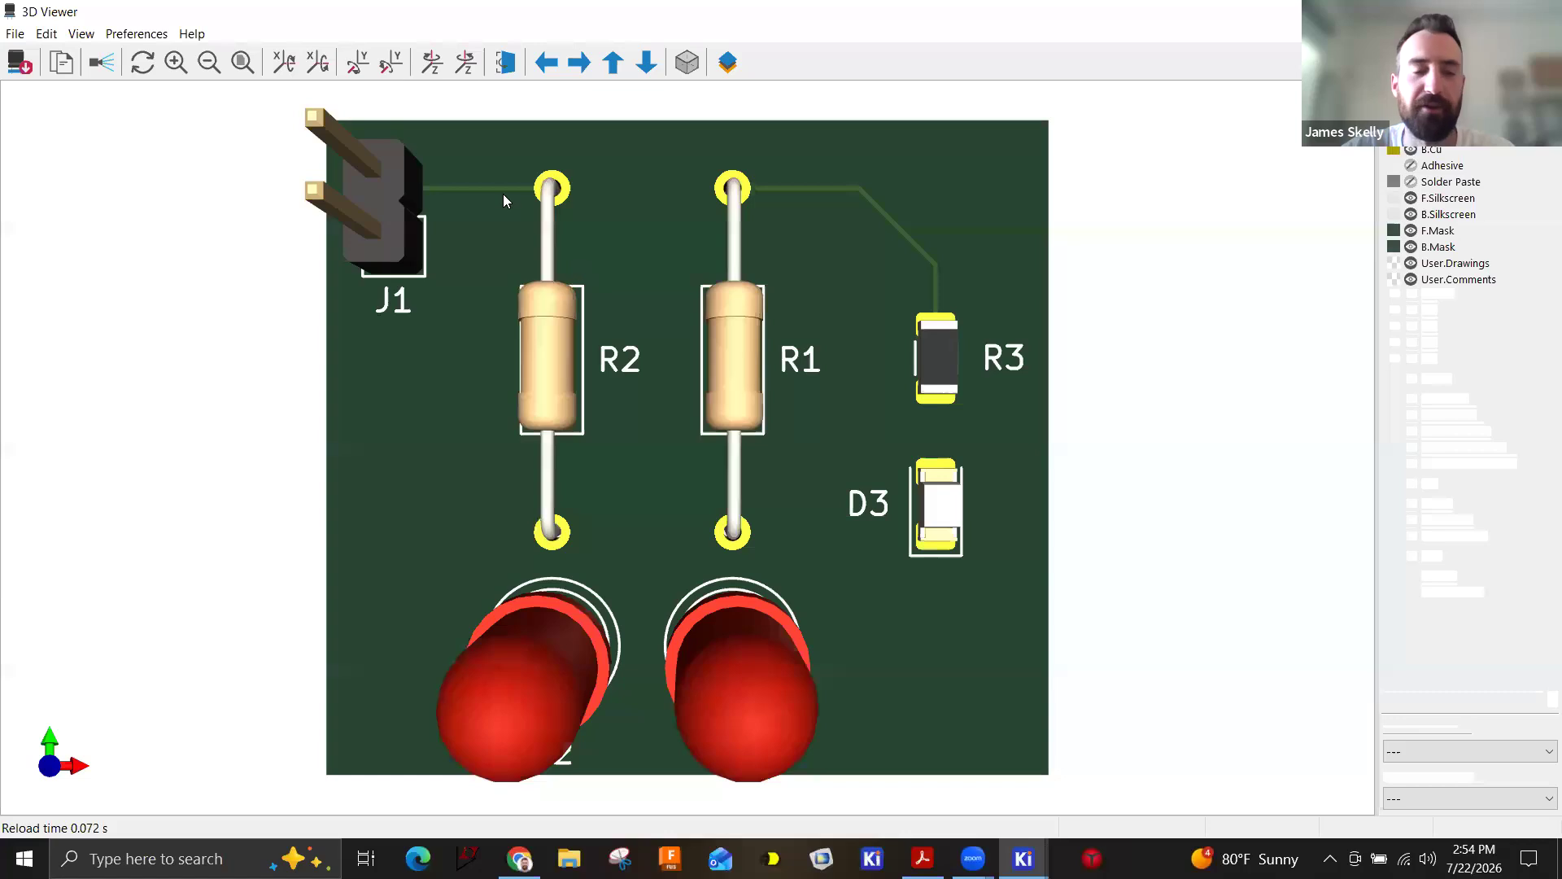
scroll(486, 183, "up", 2)
middle_click_drag(560, 192, 714, 282)
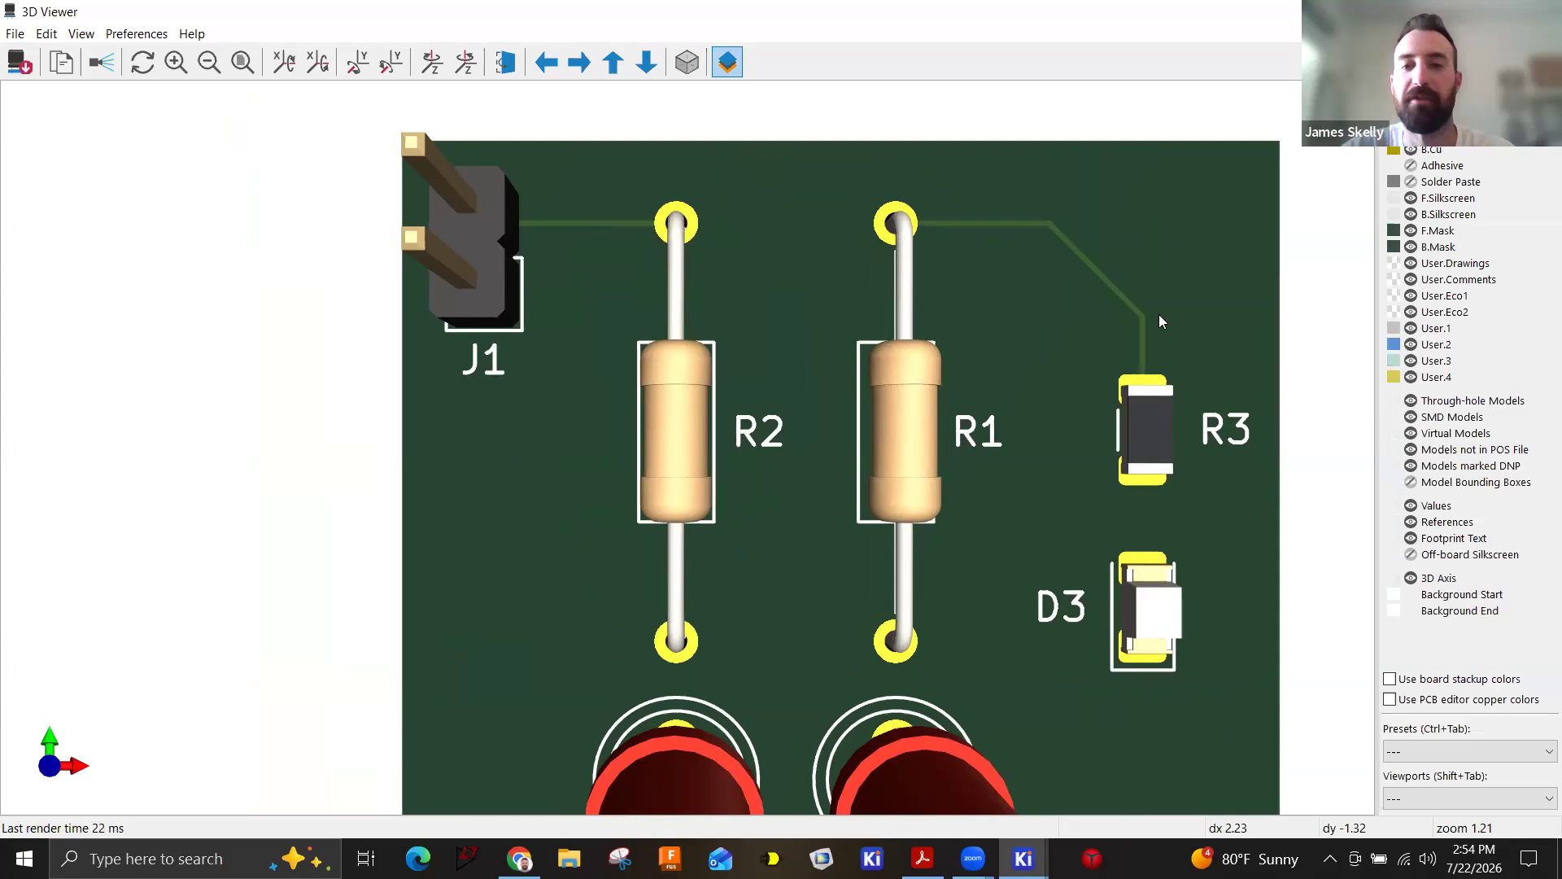
scroll(1058, 348, "down", 3)
left_click_drag(1082, 358, 821, 316)
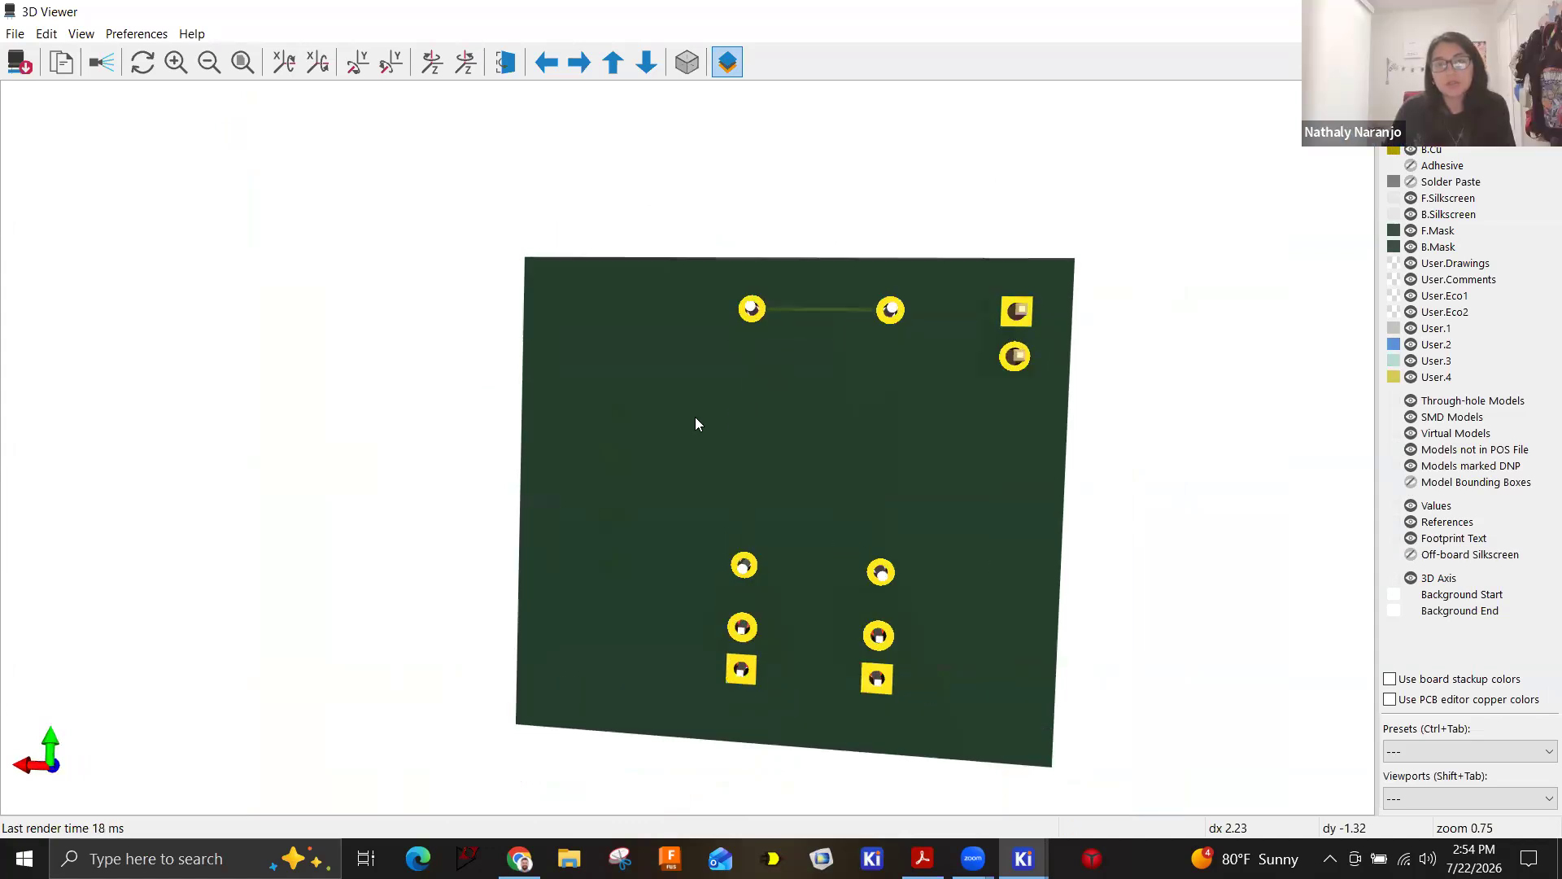
left_click_drag(885, 434, 1213, 159)
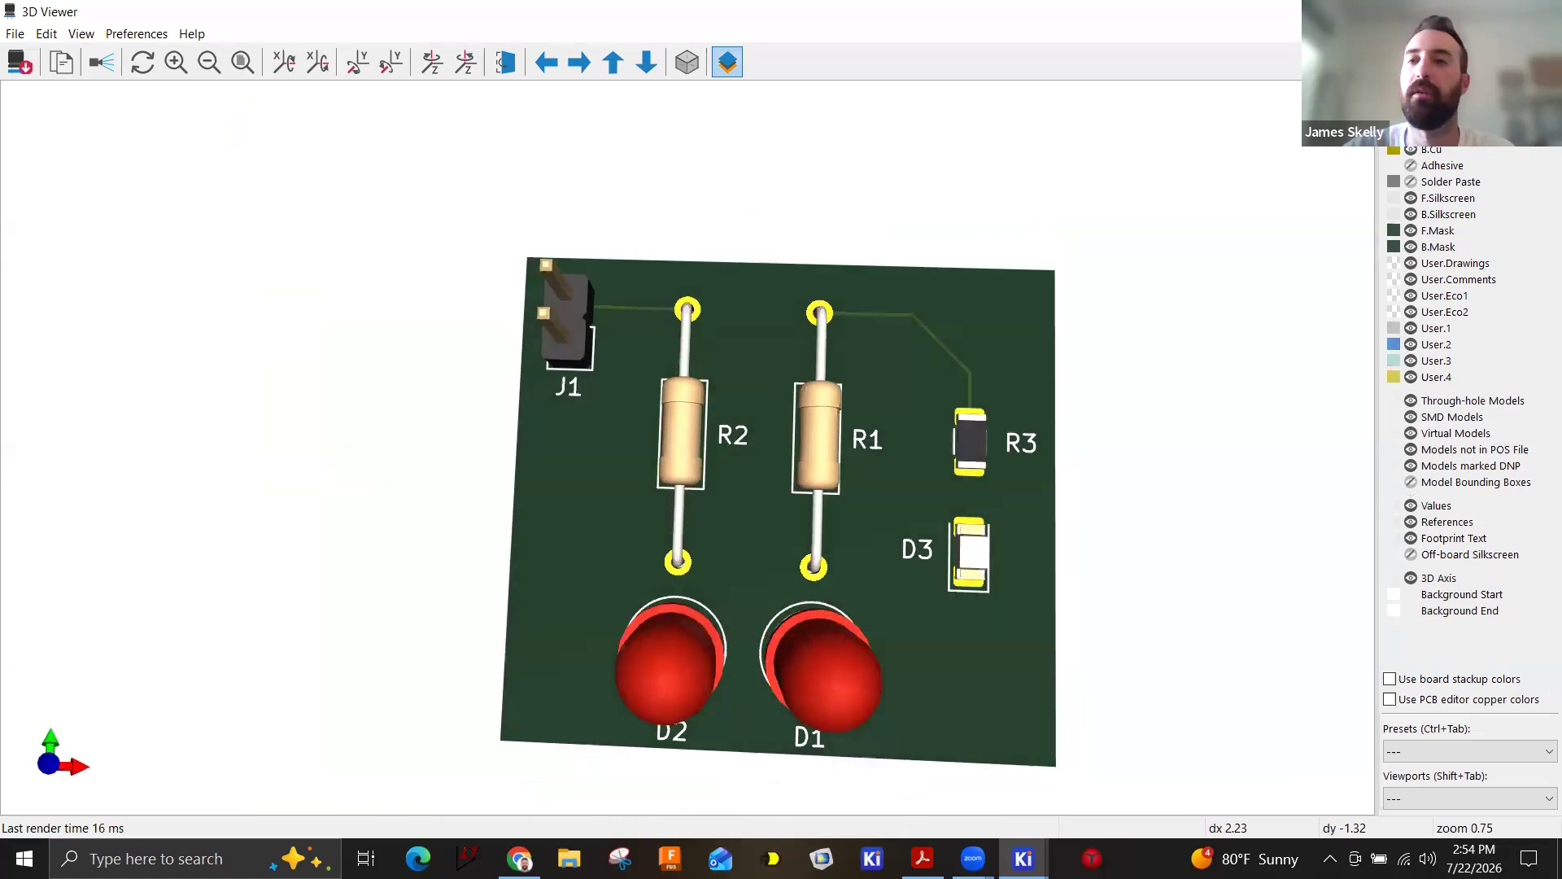
left_click(1543, 11)
Select all connected segments of the F.Cu +VDC track between R1 and R3 and delete them.
scroll(661, 430, "up", 3)
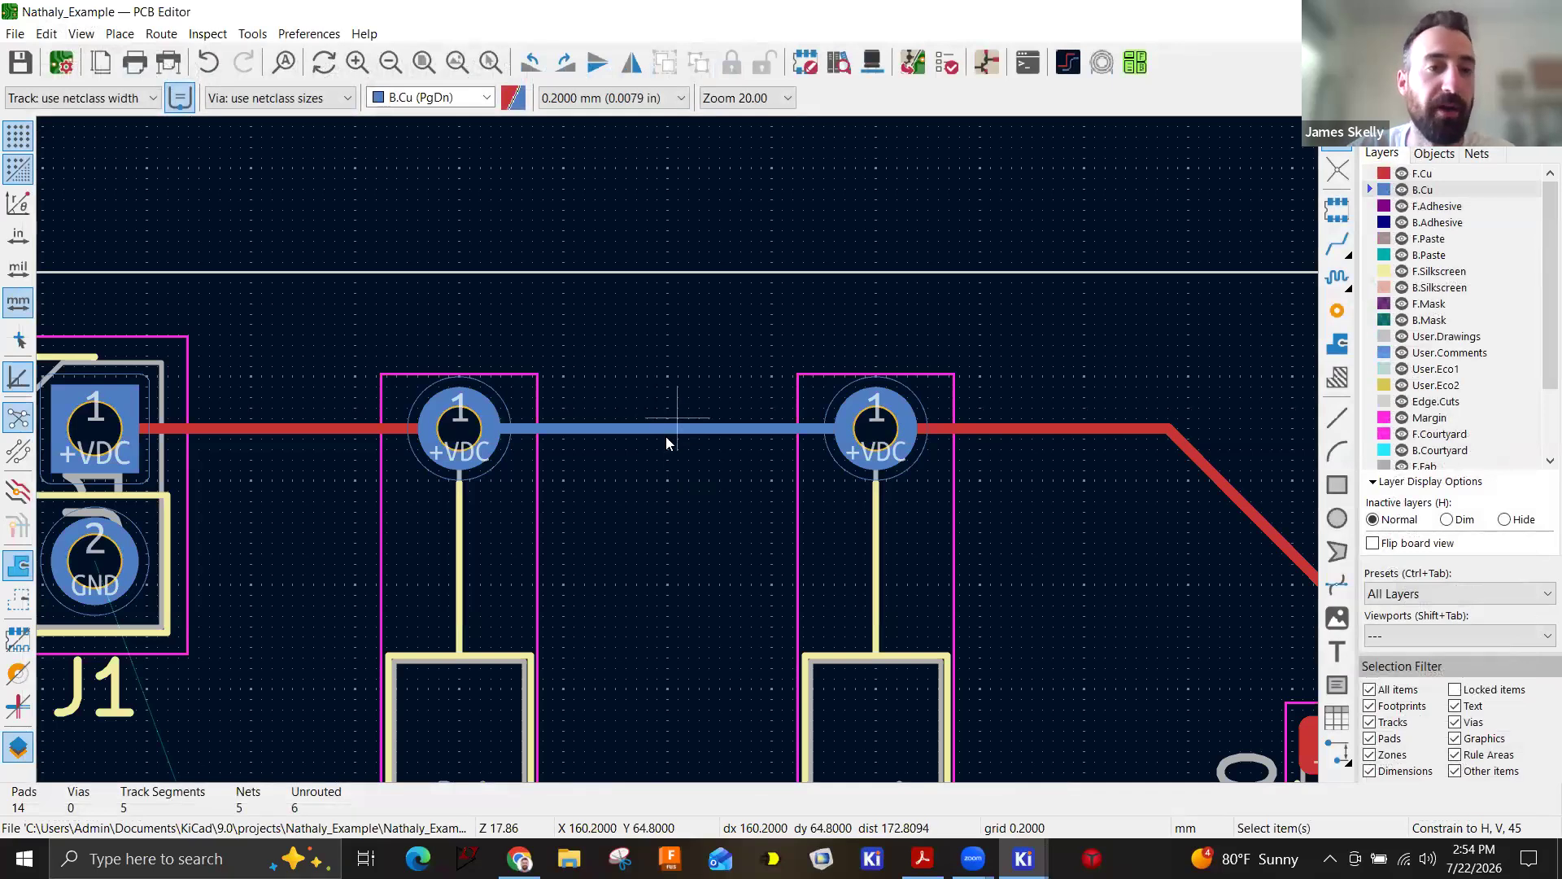
scroll(677, 449, "down", 2)
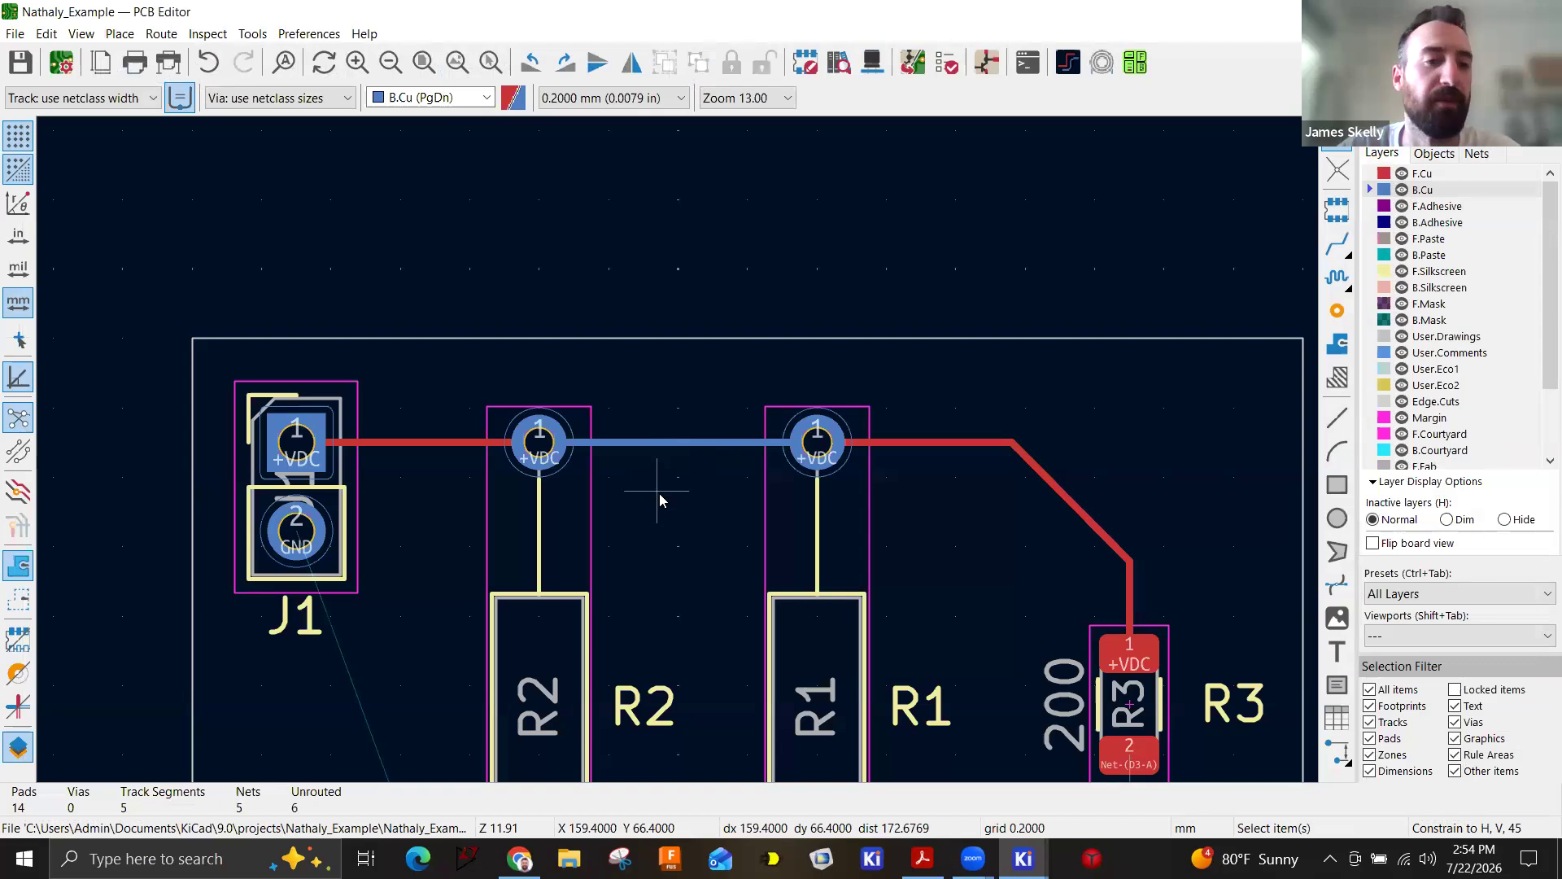
scroll(661, 480, "down", 3)
scroll(677, 446, "up", 1)
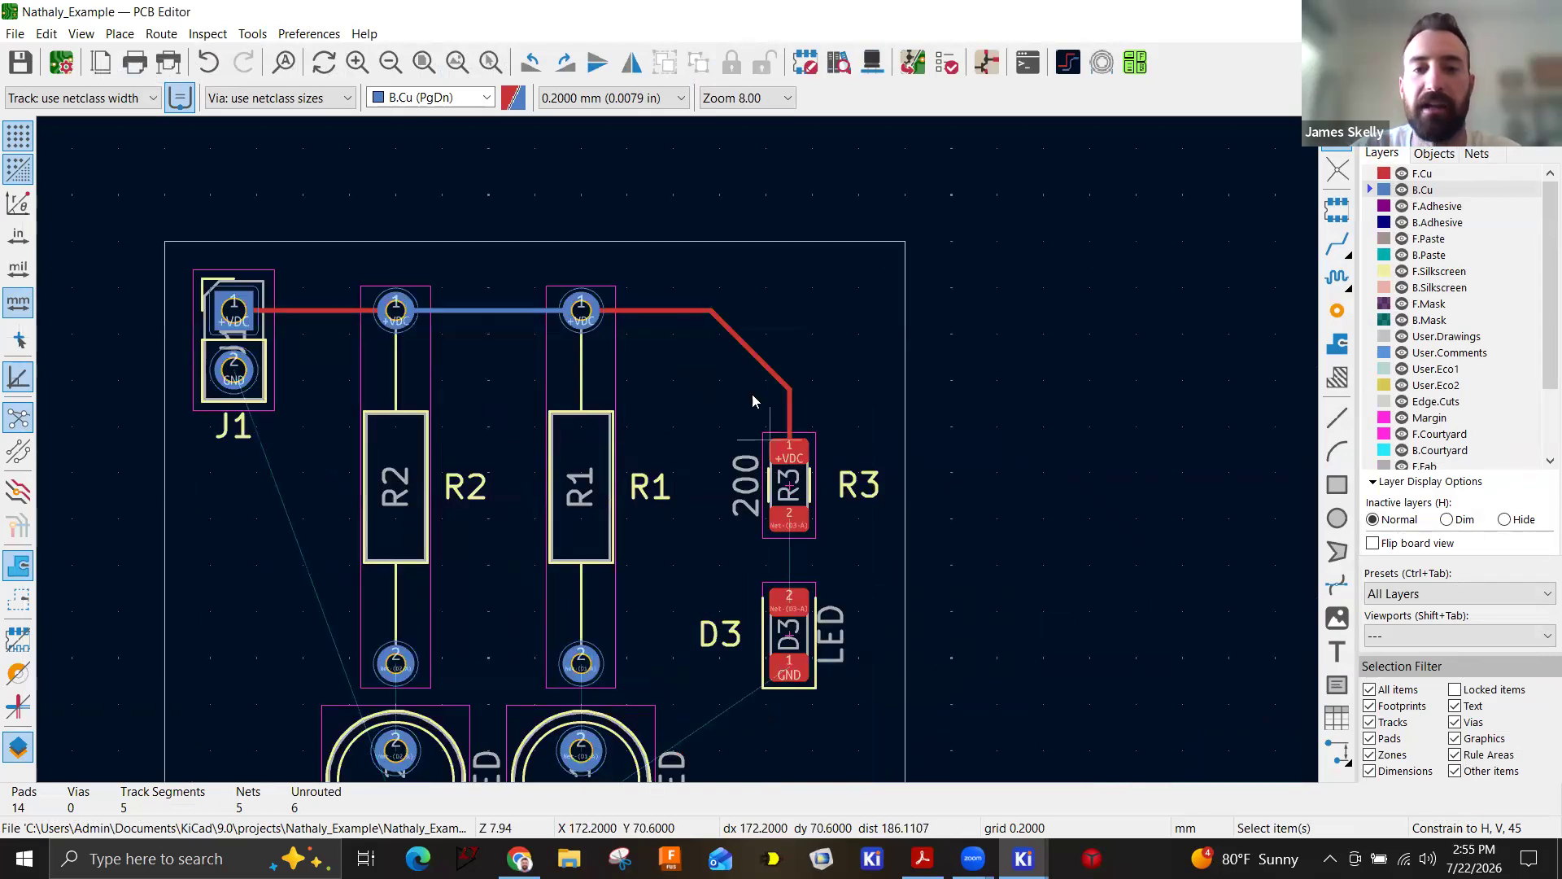
left_click(677, 311)
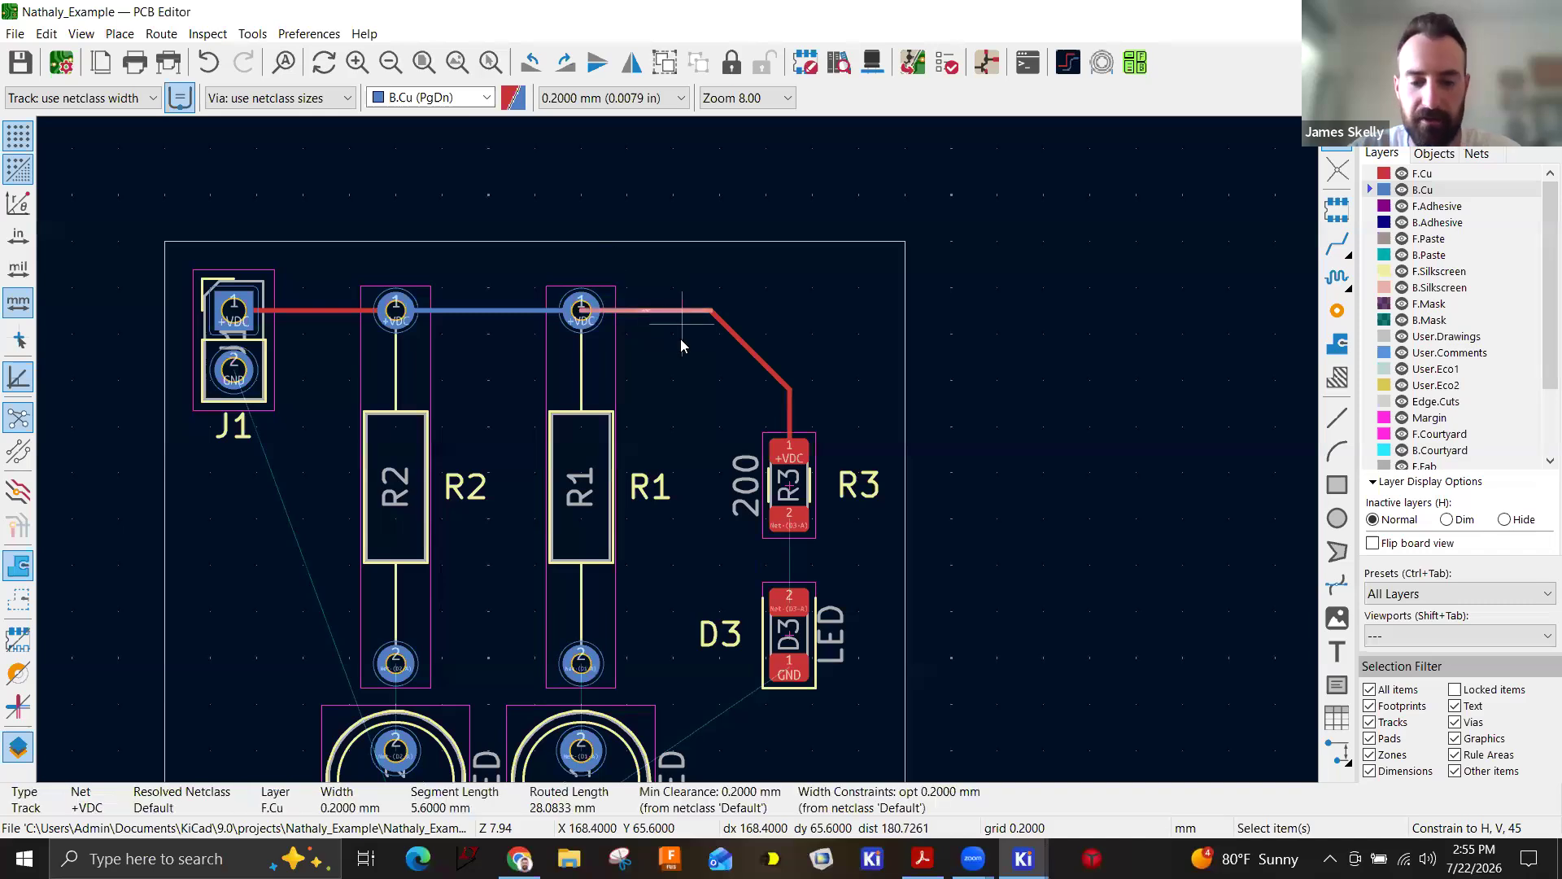
key("u")
key("Delete")
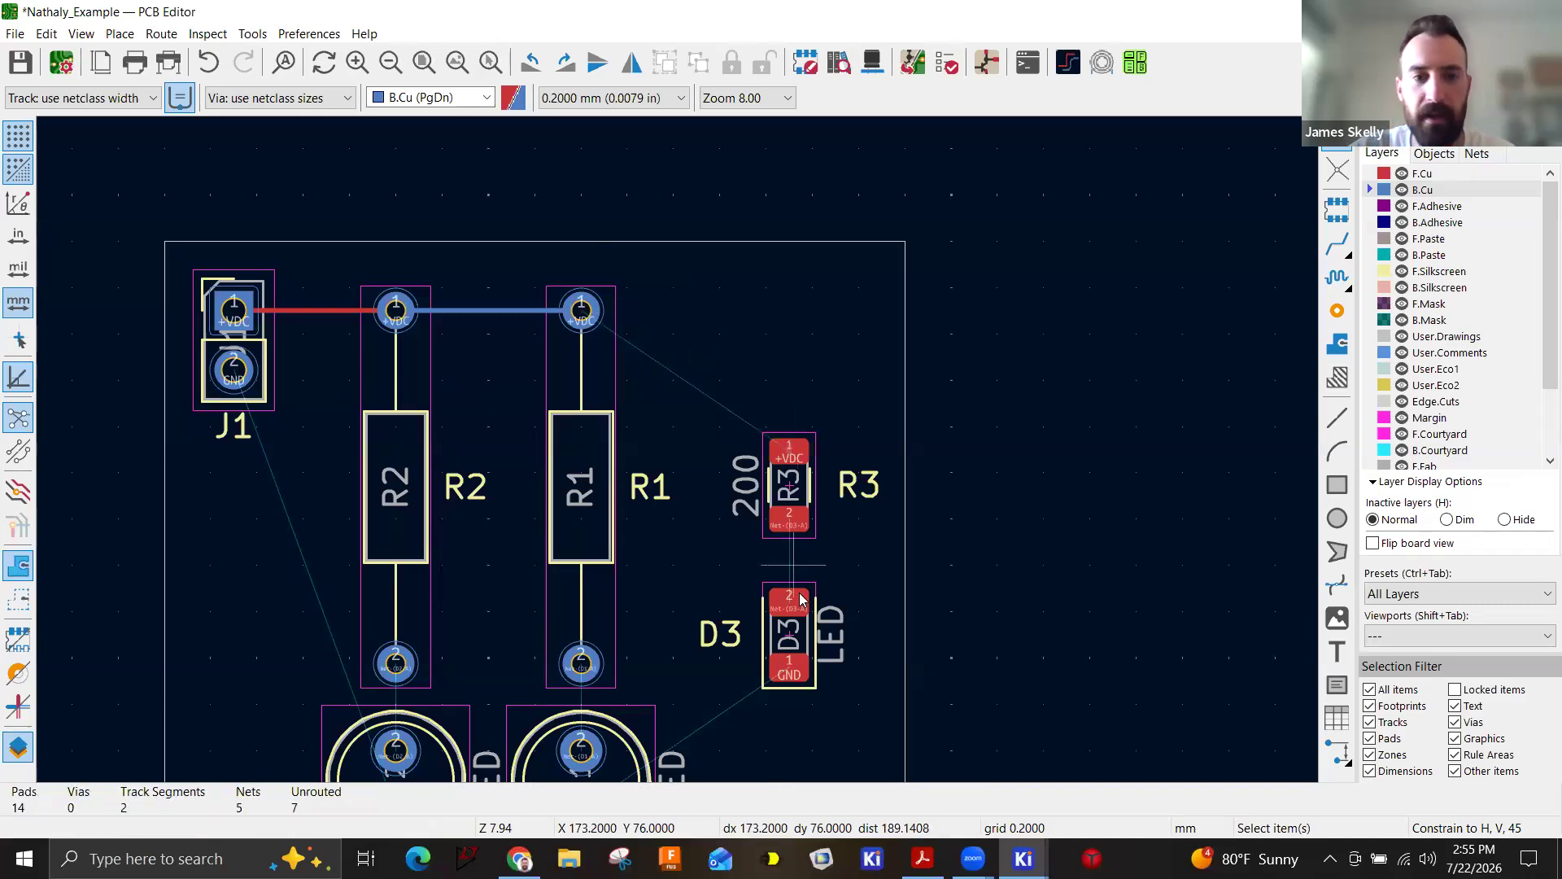
Move D3 and R3 into the gap between R2 and R1, with R3 above D3.
left_click(799, 620)
key("m")
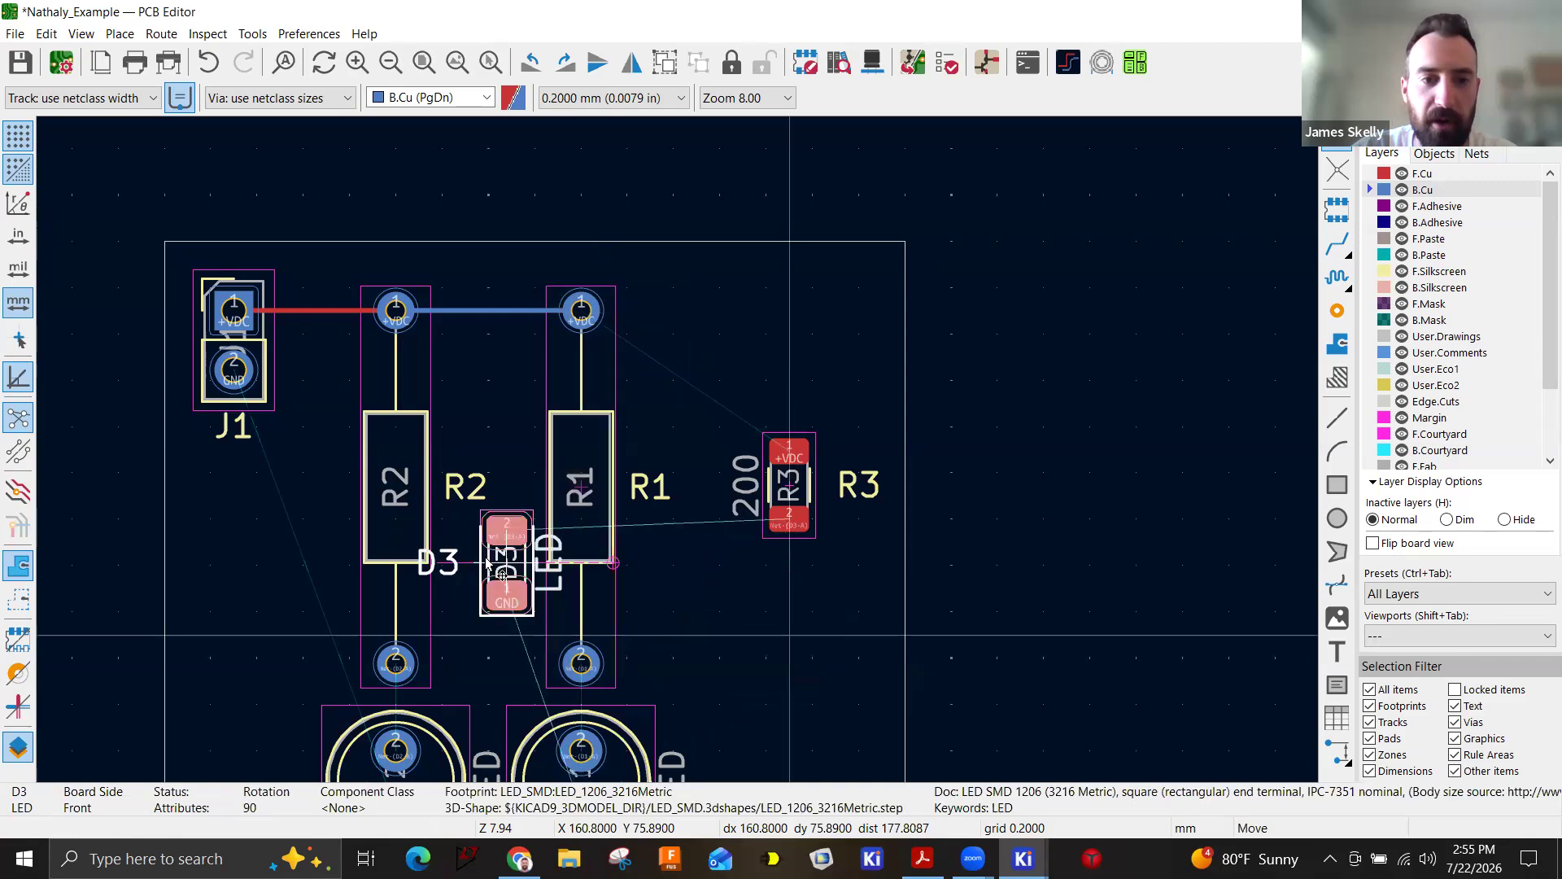
left_click(488, 561)
left_click(790, 470)
key("m")
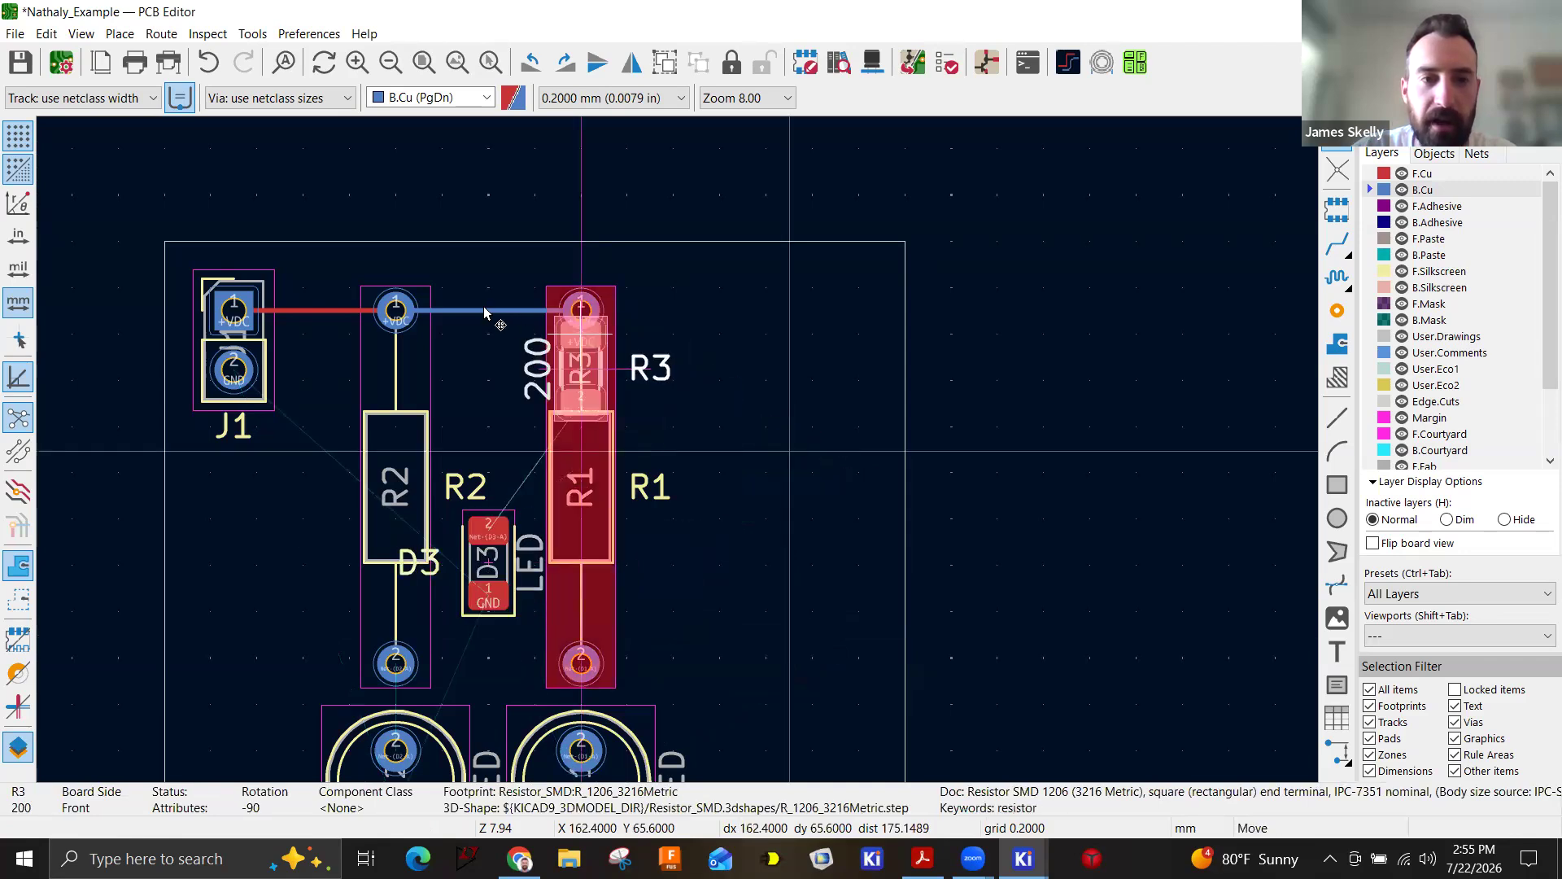
left_click(488, 303)
left_click(732, 356)
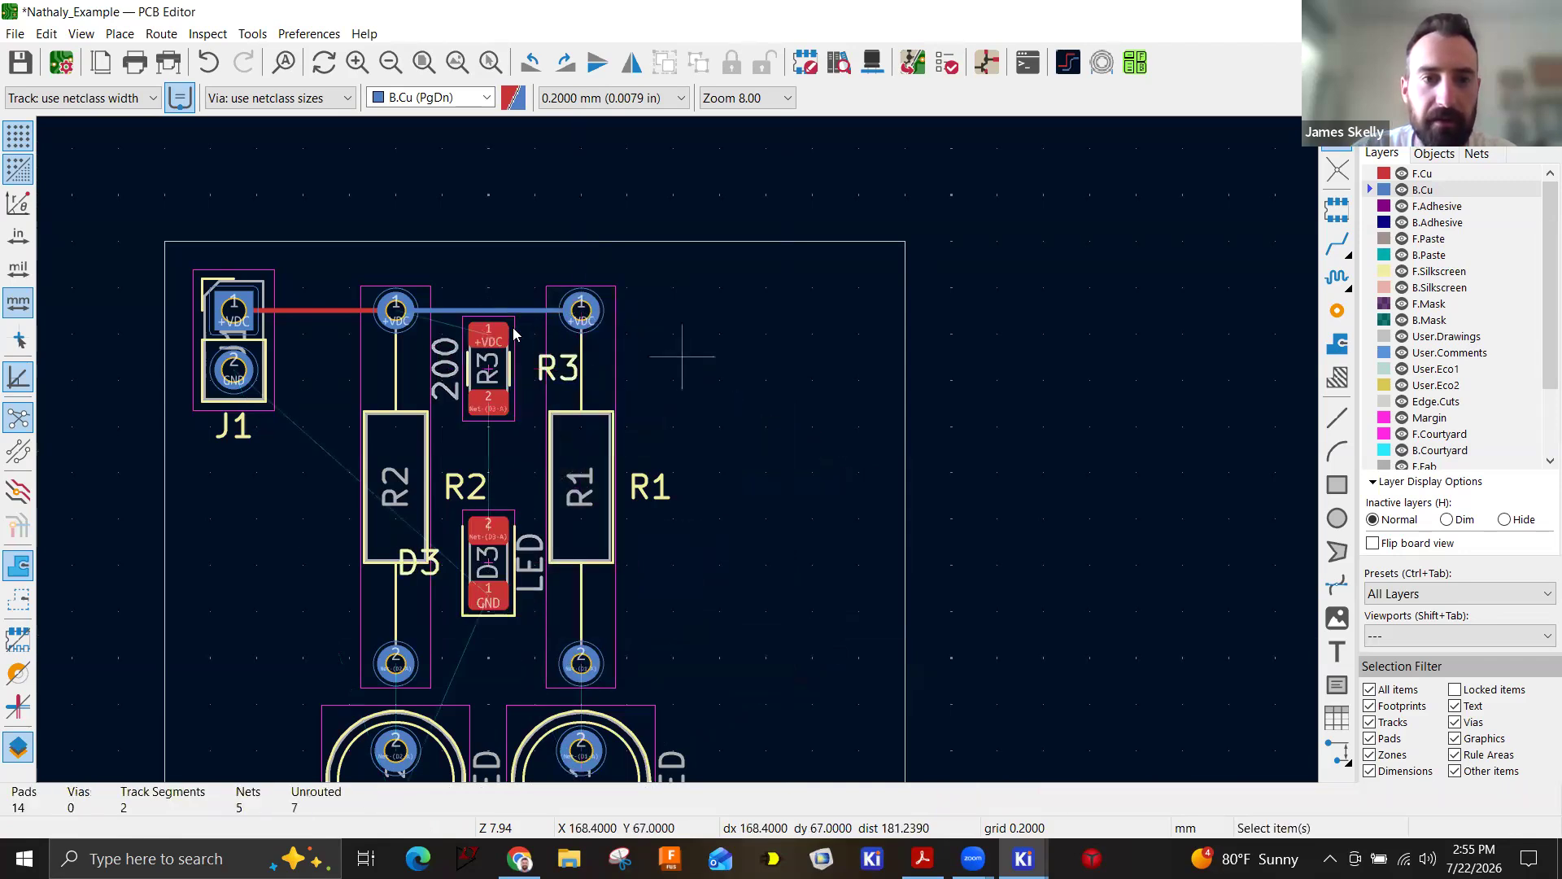
Move R3 up so its pad 1 lies over the B.Cu track between R2 and R1.
scroll(644, 495, "up", 3)
left_click(645, 495)
key("m")
left_click(972, 514)
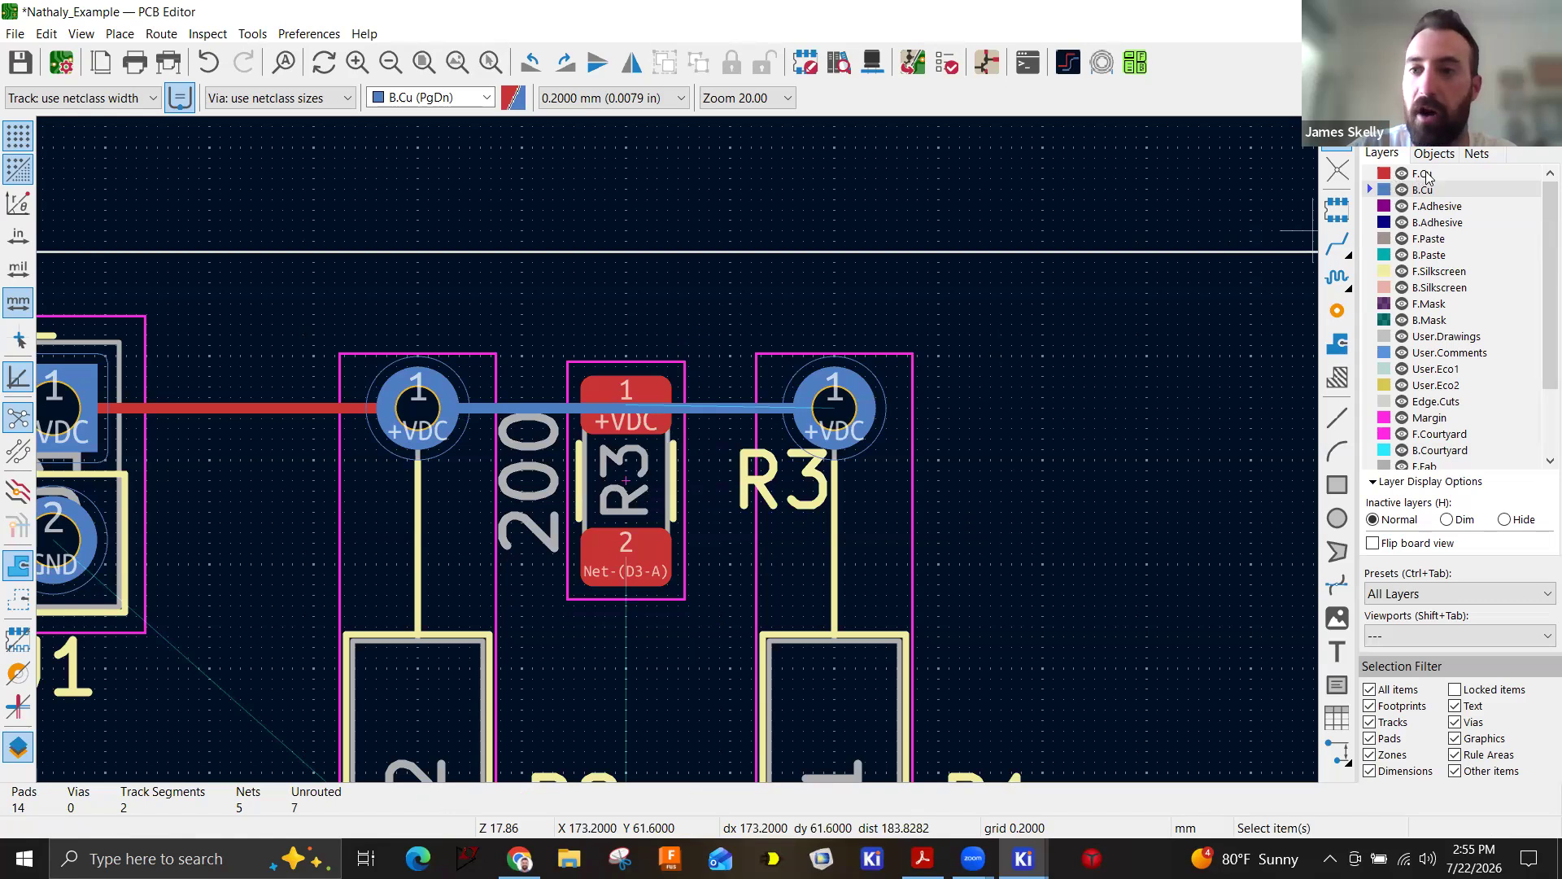
Make F.Cu the active layer and inspect the relocated R3 and D3 in the 3D Viewer, closing it when done.
key("Page_Up")
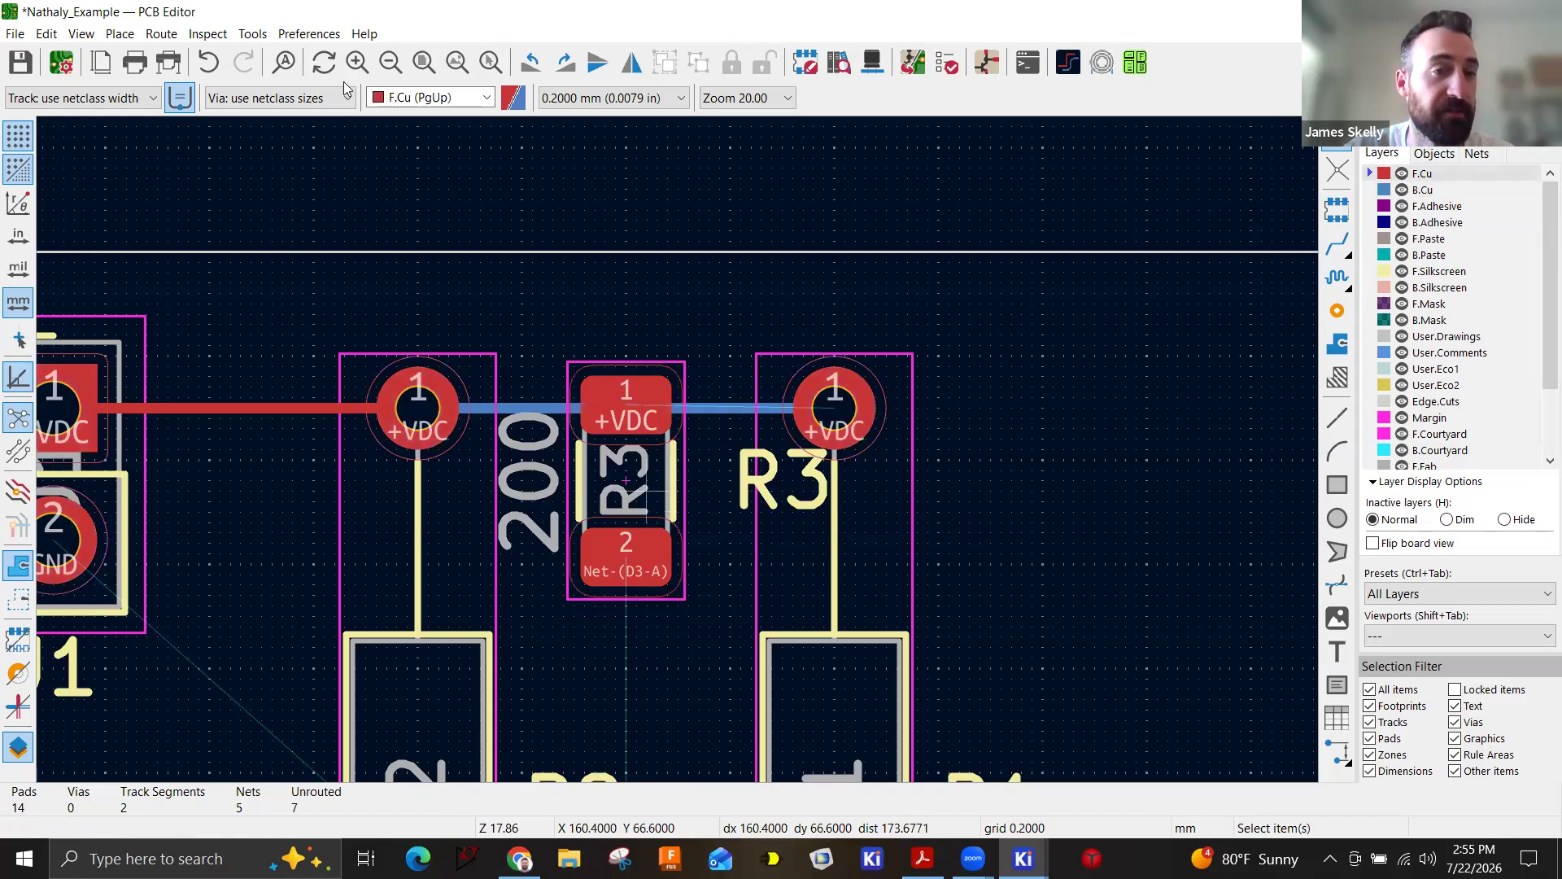
left_click(83, 36)
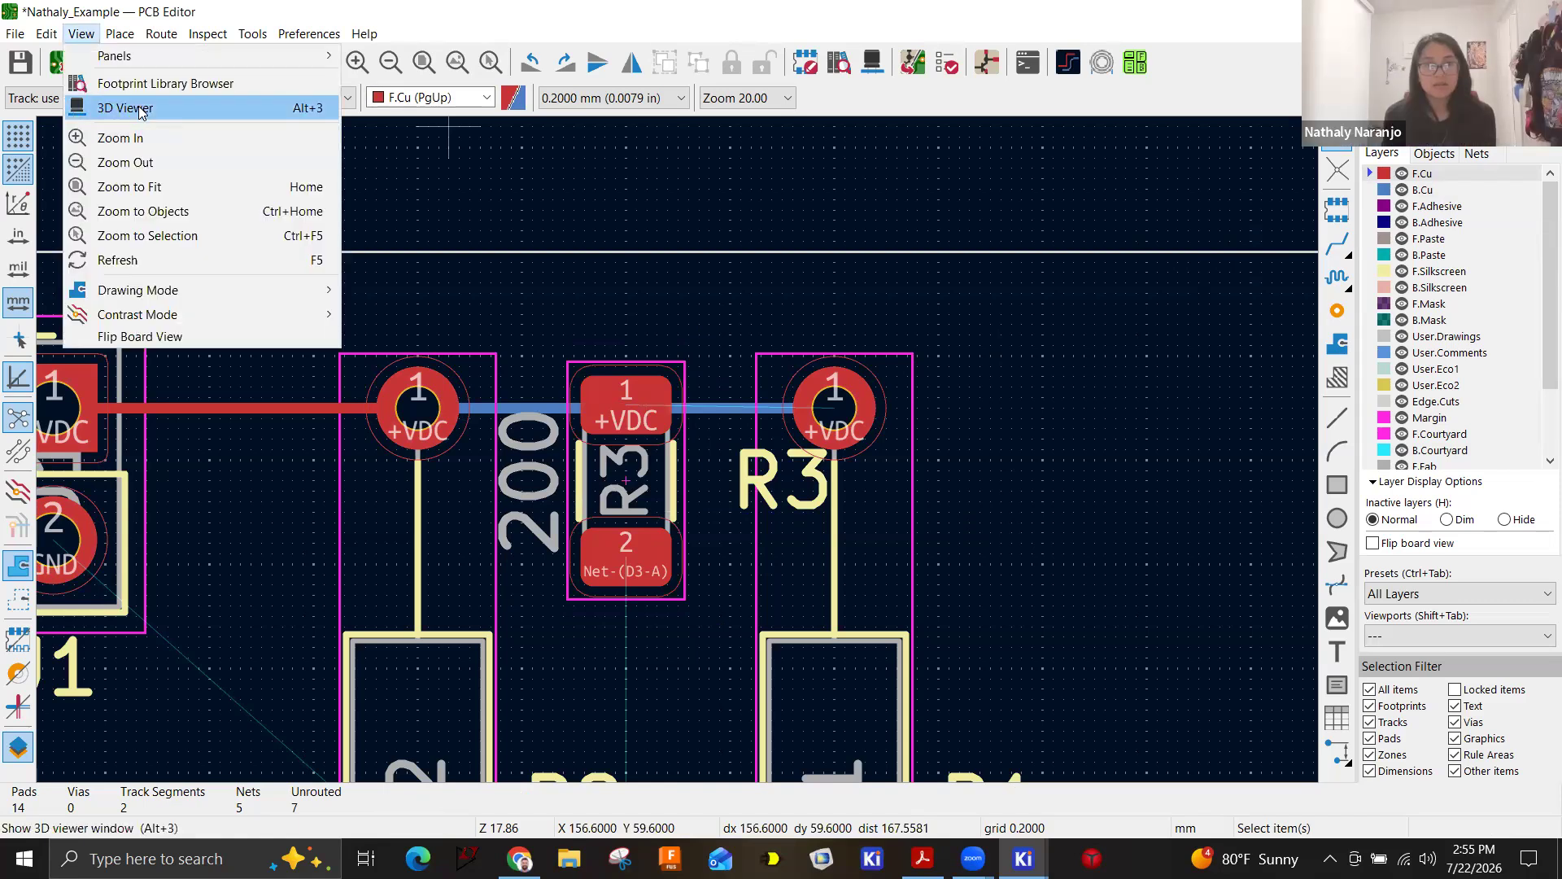
key("Return")
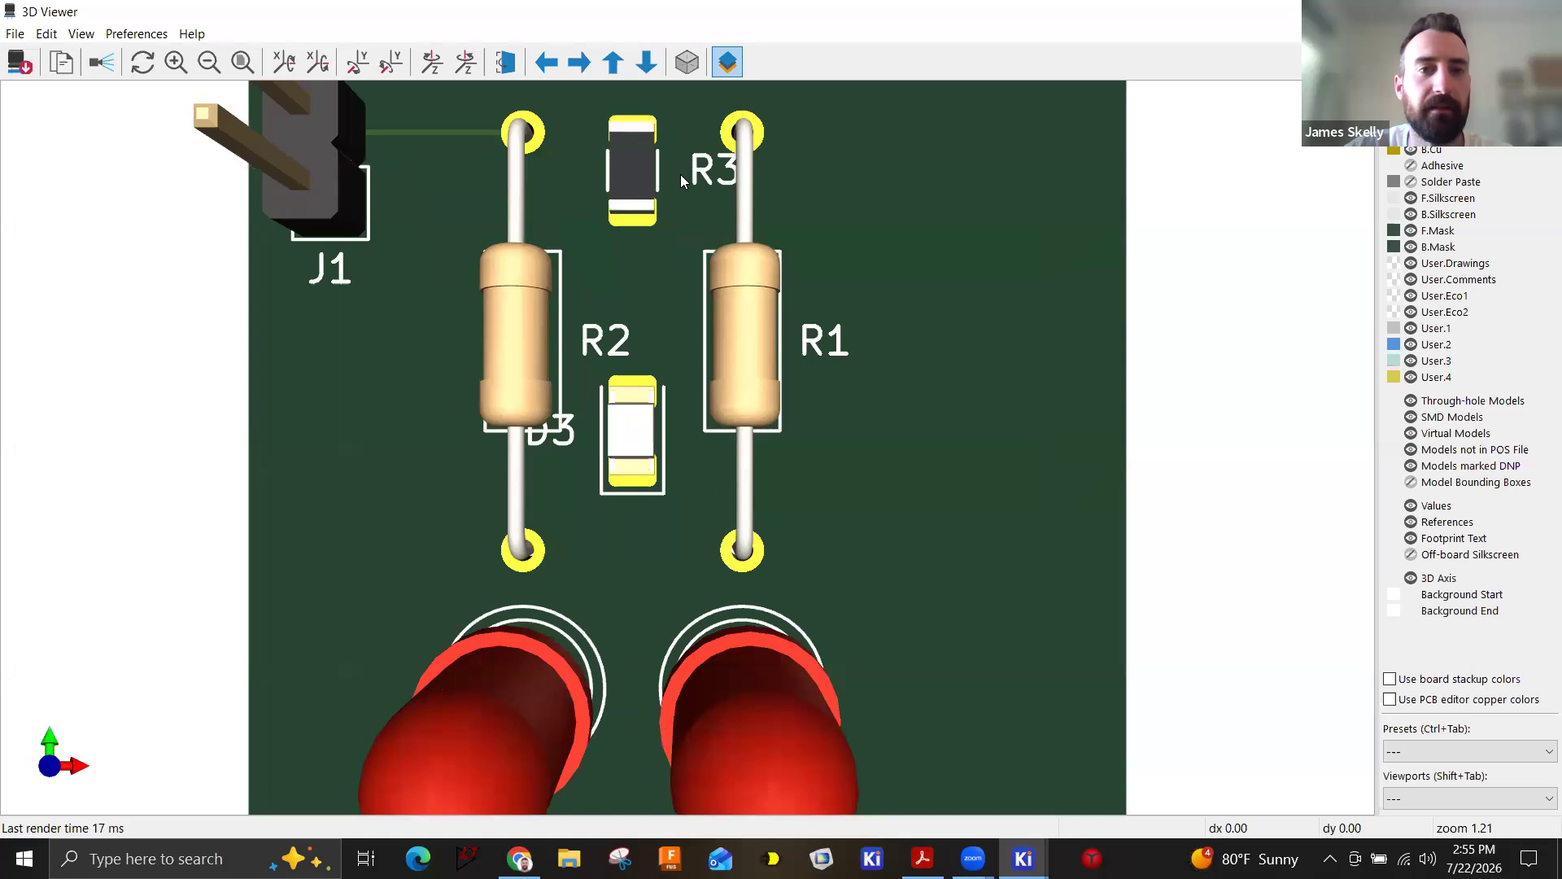
scroll(682, 180, "down", 2)
mouse_move(872, 264)
left_mouse_down()
mouse_move(866, 329)
mouse_move(637, 438)
mouse_move(349, 516)
mouse_move(913, 269)
mouse_move(1038, 236)
mouse_move(864, 253)
left_mouse_up()
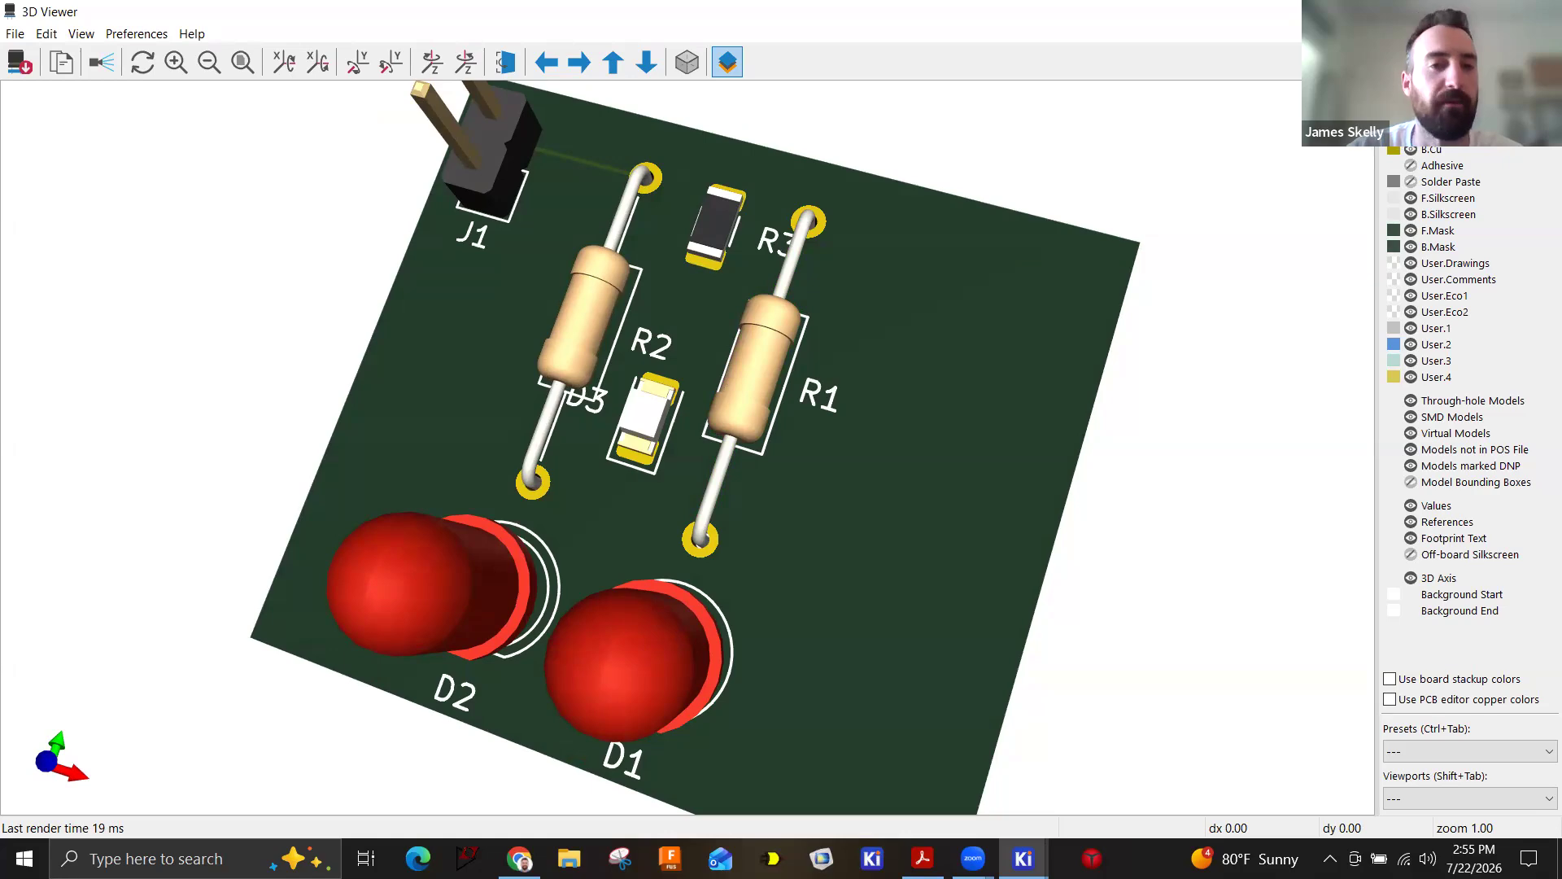
left_click(1544, 11)
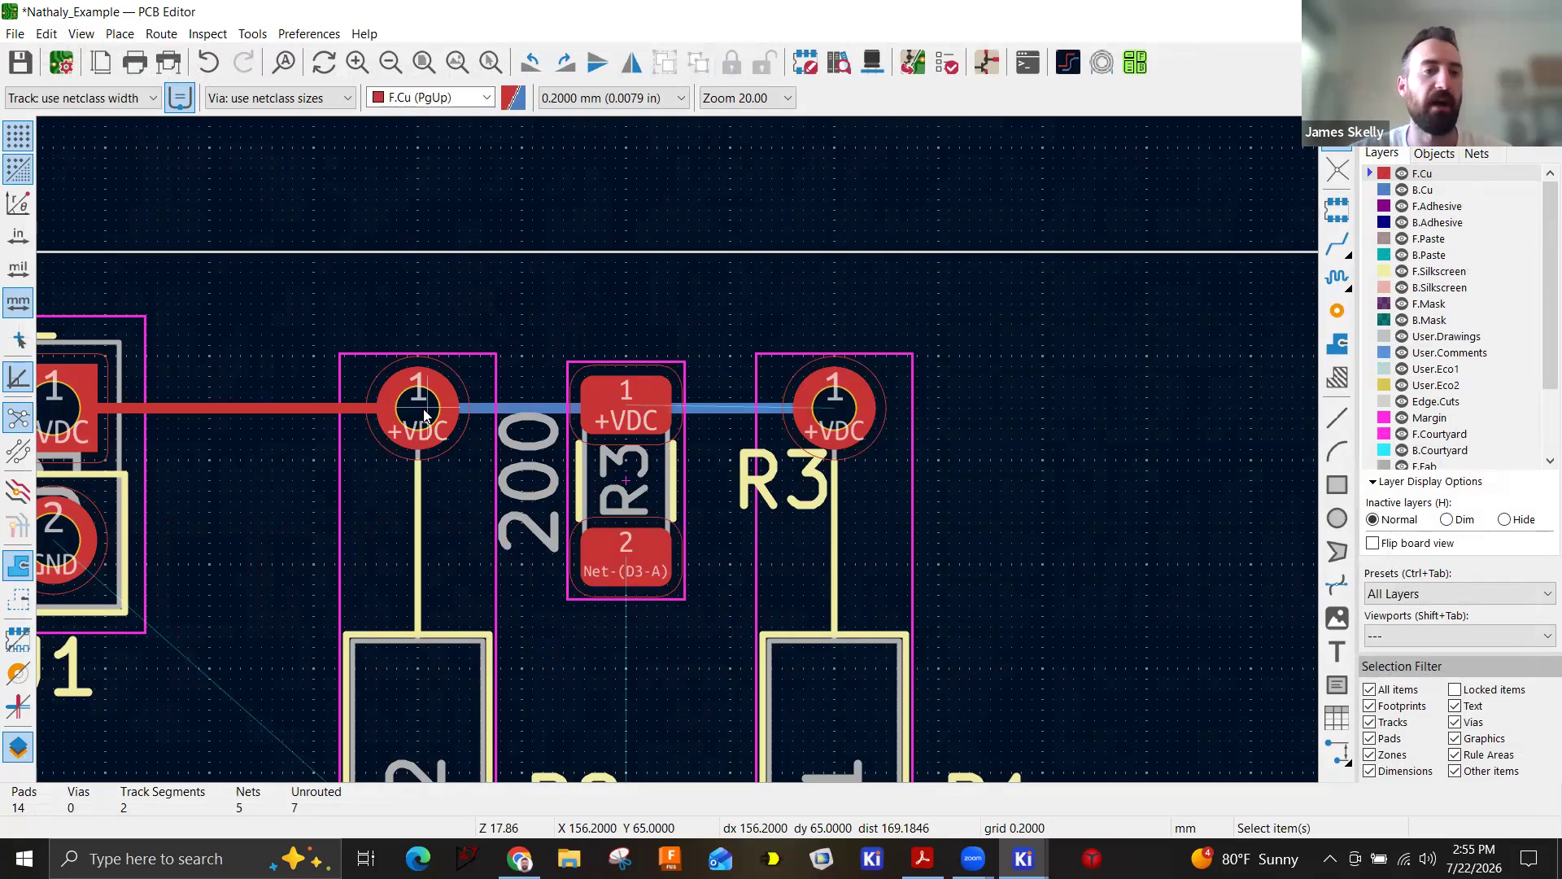
Undo the last three footprint moves of R3 and D3 and clear the selection.
scroll(569, 500, "down", 5)
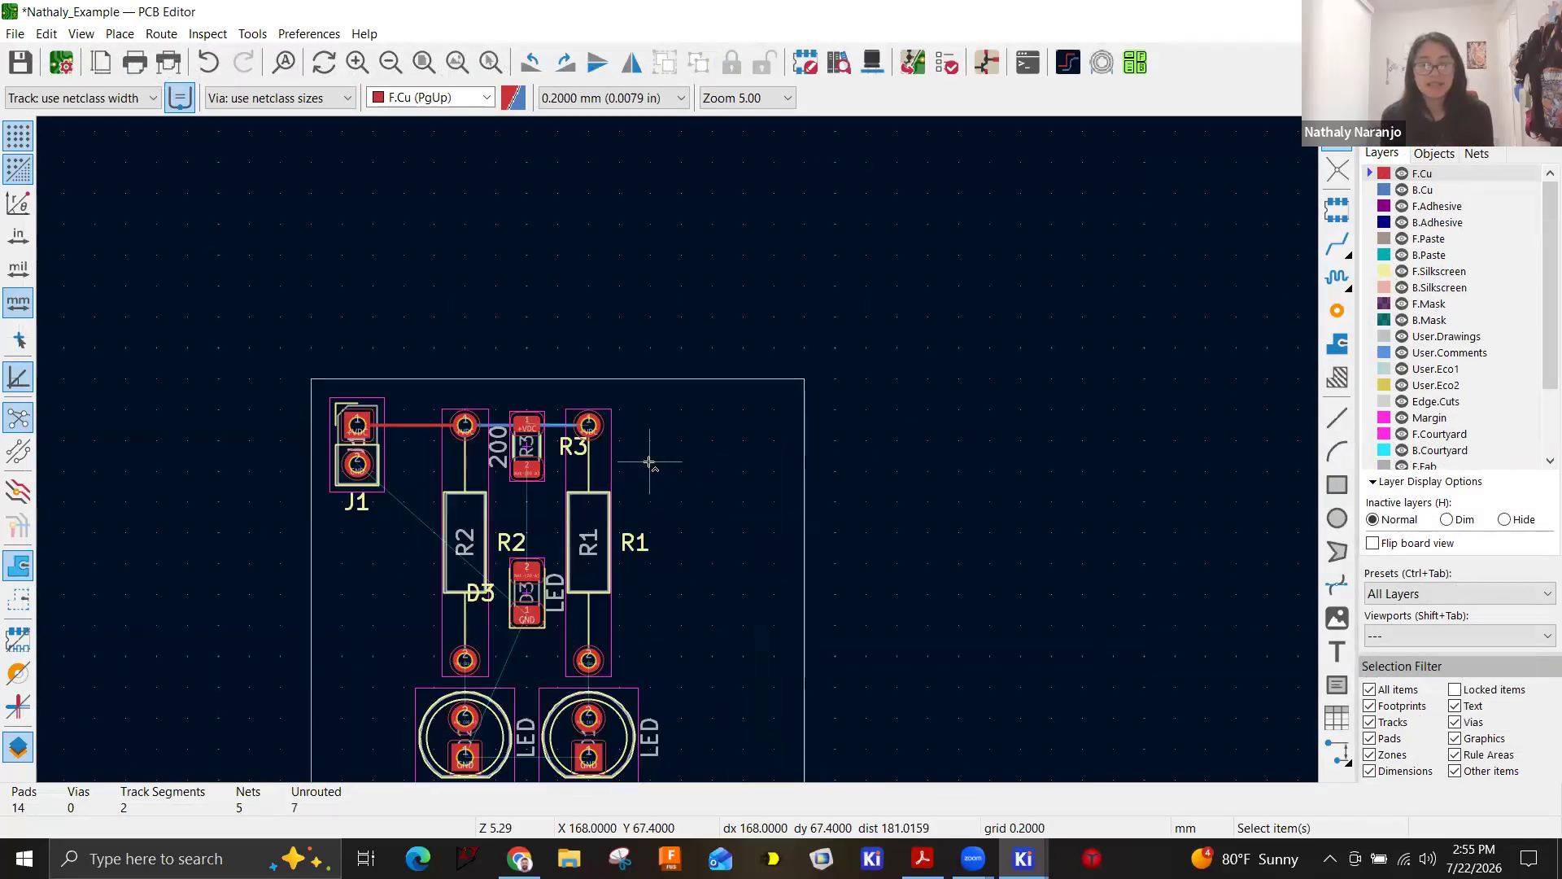
key("ctrl+z")
key("ctrl+z")
key("ctrl+z")
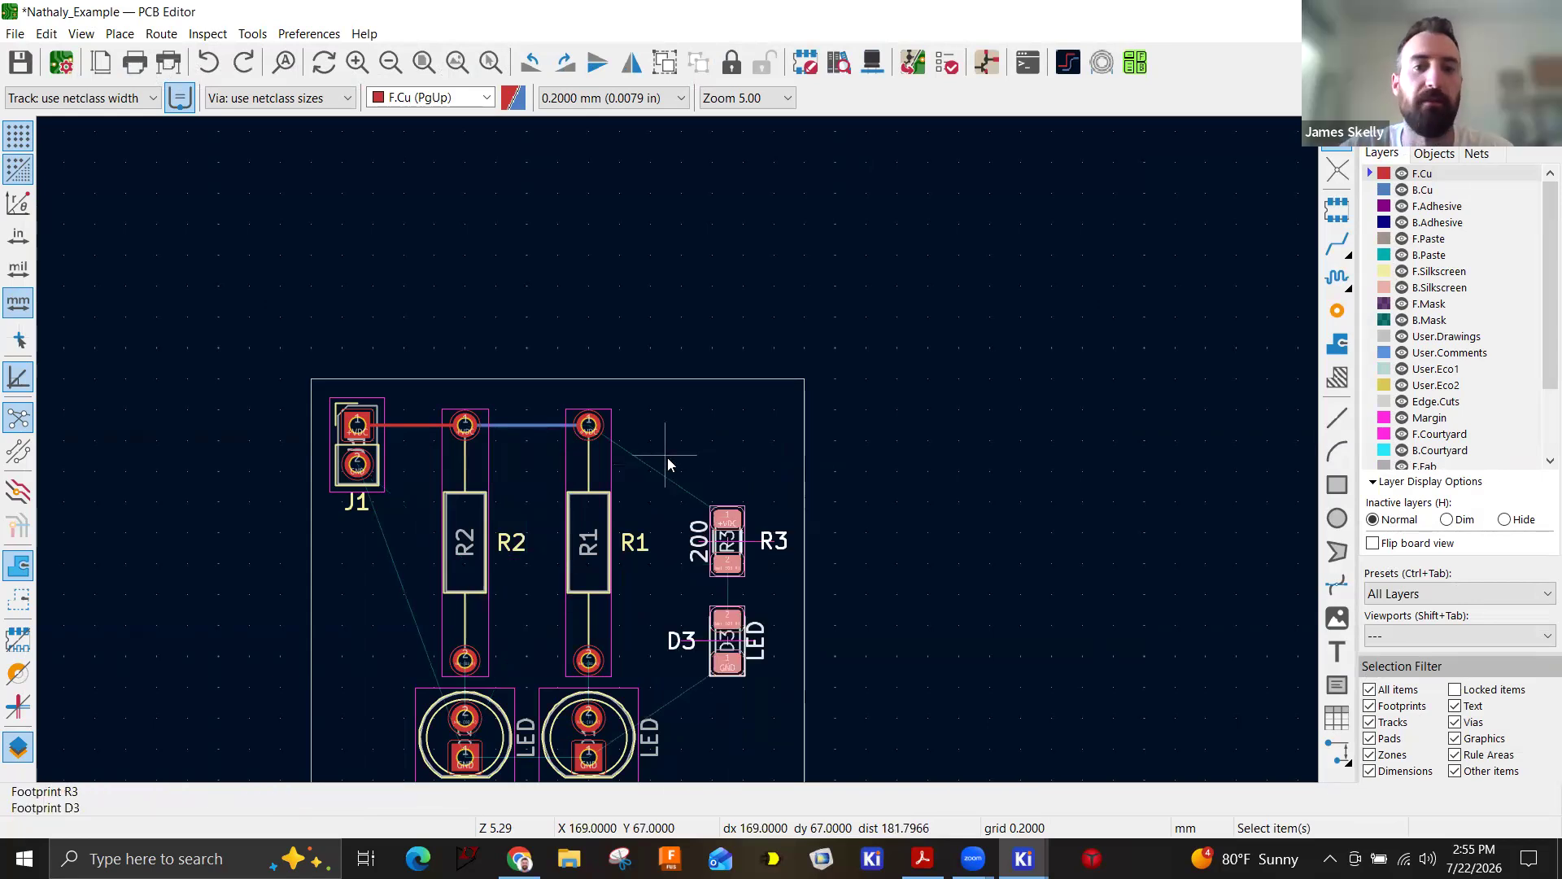
left_click(669, 464)
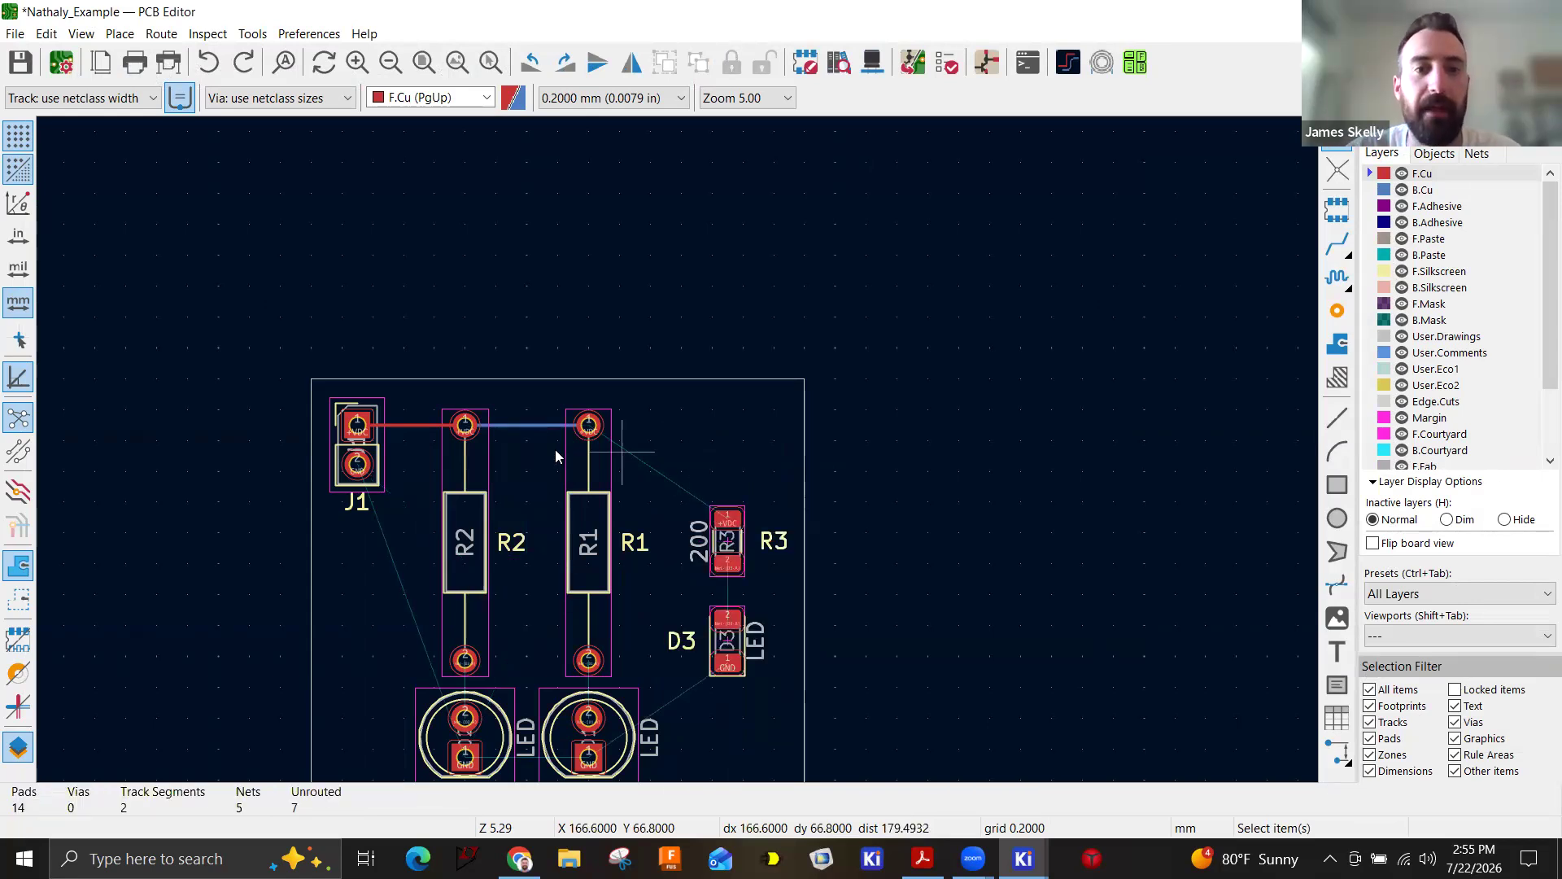
Route a single +VDC track on F.Cu from R1 pad 1 to R3 pad 1 with a diagonal corner segment.
scroll(655, 455, "up", 3)
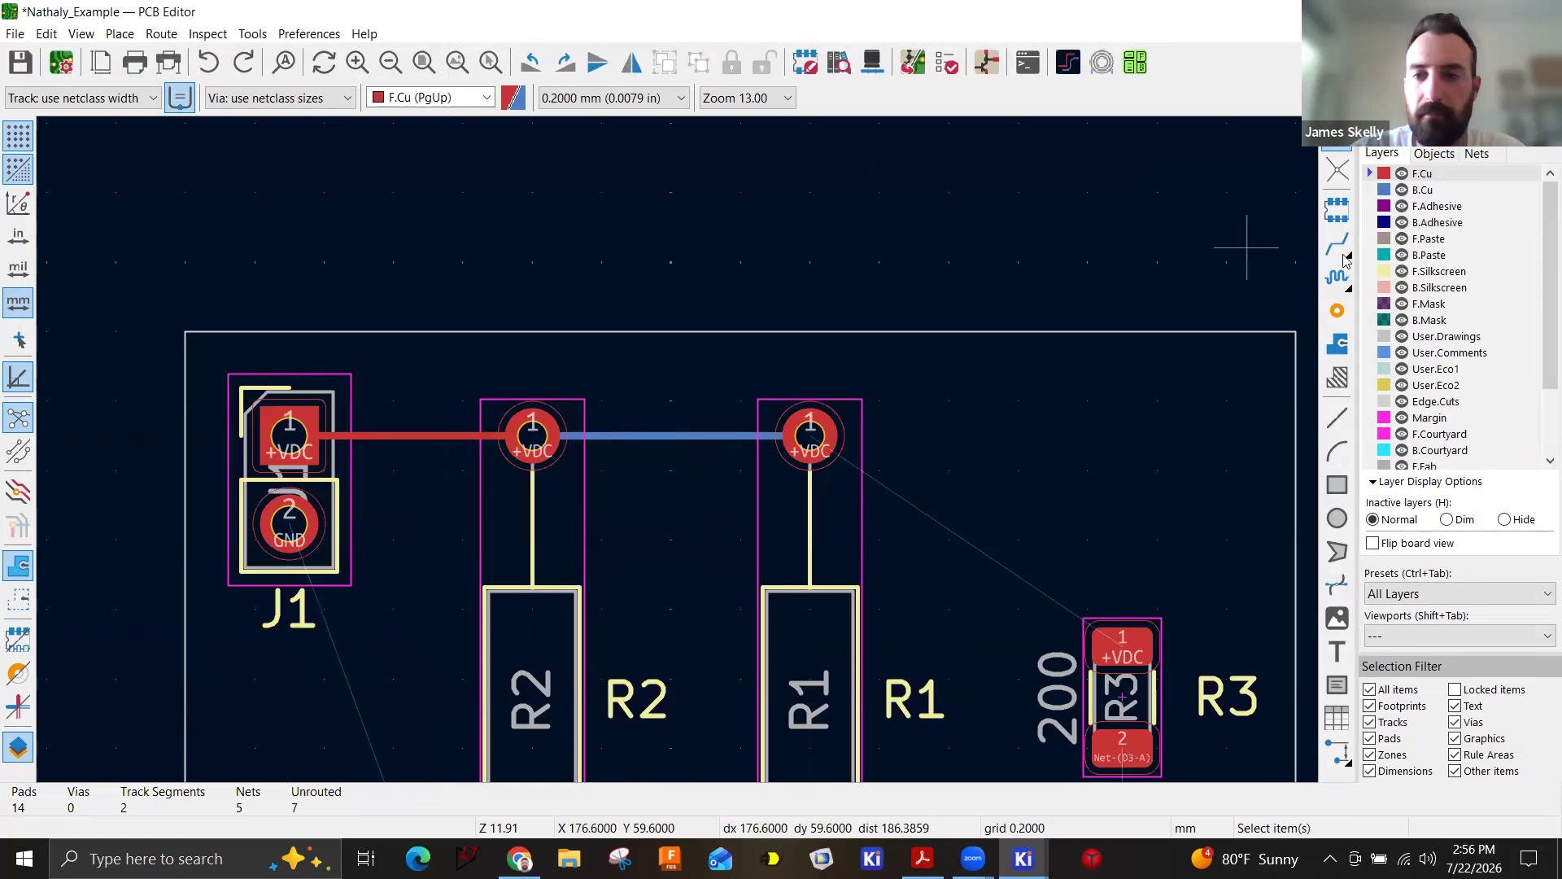
key("x")
left_click(814, 436)
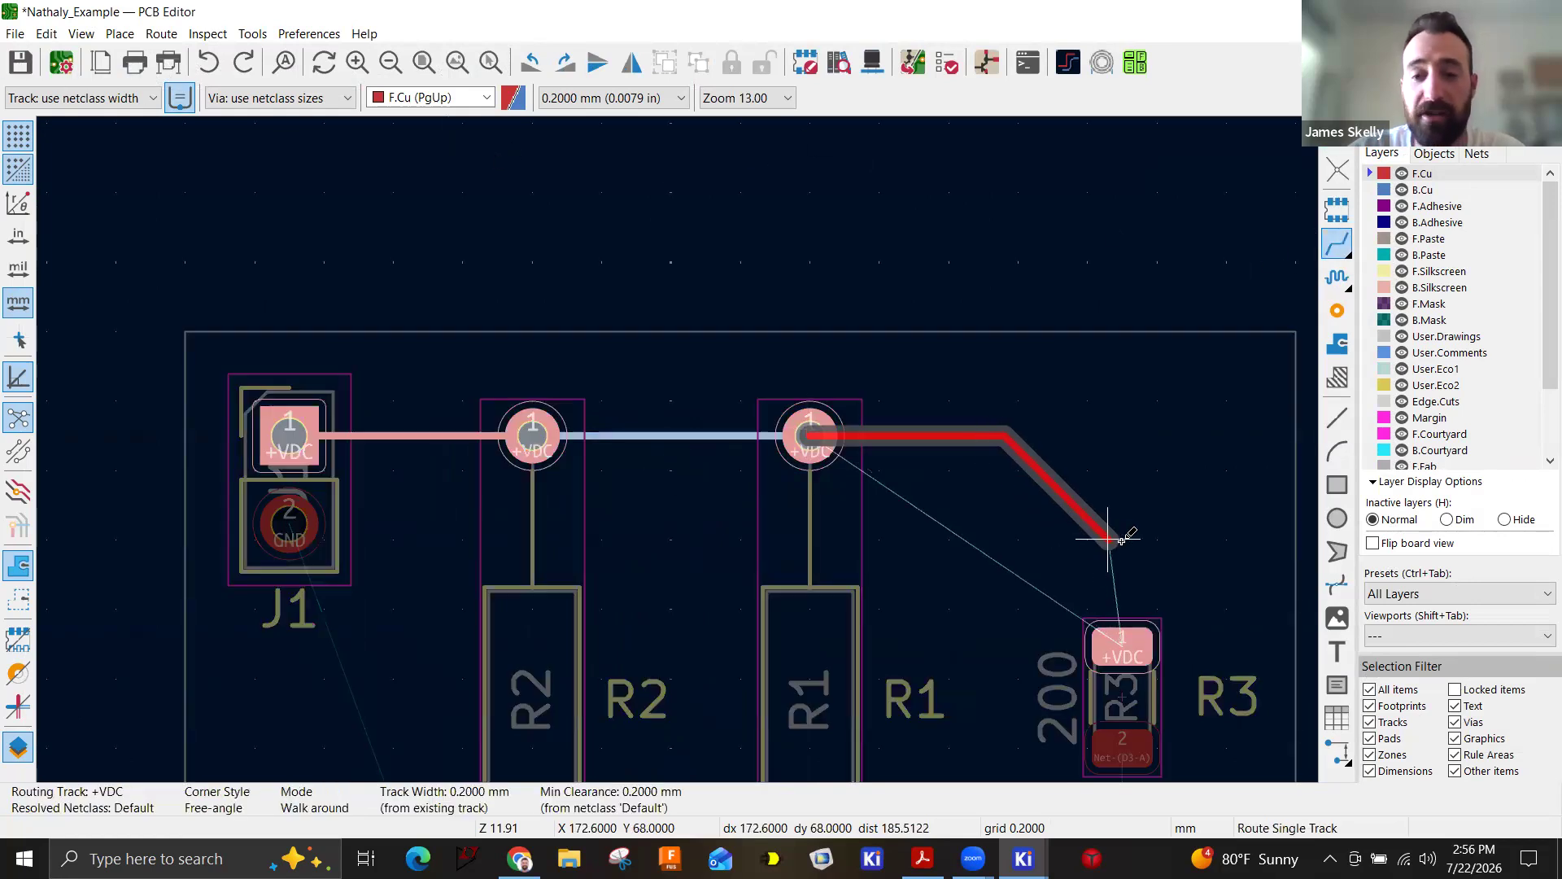
left_click(1123, 645)
key("Escape")
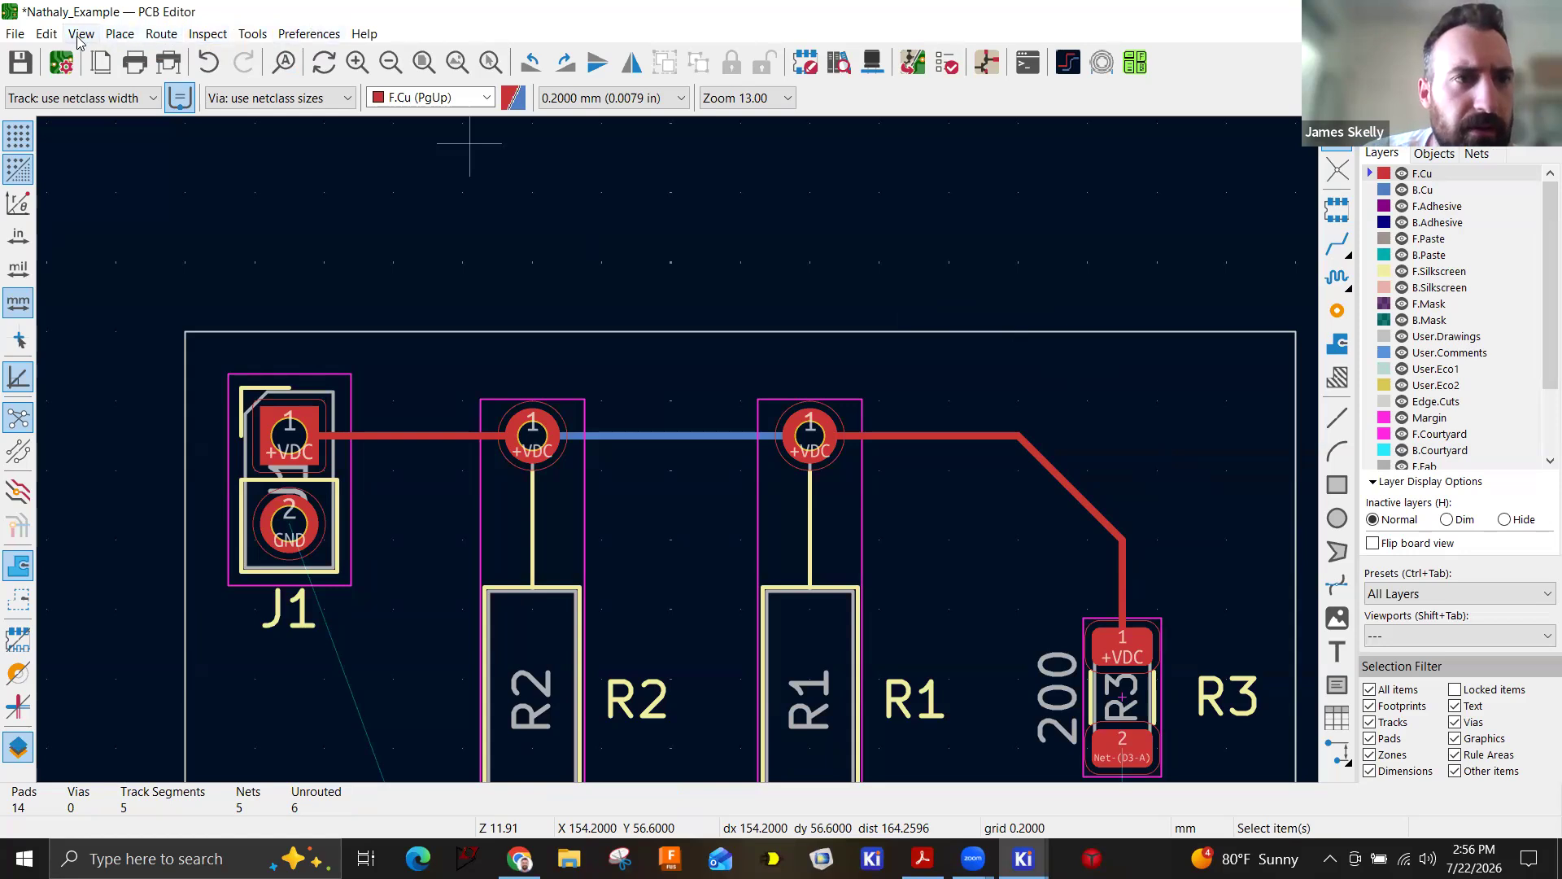
Set the physical stackup to 4 copper layers in the board setup and review the added inner copper and dielectric layers.
left_click(14, 36)
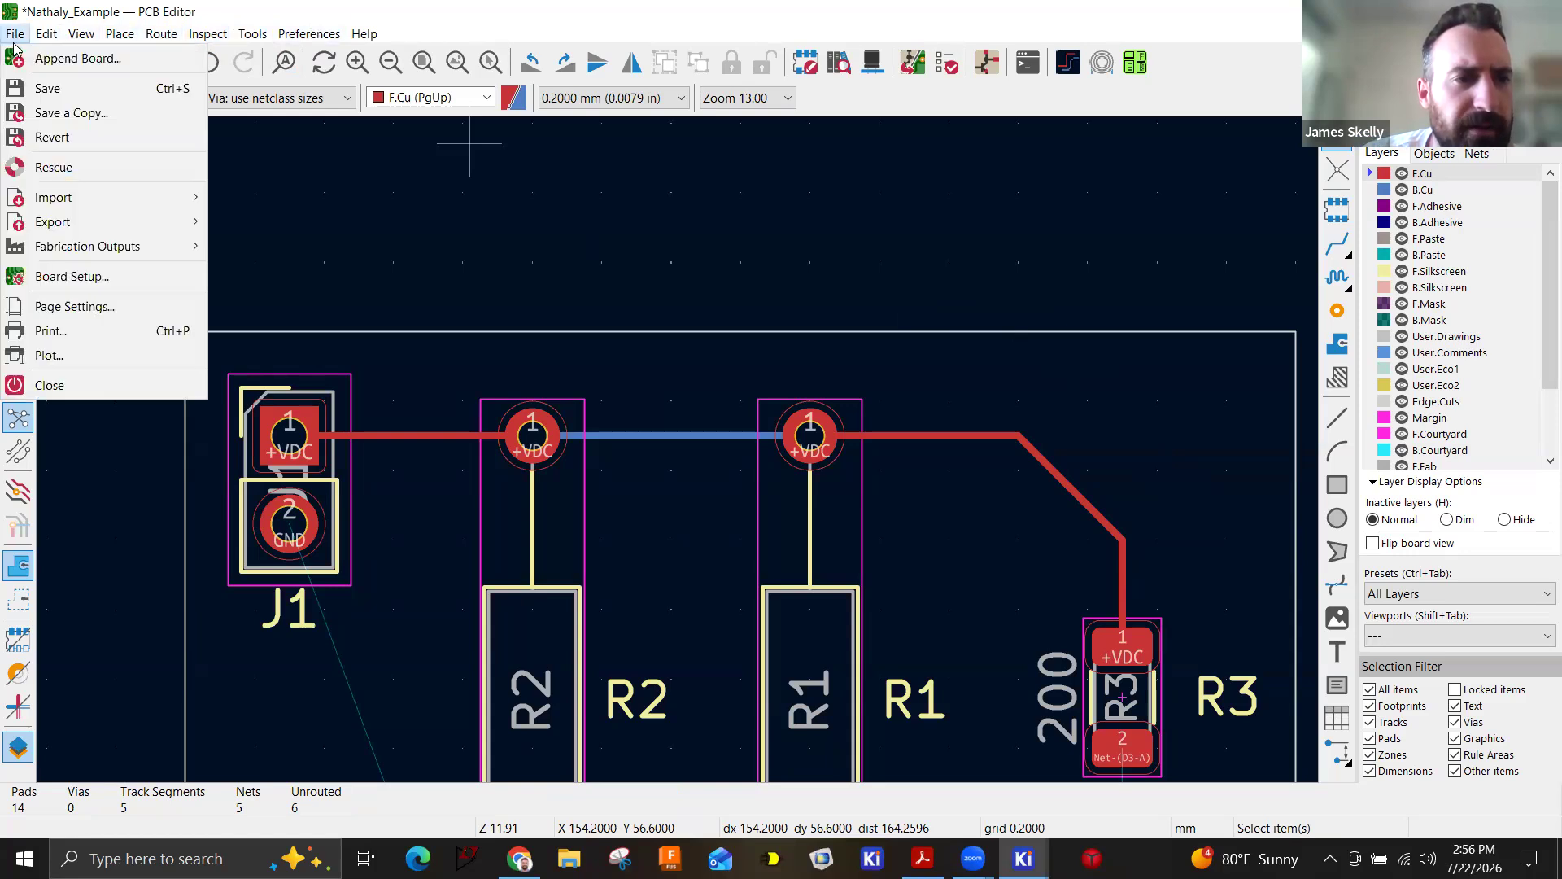
left_click(98, 278)
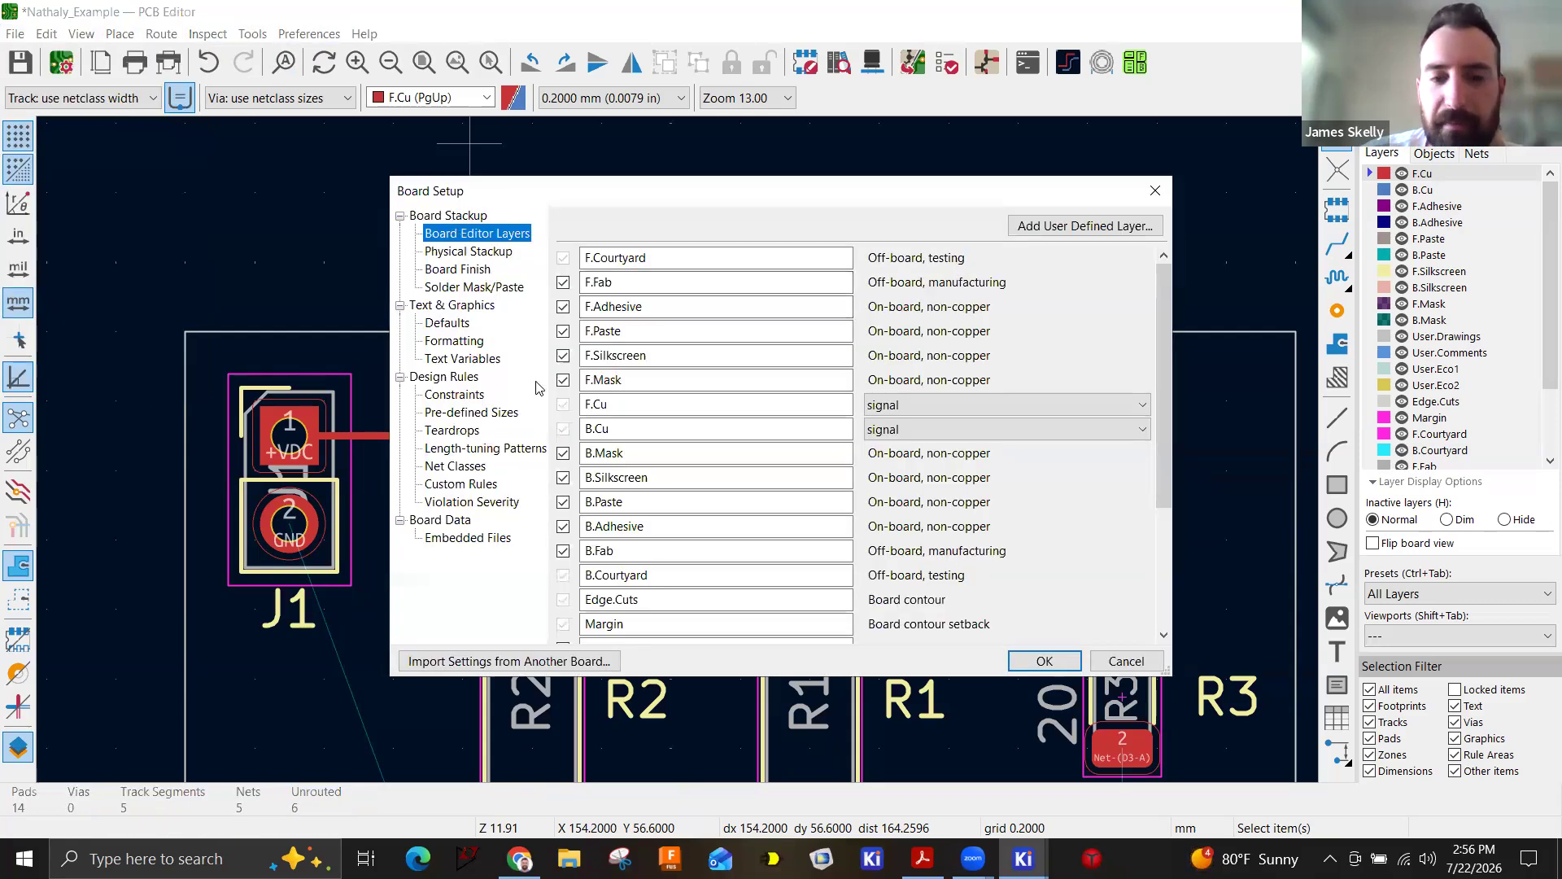
left_click(497, 261)
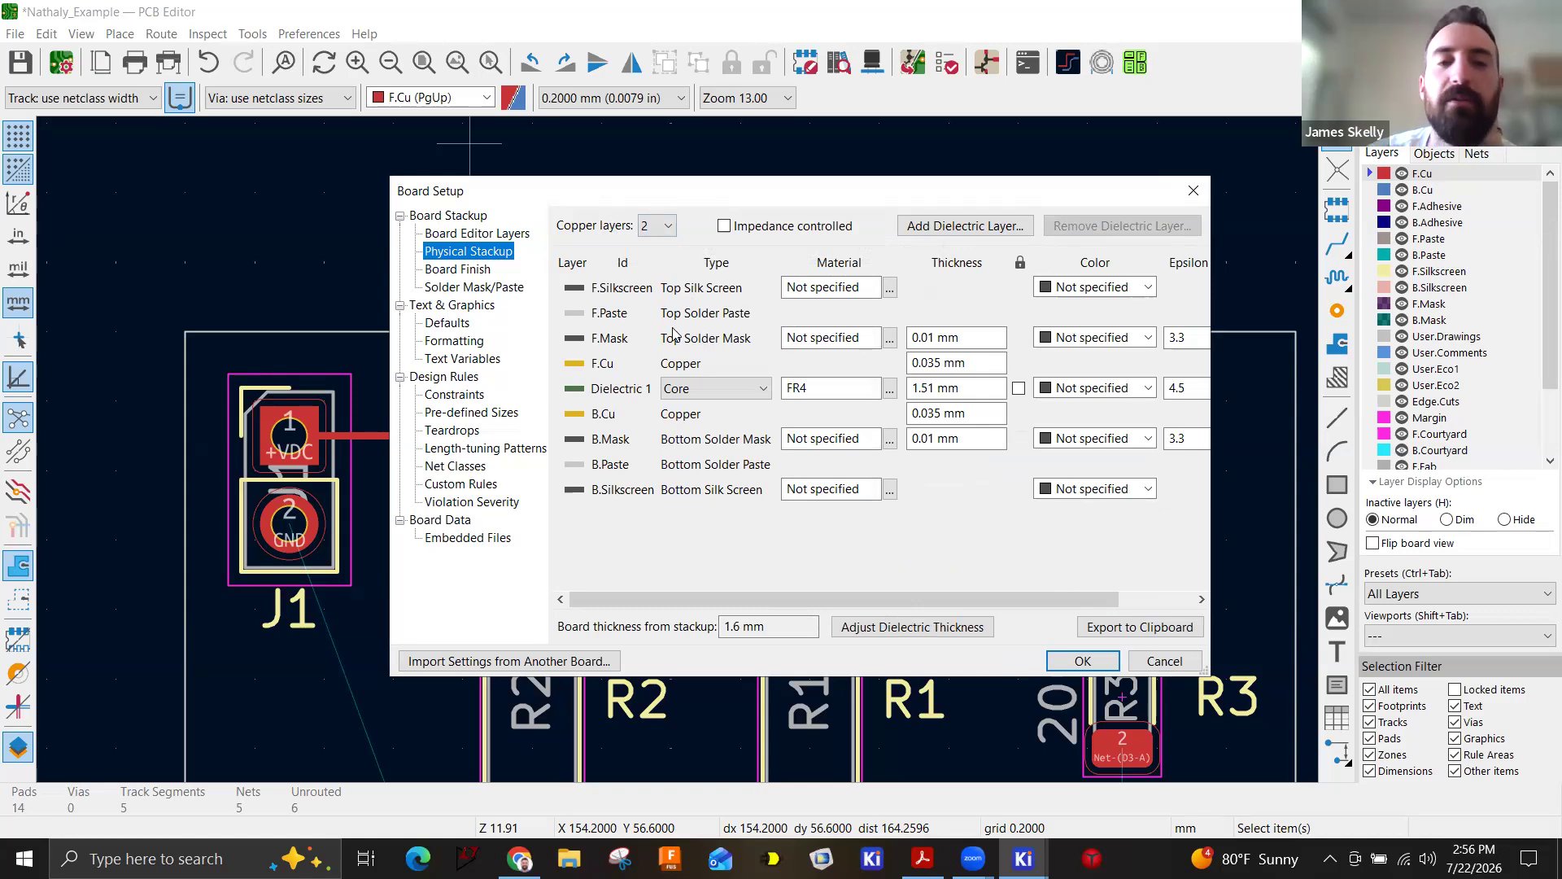
left_click(666, 225)
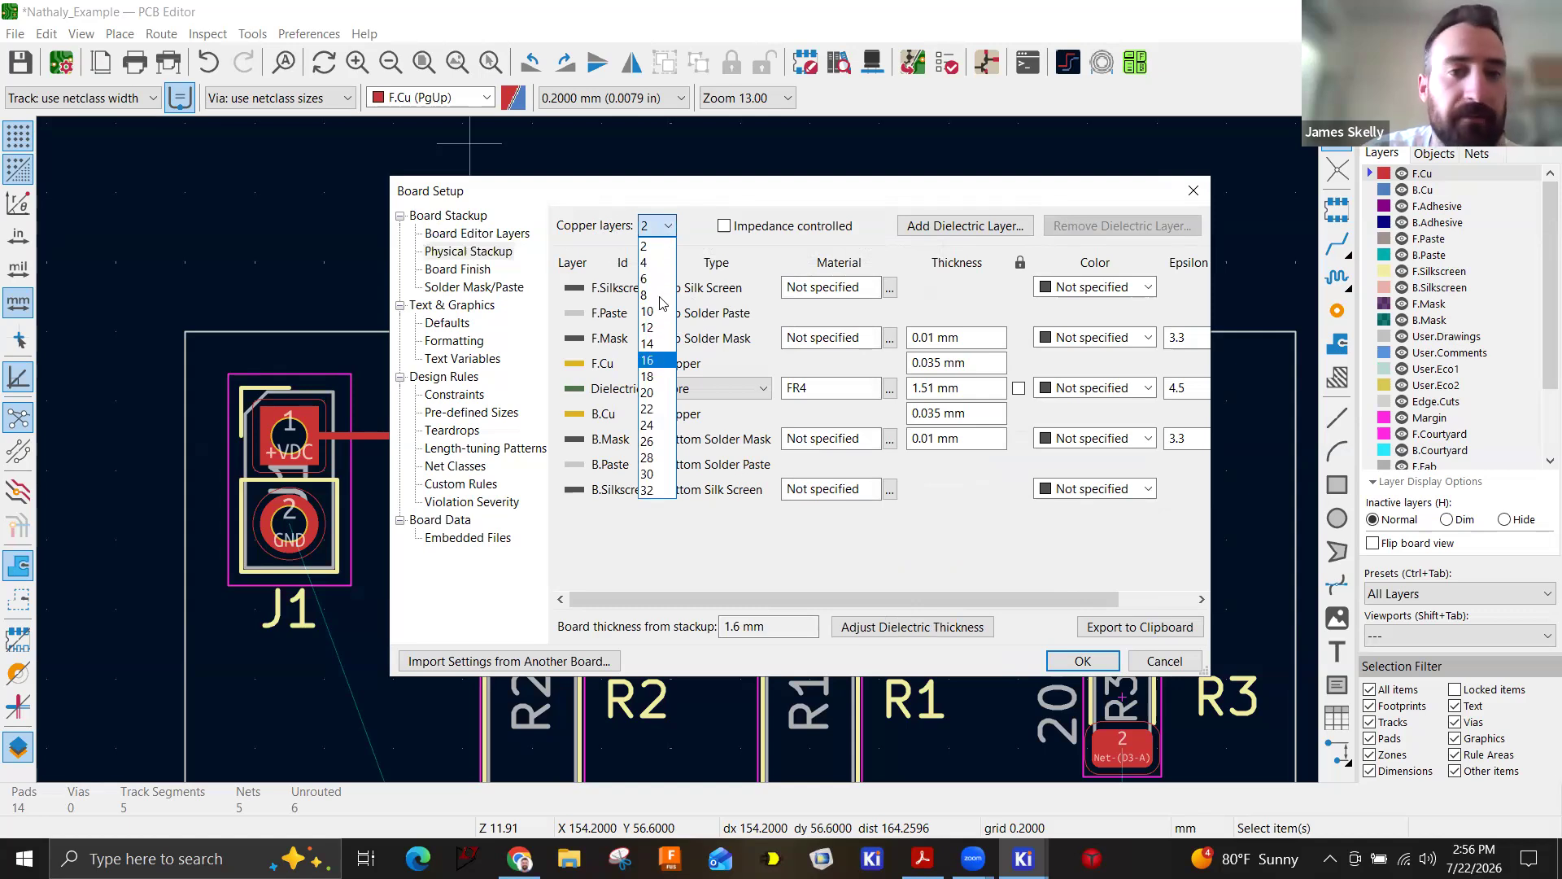
left_click(661, 263)
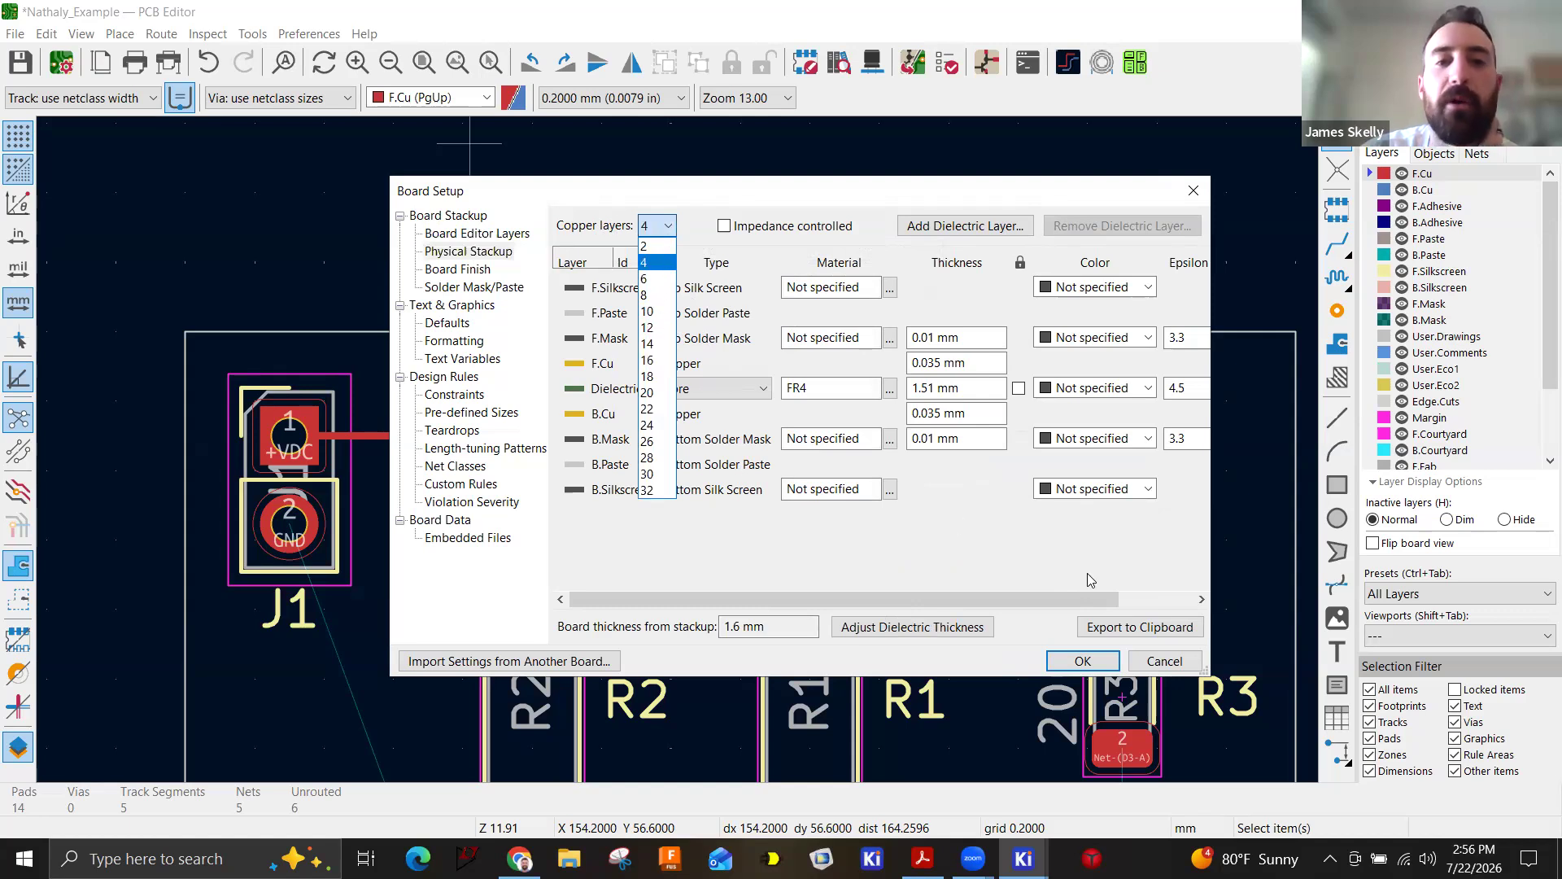
scroll(708, 455, "down", 2)
scroll(692, 469, "up", 1)
scroll(651, 448, "up", 1)
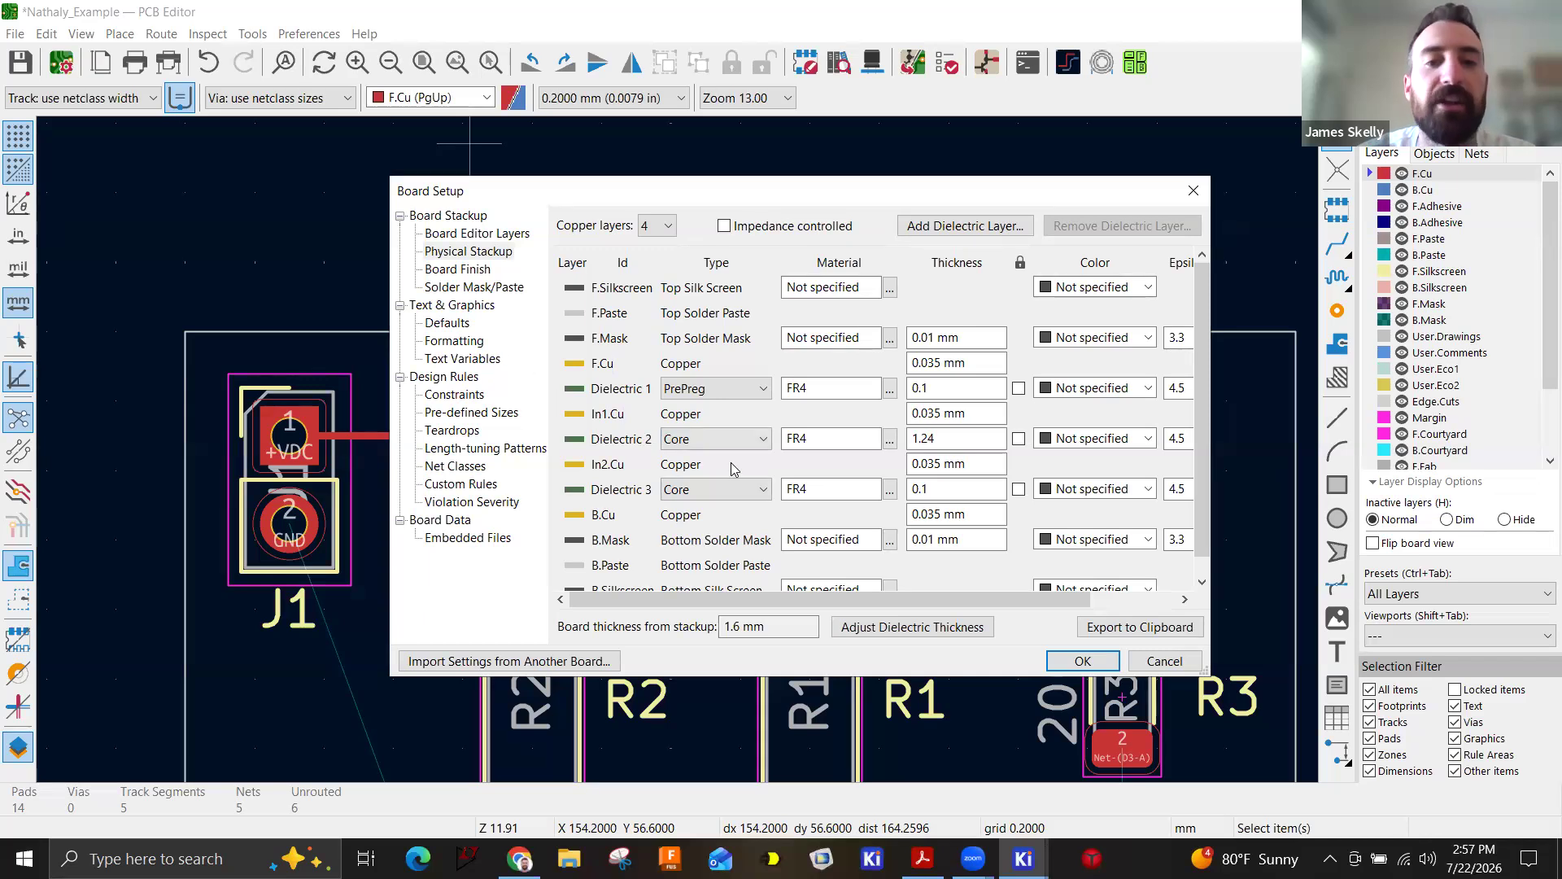
scroll(734, 468, "down", 1)
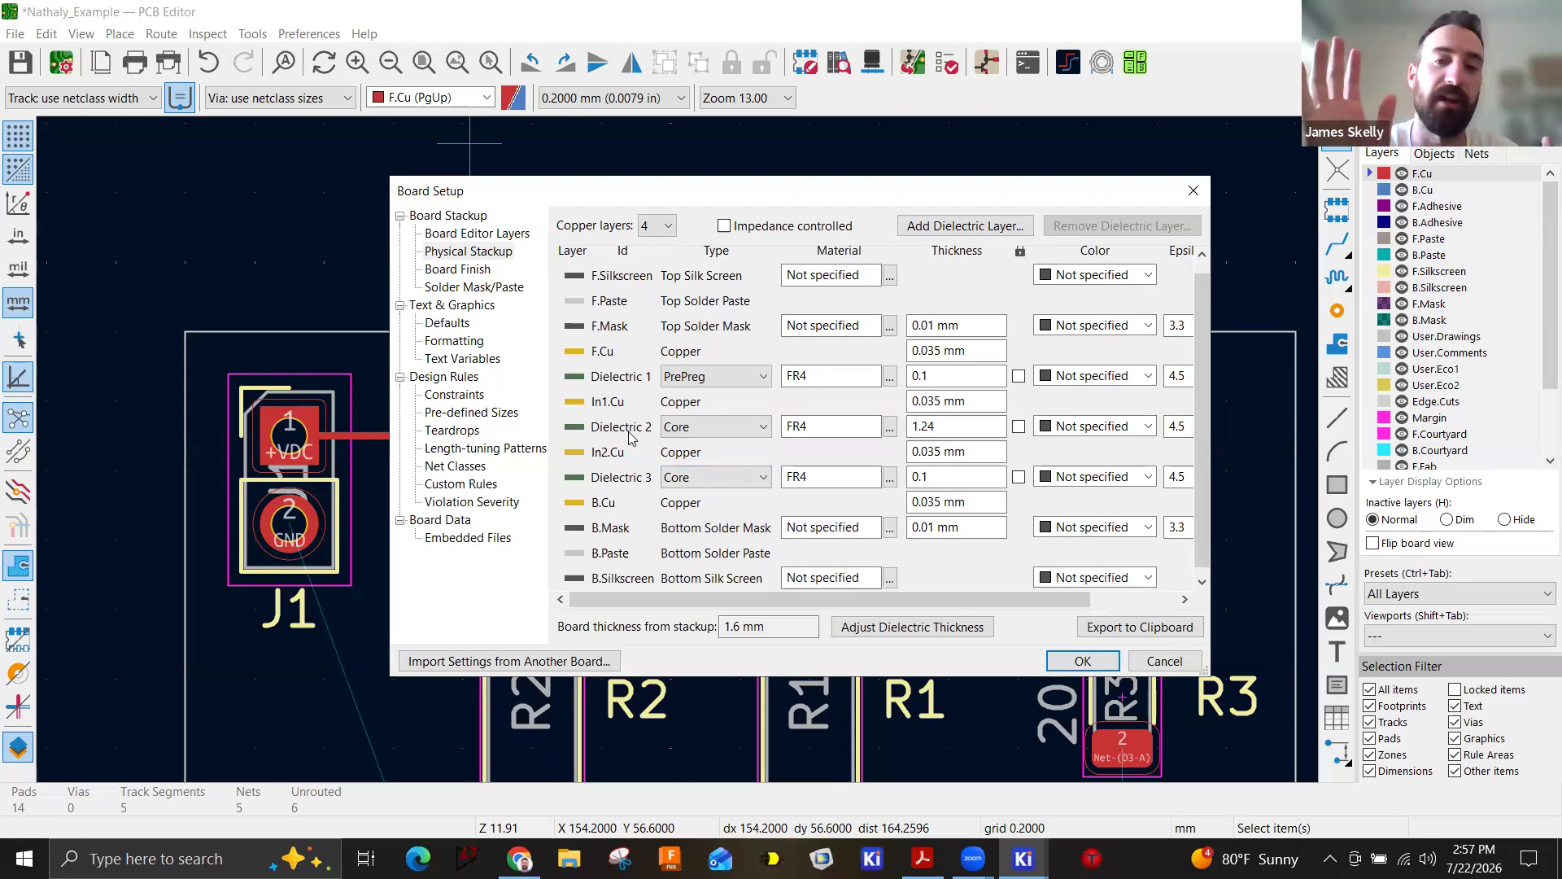
Return the stackup to 2 copper layers and accept the board setup.
left_click(656, 228)
left_click(644, 246)
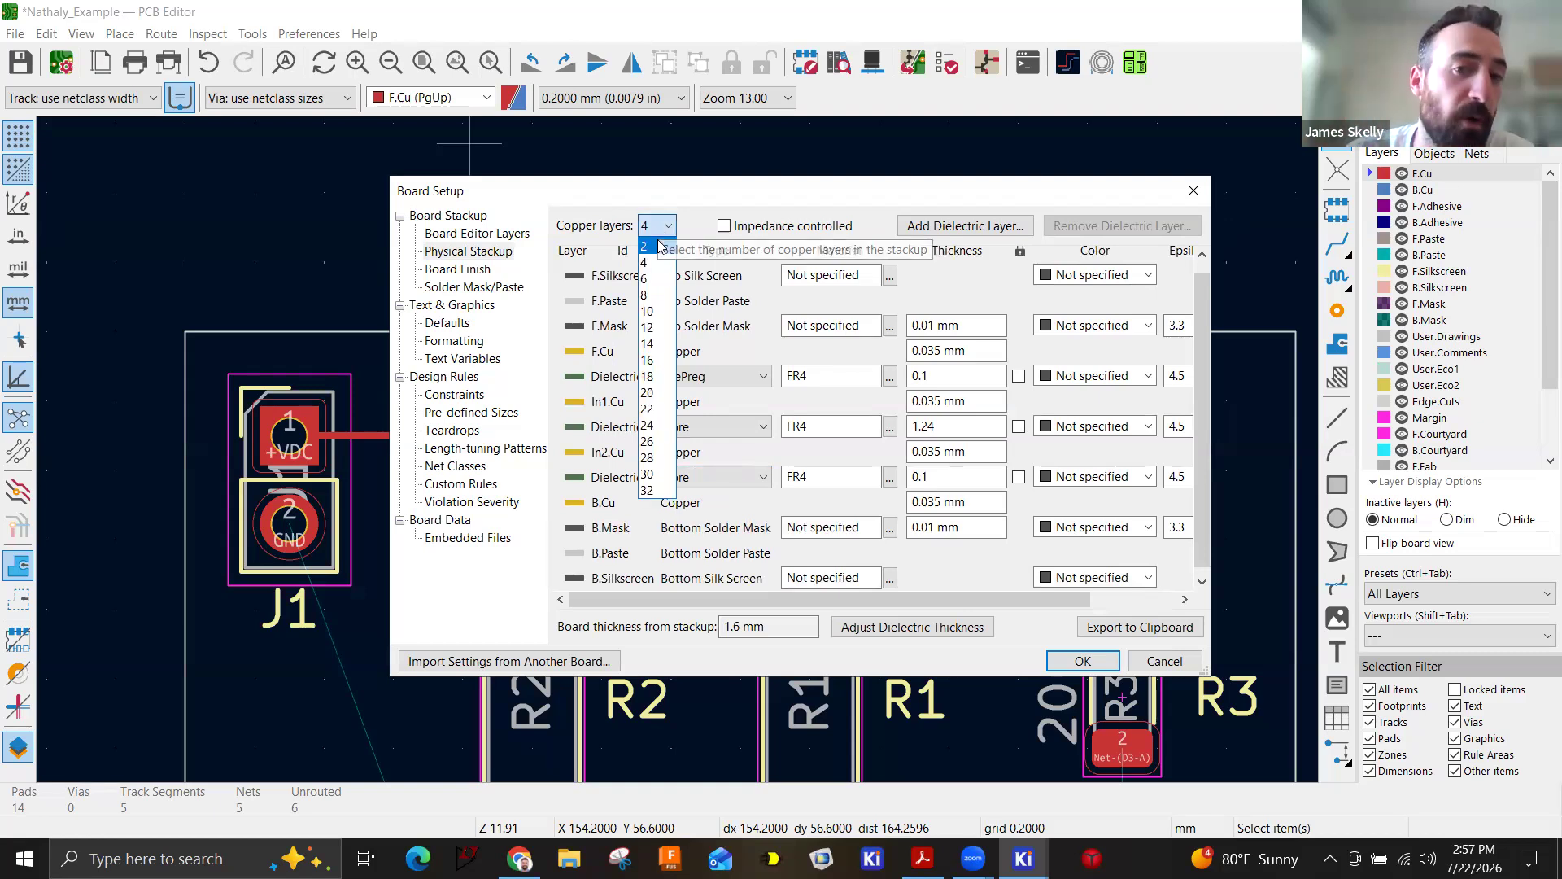
left_click(1087, 661)
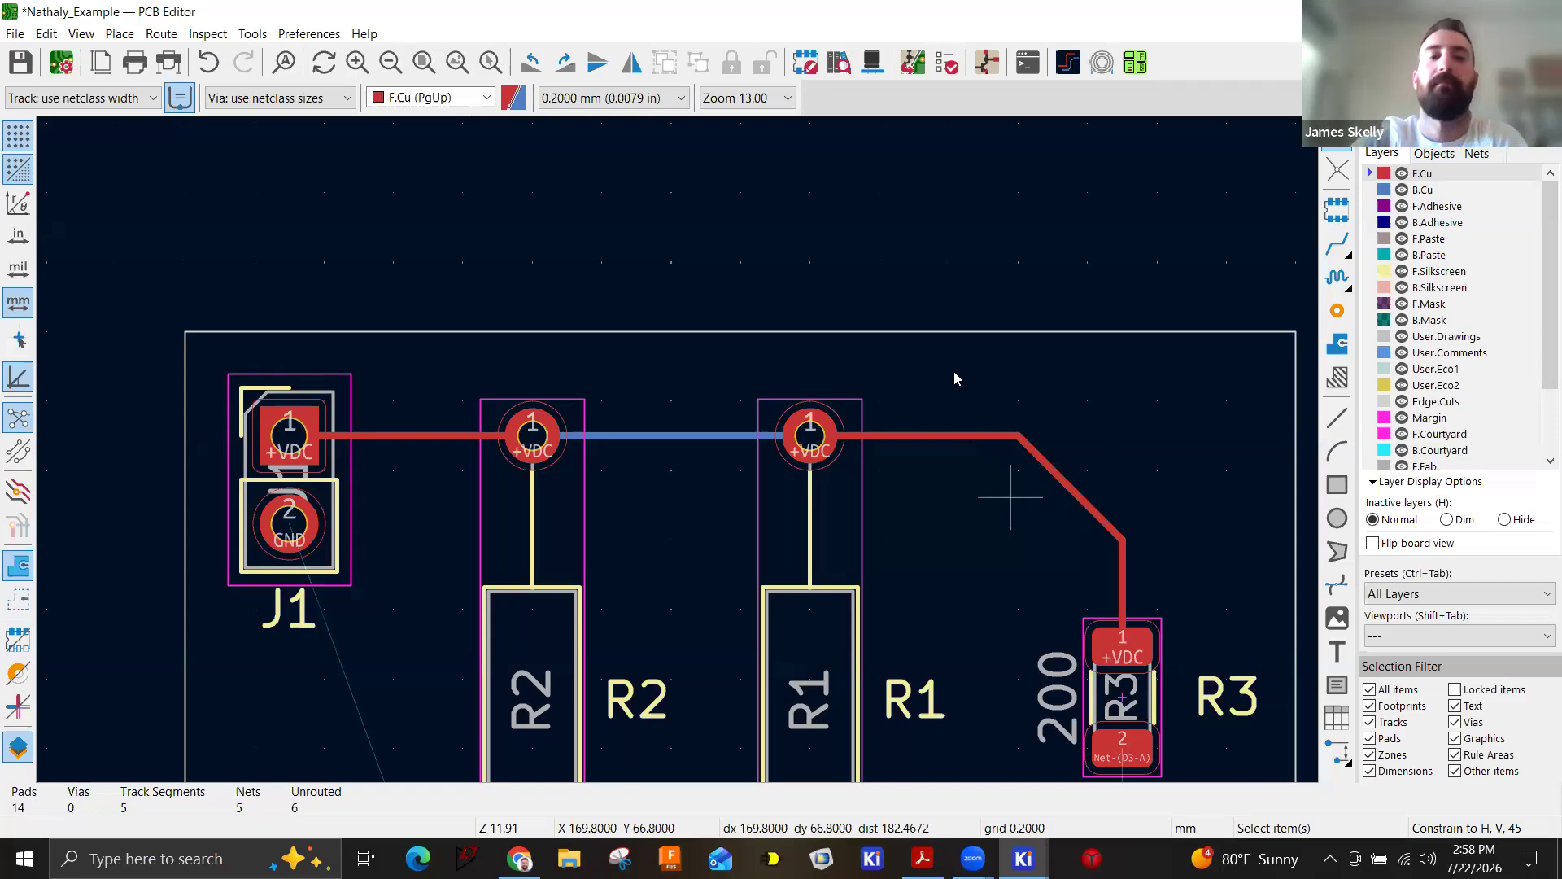
Examine the +VDC route across the board and check the properties of the F.Cu track between J1 and R2.
scroll(1011, 505, "down", 2)
scroll(902, 289, "down", 3)
scroll(681, 422, "up", 3)
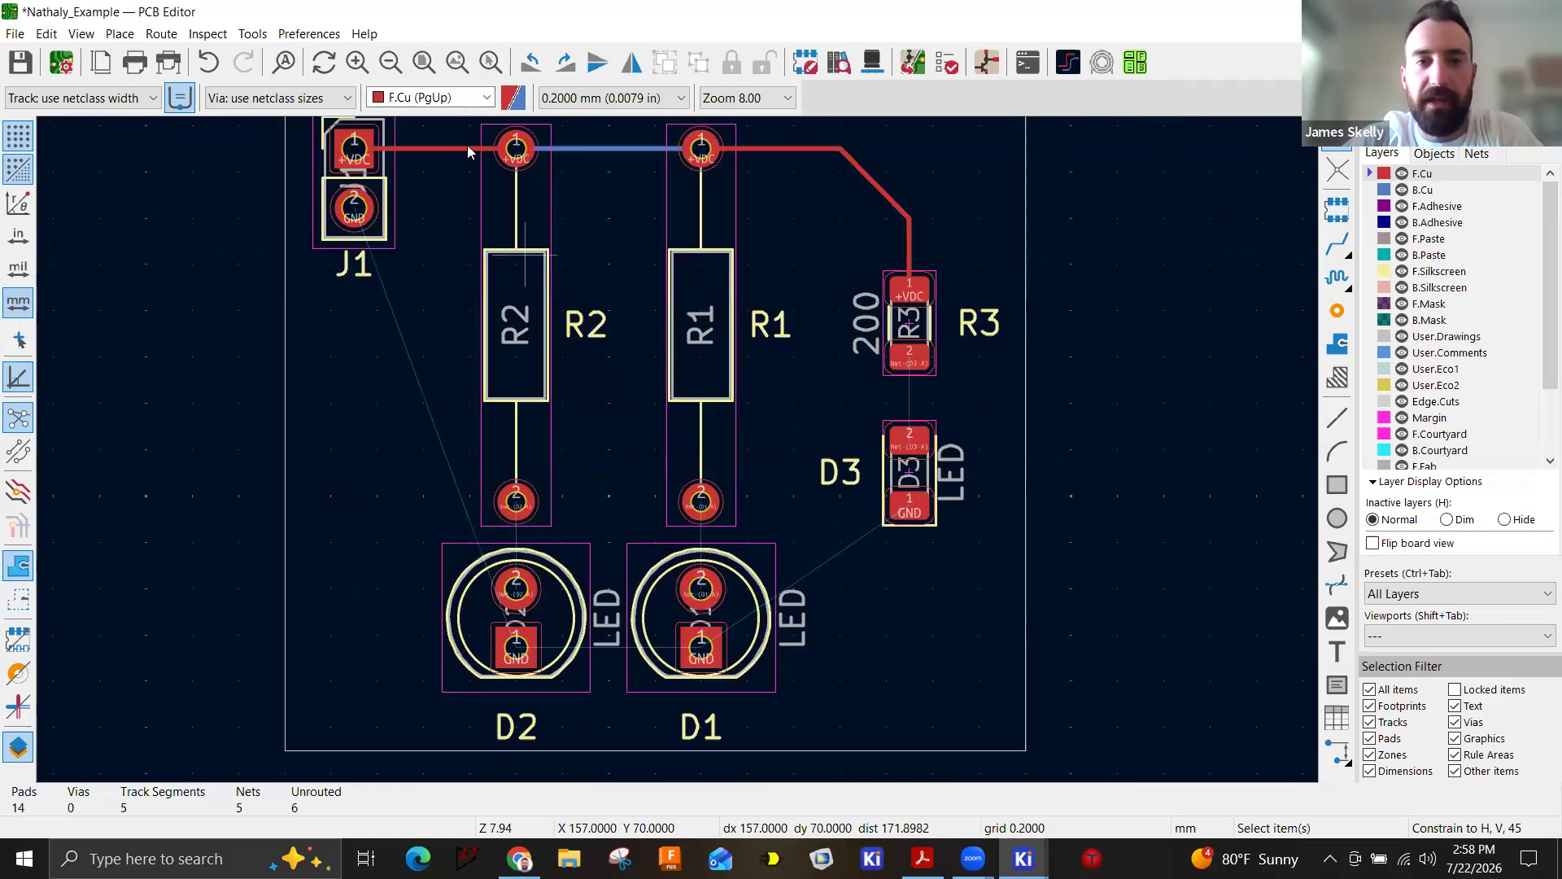
scroll(675, 451, "down", 3)
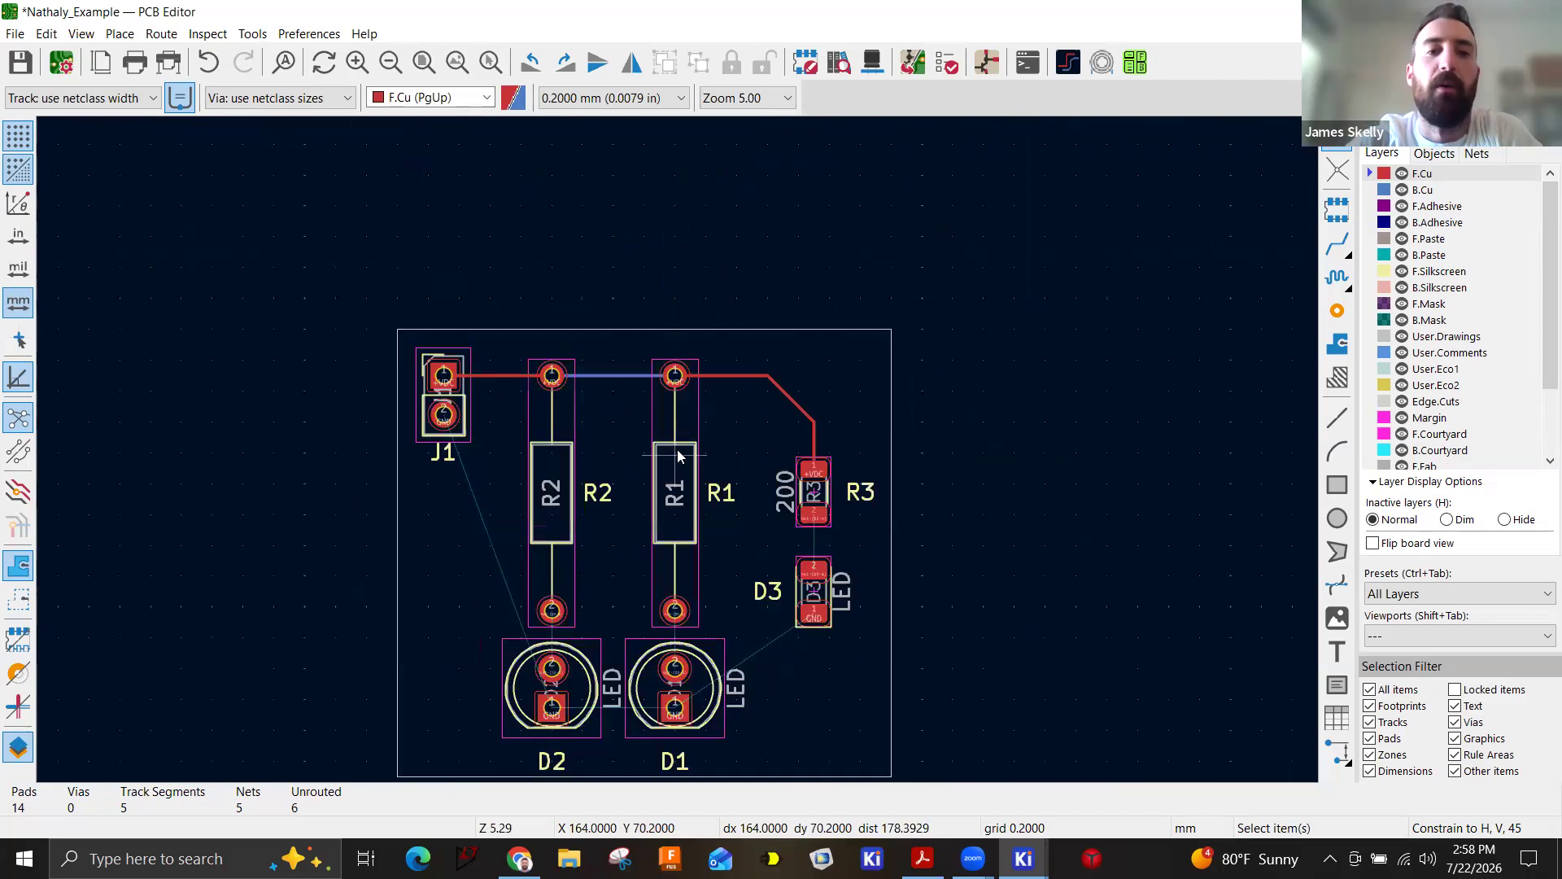
scroll(678, 456, "up", 3)
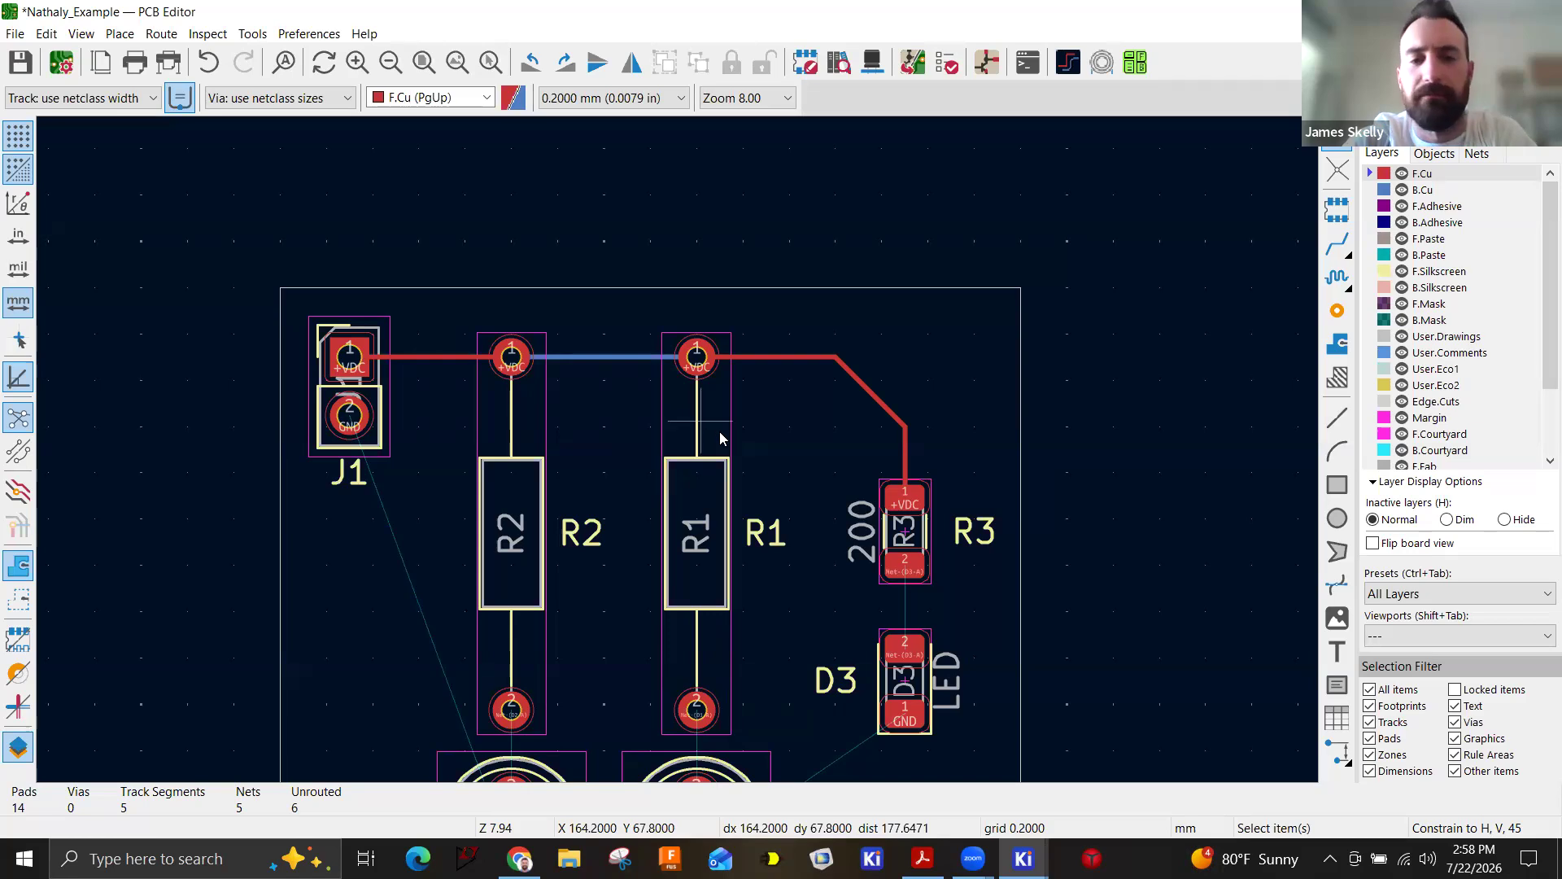
middle_click_drag(864, 309, 1064, 261)
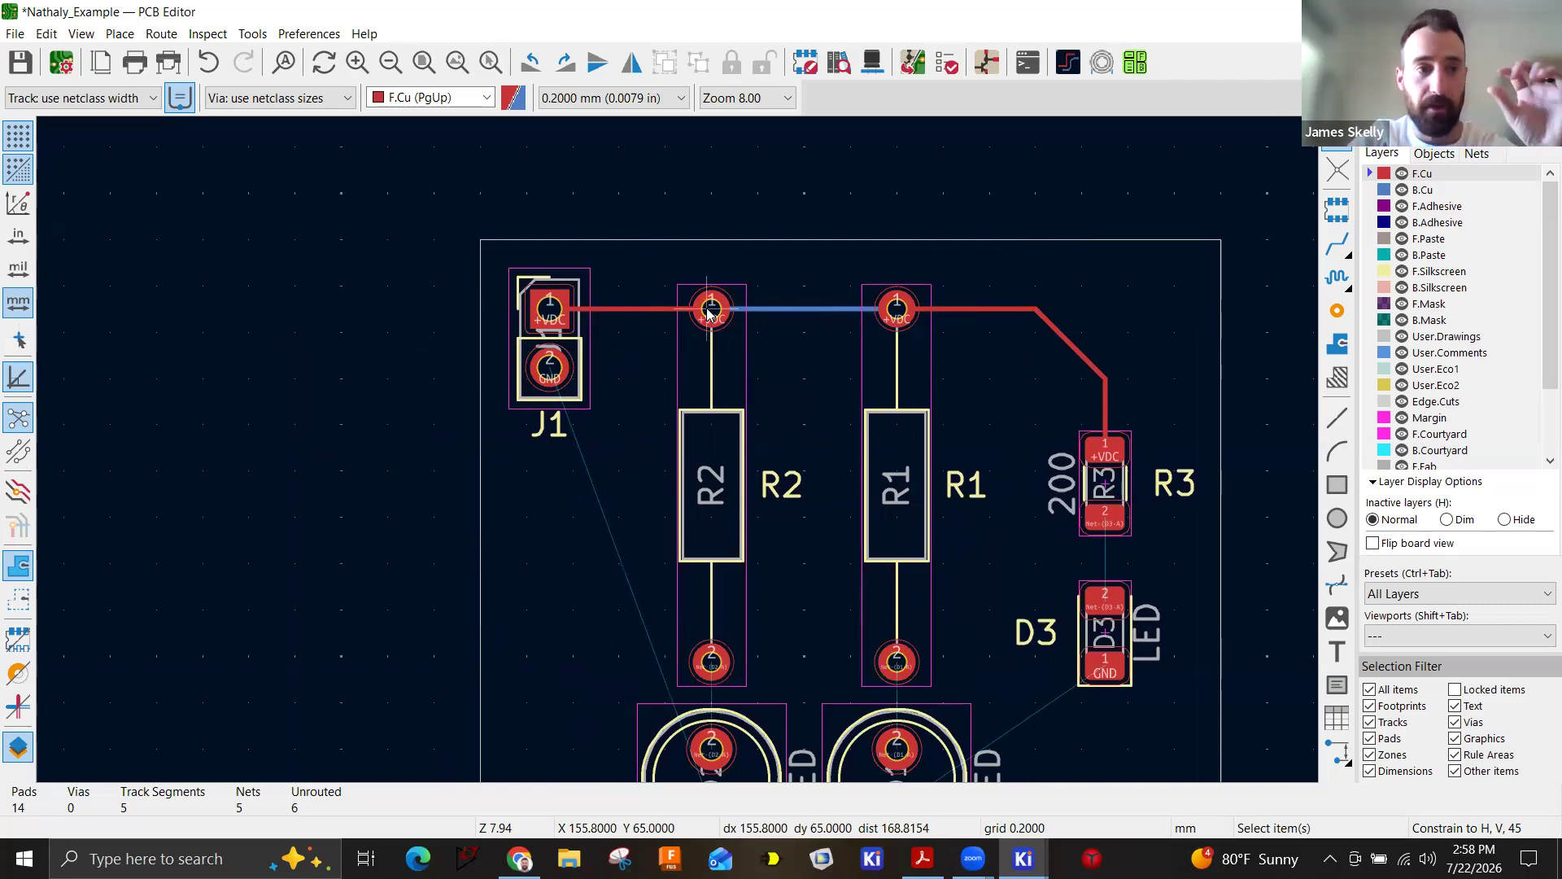
scroll(624, 312, "up", 3)
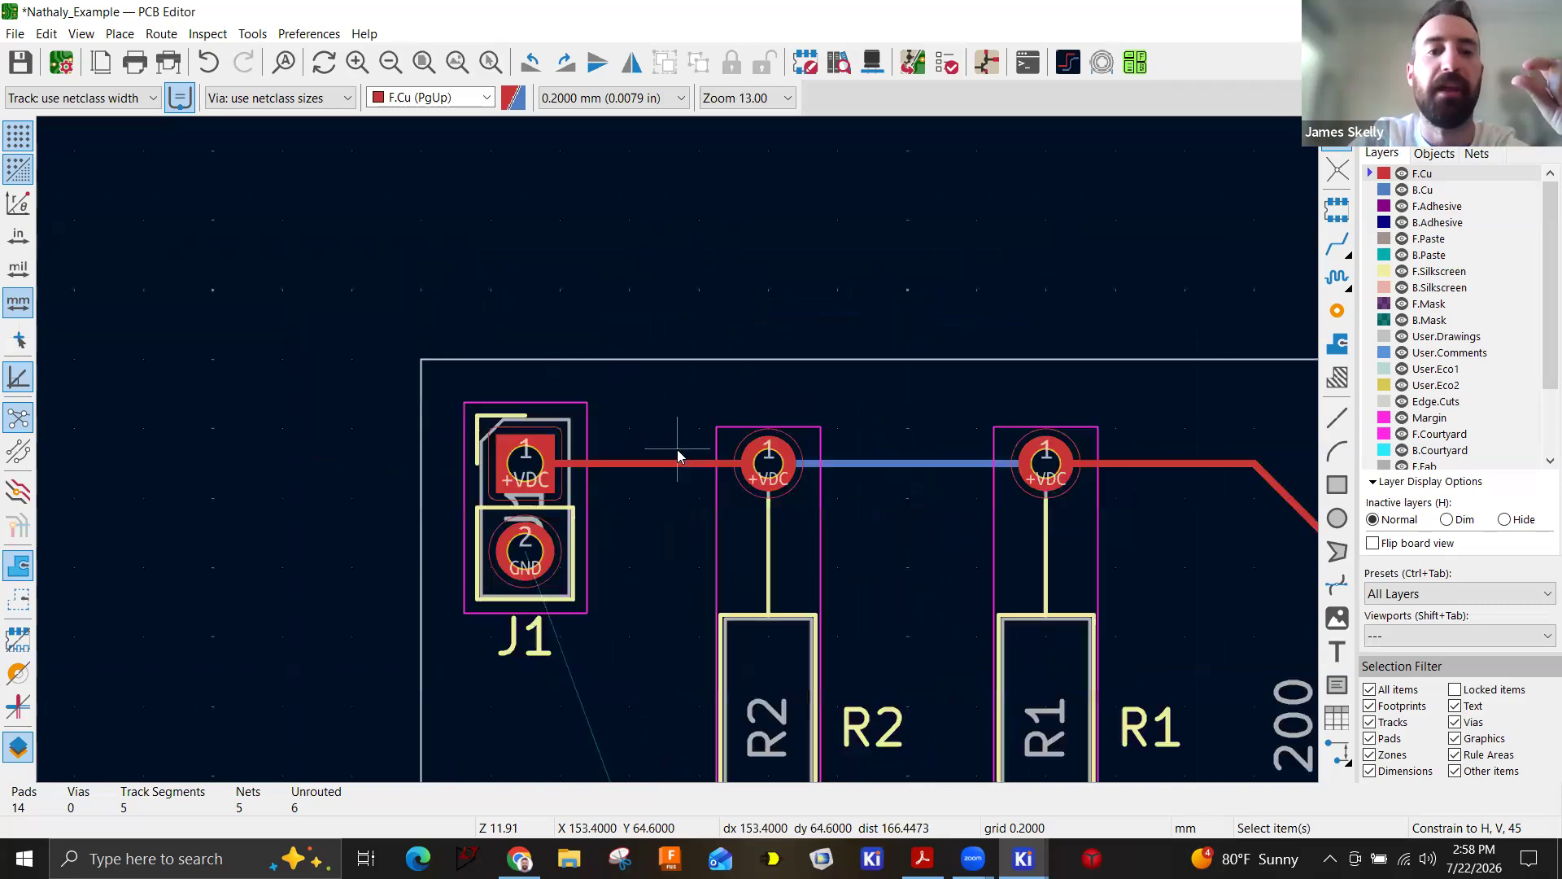
left_click(637, 455)
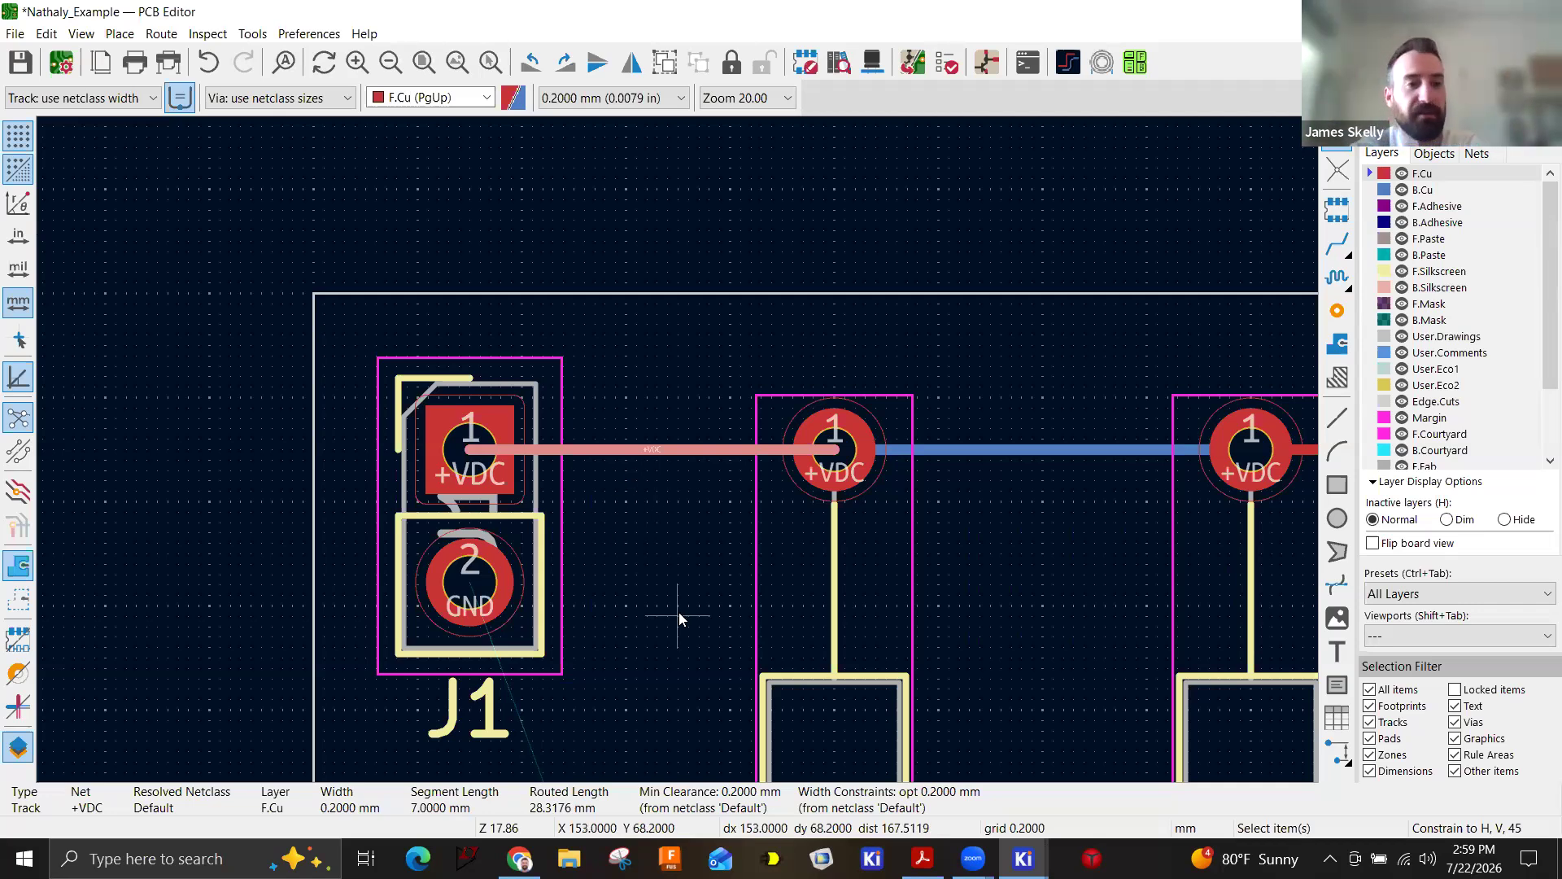
left_click(675, 587)
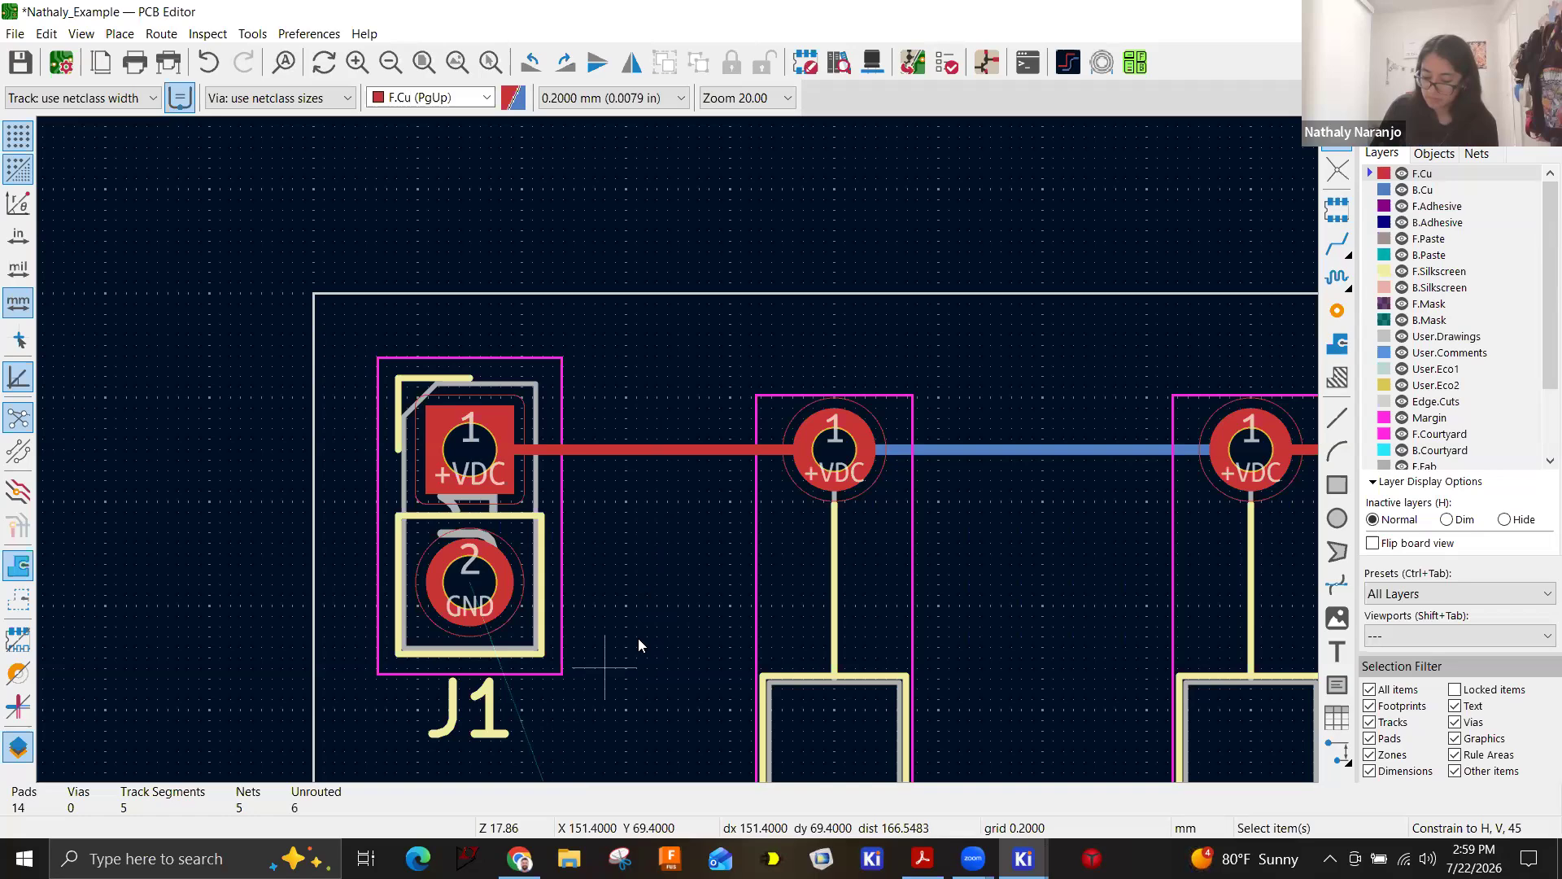
Switch to Chrome, search the web for a "pcb trace width calculator" and open AdvancedPCB's Trace Width Calculator.
left_click(519, 858)
key("ctrl+t")
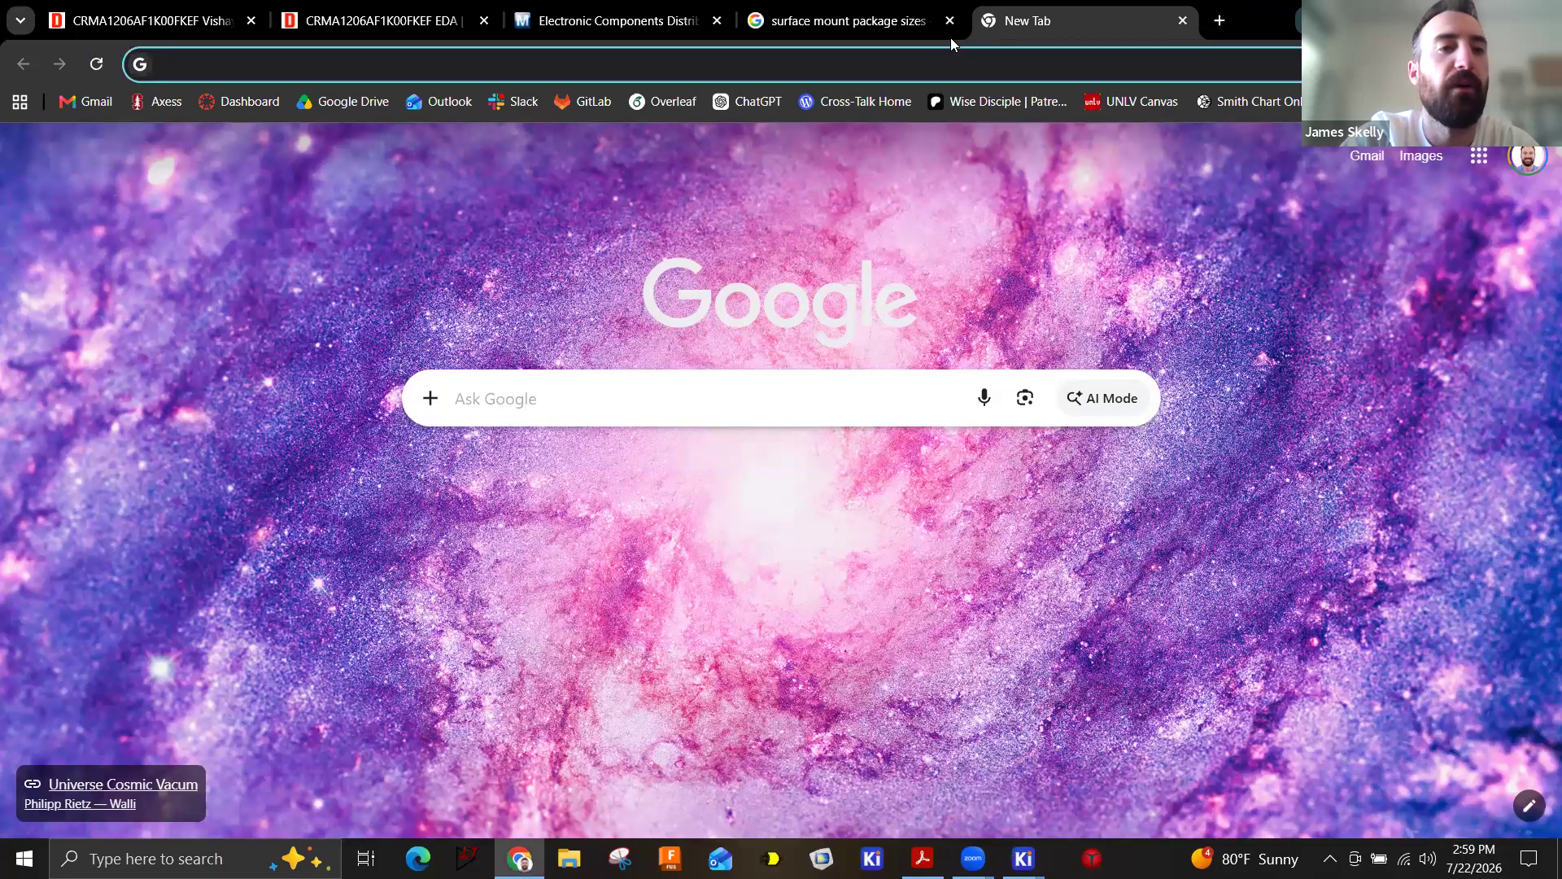
type("pcb trace width")
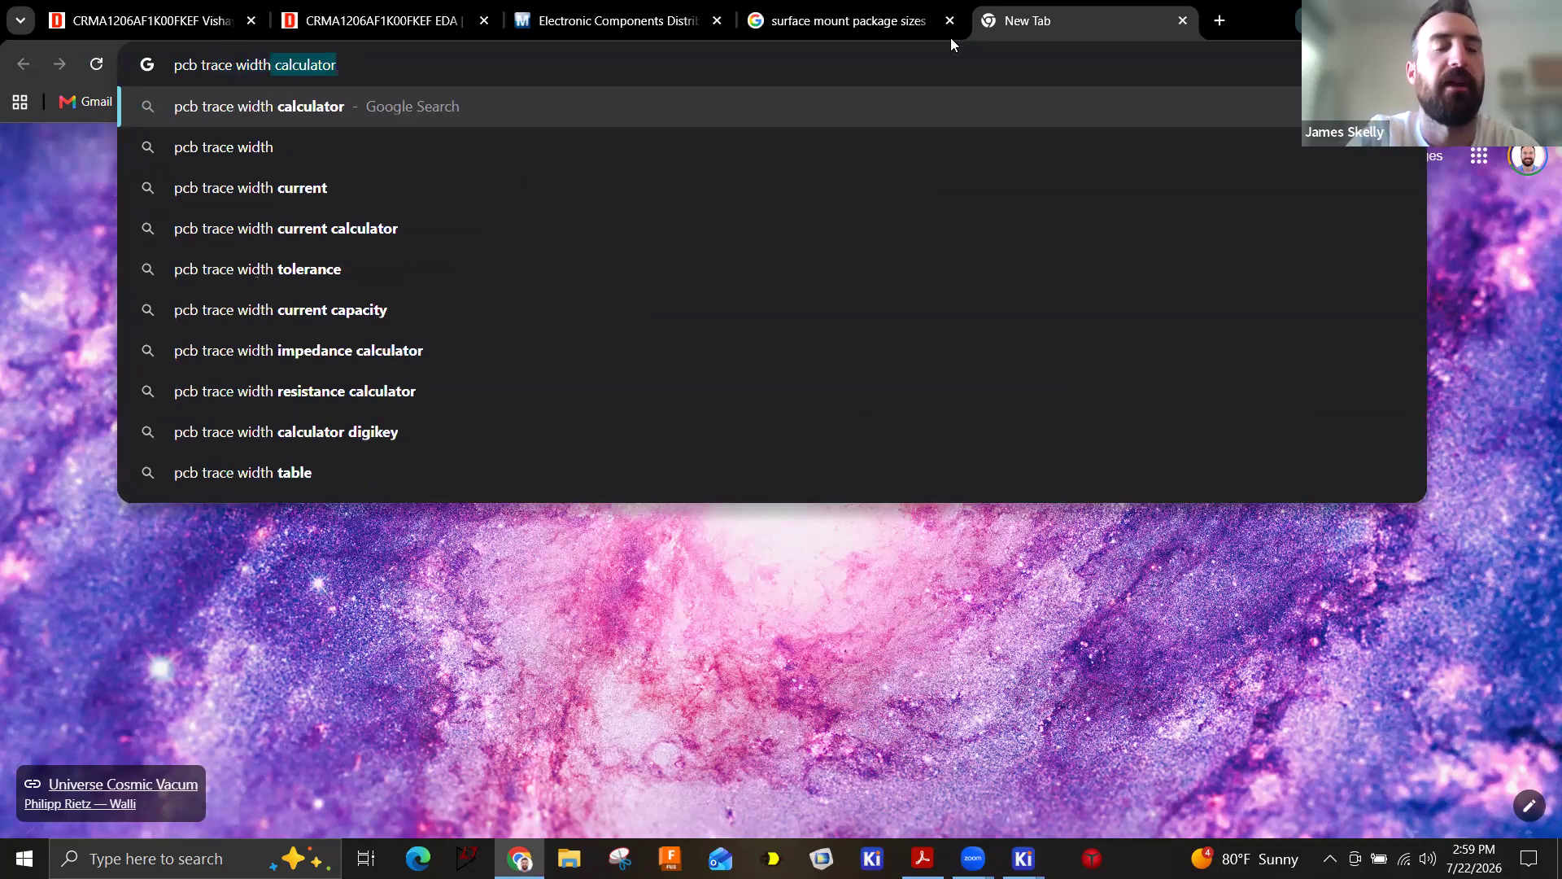
key("Return")
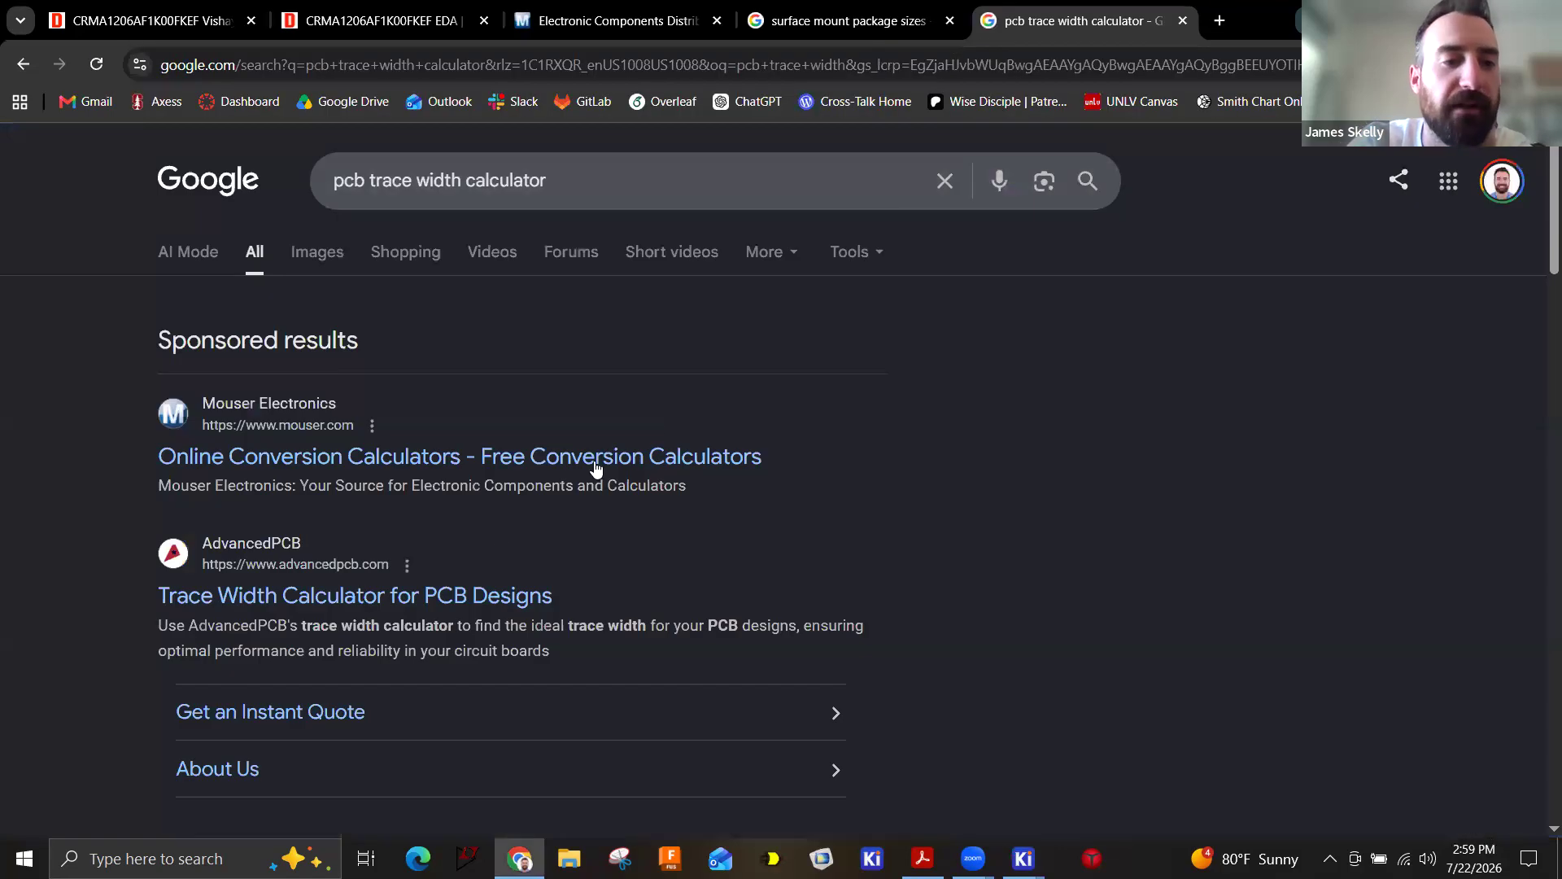
left_click(363, 598)
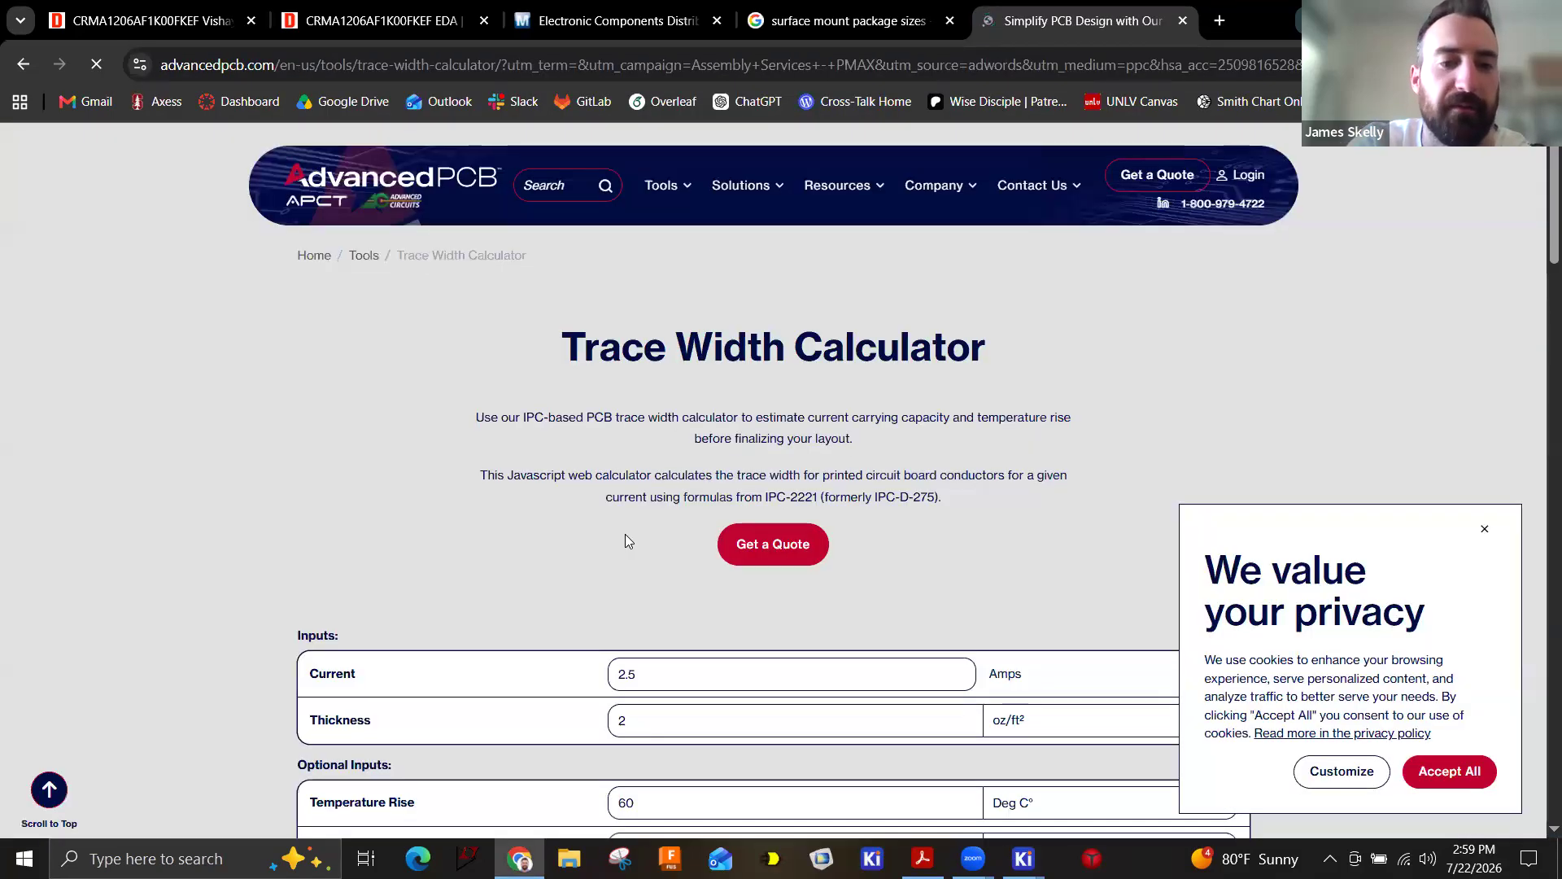
Set the calculator's current to 1 A and the copper thickness to 1 oz/ft².
scroll(624, 534, "down", 3)
left_click(729, 479)
left_click_drag(606, 480, 408, 488)
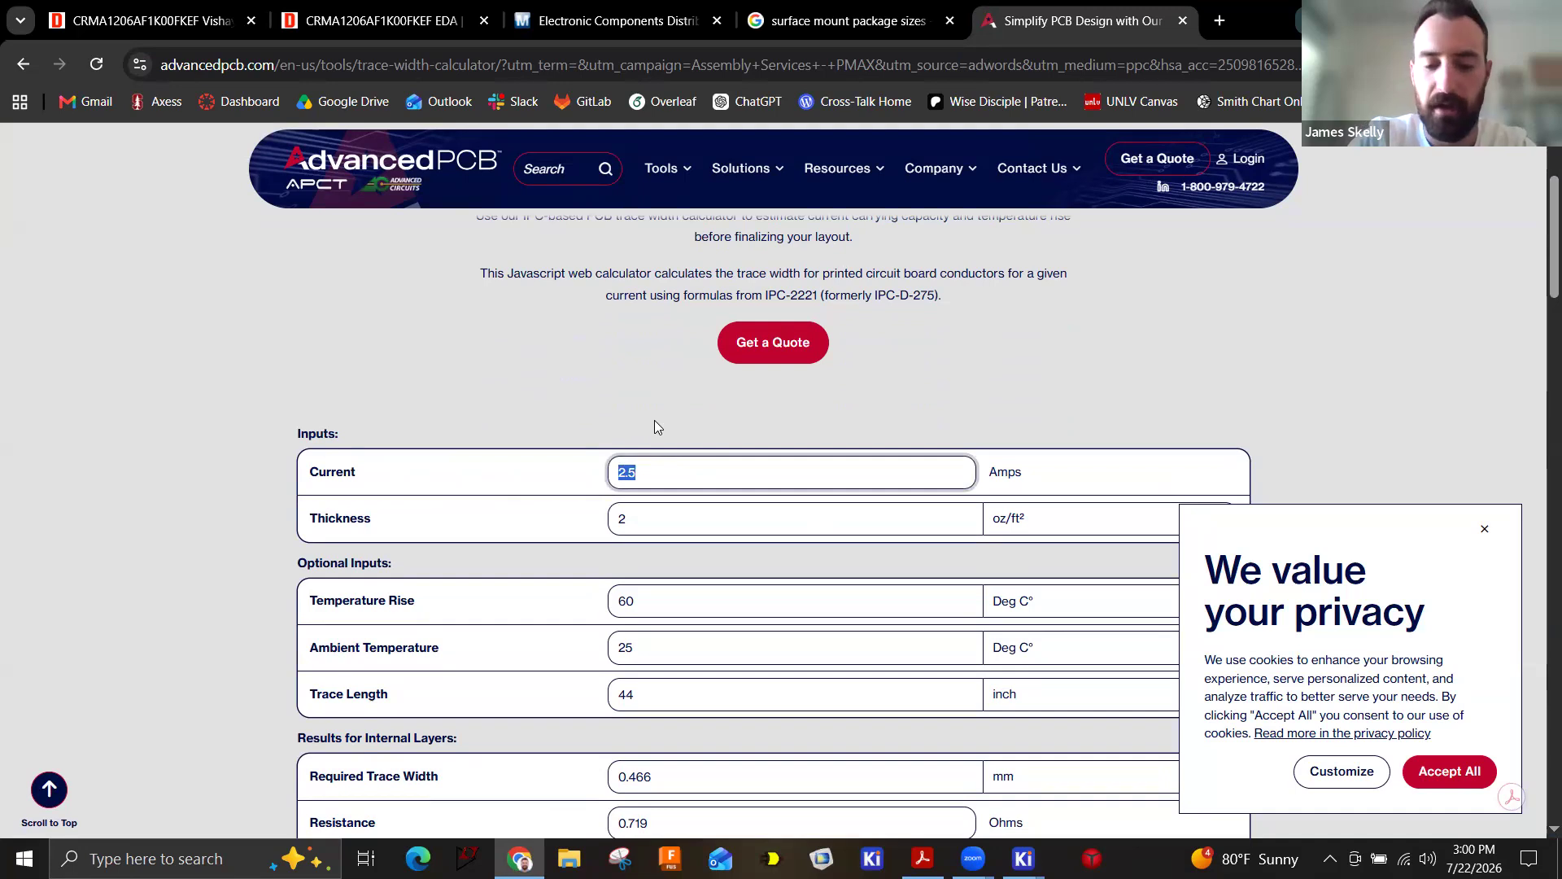
type("5")
left_click_drag(639, 480, 543, 488)
type("1")
left_click(609, 427)
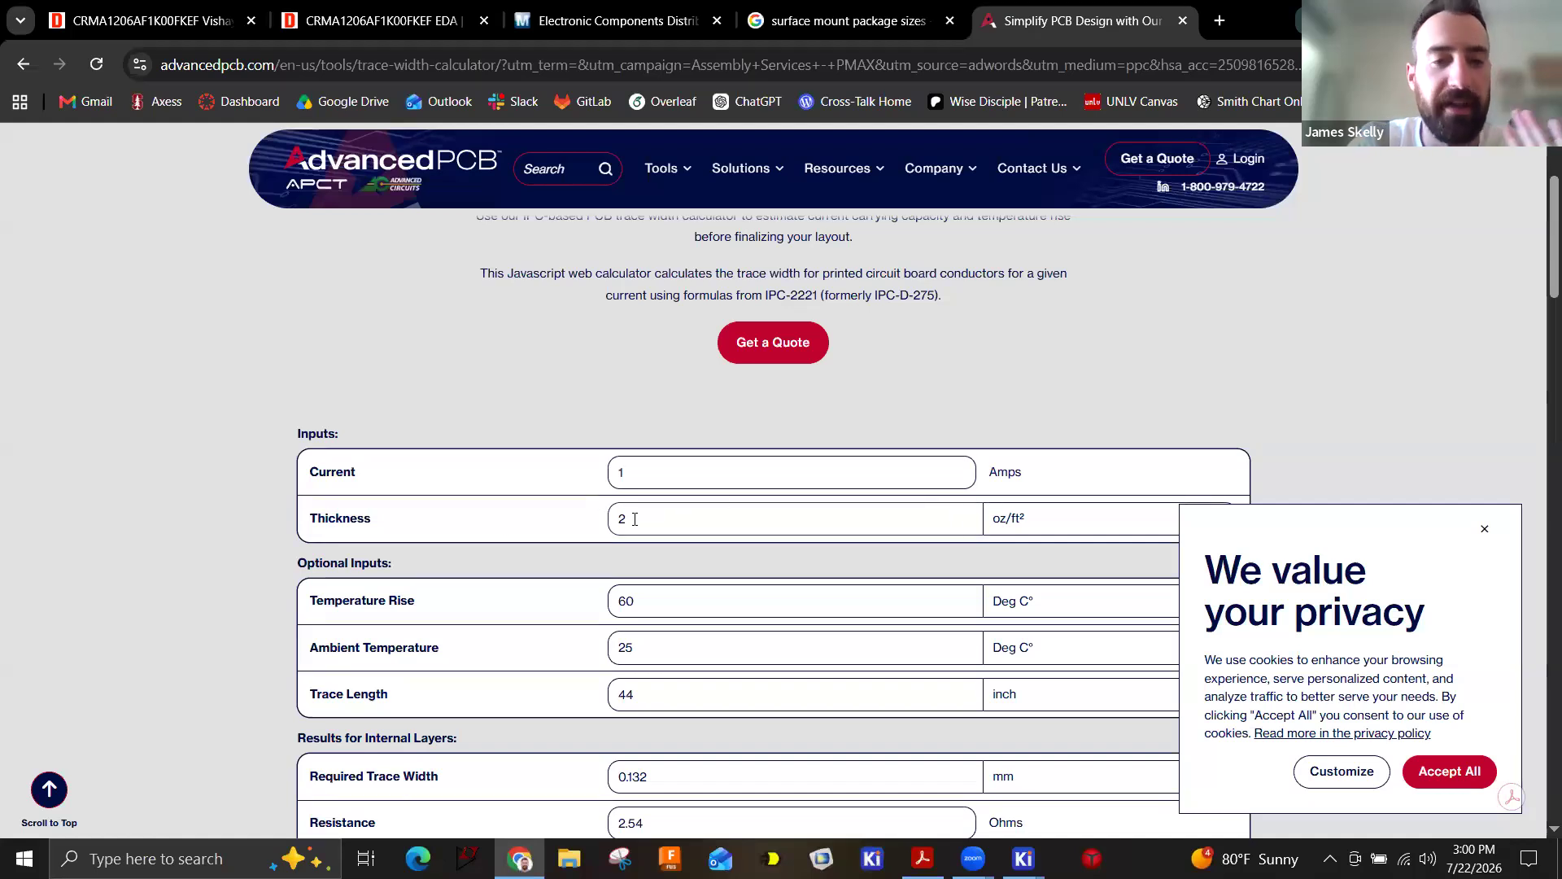
left_click_drag(641, 521, 540, 523)
type("1")
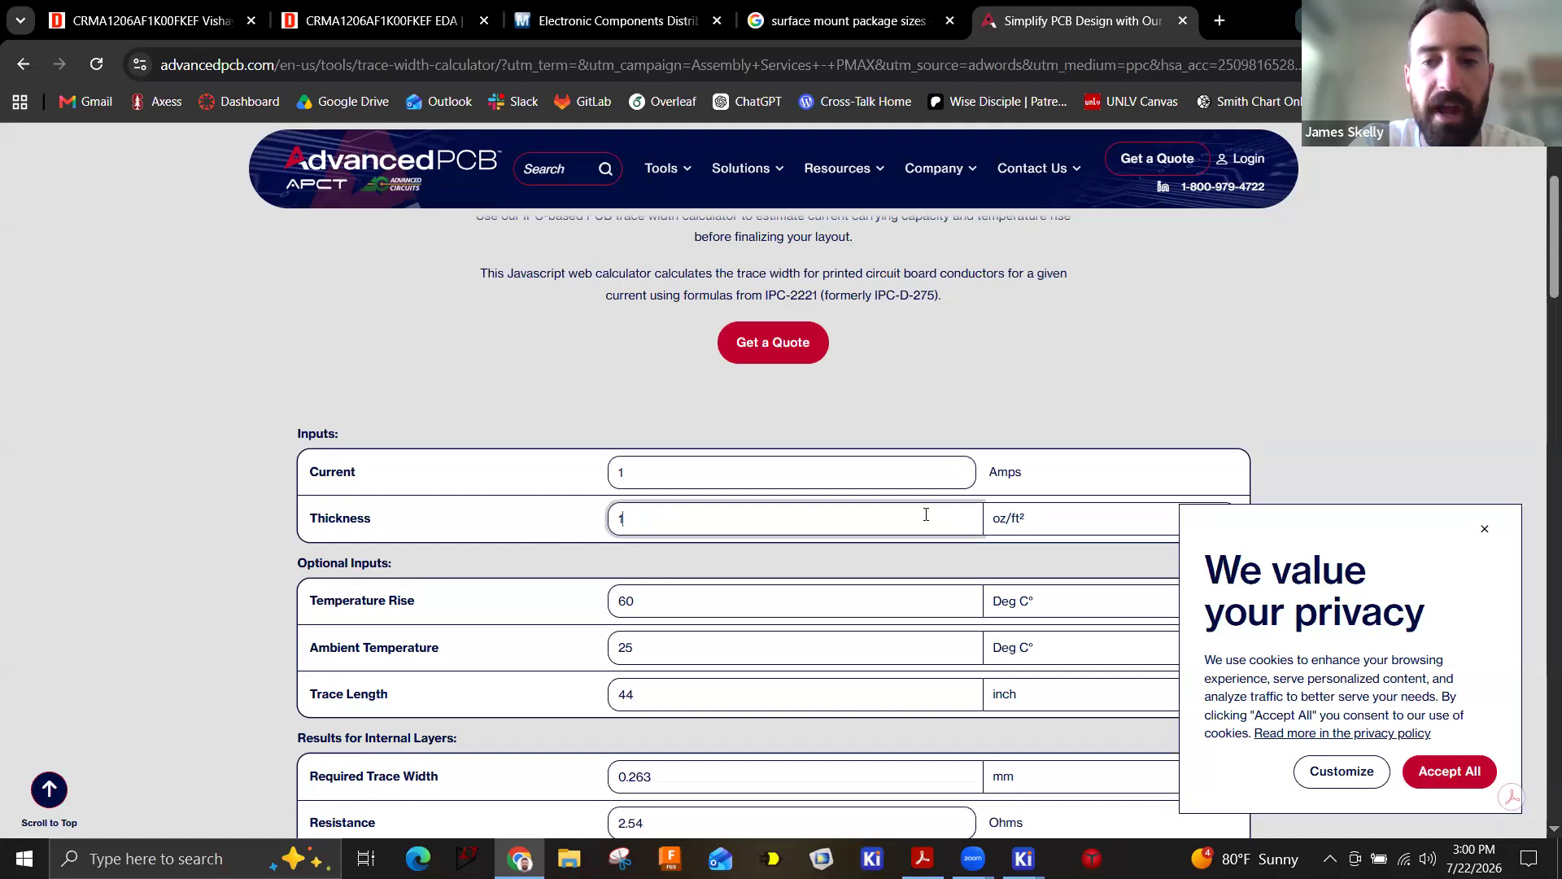
left_click(1100, 432)
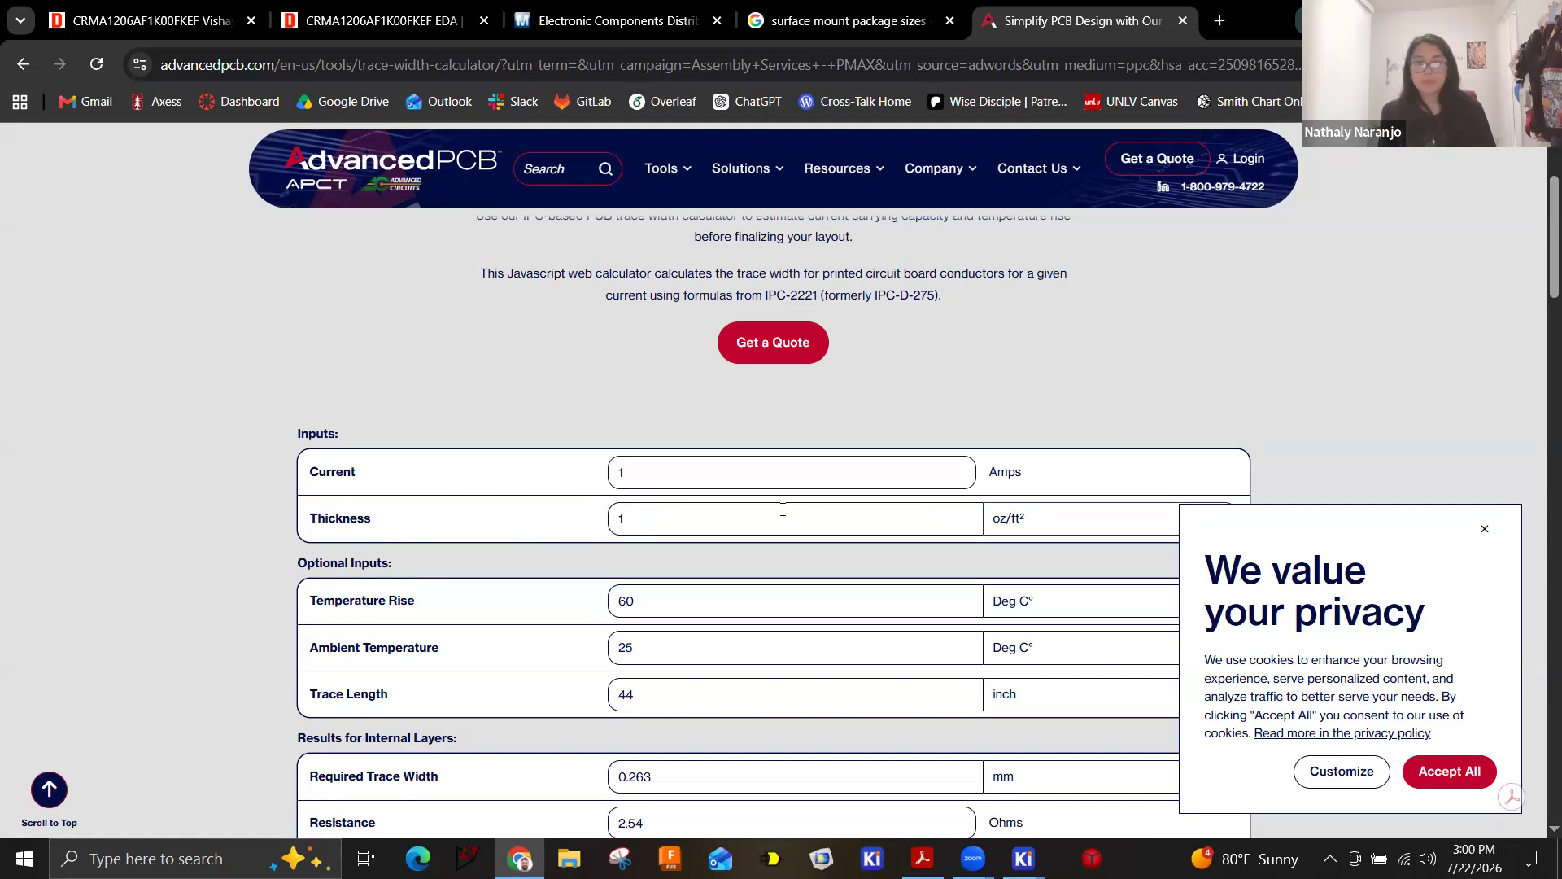
Set the temperature rise to 20 °C and the trace length to 1 inch in the optional inputs.
scroll(558, 530, "down", 1)
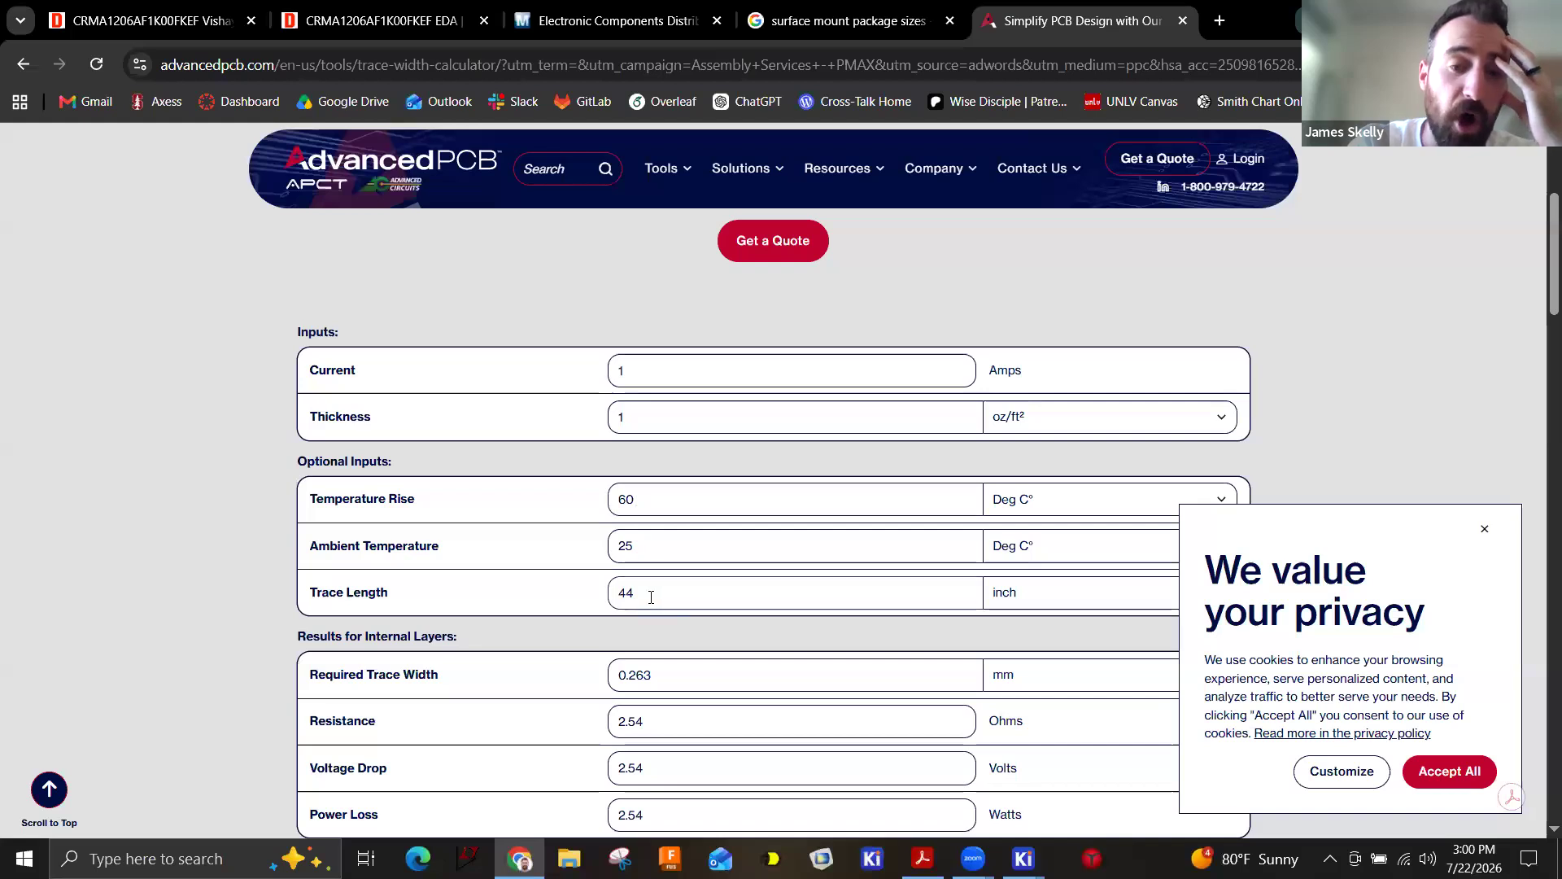
scroll(676, 504, "down", 1)
scroll(669, 485, "up", 1)
left_click_drag(662, 499, 579, 499)
type("20")
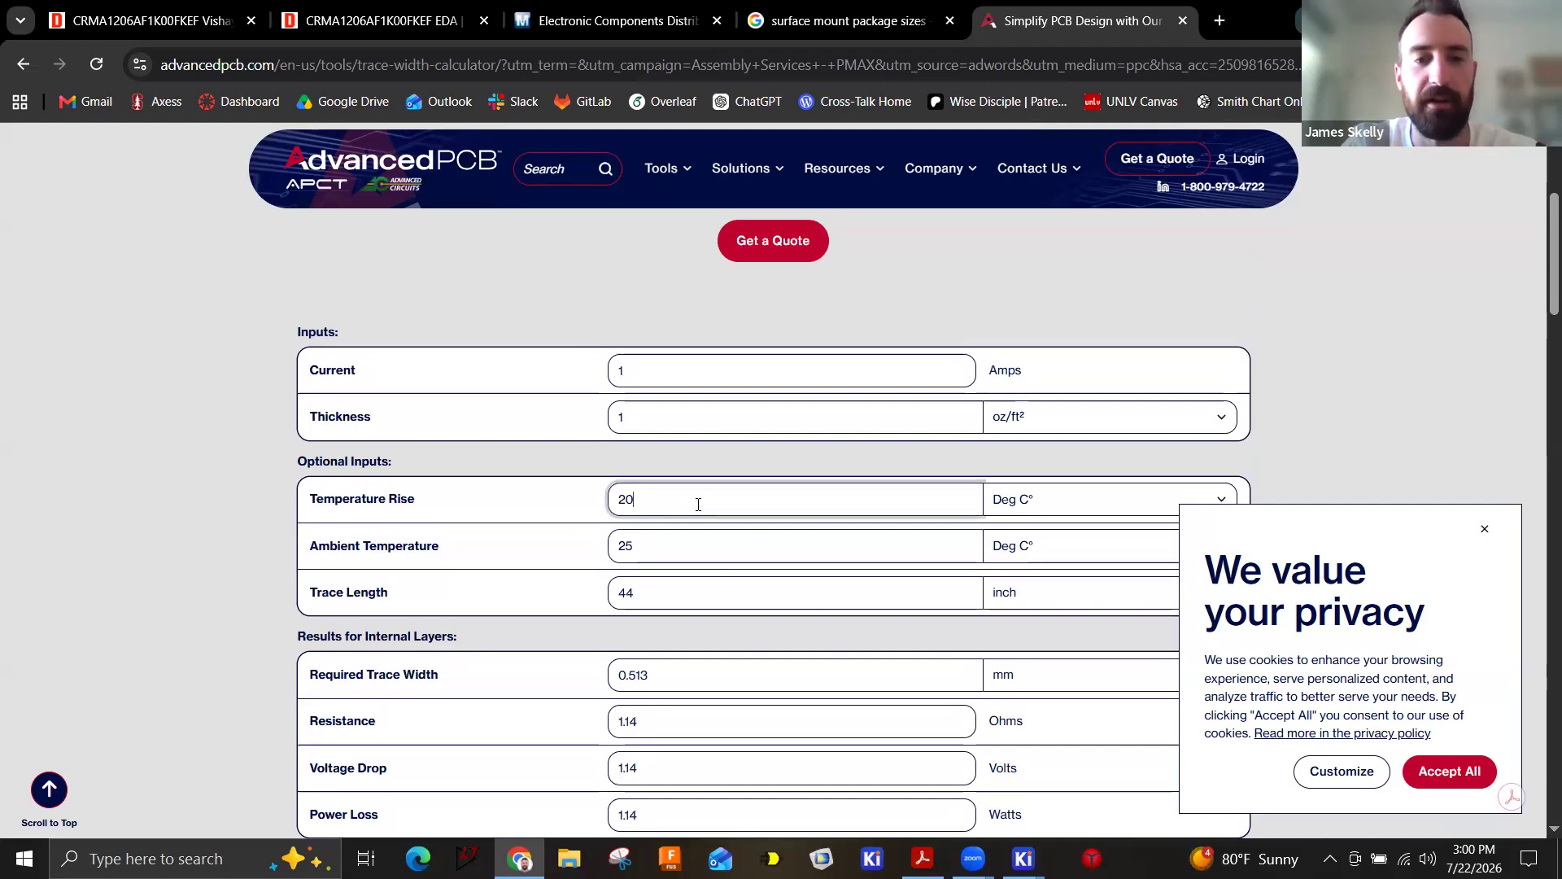
left_click(540, 596)
type("1")
Examine the required trace width calculated for internal layers.
scroll(735, 575, "down", 1)
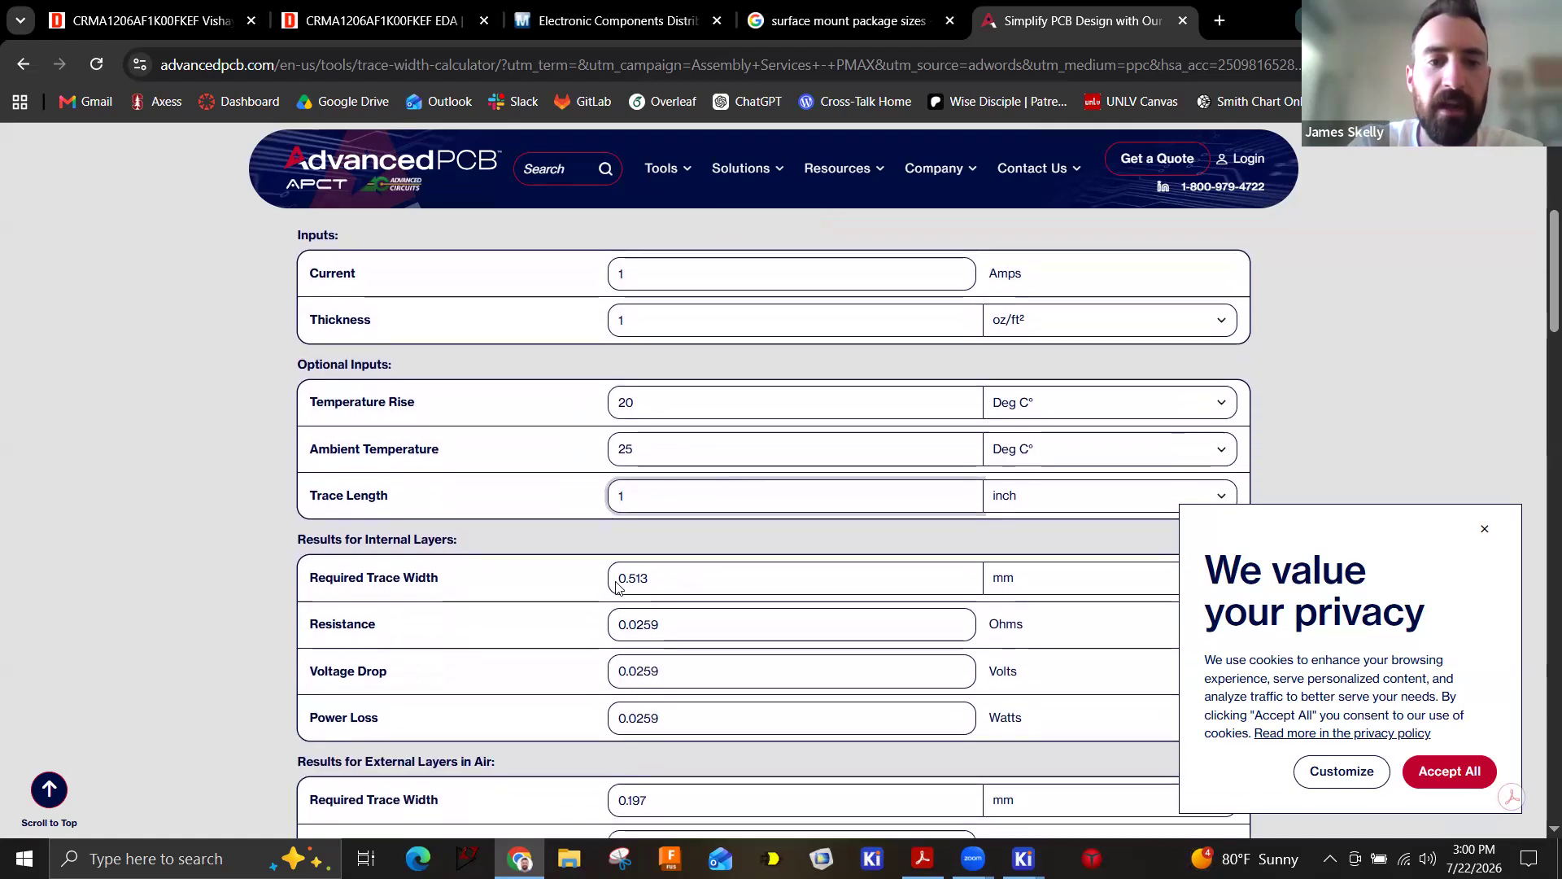
left_click_drag(309, 579, 326, 578)
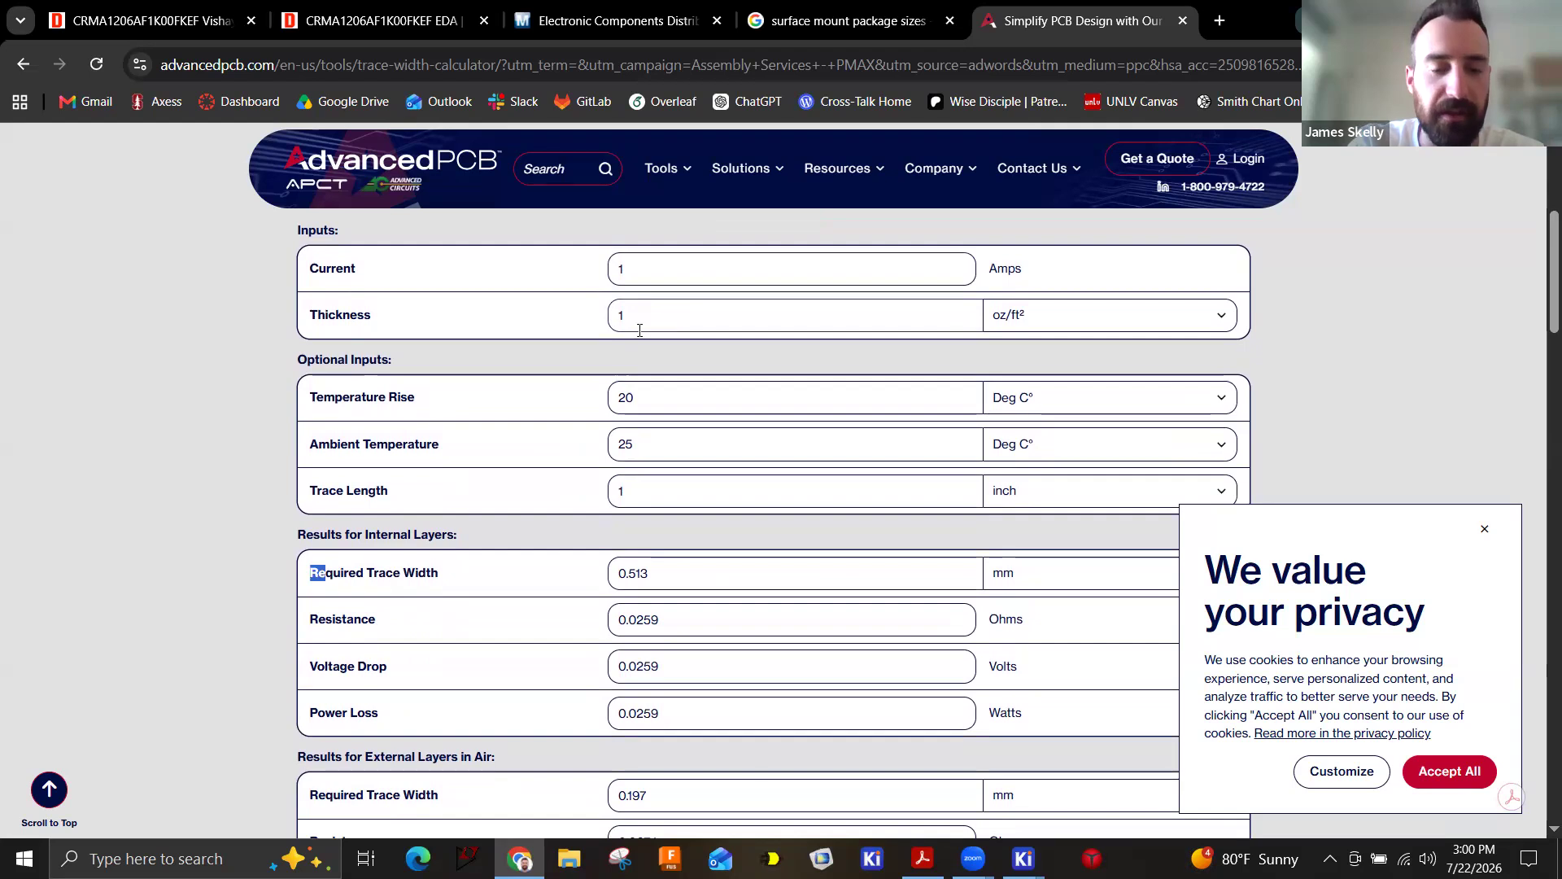
double_click(643, 573)
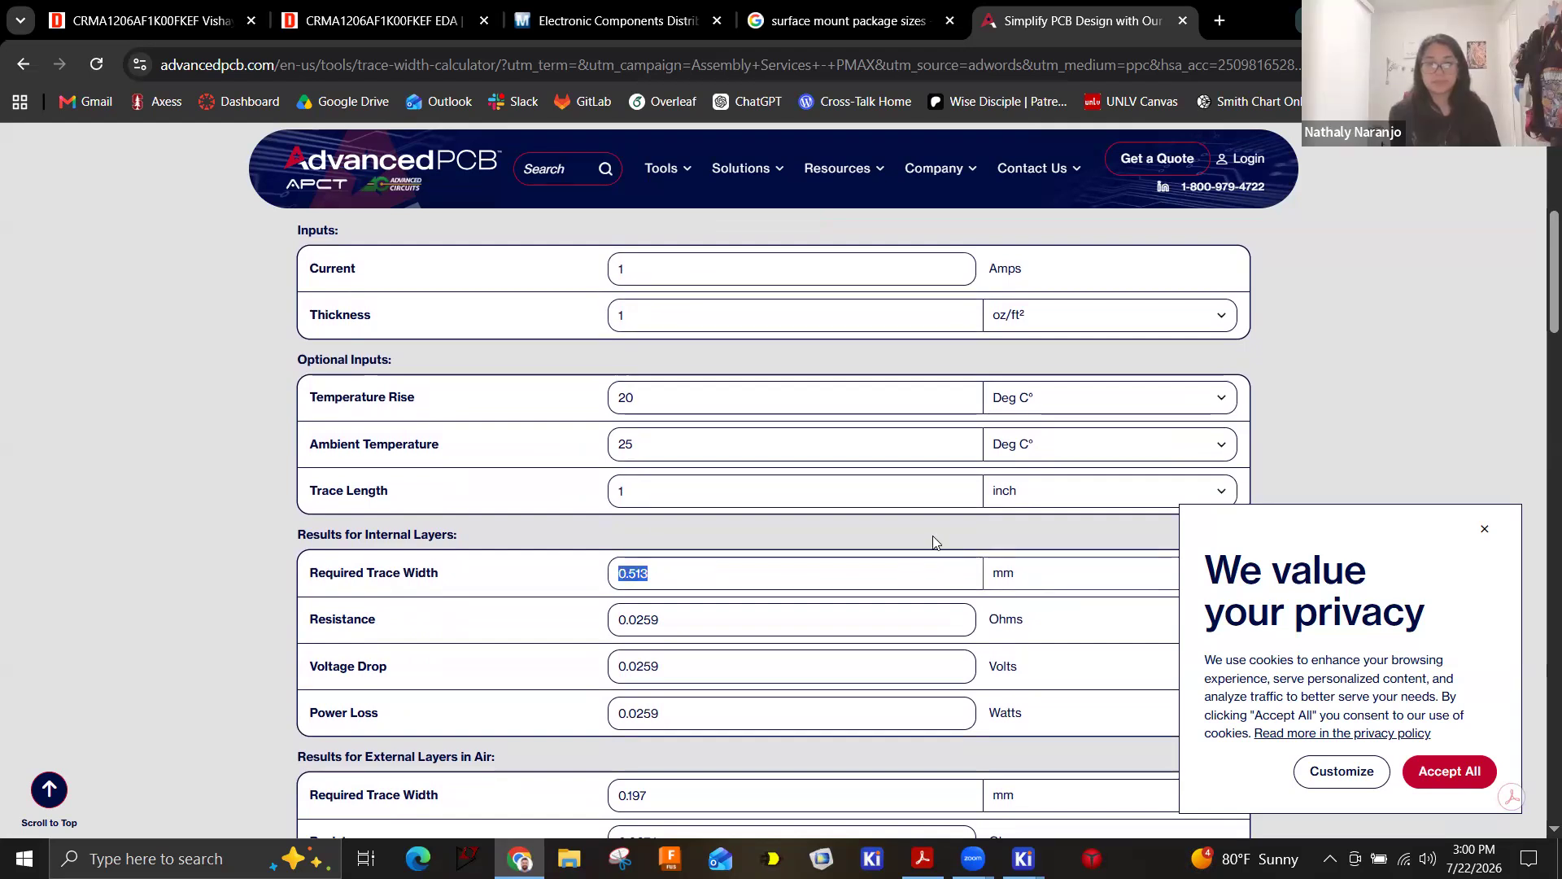
left_click(1300, 363)
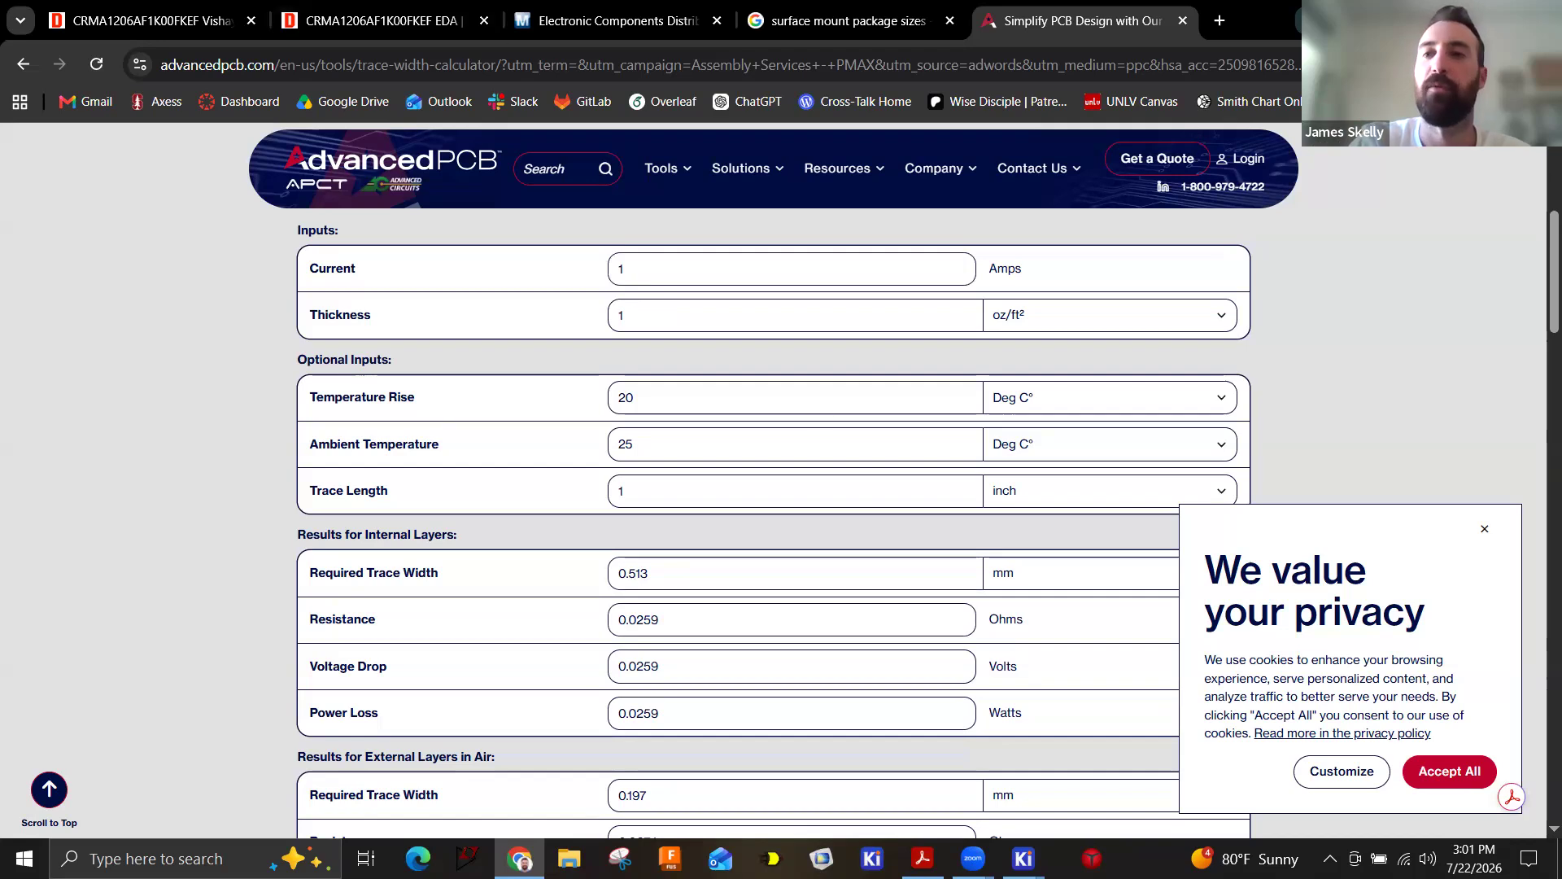
Switch back to the KiCad PCB Editor and increase the track width of the F.Cu +VDC track between J1 and R2.
key("alt+Tab")
double_click(614, 447)
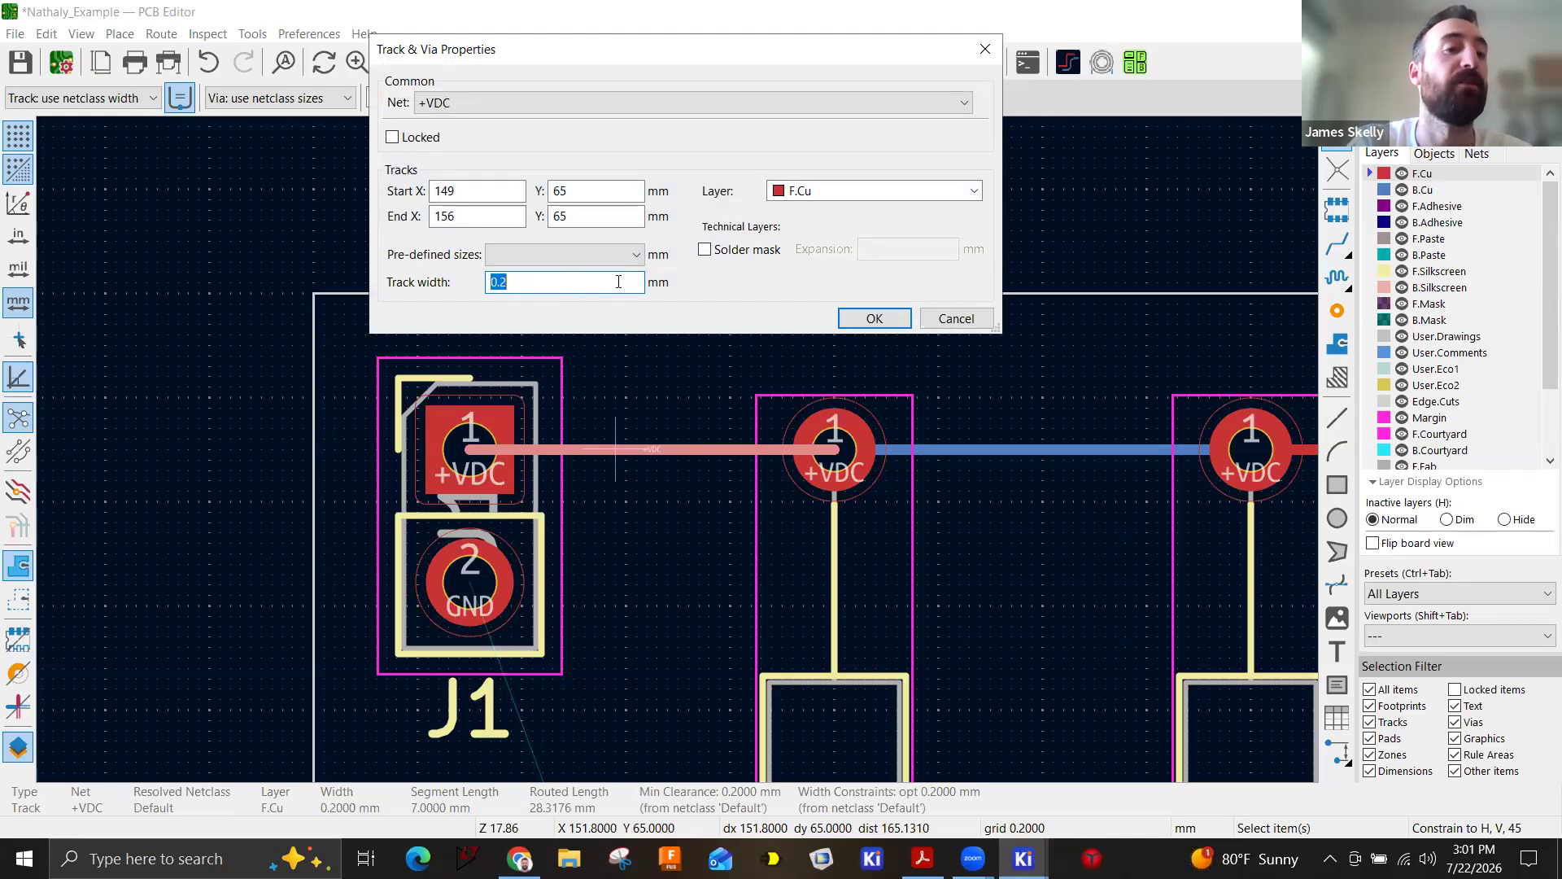
left_click(581, 284)
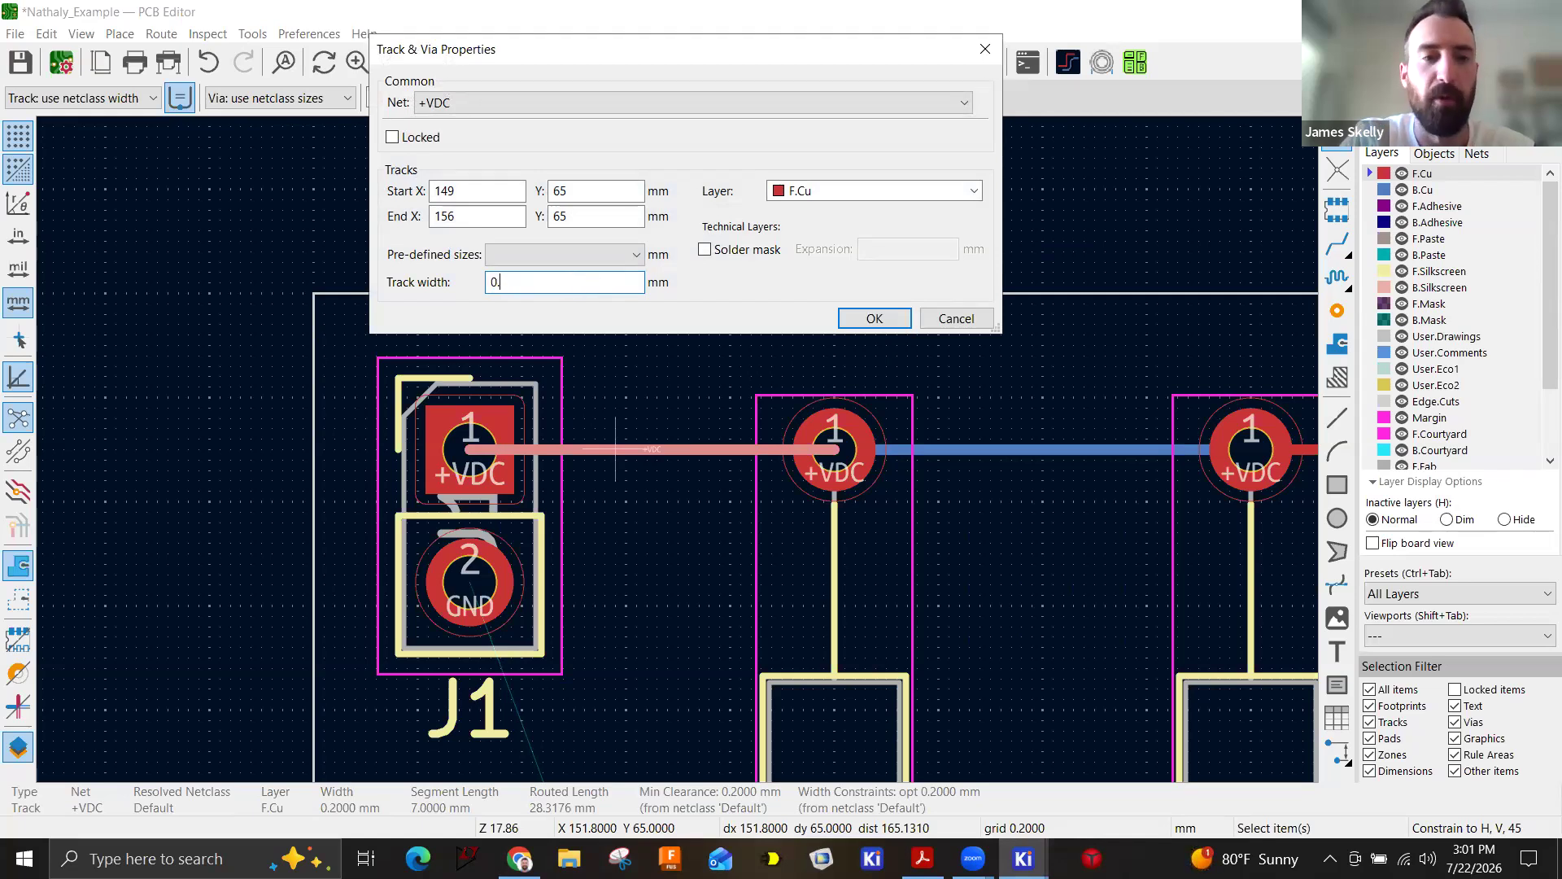
left_click(875, 319)
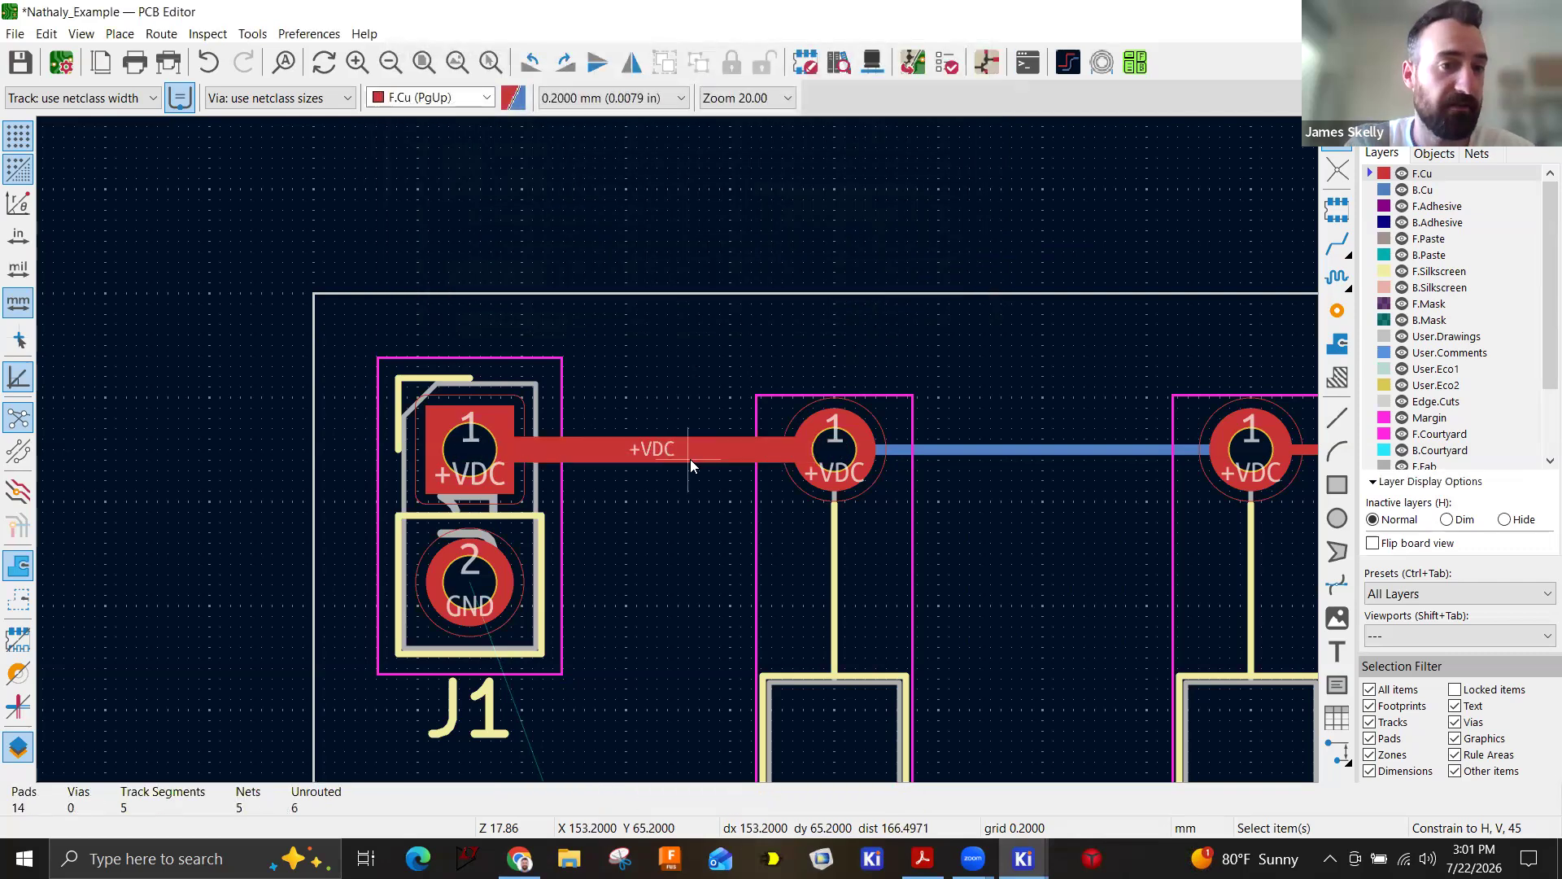
Set the track width of the B.Cu +VDC track between R2 and R1 to 0.5 mm.
scroll(683, 452, "down", 2)
scroll(698, 432, "up", 2)
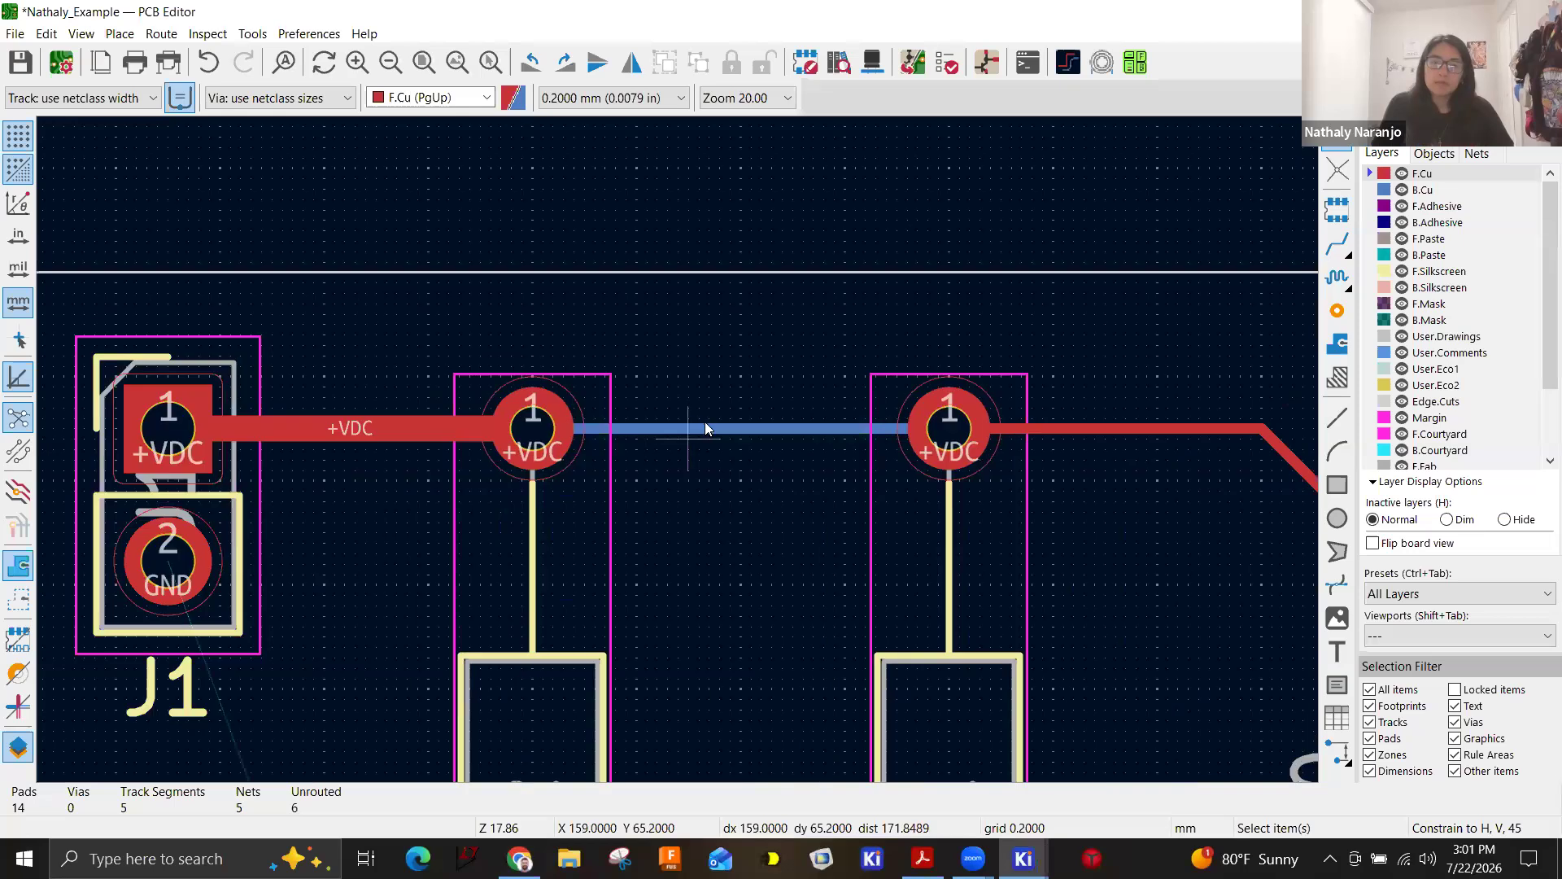
double_click(742, 425)
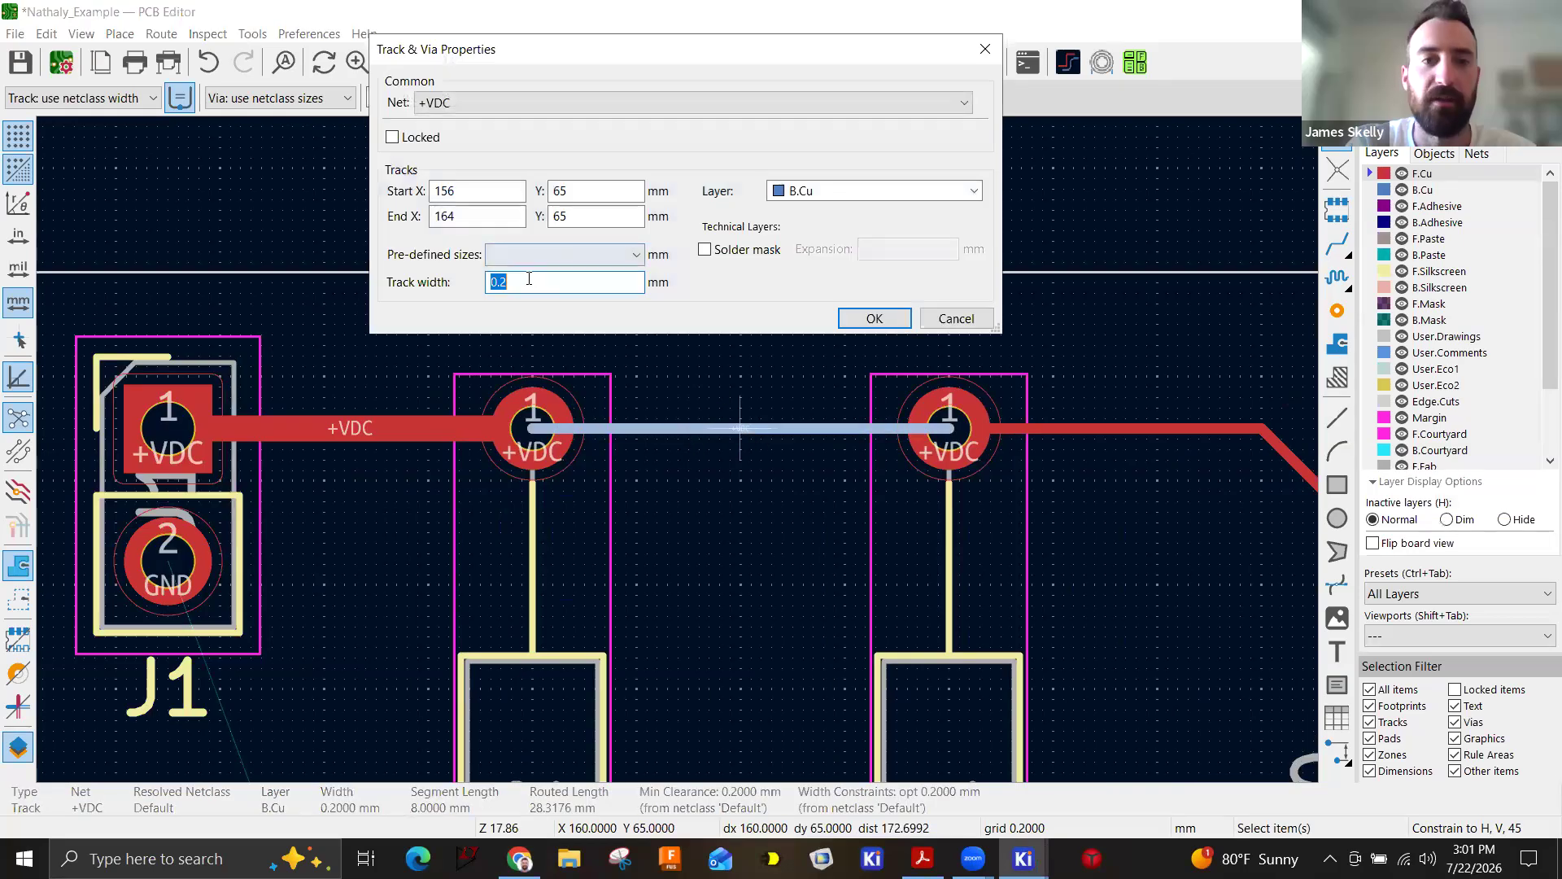
type("0.5")
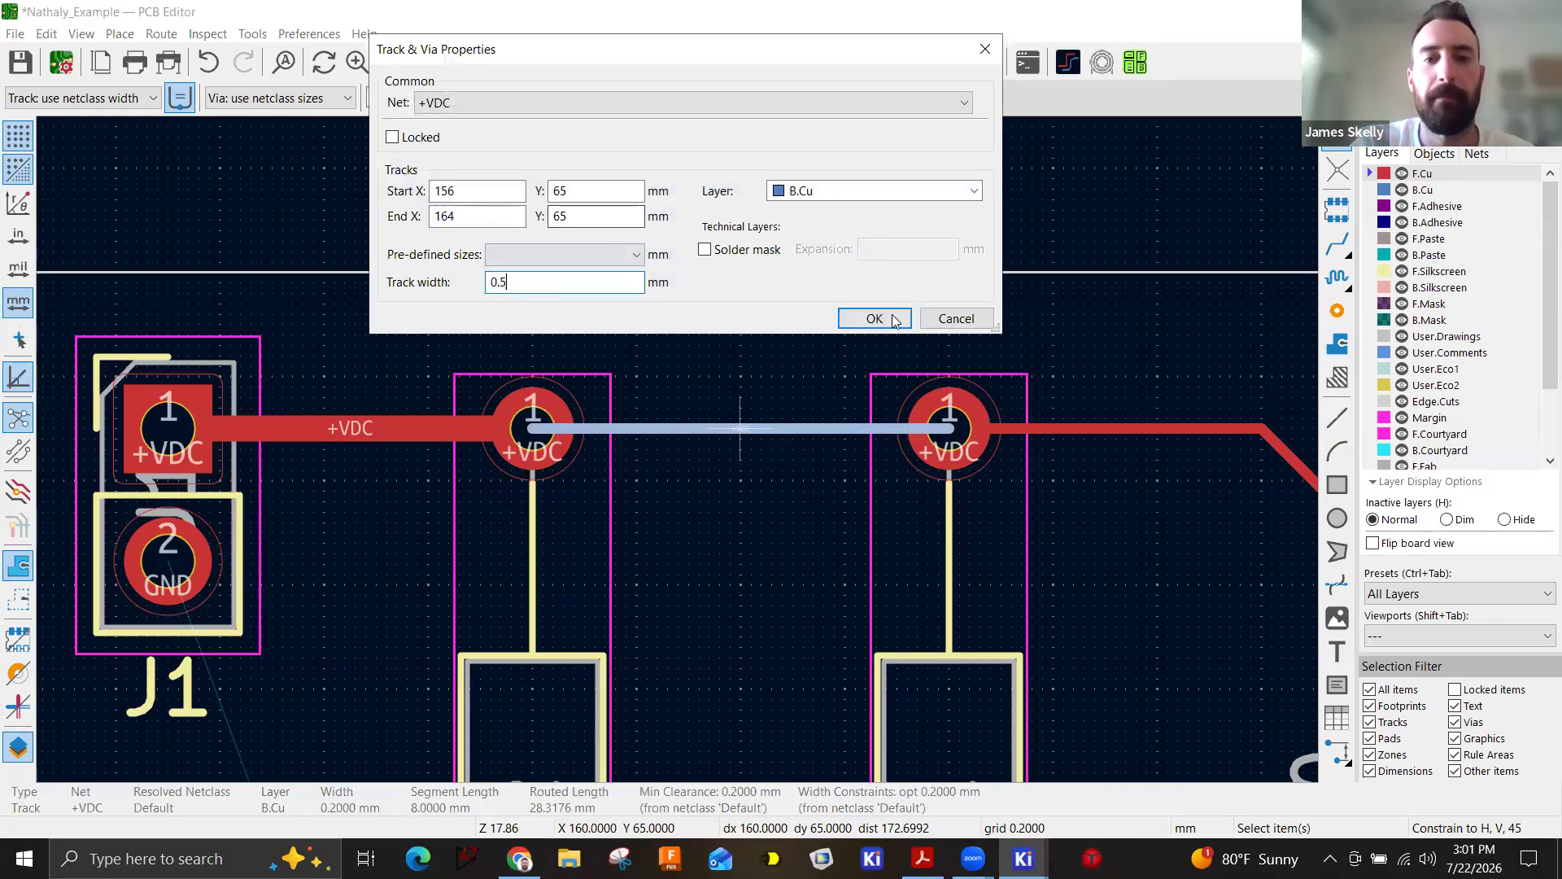
left_click(877, 319)
left_click(742, 405)
Set the horizontal F.Cu +VDC segment running from R1 towards R3 to a 0.5 mm track width.
scroll(569, 489, "down", 2)
scroll(569, 407, "up", 2)
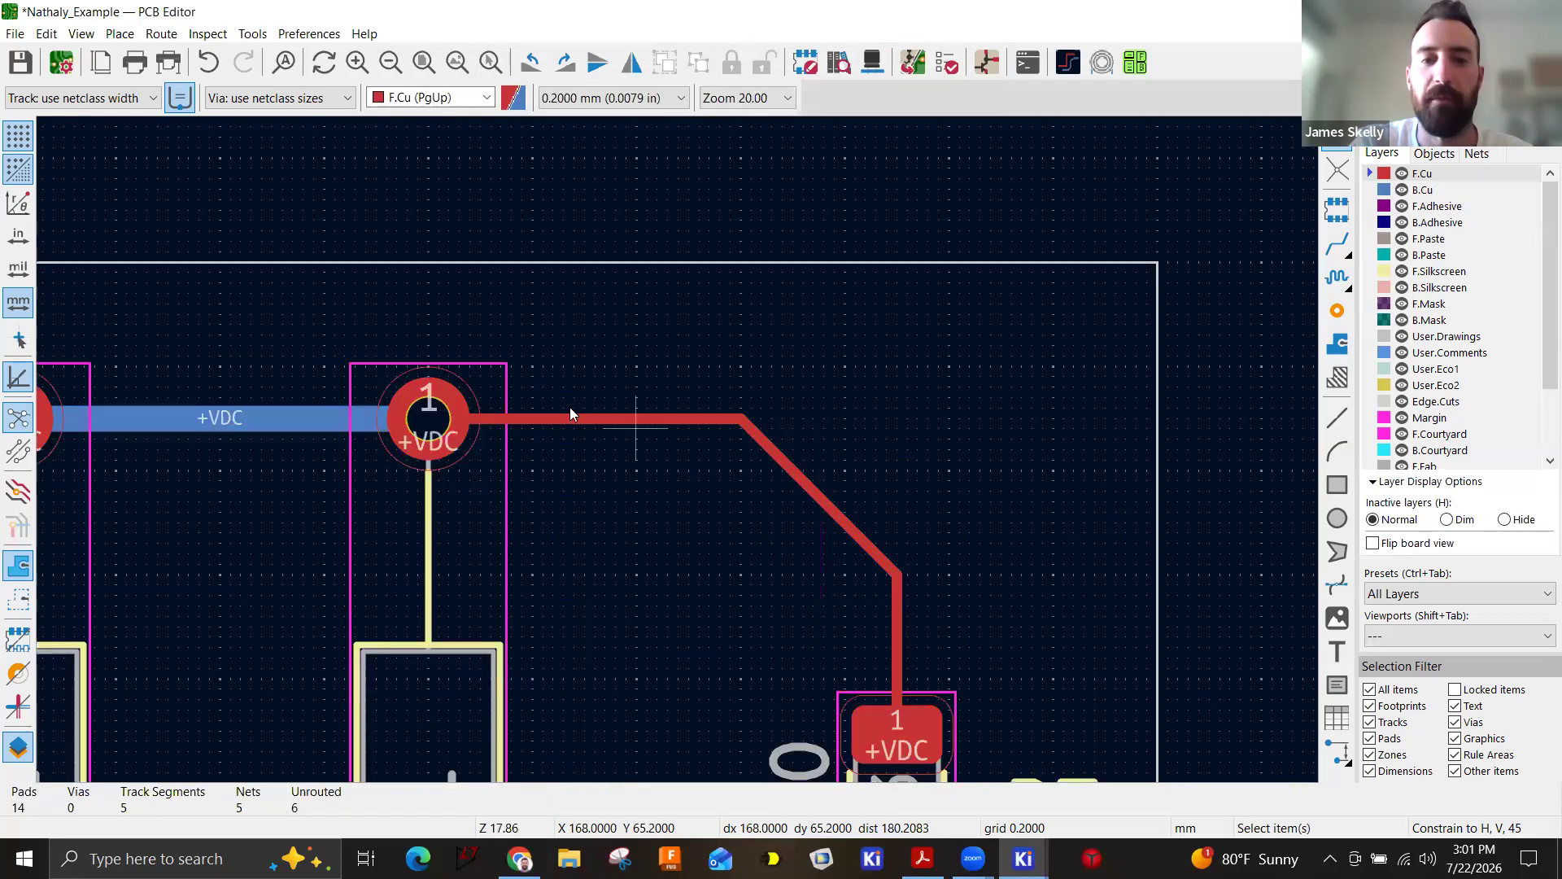
double_click(584, 417)
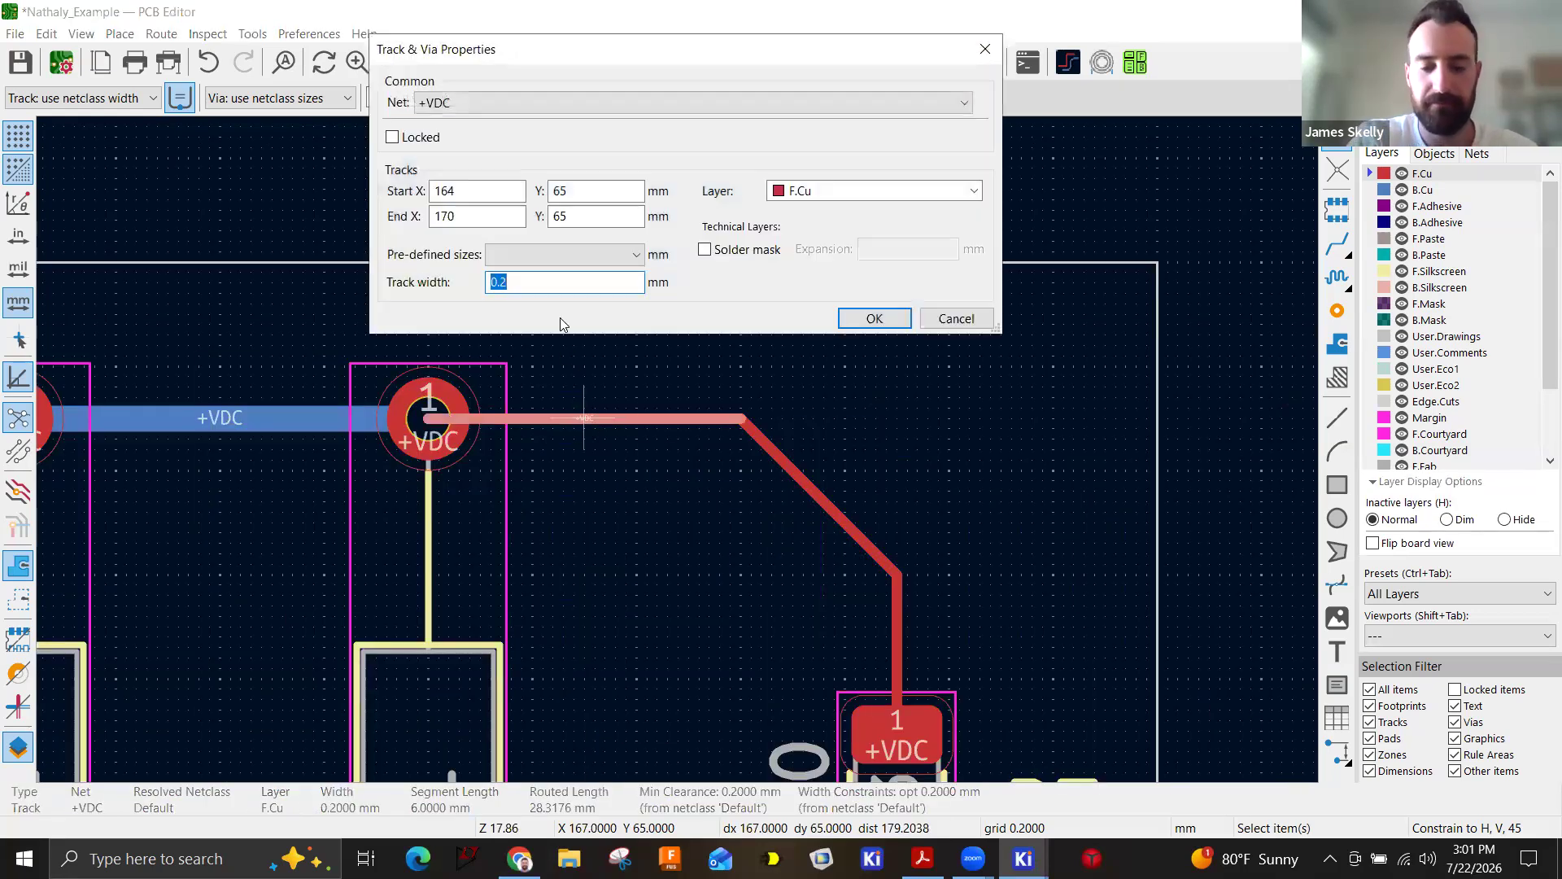
type("0.5")
key("Return")
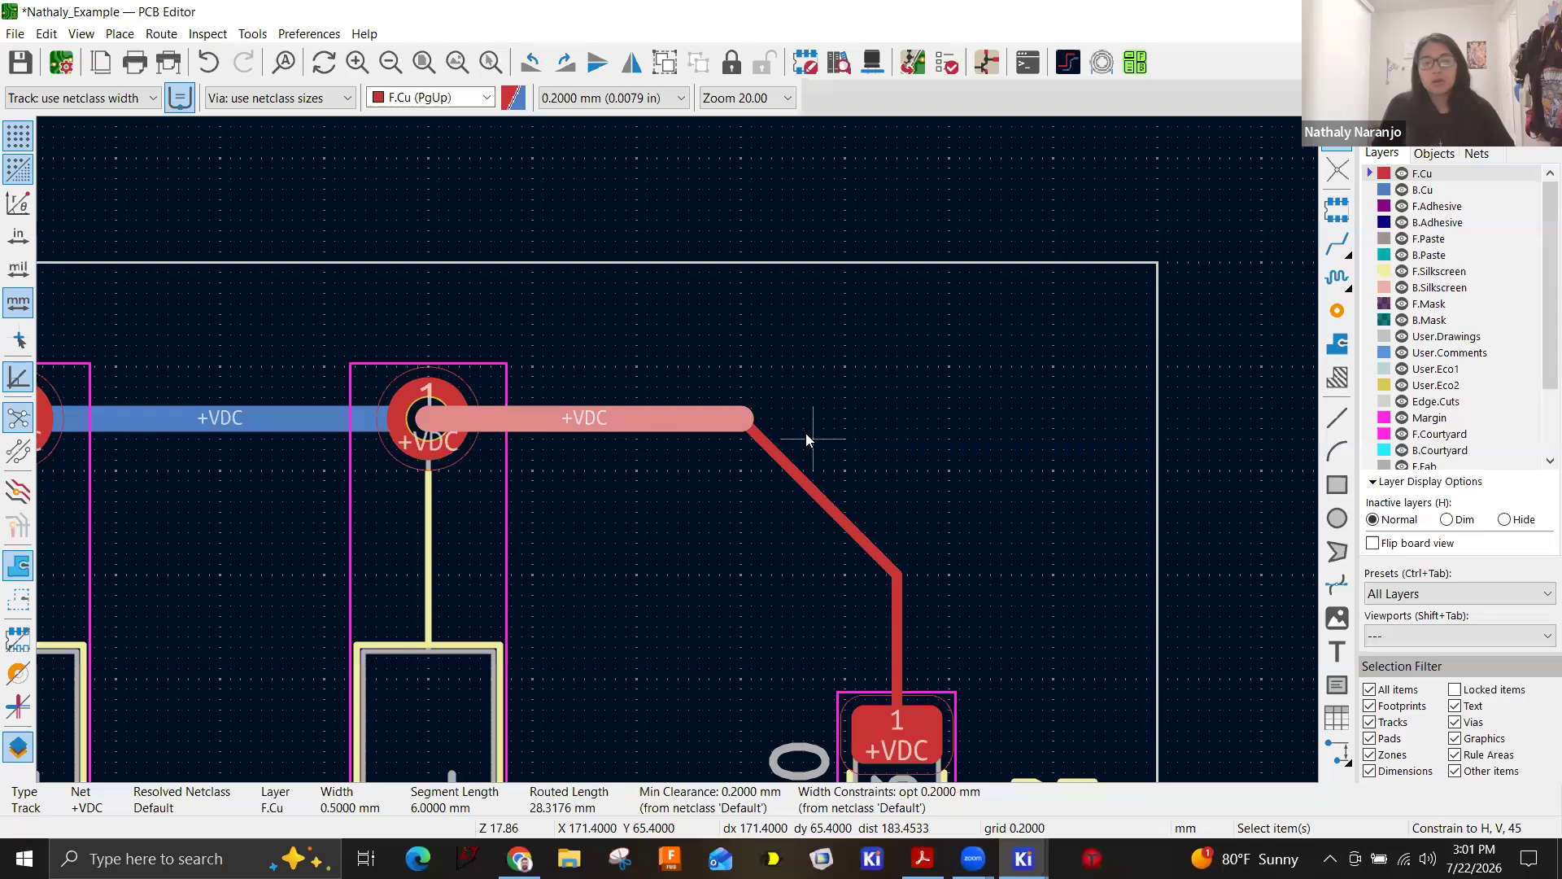
Extend the selection to the entire R1-to-R3 +VDC connection and set all its segments to a 0.5 mm track width.
key("u")
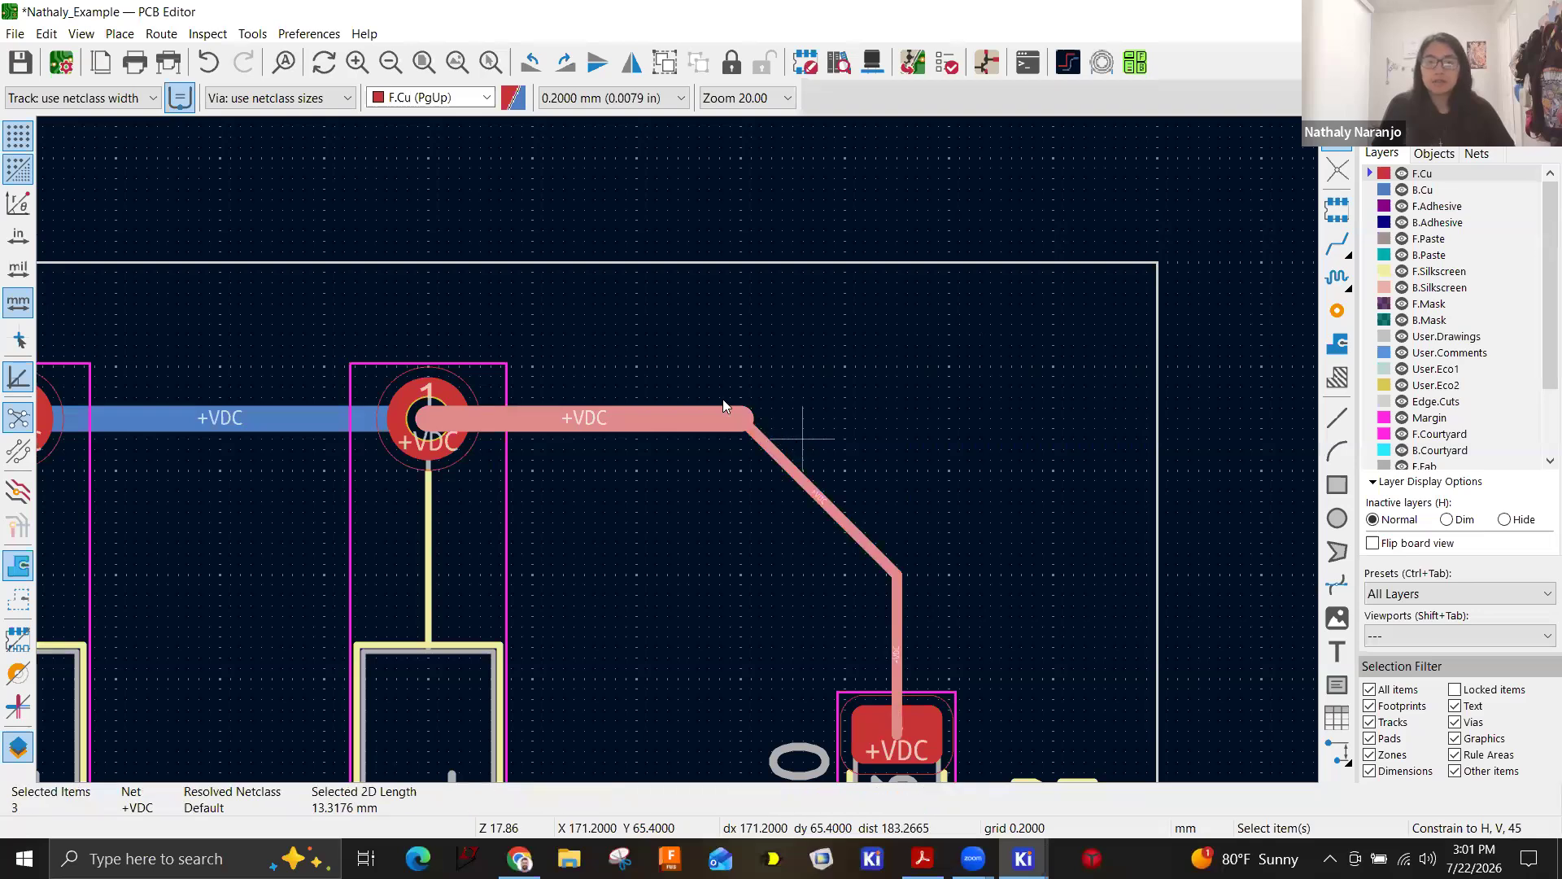
type("e")
type("0")
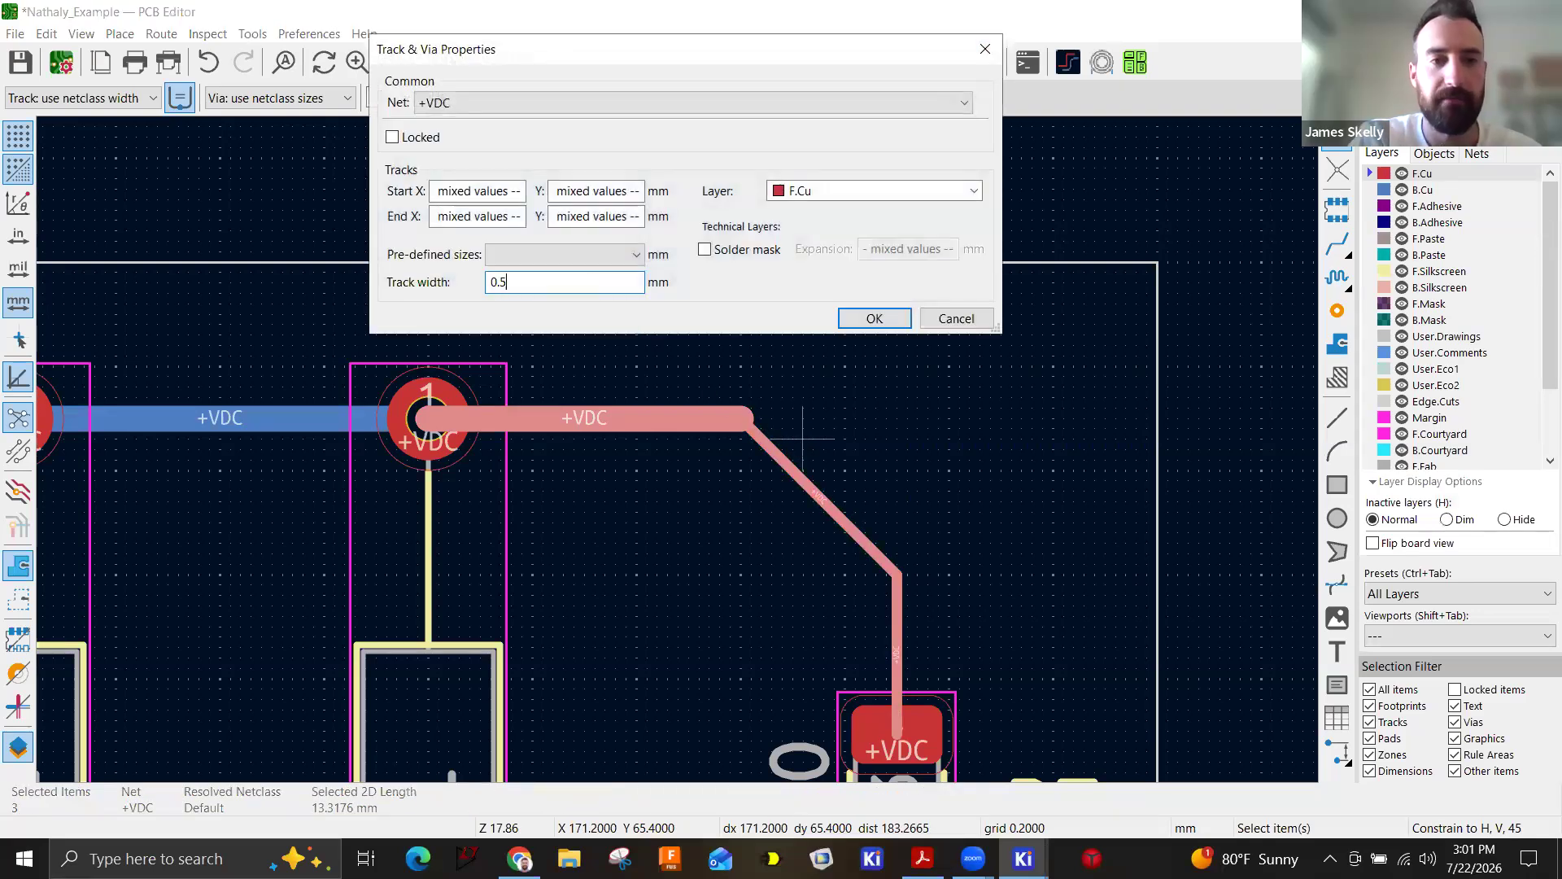
type(".5")
key("Return")
left_click(712, 470)
Add a 0.5 mm track width to the board's pre-defined sizes.
scroll(675, 456, "down", 3)
scroll(675, 448, "down", 1)
middle_click_drag(632, 372, 863, 270)
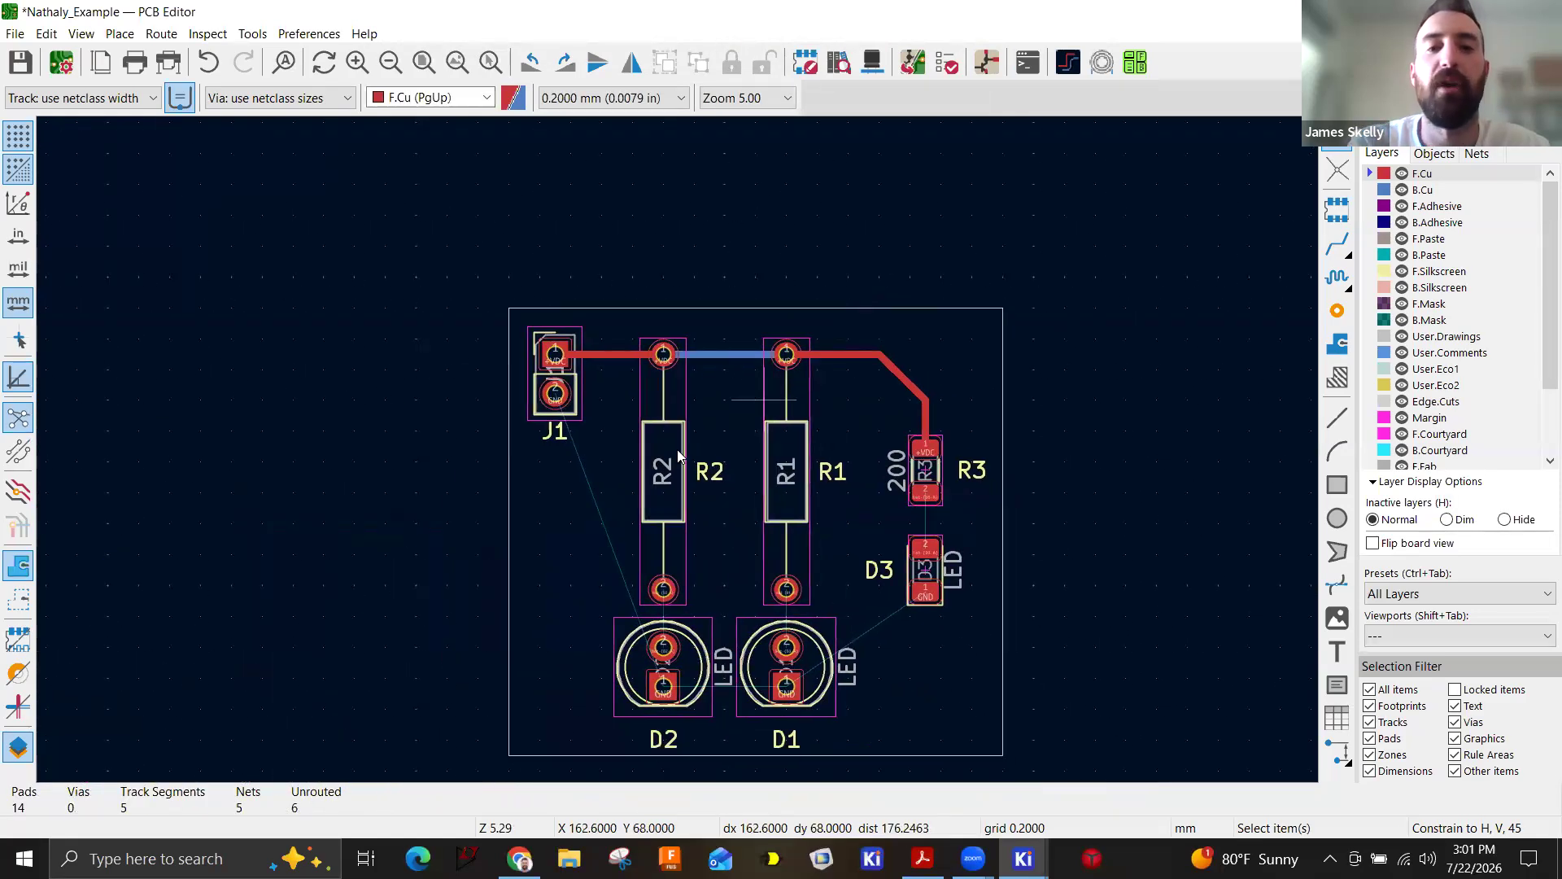
scroll(677, 453, "up", 2)
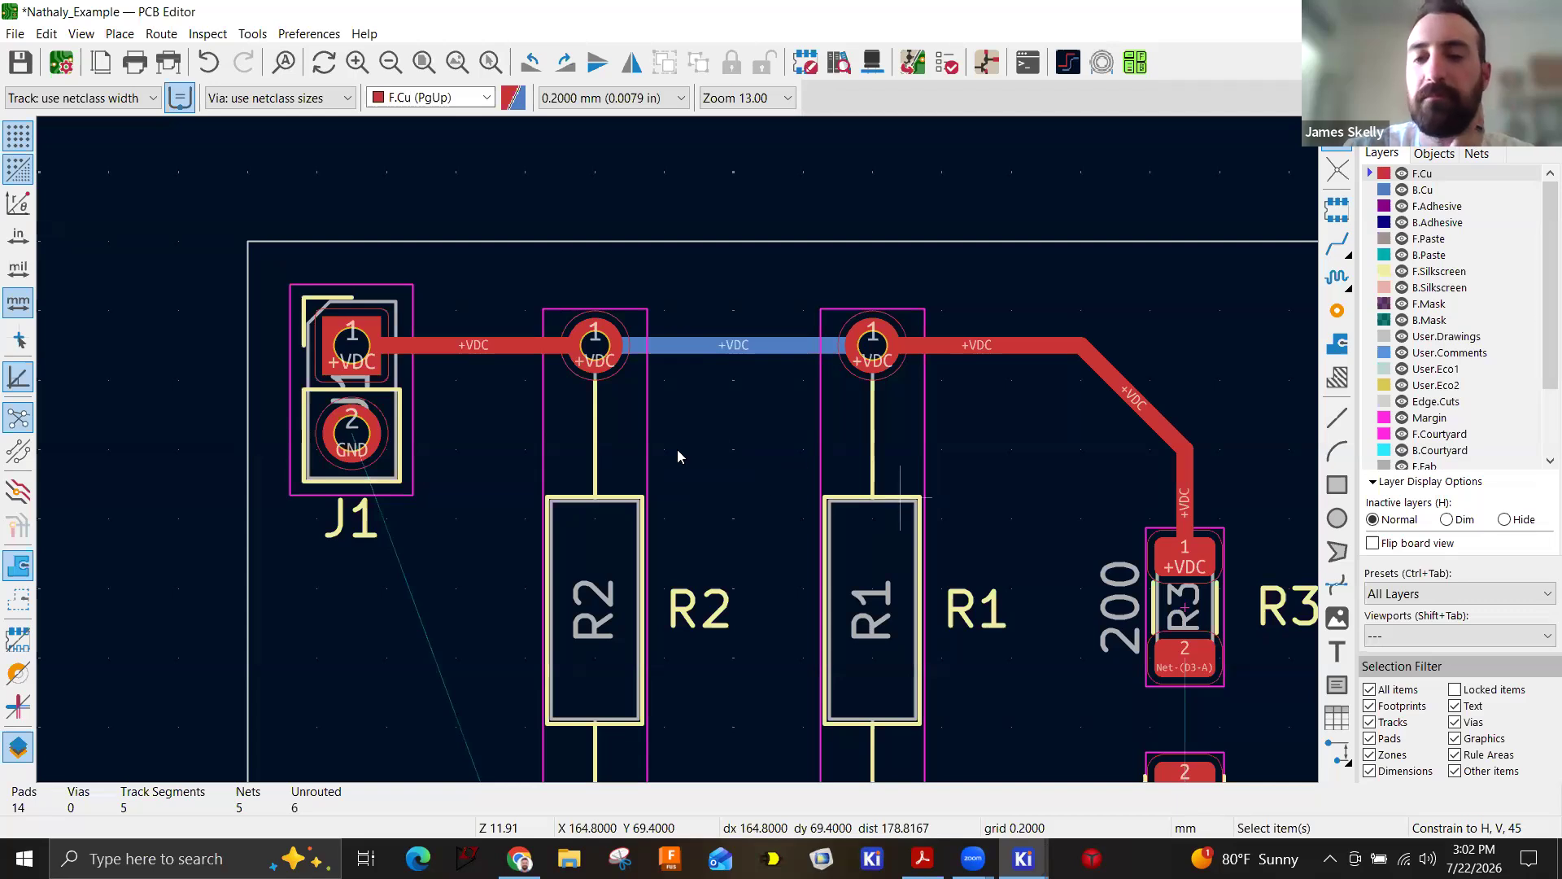
scroll(726, 416, "down", 2)
scroll(725, 417, "down", 3)
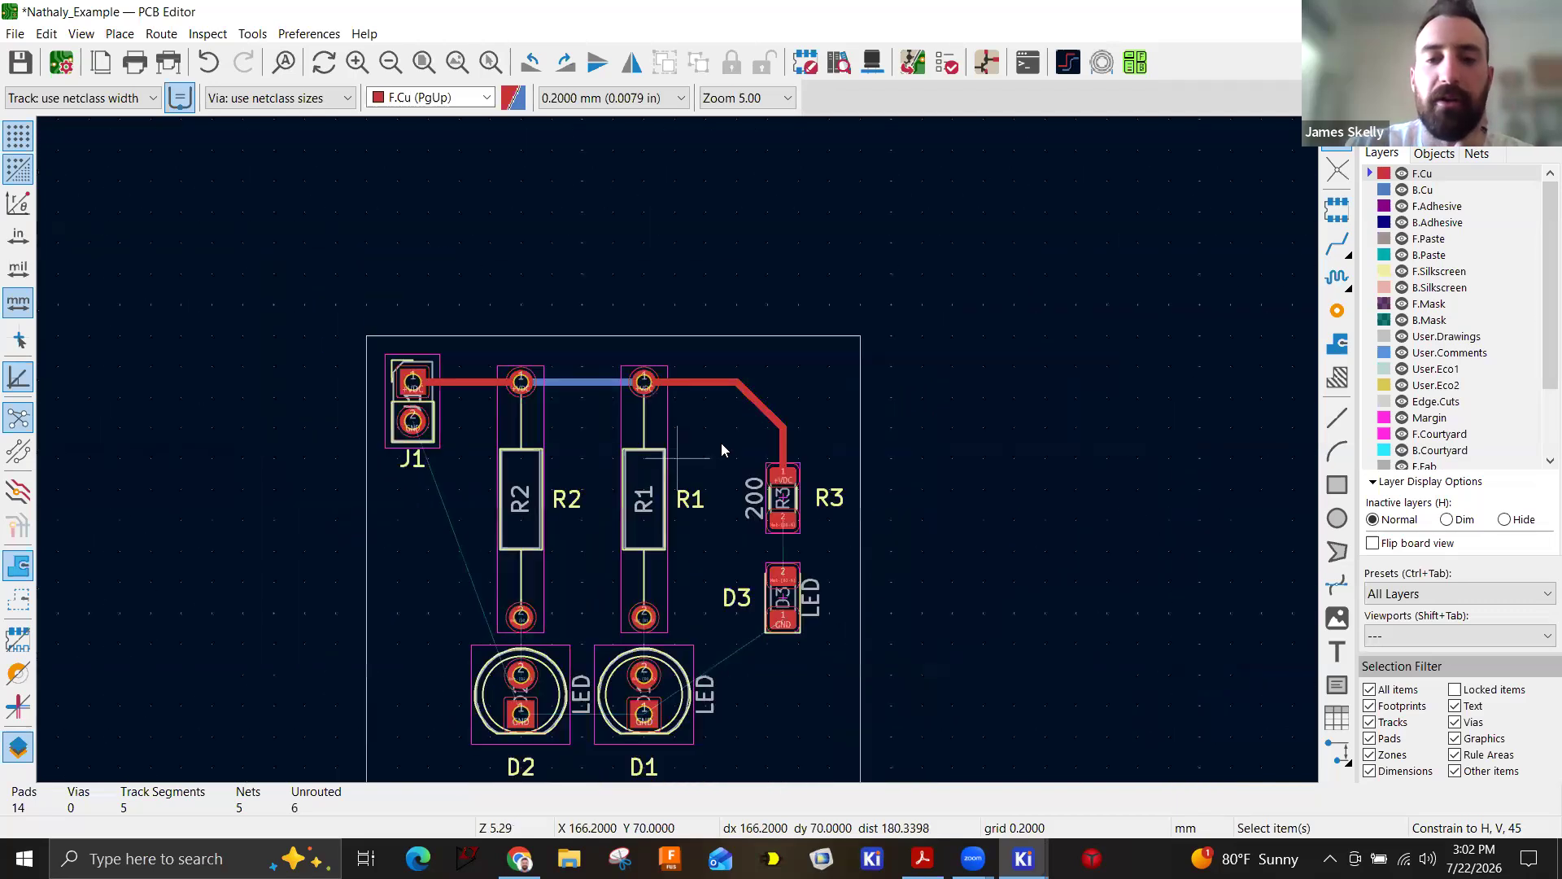
left_click(143, 99)
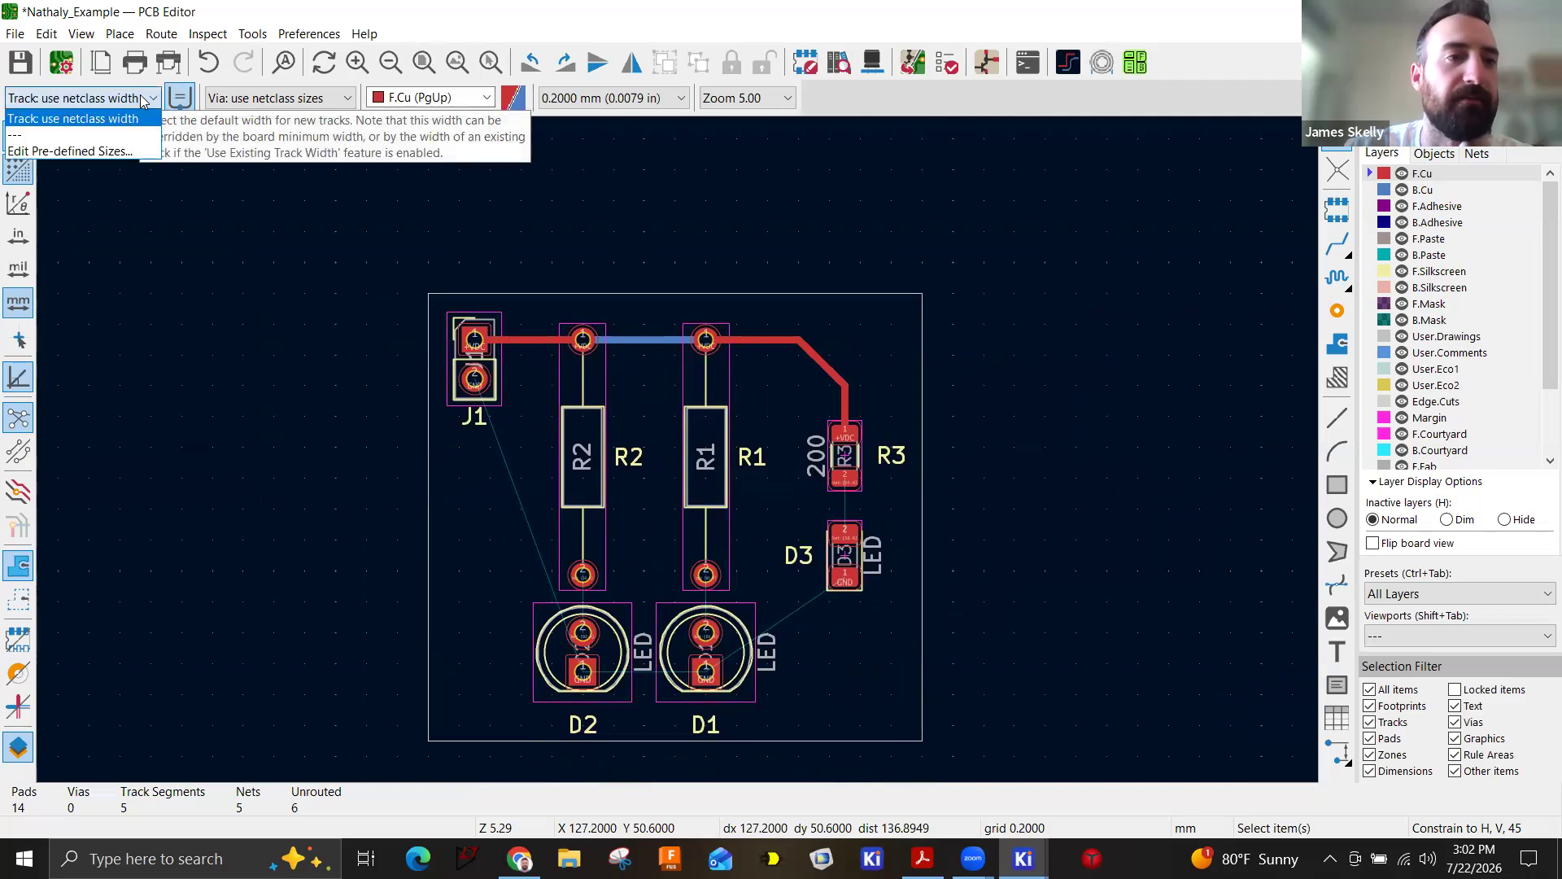
left_click(108, 150)
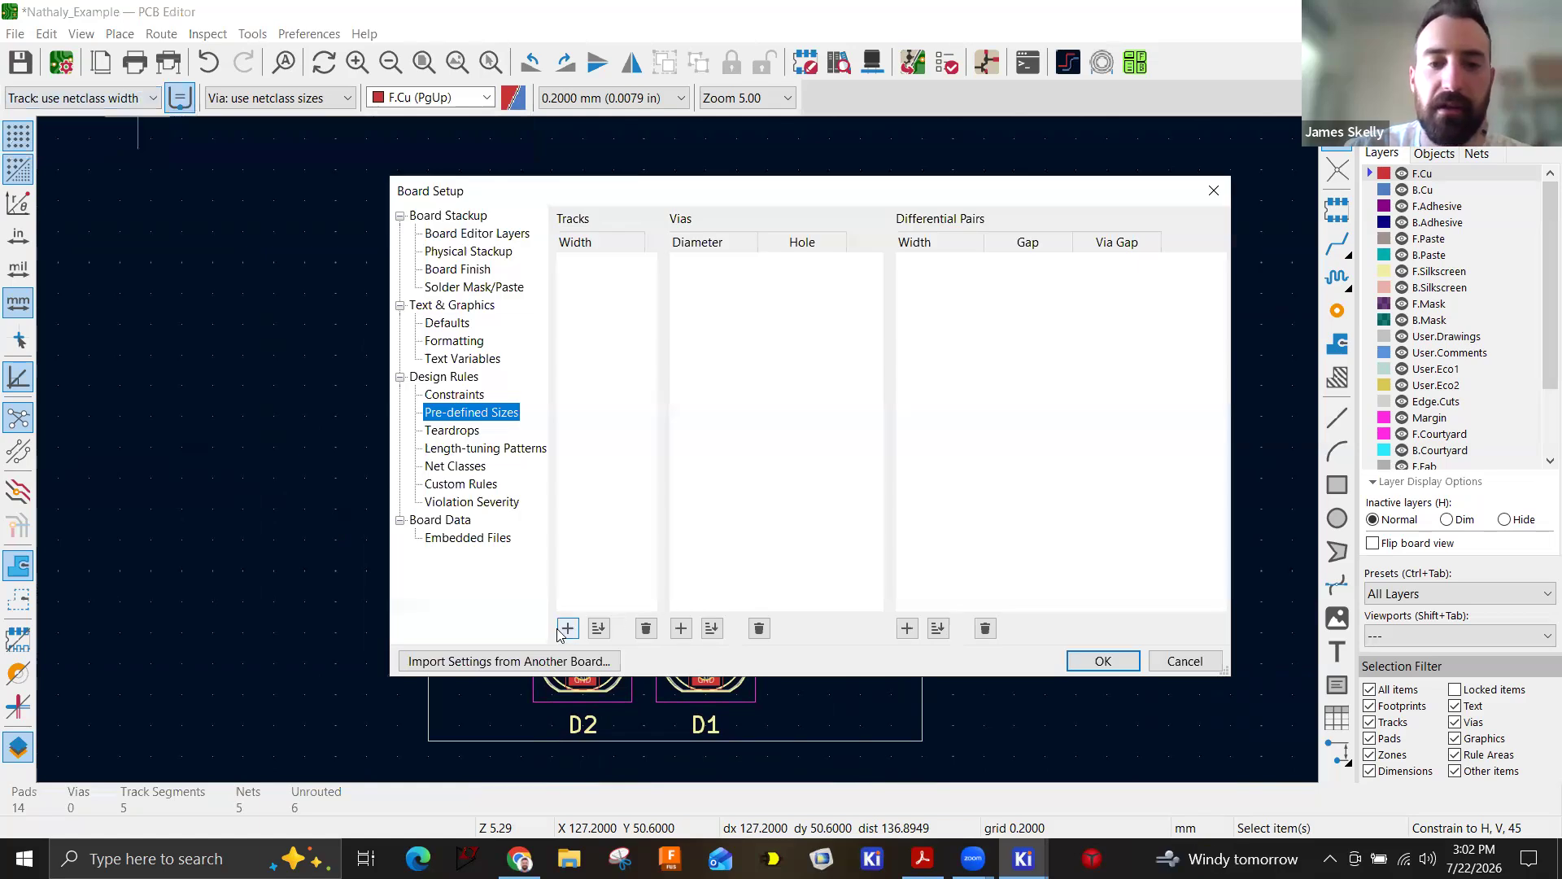
left_click(568, 628)
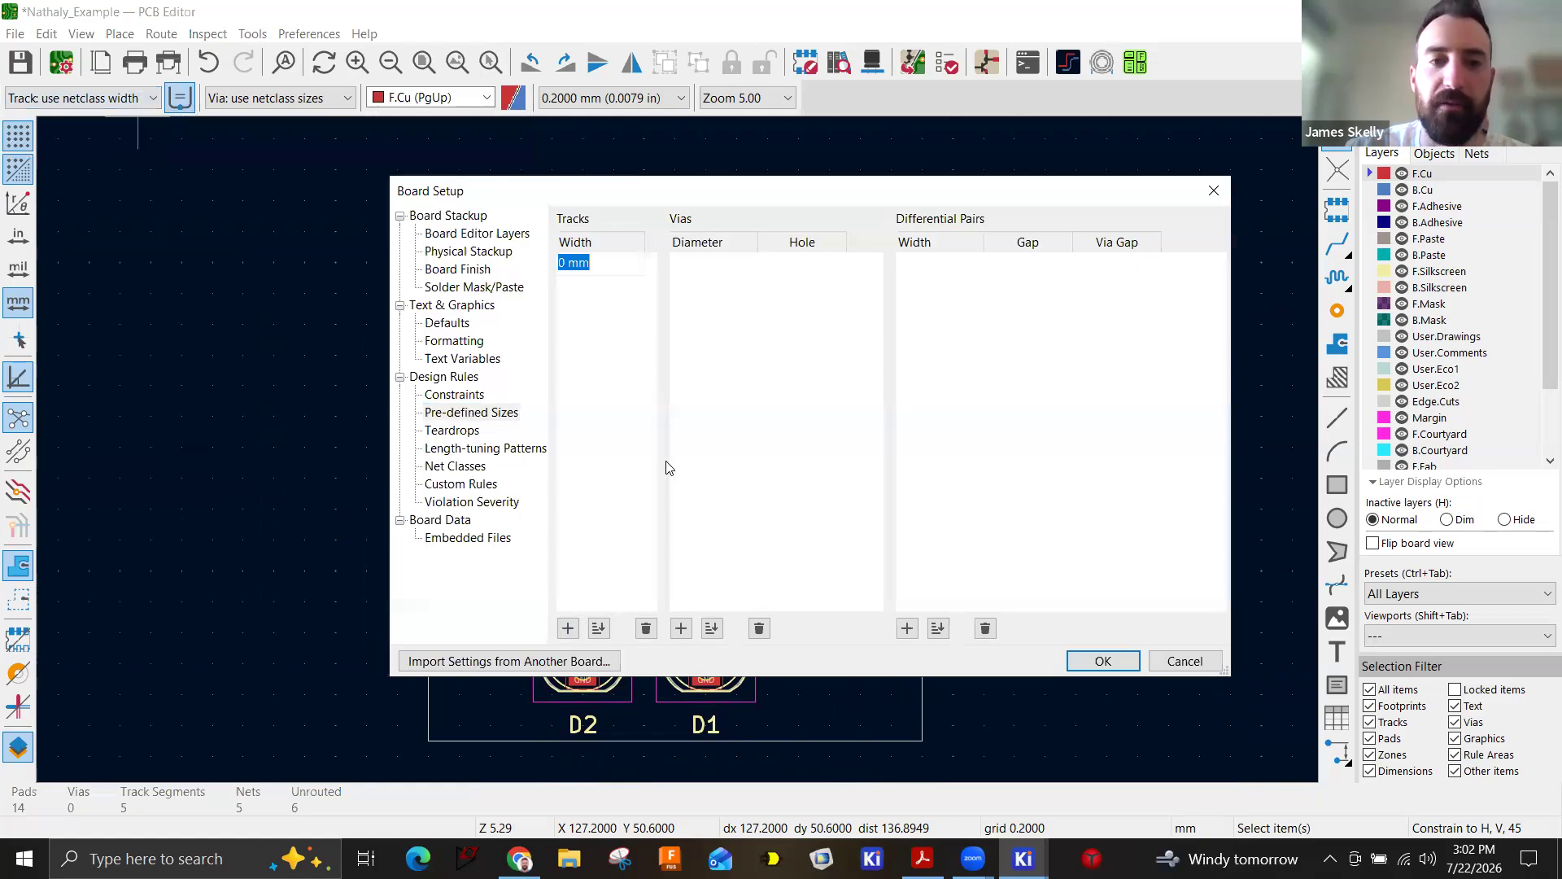
type("0.5")
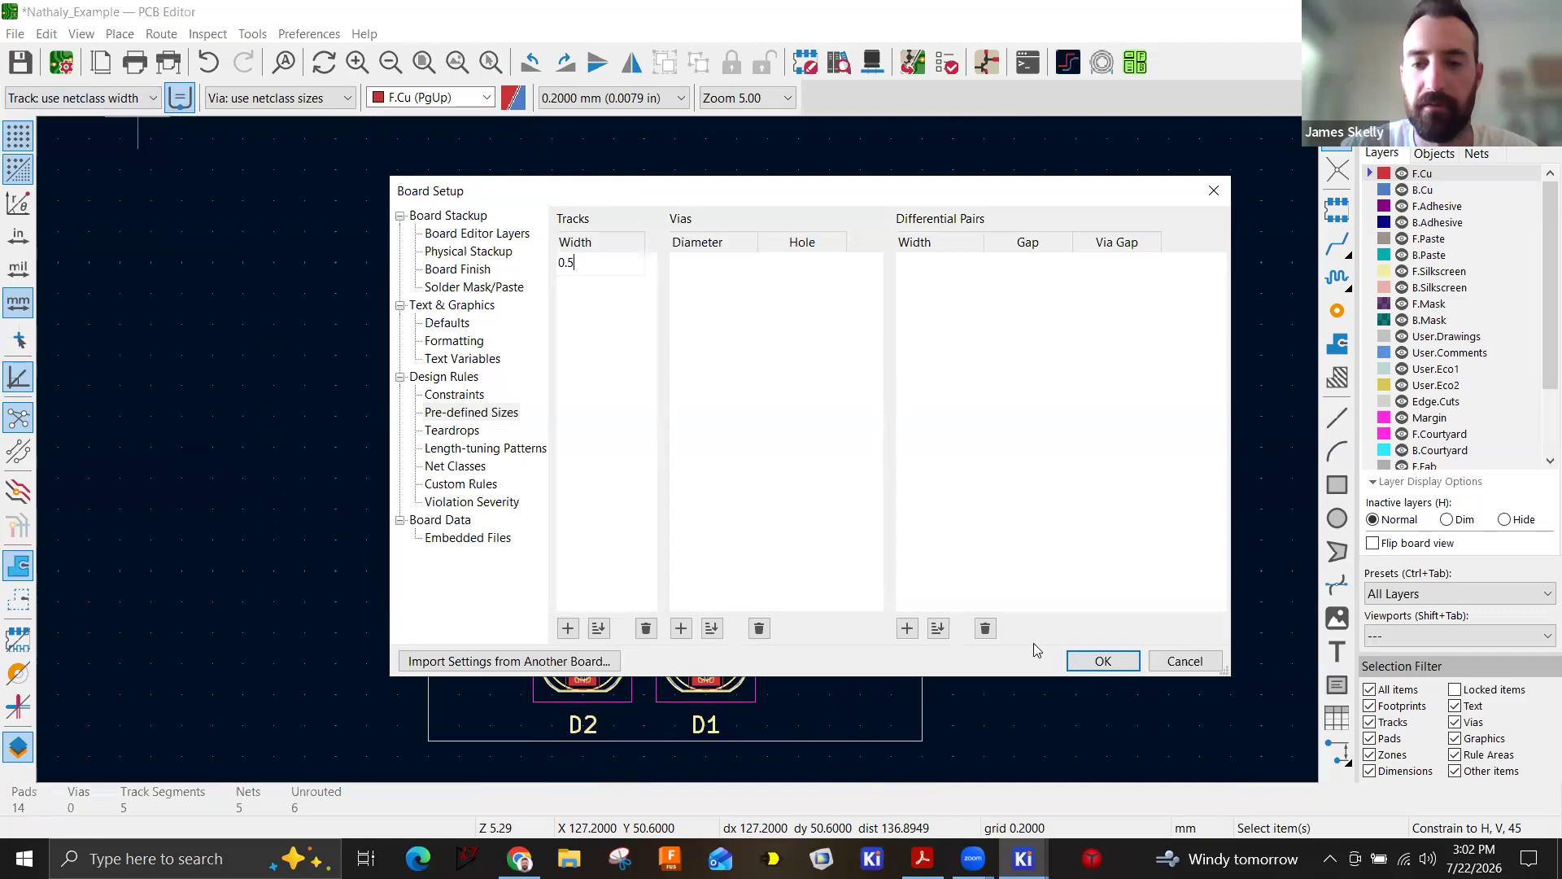
left_click(1103, 662)
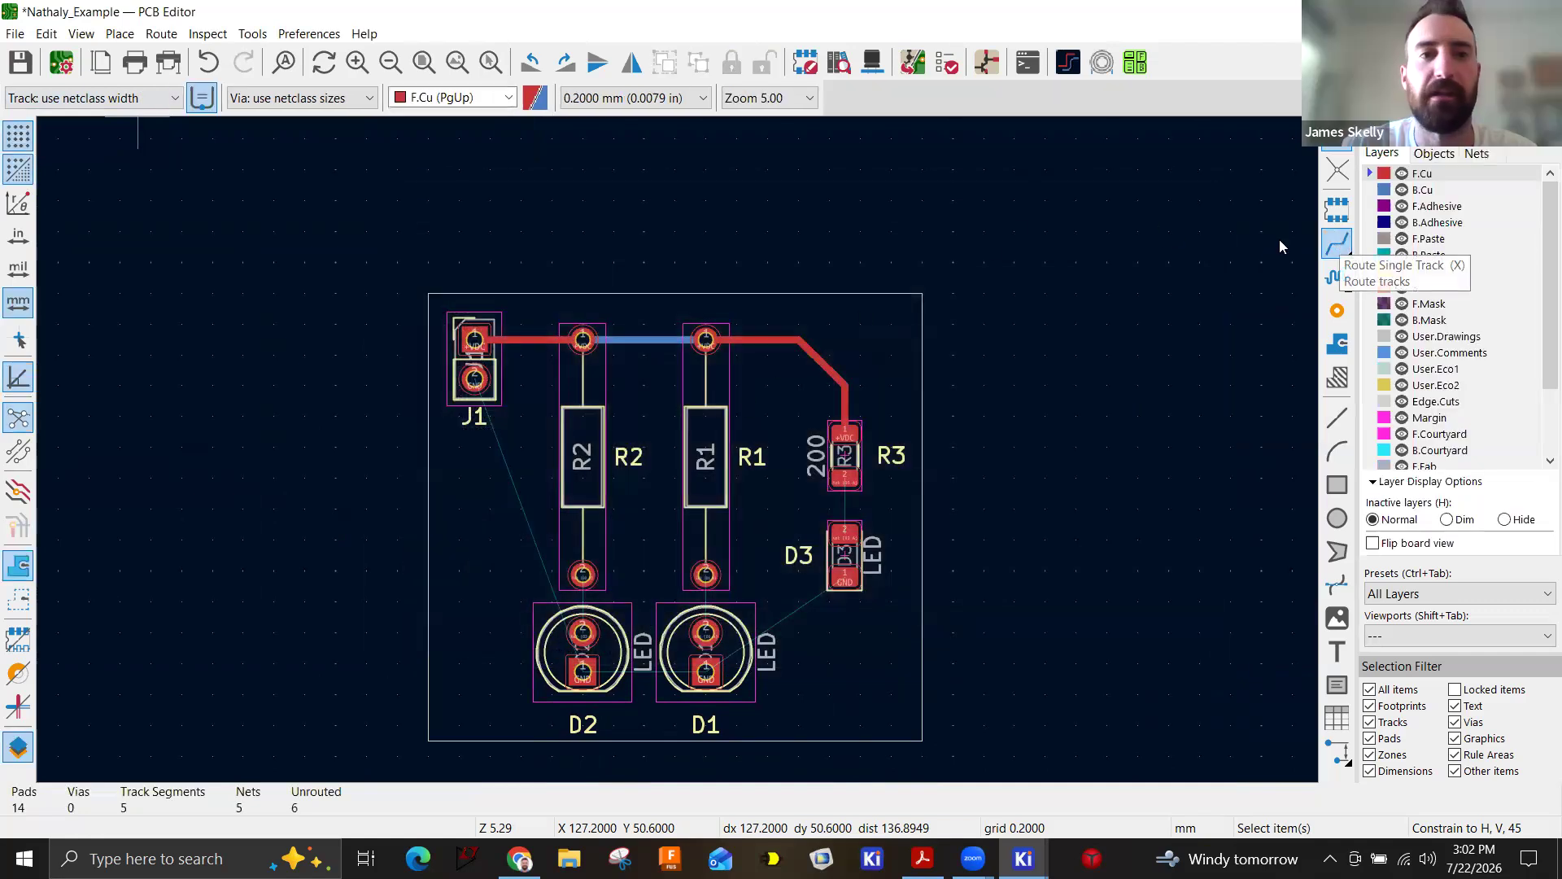
Make the pre-defined 0.500 mm width the active width for new tracks.
left_click(145, 97)
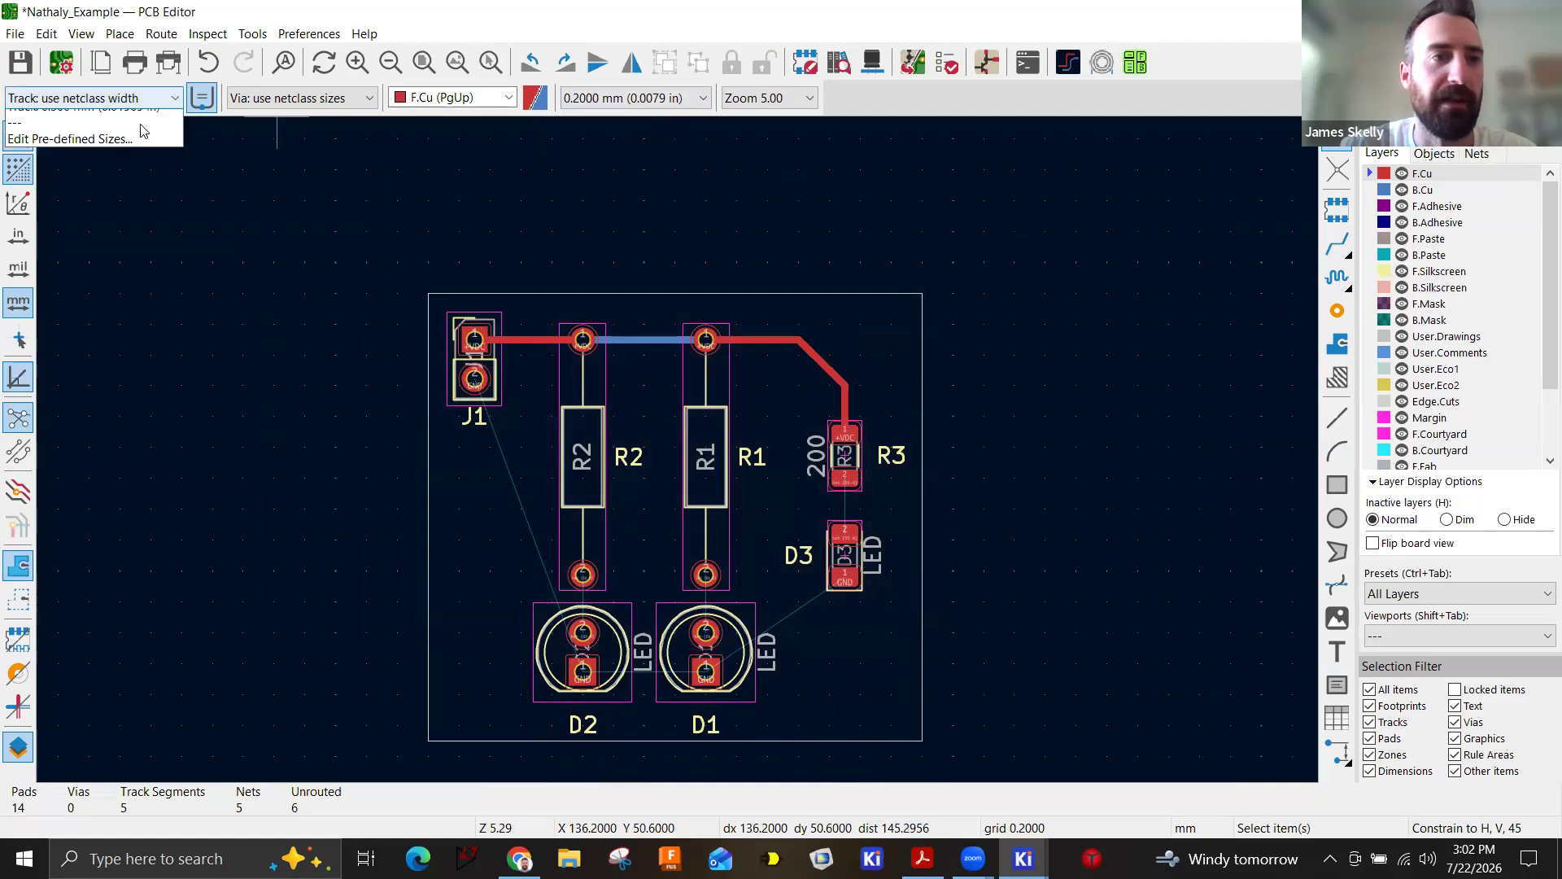
left_click(112, 135)
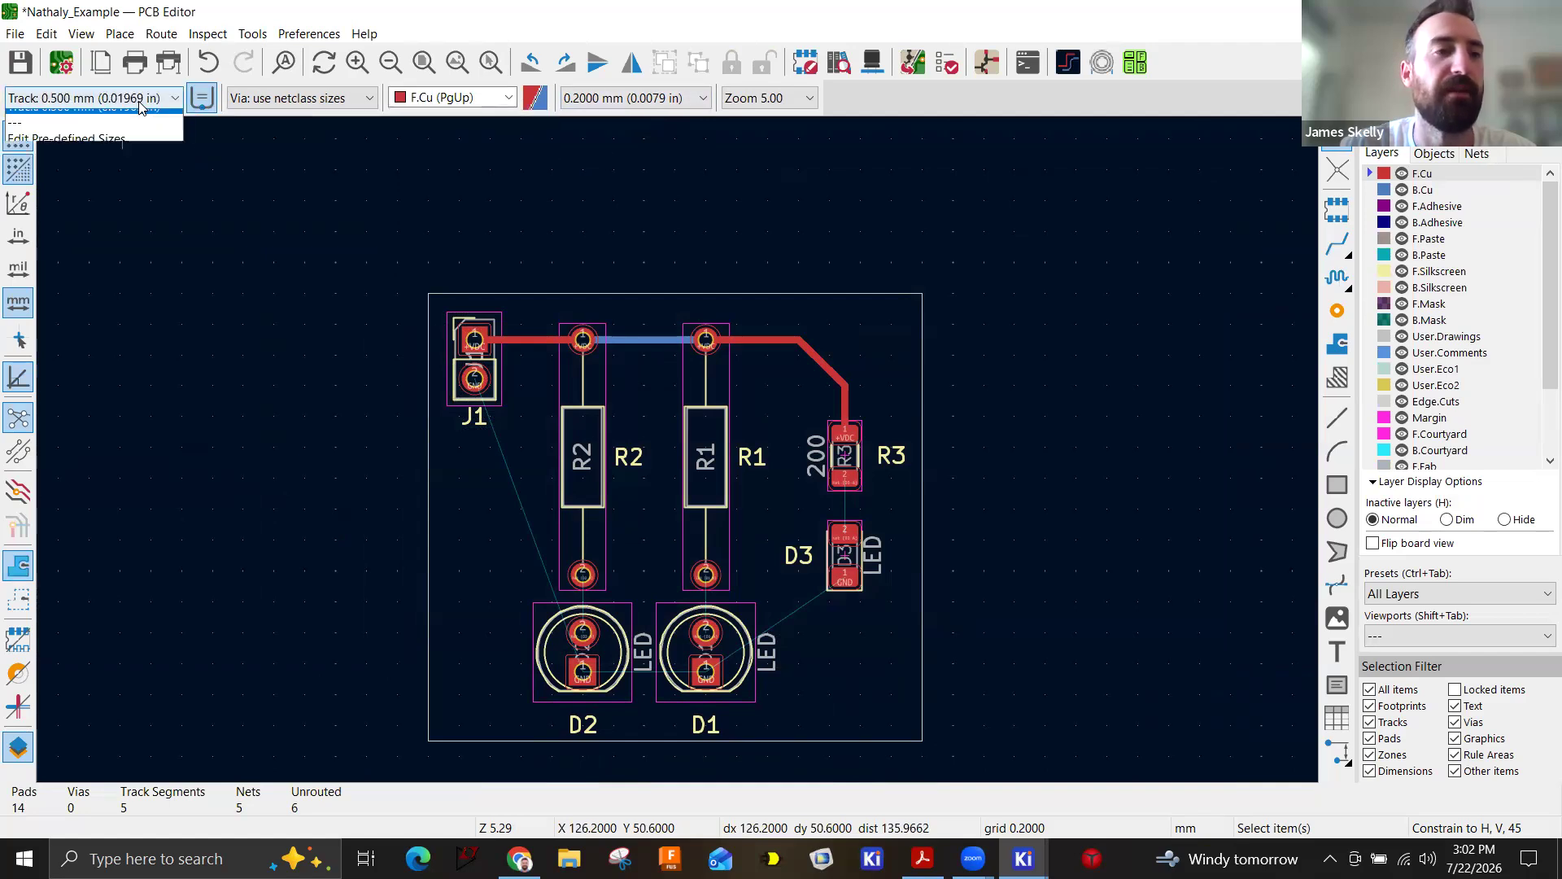
left_click(130, 98)
left_click(122, 135)
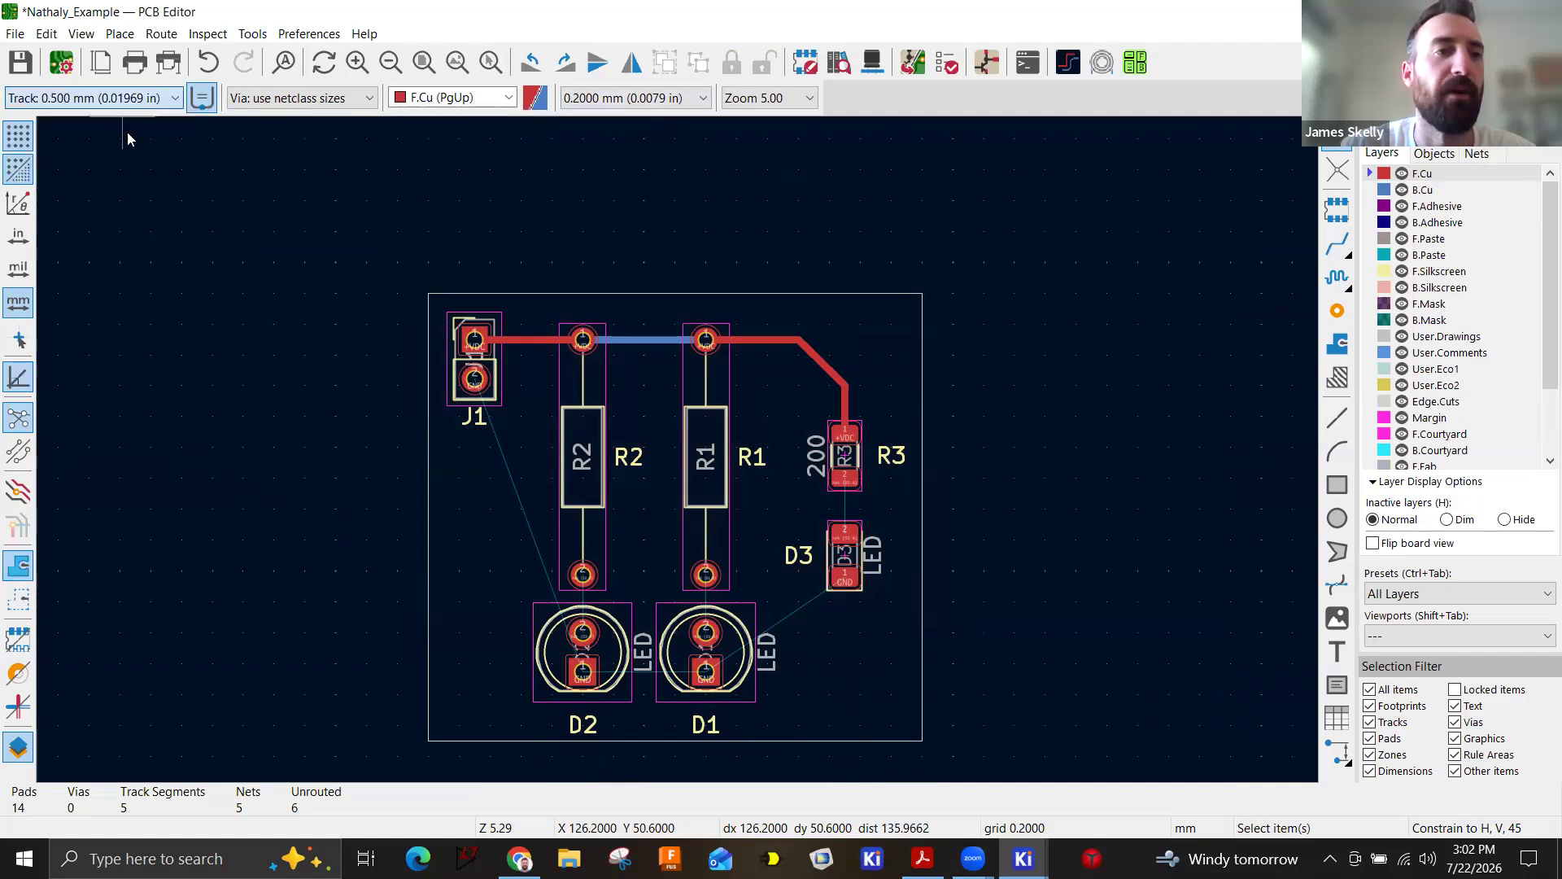
Route single F.Cu tracks from R1 pad 2 to D1 pad 2 and from R2 pad 2 to D2 pad 2.
left_click(1337, 244)
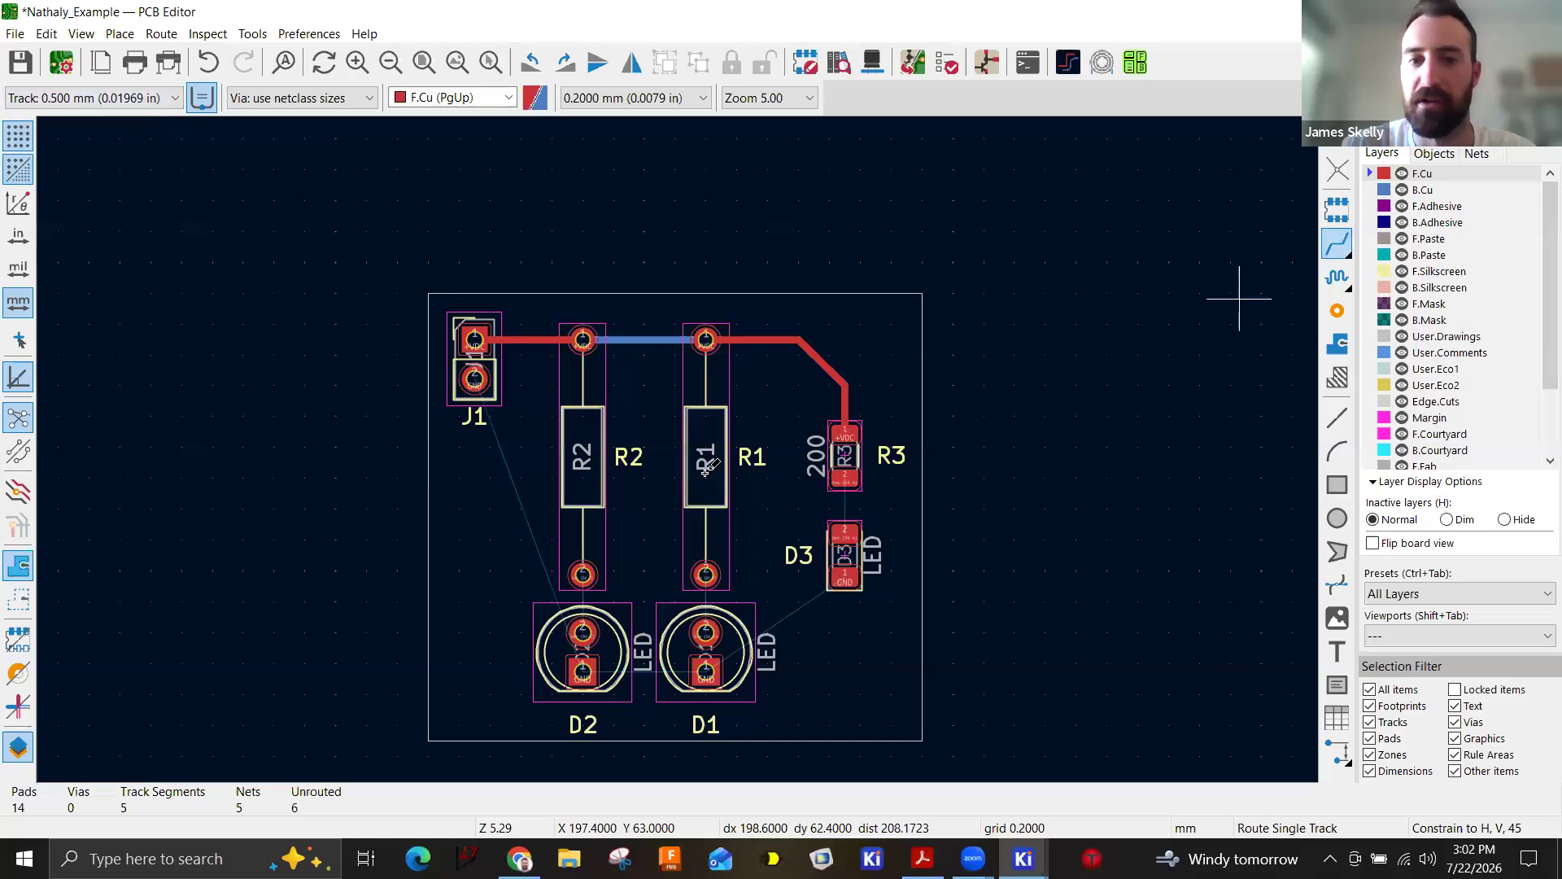
scroll(708, 472, "up", 3)
left_click(731, 616)
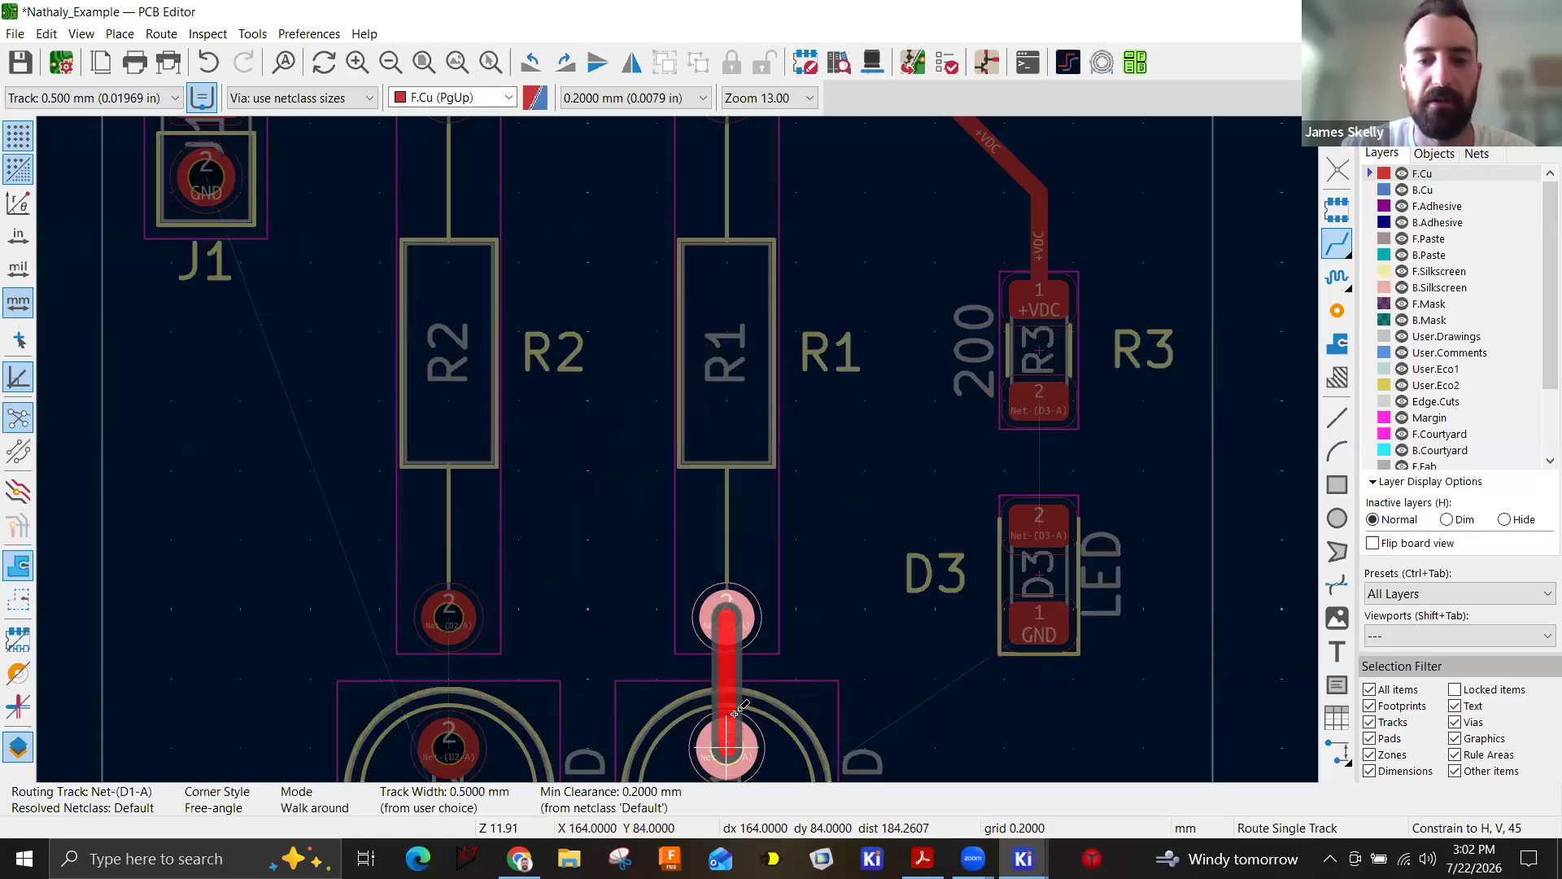
left_click(726, 747)
scroll(846, 631, "down", 3)
scroll(432, 480, "up", 4)
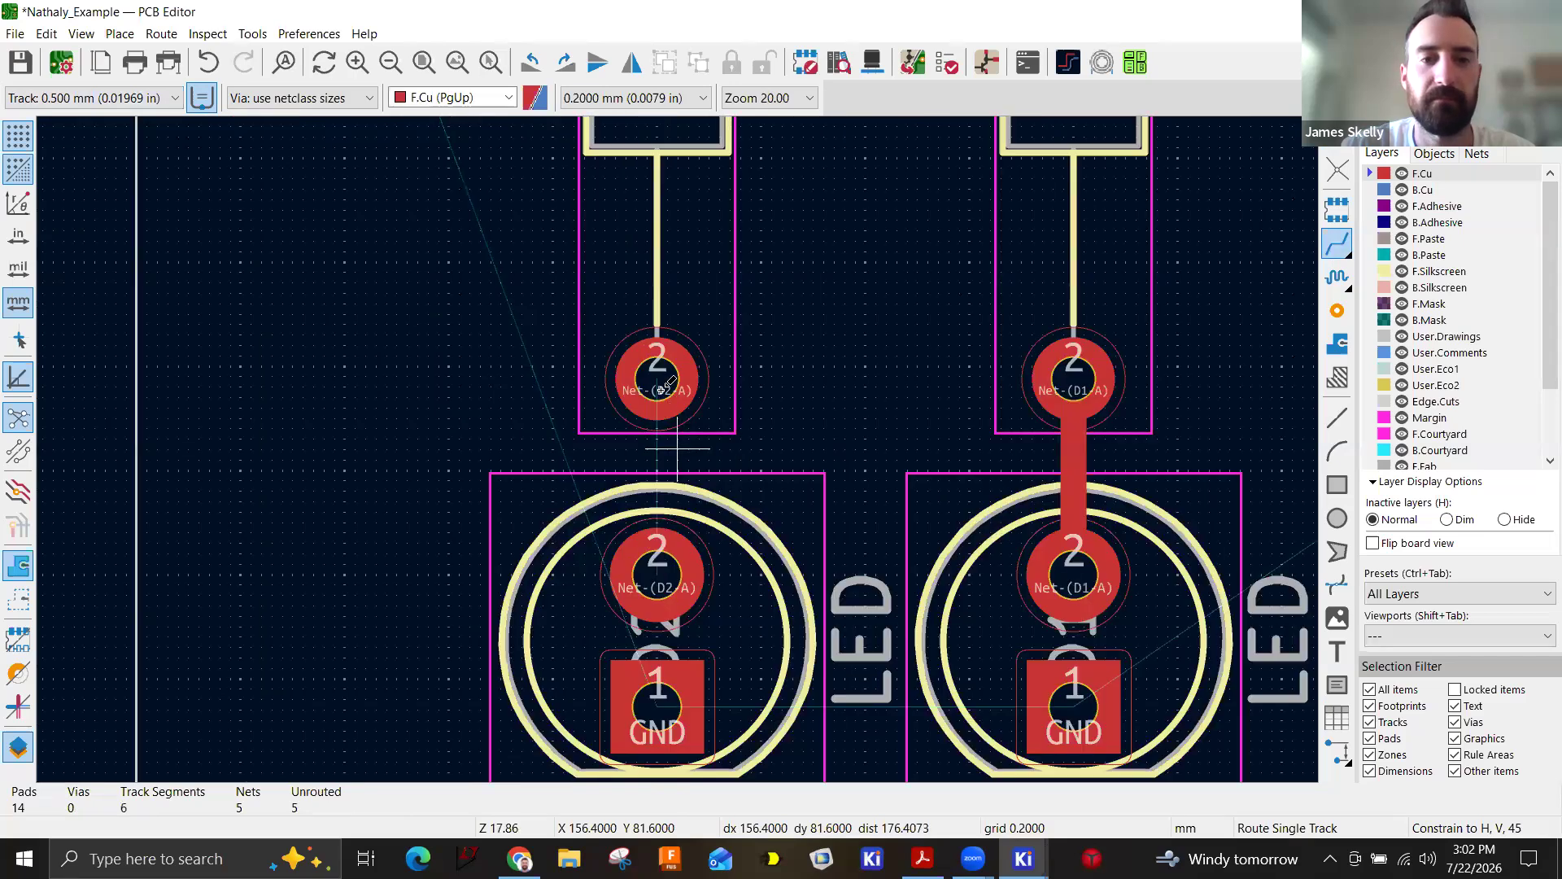
left_click(657, 379)
left_click(657, 576)
Route an F.Cu track from R3 pad 2 to D3 pad 2.
scroll(678, 448, "down", 4)
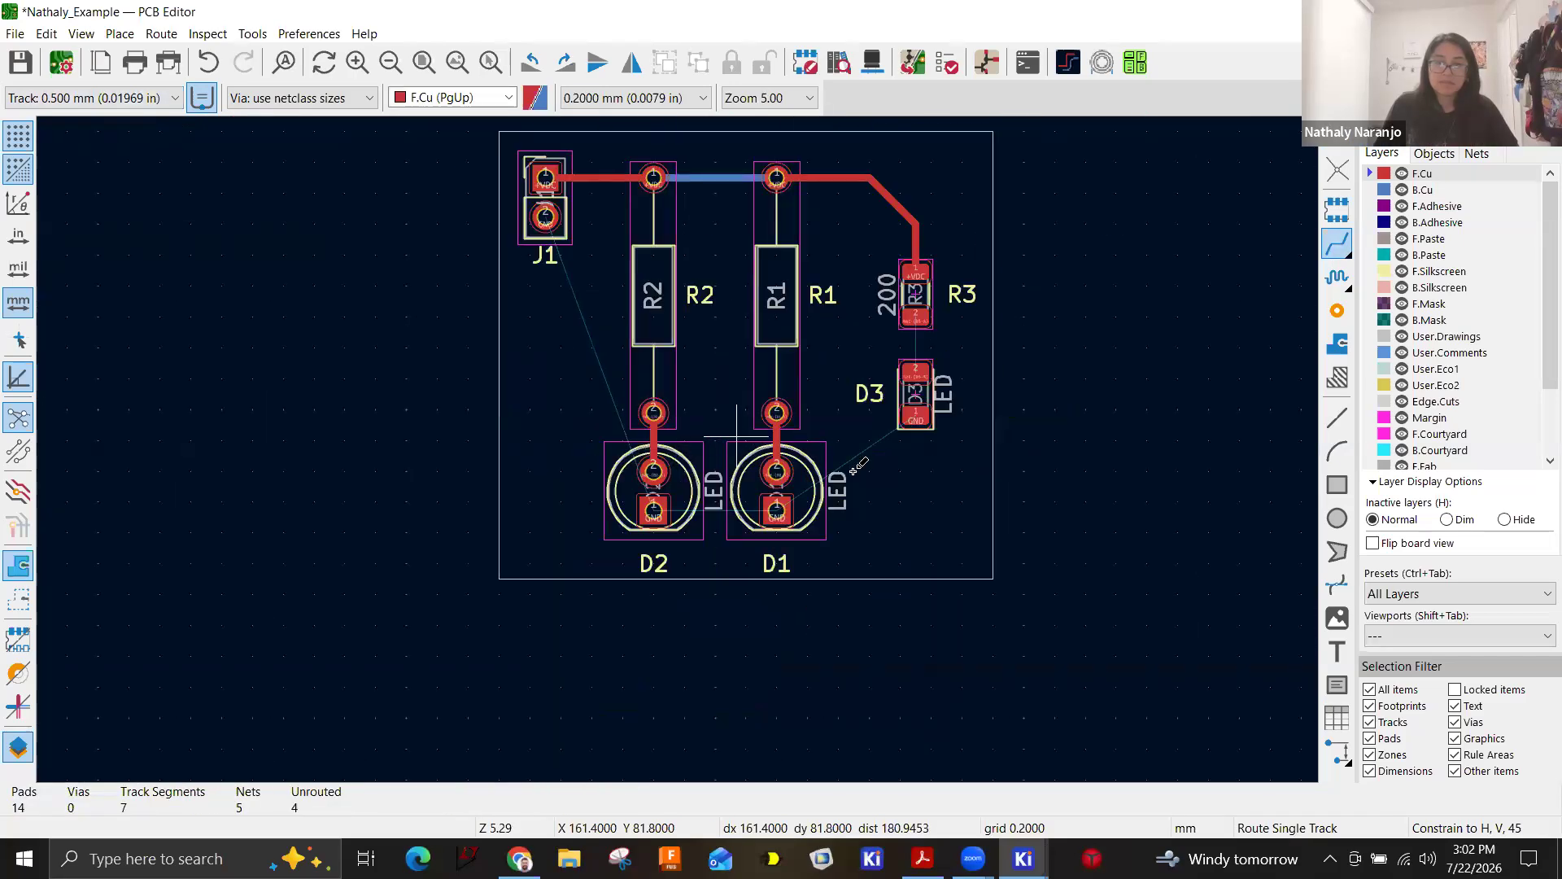
scroll(885, 352, "up", 1)
left_click(677, 441)
left_click(674, 500)
scroll(684, 439, "down", 4)
Route the GND net on F.Cu from J1 pad 2 down and across through D2 pad 1 to D1 pad 1.
scroll(725, 423, "up", 2)
scroll(727, 425, "up", 2)
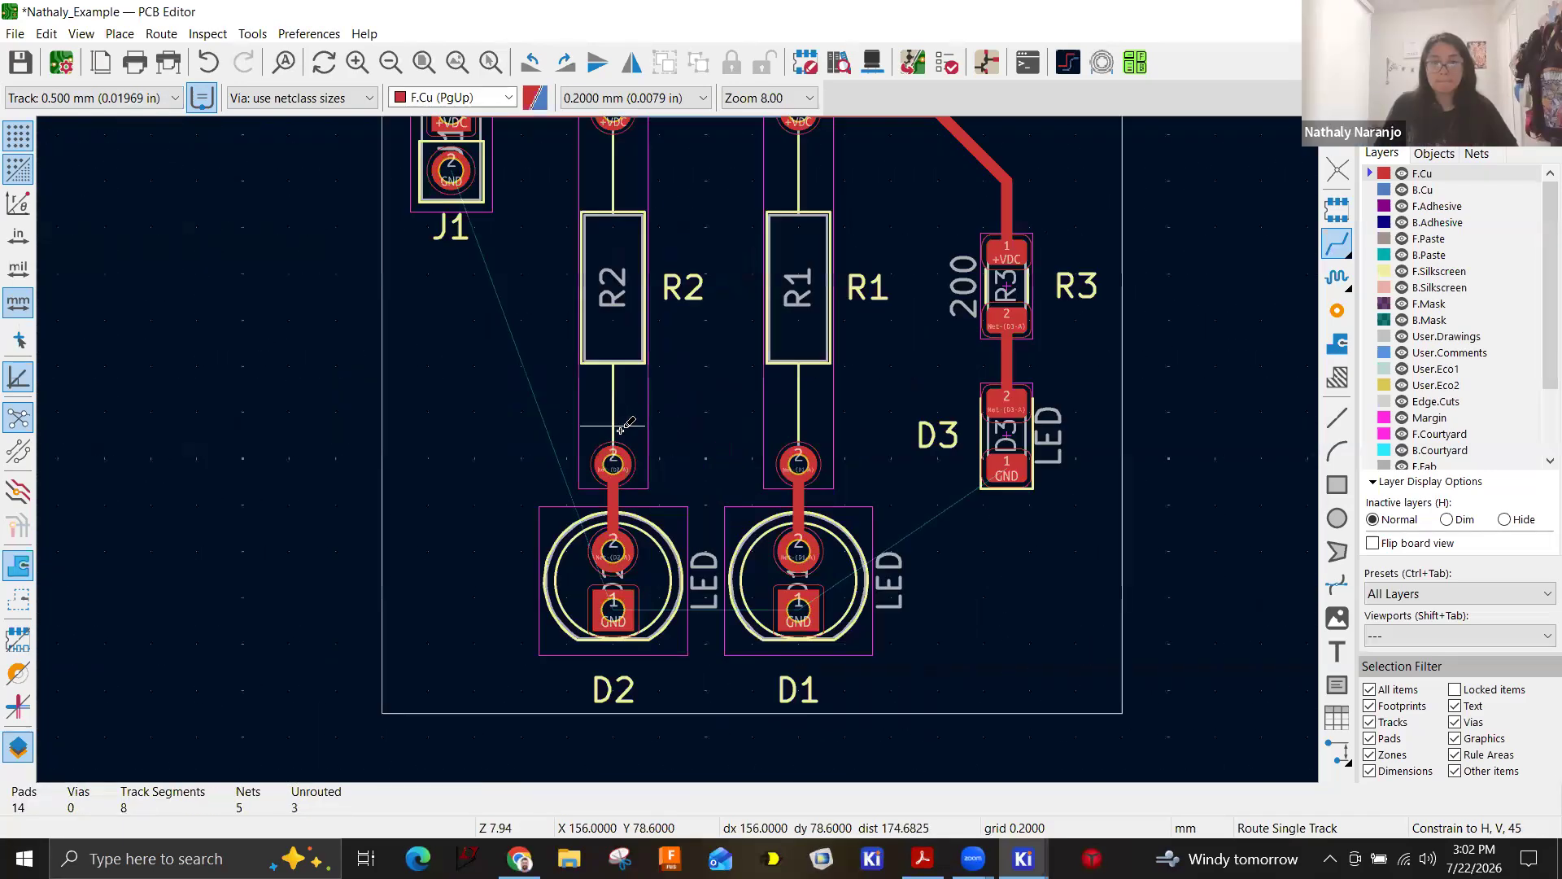
left_click(452, 172)
left_click(456, 590)
left_click(614, 610)
left_click(798, 610)
Continue the GND track on F.Cu from D1 pad 1 to D3 pad 1 and finish routing.
left_click(798, 611)
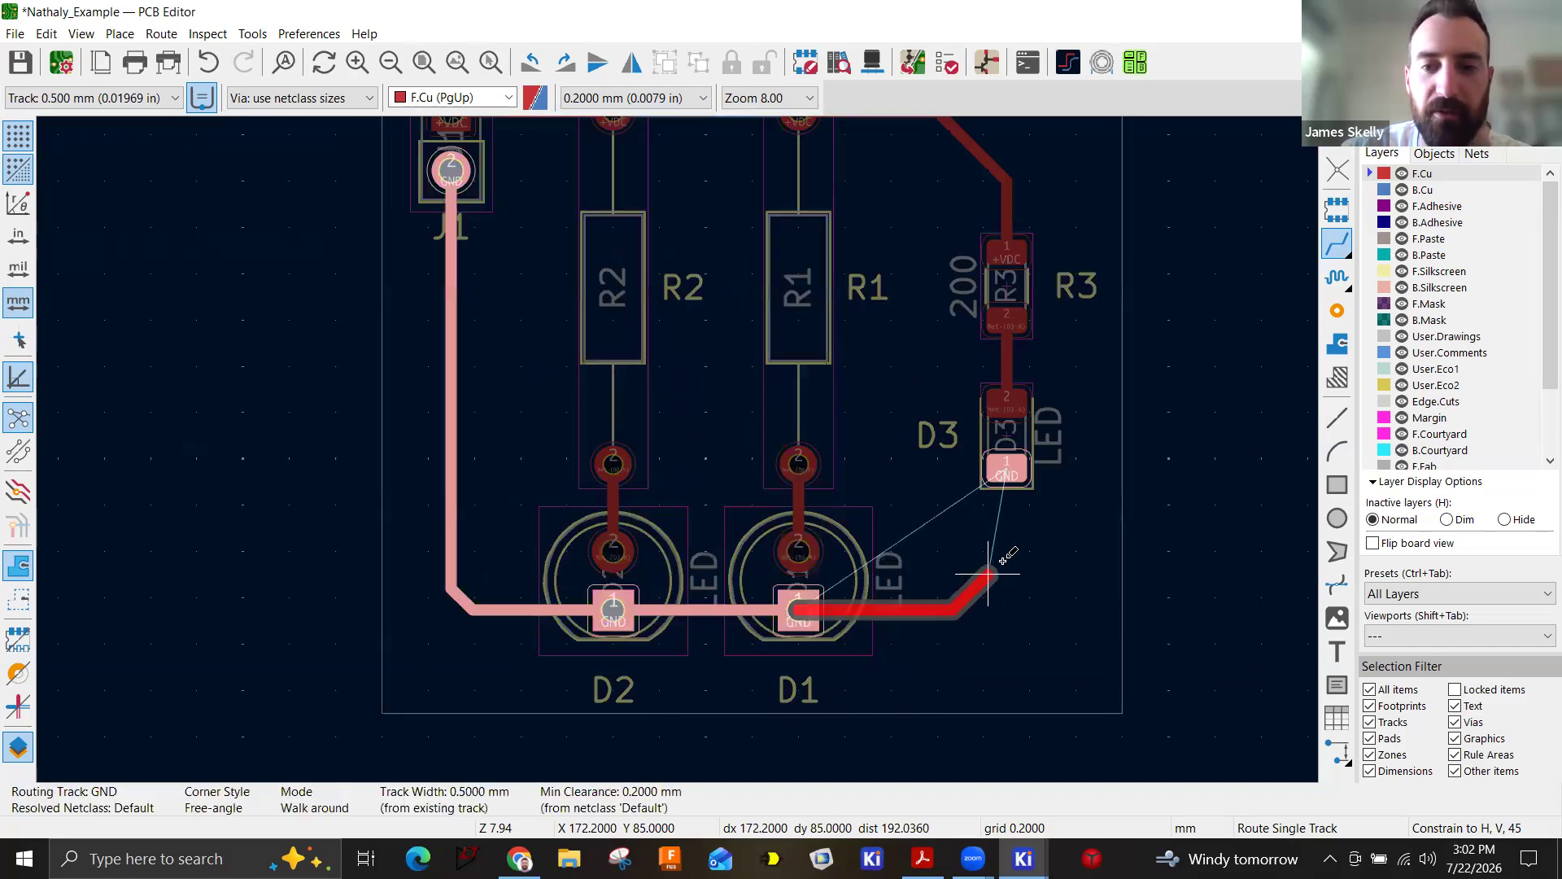
left_click(1009, 472)
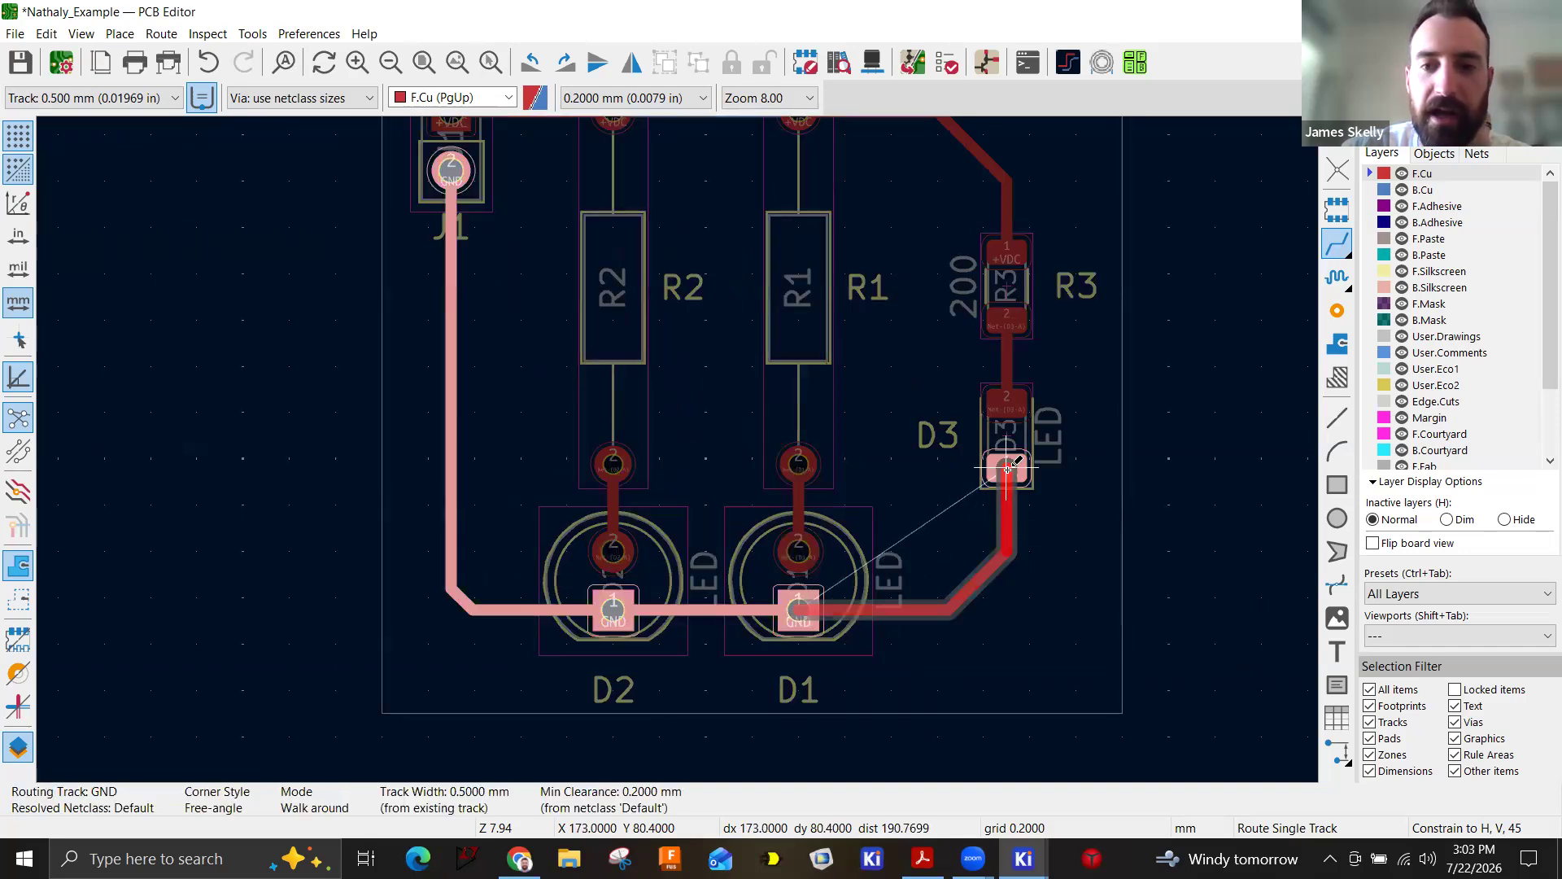
scroll(1066, 560, "down", 4)
key("Escape")
scroll(651, 439, "up", 4)
scroll(830, 446, "down", 2)
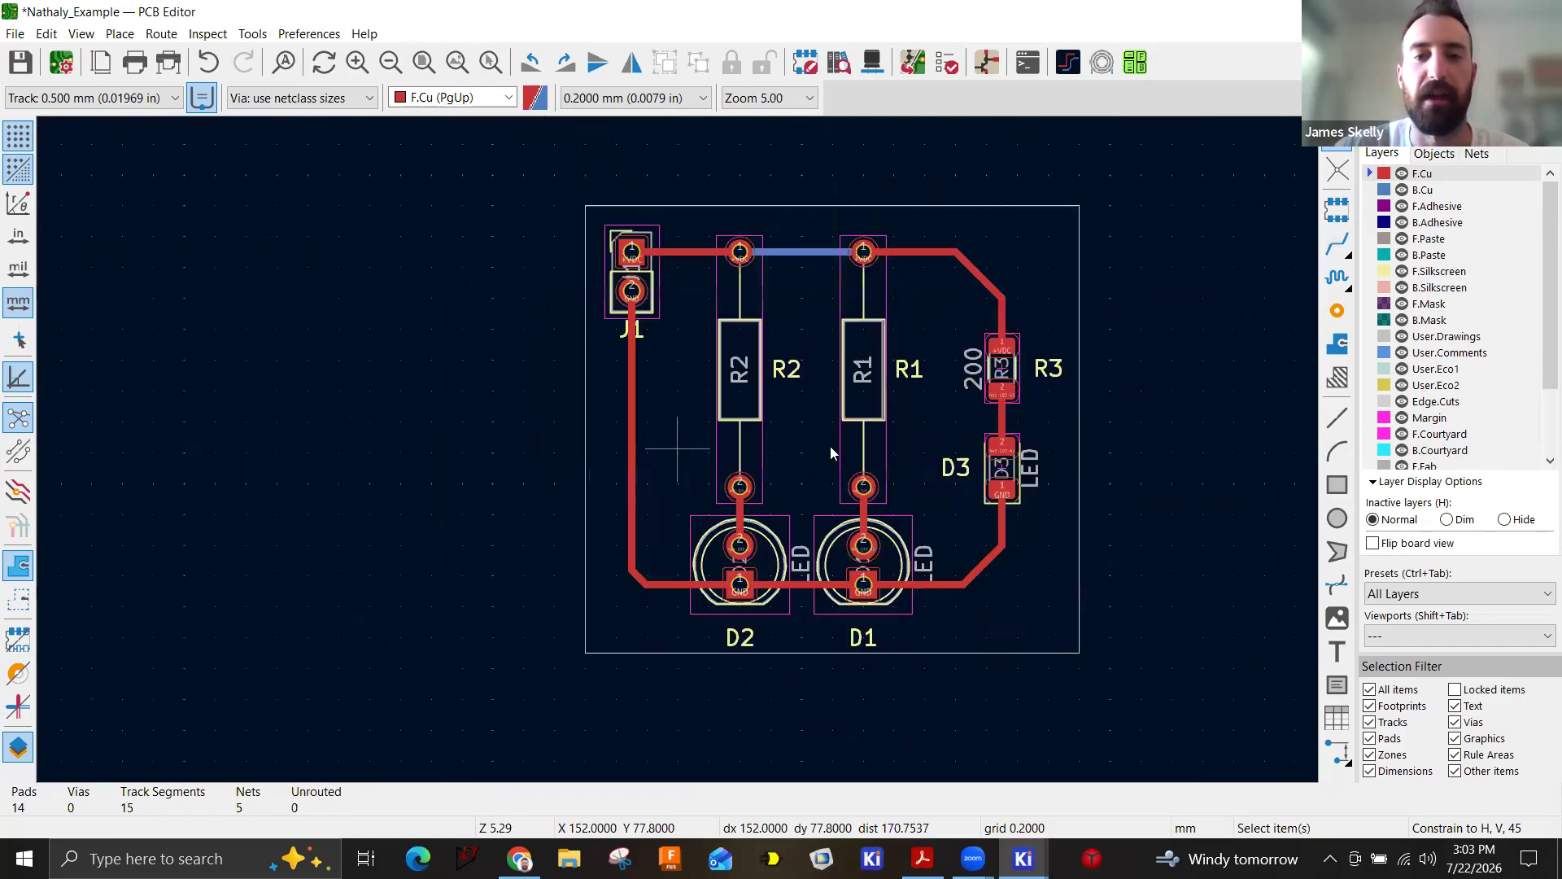
middle_click_drag(975, 196, 940, 206)
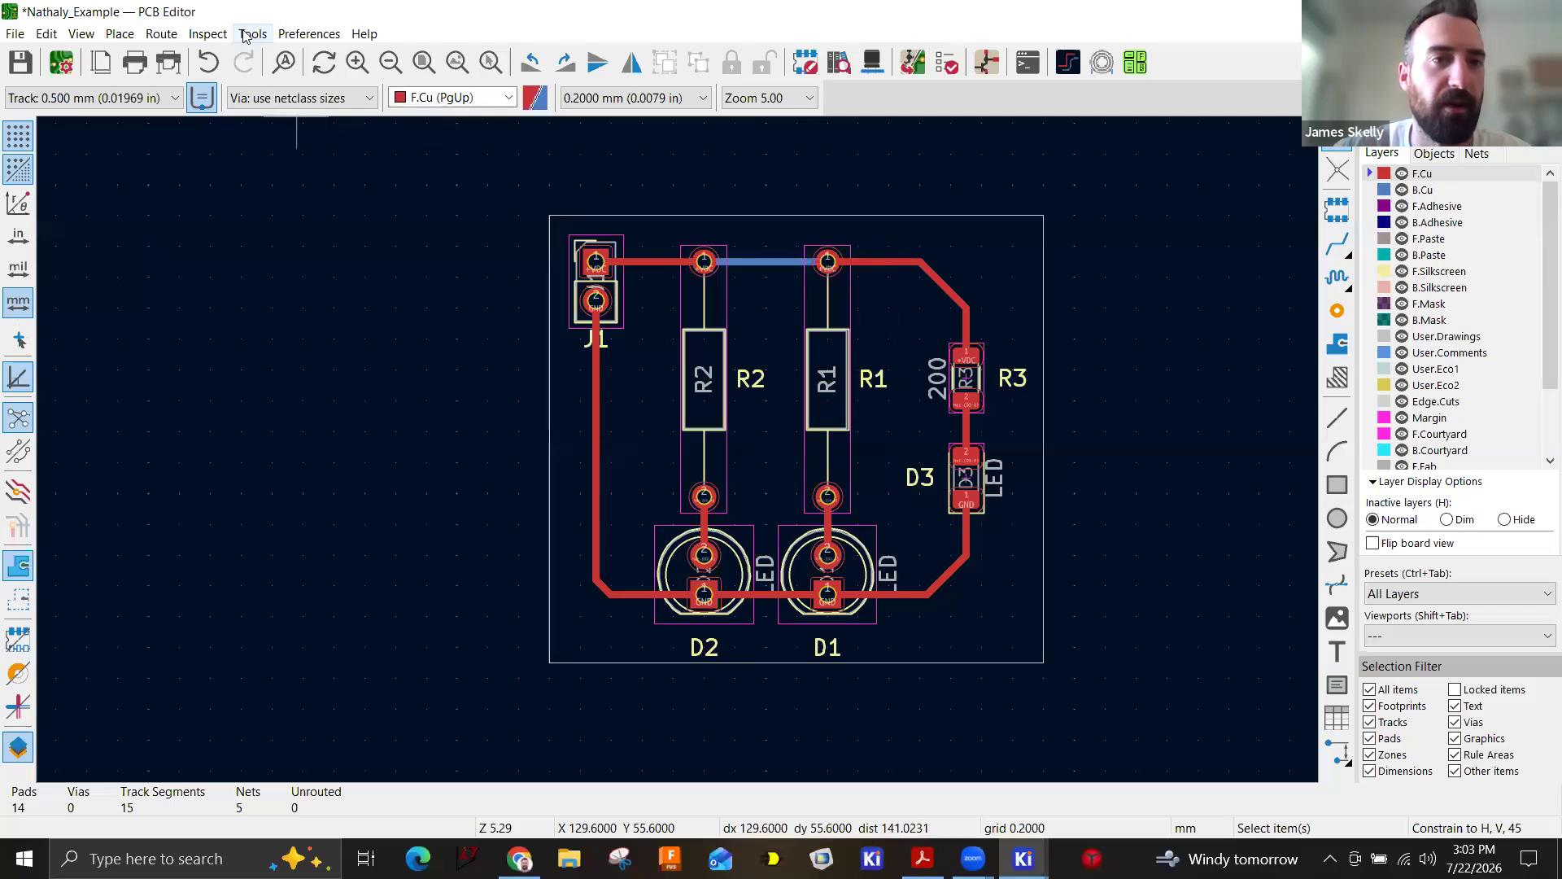
left_click(209, 36)
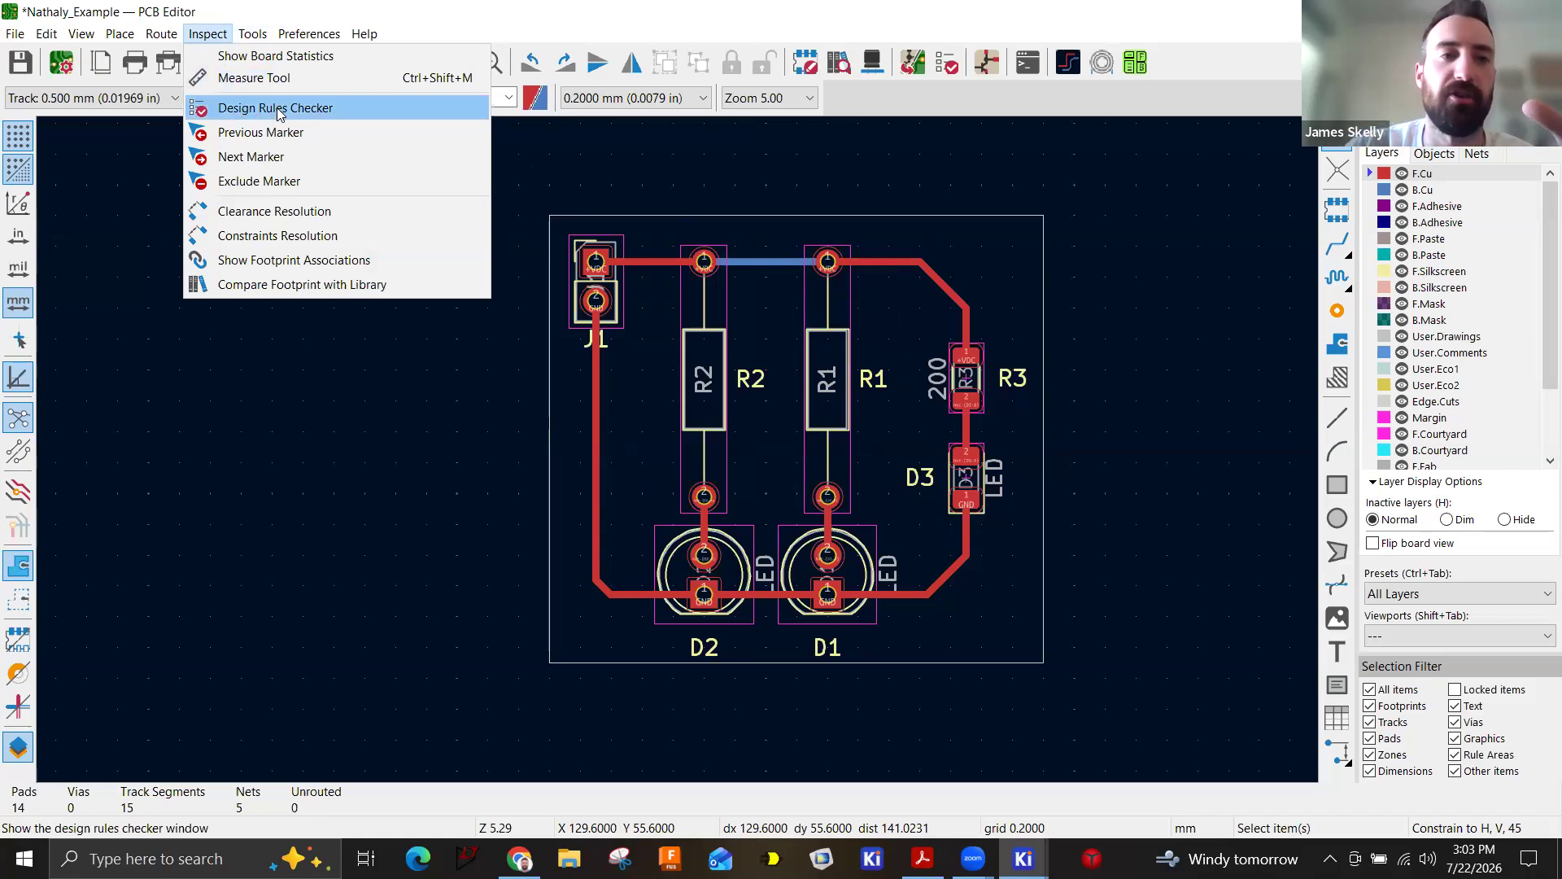
left_click(711, 203)
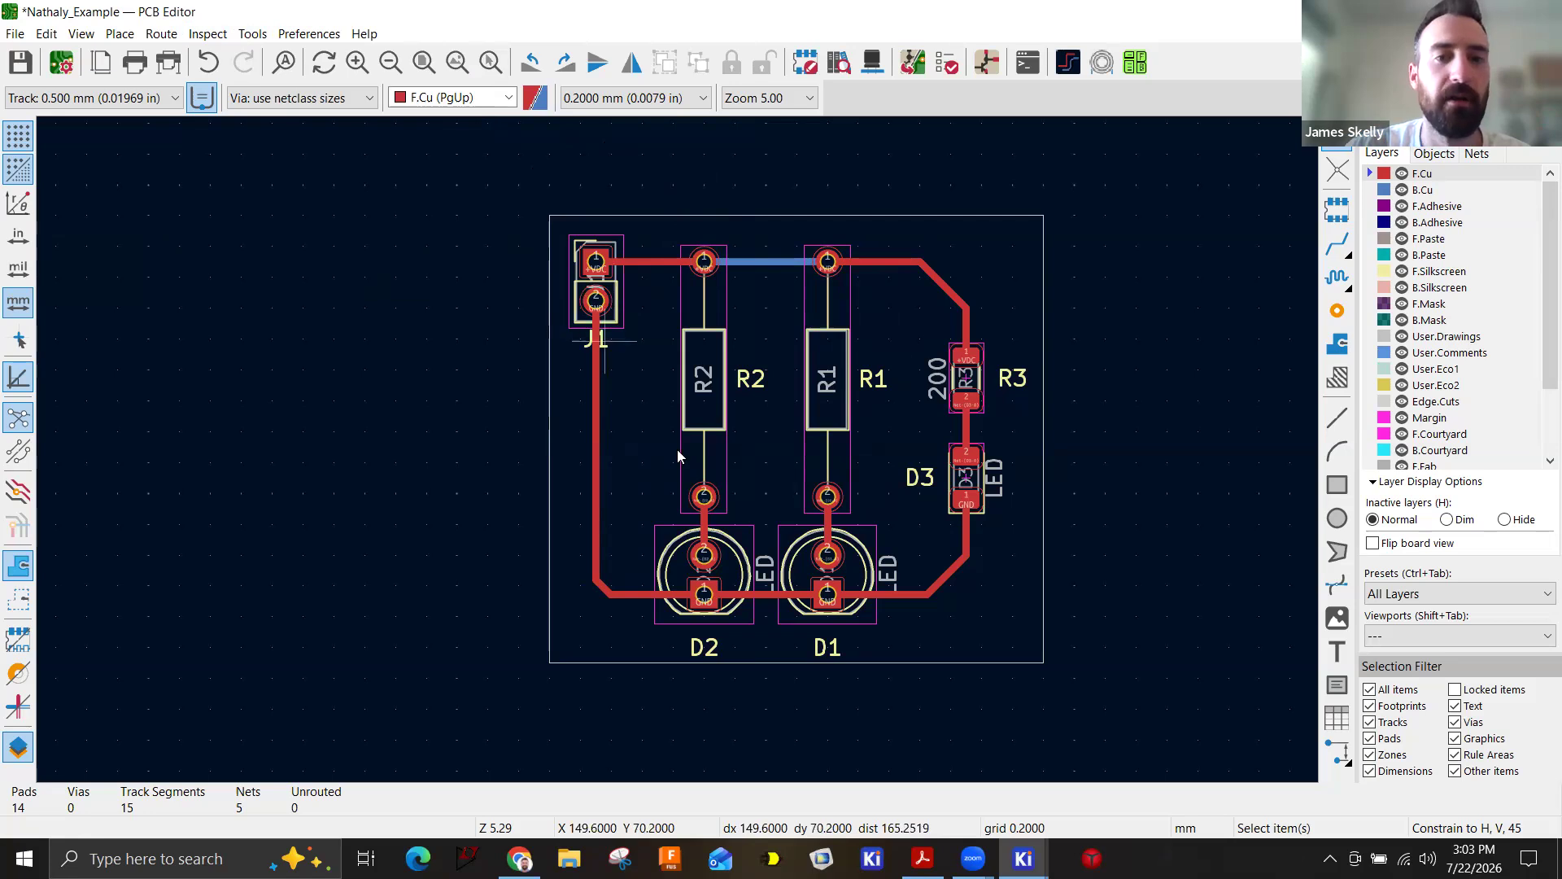
Move the J1 silkscreen reference to the right so it clears the GND track.
scroll(680, 455, "up", 5)
scroll(726, 444, "up", 2)
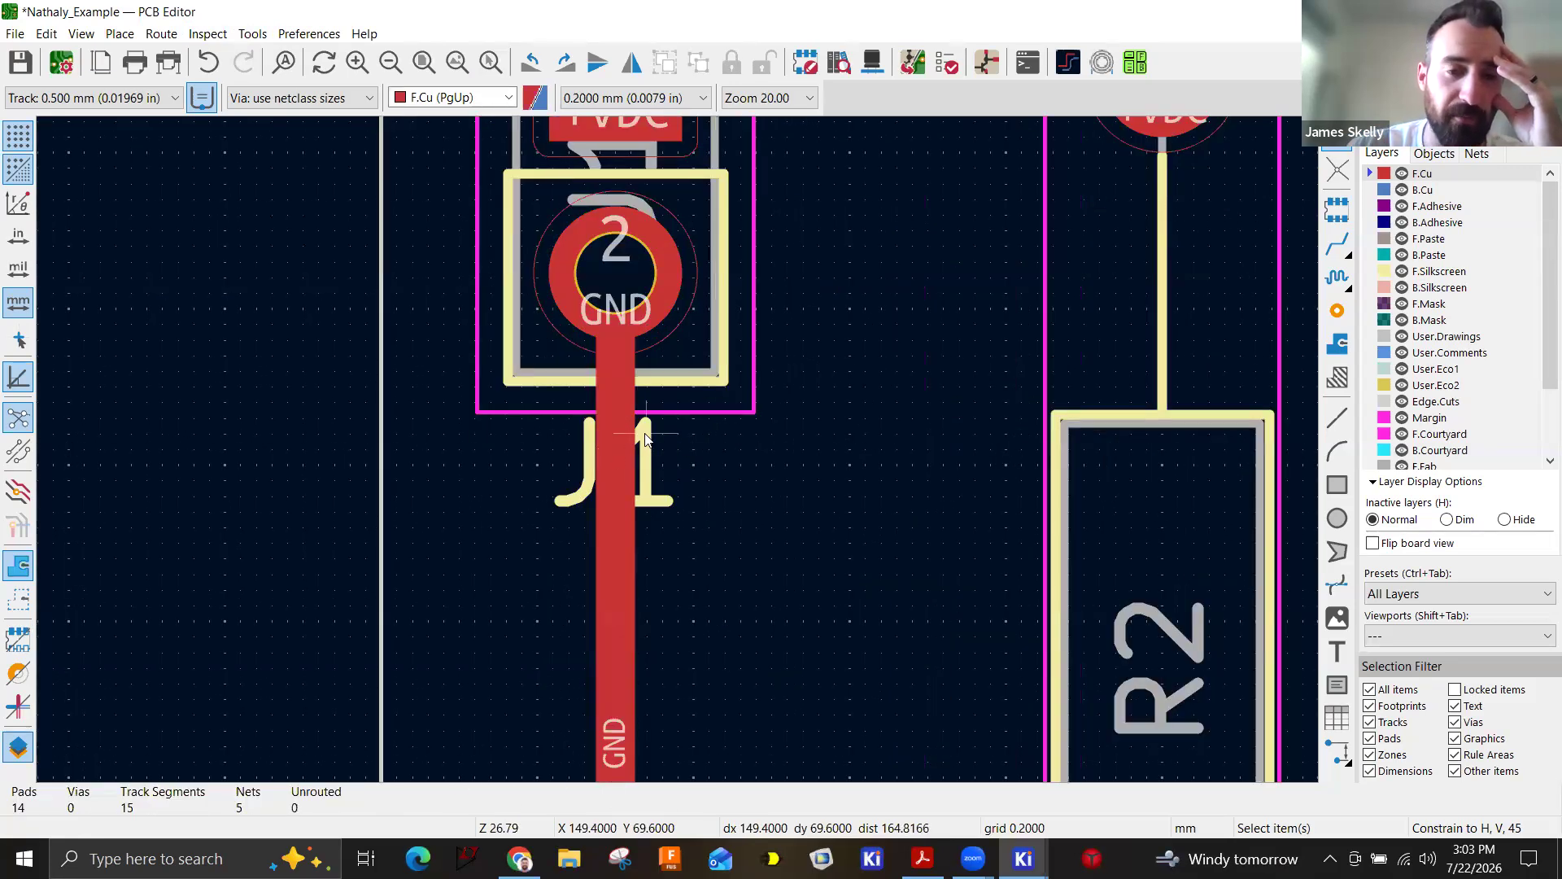
left_click(645, 433)
left_click_drag(624, 464, 721, 472)
left_click(722, 470)
scroll(683, 455, "down", 5)
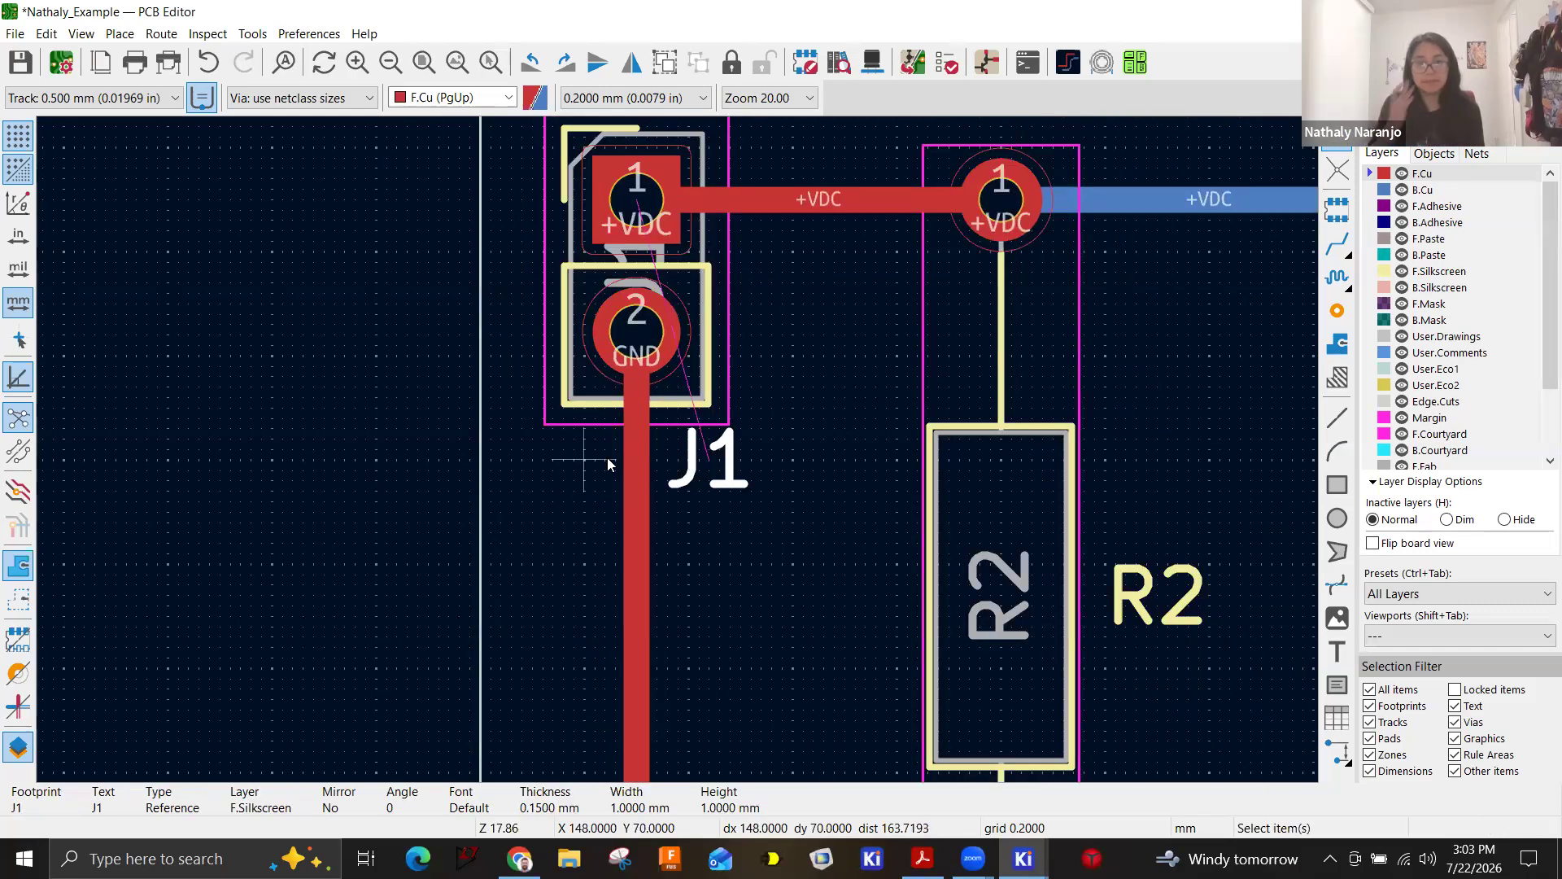
scroll(678, 457, "down", 4)
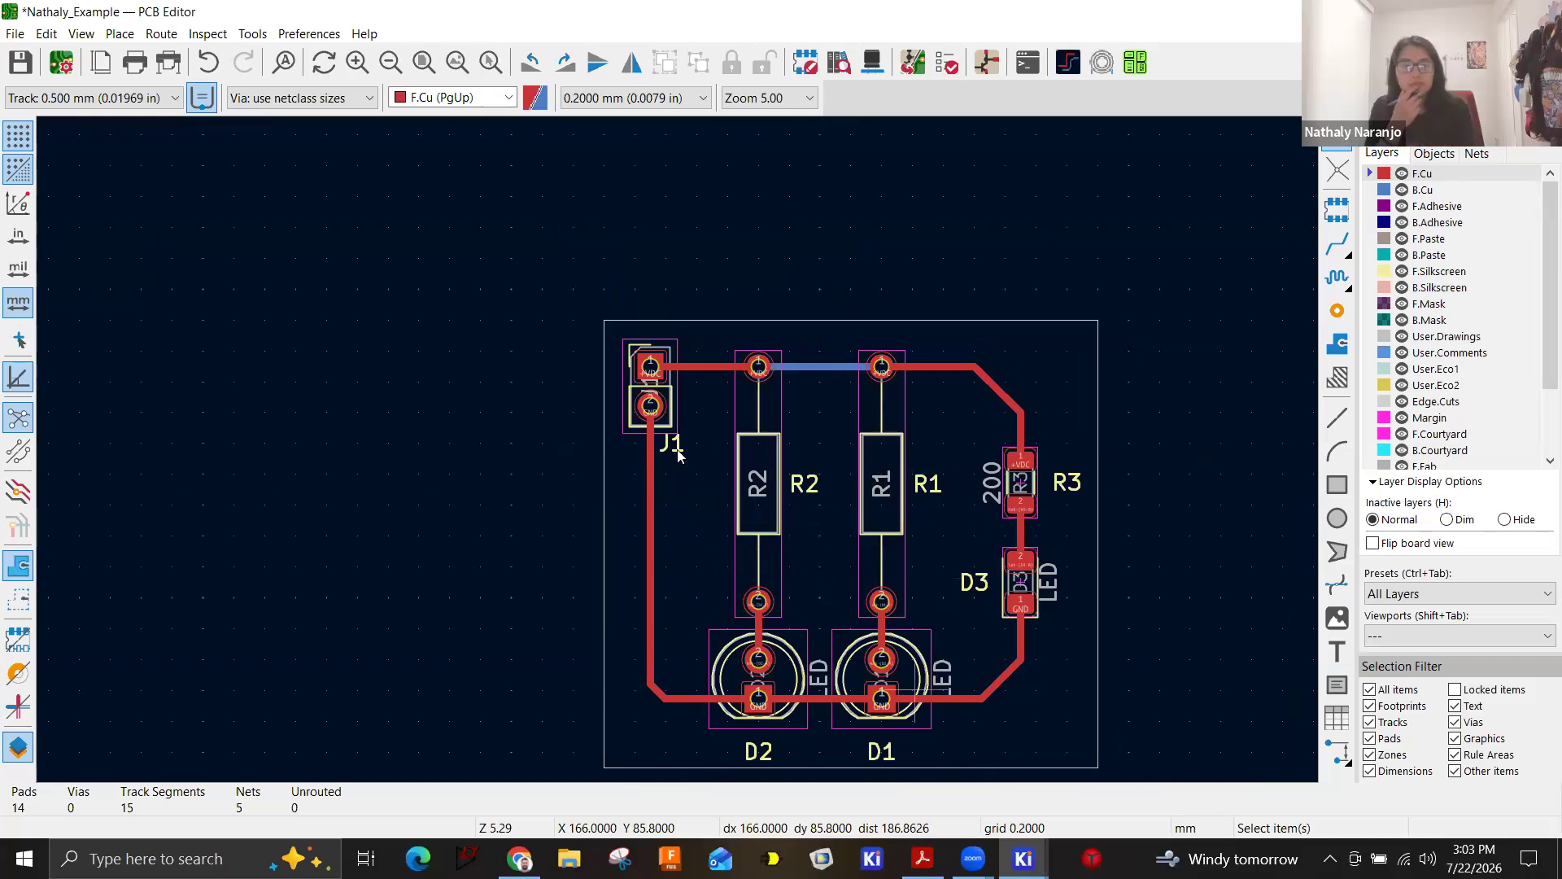
scroll(919, 701, "up", 4)
scroll(677, 450, "up", 4)
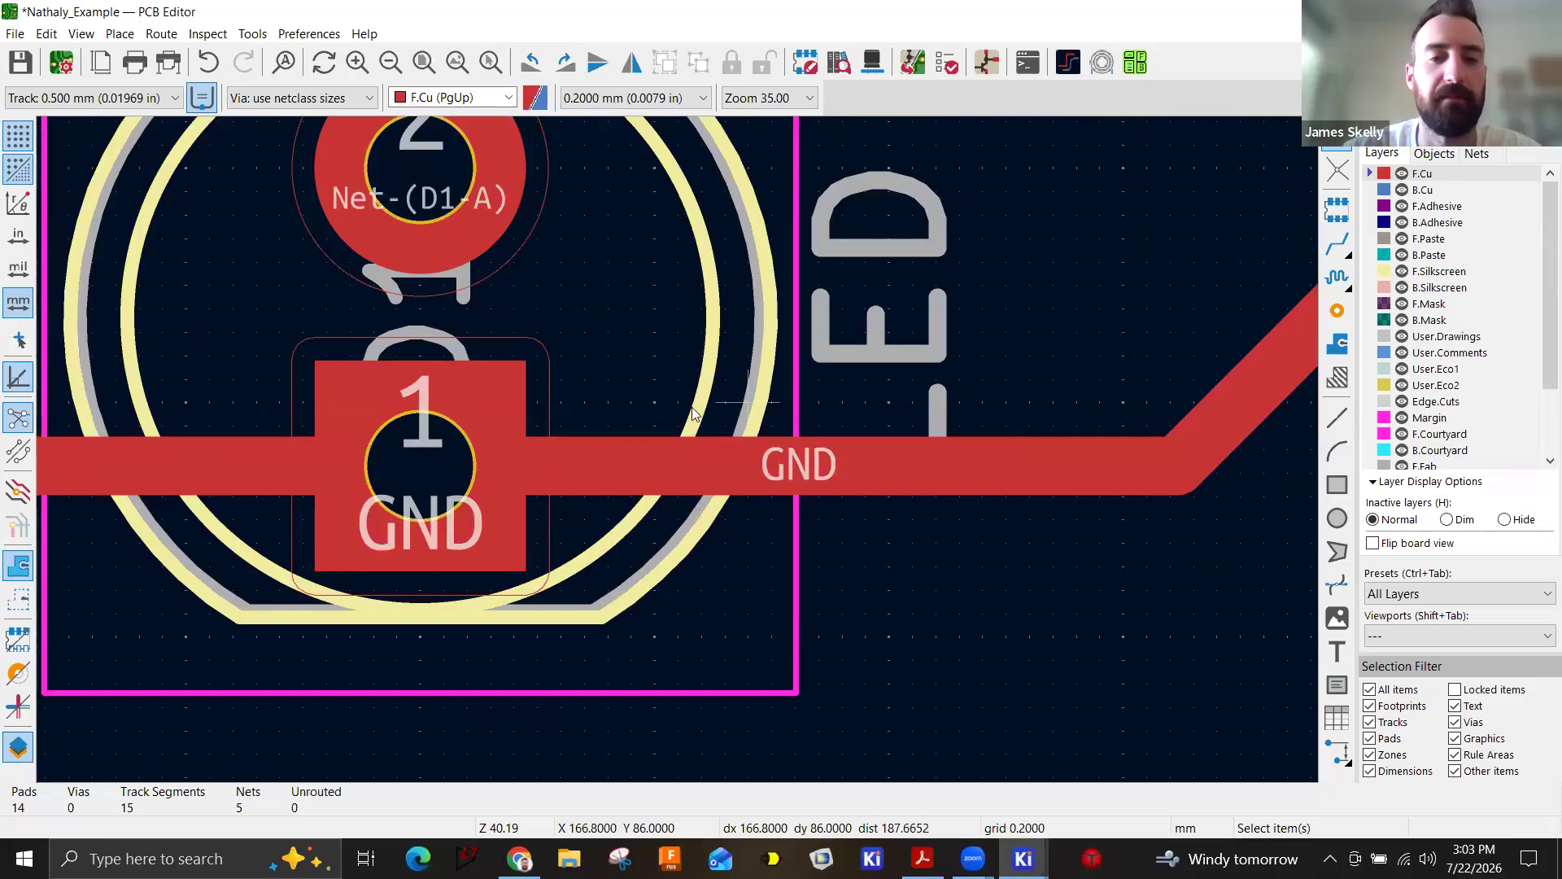
scroll(677, 450, "down", 8)
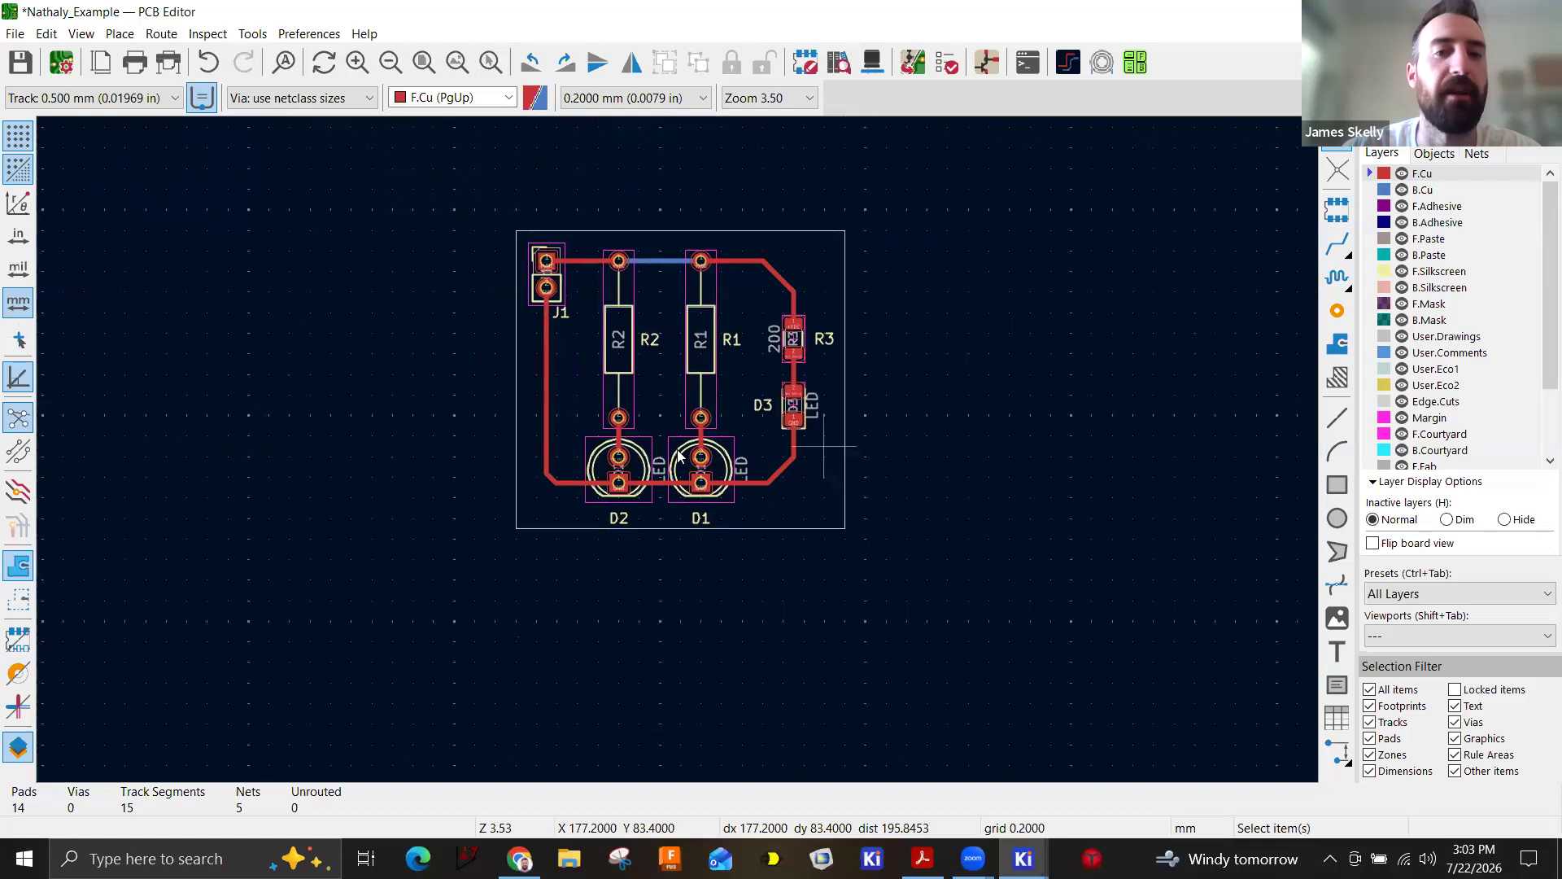
Make F.Courtyard the active layer and examine the courtyard outlines around the resistors and D3.
middle_click_drag(682, 418, 722, 446)
scroll(708, 437, "up", 1)
scroll(677, 449, "down", 1)
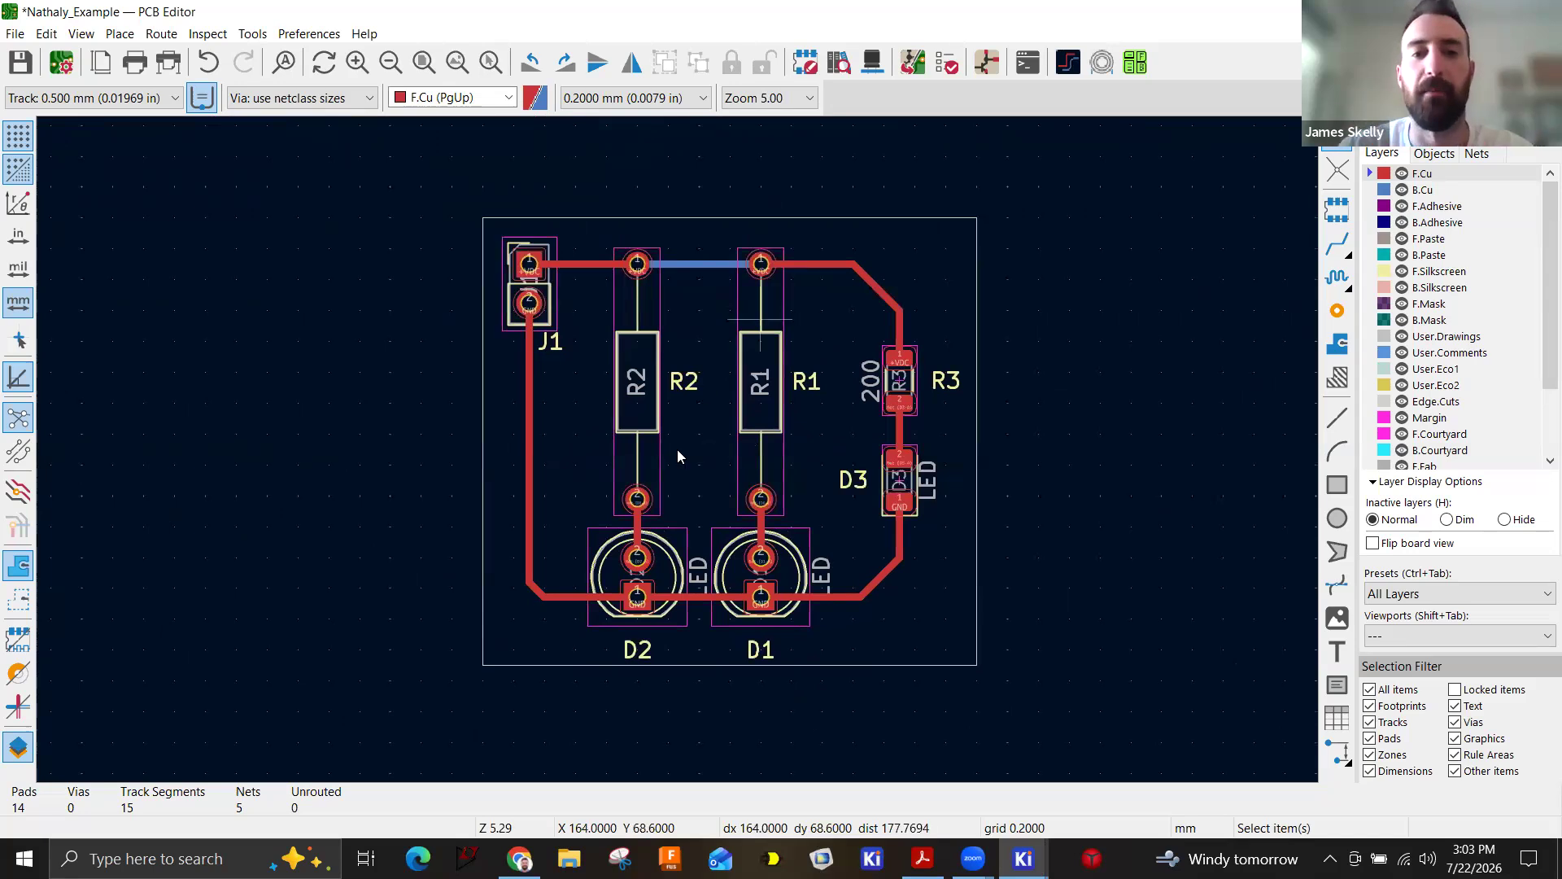
scroll(765, 306, "up", 5)
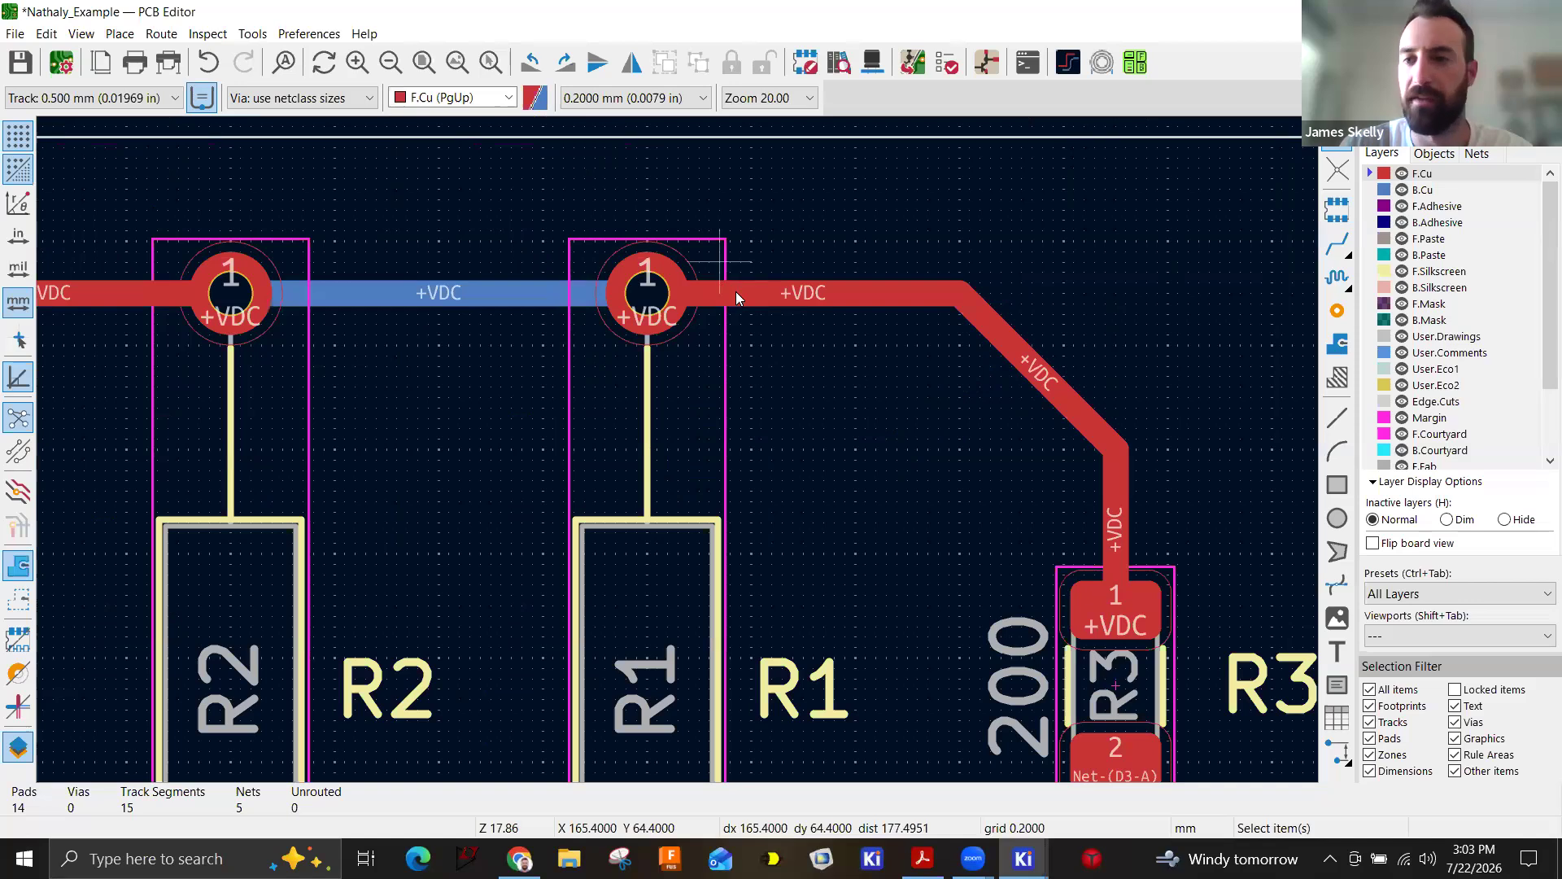
scroll(1449, 399, "down", 1)
left_click(1442, 398)
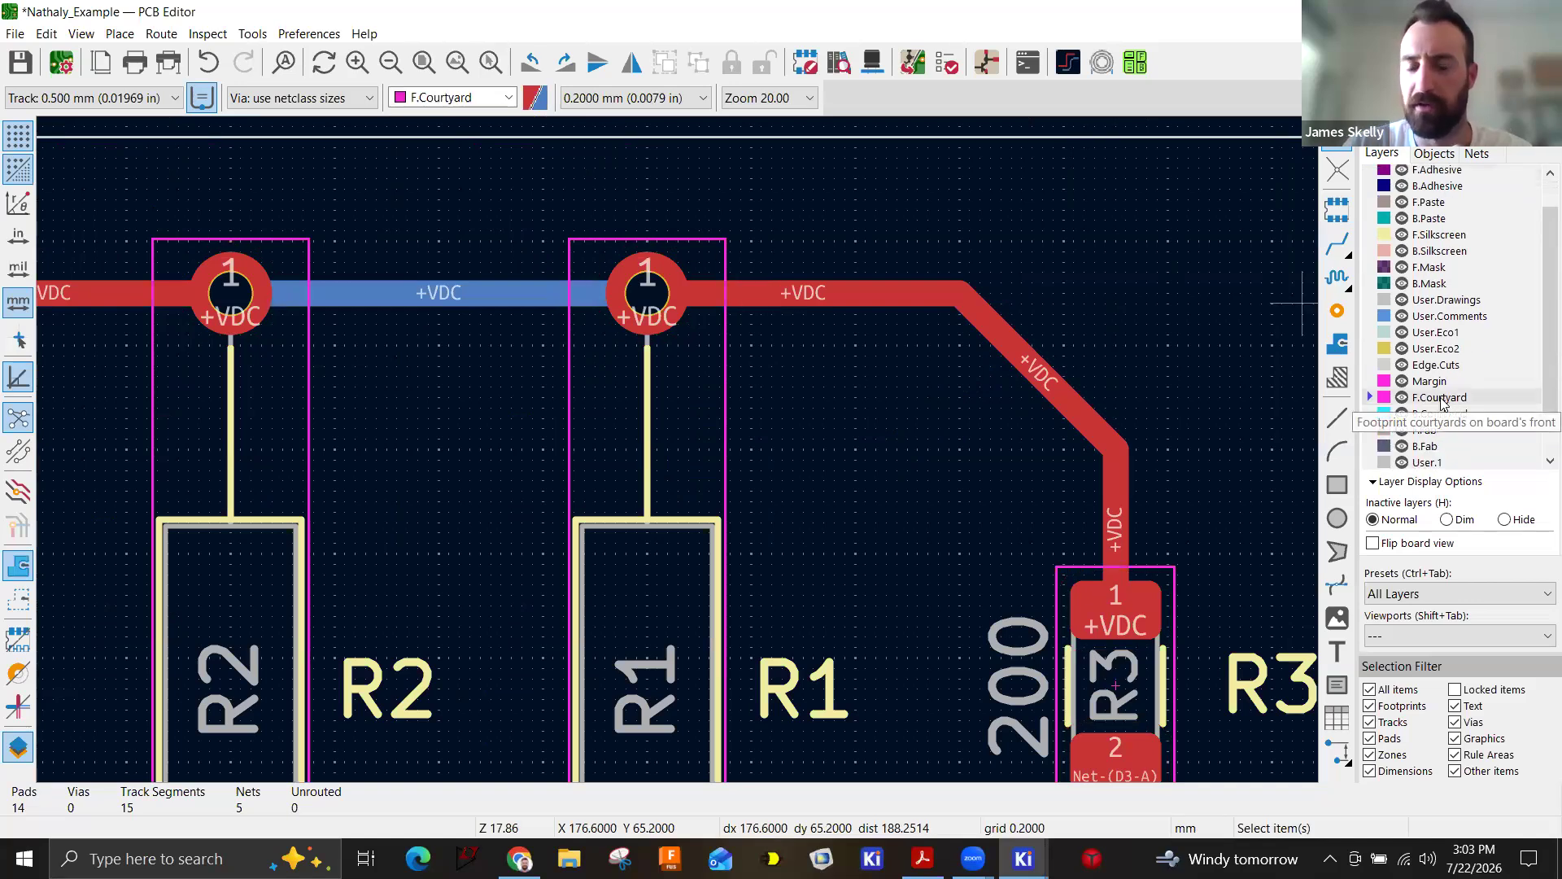
scroll(803, 395, "down", 1)
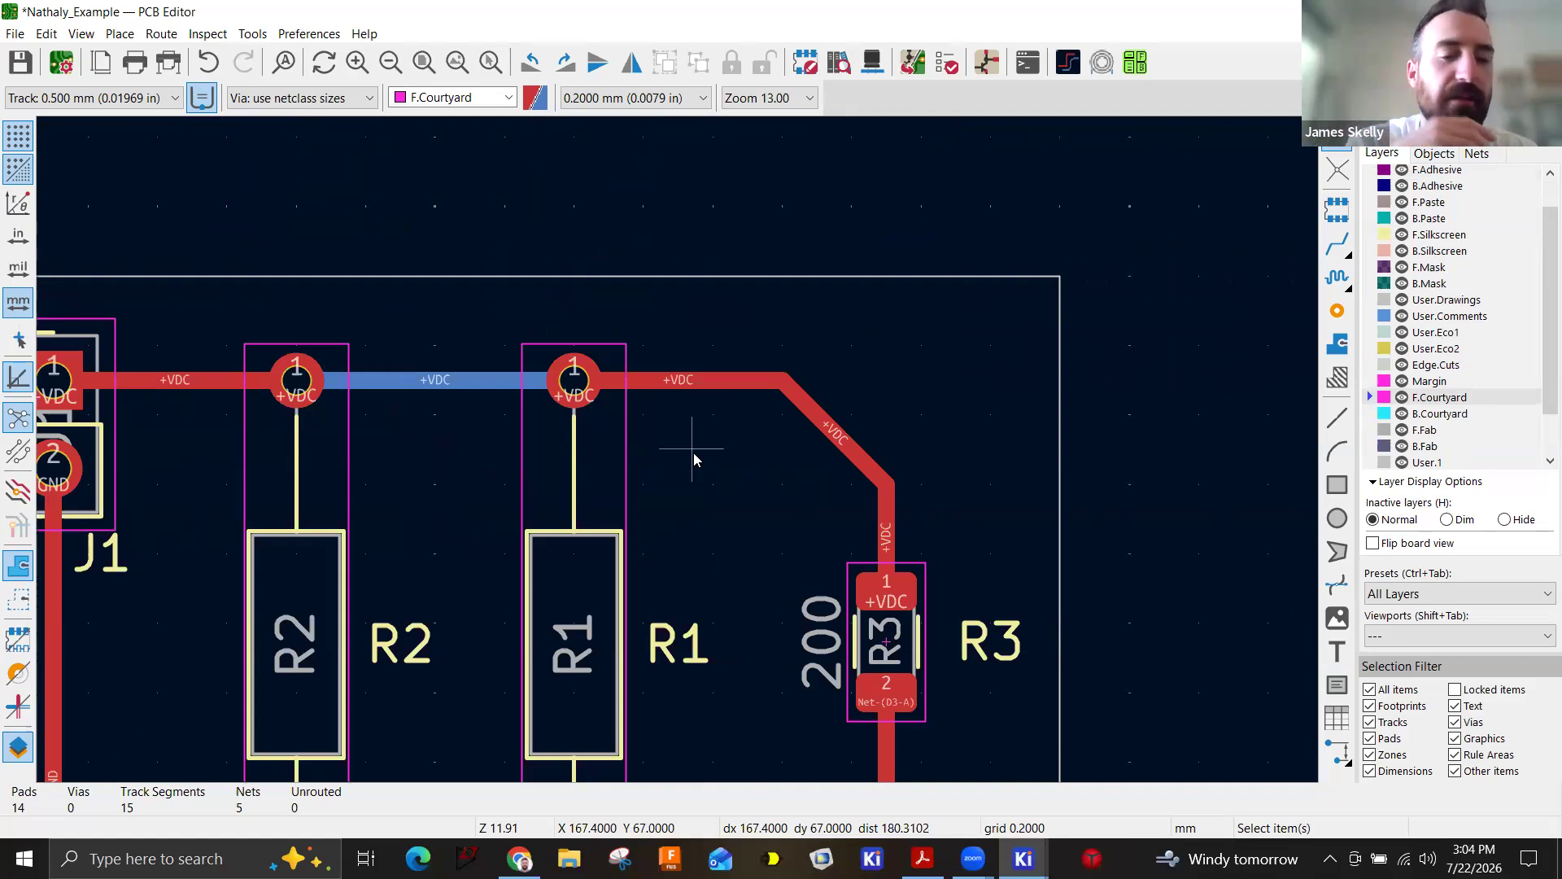
middle_click_drag(791, 612, 680, 445)
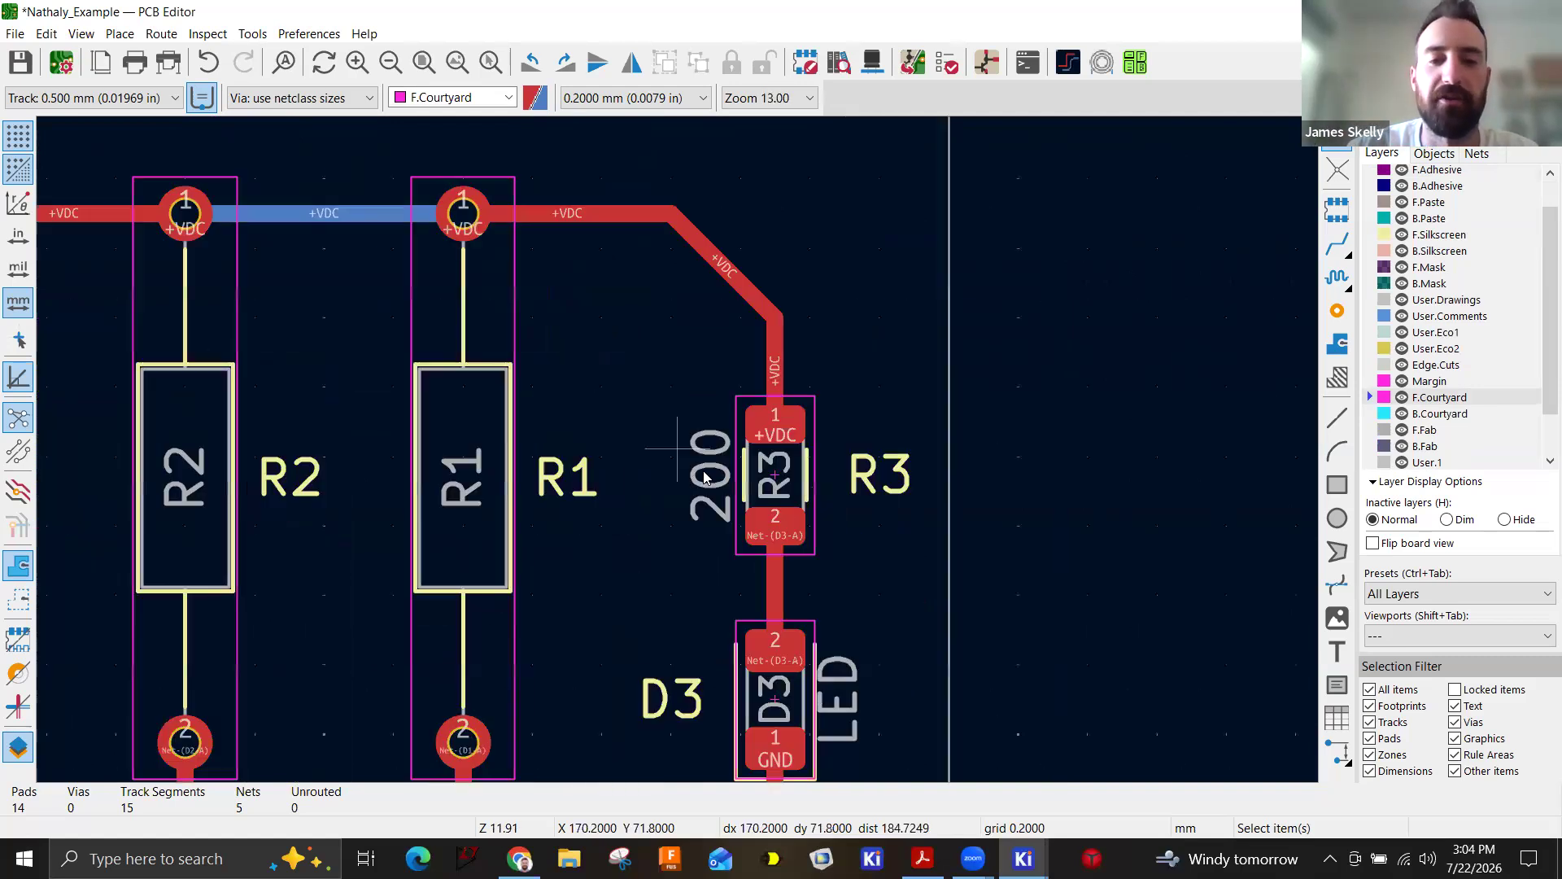
Try moving R3 toward R1, and undo the move.
left_click(760, 456)
mouse_move(761, 458)
left_mouse_down()
mouse_move(525, 464)
mouse_move(649, 463)
left_mouse_up()
left_click(885, 443)
key("ctrl+z")
left_click(884, 439)
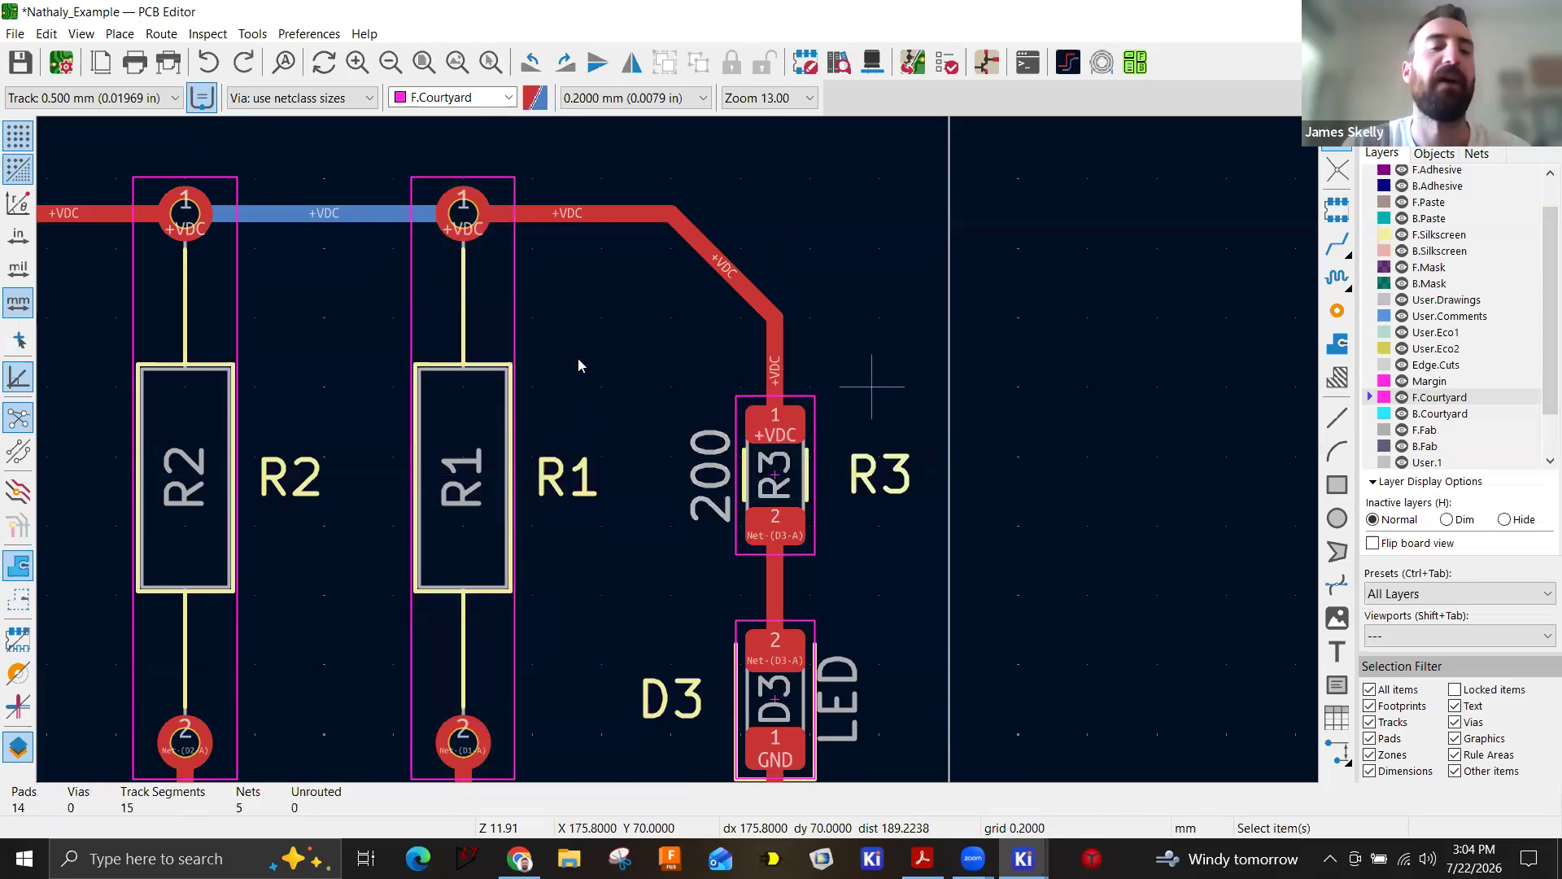
Run the design rules check on the board and save the file.
scroll(677, 454, "down", 4)
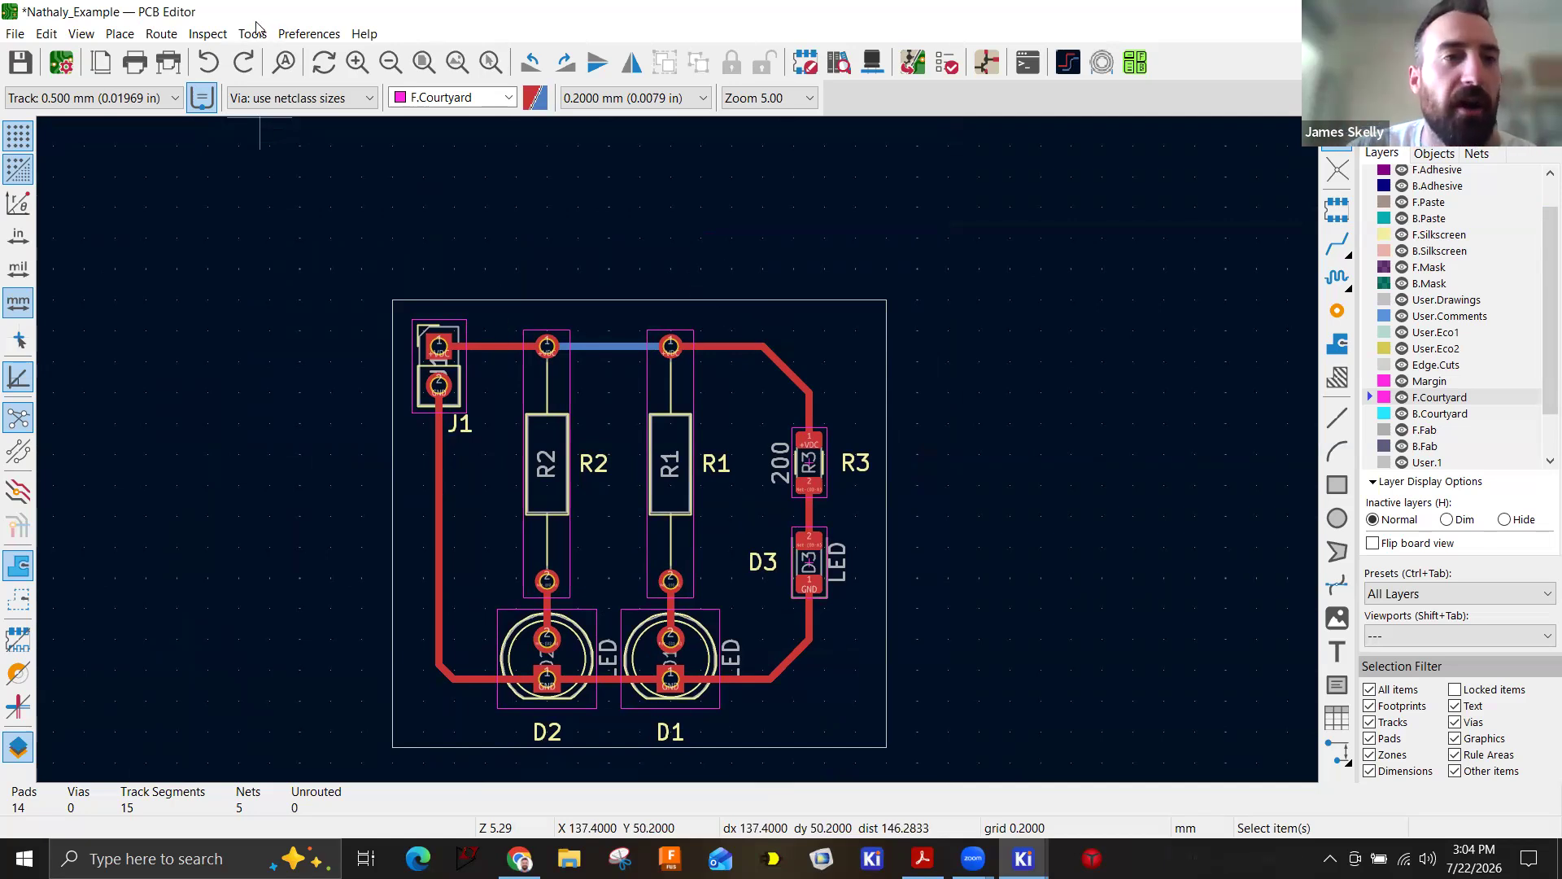
left_click(208, 33)
left_click(290, 107)
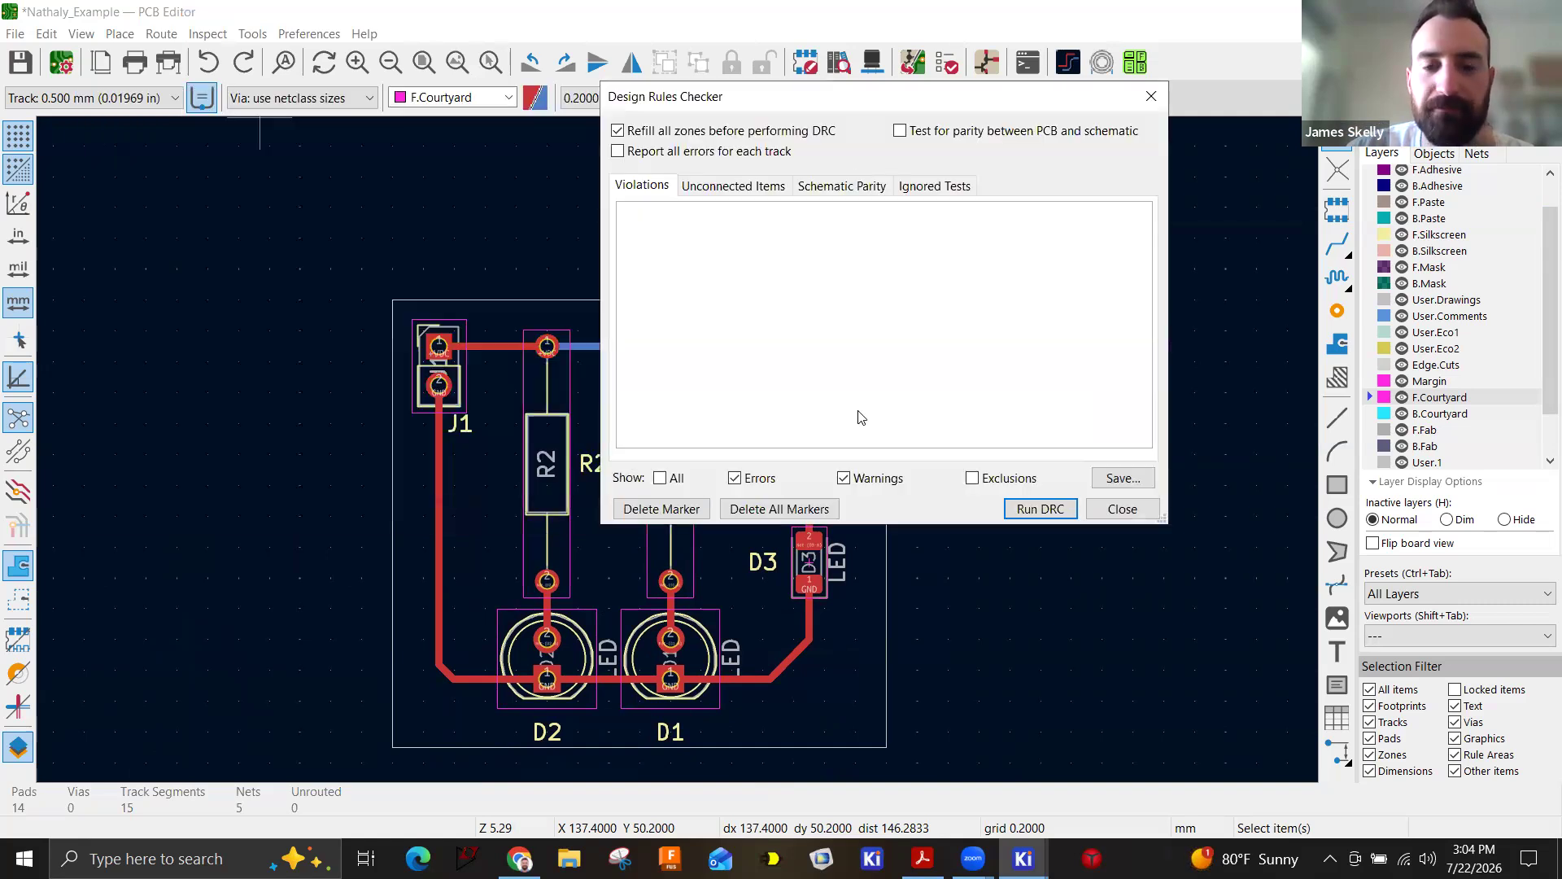
left_click(1046, 509)
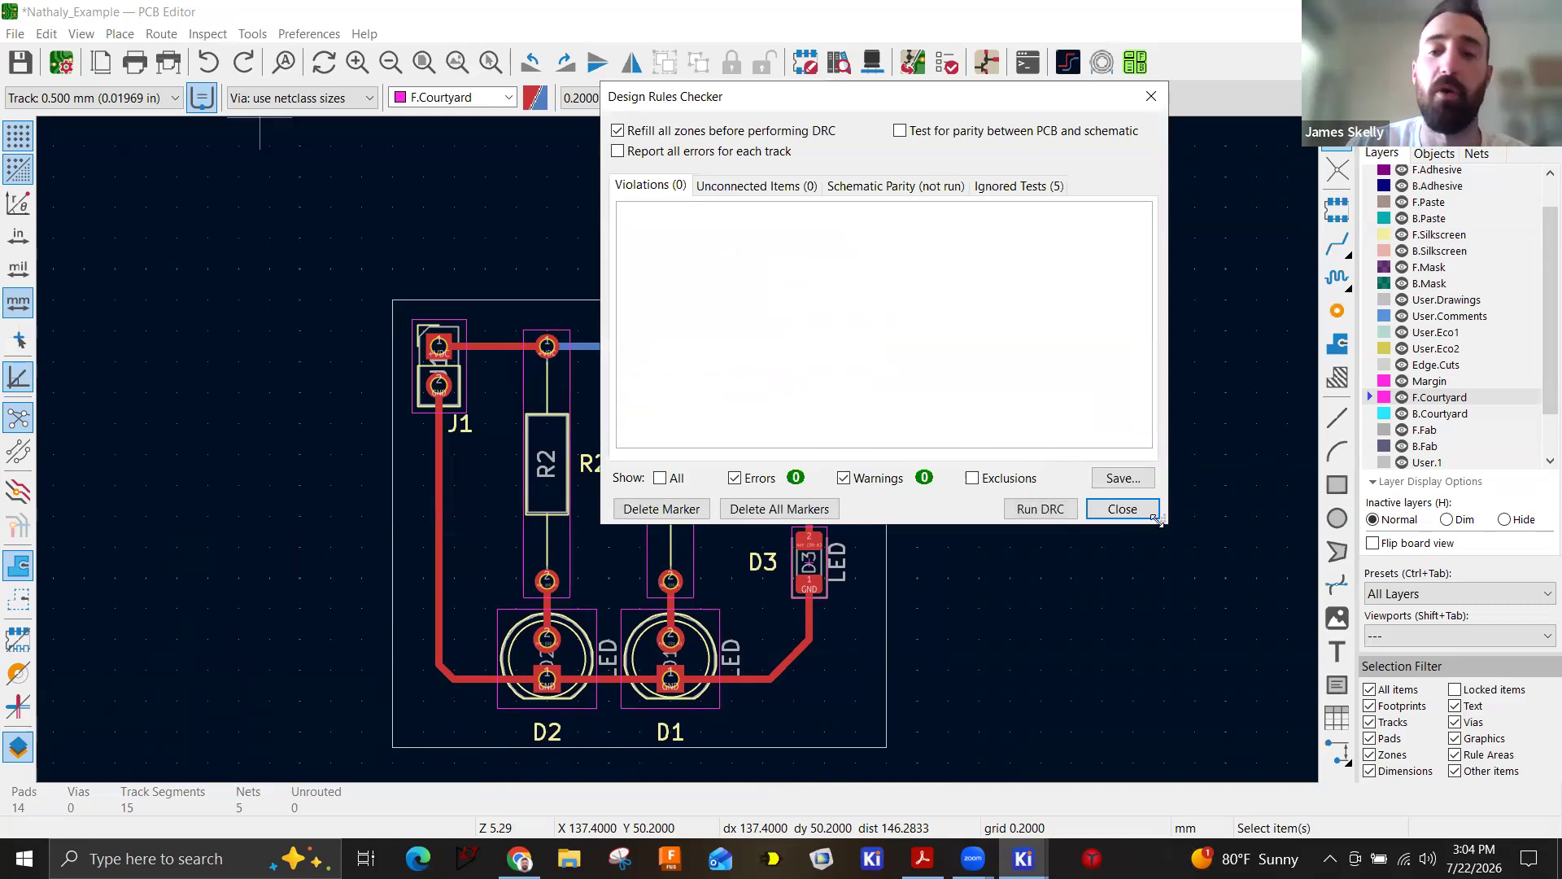
left_click(1123, 507)
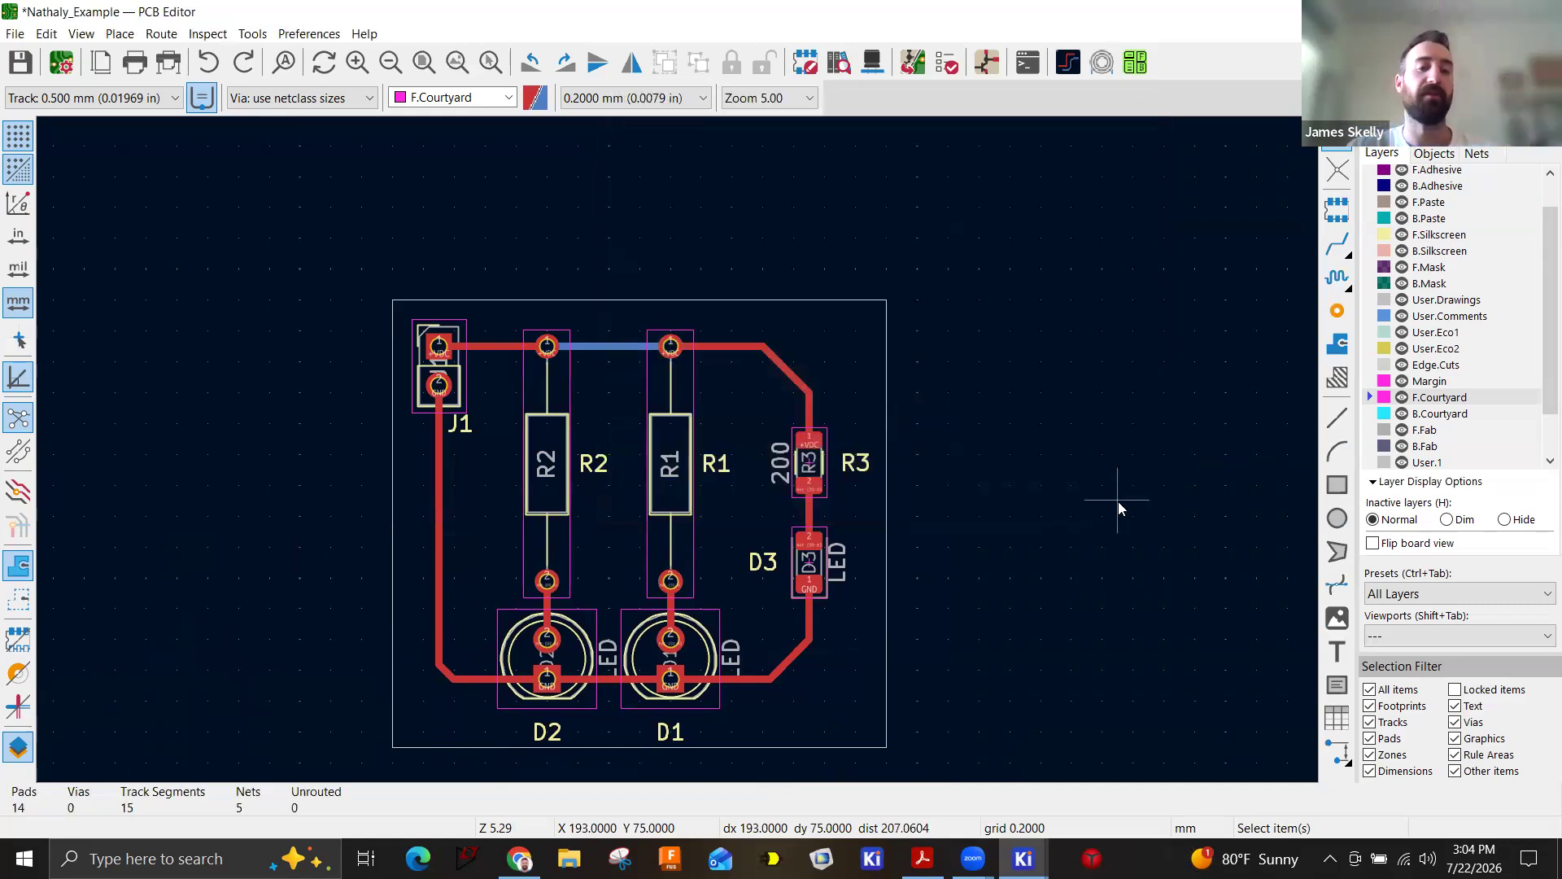
mouse_move(1072, 348)
middle_mouse_down()
mouse_move(1108, 328)
mouse_move(1103, 349)
middle_mouse_up()
left_click(23, 63)
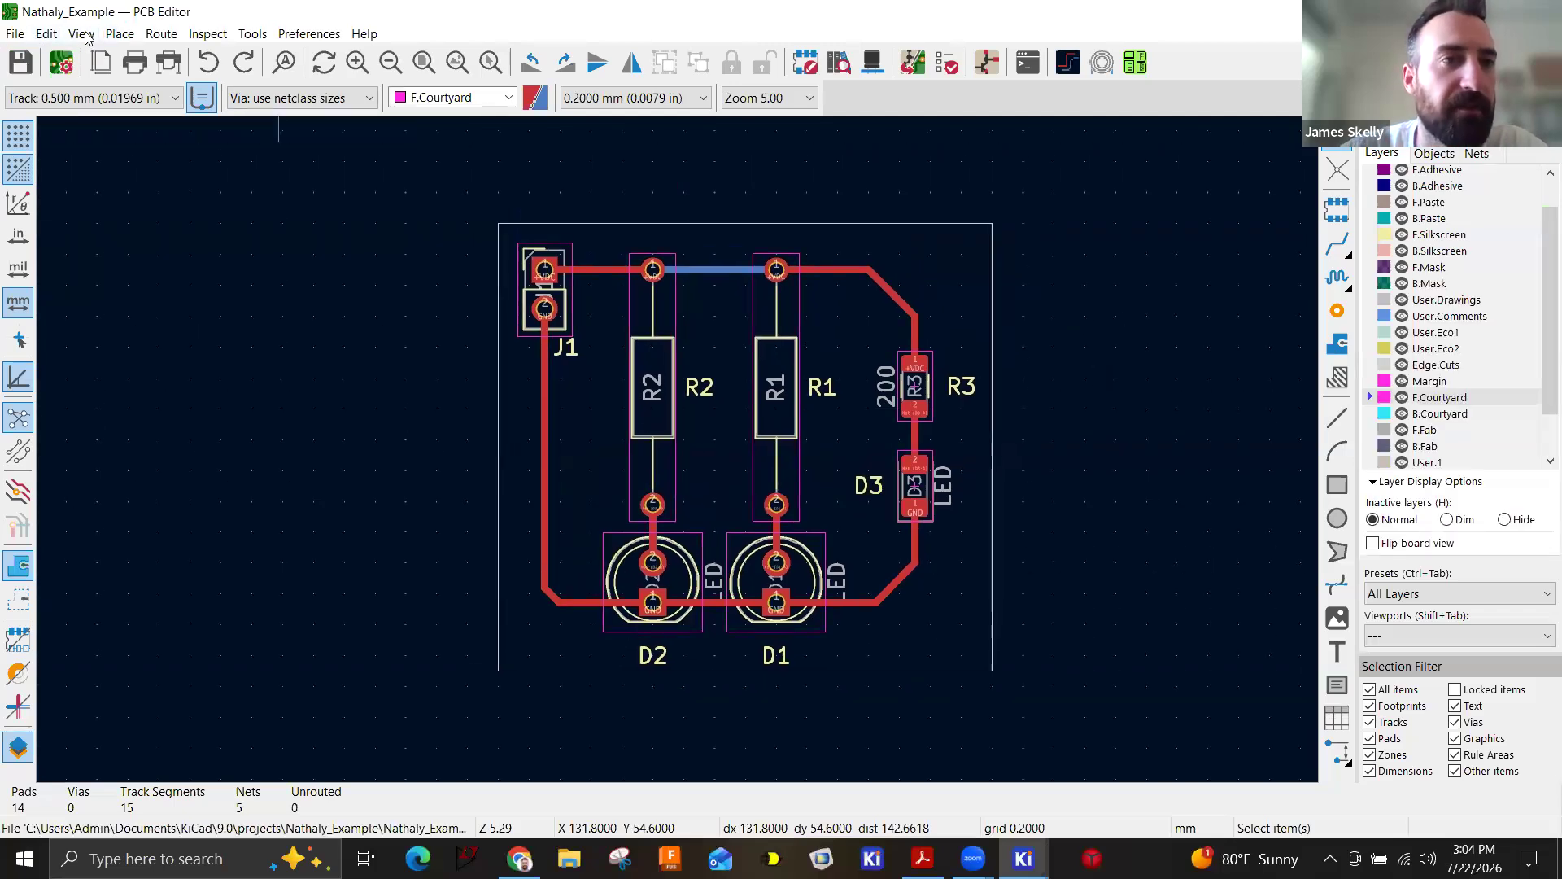
Inspect the populated board in the 3D viewer from an oblique angle, and return to the layout.
left_click(82, 35)
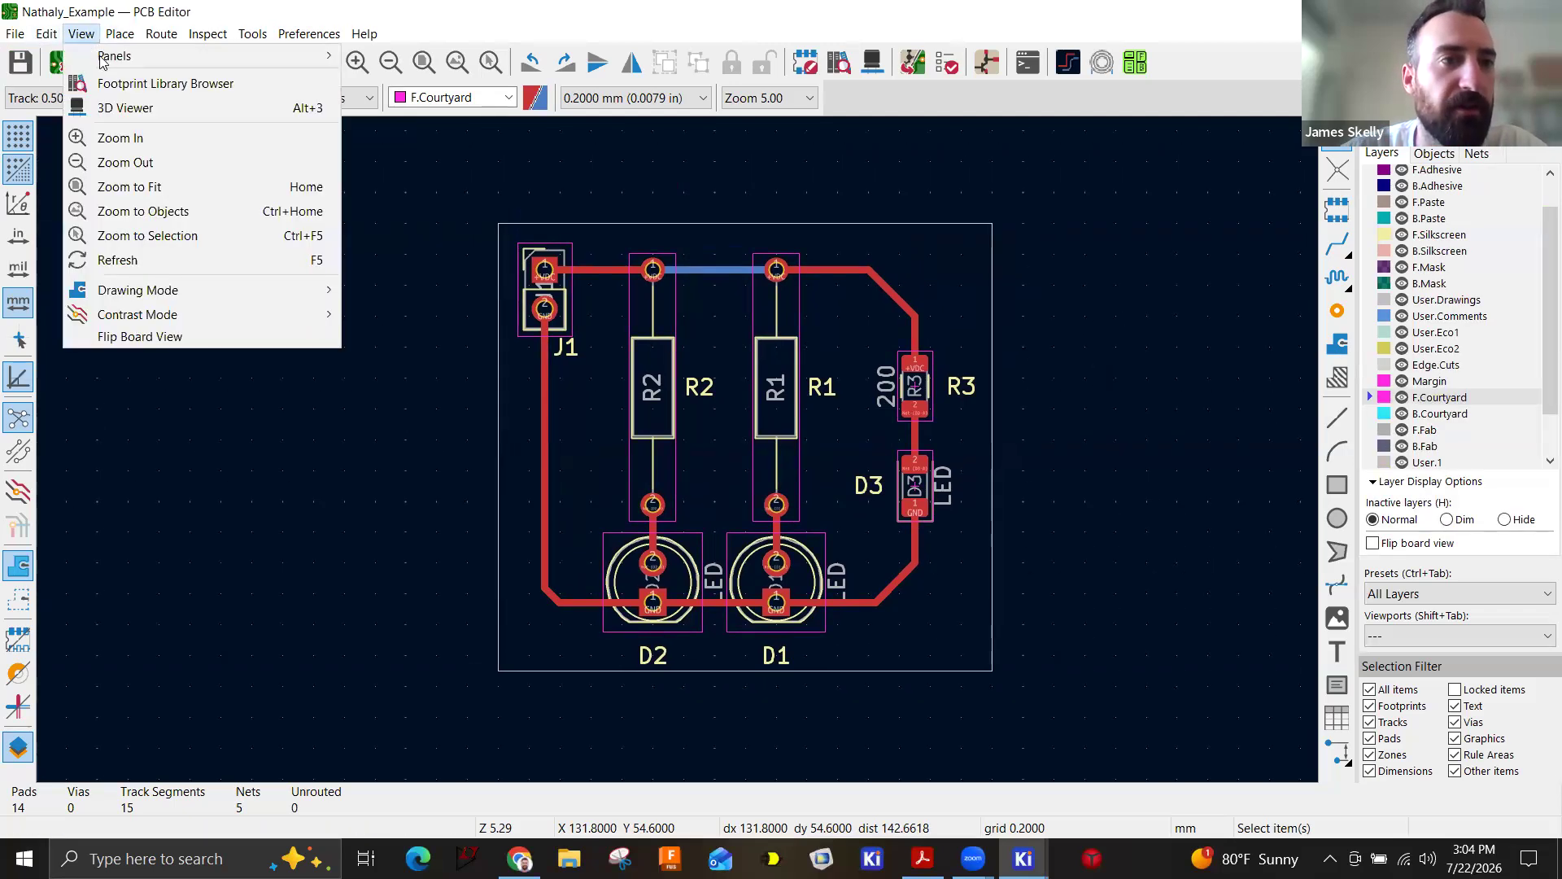
left_click(163, 119)
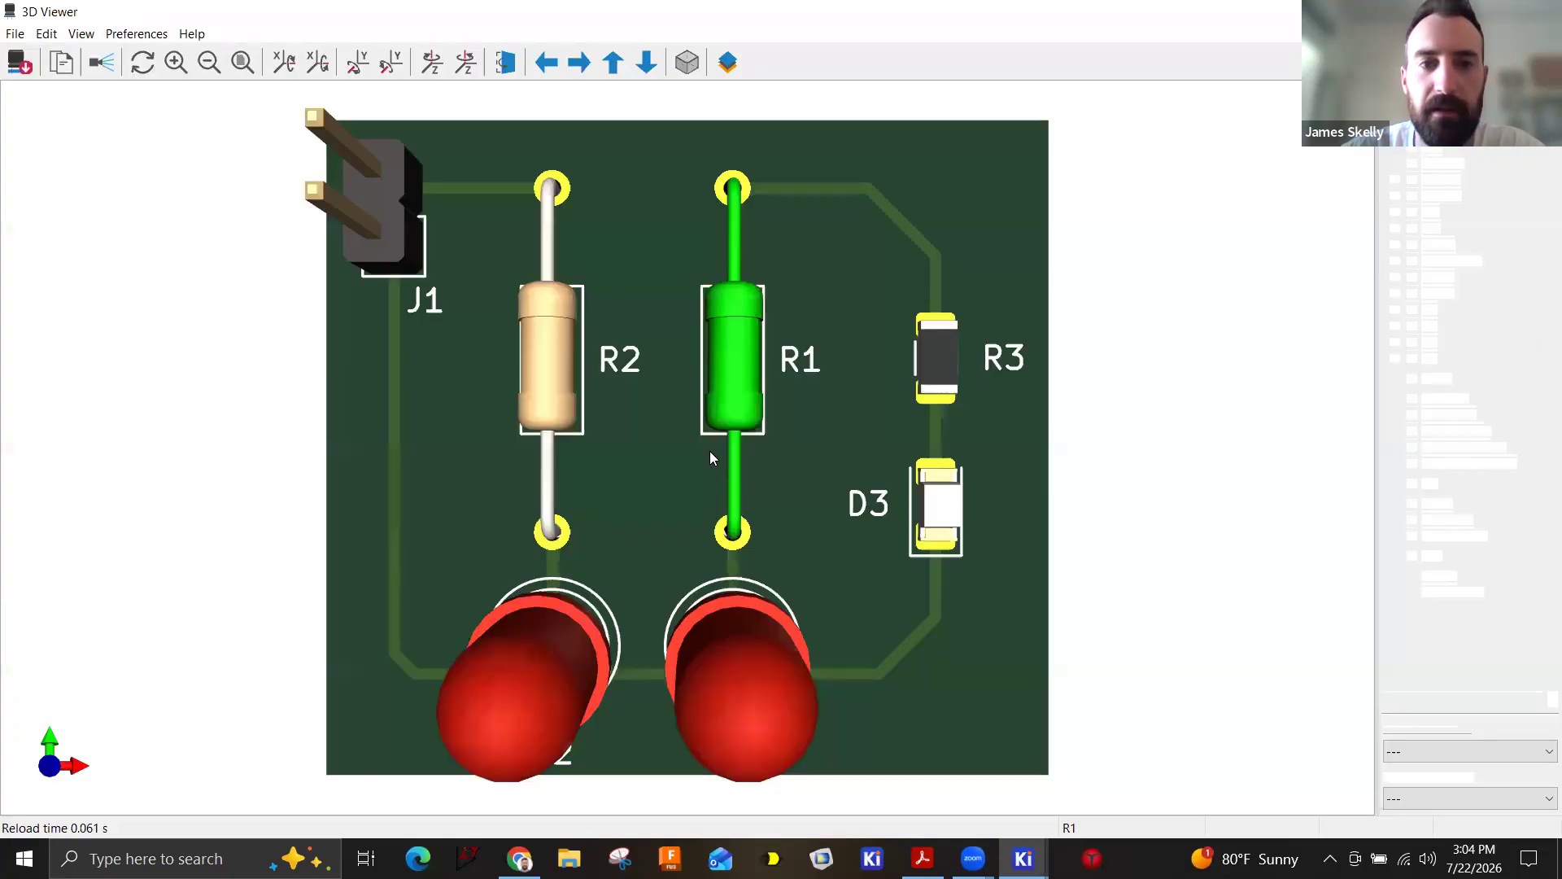
left_click_drag(657, 456, 978, 237)
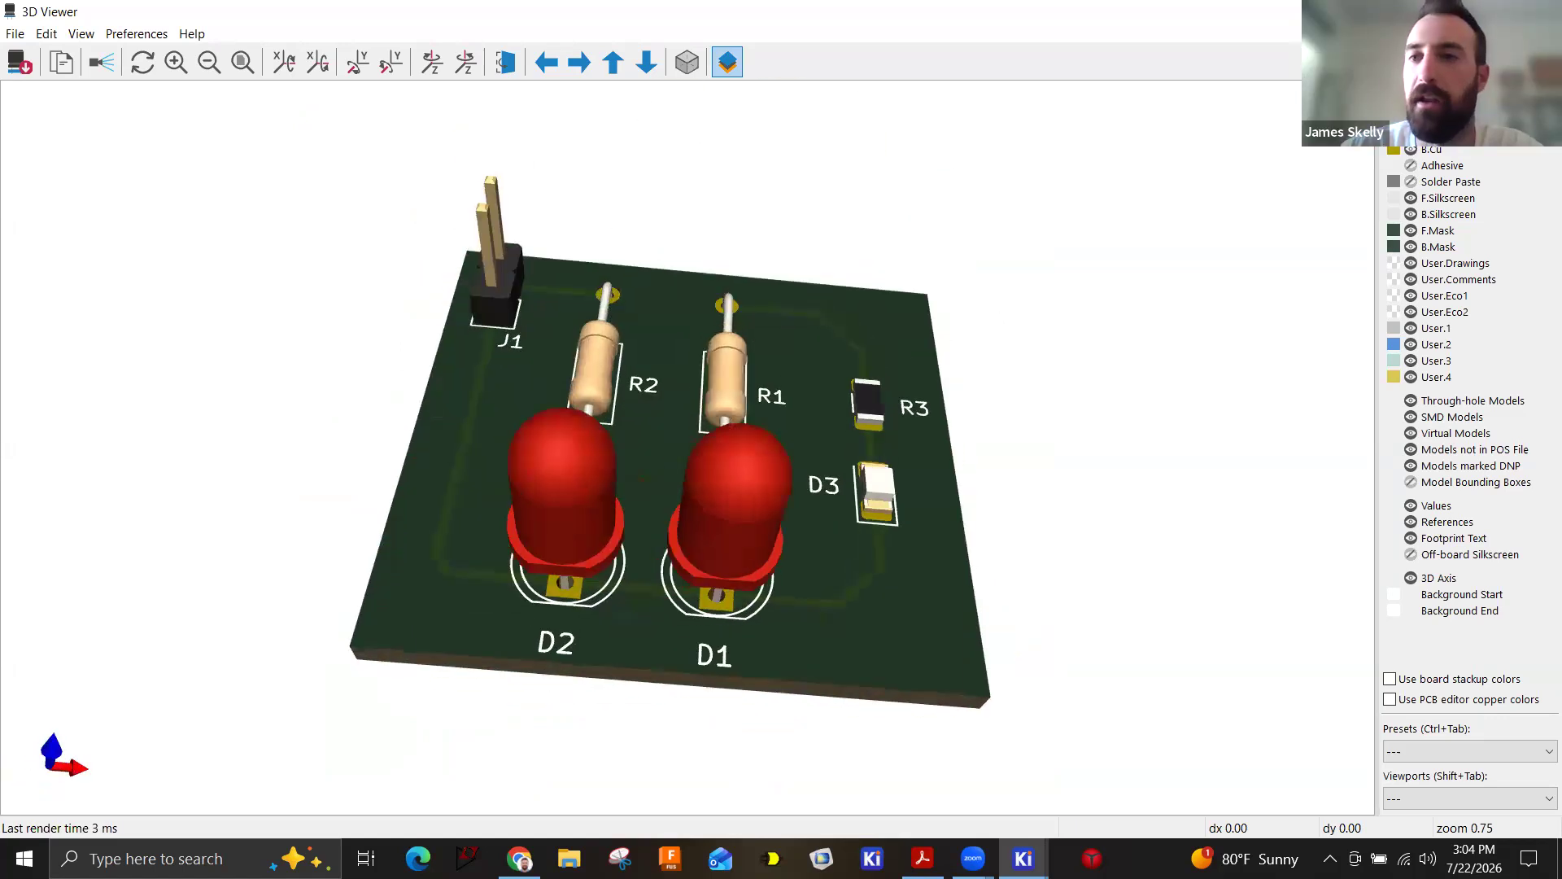
key("Escape")
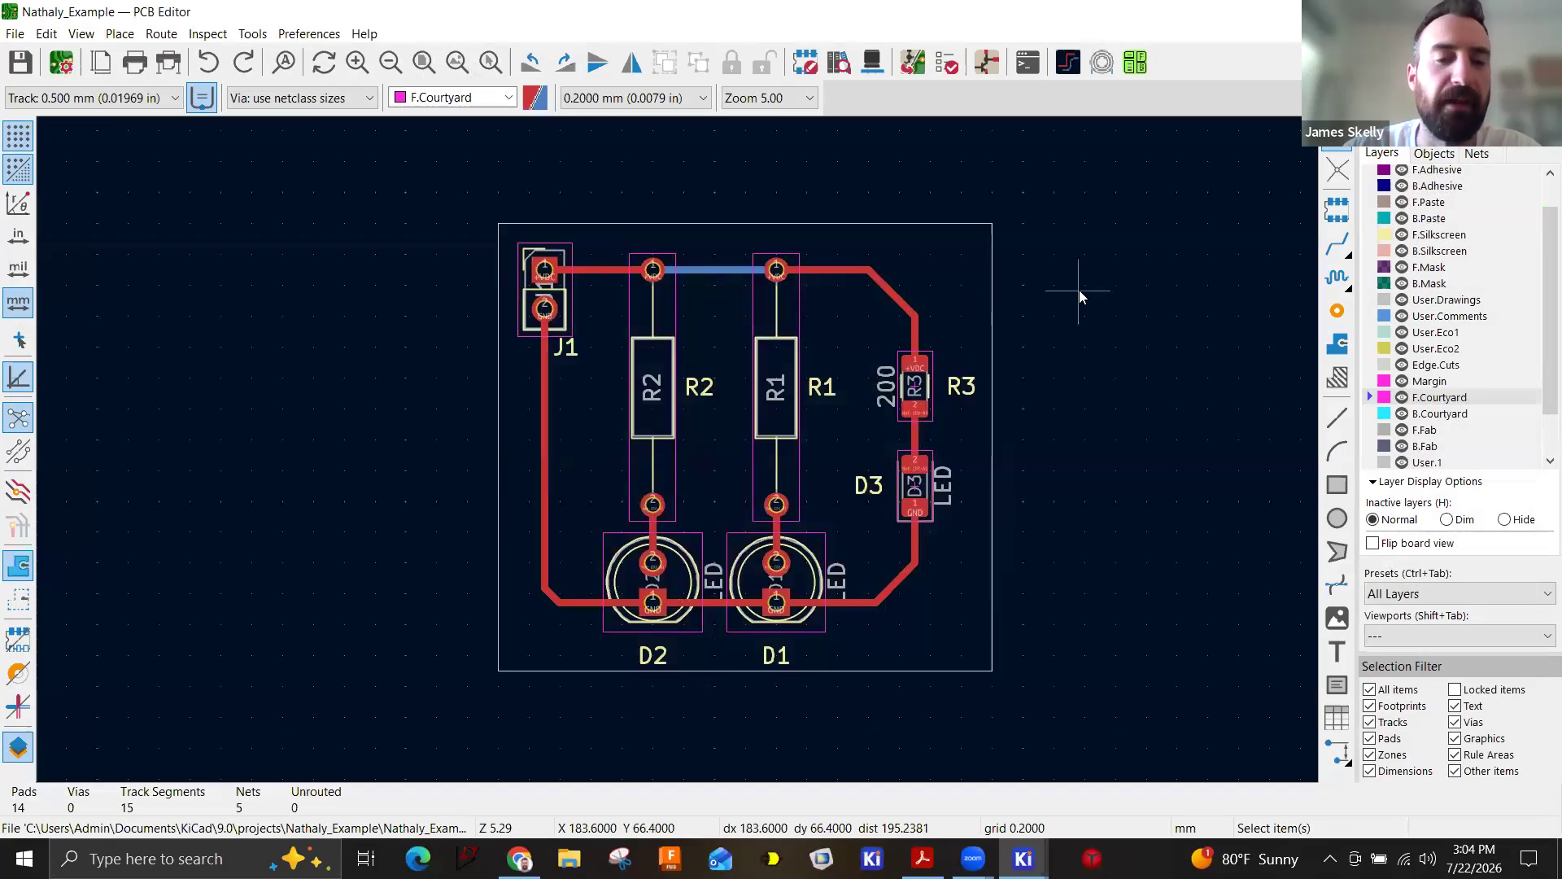
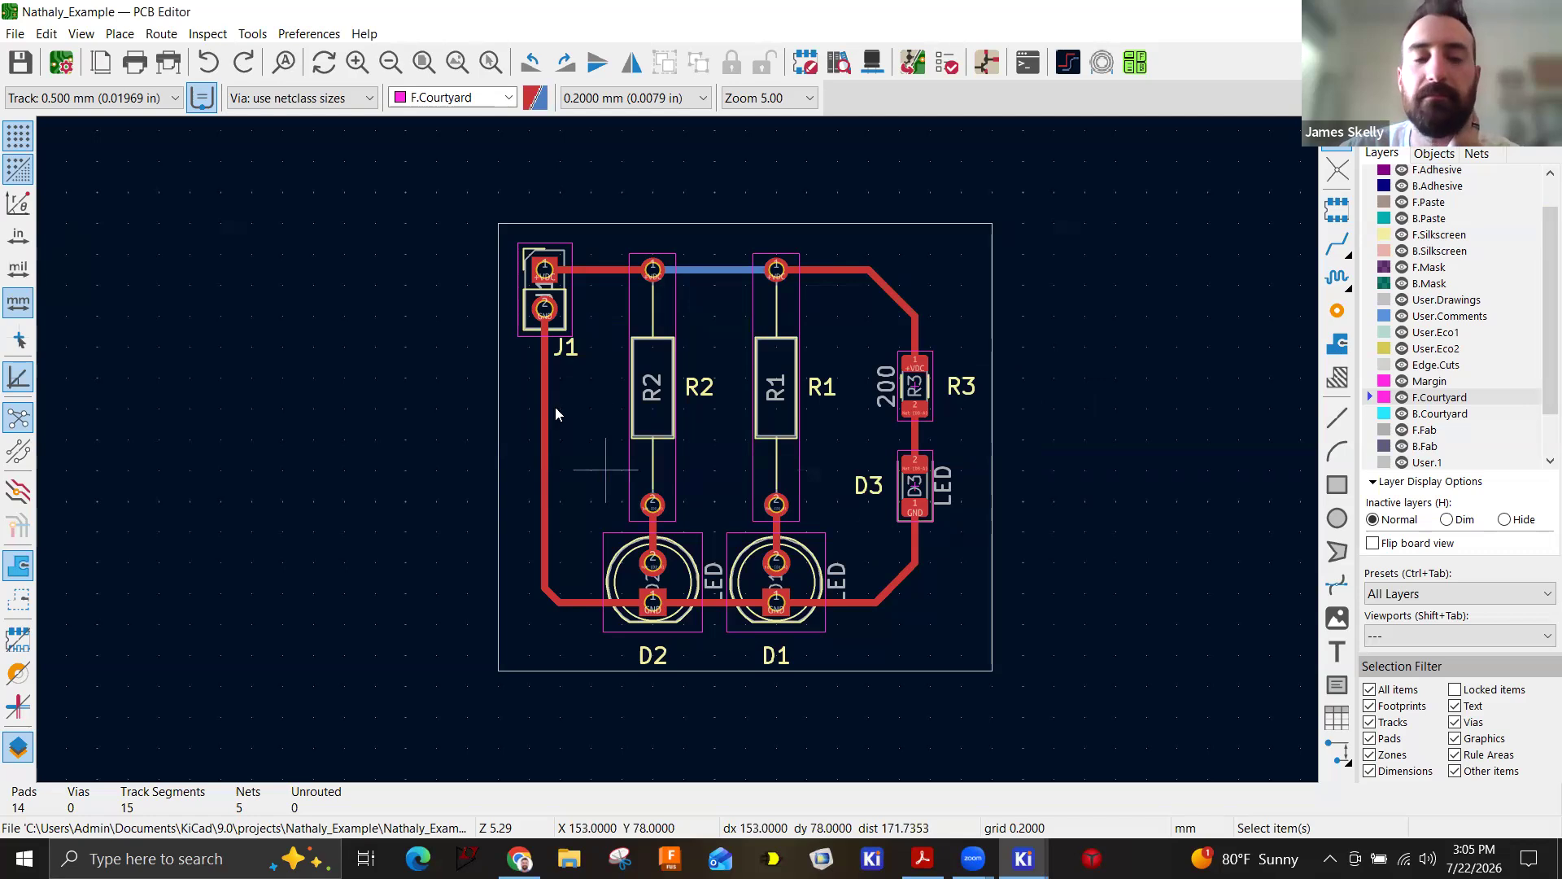
Delete the three F.Cu segments of the GND track between J1 pad 2 and D2 pad 1.
left_click(546, 446)
scroll(563, 496, "up", 1)
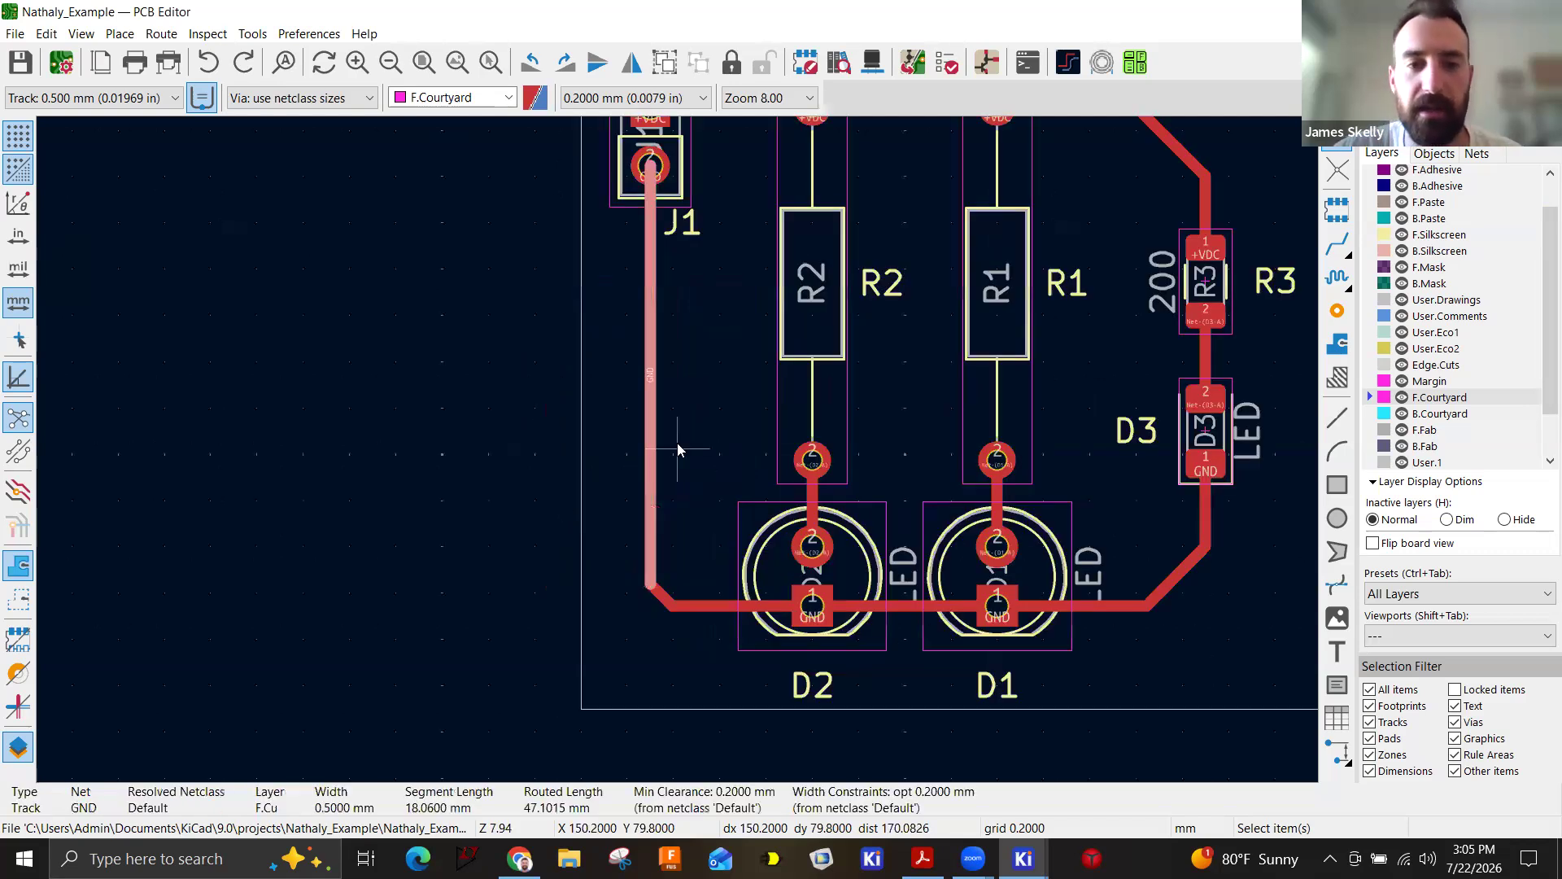
scroll(678, 447, "down", 1)
left_click(684, 433)
left_click(657, 367)
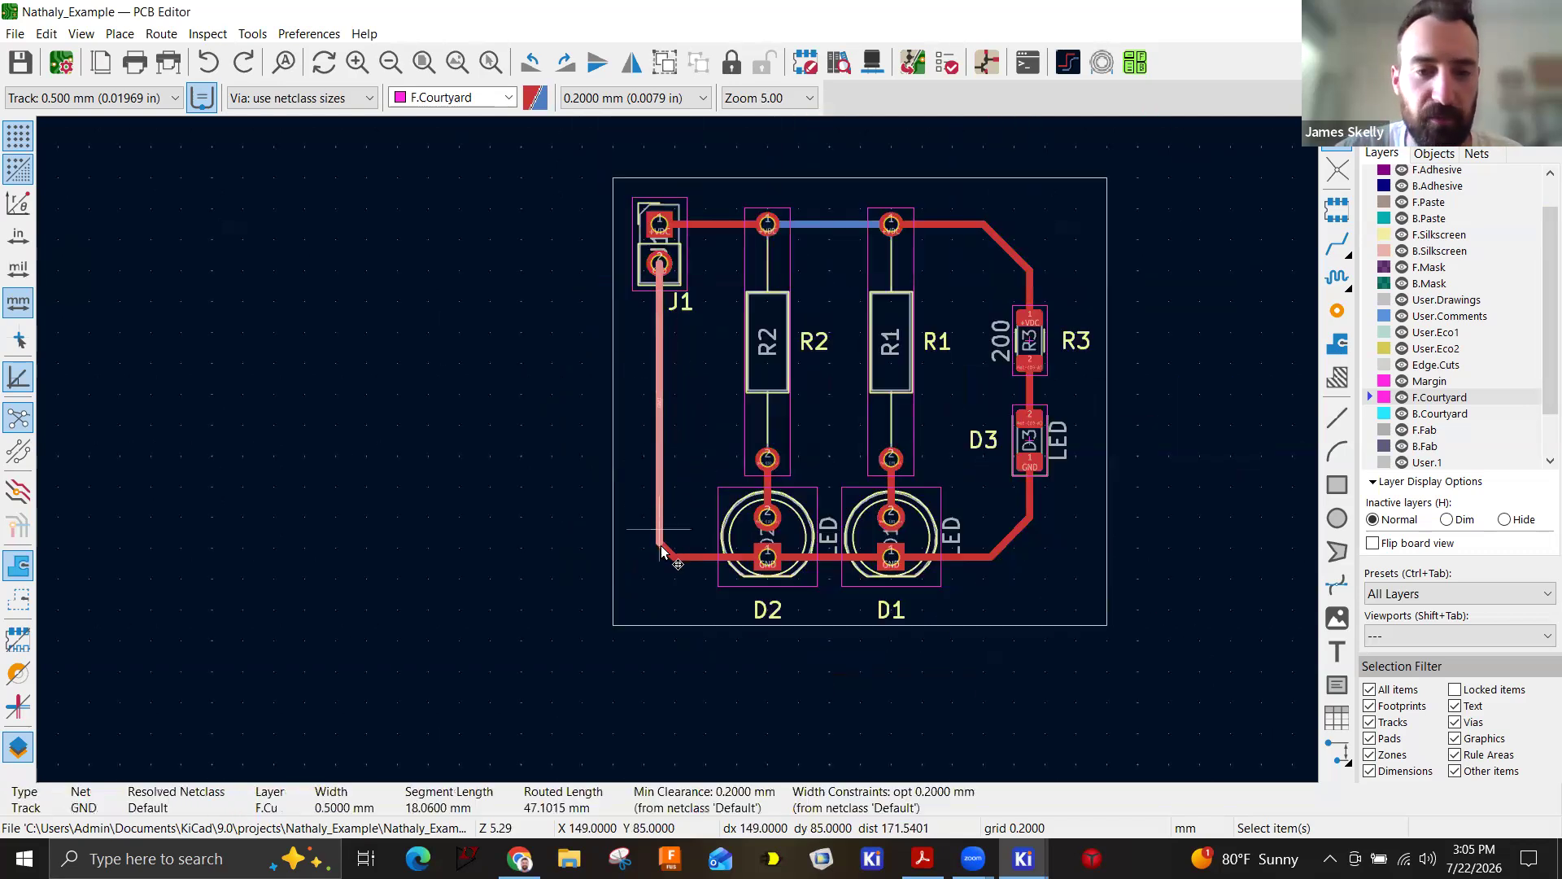
left_click(688, 558, "shift")
left_click(695, 557, "shift")
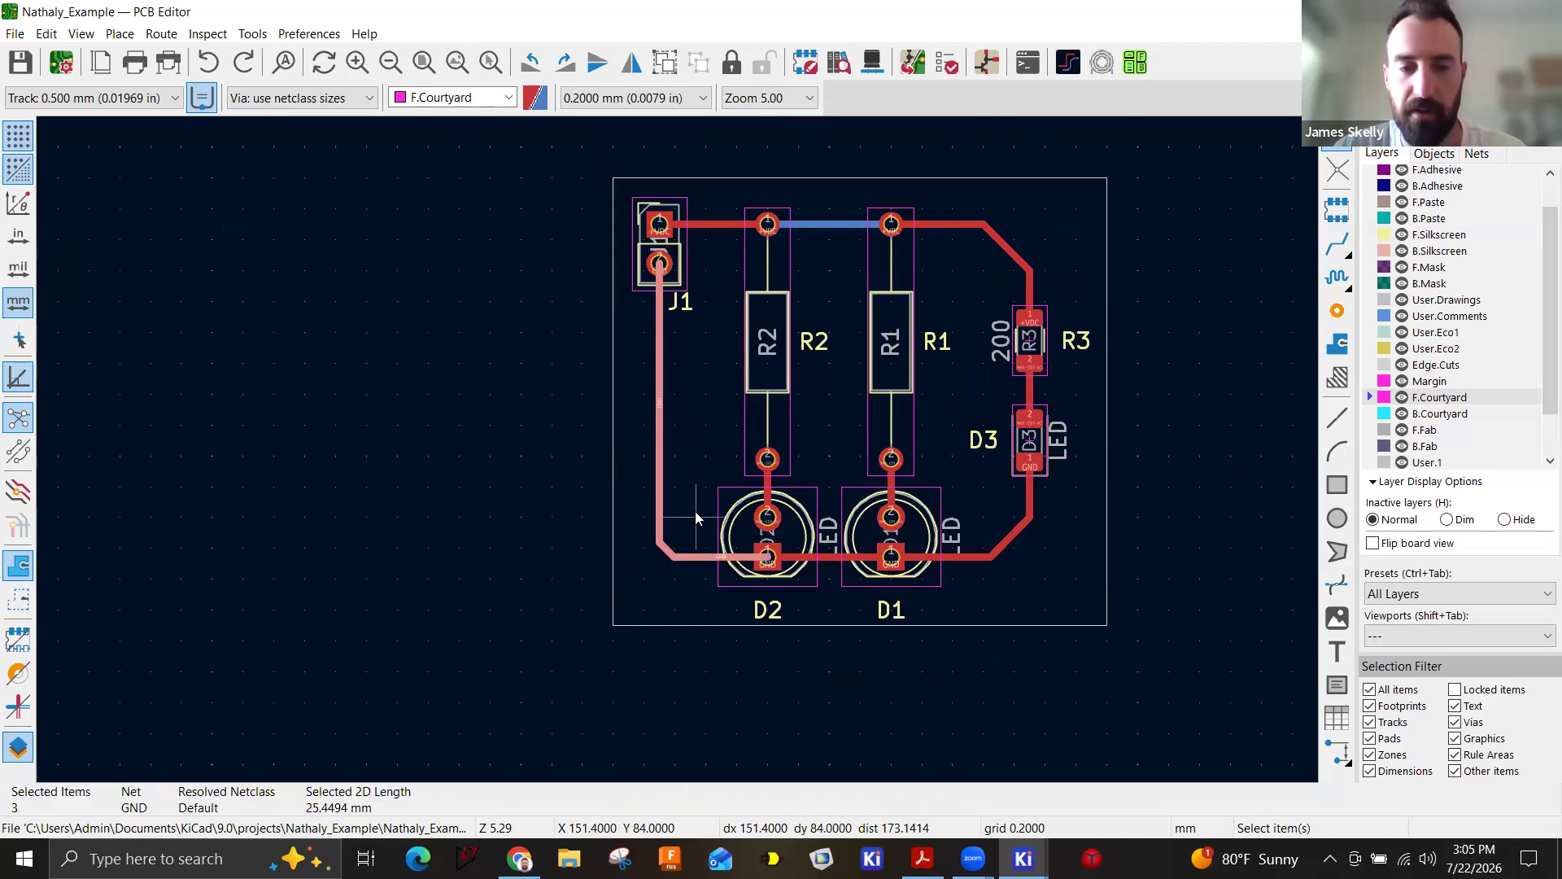
key("Delete")
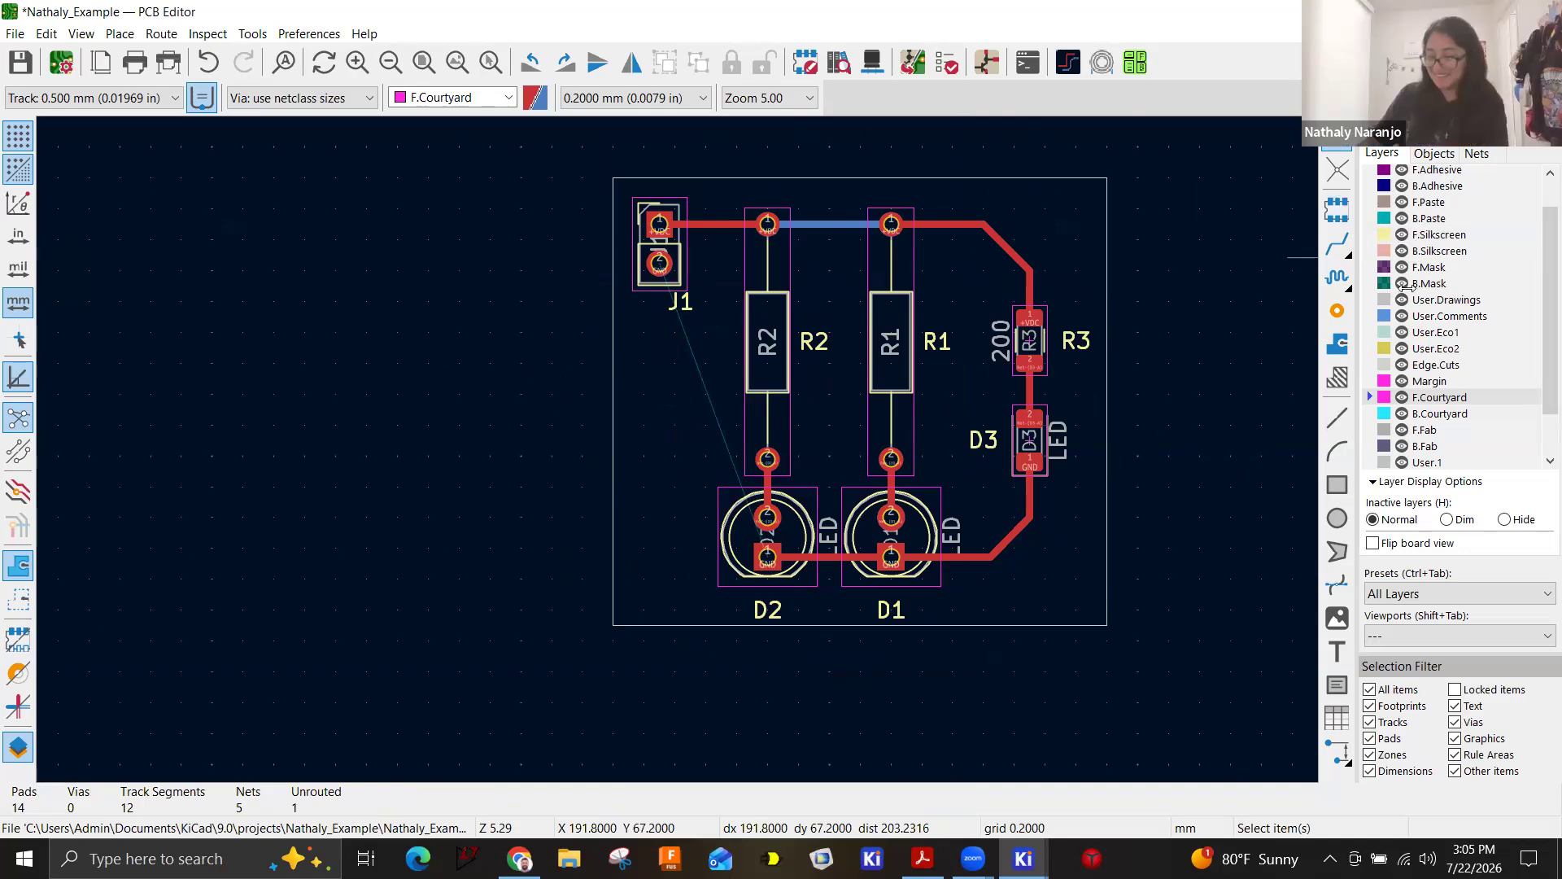
Route the GND net on B.Cu with a 0.5 mm track from J1 pad 2 down and across to D2 pad 1.
scroll(1434, 236, "up", 1)
left_click(1394, 189)
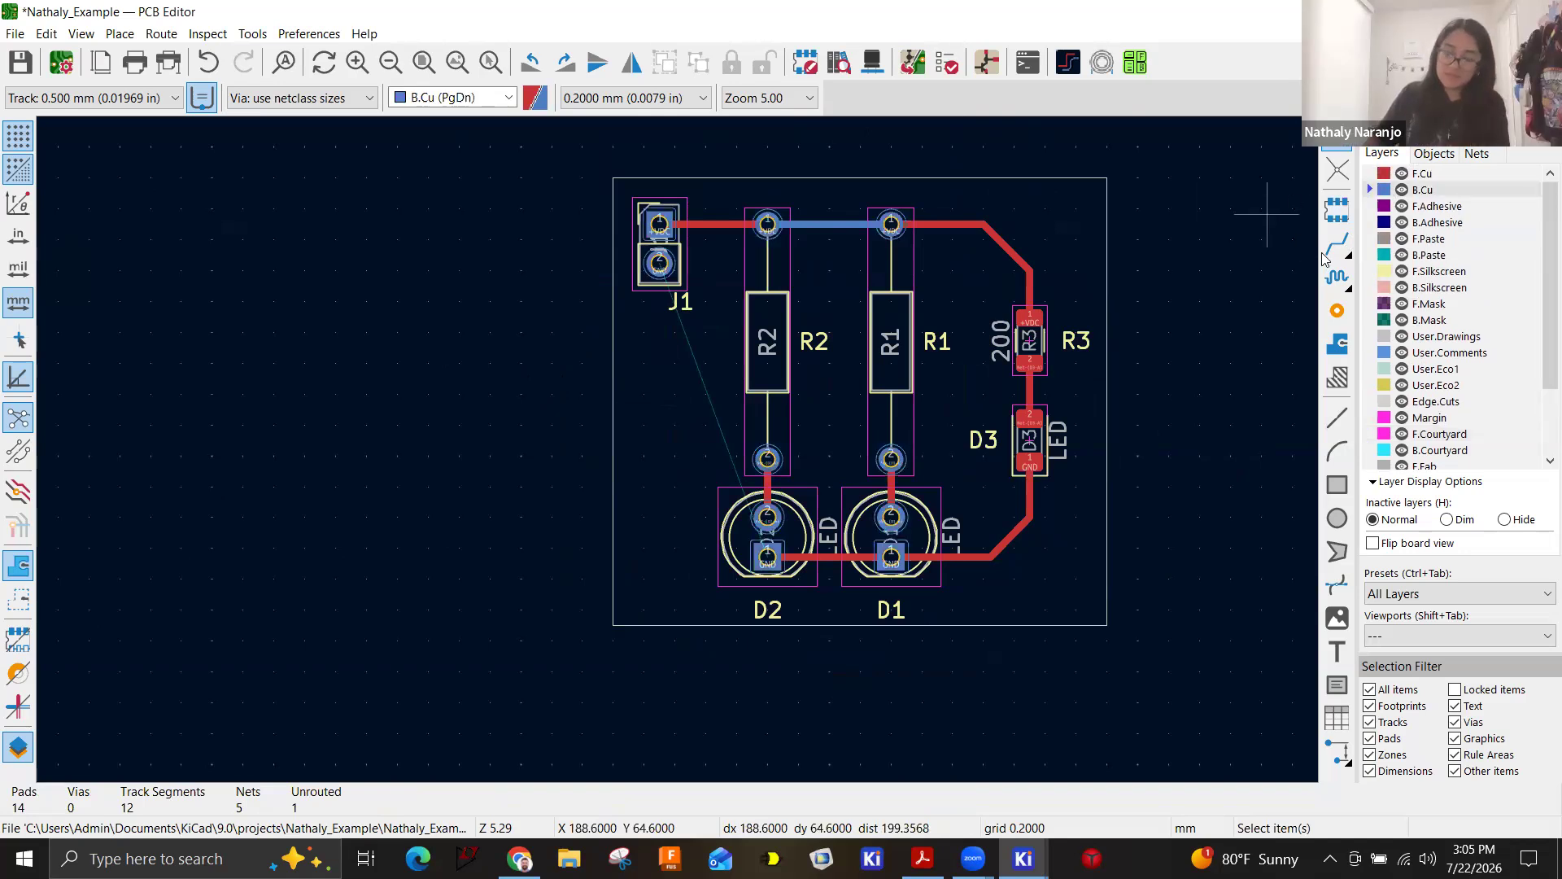
left_click(1337, 243)
left_click(660, 262)
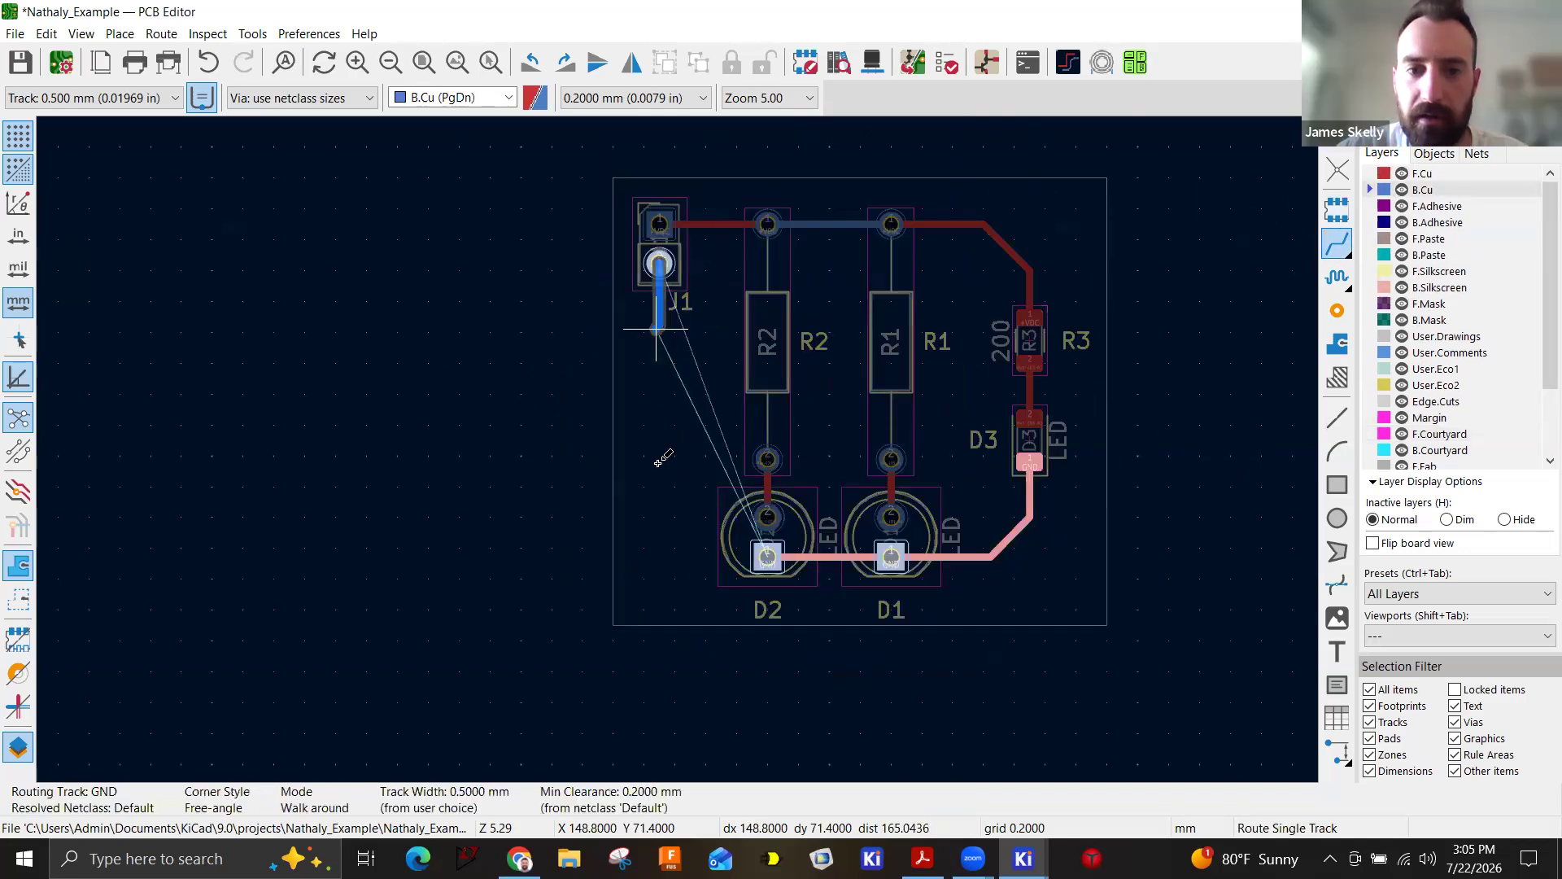
scroll(656, 454, "up", 5)
scroll(639, 481, "down", 4)
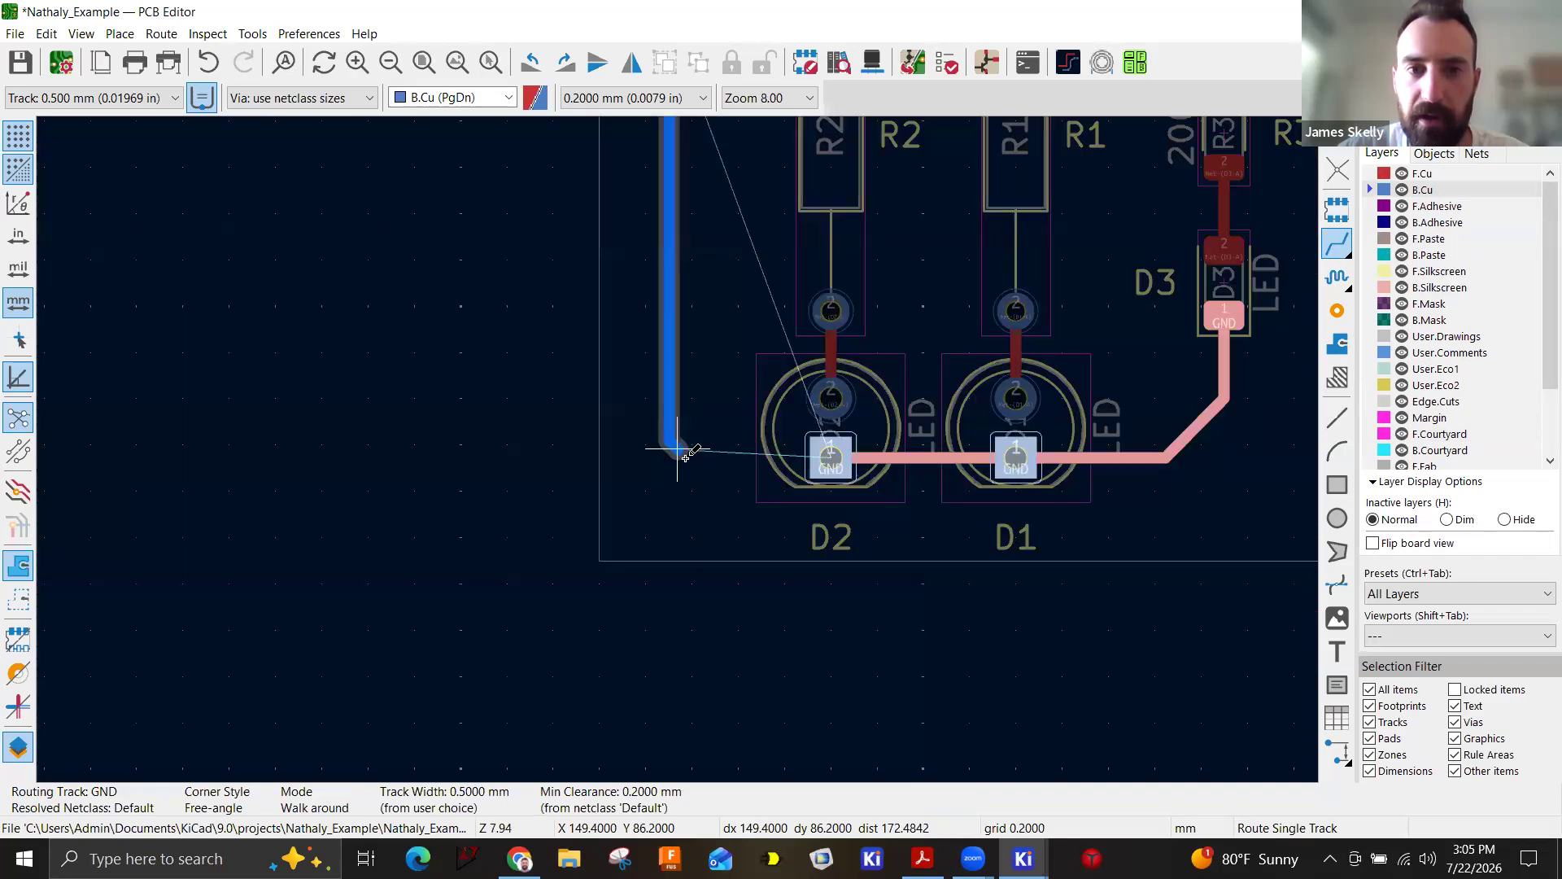
scroll(675, 448, "up", 2)
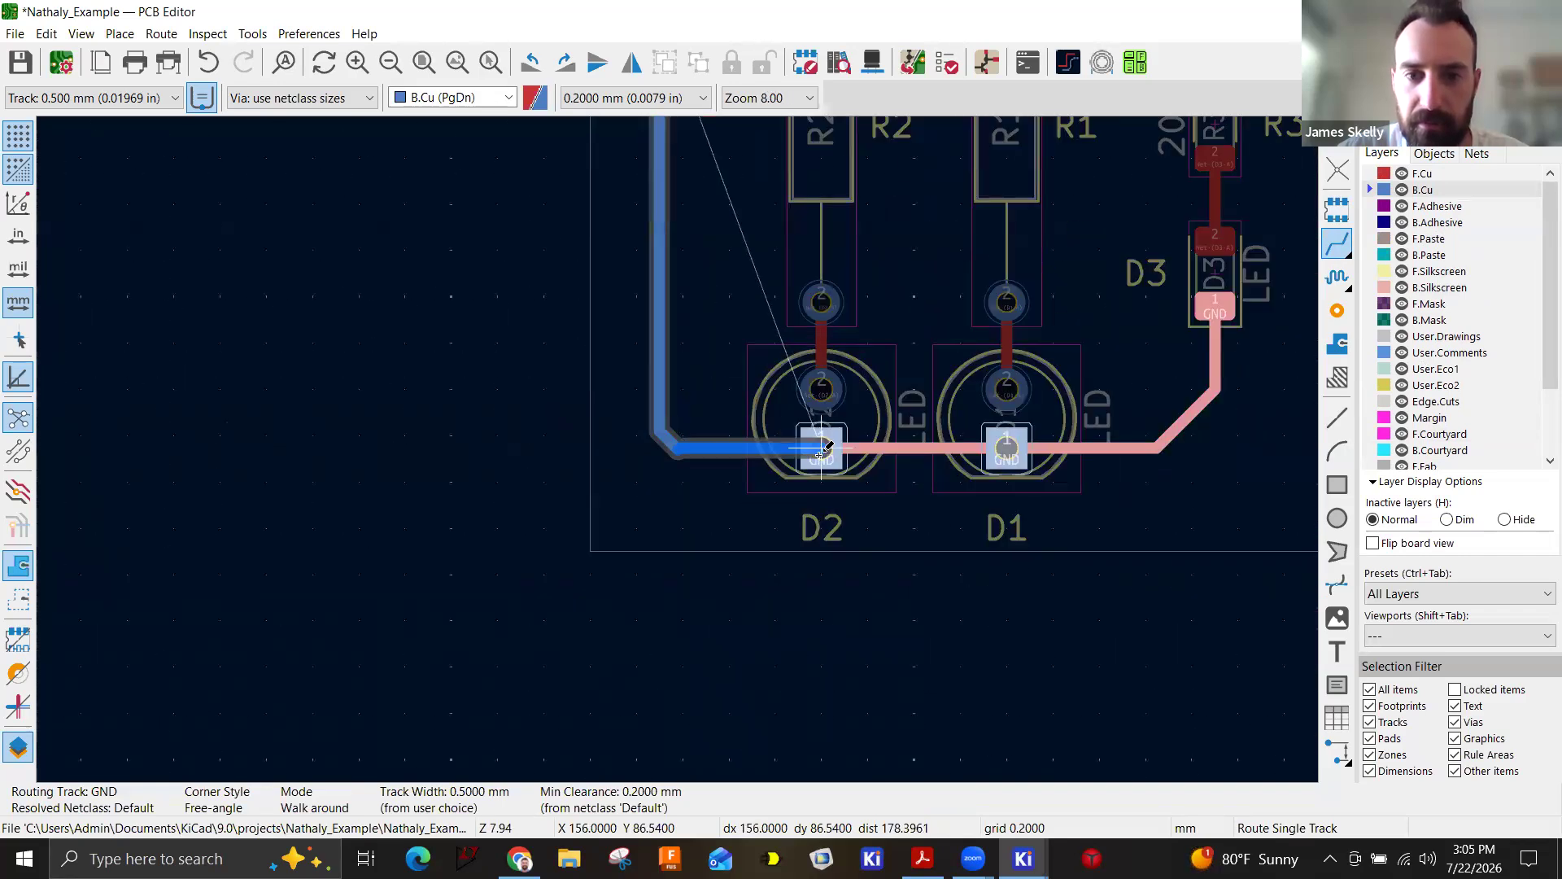
left_click(814, 448)
Adjust the diagonal segment at the bend of the B.Cu GND track to widen the corner chamfer.
scroll(649, 443, "up", 8)
scroll(496, 444, "down", 5)
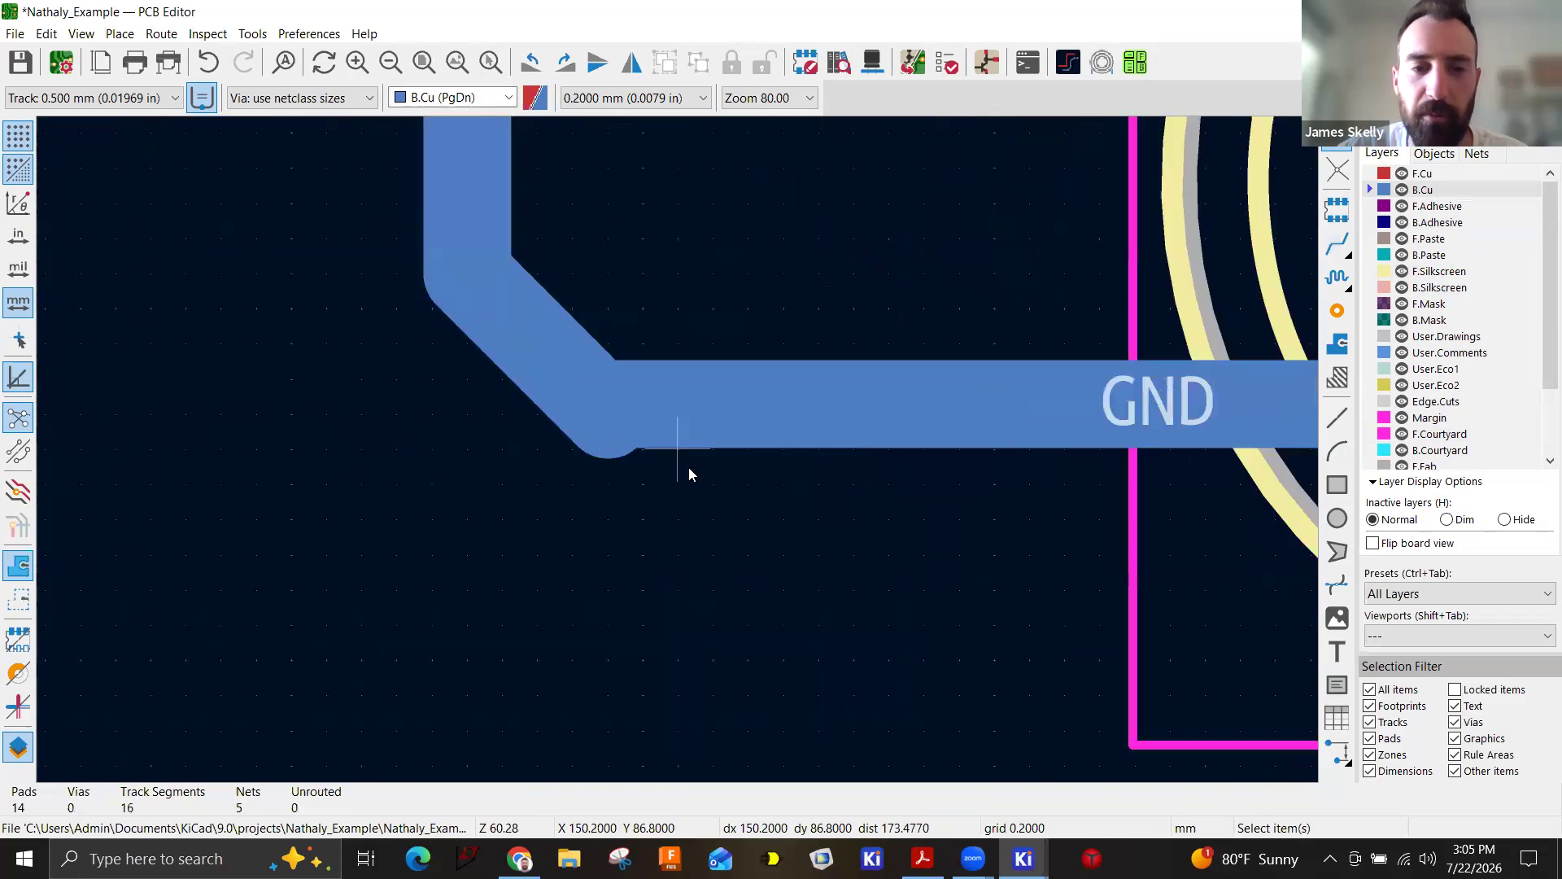
left_click(628, 402)
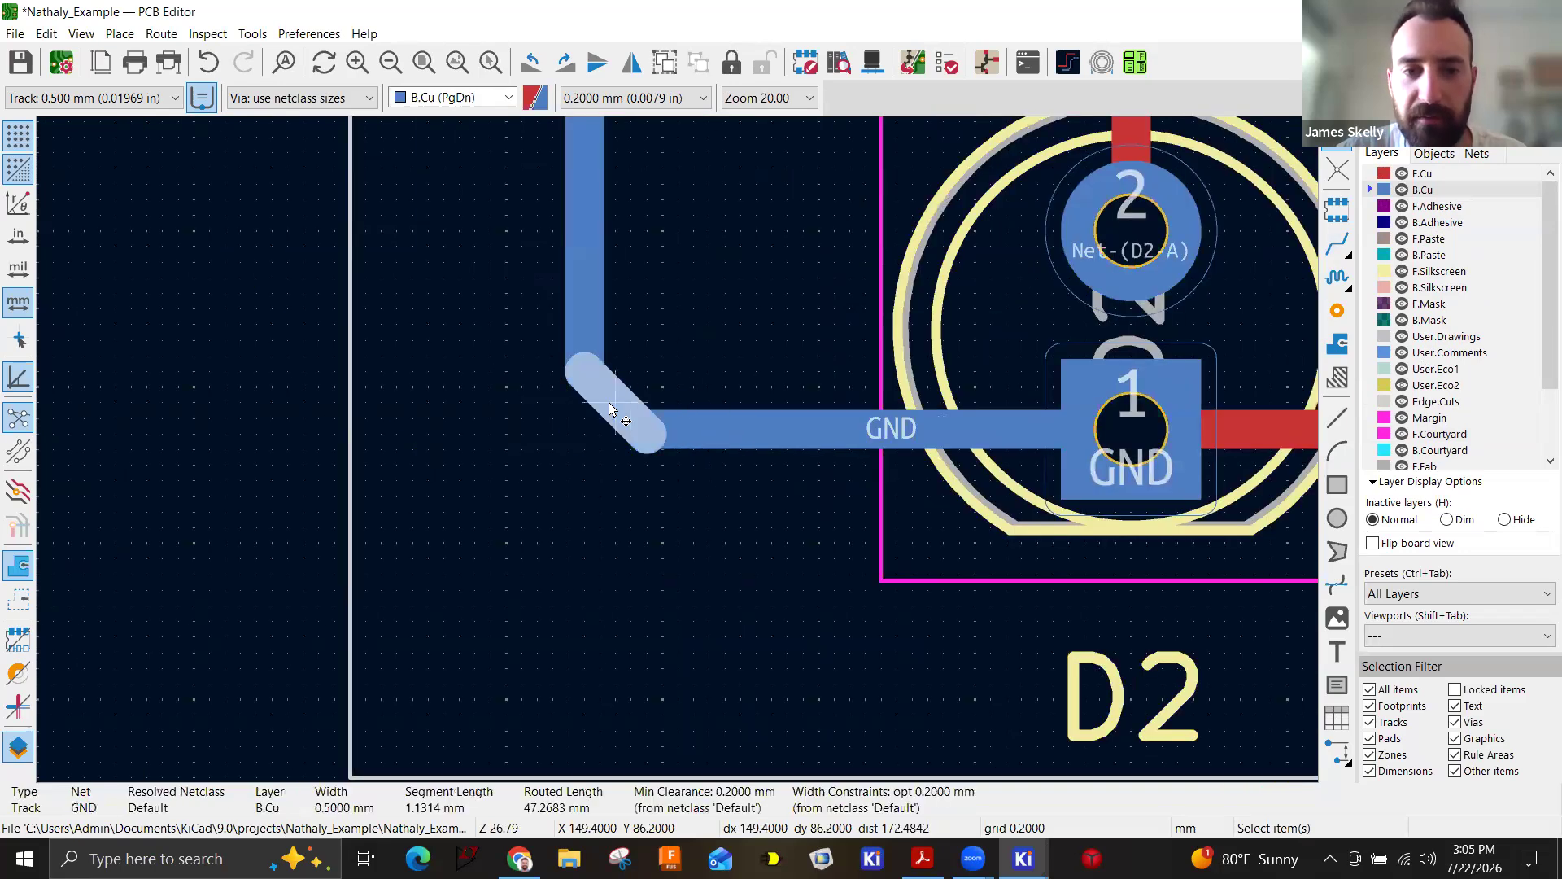
key("d")
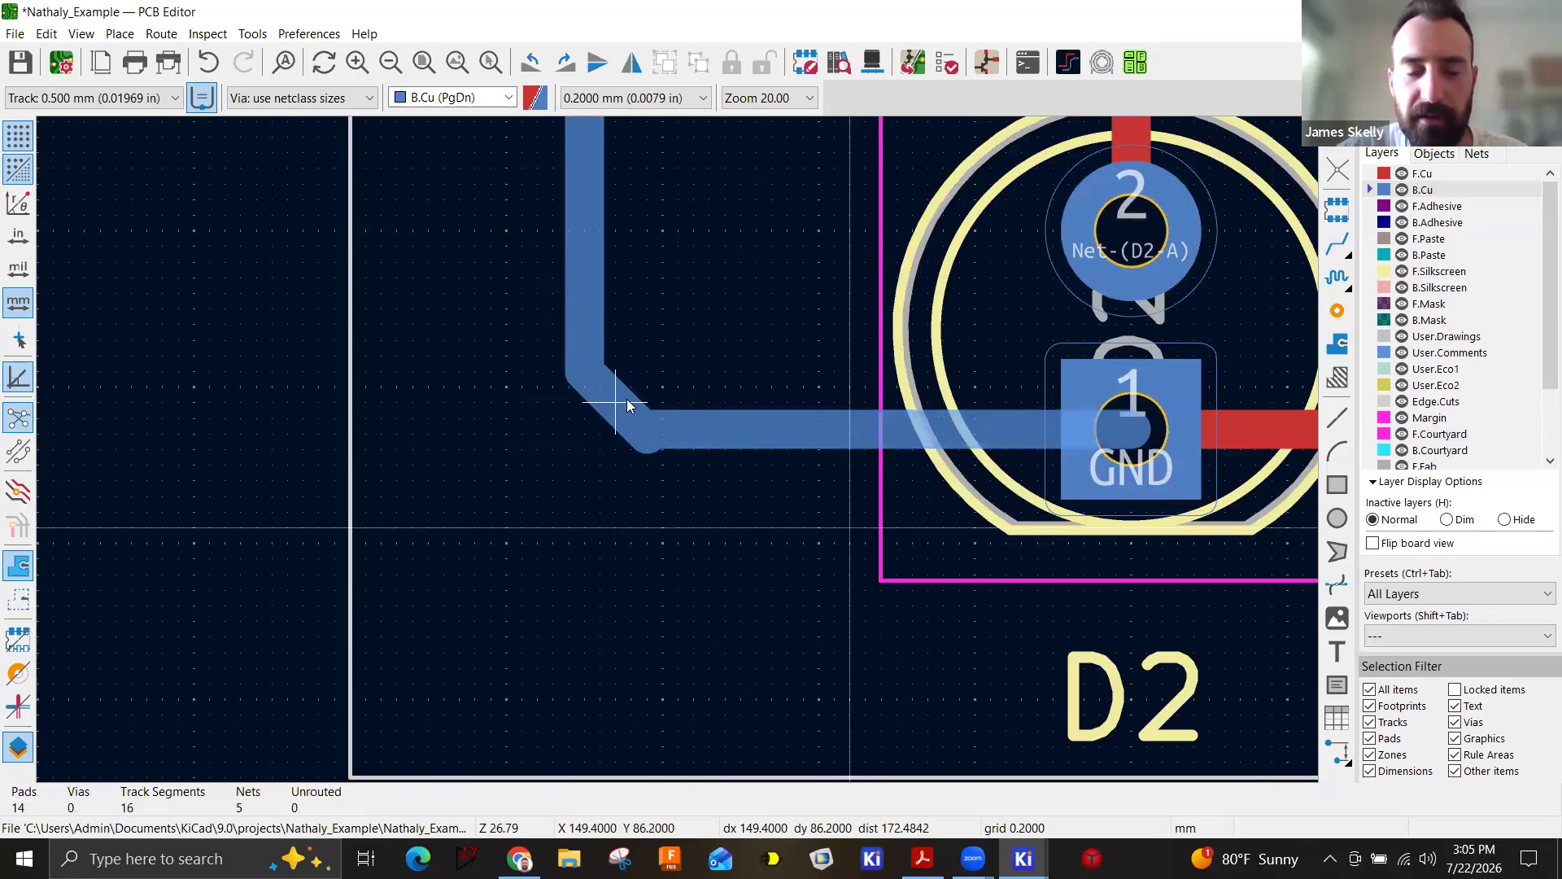
left_click(607, 392)
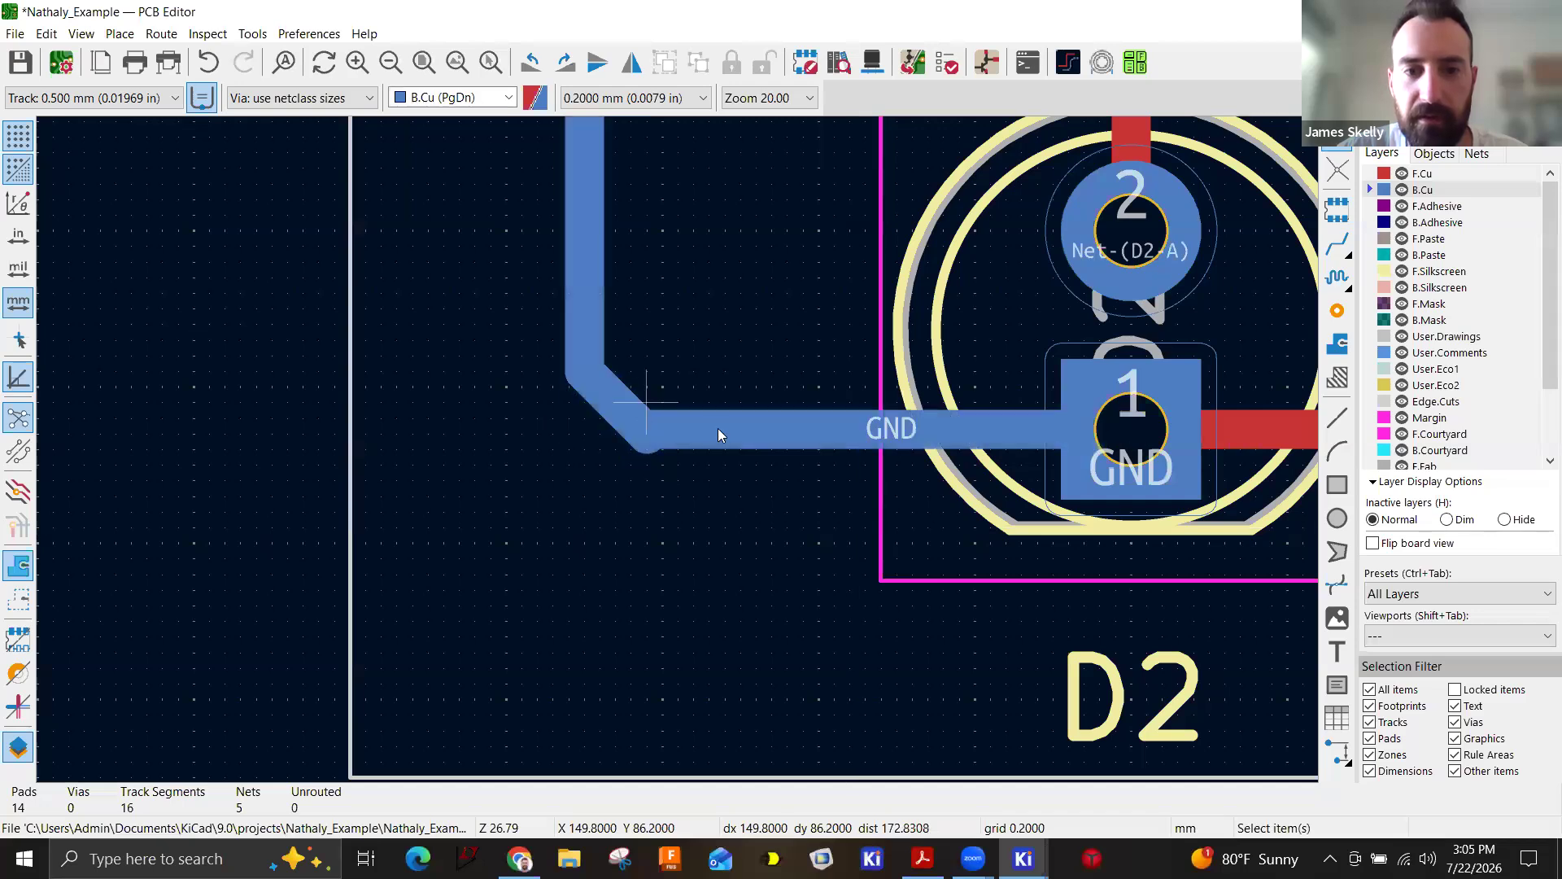
left_click(770, 427)
key("d")
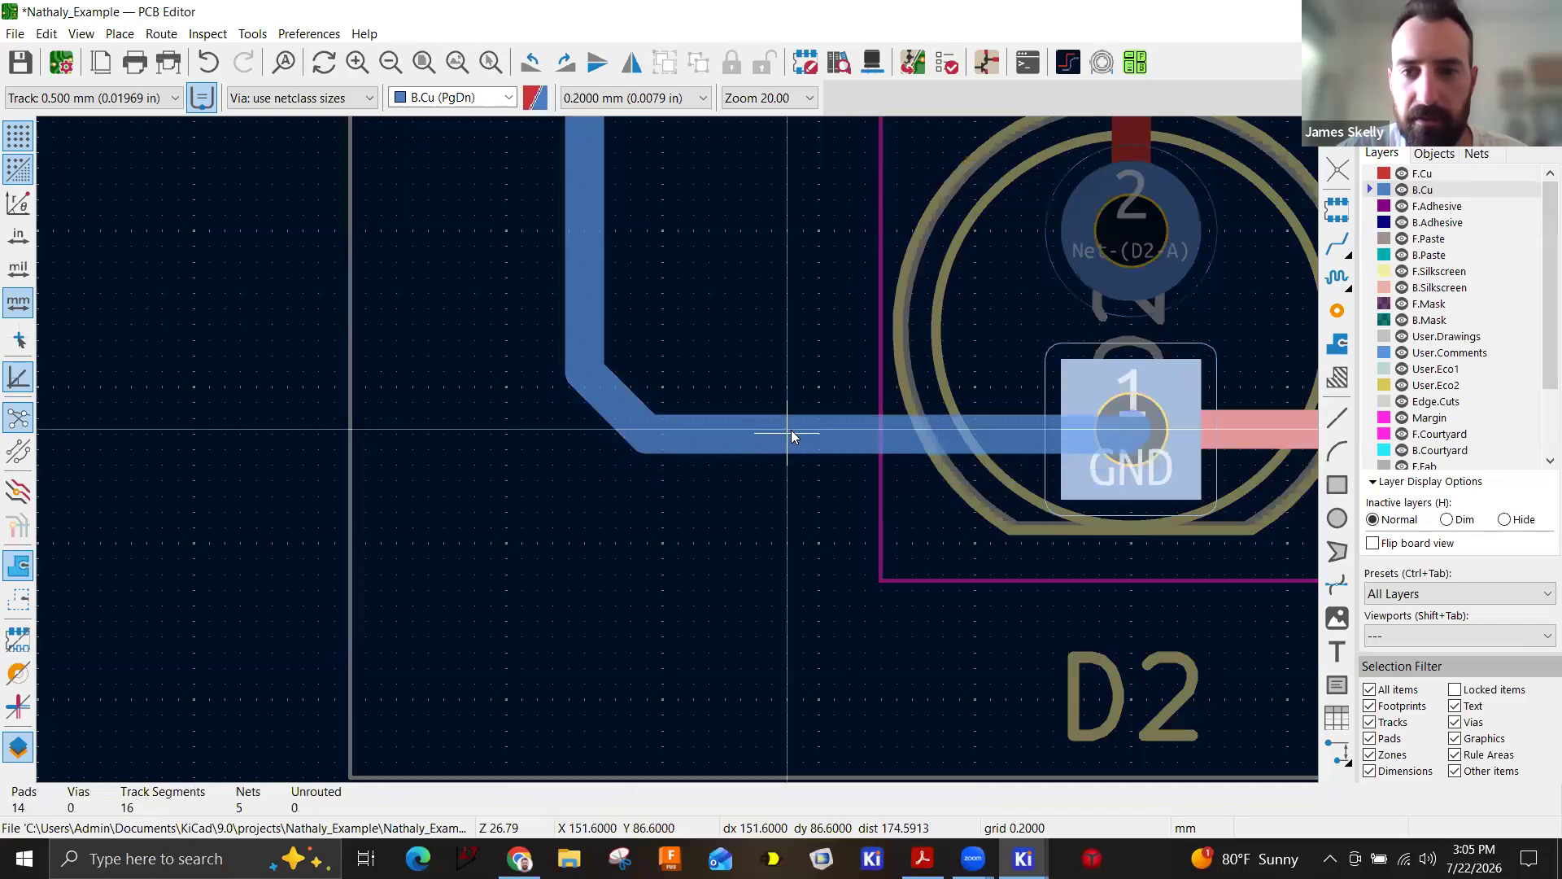
left_click(633, 403)
left_click(633, 404)
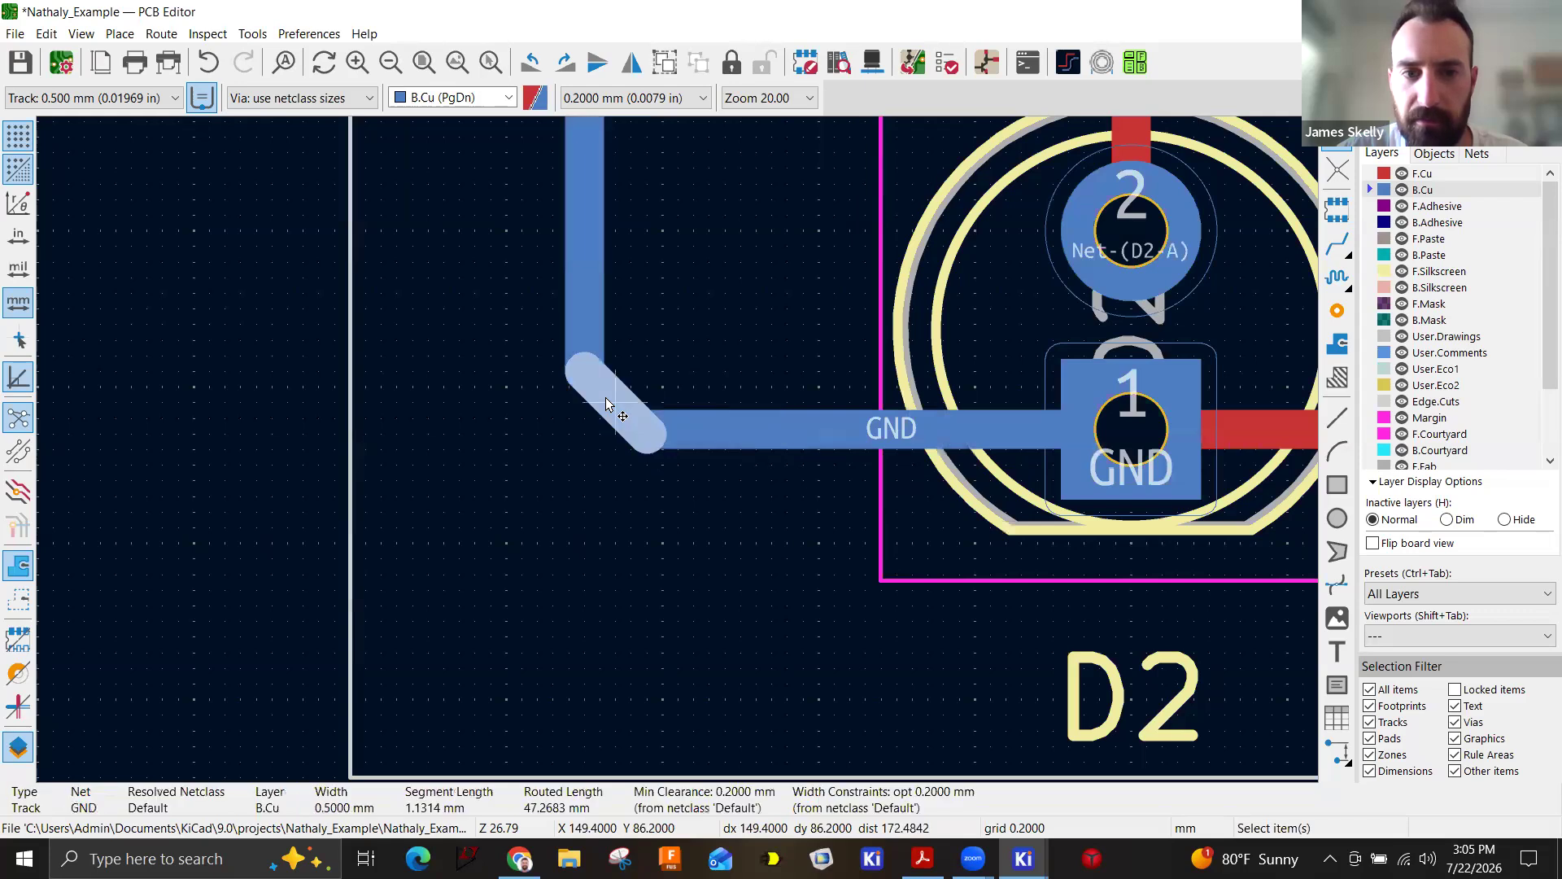
key("d")
left_click(647, 410)
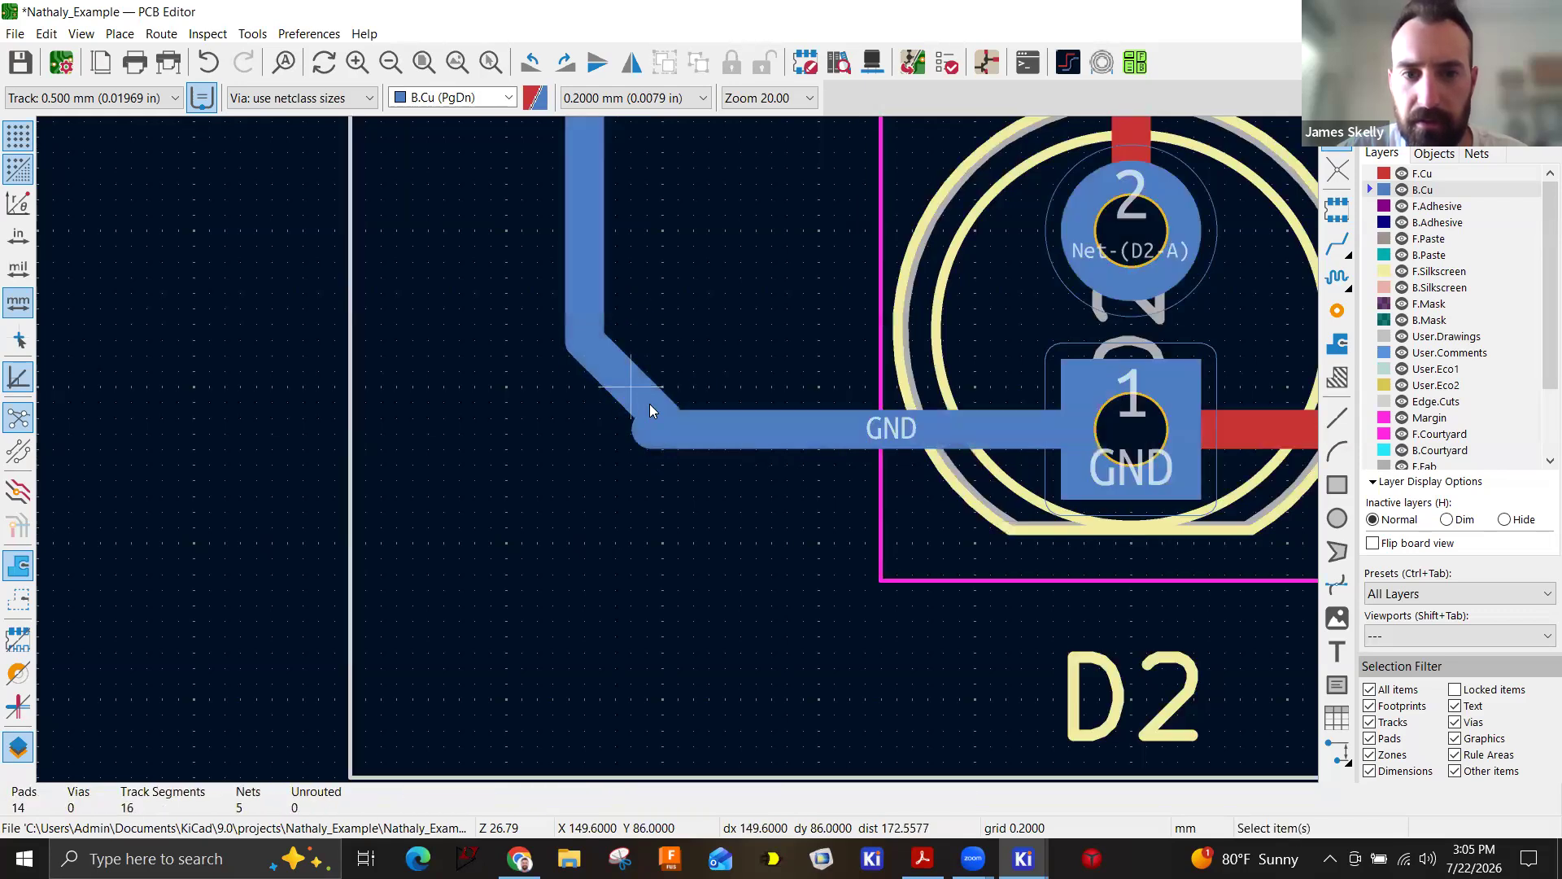
Delete the horizontal B.Cu GND segment running into D2 pad 1 and the short stub left at the bend.
left_click(661, 432)
left_click(700, 444)
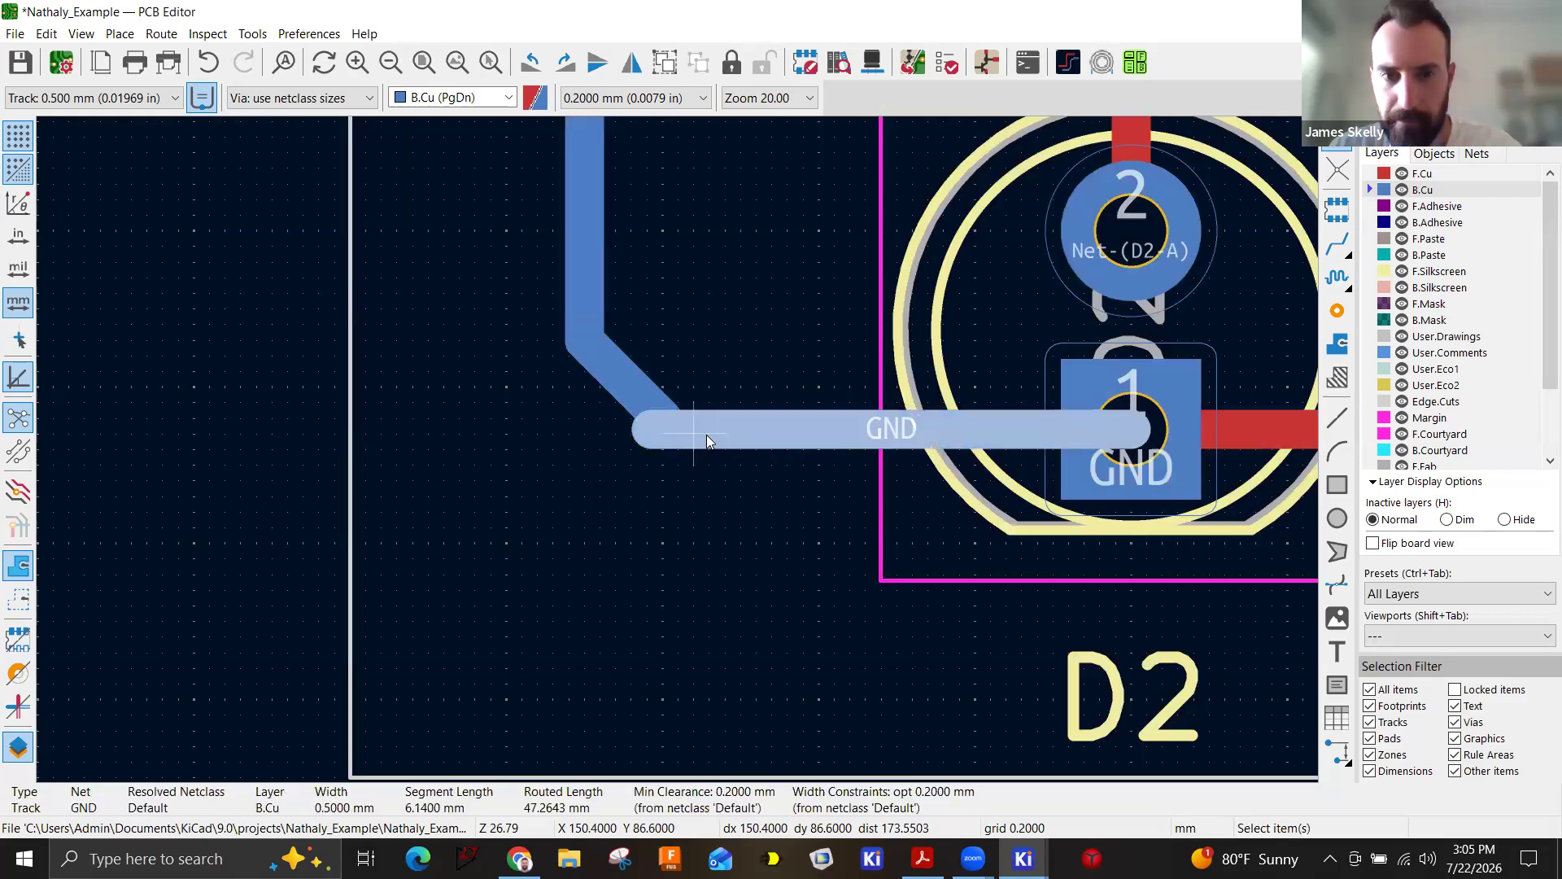
key("Delete")
left_click(662, 447)
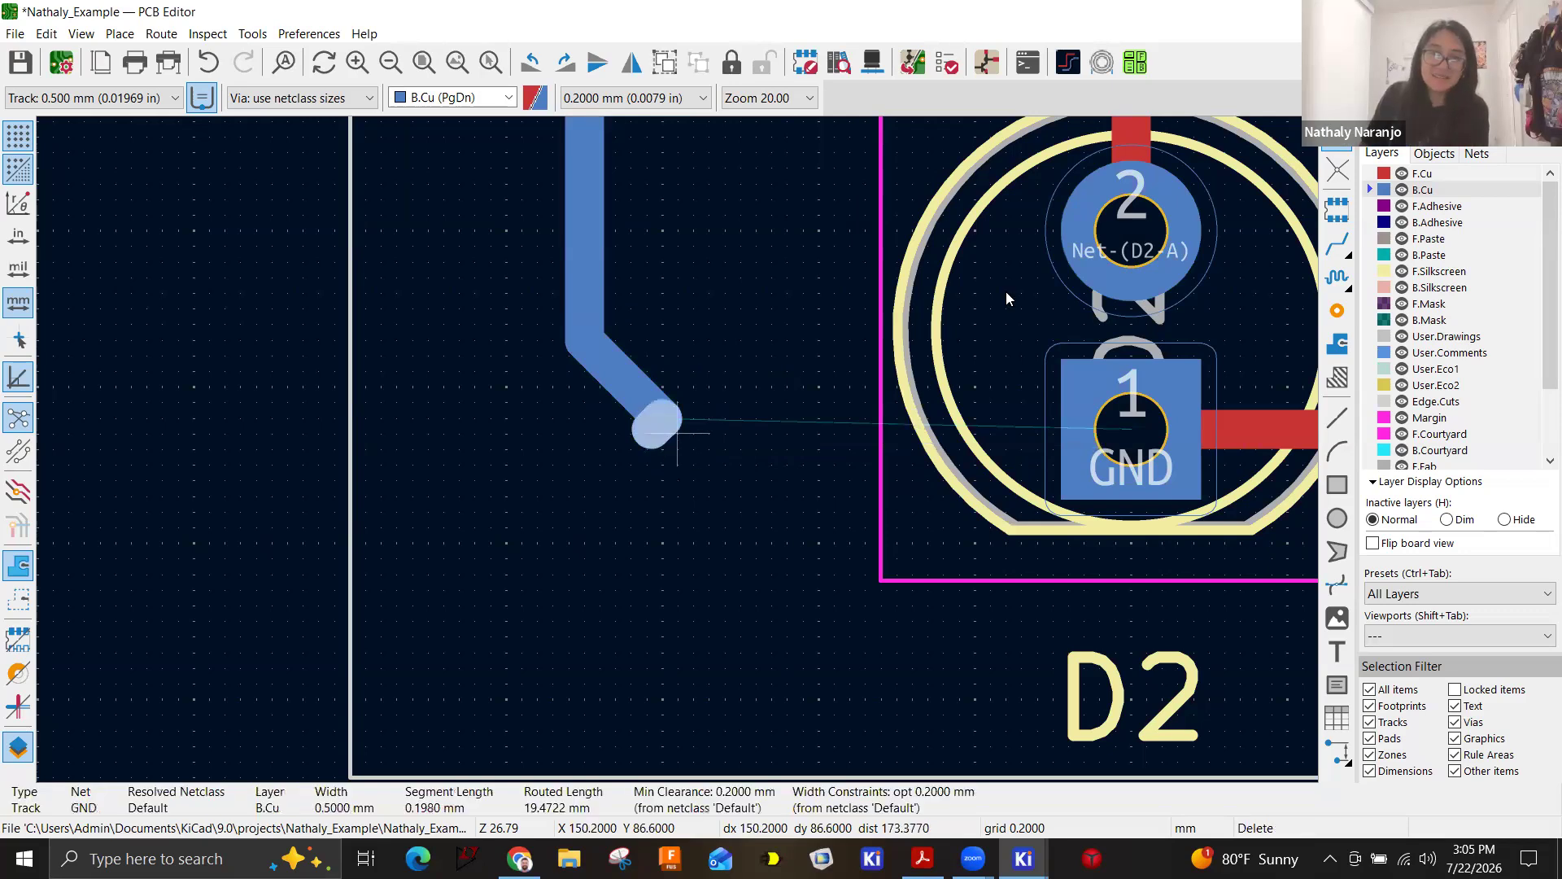
key("Delete")
Reroute the B.Cu GND track from the end of the diagonal segment to D2 pad 1.
key("x")
left_click(664, 419)
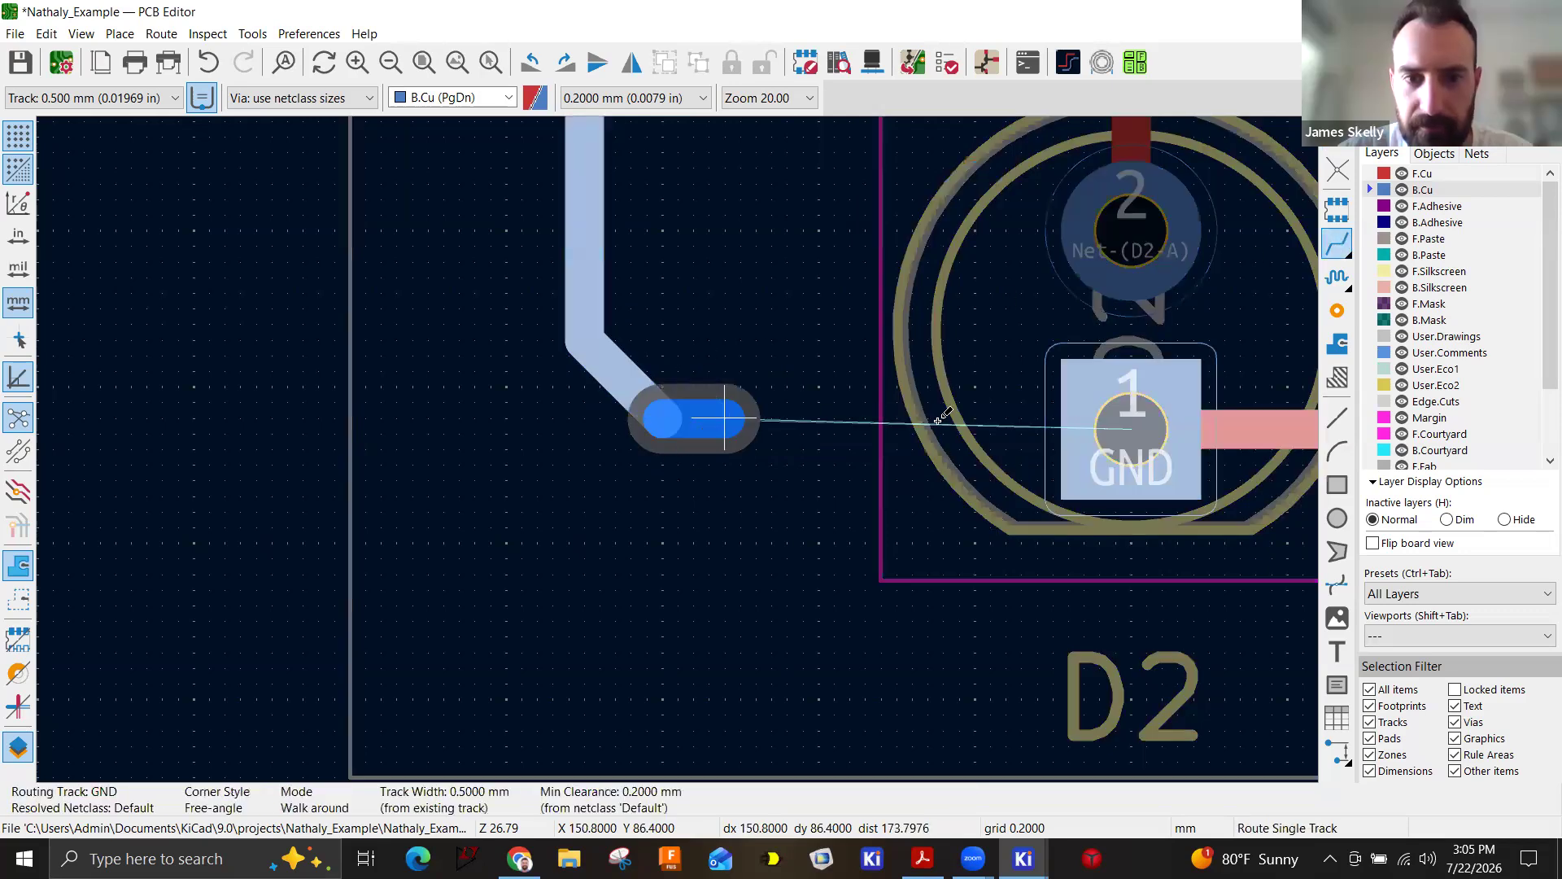
left_click(1111, 455)
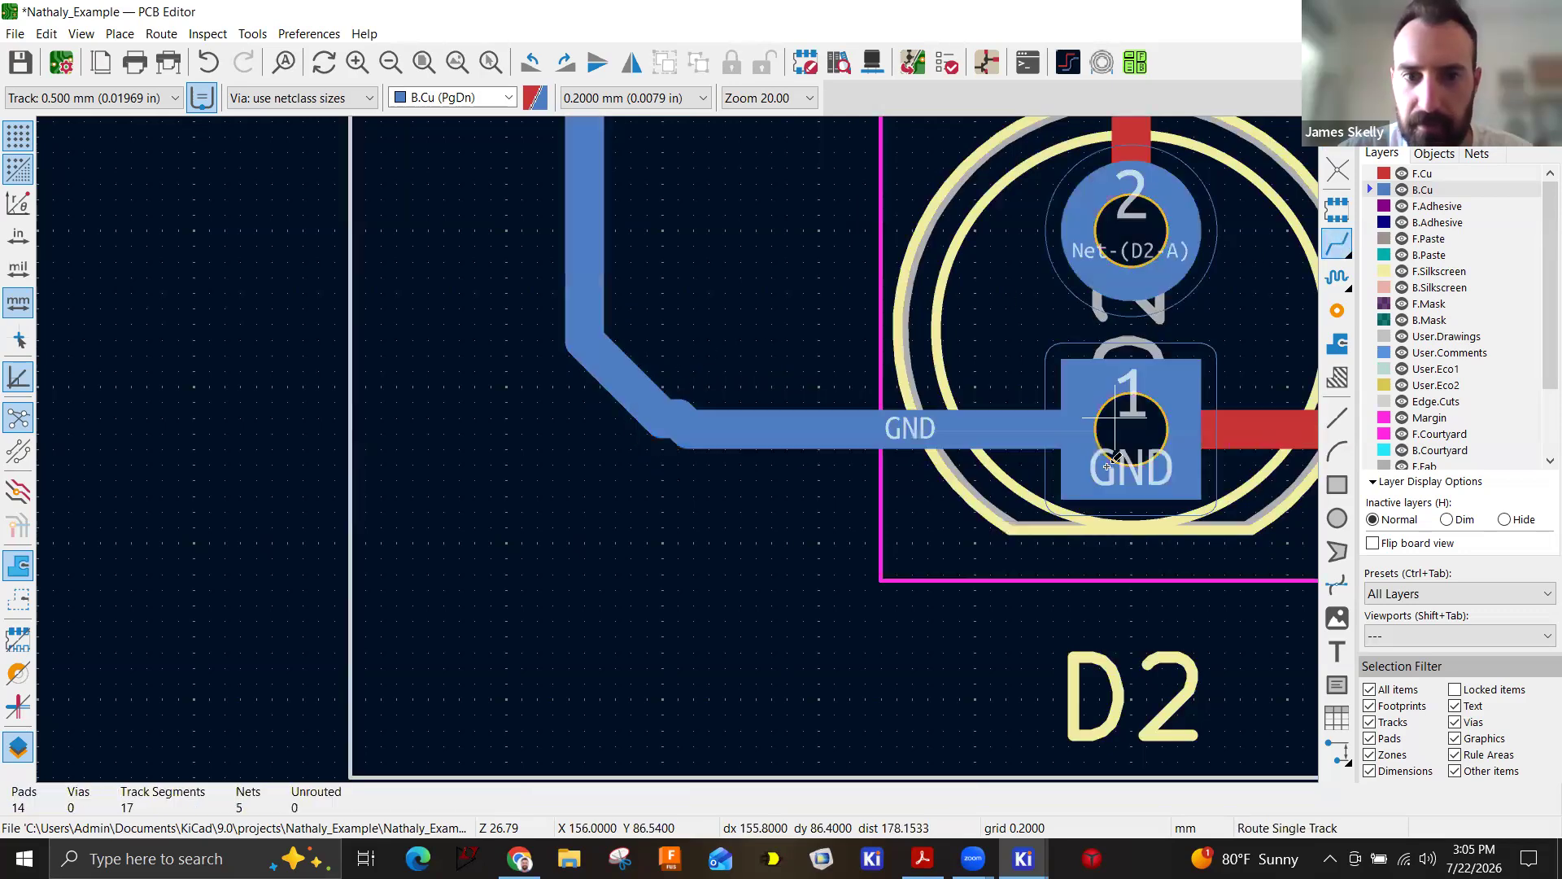
Adjust the segments at the bend of the B.Cu GND track to remove the leftover stub and join the diagonal cleanly to the horizontal run.
key("Escape")
left_click(684, 419)
key("Escape")
left_click(633, 389)
key("d")
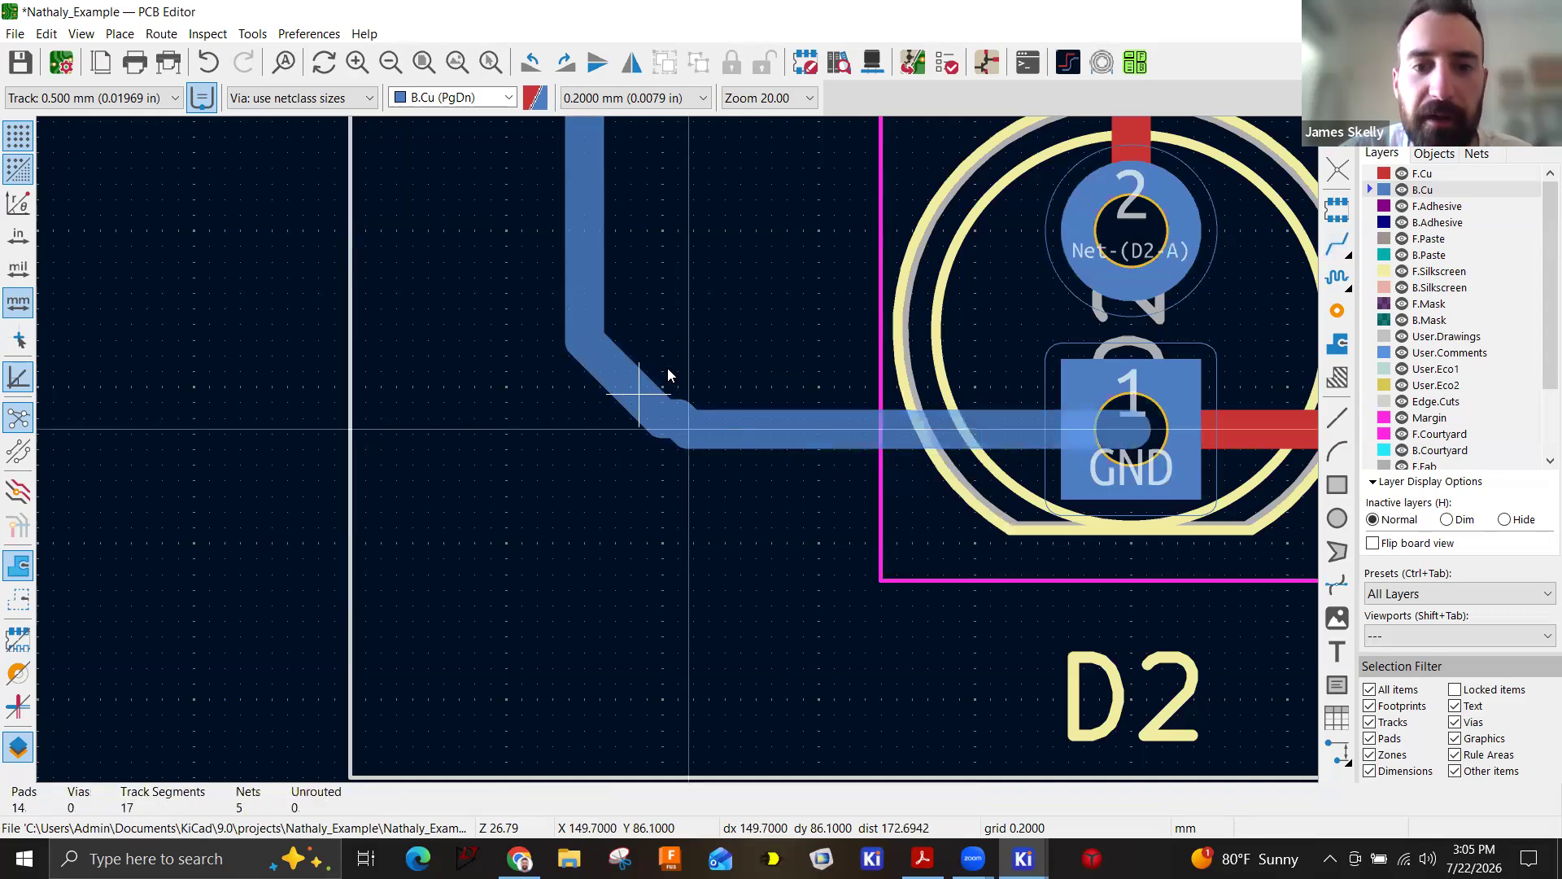
left_click(677, 415)
key("Escape")
left_click_drag(661, 416, 697, 443)
key("d")
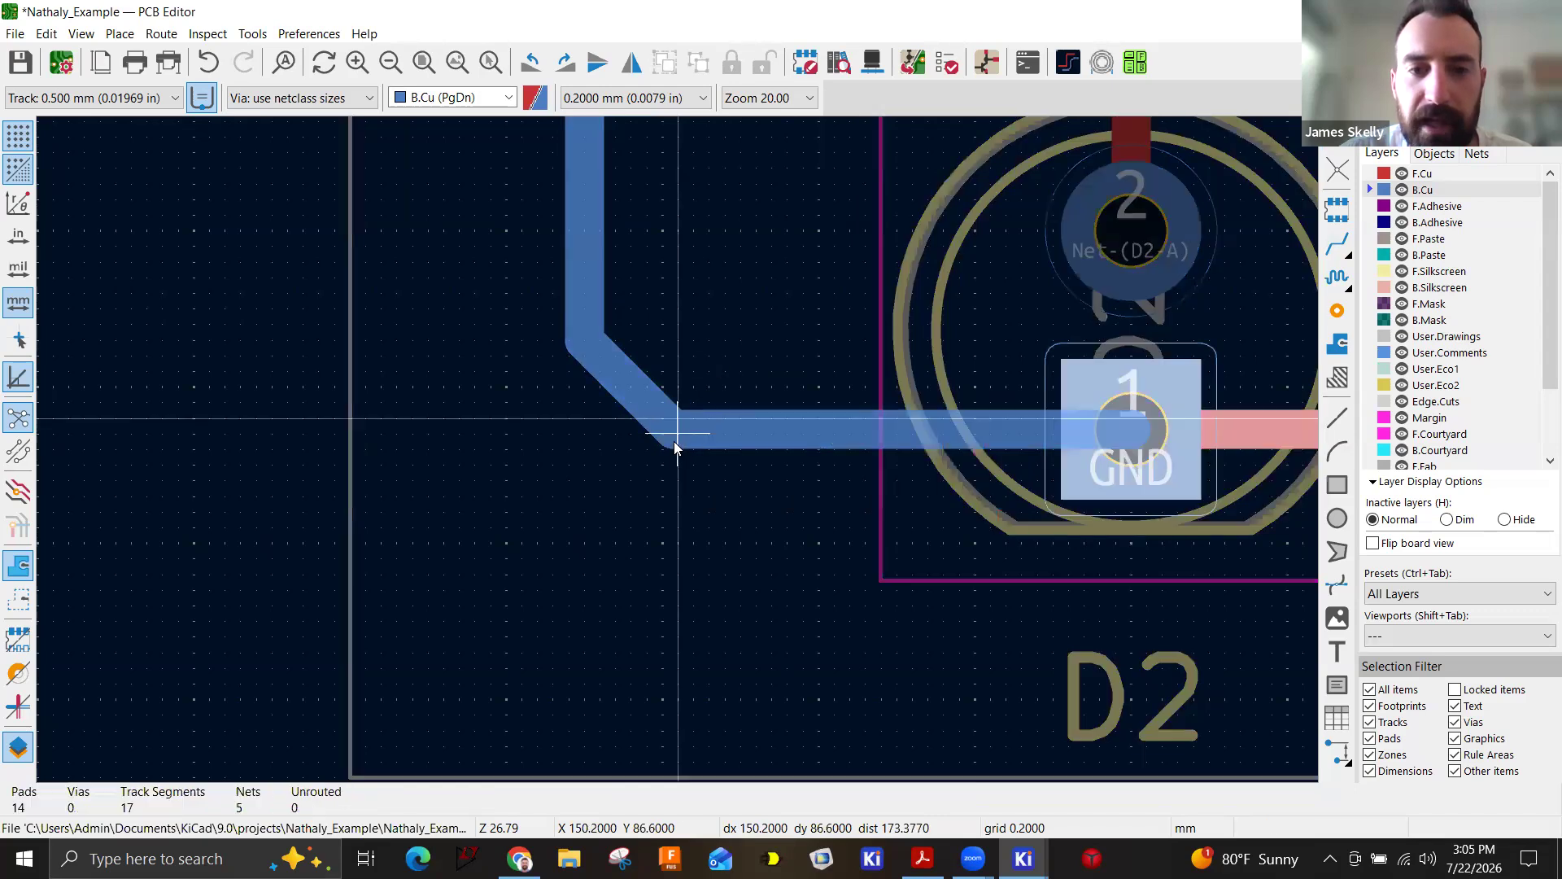
left_click(675, 443)
Add an F.Silkscreen text with the designer's name and the year 2026, placed just outside the board outline.
scroll(681, 454, "down", 3)
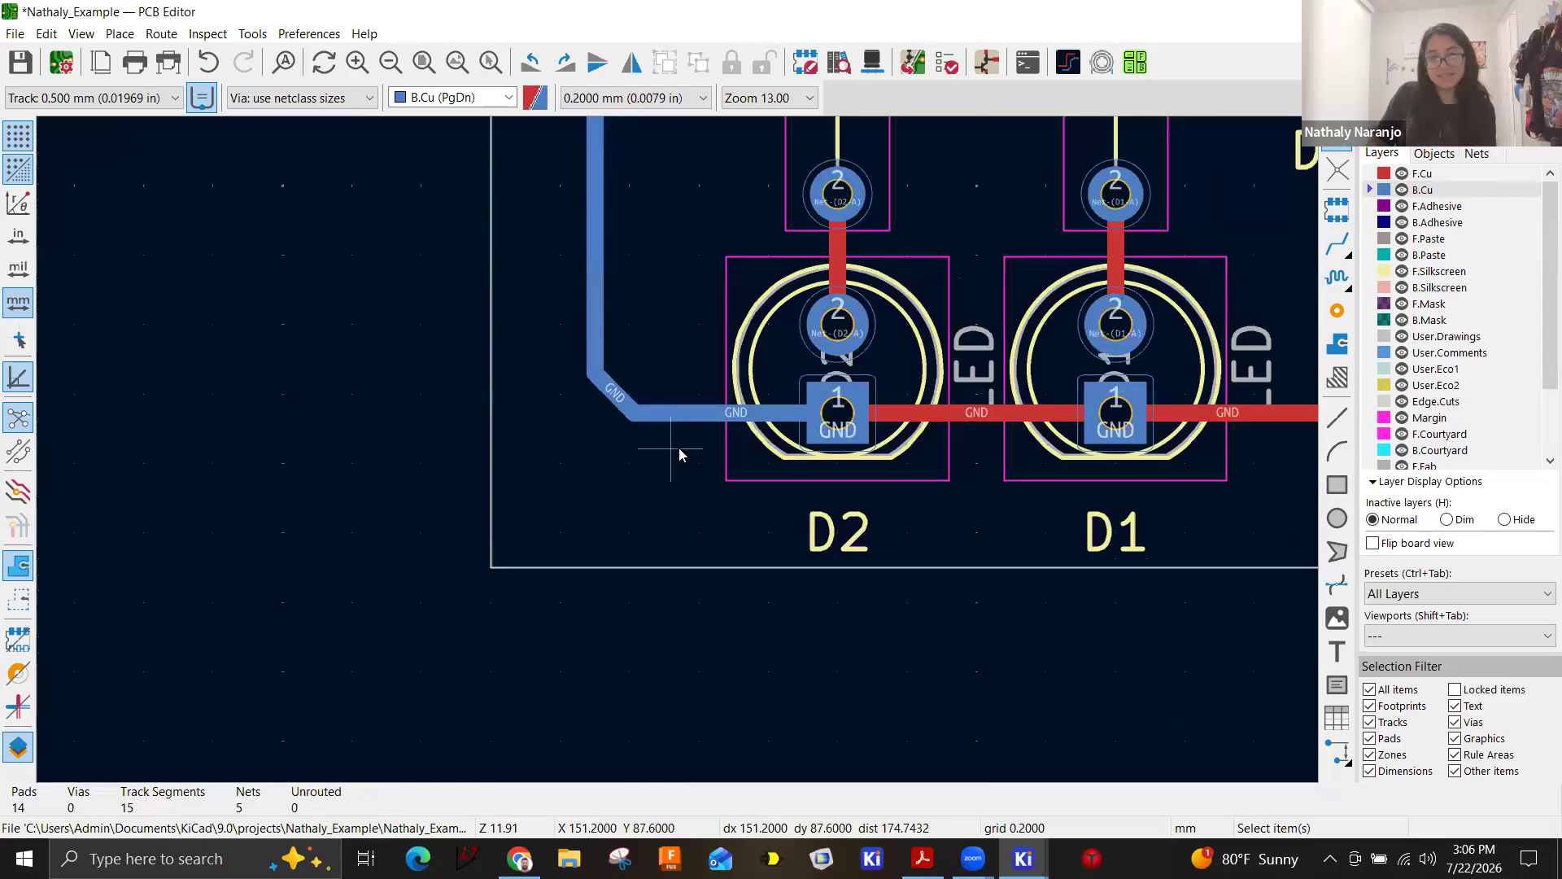
scroll(681, 454, "down", 5)
scroll(688, 492, "up", 2)
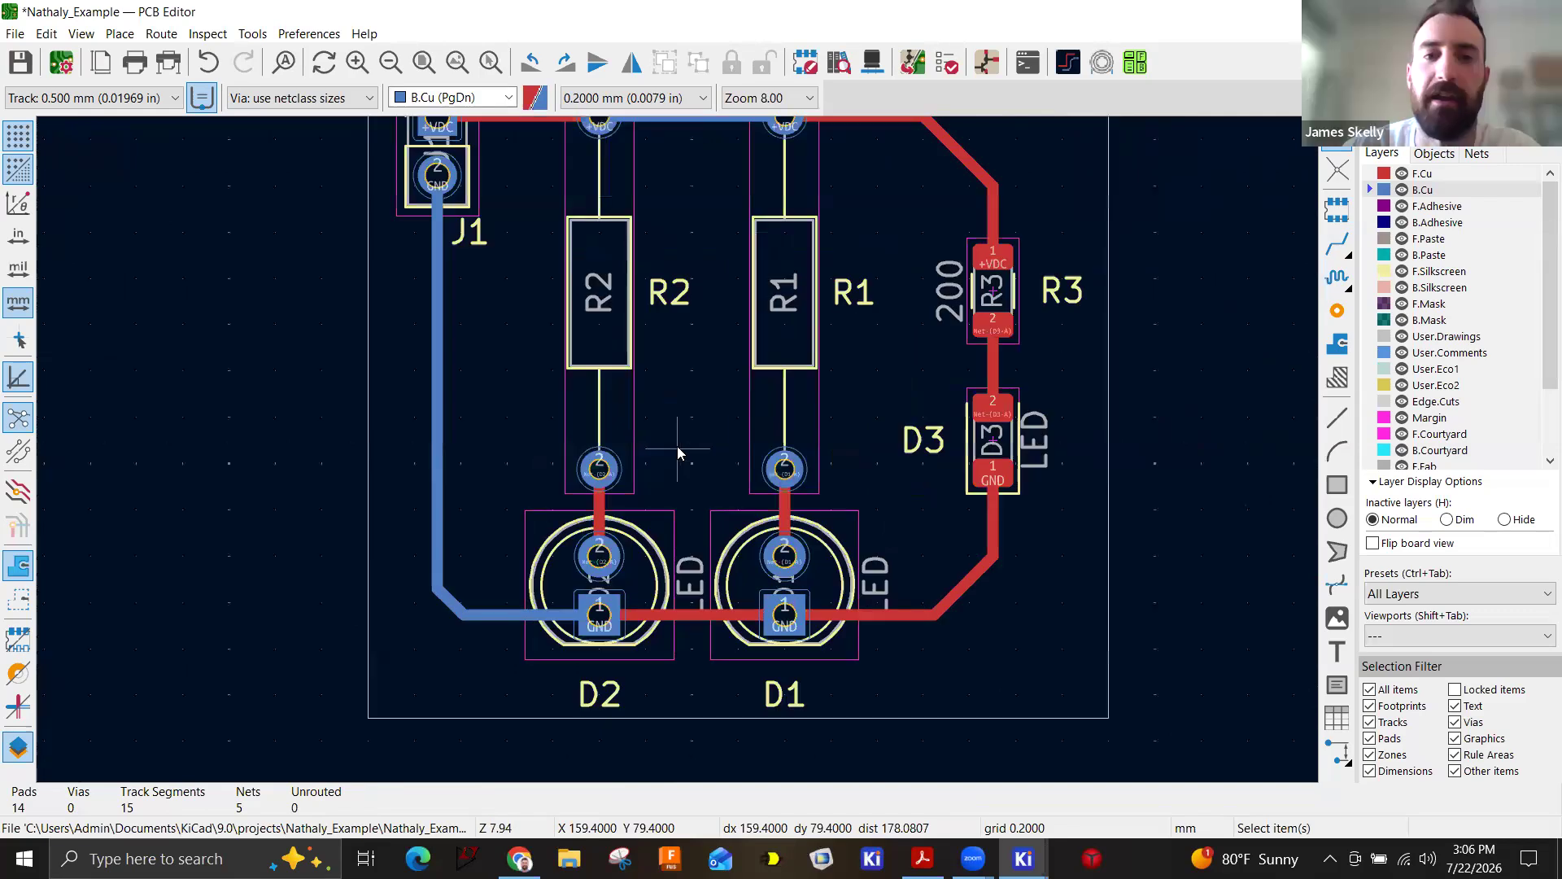
scroll(681, 450, "down", 2)
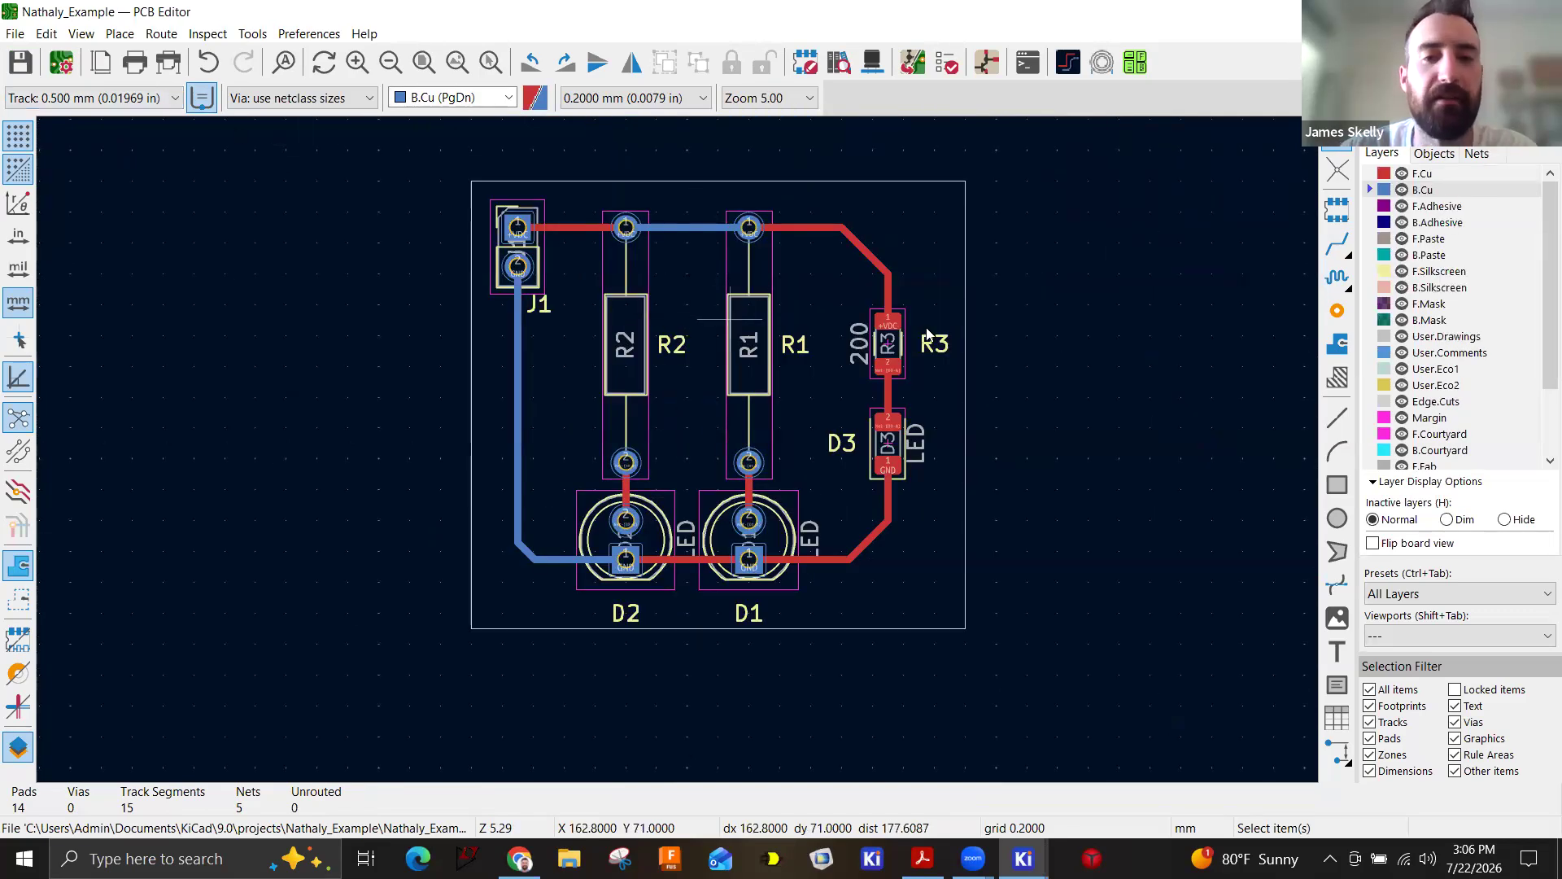
left_click(1437, 272)
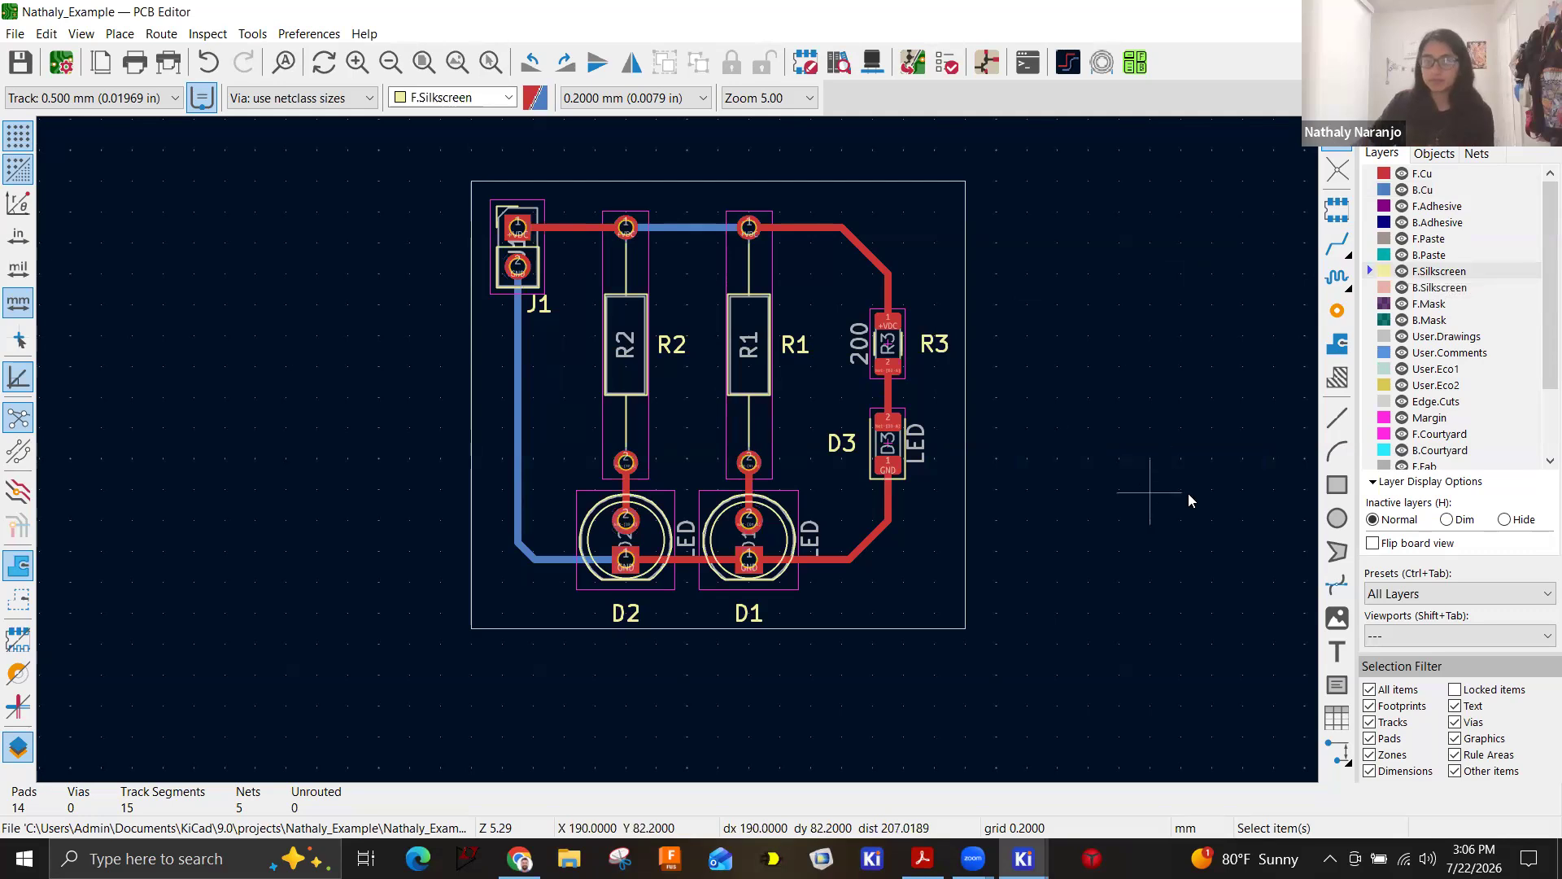
left_click(1337, 651)
left_click(1016, 369)
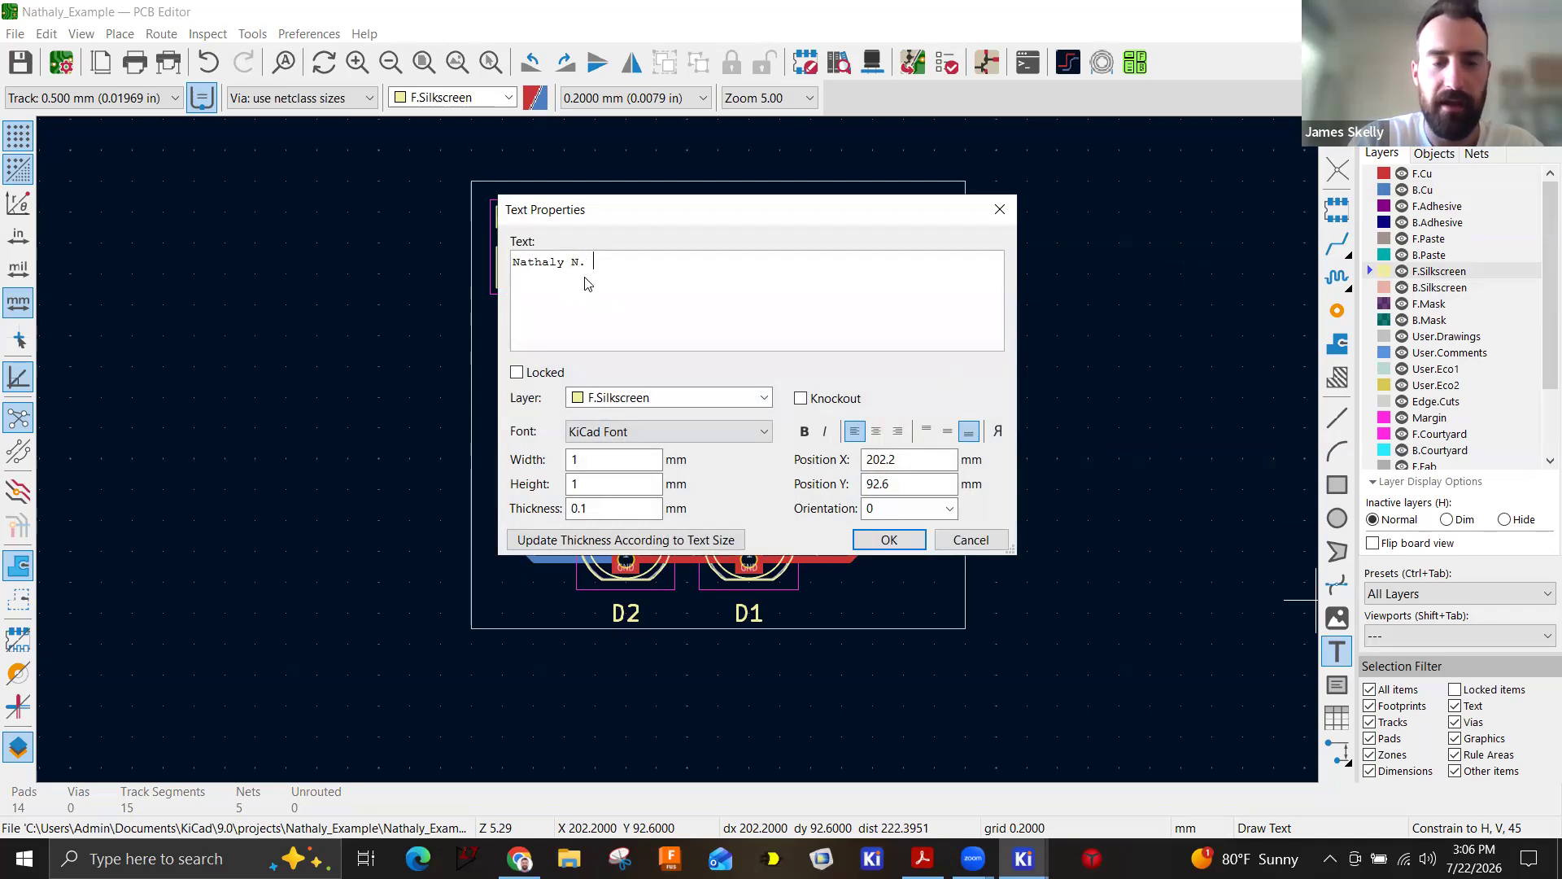
type("6")
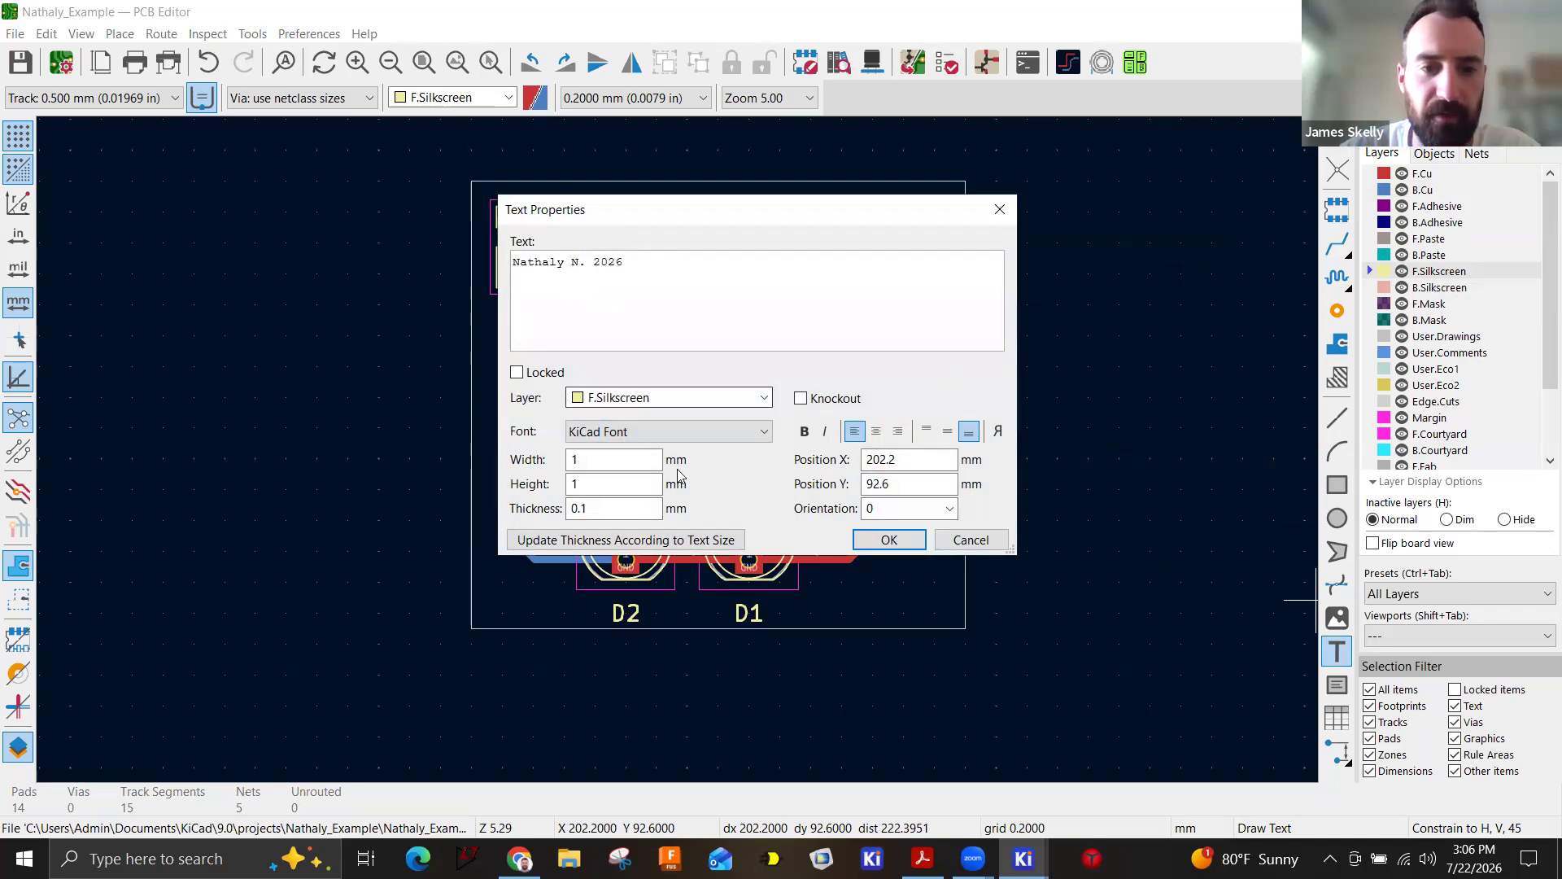
left_click(886, 541)
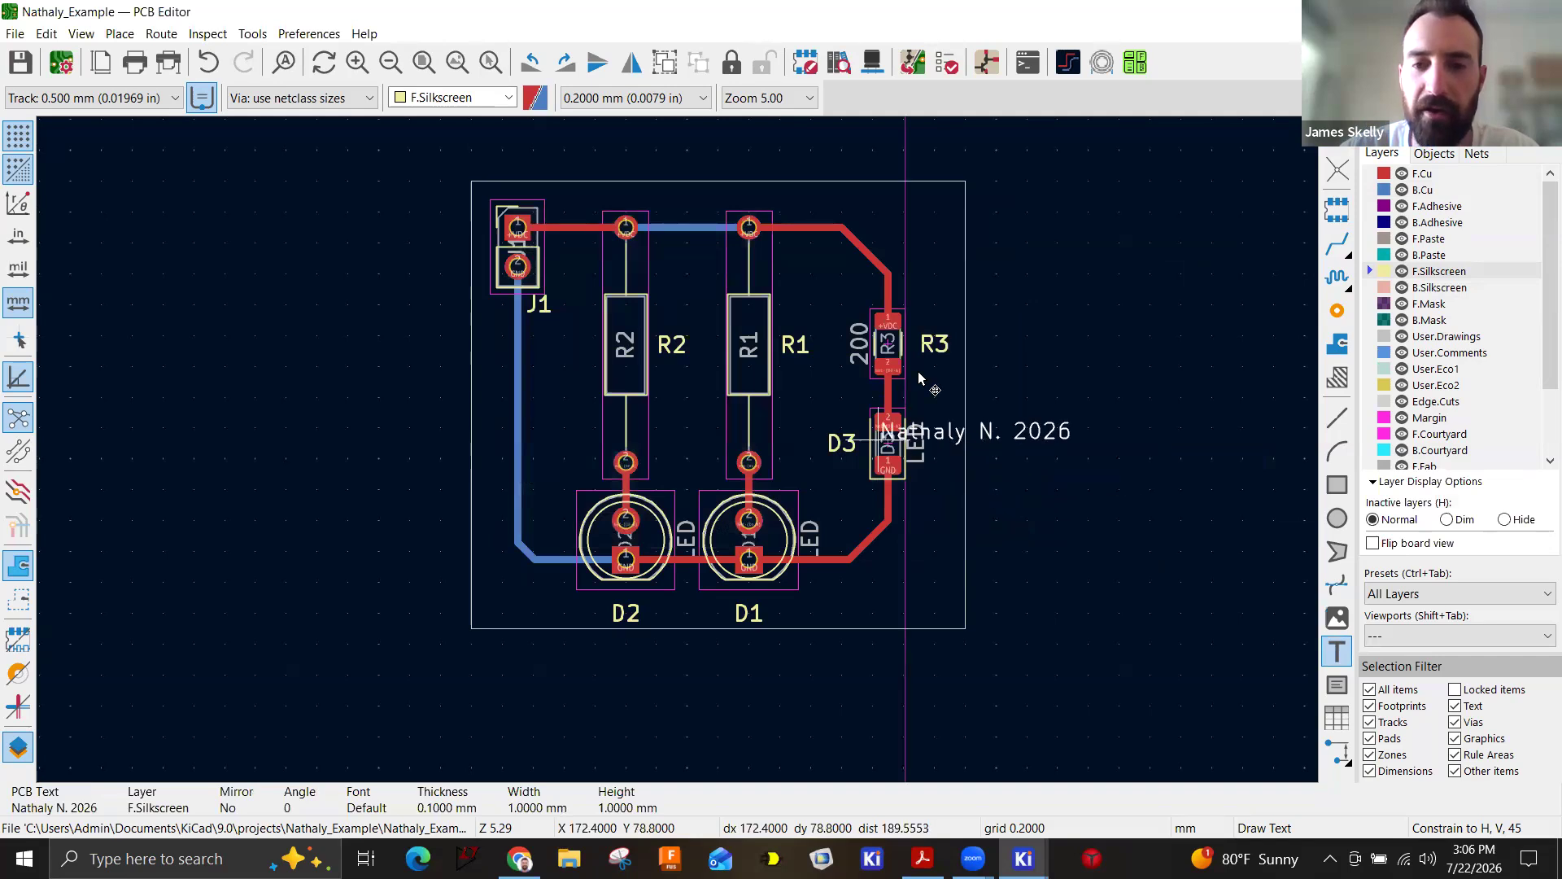
left_click(1019, 266)
key("Escape")
Rotate the silkscreen text to 90 degrees, move it between the board's left edge and the B.Cu GND track below J1, and save the board.
left_click(1106, 254)
key("m")
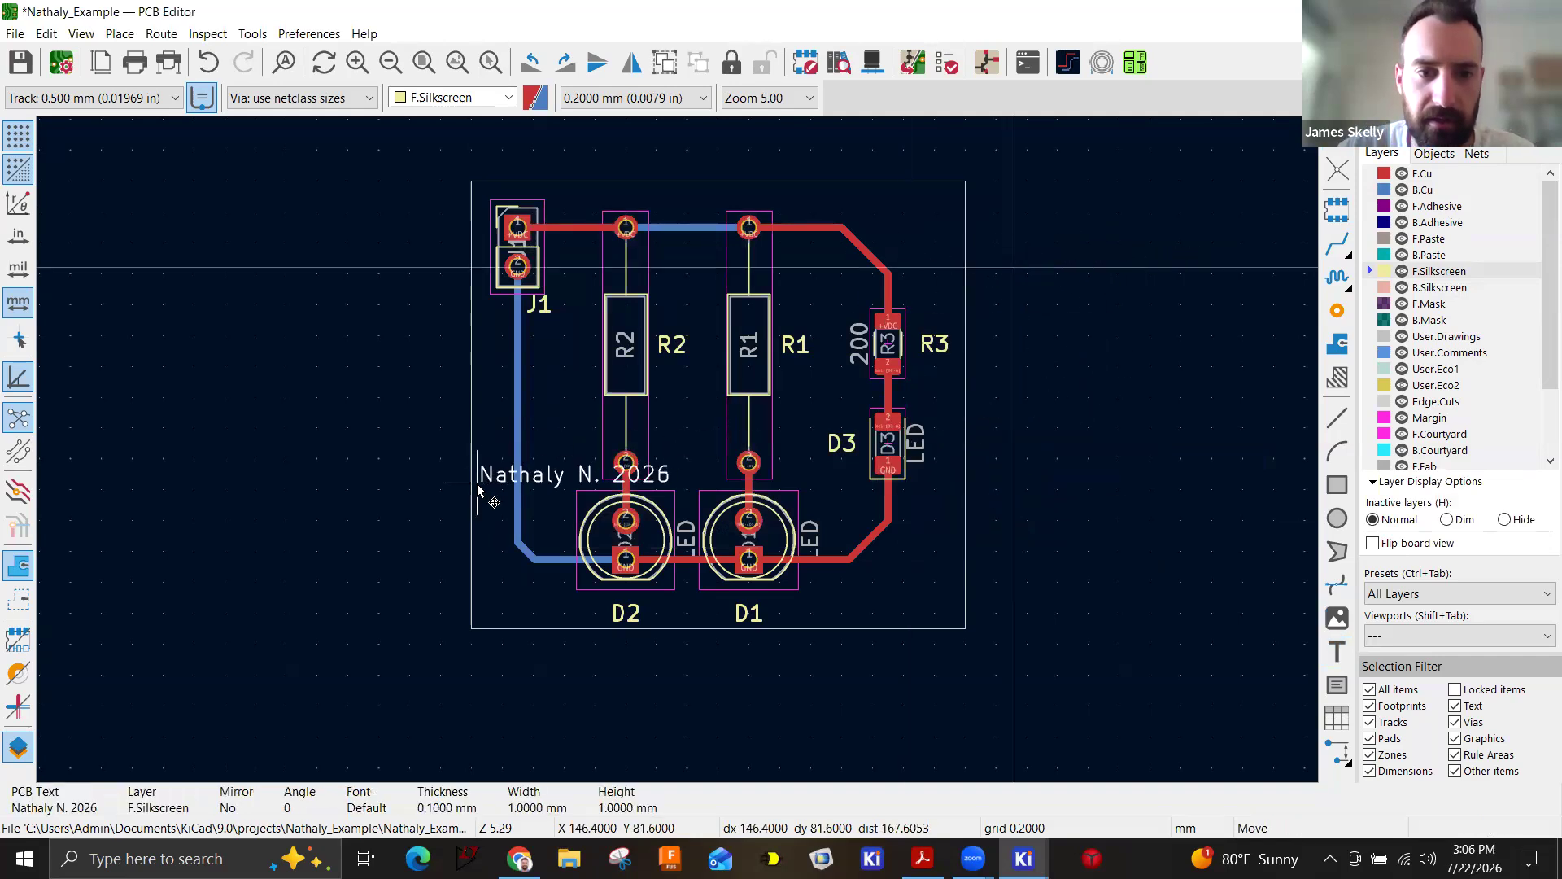
key("r")
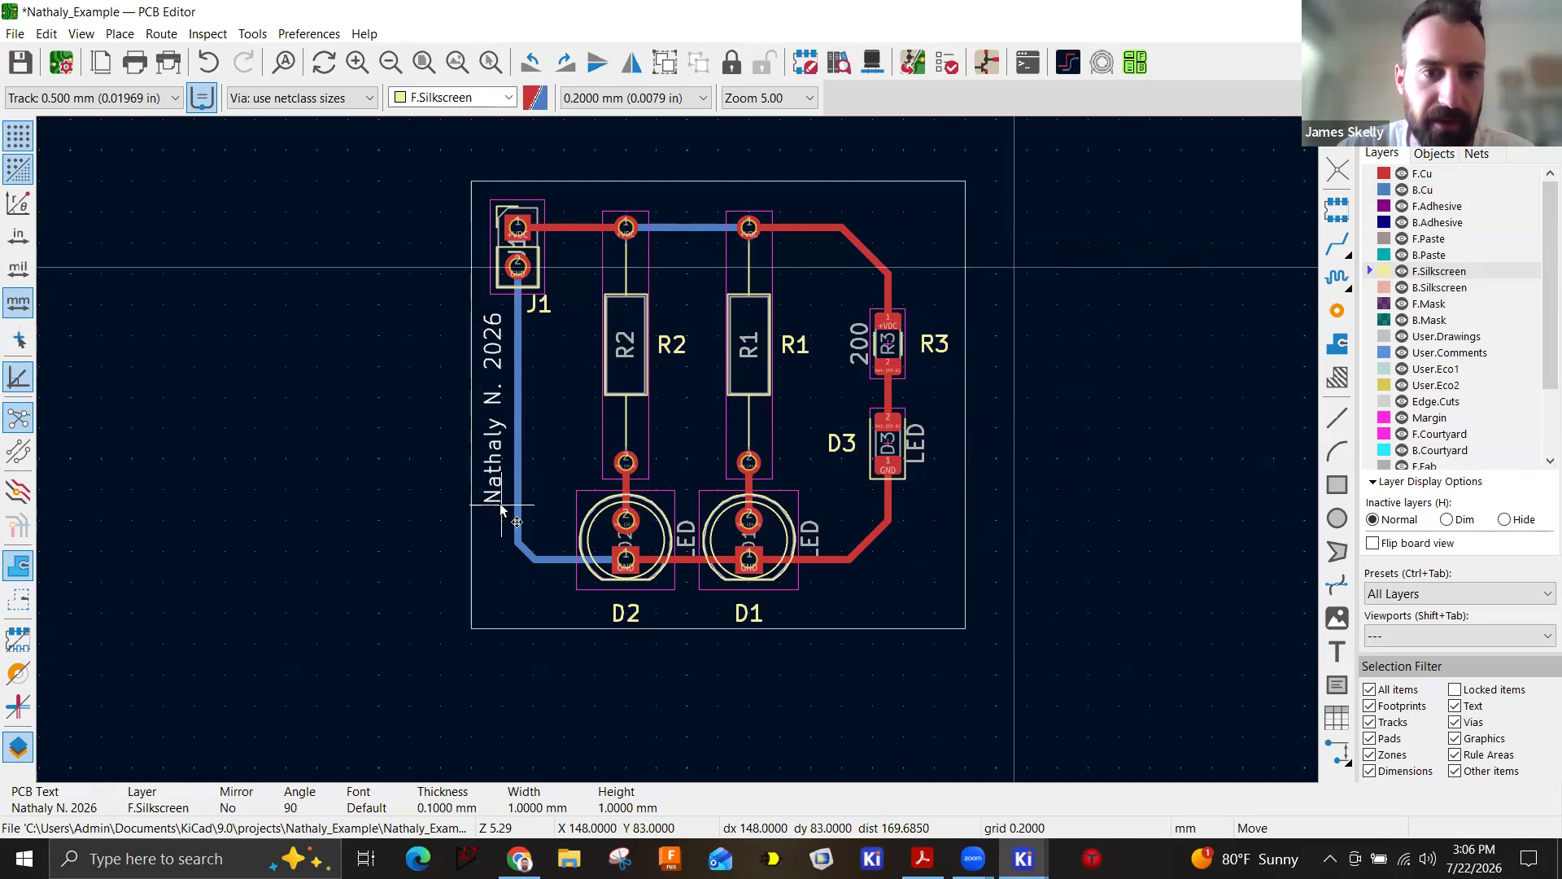
left_click(493, 508)
left_click(20, 62)
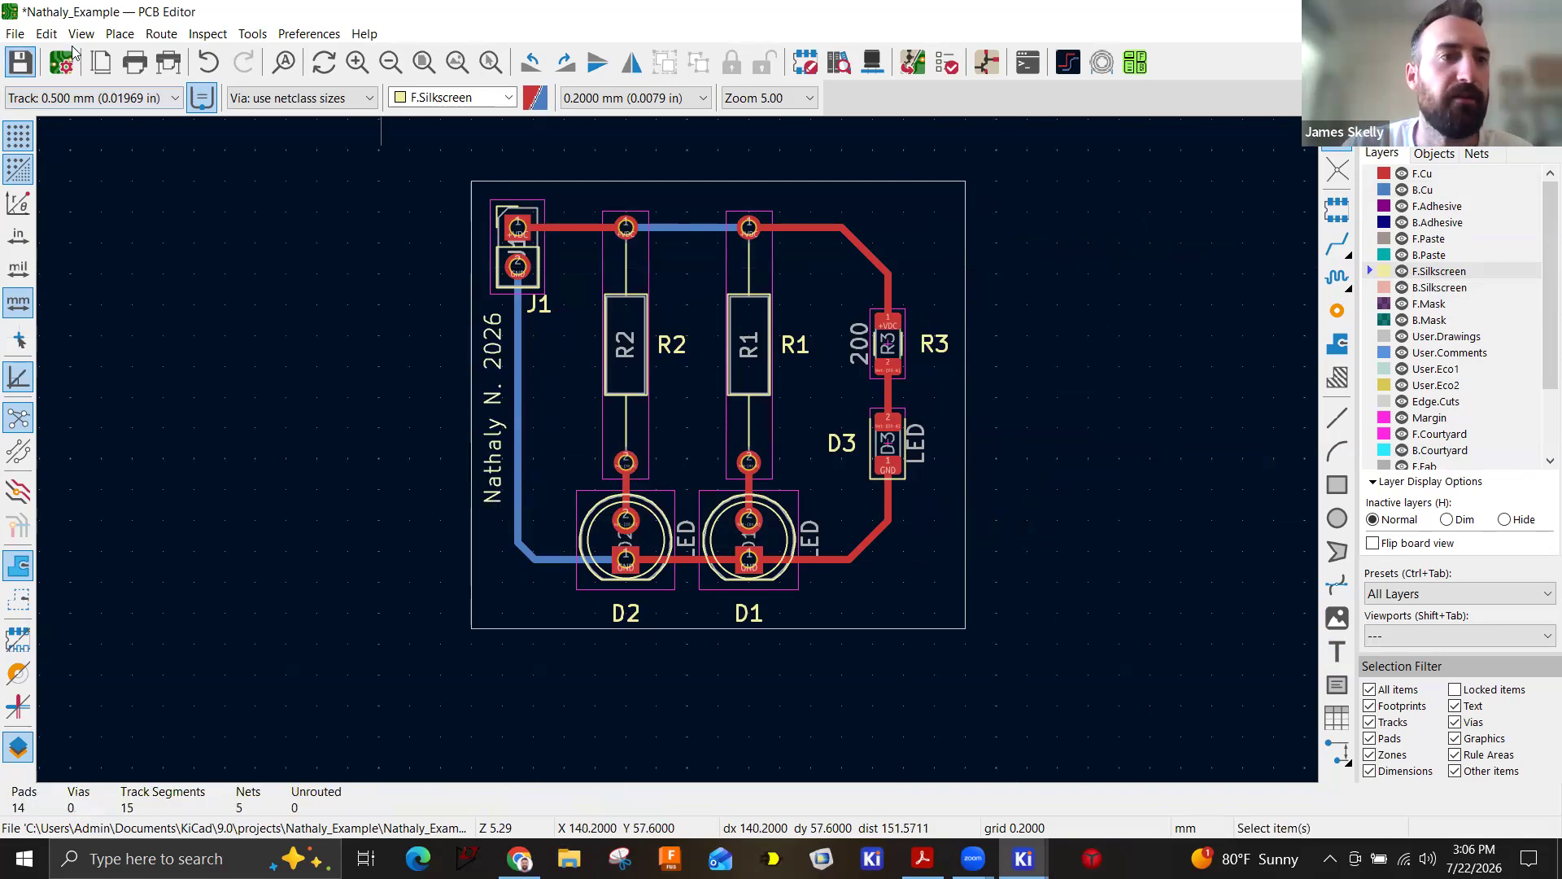
Inspect the board with its silkscreen text in the 3D Viewer from a tilted angle, and close the viewer.
left_click(113, 35)
mouse_move(69, 39)
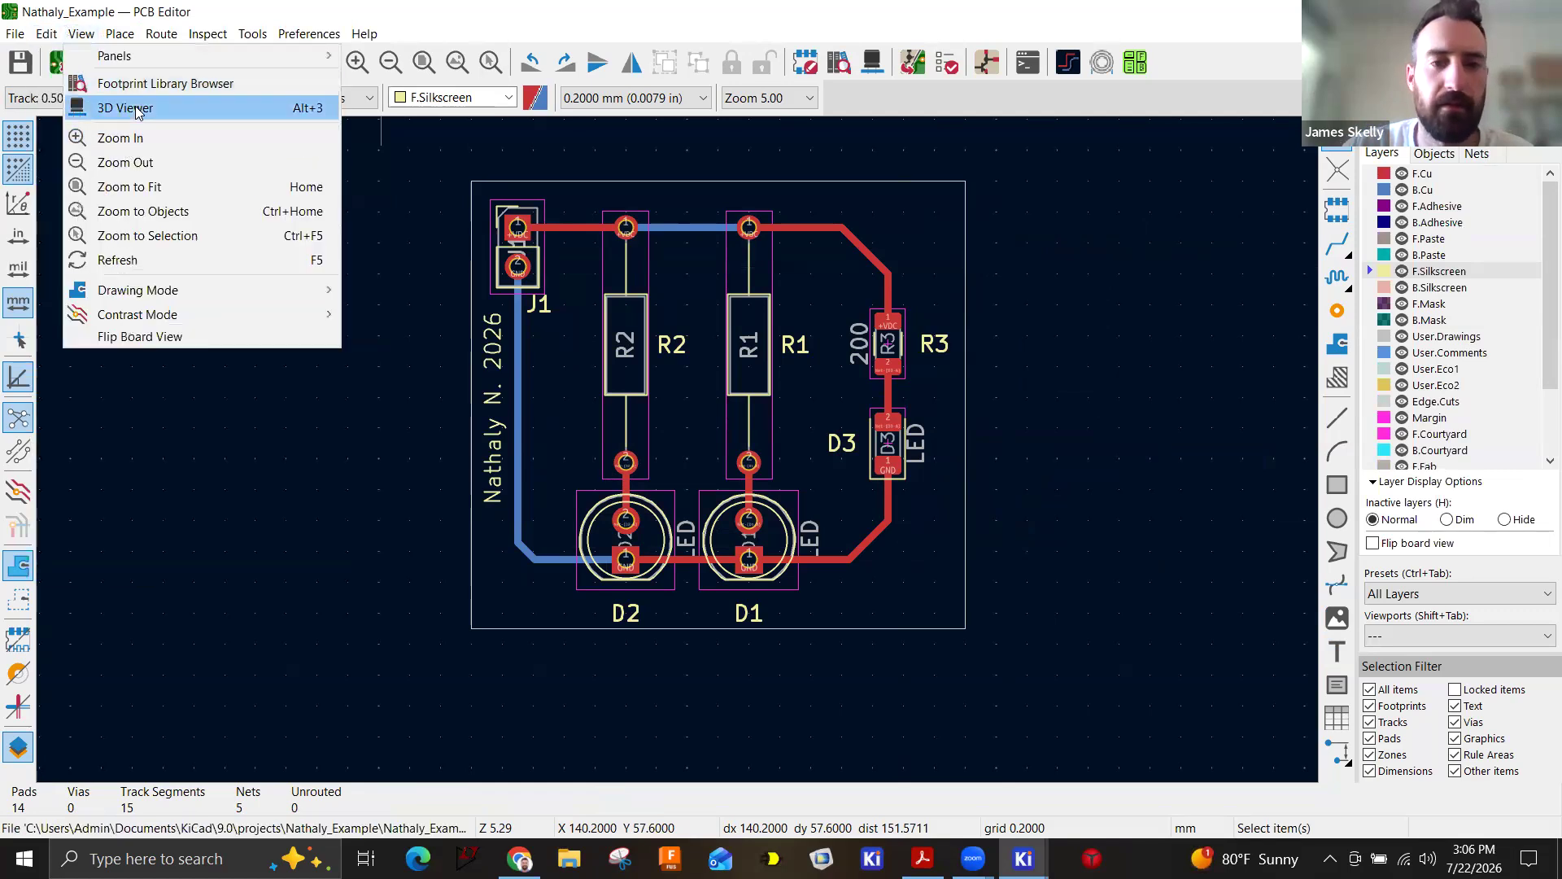
key("Return")
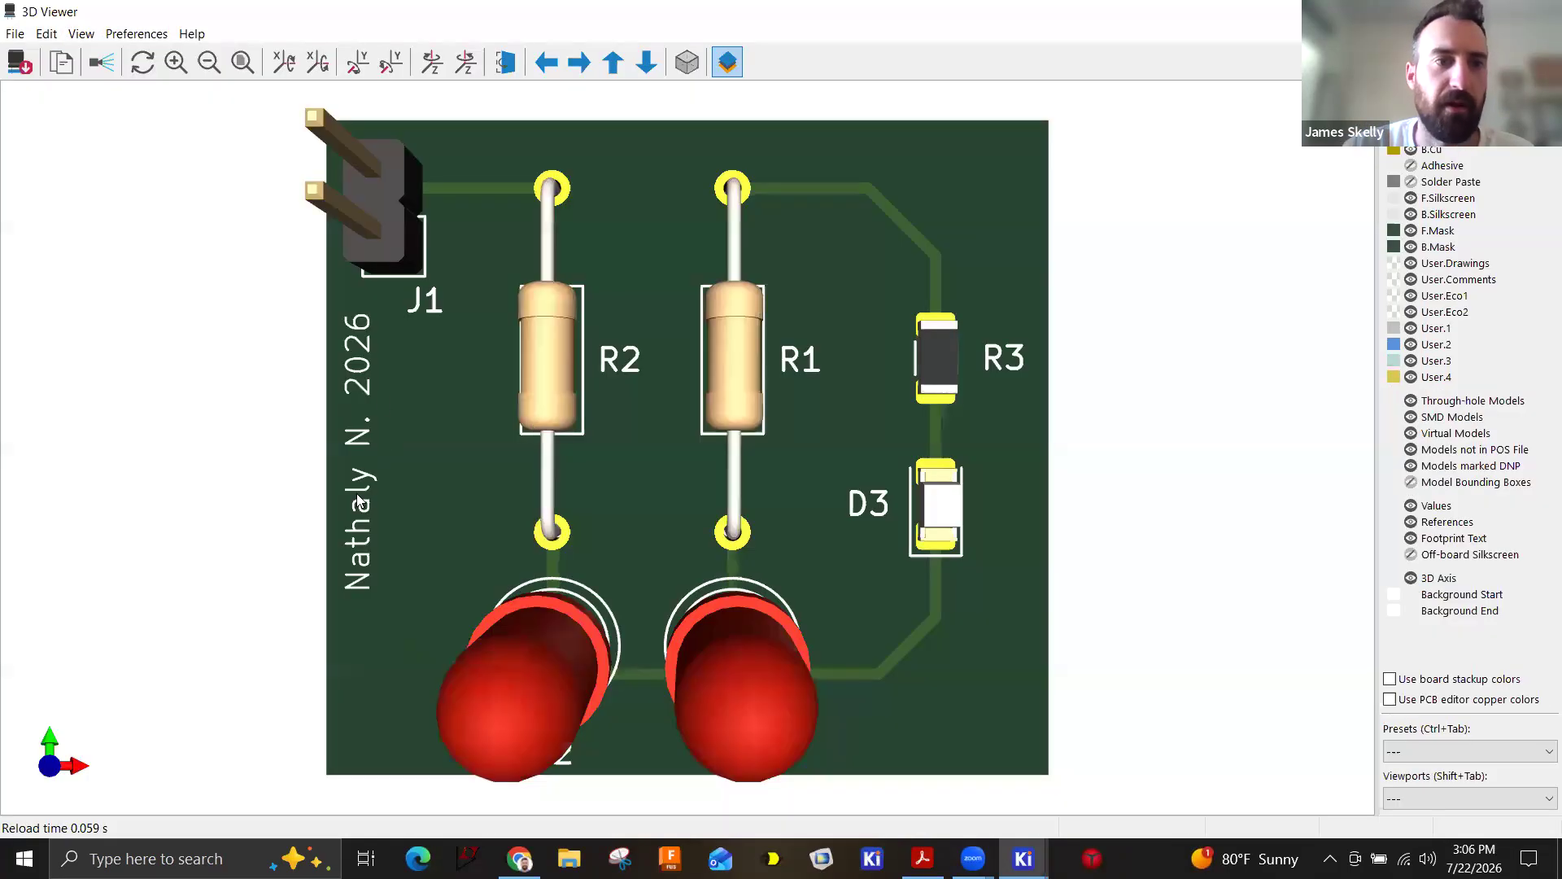
left_click_drag(383, 481, 436, 416)
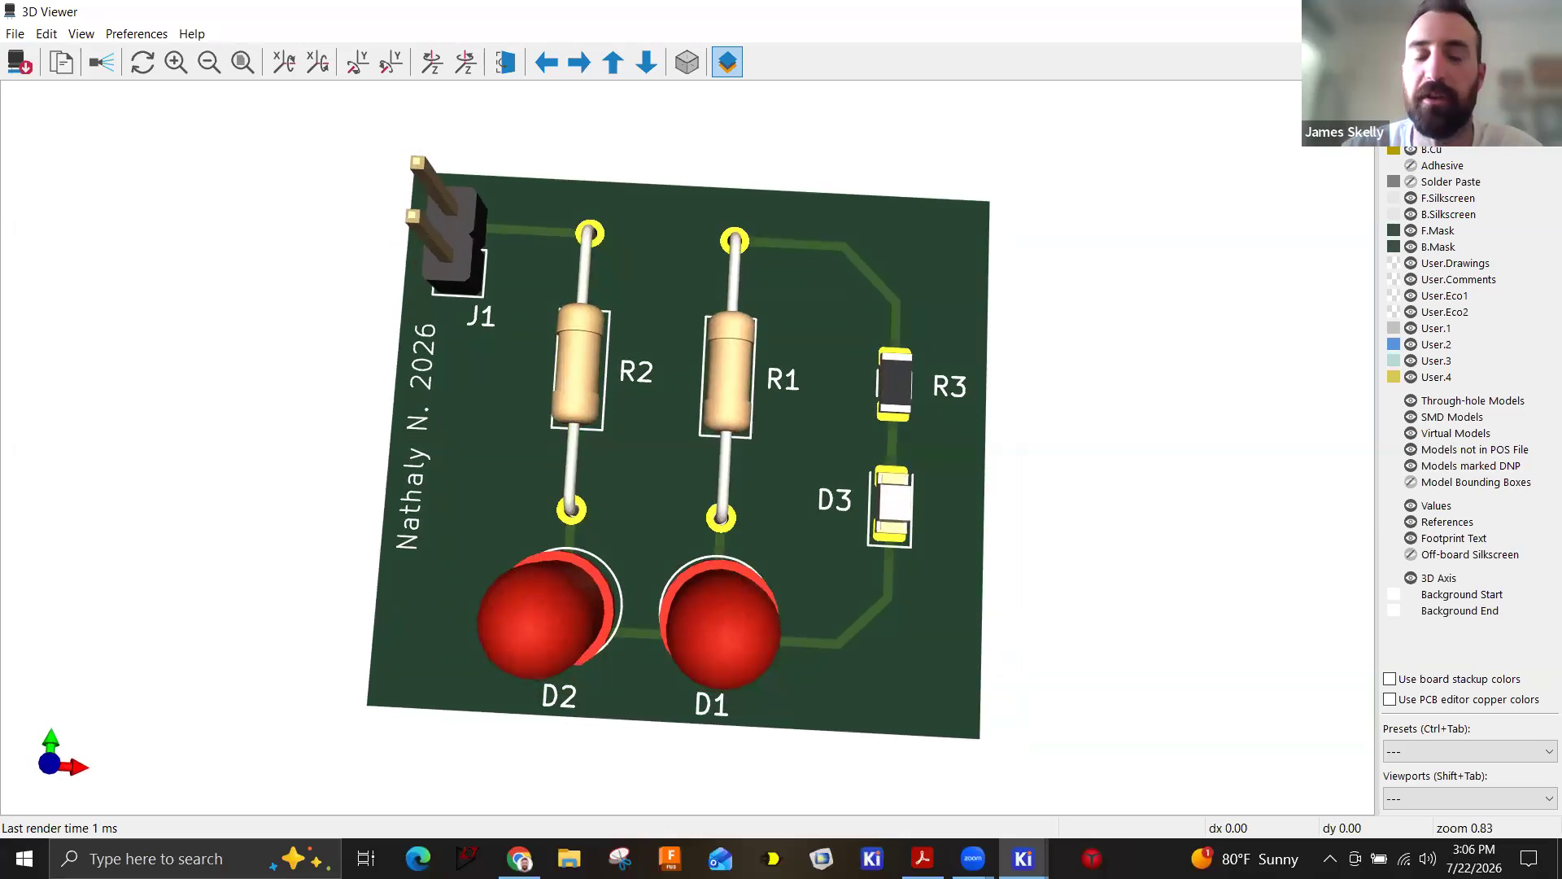
left_click(1543, 11)
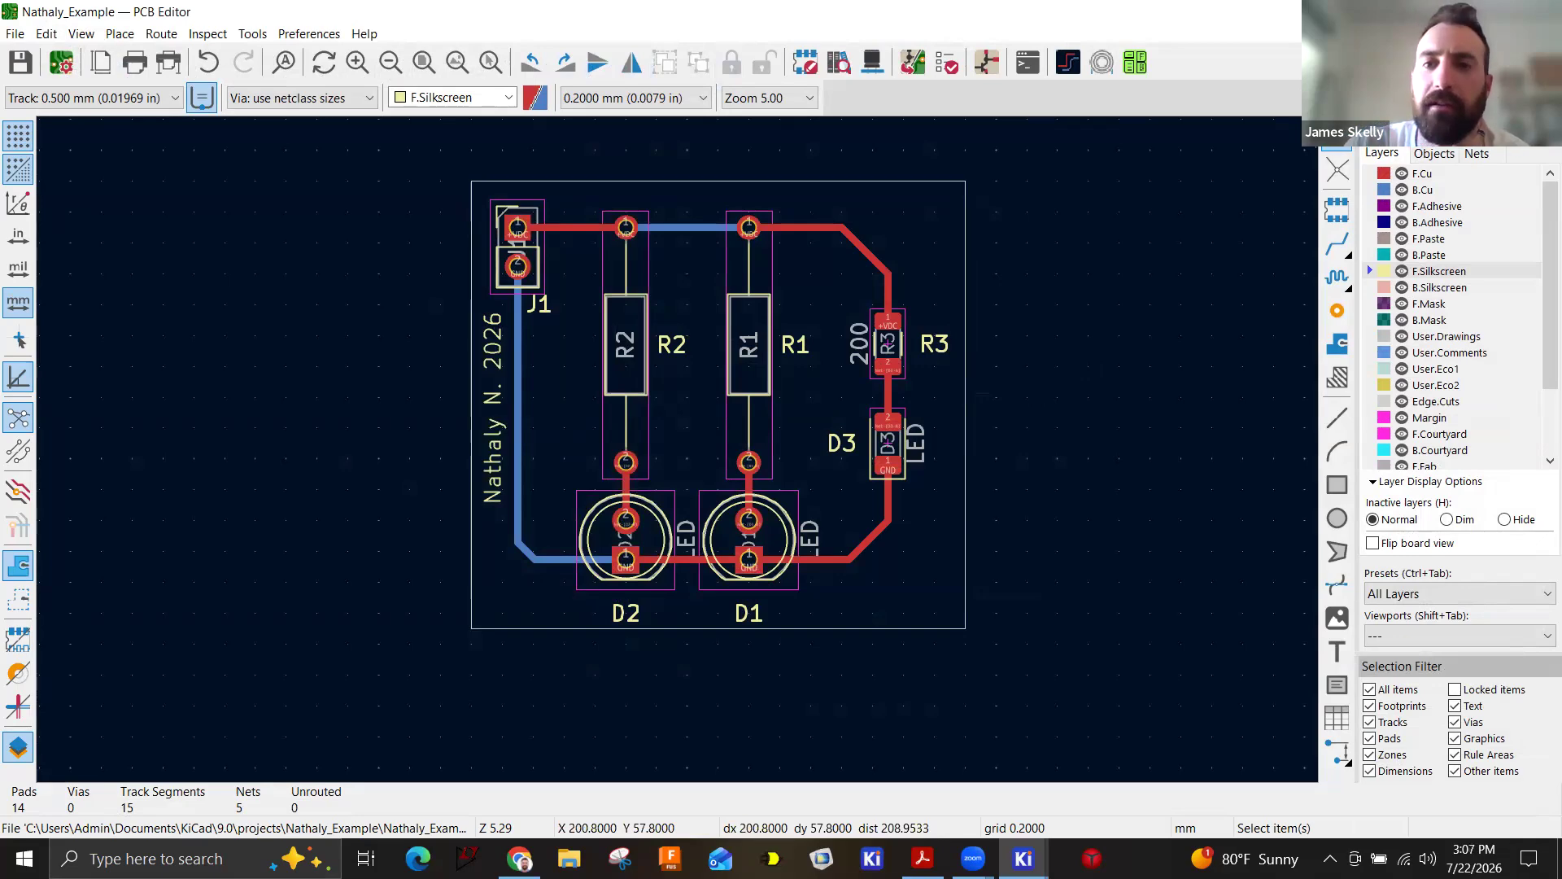
Put the PCB Editor out of the way and bring up the KiCad project manager.
left_click(1446, 12)
left_click(1445, 12)
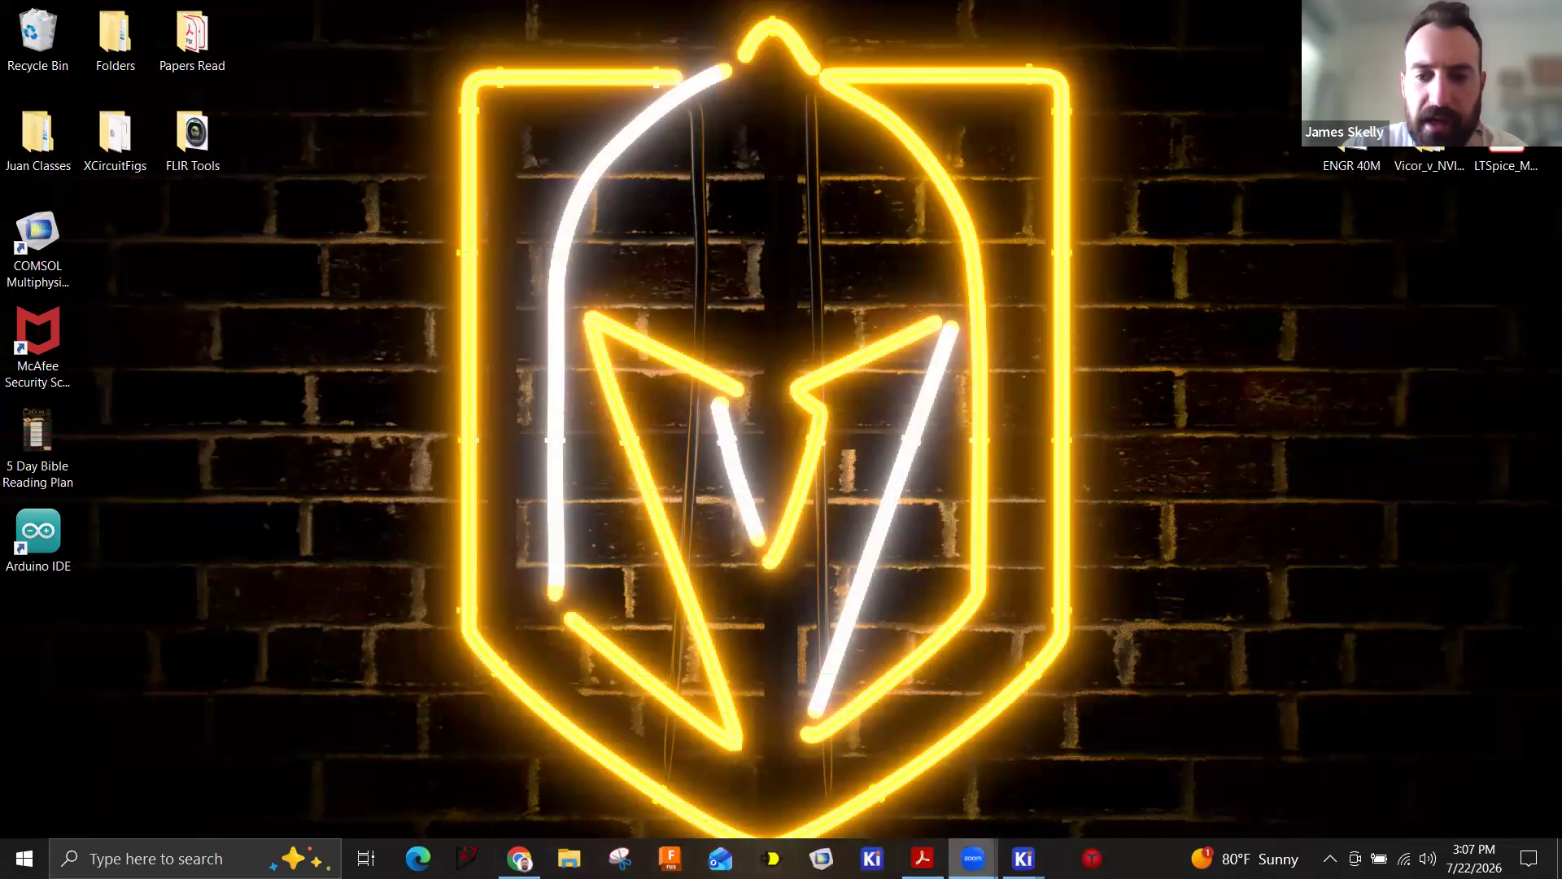
mouse_move(1023, 858)
left_click(814, 781)
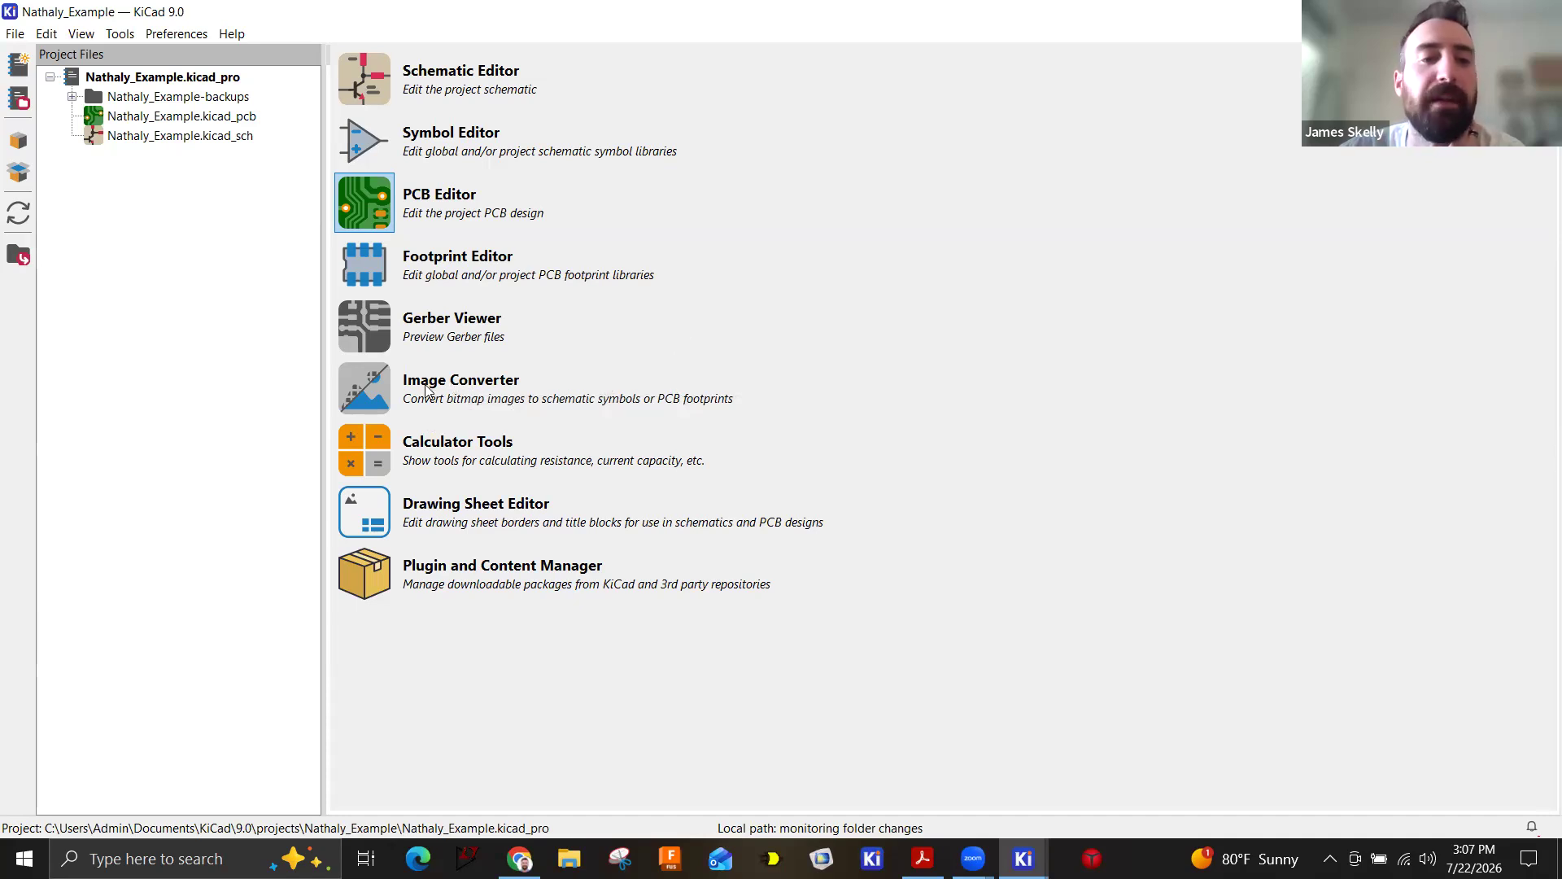
Switch to Chrome and search Google in a new tab for "UNR logo", refining the query to "unr logo png".
left_click(519, 858)
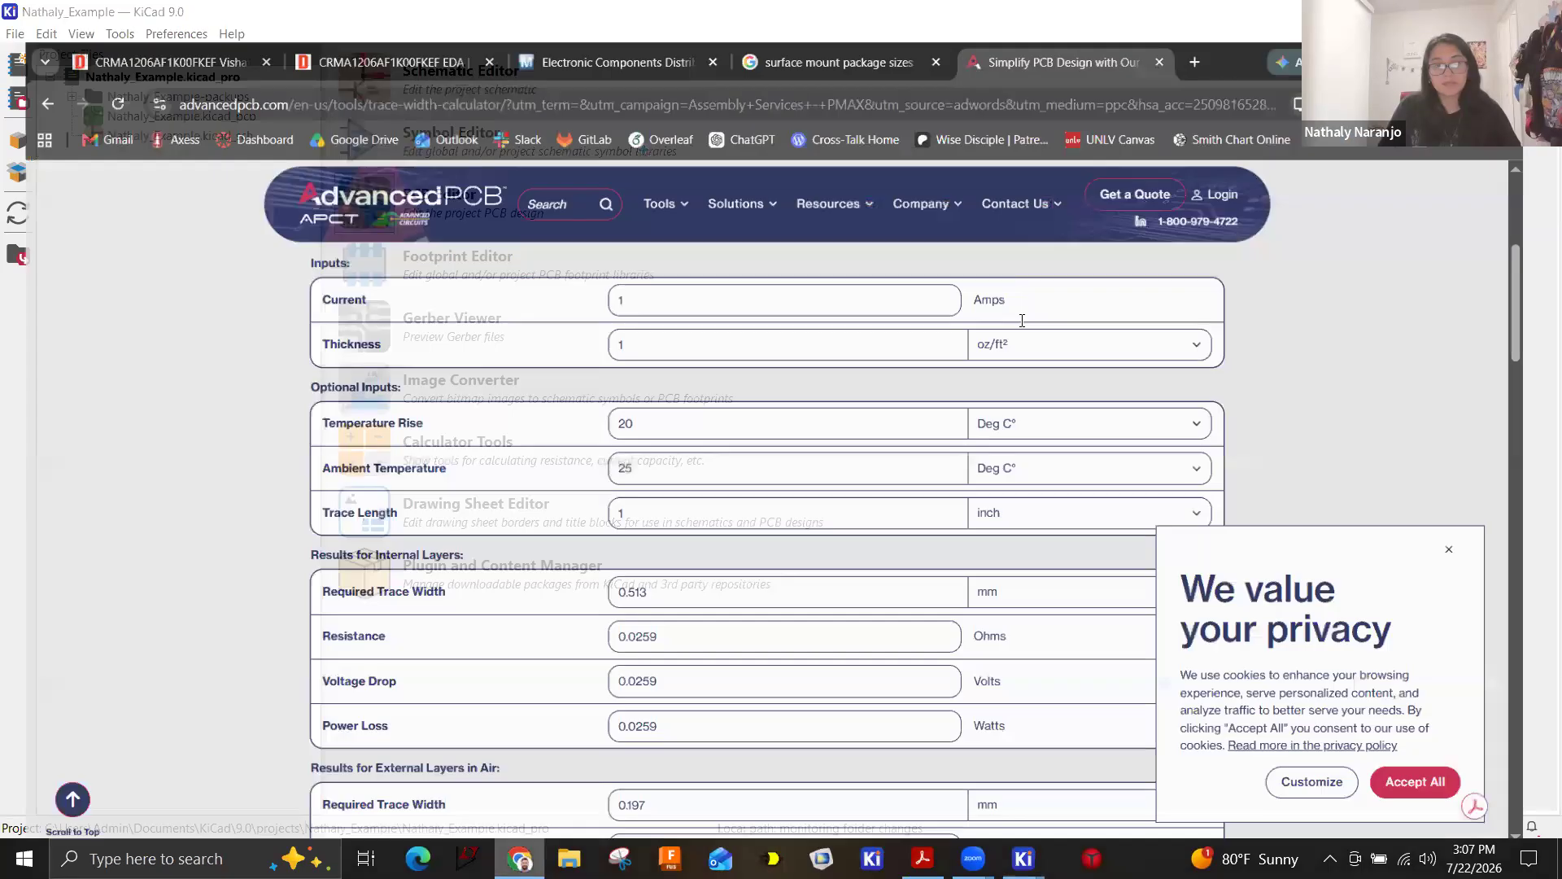
left_click(1220, 20)
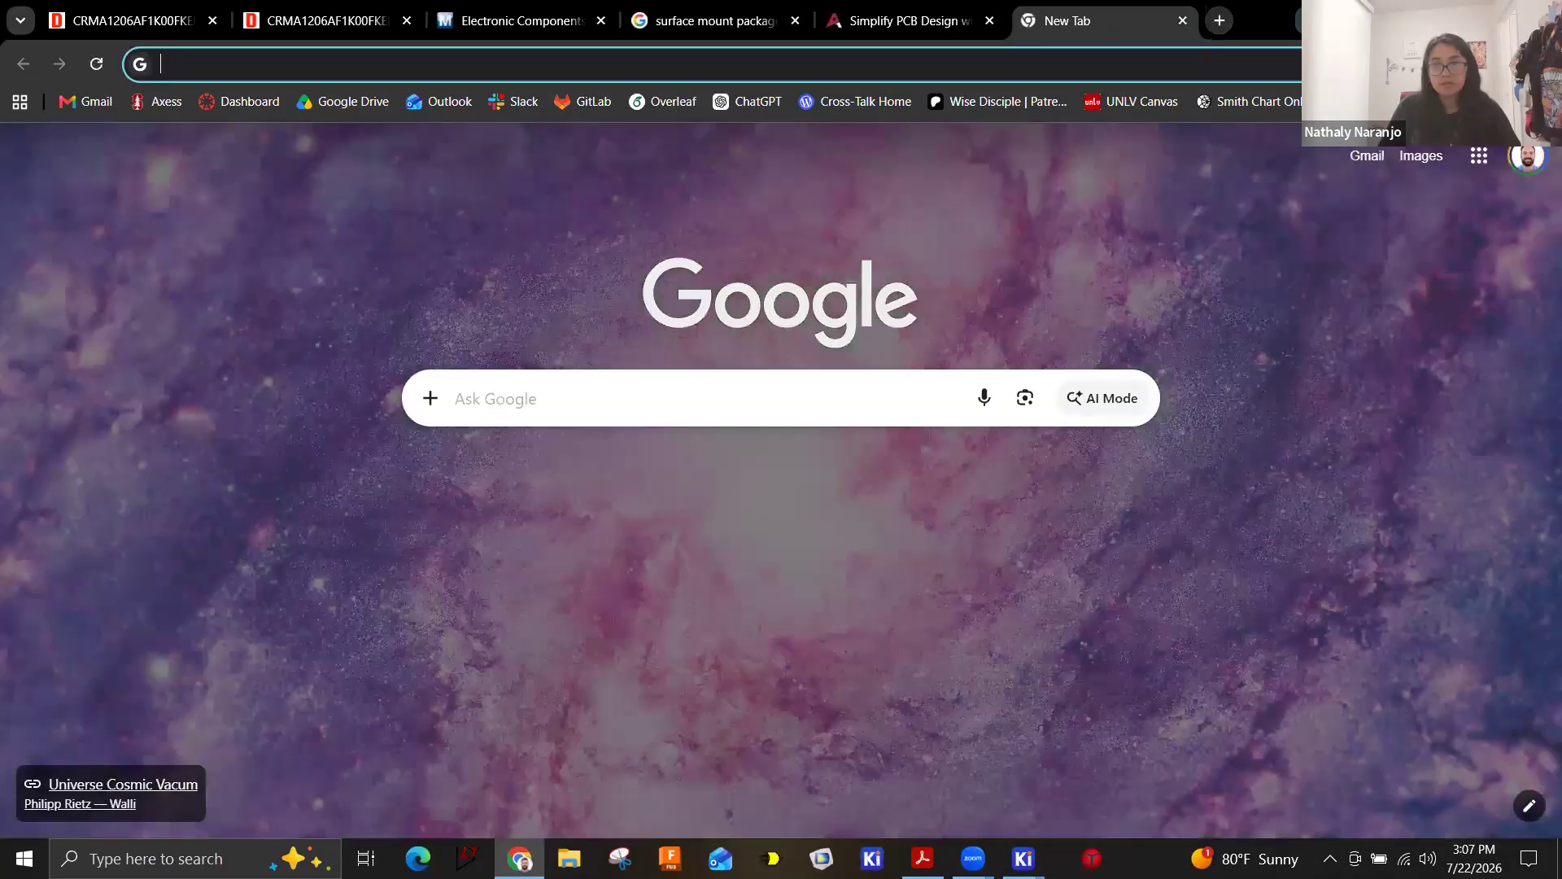
type("UNR logo")
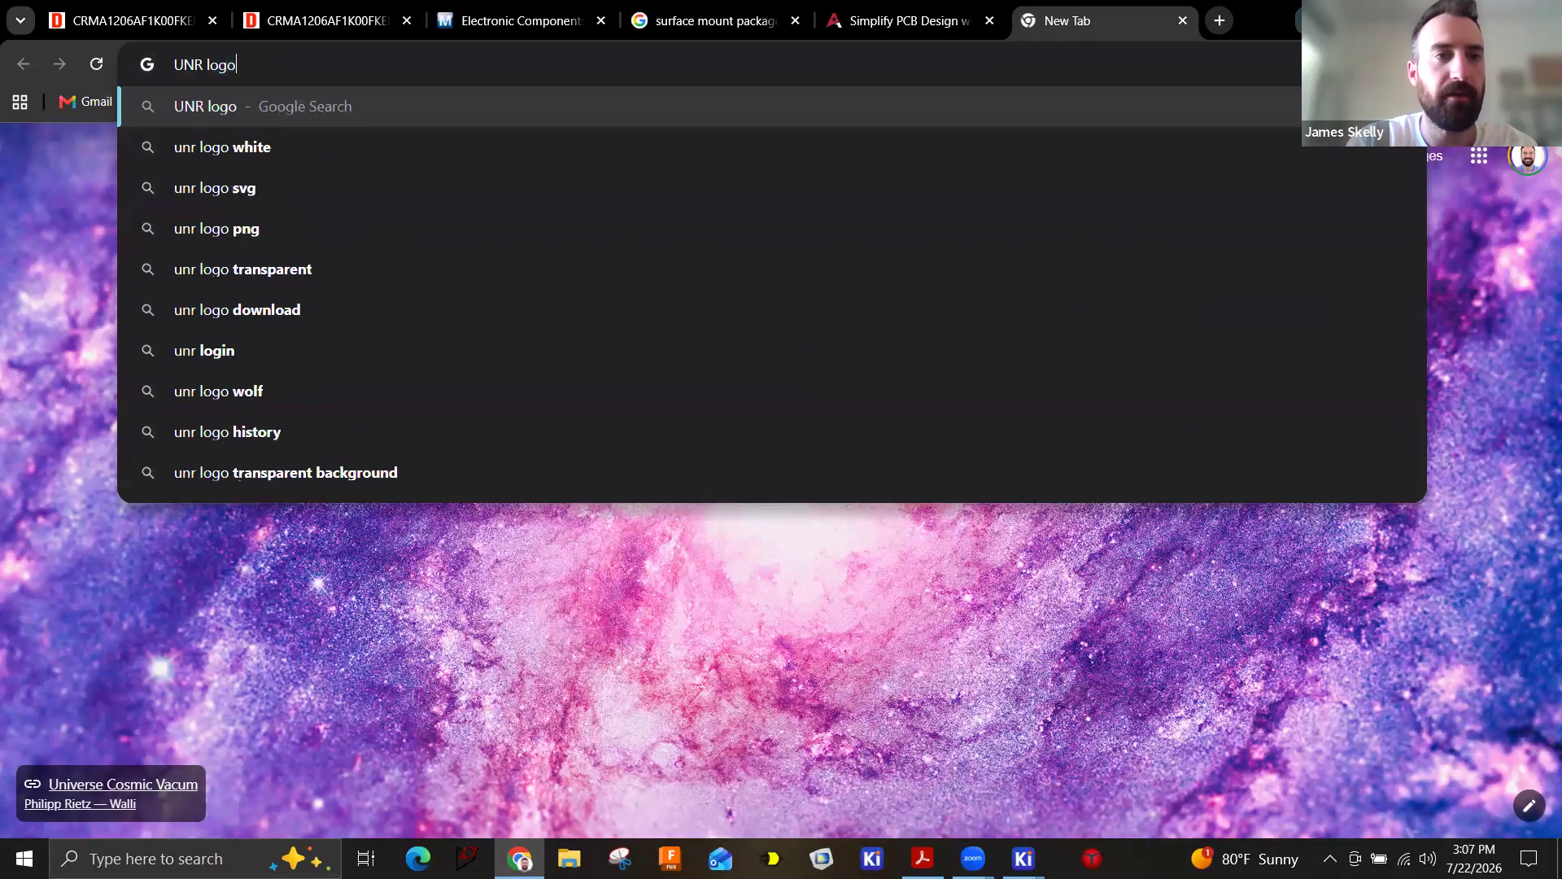
key("Return")
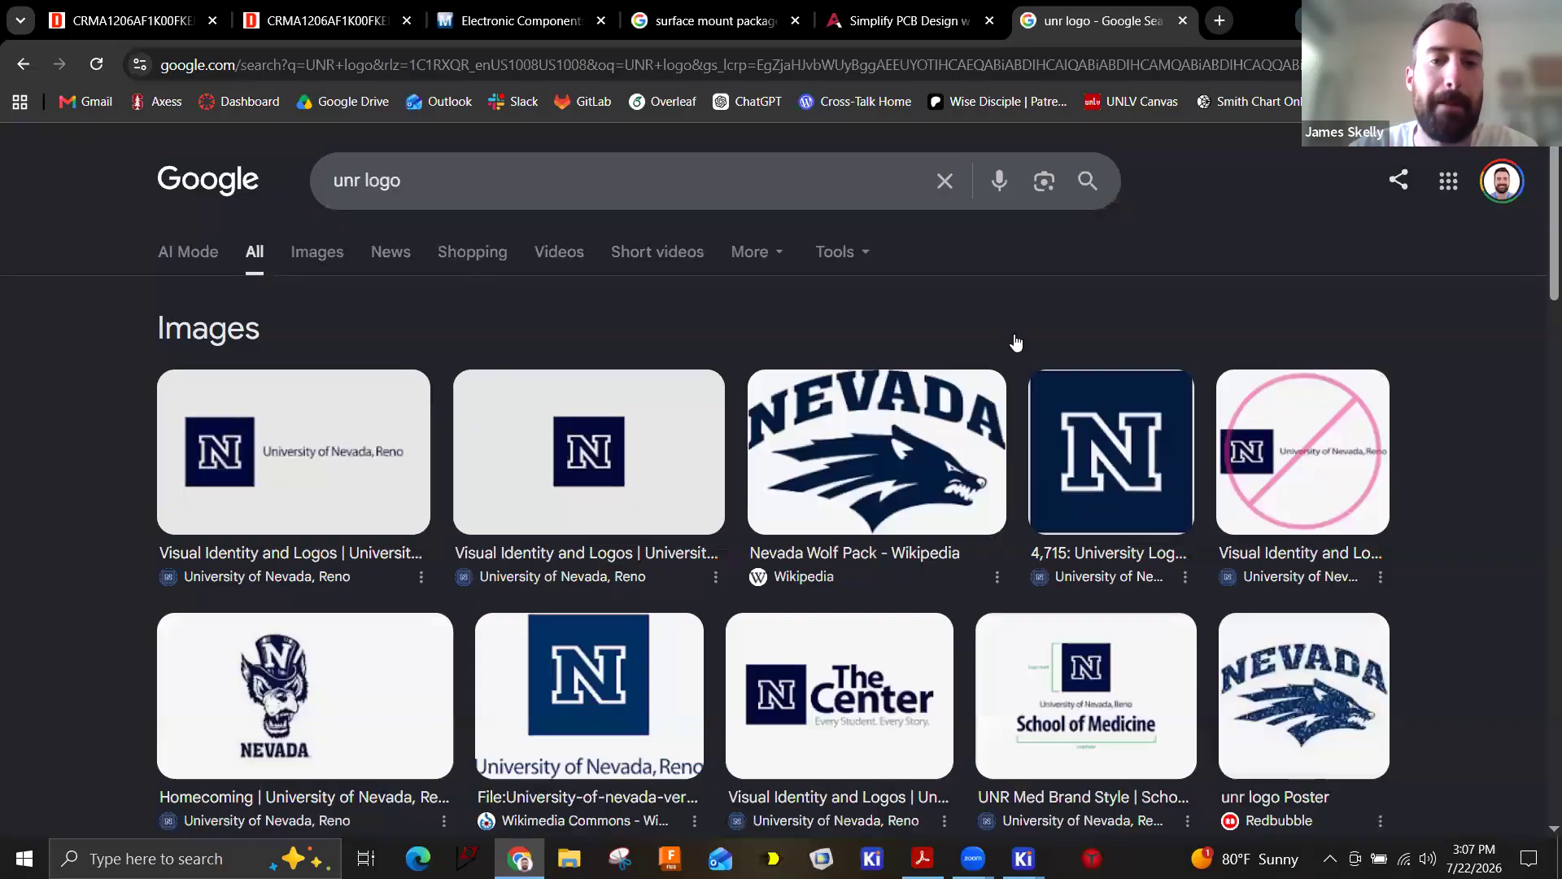
left_click(511, 190)
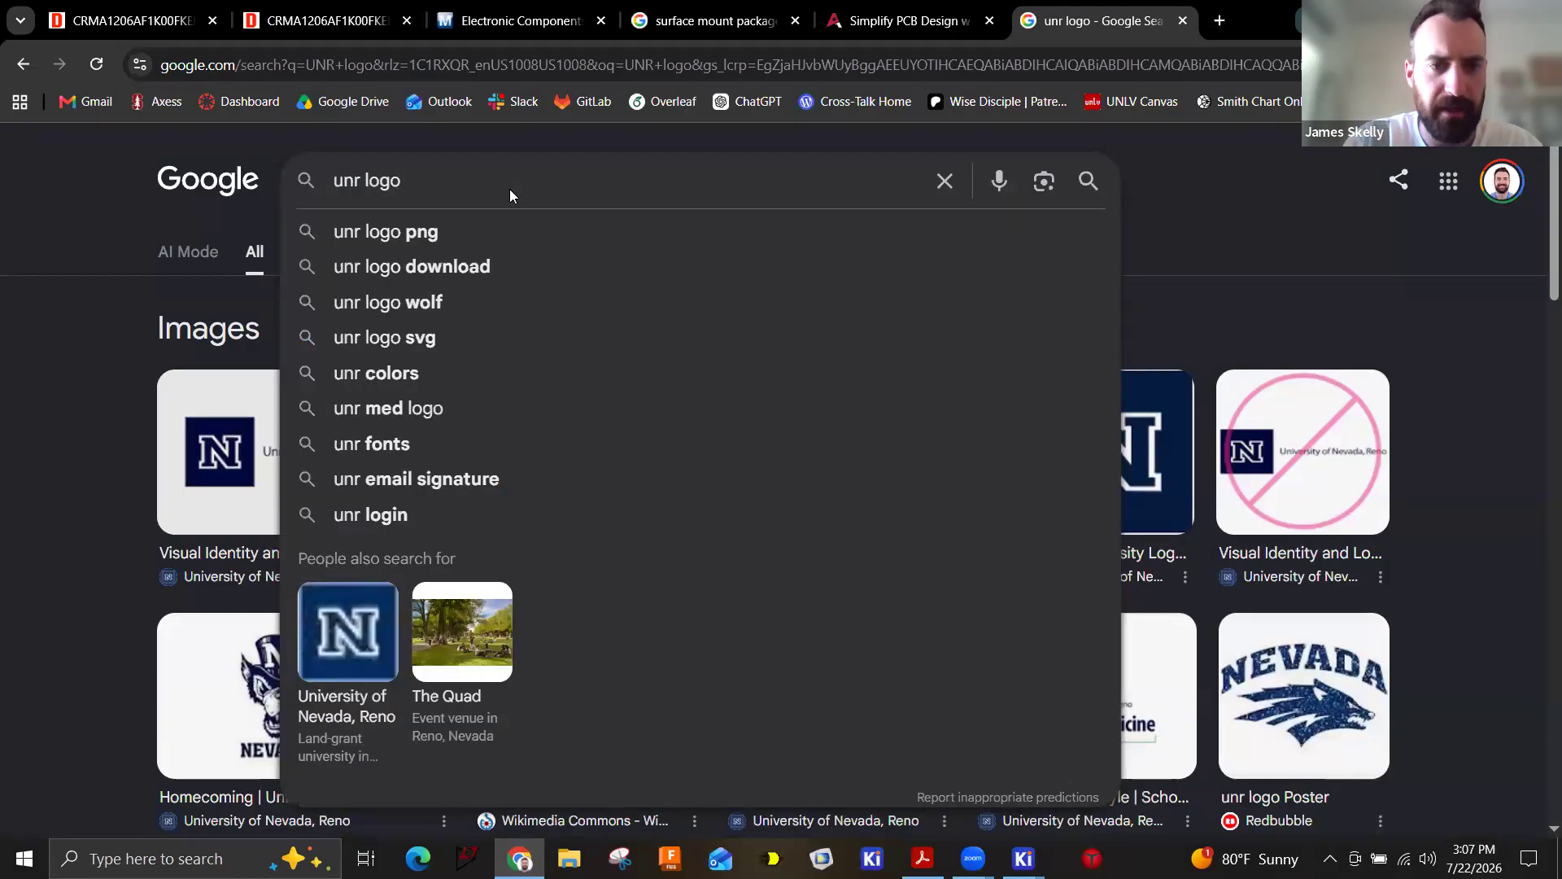
type("png")
key("Return")
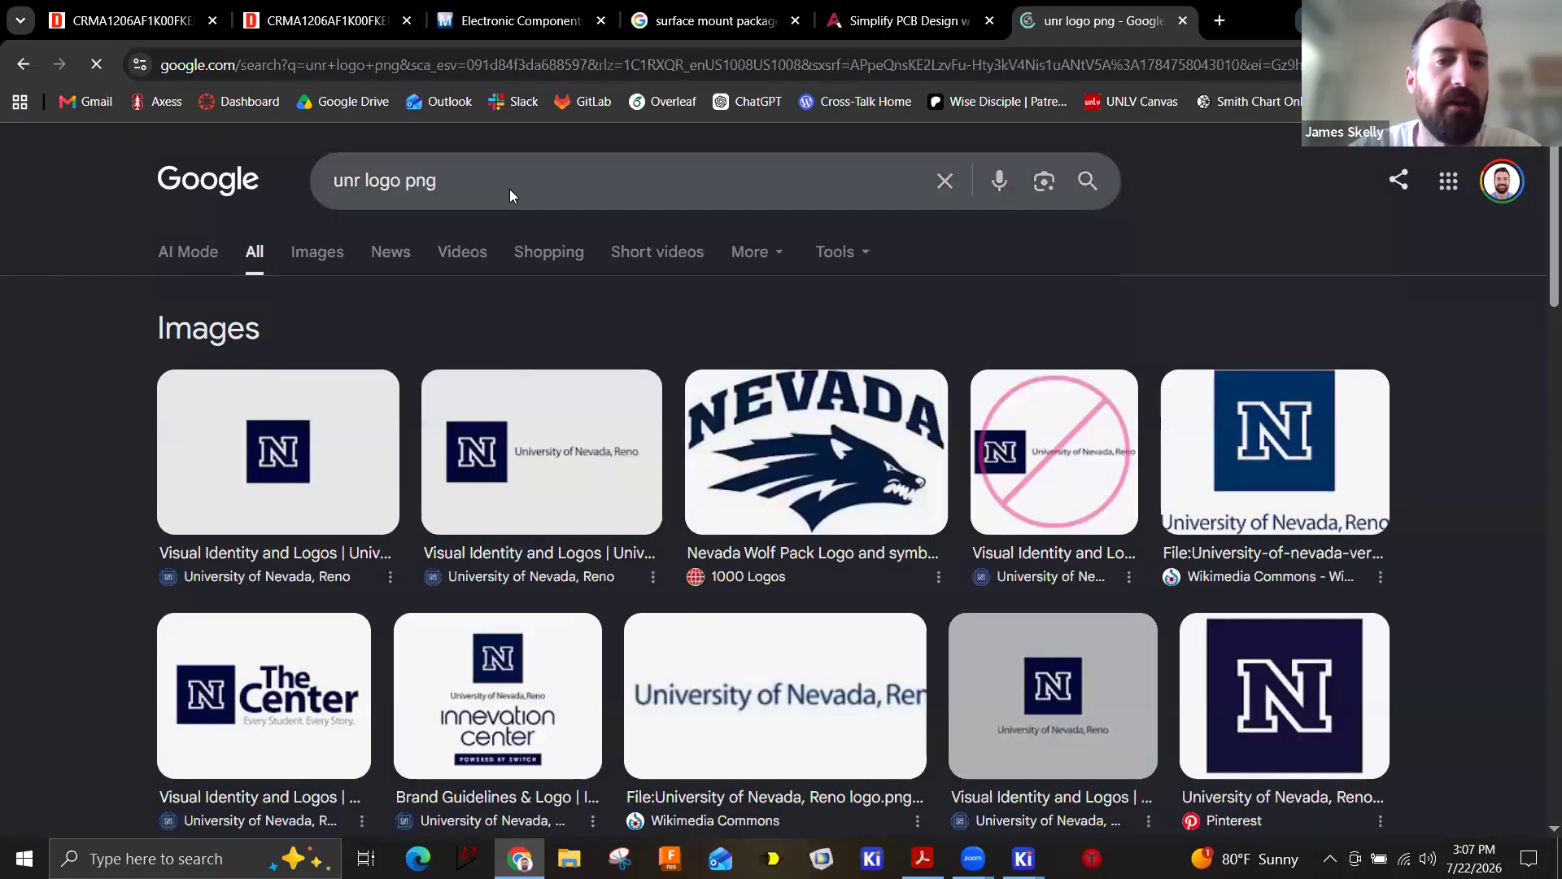
Open the isolated University of Nevada, Reno block N image and save it in Downloads as the PNG image UNR_logo.
left_click(325, 460)
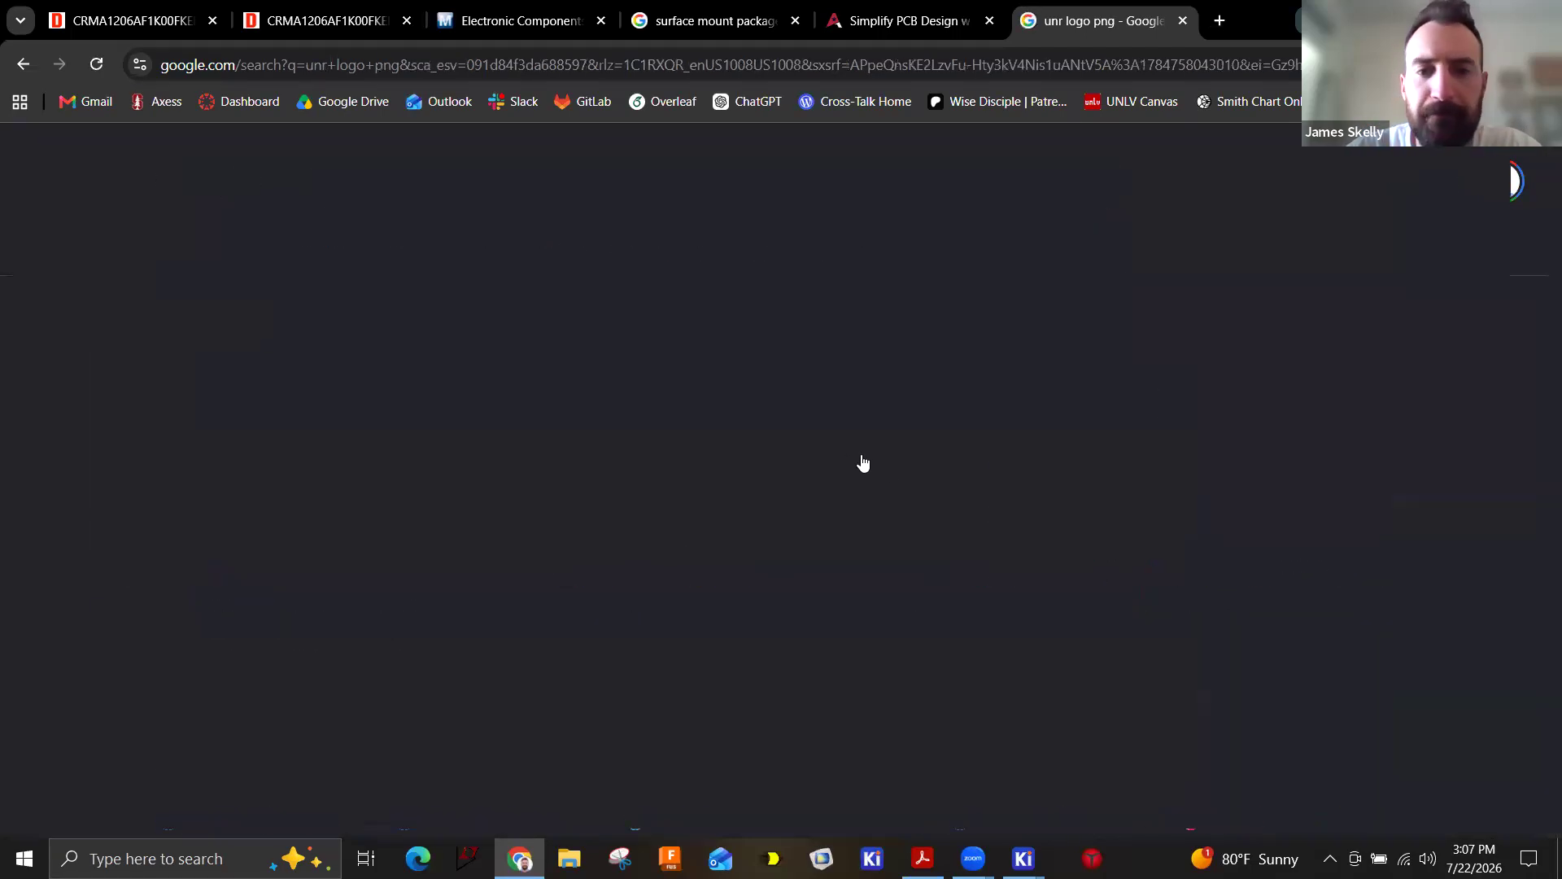
right_click(781, 395)
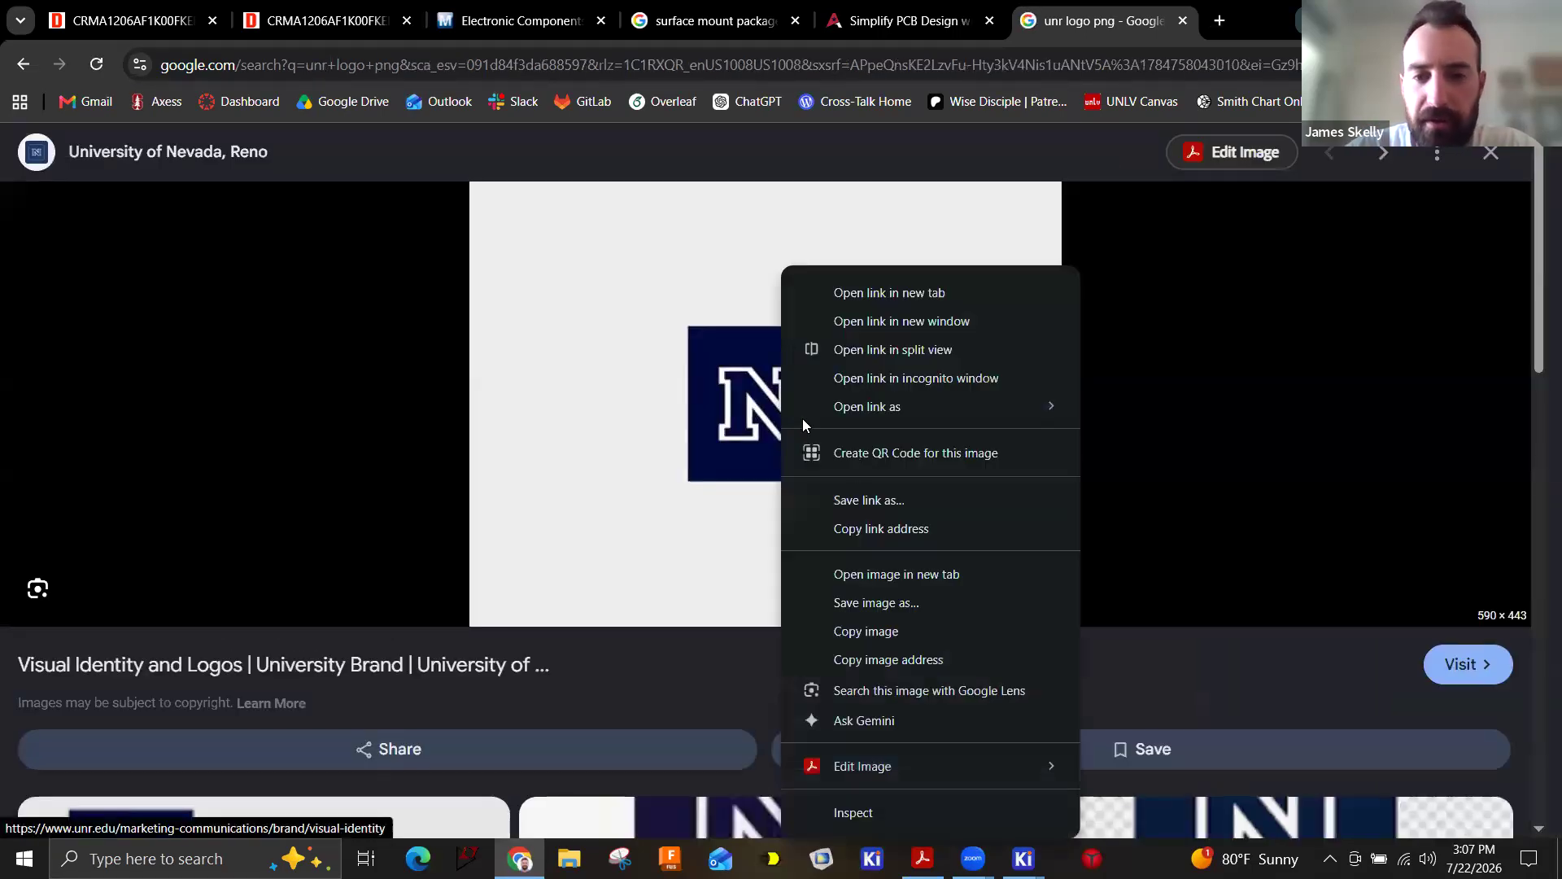
left_click(903, 604)
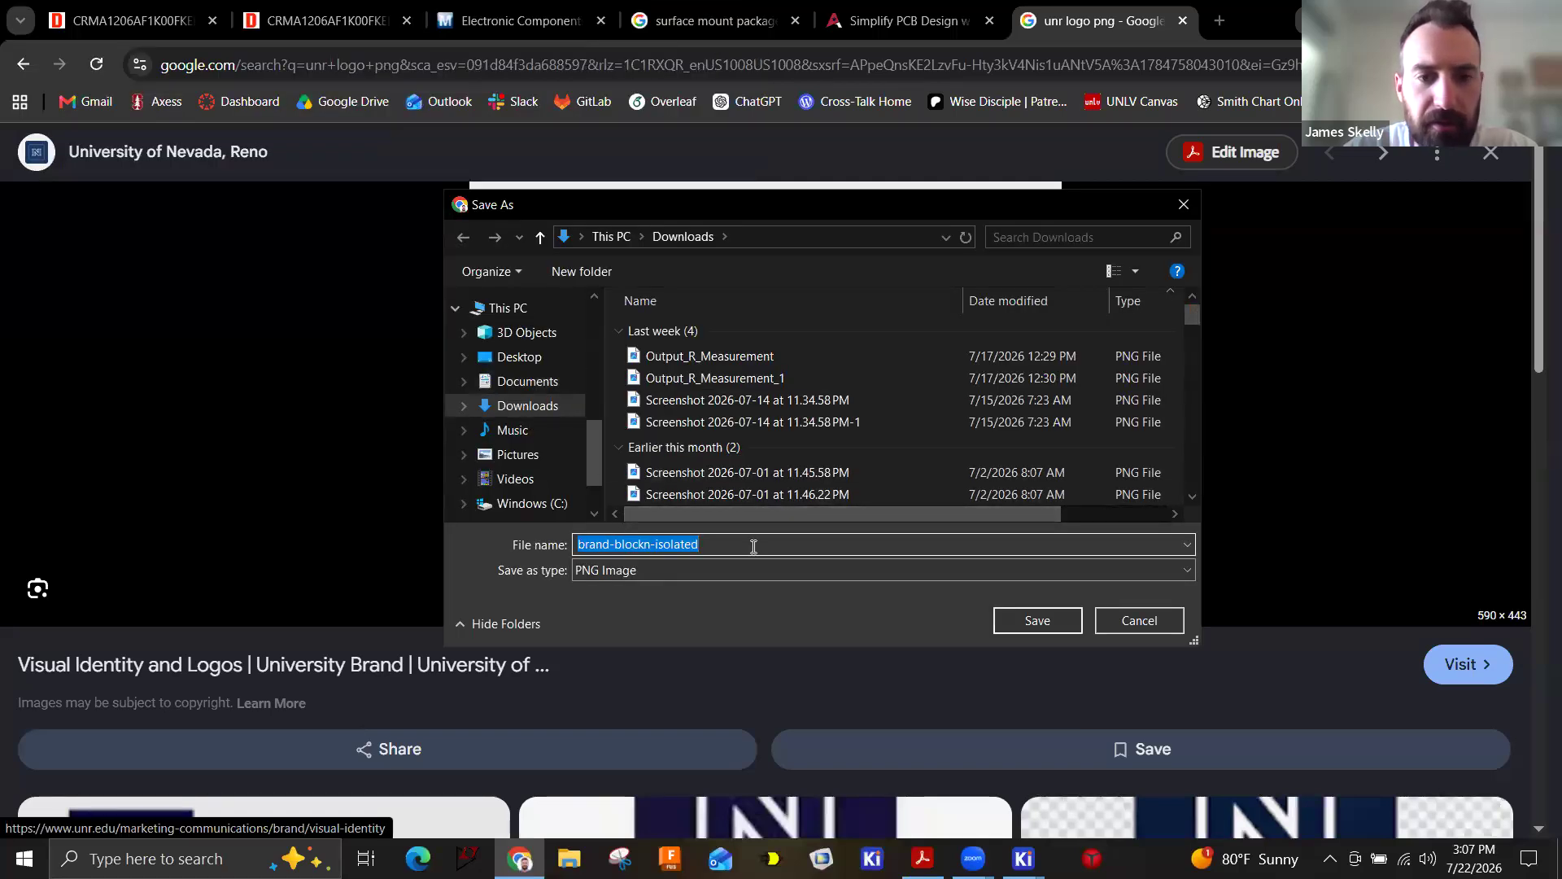
type("UNR_logo")
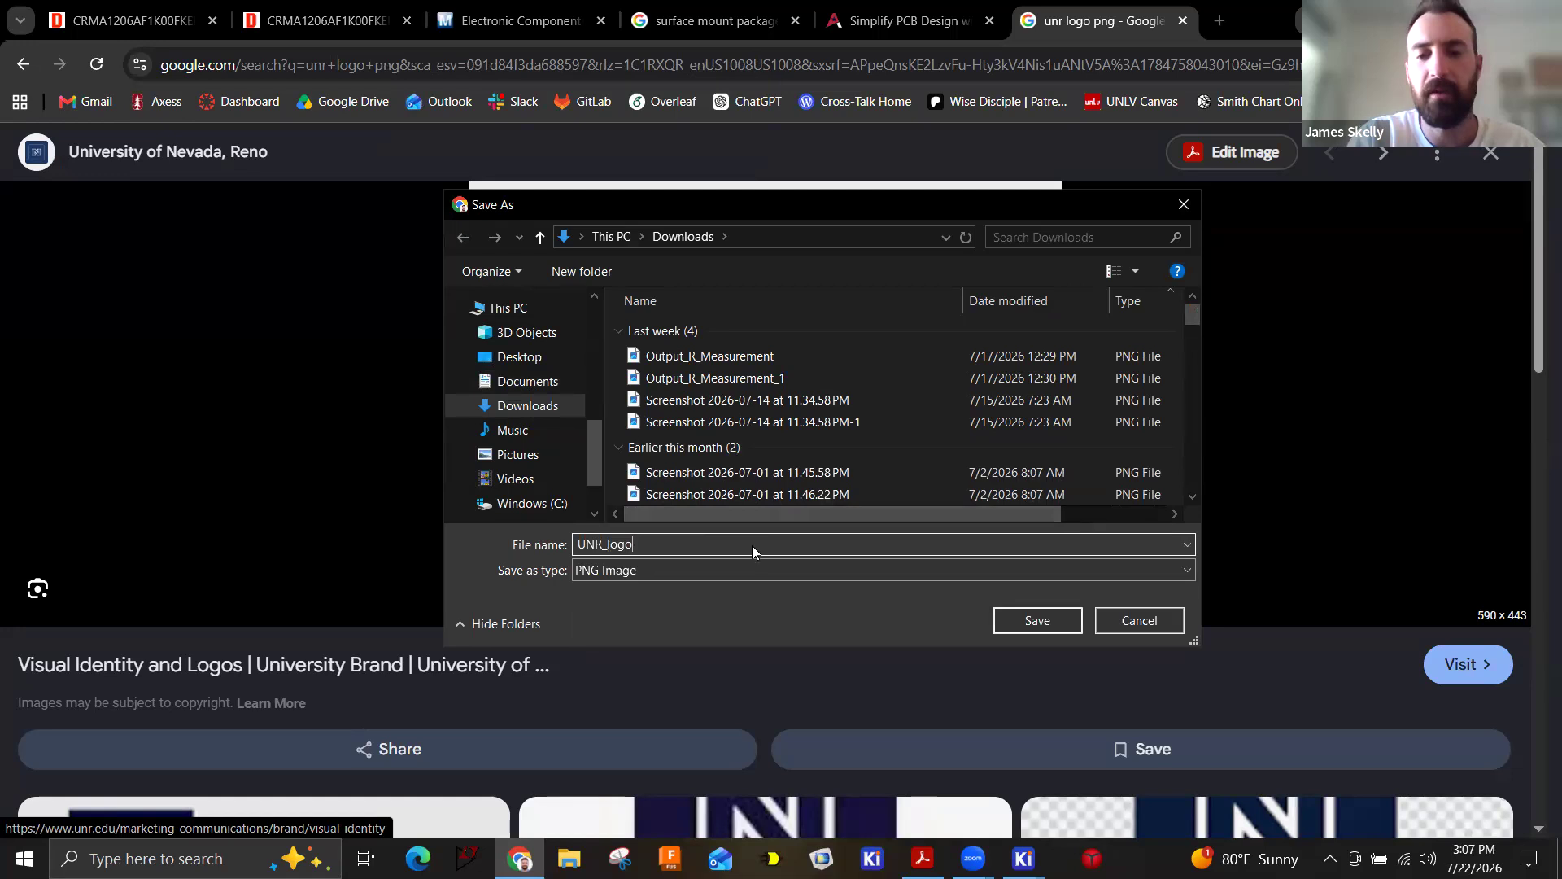
key("Return")
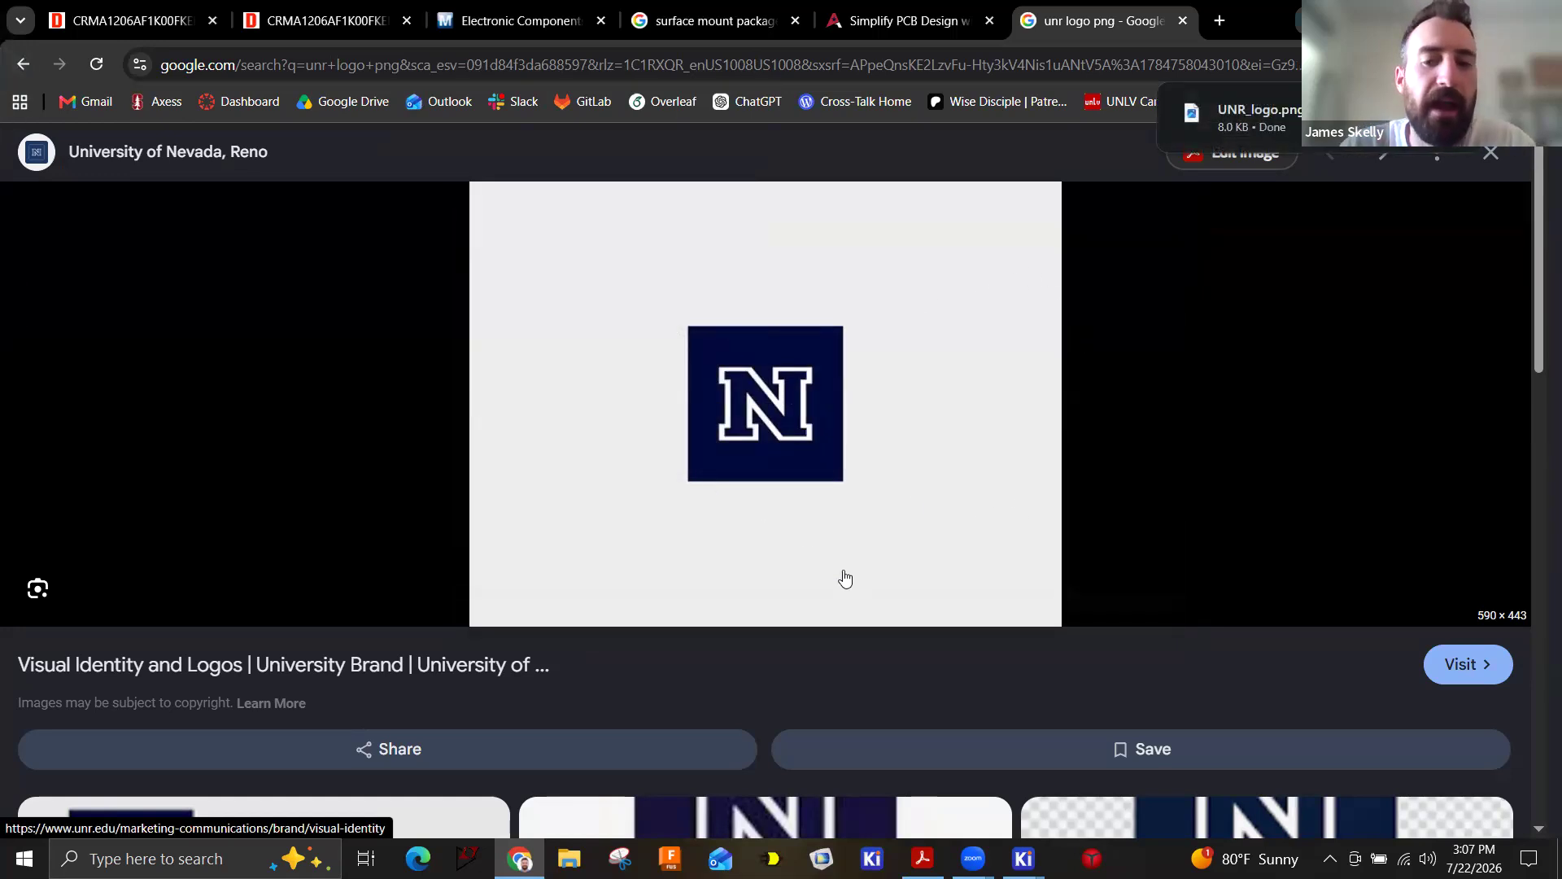
mouse_move(1024, 859)
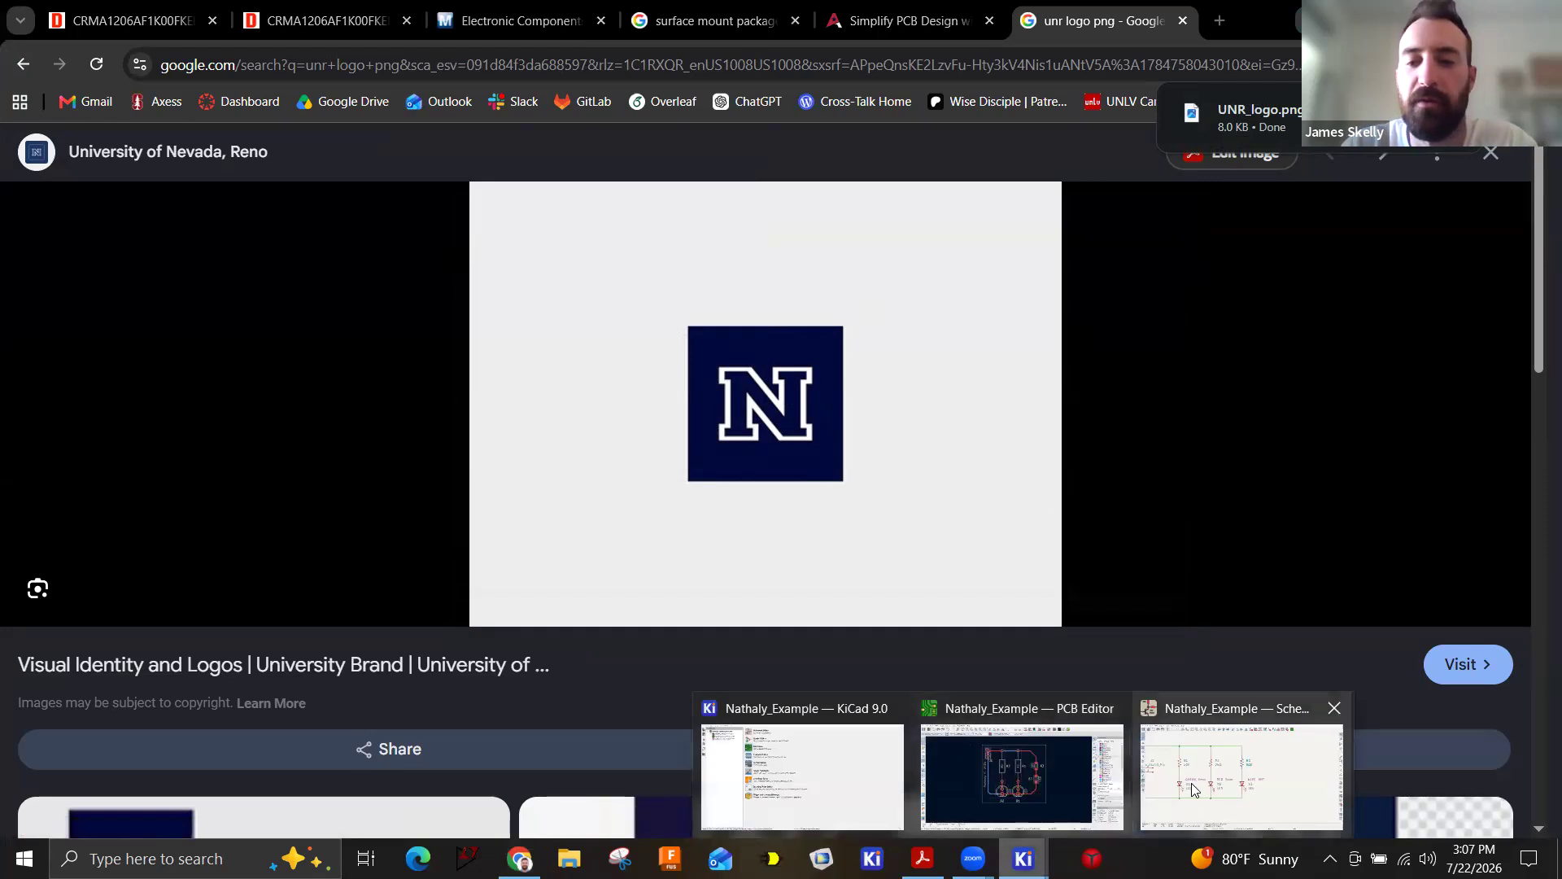
left_click(846, 789)
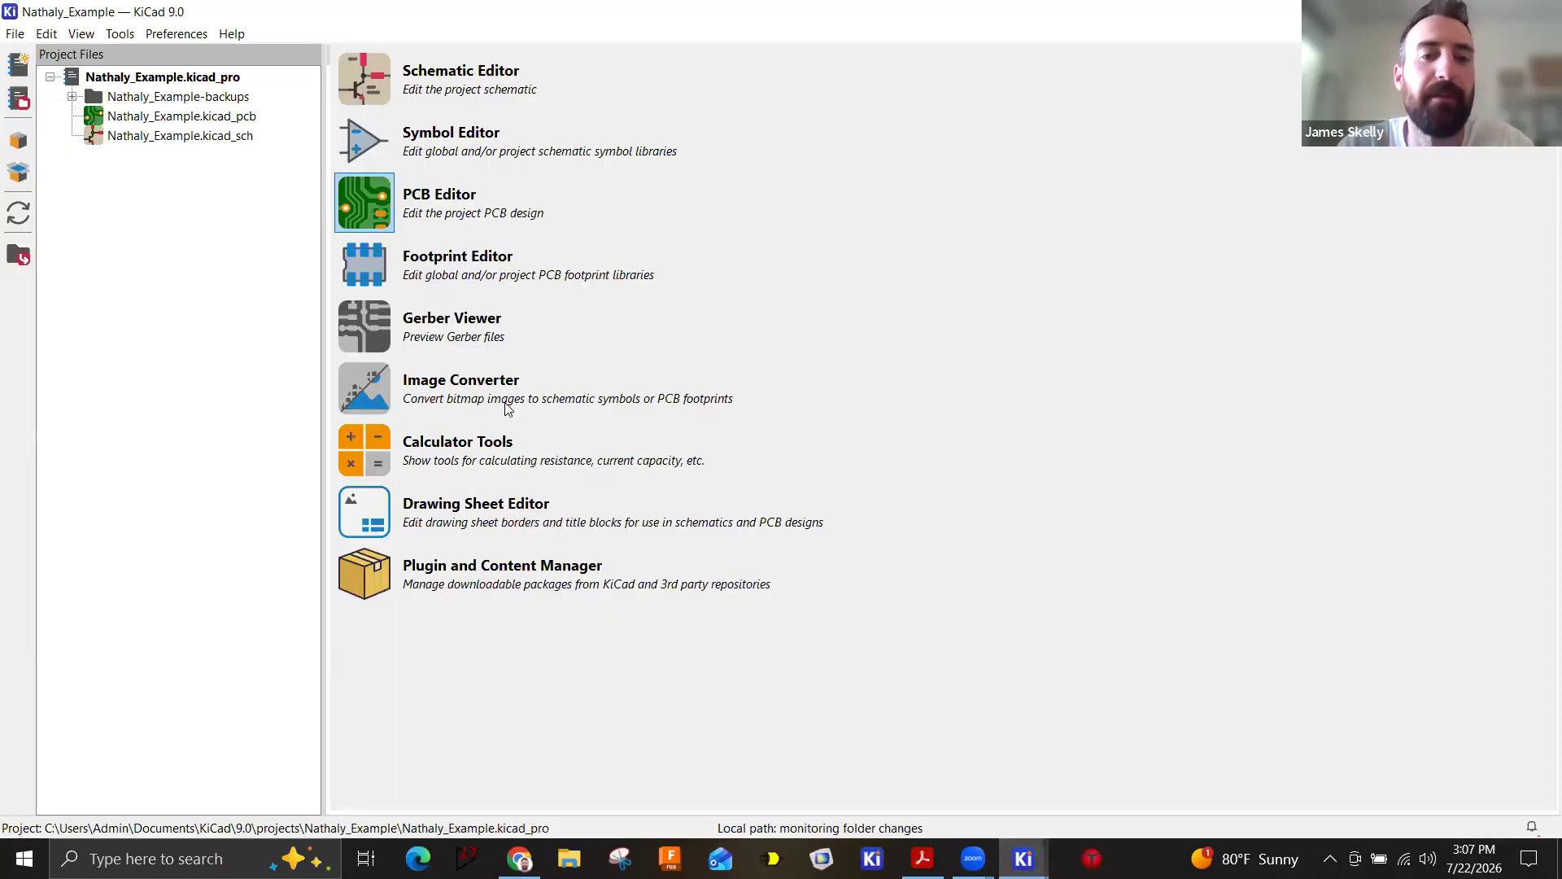
key("alt+Tab")
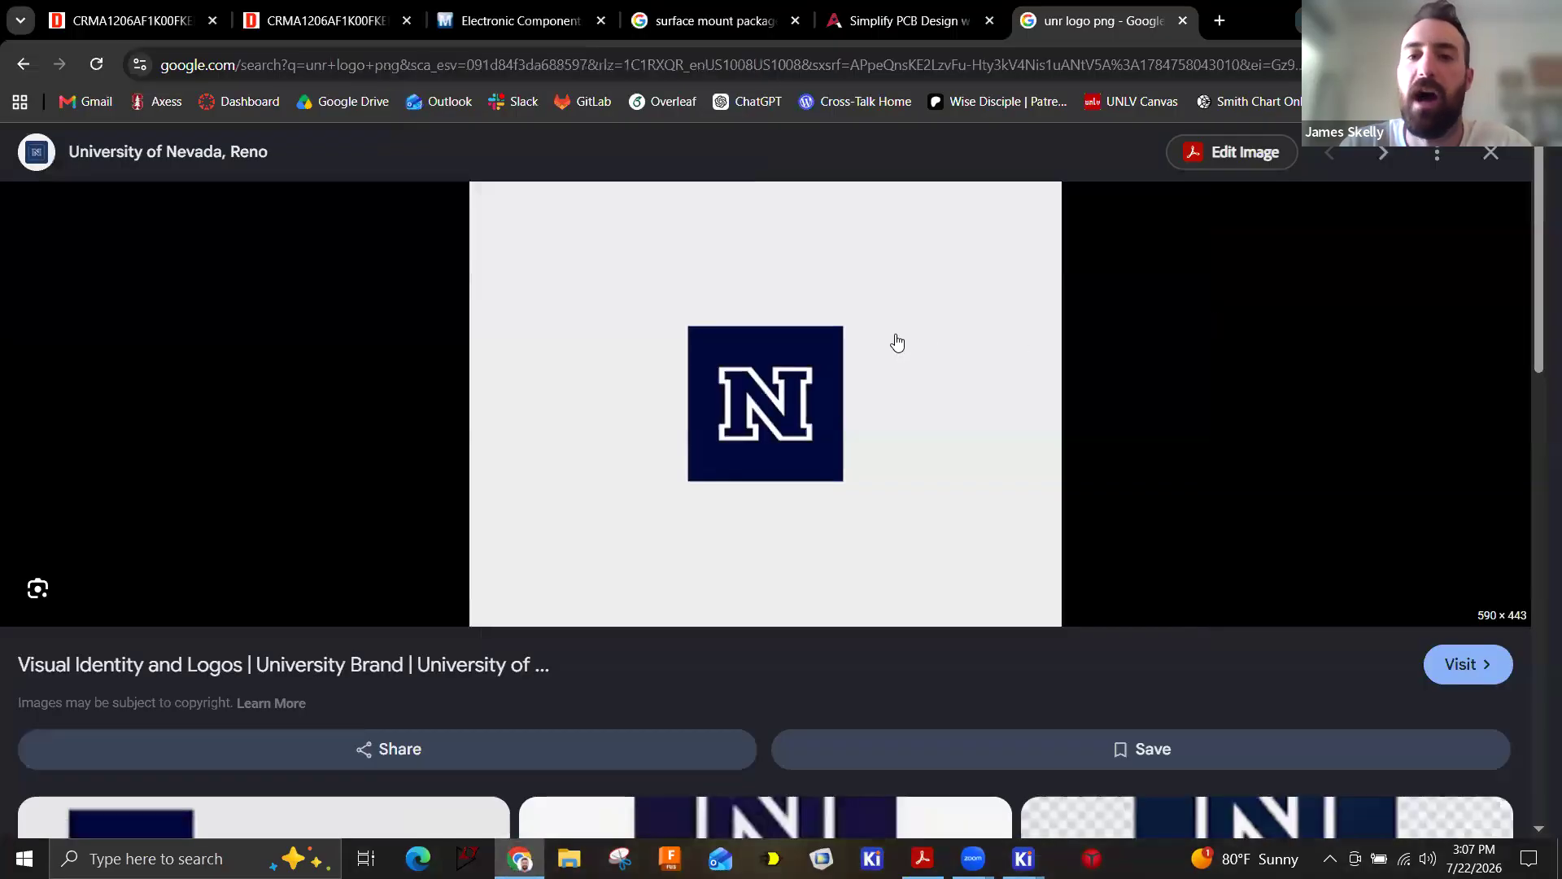
Search for "png to bmp converter" in a new browser tab and open CloudConvert's PNG to BMP Converter.
left_click(1217, 26)
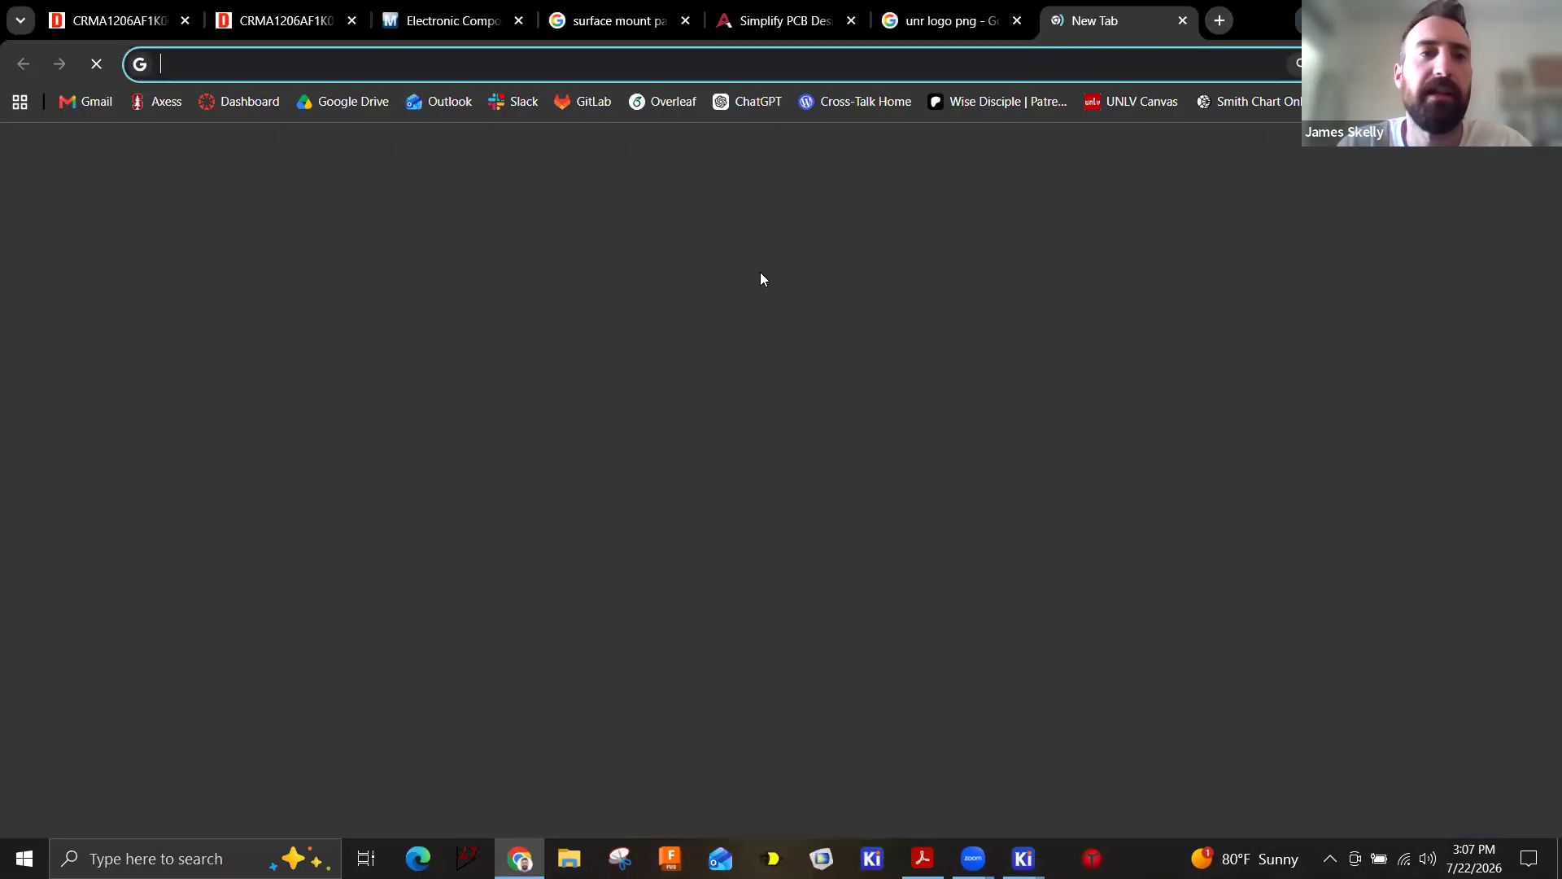
type("png ")
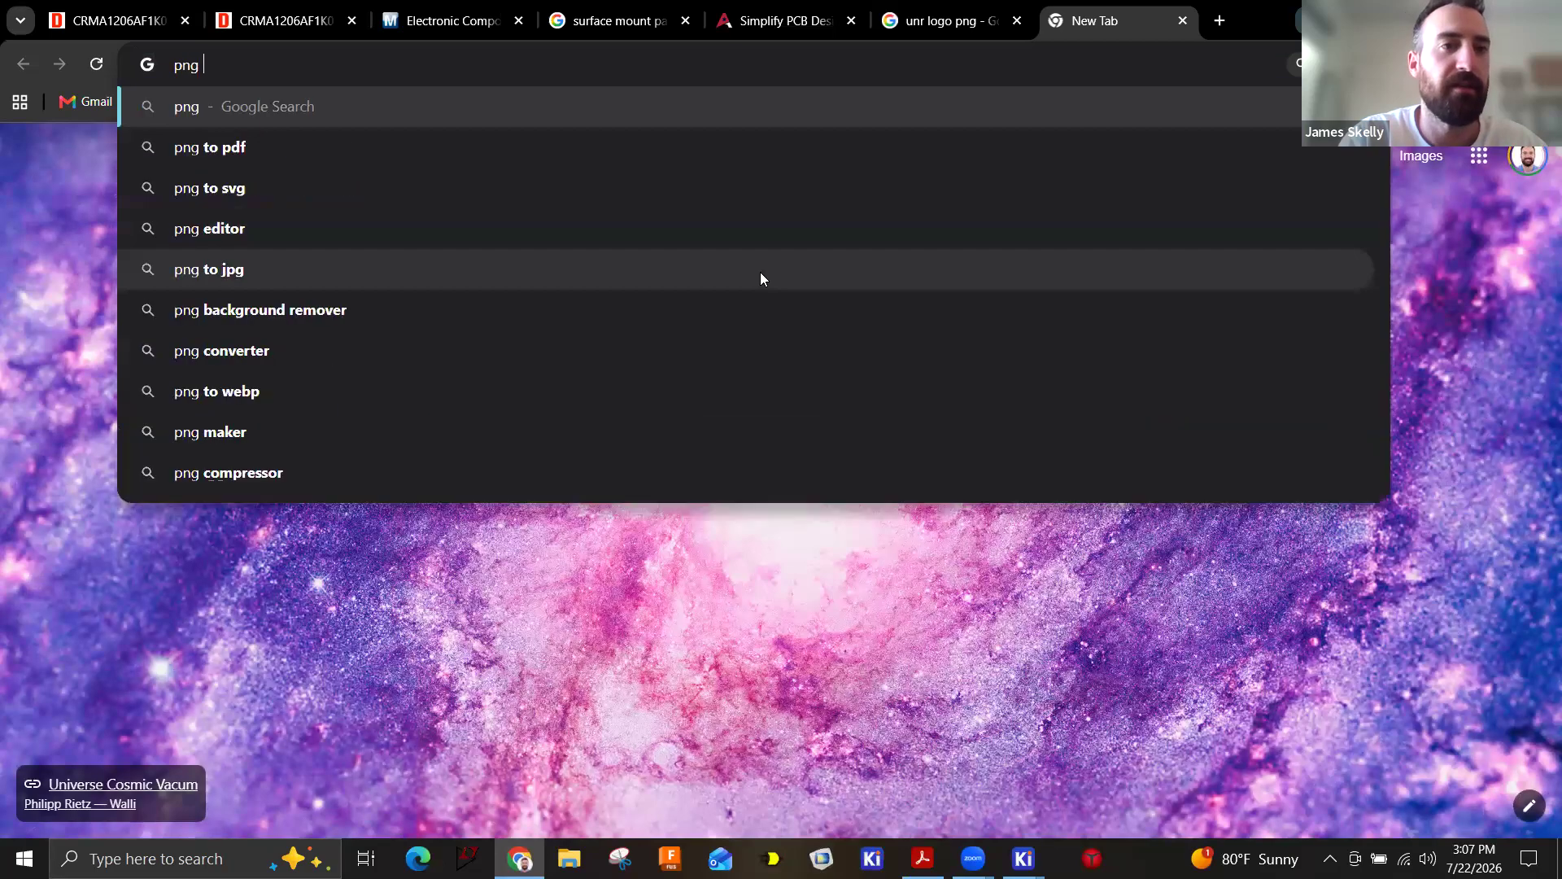
type("to bmp converter")
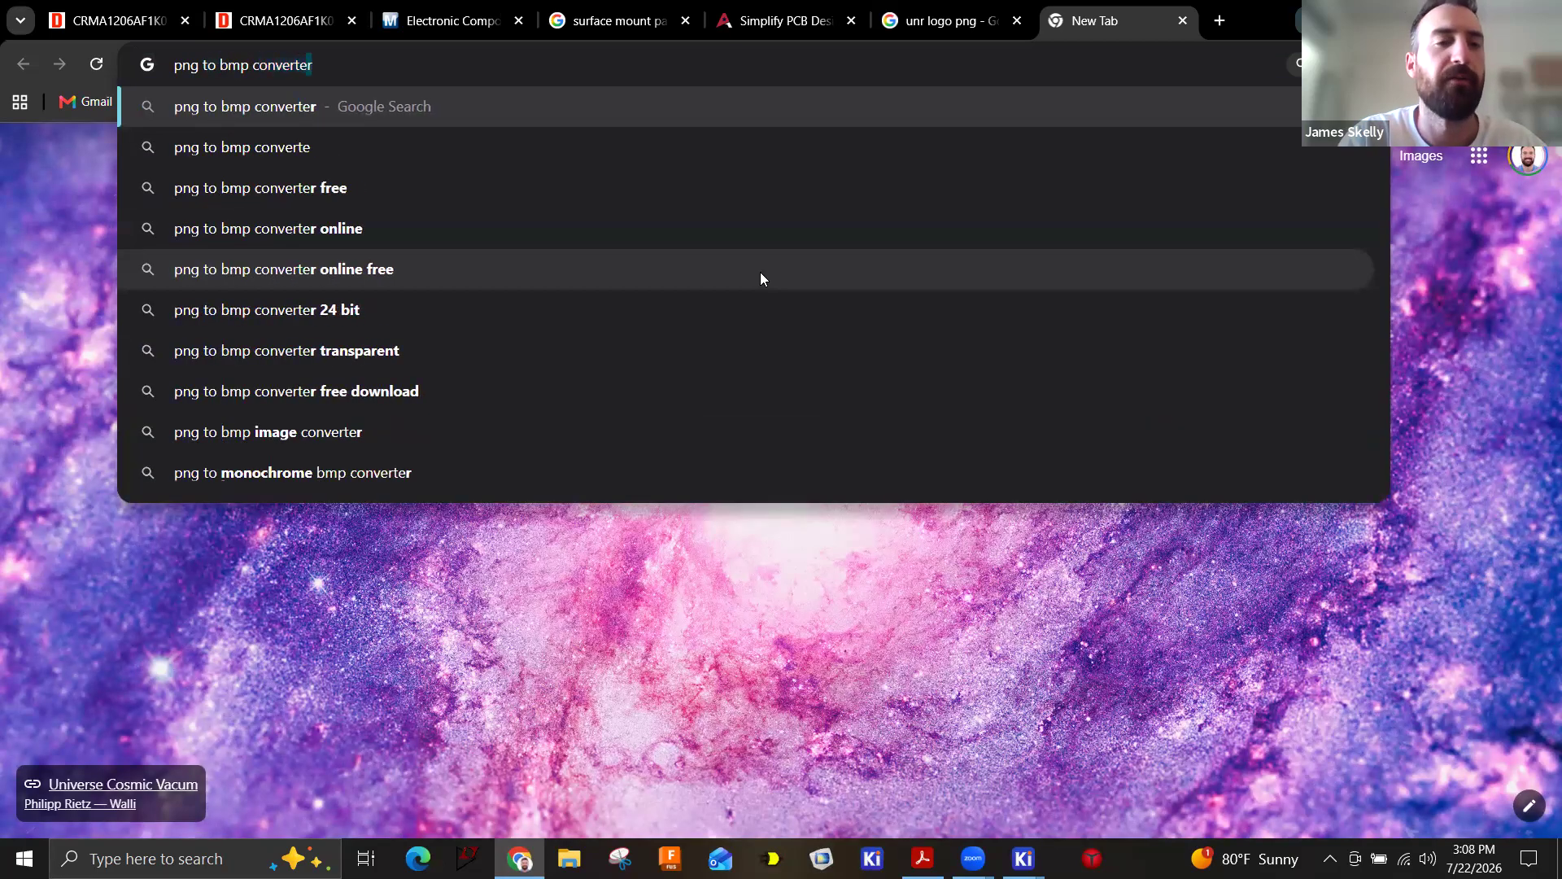
key("Return")
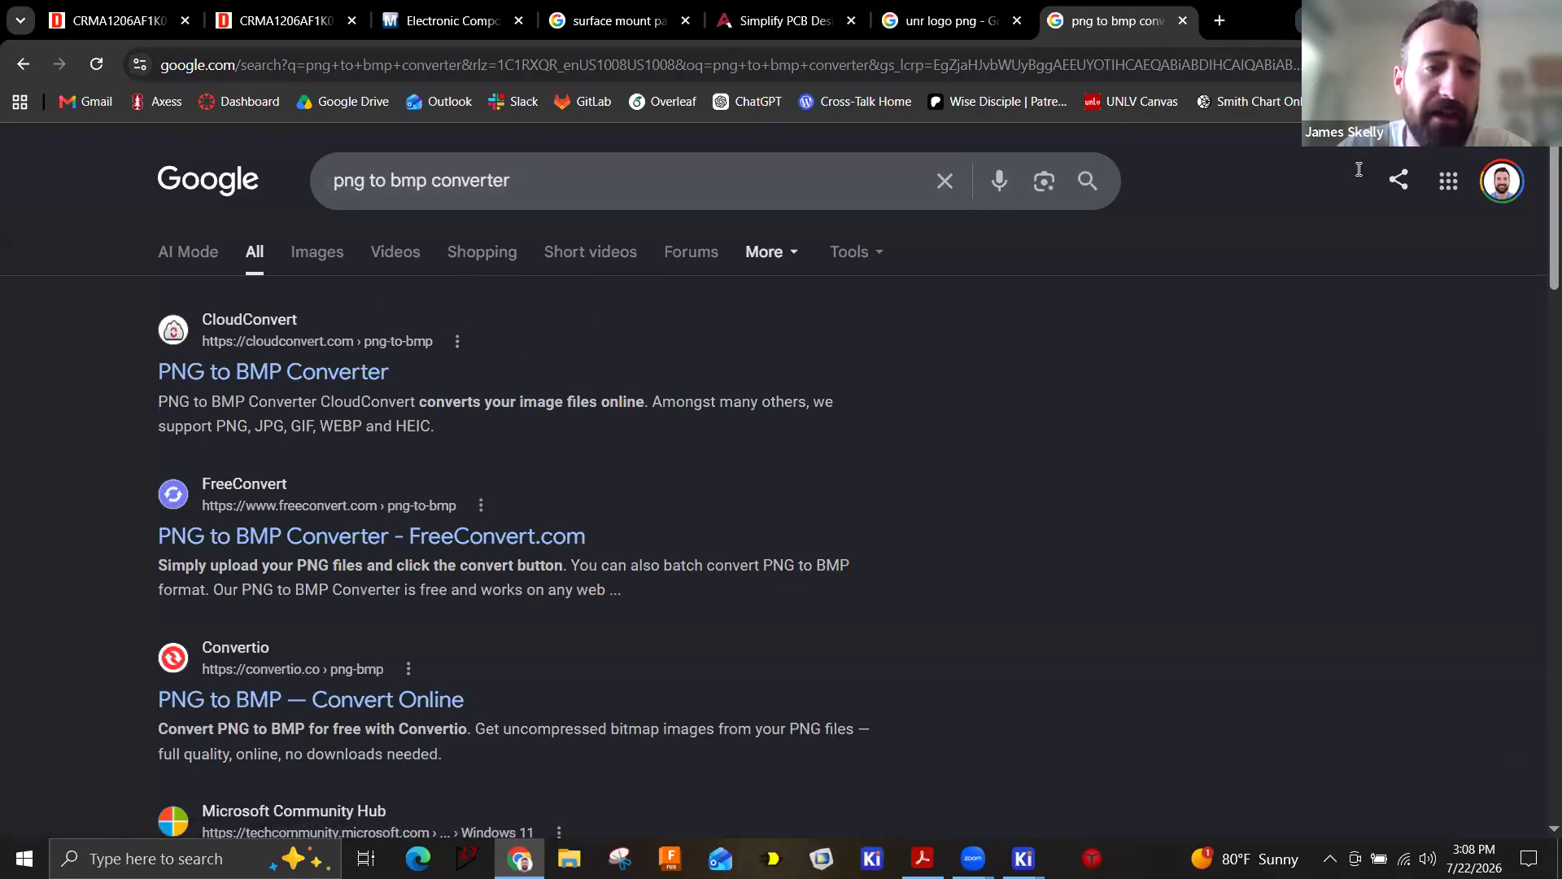
left_click(268, 371)
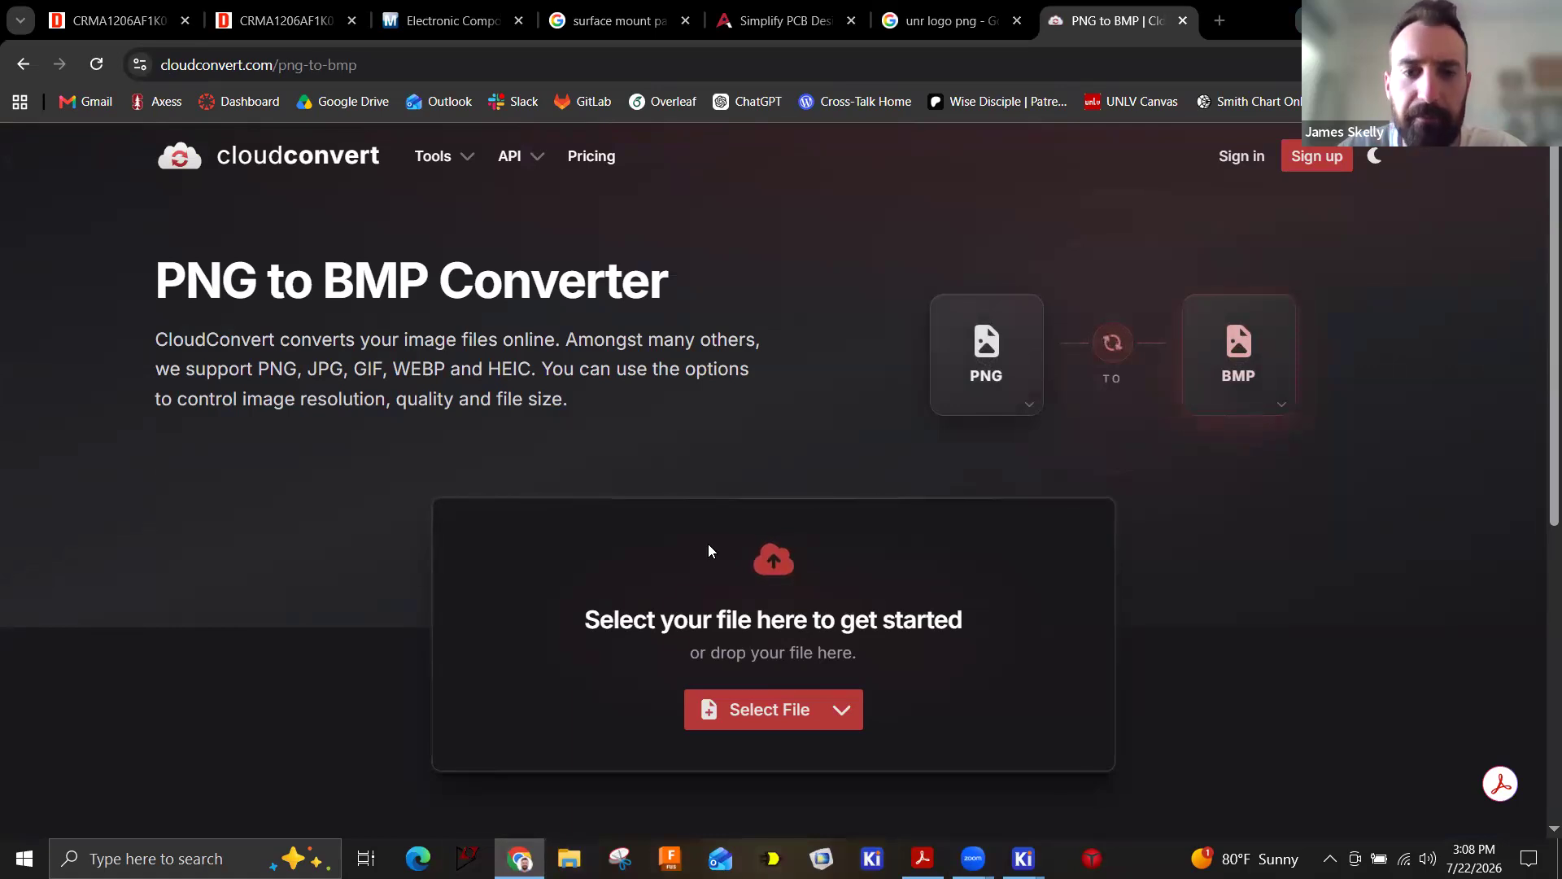
Load UNR_logo.png into CloudConvert, convert it to BMP, and download UNR_logo.bmp.
left_click(568, 858)
left_click(663, 584)
left_click_drag(1136, 713, 1007, 713)
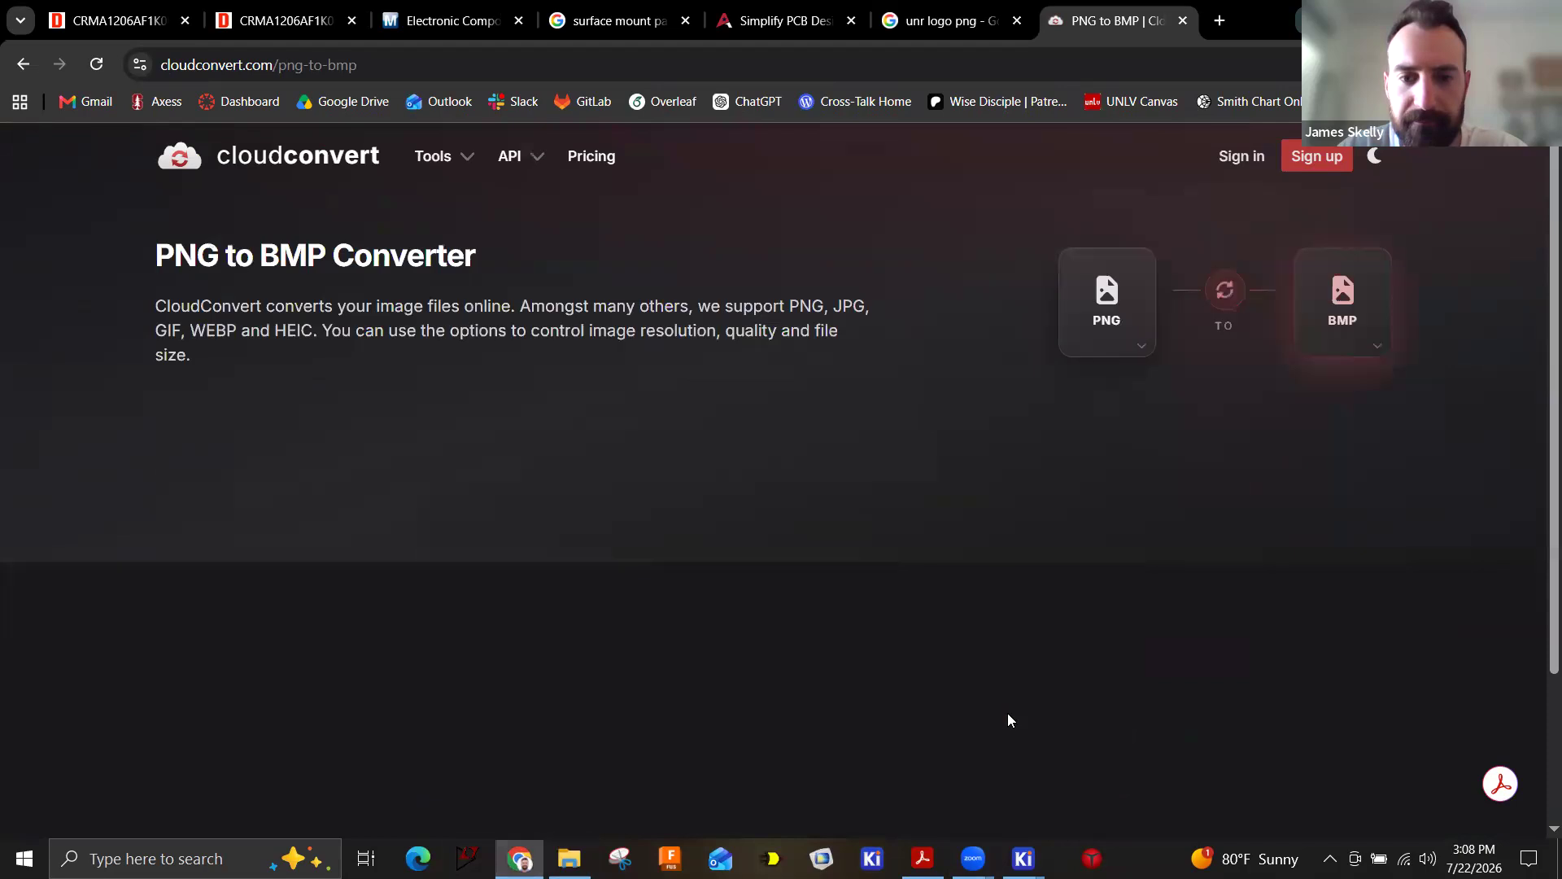
left_click(1323, 780)
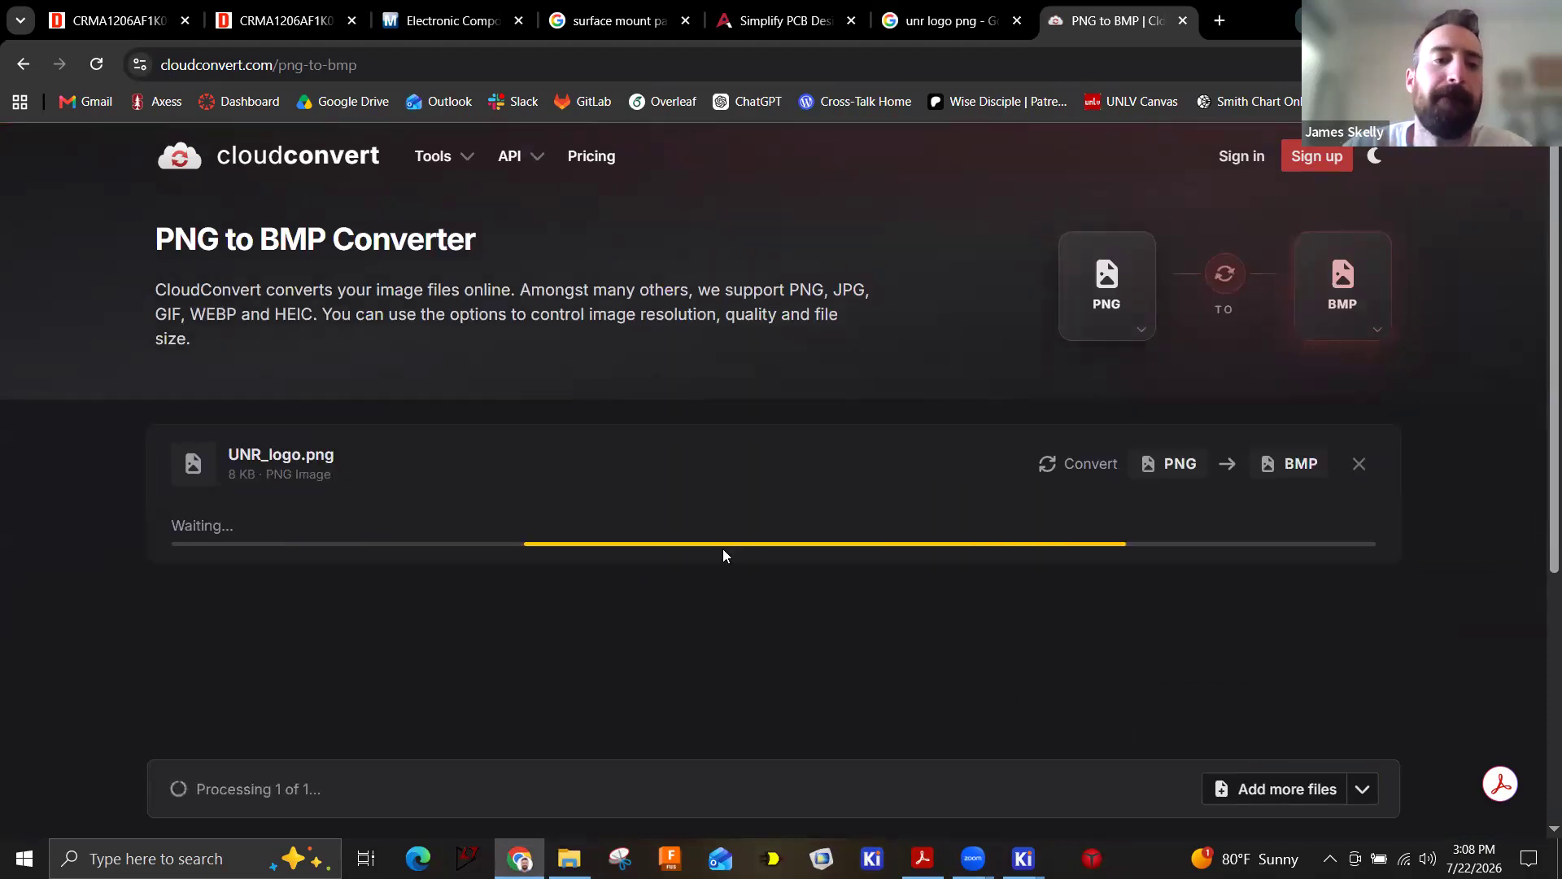
left_click(1318, 533)
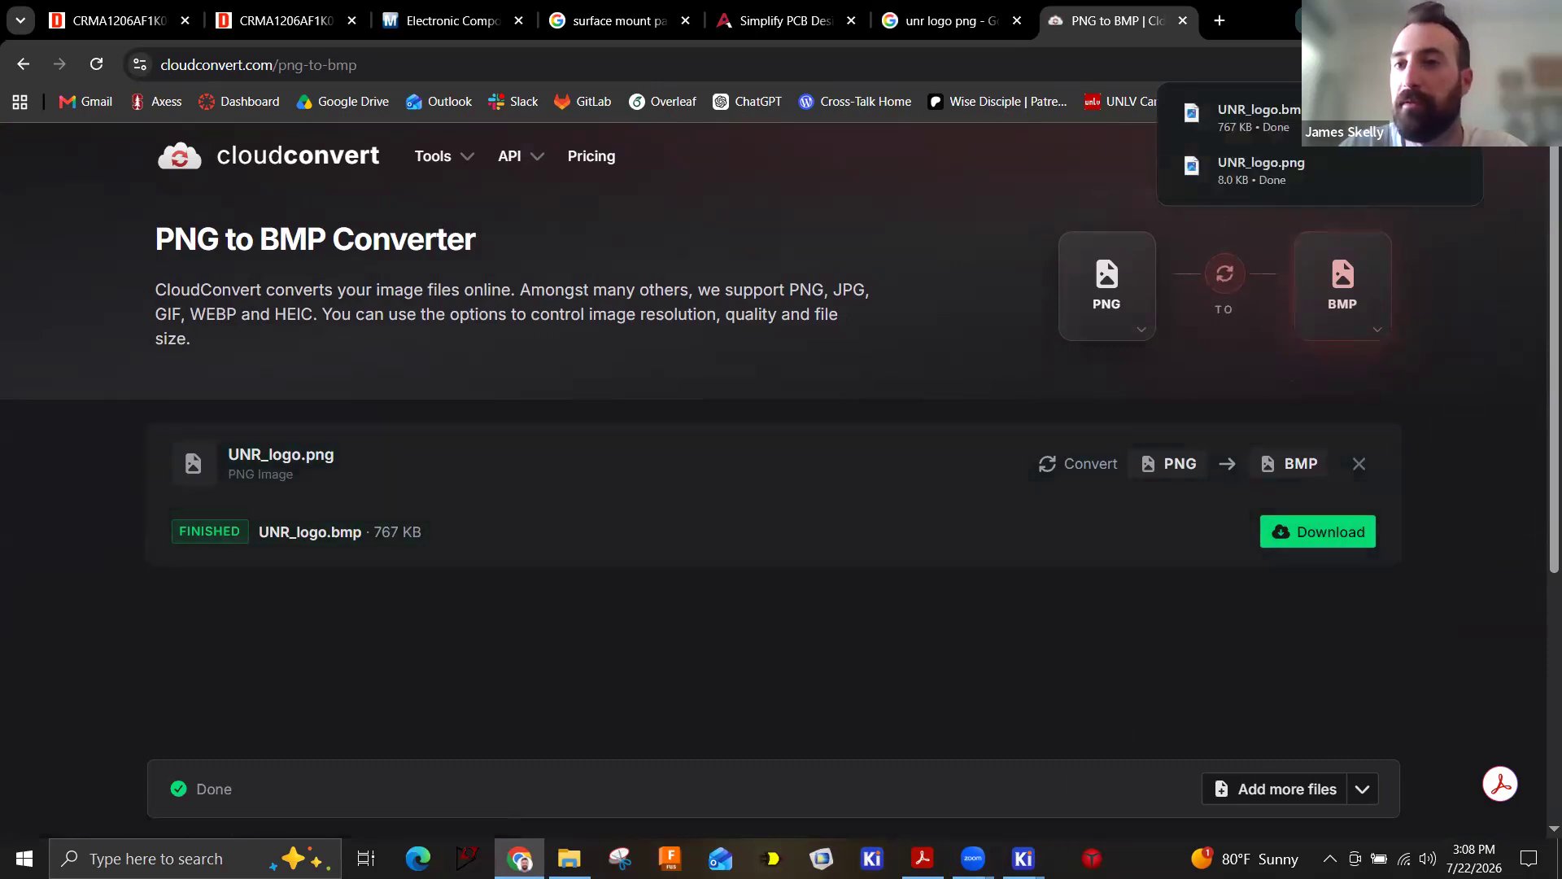
Switch from the browser to the KiCad project manager and open the Image Converter.
left_click(1445, 16)
left_click(1132, 122)
mouse_move(1024, 858)
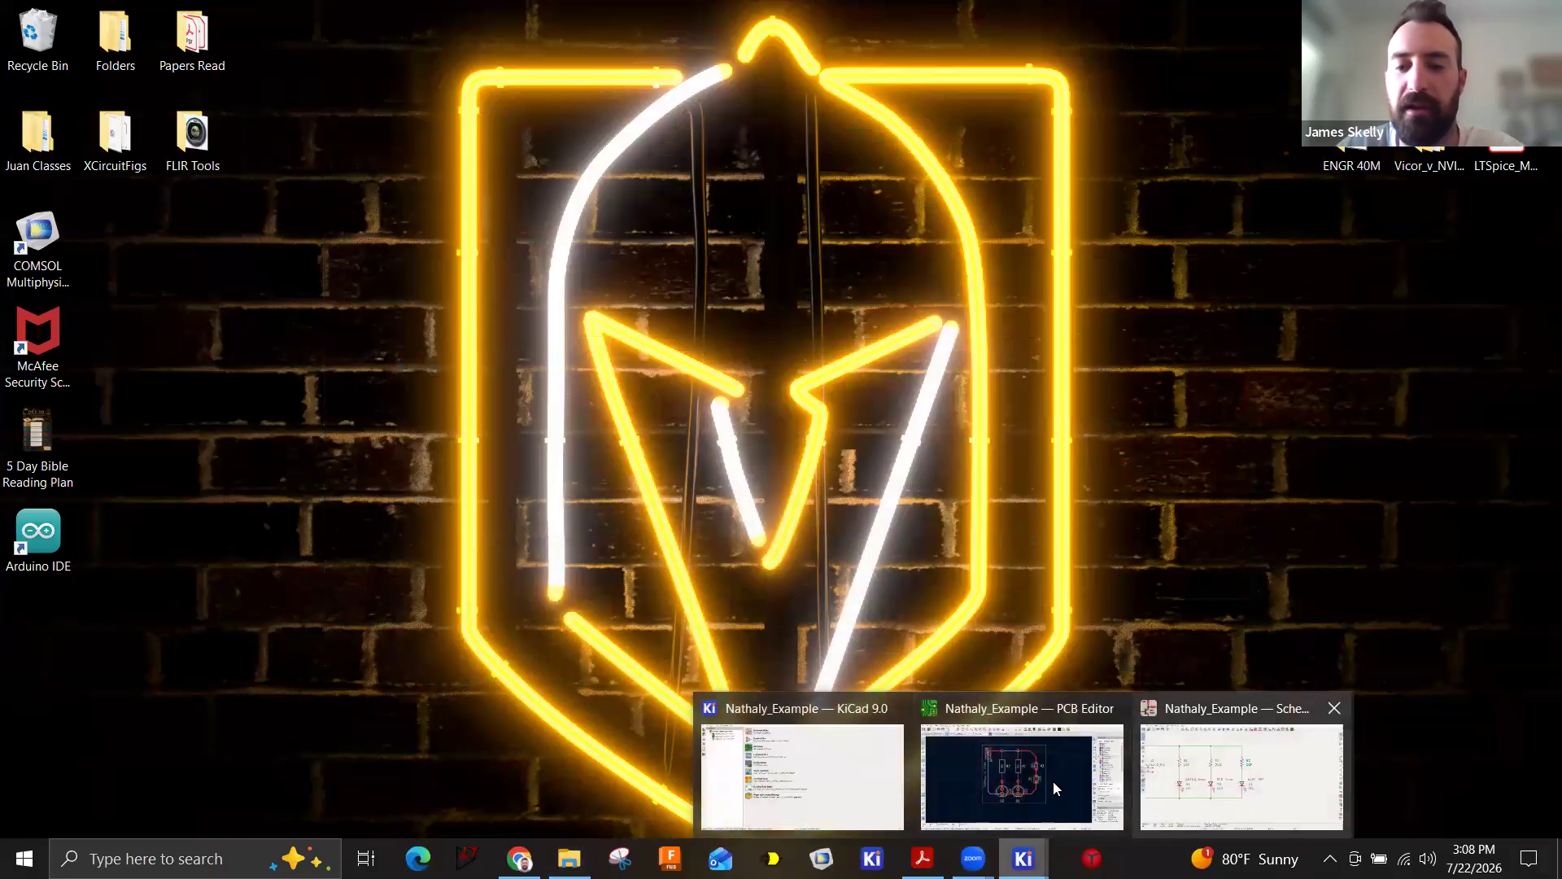
left_click(810, 775)
left_click(375, 384)
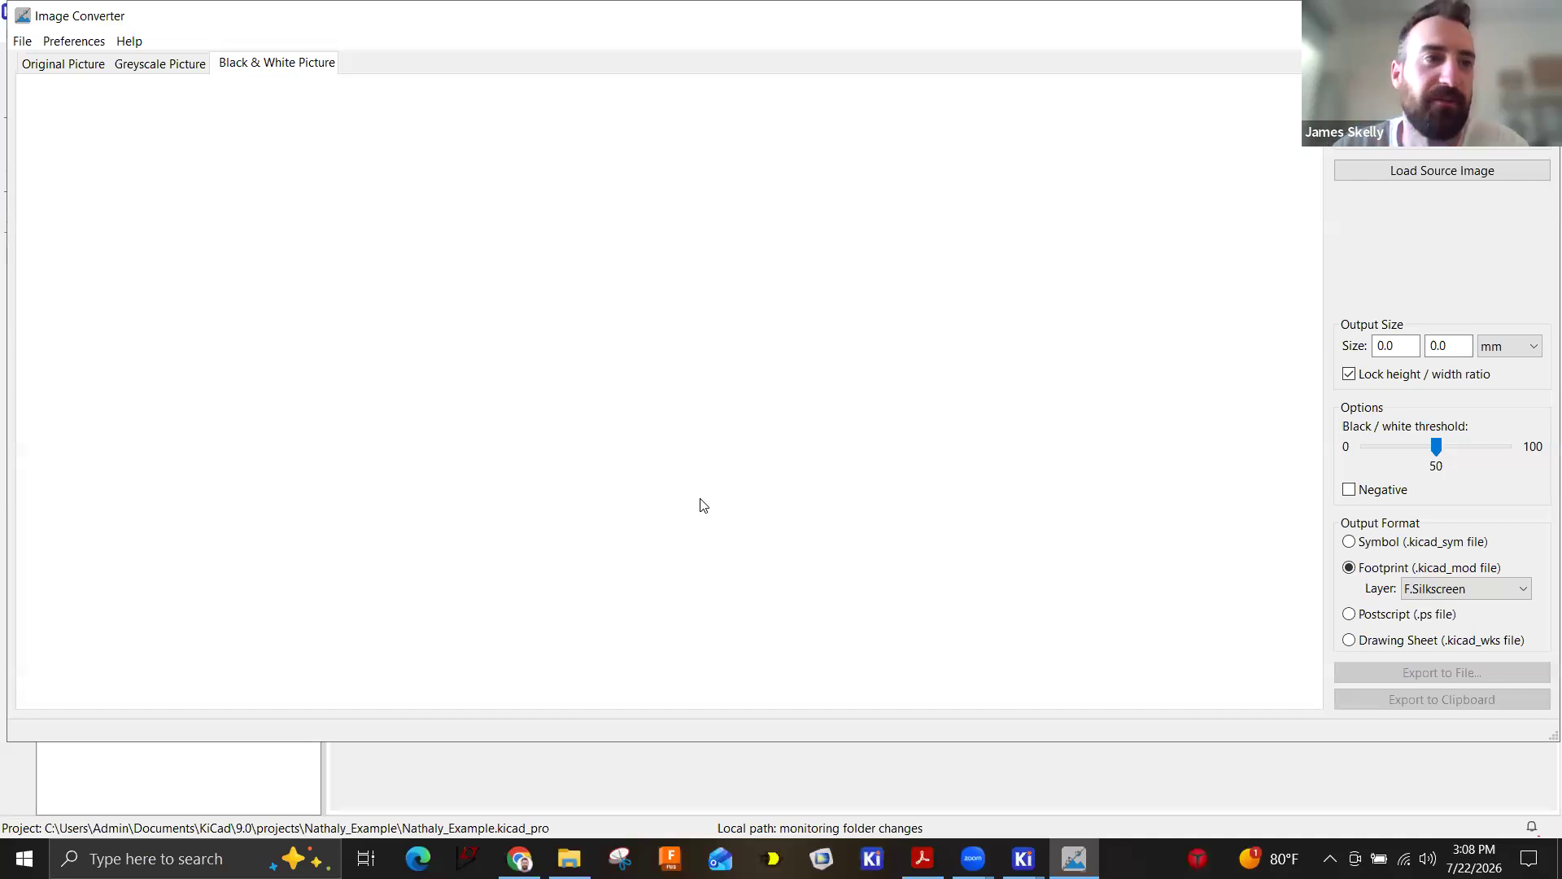
Load the BMP version of UNR_logo from the Downloads folder into the Image Converter.
left_click(23, 42)
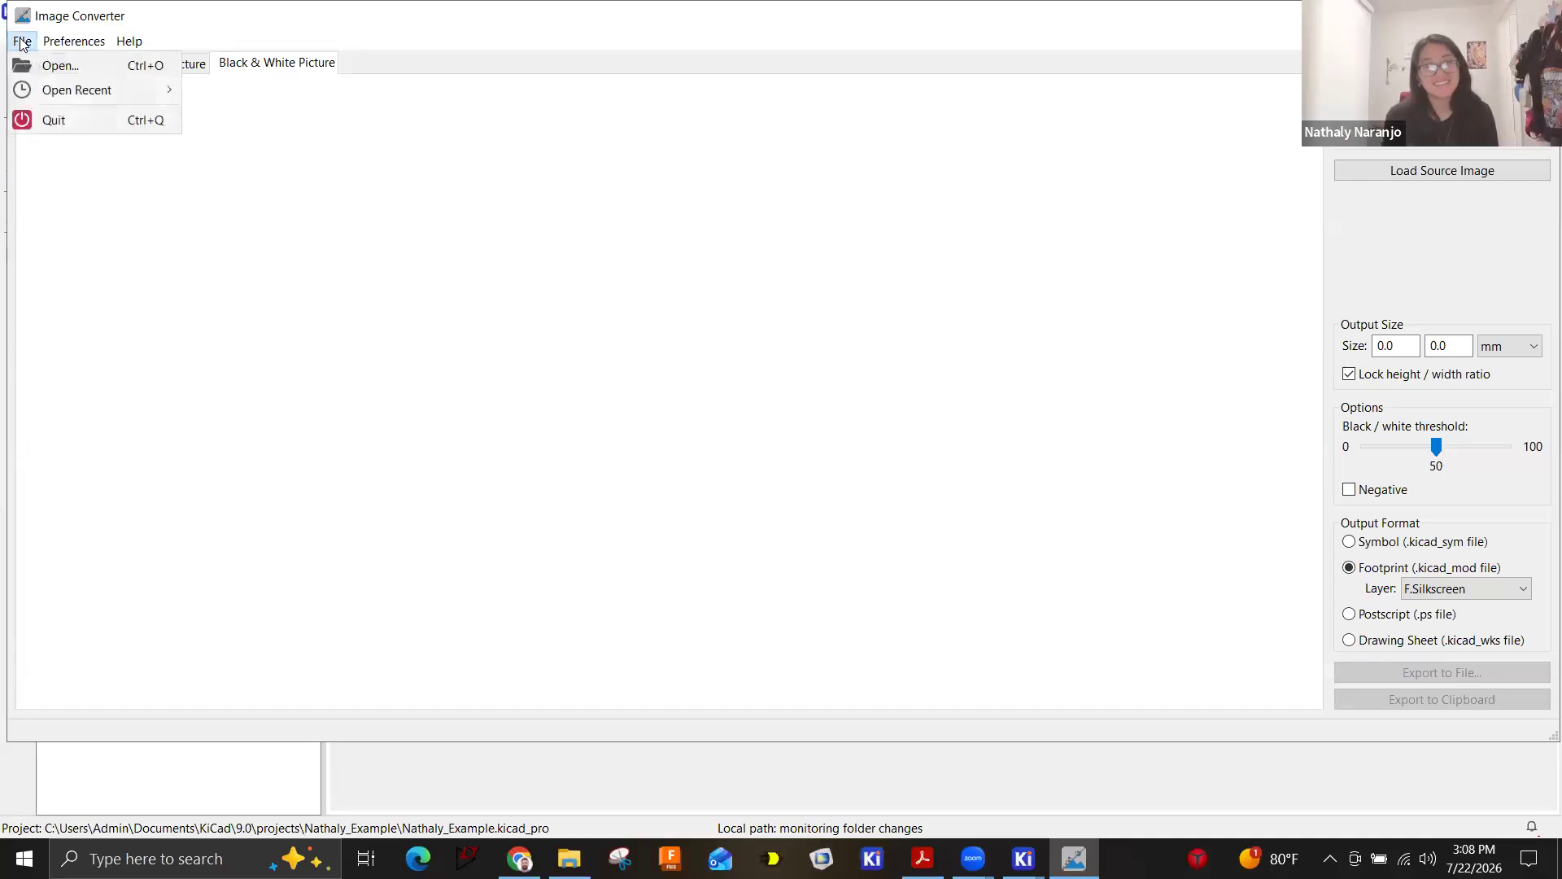
left_click(65, 66)
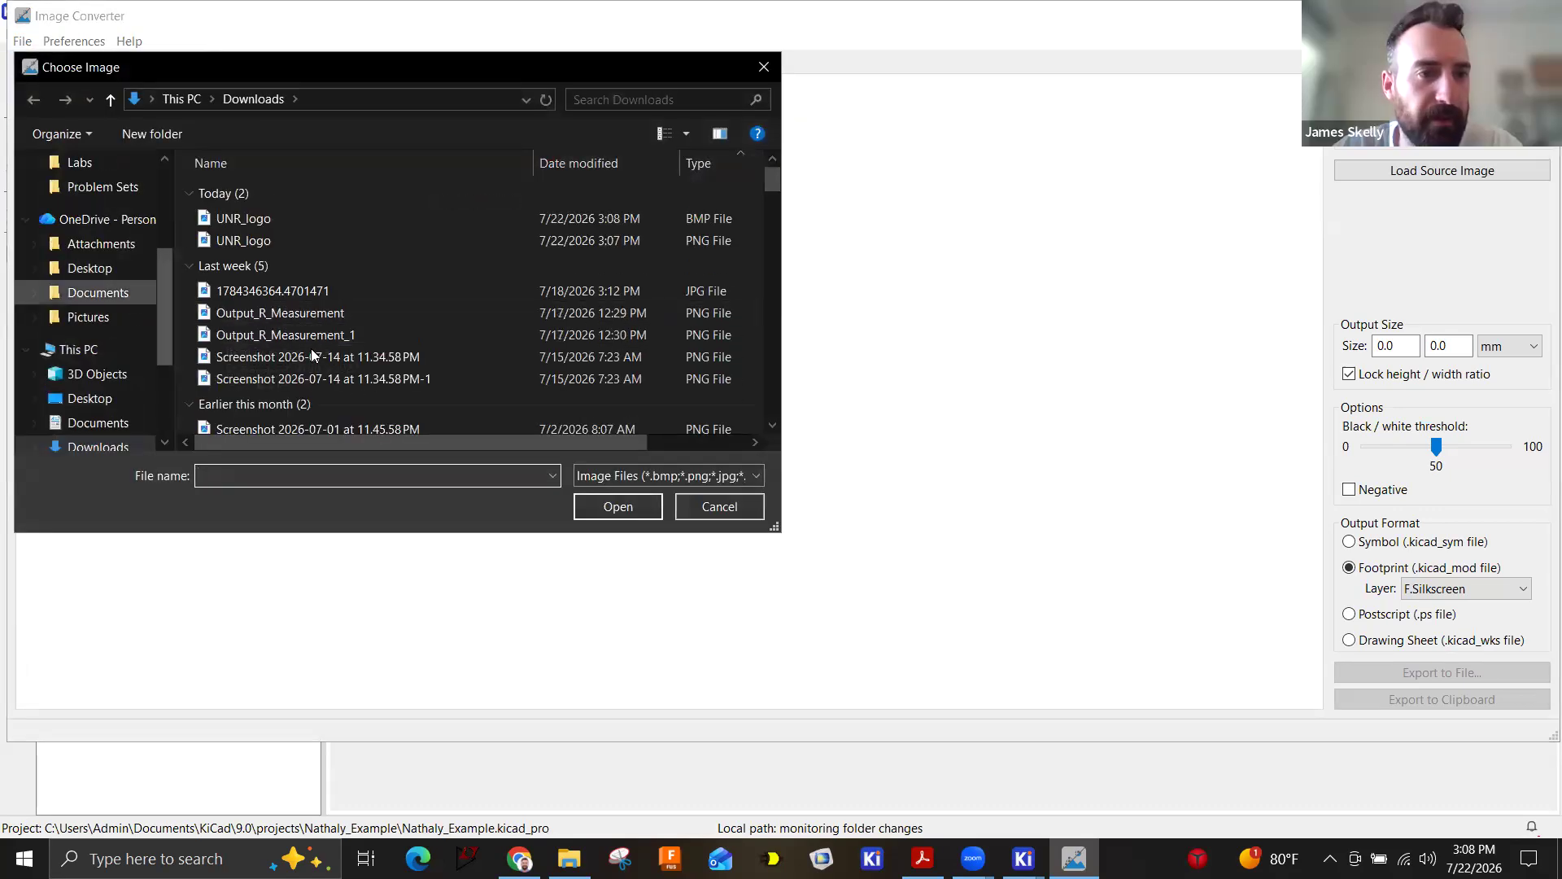
left_click(426, 216)
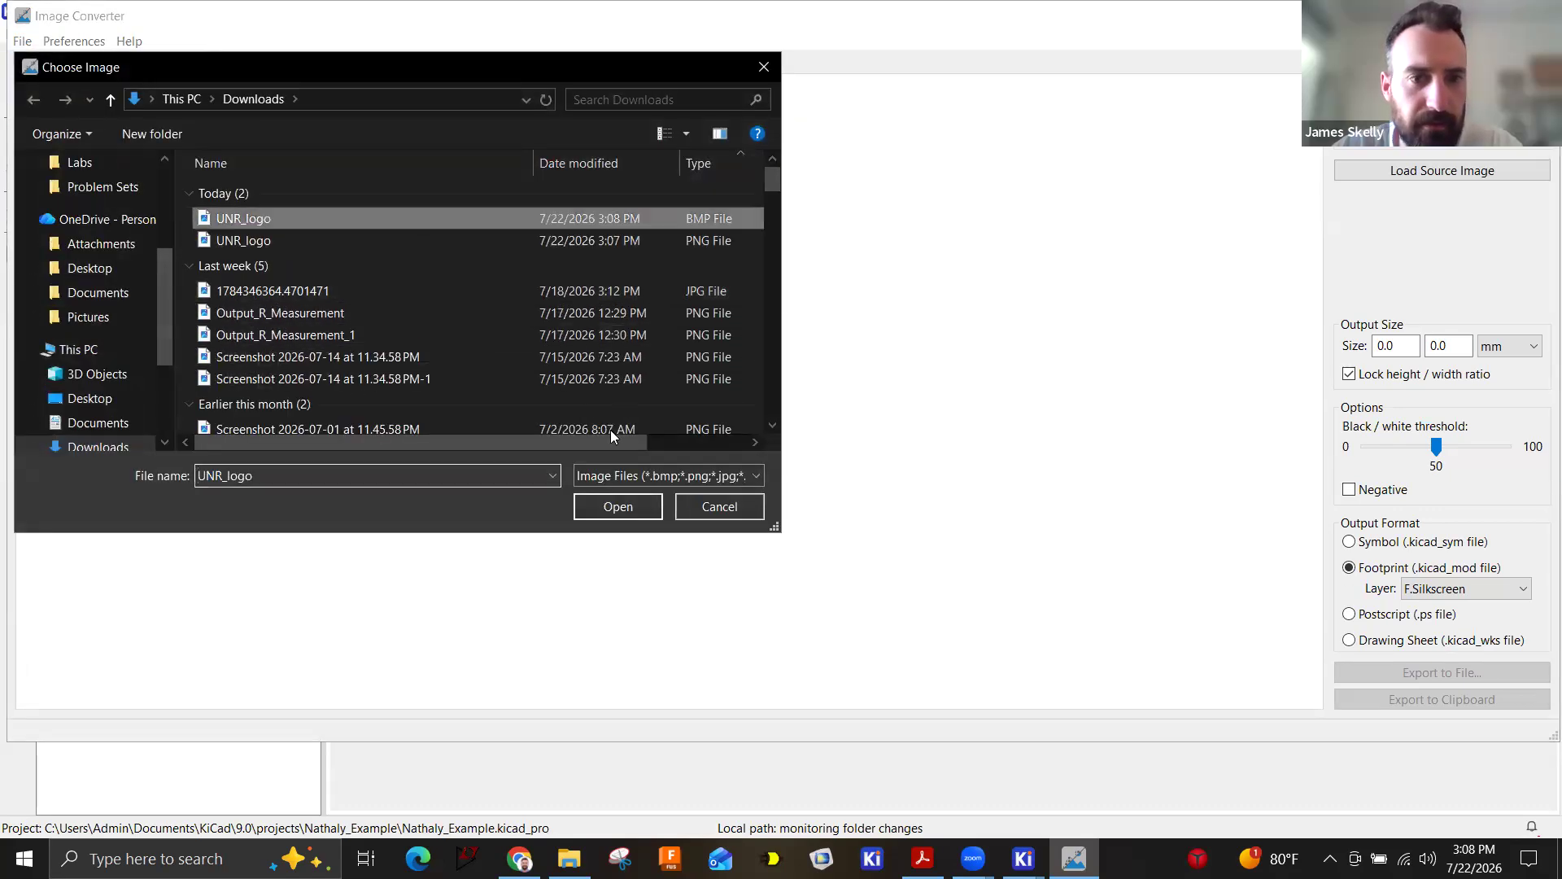
left_click(614, 506)
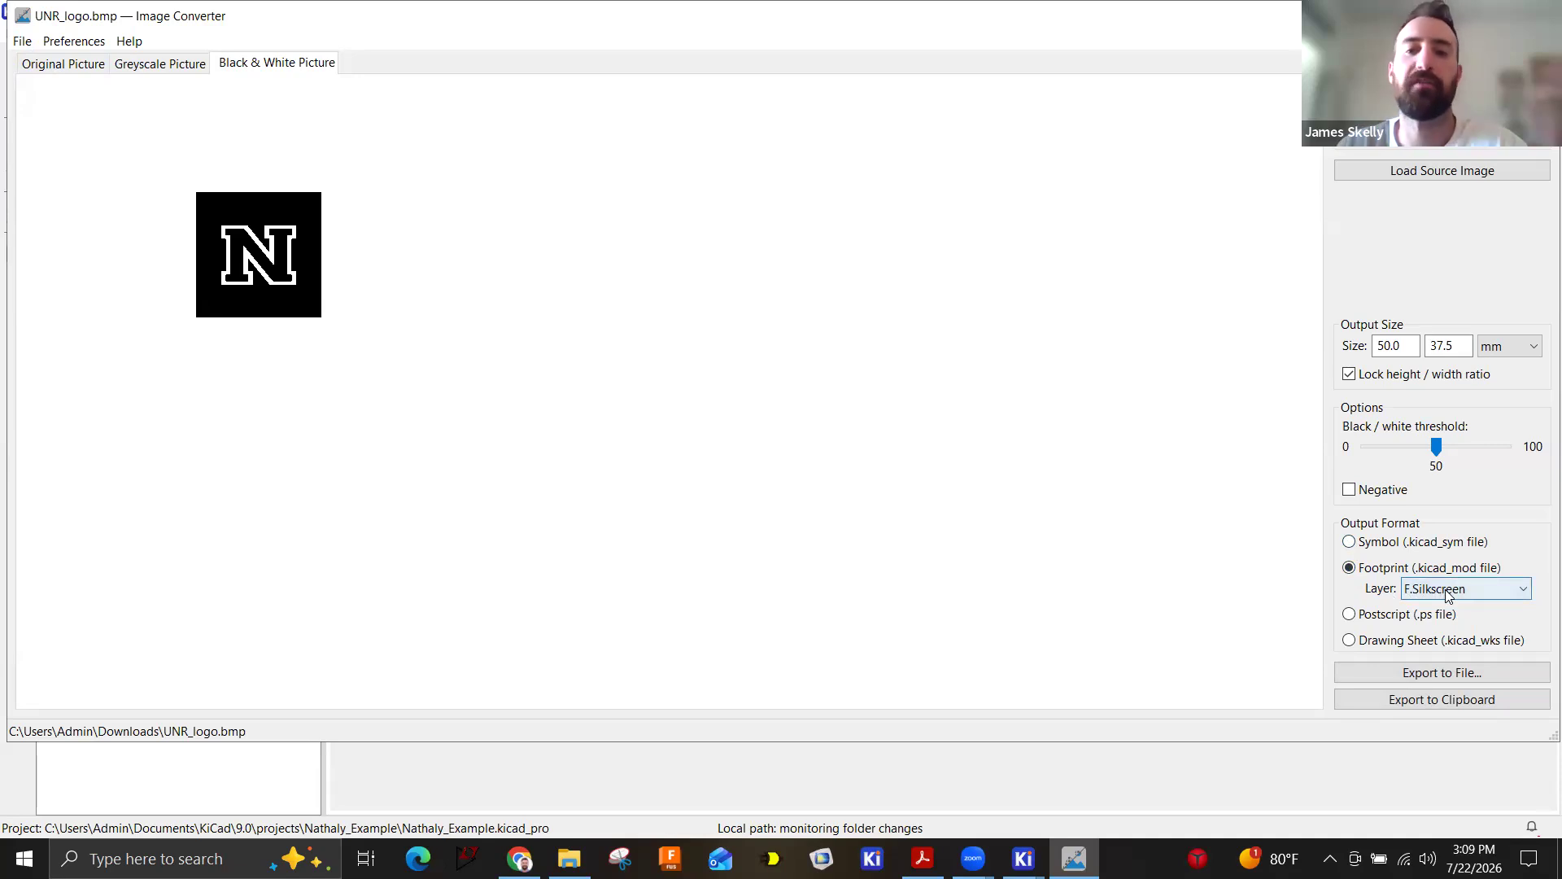
Copy the logo as an F.Silkscreen footprint at 50 by 37.5 mm and paste it beside the board in the PCB Editor.
left_click(1474, 589)
left_click(1456, 633)
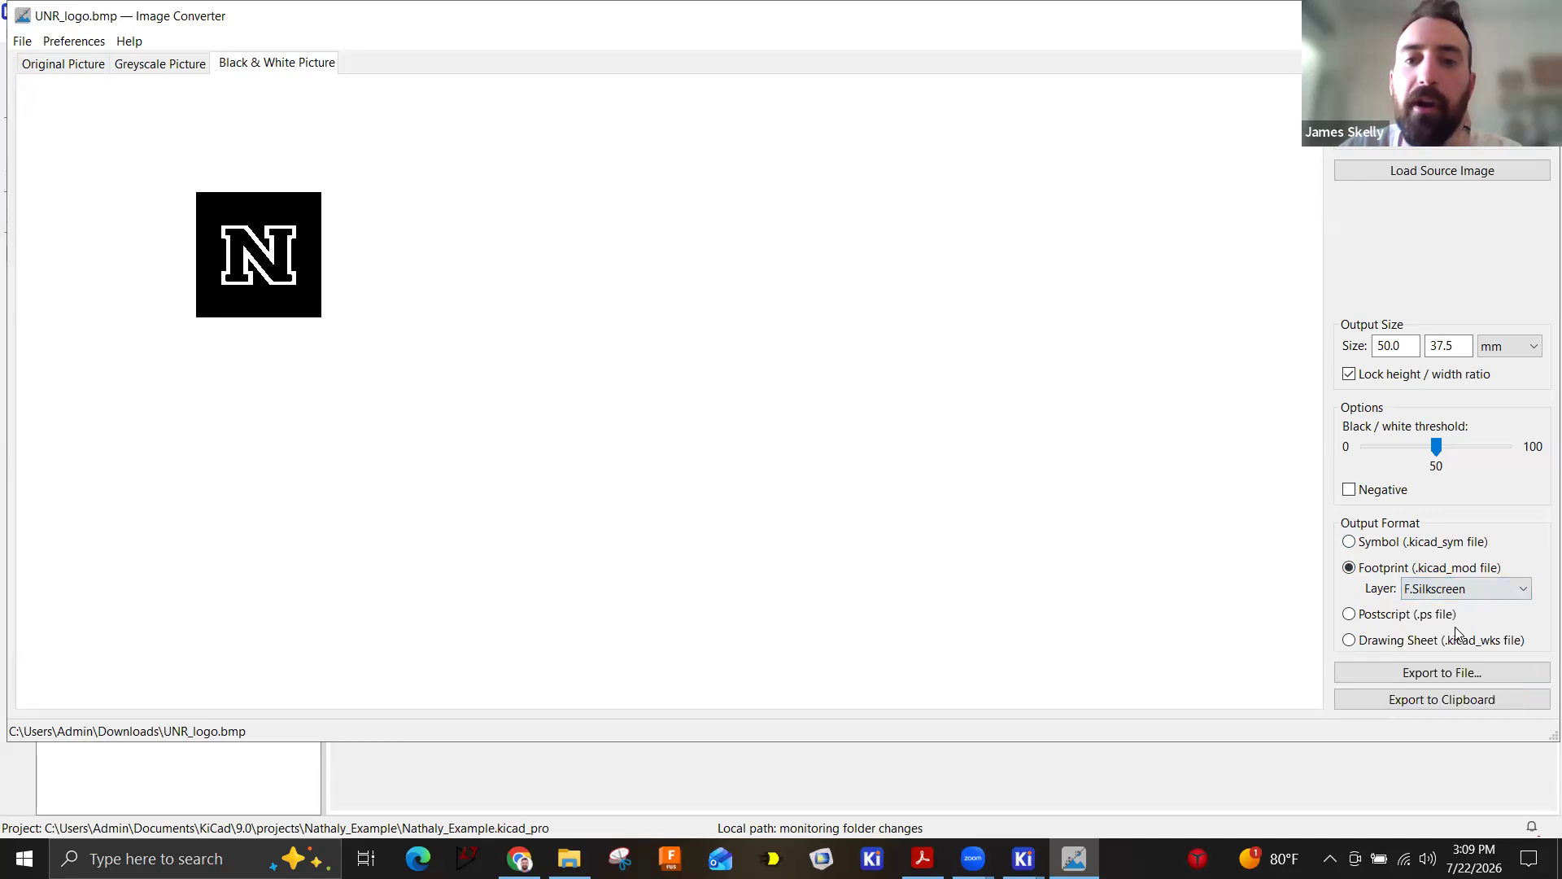
left_click(1448, 702)
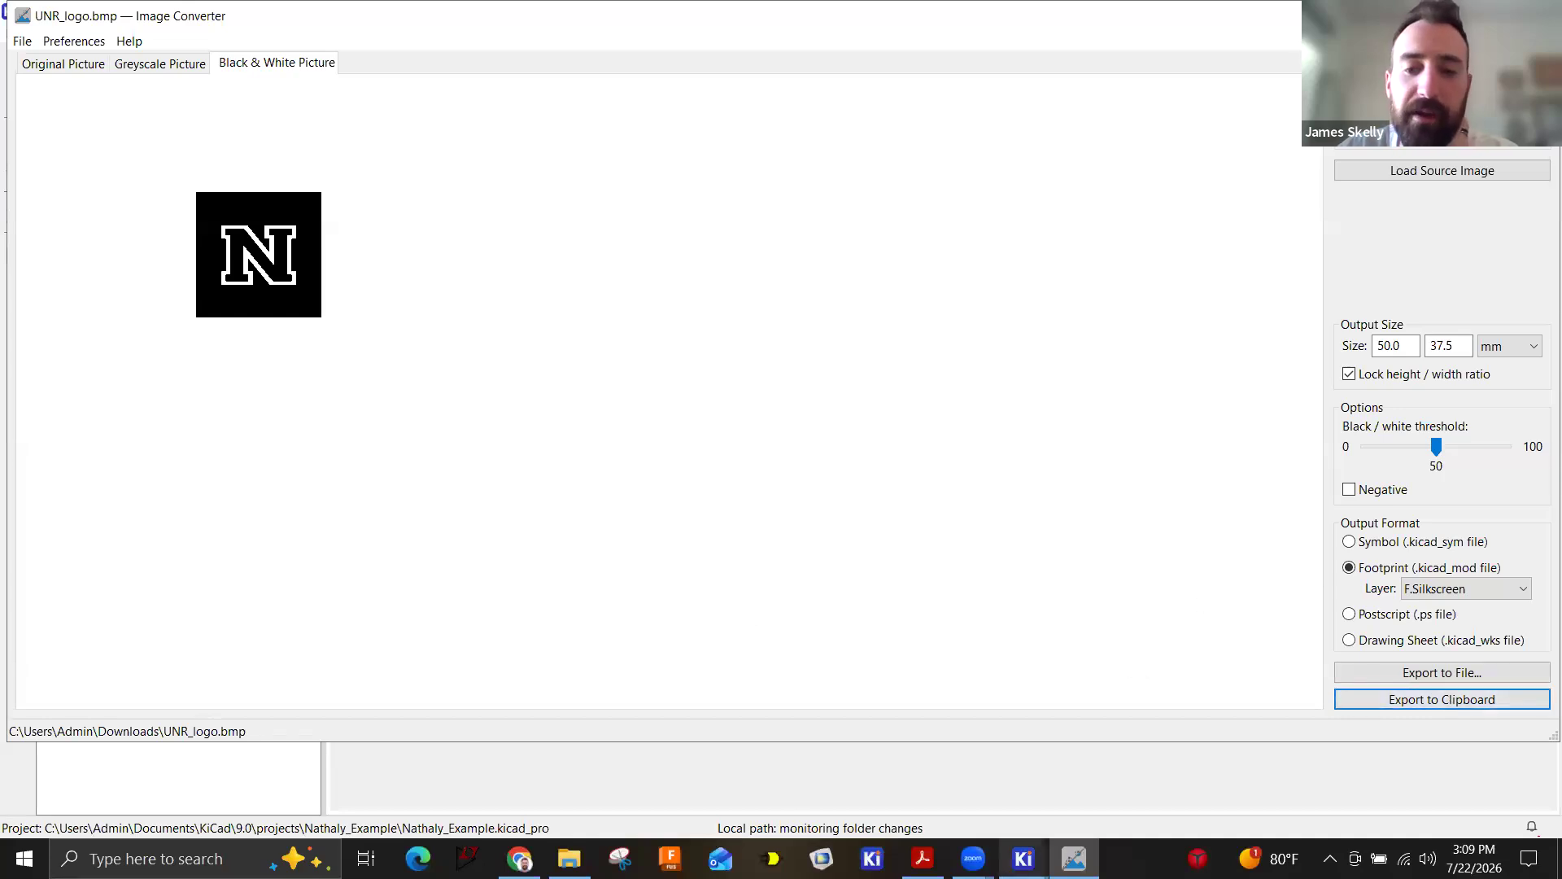
mouse_move(1023, 858)
left_click(1041, 781)
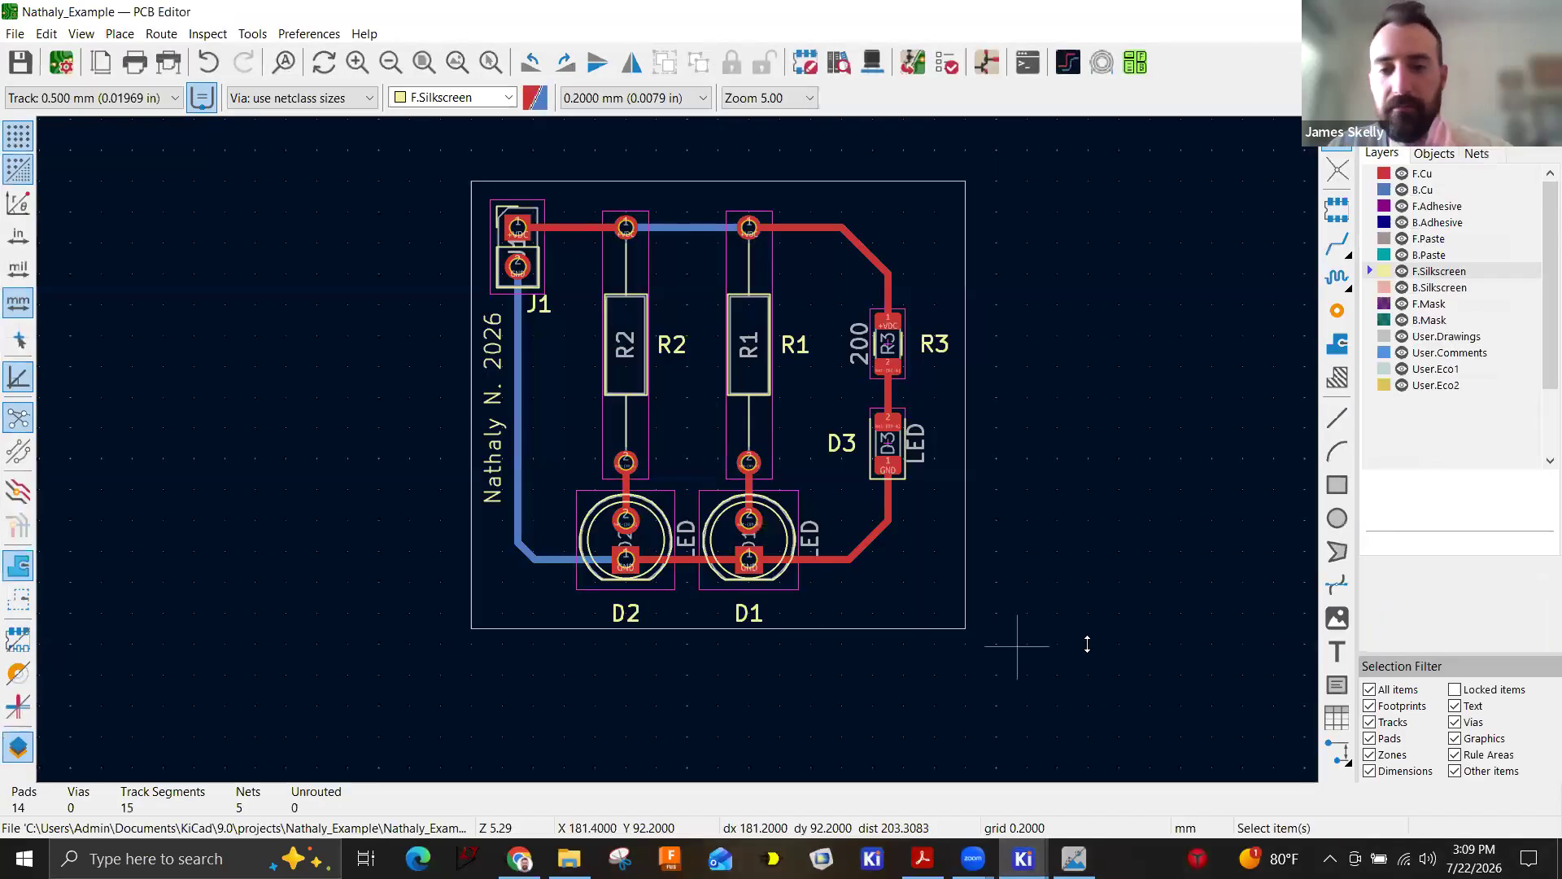
key("ctrl+v")
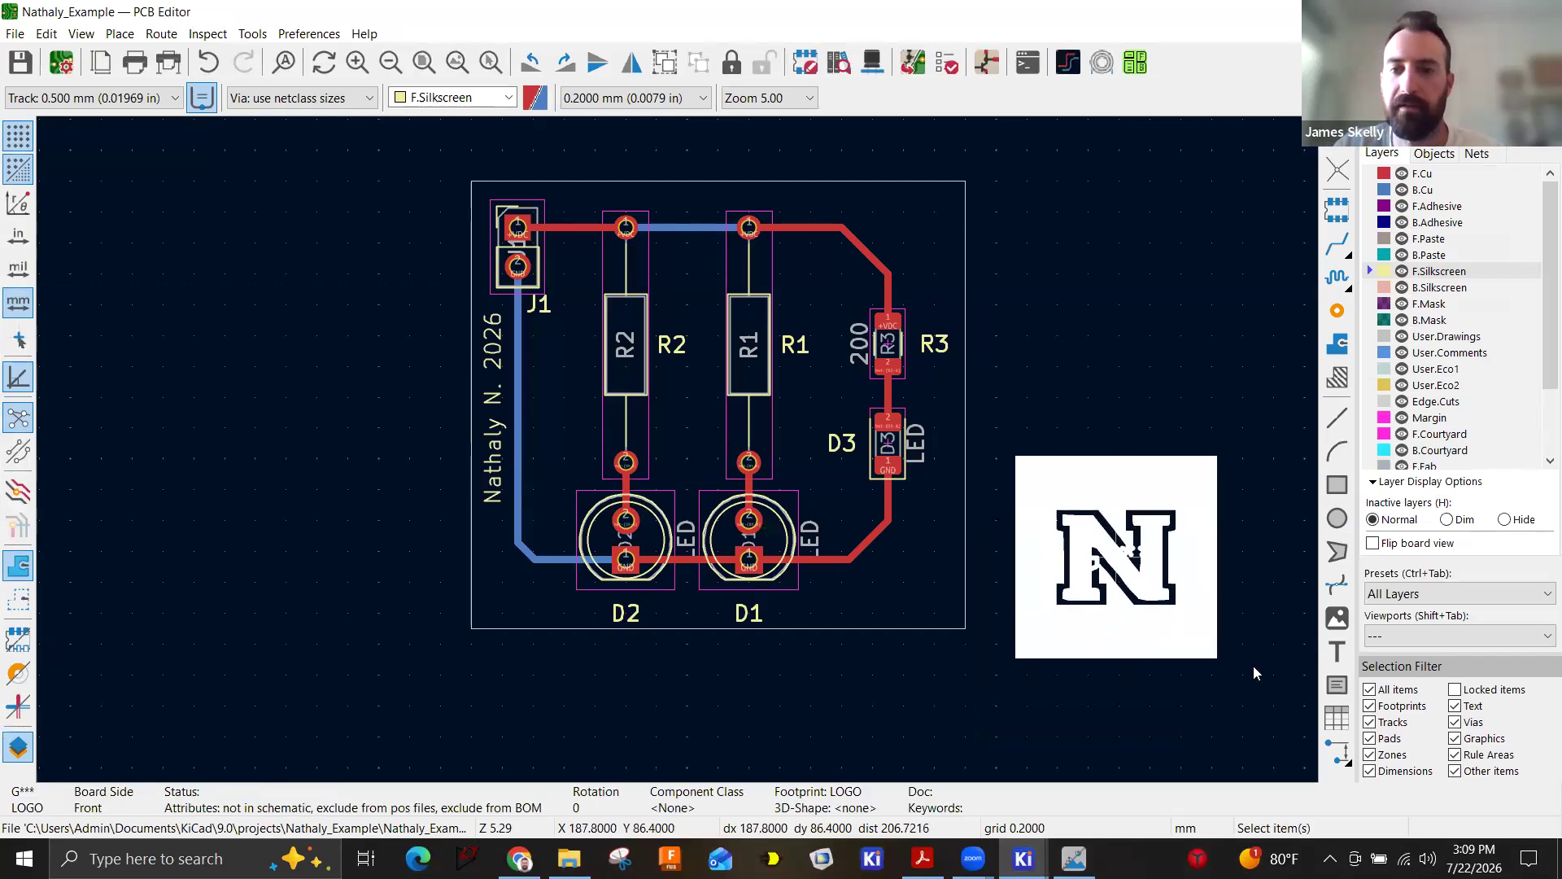
left_click(1109, 486)
Check the pasted logo's footprint properties without changing them, and delete the logo beside the board.
double_click(1109, 489)
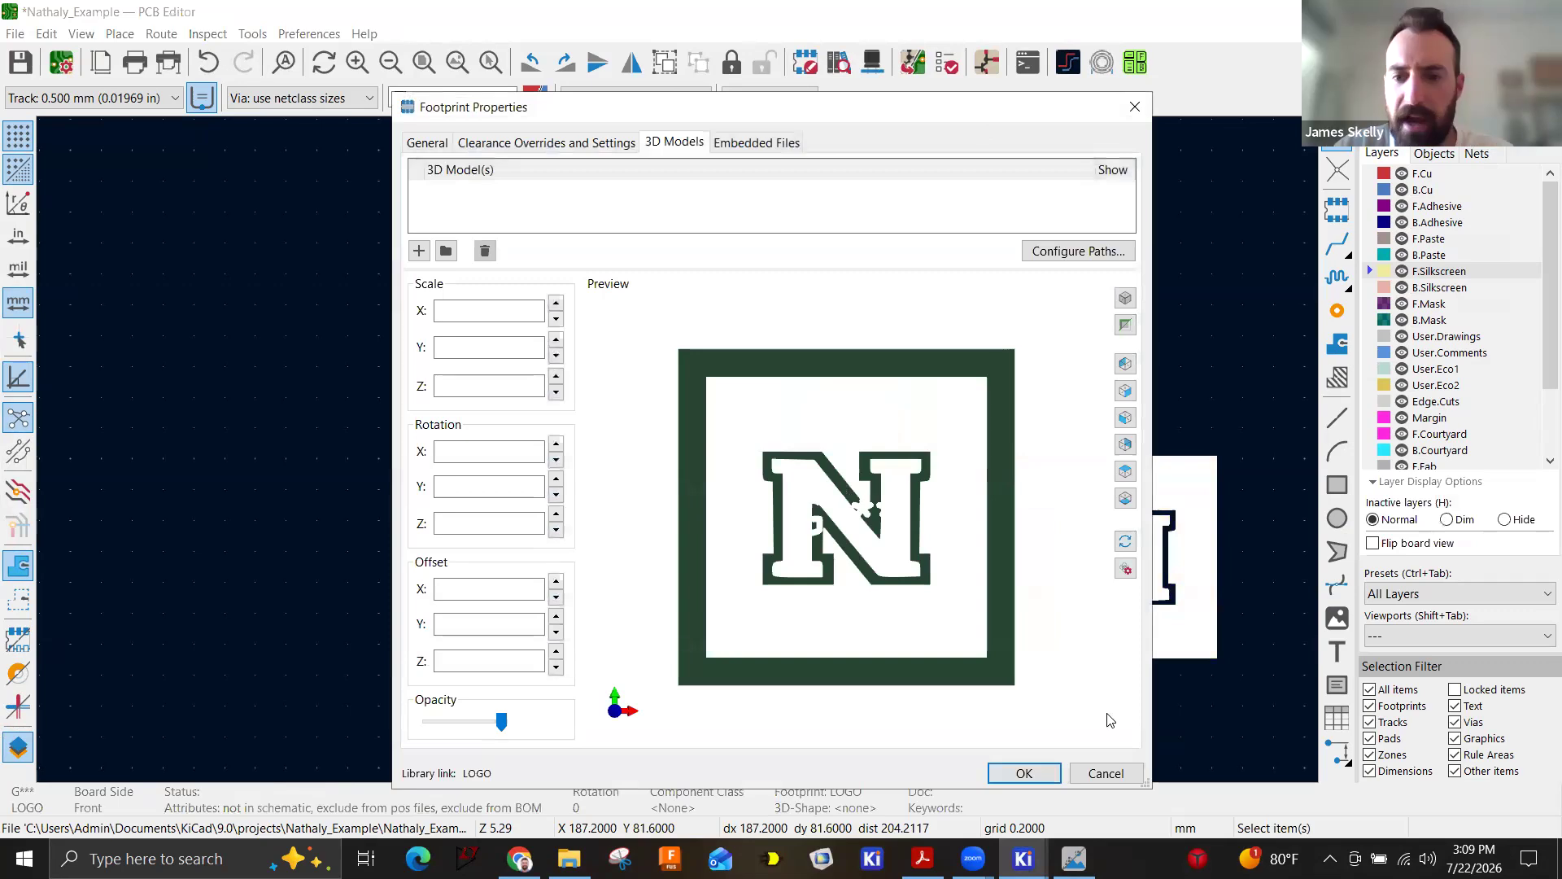
left_click(1104, 773)
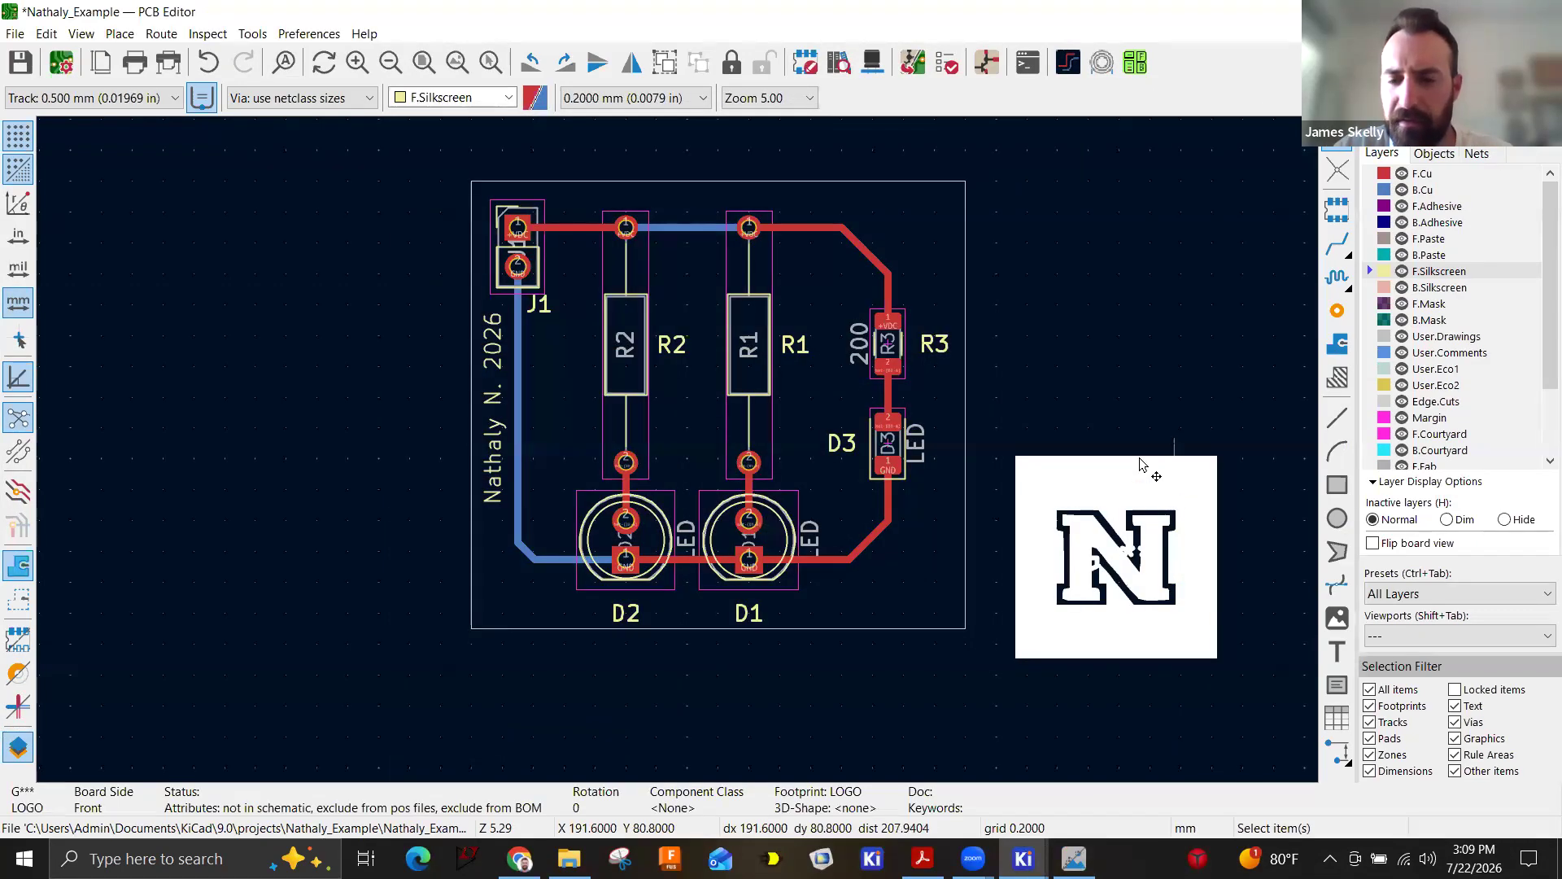
left_click(986, 443)
left_click_drag(986, 444, 1232, 689)
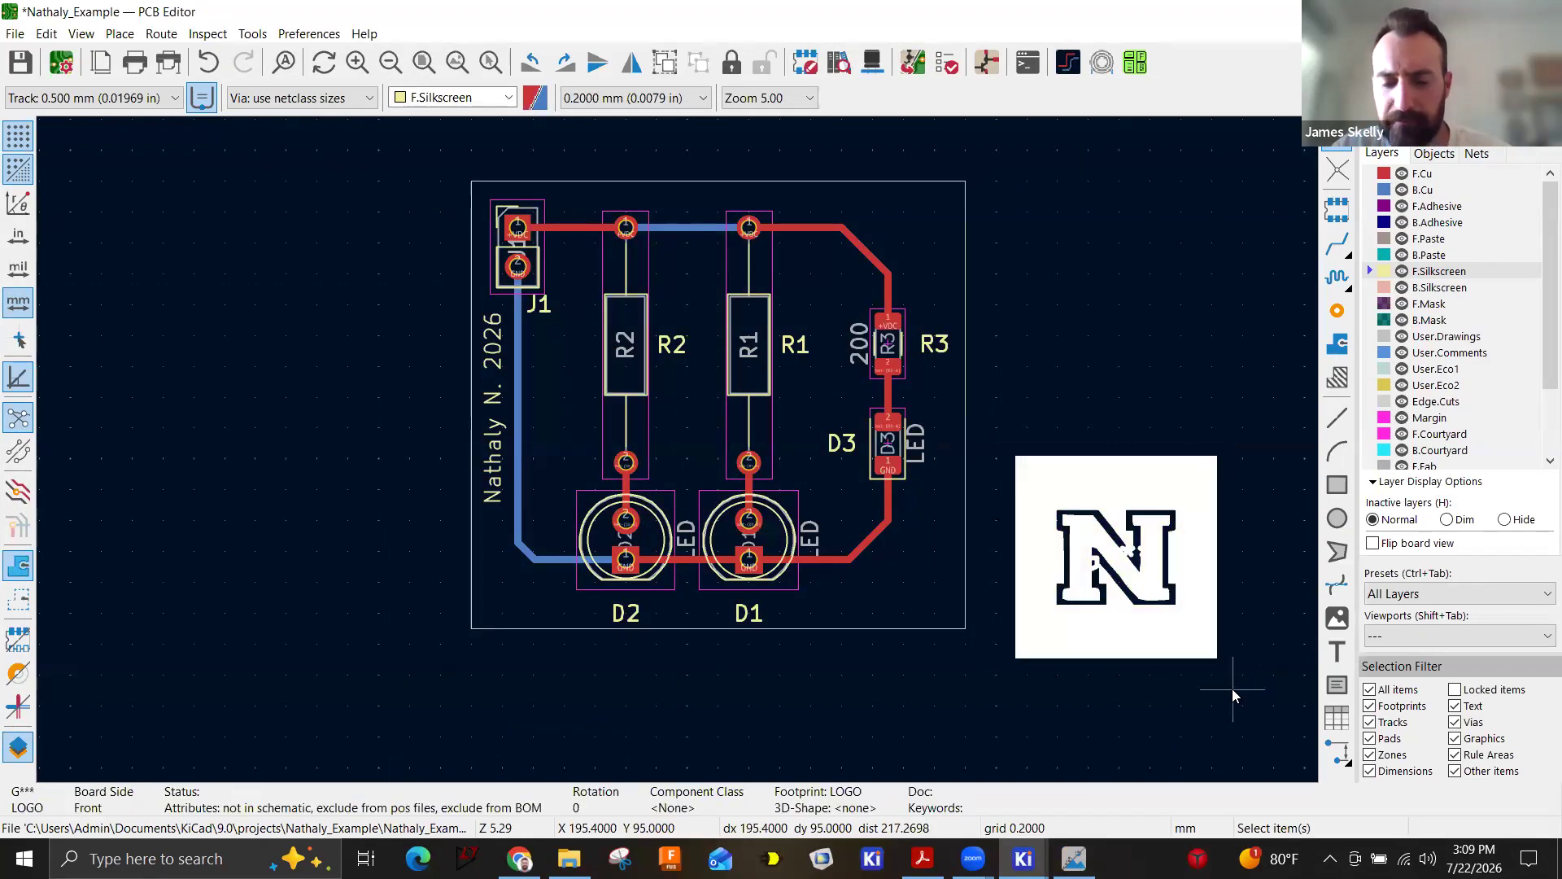
key("Delete")
Measure the free board corner below D3 with a temporary silkscreen rectangle about 5 mm square.
left_click(1074, 858)
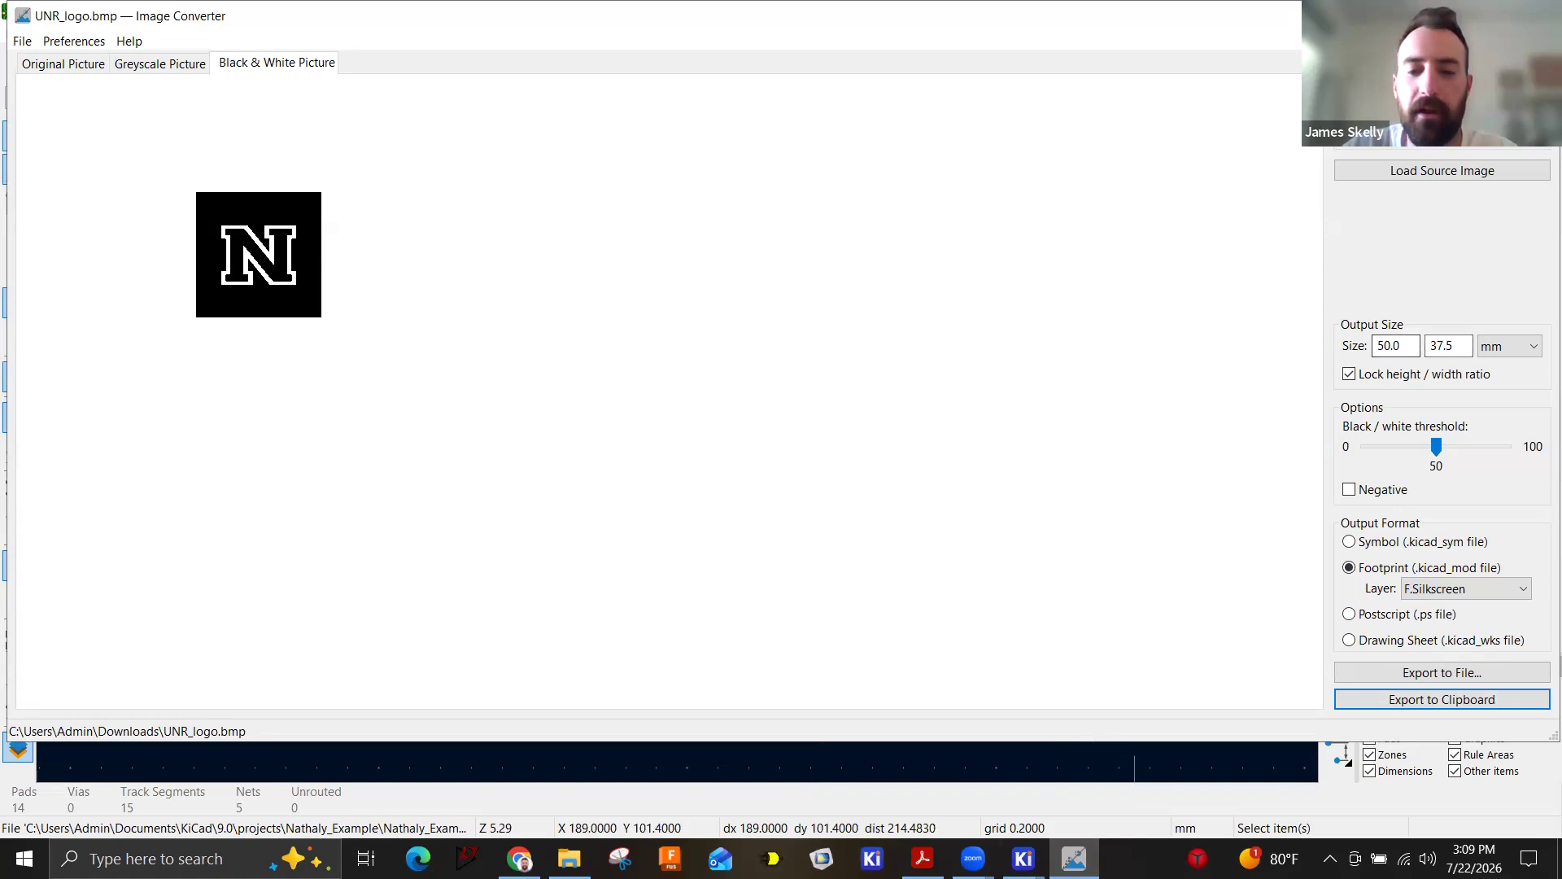
mouse_move(1023, 859)
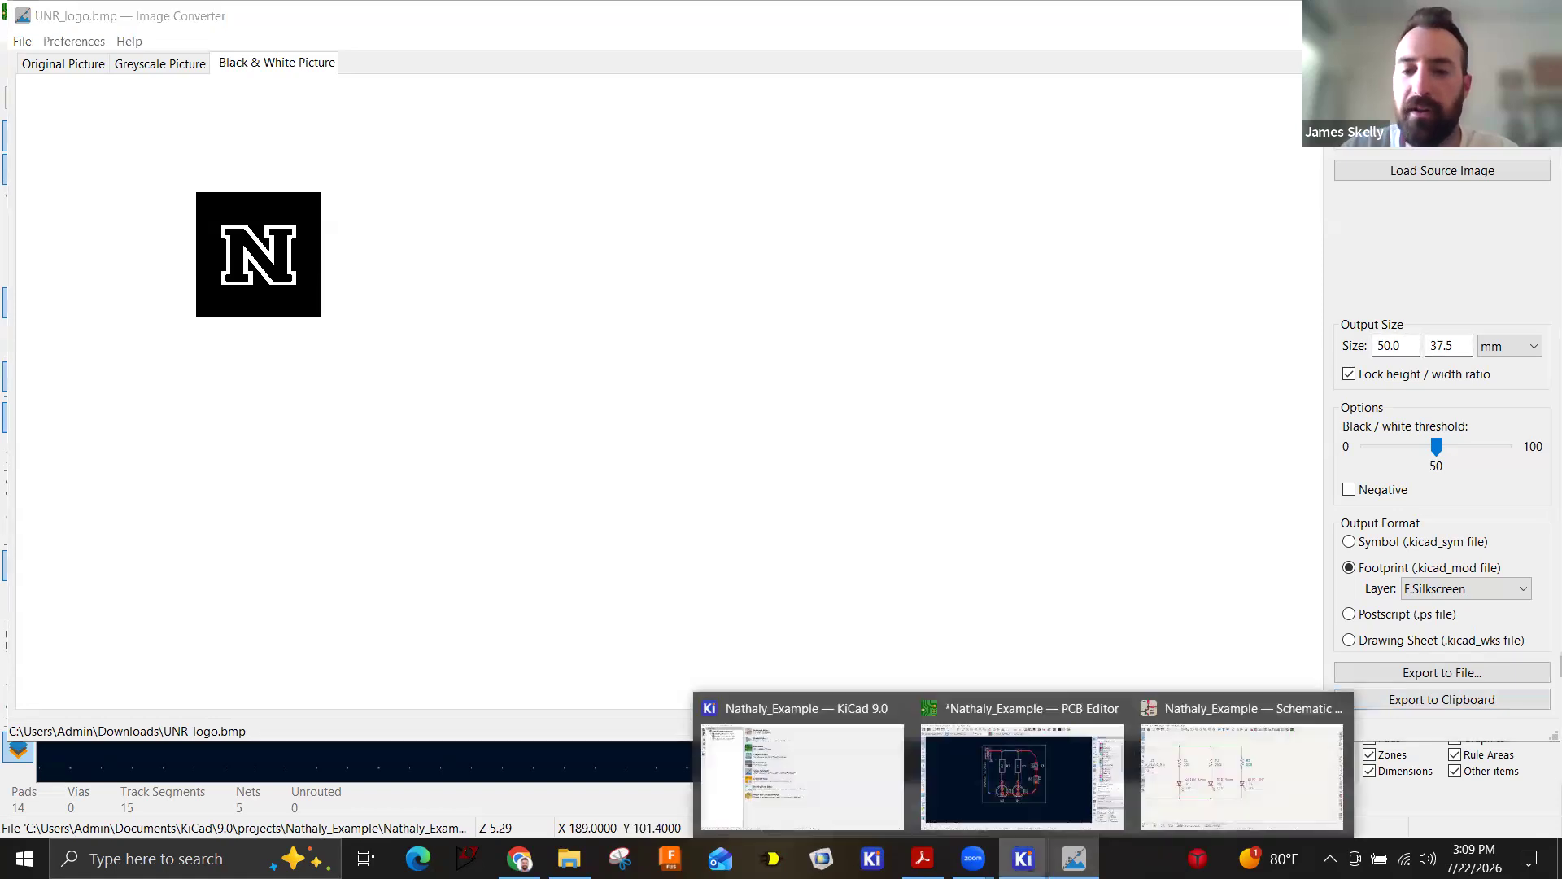
left_click(1034, 818)
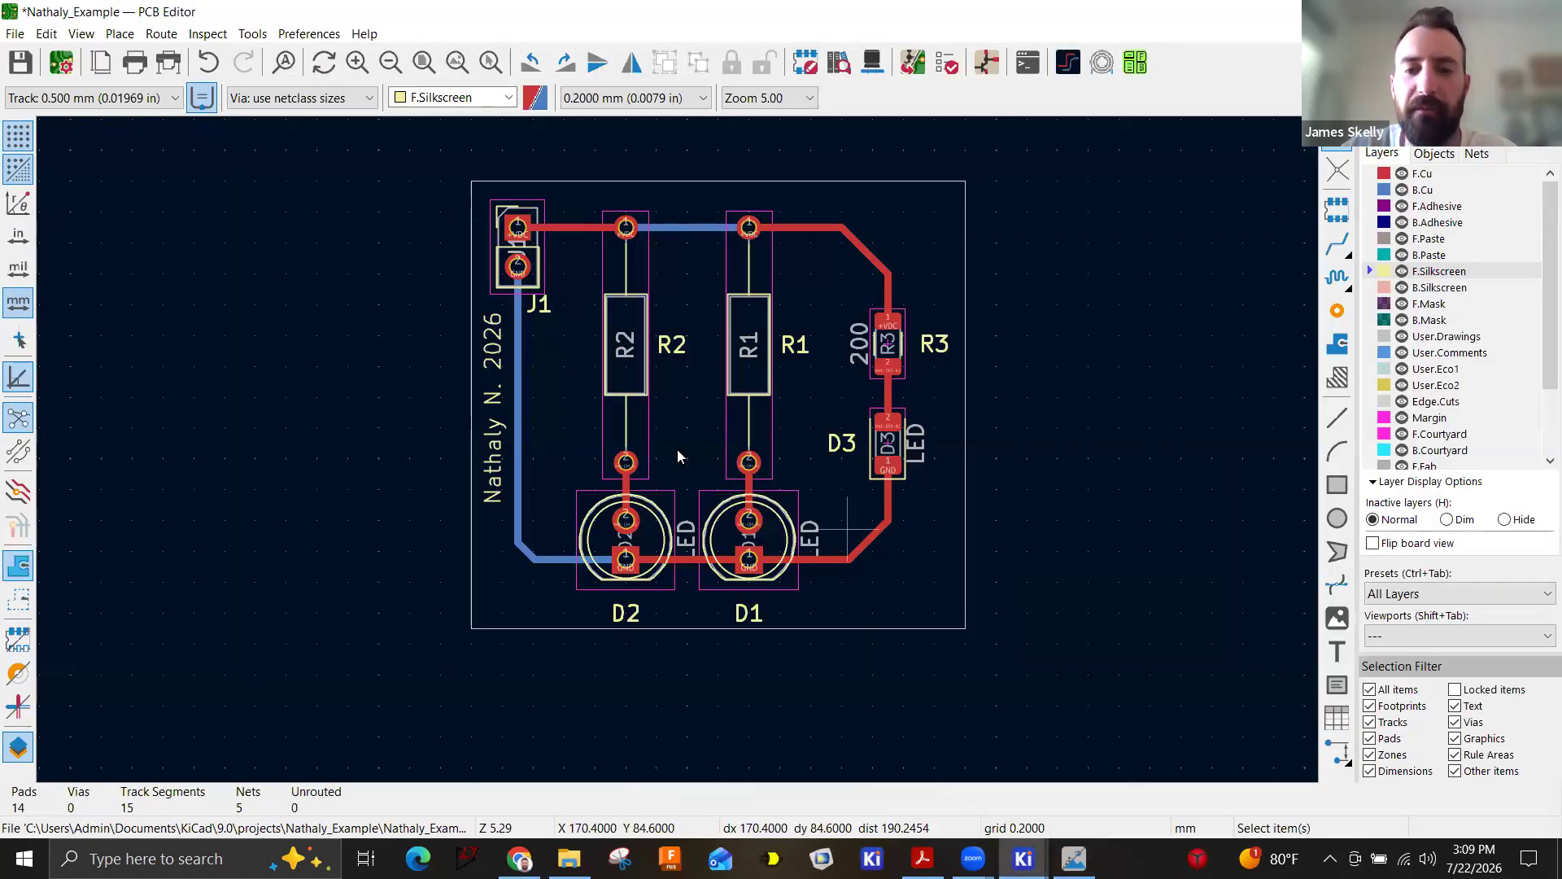
scroll(677, 450, "up", 3)
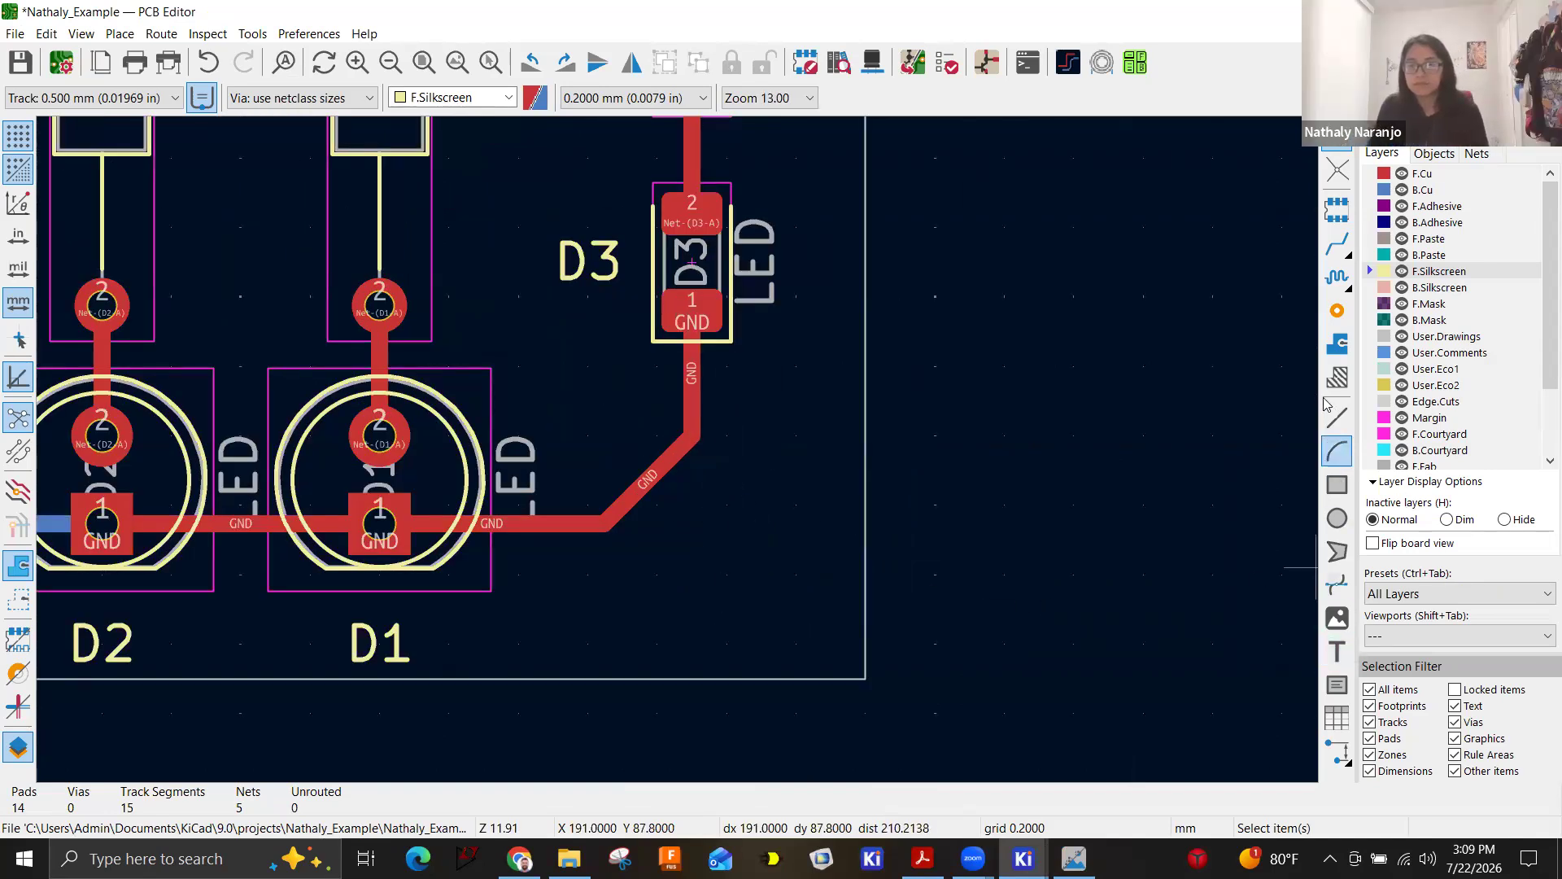
left_click(1337, 484)
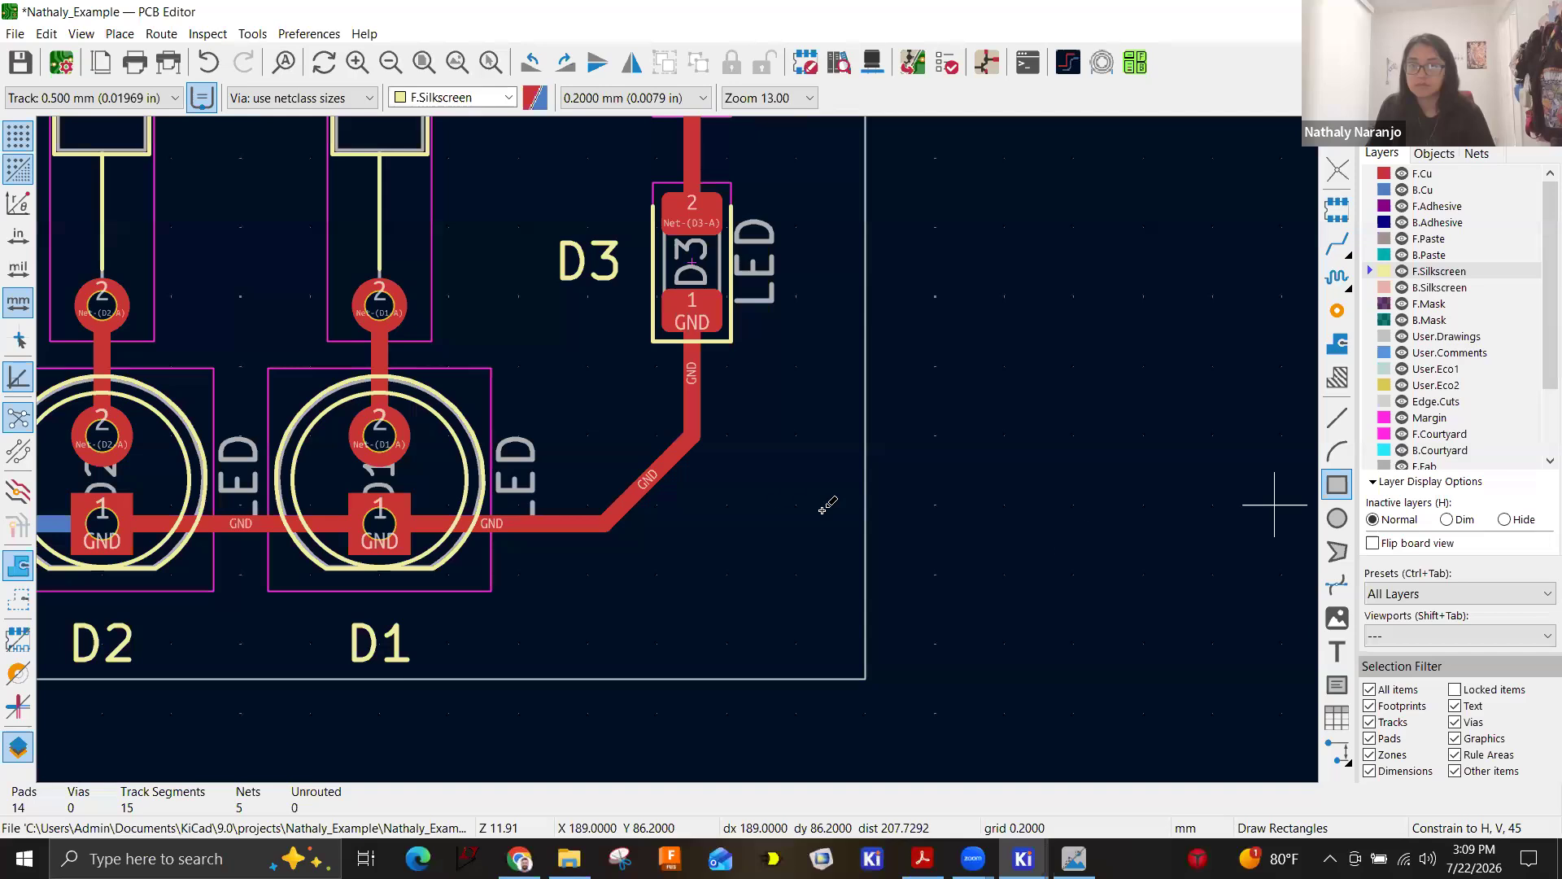
left_click(670, 490)
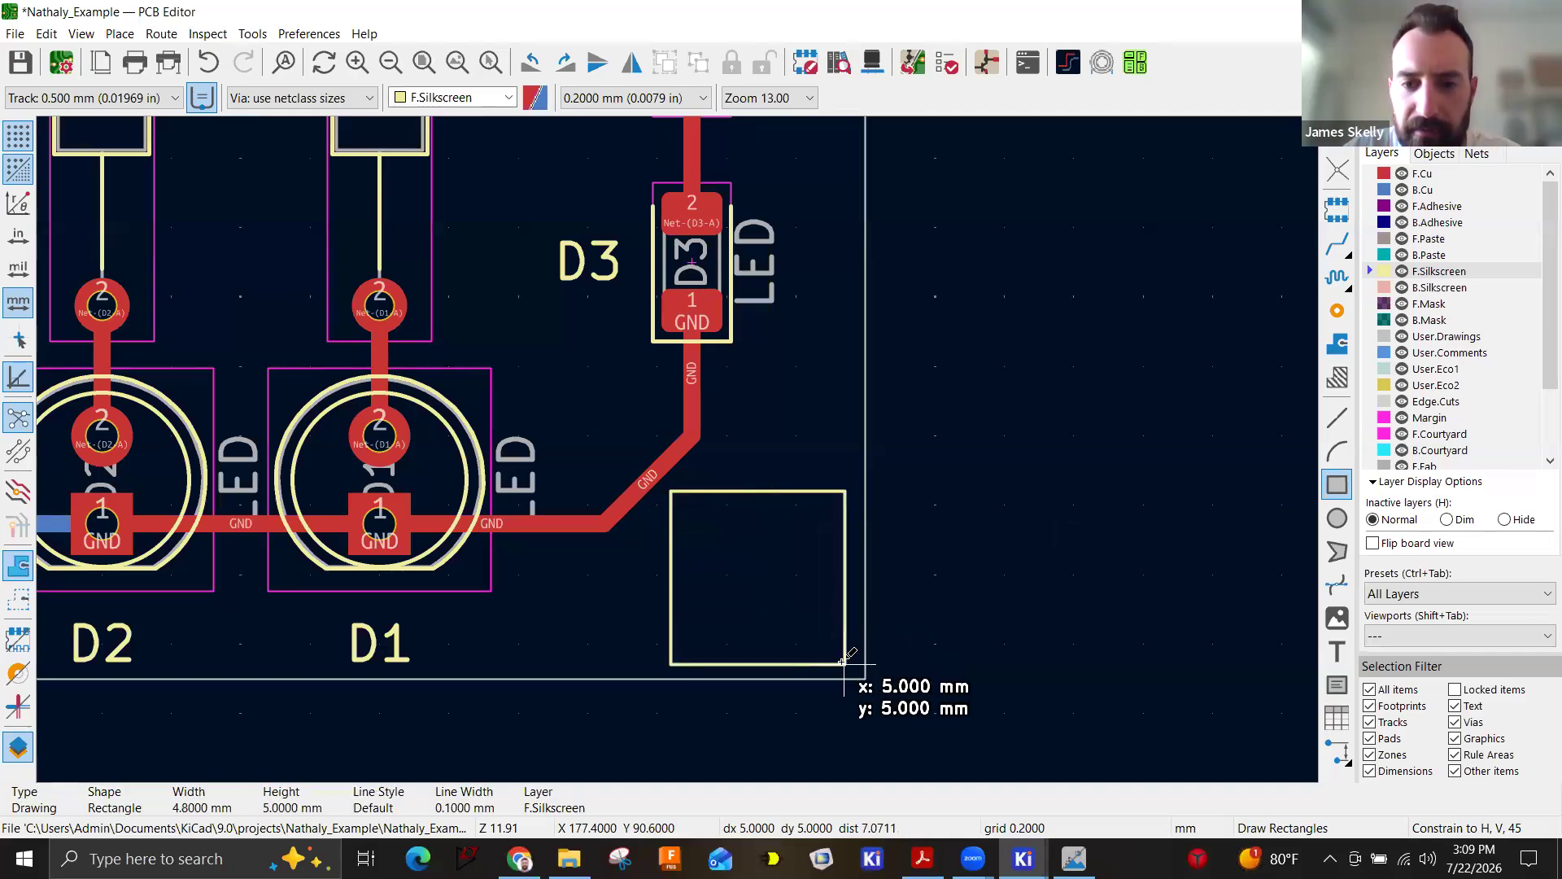
key("Escape")
key("Escape")
Try pasting the logo footprint onto the board with its output width set to 5 mm.
left_click(1074, 859)
double_click(1394, 345)
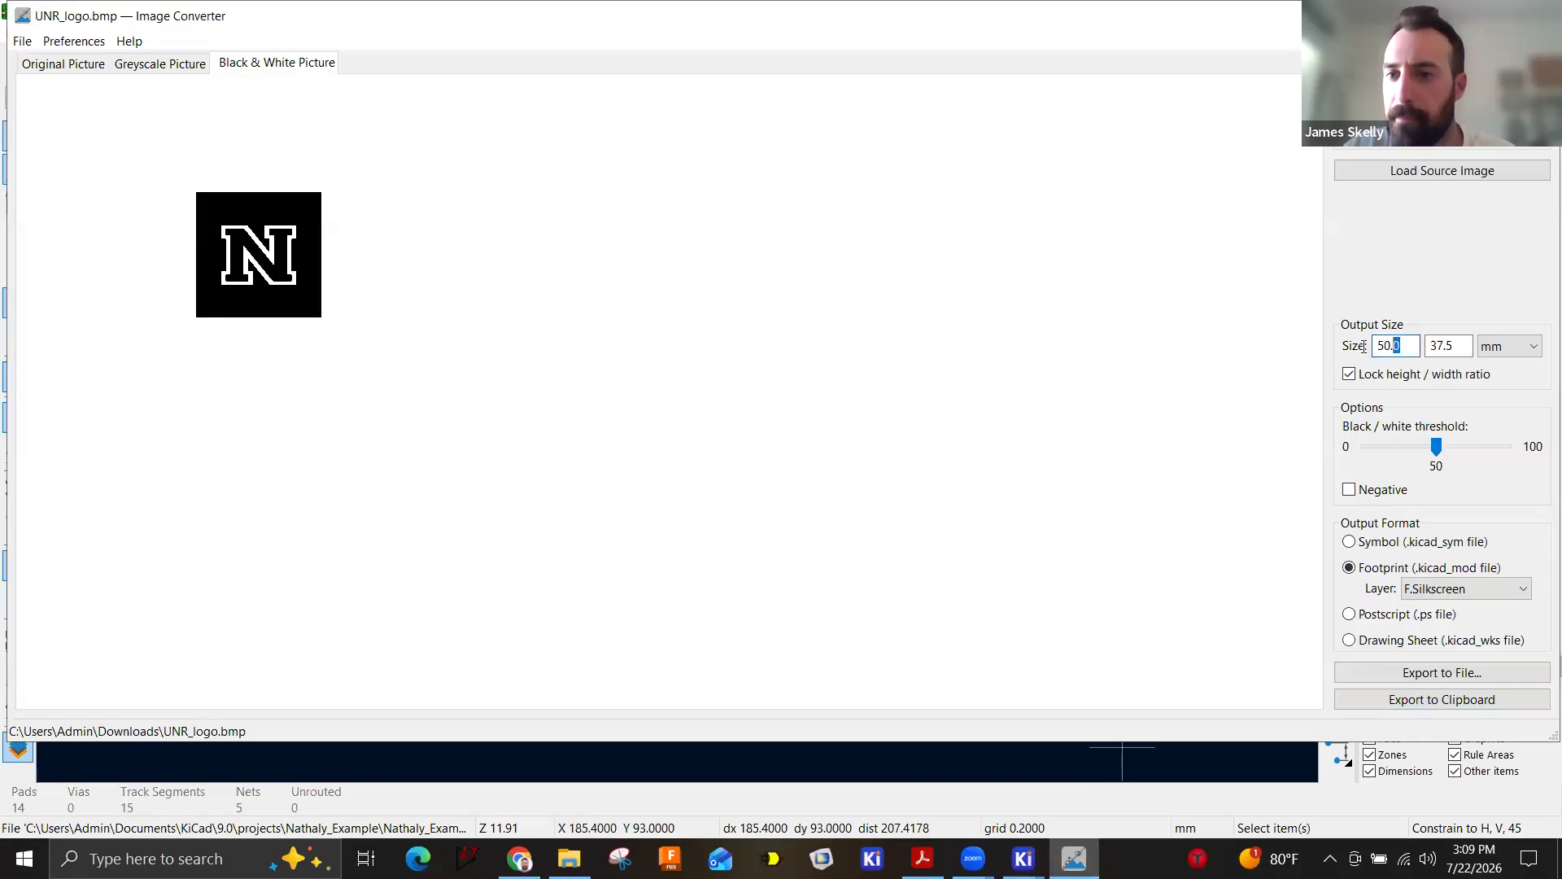
type("5")
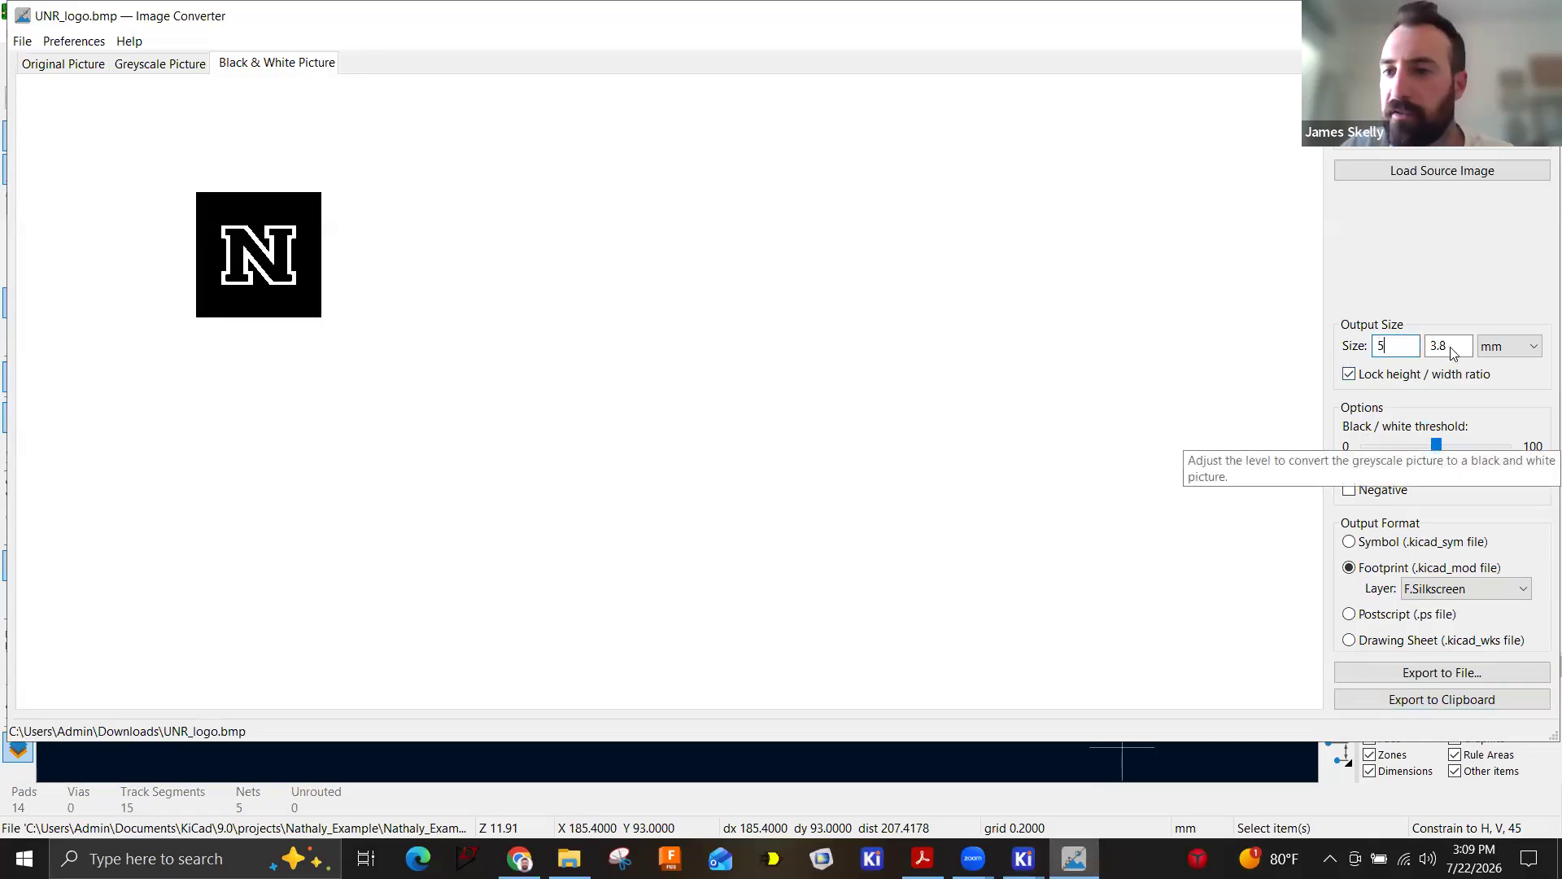
left_click(1445, 700)
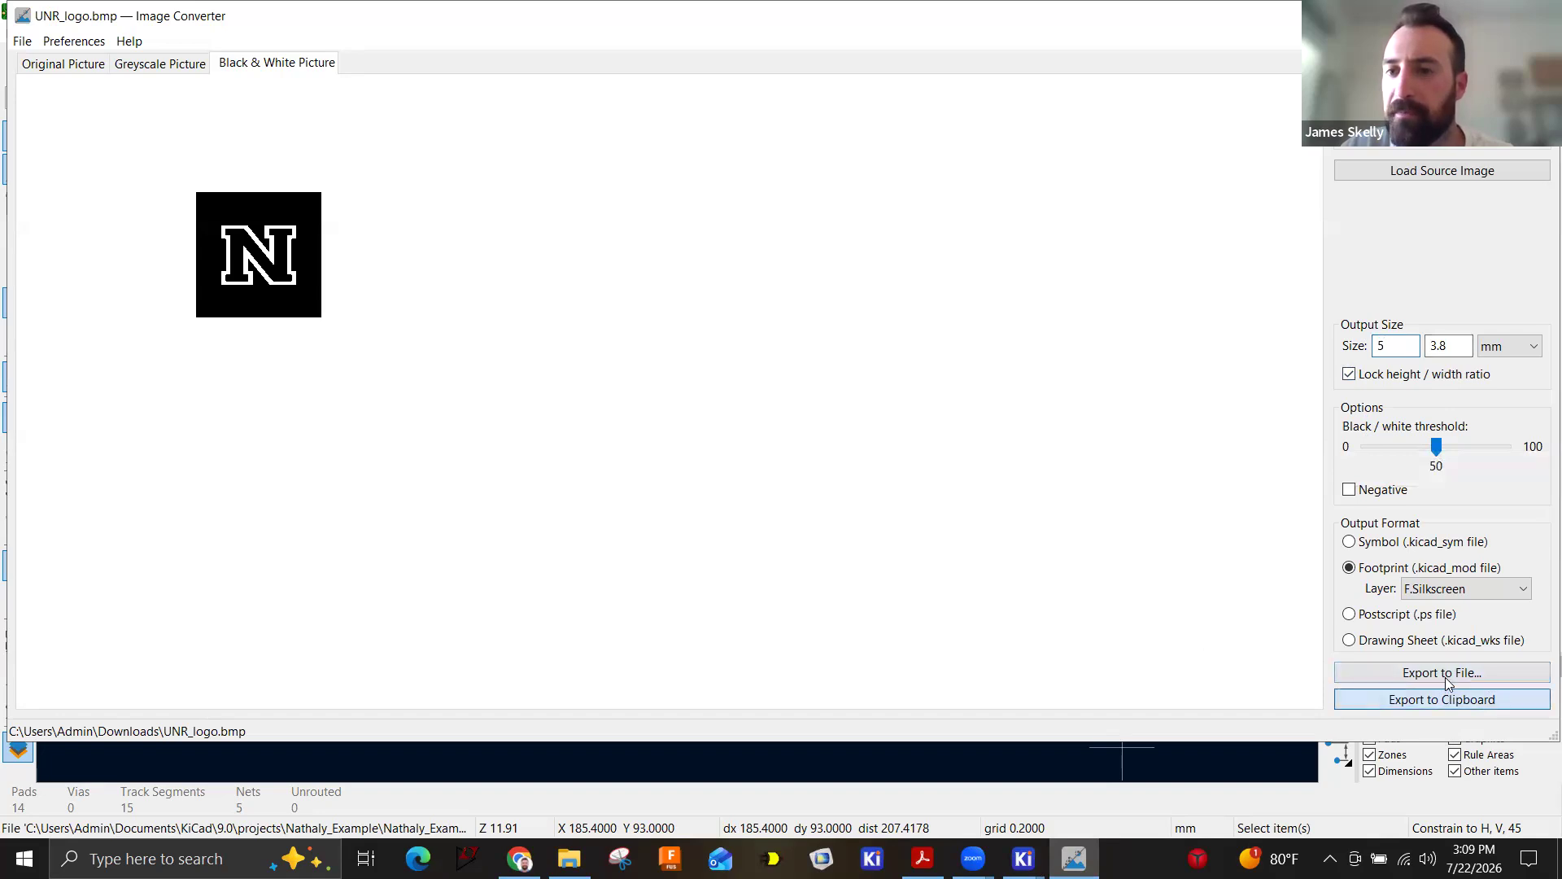
left_click(1004, 754)
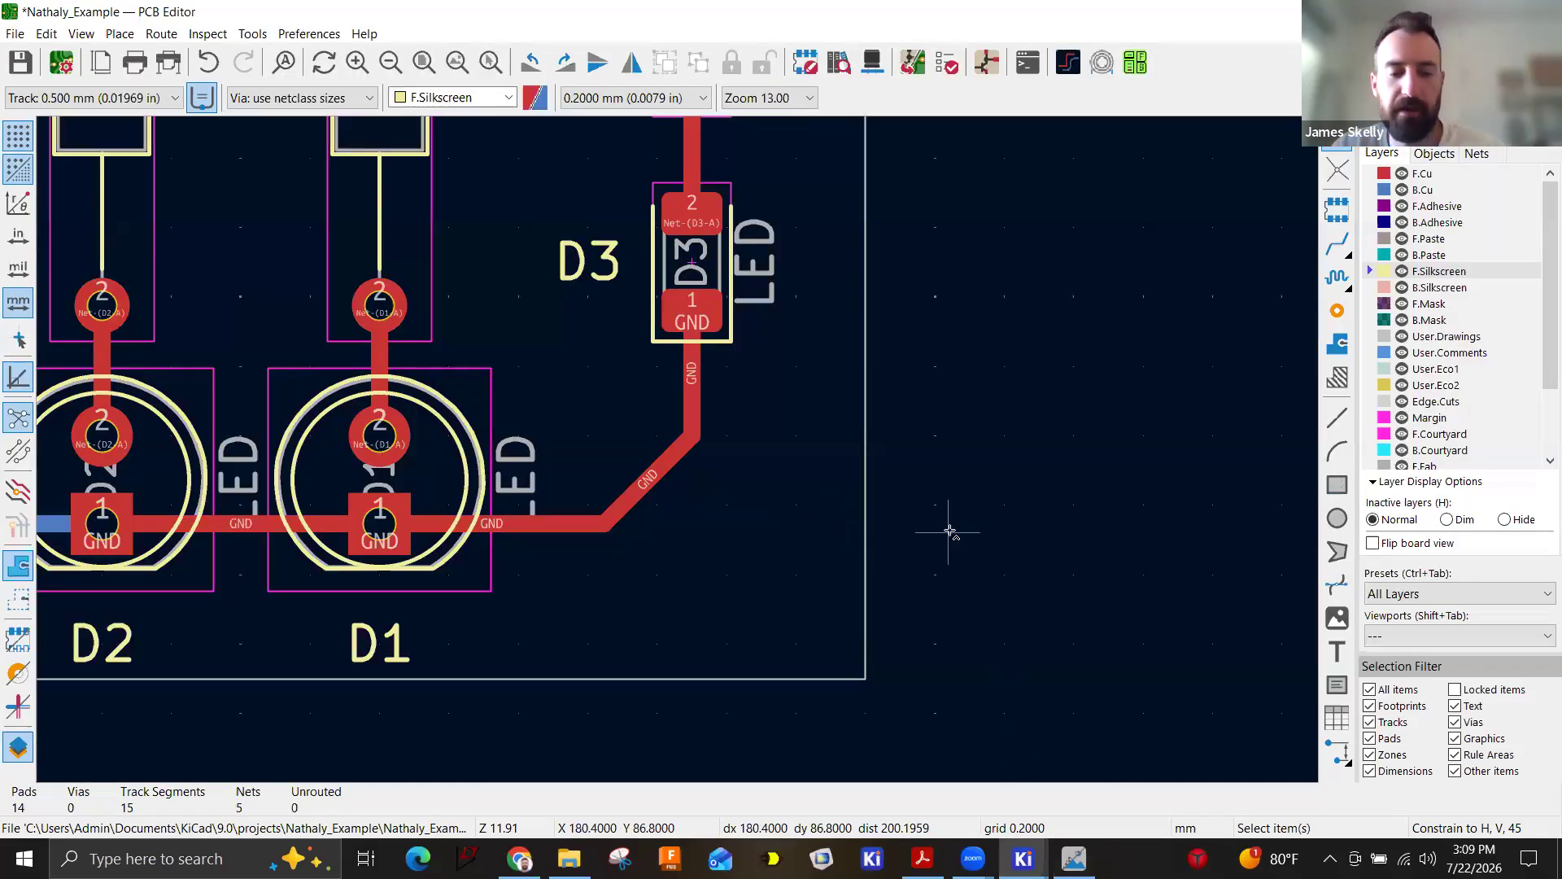
key("ctrl+v")
key("Escape")
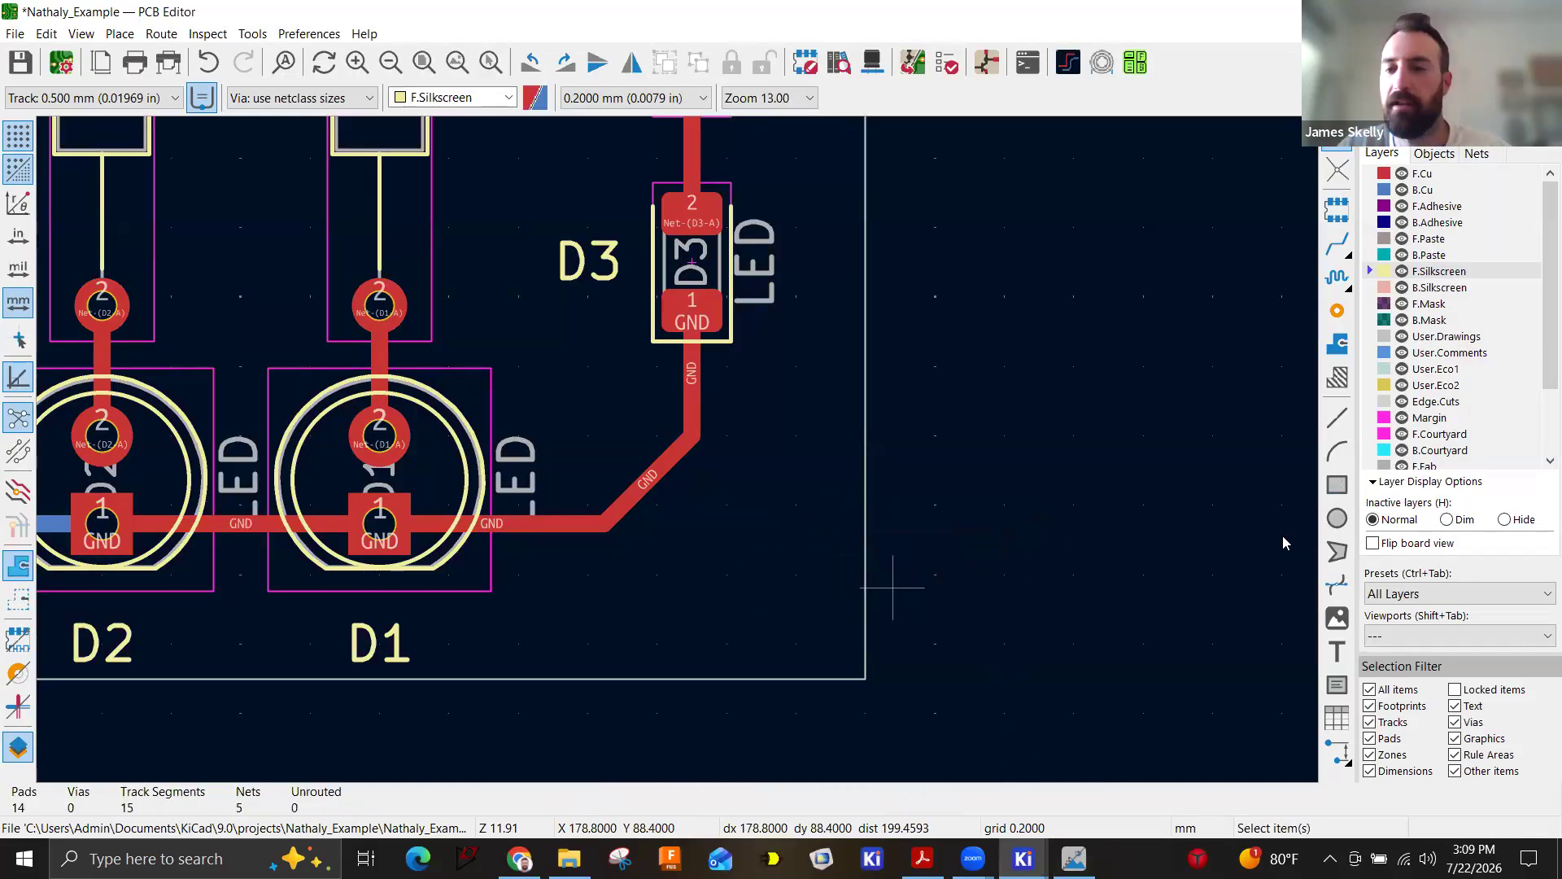
Set the logo's output width to 15 mm, copy it as a footprint, and place it in the board corner below D3.
left_click(1076, 856)
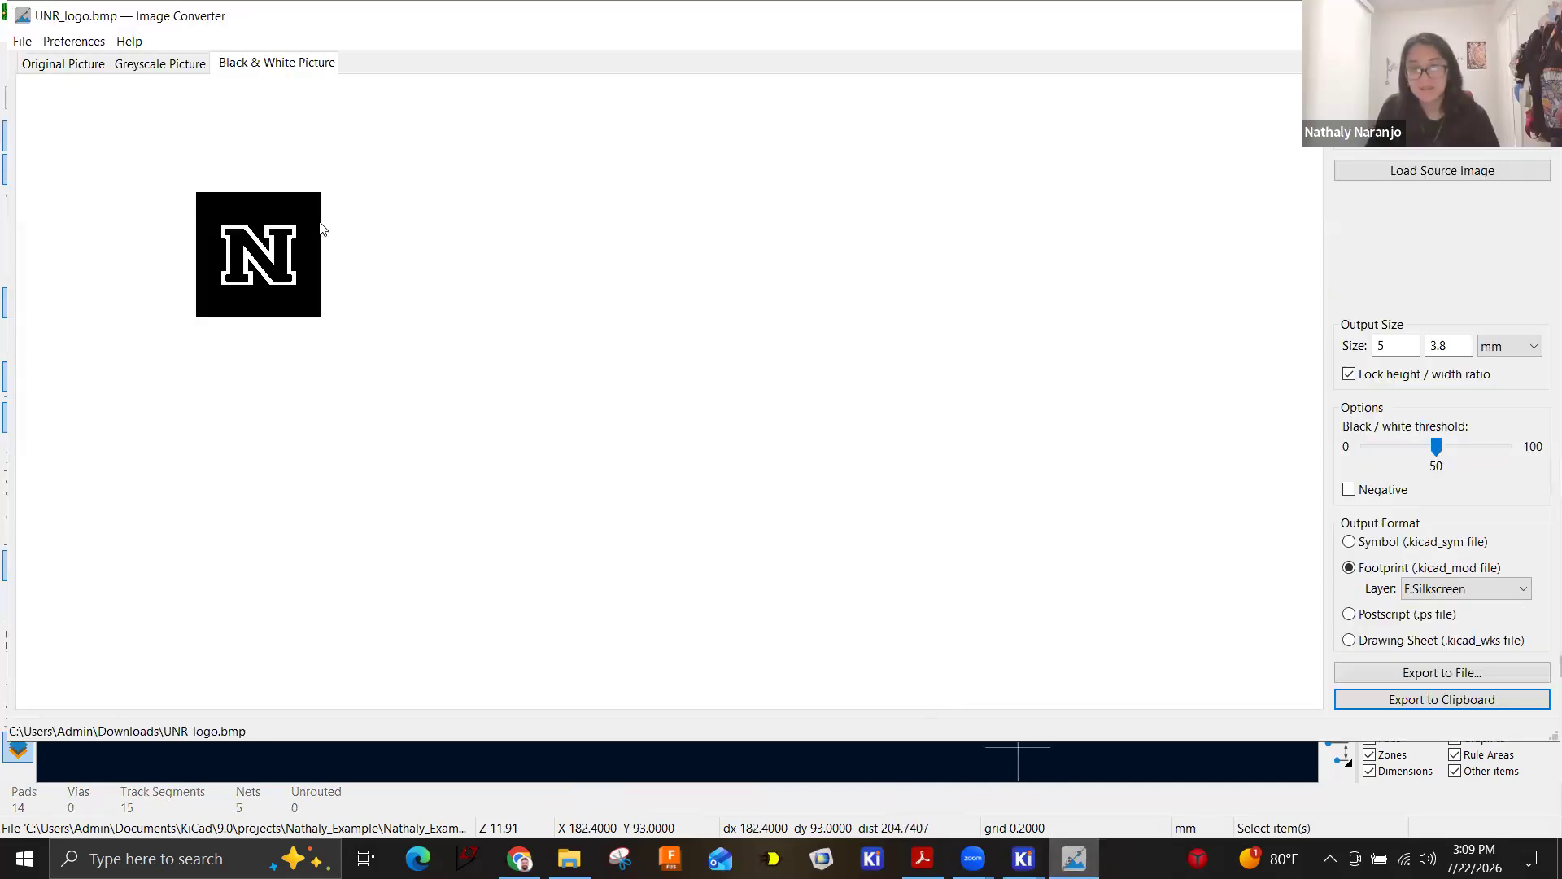
double_click(1400, 346)
type("15")
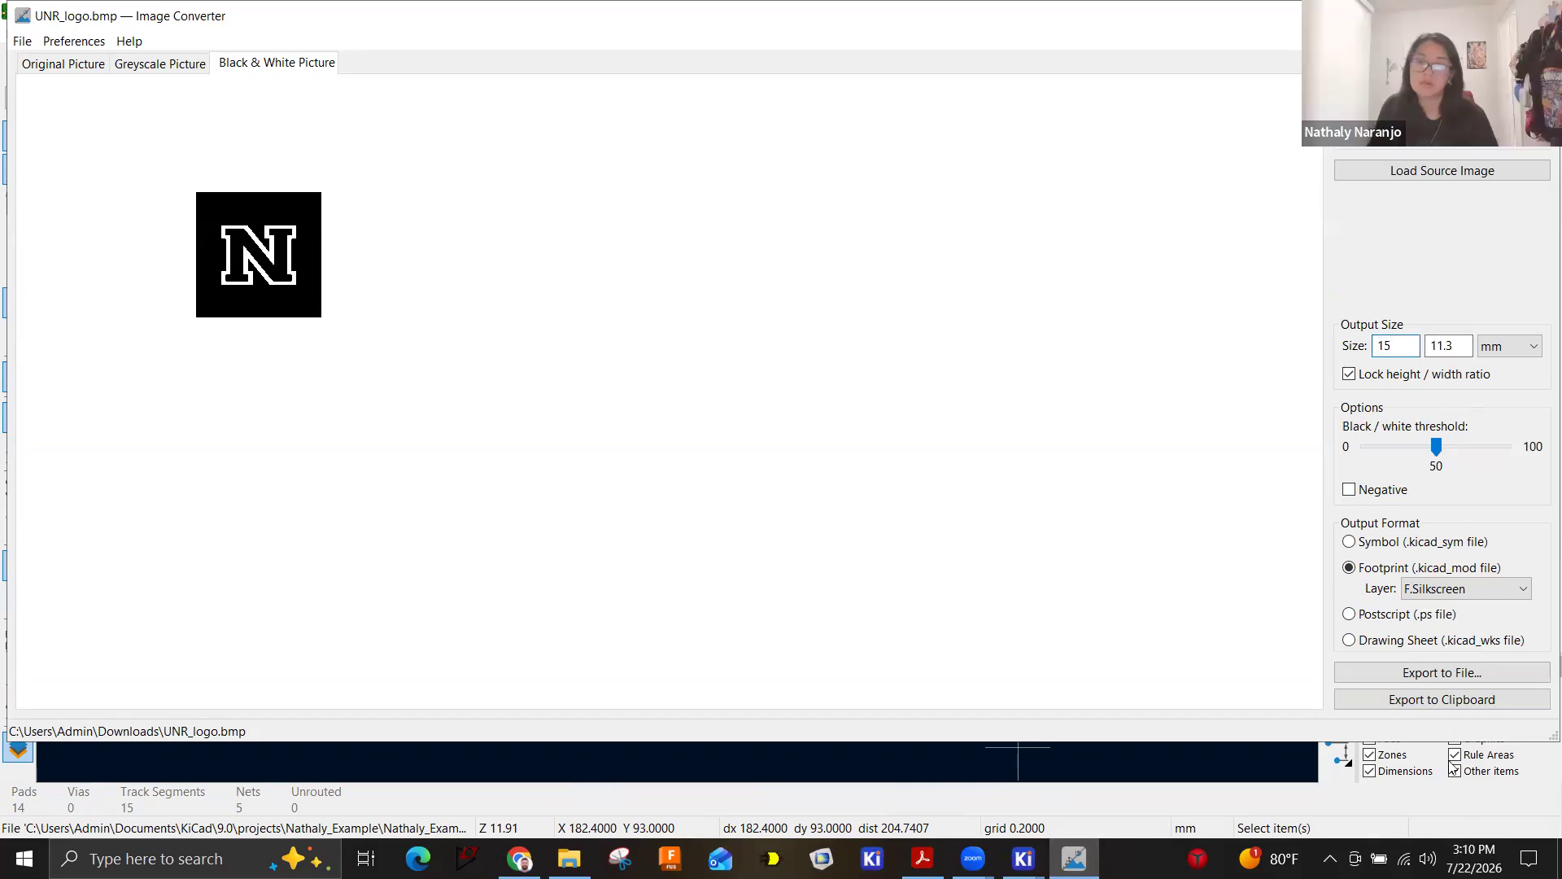
left_click(1465, 700)
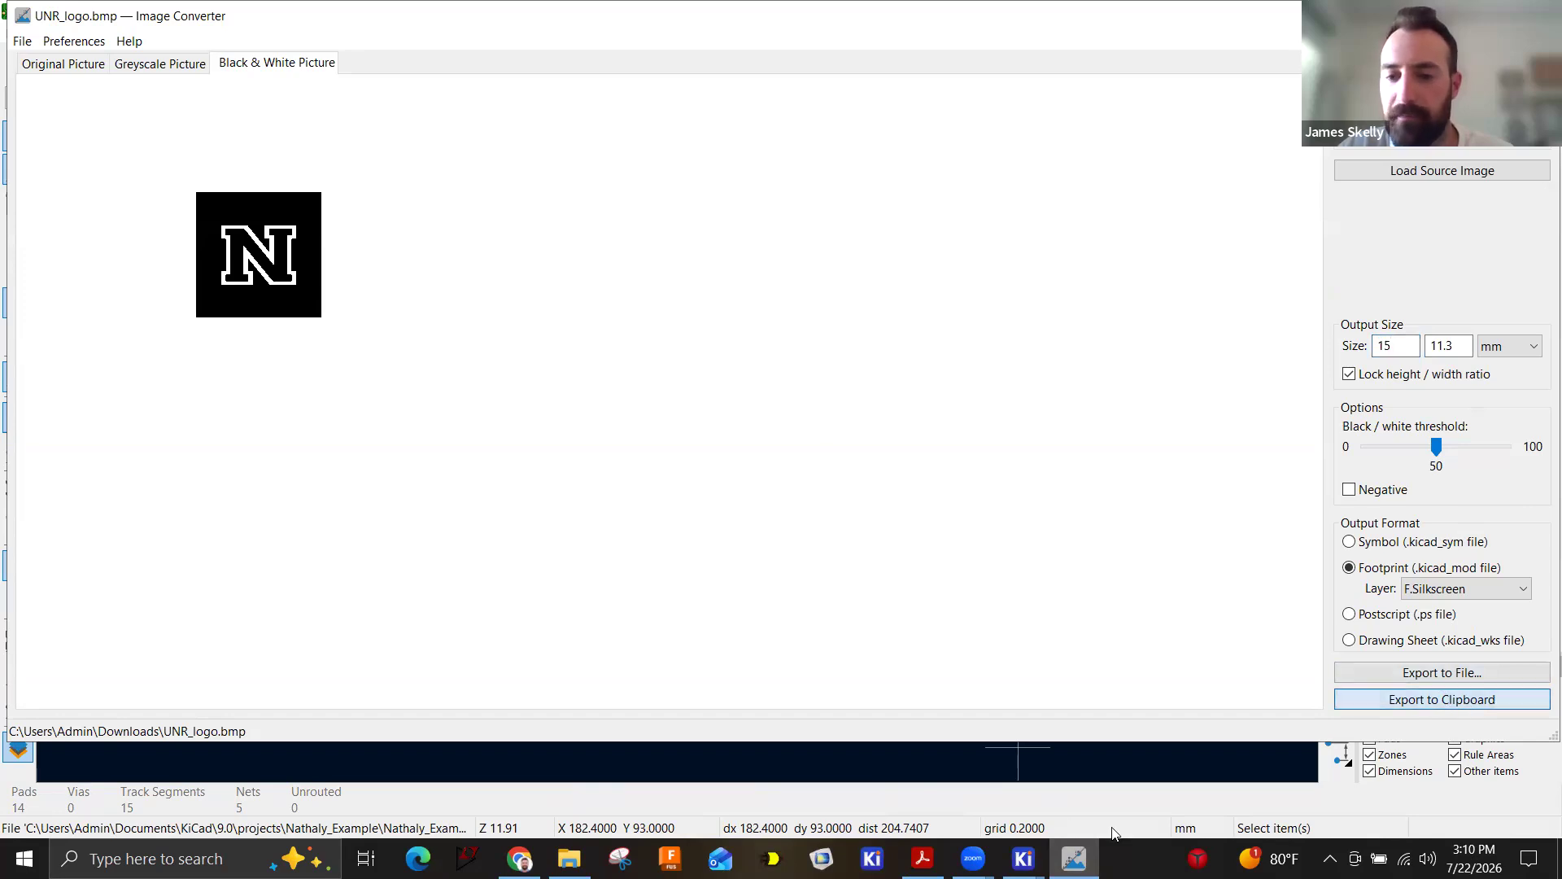
left_click(1074, 761)
key("ctrl+v")
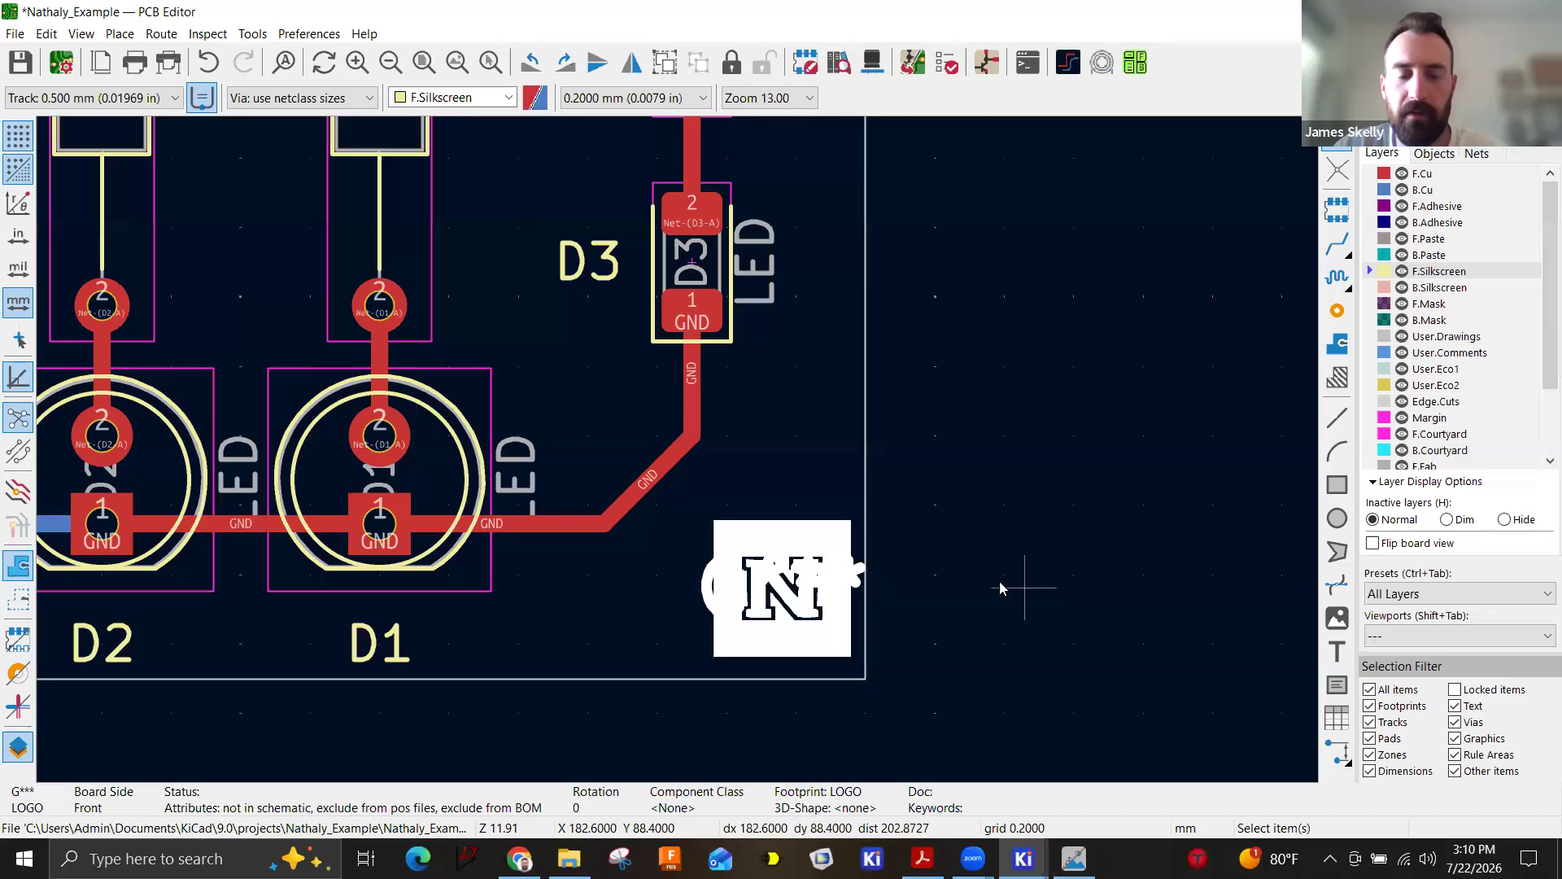
left_click(722, 596)
Hide the G*** reference text on the logo footprint.
double_click(721, 596)
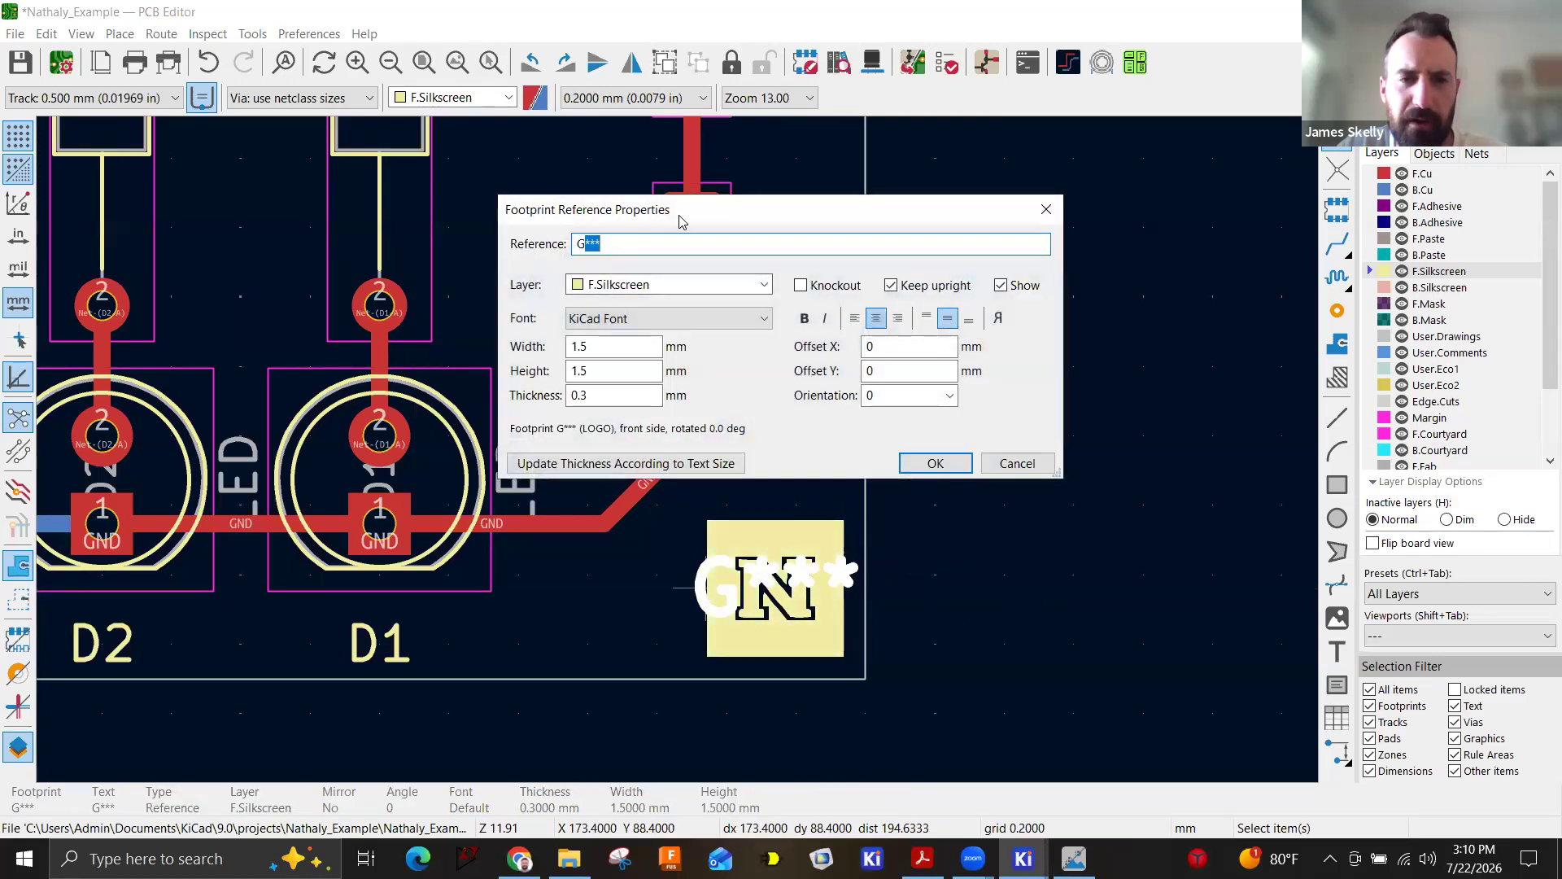
left_click_drag(684, 213, 447, 310)
left_click(765, 383)
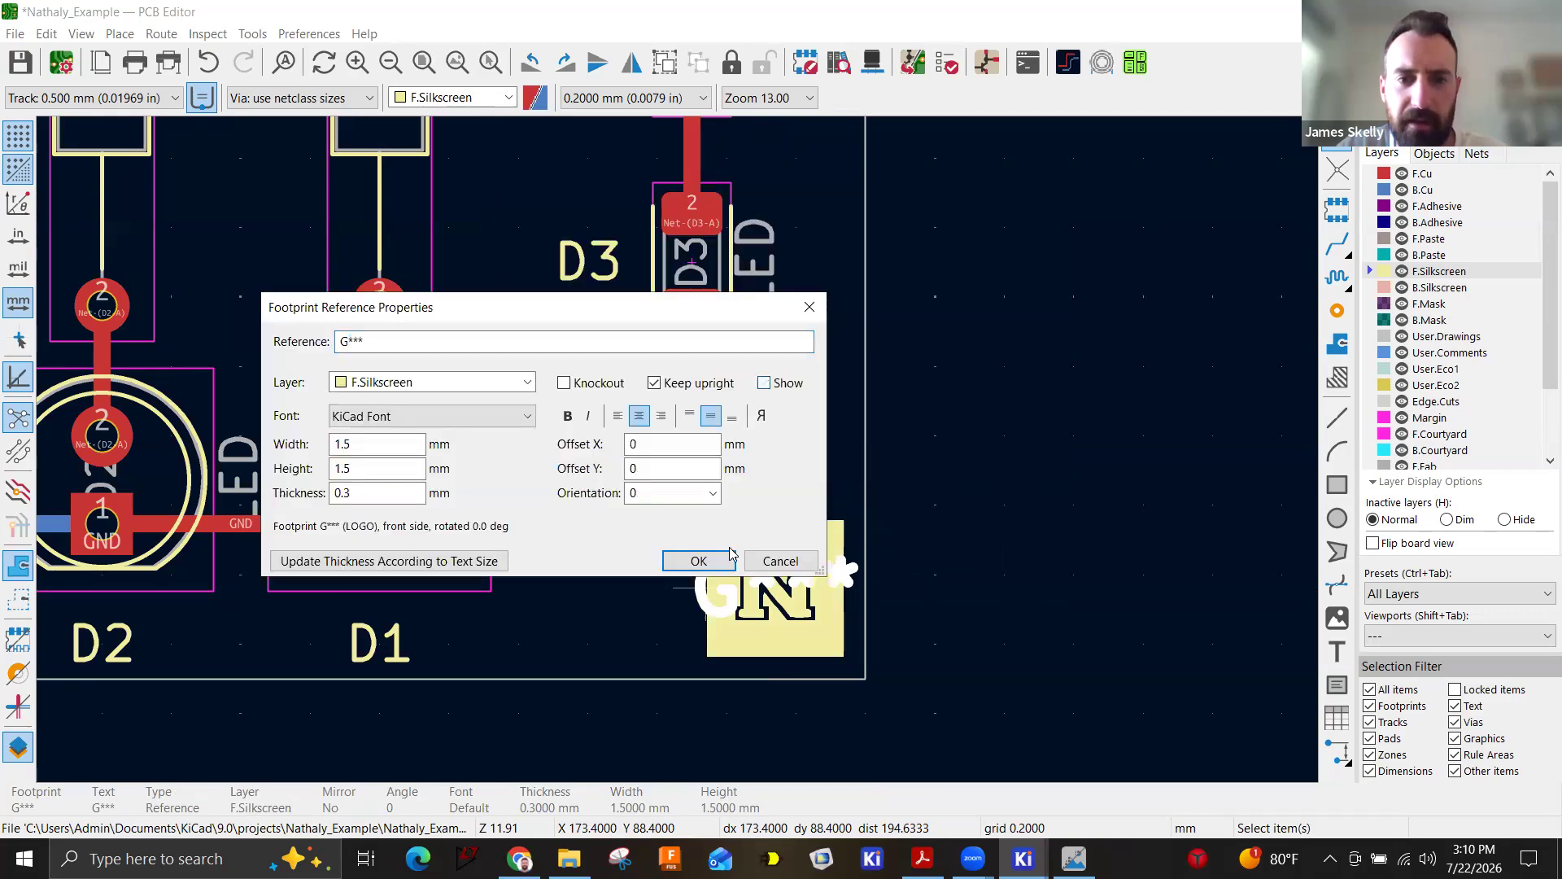
left_click(720, 562)
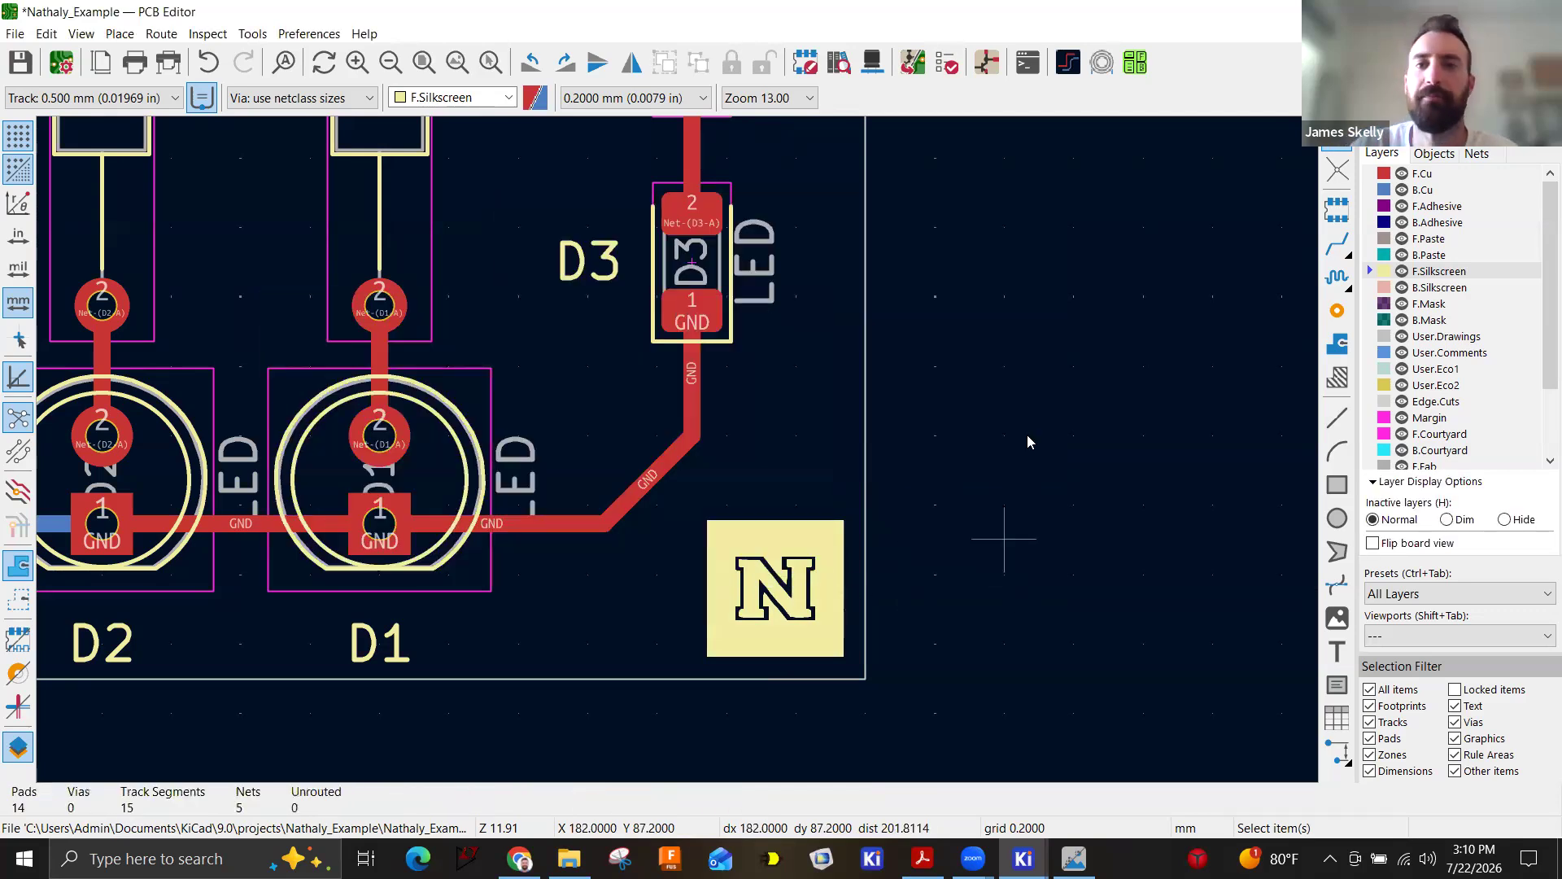
Save the board and examine it with the silkscreen logo from several angles in the 3D Viewer.
scroll(677, 449, "down", 3)
middle_click_drag(458, 294, 685, 470)
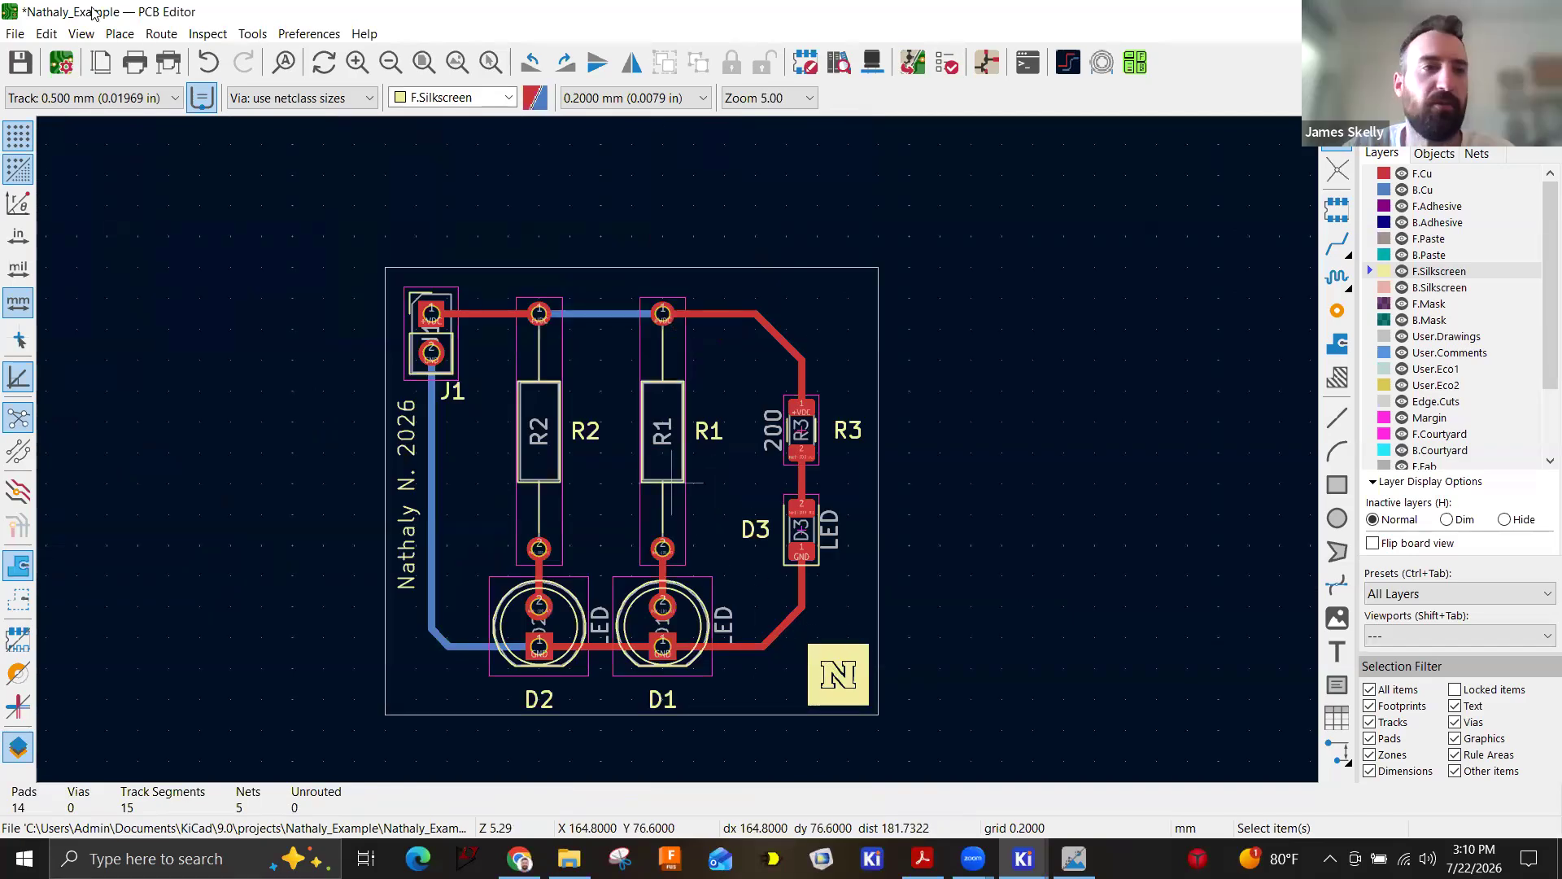
left_click(20, 63)
left_click(82, 33)
left_click(130, 104)
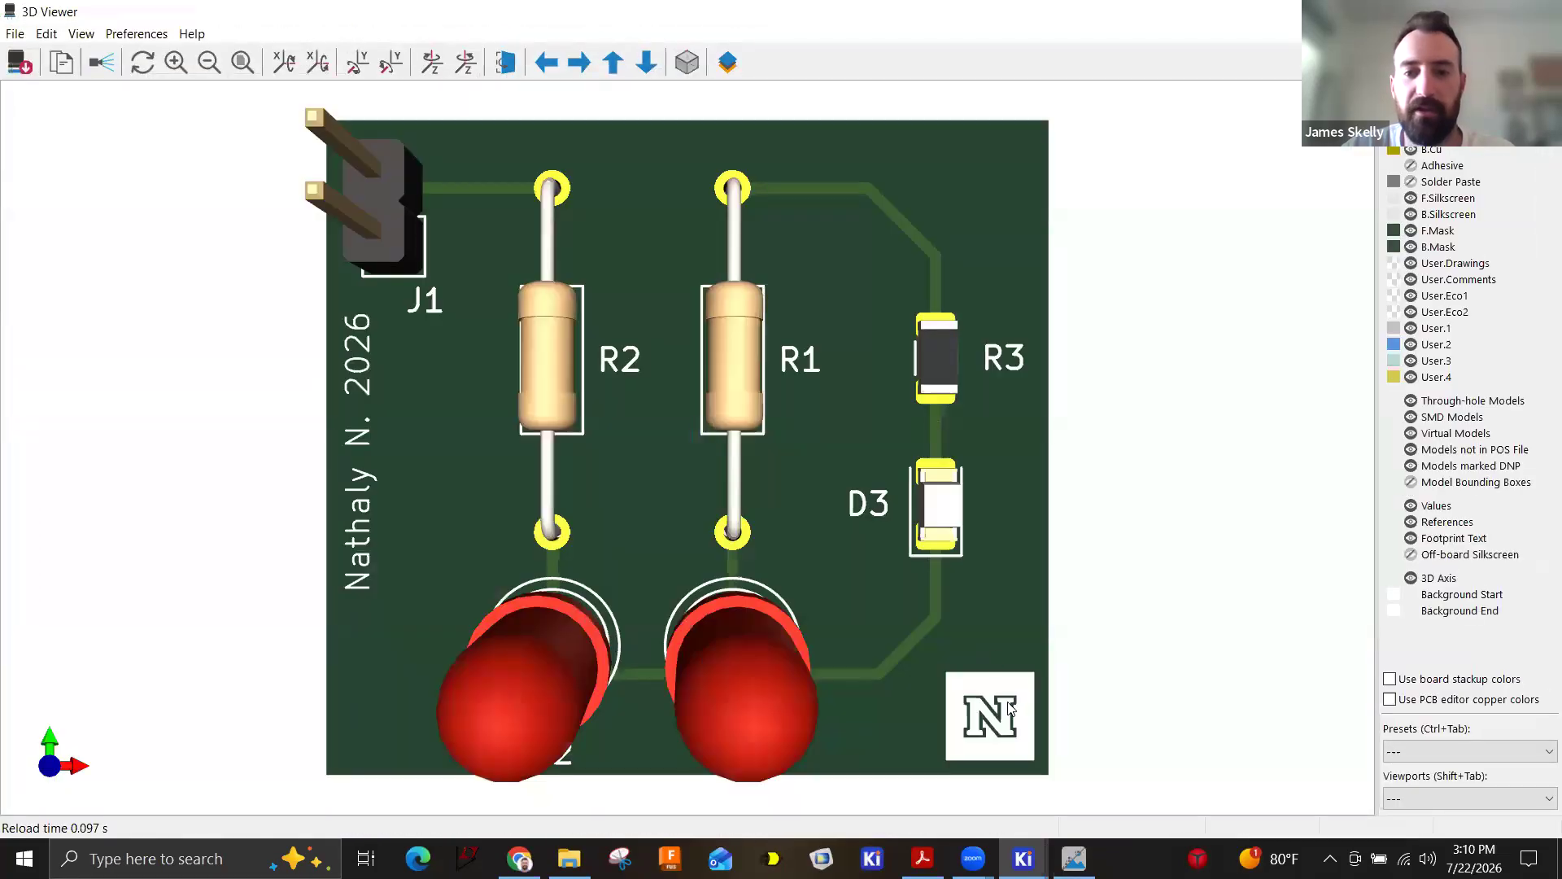
scroll(847, 565, "down", 4)
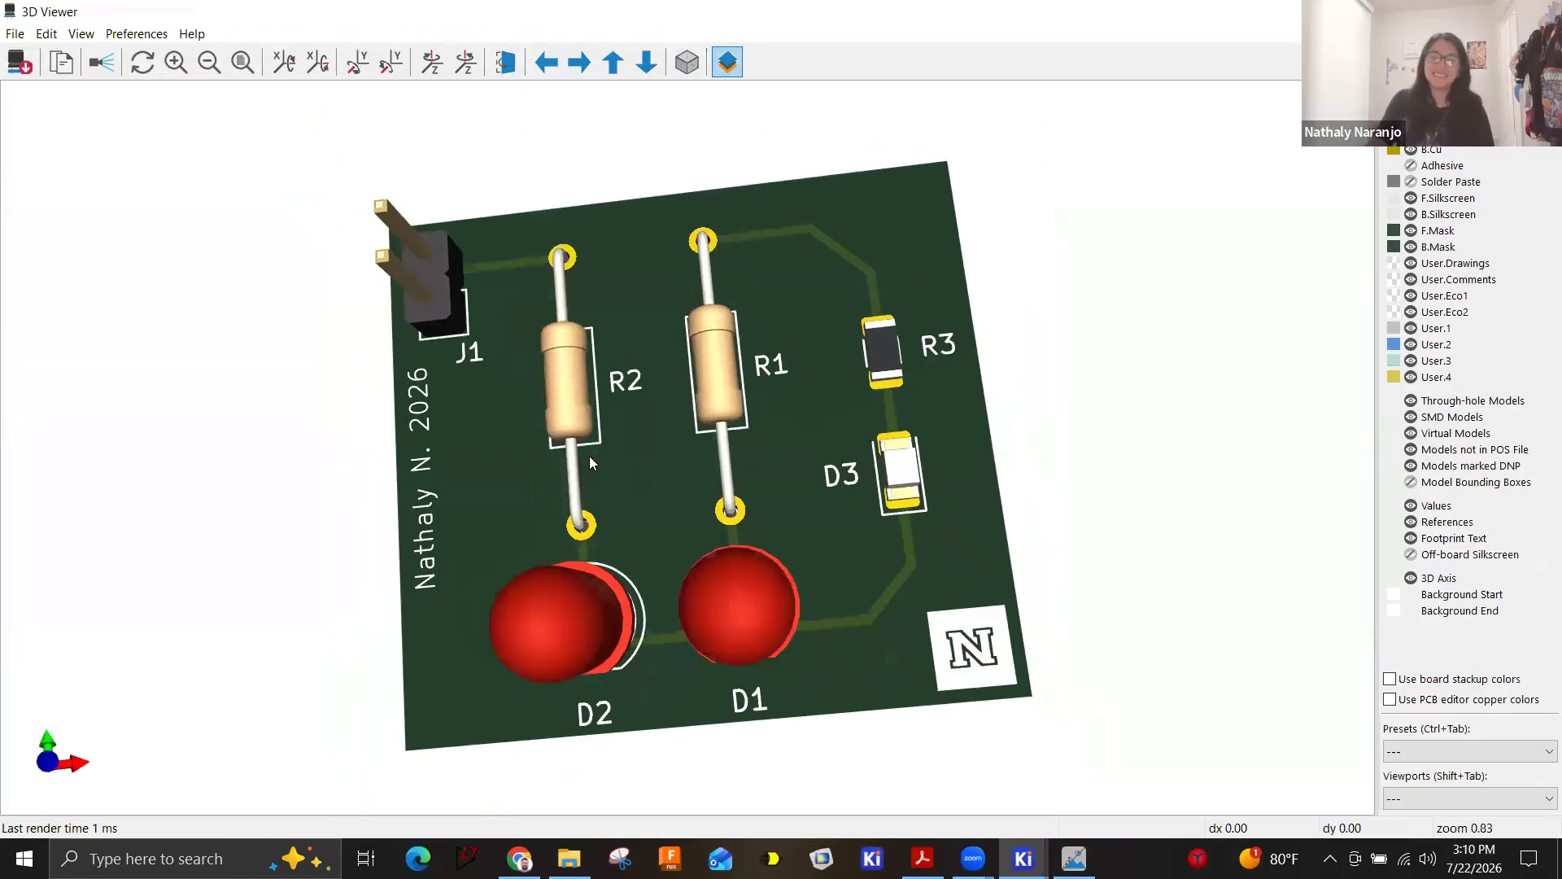
left_click_drag(561, 436, 570, 329)
left_click_drag(827, 612, 439, 296)
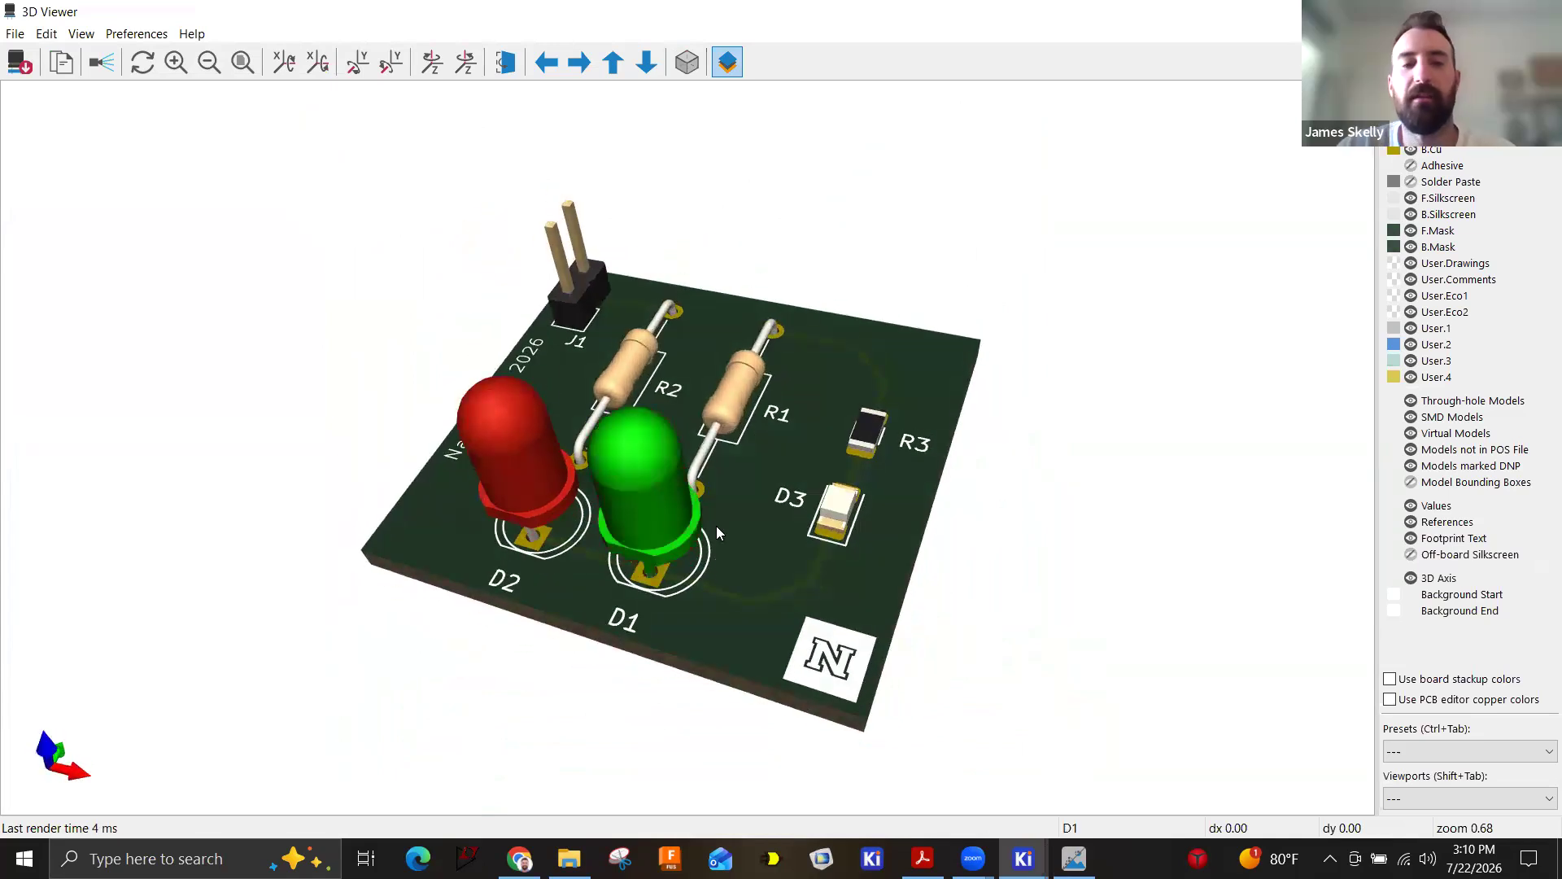
Examine the whole board once more in the 3D Viewer, close it, and return to the board layout in the PCB Editor.
scroll(709, 511, "down", 1)
scroll(719, 483, "down", 1)
middle_click_drag(720, 484, 757, 485)
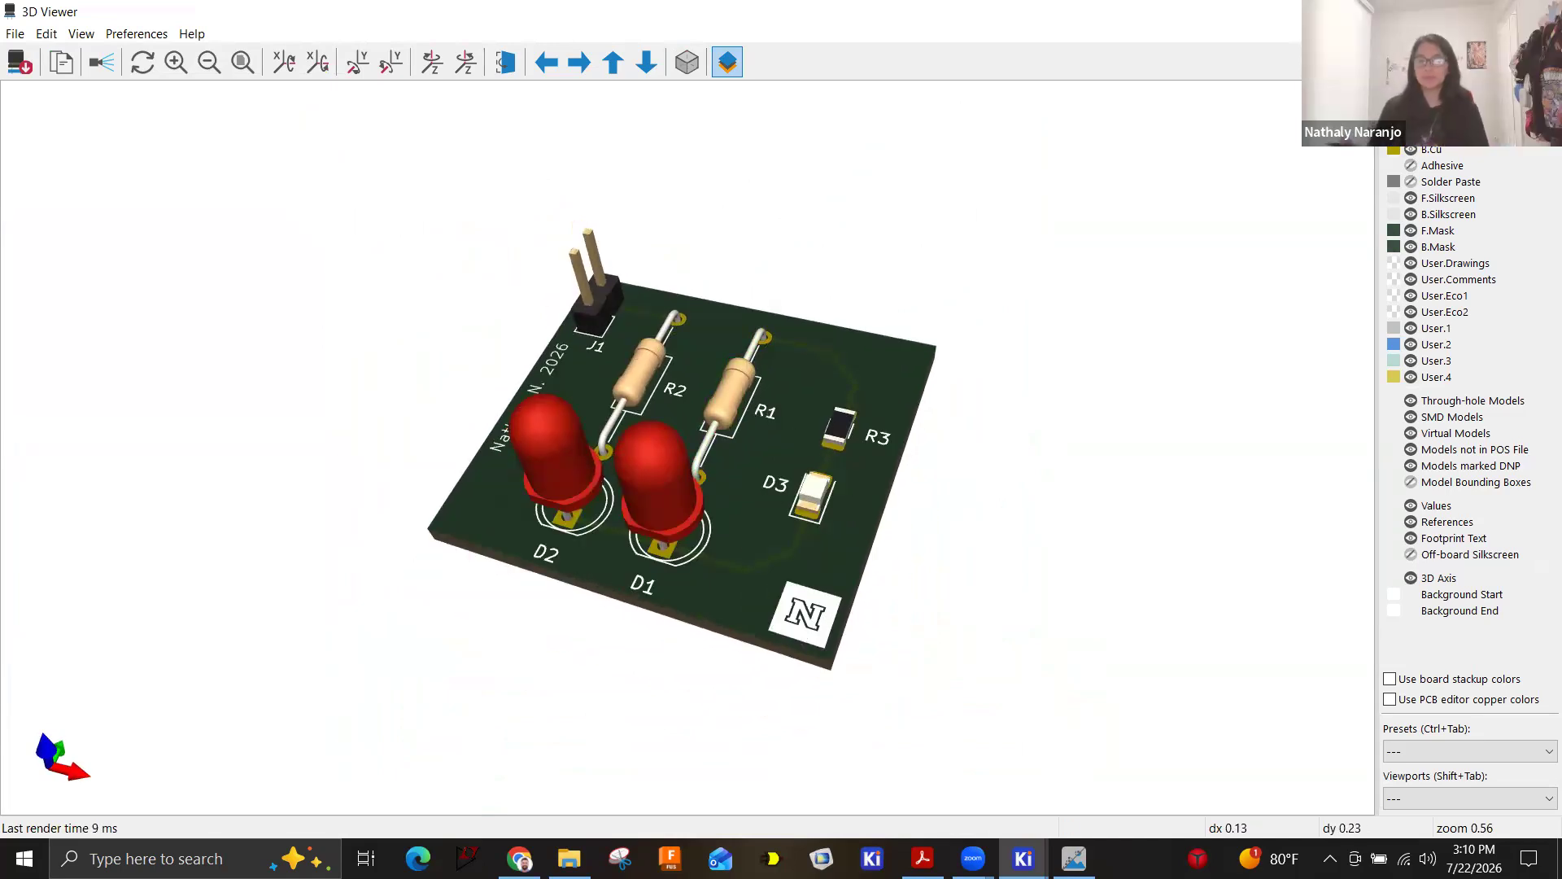
left_click(1539, 12)
middle_click_drag(681, 450, 684, 265)
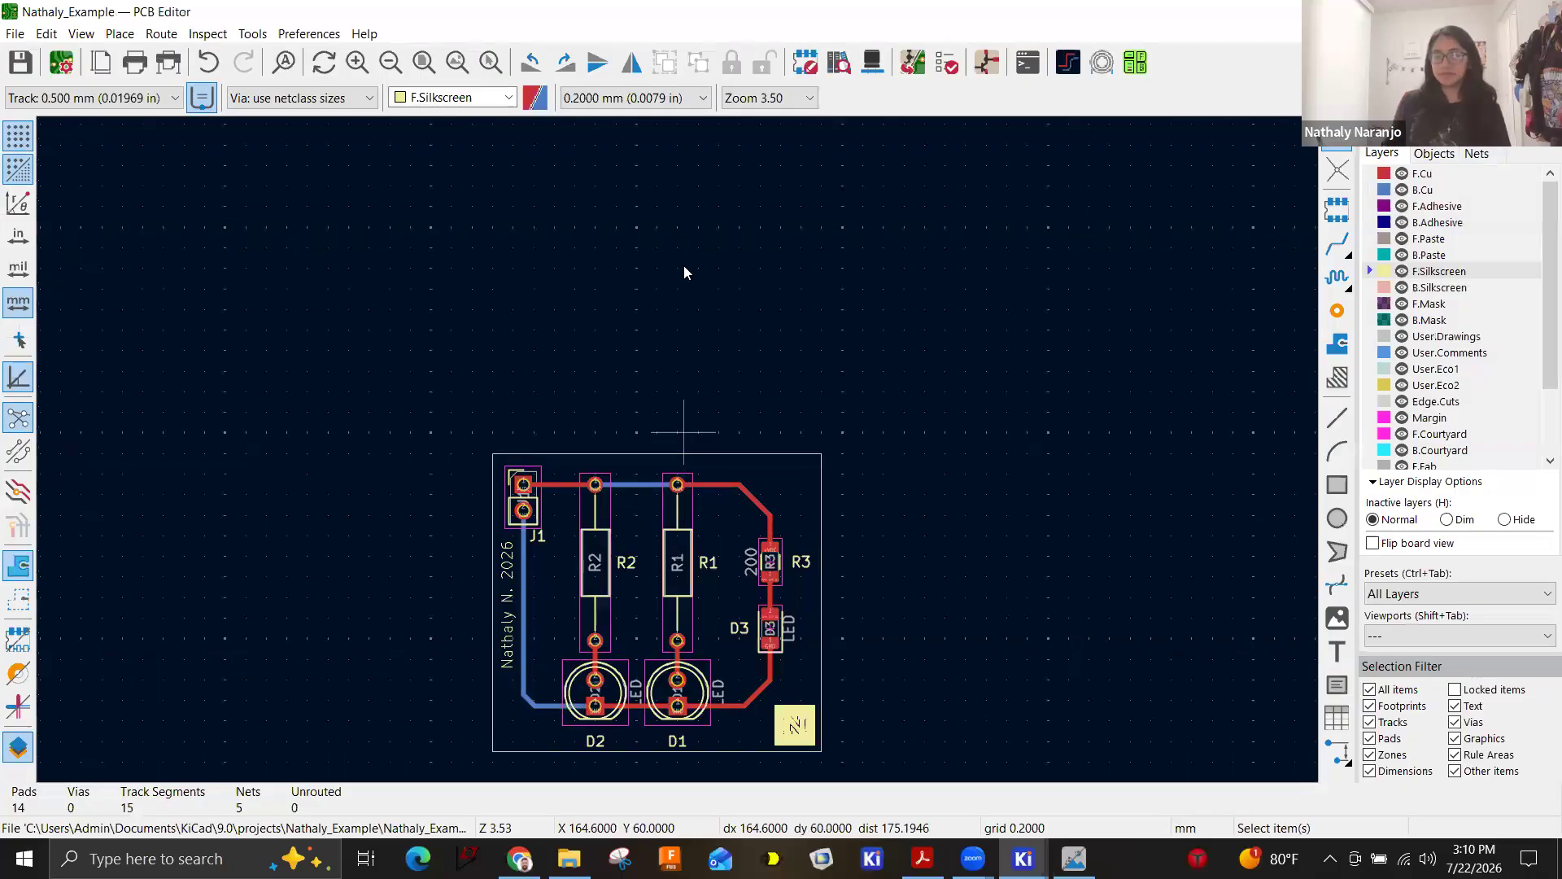
middle_click_drag(879, 486, 794, 479)
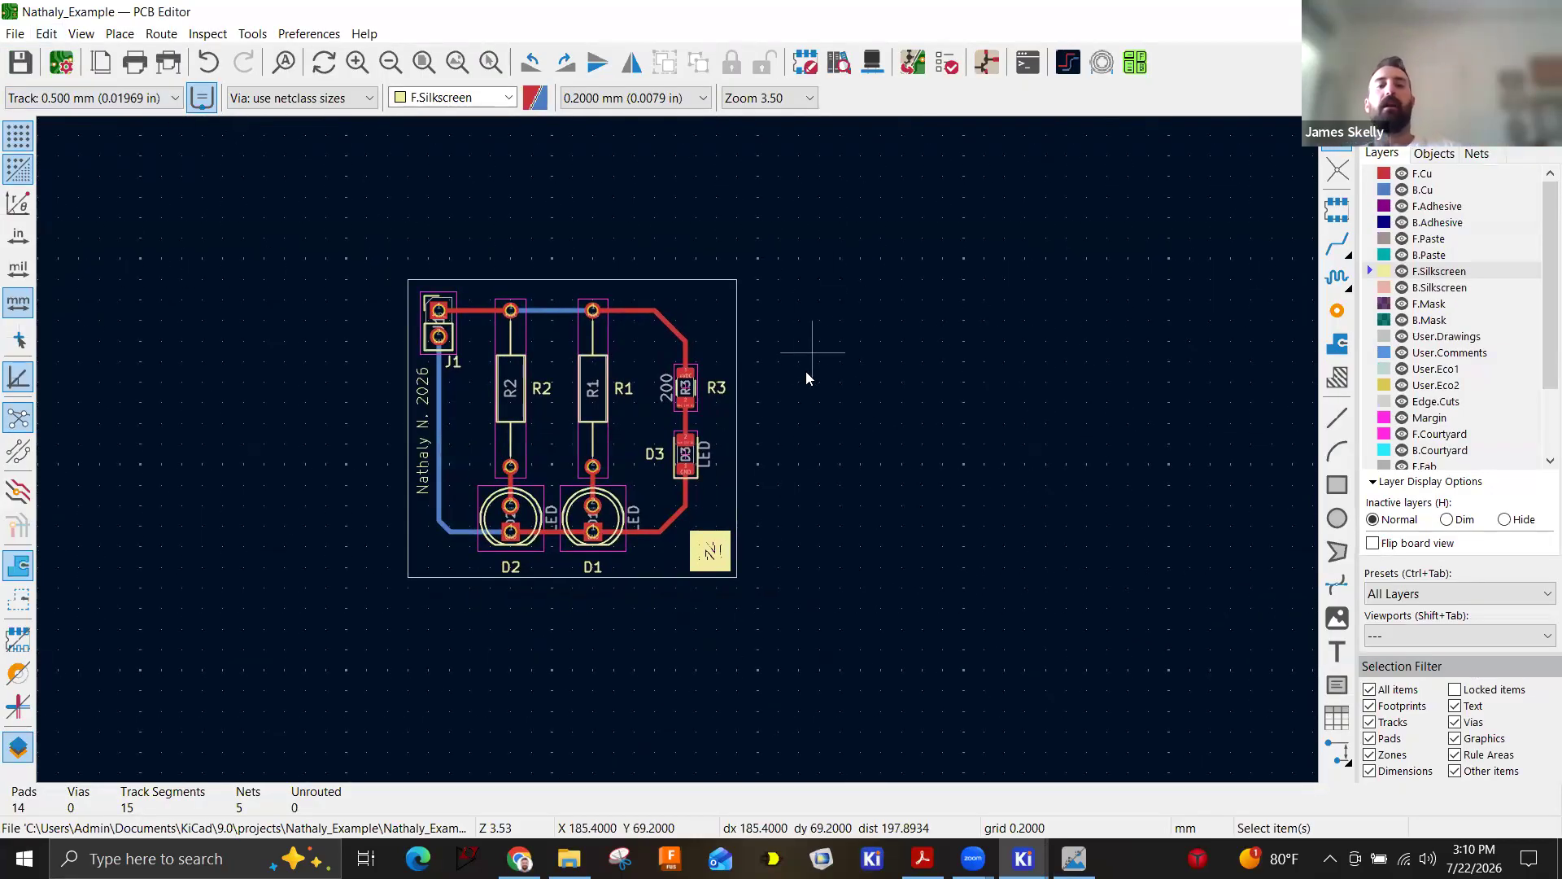
scroll(710, 358, "up", 2)
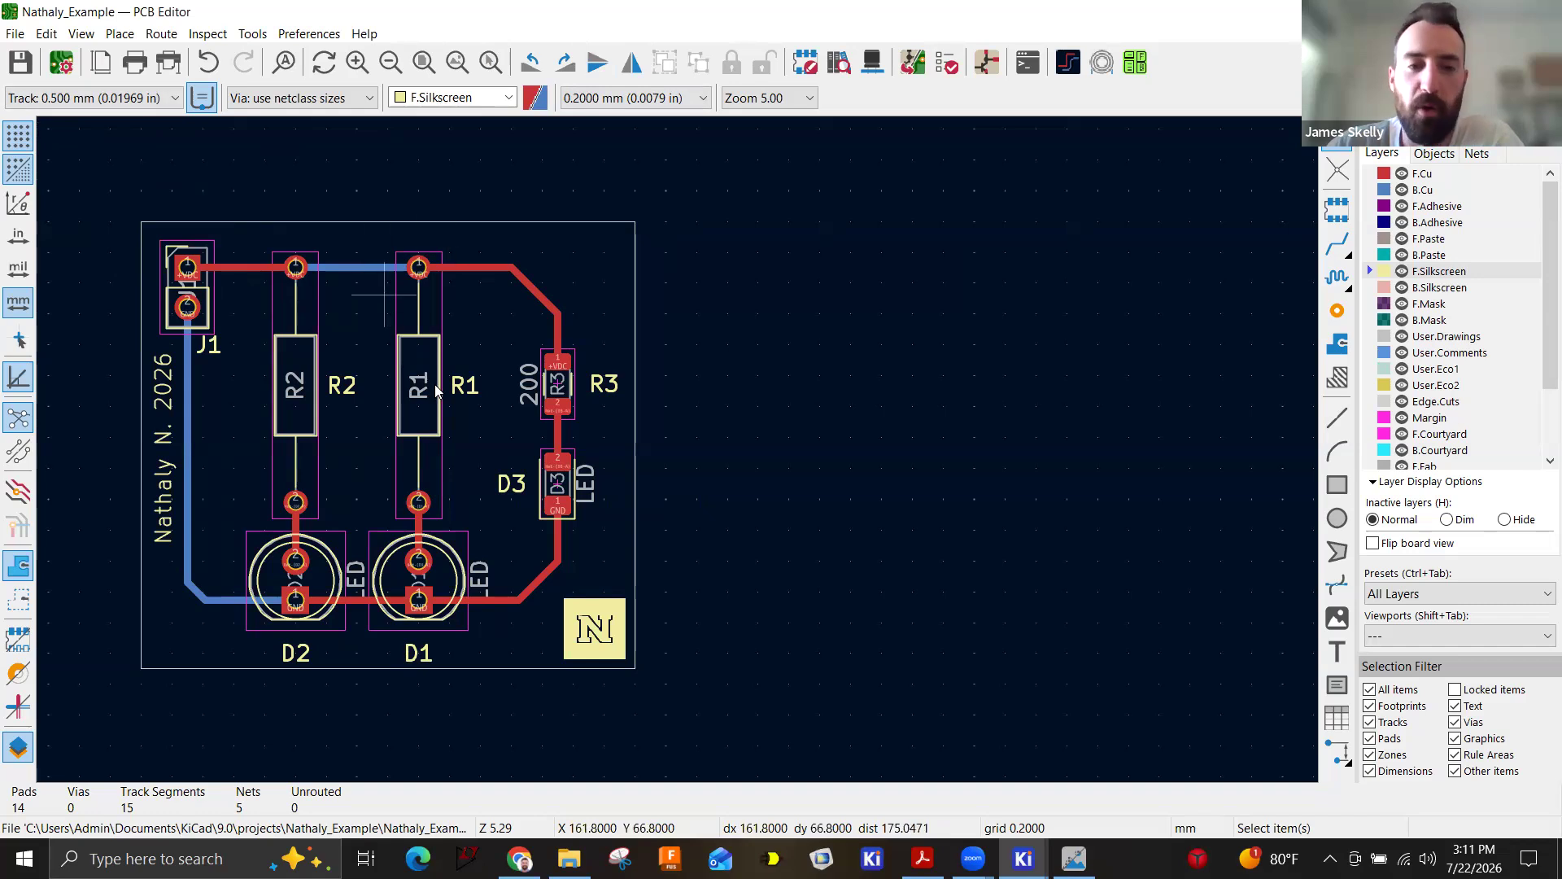
Review the layers and options of the Gerber fabrication output, and close the plot settings without plotting.
left_click(14, 35)
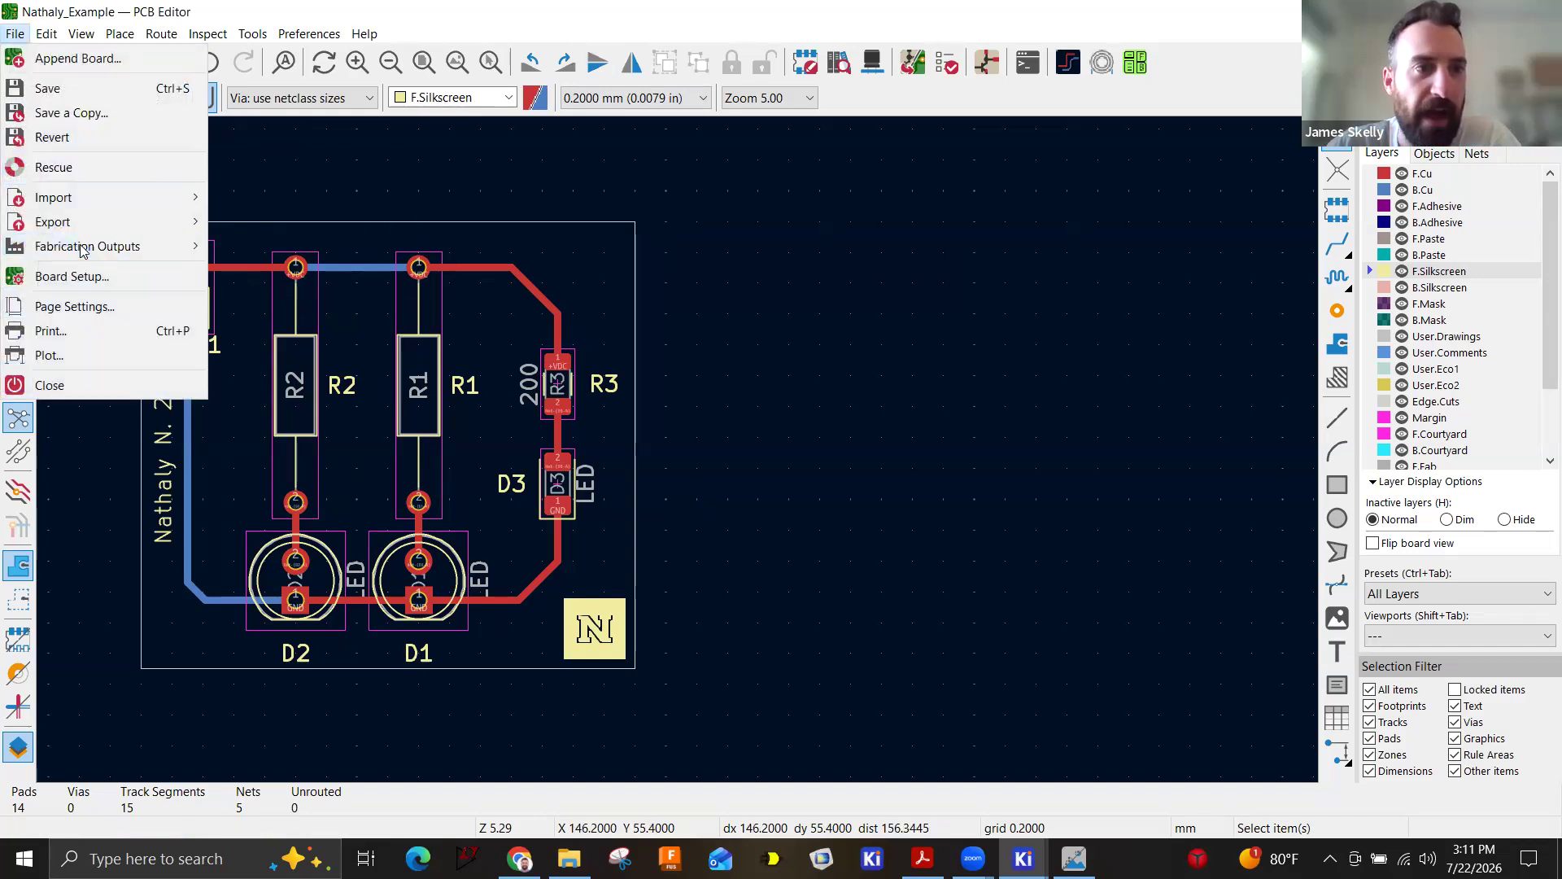
mouse_move(82, 248)
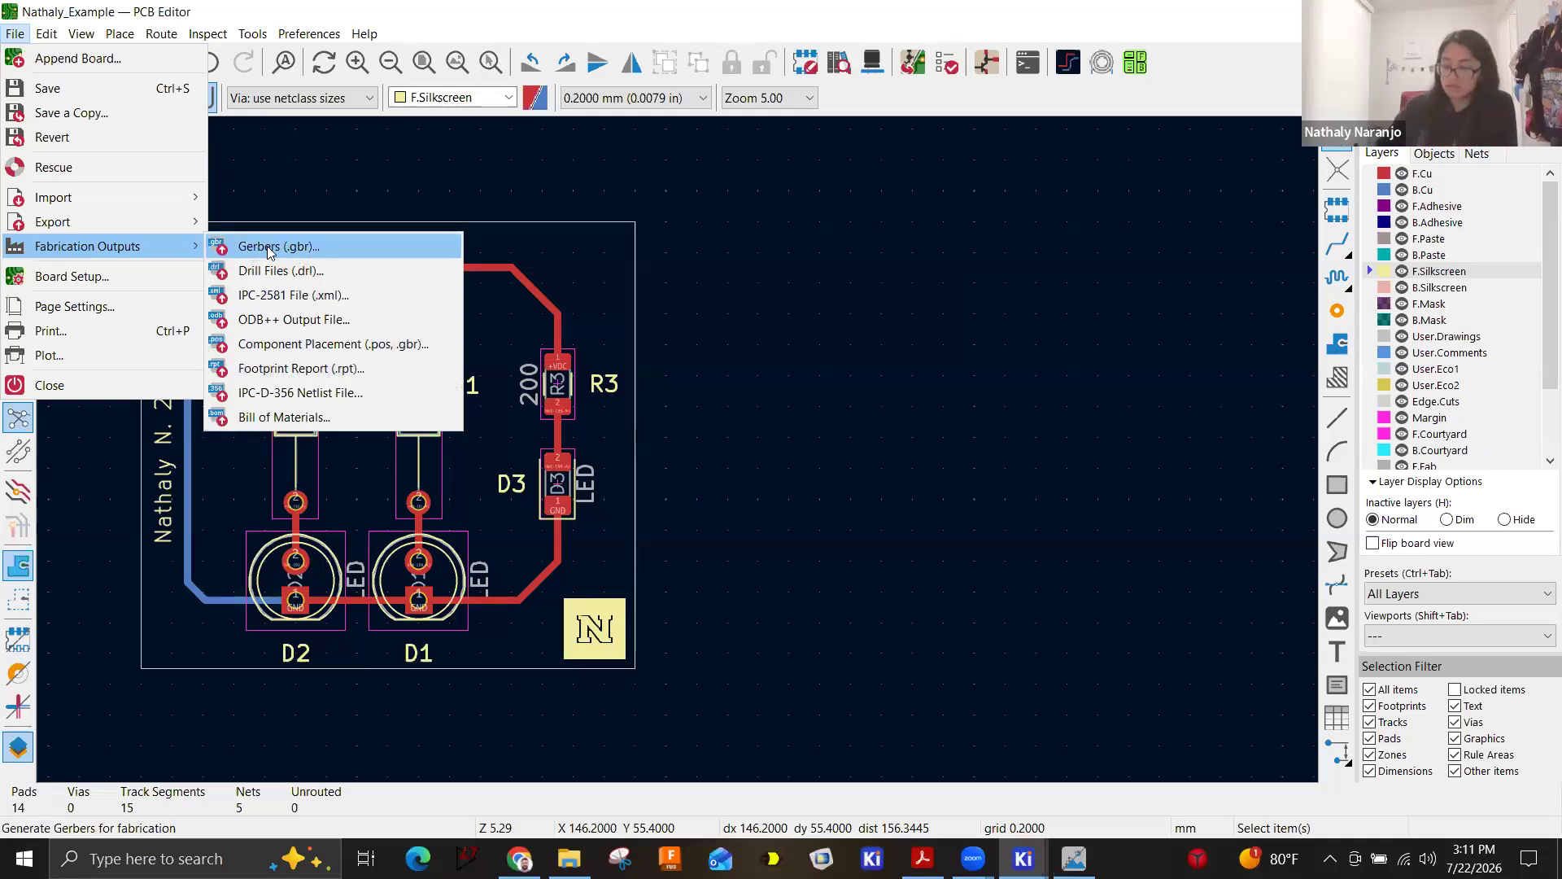
left_click(255, 252)
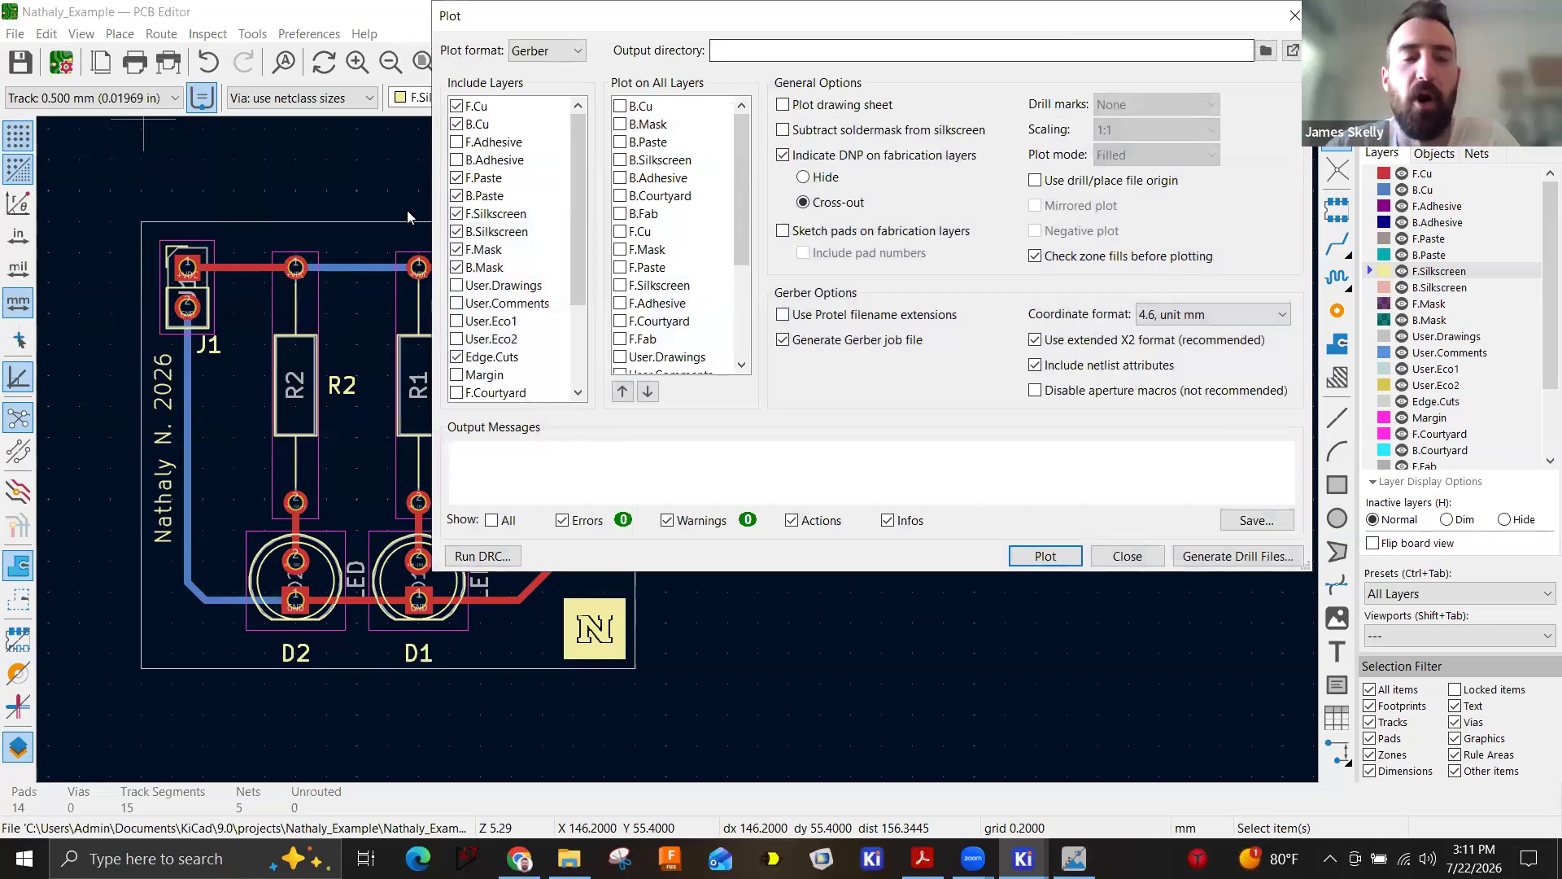
left_click_drag(1038, 30, 747, 153)
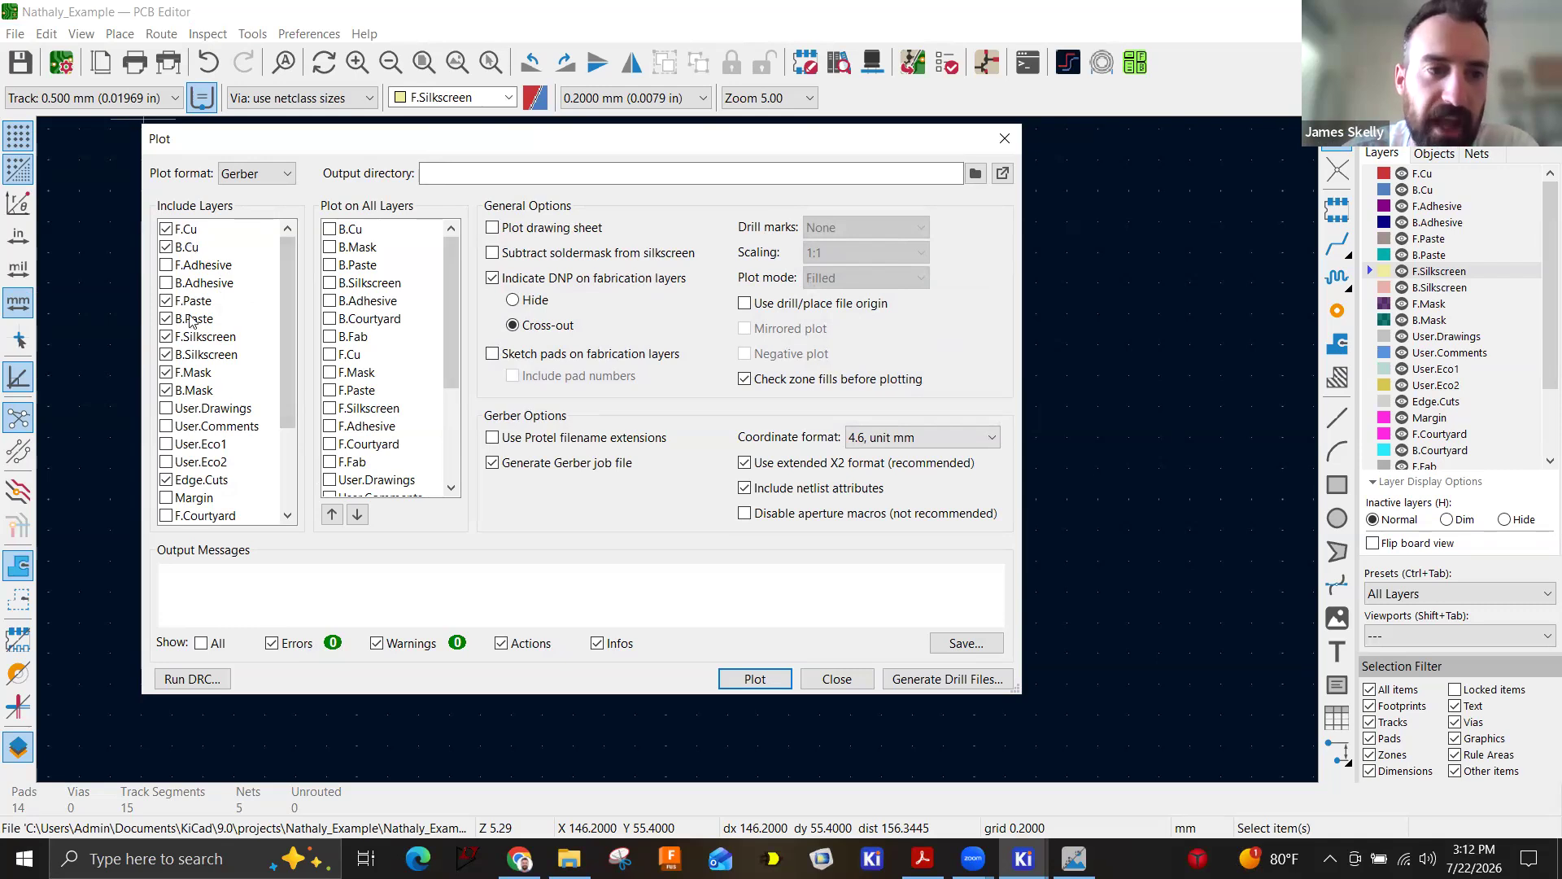
scroll(200, 396, "down", 1)
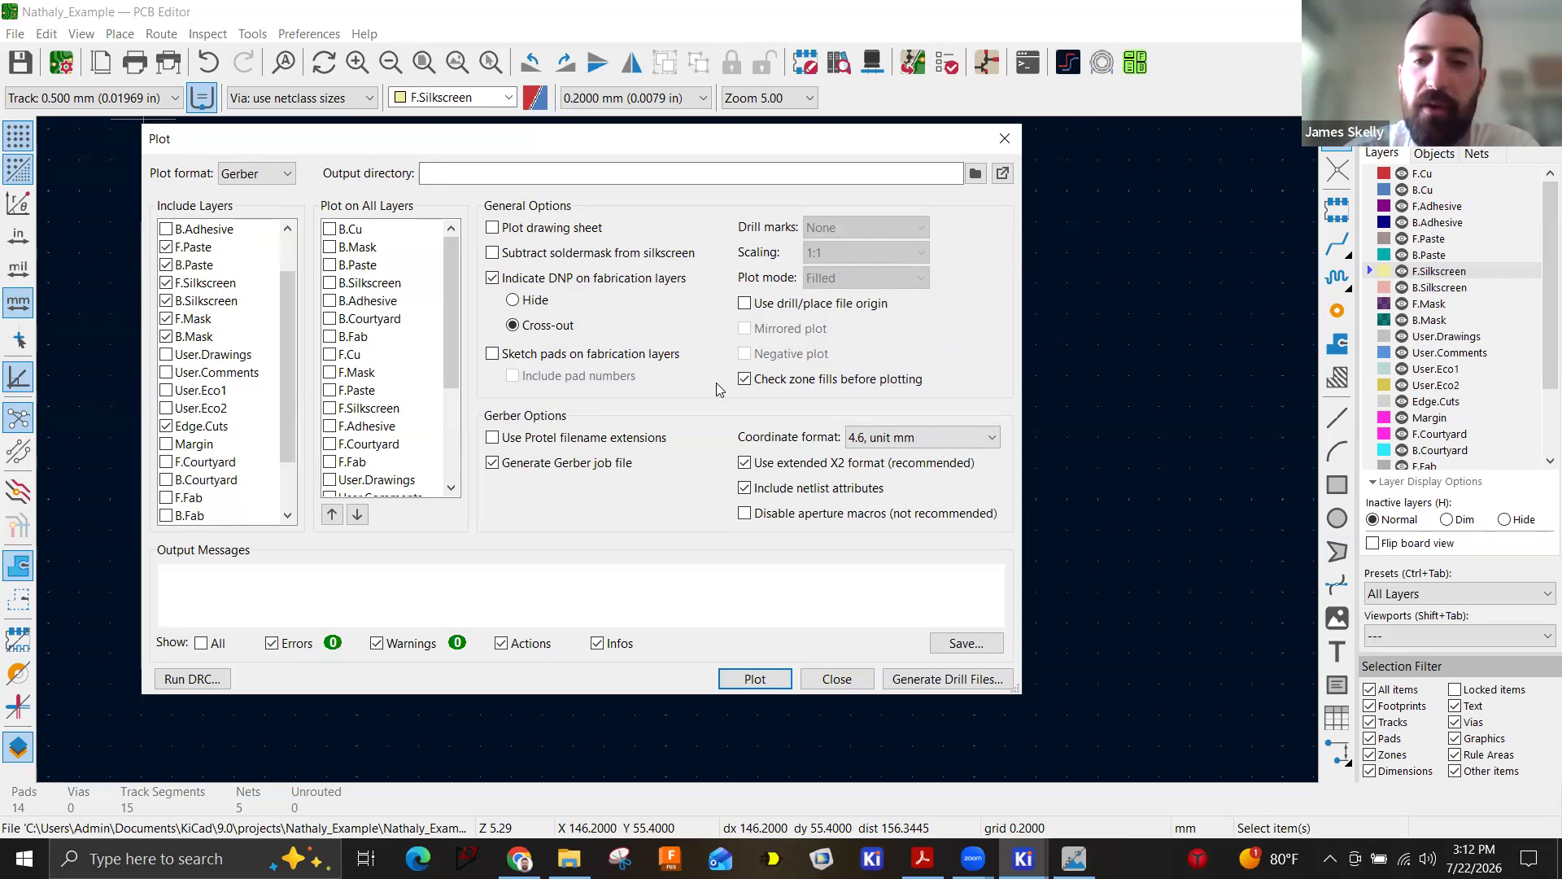
scroll(230, 403, "up", 1)
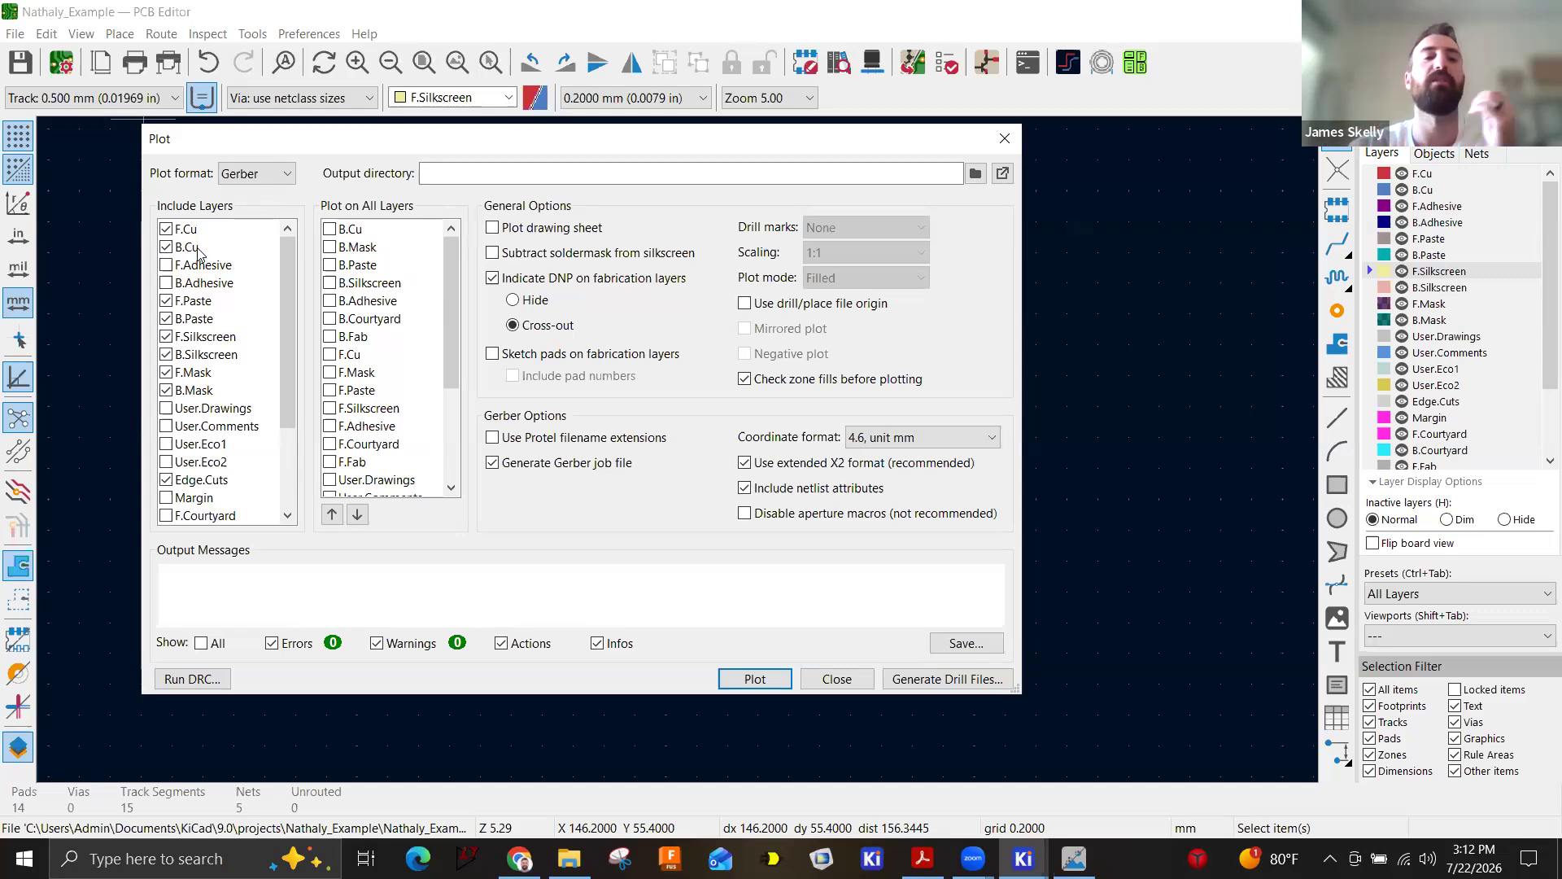
left_click(994, 139)
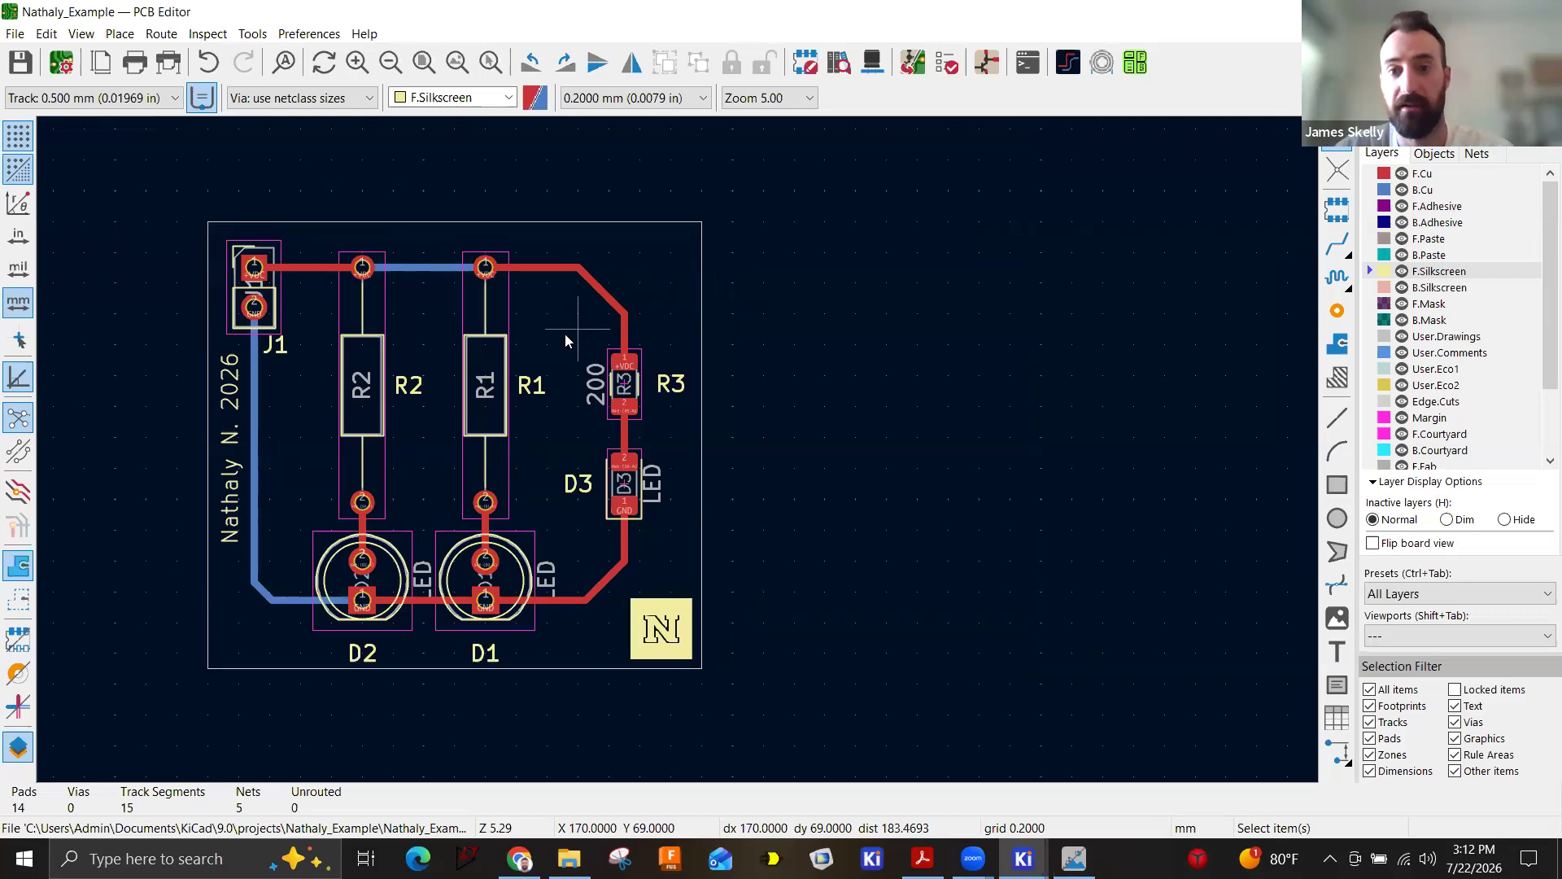
Make F.Mask the active layer on the board.
scroll(594, 336, "up", 3)
scroll(674, 426, "down", 3)
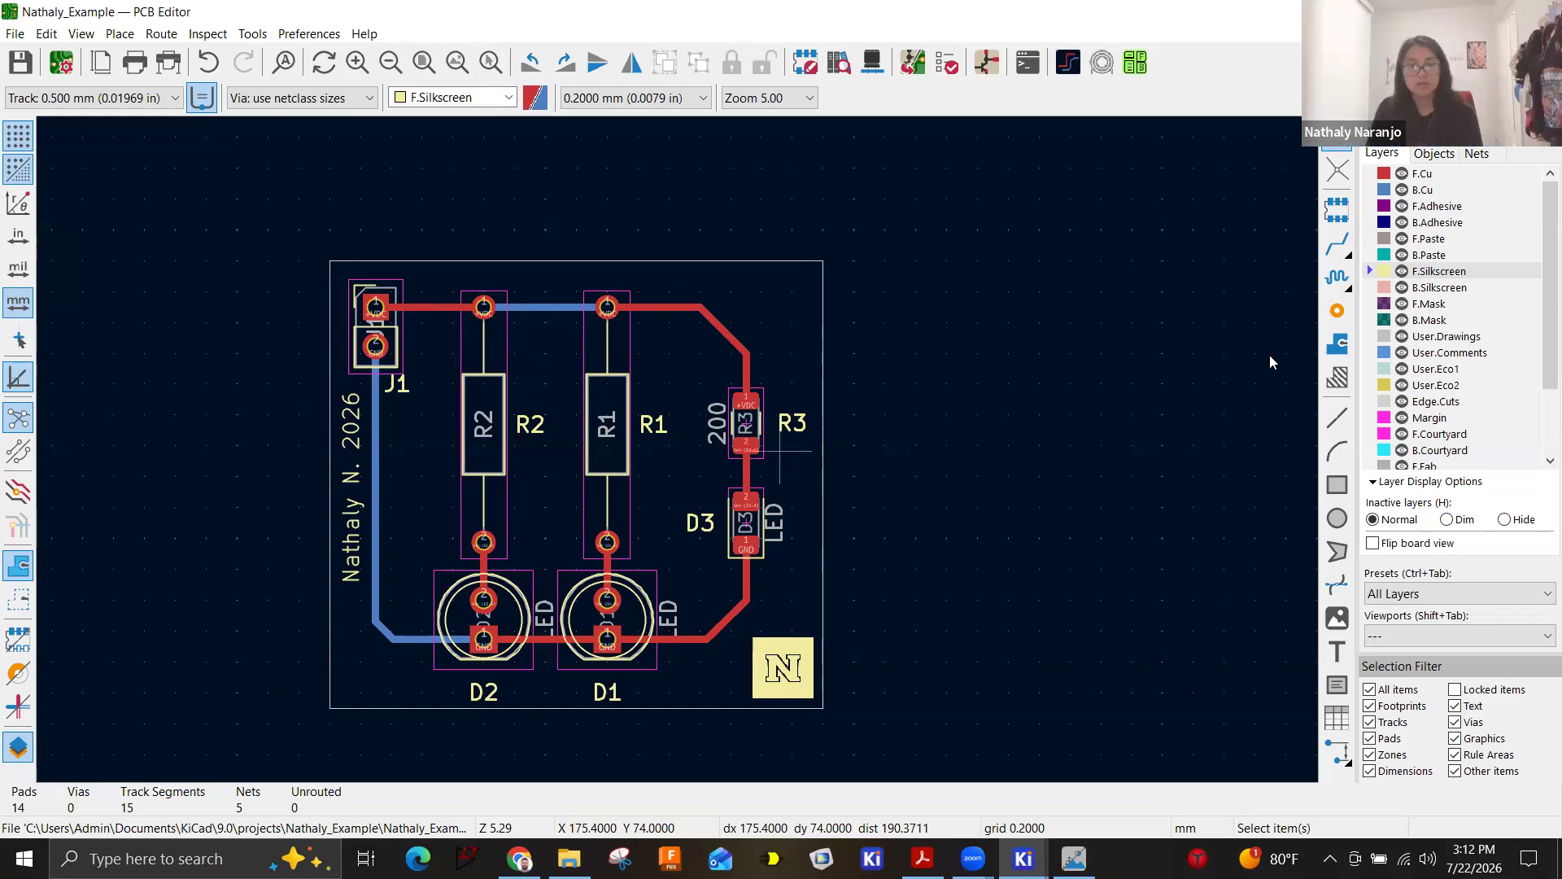
left_click(1444, 305)
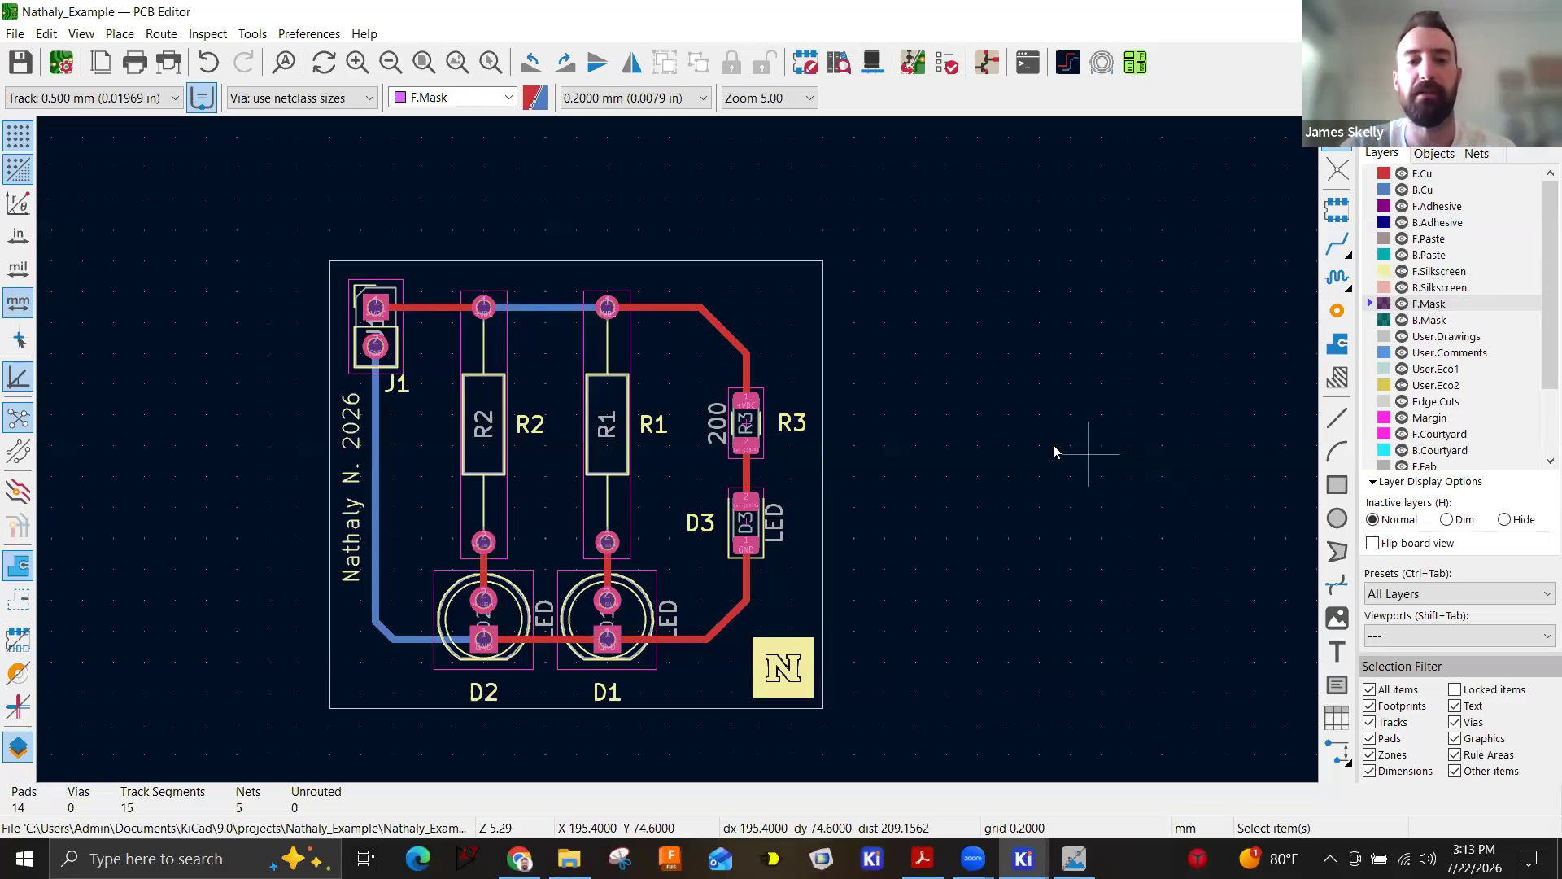
Examine the exposed pads and the masked traces around R1, R2 and R3 from above in the 3D Viewer.
left_click(81, 34)
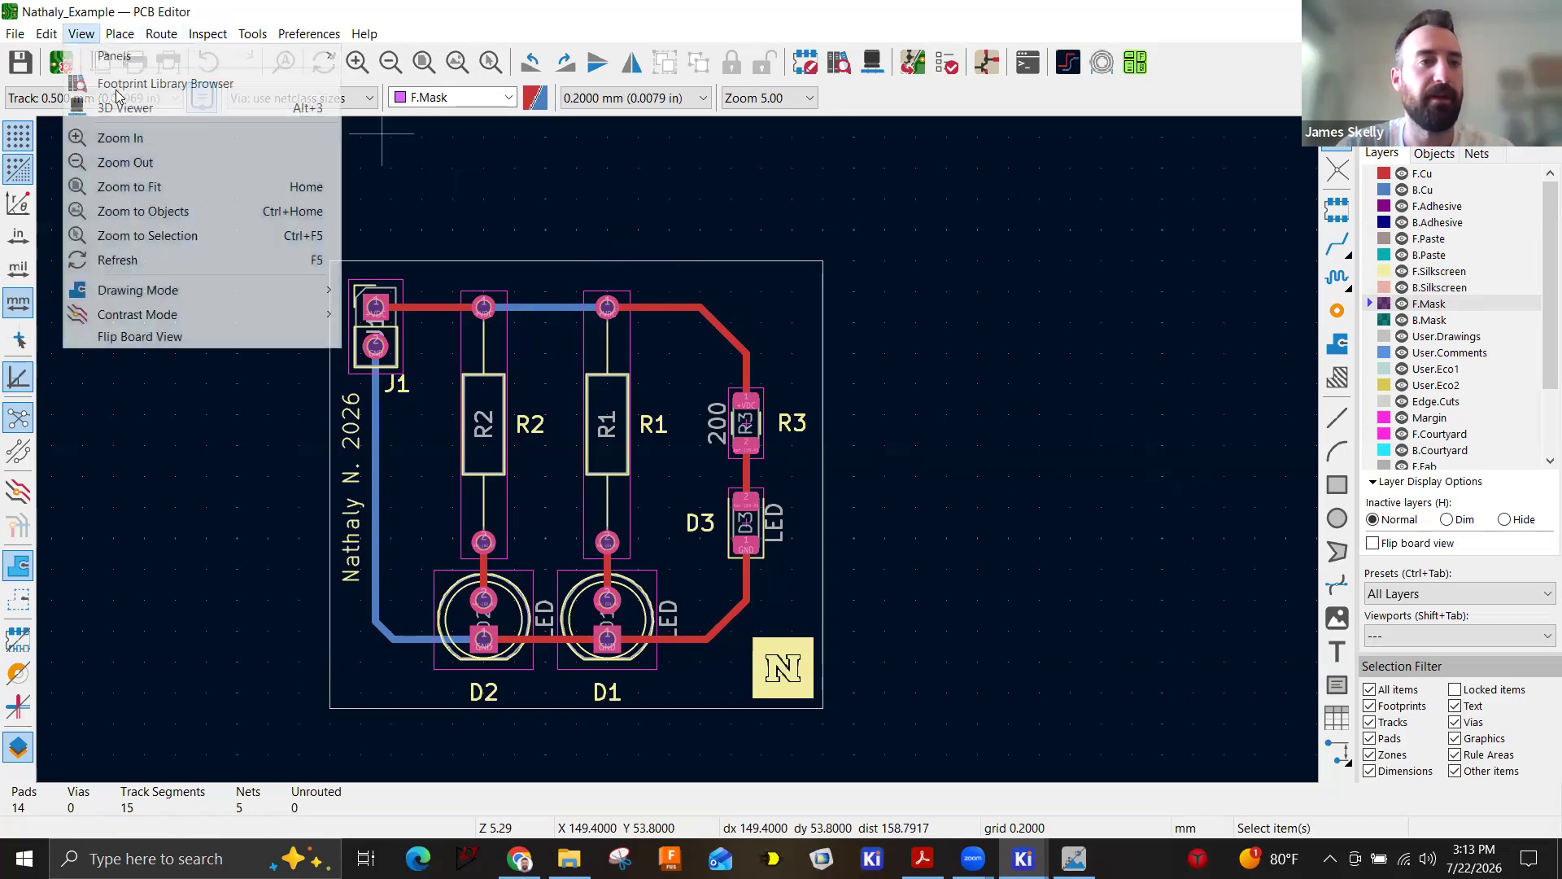
left_click(124, 106)
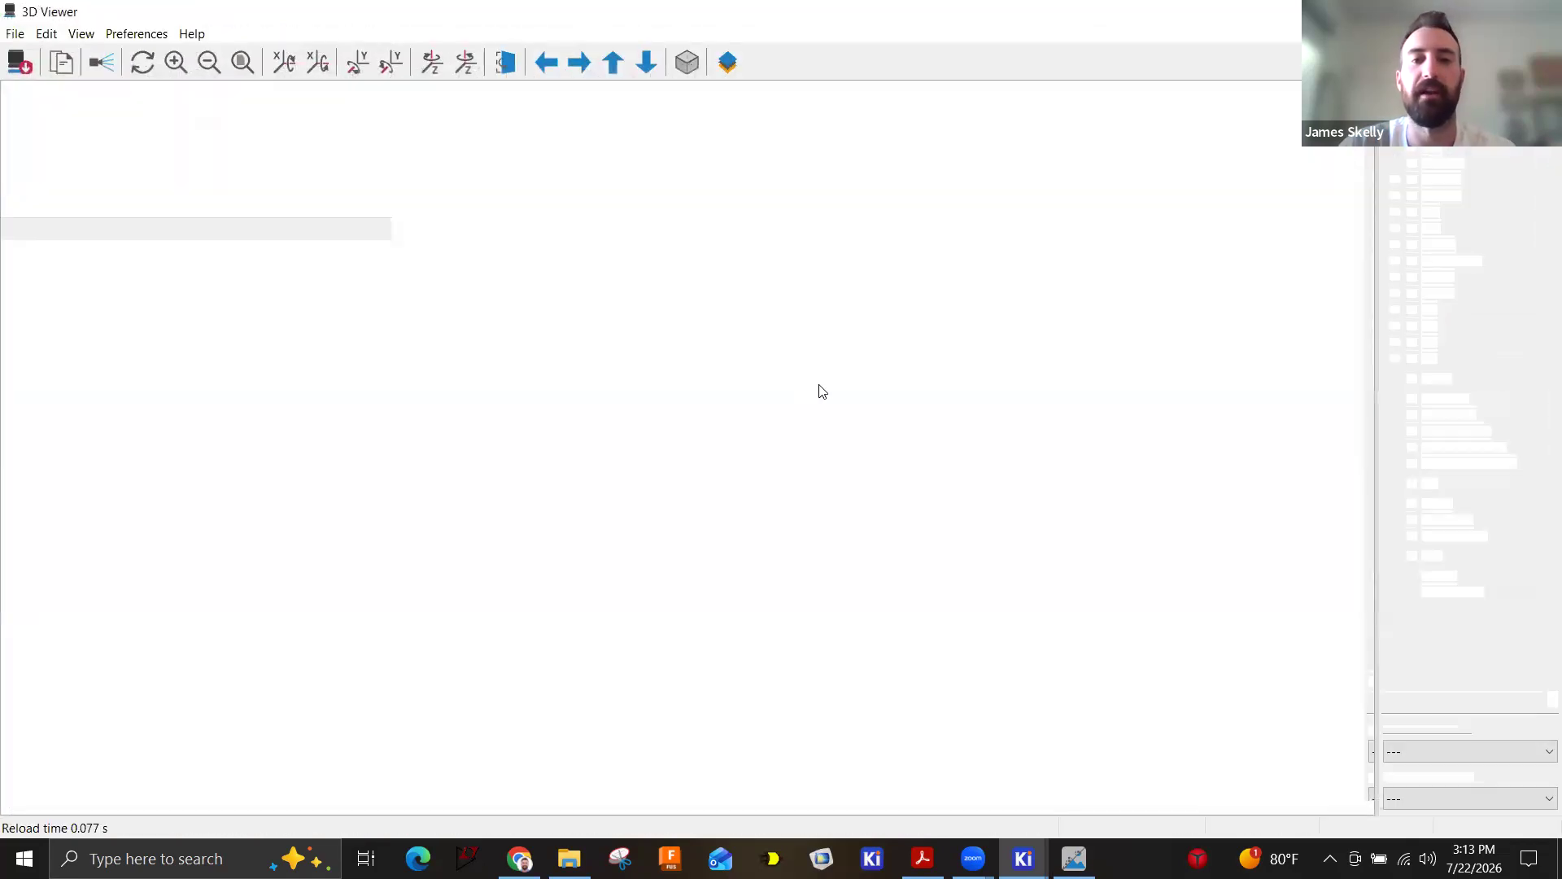
scroll(502, 374, "up", 2)
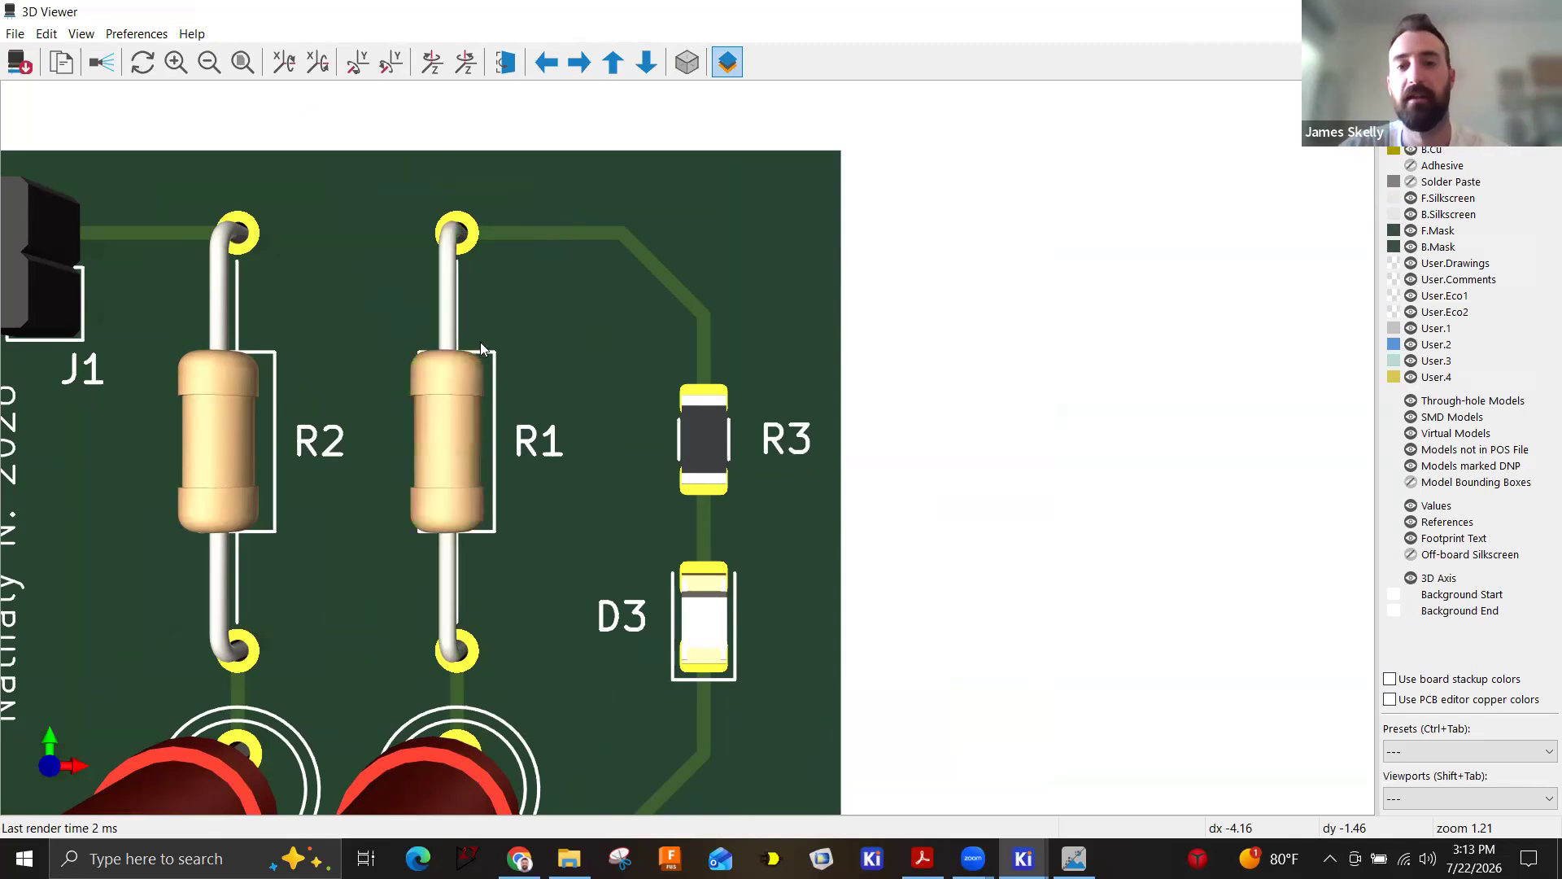
scroll(568, 323, "down", 3)
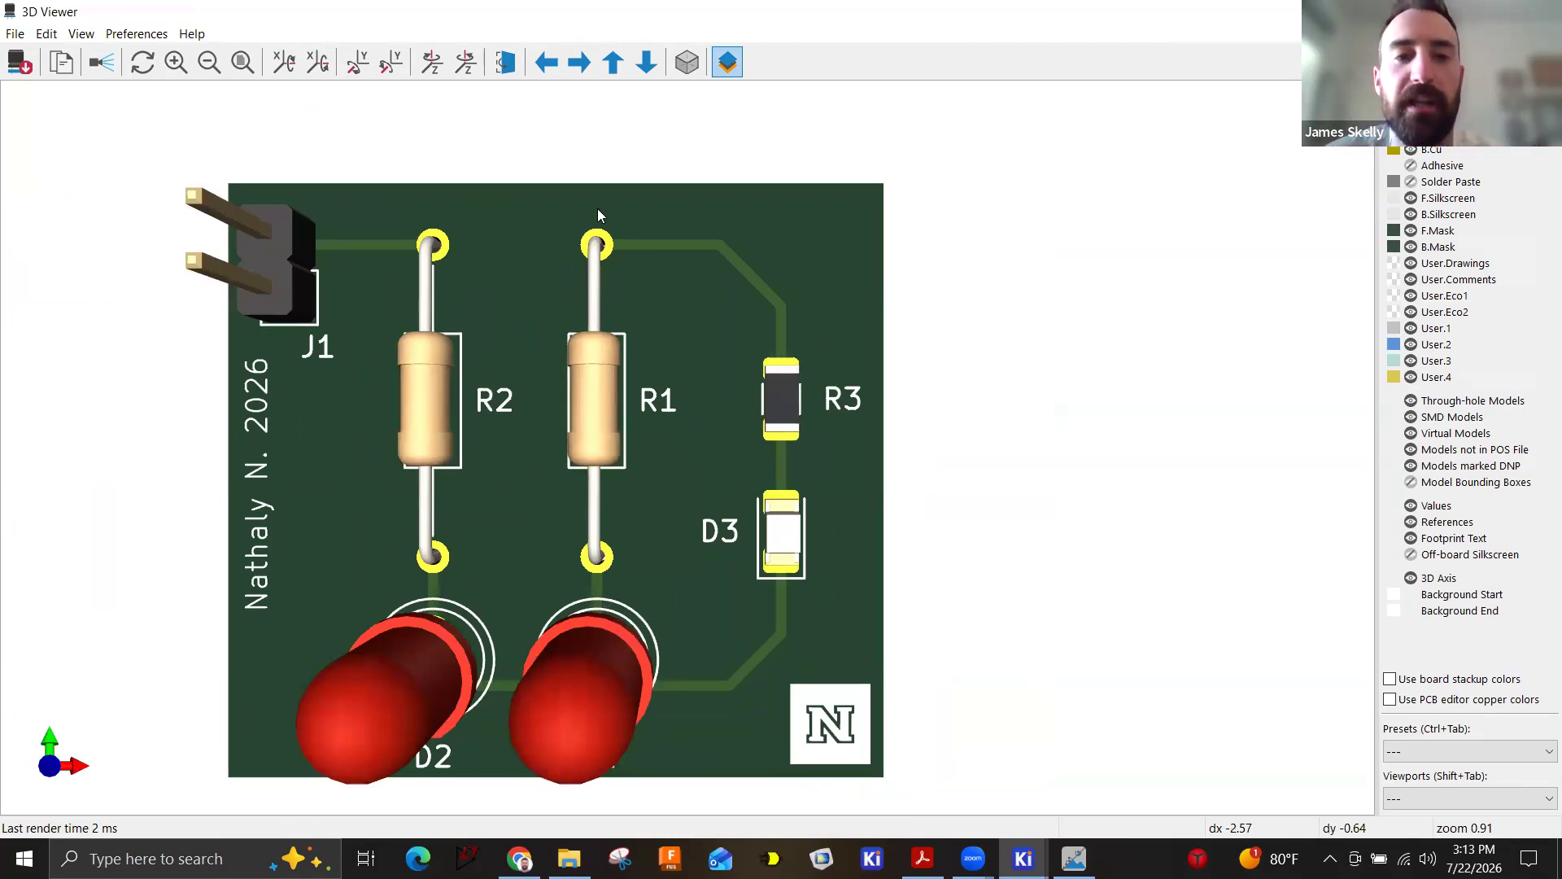
scroll(698, 254, "up", 4)
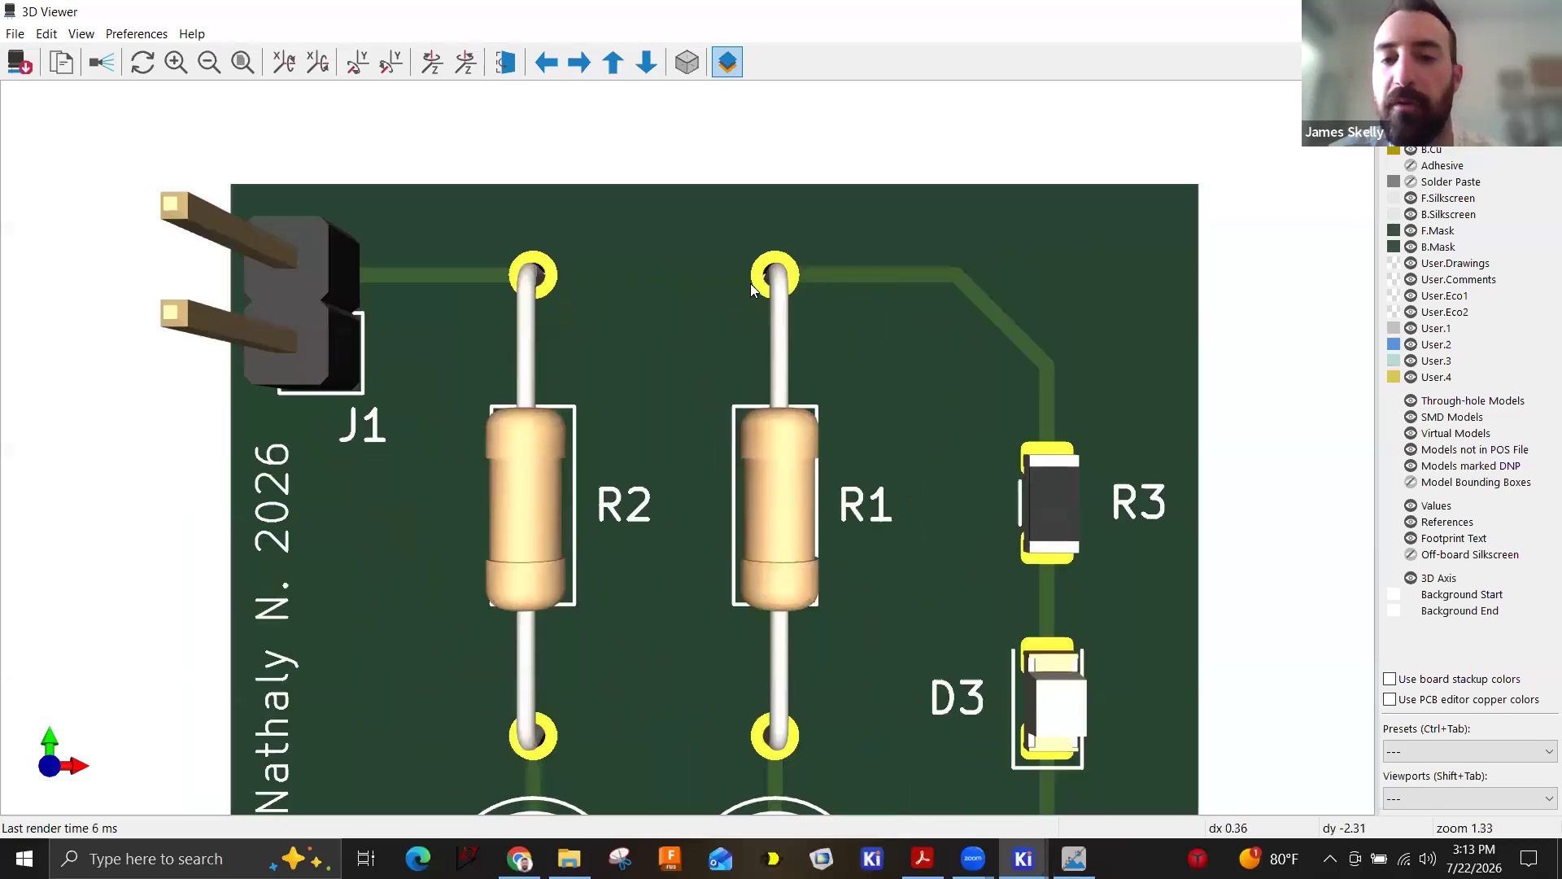
scroll(607, 319, "up", 5)
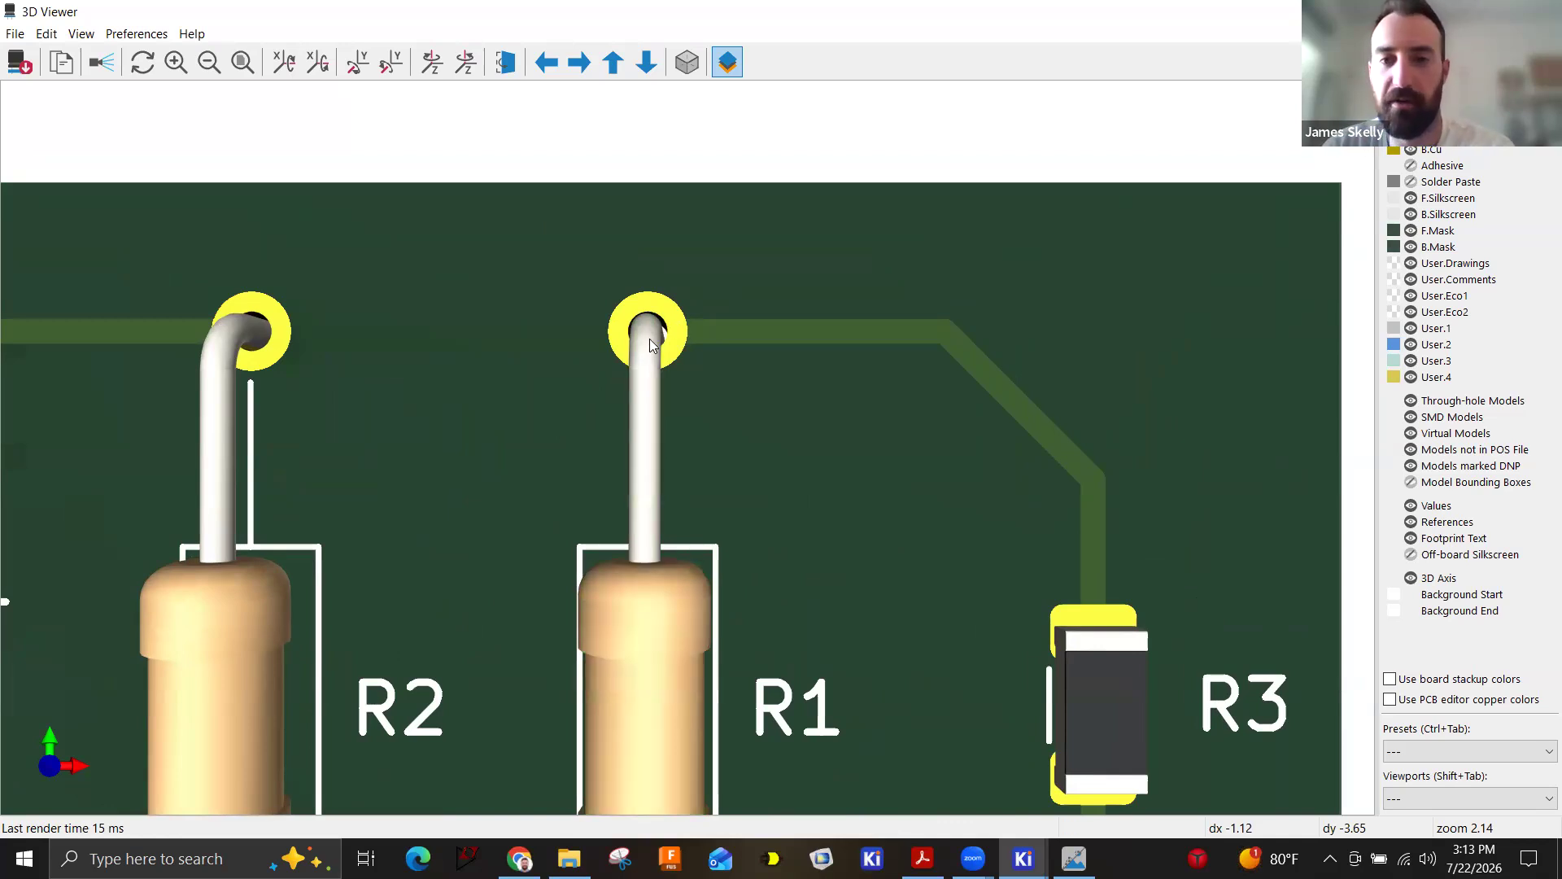
scroll(791, 468, "down", 1)
middle_click_drag(935, 633, 801, 497)
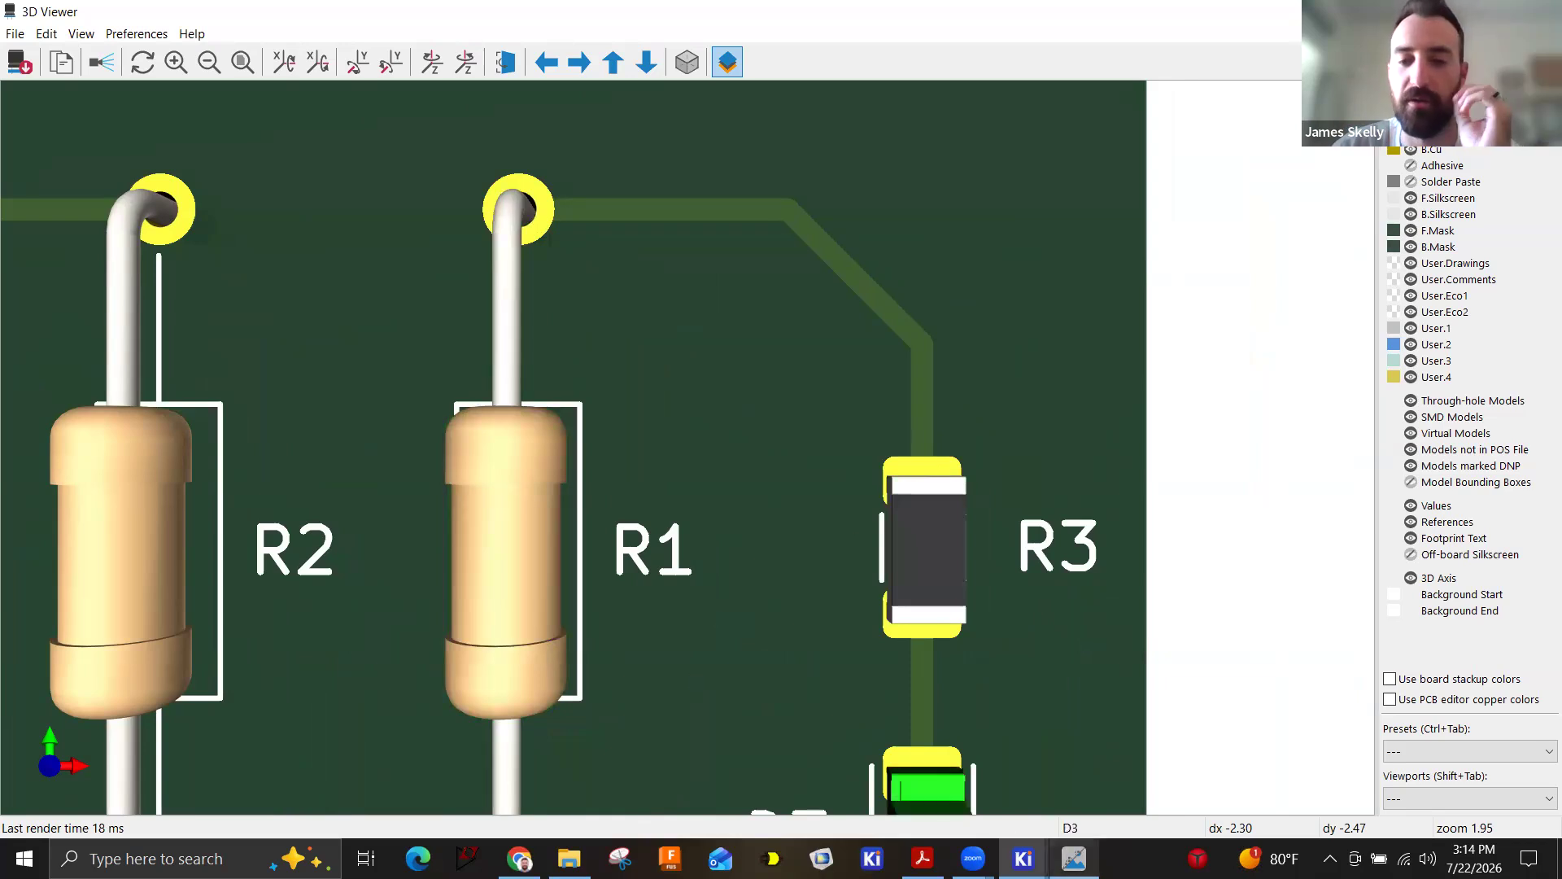
Switch to the Footprint Editor, search the libraries for resistor, and open the R_1206_3216Metric footprint.
mouse_move(1023, 858)
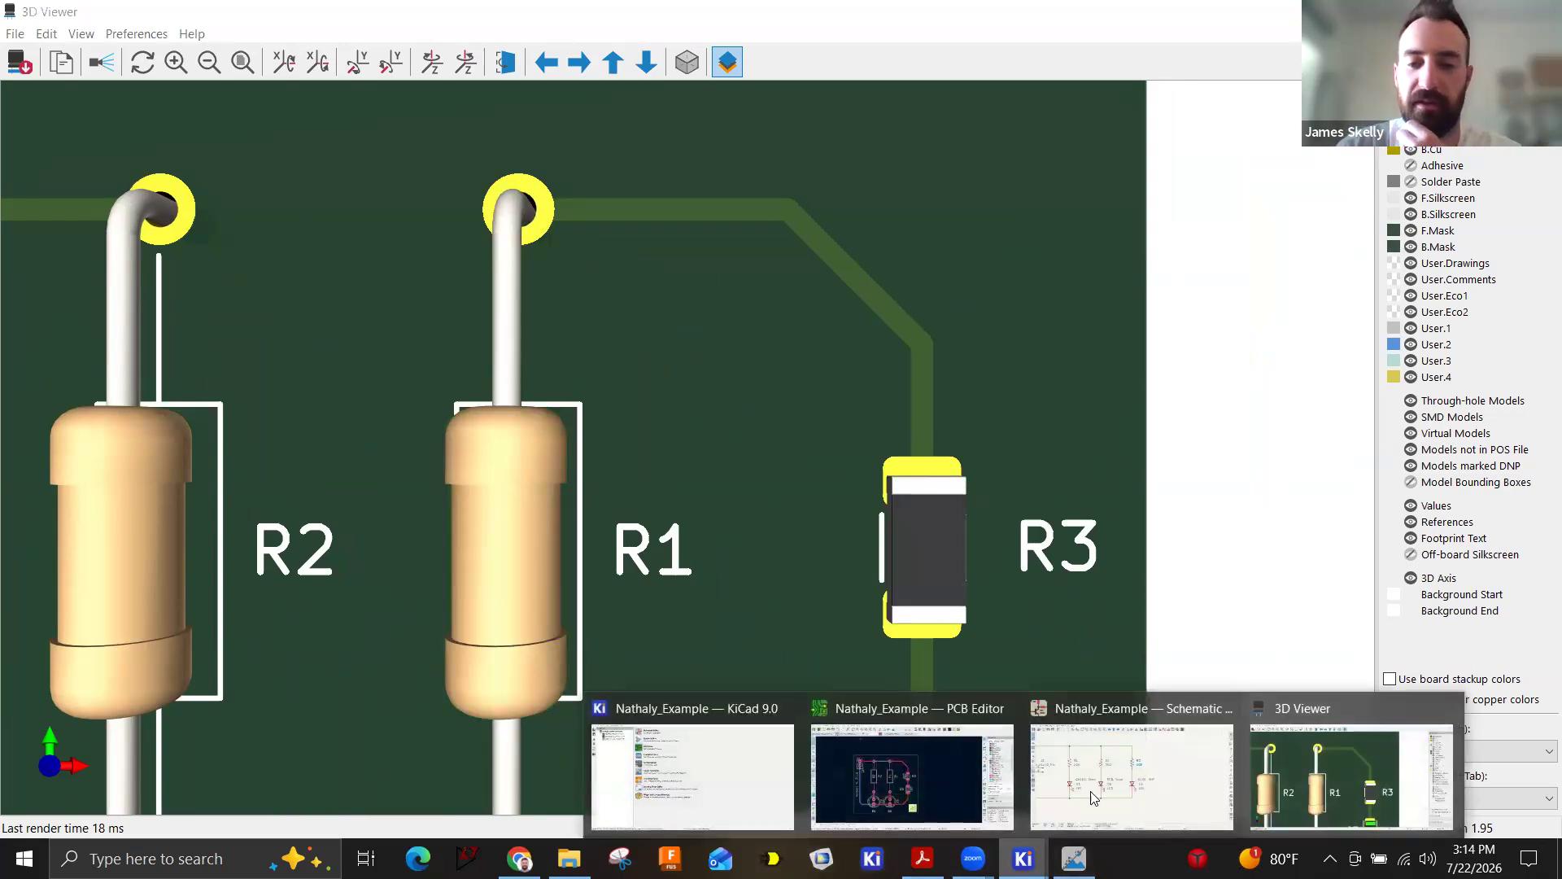
left_click(698, 765)
left_click(364, 264)
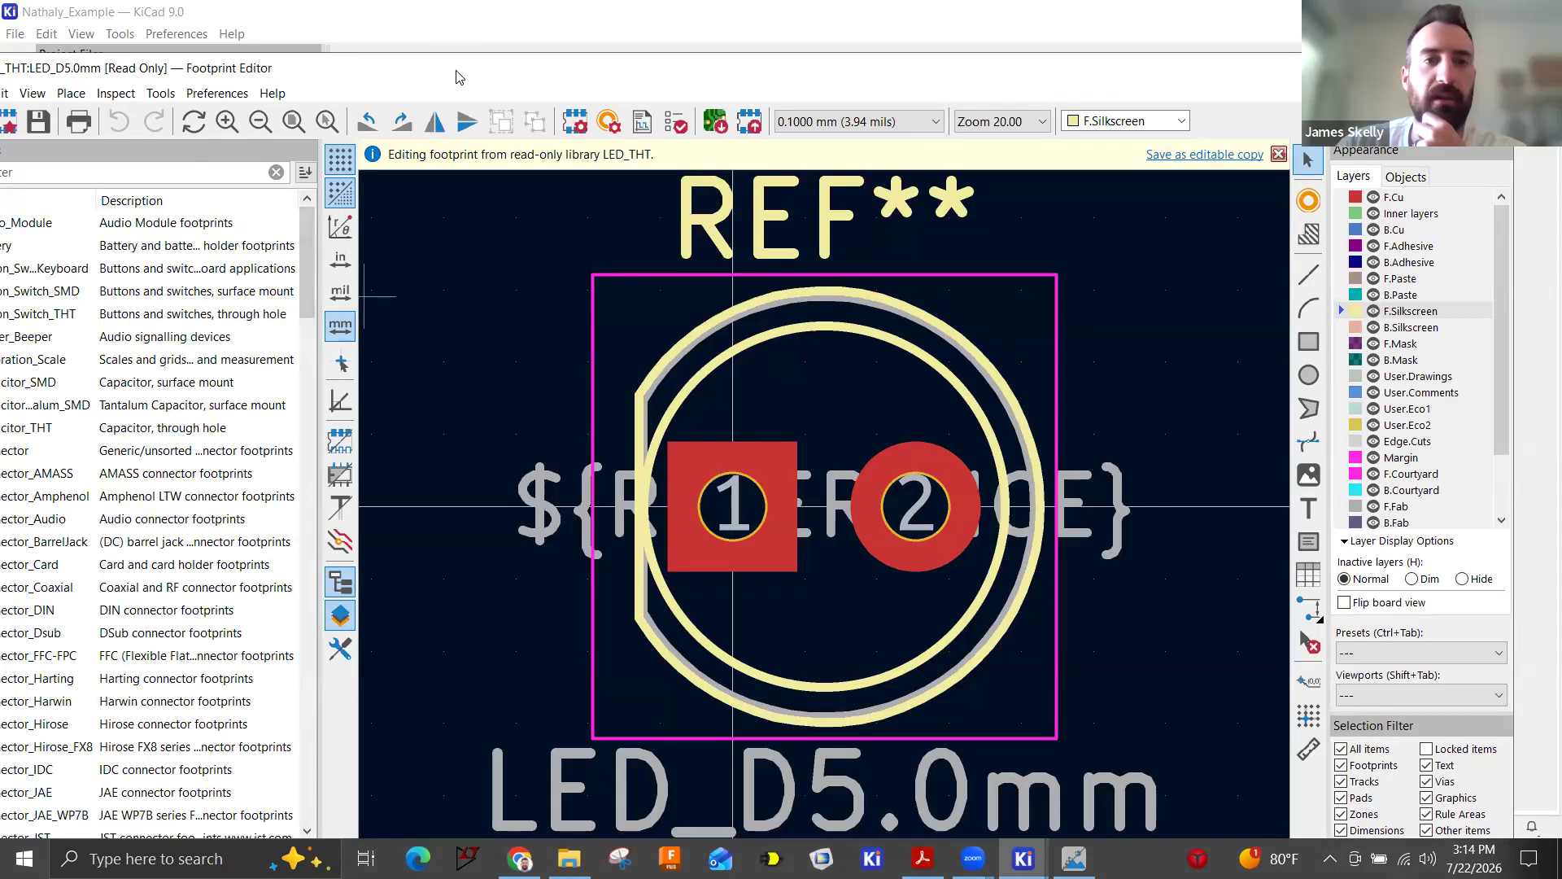
left_click_drag(456, 71, 501, 57)
type("1206")
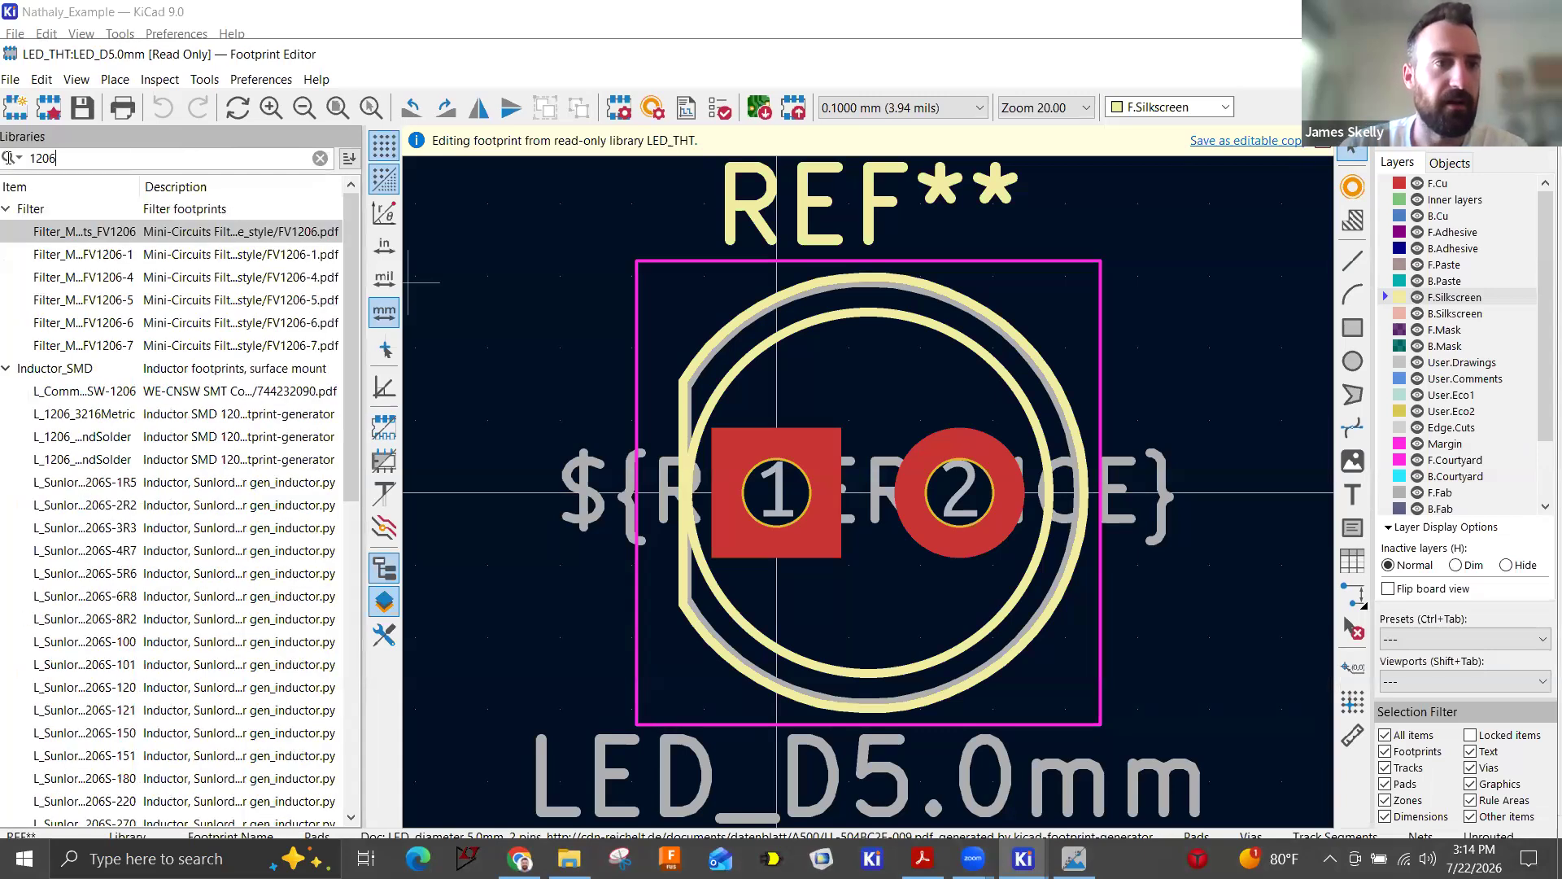
key("ctrl+a")
type("resistor")
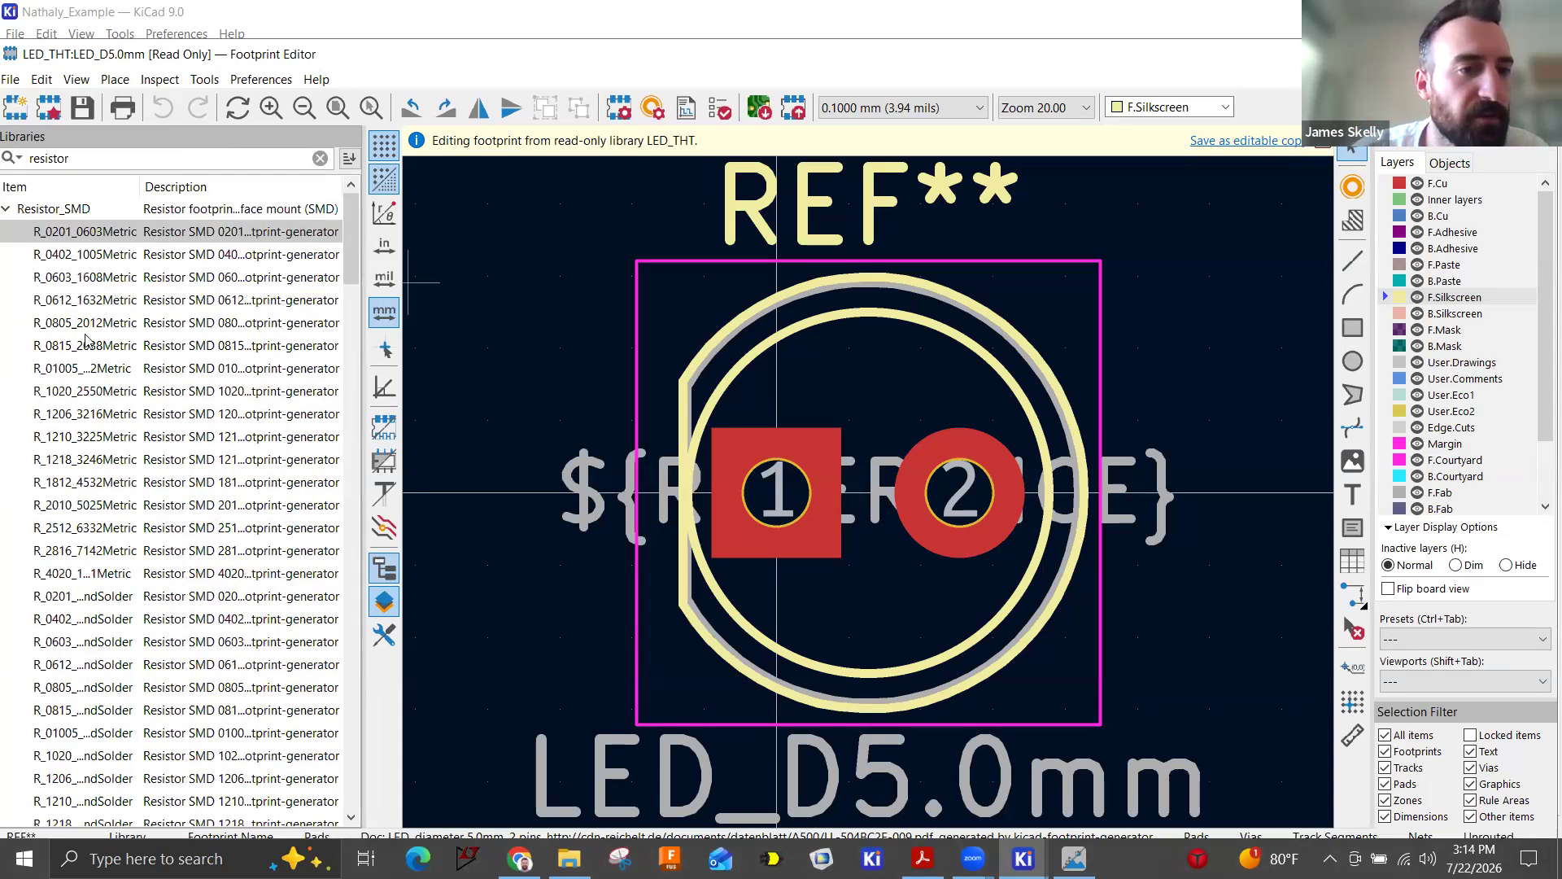
double_click(61, 415)
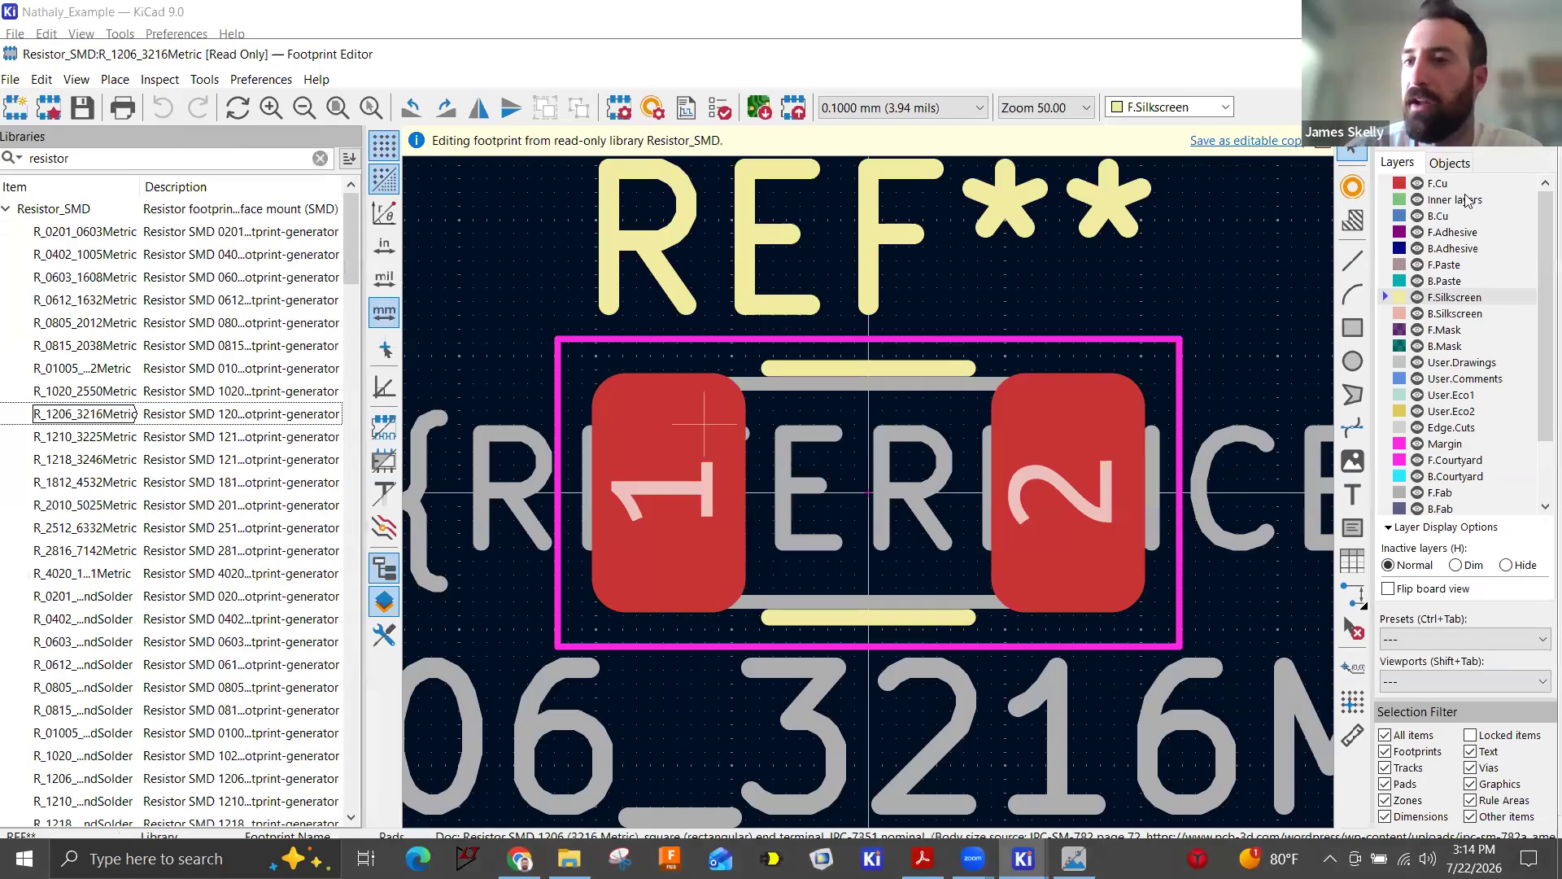
Hide the F.Cu layer to inspect the footprint's pads, show it again, and make F.Mask the active layer.
left_click(1417, 183)
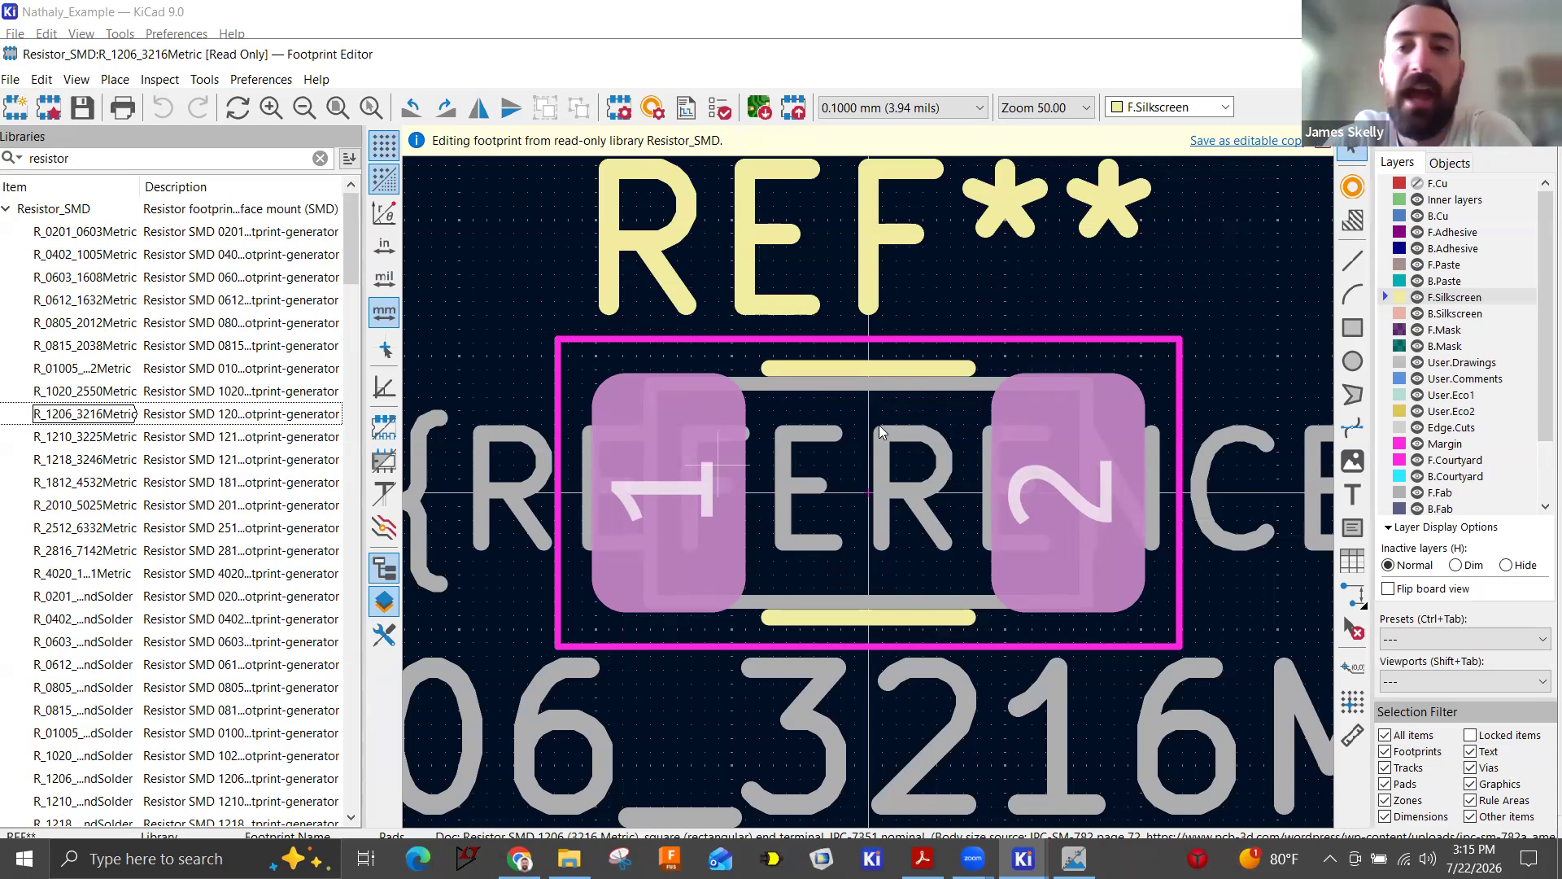
left_click(1433, 184)
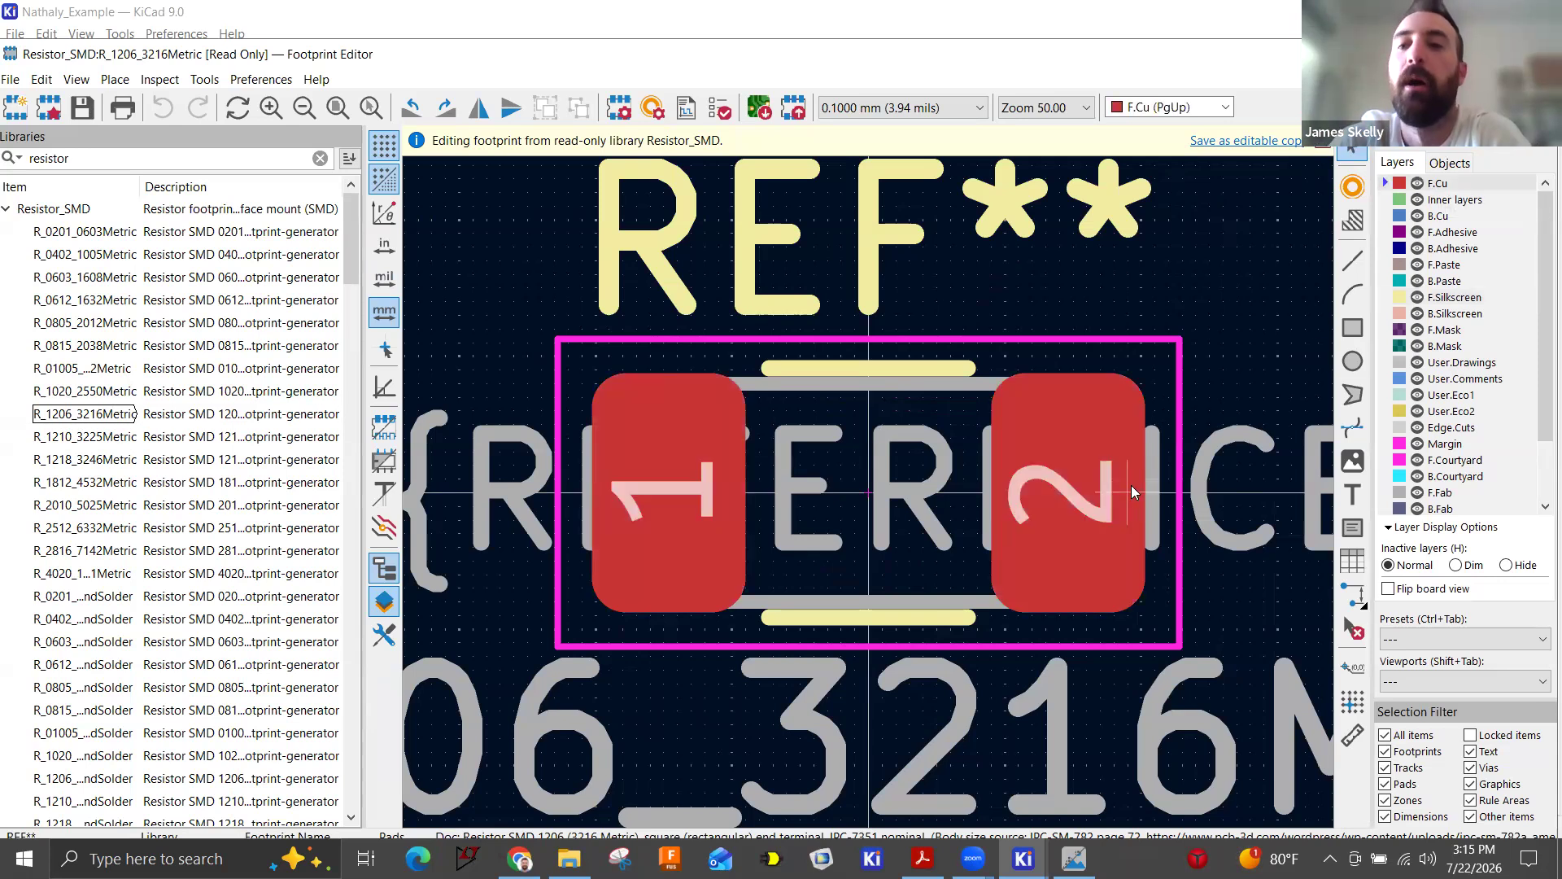
left_click(1432, 330)
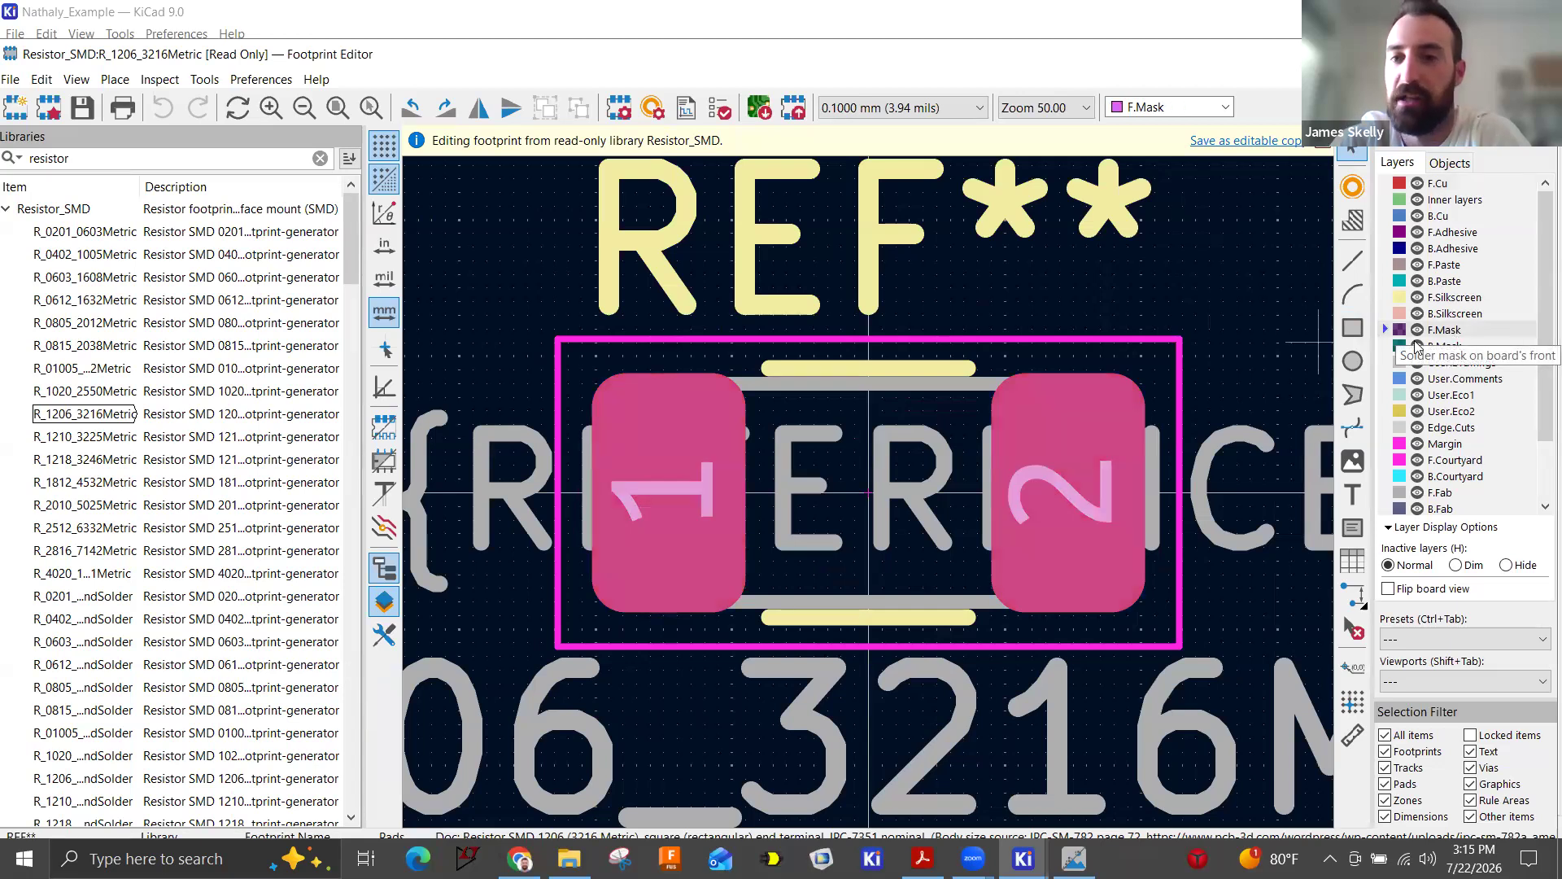
Try moving pad 2 to about X 2.8, Y -1.4 mm and removing it from the F.Mask layer, and undo both changes.
left_click_drag(1130, 462, 1261, 286)
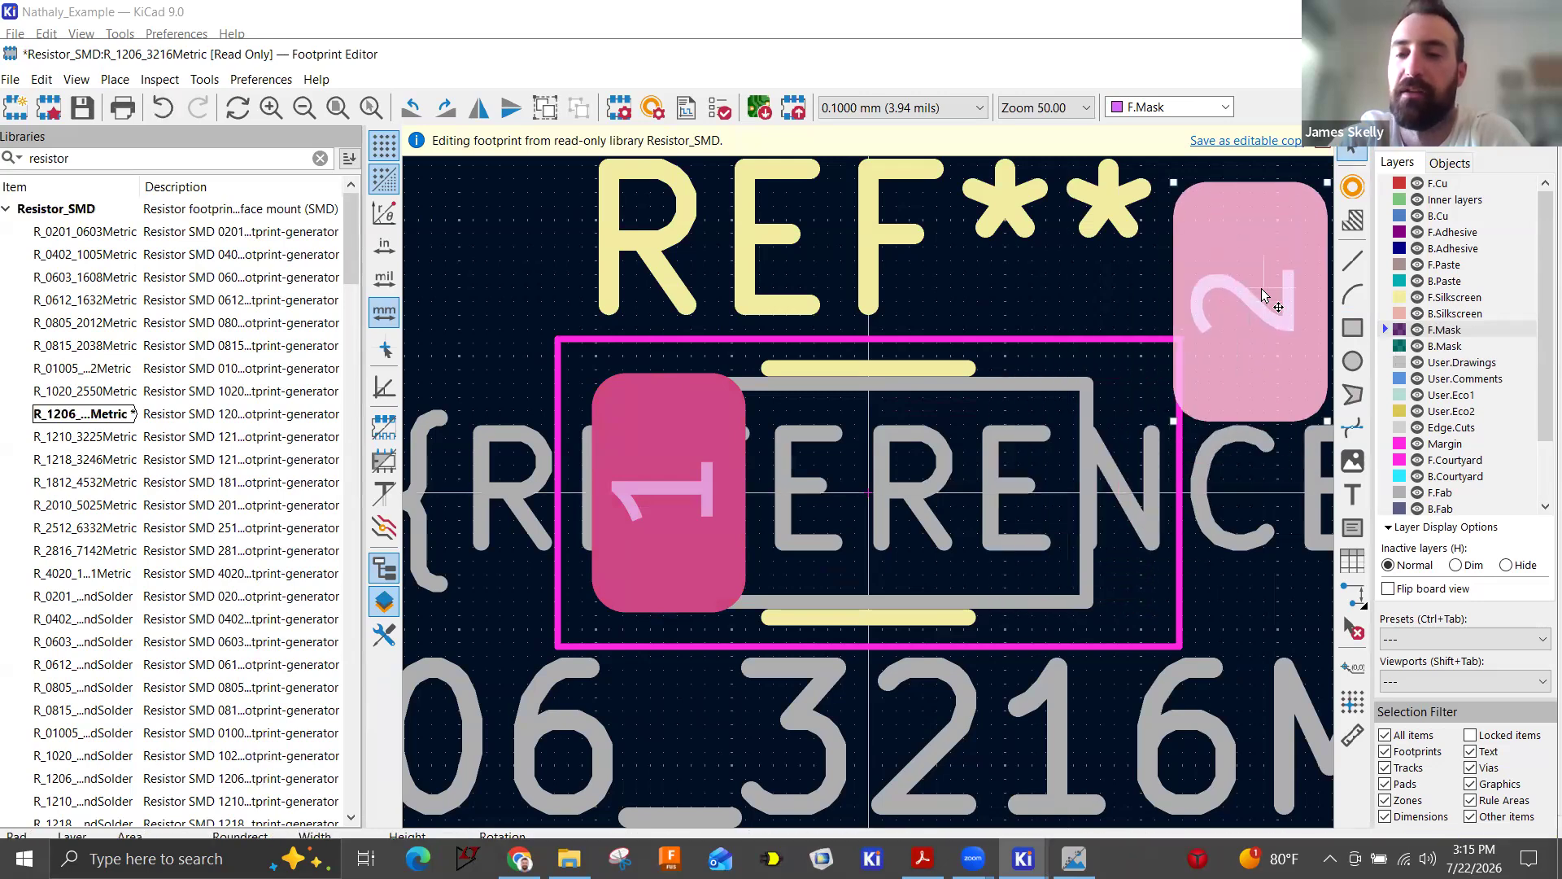
double_click(1237, 286)
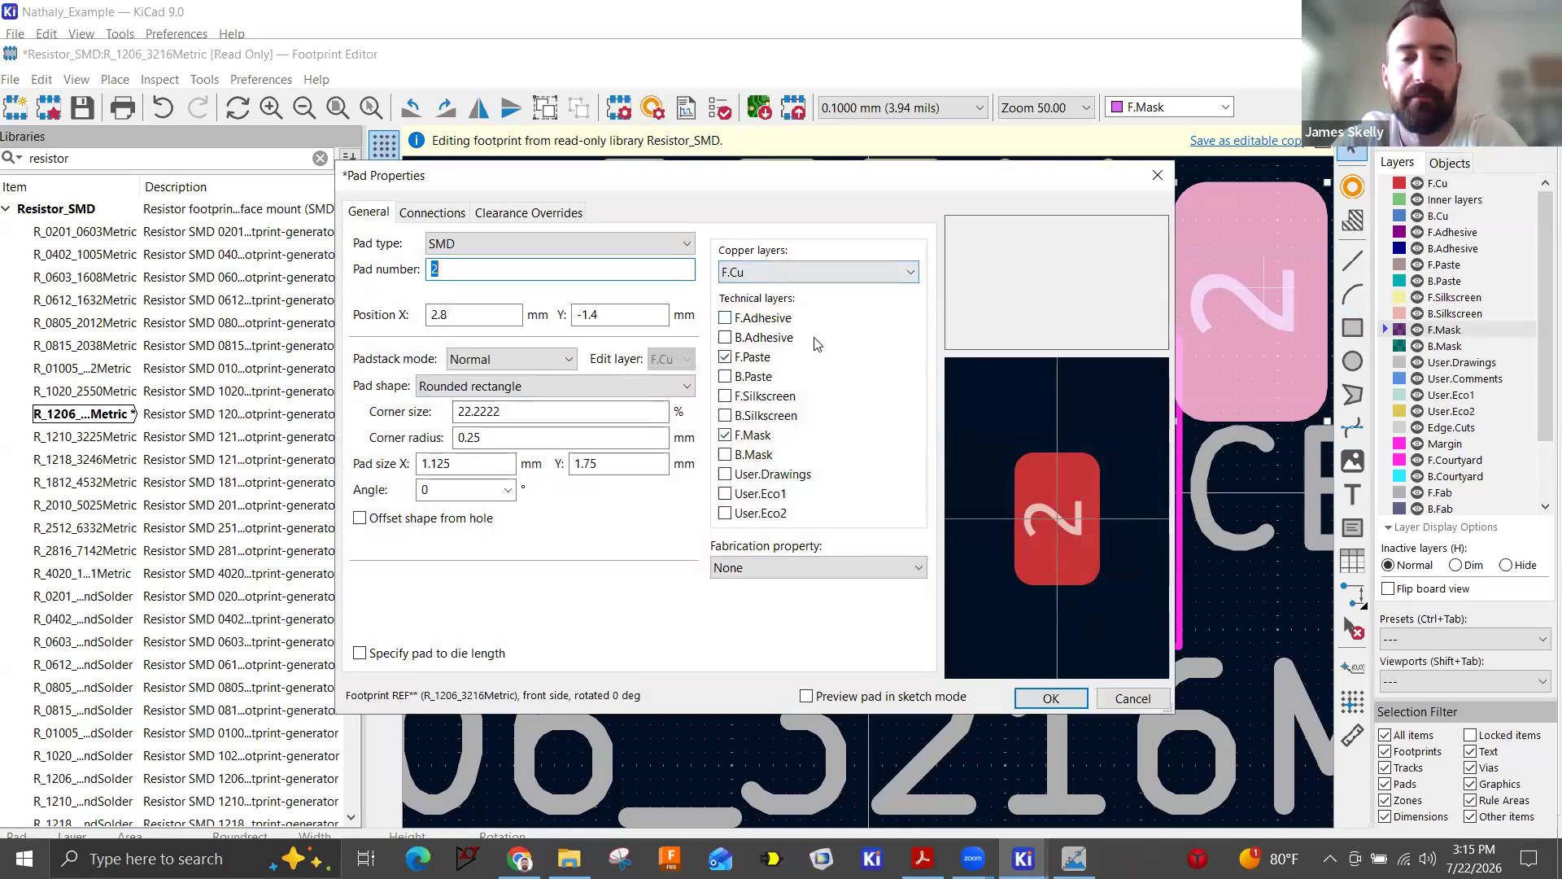
left_click(724, 437)
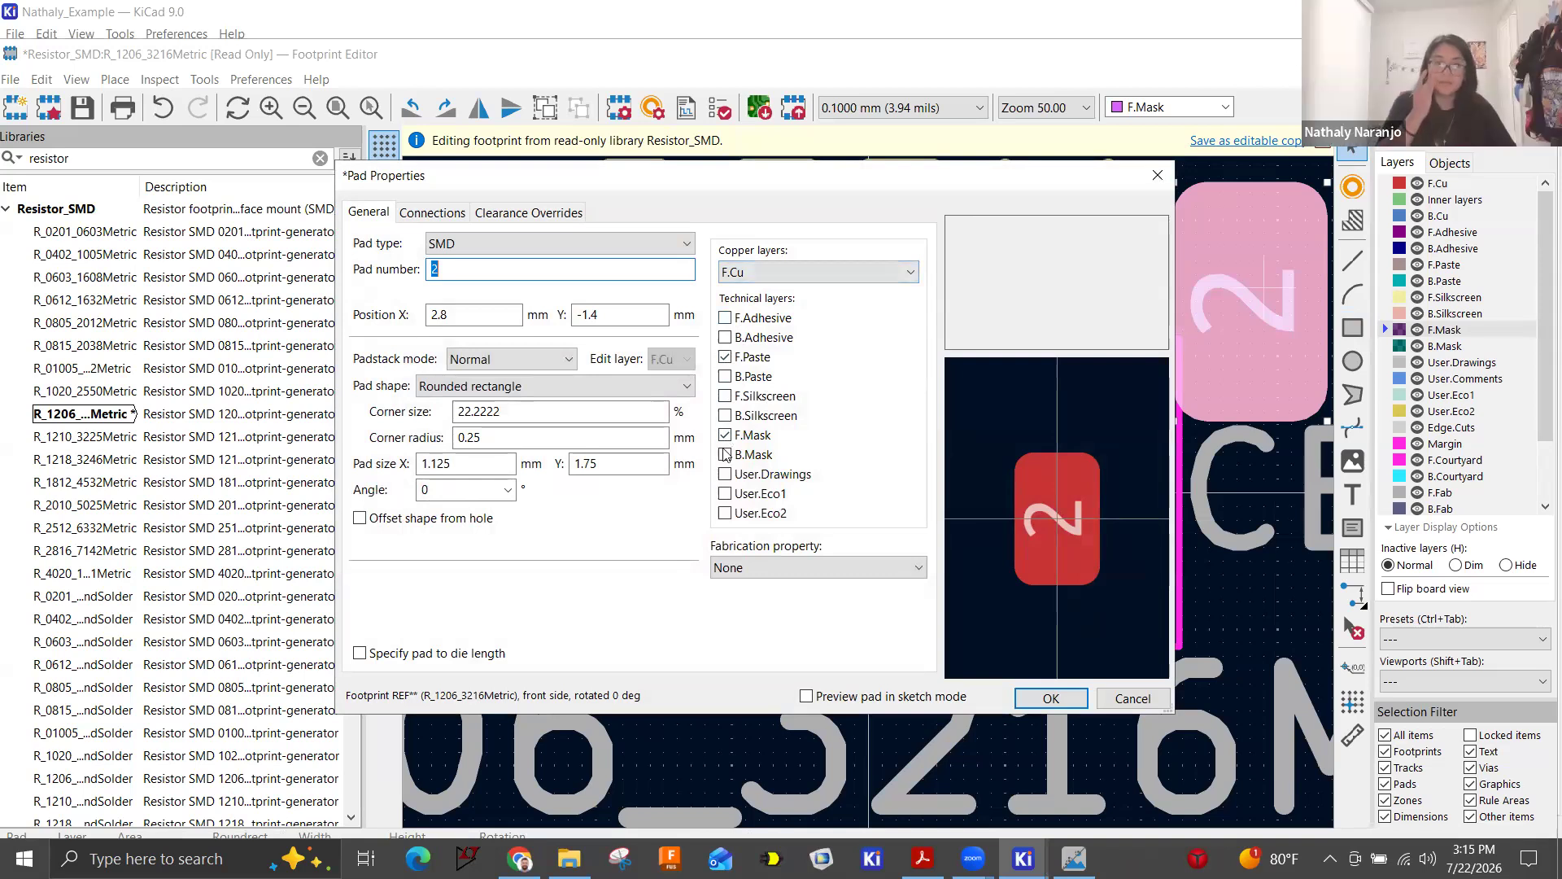
left_click(1050, 698)
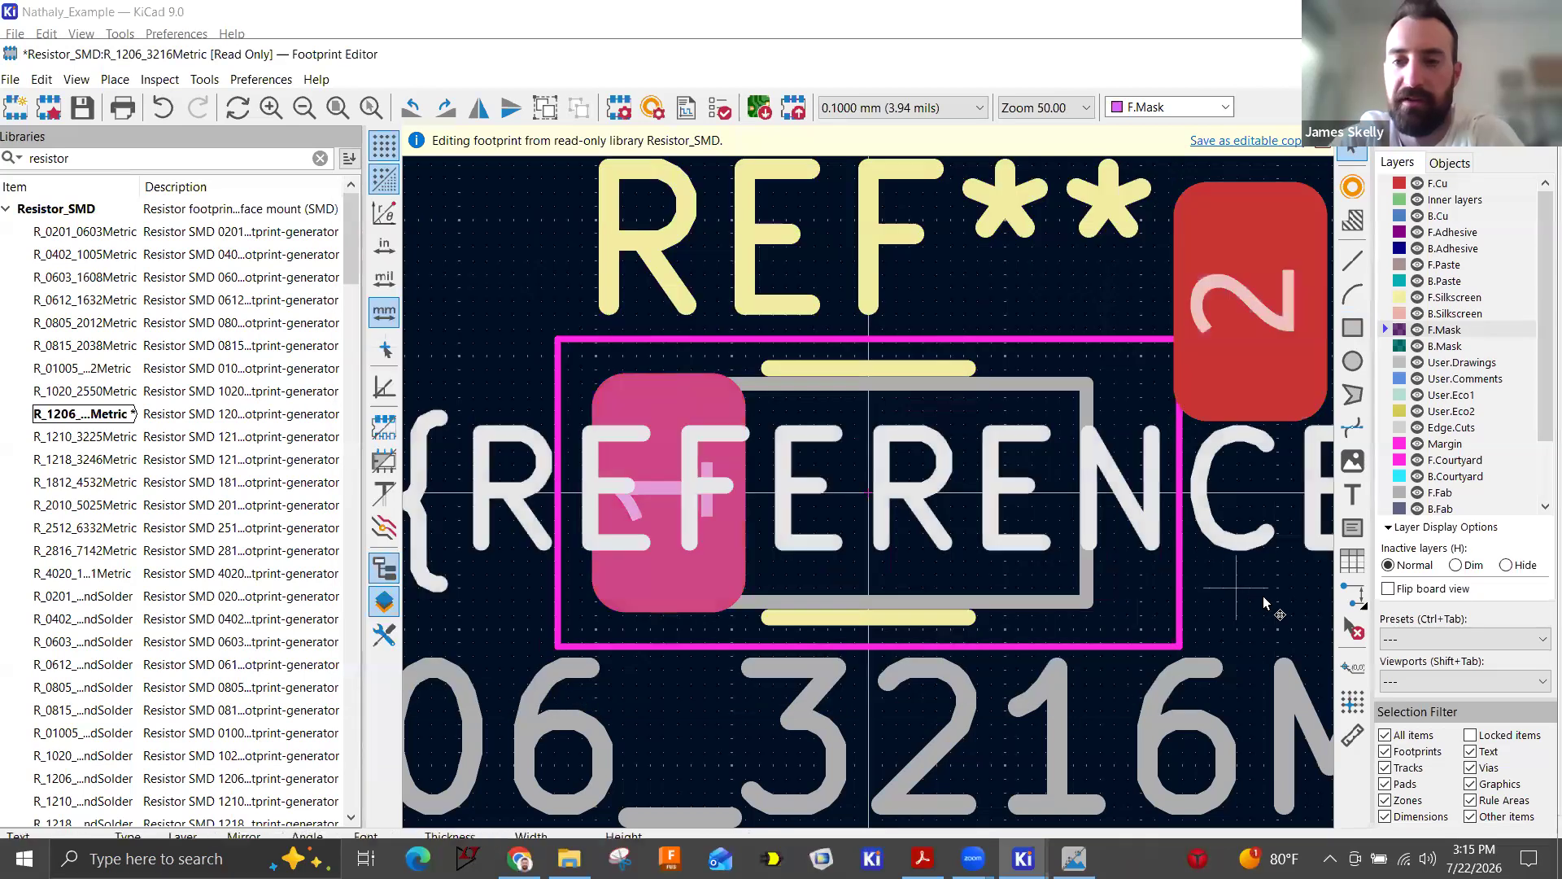
key("ctrl+z")
key("ctrl+z")
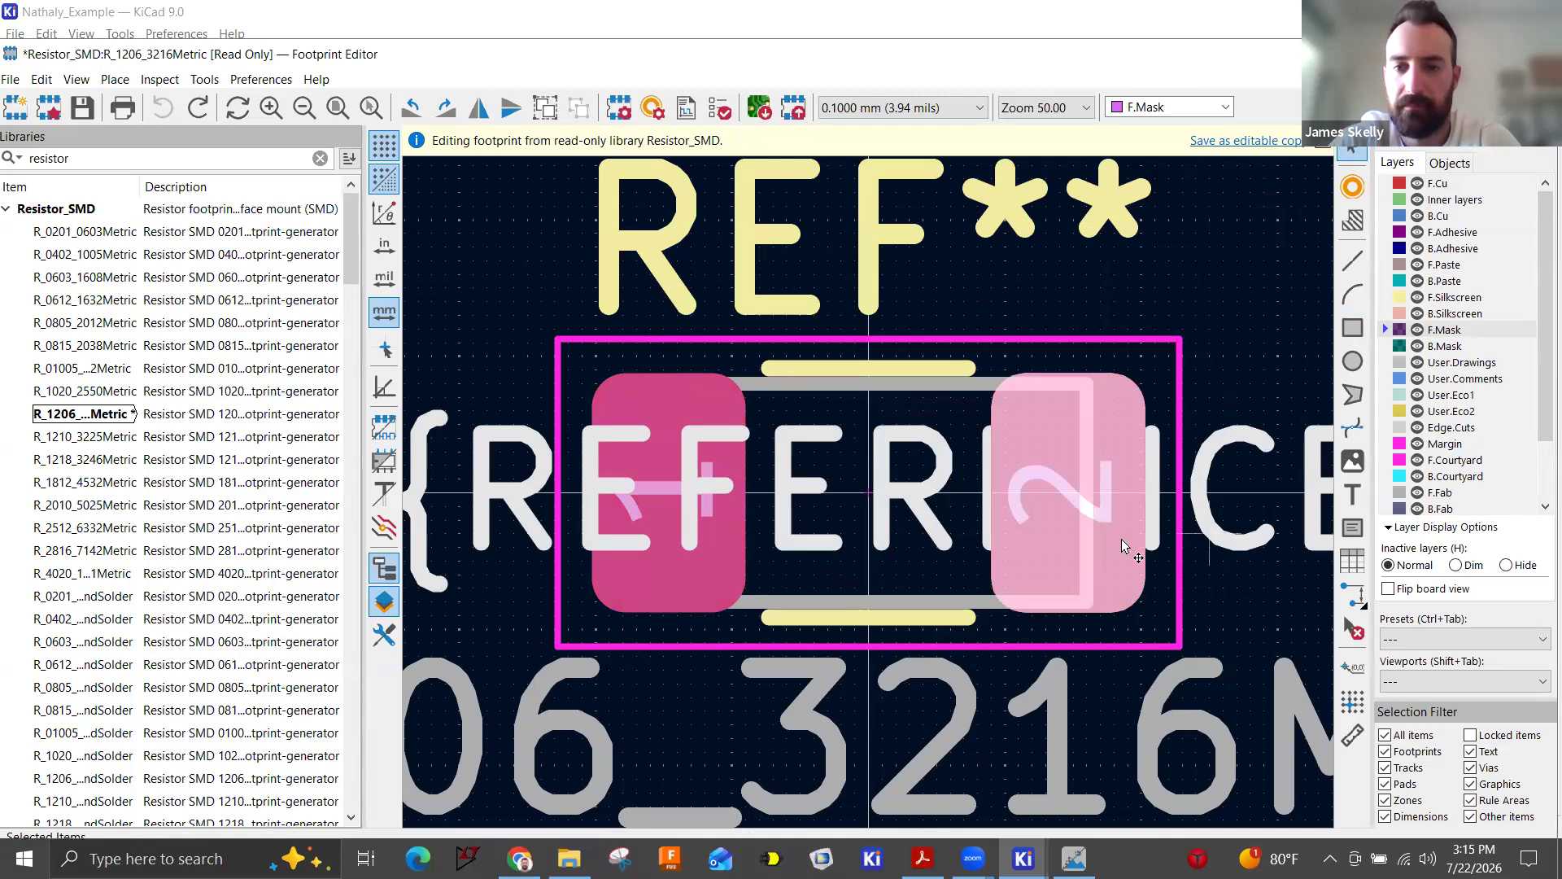
Remove pad 2 from the F.Mask layer and try to save the R_1206_3216Metric footprint.
double_click(1038, 523)
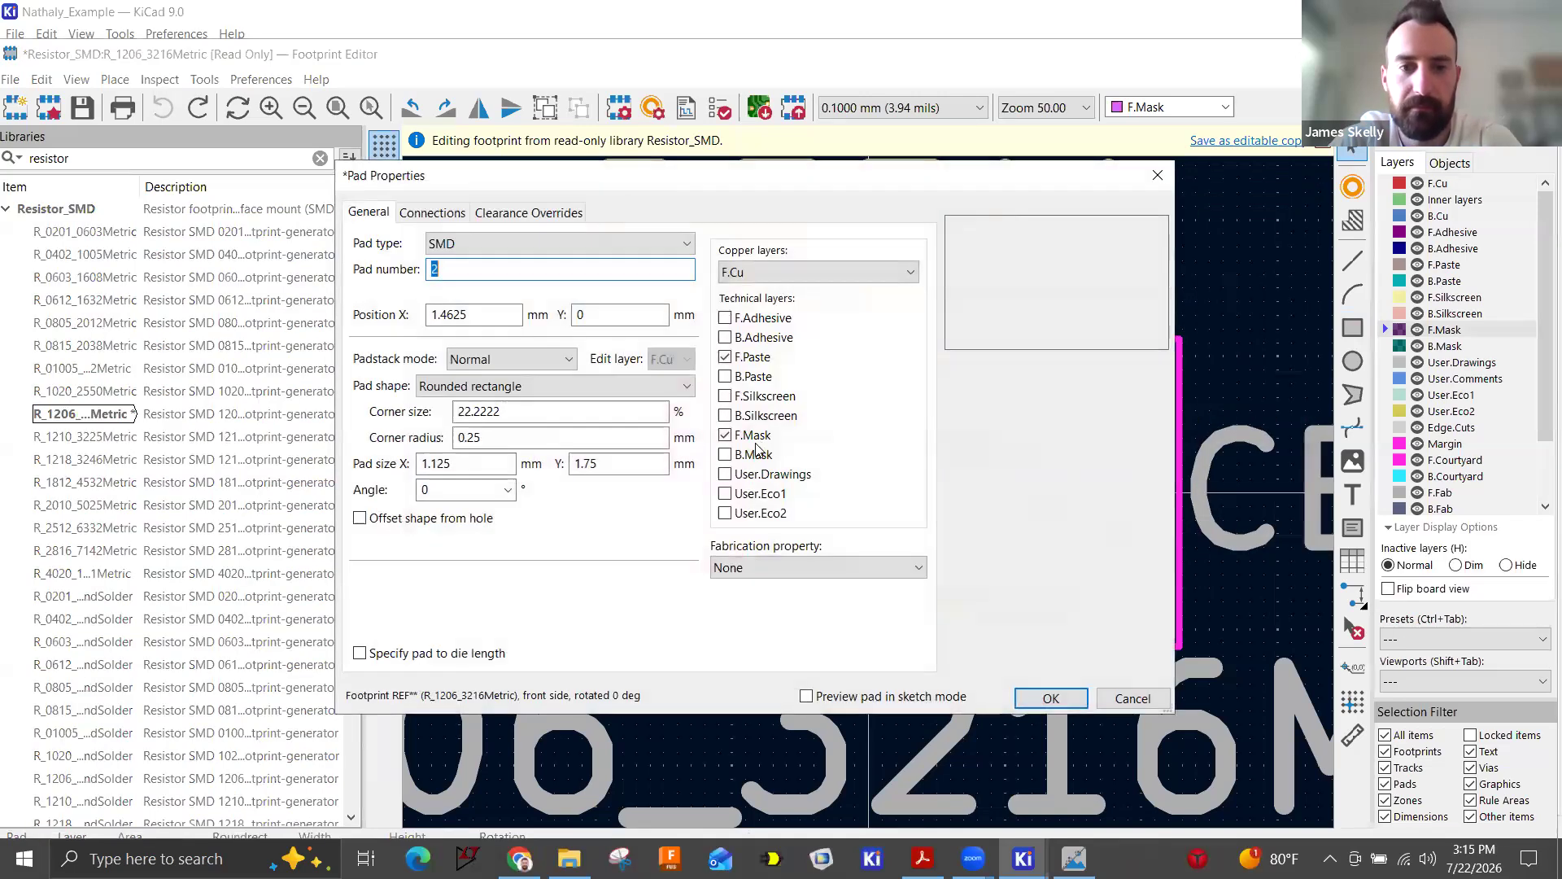
left_click(727, 435)
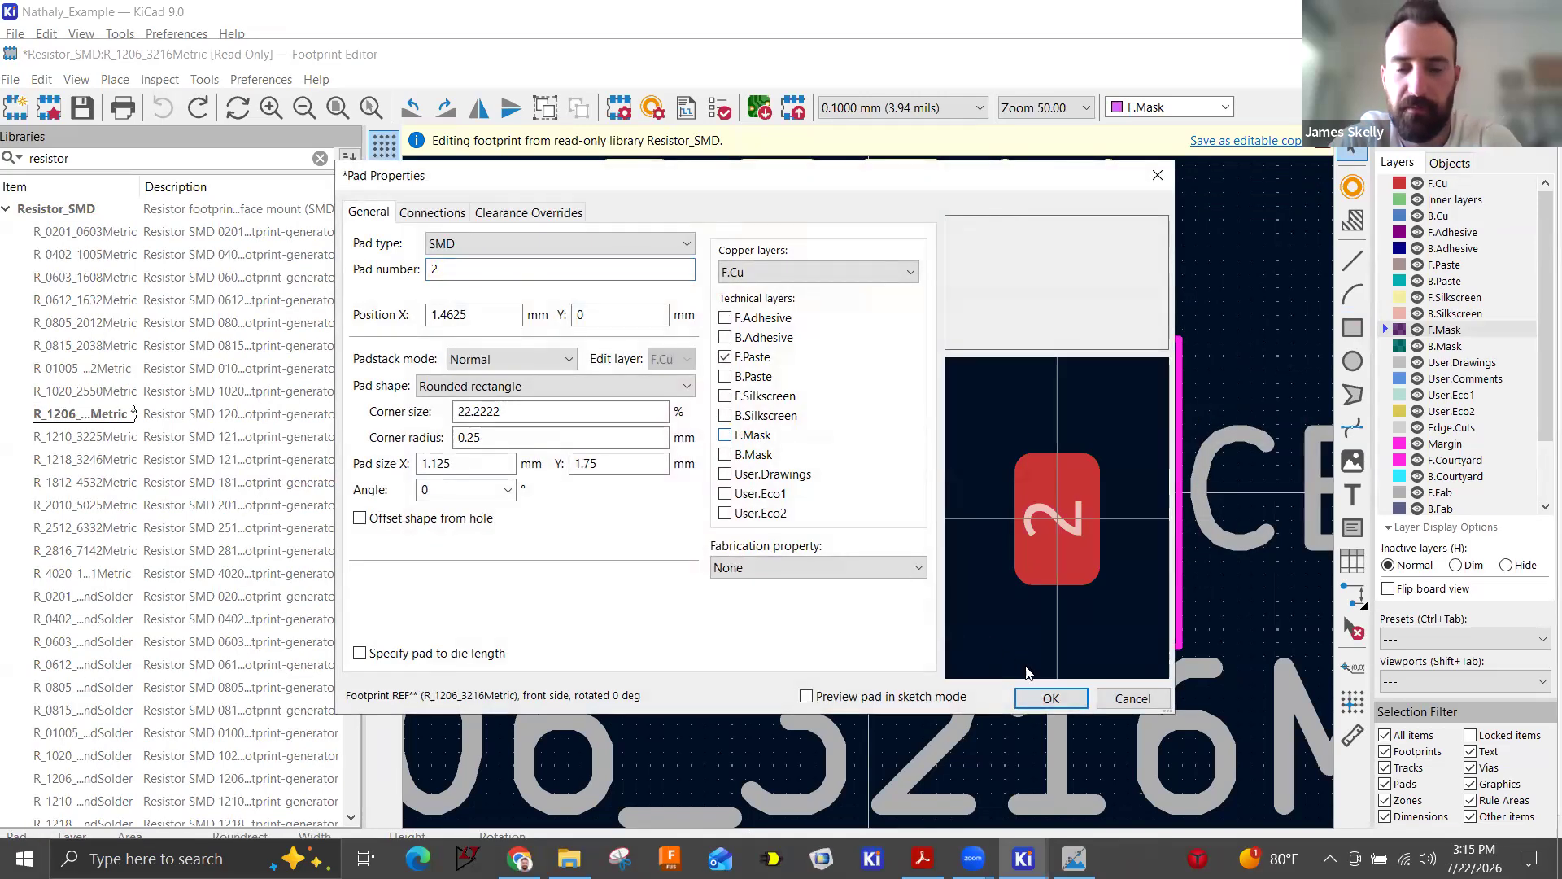
left_click(1057, 698)
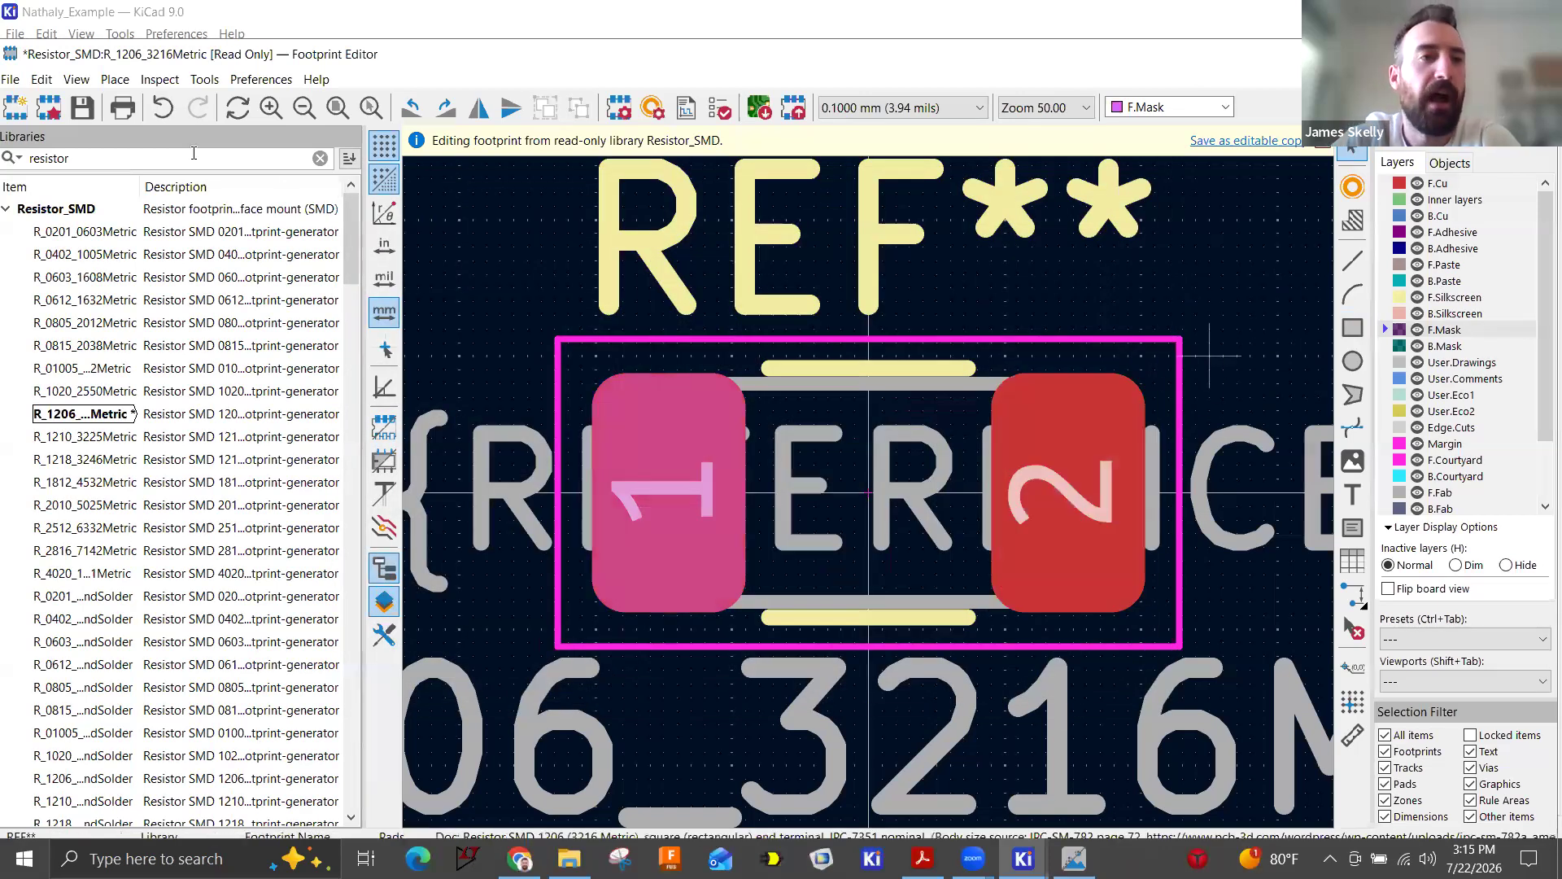
left_click(83, 106)
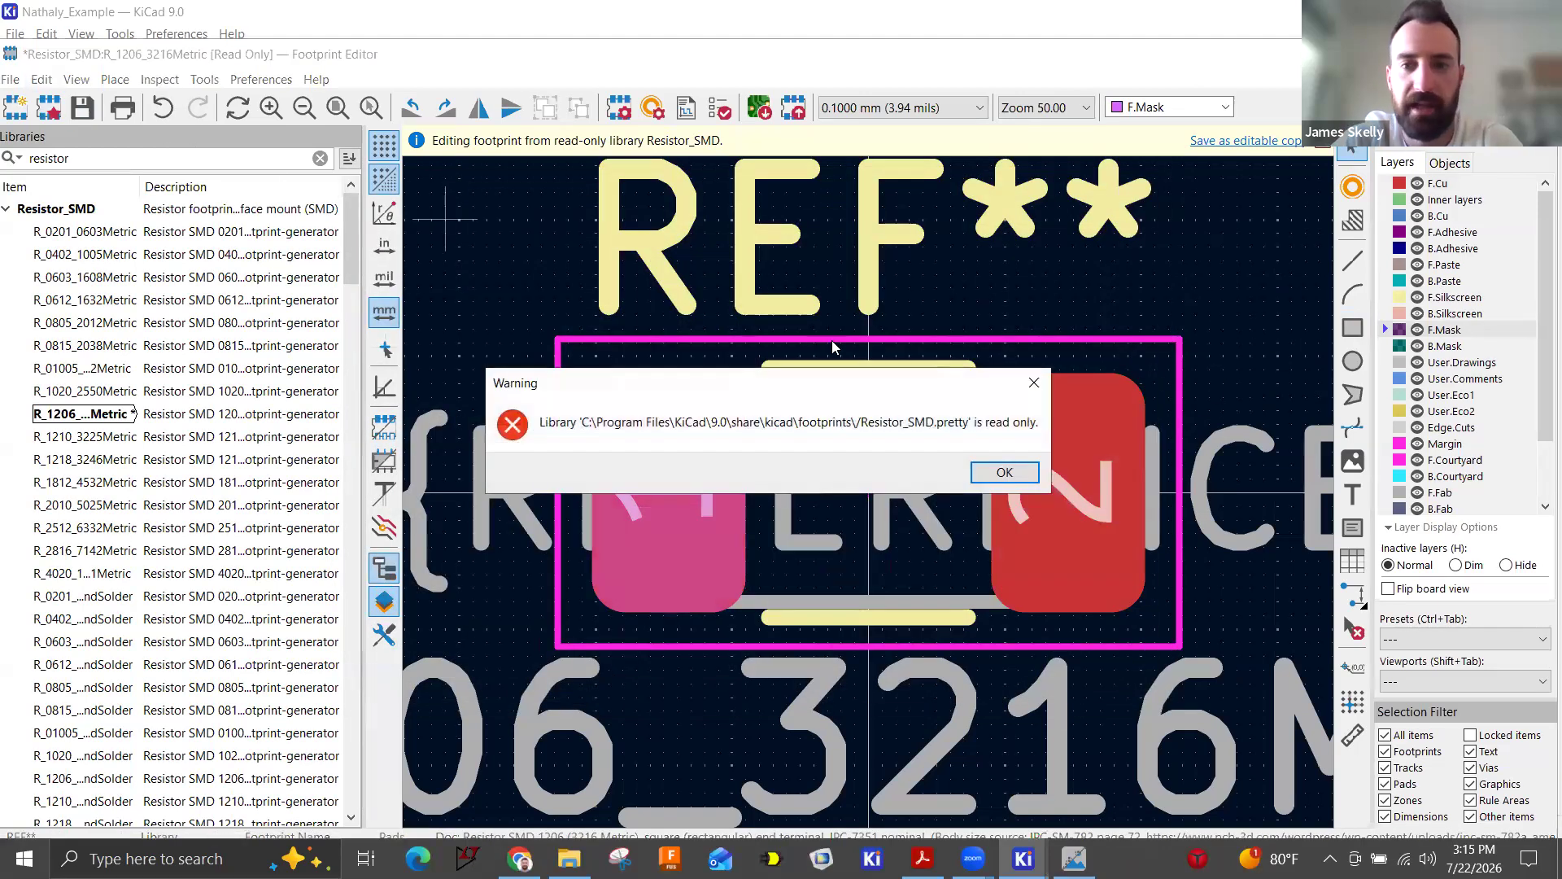
key("Return")
Open the footprint in the 3D Viewer and compare the mask coverage of pads 1 and 2 up close.
left_click(79, 80)
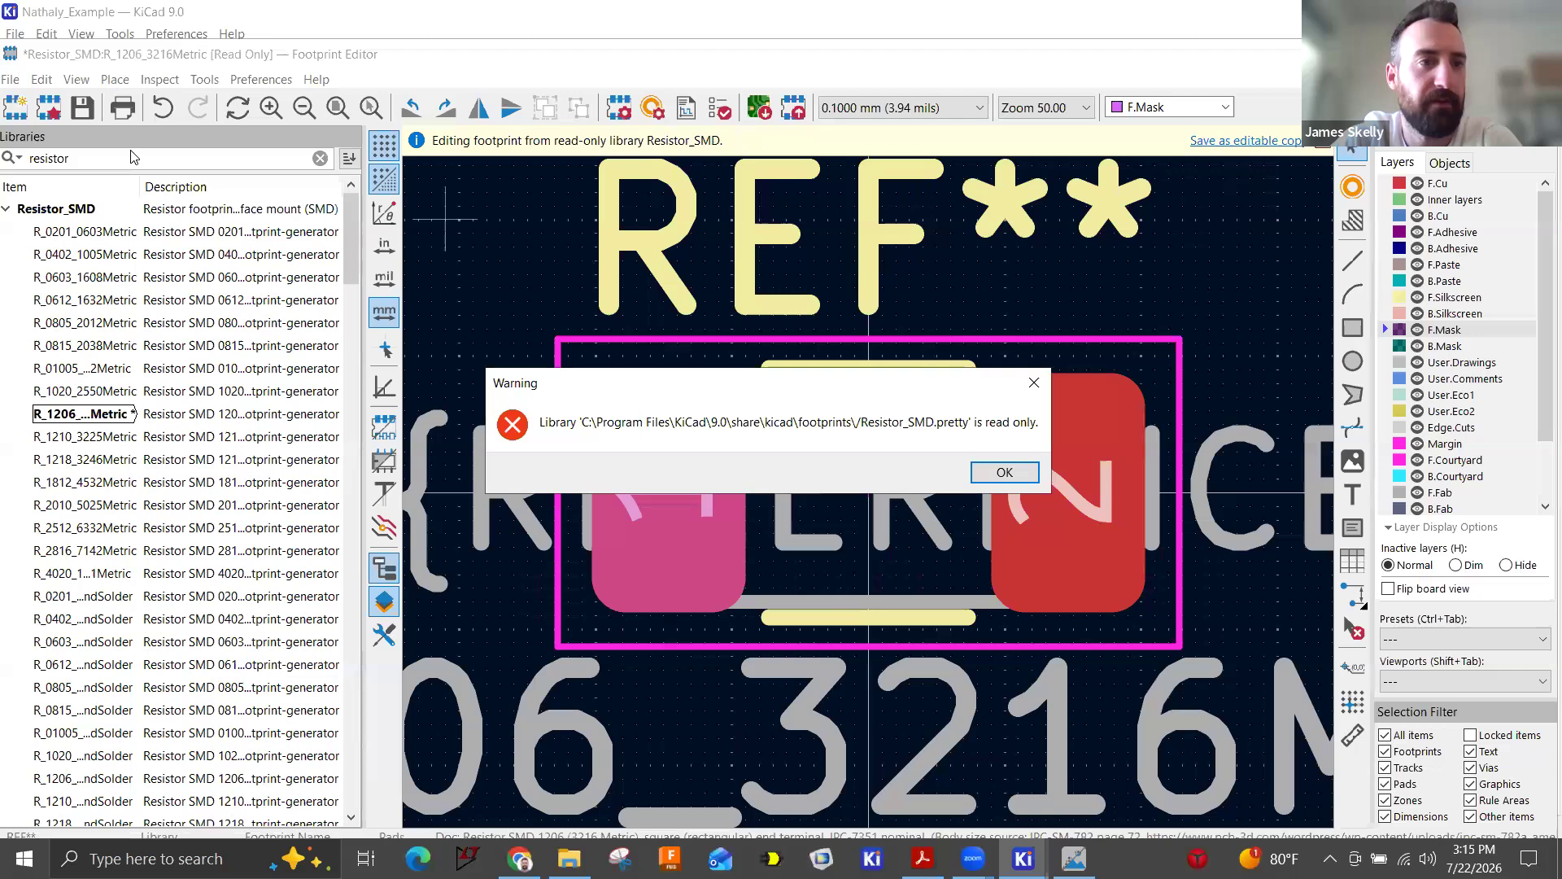
left_click(130, 153)
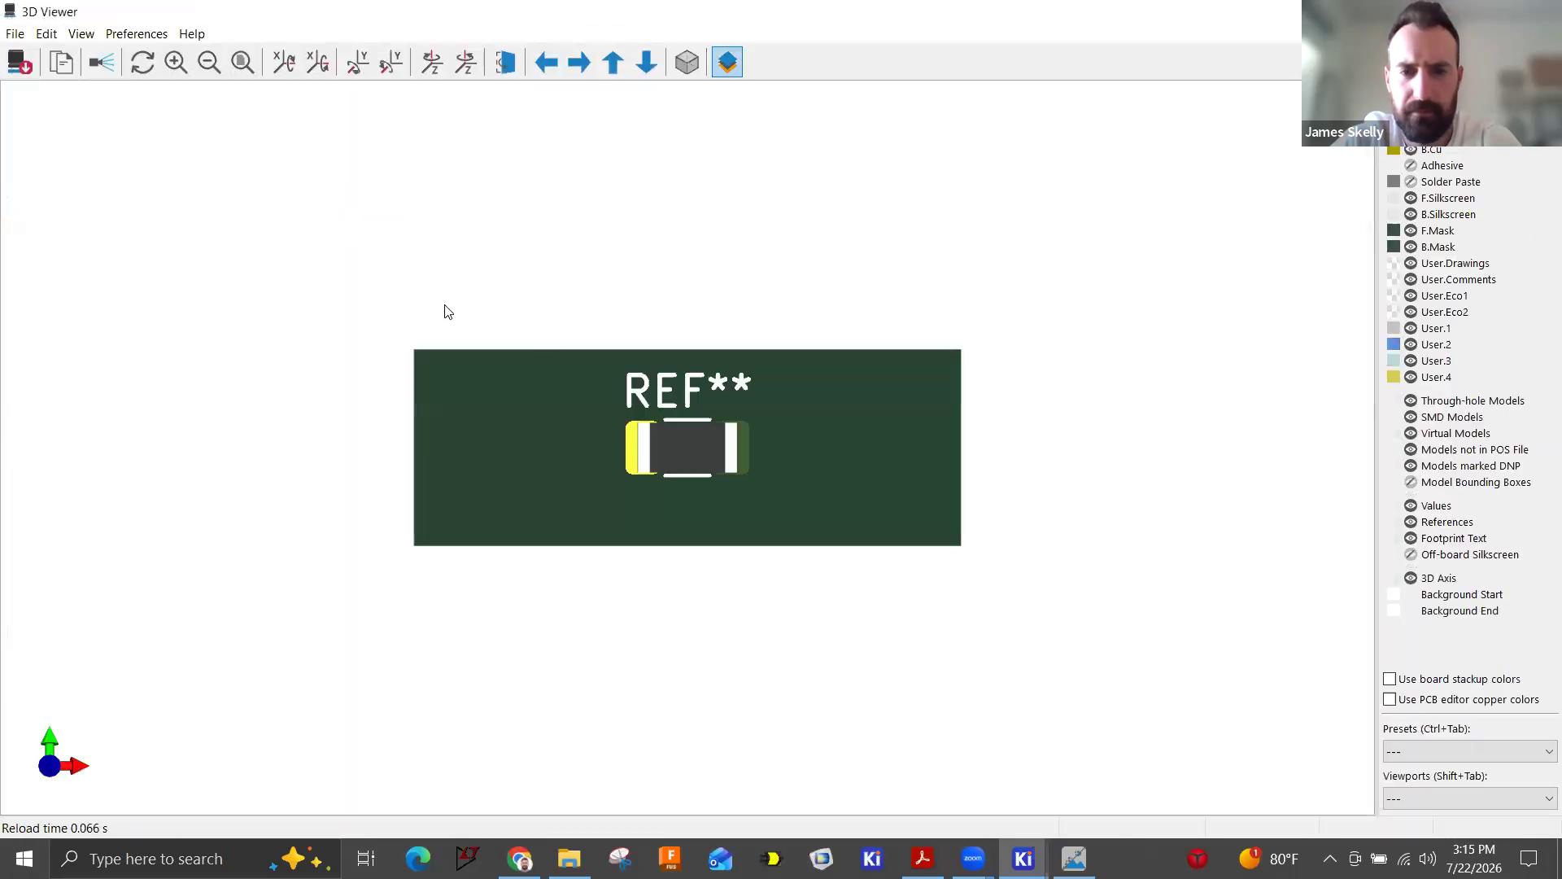
scroll(778, 485, "up", 5)
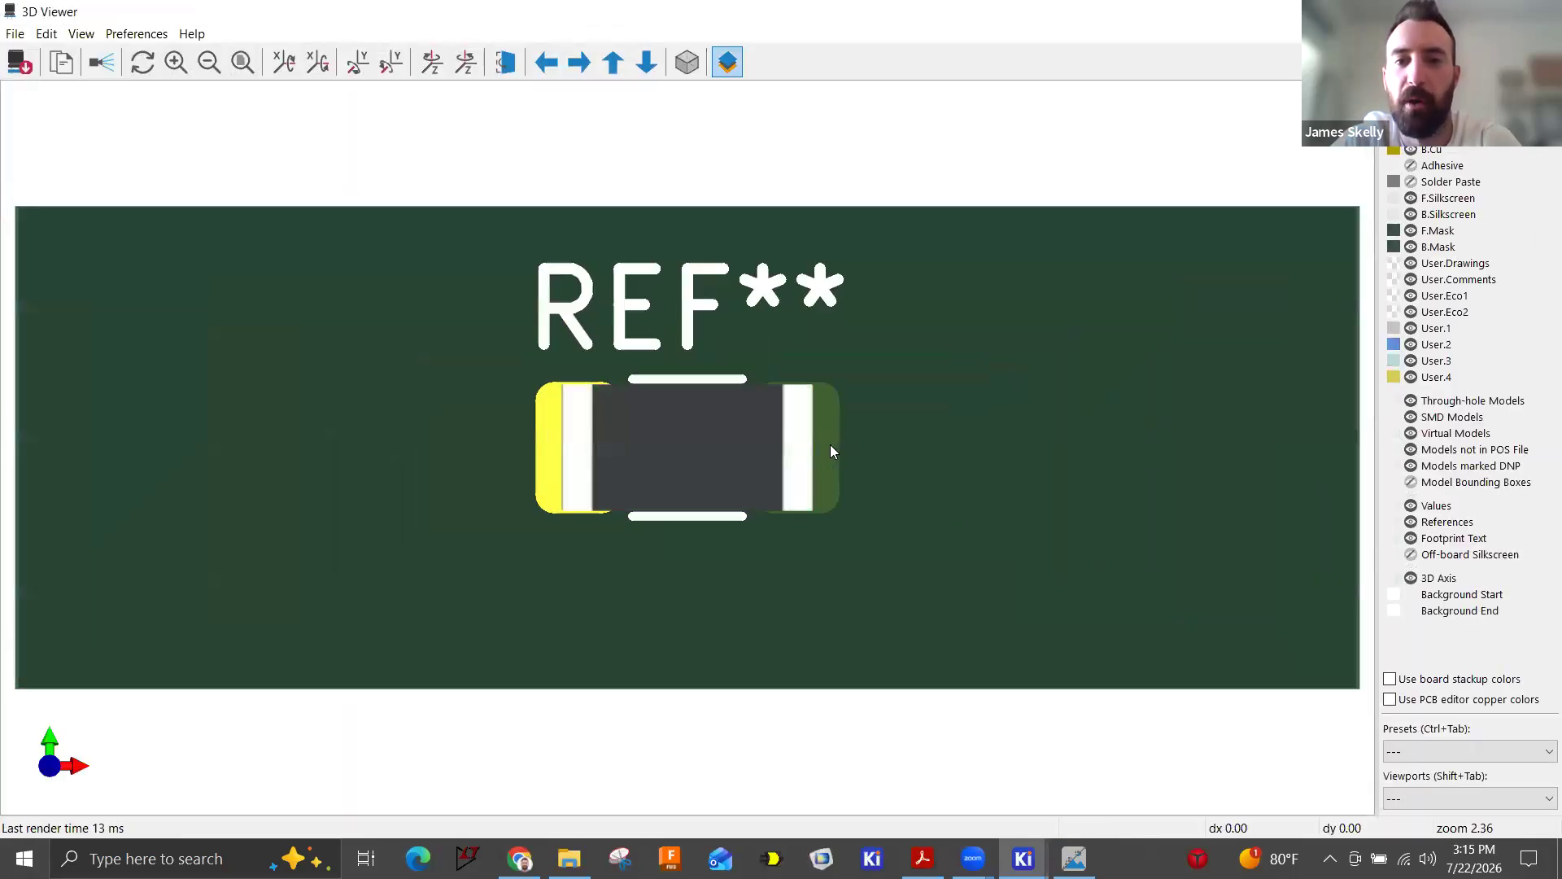
left_click_drag(786, 457, 808, 458)
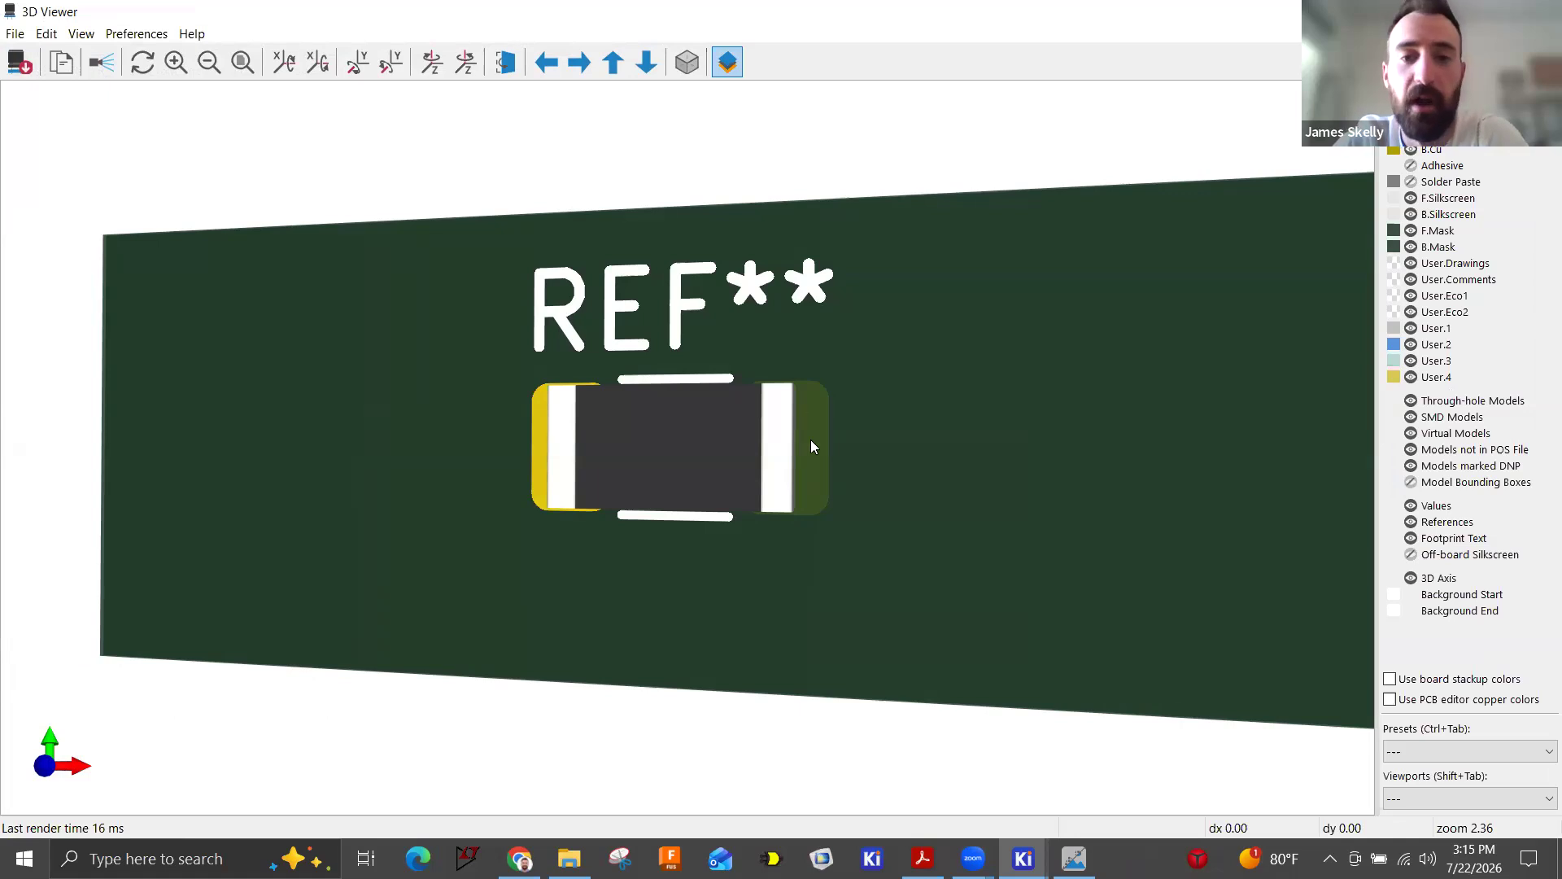
left_click_drag(808, 437, 801, 452)
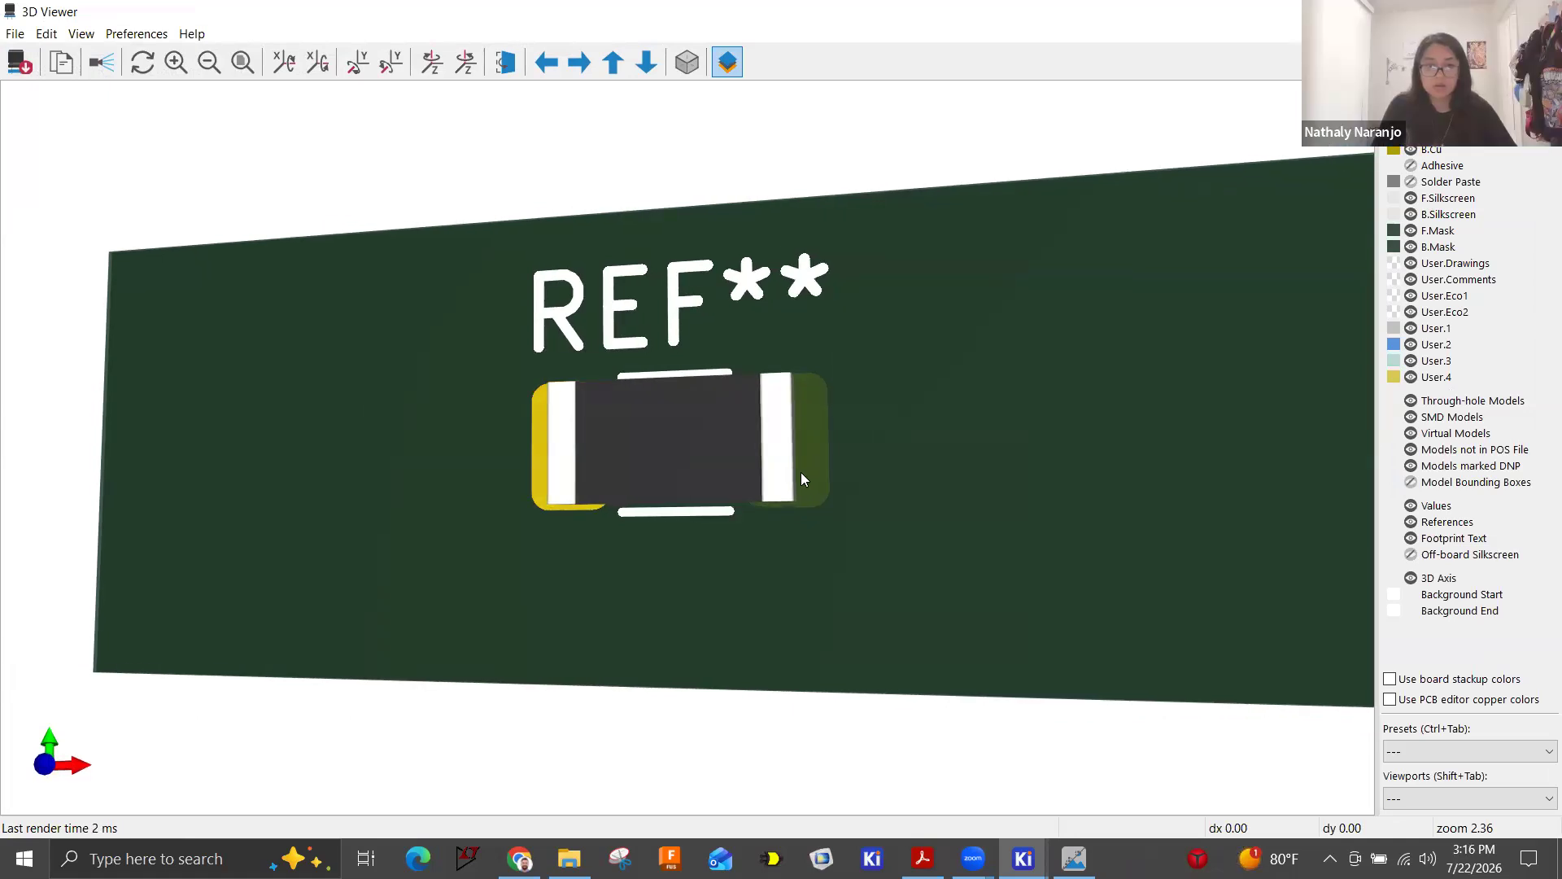
scroll(1224, 288, "down", 1)
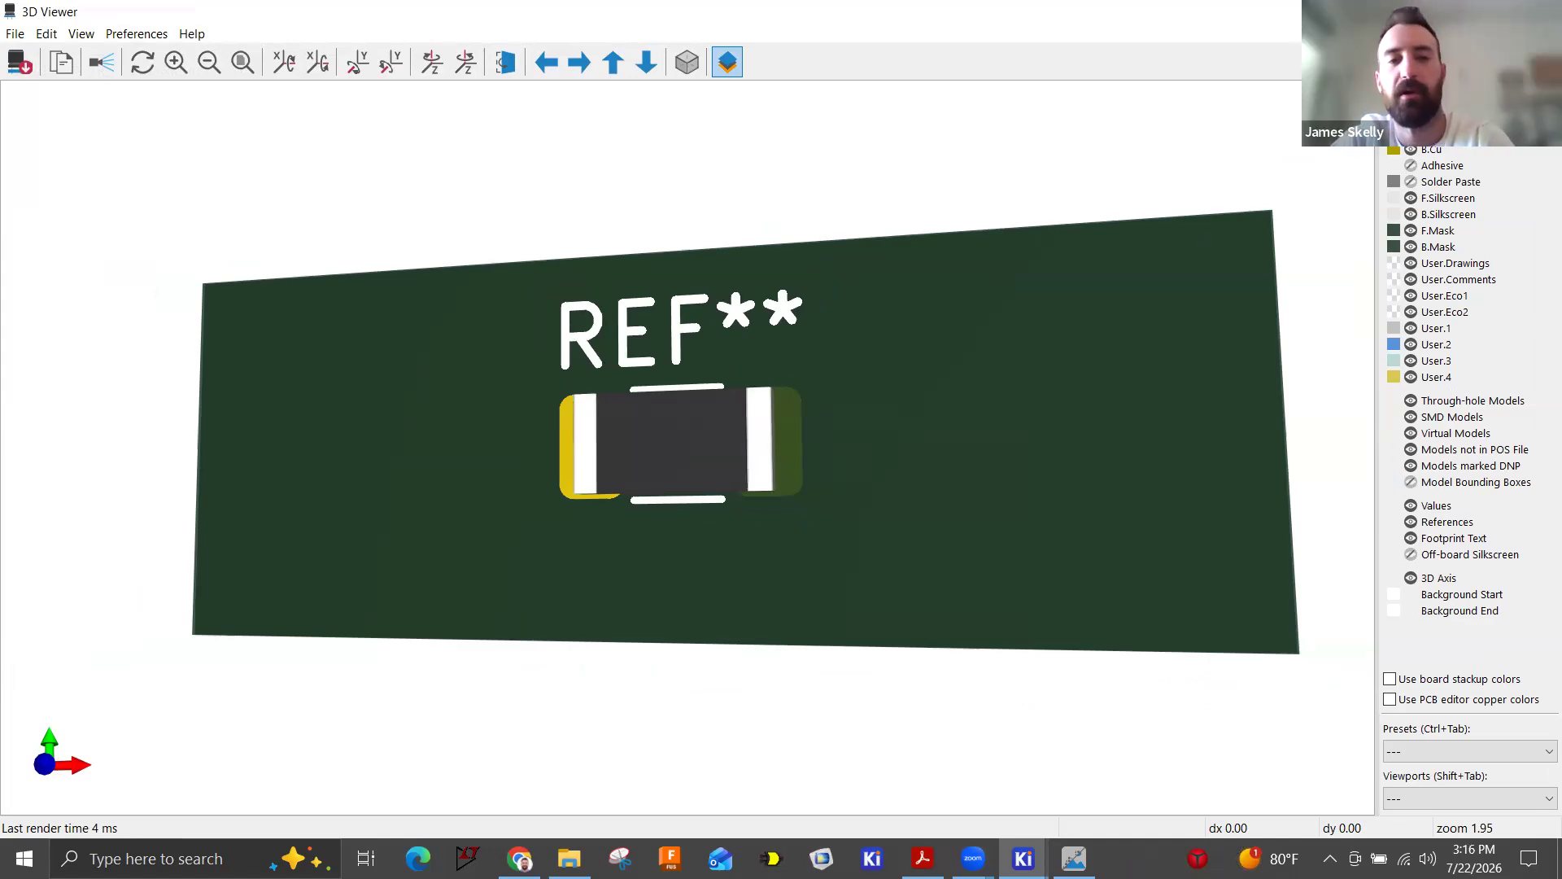
Close the 3D Viewer, undo pad 2's F.Mask removal, and compare the pads with B.Cu and F.Mask as the active layer.
left_click(1543, 11)
key("ctrl+z")
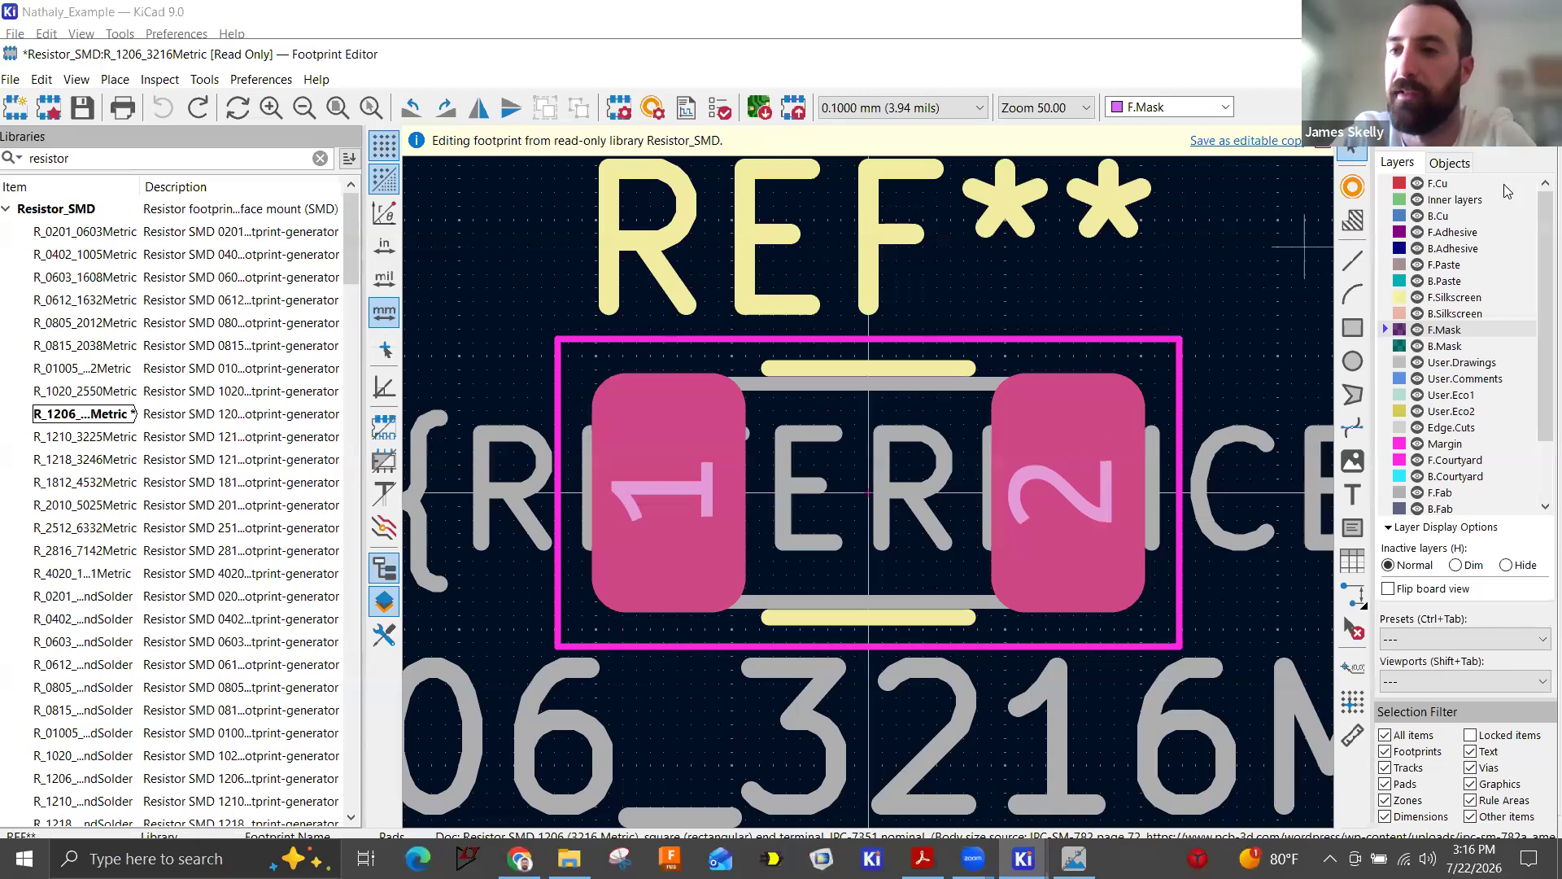
left_click(1453, 199)
left_click(1453, 215)
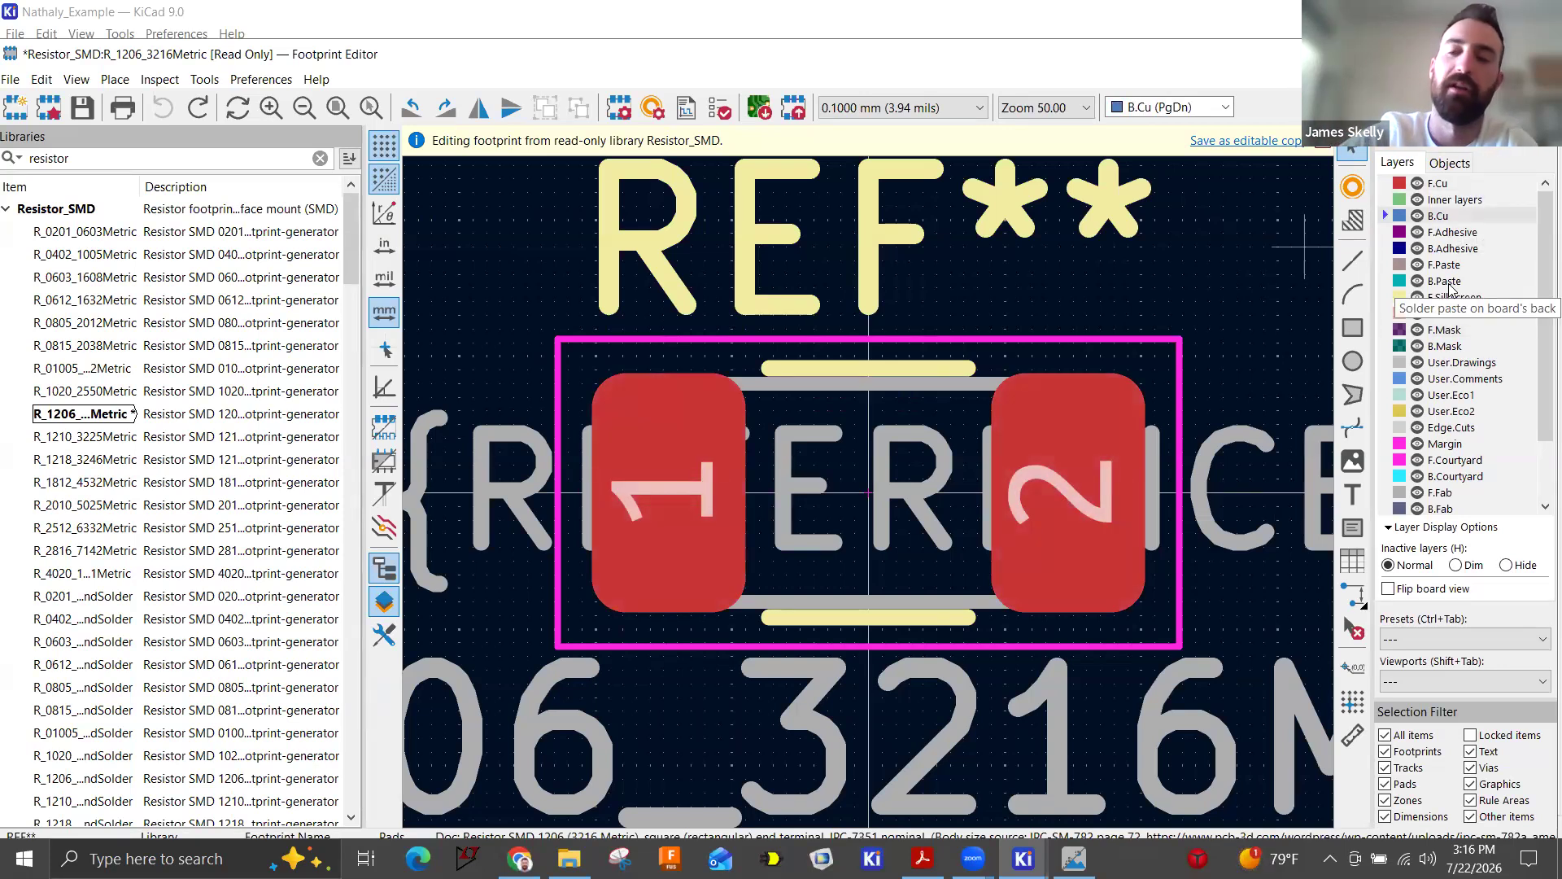
left_click(1455, 334)
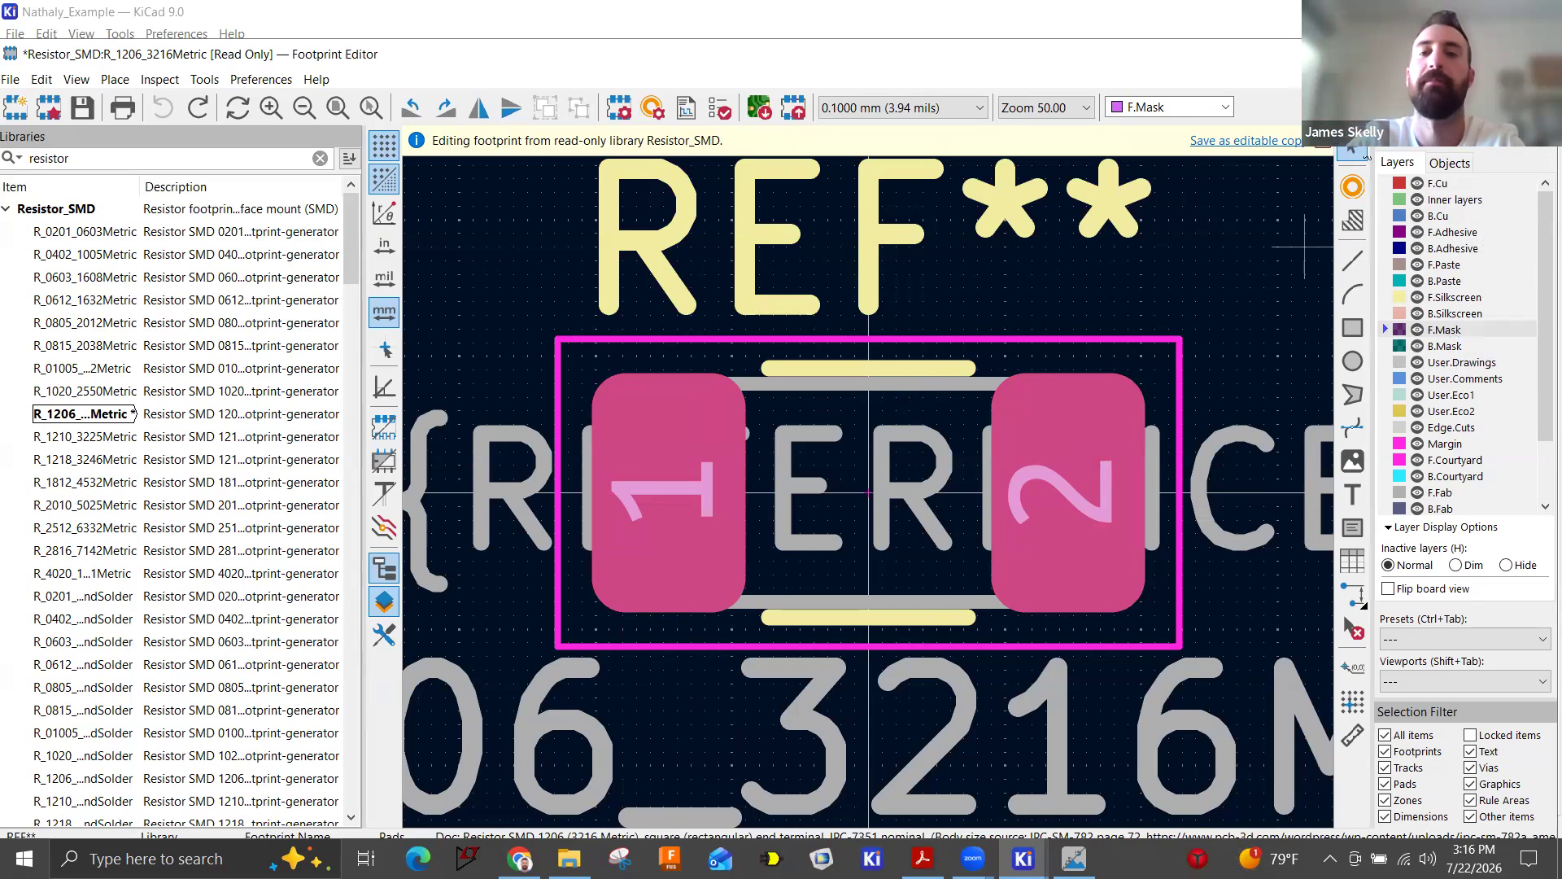
Close the Footprint Editor, discarding the changes to R_1206_3216Metric, and return to the board in the PCB Editor.
left_click(1538, 54)
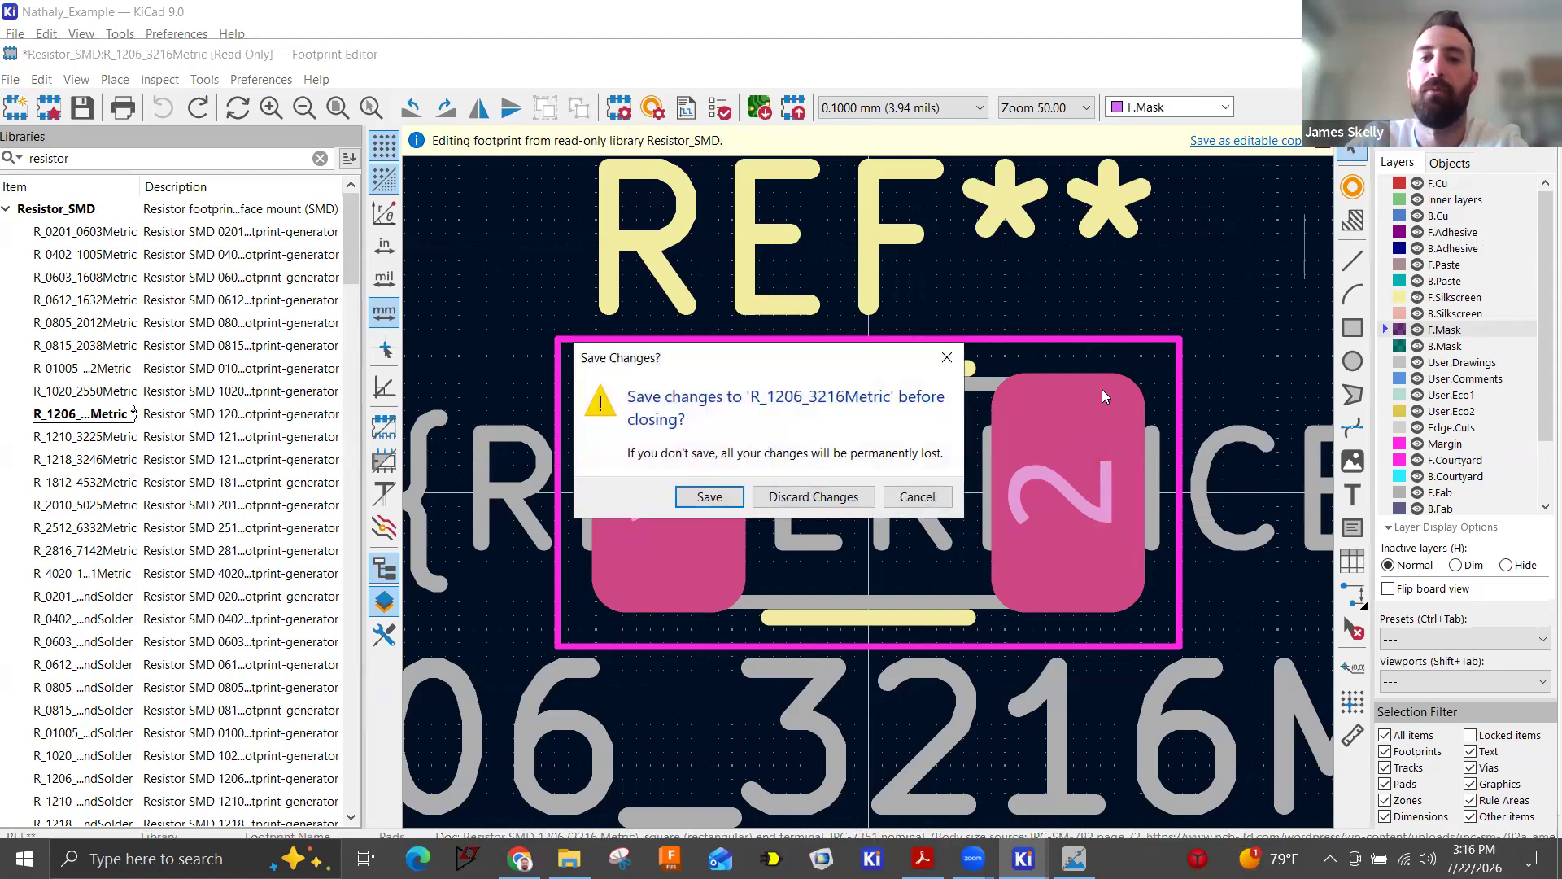
left_click(848, 498)
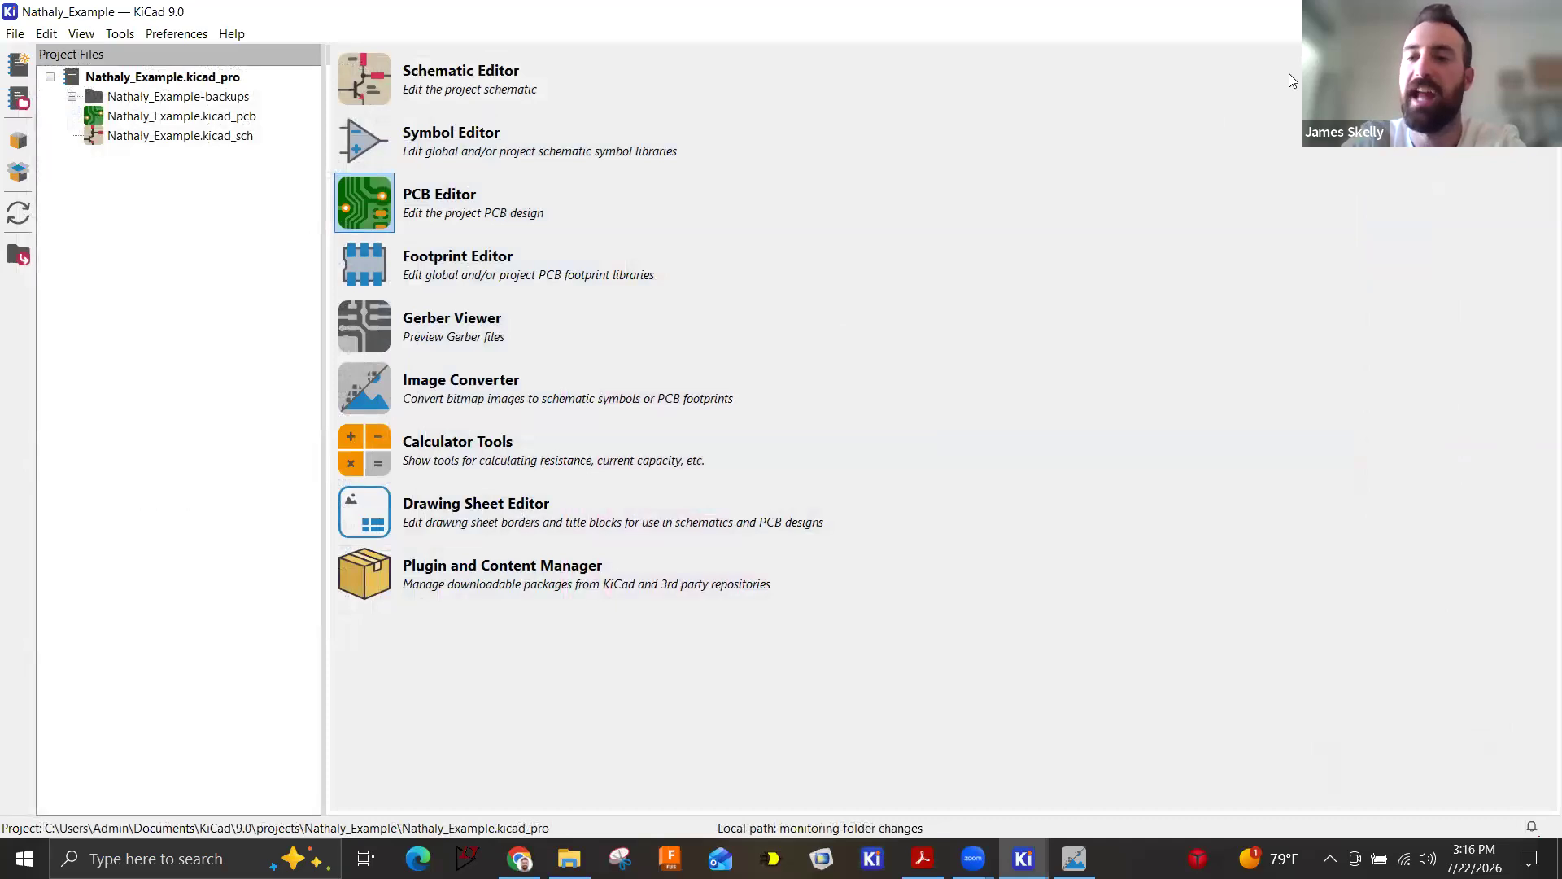
left_click(1445, 11)
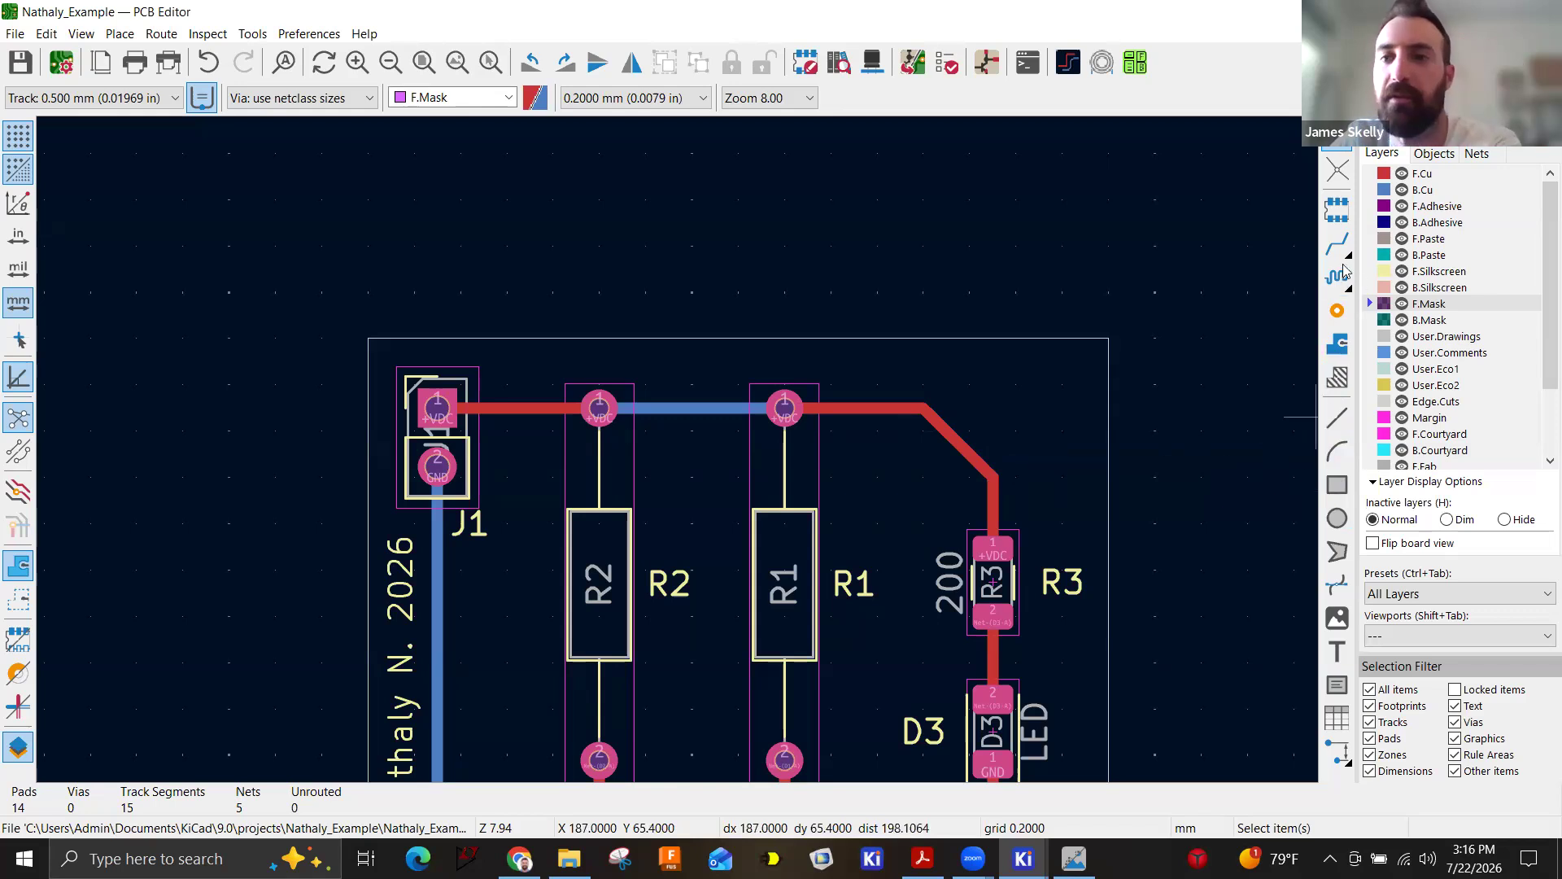
Draw a rectangular filled zone of about 2.2 by 1.6 mm on F.Mask over the diagonal +VDC trace between R1 and R3.
left_click(1337, 348)
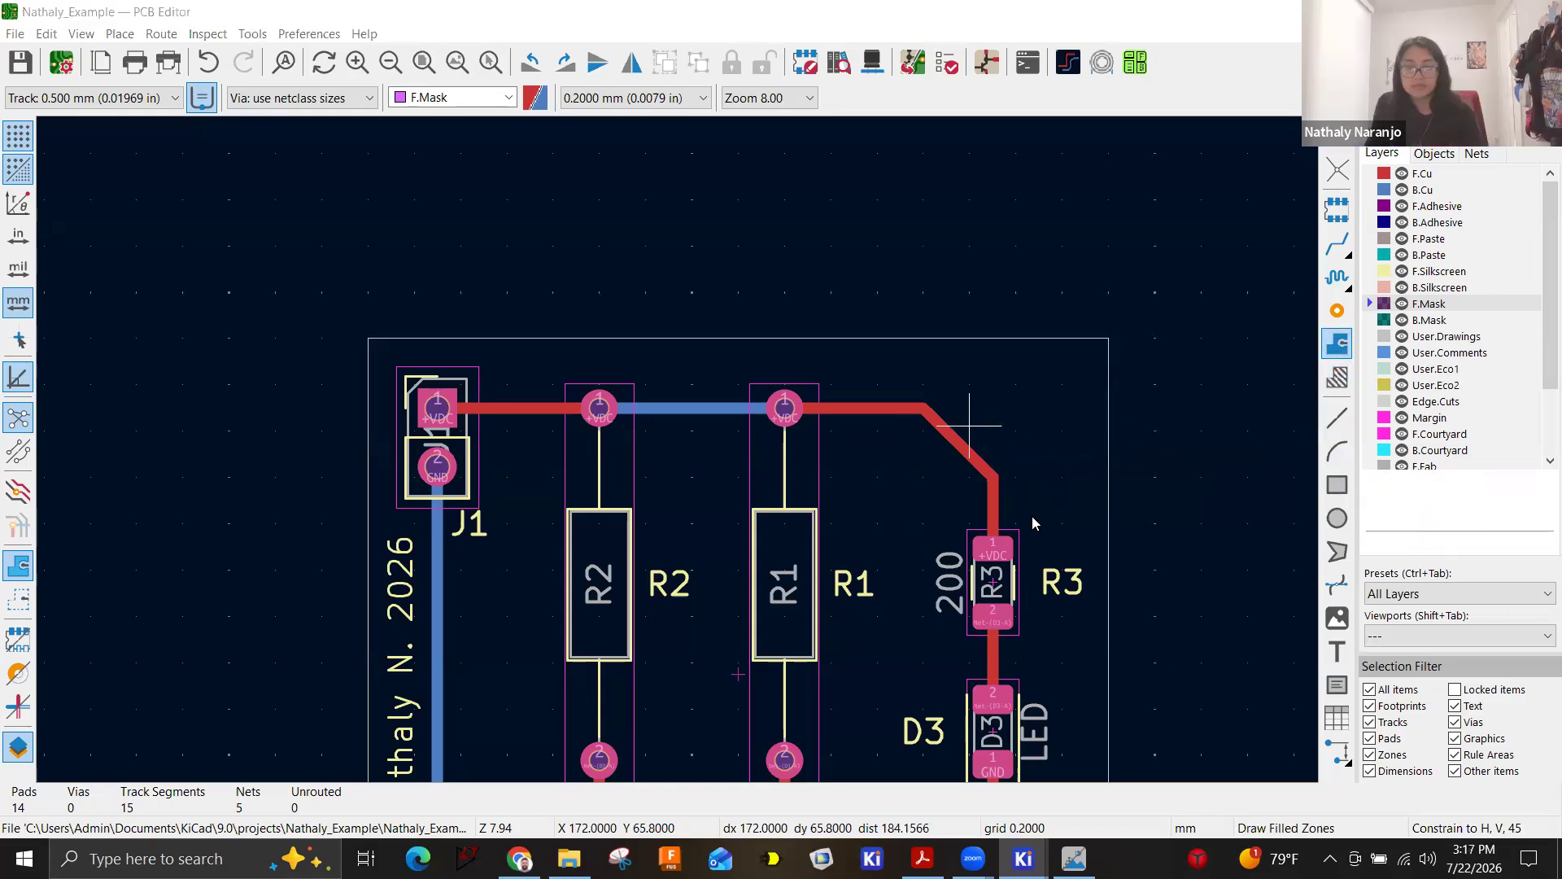
left_click(971, 424)
left_click(885, 634)
scroll(600, 502, "up", 3)
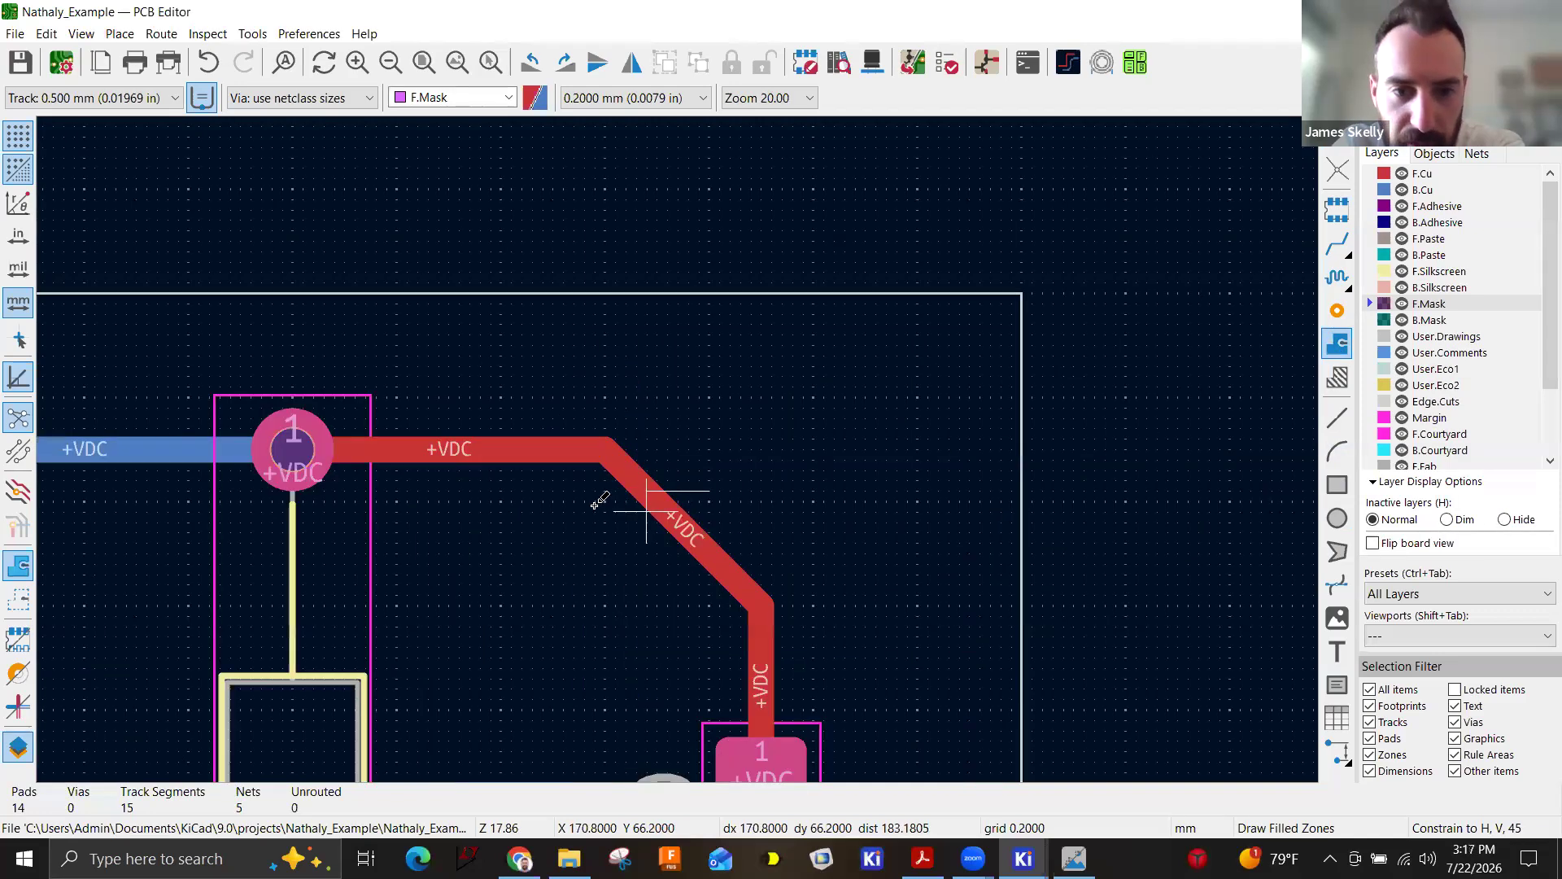
left_click(592, 572)
scroll(592, 573, "up", 3)
left_click(677, 449)
scroll(915, 449, "down", 2)
left_click(743, 450)
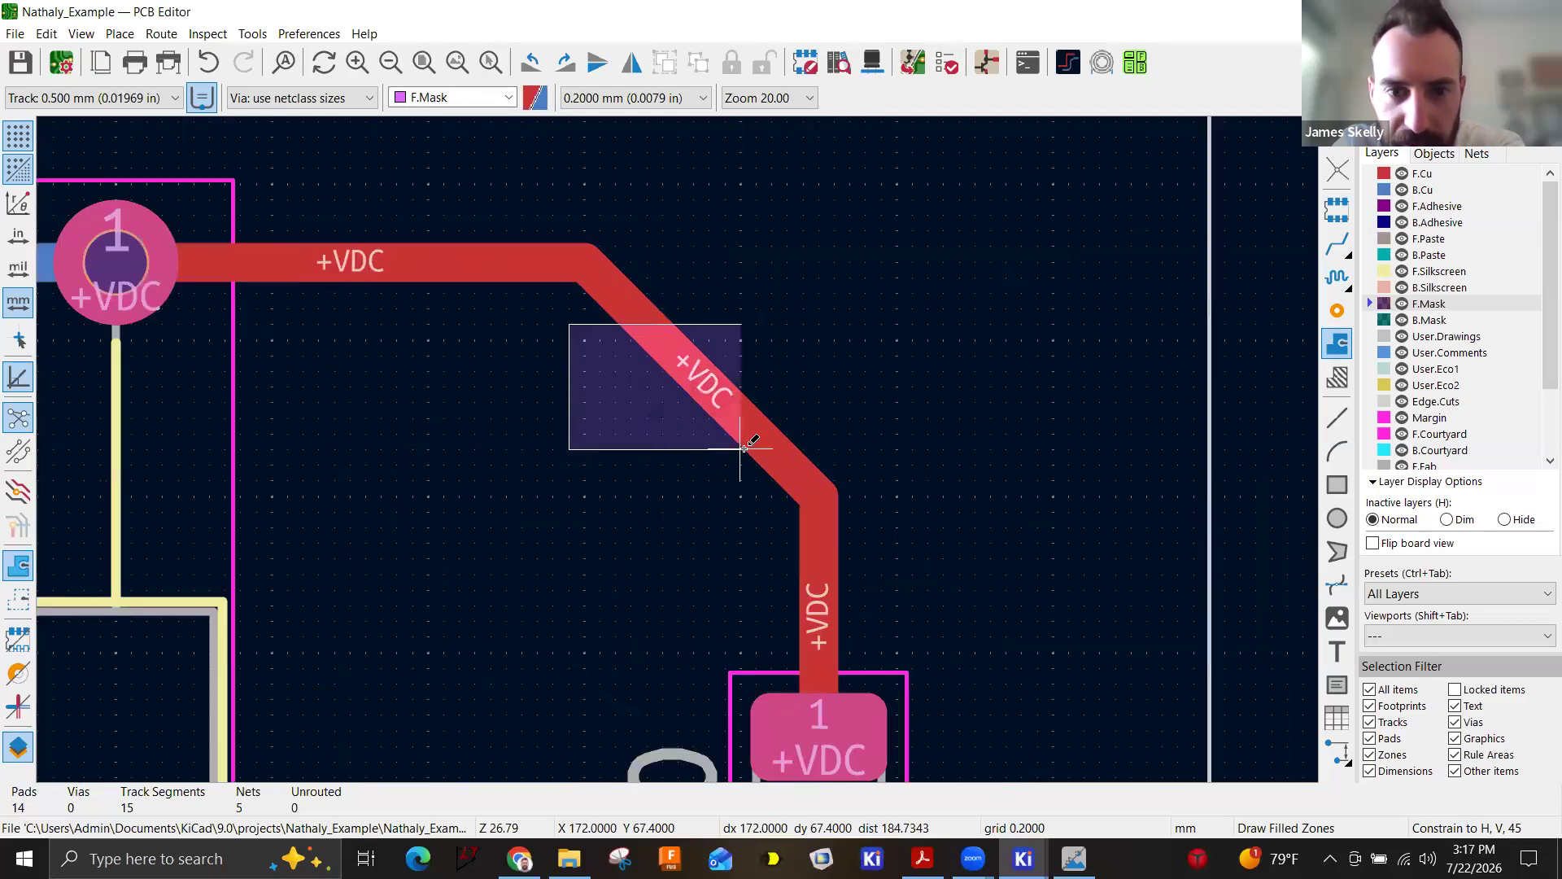
double_click(742, 329)
key("Escape")
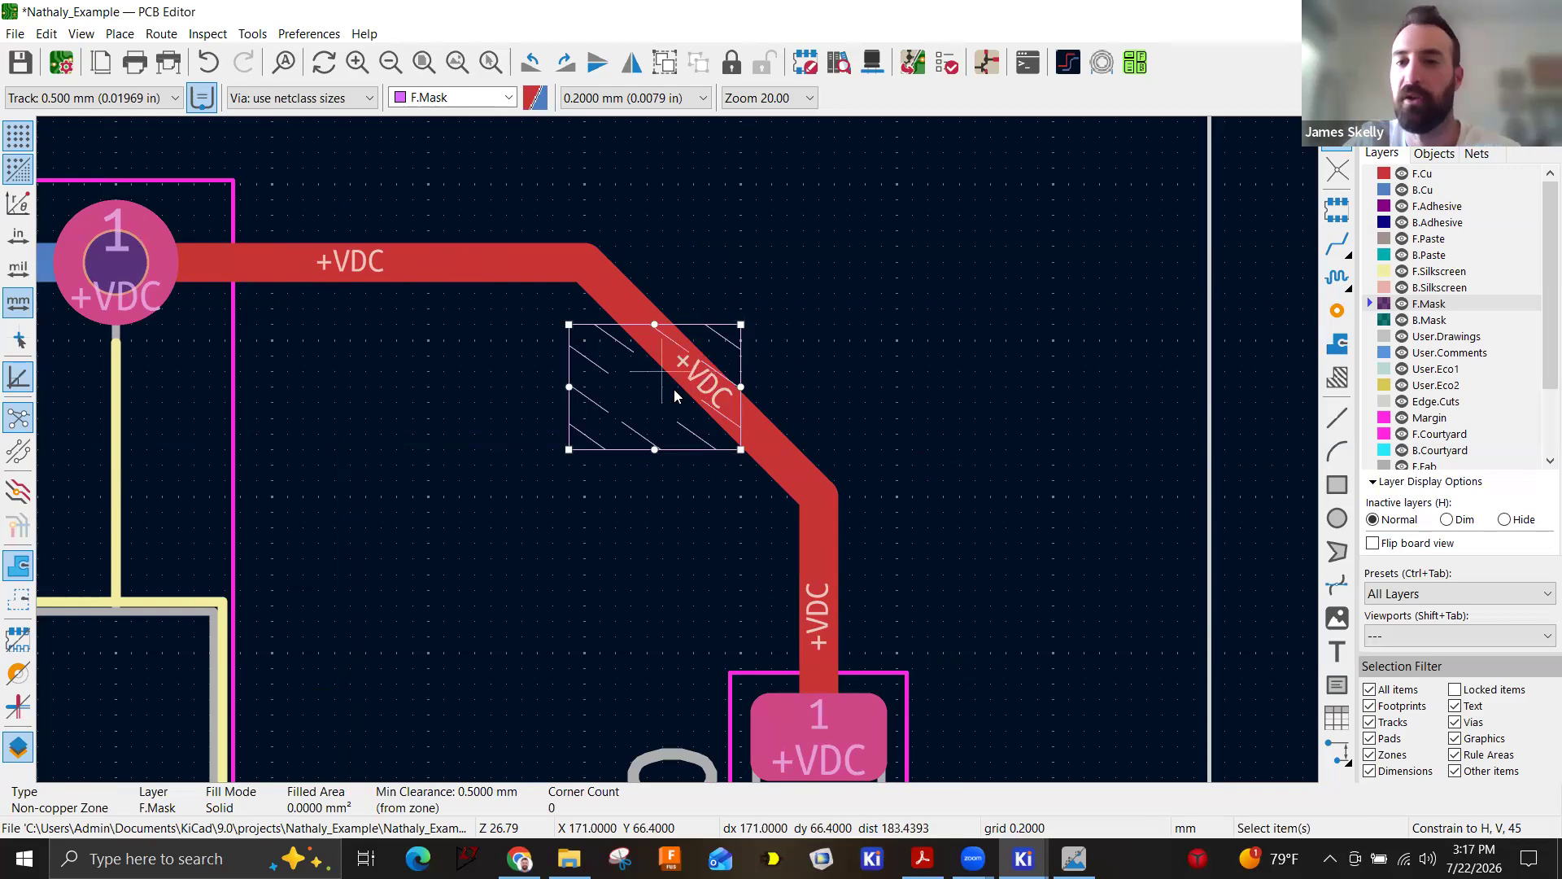
left_click(820, 319)
Save the board and check the diagonal +VDC trace above R3 in the 3D Viewer.
scroll(819, 337, "down", 2)
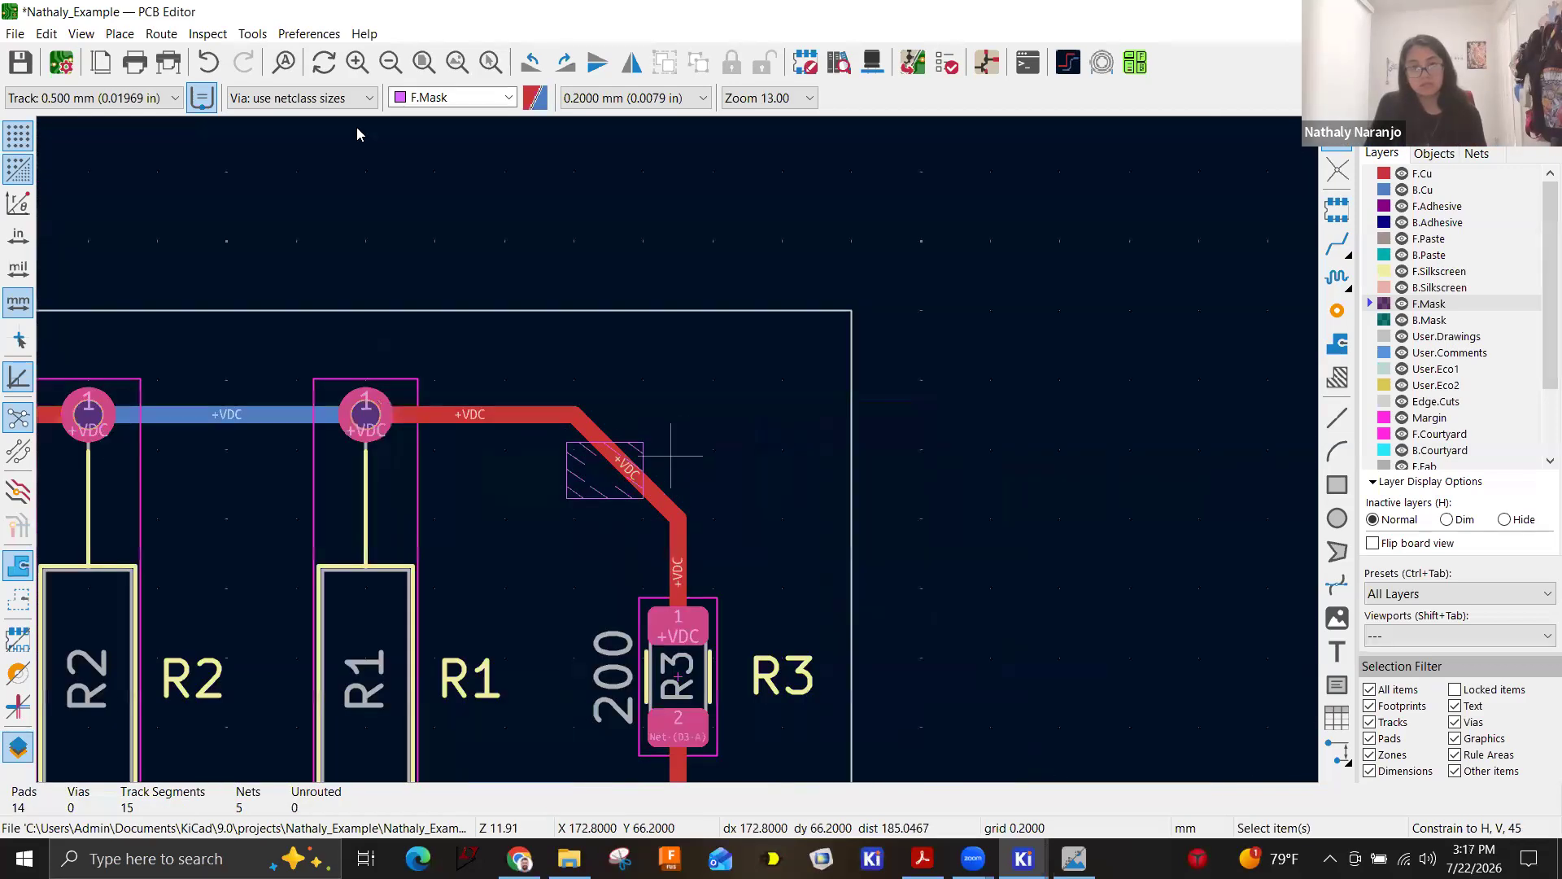
left_click(20, 61)
left_click(82, 34)
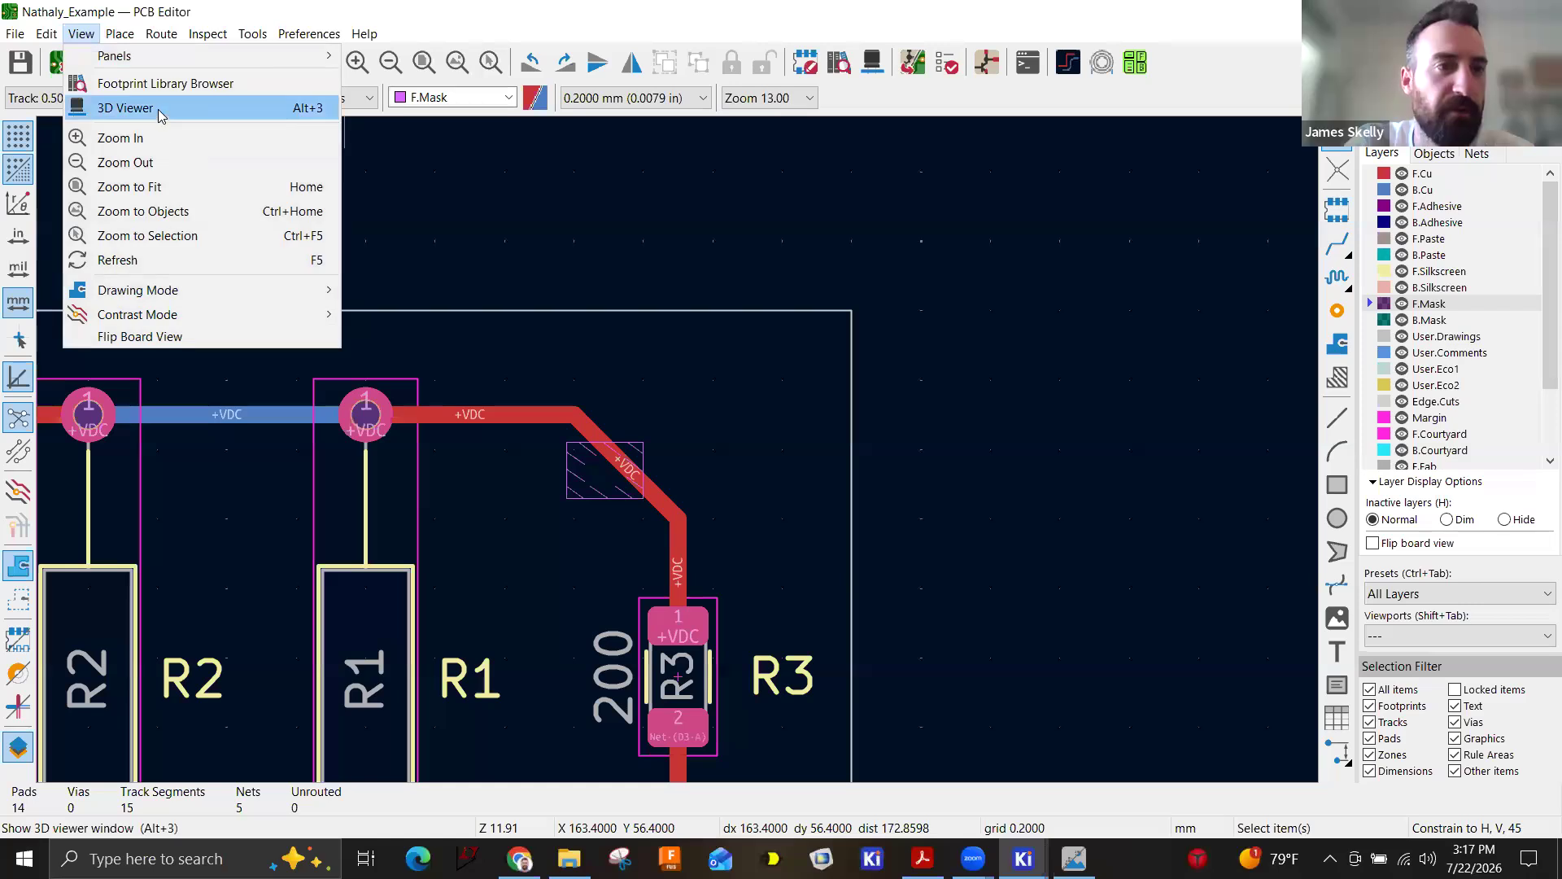
left_click(159, 109)
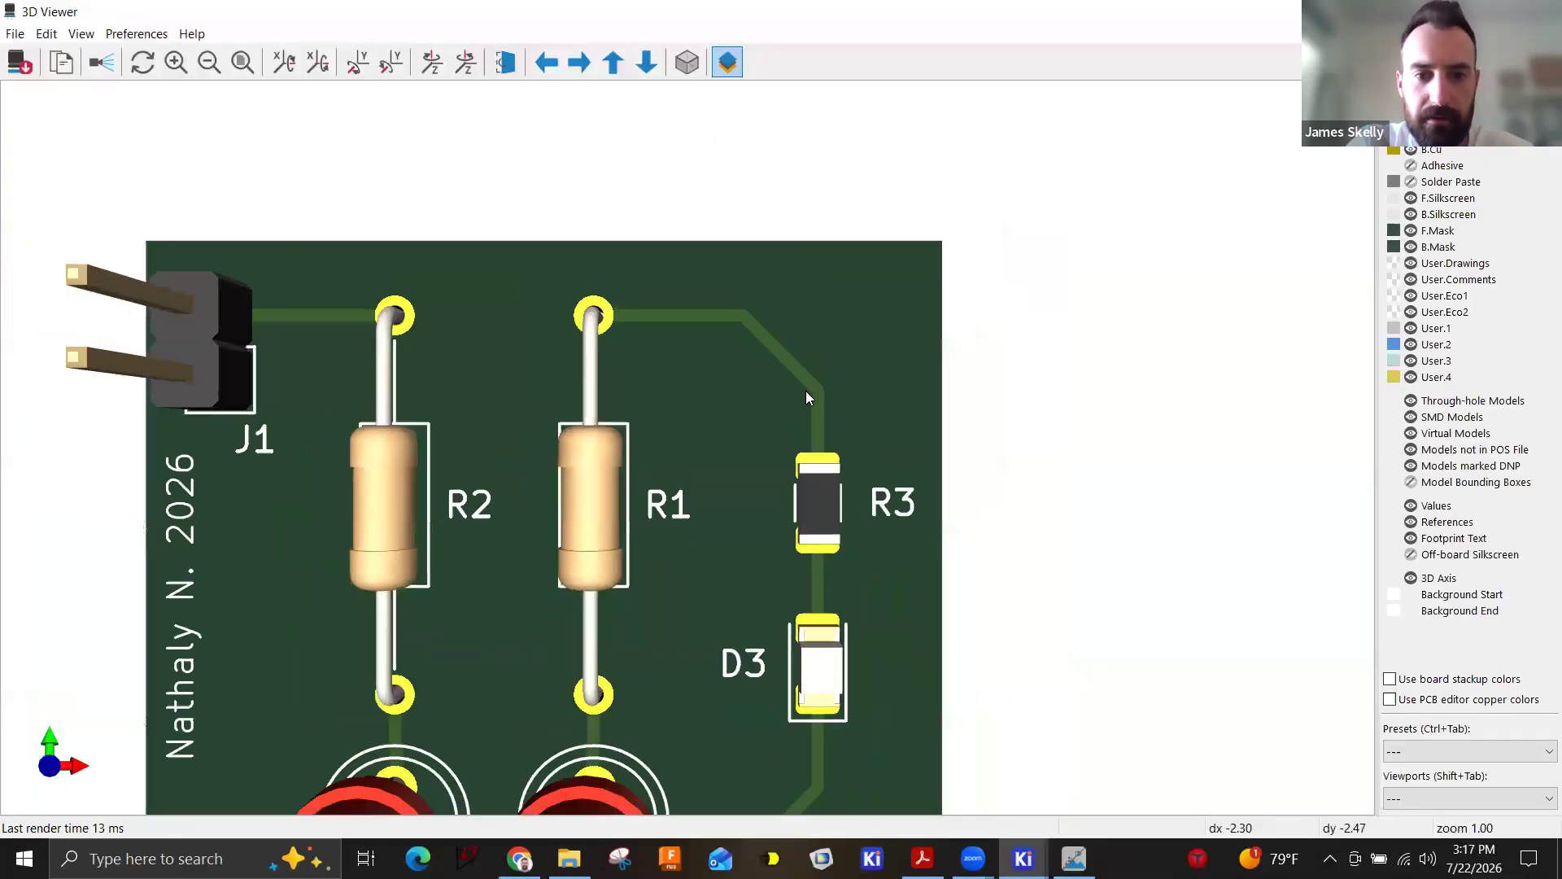
scroll(807, 397, "down", 3)
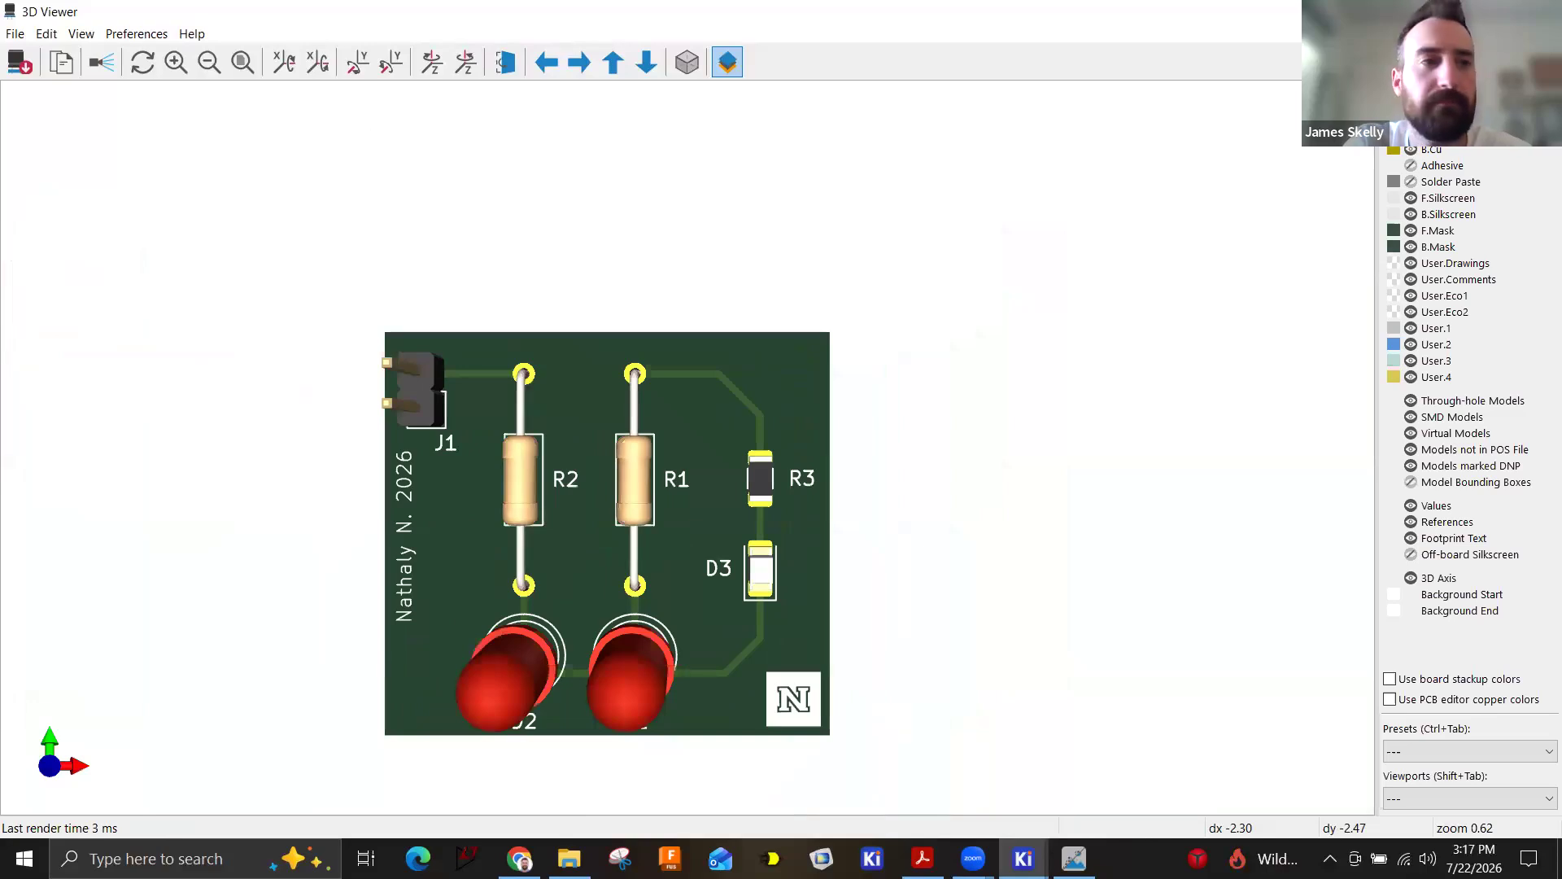
left_click(1543, 13)
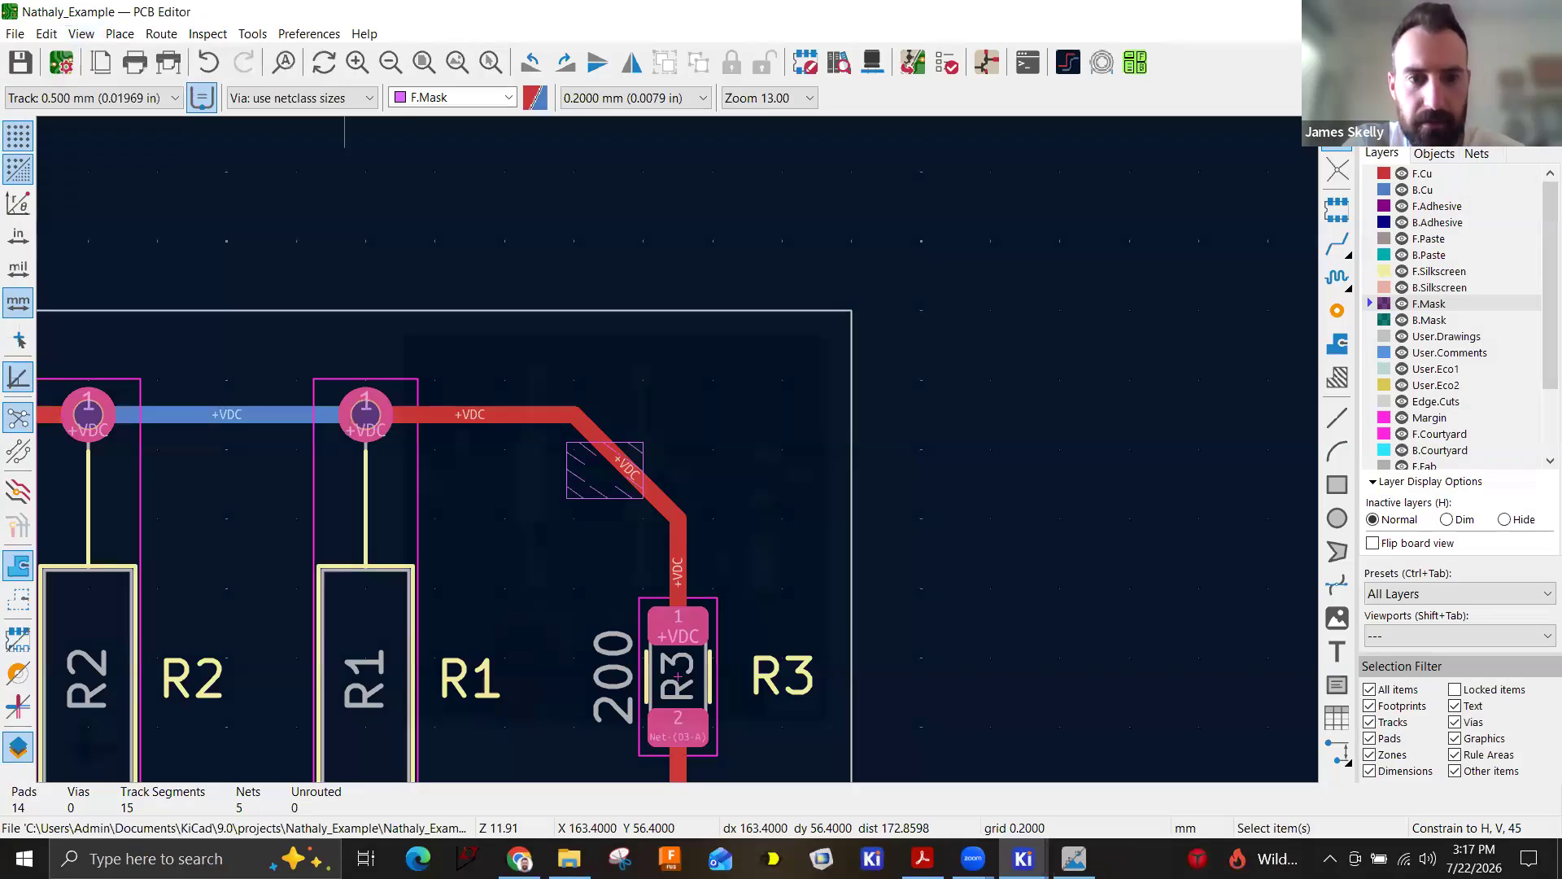
Fill all zones on the board, including the F.Mask rectangle, and save the board.
key("b")
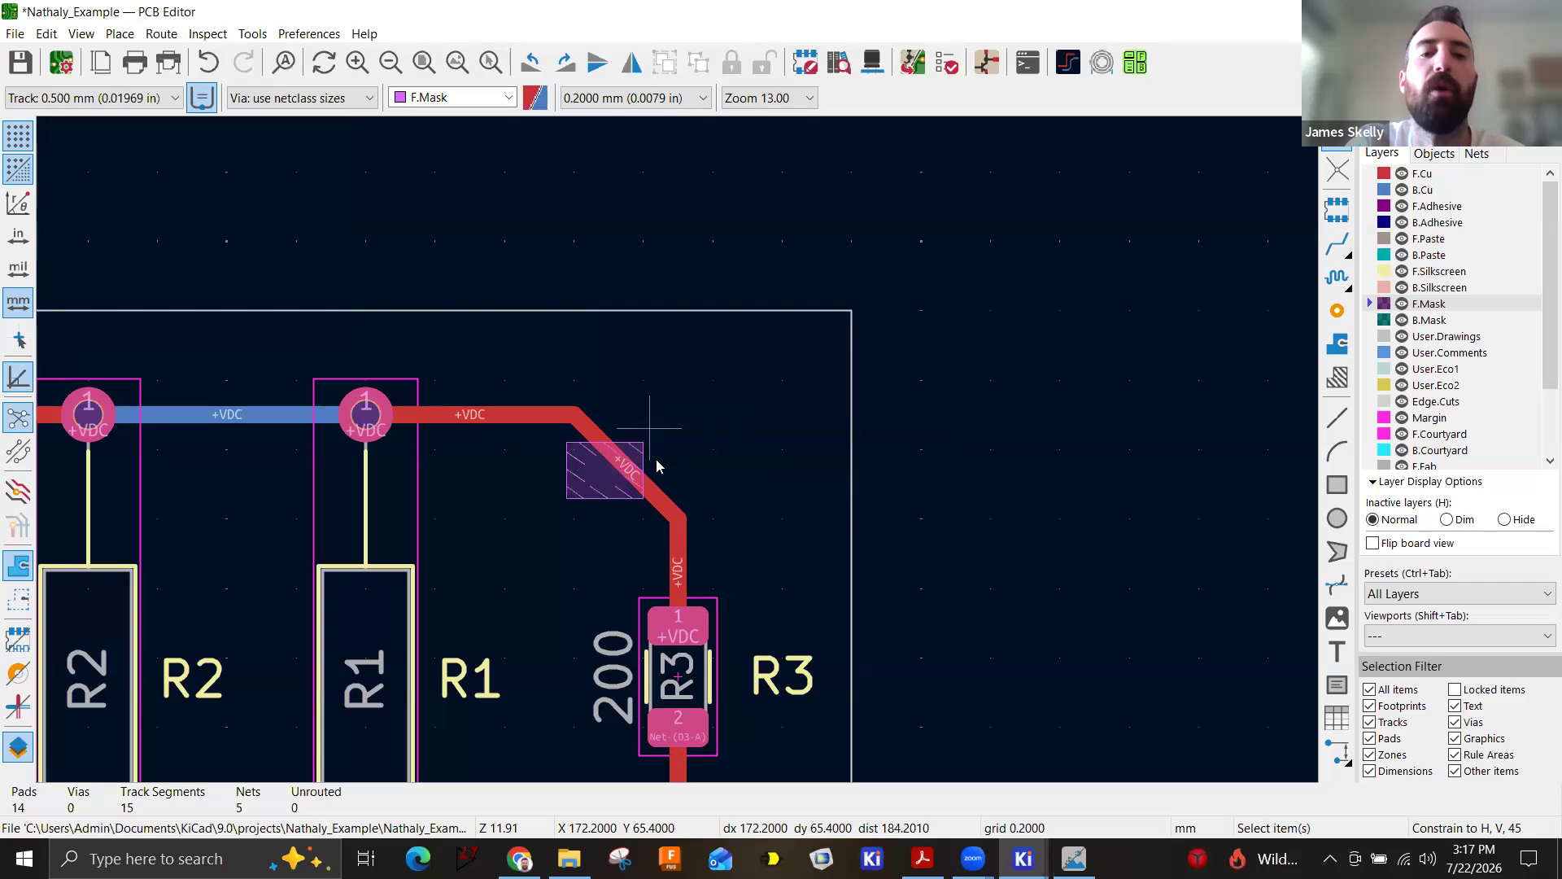
scroll(657, 466, "up", 5)
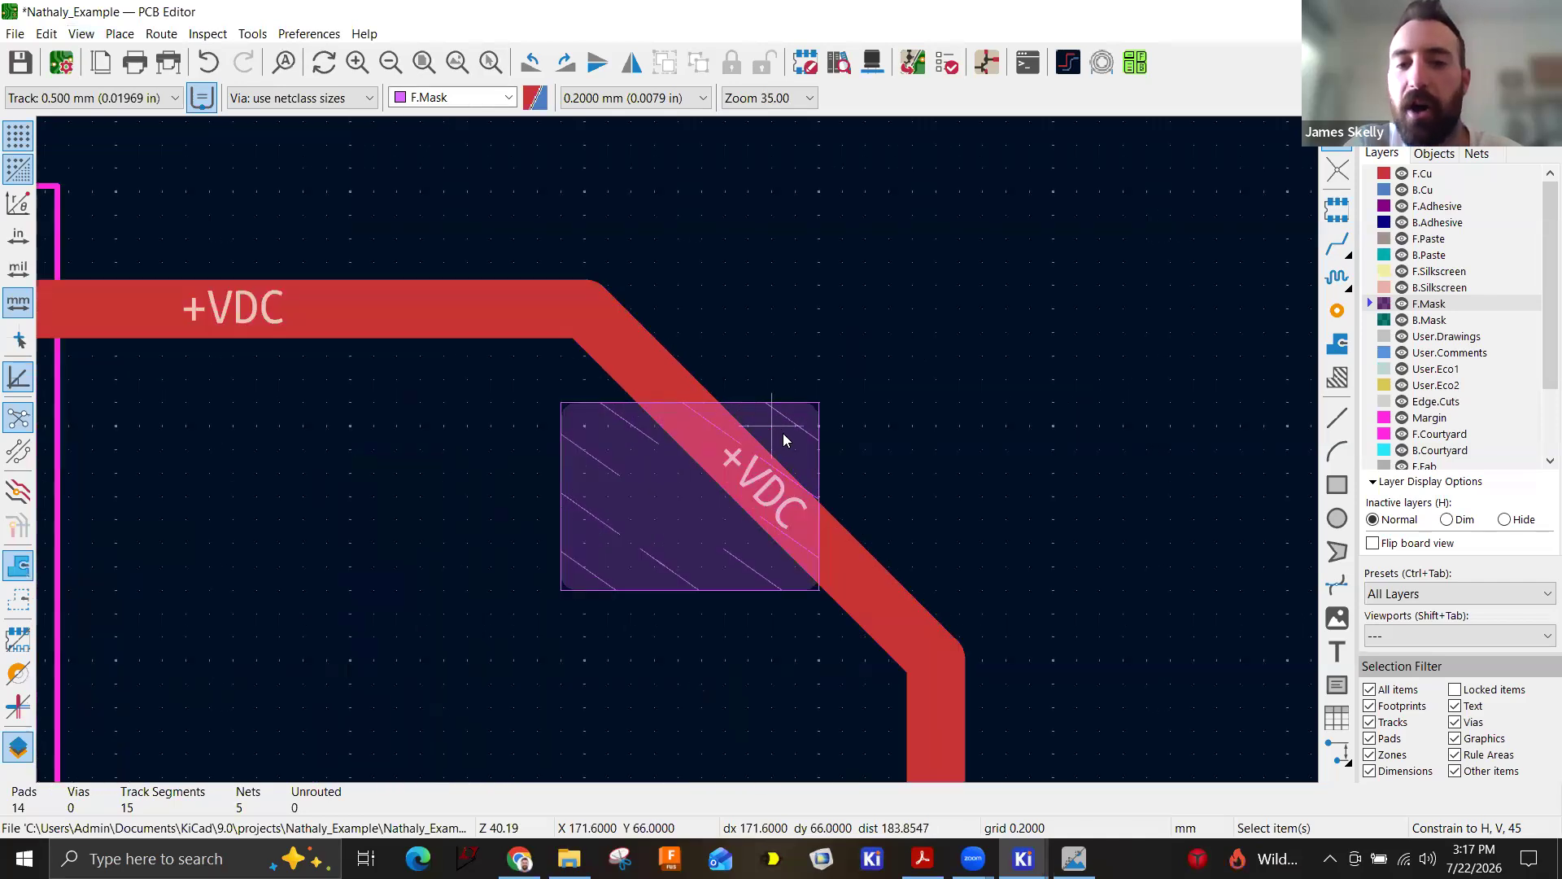
key("ctrl+s")
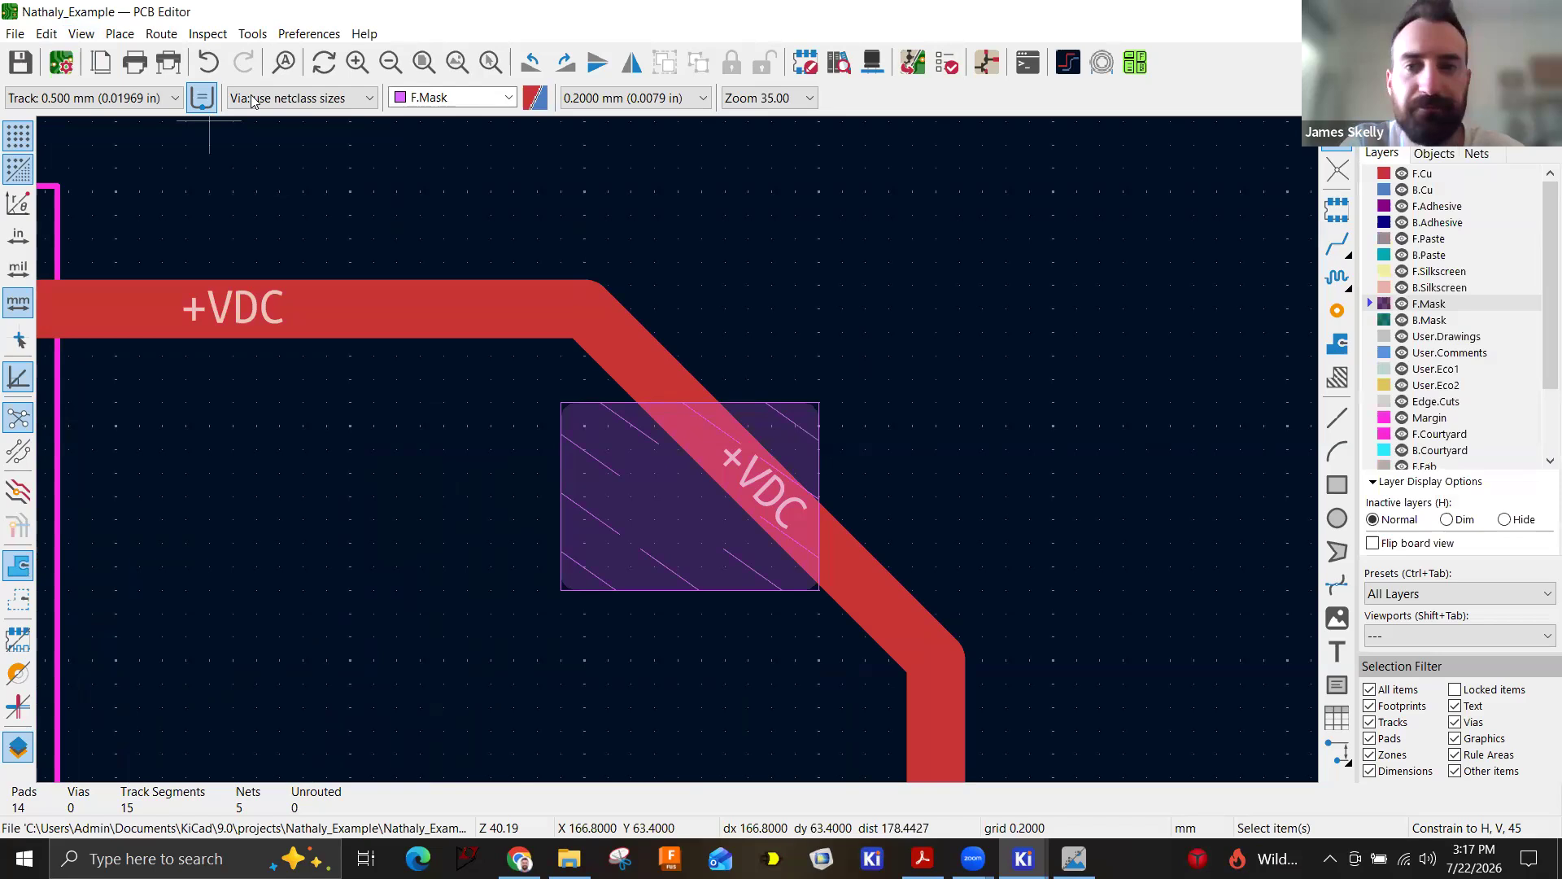
Open the 3D Viewer and examine the mask opening over the diagonal trace and the nearby R3 pad from several angles.
left_click(82, 34)
left_click(151, 107)
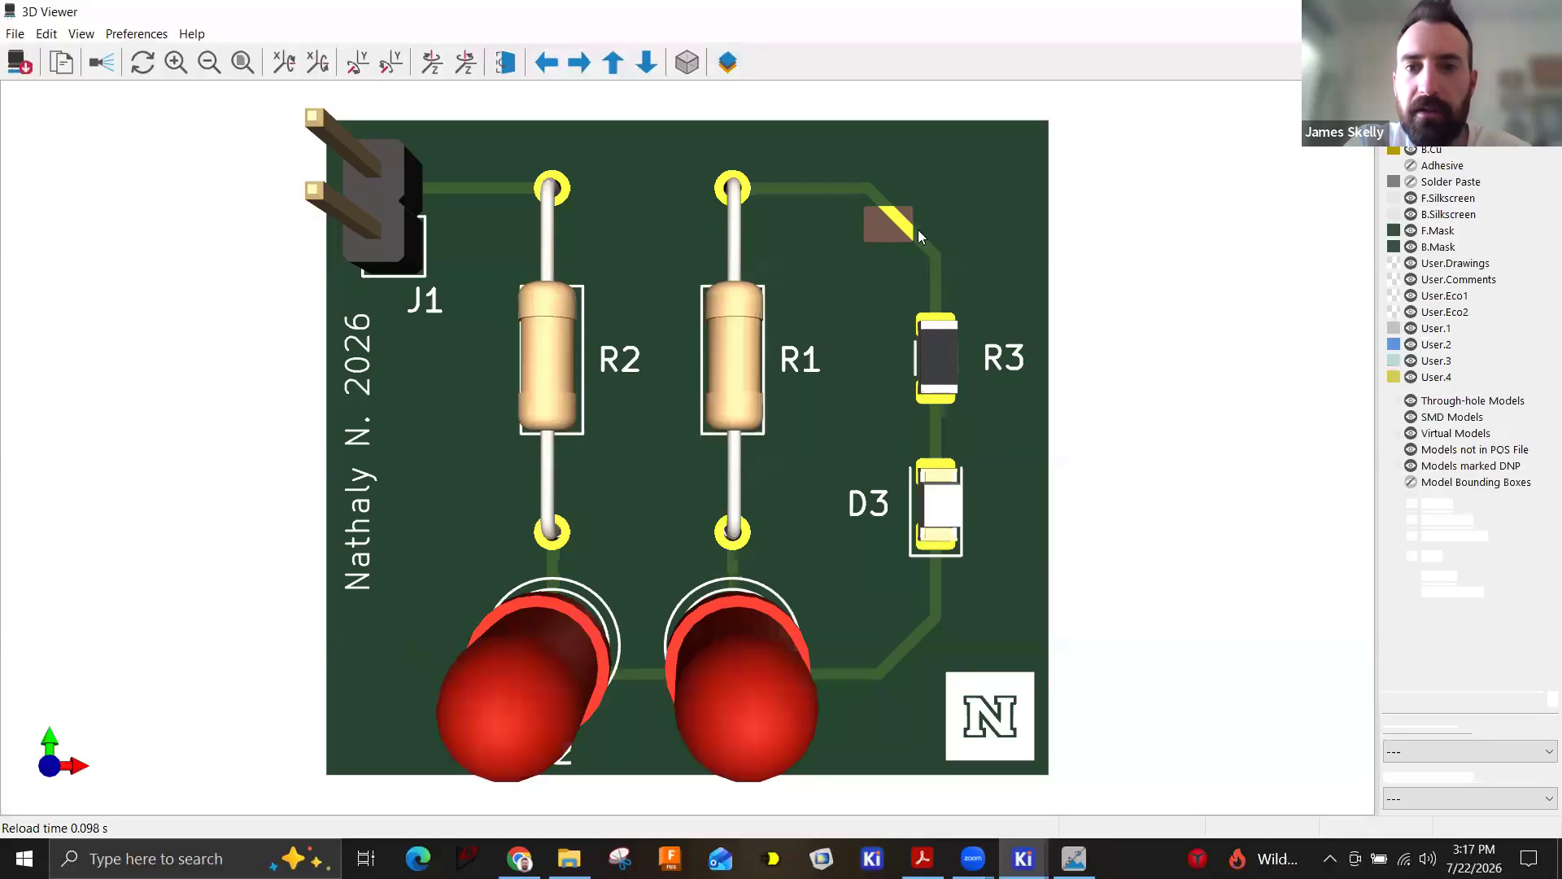
scroll(910, 216, "up", 5)
scroll(768, 319, "up", 5)
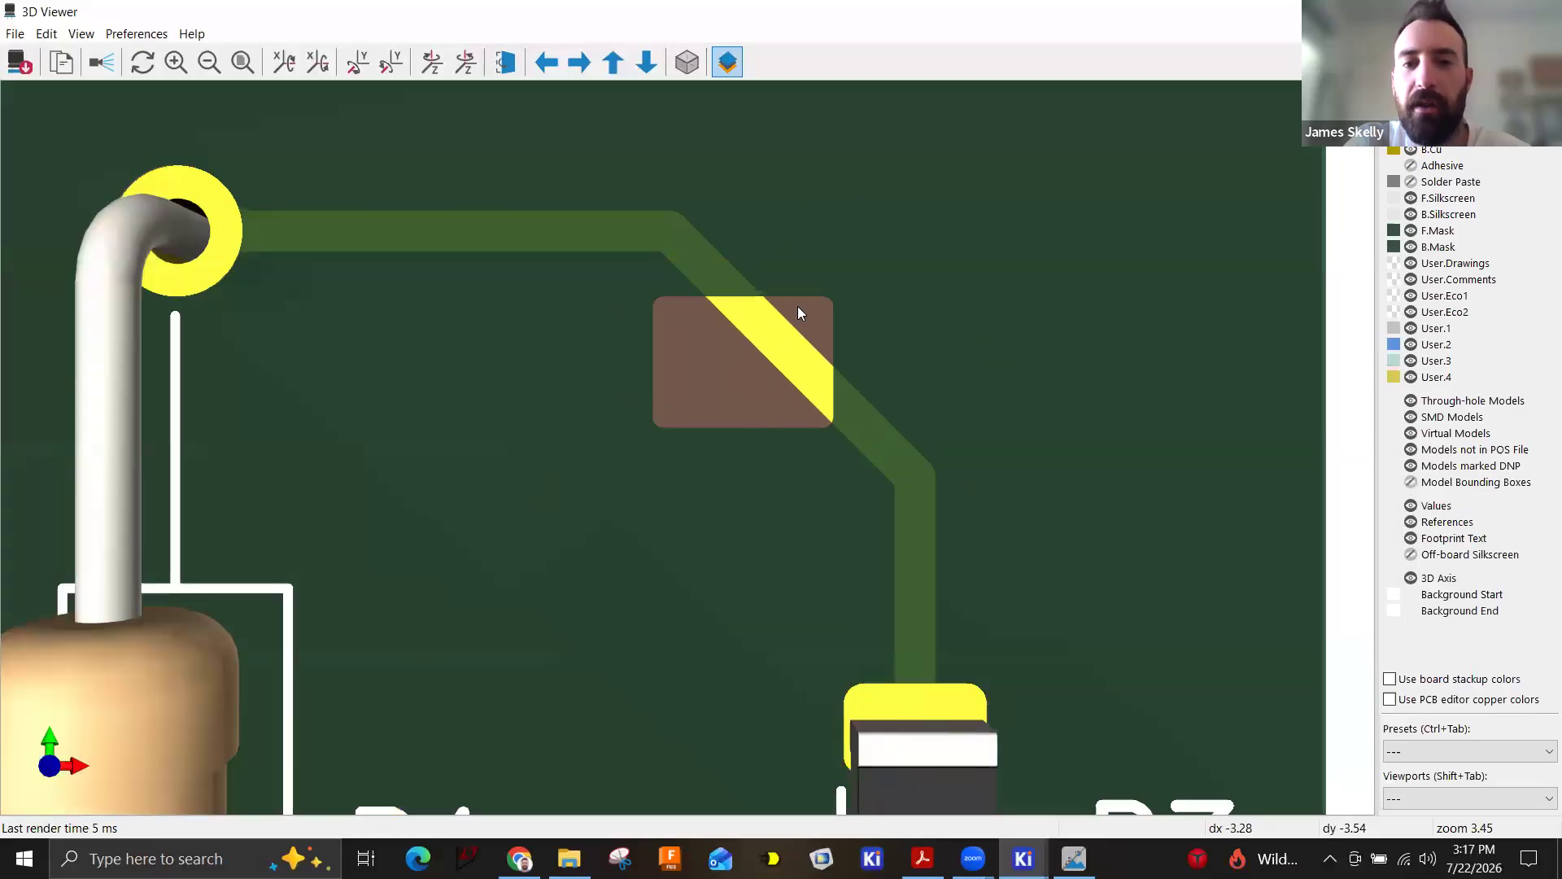
left_click_drag(827, 153, 738, 329)
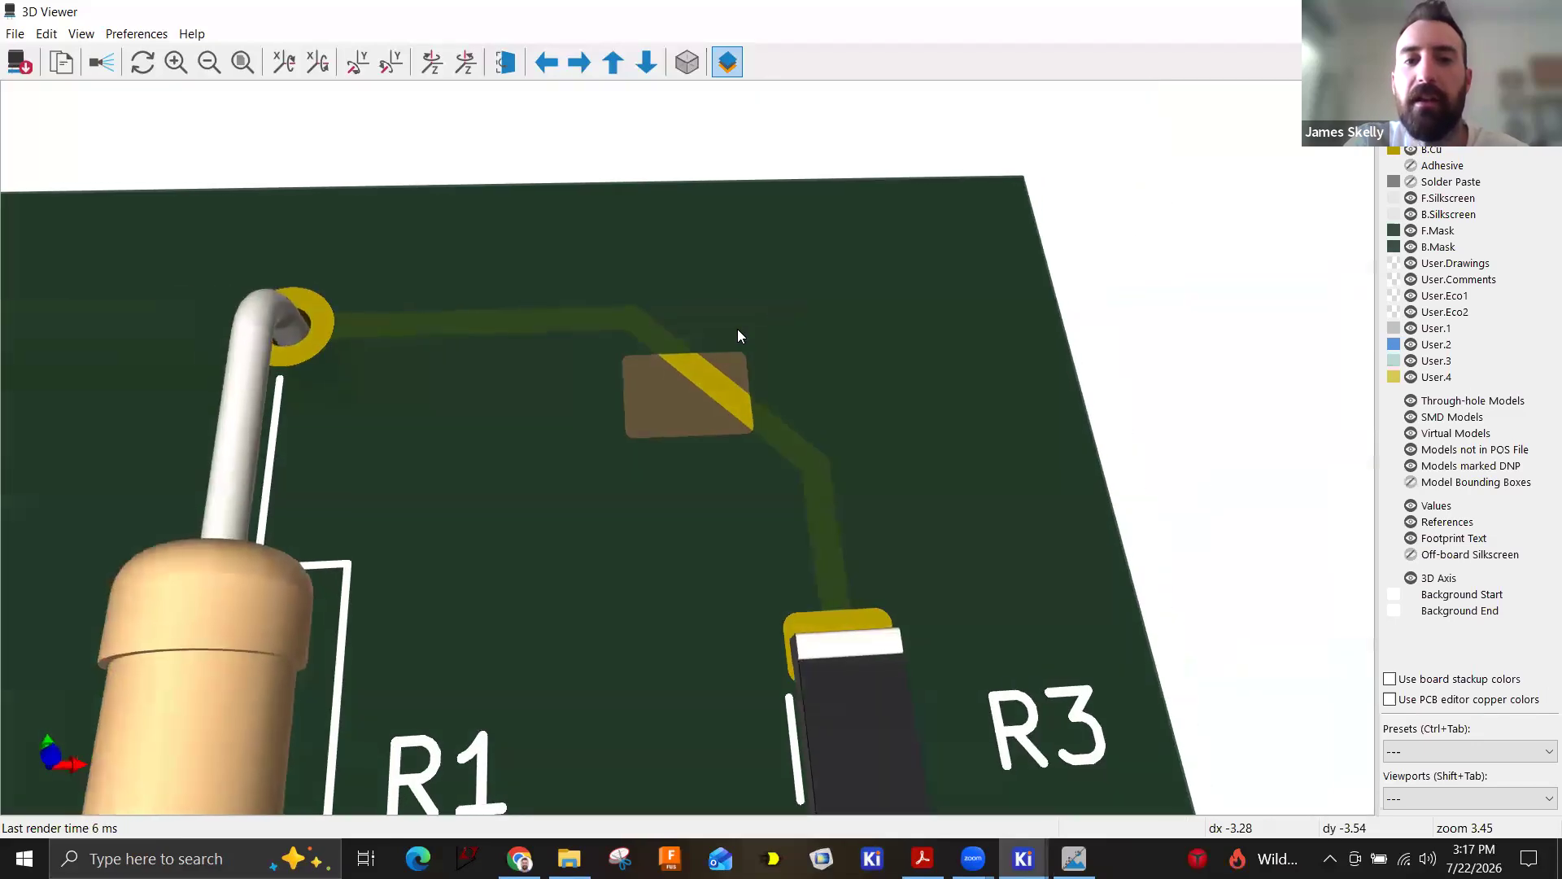
scroll(723, 358, "up", 4)
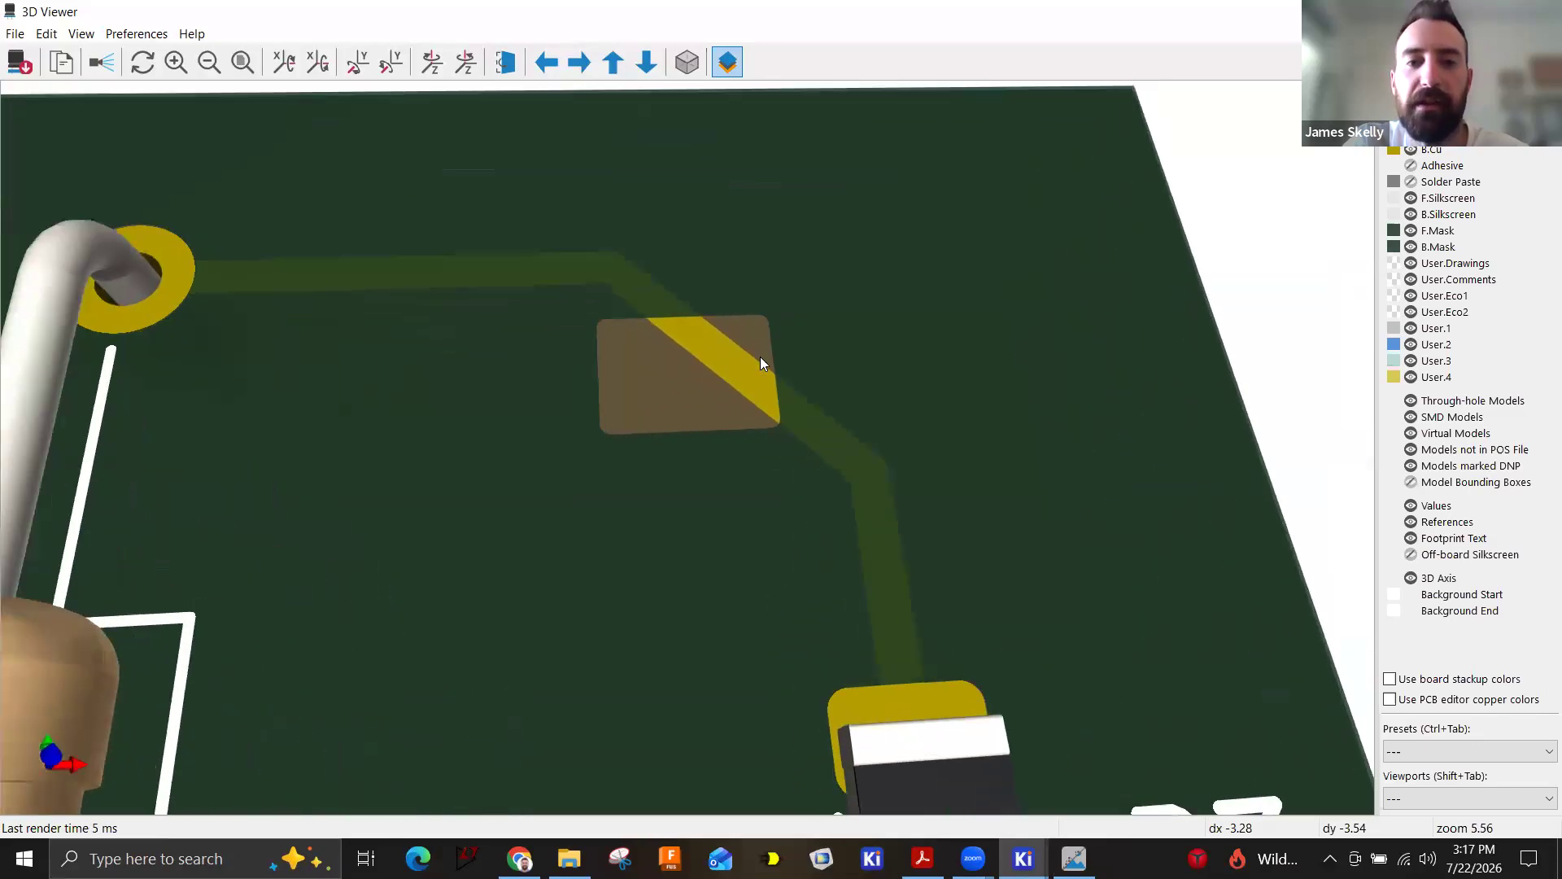
left_click_drag(749, 380, 740, 414)
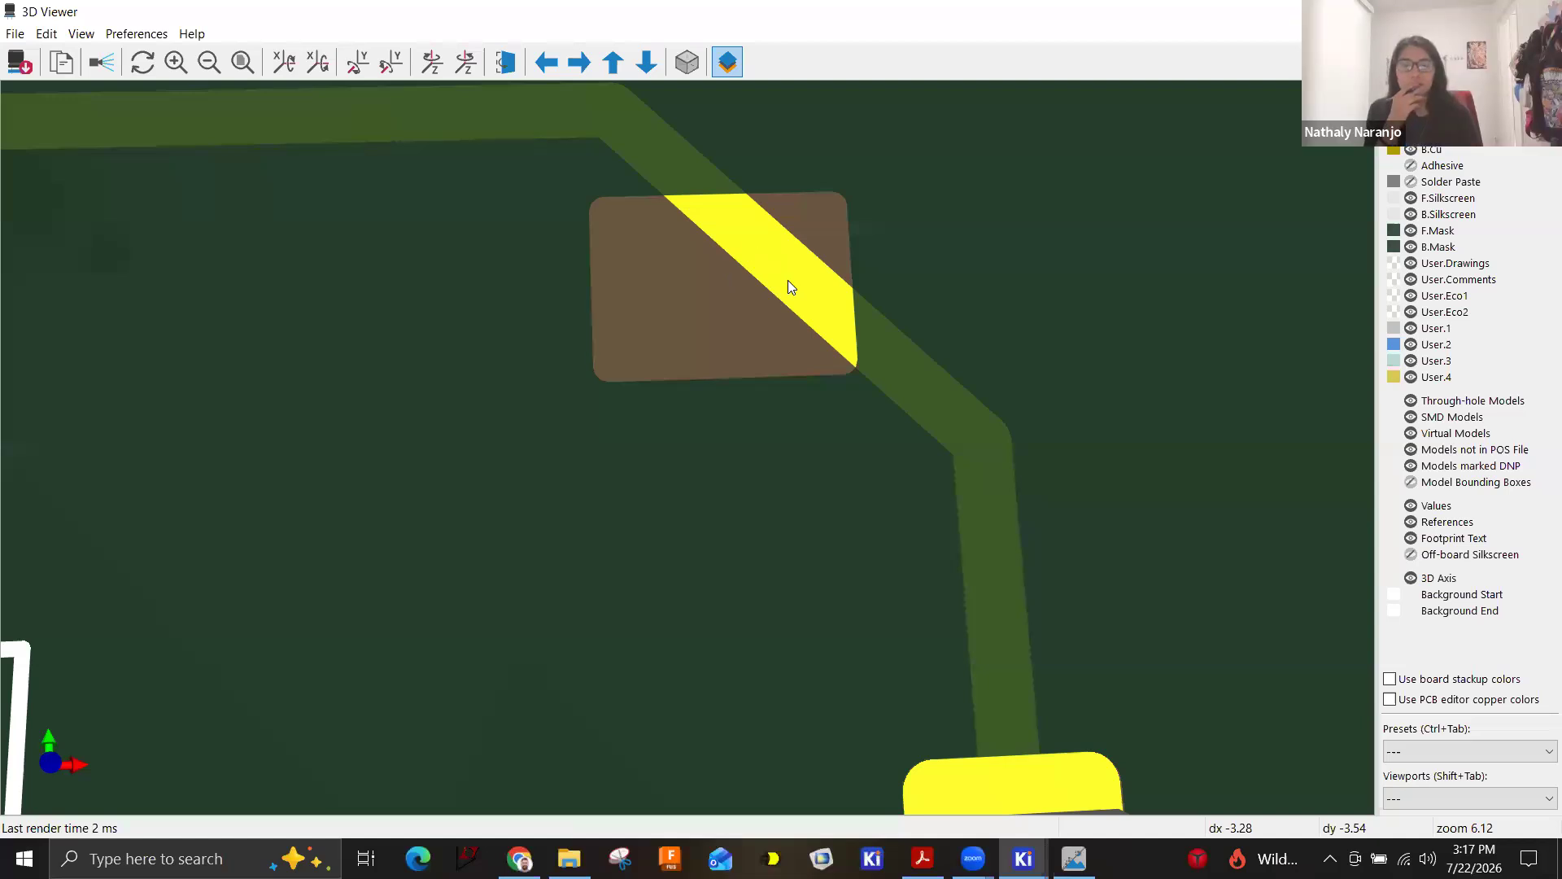
scroll(788, 280, "down", 5)
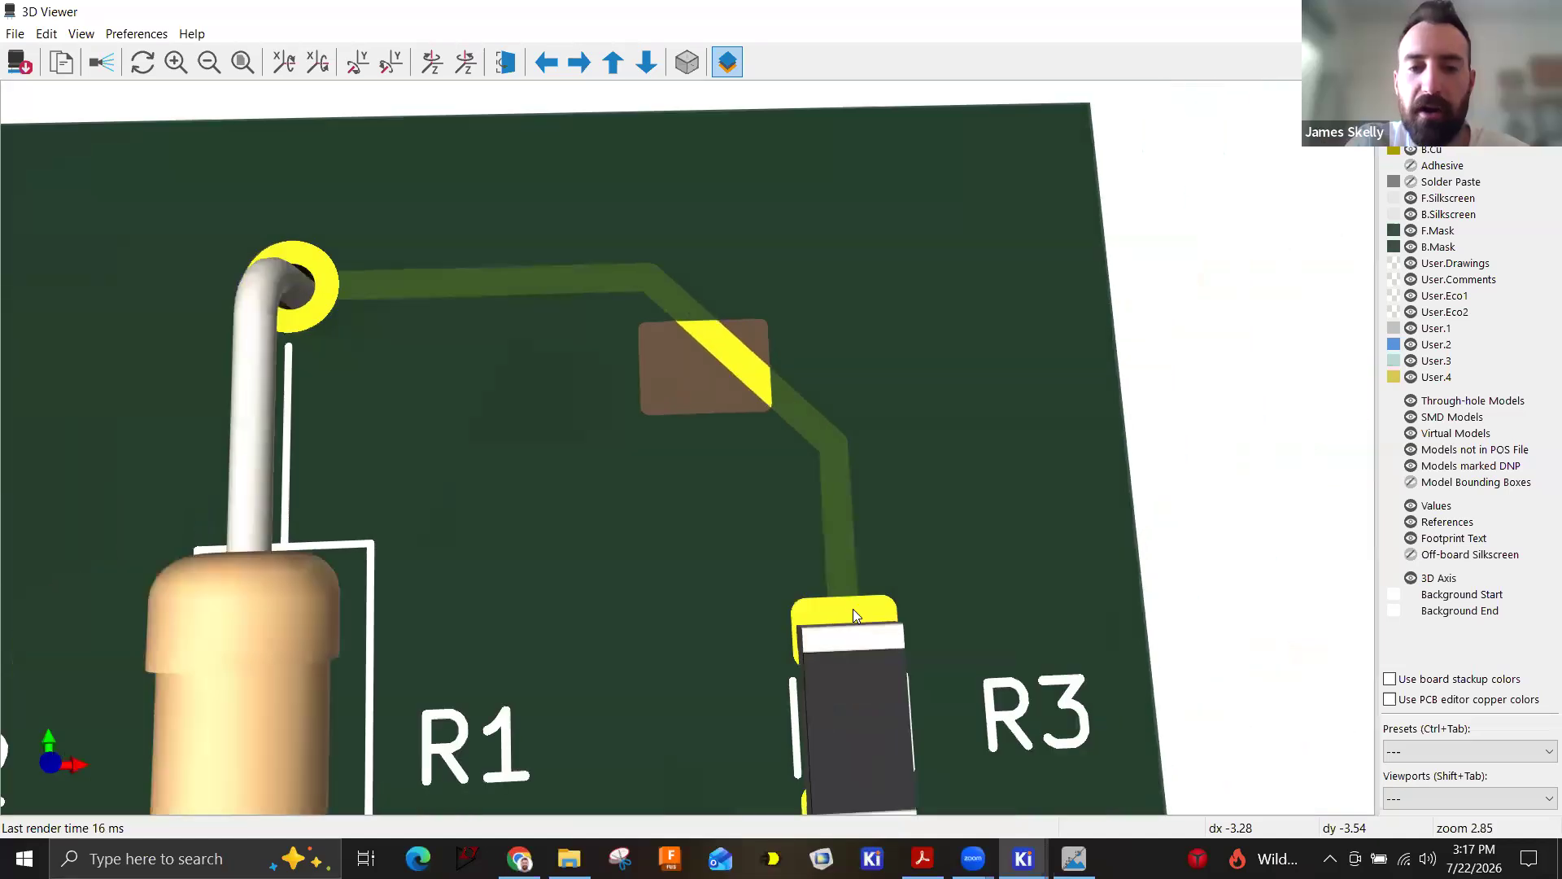
scroll(855, 616, "up", 3)
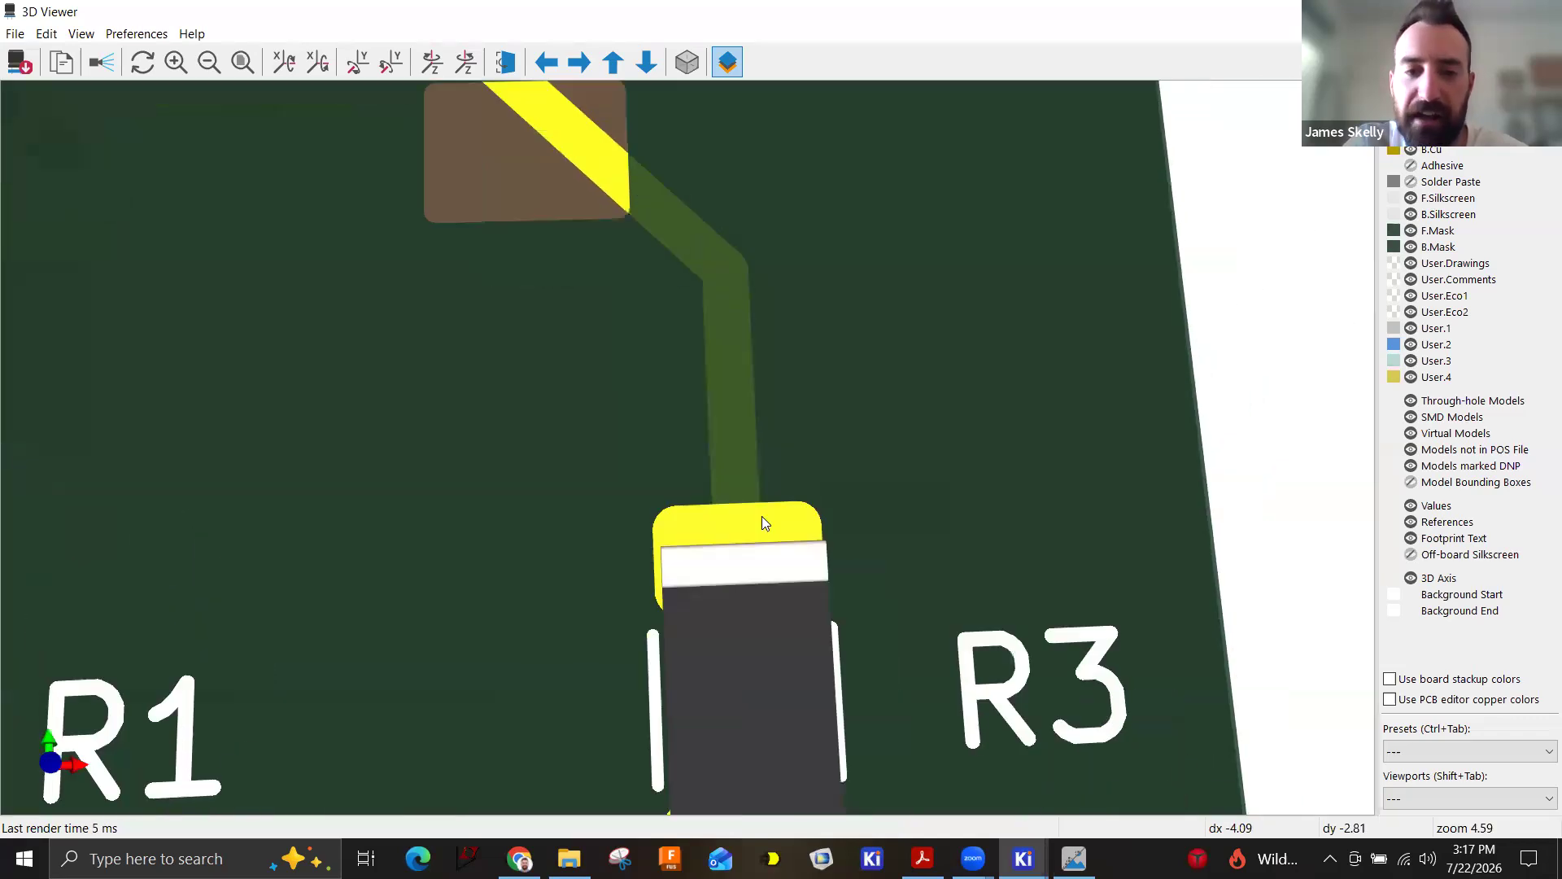
Examine R3's exposed pad and the mask opening up close, and view them across the wider board in 3D.
scroll(762, 527, "up", 3)
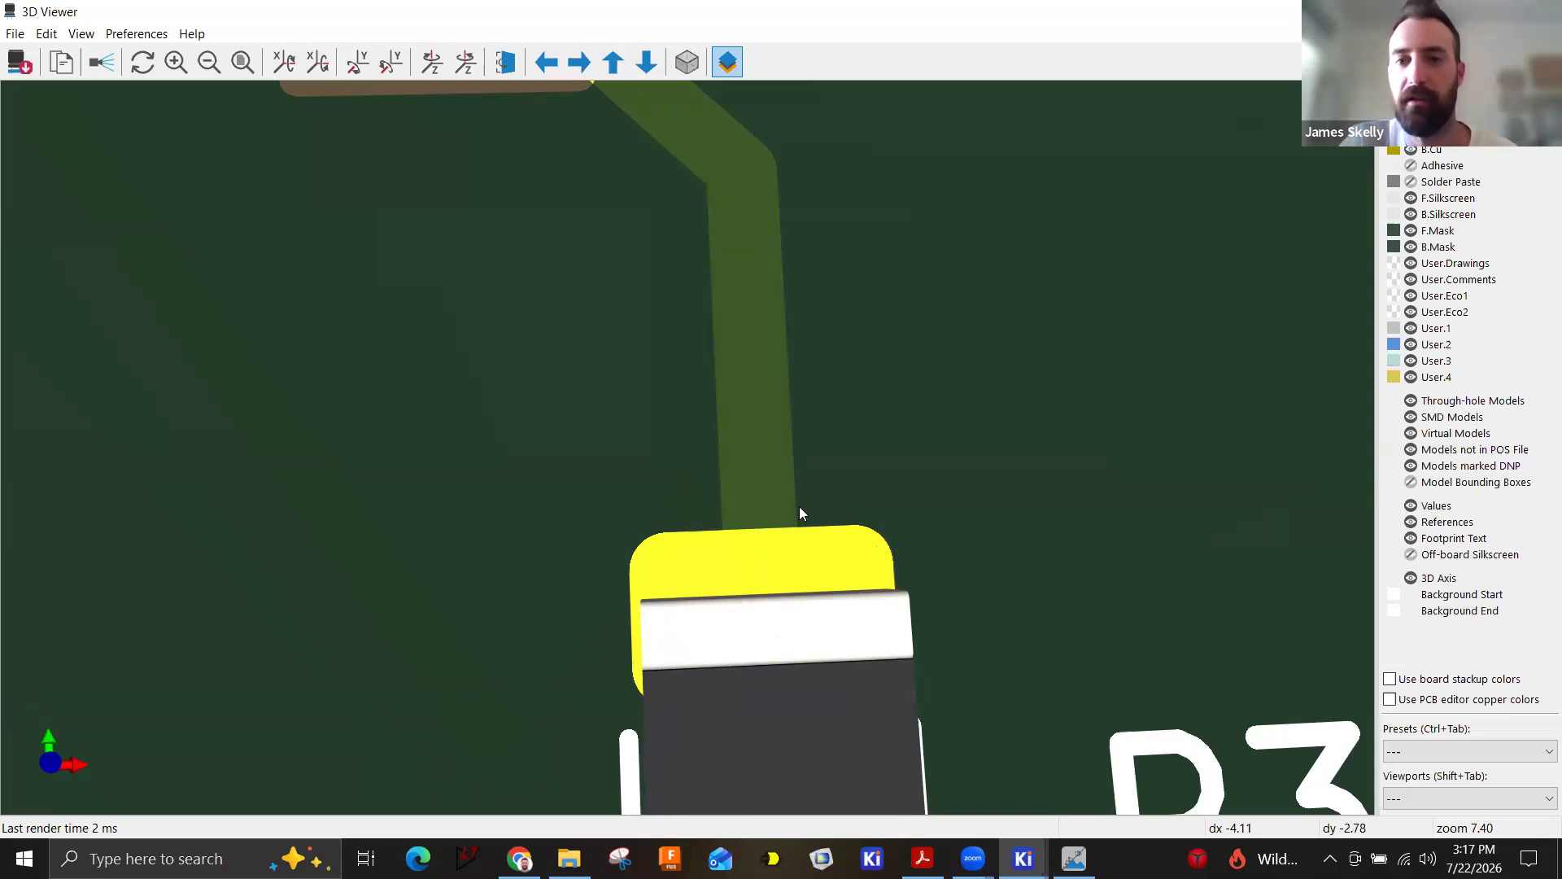
scroll(879, 499, "down", 8)
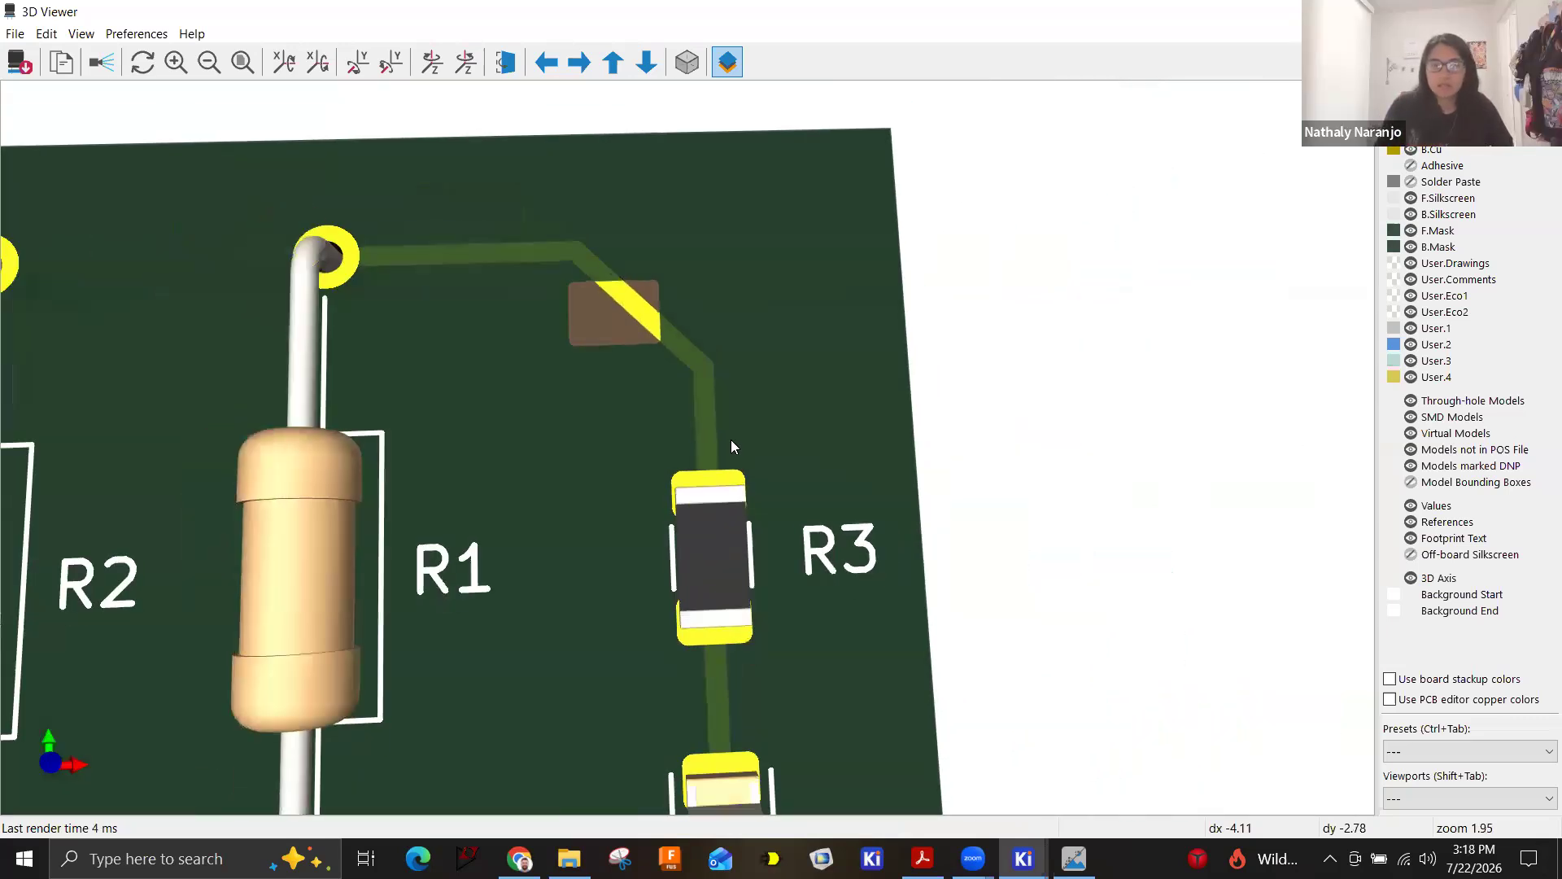
scroll(732, 445, "down", 5)
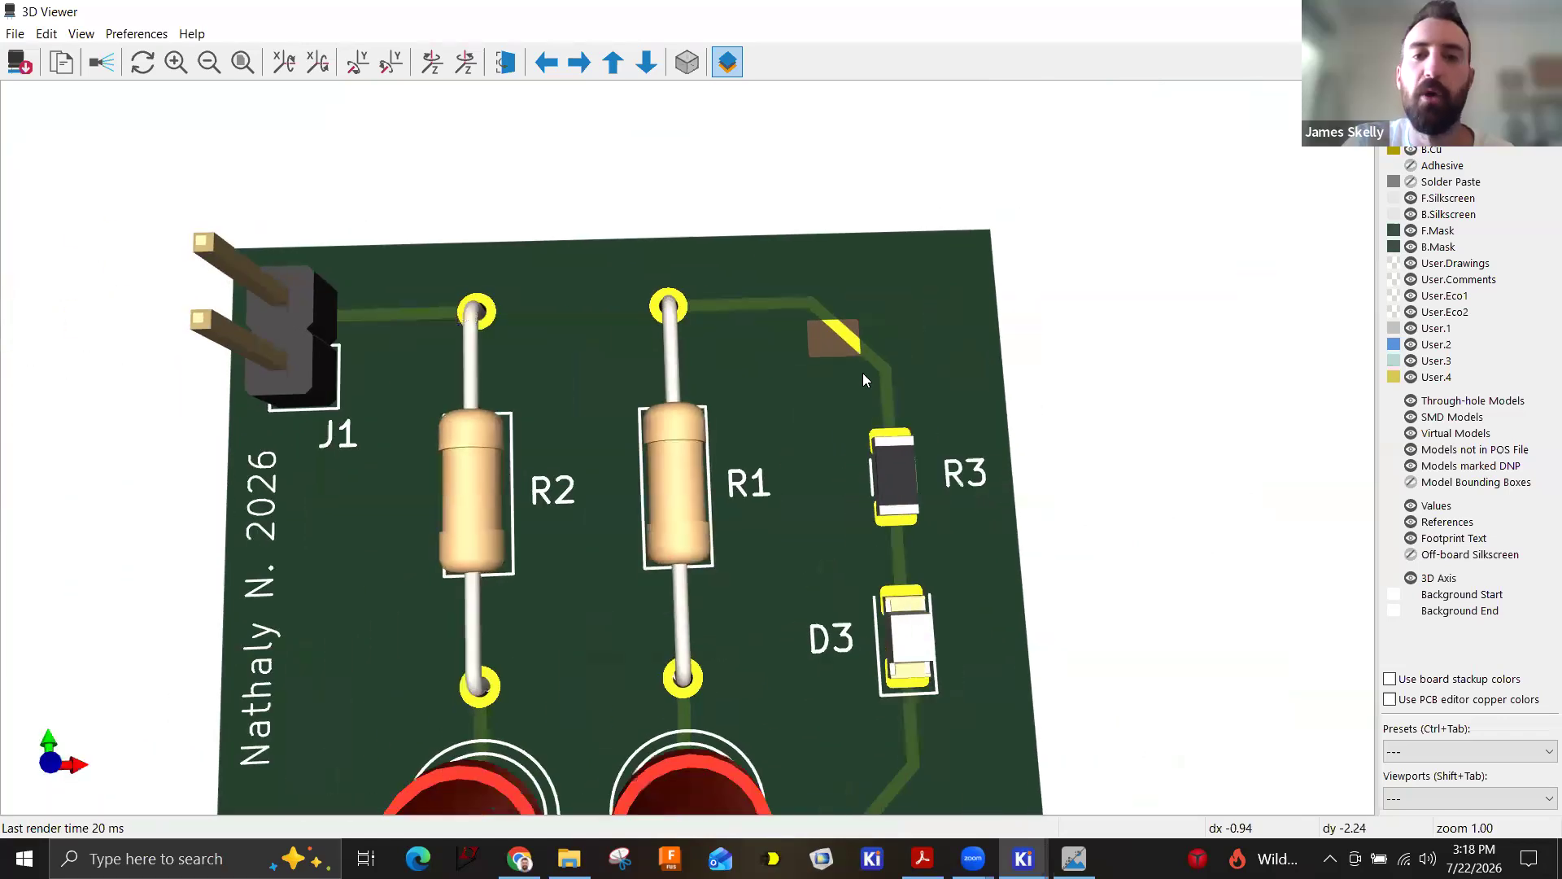
left_click_drag(864, 380, 843, 379)
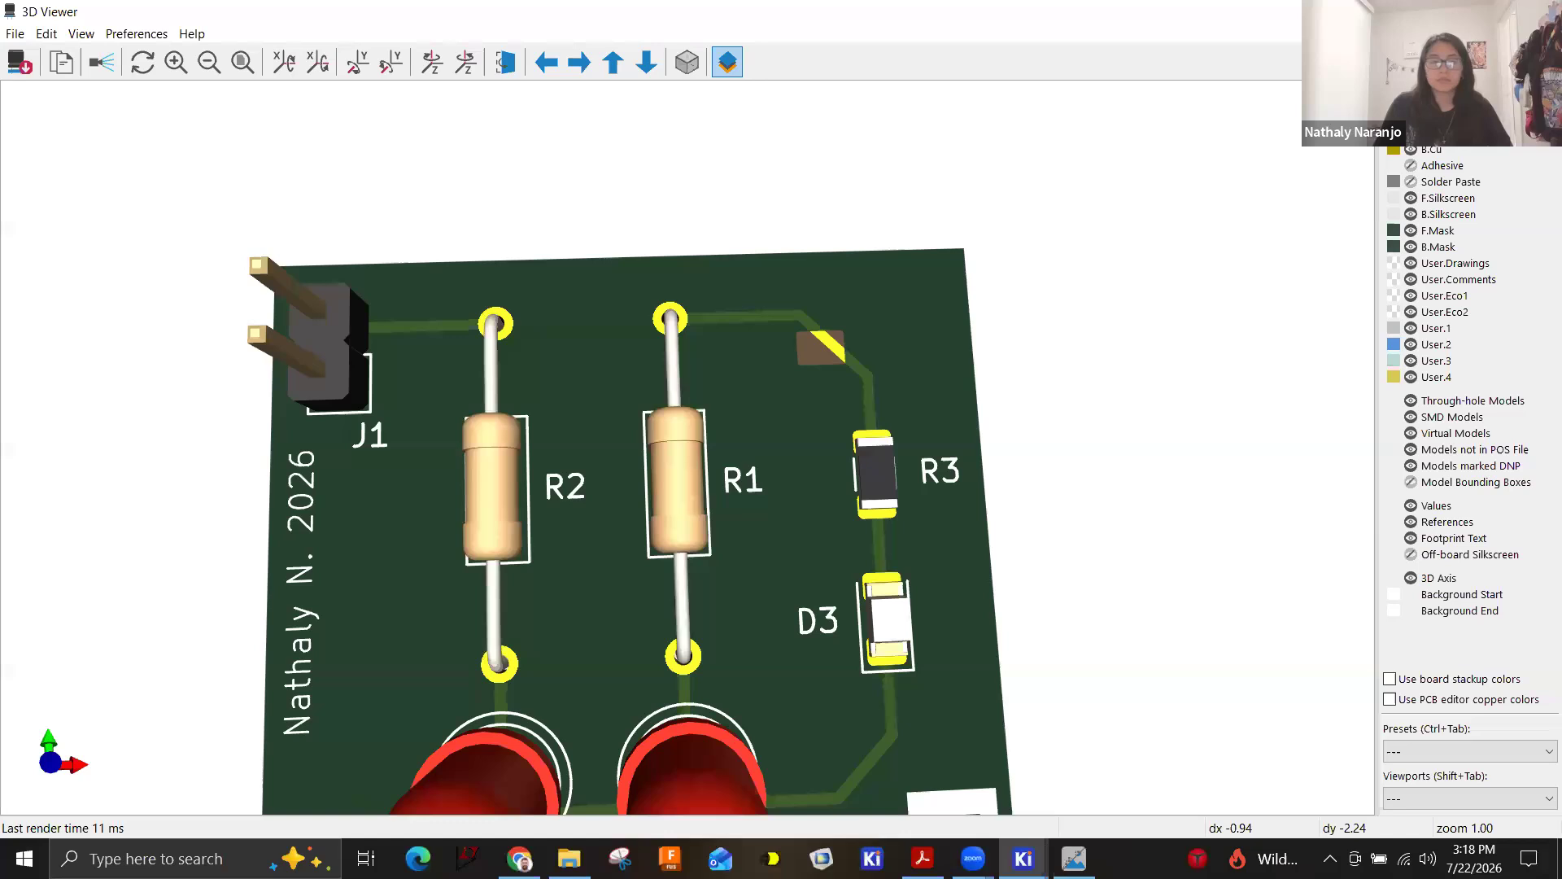
Switch to the PCB Editor and delete the F.Mask rectangle over the diagonal +VDC trace between R1 and R3.
key("alt+Tab")
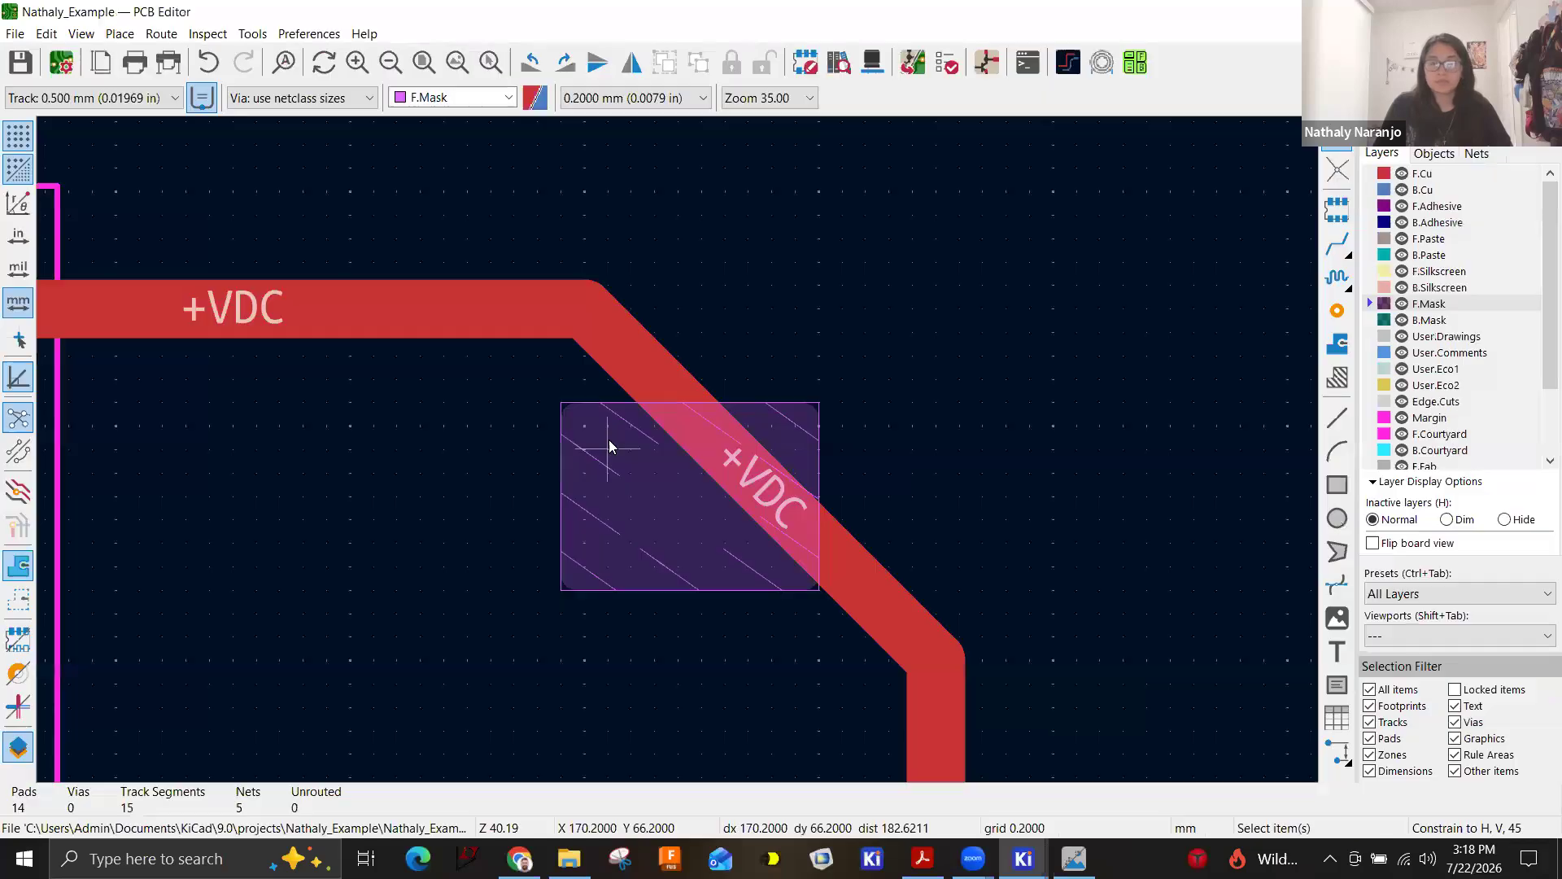
left_click(609, 439)
key("Delete")
scroll(677, 449, "down", 3)
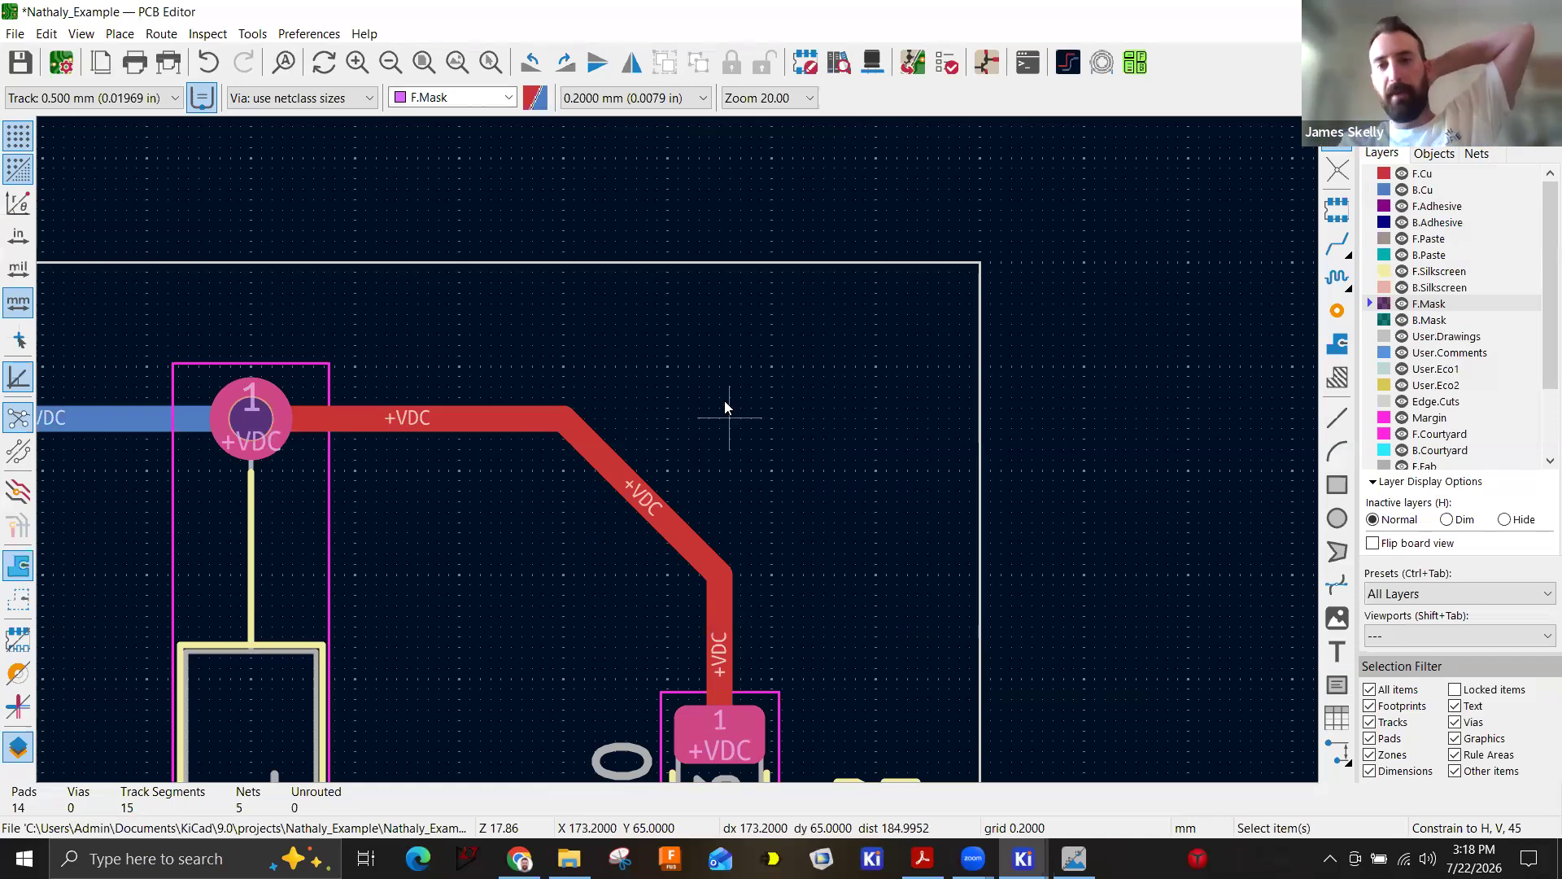
Bring the B.Paste and F.Paste layers forward in turn and examine the solder paste areas on the pads of R3 and D3.
left_click(1428, 255)
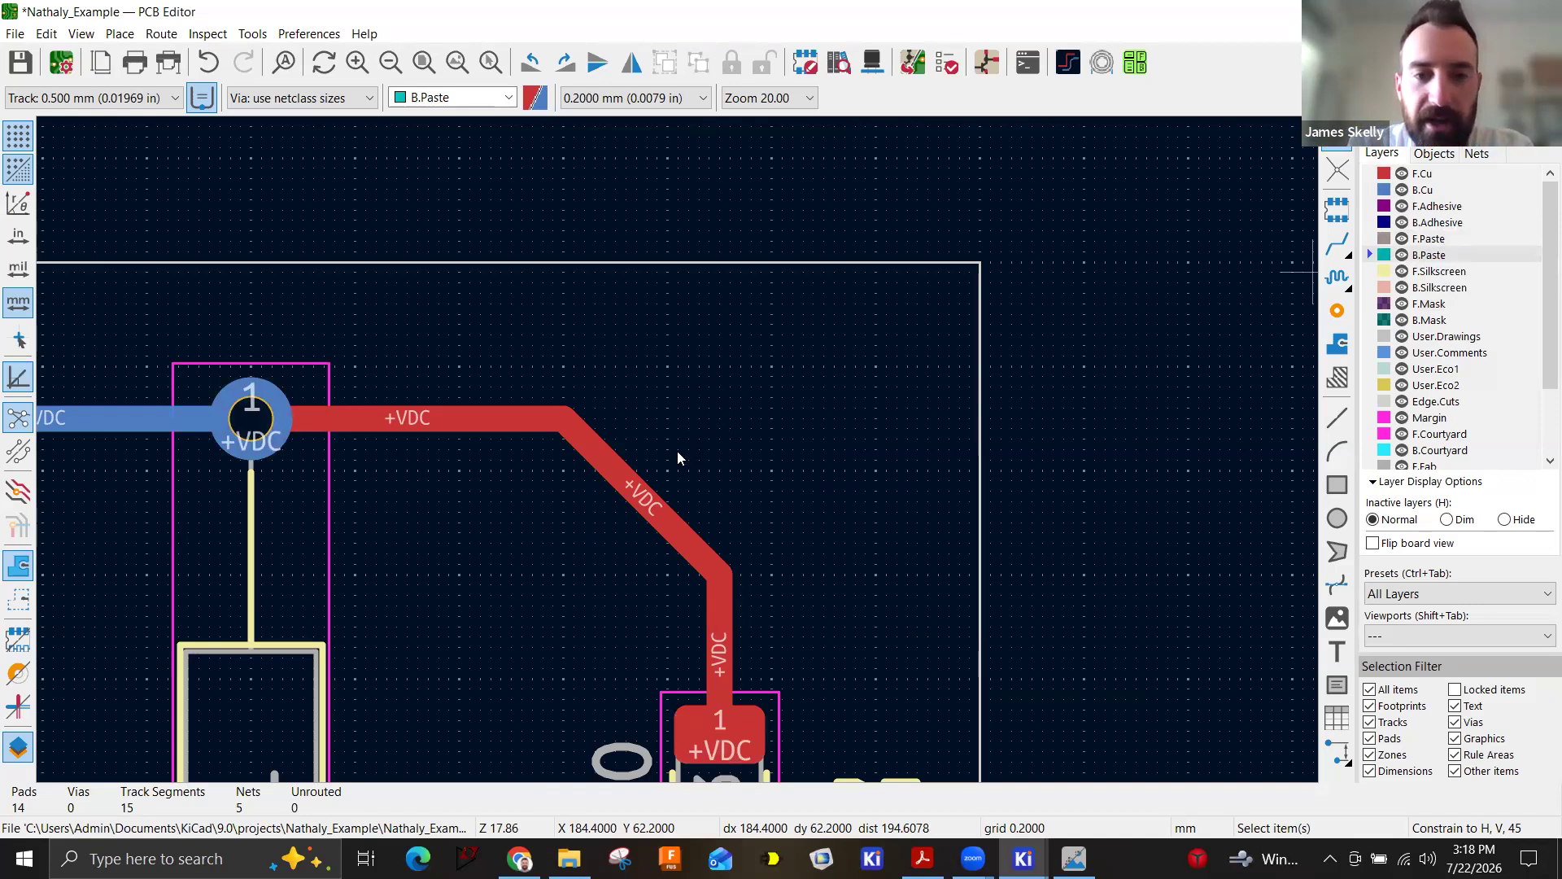
scroll(681, 454, "up", 2)
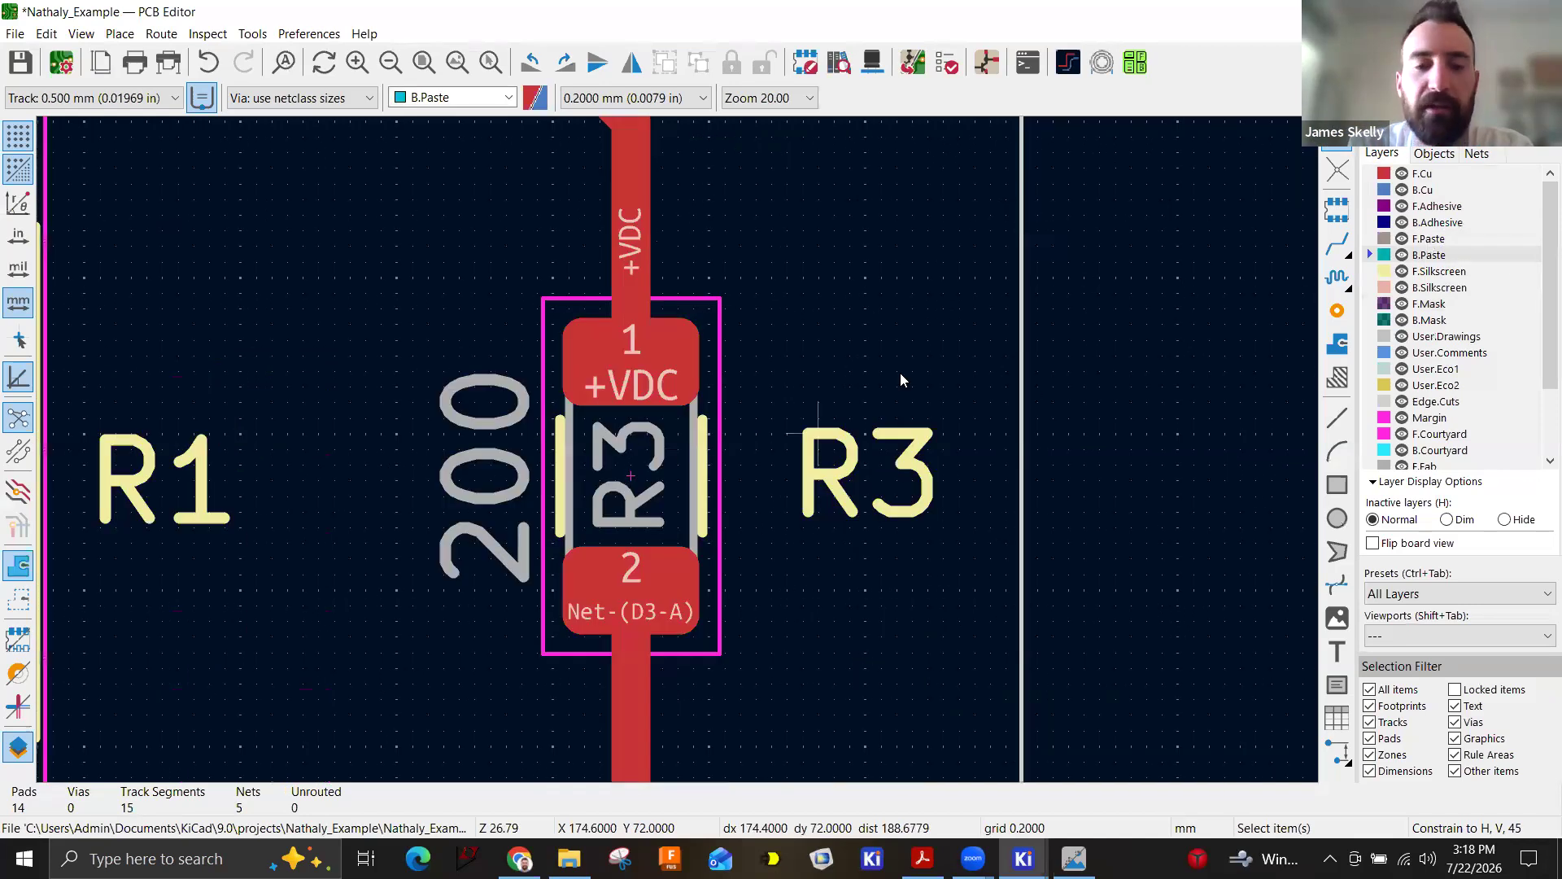
left_click(1429, 239)
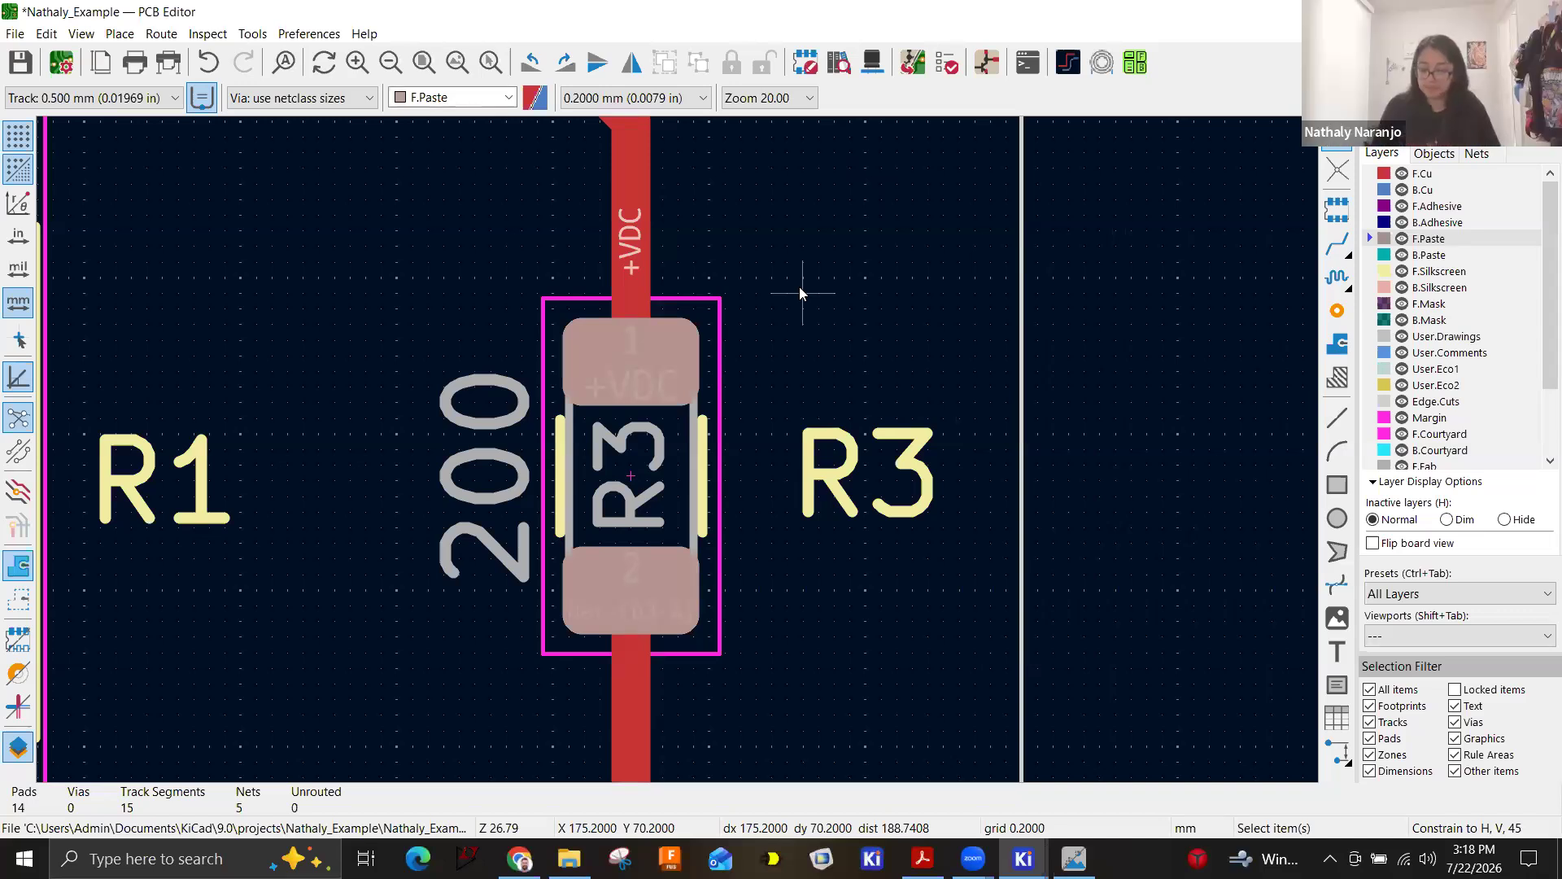
scroll(677, 449, "down", 5)
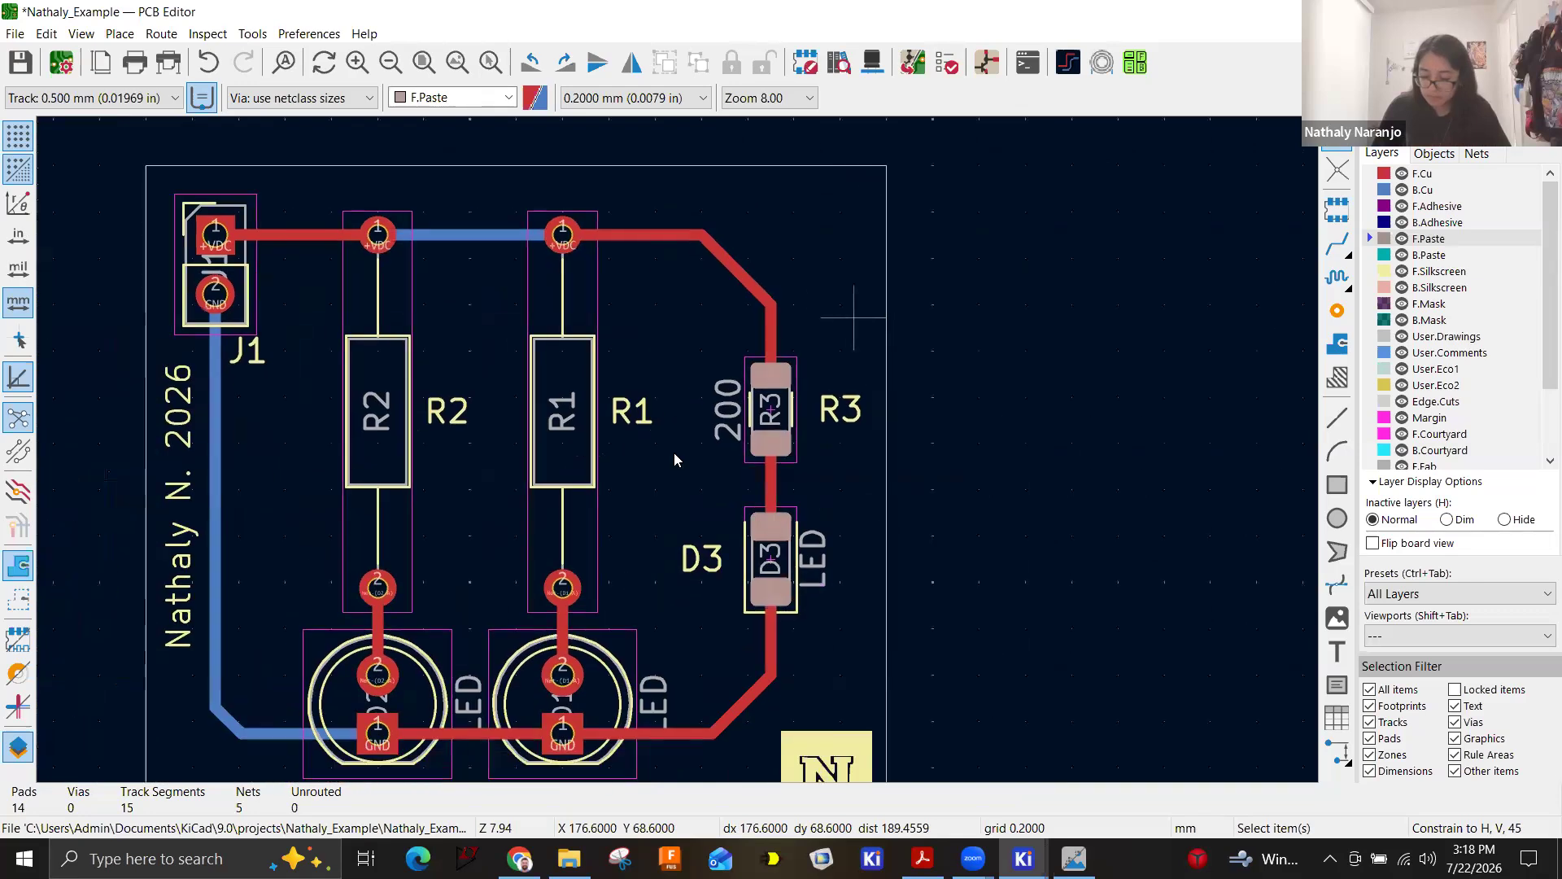
scroll(674, 453, "down", 2)
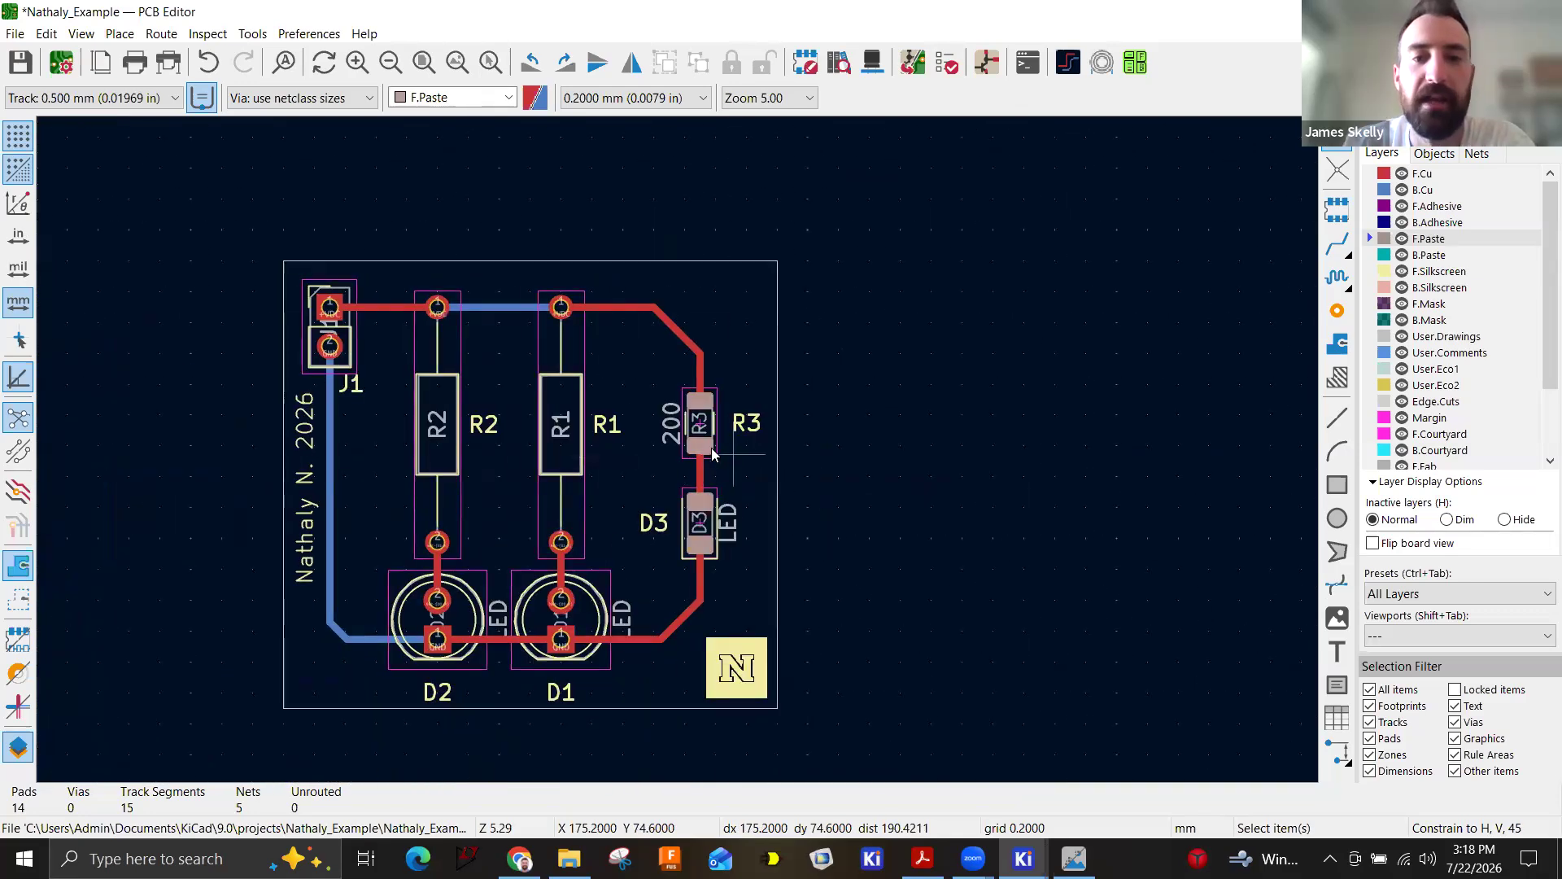
scroll(713, 454, "up", 2)
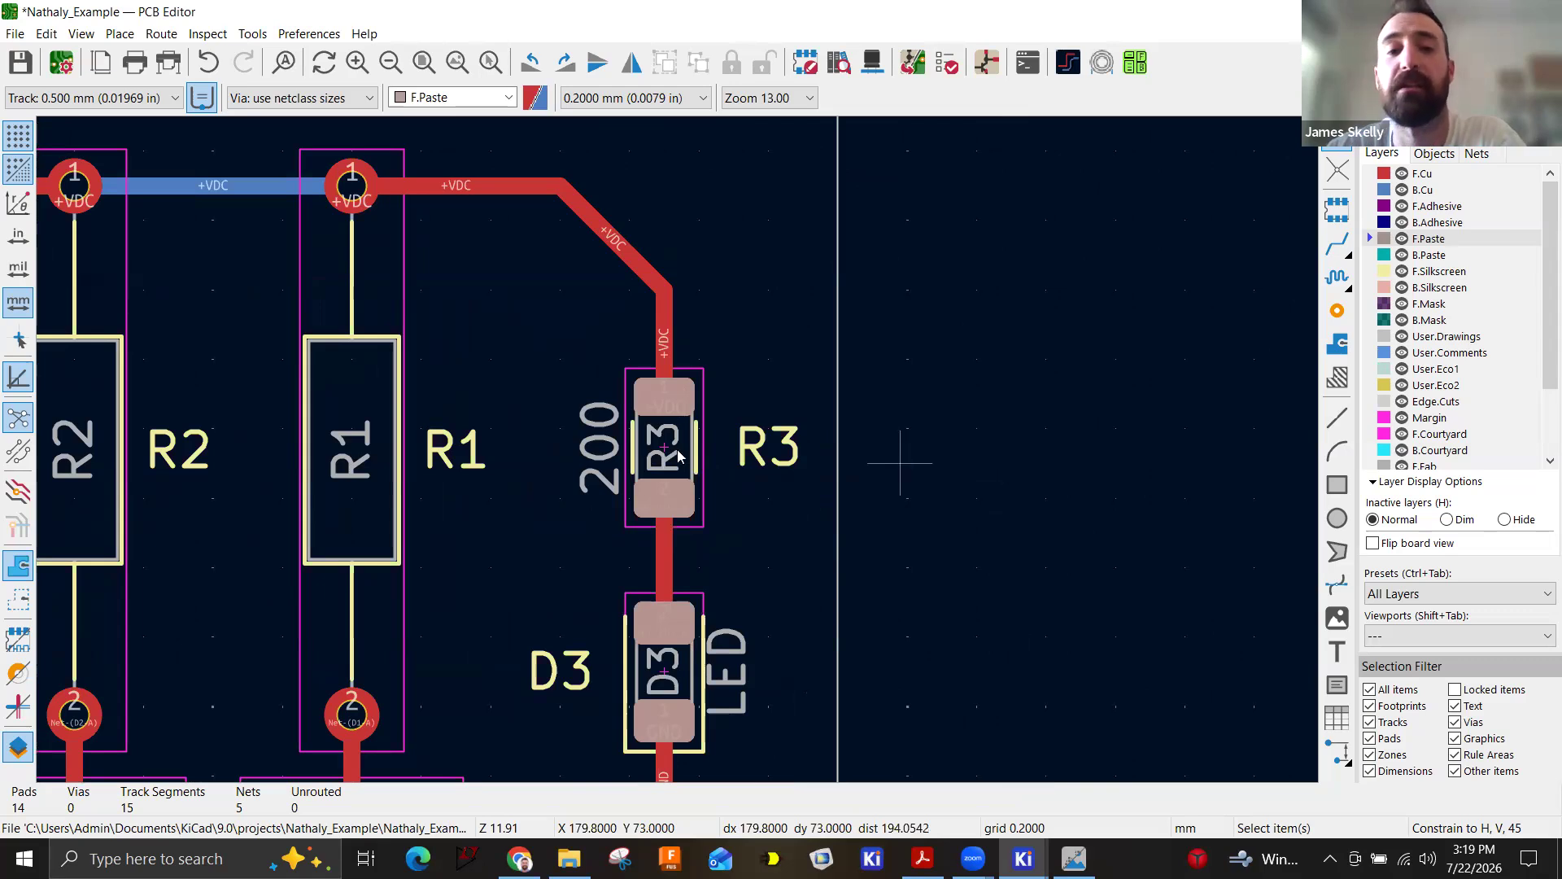
scroll(814, 403, "down", 3)
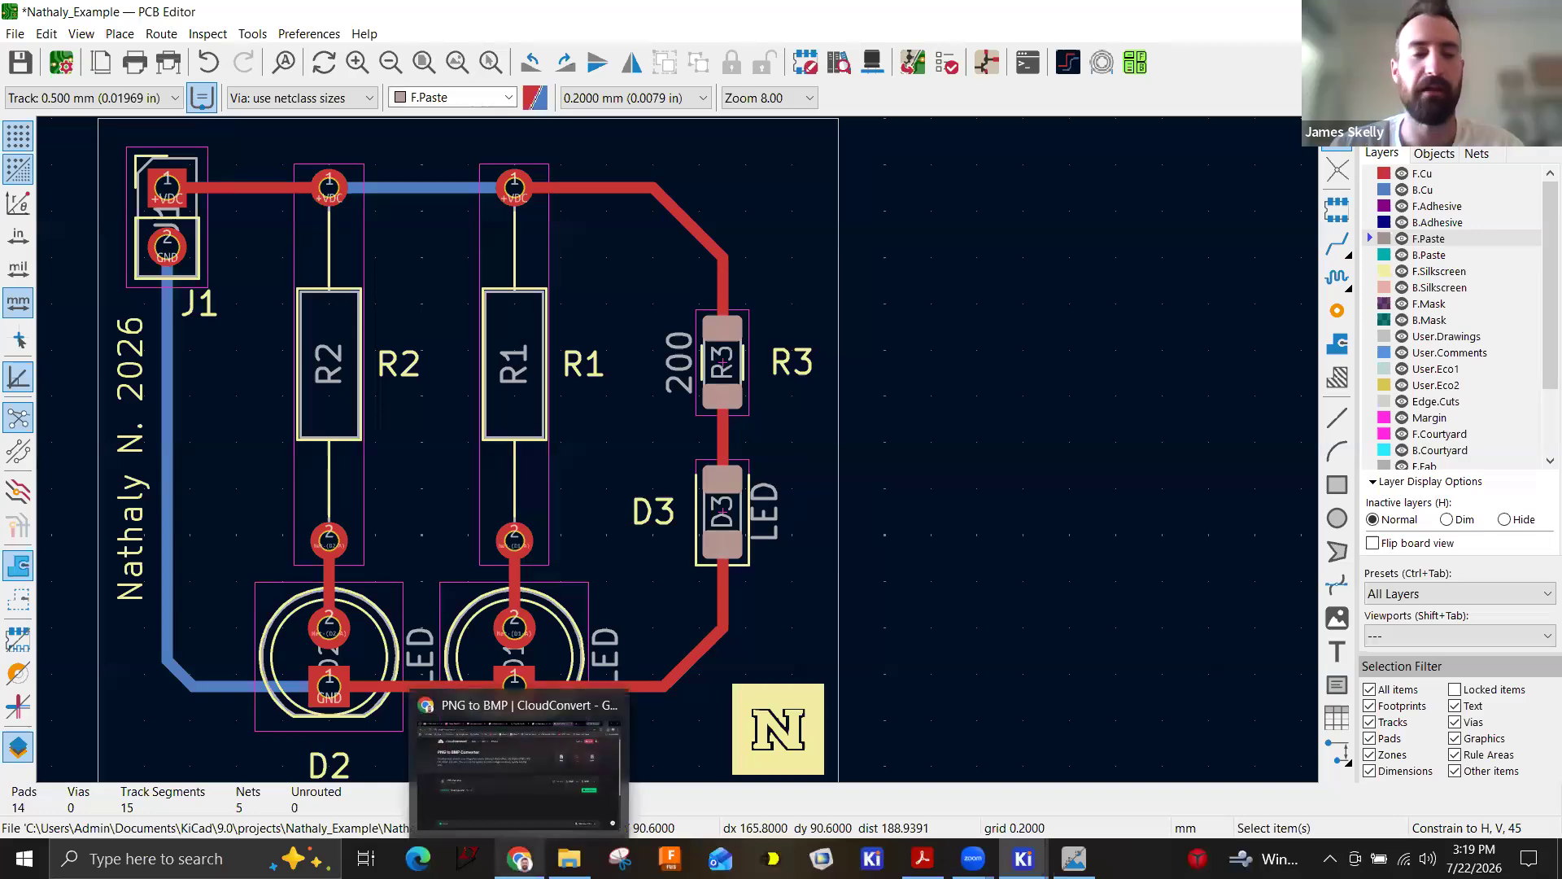
Switch to Chrome and search Google for "solder paste stencil" in a new tab.
left_click(519, 858)
key("ctrl+t")
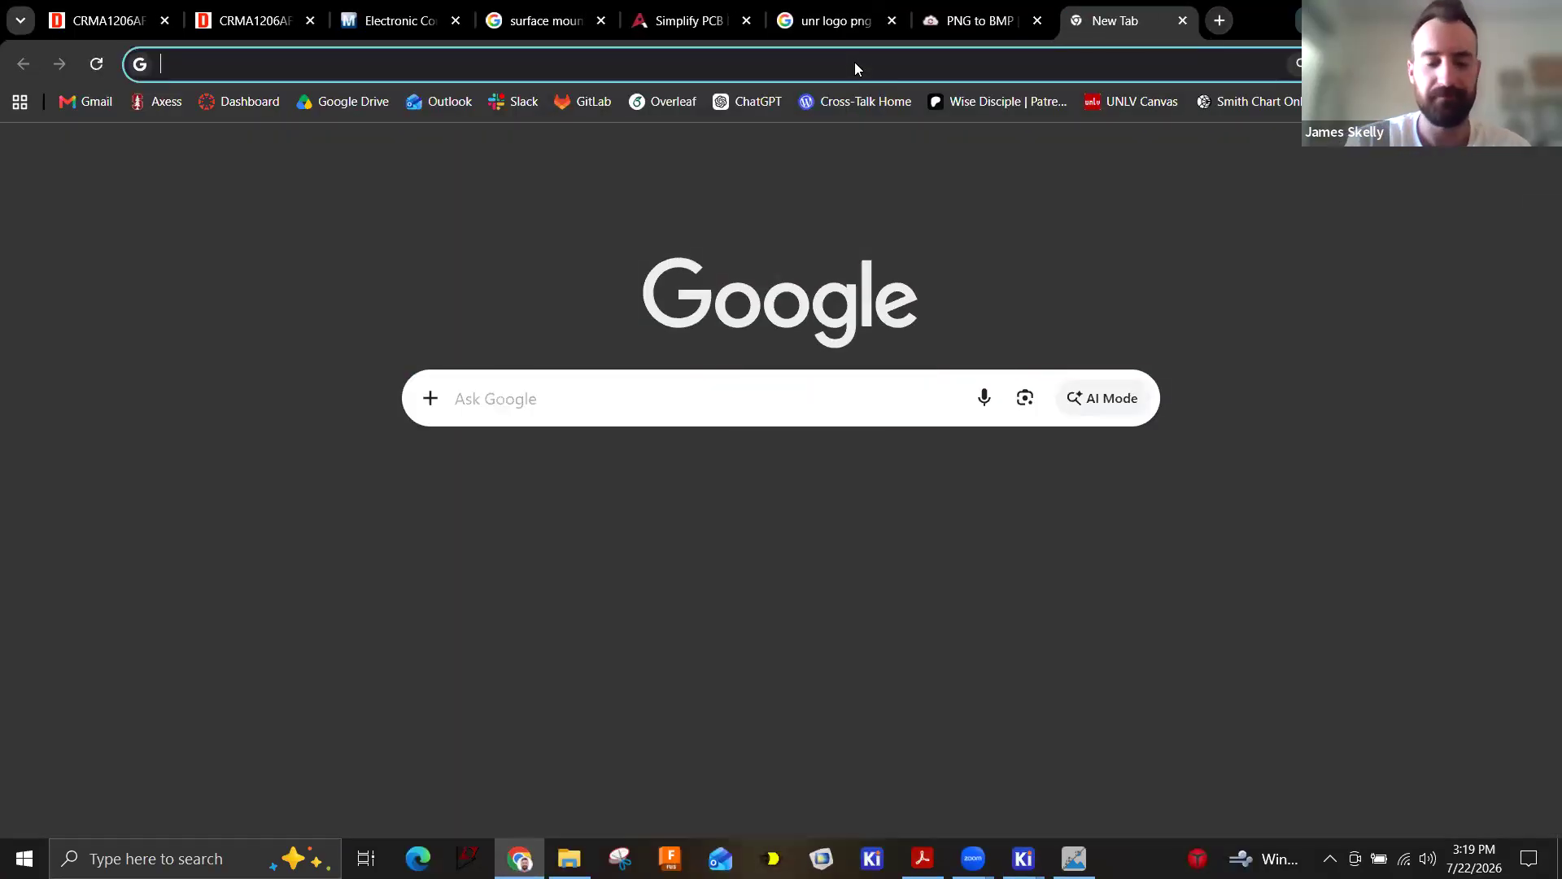
type("solder paste stencil")
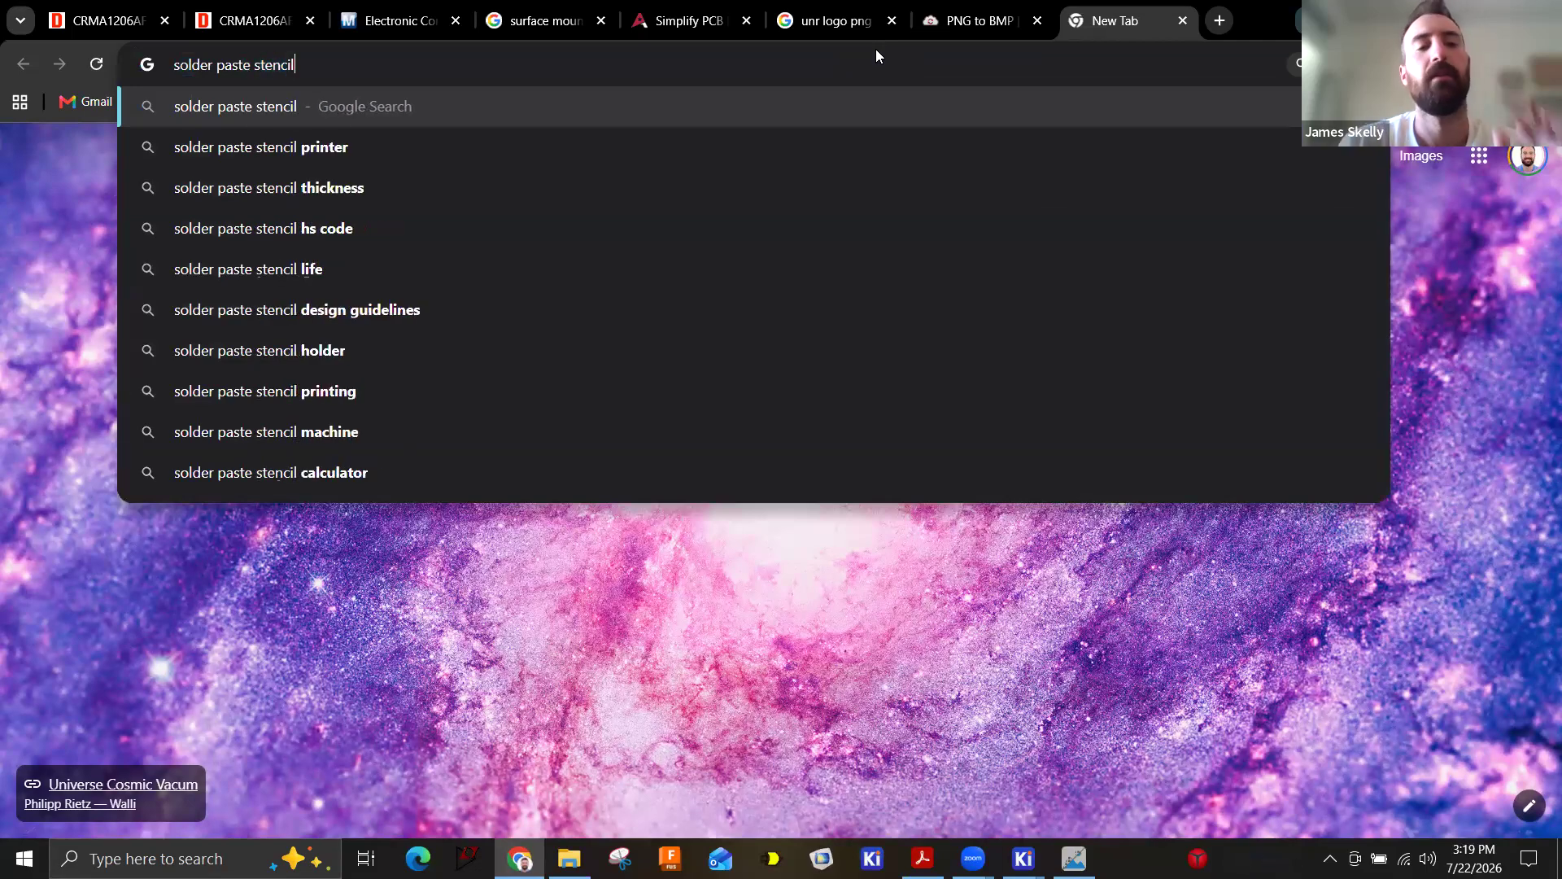
key("Return")
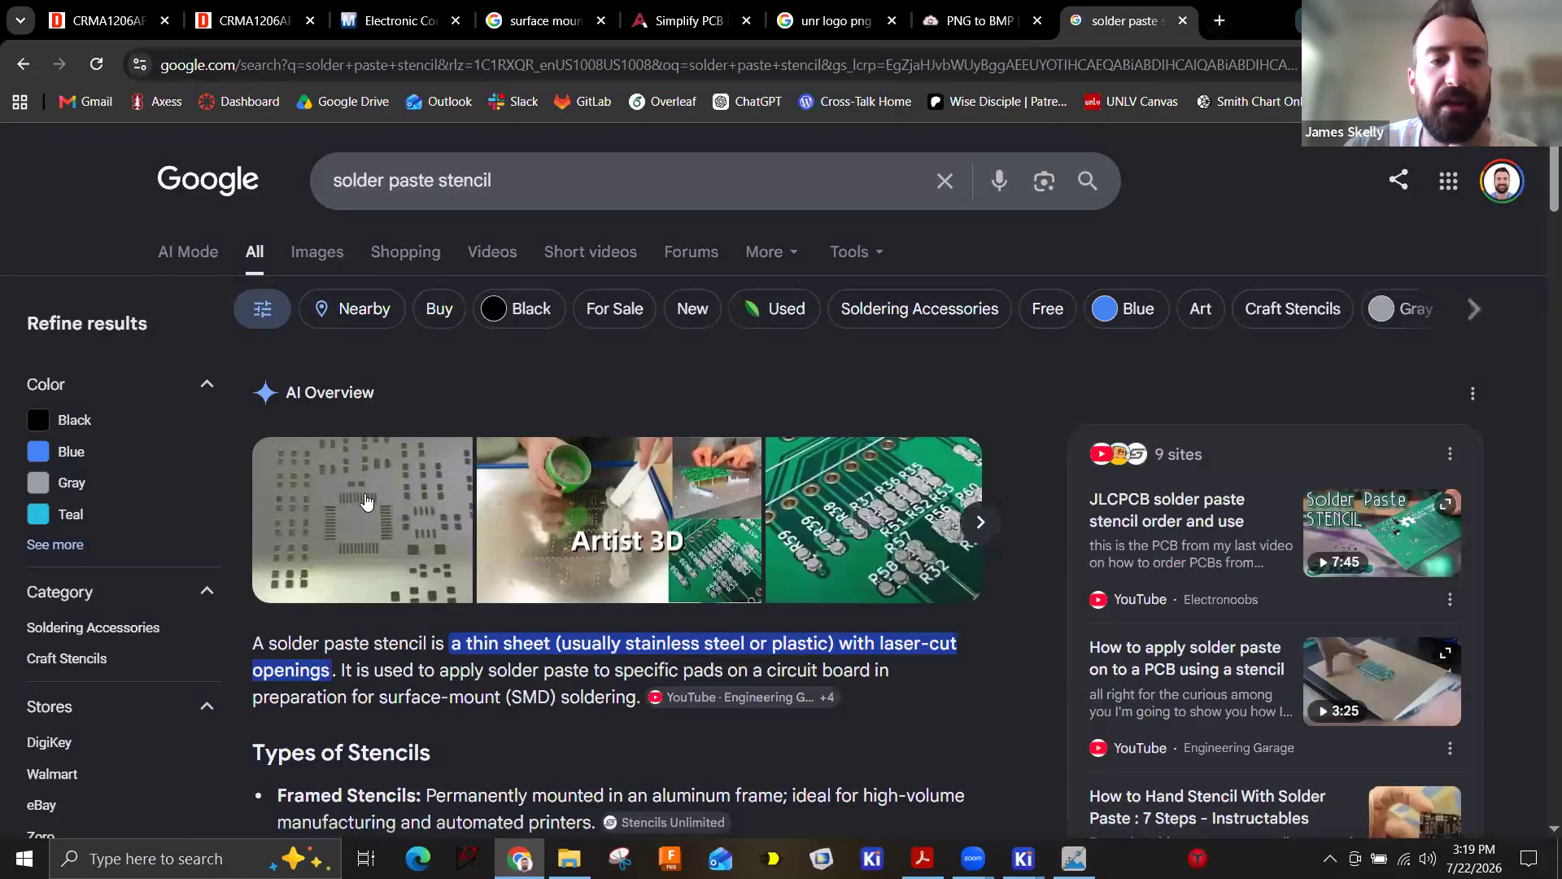
View the example images of a laser-cut solder paste stencil and of a board with paste applied to its pads.
left_click(577, 481)
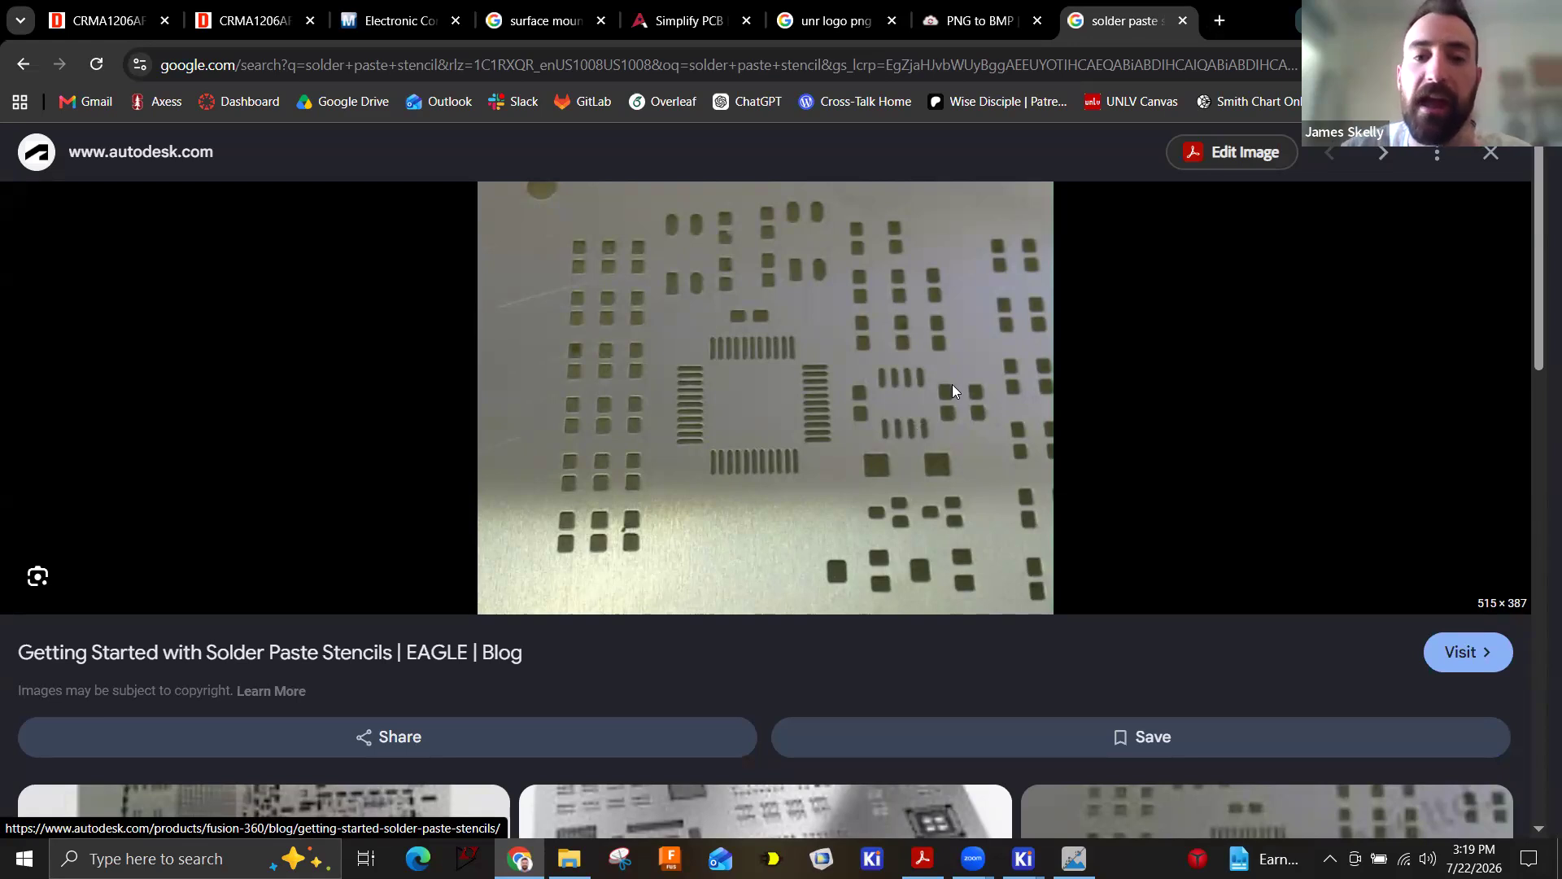
left_click(1490, 152)
left_click(881, 529)
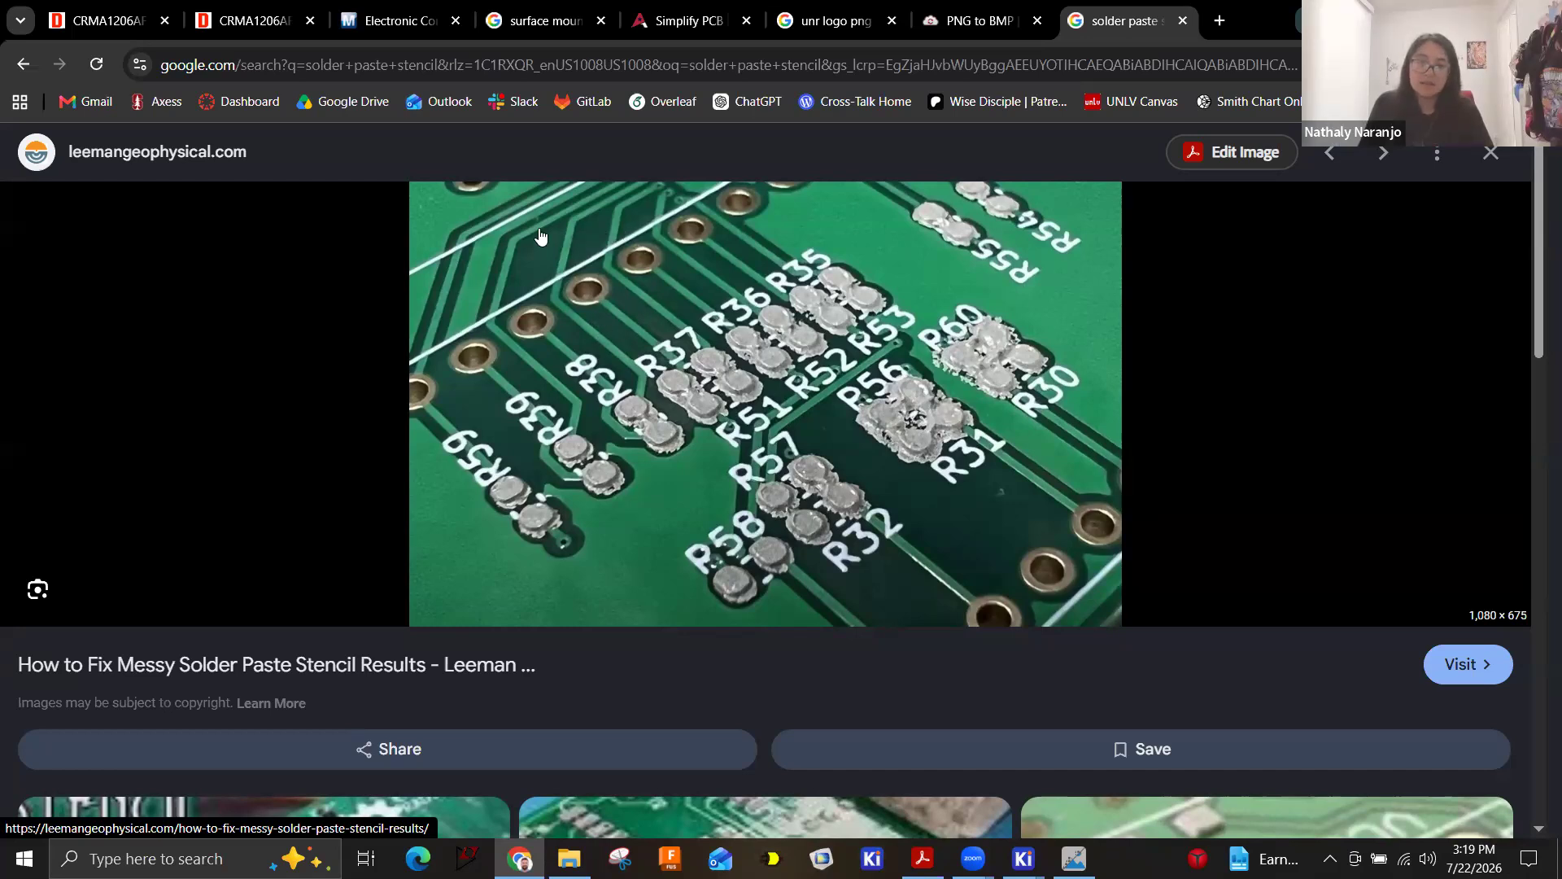
left_click(23, 72)
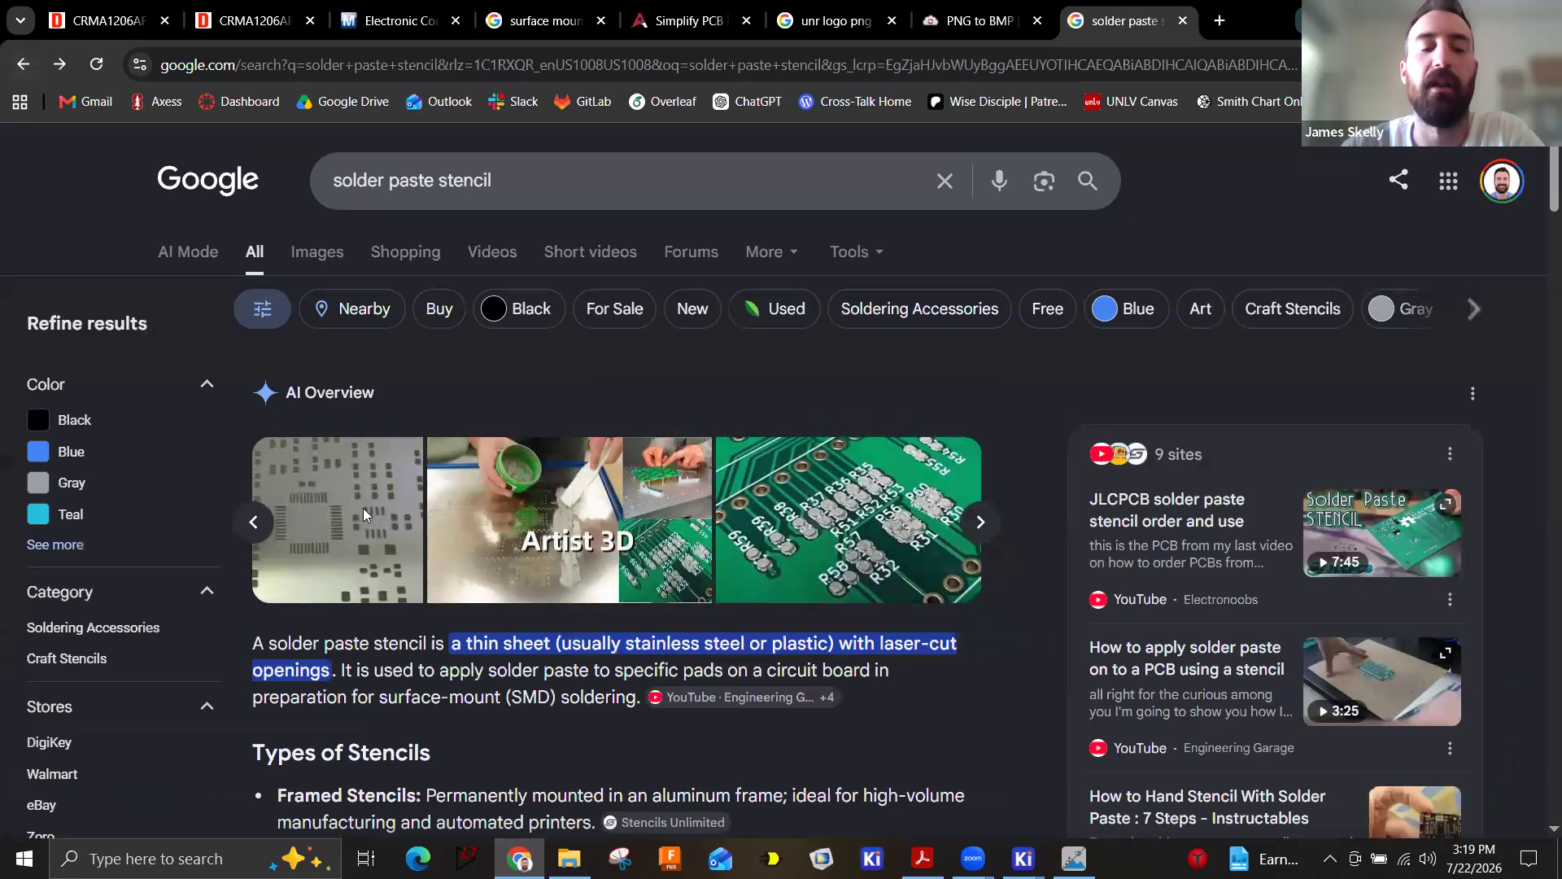
left_click(550, 498)
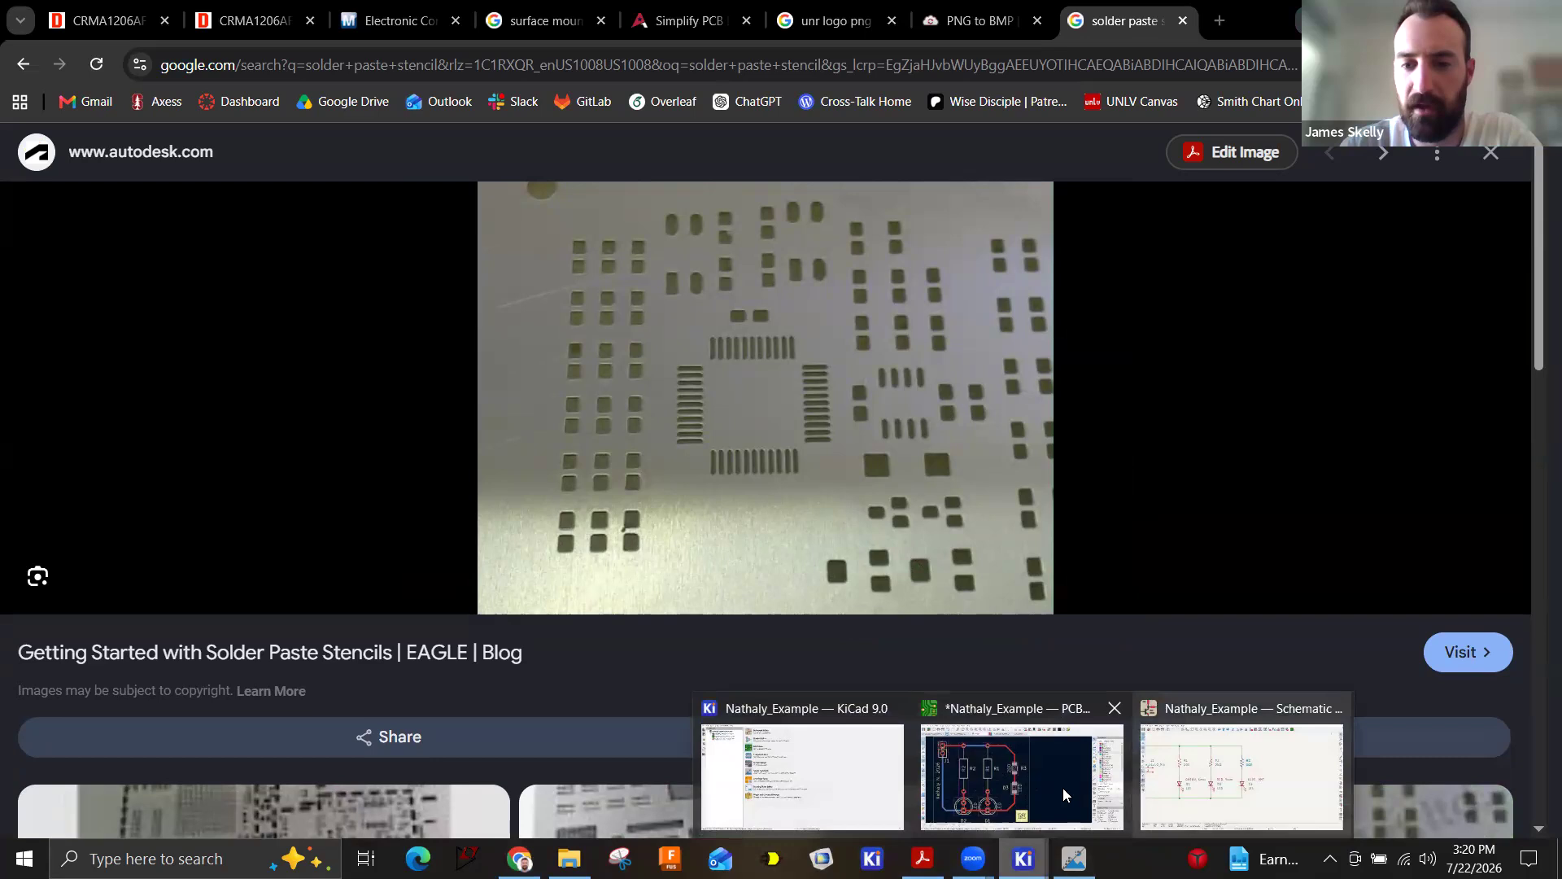
Return to the PCB Editor, review the paste areas on R3 and D3, and make F.Cu the active layer.
left_click(1063, 787)
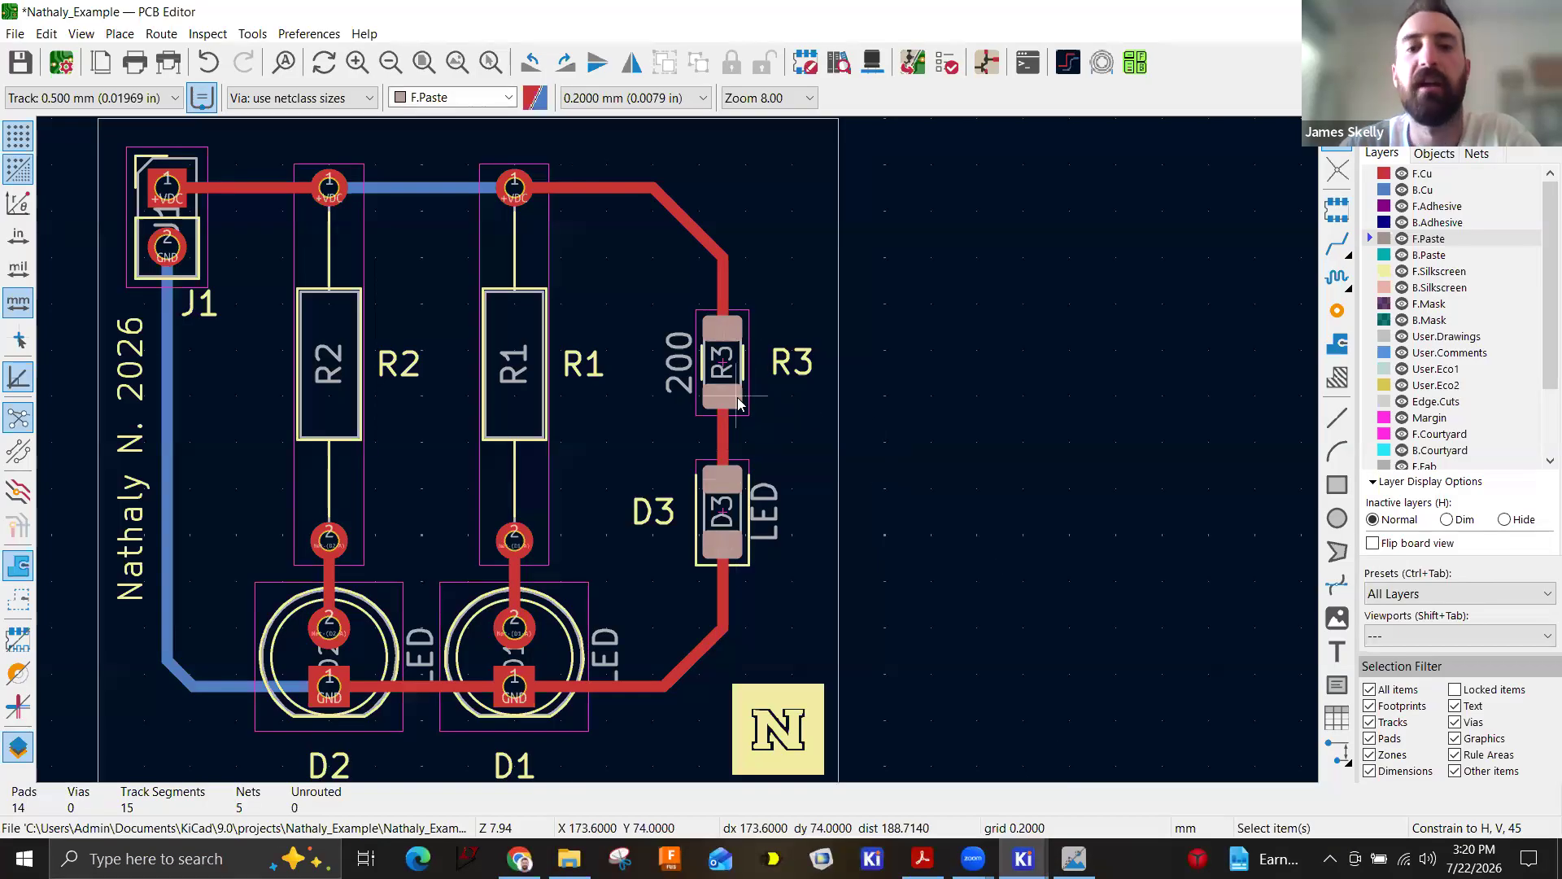
scroll(733, 415, "up", 2)
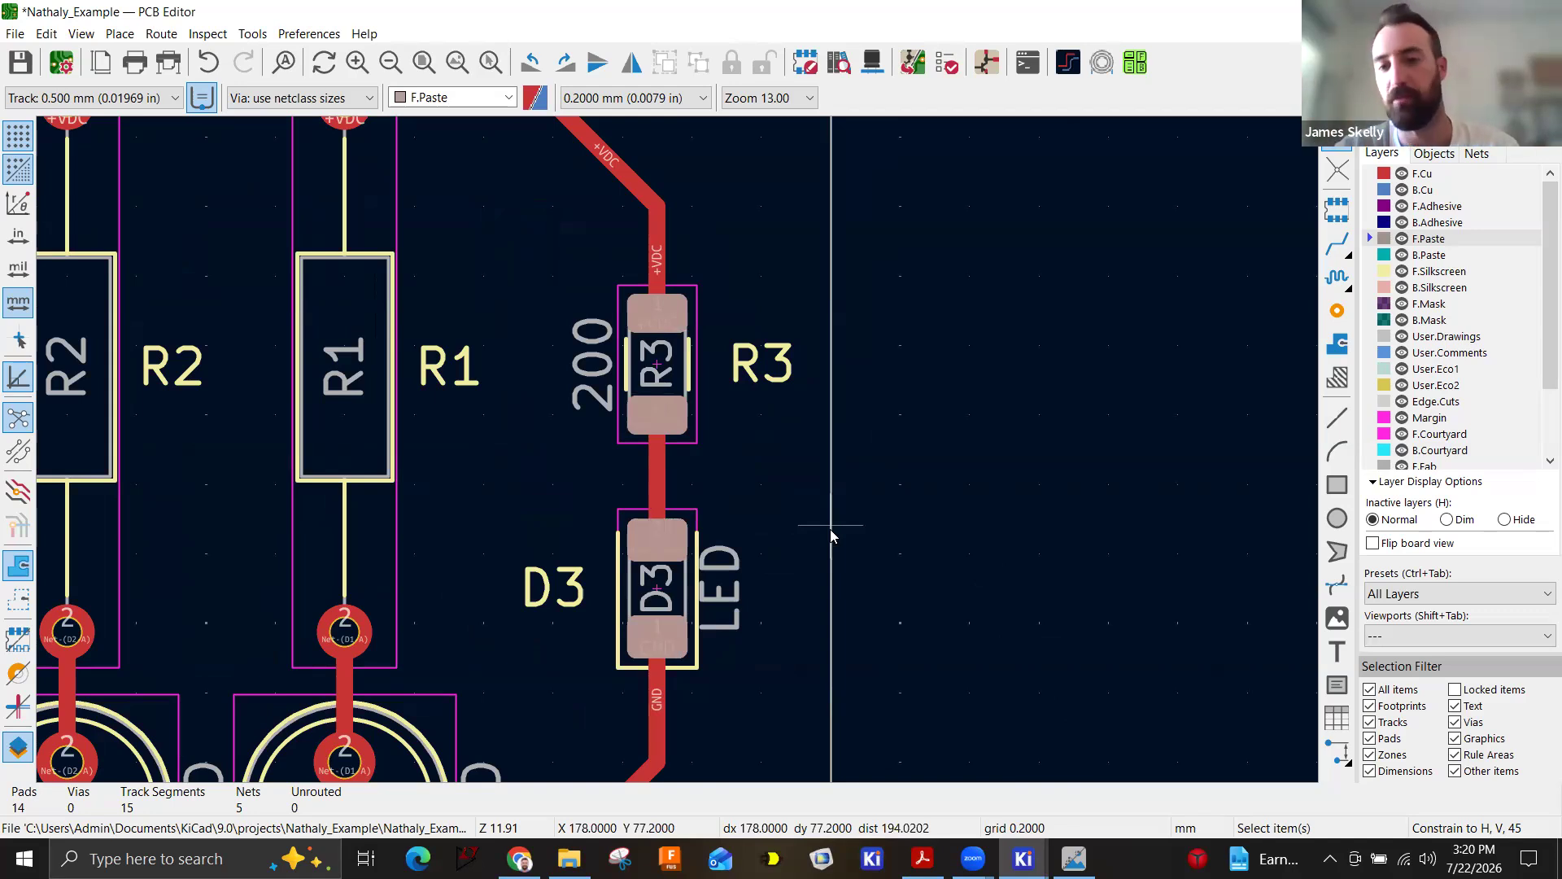
scroll(826, 529, "down", 4)
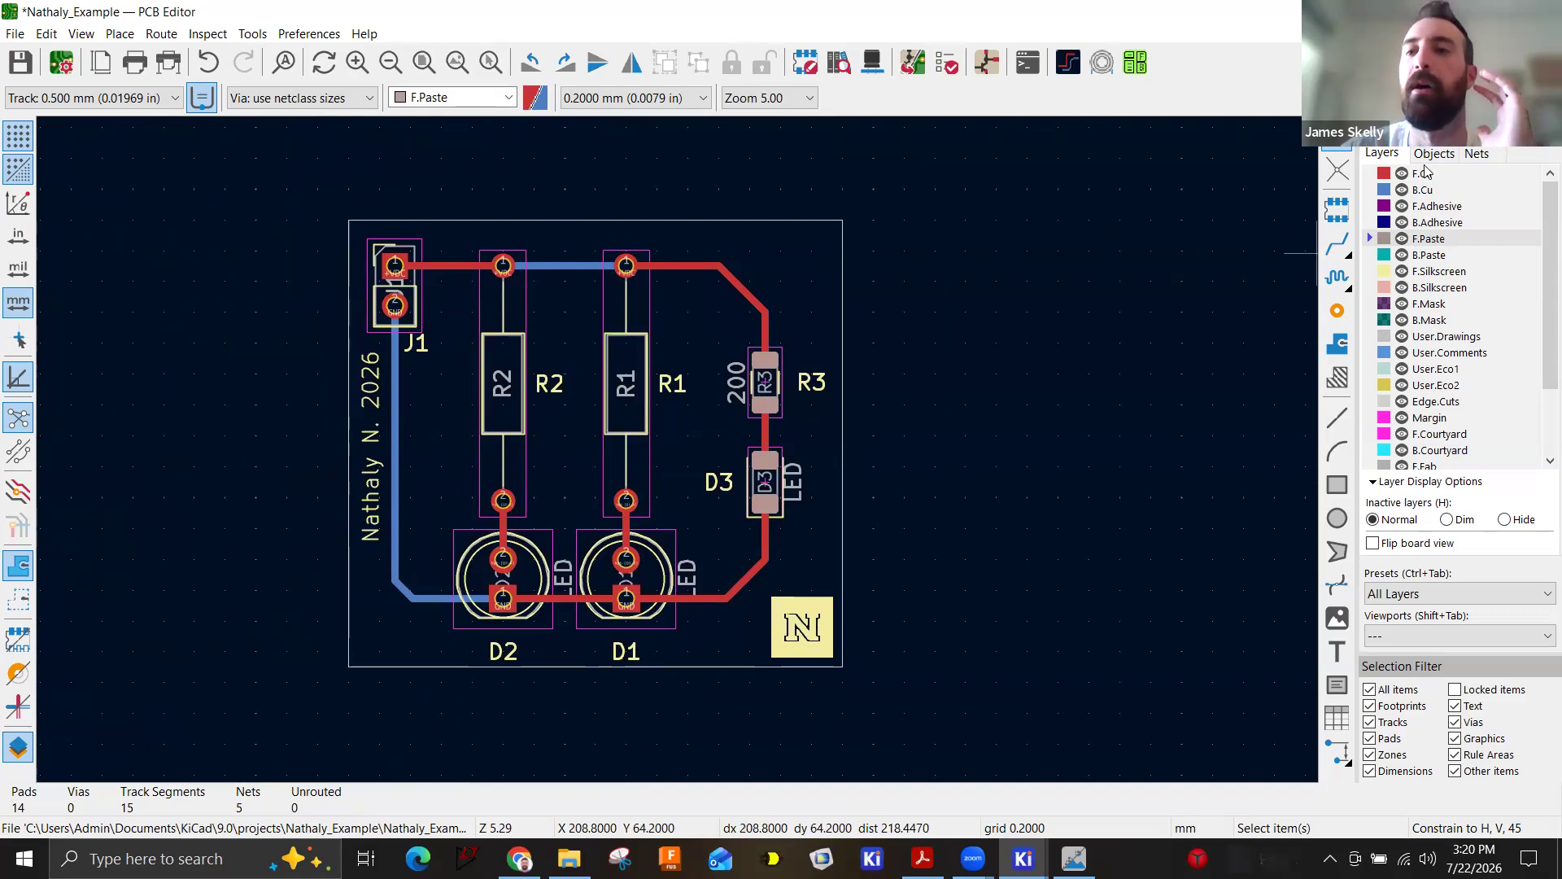
key("Page_Up")
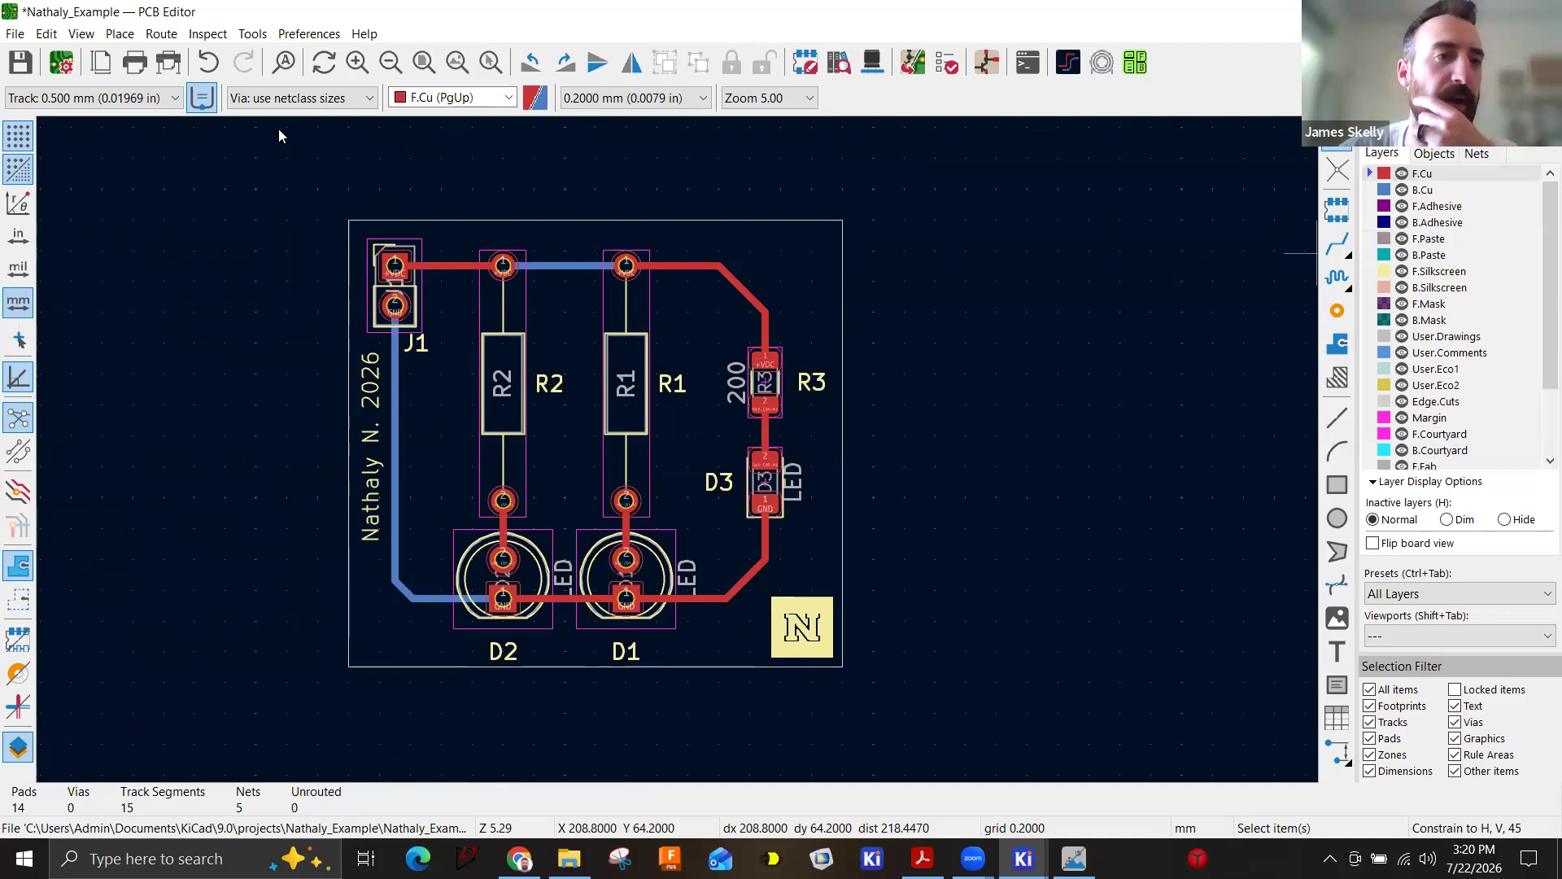
Plot Gerber files for the front and back copper, paste, silkscreen and mask layers plus Edge.Cuts.
left_click(15, 34)
mouse_move(119, 255)
left_click(303, 246)
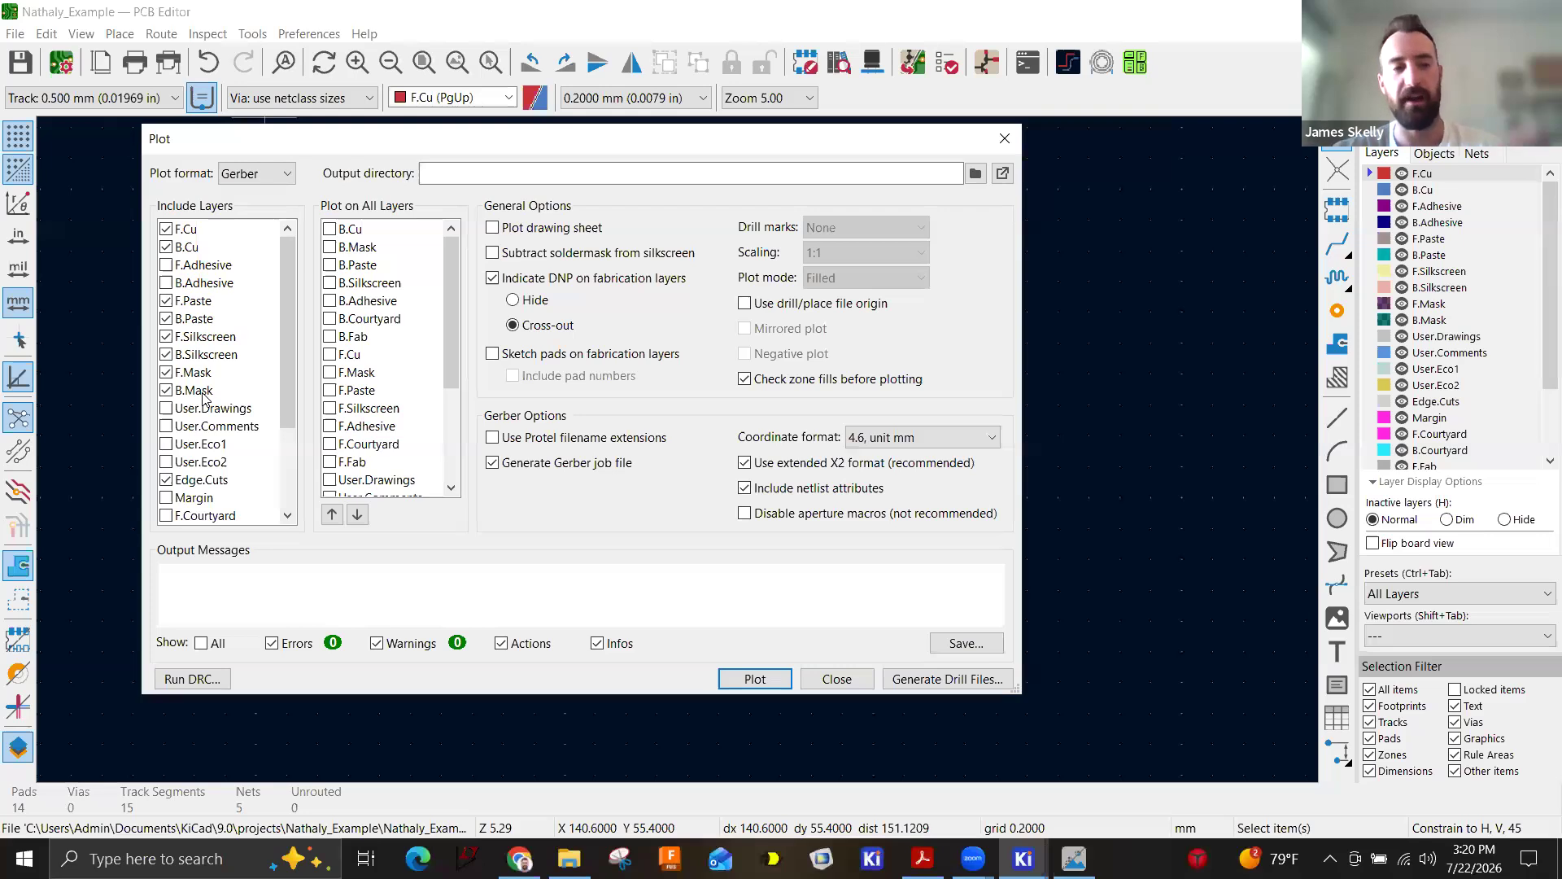
scroll(223, 431, "down", 1)
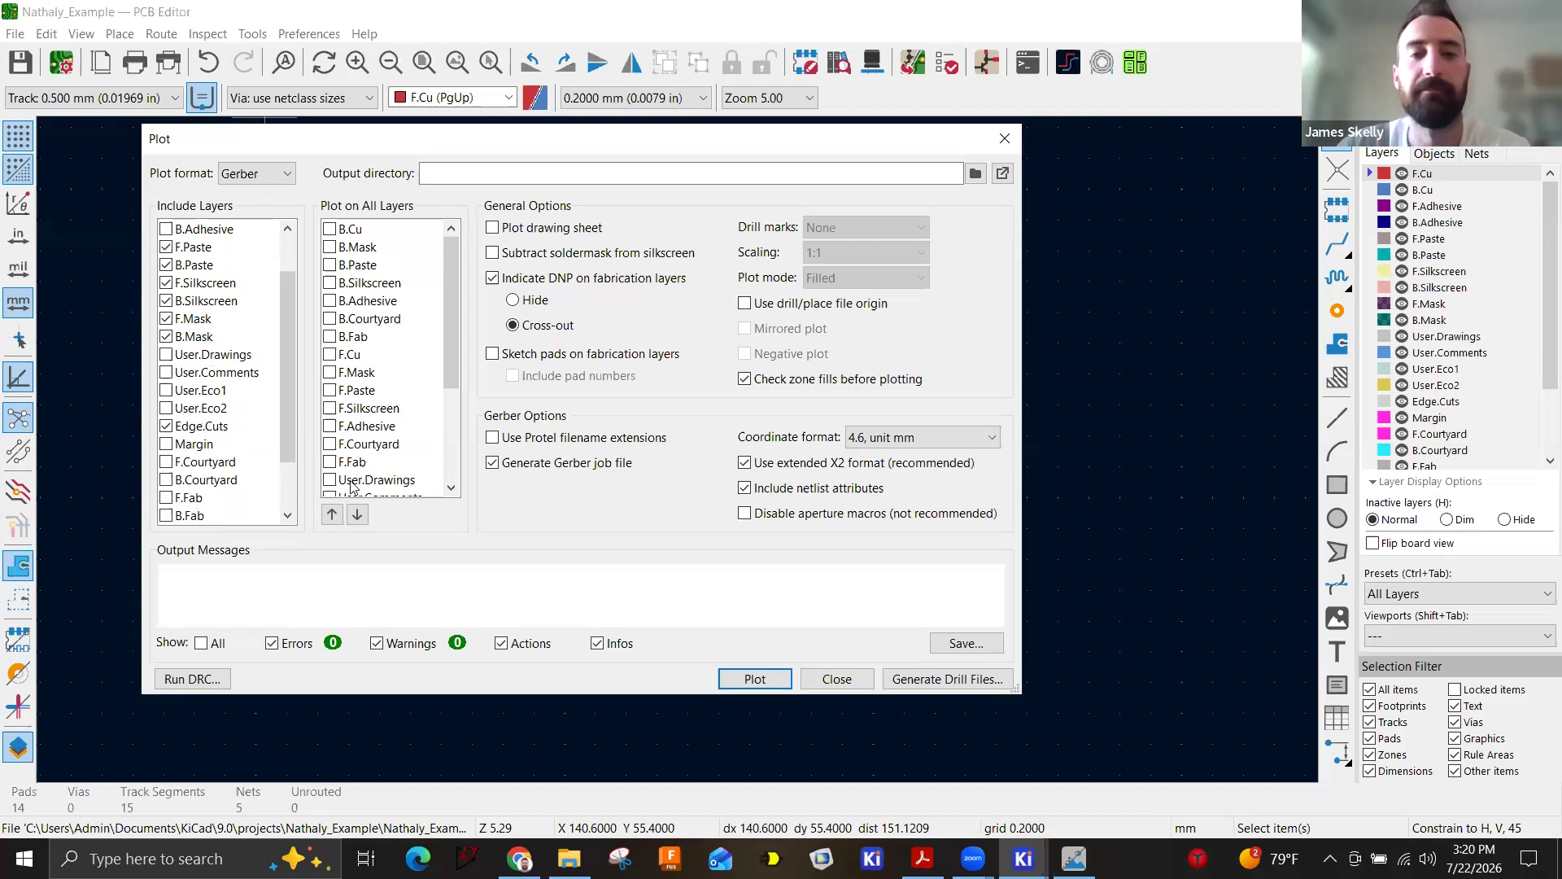
left_click(777, 680)
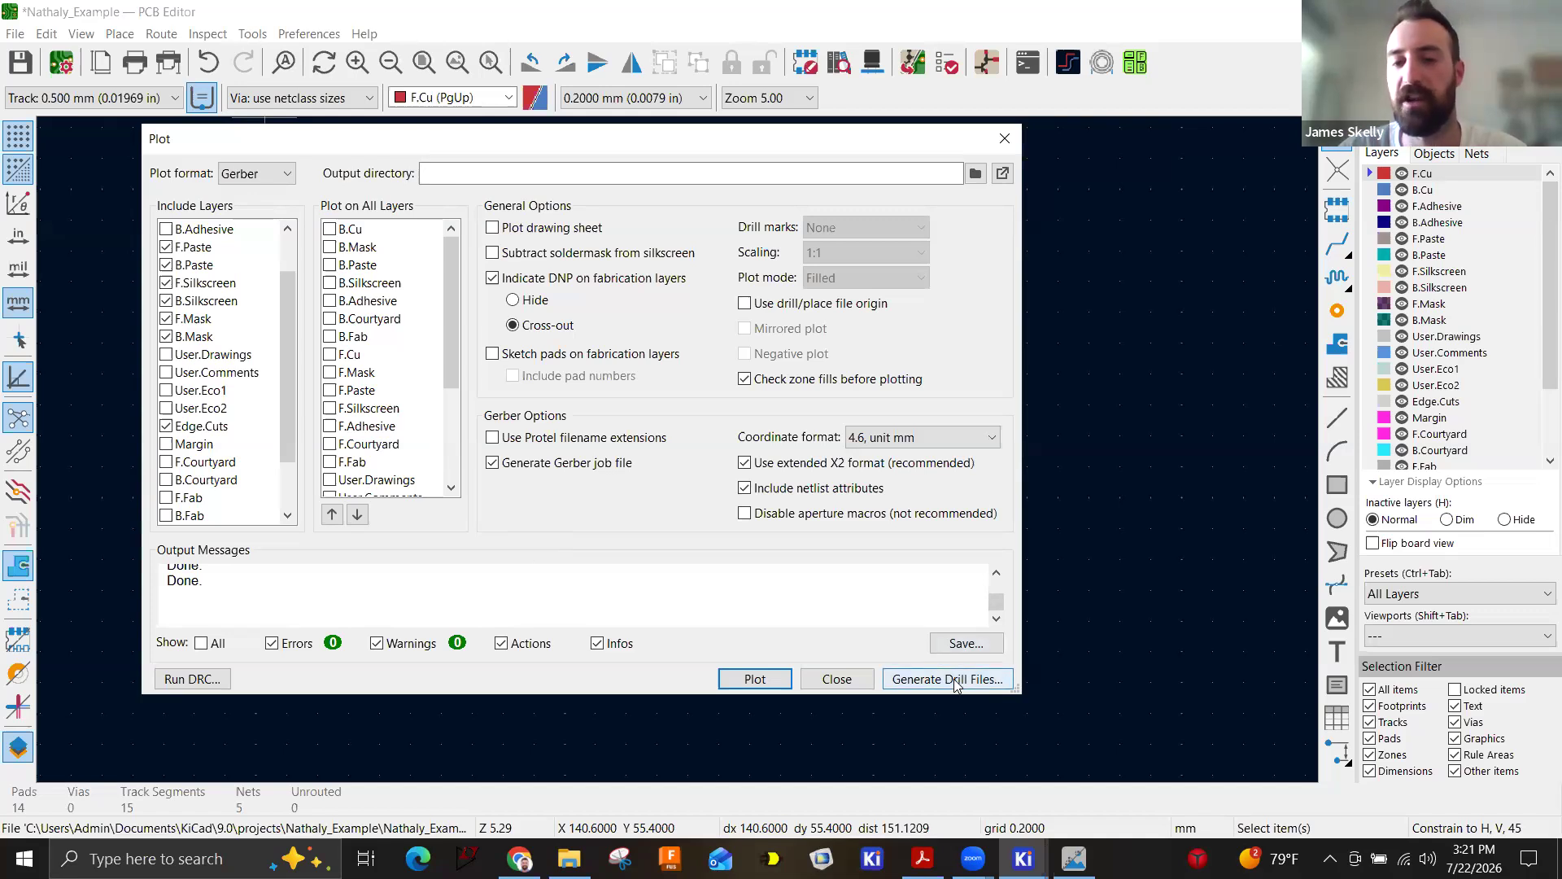
Generate Excellon drill files in millimetres with absolute origin and decimal format, close plotting, and save the board.
left_click(928, 680)
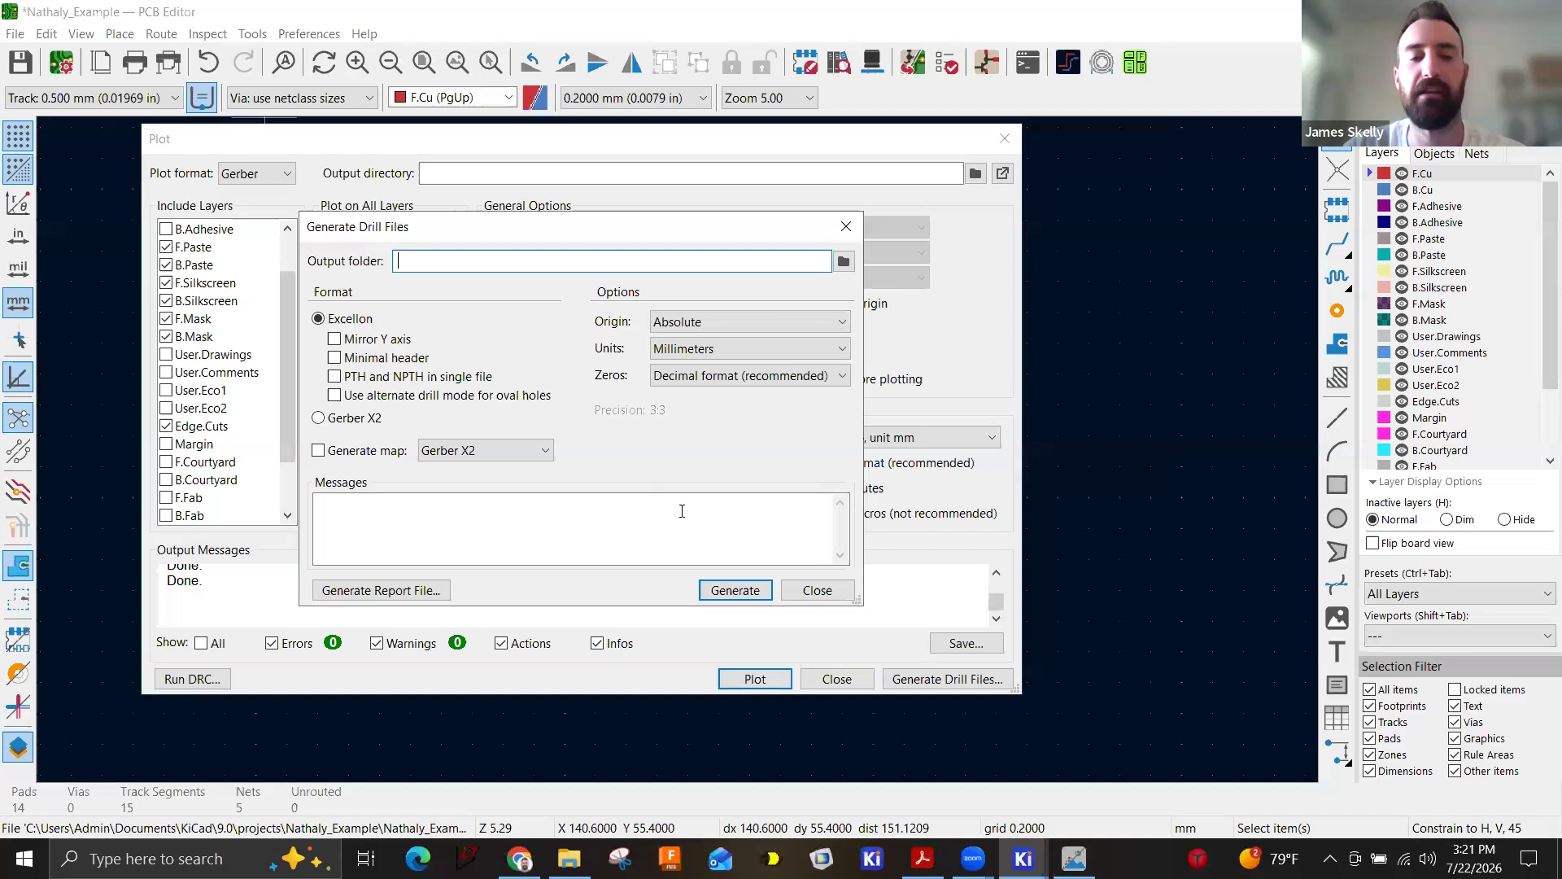
left_click(736, 591)
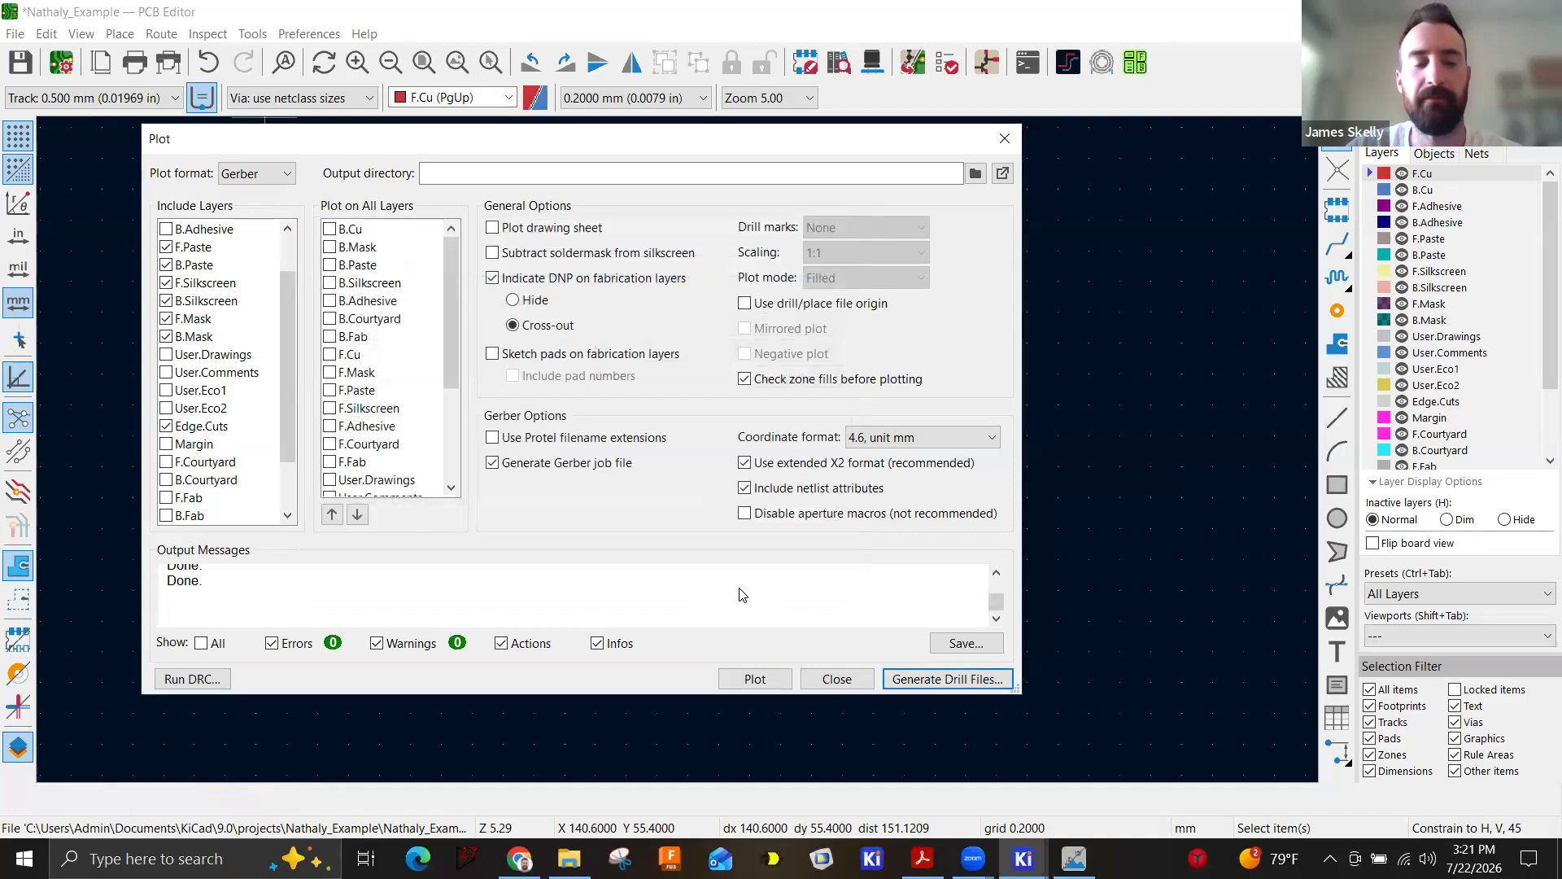
left_click(837, 679)
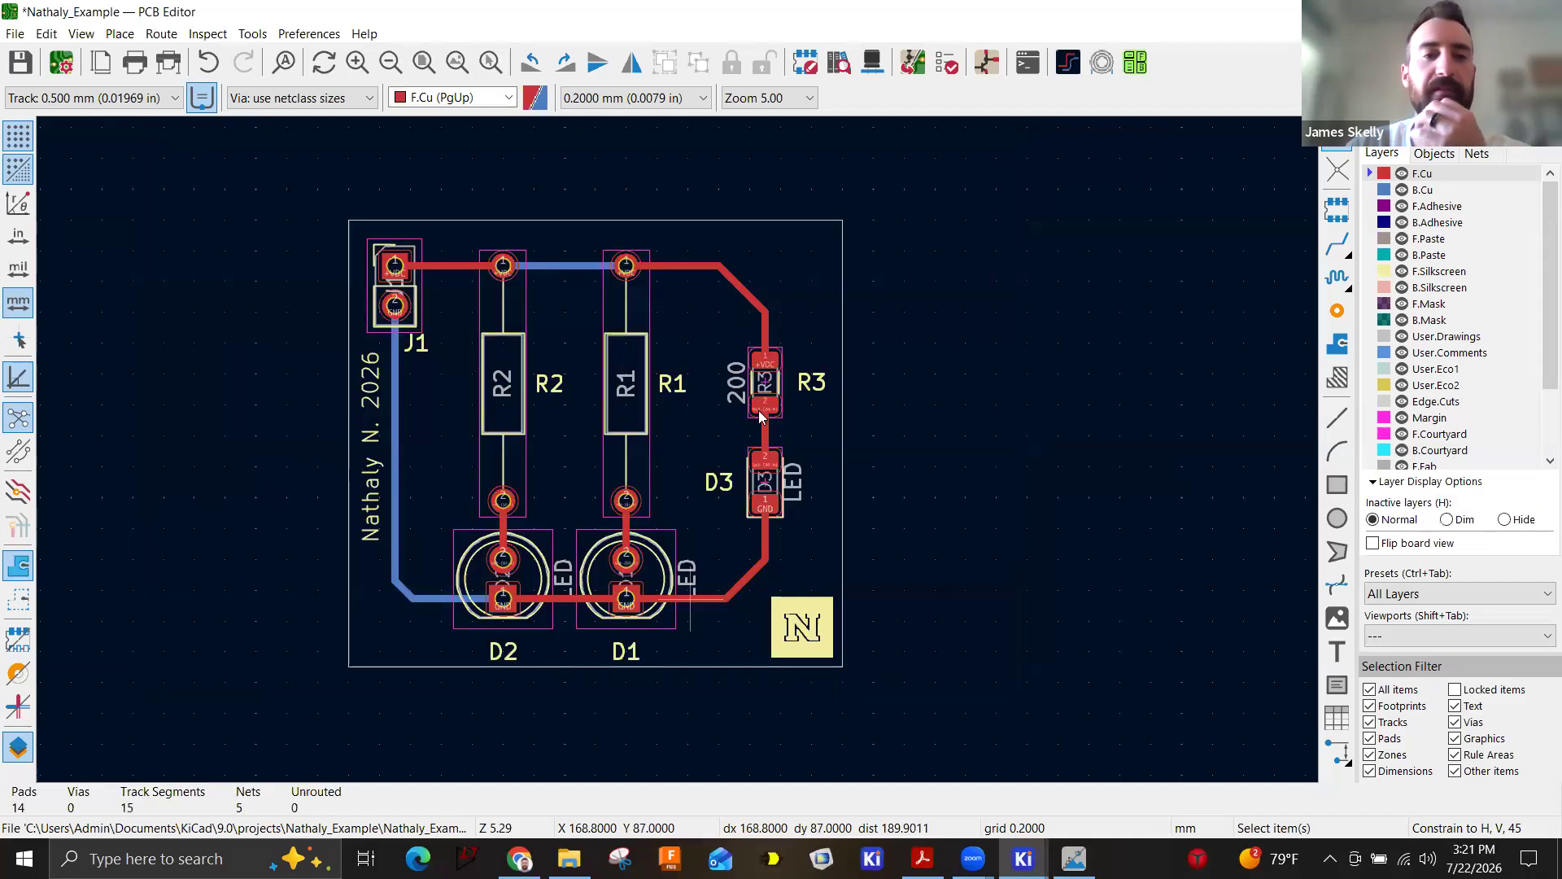
left_click(22, 68)
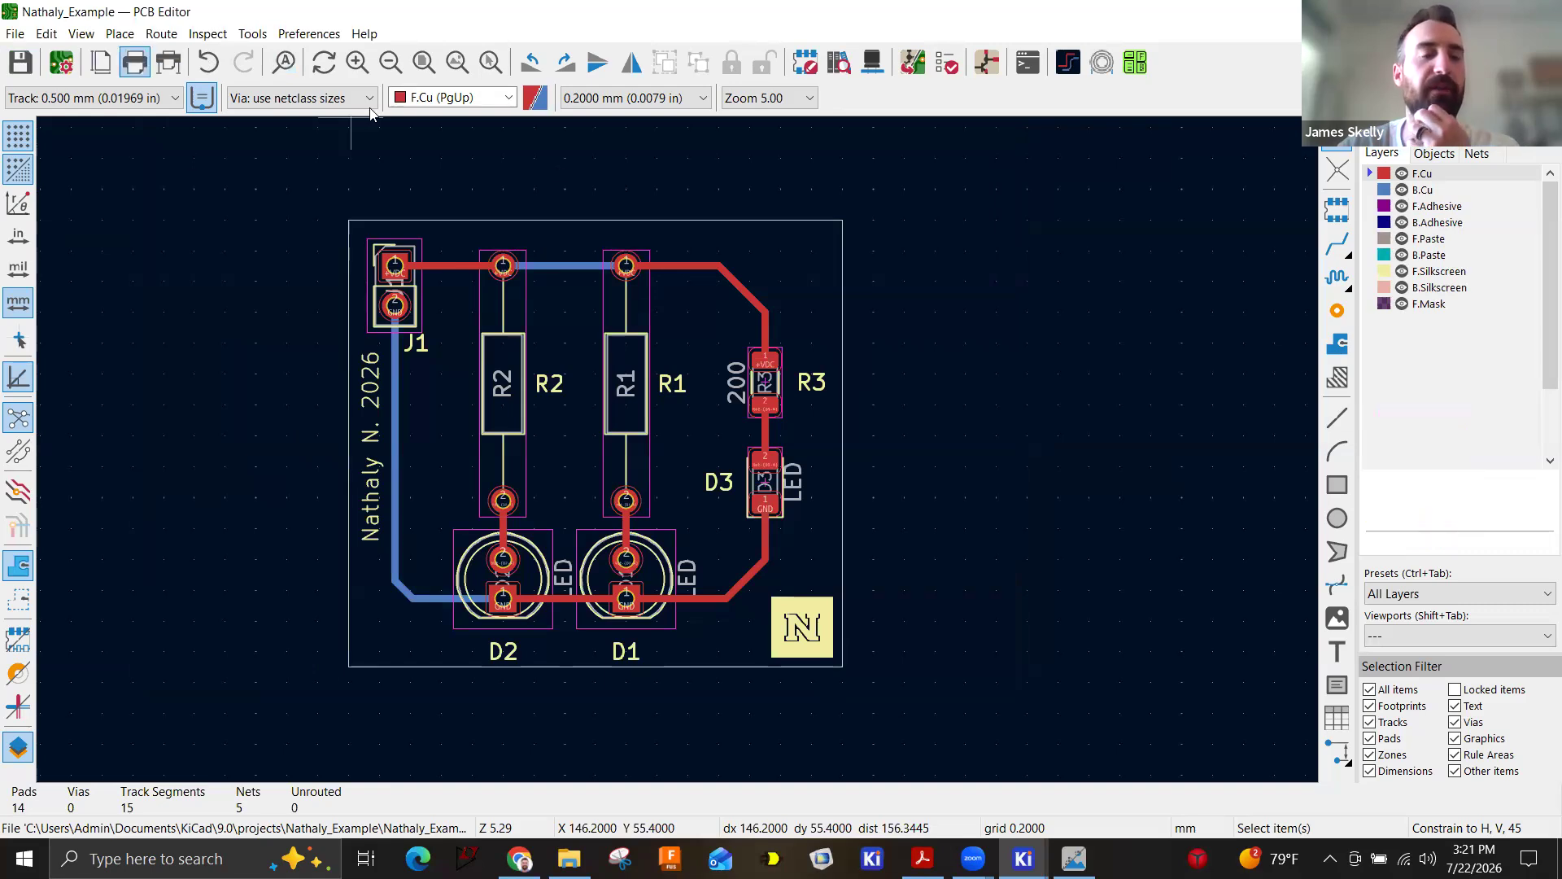
Check the generated Gerber and drill files in the KiCad project window, and return to the PCB Editor.
middle_click_drag(518, 167, 676, 195)
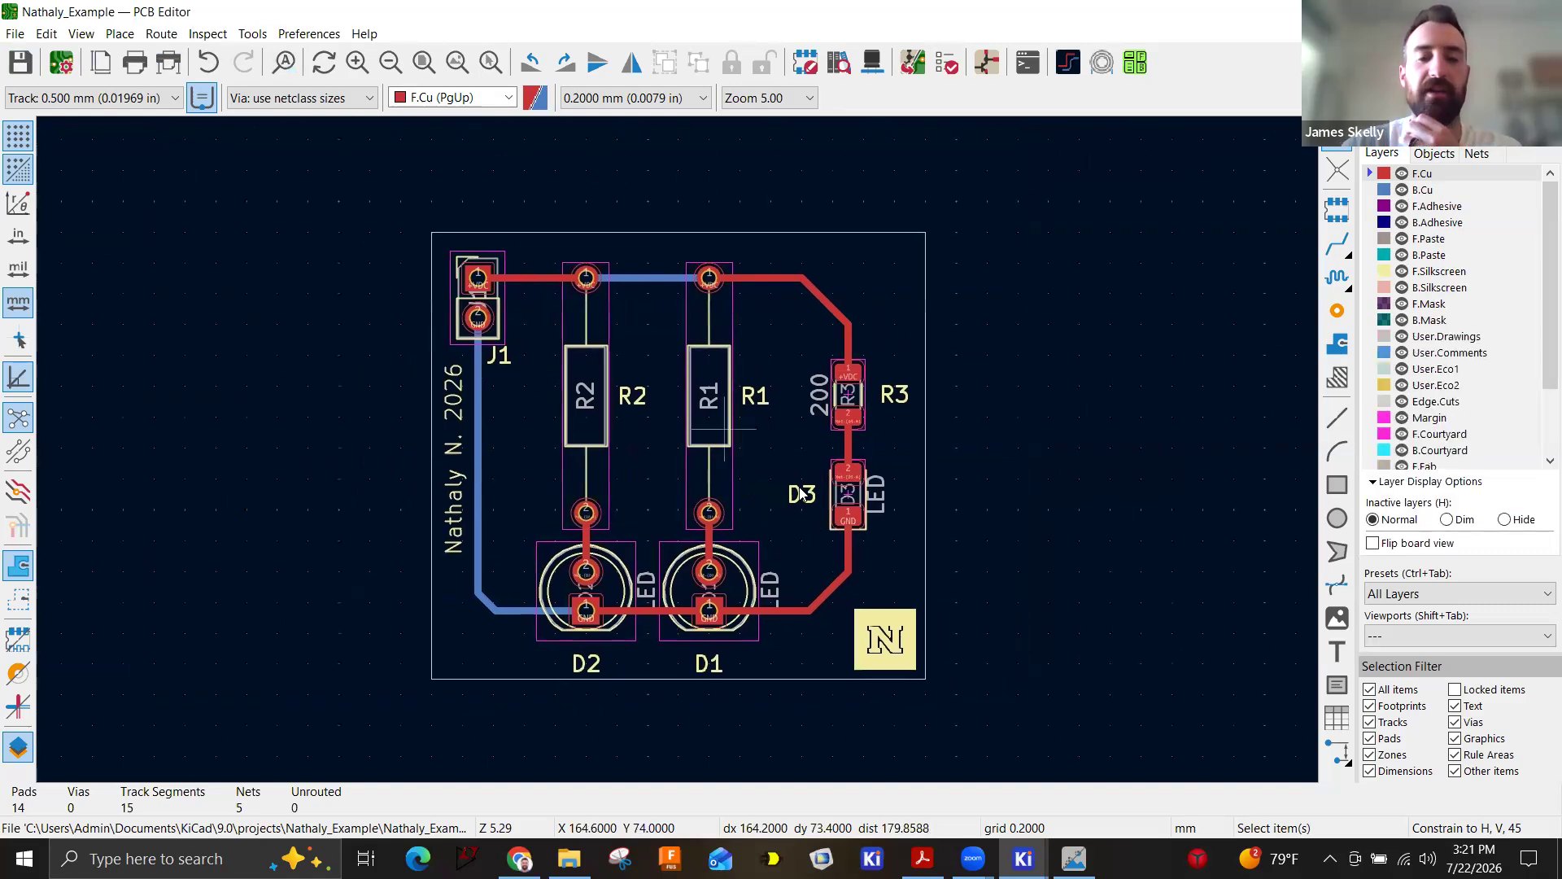
mouse_move(1023, 859)
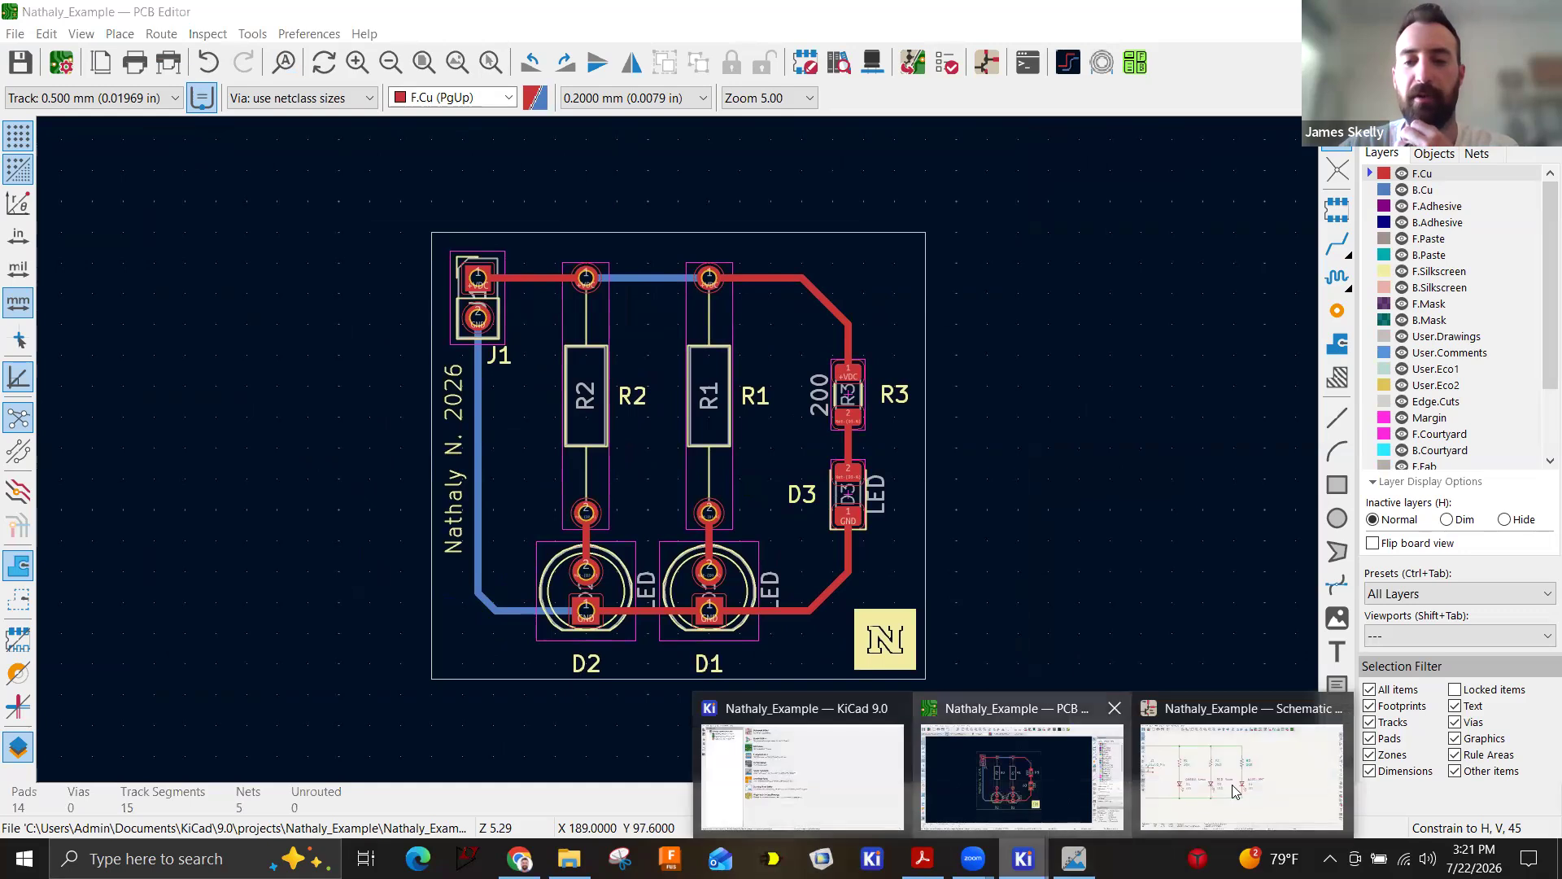
left_click(802, 765)
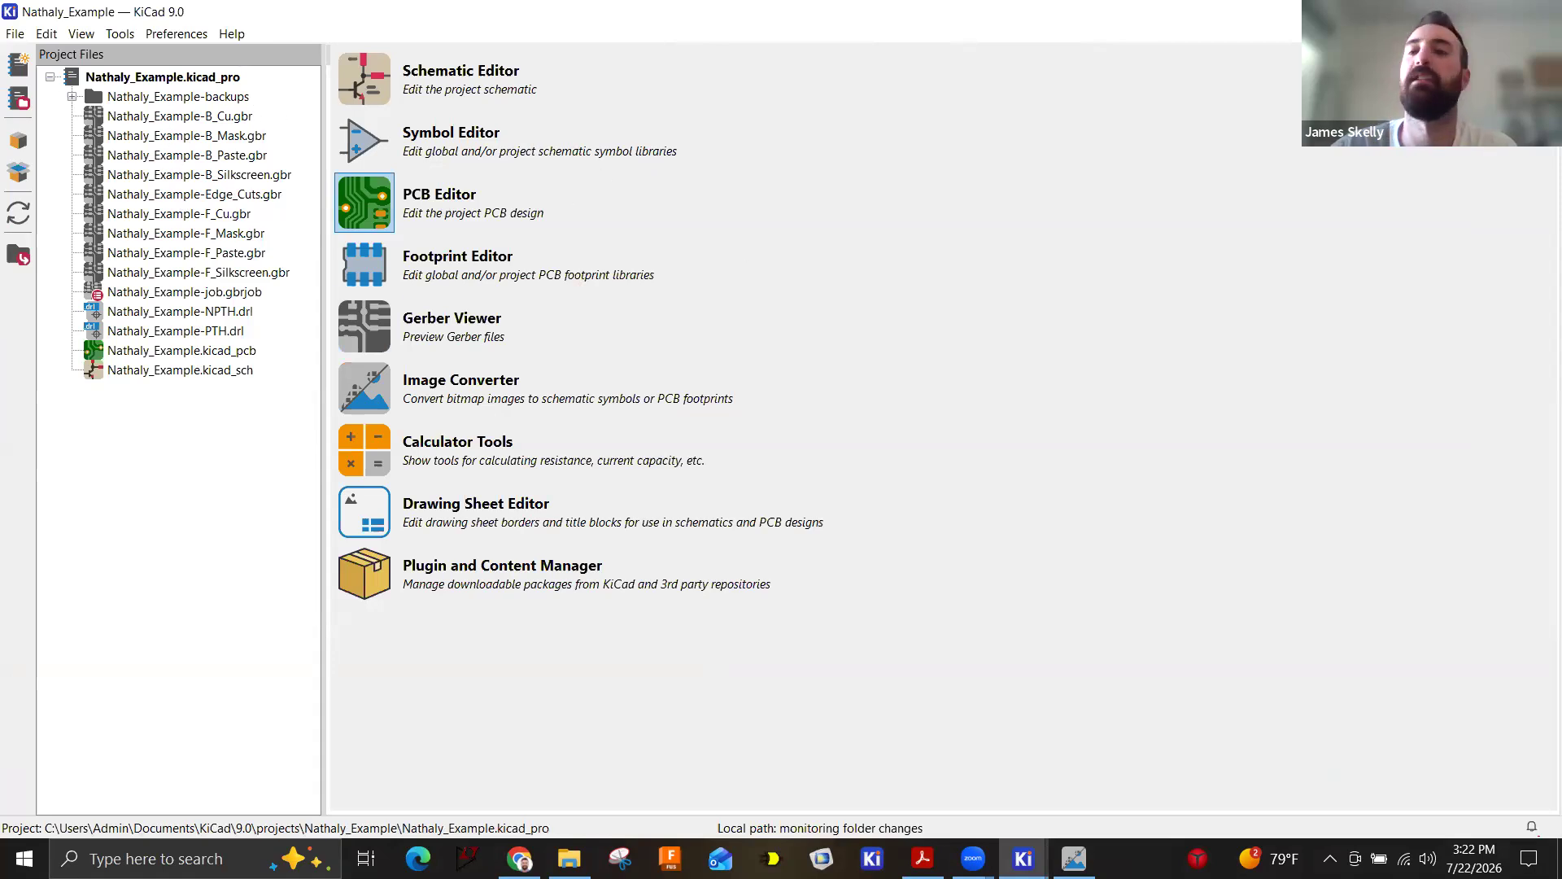
left_click(1446, 12)
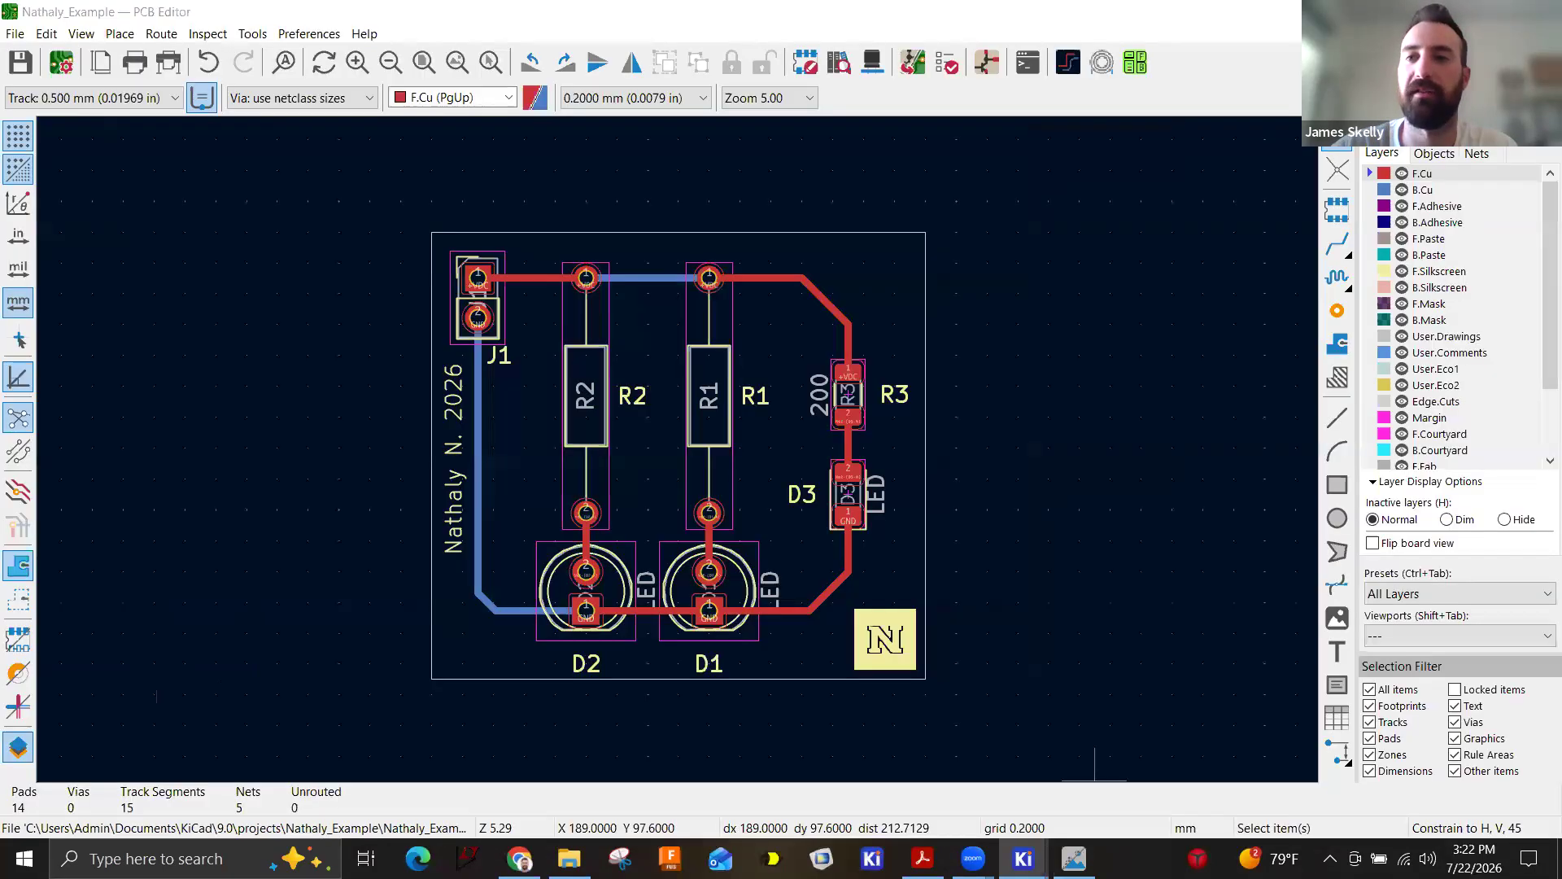
Minimize the PCB Editor window and close Image Converter to clear the desktop.
left_click(1446, 13)
left_click(1538, 12)
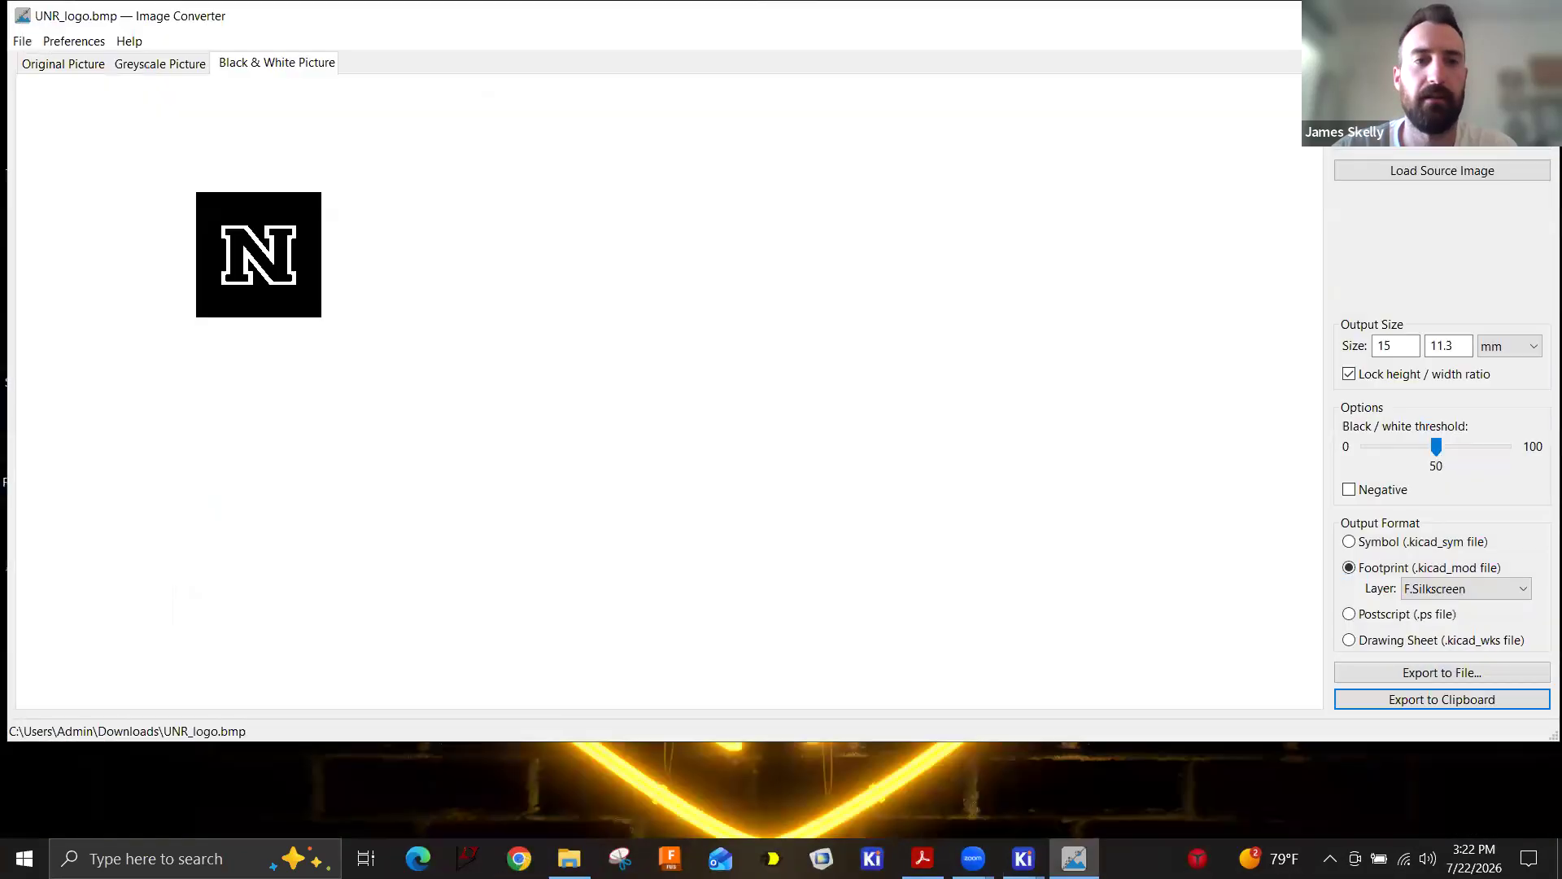
left_click(1538, 14)
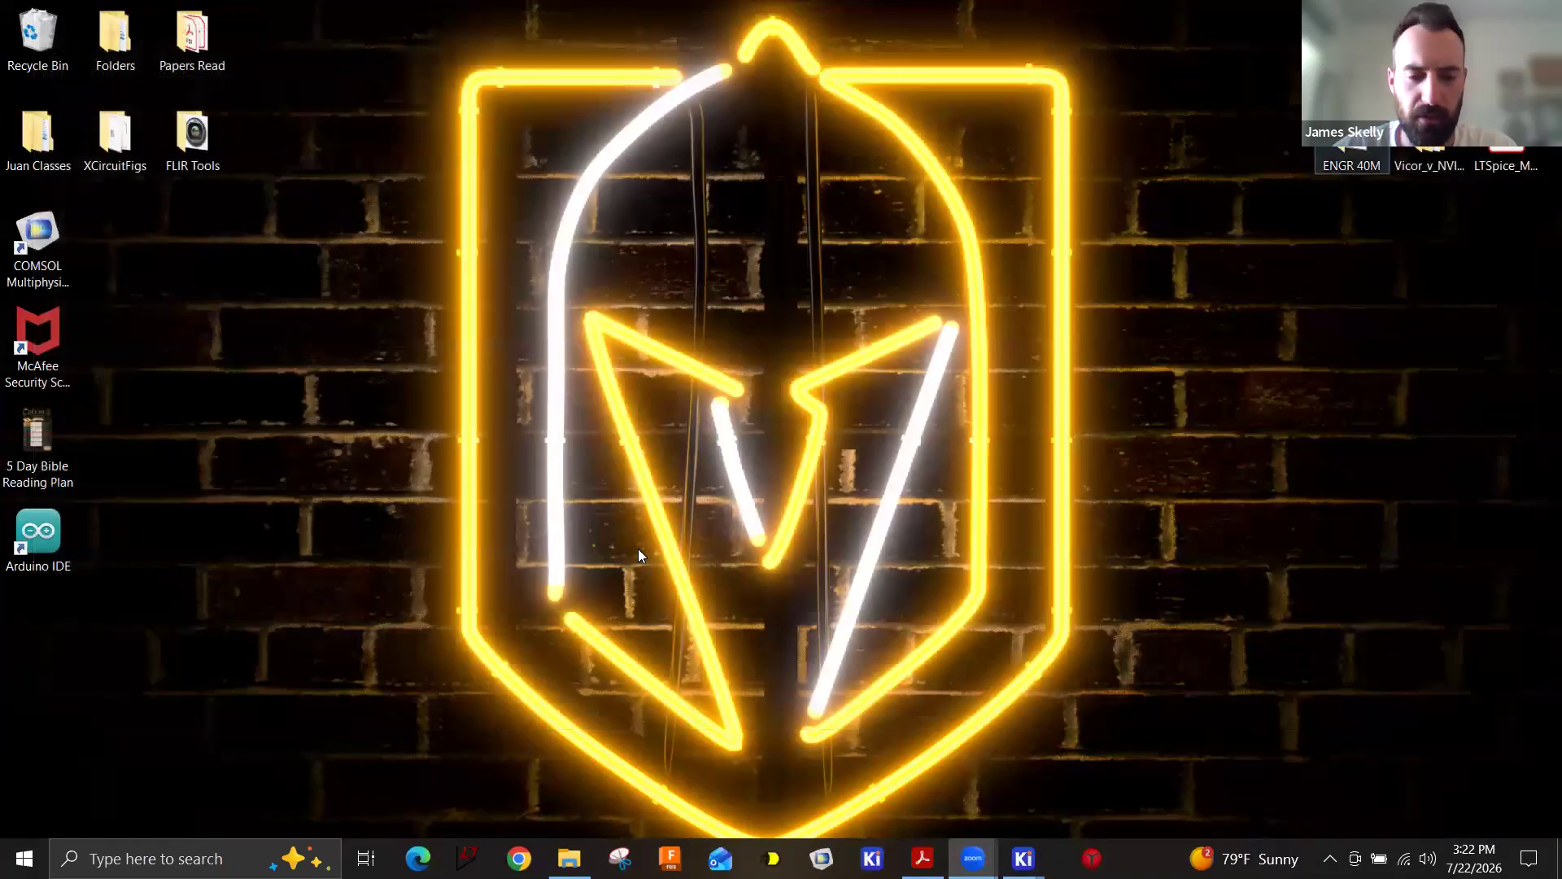
Open the LED board's project folder in File Explorer, located under Documents > KiCad > 9.0 > projects.
left_click(569, 858)
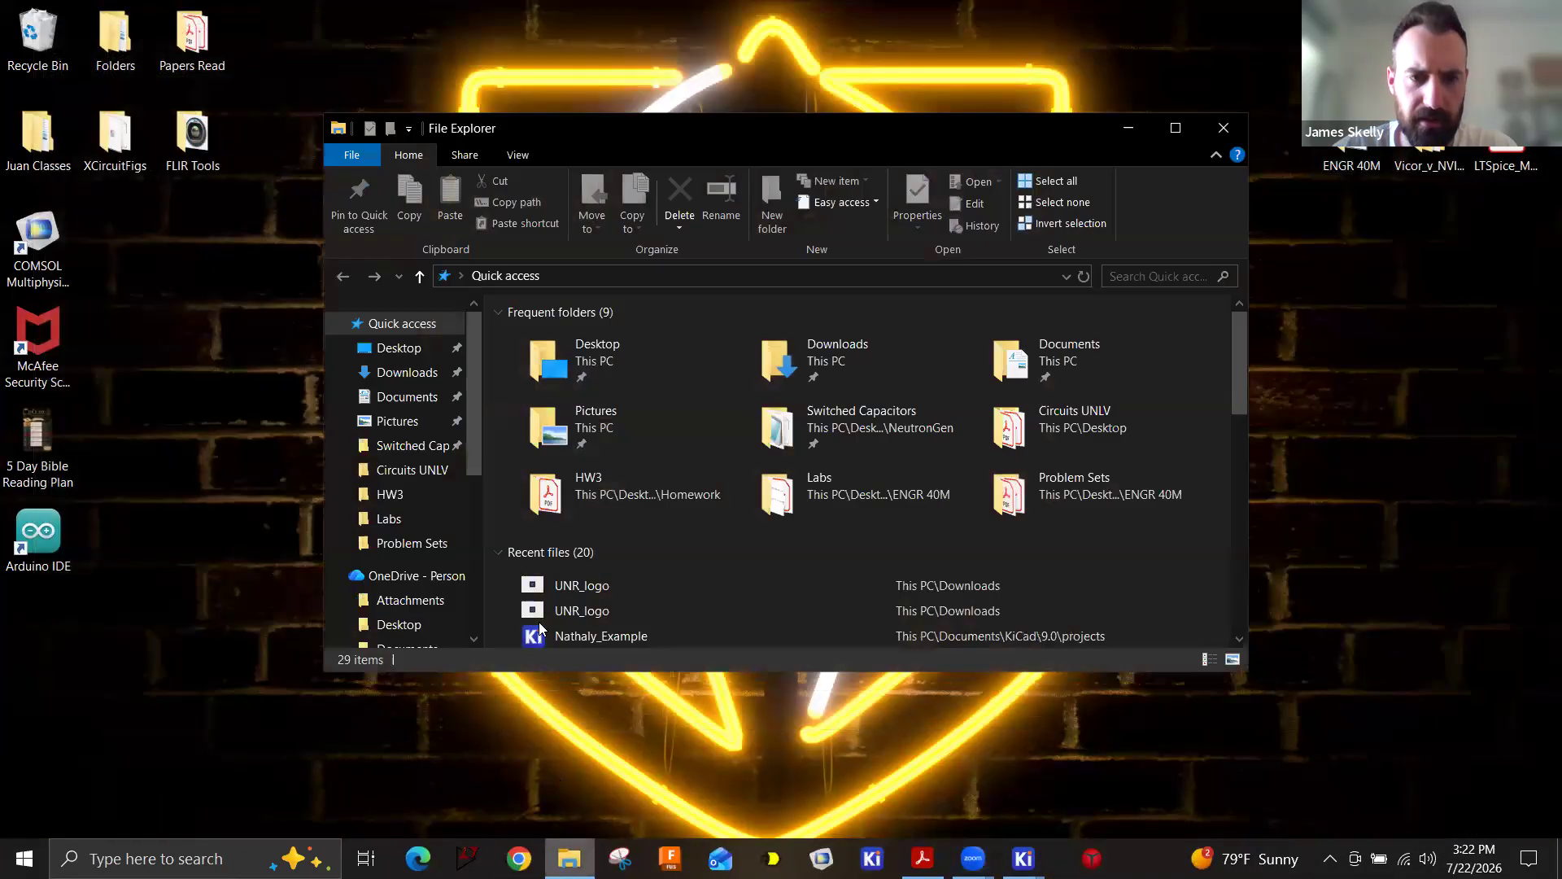
left_click(412, 399)
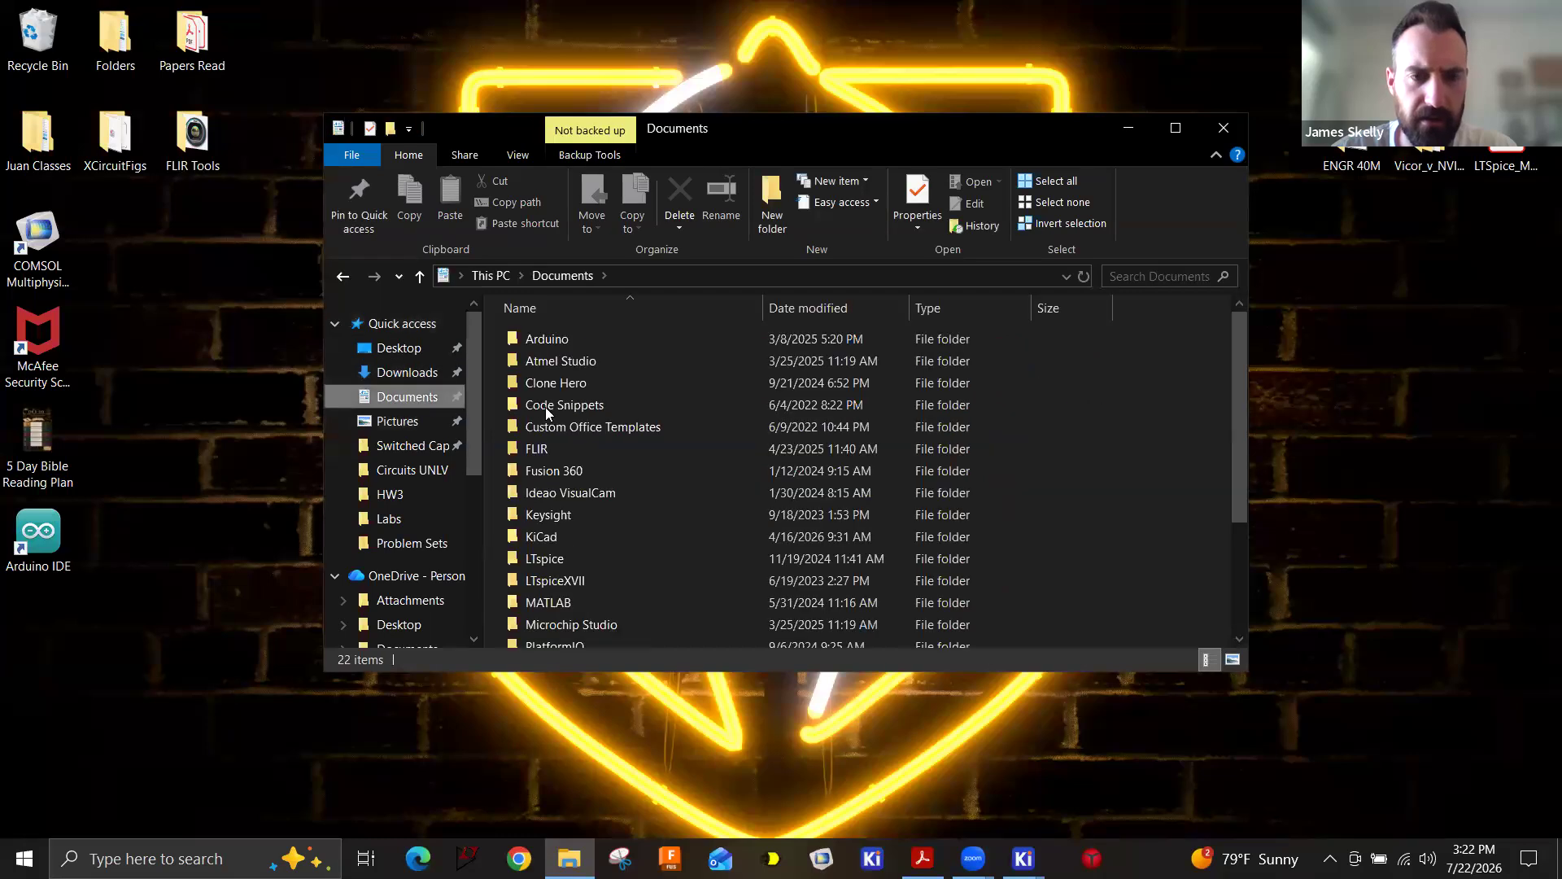
left_click(558, 533)
double_click(559, 534)
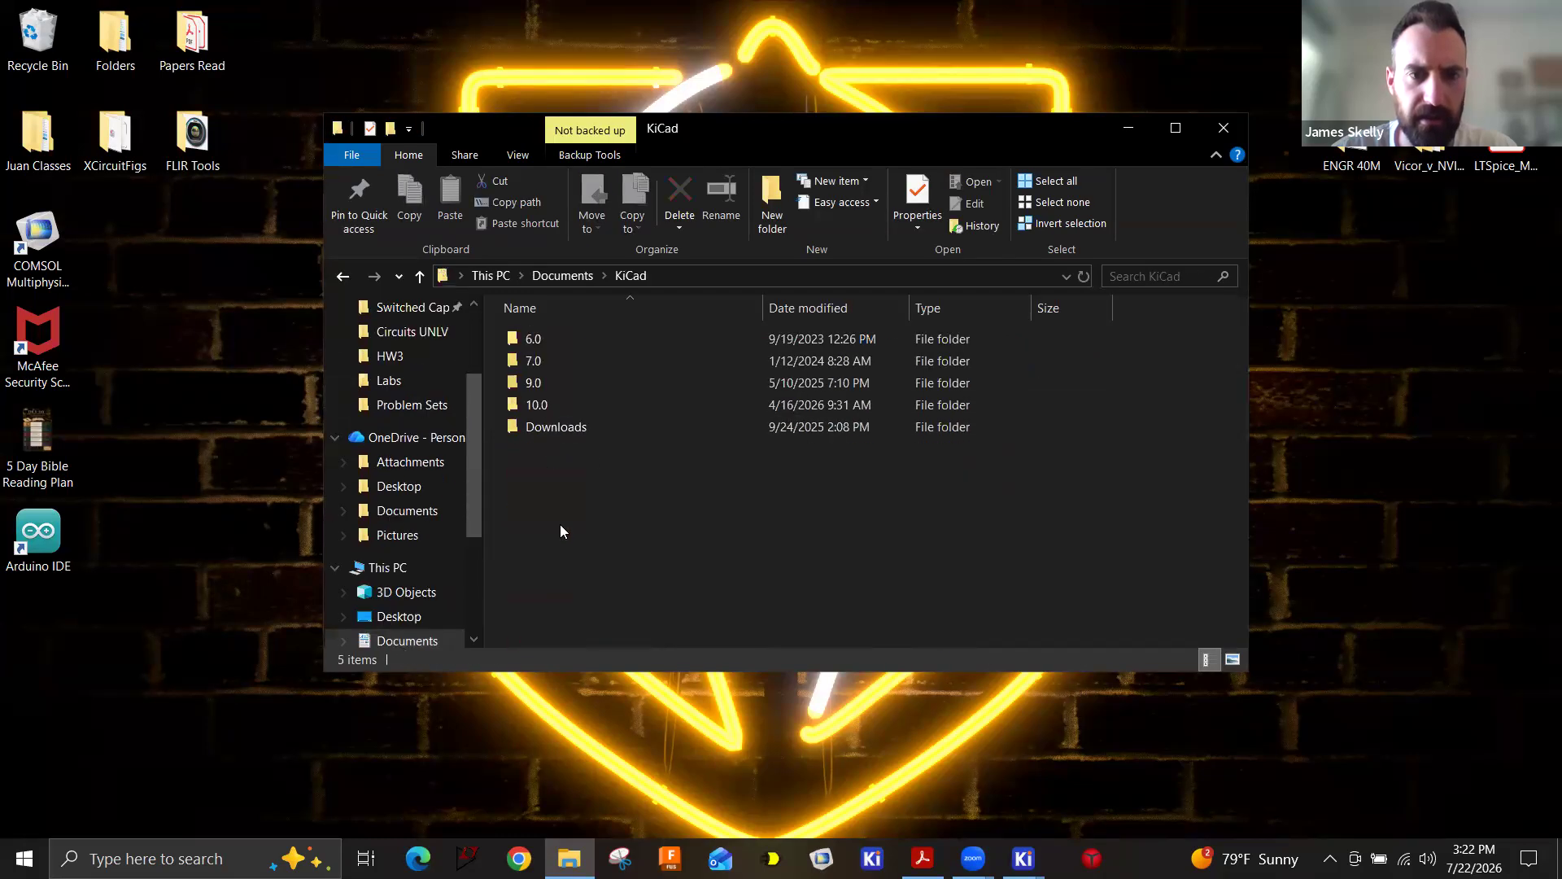
double_click(598, 385)
double_click(581, 426)
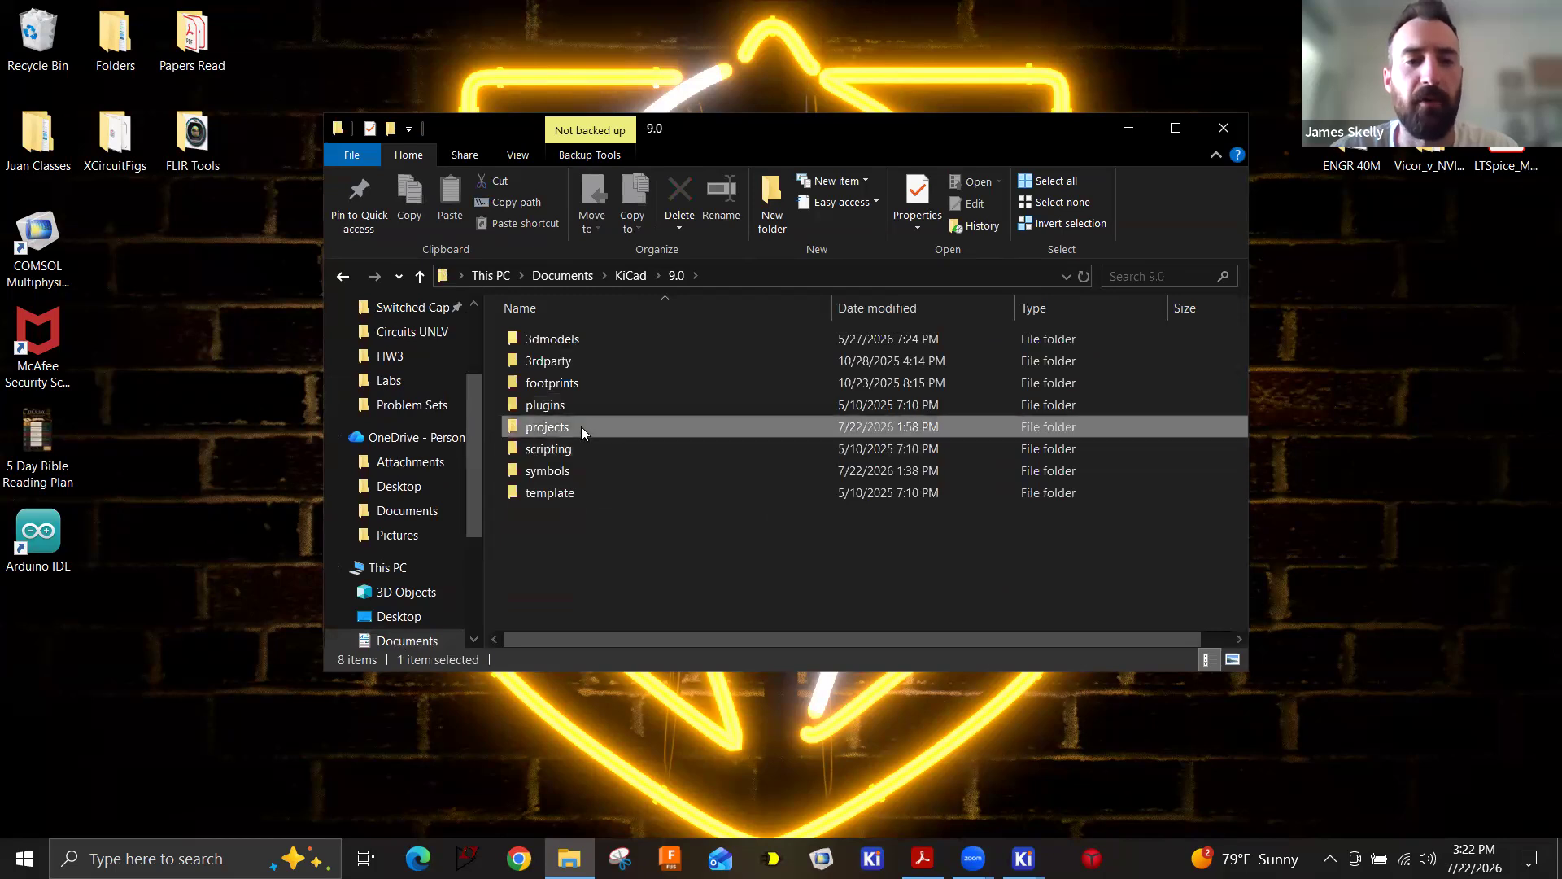
double_click(604, 404)
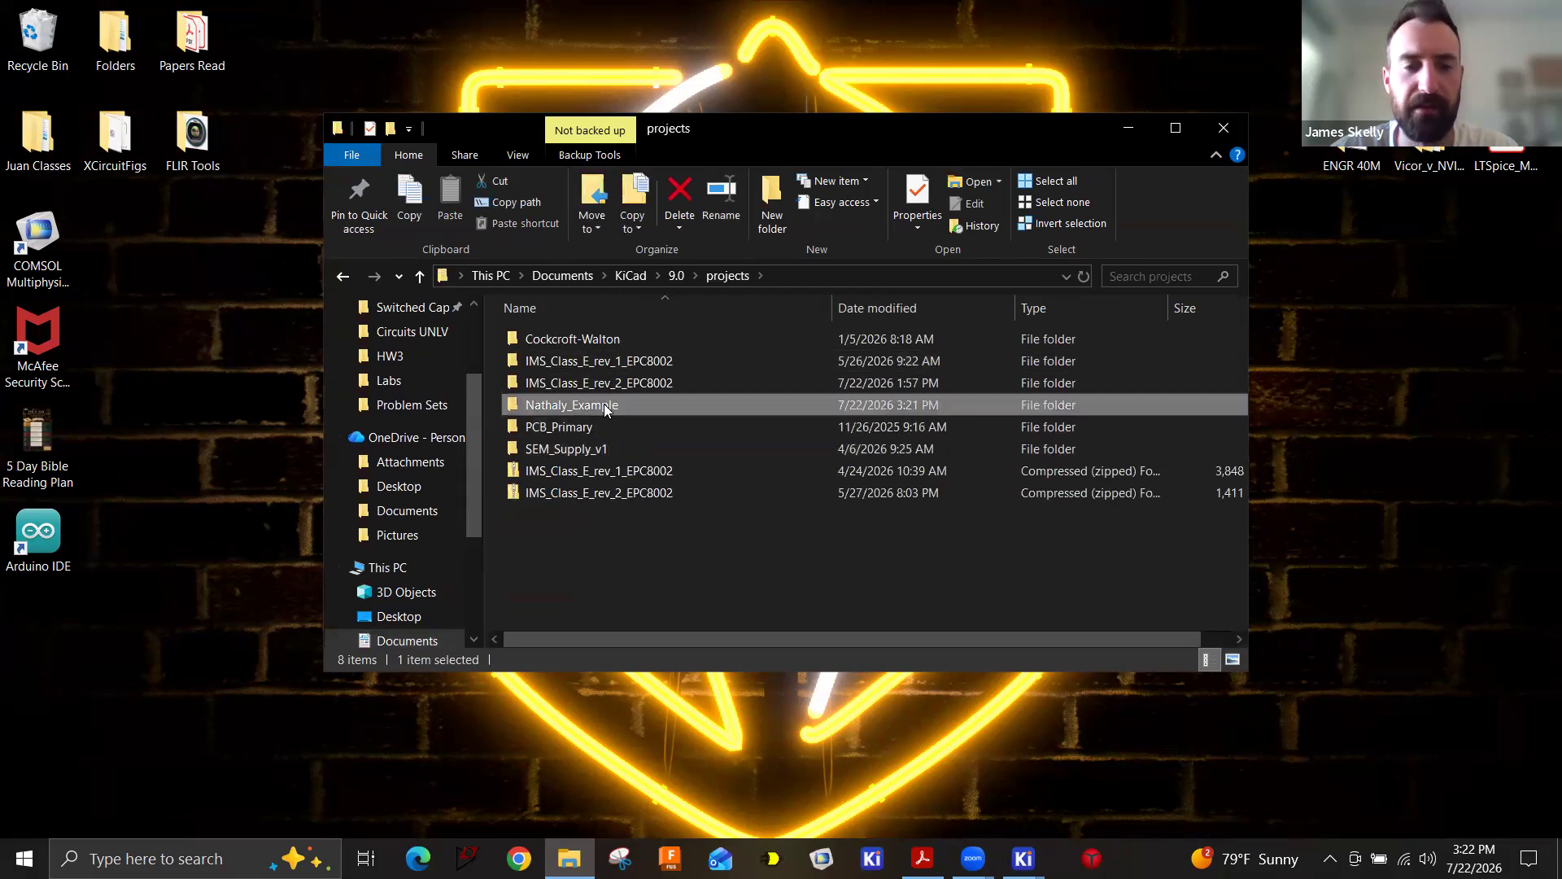
Enlarge the project folder window to show all files and sort them by type.
left_click_drag(854, 133, 715, 95)
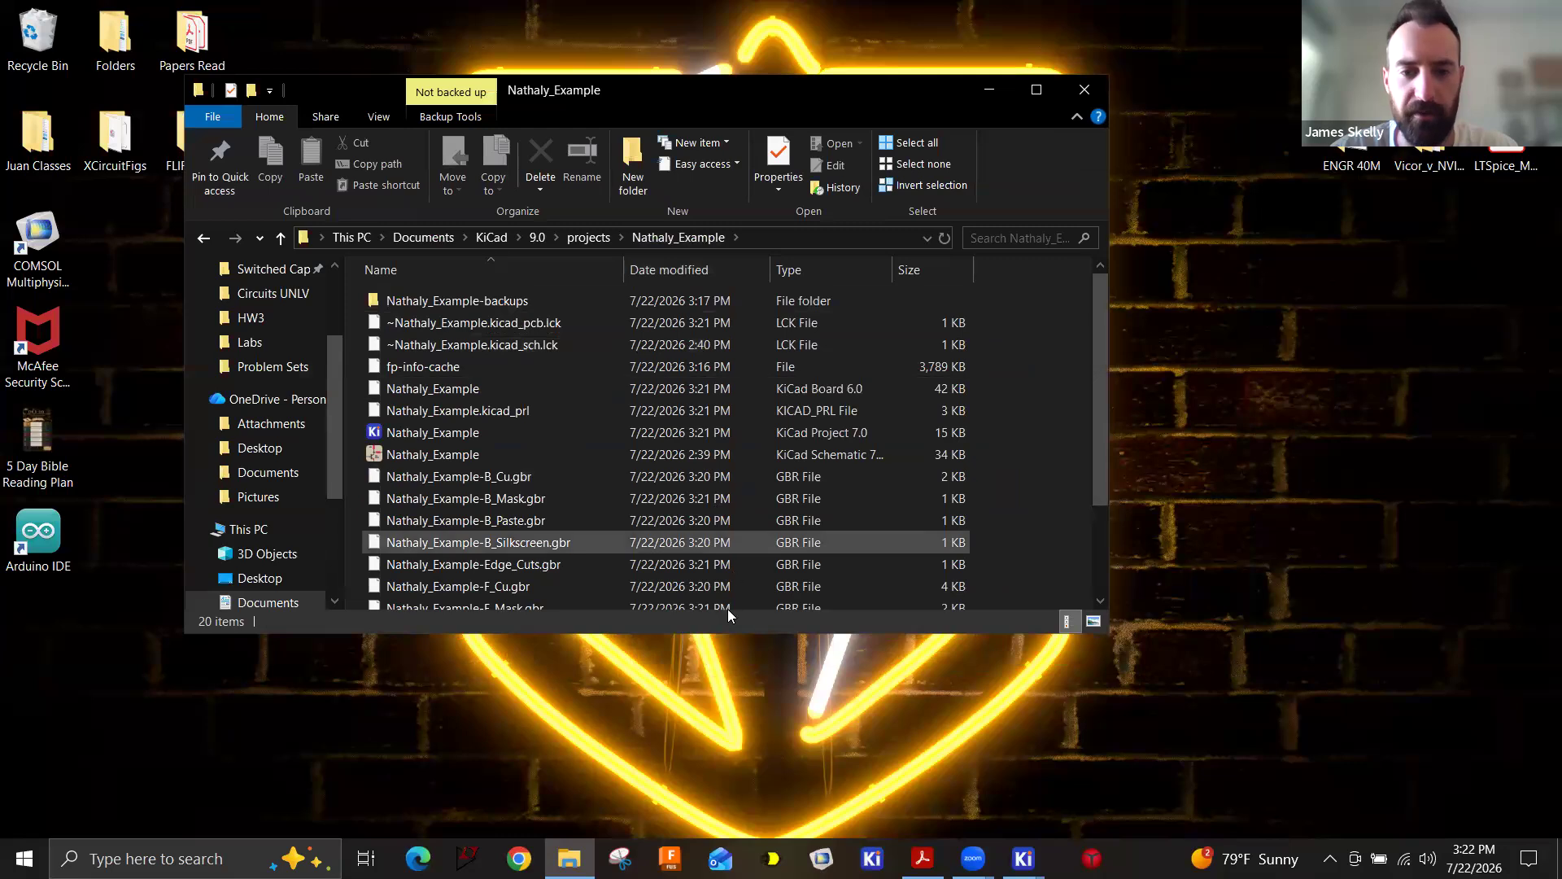
left_click_drag(722, 633, 724, 821)
left_click(817, 272)
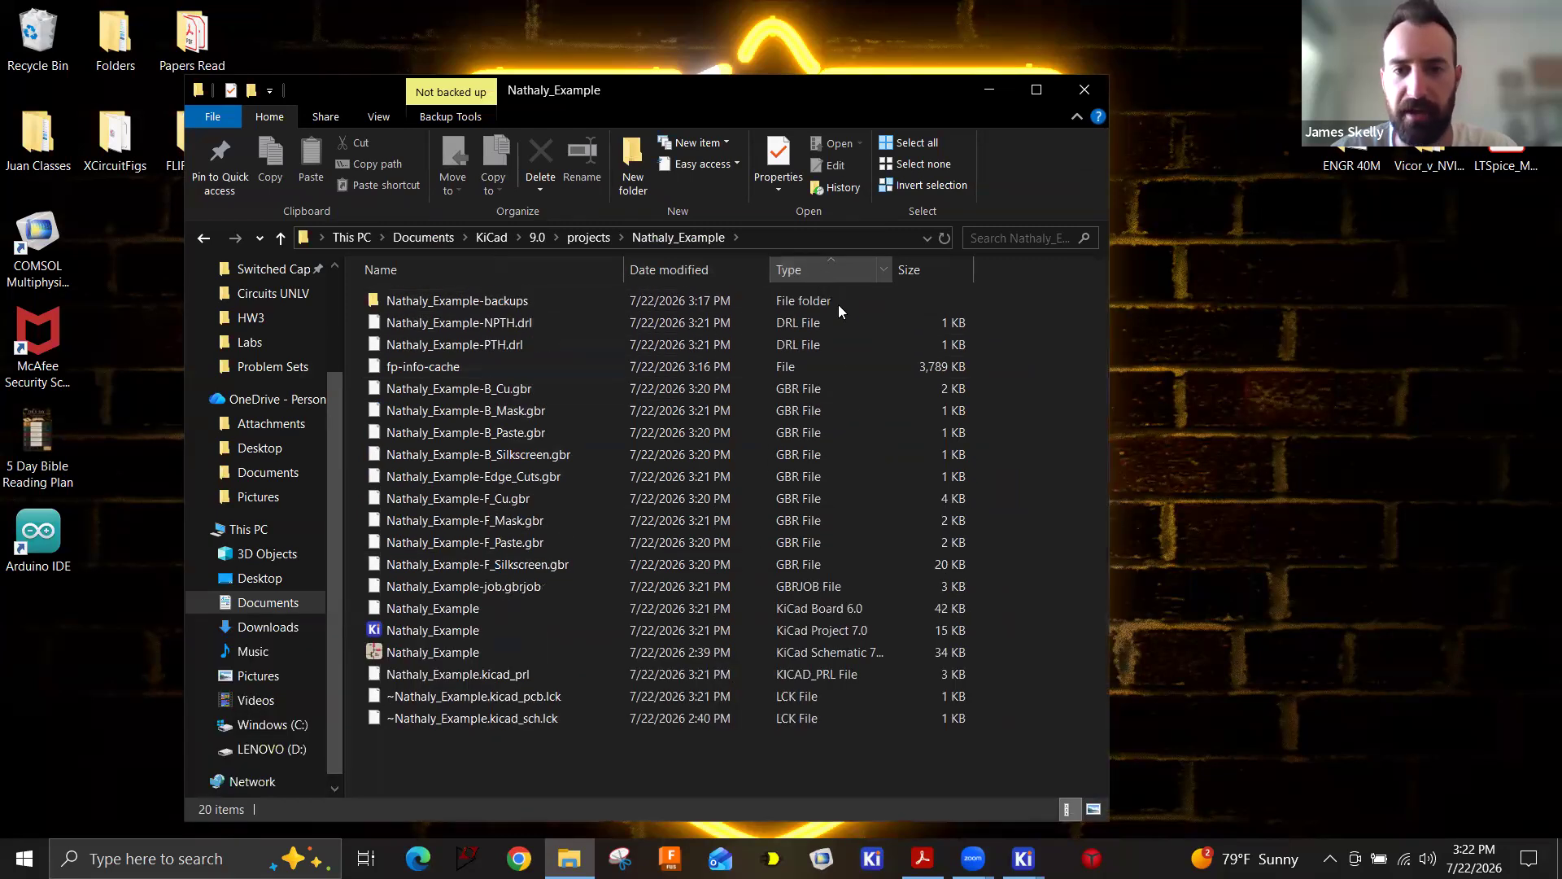
Compress the nine Gerber files and the NPTH and PTH drill files into one zip archive in the project folder.
left_click(541, 388)
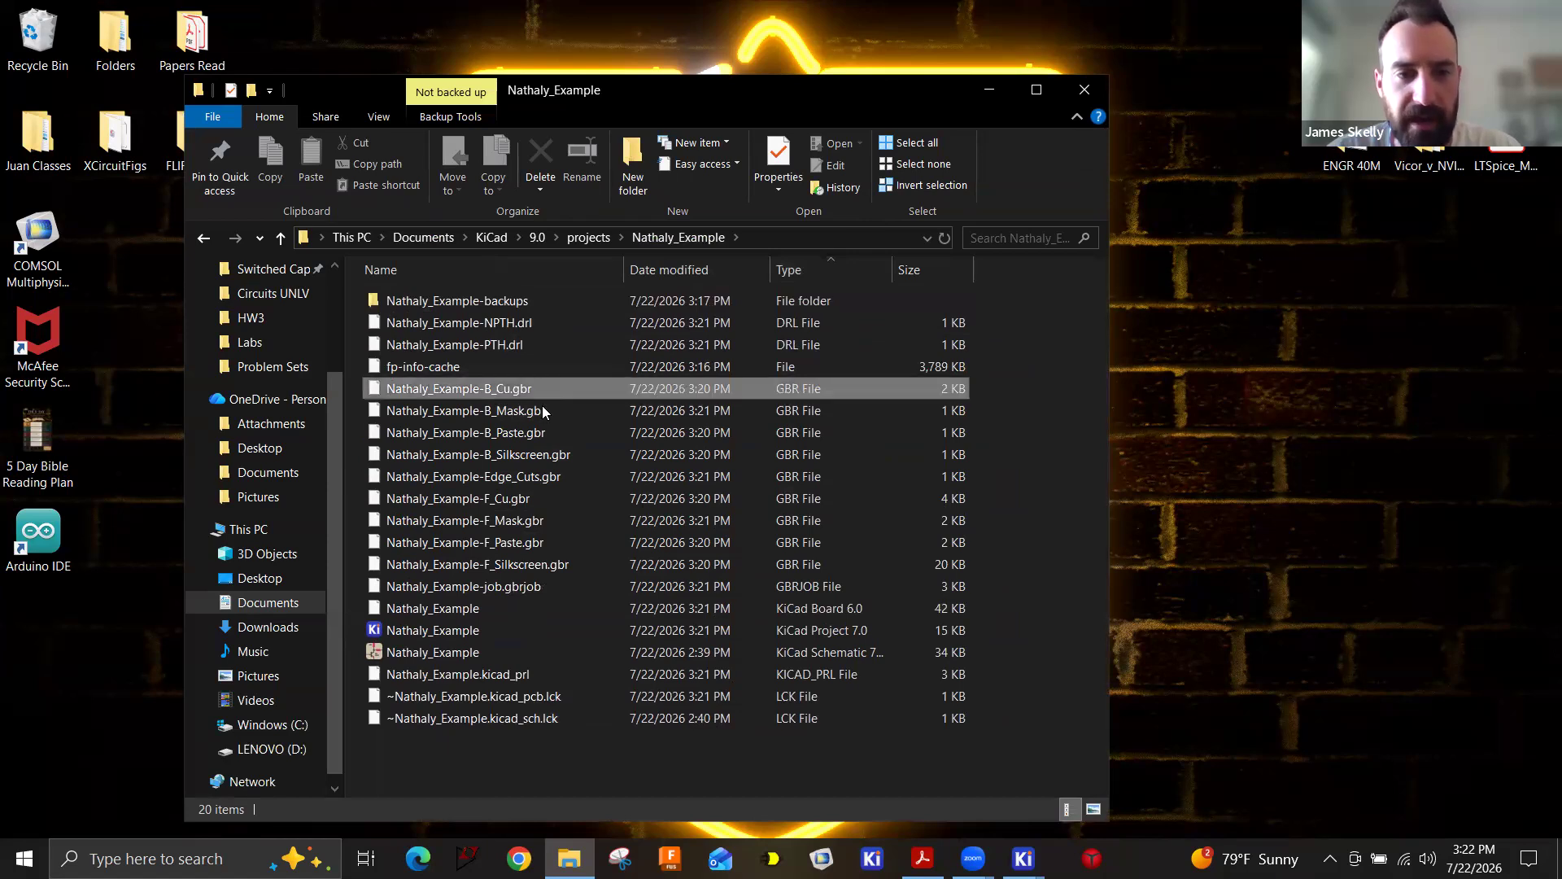
left_click(501, 432, "shift")
left_click(506, 454, "shift")
left_click(506, 477, "shift")
left_click(508, 499, "shift")
left_click(512, 520, "shift")
left_click(513, 542, "shift")
left_click(515, 564, "shift")
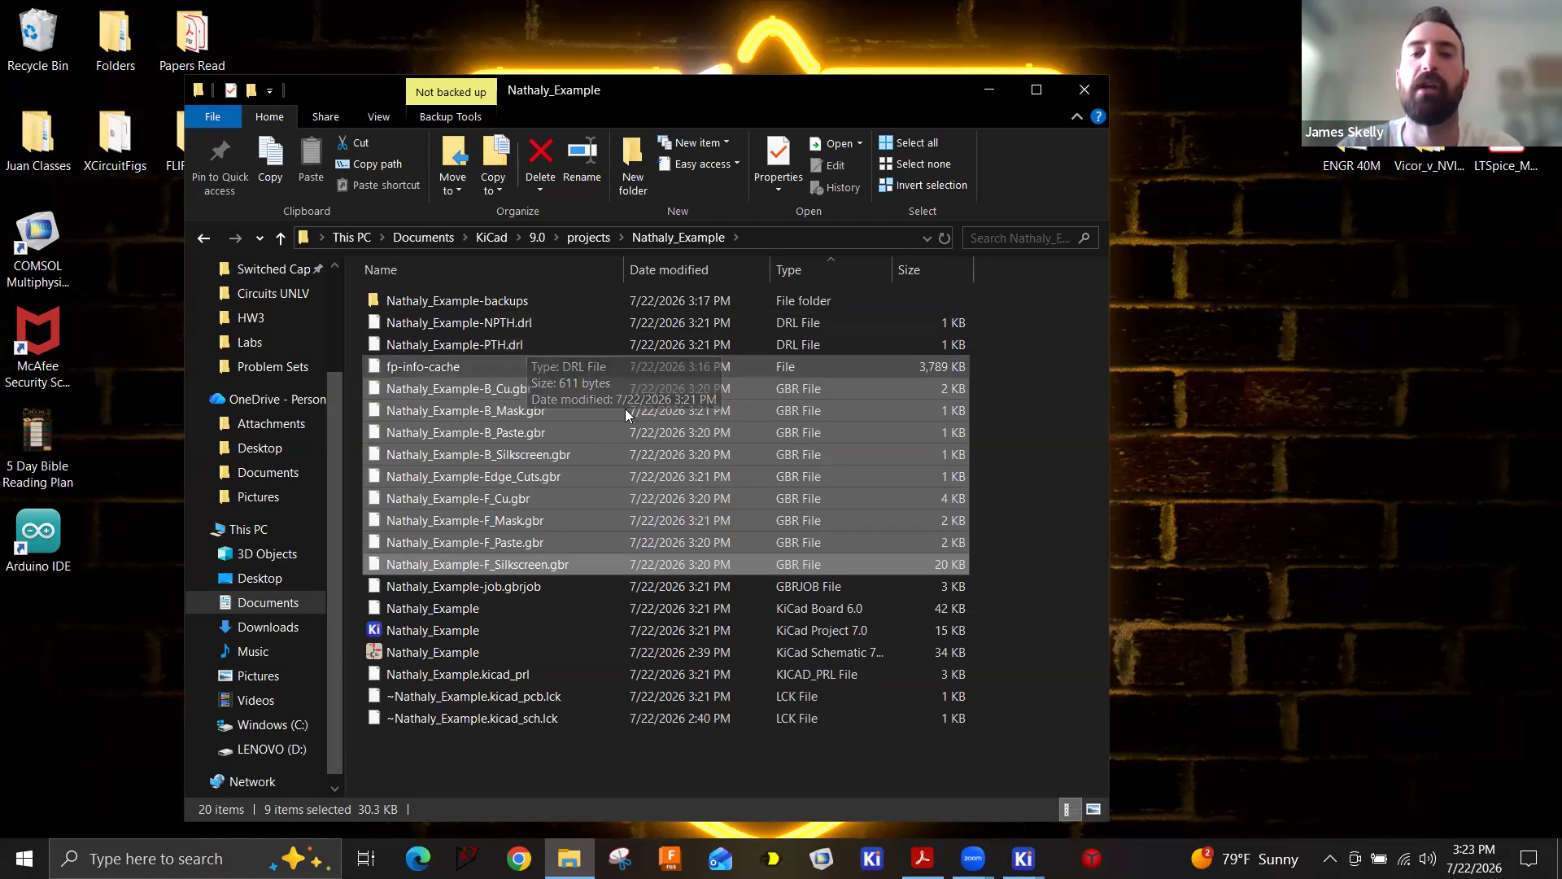
left_click(532, 340, "ctrl")
left_click(536, 329, "ctrl")
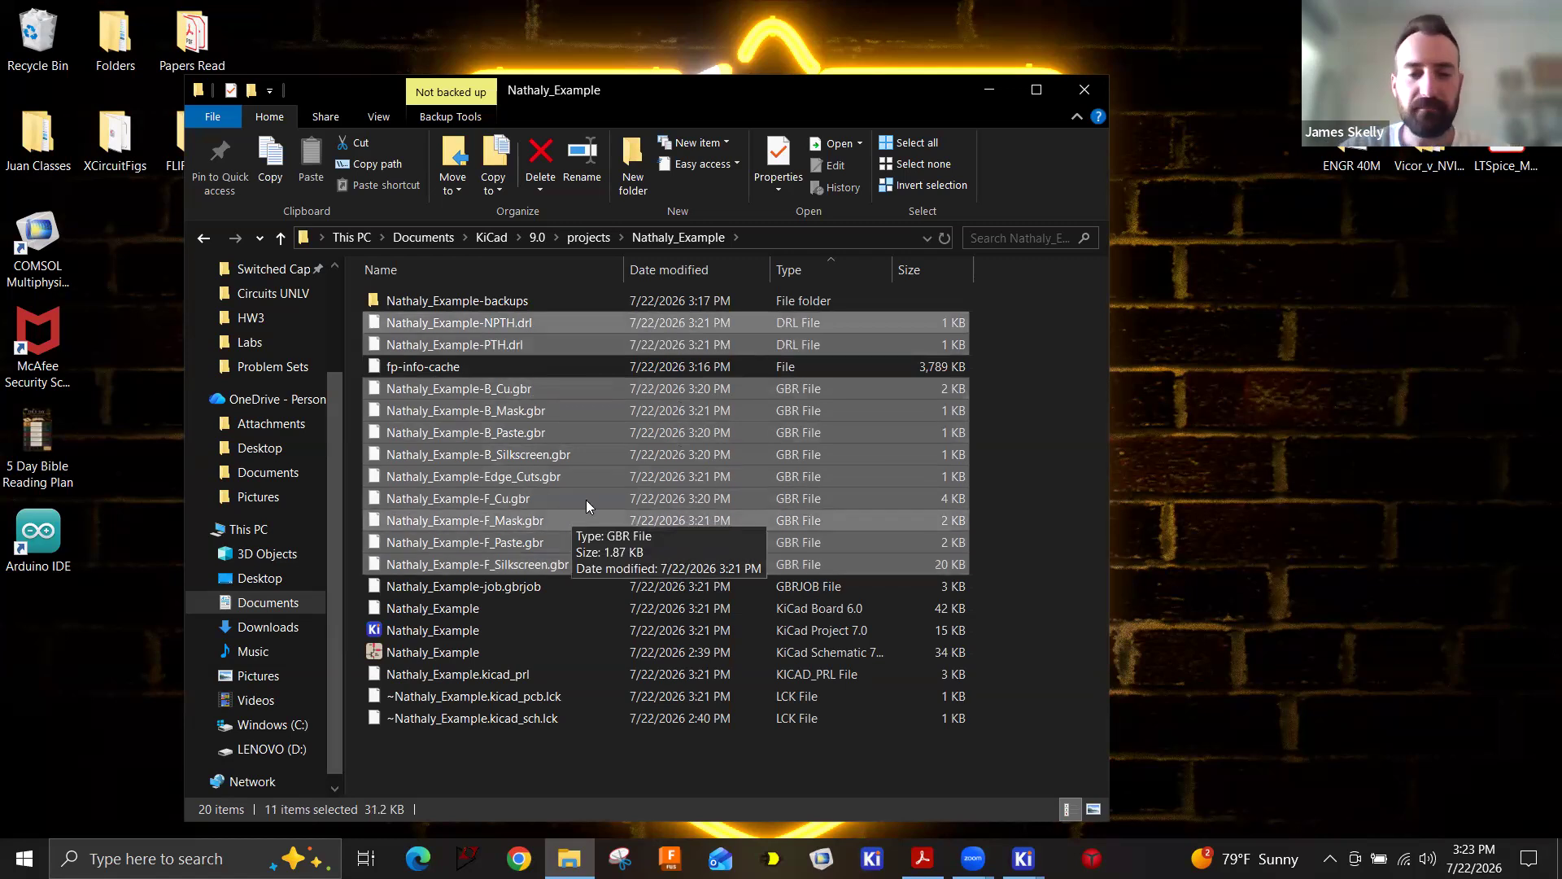
right_click(567, 435)
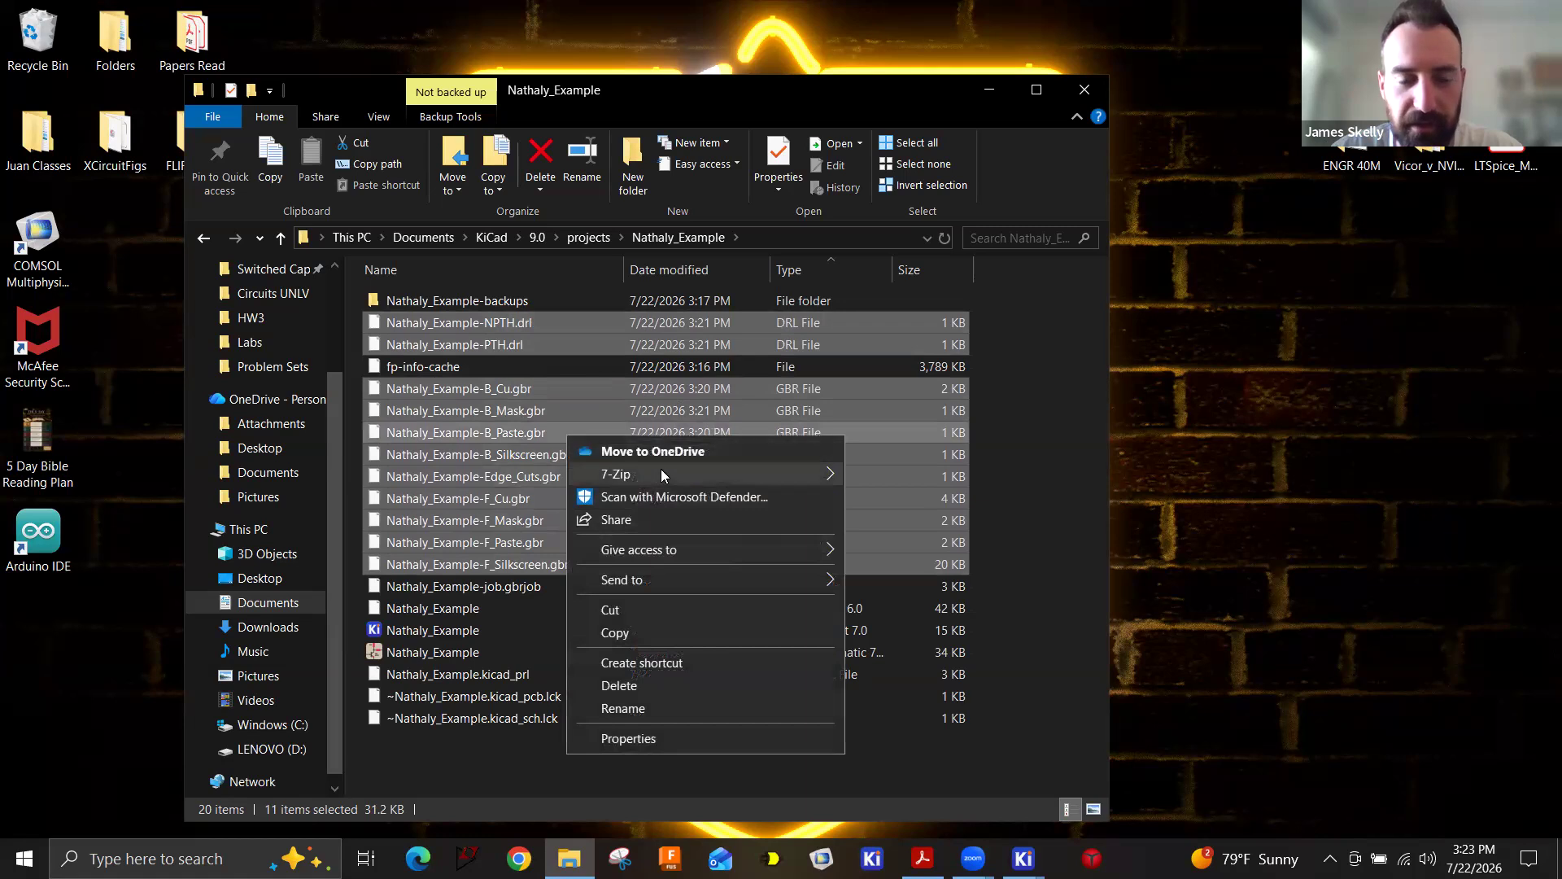
mouse_move(698, 476)
mouse_move(822, 580)
left_click(962, 606)
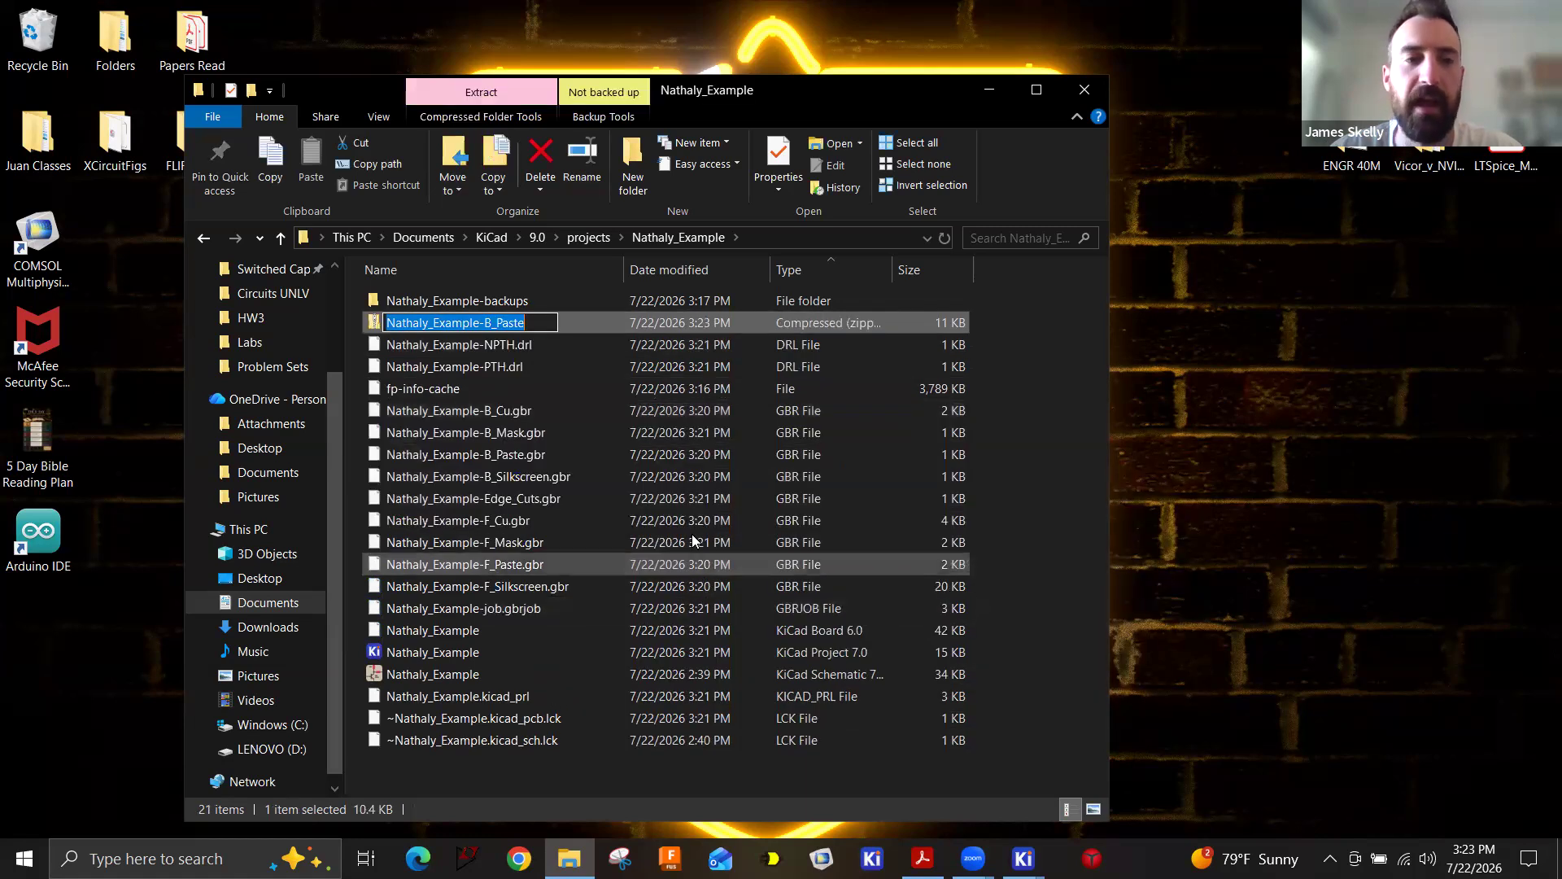
Rename the new zip archive, replacing the B_Paste ending with Gerbers.
key("End")
key("BackSpace")
key("BackSpace")
key("BackSpace")
key("BackSpace")
type("Gerb")
key("BackSpace")
type("rber")
key("Return")
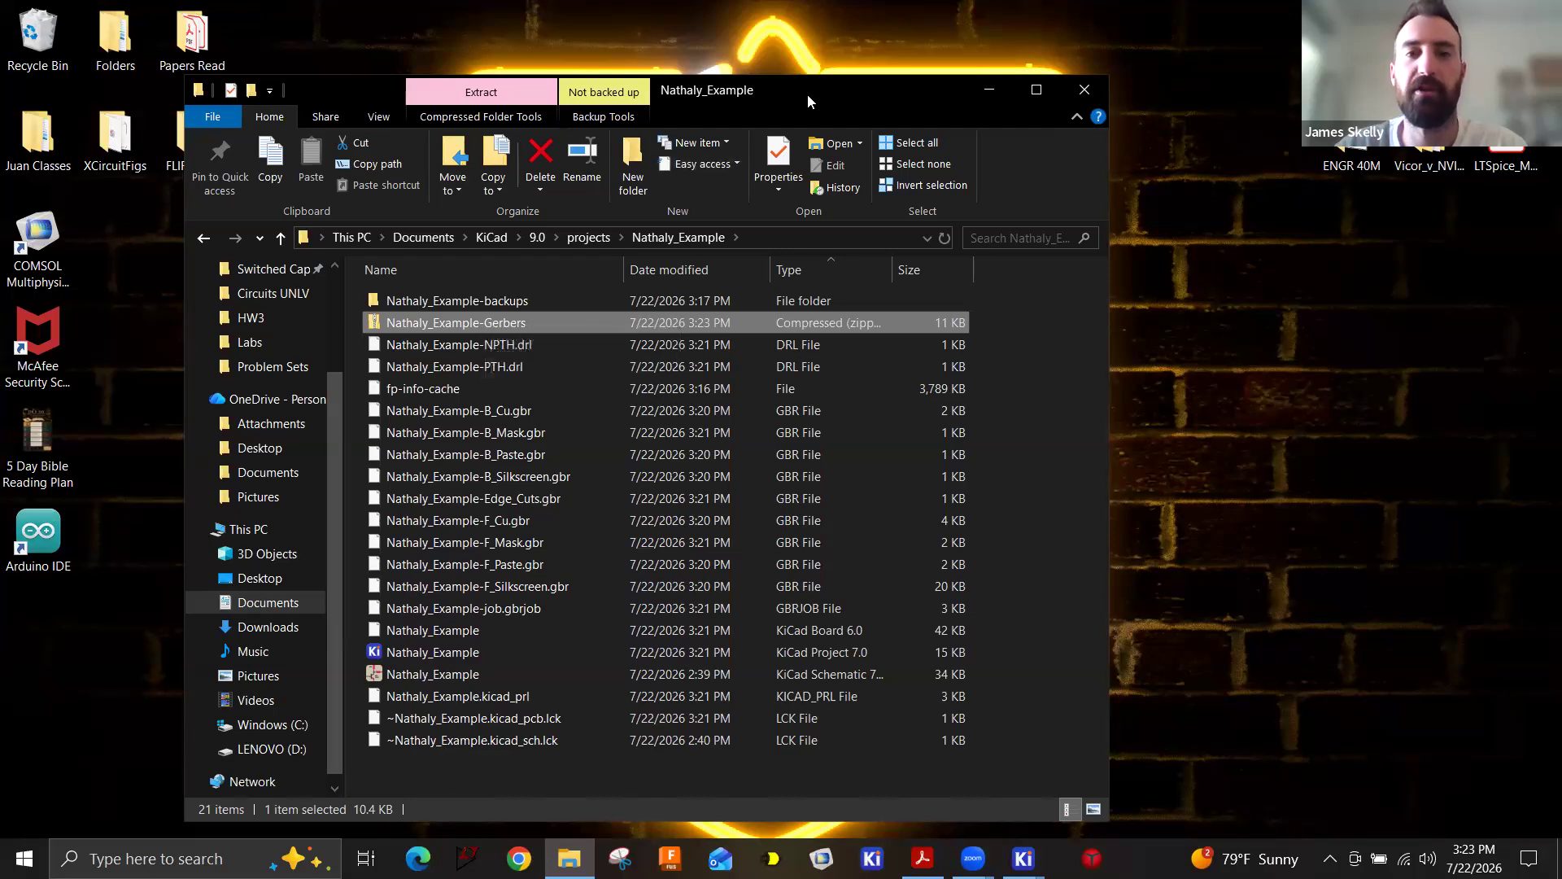
left_click_drag(798, 95, 750, 81)
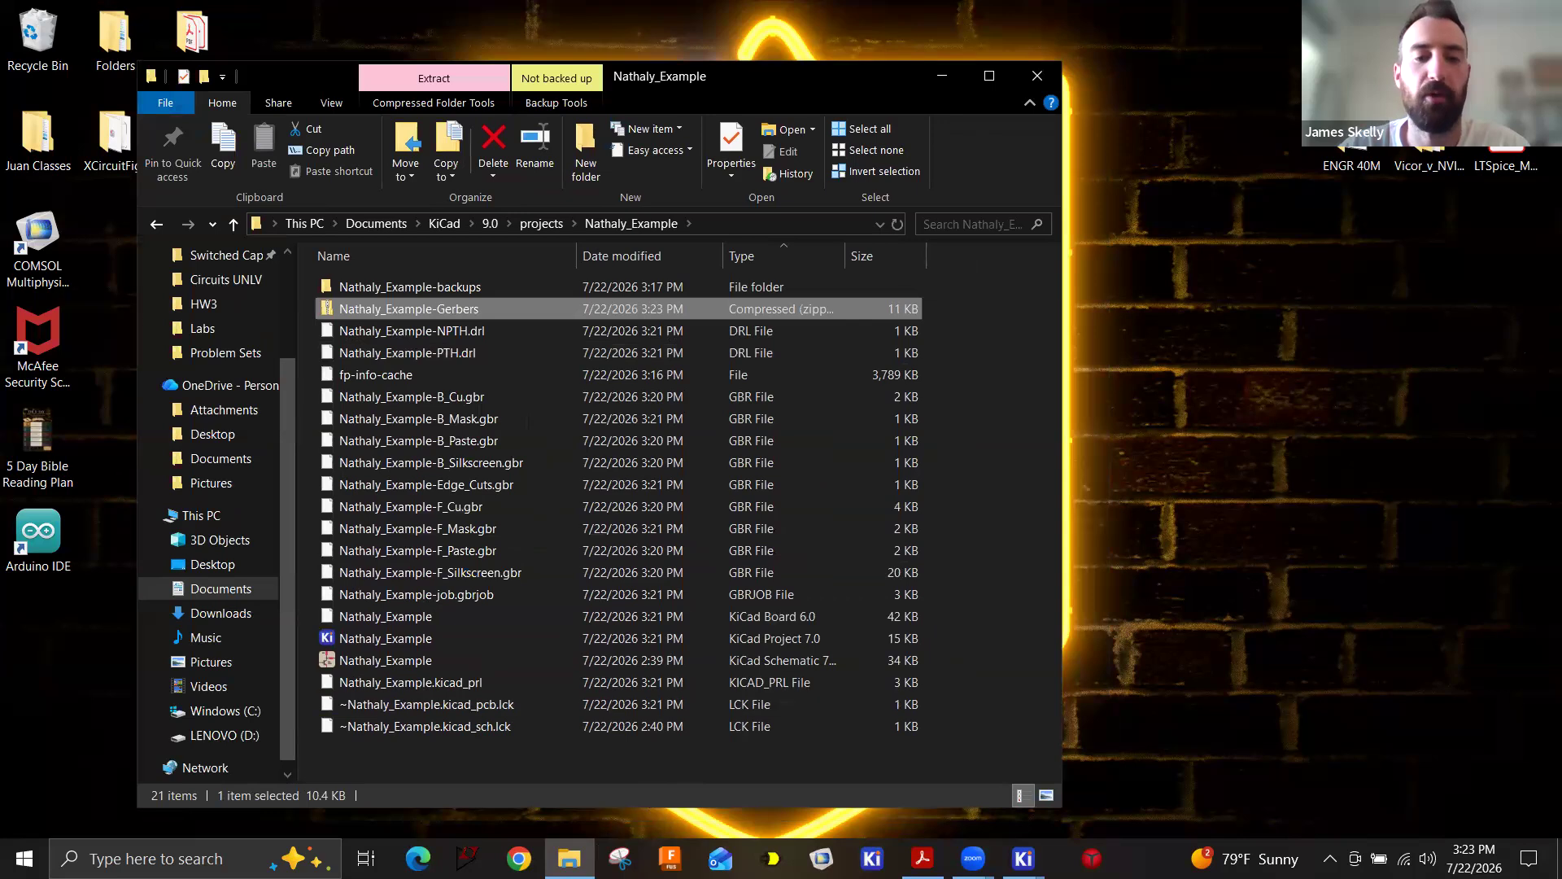
Switch to Google Chrome, maximize its window and open jlcpcb.com.
left_click(519, 858)
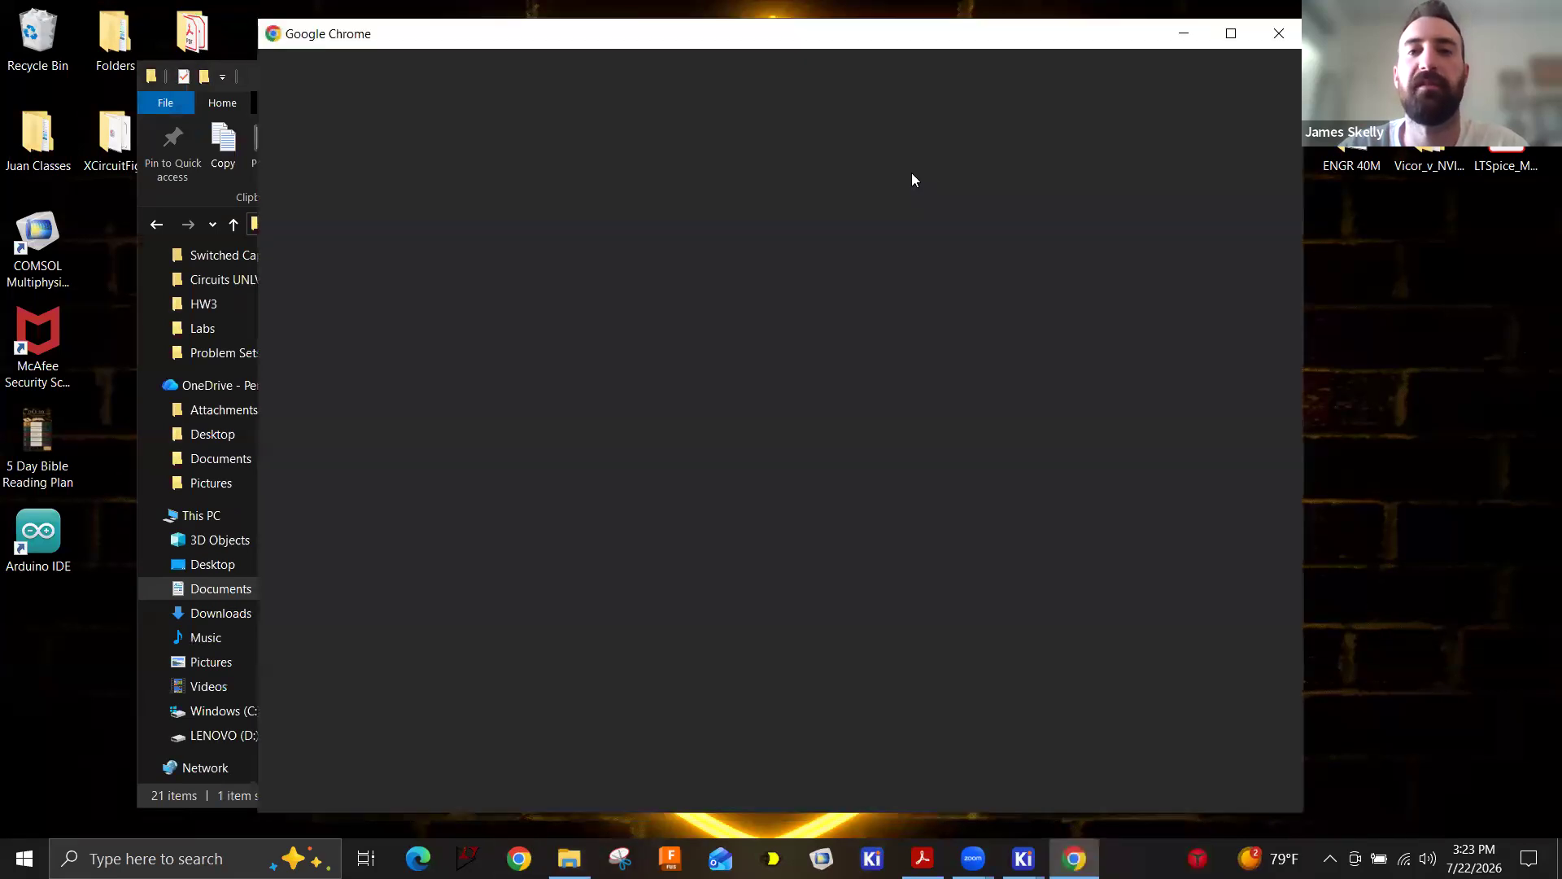
left_click(1231, 34)
left_click(447, 415)
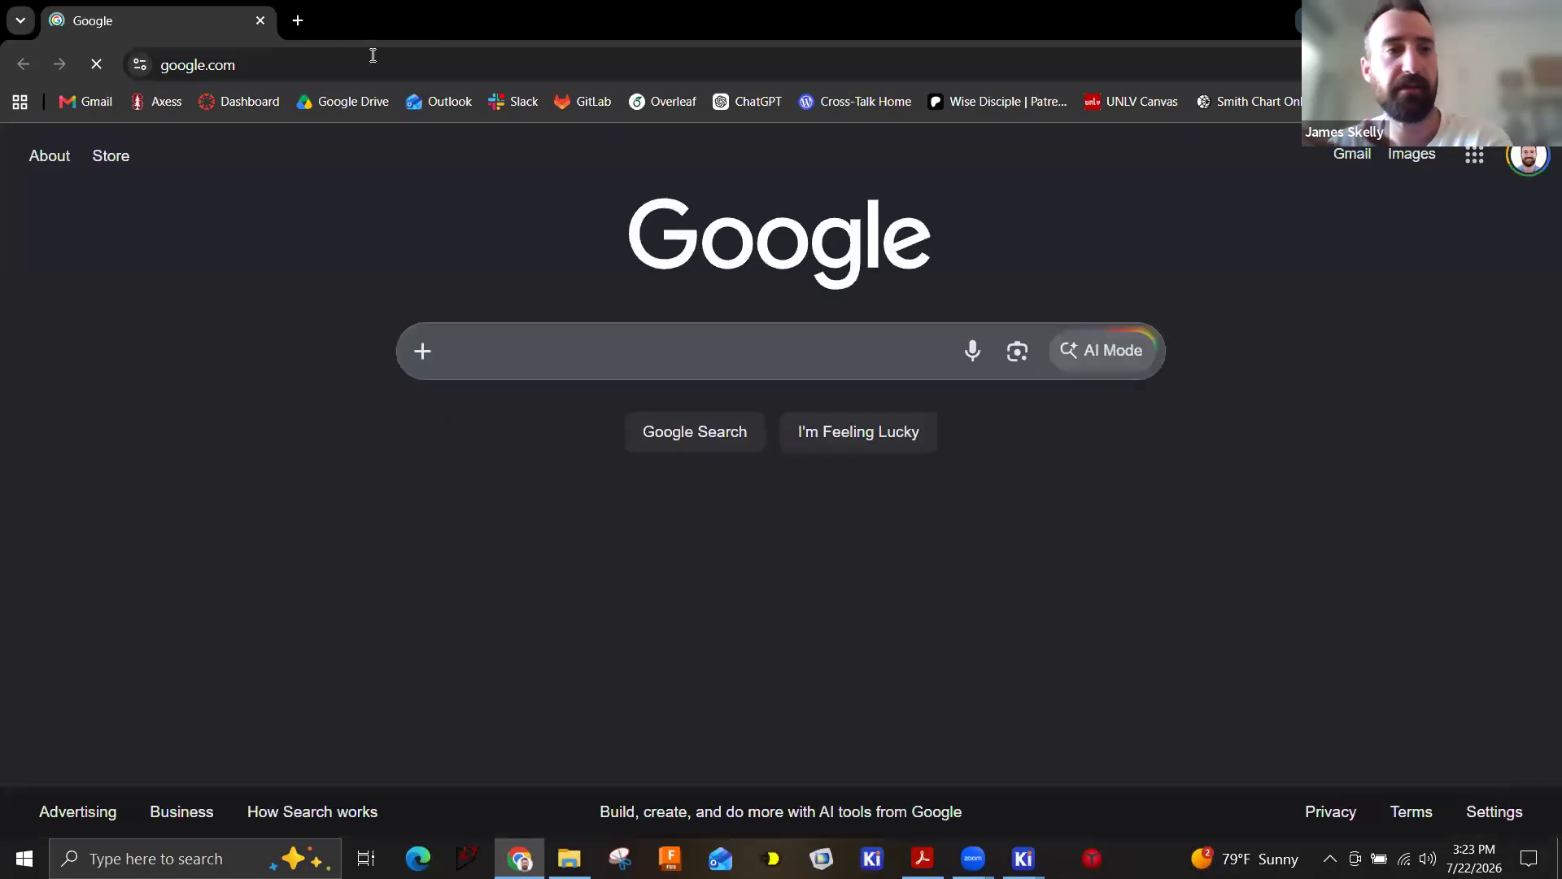
left_click(372, 55)
type("jlcpcb.com")
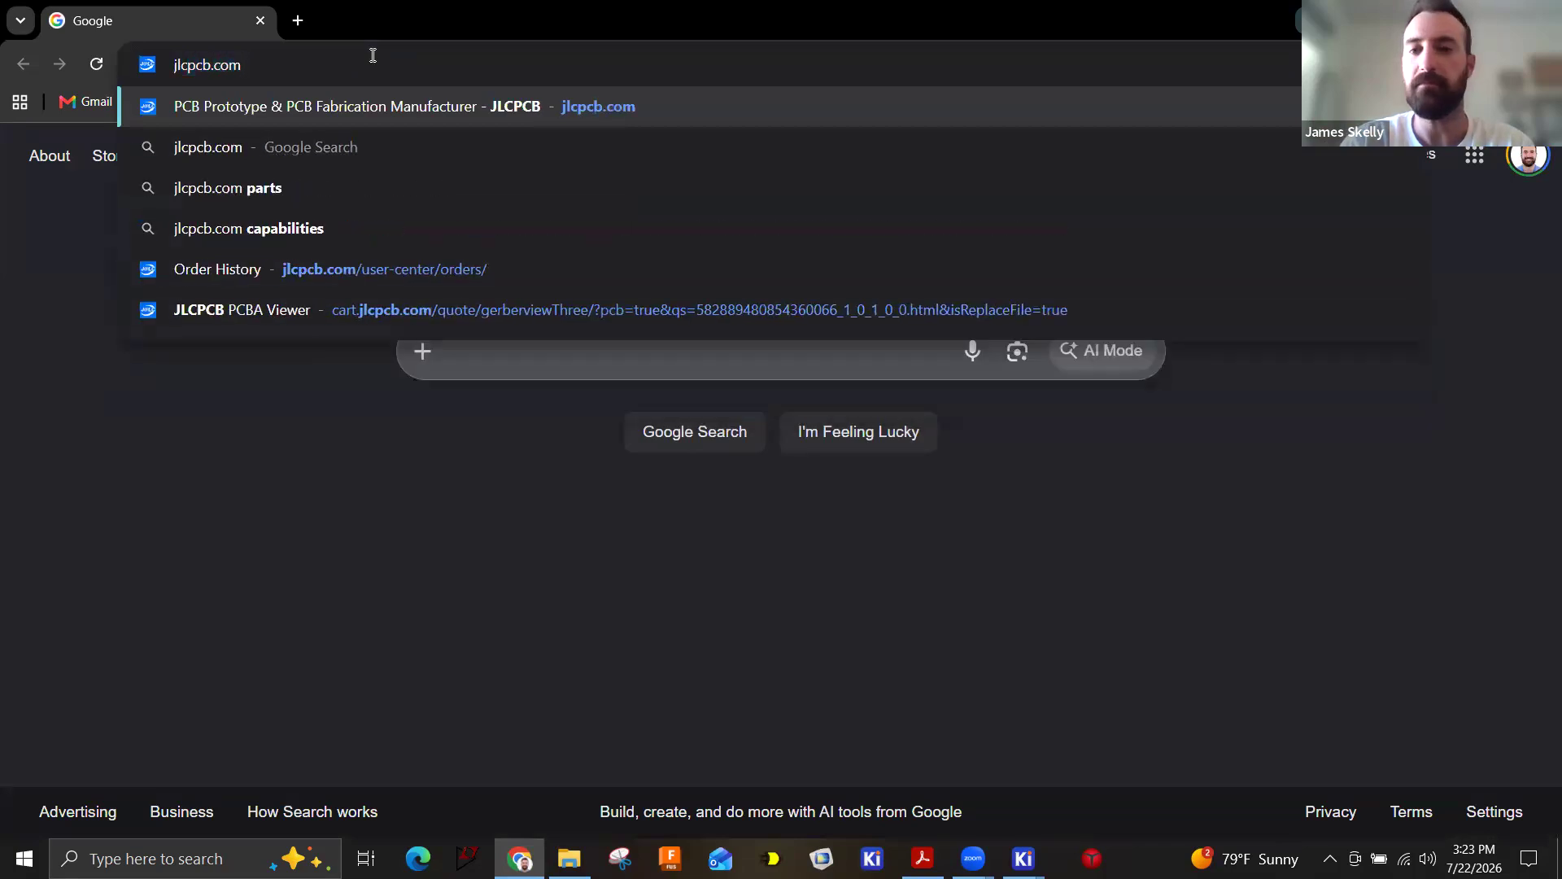
key("Return")
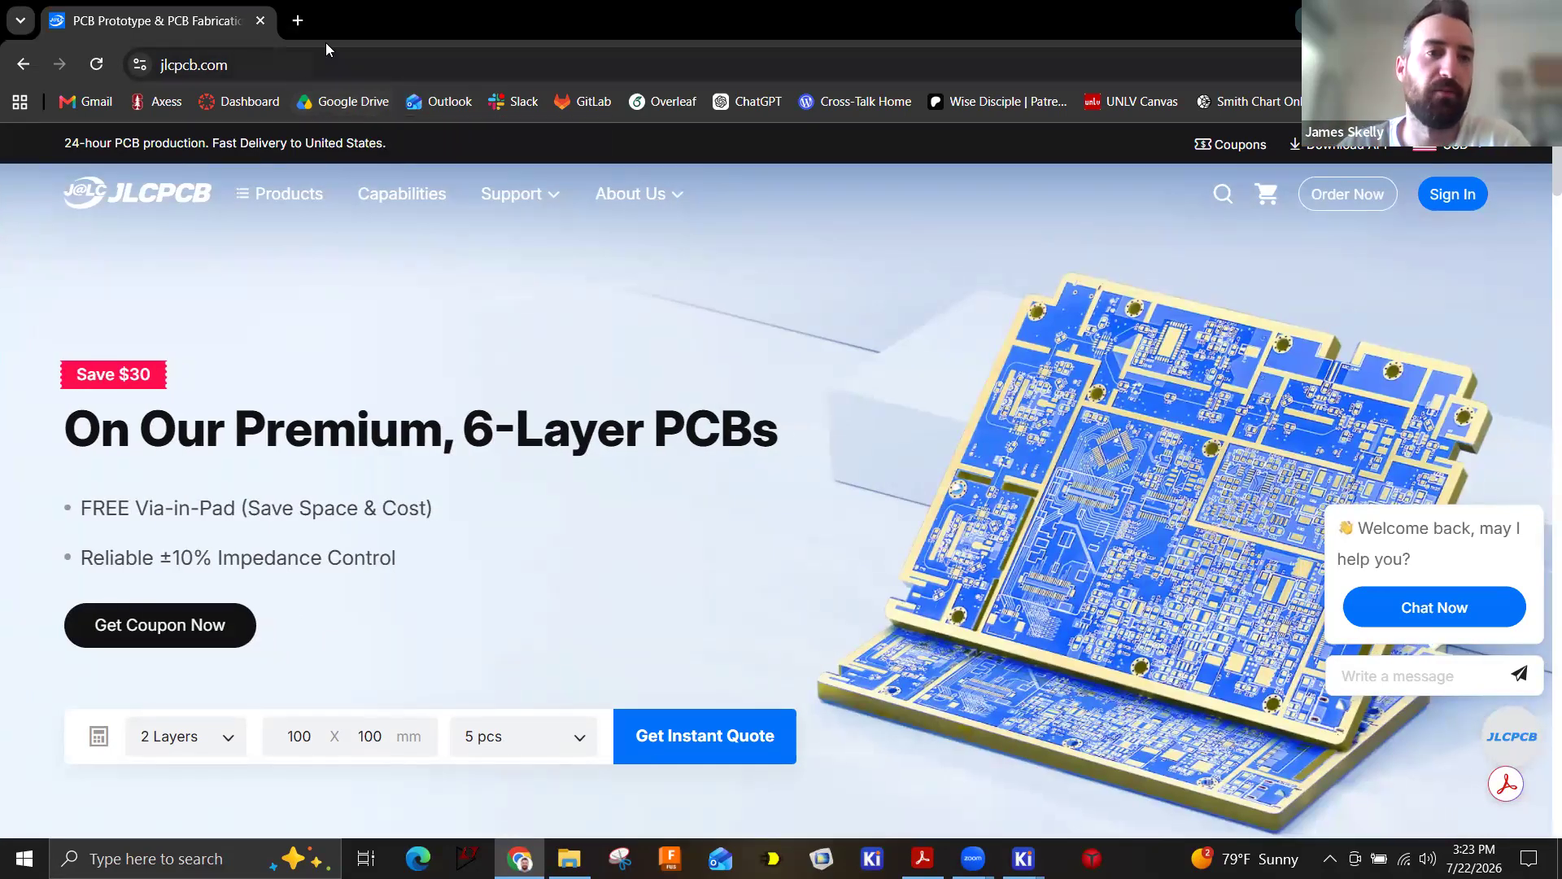
Open oshpark.com in a new browser tab to view its board upload page.
key("ctrl+t")
type("oshpark.com")
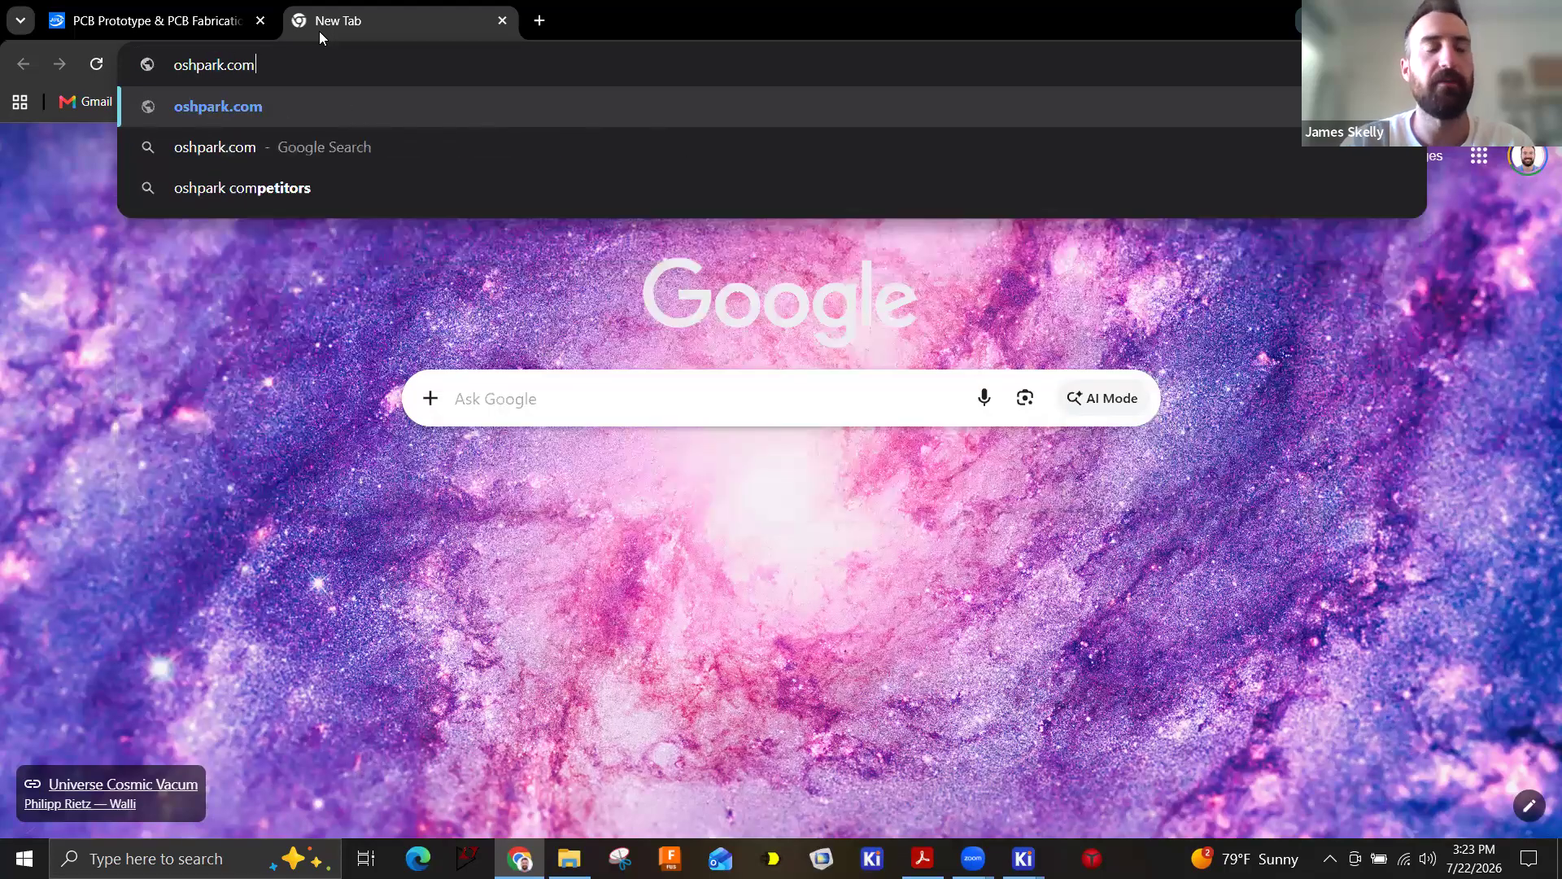
key("Return")
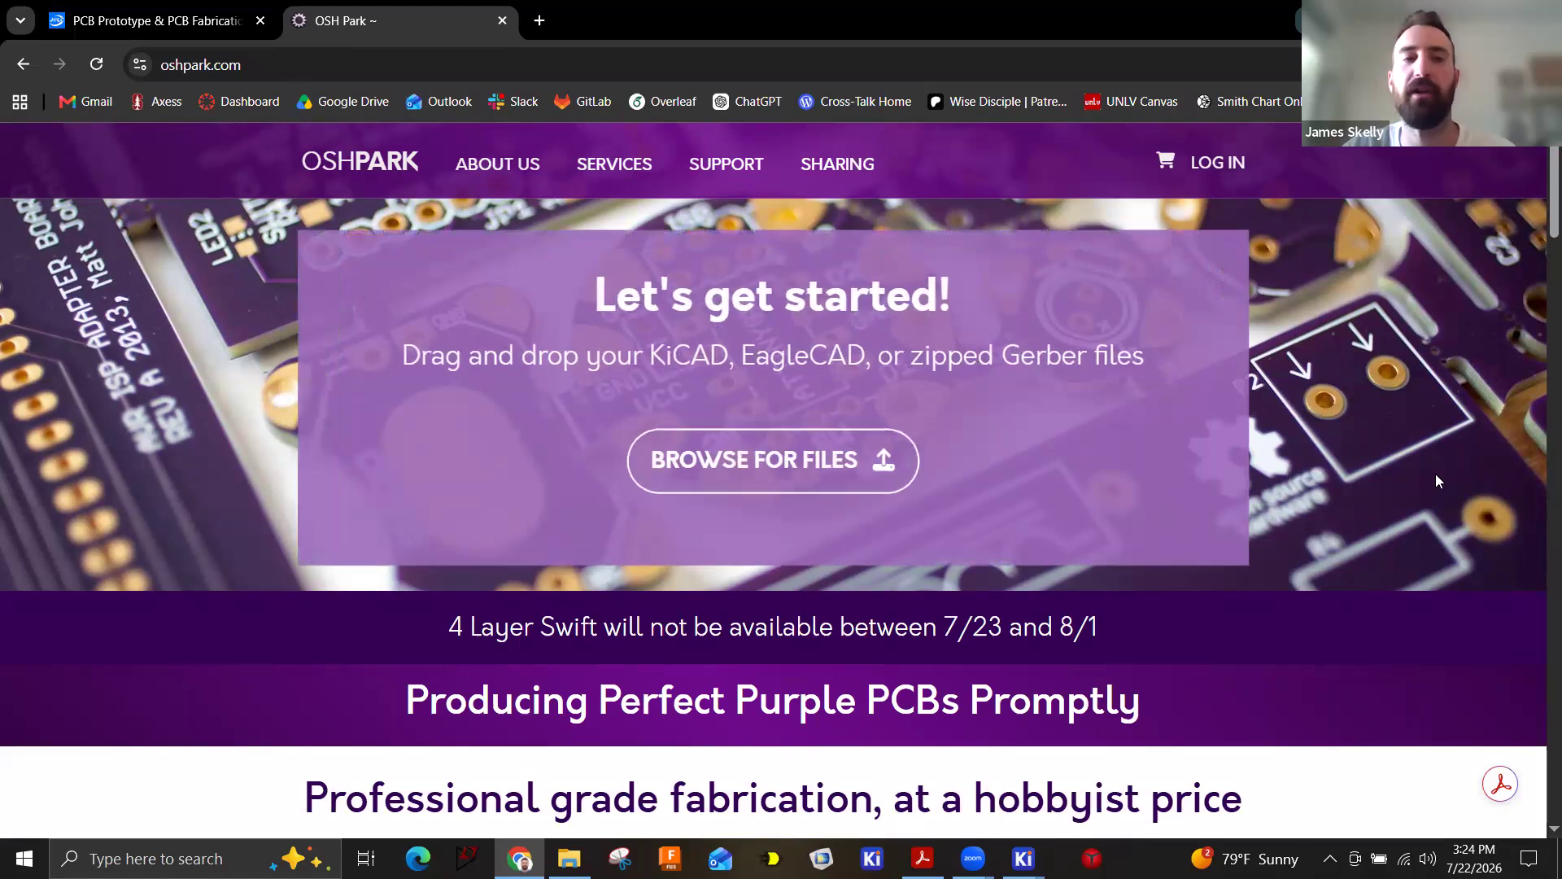
Open pcbway.com in a new browser tab placed between the JLCPCB and OSH Park pages.
left_click(176, 30)
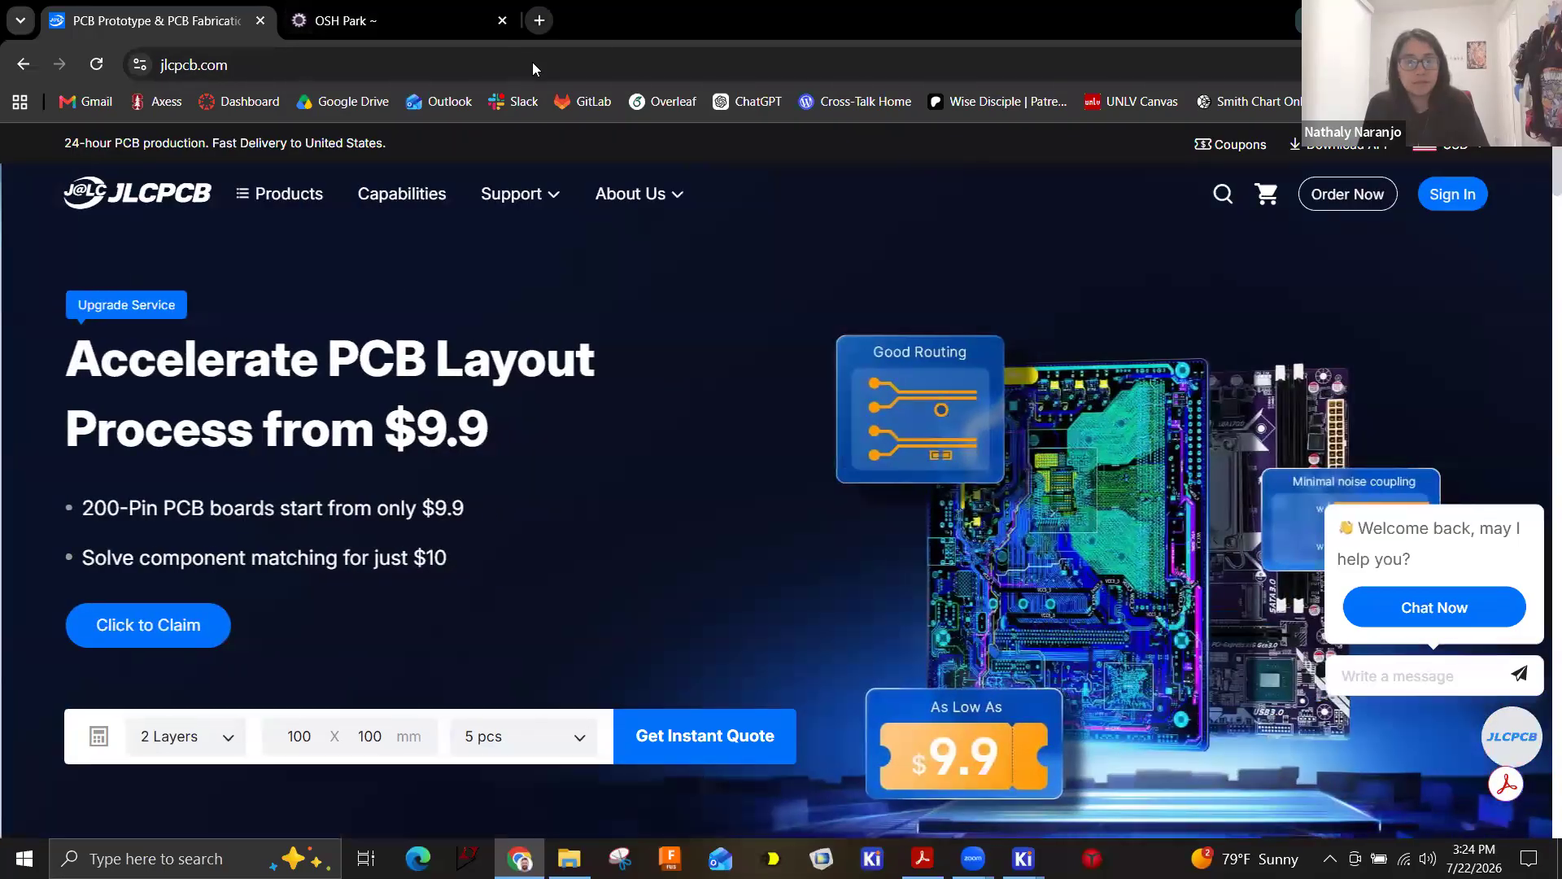
left_click(539, 20)
left_click_drag(522, 41, 360, 74)
type("pcbway.com")
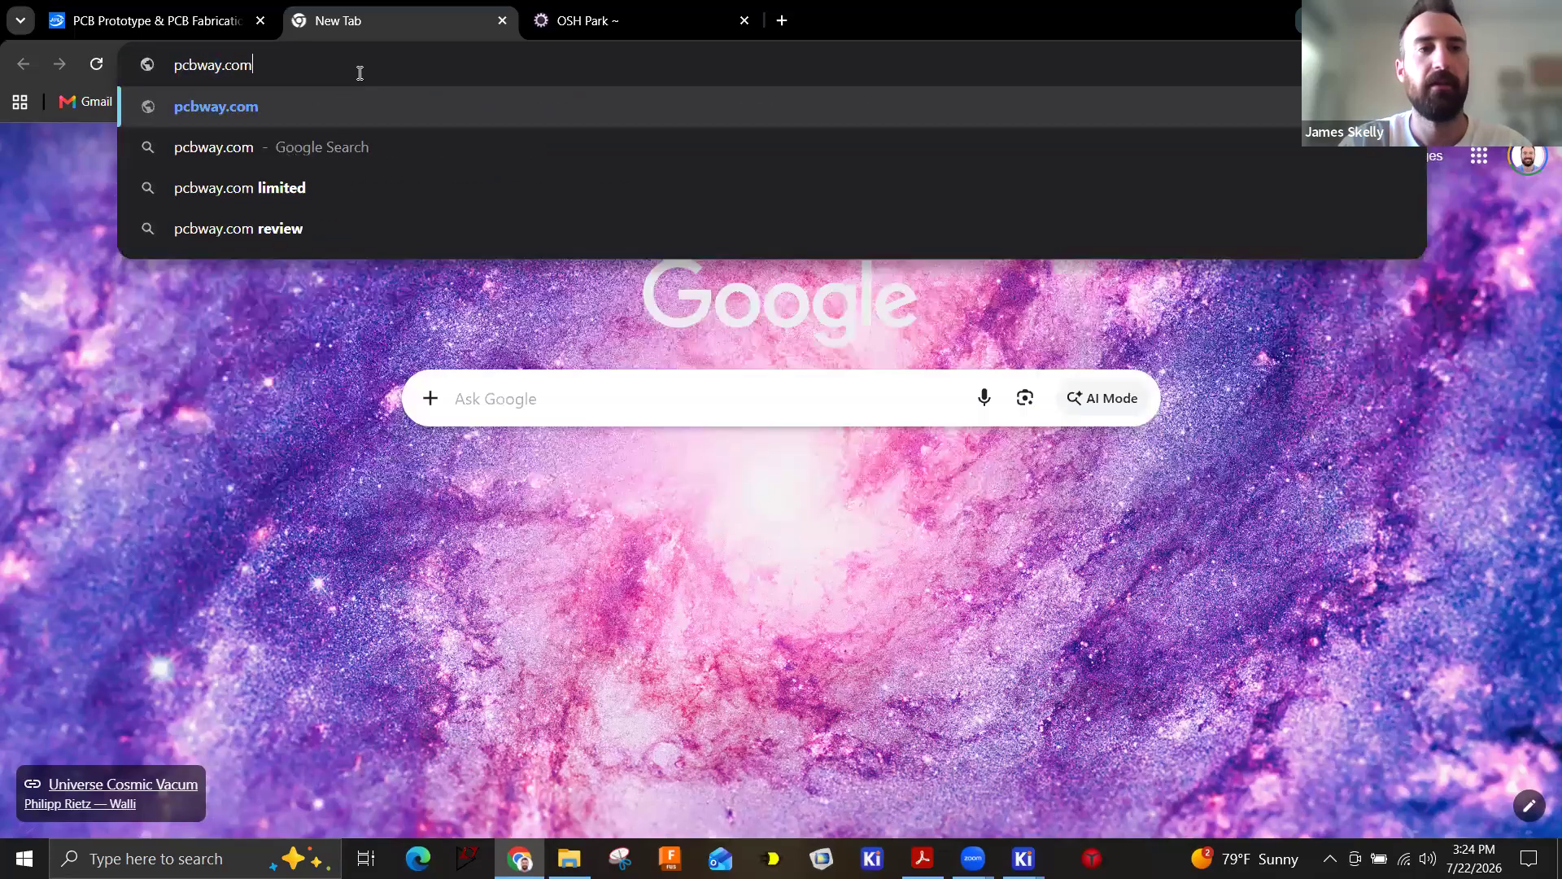
key("Return")
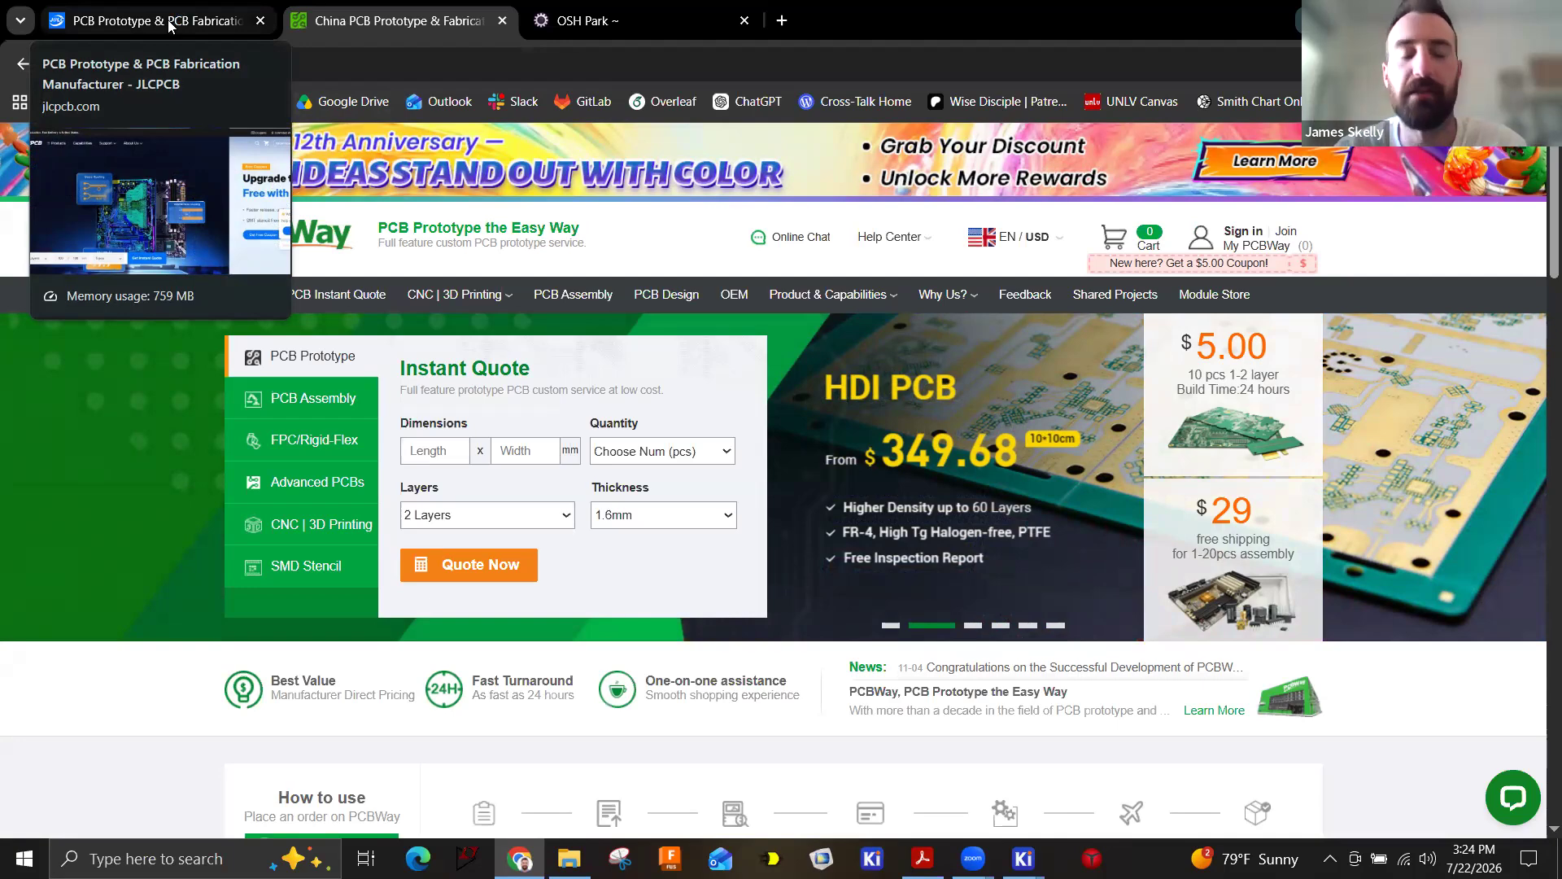
Revisit the JLCPCB and OSH Park pages, close OSH Park and PCBWay, and look over the JLCPCB home page.
left_click(169, 25)
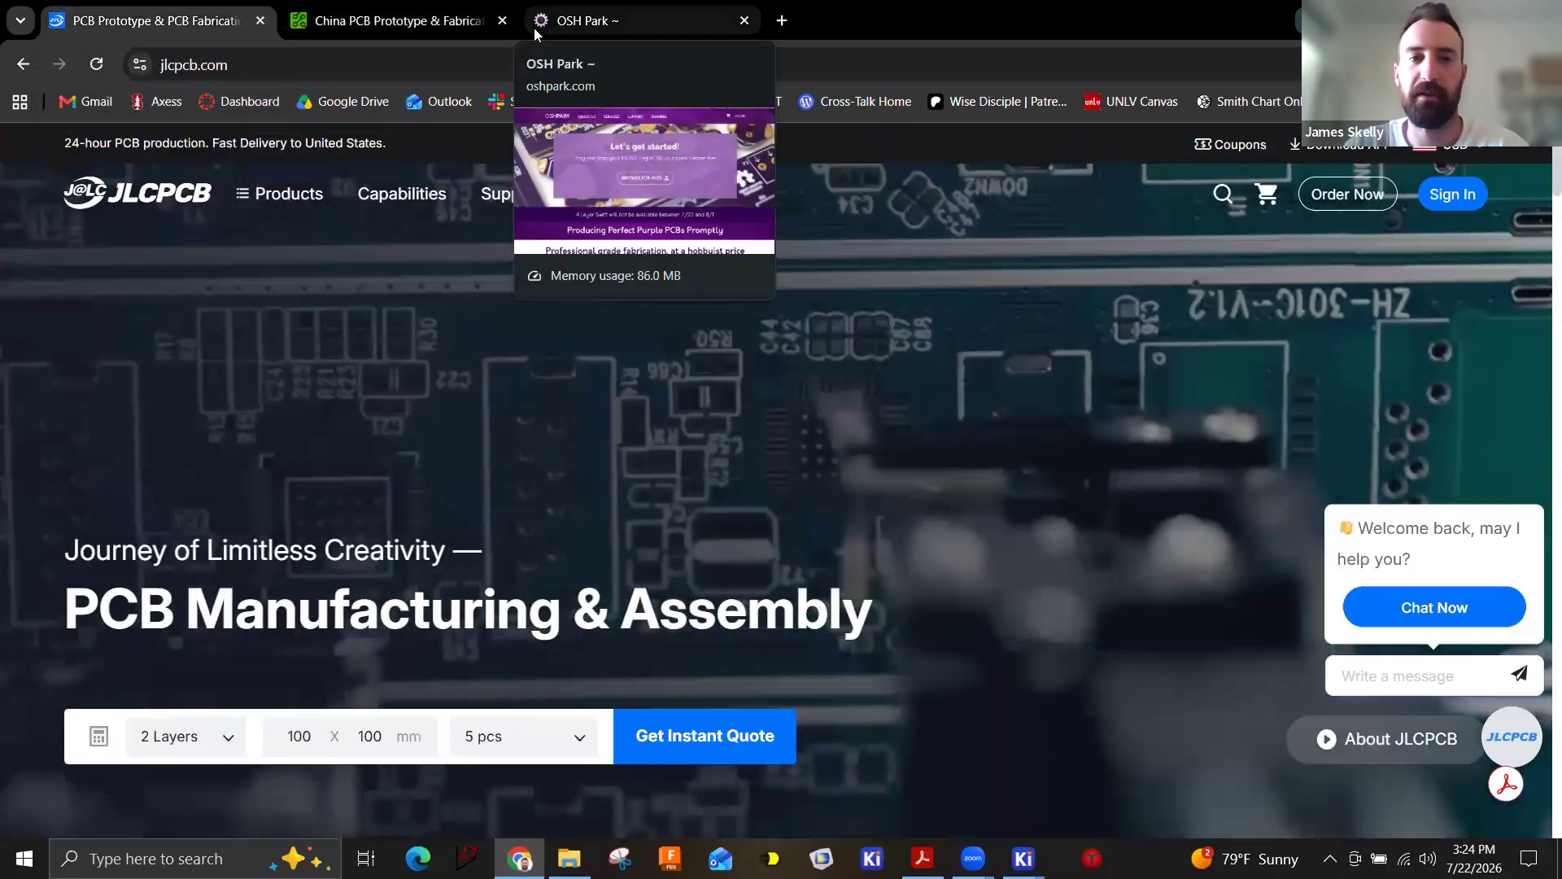
left_click(534, 28)
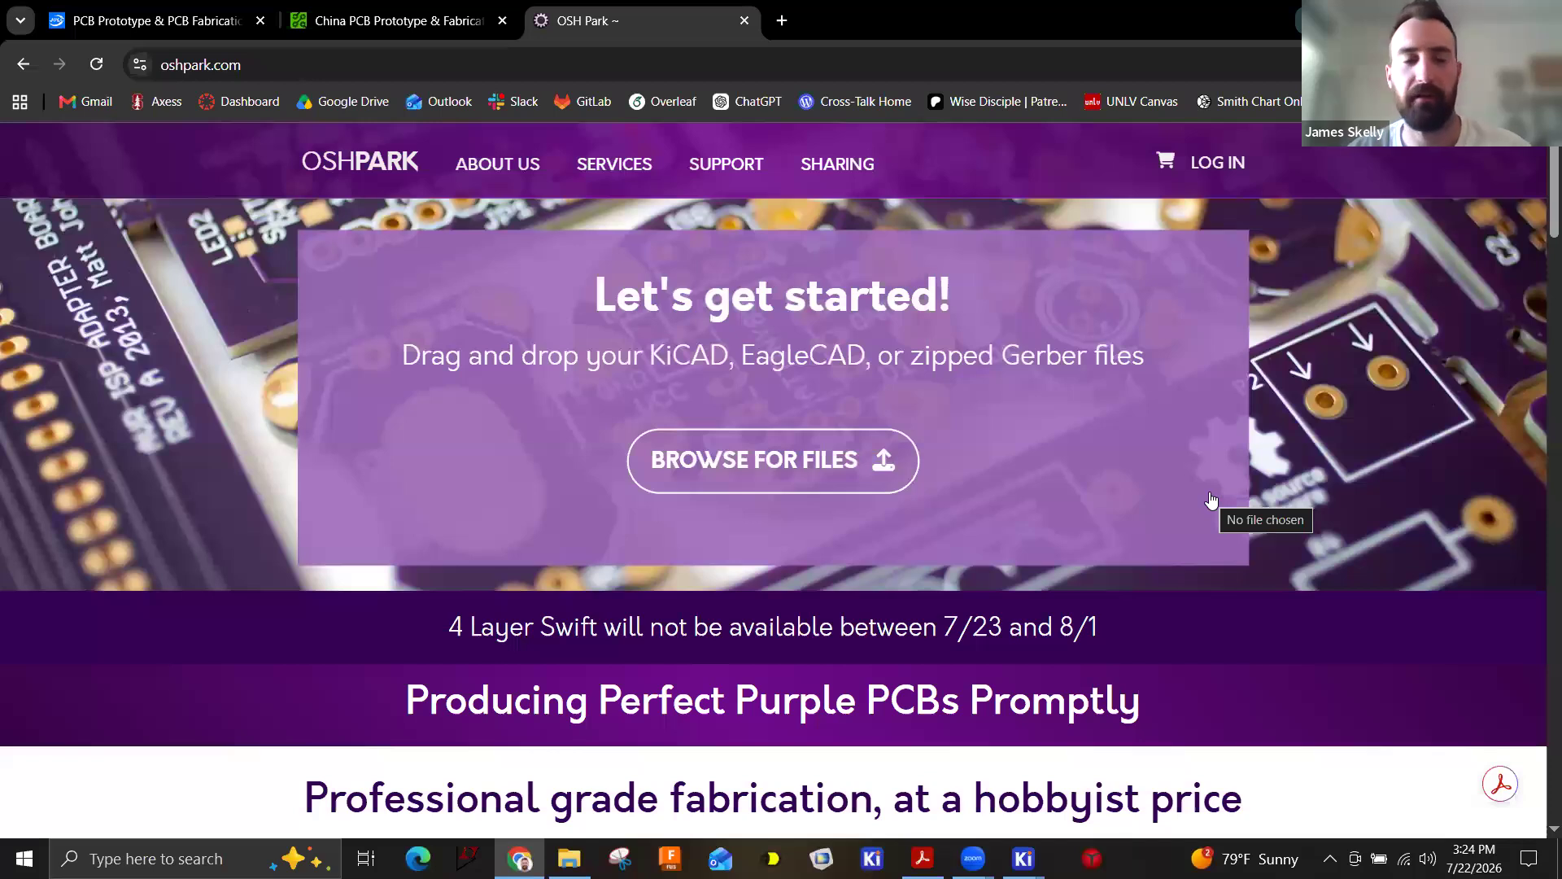
left_click_drag(576, 29, 350, 134)
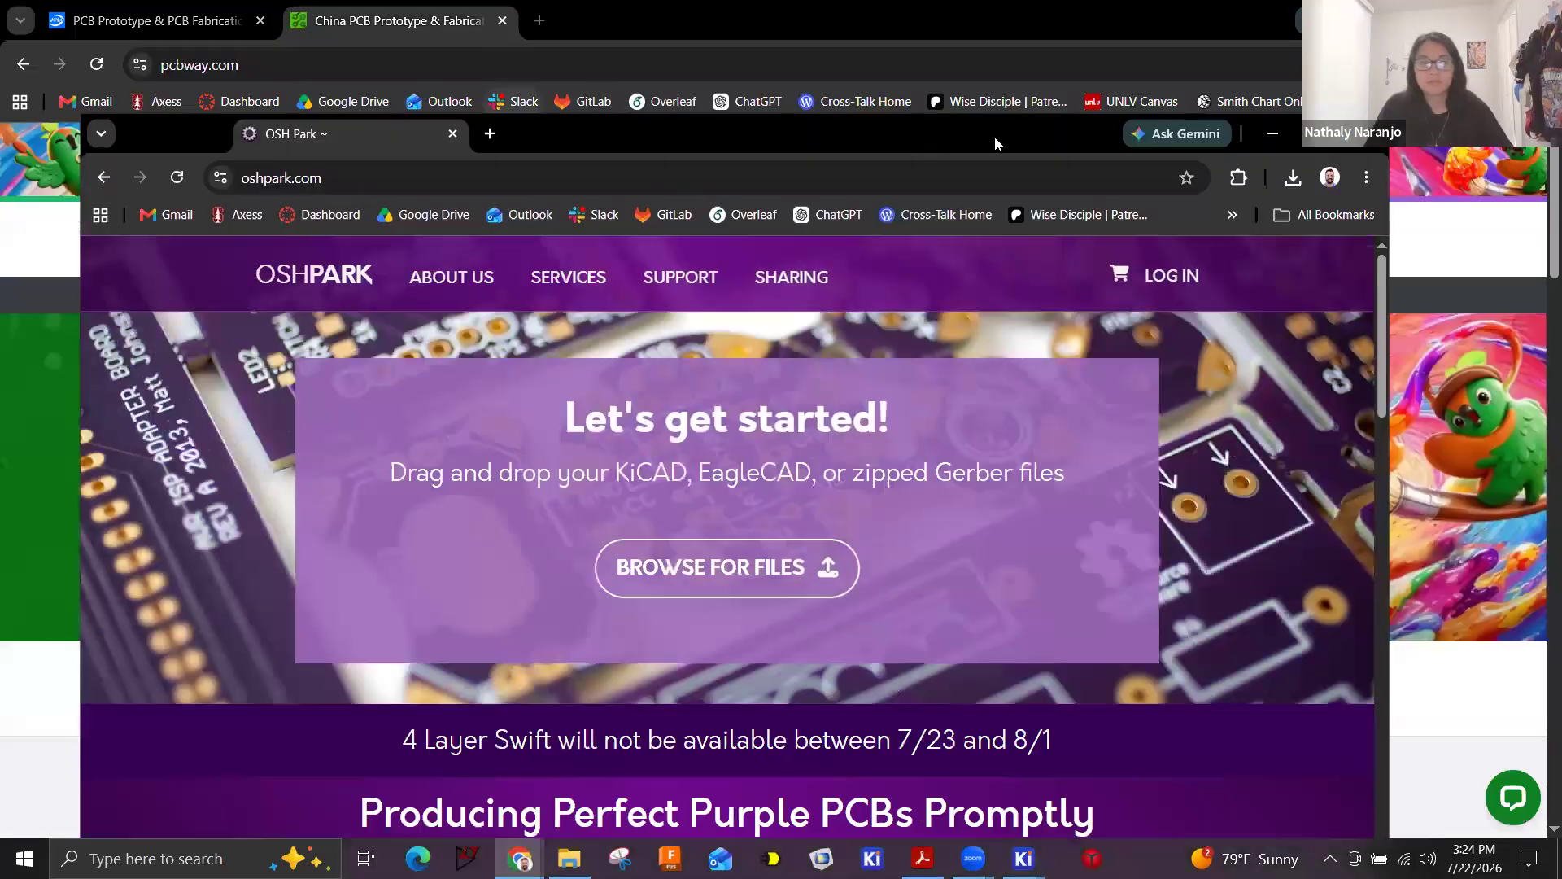
left_click(507, 43)
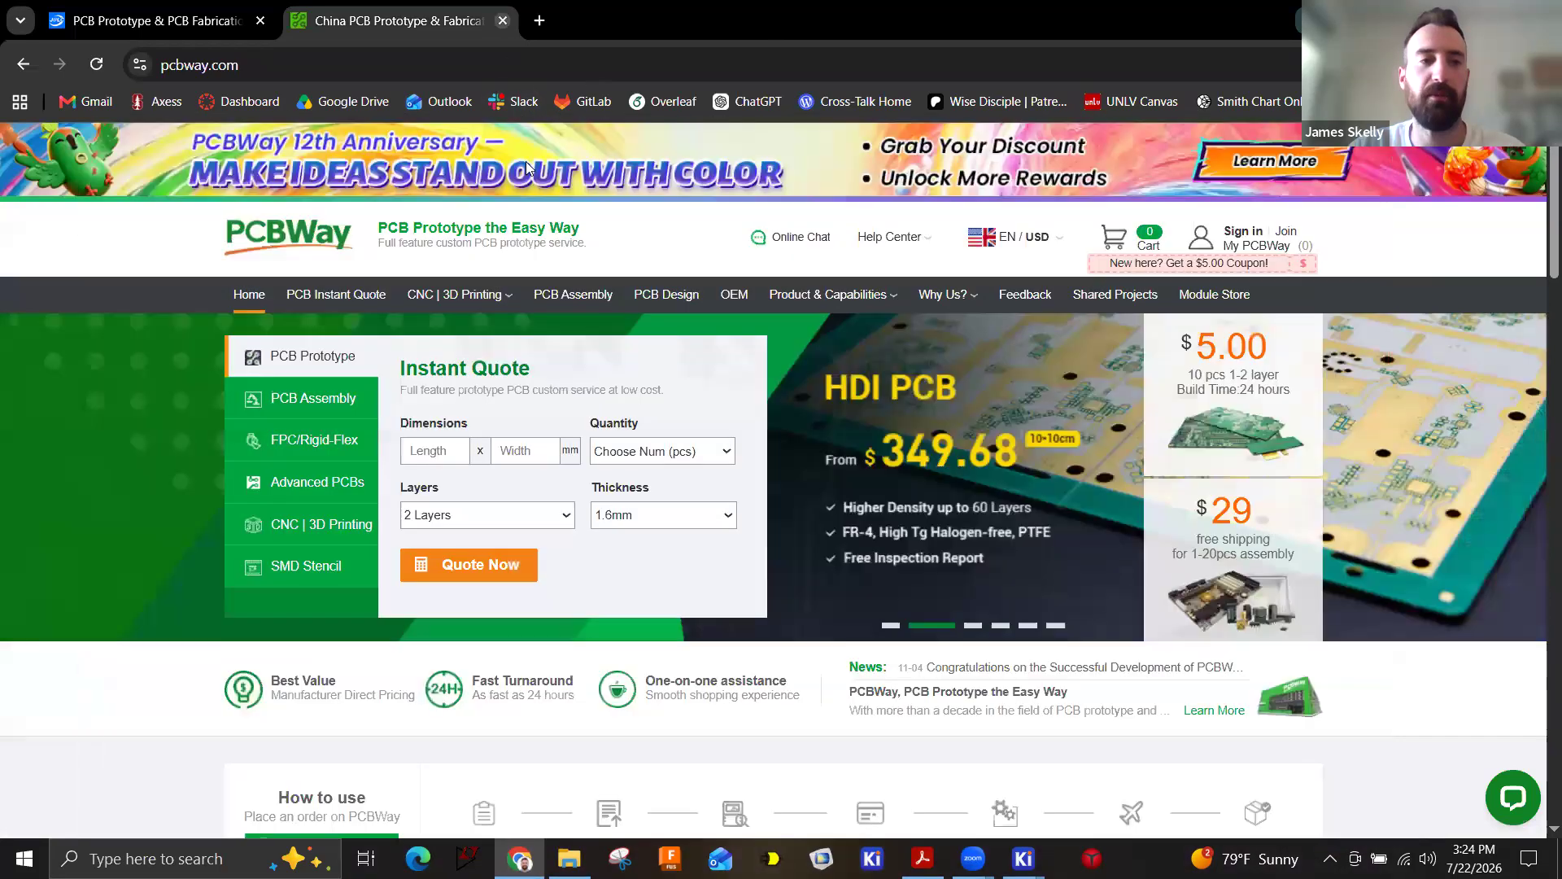
left_click(502, 20)
scroll(537, 427, "down", 1)
scroll(527, 433, "up", 1)
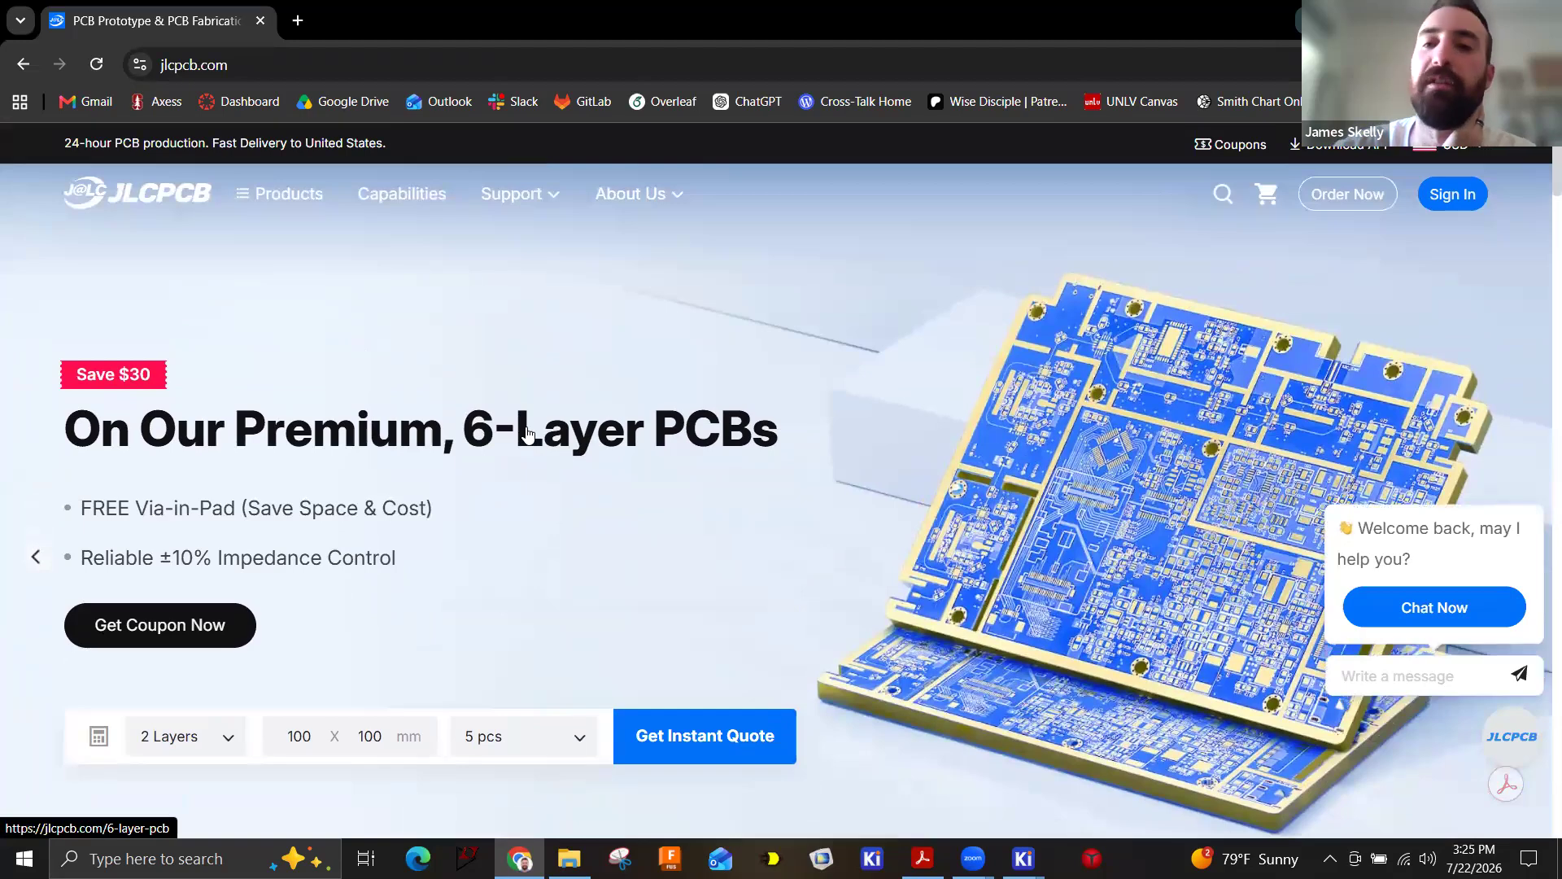
scroll(377, 542, "down", 2)
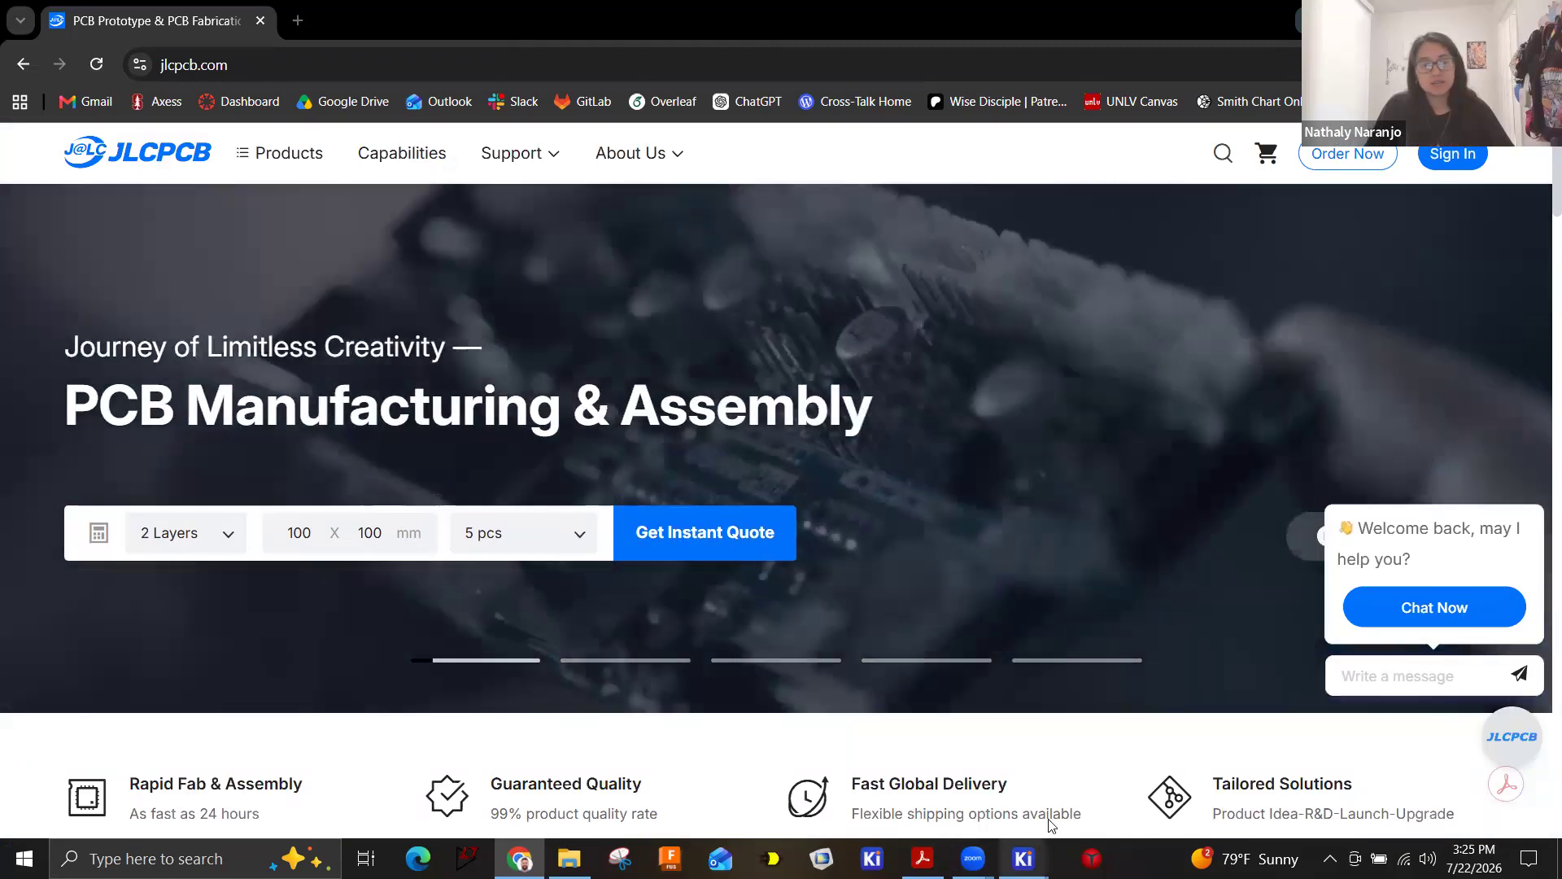
Switch to the KiCad PCB Editor and add an orthogonal dimension on User.Drawings for the board's left edge, offset about 6.4 mm outward.
mouse_move(1023, 858)
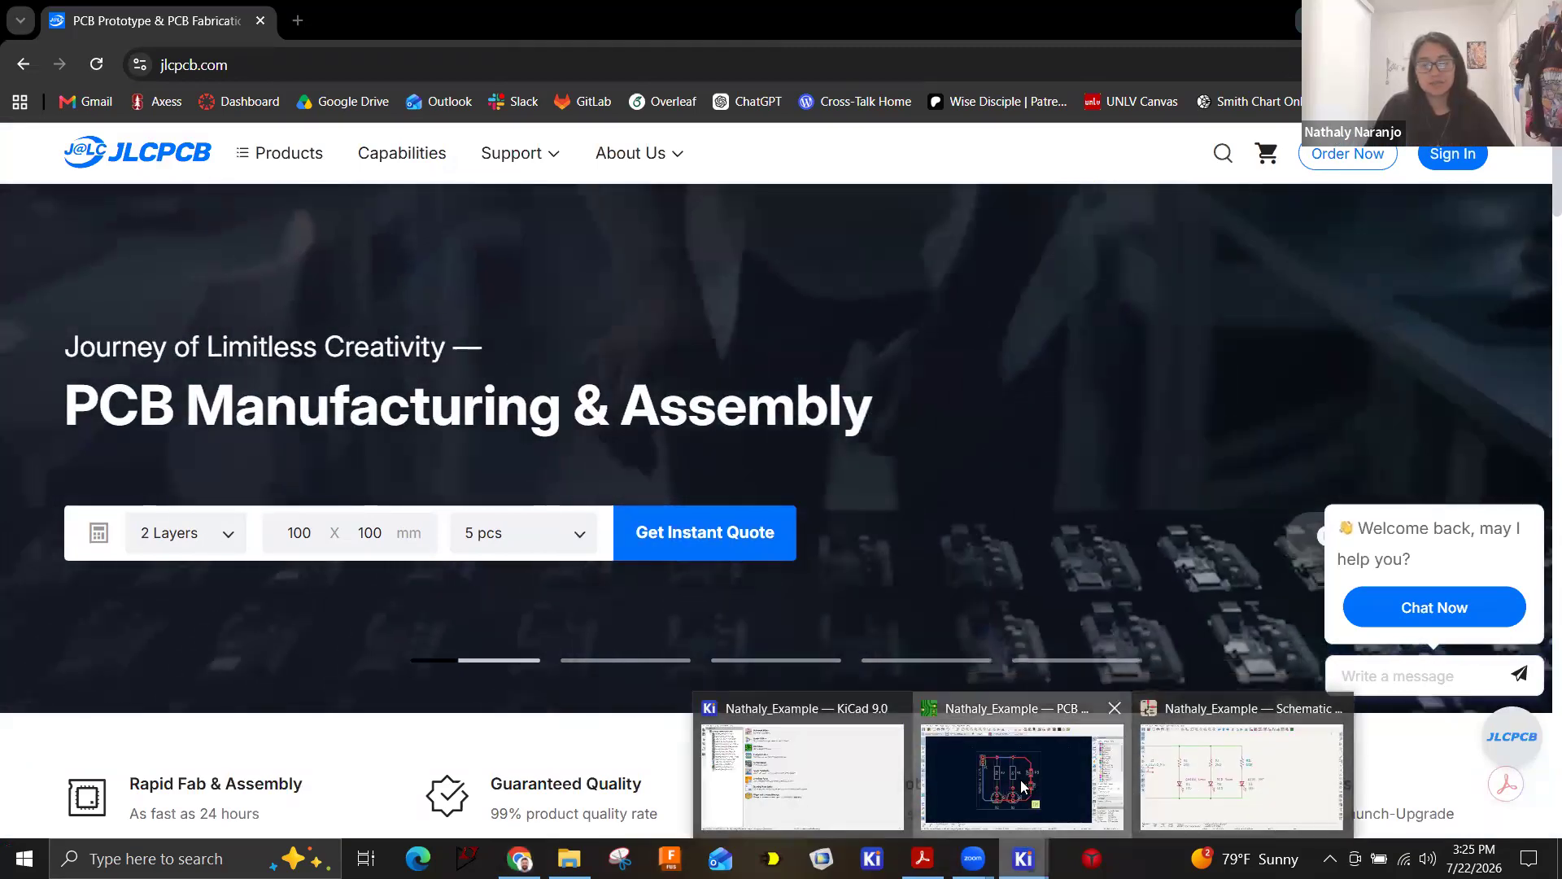
left_click(1019, 793)
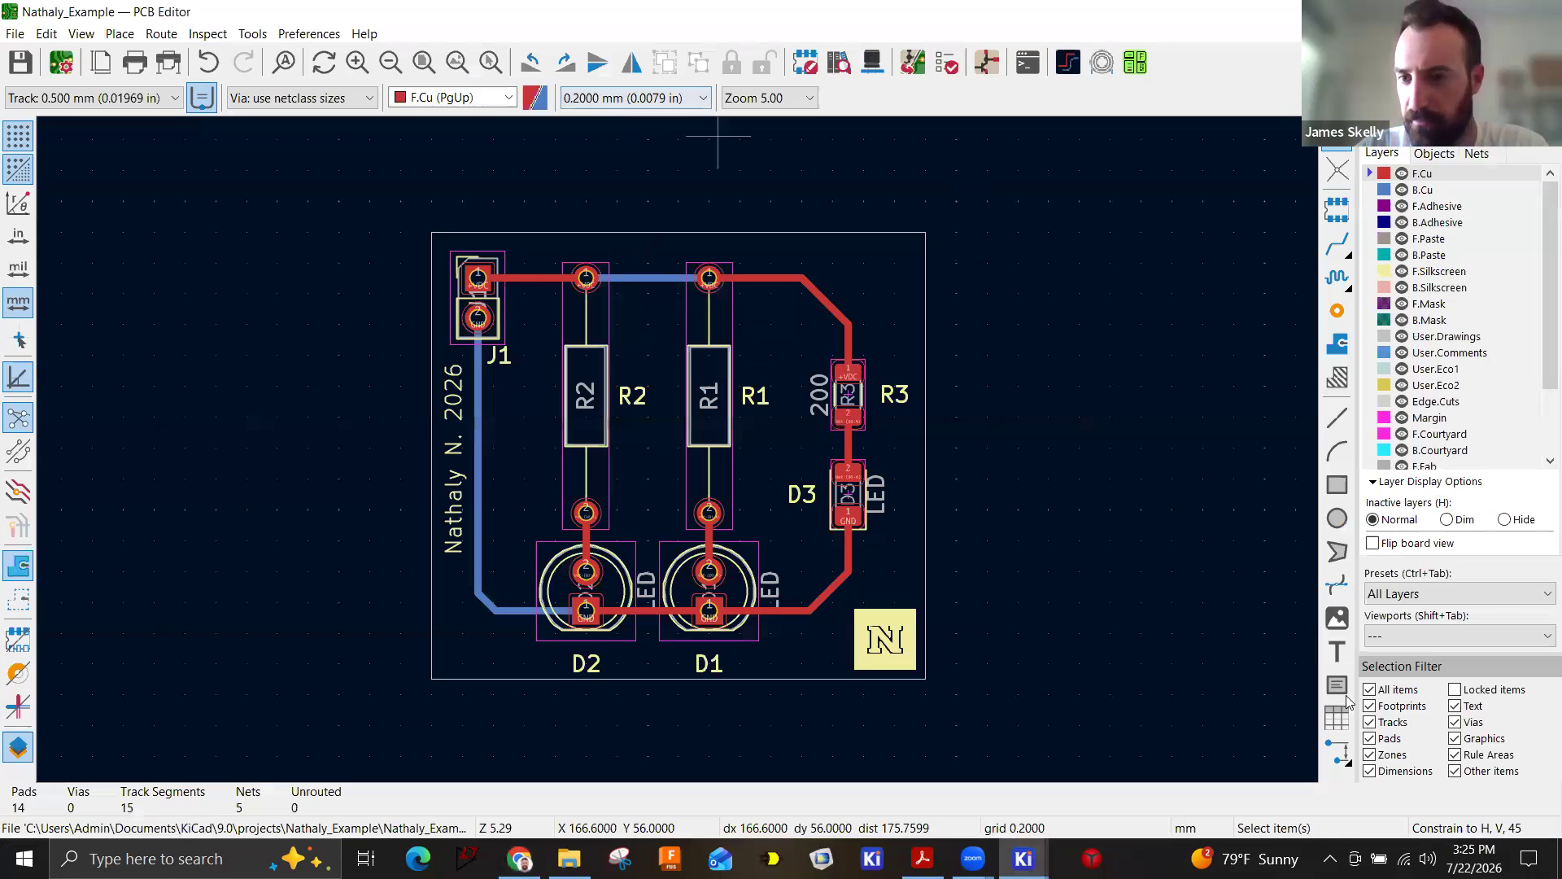
left_click(1337, 750)
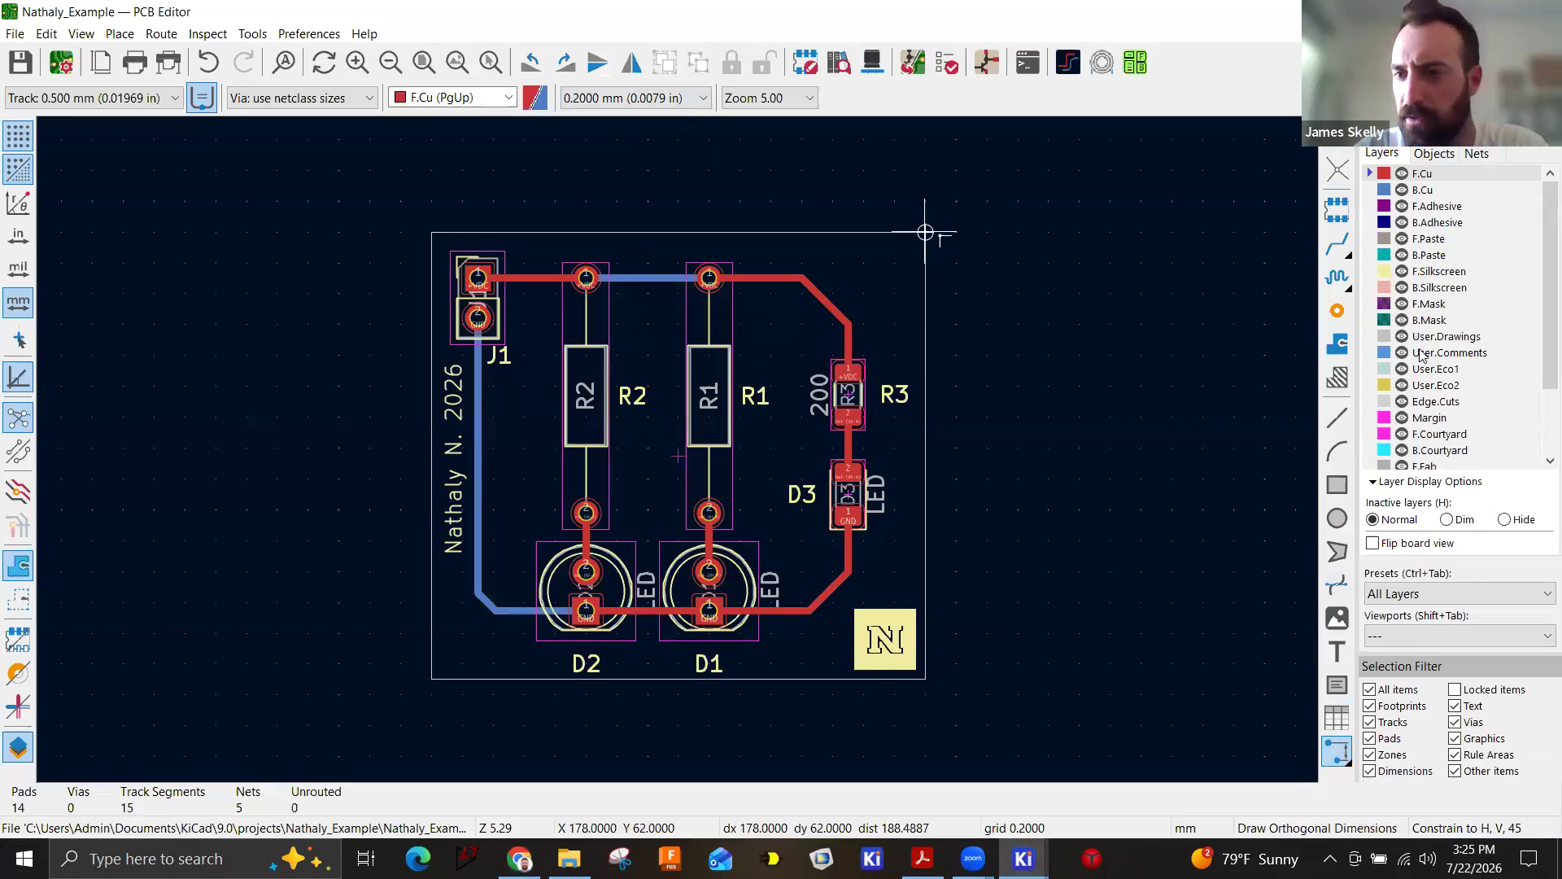
left_click(1445, 338)
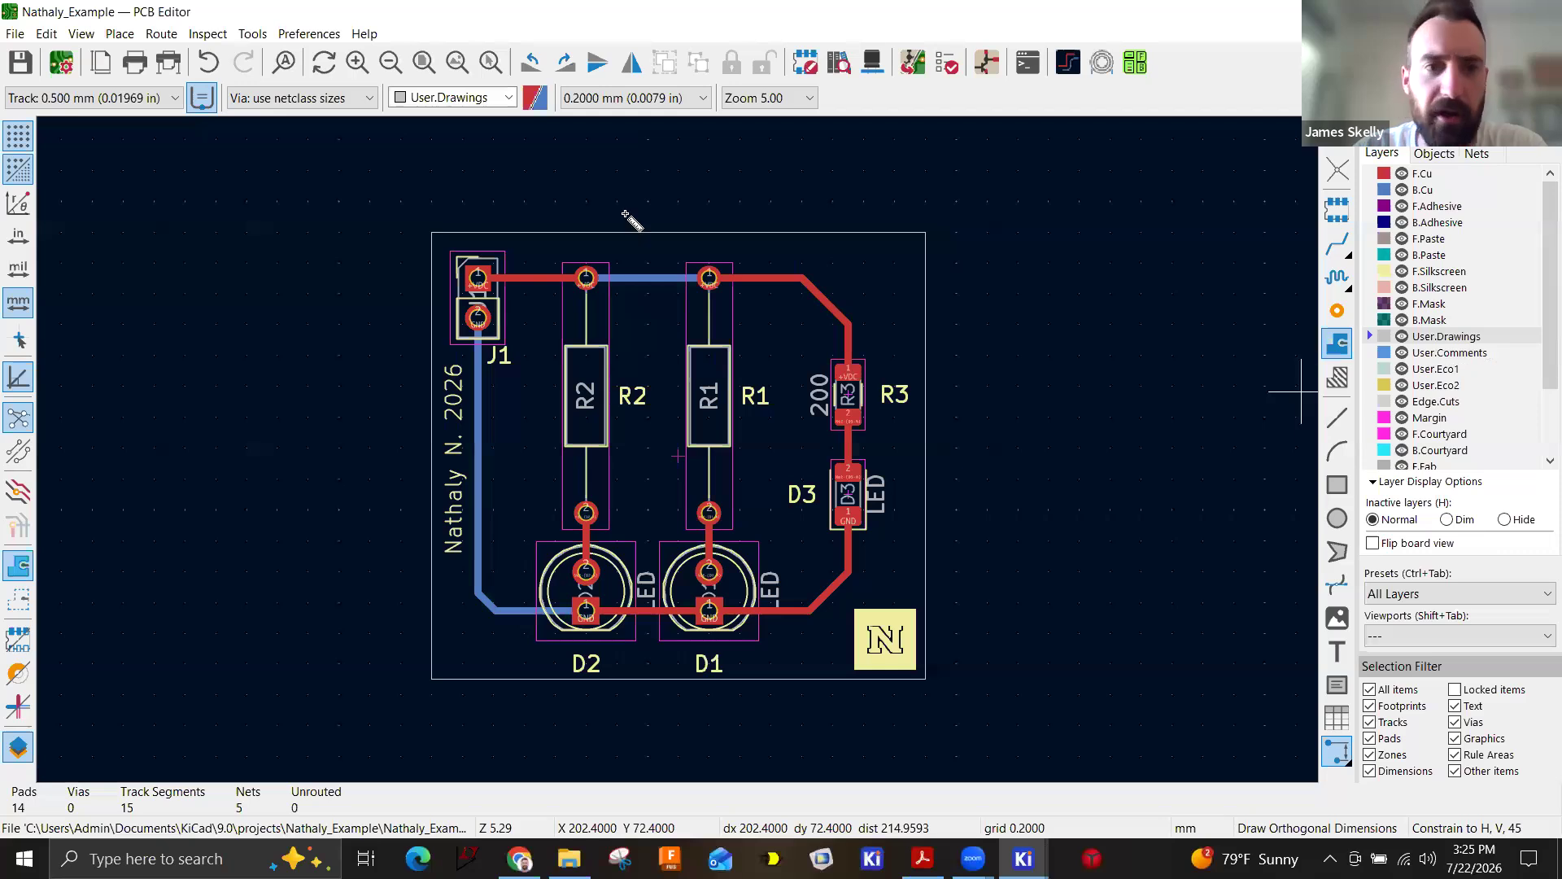
left_click(431, 234)
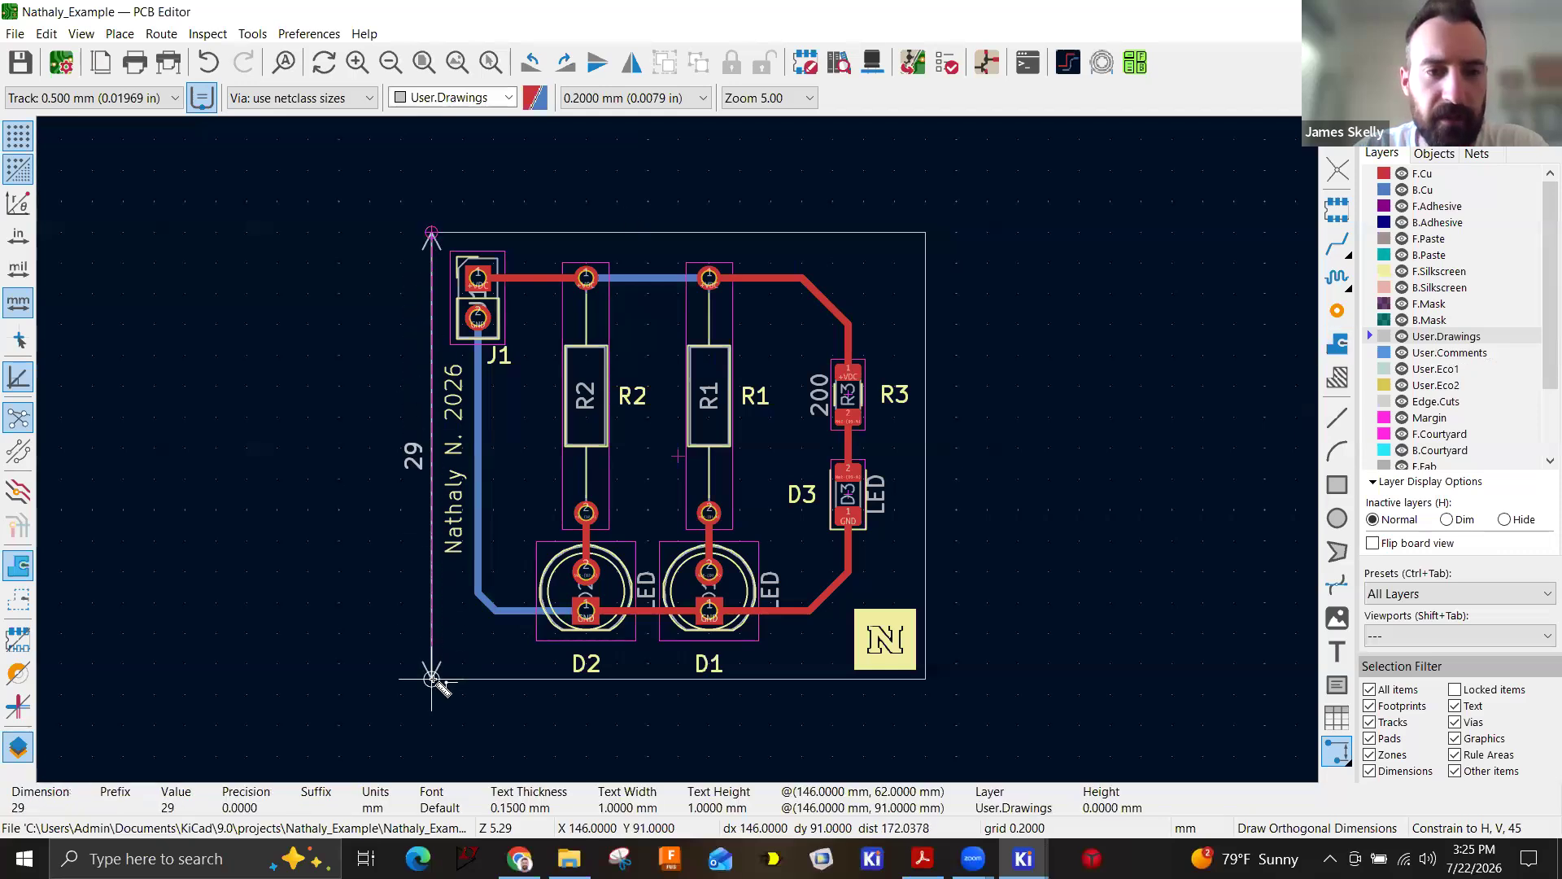
left_click(338, 686)
left_click(333, 682)
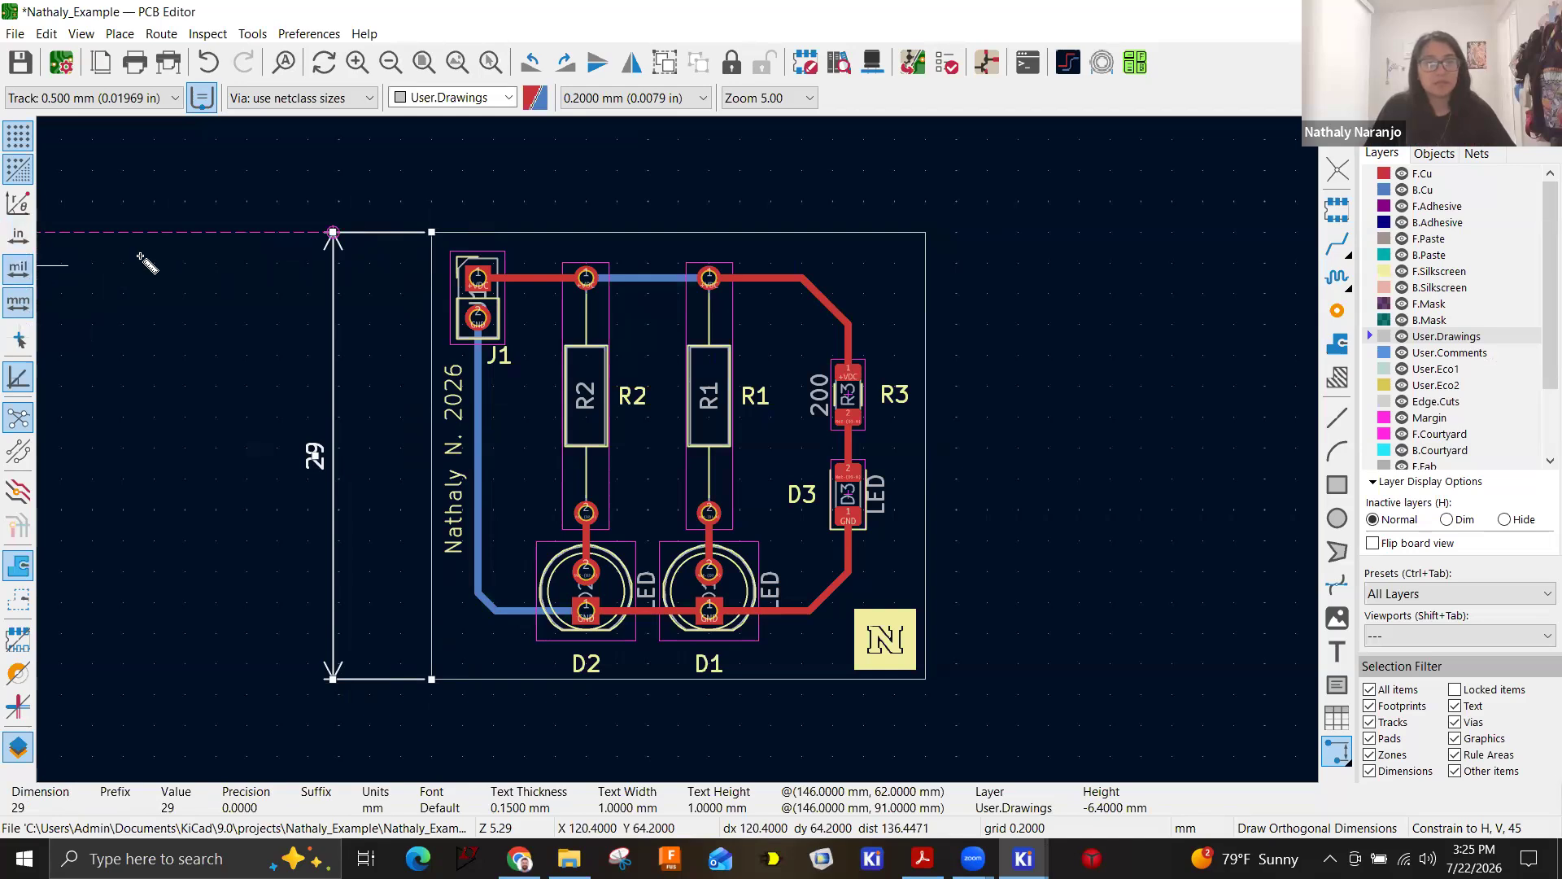
Add an orthogonal dimension for the board outline's top edge, placed above the board, and finish dimensioning.
left_click(431, 233)
left_click(925, 233)
left_click(925, 171)
key("Escape")
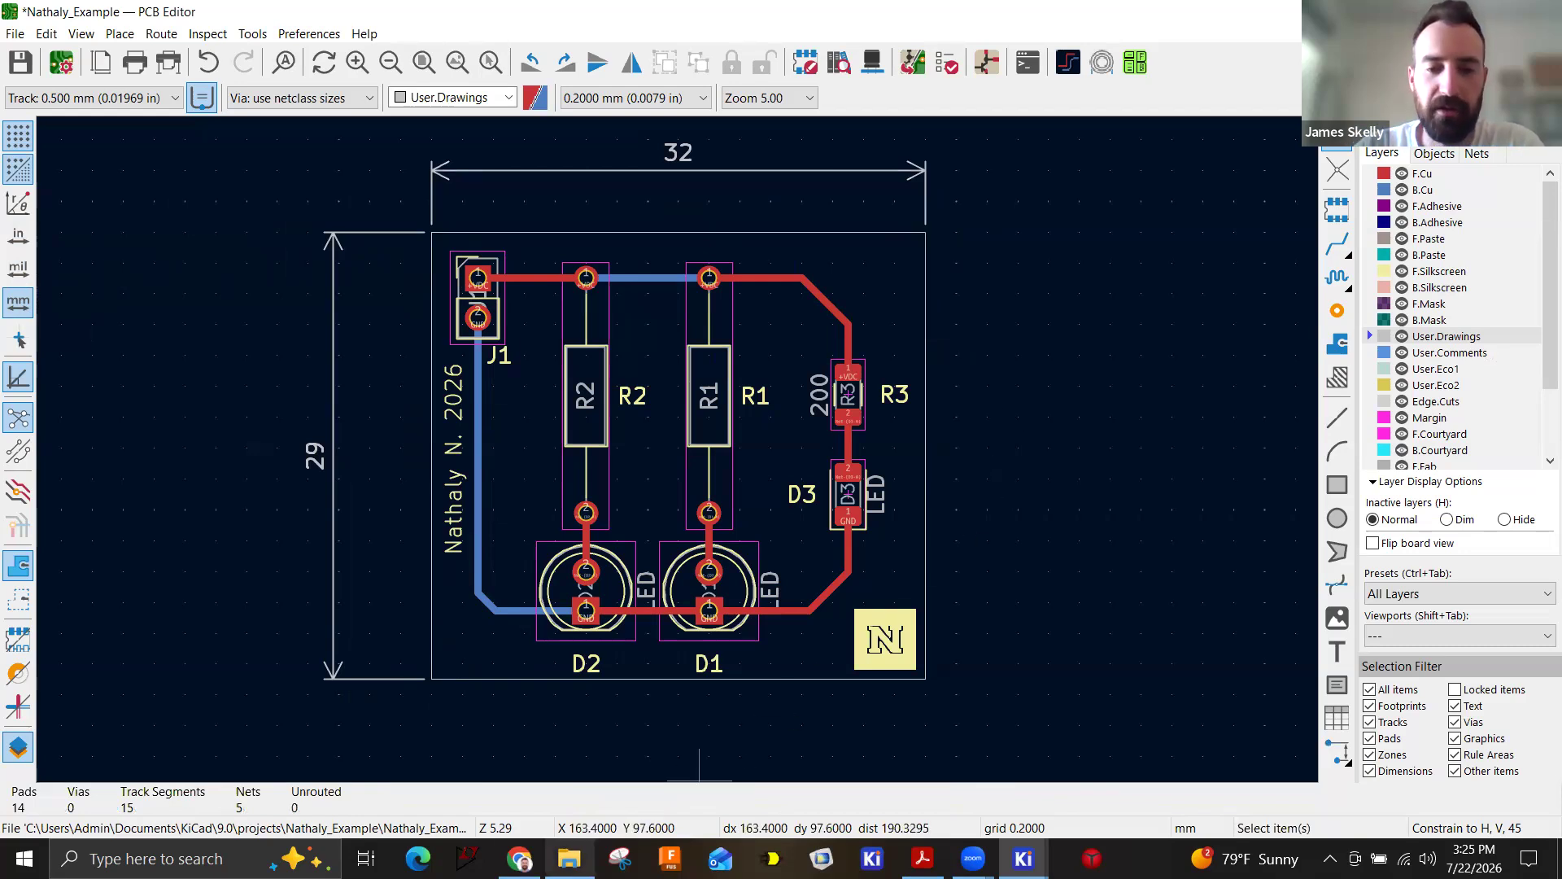
Switch to Google Chrome and request a JLCPCB instant quote for a 29 x 32 mm board.
left_click(519, 859)
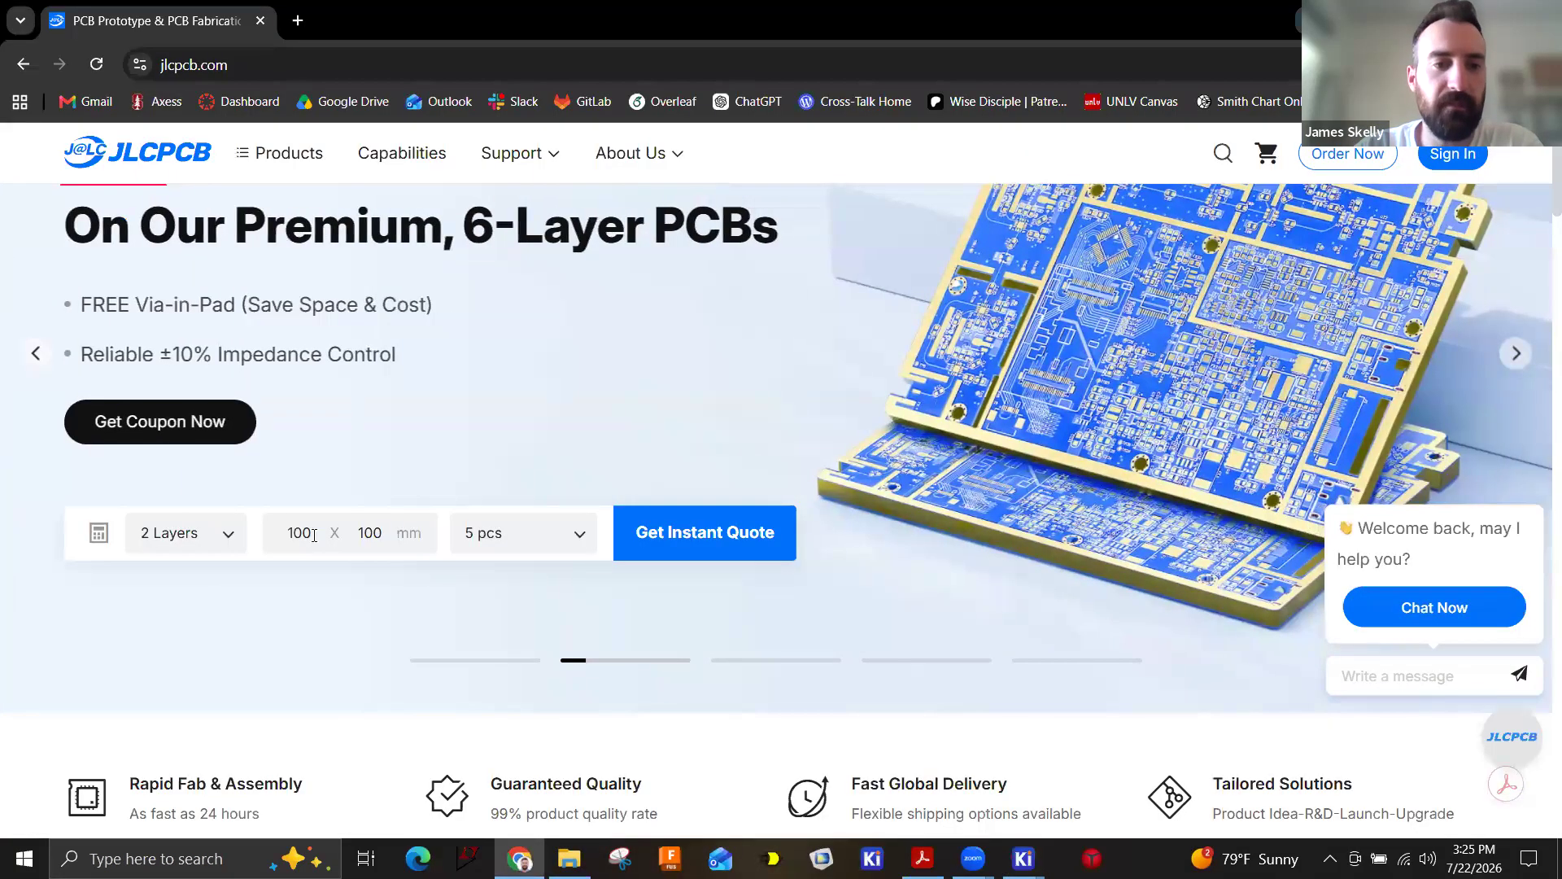
left_click(313, 535)
key("BackSpace")
key("BackSpace")
key("BackSpace")
type("29")
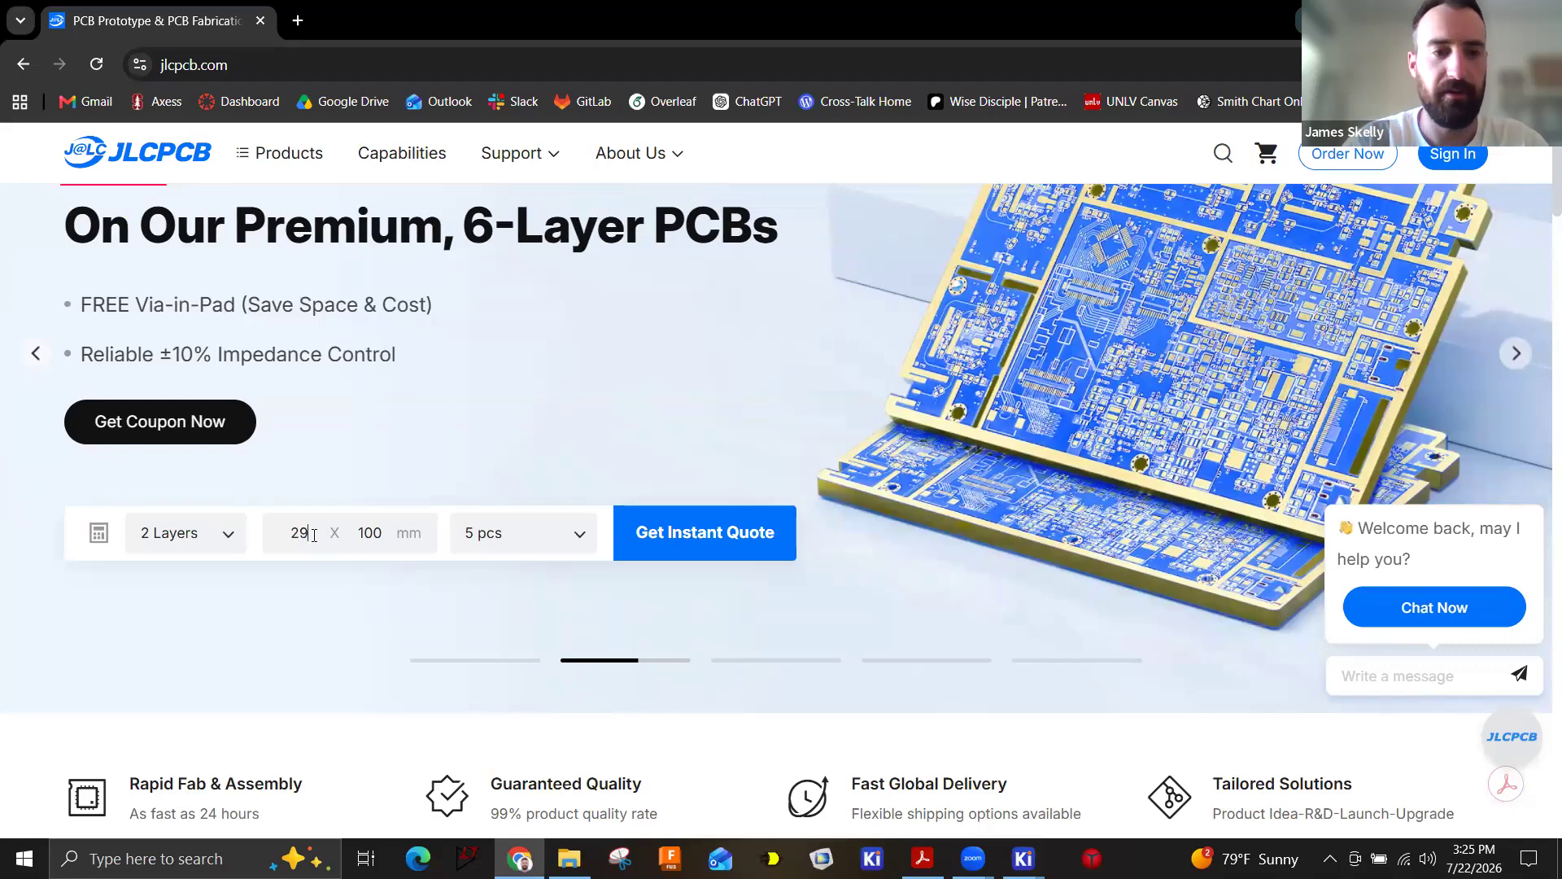
key("Tab")
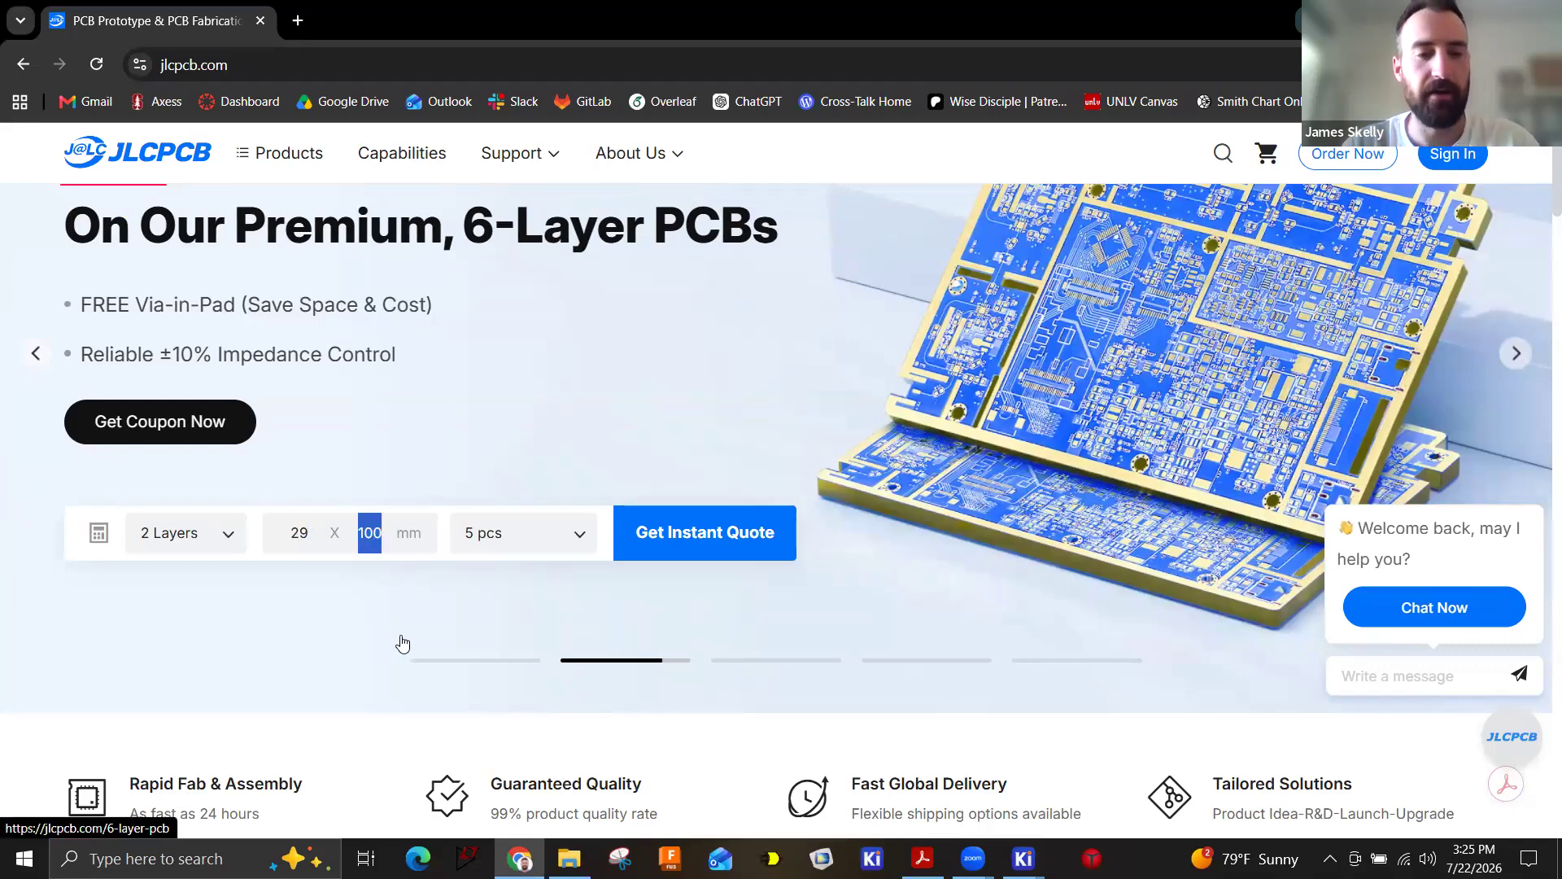
type("32")
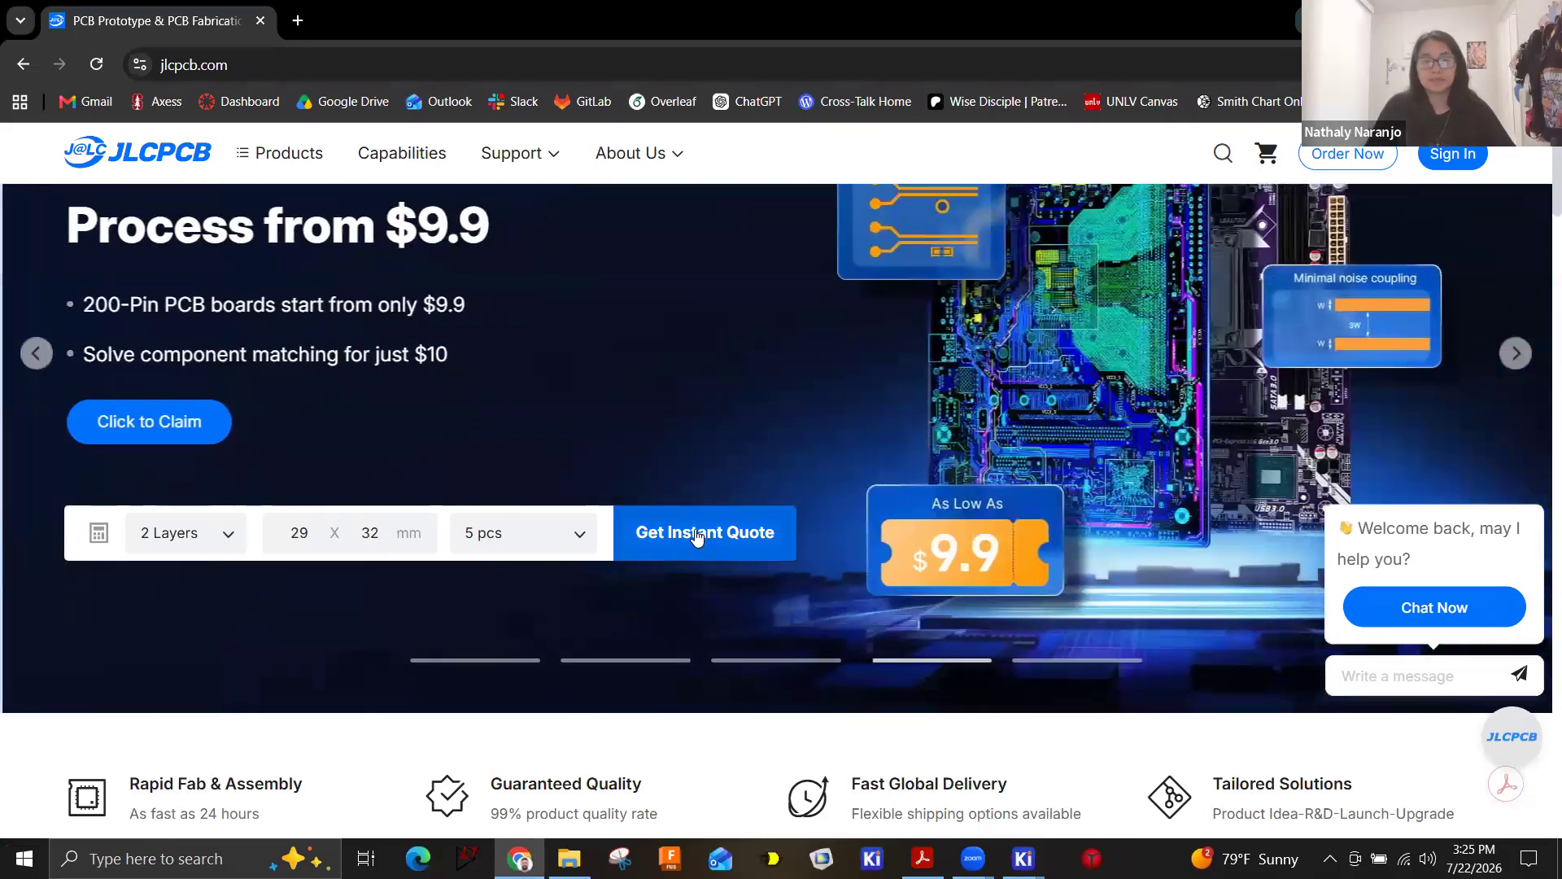
left_click(697, 537)
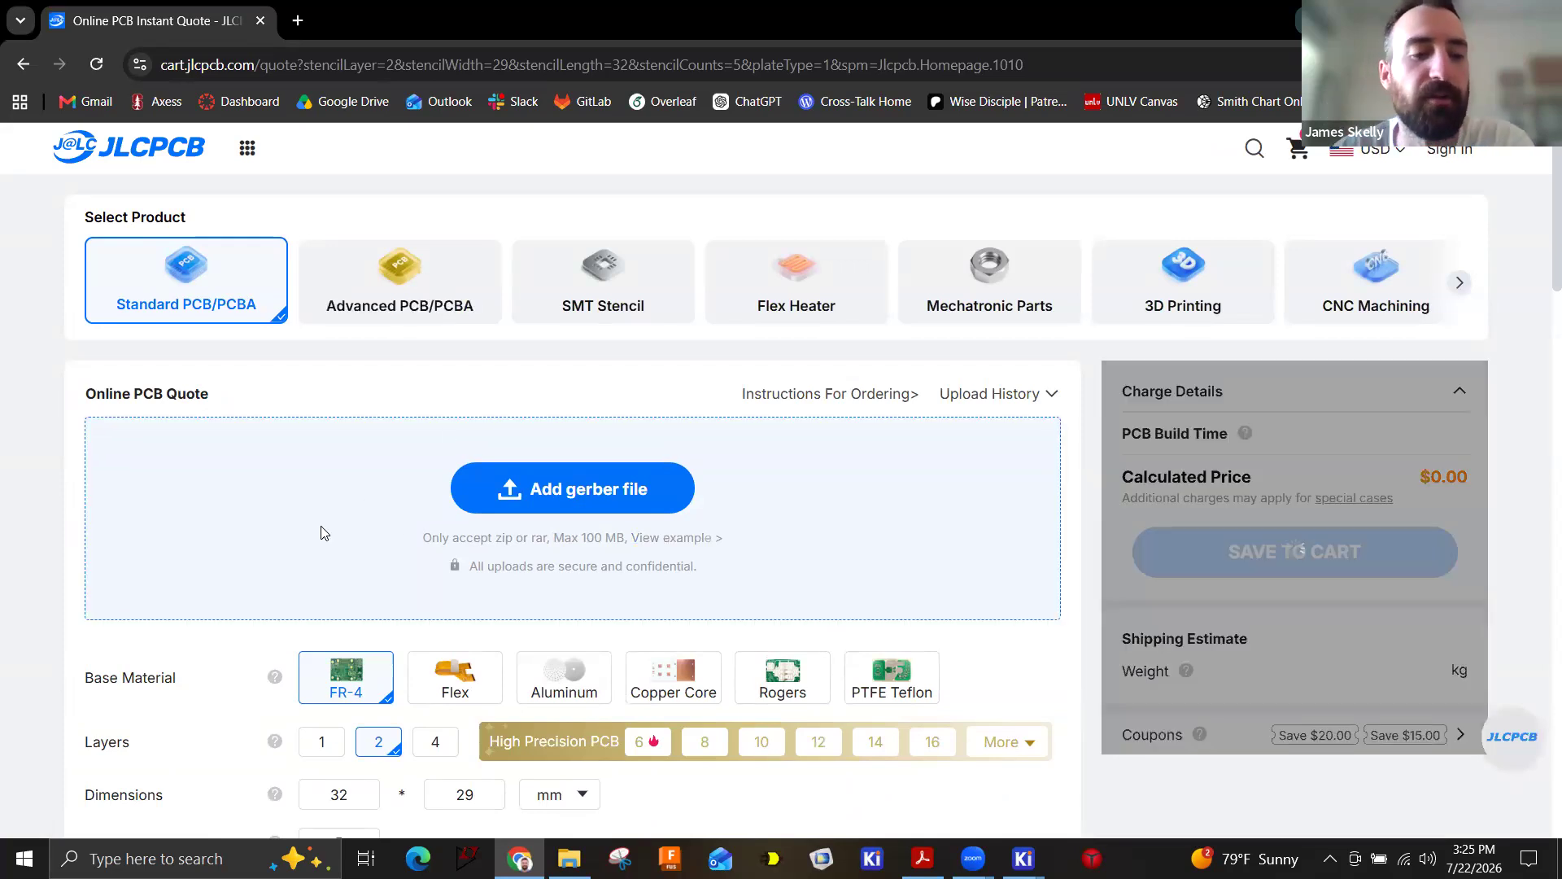
Examine the available PCB quantities, charge details and build times on the quote page, keeping the quantity at 5.
scroll(367, 562, "down", 3)
left_click(348, 642)
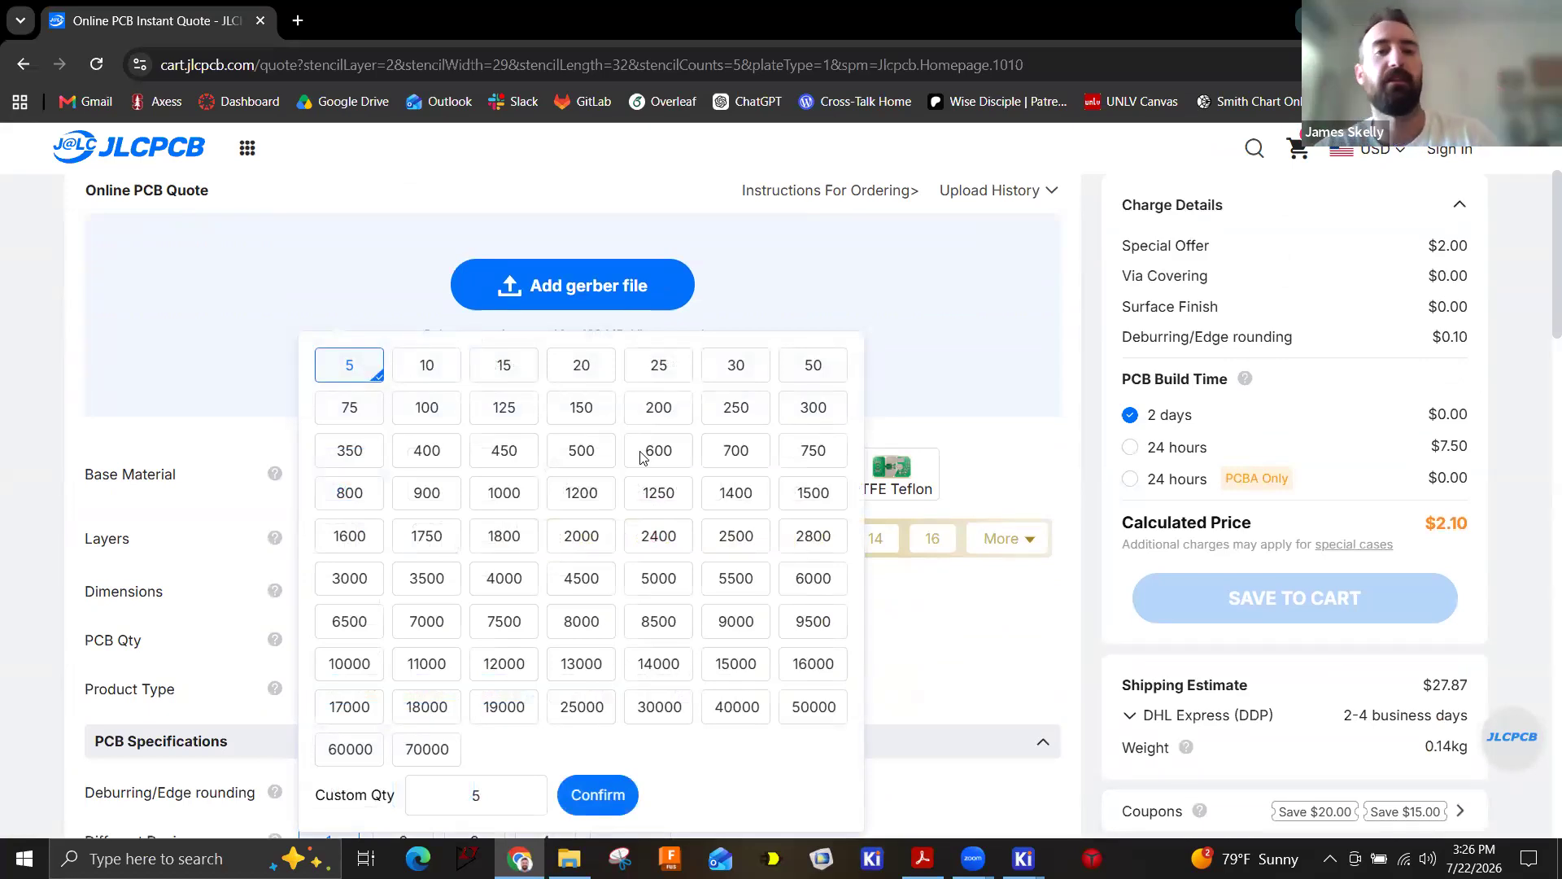
left_click(1003, 456)
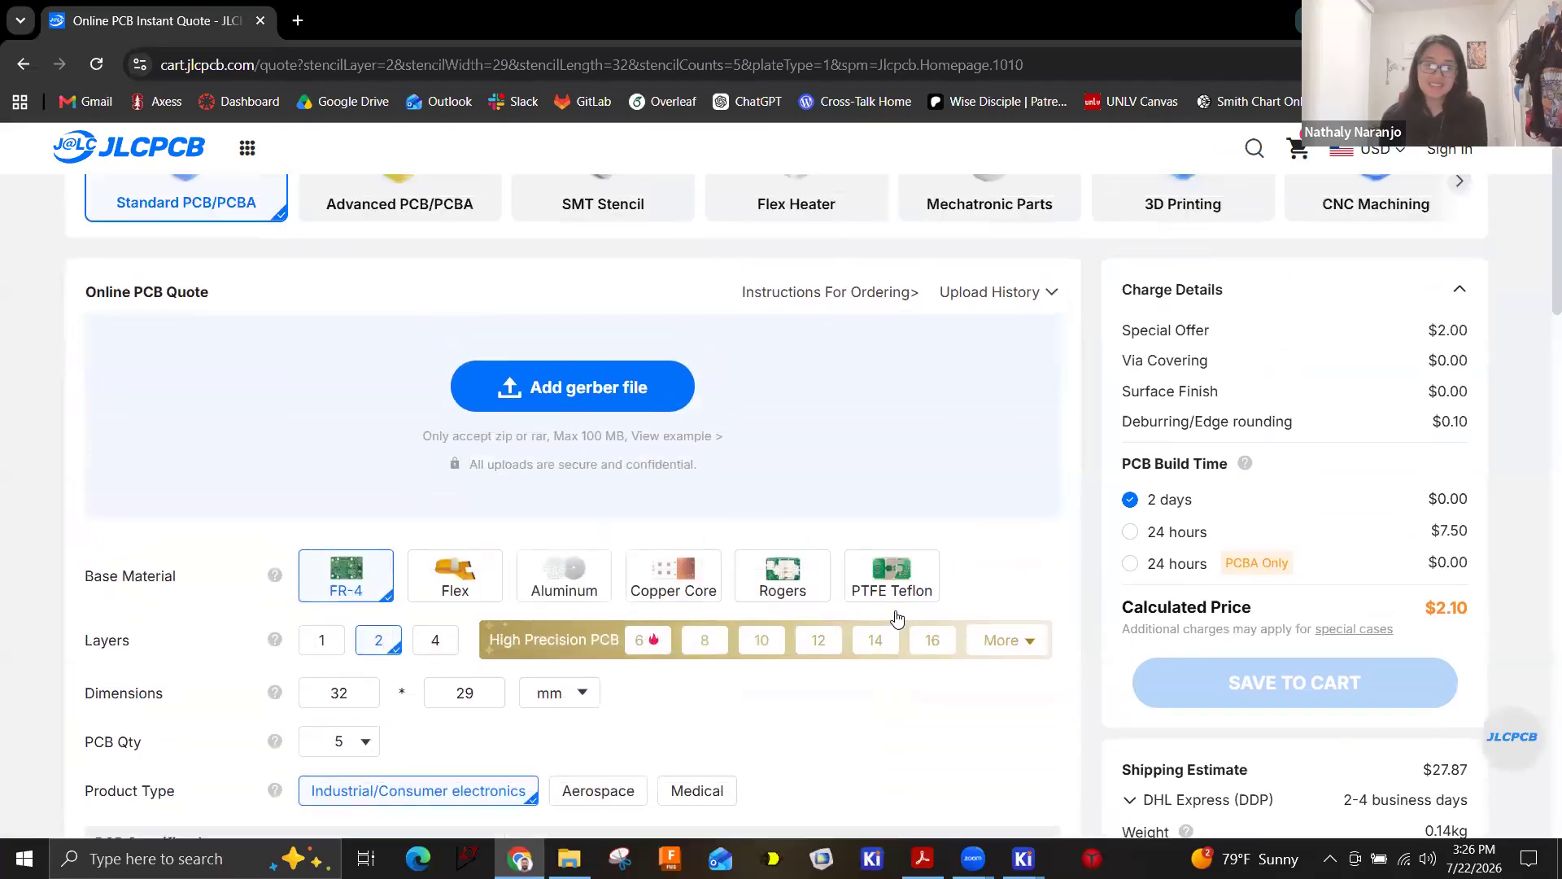
scroll(851, 607, "up", 3)
scroll(1314, 574, "down", 1)
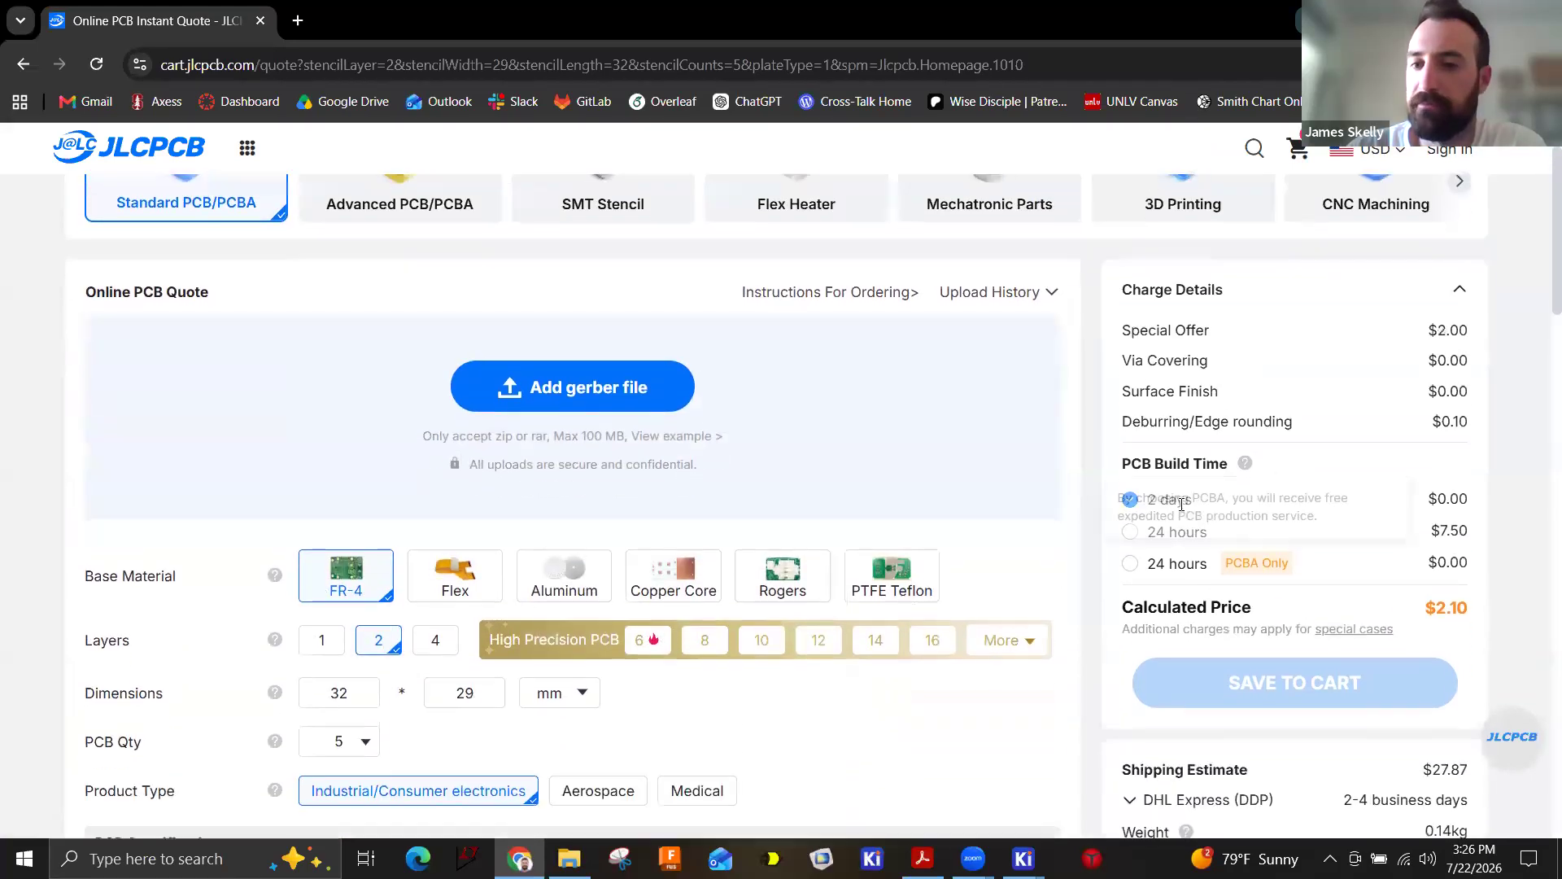
scroll(1471, 425, "up", 1)
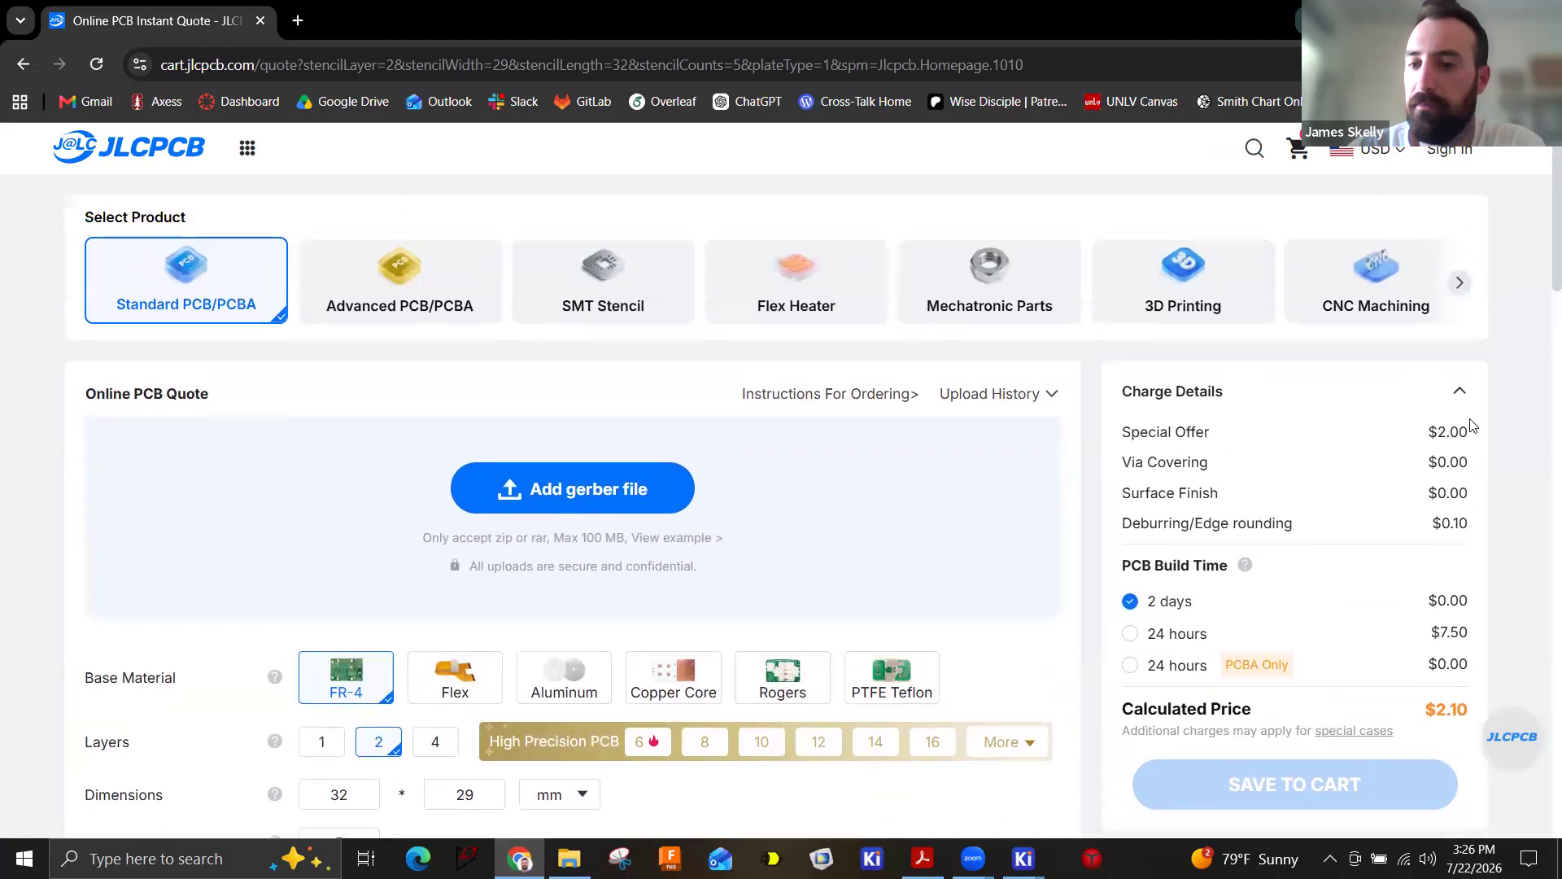
scroll(1472, 426, "down", 1)
scroll(1461, 616, "down", 1)
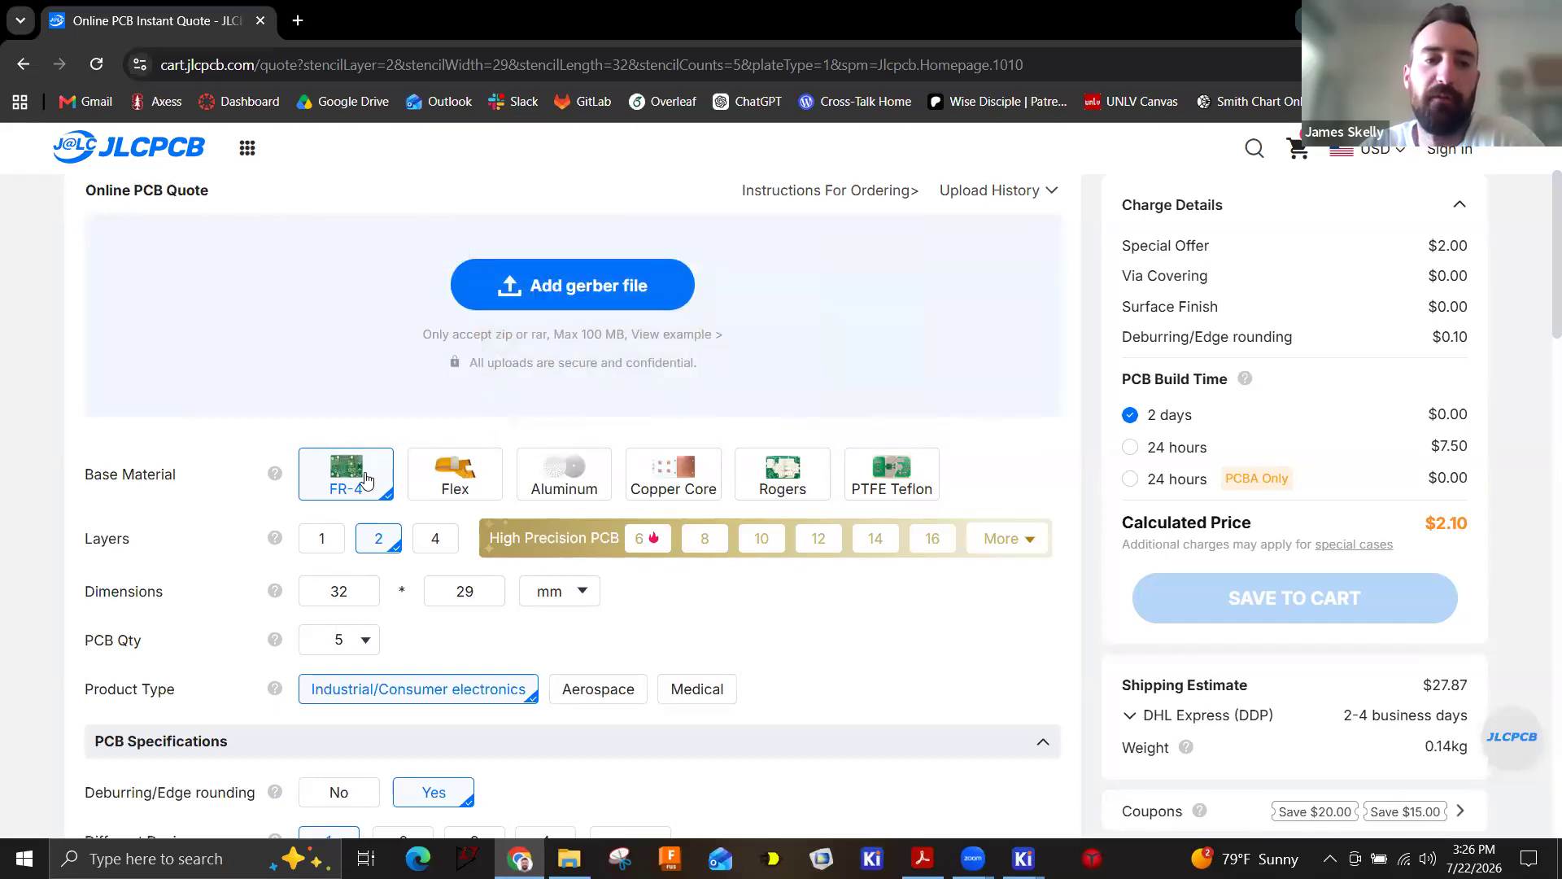
Preview the base materials, try Rogers to compare its price, and return the base material to FR-4.
mouse_move(367, 476)
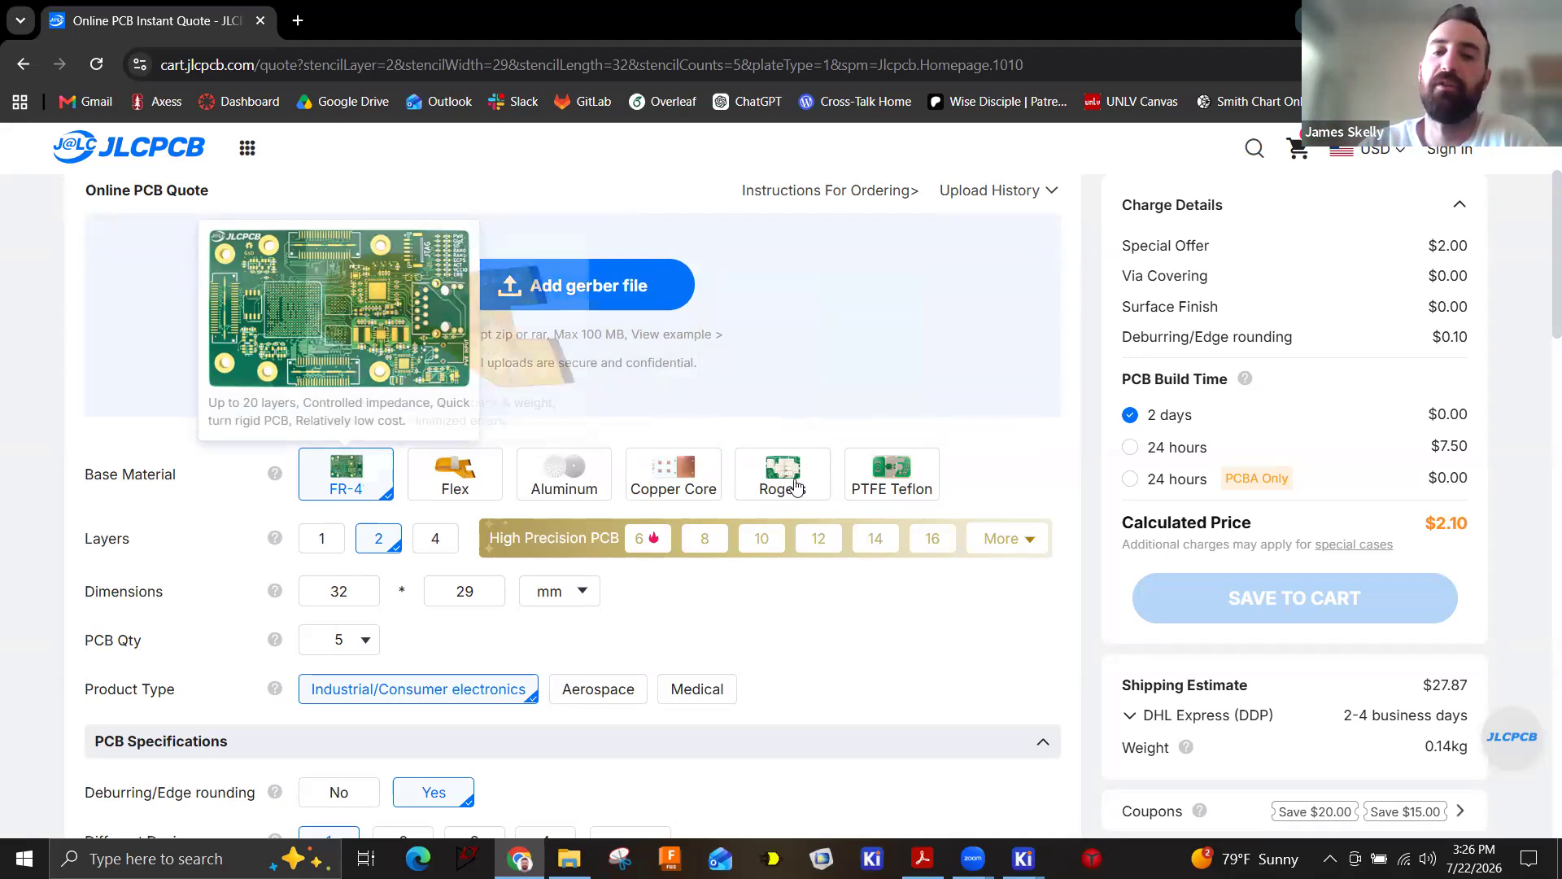
mouse_move(796, 485)
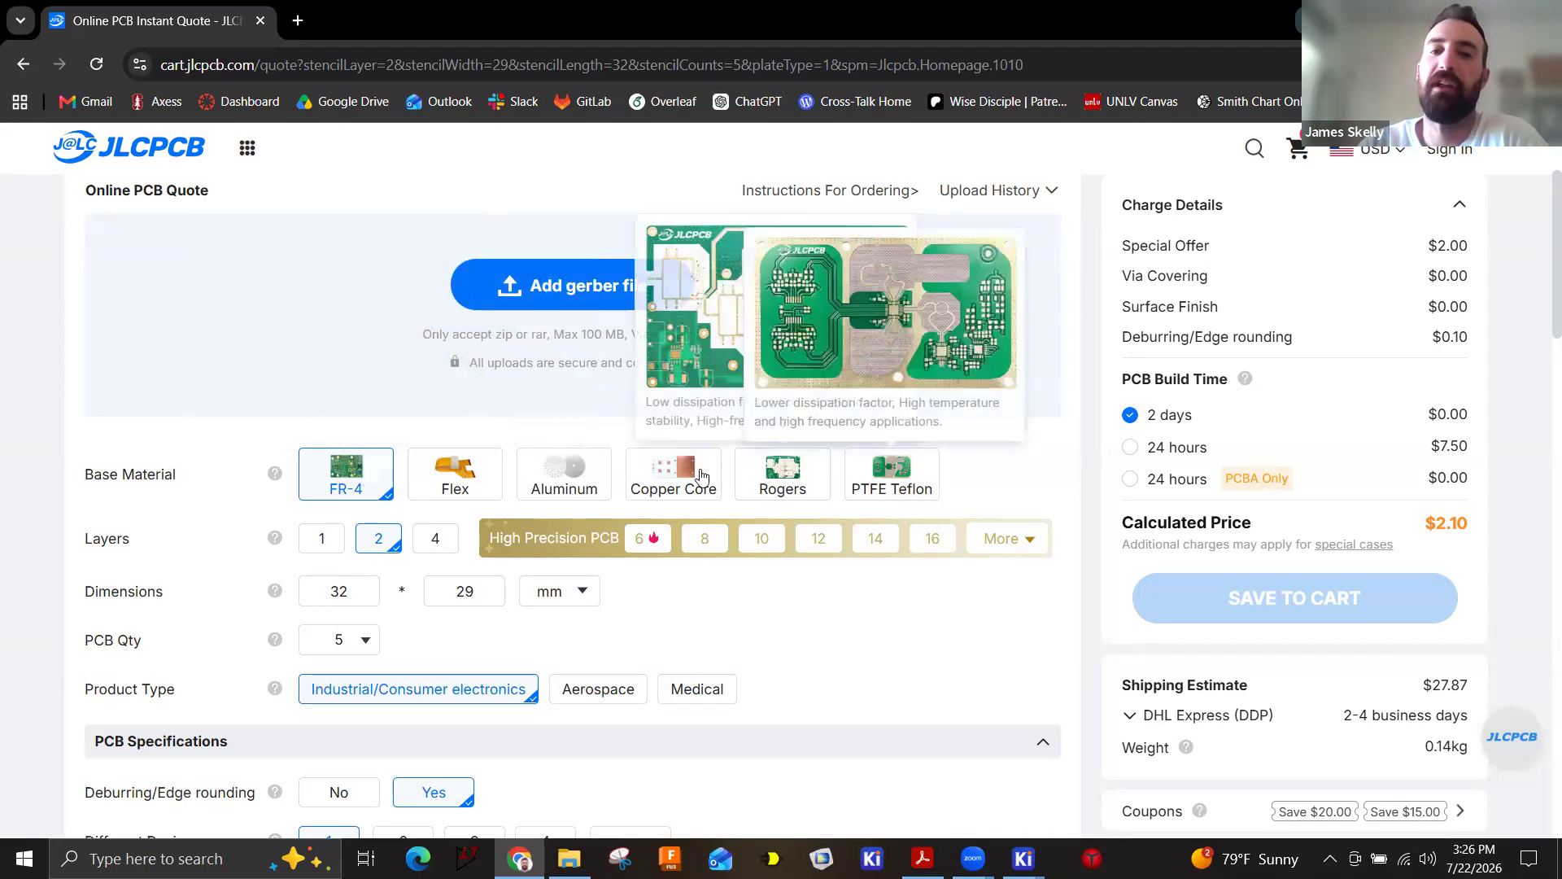
left_click(802, 484)
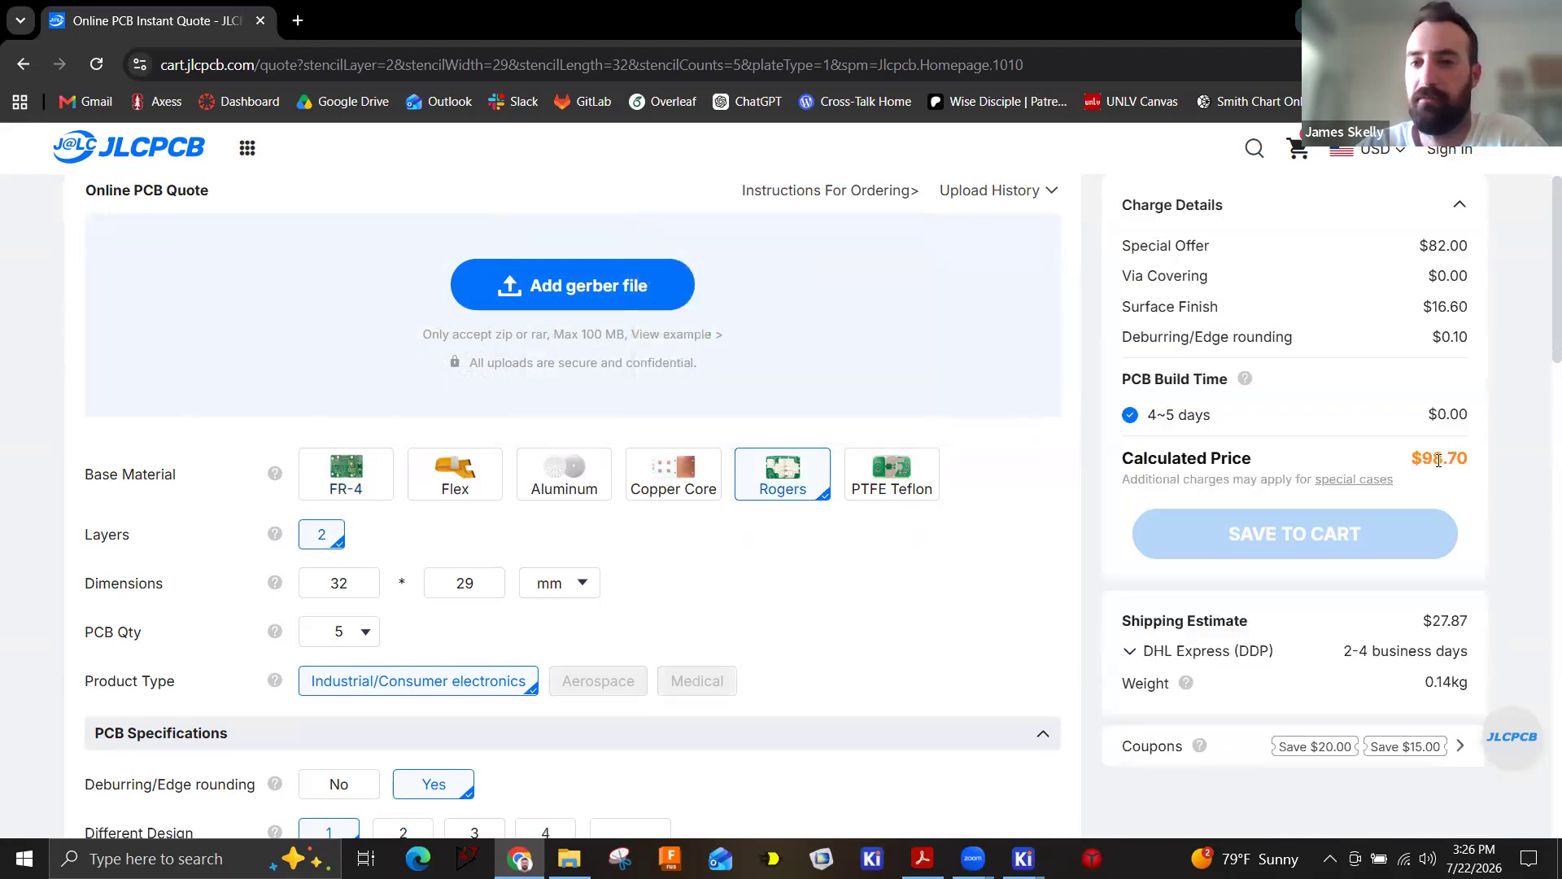
left_click(357, 490)
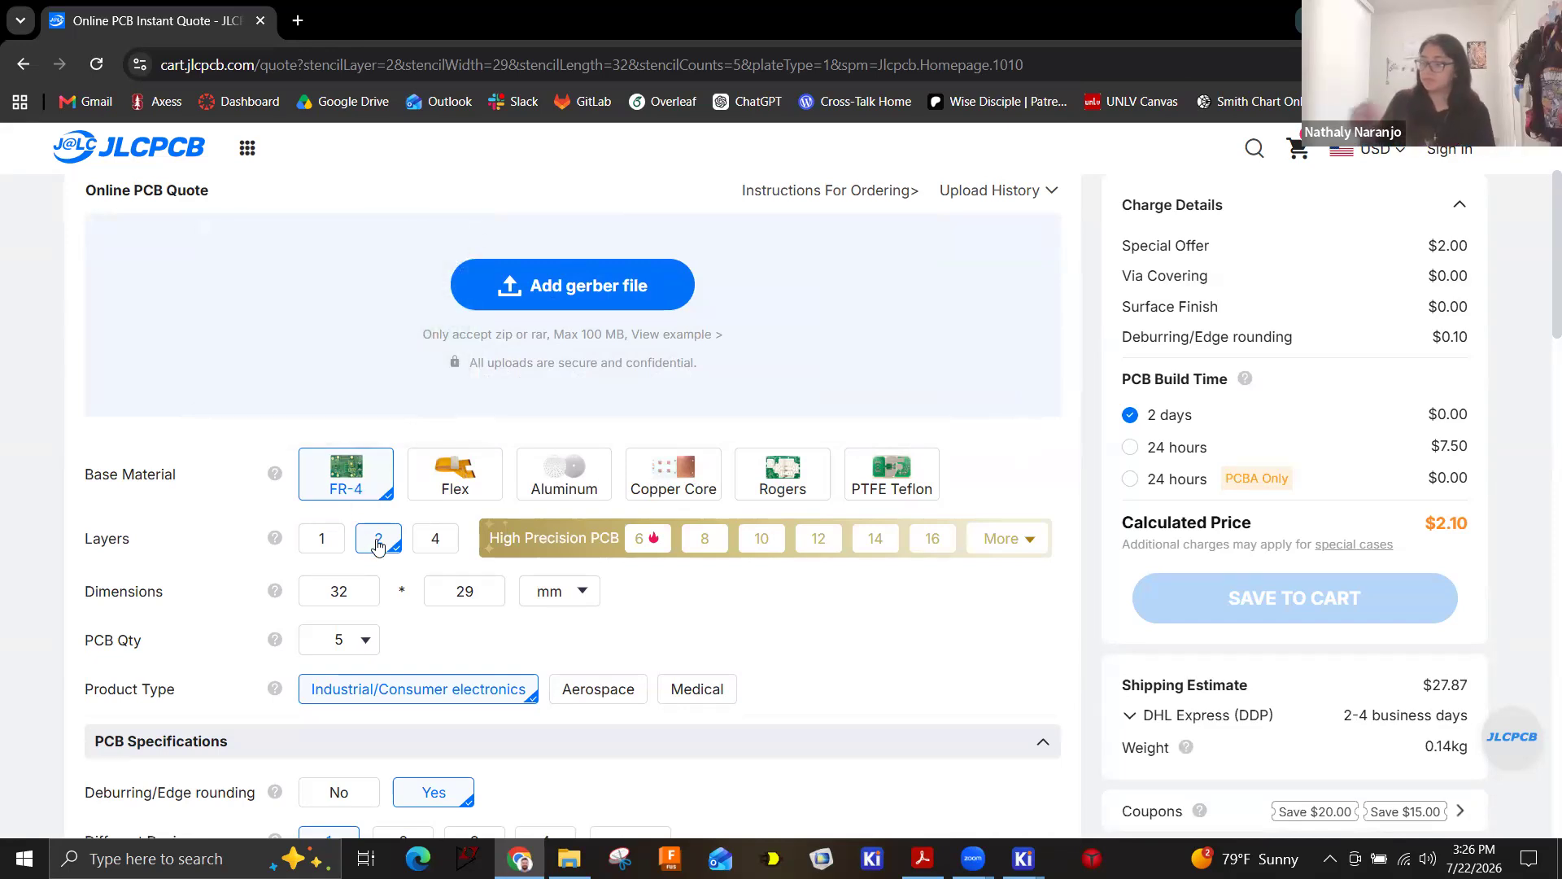
Look through the PCB specifications and high-spec options, including the delivery format.
scroll(434, 634, "down", 1)
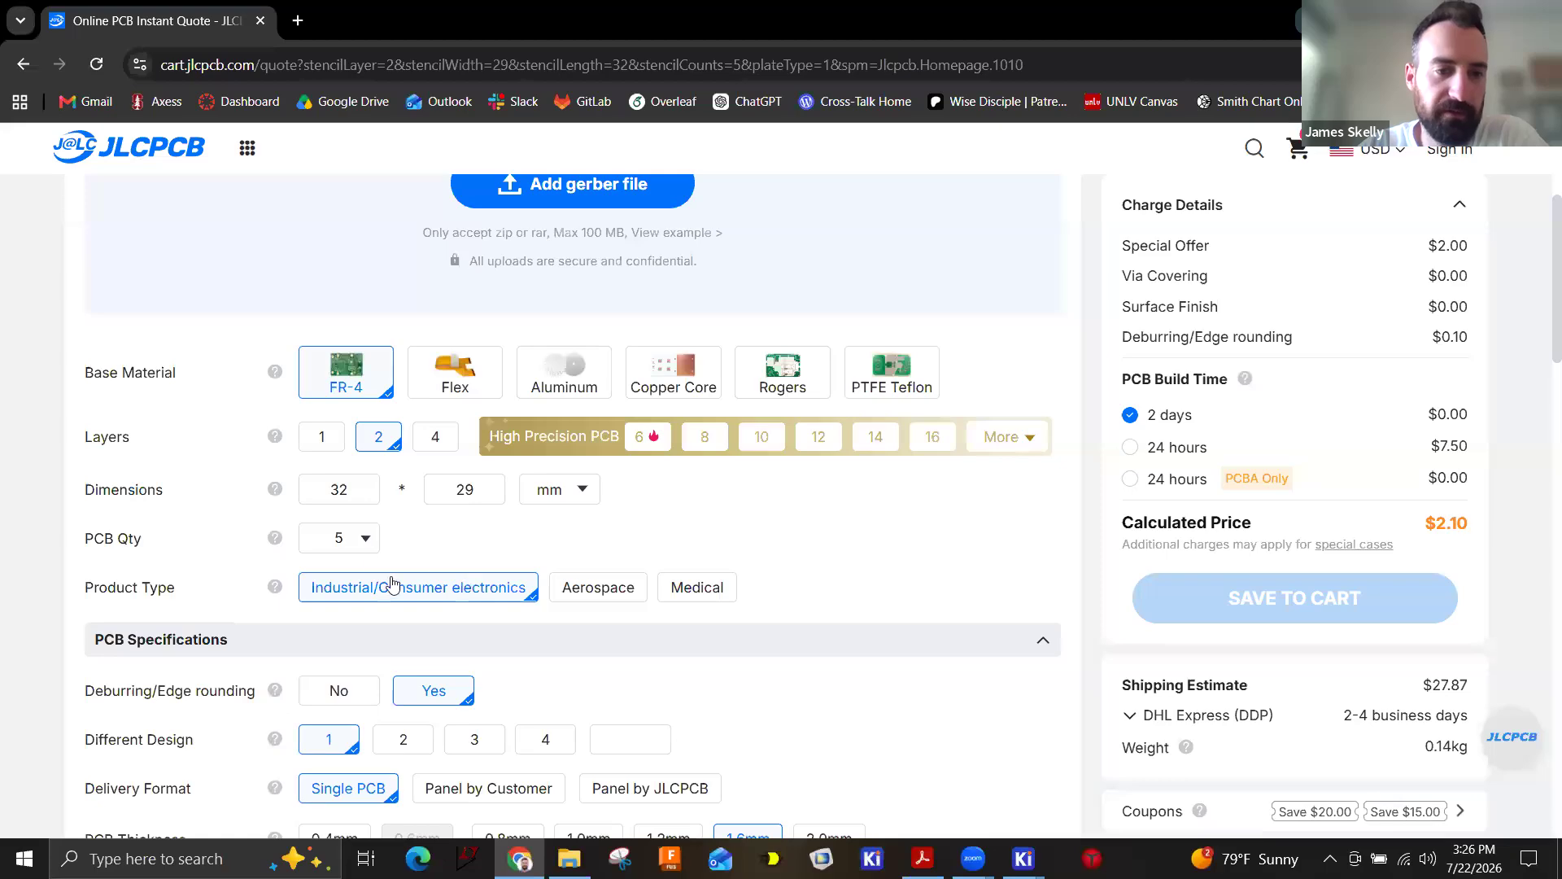
scroll(565, 670, "down", 3)
scroll(591, 587, "down", 8)
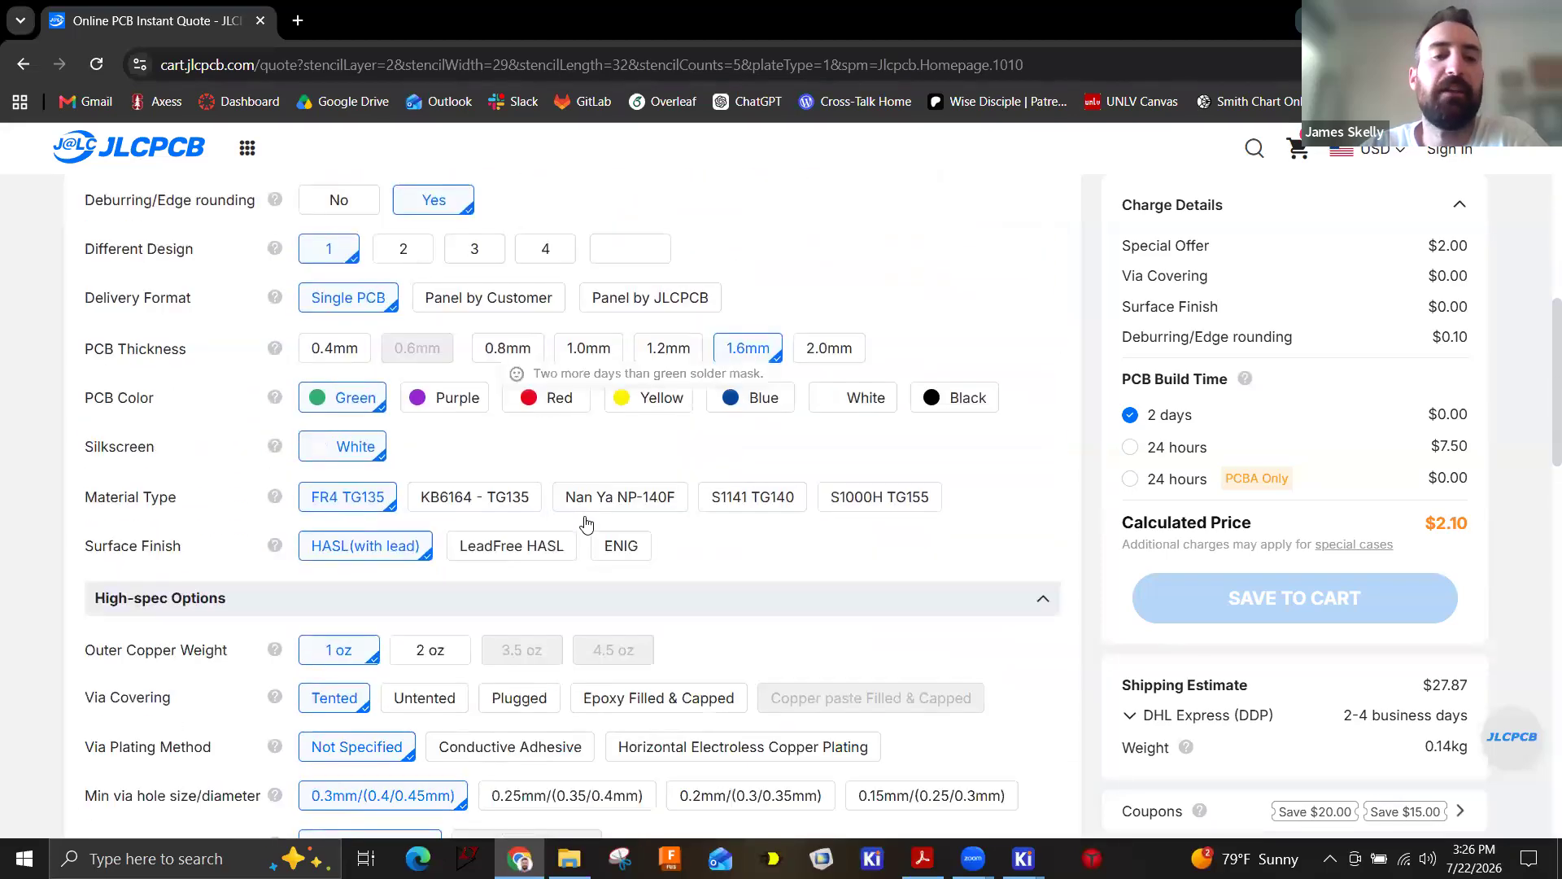
scroll(591, 587, "up", 9)
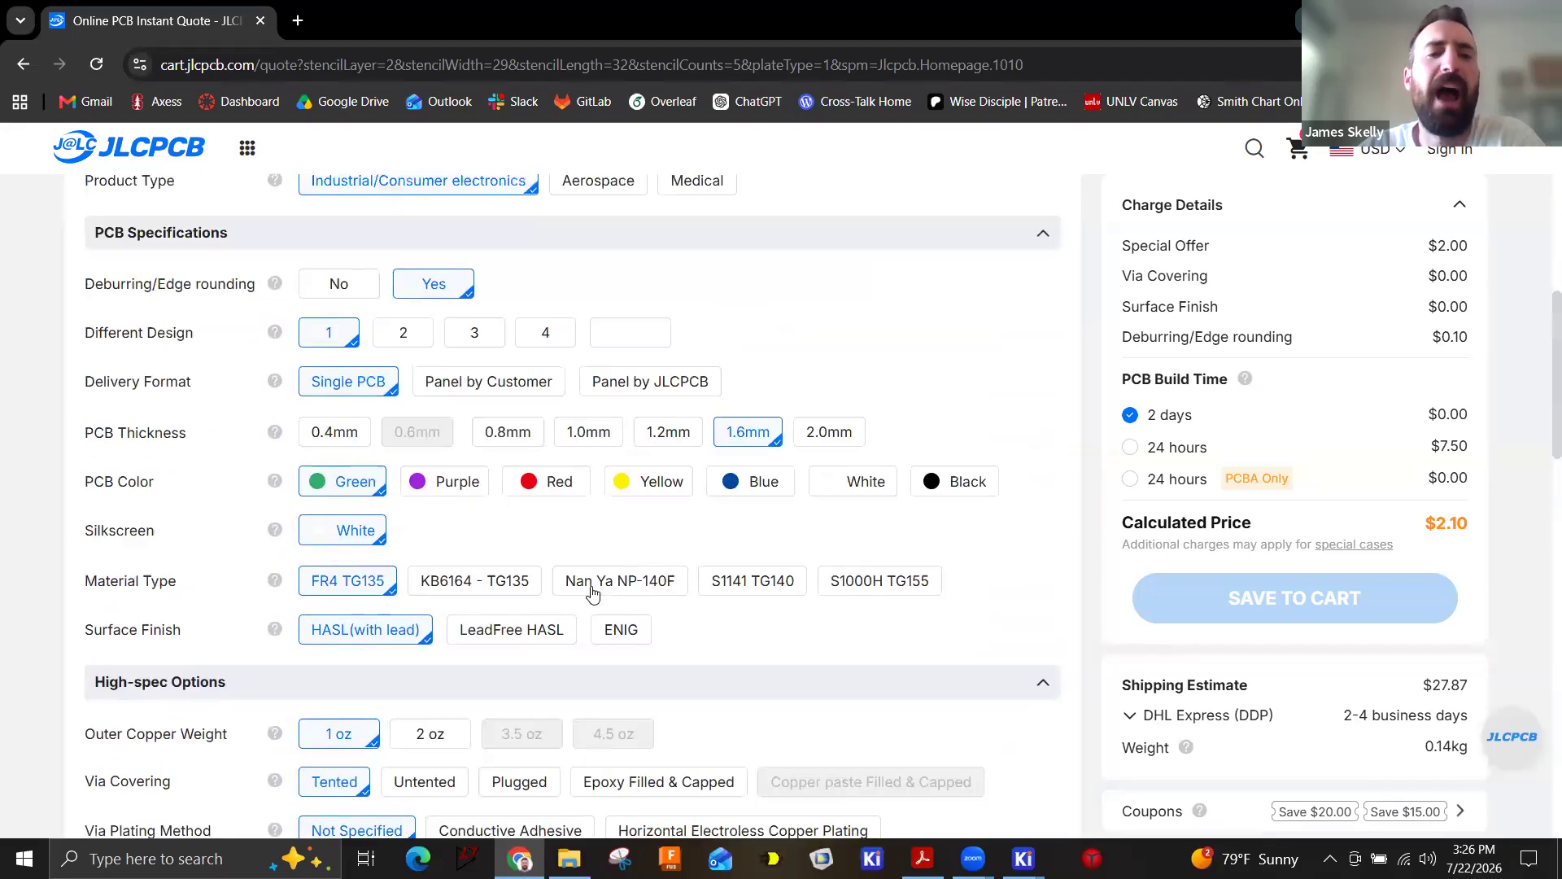
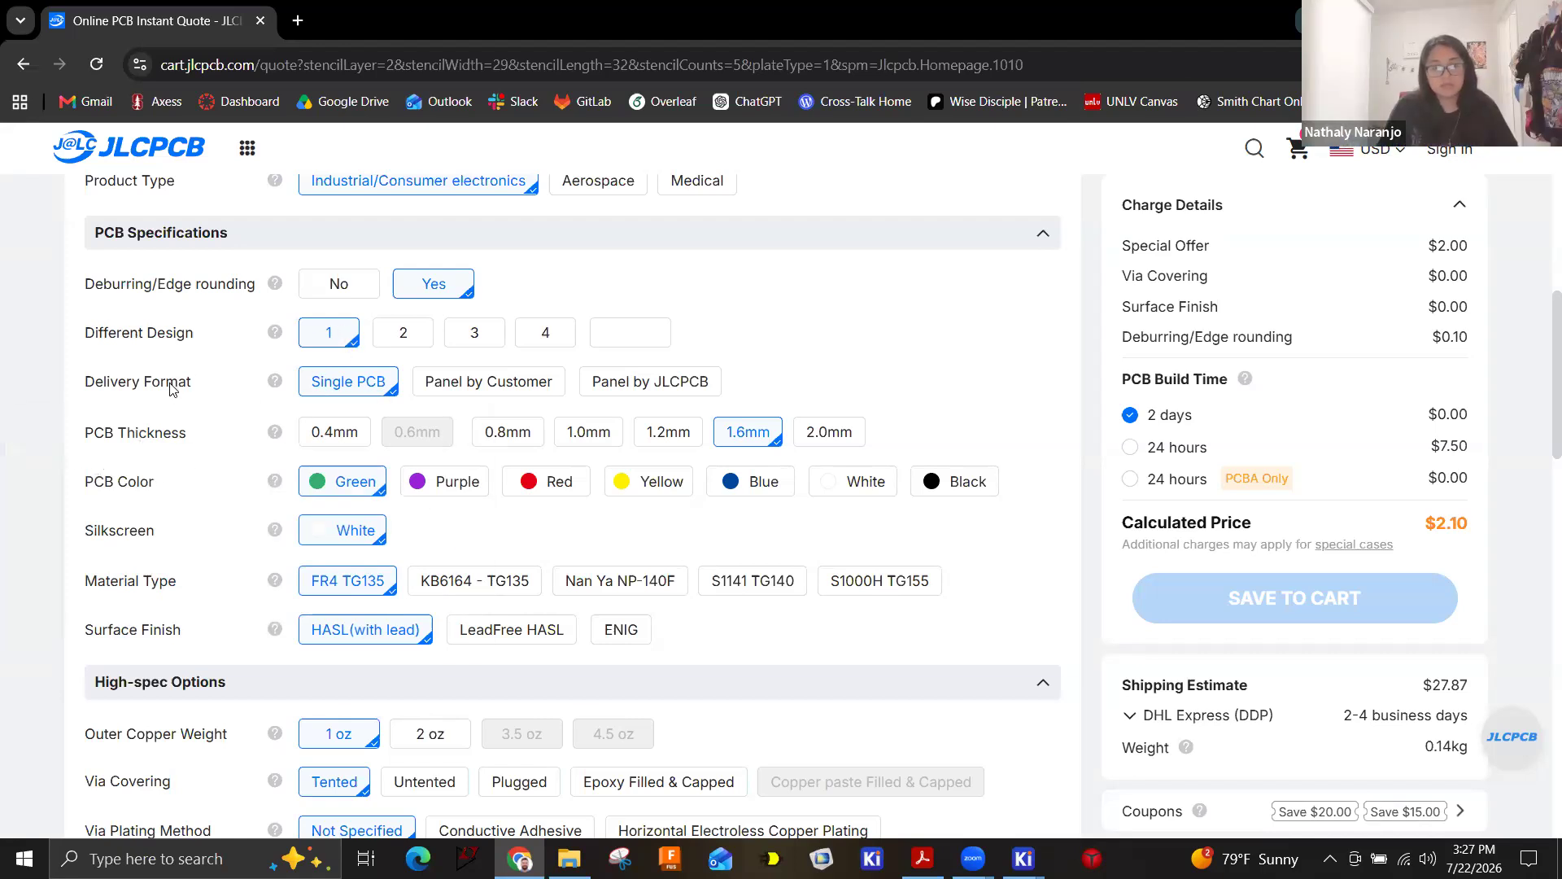
mouse_move(339, 392)
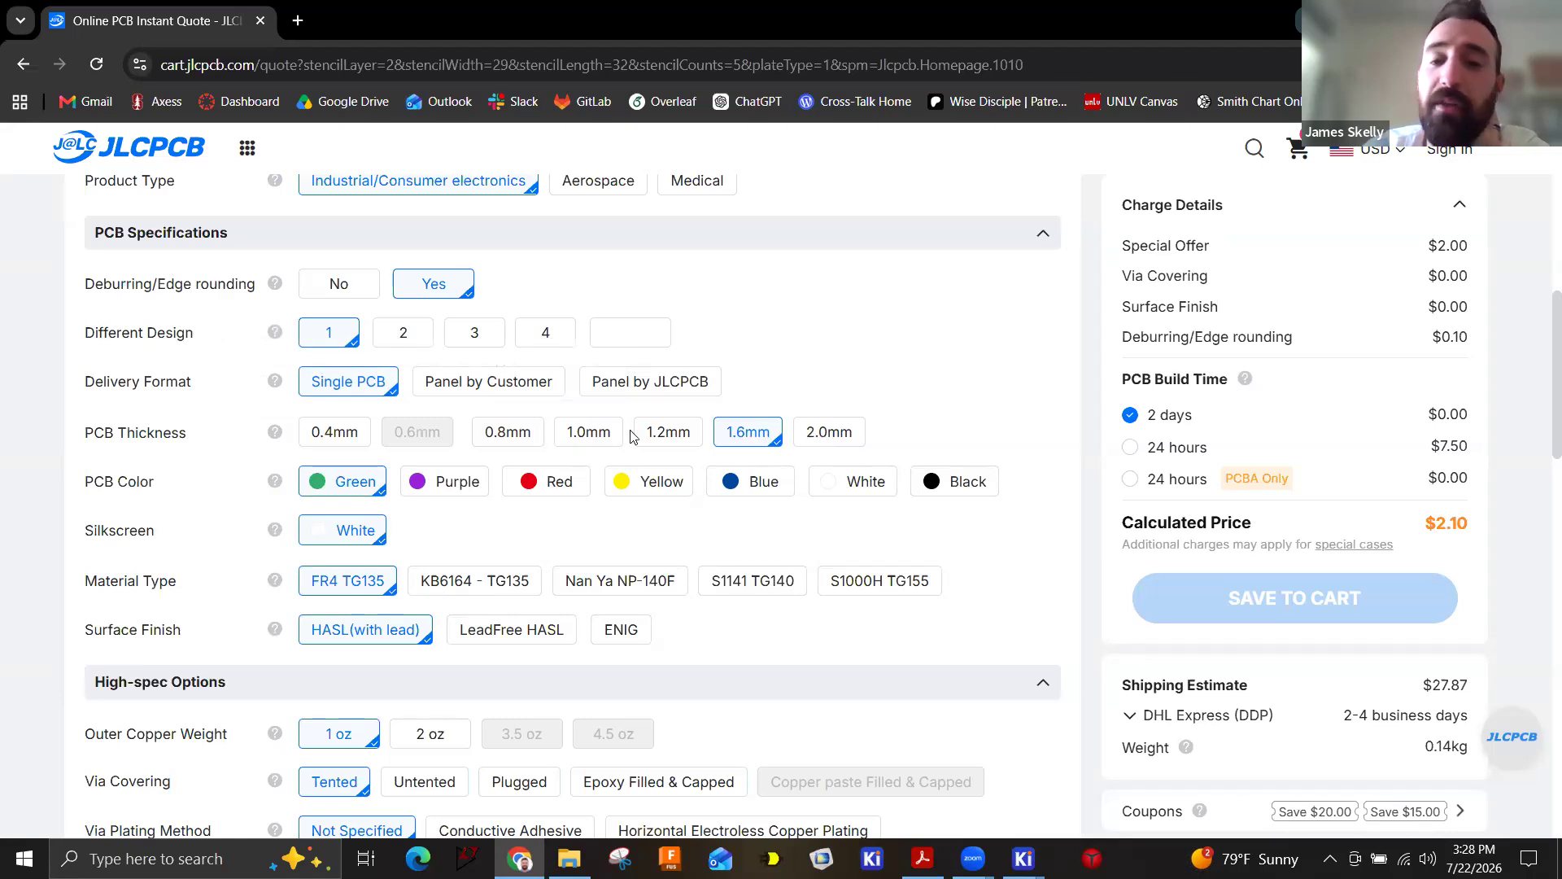
Try PCB thicknesses of 0.4 mm and 2.0 mm to compare prices, return to 1.6 mm and review the quote options.
left_click(334, 432)
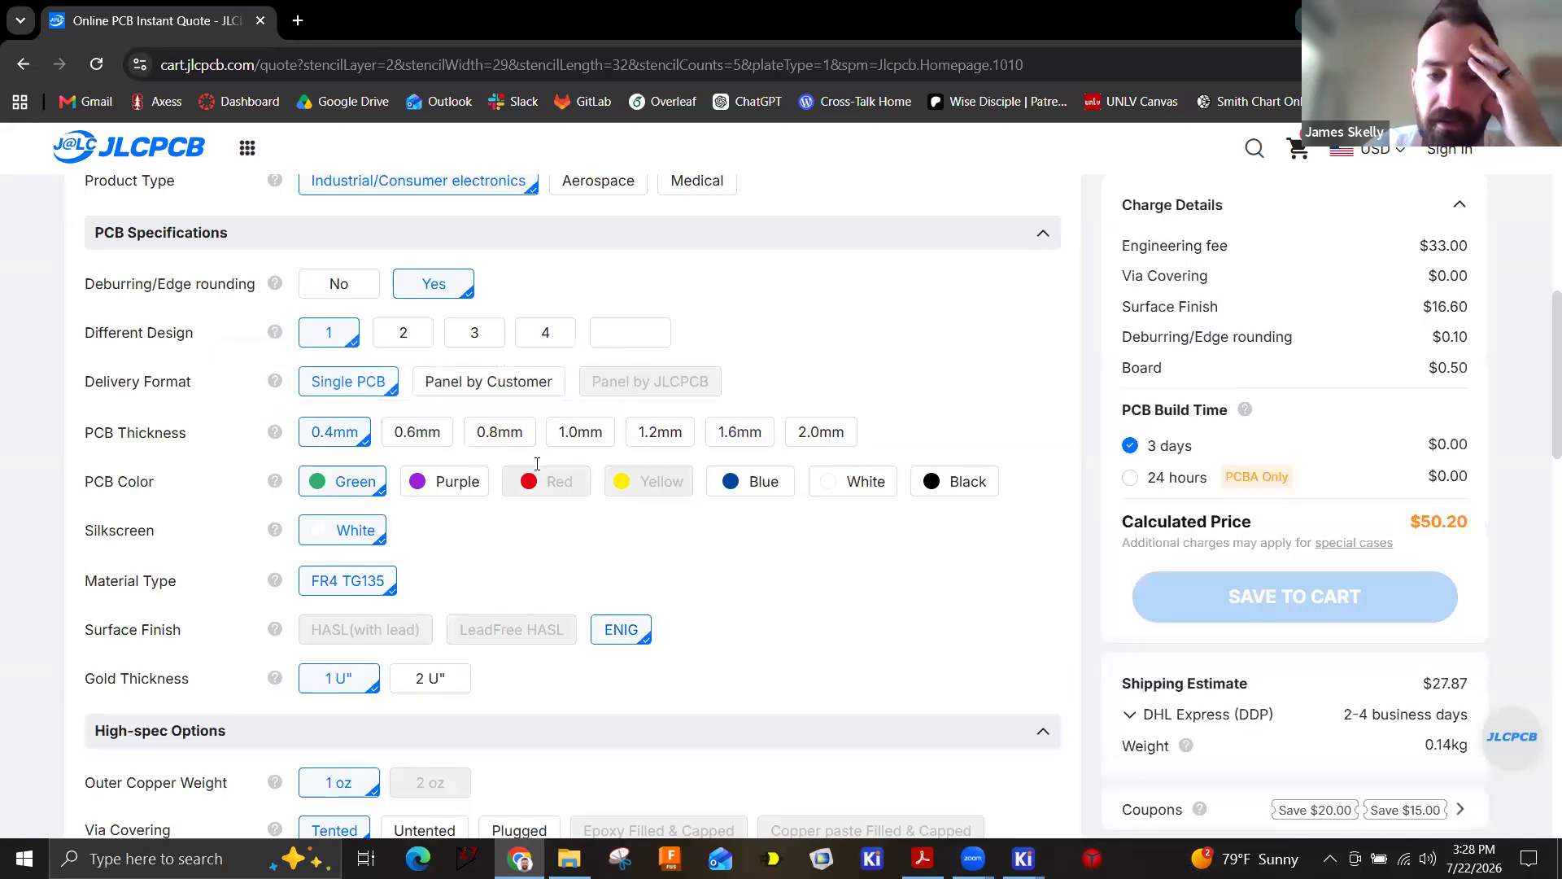
left_click(824, 440)
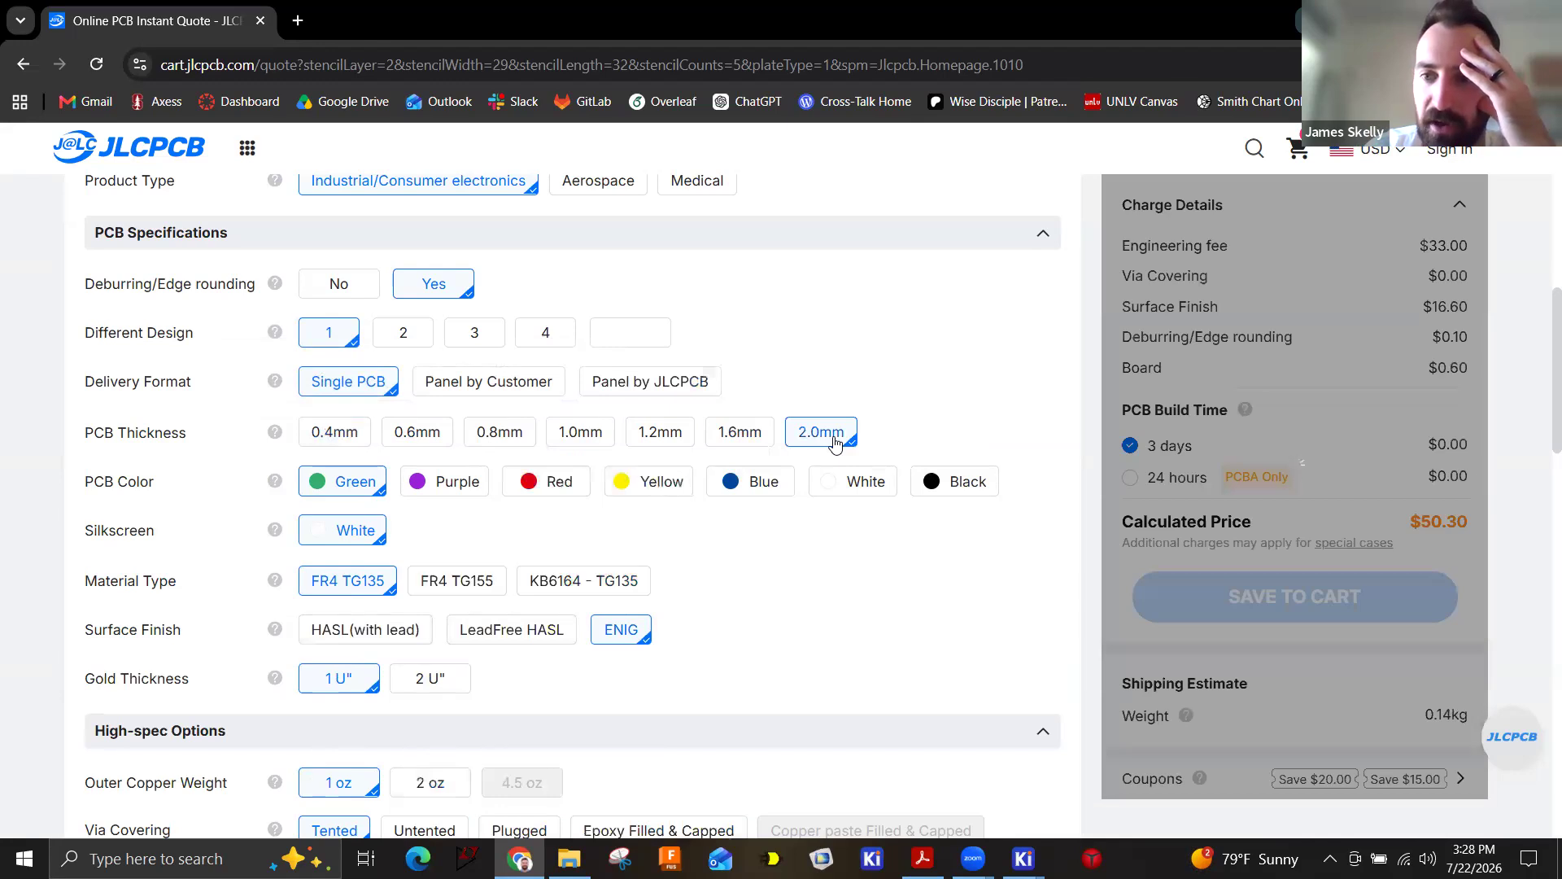
left_click(741, 436)
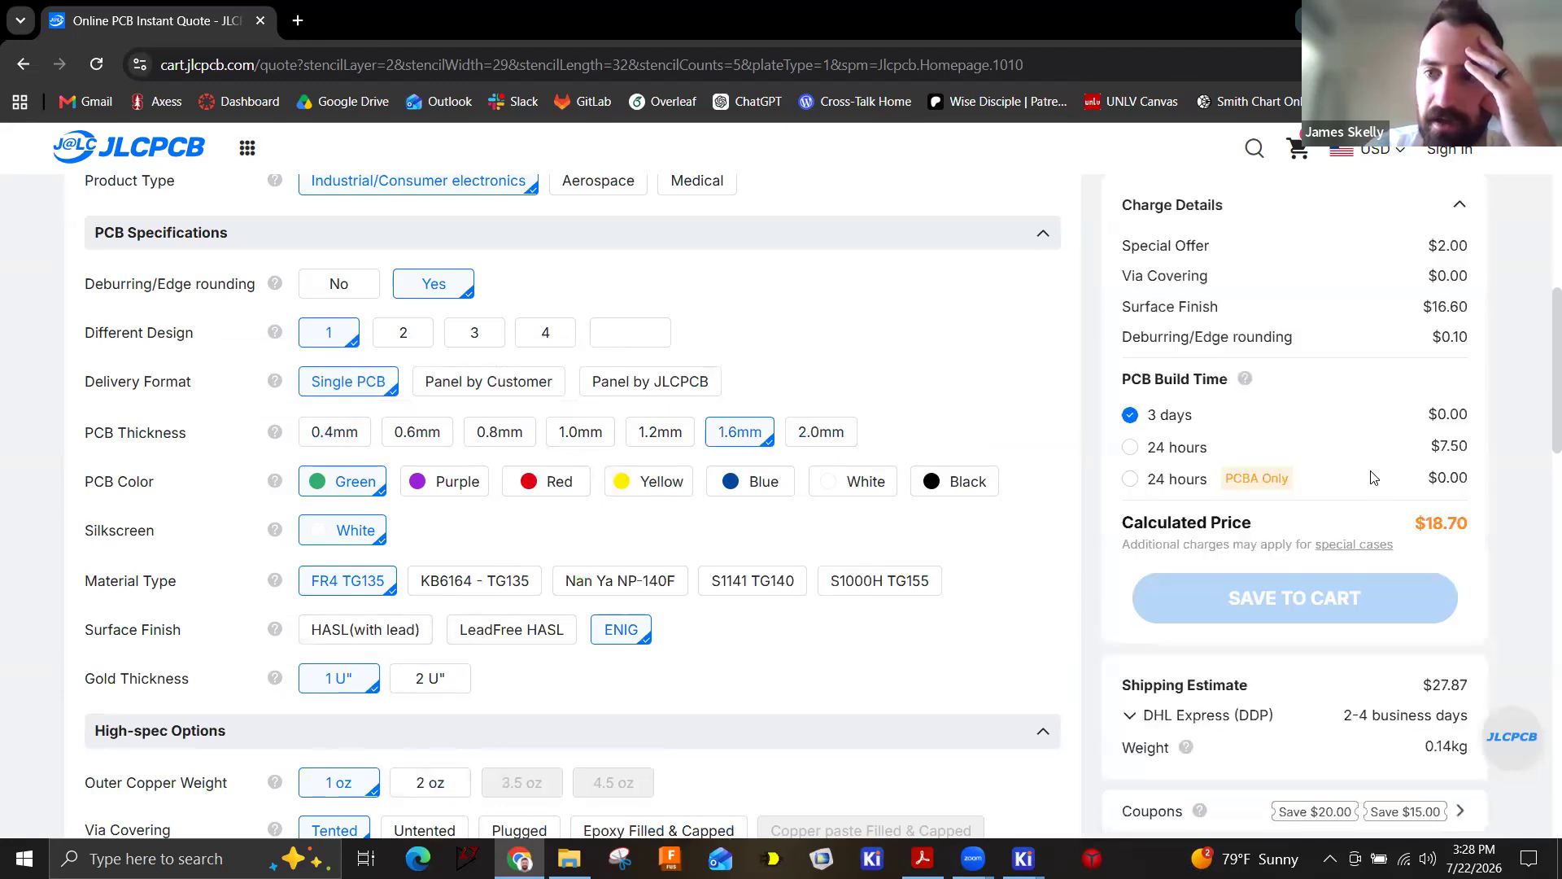
scroll(1373, 477, "up", 5)
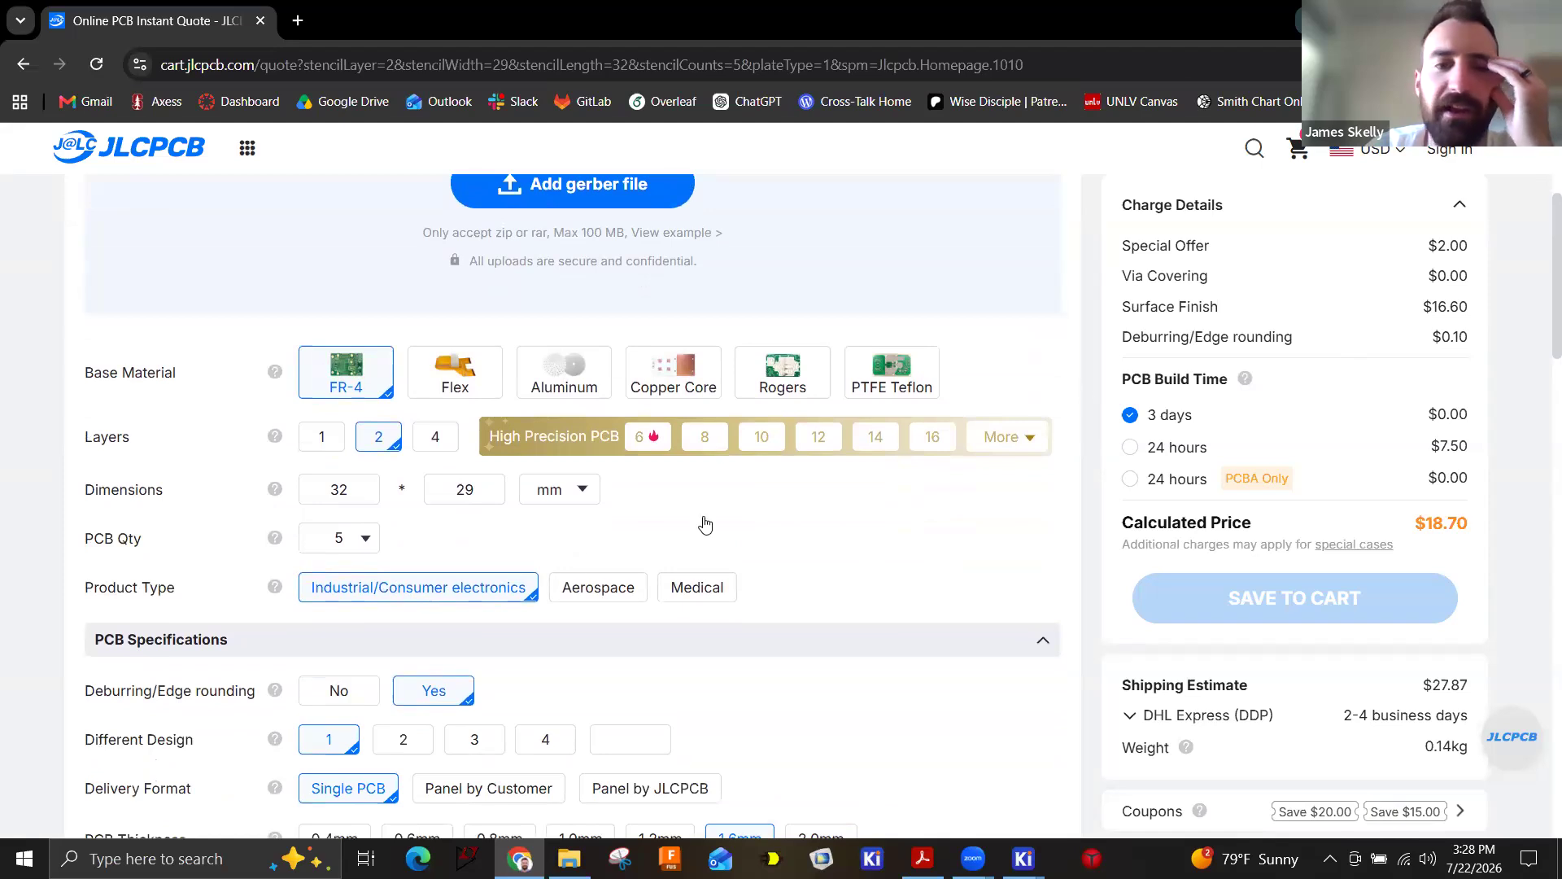
scroll(611, 549, "down", 3)
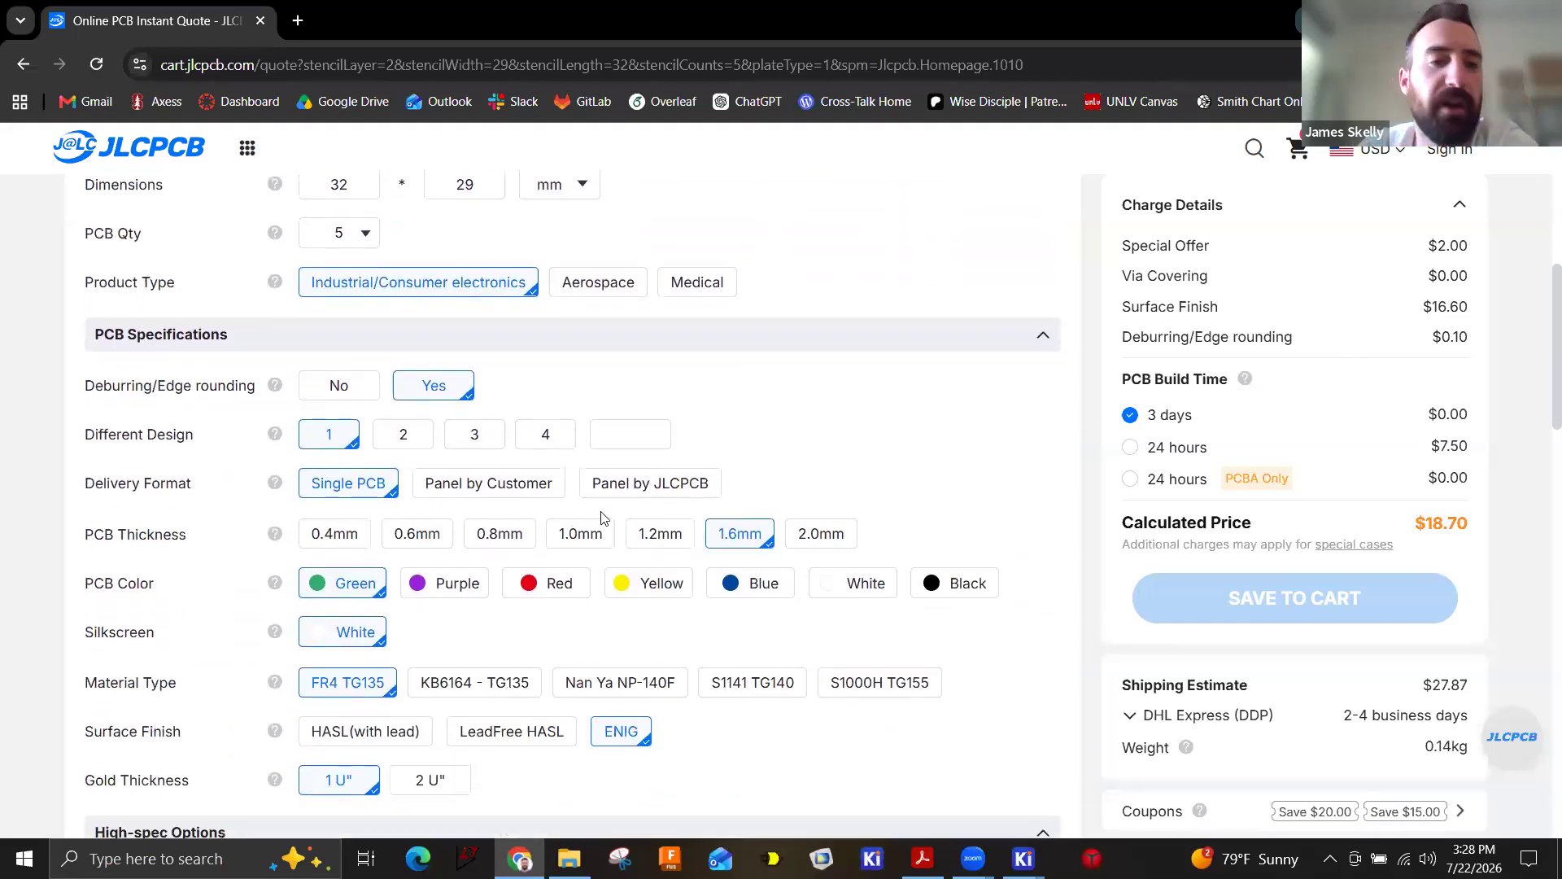
scroll(598, 517, "down", 2)
scroll(710, 482, "up", 1)
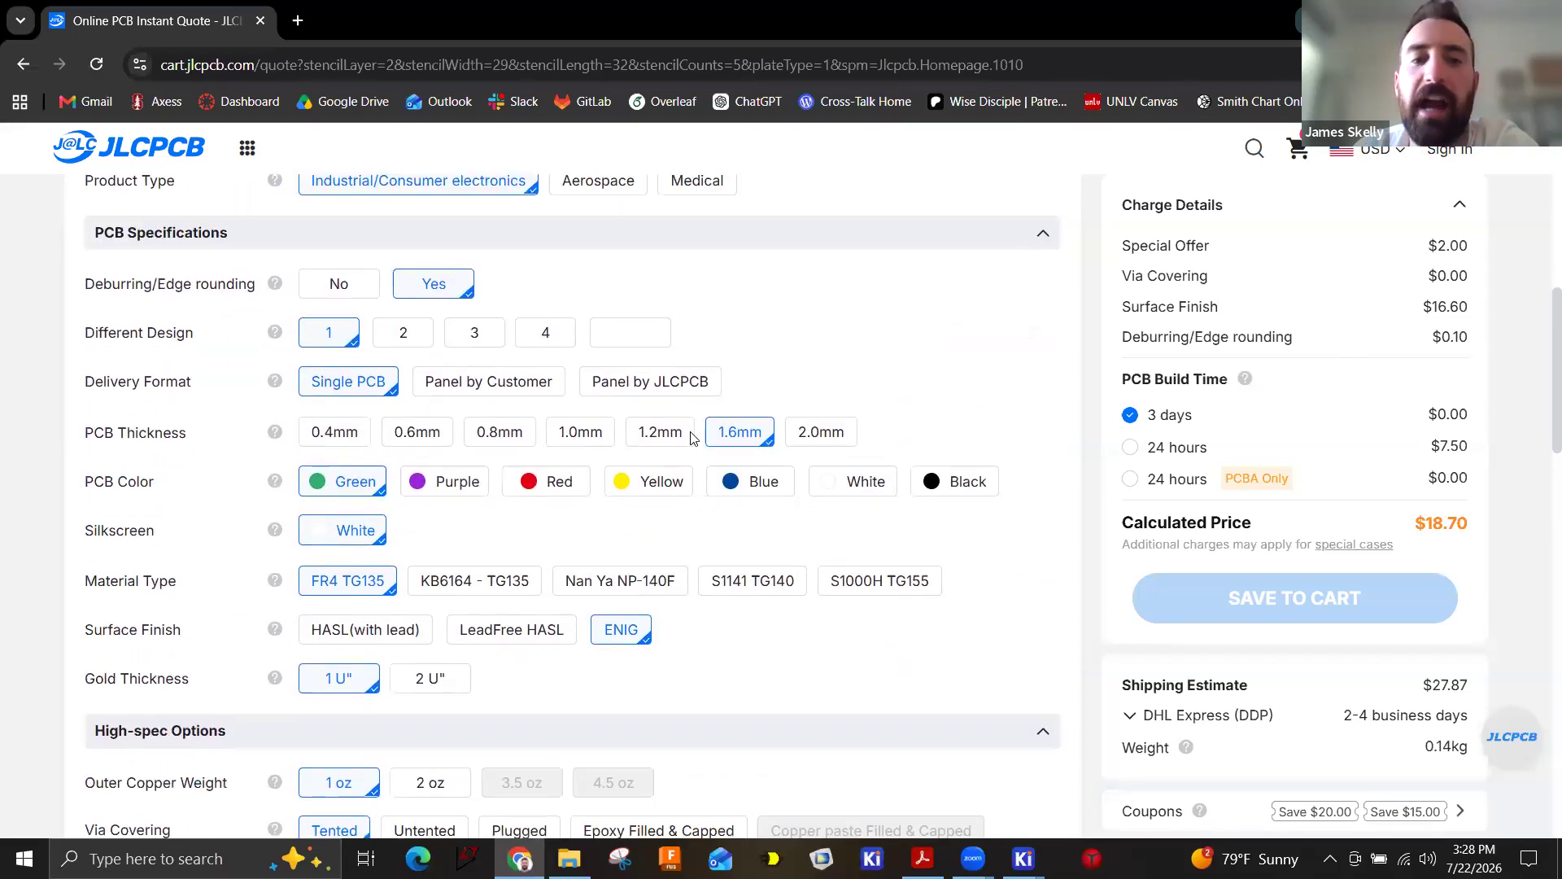
Retry the 0.4 mm thickness, then restore 1.6 mm and set the surface finish to HASL(with lead).
left_click(332, 438)
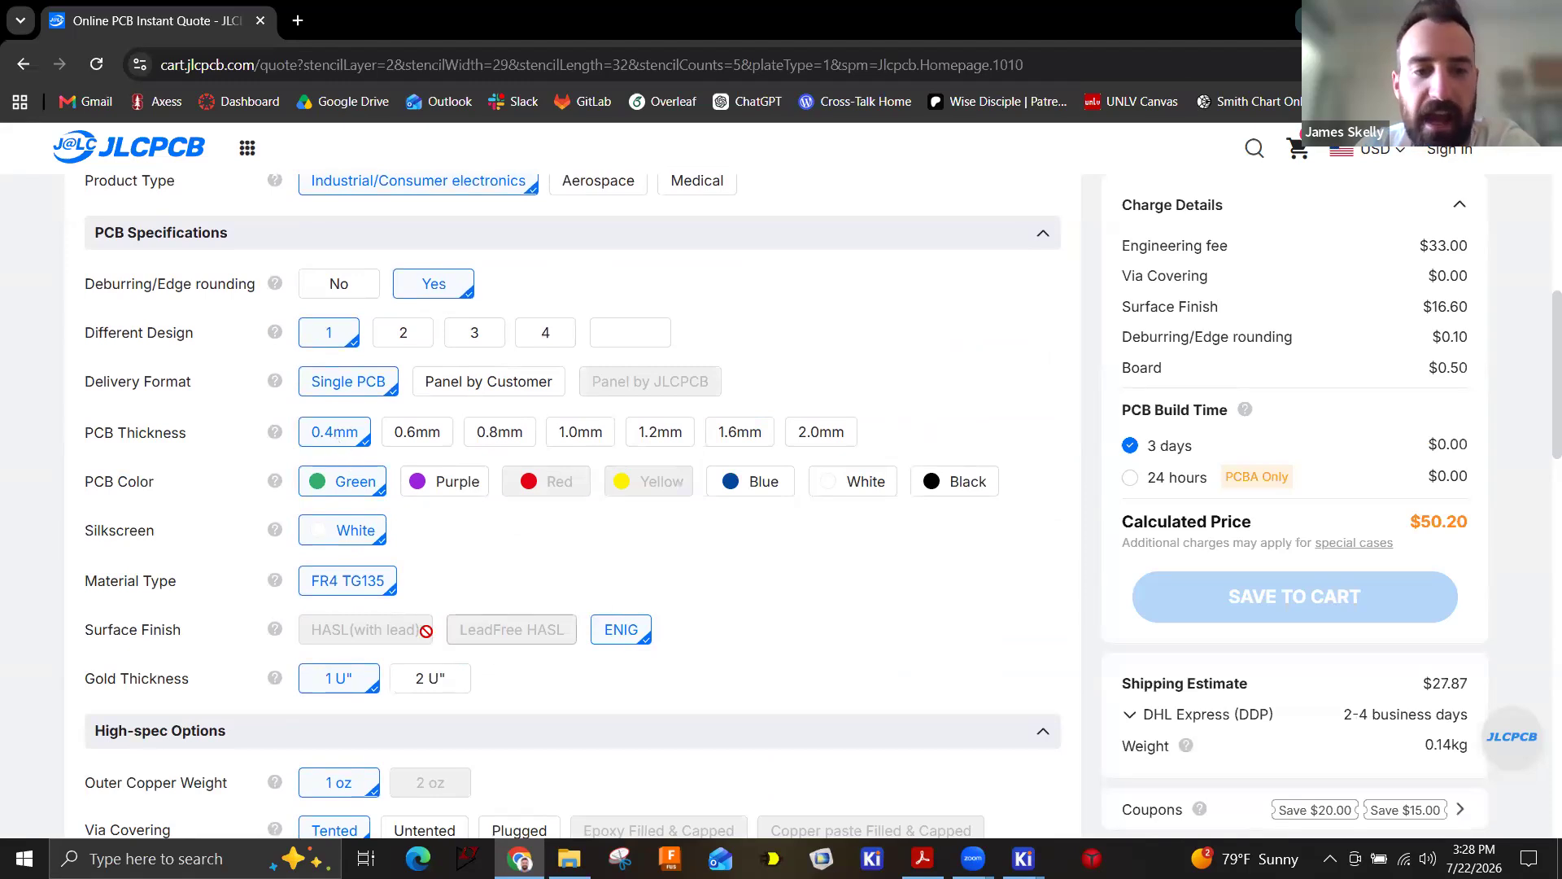
left_click(737, 432)
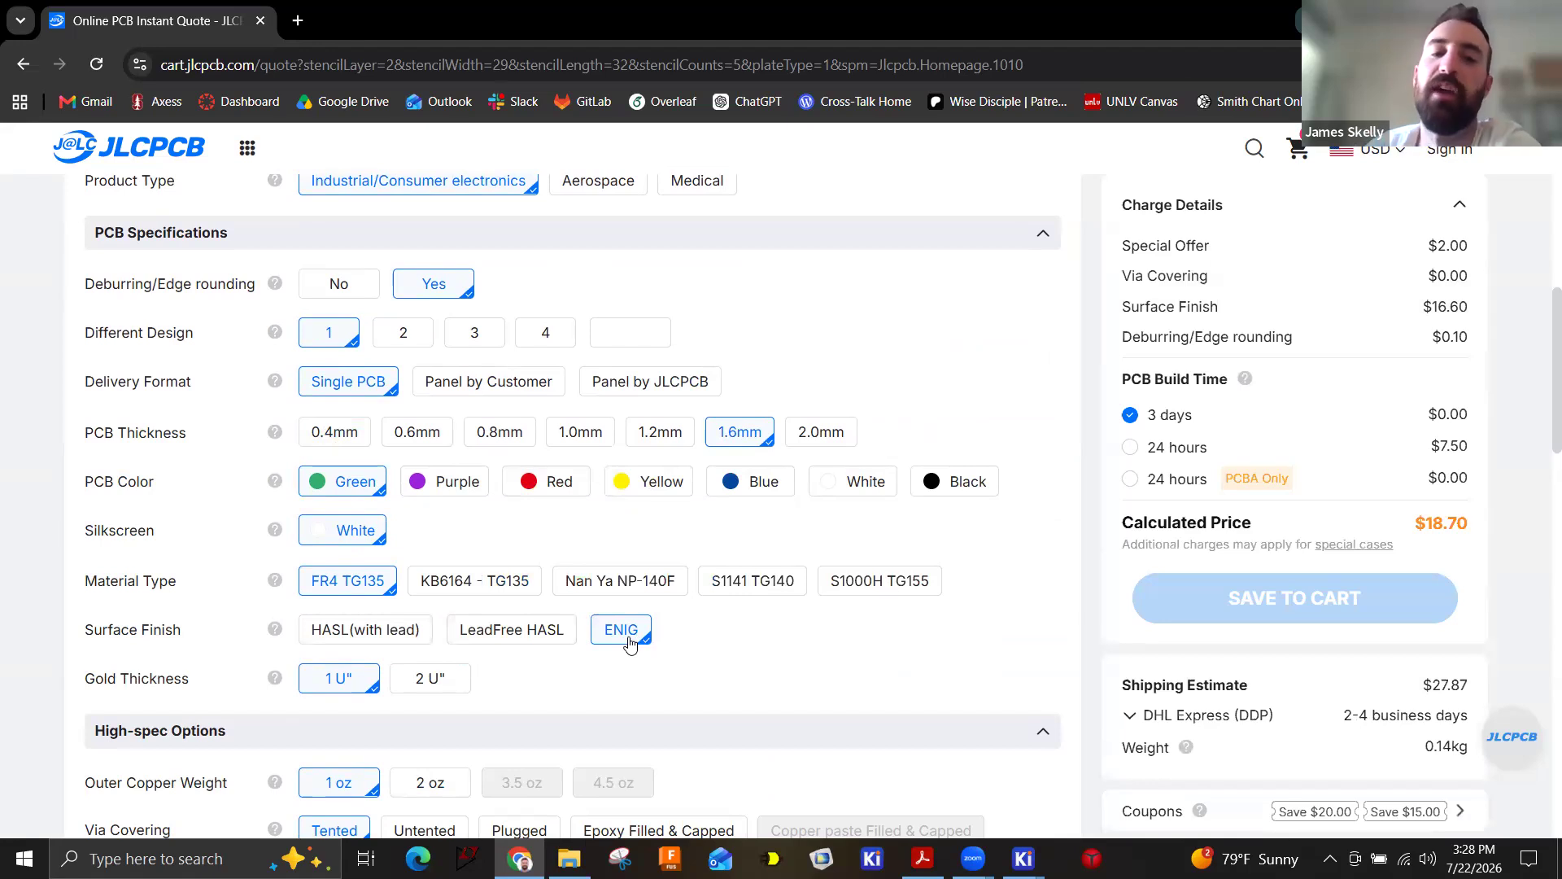
left_click(379, 631)
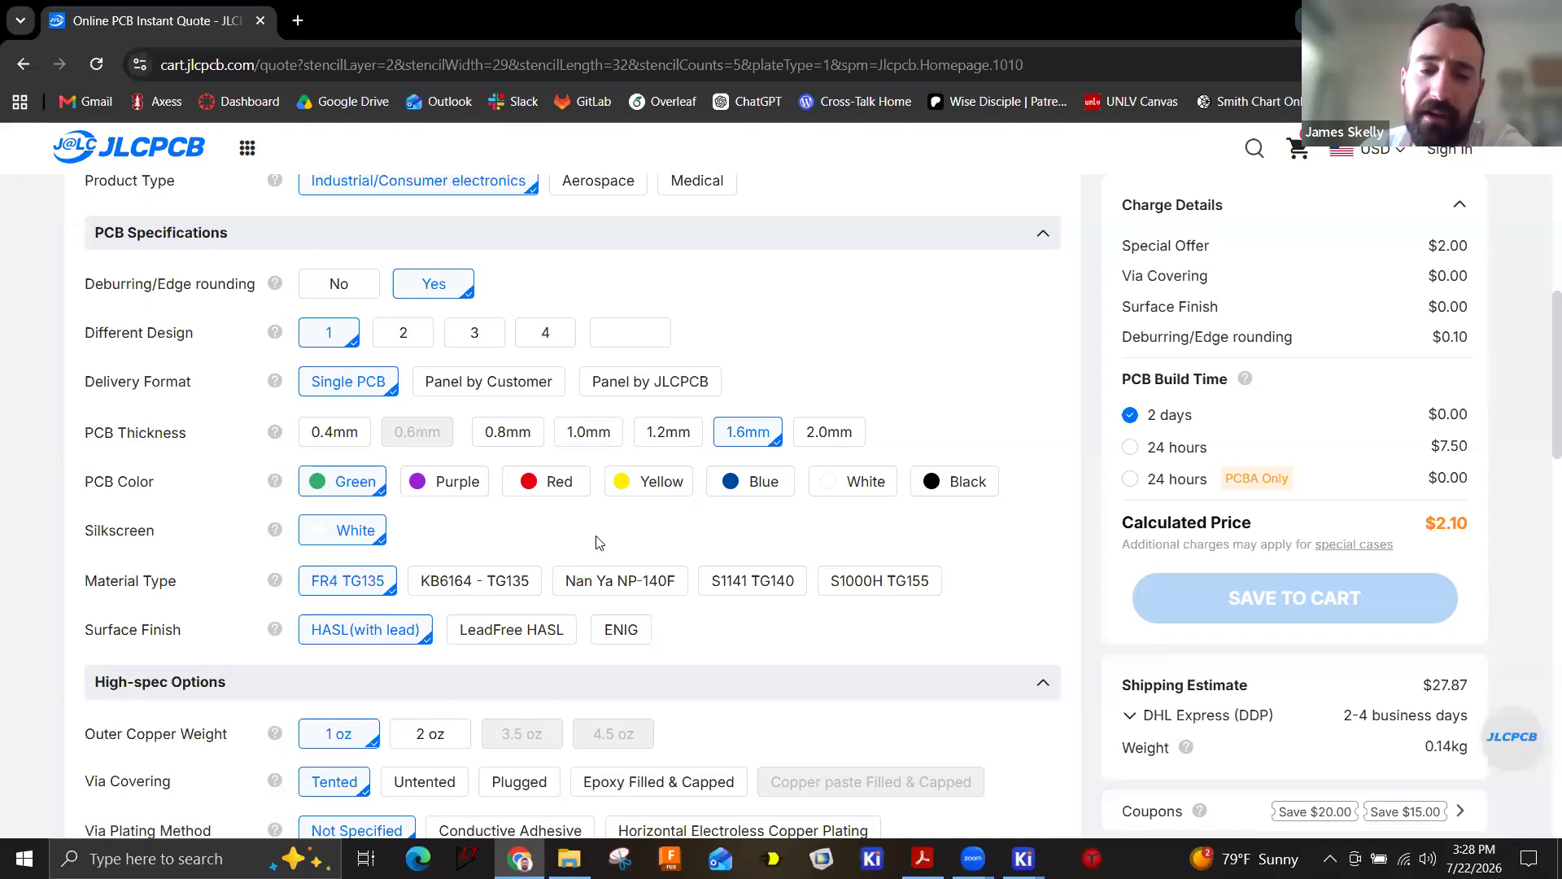
Try ENIG against LeadFree HASL to compare prices, keep LeadFree HASL as the surface finish, and set the PCB color to blue.
left_click(524, 632)
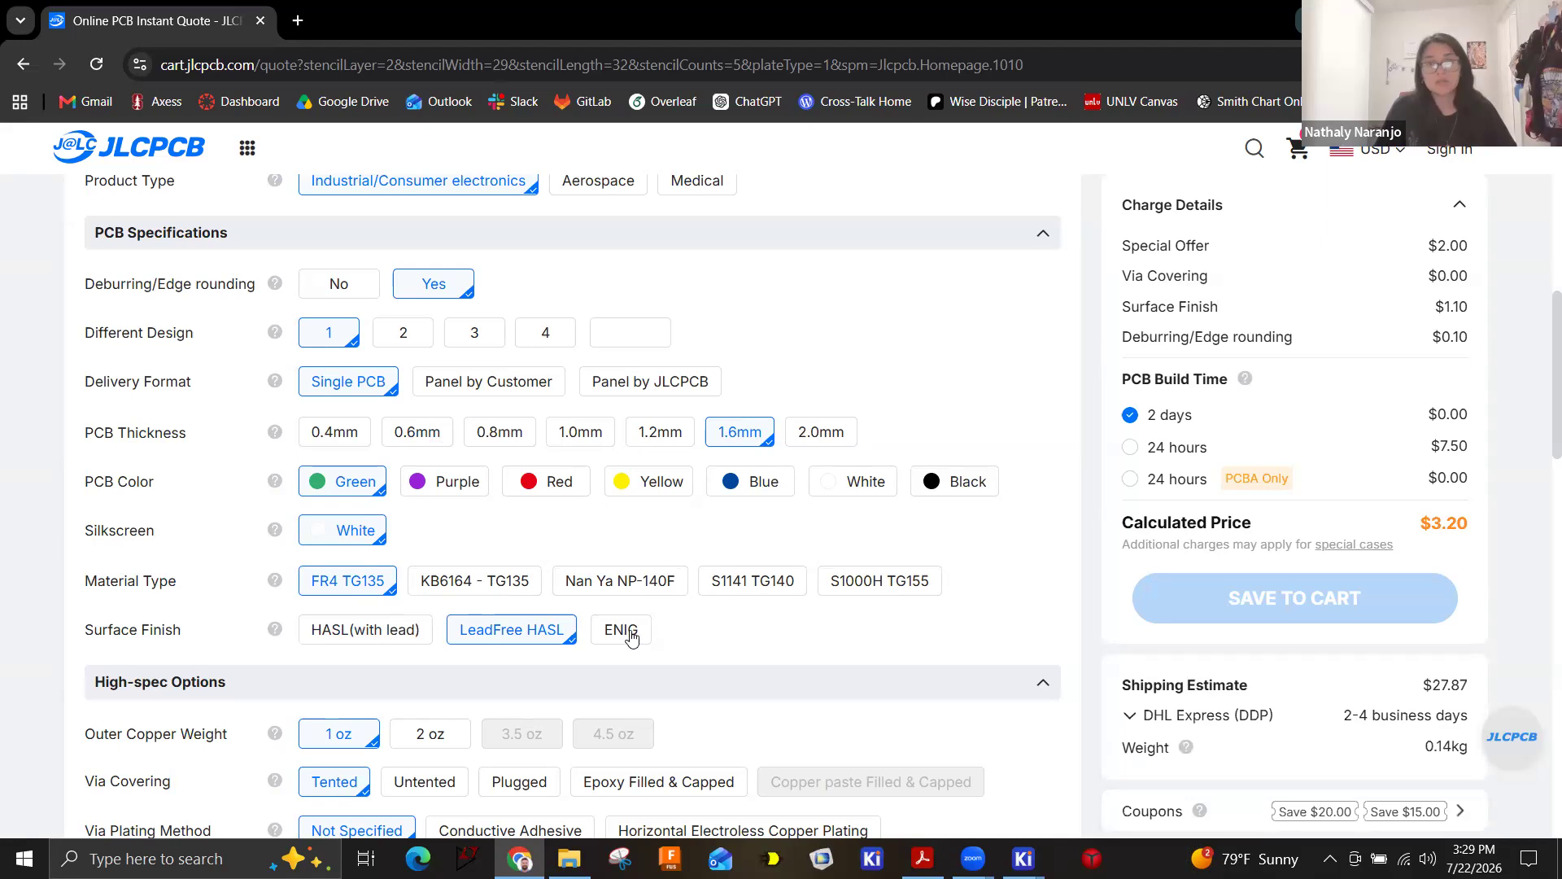
left_click(631, 634)
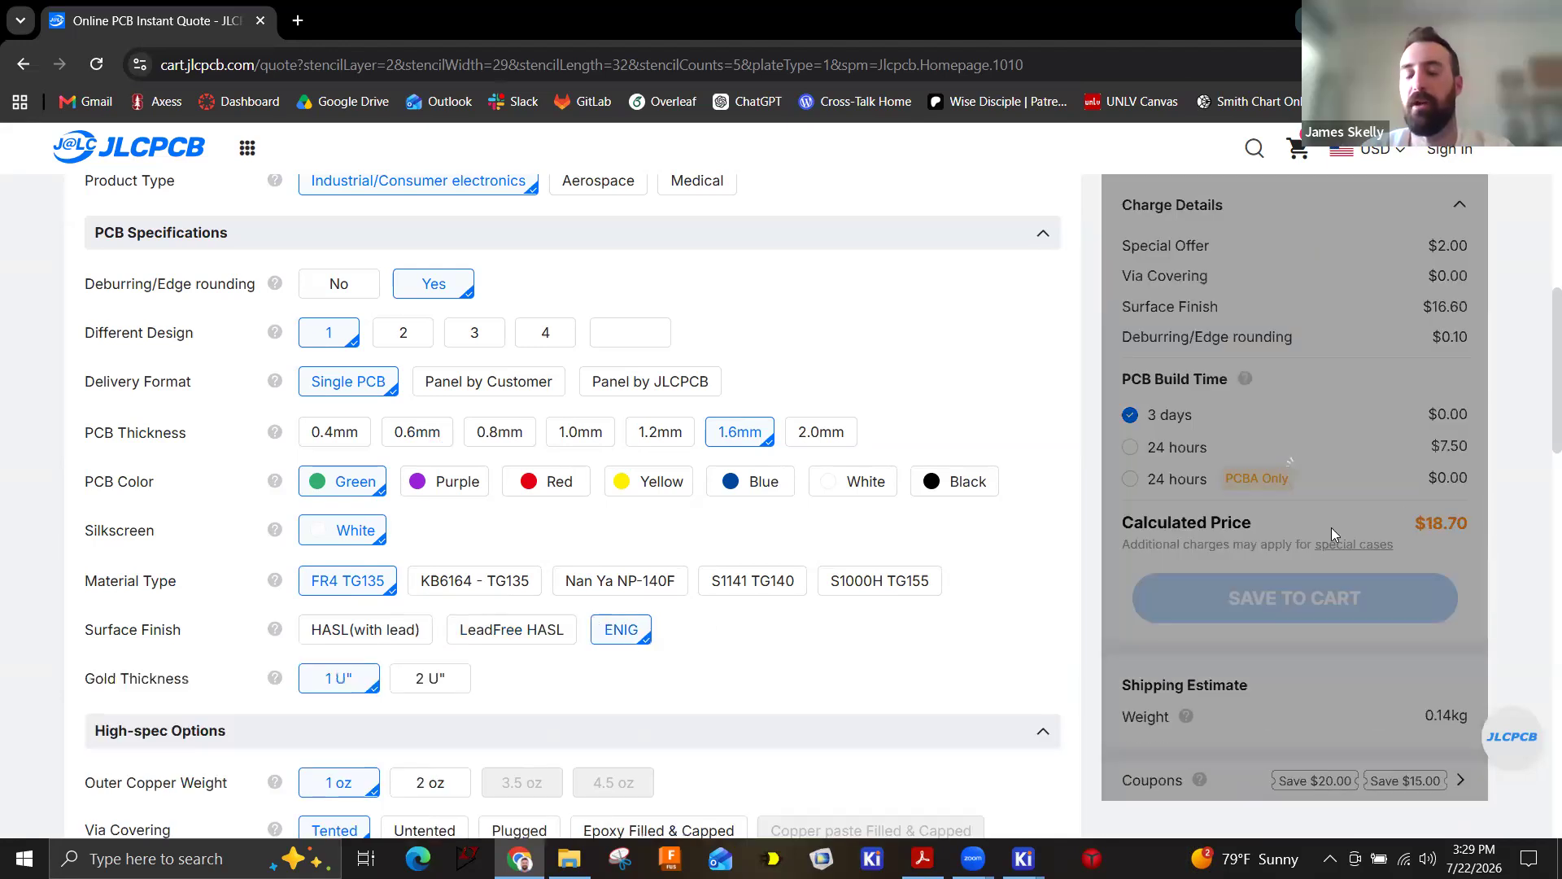
left_click(572, 631)
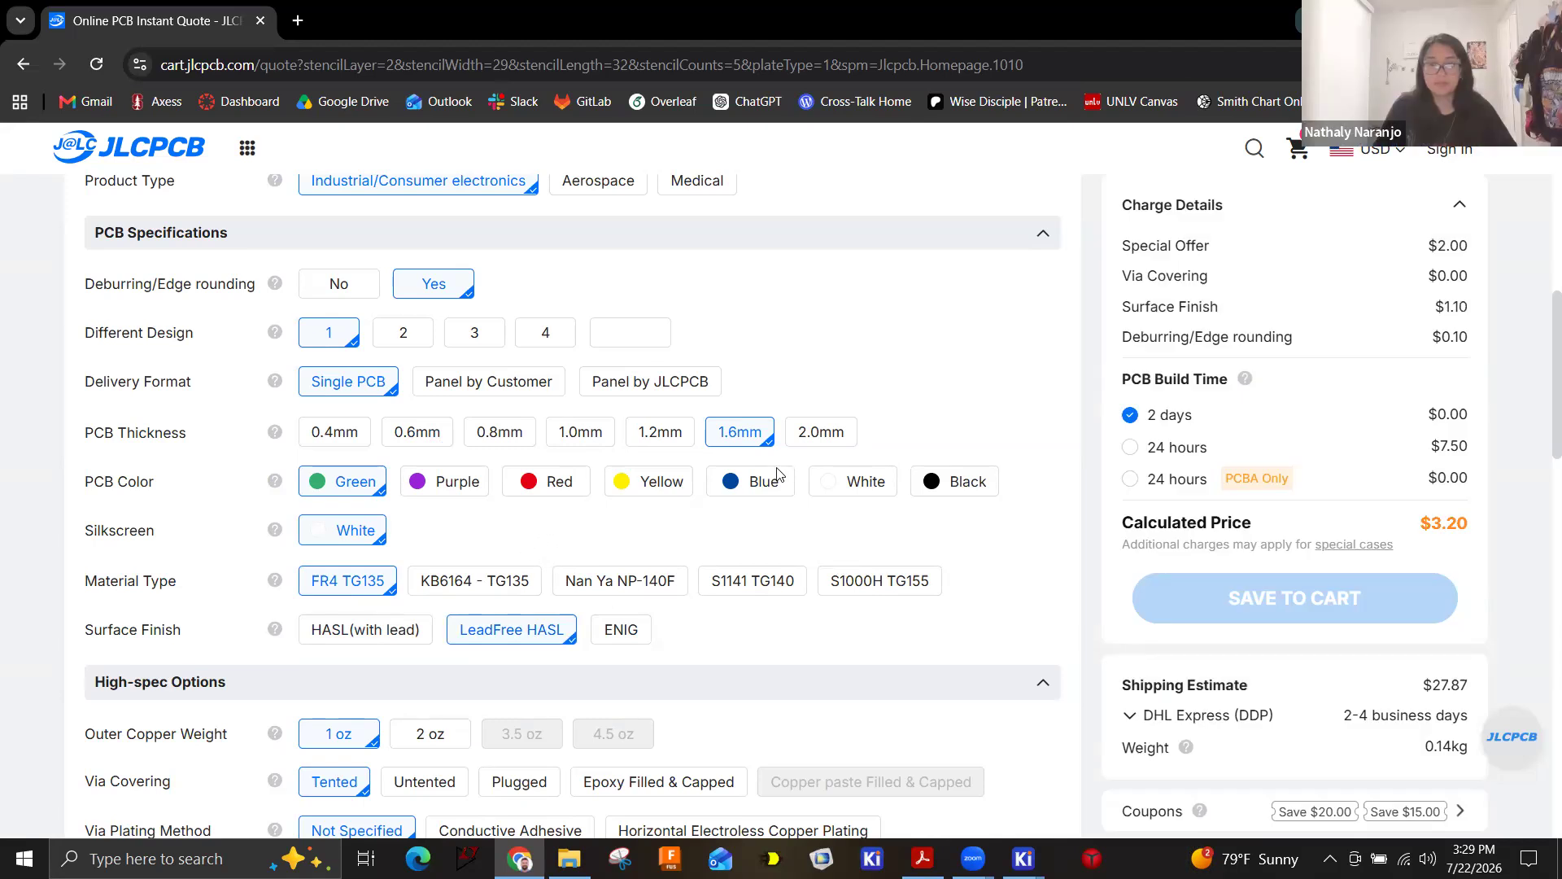
left_click(734, 484)
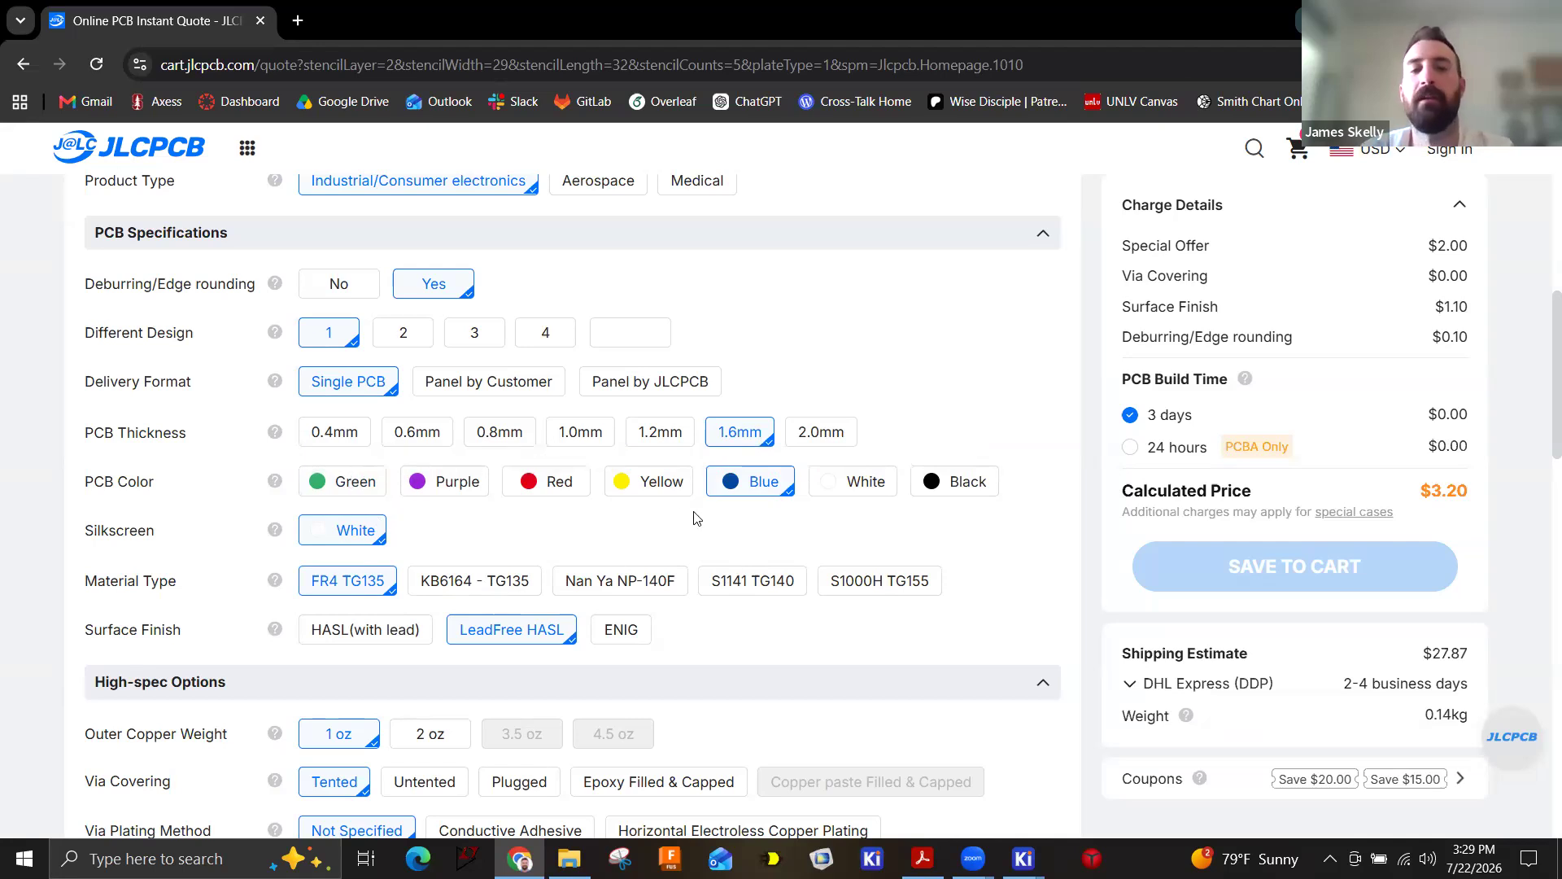
Try an outer copper weight of 2 oz to compare its price, and return it to 1 oz.
scroll(496, 585, "down", 2)
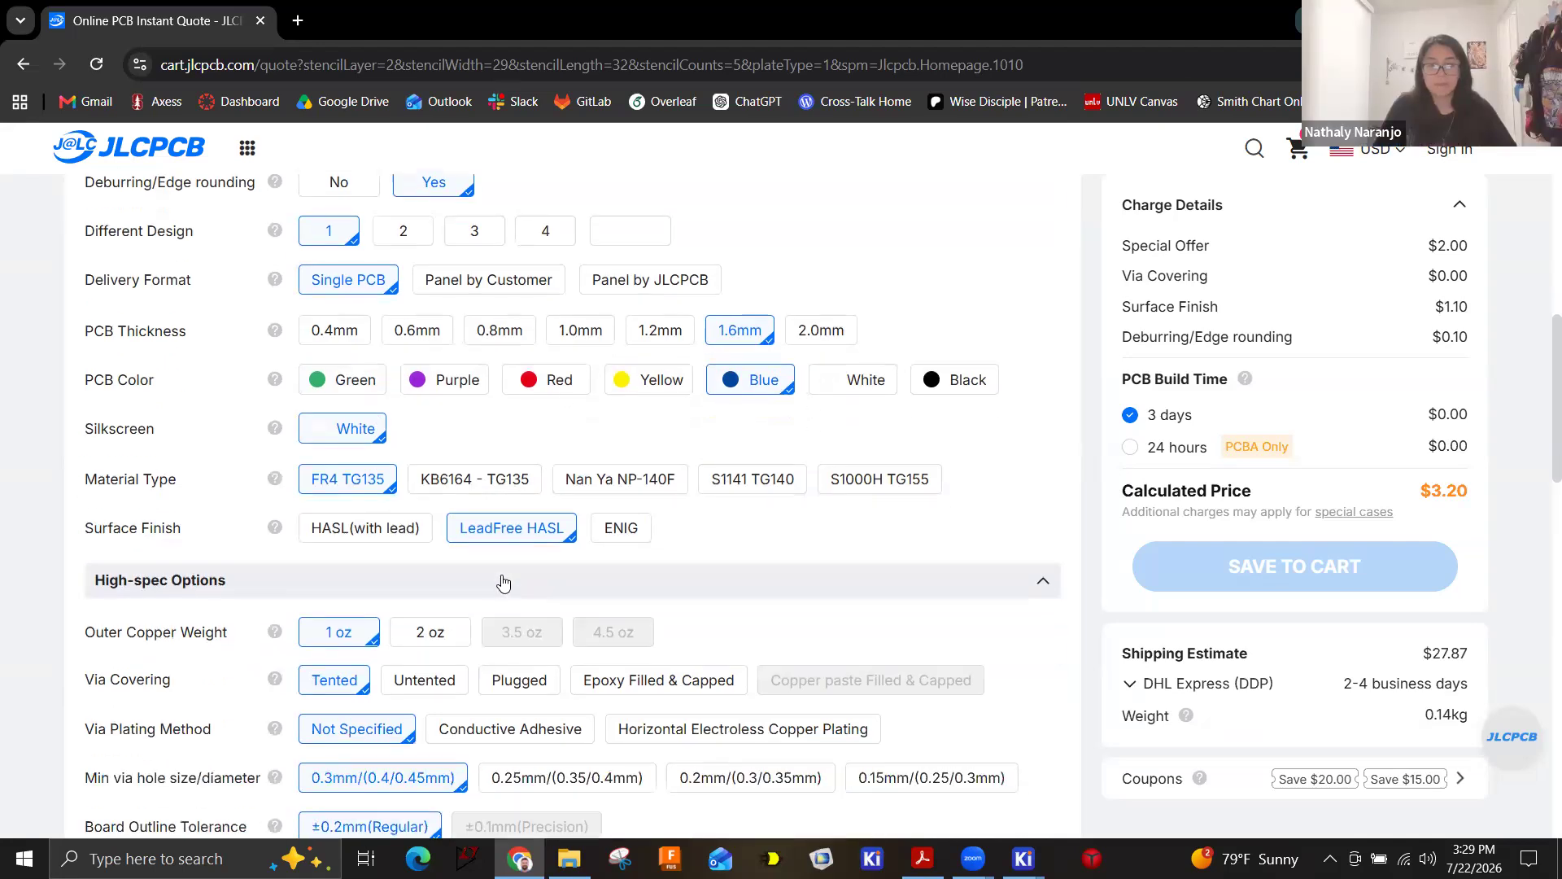
scroll(494, 581, "down", 1)
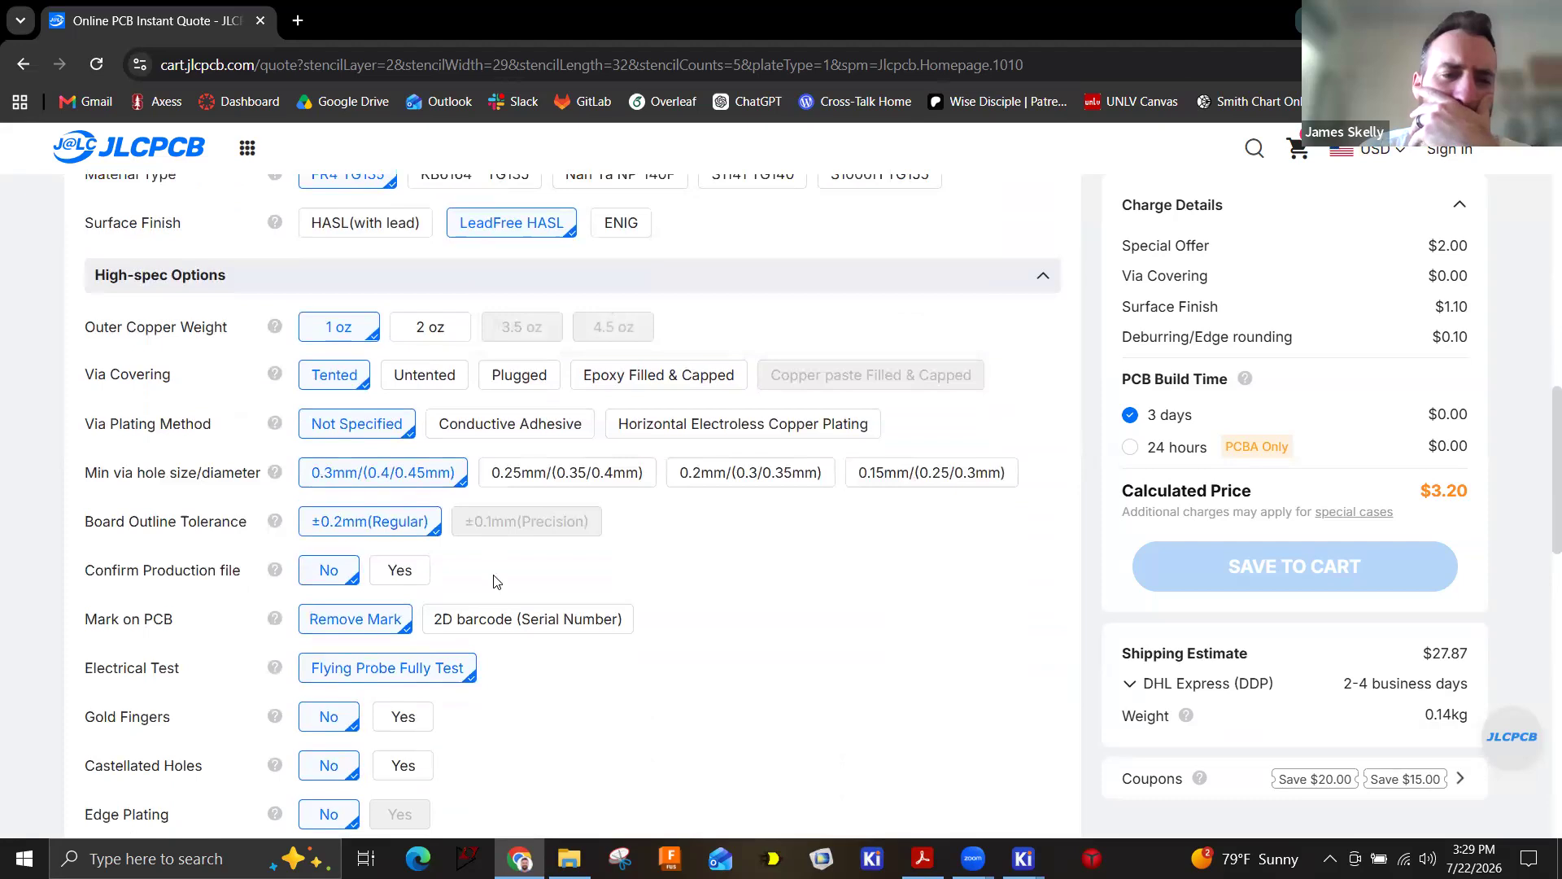
scroll(497, 580, "down", 3)
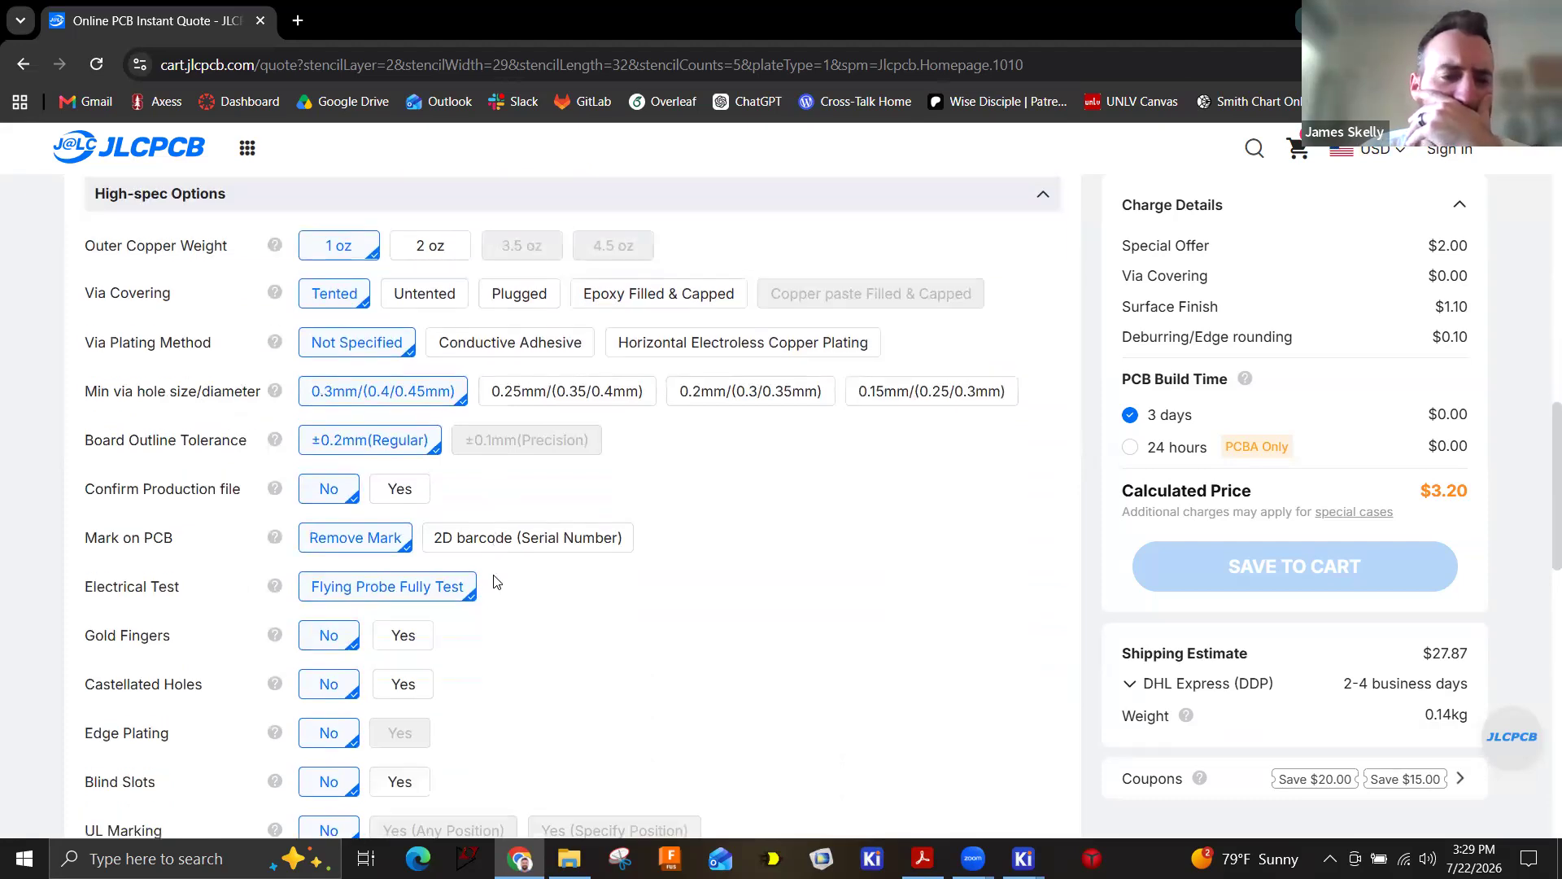
scroll(497, 580, "up", 3)
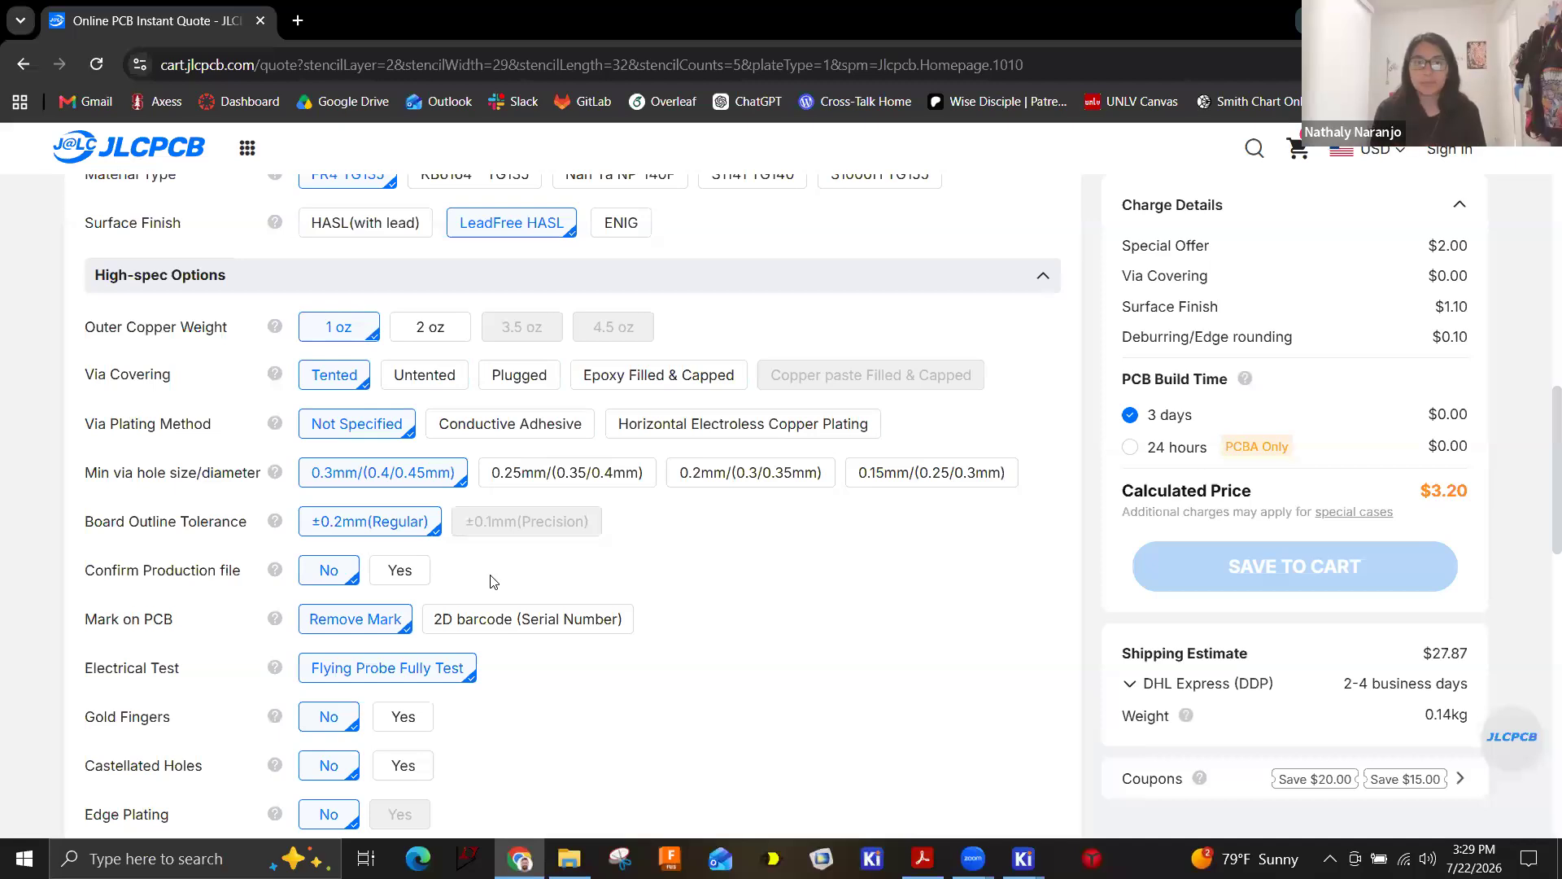
left_click(436, 327)
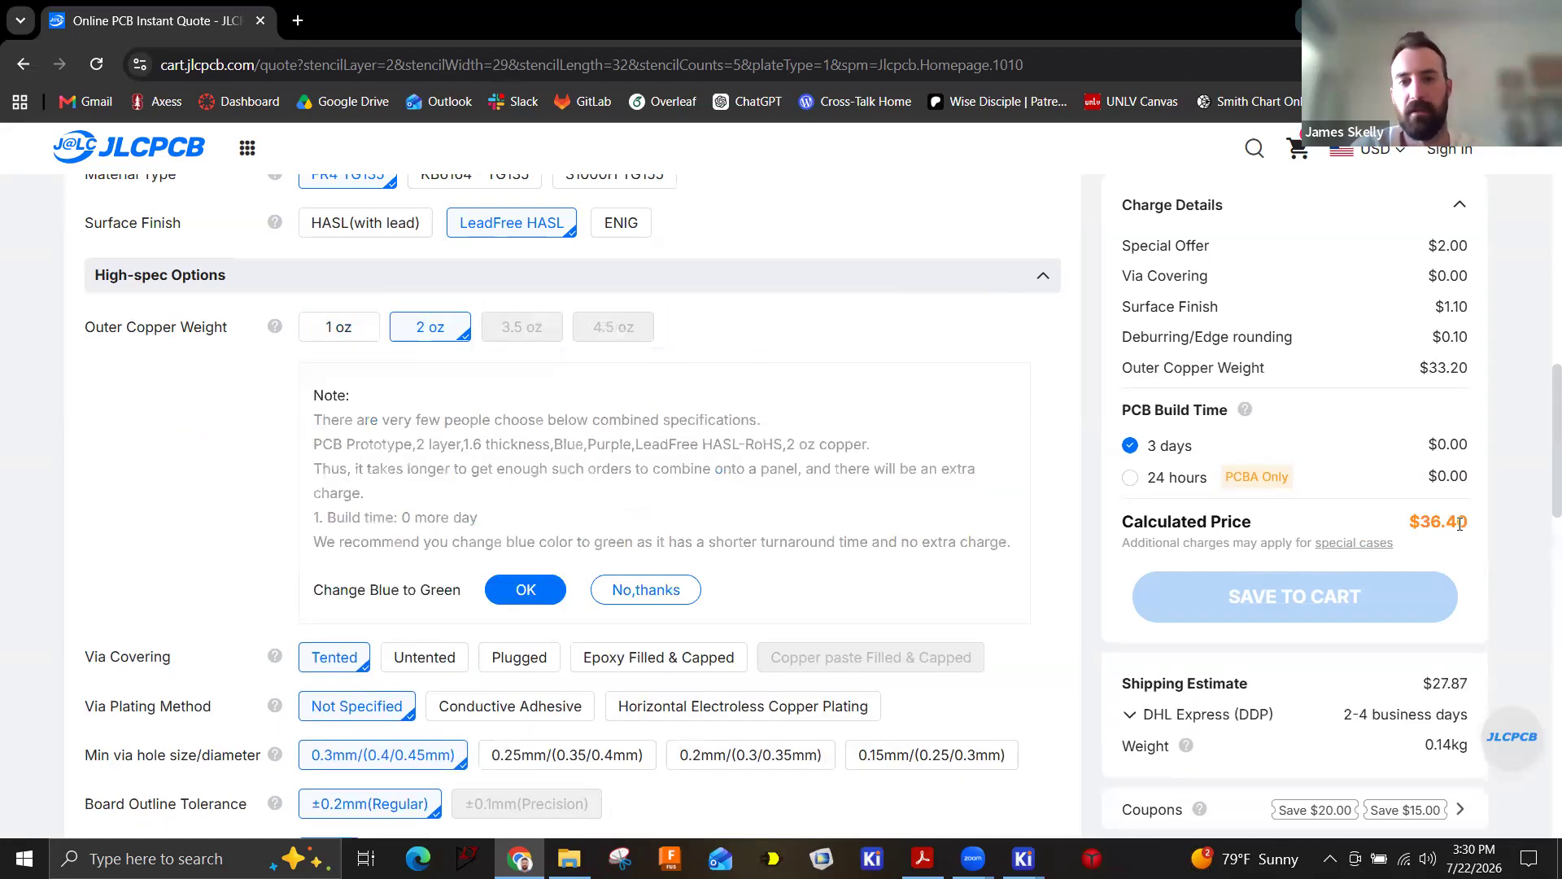
left_click(337, 329)
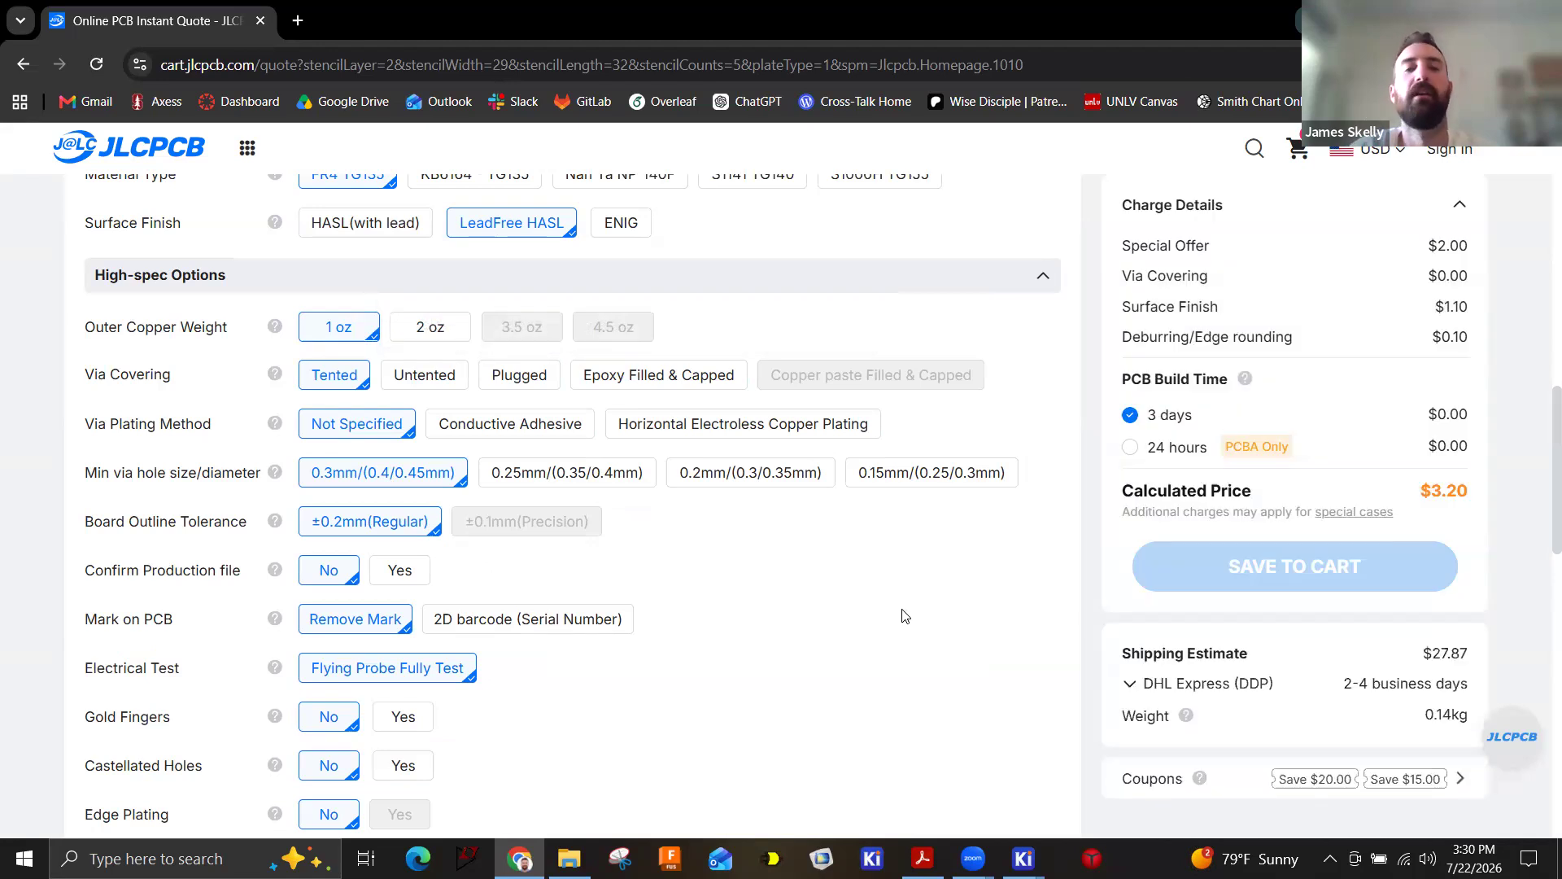
Review the remaining high-spec options and read the help notes for gold fingers, edge plating, UL marking and production file confirmation.
scroll(647, 570, "down", 3)
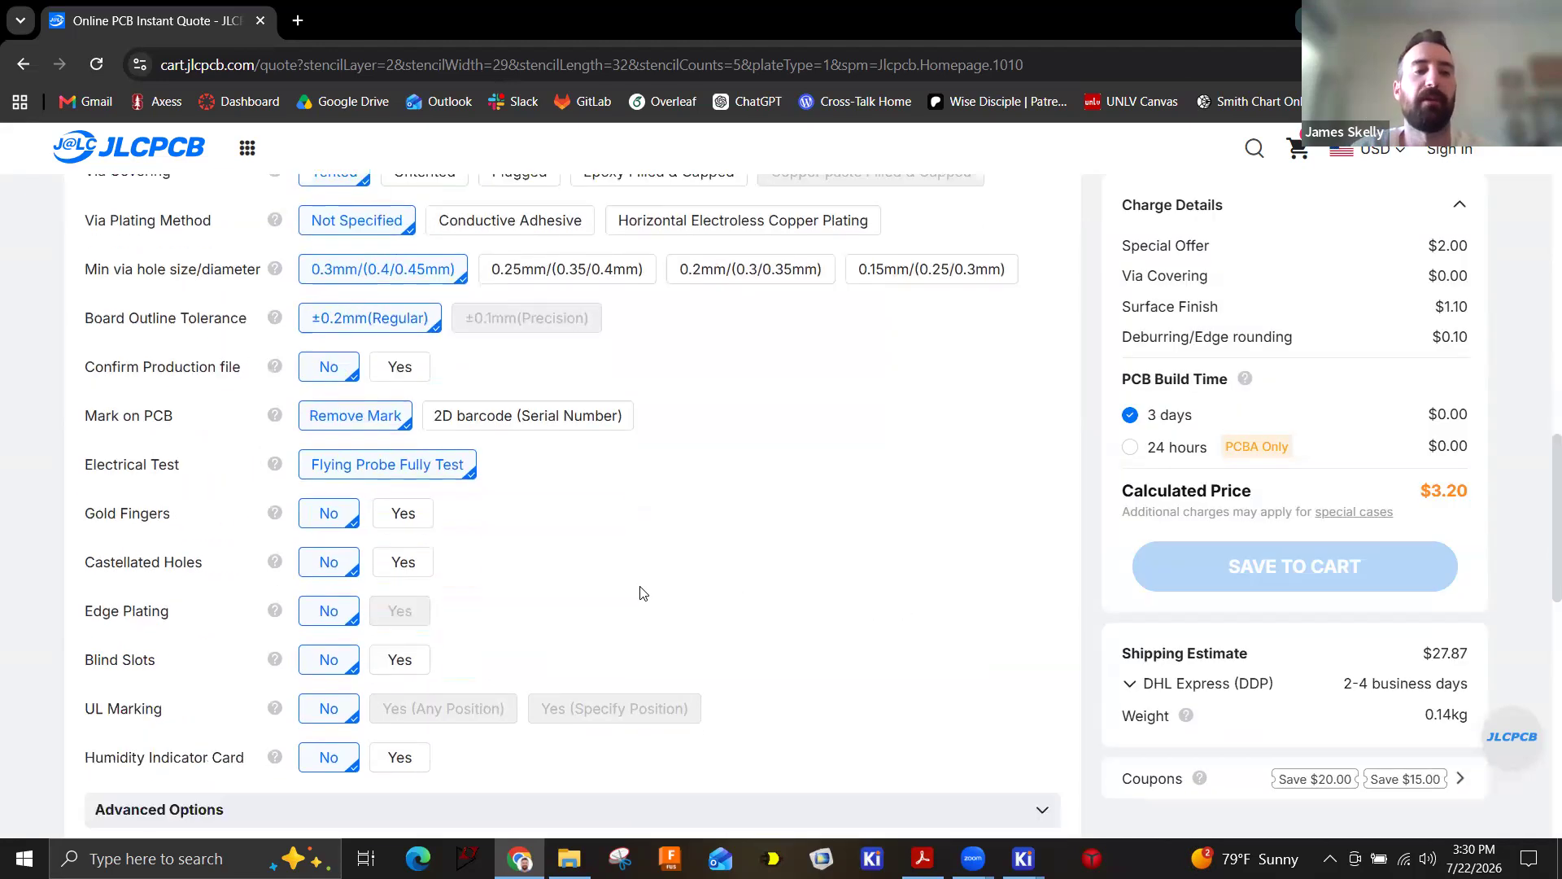
scroll(641, 589, "down", 9)
scroll(636, 589, "up", 6)
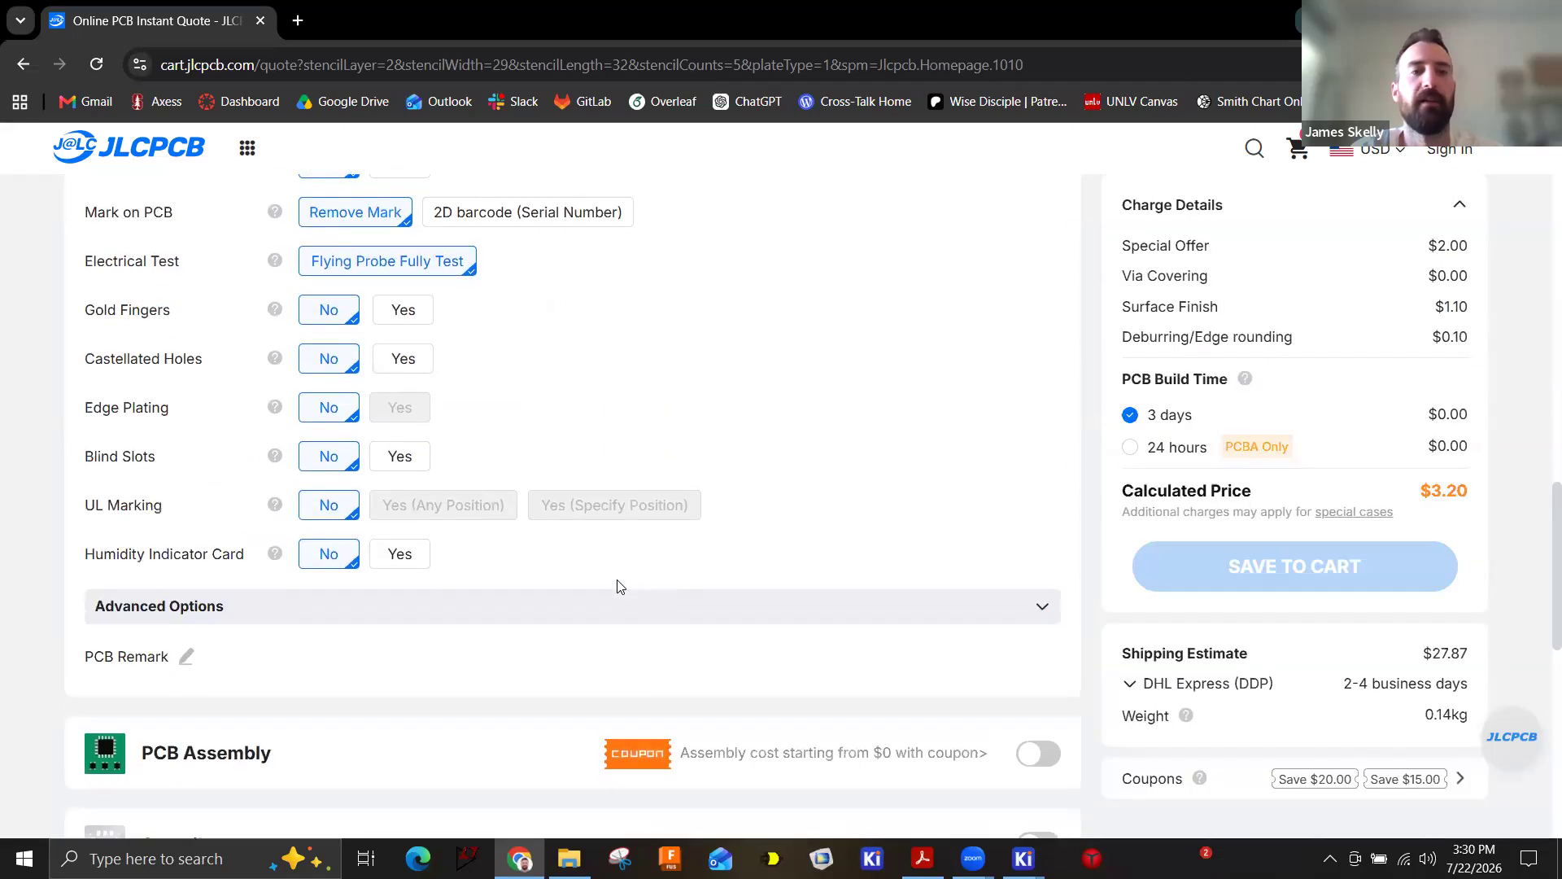
scroll(618, 586, "up", 1)
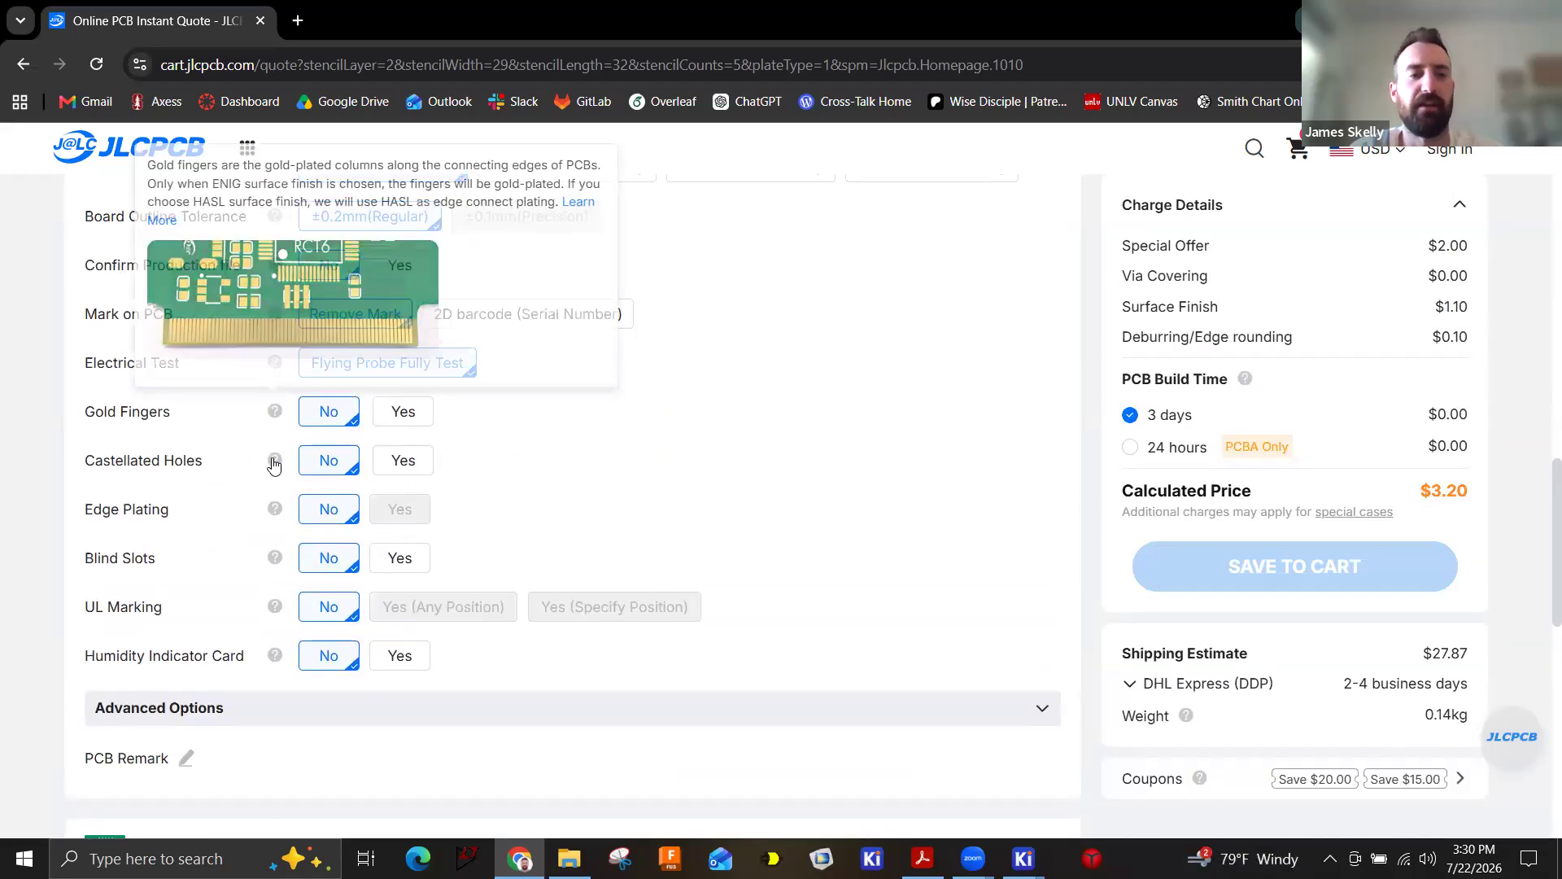
mouse_move(273, 513)
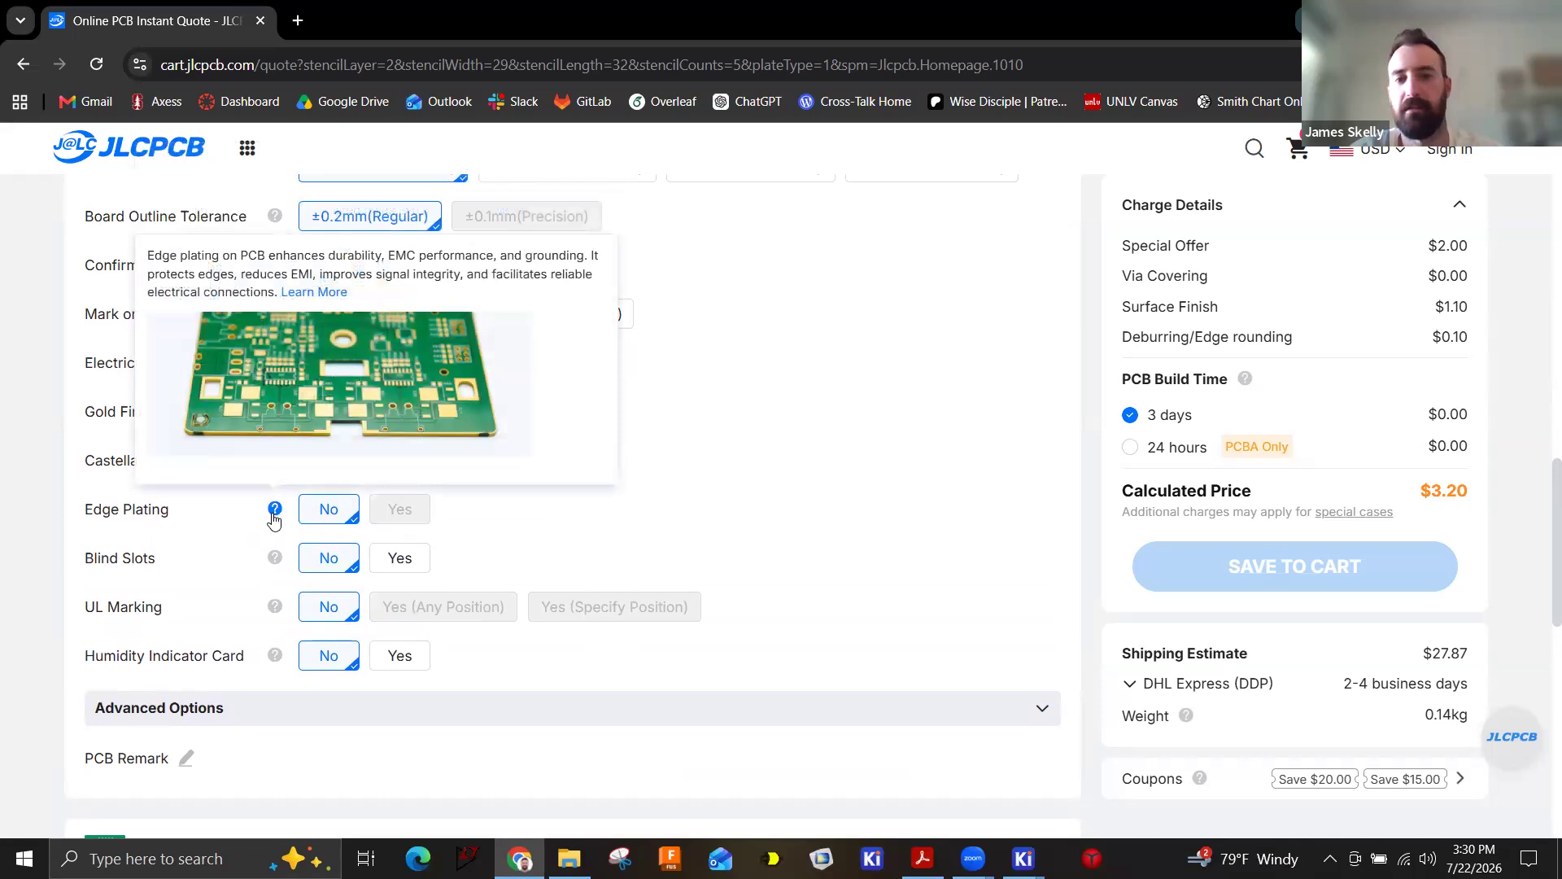
mouse_move(275, 562)
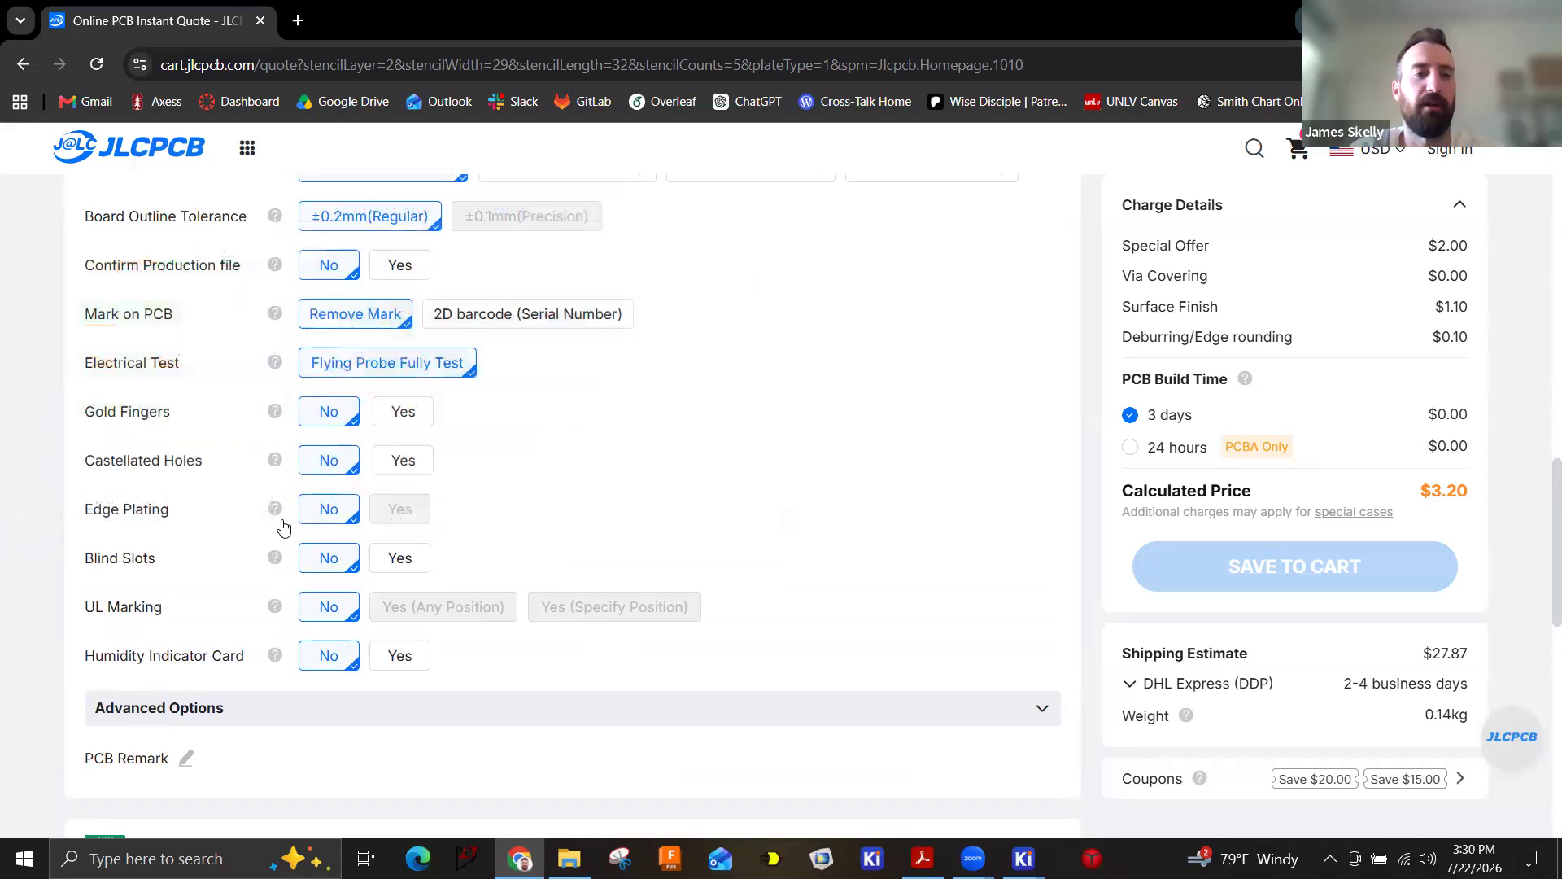
mouse_move(275, 606)
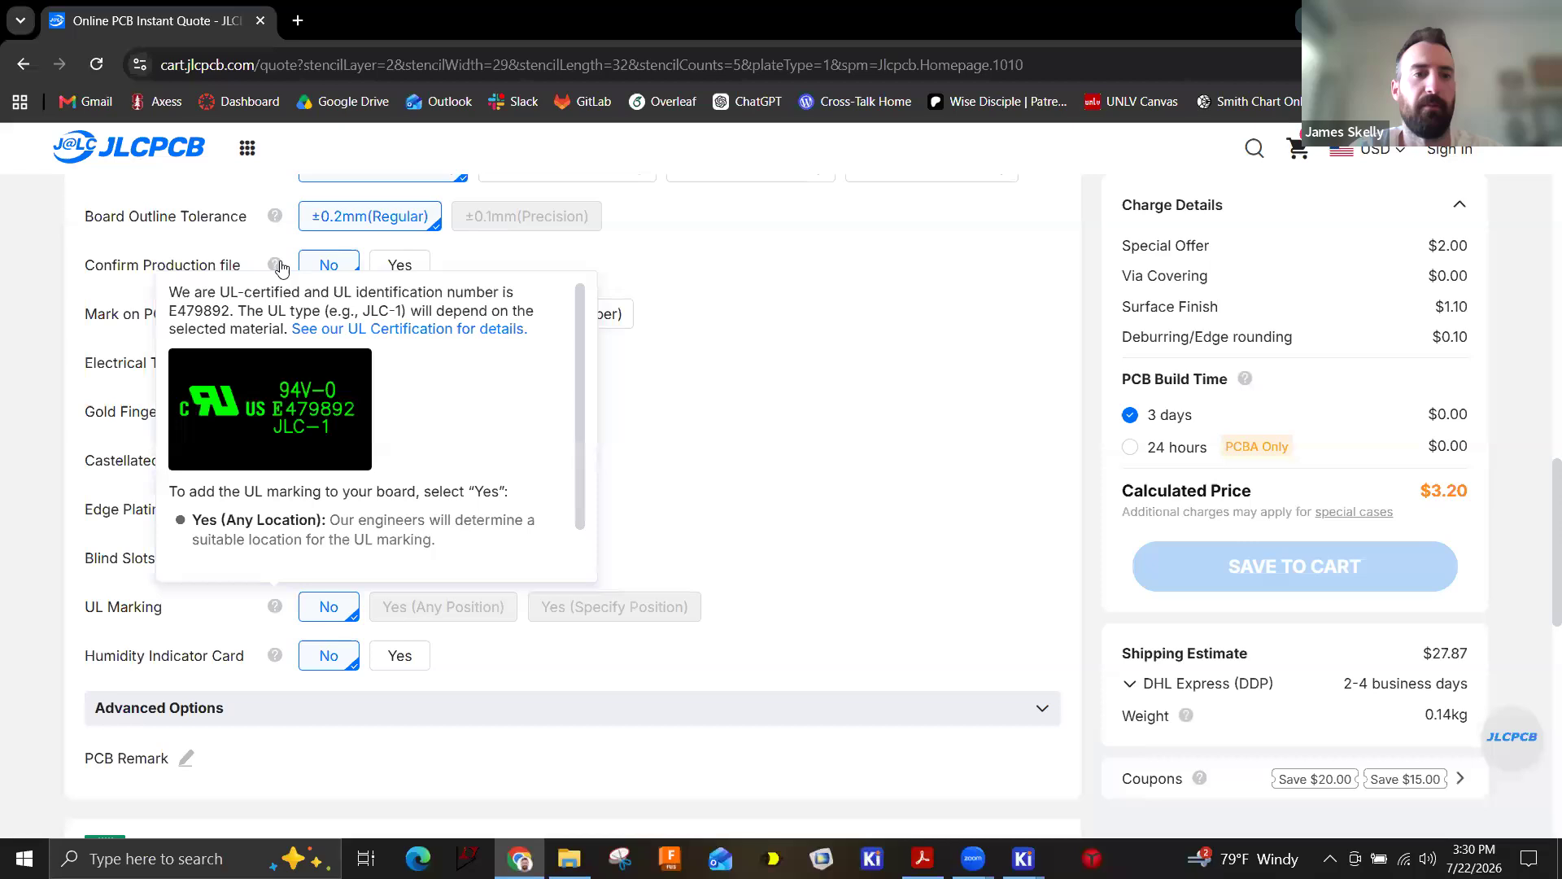
mouse_move(275, 267)
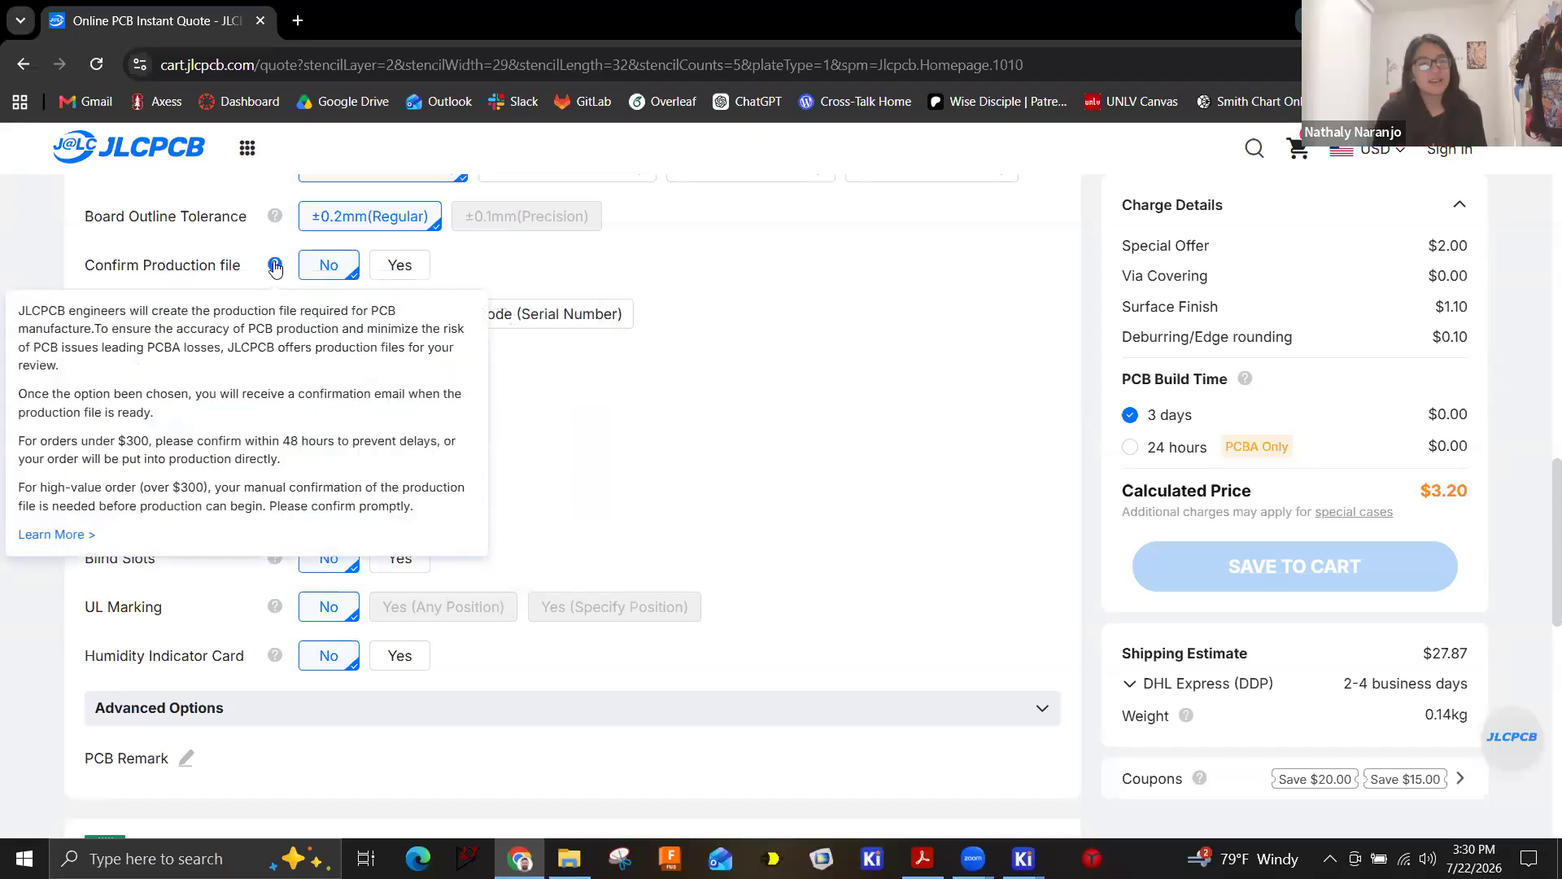
scroll(568, 551, "down", 1)
scroll(572, 561, "down", 3)
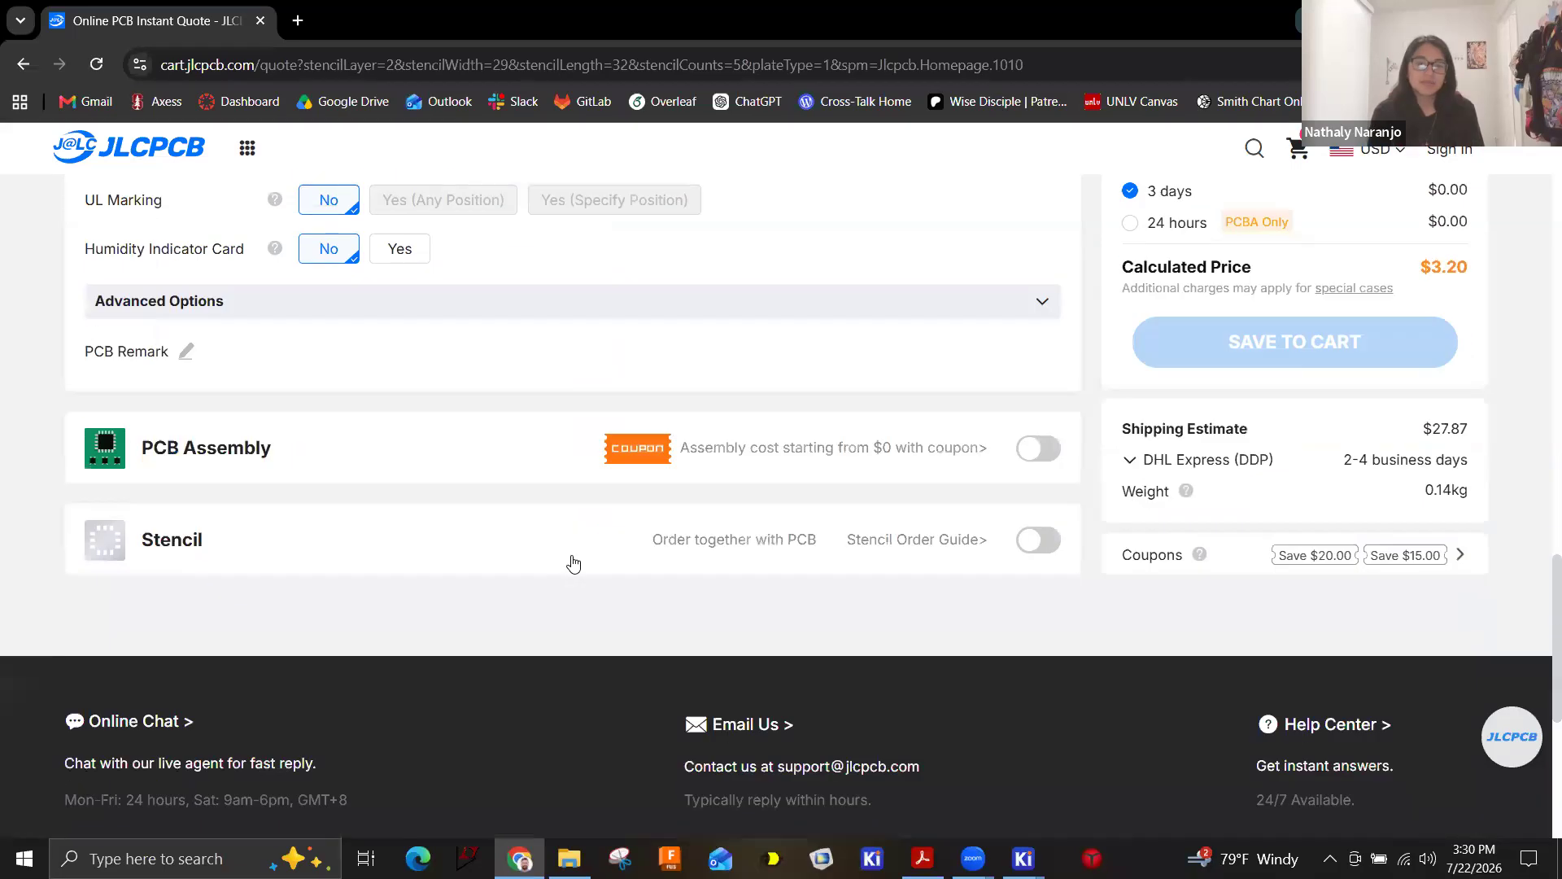
Upload the zipped Gerbers archive from the example project's folder under Documents > KiCad > 9.0 > projects to the quote.
scroll(574, 529, "up", 17)
scroll(582, 442, "up", 2)
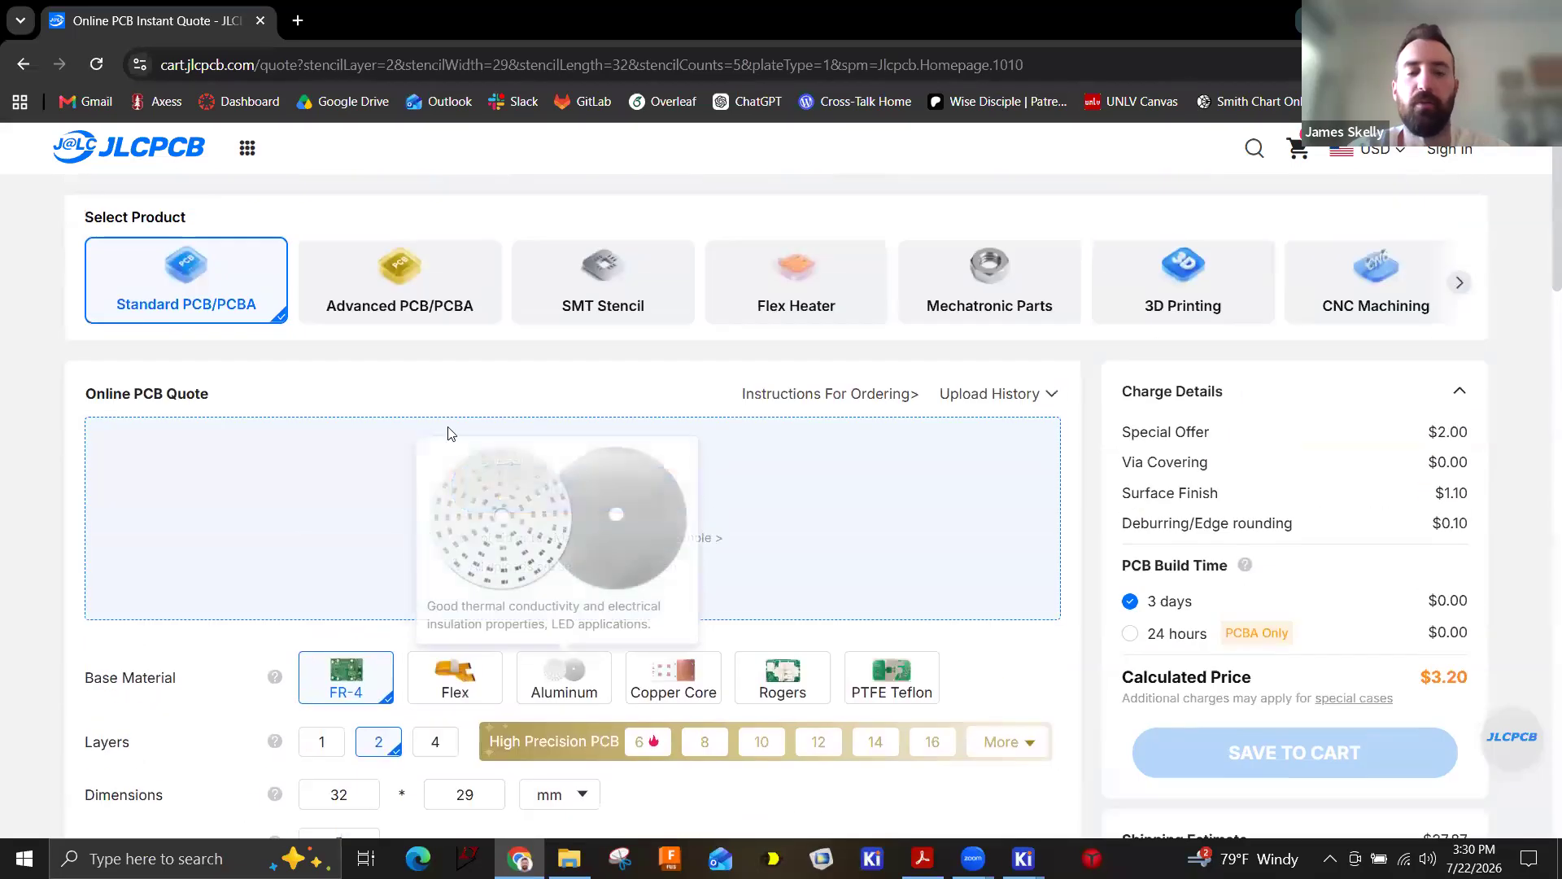
scroll(373, 408, "down", 1)
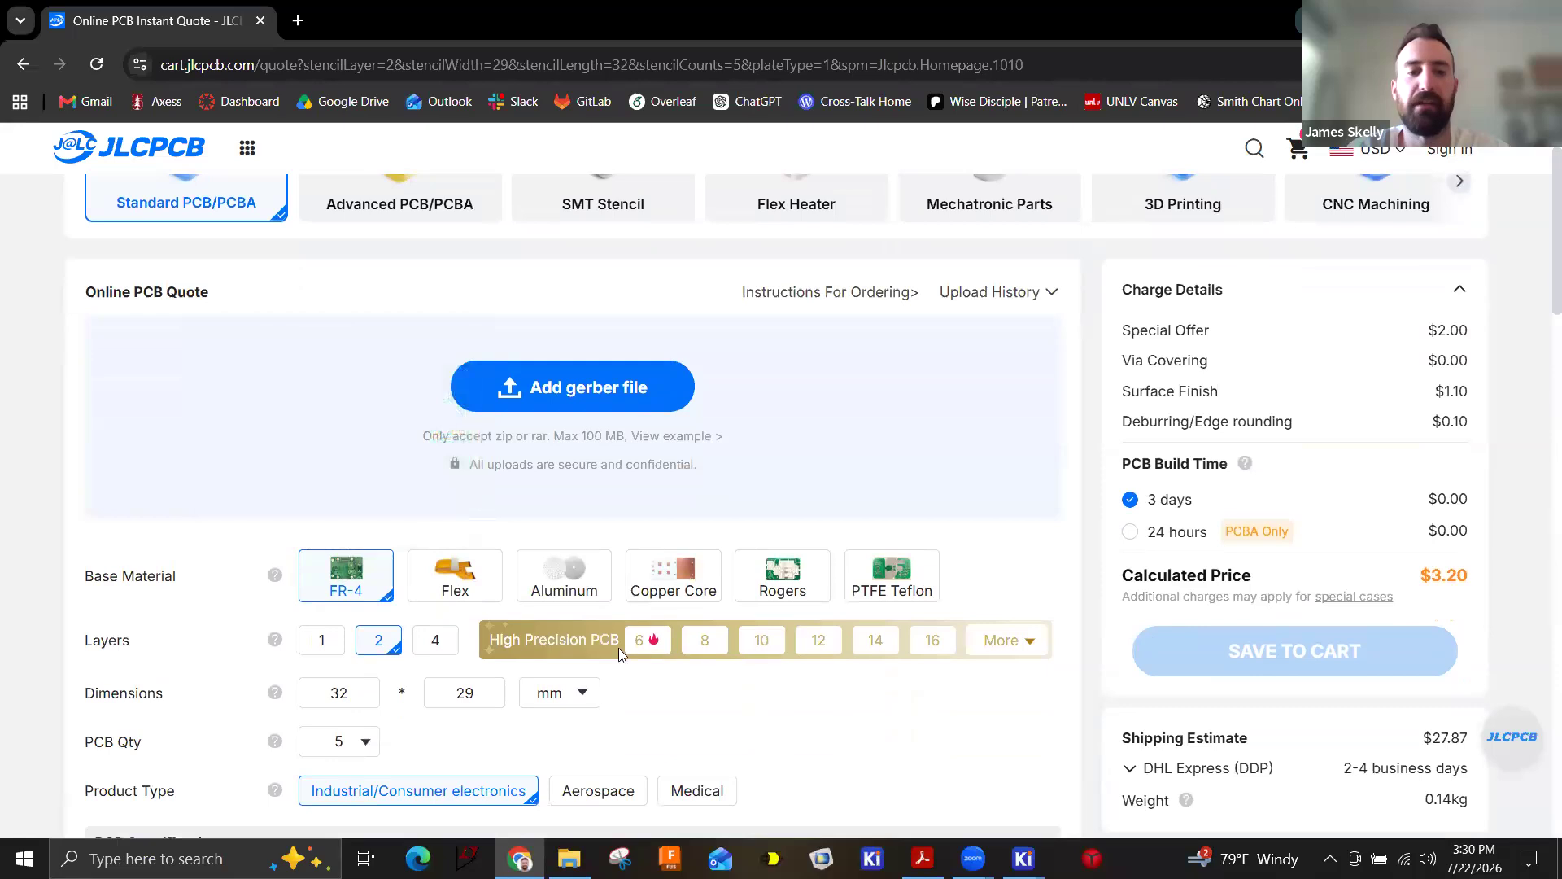
scroll(619, 648, "down", 1)
scroll(657, 473, "up", 1)
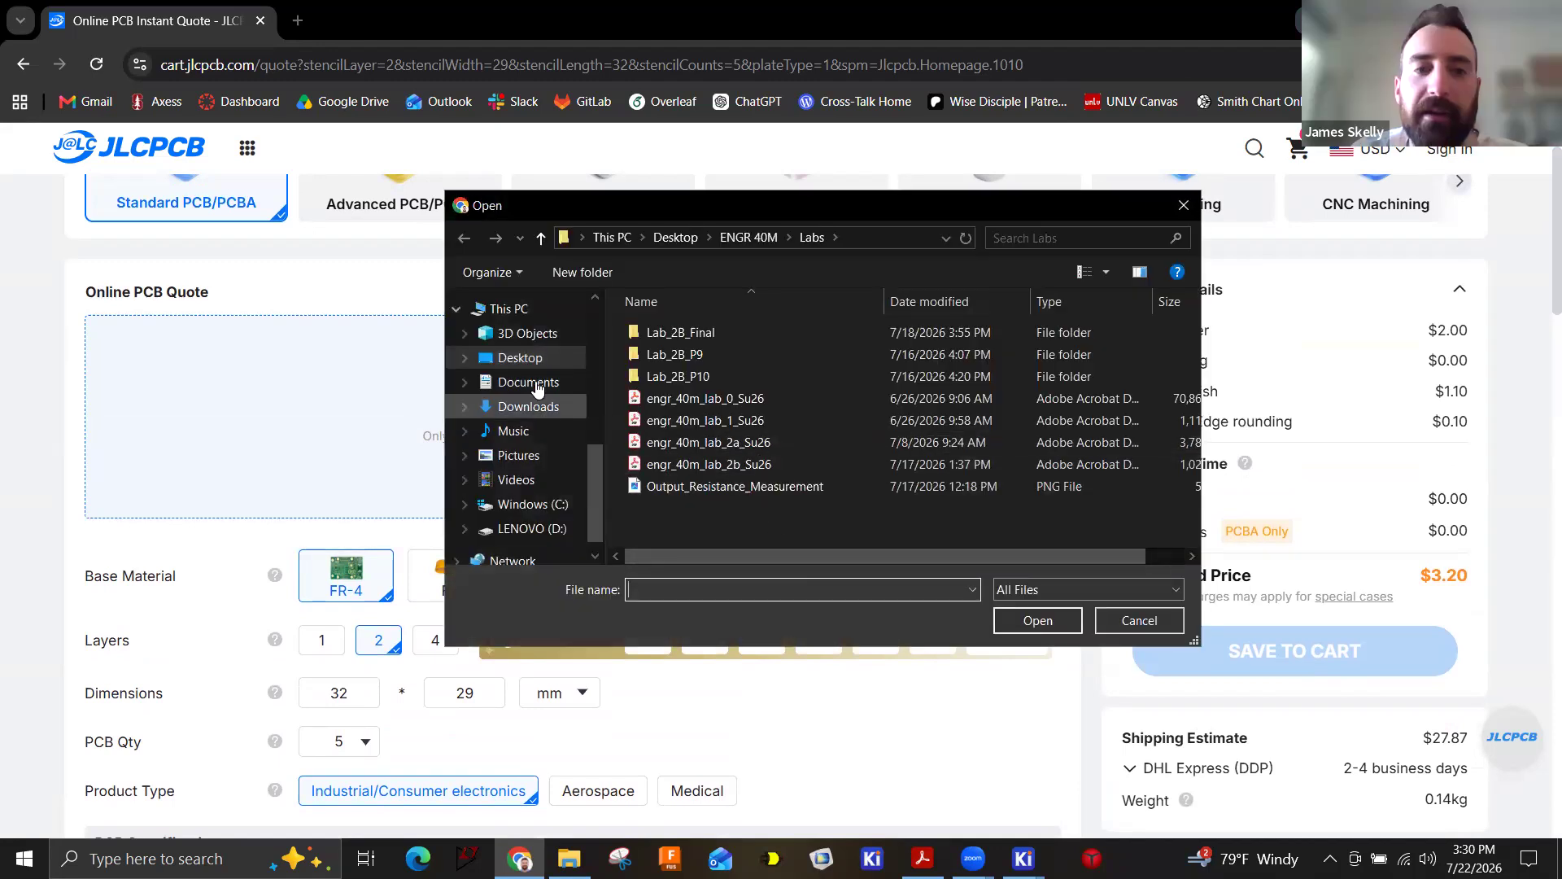
left_click(537, 384)
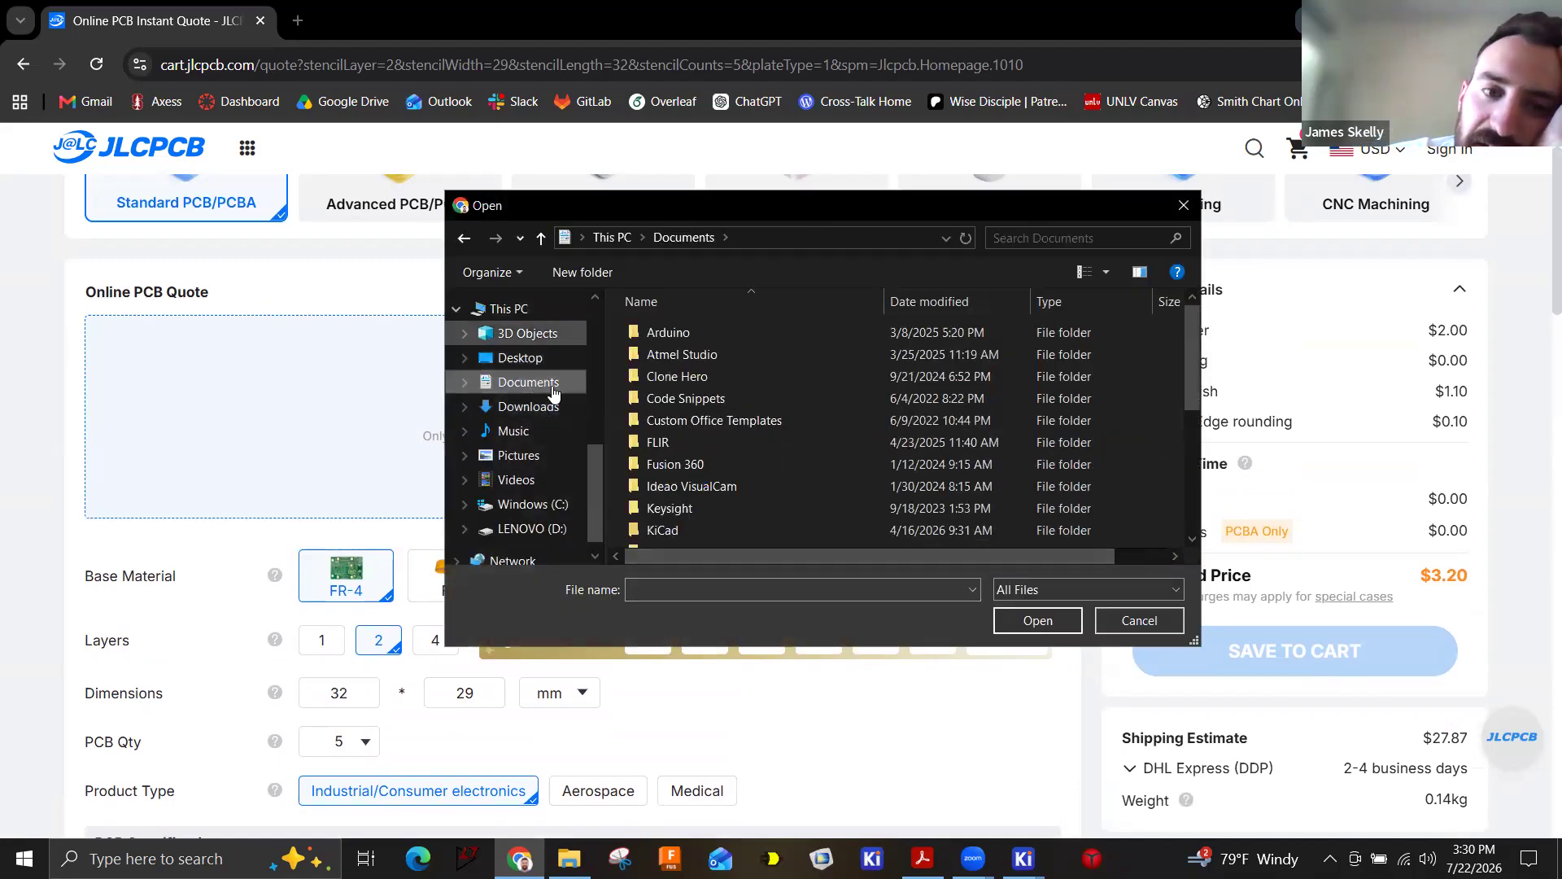
scroll(679, 474, "down", 1)
double_click(679, 470)
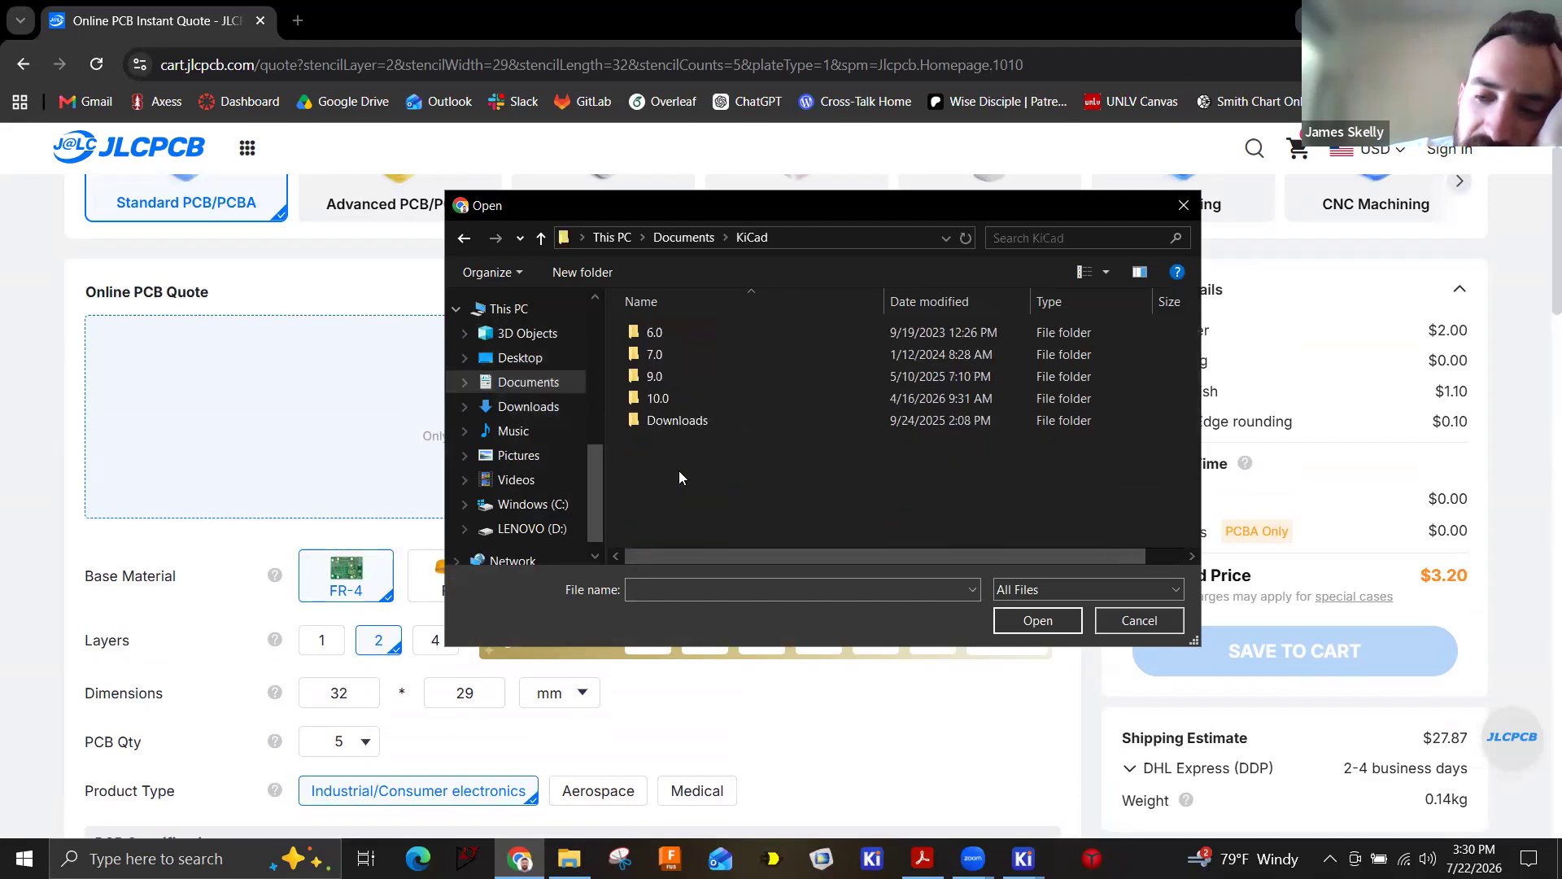
double_click(671, 375)
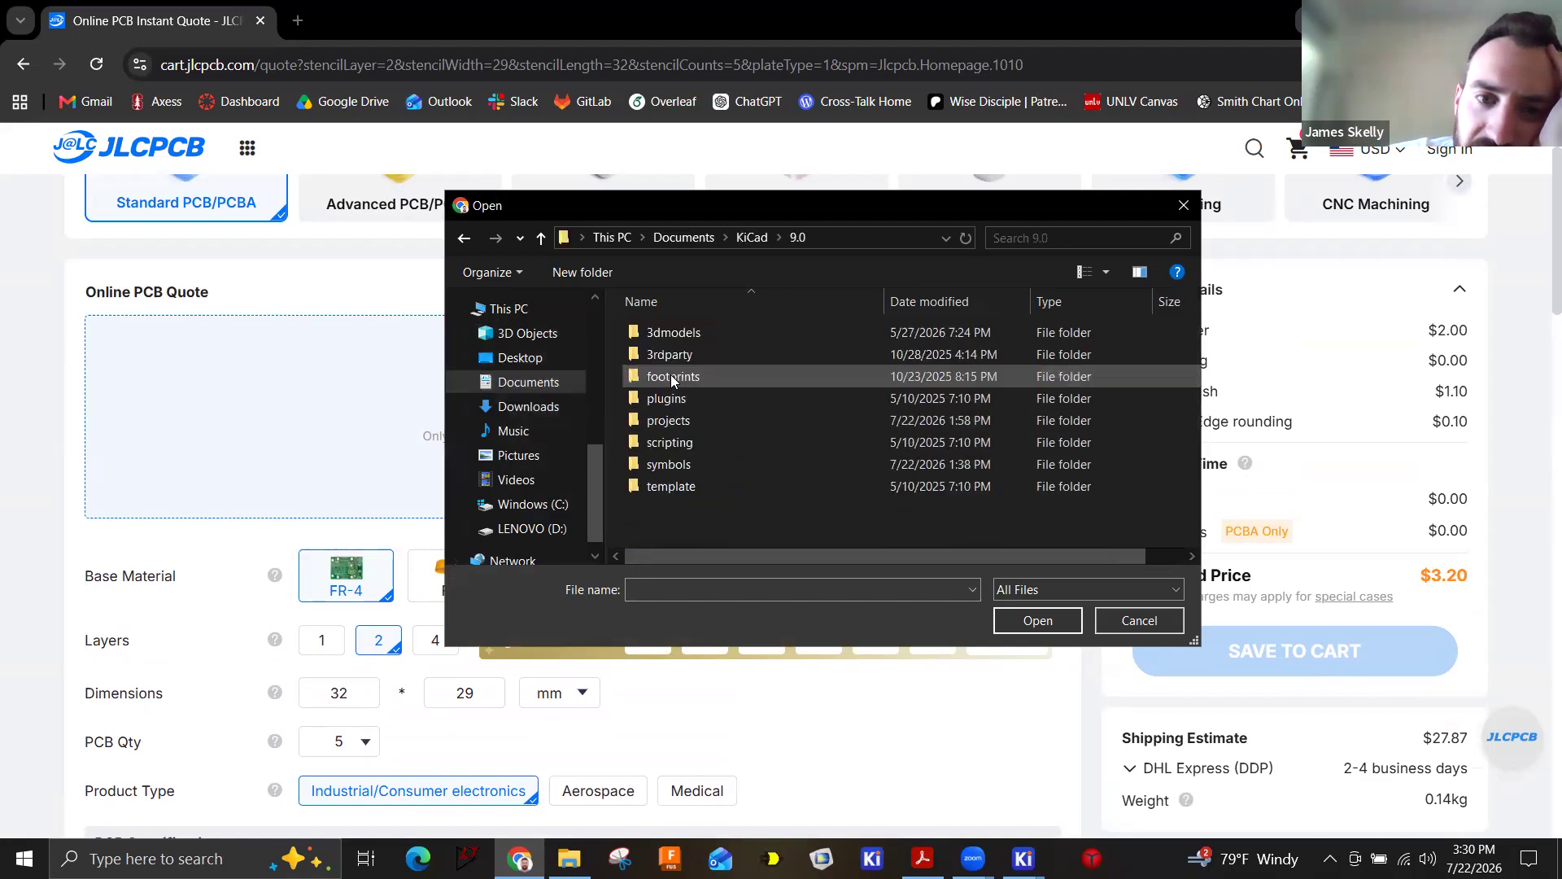
double_click(687, 412)
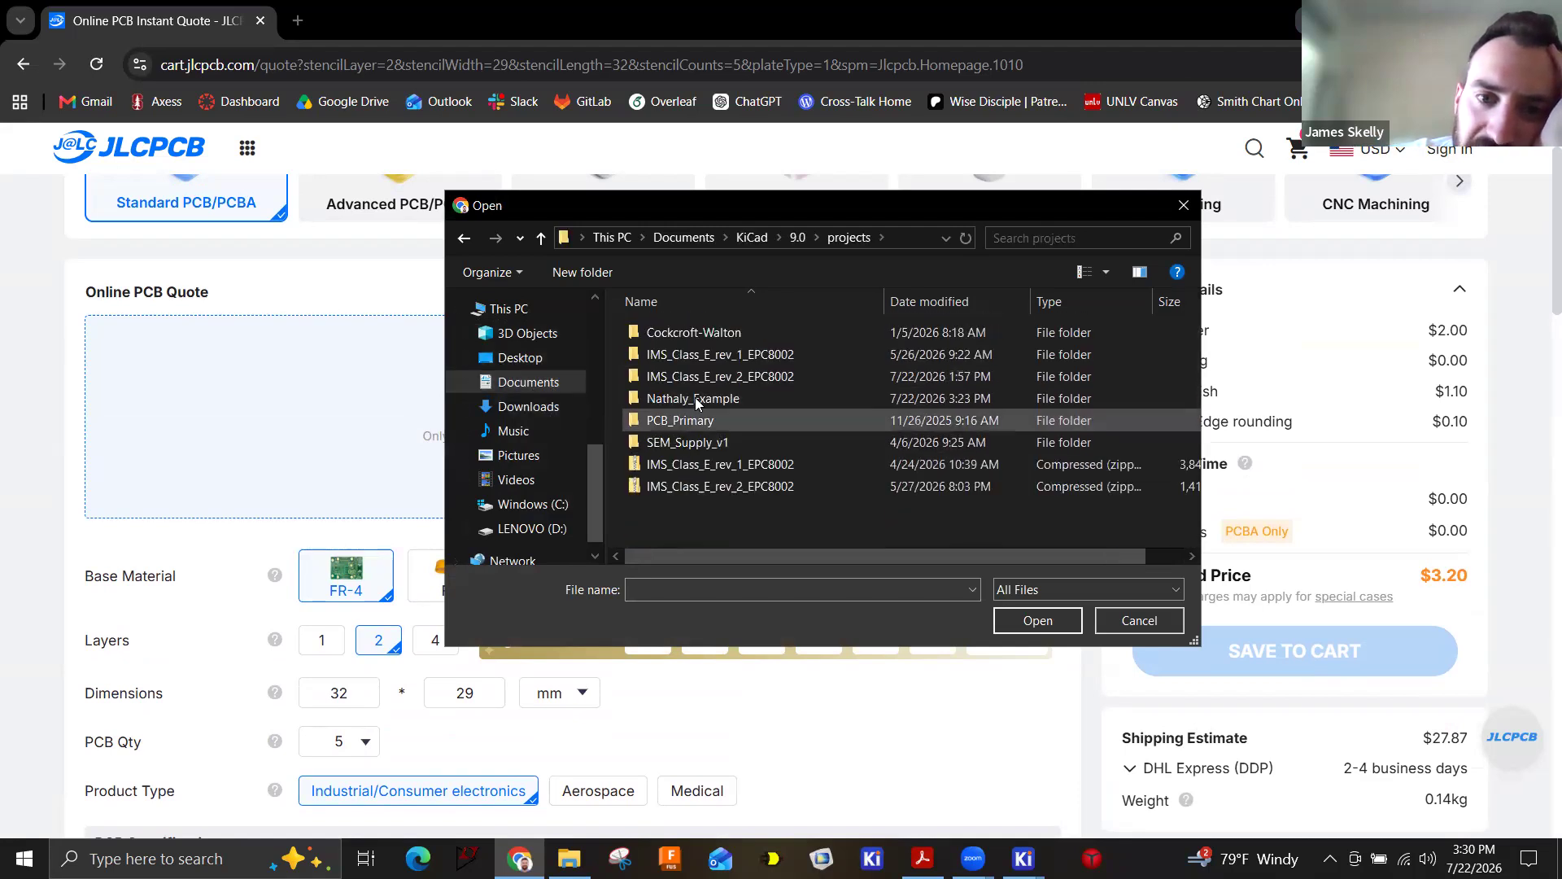
double_click(695, 402)
scroll(696, 431, "down", 4)
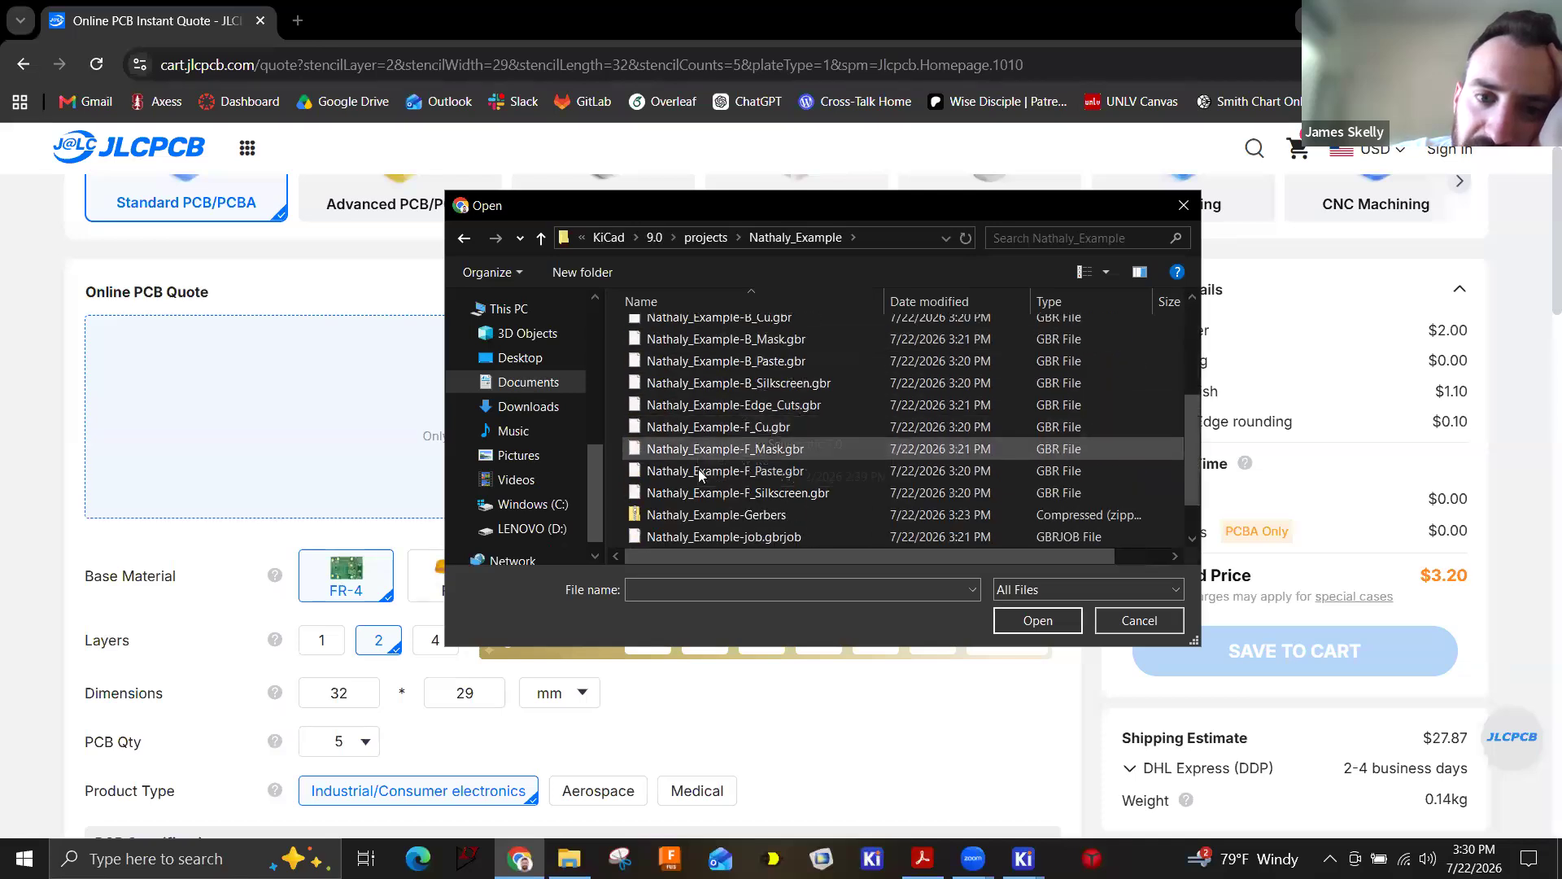
left_click(747, 470)
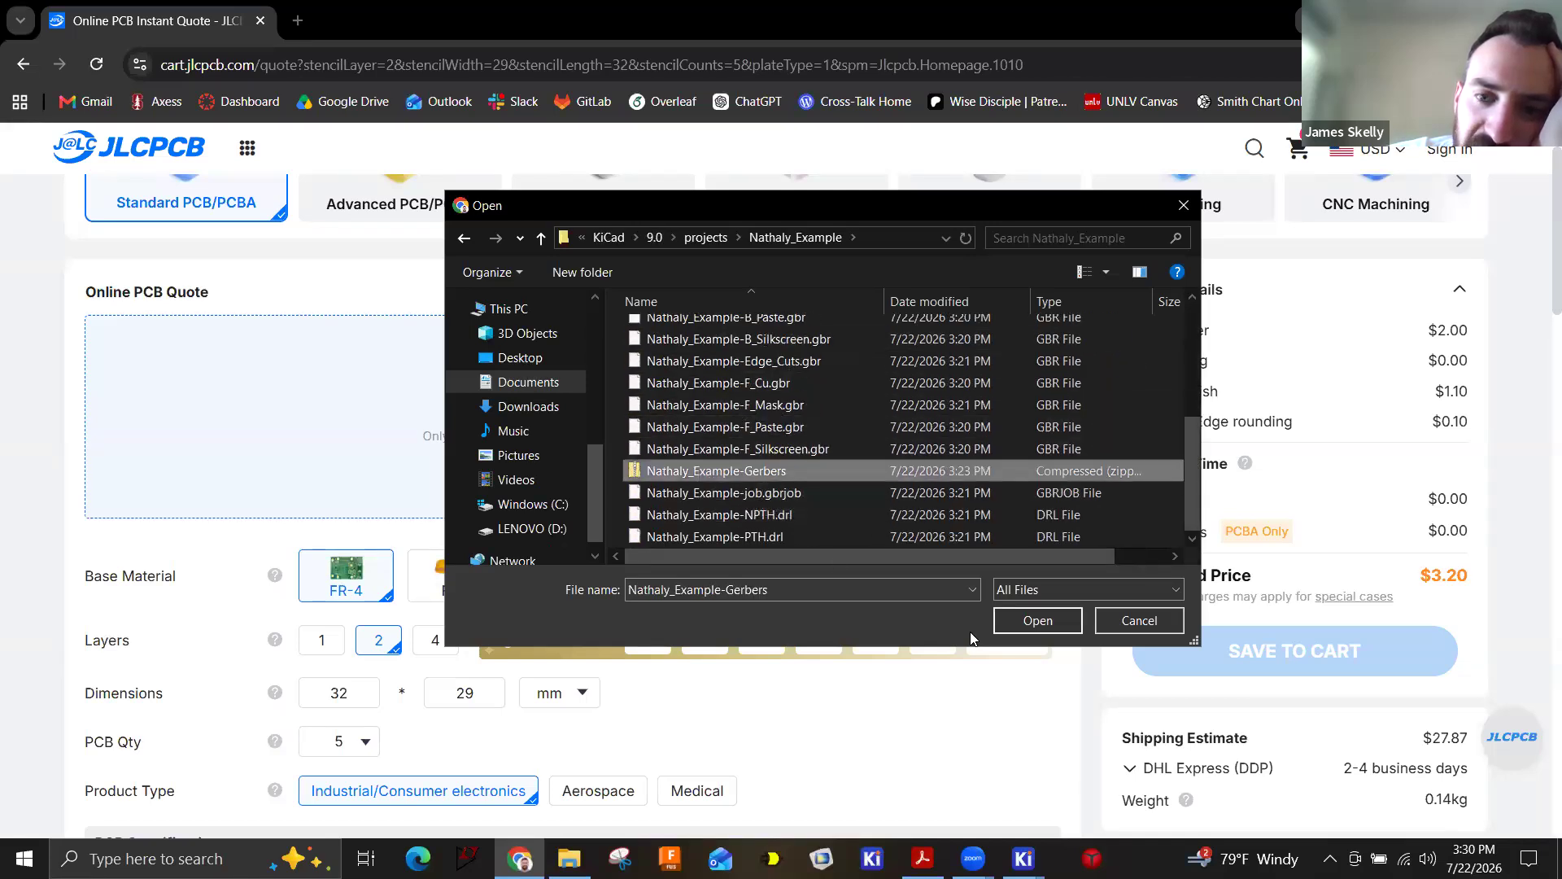
left_click(1037, 620)
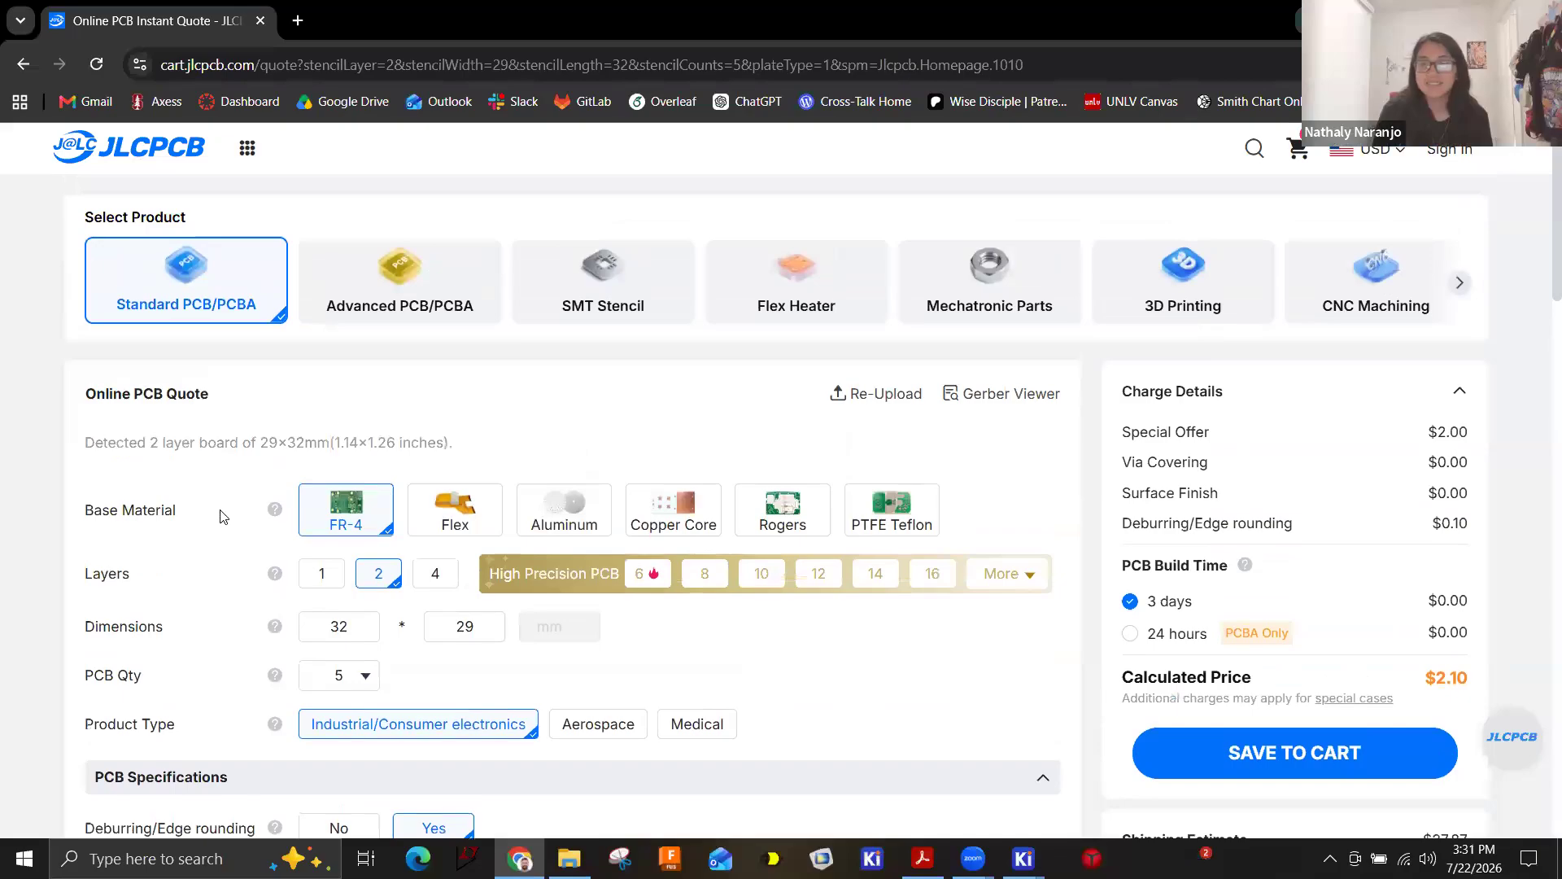
Check the quote after the upload, including the detected layers and board size, the PCB specifications and the high-spec options.
scroll(220, 514, "down", 12)
scroll(225, 516, "down", 10)
scroll(221, 511, "up", 20)
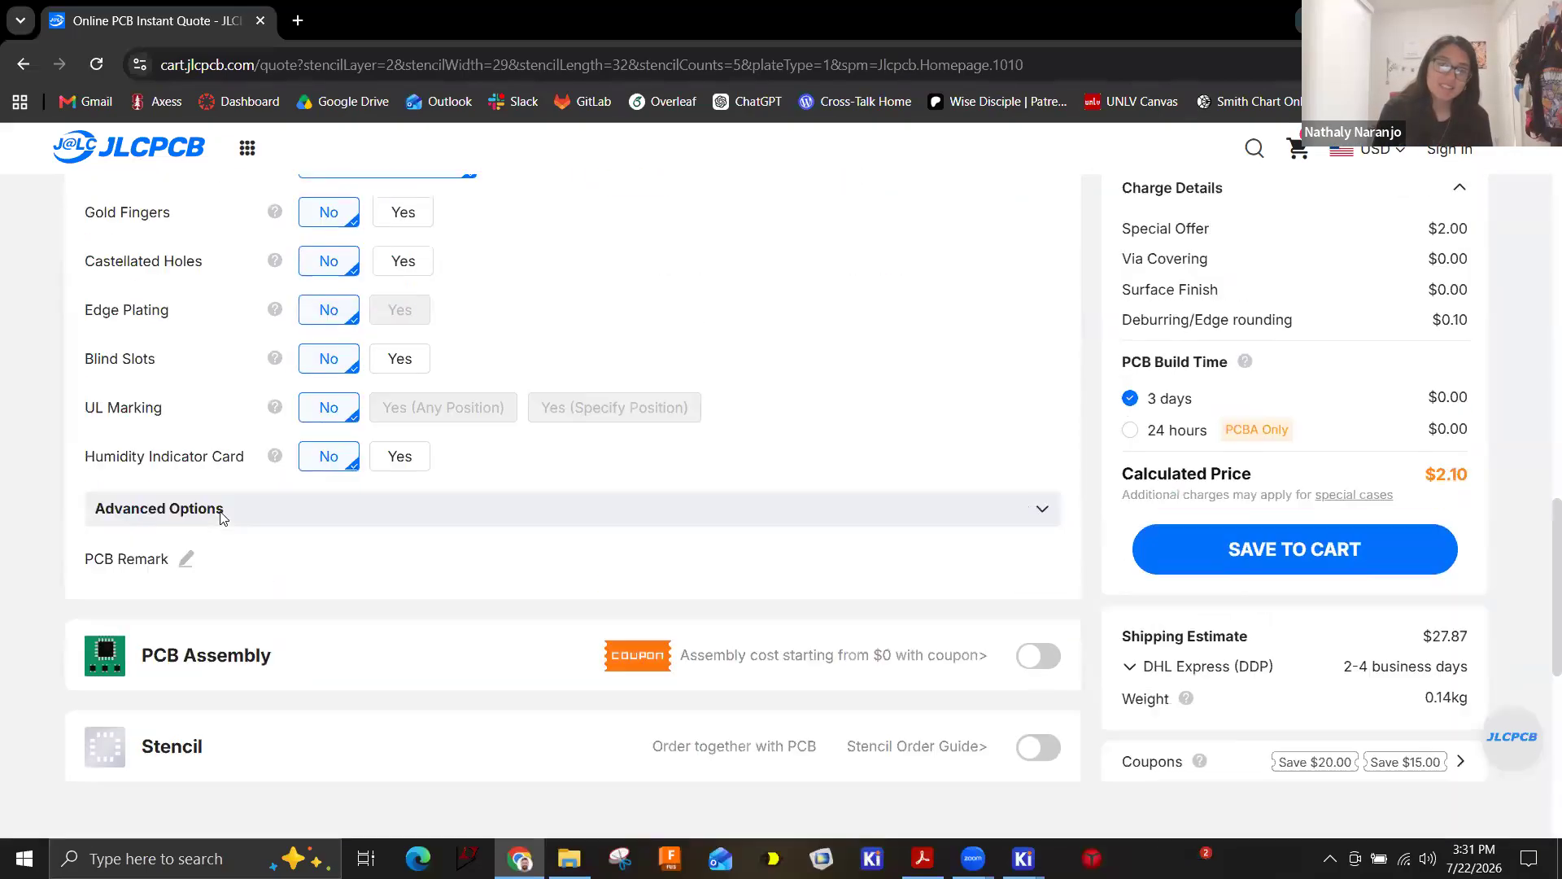
scroll(350, 472, "up", 2)
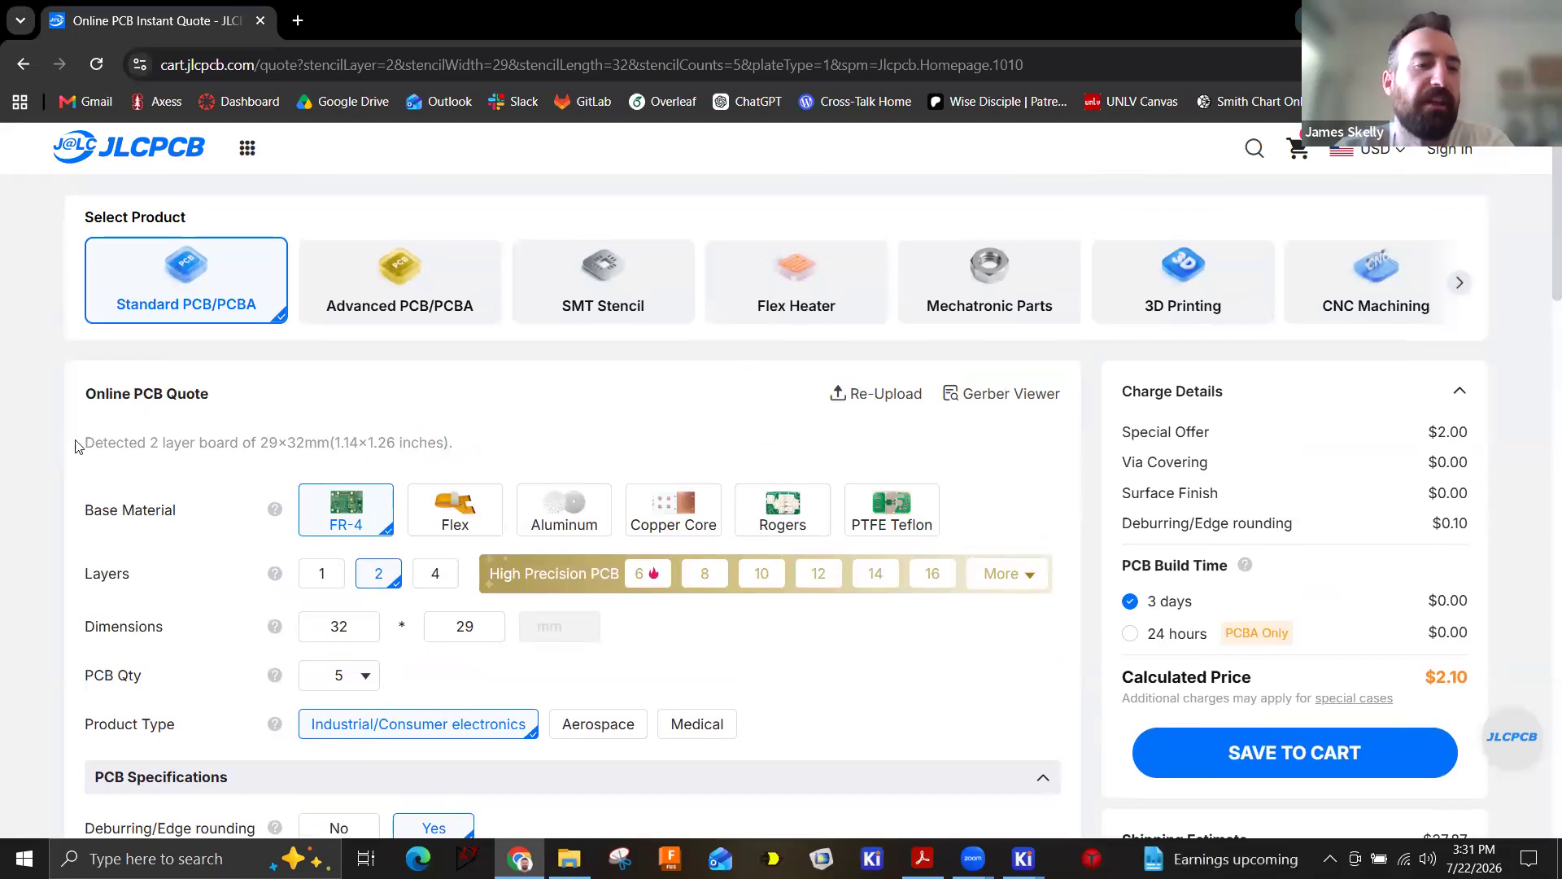
left_click_drag(84, 442, 233, 440)
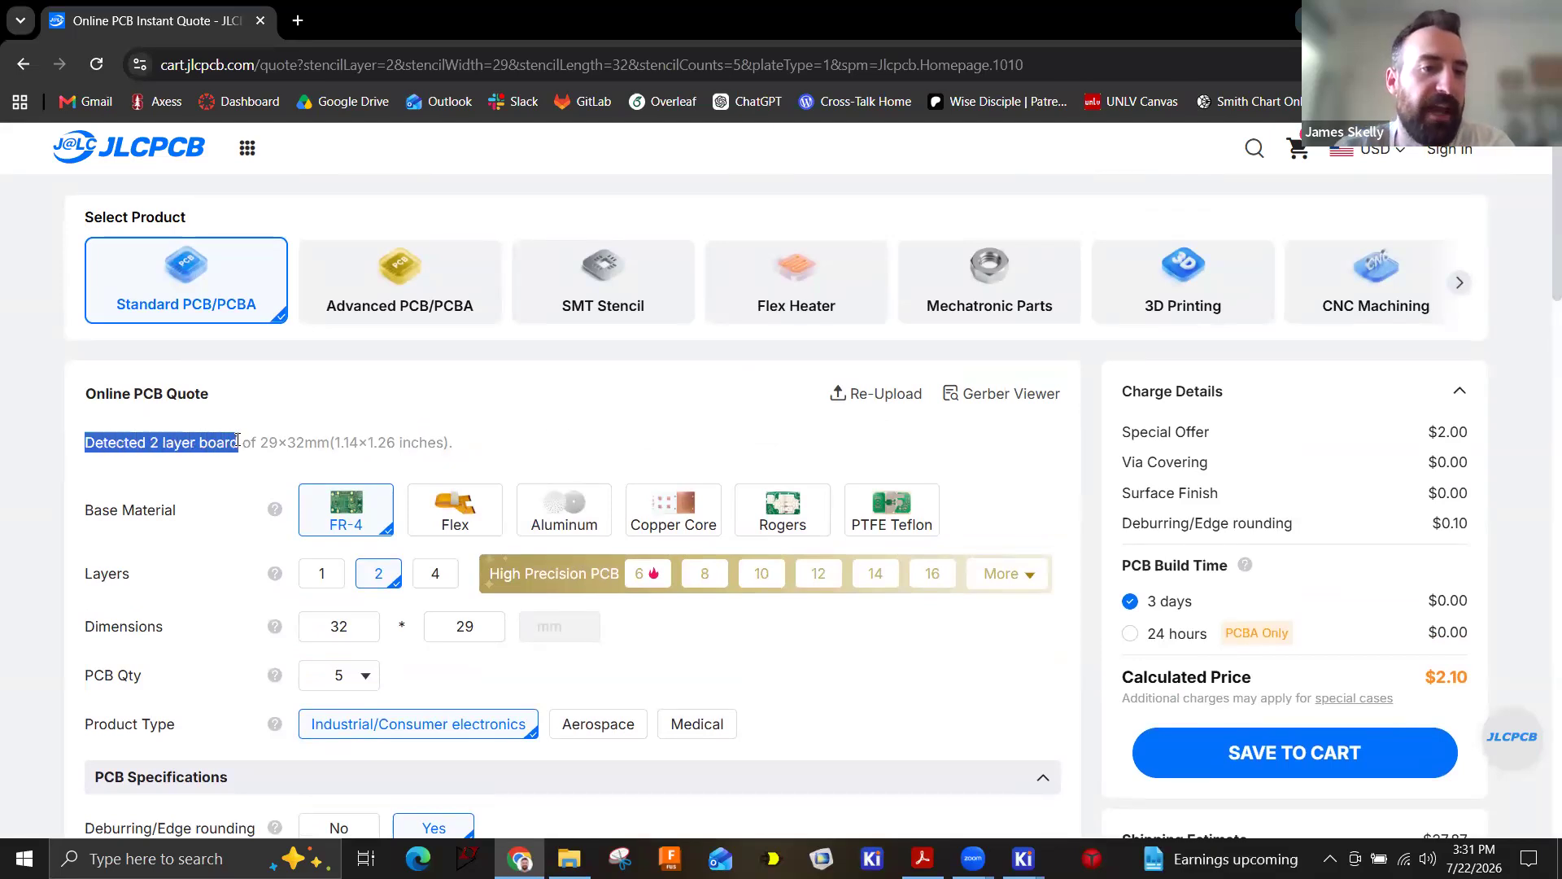
left_click(269, 444)
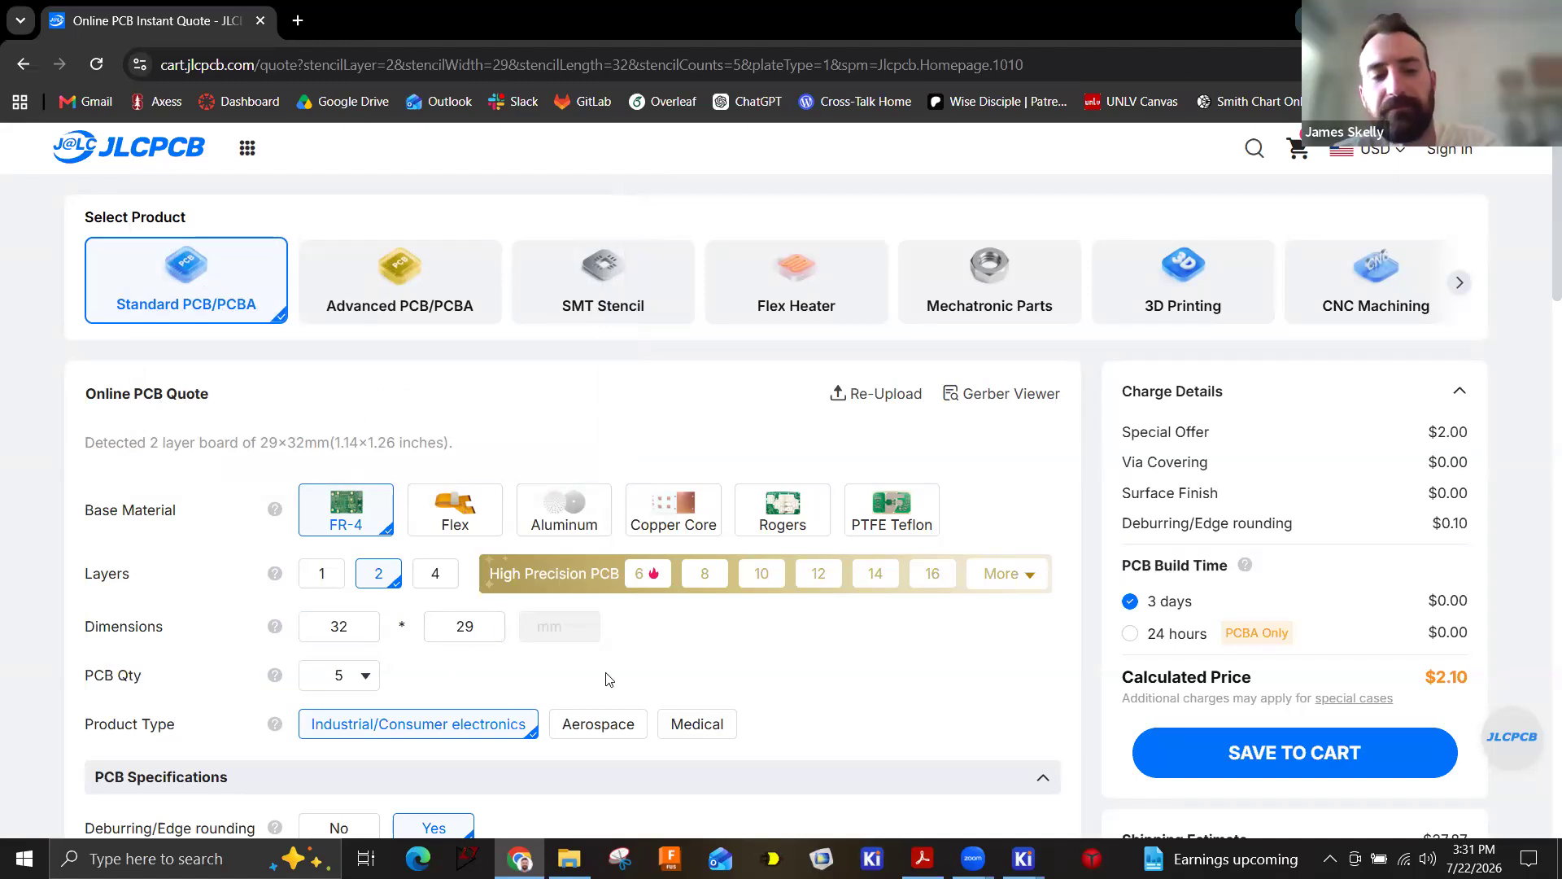
scroll(770, 652, "down", 1)
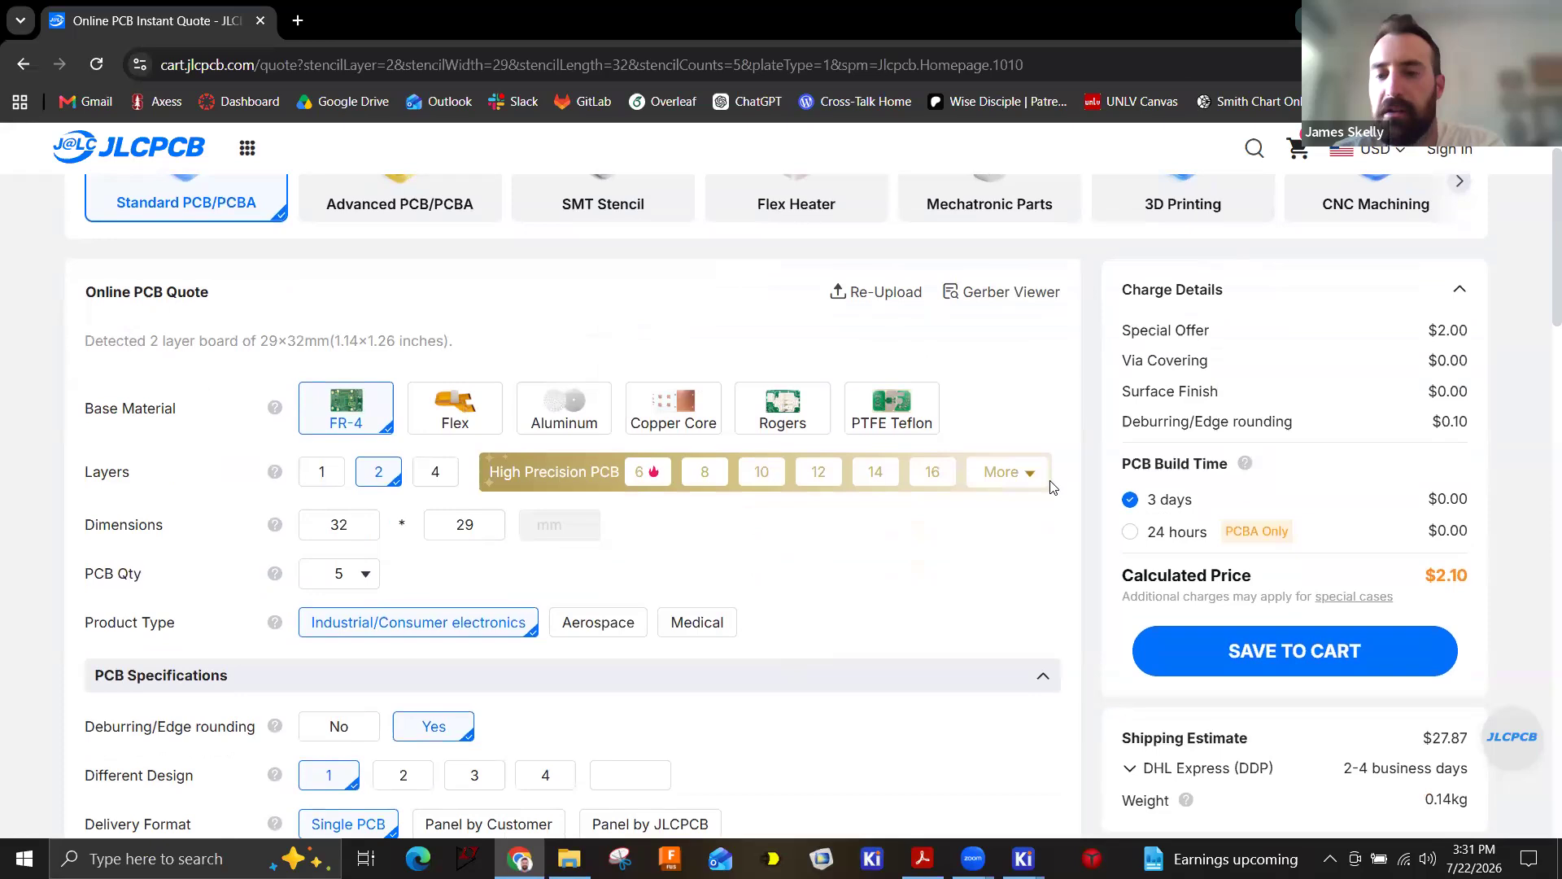
scroll(757, 610, "down", 4)
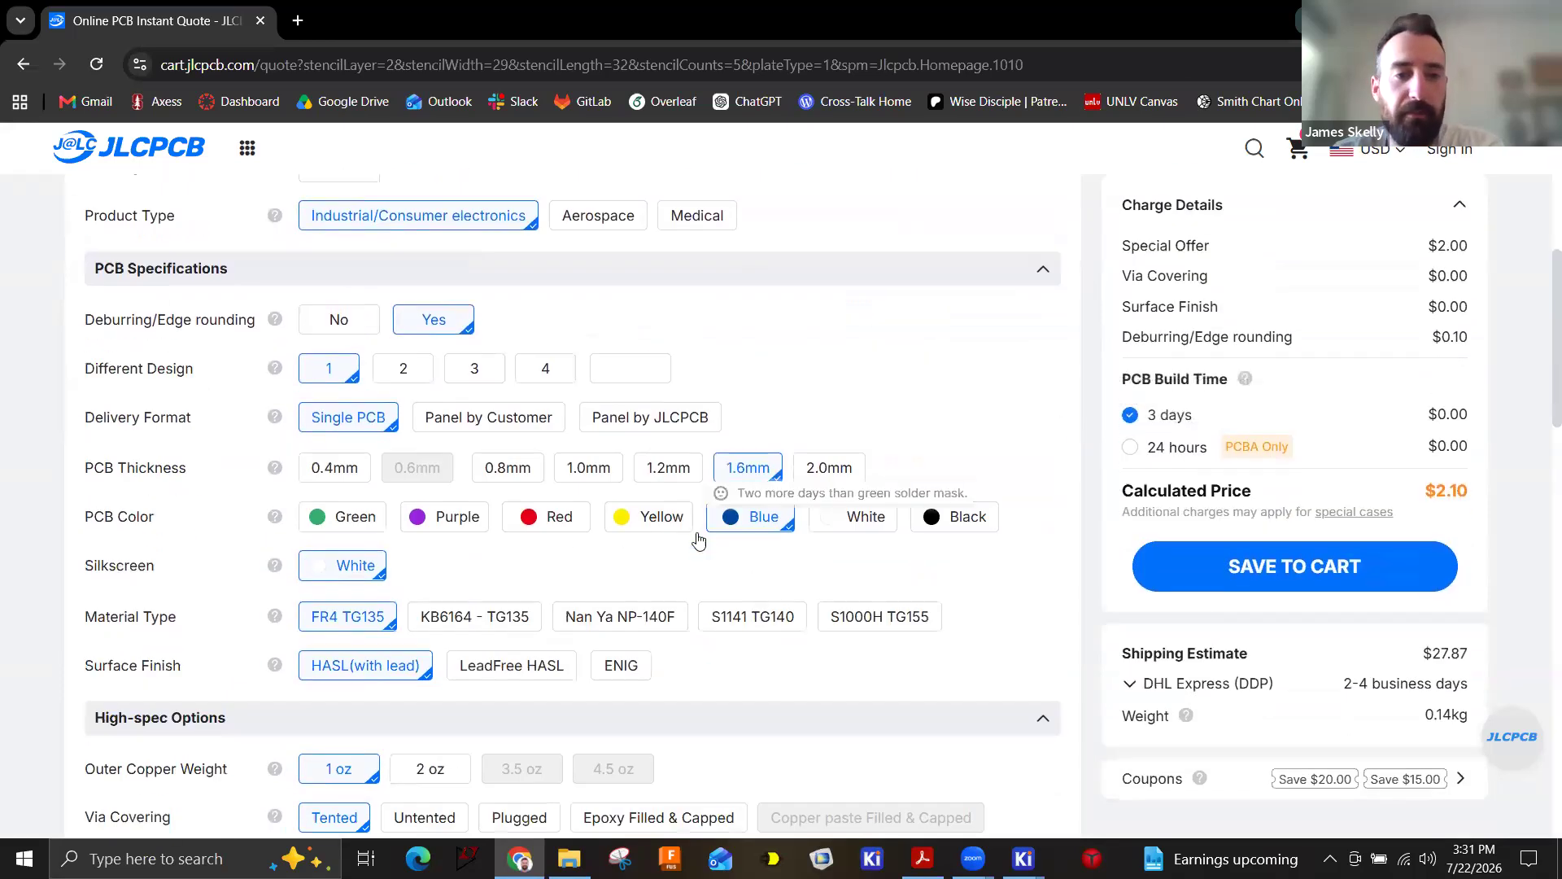
scroll(446, 598, "down", 2)
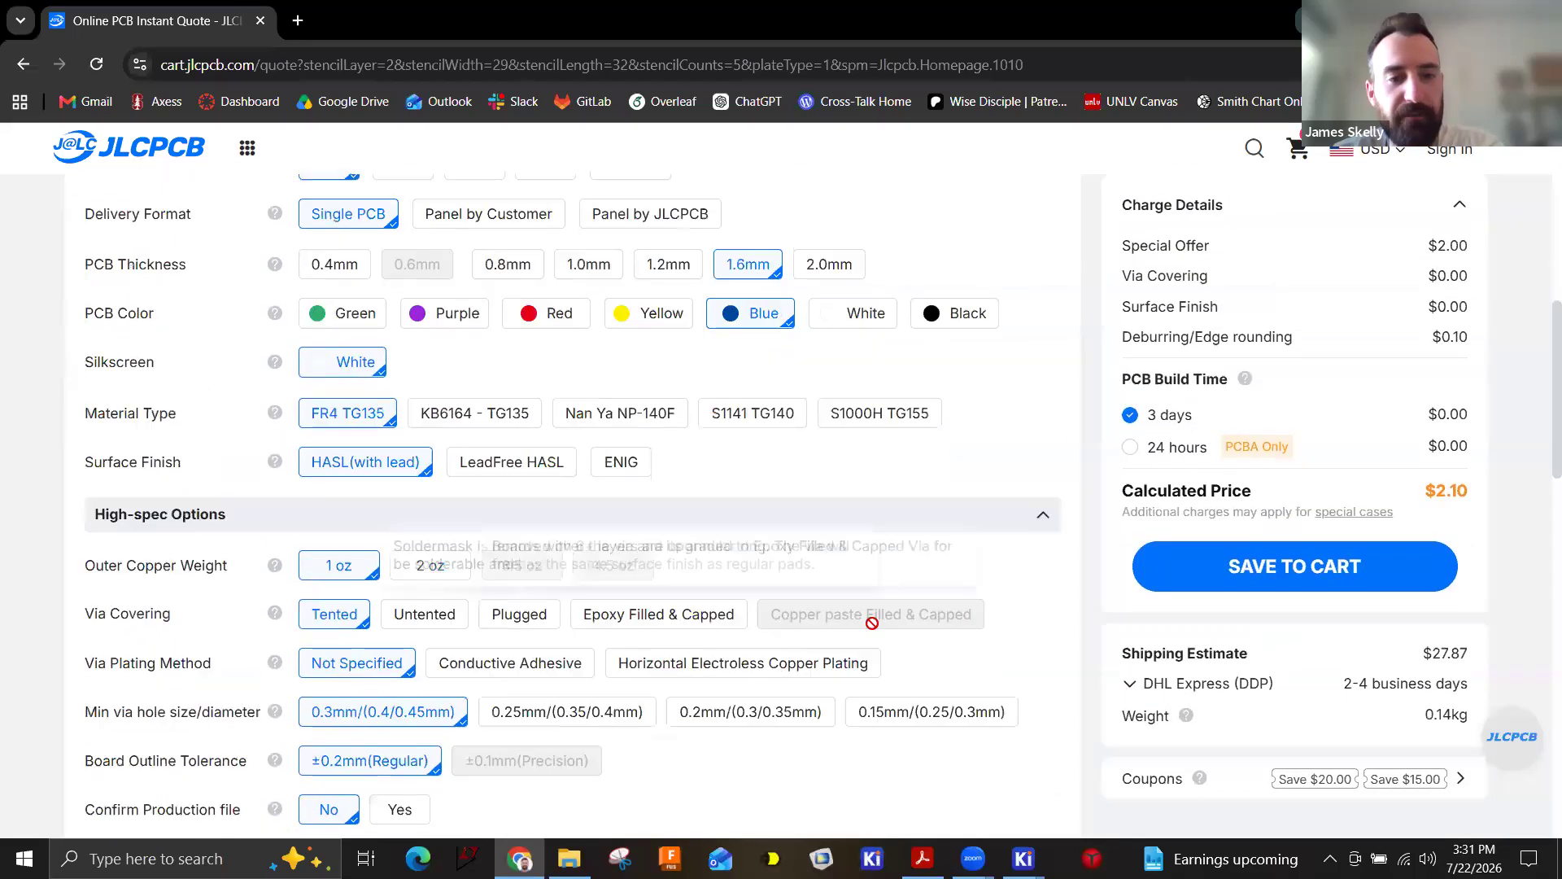
Save the configured board quote to the cart and sign in to the account with the filled-in e-mail and password.
scroll(1261, 539, "up", 1)
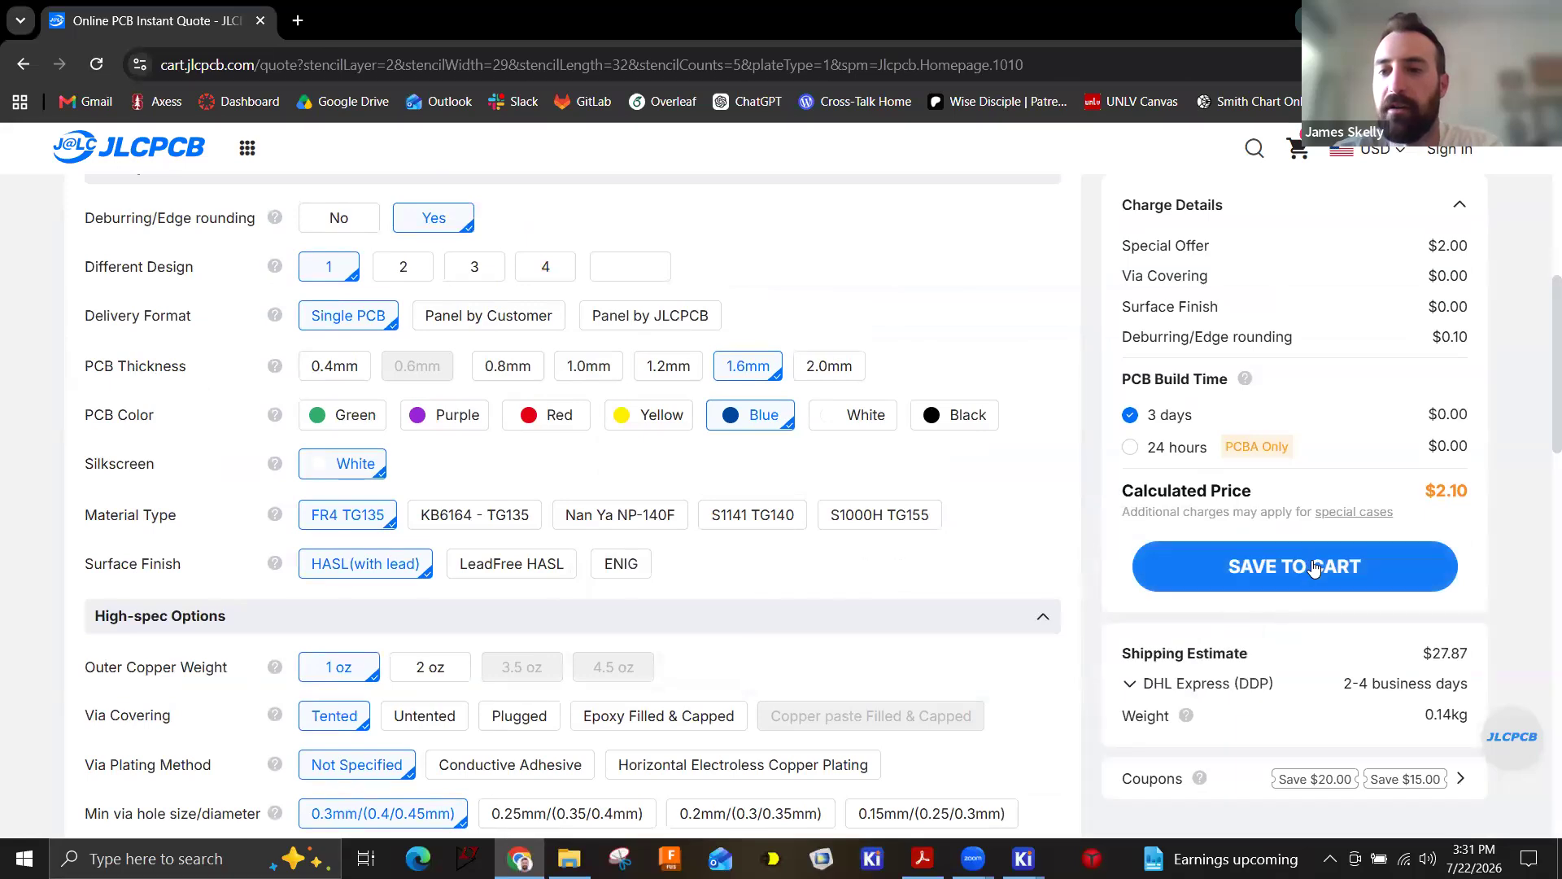
left_click(1314, 568)
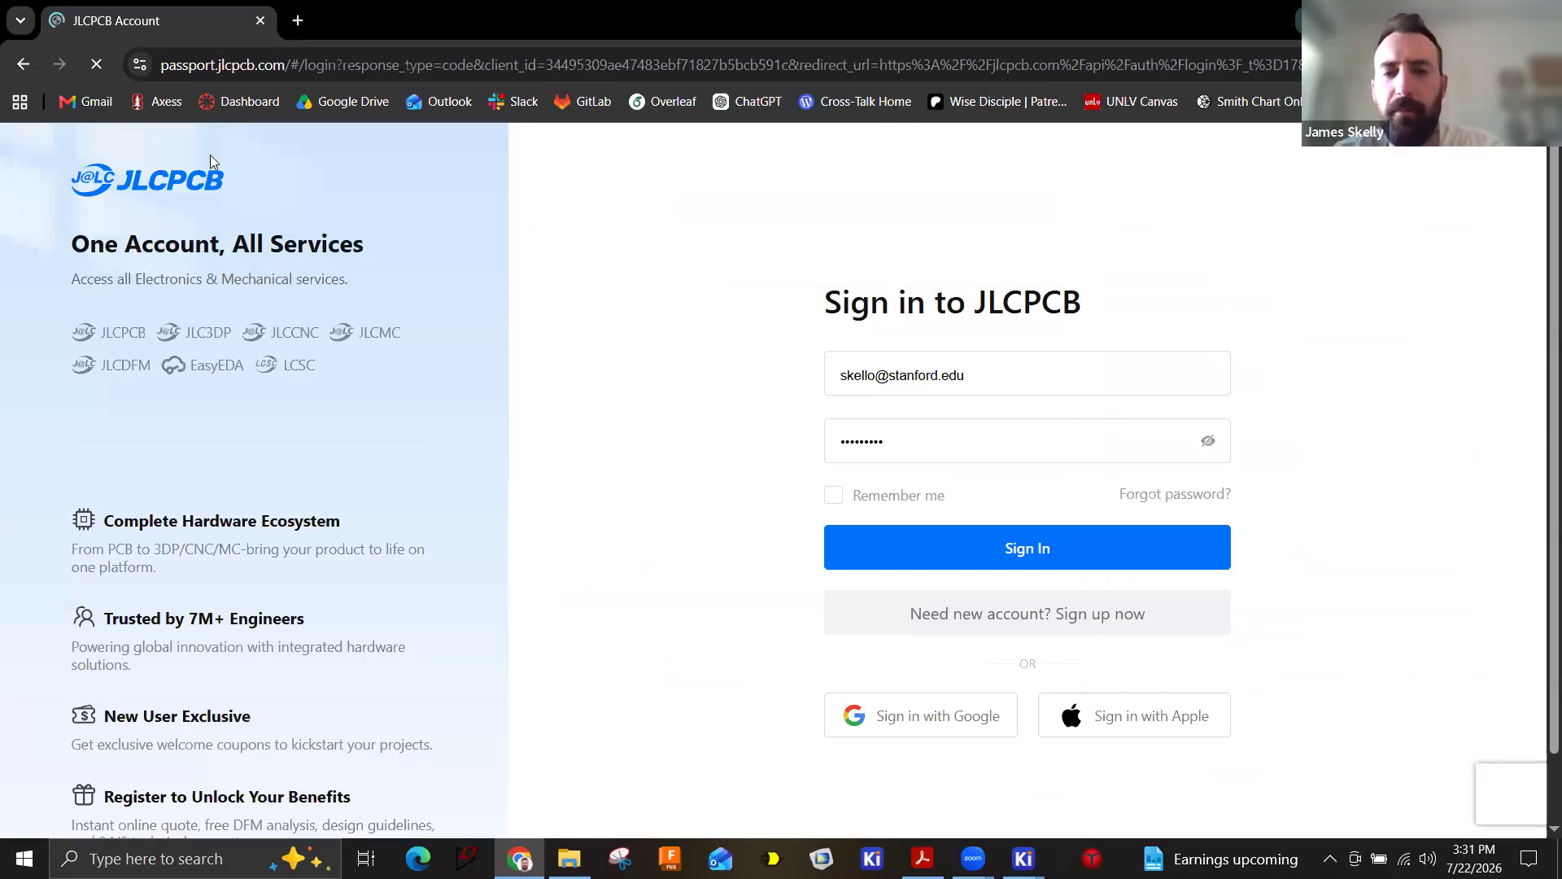
left_click(1041, 547)
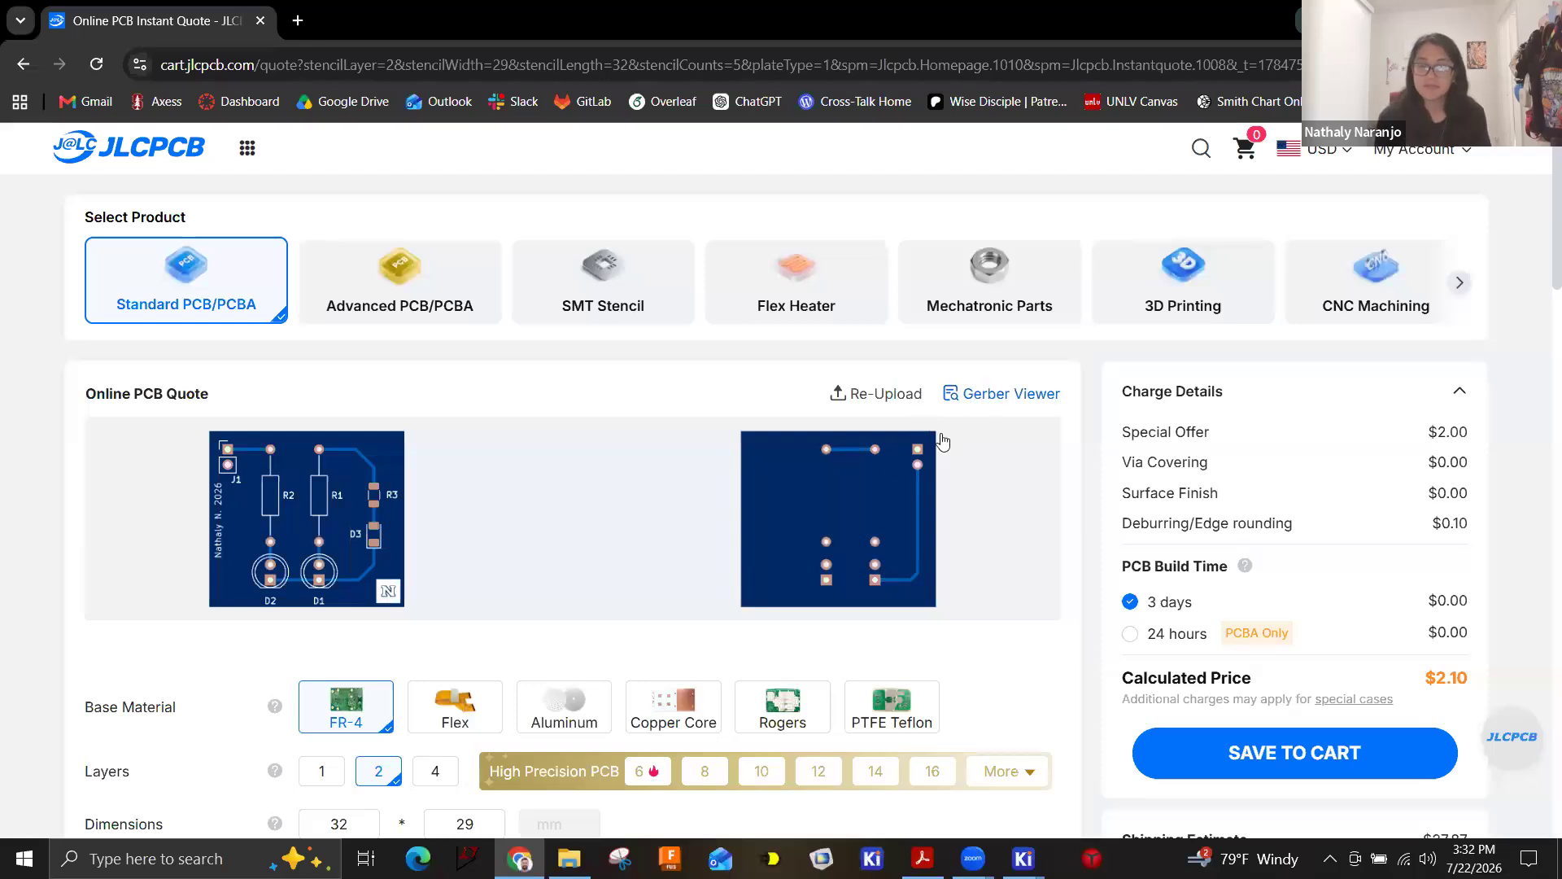
Save the uploaded board's quote to the cart from the signed-in account and open the shopping cart.
scroll(670, 517, "down", 3)
scroll(831, 576, "up", 1)
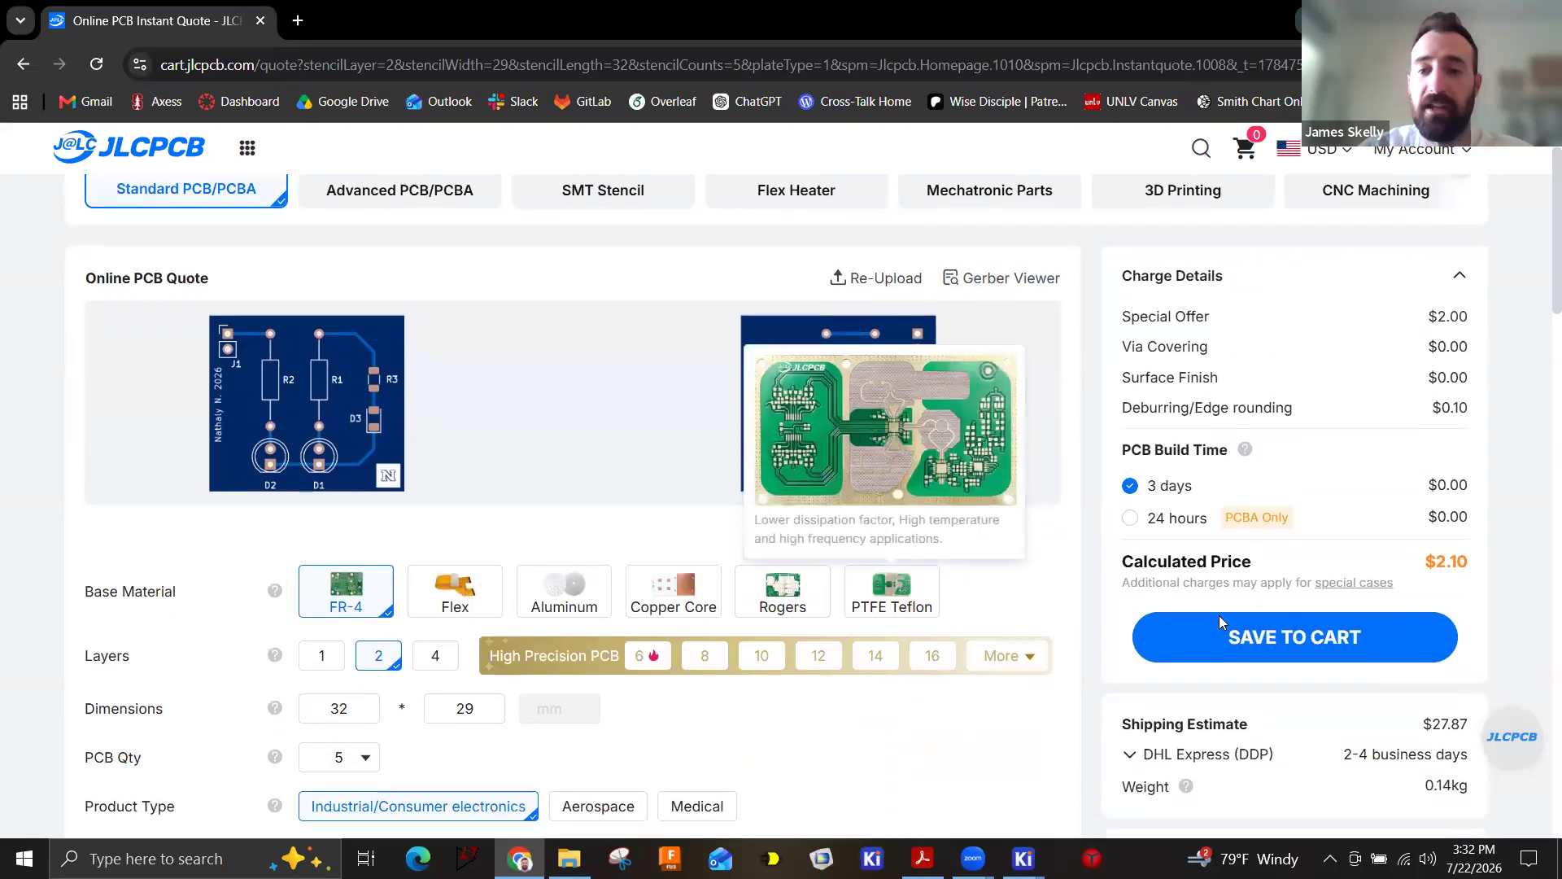
scroll(1244, 594, "down", 1)
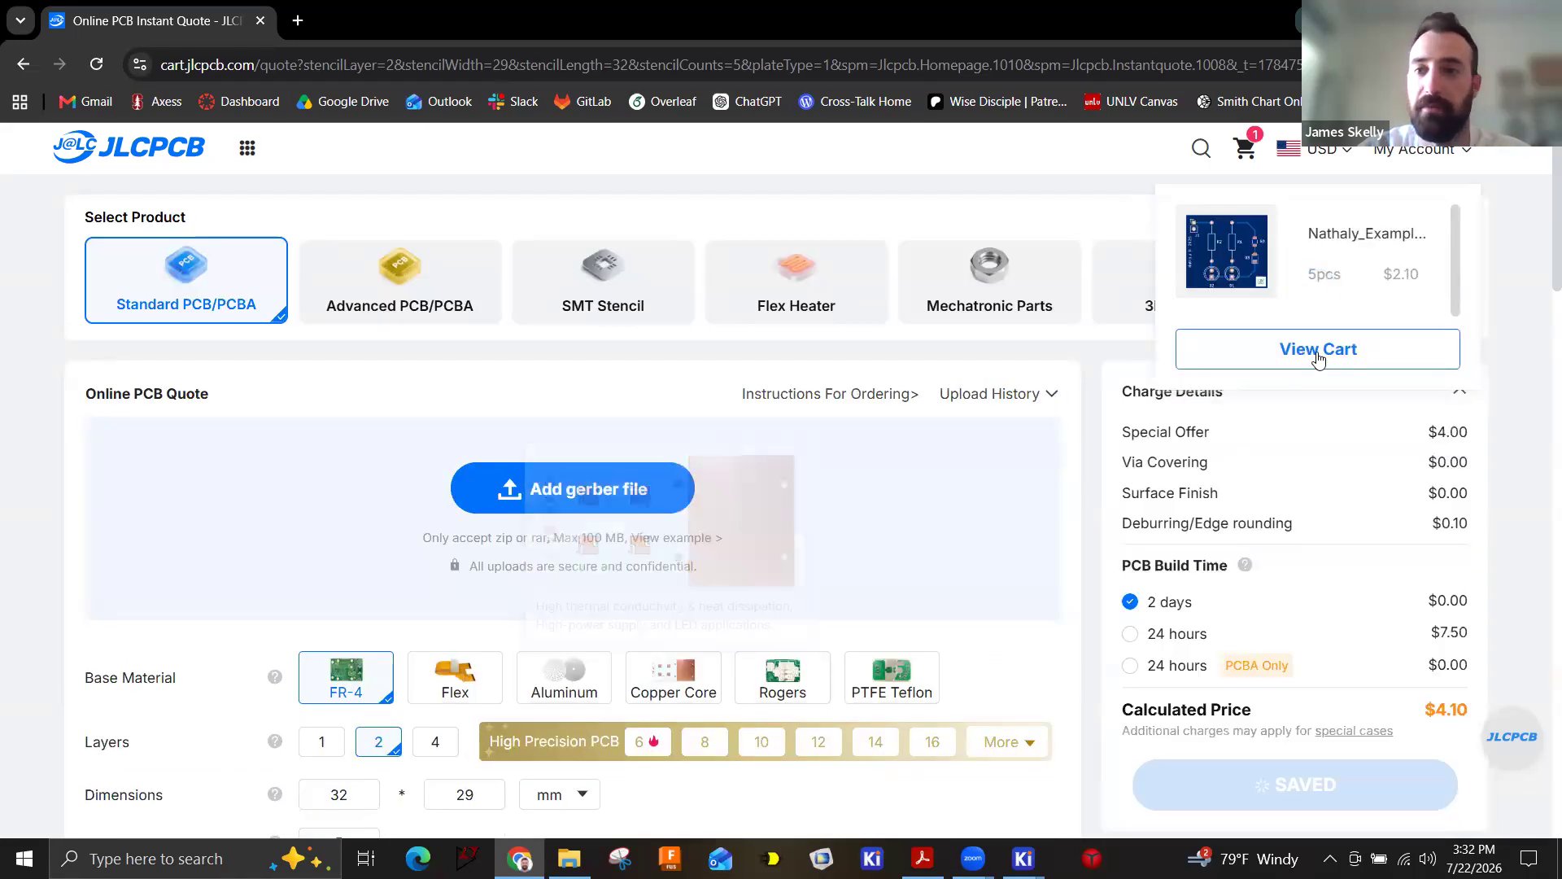
left_click(1318, 350)
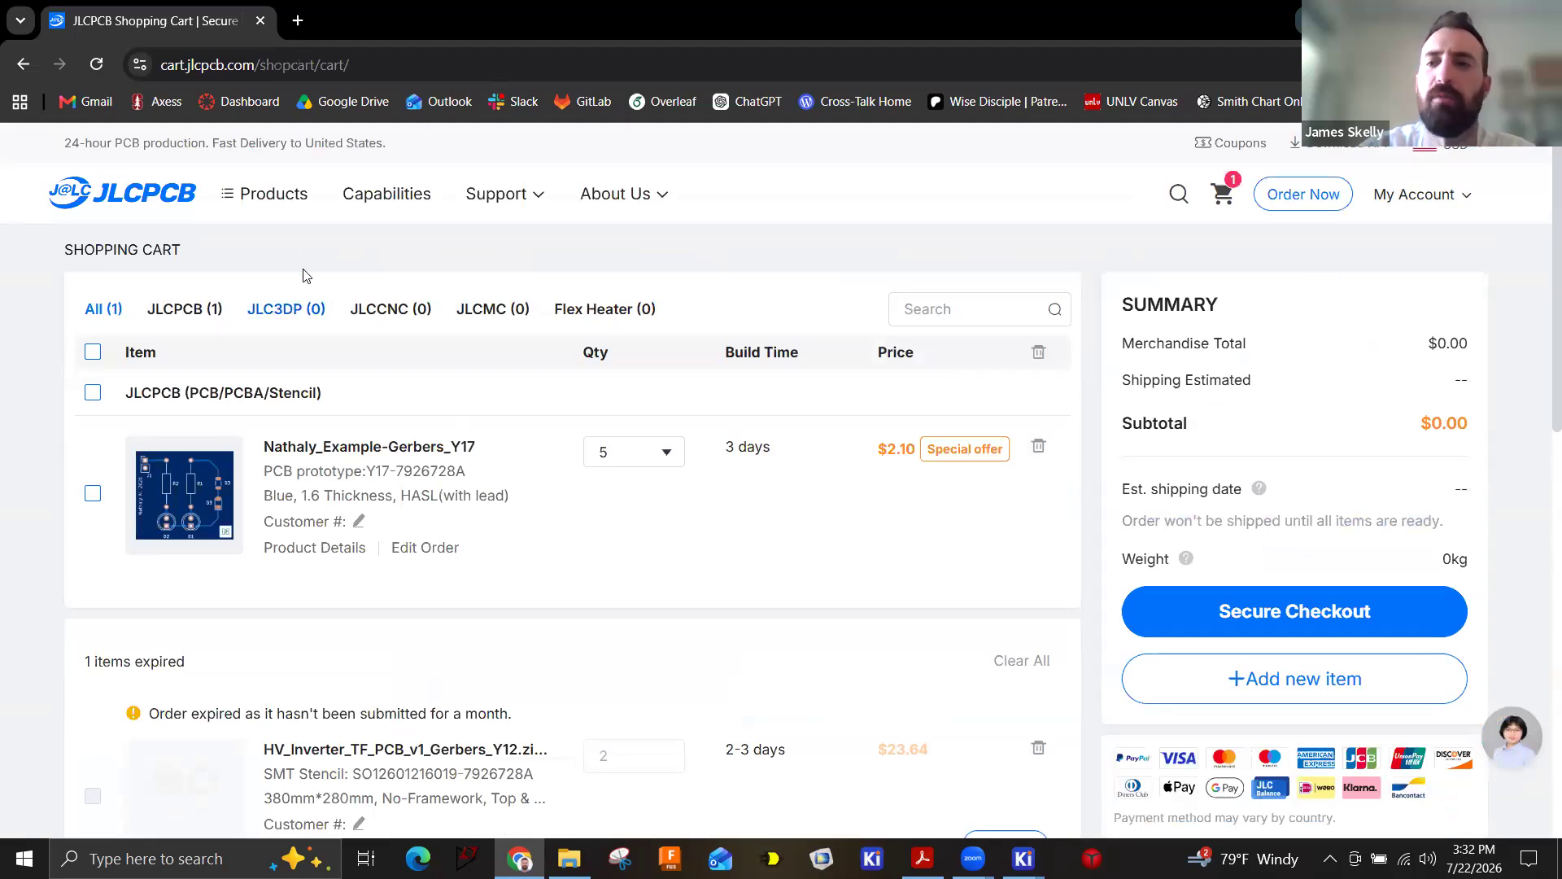
Select the example board's Gerbers item in the cart and review its special-offer note and the order summary.
scroll(421, 447, "down", 3)
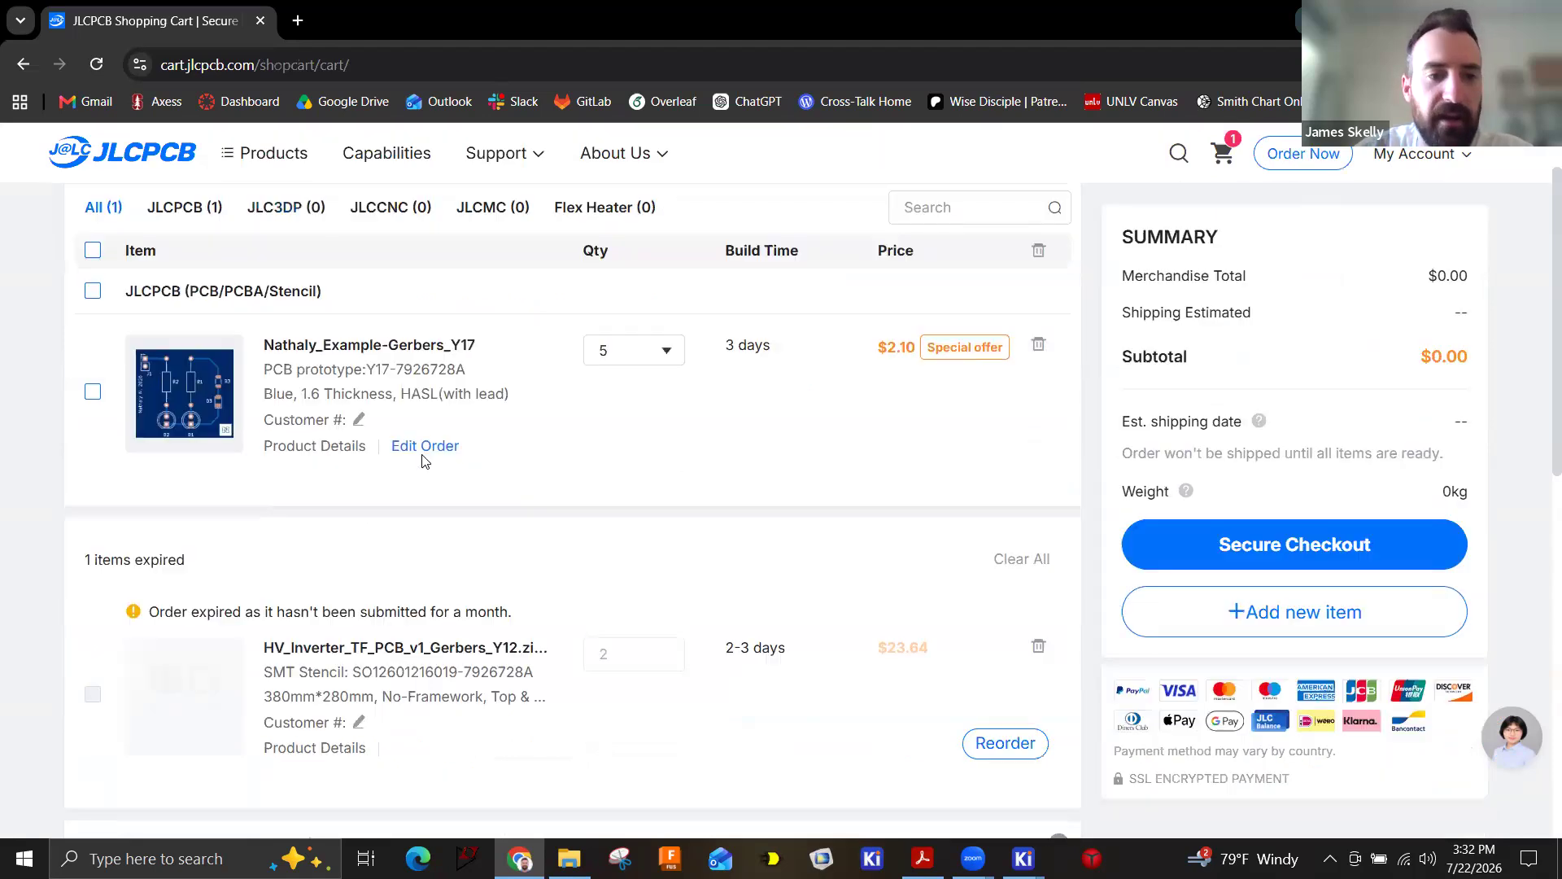
scroll(326, 464, "up", 3)
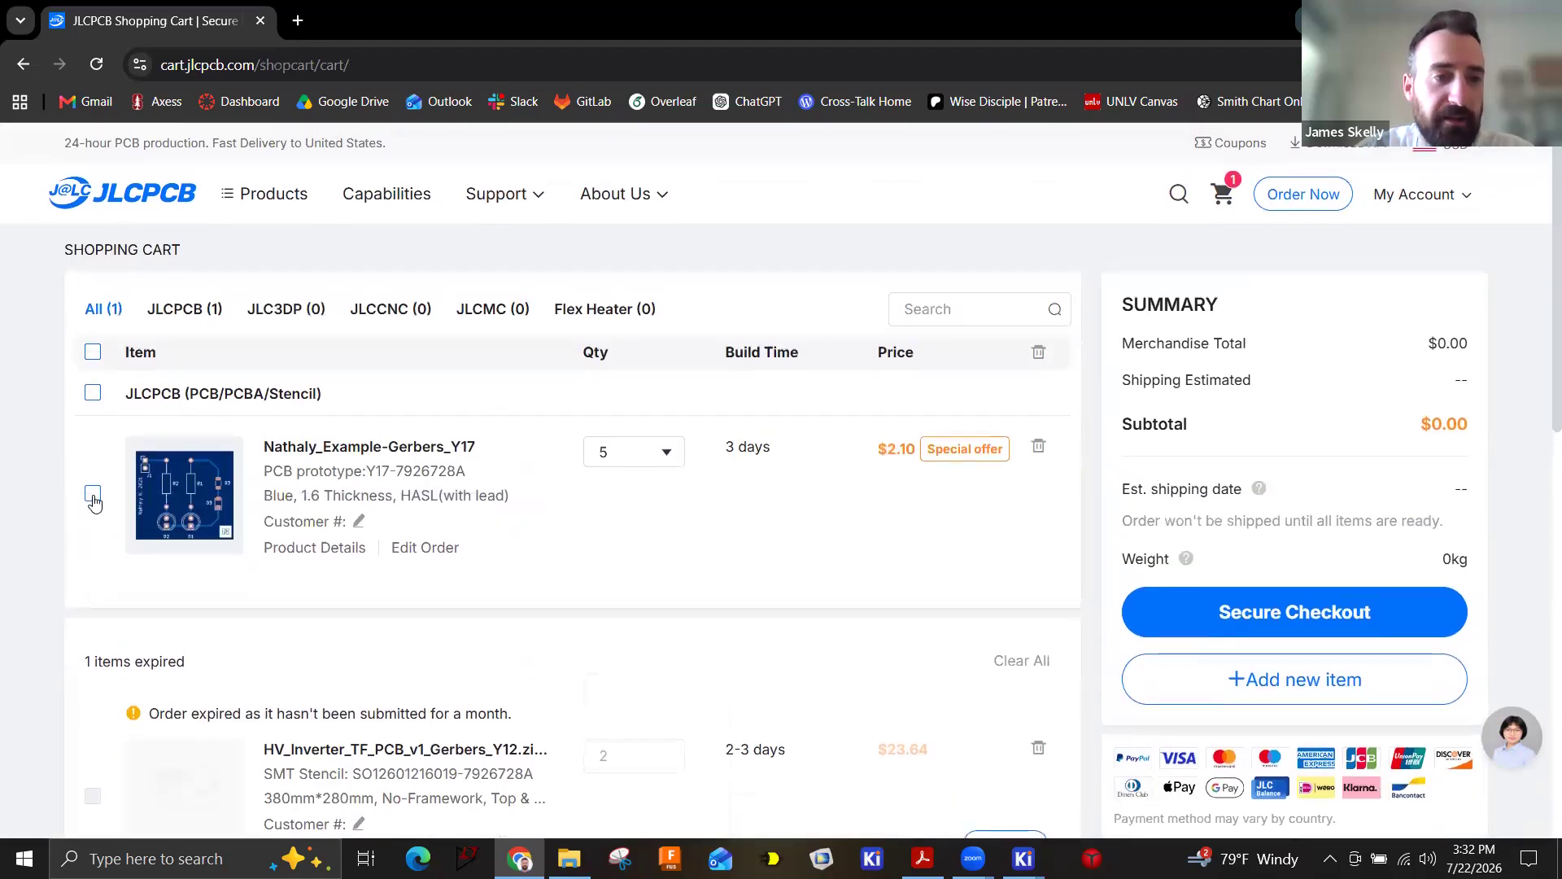
left_click(92, 496)
scroll(861, 544, "down", 2)
scroll(860, 544, "down", 3)
scroll(899, 402, "up", 4)
mouse_move(977, 247)
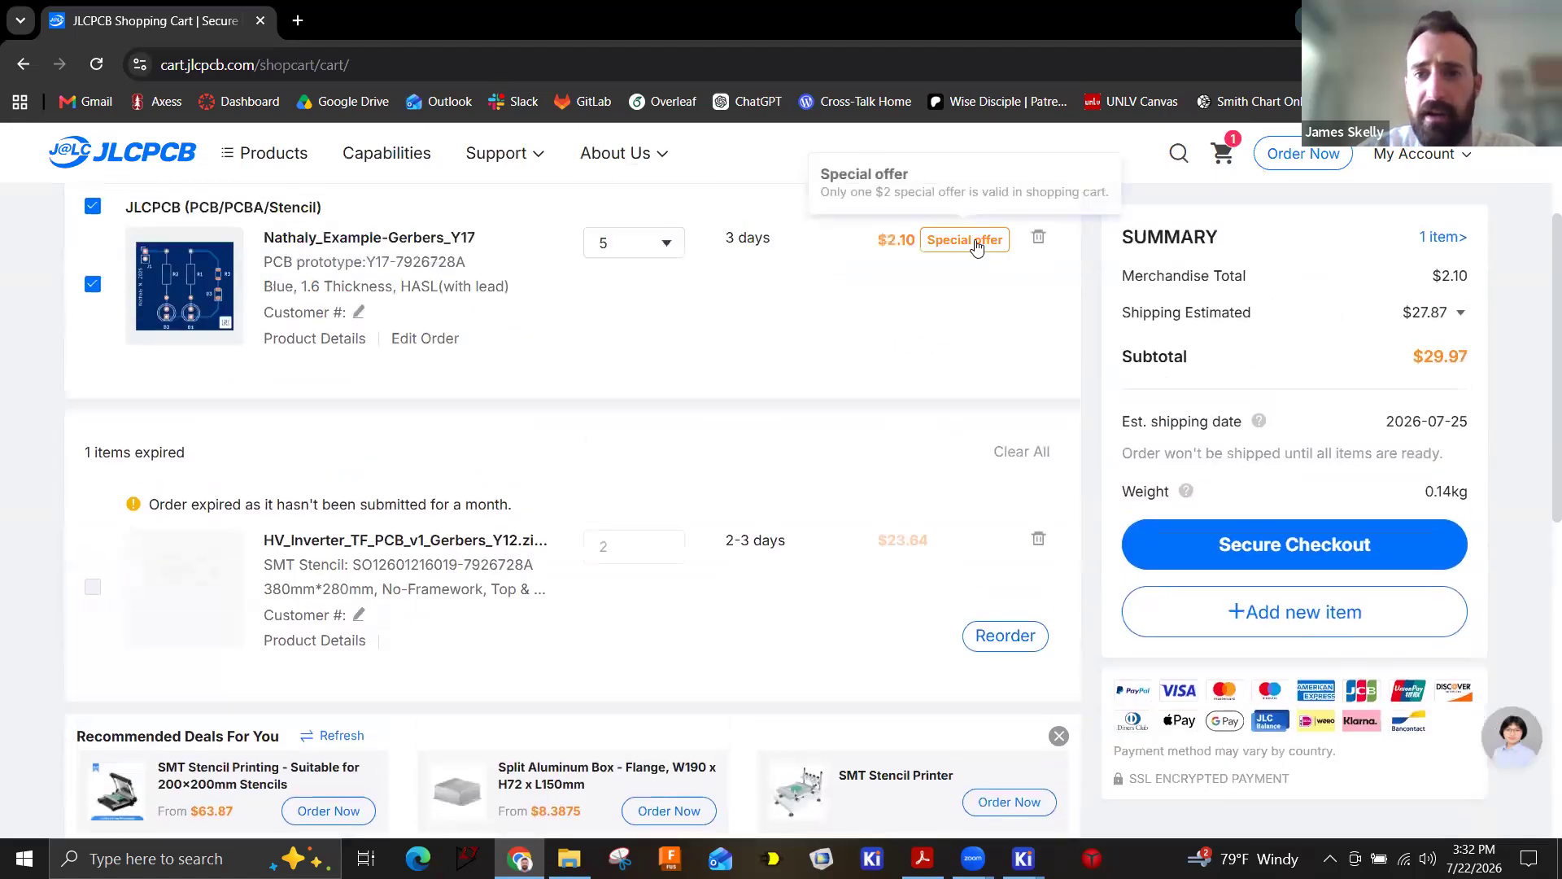
scroll(639, 440, "down", 1)
scroll(642, 461, "up", 2)
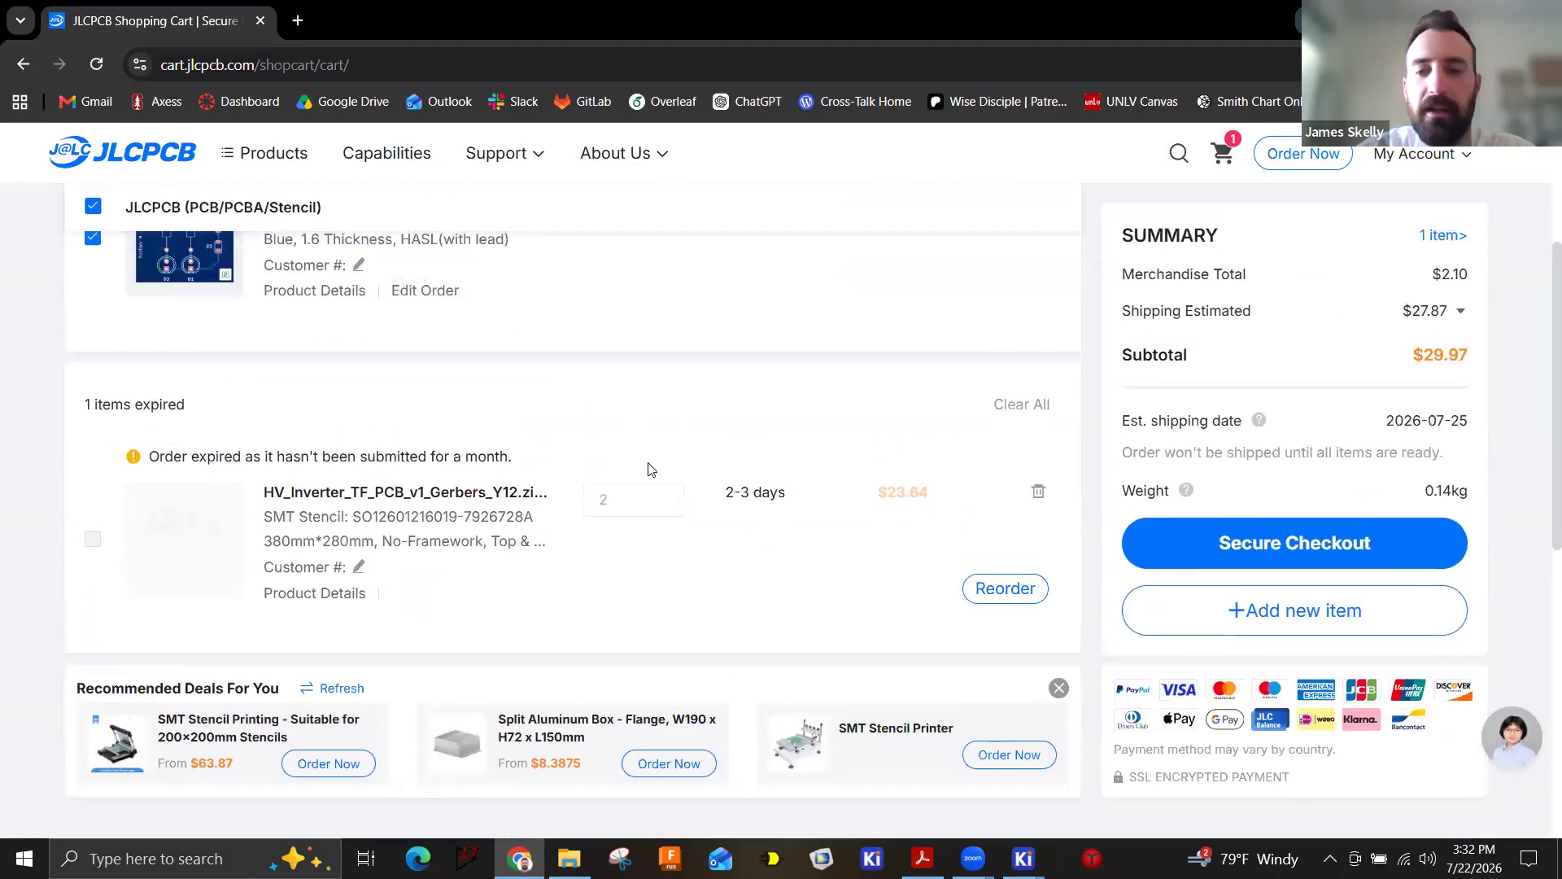
Proceed to secure checkout with the selected board and check the shipping estimate in the summary.
scroll(412, 449, "up", 2)
left_click(1280, 598)
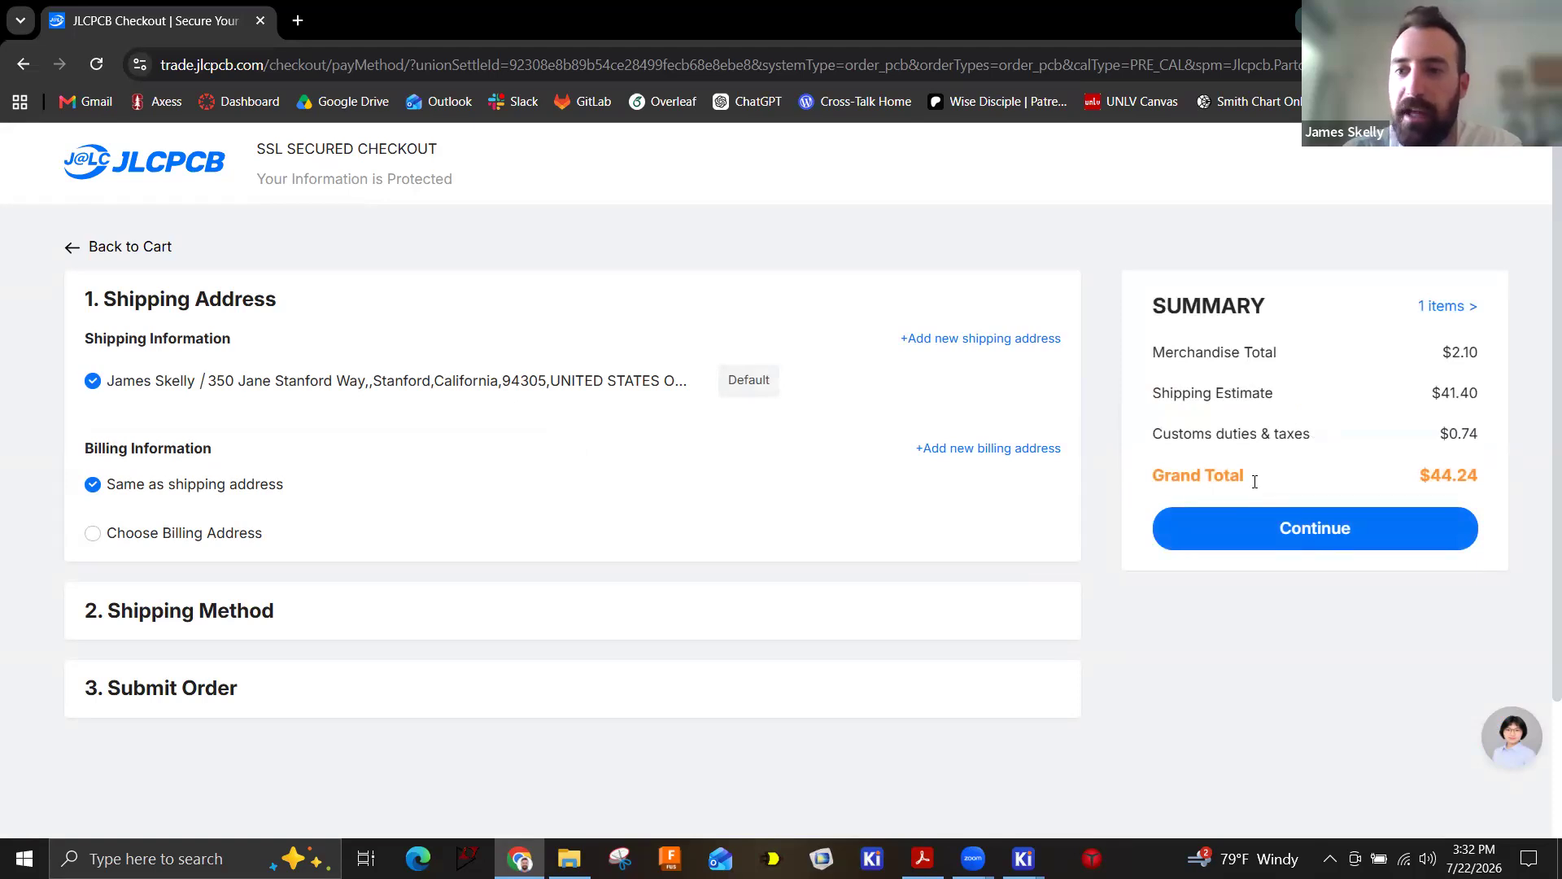
double_click(1411, 396)
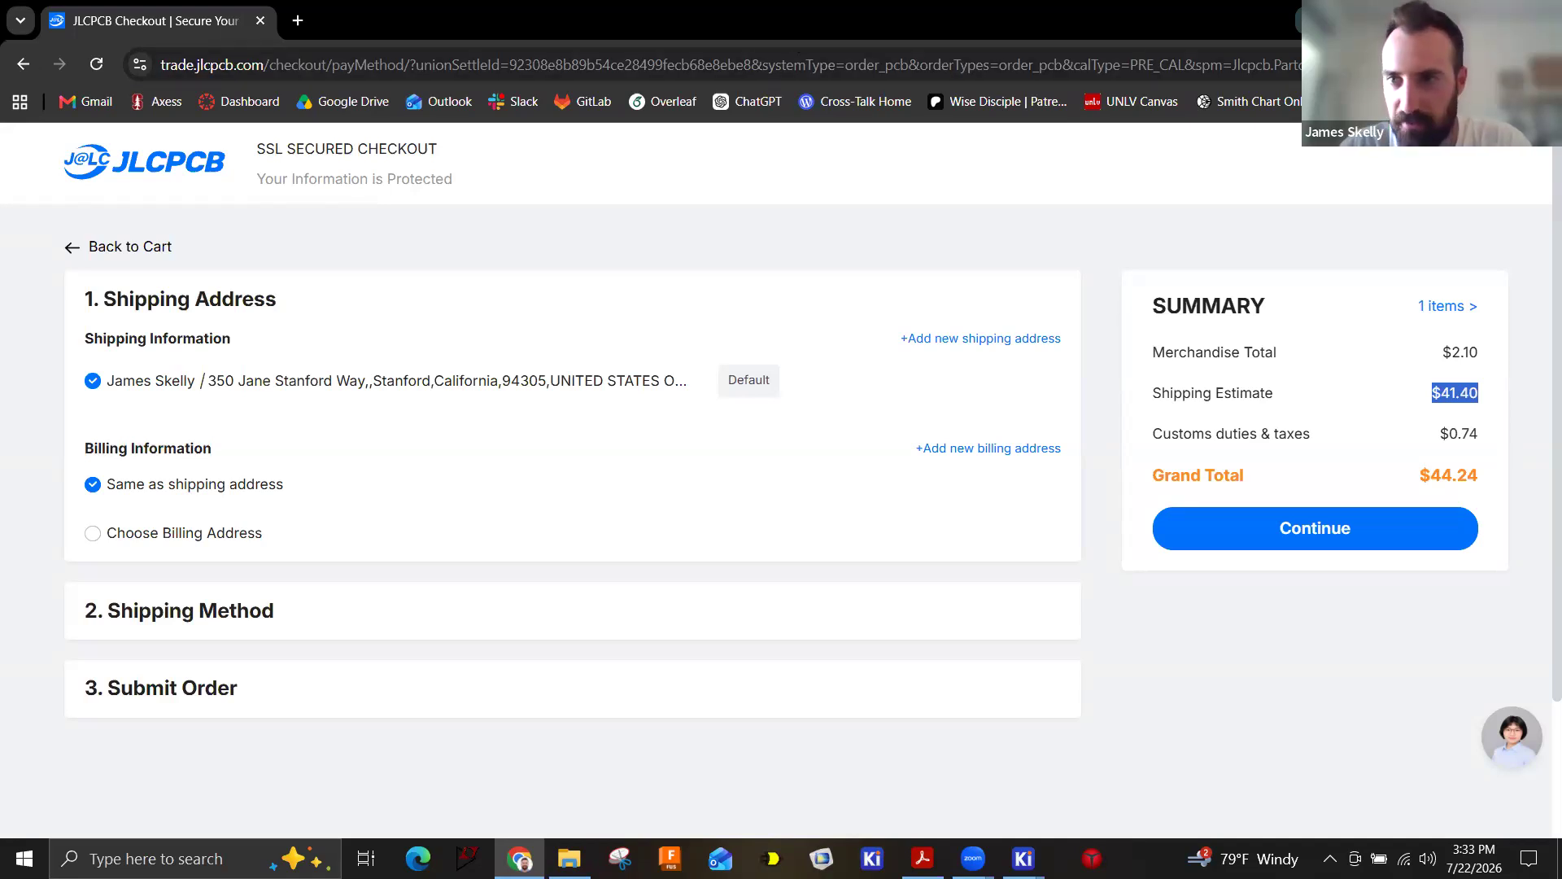
Switch to the KiCad PCB Editor and delete the entire back-copper GND track between J1 and D2.
key("alt+Tab")
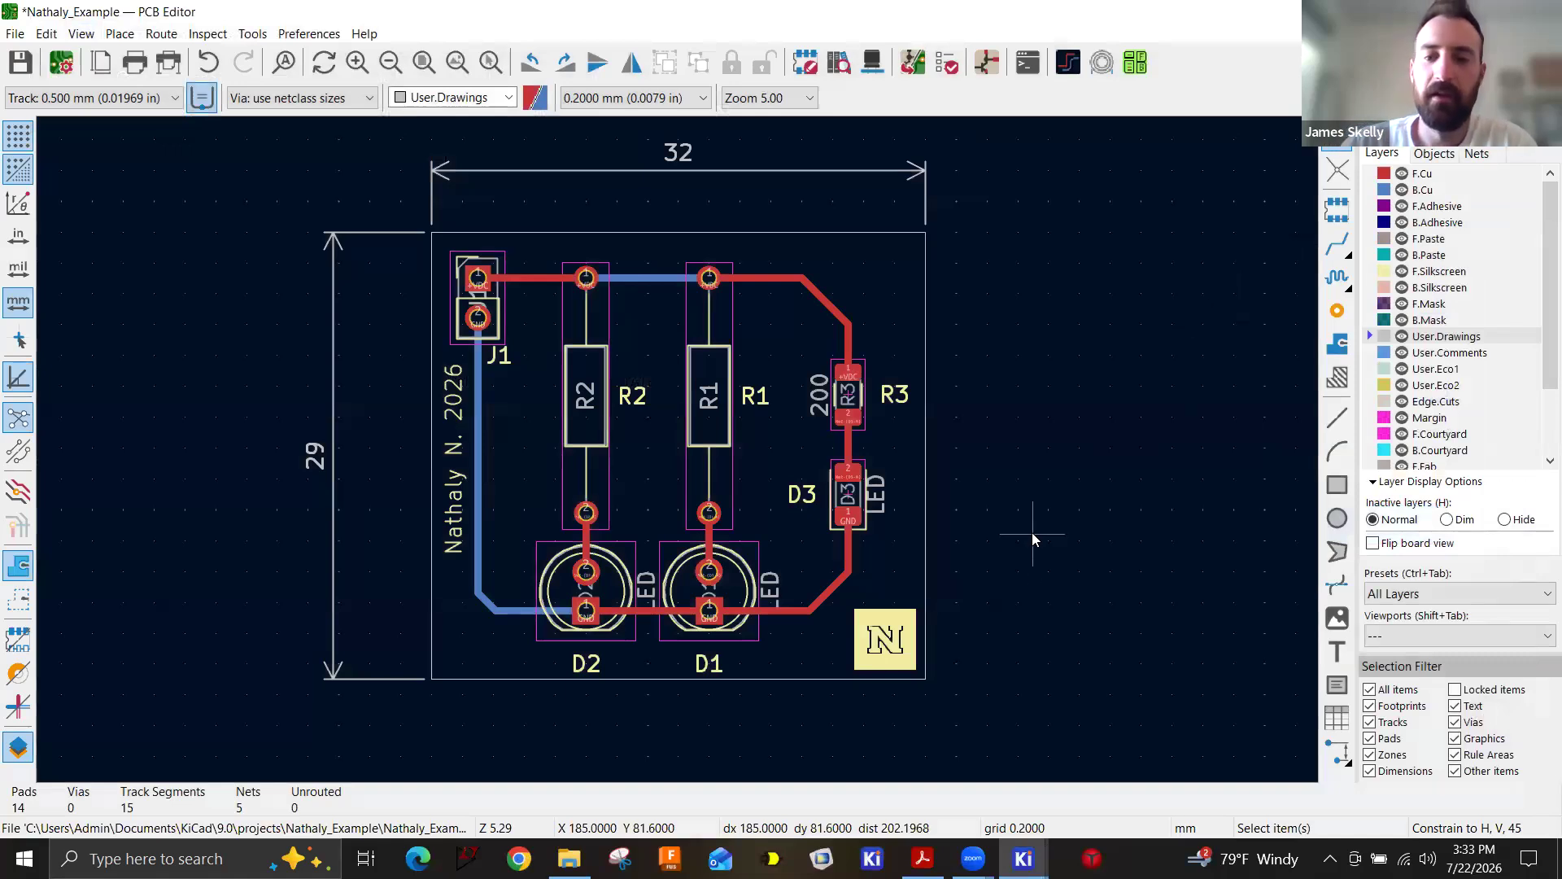
scroll(793, 326, "down", 2)
scroll(672, 476, "up", 2)
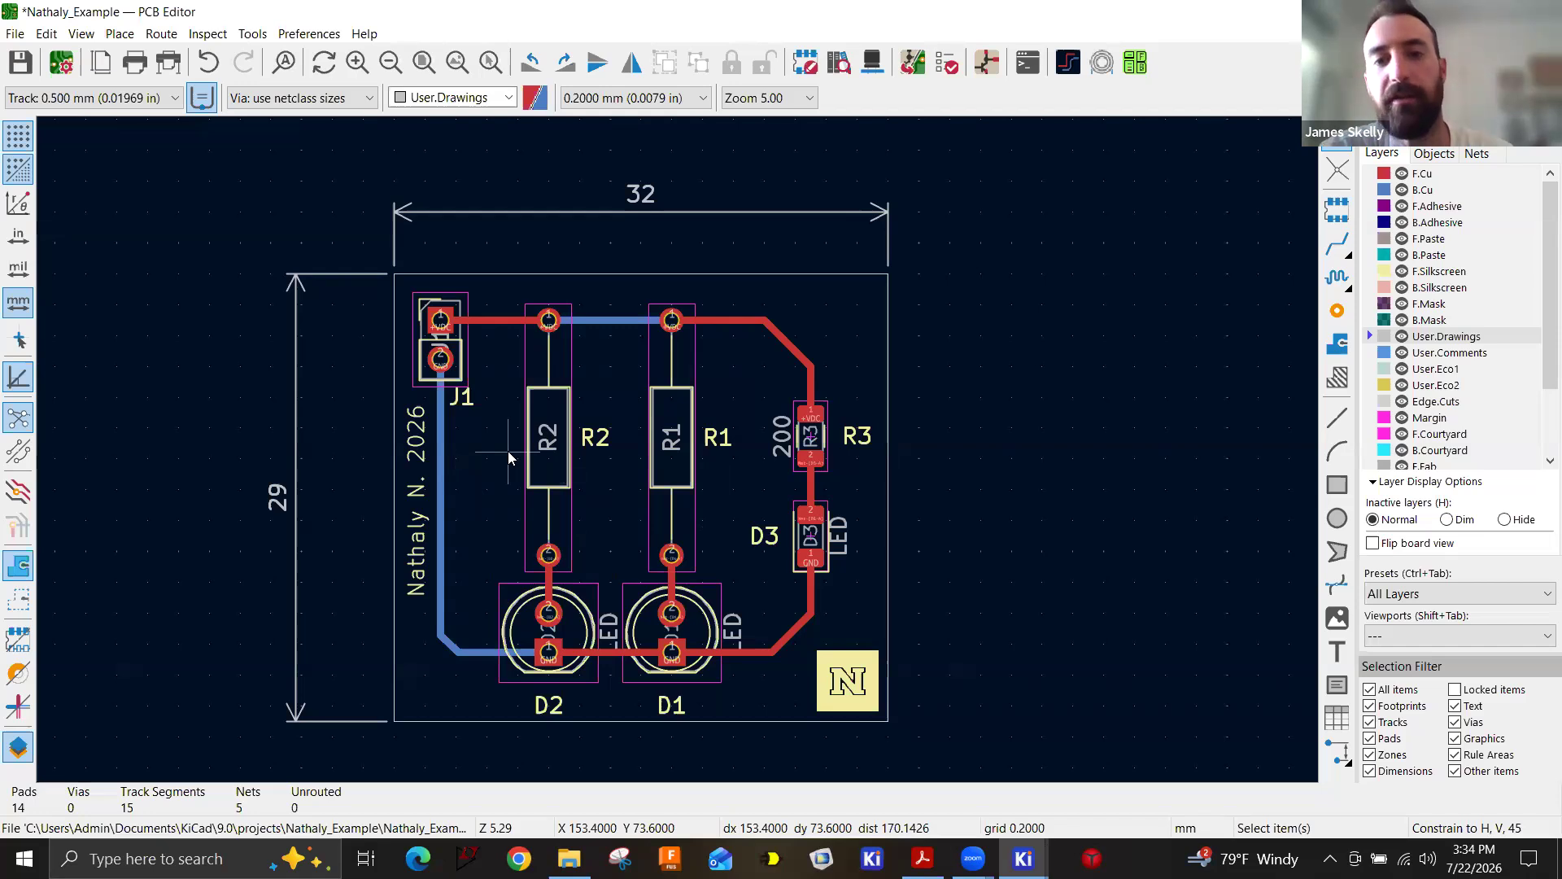
left_click(440, 431)
key("u")
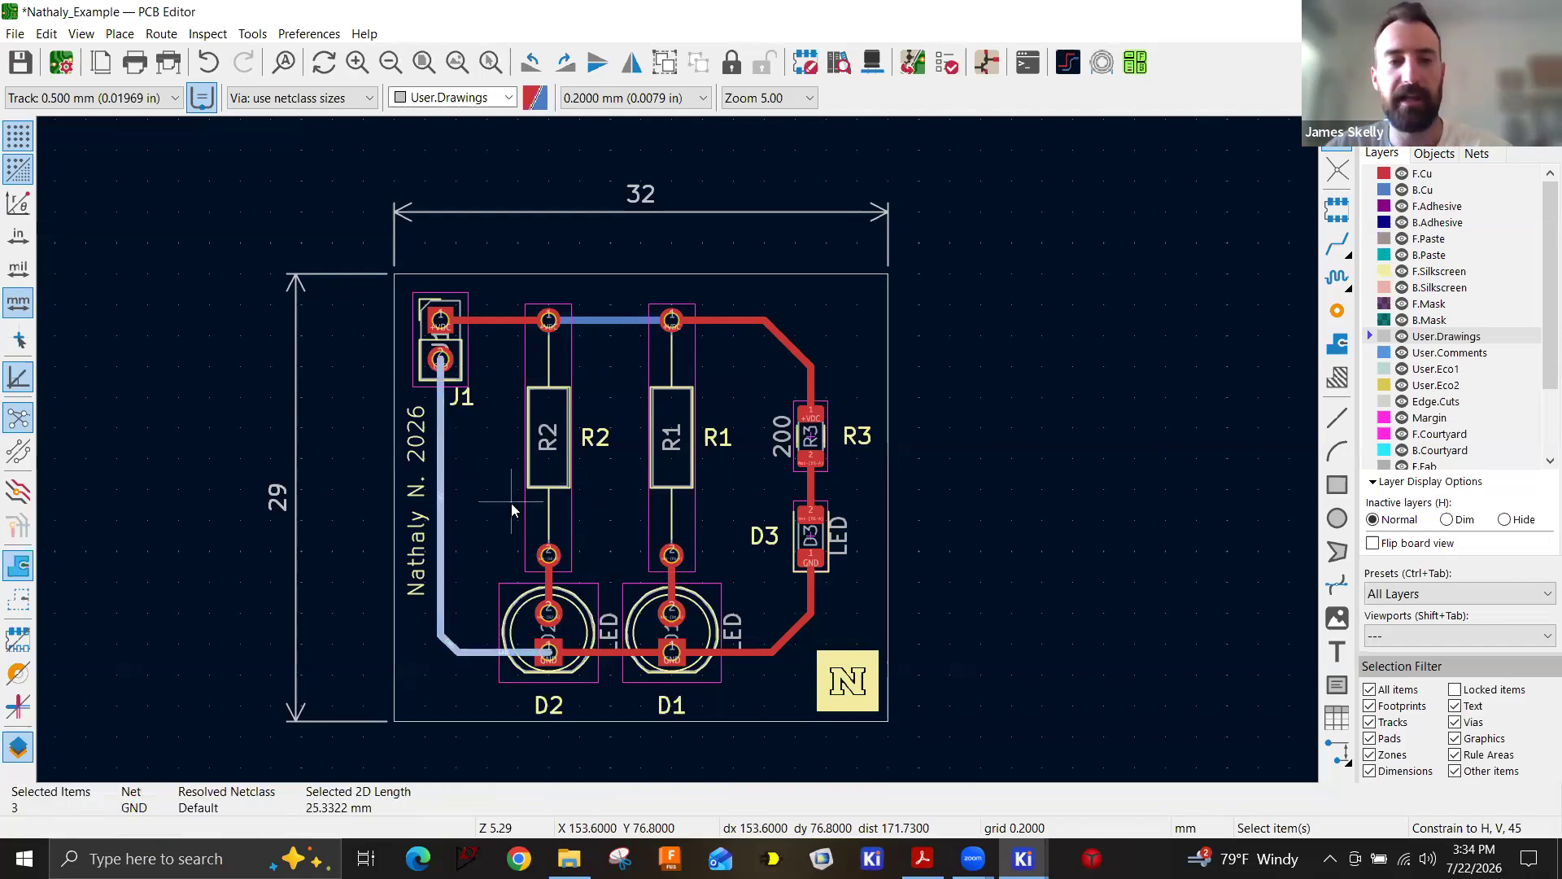
key("Delete")
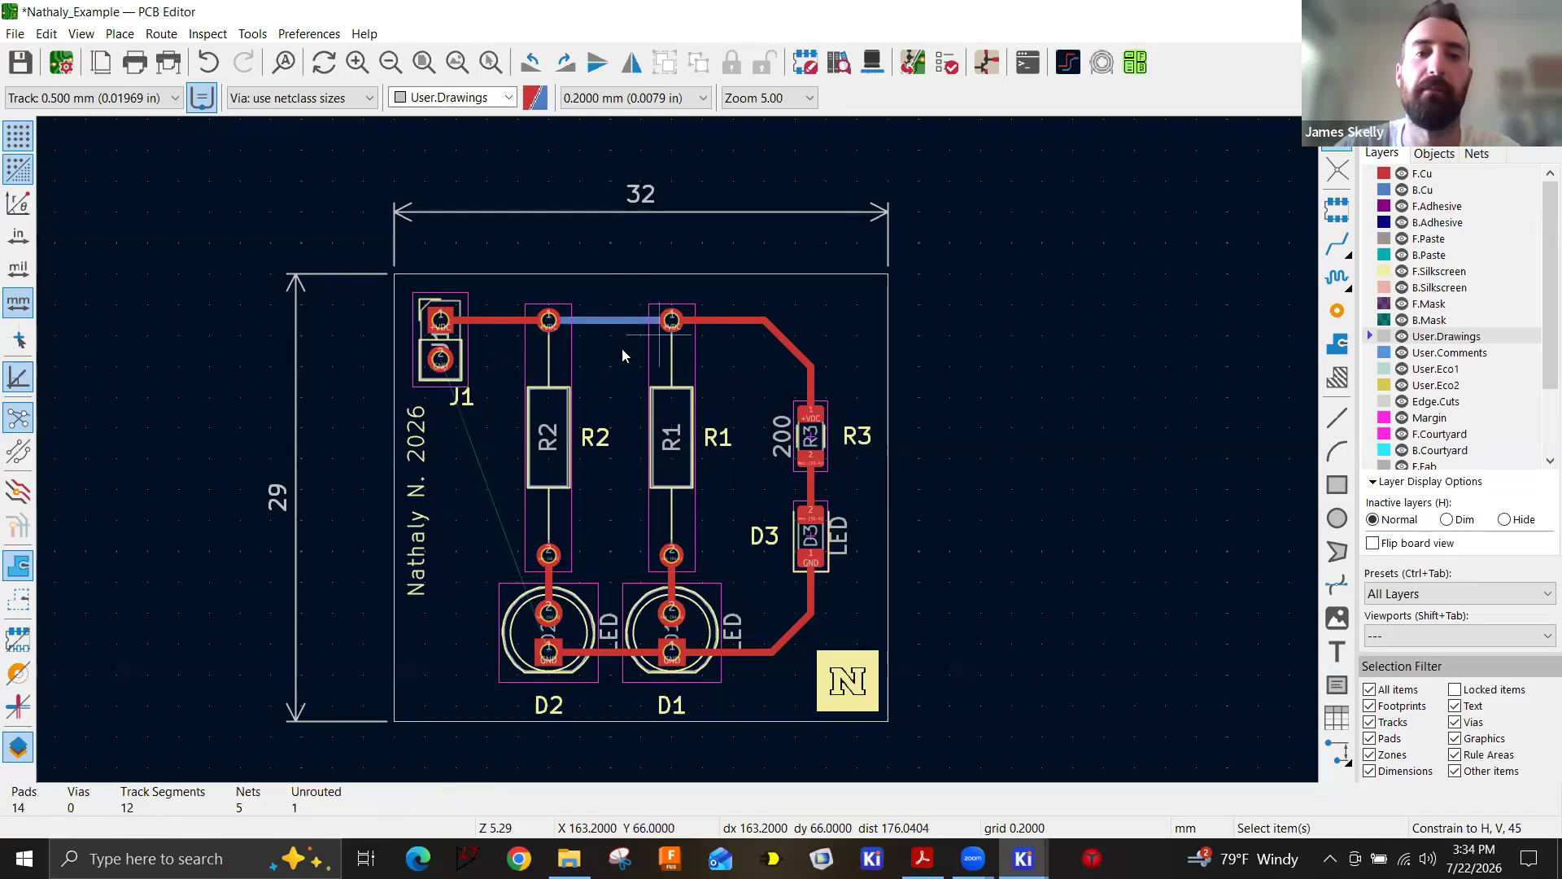
Route a 0.5 mm GND track on F.Cu from J1 pad 2 straight down and place a via at X 149.0, Y 71.4.
scroll(677, 449, "up", 2)
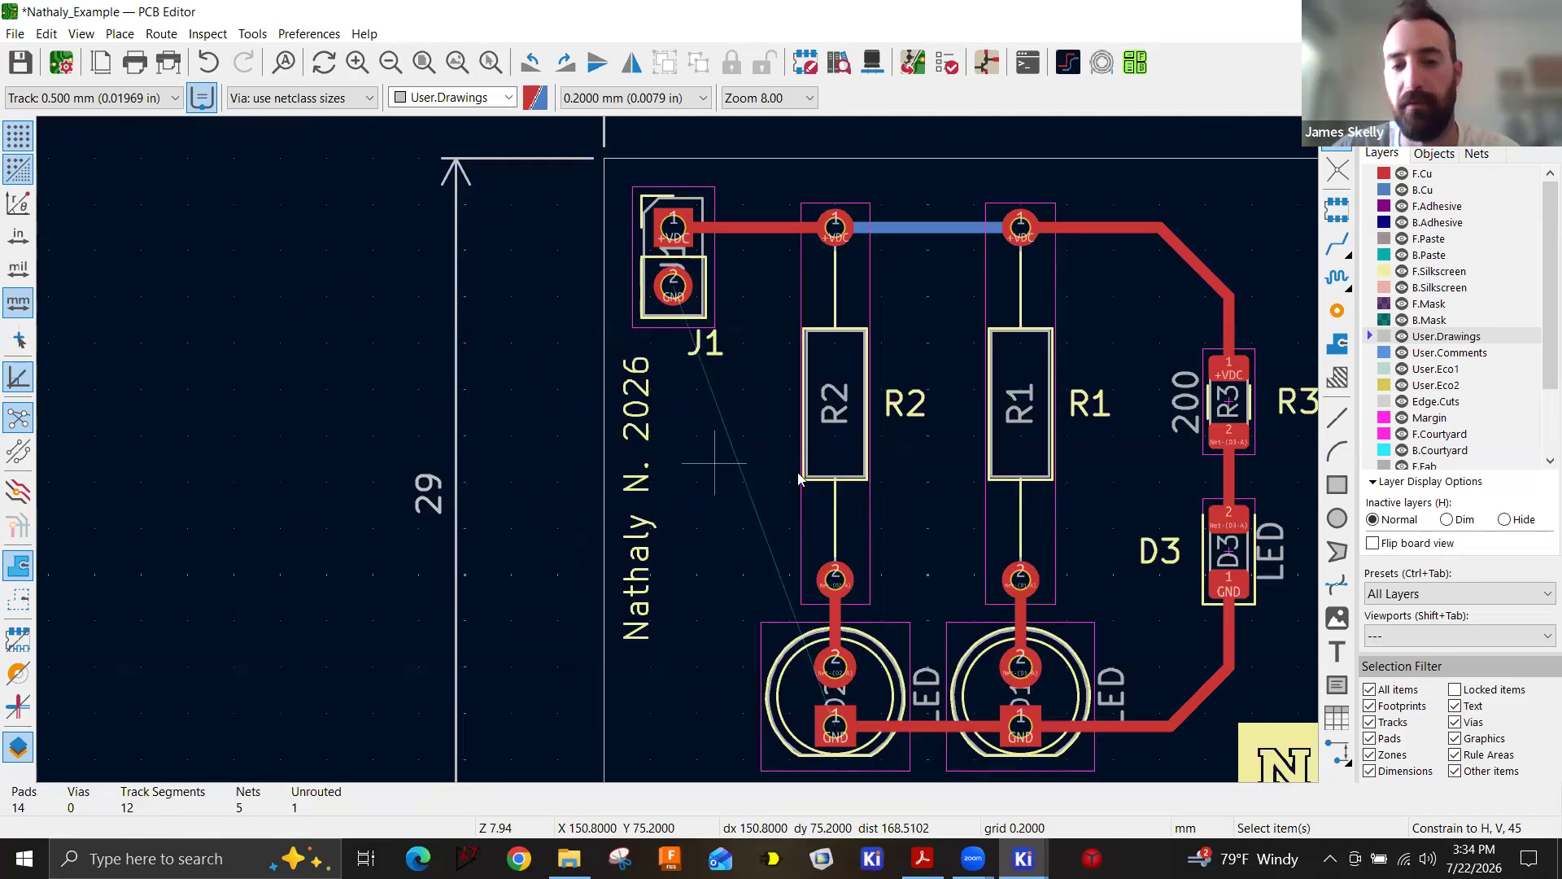
scroll(1257, 417, "down", 2)
scroll(683, 448, "up", 4)
scroll(684, 431, "down", 2)
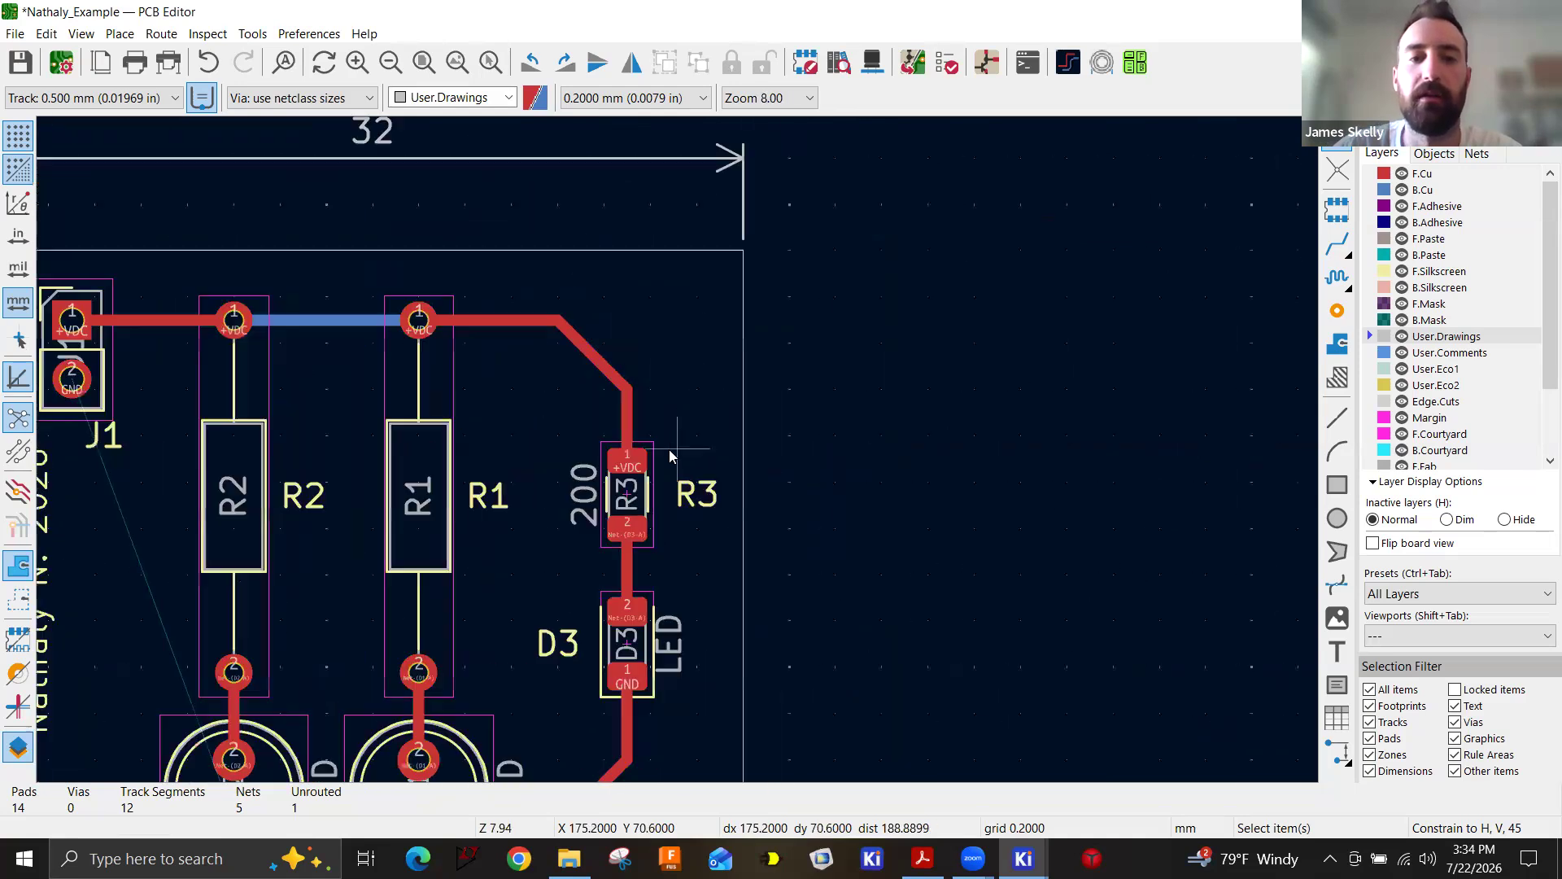
scroll(673, 454, "down", 2)
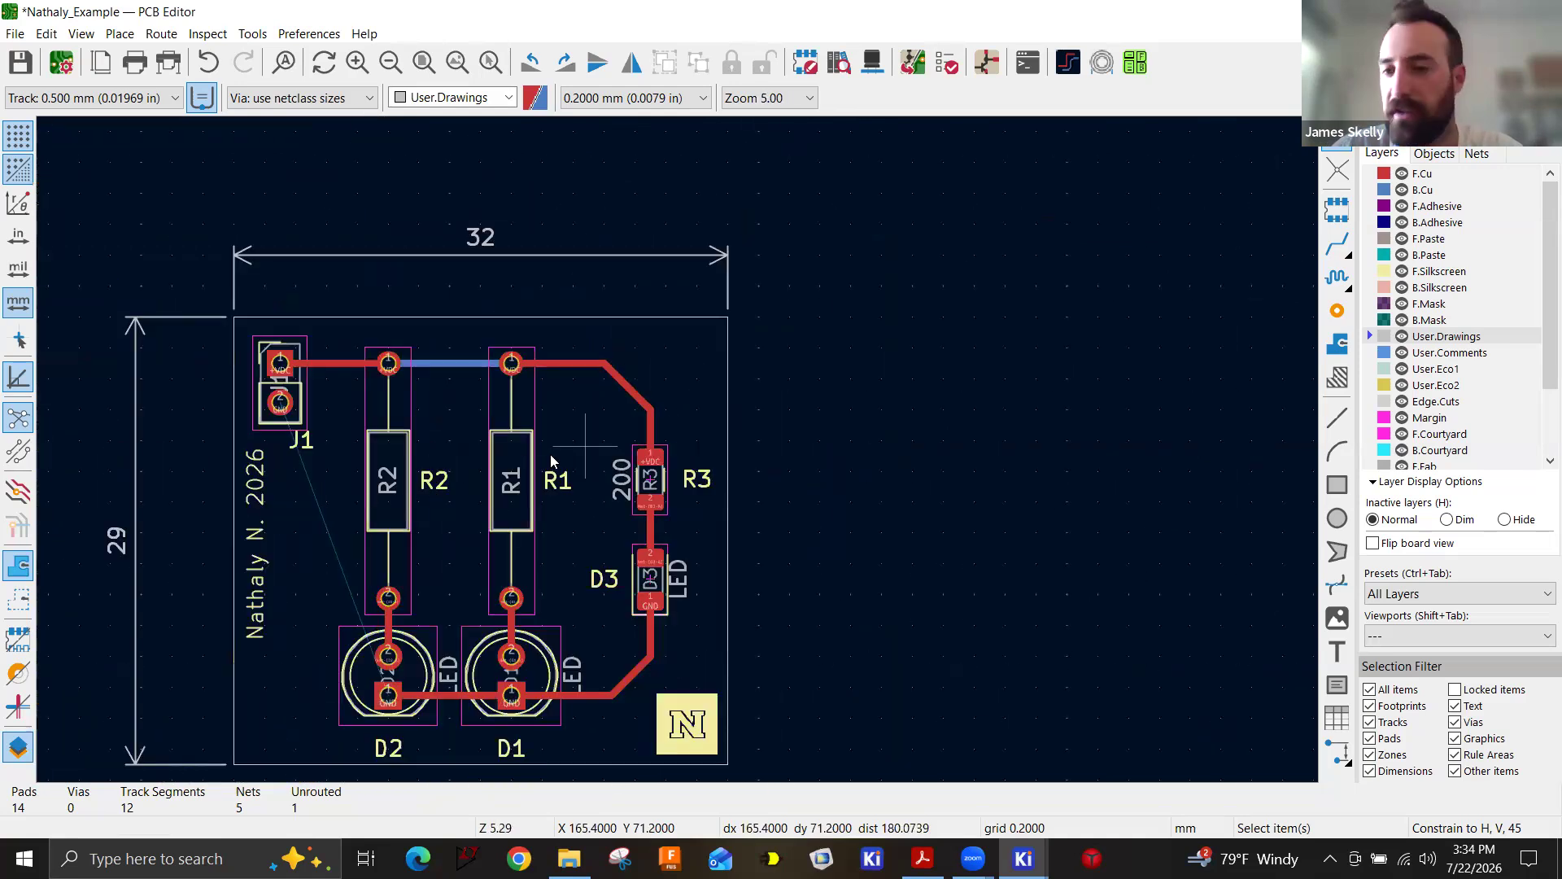
key("Page_Up")
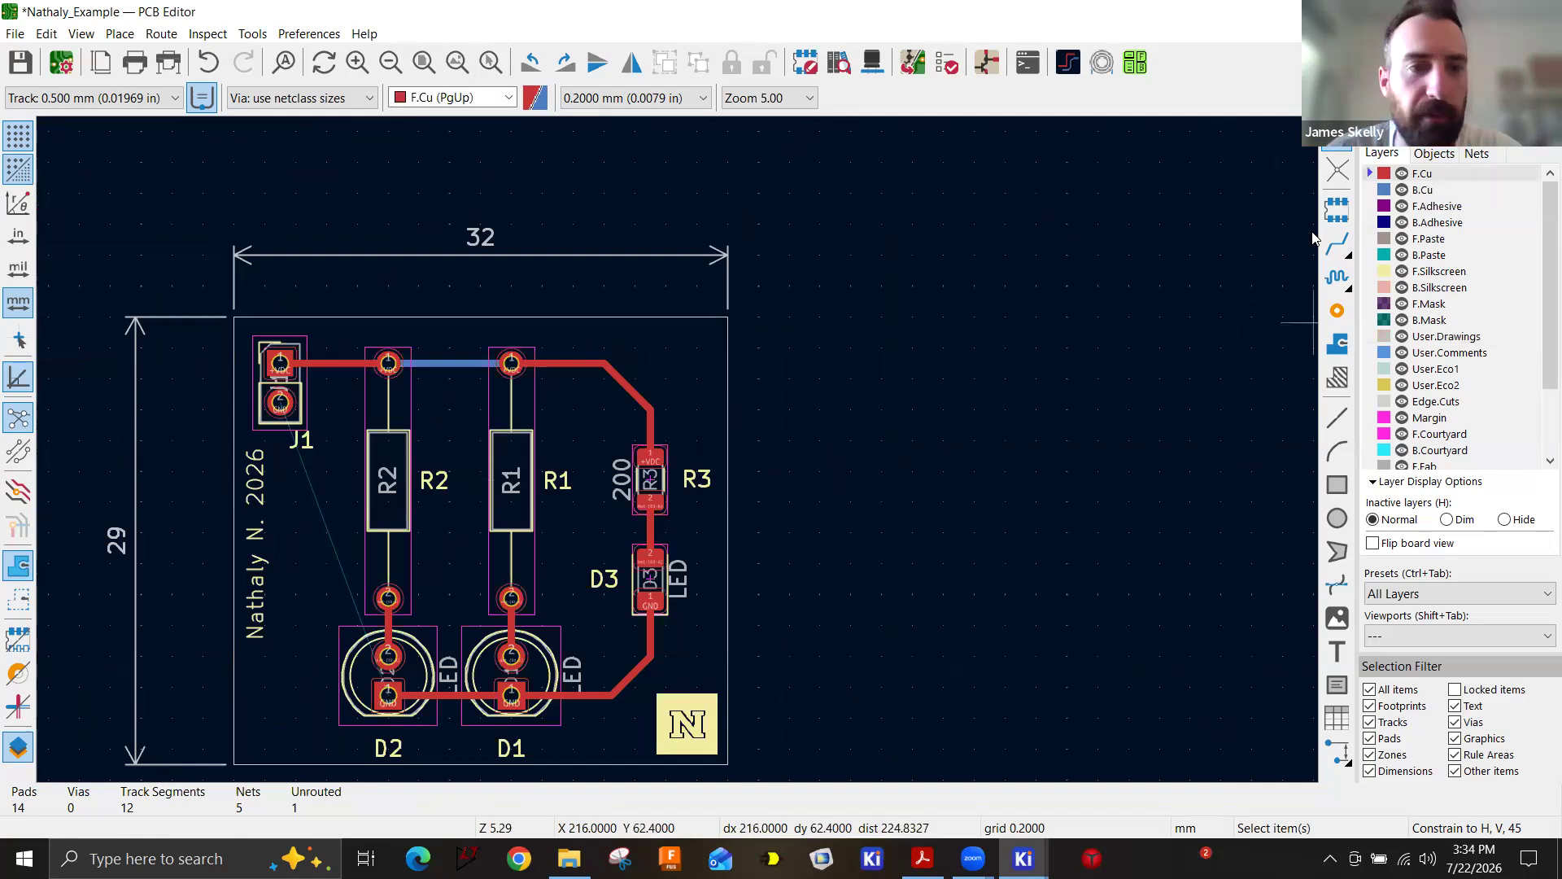
scroll(283, 425, "up", 3)
key("x")
scroll(680, 446, "up", 2)
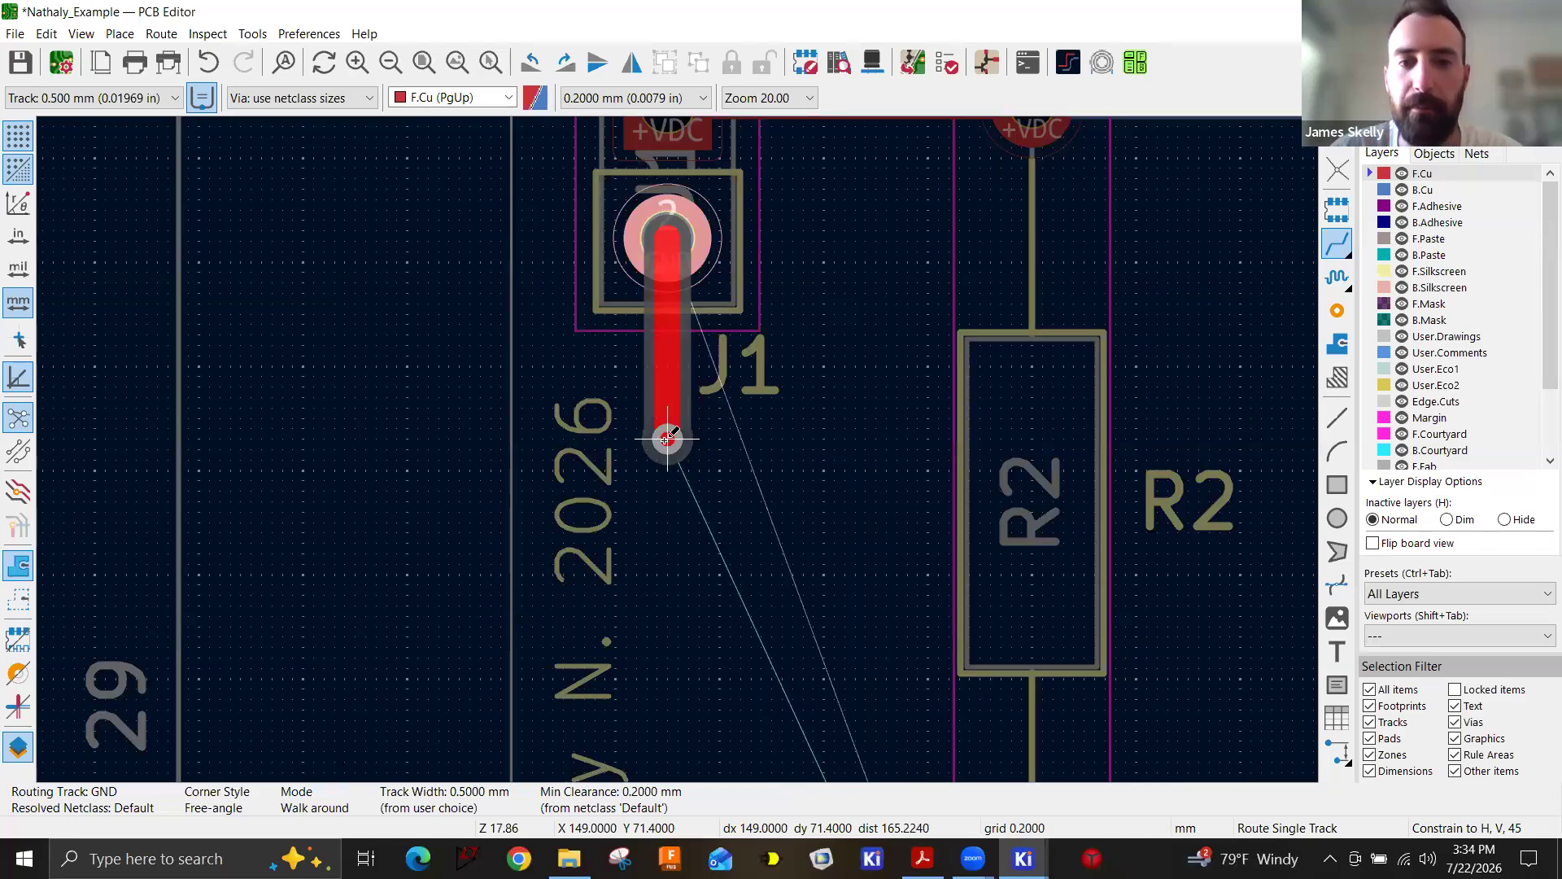
scroll(667, 439, "up", 8)
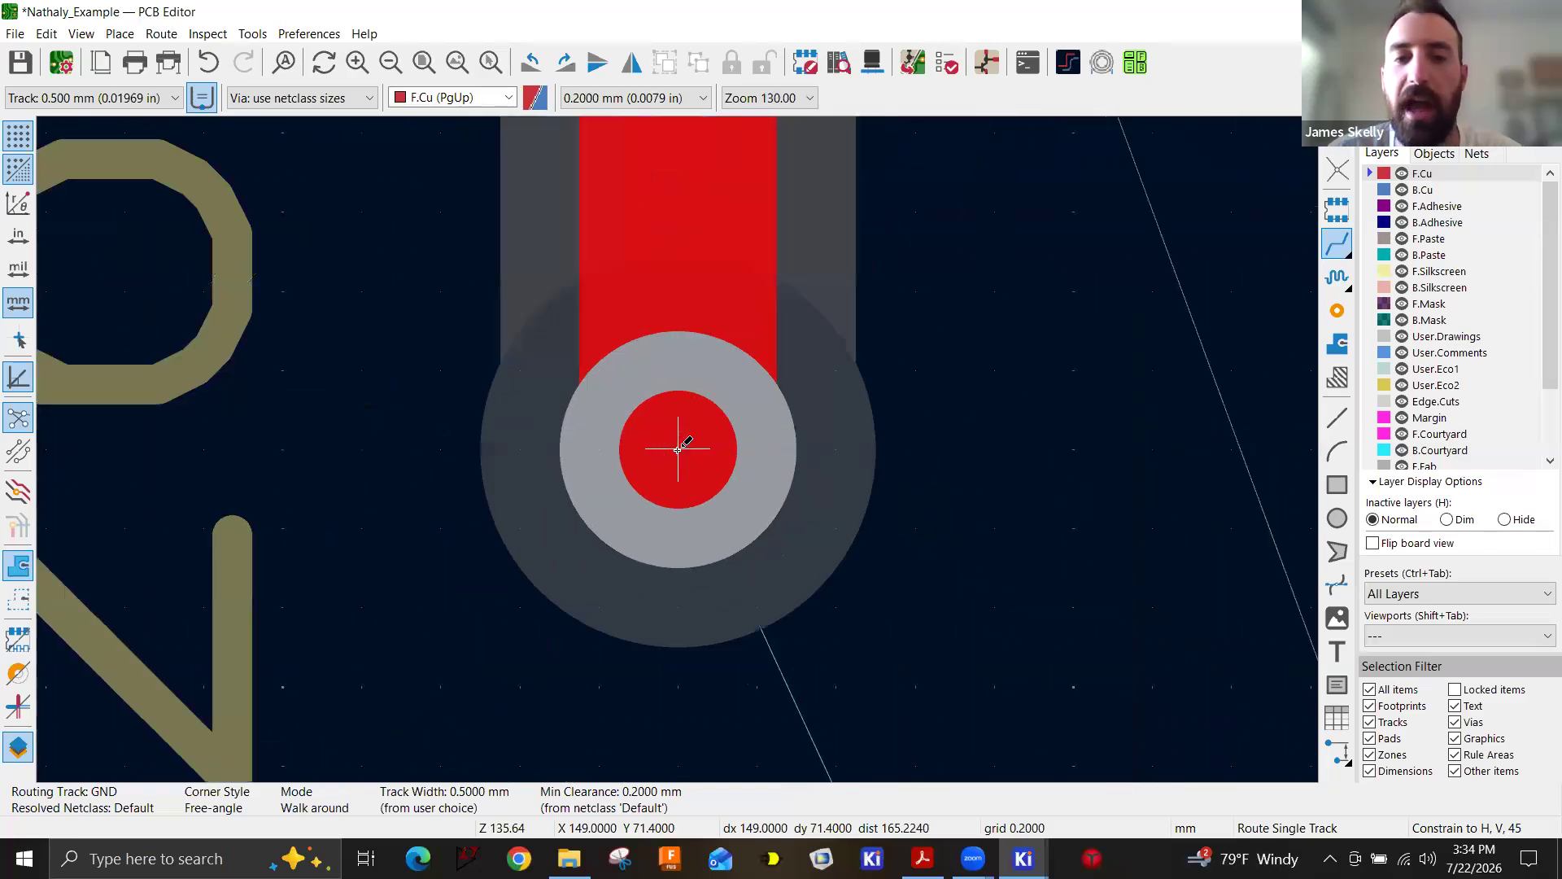
left_click(678, 449)
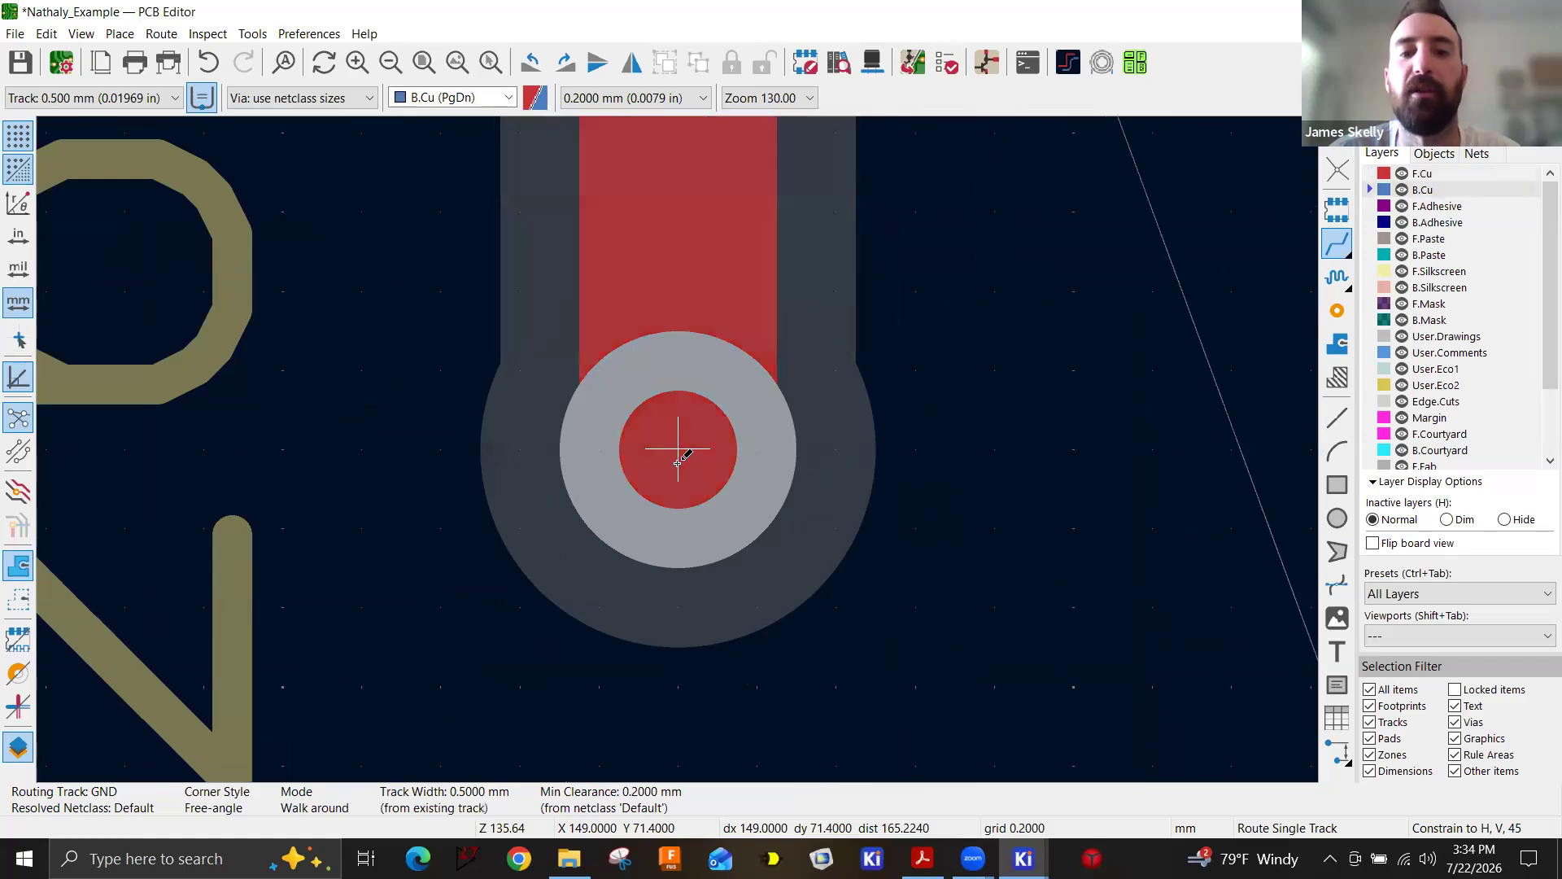
Continue the GND track on B.Cu to a second via at X 150.0, Y 86.2, and finish it on F.Cu at D2 pad 1.
scroll(677, 449, "down", 3)
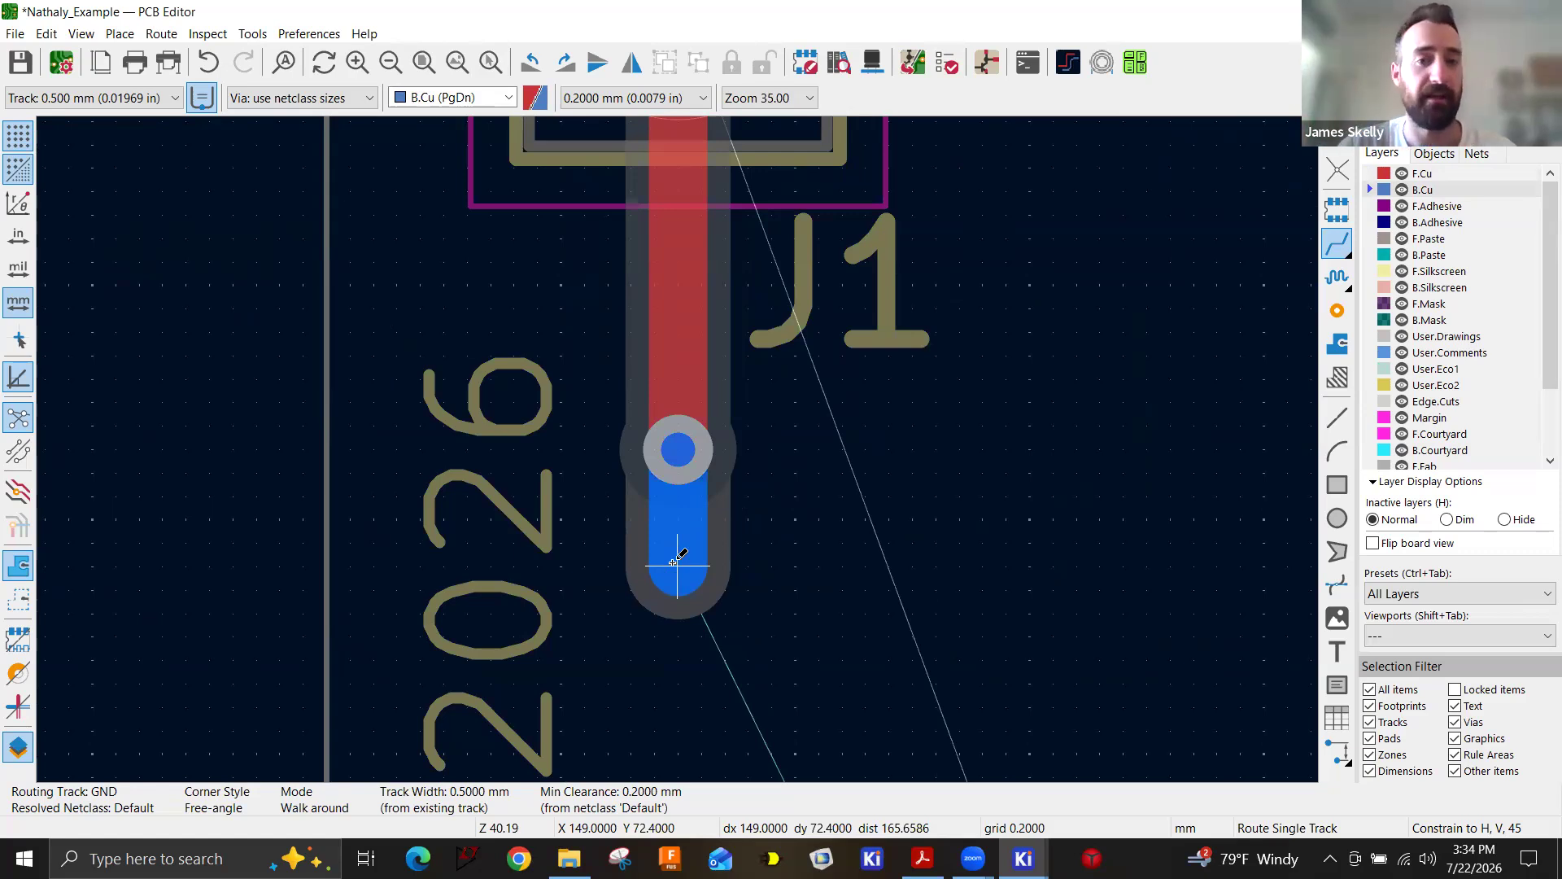
scroll(678, 562, "down", 5)
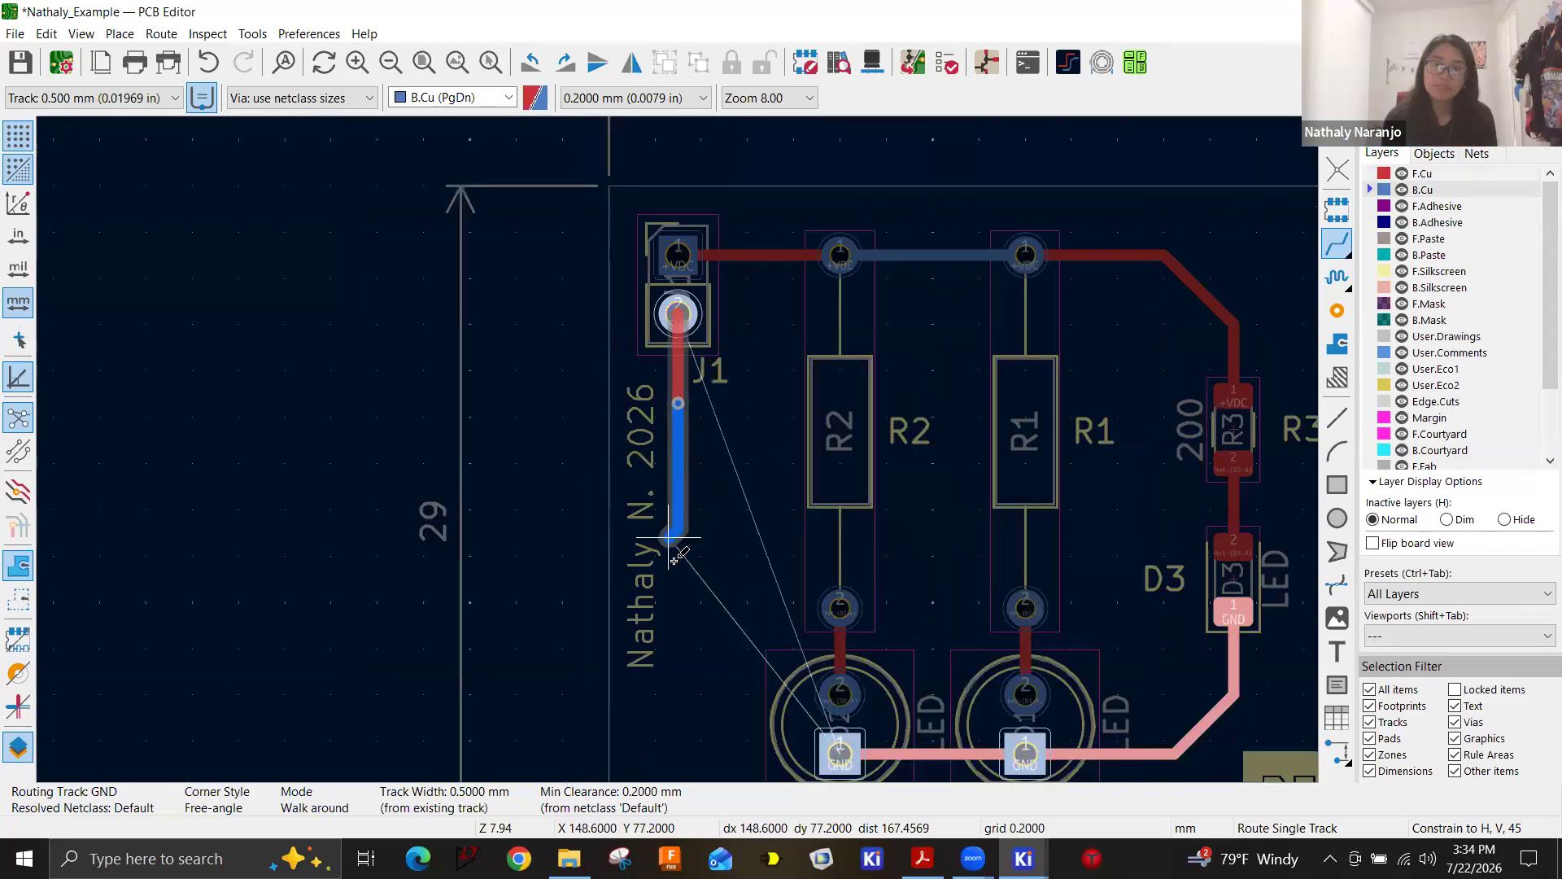
scroll(687, 638, "up", 3)
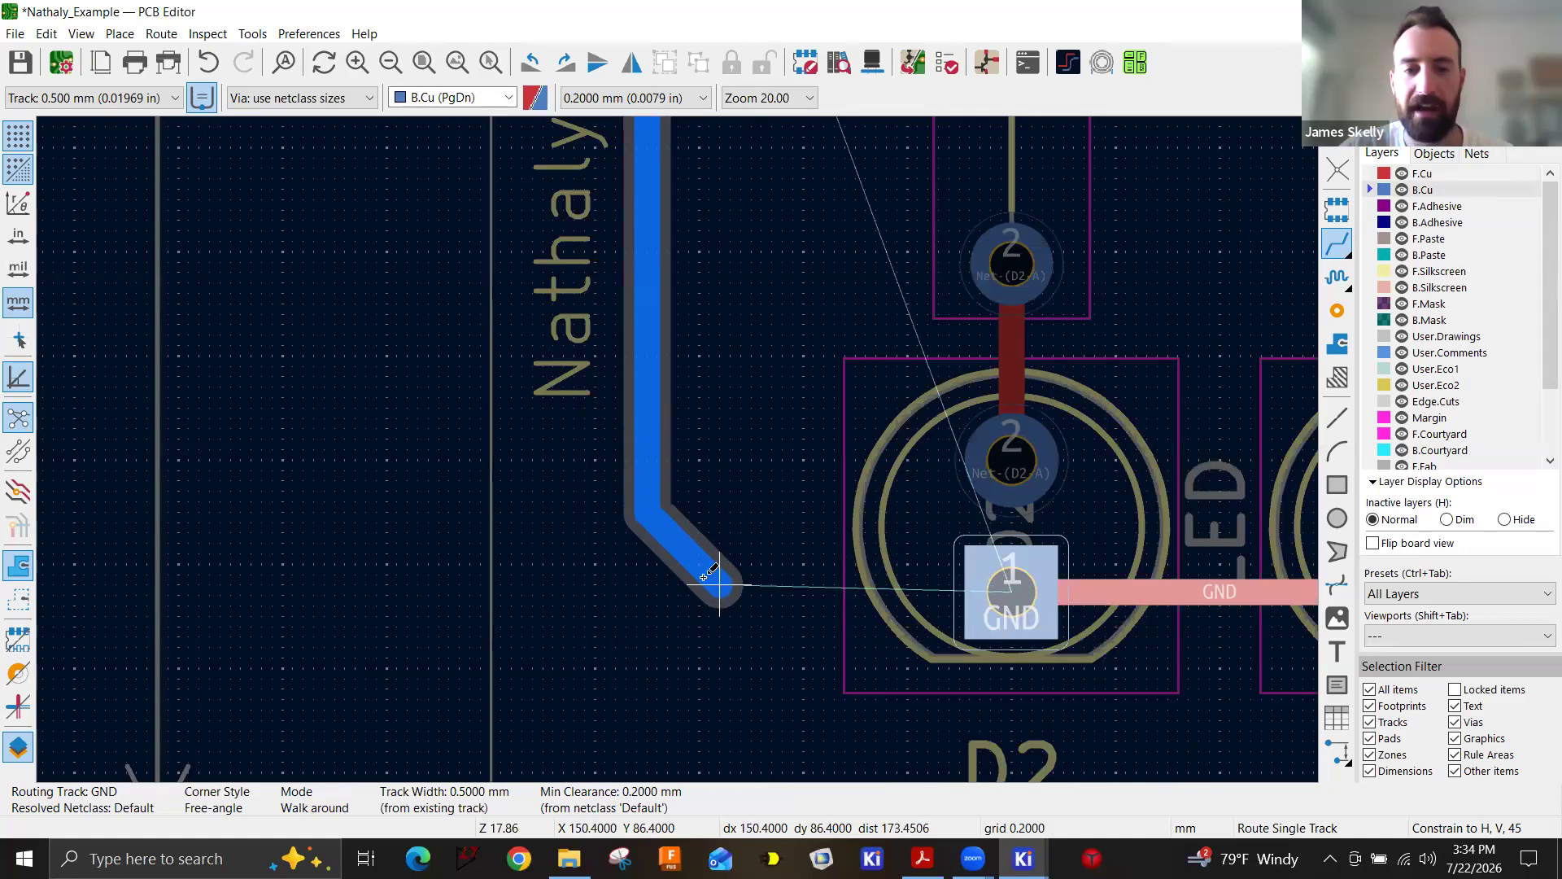
key("v")
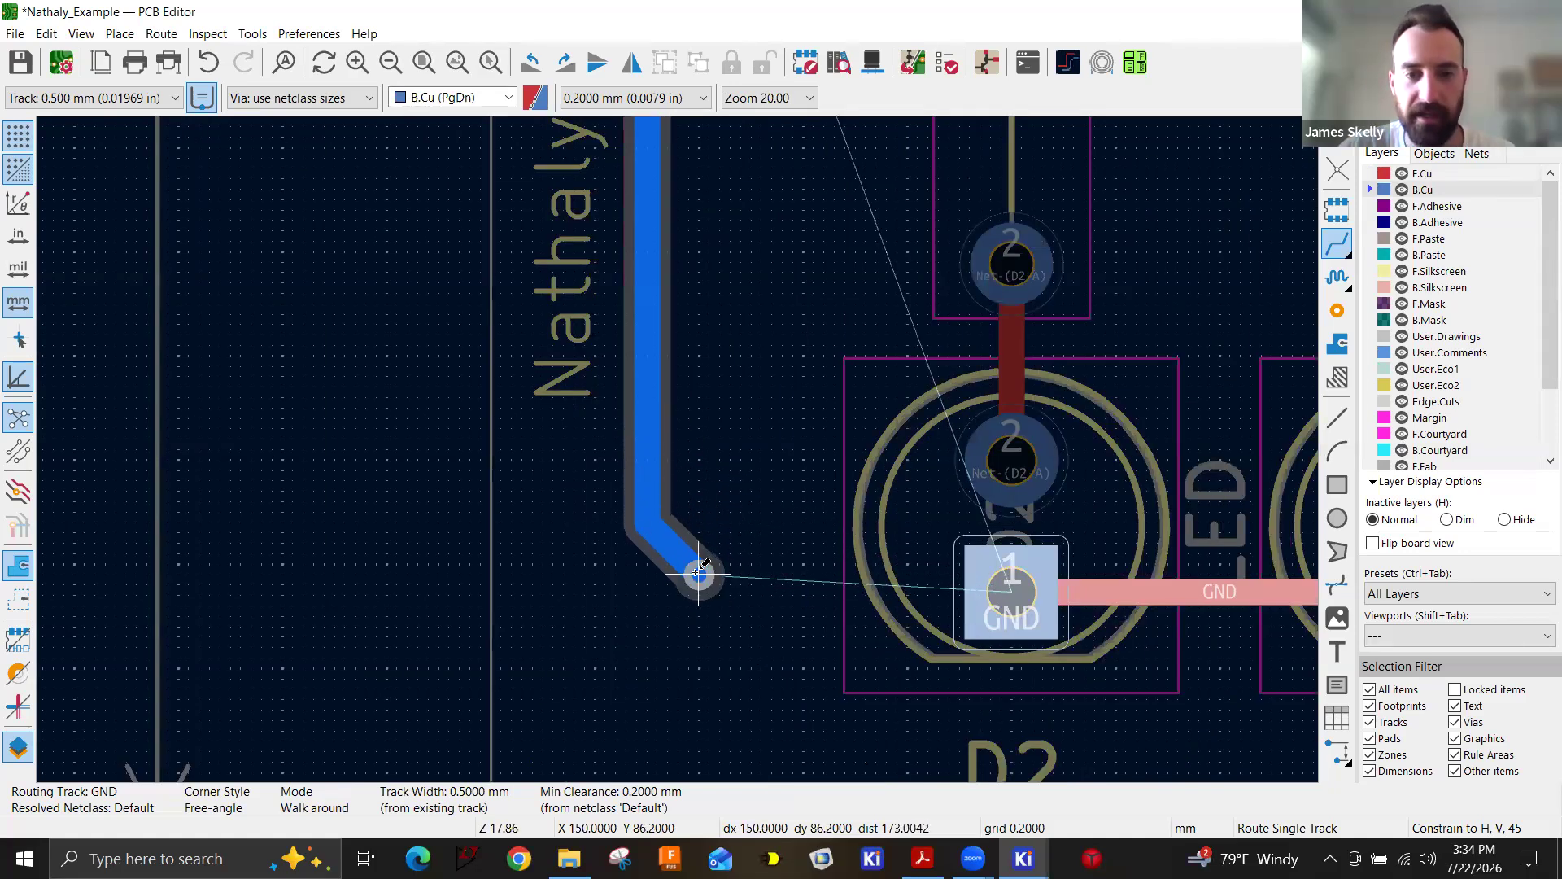
left_click(698, 572)
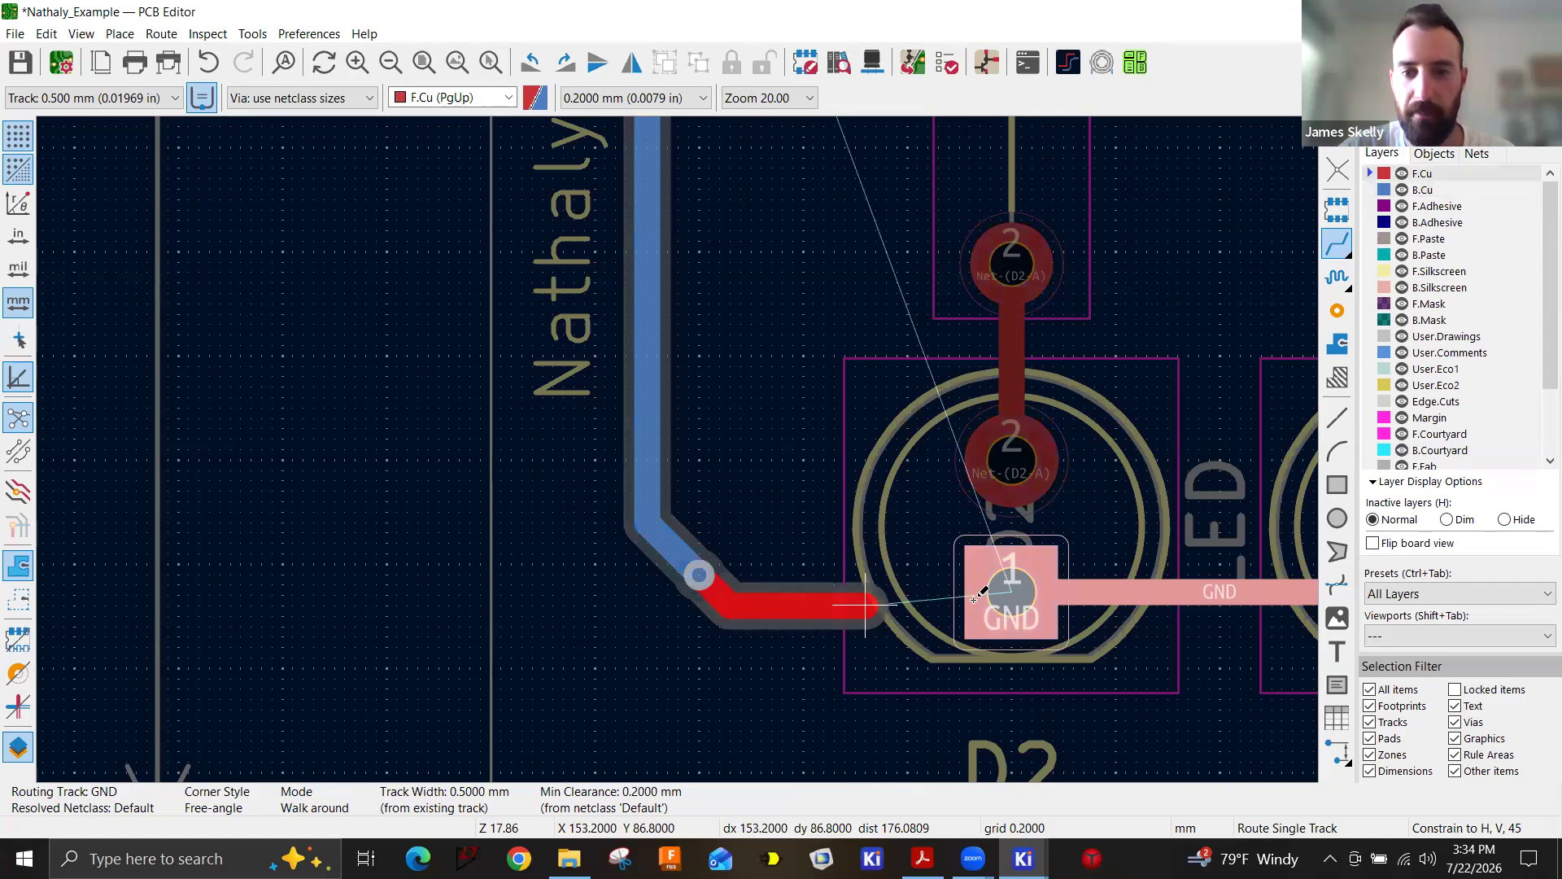
left_click(1021, 594)
key("Escape")
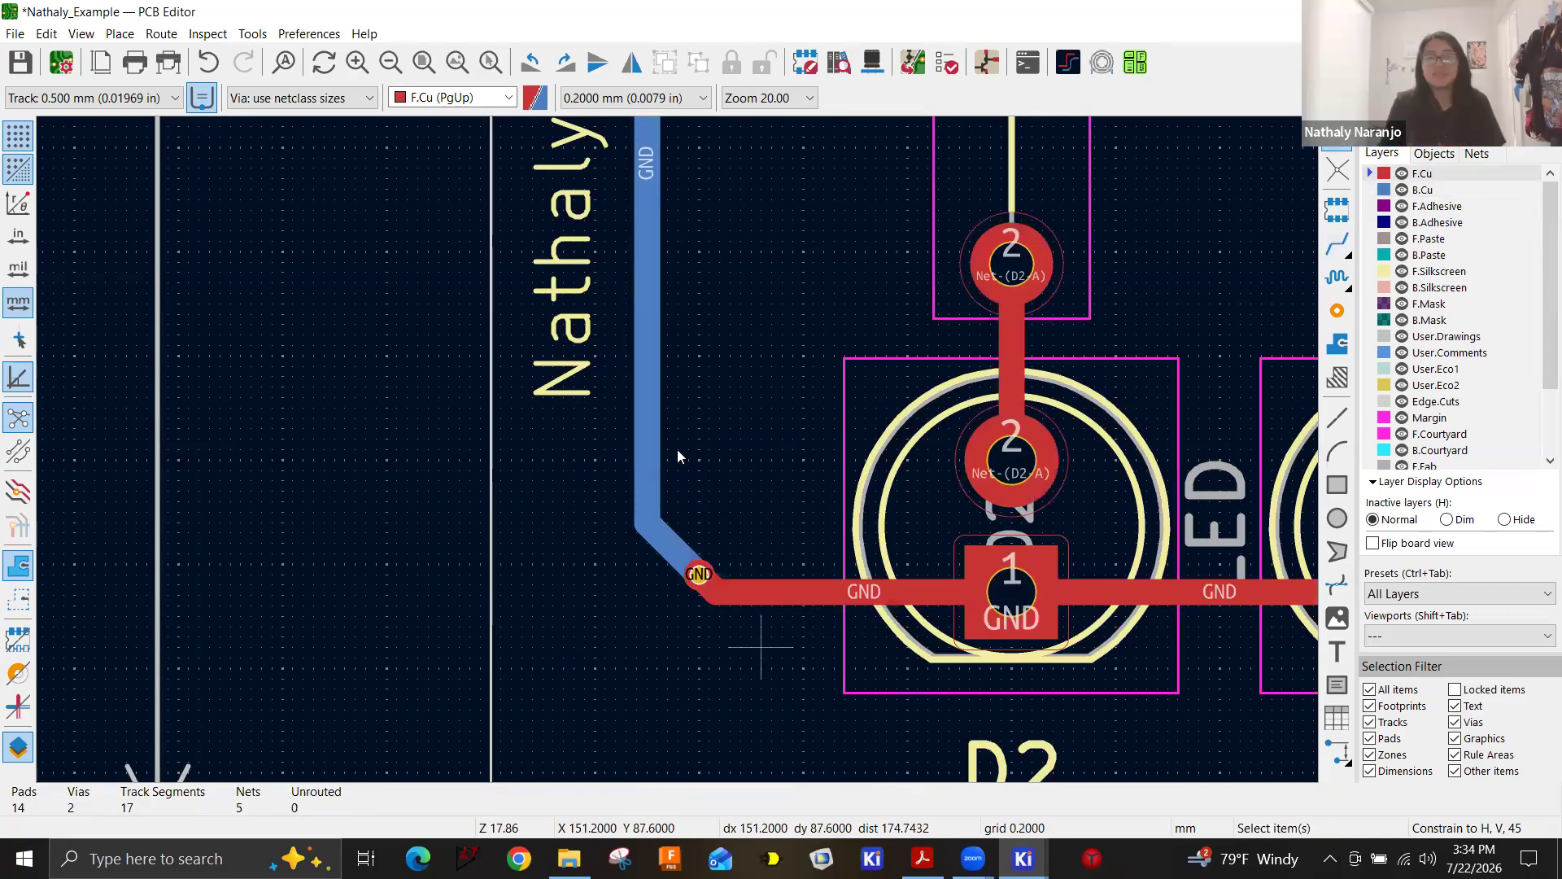
Save the board with the rerouted GND track and open it in the 3D Viewer.
scroll(677, 449, "down", 3)
scroll(679, 382, "down", 4)
scroll(688, 450, "up", 4)
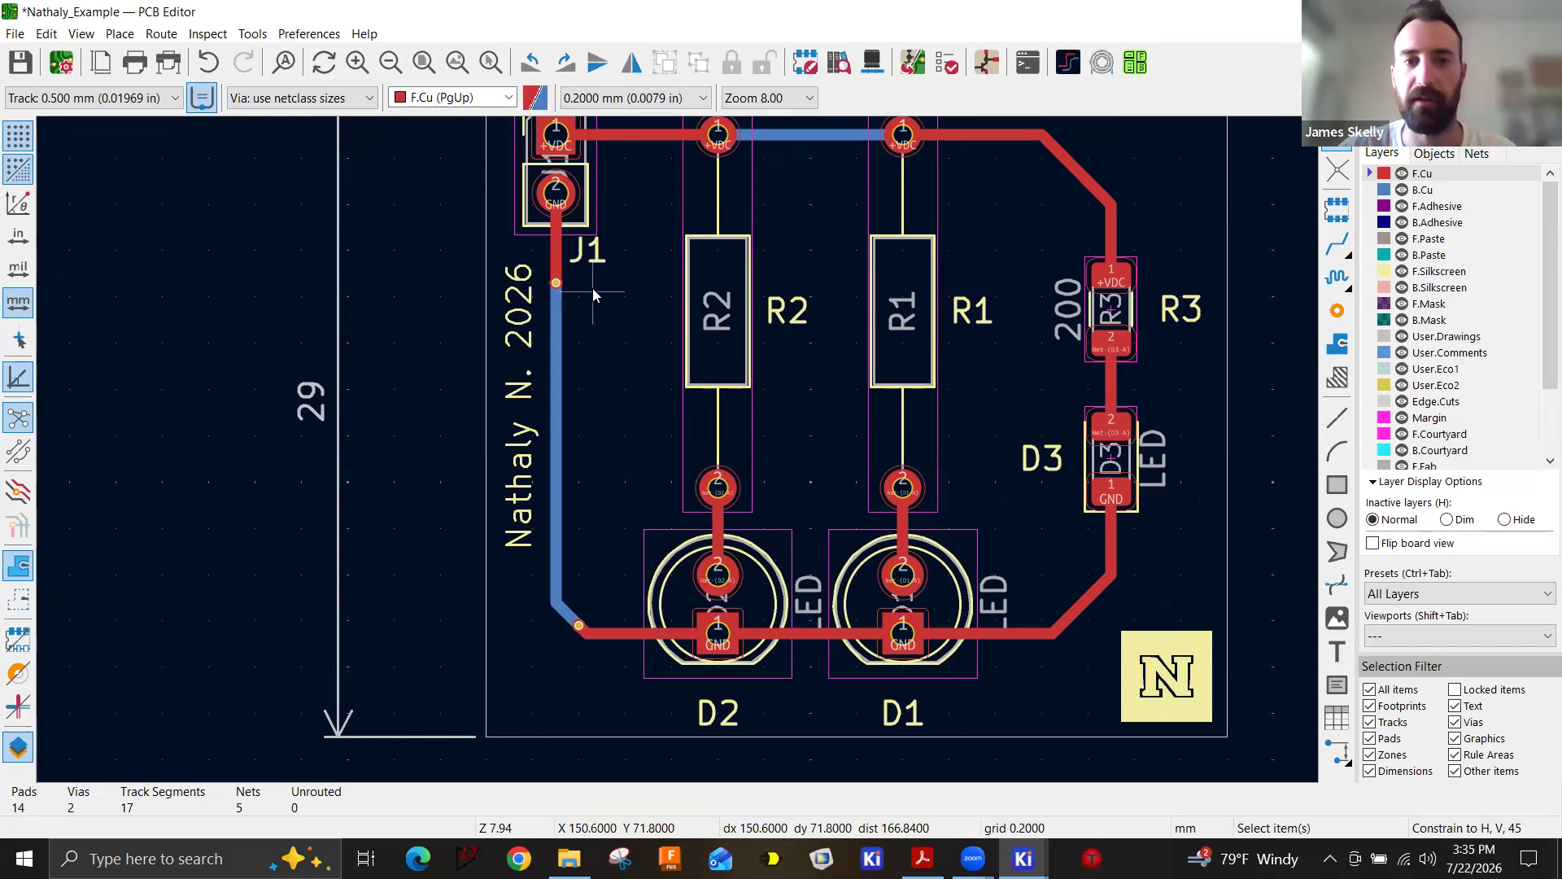
left_click(20, 61)
left_click(81, 34)
left_click(131, 108)
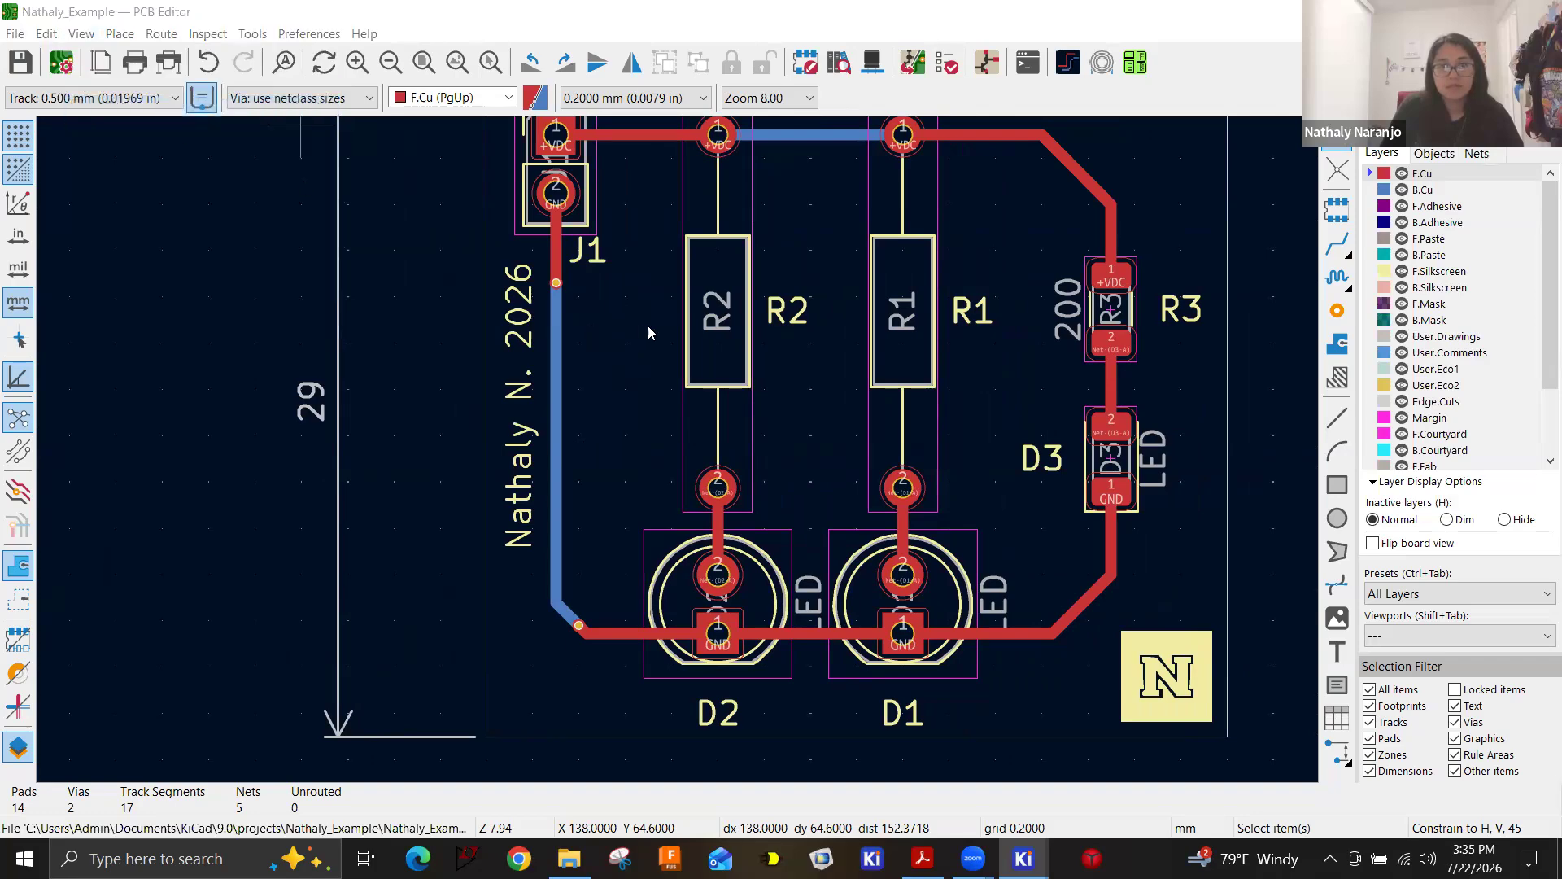
Examine the two new vias from the front in 3D, and turn the board over to inspect the back-copper GND track.
scroll(670, 303, "up", 3)
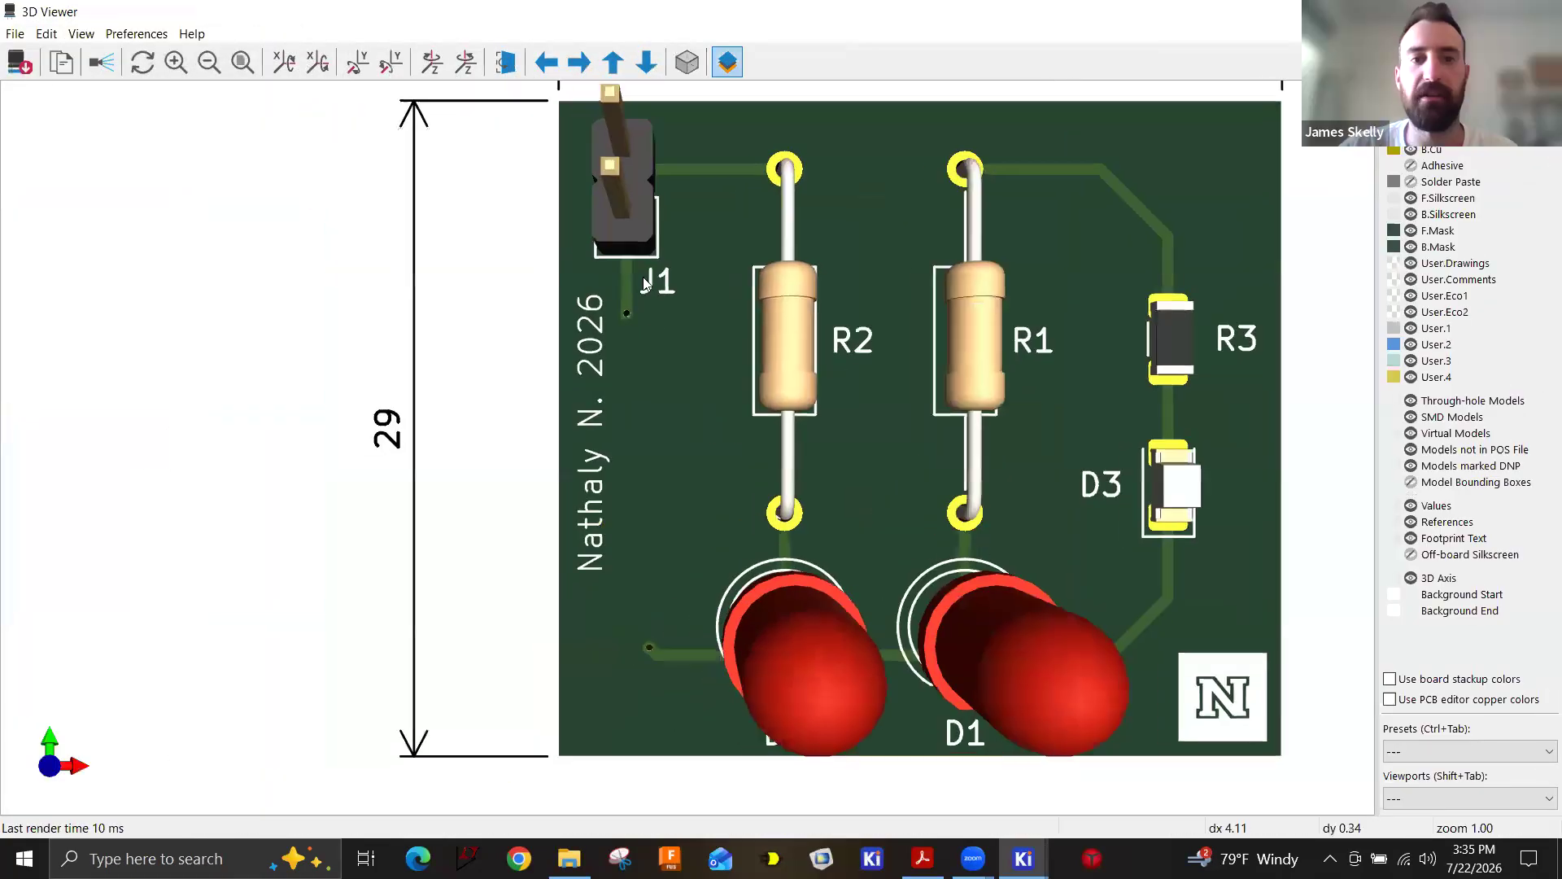
scroll(667, 389, "down", 5)
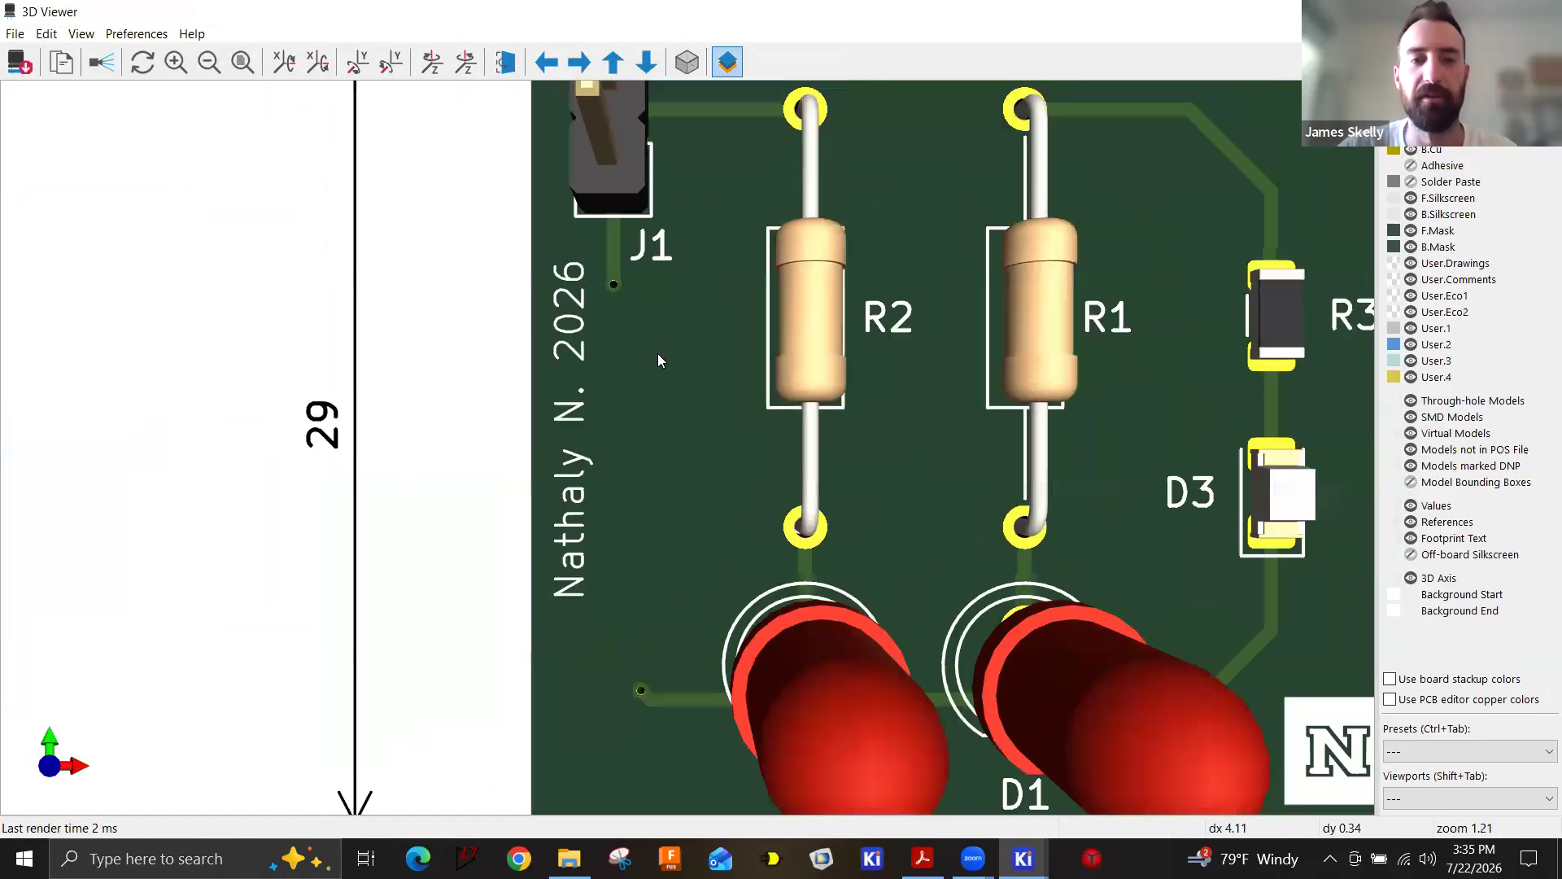
left_click_drag(461, 443, 277, 452)
middle_click_drag(969, 451, 664, 473)
scroll(649, 391, "up", 6)
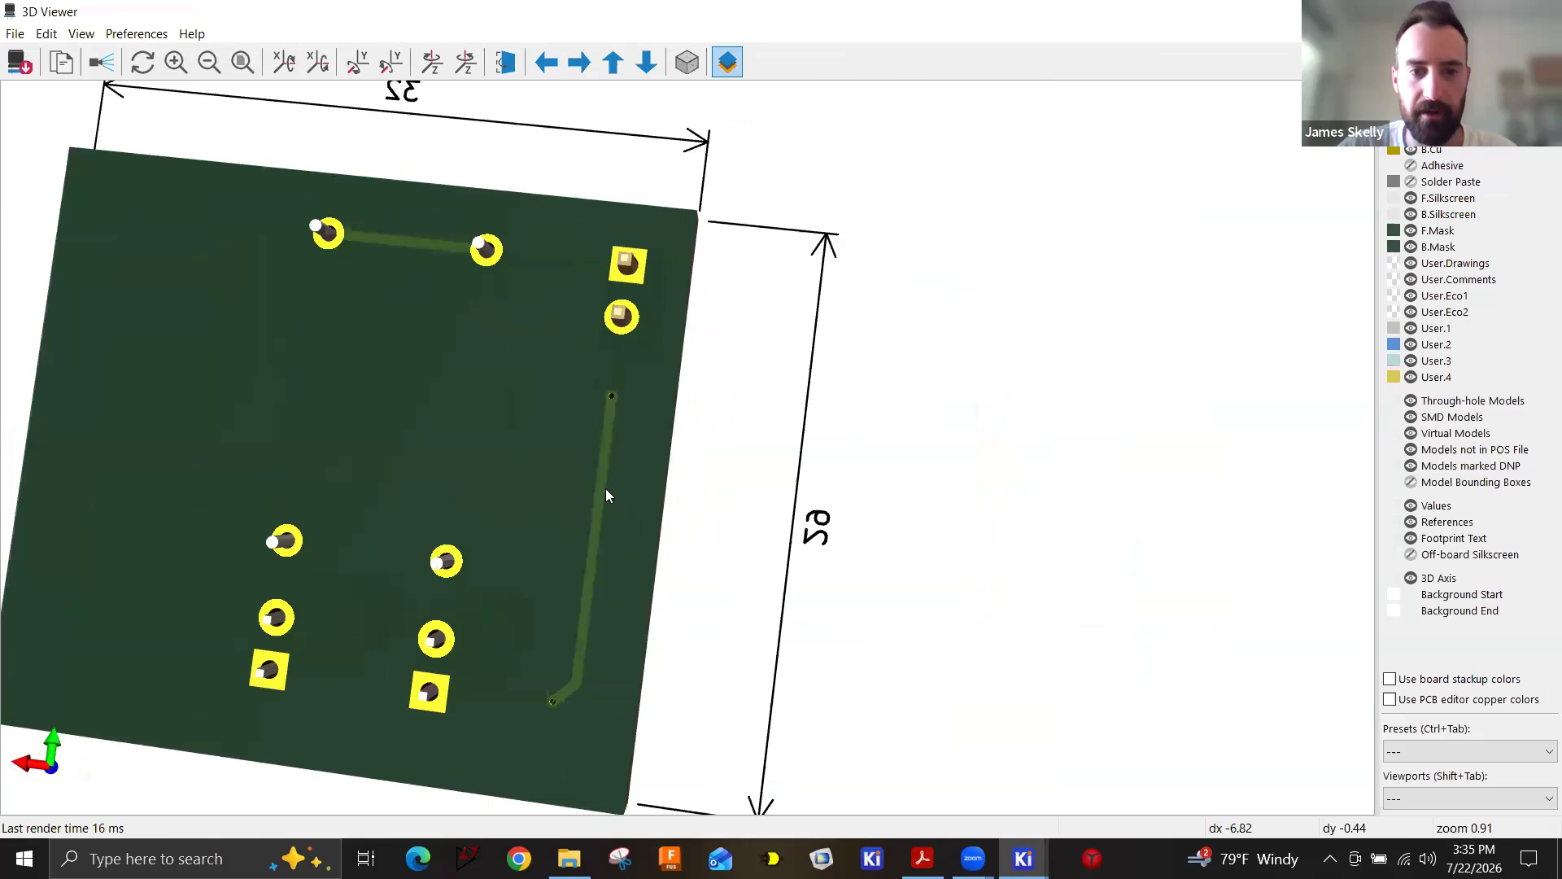
scroll(561, 688, "up", 10)
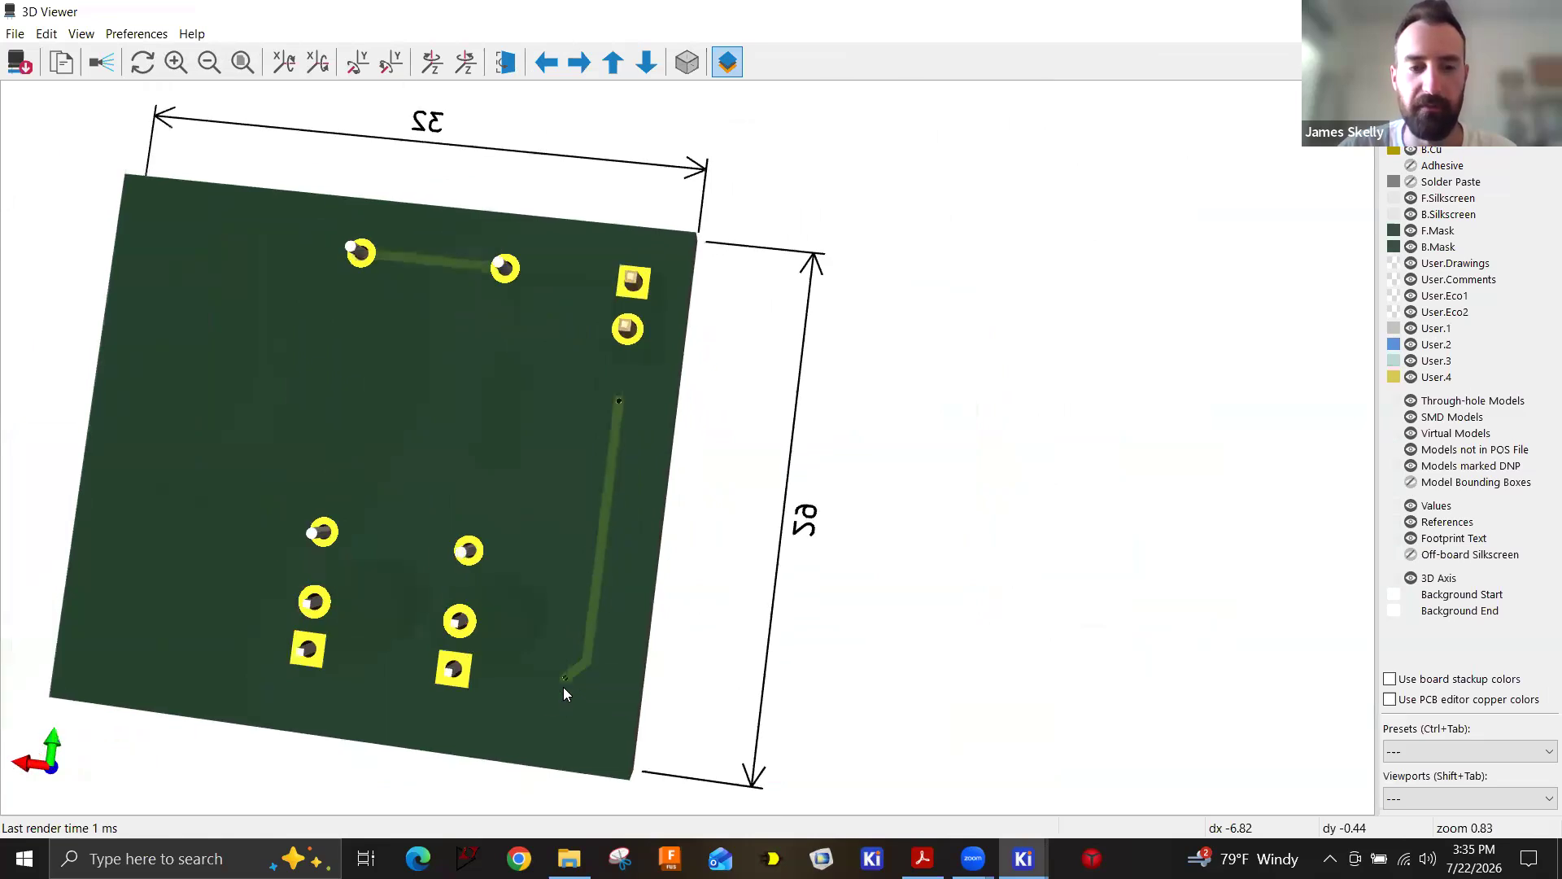
Examine the GND via and its back-copper track up close in 3D, and turn the board back over to view its front.
scroll(656, 268, "up", 7)
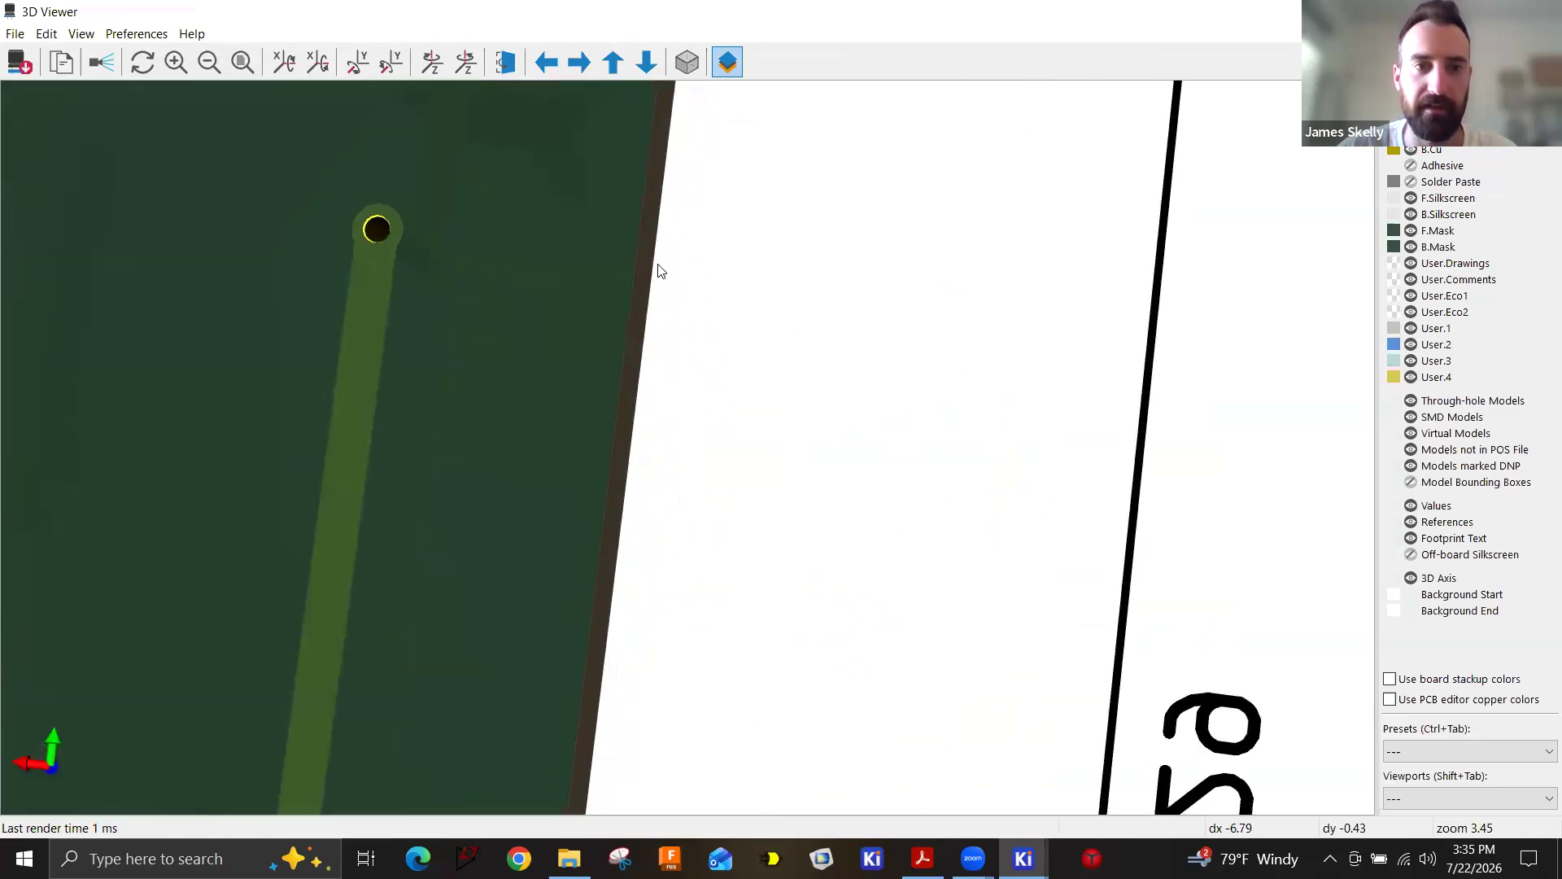
left_click_drag(502, 133, 520, 34)
scroll(553, 210, "down", 5)
left_click_drag(564, 188, 602, 244)
scroll(599, 236, "up", 4)
middle_click_drag(626, 278, 690, 381)
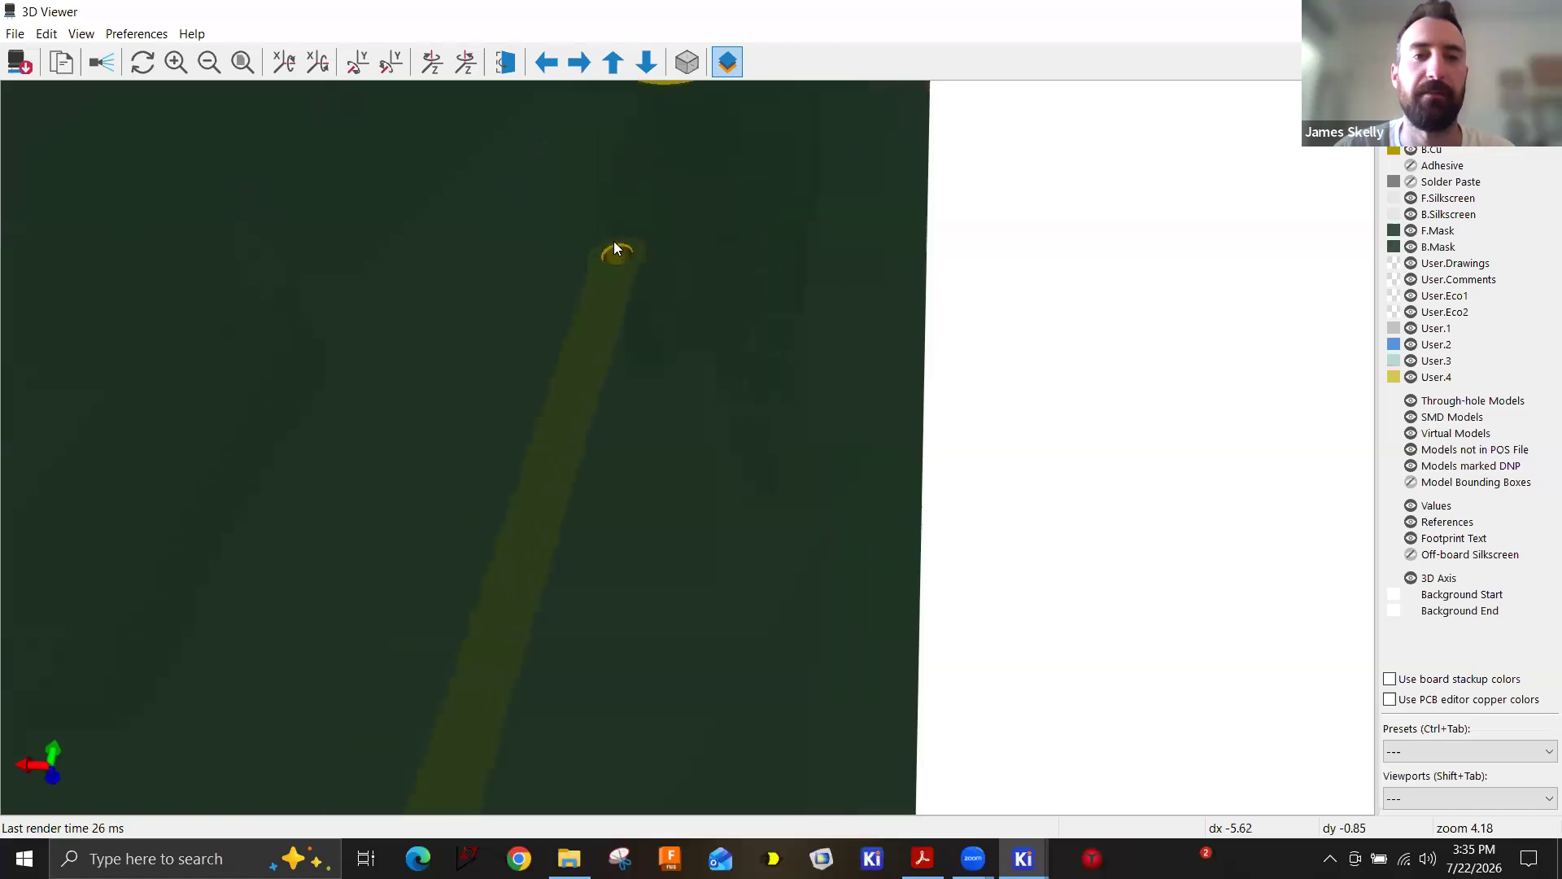
scroll(614, 241, "up", 7)
middle_click_drag(578, 162, 655, 535)
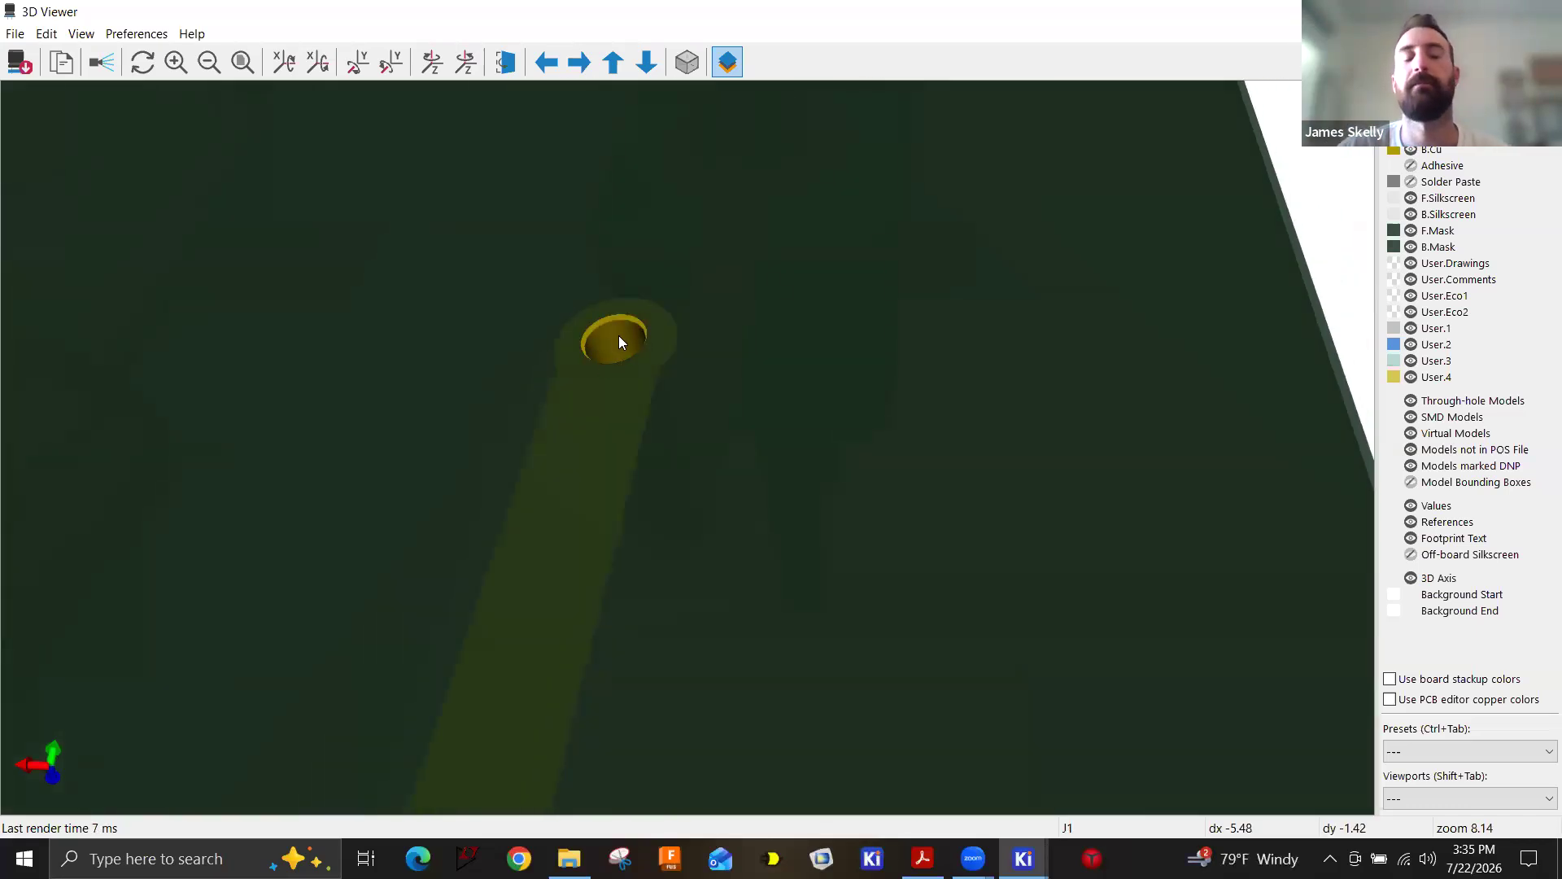
scroll(623, 339, "down", 20)
scroll(669, 525, "down", 3)
left_click_drag(669, 525, 516, 320)
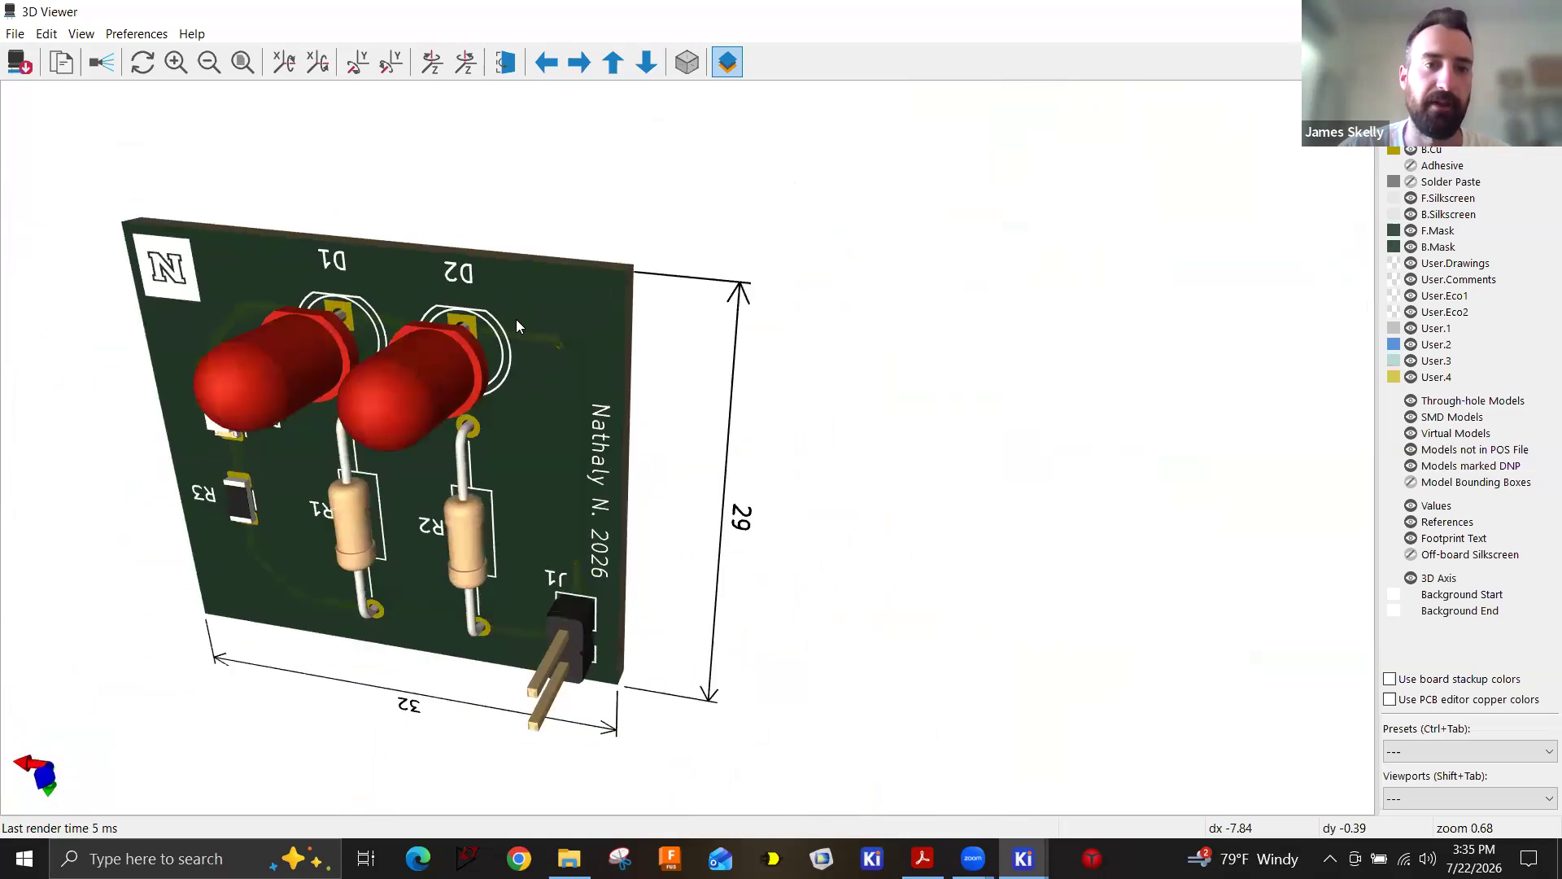
scroll(488, 301, "up", 5)
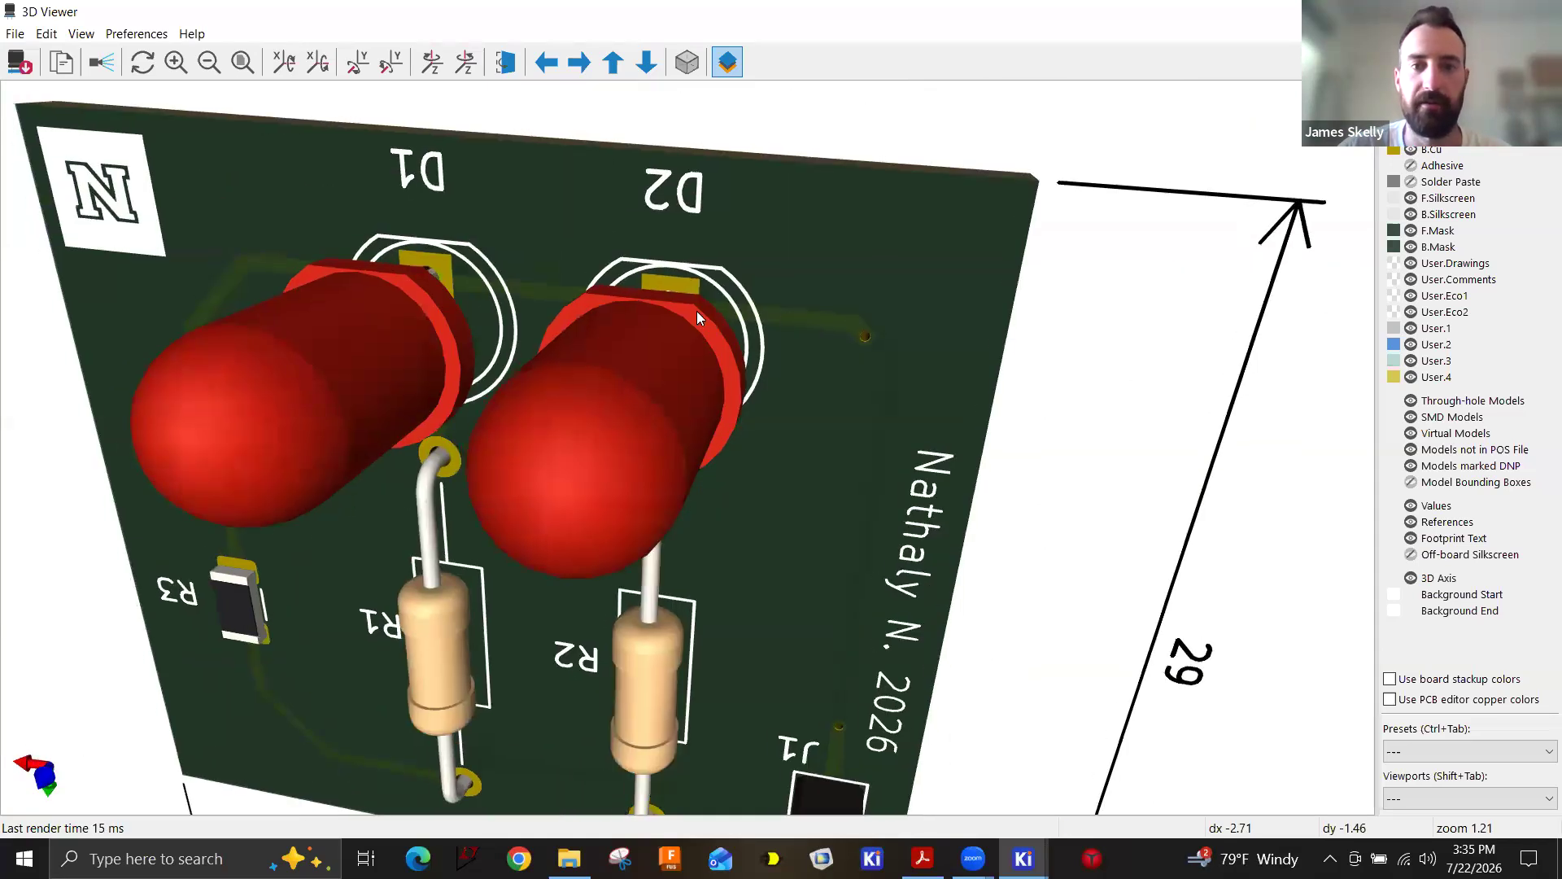
Return to the PCB Editor and delete the GND track and both vias between J1 and D2, plus the silkscreen name and J1 label.
key("alt+Tab")
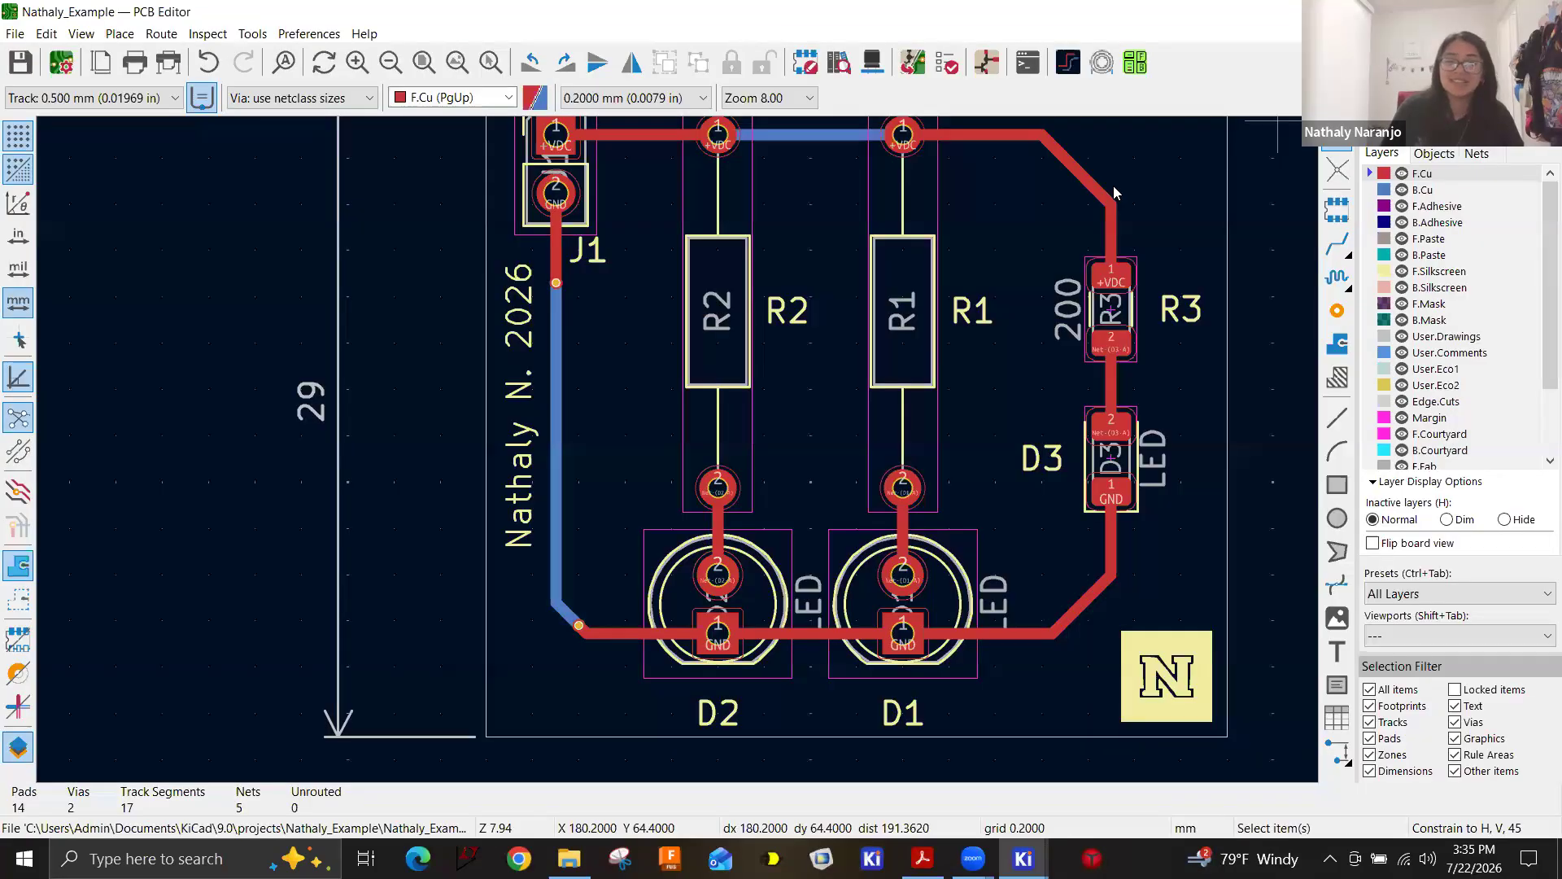
scroll(693, 413, "down", 2)
middle_click_drag(685, 399, 601, 399)
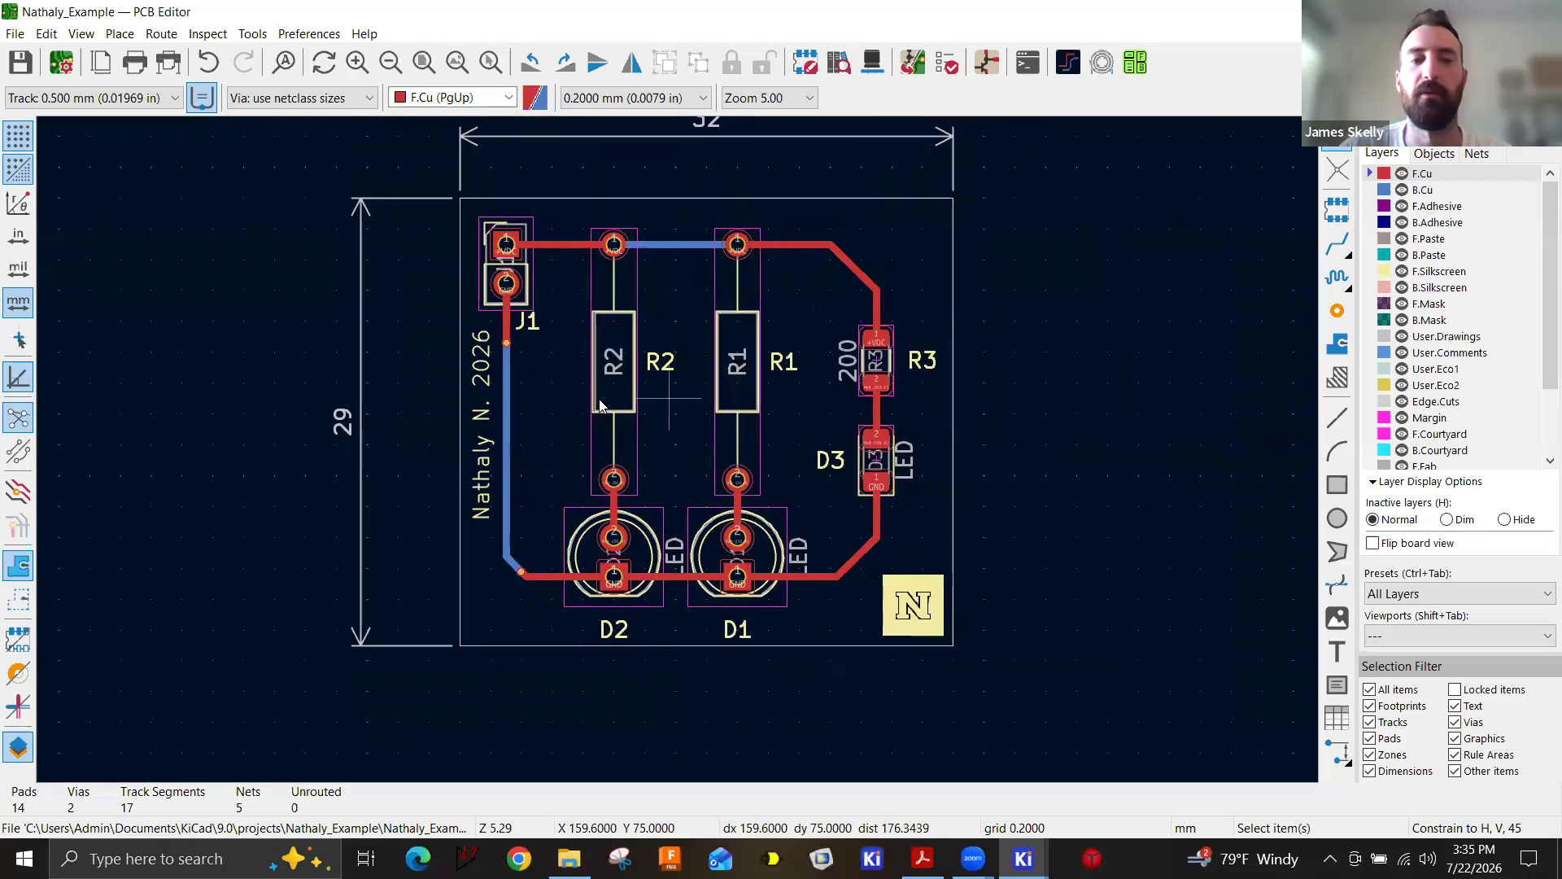
scroll(708, 394, "up", 1)
middle_click_drag(708, 394, 671, 448)
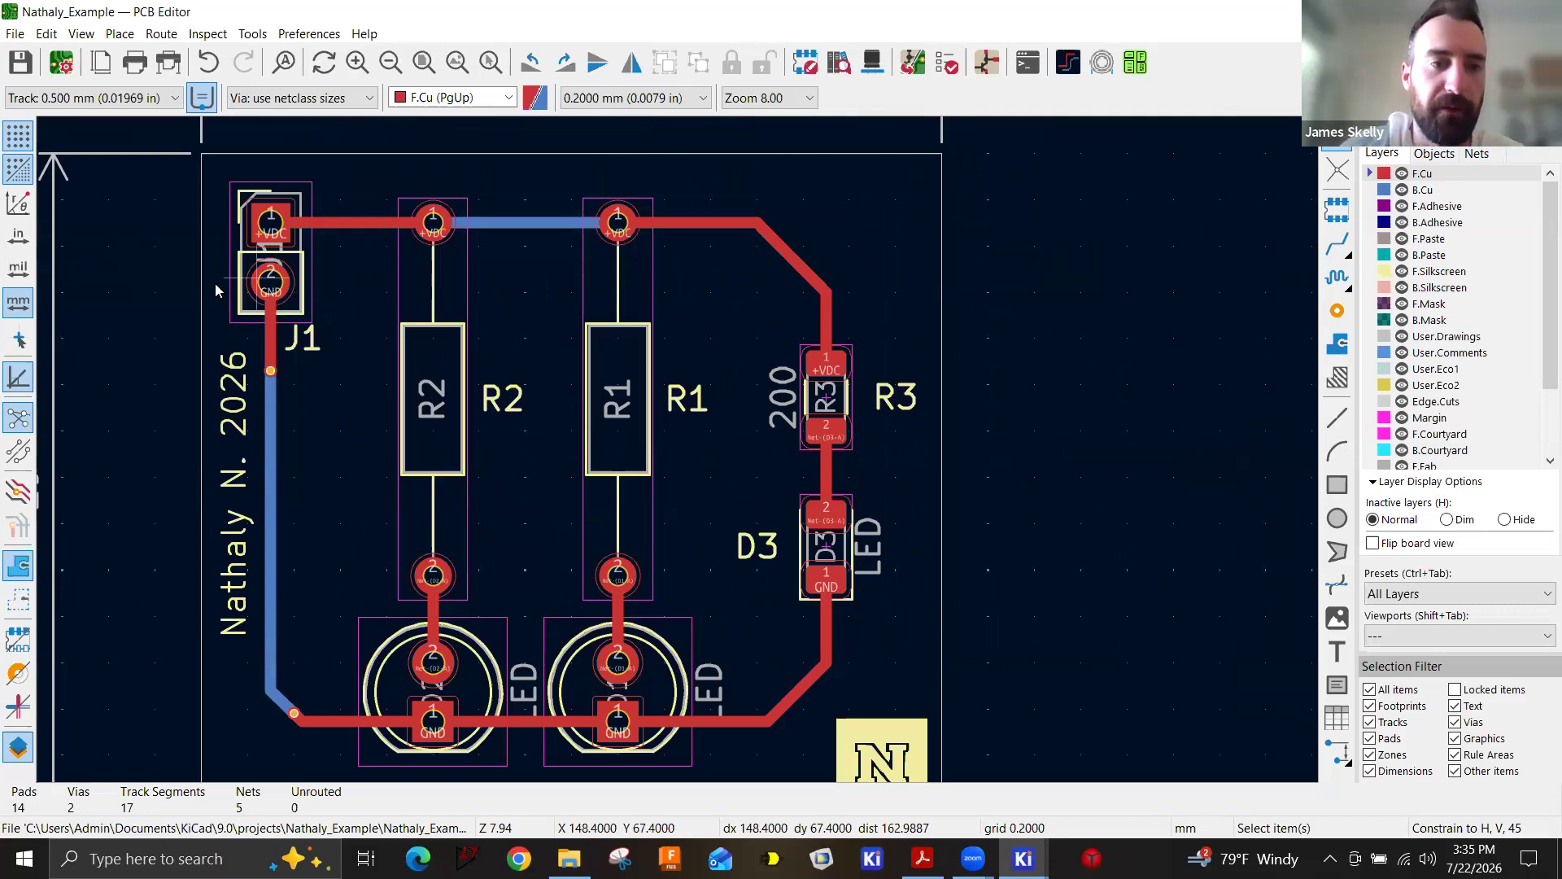
left_click_drag(210, 283, 383, 762)
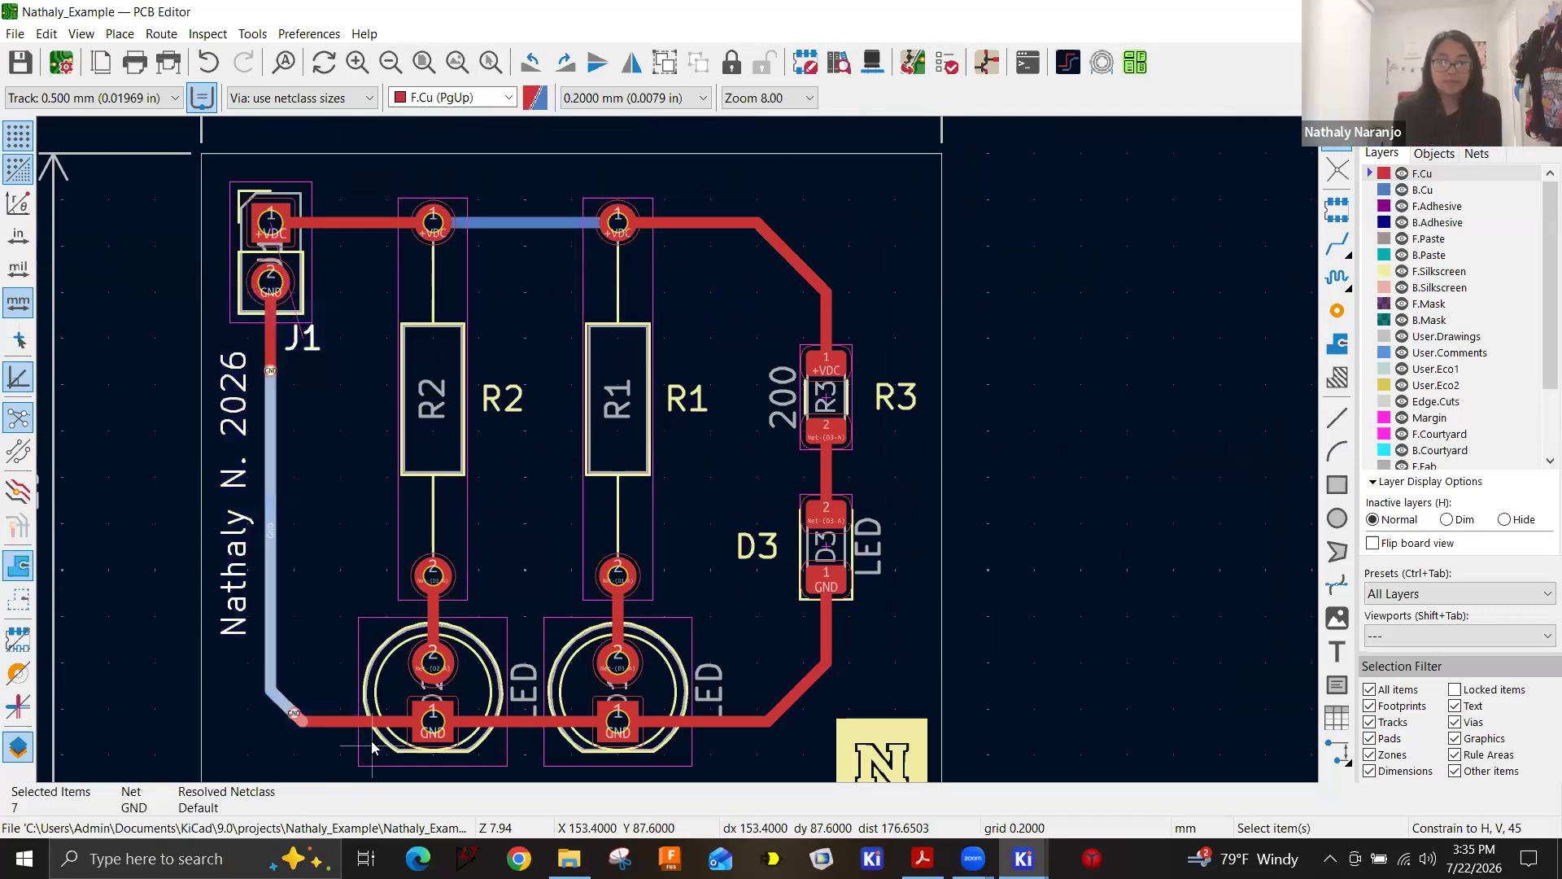
key("Delete")
left_click_drag(194, 278, 379, 449)
key("Delete")
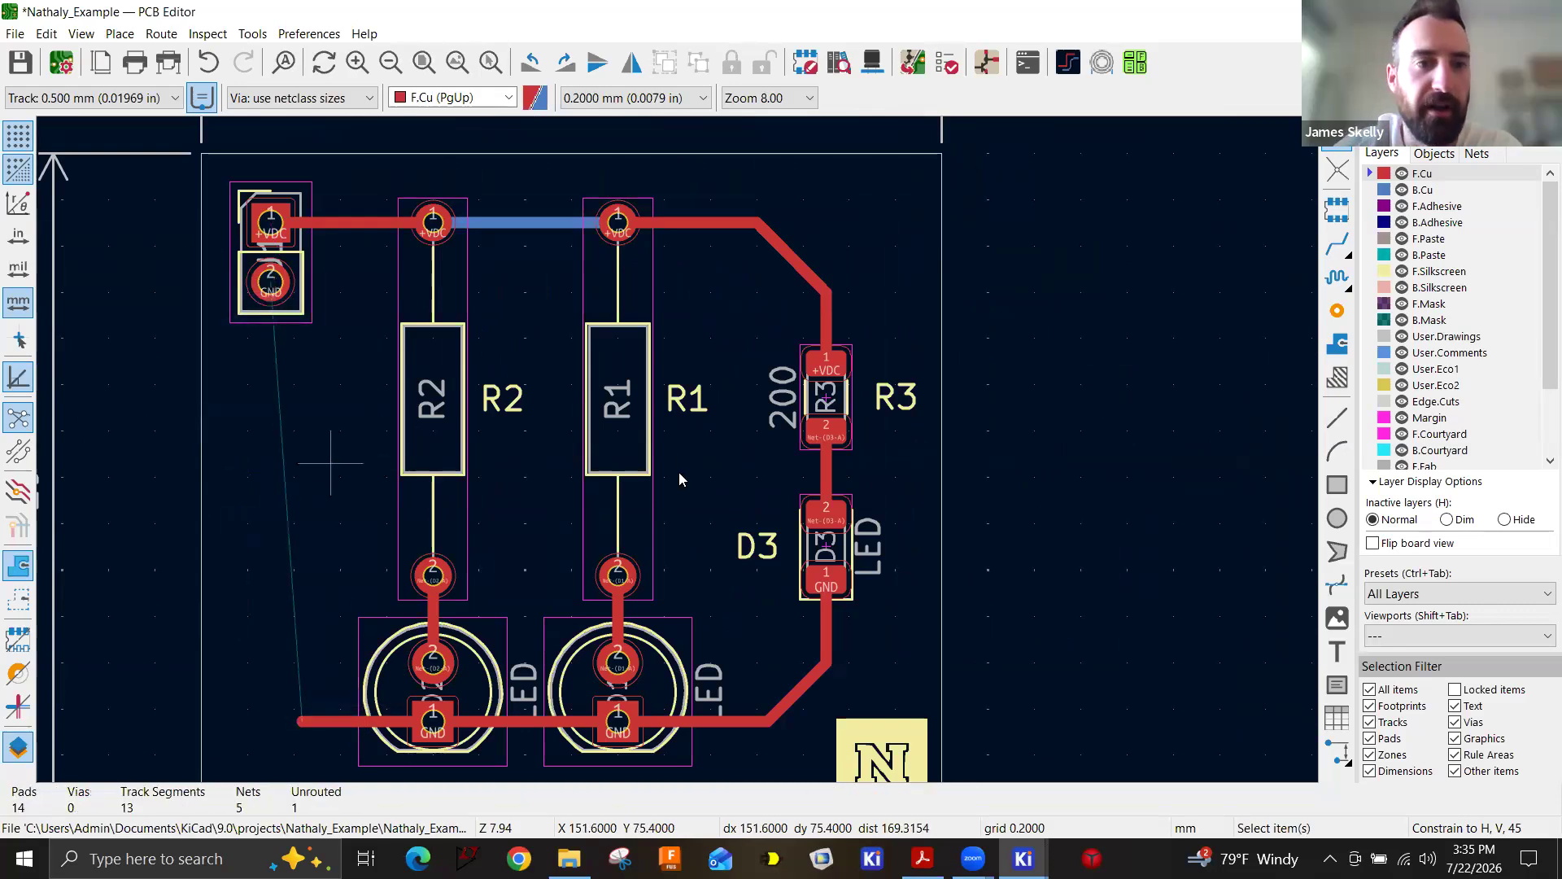
Delete the remaining GND tracks linking D2 pad 1, D1 pad 1 and D3 pad 1.
scroll(679, 472, "down", 2)
left_click_drag(615, 584, 1007, 669)
key("Delete")
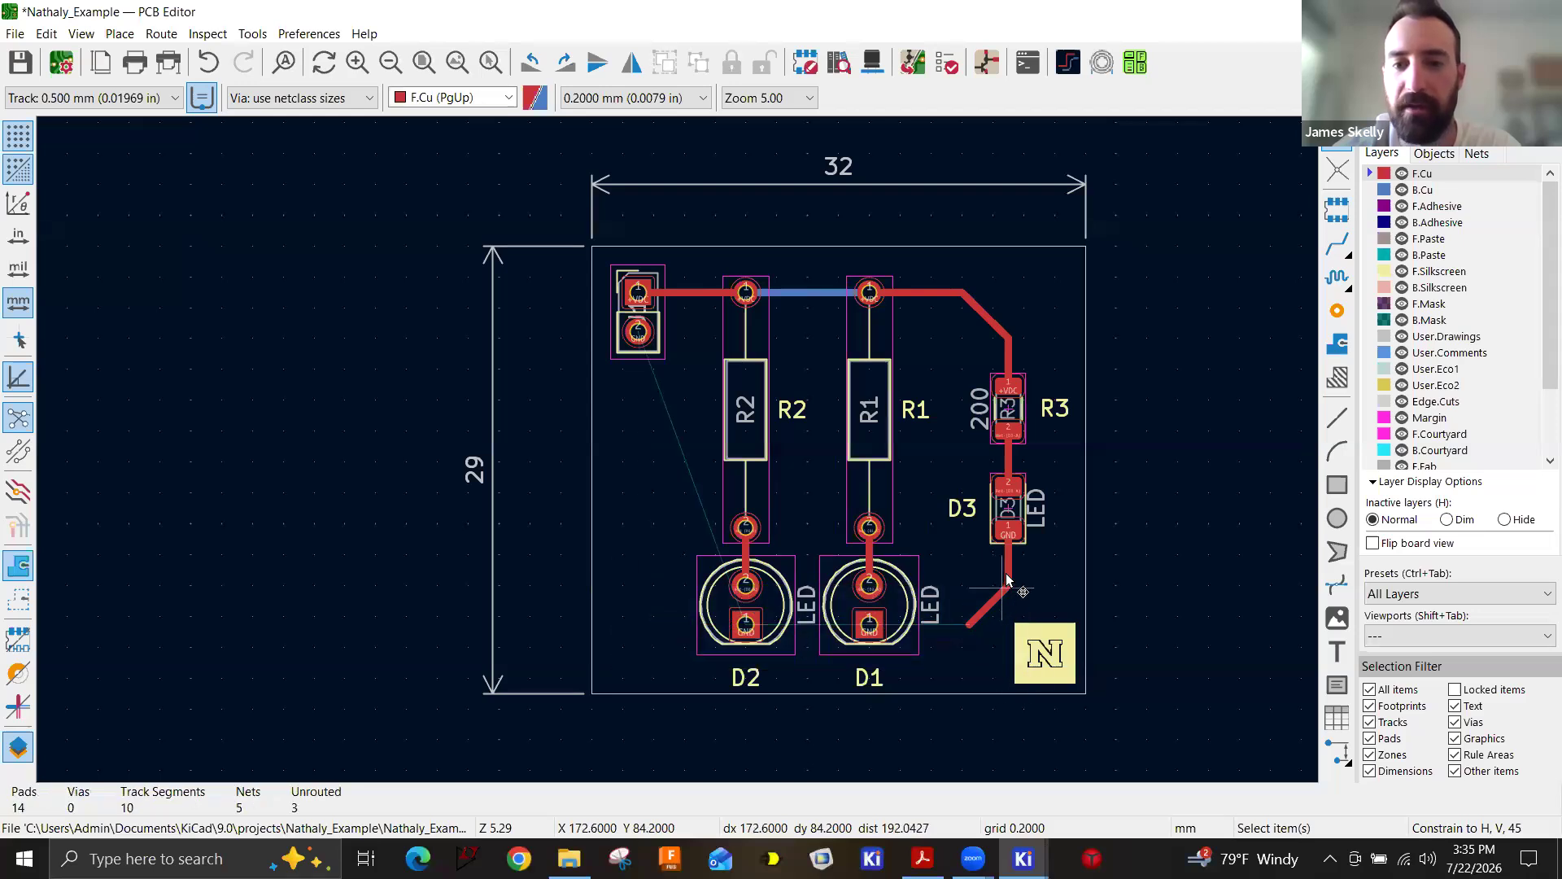
left_click(1009, 573)
key("Delete")
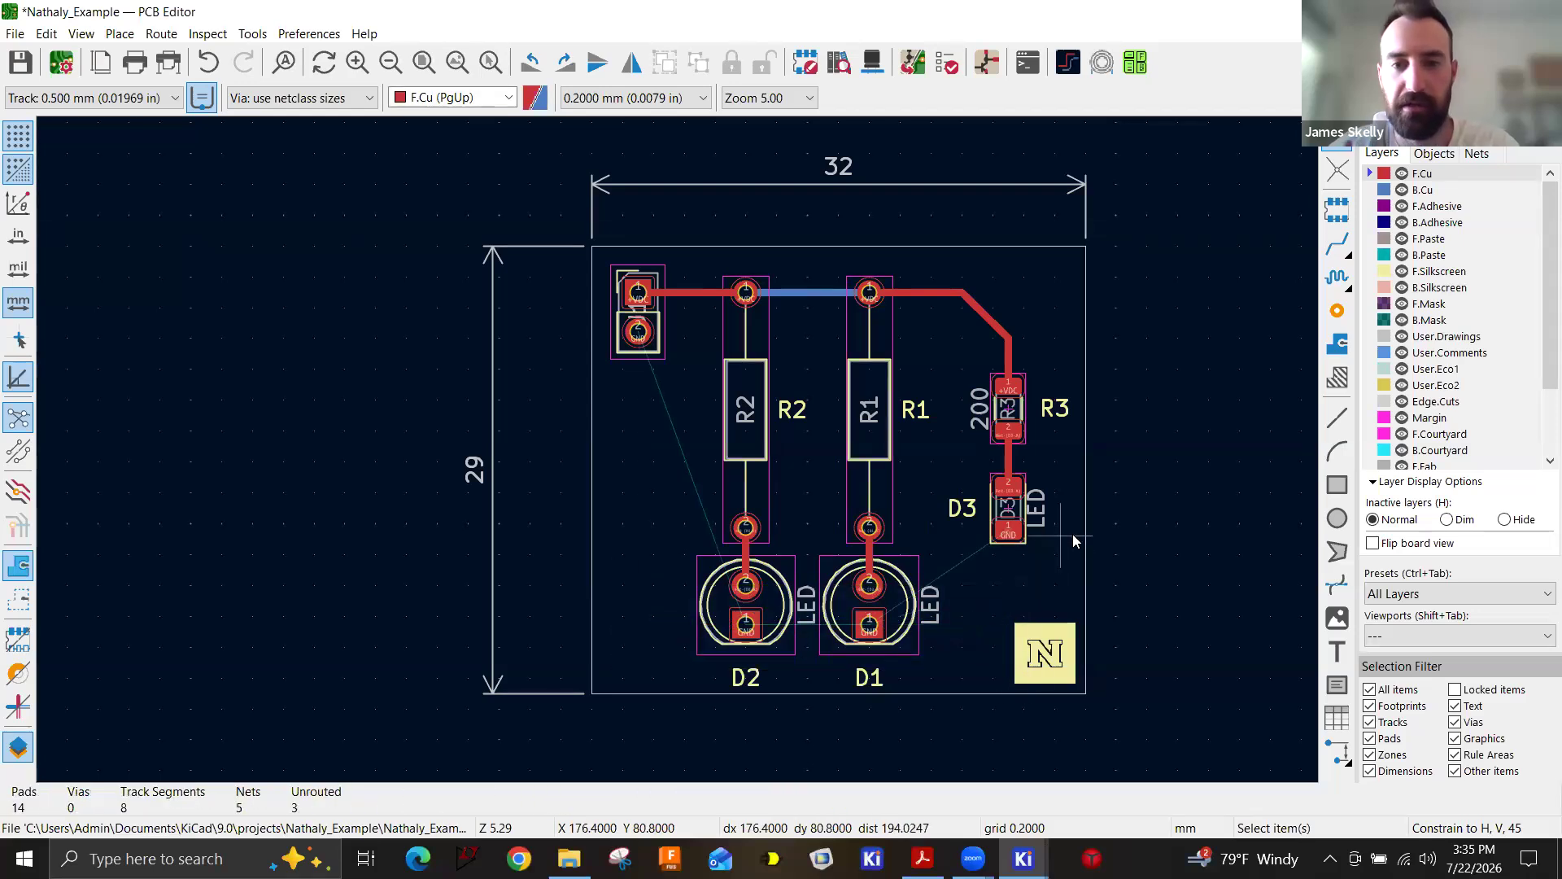
Activate Draw Filled Zones and set the grid spacing to 5.0000 mm.
middle_click_drag(1171, 460, 854, 457)
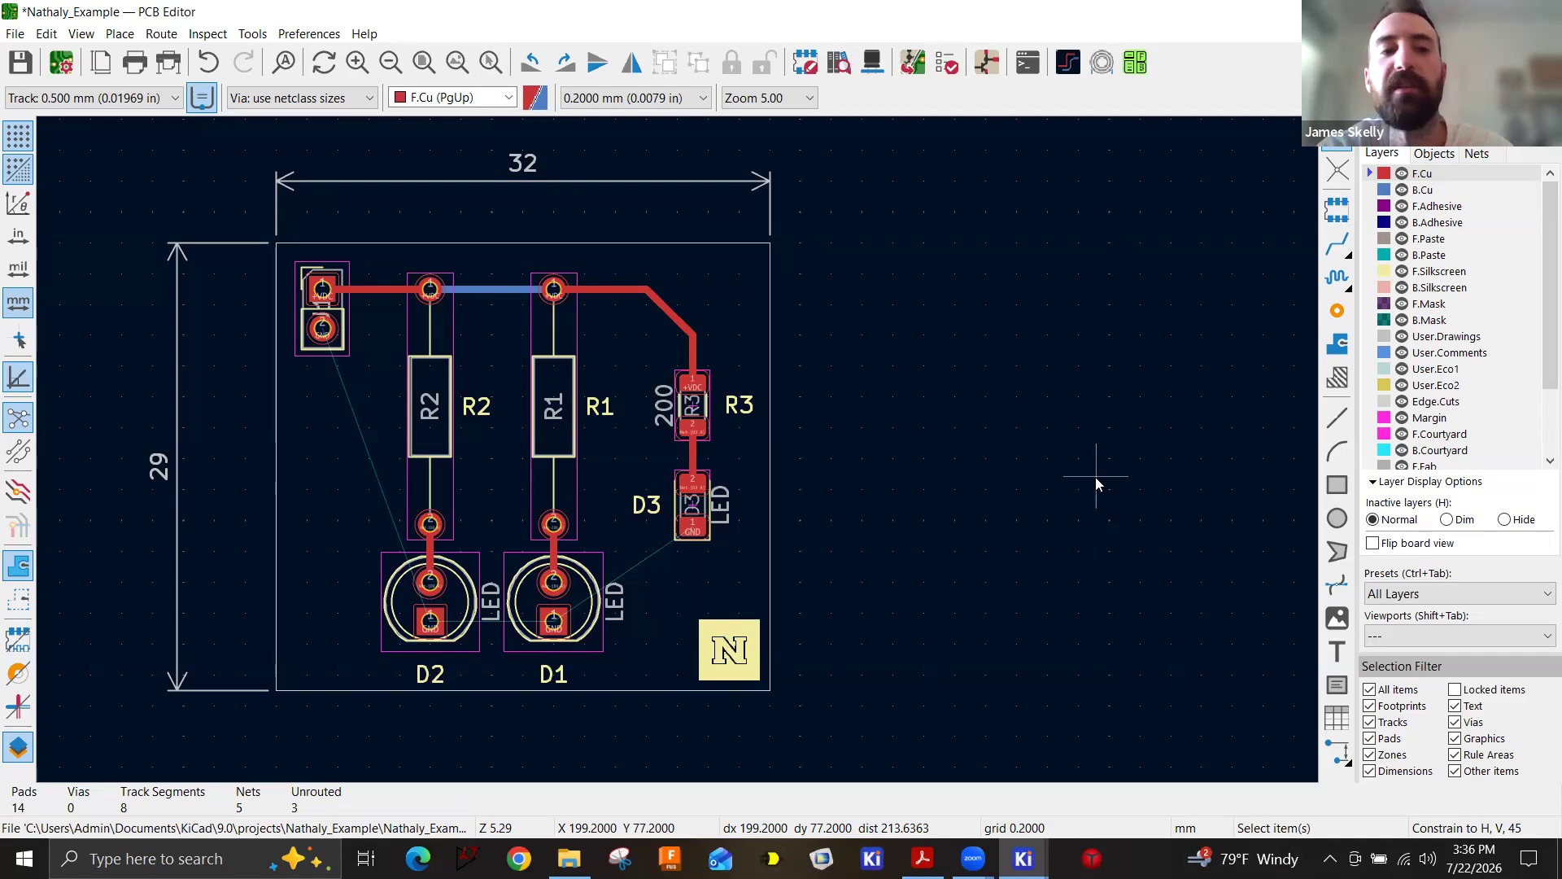
left_click(1338, 342)
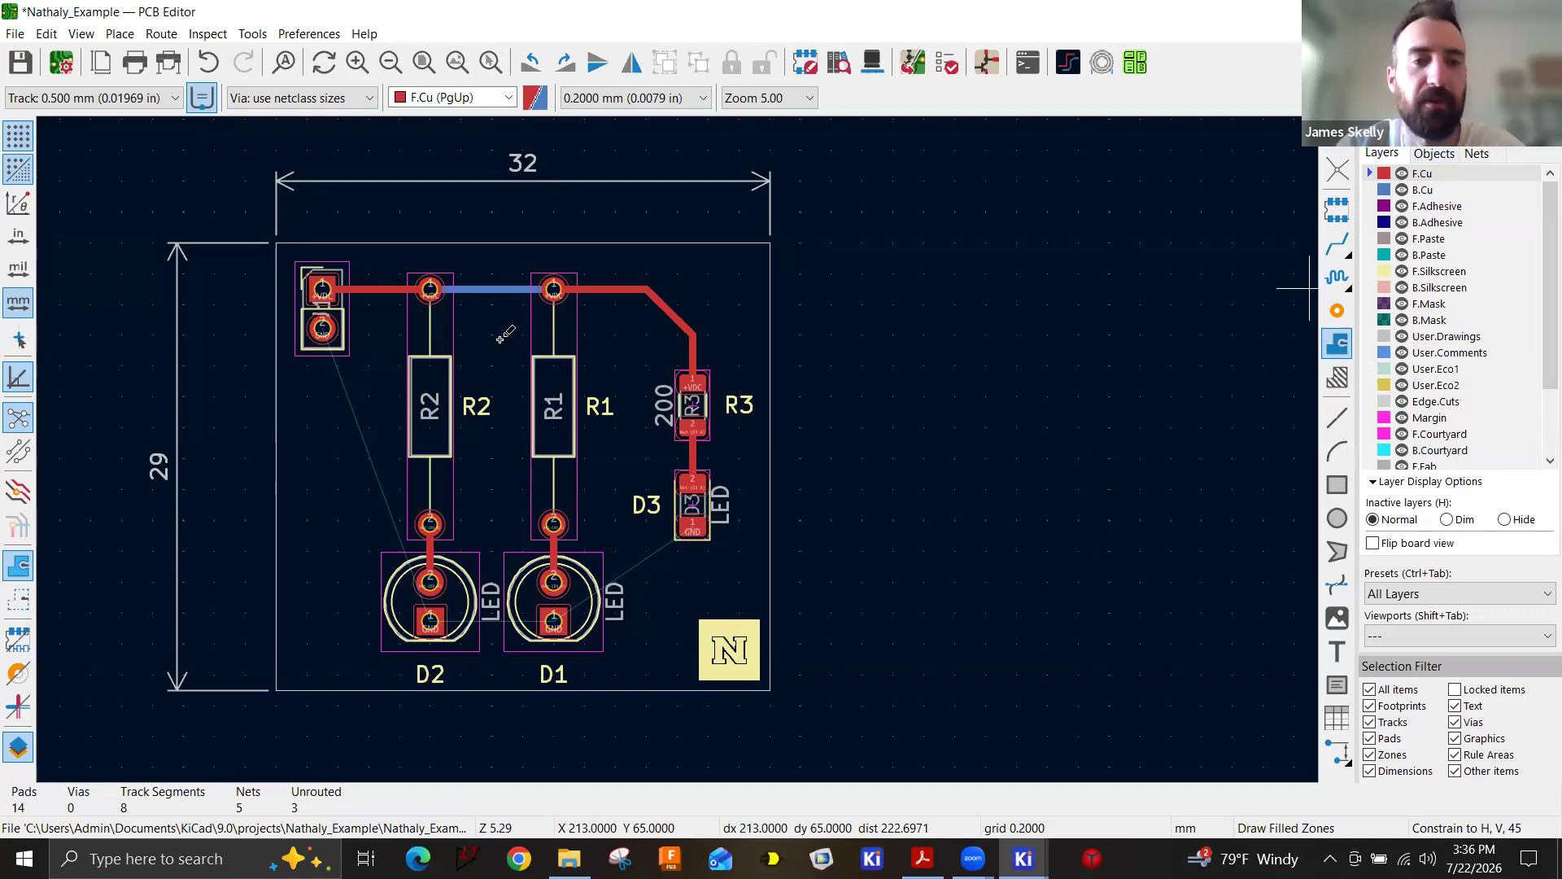
scroll(505, 335, "down", 3)
scroll(512, 345, "up", 3)
scroll(520, 357, "down", 1)
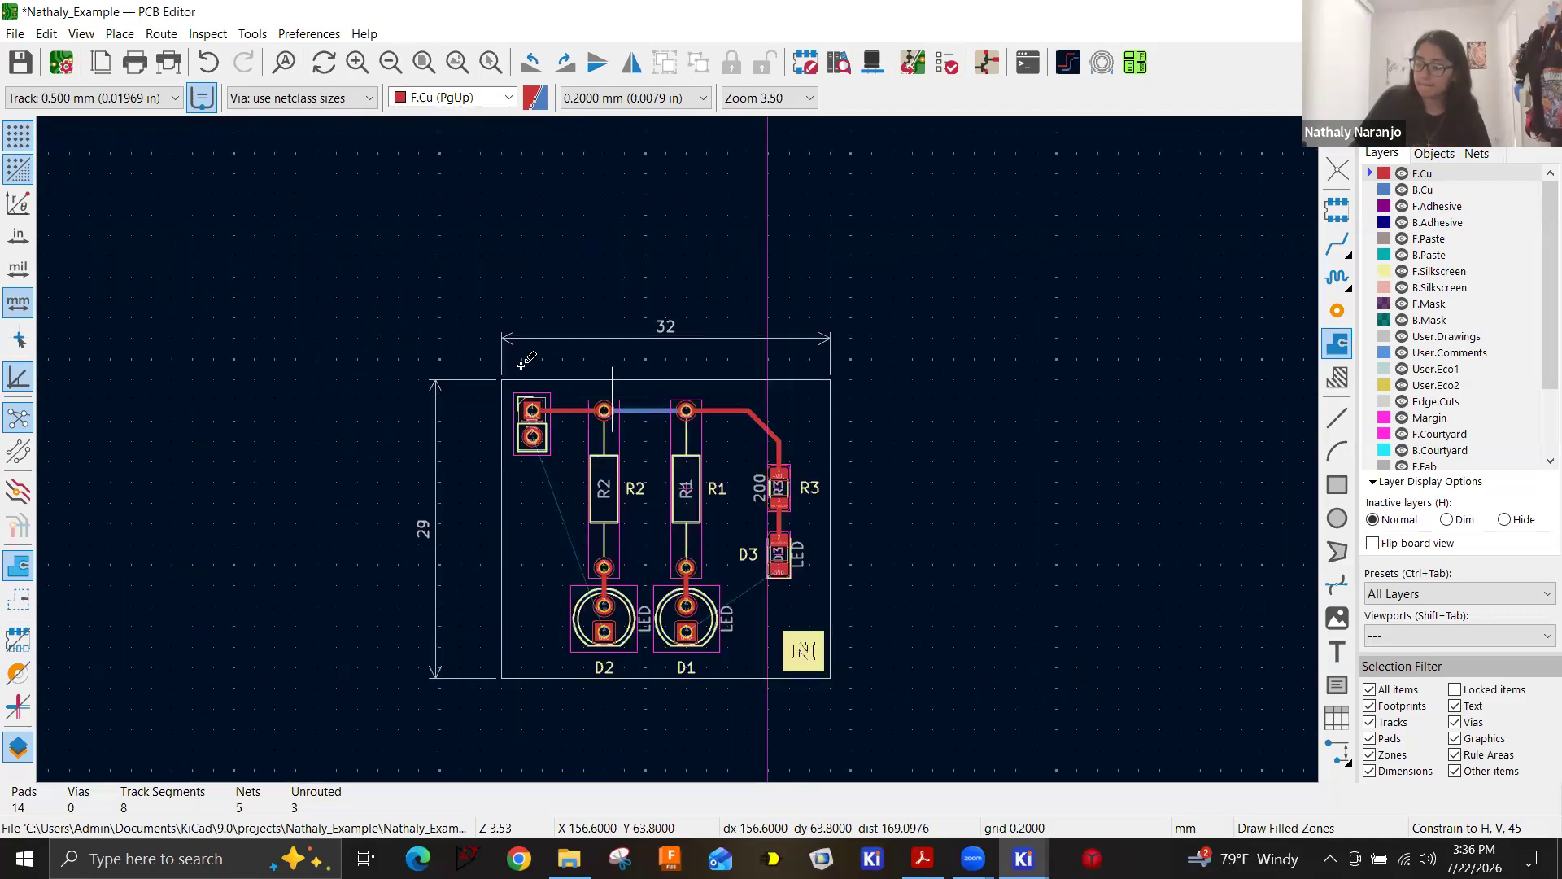
scroll(525, 359, "up", 3)
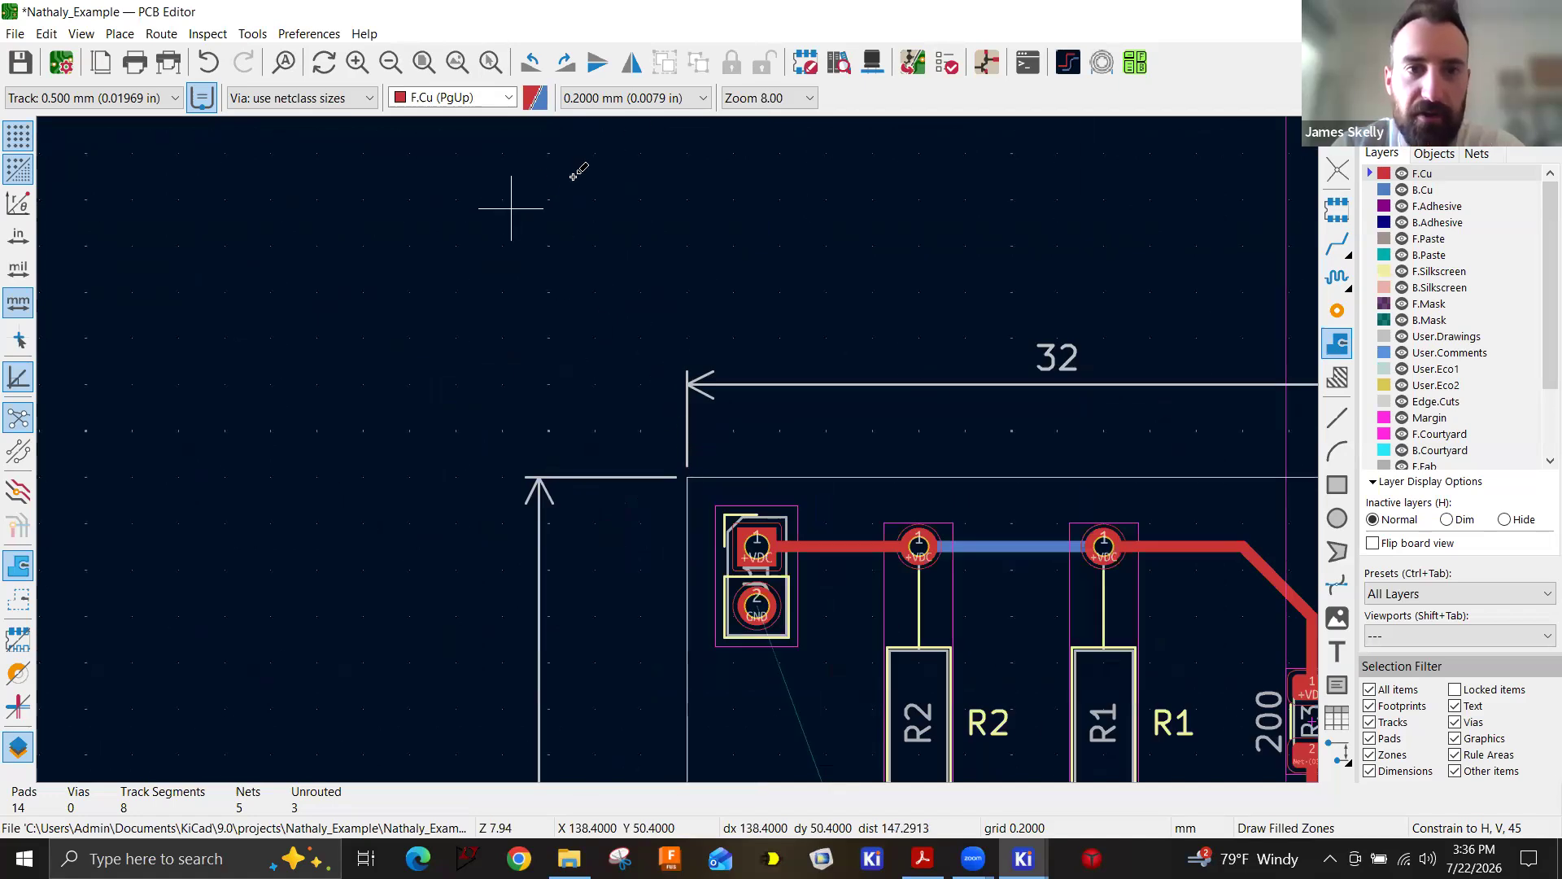
left_click(627, 98)
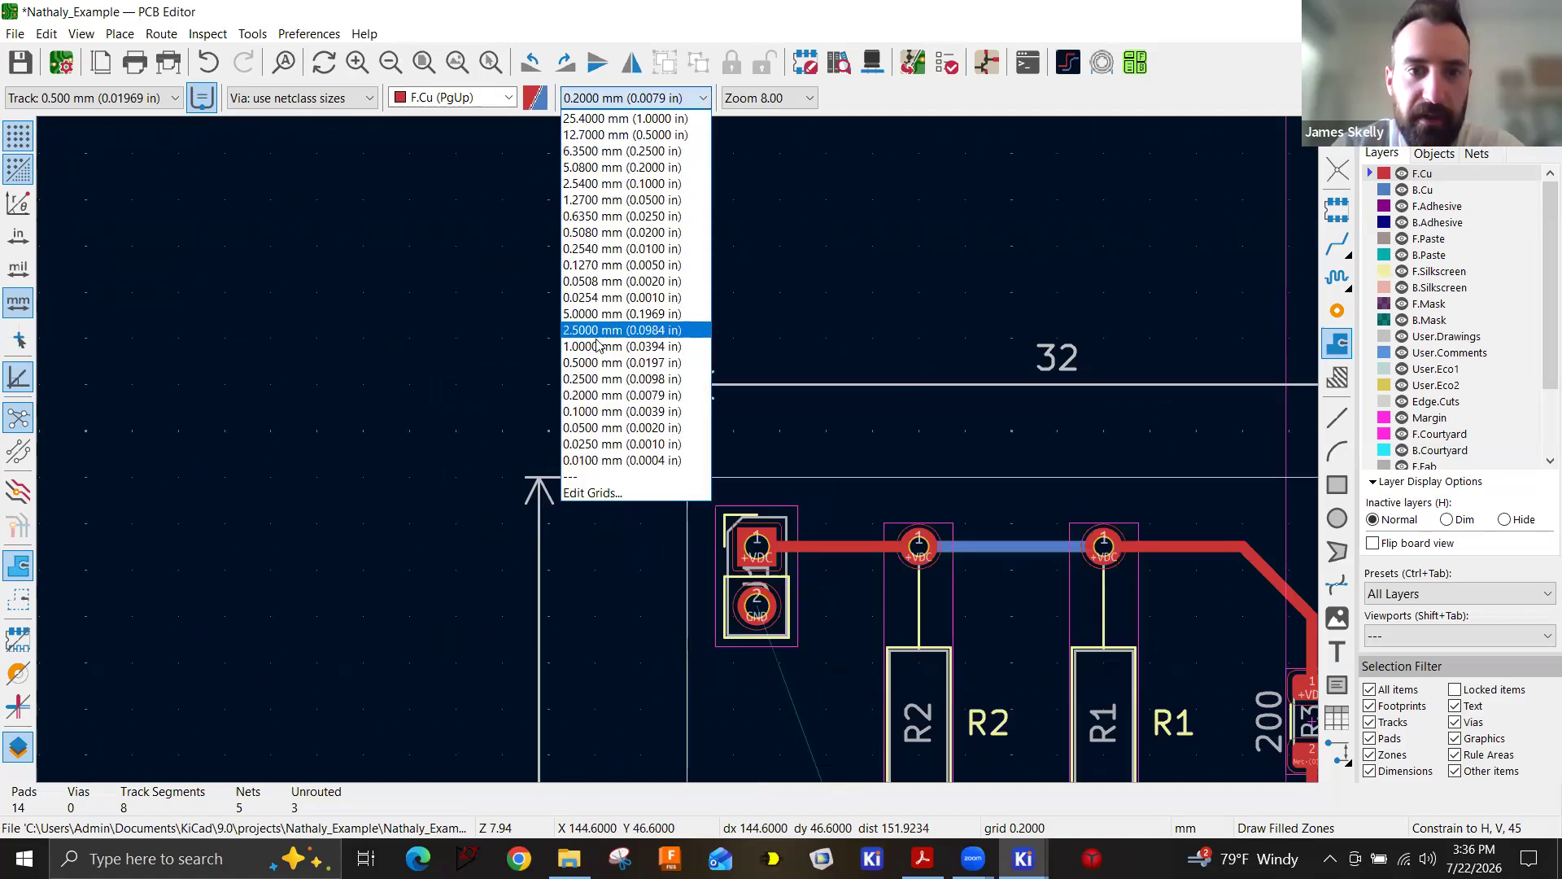
left_click(606, 313)
scroll(635, 403, "down", 3)
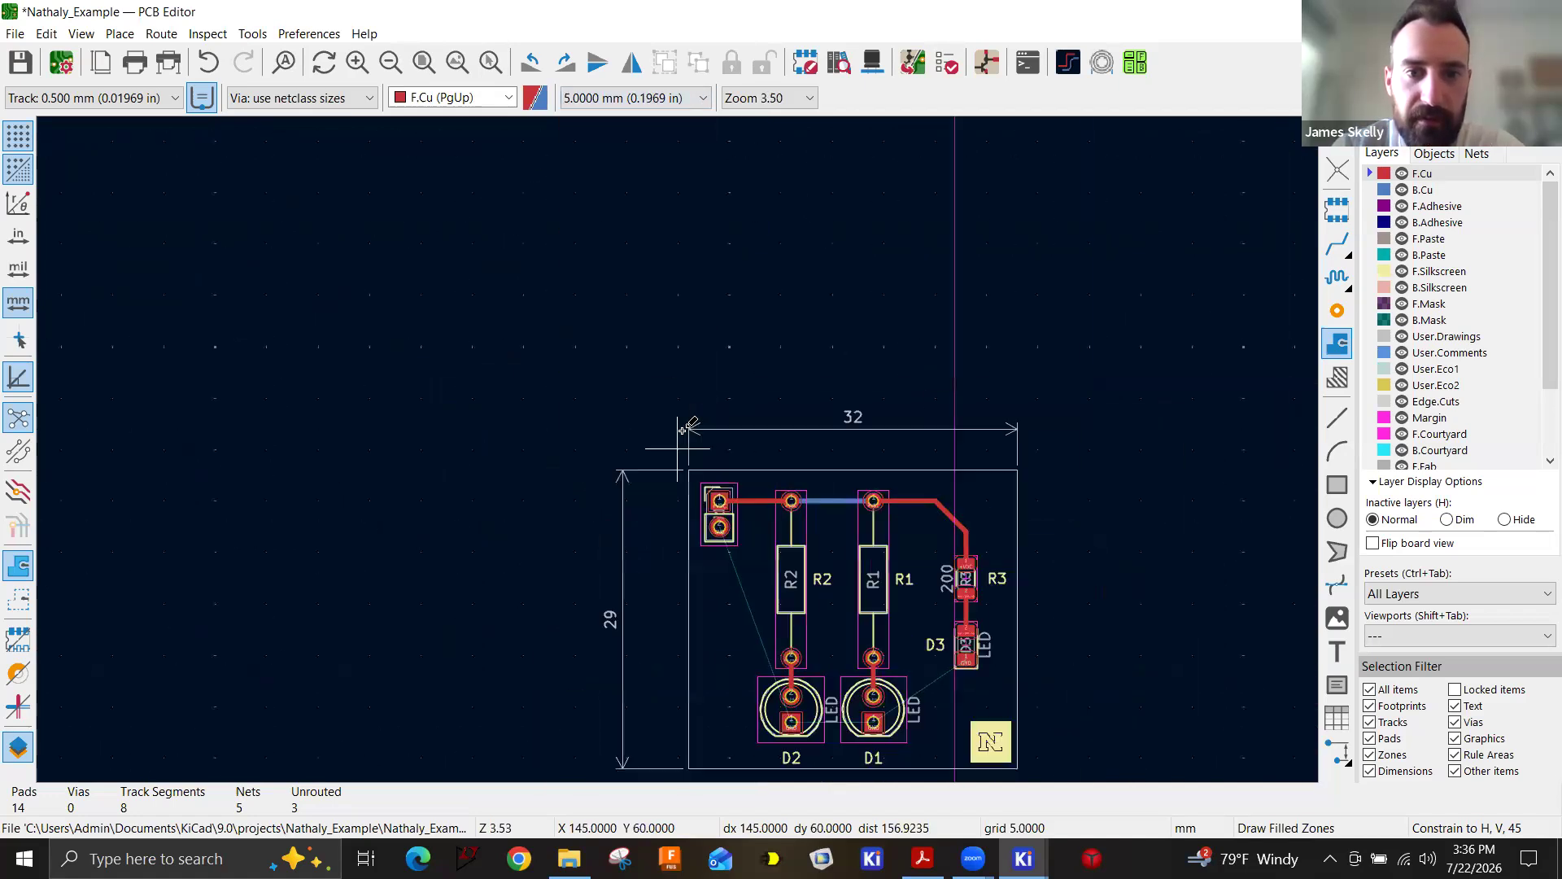
Start a copper zone at X 140, Y 55 outside the board's corner near J1, assigning it to F.Cu and the GND net.
left_click(626, 397)
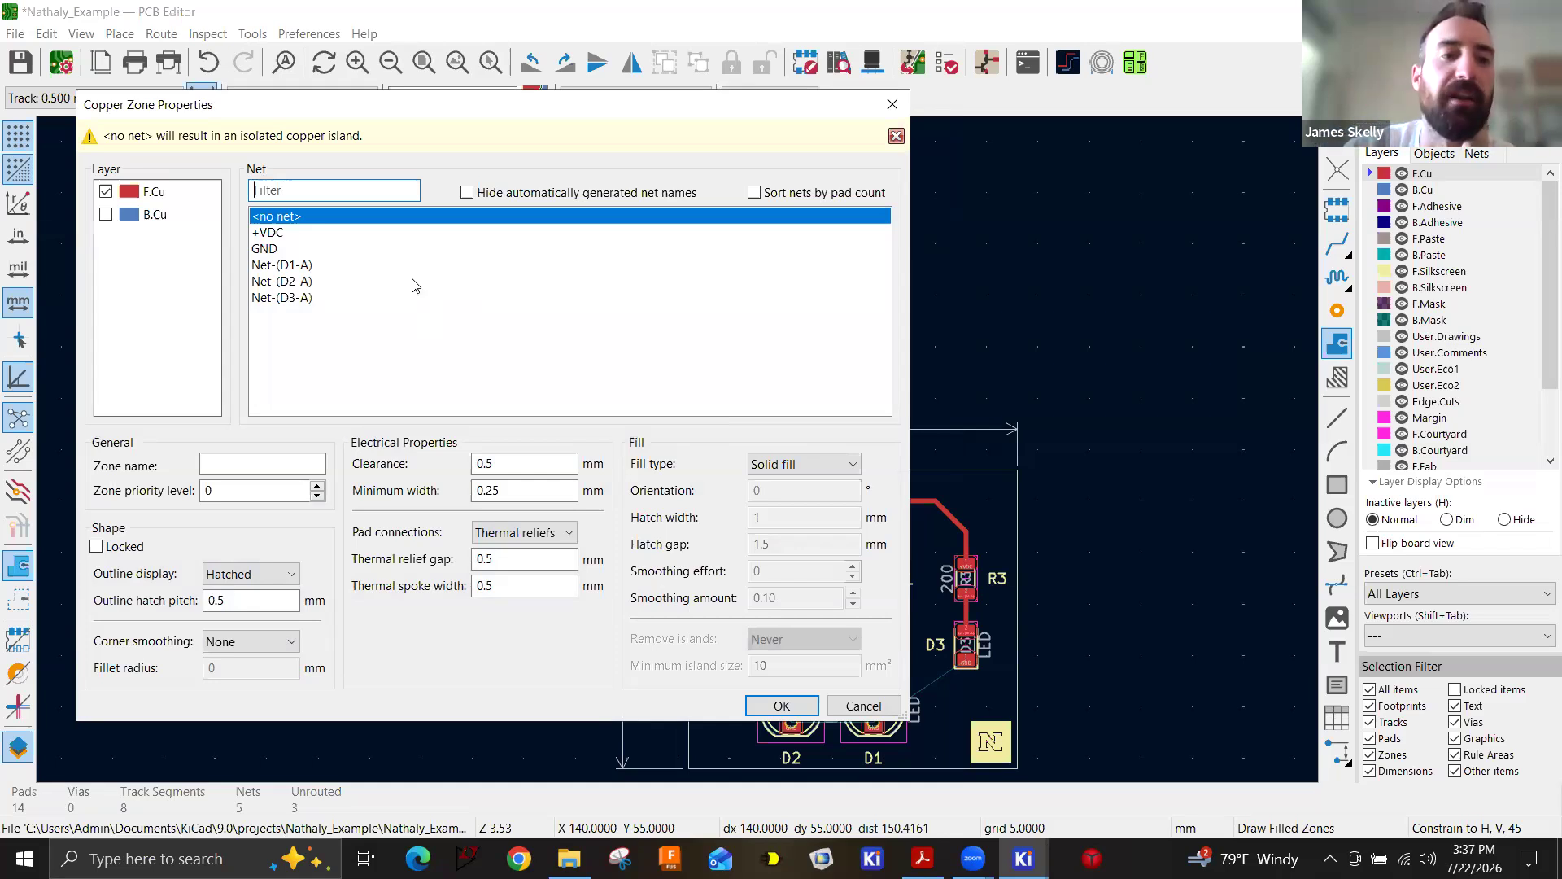
left_click(266, 249)
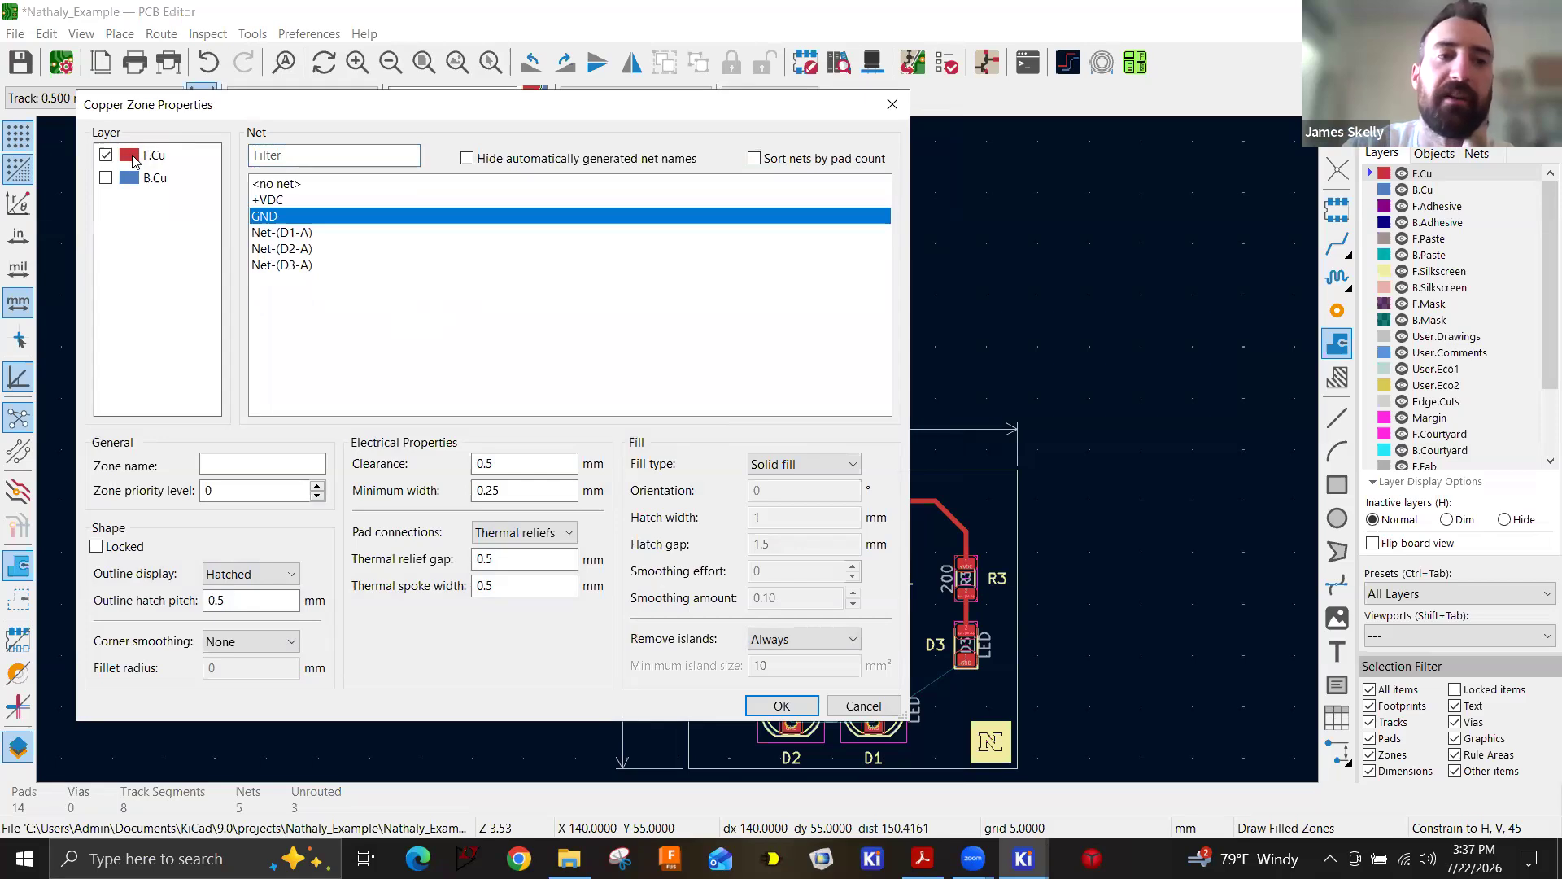
left_click(783, 707)
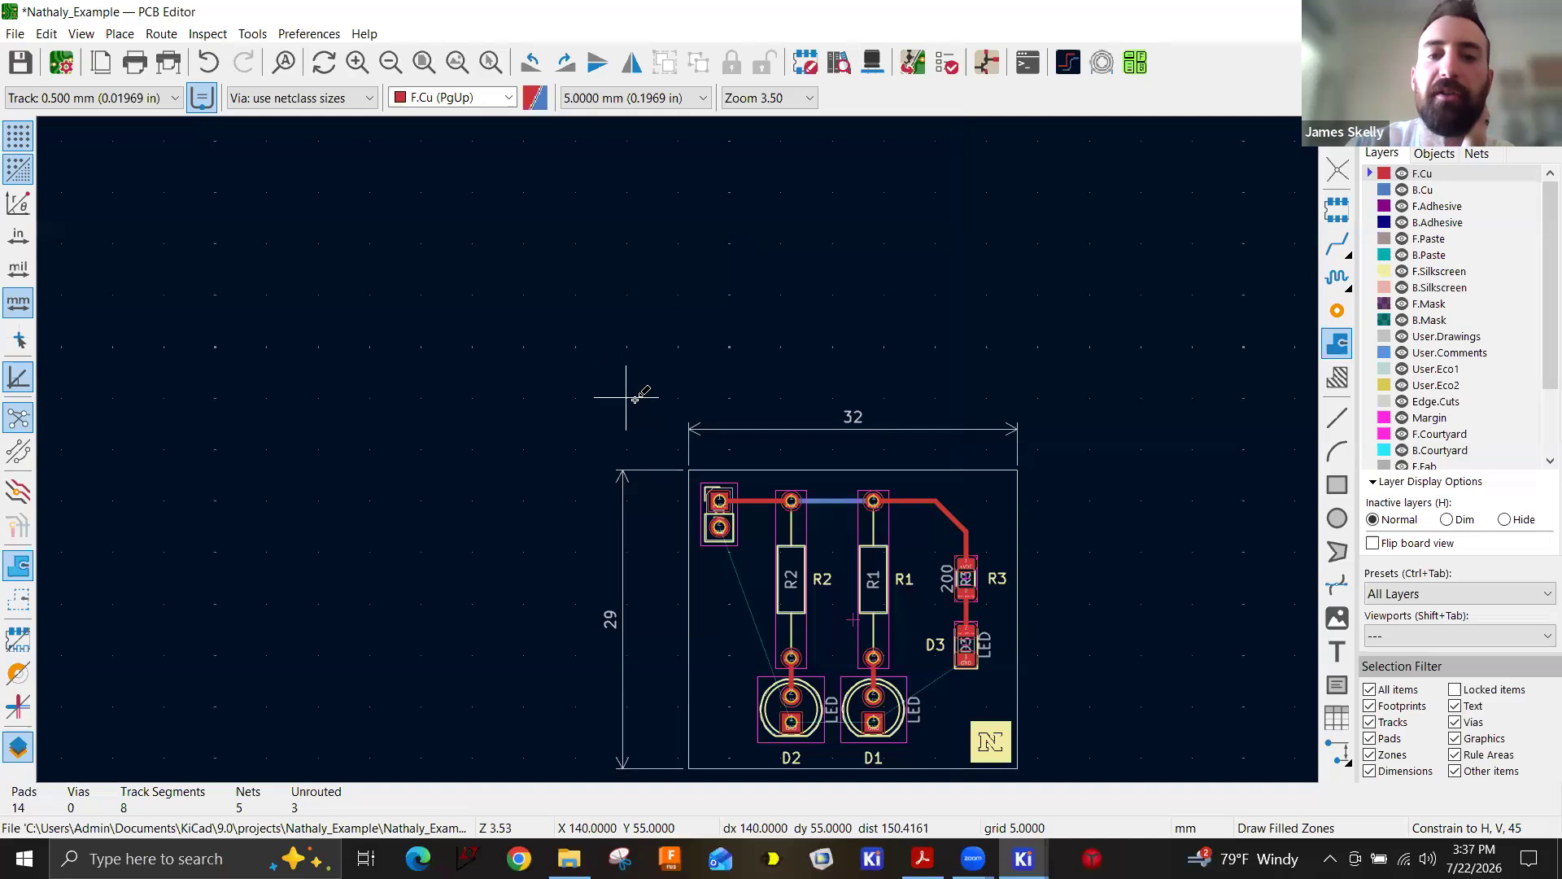
Outline the zone as a closed rectangle enclosing the whole board and its dimension lines.
scroll(678, 447, "down", 2)
left_click(678, 447)
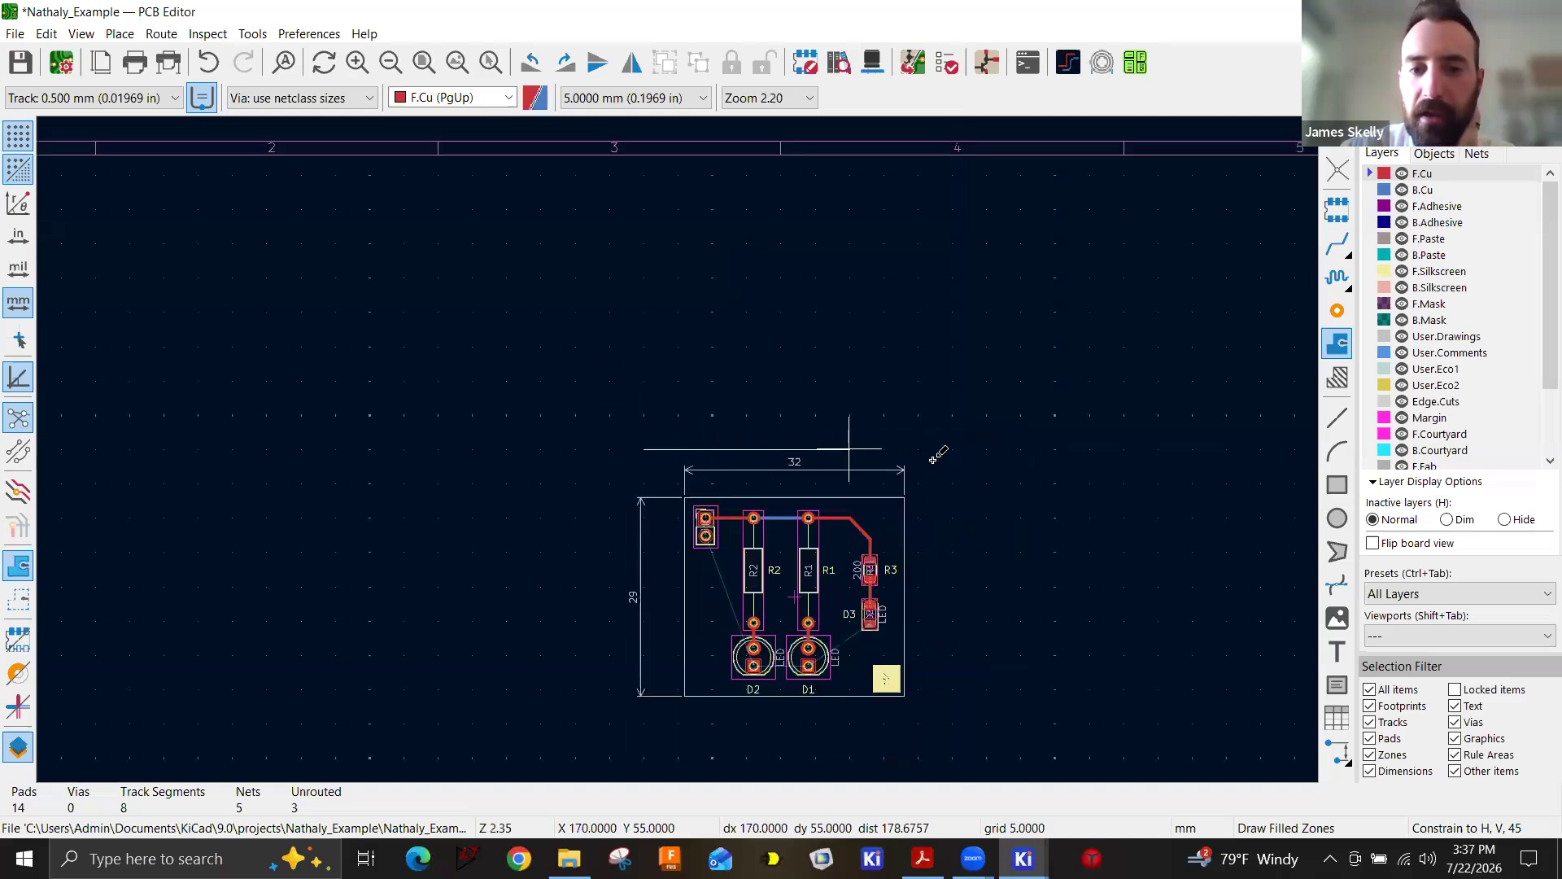
left_click(952, 723)
left_click(643, 723)
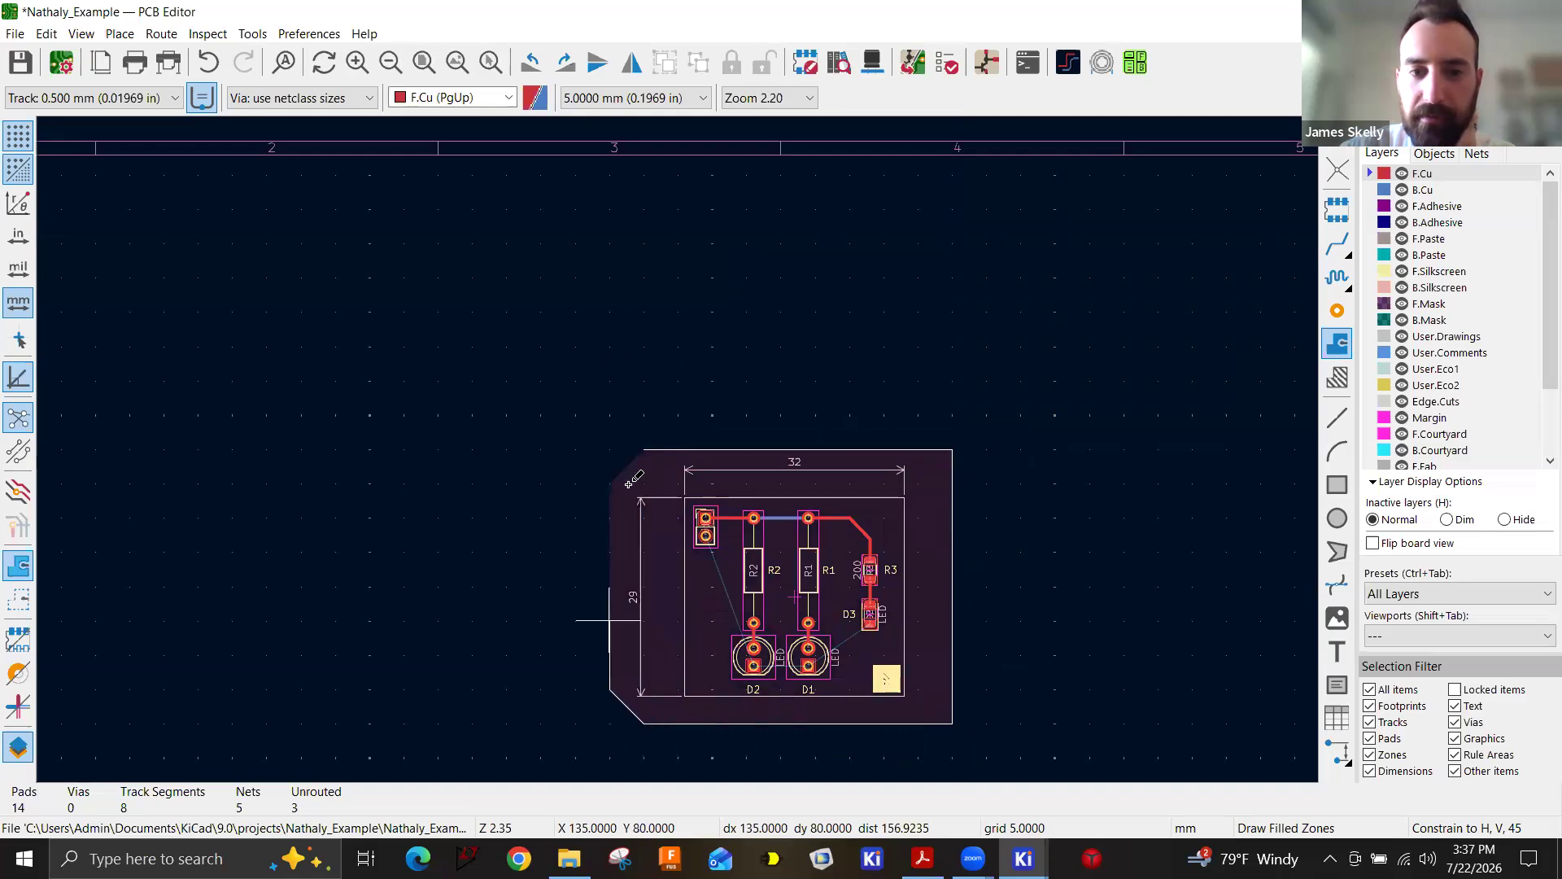
double_click(643, 450)
key("Escape")
Fill the GND copper zone on F.Cu and deselect it.
scroll(1024, 569, "down", 2)
scroll(680, 455, "up", 4)
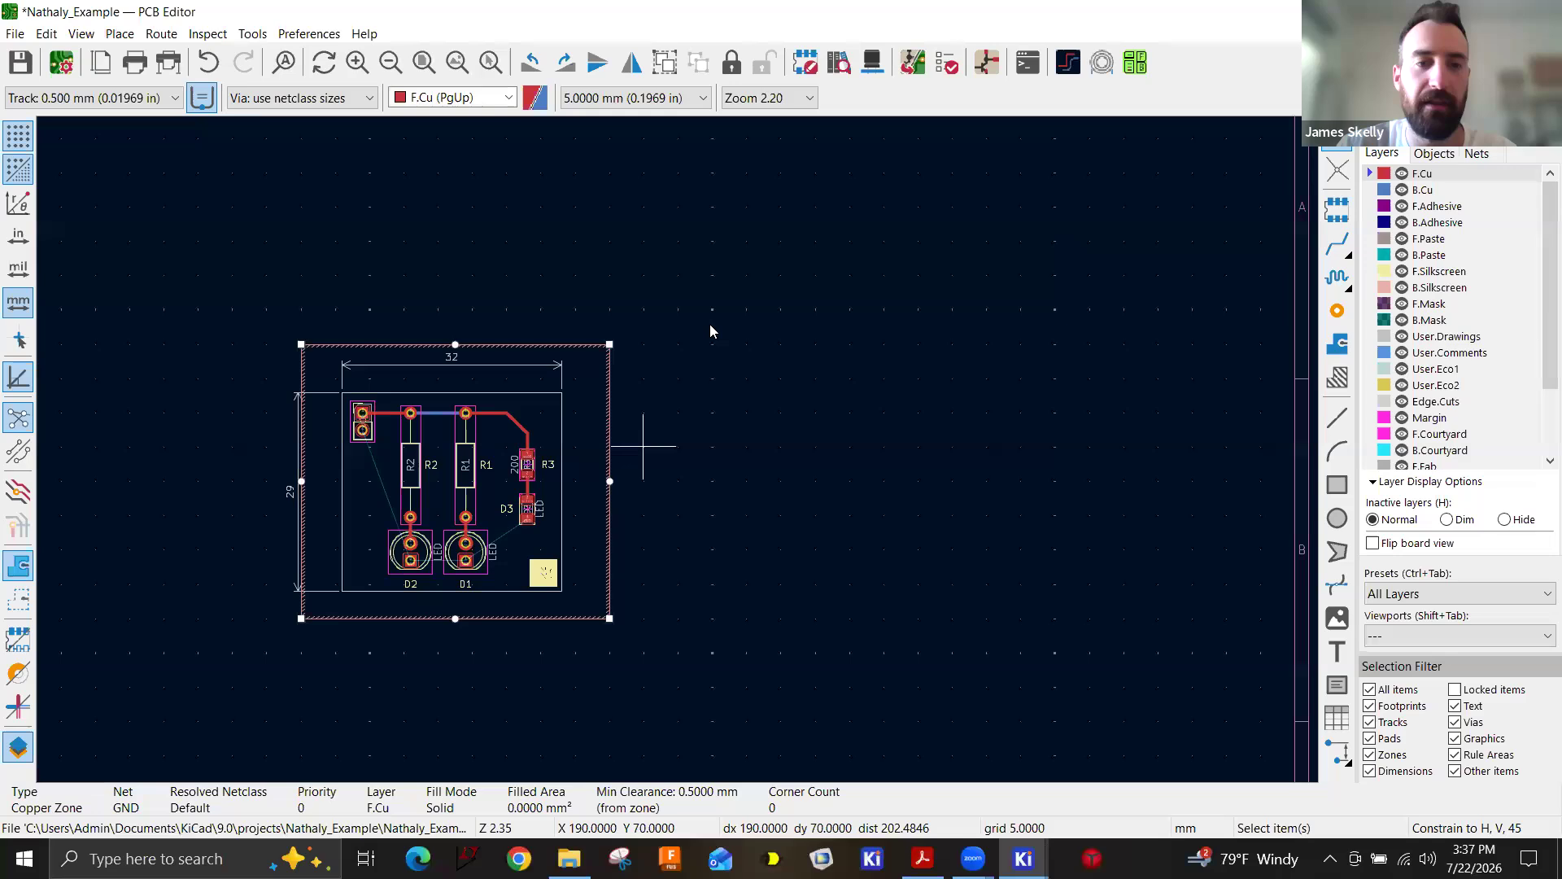
middle_click_drag(983, 612, 893, 560)
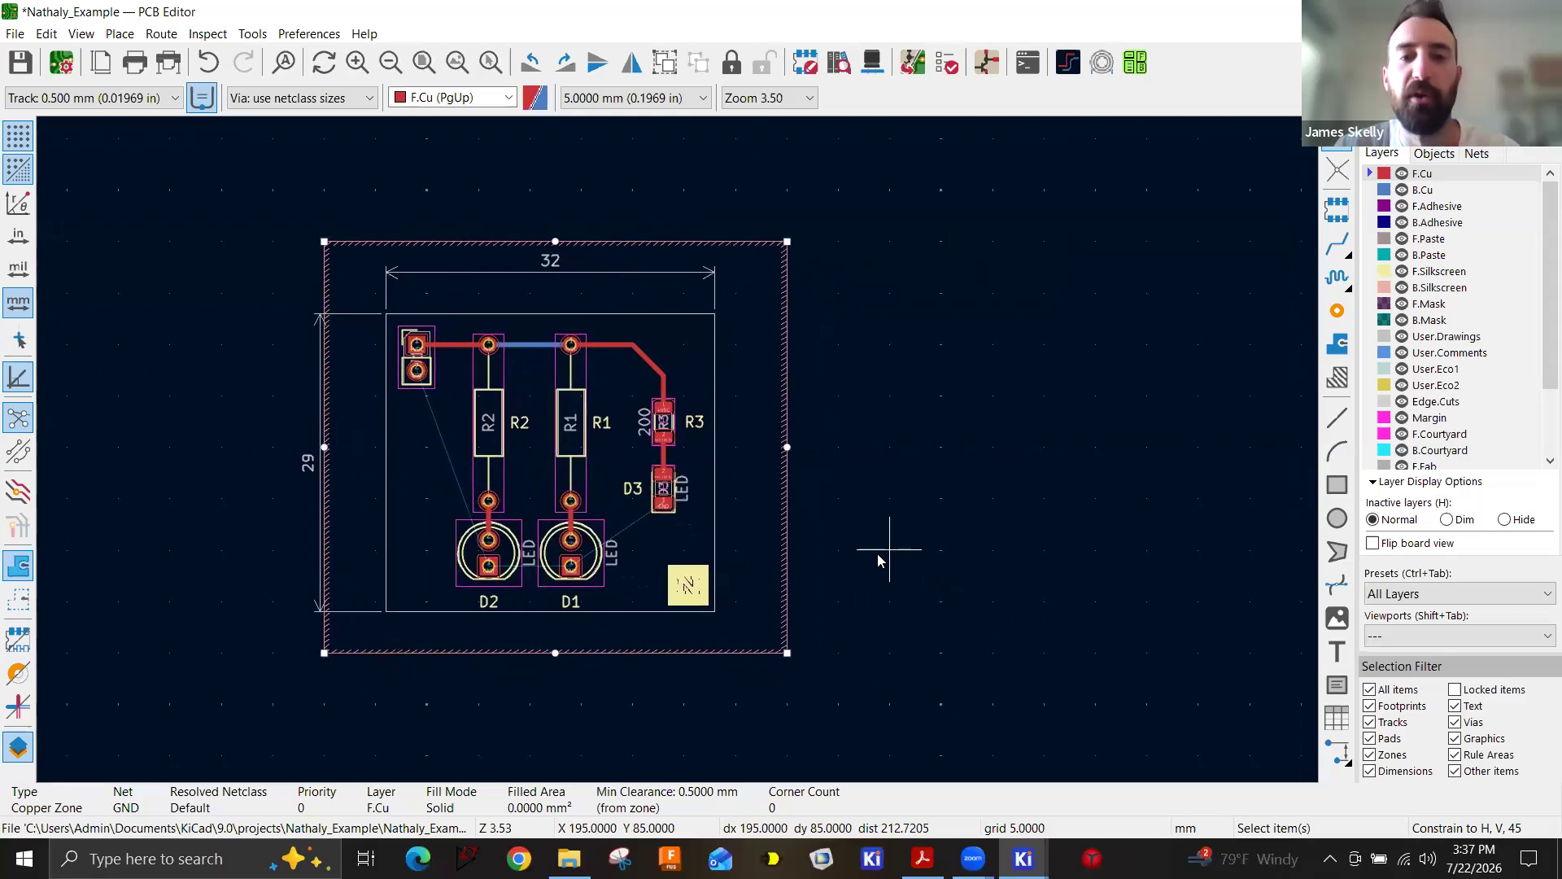
key("b")
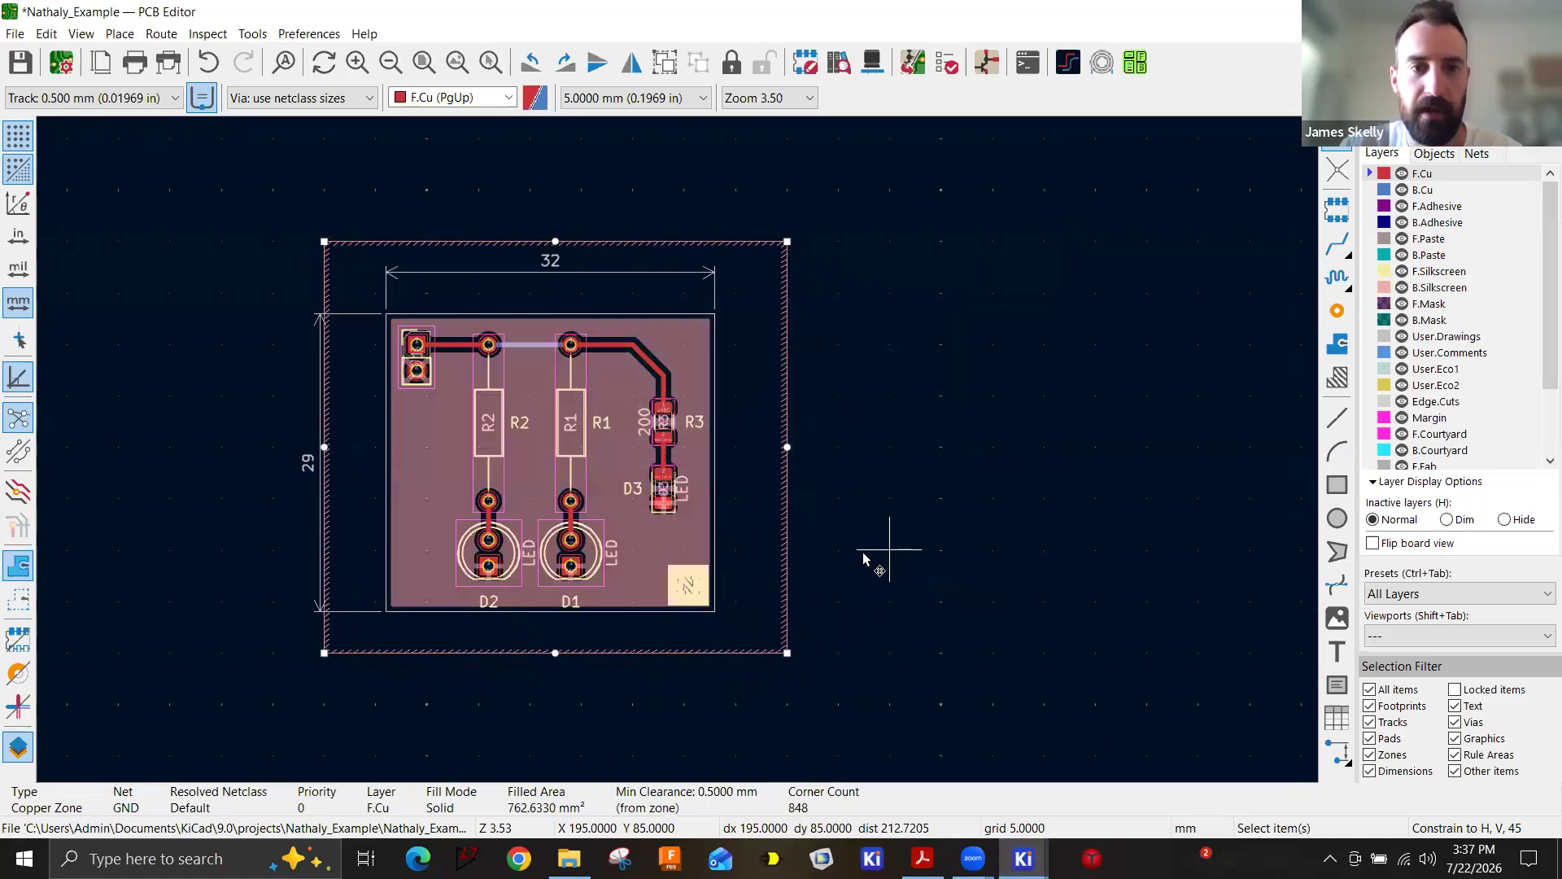
scroll(879, 548, "up", 2)
middle_click_drag(1056, 519, 966, 548)
key("Escape")
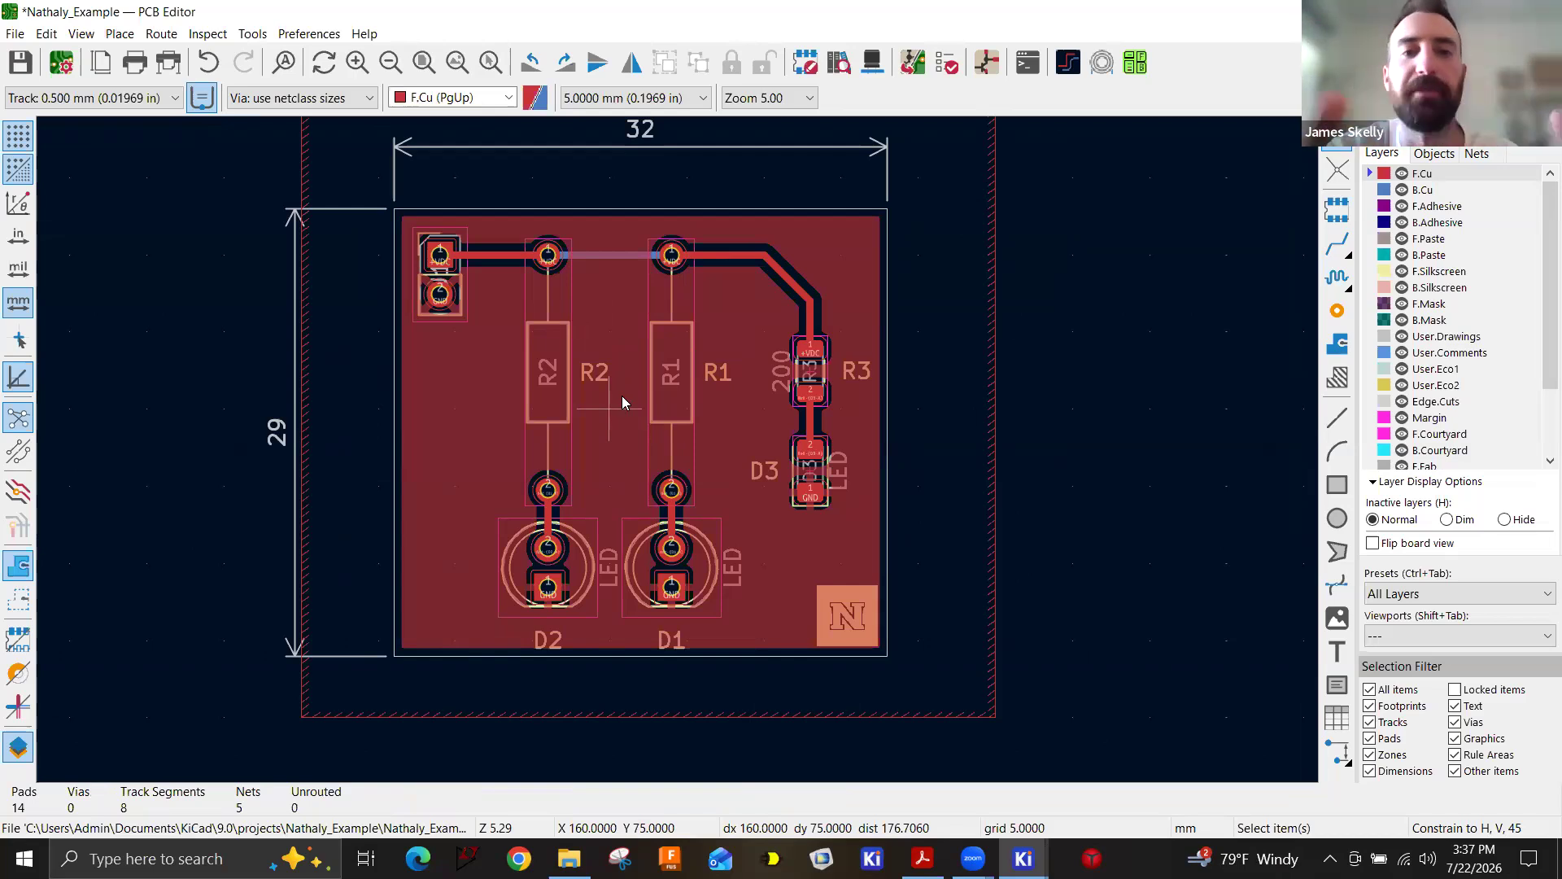
Examine the filled zone's thermal reliefs at the J1 and LED GND pads and its clearance around the +VDC track.
scroll(540, 341, "up", 2)
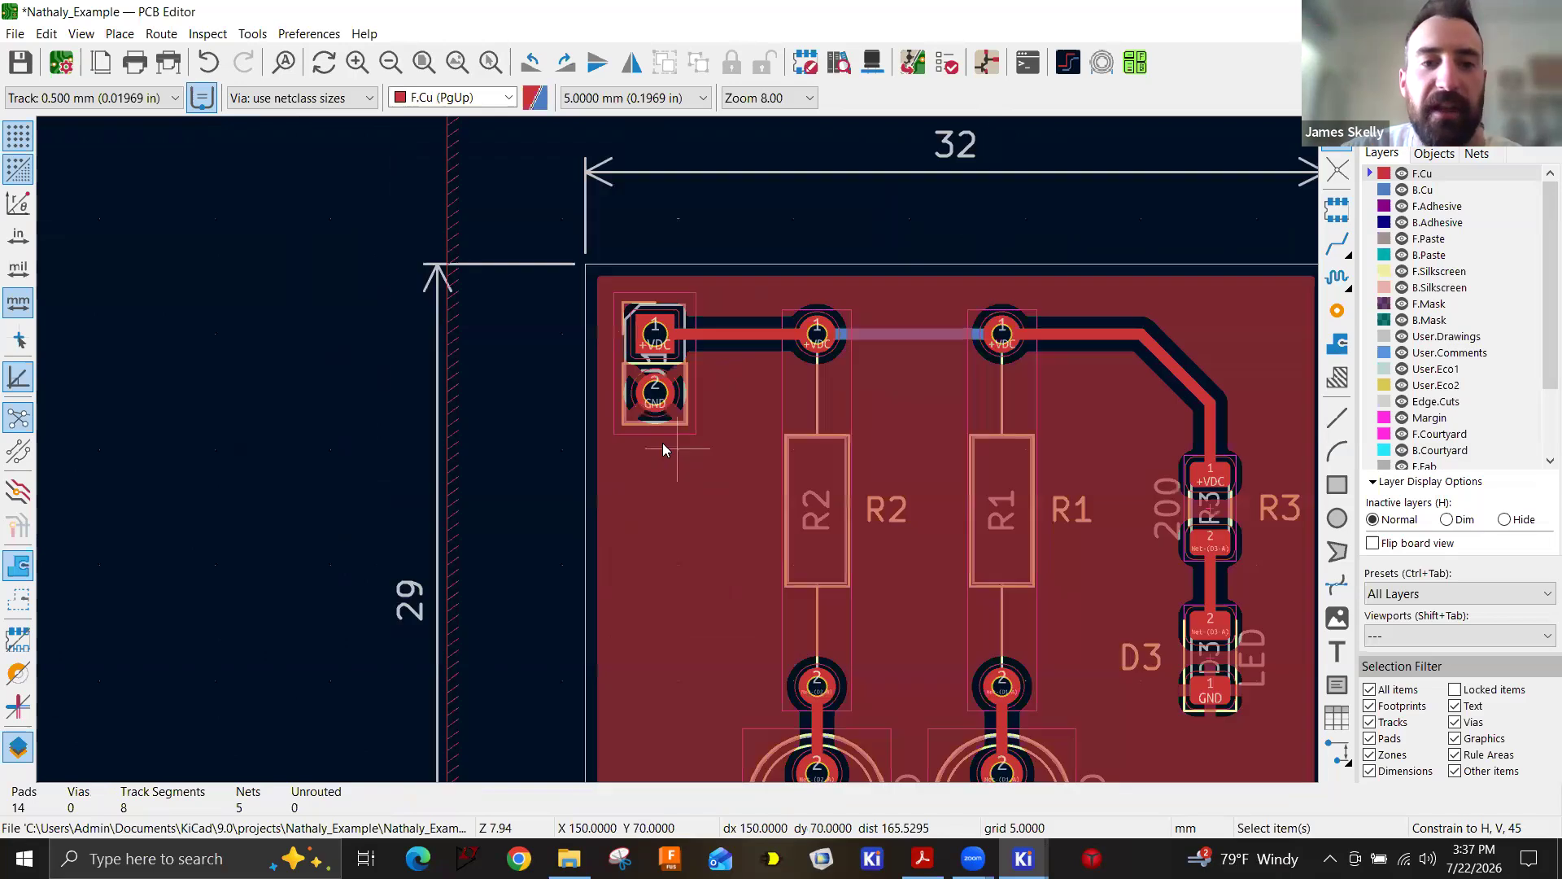
scroll(663, 444, "up", 3)
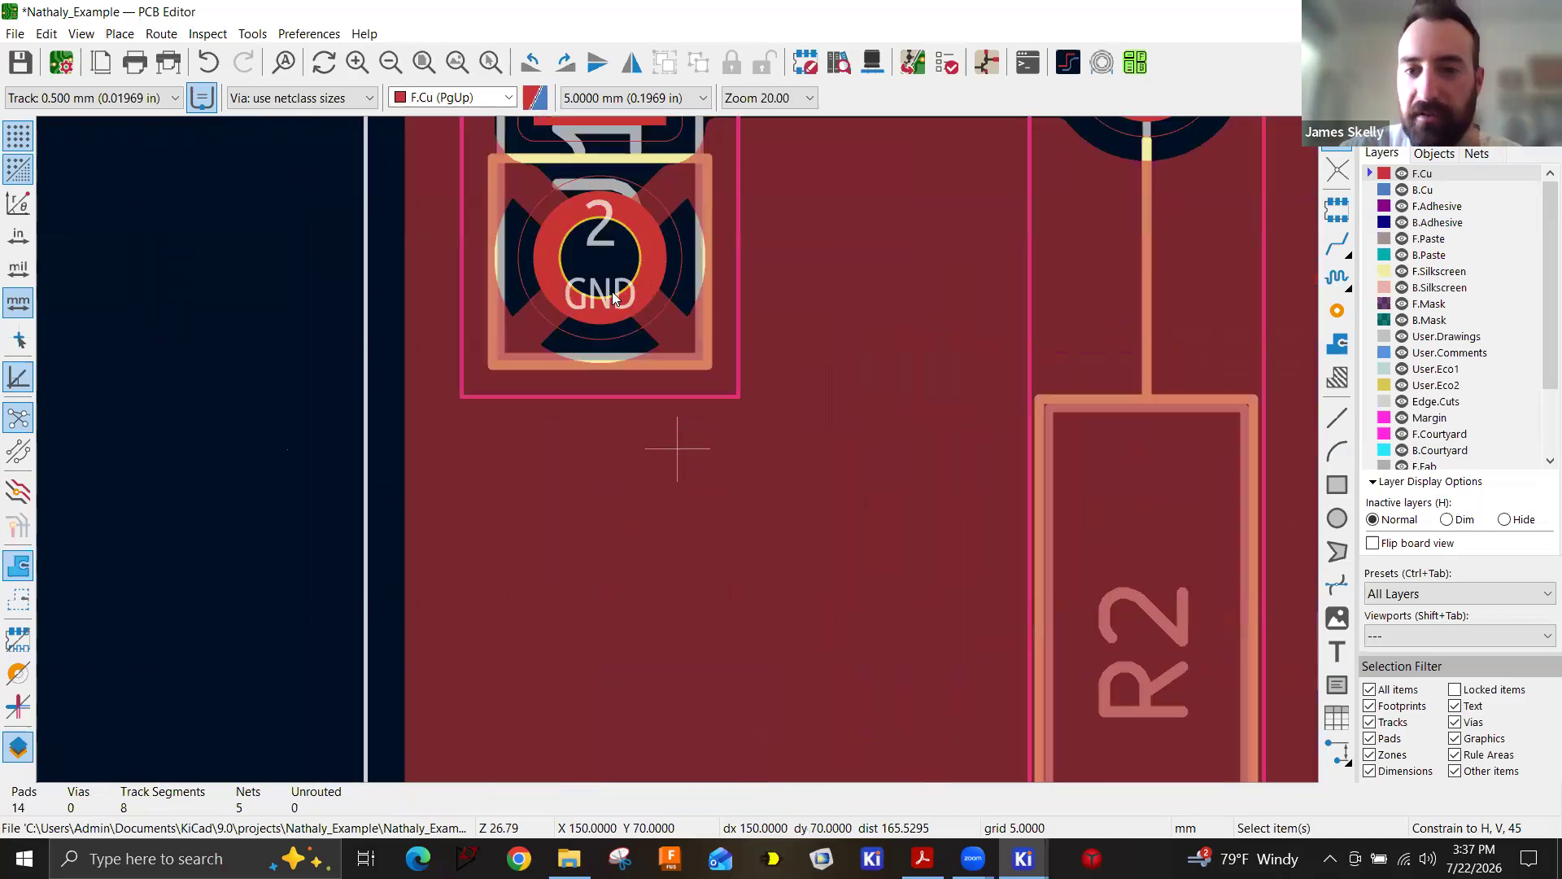
scroll(649, 368, "down", 5)
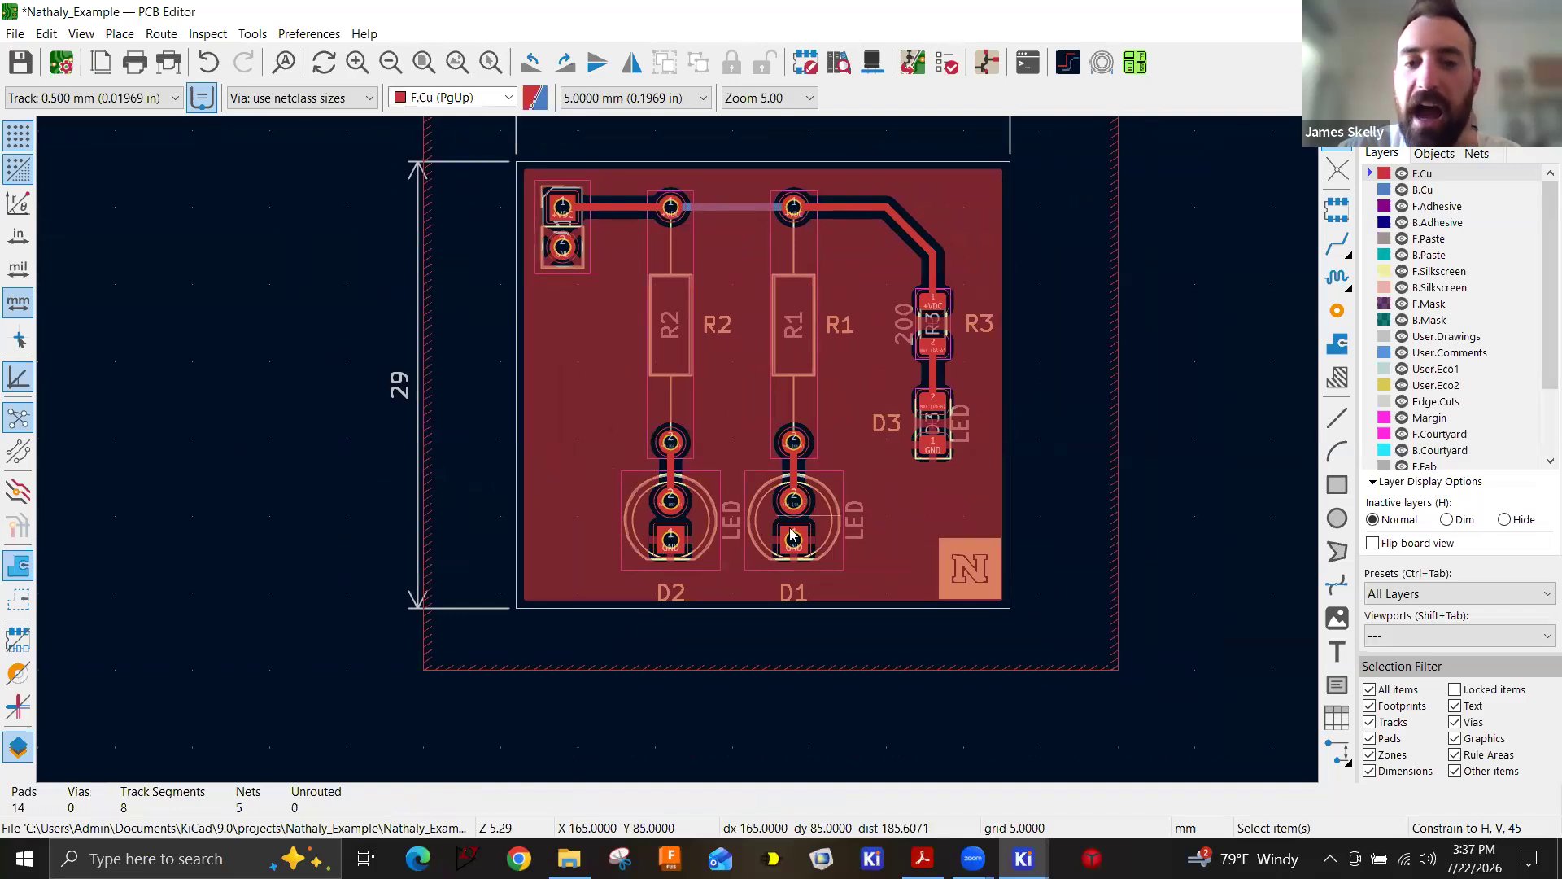
scroll(680, 456, "up", 2)
middle_click_drag(669, 567, 650, 636)
scroll(650, 636, "down", 1)
middle_click_drag(676, 397, 671, 473)
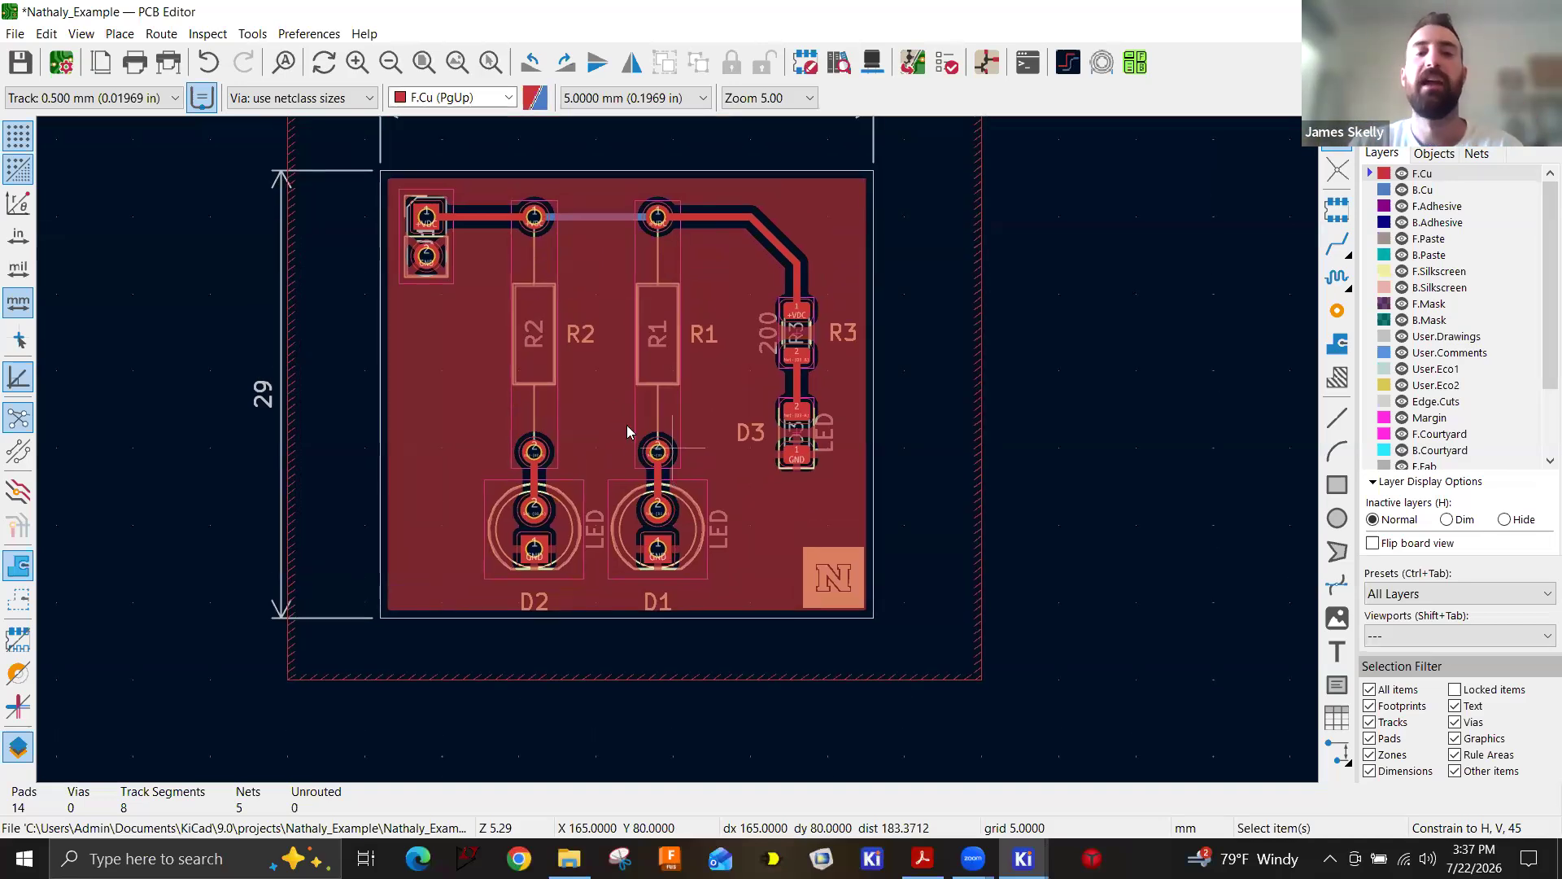
scroll(763, 220, "up", 3)
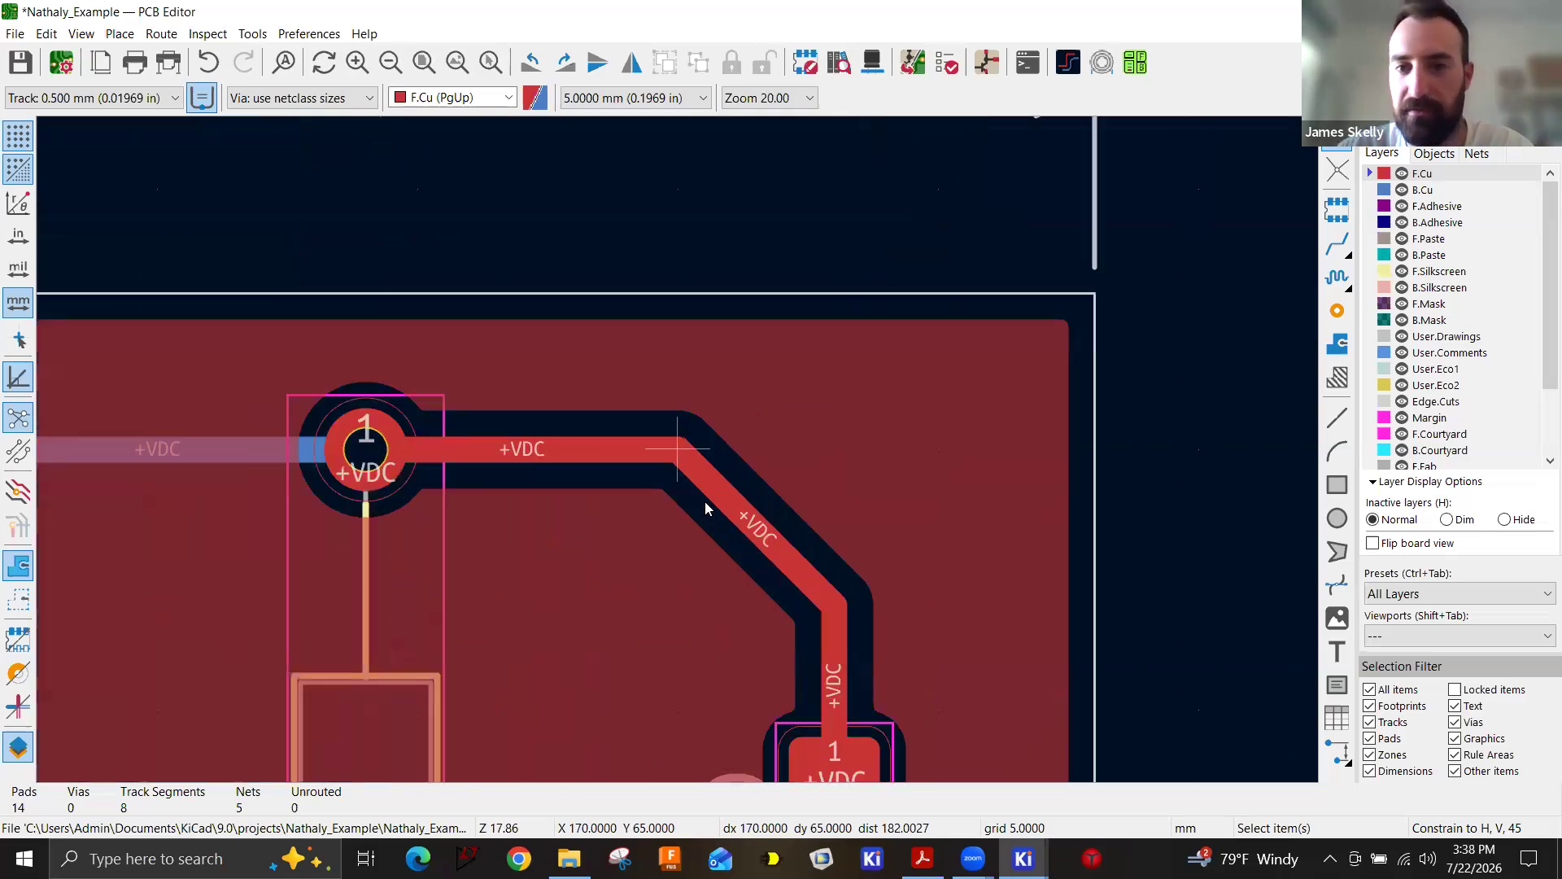
scroll(677, 449, "down", 2)
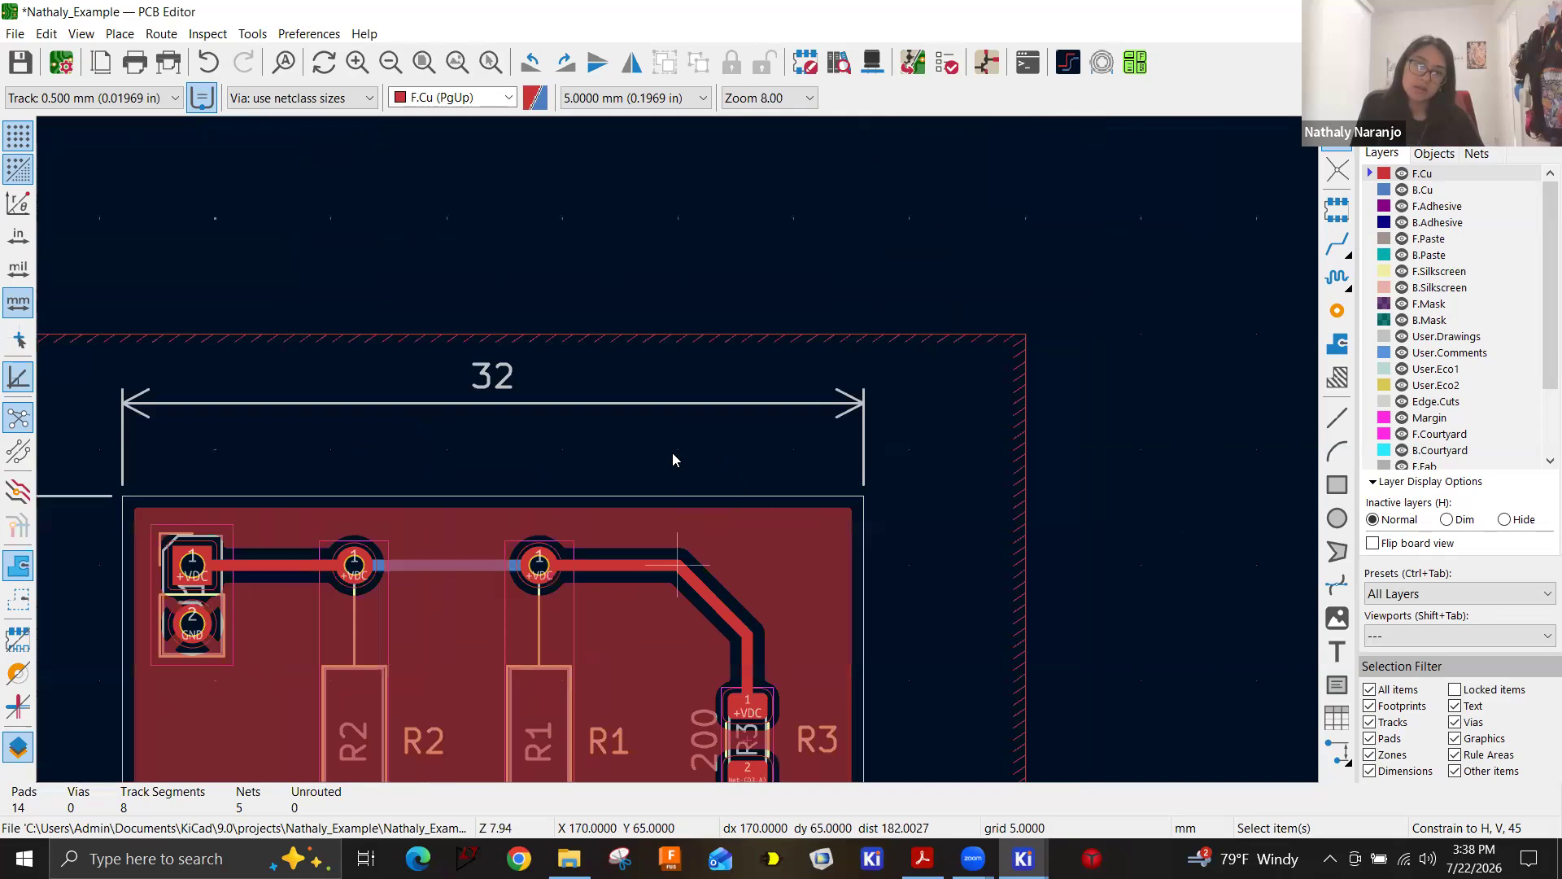
scroll(672, 460, "down", 2)
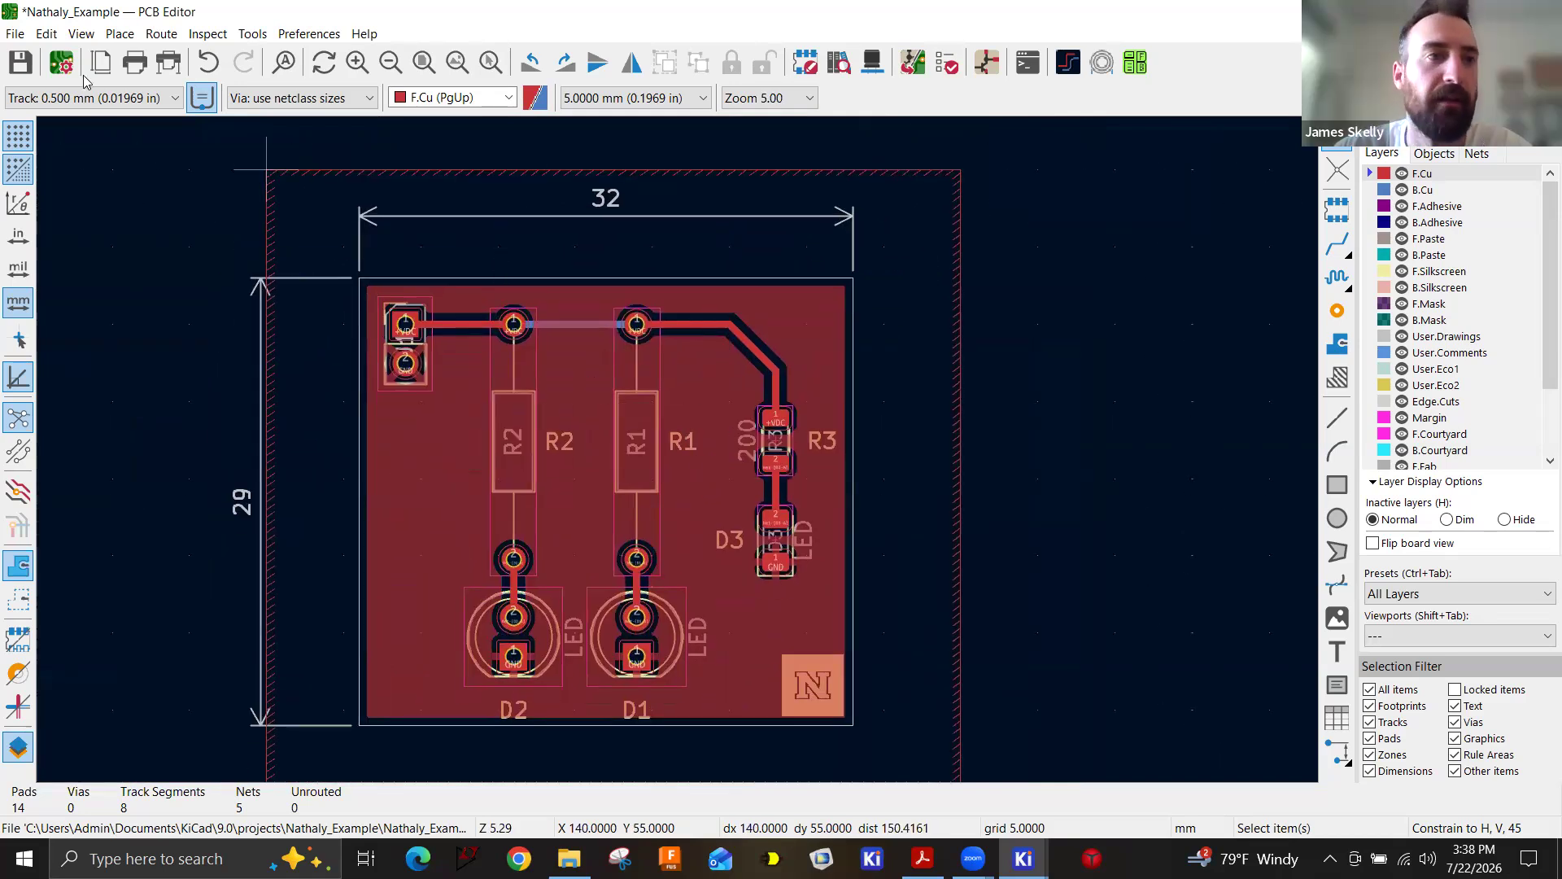
Save the board with the GND copper zone and open it in the 3D Viewer.
left_click(20, 62)
left_click(85, 35)
left_click(122, 108)
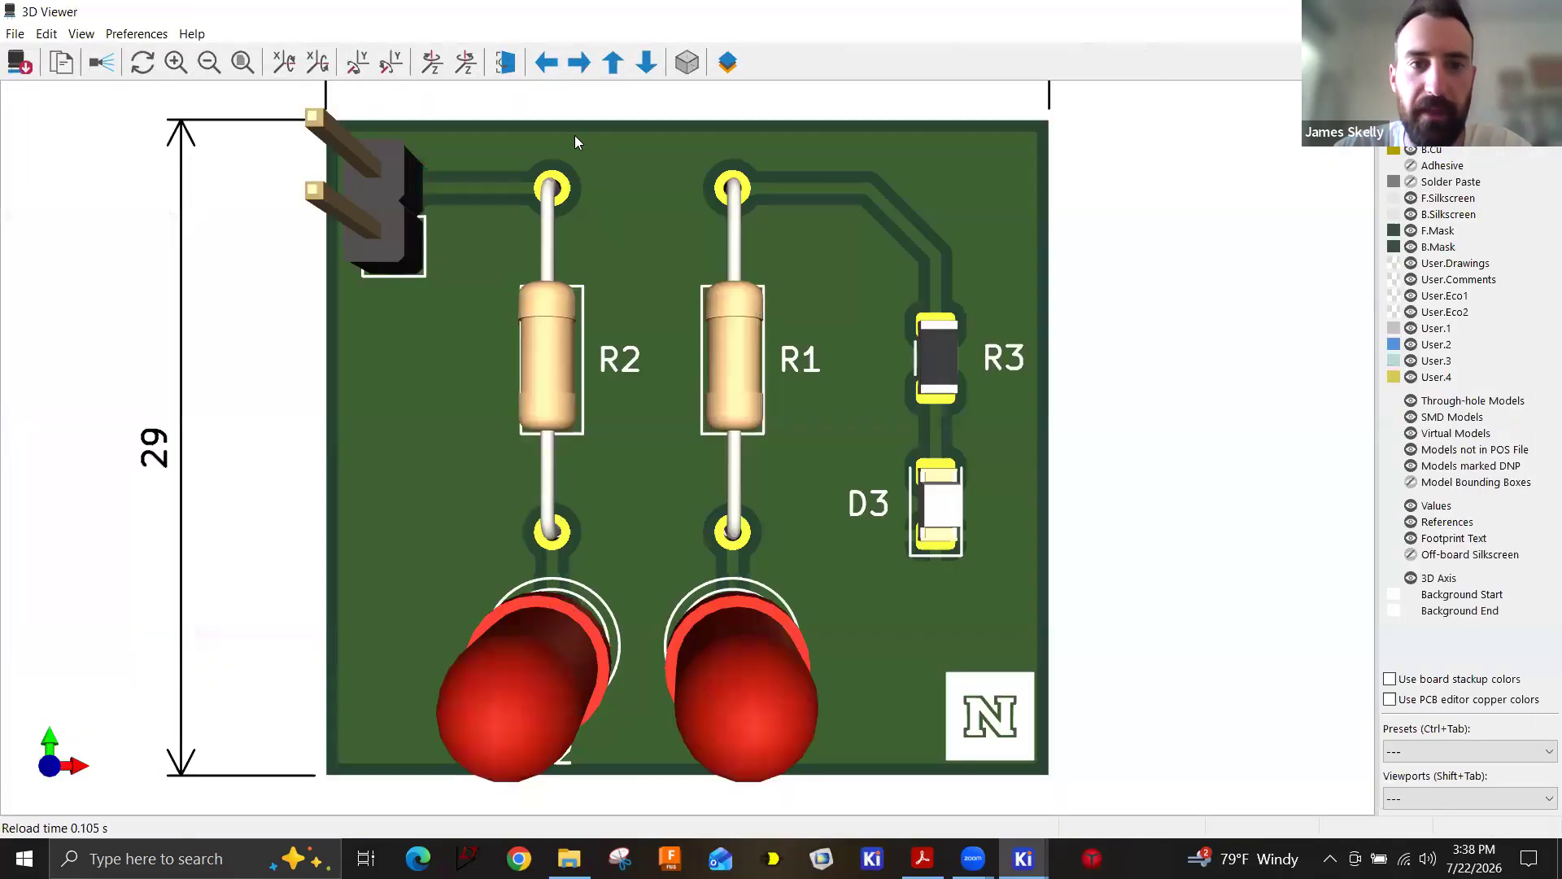
Examine the filled zone's clearance around the tracks and pads of R1, R2, R3 and D3 in the 3D Viewer.
left_click_drag(666, 368, 593, 202)
scroll(593, 201, "up", 5)
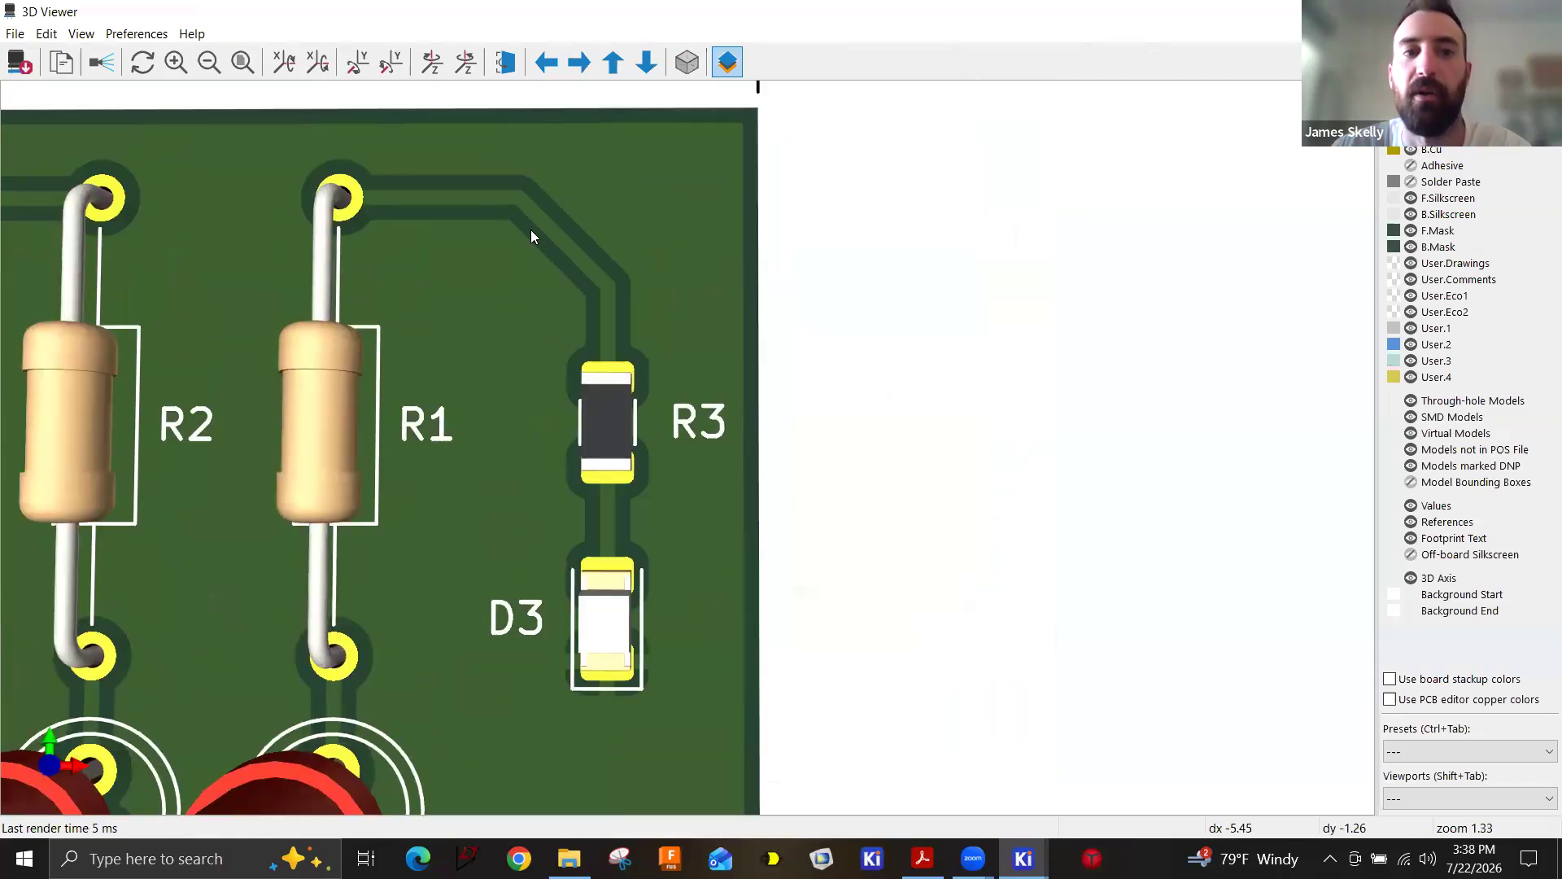
scroll(468, 360, "down", 1)
left_click_drag(453, 411, 408, 341)
scroll(408, 342, "down", 2)
middle_click_drag(298, 300, 571, 277)
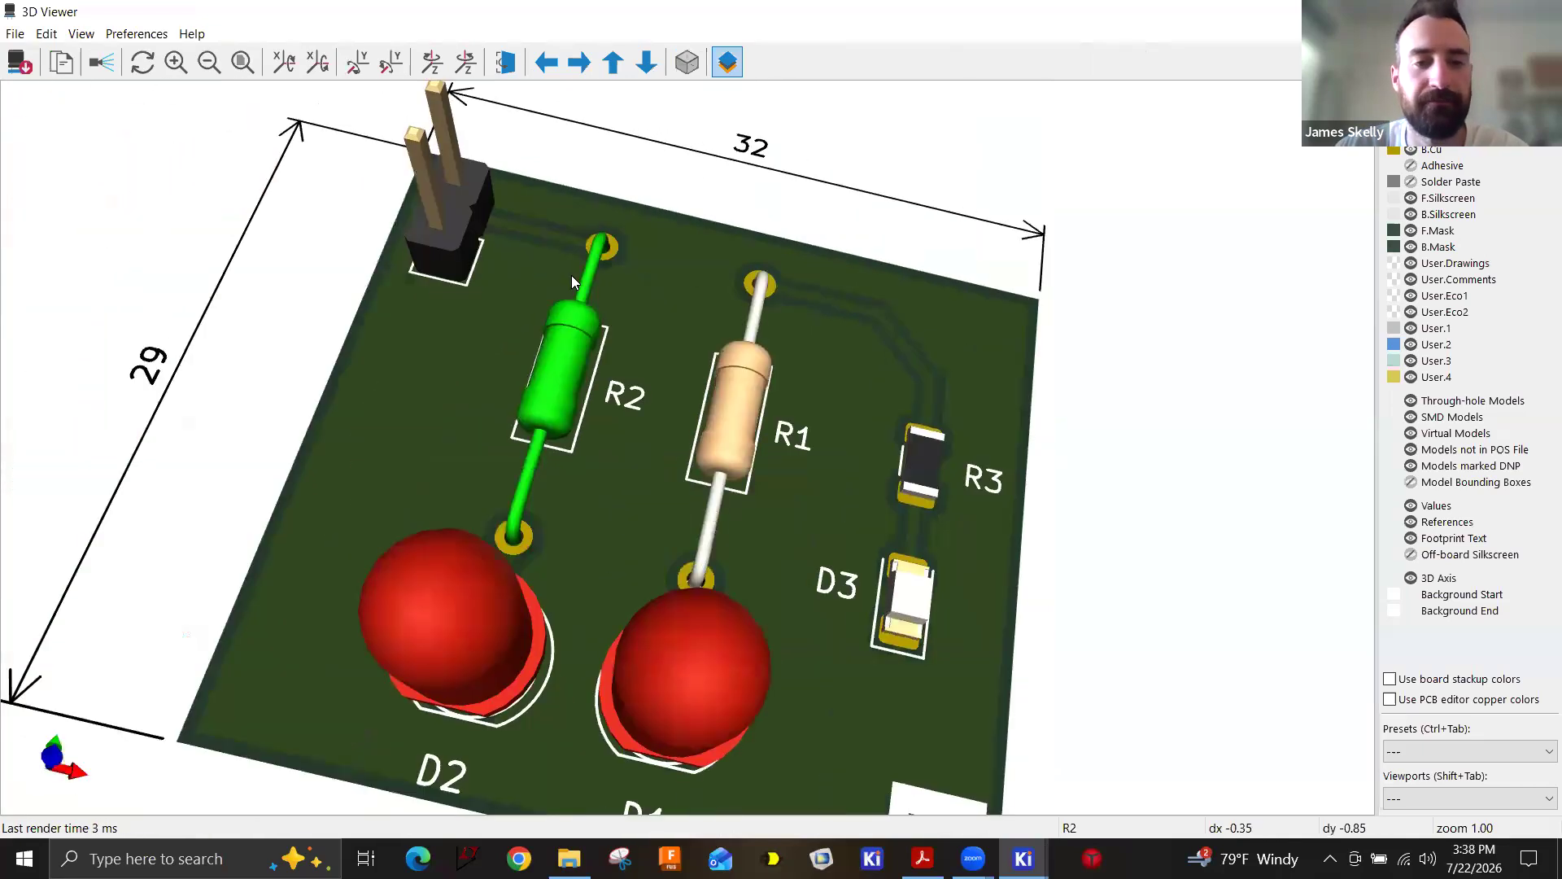
left_click_drag(571, 275, 492, 538)
Examine the thermal reliefs around the GND pads of D2 and D1 in 3D and close the viewer.
scroll(426, 623, "up", 5)
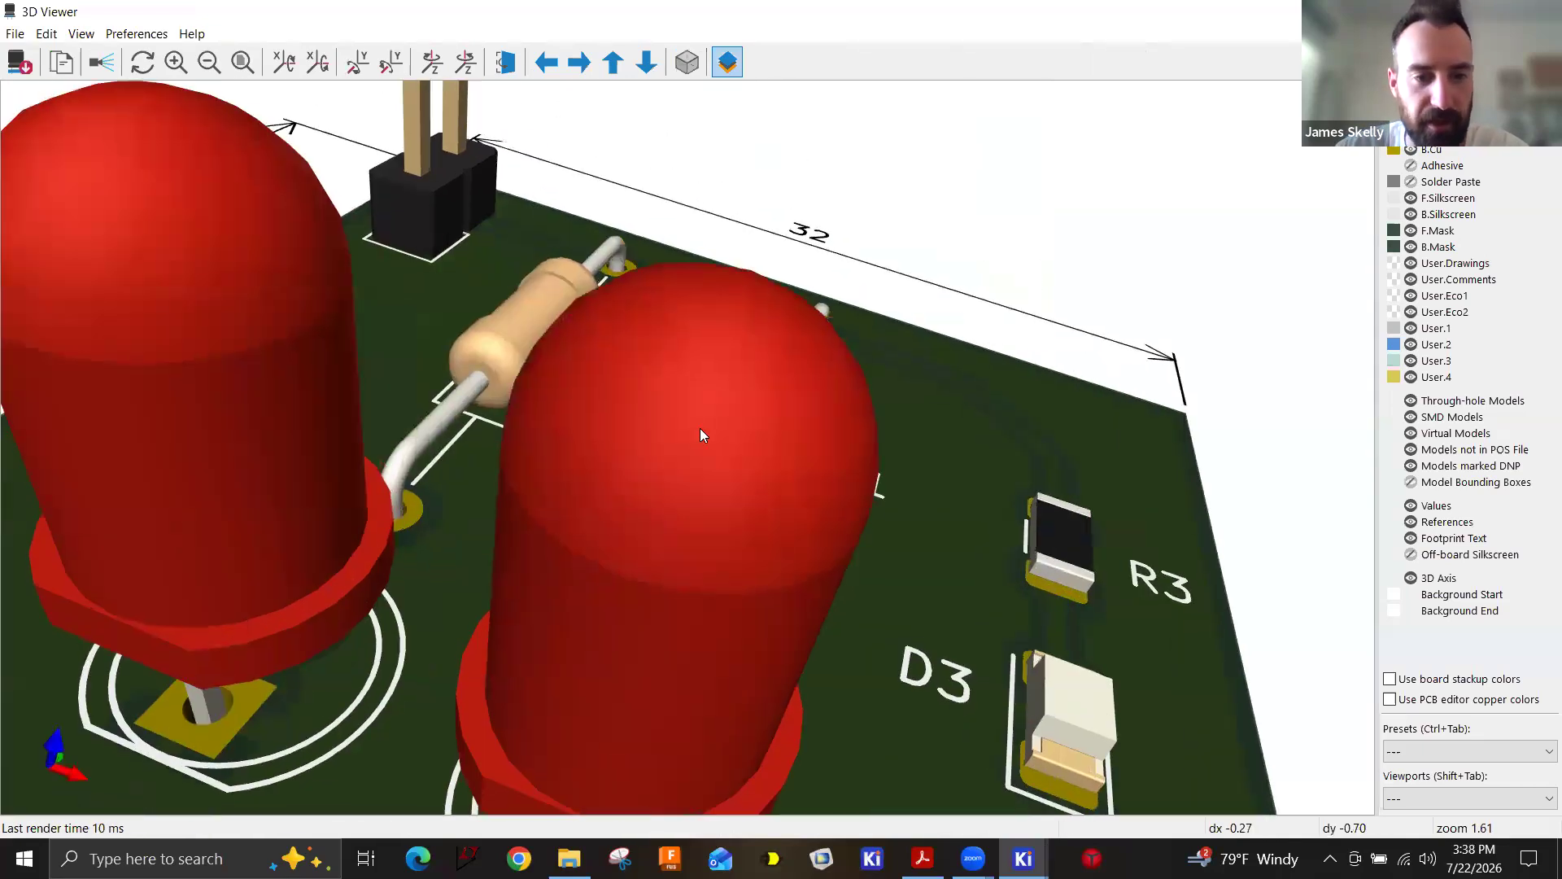
middle_click_drag(699, 428, 718, 337)
scroll(778, 280, "up", 4)
middle_click_drag(778, 279, 672, 444)
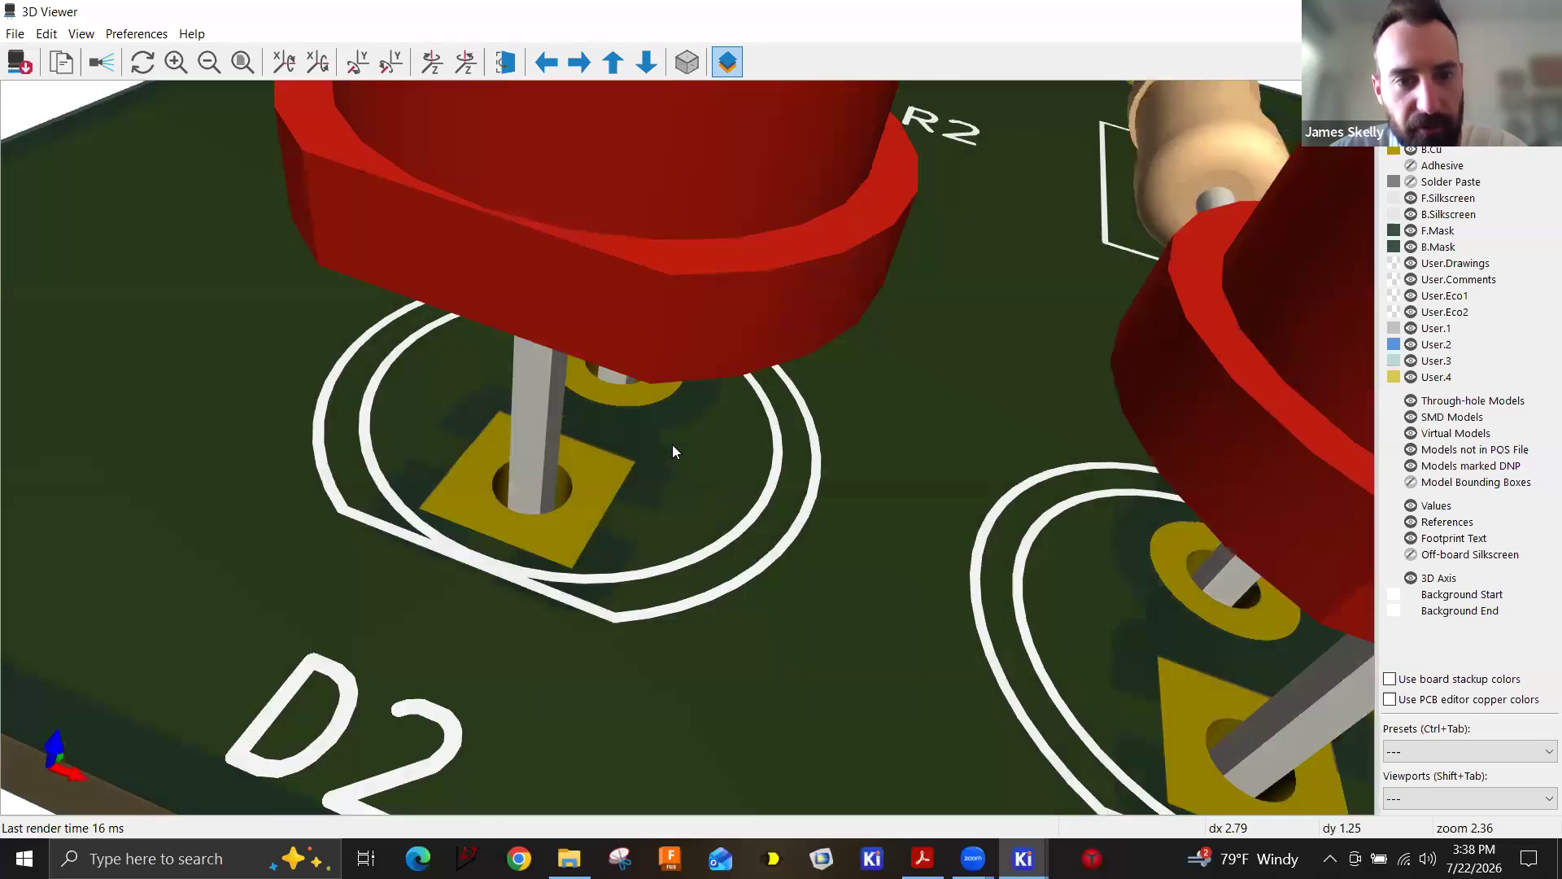
left_click_drag(672, 445, 641, 537)
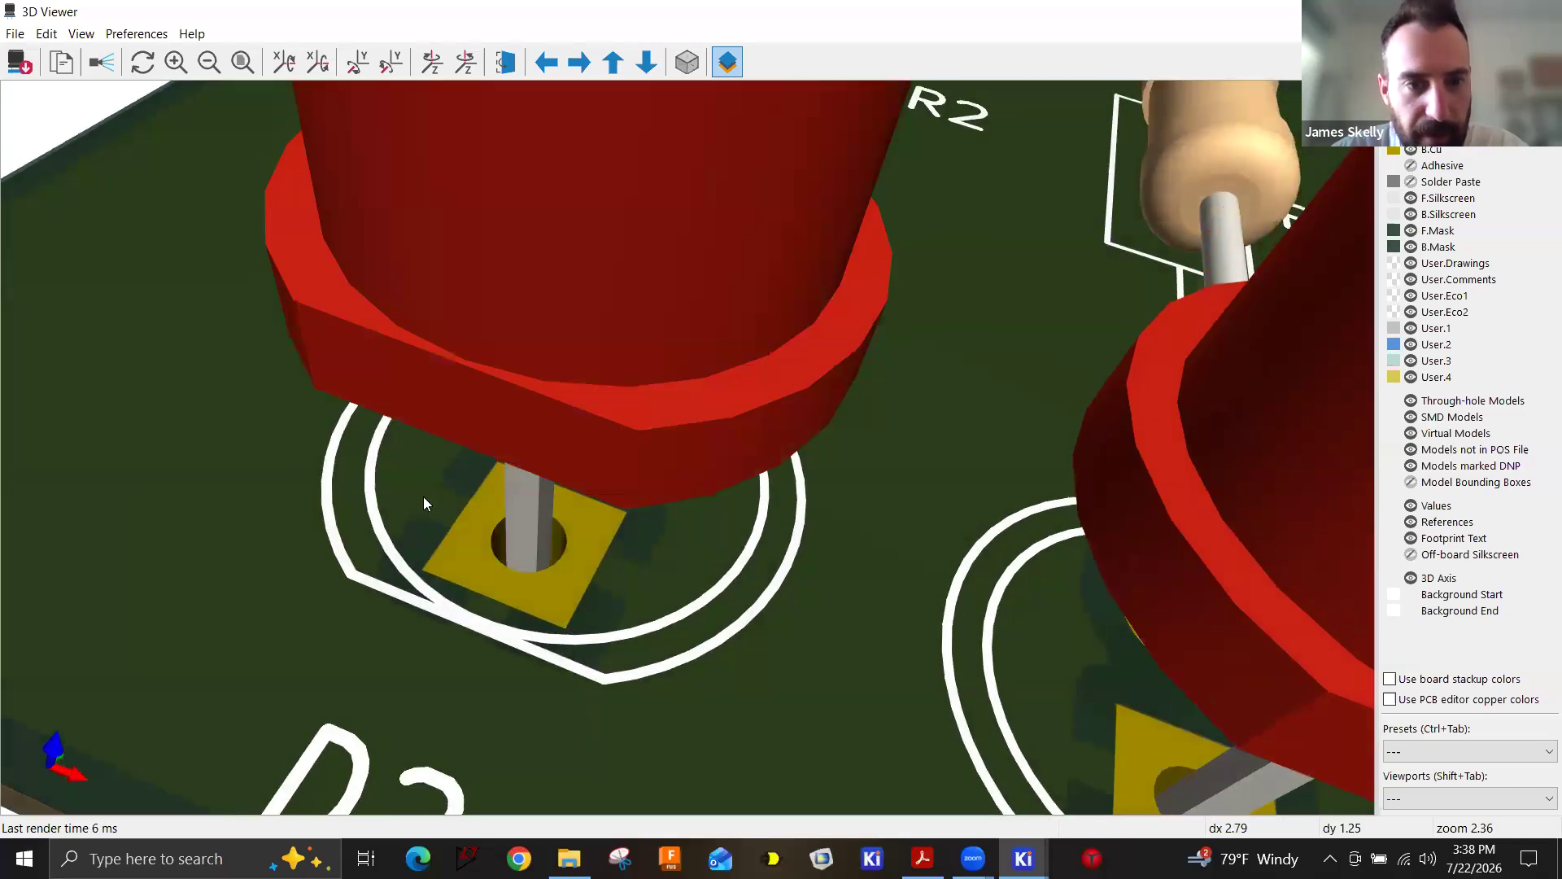
scroll(514, 563, "down", 5)
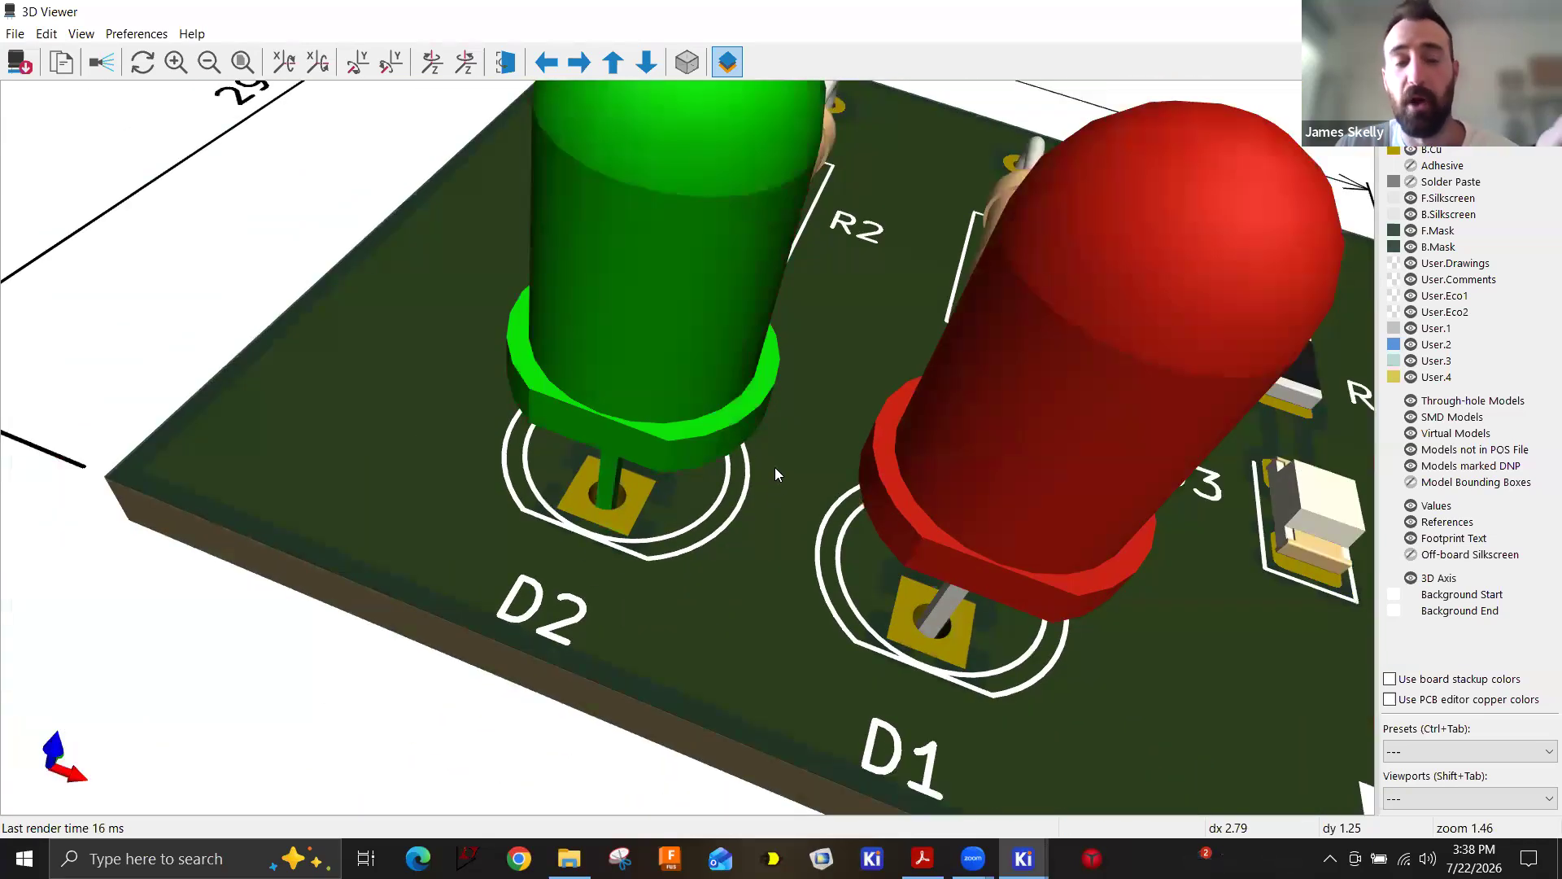
scroll(775, 459, "down", 1)
scroll(685, 463, "down", 3)
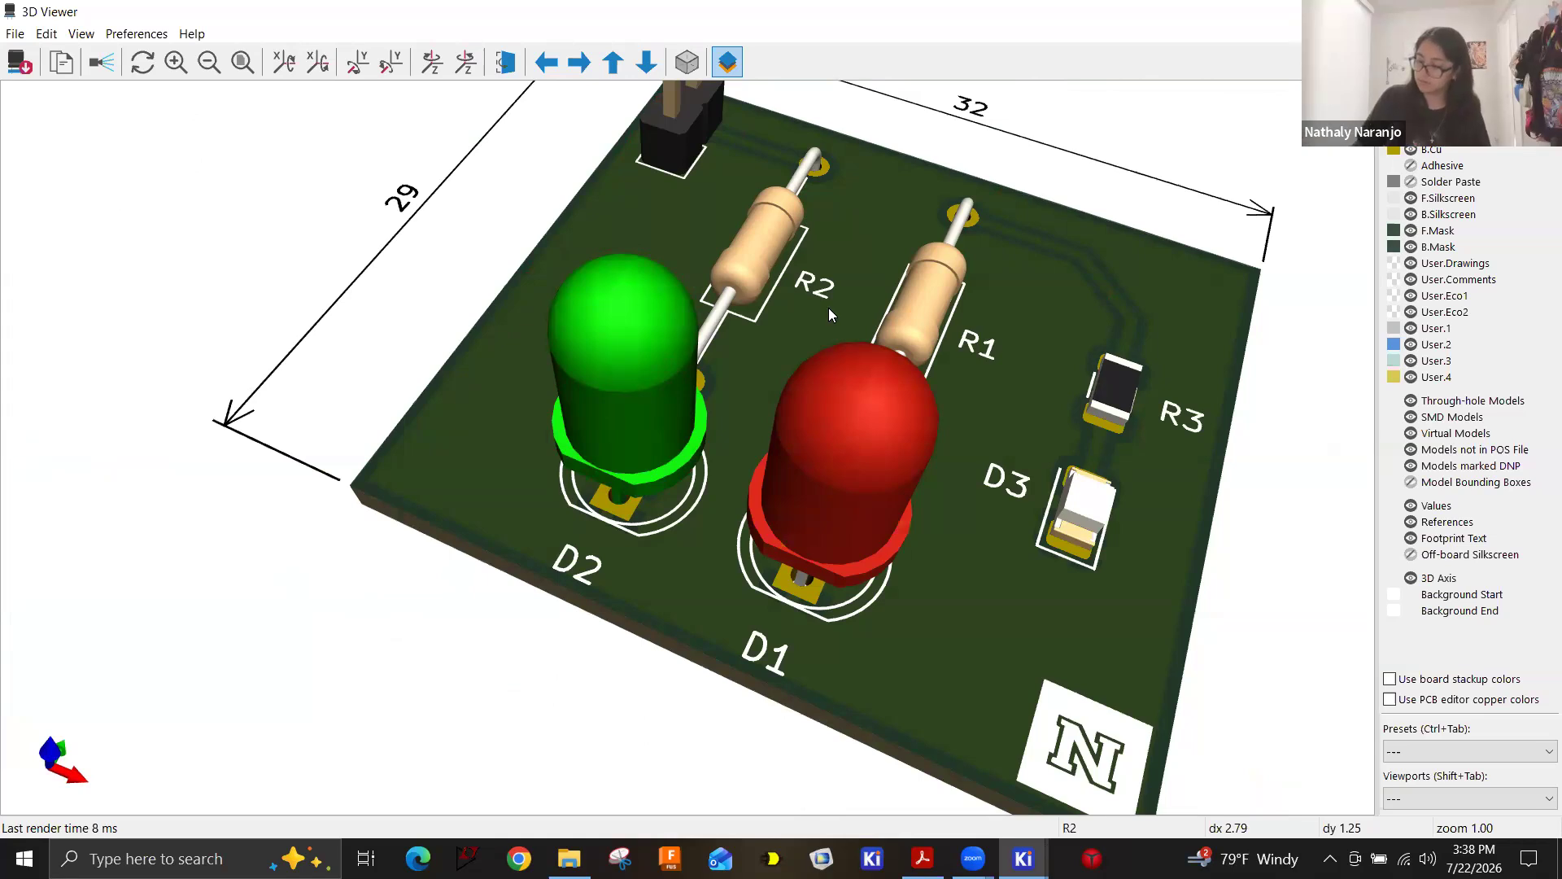
left_click(1543, 11)
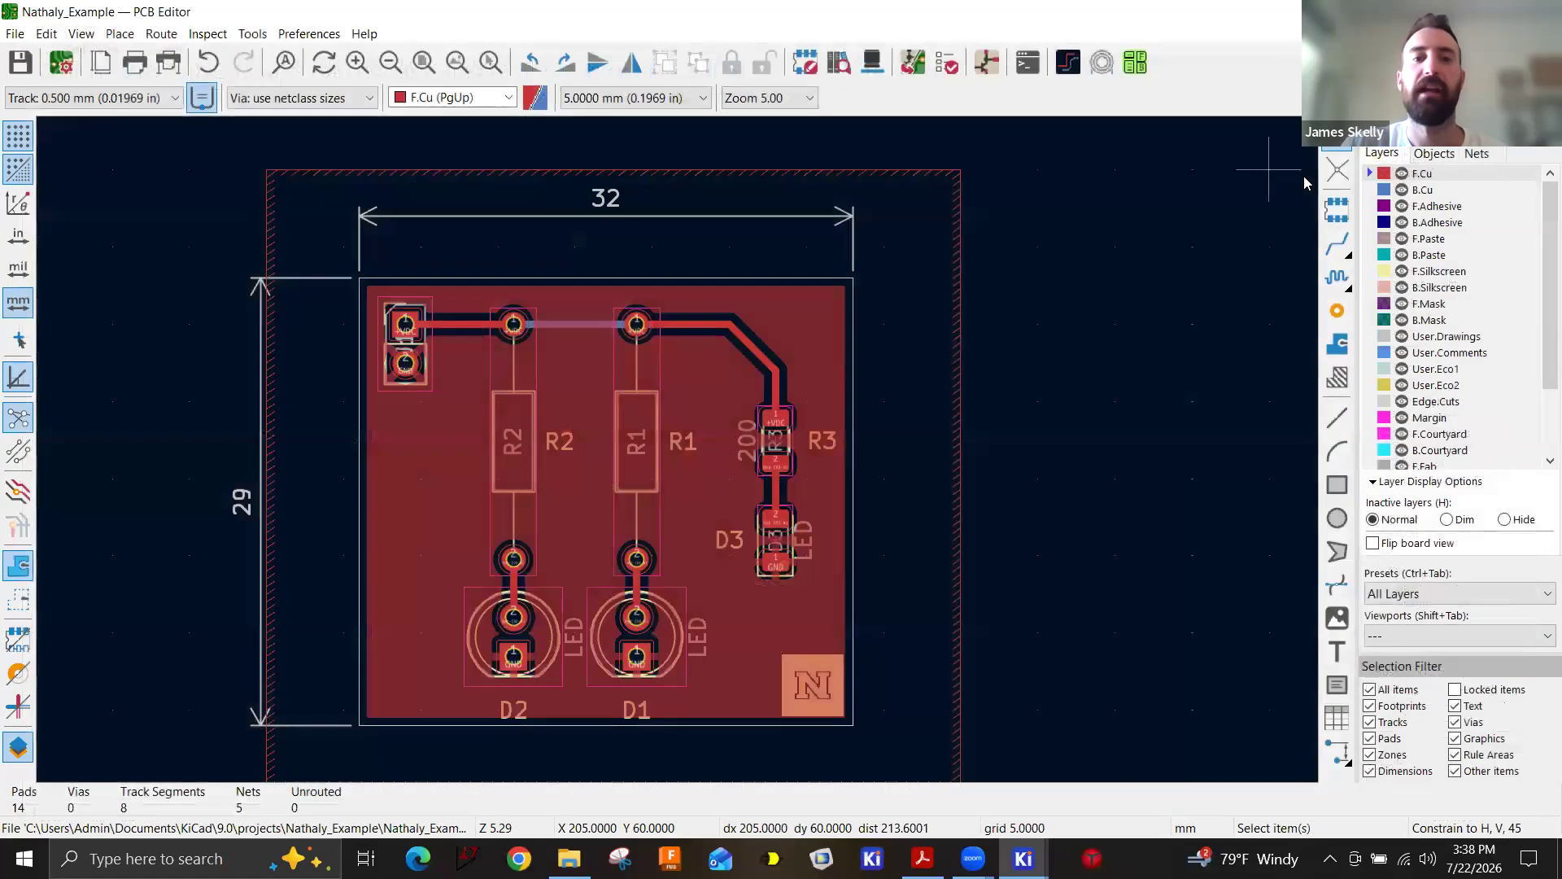
scroll(764, 502, "down", 2)
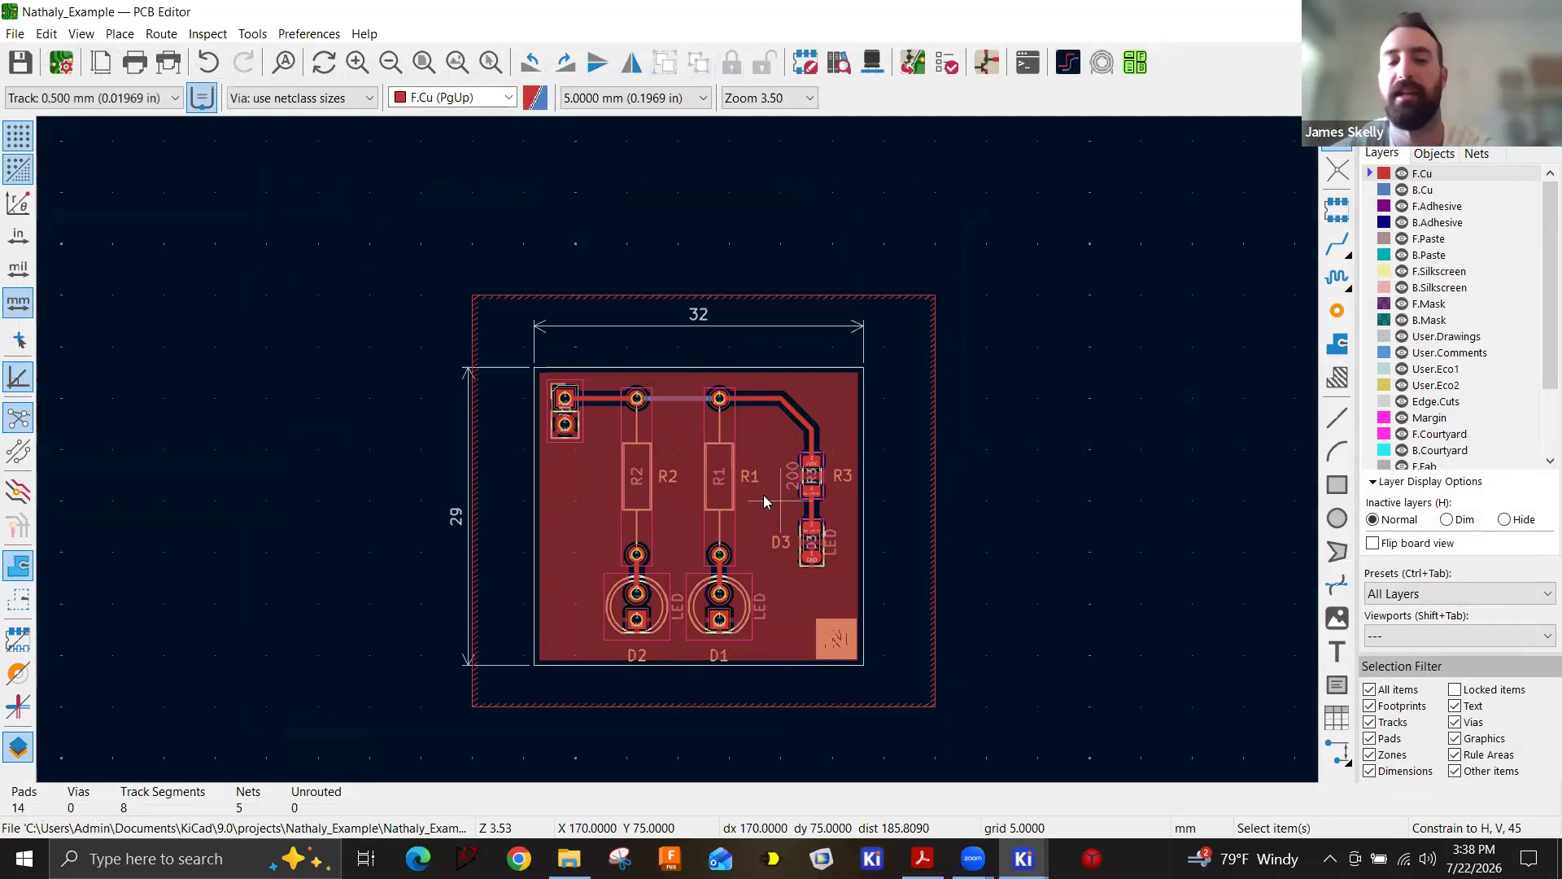
middle_click_drag(896, 505, 790, 439)
scroll(685, 429, "up", 1)
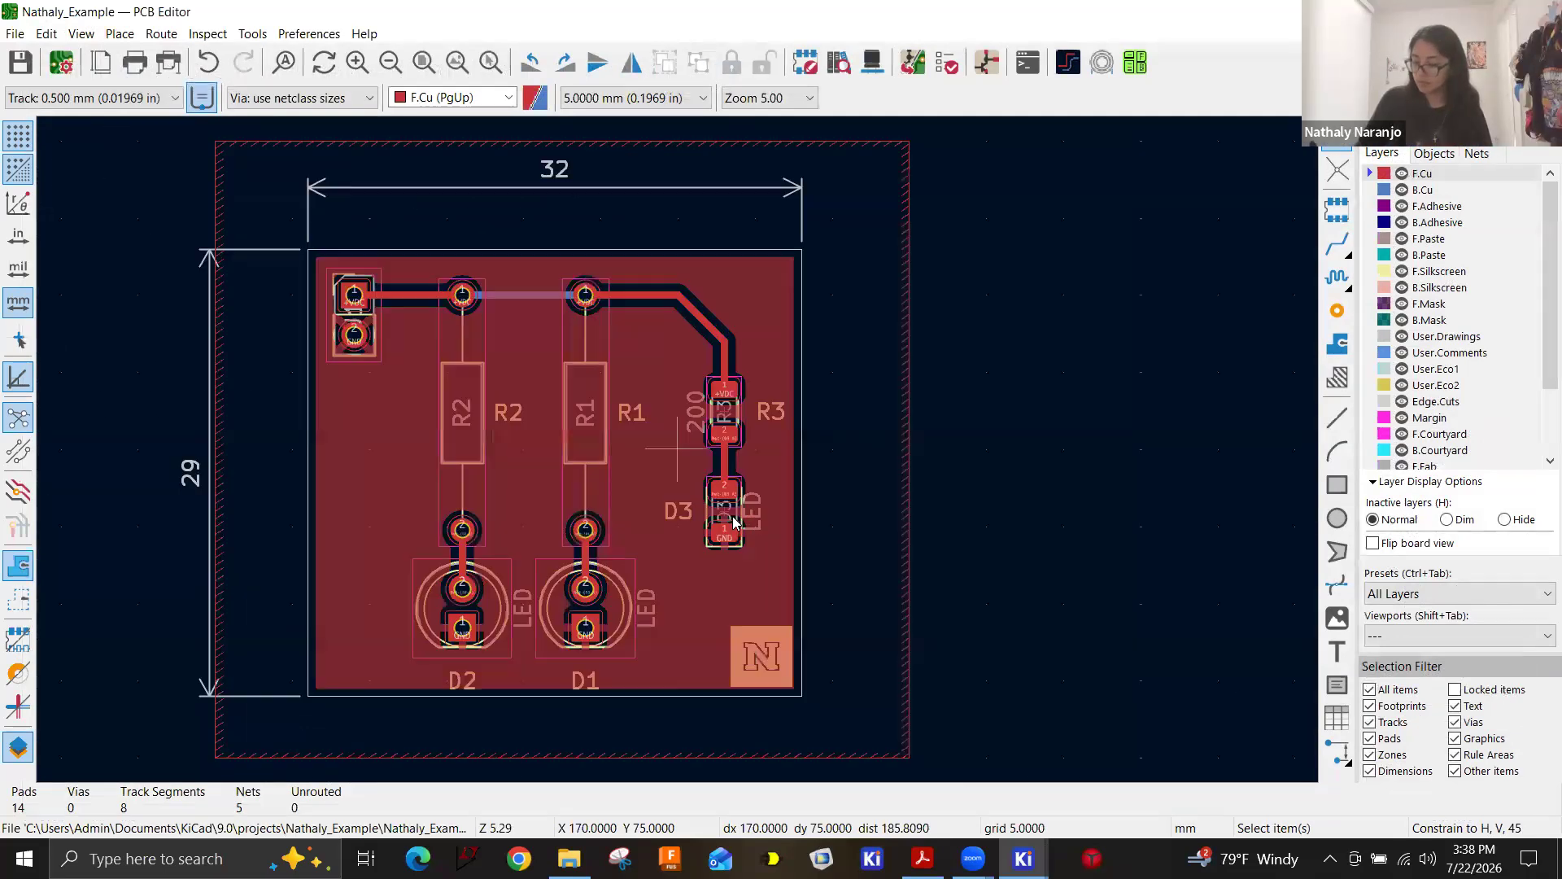
middle_click_drag(844, 500, 842, 497)
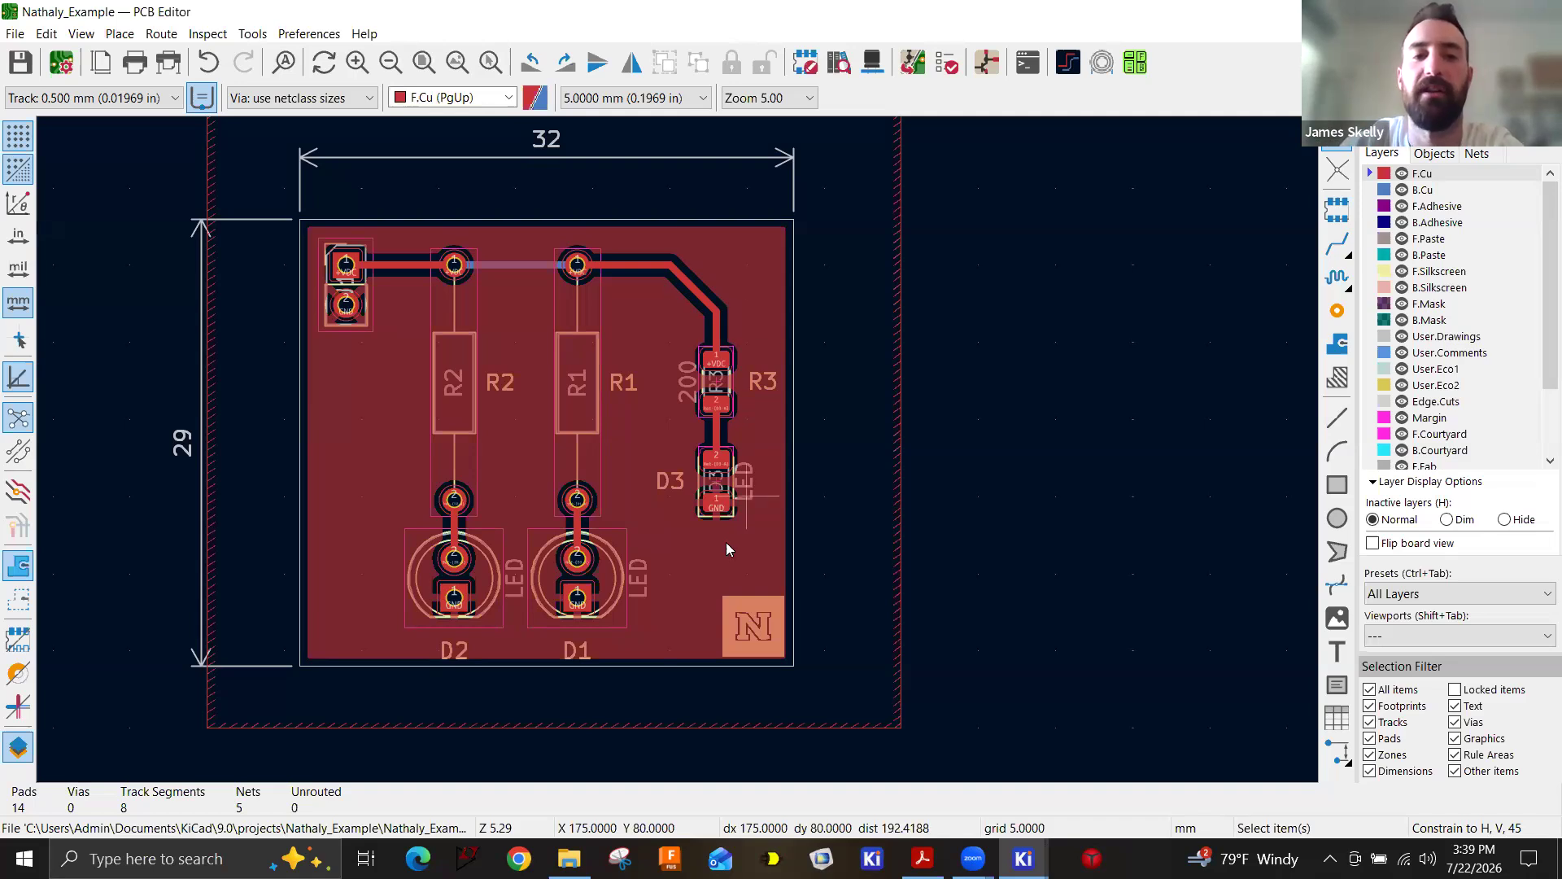
scroll(641, 537, "up", 2)
scroll(677, 448, "down", 2)
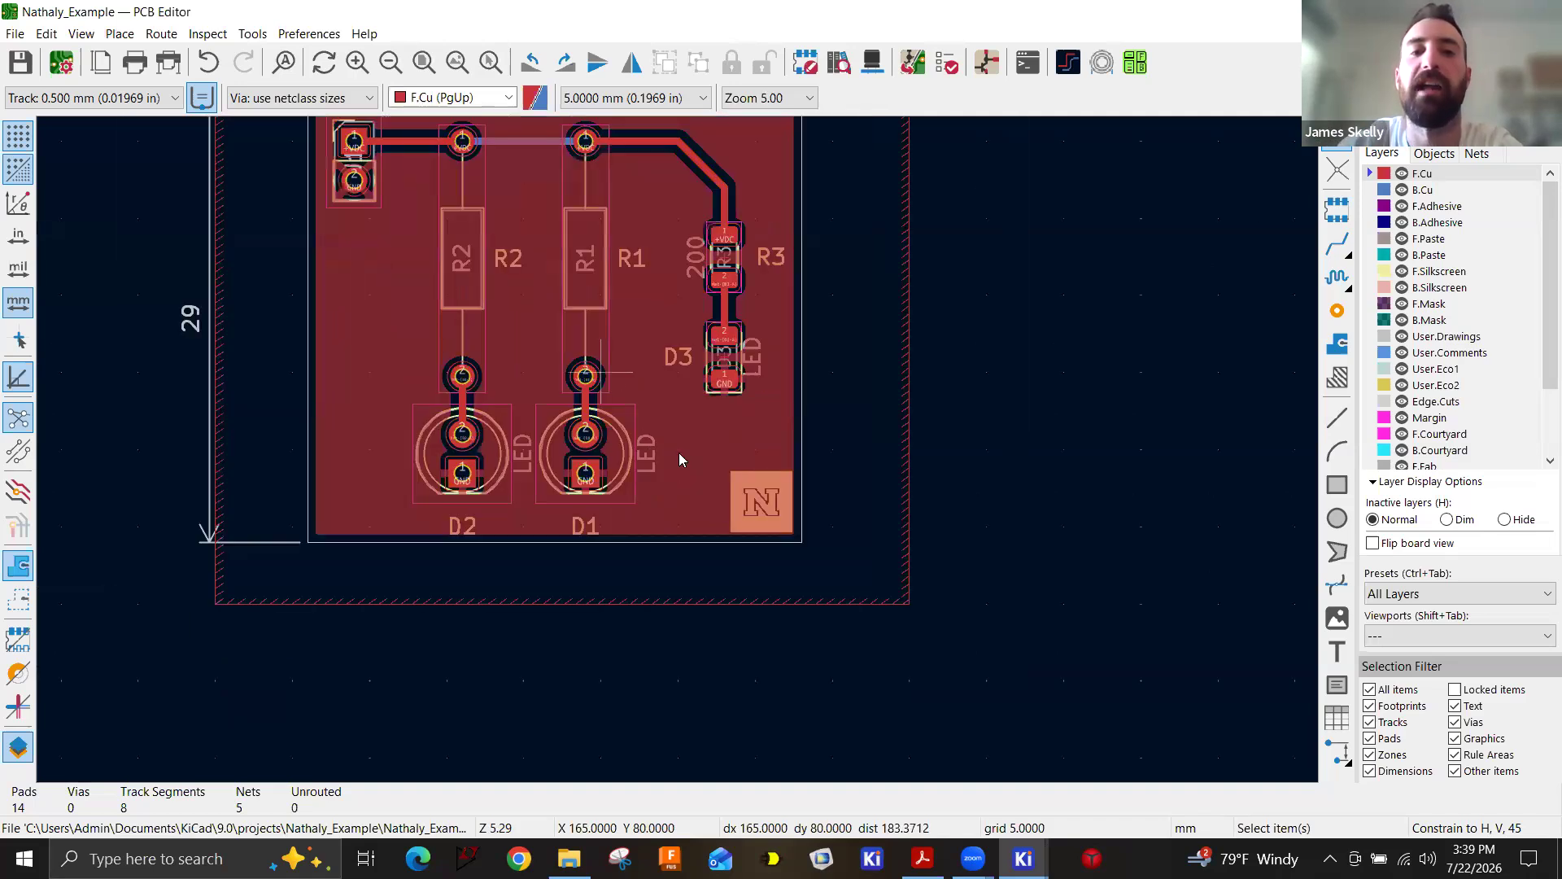
scroll(625, 393, "down", 2)
scroll(681, 461, "up", 2)
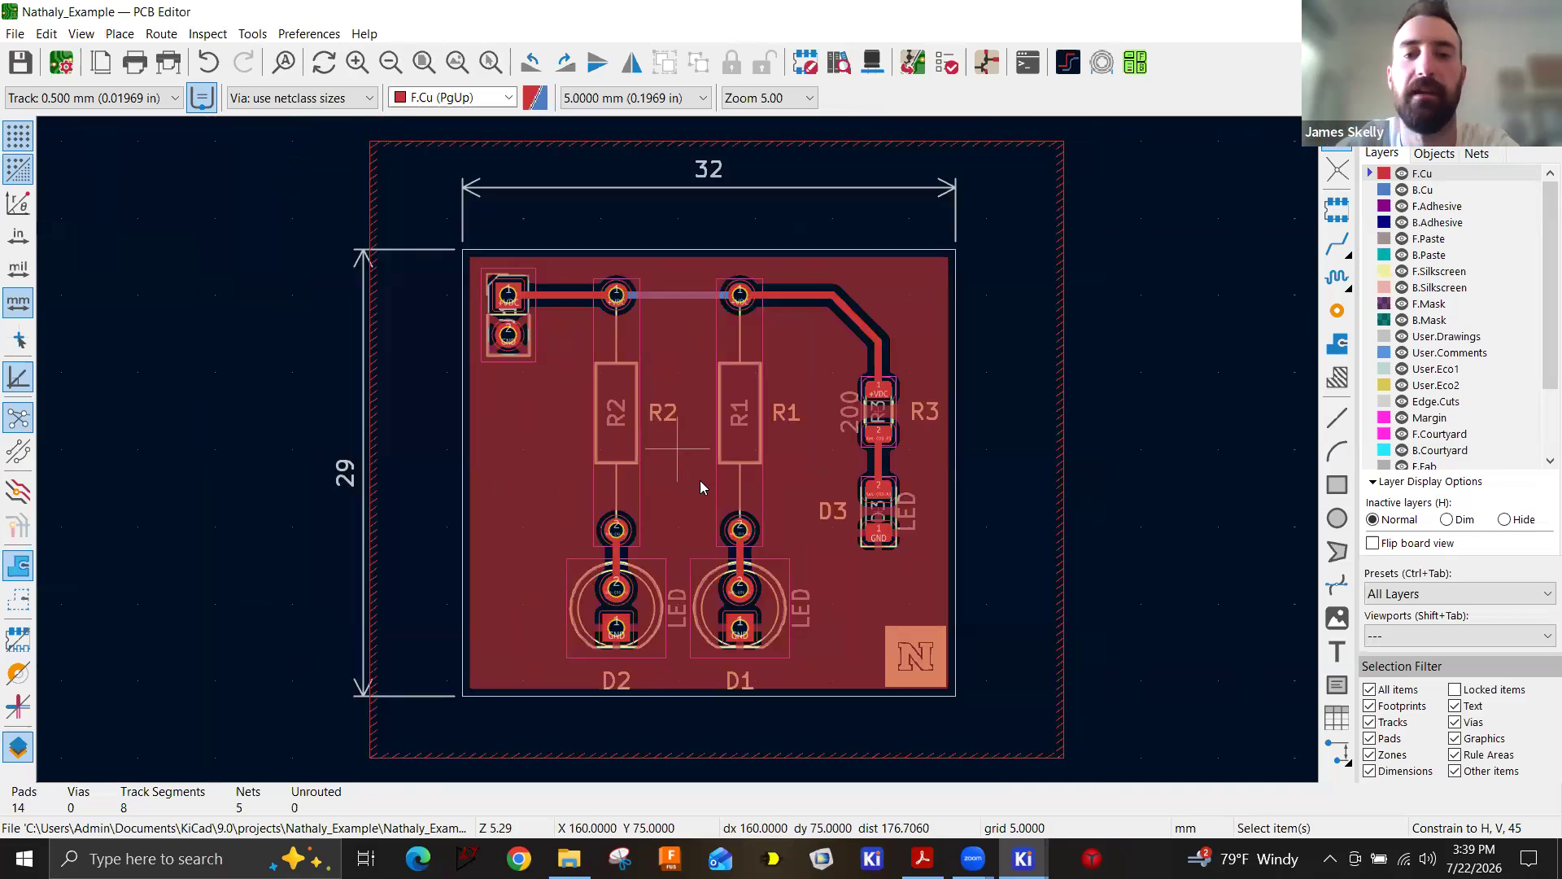
Move the GND copper zone from F.Cu to B.Cu in its zone properties.
scroll(814, 489, "down", 2)
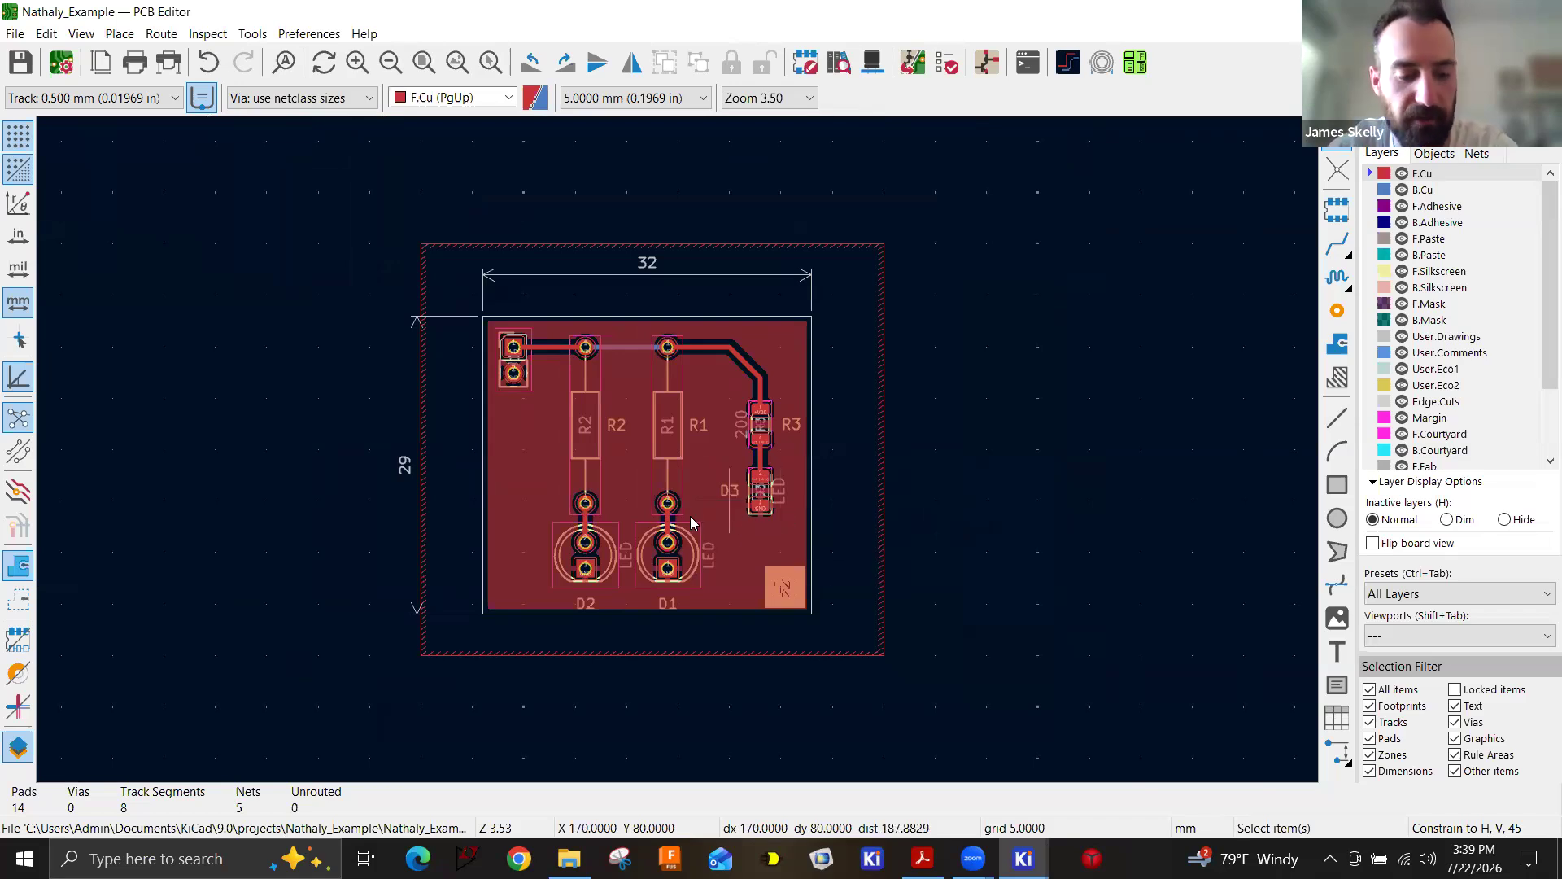
double_click(600, 249)
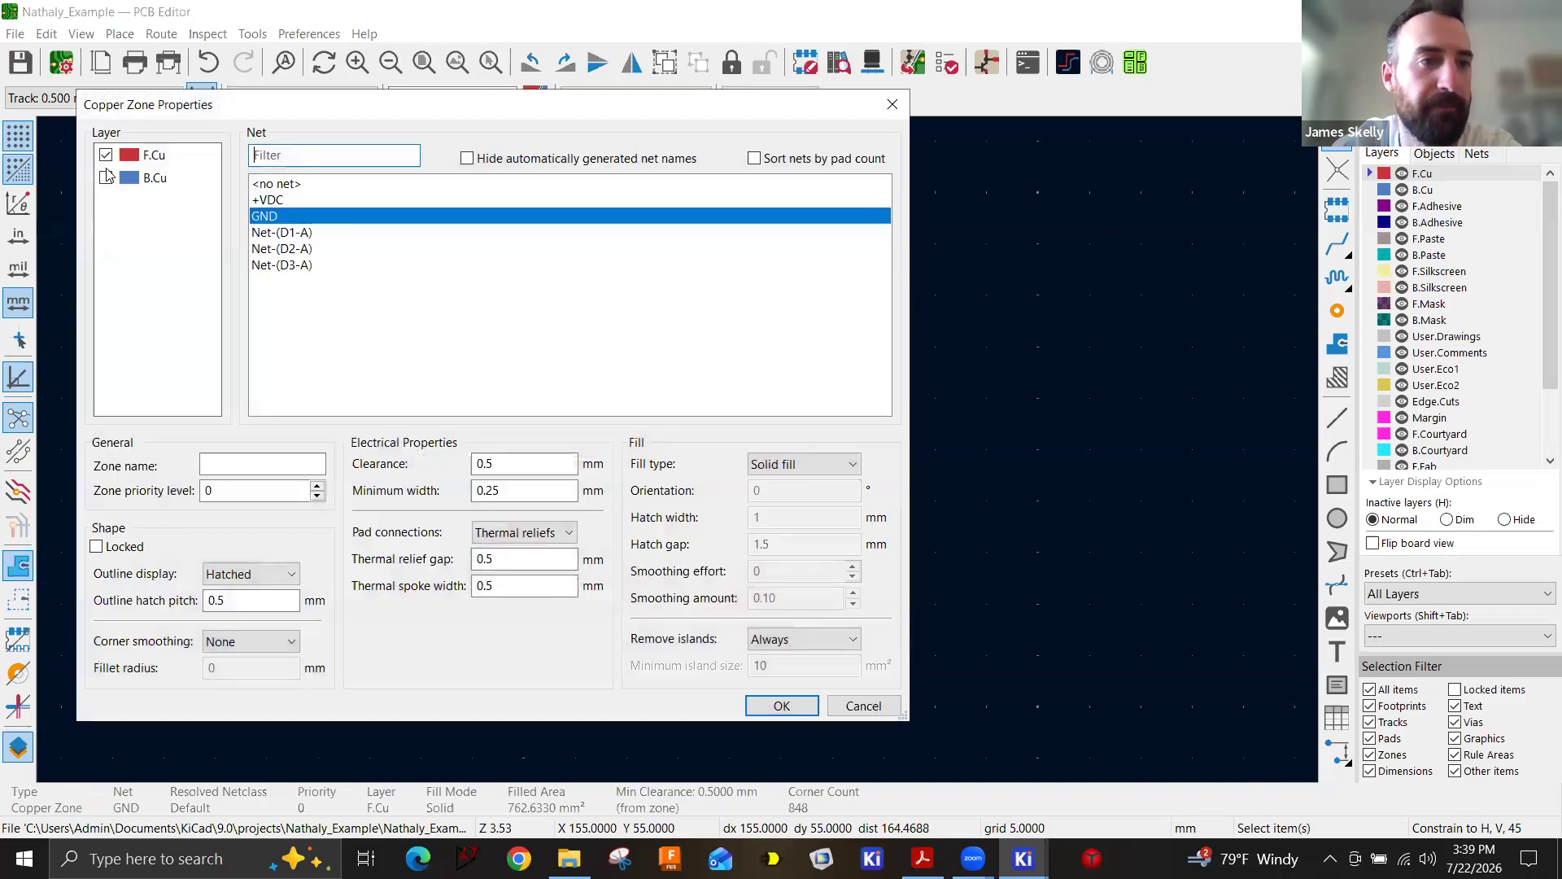
left_click(106, 177)
left_click(106, 155)
left_click(777, 704)
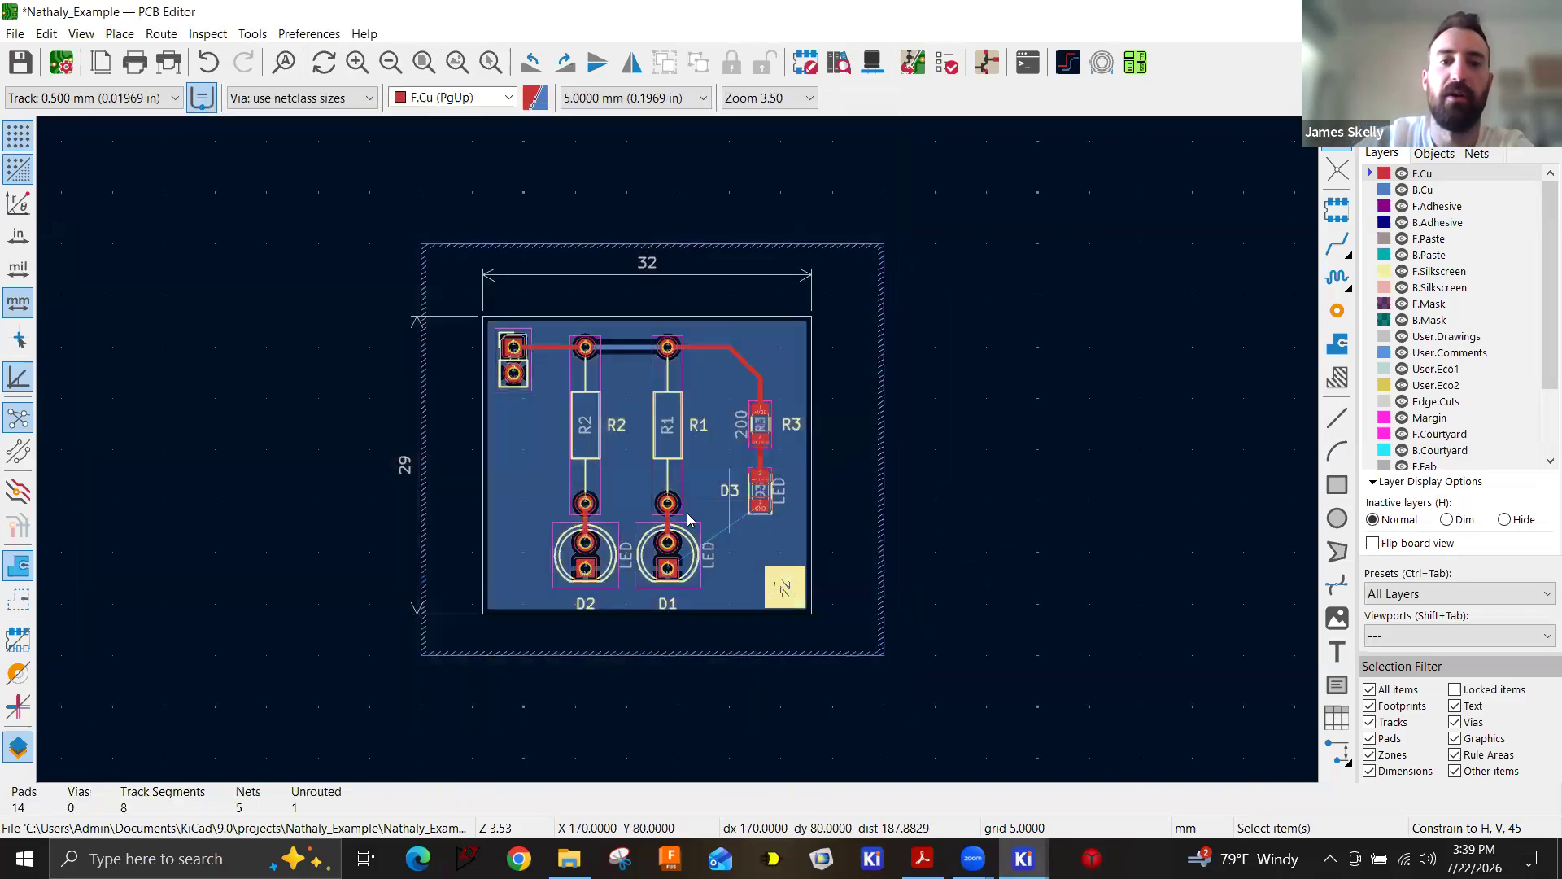
Examine how the B.Cu zone connects to the GND pads of D1 and D2 and misses D3's surface-mount GND pad.
scroll(630, 504, "up", 2)
scroll(683, 461, "up", 6)
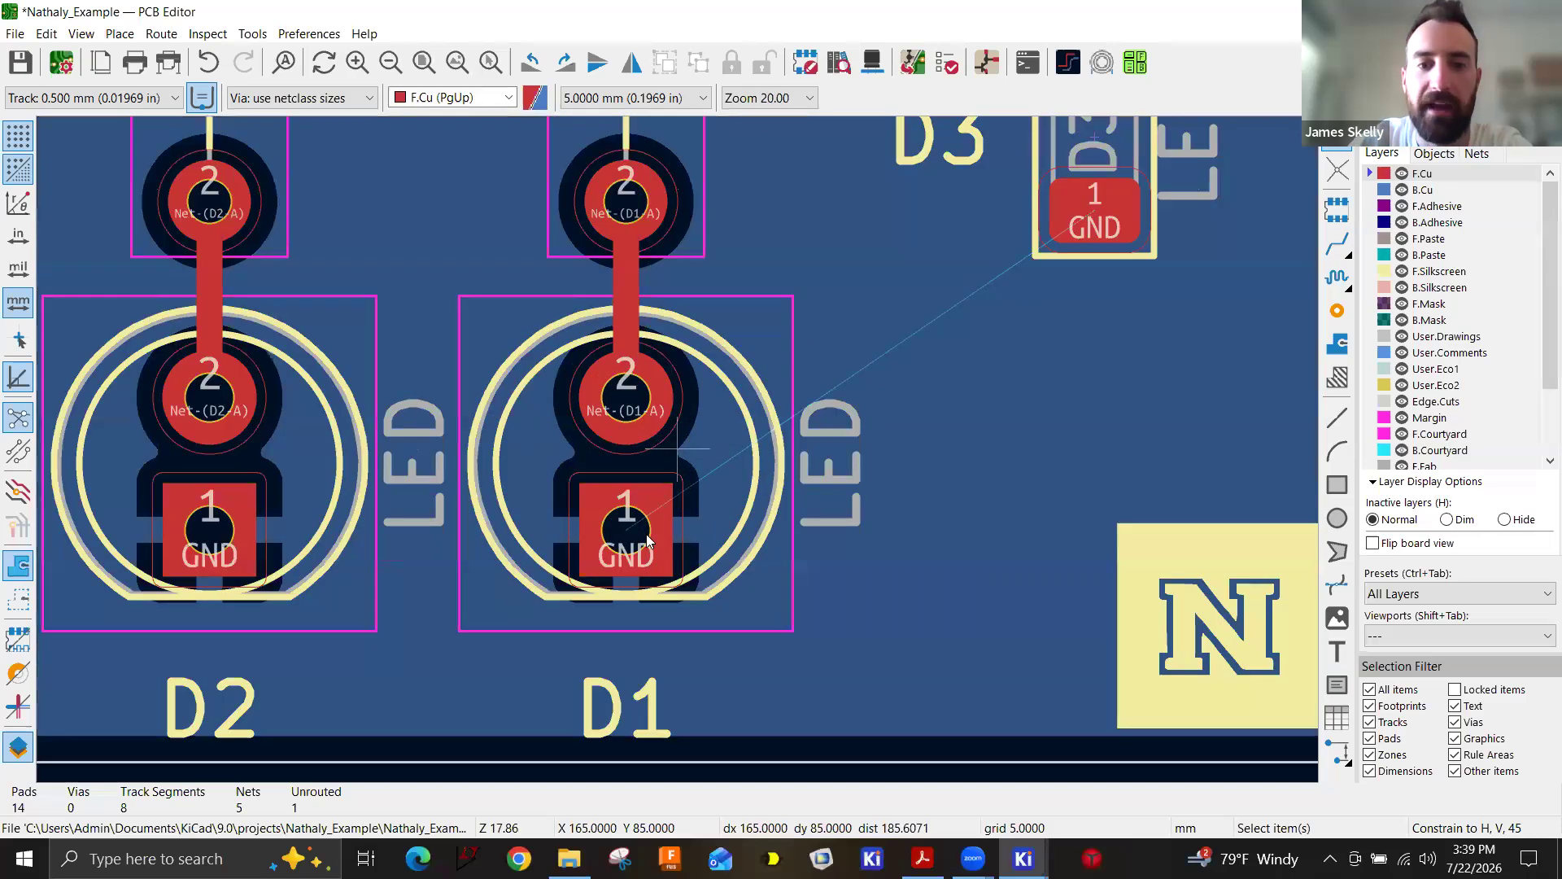
scroll(675, 447, "down", 2)
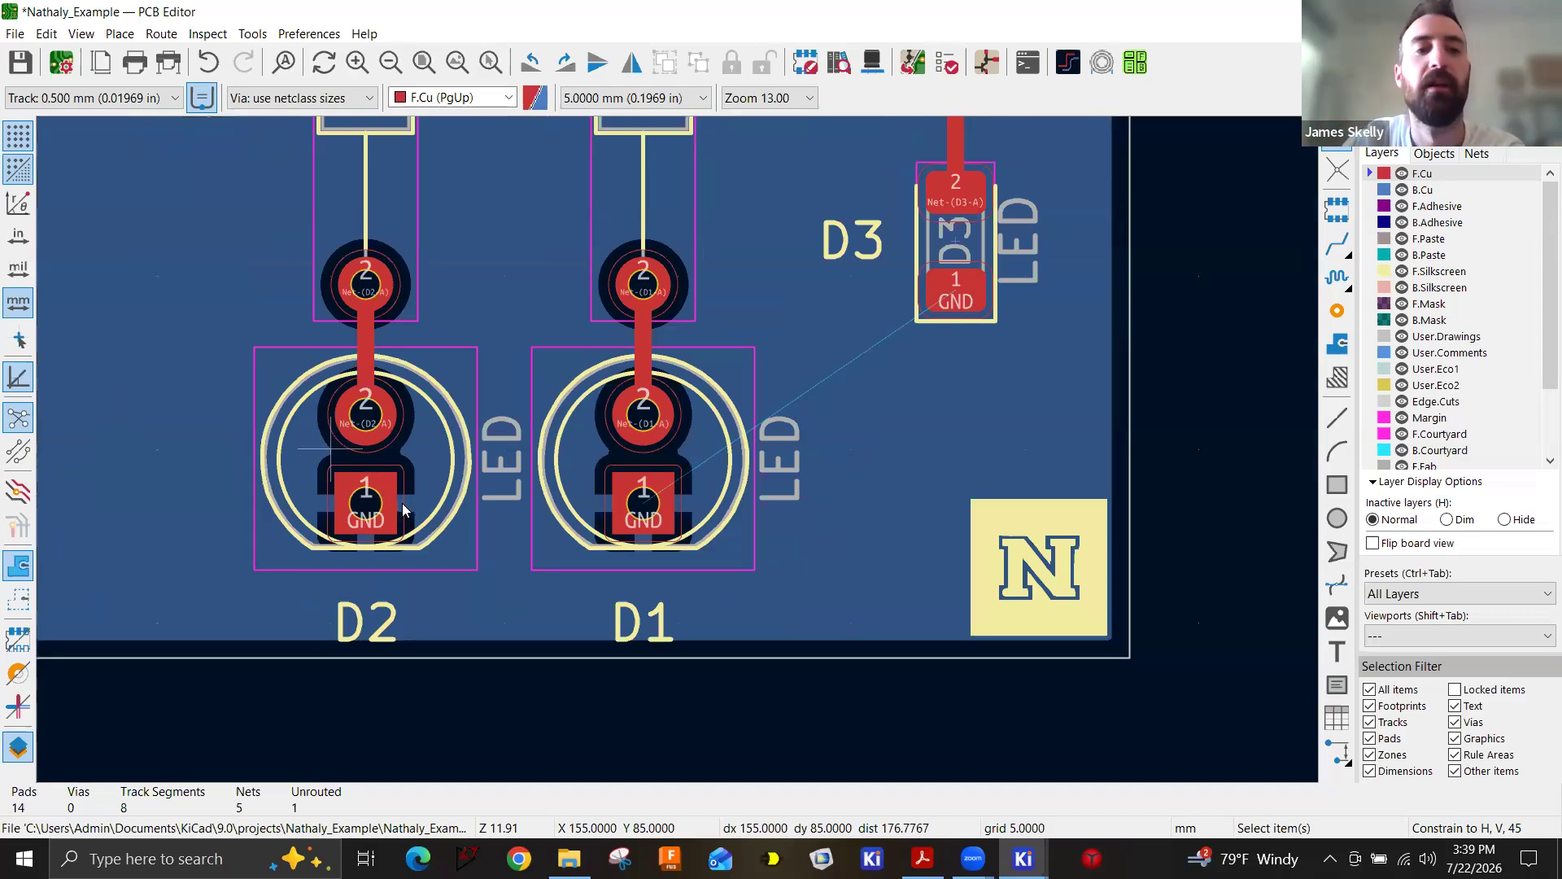
scroll(689, 384, "down", 2)
middle_click_drag(686, 375, 493, 470)
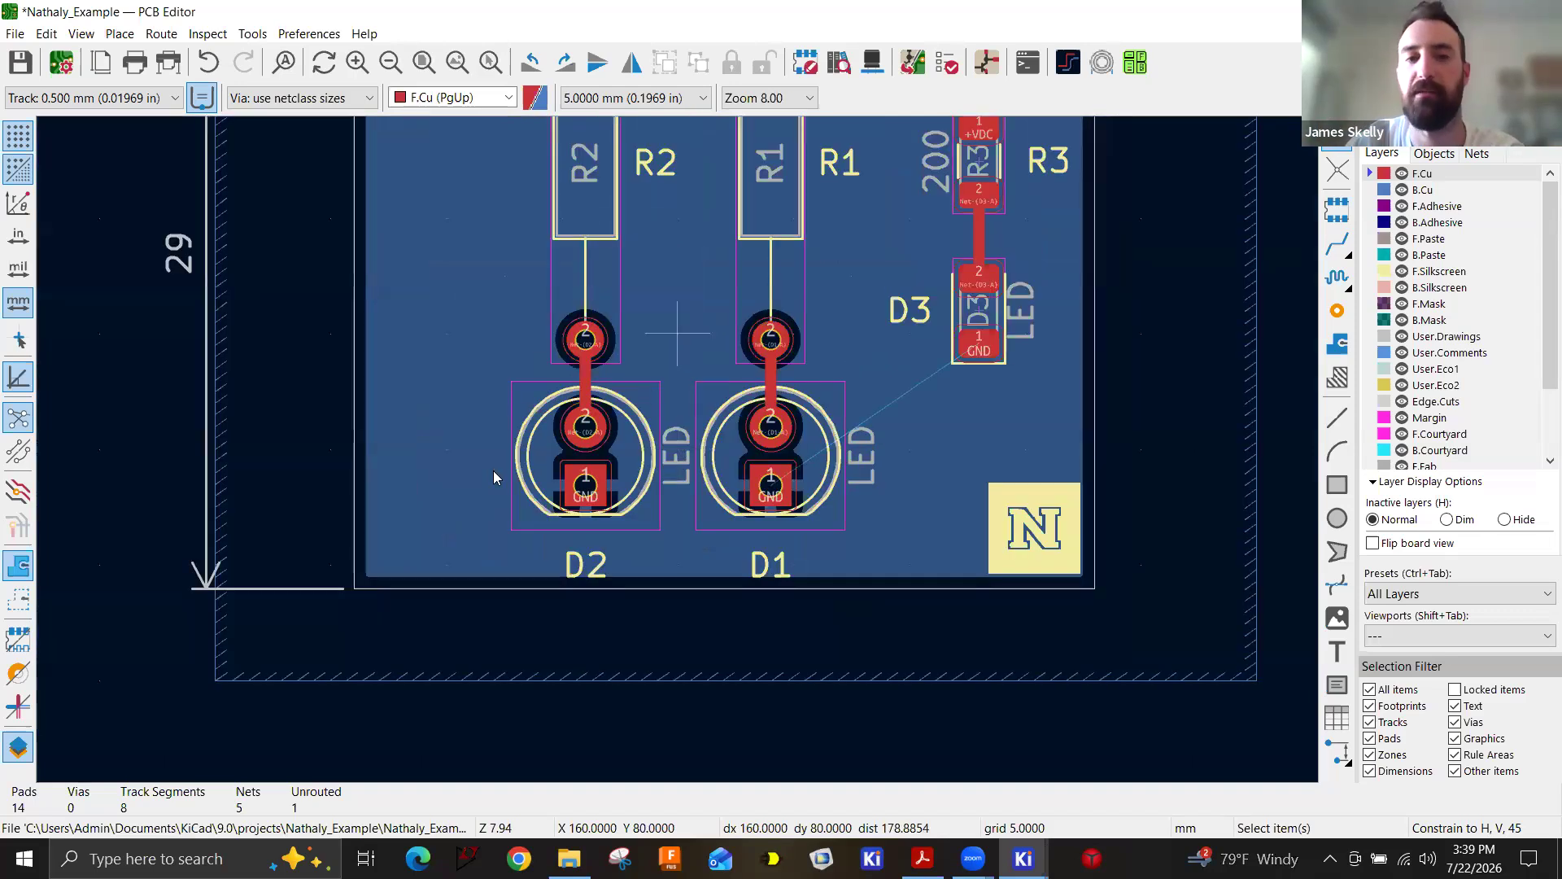
Set the grid to 0.2000 mm for placing a via near D3's GND pad.
scroll(677, 452, "up", 2)
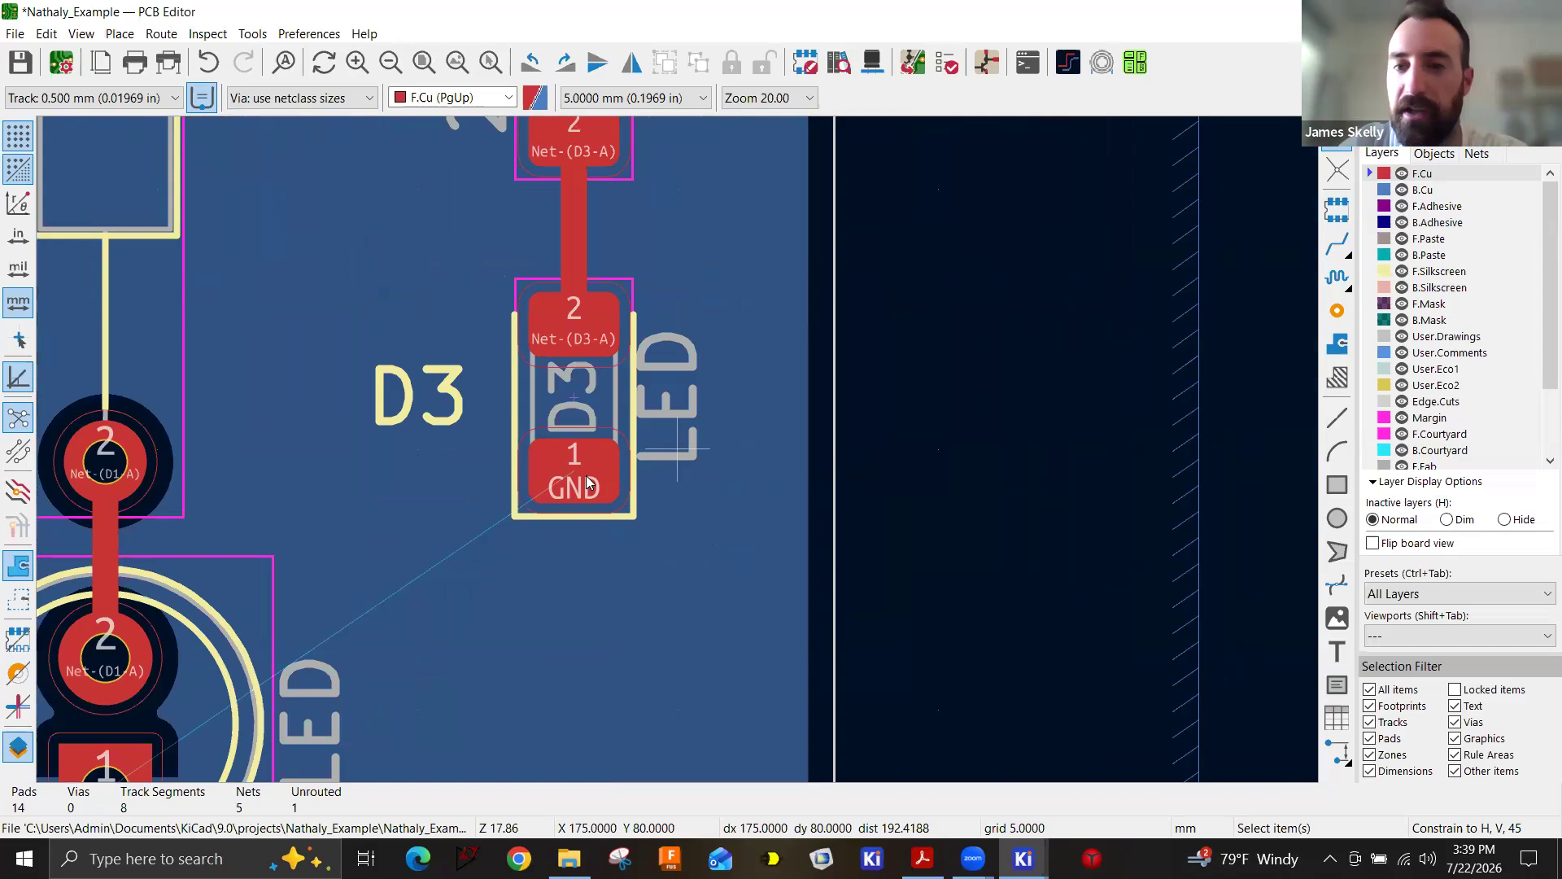
left_click(1338, 312)
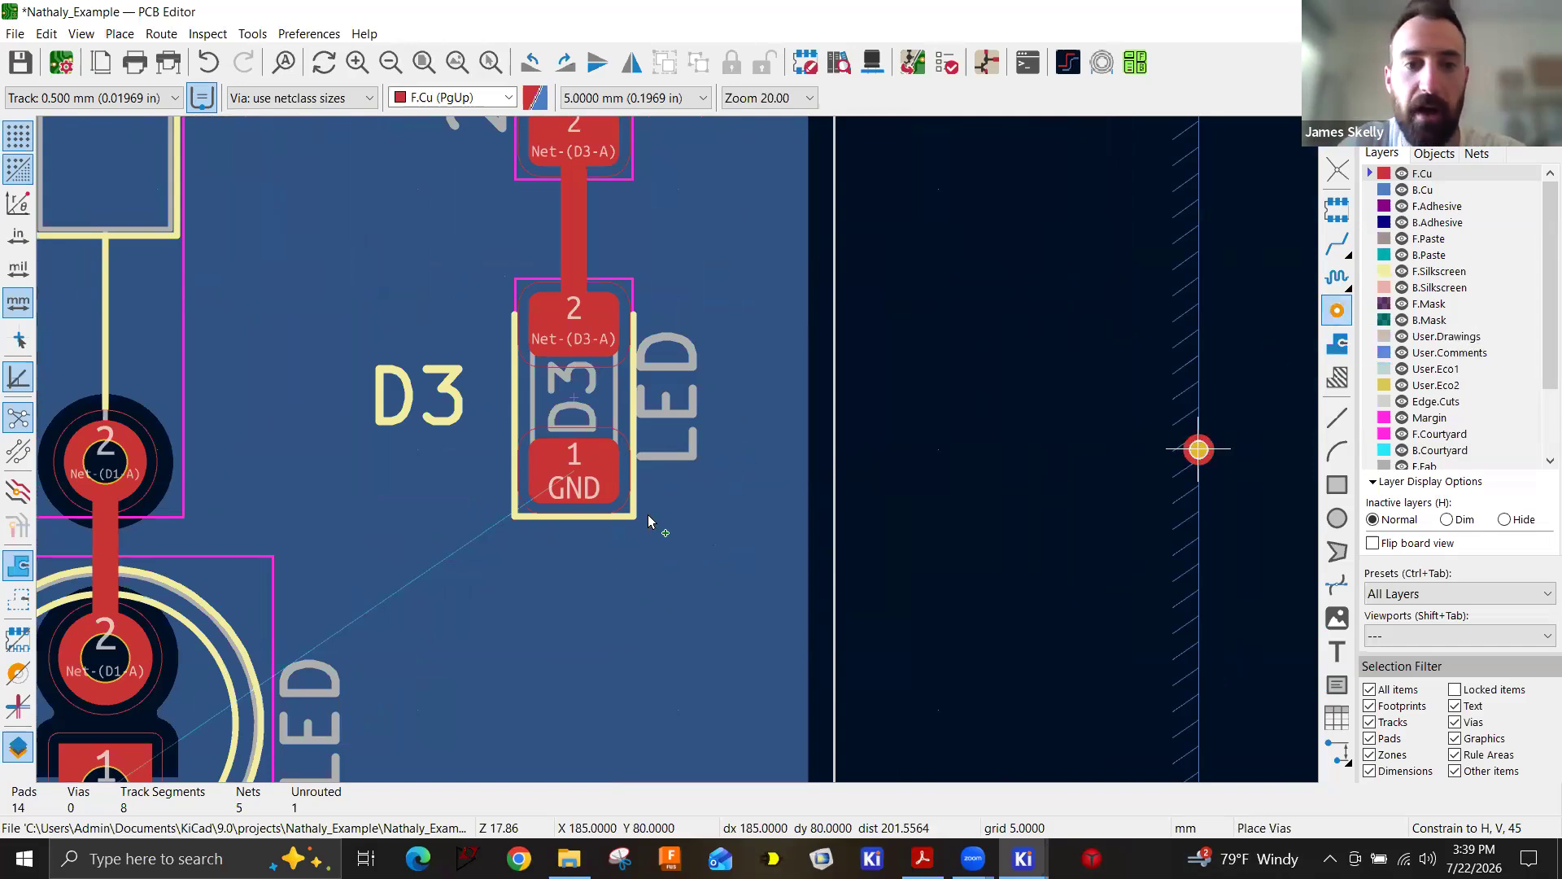
key("Escape")
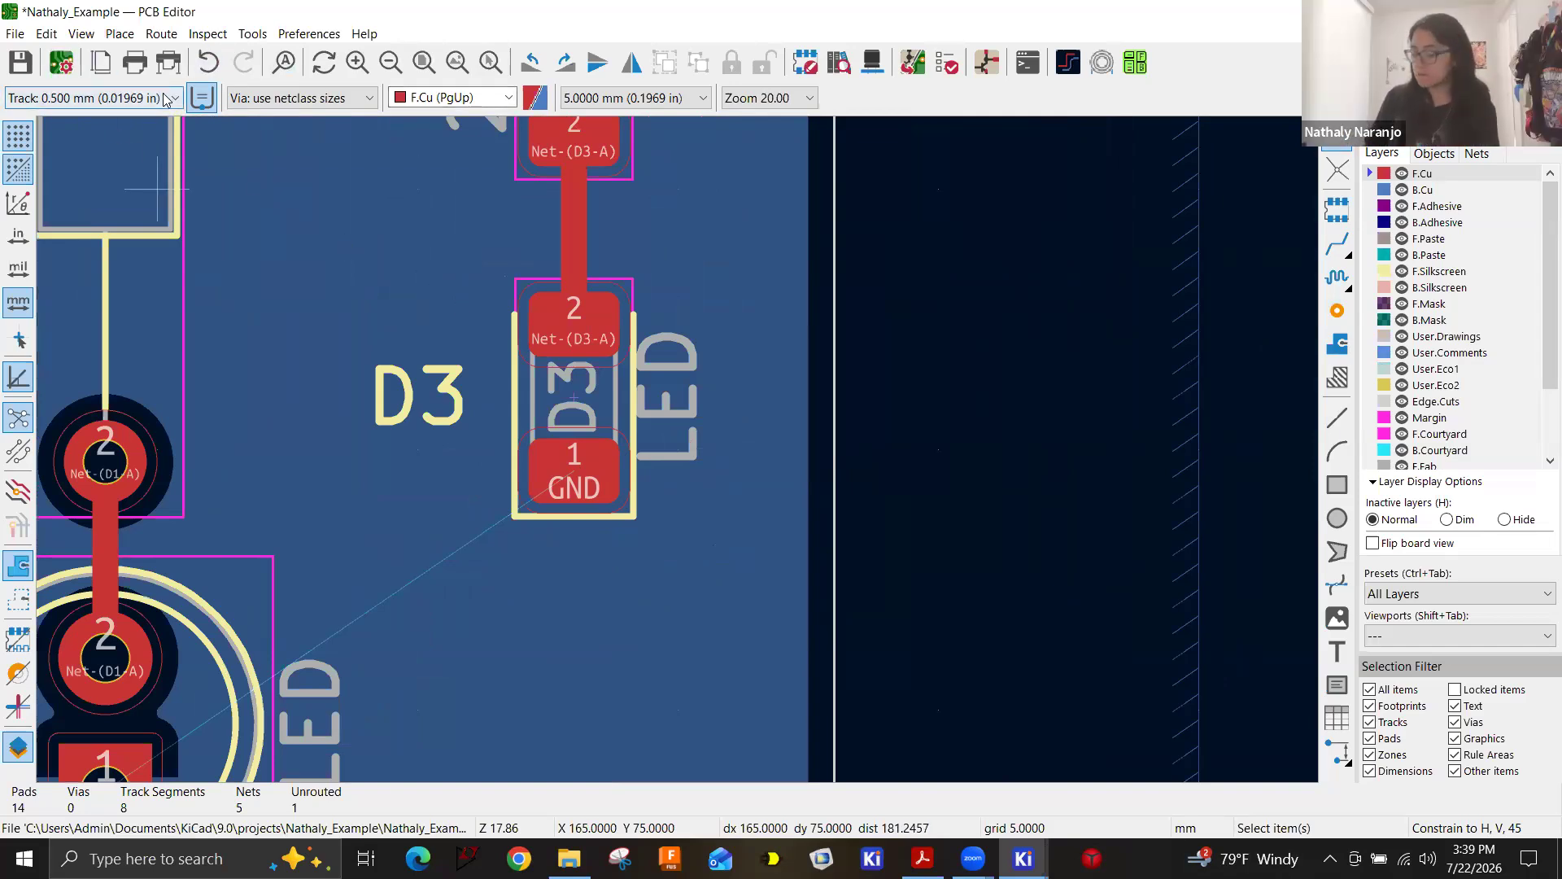
left_click(631, 97)
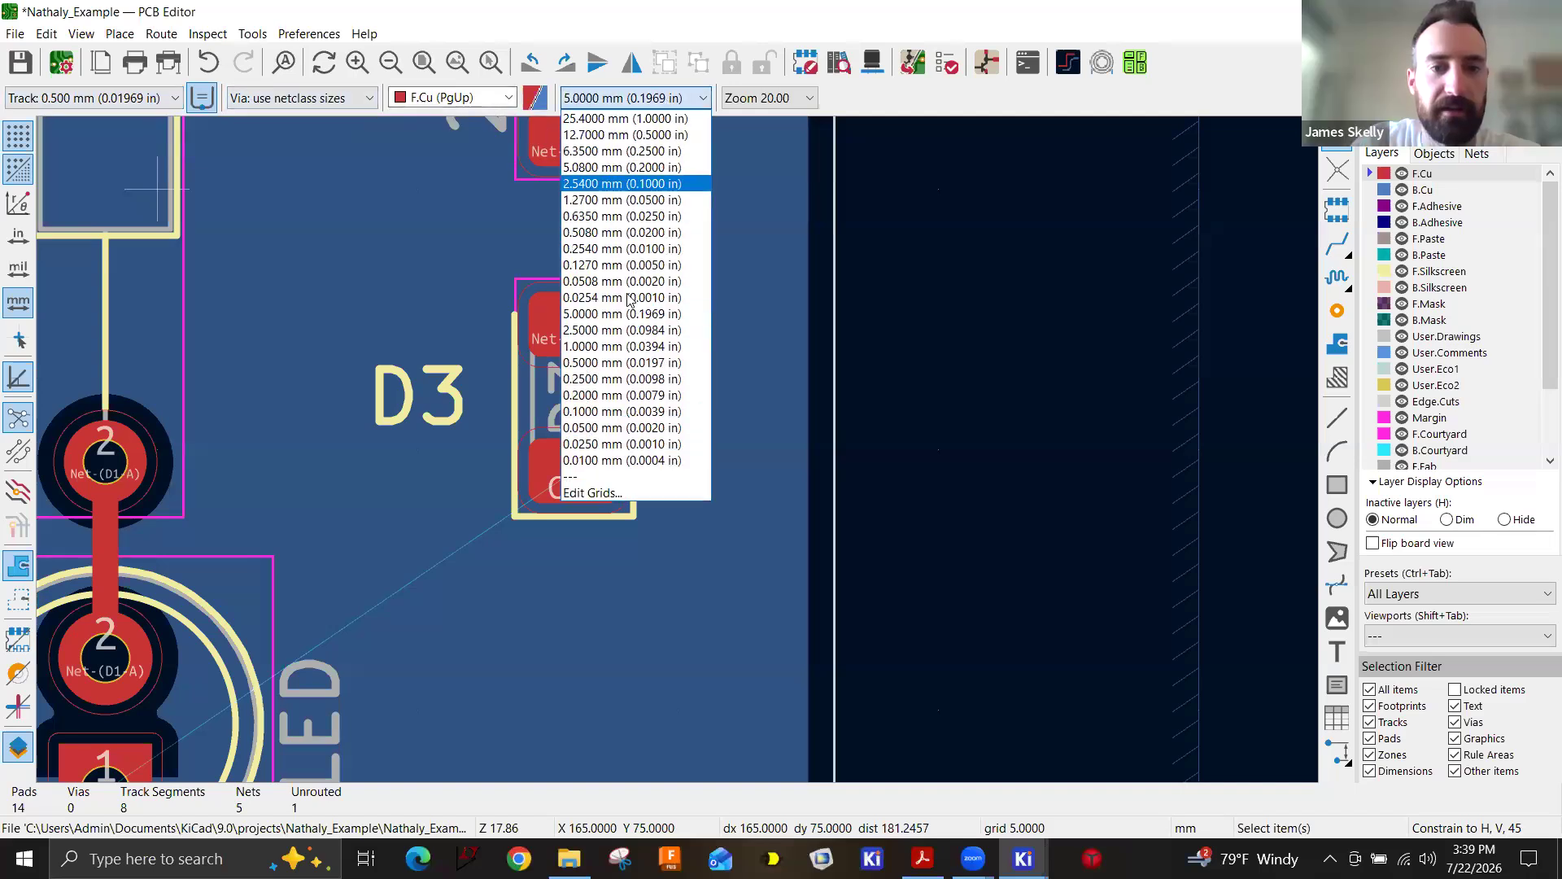
left_click(631, 395)
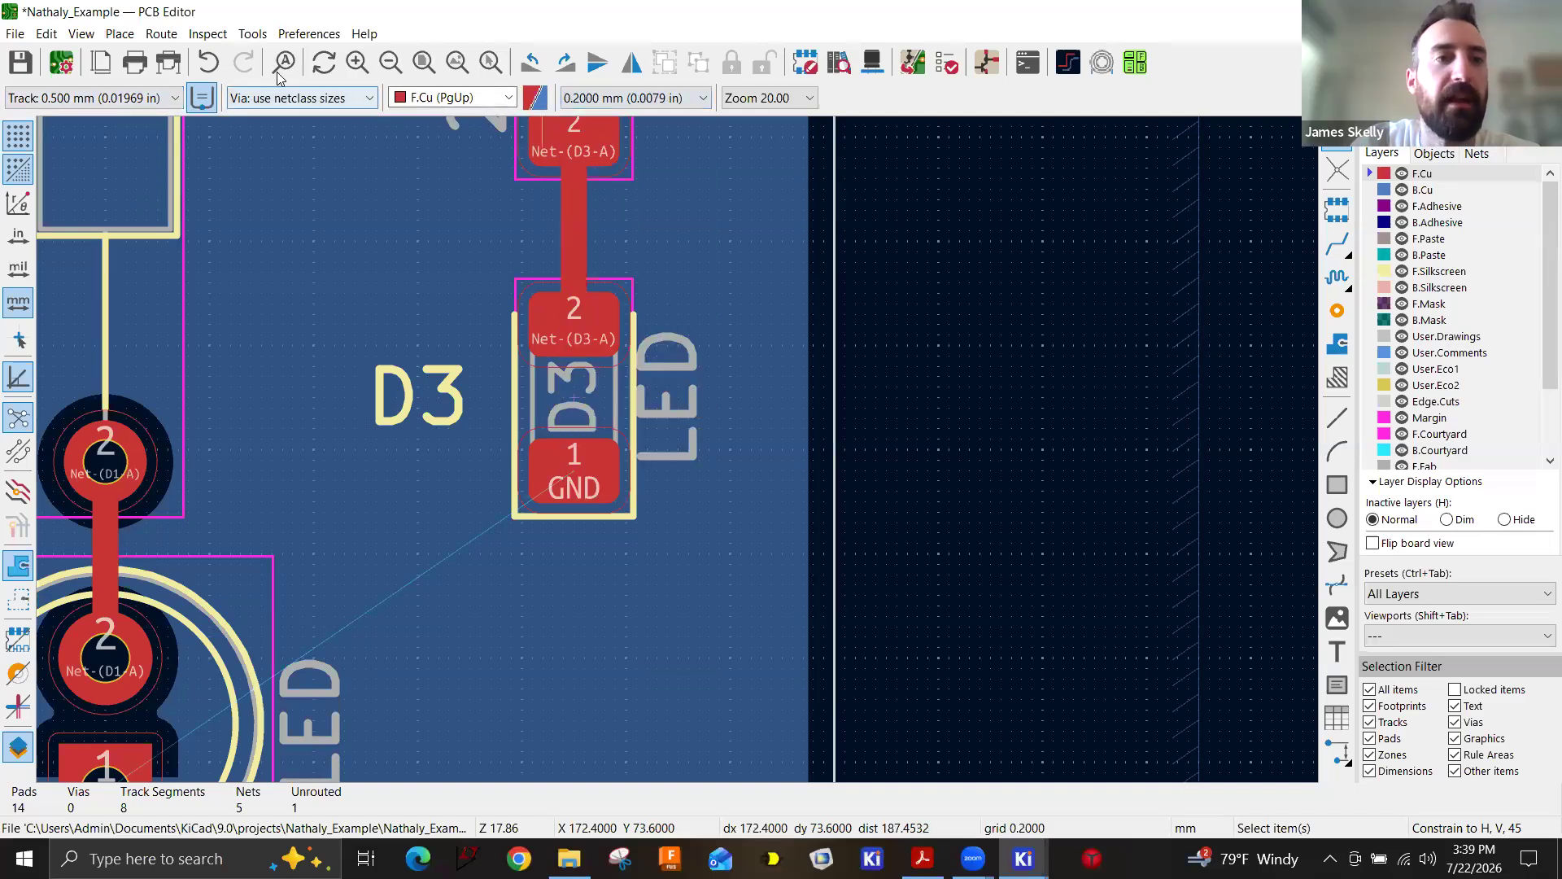
Try routing a 0.5 mm GND track on F.Cu from D3's pad 1 down to a via, and undo it.
left_click(1338, 247)
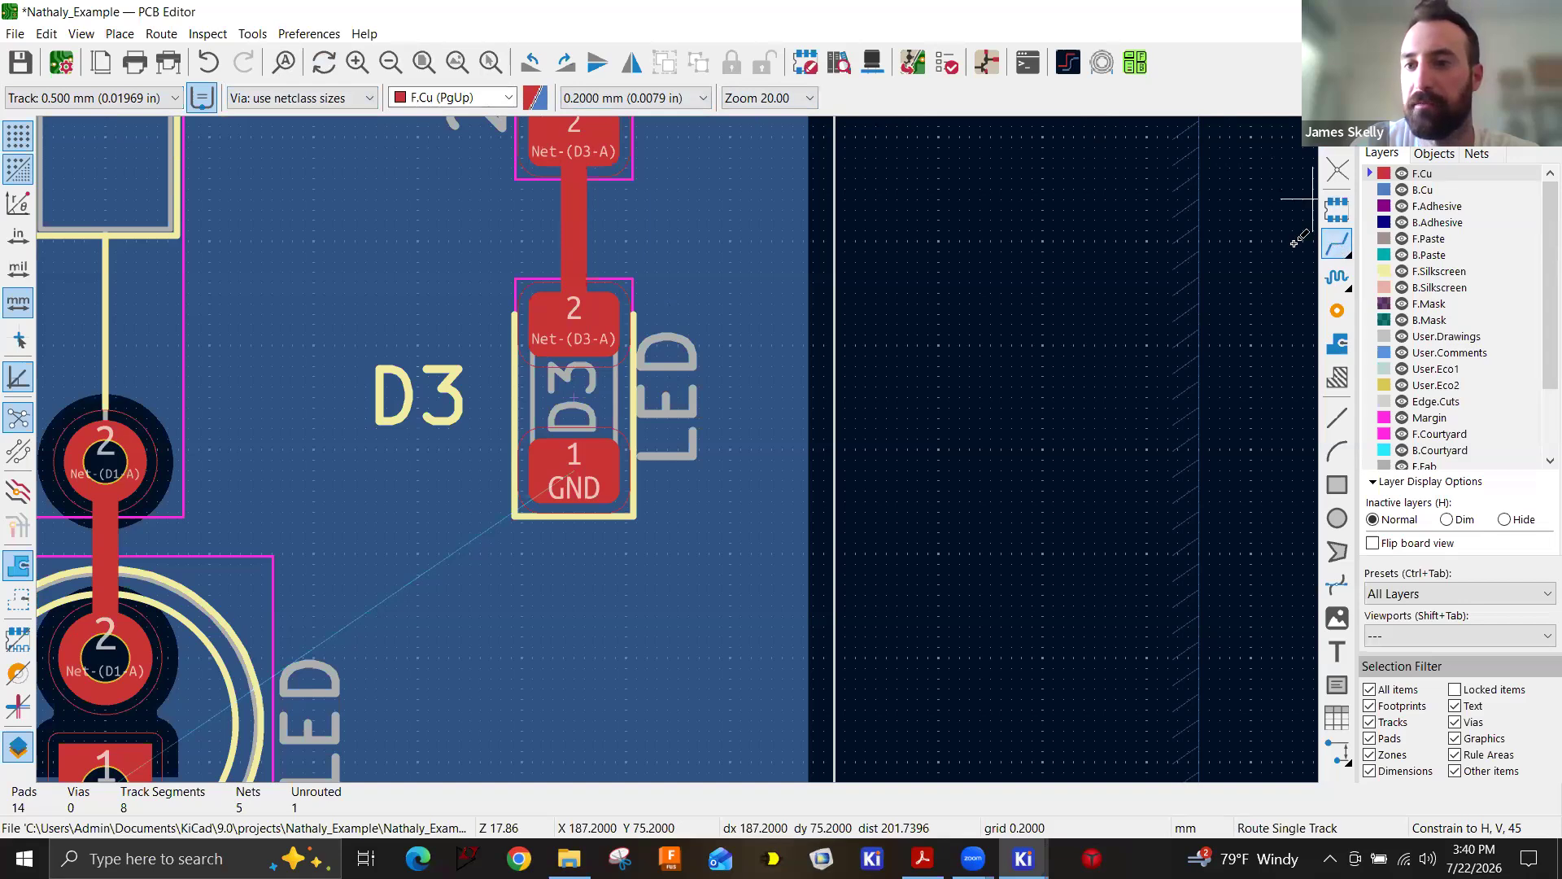
left_click(557, 472)
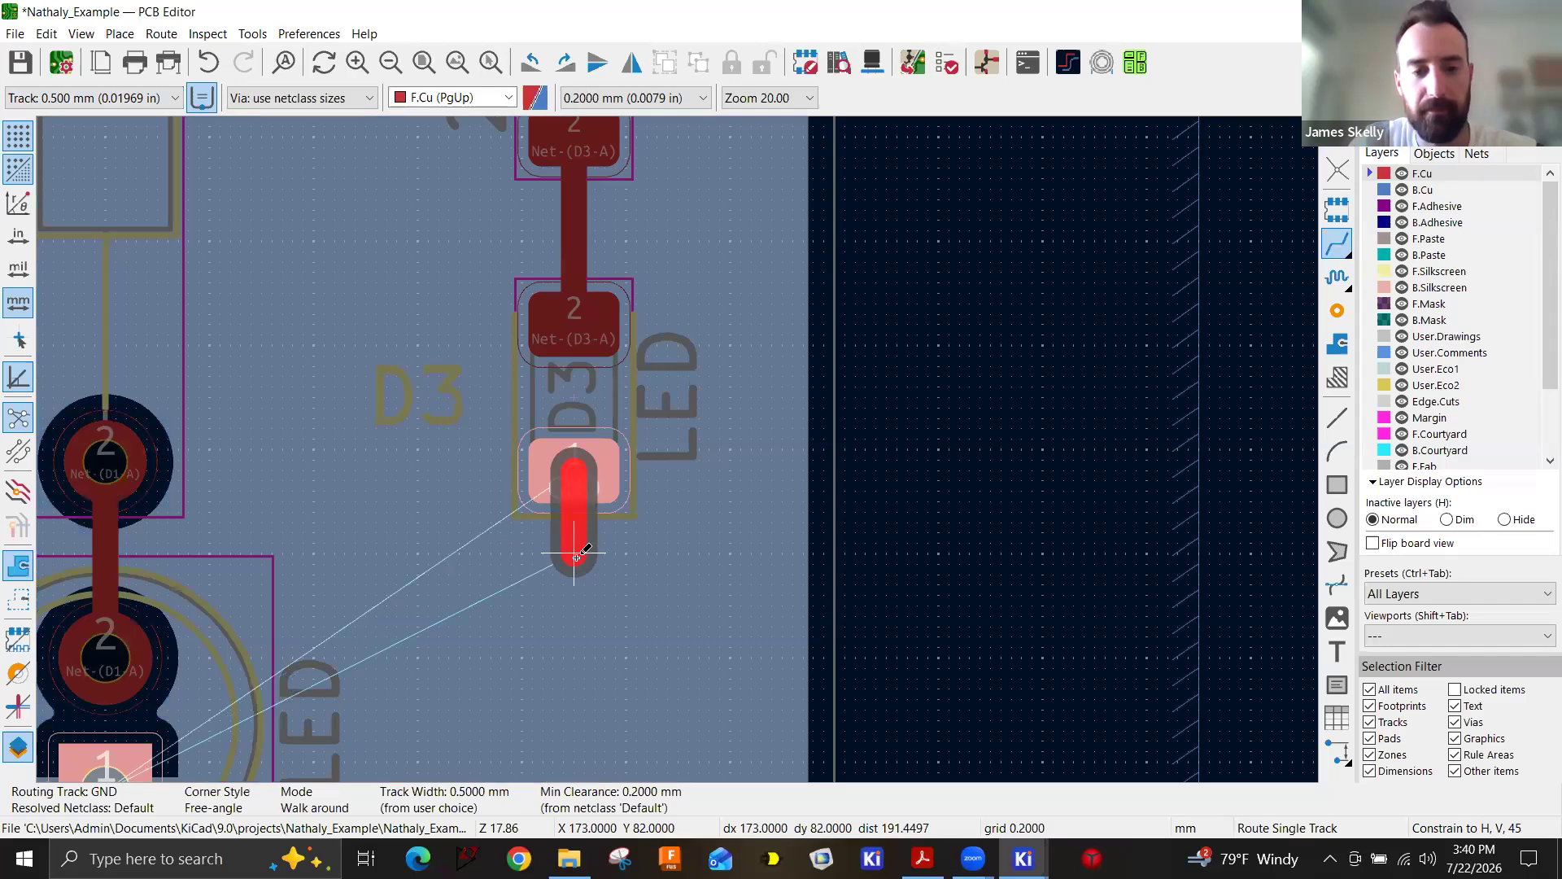
key("v")
left_click(574, 555)
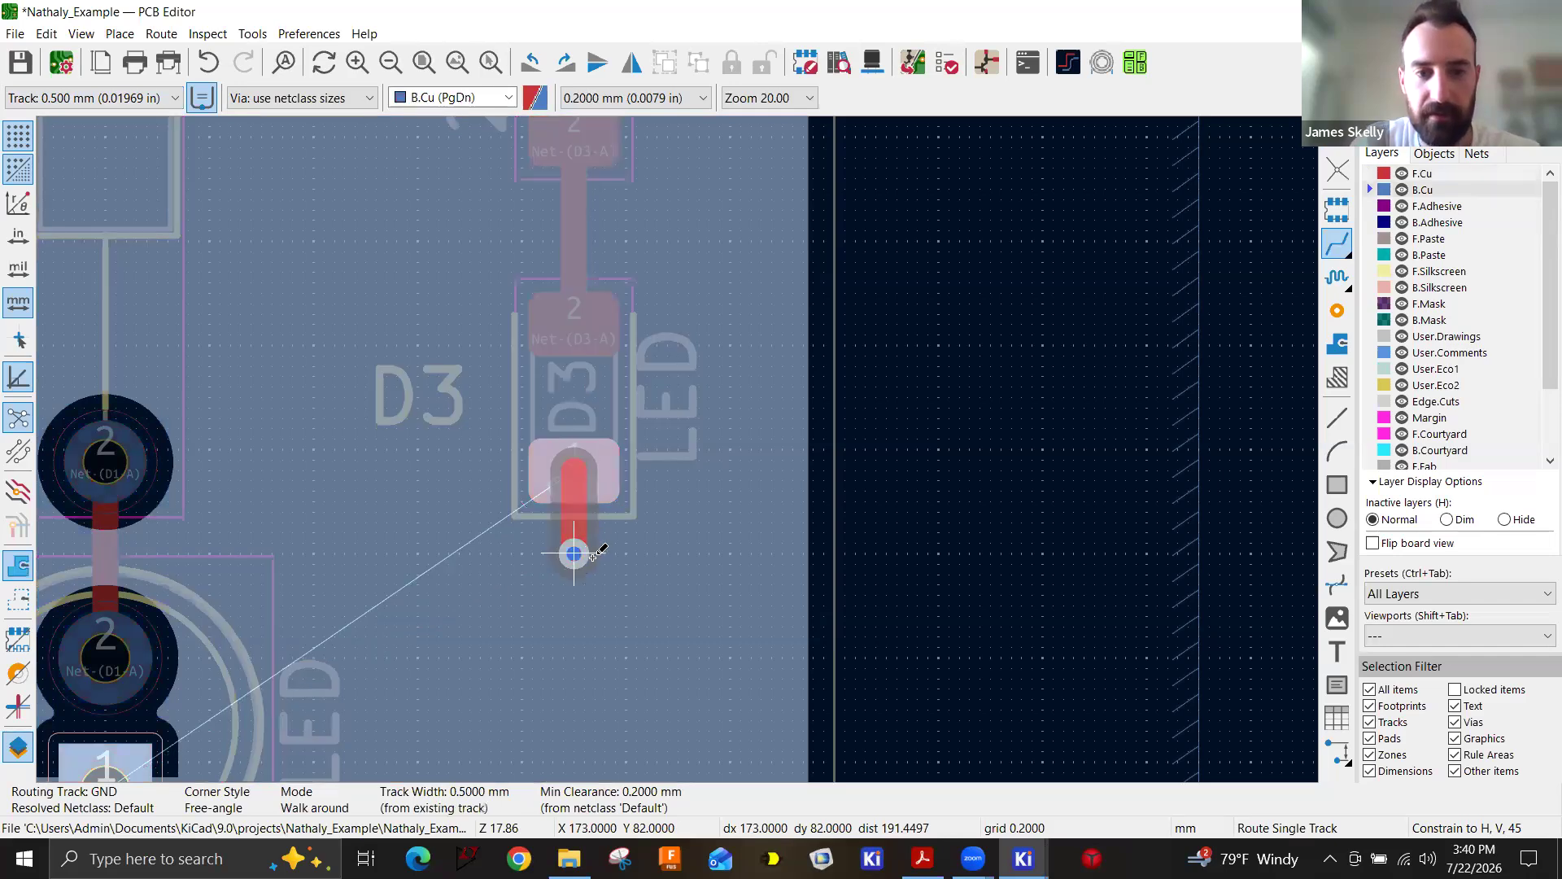
key("Escape")
scroll(610, 549, "up", 3)
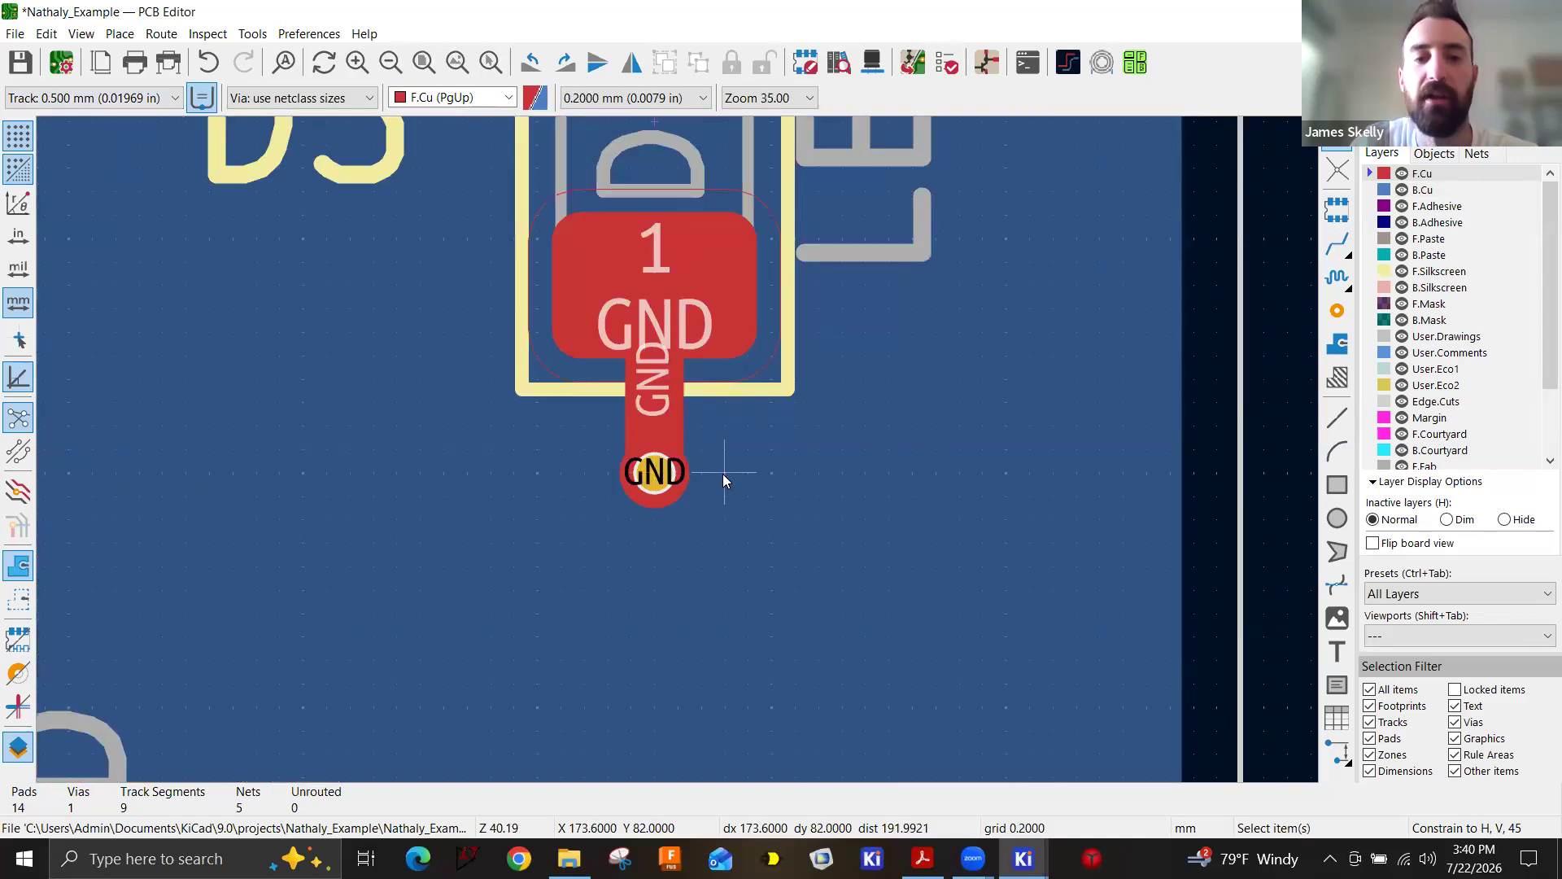
key("ctrl+z")
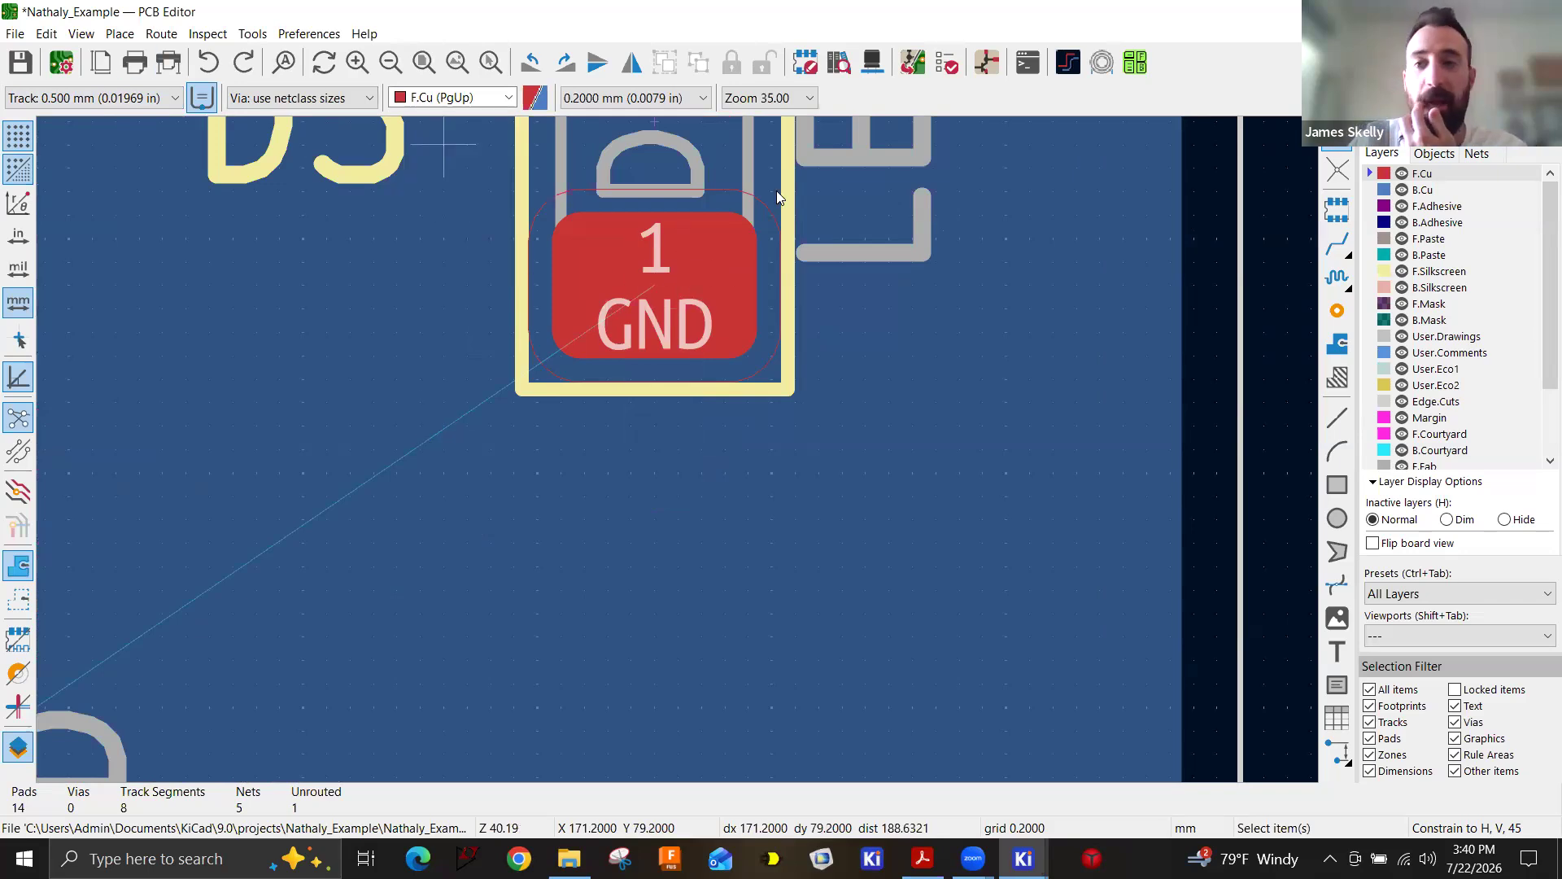
Route a 0.5 mm GND track on F.Cu from D3's pad 1 straight down to a via at X 173, Y 82 mm.
key("x")
key("v")
left_click(648, 461)
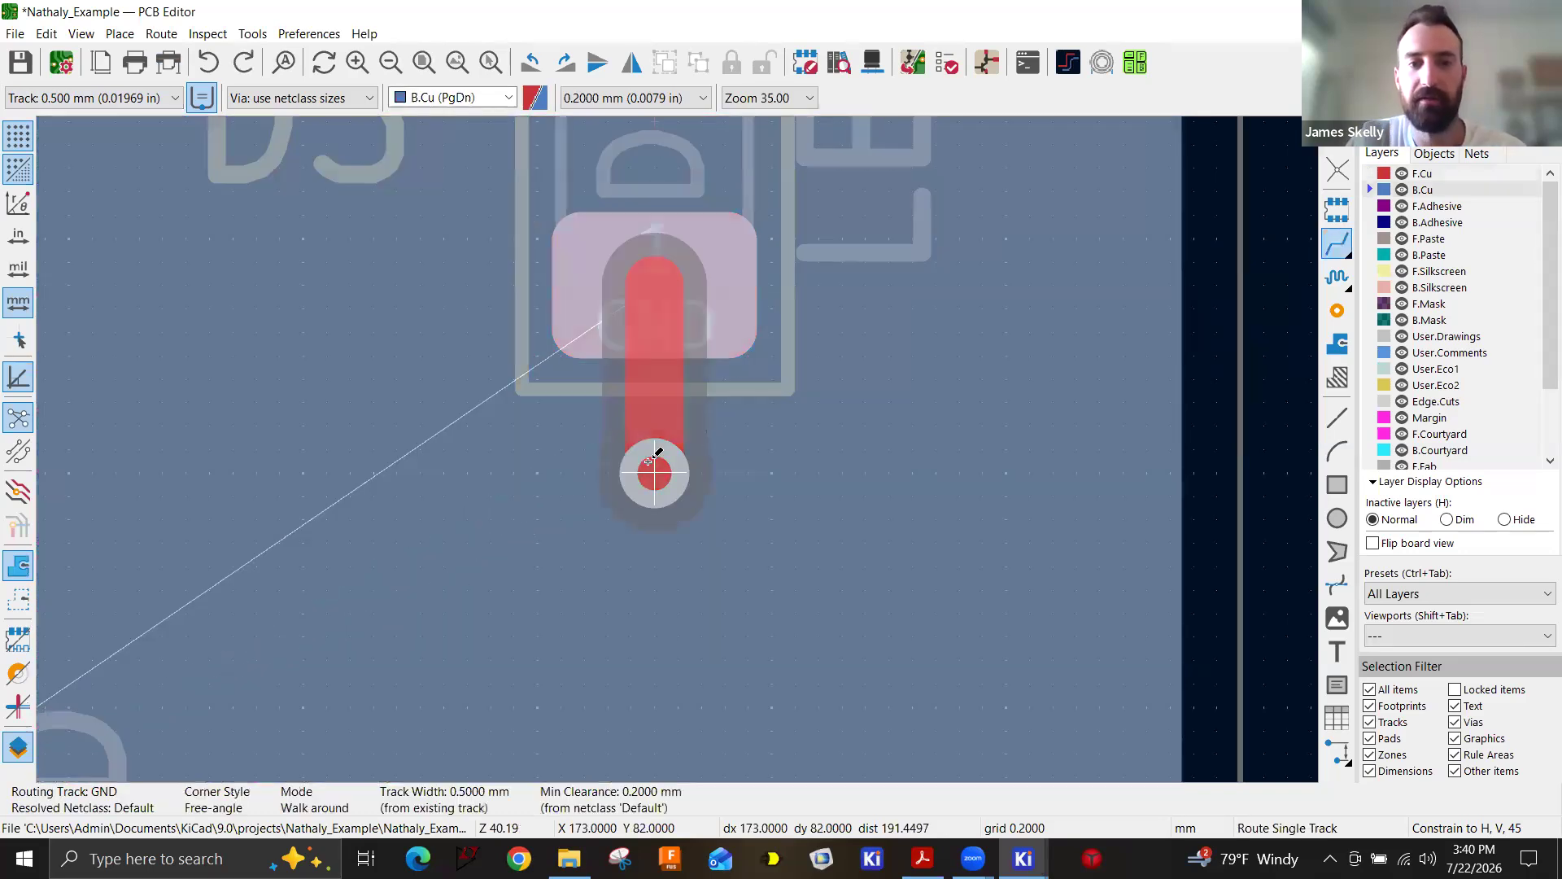
key("Escape")
key("Escape")
Save the board with the B.Cu zone and D3's GND via and open it in the 3D Viewer.
scroll(680, 447, "down", 2)
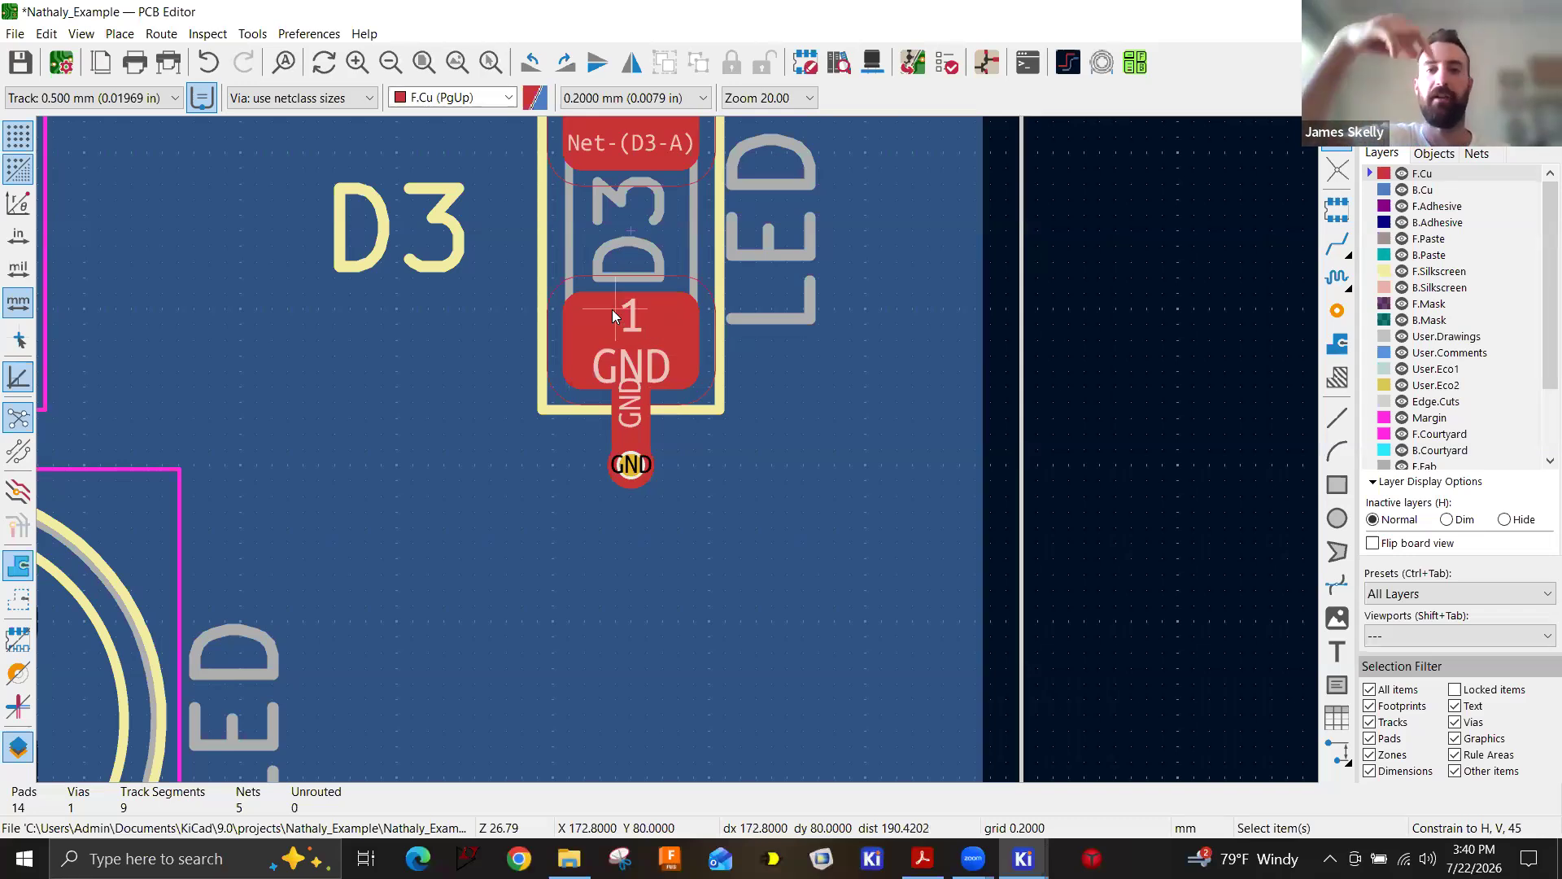
scroll(612, 310, "down", 2)
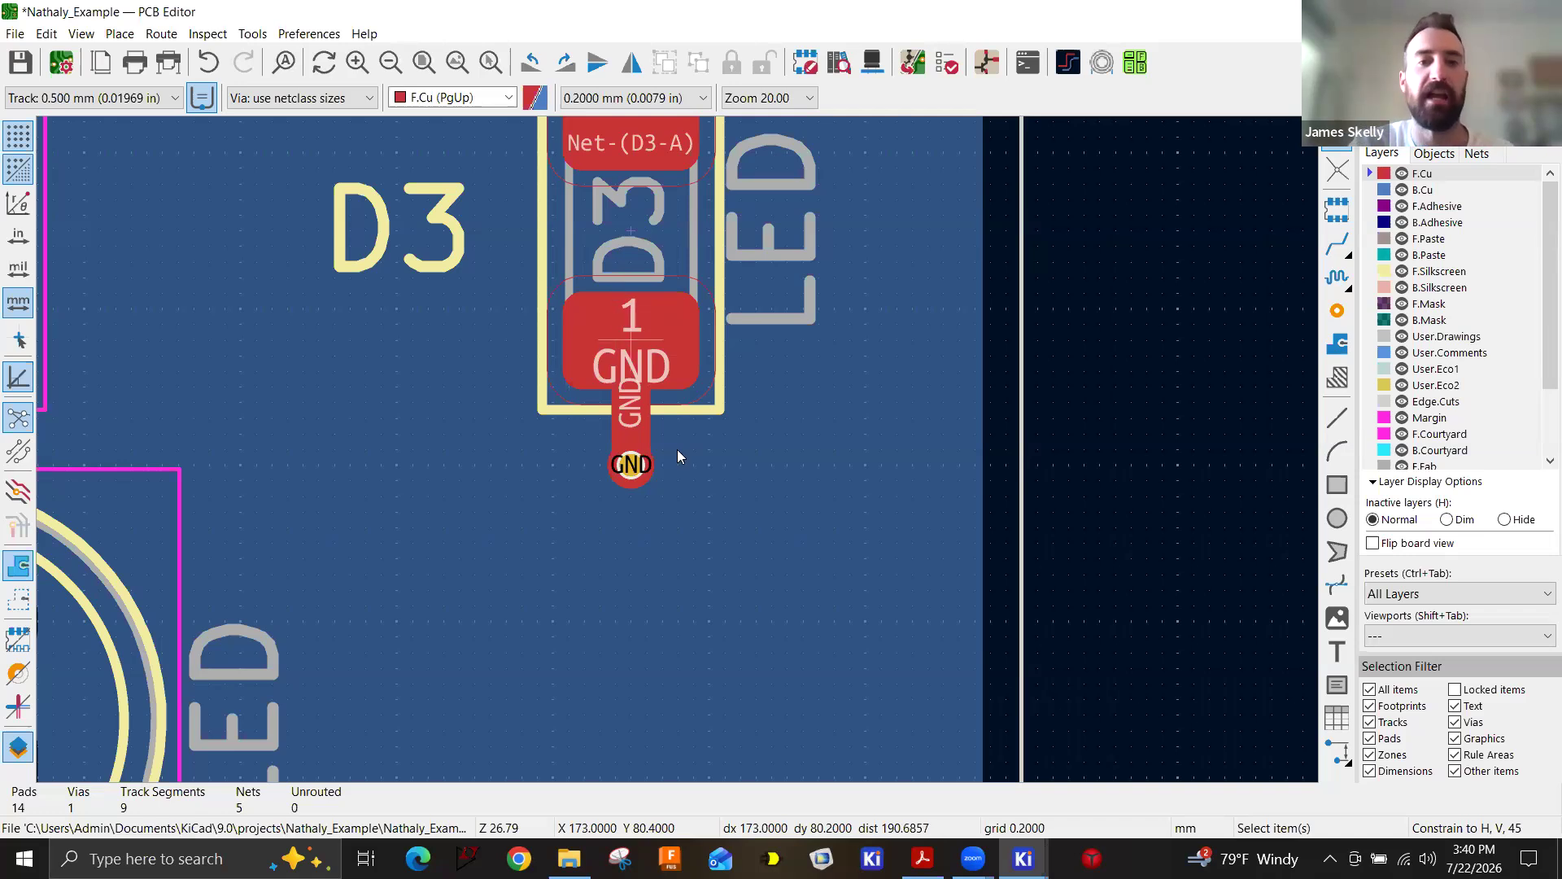
scroll(678, 450, "down", 1)
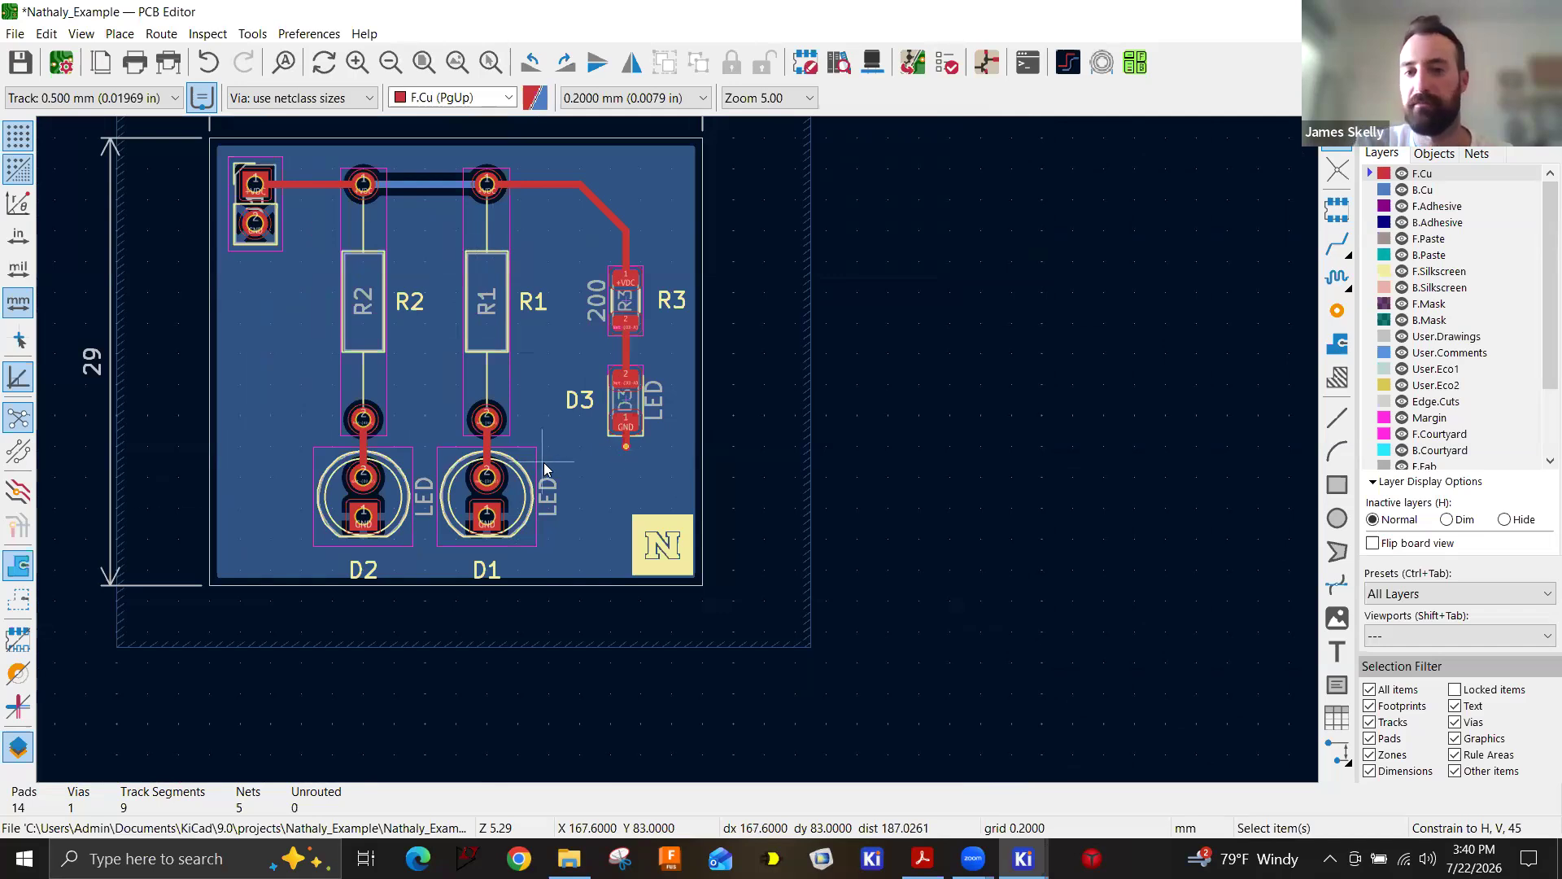
middle_click_drag(579, 462, 753, 520)
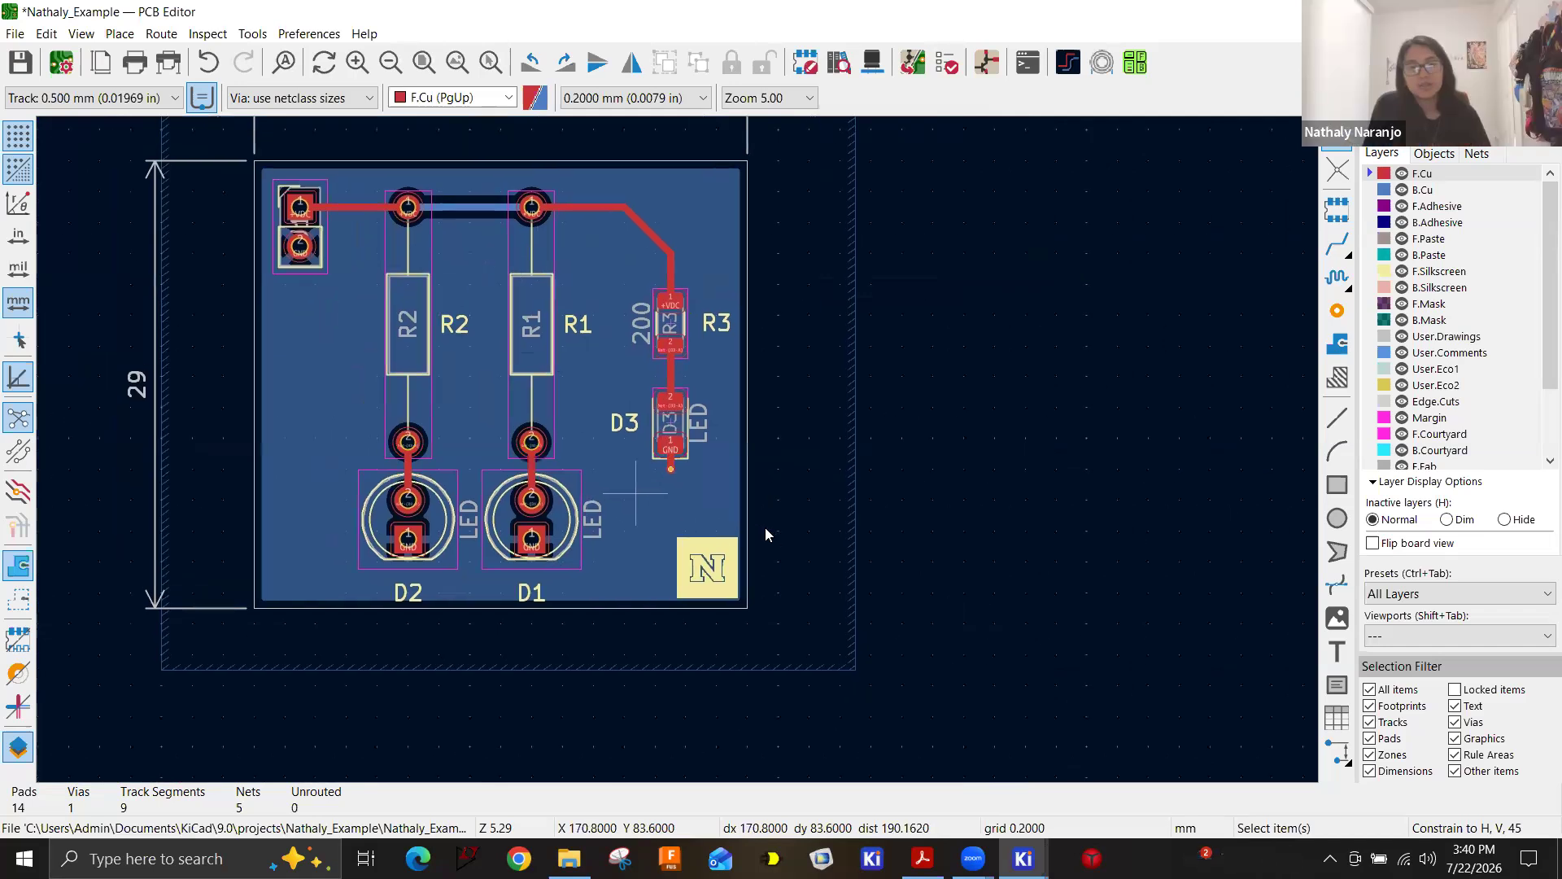
scroll(680, 456, "down", 2)
left_click(20, 62)
left_click(81, 33)
left_click(122, 105)
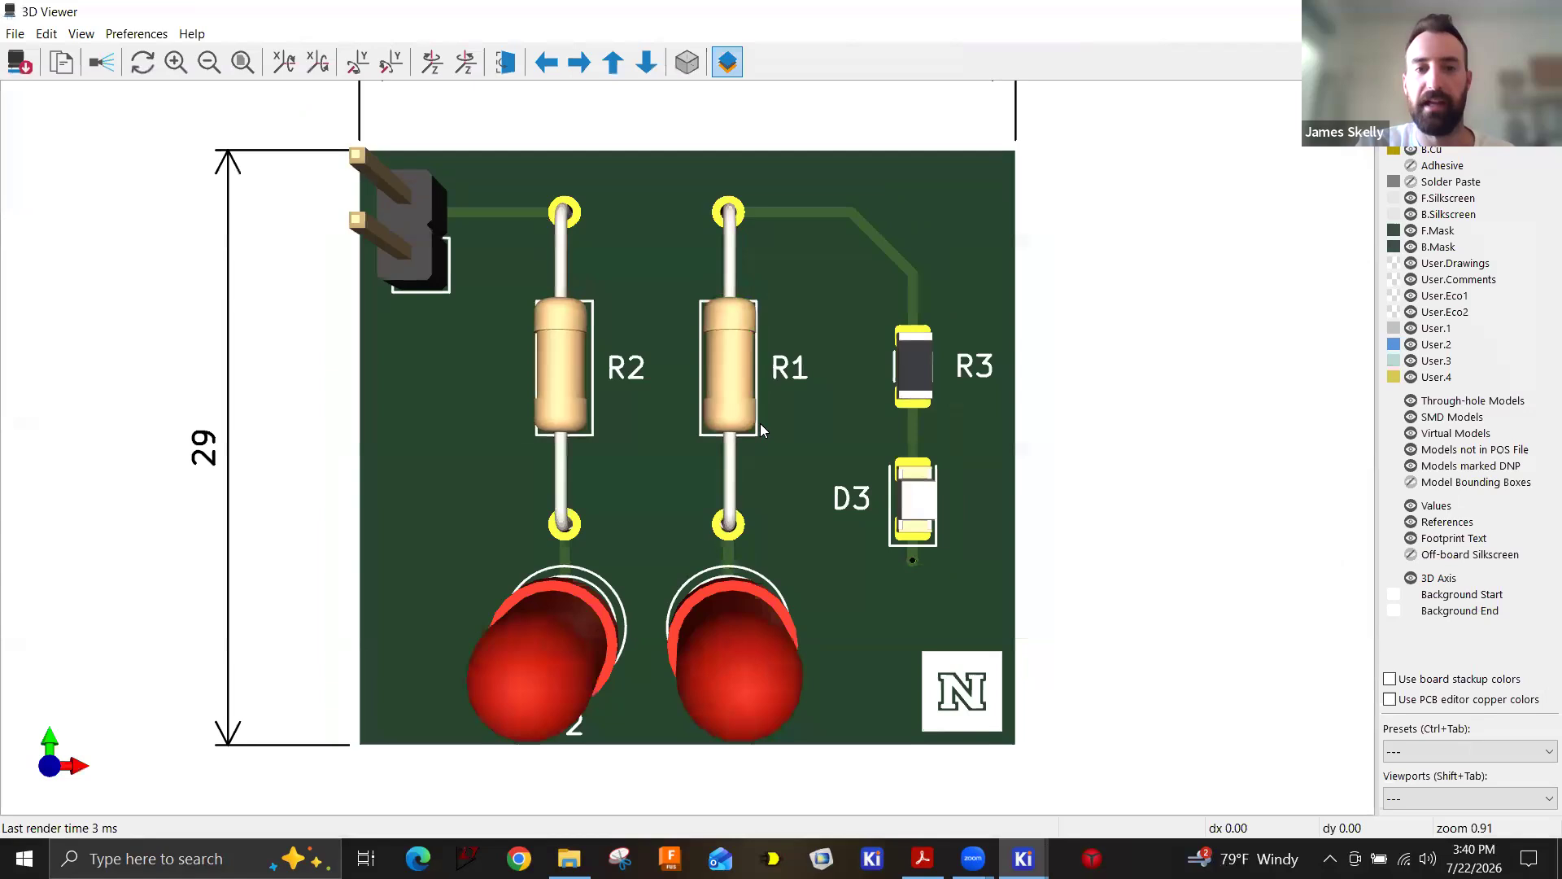
Examine the board's front and the via below D3 in 3D, and return to the PCB Editor.
scroll(946, 560, "down", 1)
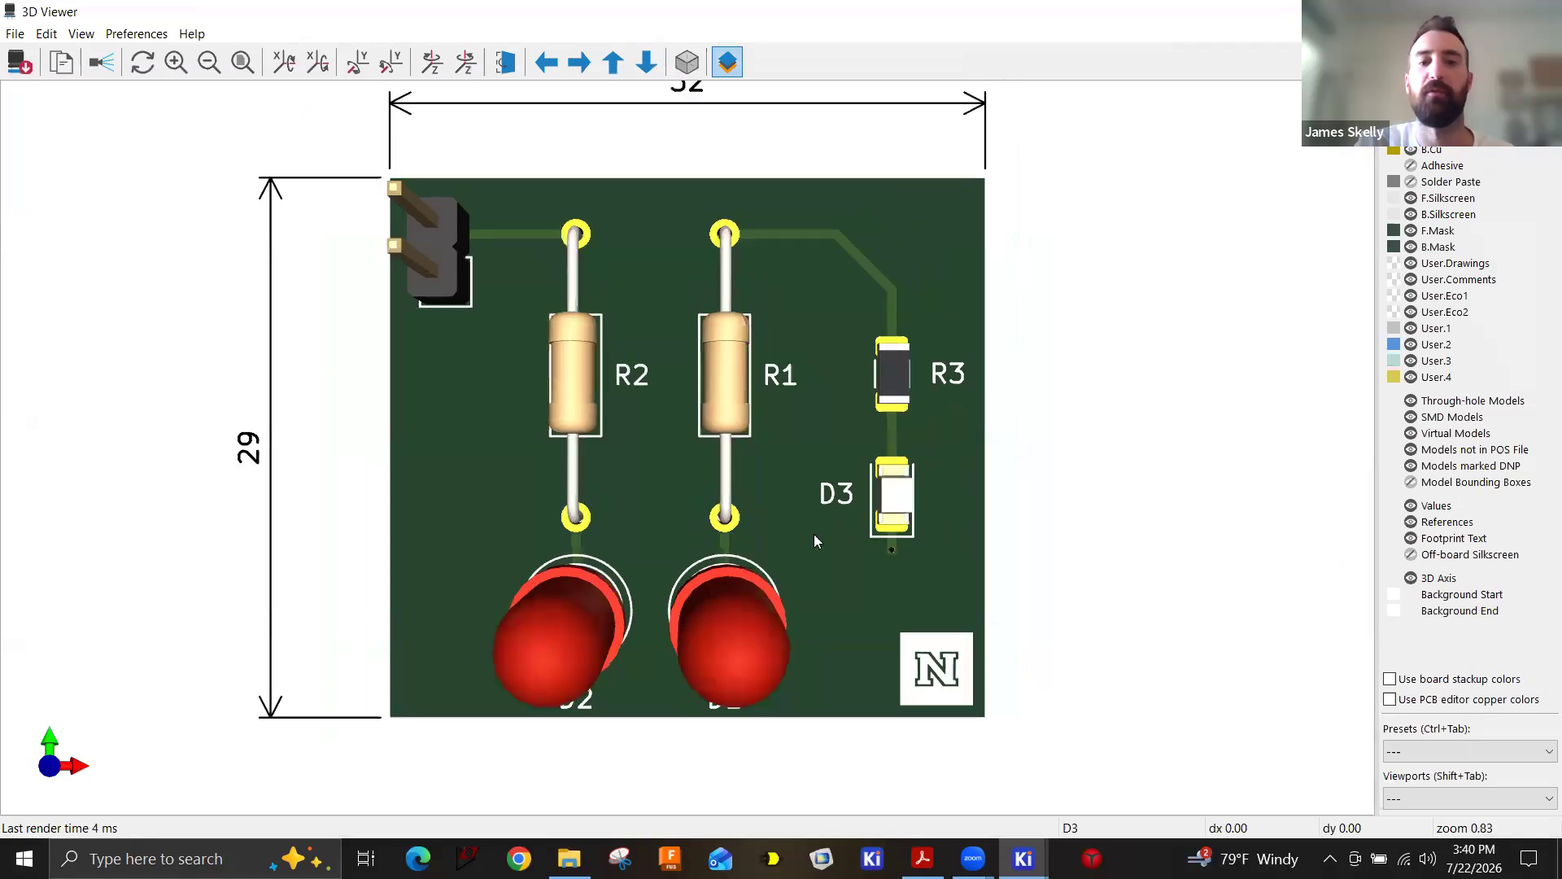
scroll(839, 529, "down", 2)
left_click_drag(512, 514, 673, 286)
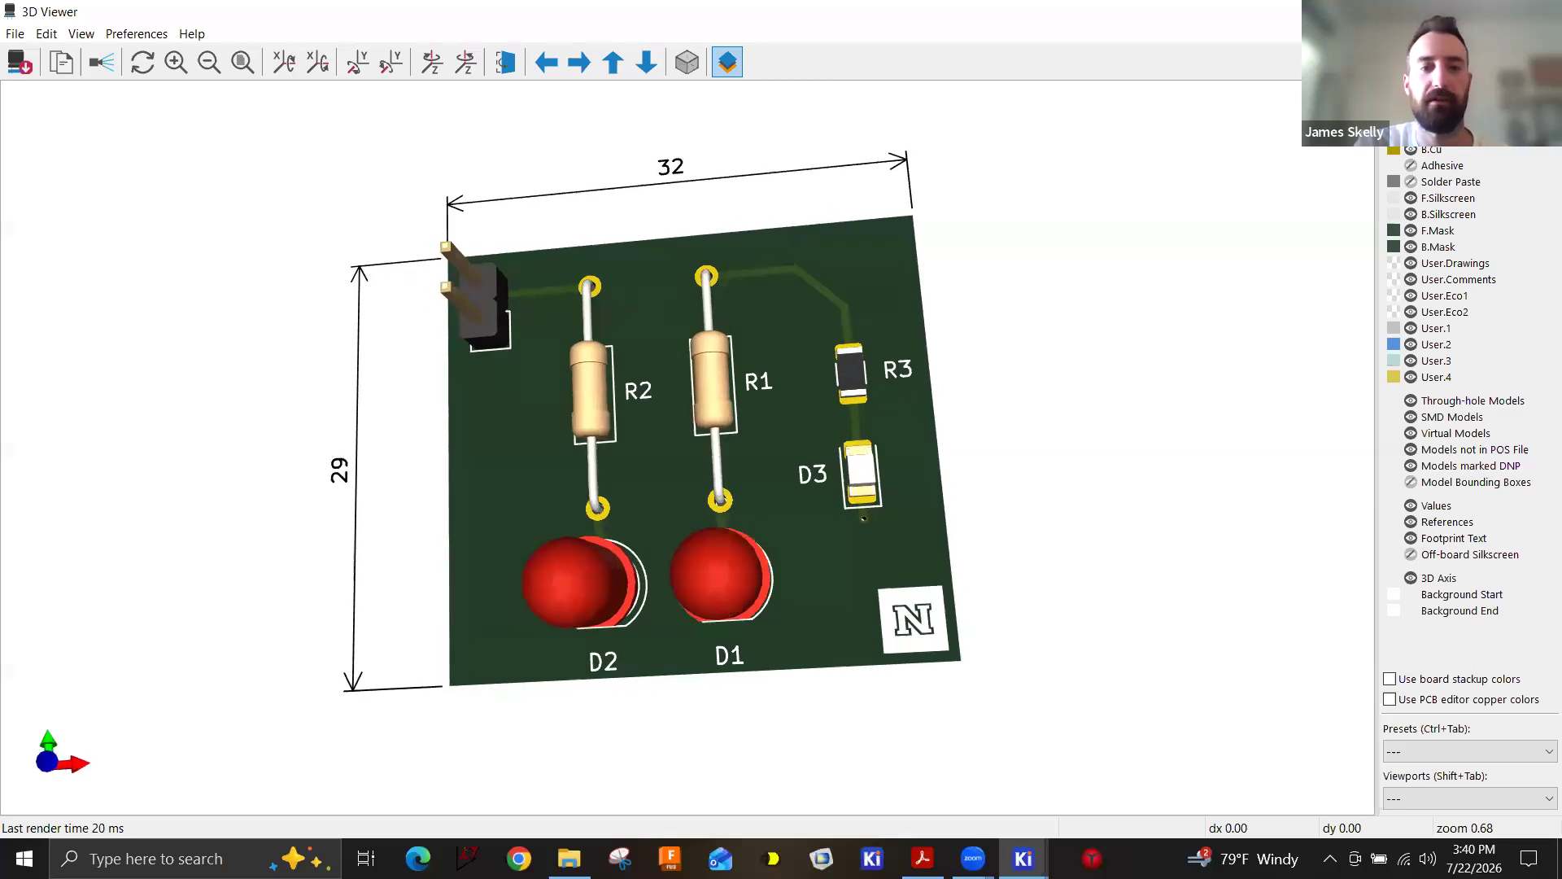
key("alt+Tab")
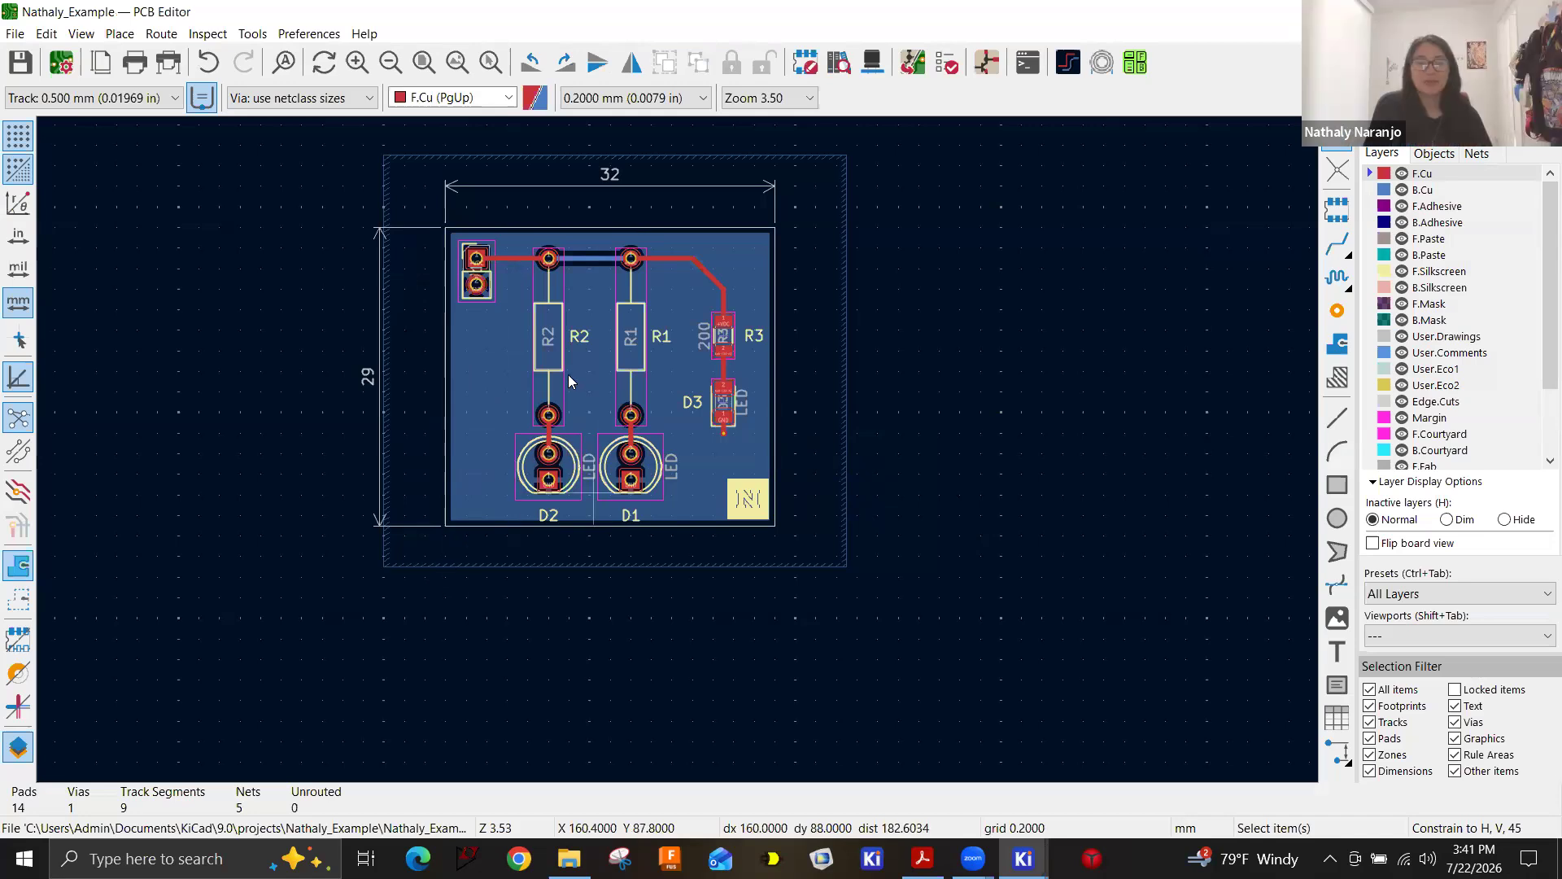
scroll(568, 374, "up", 1)
middle_click_drag(1154, 547, 966, 559)
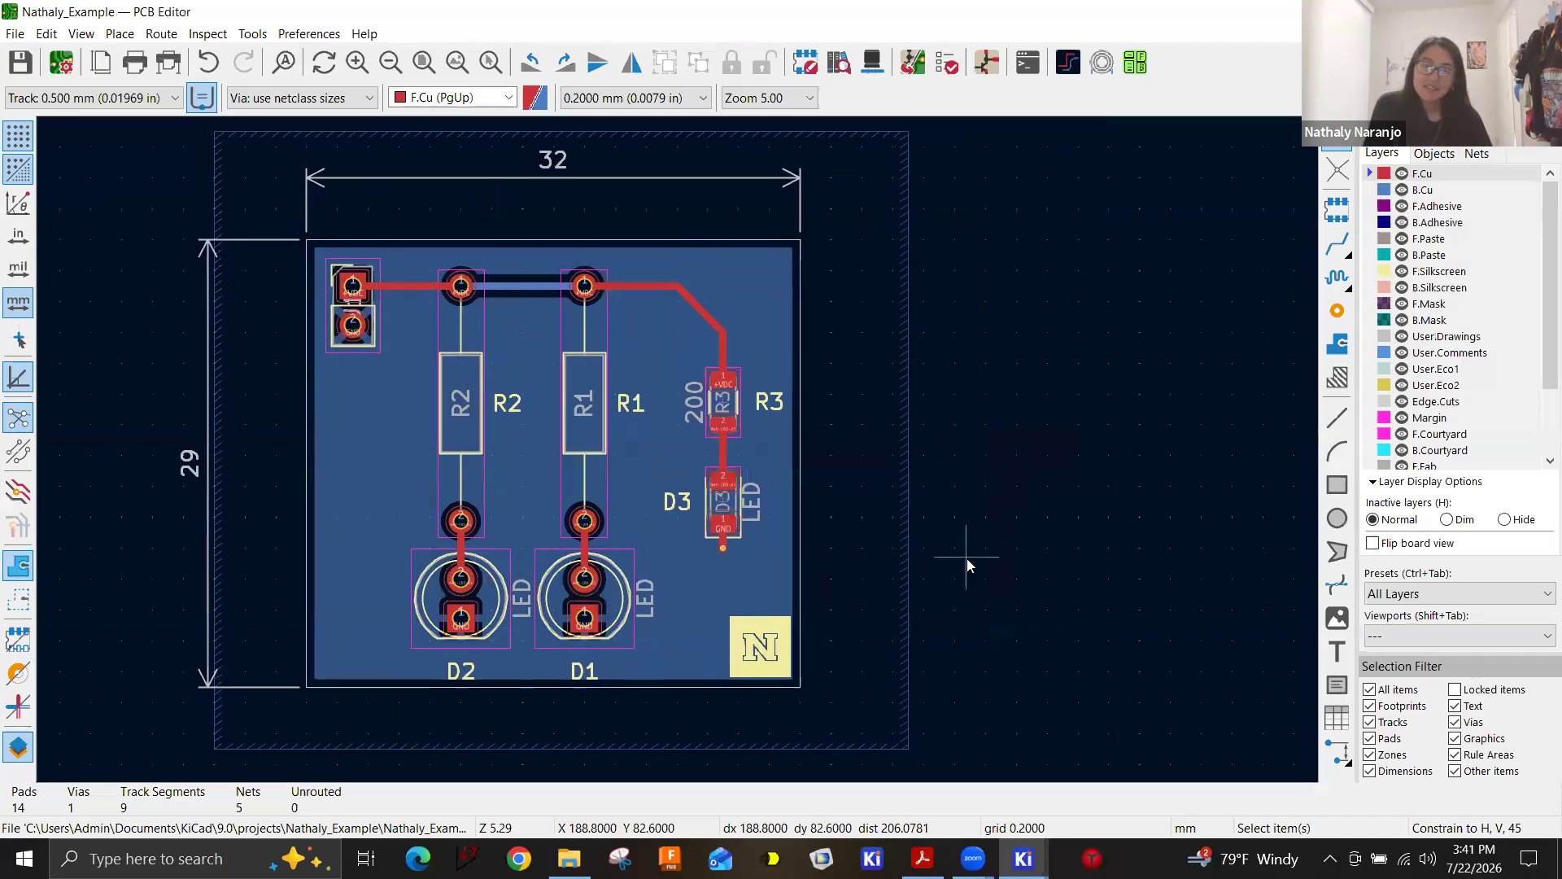